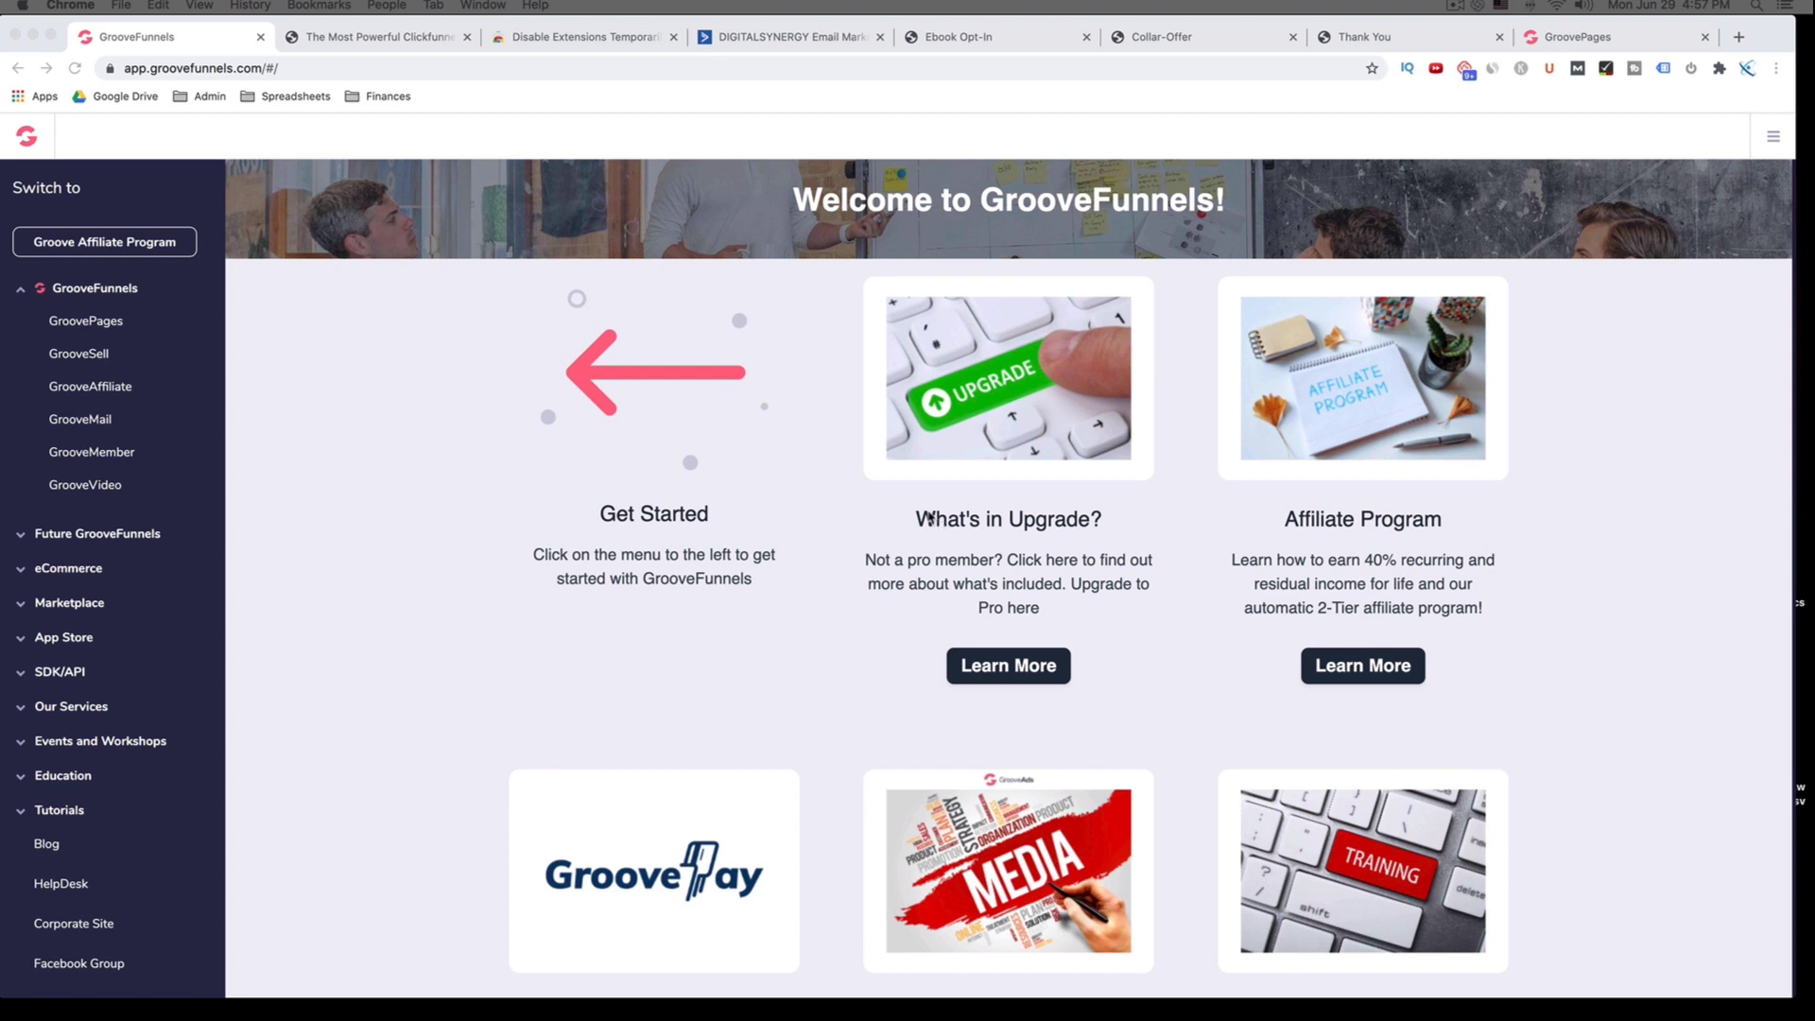
scroll(929, 518, "down", 1)
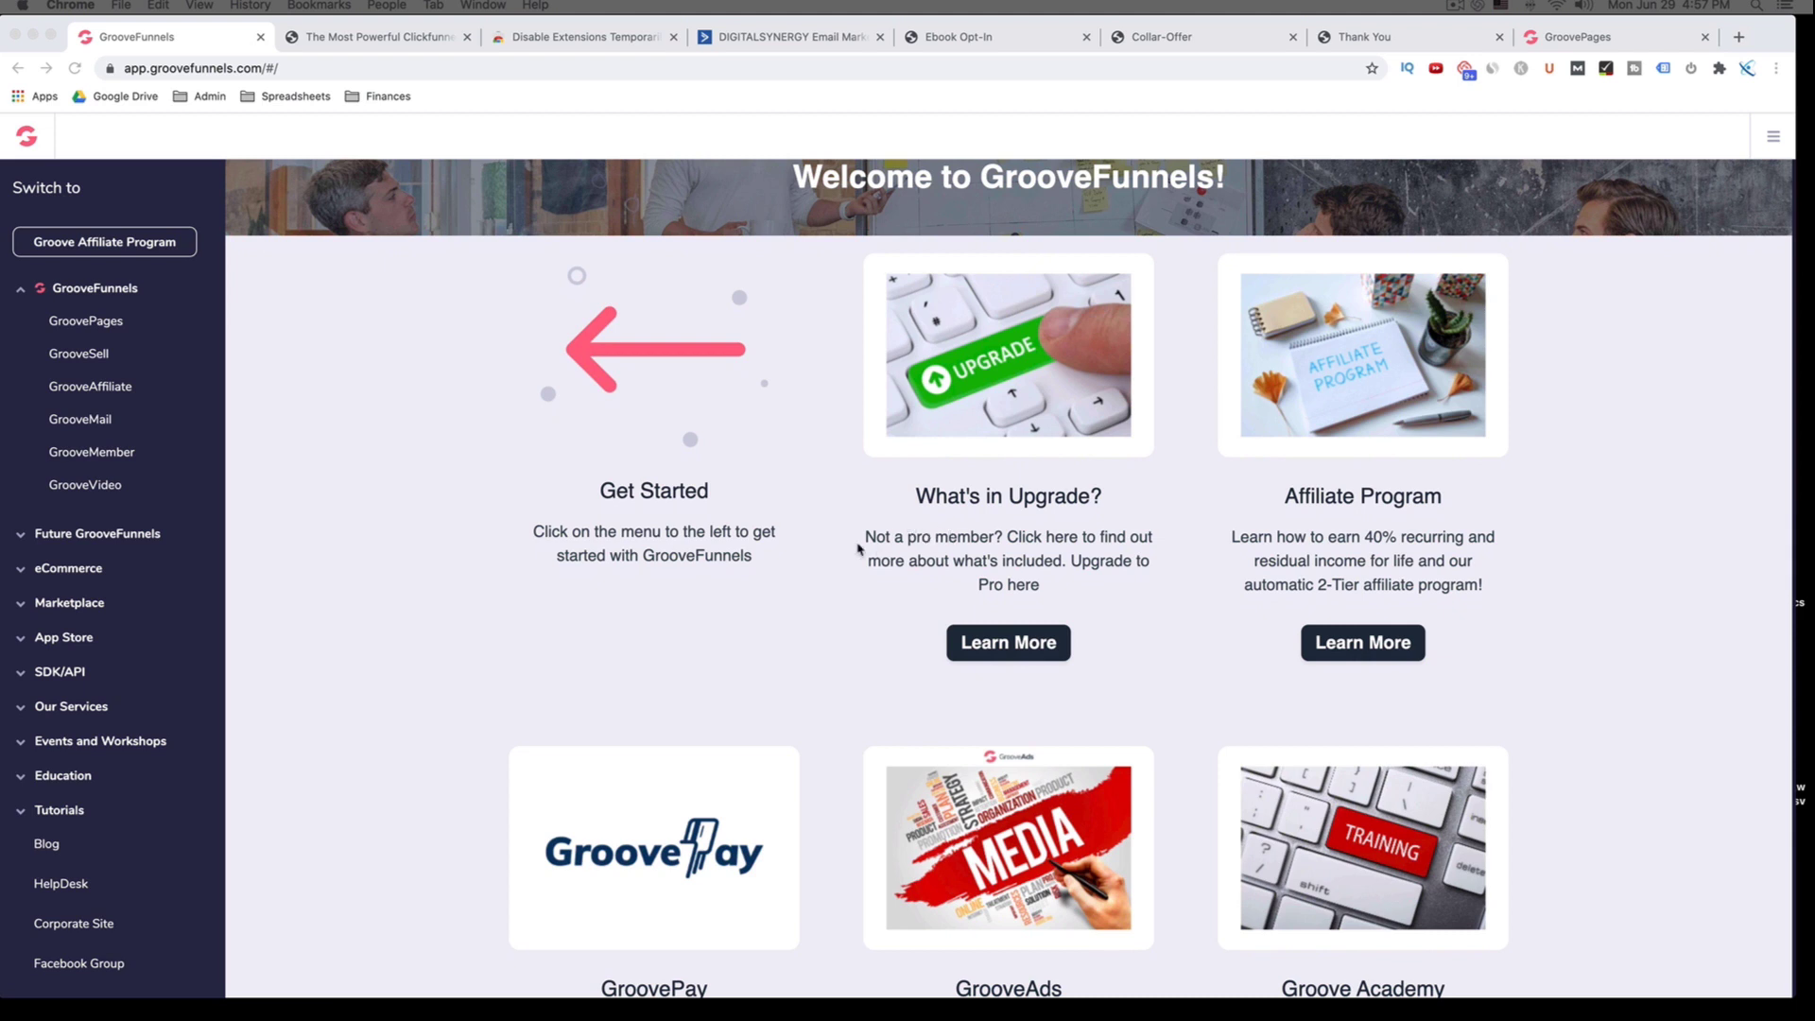
scroll(859, 549, "up", 1)
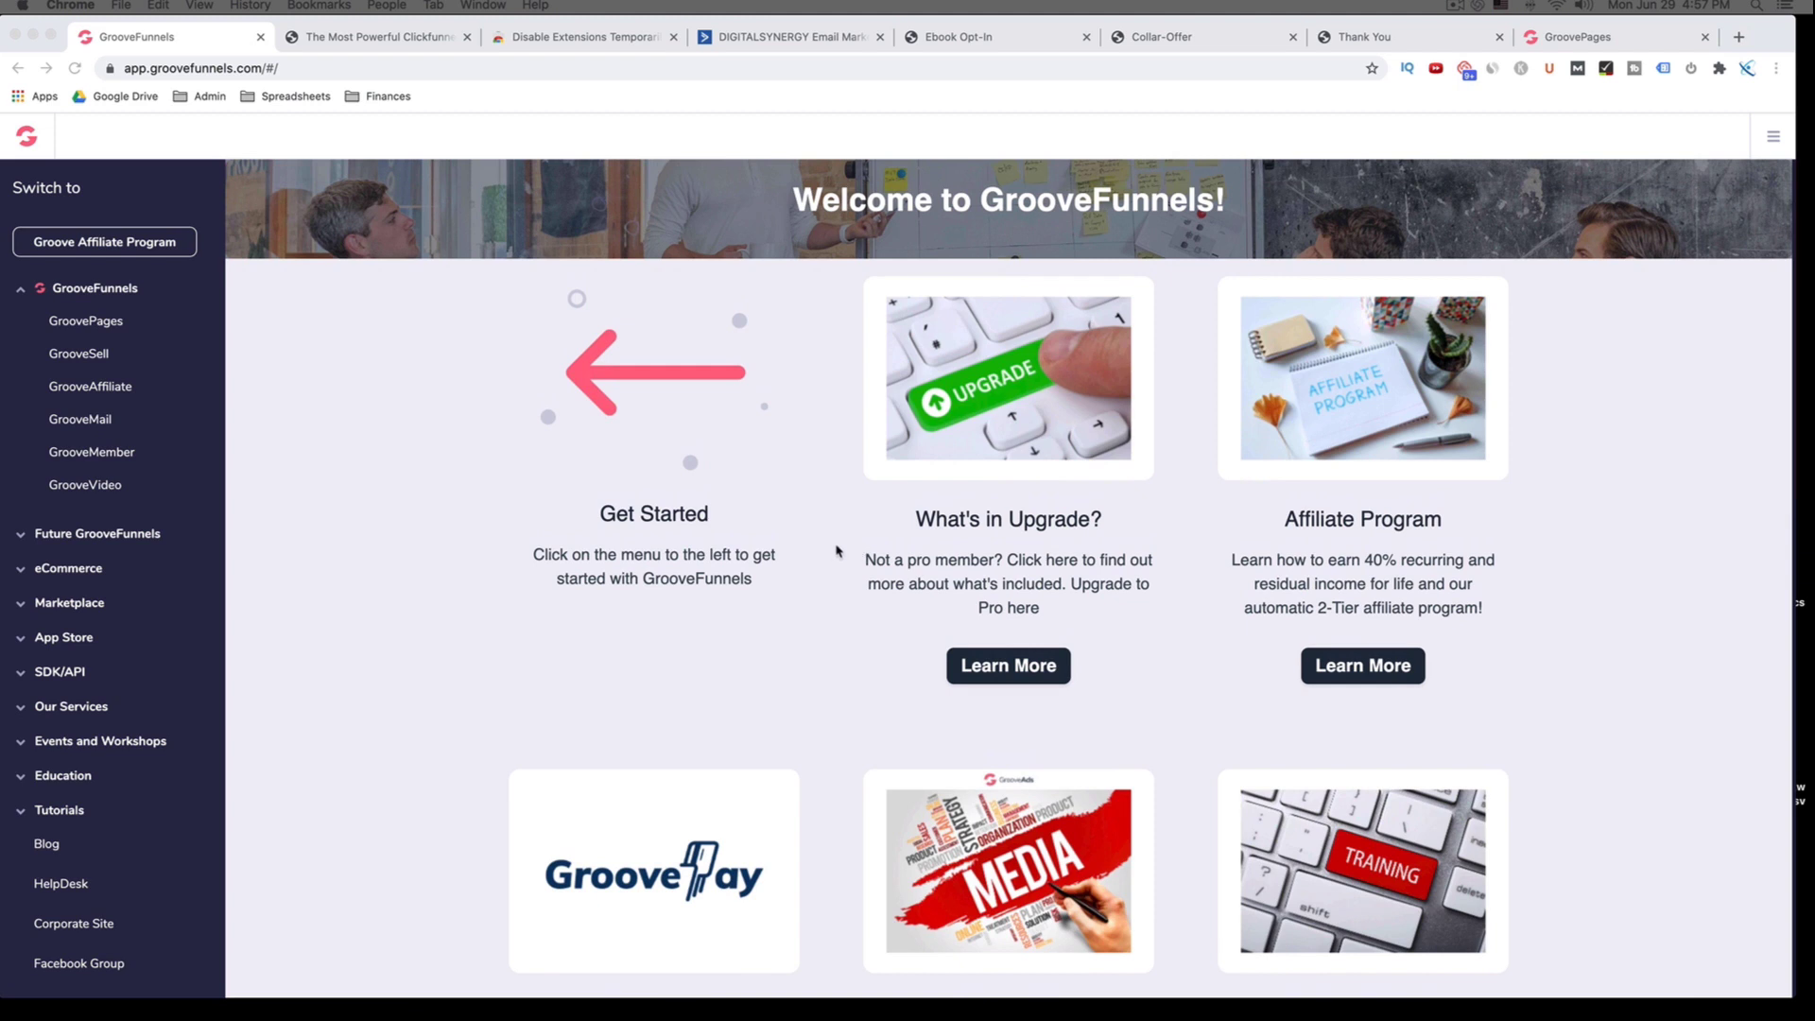
scroll(824, 544, "down", 2)
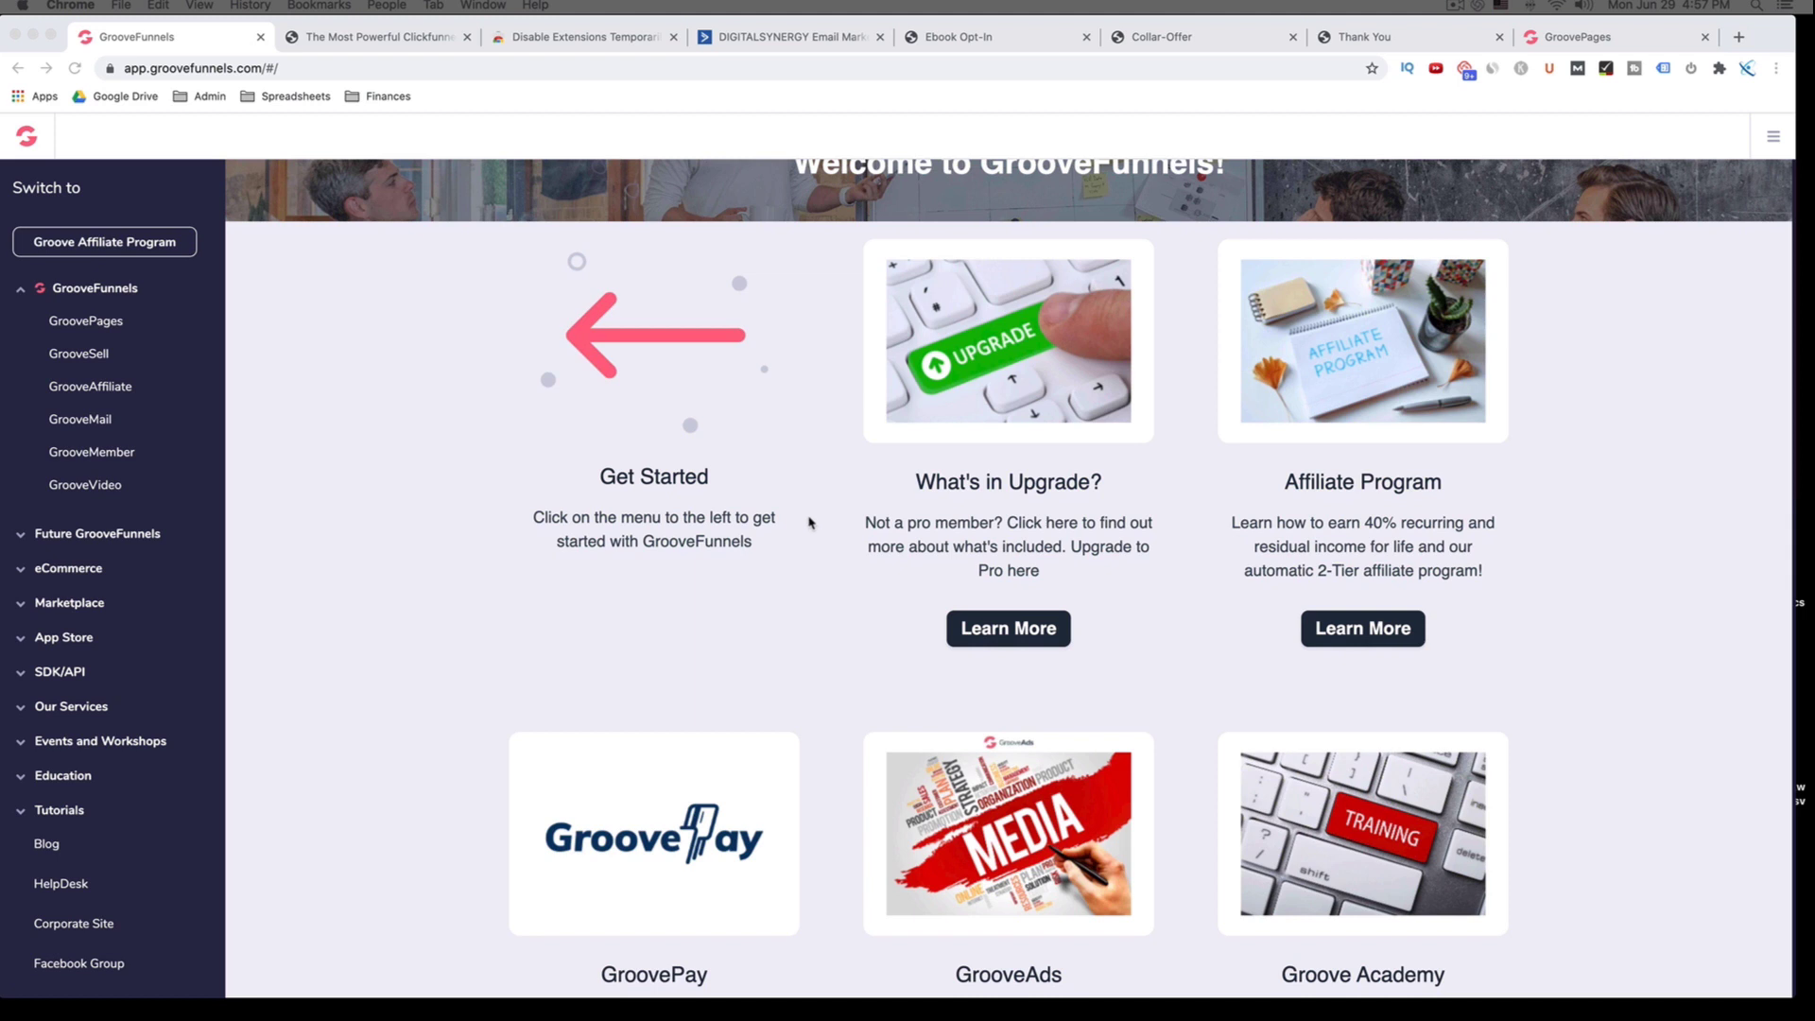
scroll(808, 522, "down", 1)
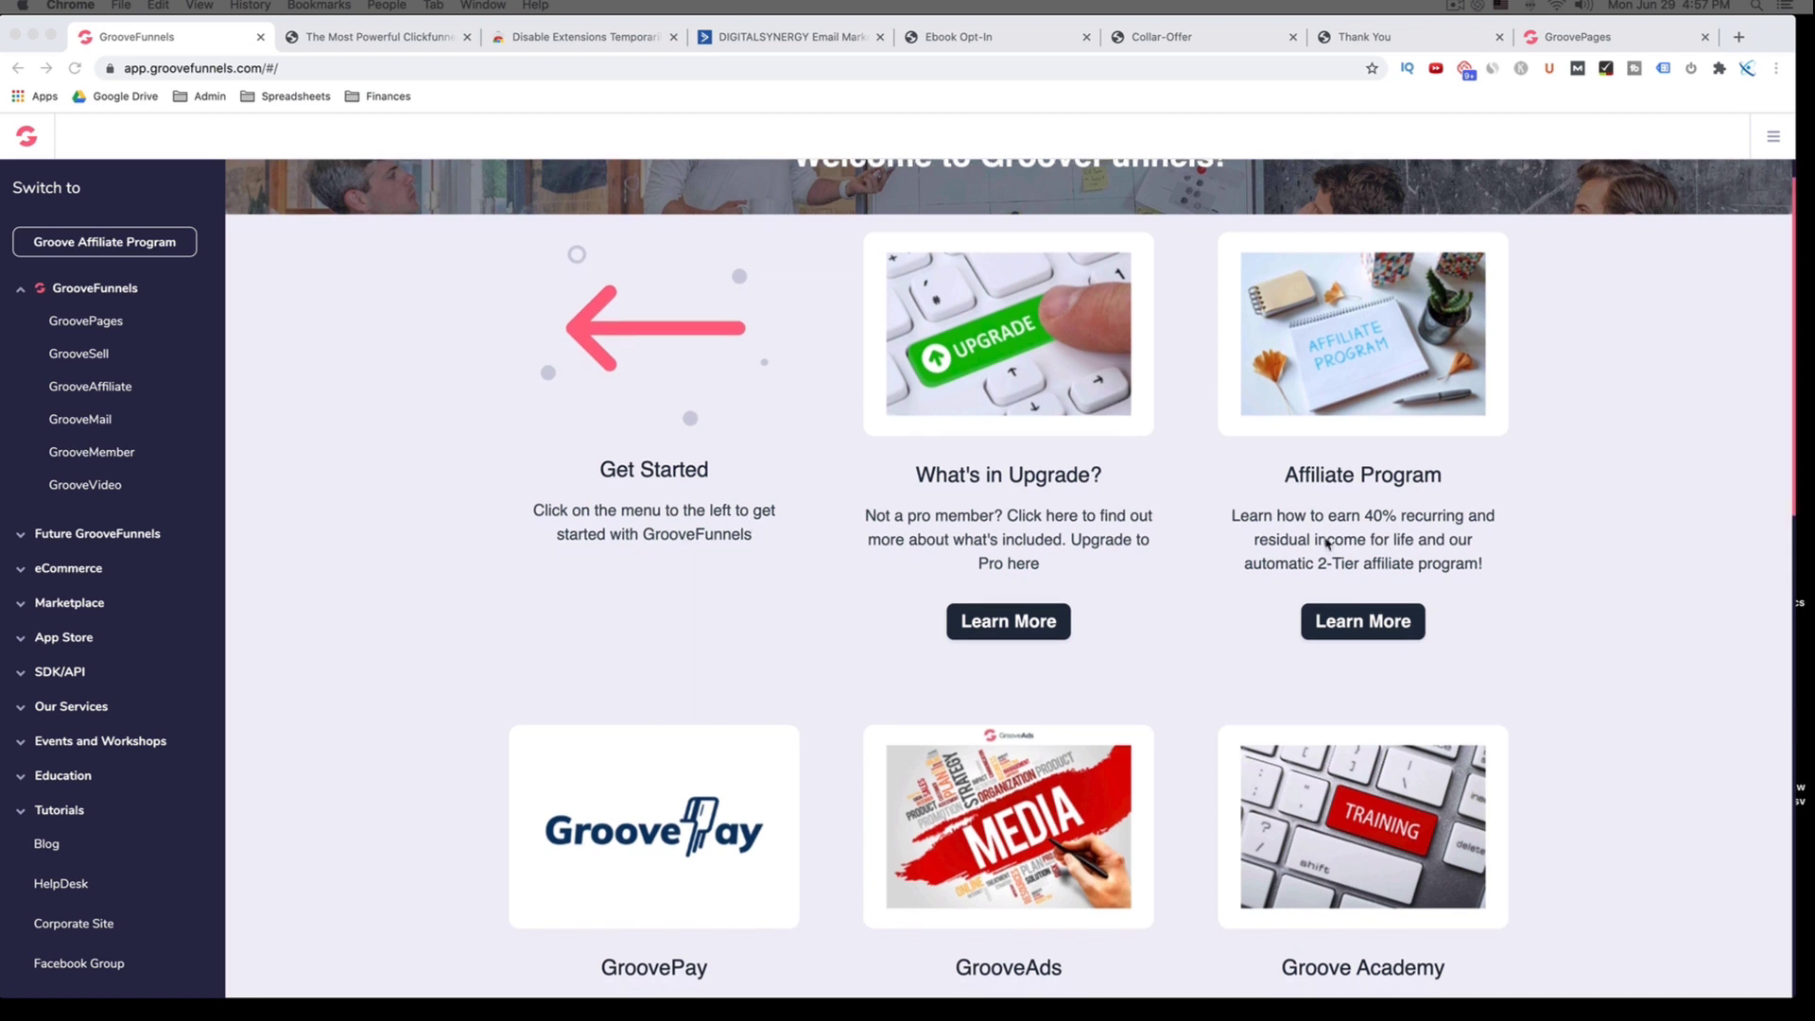
scroll(1030, 530, "down", 3)
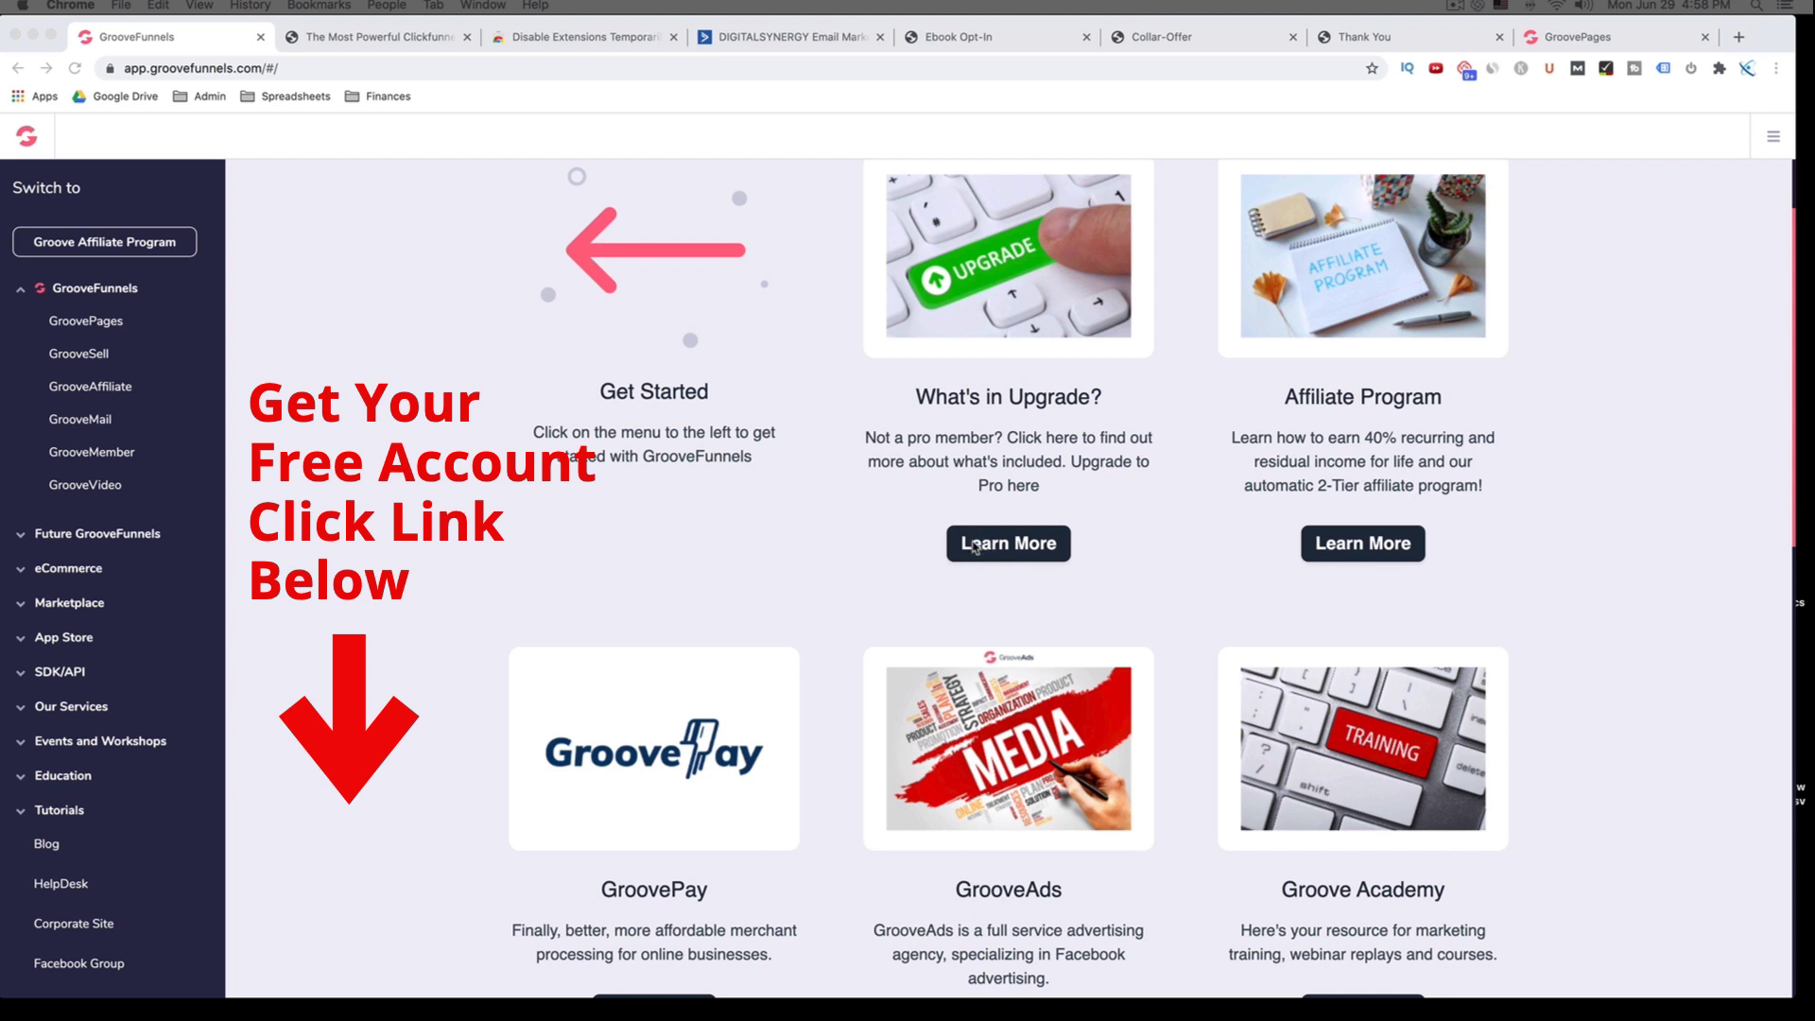
scroll(889, 595, "up", 2)
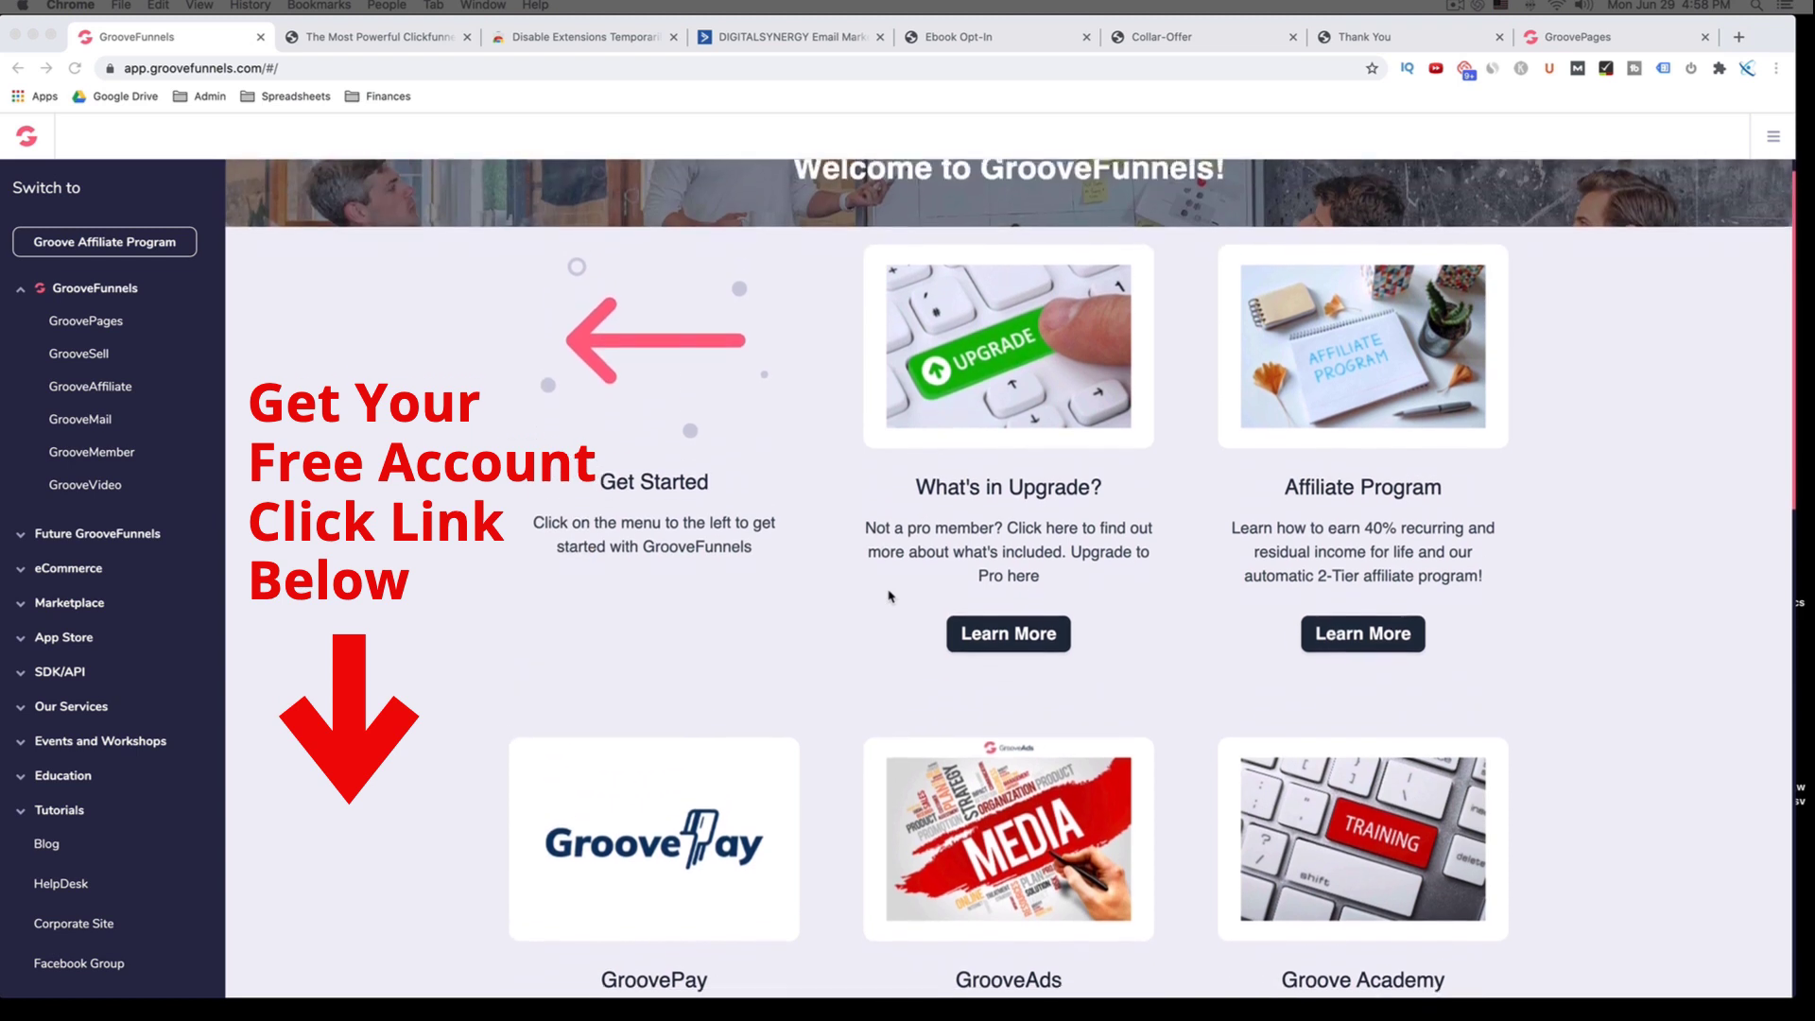
scroll(888, 596, "down", 1)
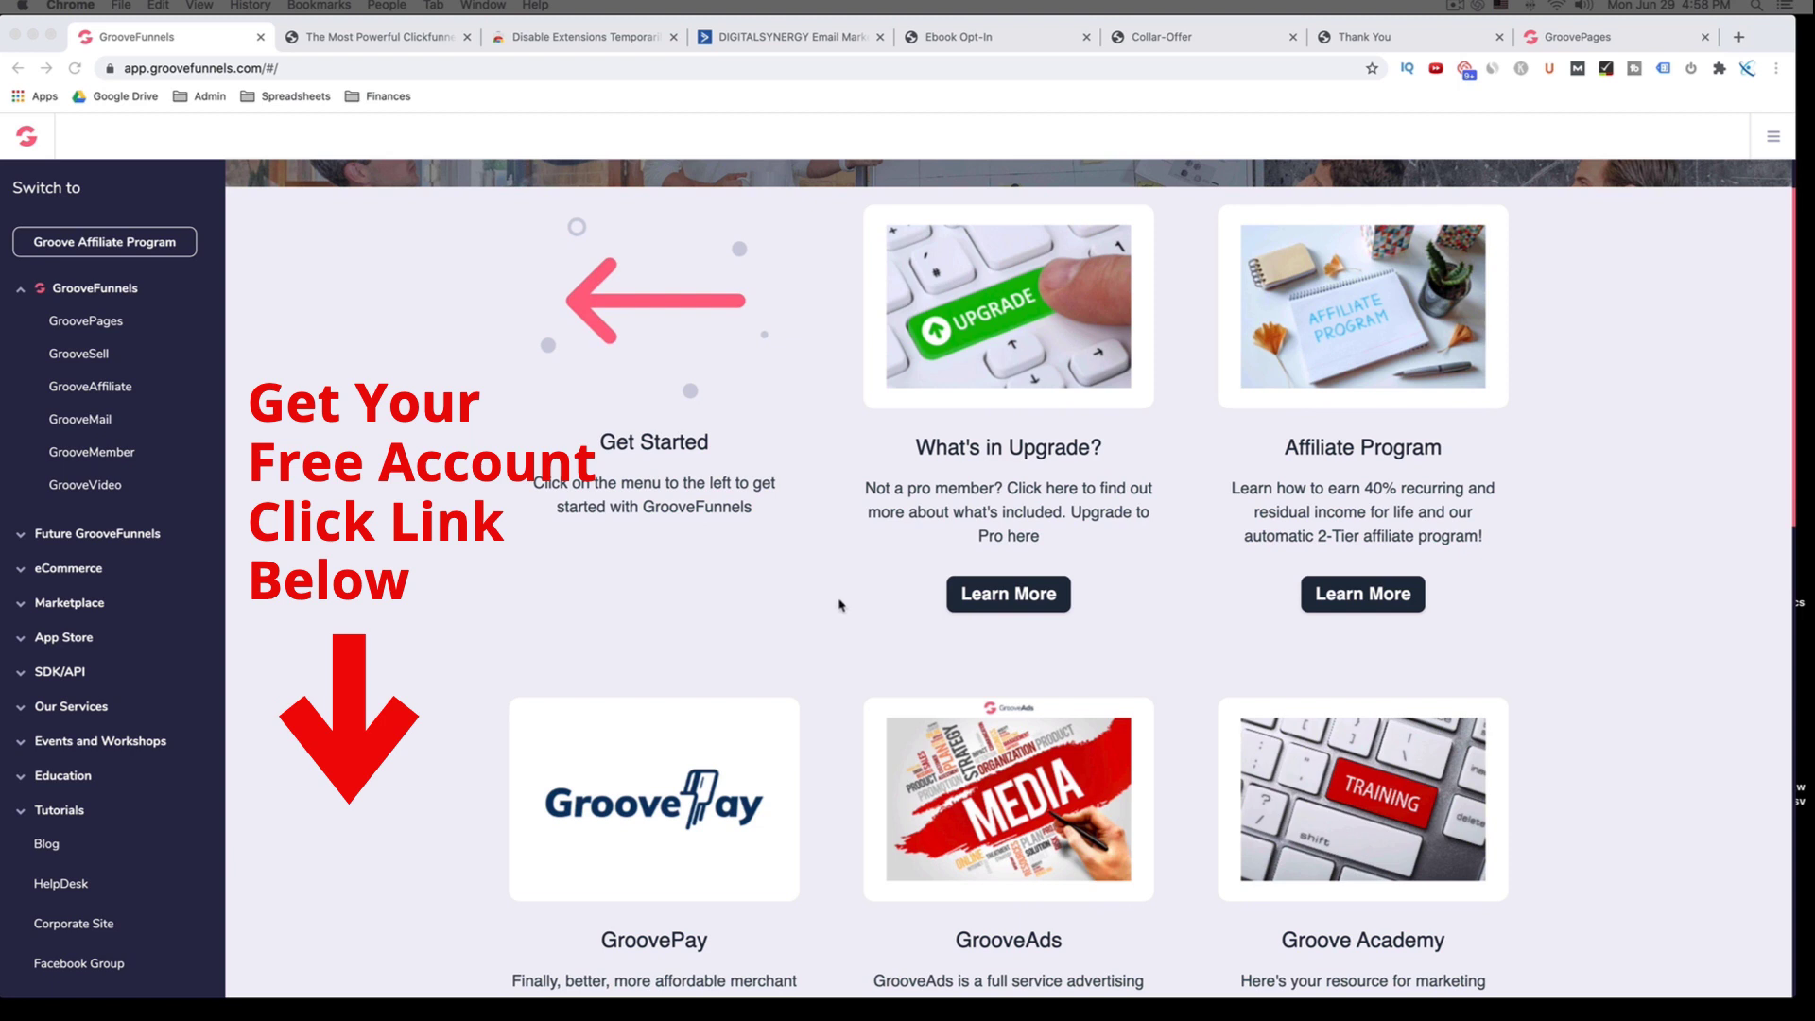
scroll(838, 604, "up", 2)
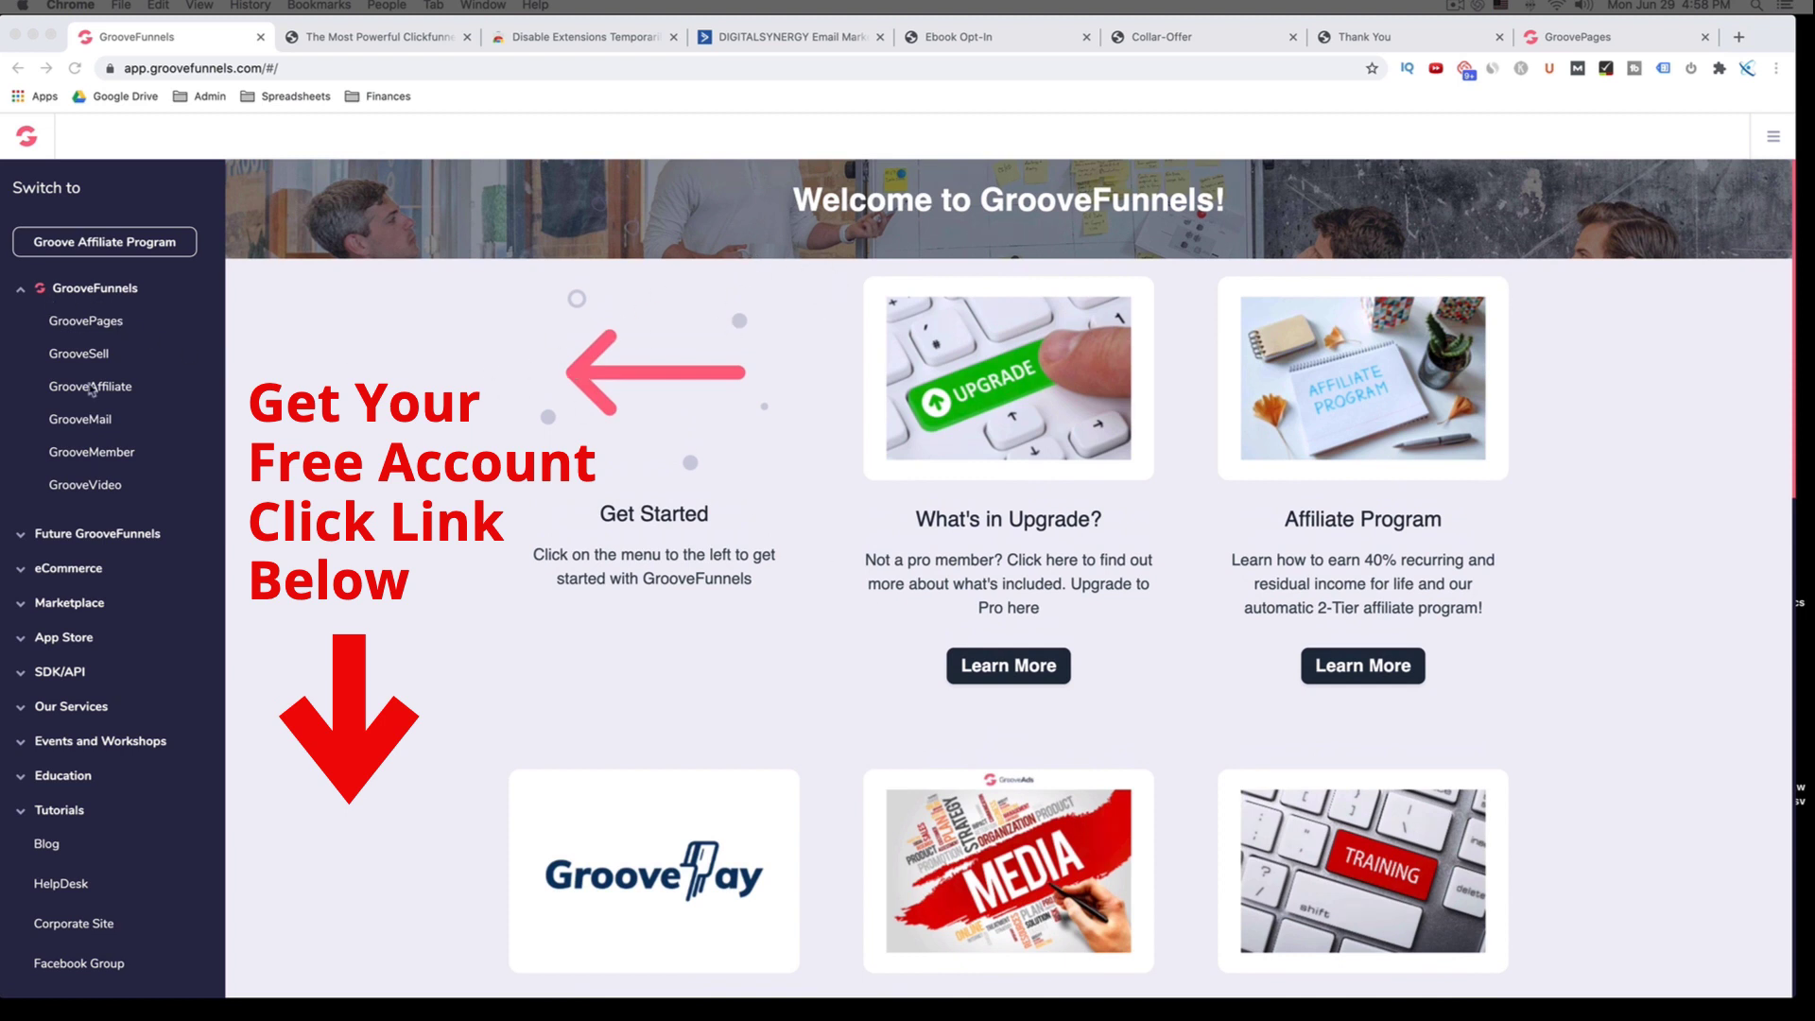
scroll(97, 392, "down", 1)
scroll(97, 392, "up", 1)
scroll(125, 408, "down", 1)
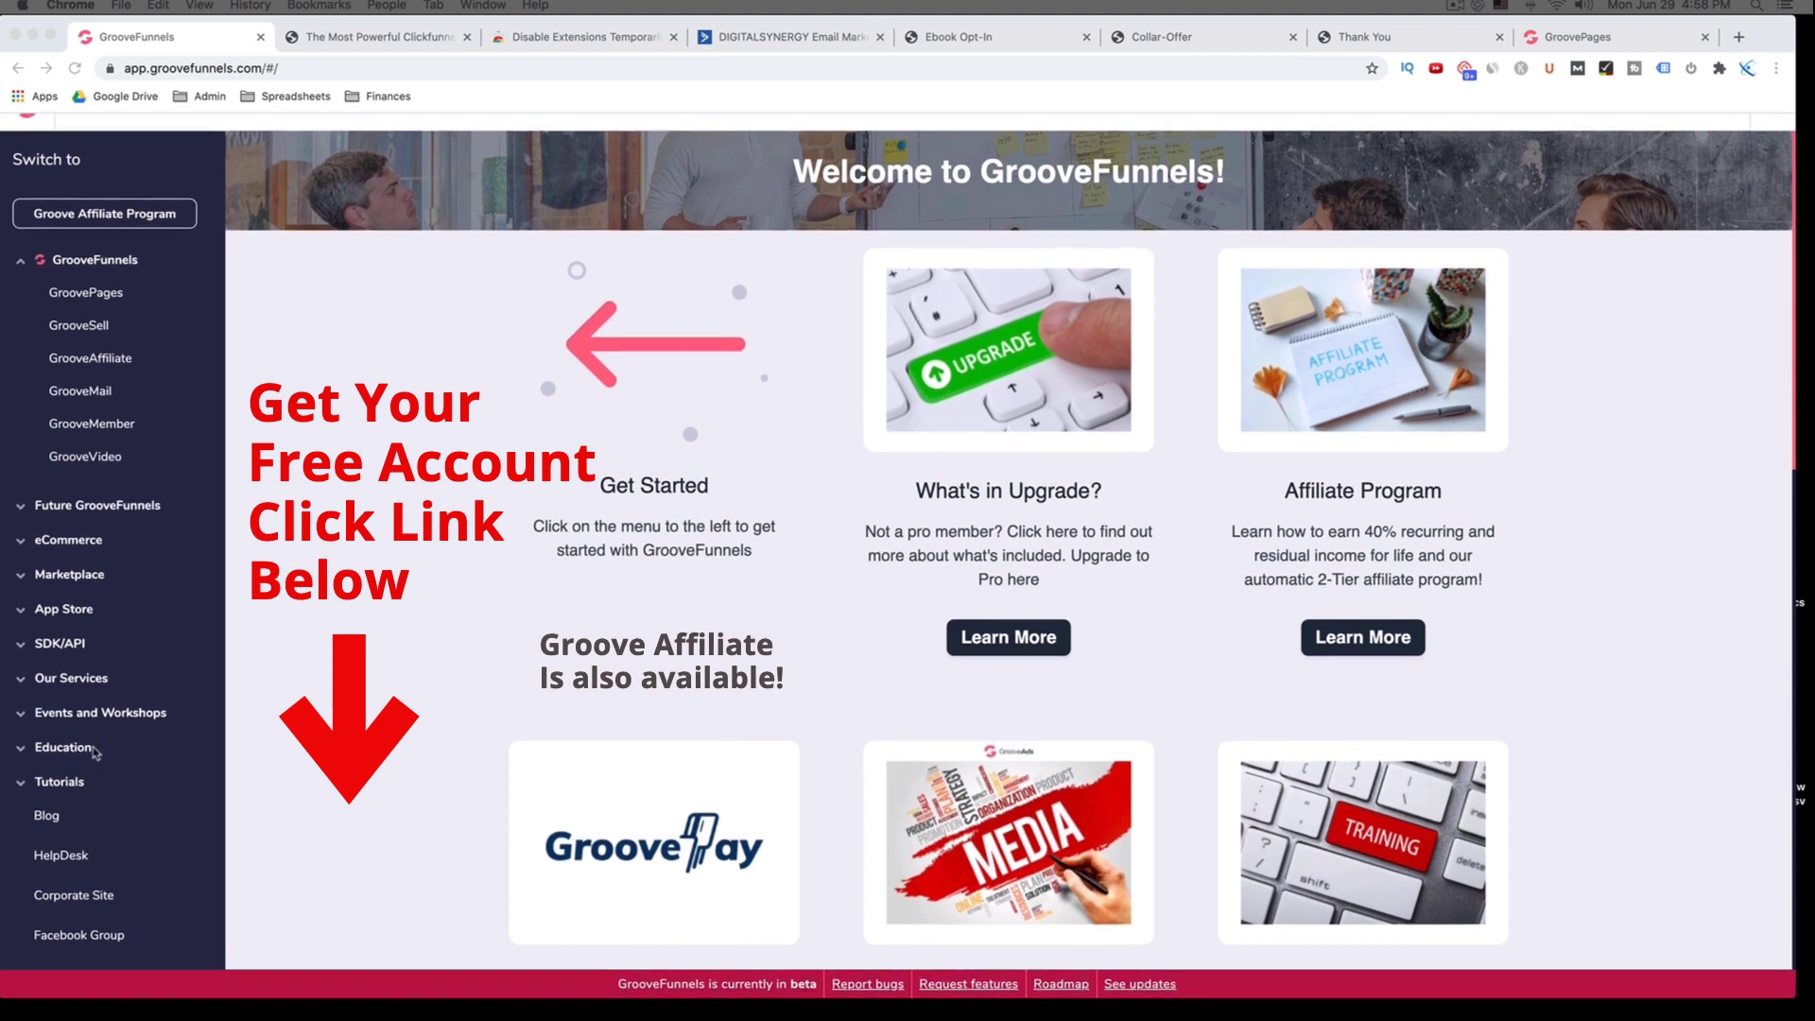
View the apps listed under Future GrooveFunnels, and return to the expanded GrooveFunnels app list
left_click(24, 509)
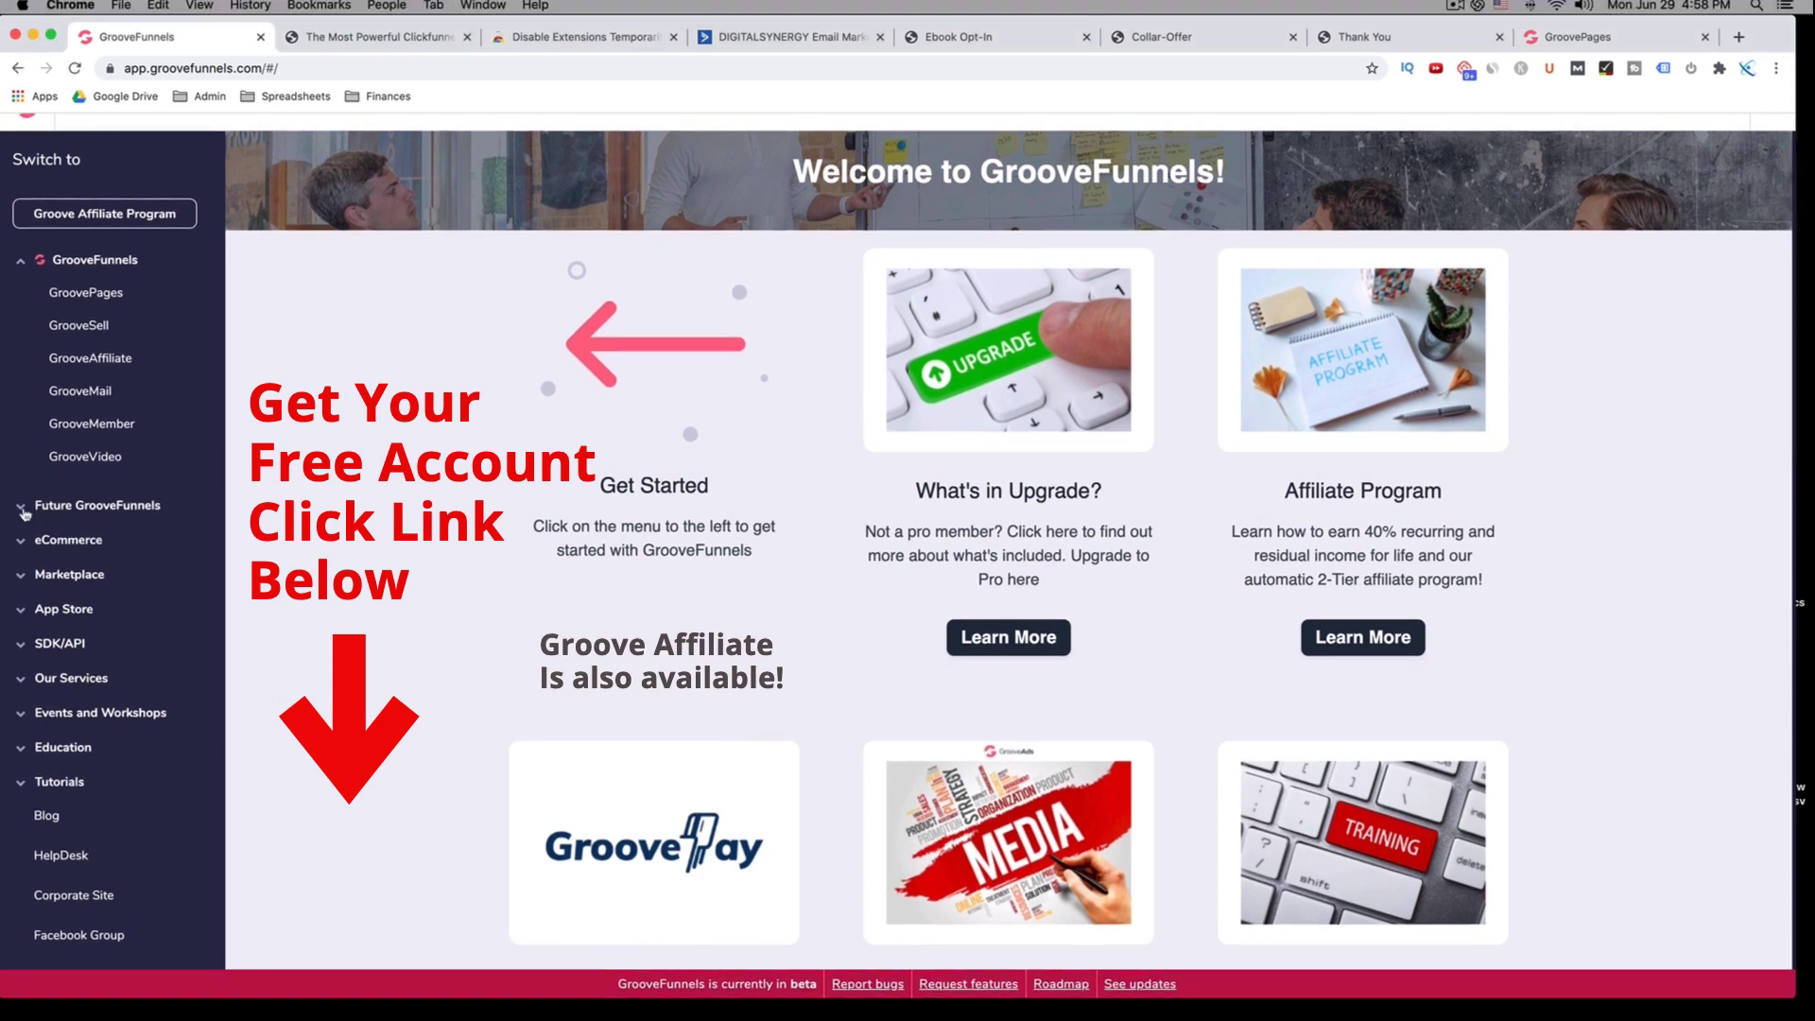
left_click(22, 510)
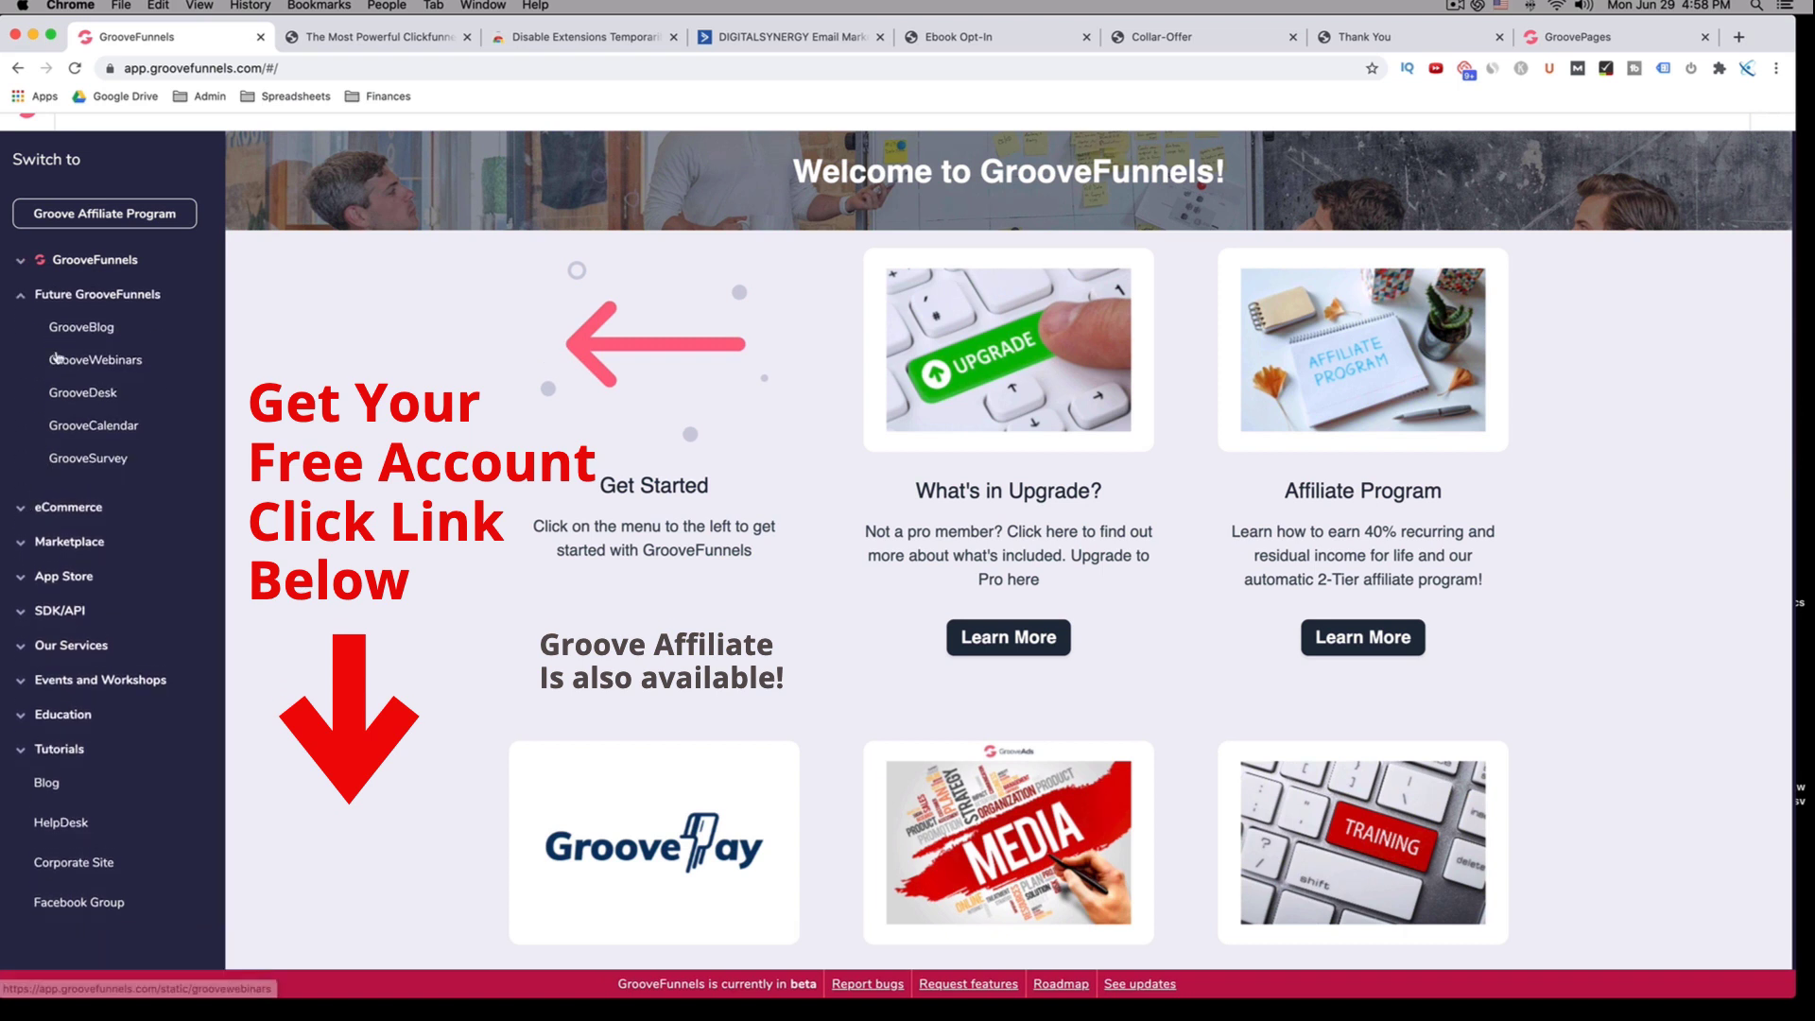
left_click(22, 297)
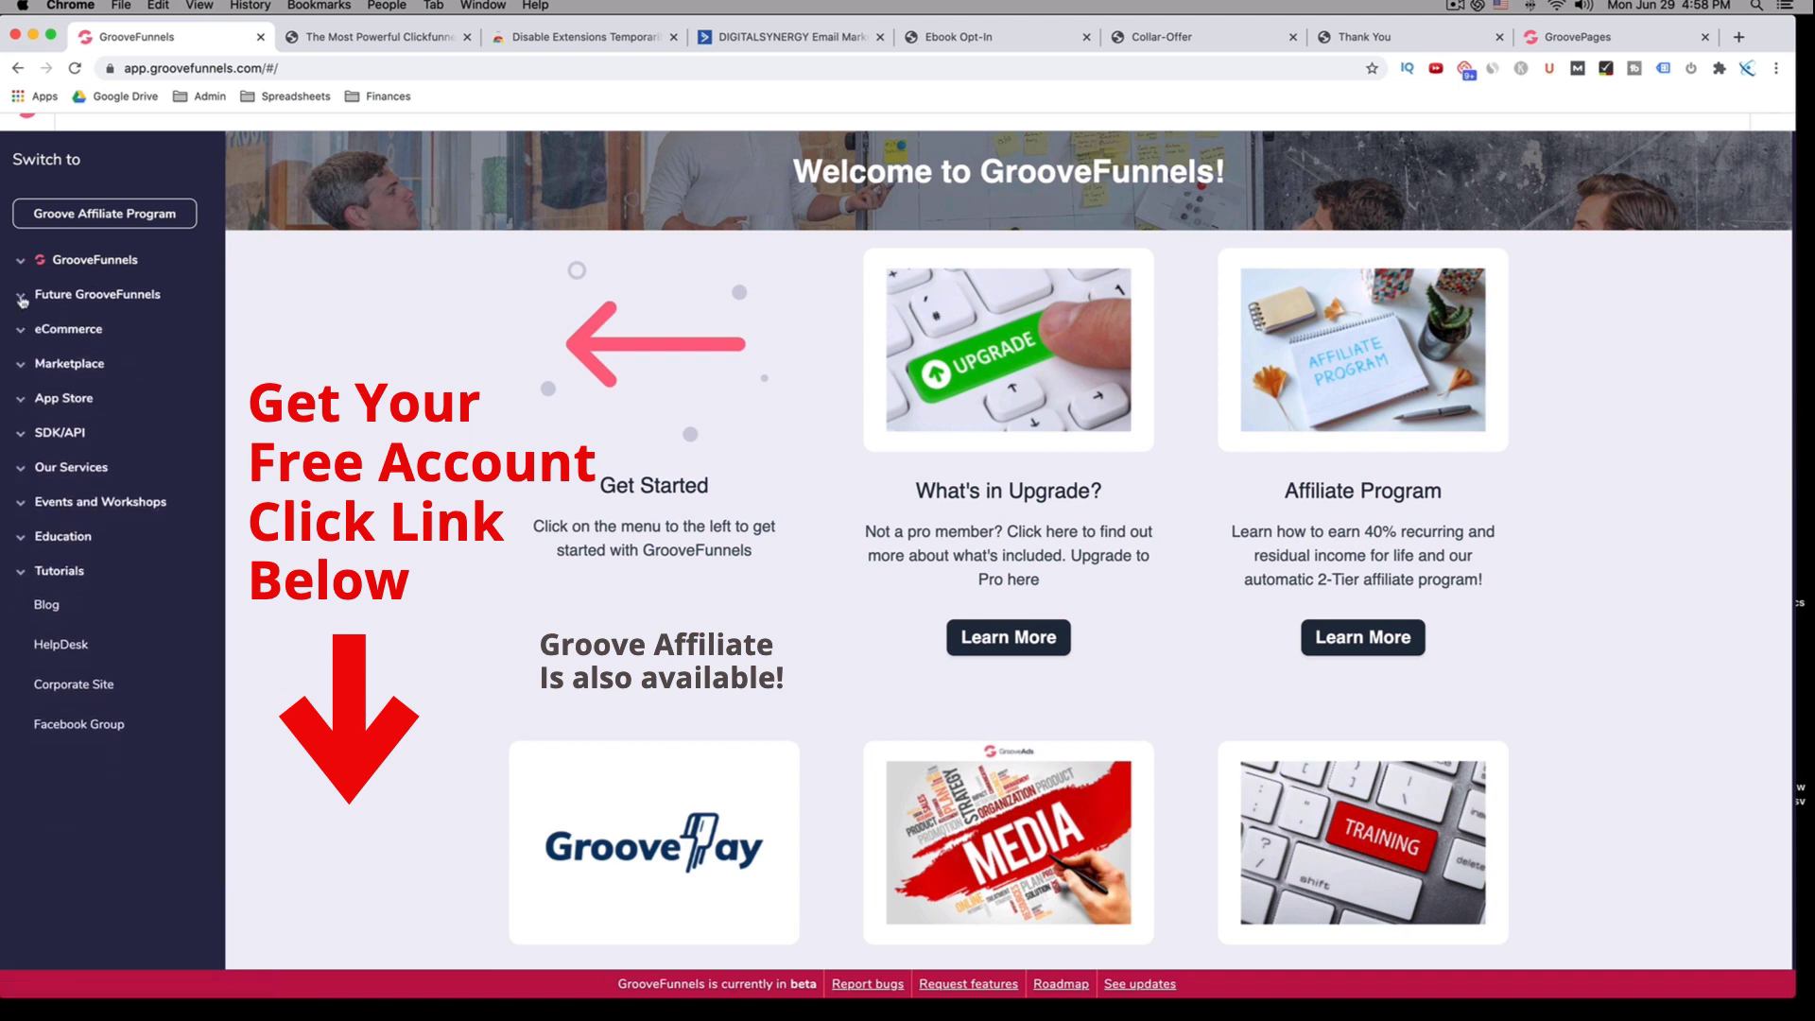
left_click(23, 299)
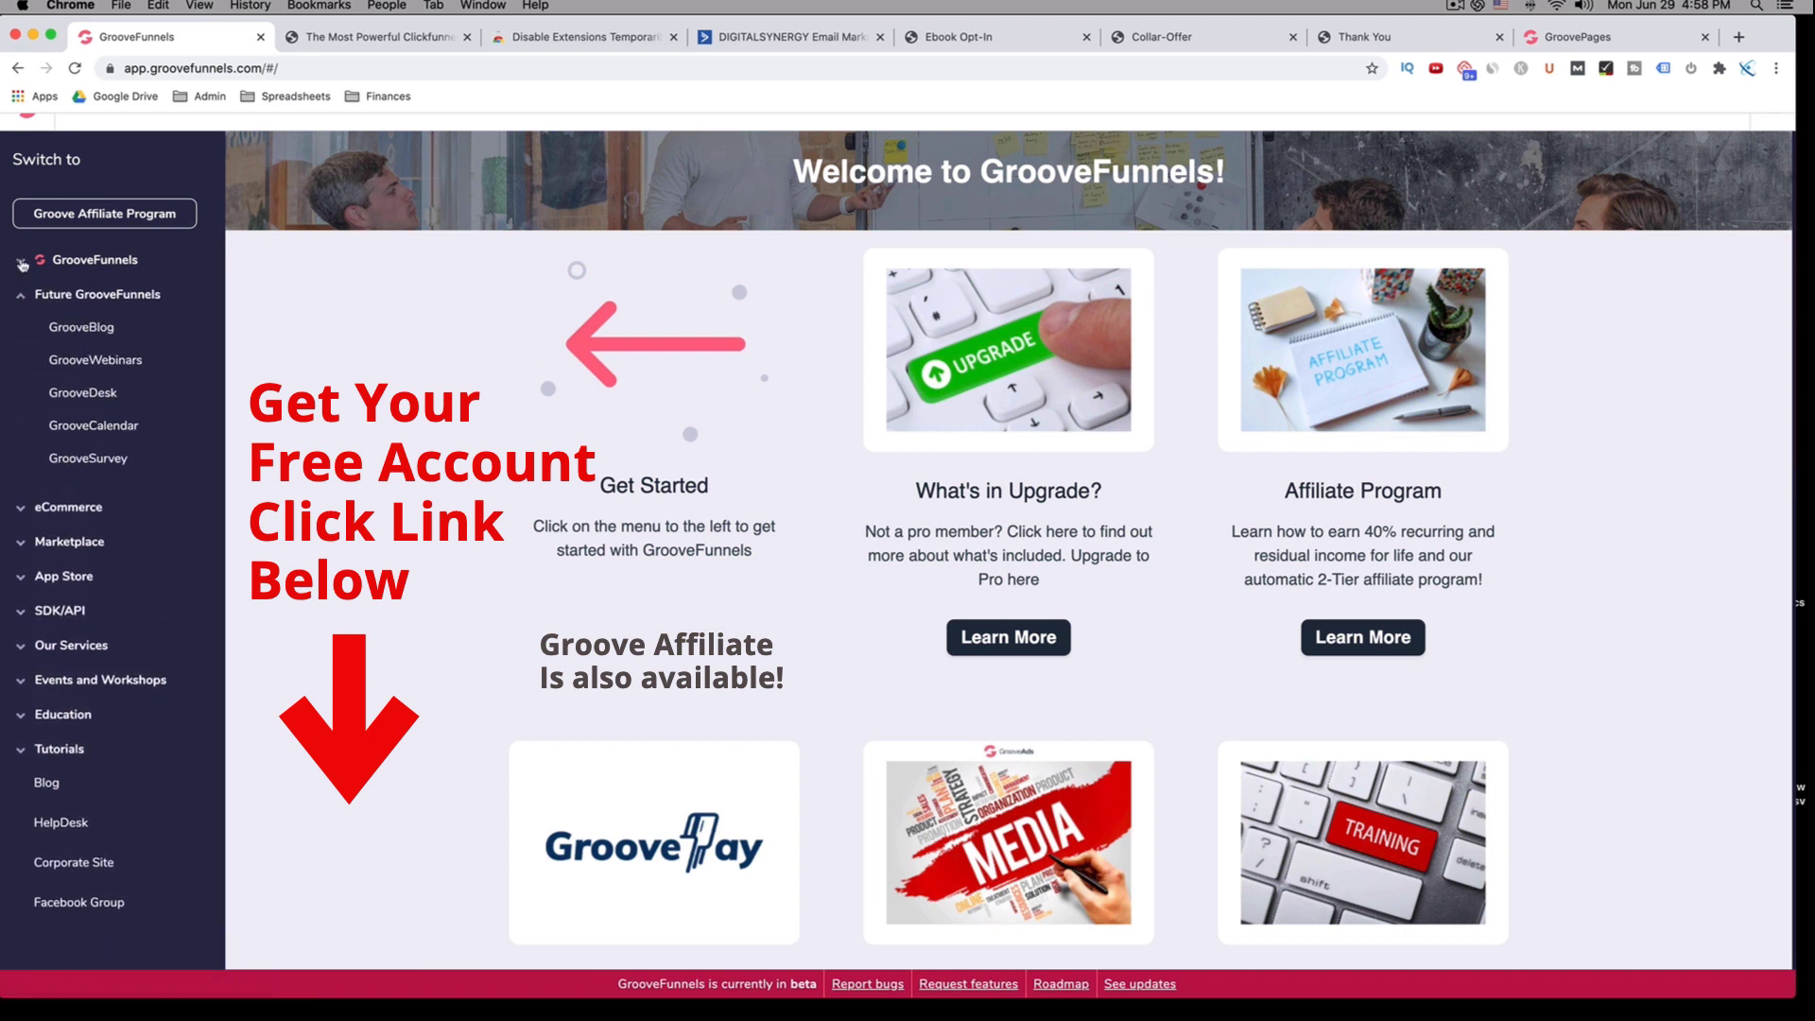
left_click(22, 261)
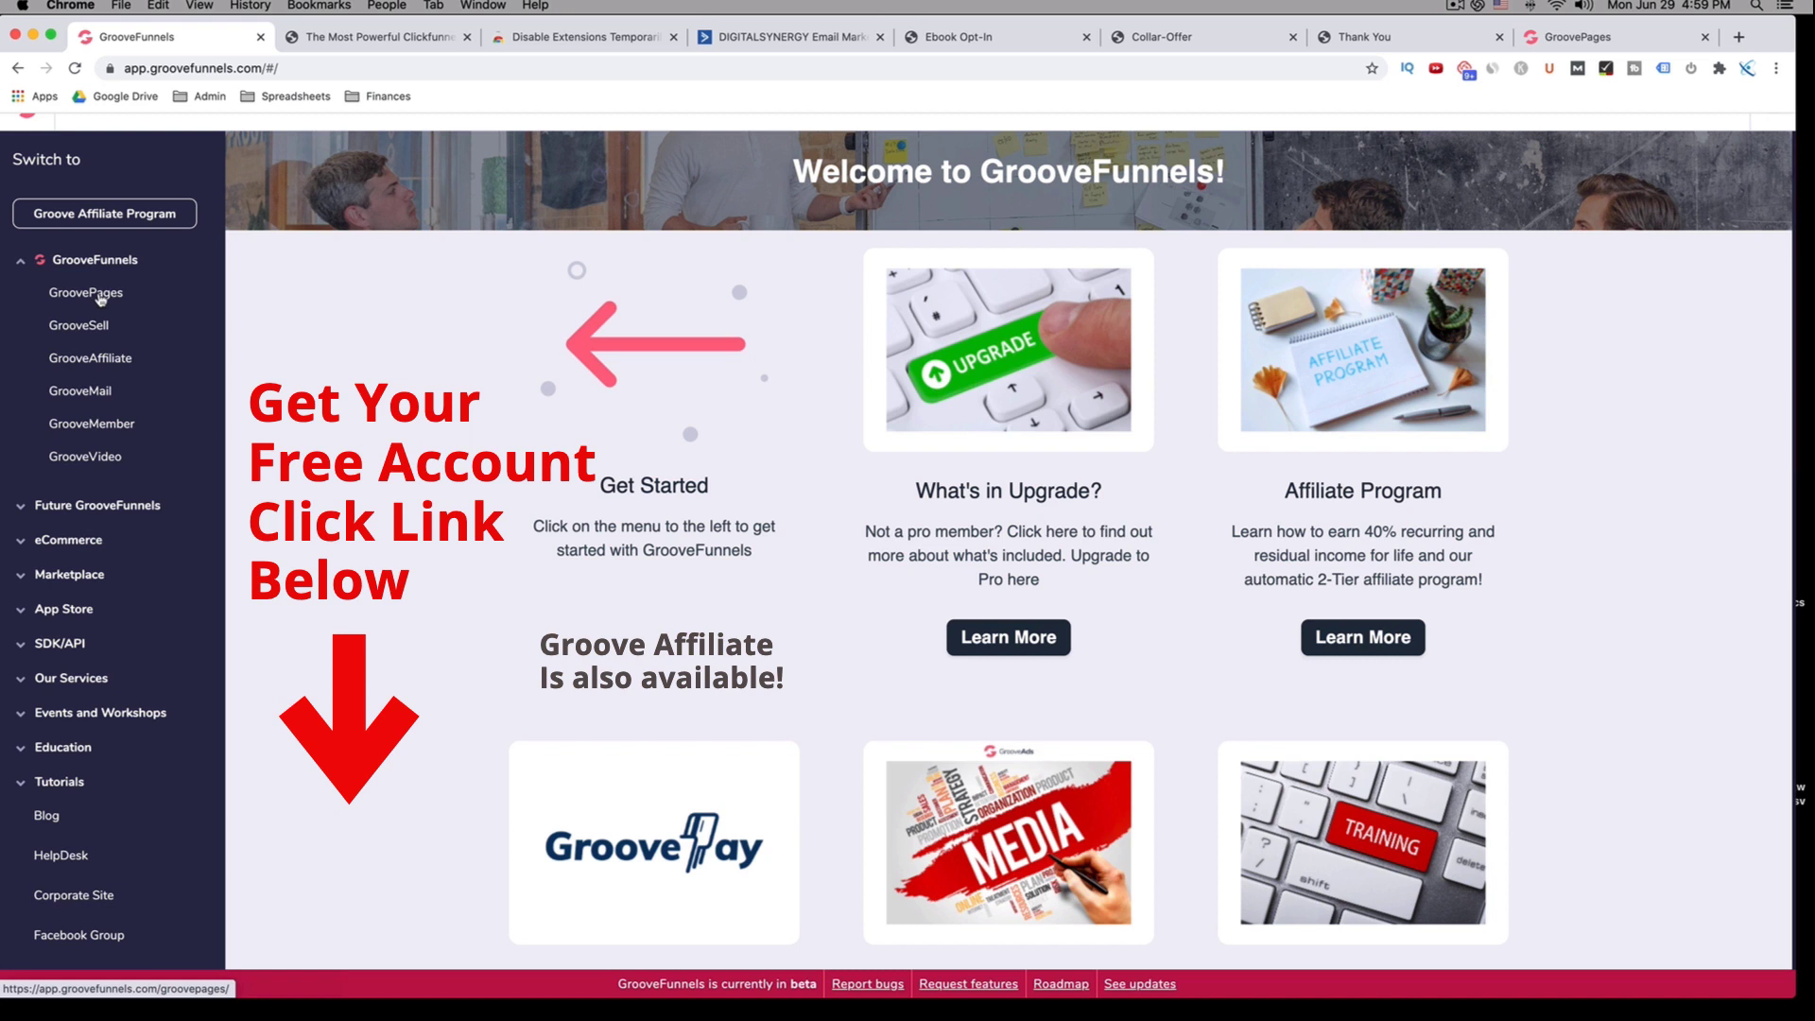
Look through the dashboard's resource cards, from the upgrade and affiliate program offers to GroovePay, GrooveAds, tutorials and webinar trainings
scroll(702, 487, "up", 1)
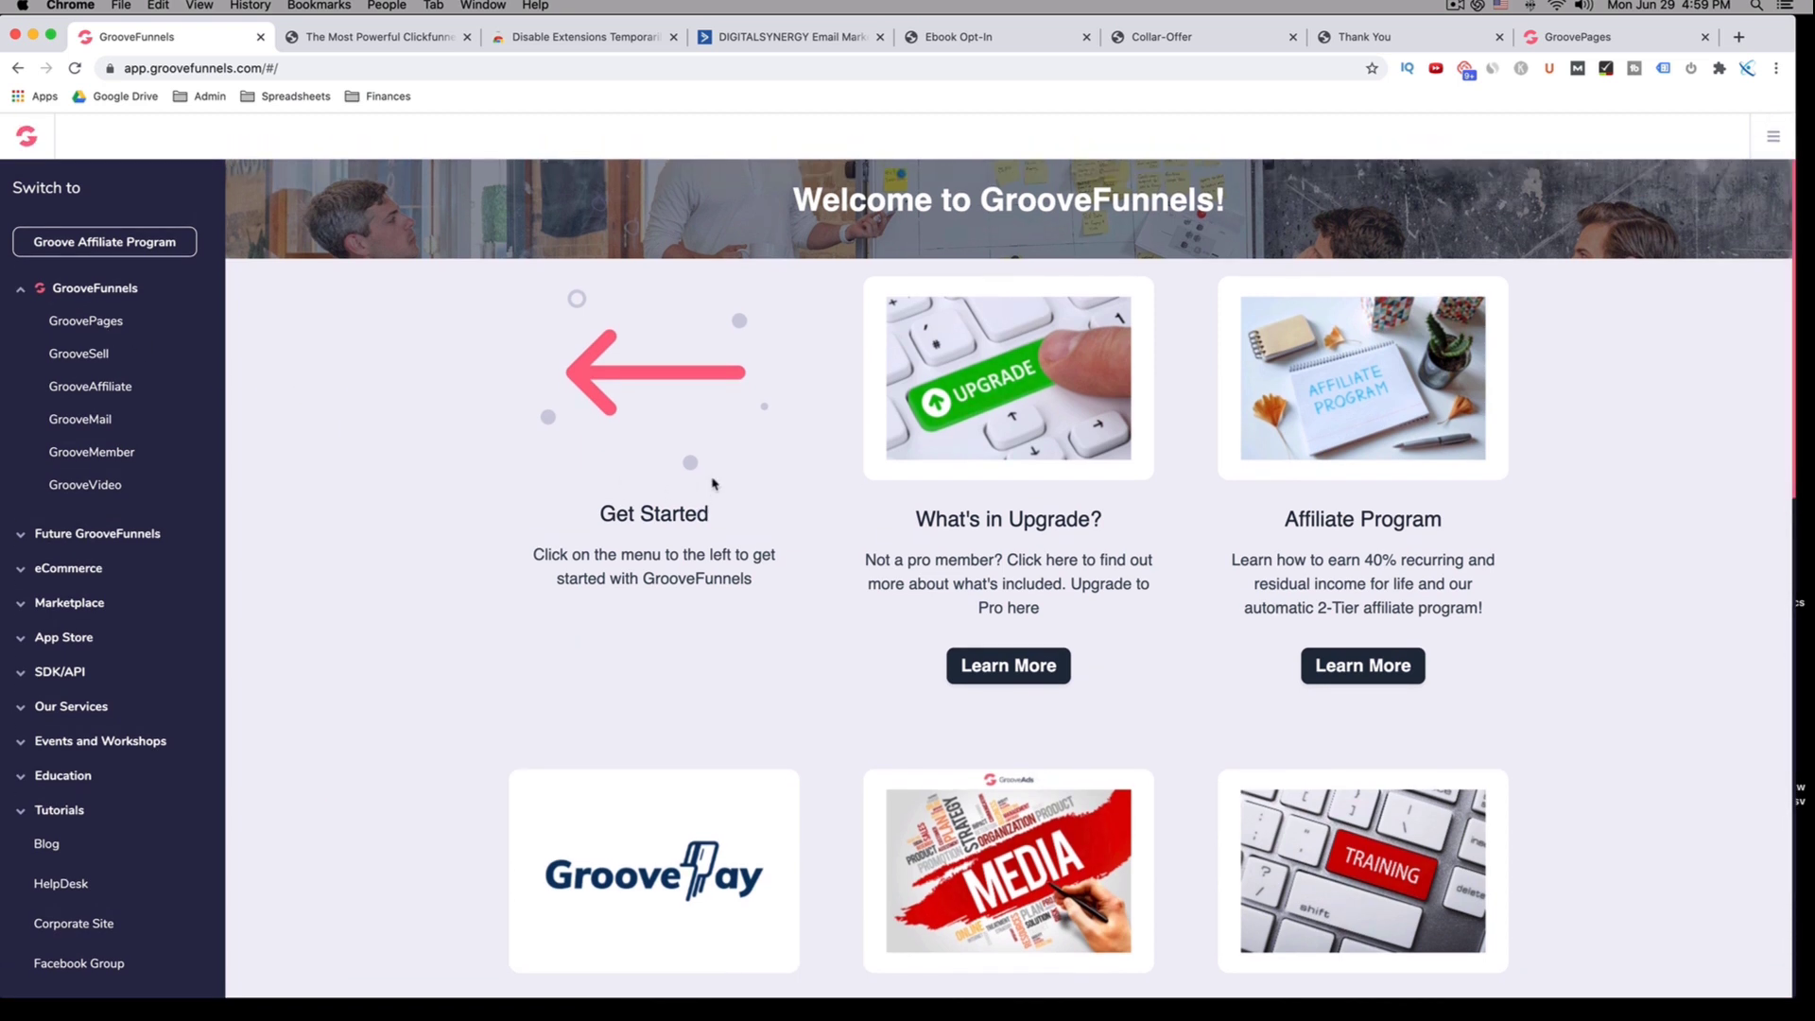
scroll(713, 483, "down", 3)
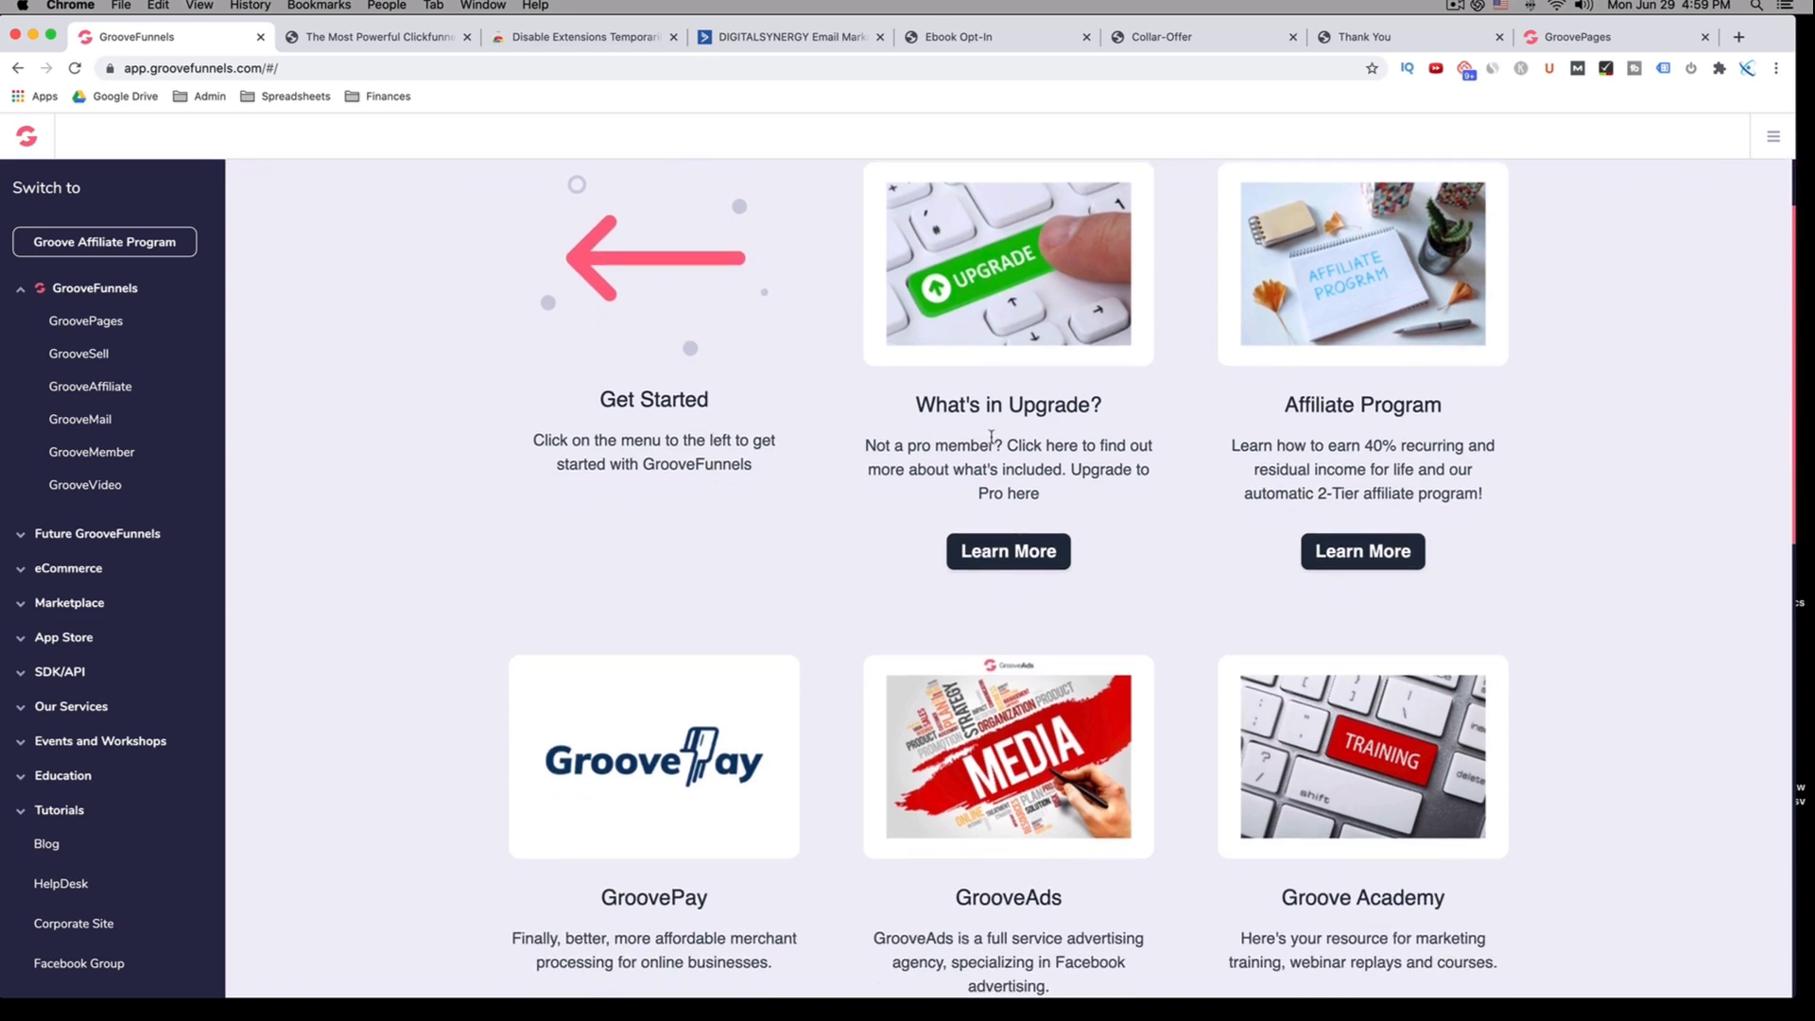
scroll(954, 444, "up", 3)
scroll(976, 475, "down", 1)
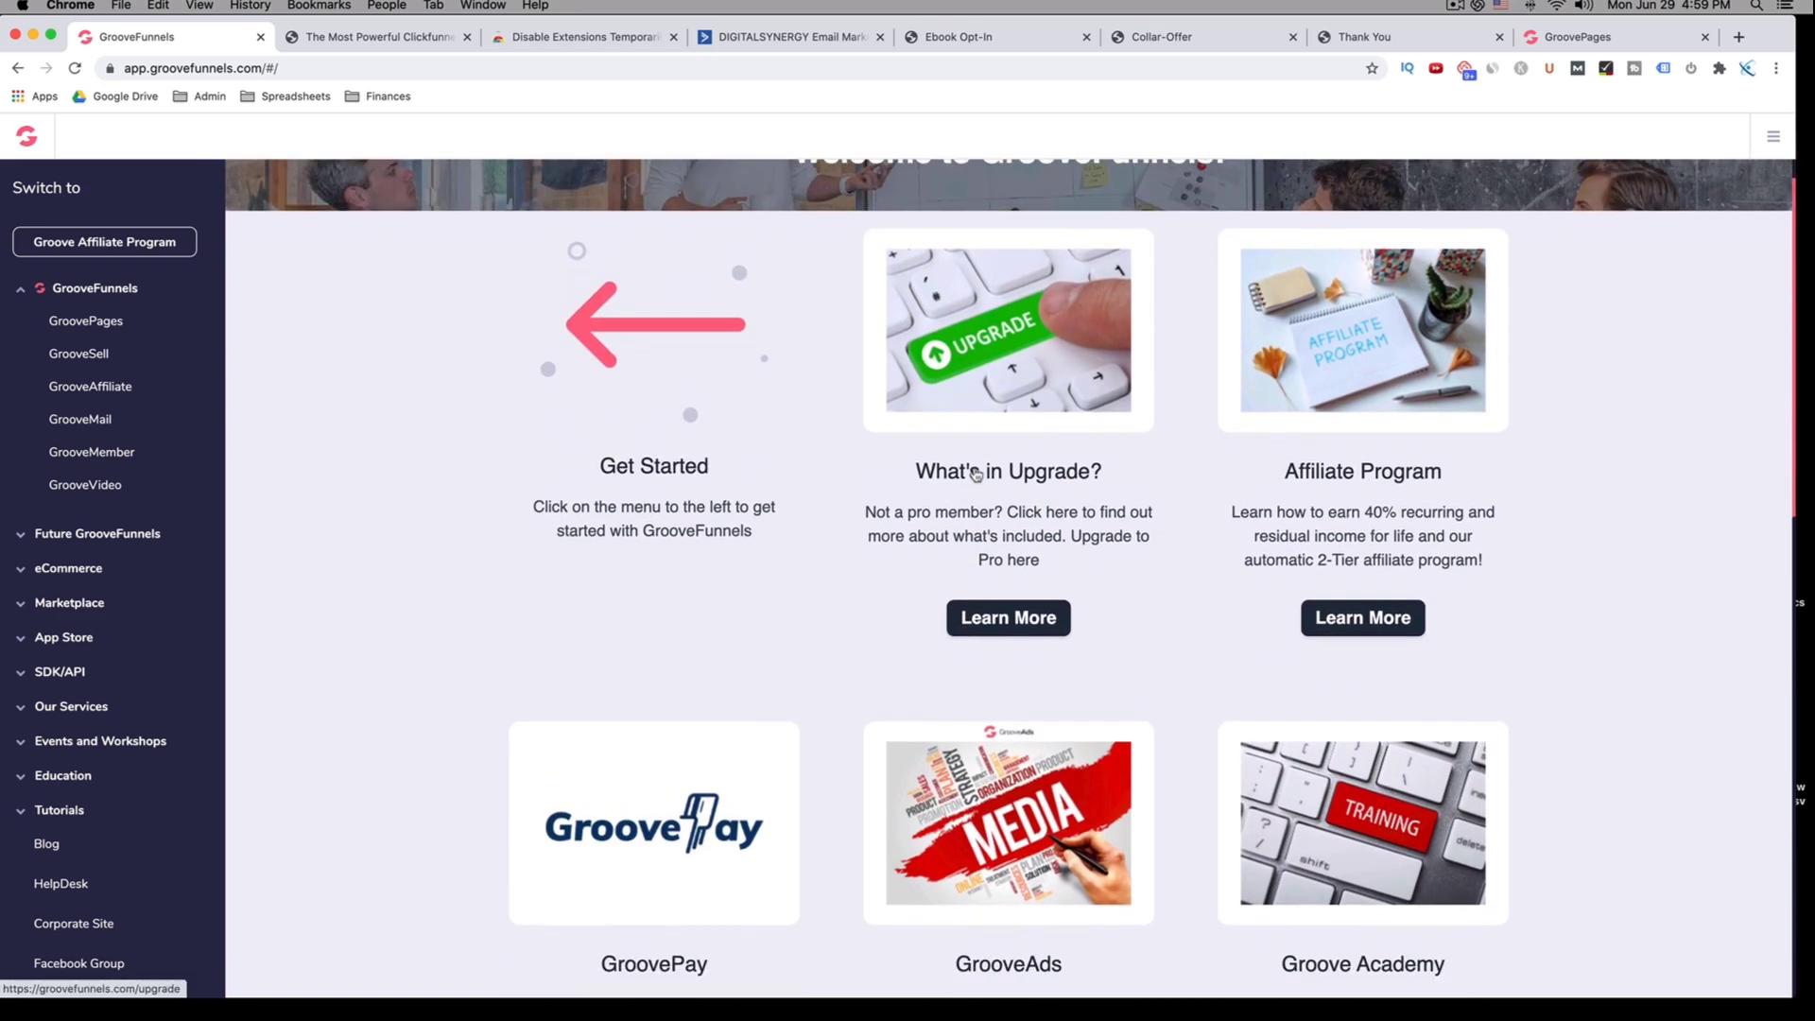
scroll(976, 474, "up", 1)
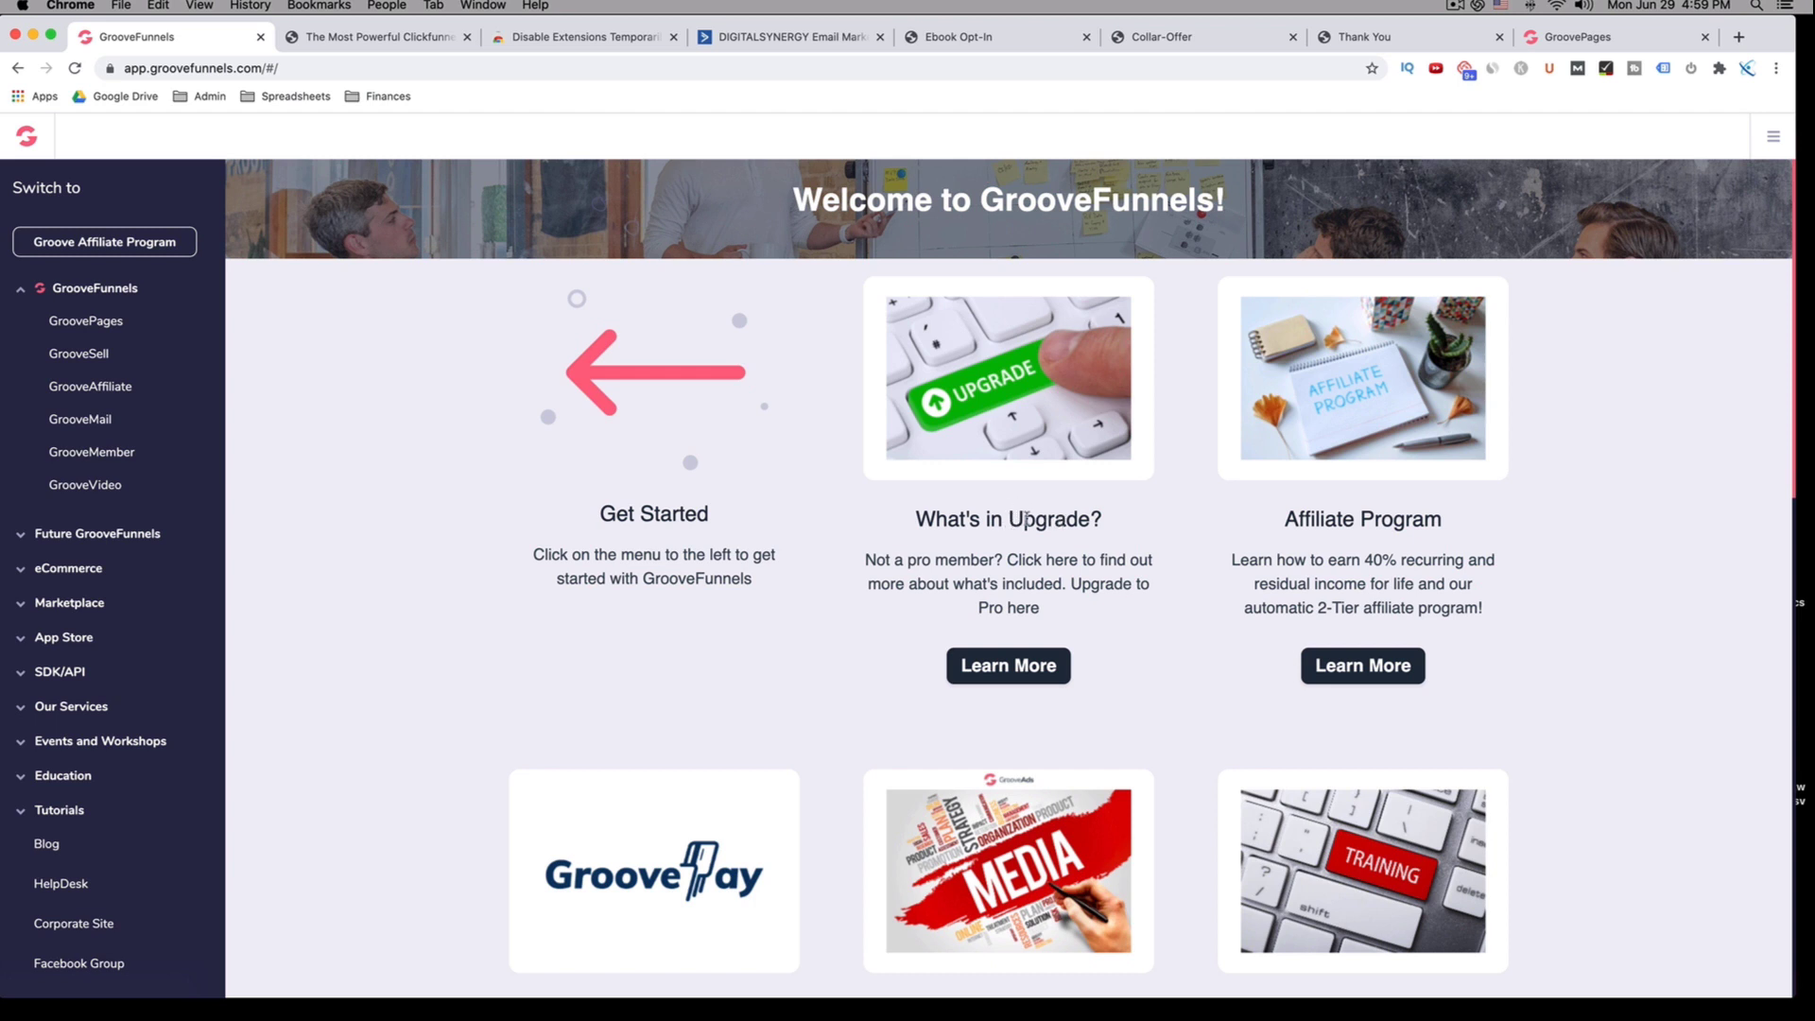
scroll(1027, 518, "down", 2)
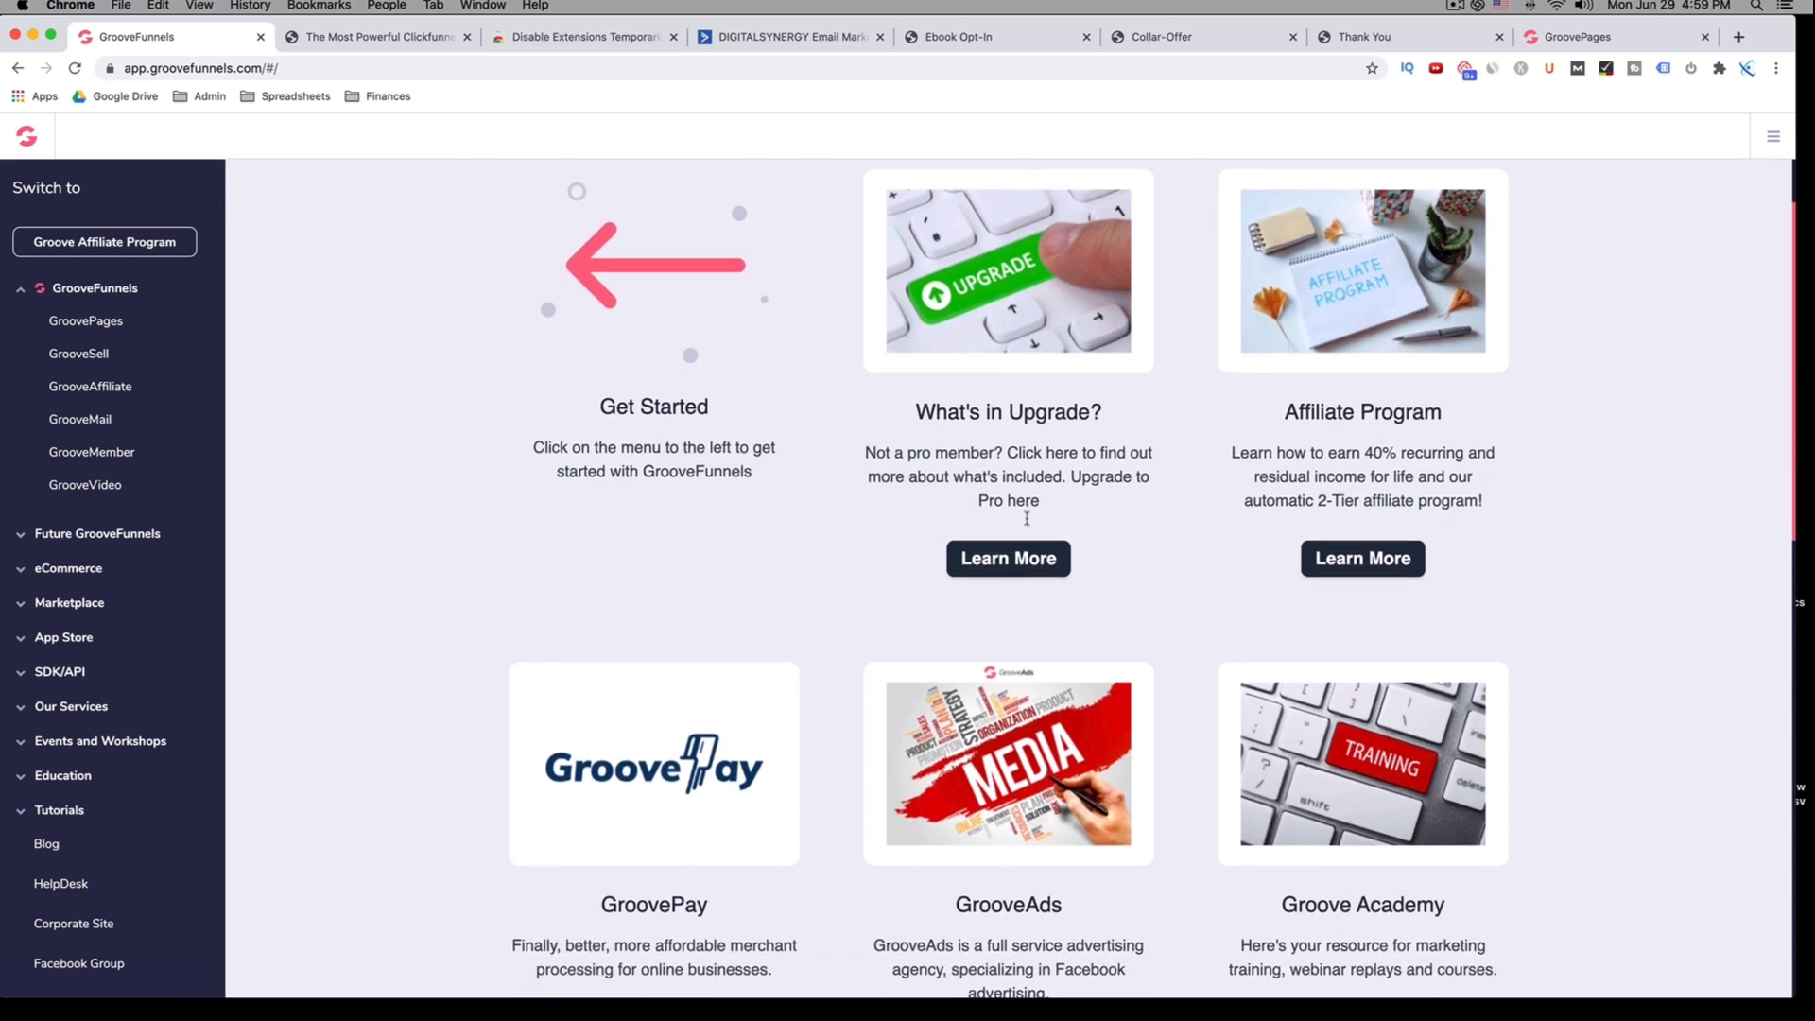
scroll(1026, 519, "down", 2)
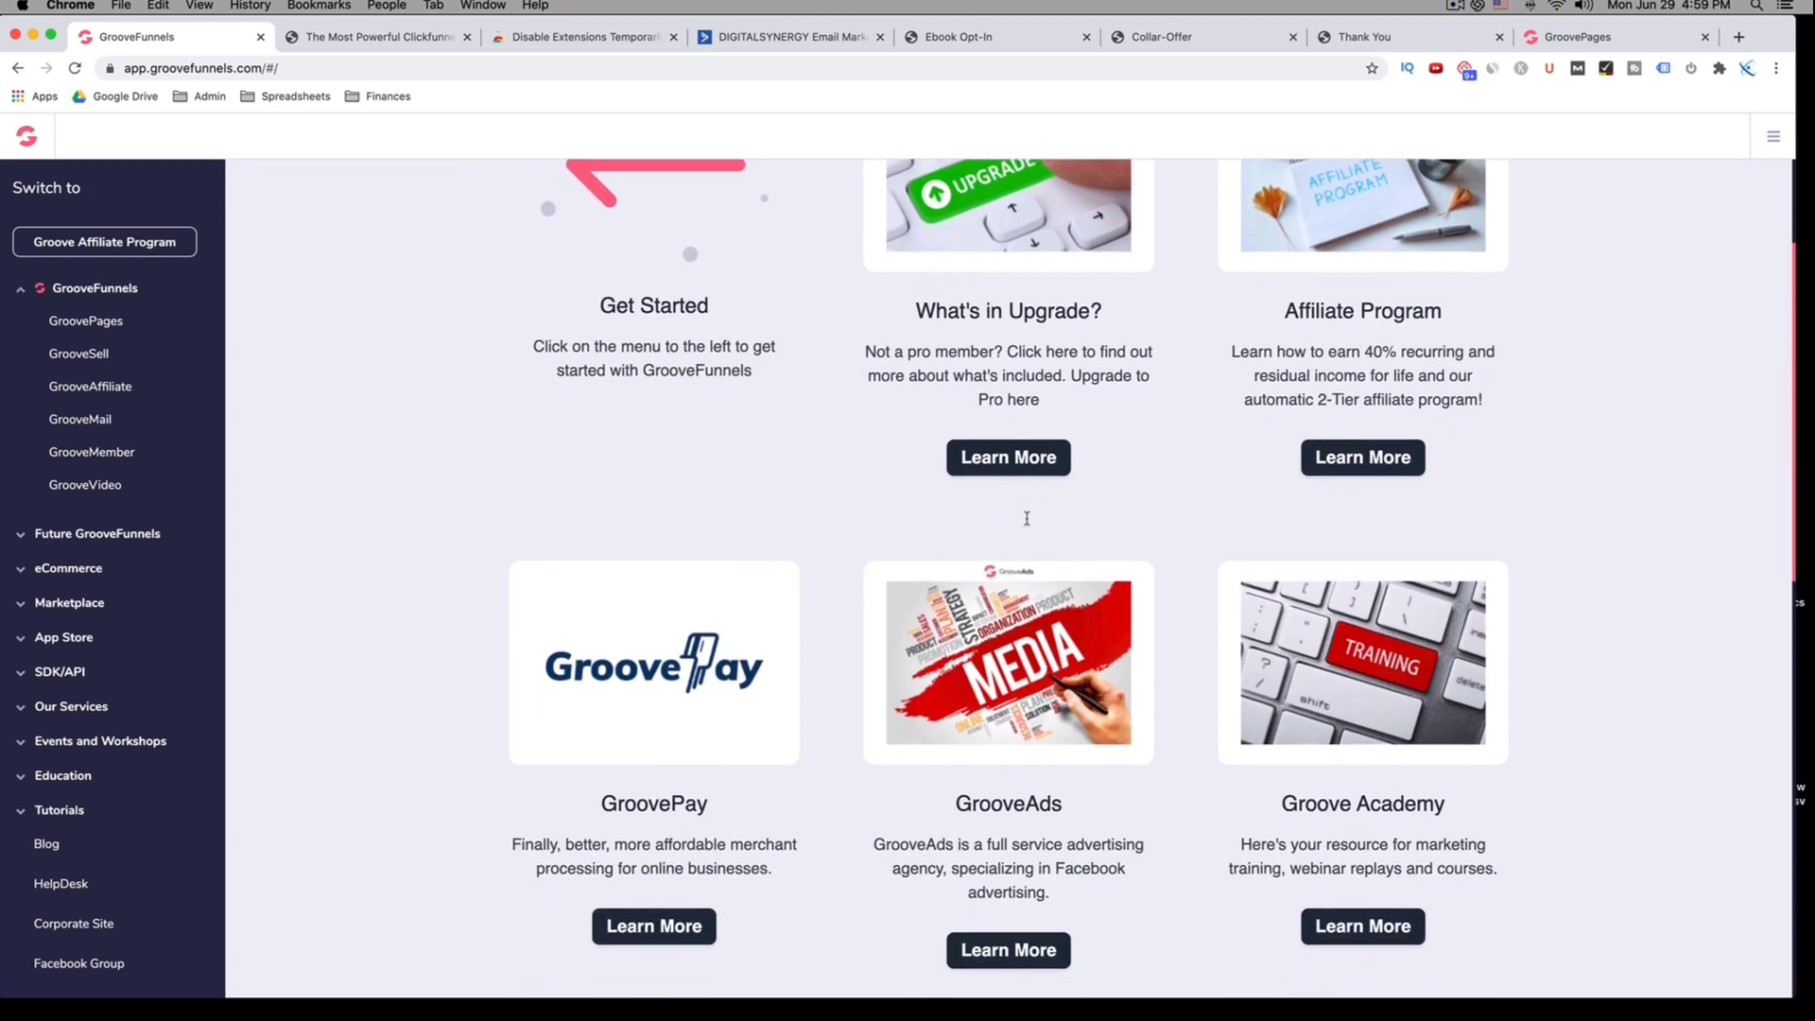
scroll(1026, 519, "down", 5)
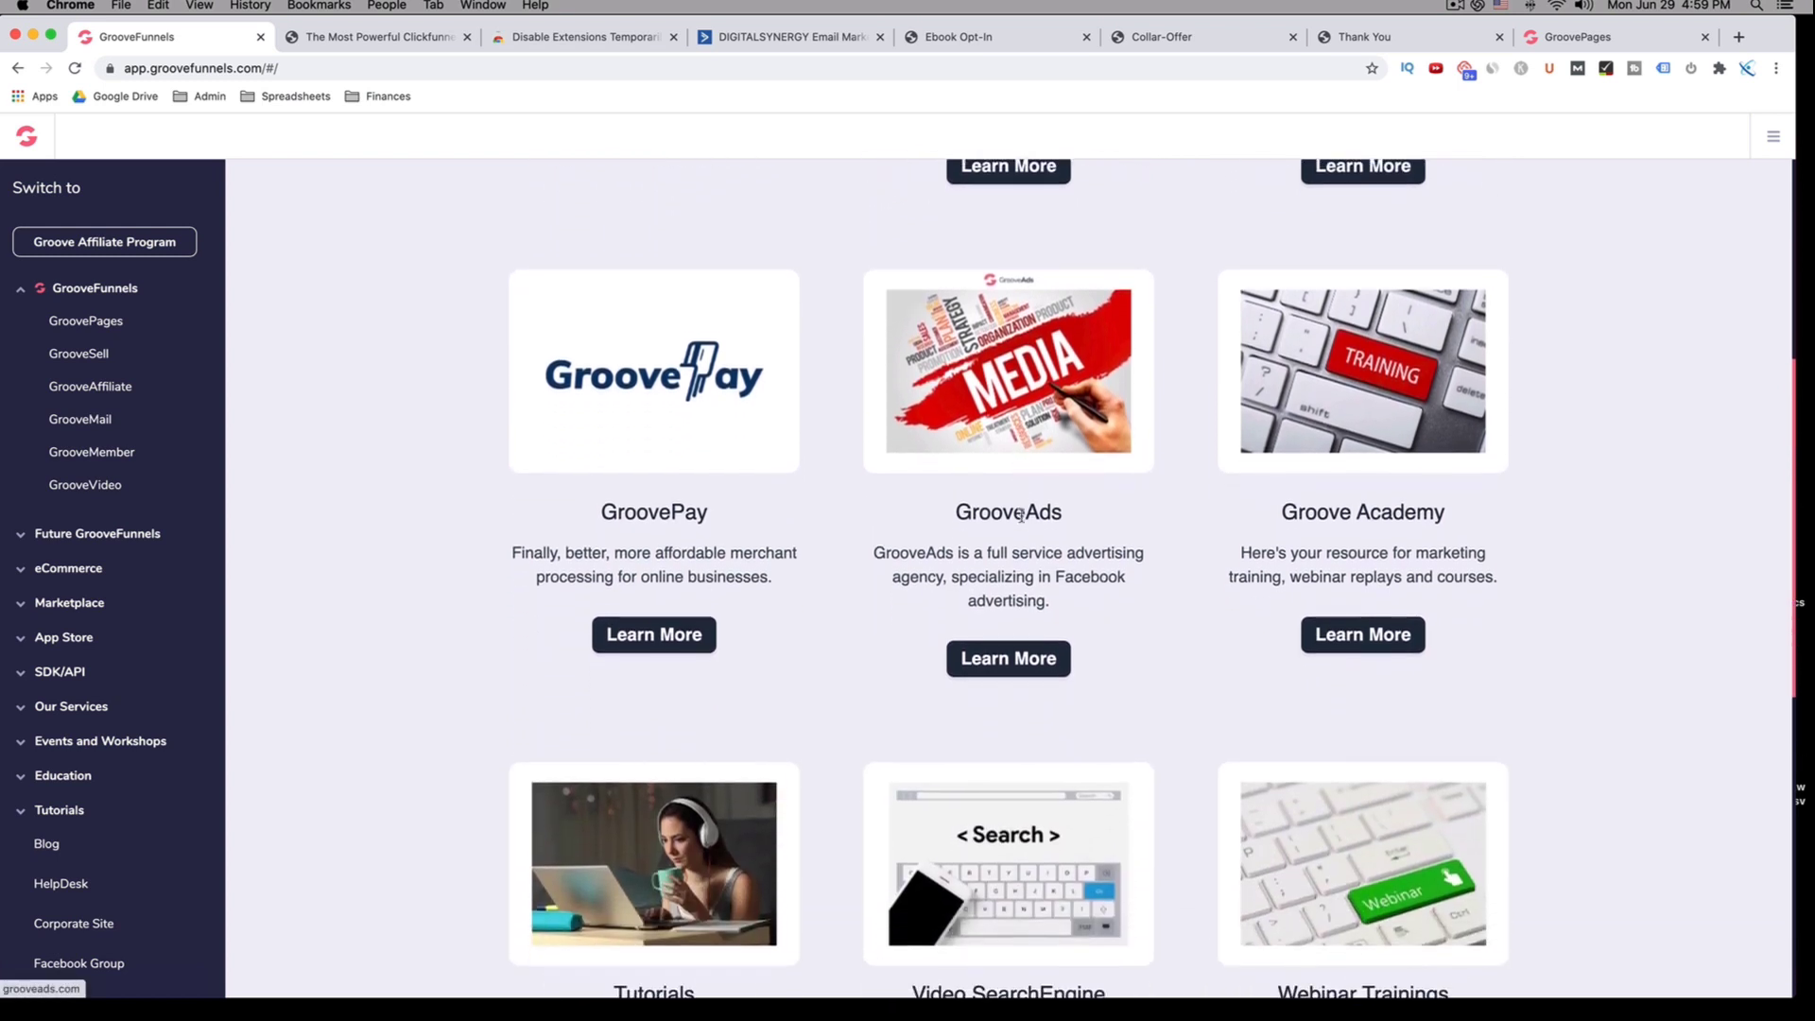
scroll(1021, 515, "down", 4)
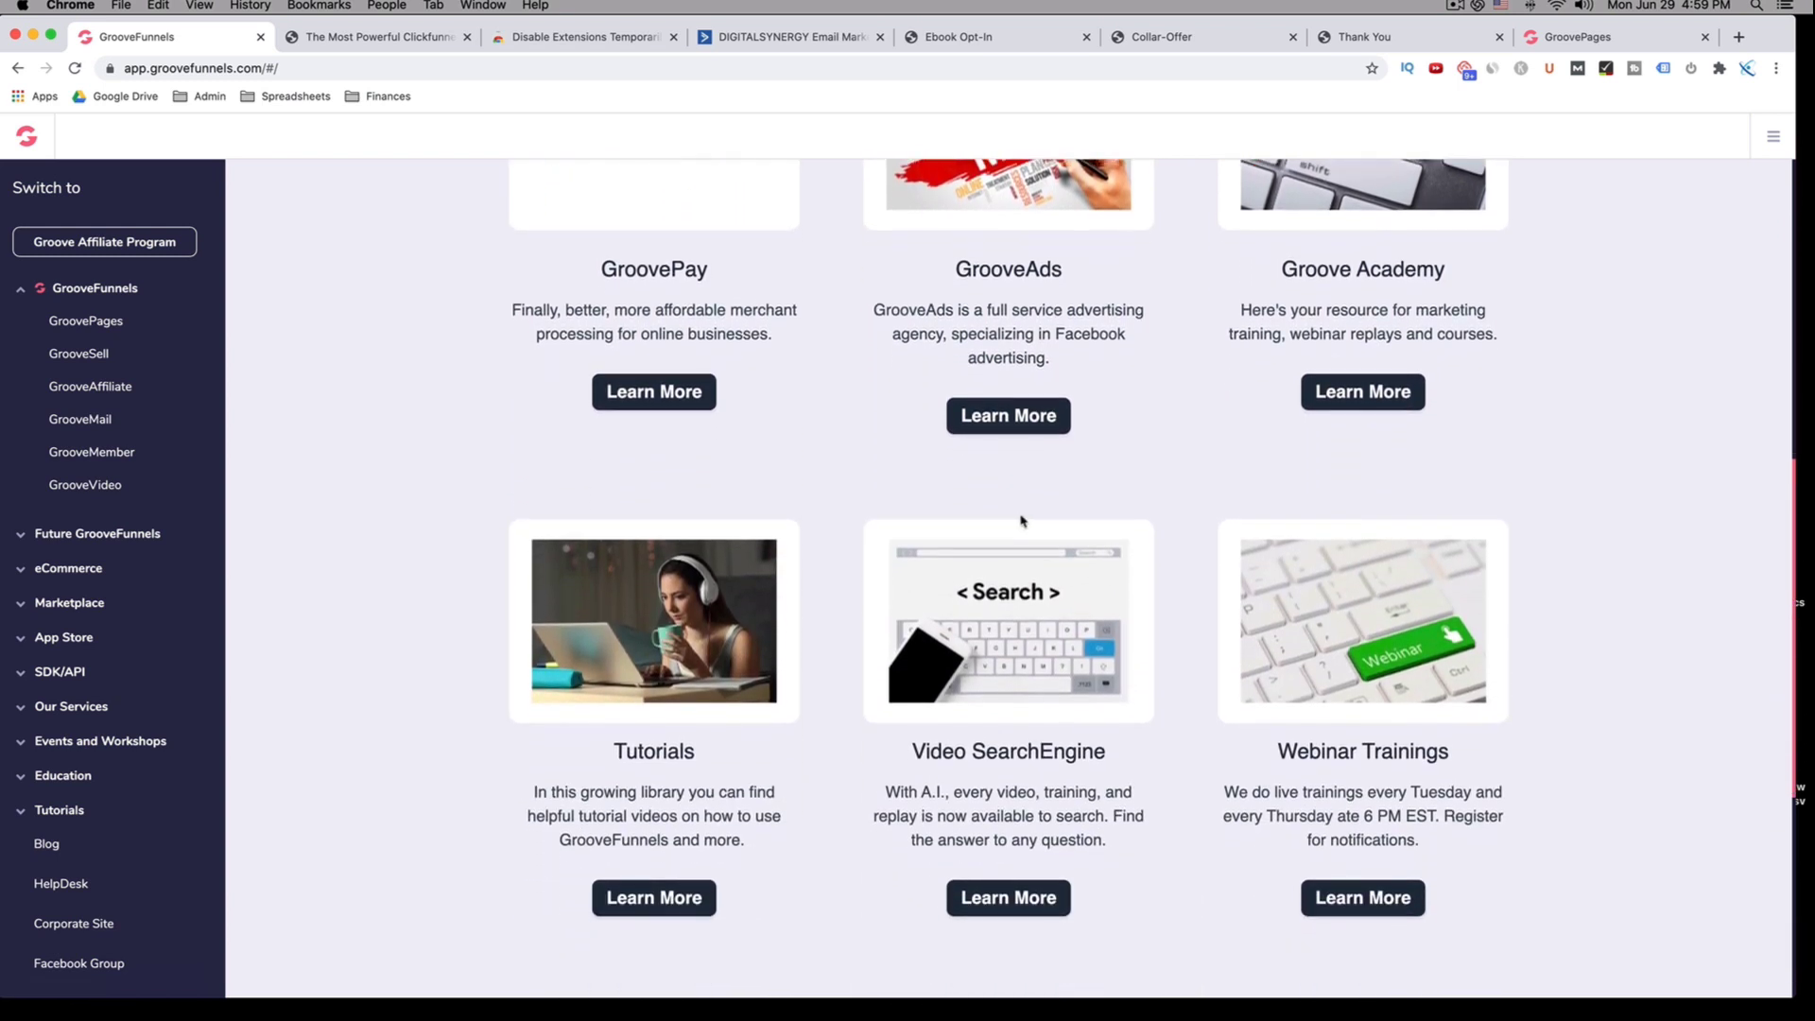
scroll(1025, 518, "up", 5)
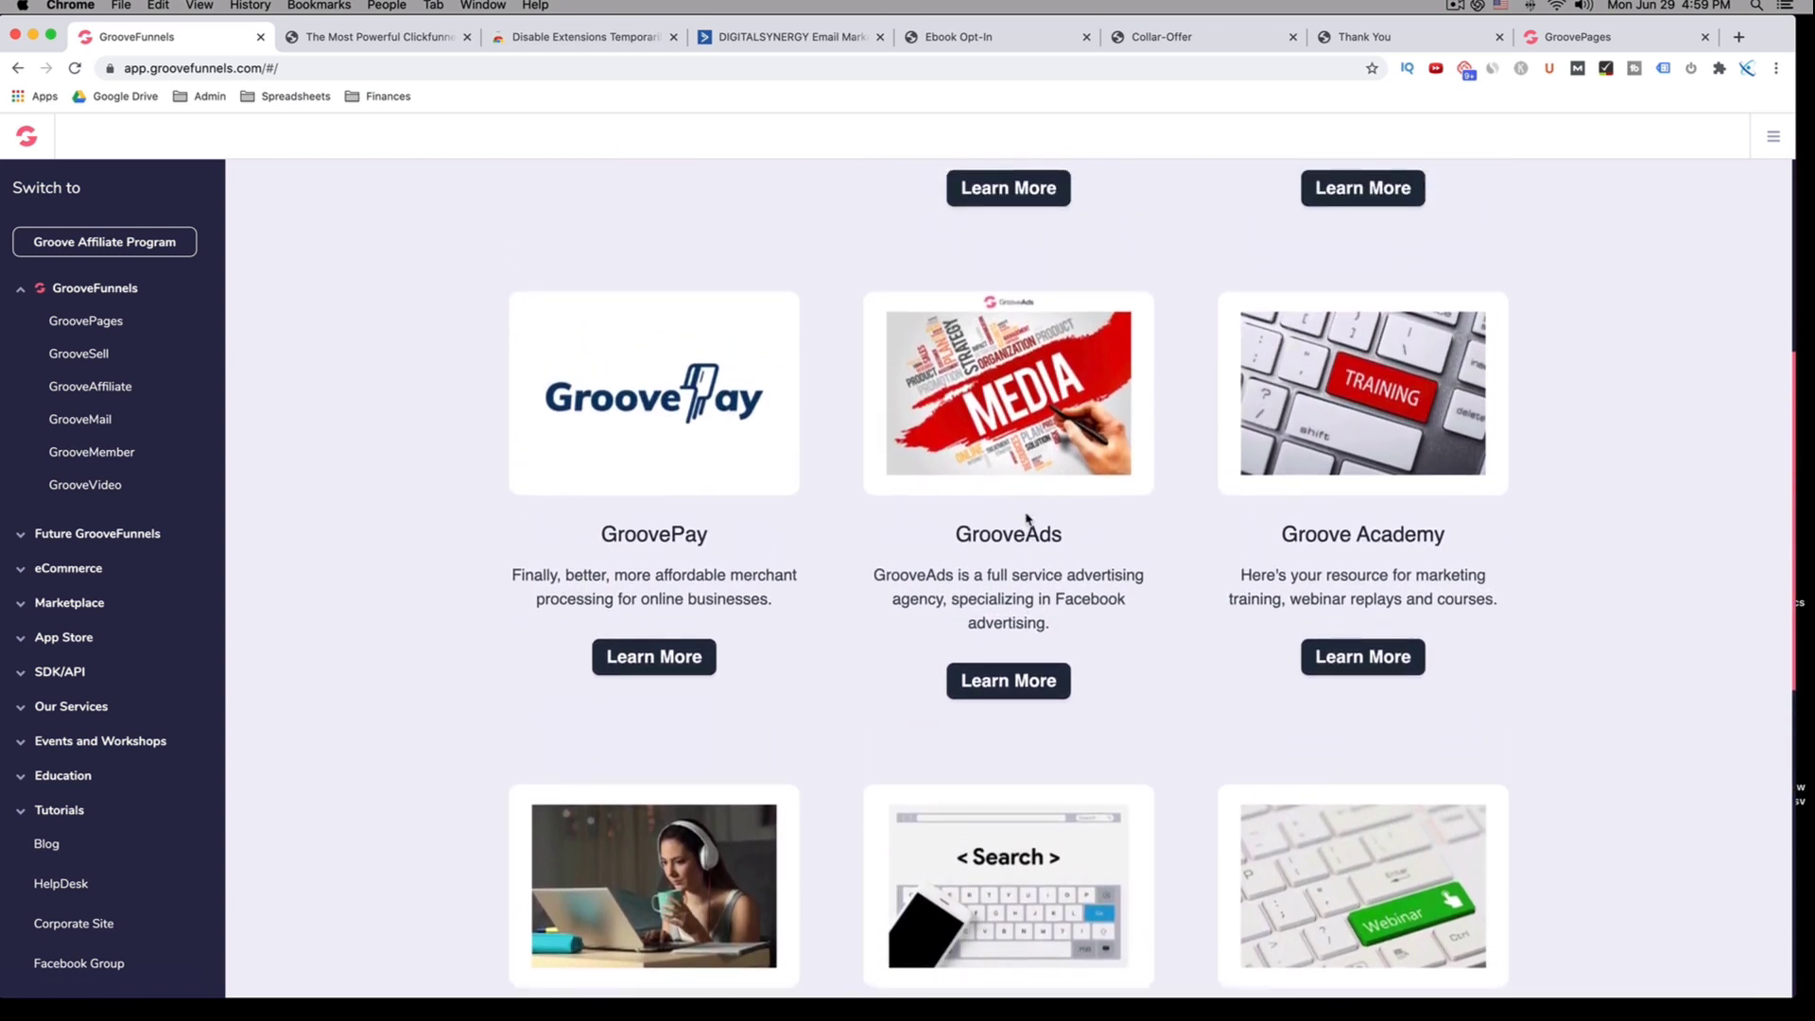
scroll(1026, 519, "up", 9)
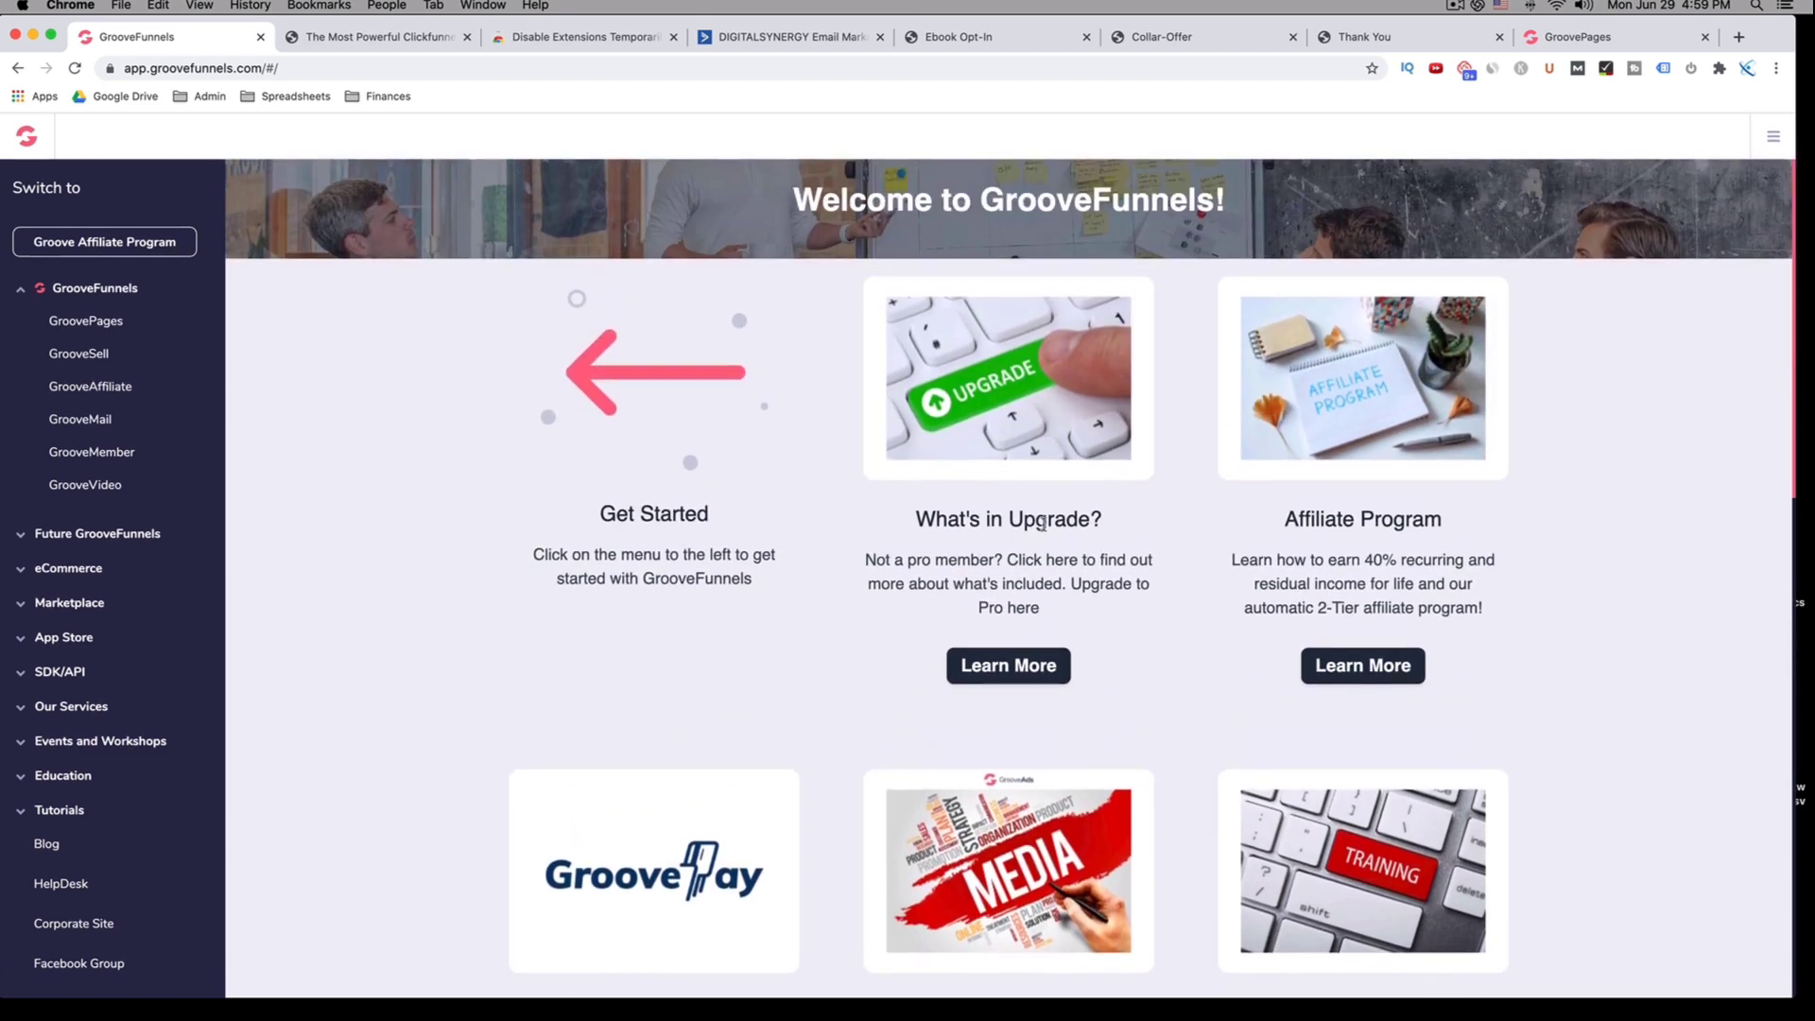
scroll(1040, 522, "down", 1)
scroll(1048, 532, "up", 1)
scroll(1388, 537, "down", 2)
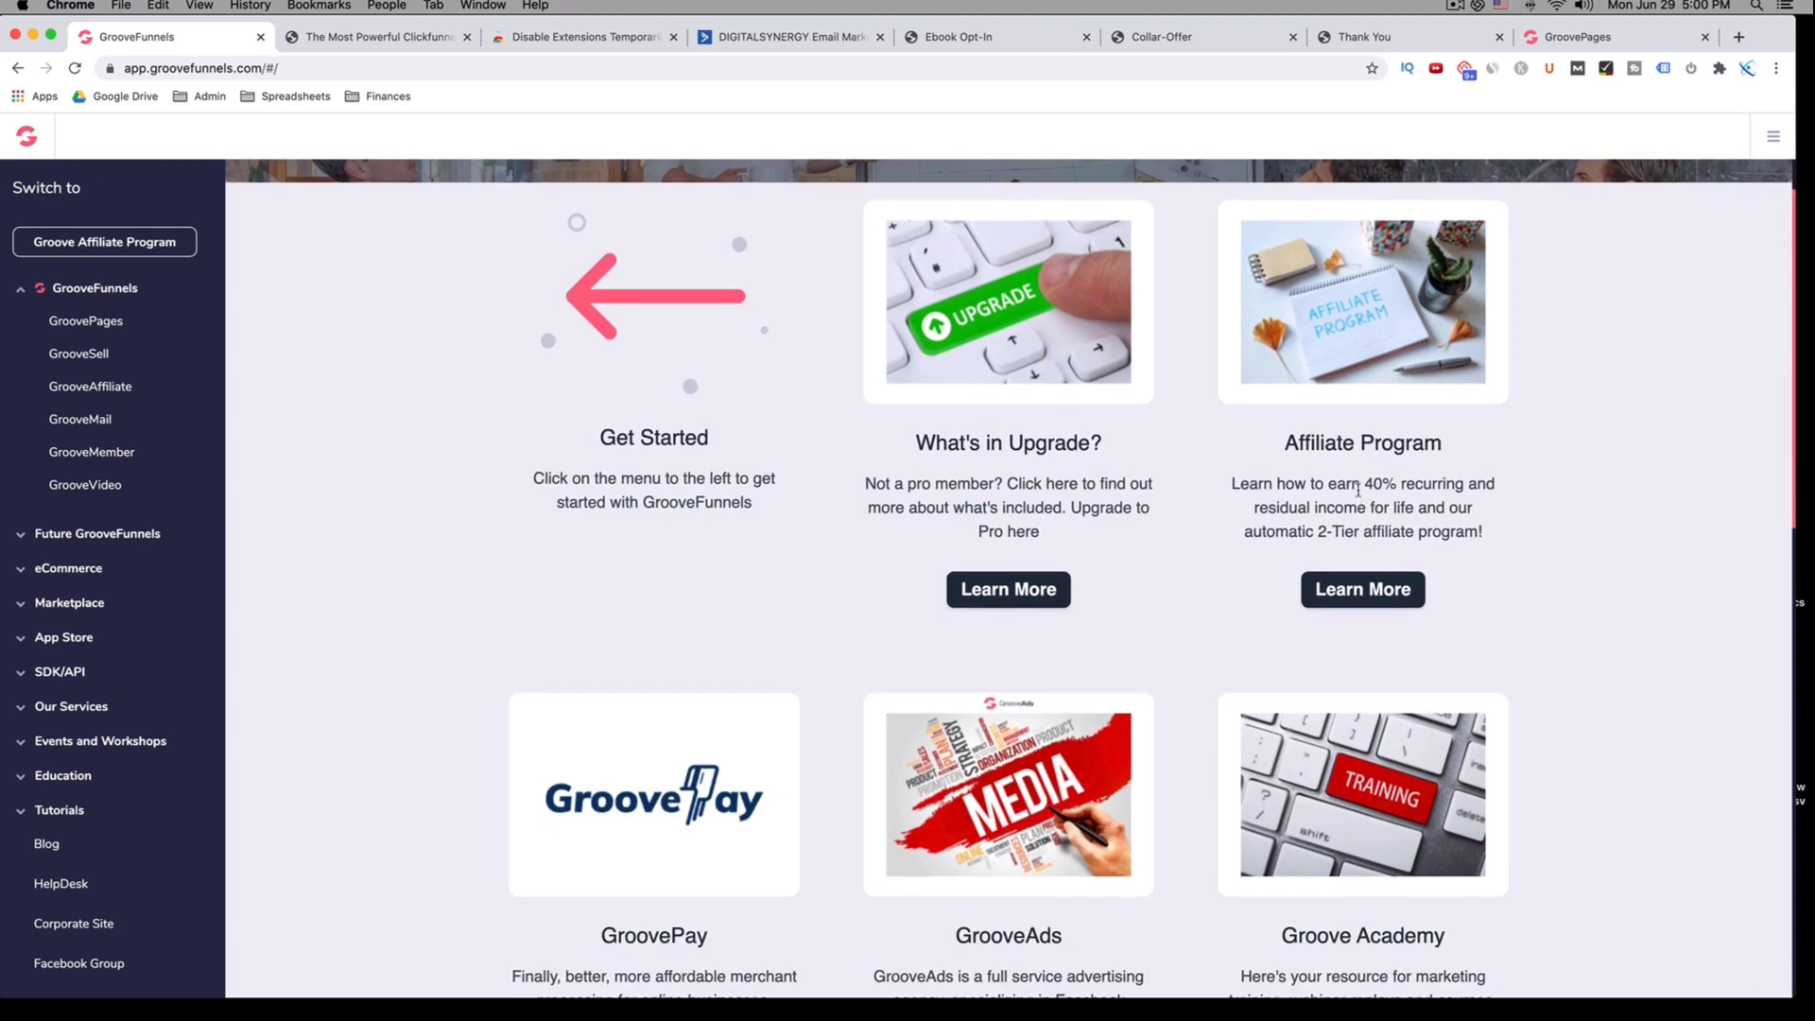
scroll(1358, 491, "down", 1)
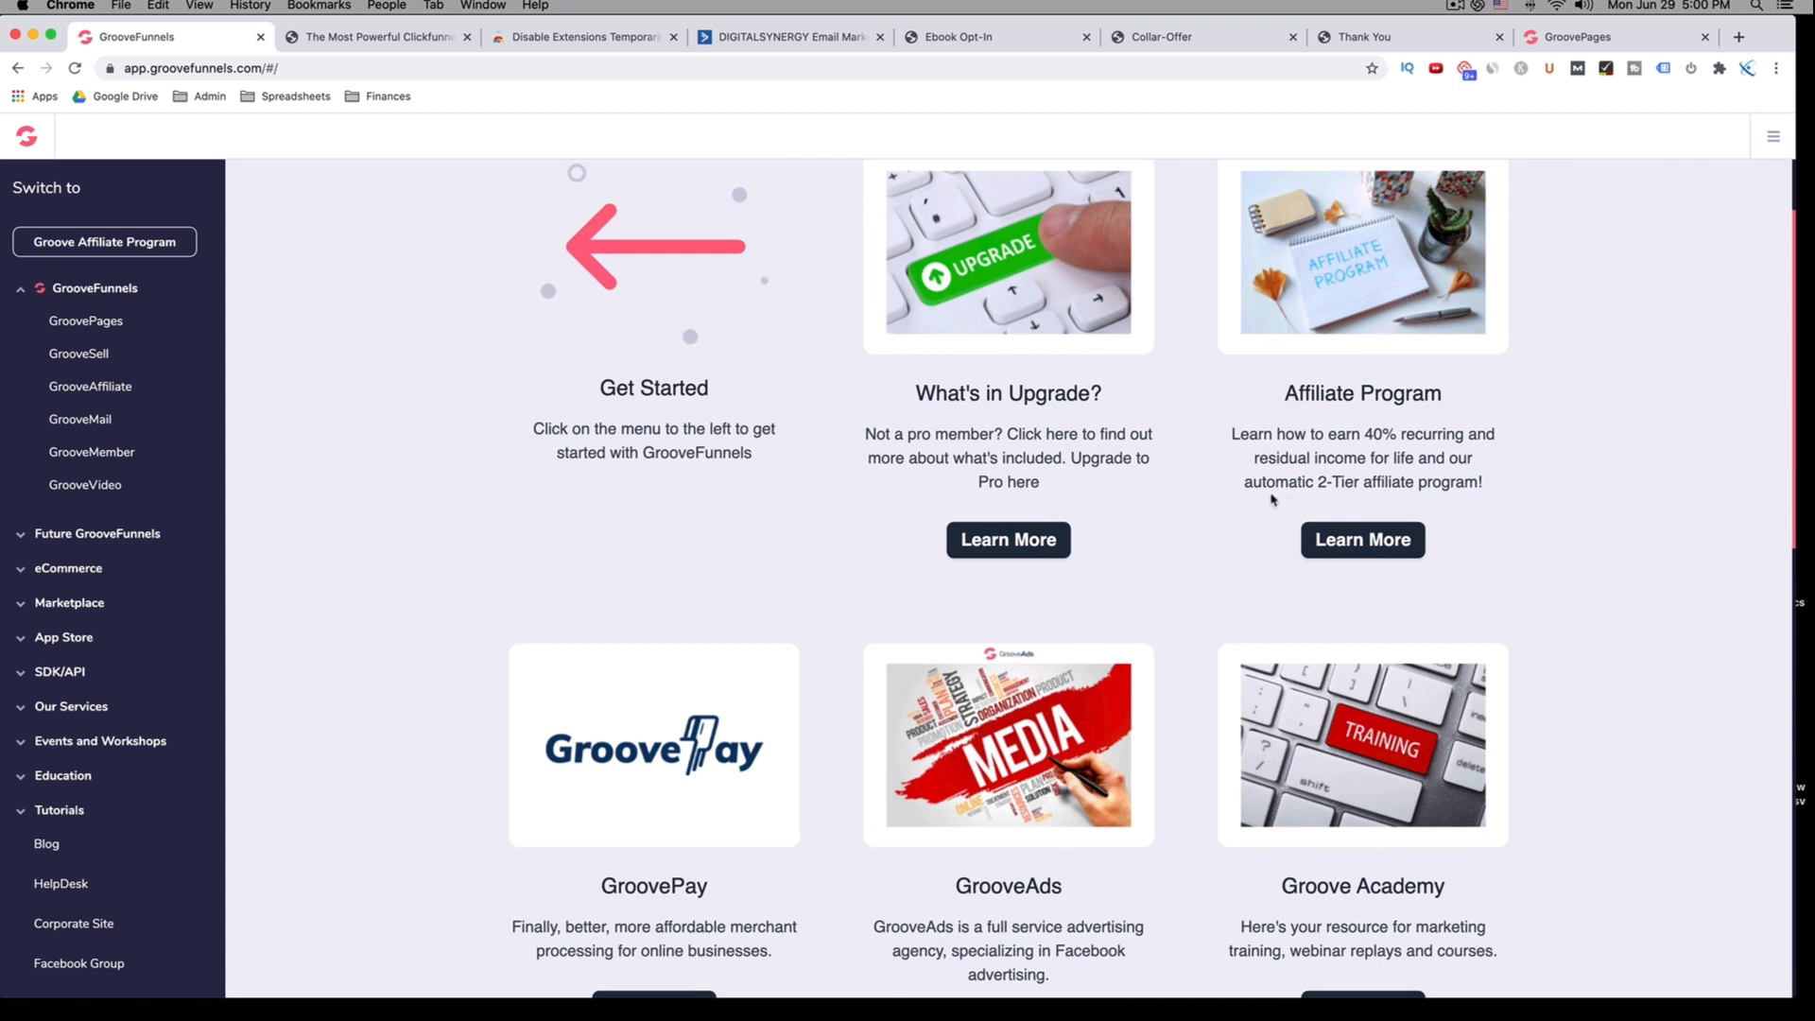
scroll(1200, 515, "up", 2)
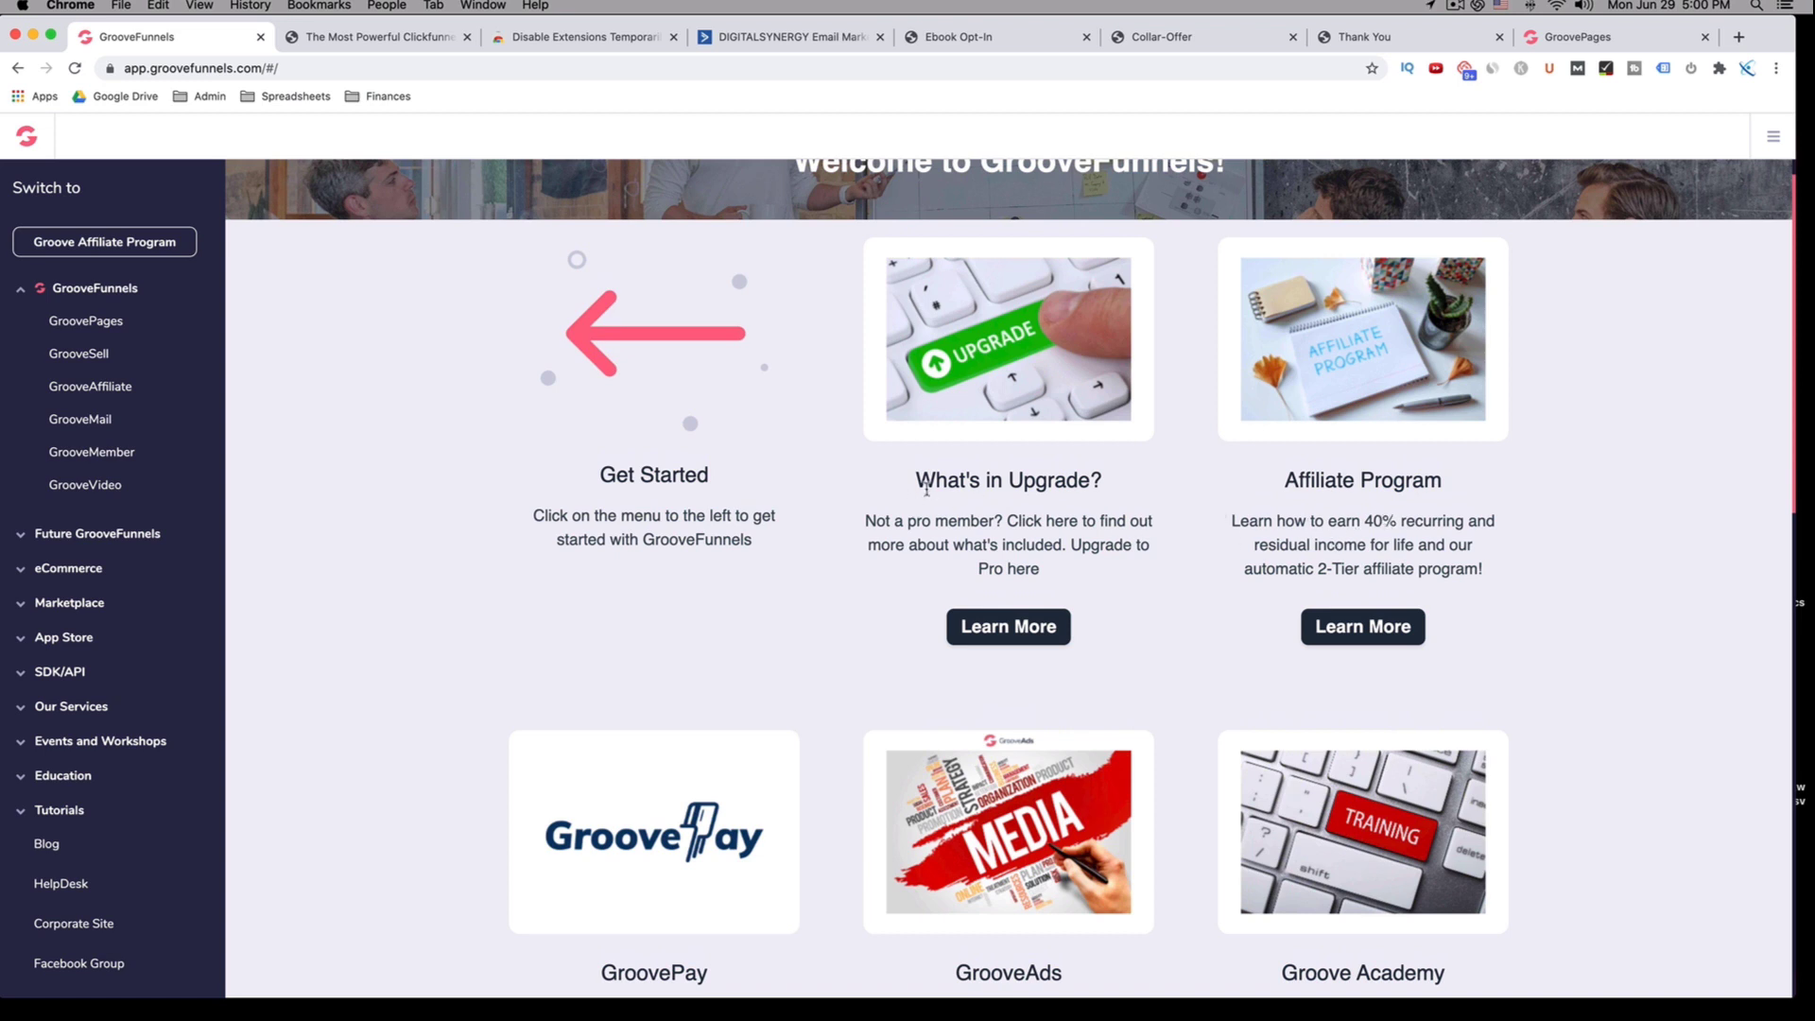
scroll(924, 487, "up", 1)
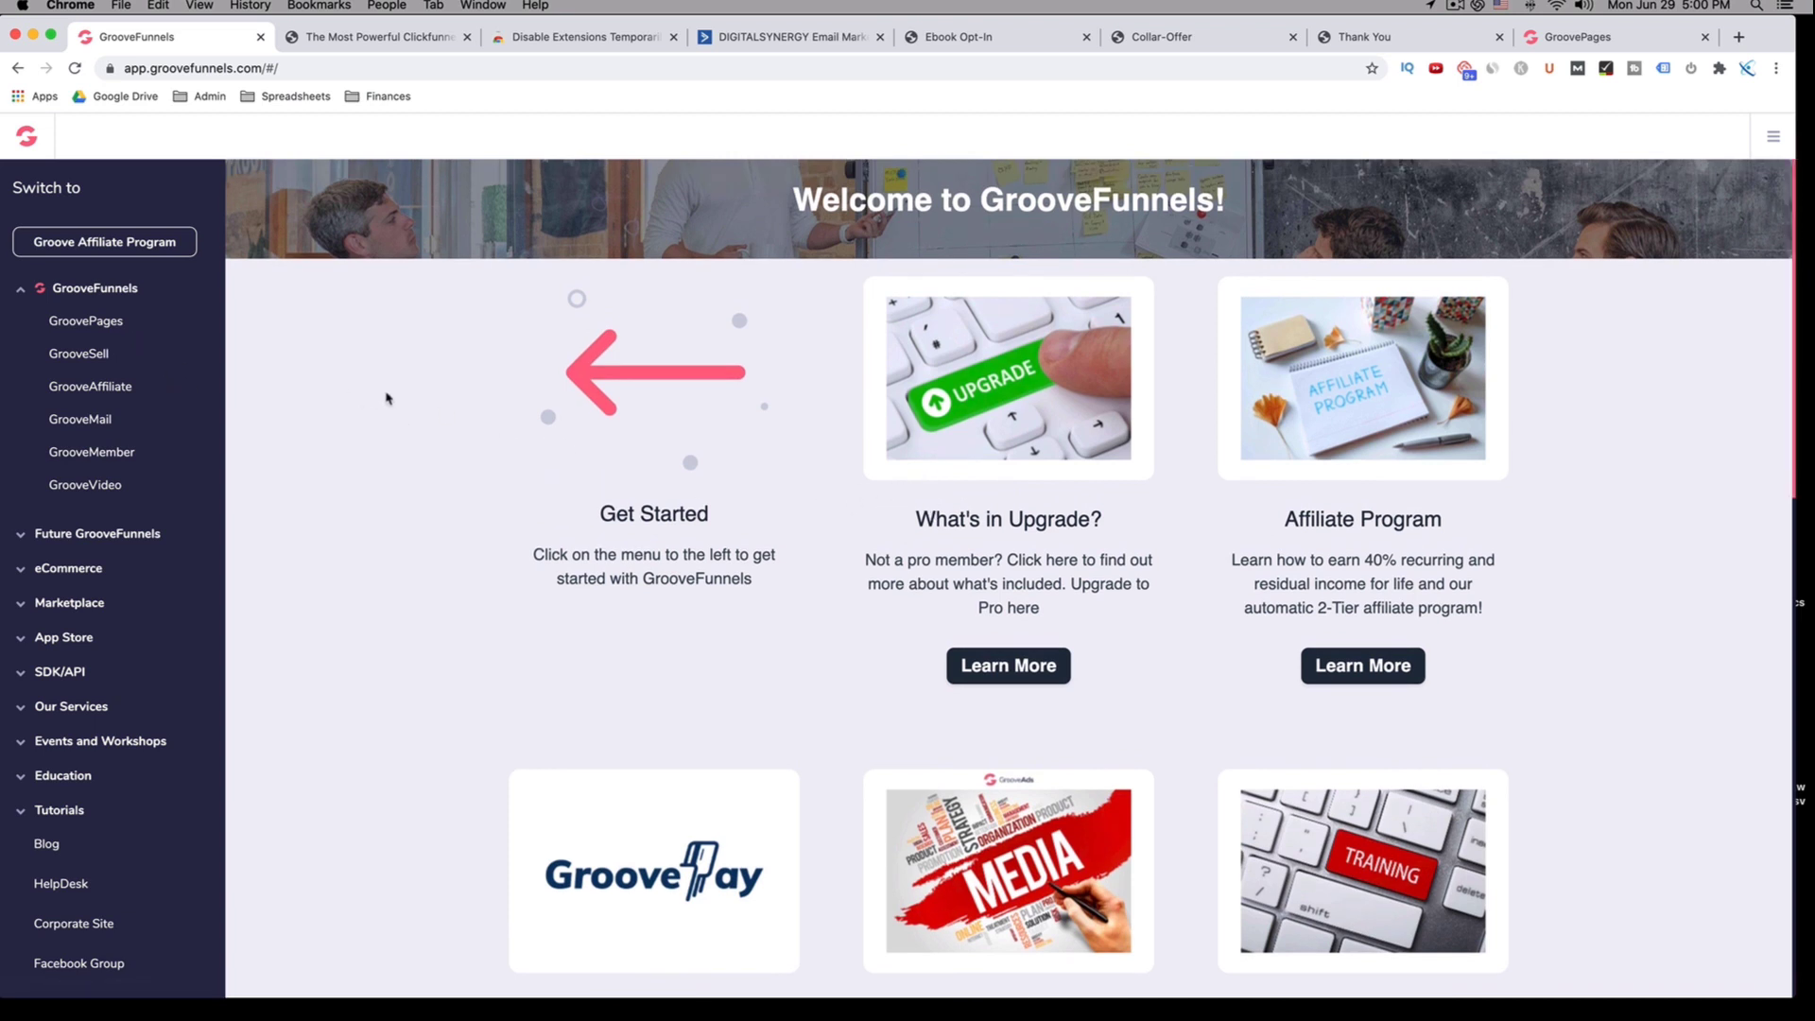
Open GroovePages, start creating a new site and expand the list of ready-made templates
left_click(106, 324)
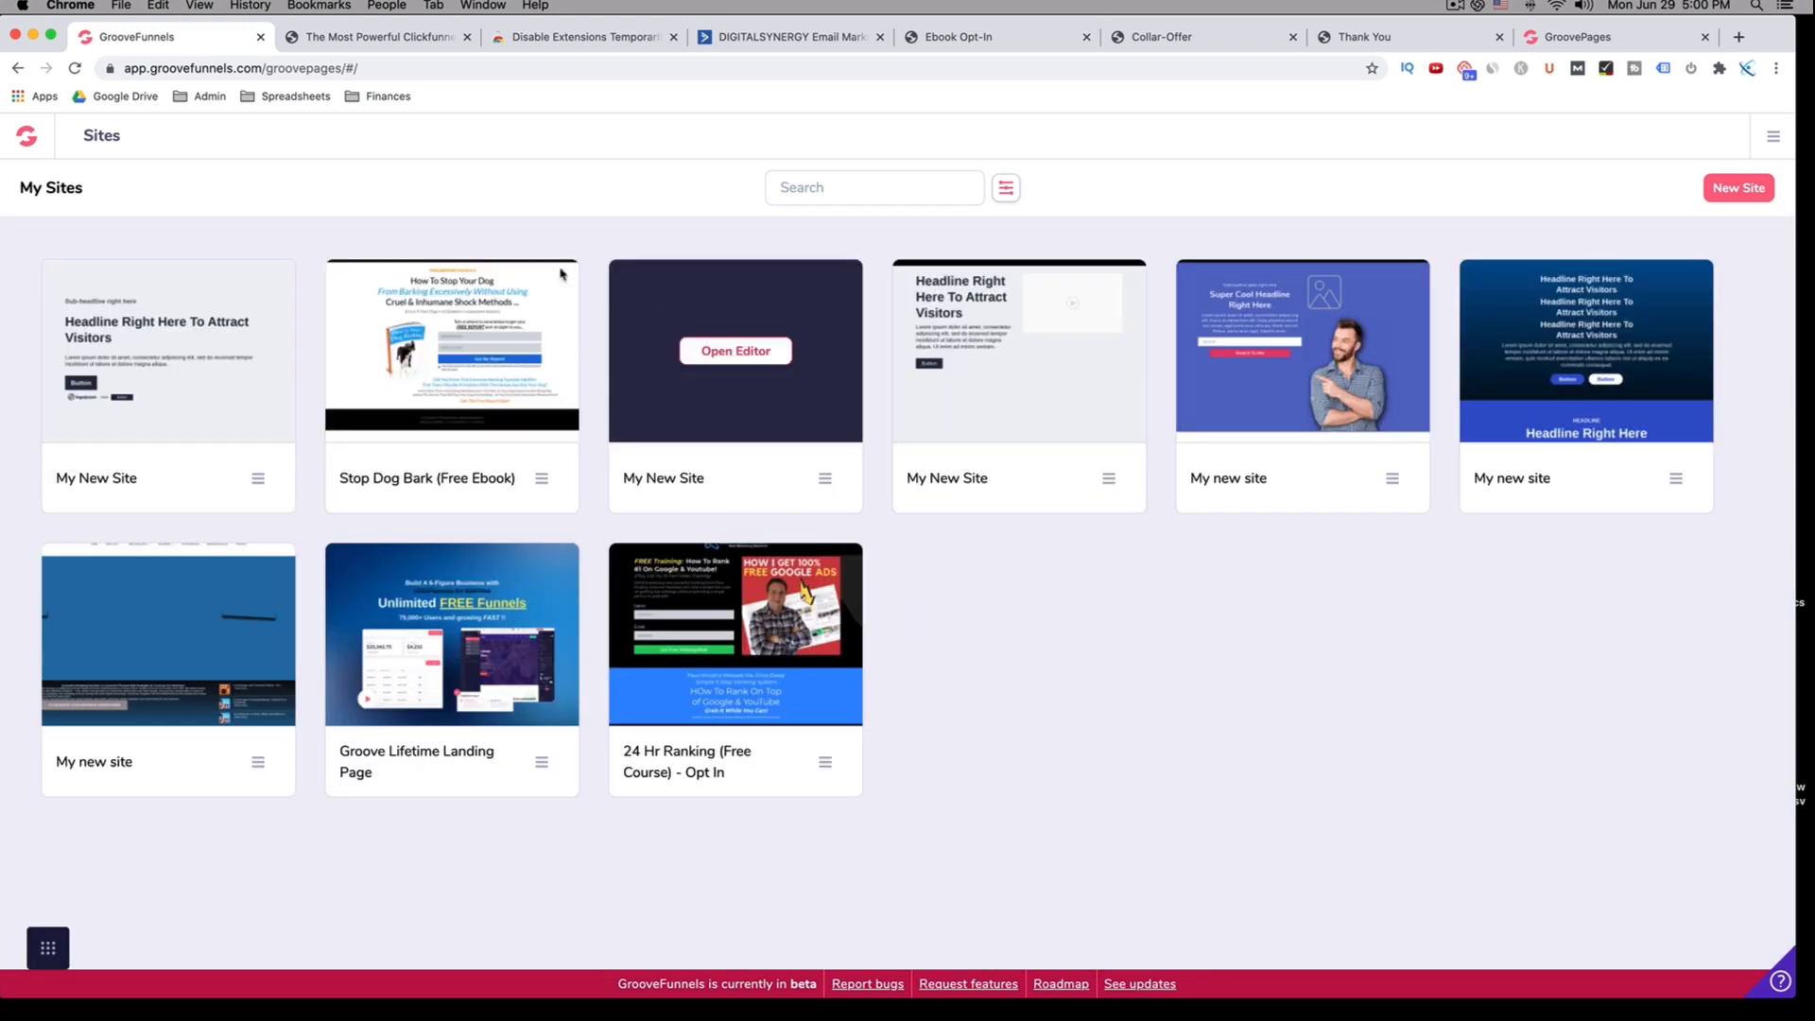
left_click(1739, 187)
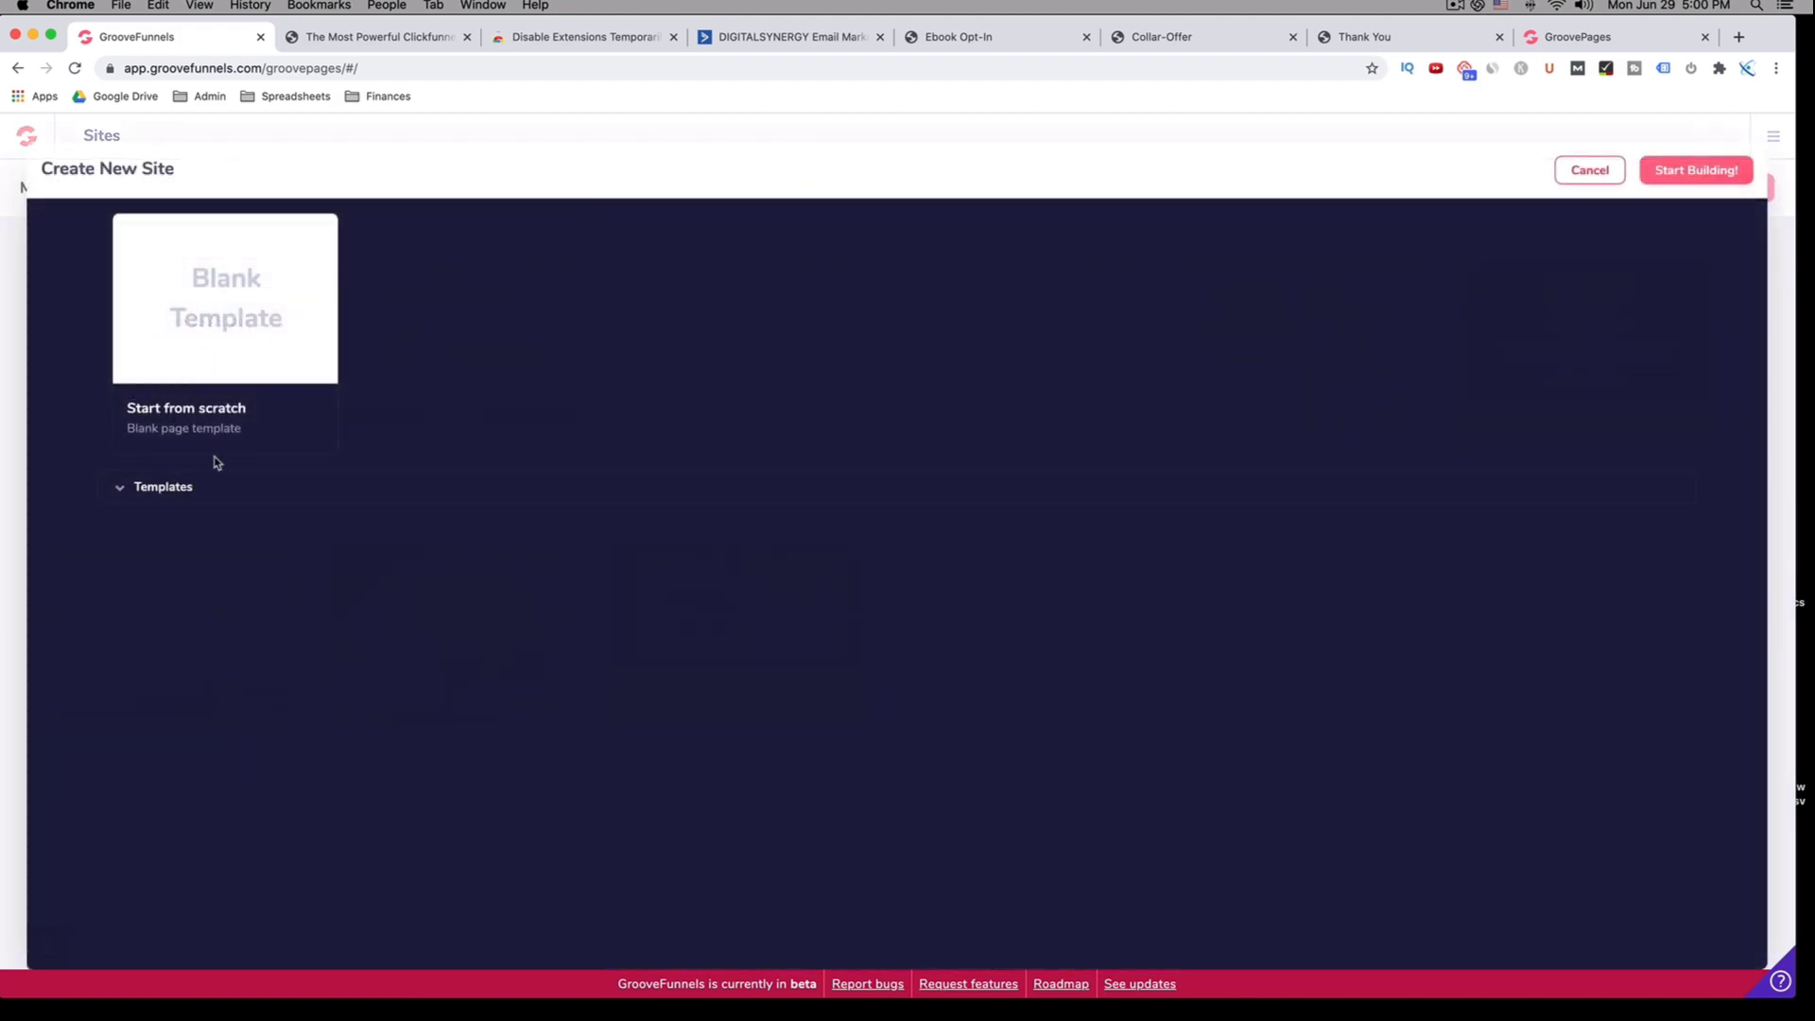
left_click(121, 490)
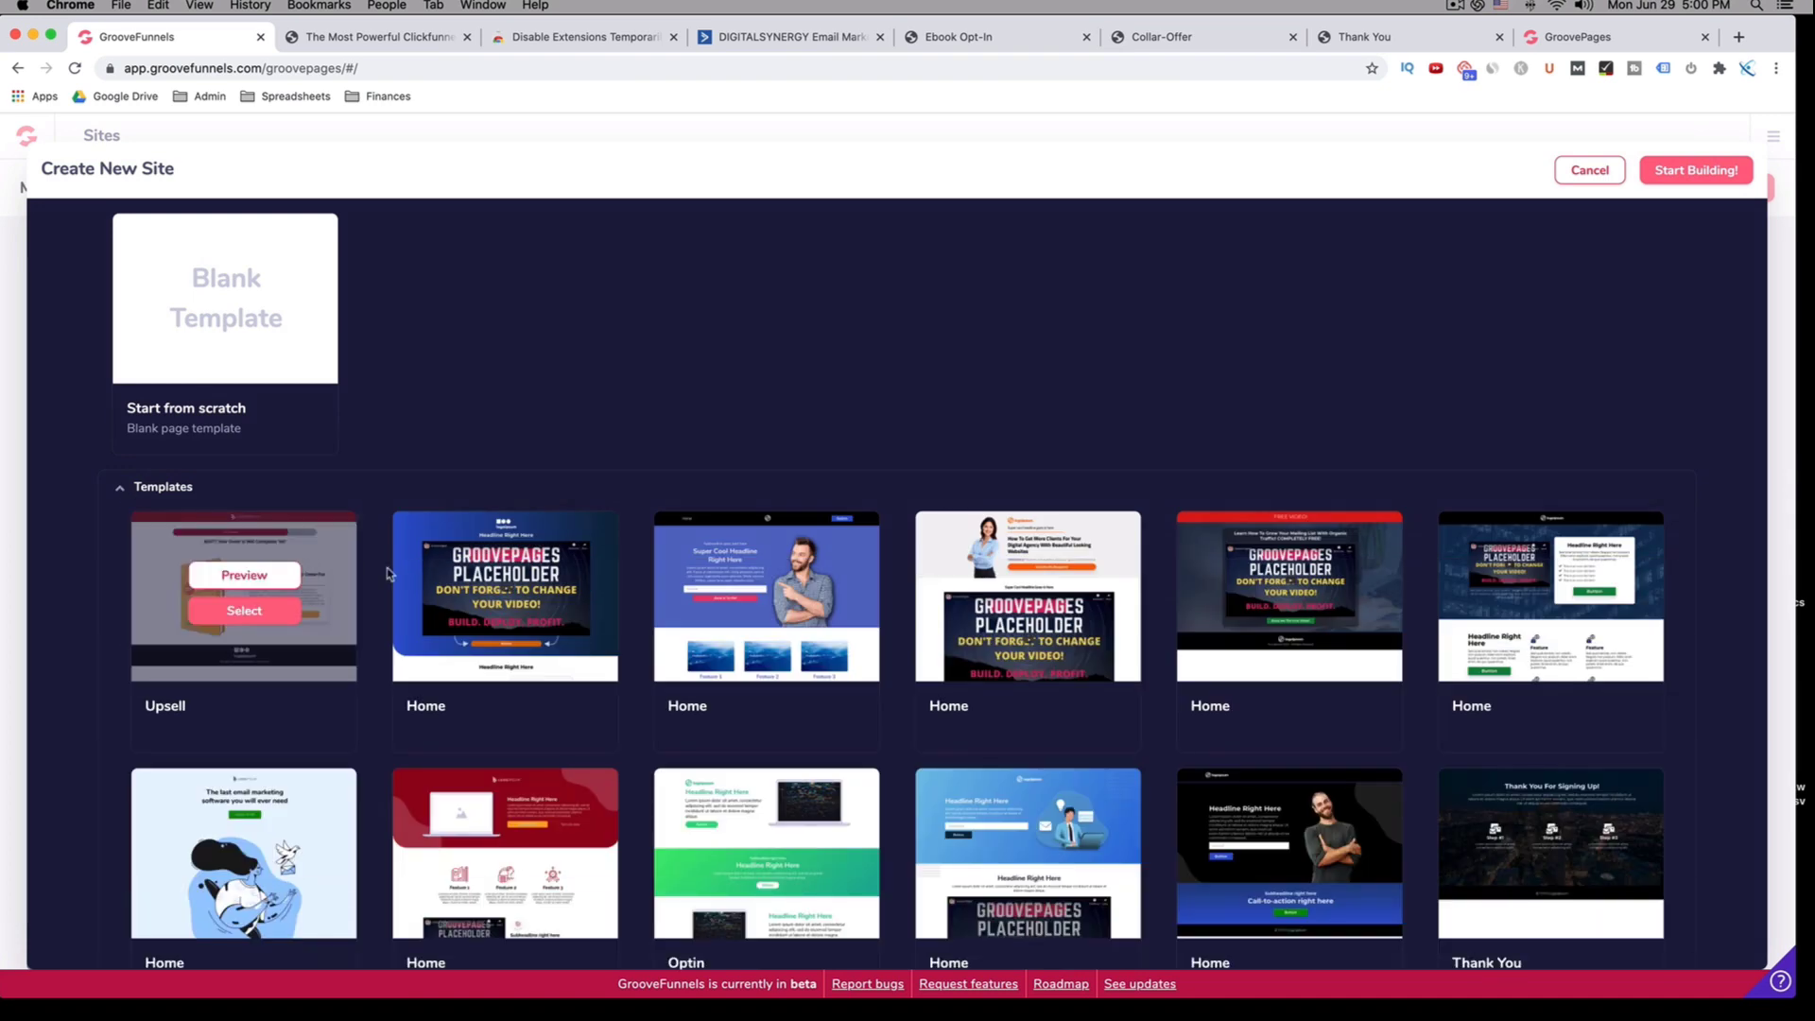
Look through the ready-made page templates for the new site, including the home, opt-in, upsell, thank-you and e-commerce designs
scroll(434, 572, "down", 5)
scroll(433, 572, "up", 5)
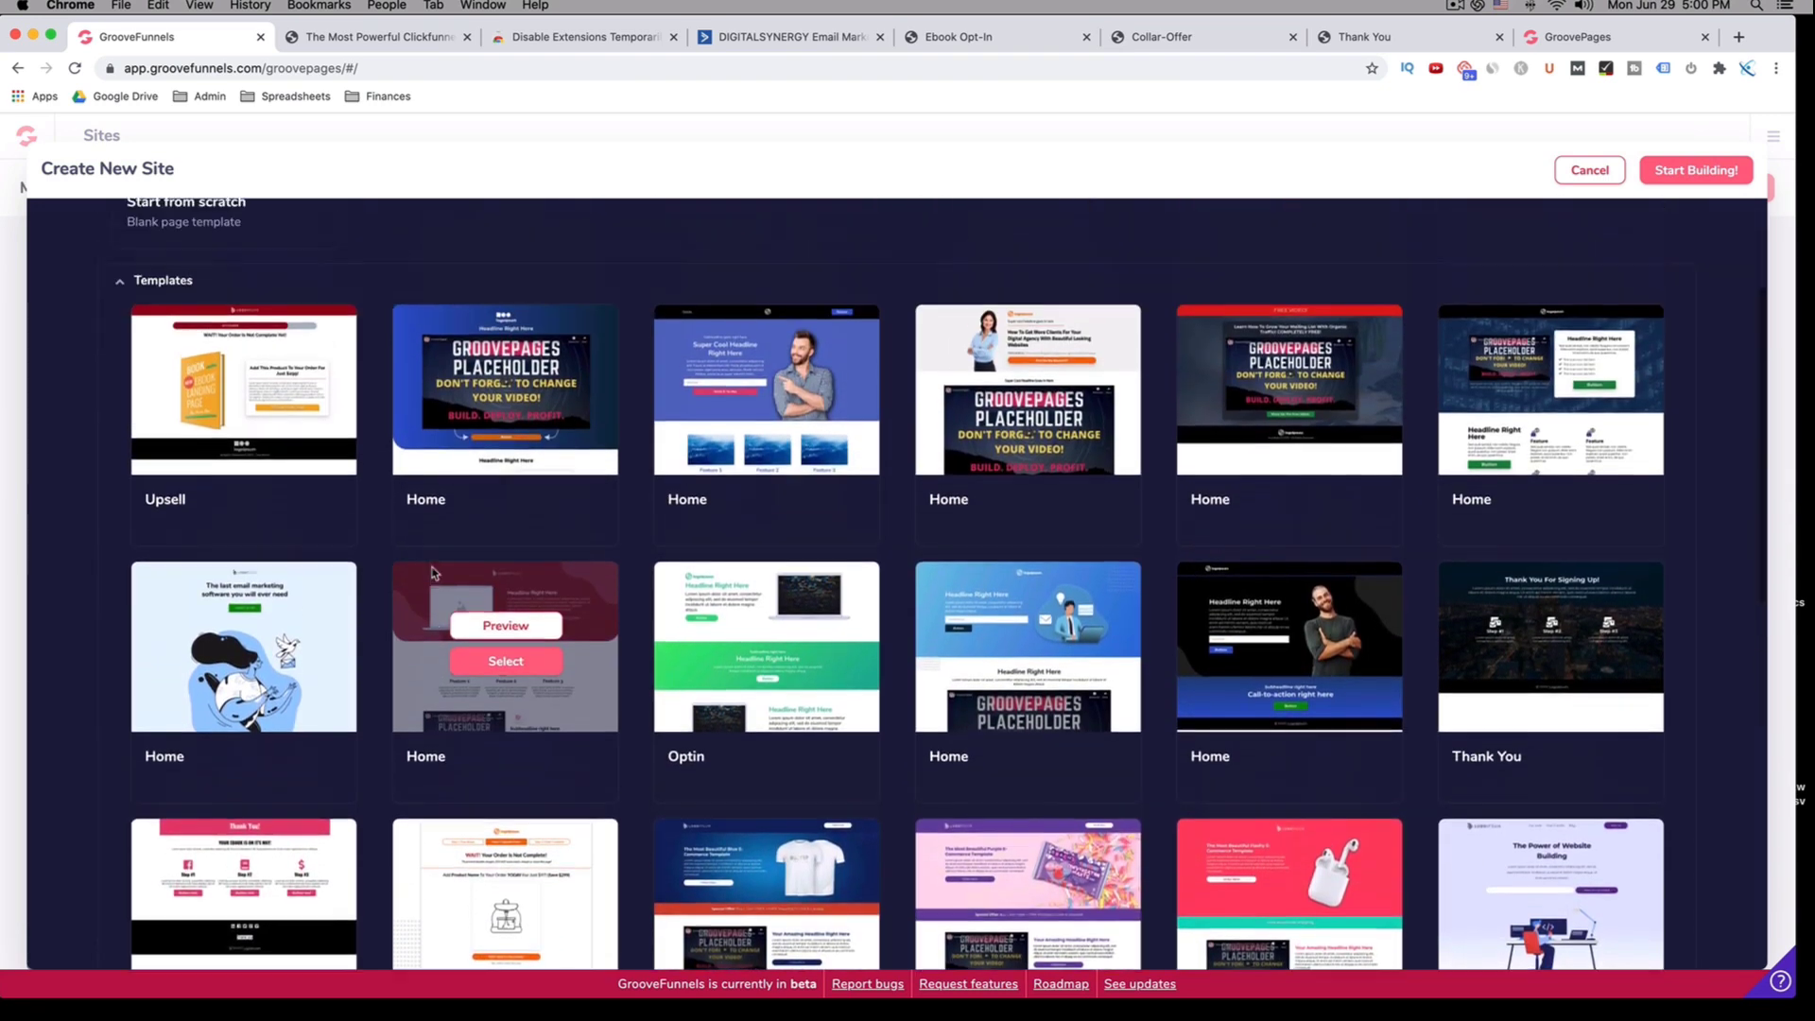
mouse_move(1052, 630)
scroll(1051, 629, "down", 2)
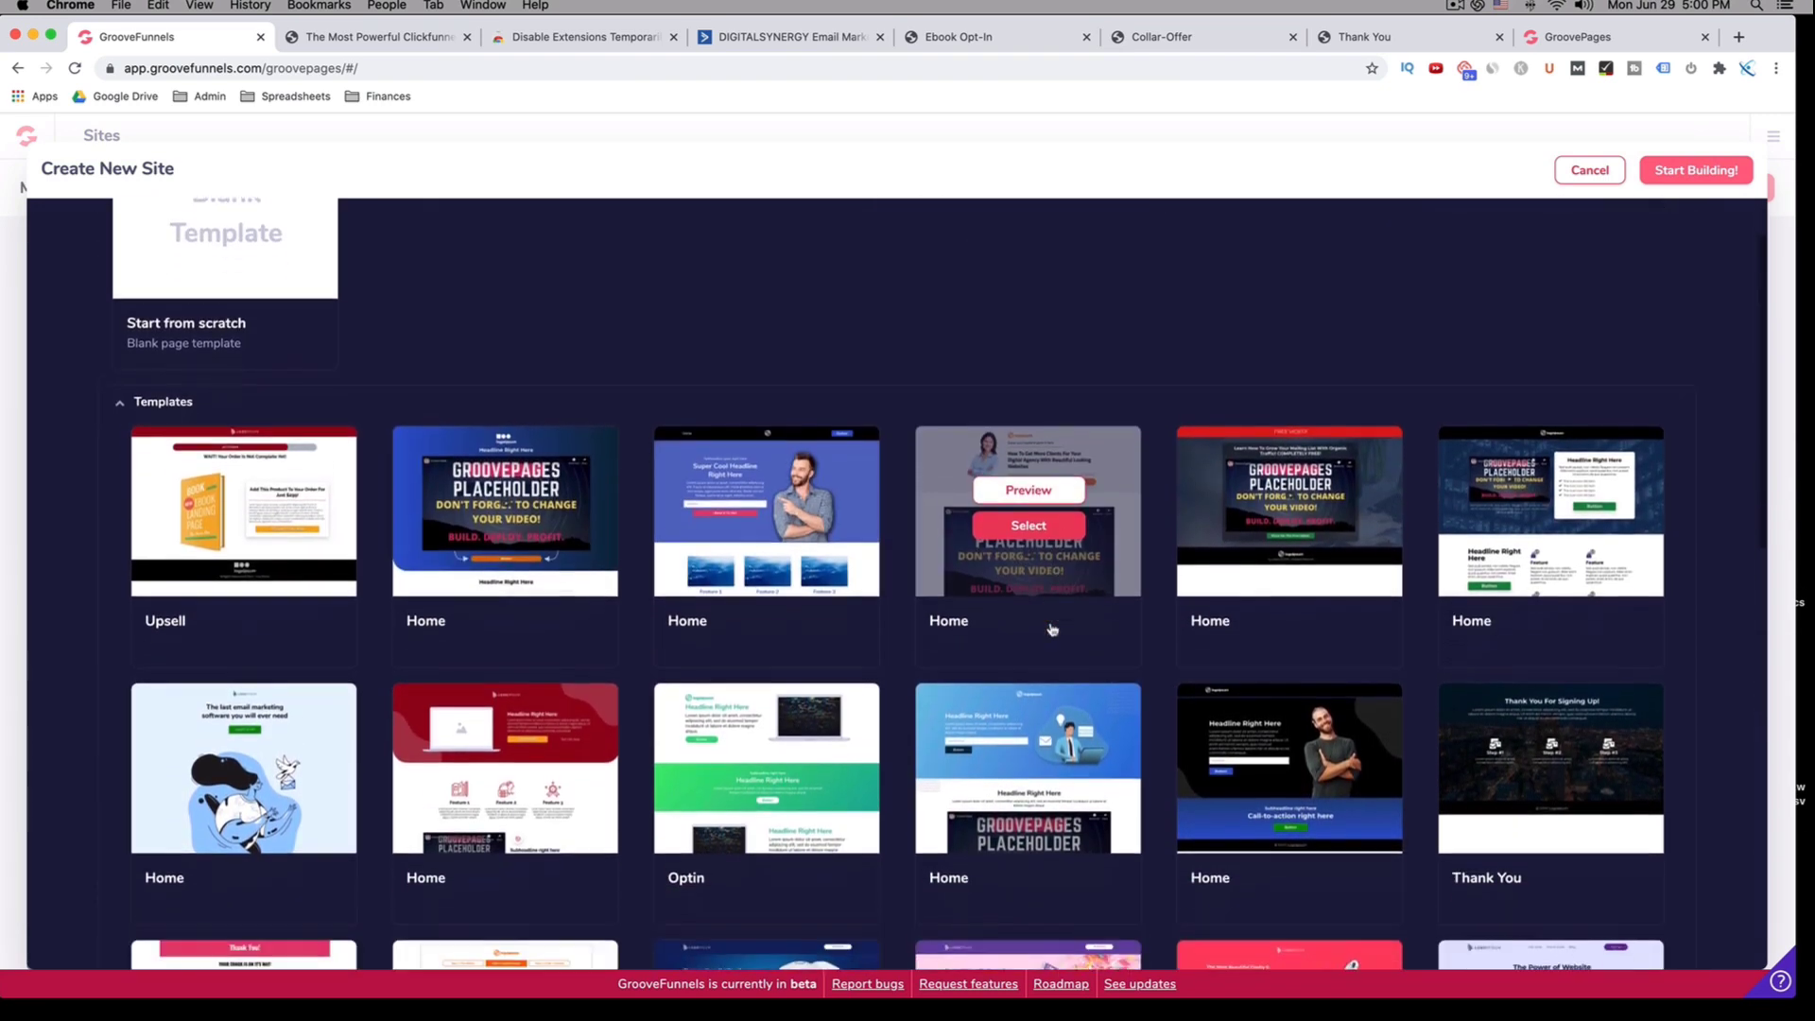
mouse_move(1255, 688)
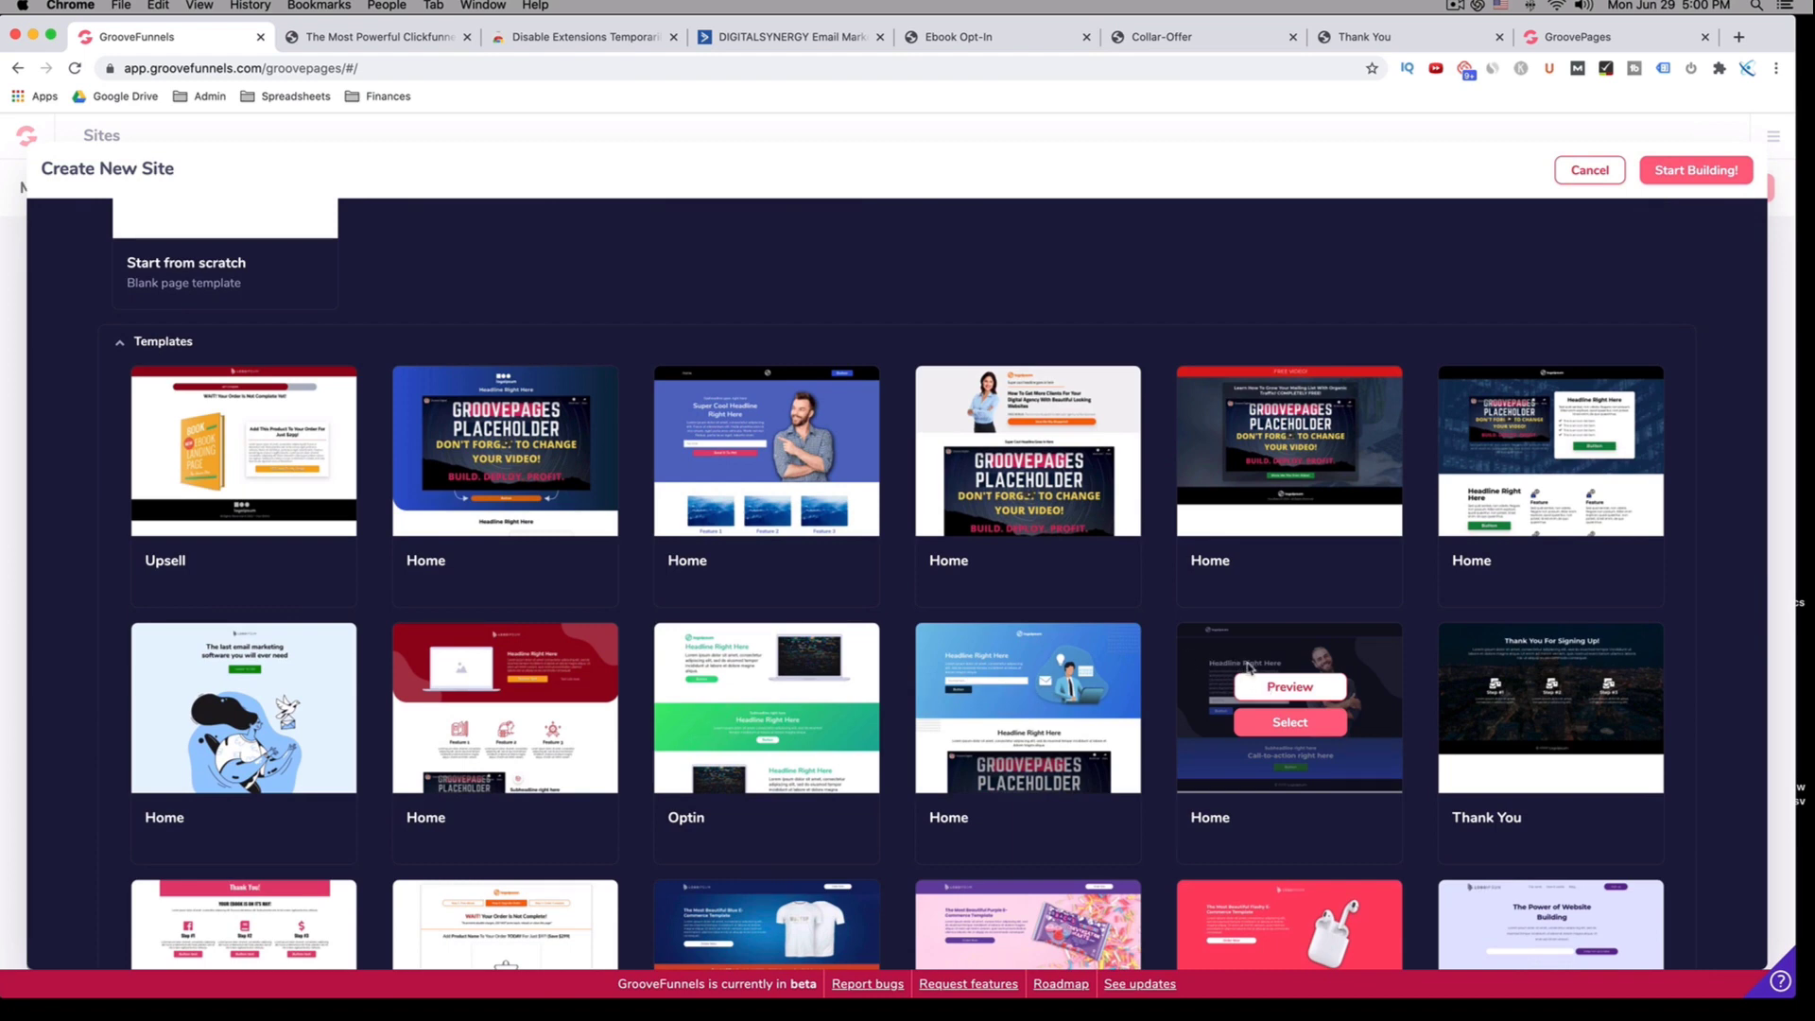
scroll(1029, 690, "down", 4)
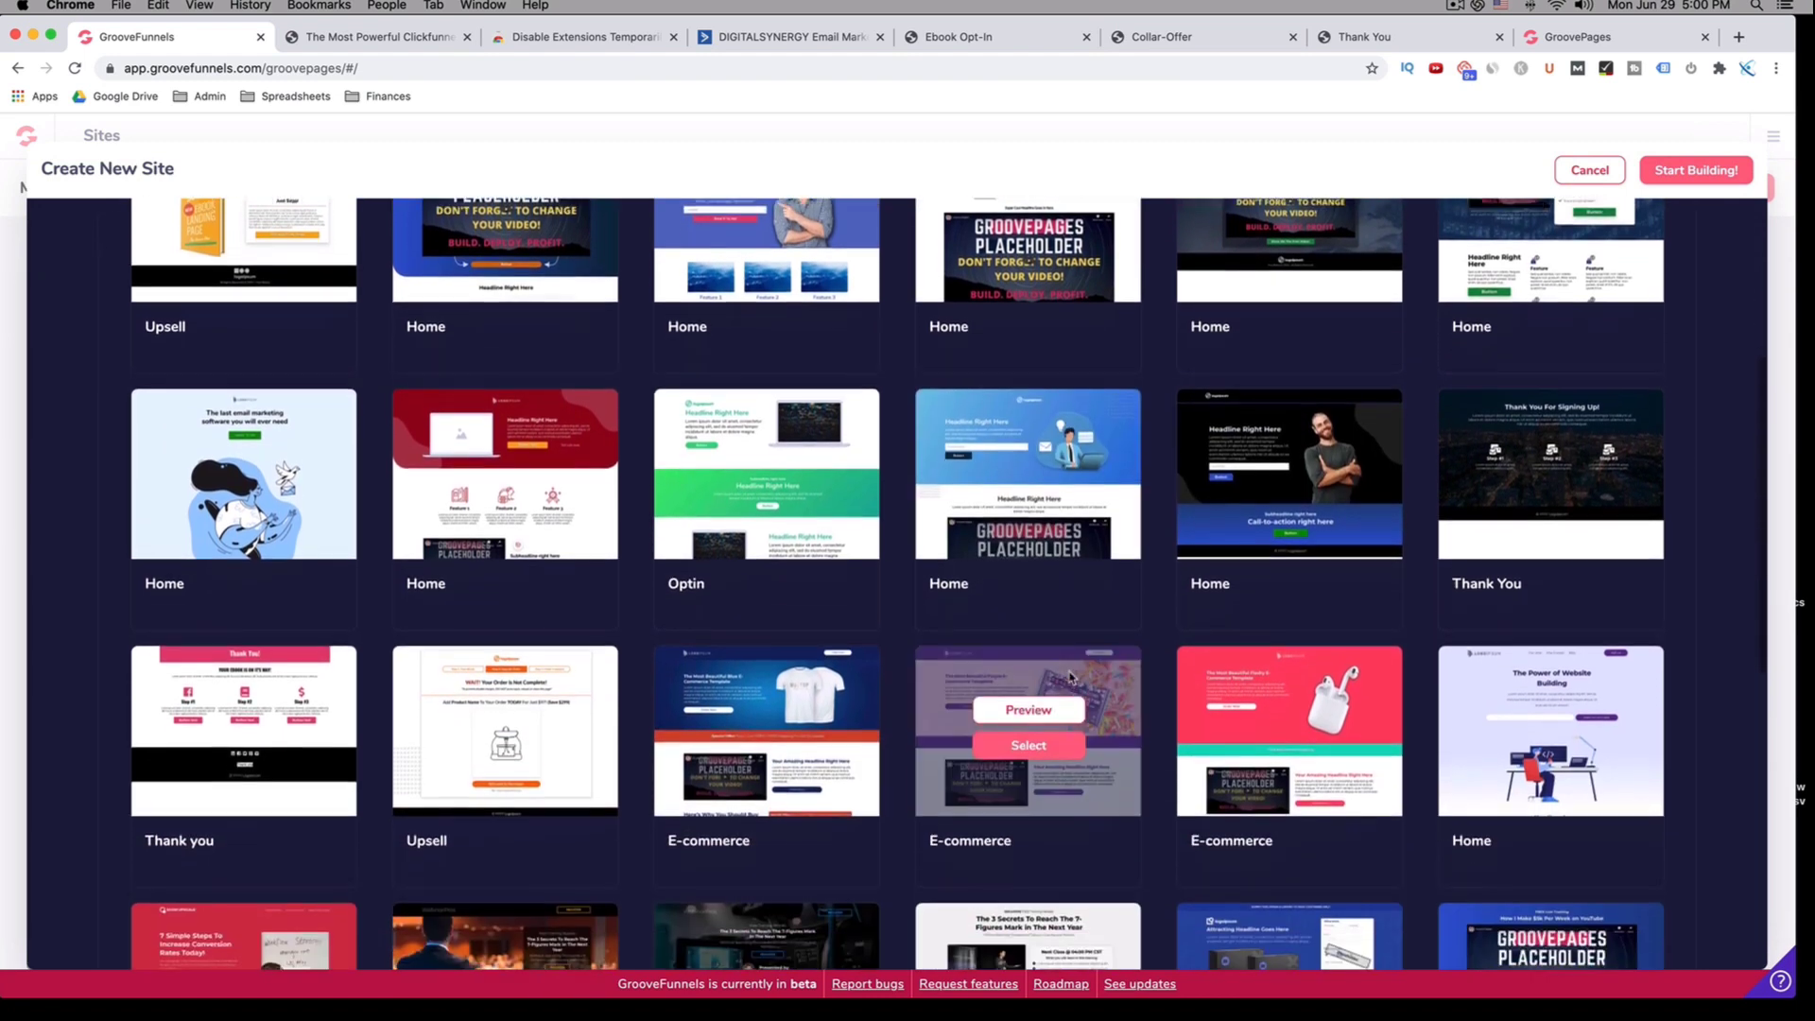
scroll(1078, 671, "down", 3)
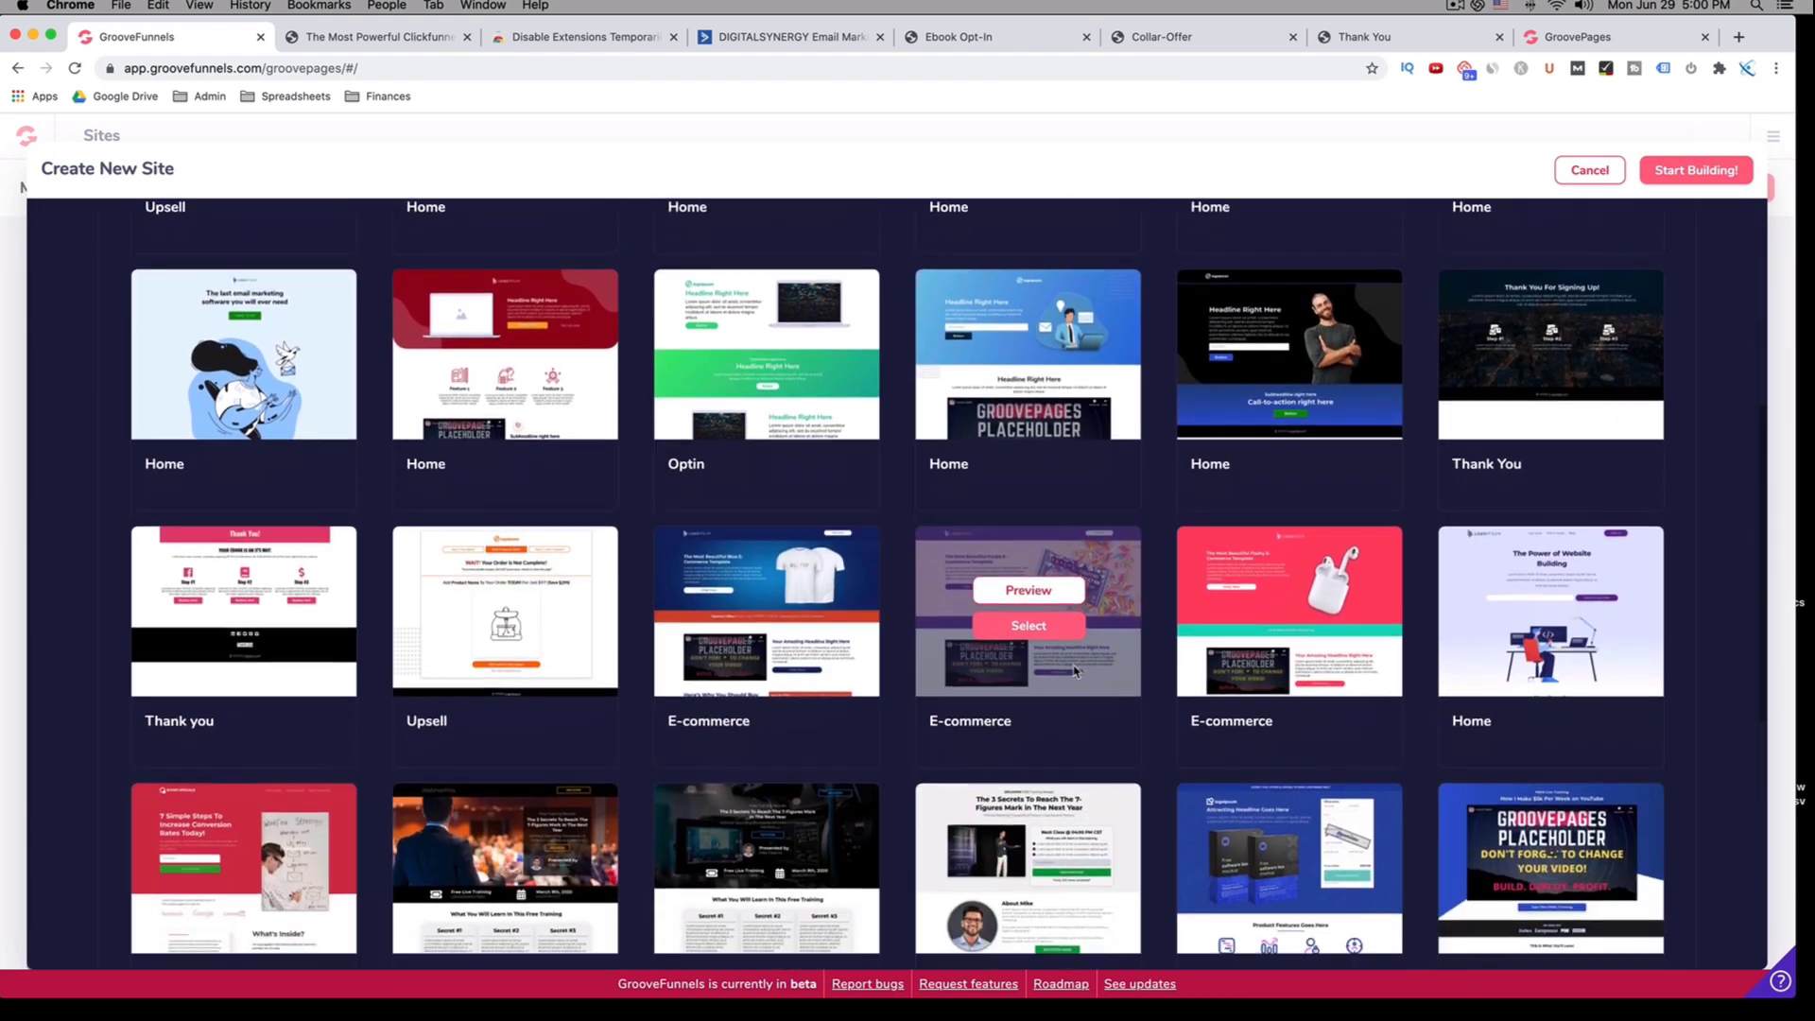
scroll(1200, 700, "up", 6)
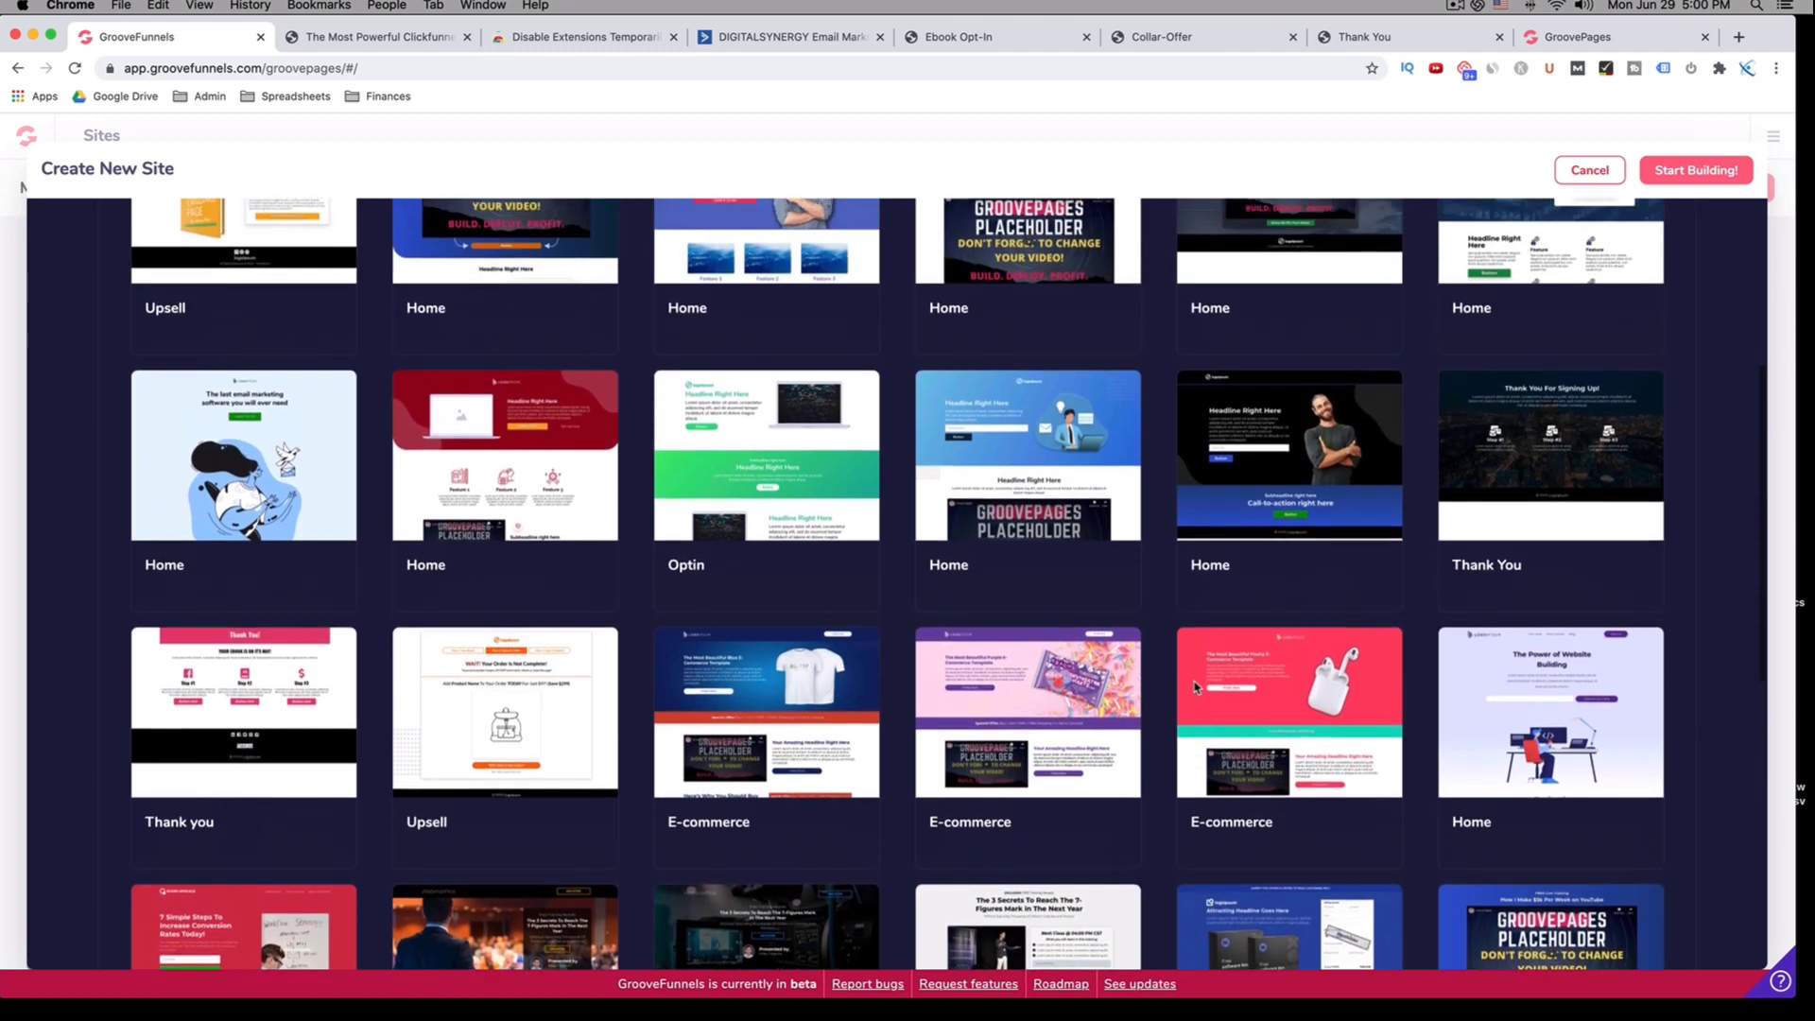
scroll(1197, 687, "up", 3)
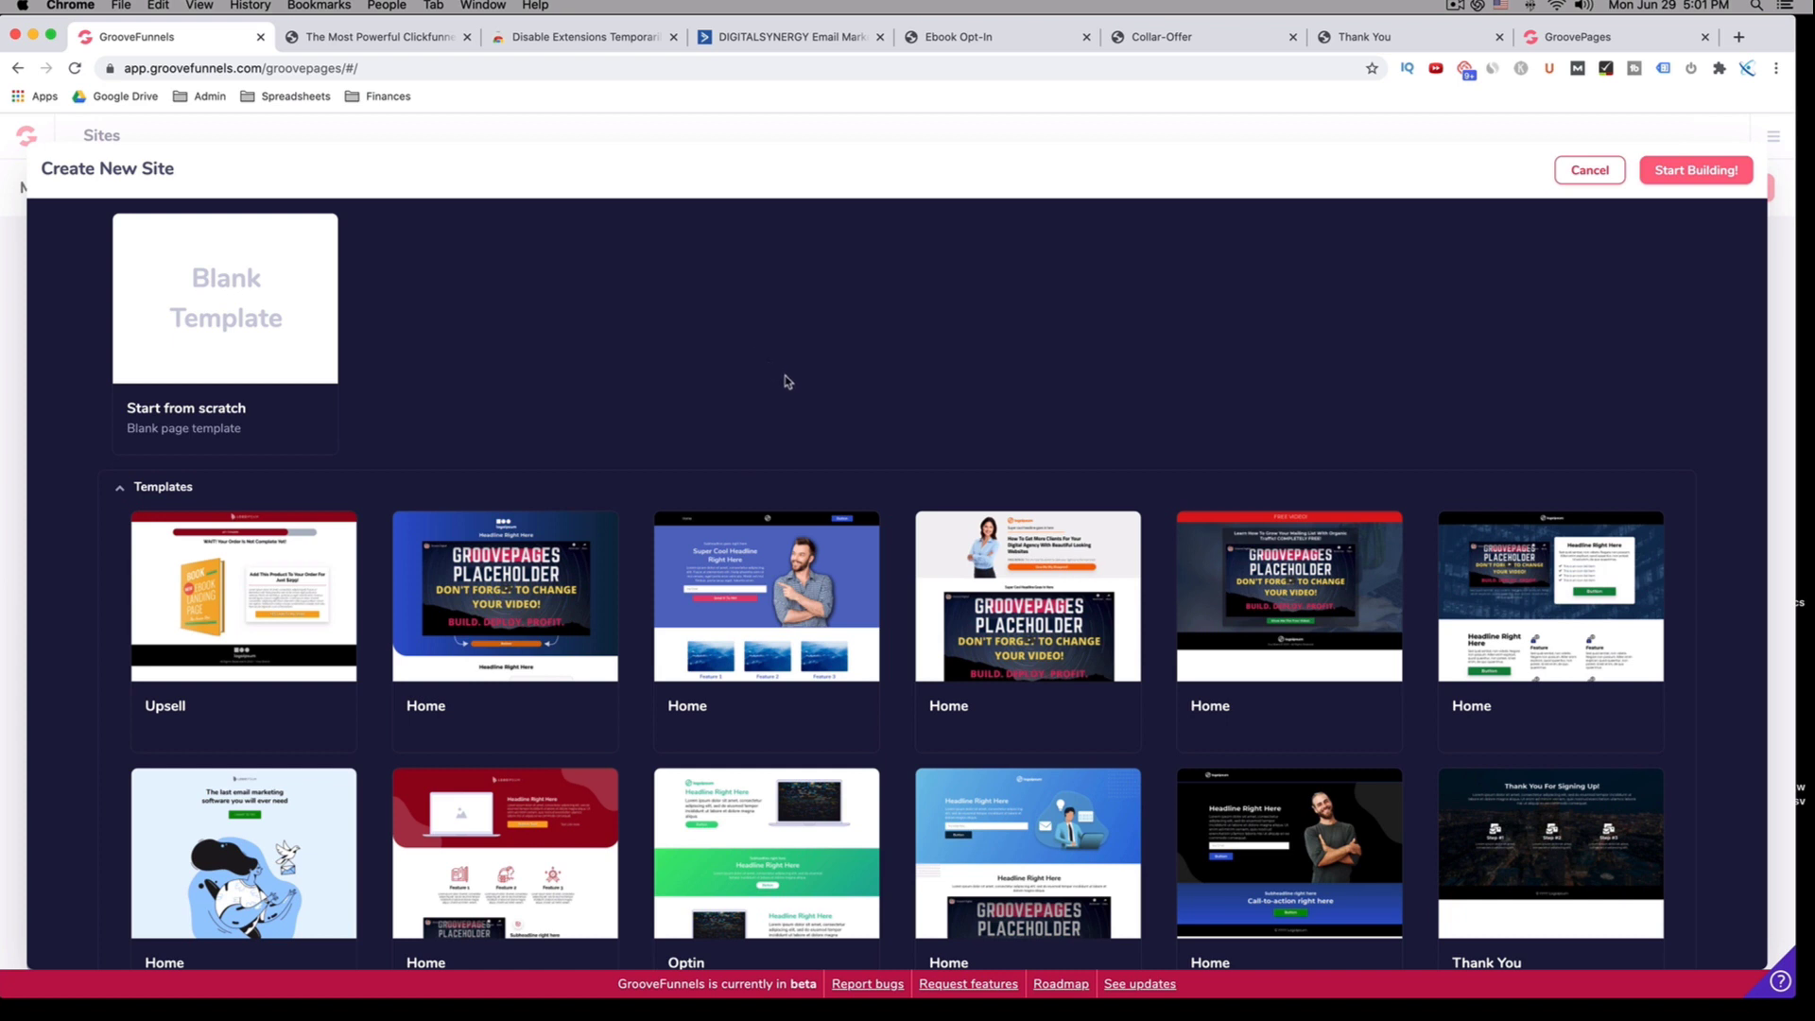
Look through the industry funnel templates on the domy.site funnels page, and return to the GroovePages template list
left_click(387, 40)
scroll(705, 265, "down", 3)
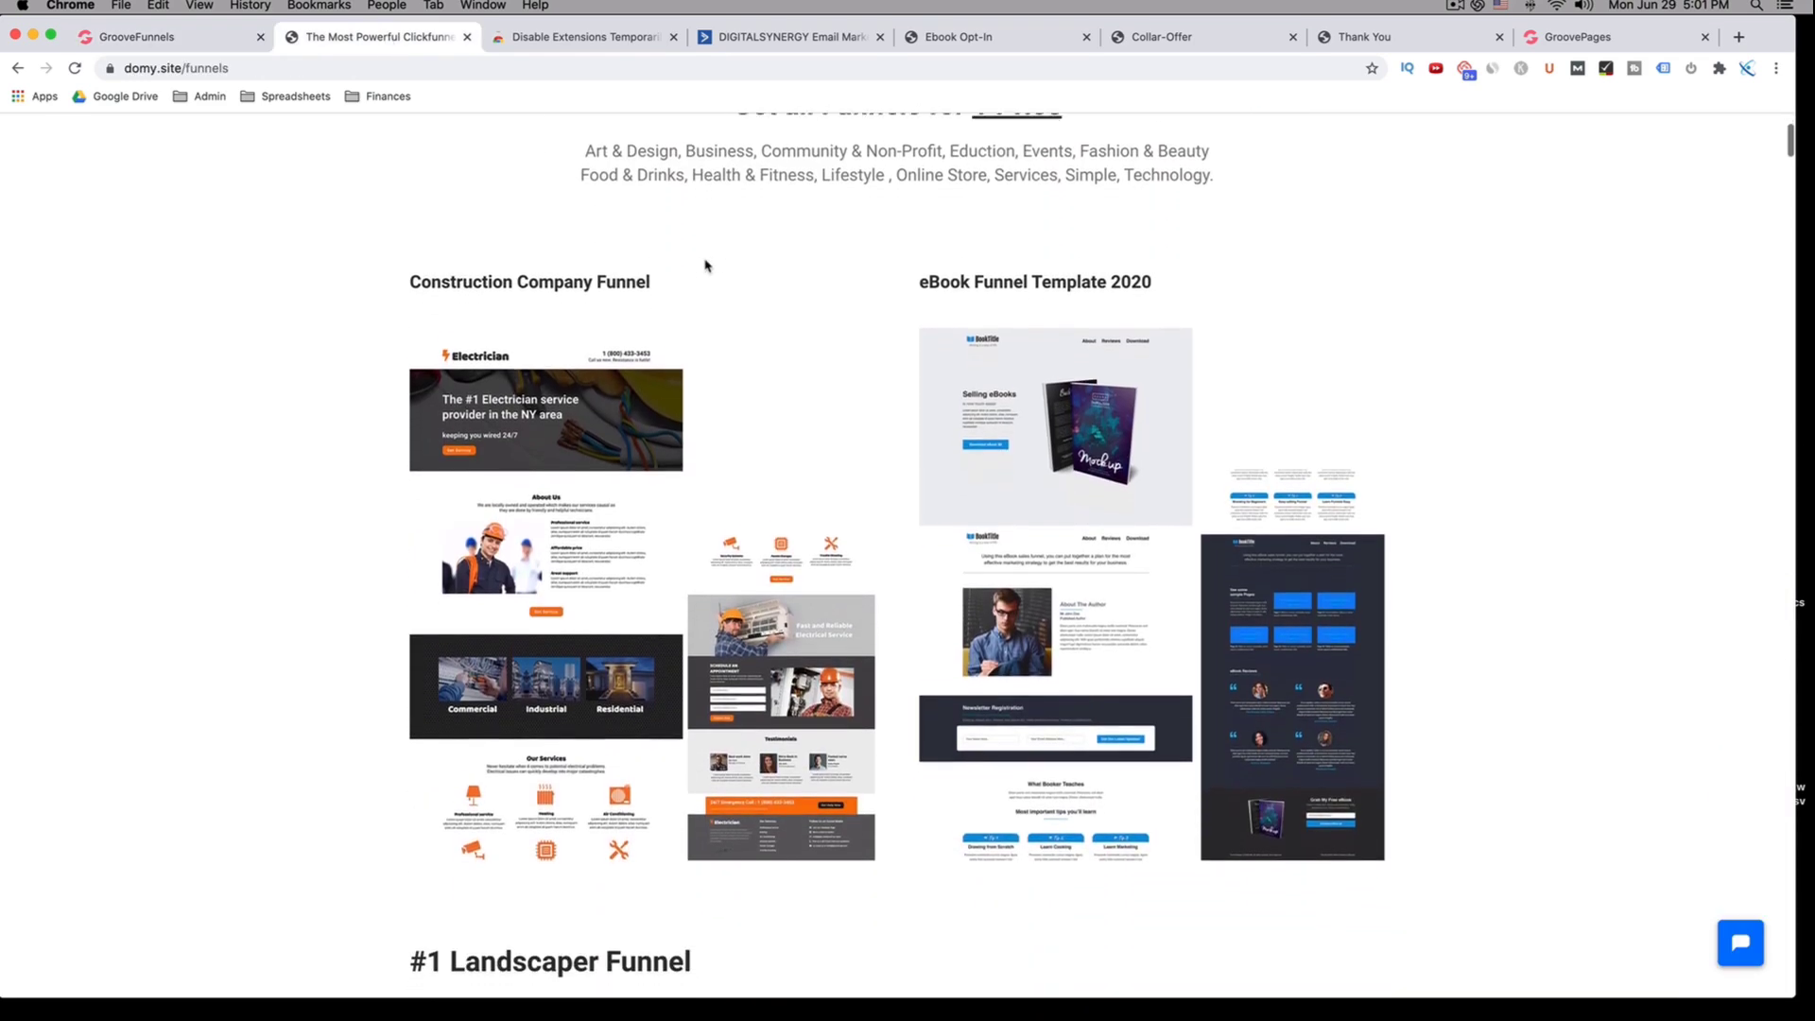
scroll(705, 266, "down", 1)
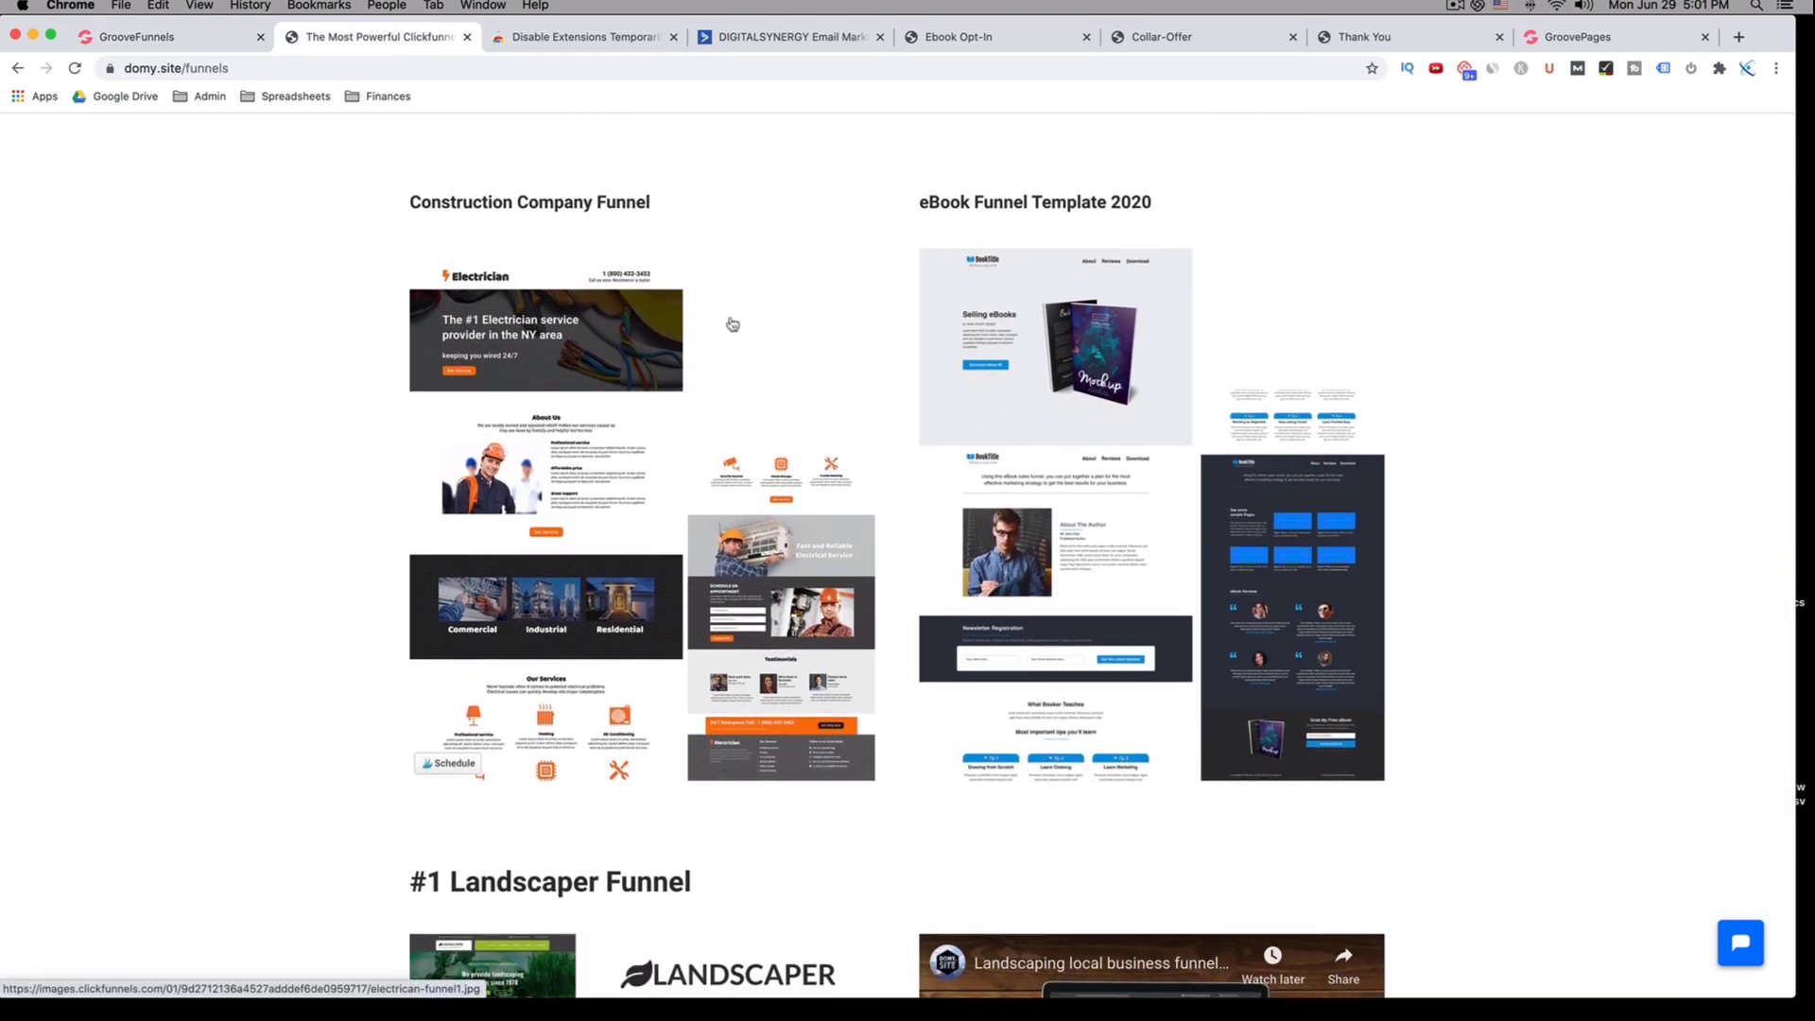
scroll(732, 325, "down", 1)
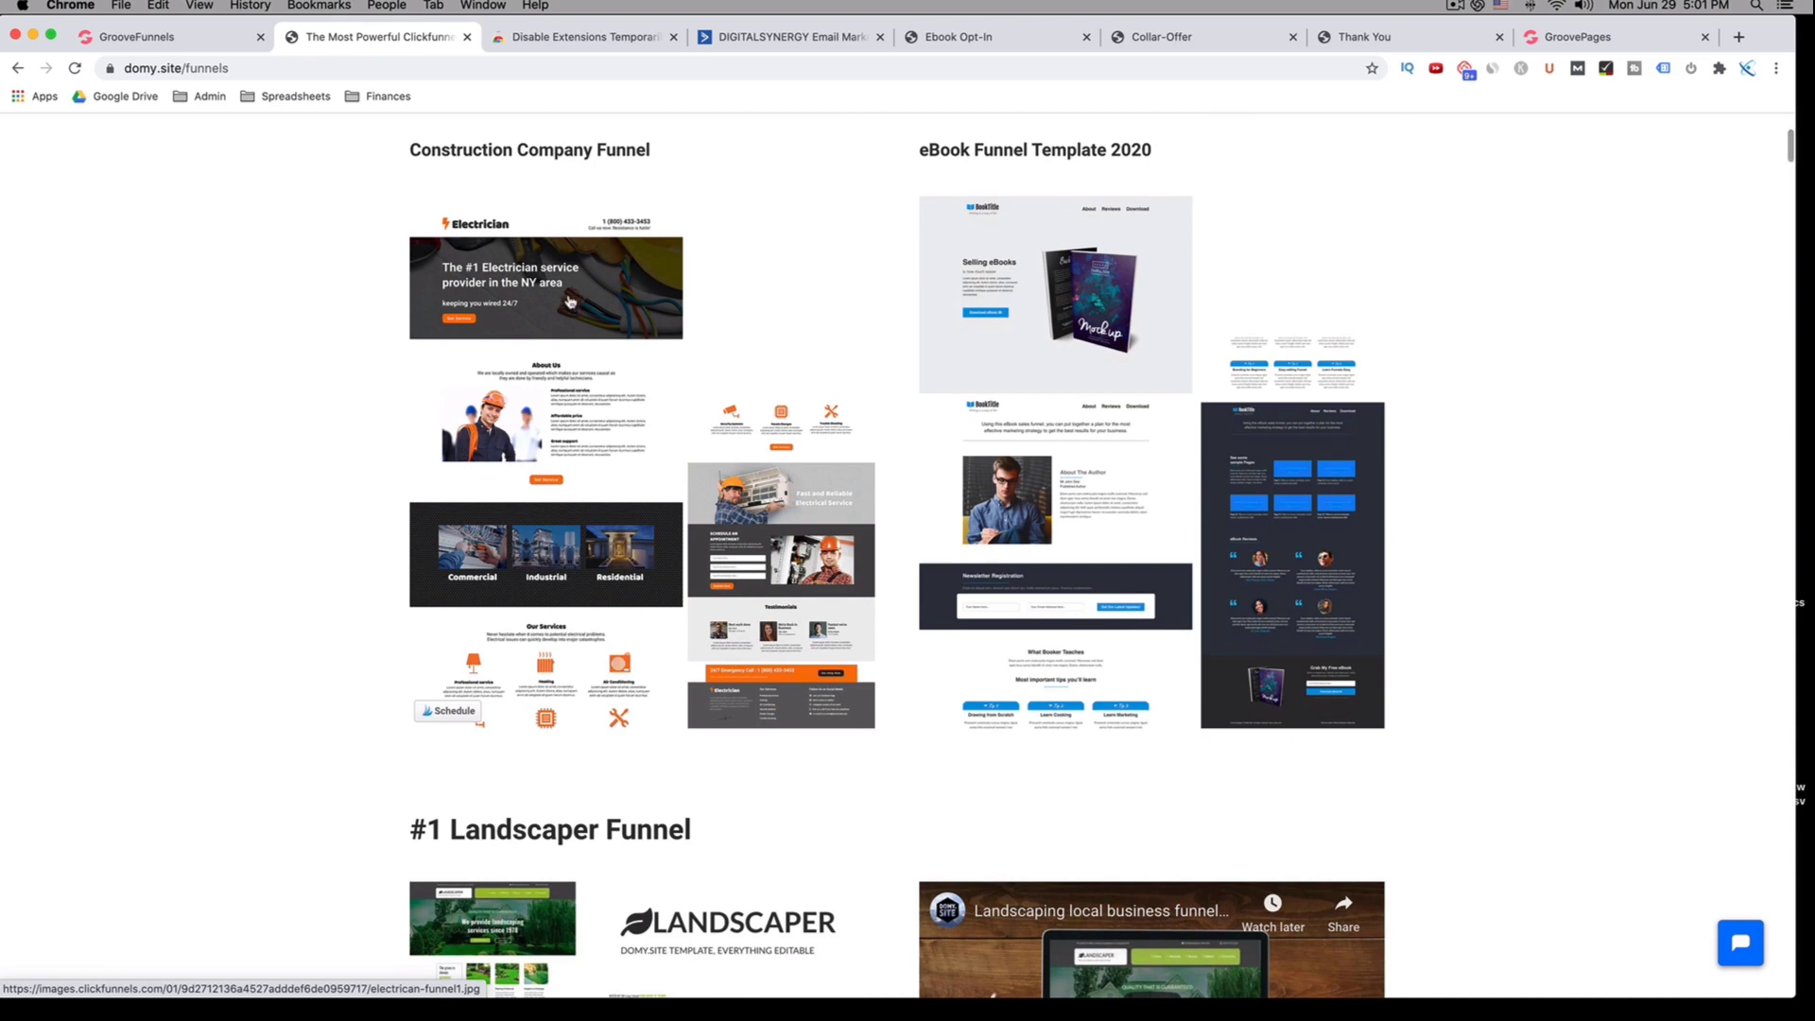
scroll(567, 288, "down", 1)
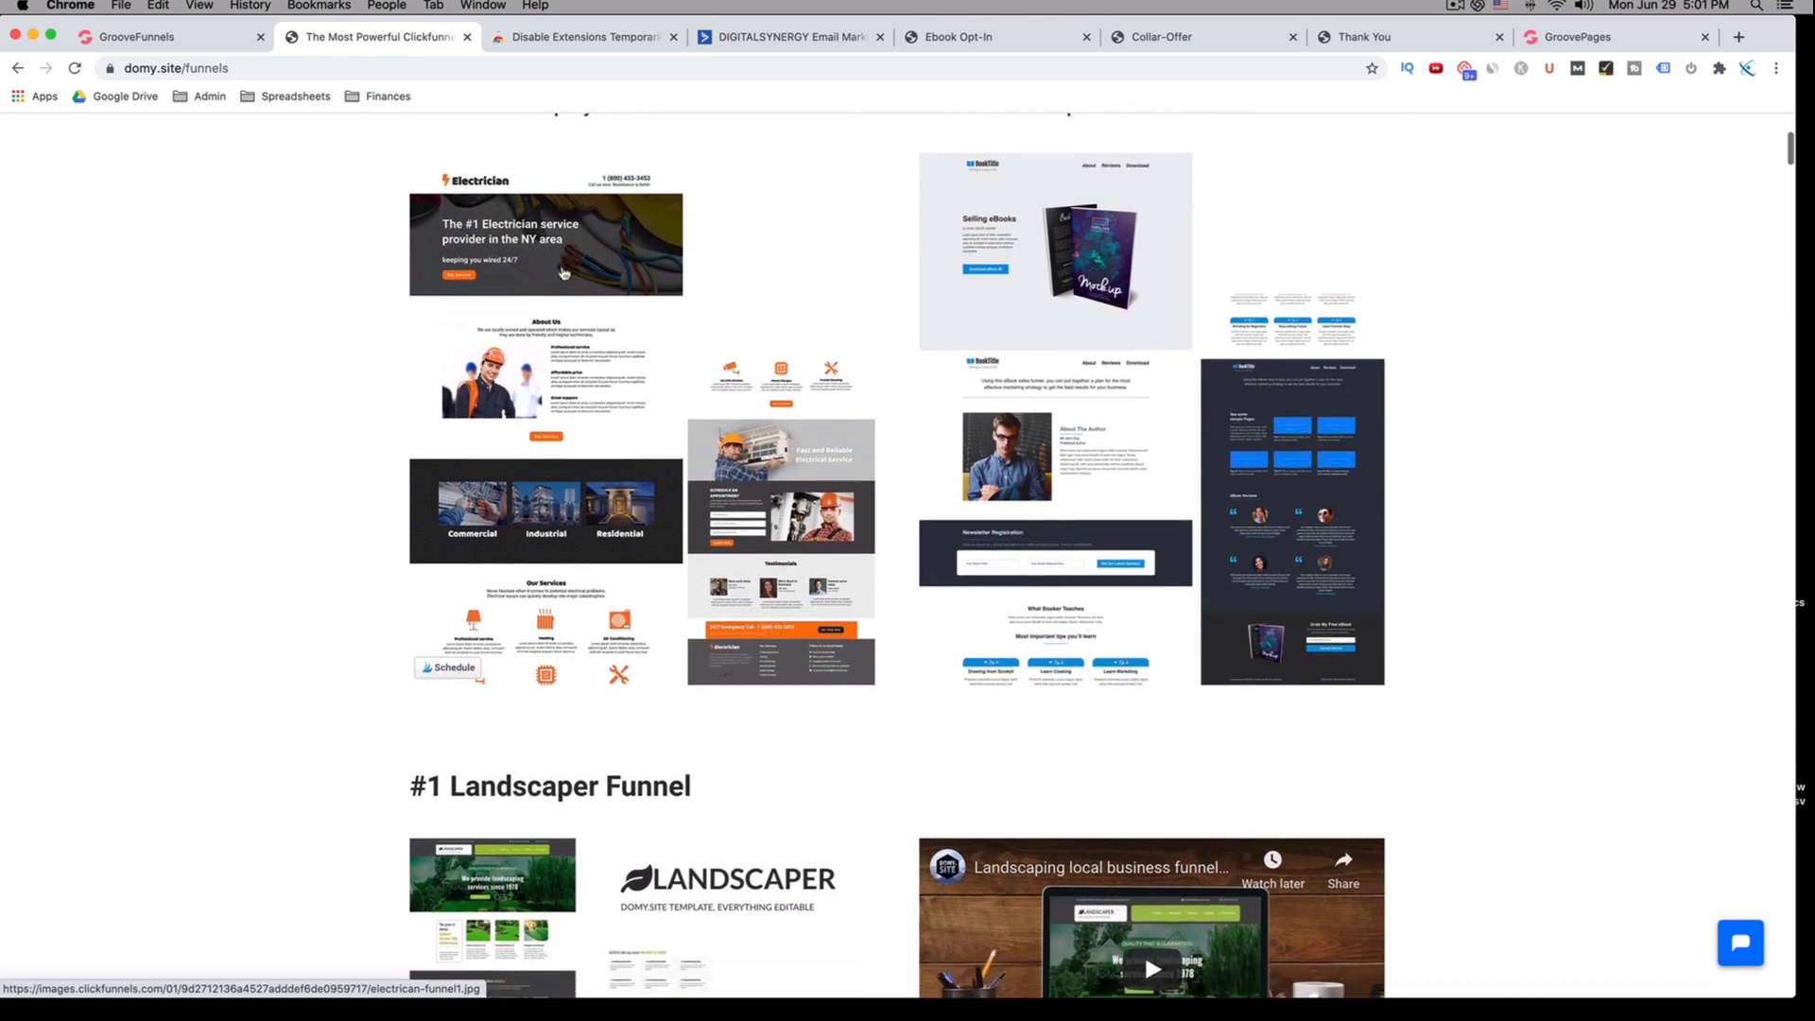
scroll(564, 273, "down", 5)
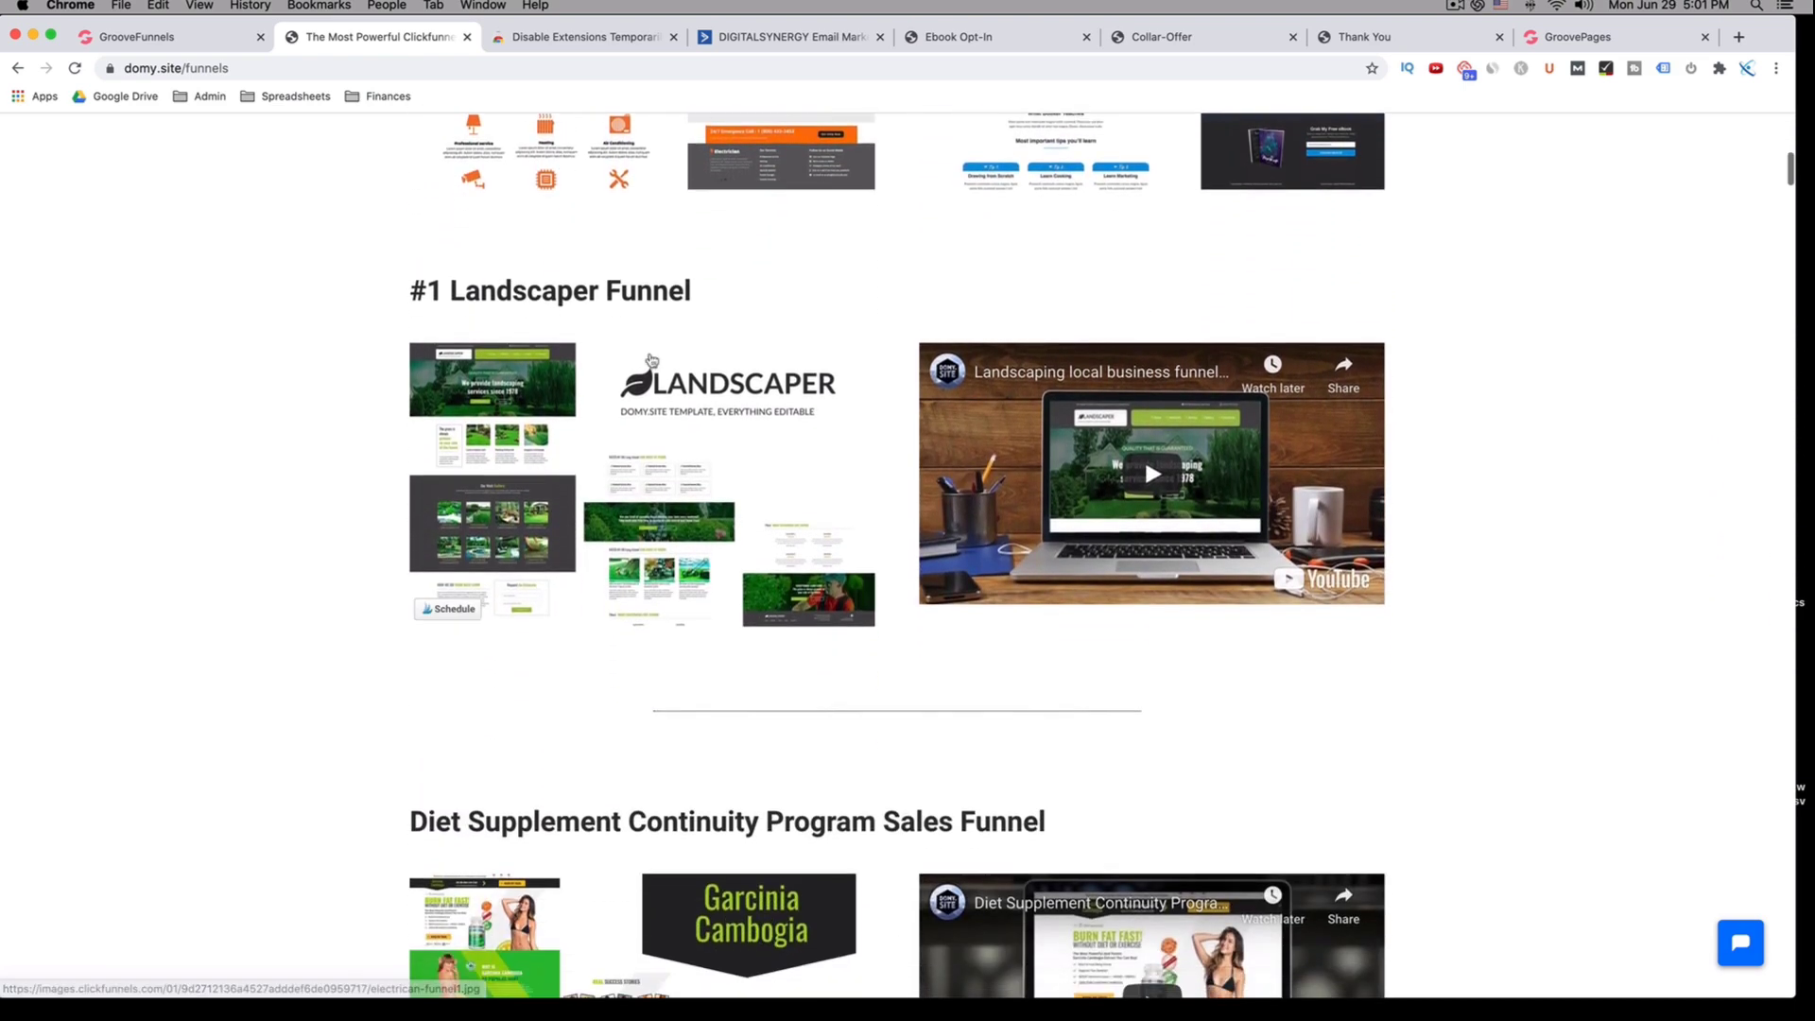
scroll(650, 361, "down", 4)
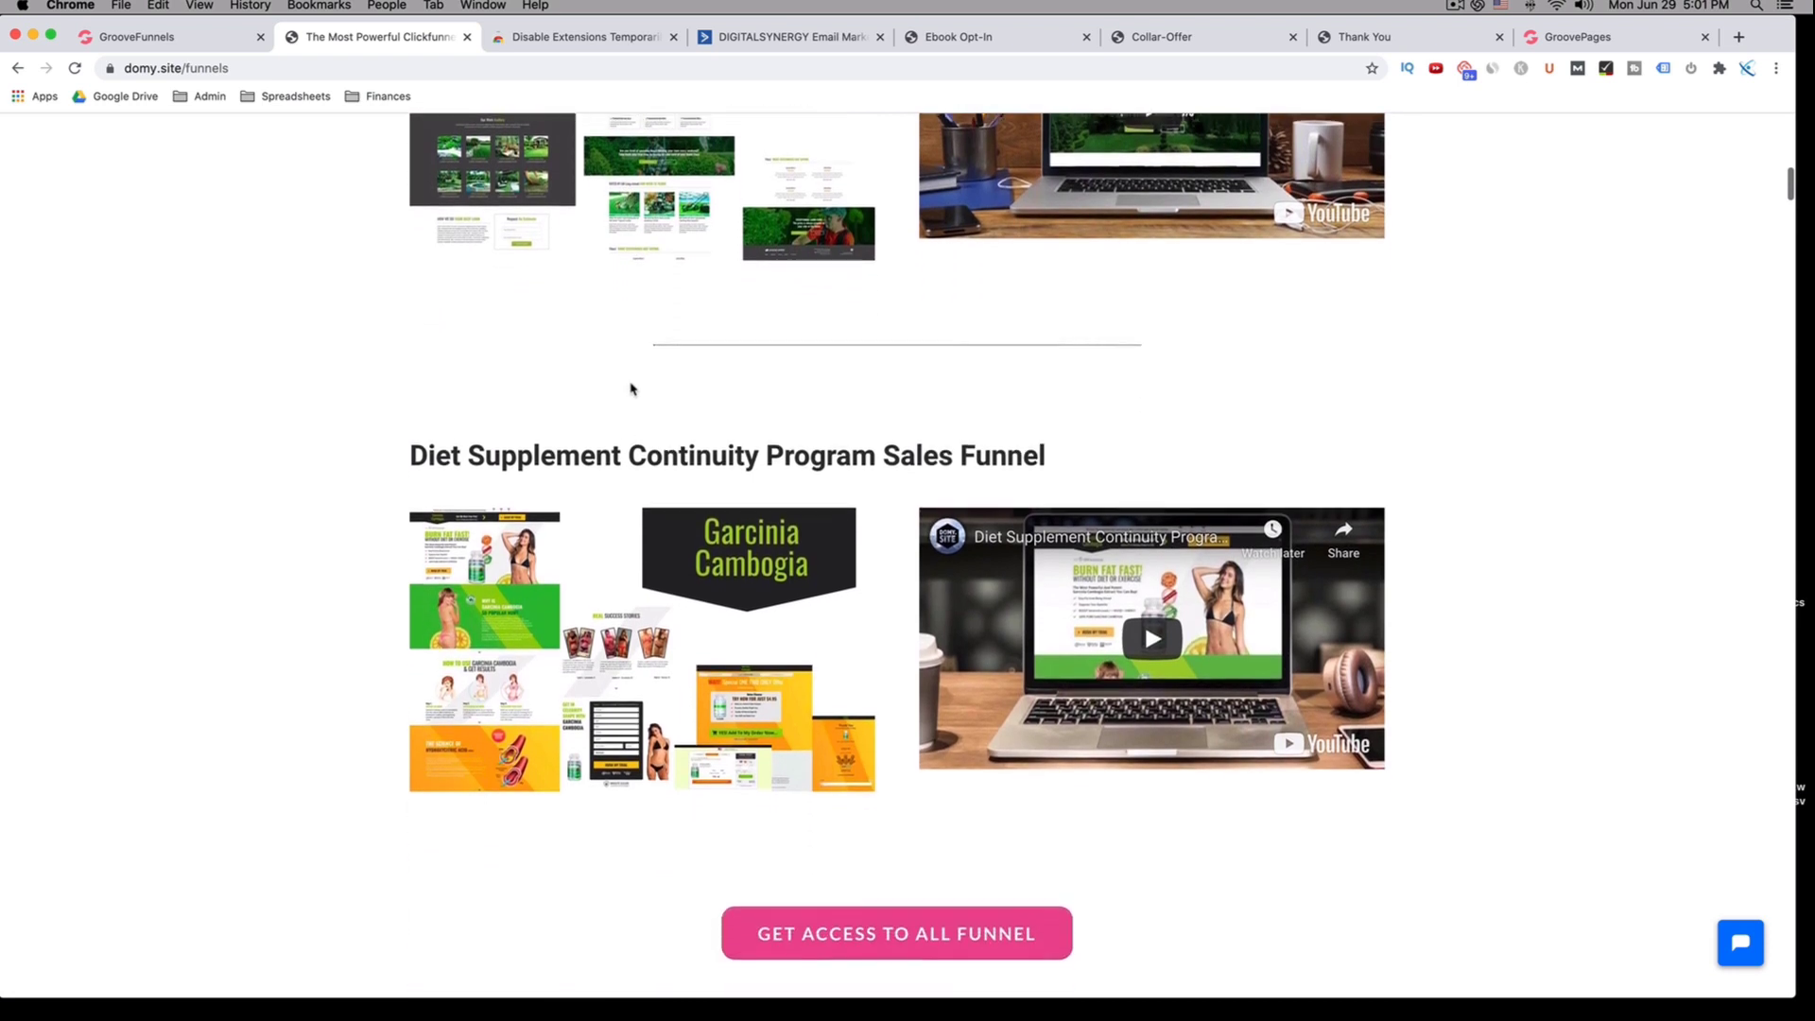
scroll(632, 389, "down", 5)
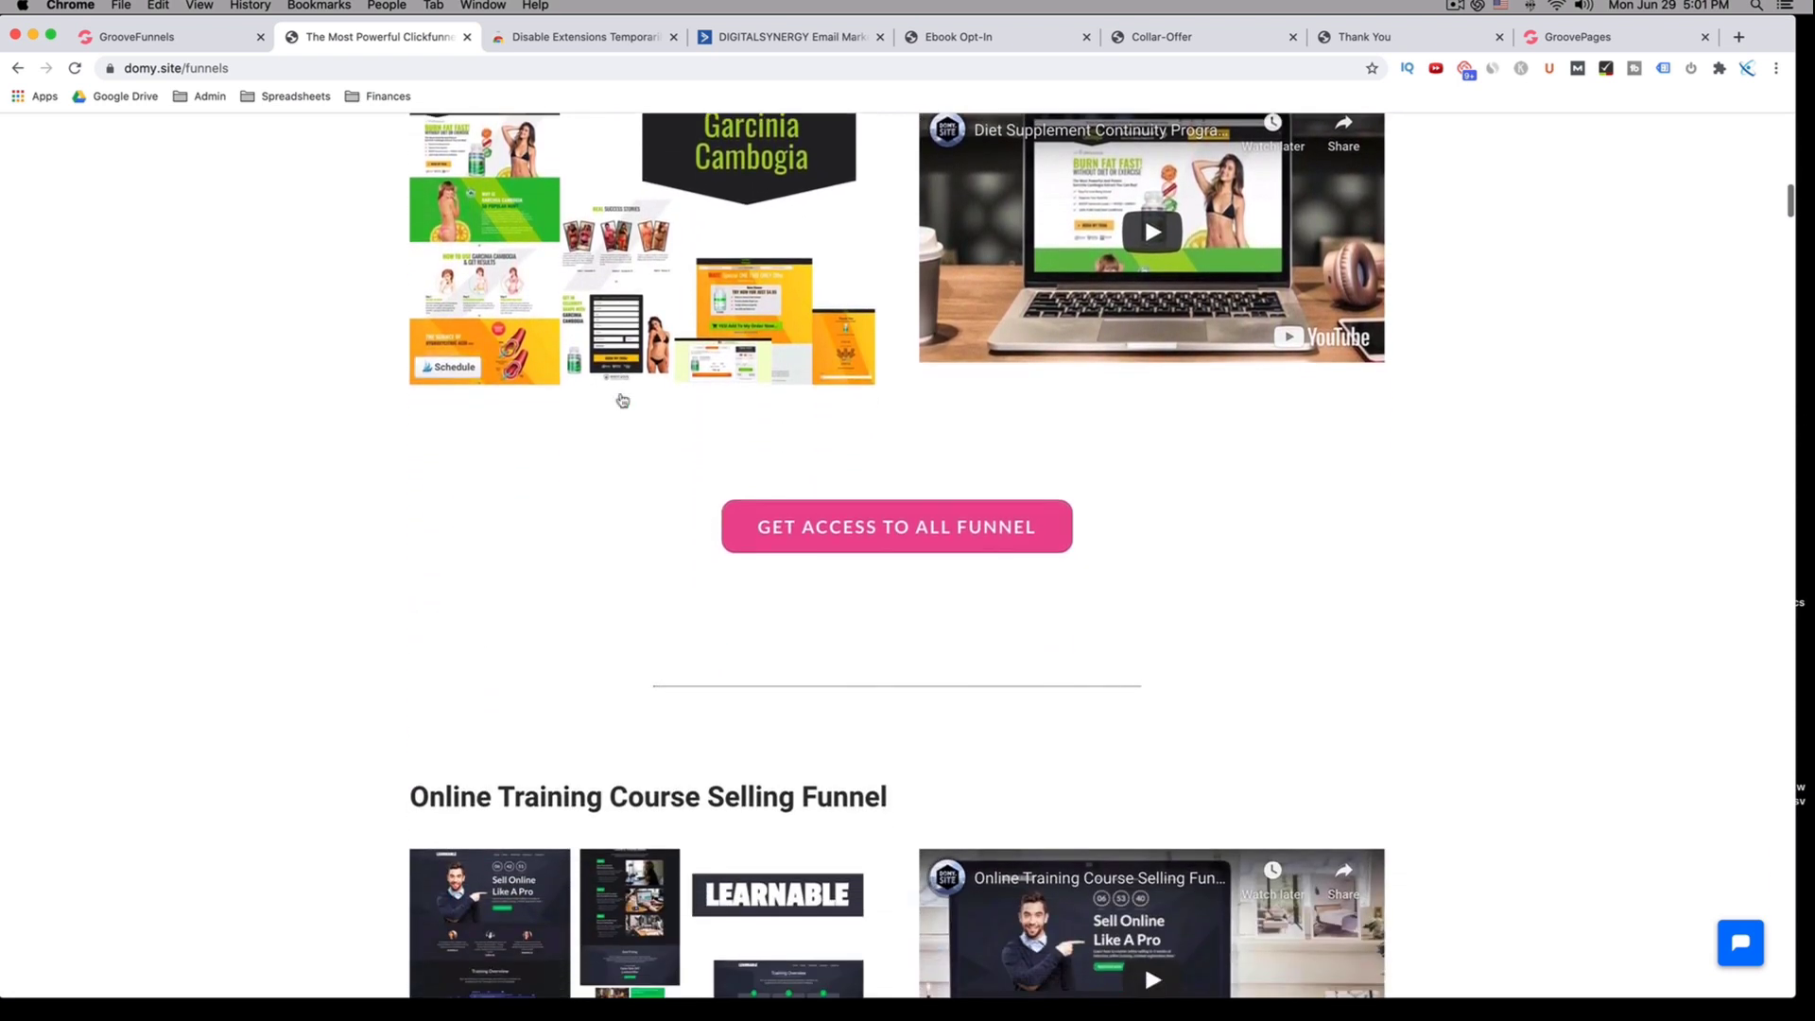
scroll(622, 401, "down", 6)
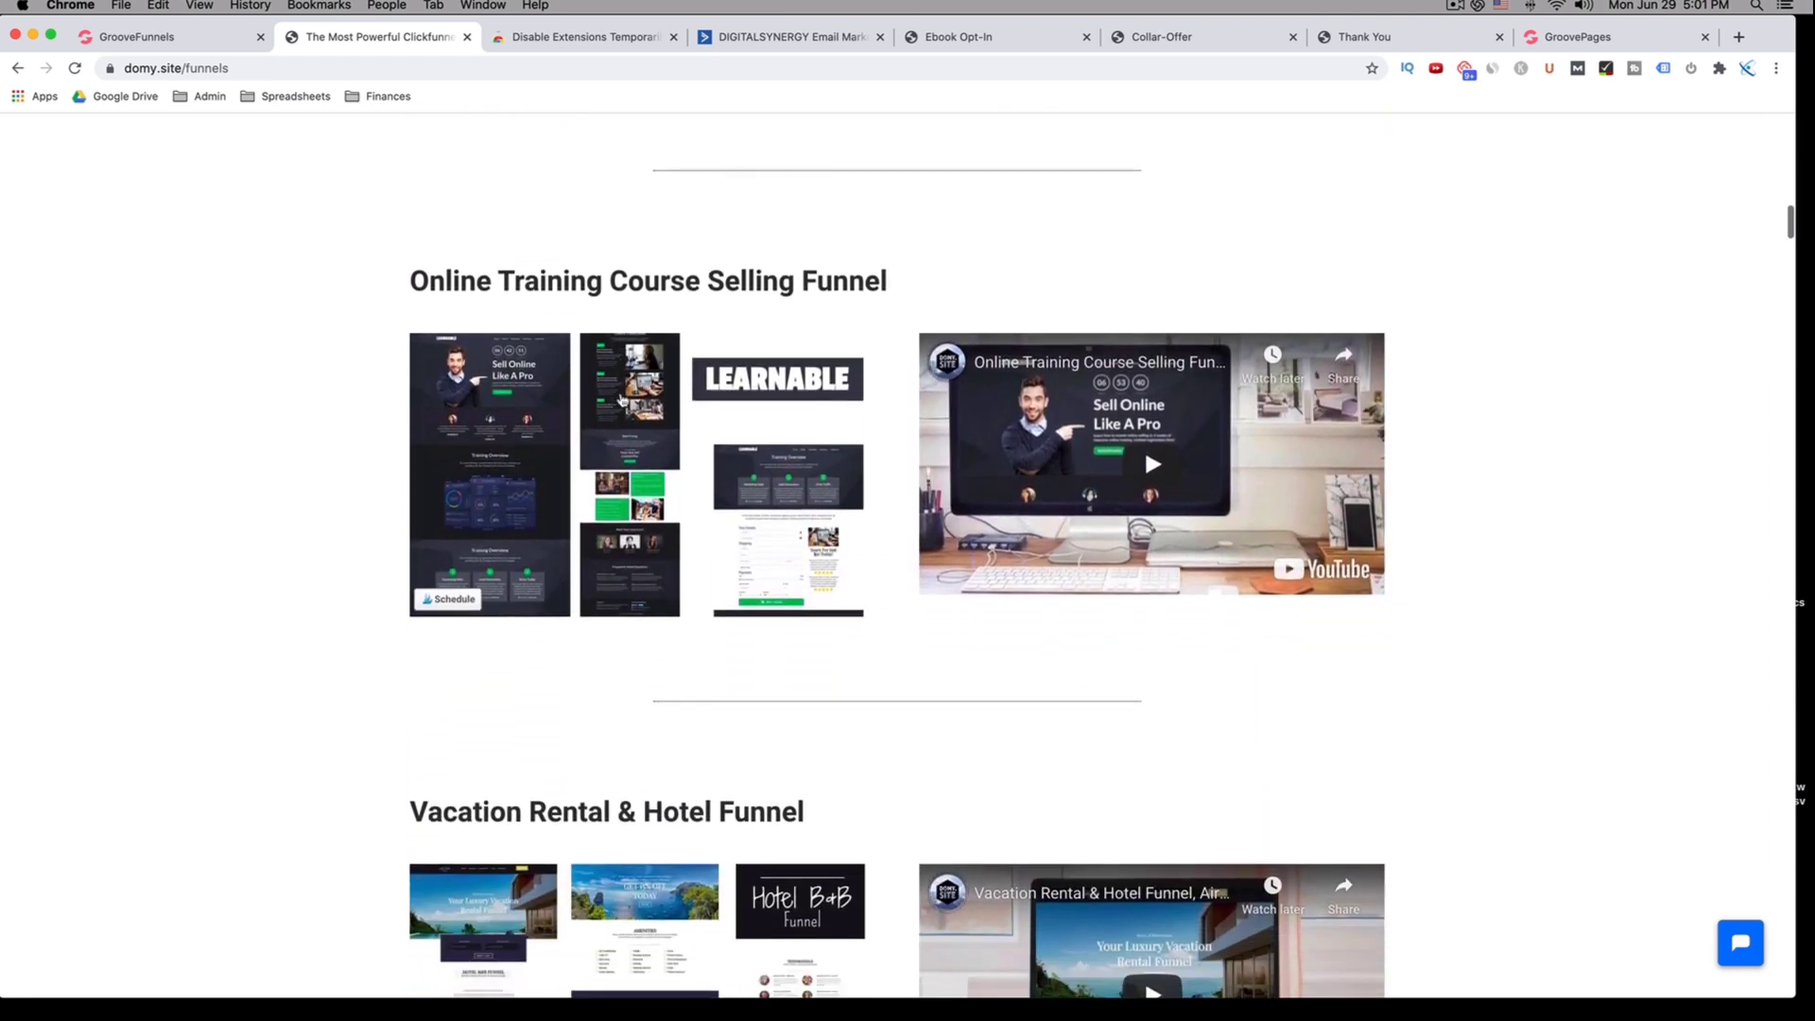
scroll(621, 398, "down", 9)
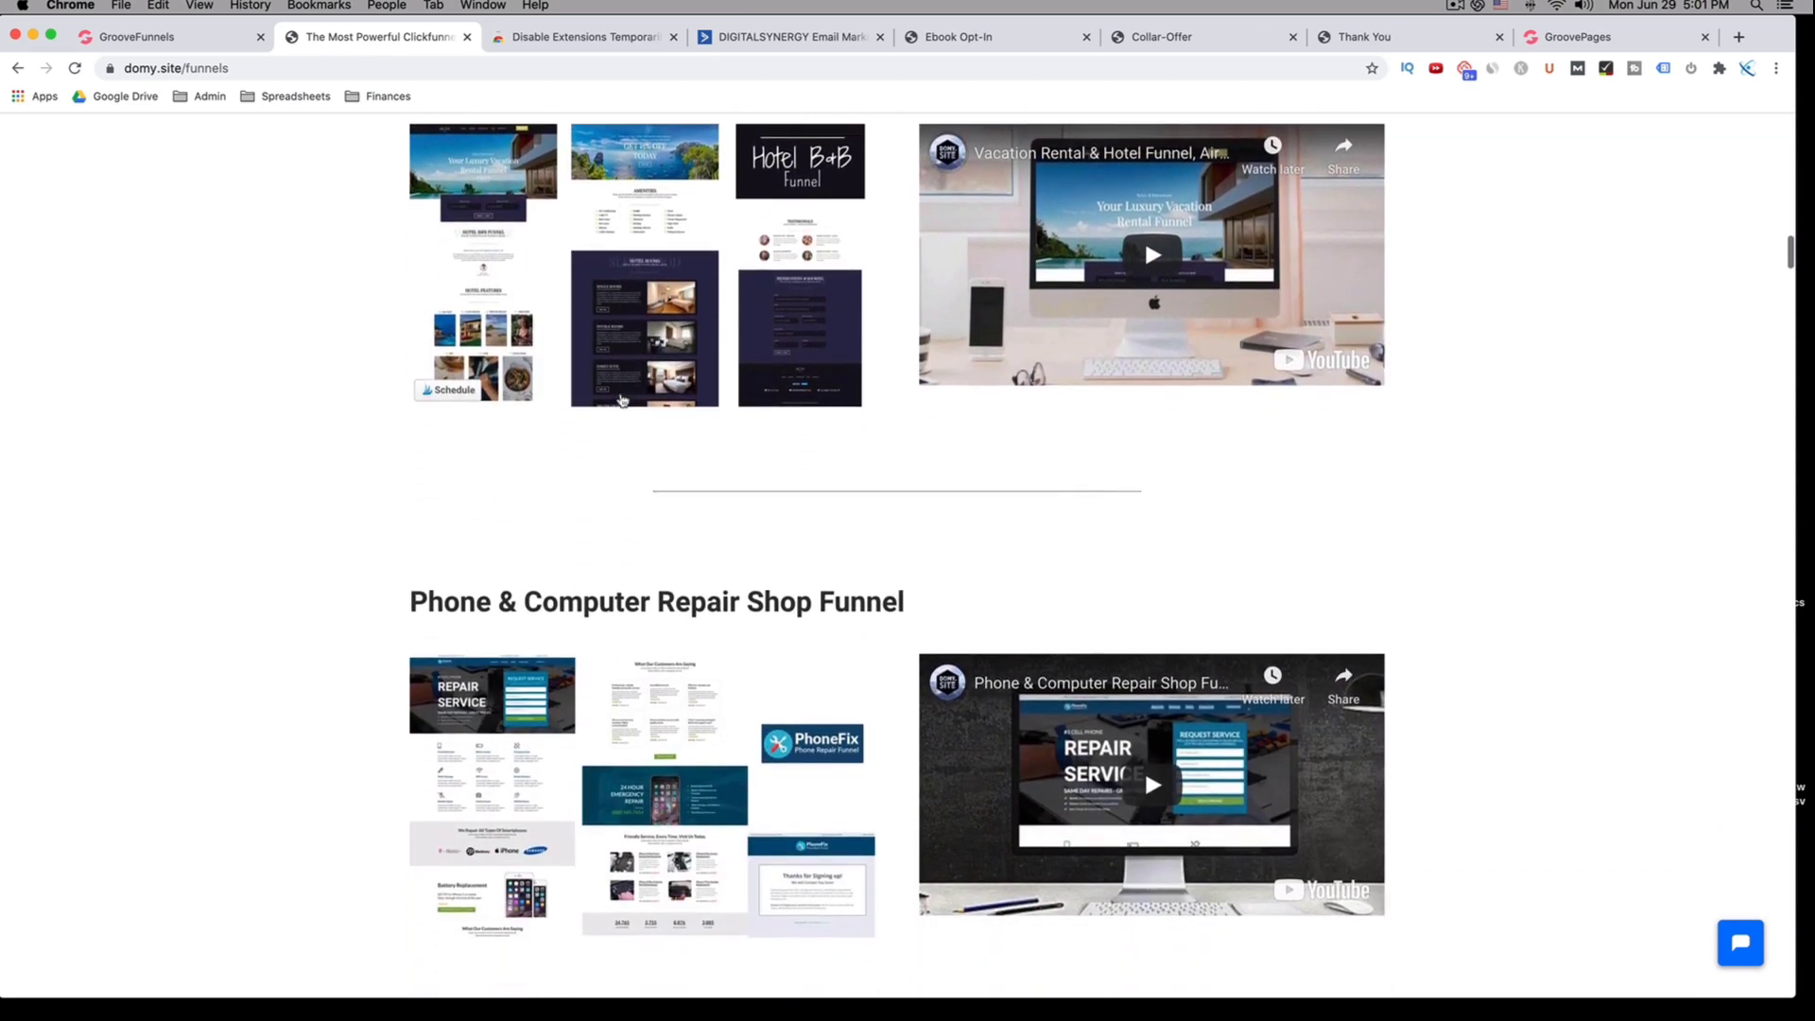
scroll(621, 399, "down", 9)
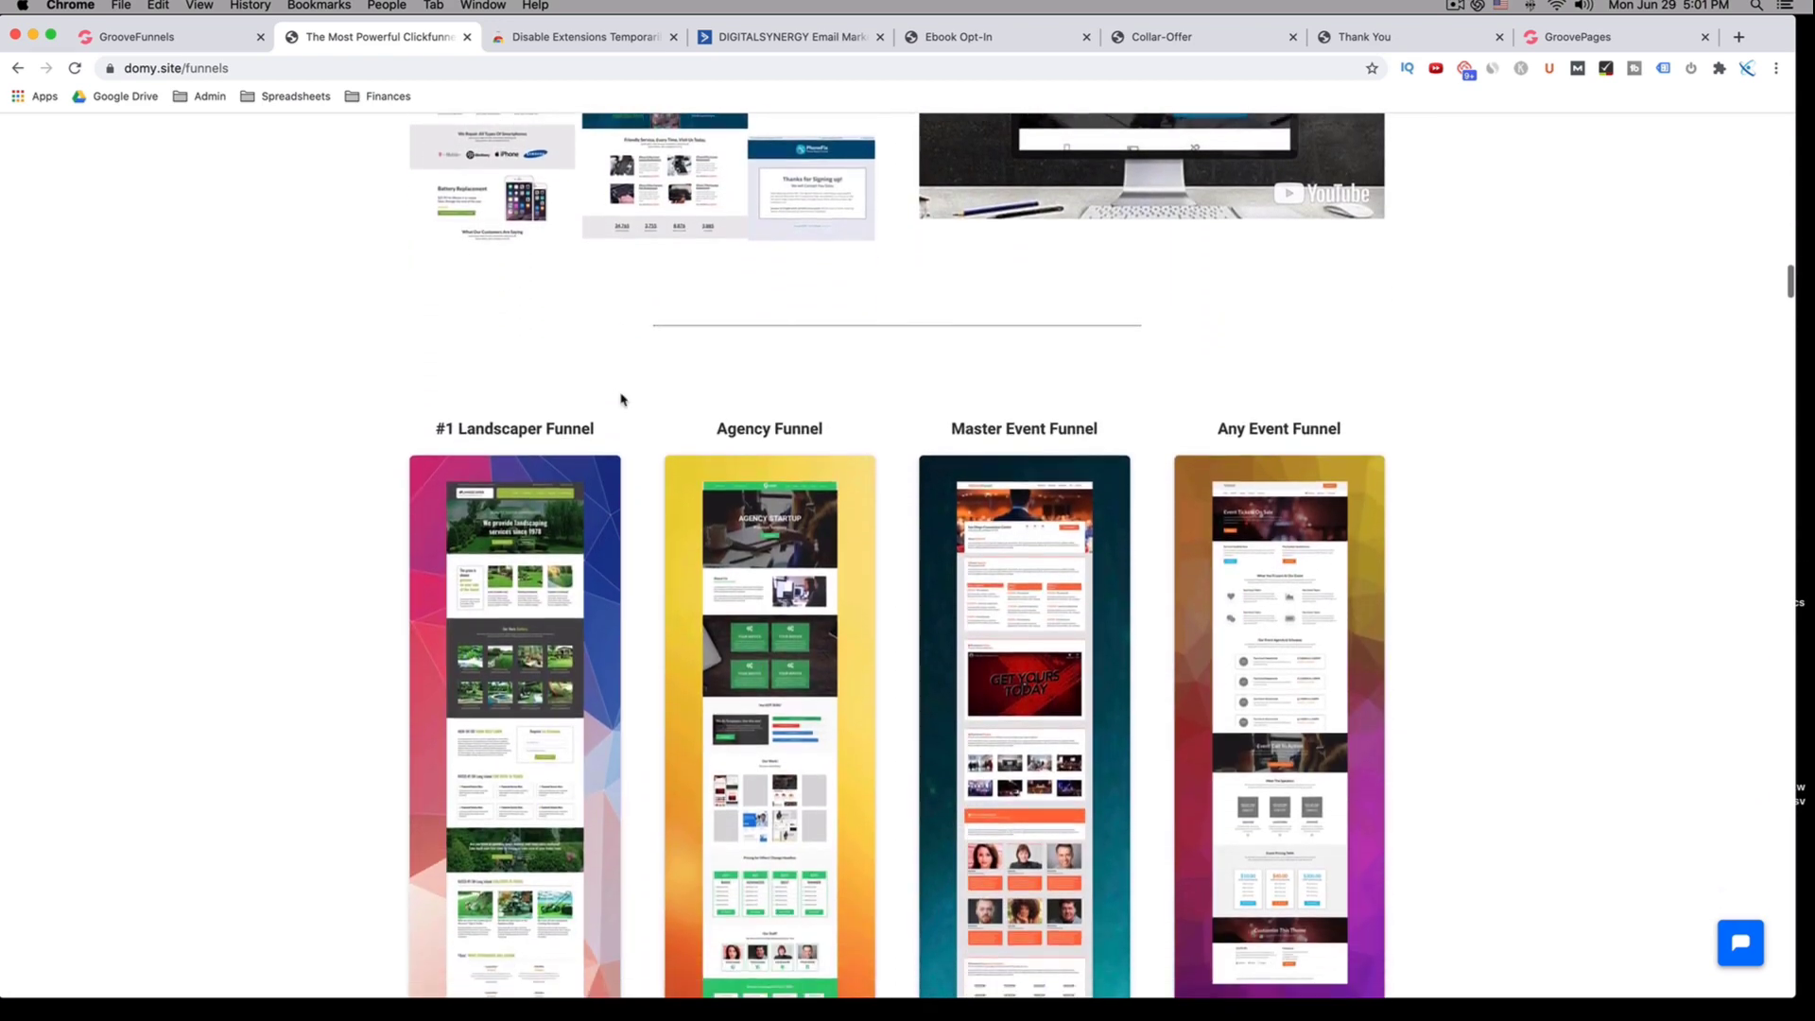
scroll(621, 399, "down", 8)
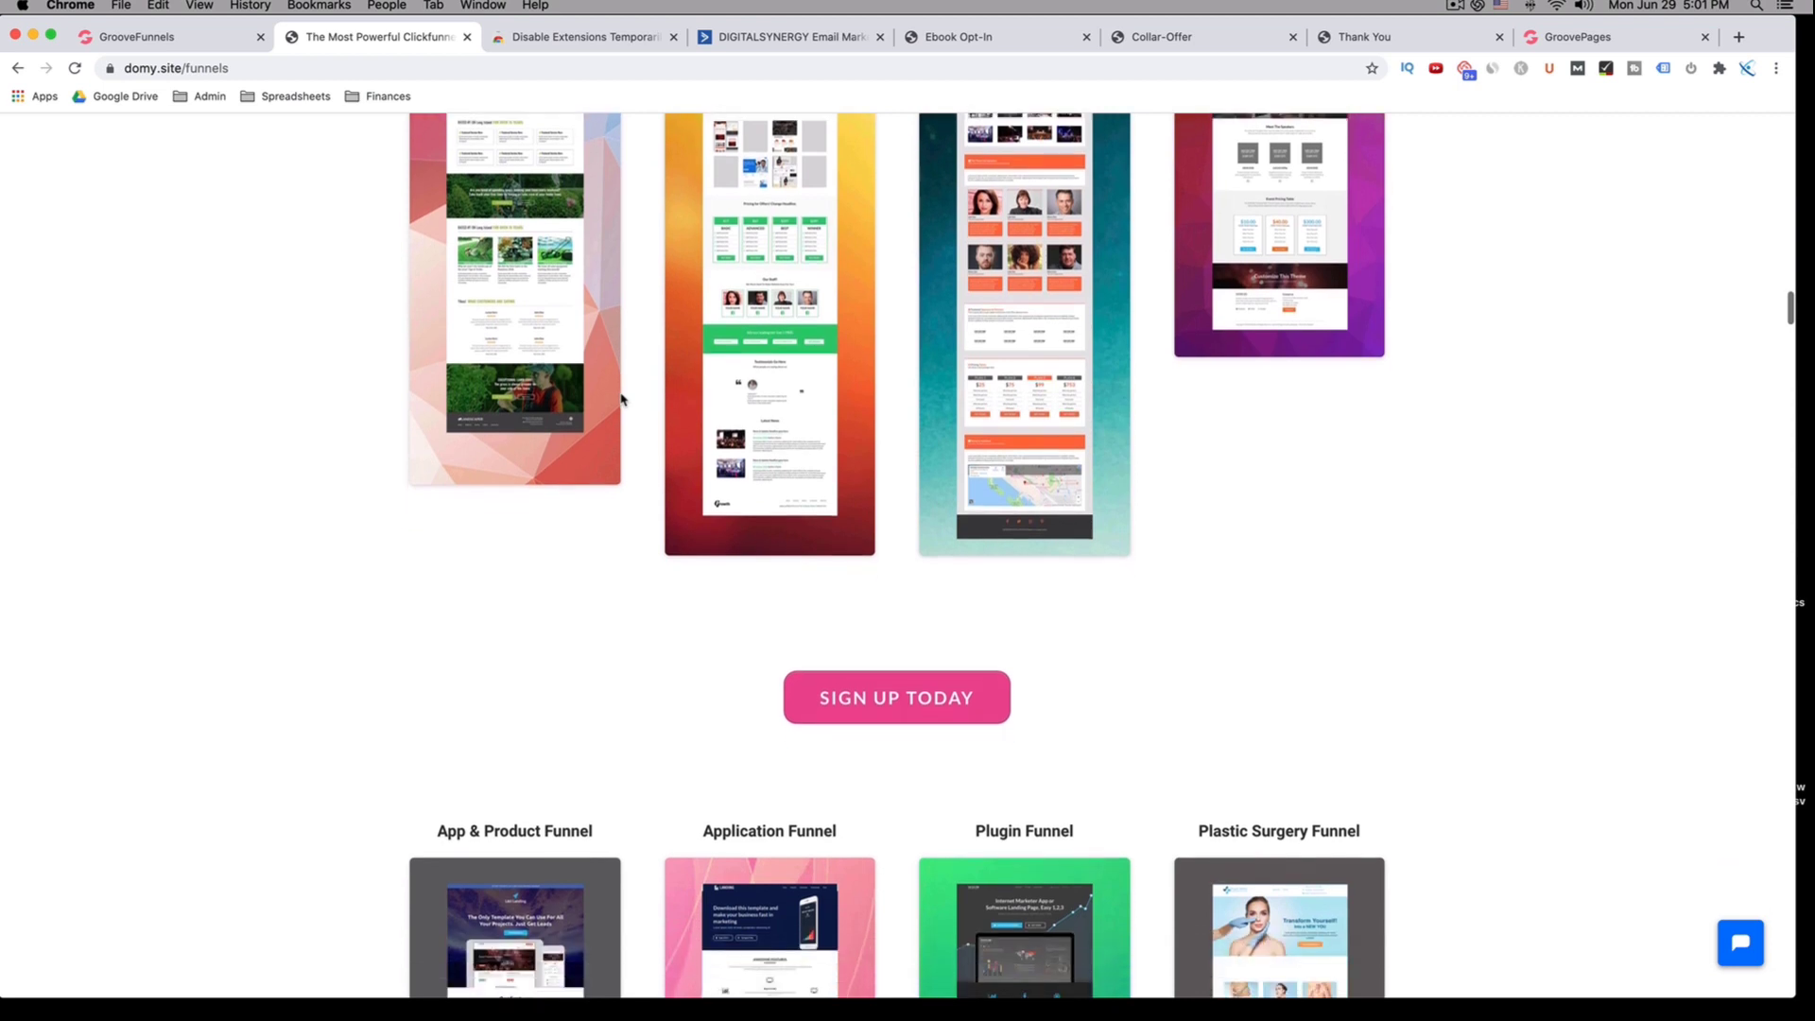
scroll(621, 398, "down", 4)
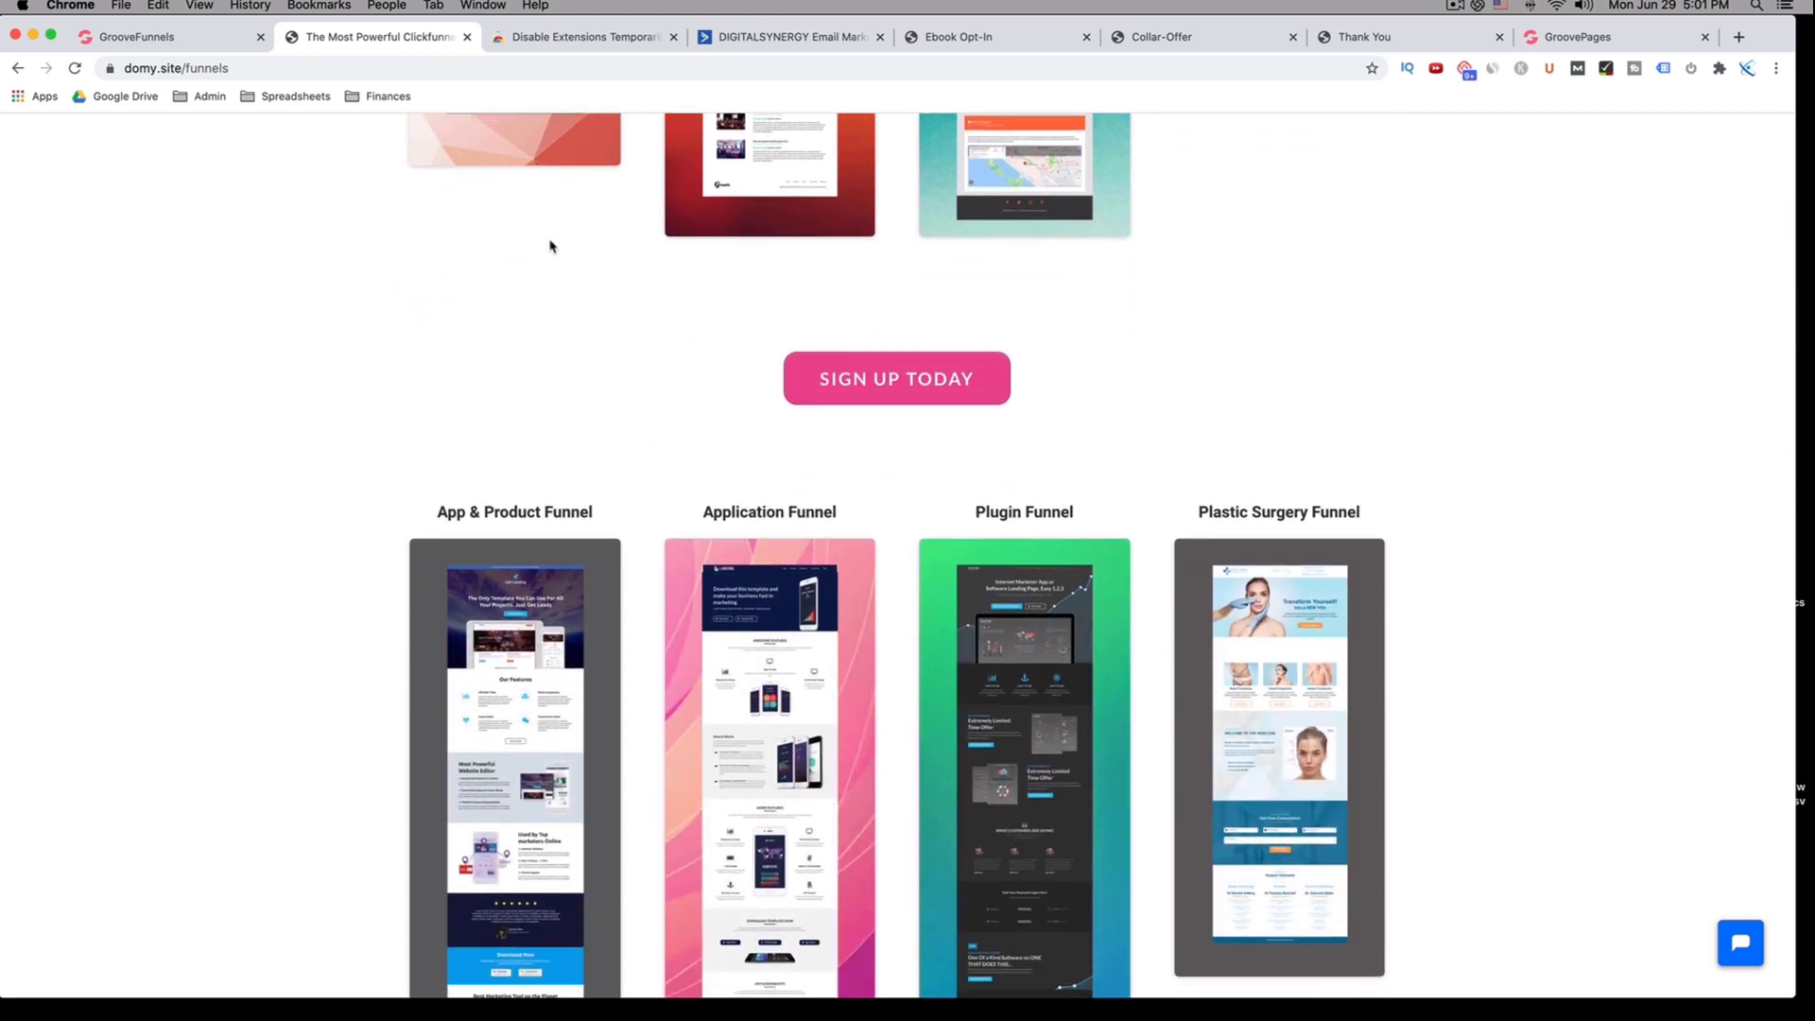
left_click(133, 36)
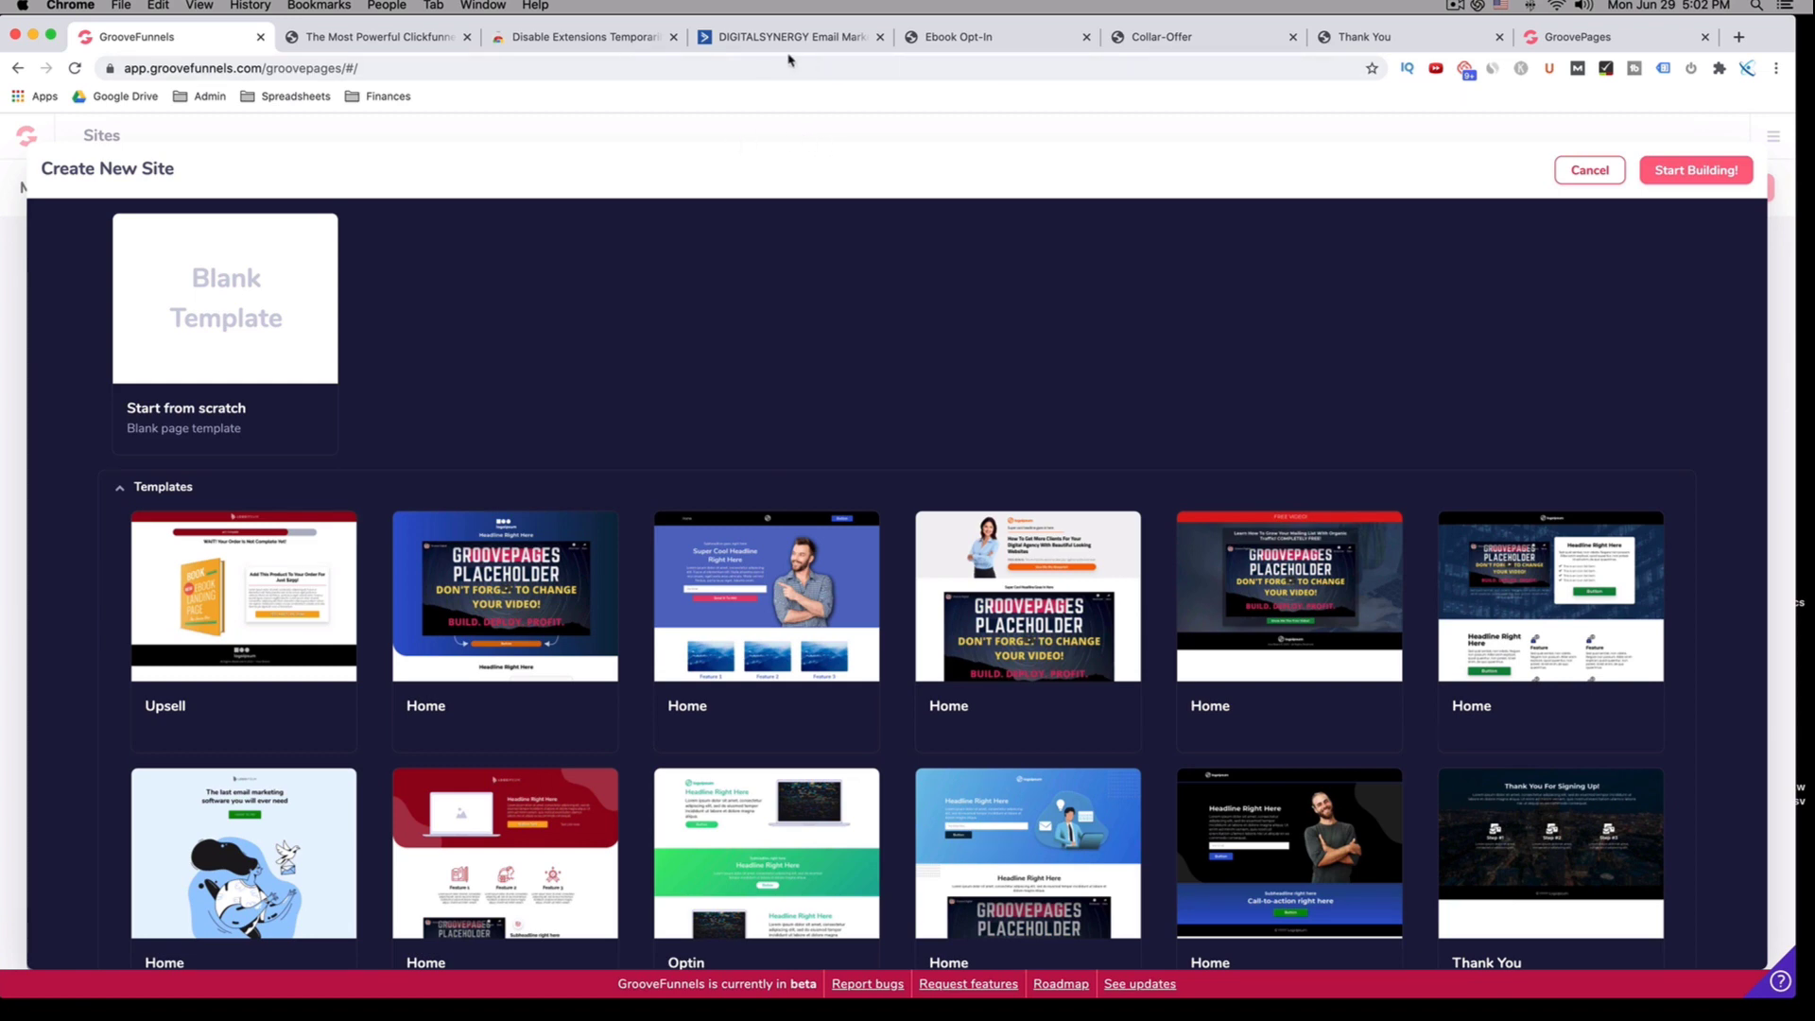
Examine the Planet Petware Ebook Opt-In page with its free report form, and view the Collar-Offer sales page
left_click(956, 43)
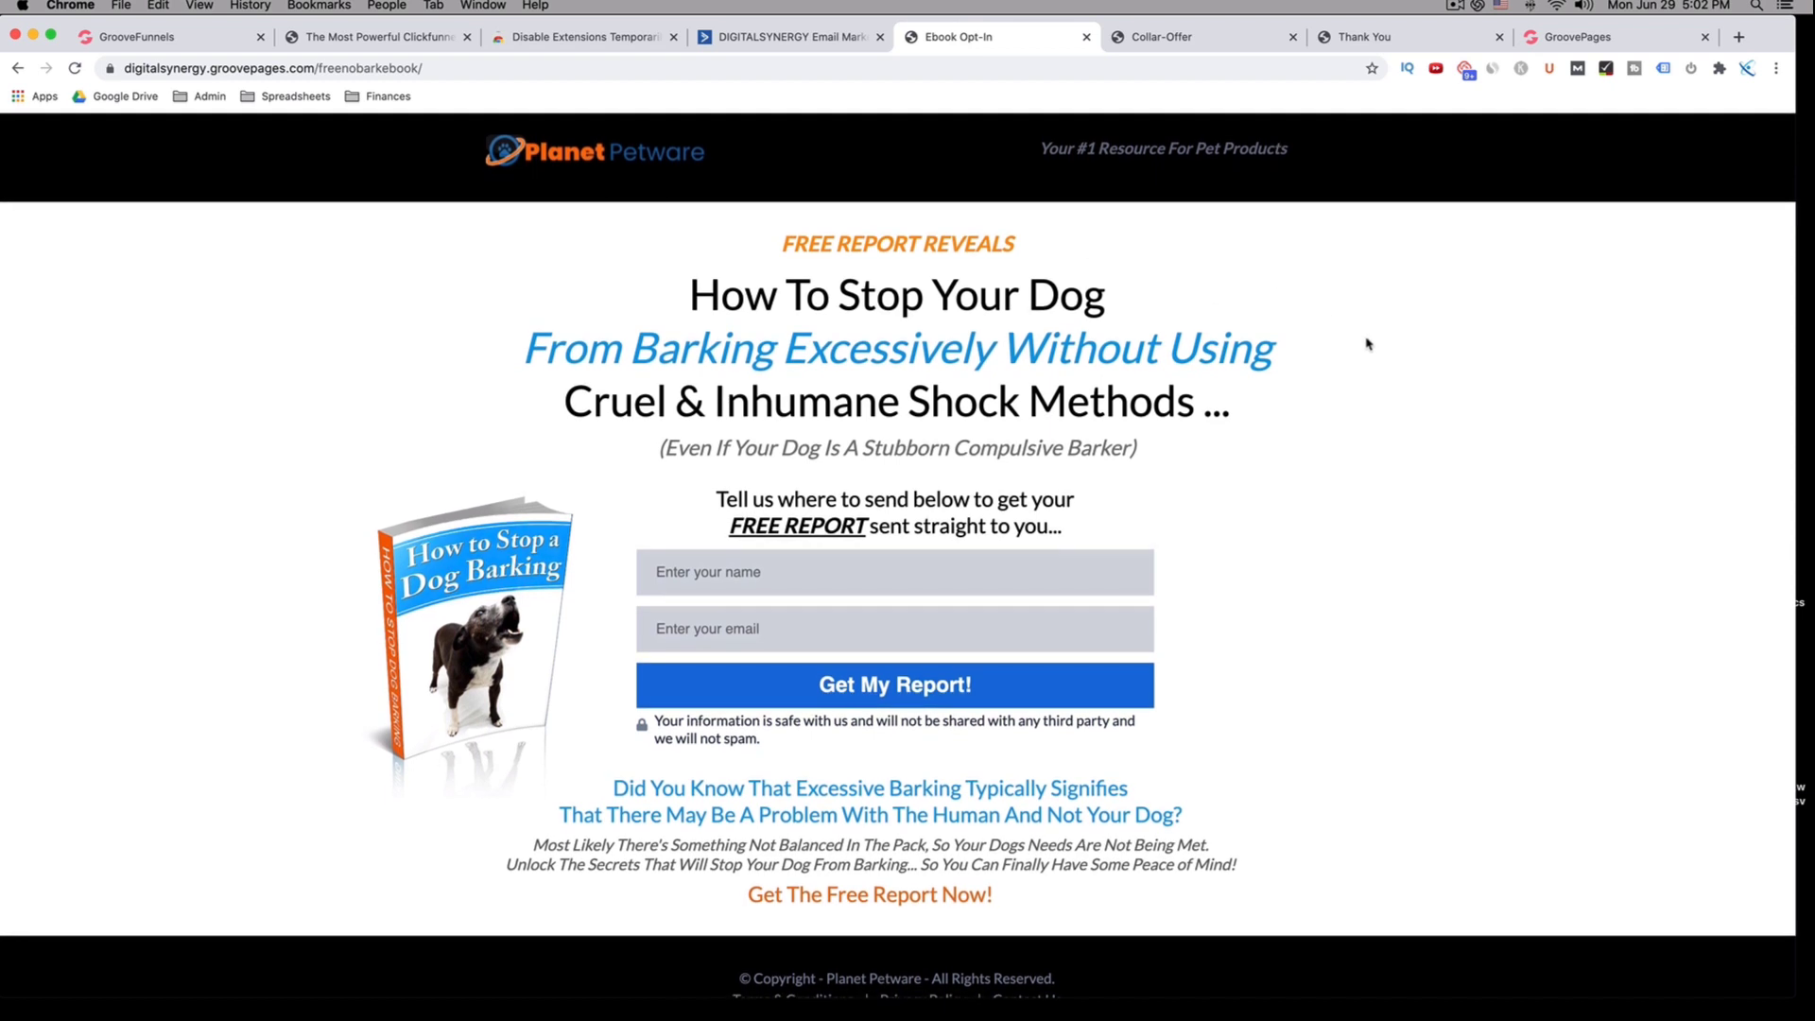
scroll(1368, 344, "down", 1)
scroll(994, 420, "up", 1)
scroll(799, 434, "down", 1)
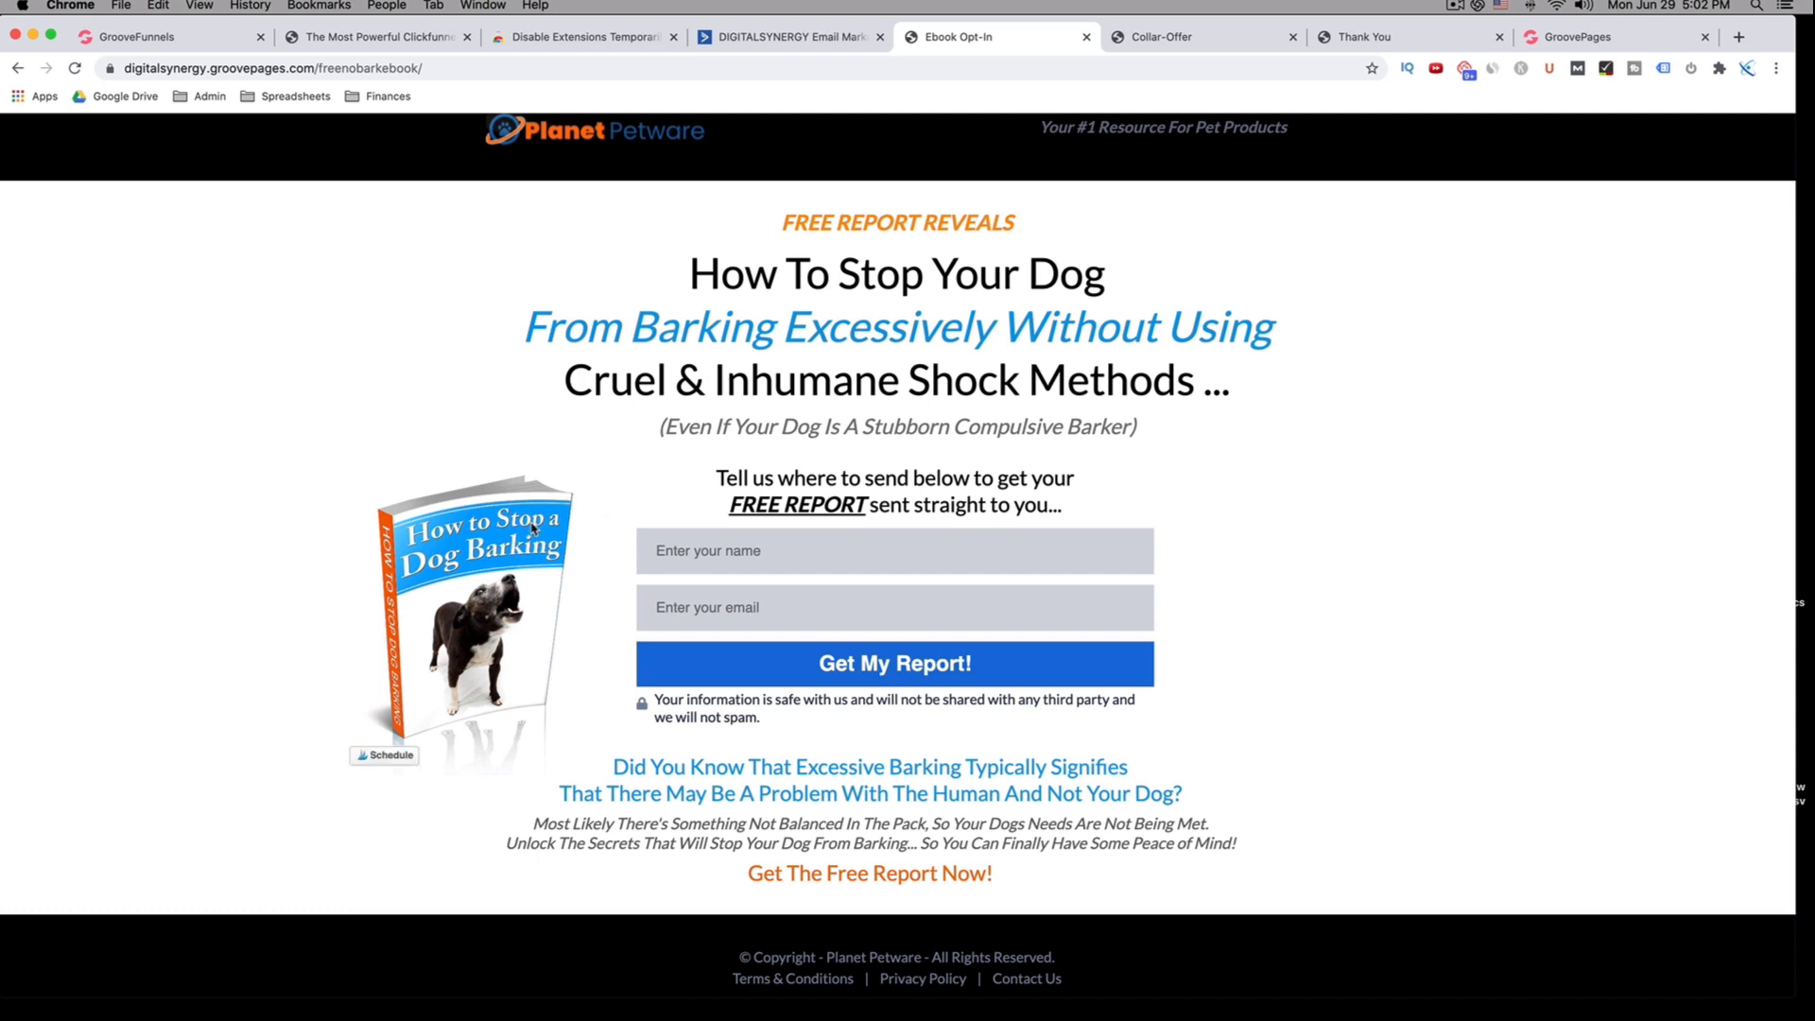
scroll(533, 528, "down", 1)
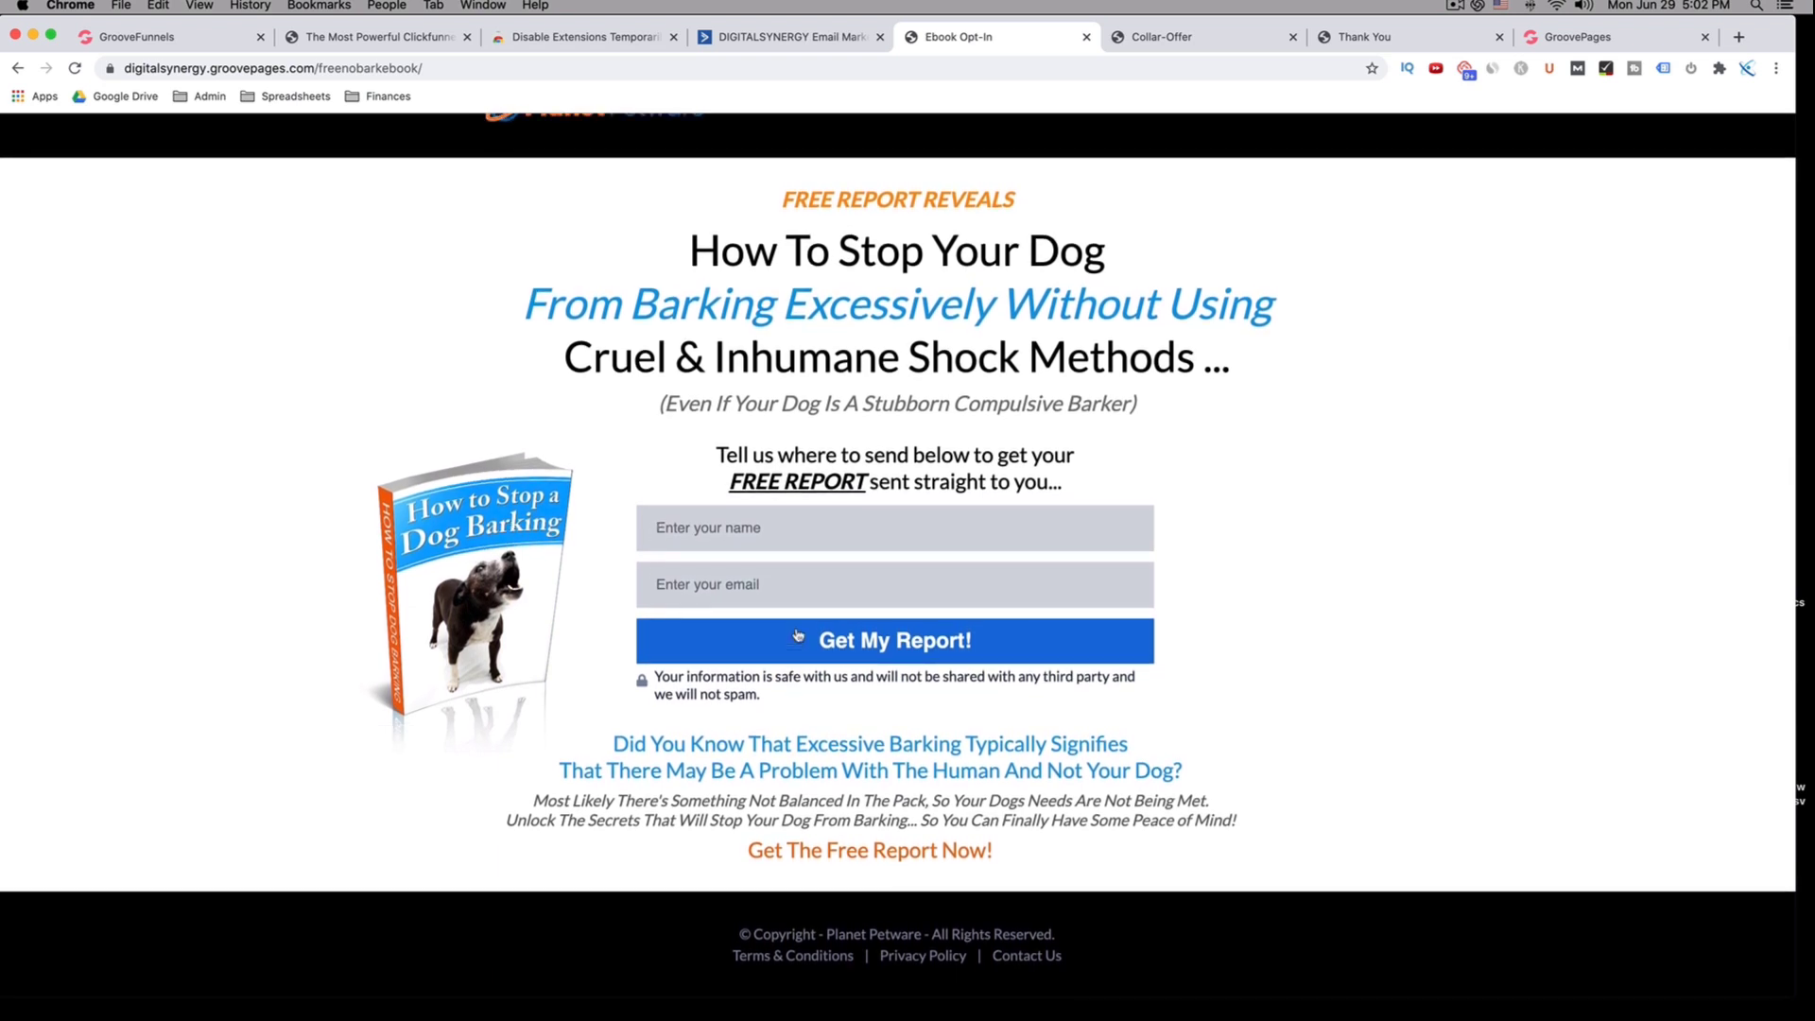
scroll(803, 635, "up", 1)
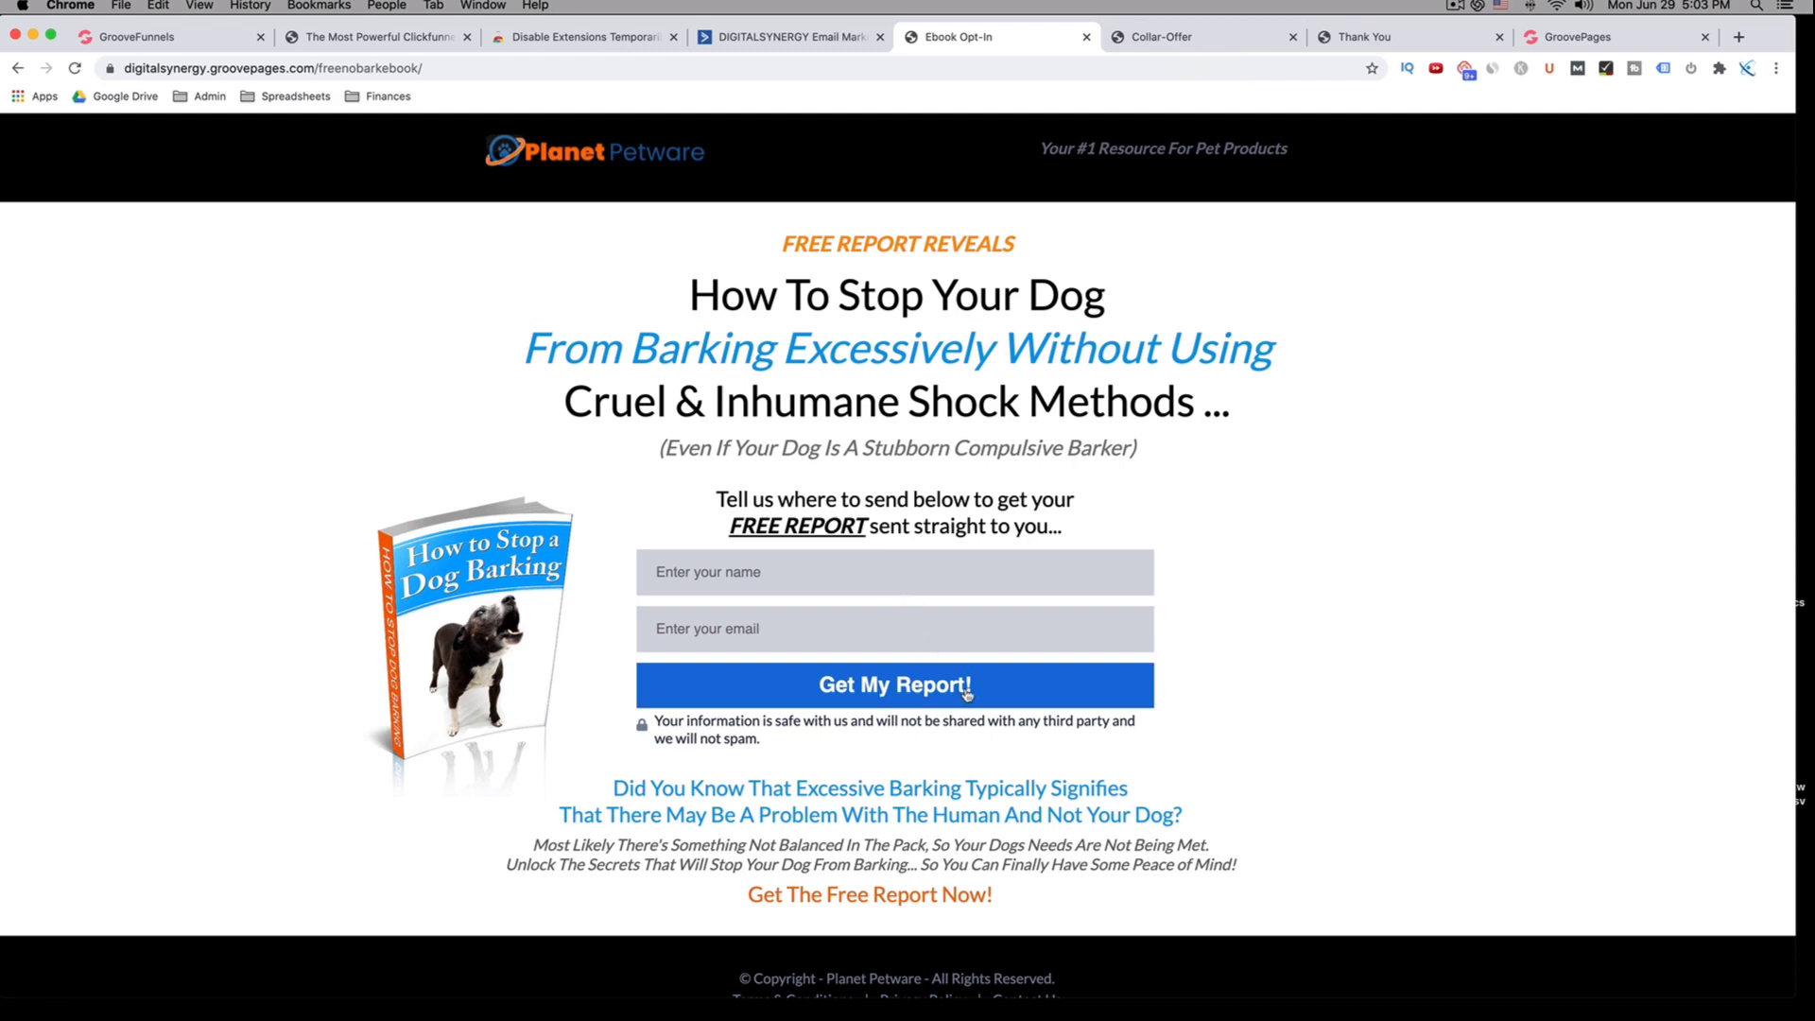
left_click(1172, 55)
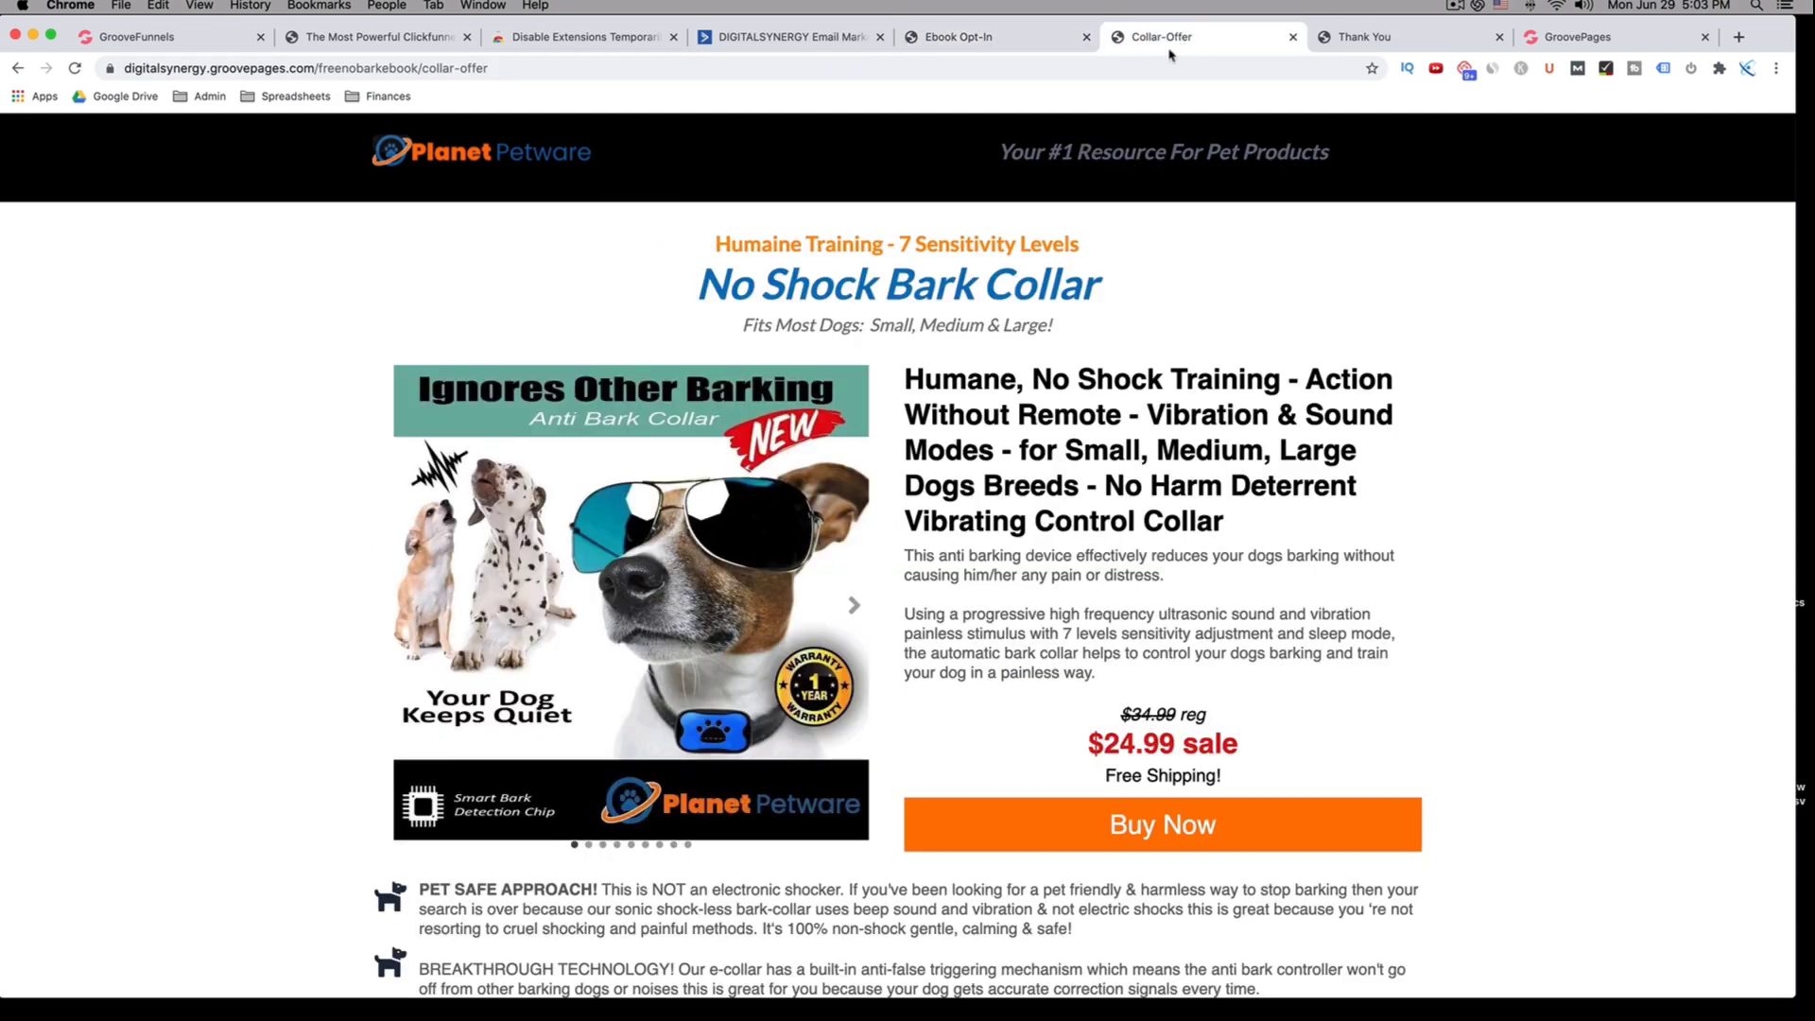
Examine the funnel's Thank You page, from the four additional free eBooks and their benefit lists to the "Yes, Tell Me How!" call to action
left_click(1394, 40)
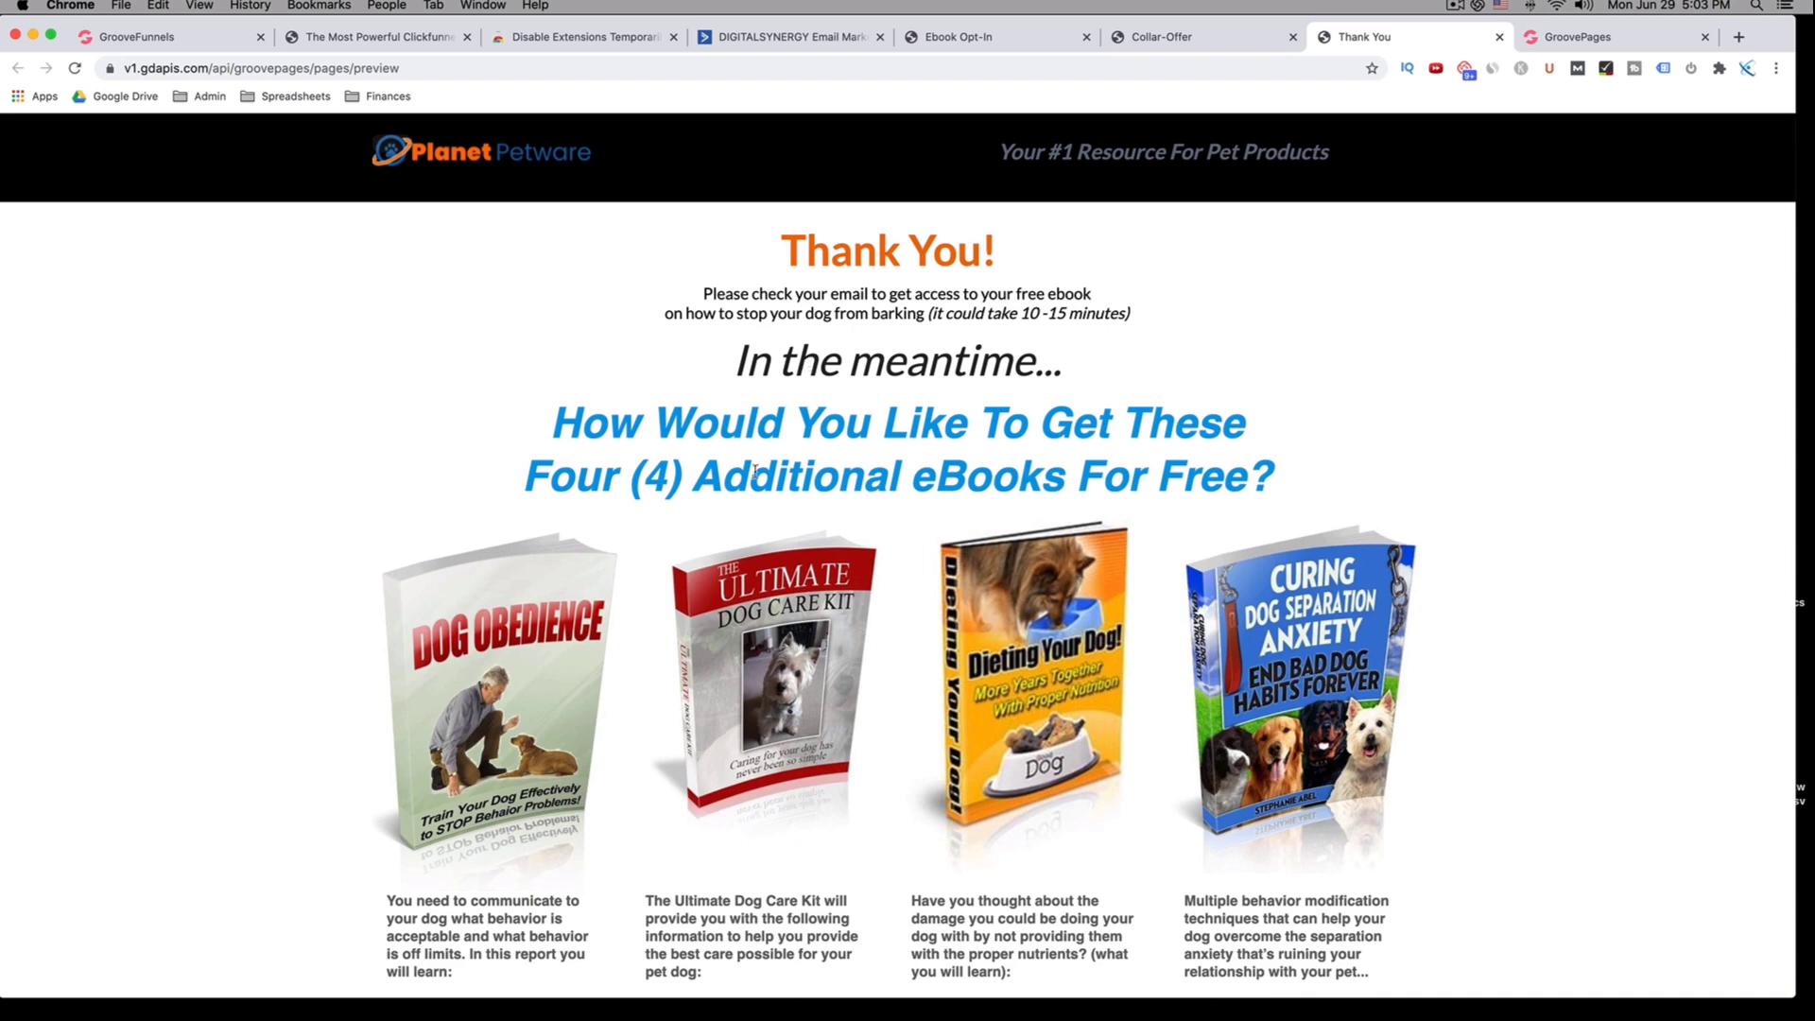
scroll(803, 458, "down", 2)
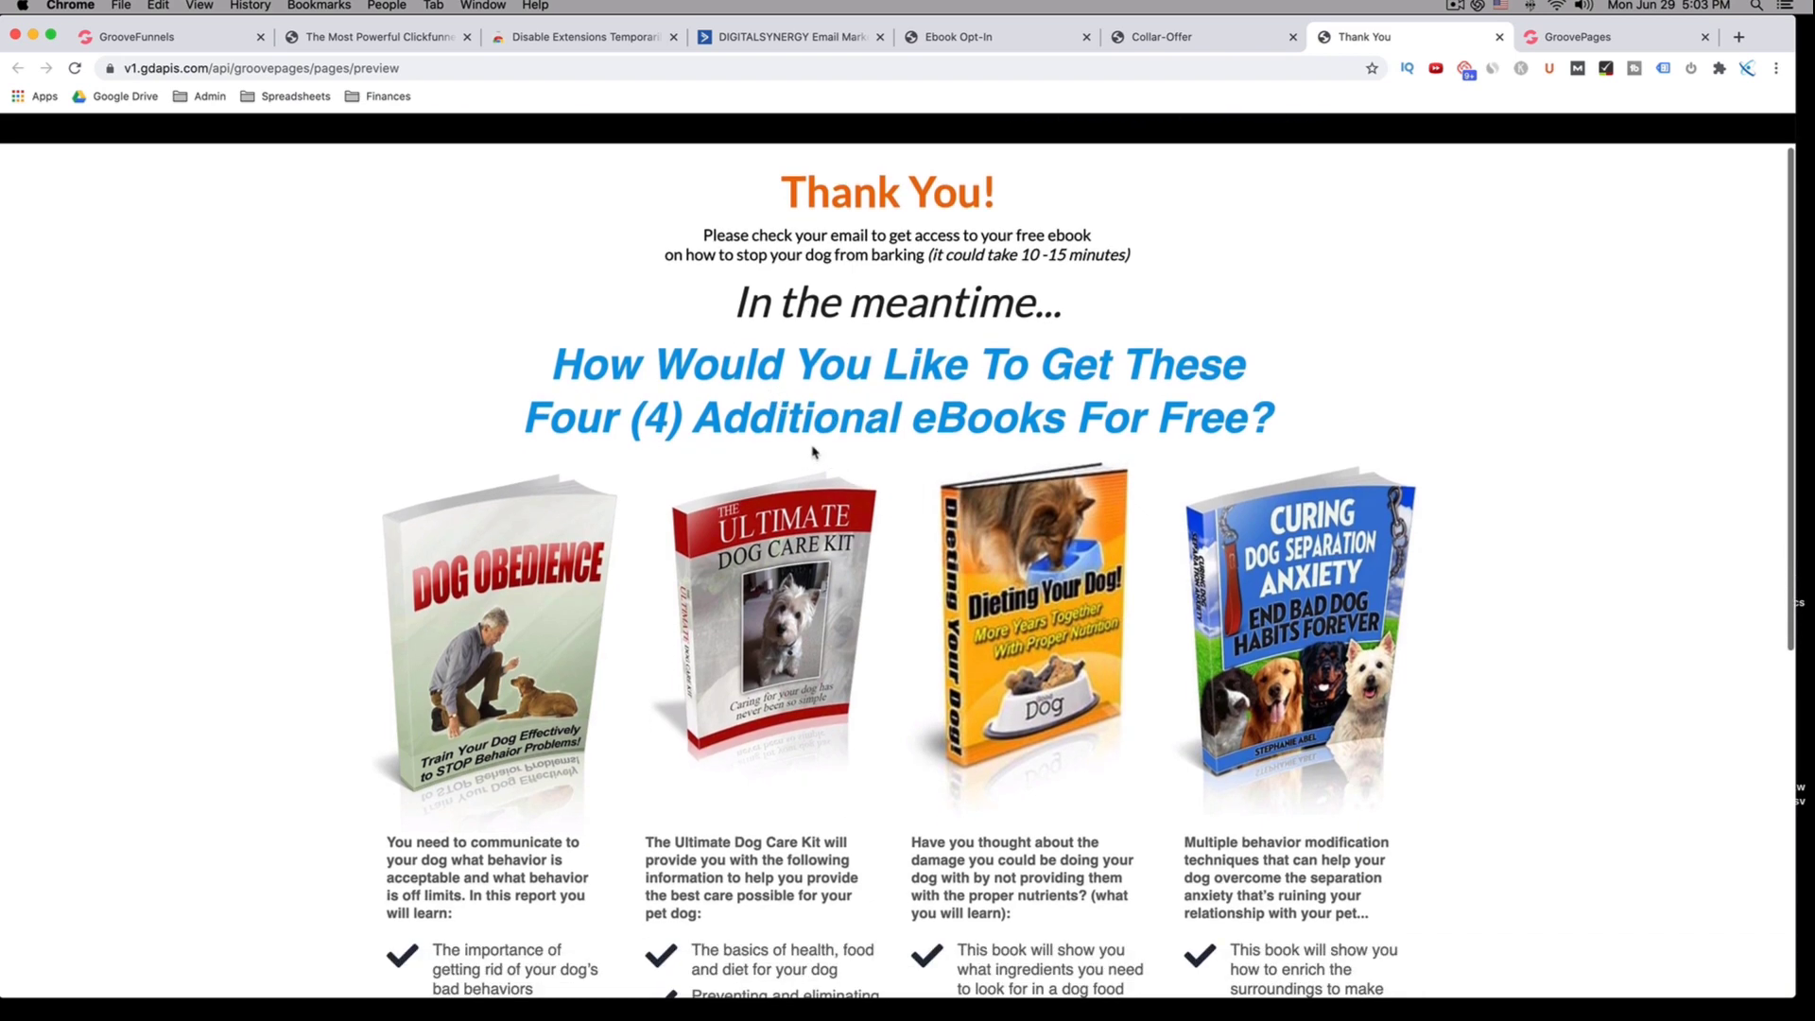
scroll(814, 441, "down", 3)
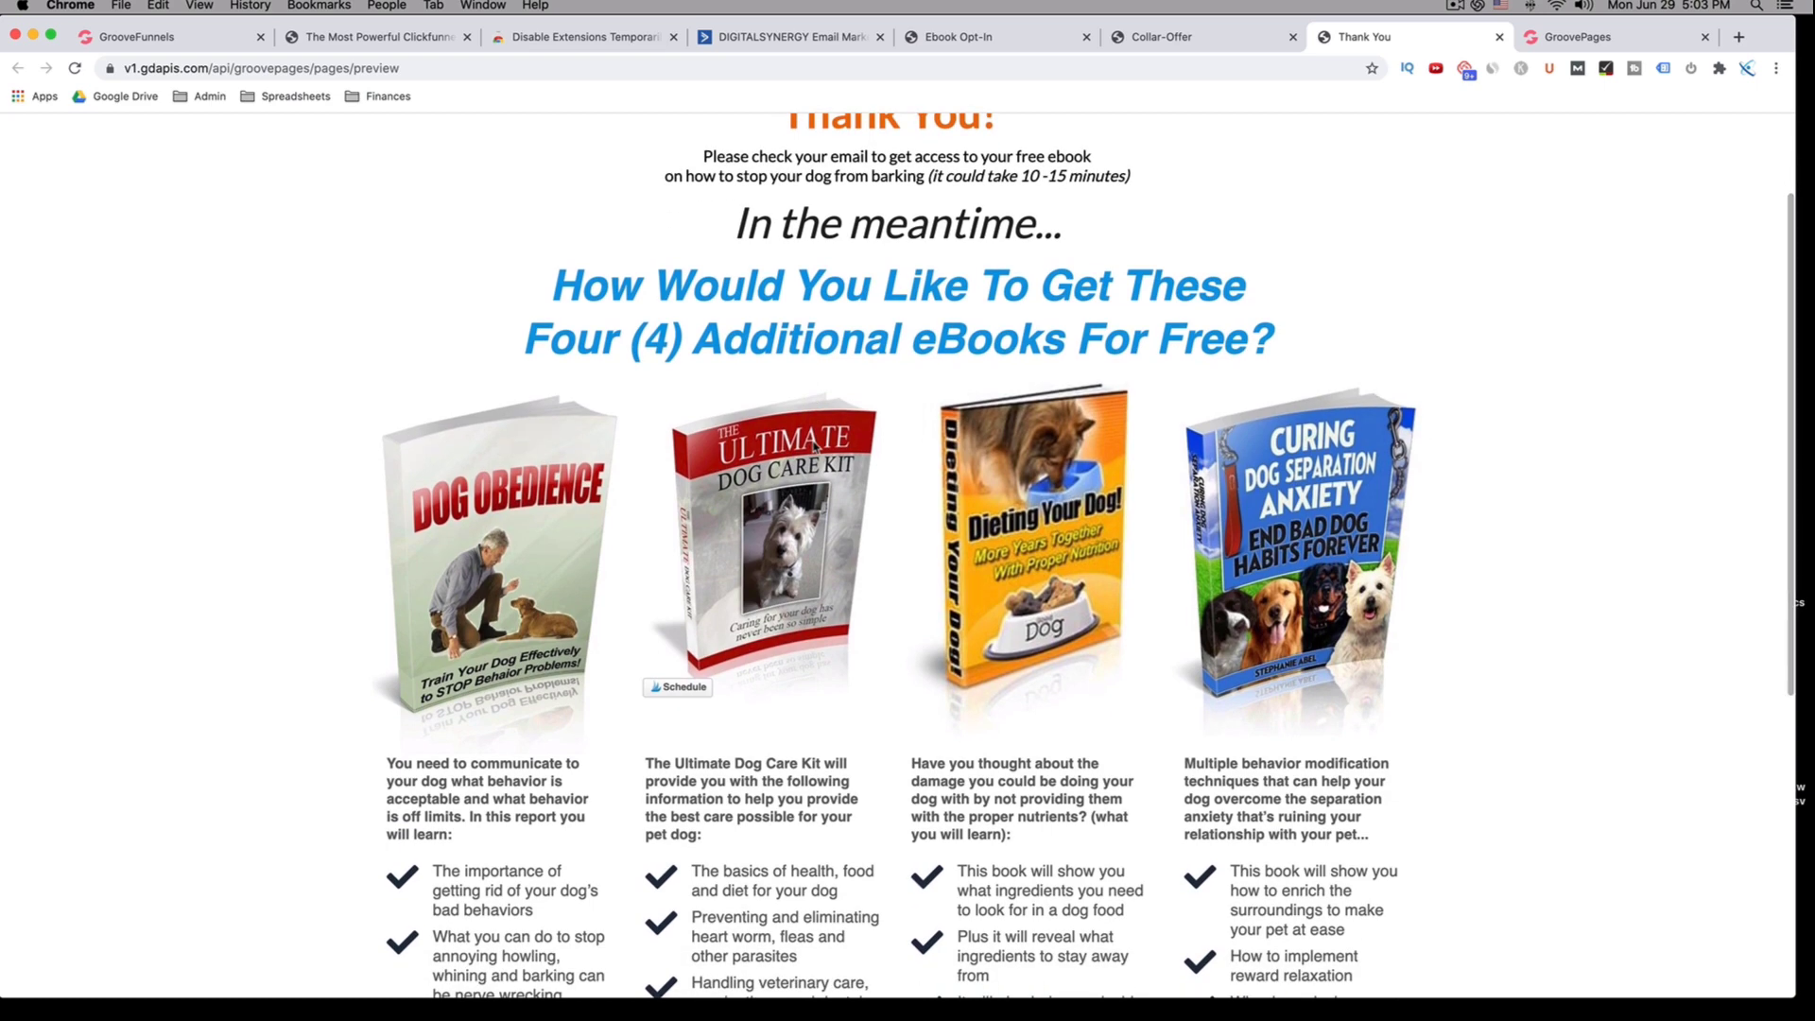
scroll(813, 446, "down", 4)
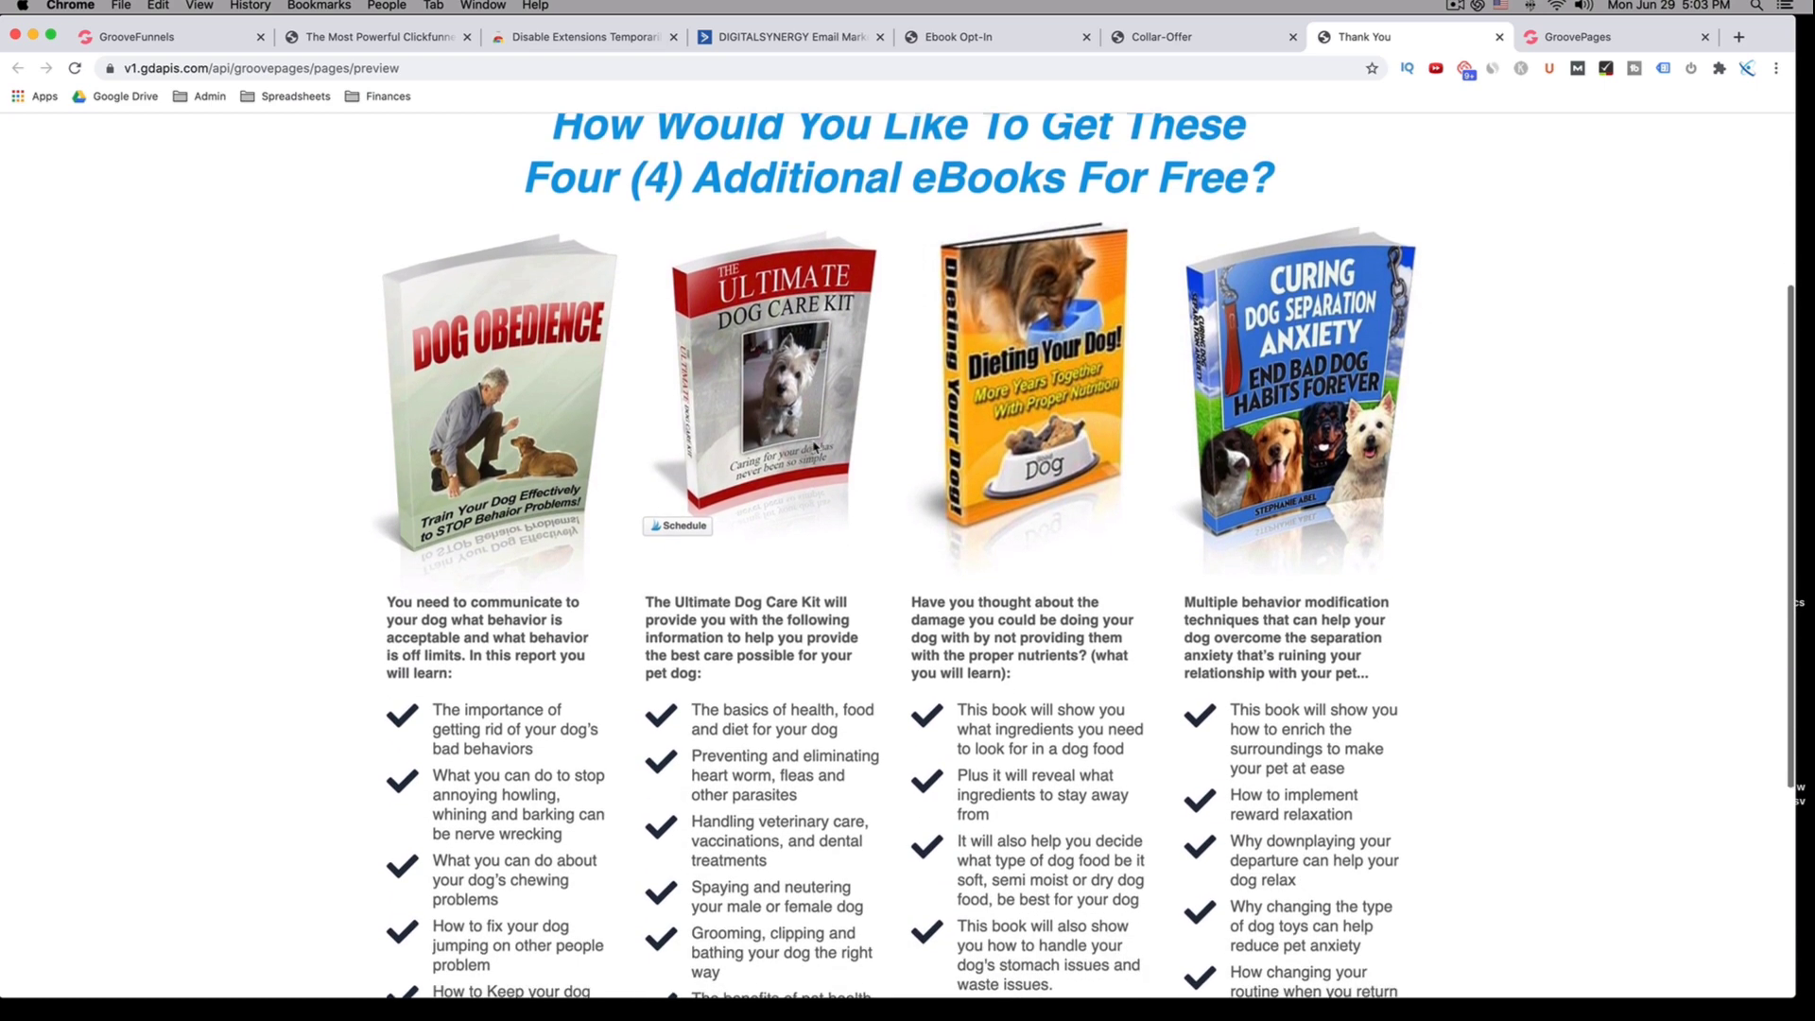
scroll(813, 446, "down", 6)
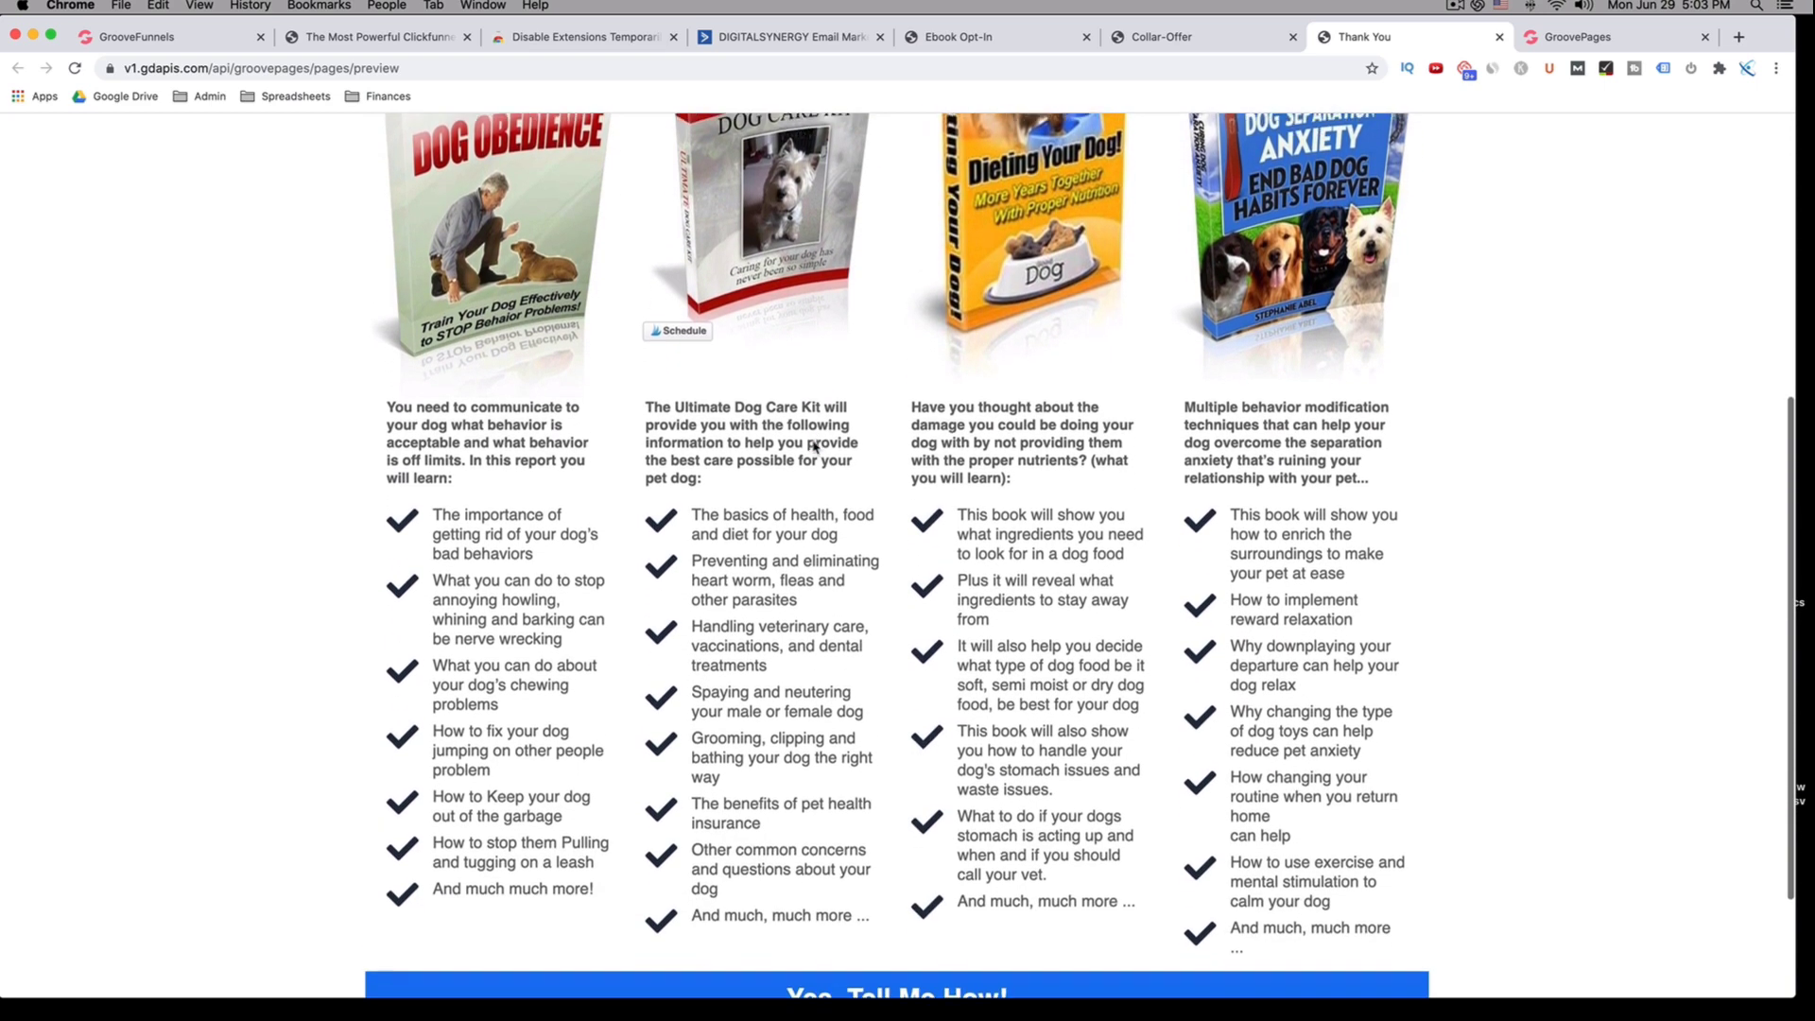
scroll(814, 446, "down", 1)
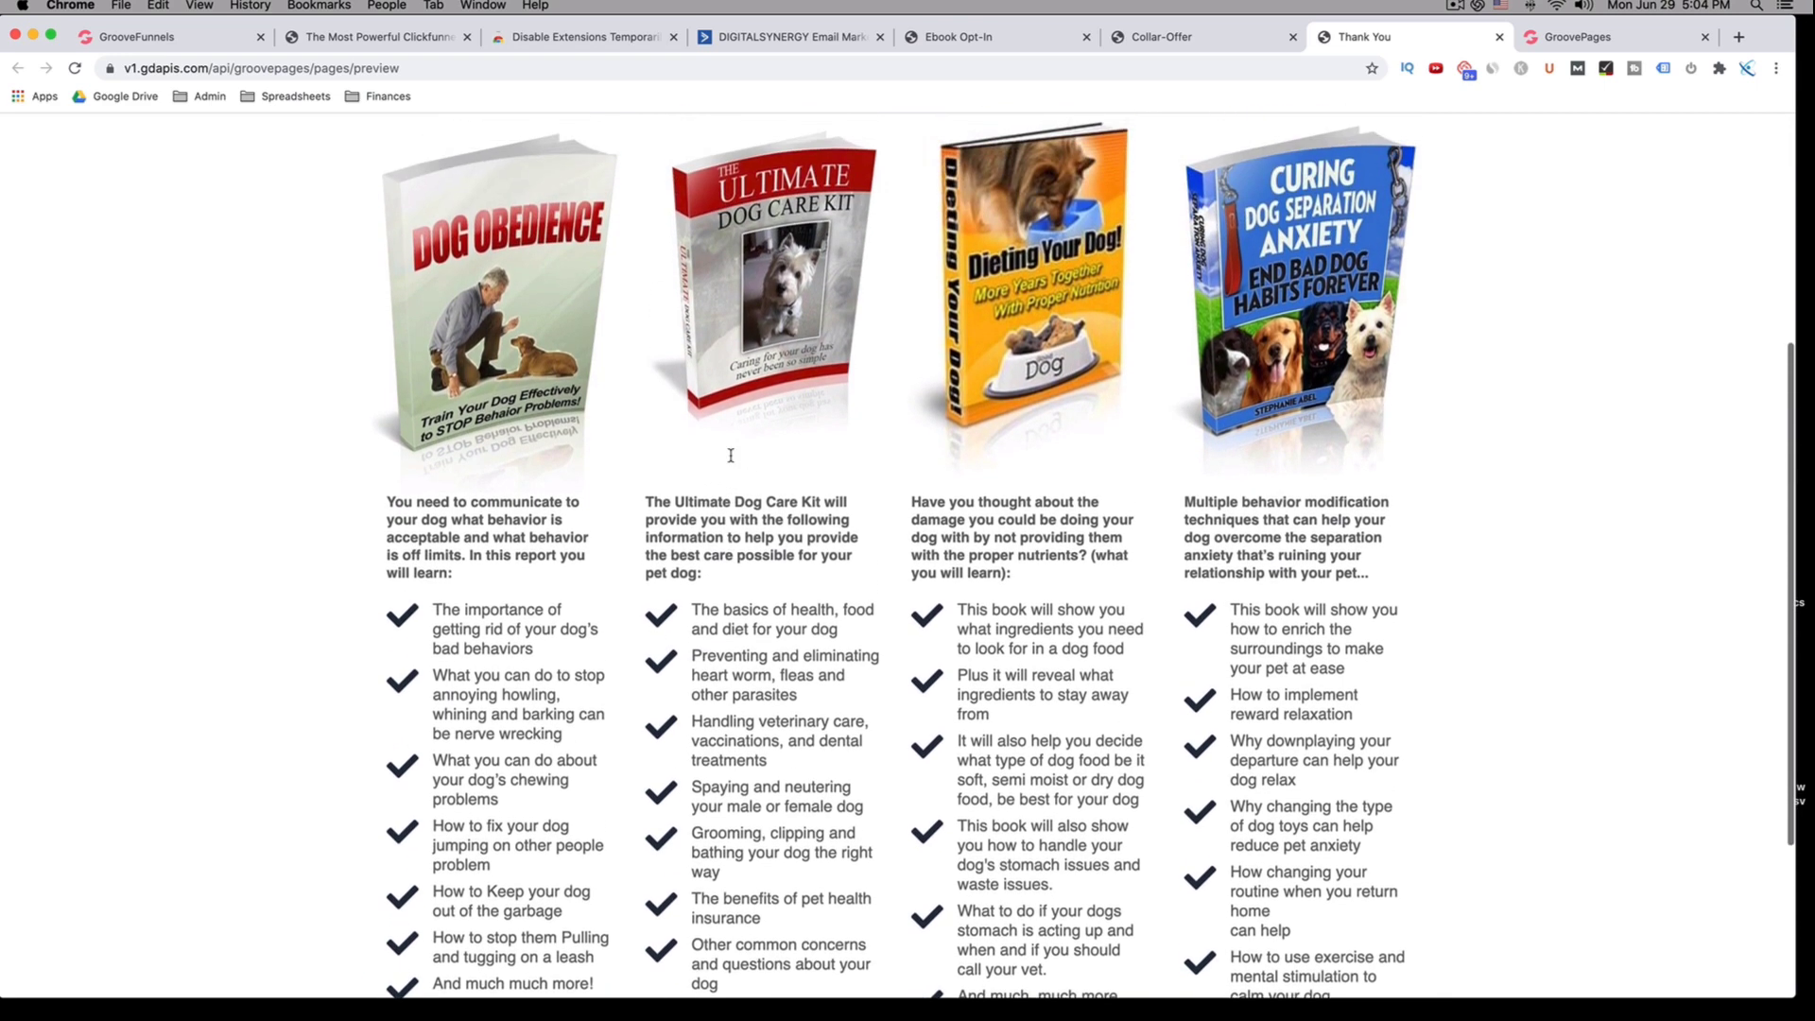
scroll(731, 456, "down", 1)
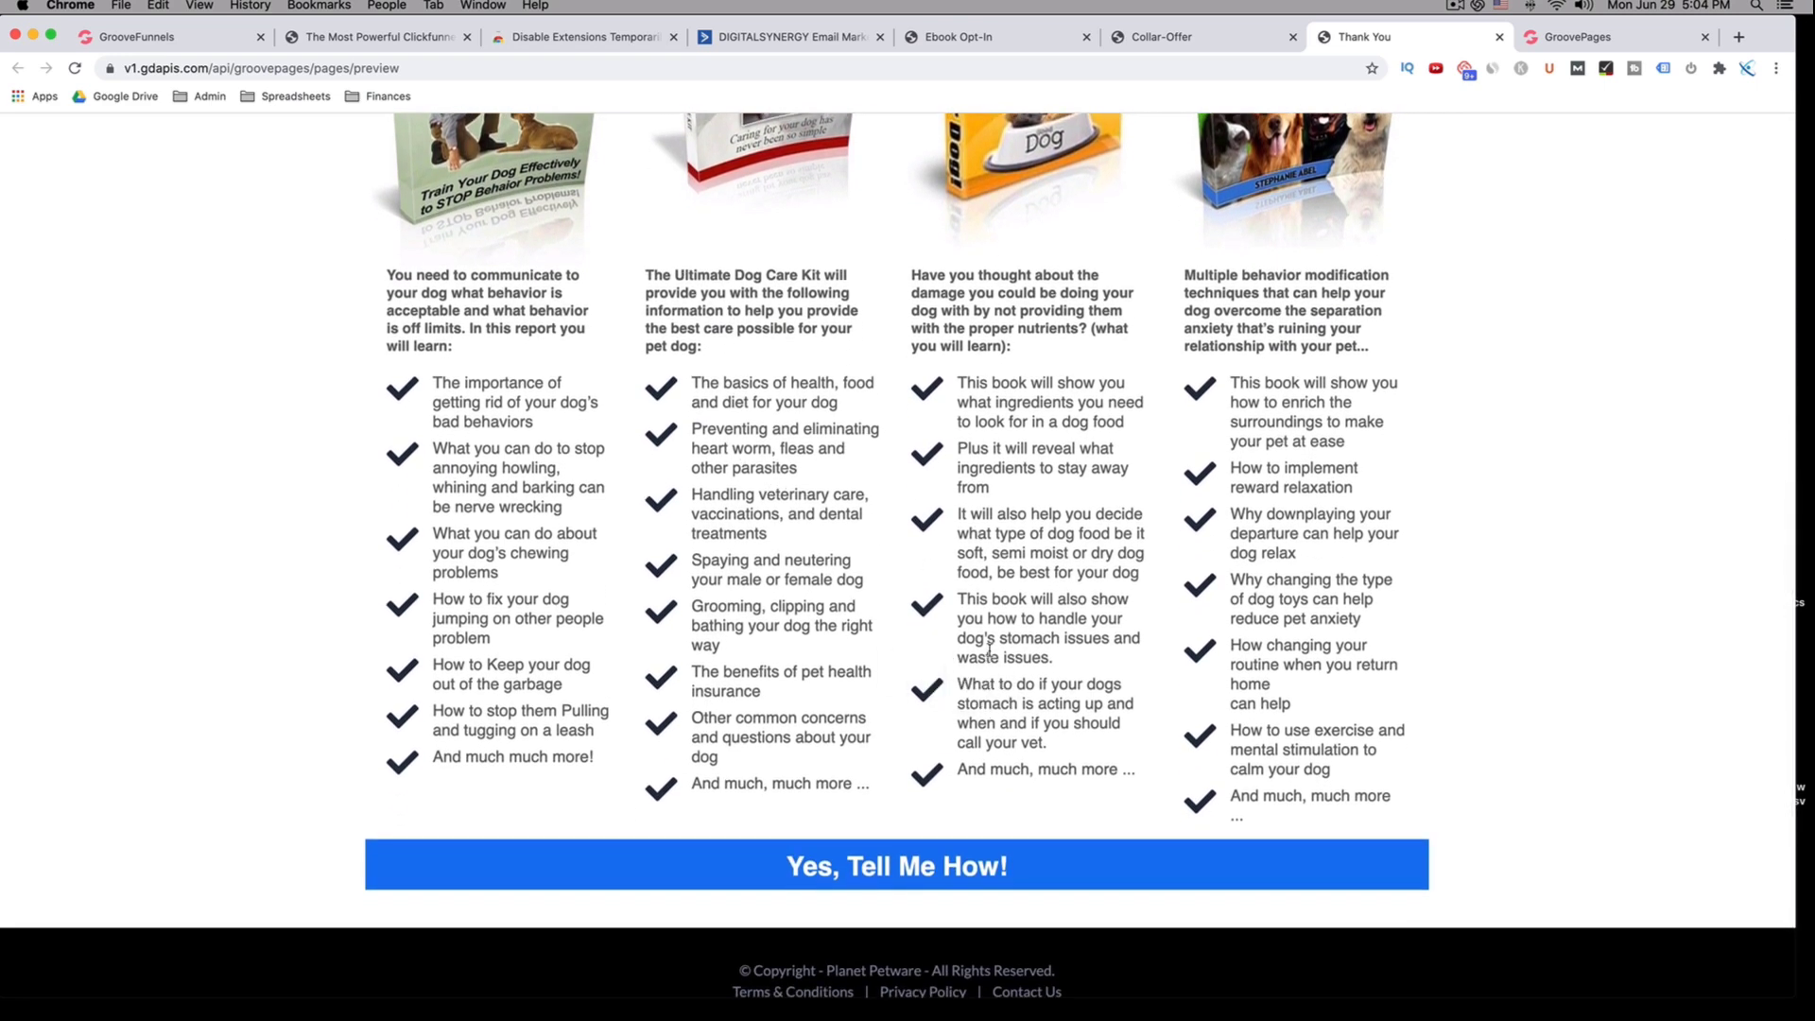
scroll(984, 714, "up", 4)
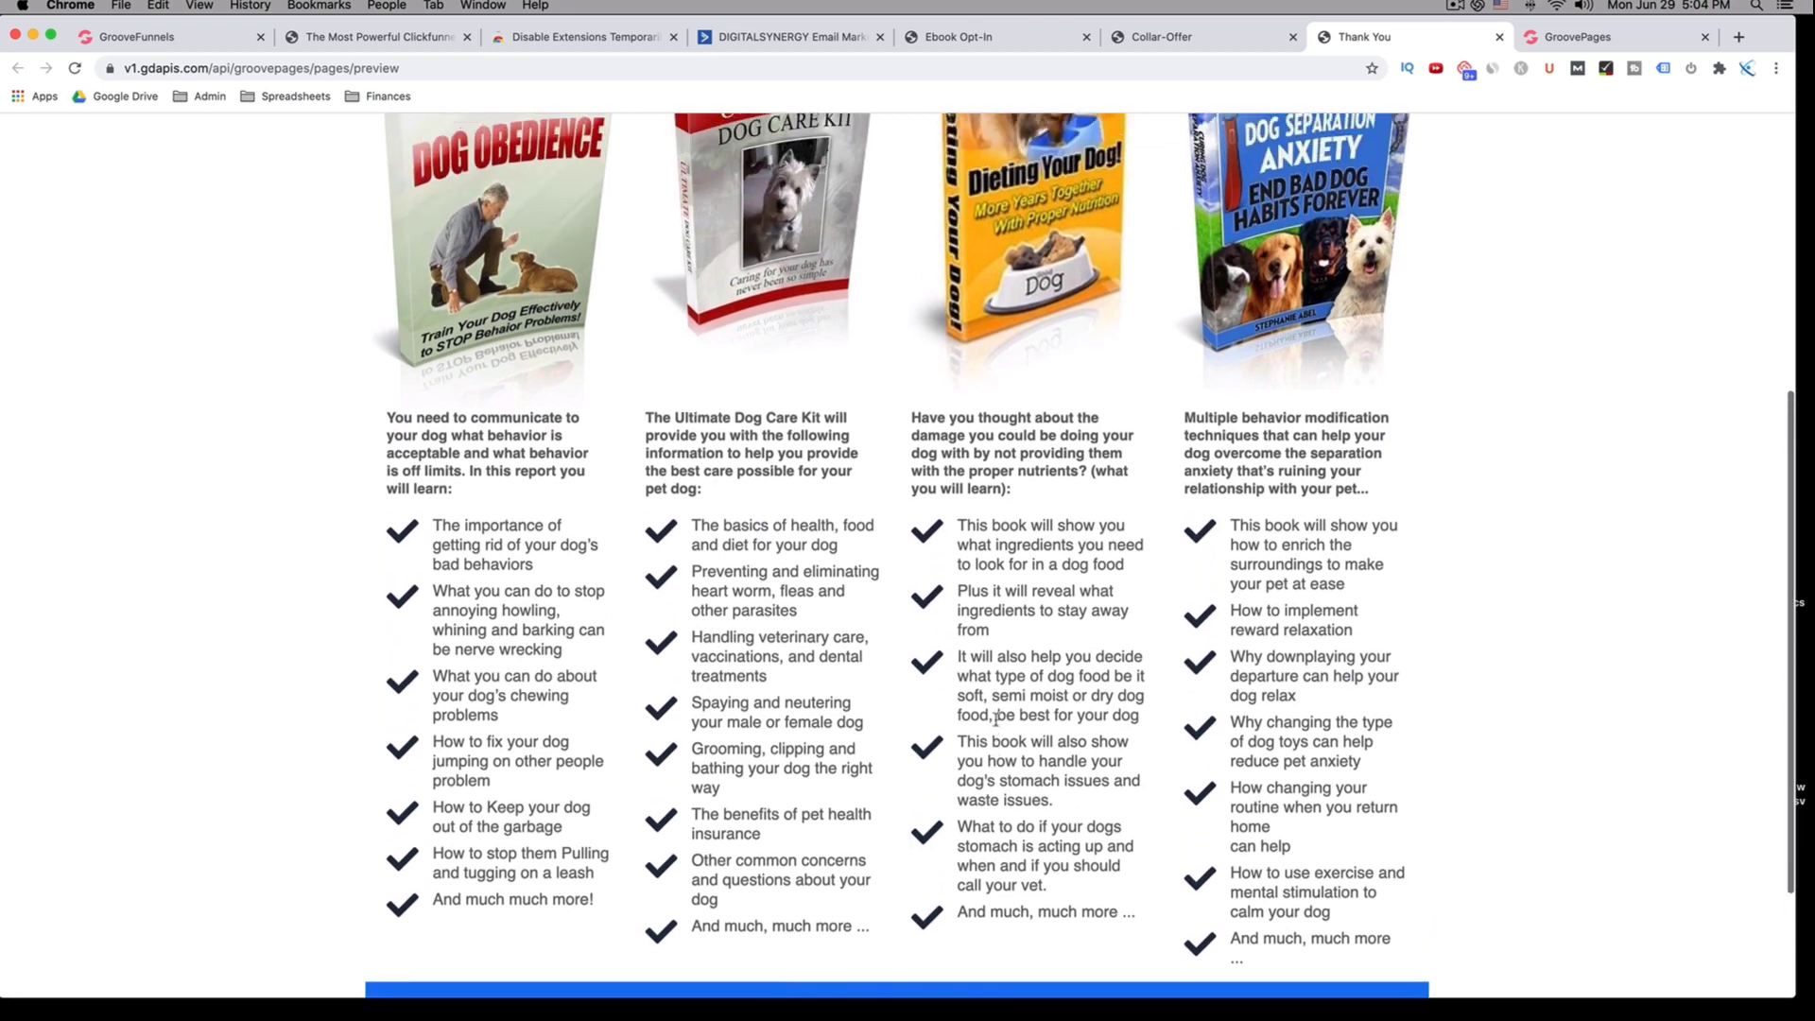
scroll(983, 662, "up", 1)
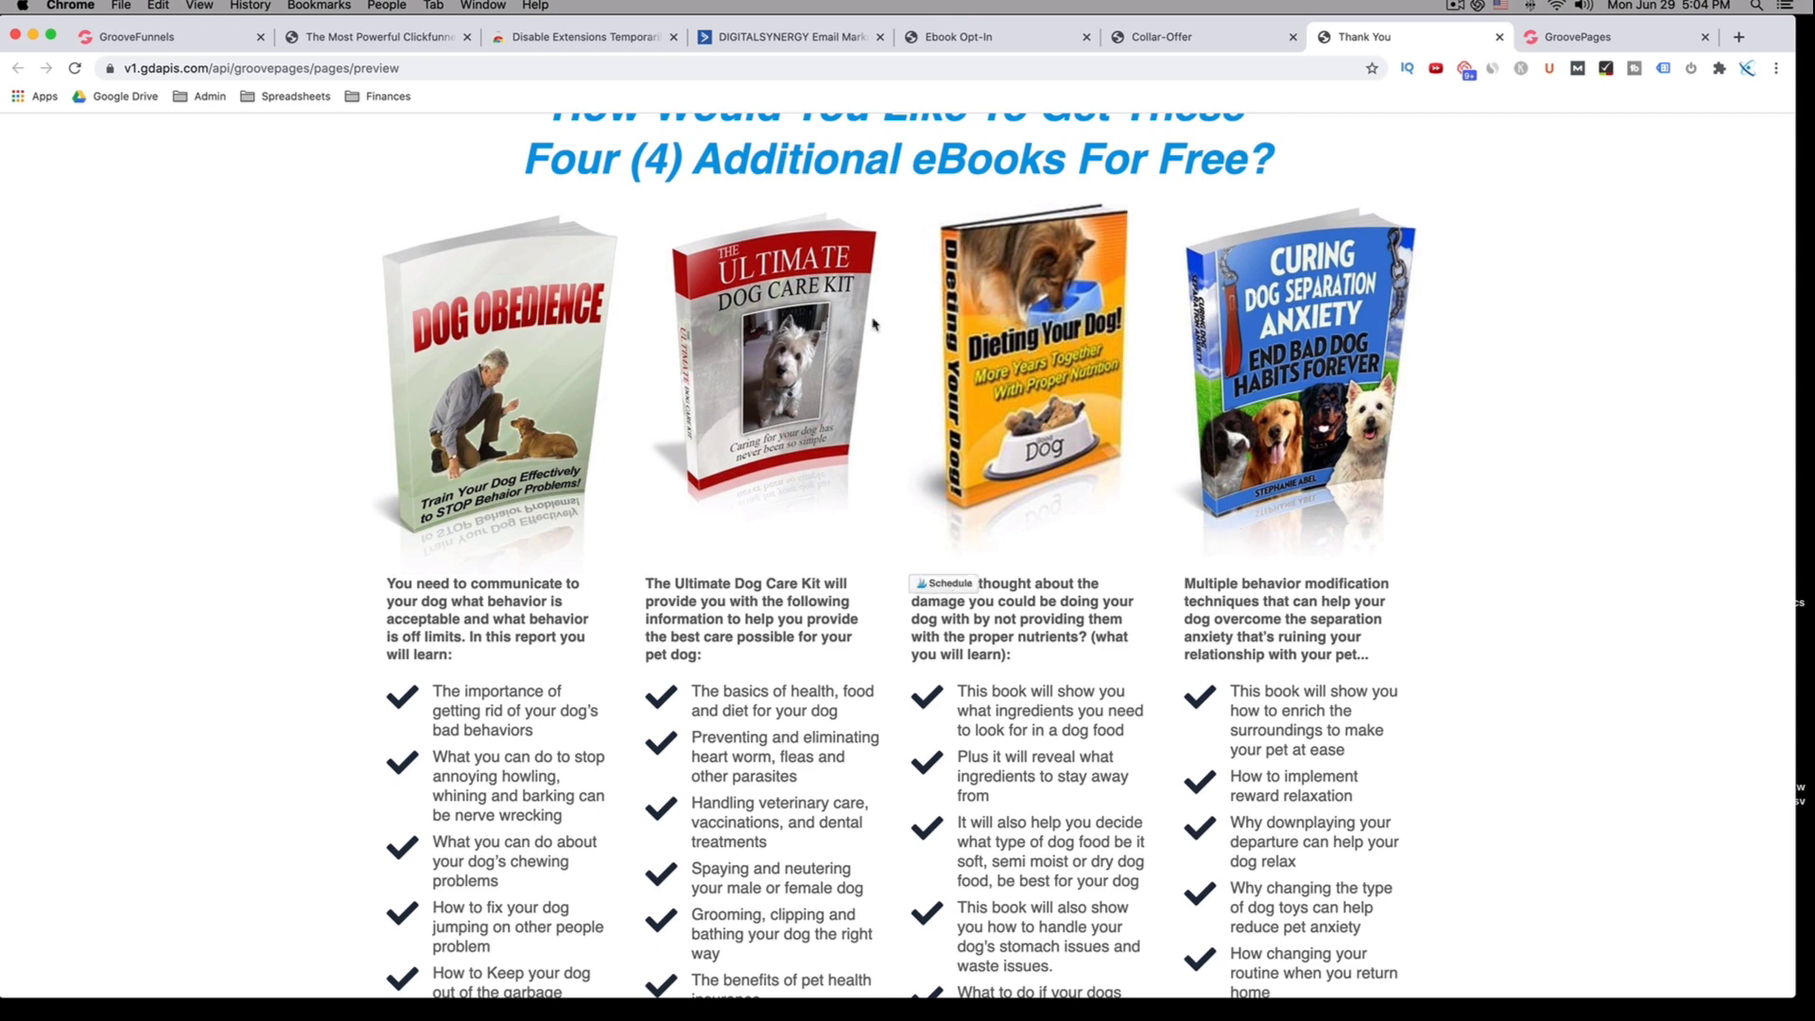
scroll(966, 648, "down", 5)
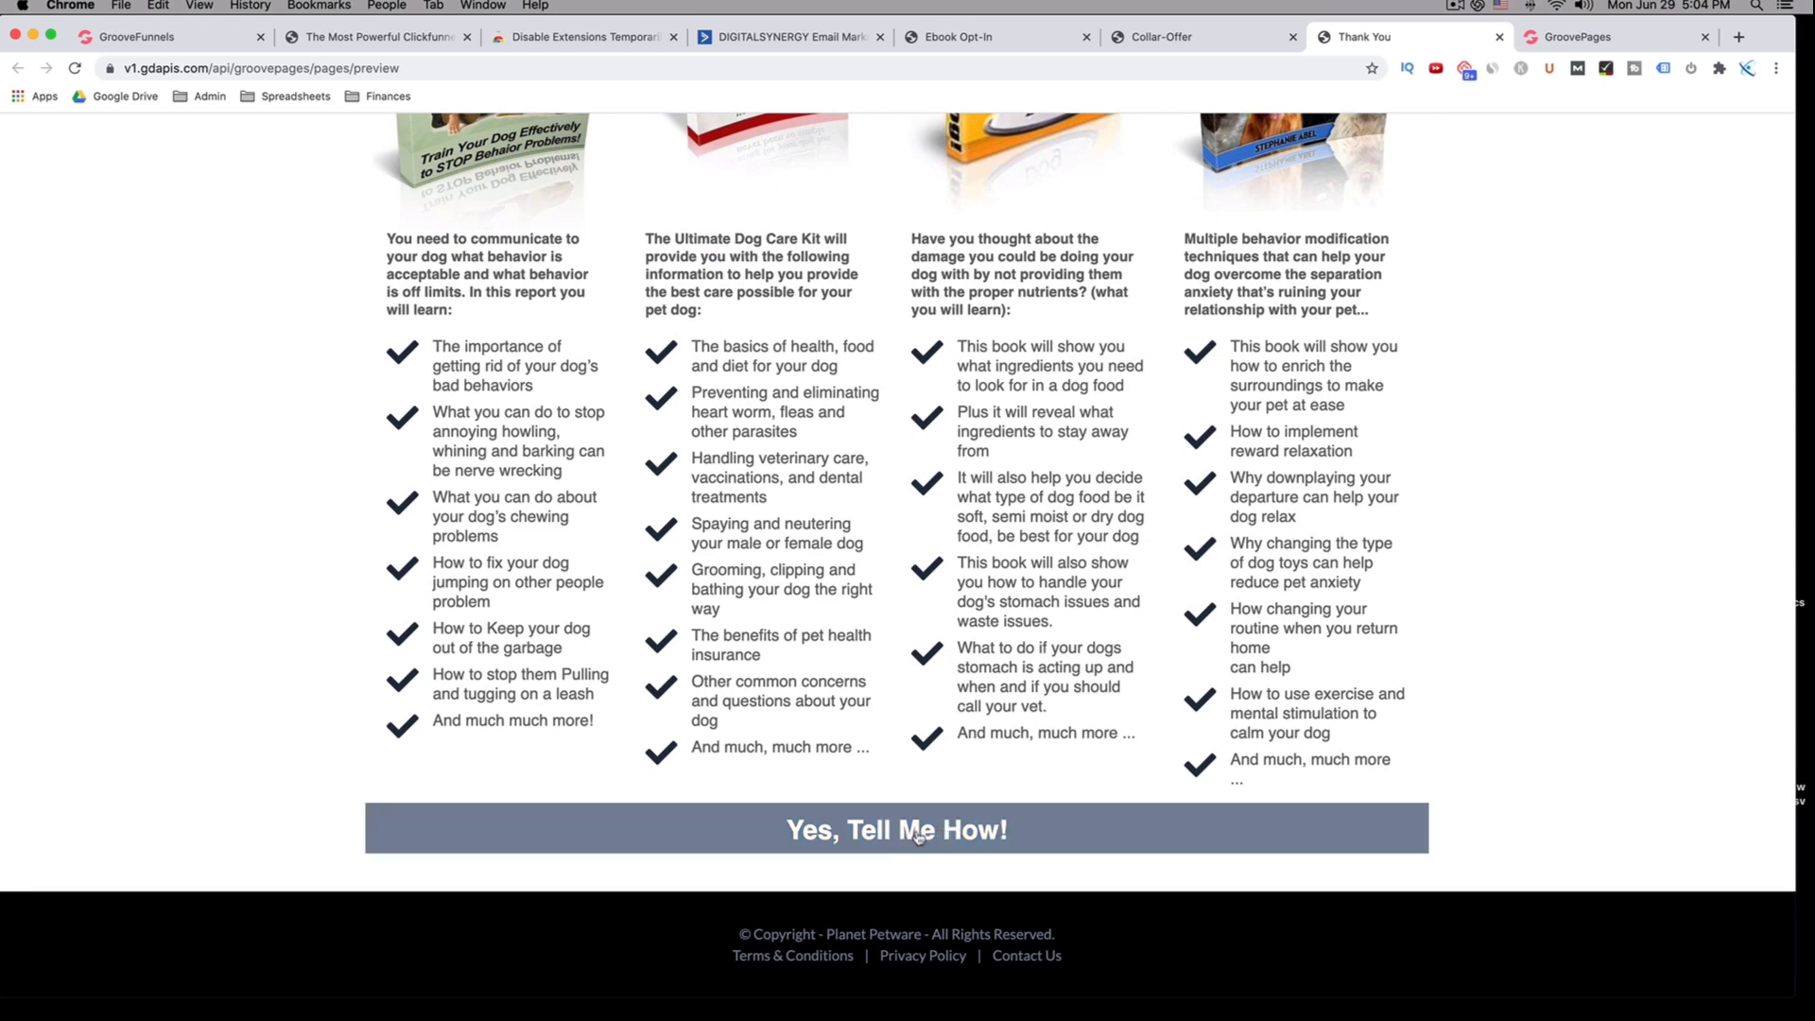
Read through the Collar-Offer sales page, from the No Shock Bark Collar offer and feature list to the four free ebooks
scroll(998, 670, "up", 4)
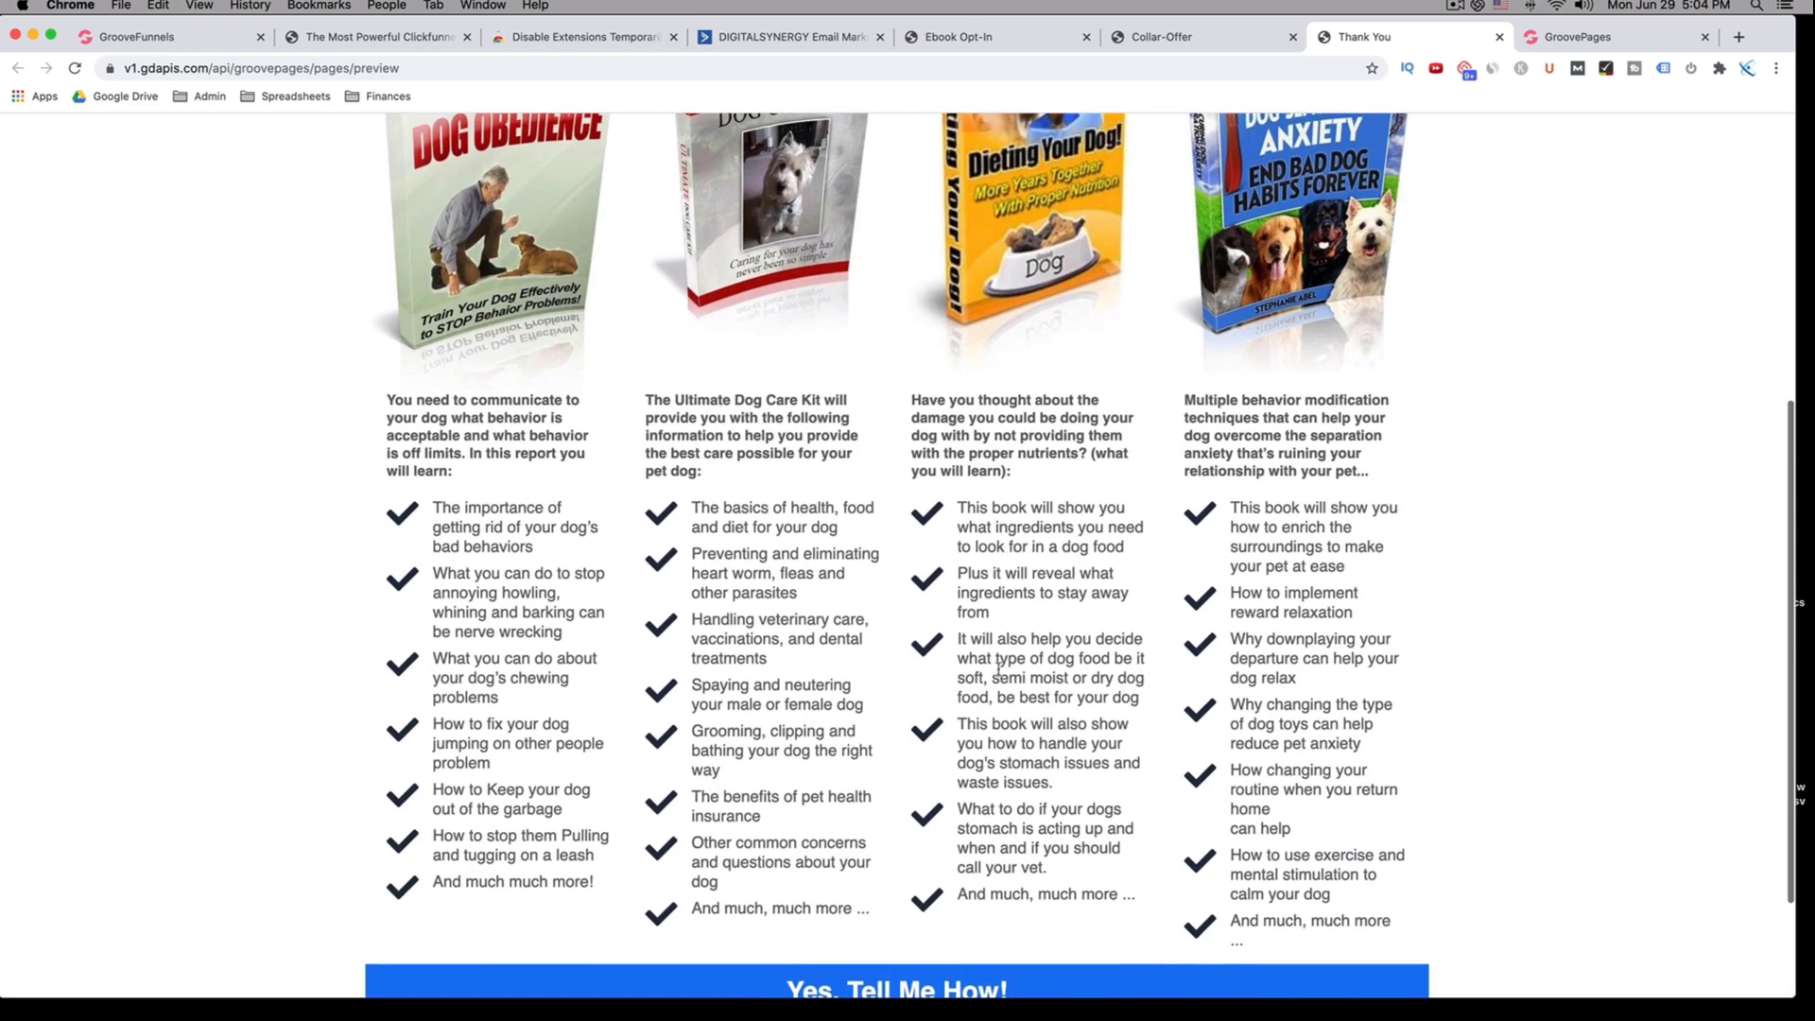
scroll(998, 669, "down", 4)
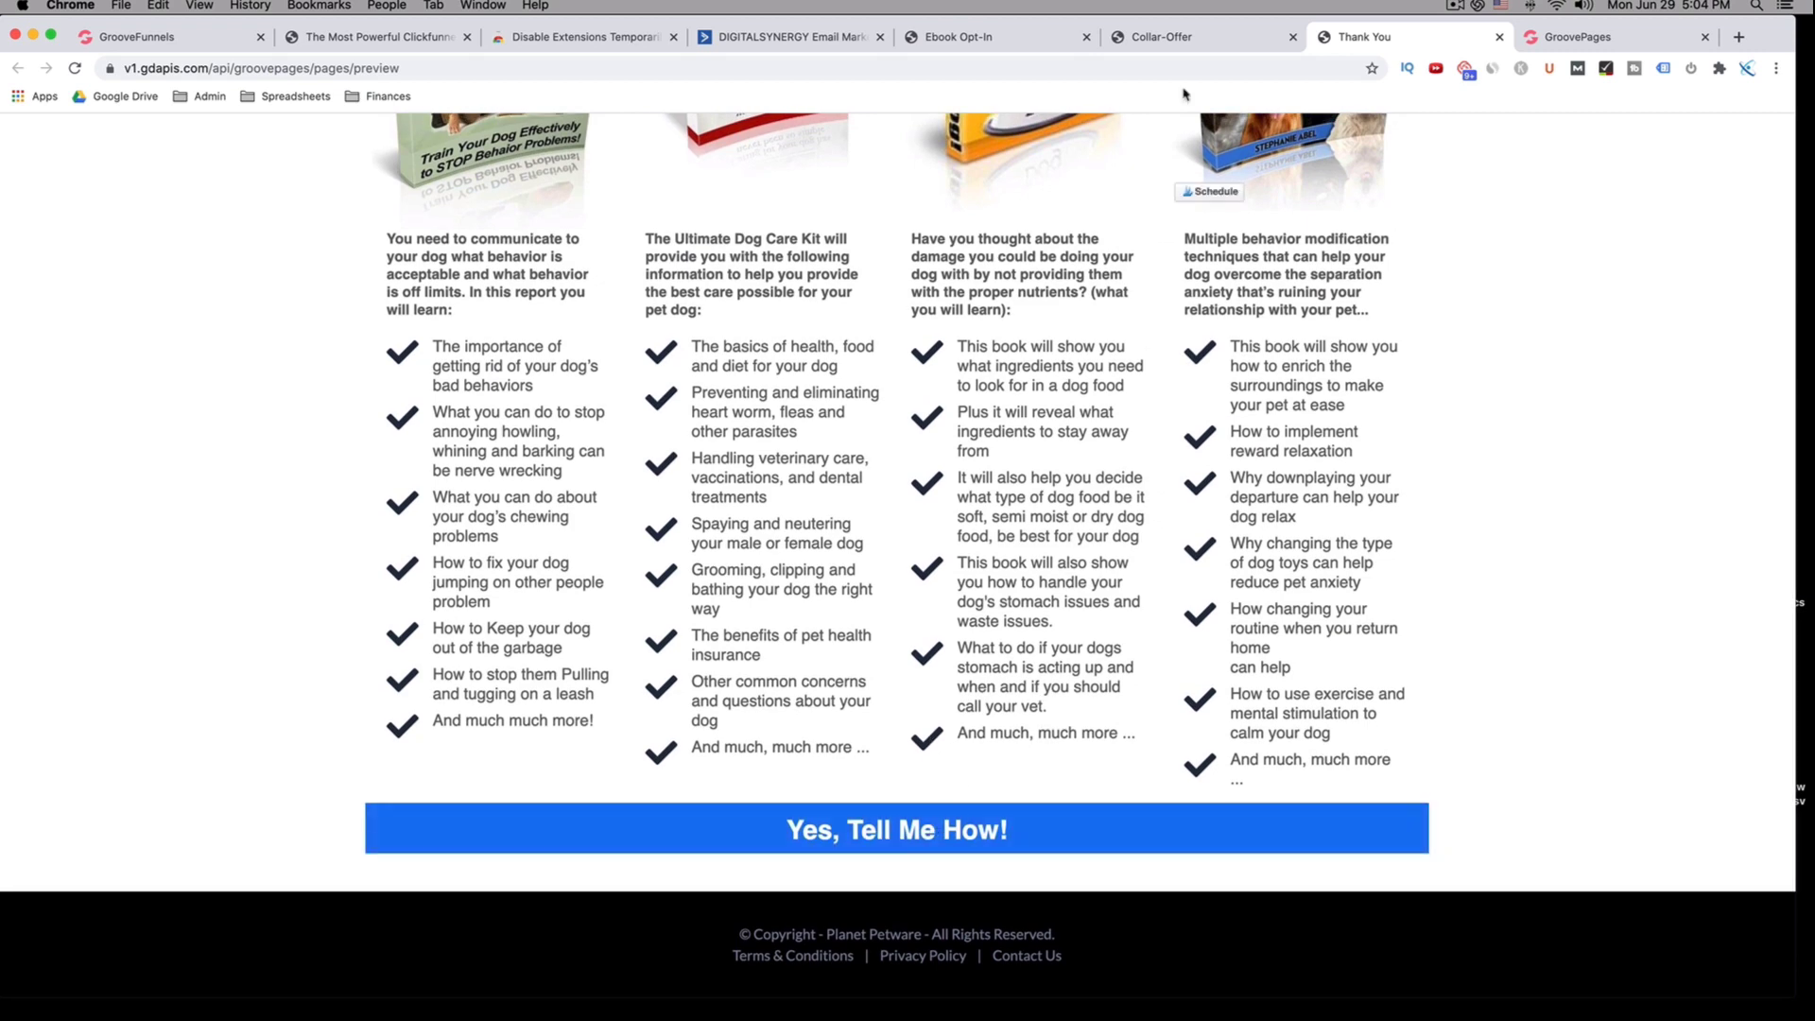
left_click(1178, 37)
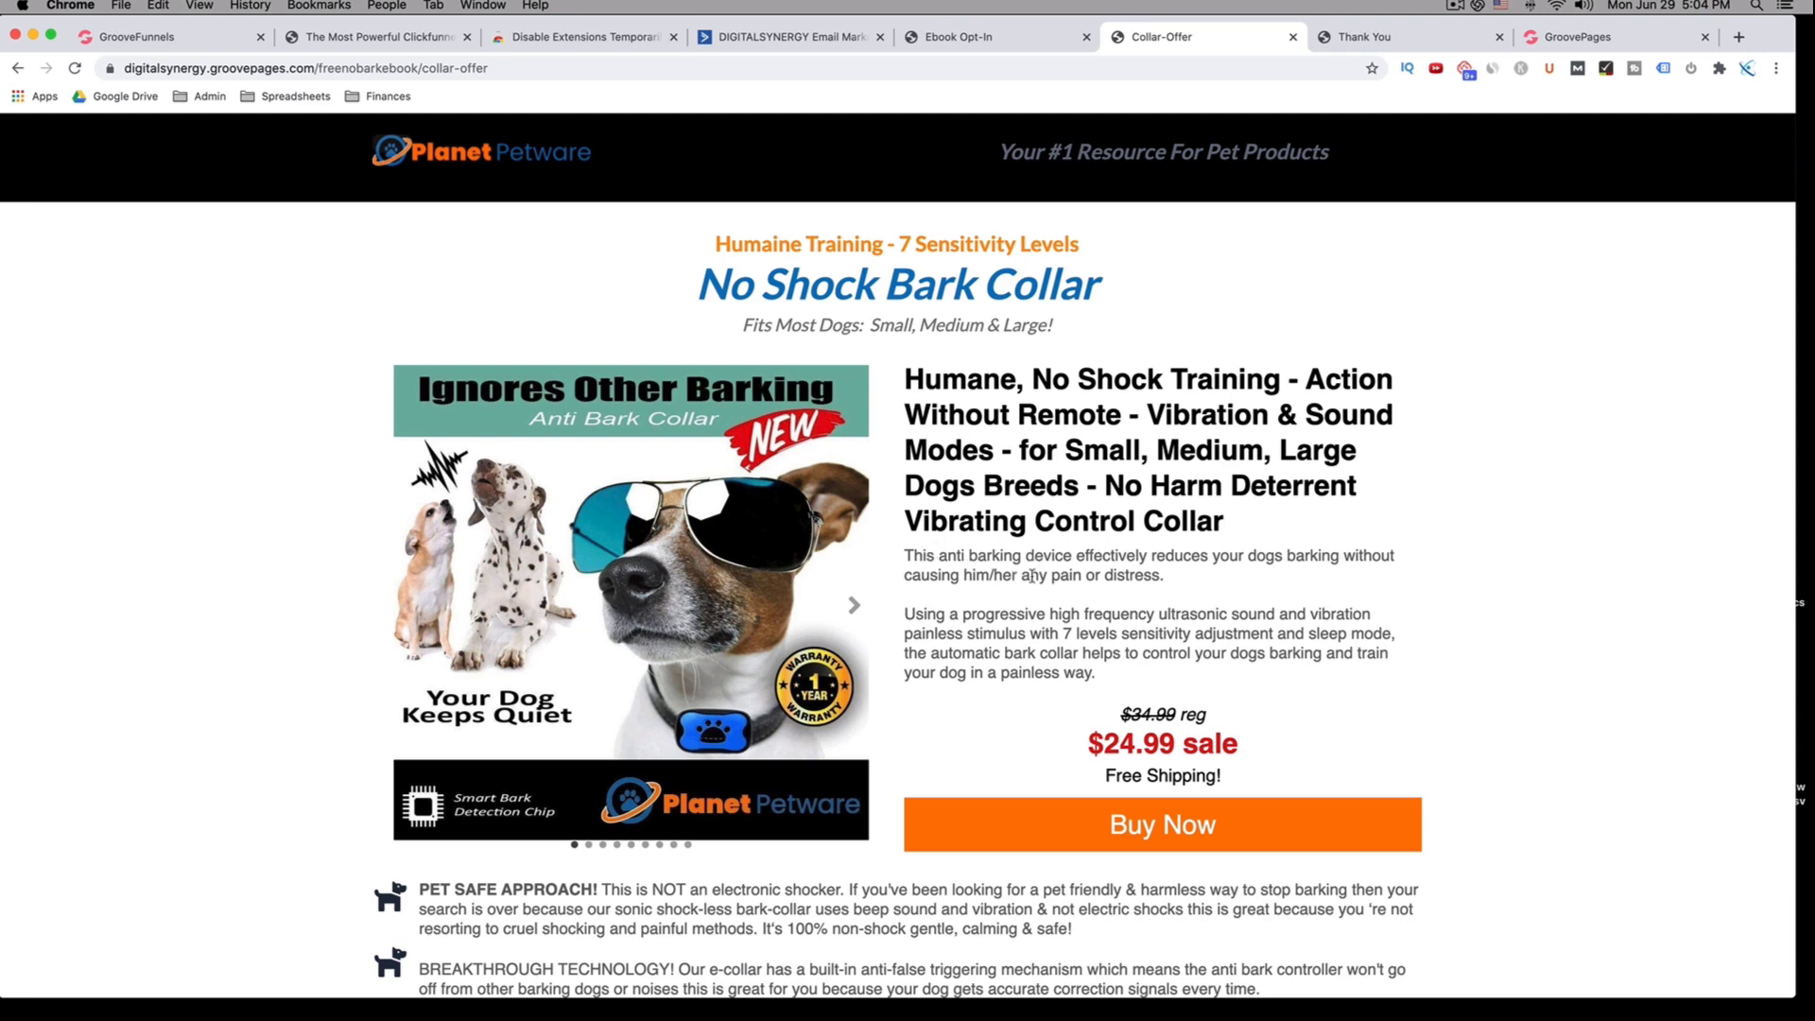
scroll(1049, 520, "down", 1)
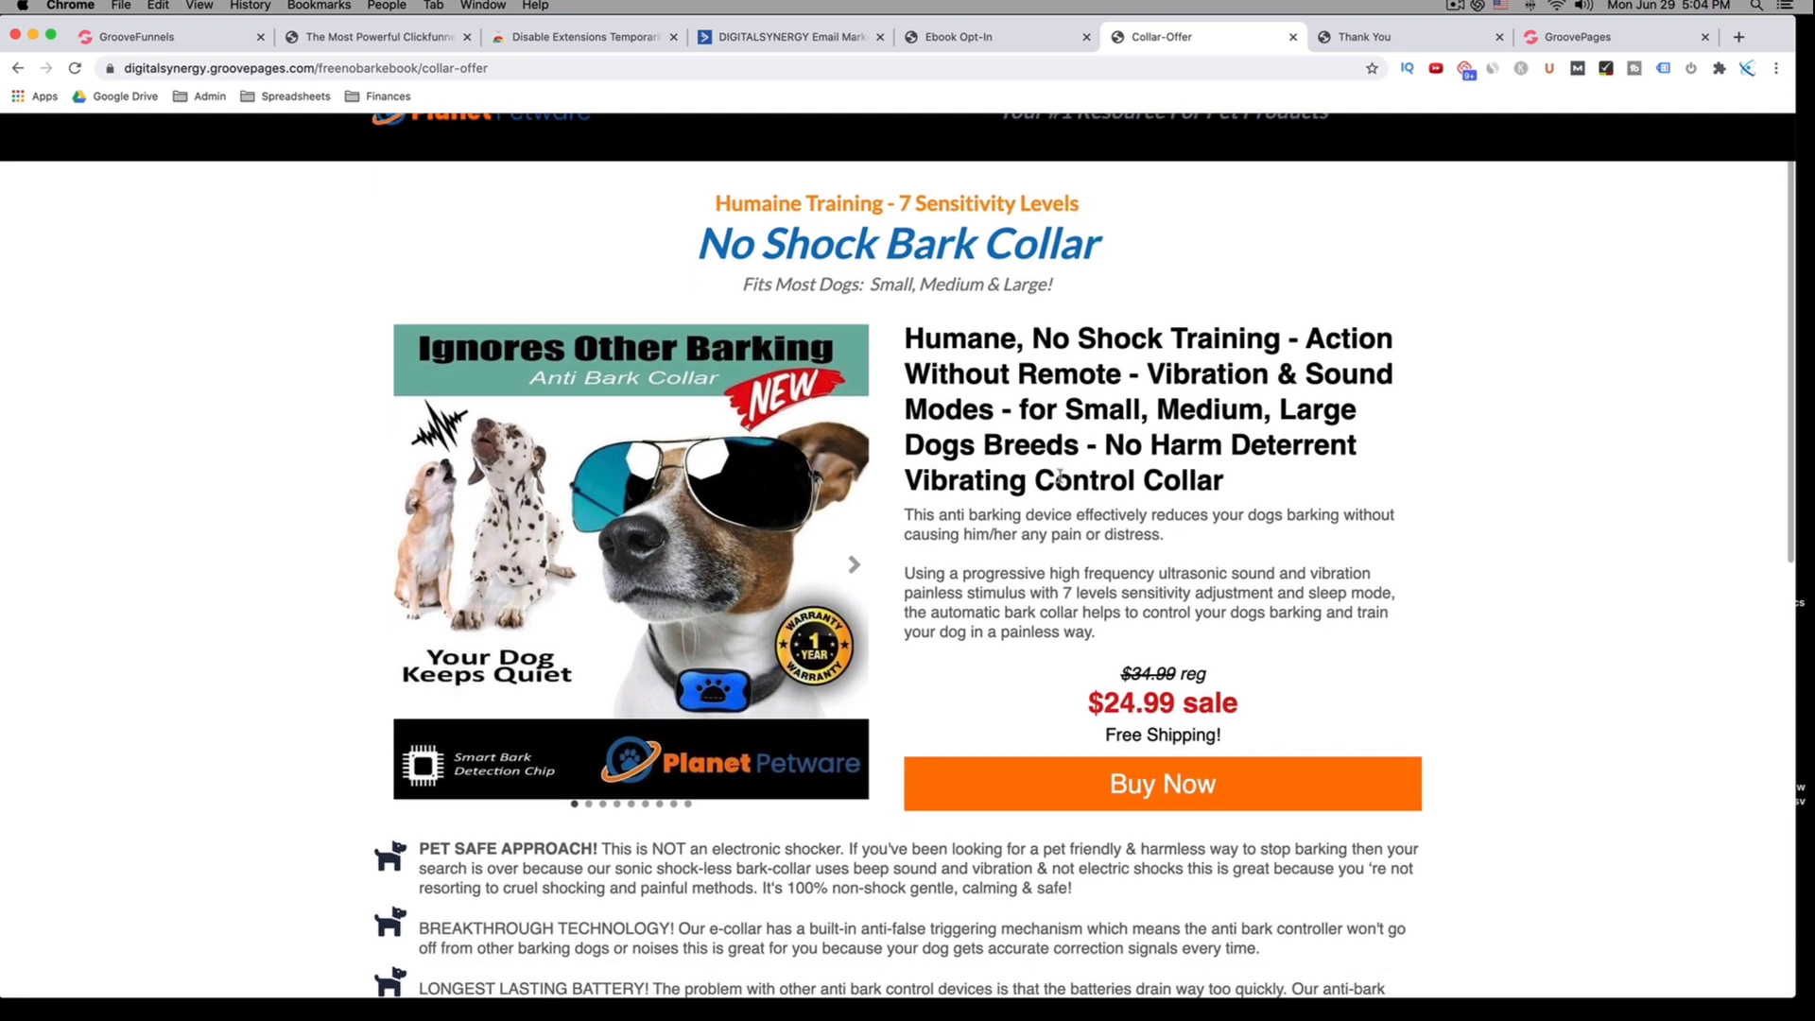
scroll(1051, 432, "down", 5)
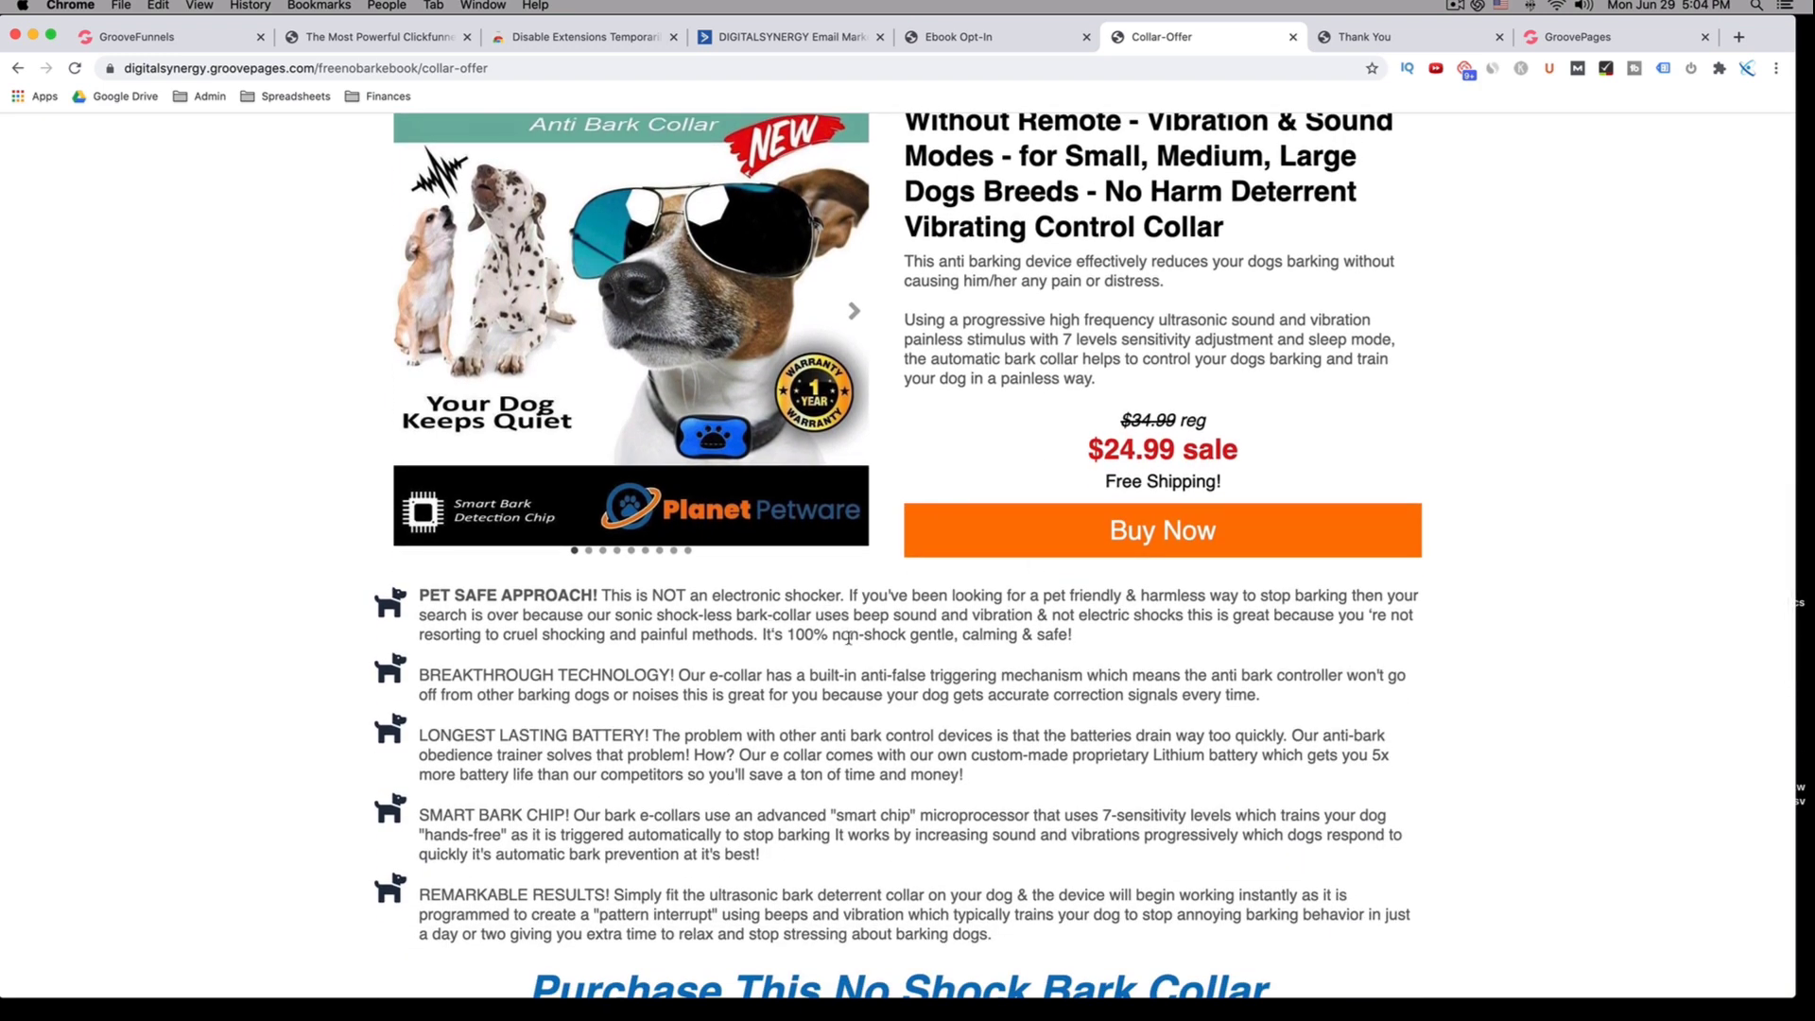
scroll(783, 626, "down", 3)
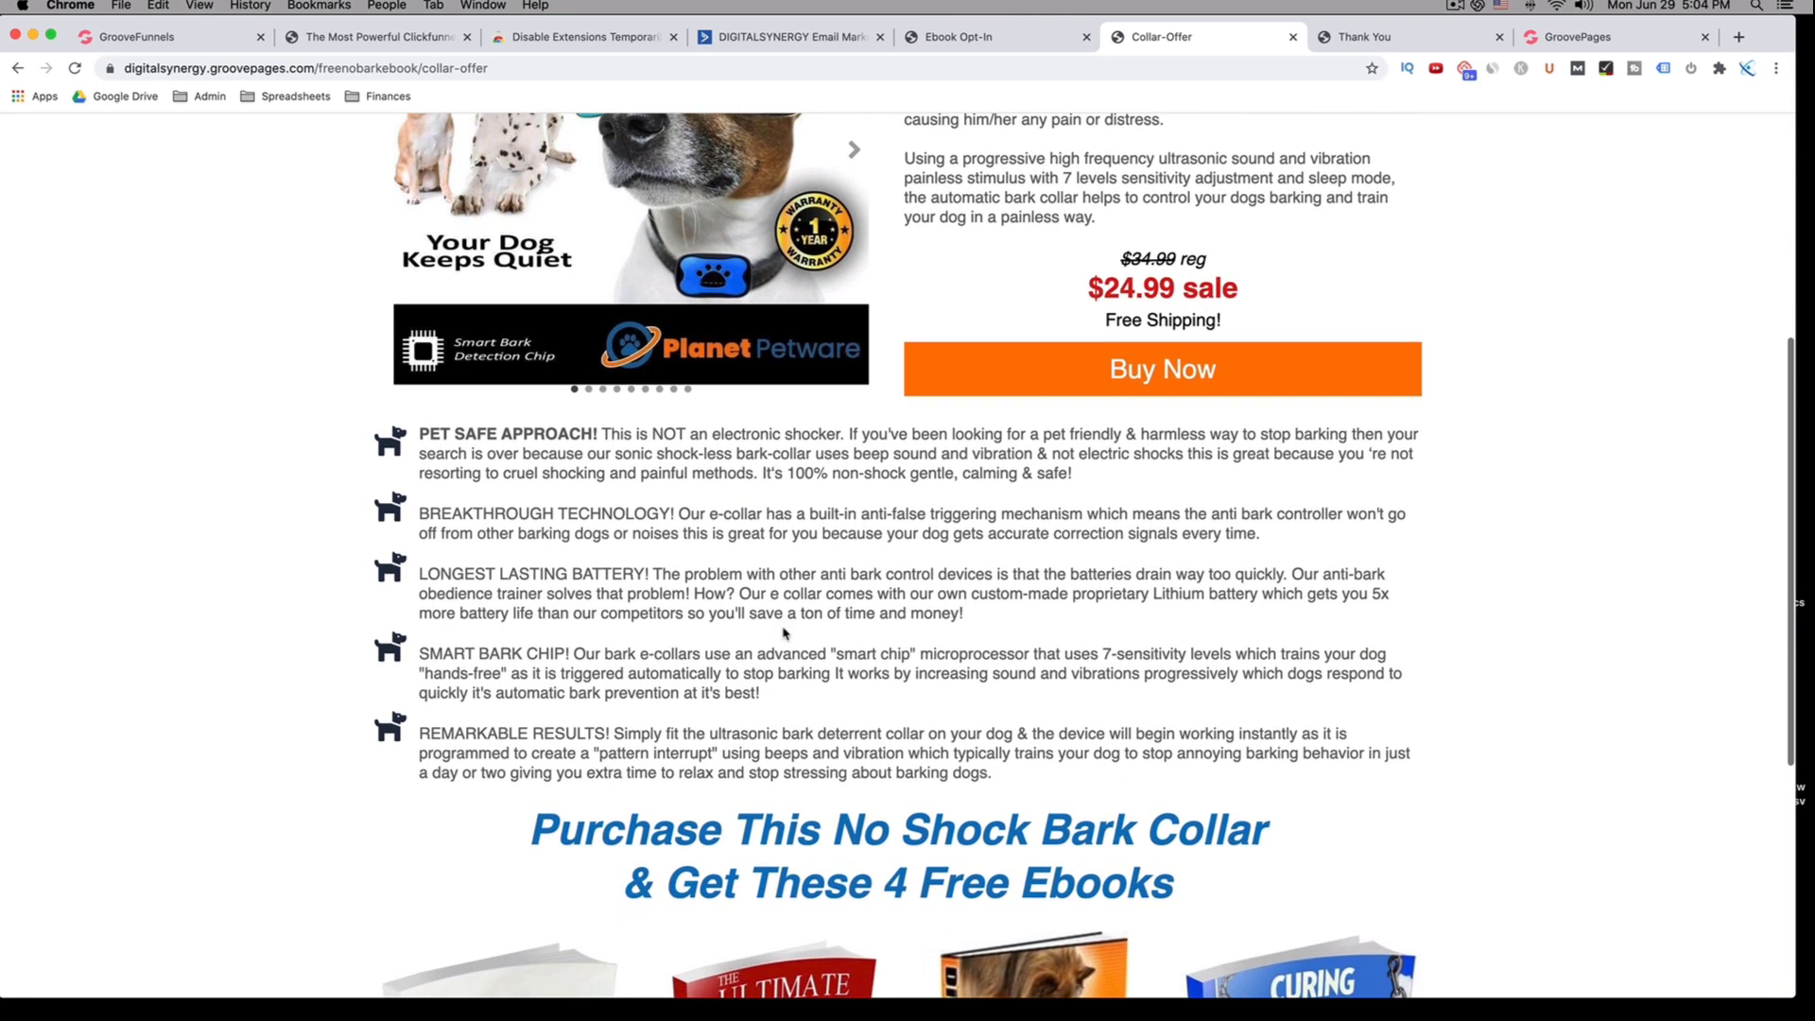
scroll(955, 539, "up", 1)
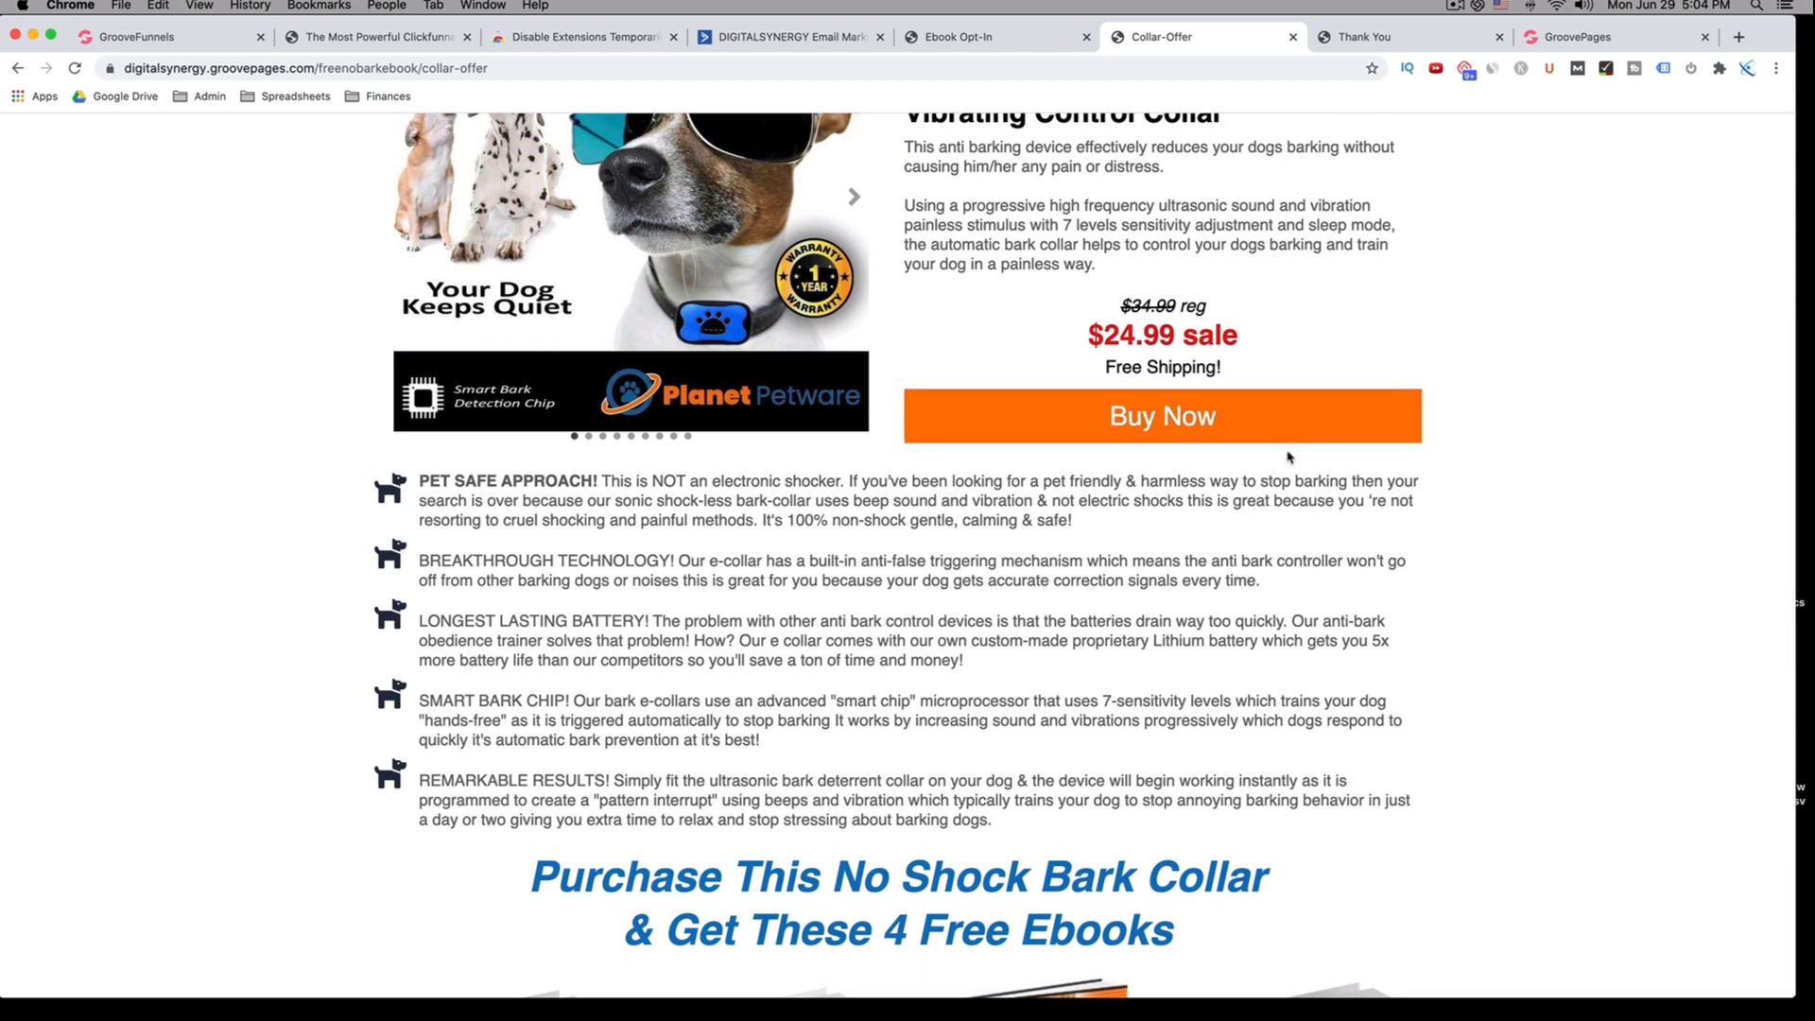
scroll(1259, 437, "down", 1)
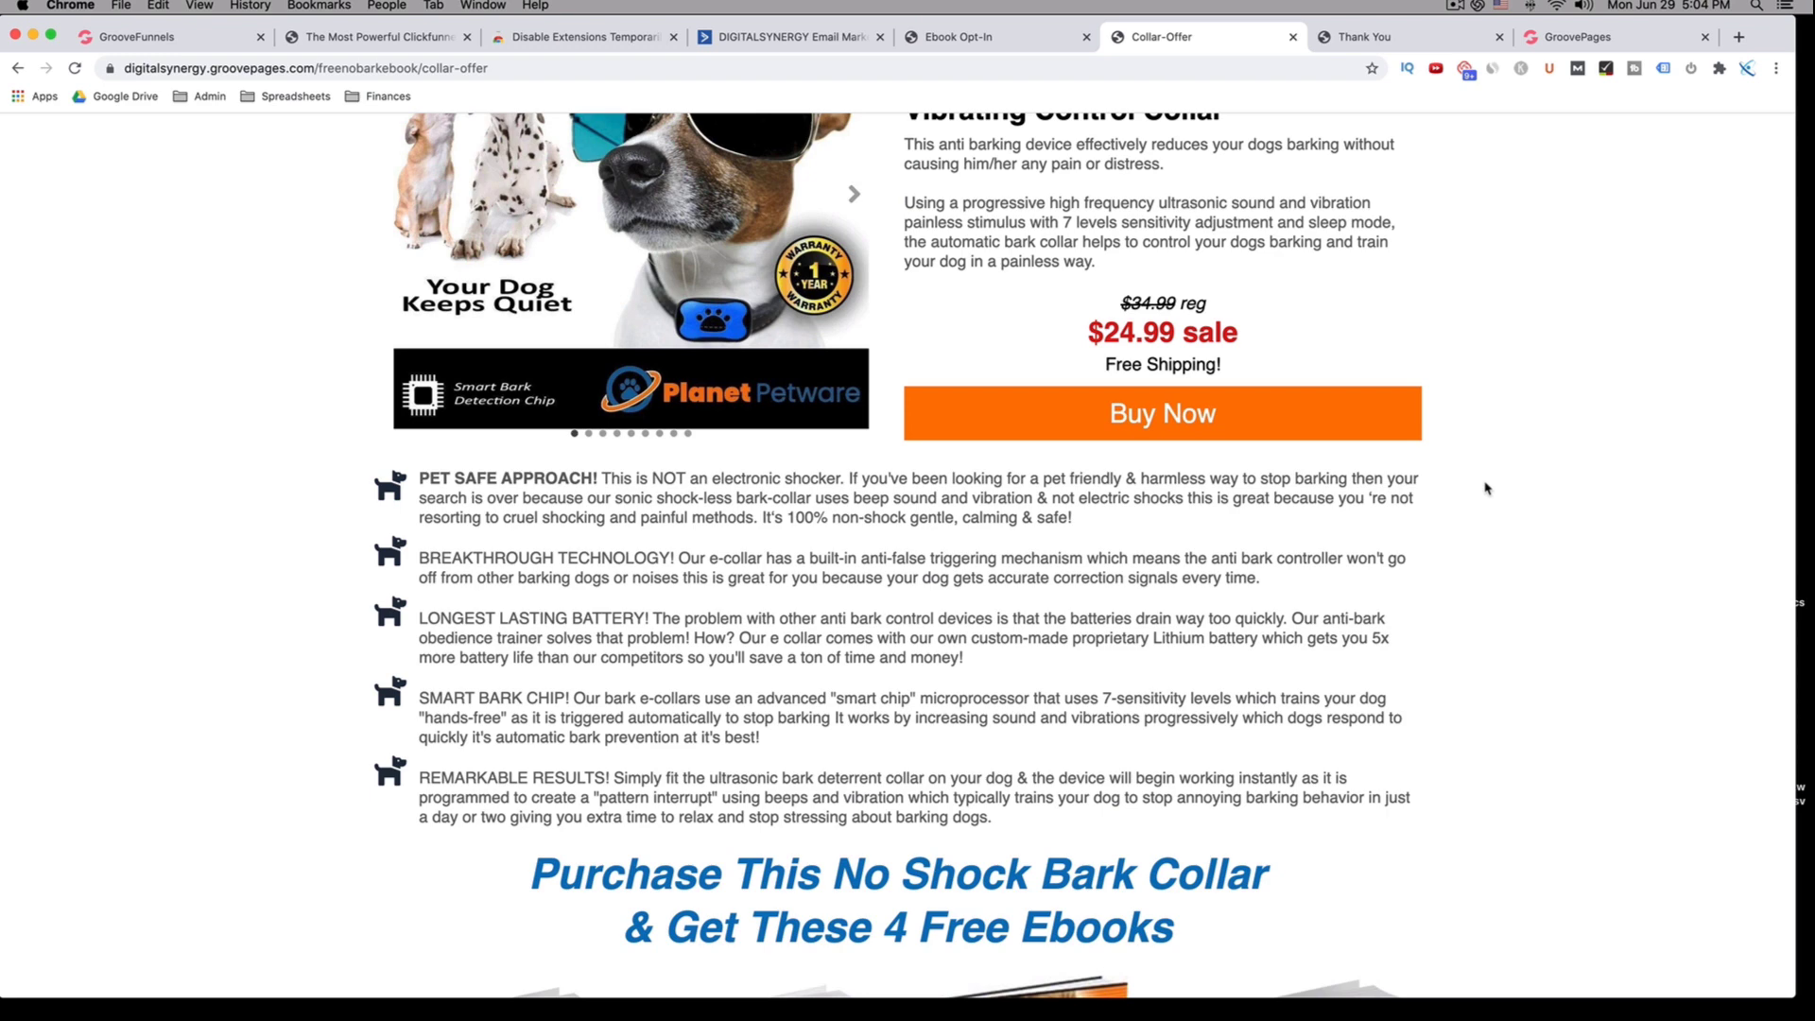
scroll(1485, 487, "down", 2)
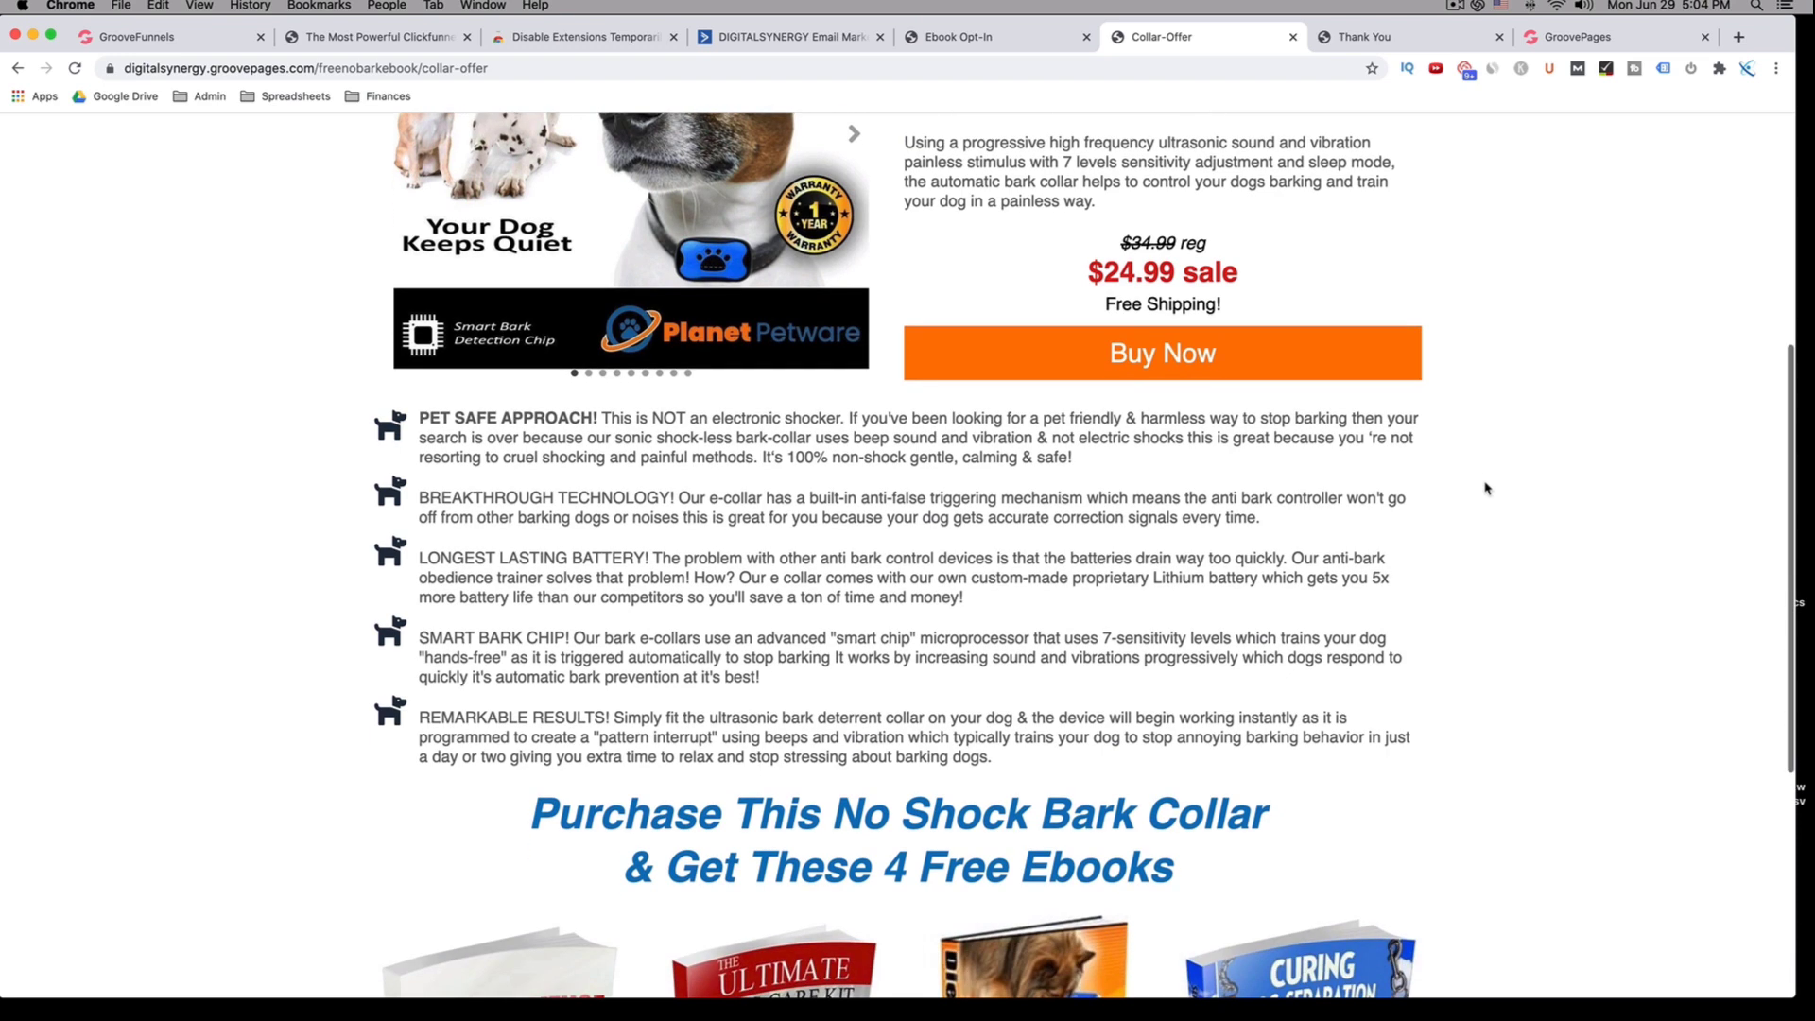
scroll(1484, 487, "down", 5)
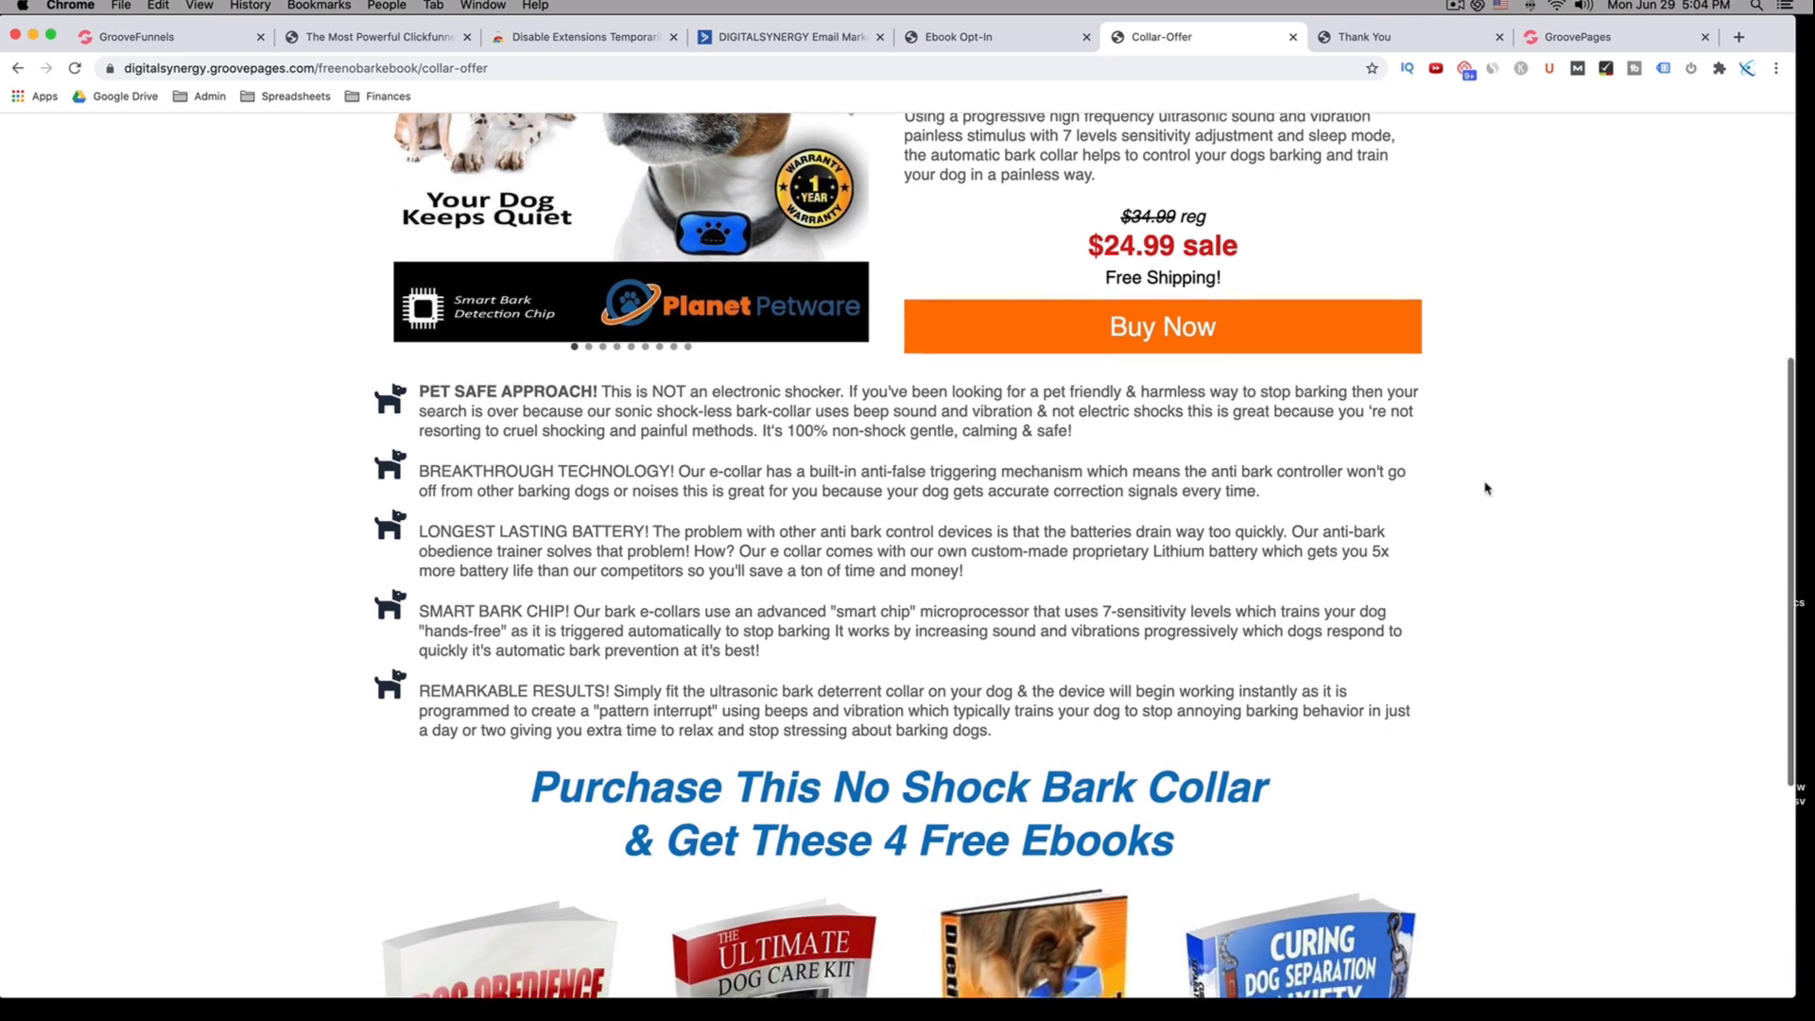
scroll(1485, 488, "down", 4)
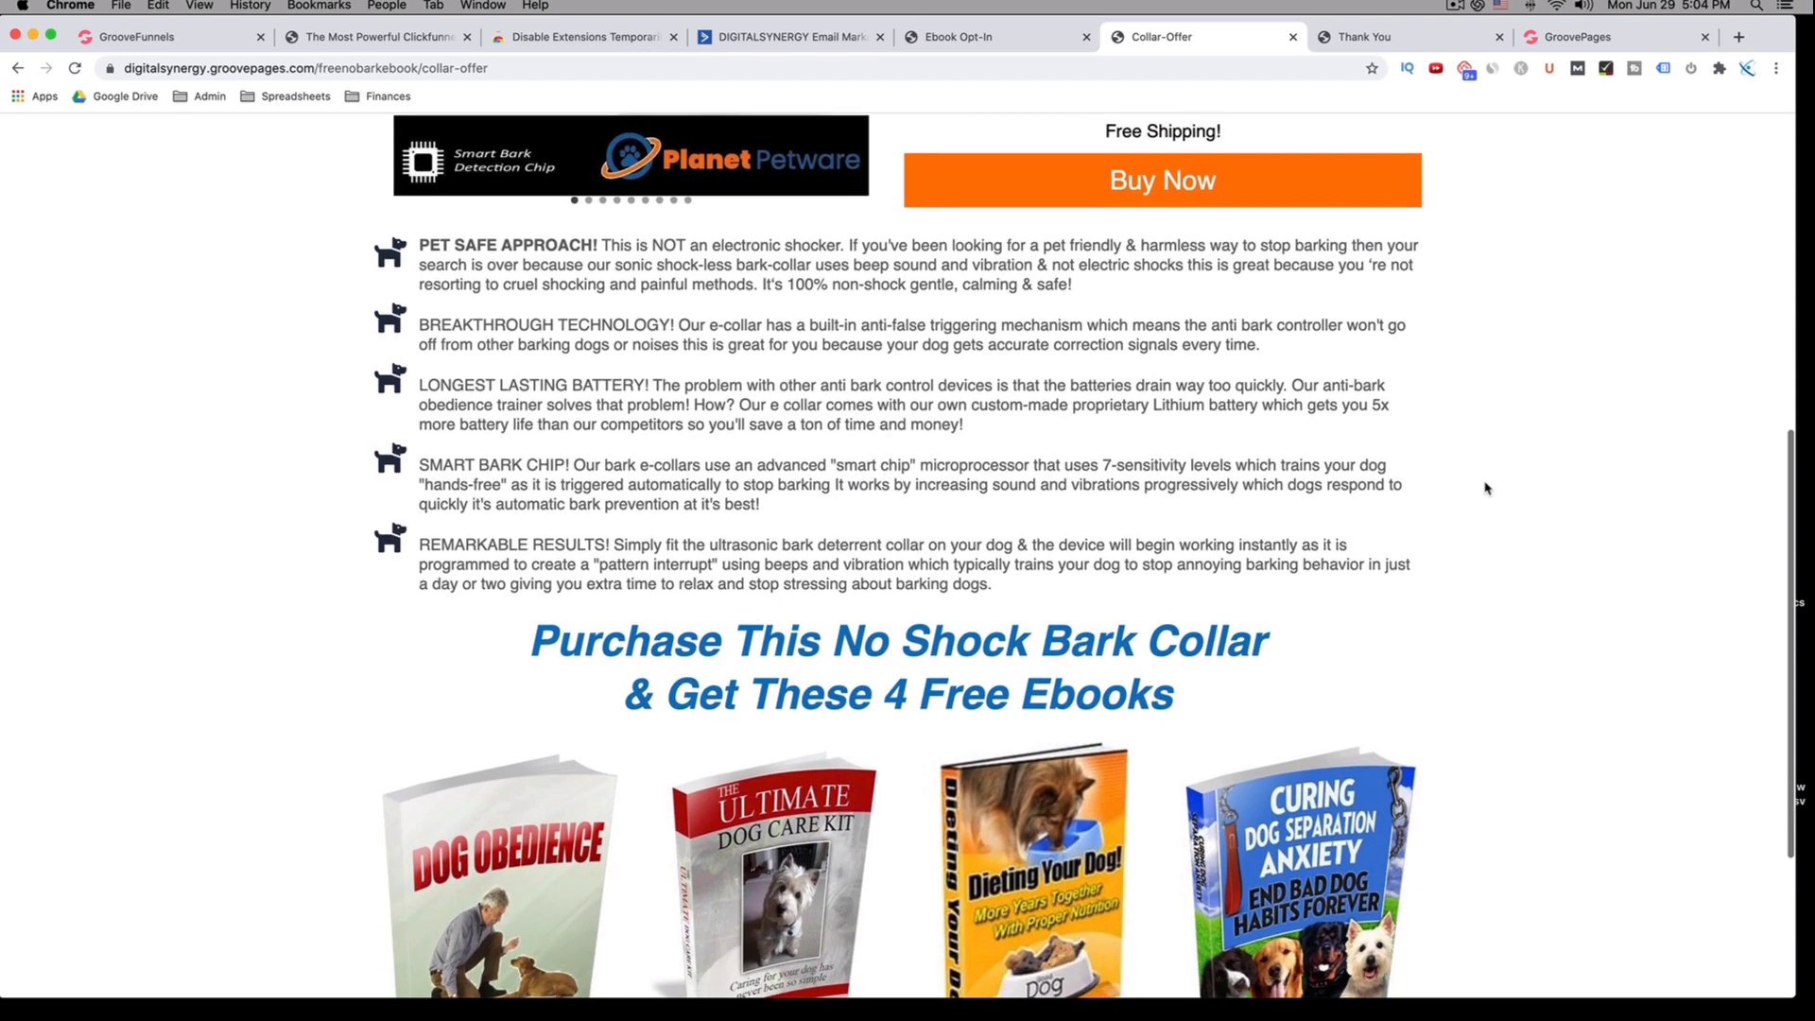
scroll(1485, 487, "down", 4)
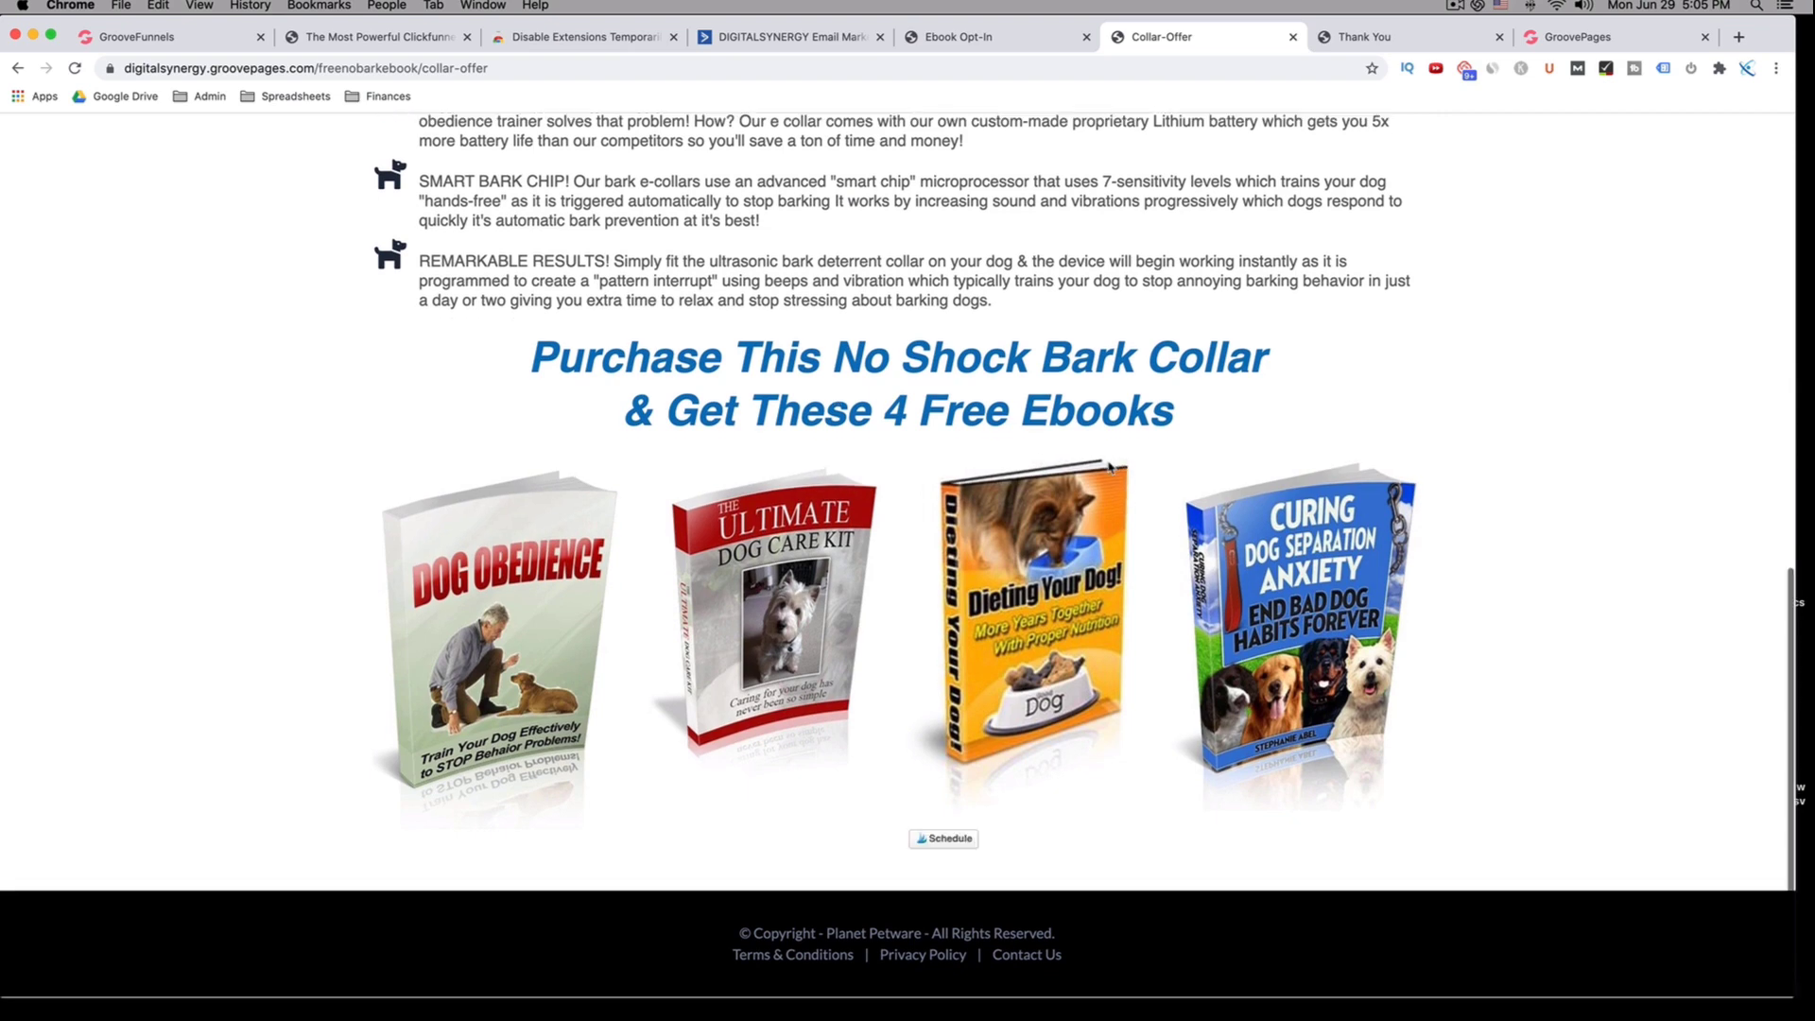
Go over the Collar-Offer page again, comparing its headline and Buy Now offer with the free-ebook bonus section
scroll(1109, 467, "up", 12)
scroll(1108, 467, "up", 12)
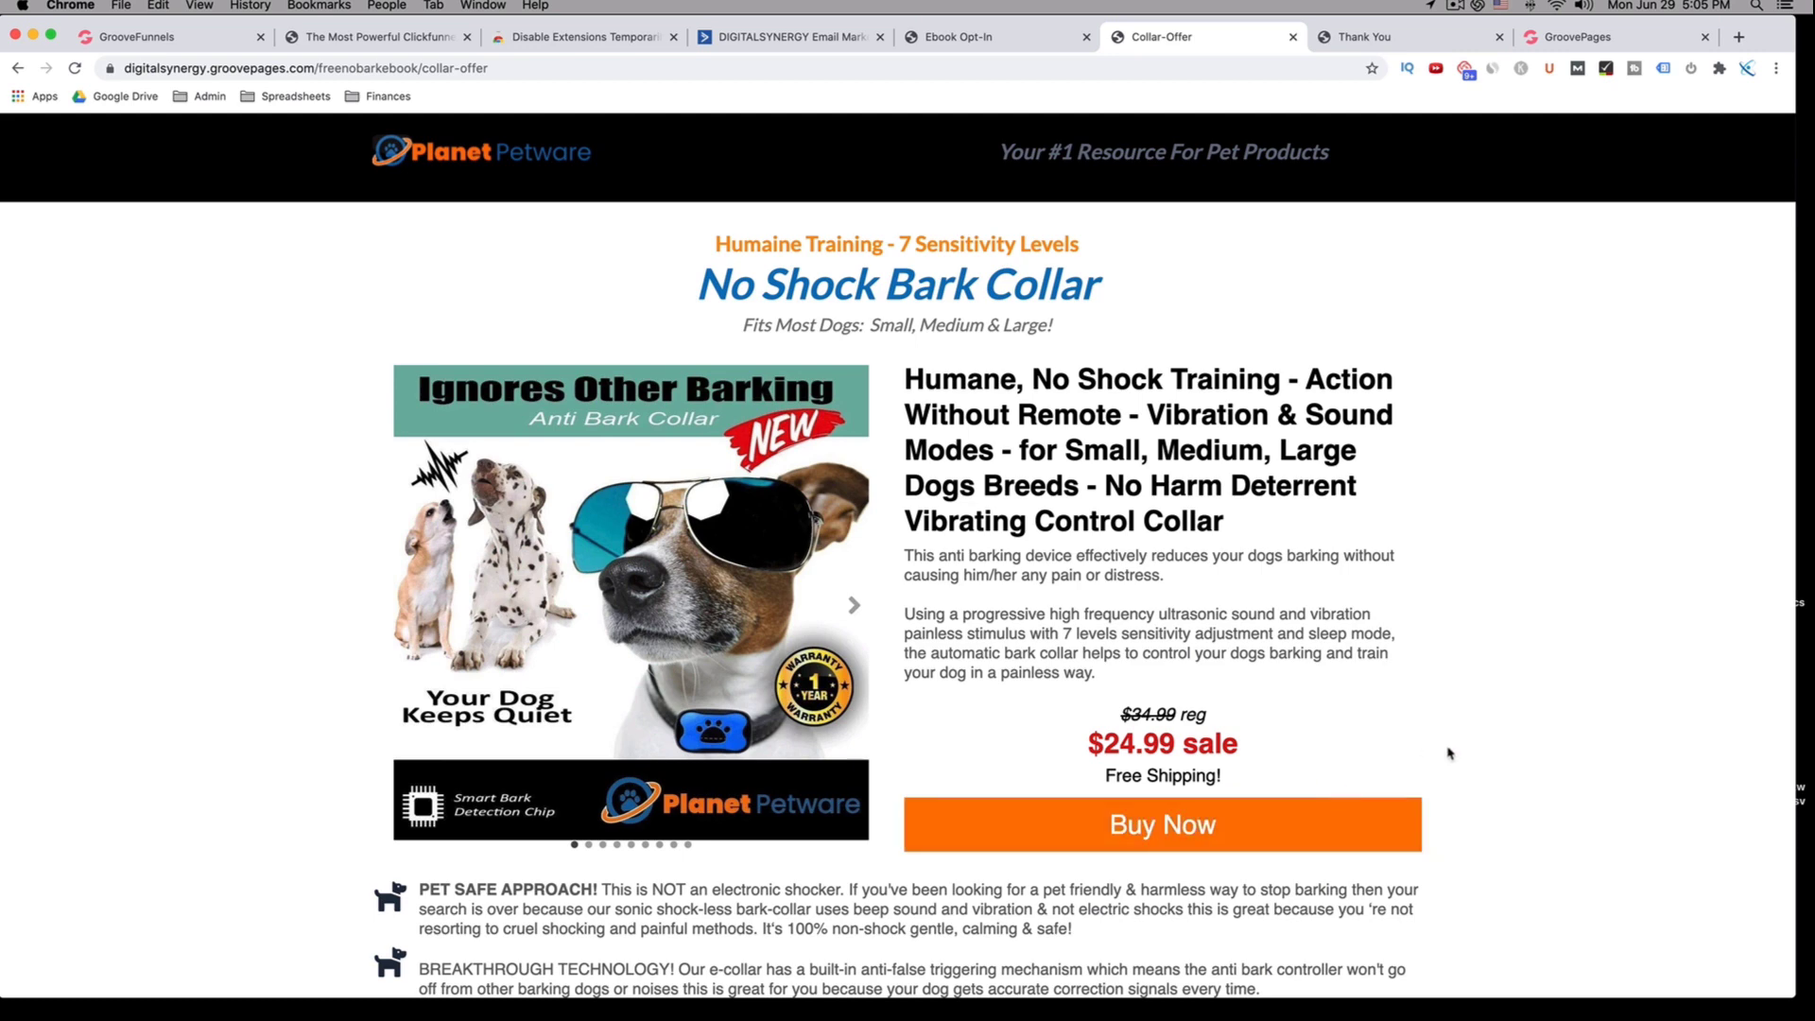
scroll(1449, 754, "down", 3)
scroll(1449, 753, "down", 10)
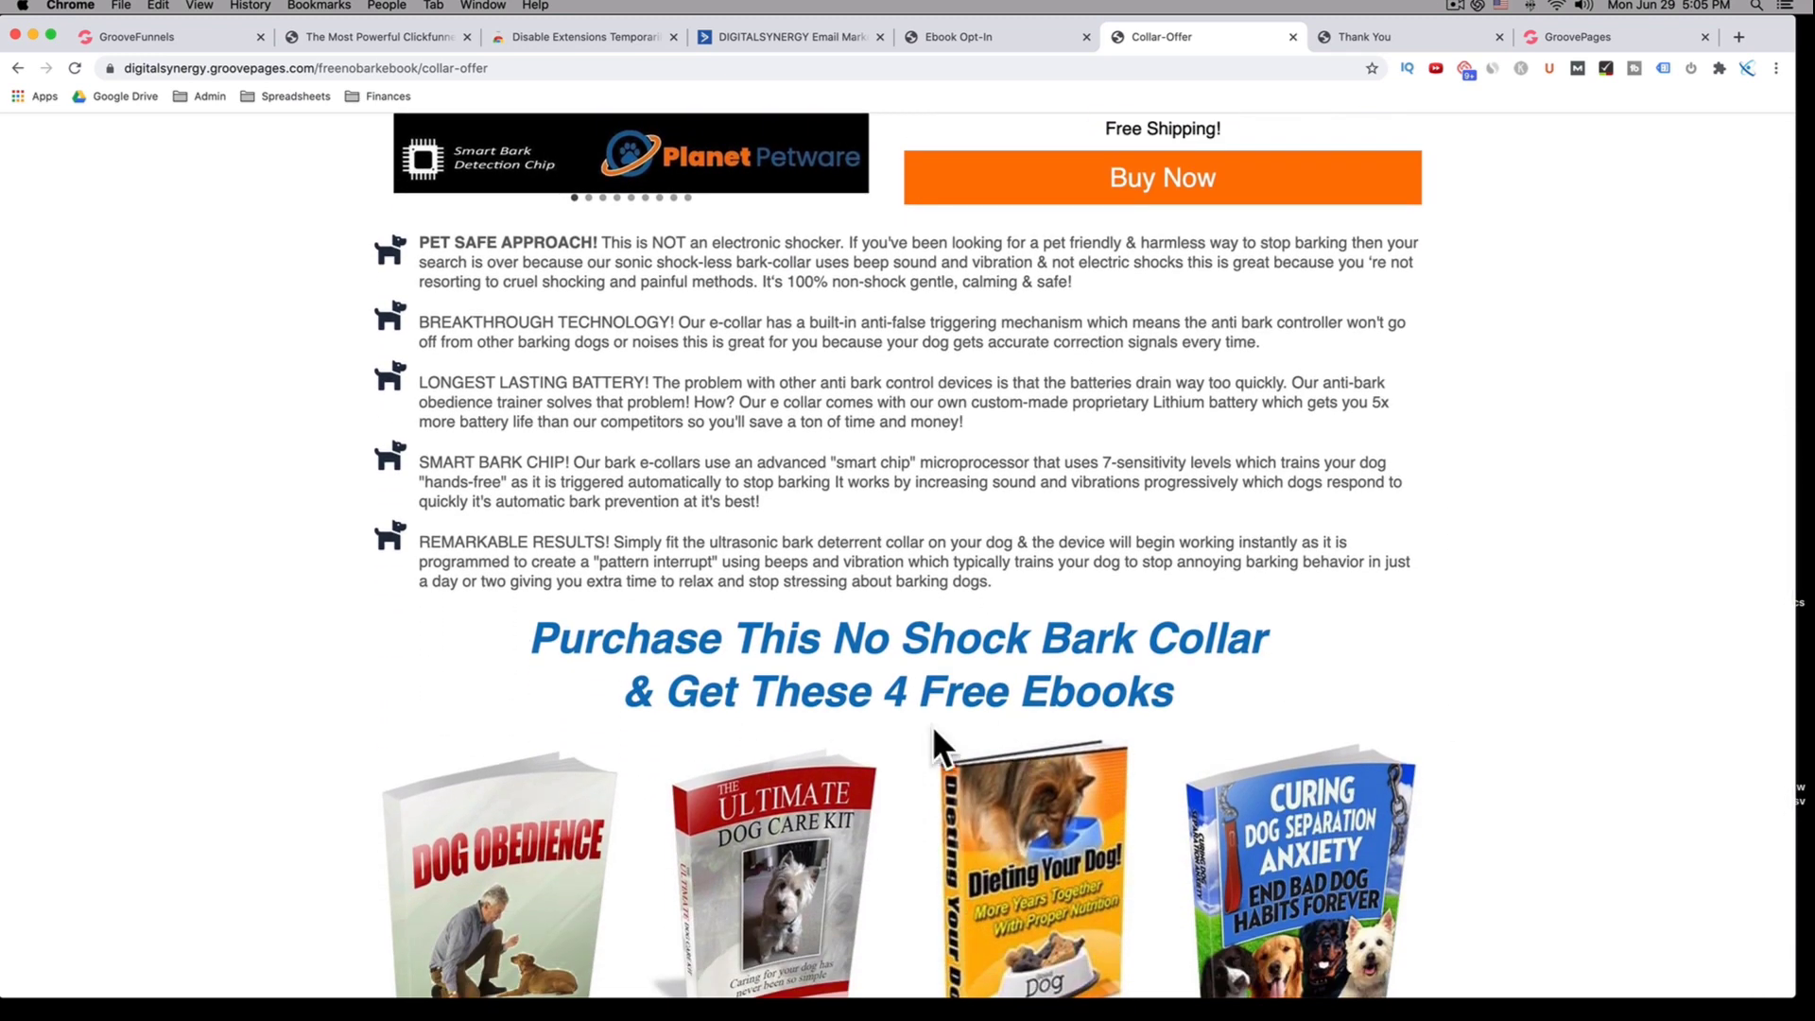
scroll(931, 735, "down", 1)
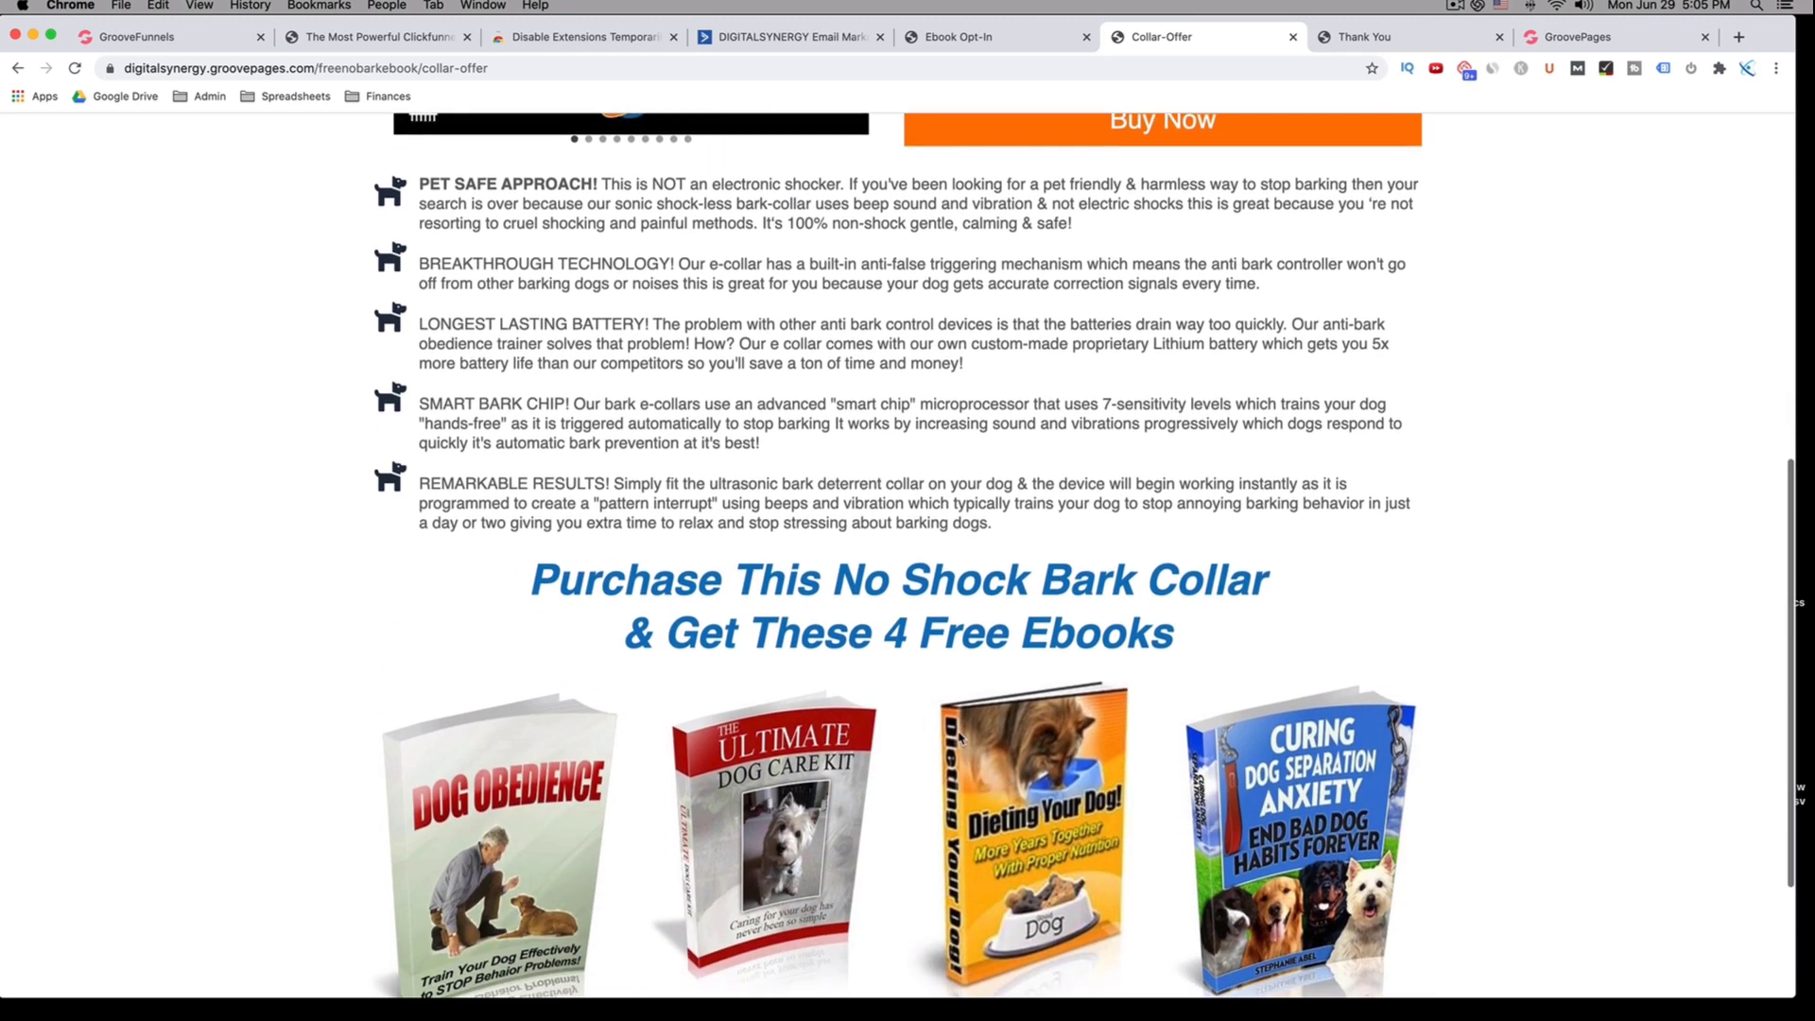
scroll(950, 733, "up", 6)
scroll(956, 728, "up", 6)
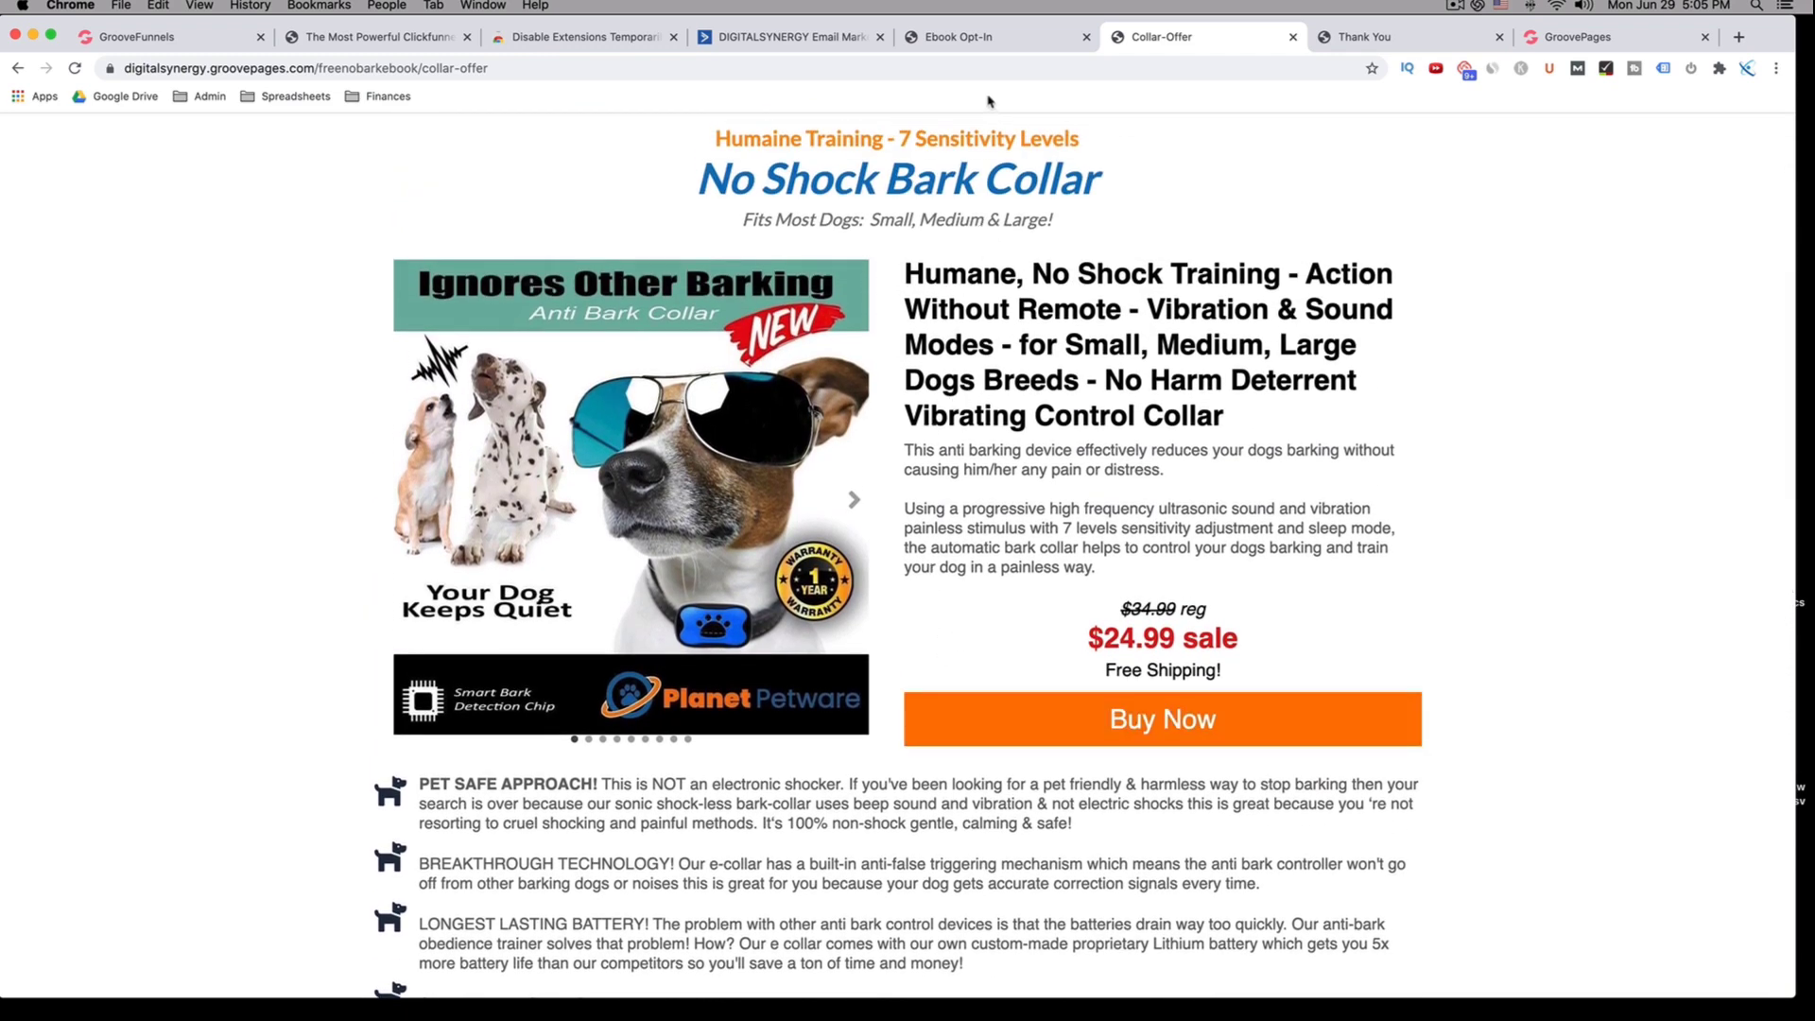
Revisit the Ebook Opt-In page, and review the Thank You page's "10 -15 minutes" email notice and its four additional eBooks offer
left_click(973, 38)
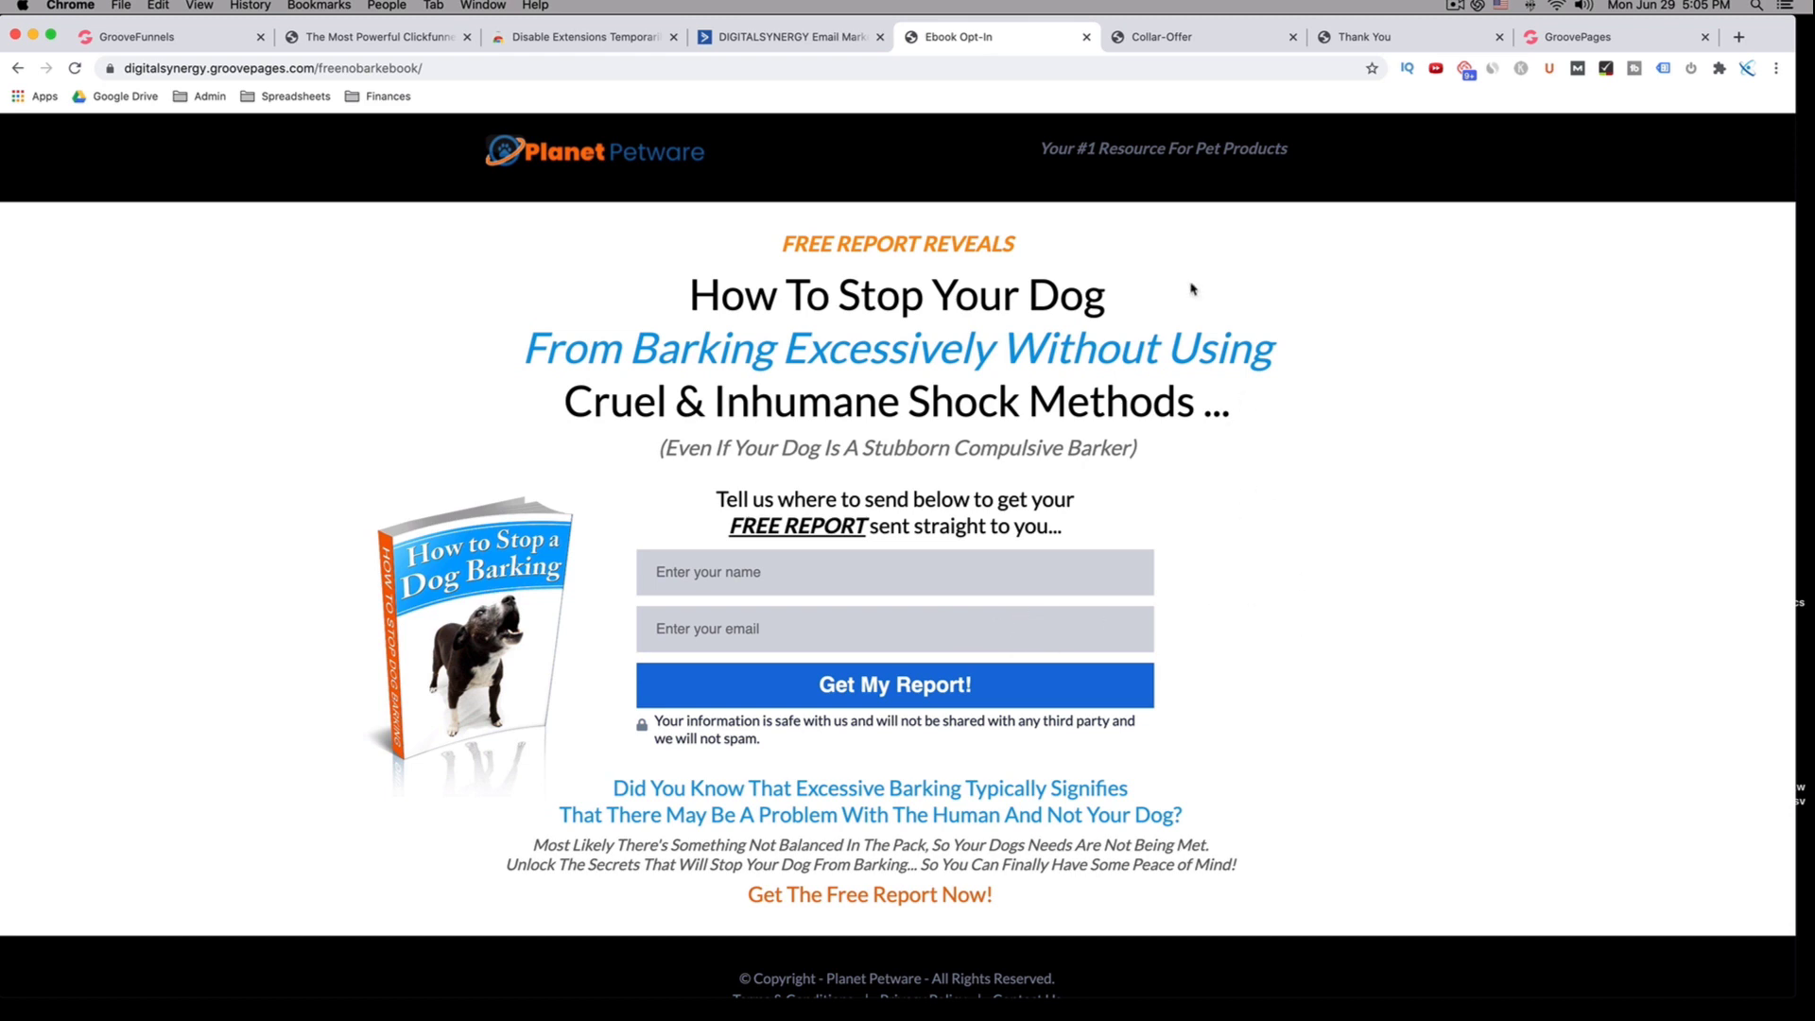
left_click(1349, 45)
scroll(1377, 193, "up", 15)
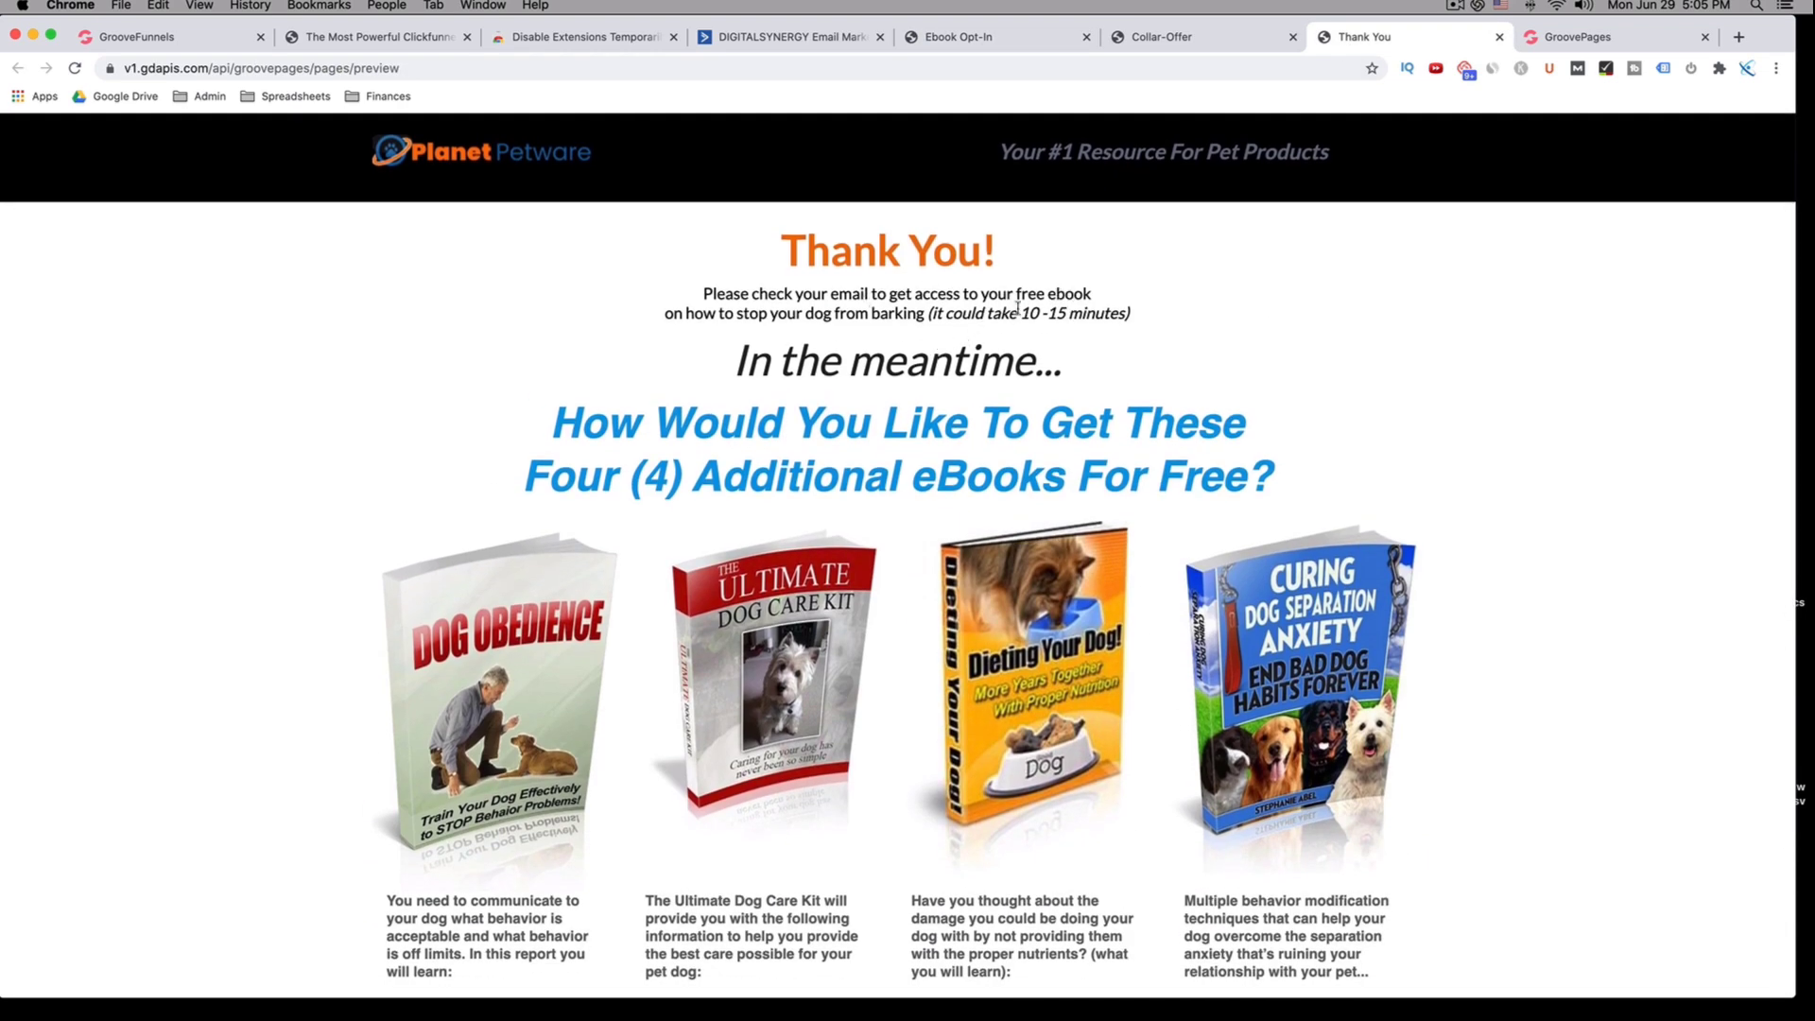
left_click_drag(1018, 311, 1072, 307)
scroll(1072, 307, "down", 1)
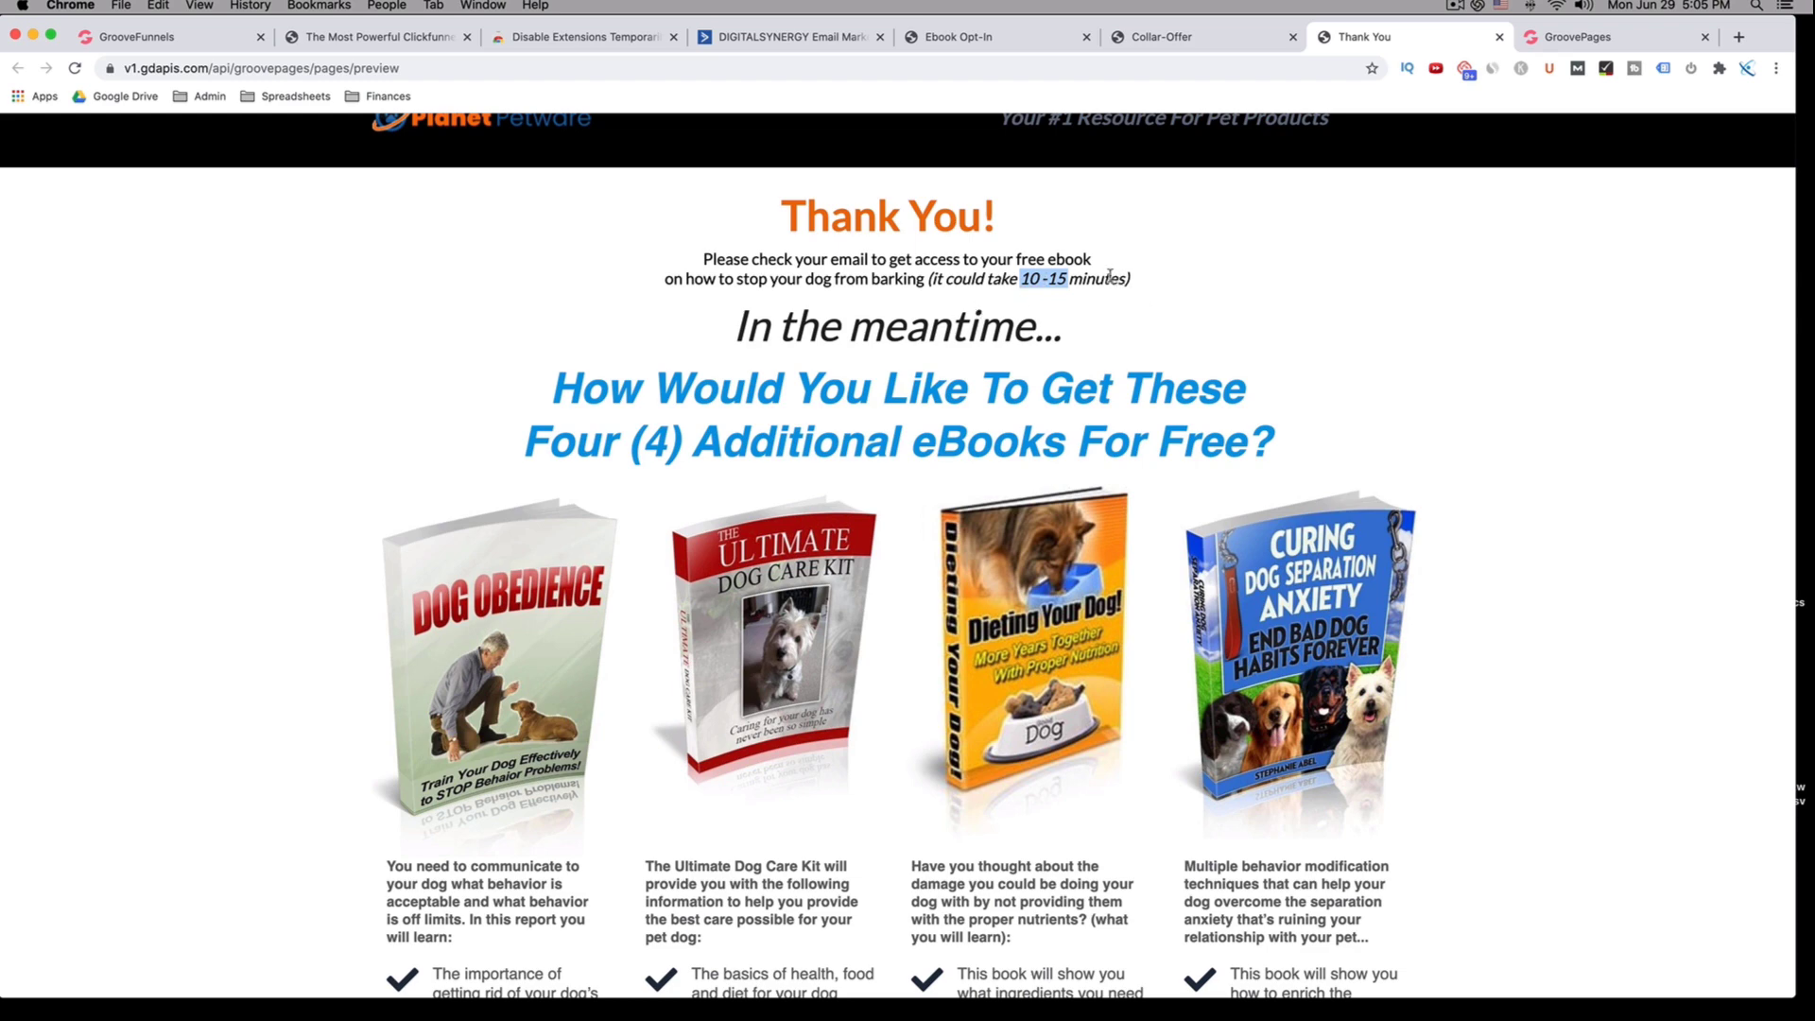
scroll(1096, 317, "down", 2)
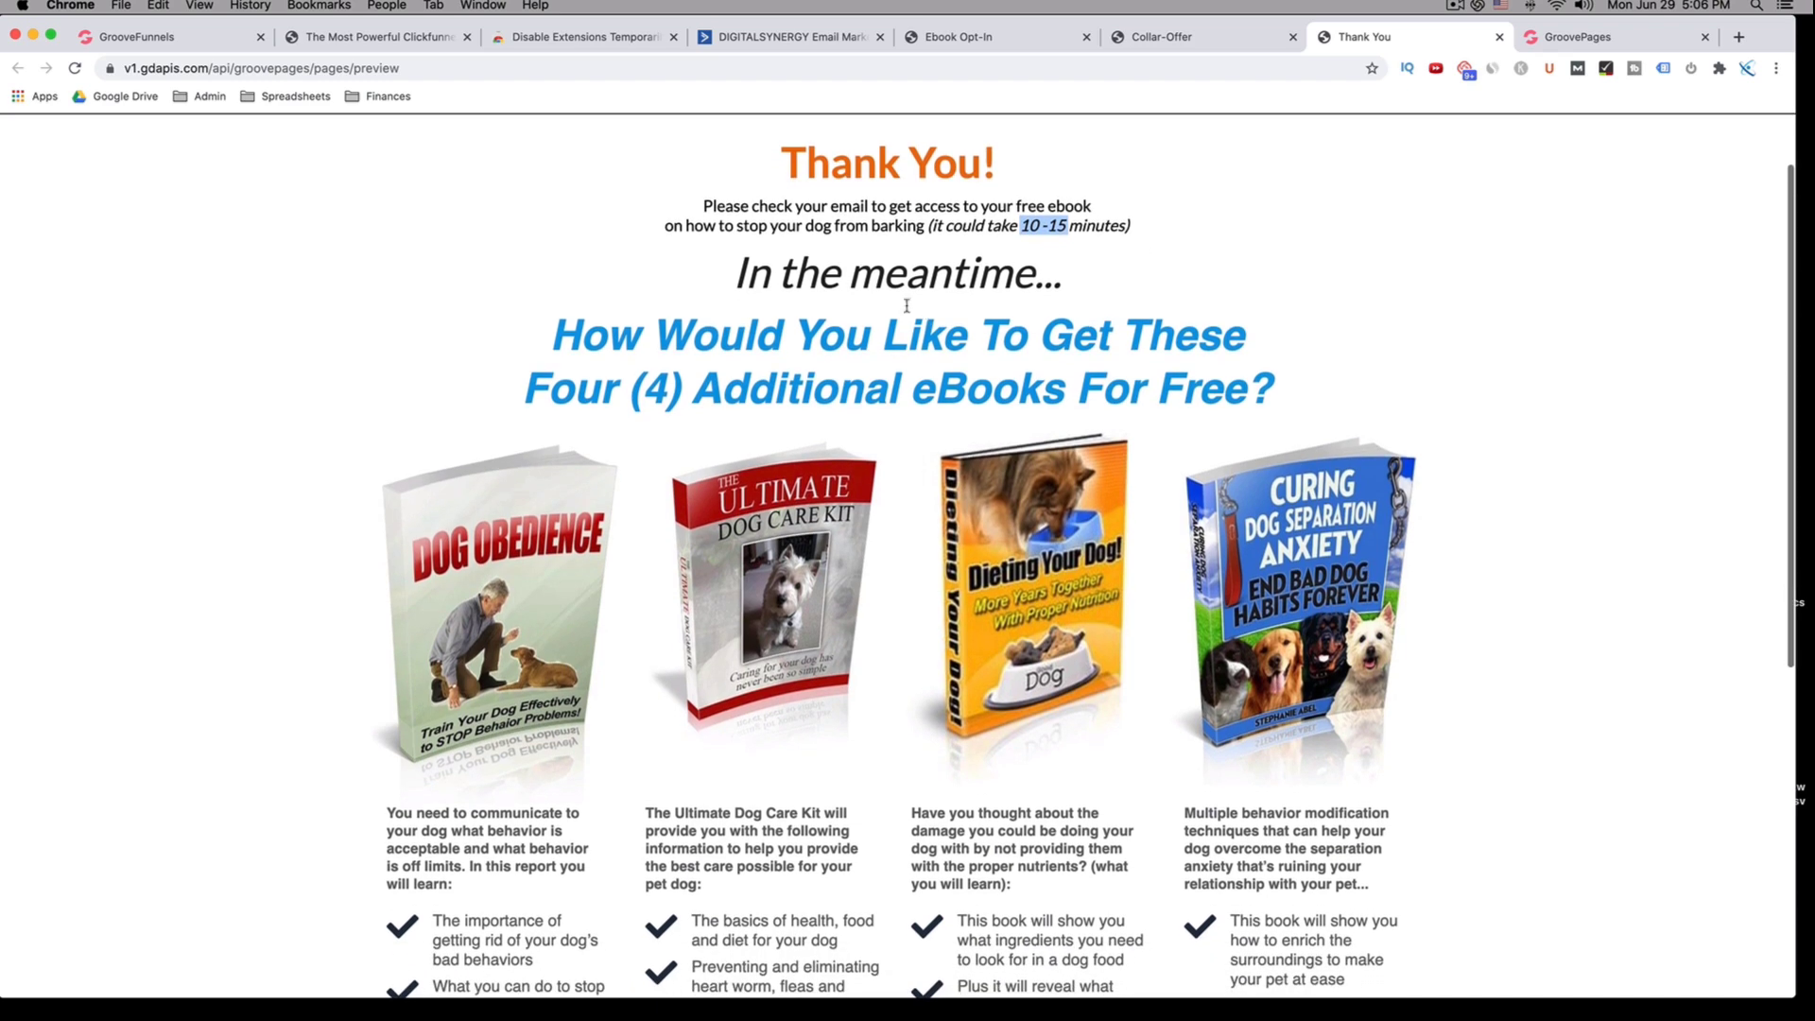
scroll(919, 345, "down", 4)
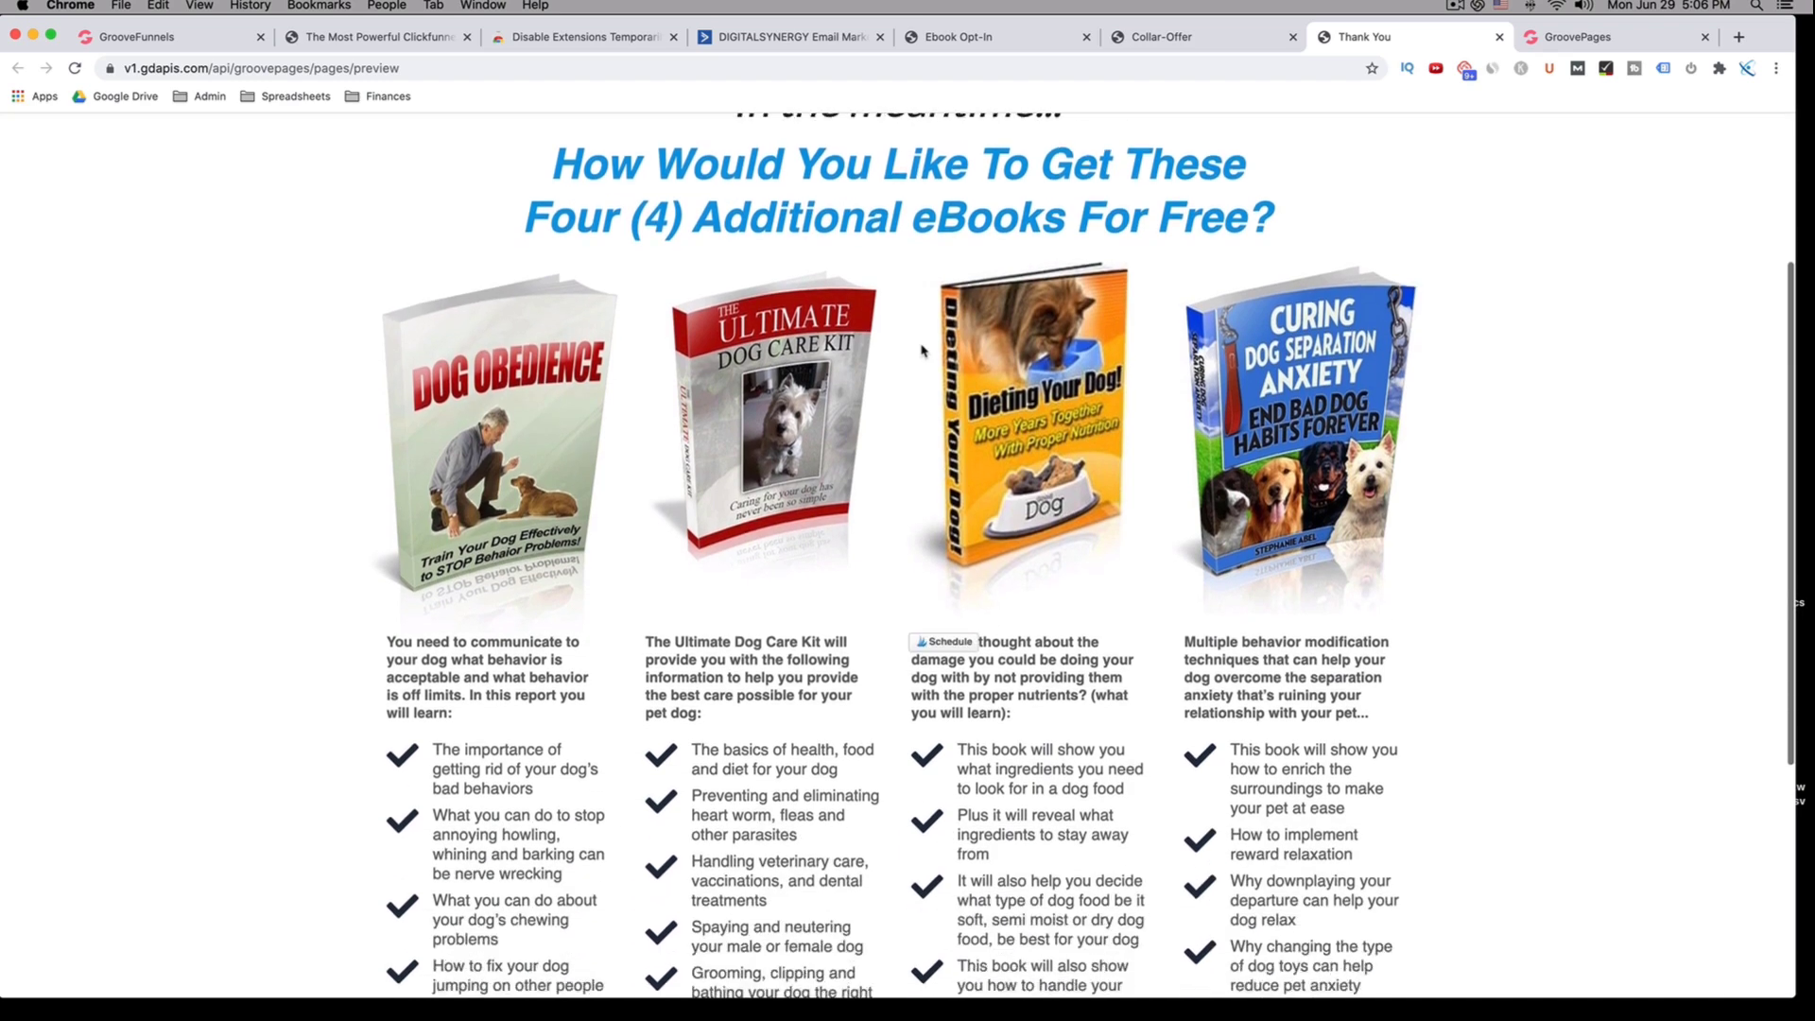
scroll(907, 352, "up", 6)
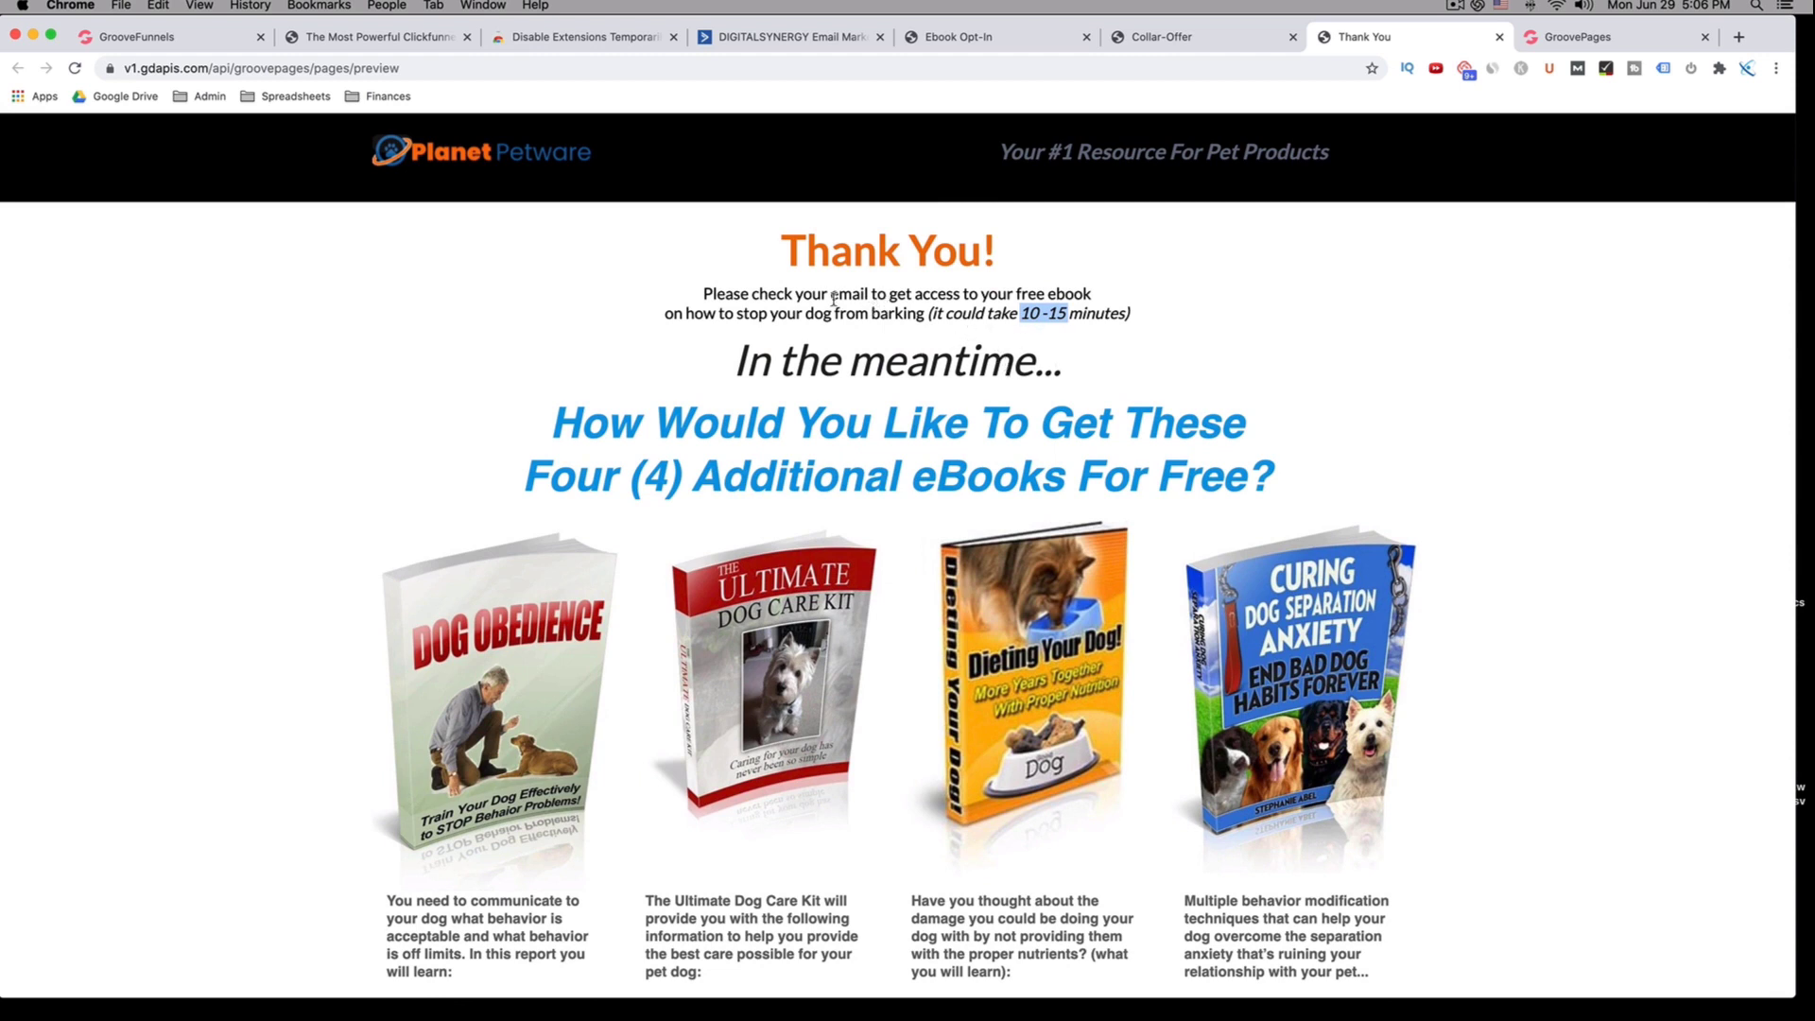
scroll(892, 307, "down", 1)
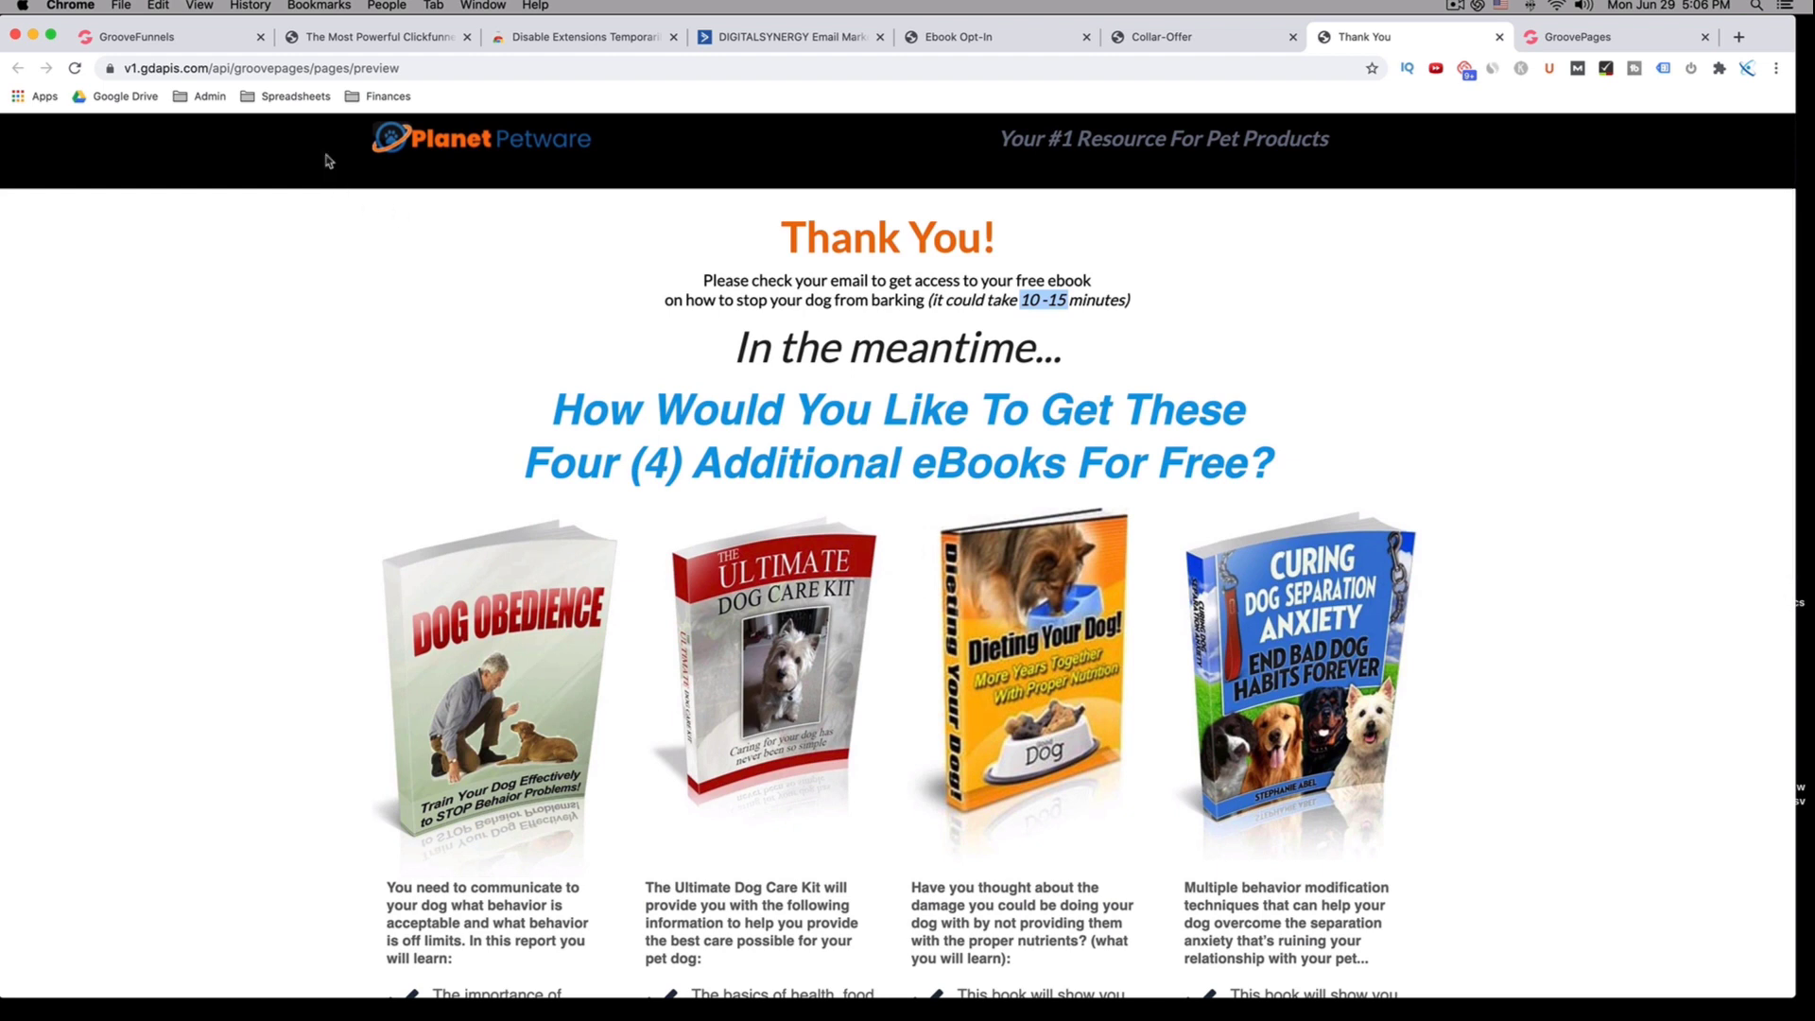
View the Disable Extensions Temporarily page in the Chrome Web Store, and use that extension to turn off the other browser extensions
left_click(180, 38)
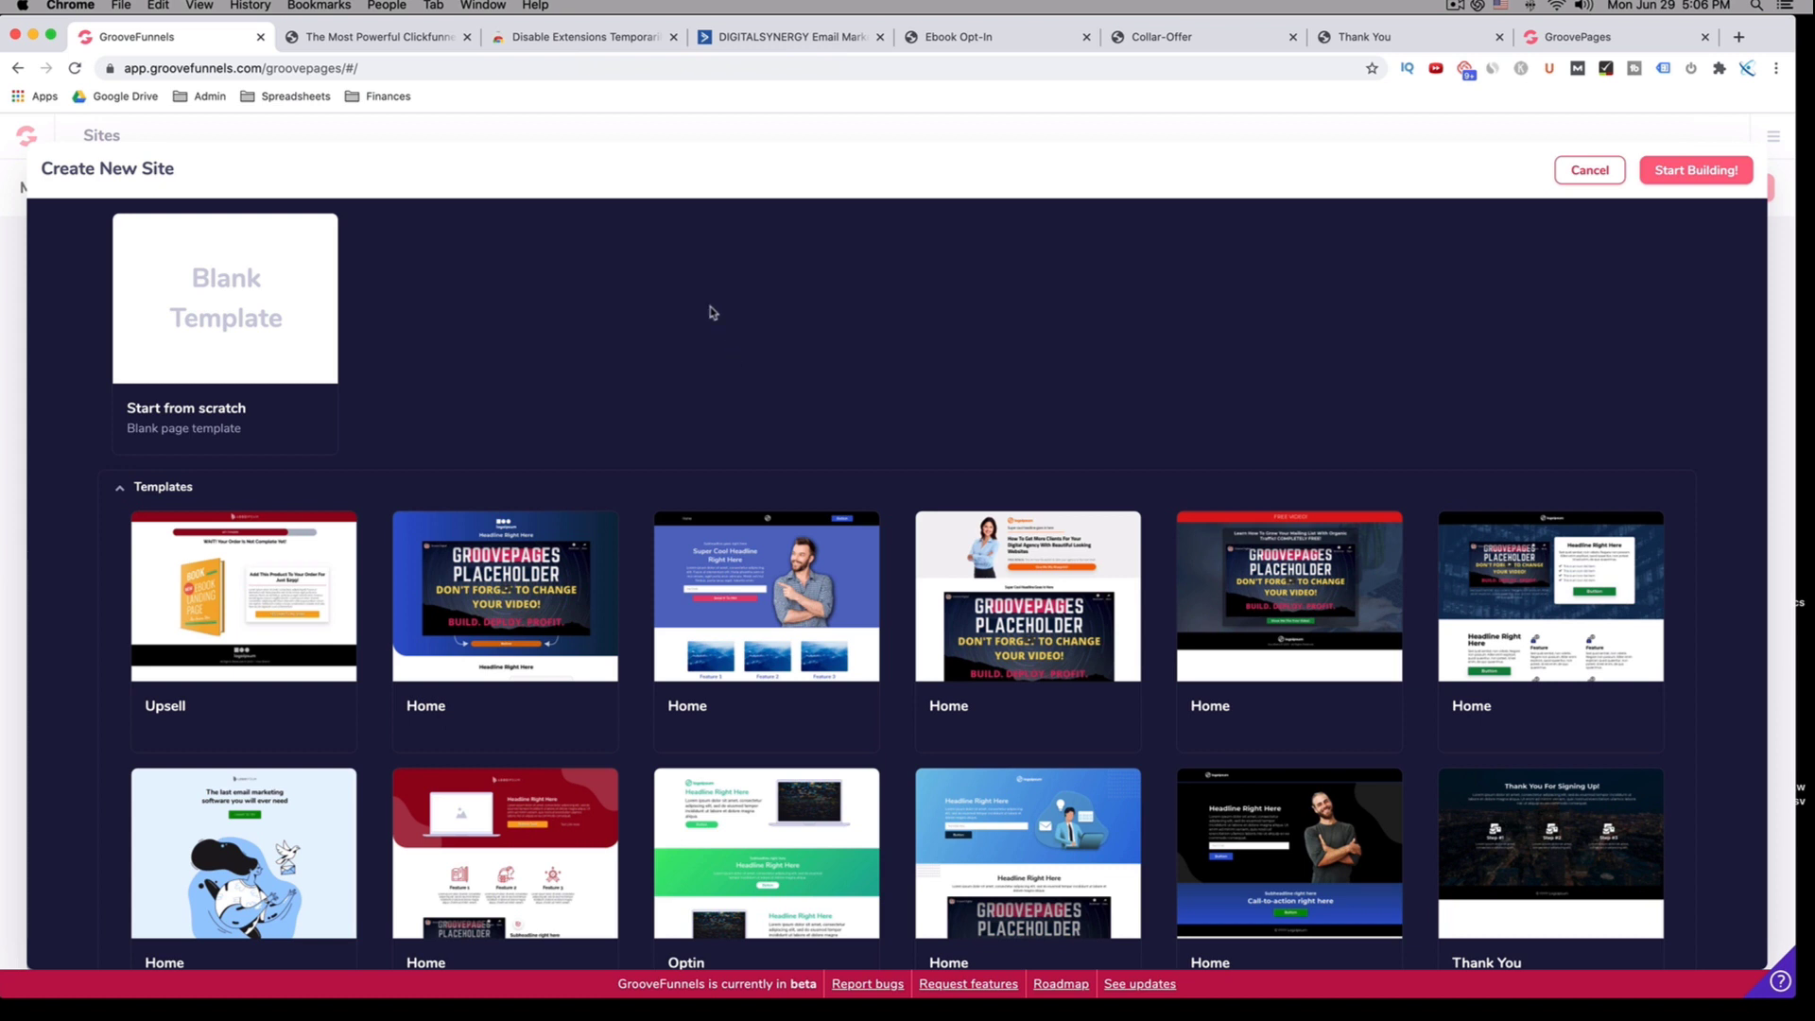
left_click(588, 42)
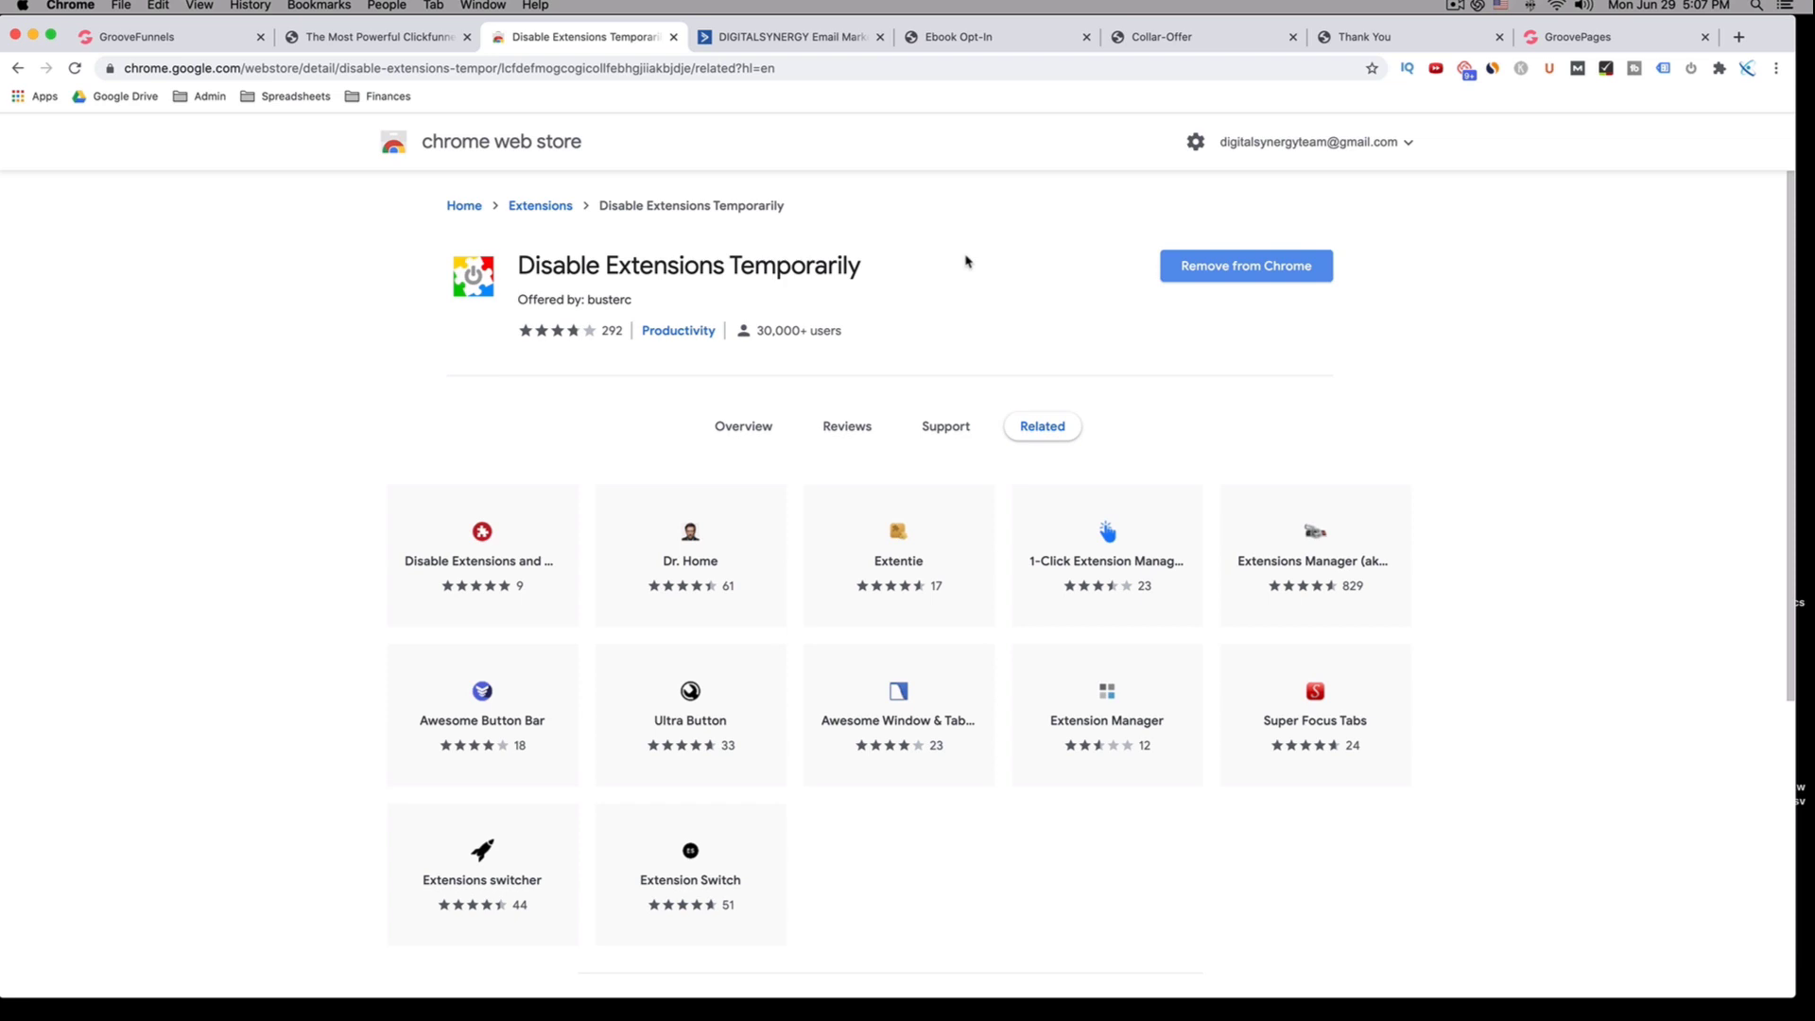
left_click_drag(534, 265, 856, 266)
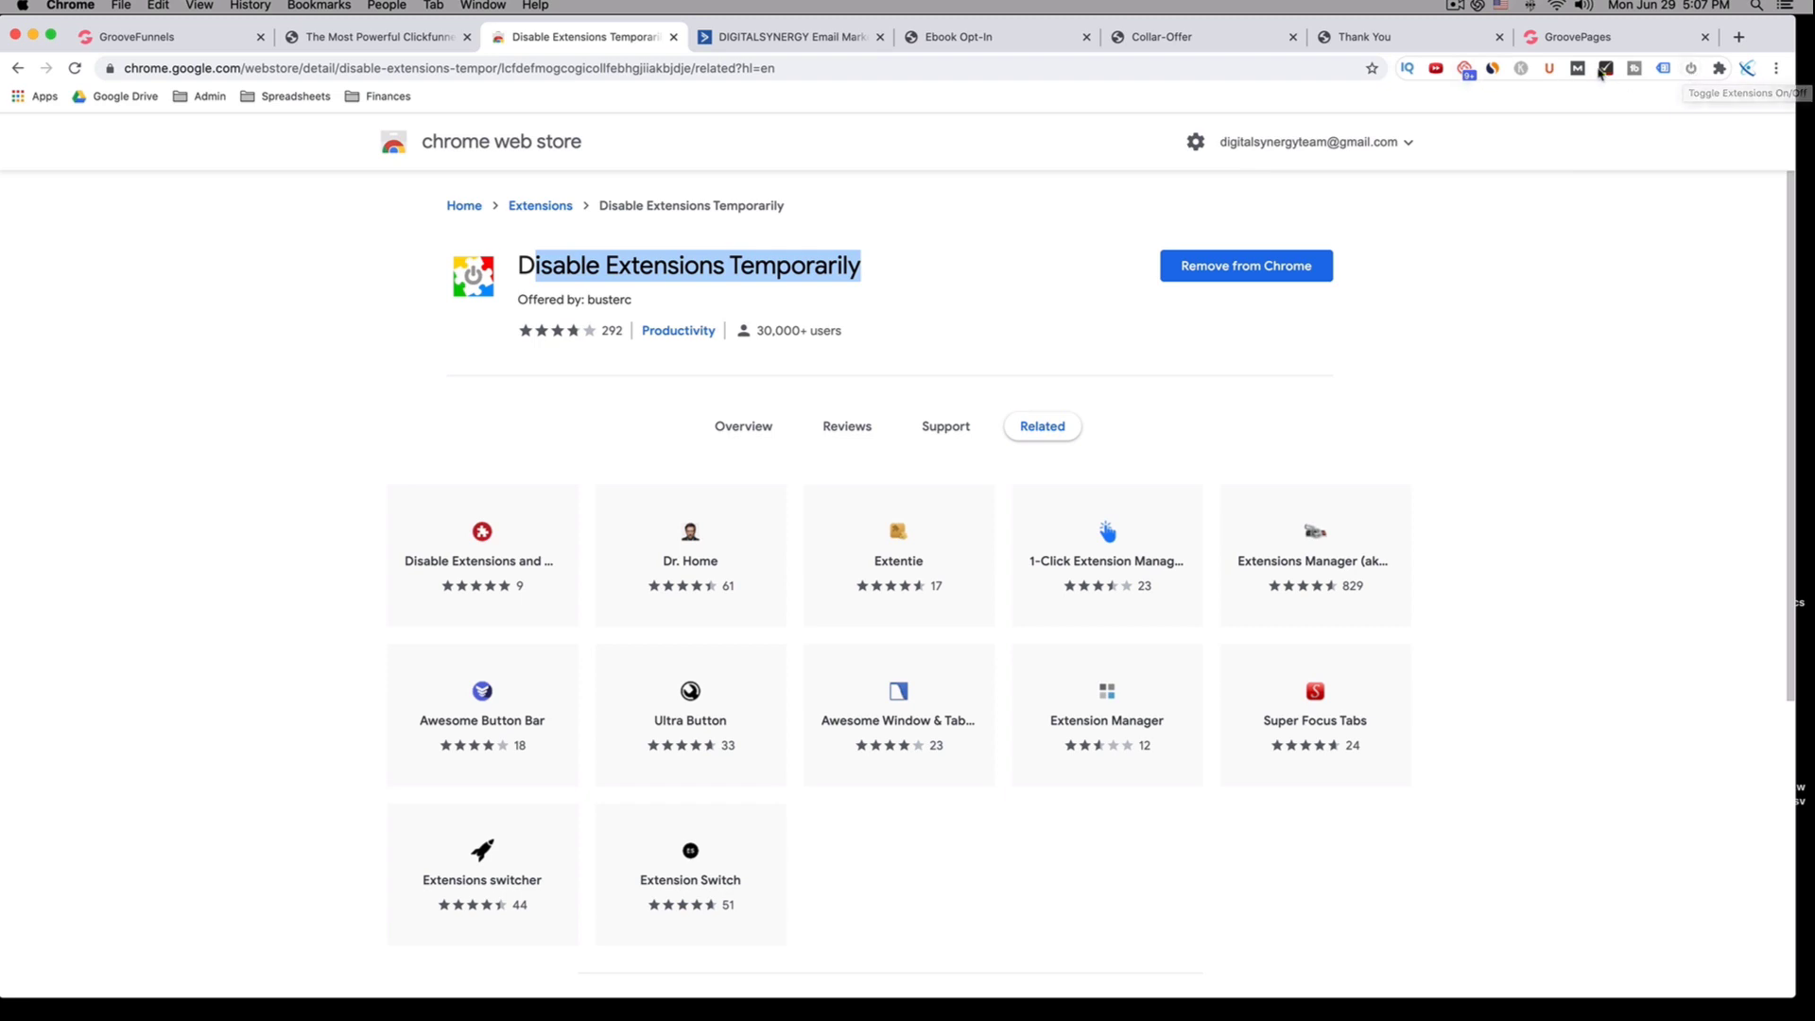
left_click(1690, 70)
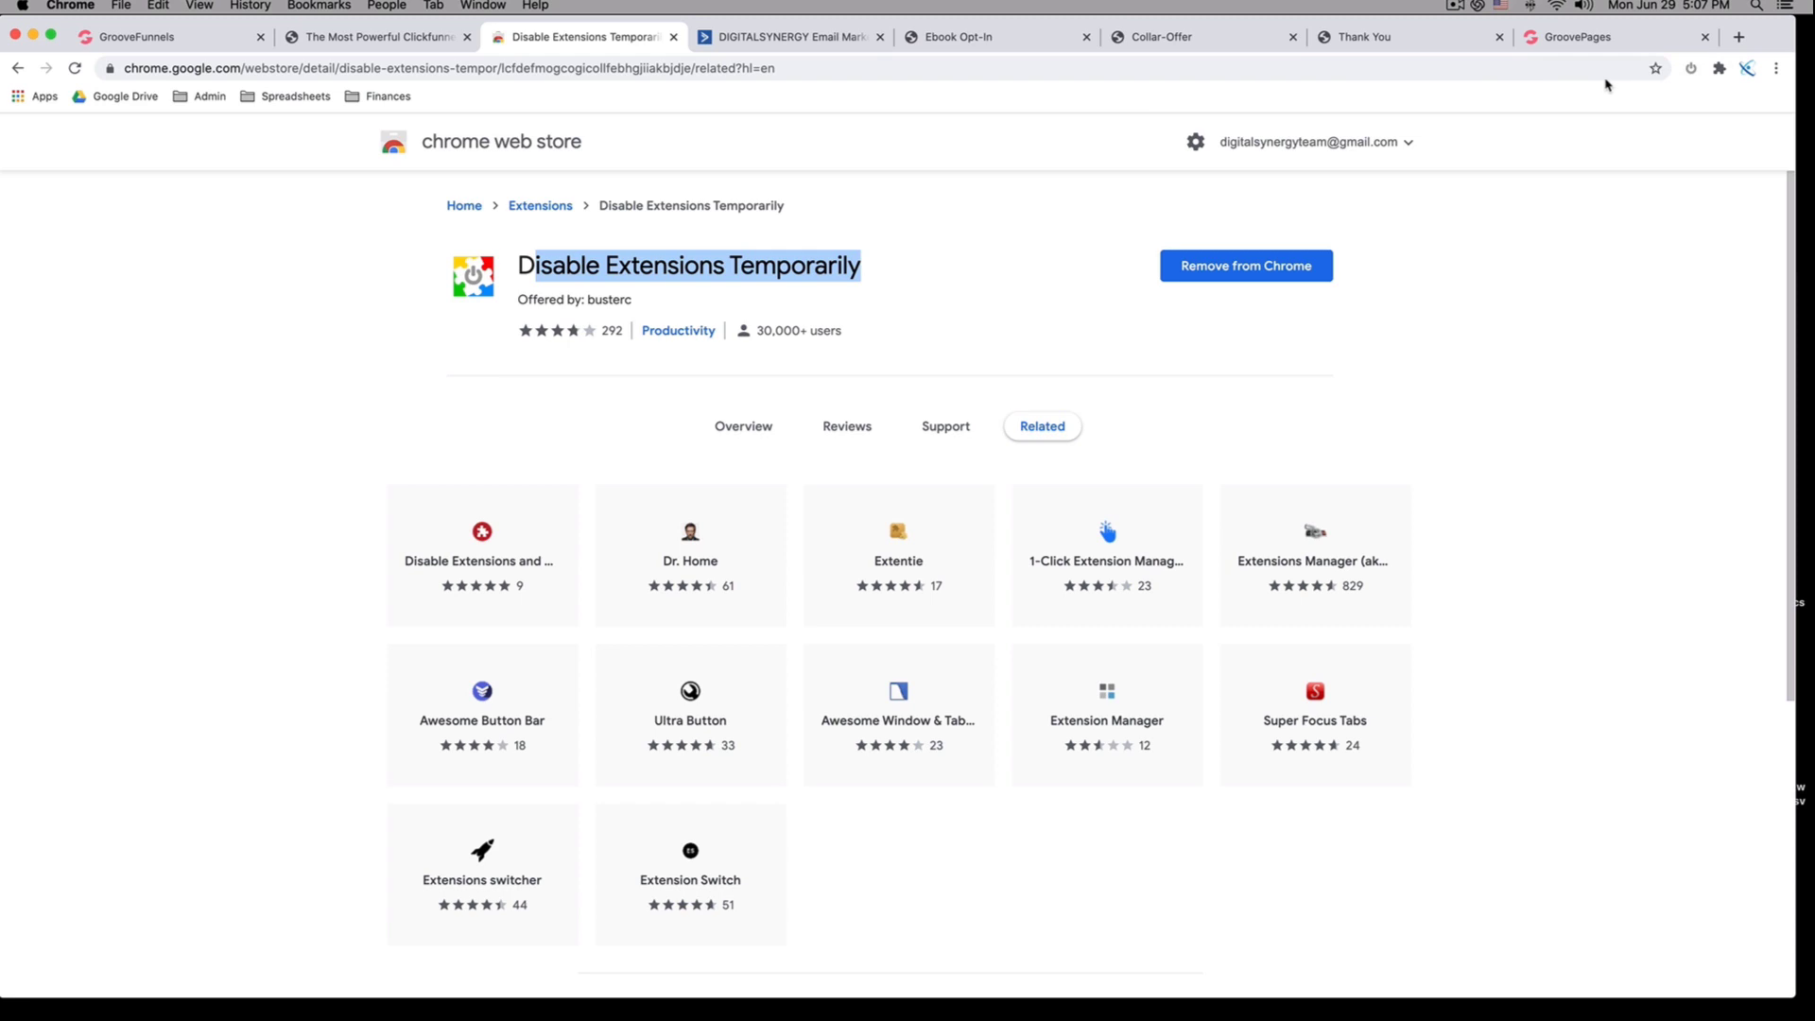
Create a new GroovePages site from the blank template, and look through the builder's Blocks, Elements, Pages and Popups sections
left_click(170, 40)
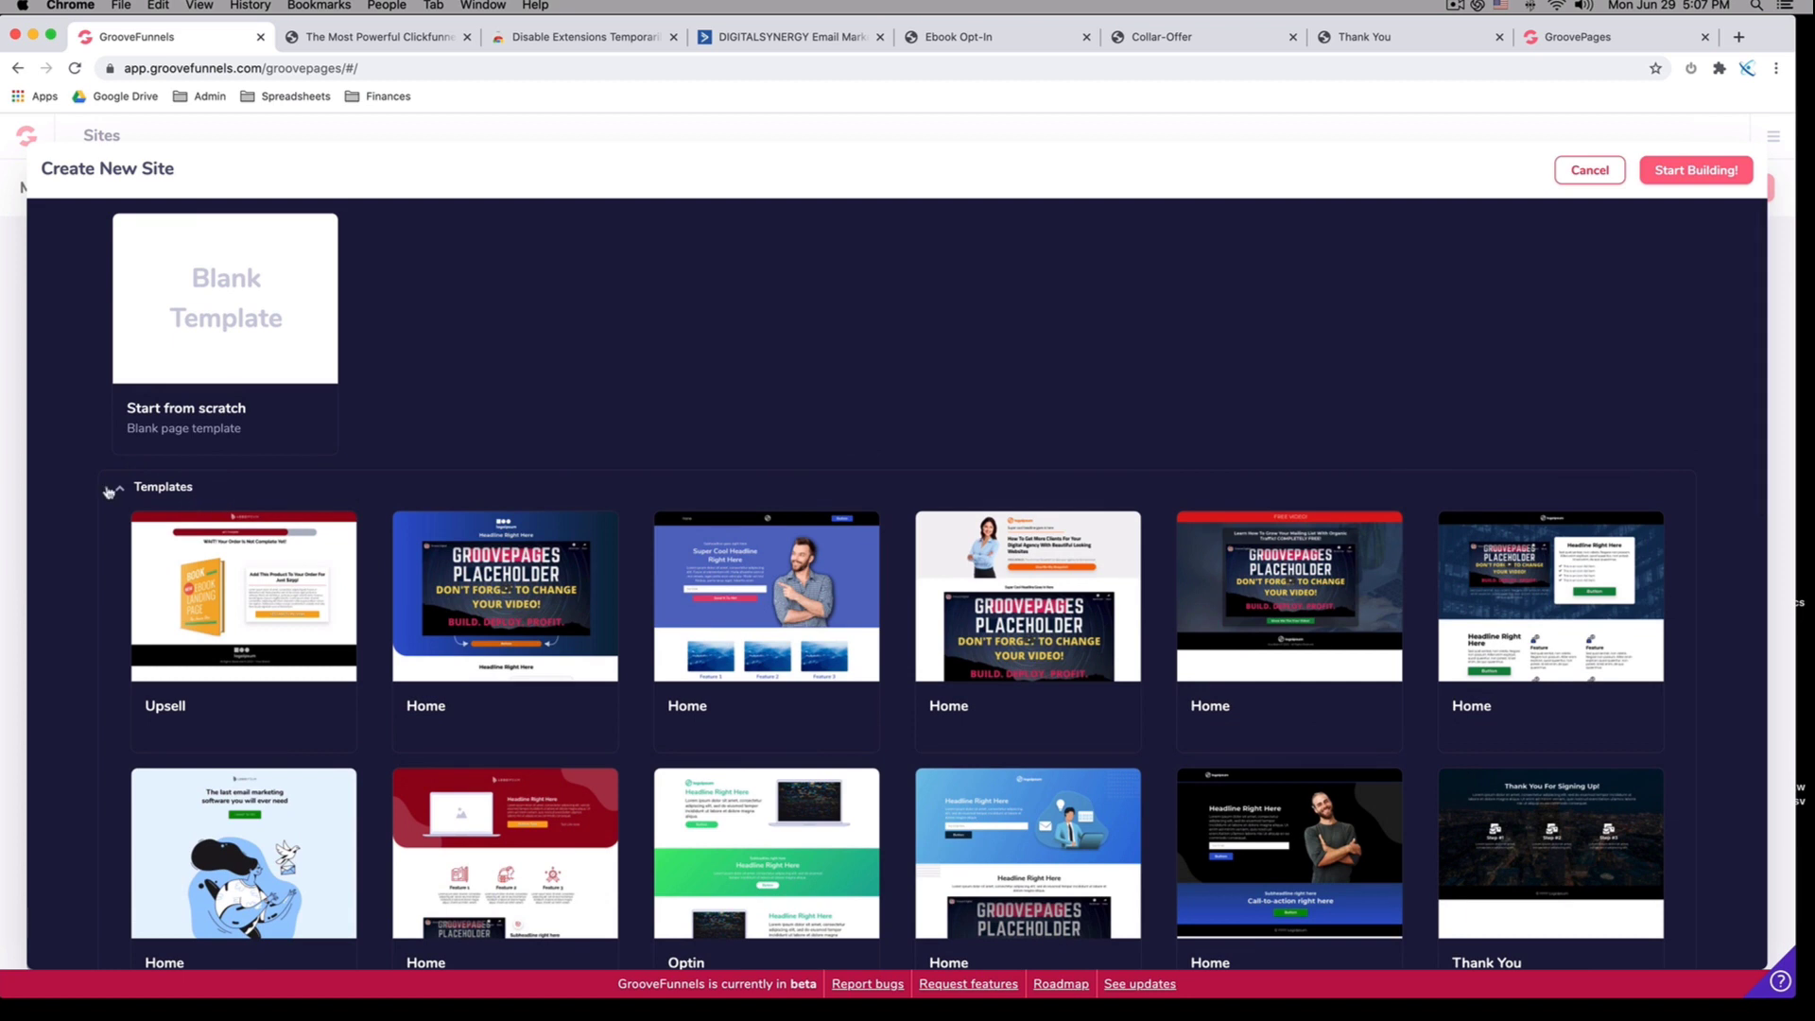
left_click(241, 343)
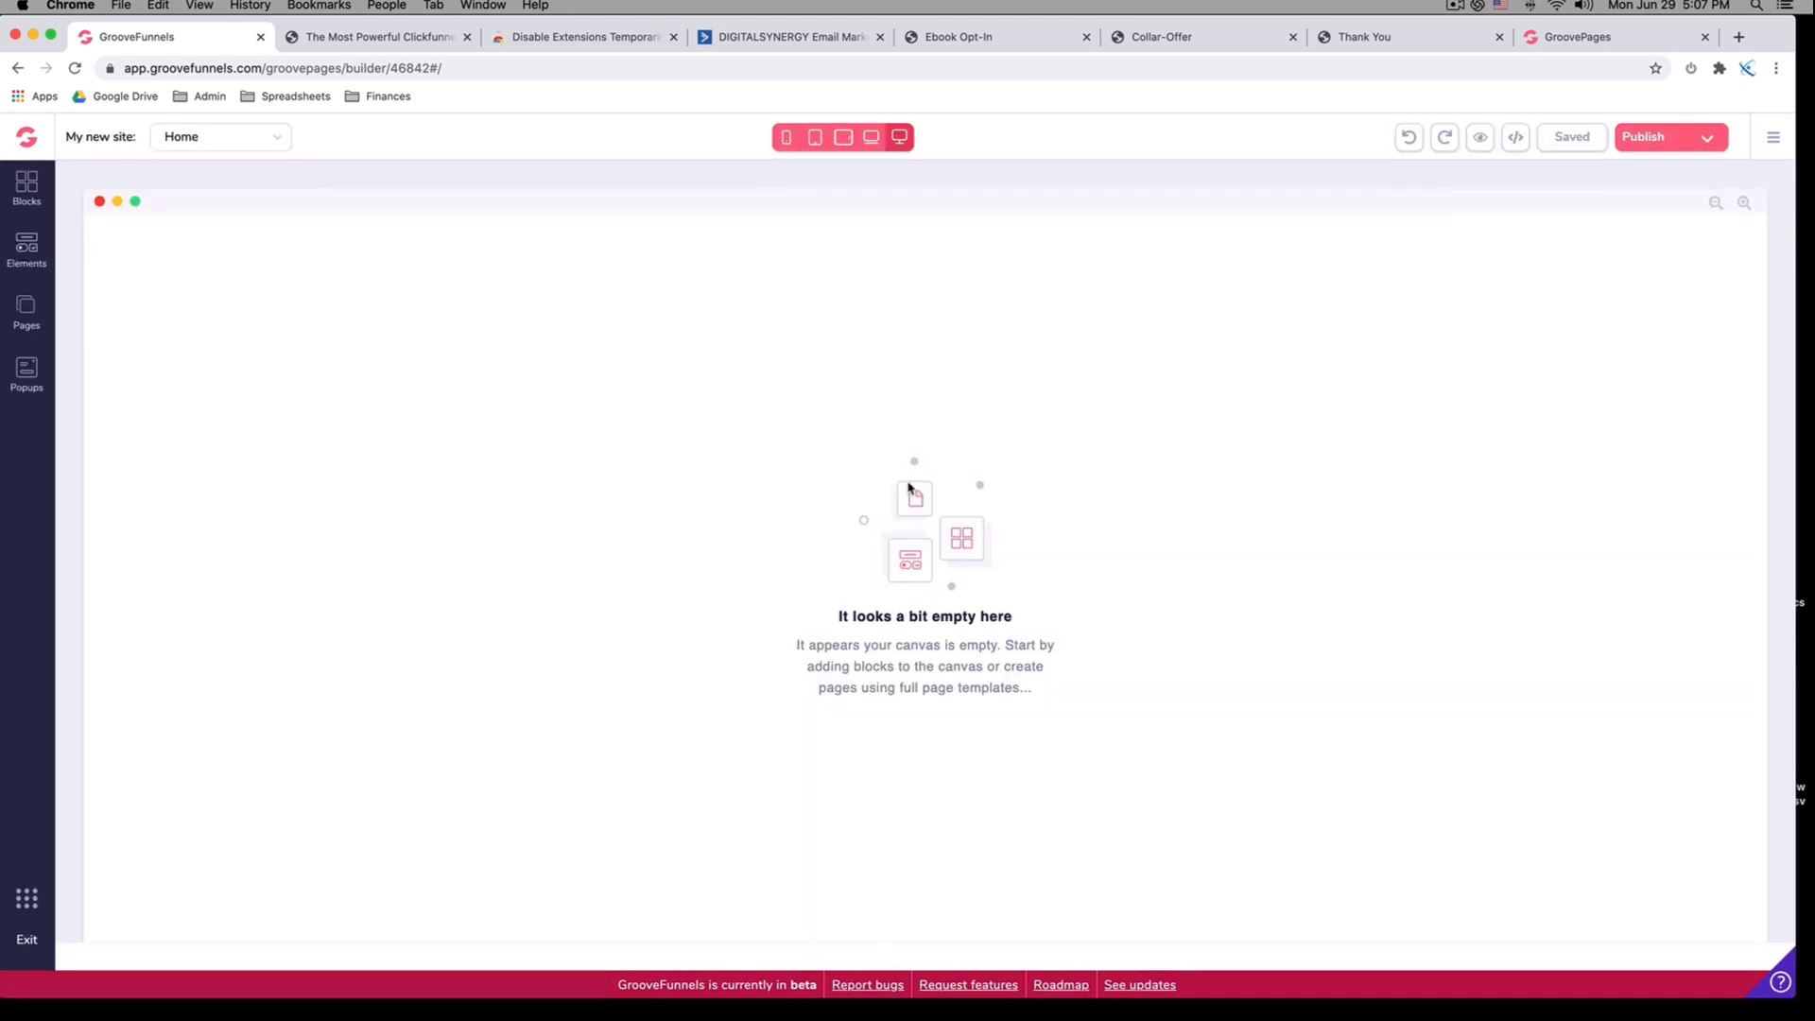
left_click(26, 186)
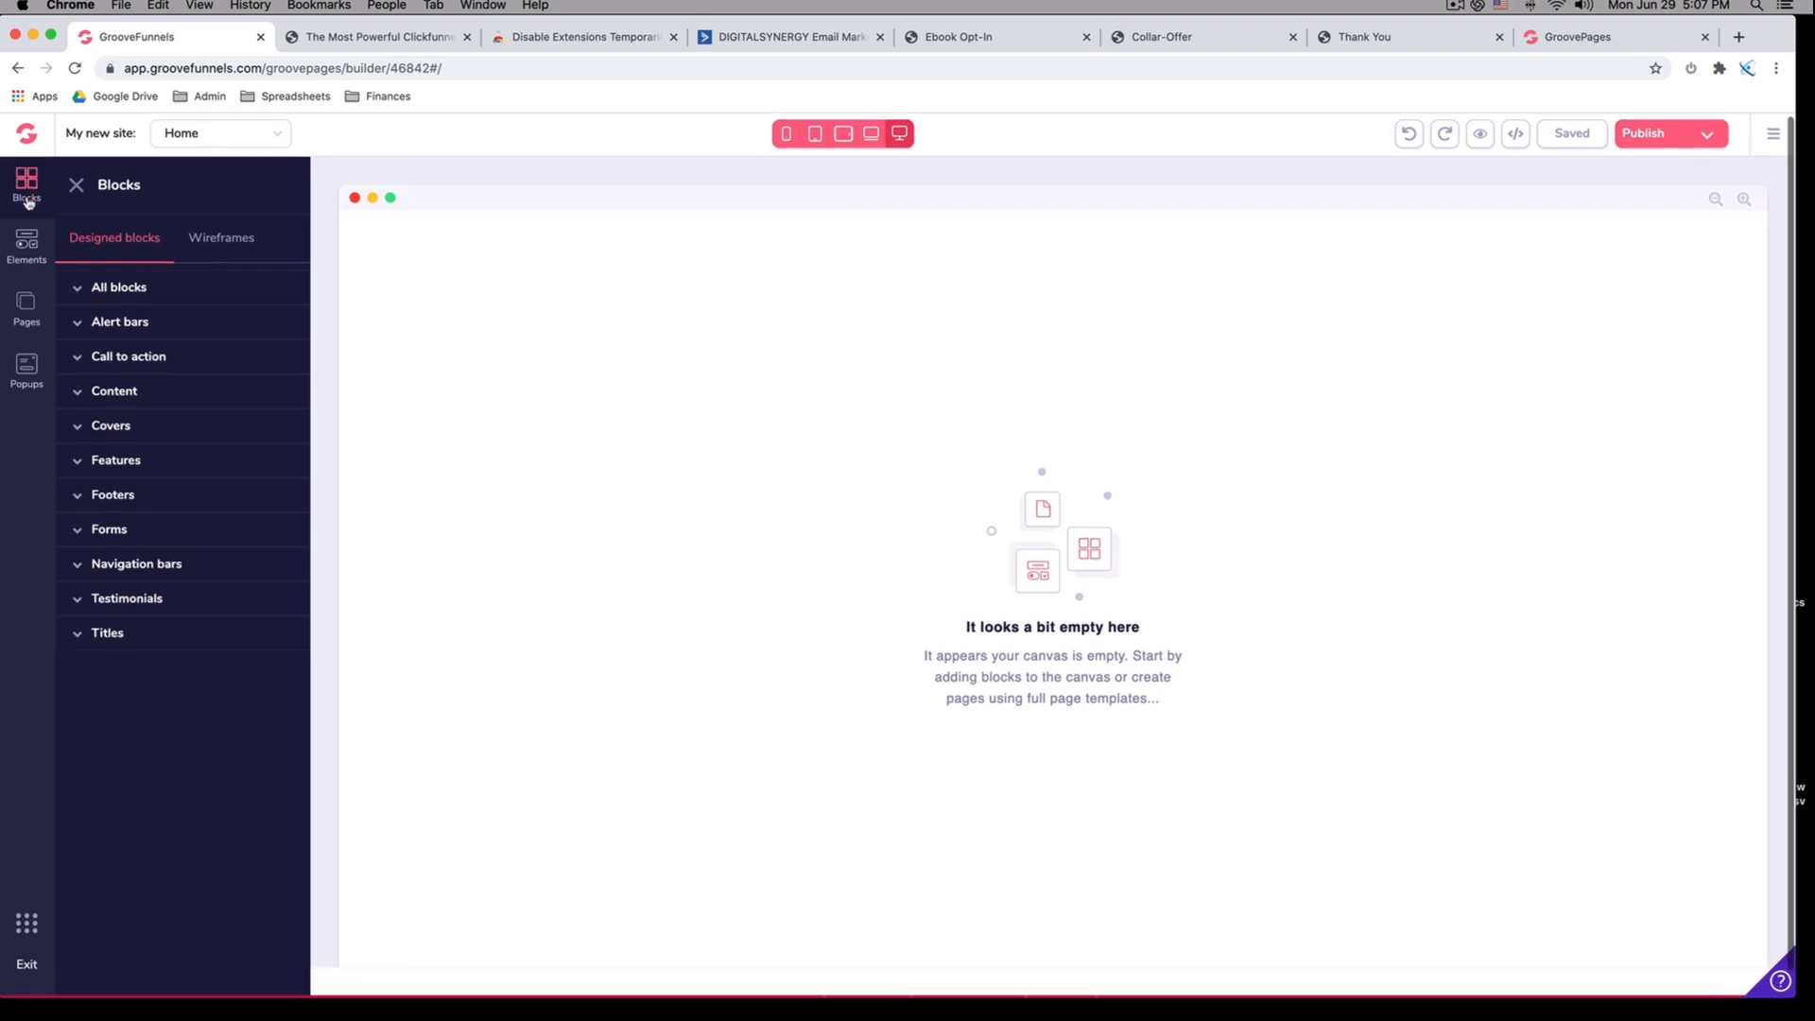
left_click(25, 246)
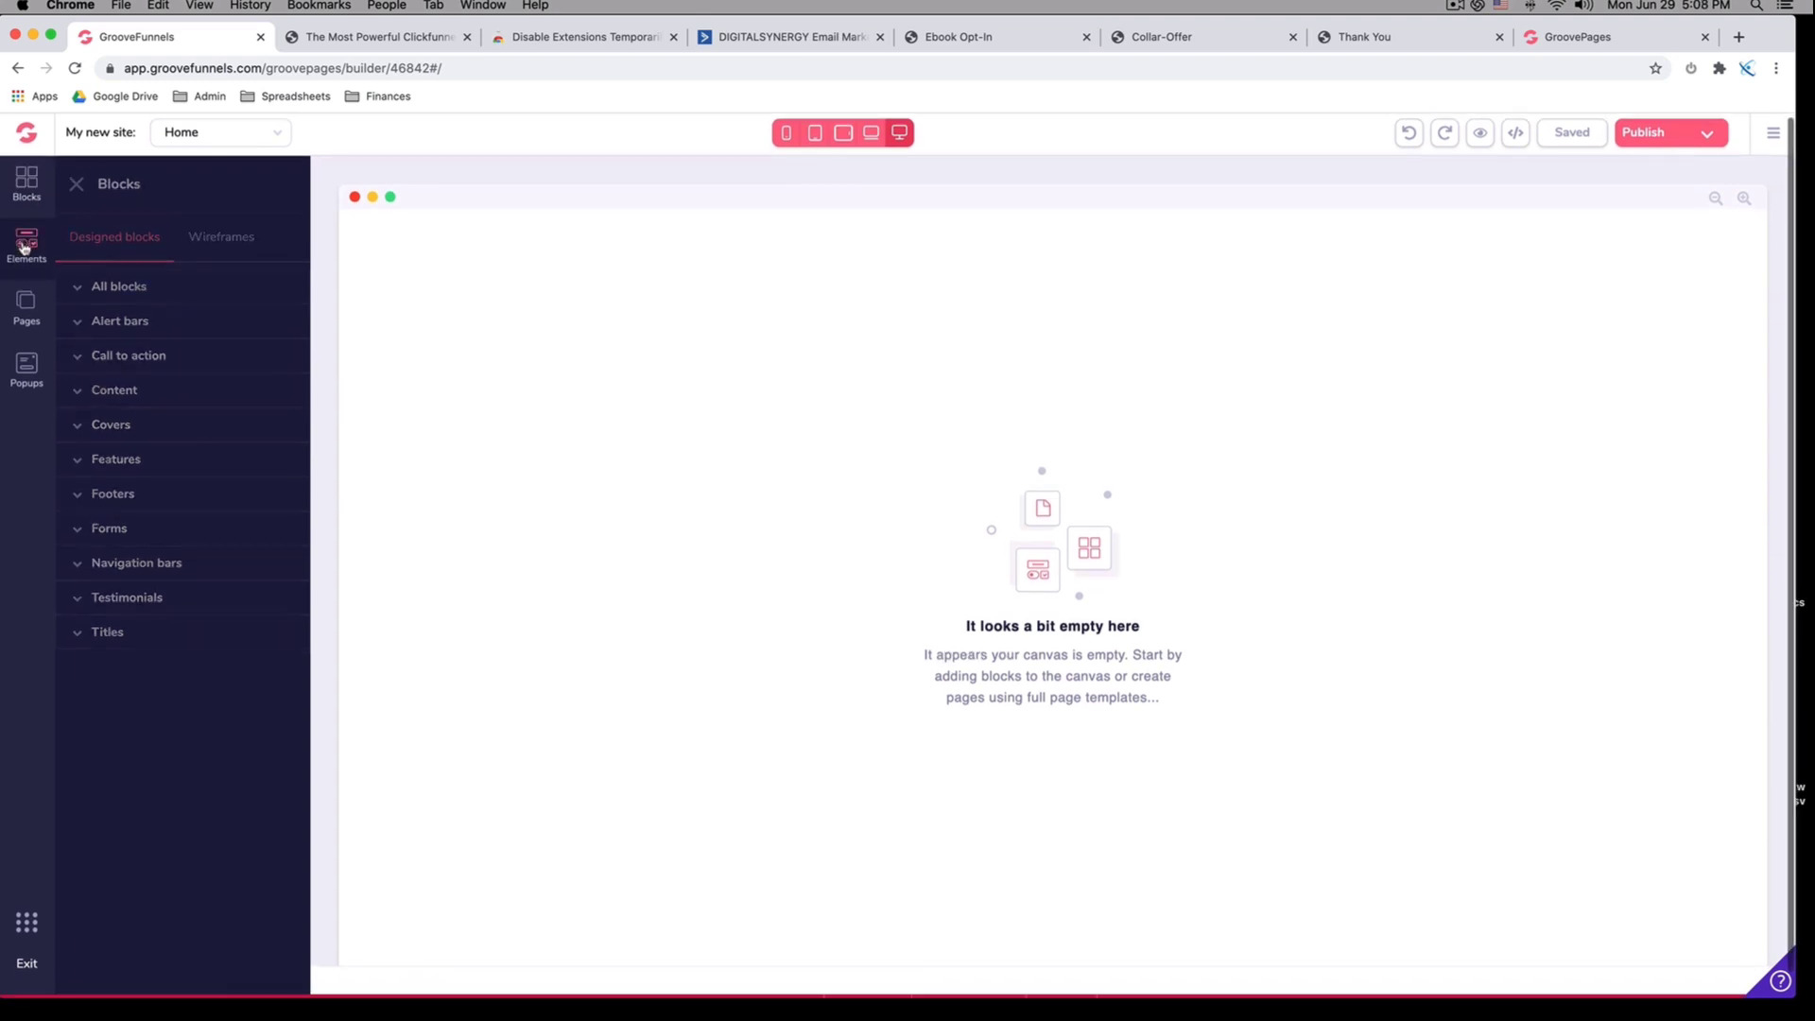
left_click(25, 317)
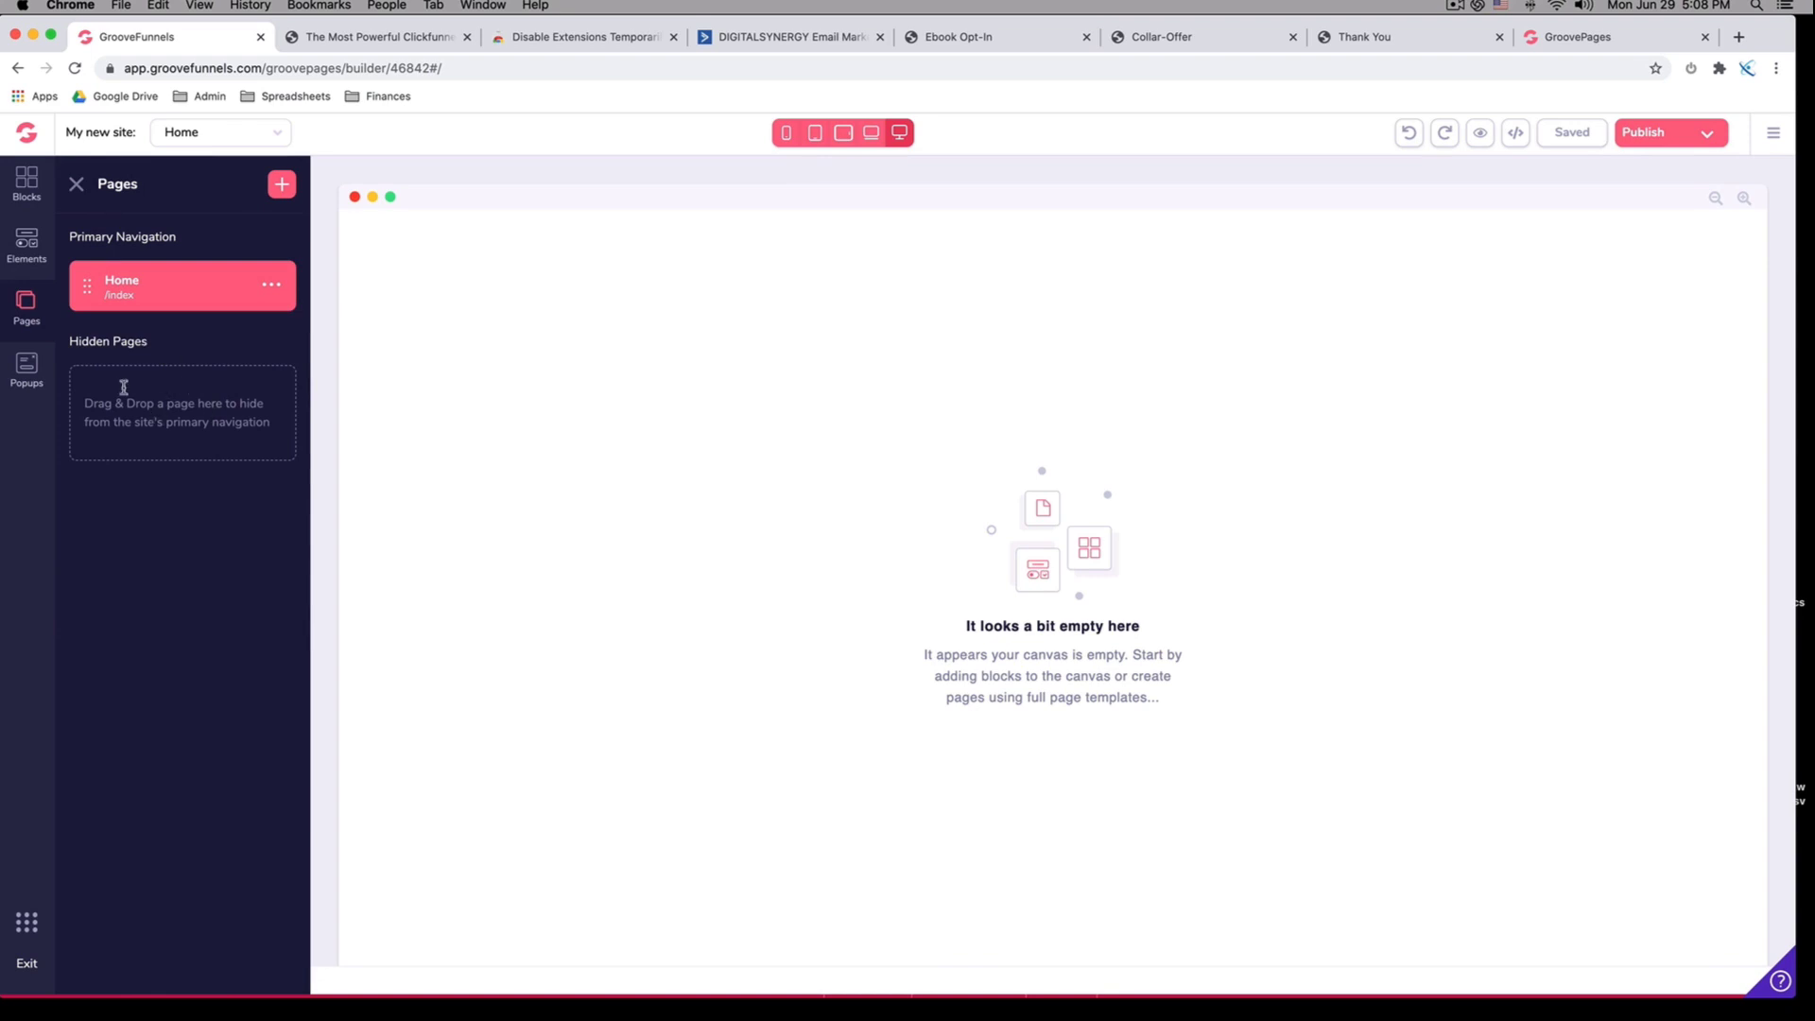
left_click(28, 368)
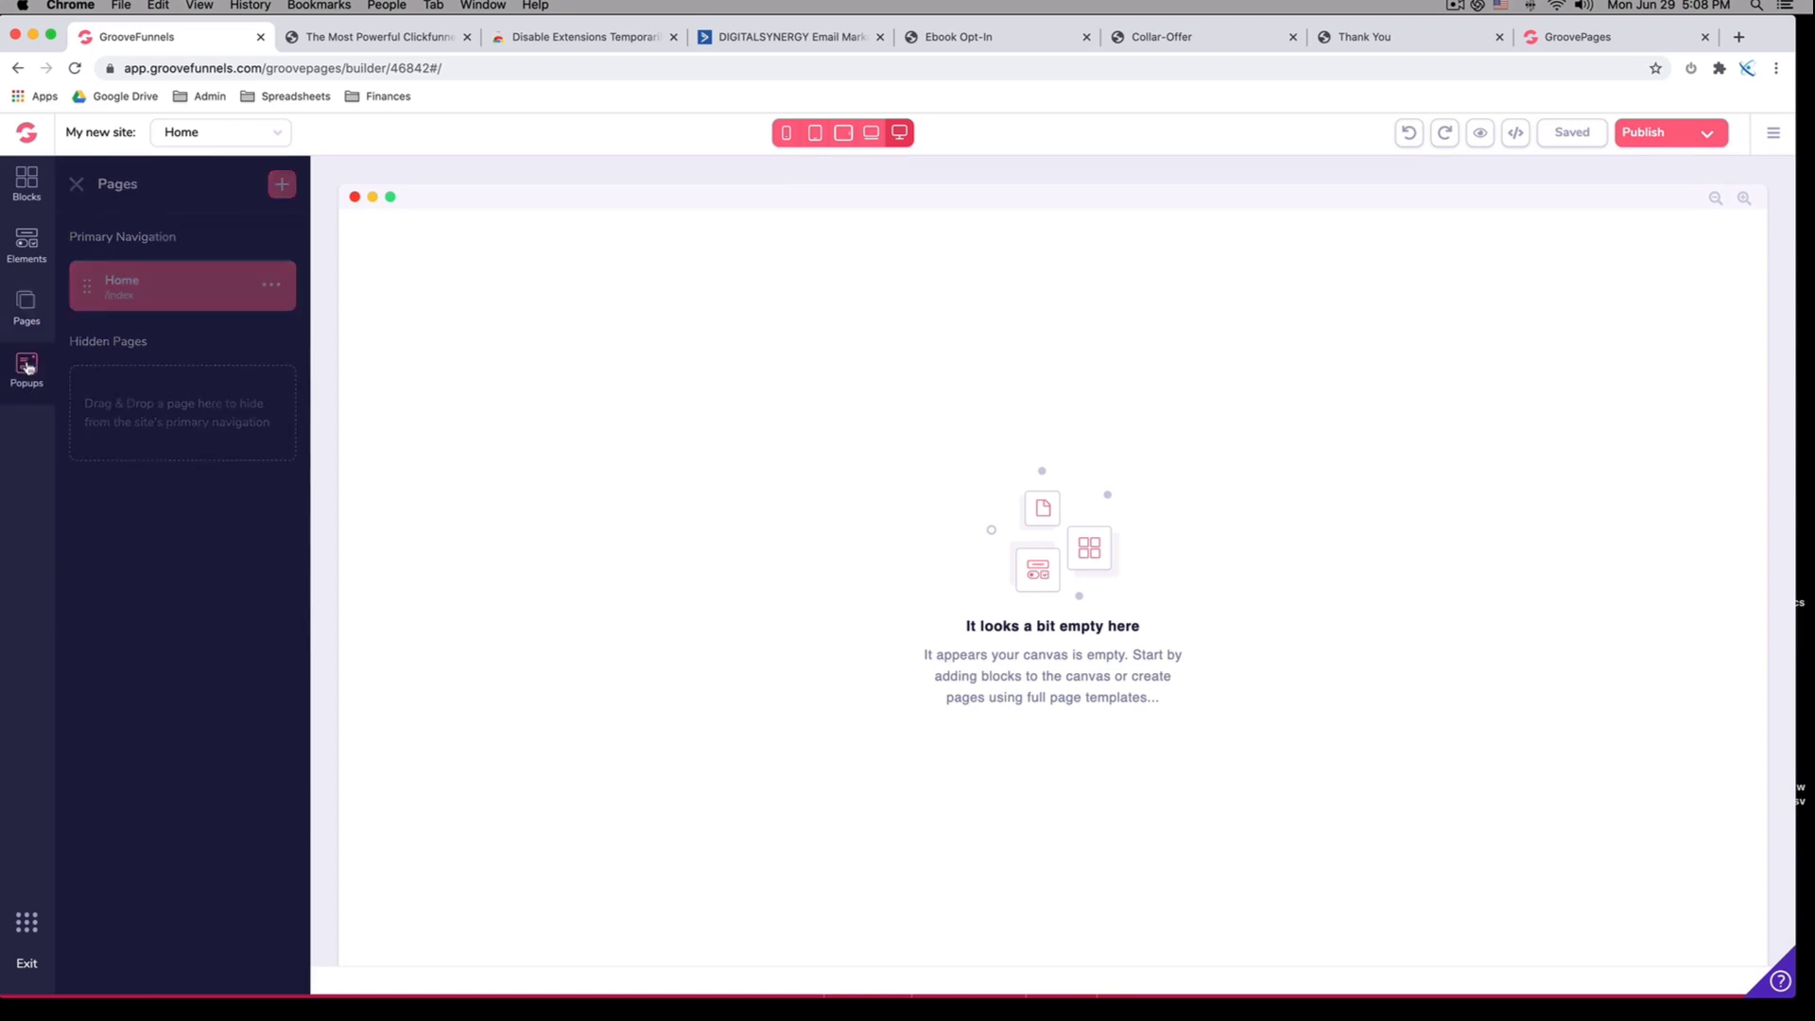
left_click(25, 186)
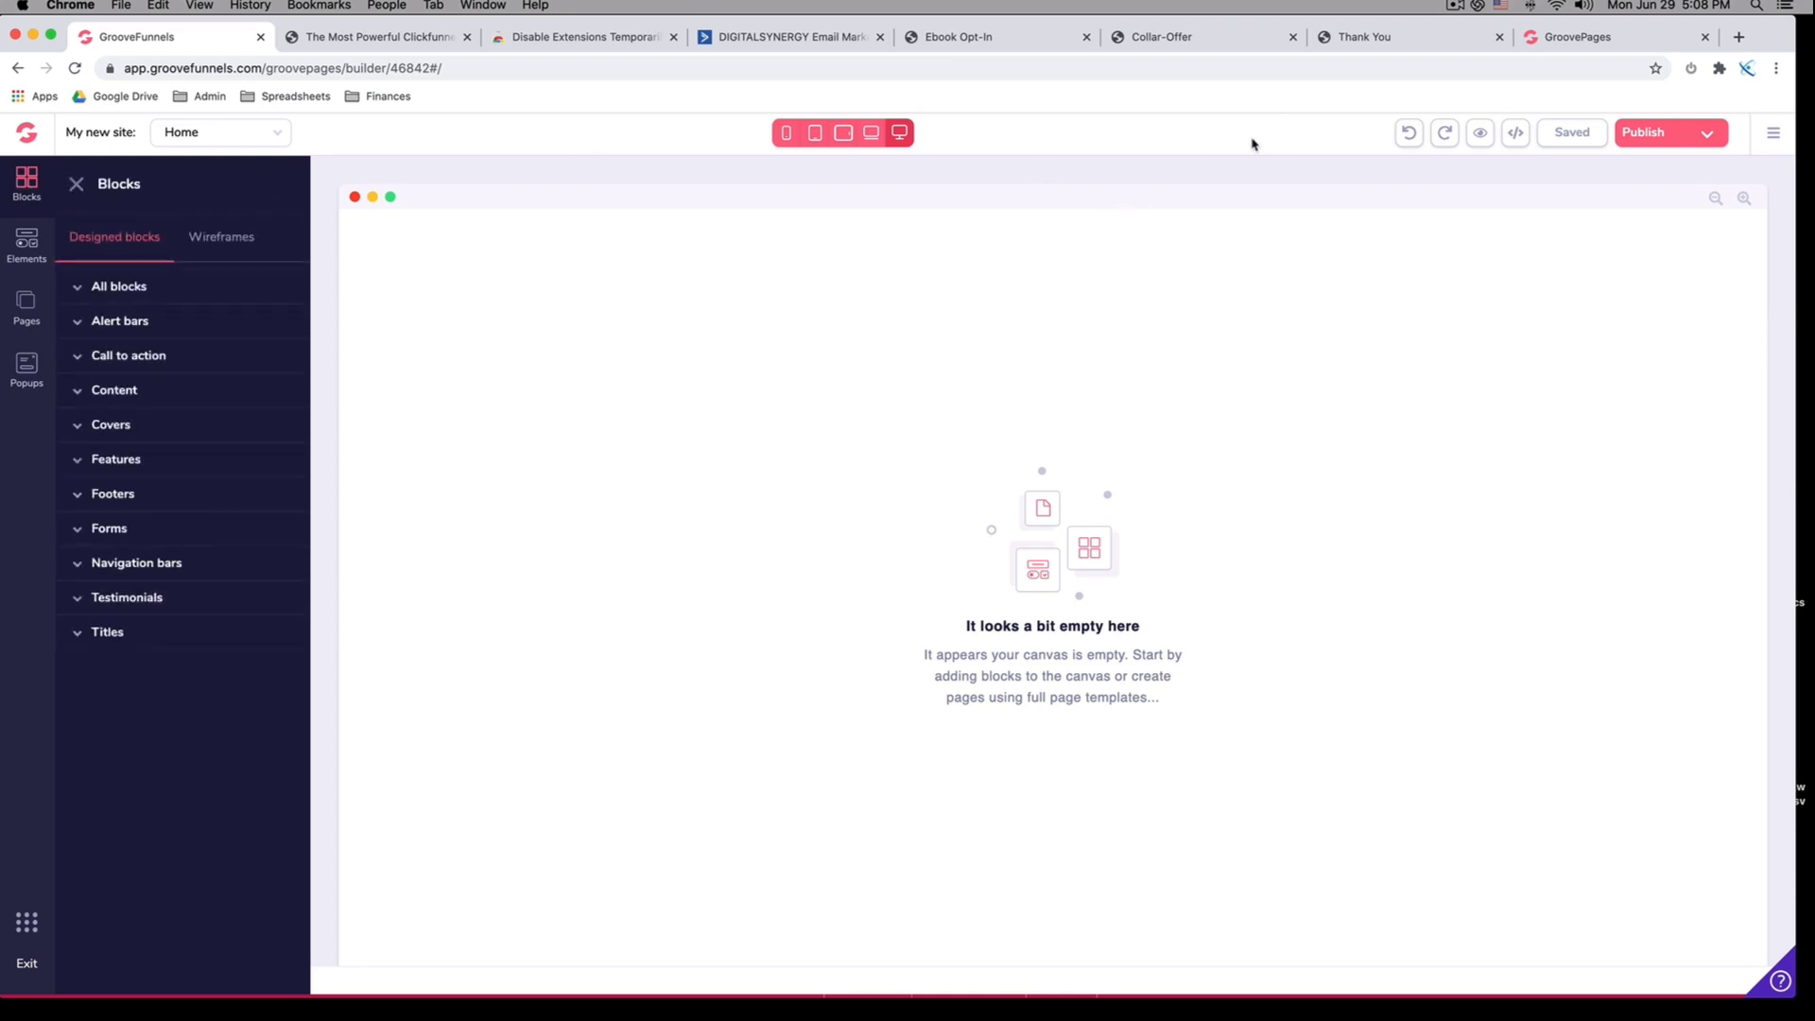
Review the Ebook Opt-In page from its Planet Petware header through the headline and report form to the footer
left_click(981, 39)
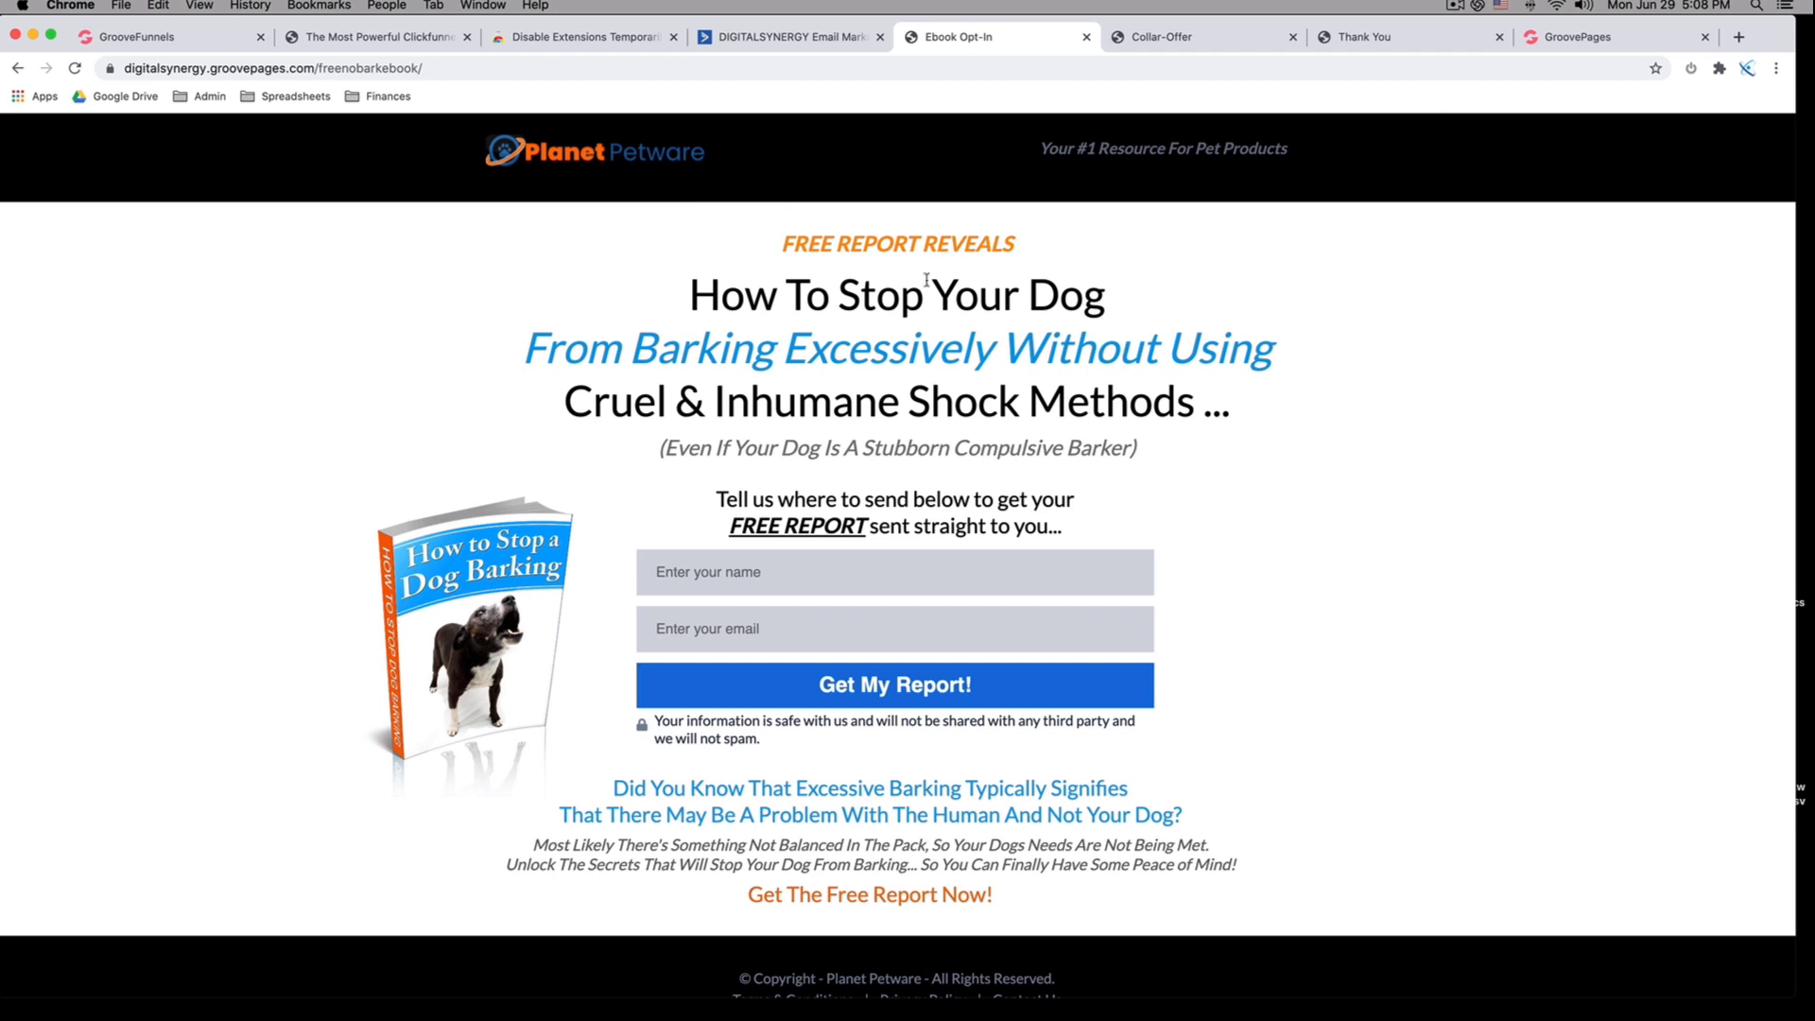
scroll(926, 279, "down", 2)
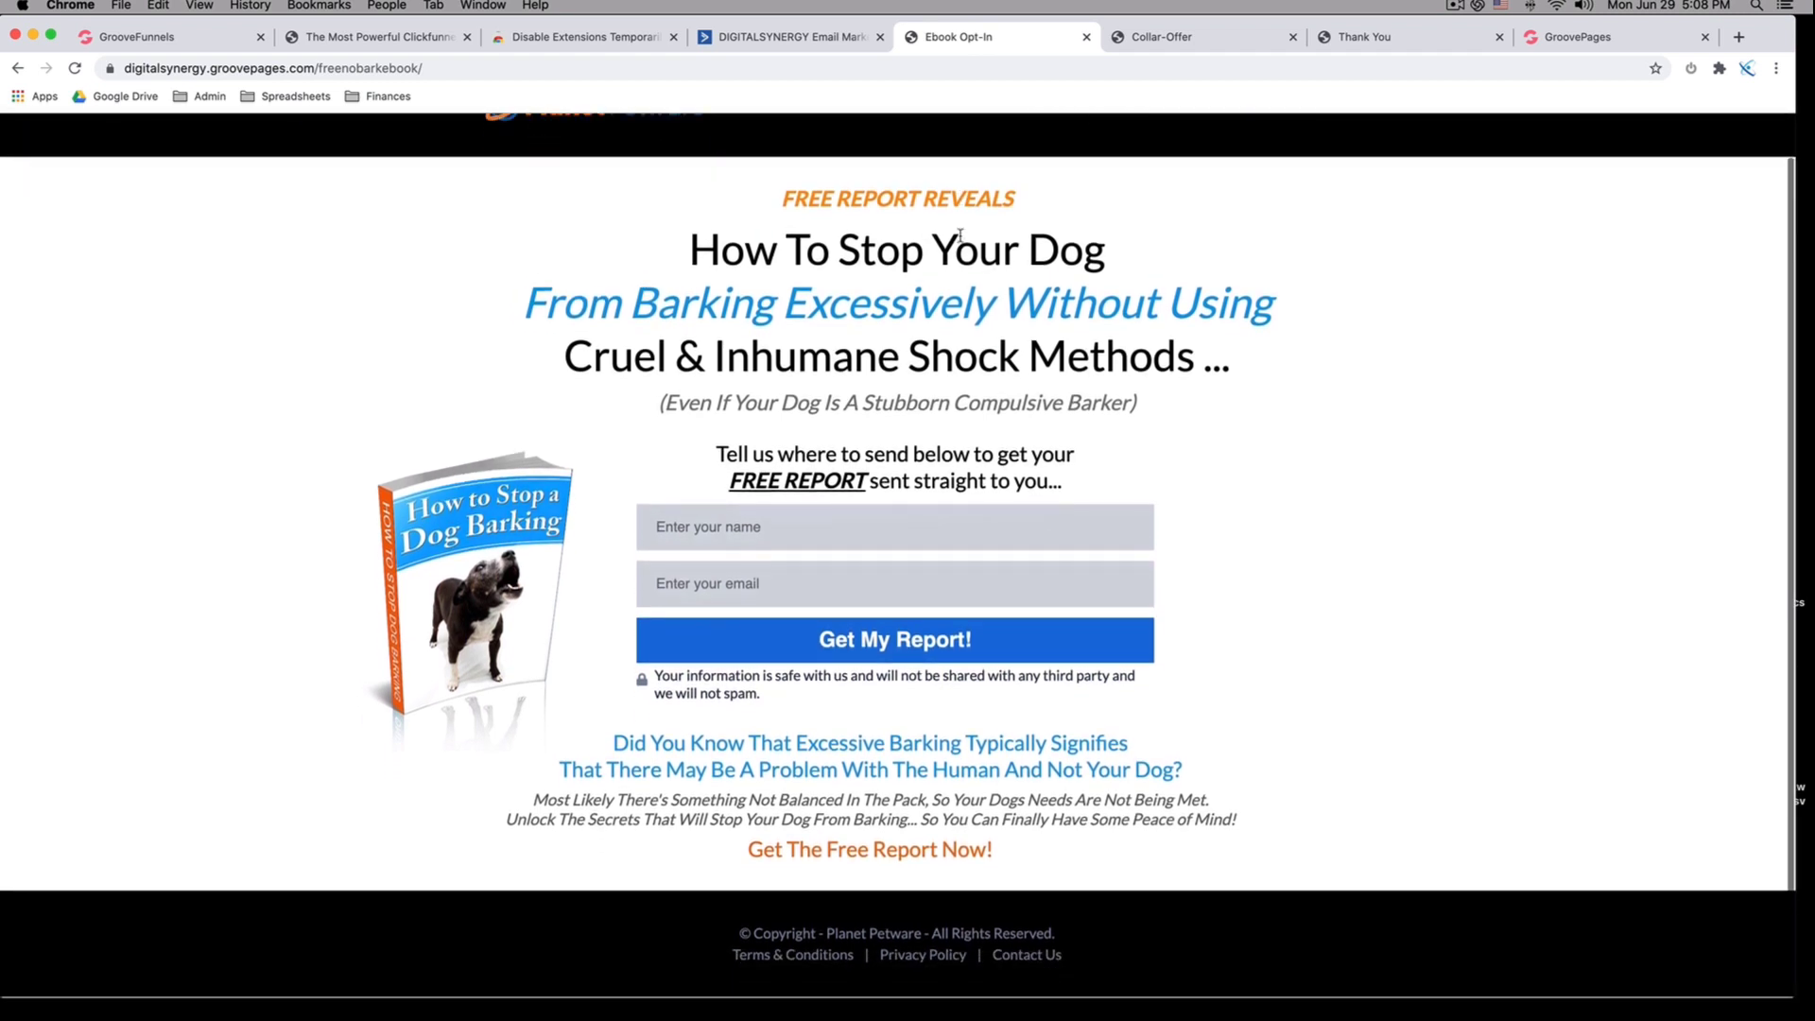
scroll(959, 235, "up", 2)
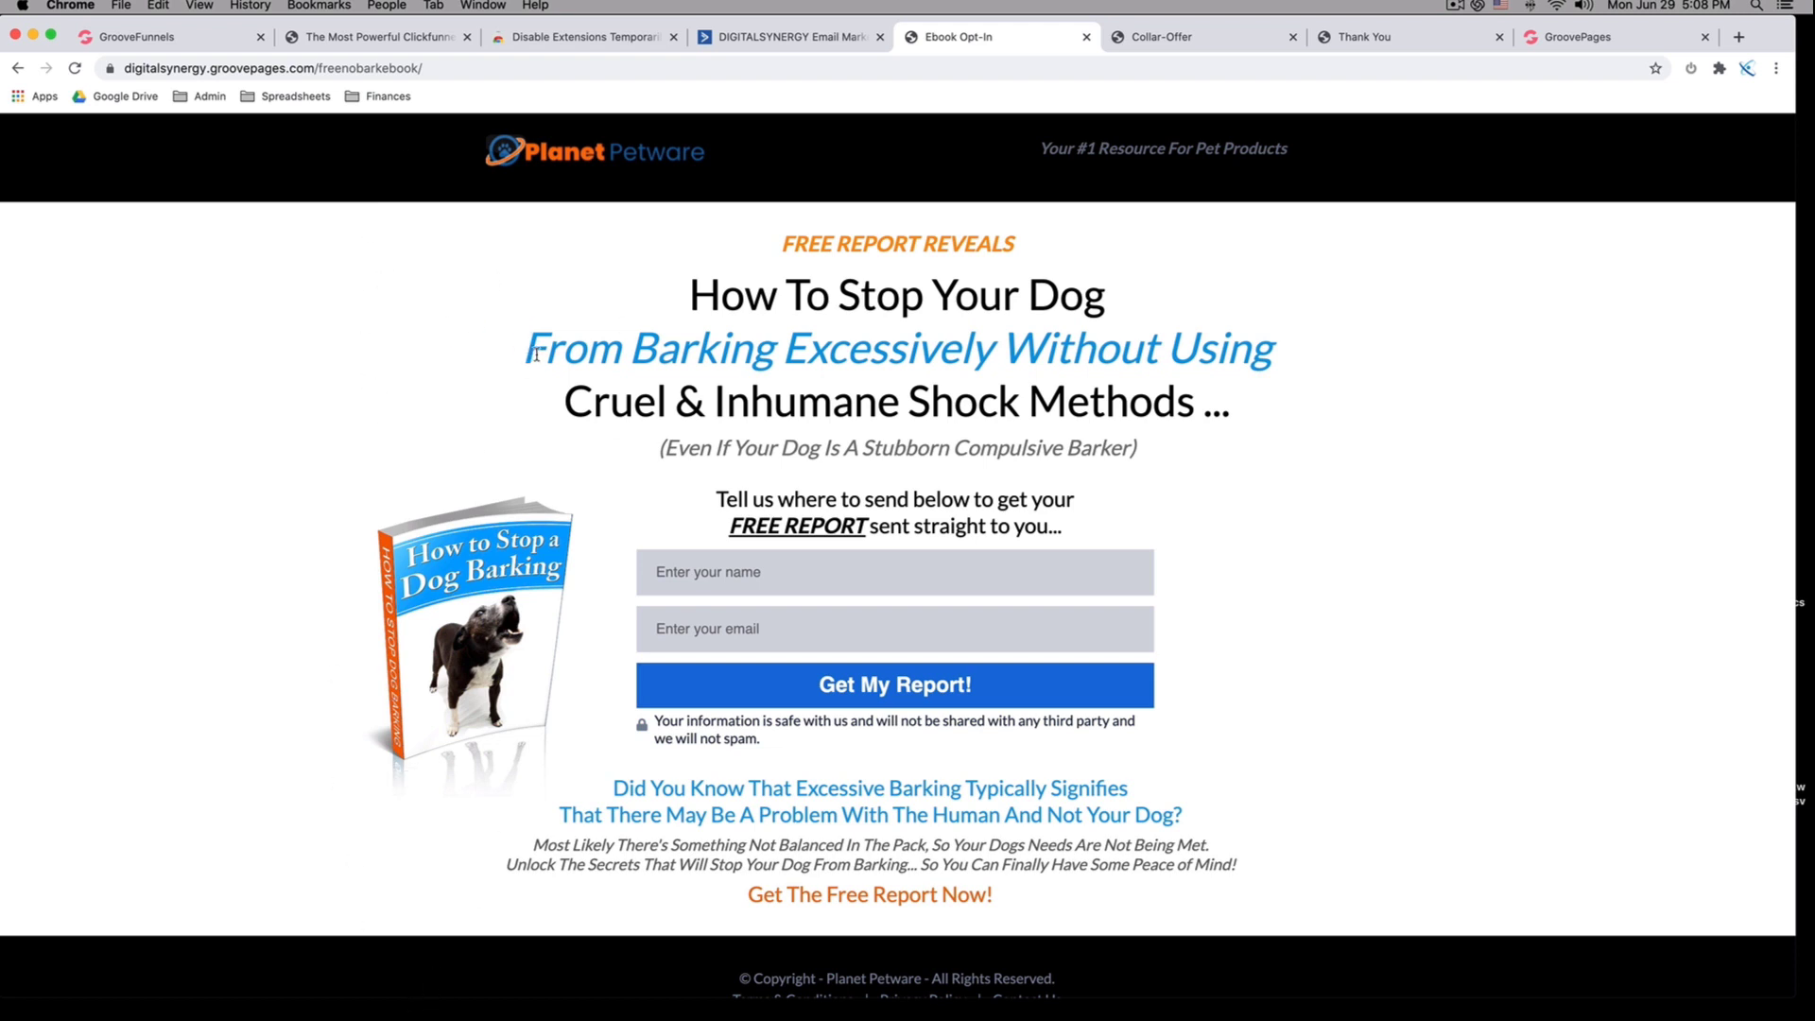
scroll(536, 354, "down", 2)
scroll(529, 355, "up", 2)
Return to the page builder and compare the block categories under Designed blocks and Wireframes
left_click(152, 36)
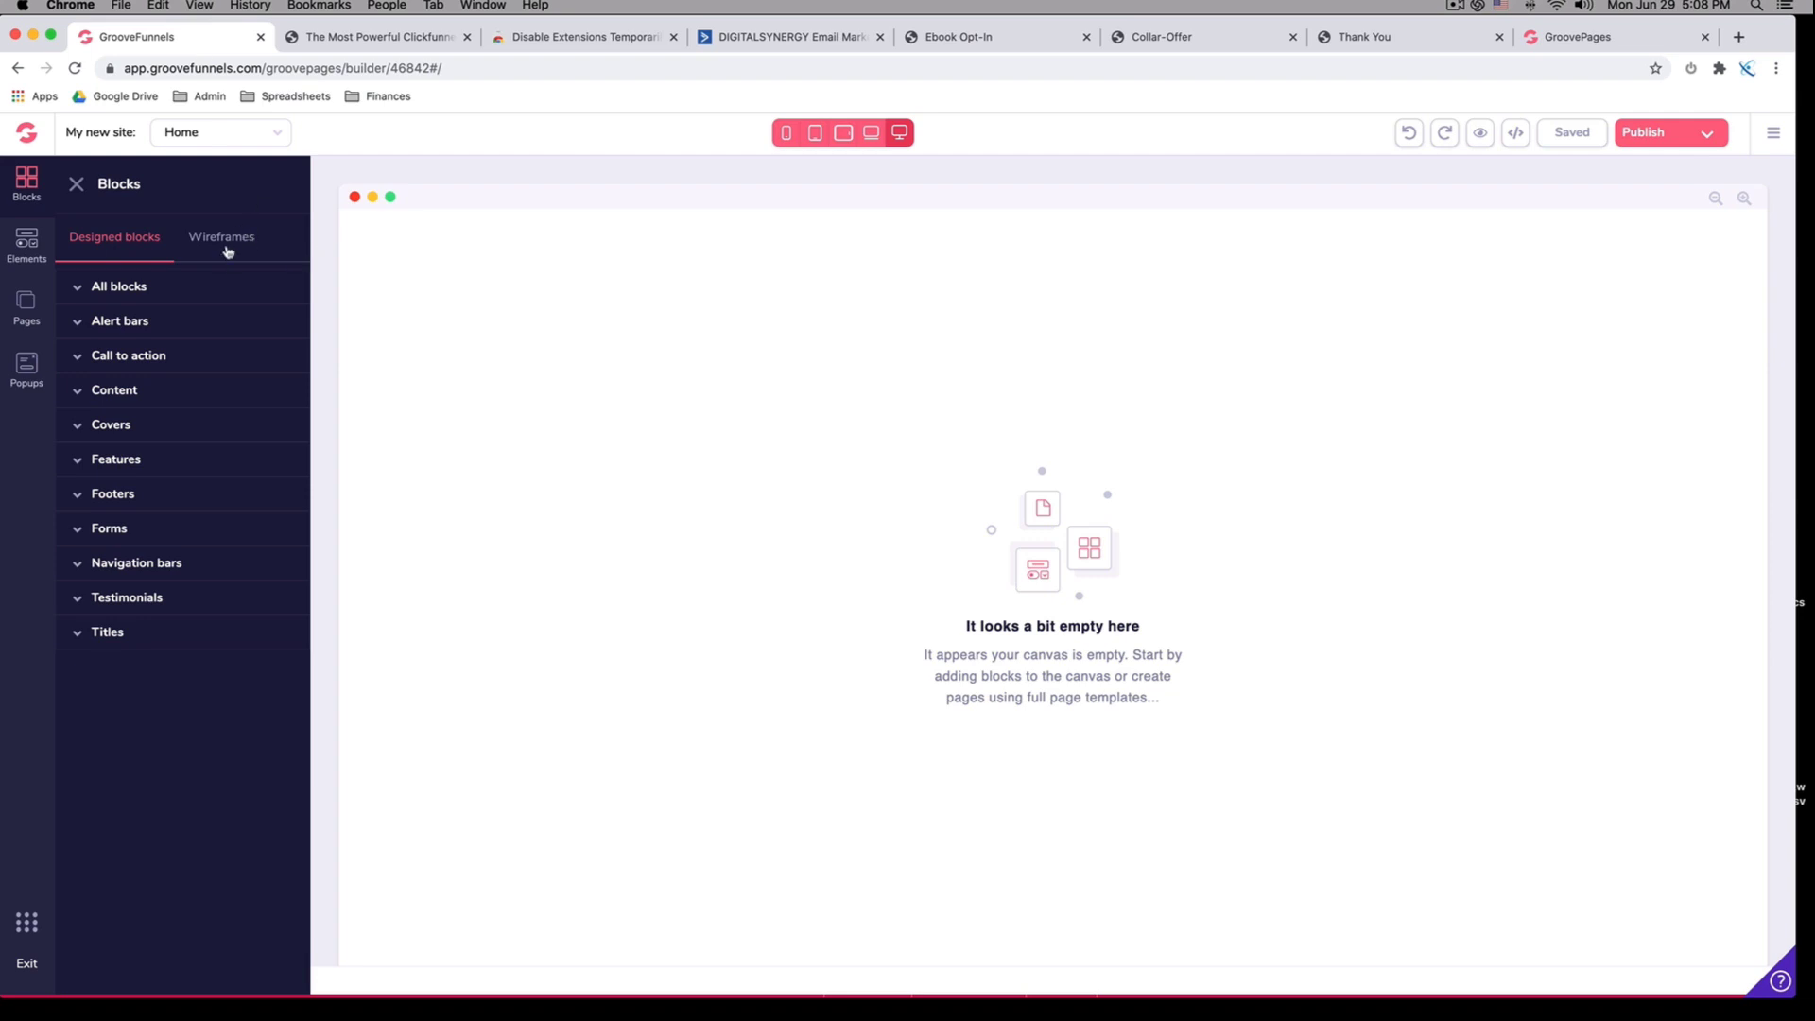
left_click(227, 248)
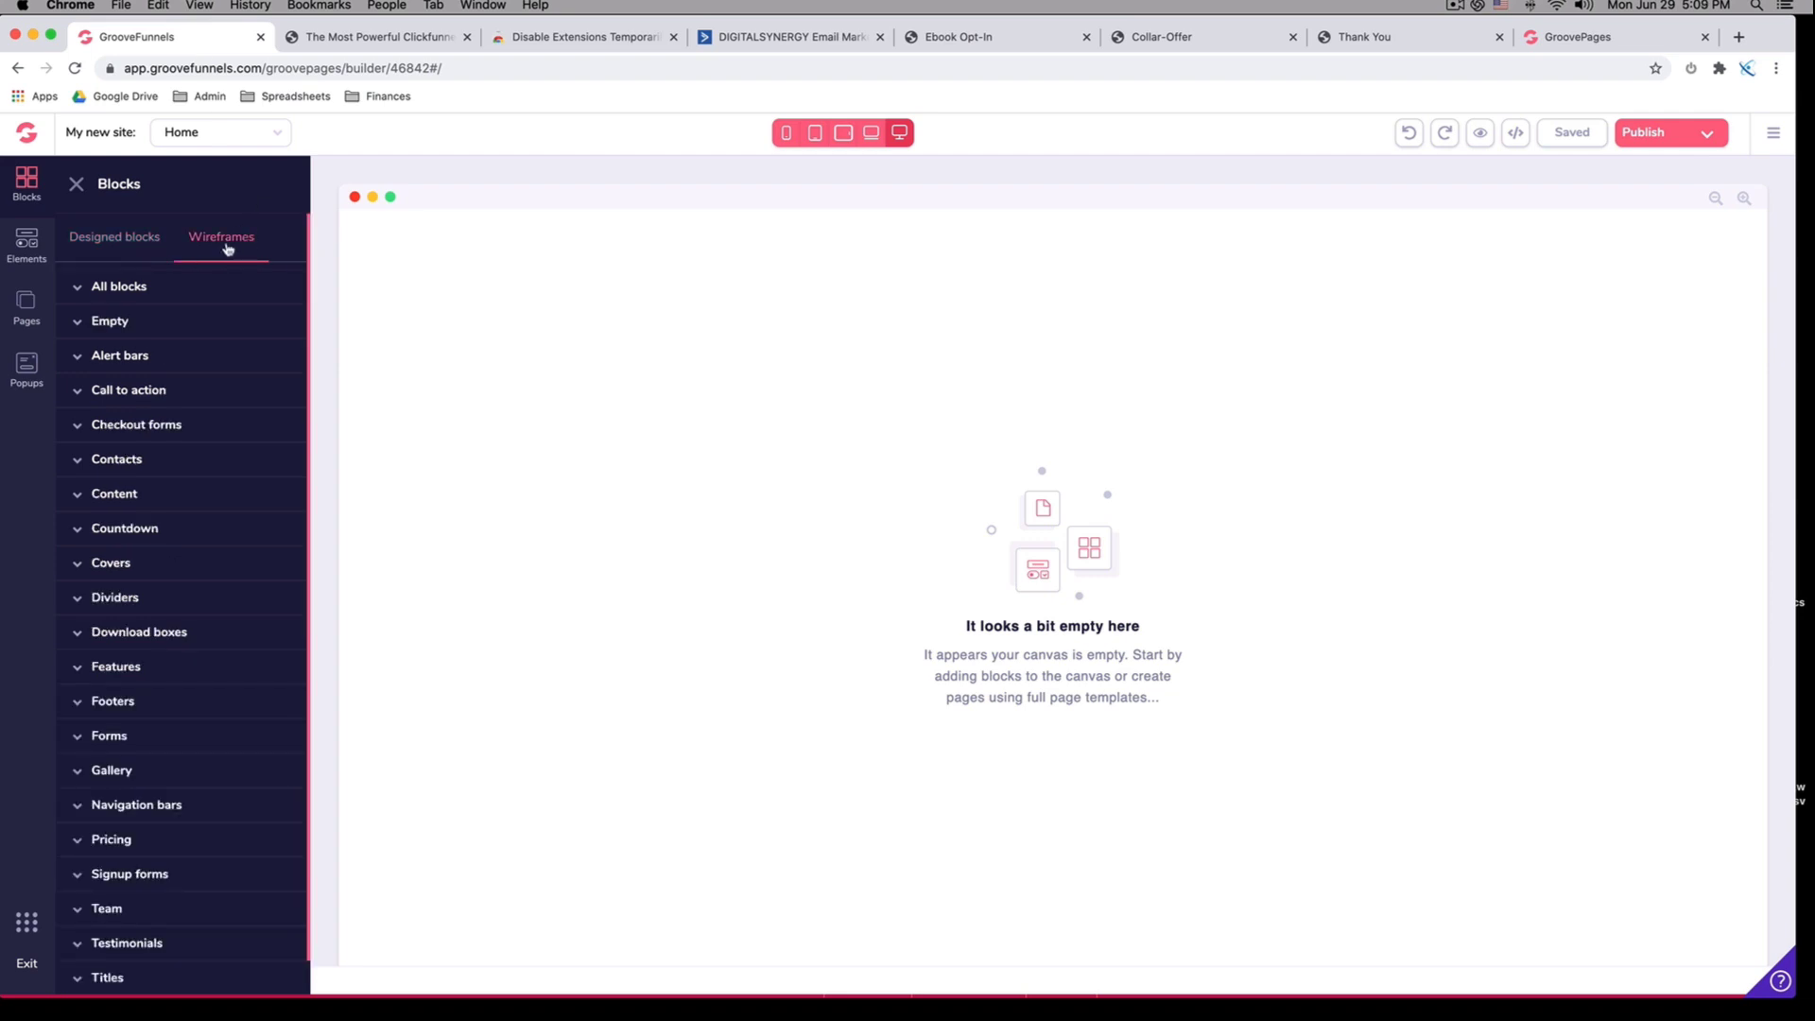
left_click(126, 243)
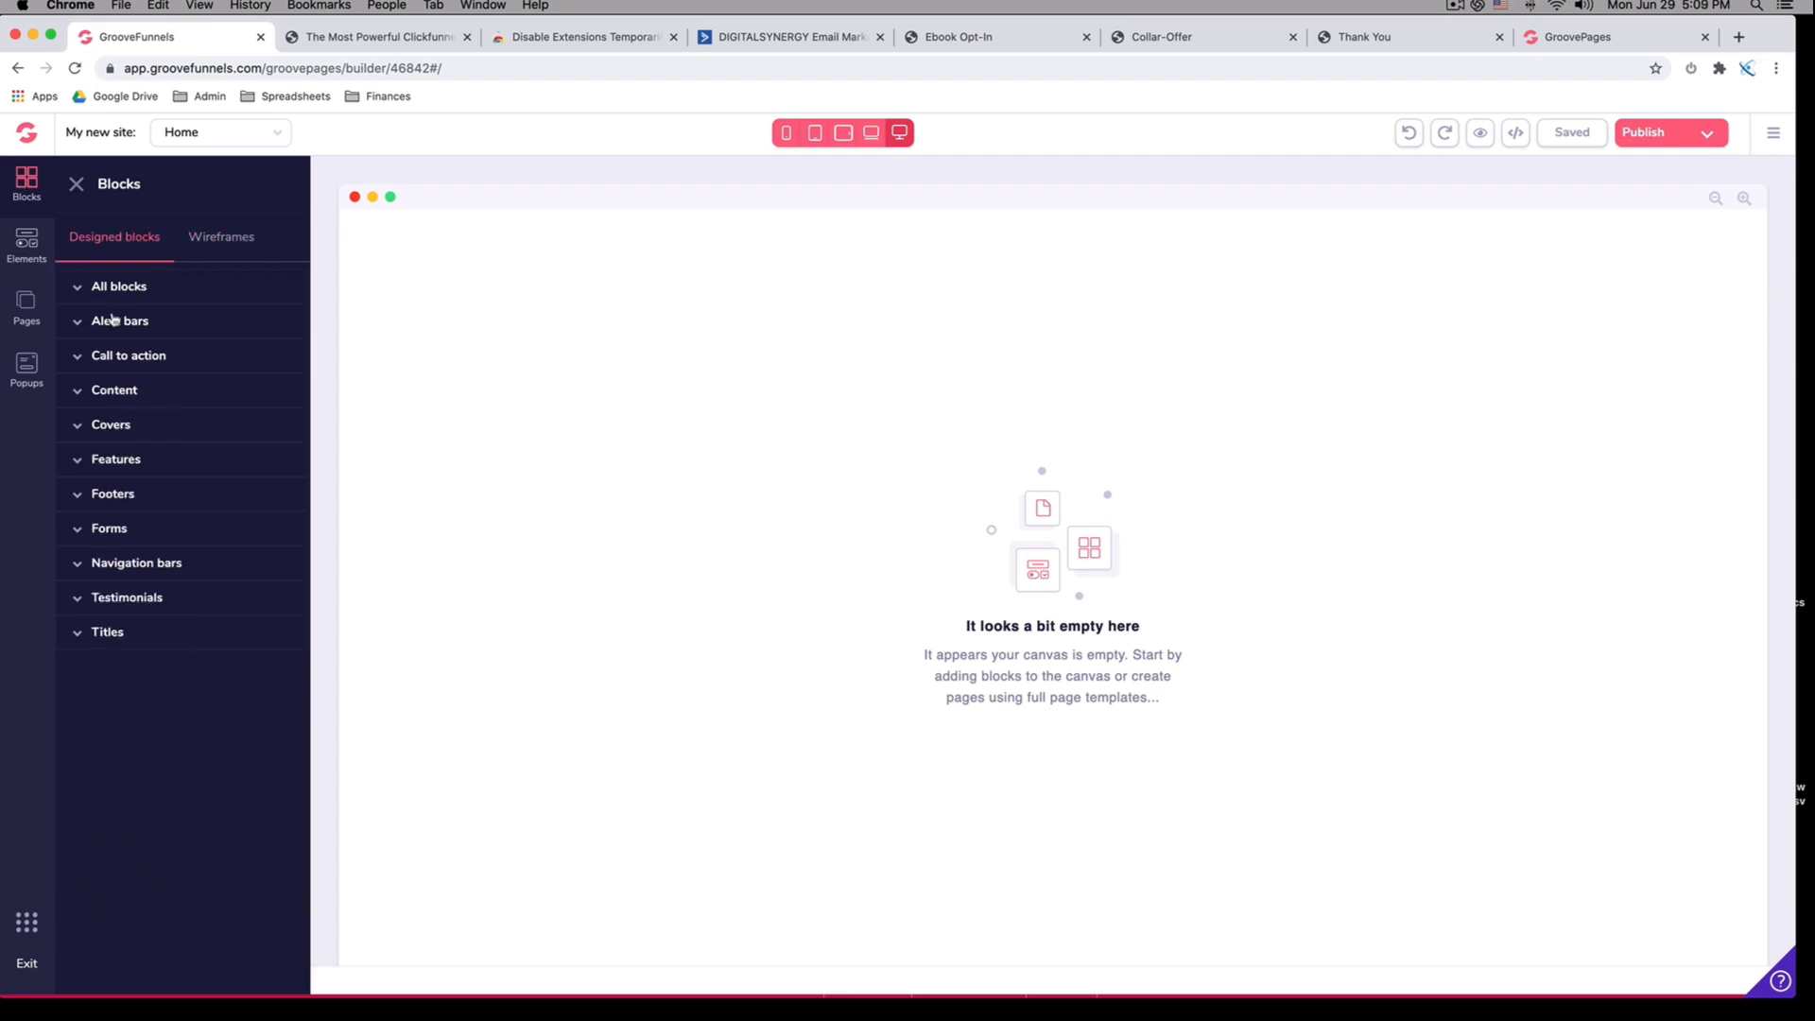
left_click(232, 244)
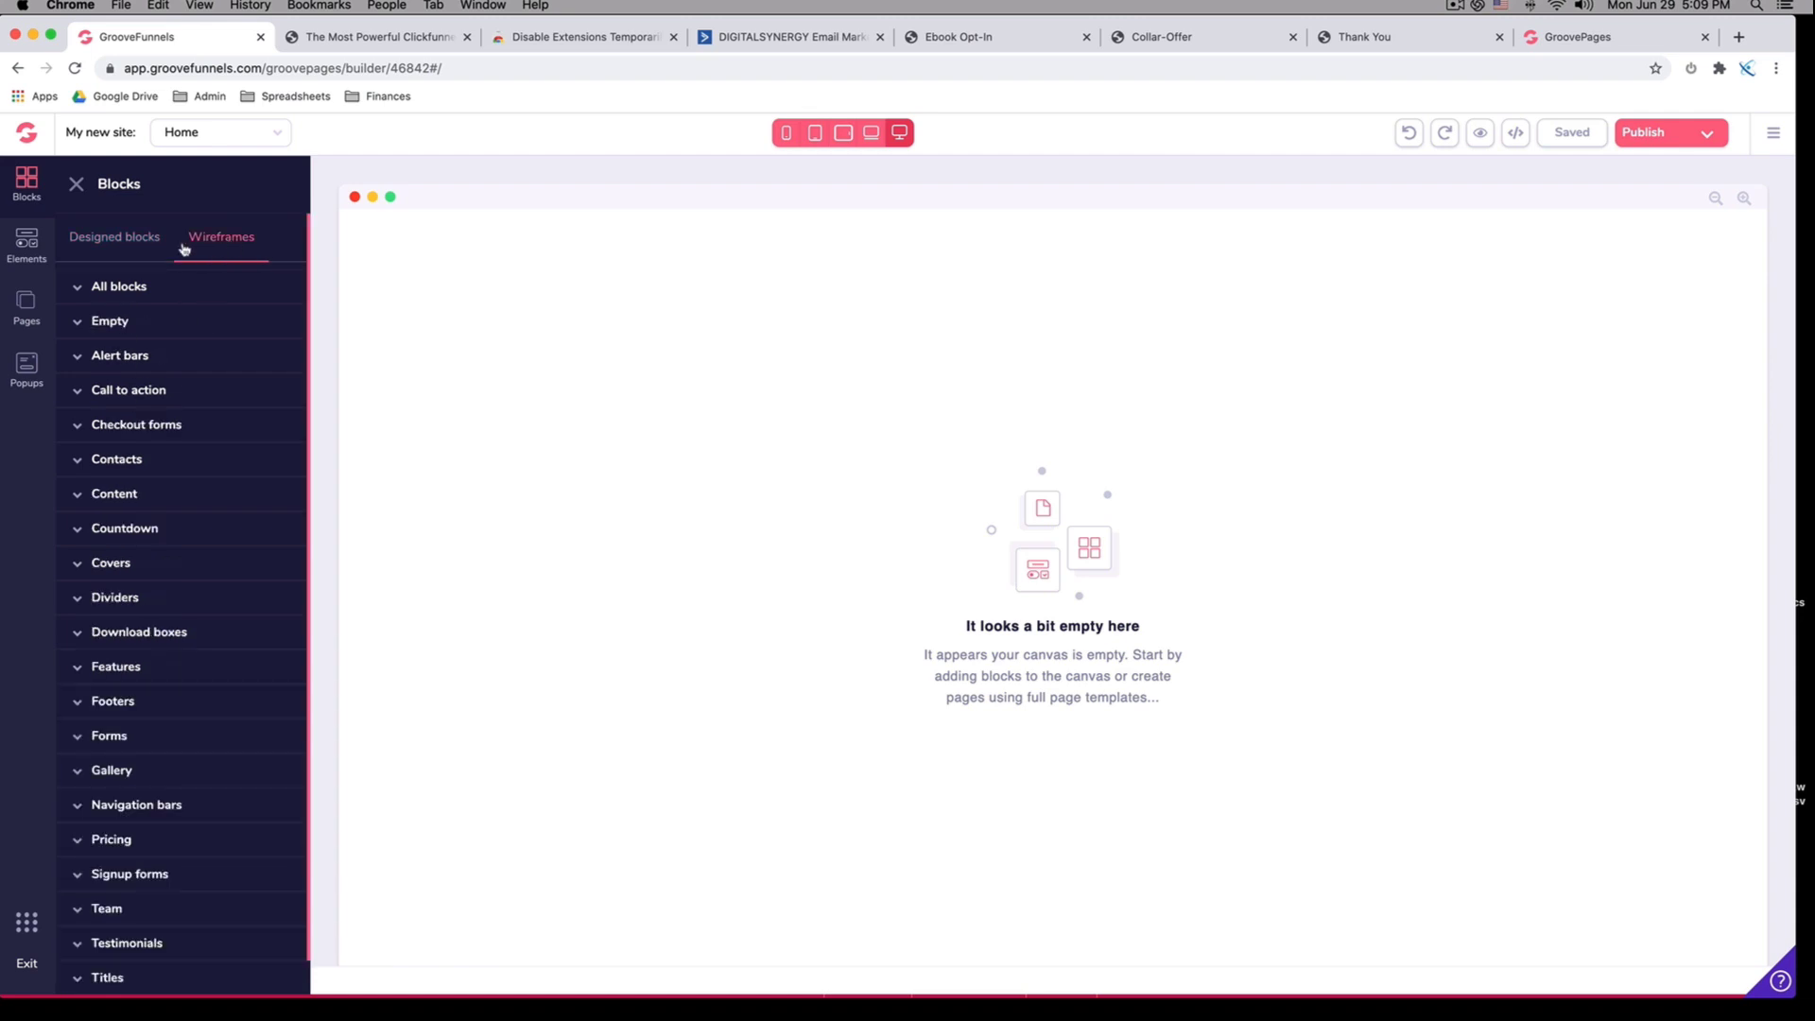
left_click(132, 244)
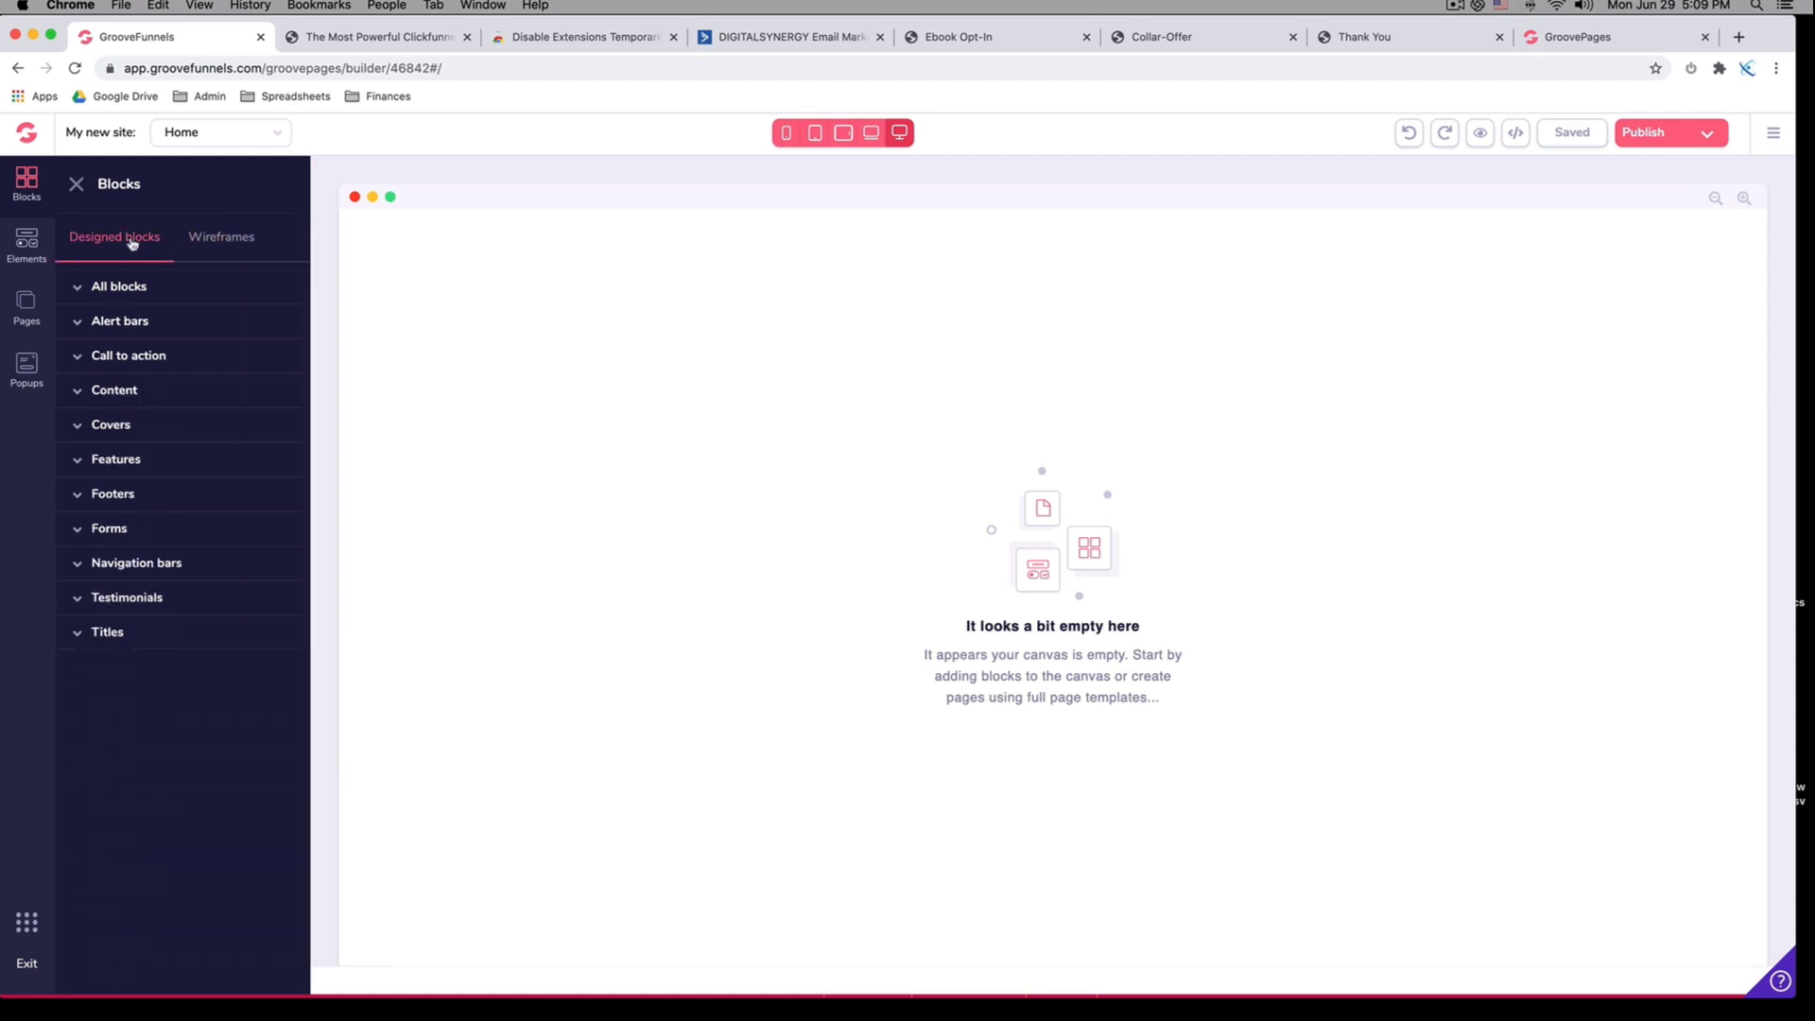
Add the purple countdown alert bar, the blue headline block and the keyboard-photo call-to-action block to the page, one below another
left_click(91, 291)
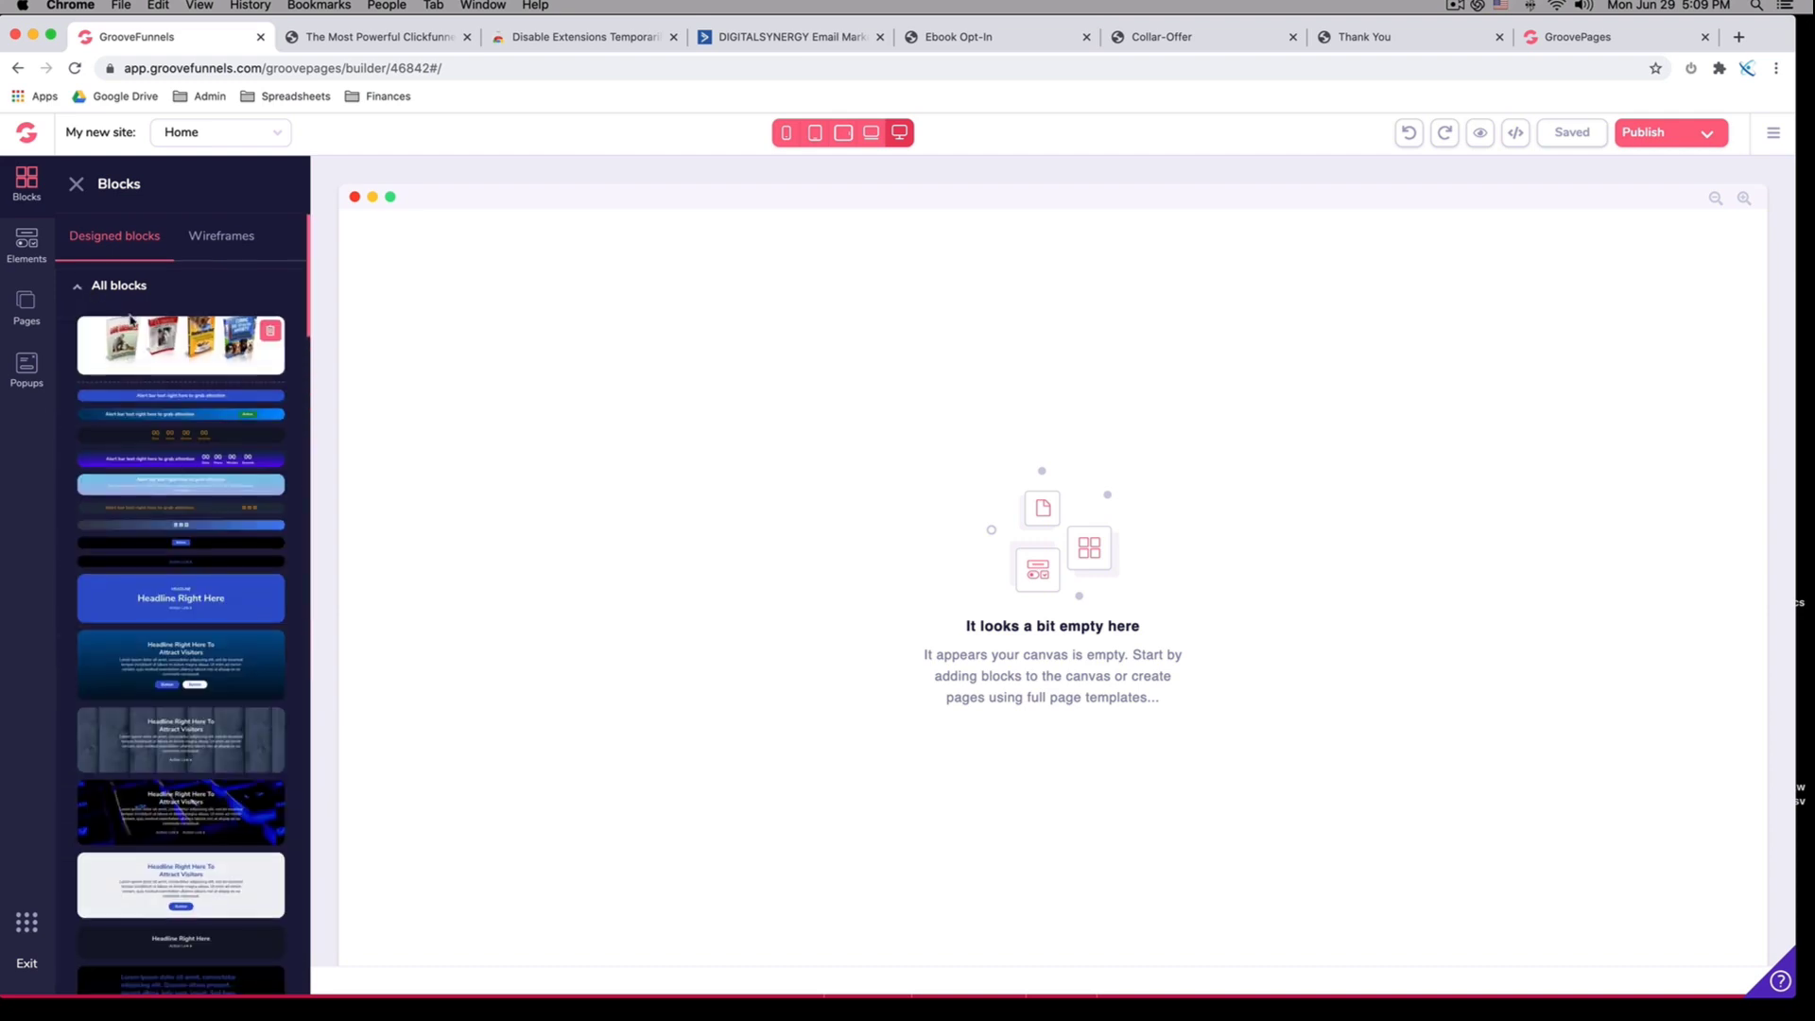
scroll(131, 321, "down", 5)
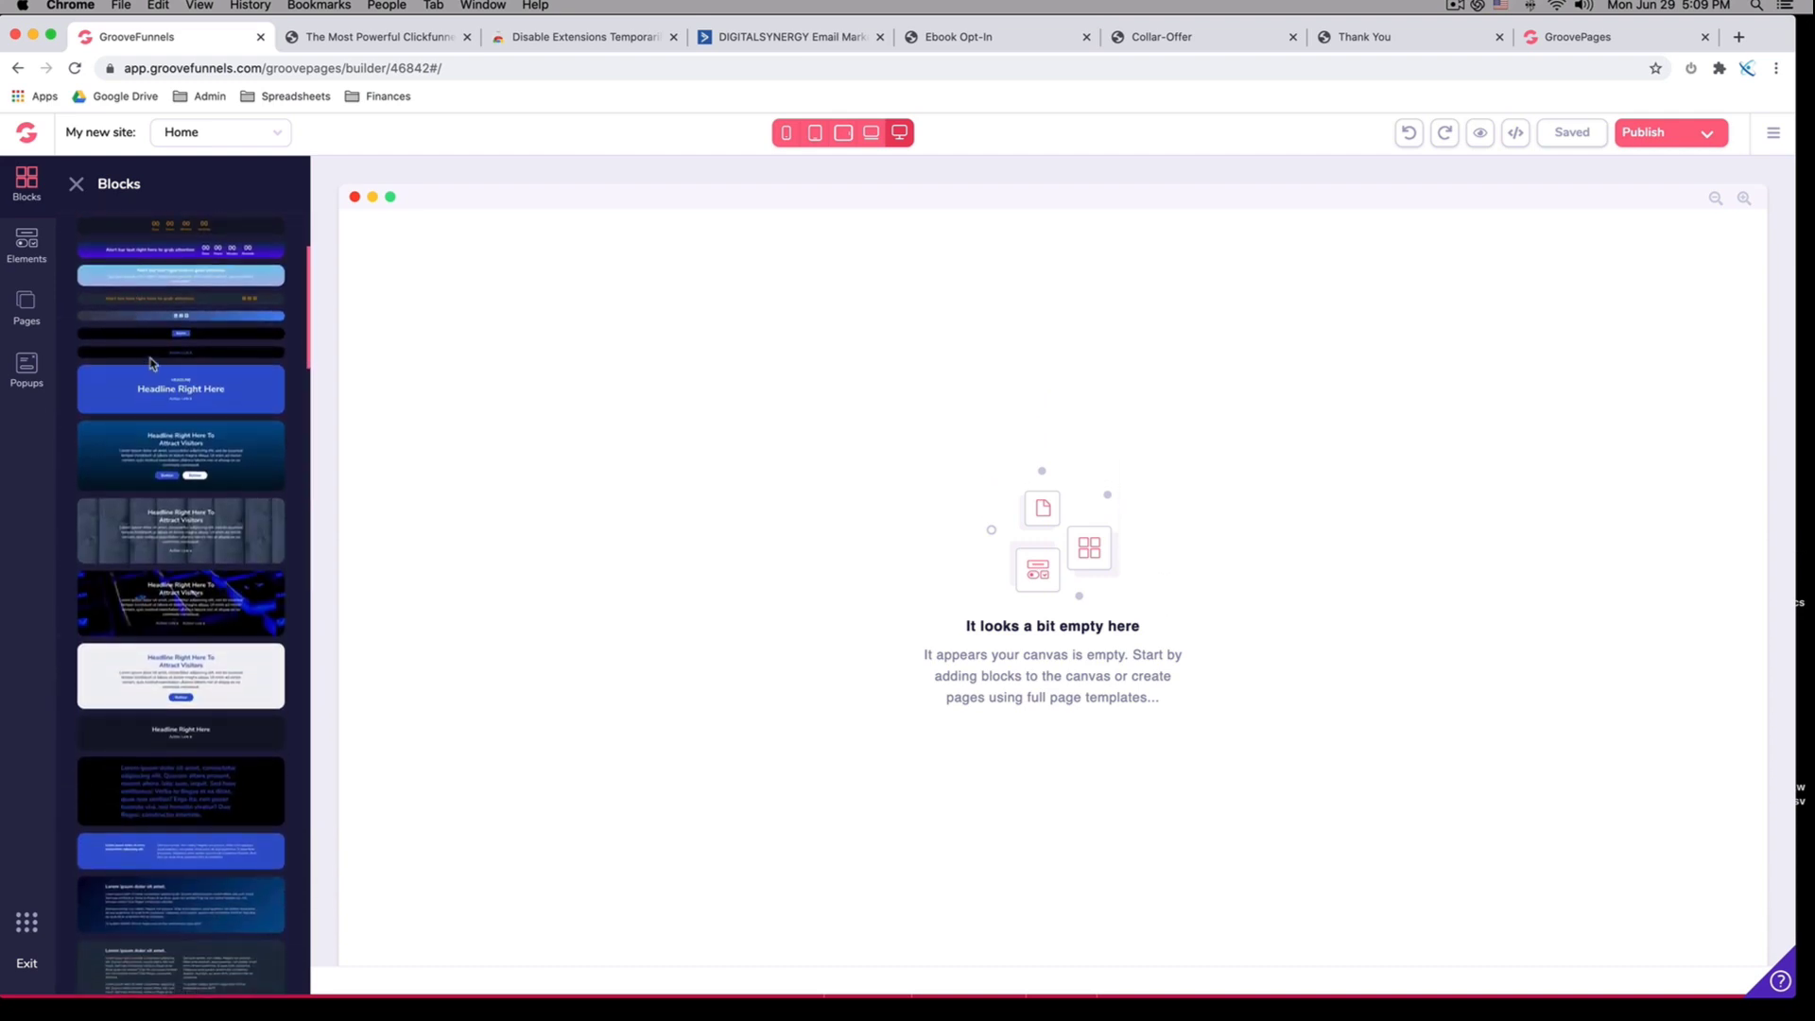
scroll(156, 356, "up", 1)
scroll(156, 357, "up", 1)
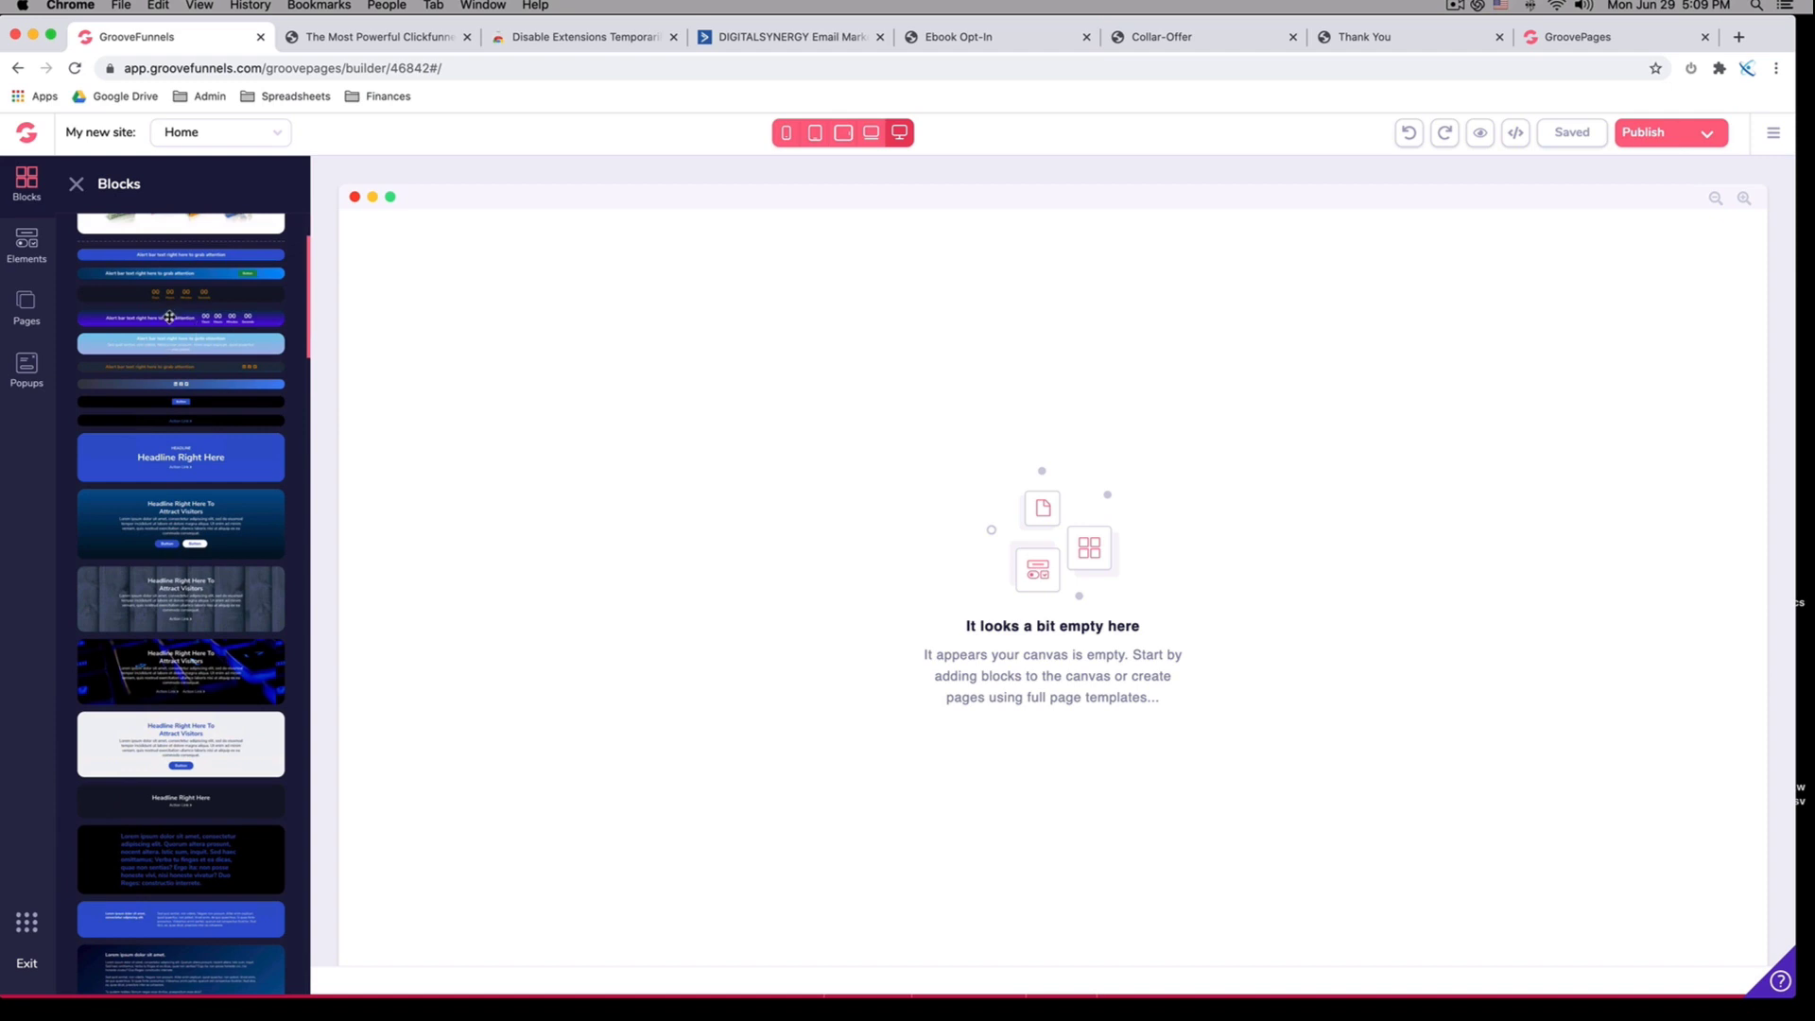
left_click_drag(169, 317, 822, 361)
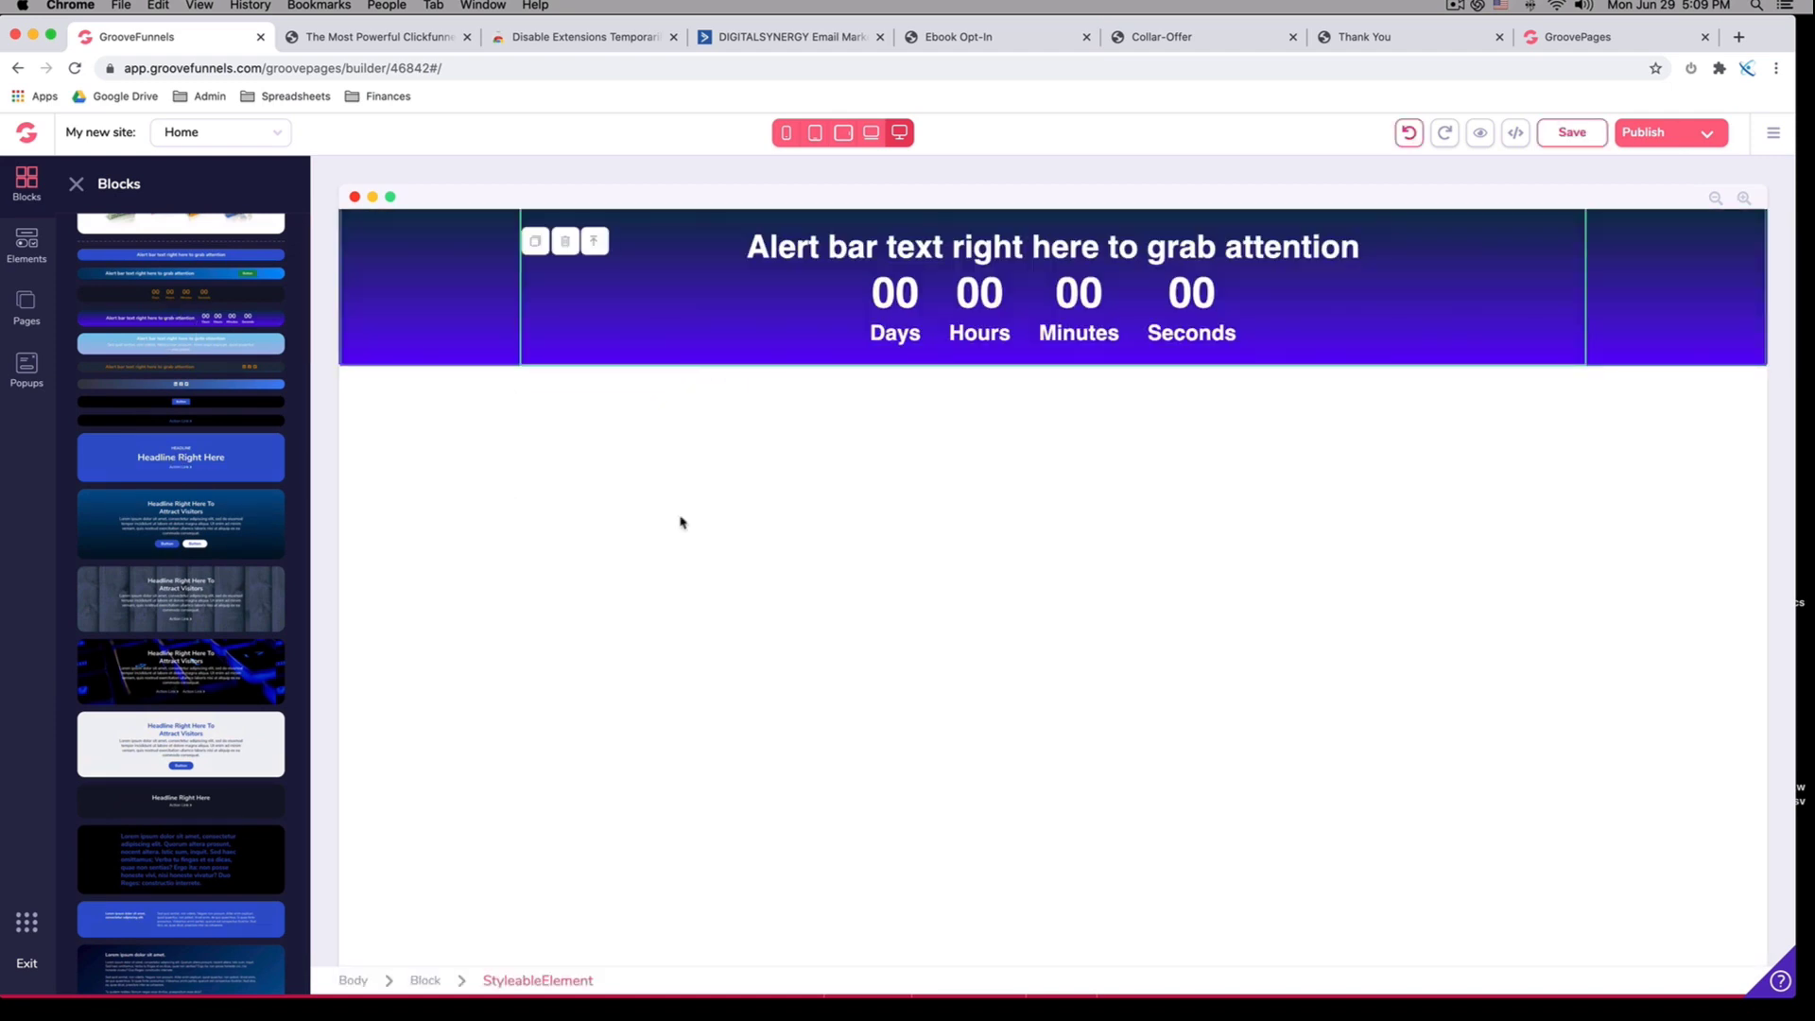
left_click_drag(681, 521, 1017, 556)
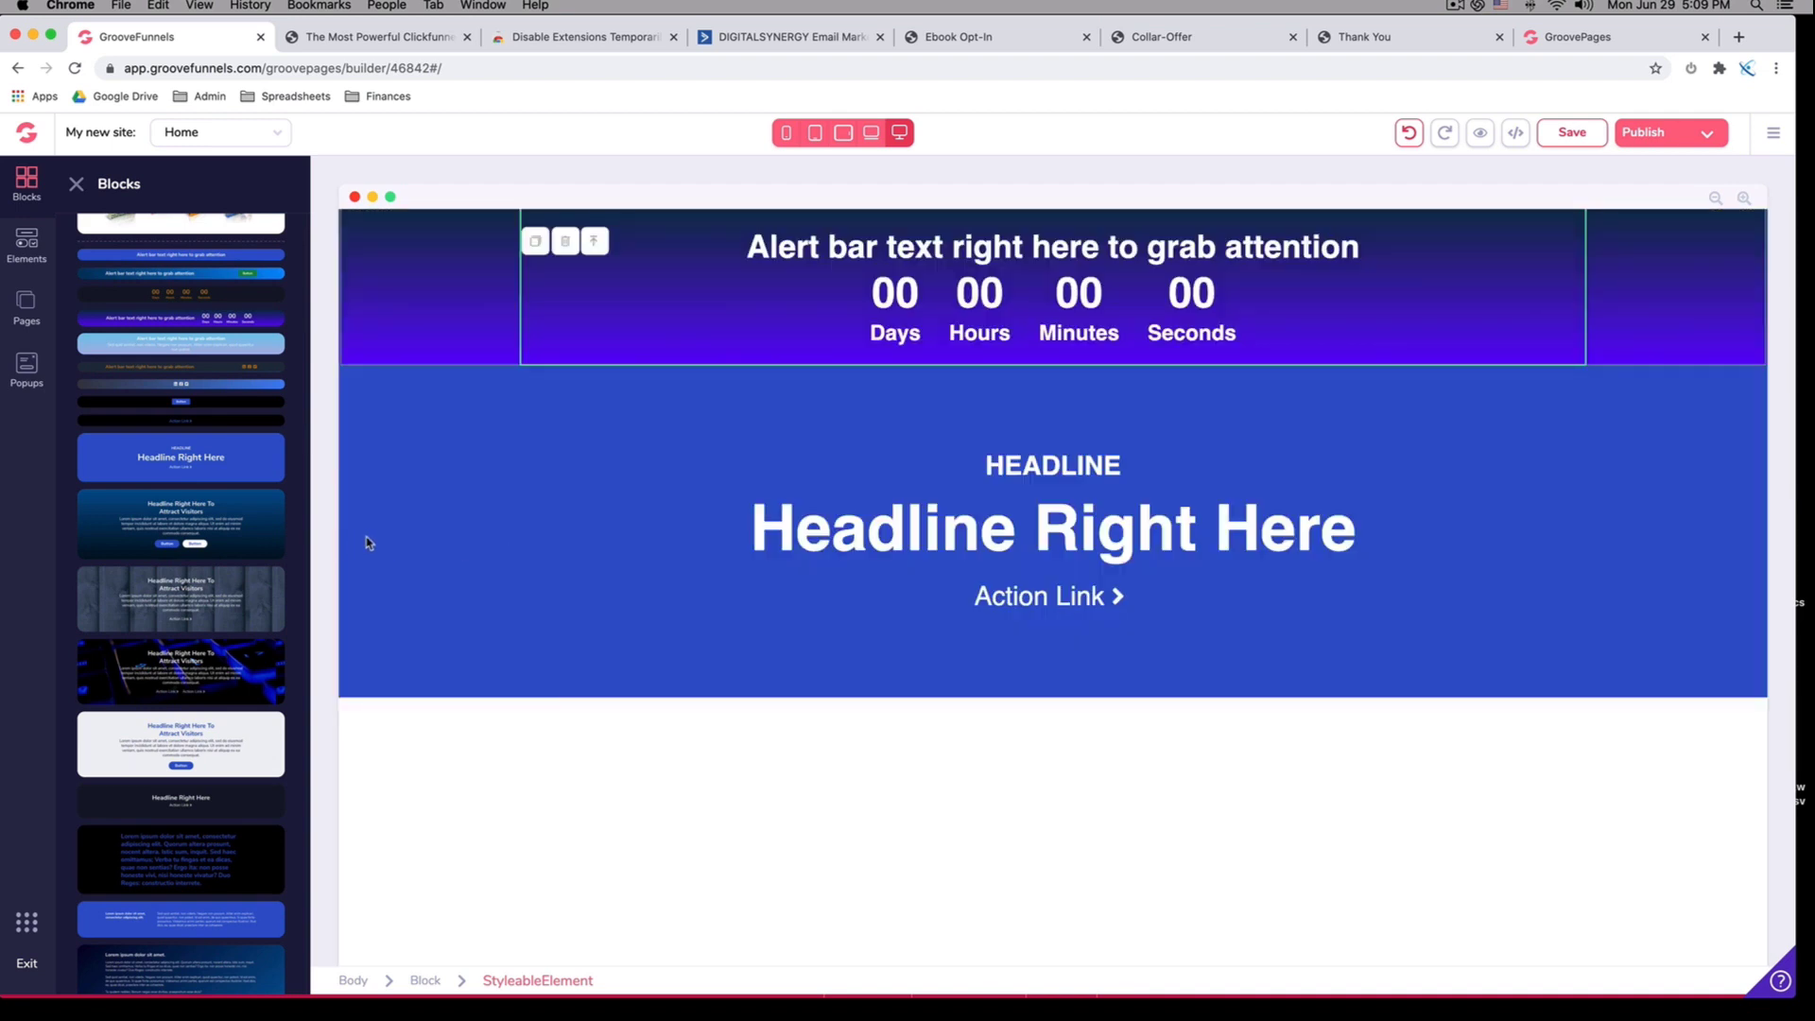
scroll(369, 542, "down", 1)
left_click_drag(233, 631, 1093, 826)
Look through more of the designed block previews, and review the three blocks stacked on the page
scroll(182, 669, "down", 2)
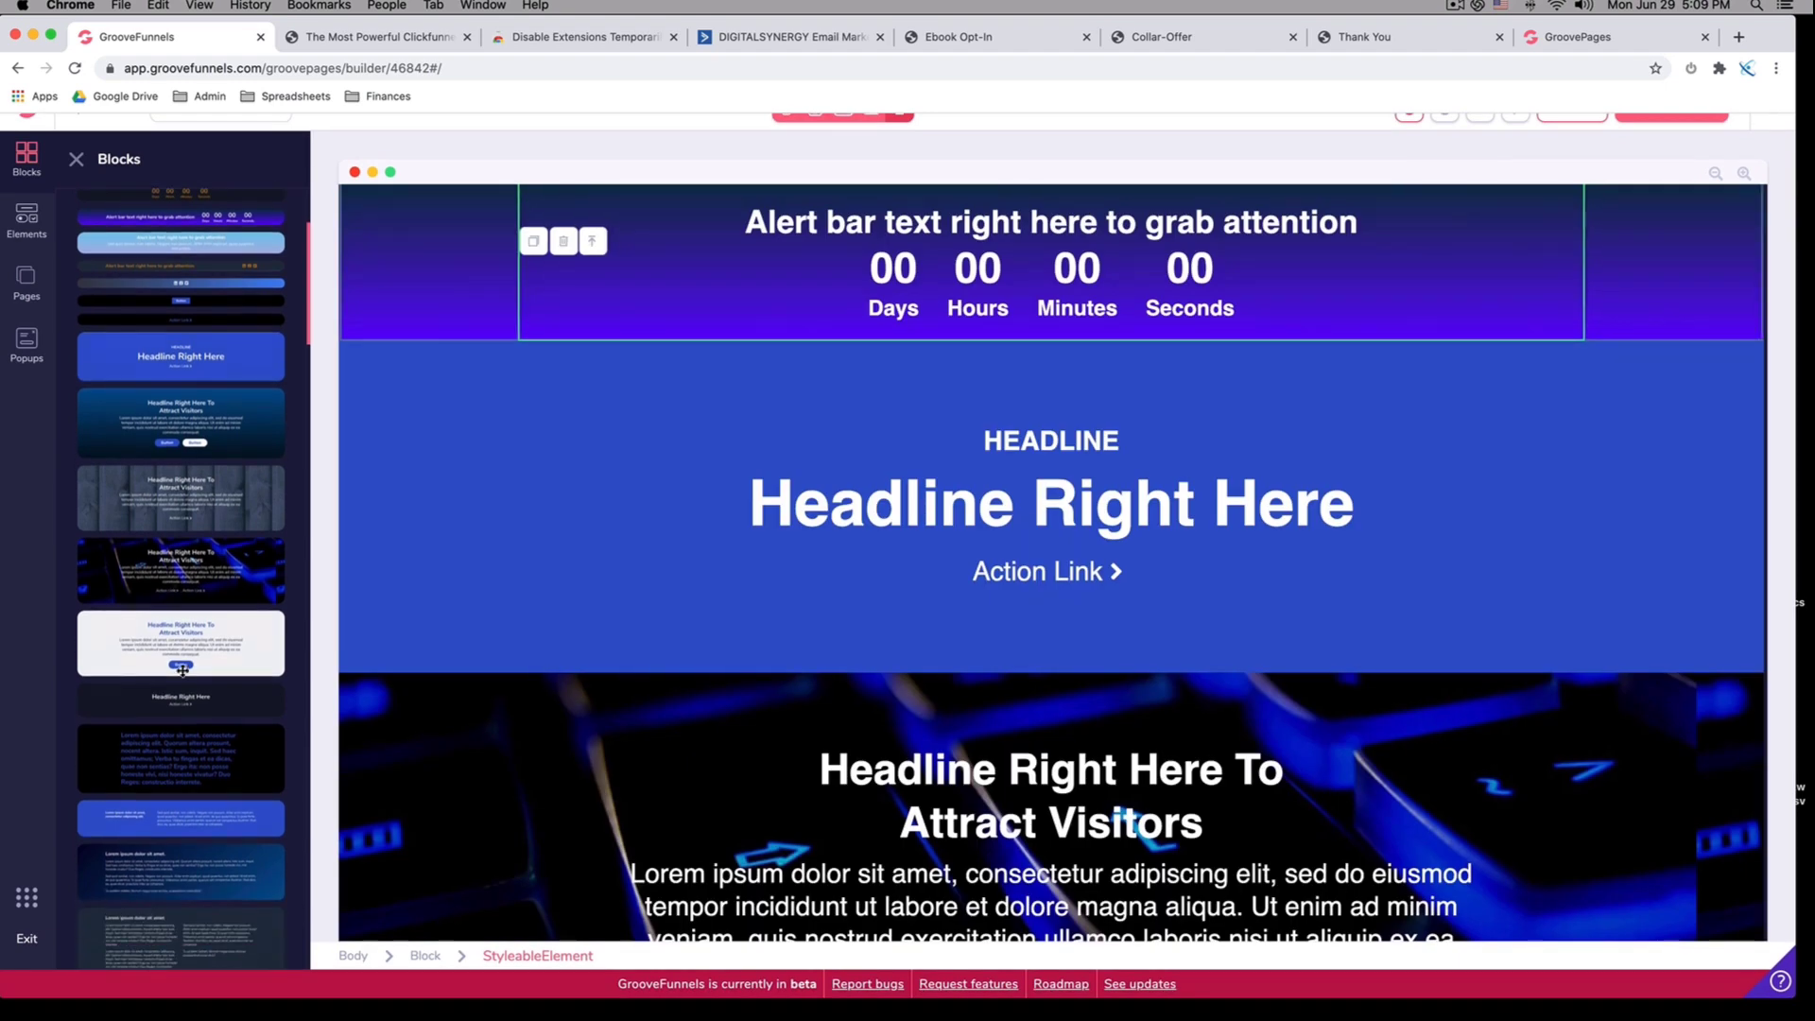
scroll(182, 669, "down", 6)
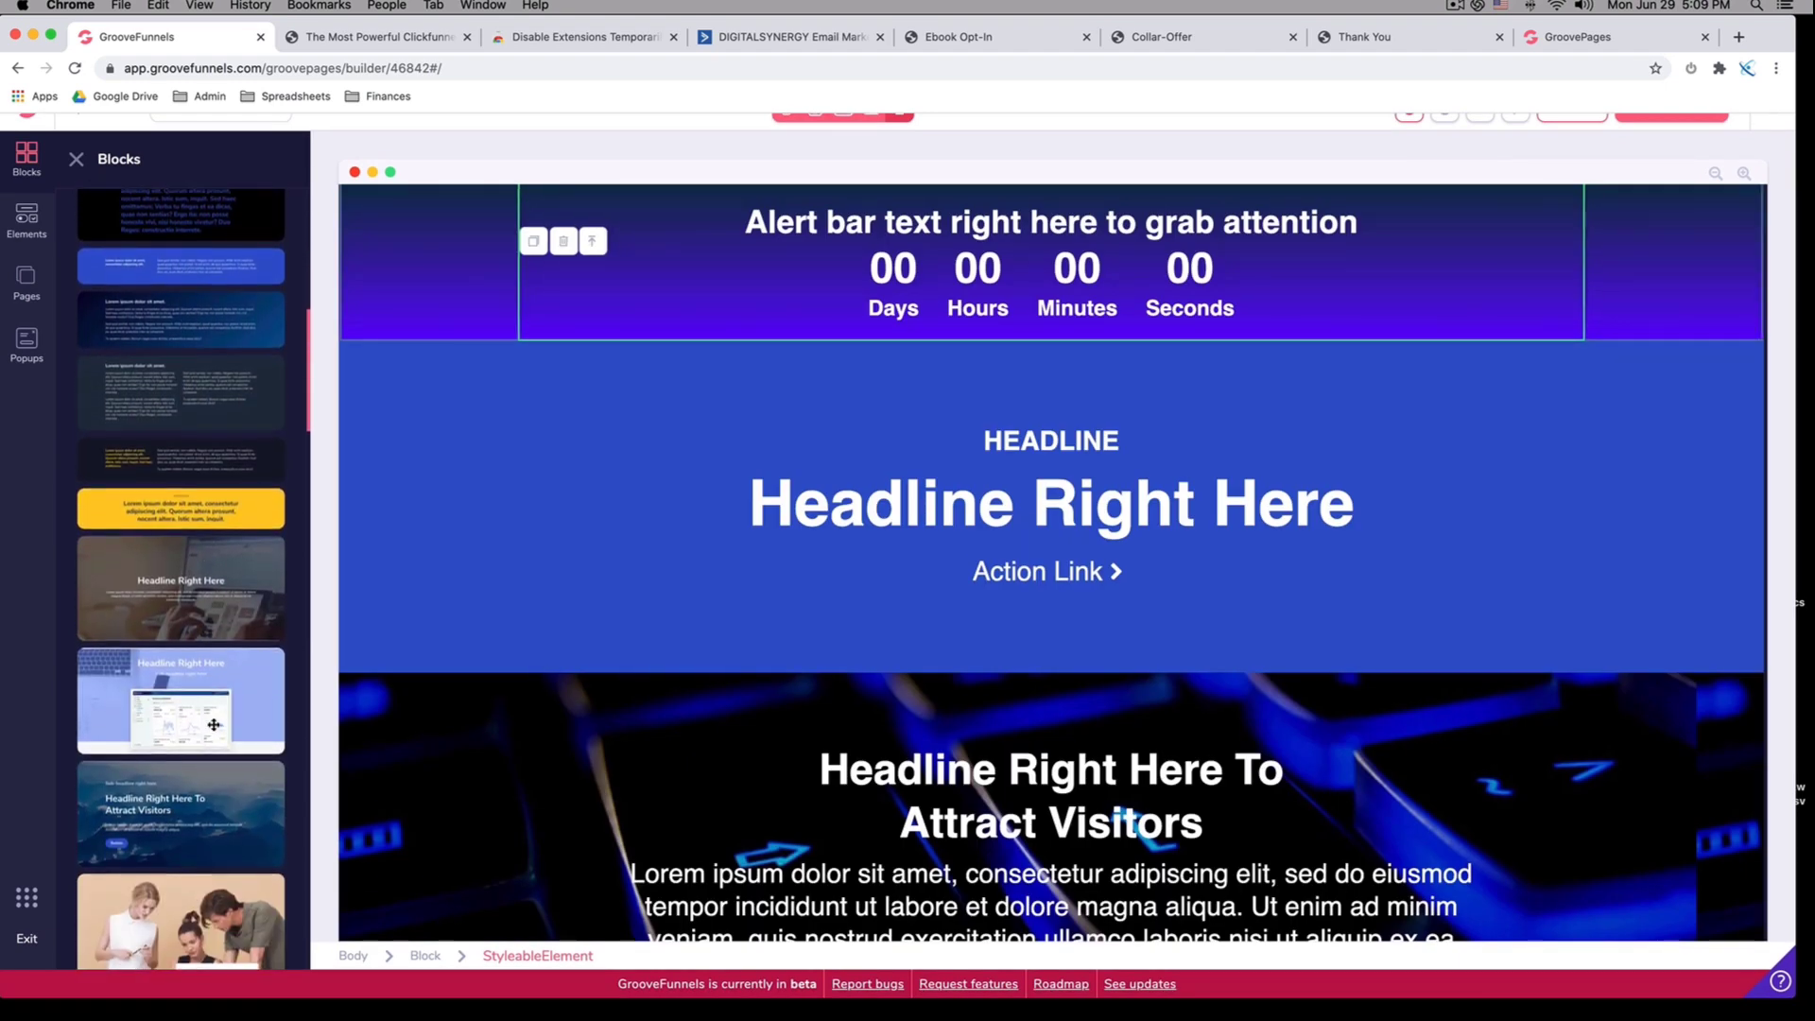
scroll(230, 737, "down", 2)
scroll(229, 737, "up", 2)
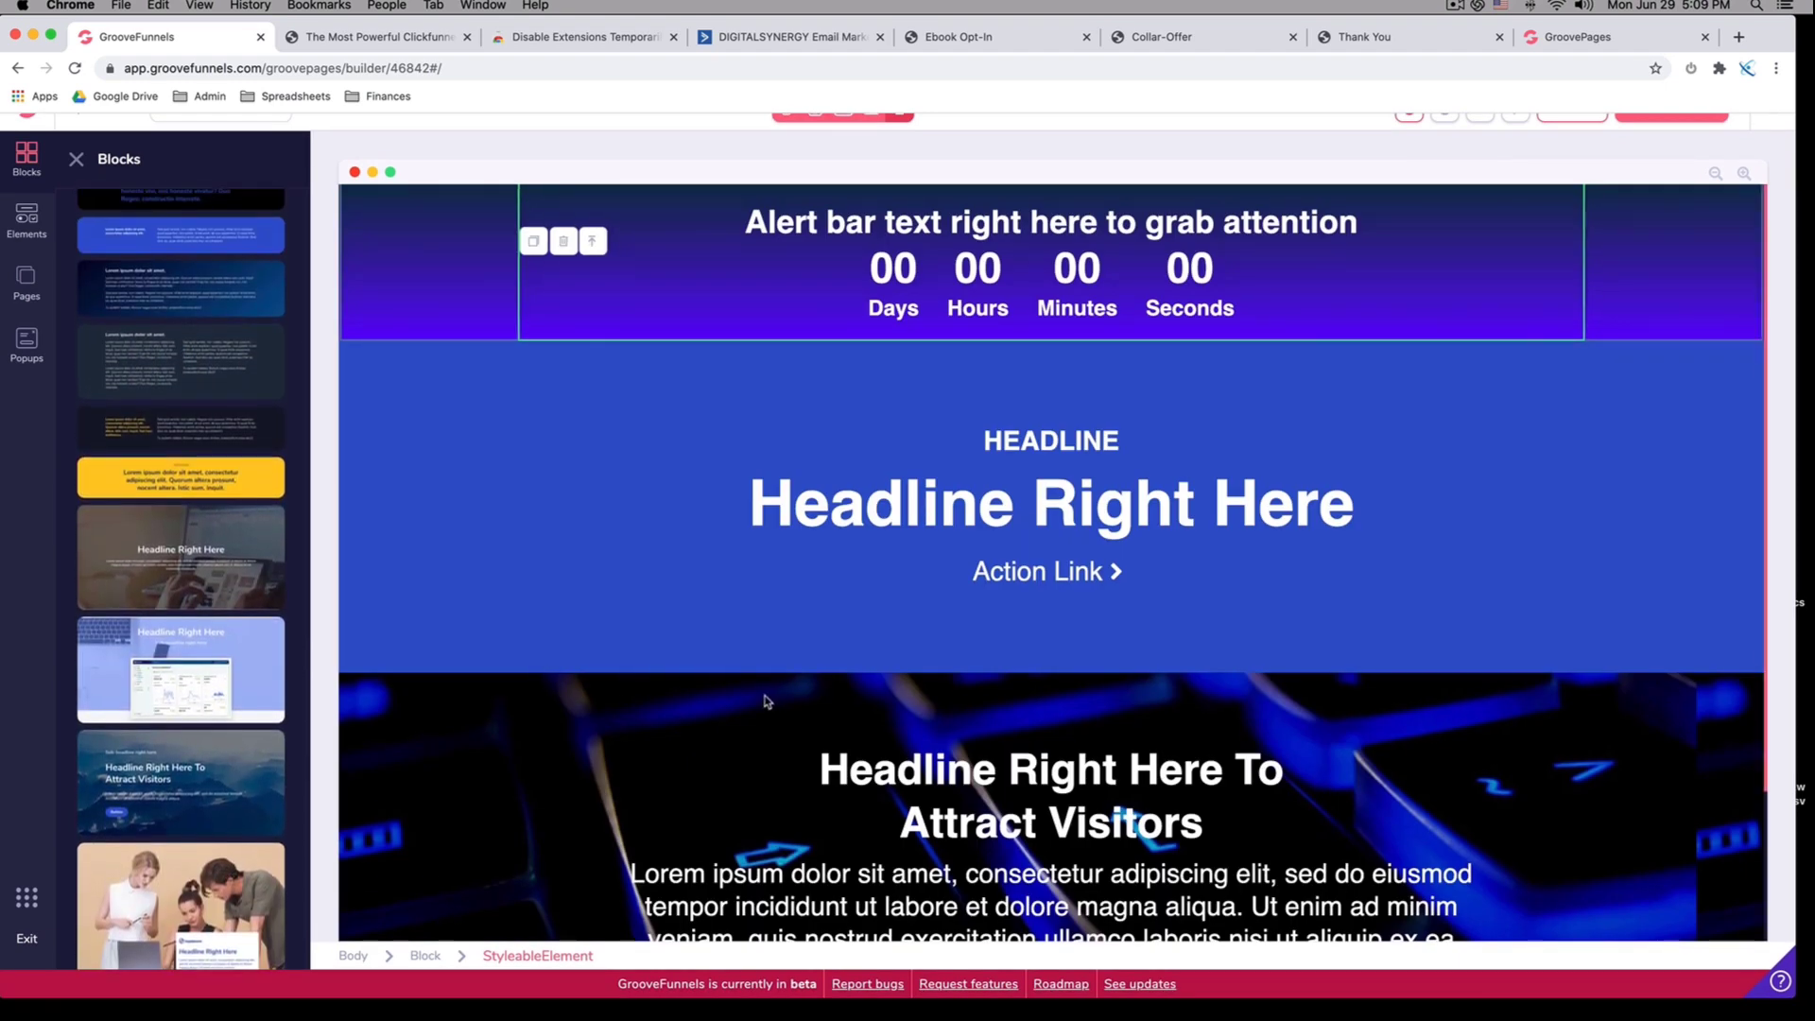
scroll(794, 649, "down", 4)
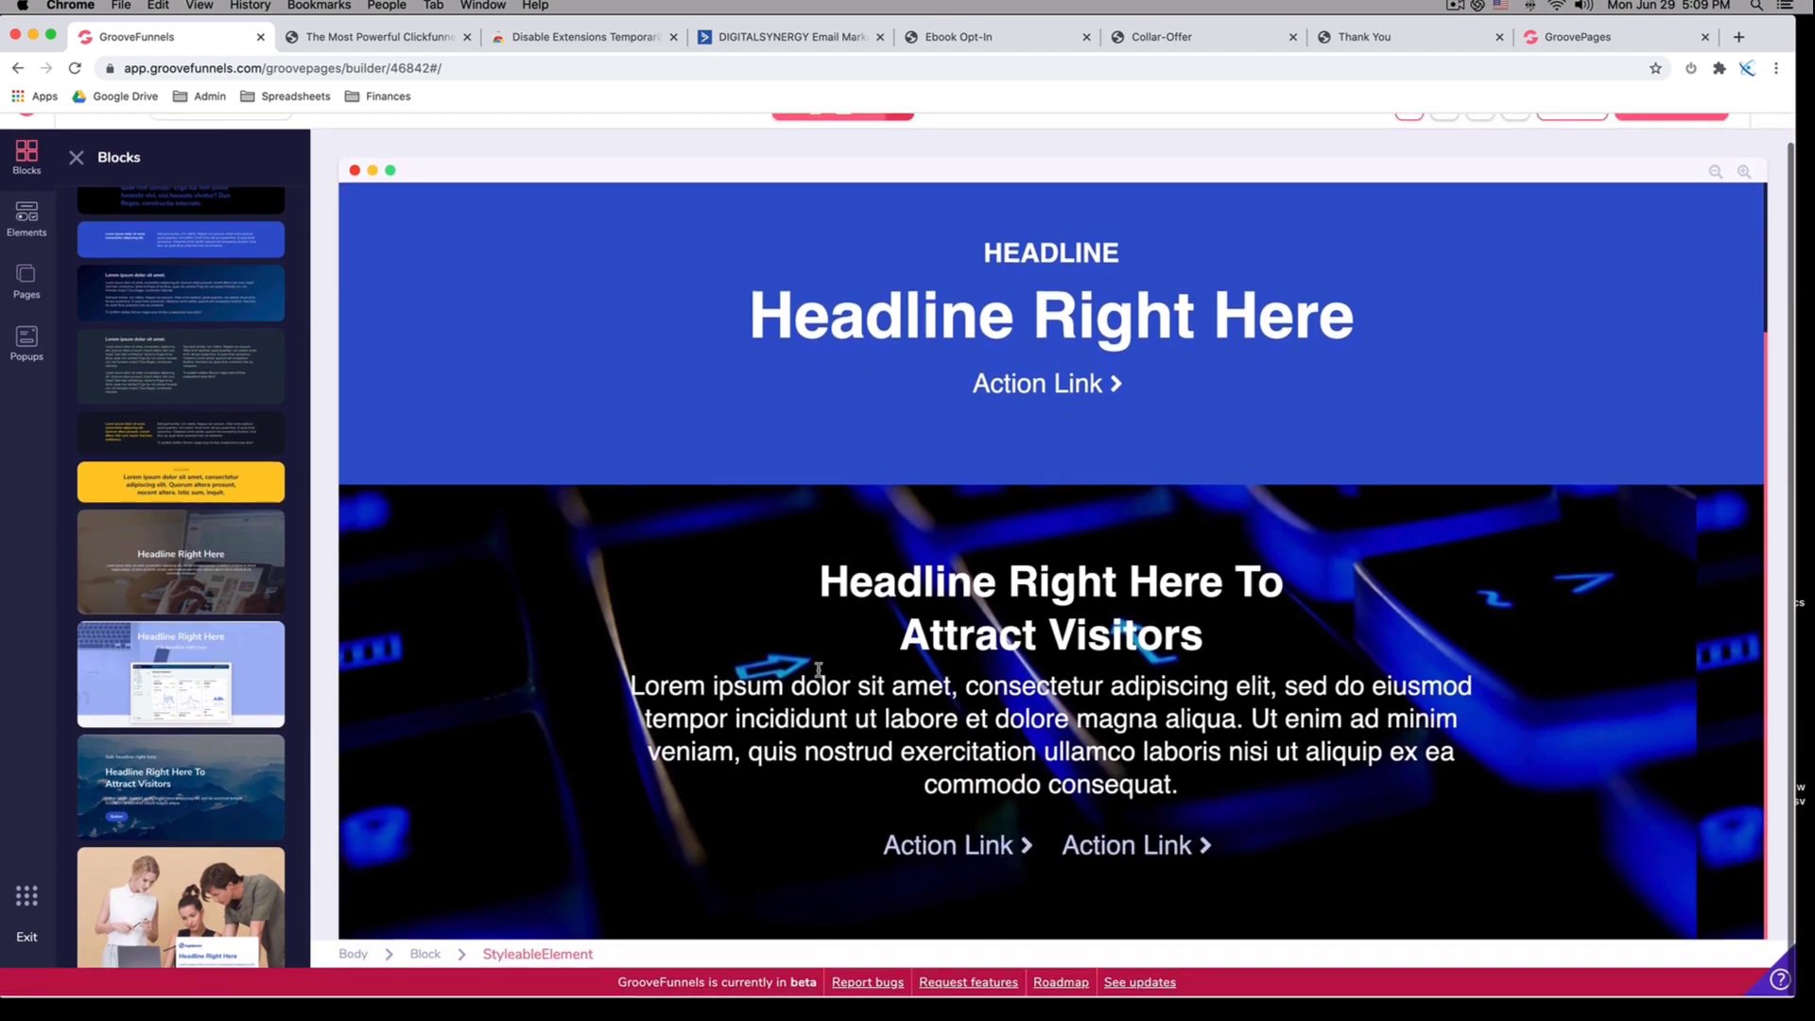
scroll(818, 669, "up", 3)
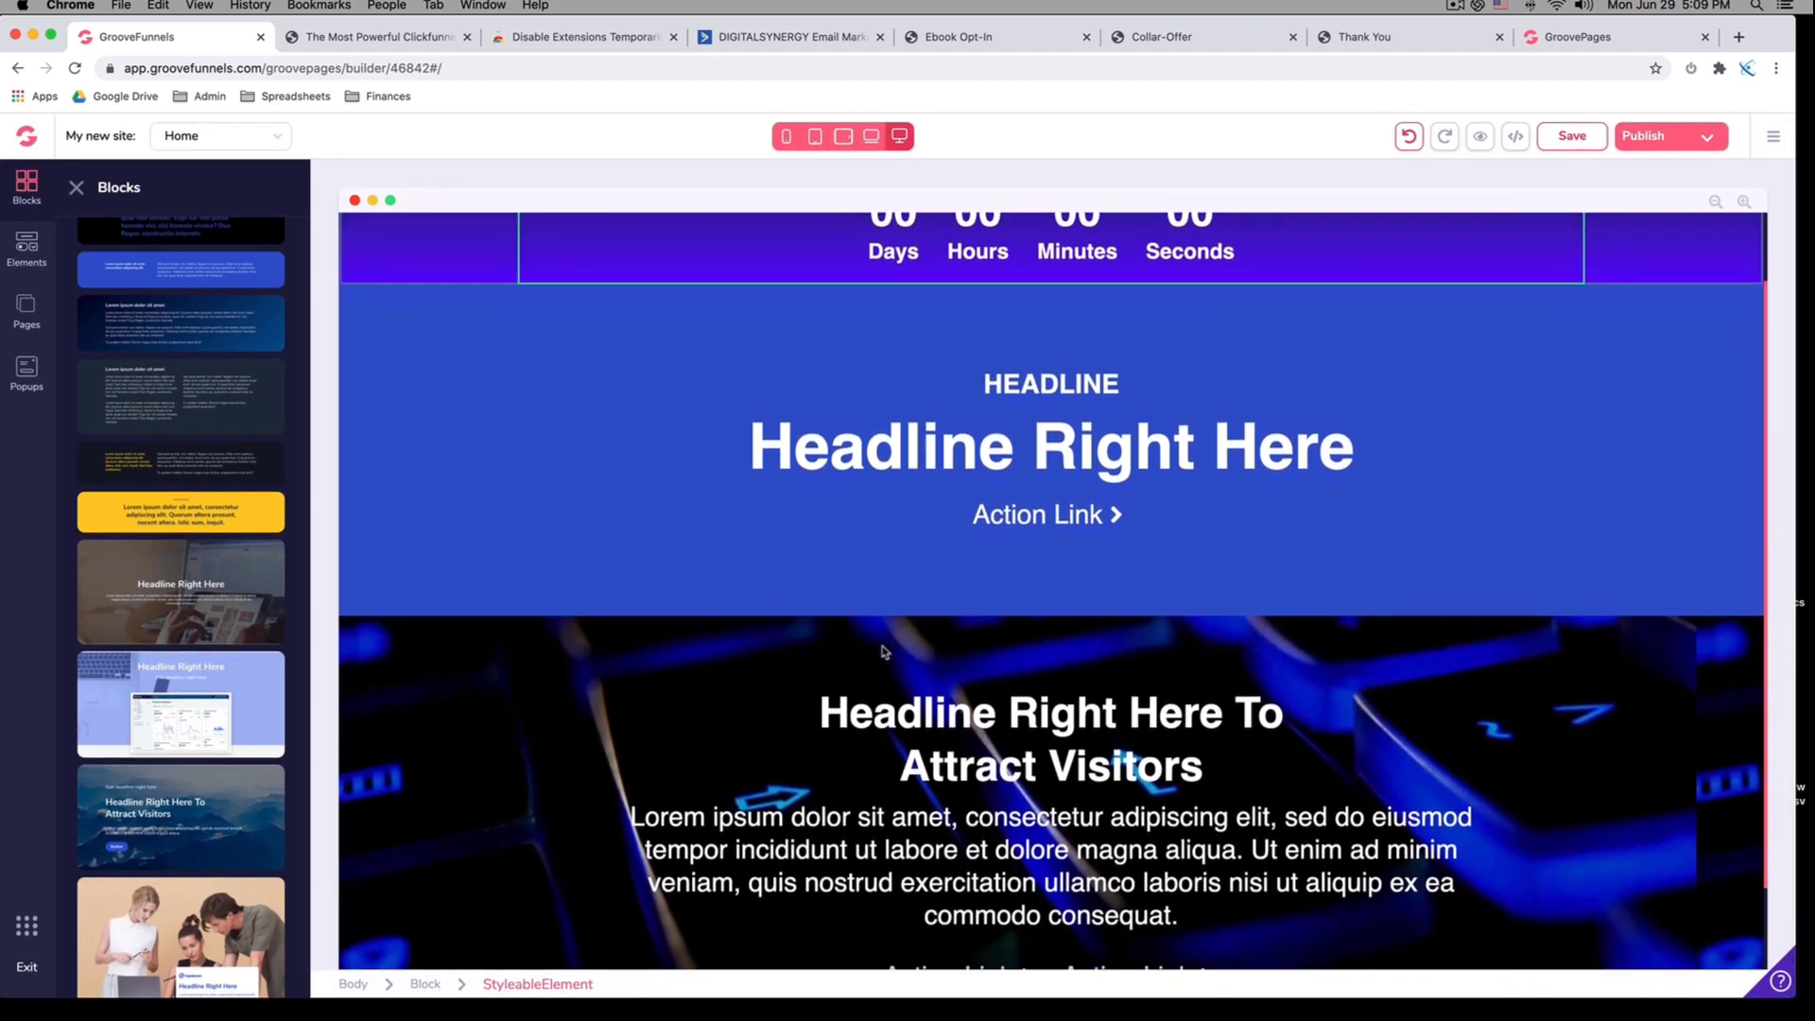
scroll(883, 651, "down", 1)
Change the large headline in the blue block to "Headline Here"
left_click(908, 433)
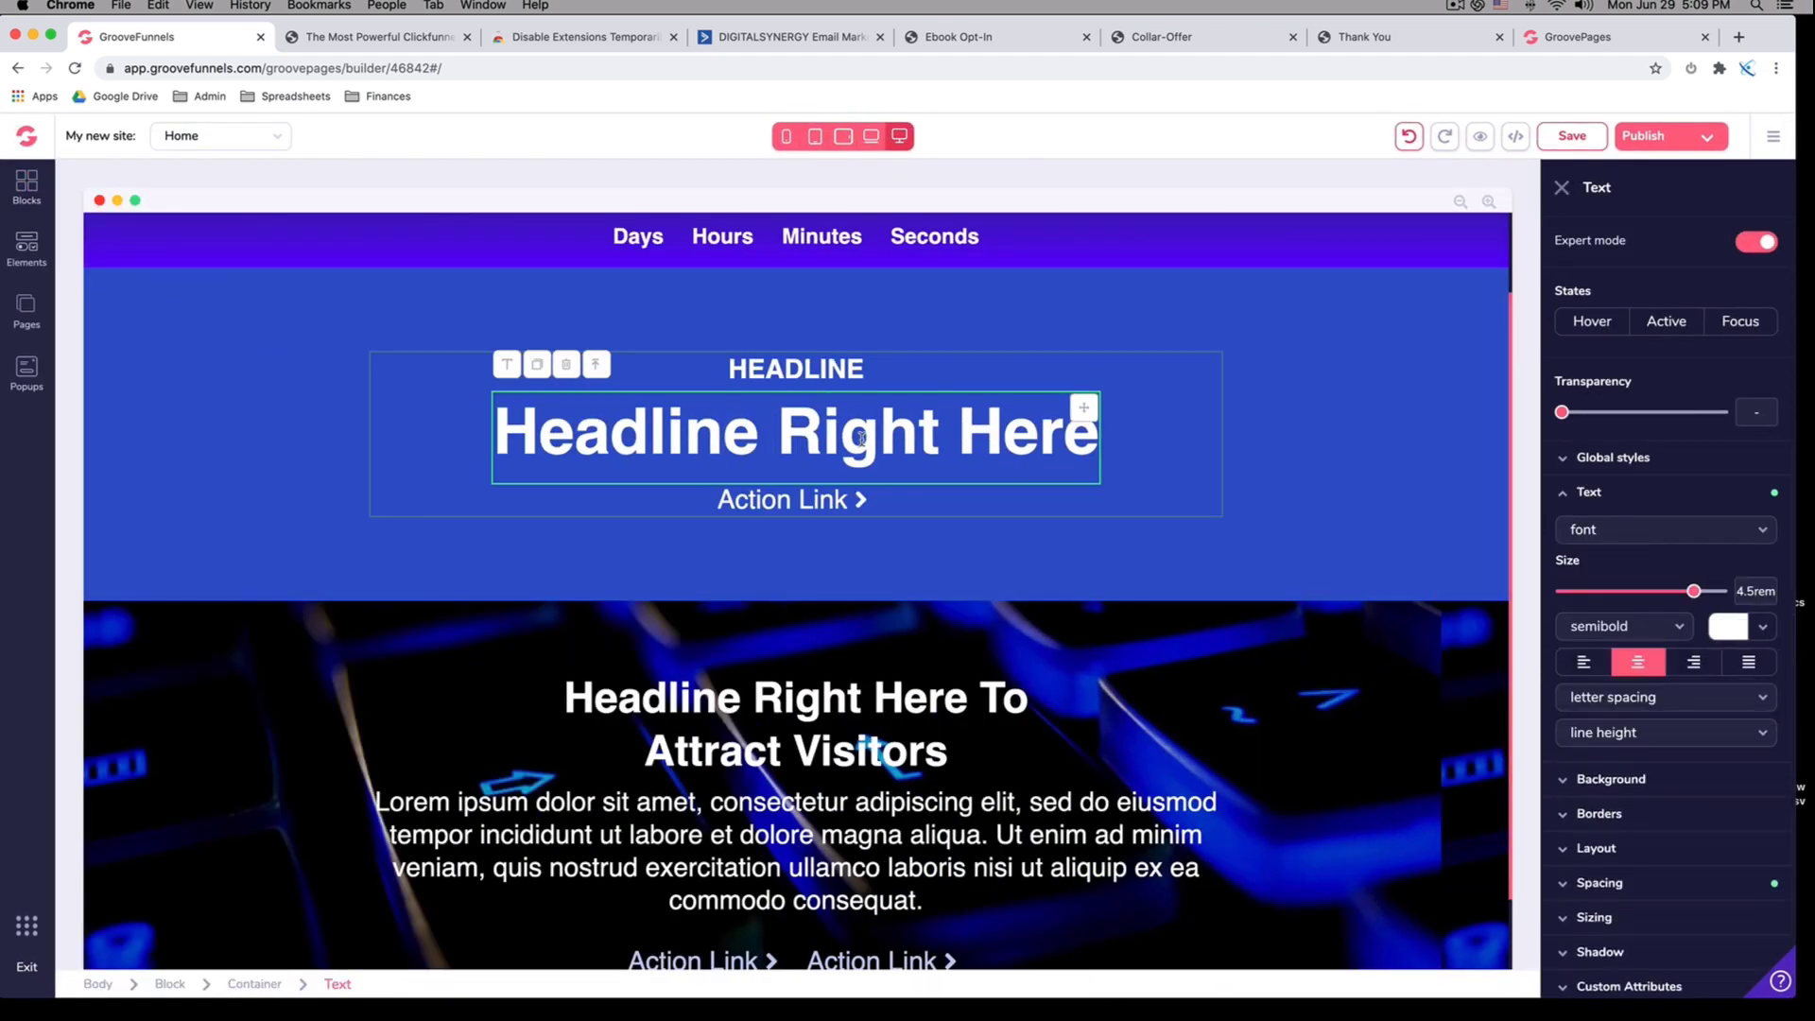
double_click(861, 436)
type("faf")
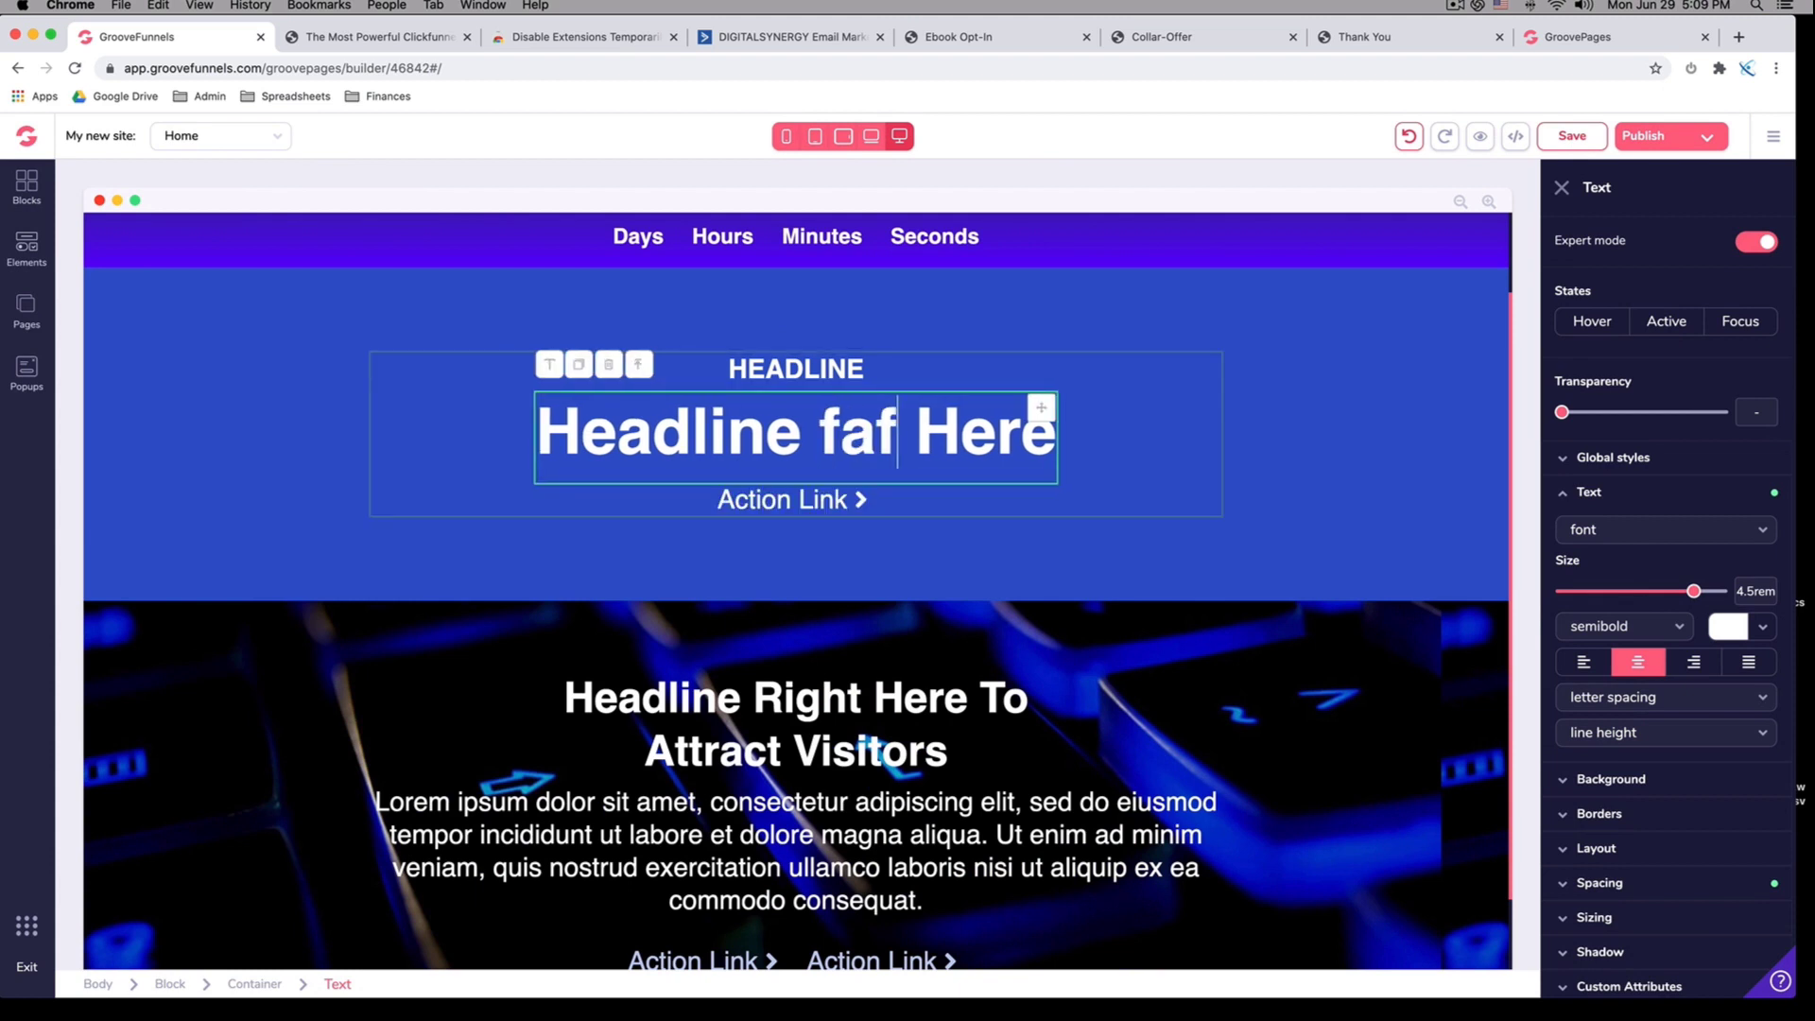
key("BackSpace")
key("BackSpace")
key("BackSpace")
scroll(862, 435, "up", 3)
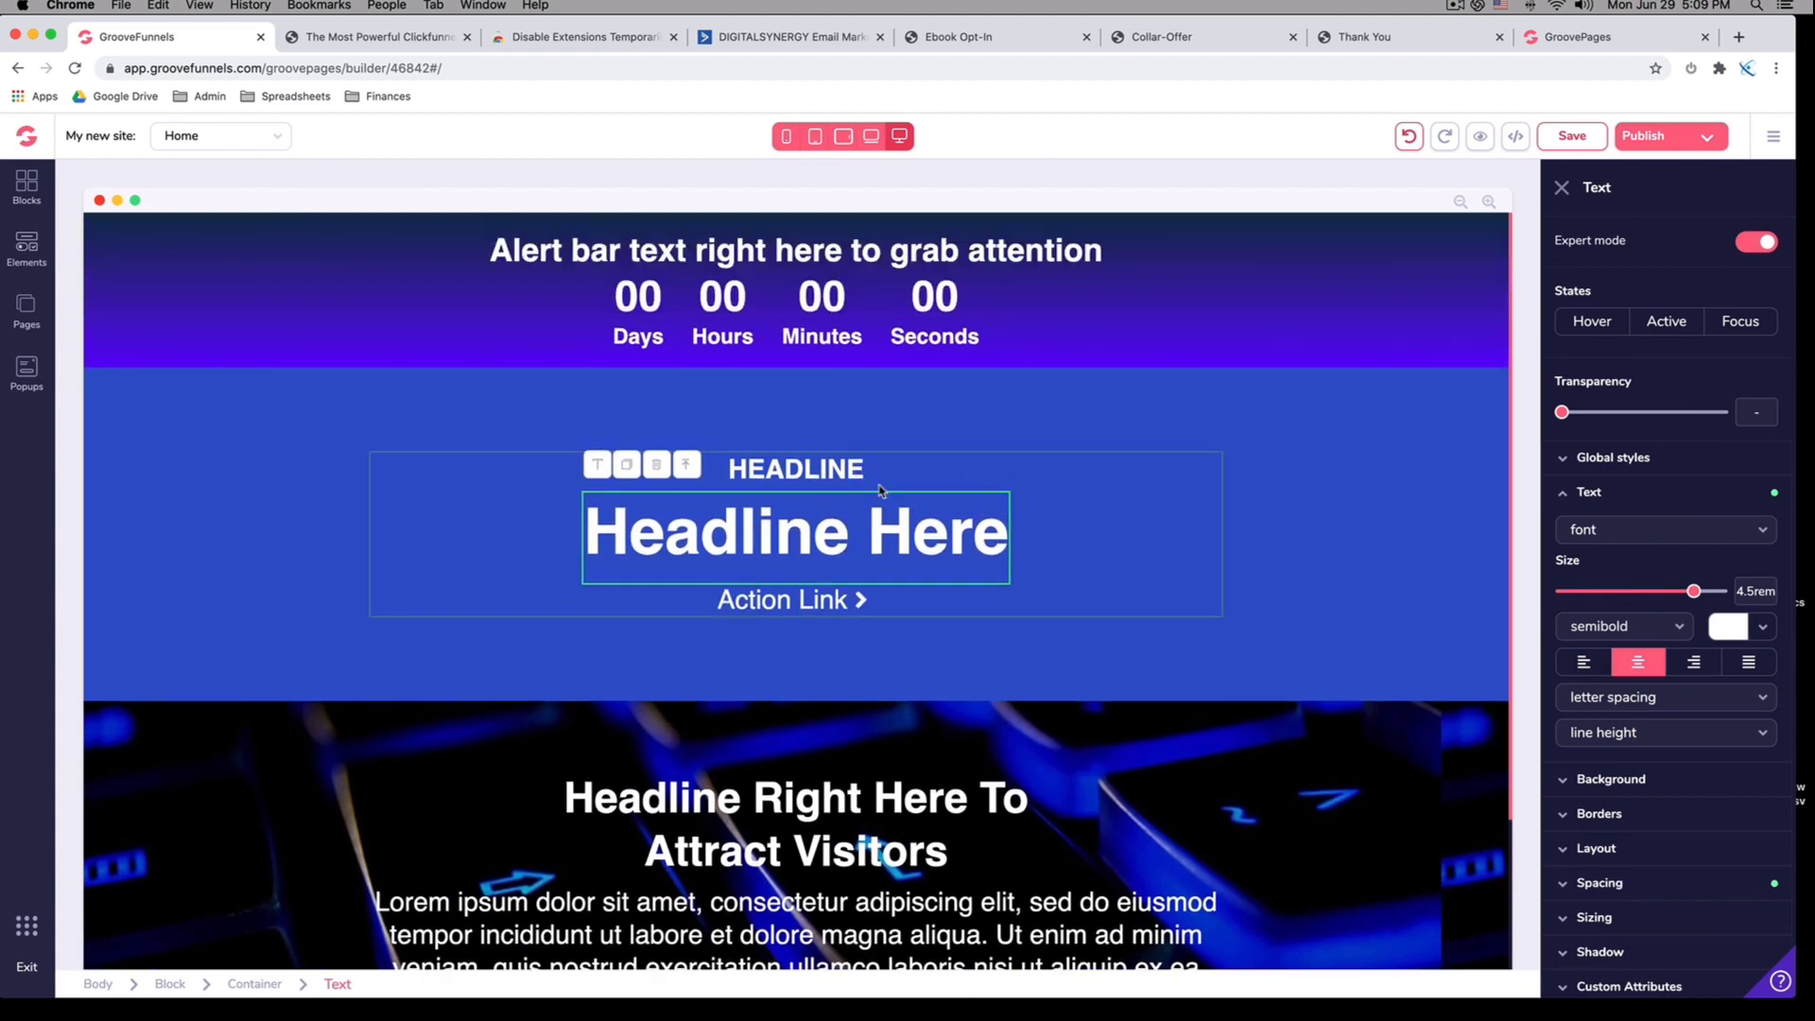
triple_click(753, 531)
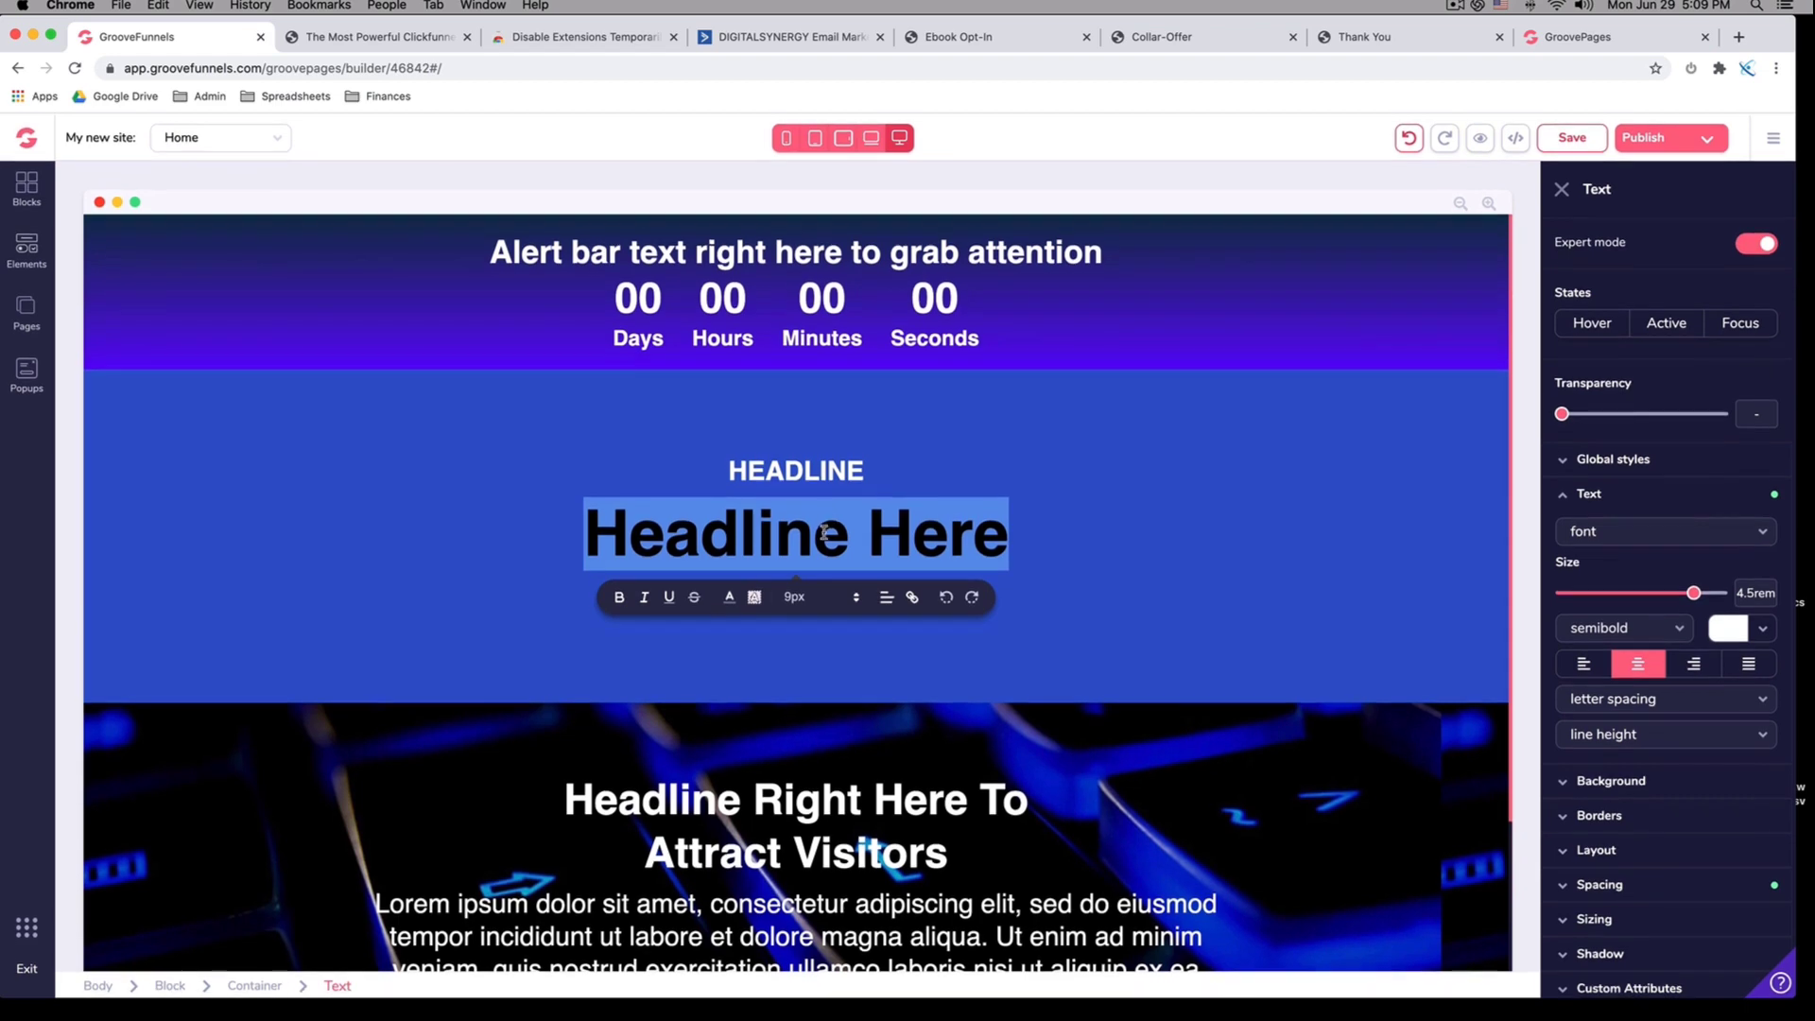
left_click(442, 470)
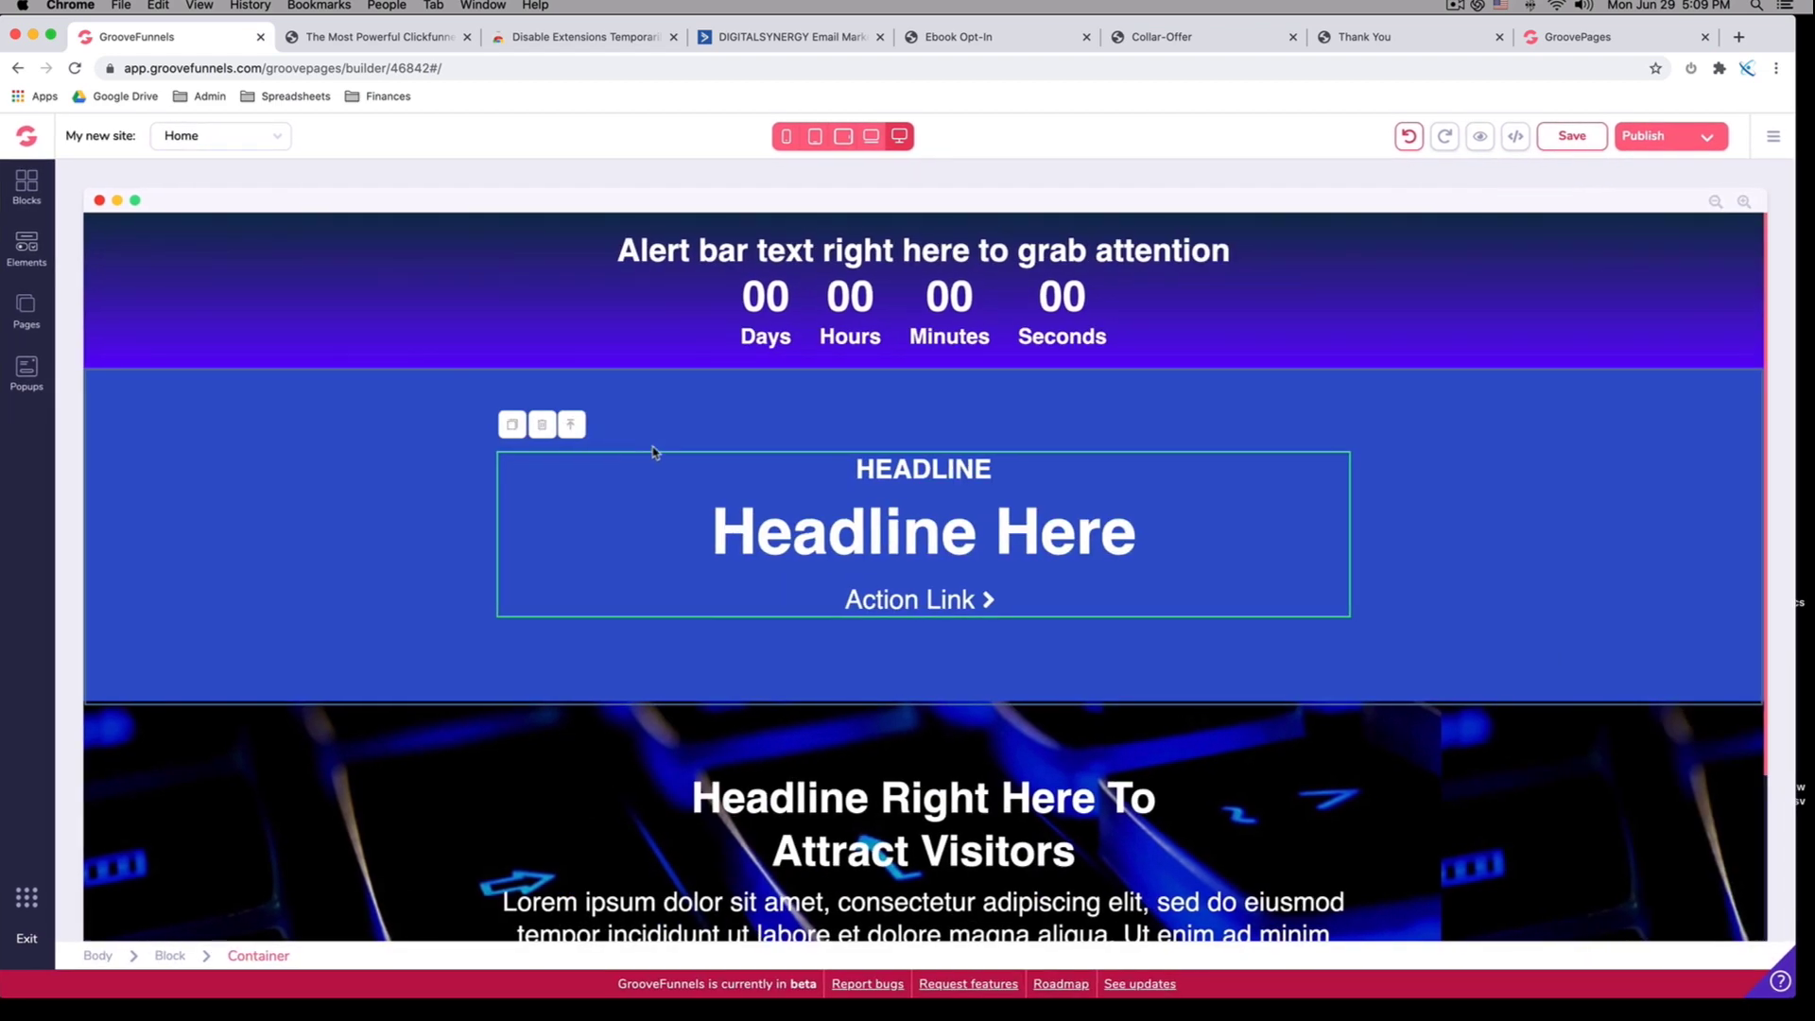
Delete the whole countdown alert bar block from the page
left_click(443, 376)
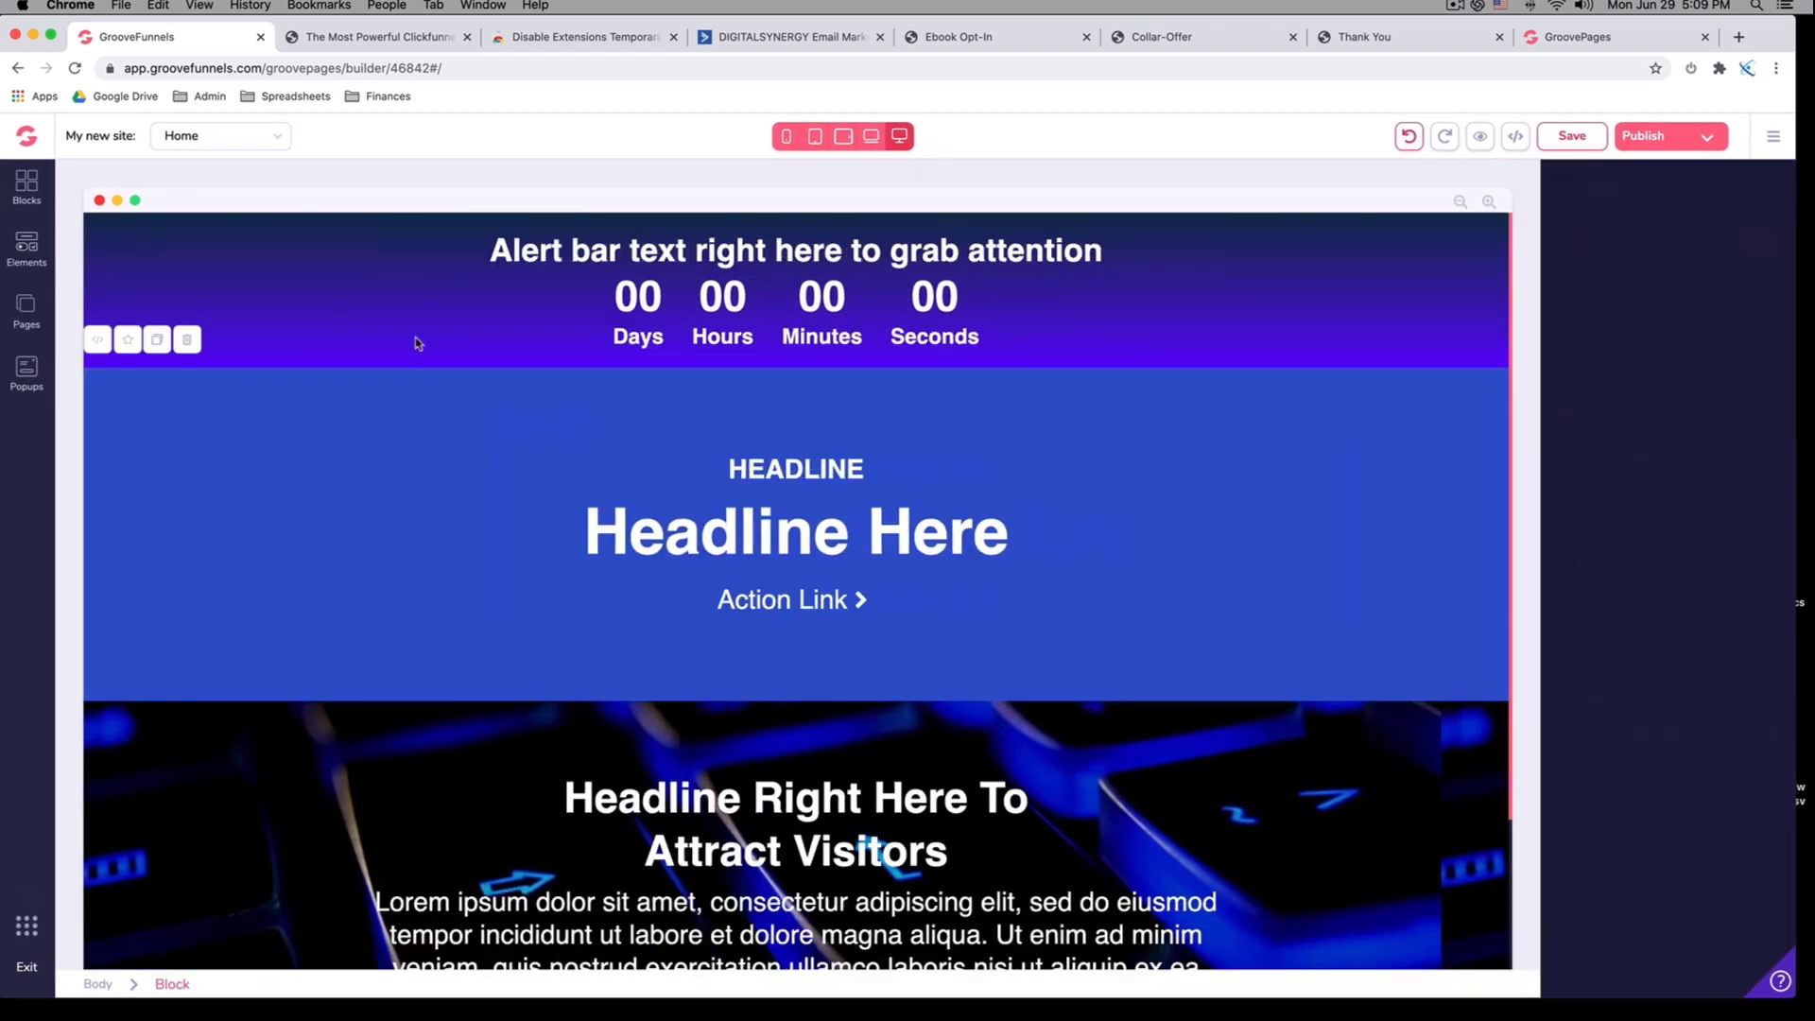
left_click(353, 324)
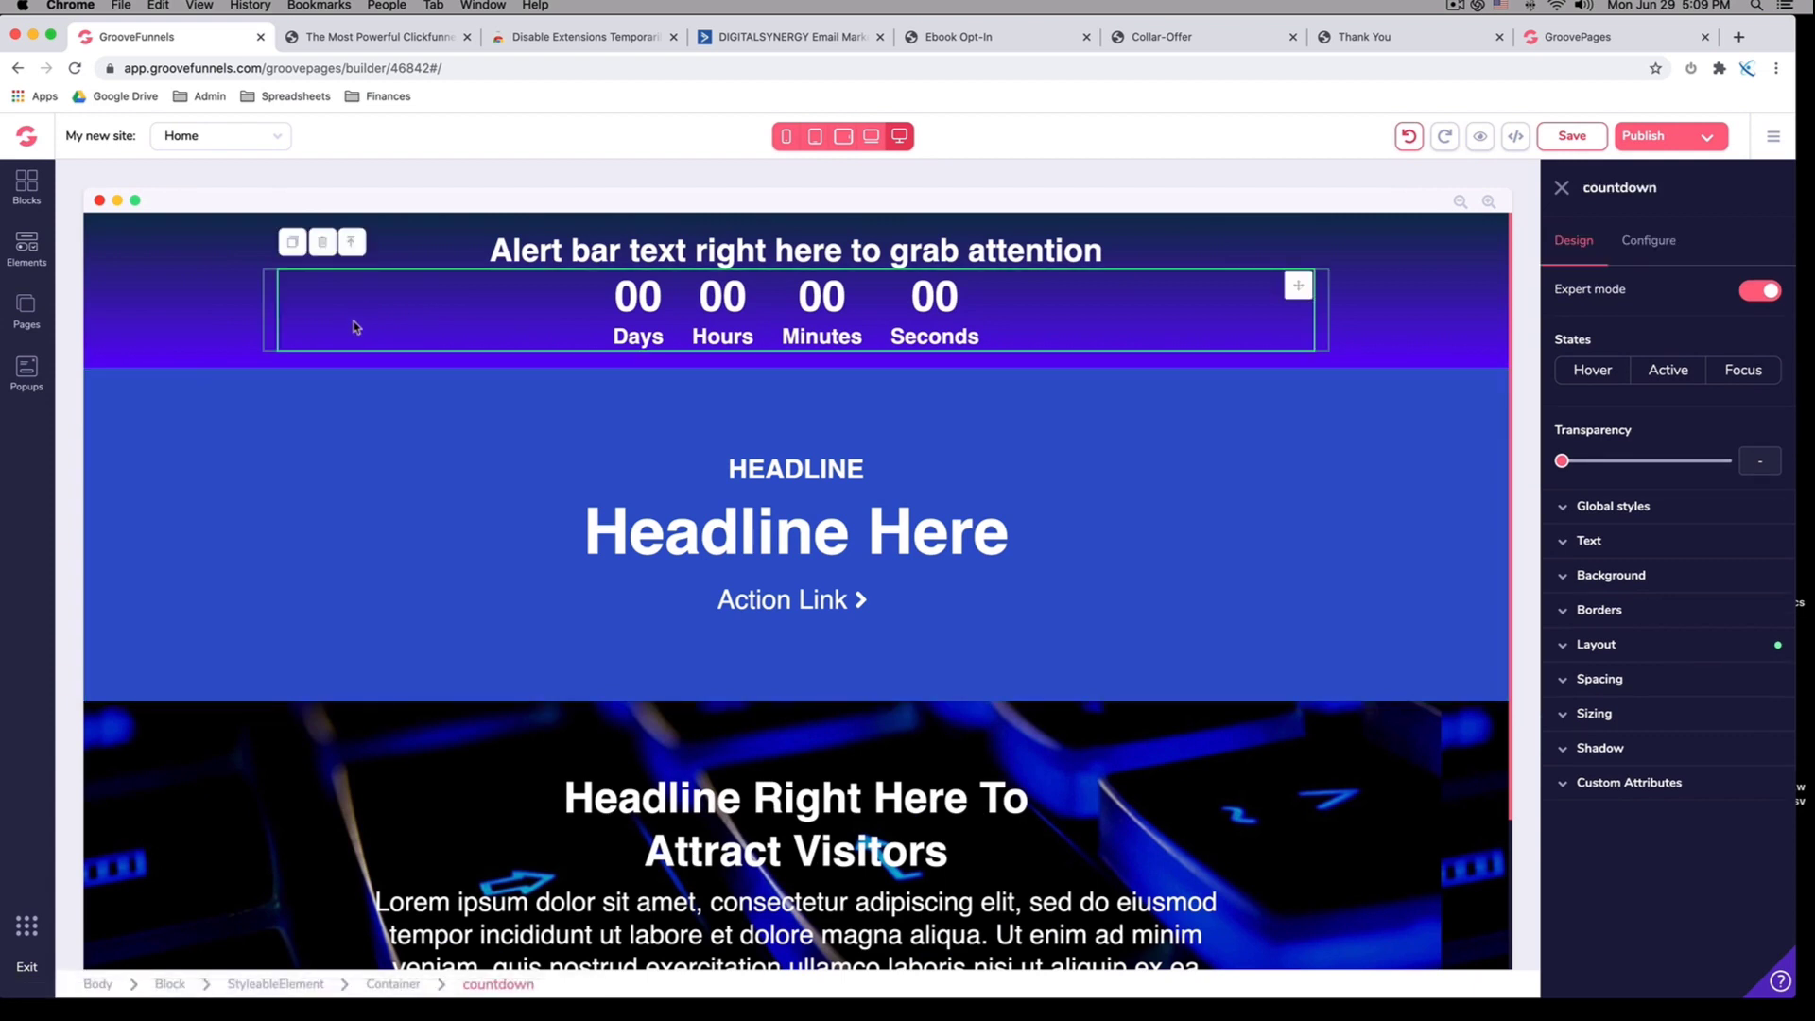
left_click(193, 295)
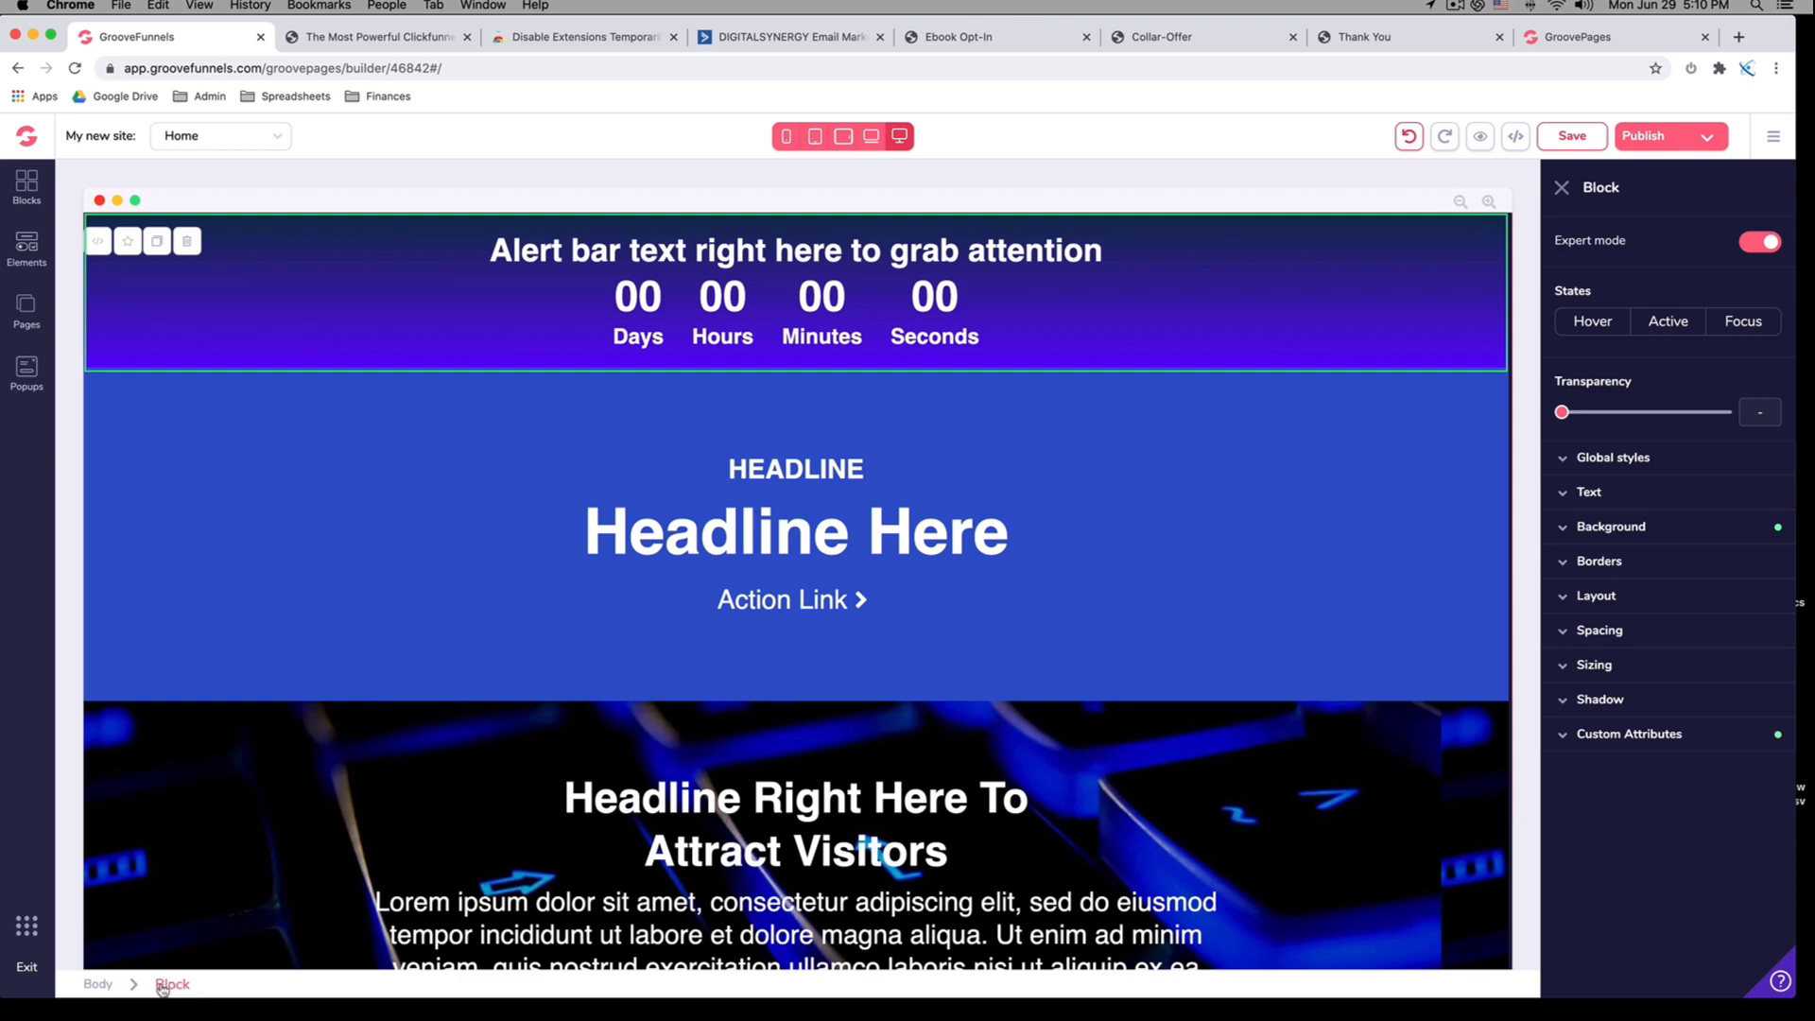
left_click(187, 242)
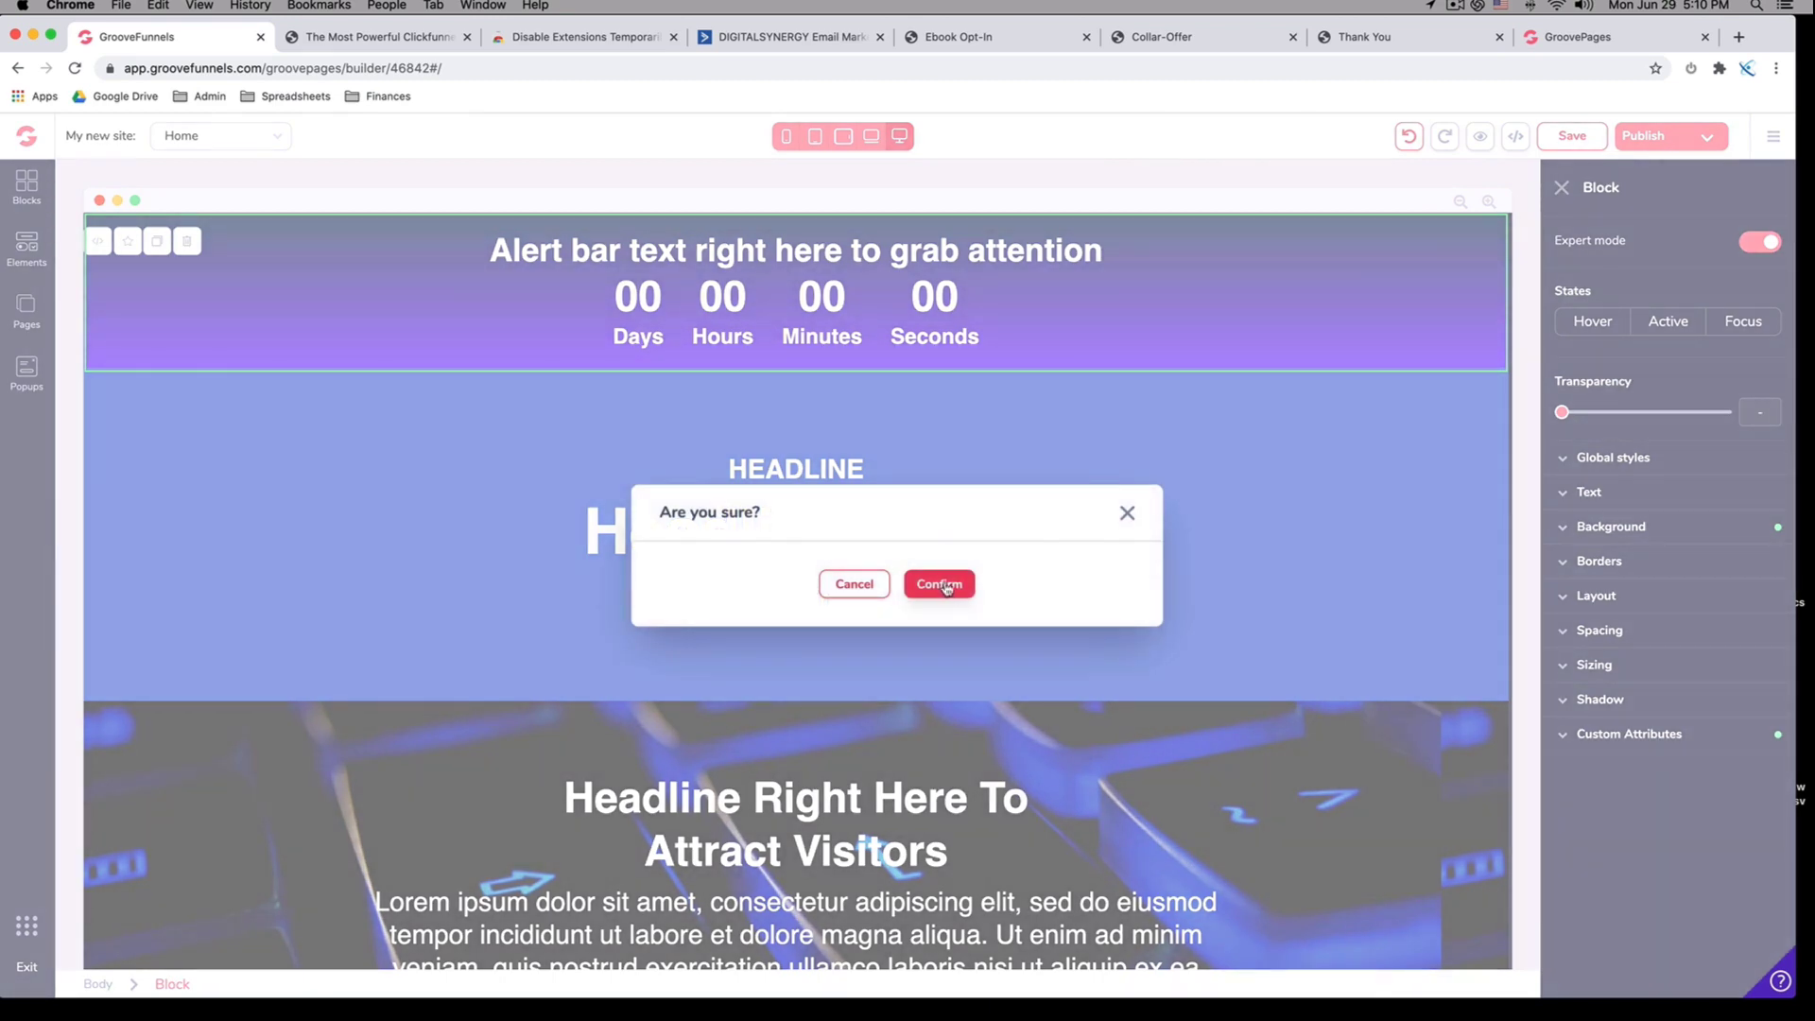
left_click(946, 585)
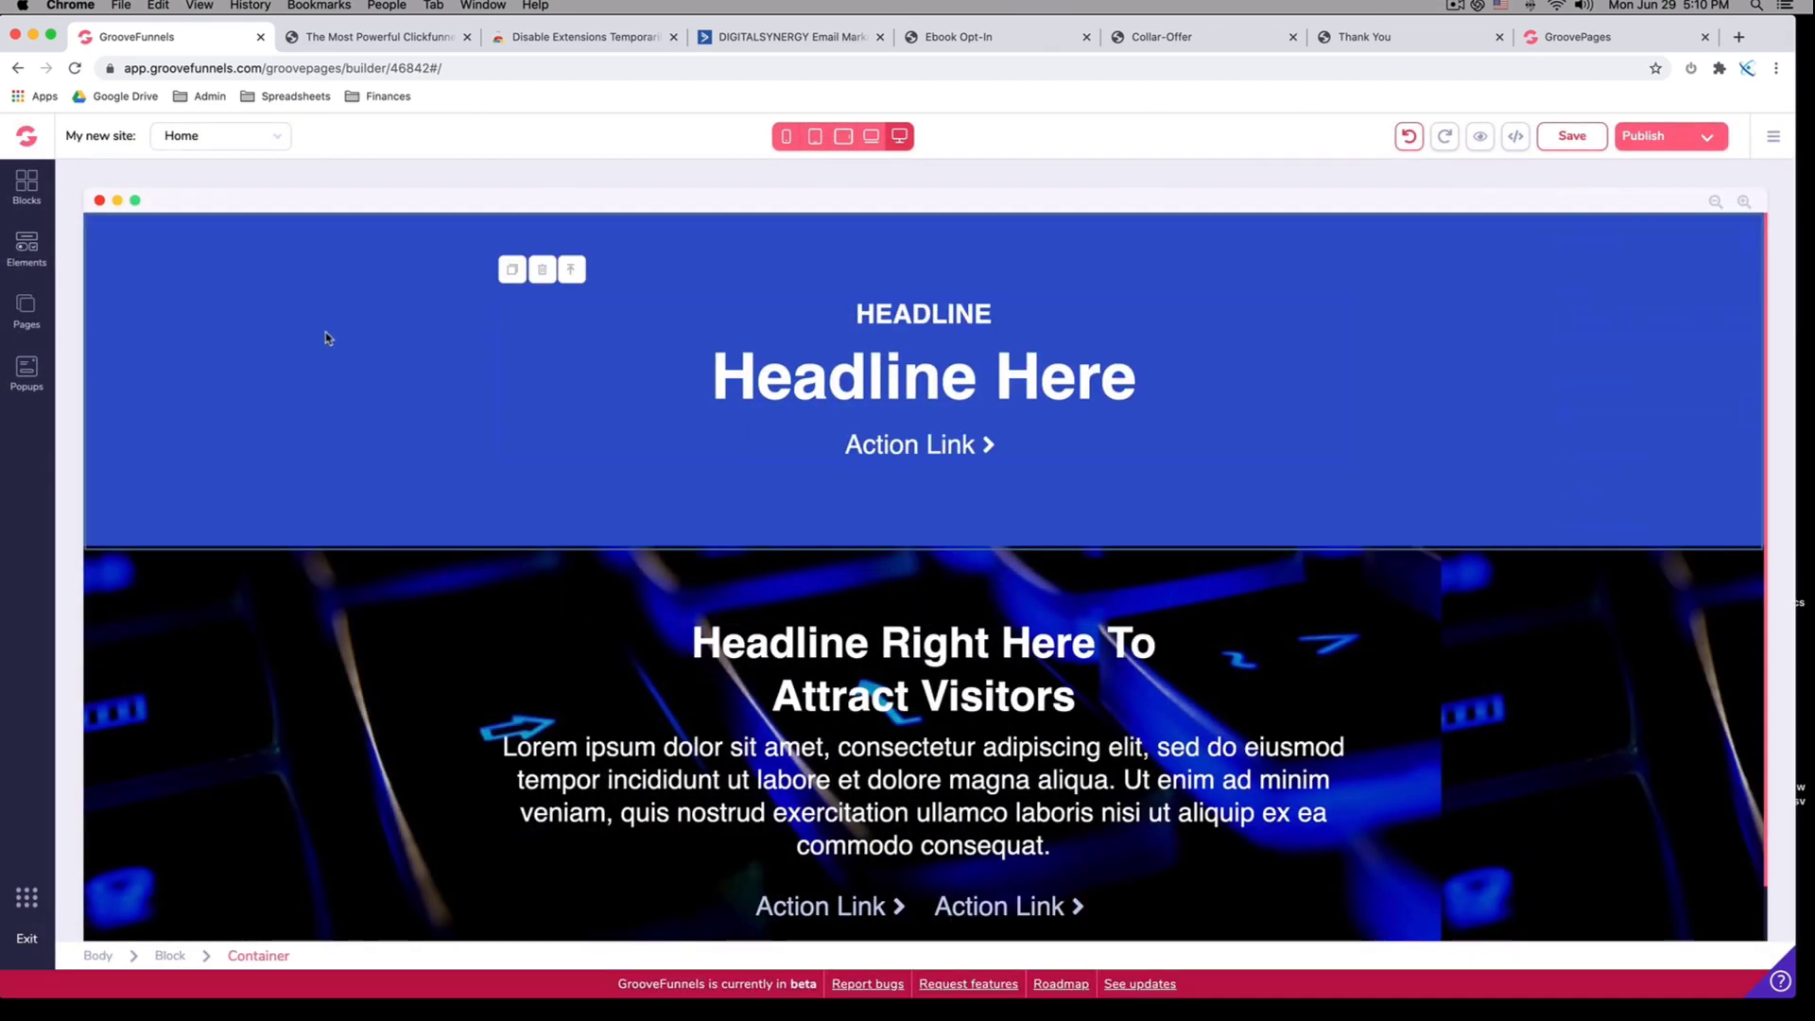
Delete the whole blue headline block from the page
left_click(326, 338)
left_click(187, 241)
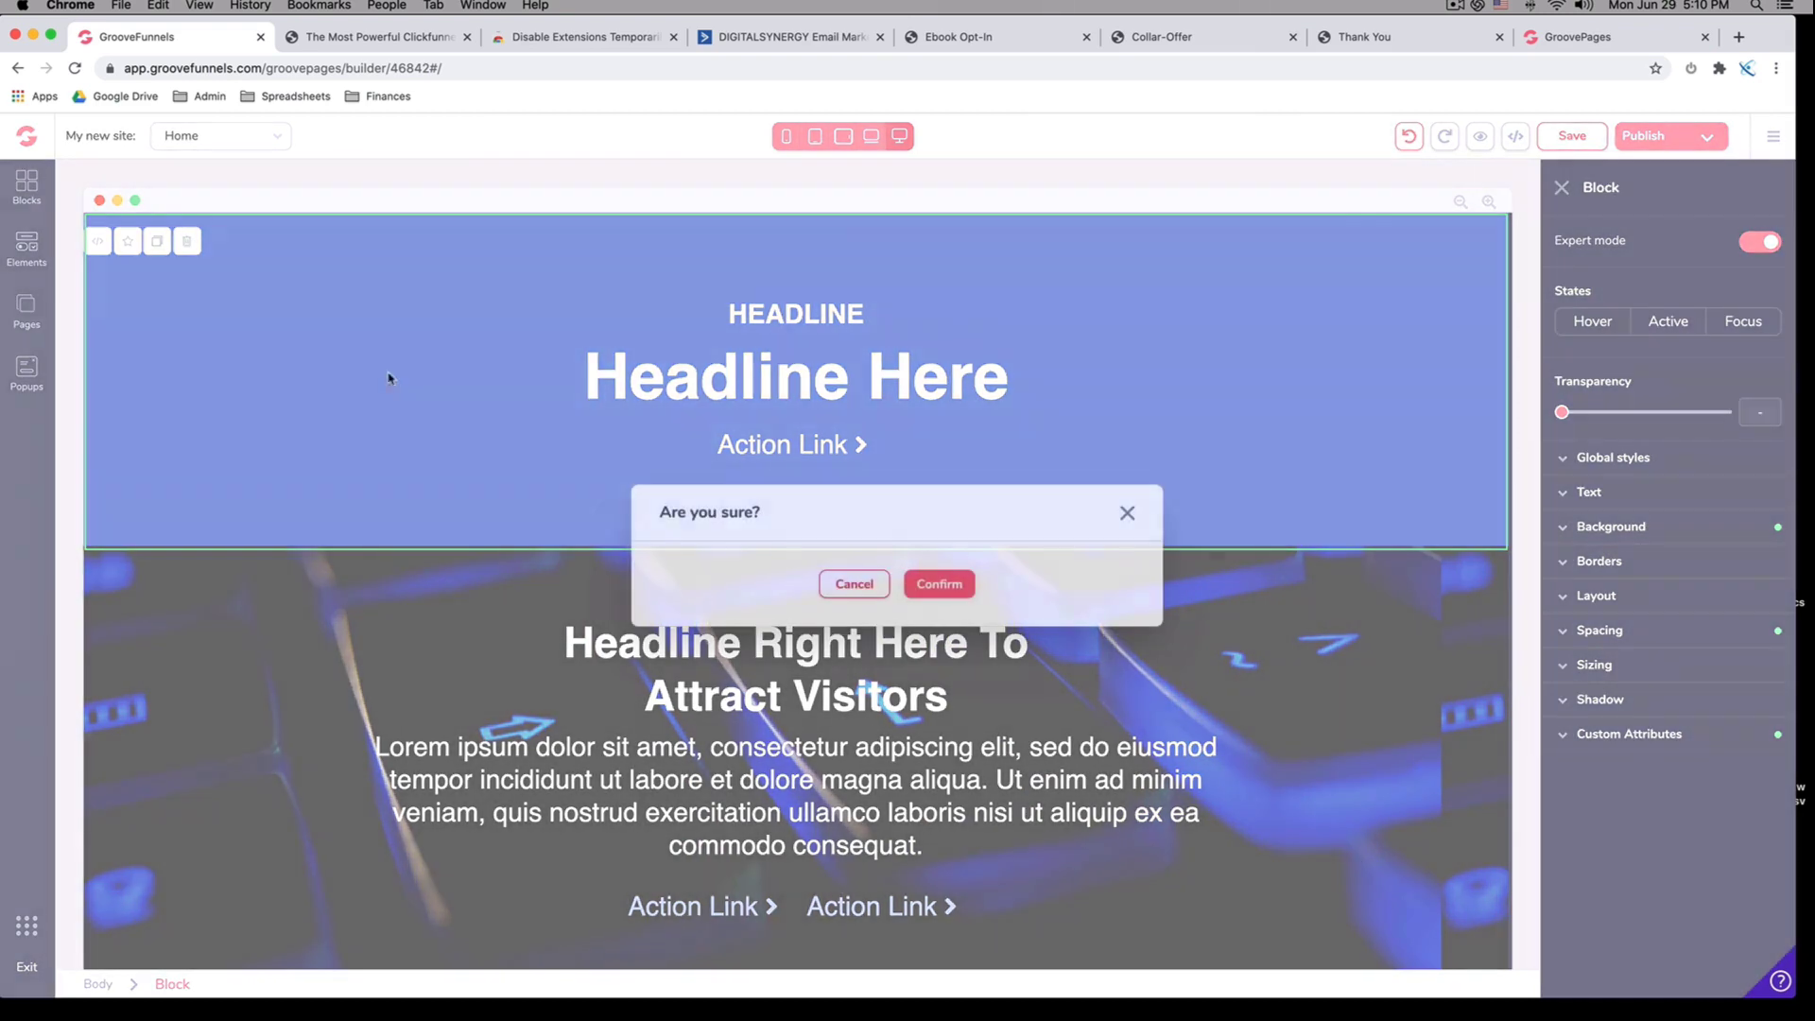
left_click(970, 587)
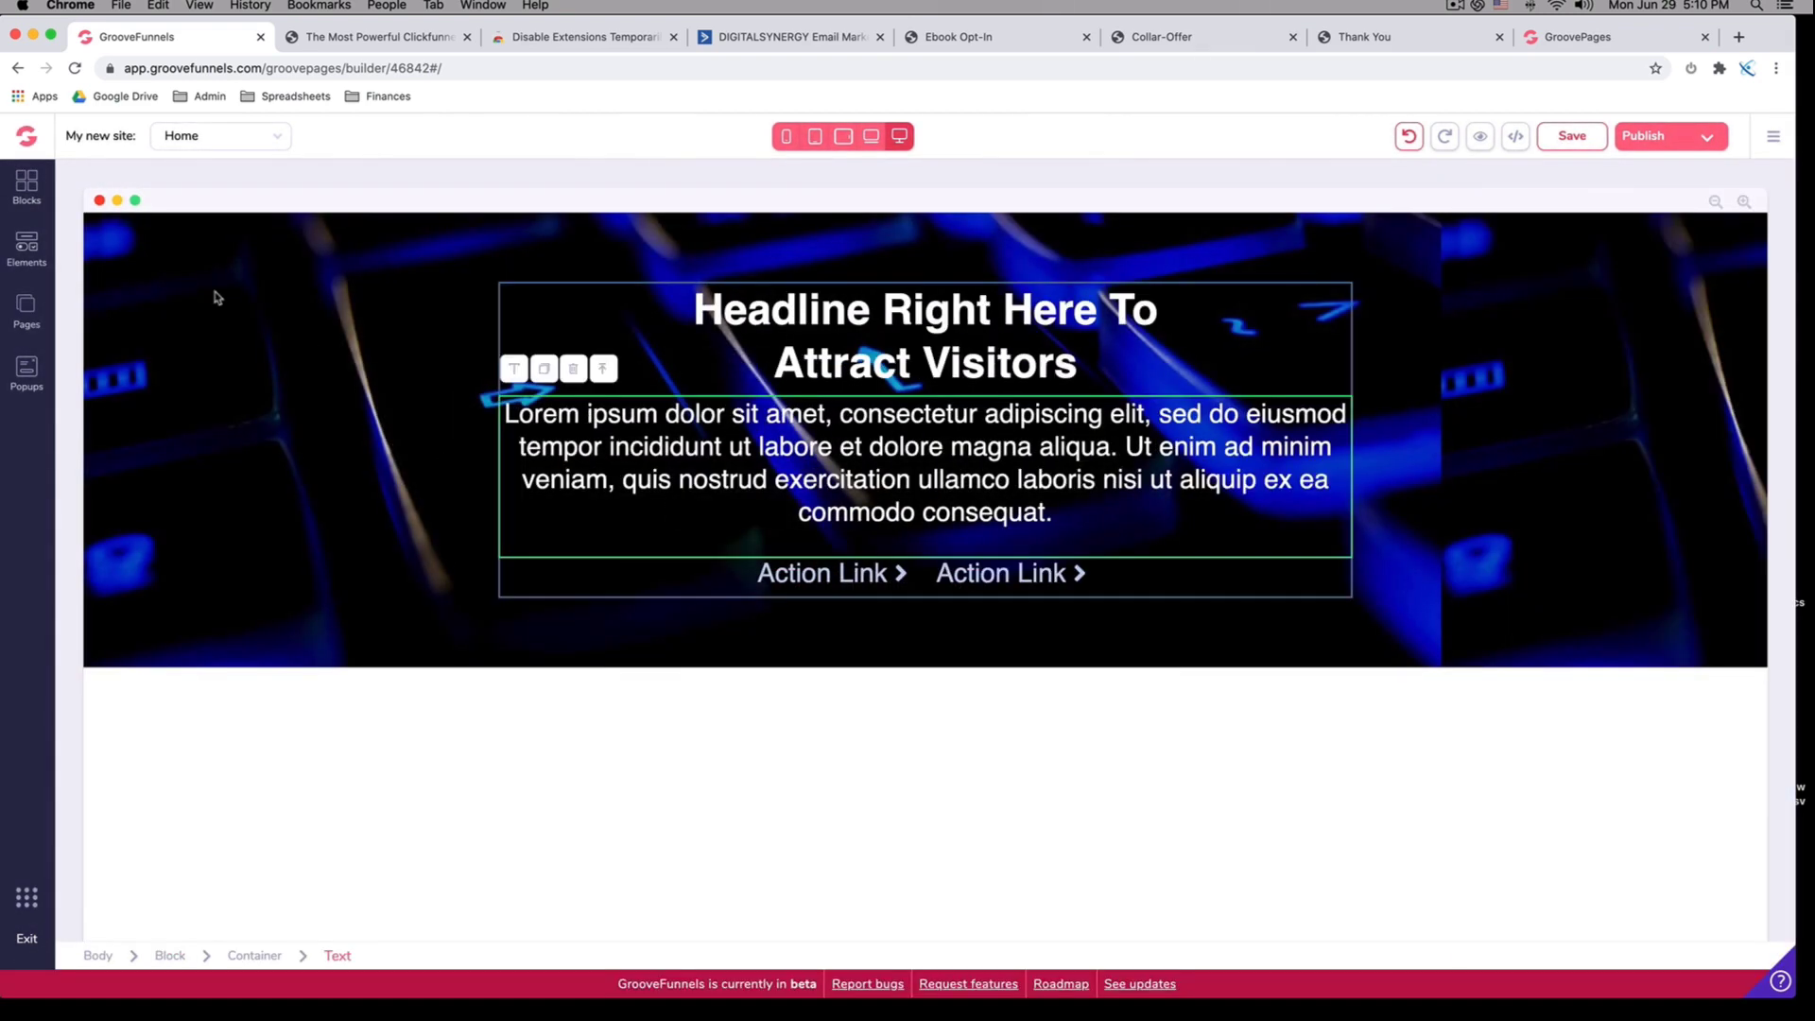
Insert the sample text "fdfdfd" before "Attract Visitors" in the keyboard-photo block's headline
left_click(217, 274)
left_click(661, 357)
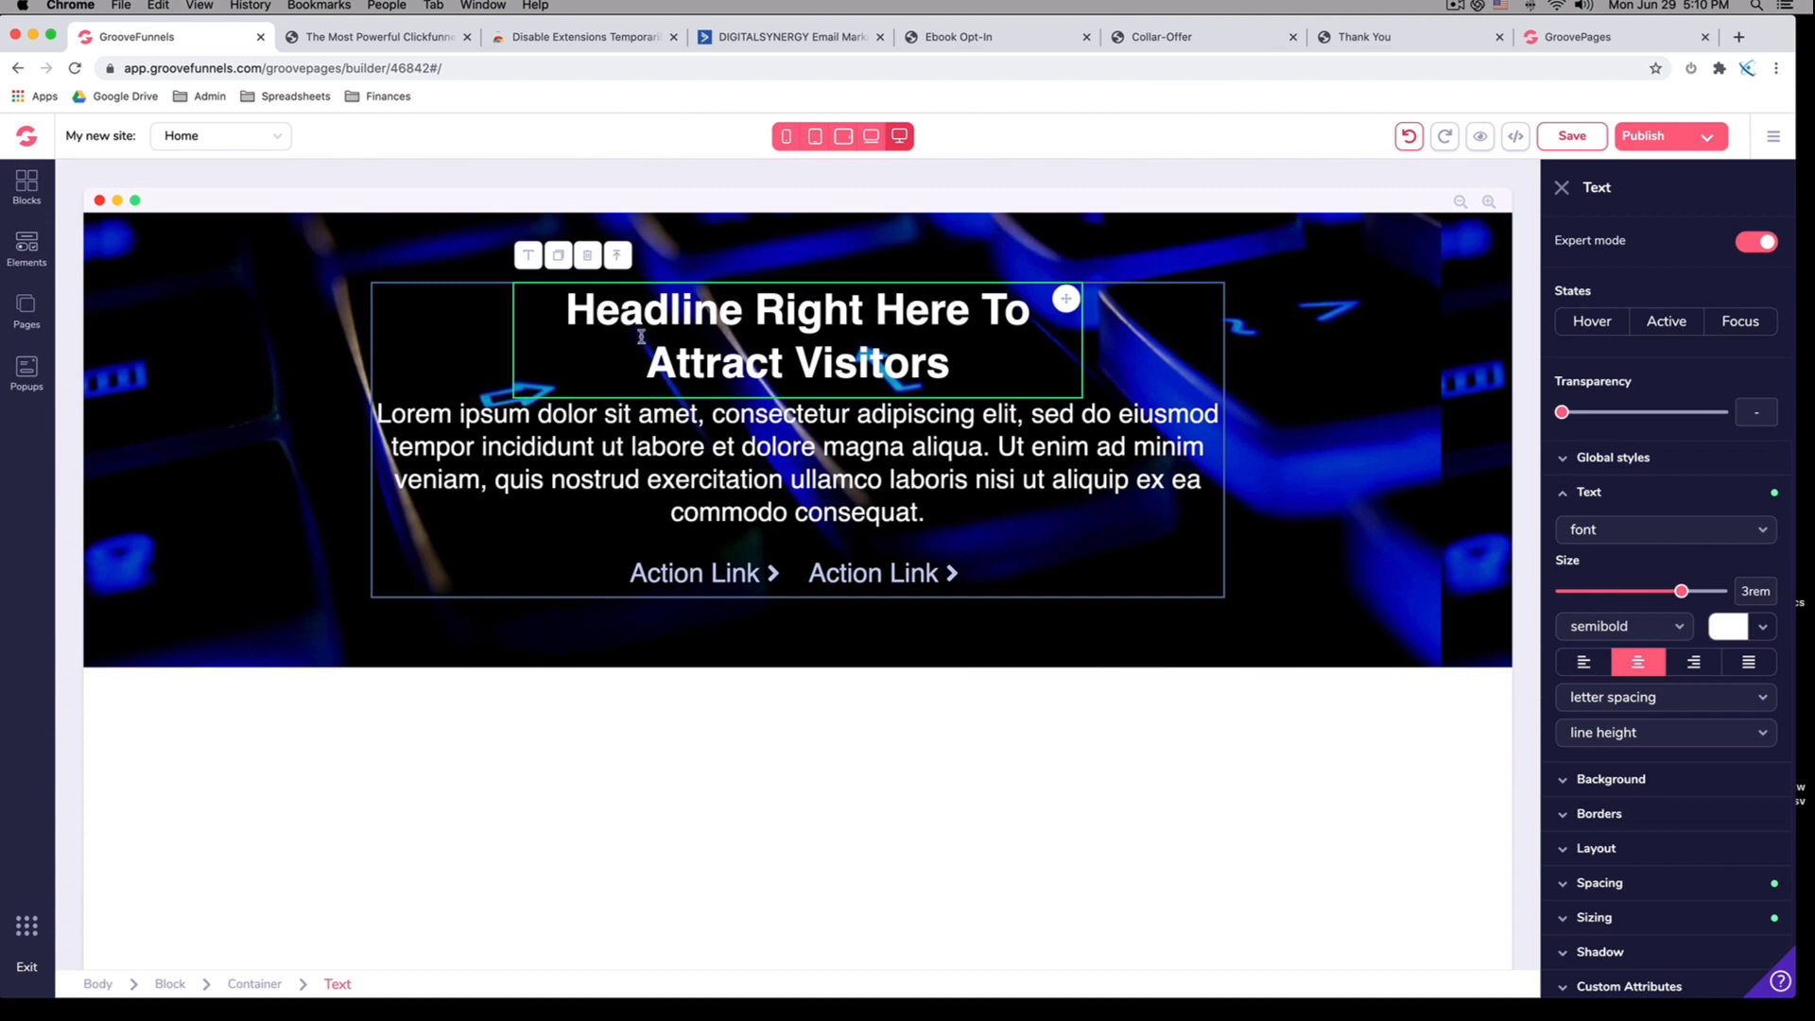
left_click(653, 335)
type("fdfdfd")
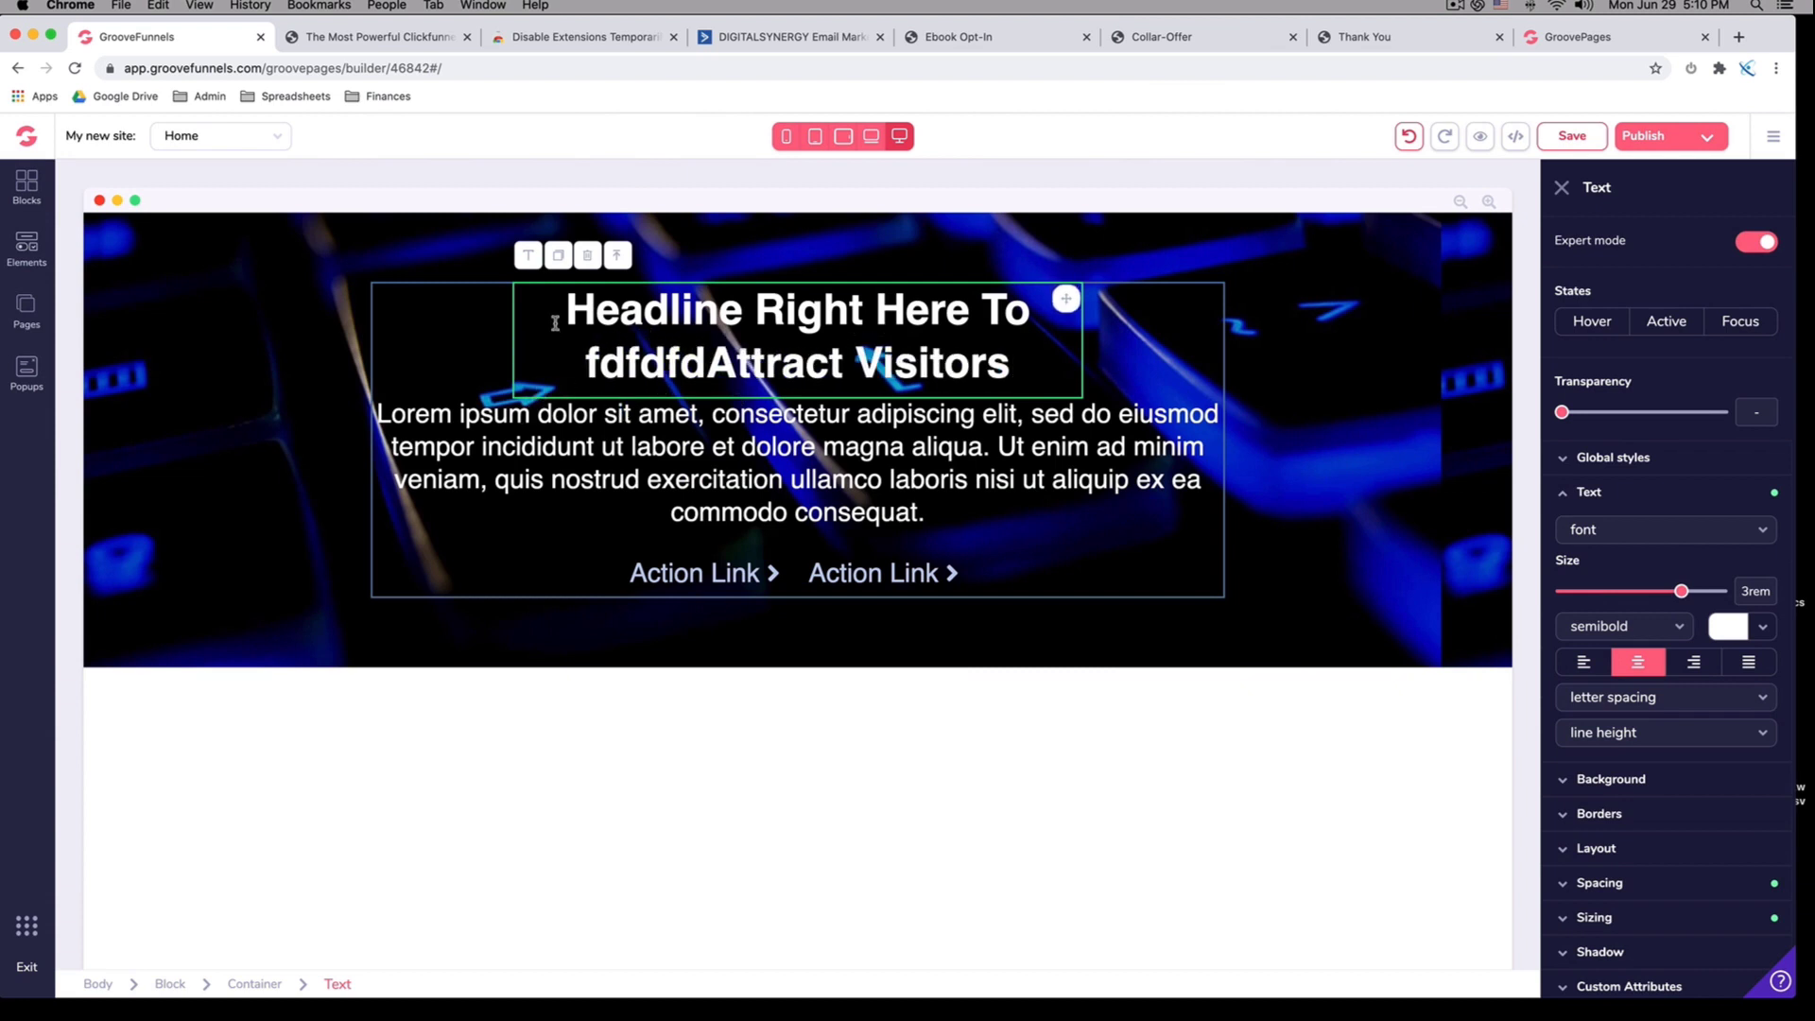
Delete the whole keyboard-photo call-to-action block, leaving the canvas empty
left_click(276, 338)
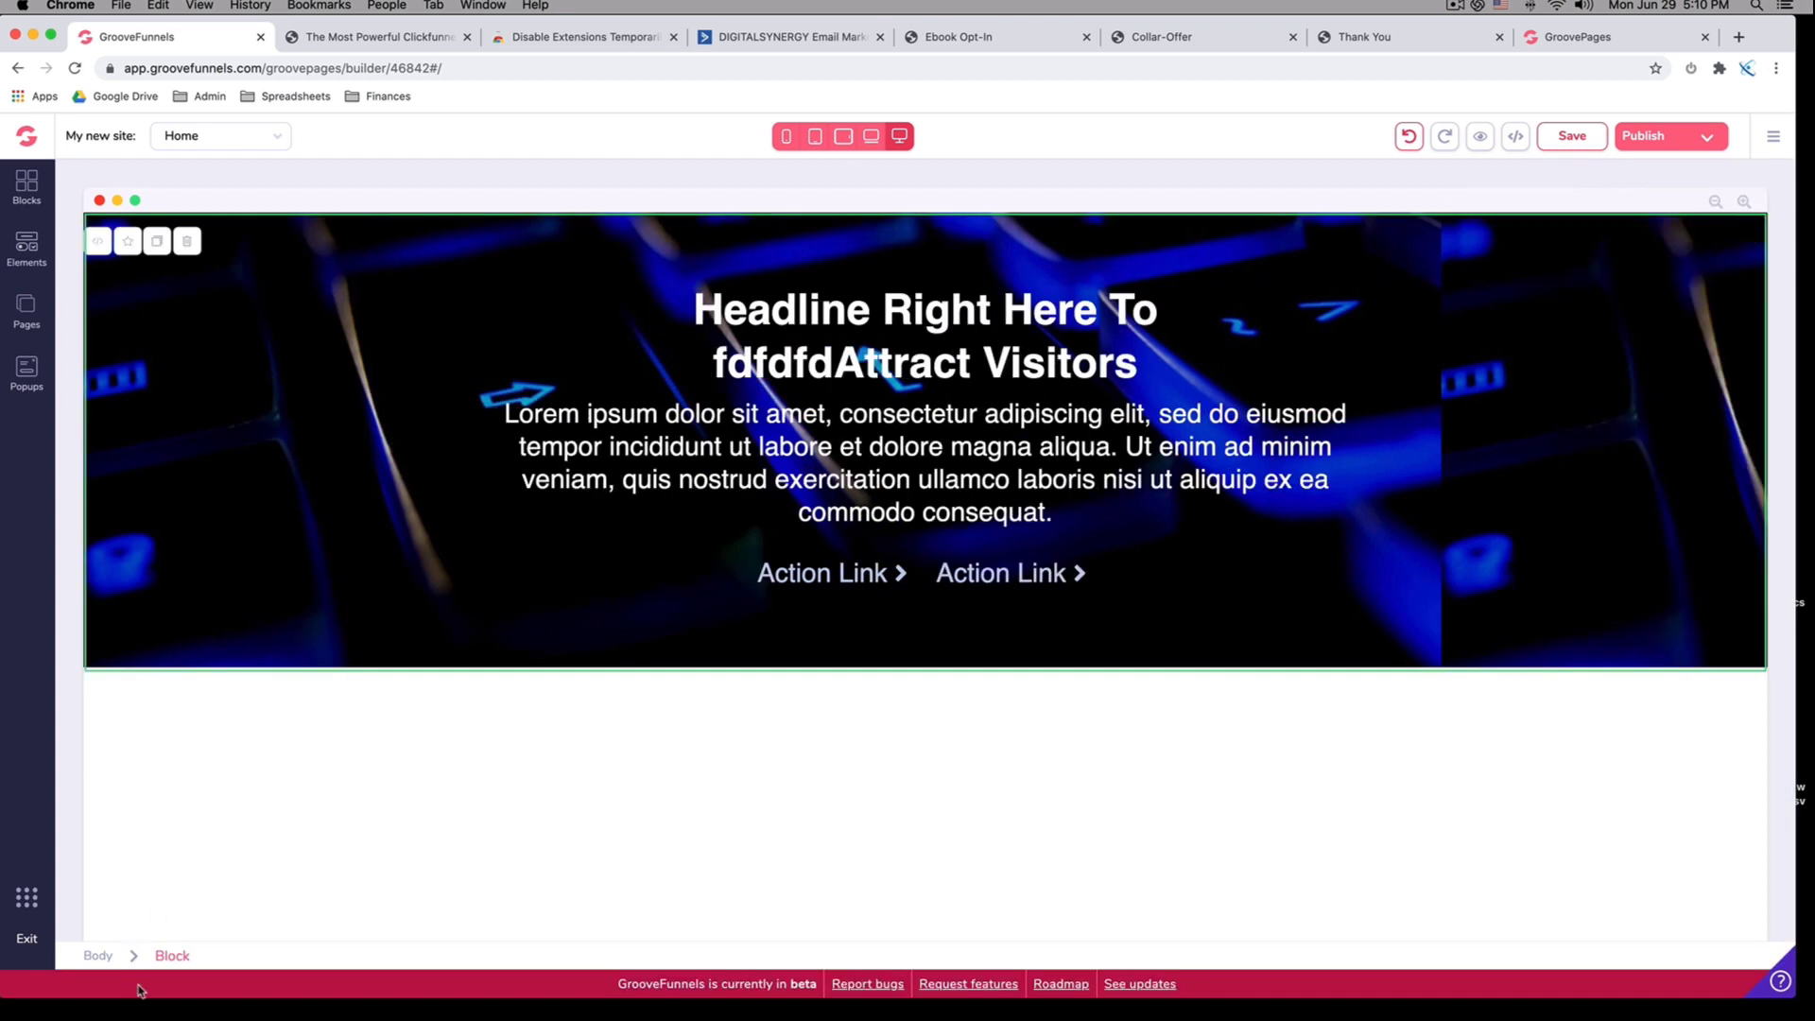
left_click(188, 243)
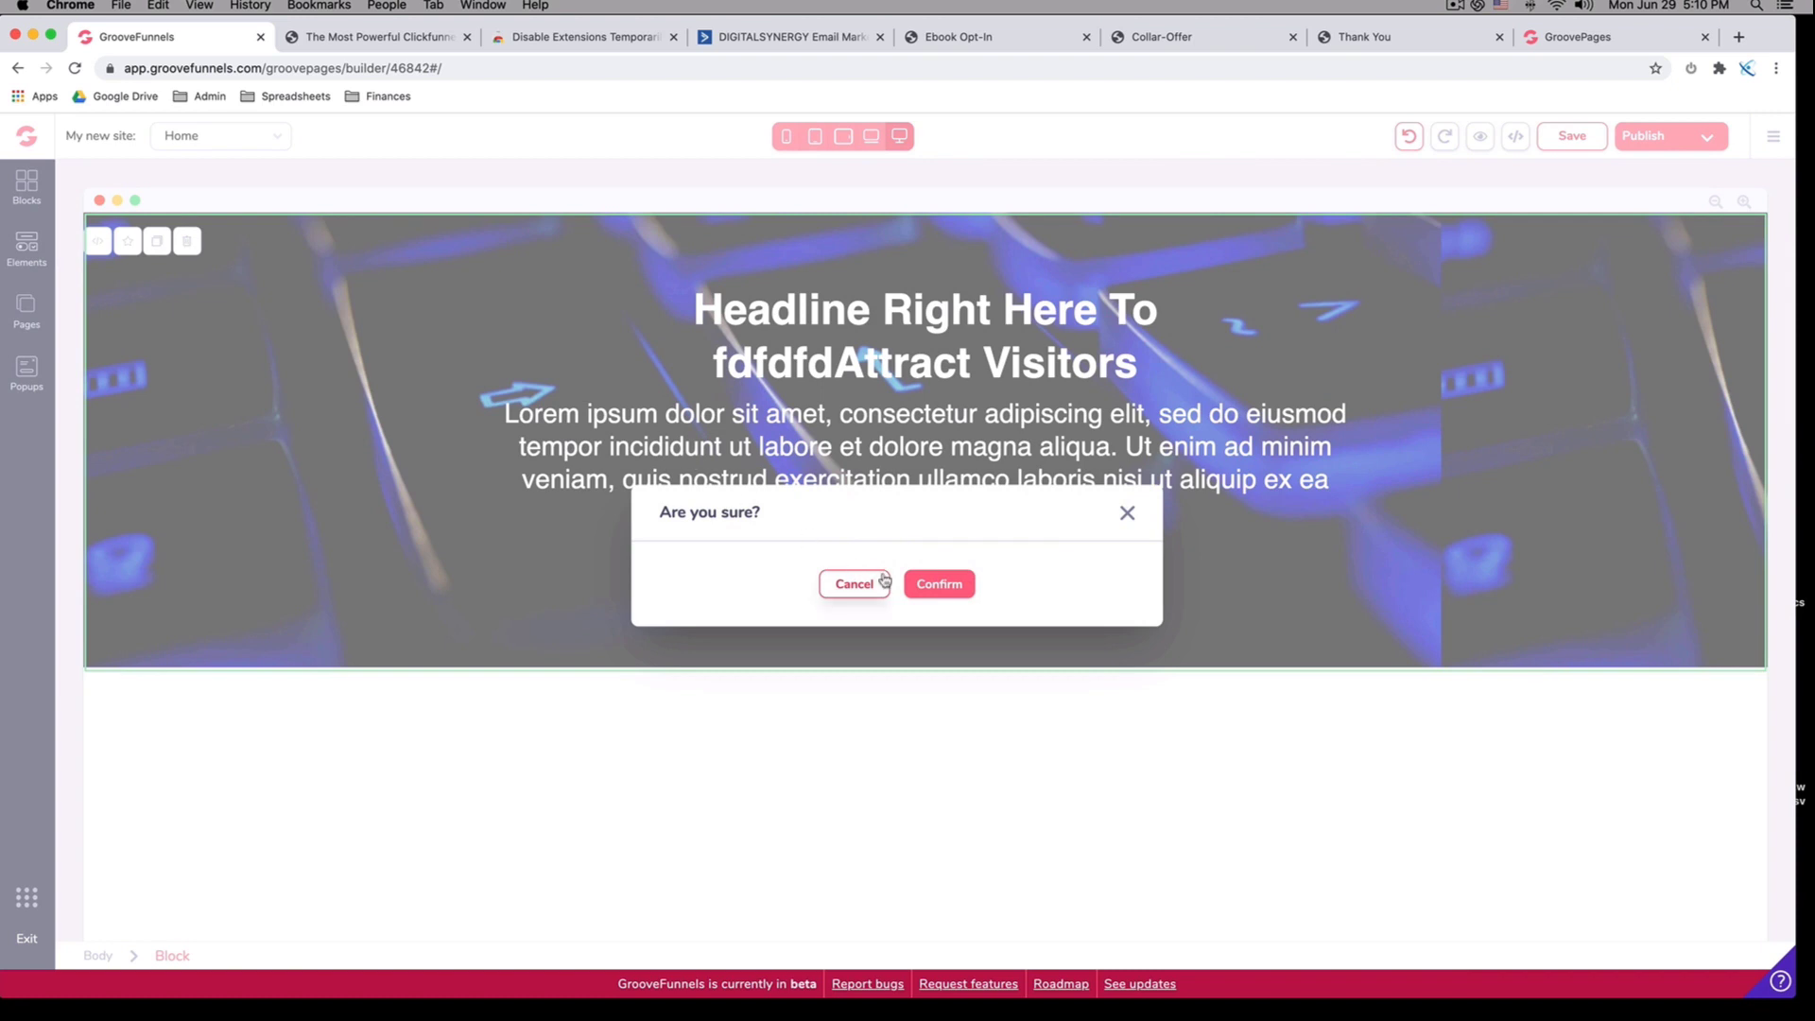
left_click(941, 586)
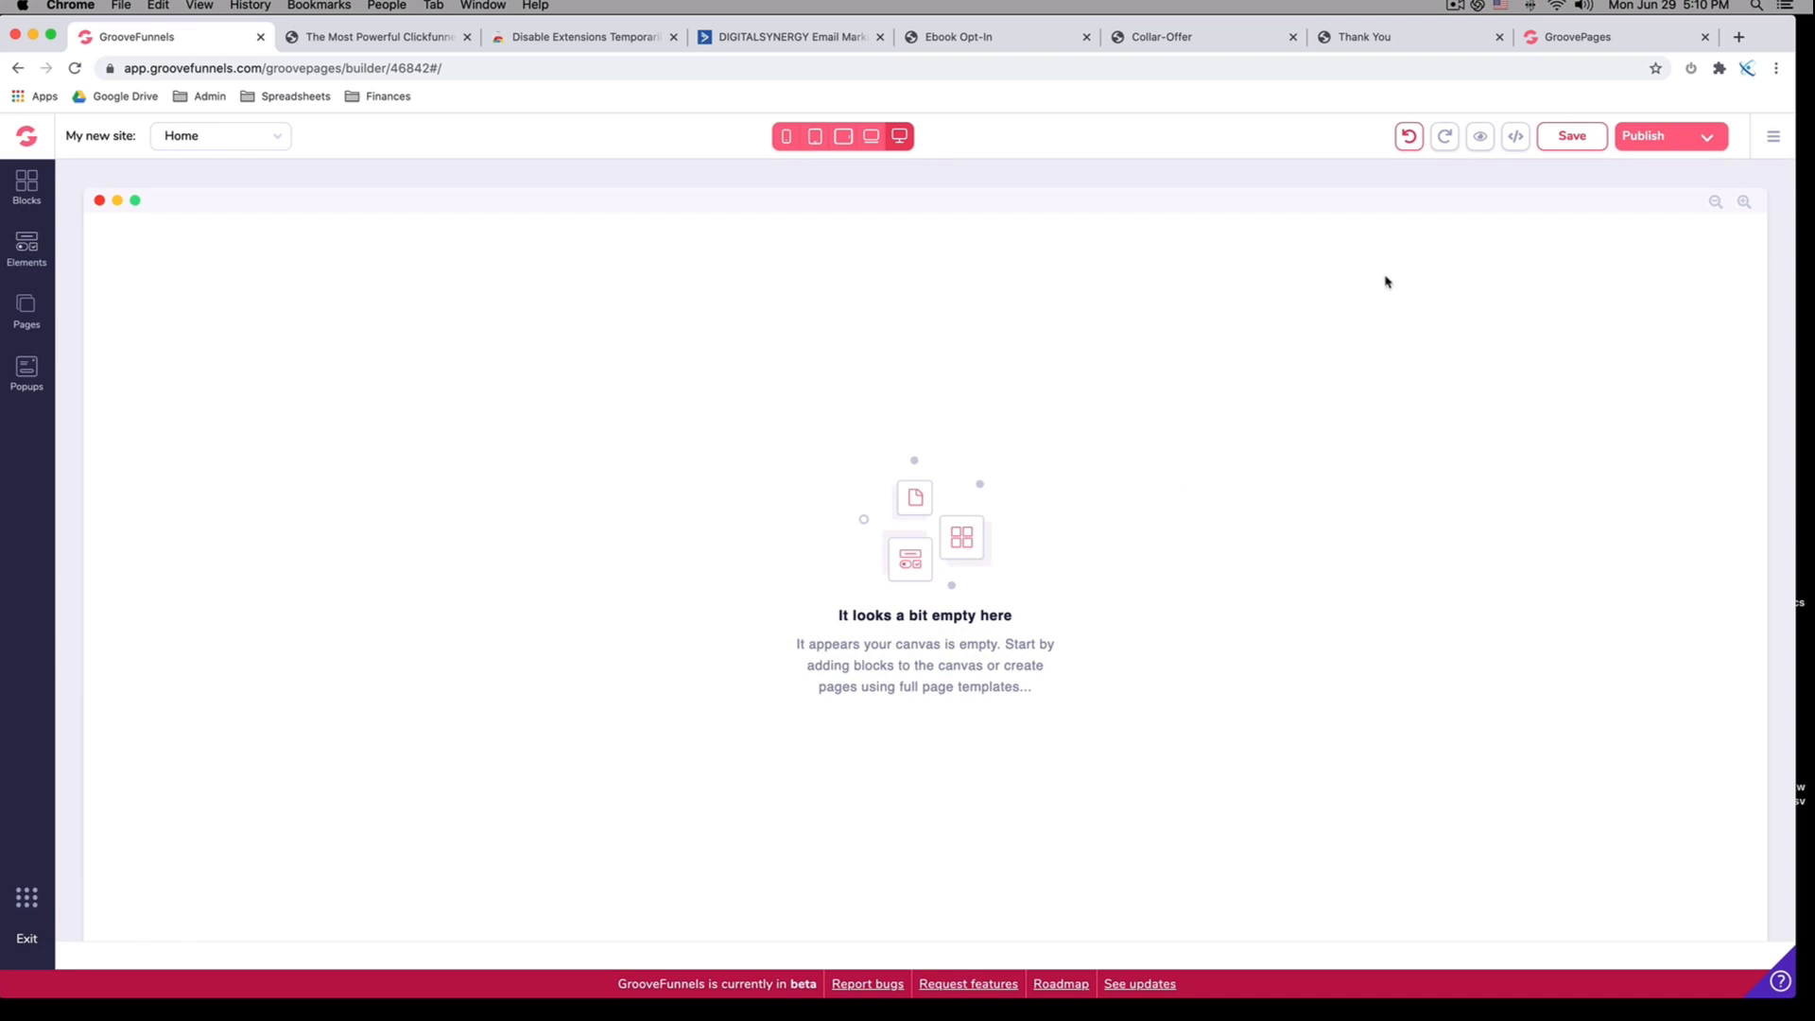
Undo the last deletion to restore the keyboard-photo block, and delete the whole block again
left_click(1409, 138)
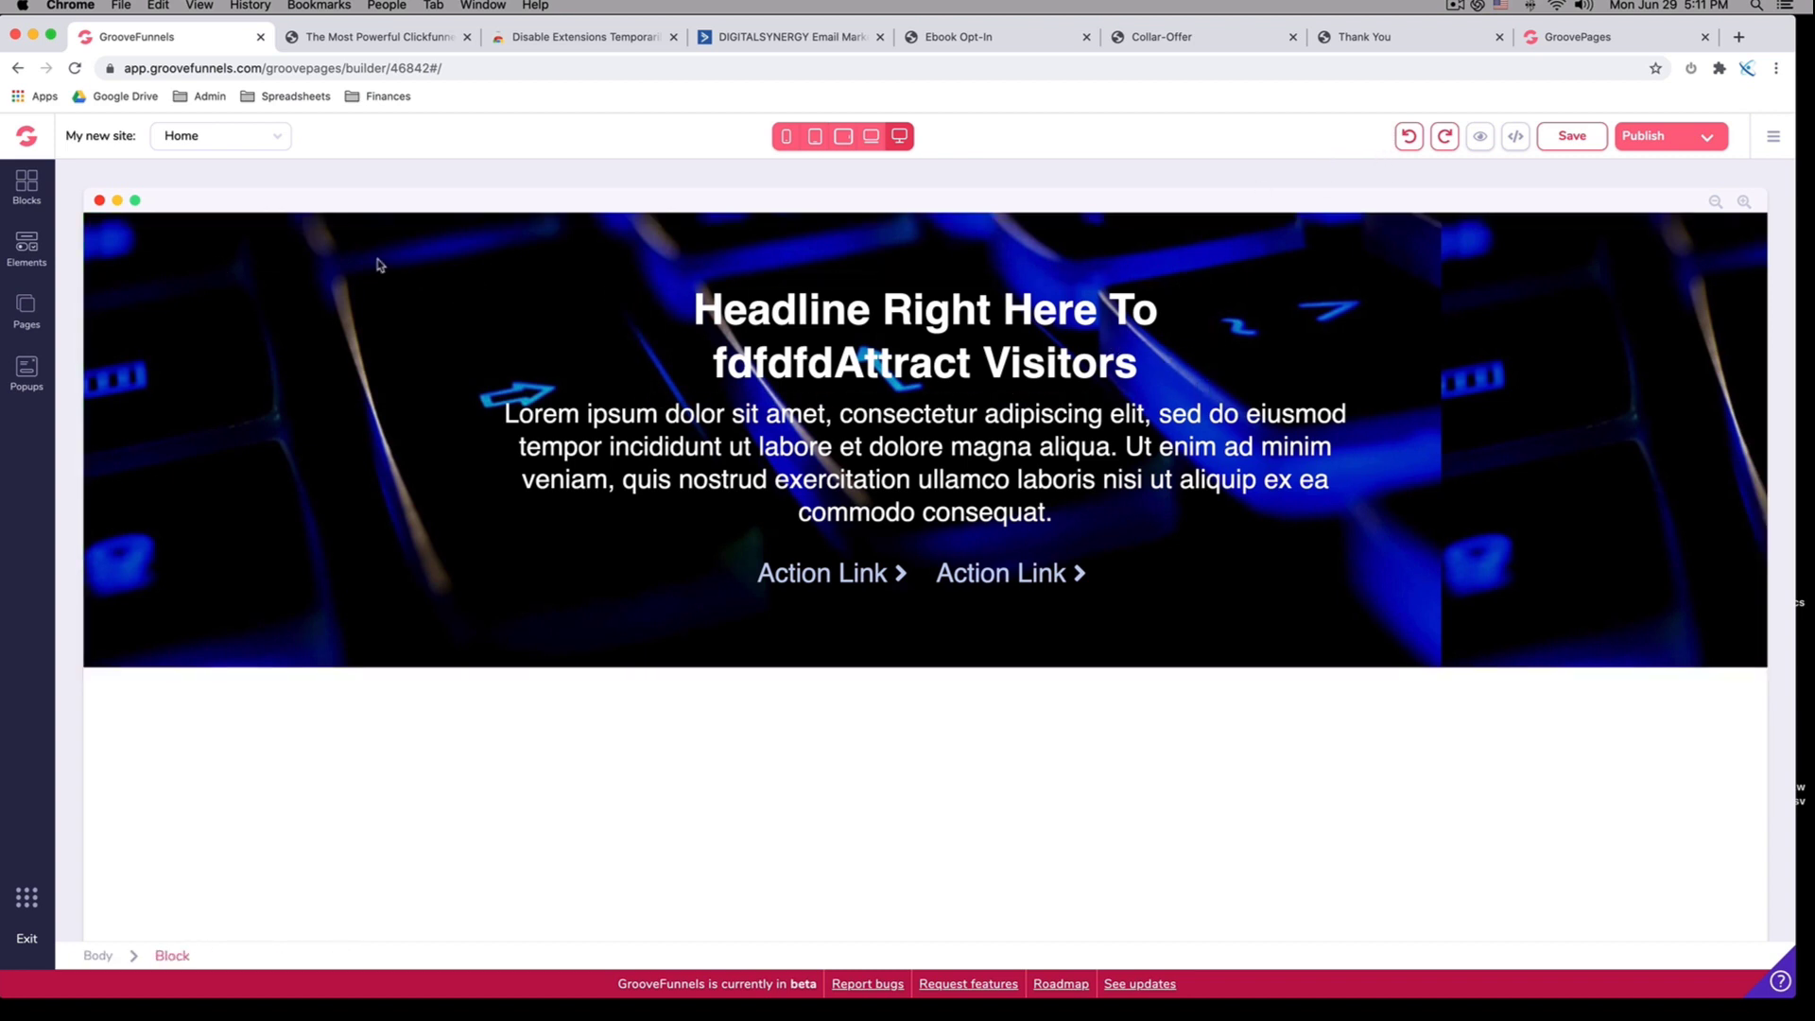
left_click(210, 269)
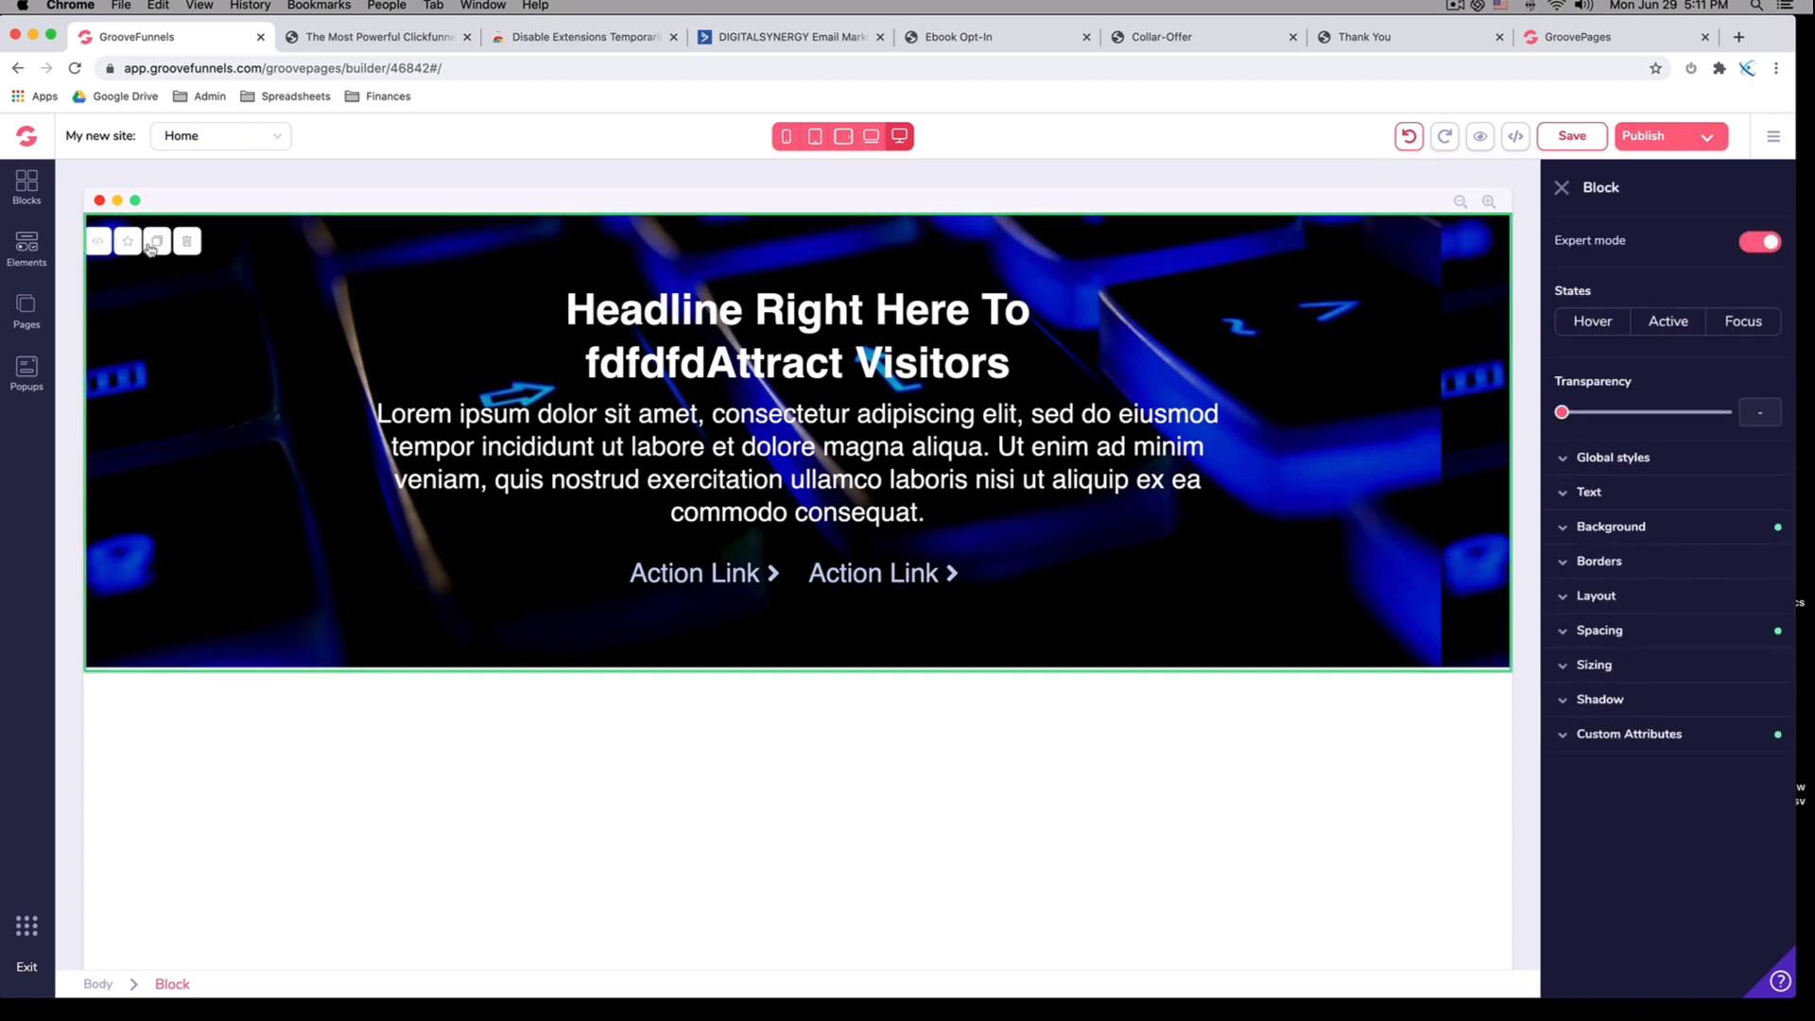
left_click(186, 242)
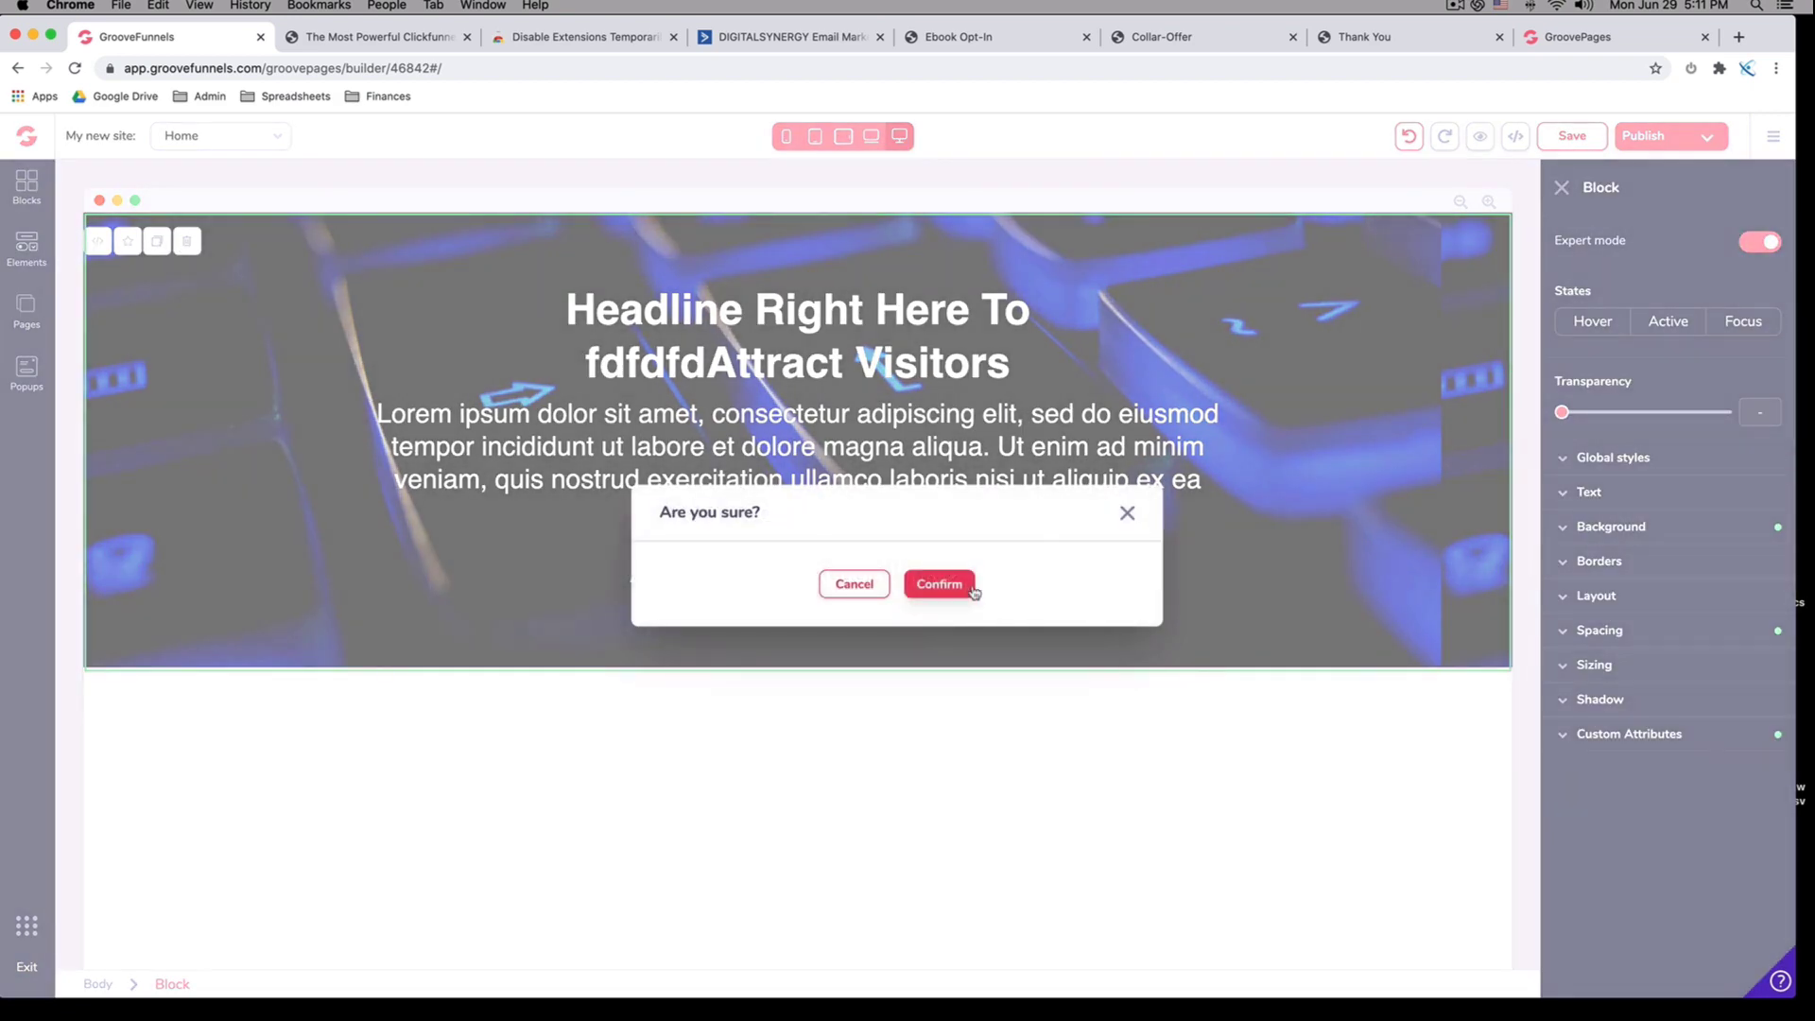
left_click(953, 590)
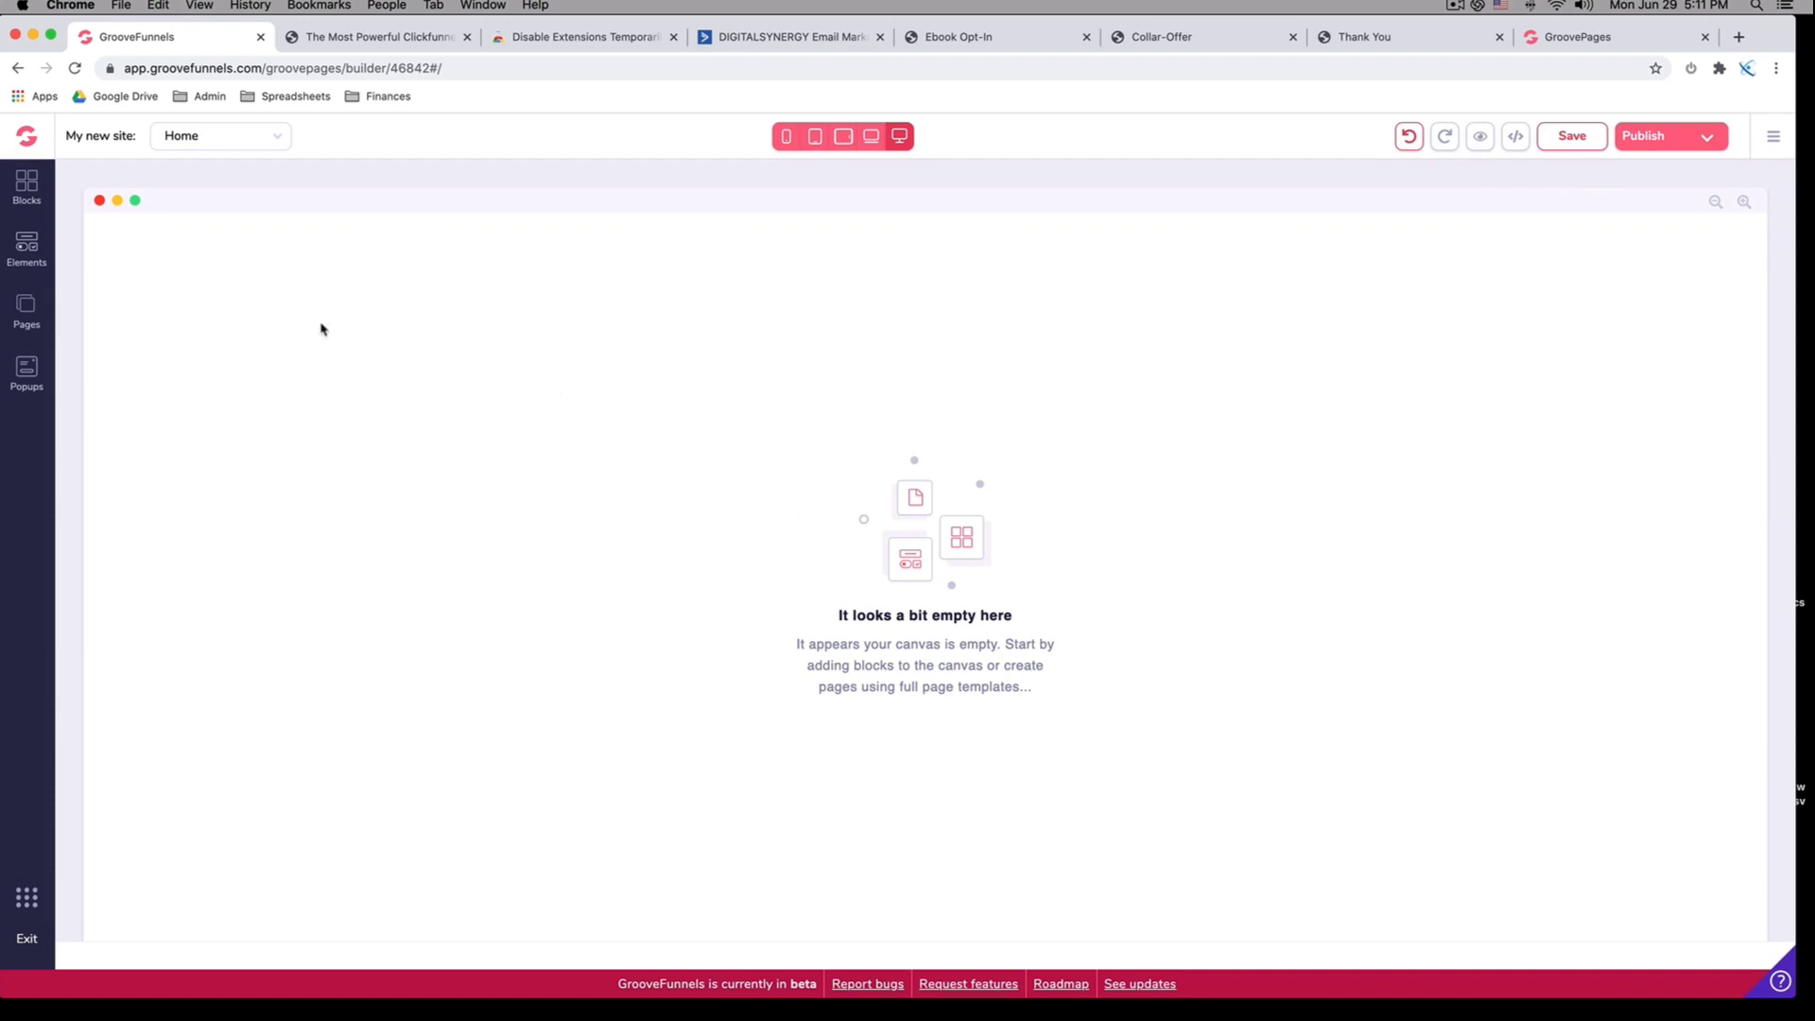
Compare the full list of wireframe blocks with the full list of designed blocks
left_click(26, 192)
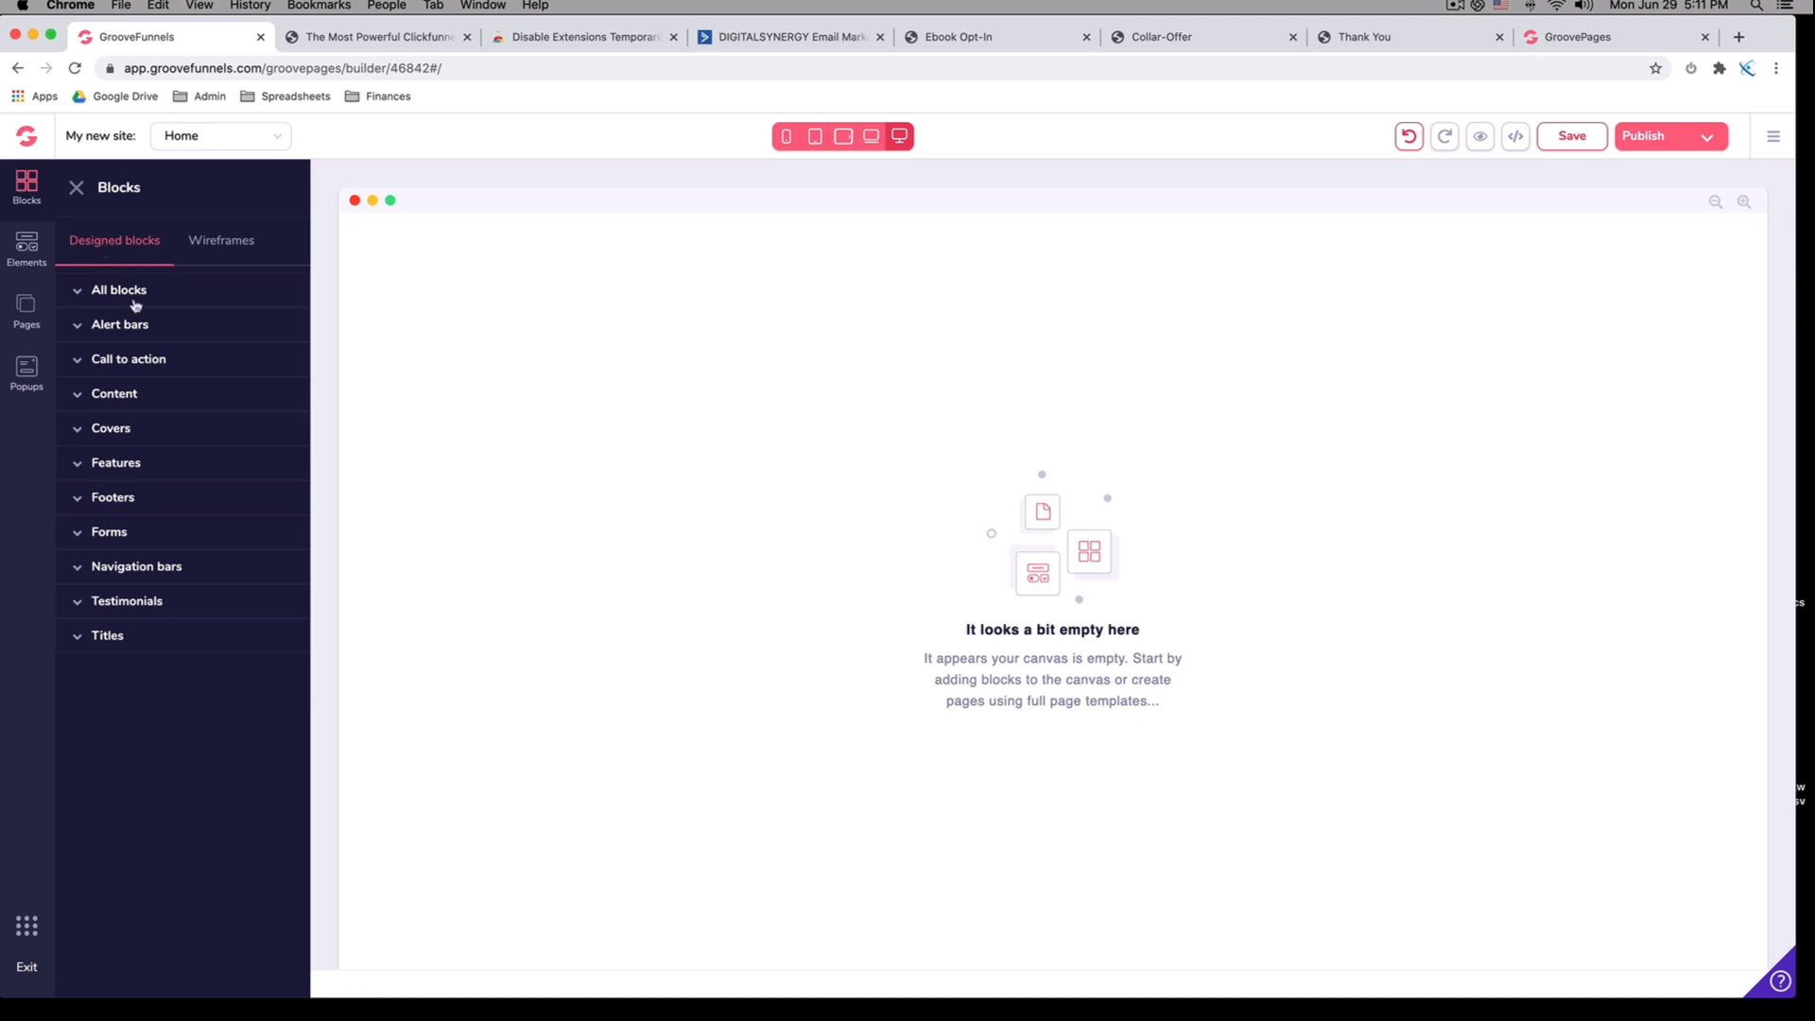
left_click(222, 248)
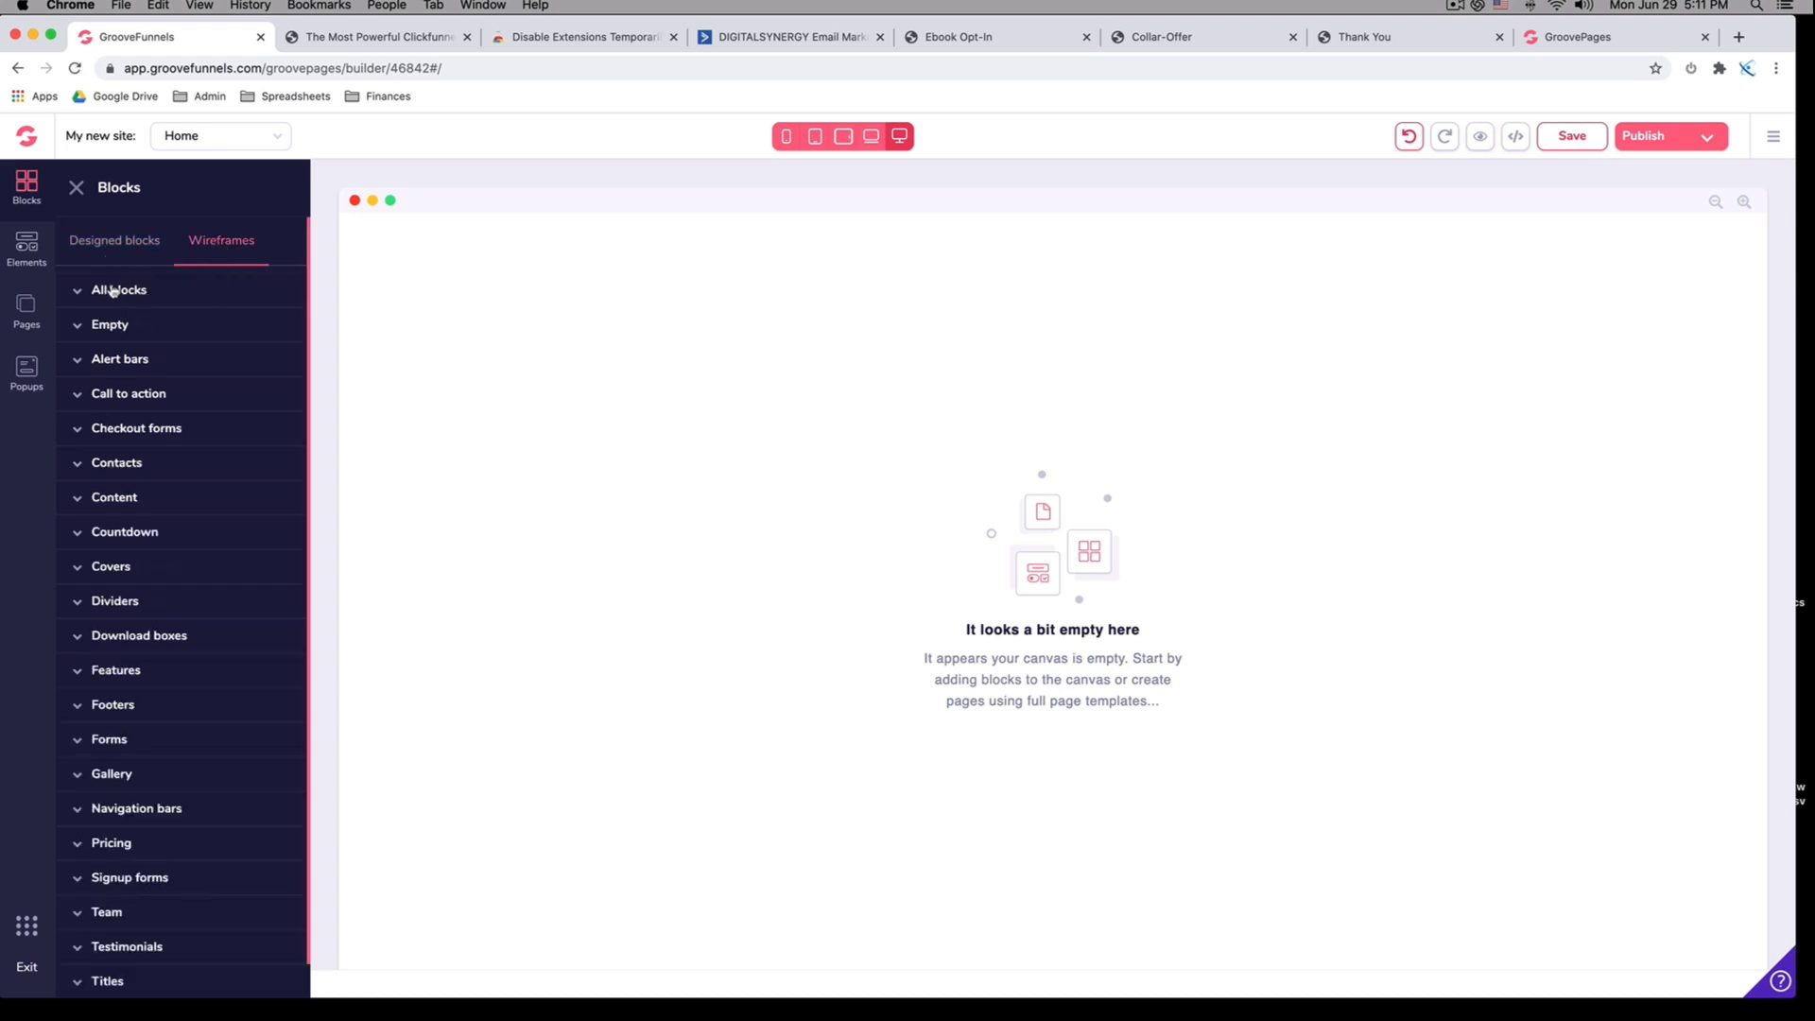
left_click(118, 290)
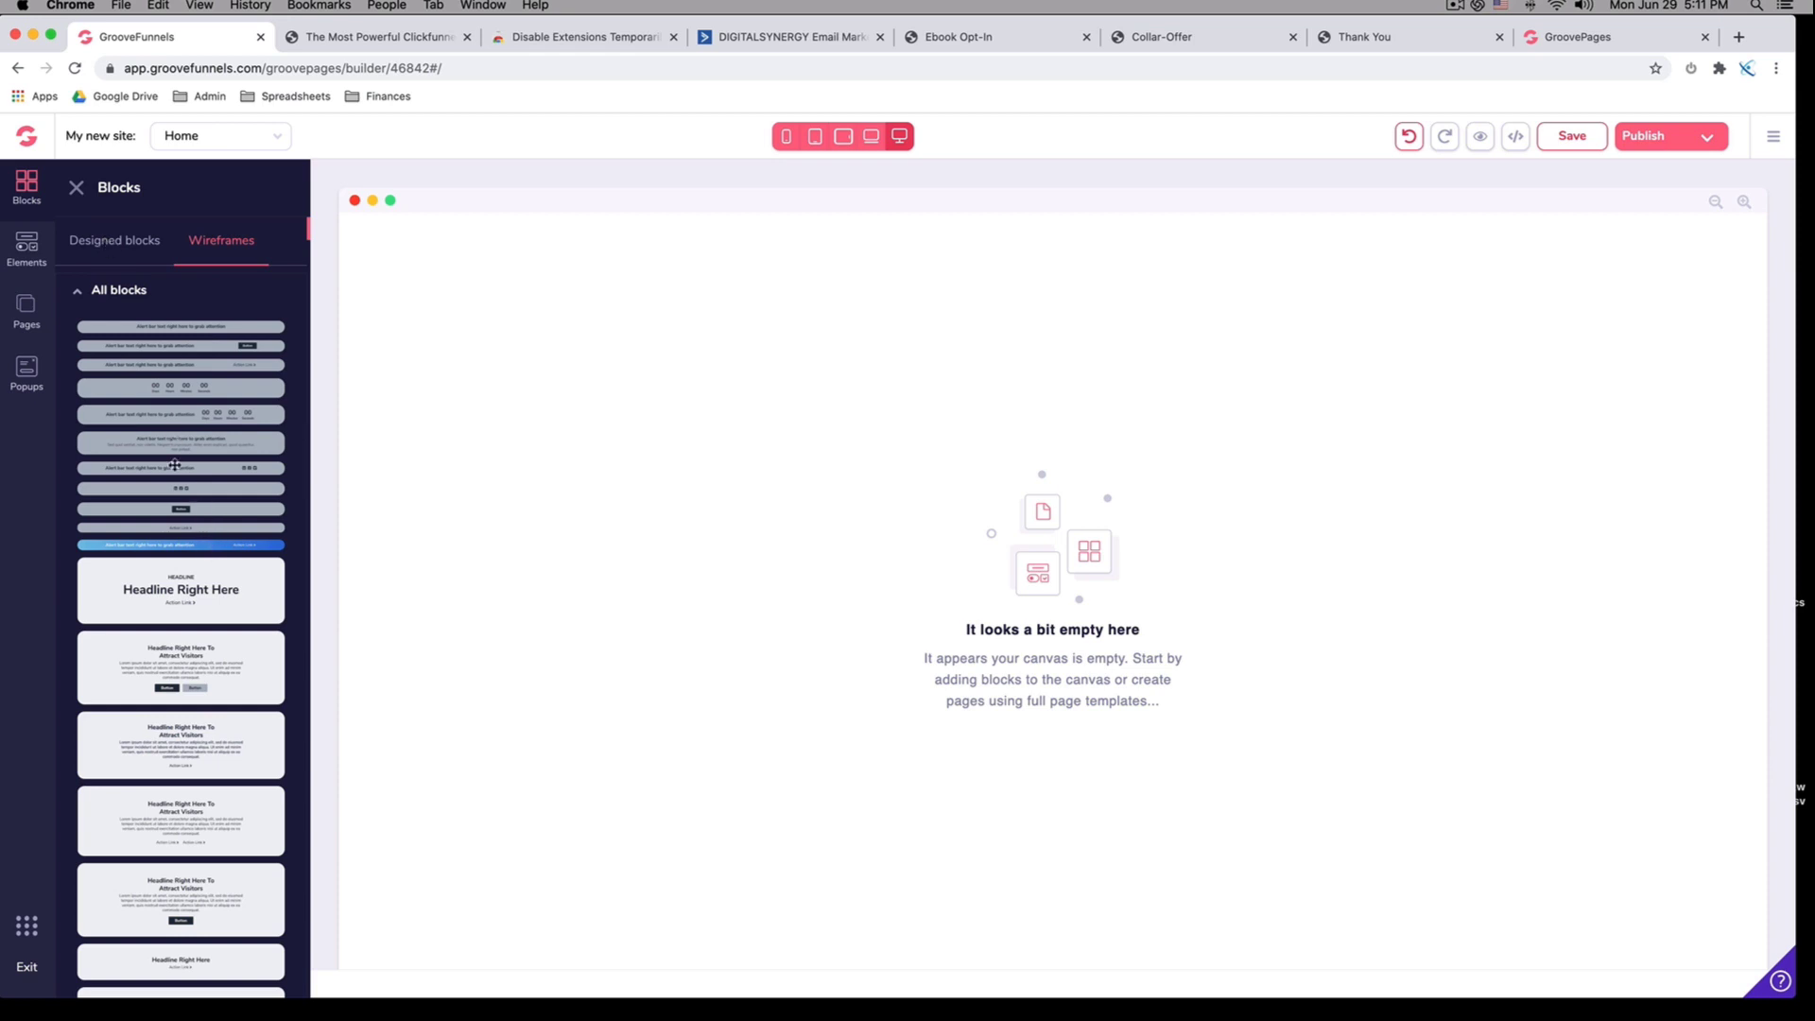
left_click(128, 244)
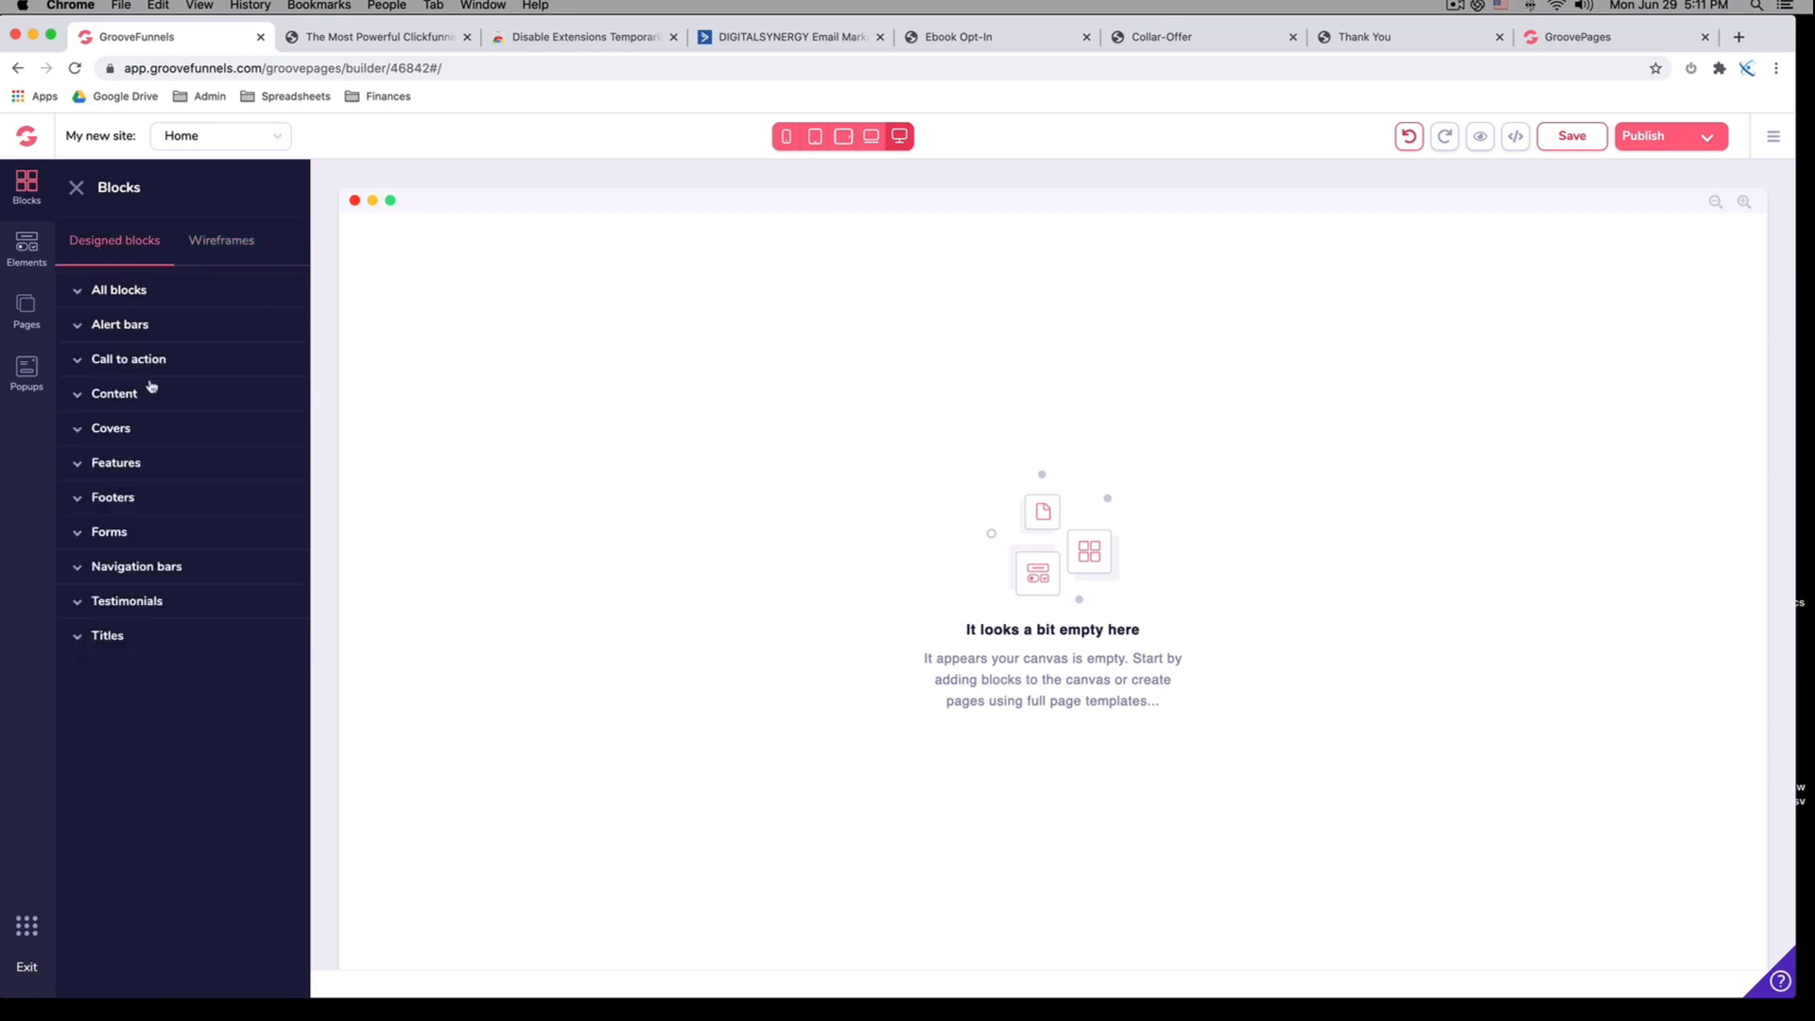
left_click(113, 293)
scroll(175, 486, "down", 1)
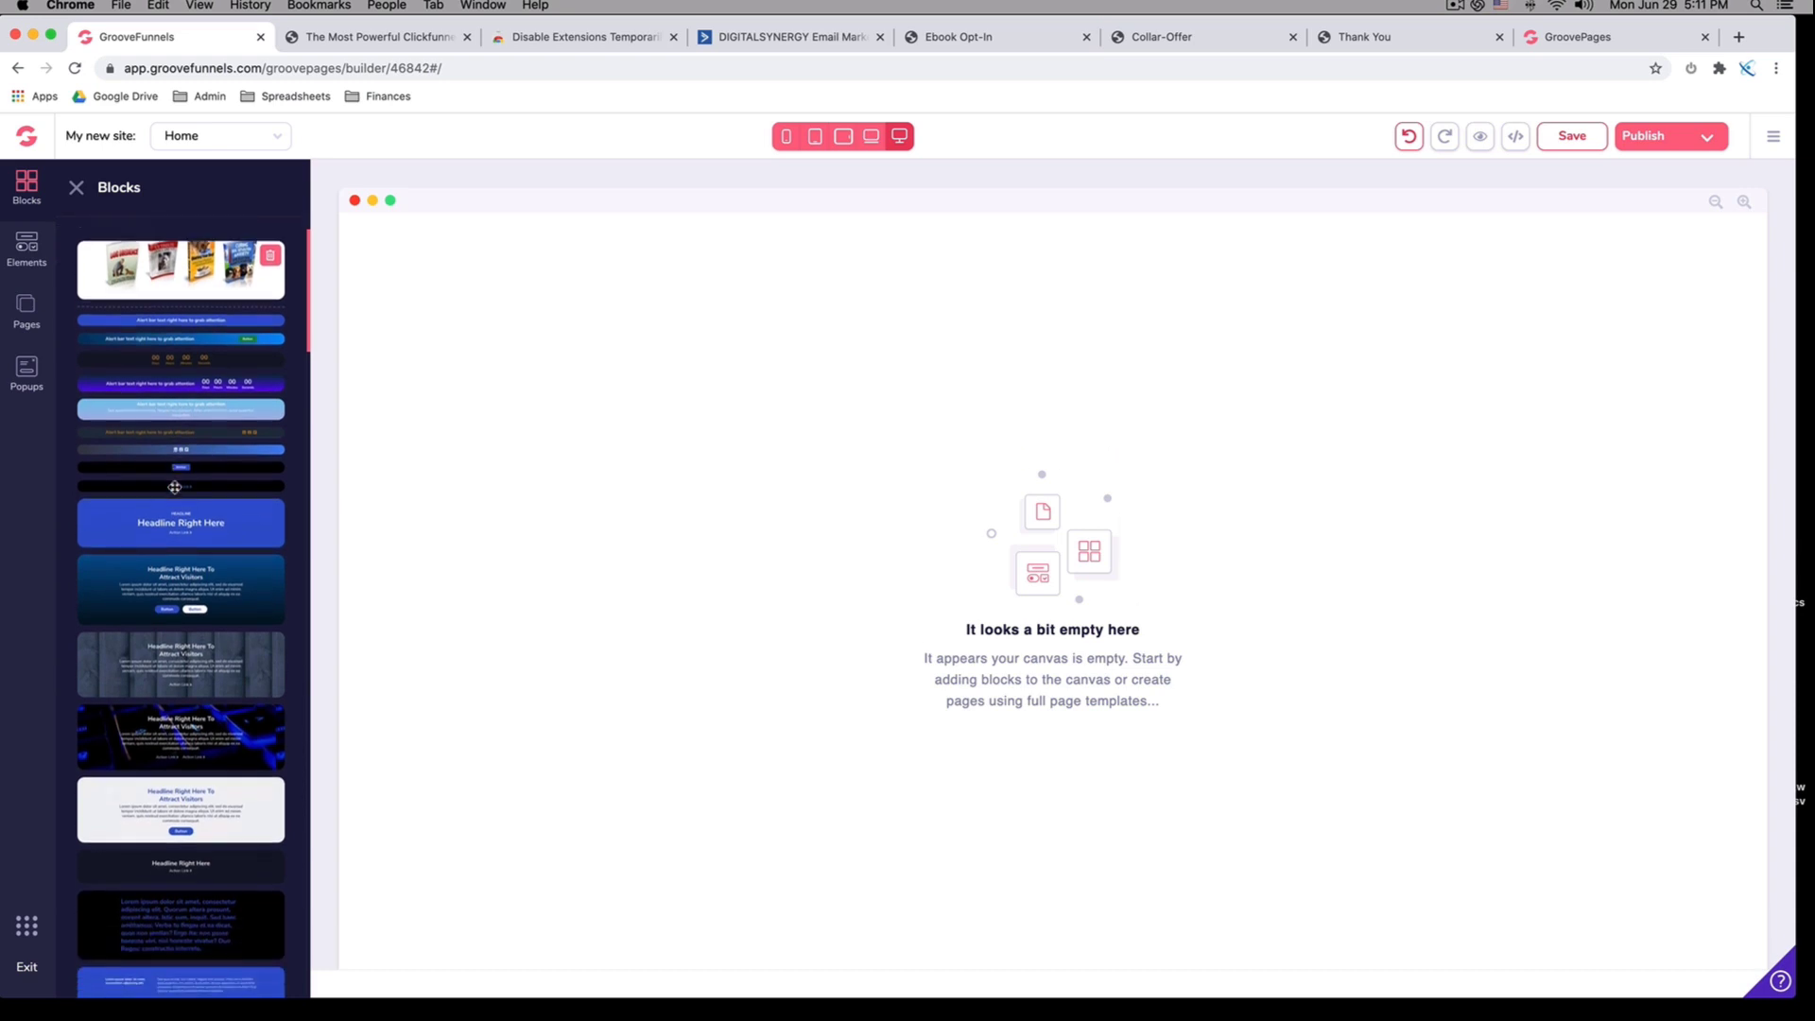
scroll(175, 486, "up", 1)
scroll(175, 486, "down", 2)
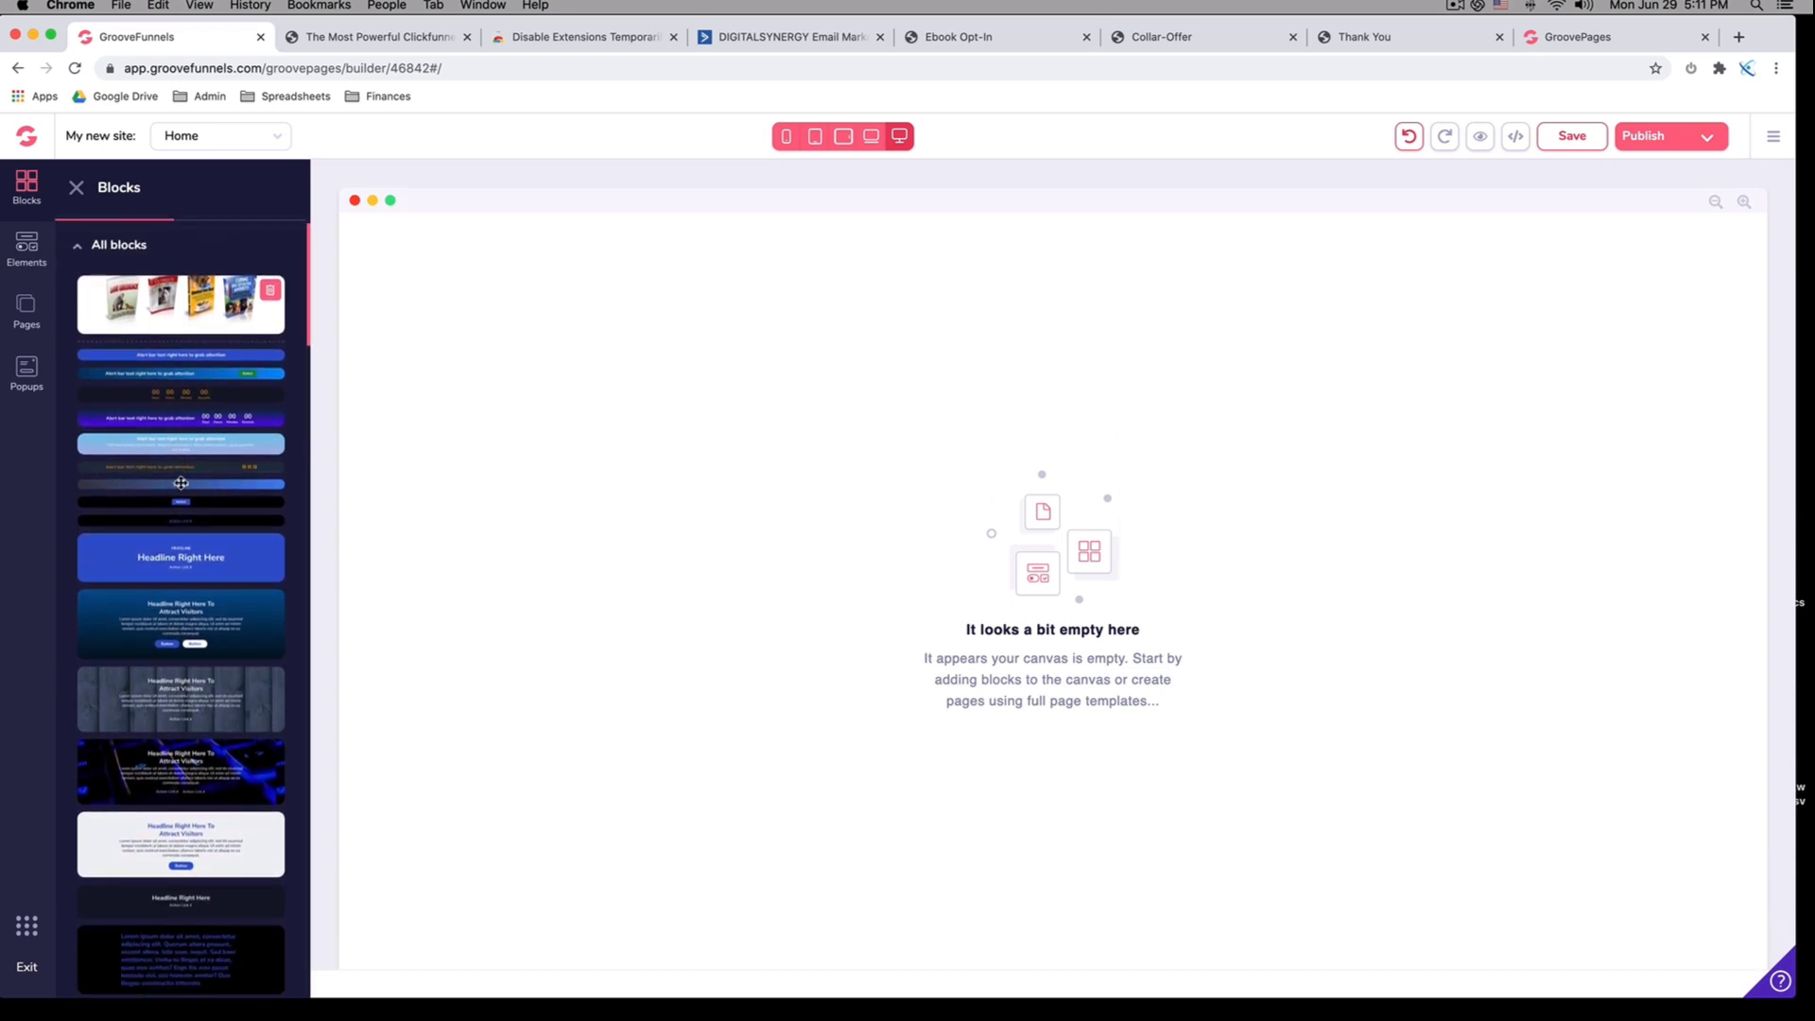
scroll(181, 482, "down", 10)
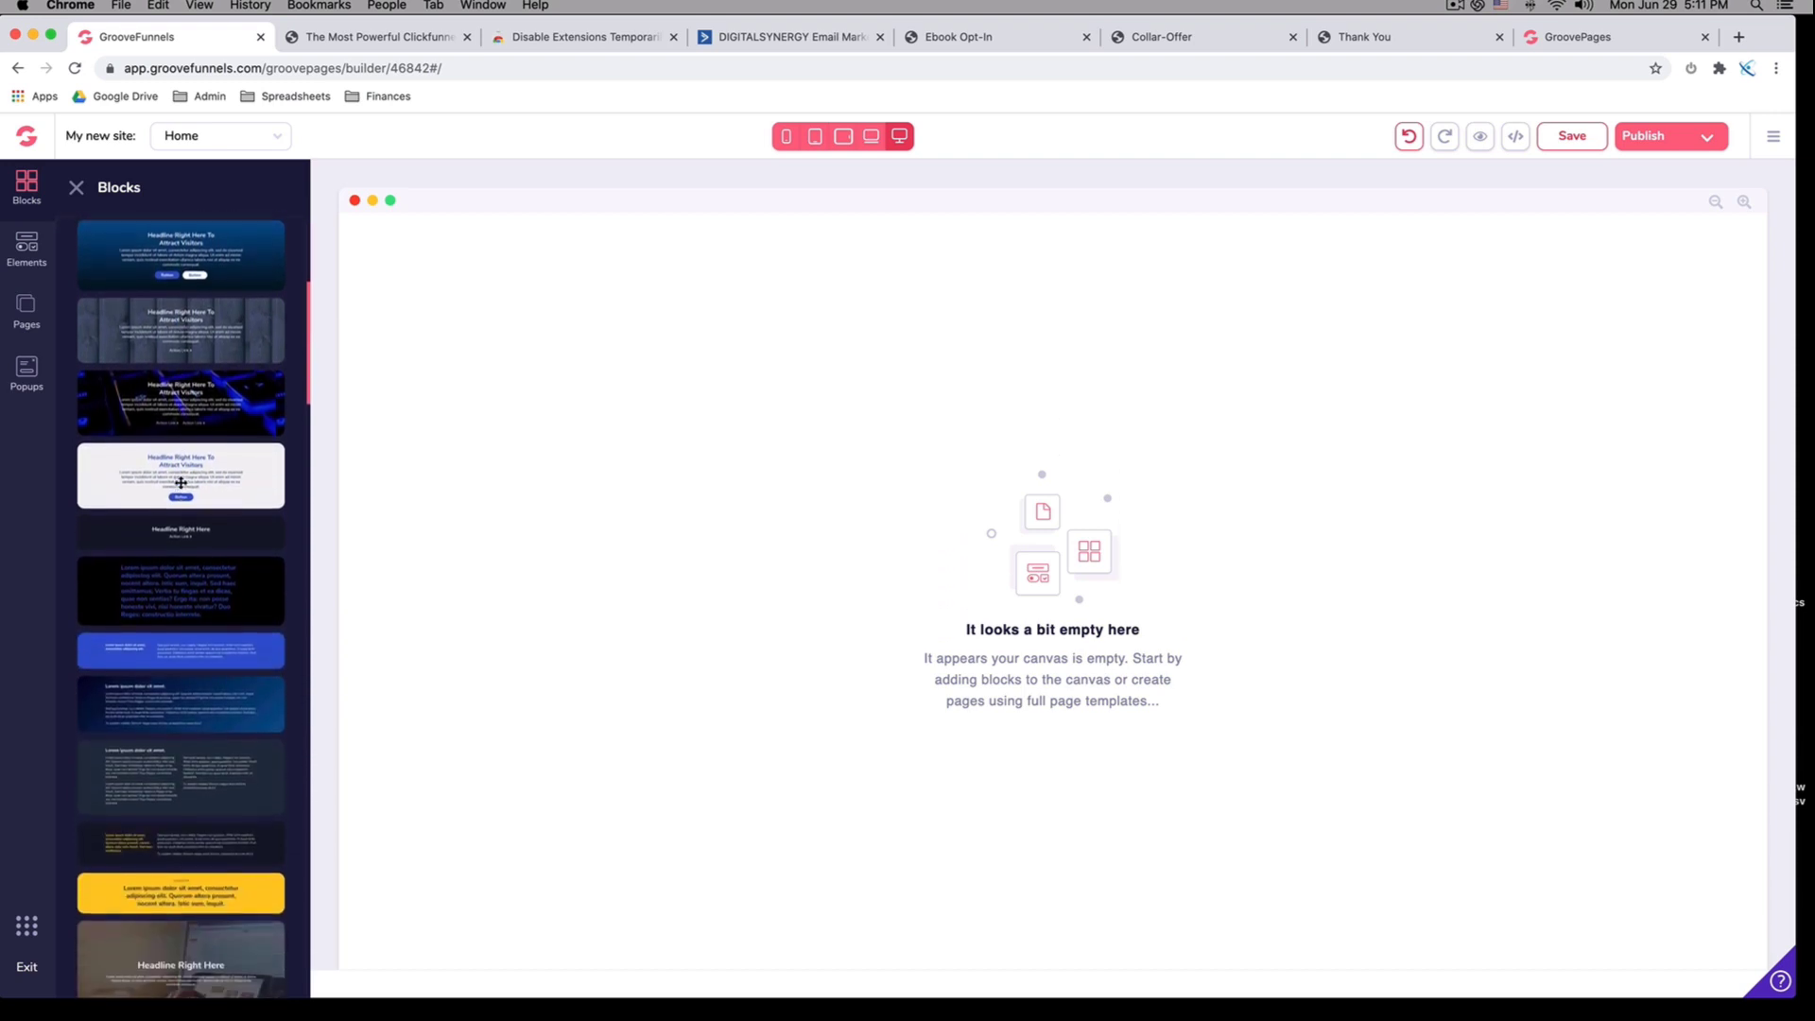
scroll(180, 483, "down", 1)
scroll(186, 463, "up", 6)
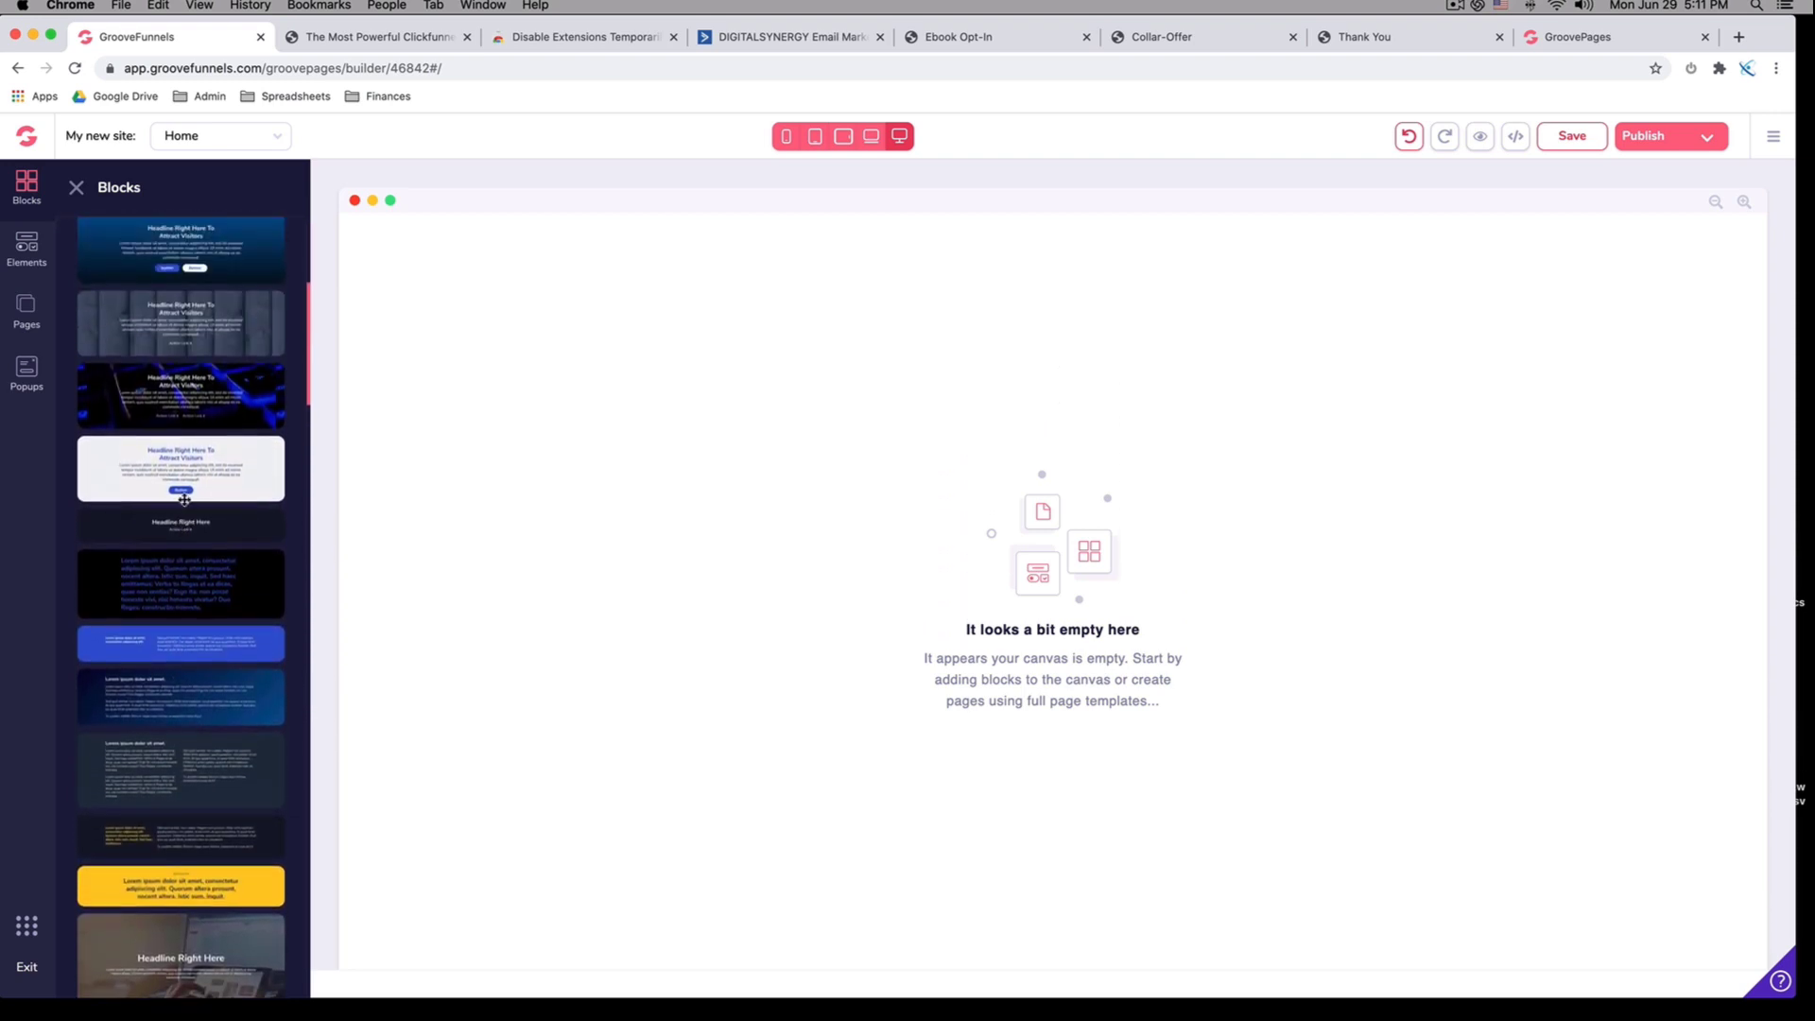
scroll(192, 436, "up", 7)
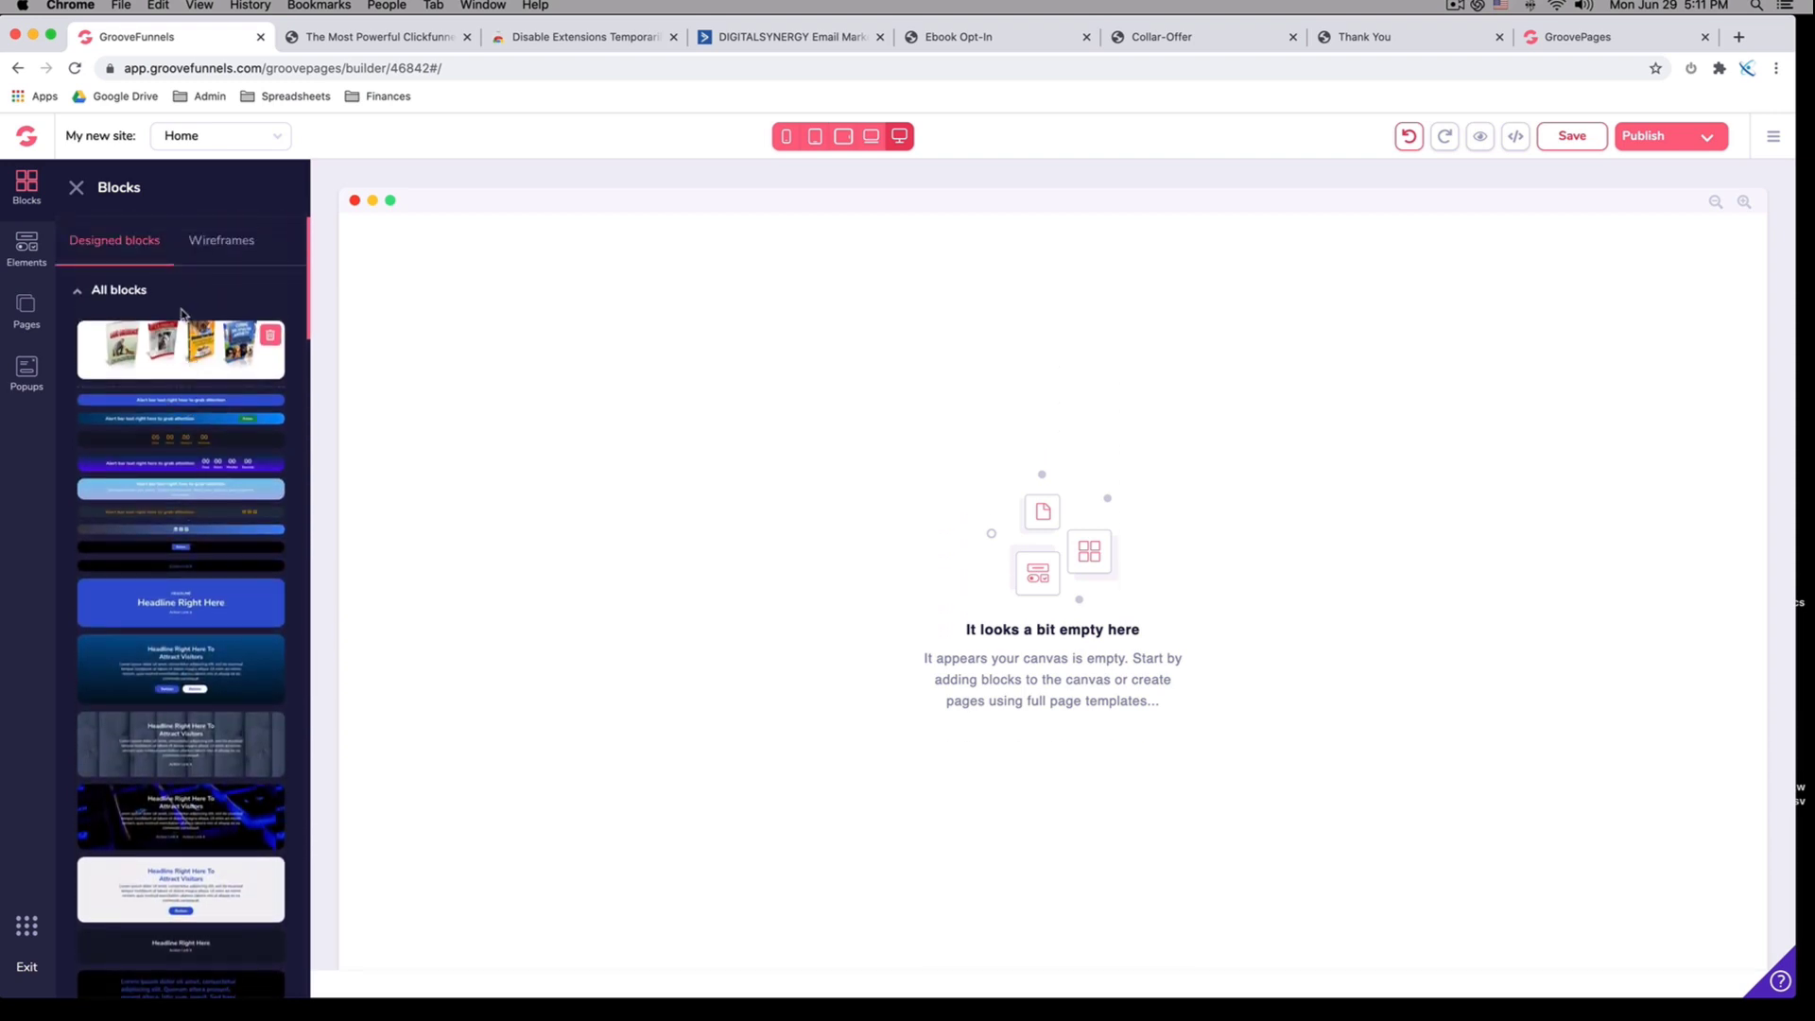
Browse the unstyled alert bar, headline and call-to-action layouts among all wireframe blocks
left_click(224, 243)
scroll(227, 390, "down", 3)
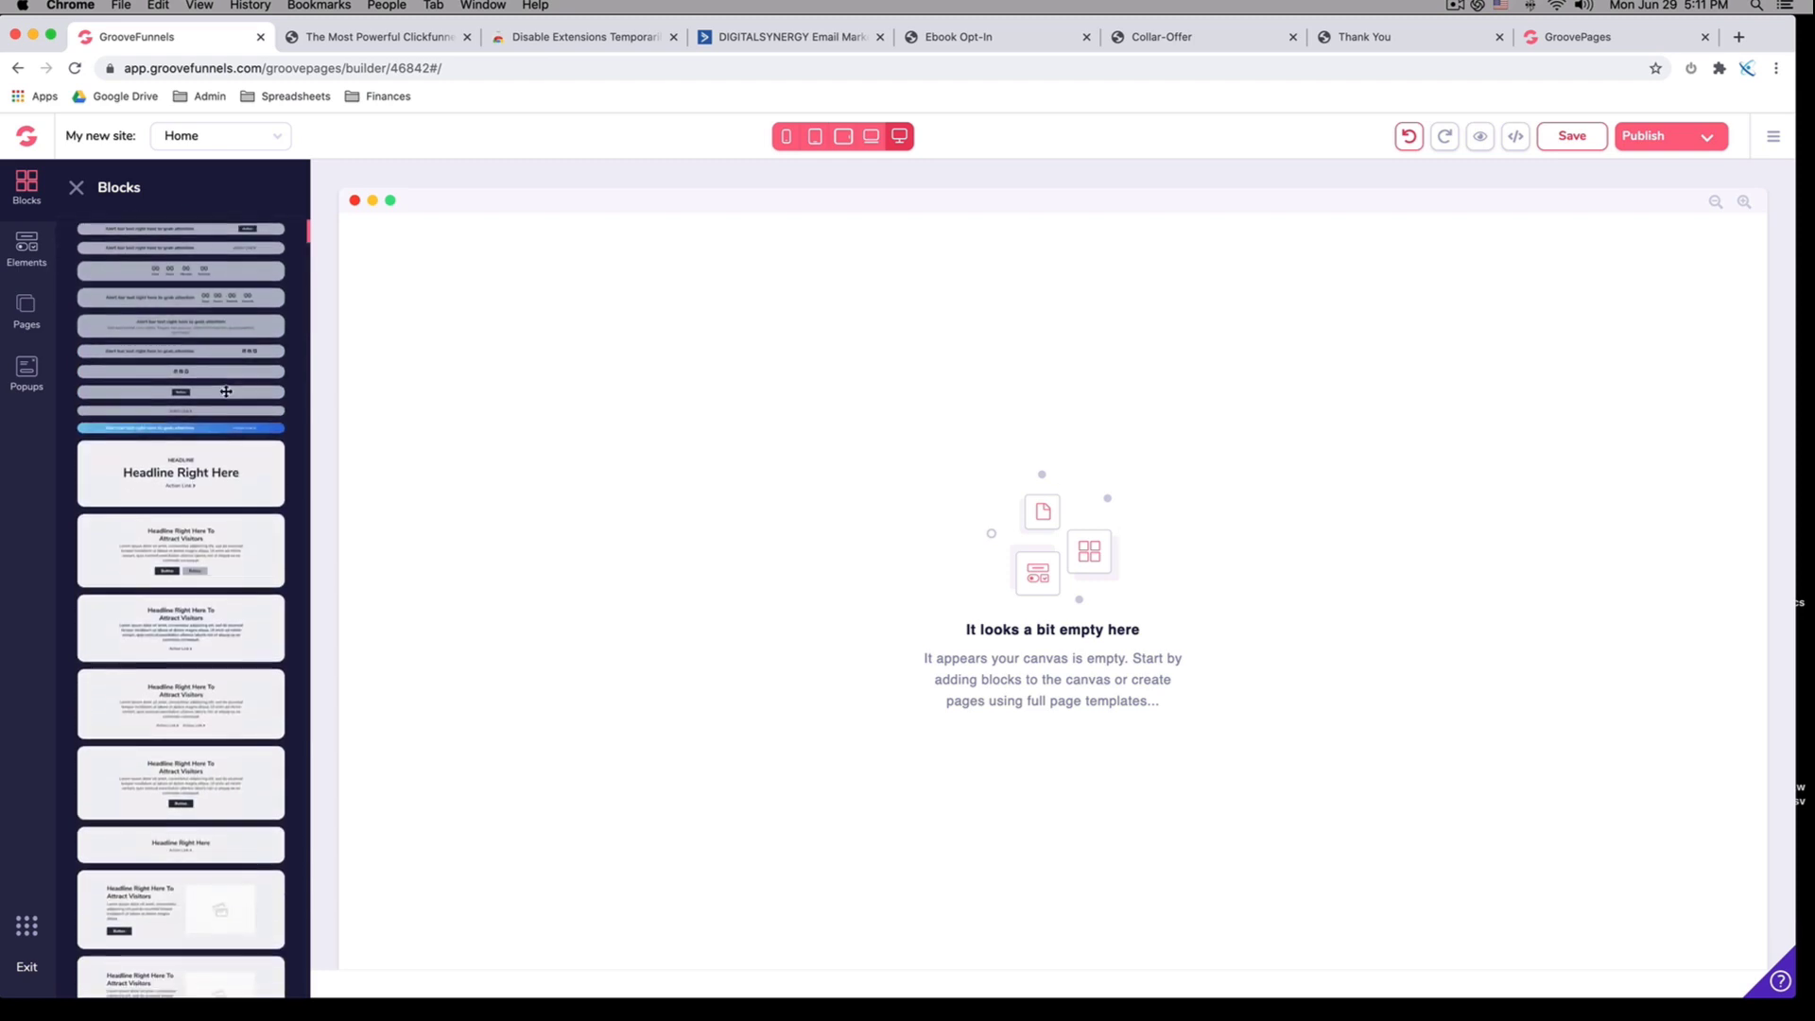
scroll(190, 440, "down", 1)
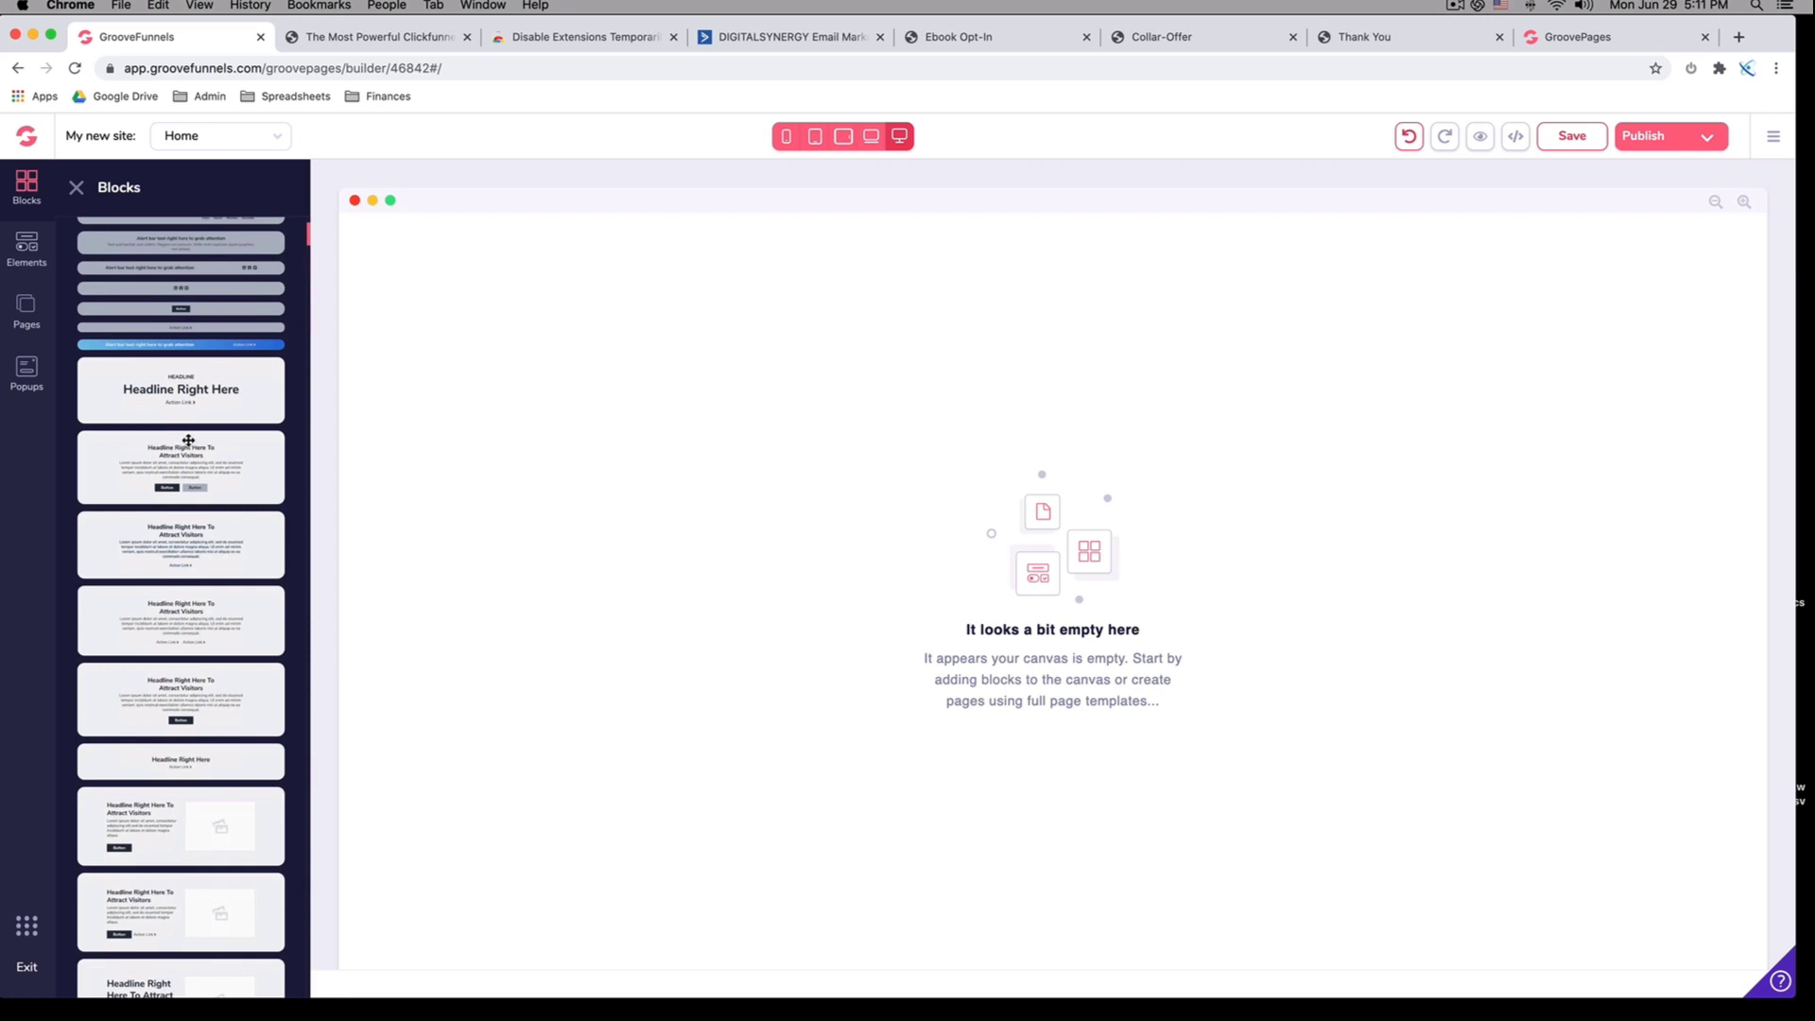
scroll(188, 440, "down", 1)
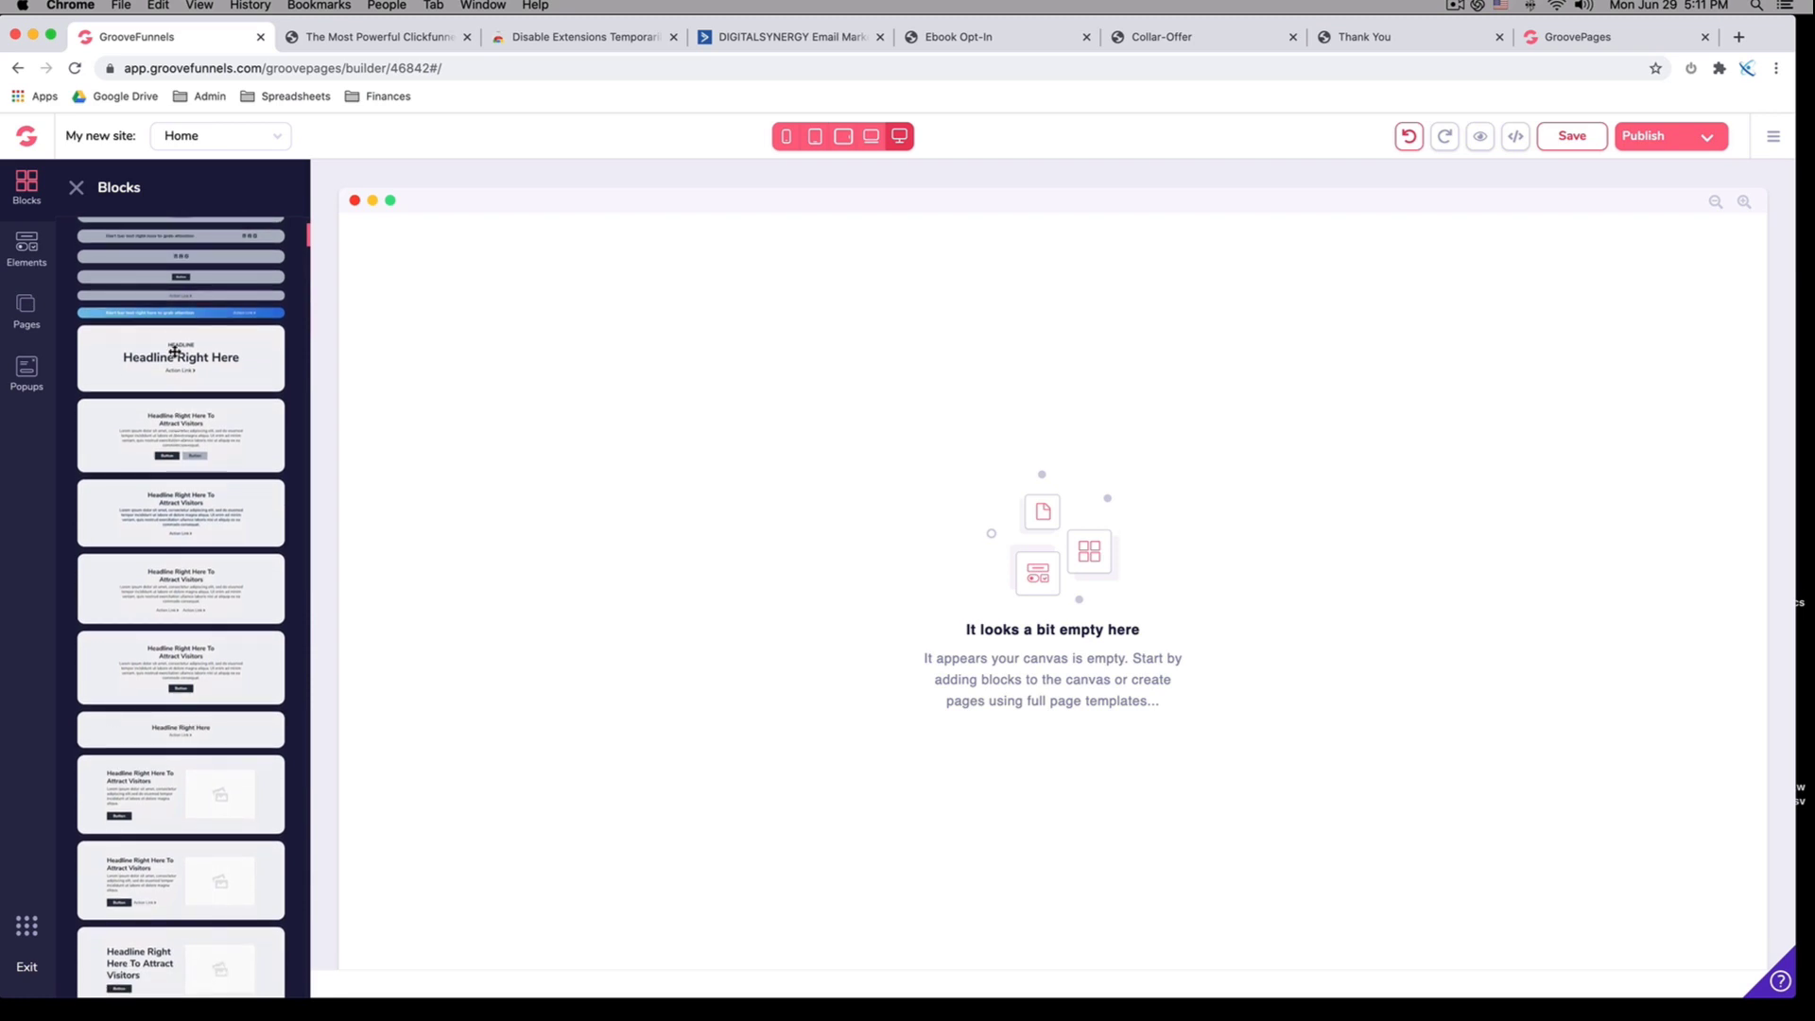
scroll(166, 434, "down", 5)
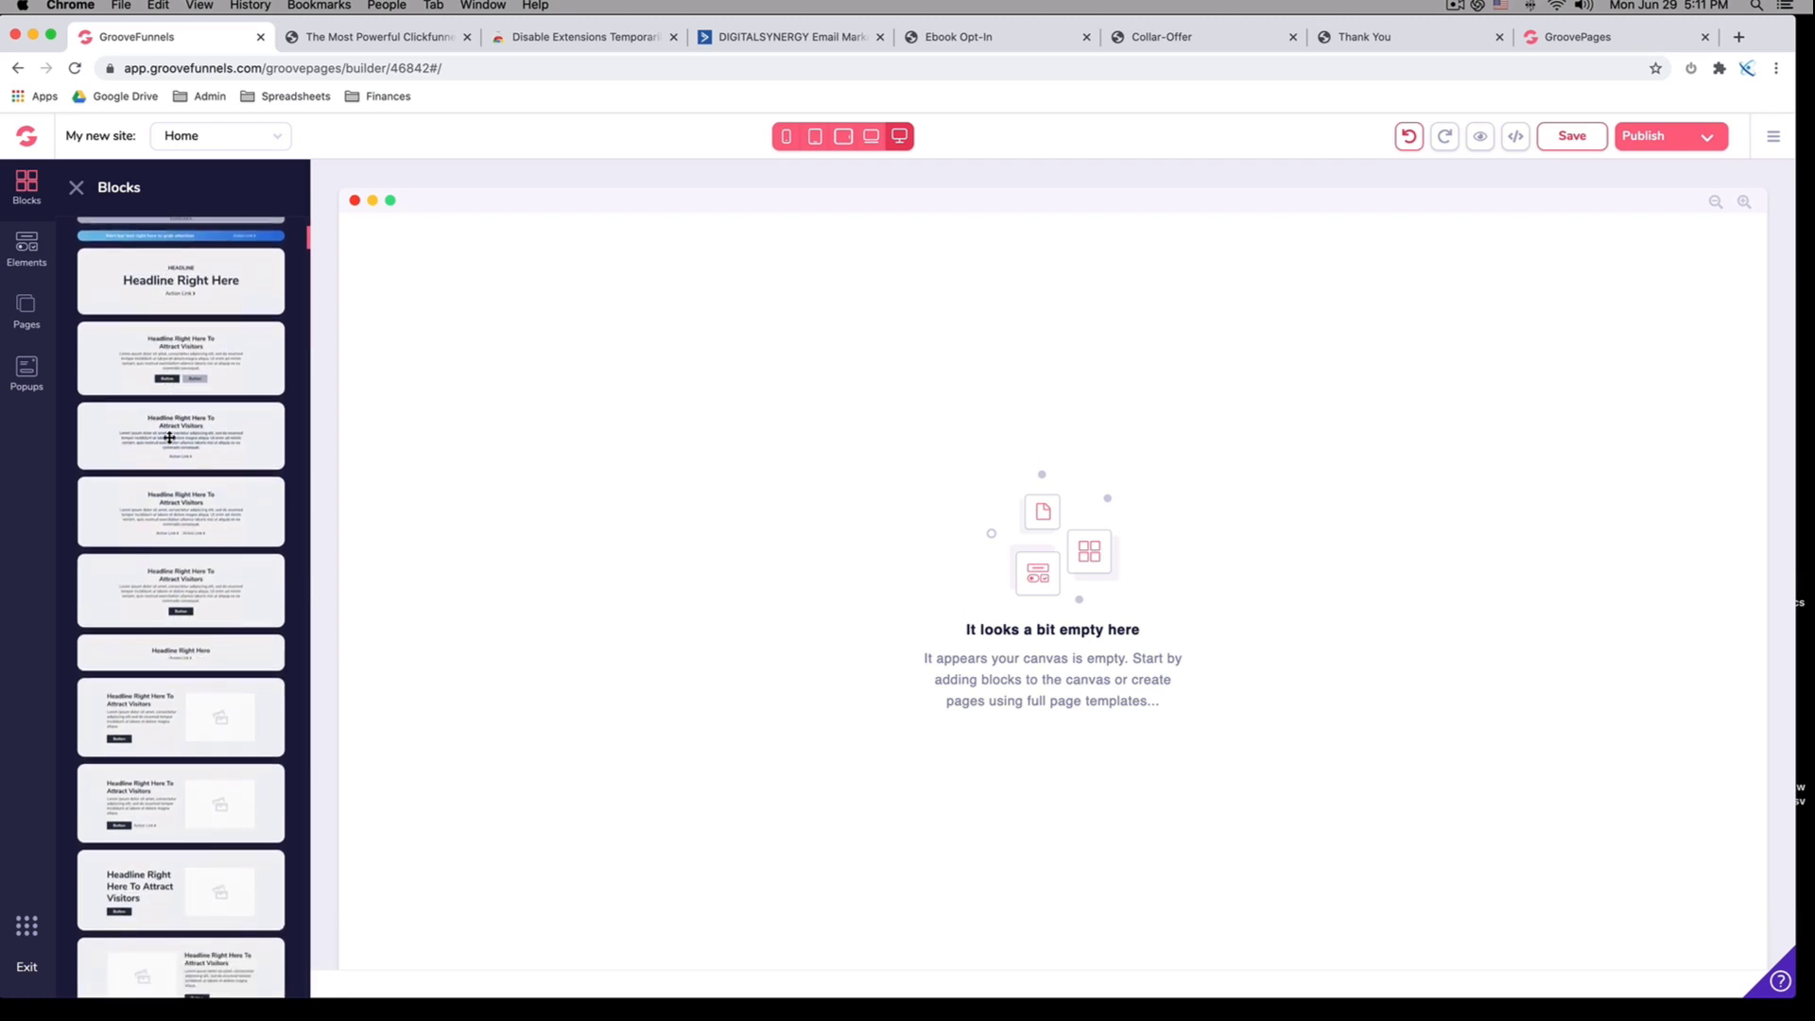
scroll(169, 437, "up", 10)
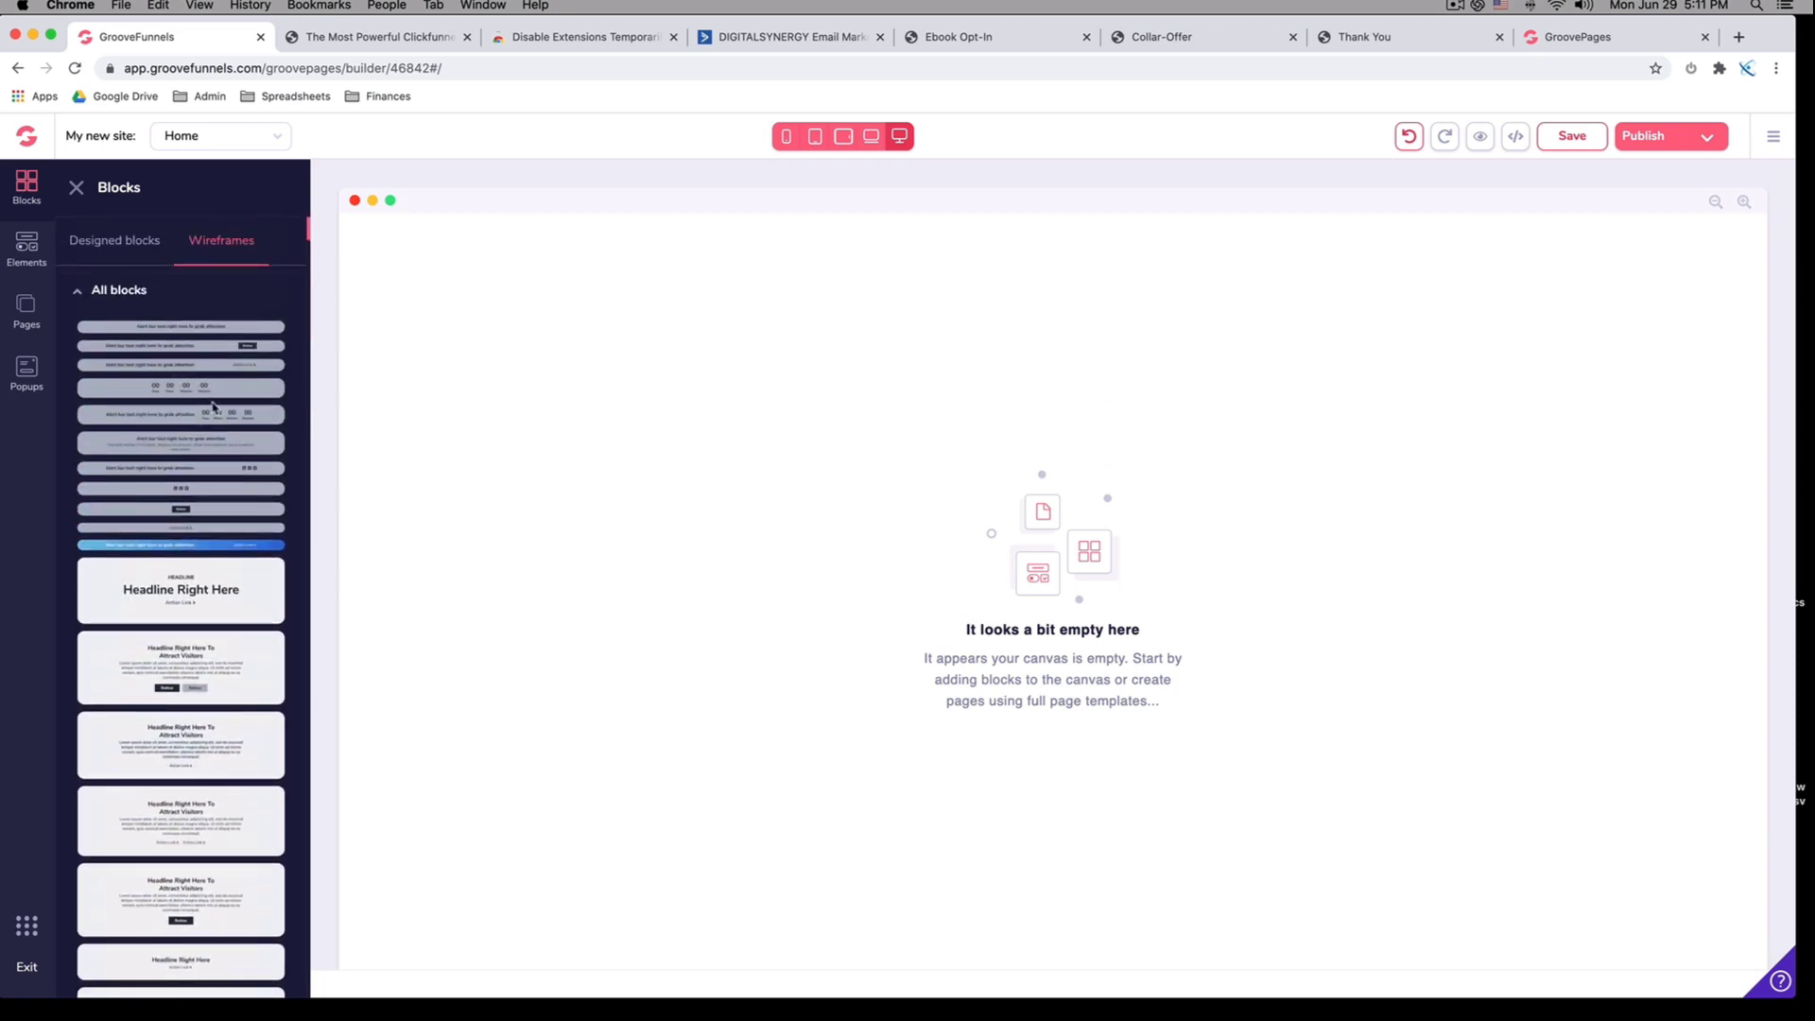
Add the Empty container block from the Empty wireframes to the blank canvas and select its container
left_click(116, 290)
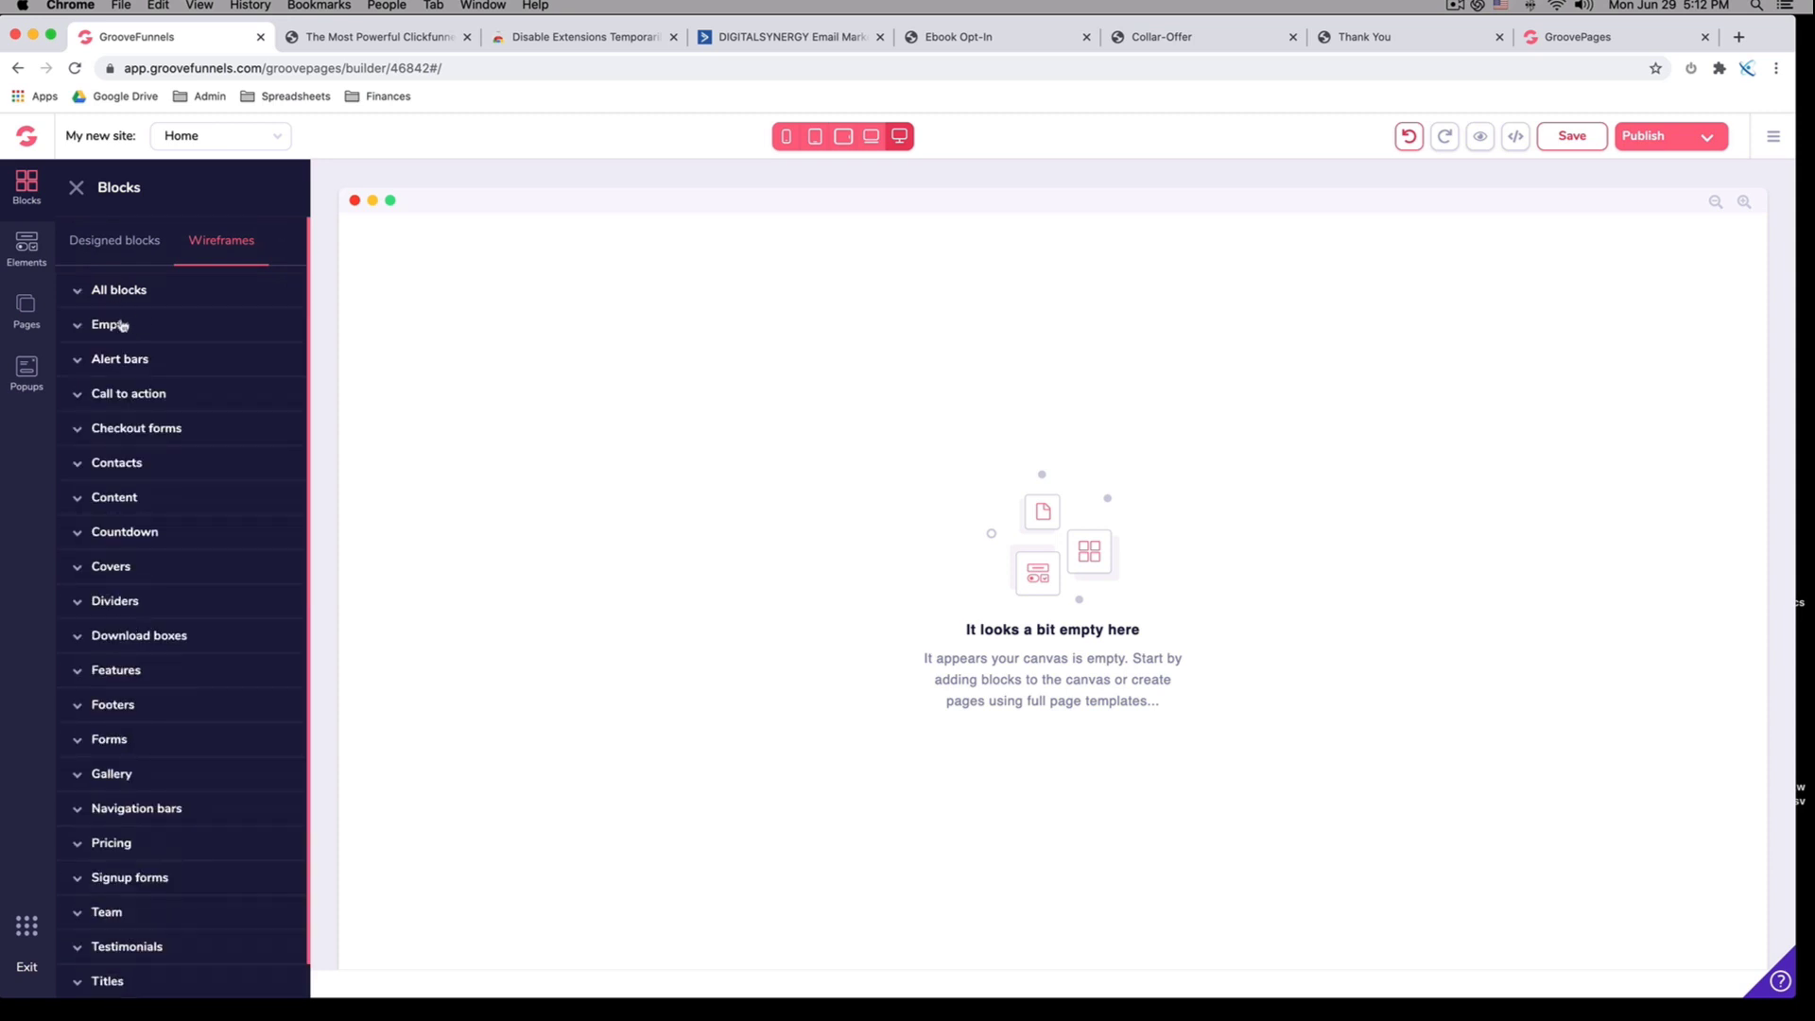
left_click(130, 327)
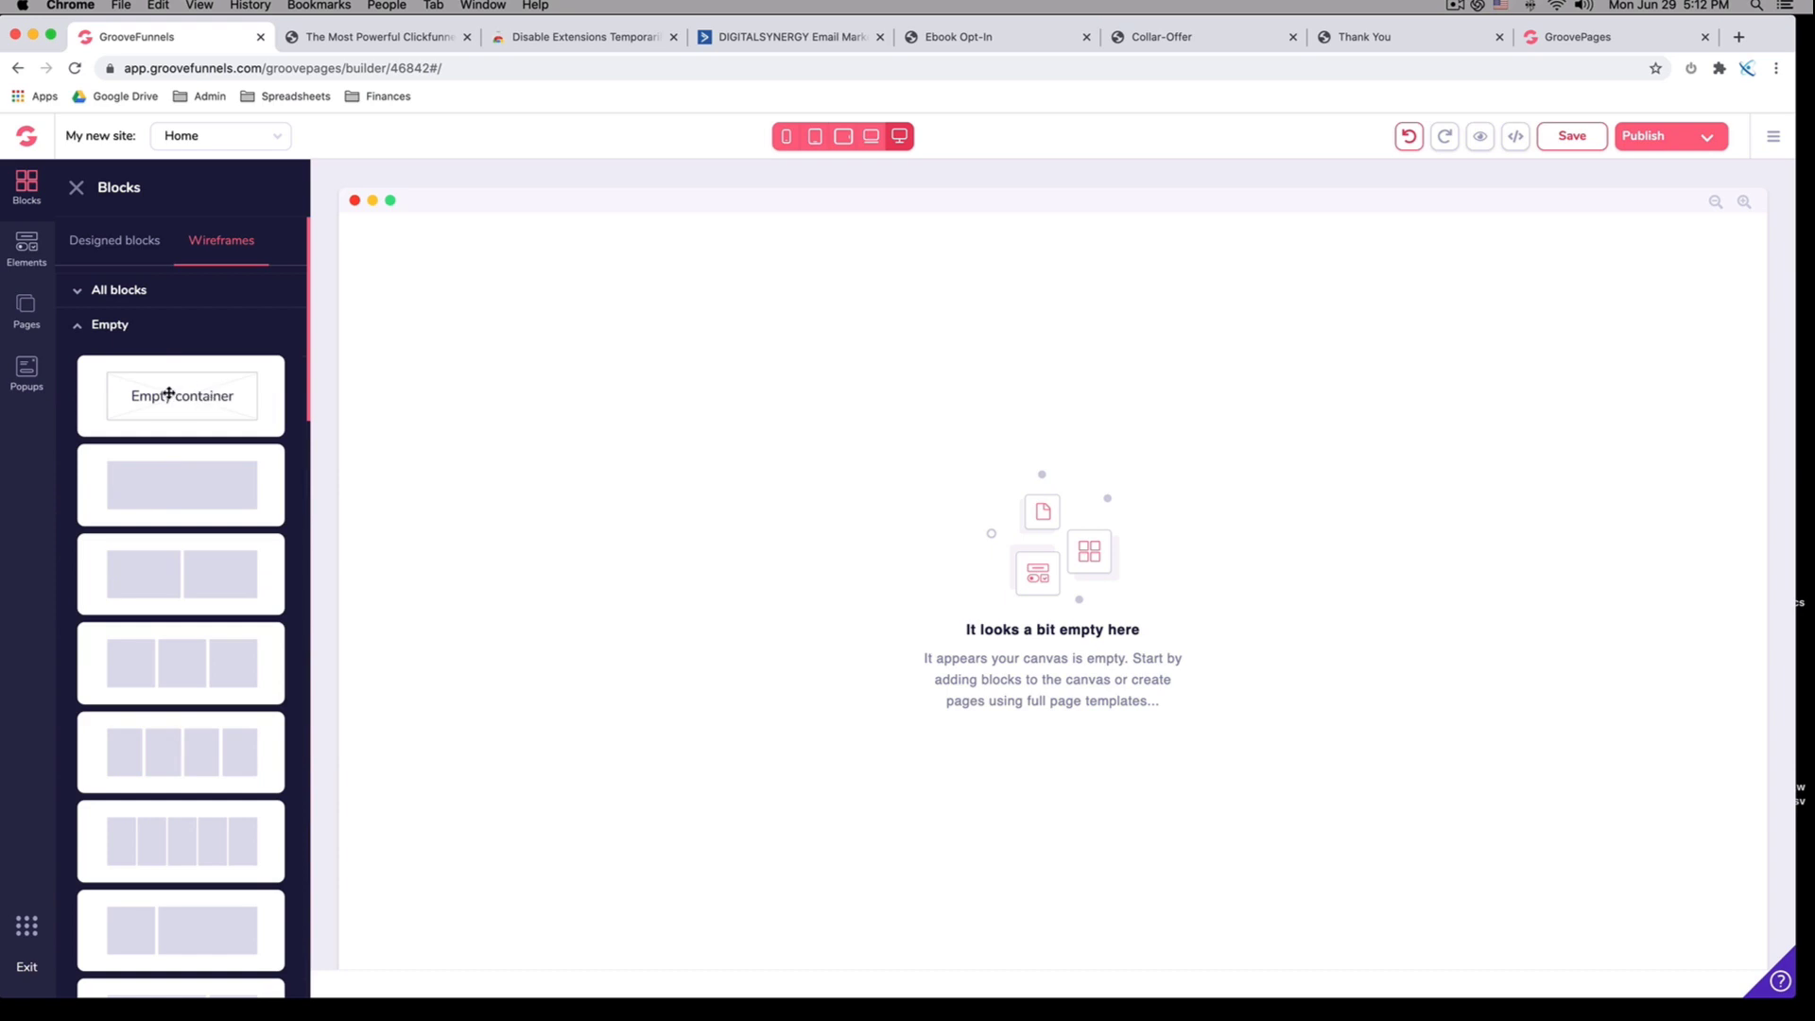
left_click_drag(169, 395, 887, 381)
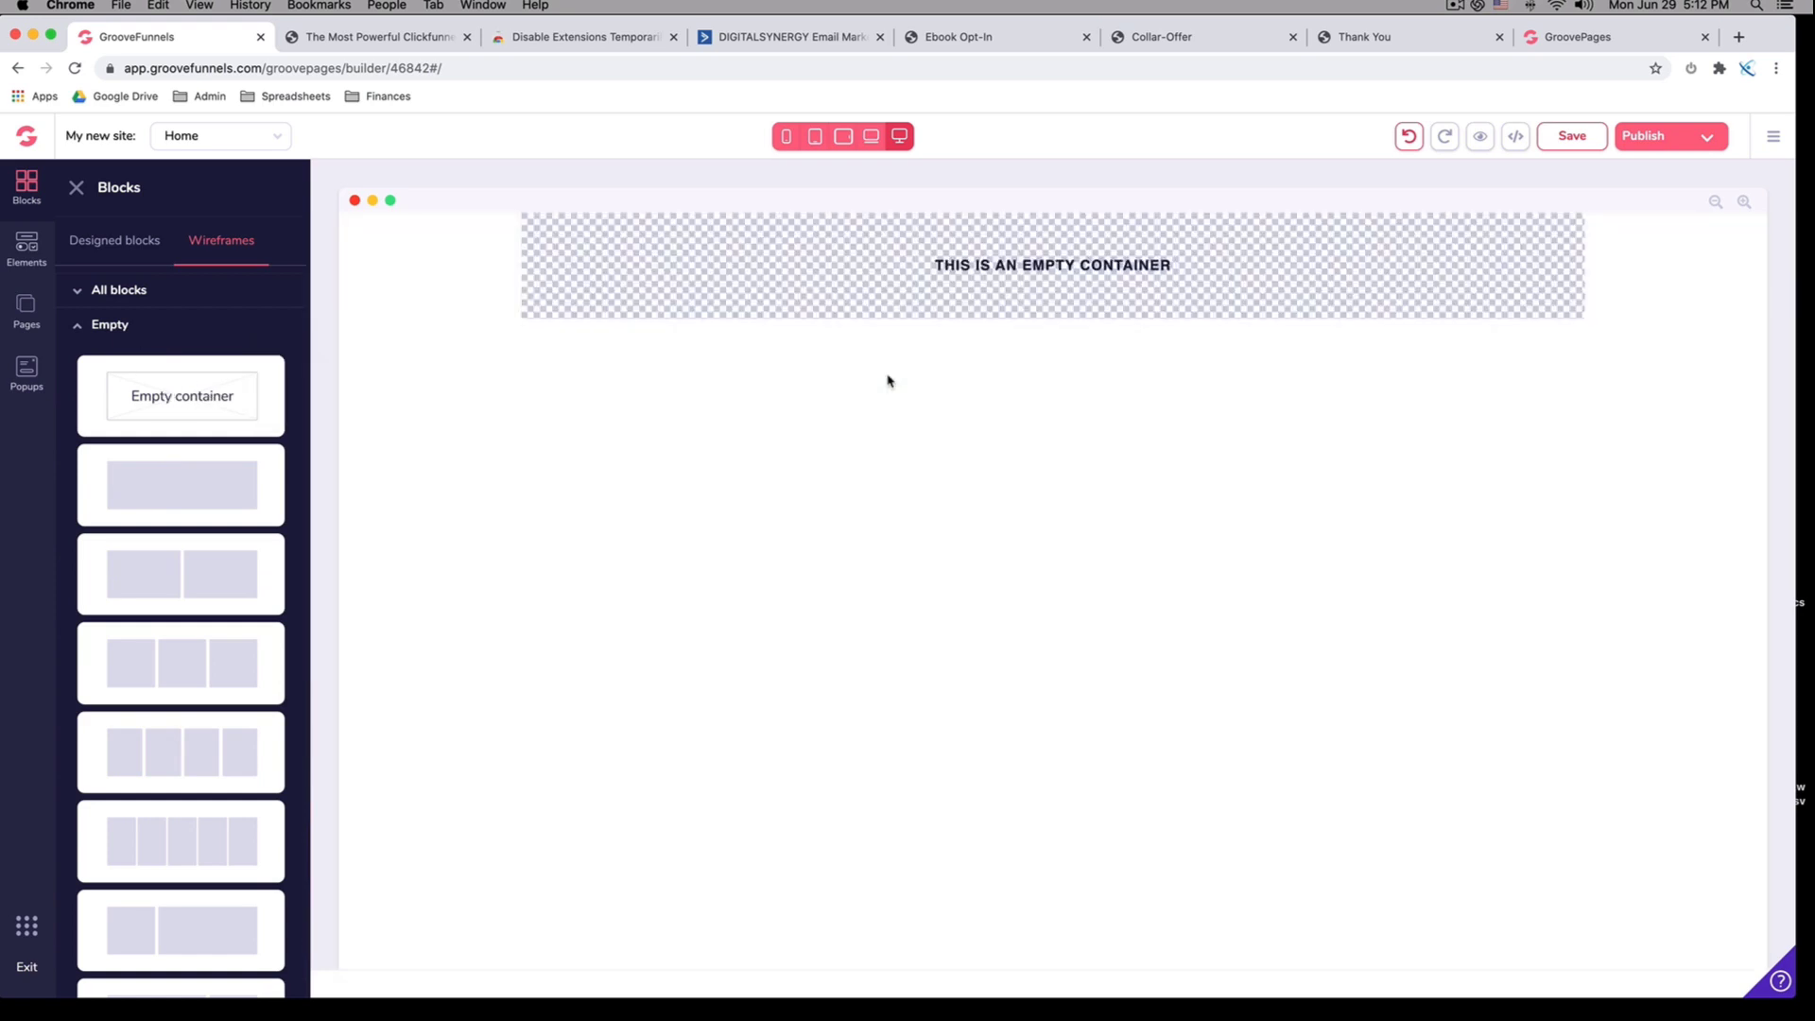
left_click(615, 292)
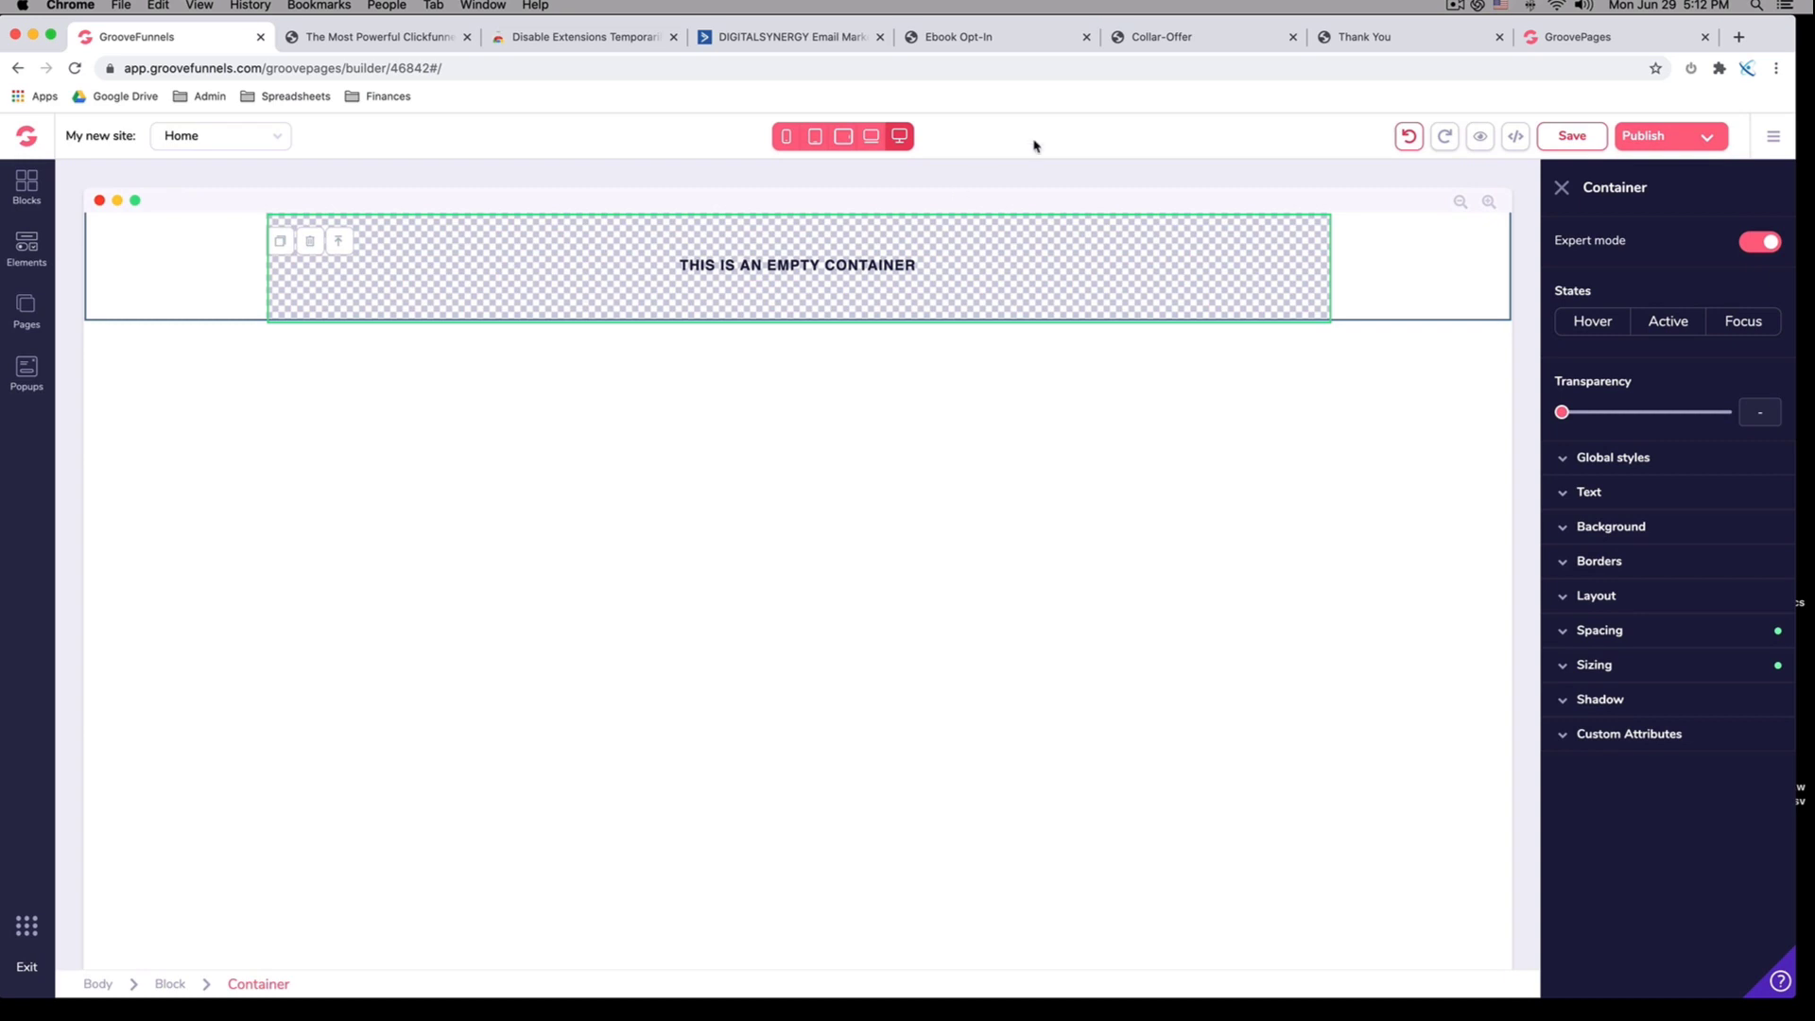
Check the layout of the Ebook Opt-In sample page and return to the builder's block categories
left_click(978, 38)
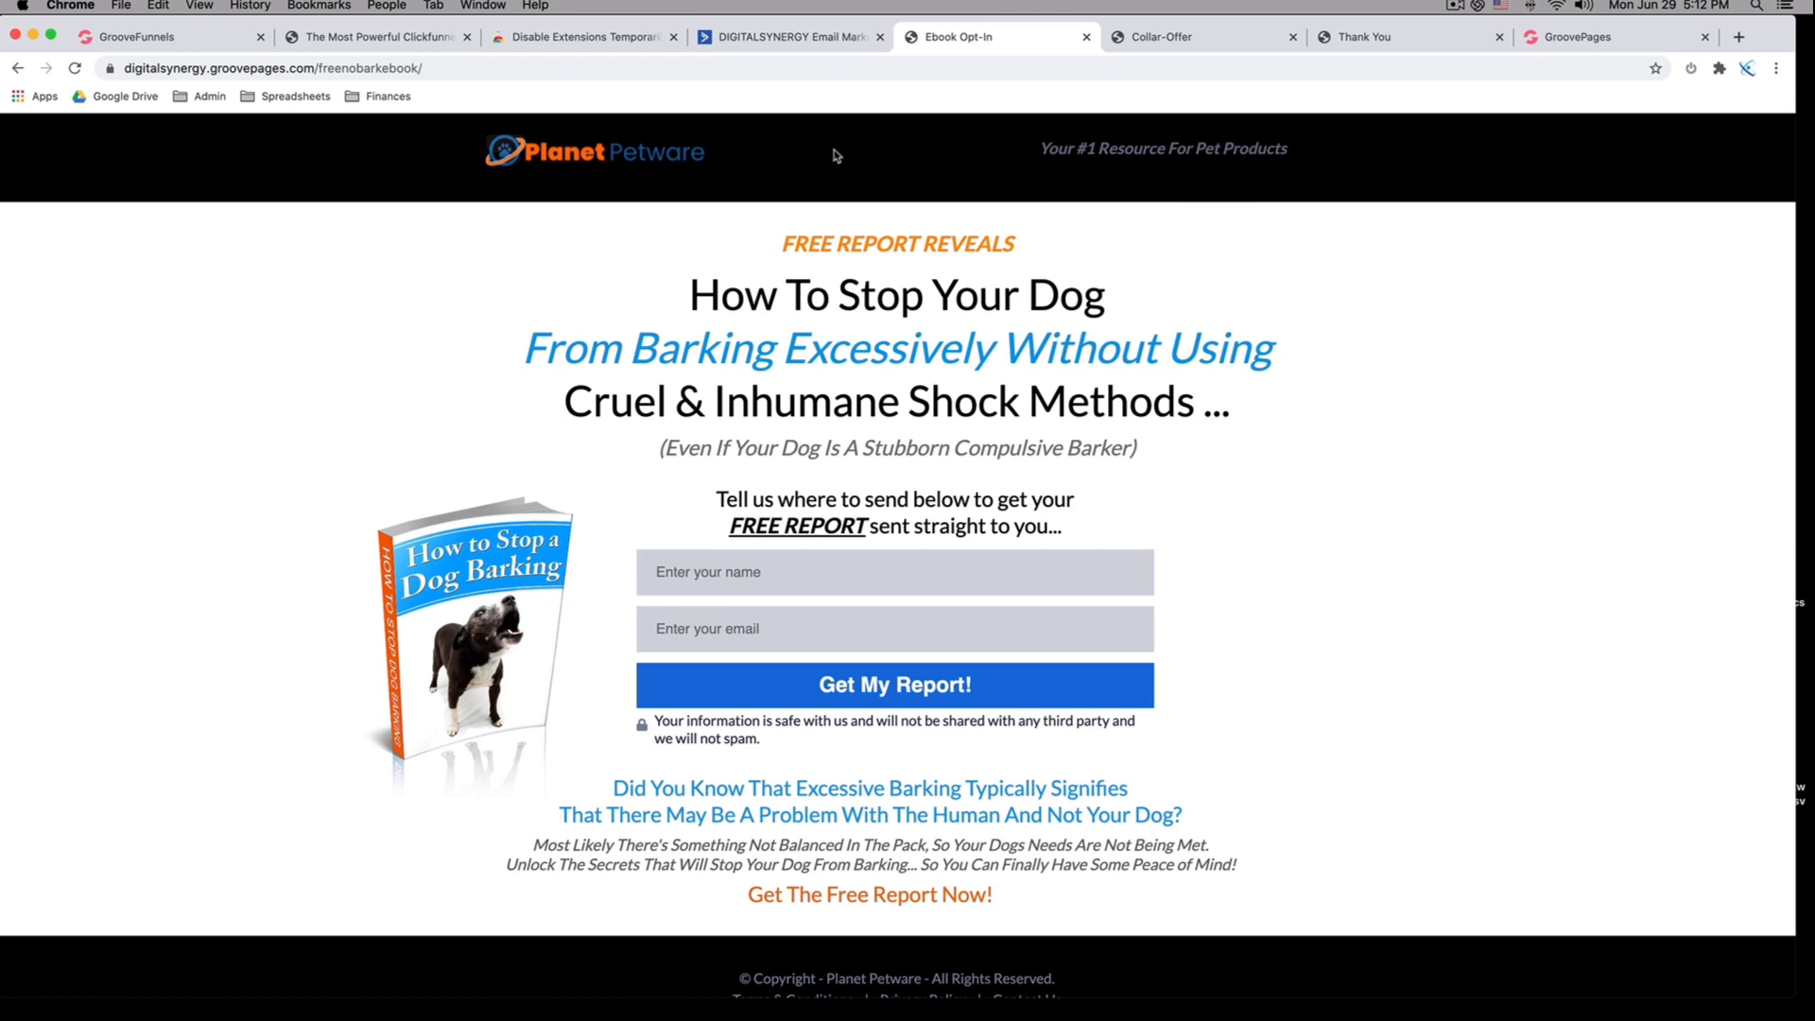
left_click(170, 38)
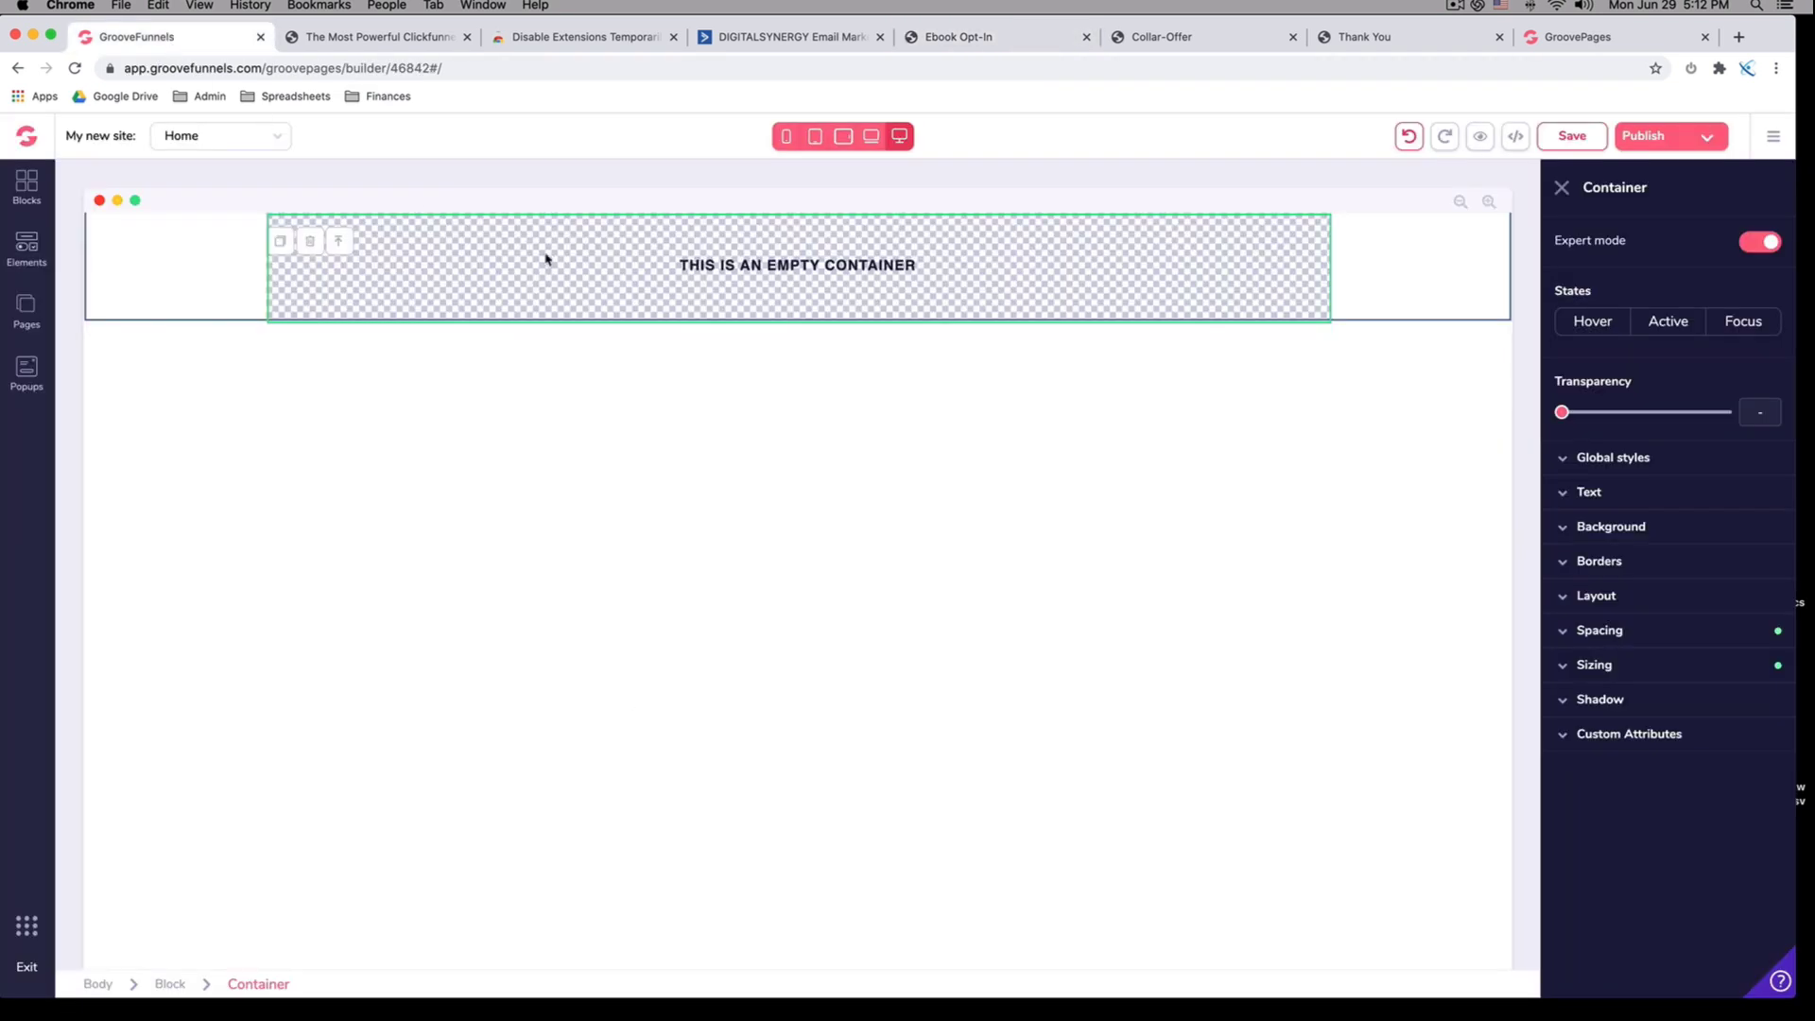
left_click(24, 194)
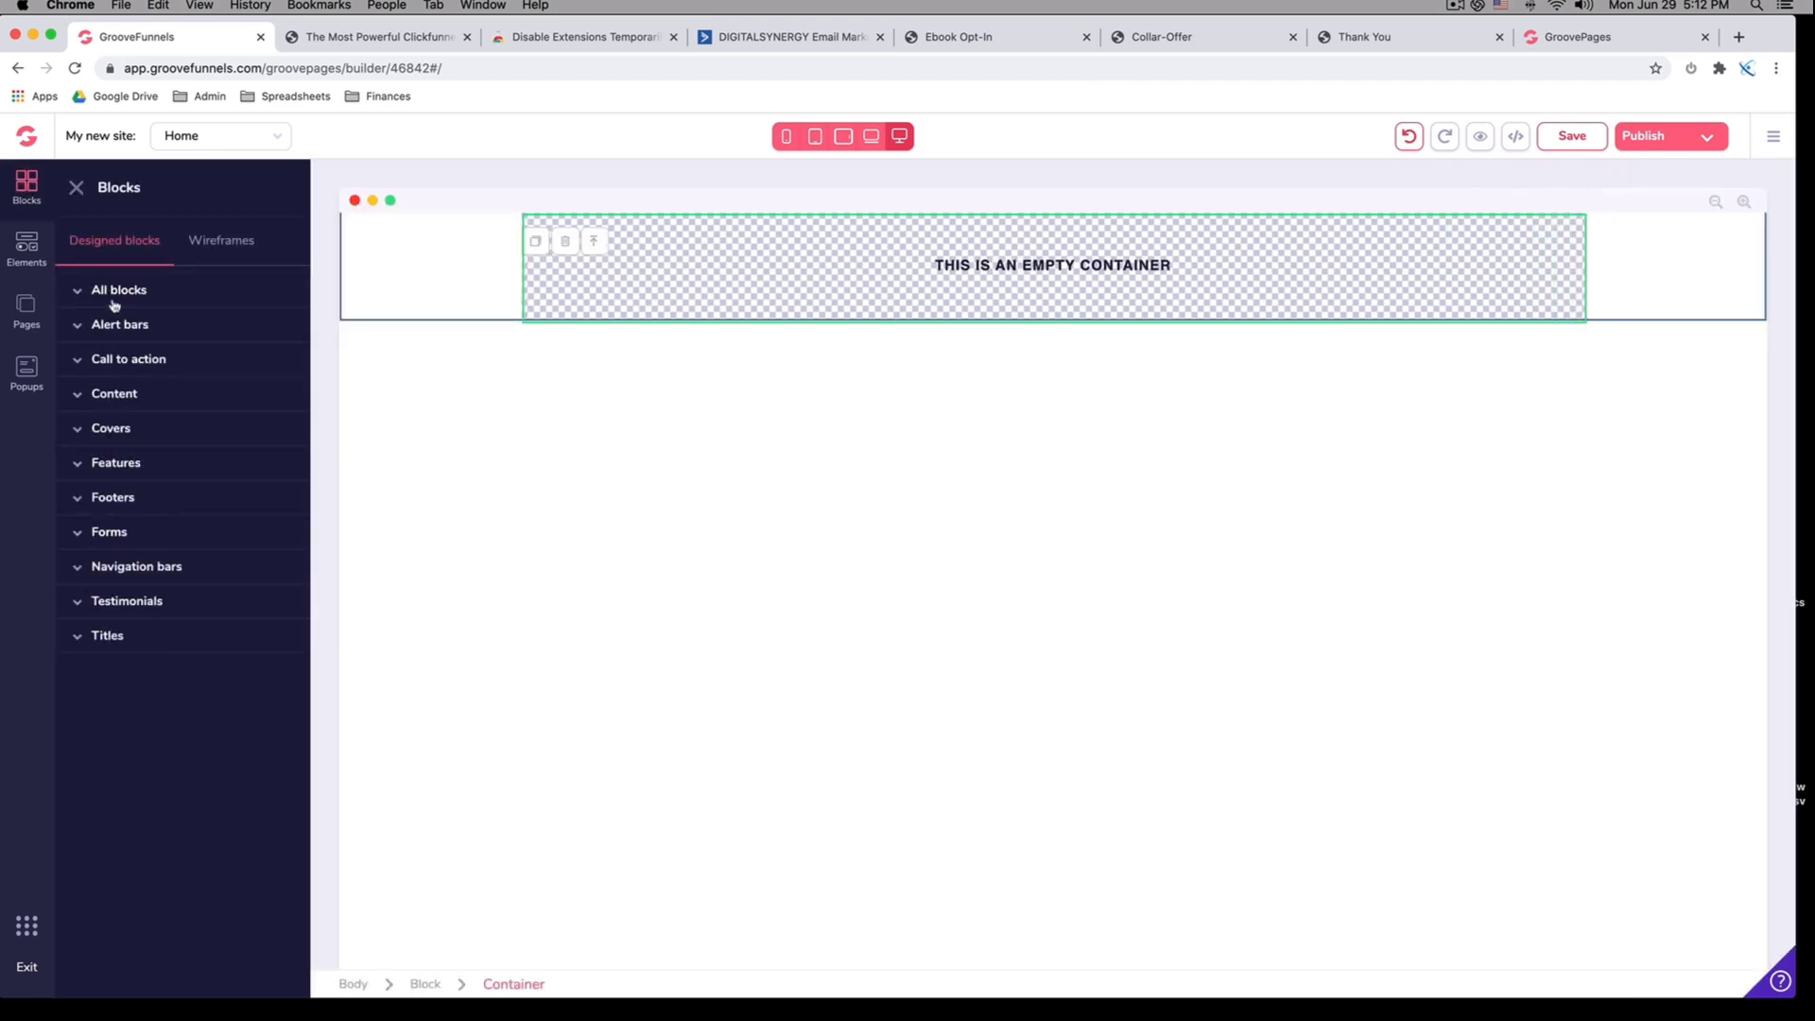
Open the elements library and examine the available layout elements and text elements
left_click(36, 251)
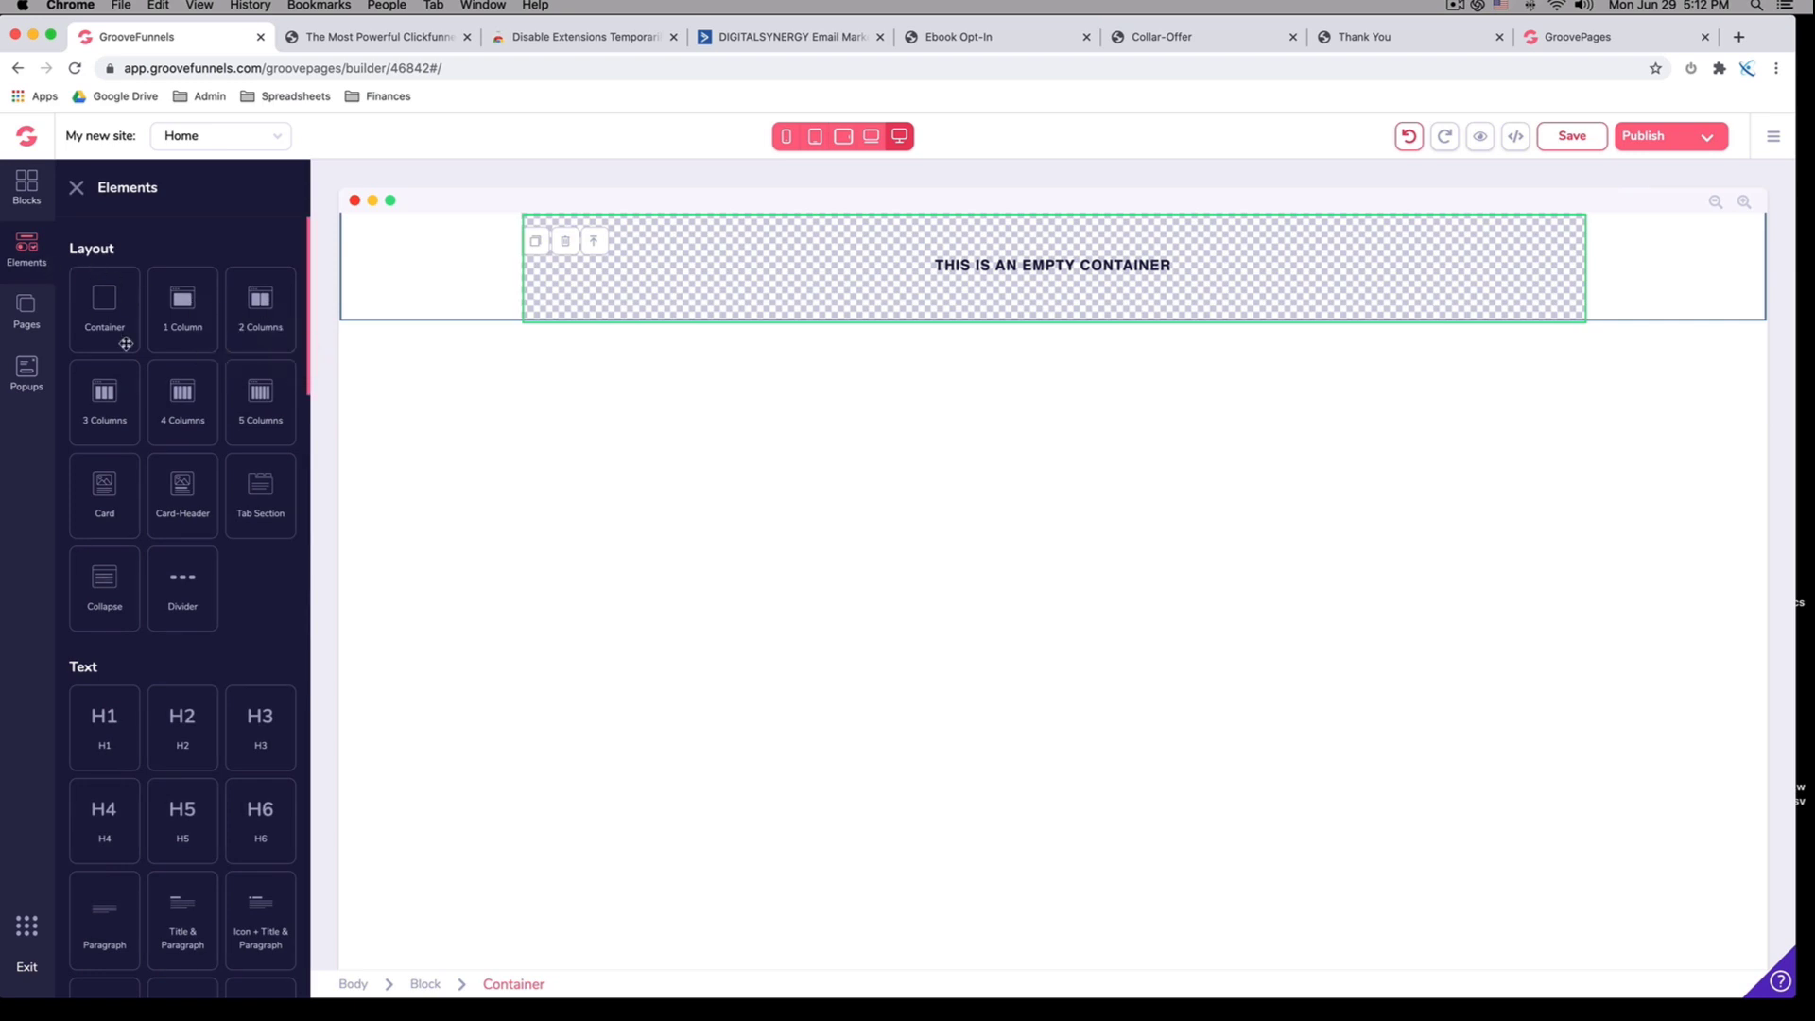
scroll(132, 326, "down", 1)
scroll(137, 322, "down", 5)
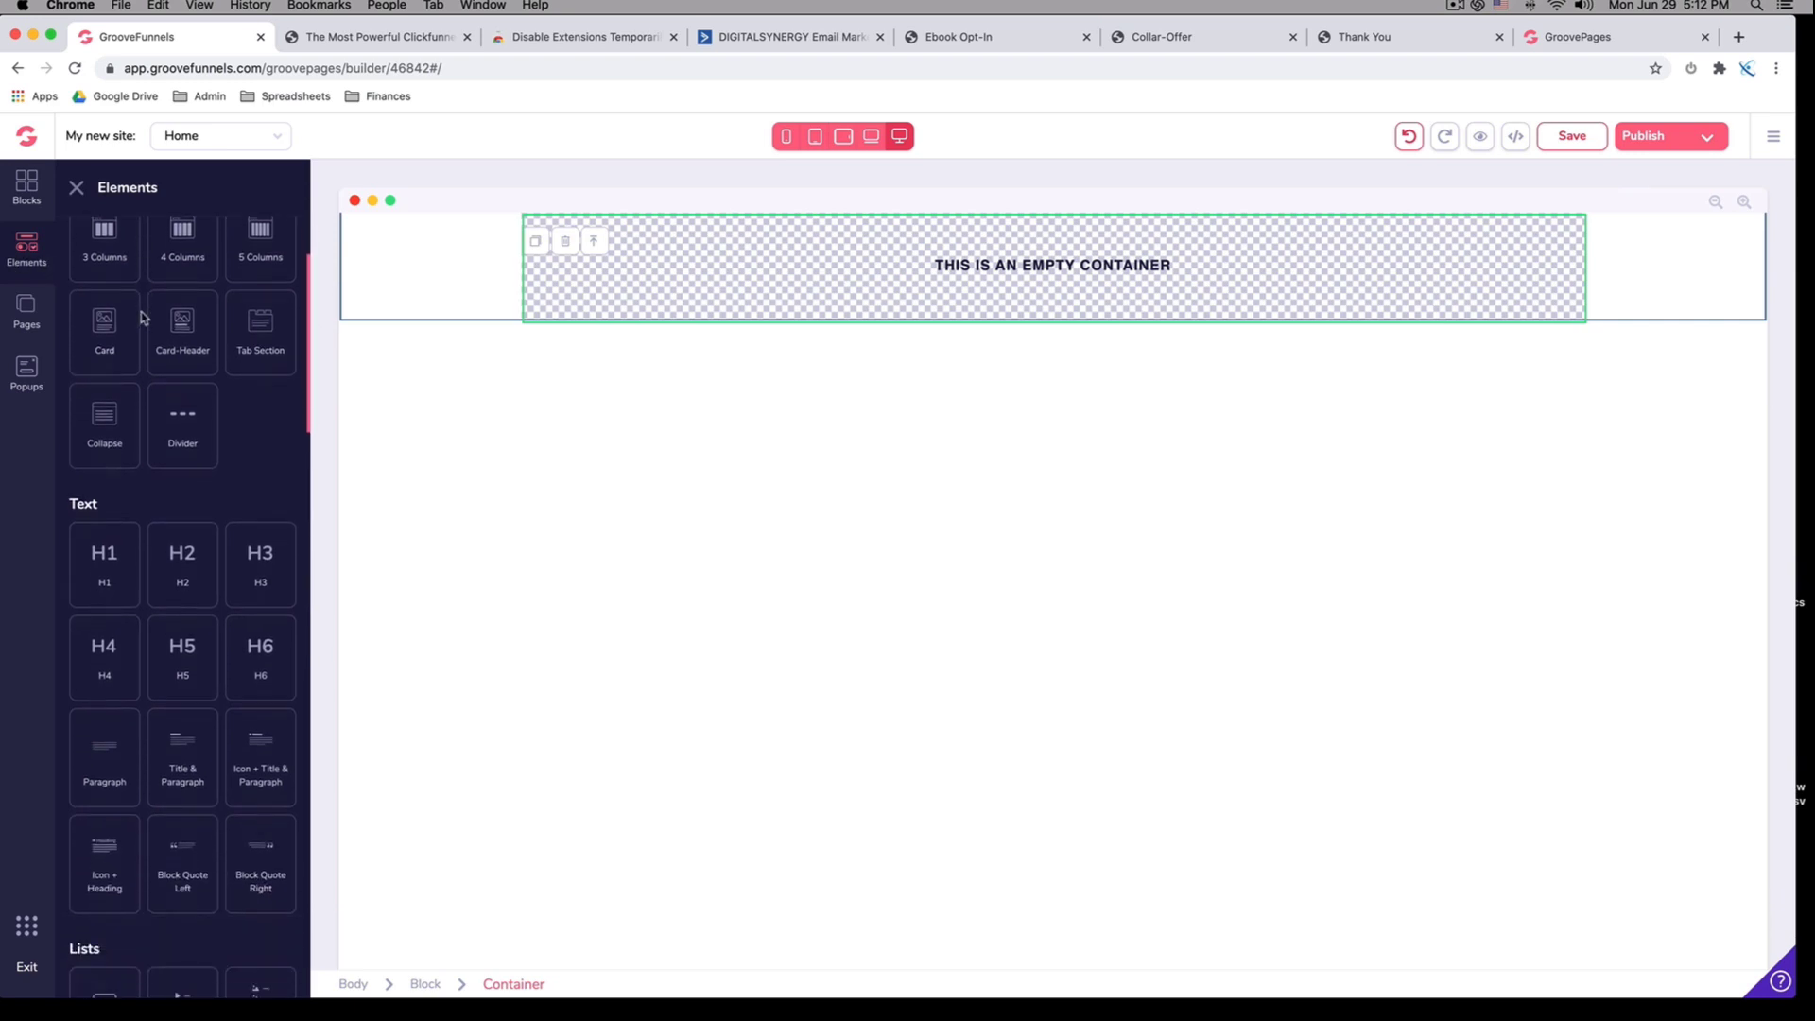
scroll(137, 312, "up", 5)
scroll(119, 293, "down", 4)
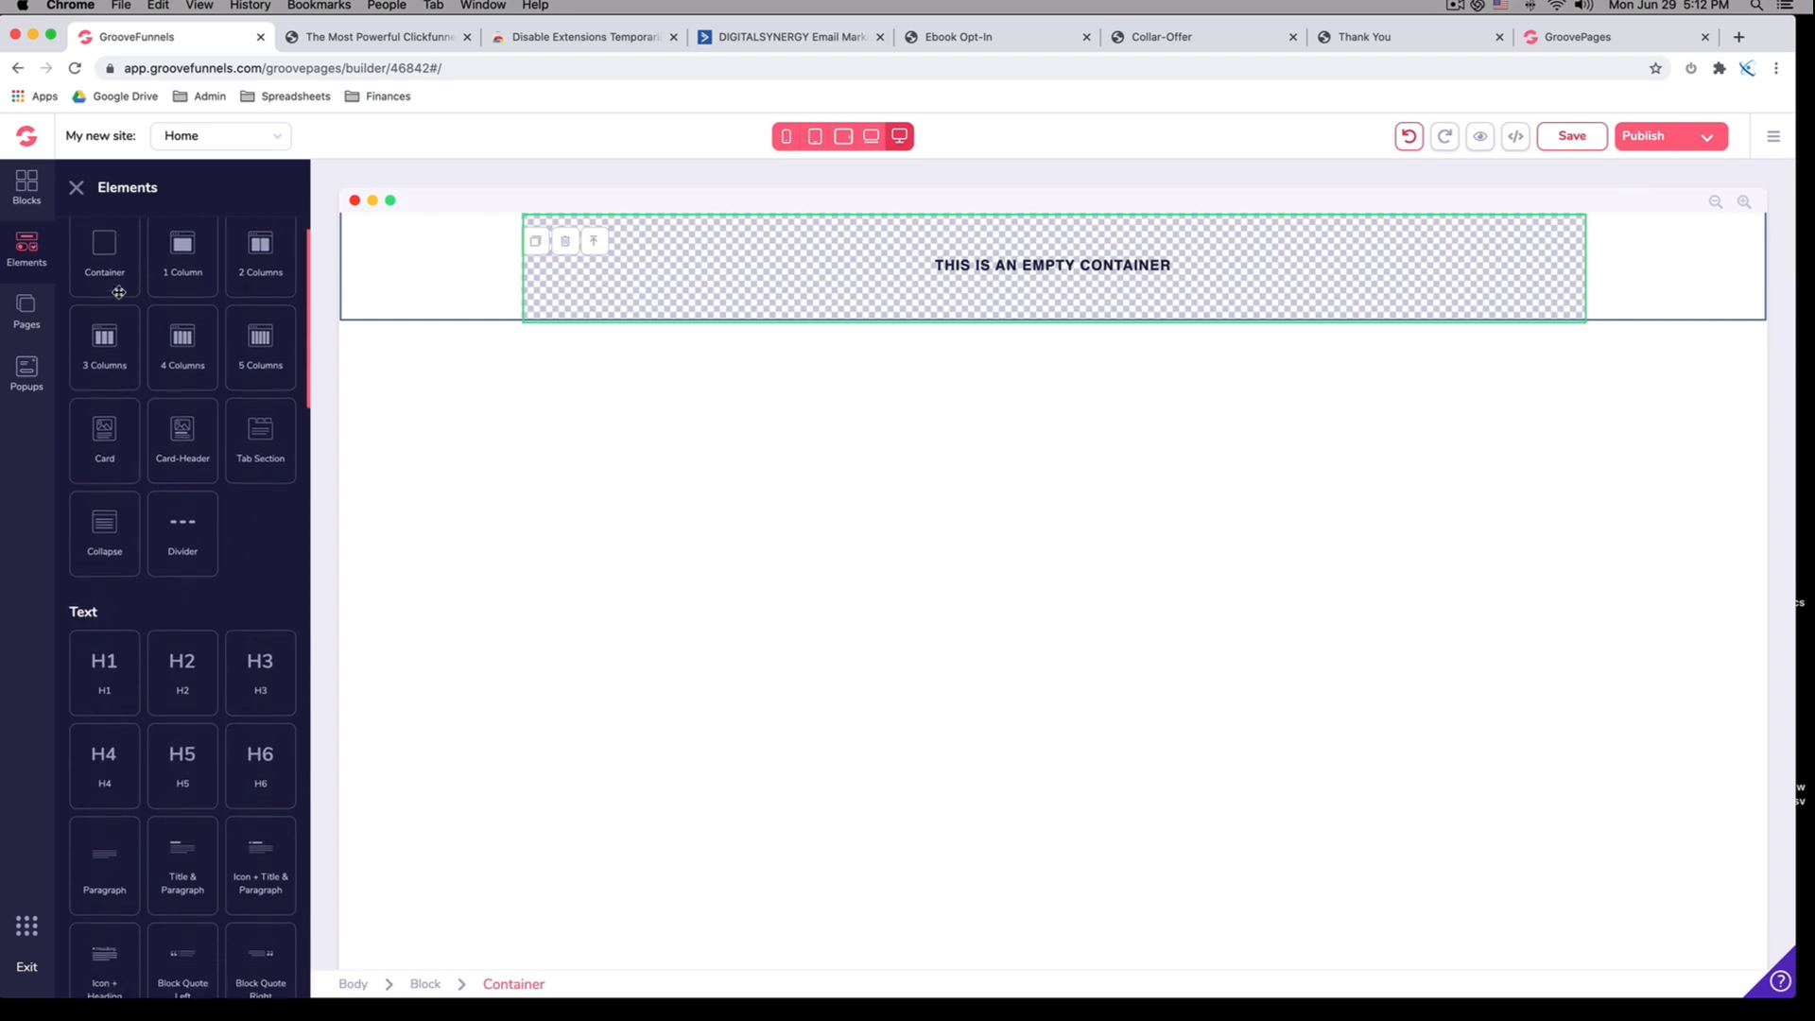
scroll(120, 293, "down", 7)
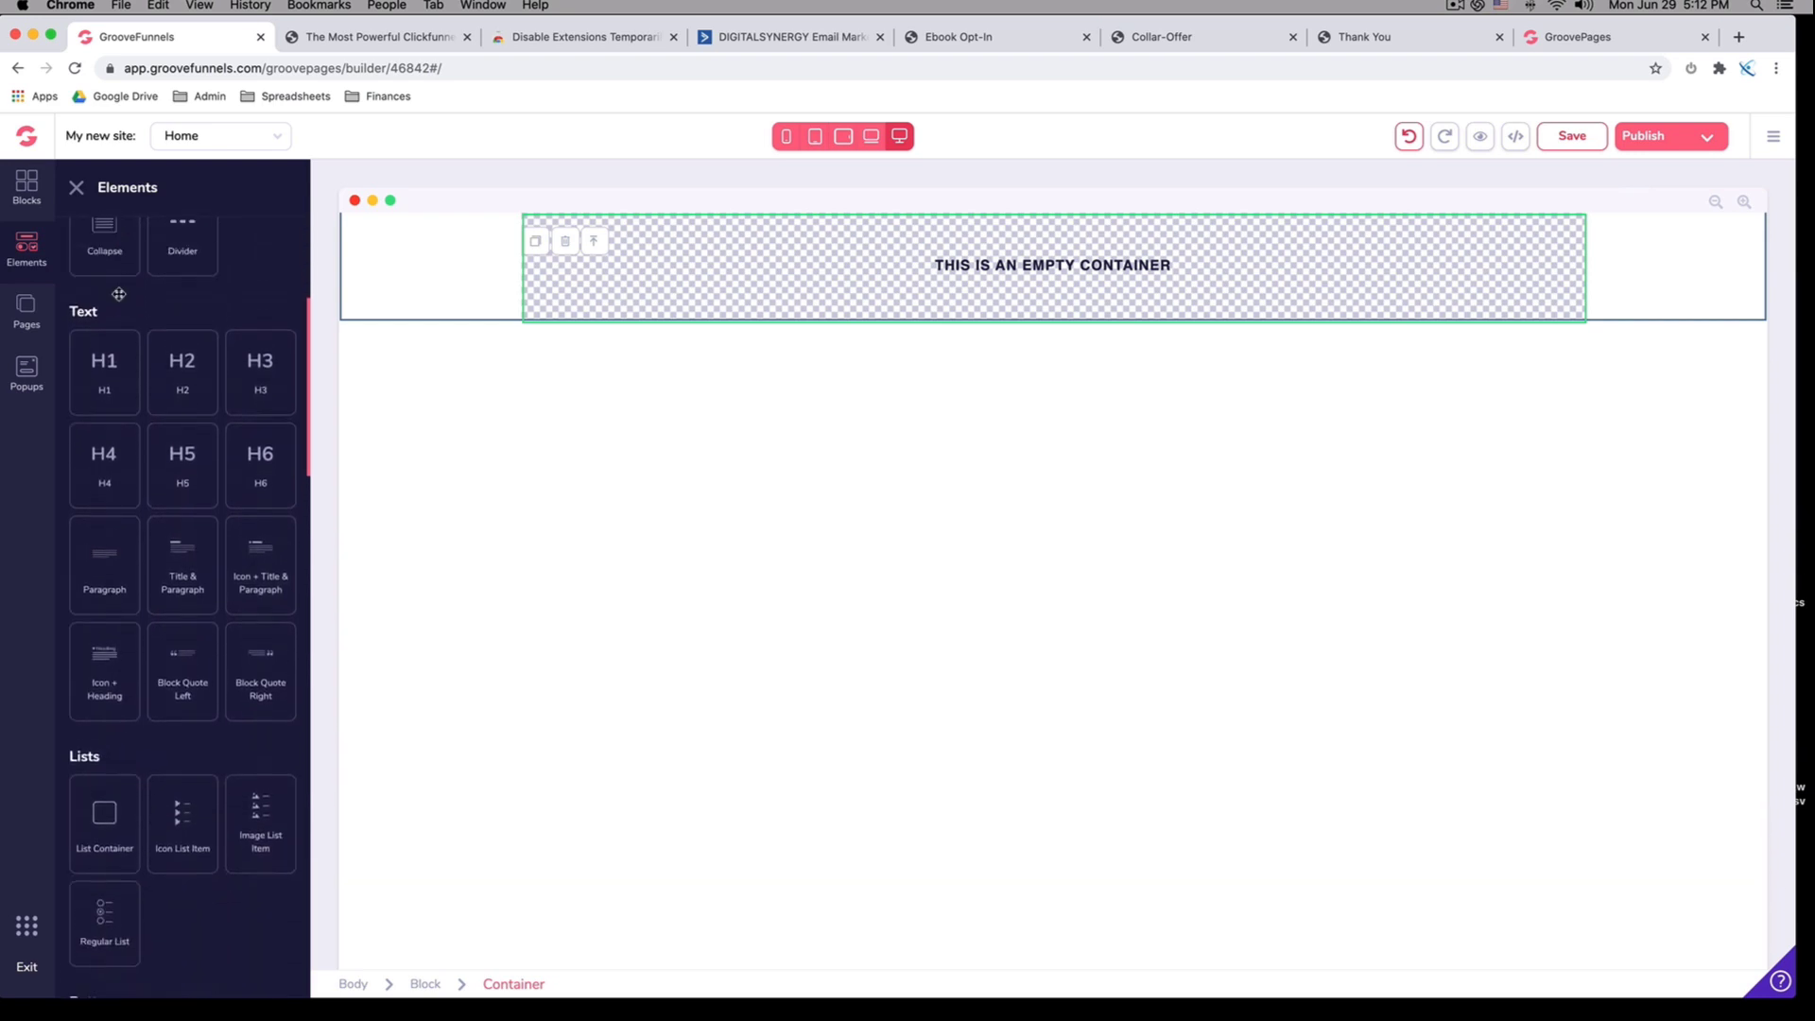
scroll(125, 365, "up", 11)
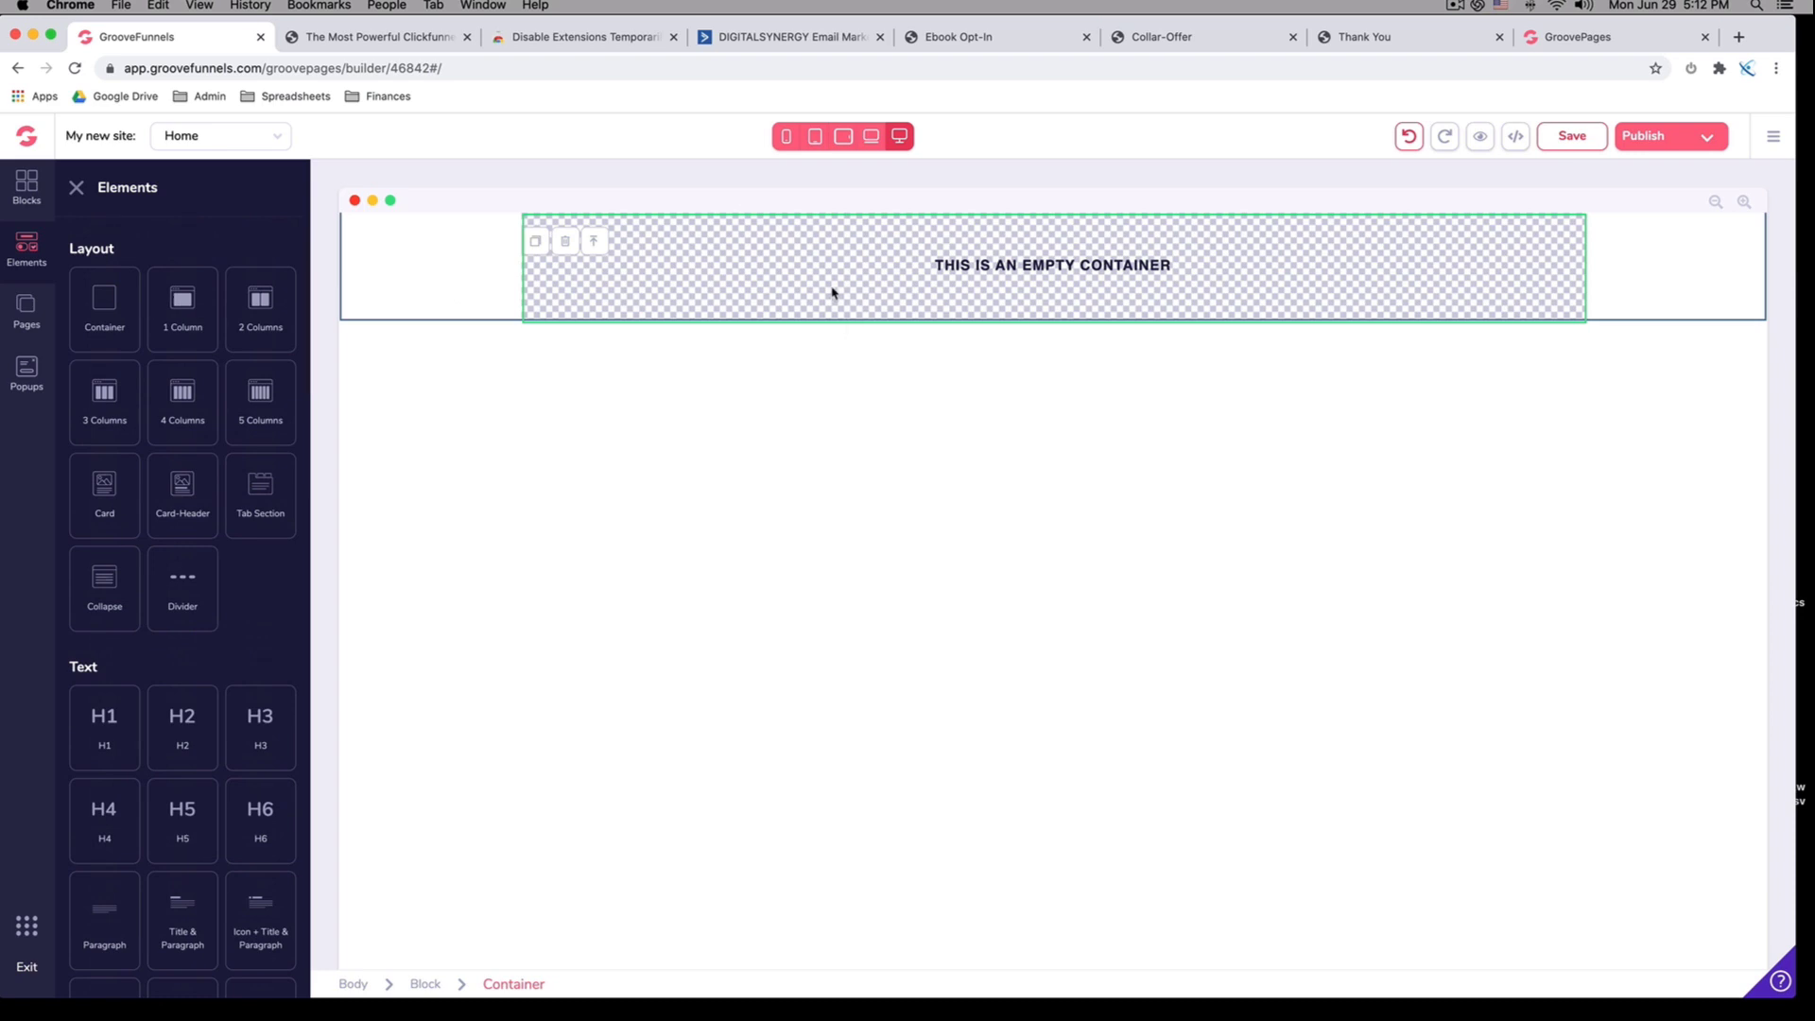
scroll(192, 329, "down", 2)
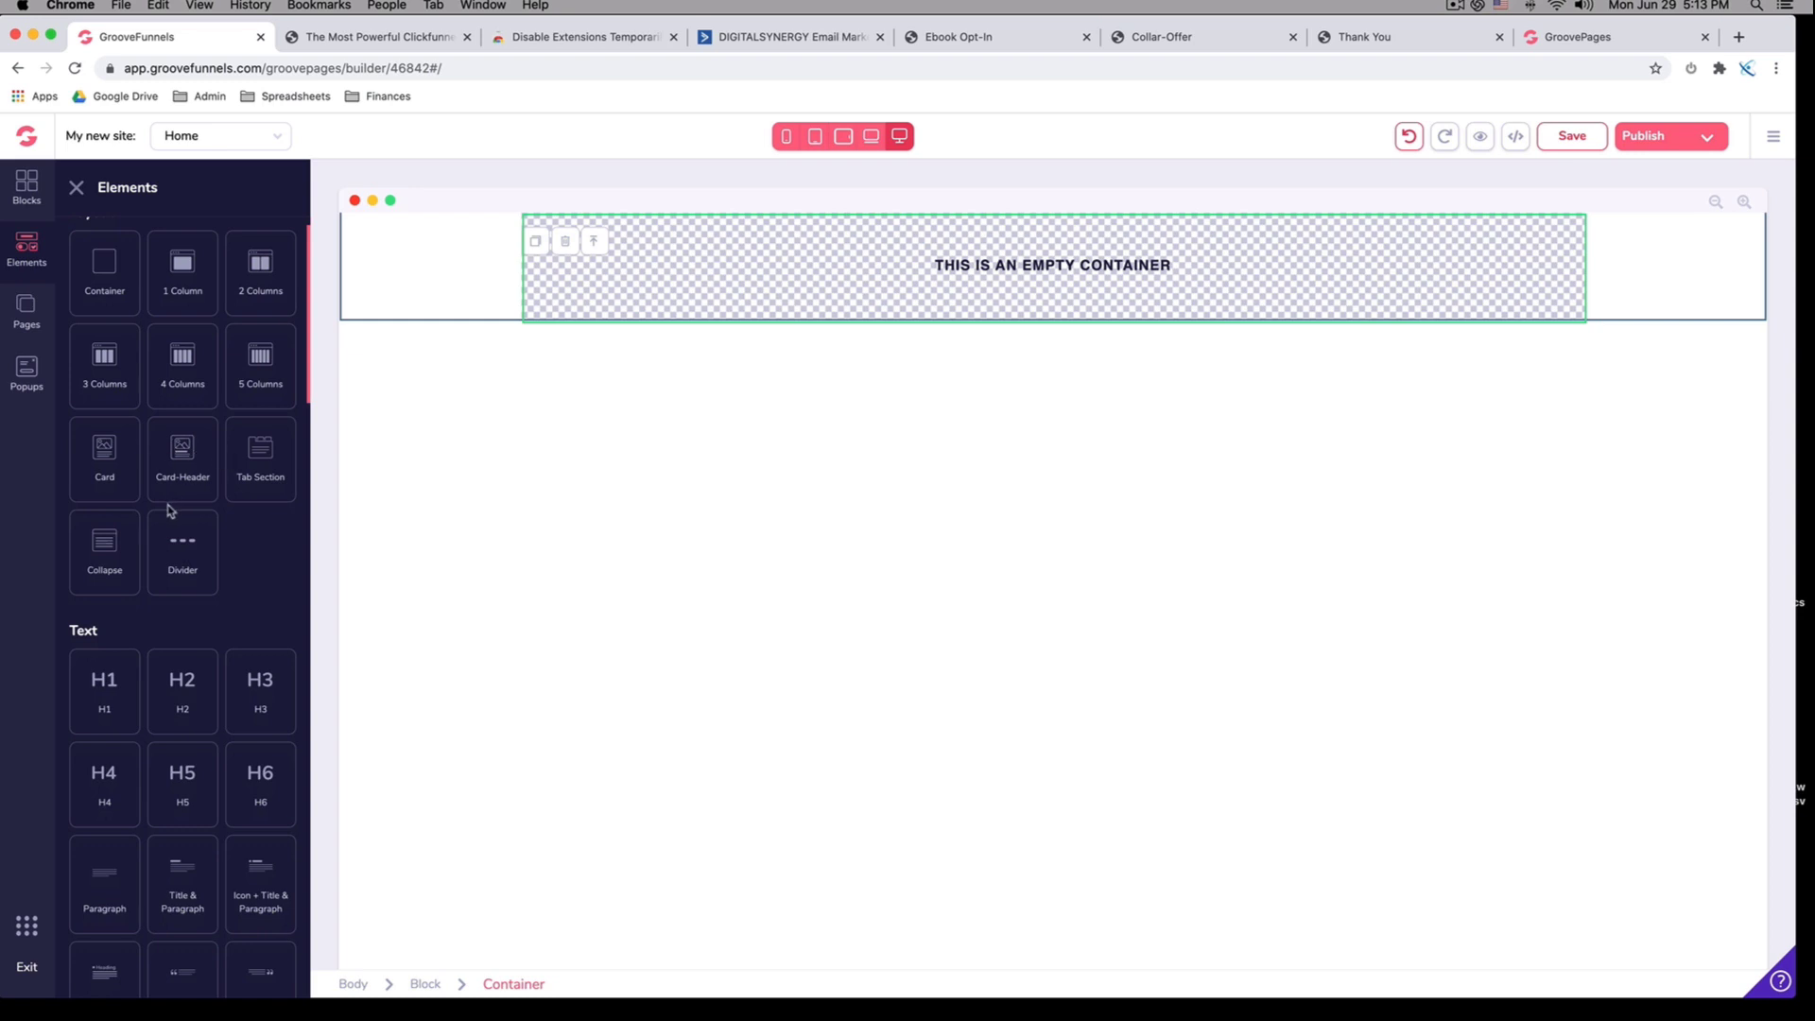
scroll(172, 515, "down", 4)
scroll(181, 520, "down", 4)
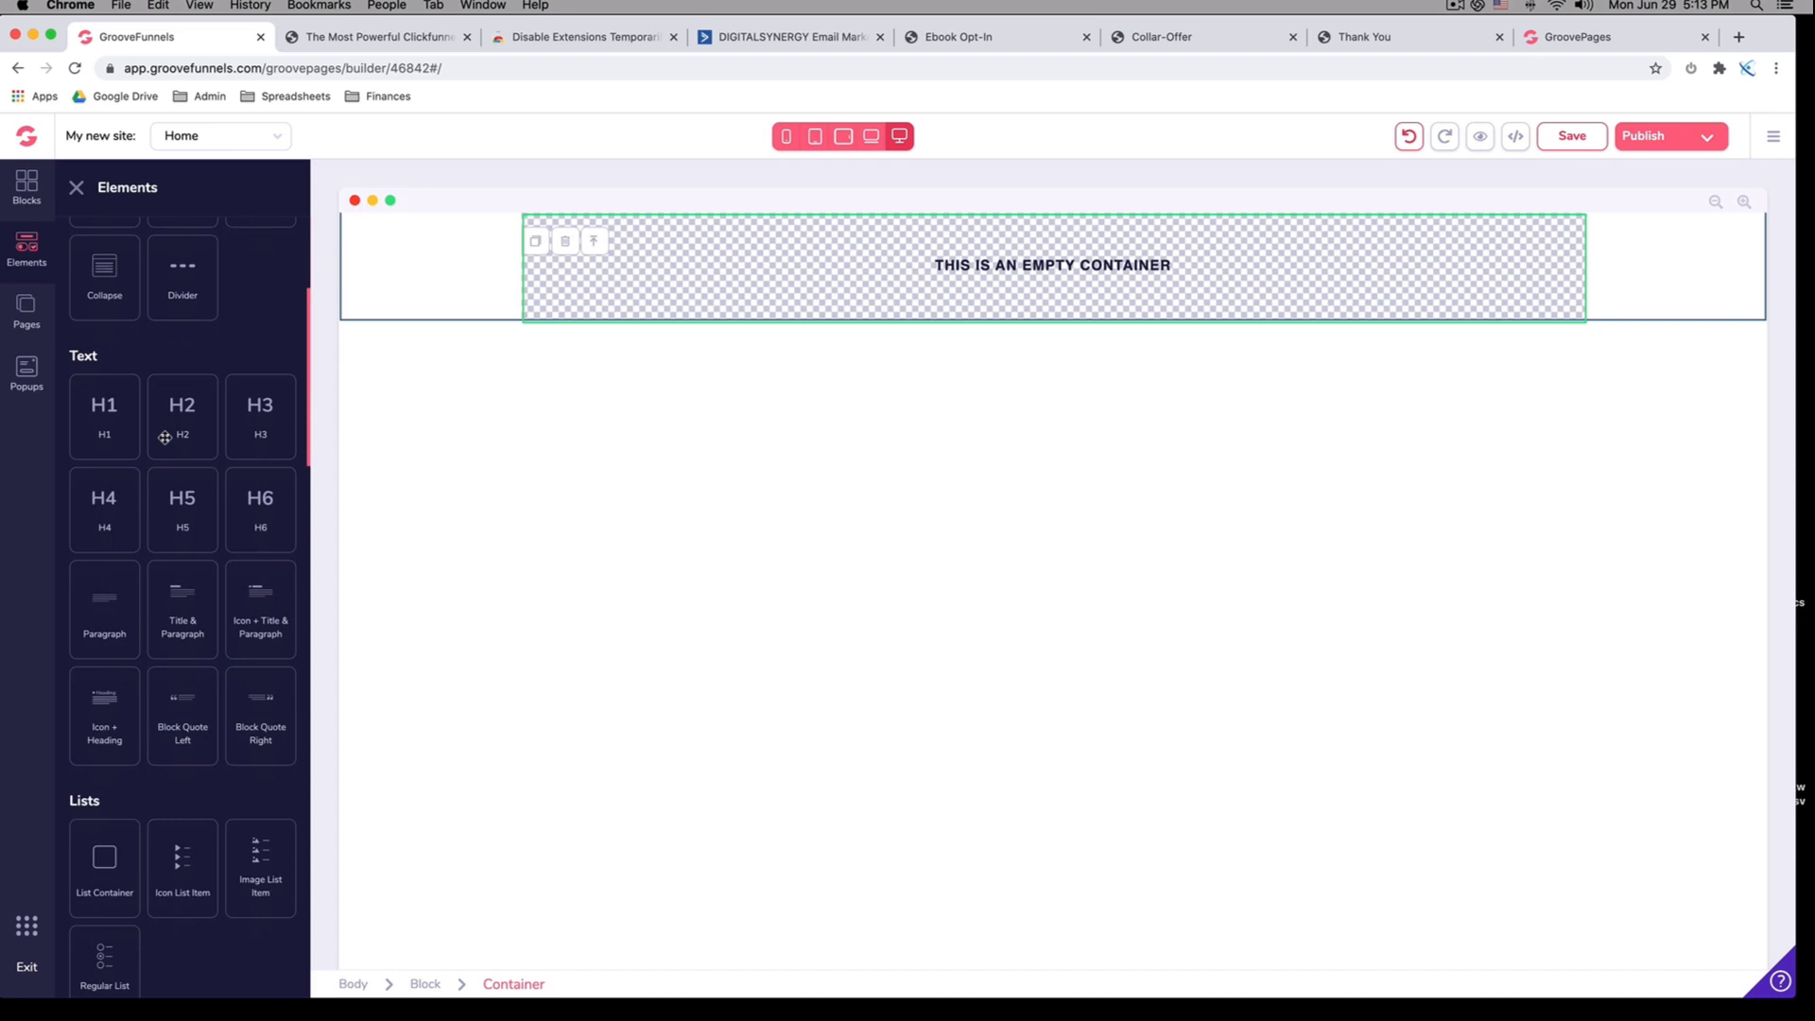
scroll(164, 436, "down", 2)
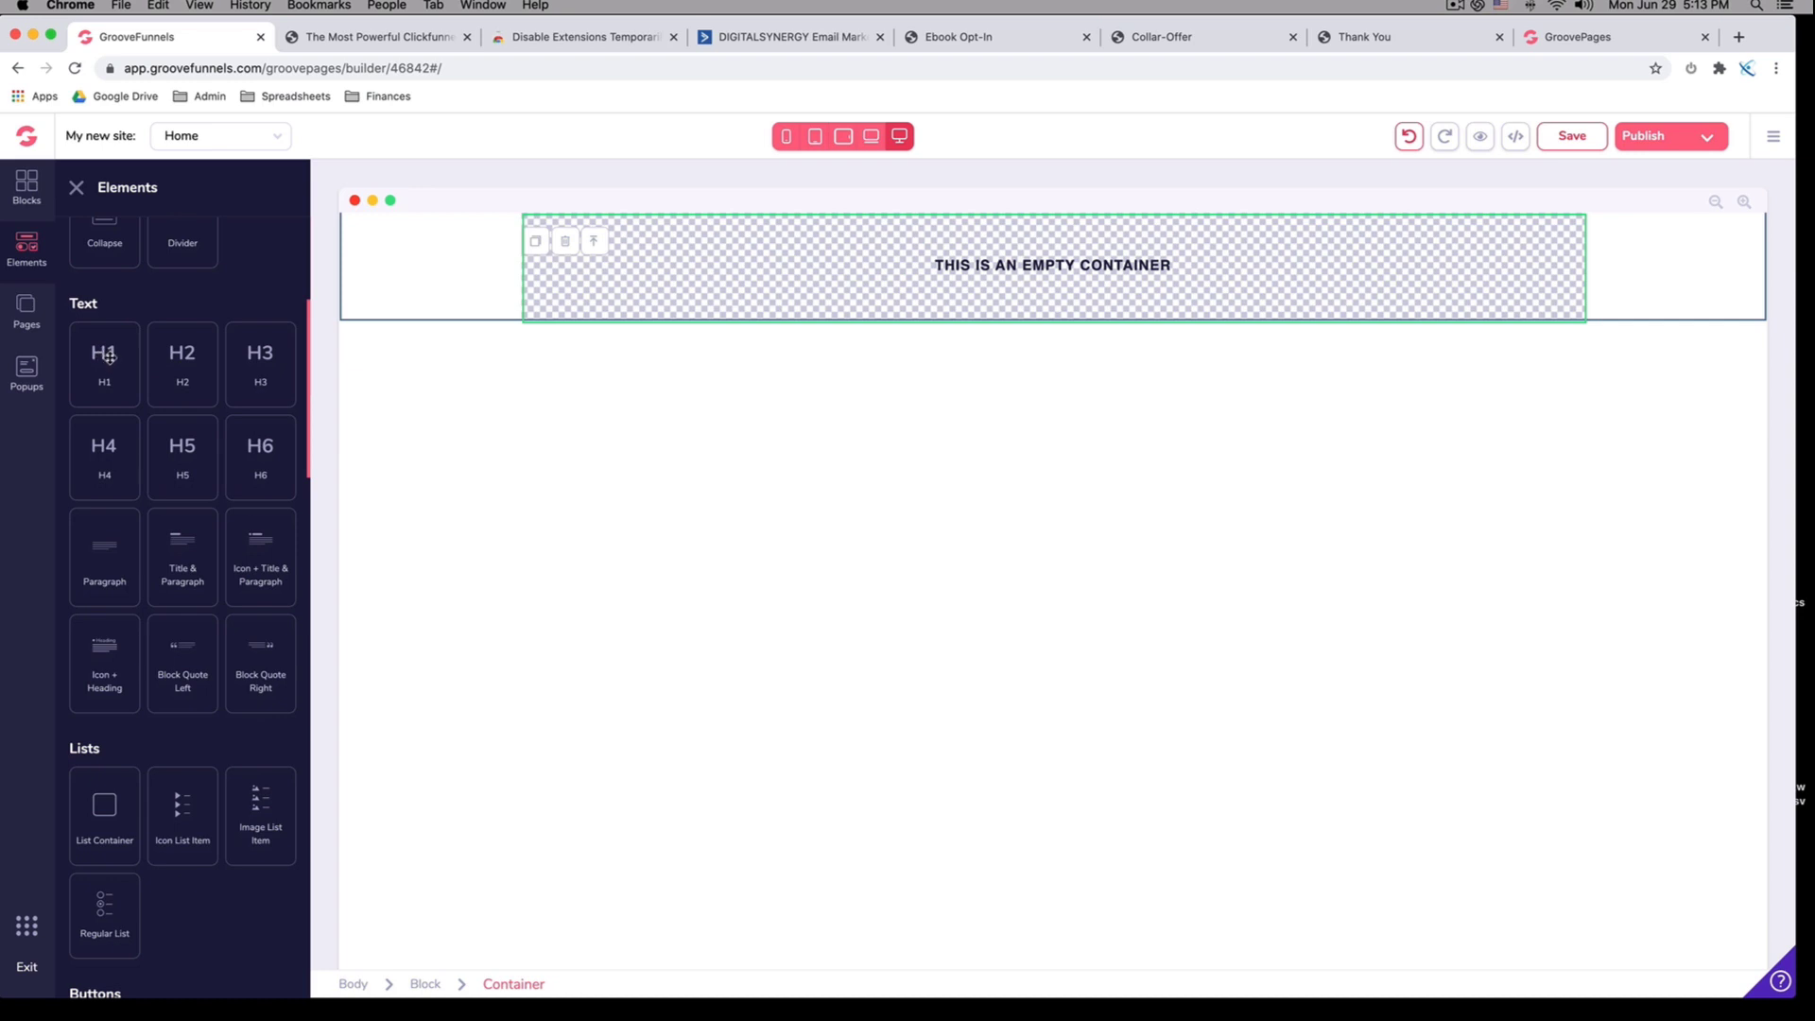
Look through the list, button, media, form, device, navigation bar and integration elements
scroll(160, 411, "down", 3)
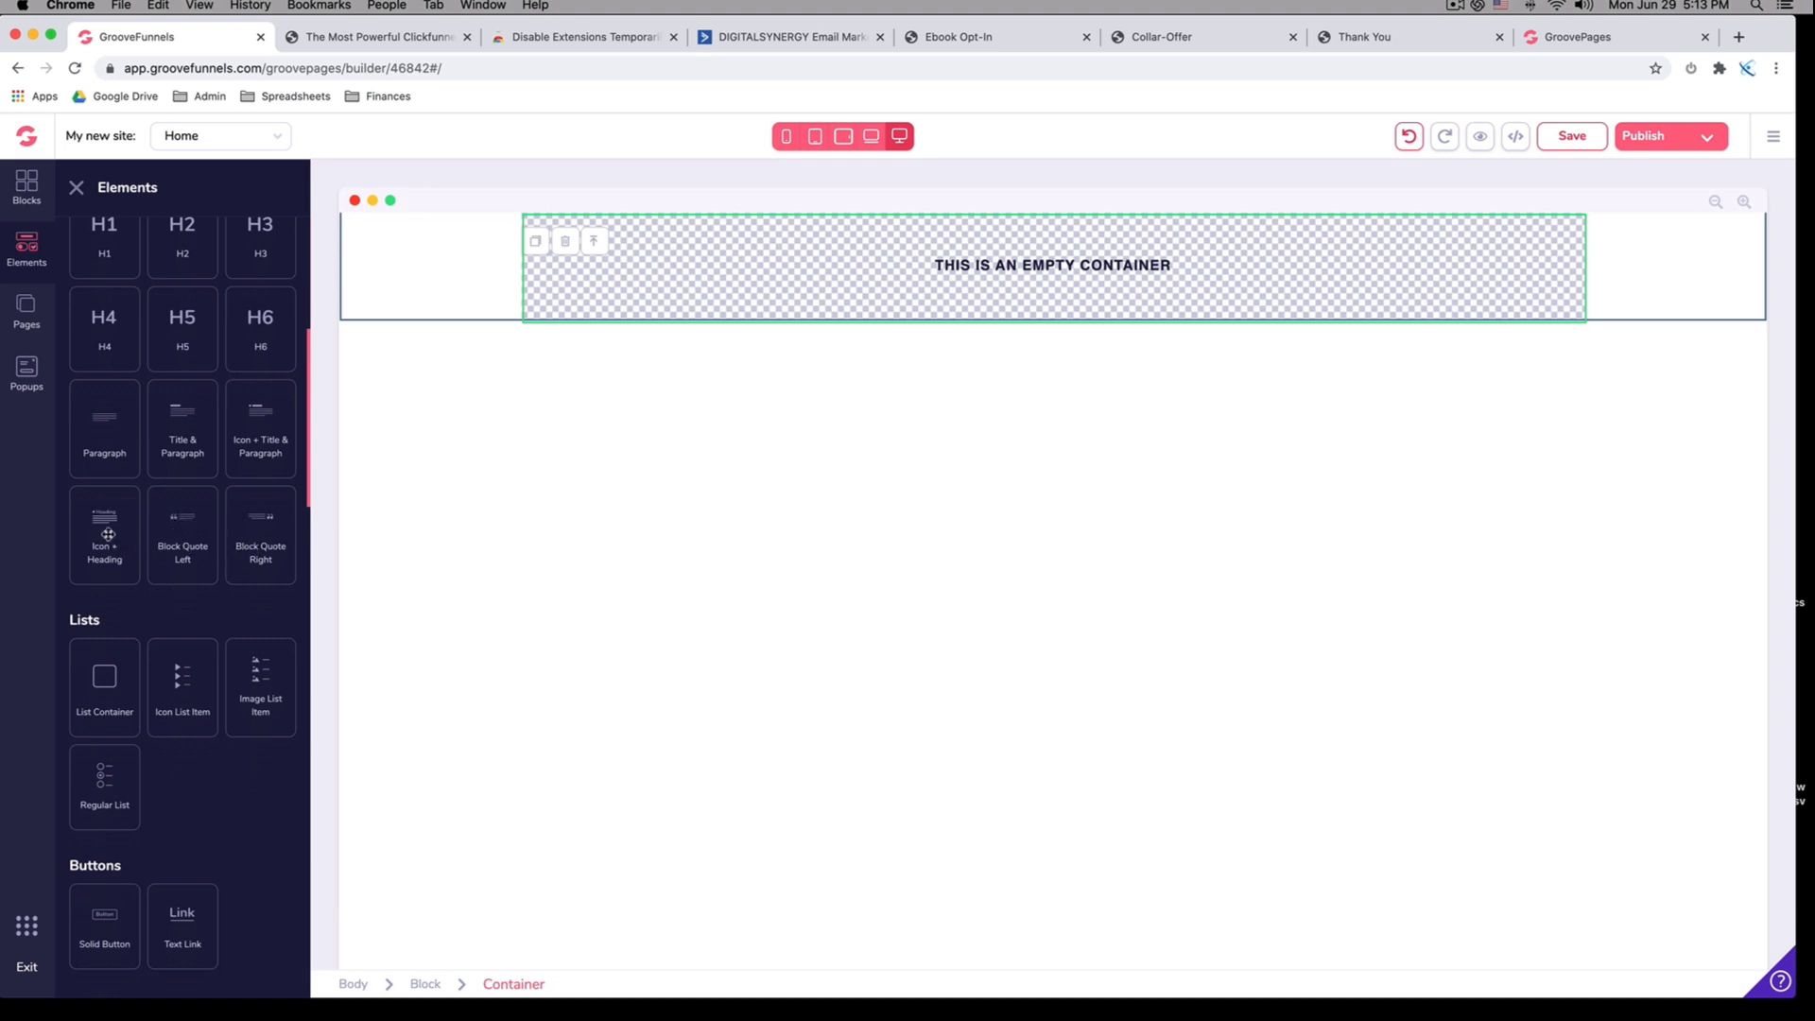
scroll(114, 534, "down", 5)
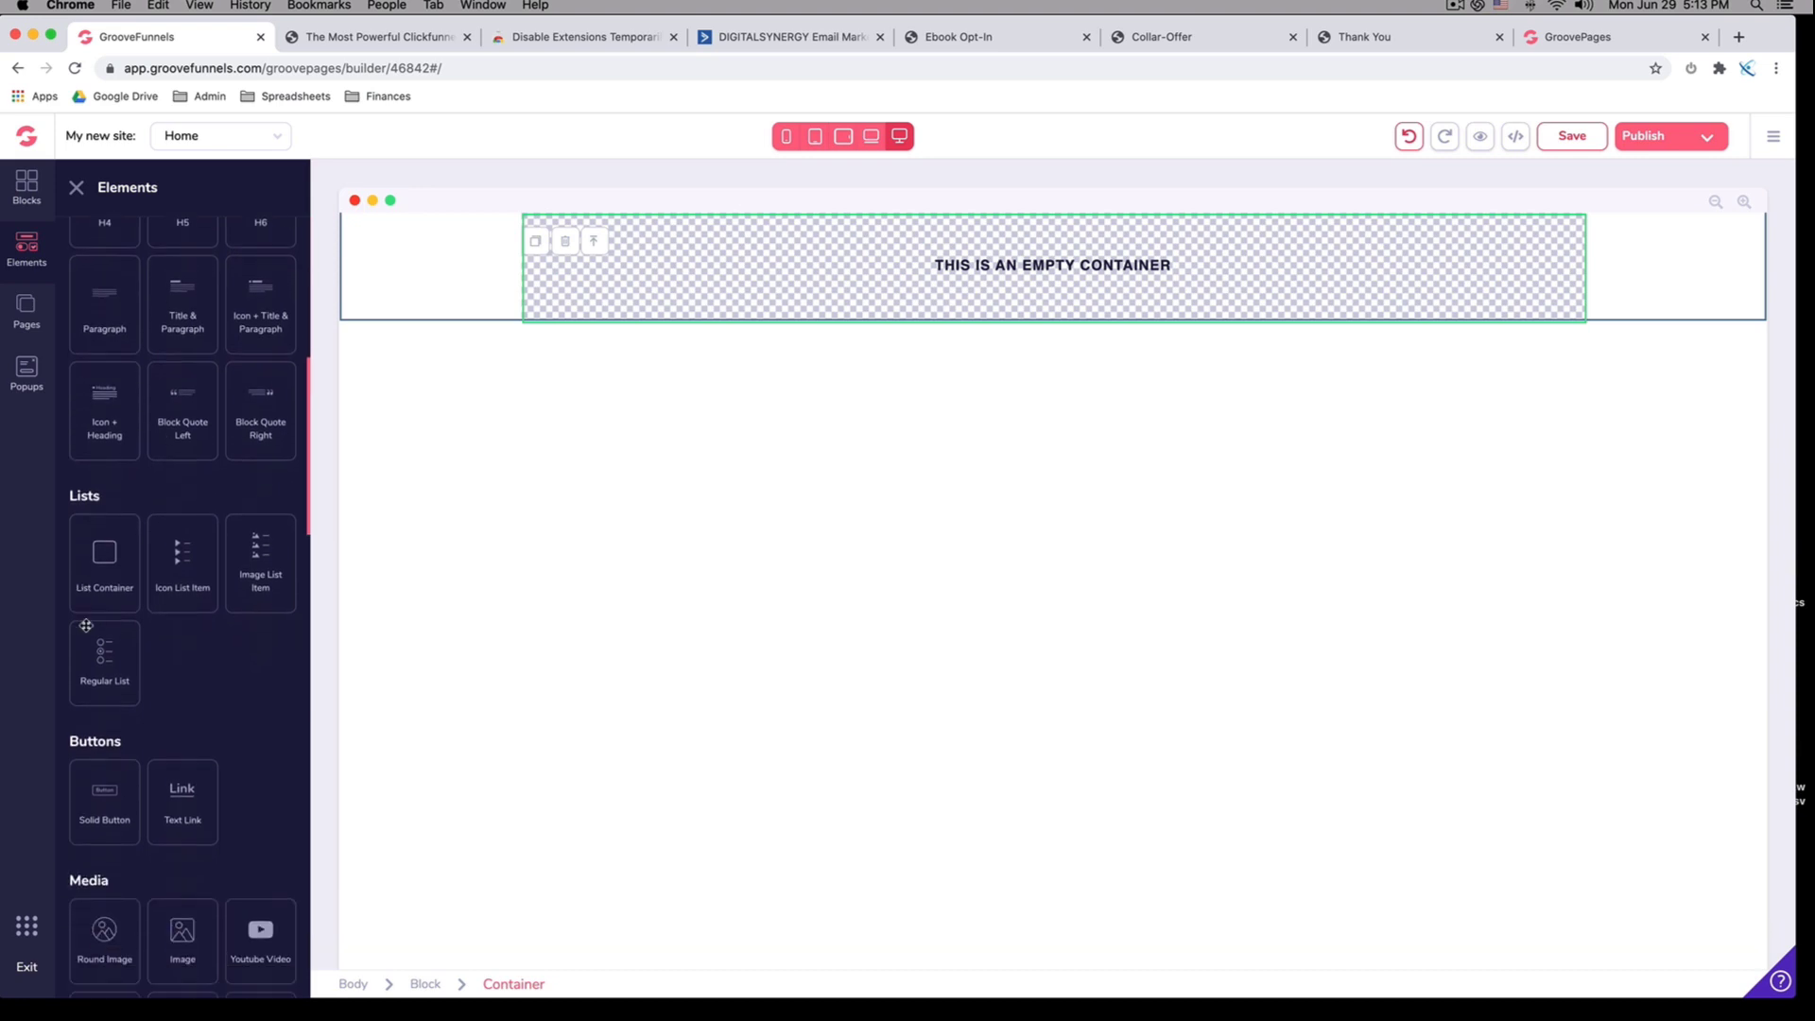
scroll(148, 661, "down", 10)
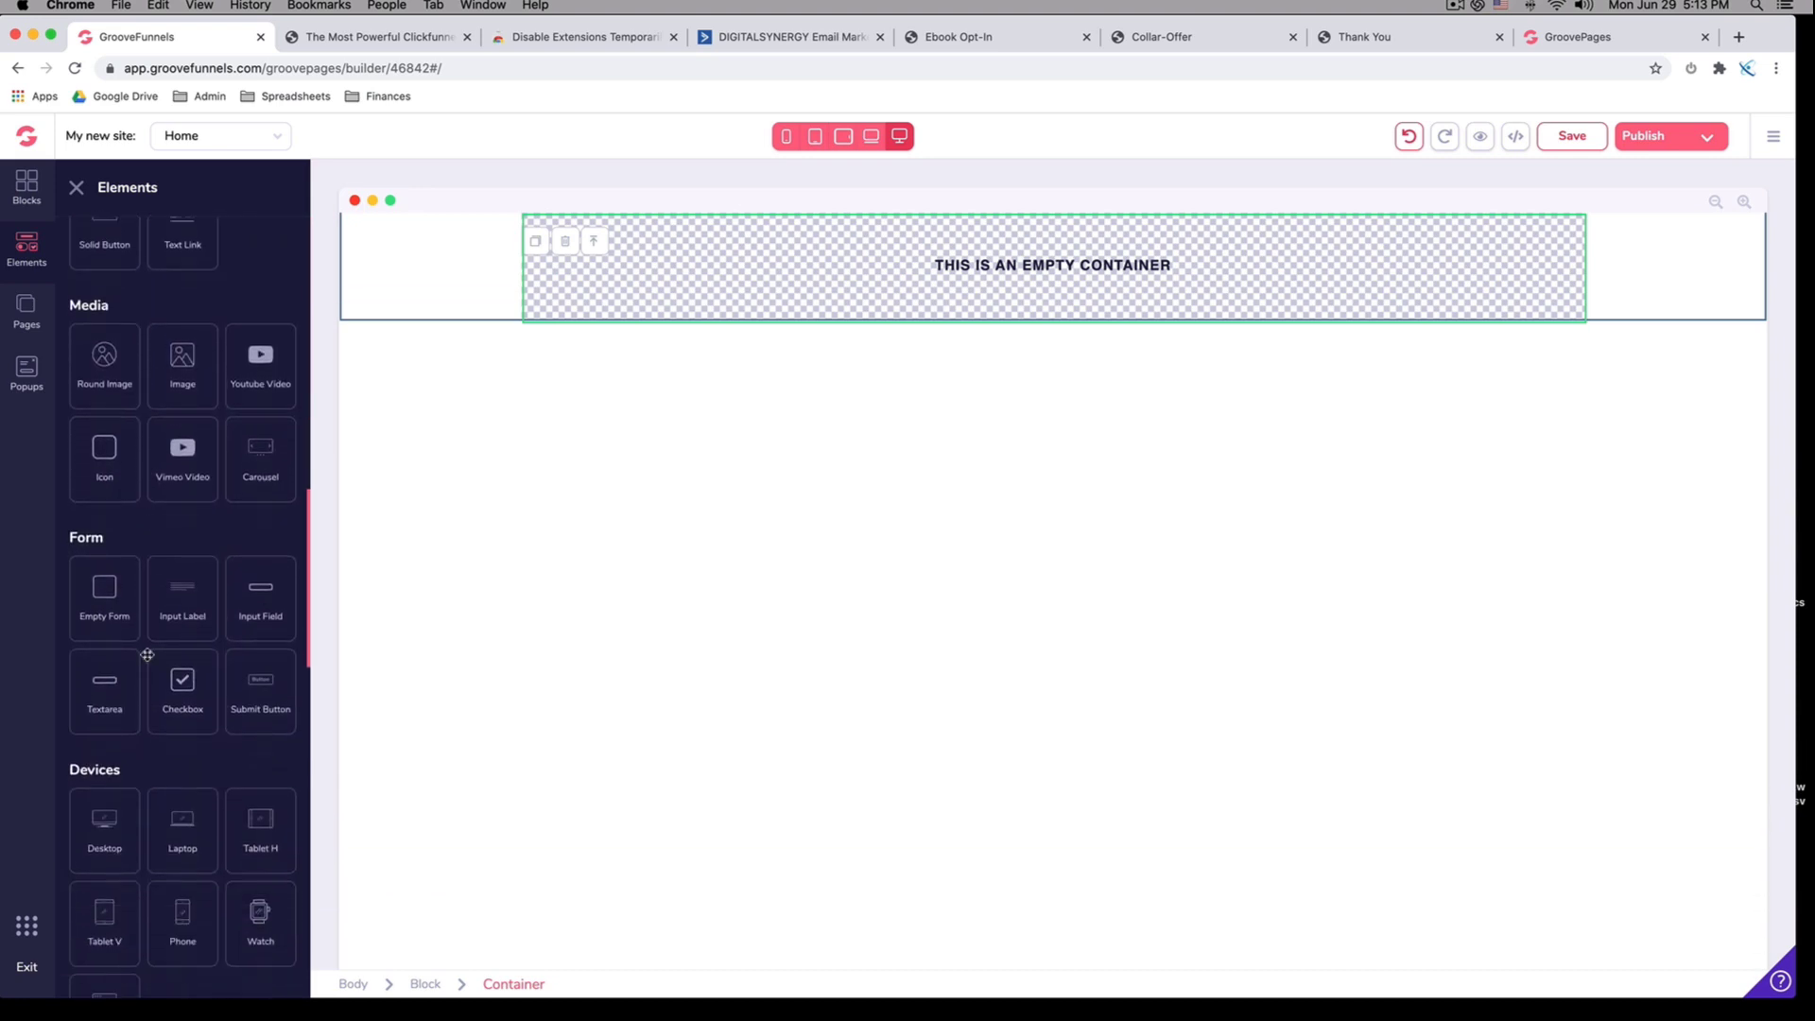
scroll(148, 655, "down", 5)
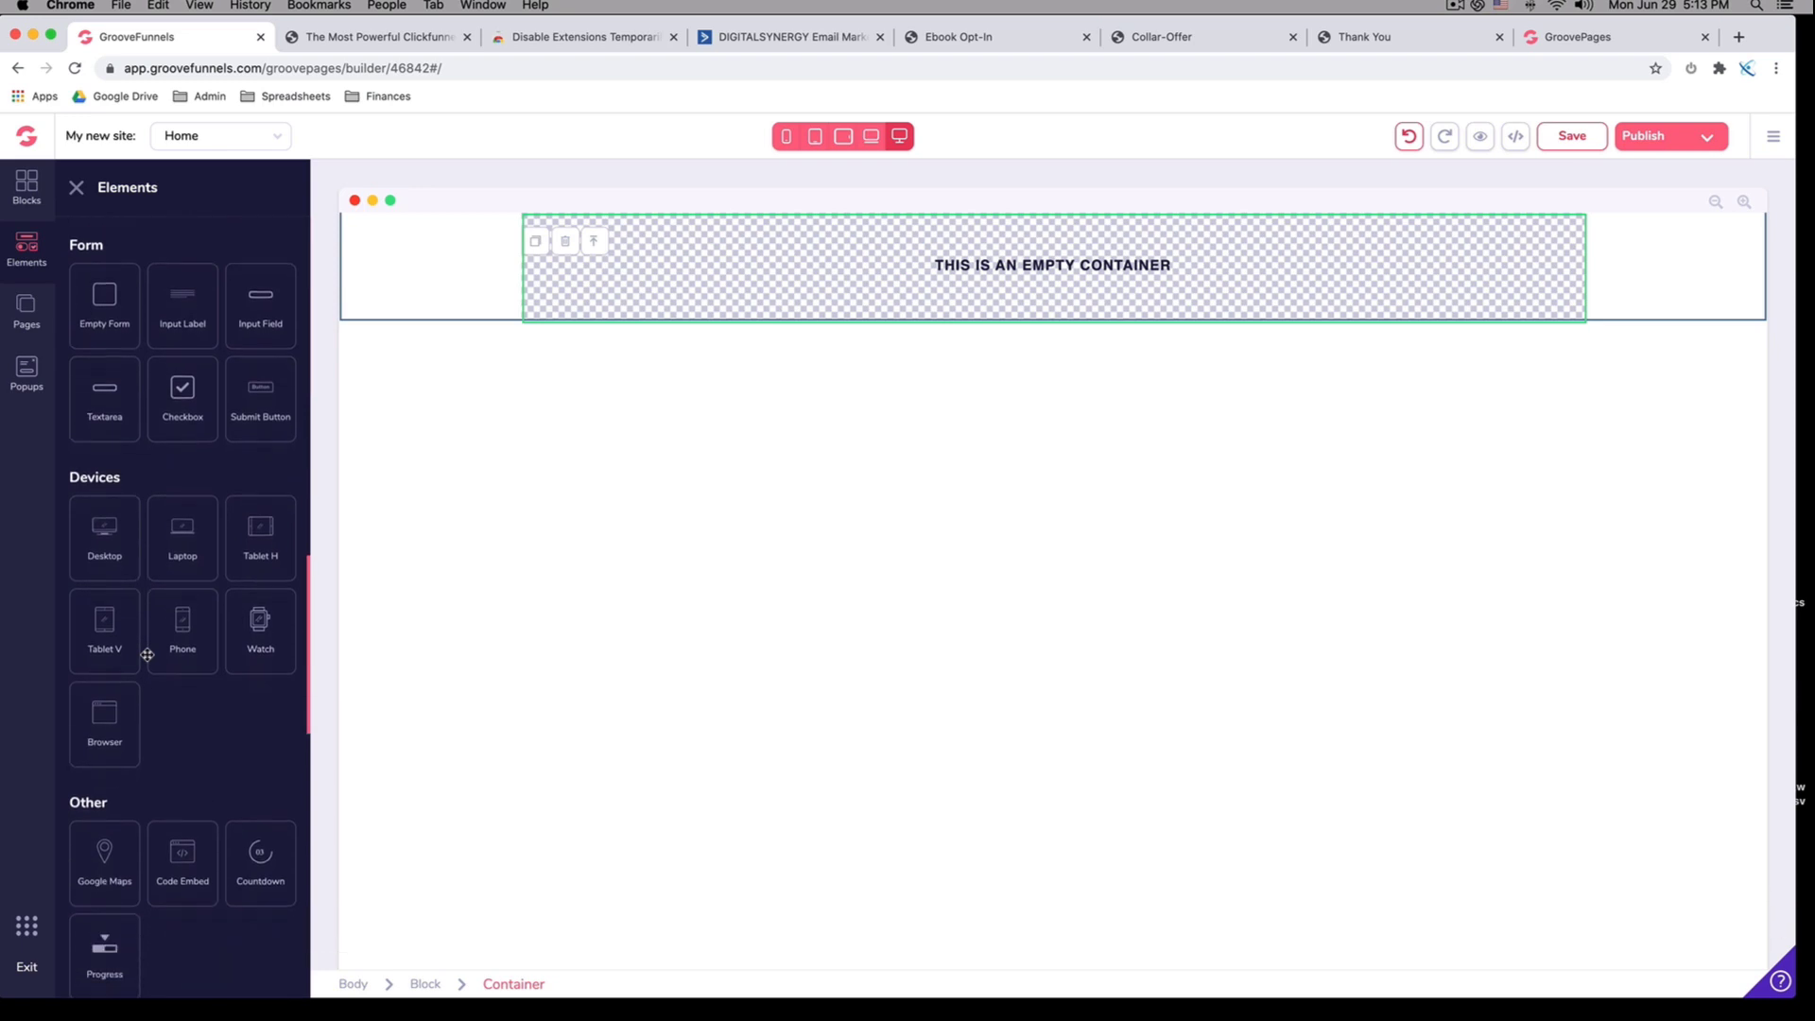
scroll(147, 655, "down", 2)
scroll(154, 579, "down", 2)
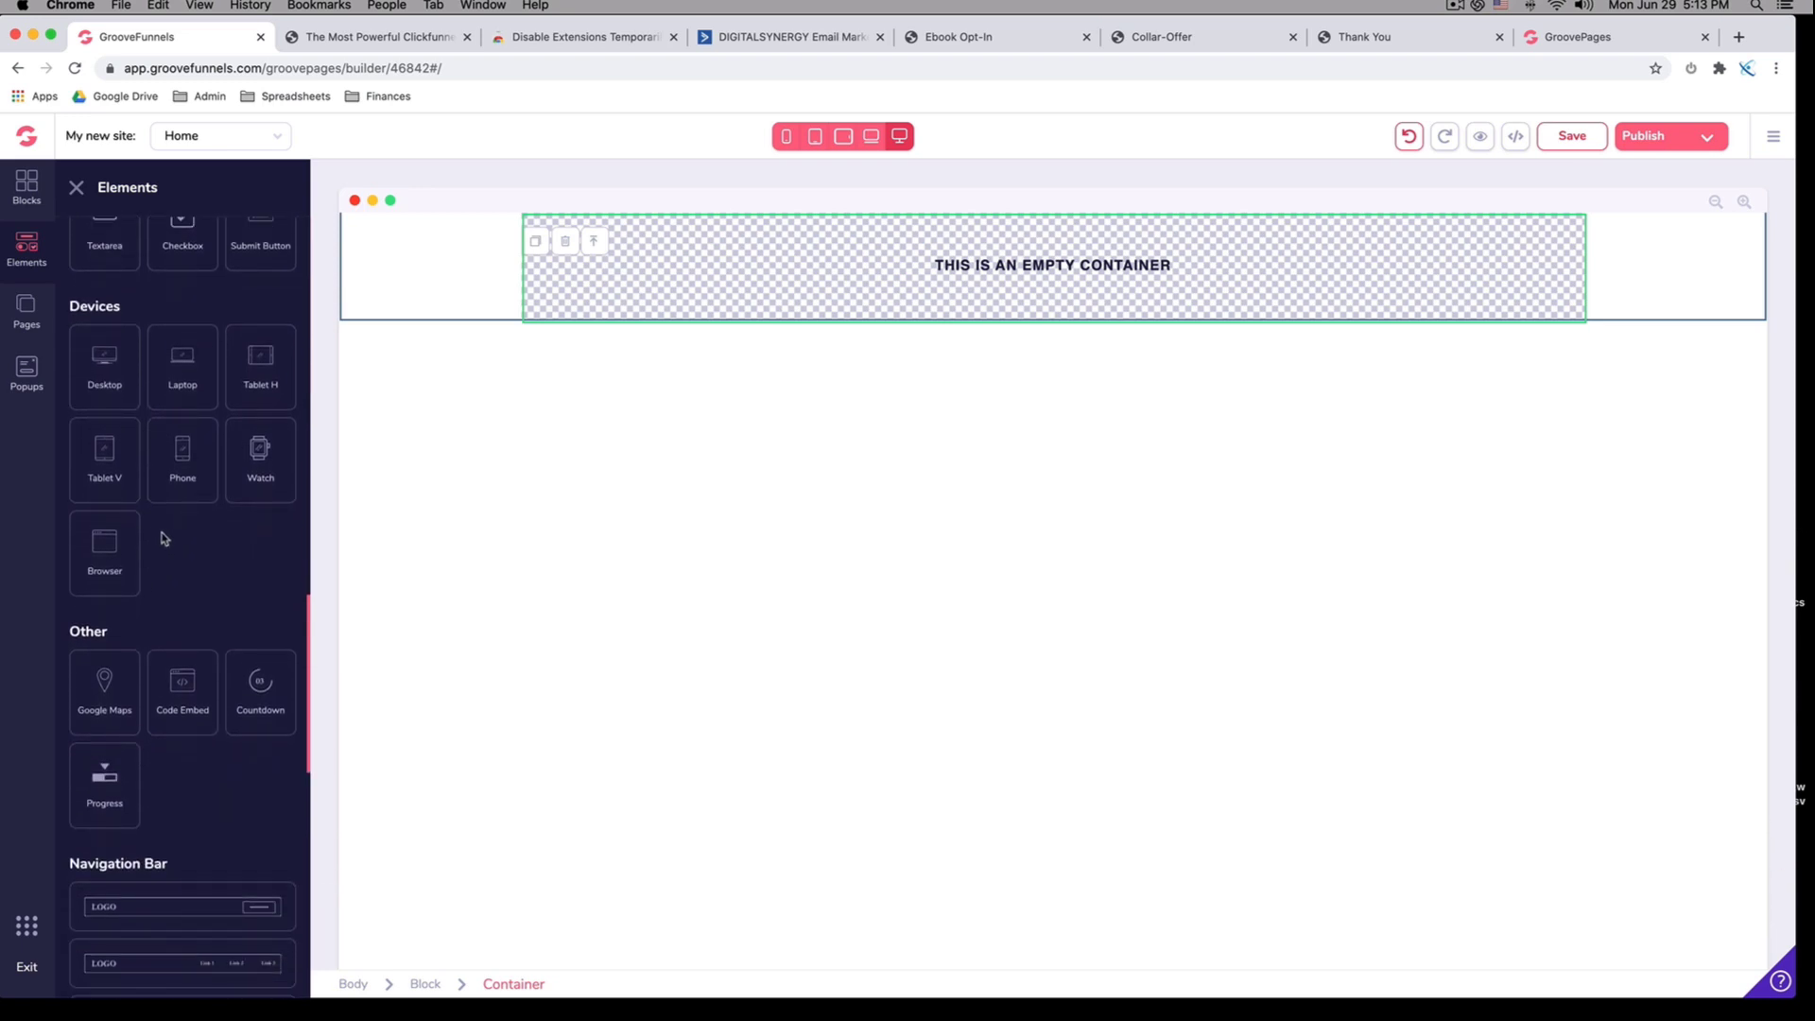
scroll(179, 472, "down", 6)
scroll(205, 472, "down", 15)
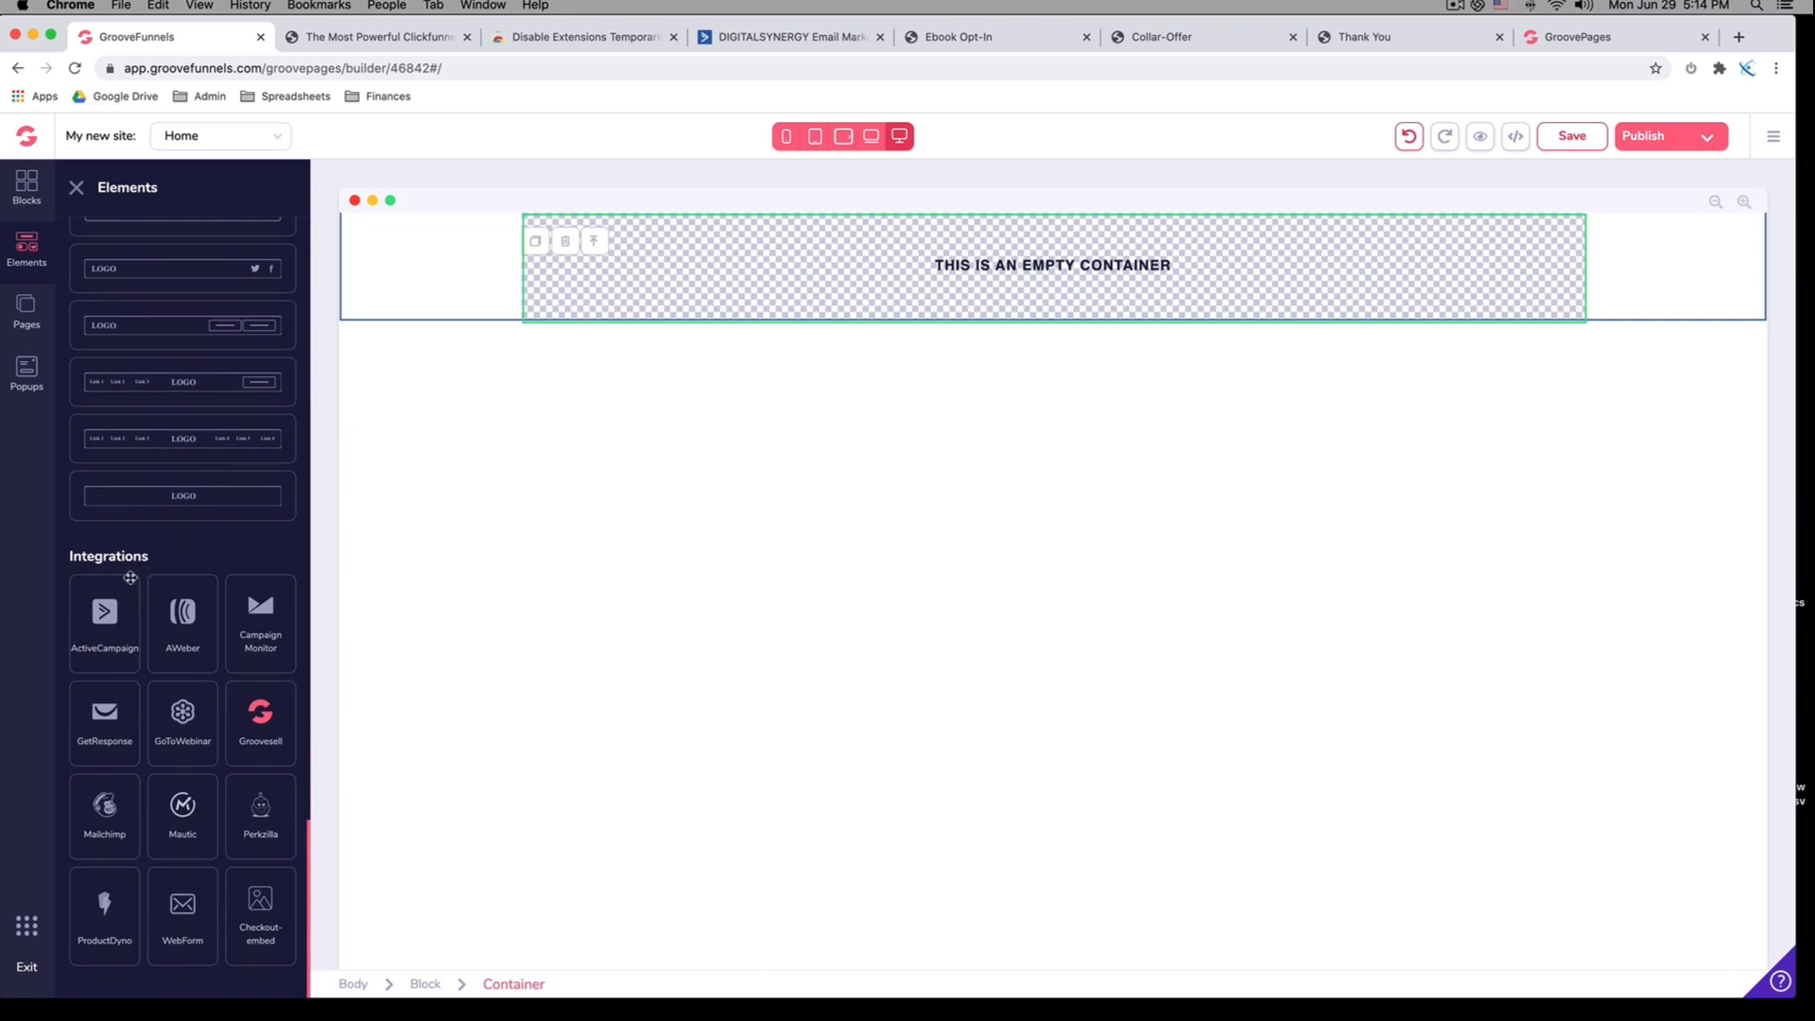
scroll(228, 537, "up", 10)
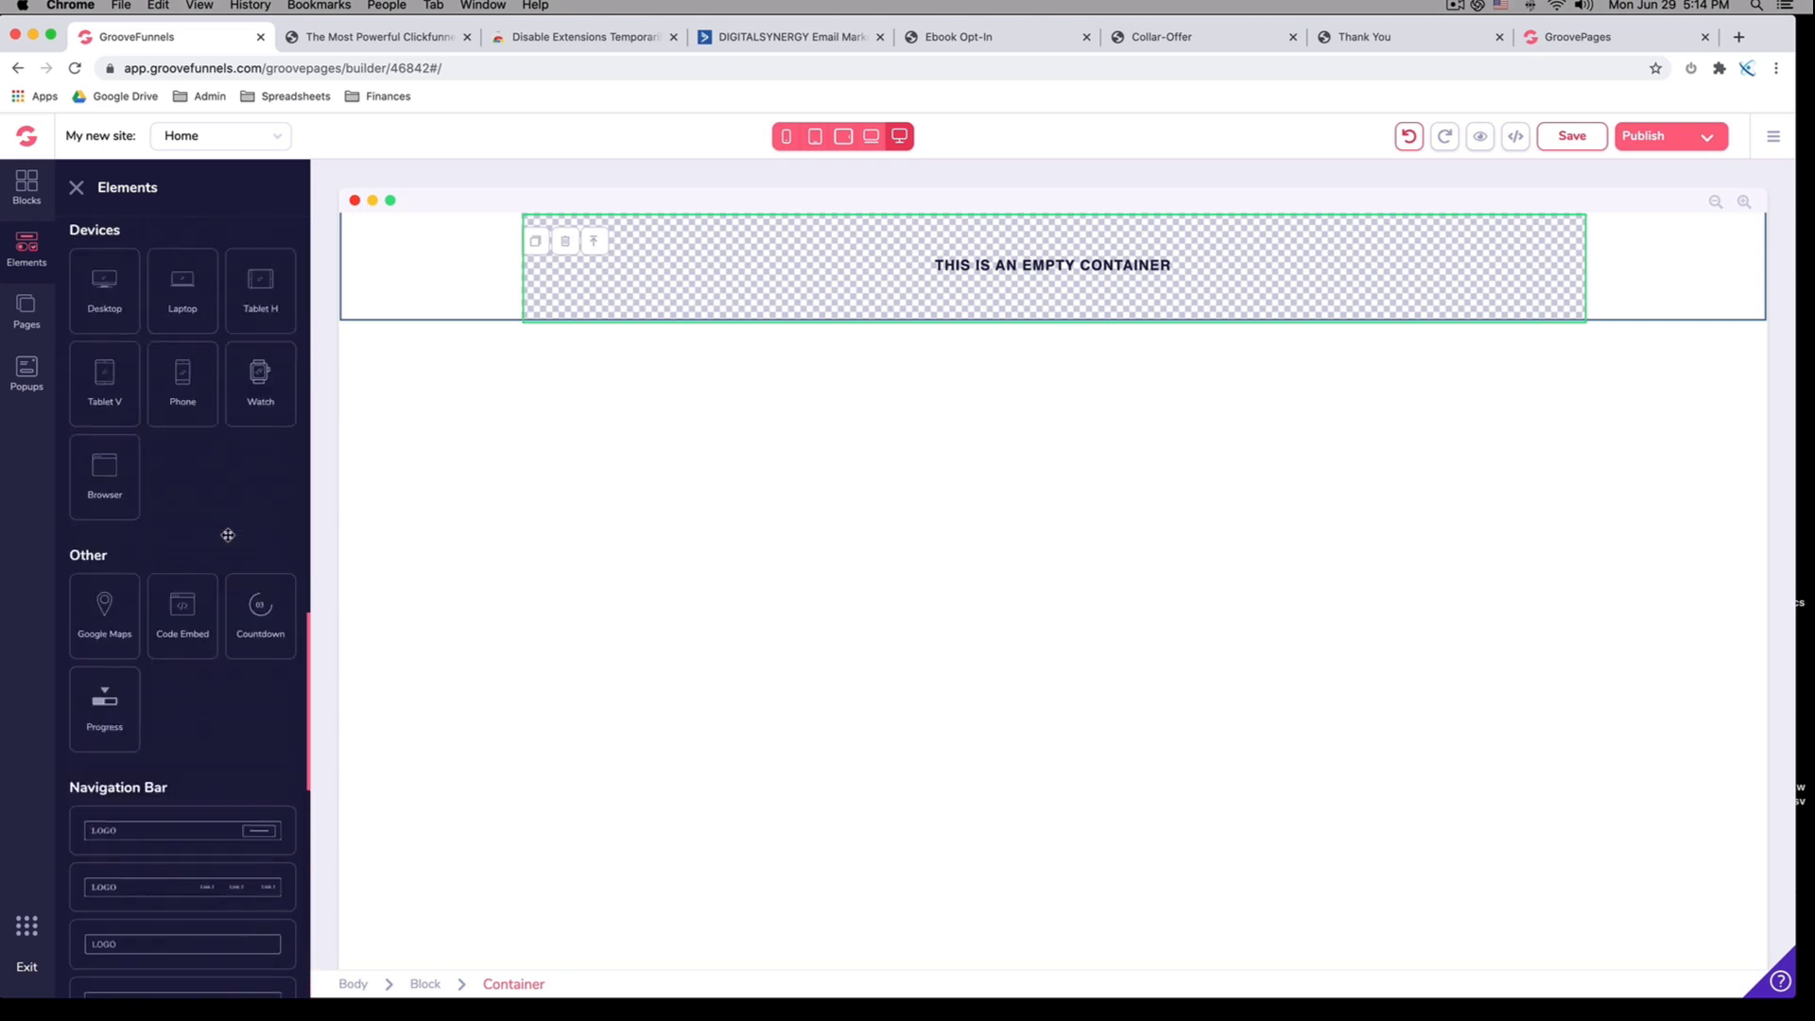
Insert a 2 Columns layout into the empty container and select each of its two inner containers in turn
scroll(227, 535, "up", 10)
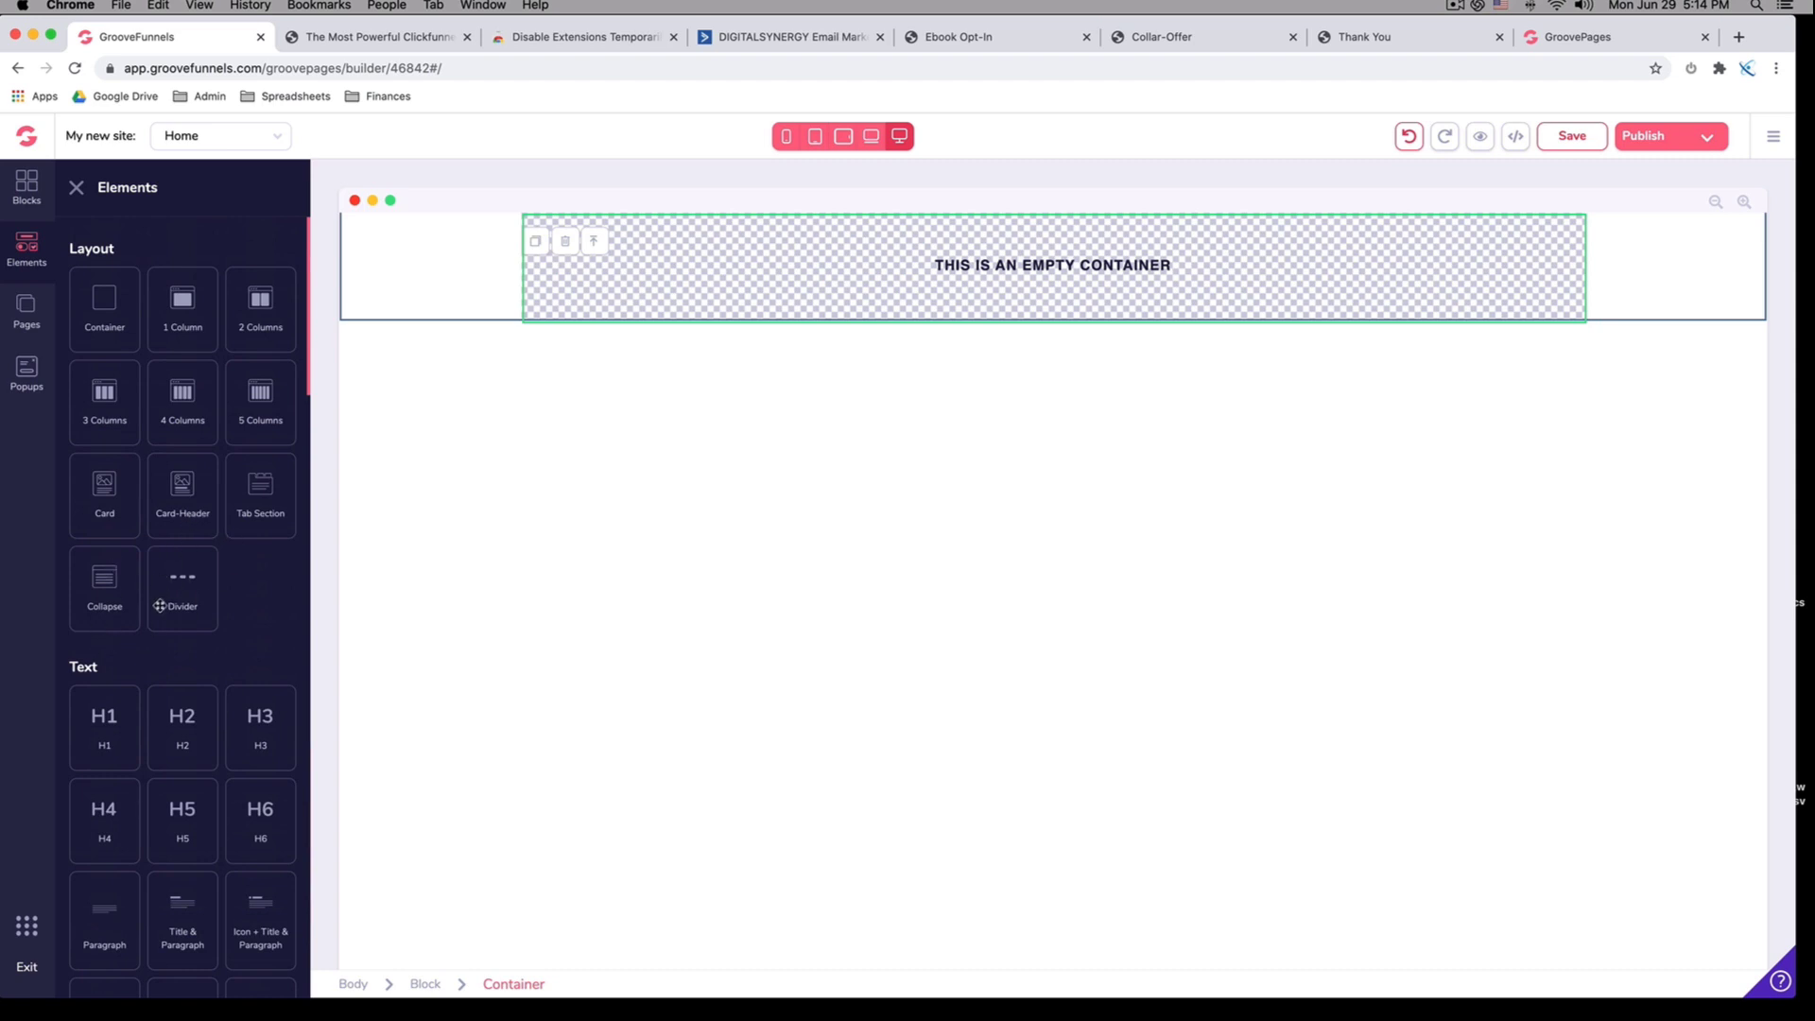
left_click_drag(259, 306, 948, 289)
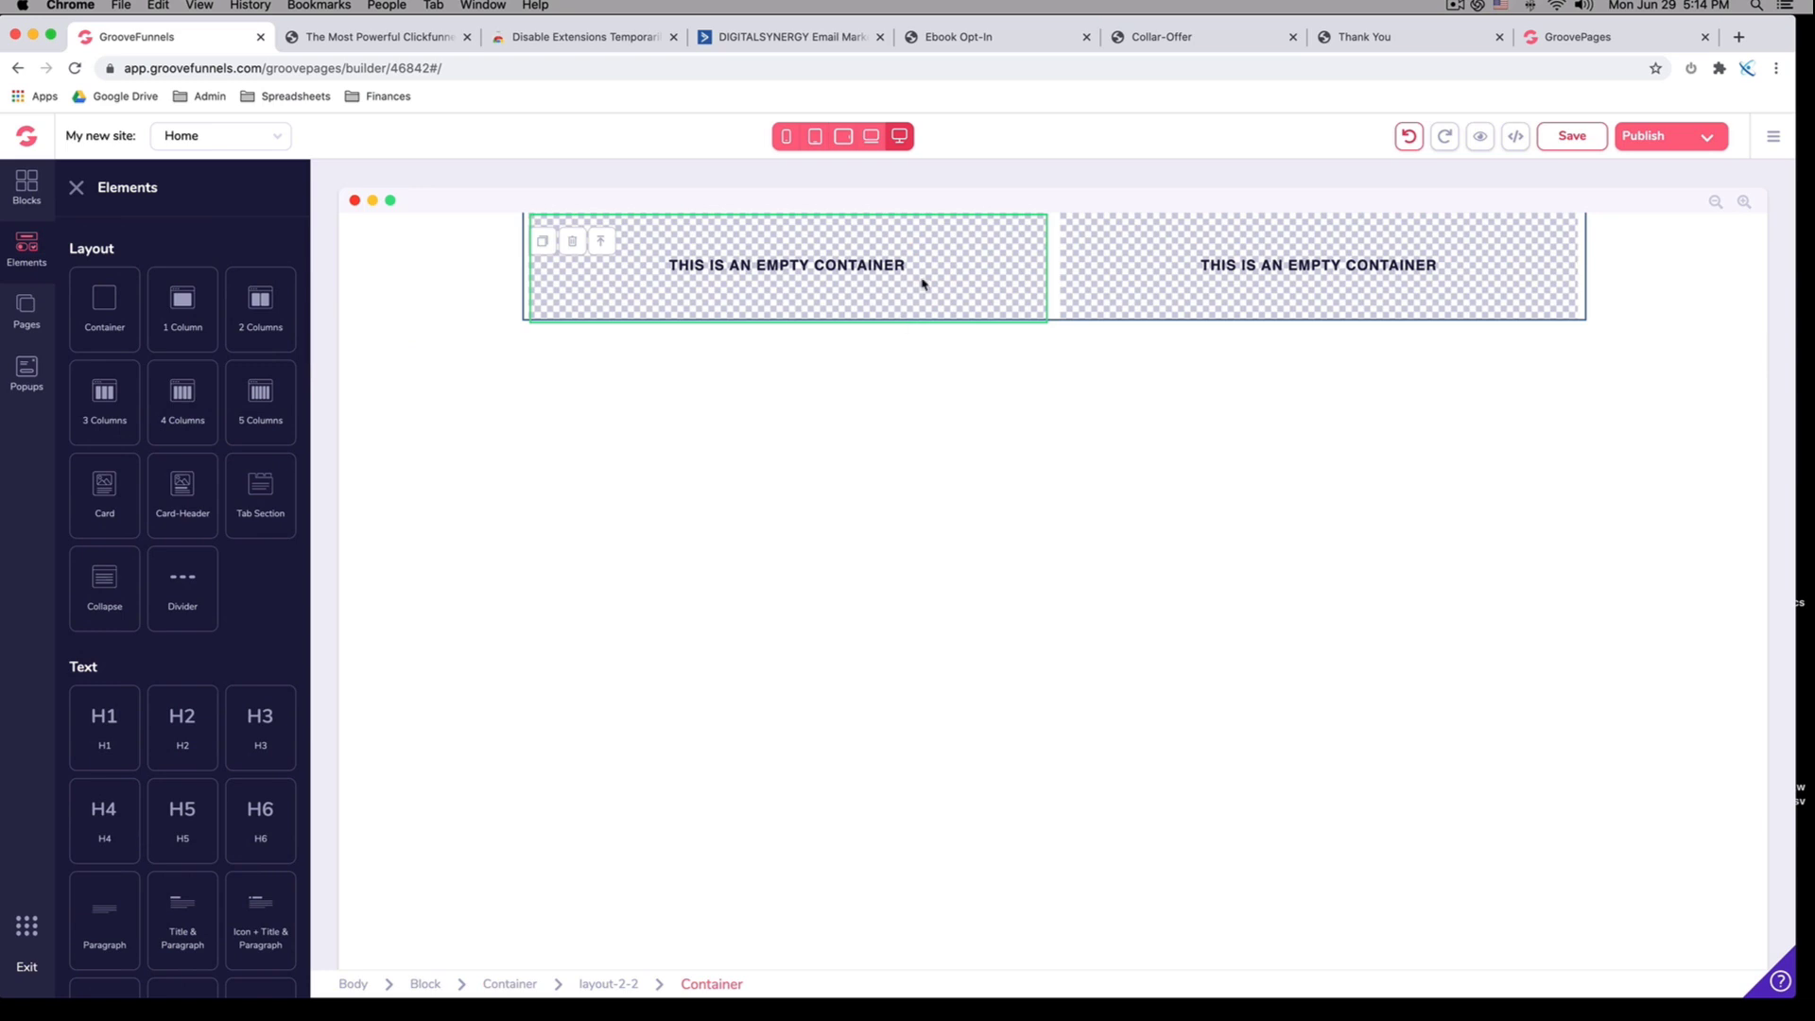
left_click(1257, 281)
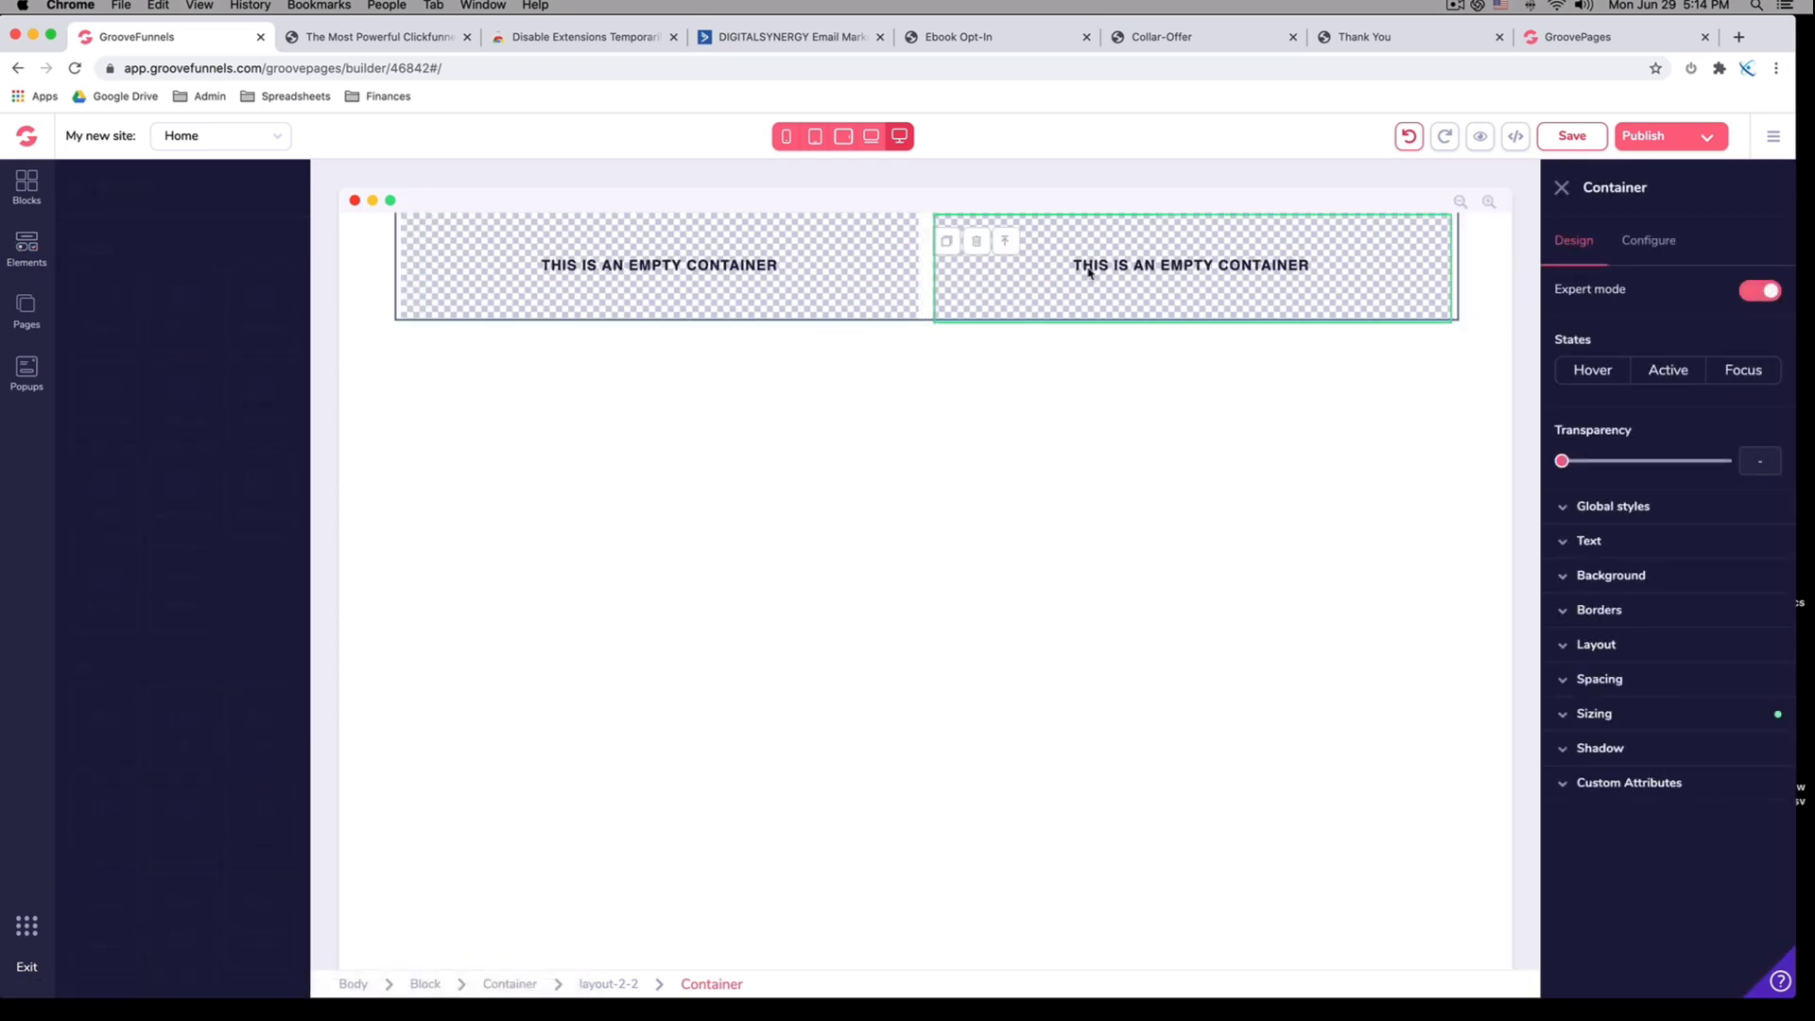
left_click(684, 271)
left_click(669, 279)
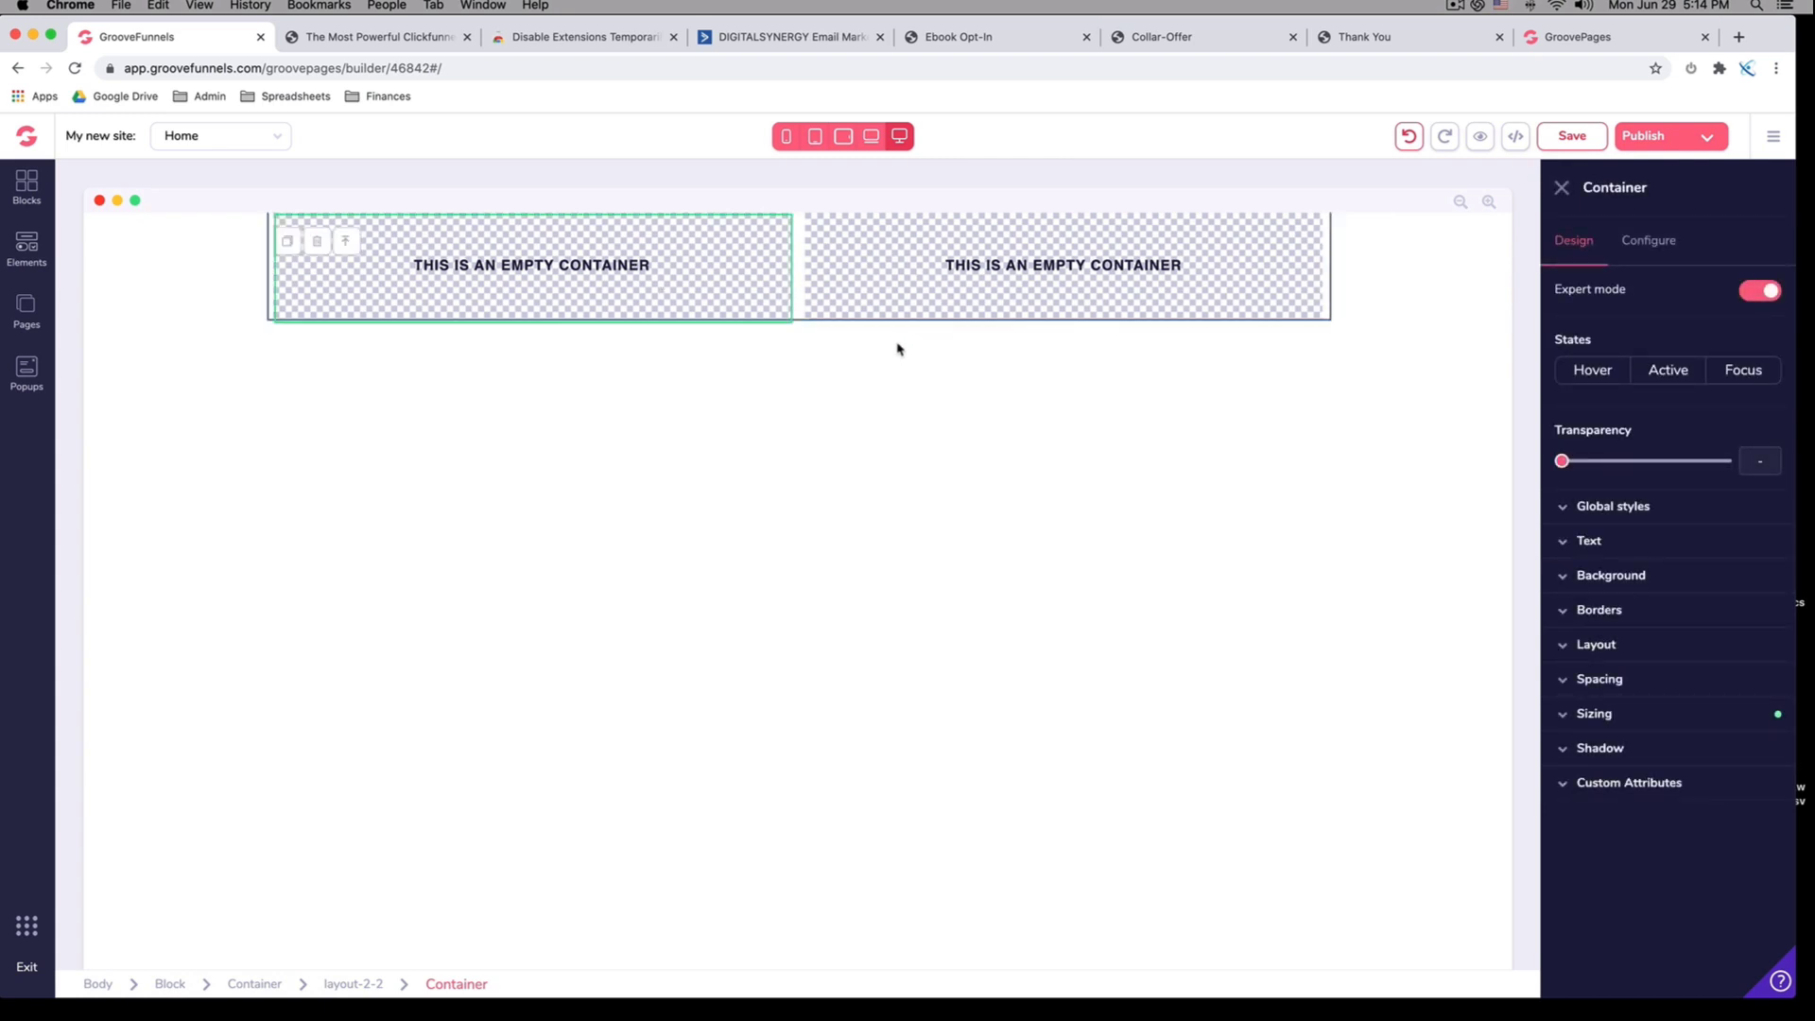
Check the logo and tagline arrangement in the Ebook Opt-In page's header and return to the builder's left column
left_click(964, 42)
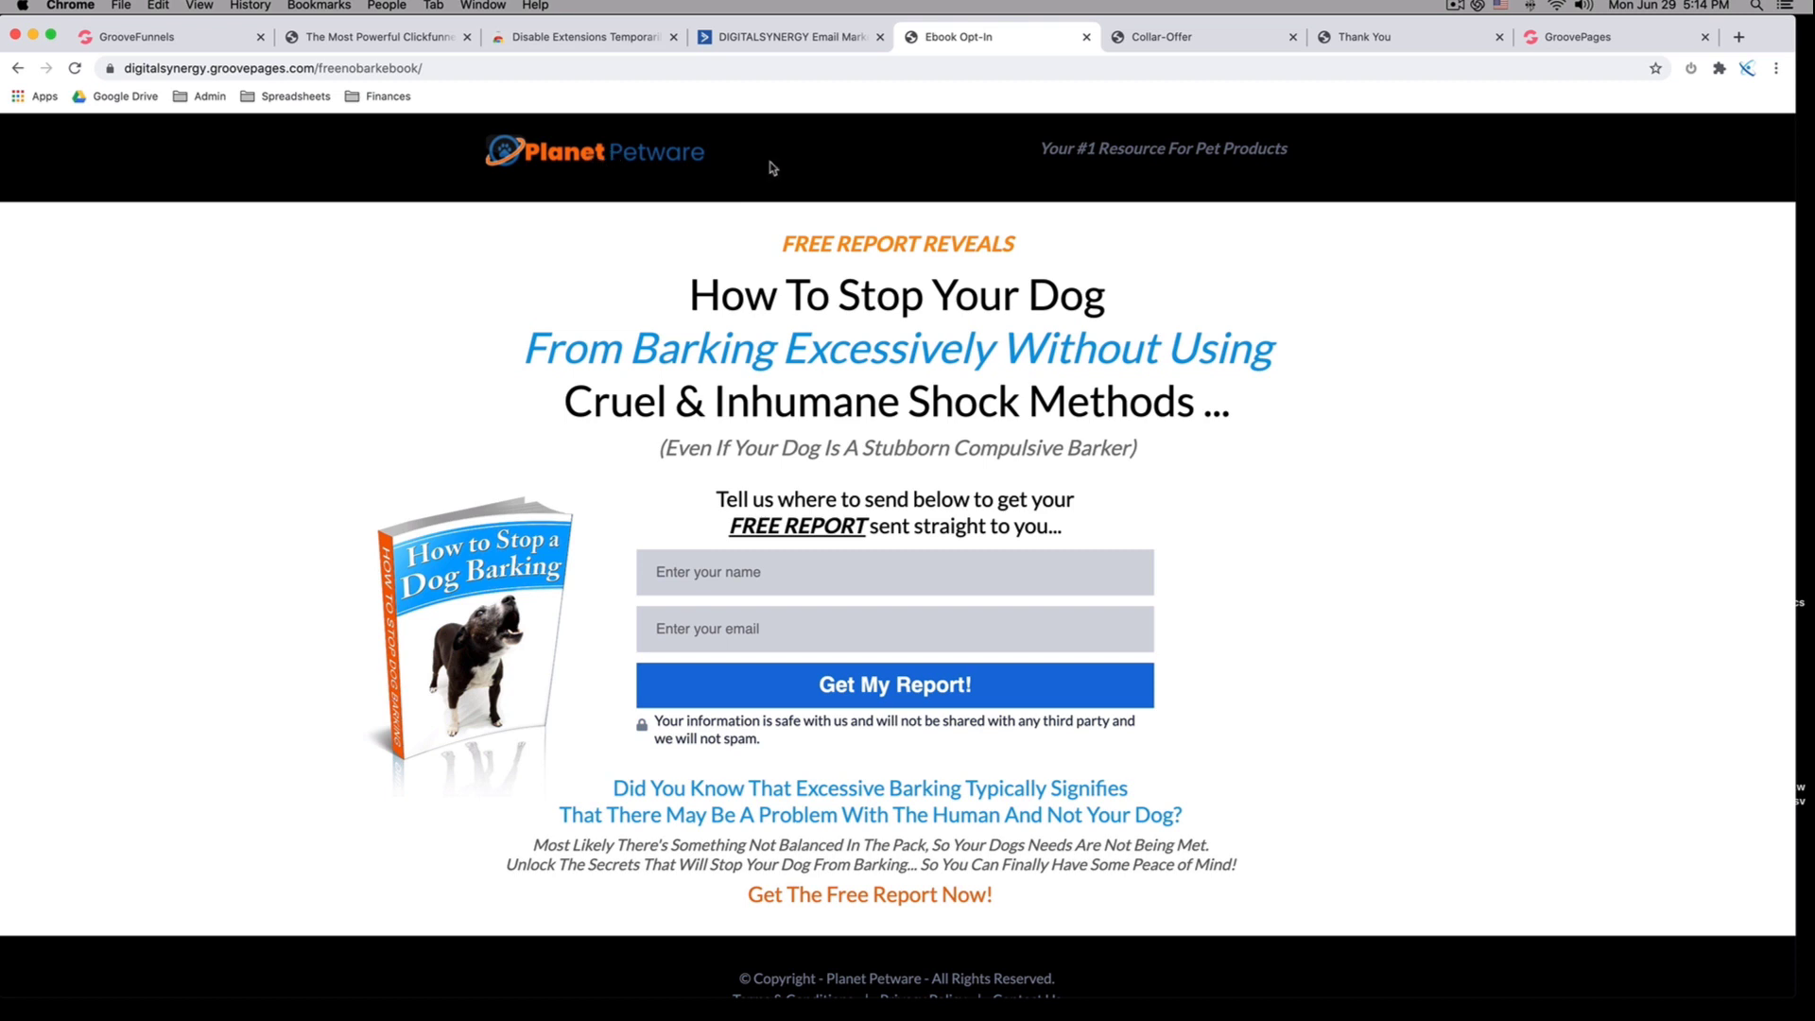
double_click(1146, 153)
left_click(151, 37)
left_click(530, 279)
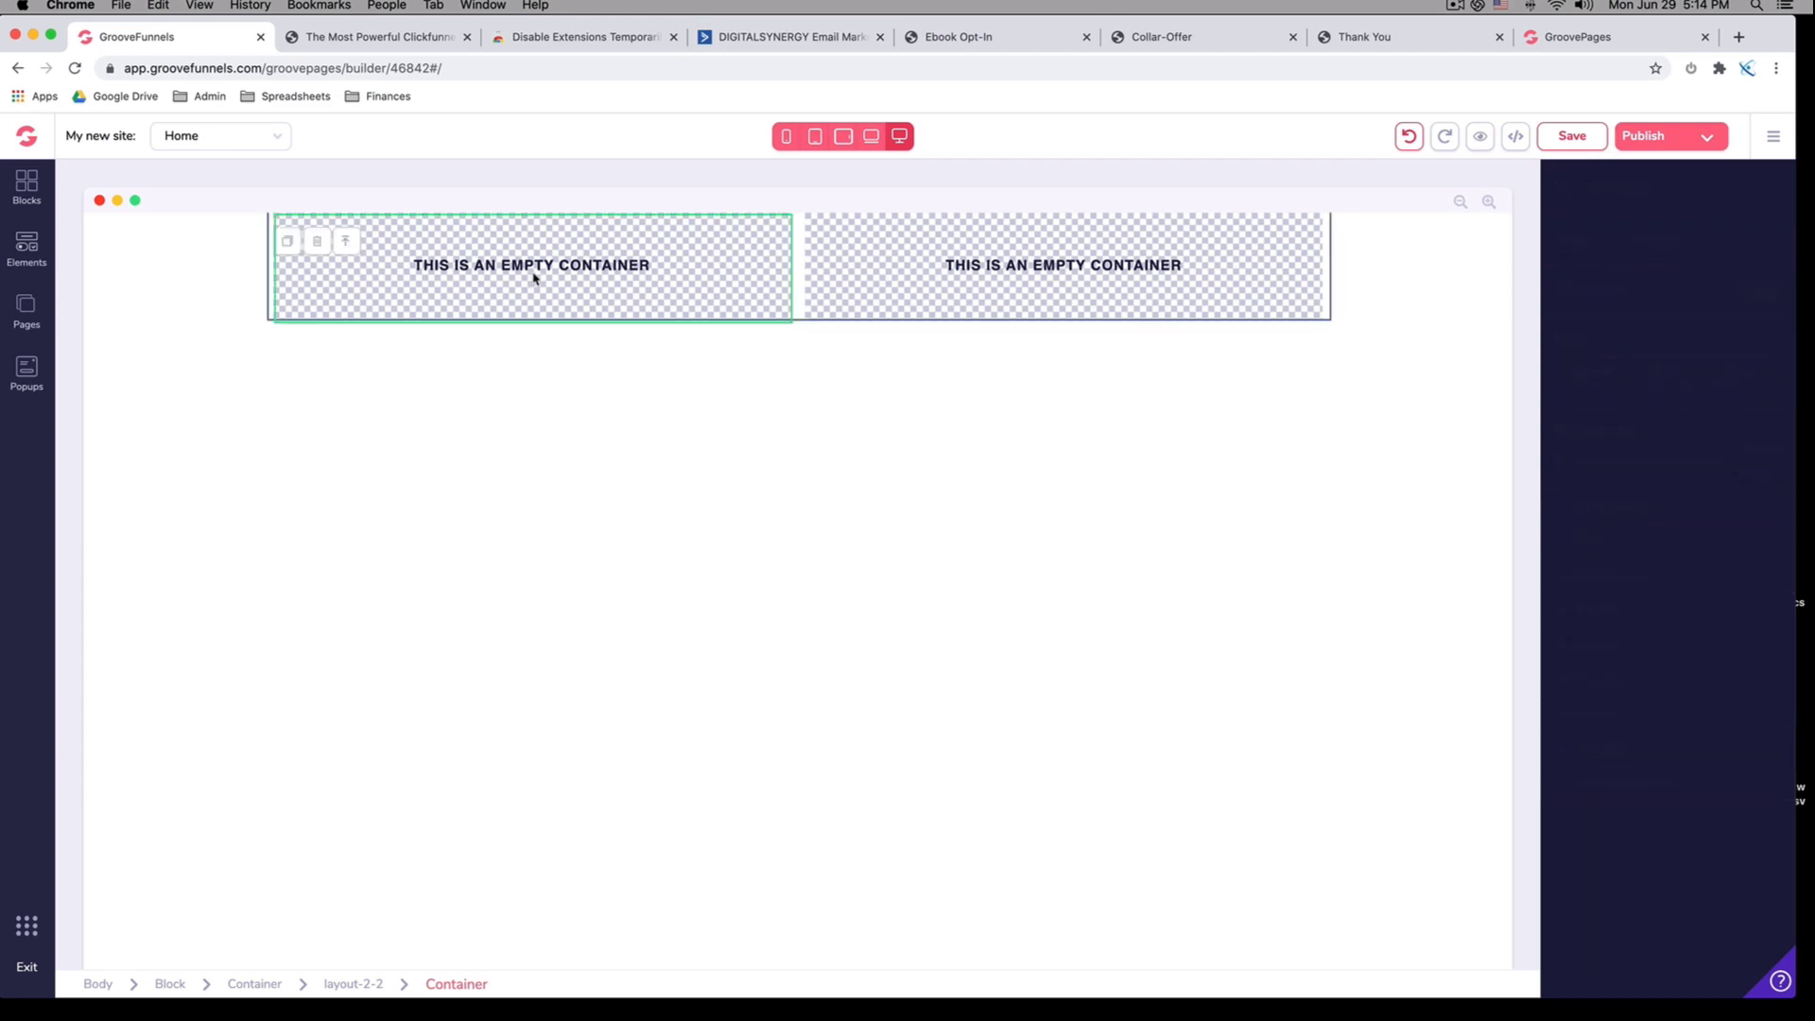
Select the whole block around the two columns and set its background color to black (#000000)
left_click(248, 271)
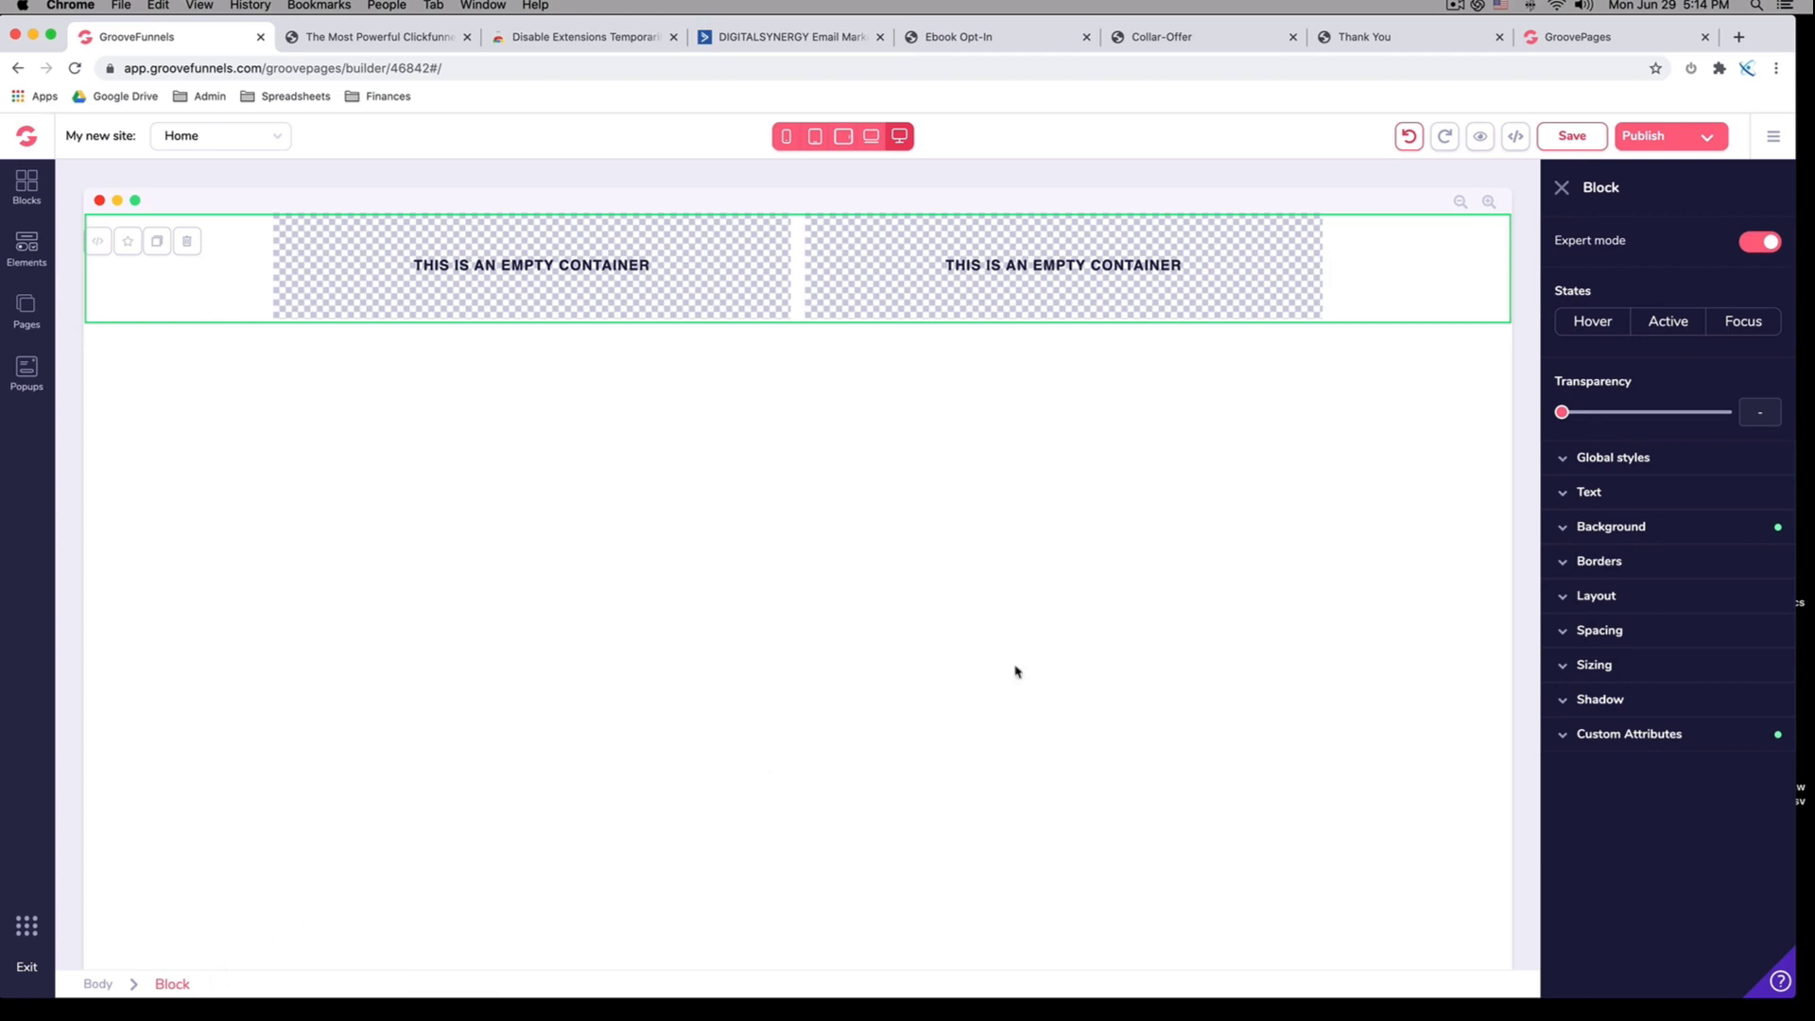
left_click(1575, 532)
left_click(1717, 564)
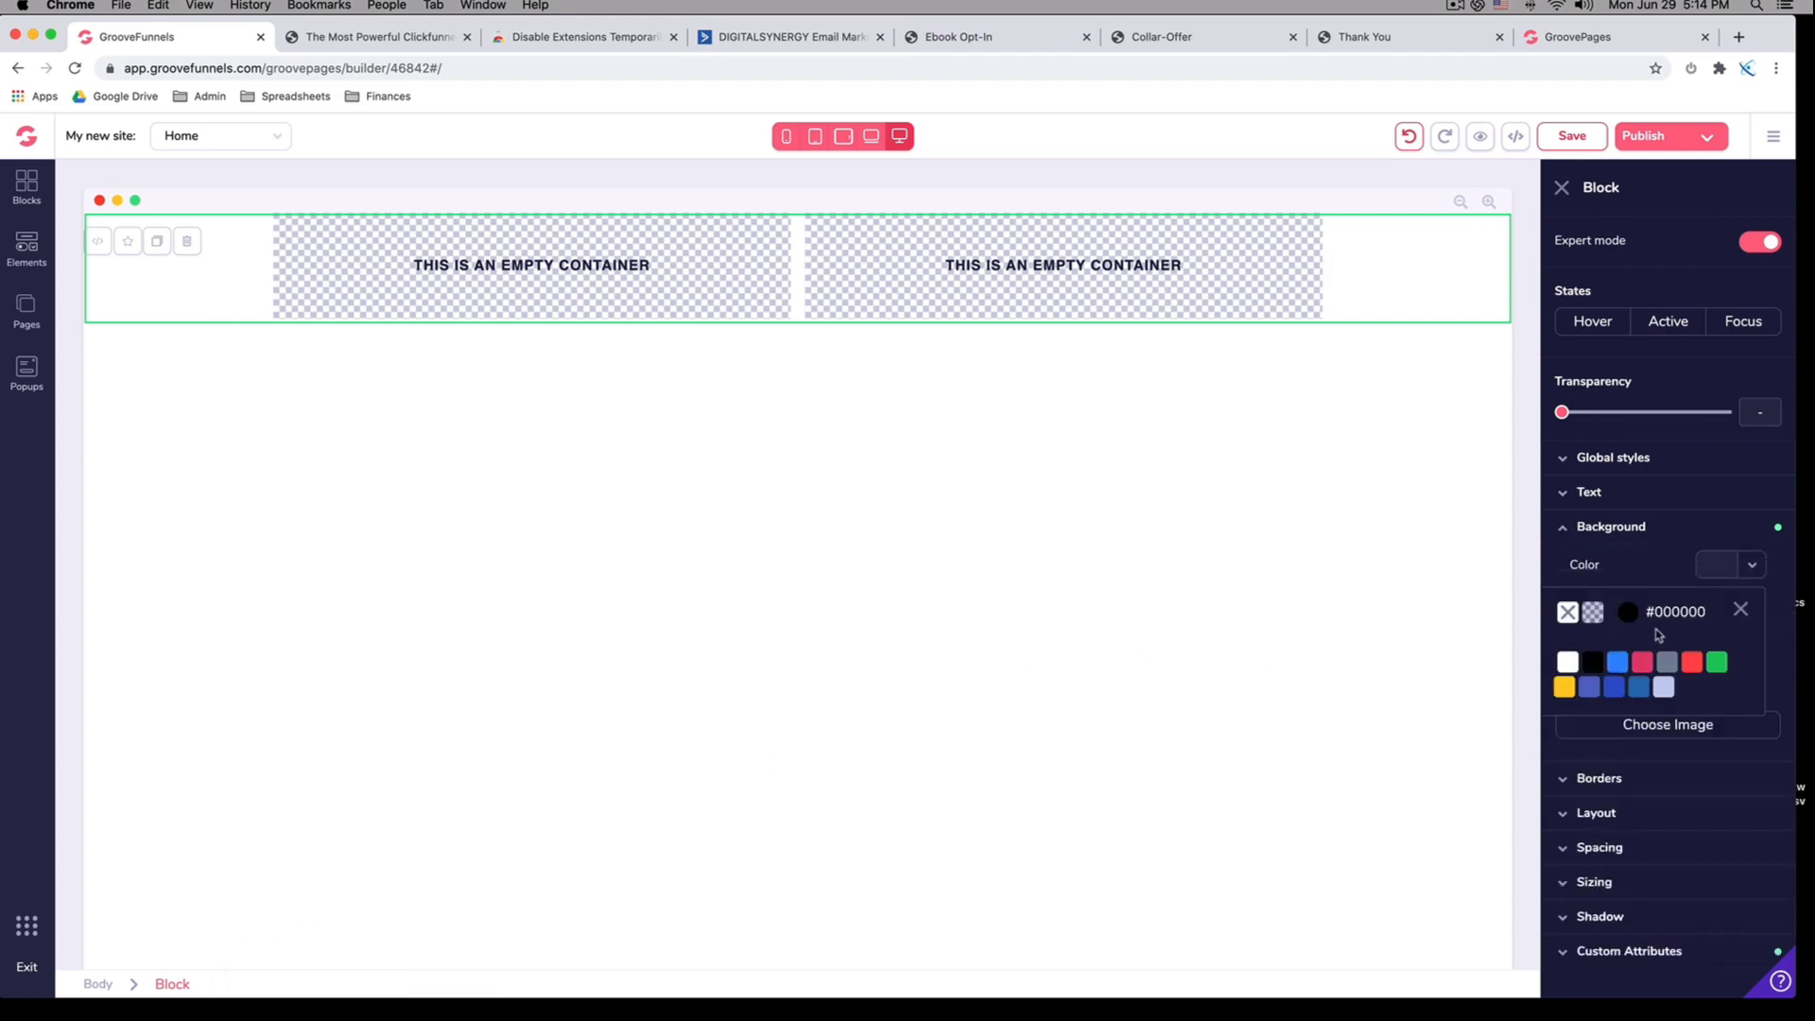
left_click(1594, 661)
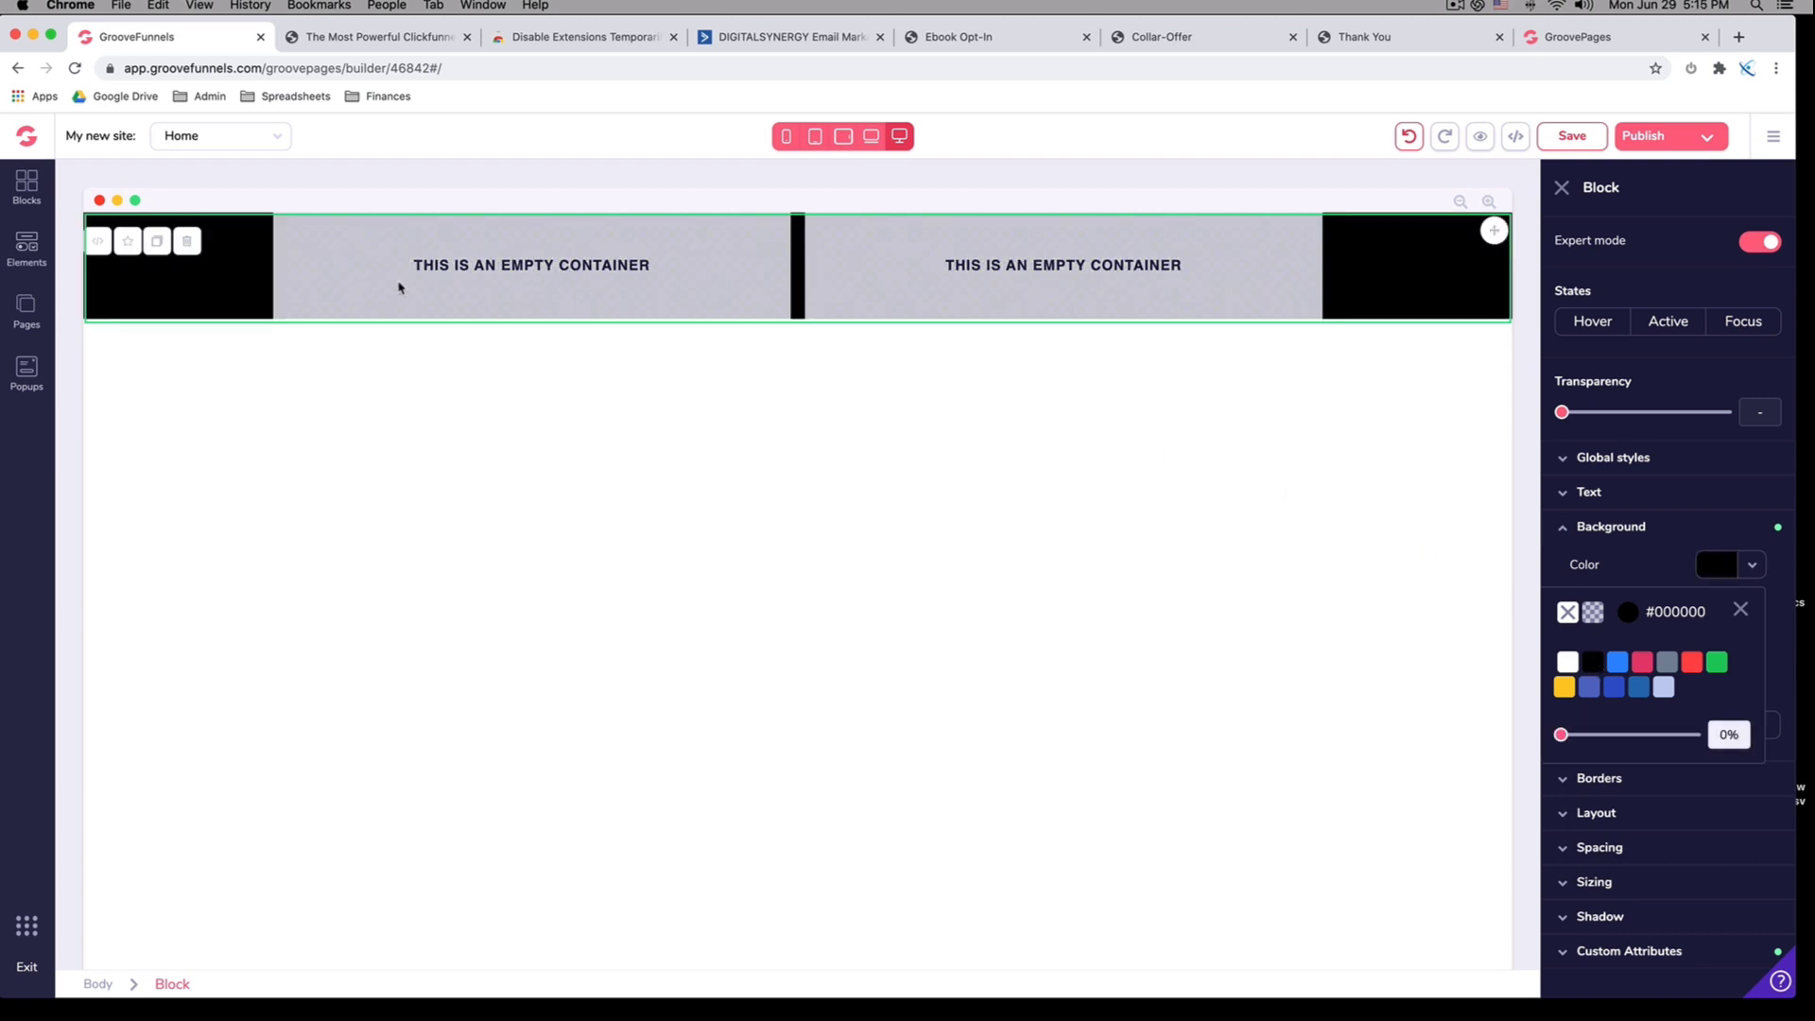
Add an Image element from the media elements to the left column's empty container
left_click(489, 268)
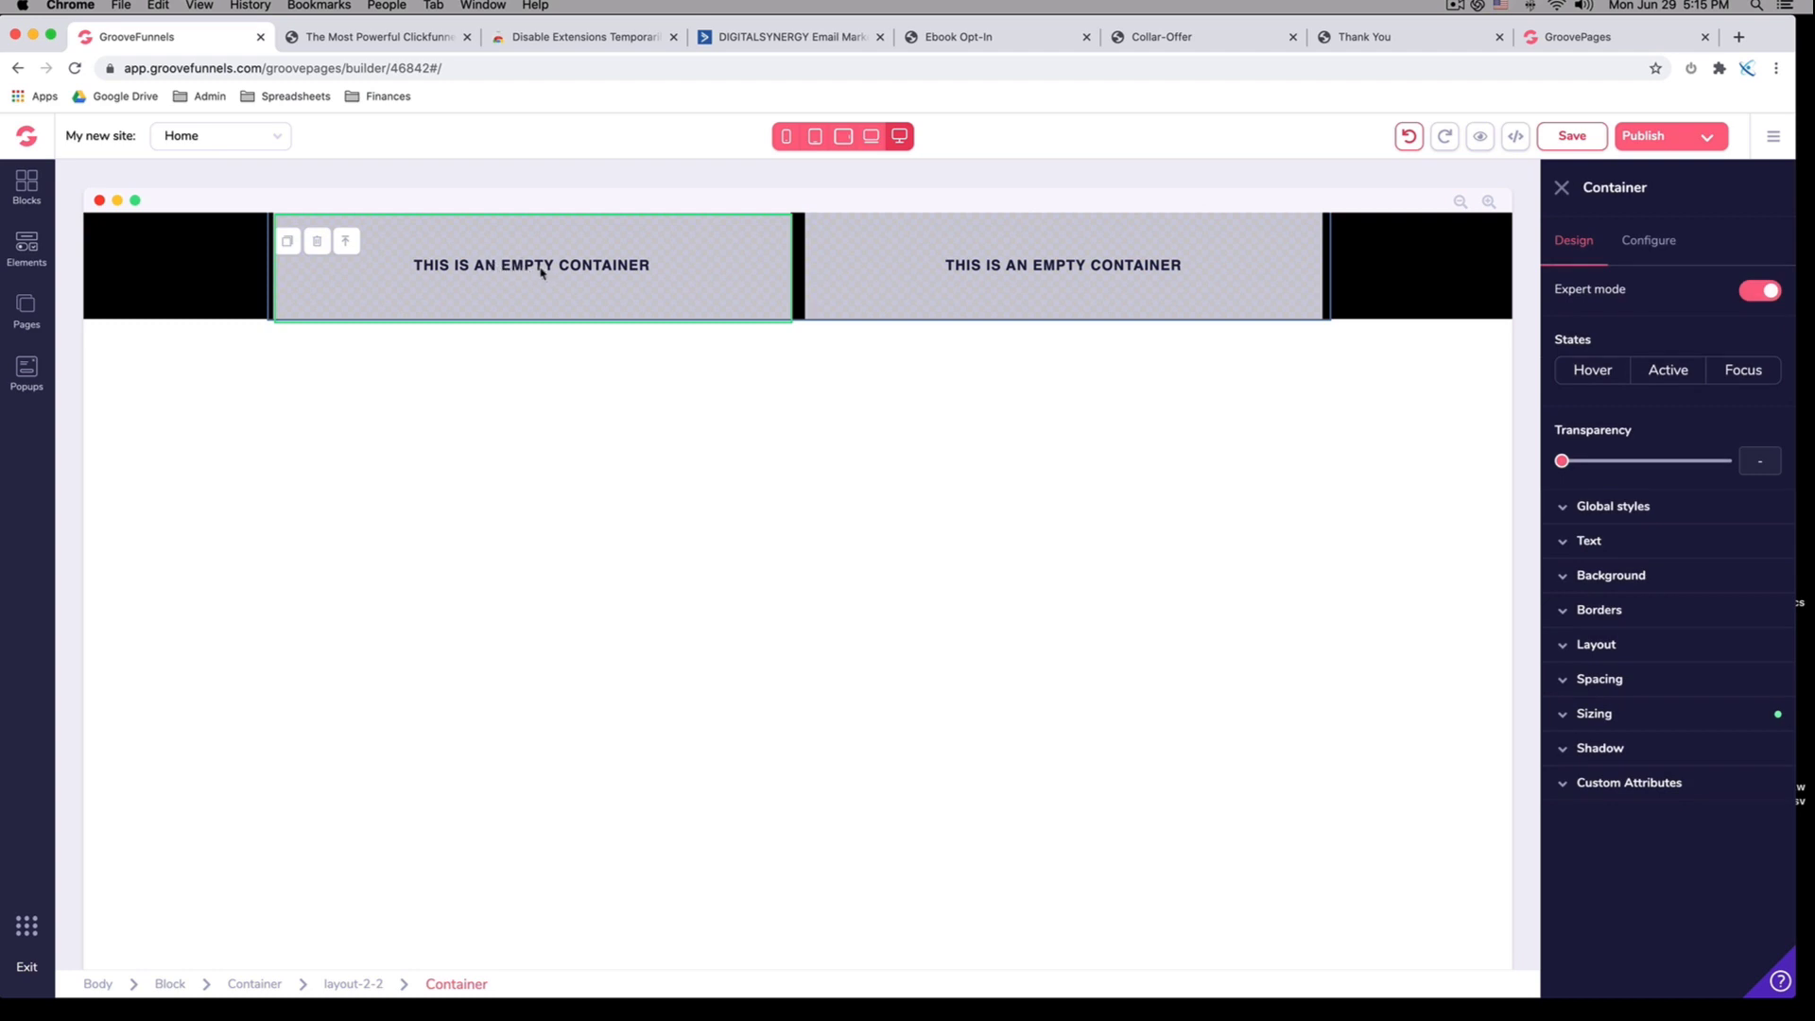
left_click(27, 249)
scroll(151, 326, "down", 5)
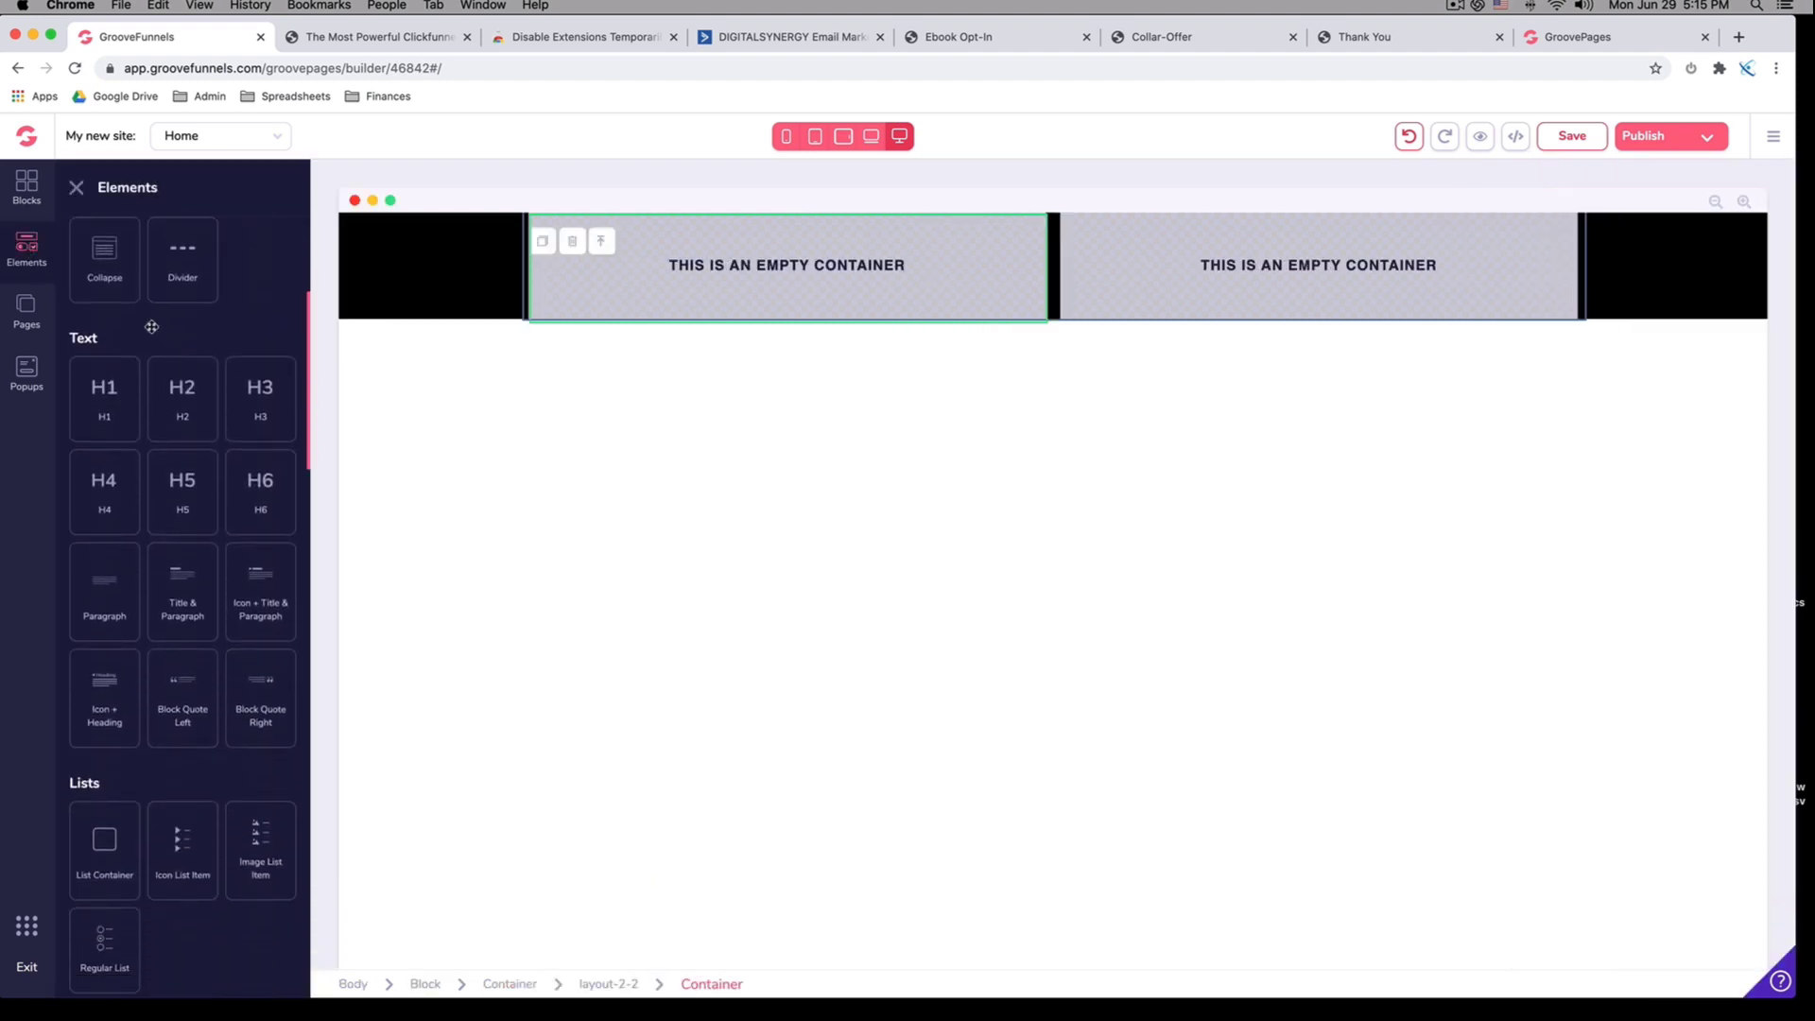
scroll(152, 326, "down", 8)
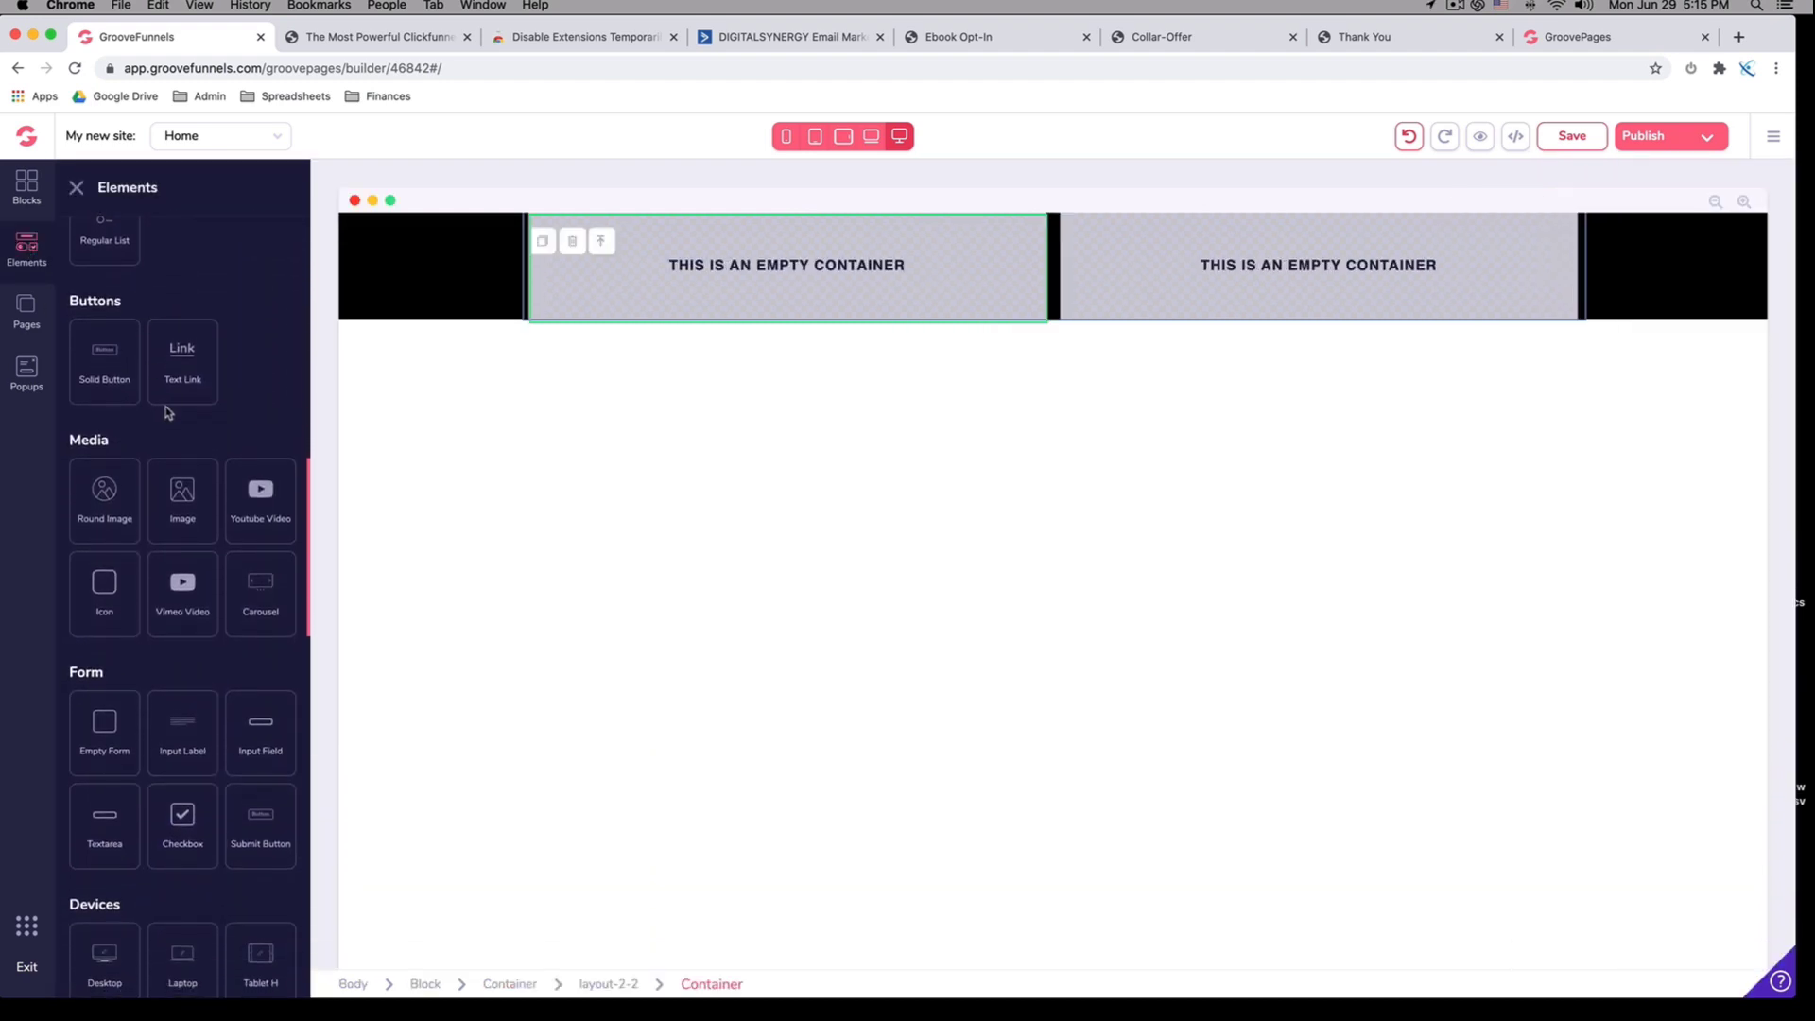
left_click_drag(183, 510, 707, 364)
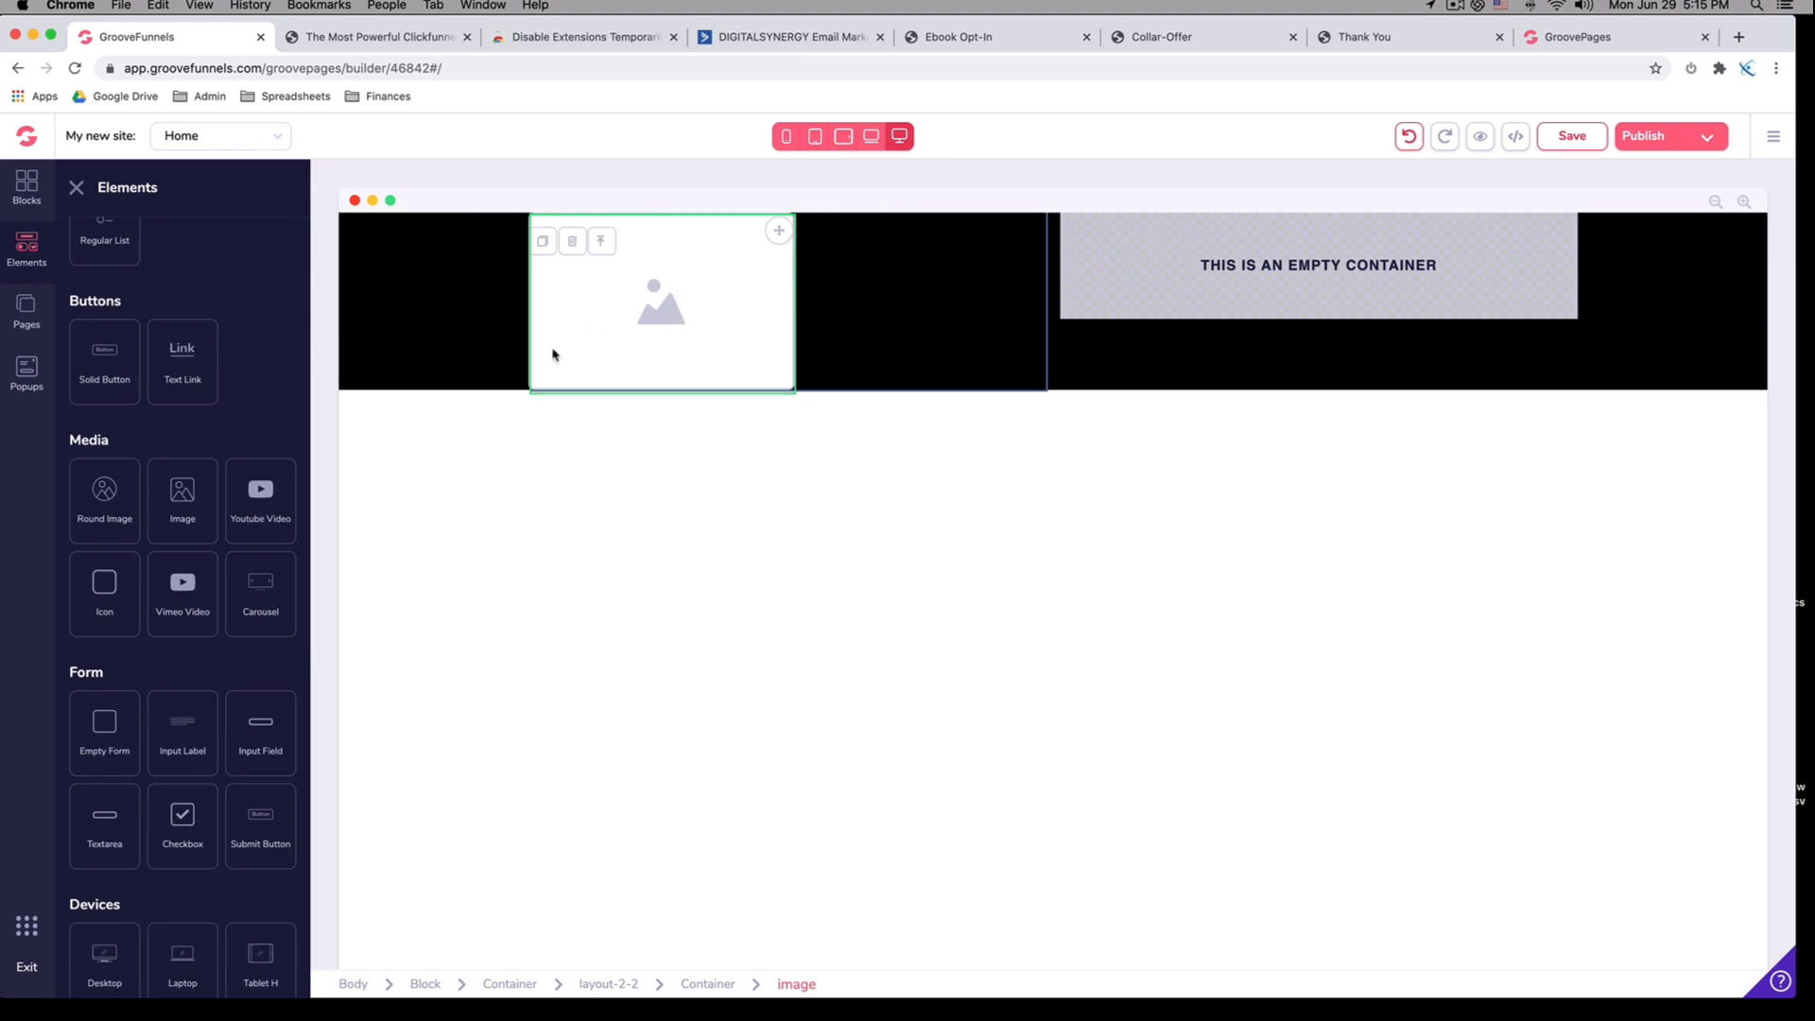
Look through the available elements and check the tagline text in the Ebook Opt-In page's header before returning to the builder
scroll(150, 638, "down", 5)
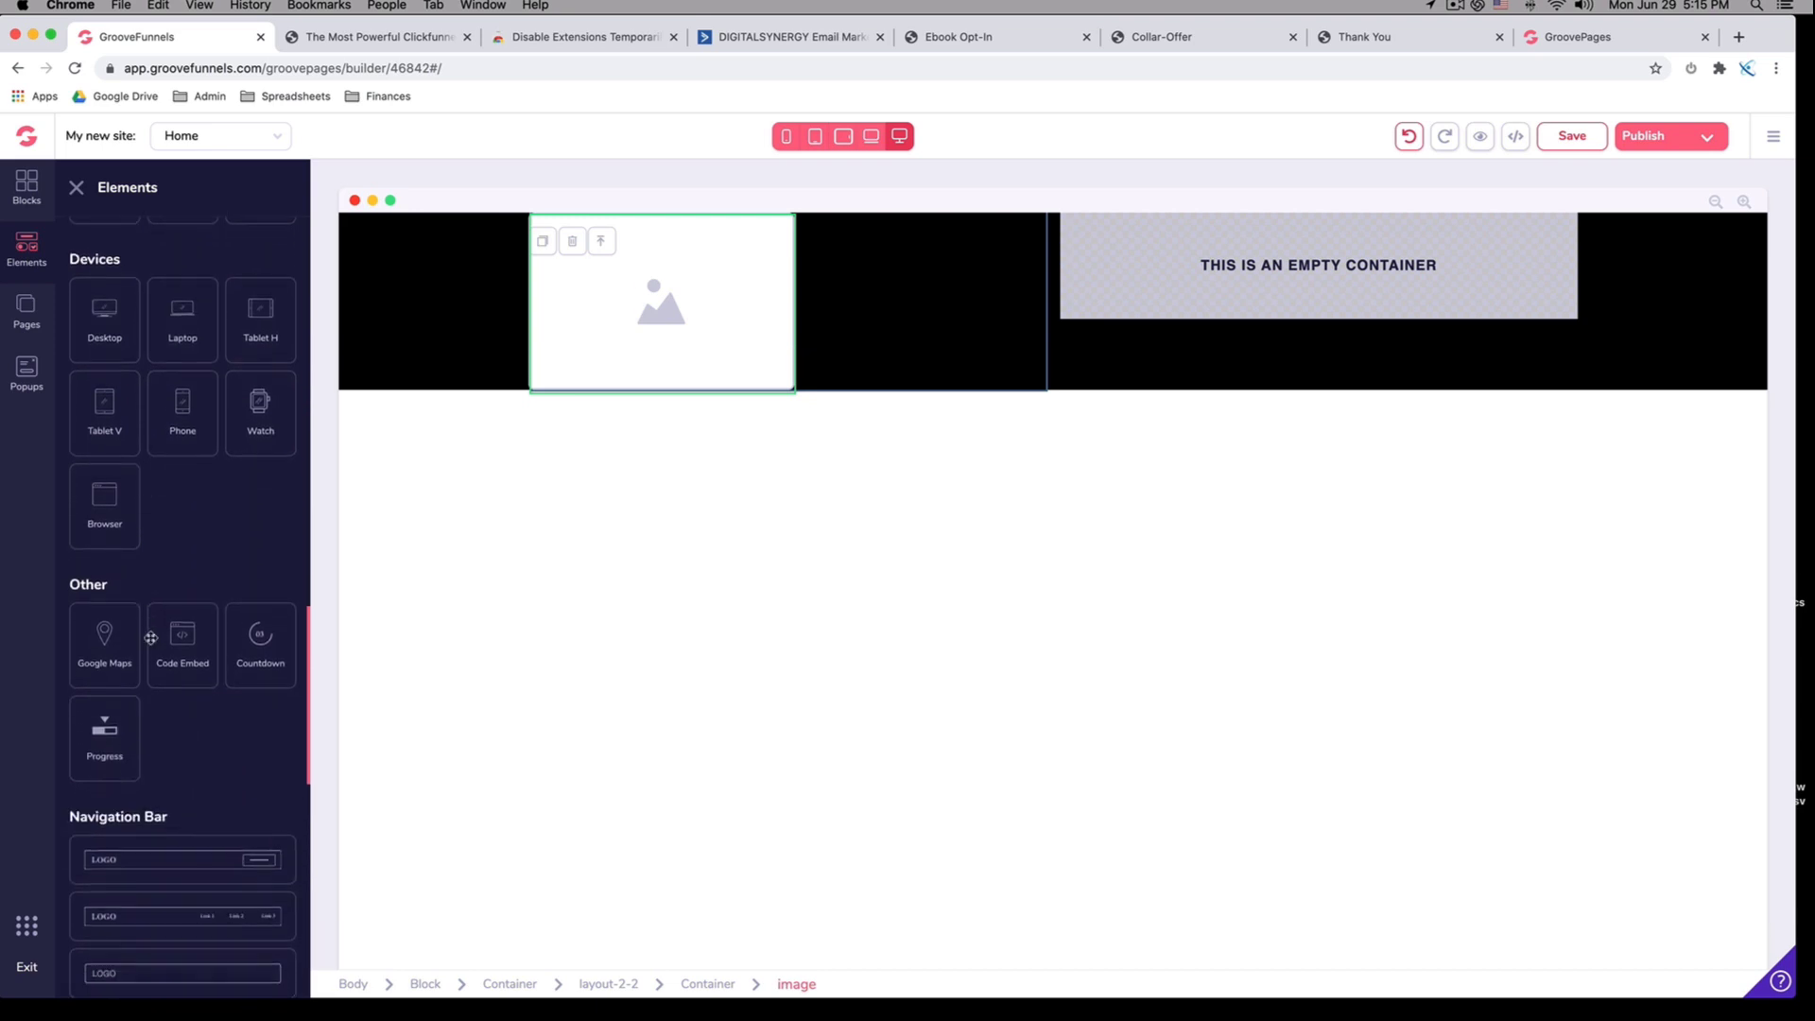
scroll(150, 638, "up", 6)
scroll(150, 638, "up", 8)
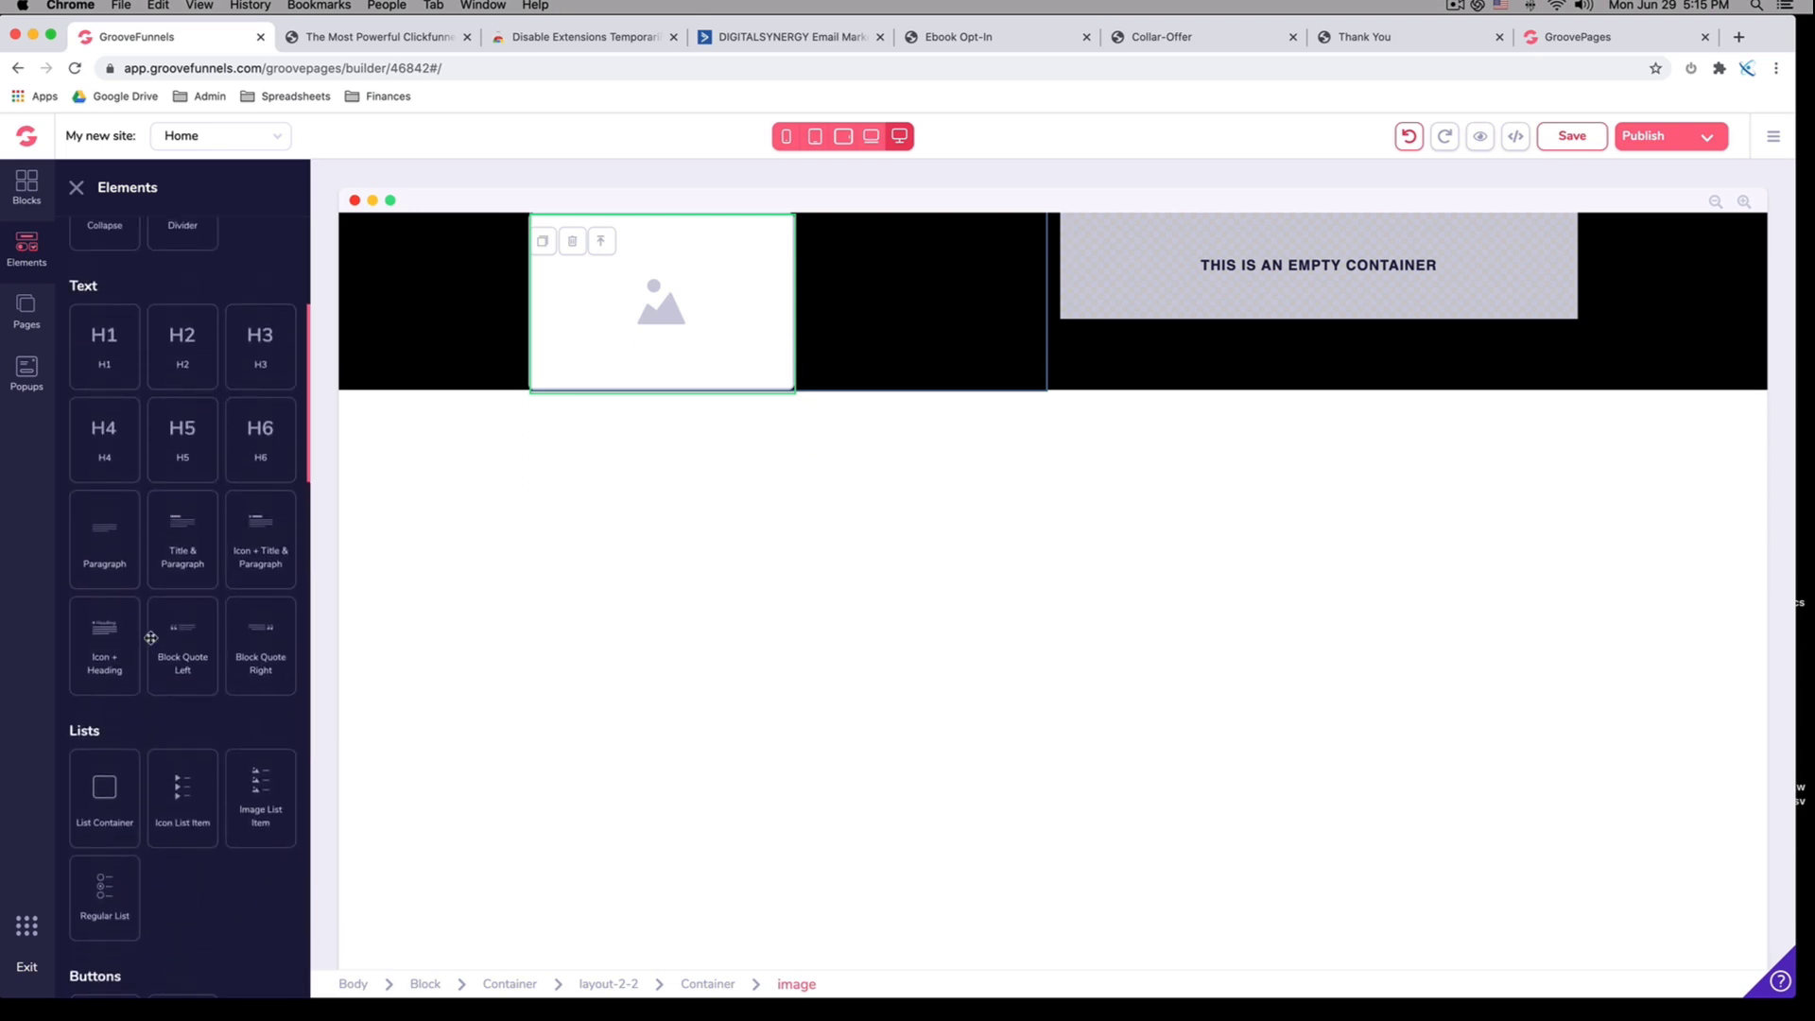
left_click(1026, 45)
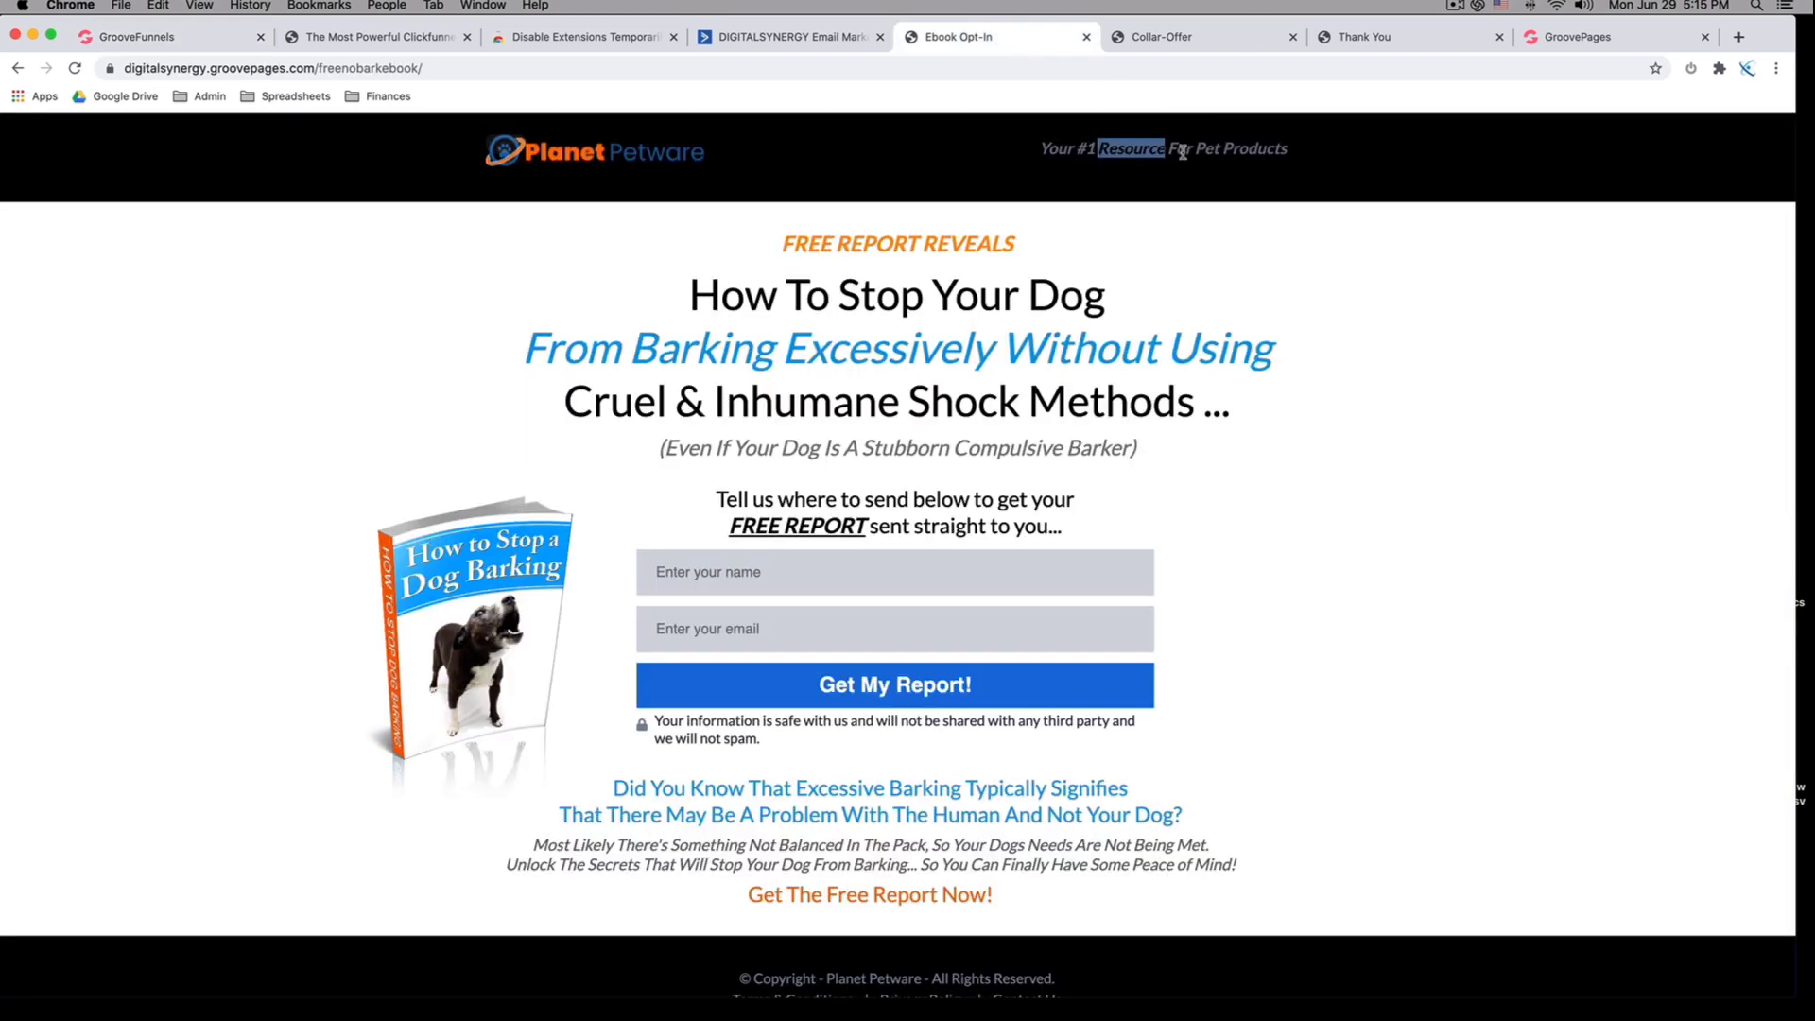
left_click(768, 43)
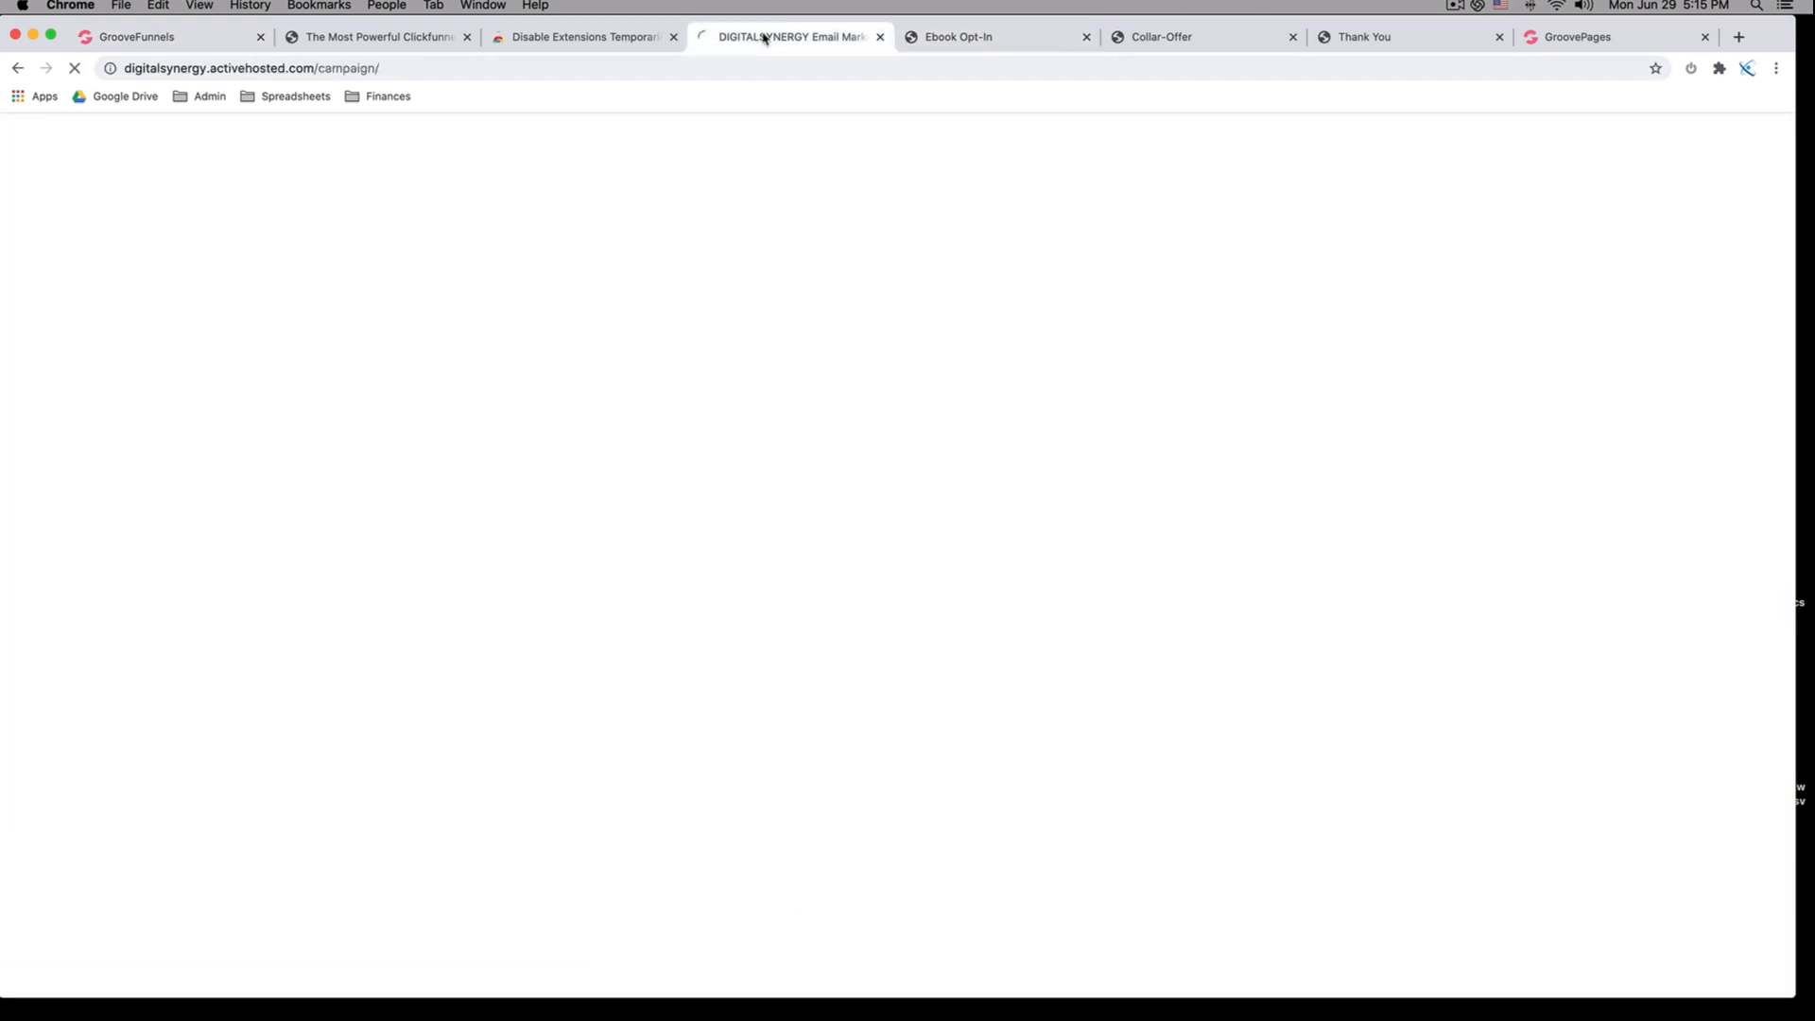
left_click(161, 36)
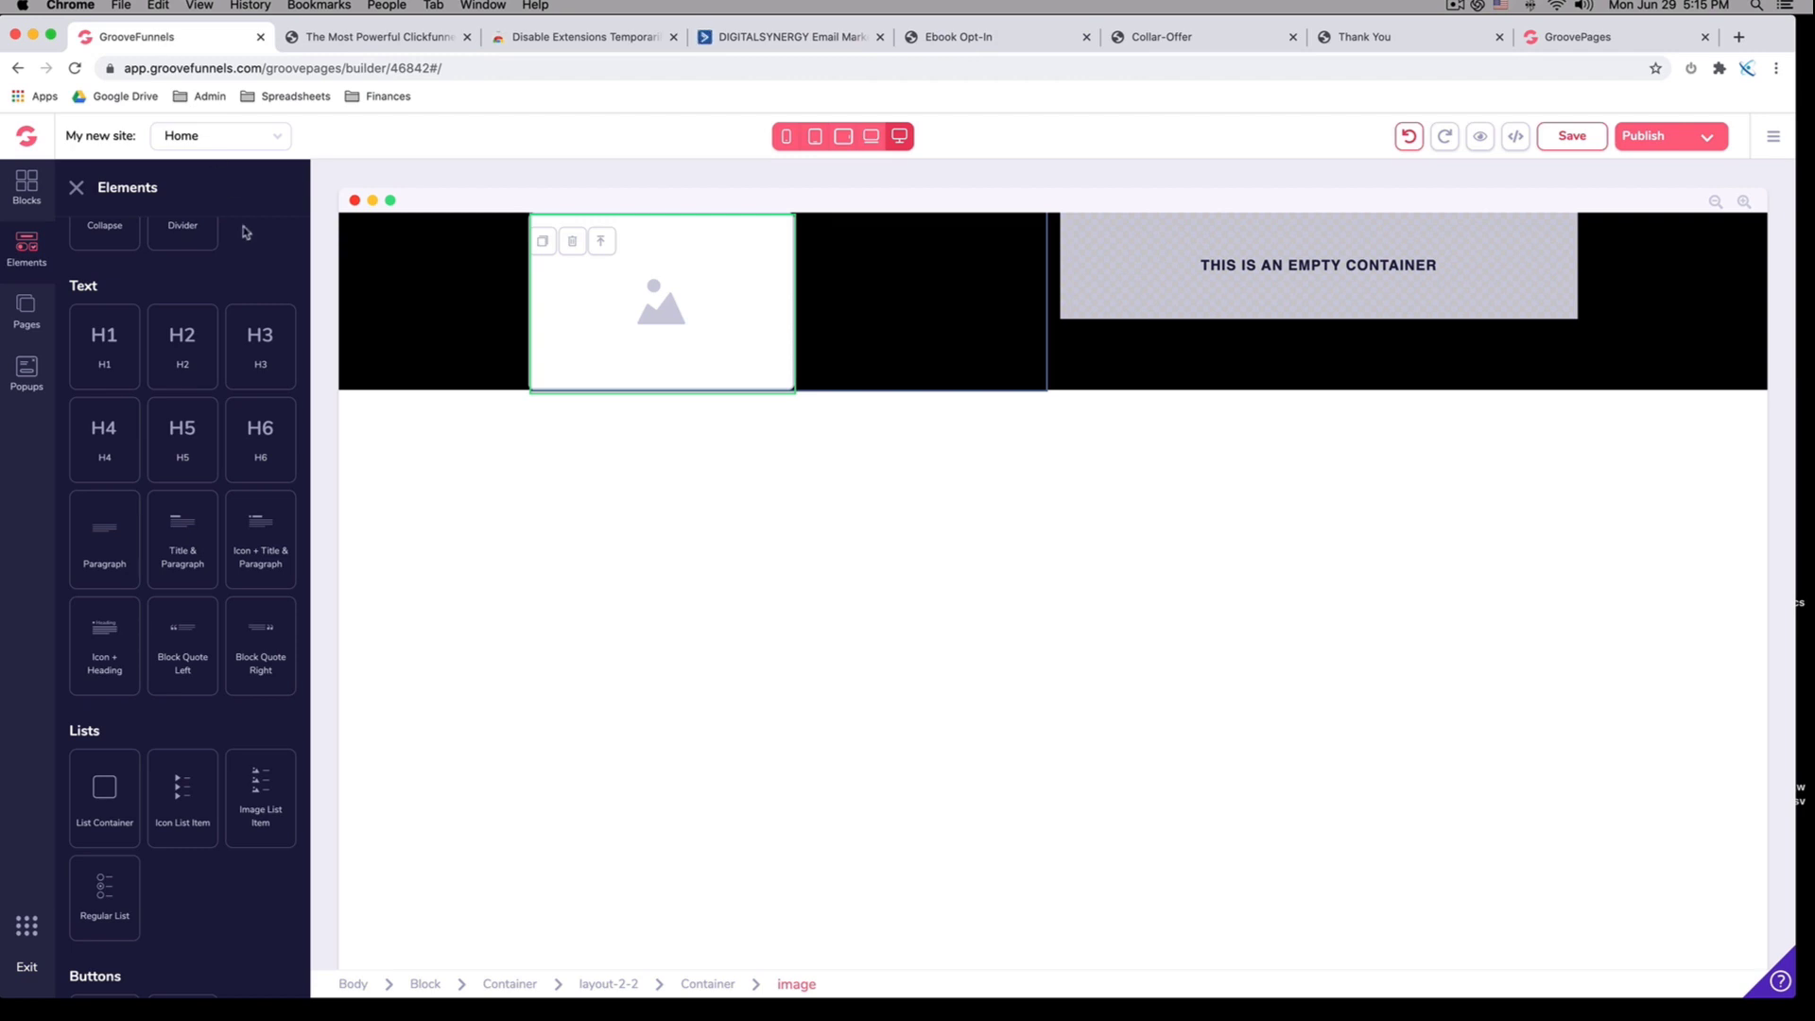
Add an H3 heading from the text elements to the right column's empty container
scroll(189, 397, "down", 3)
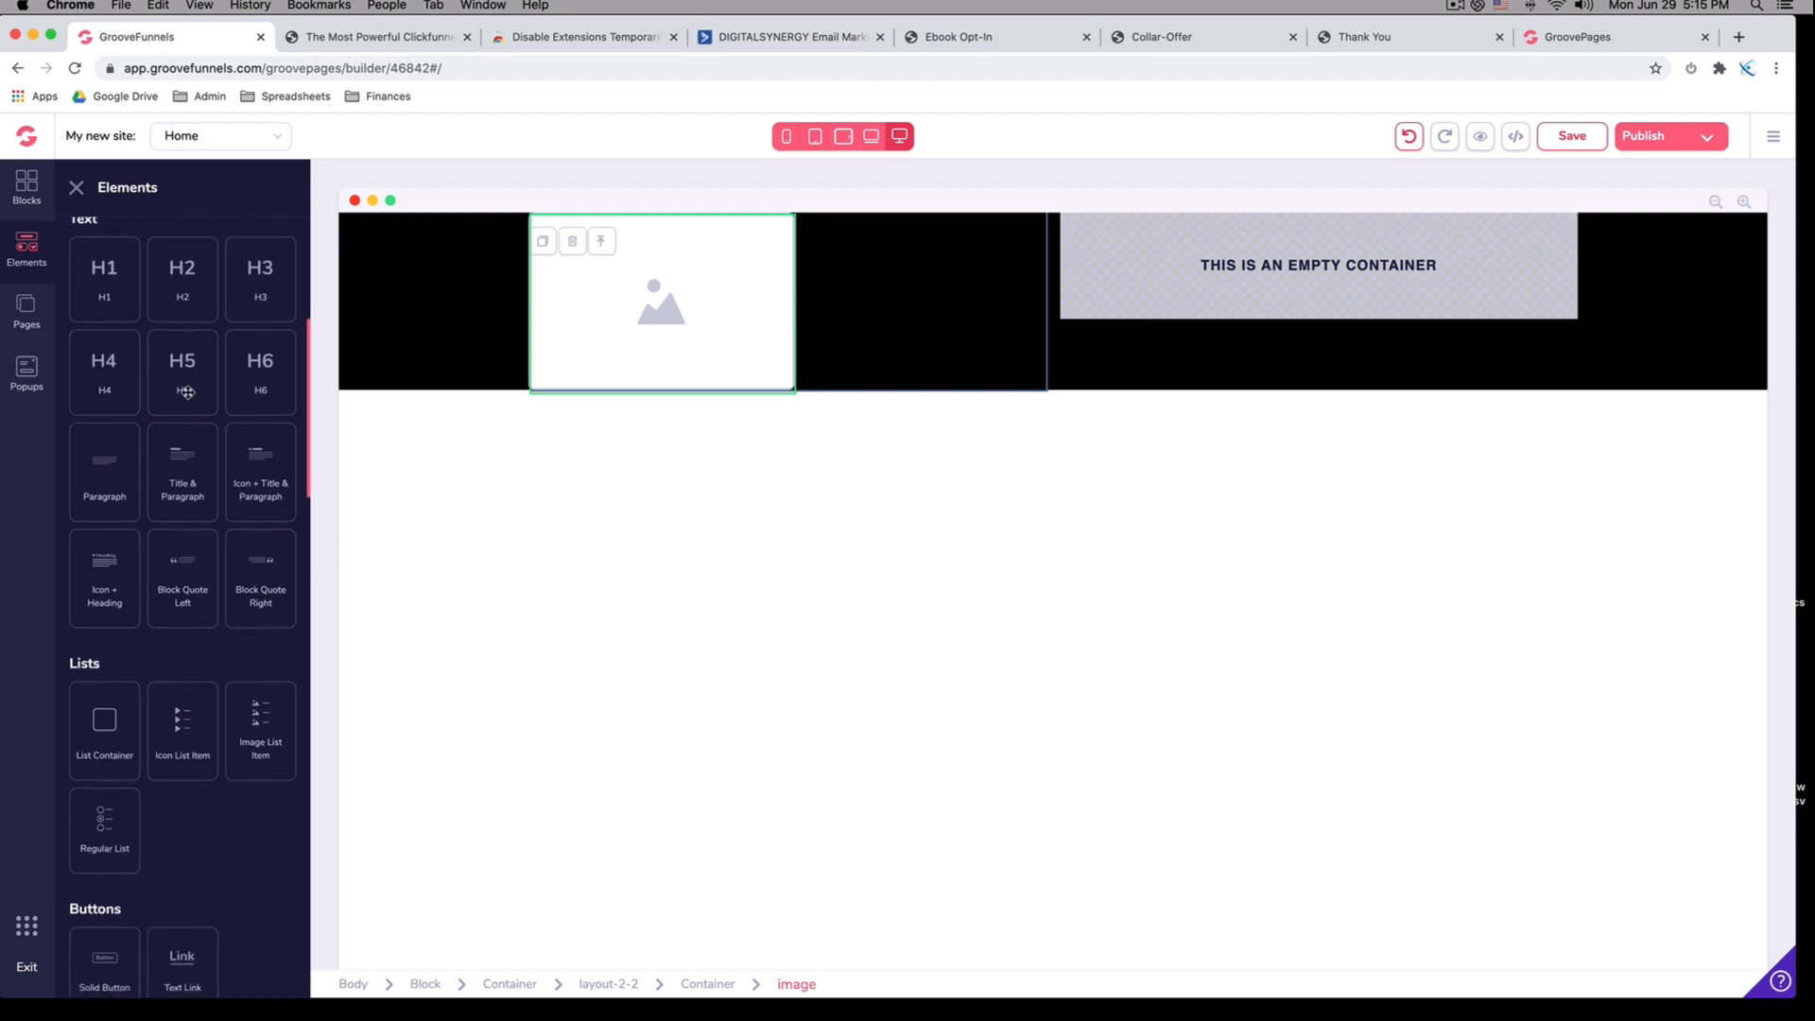
scroll(189, 397, "down", 2)
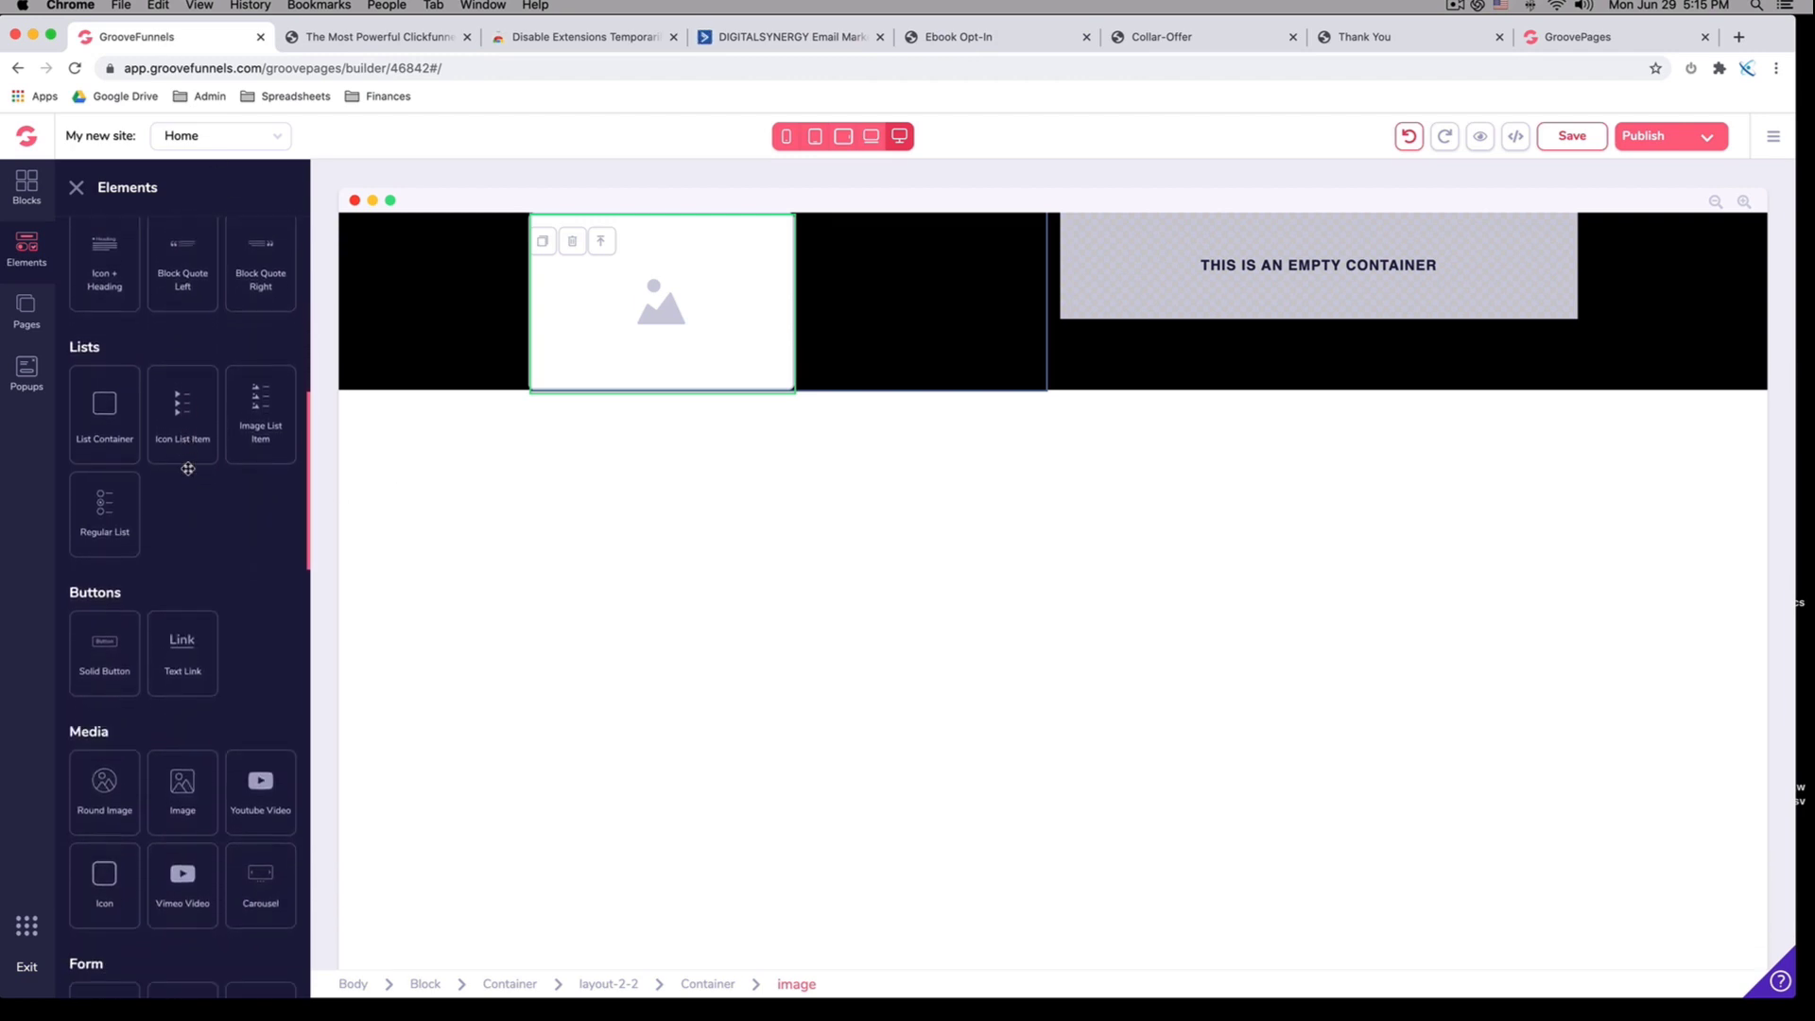
scroll(189, 474, "down", 5)
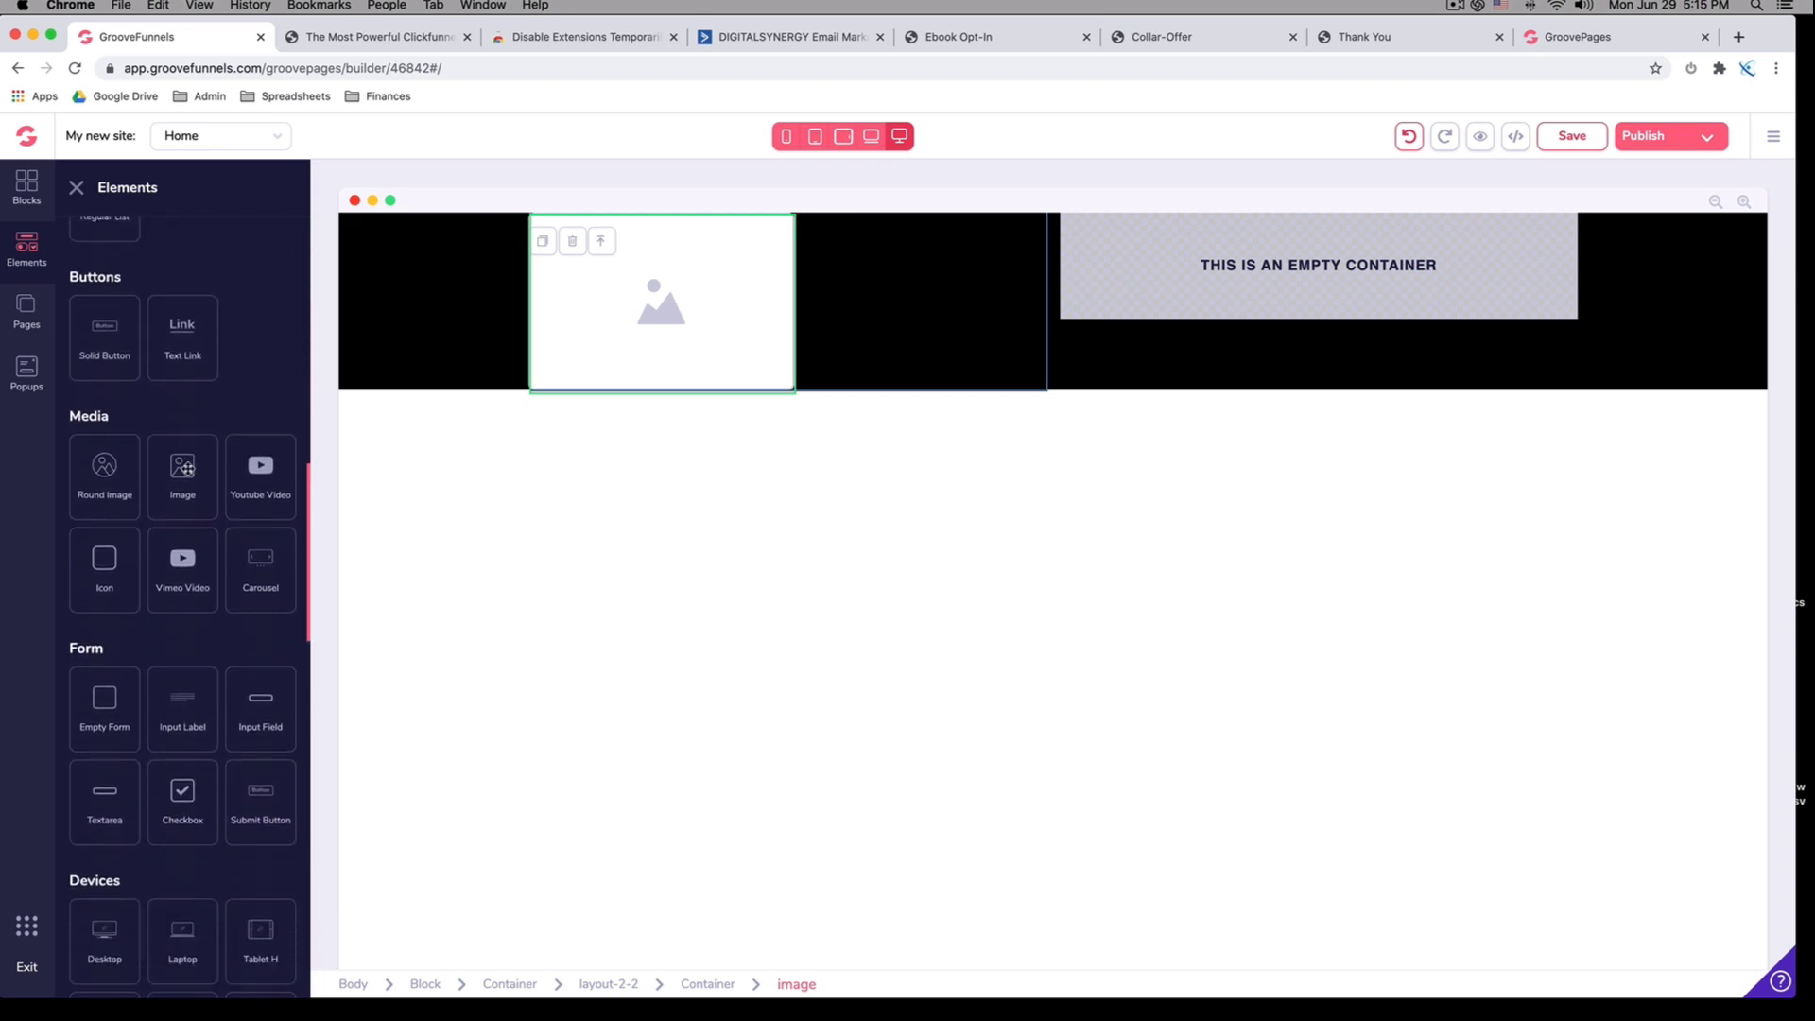
scroll(187, 469, "up", 9)
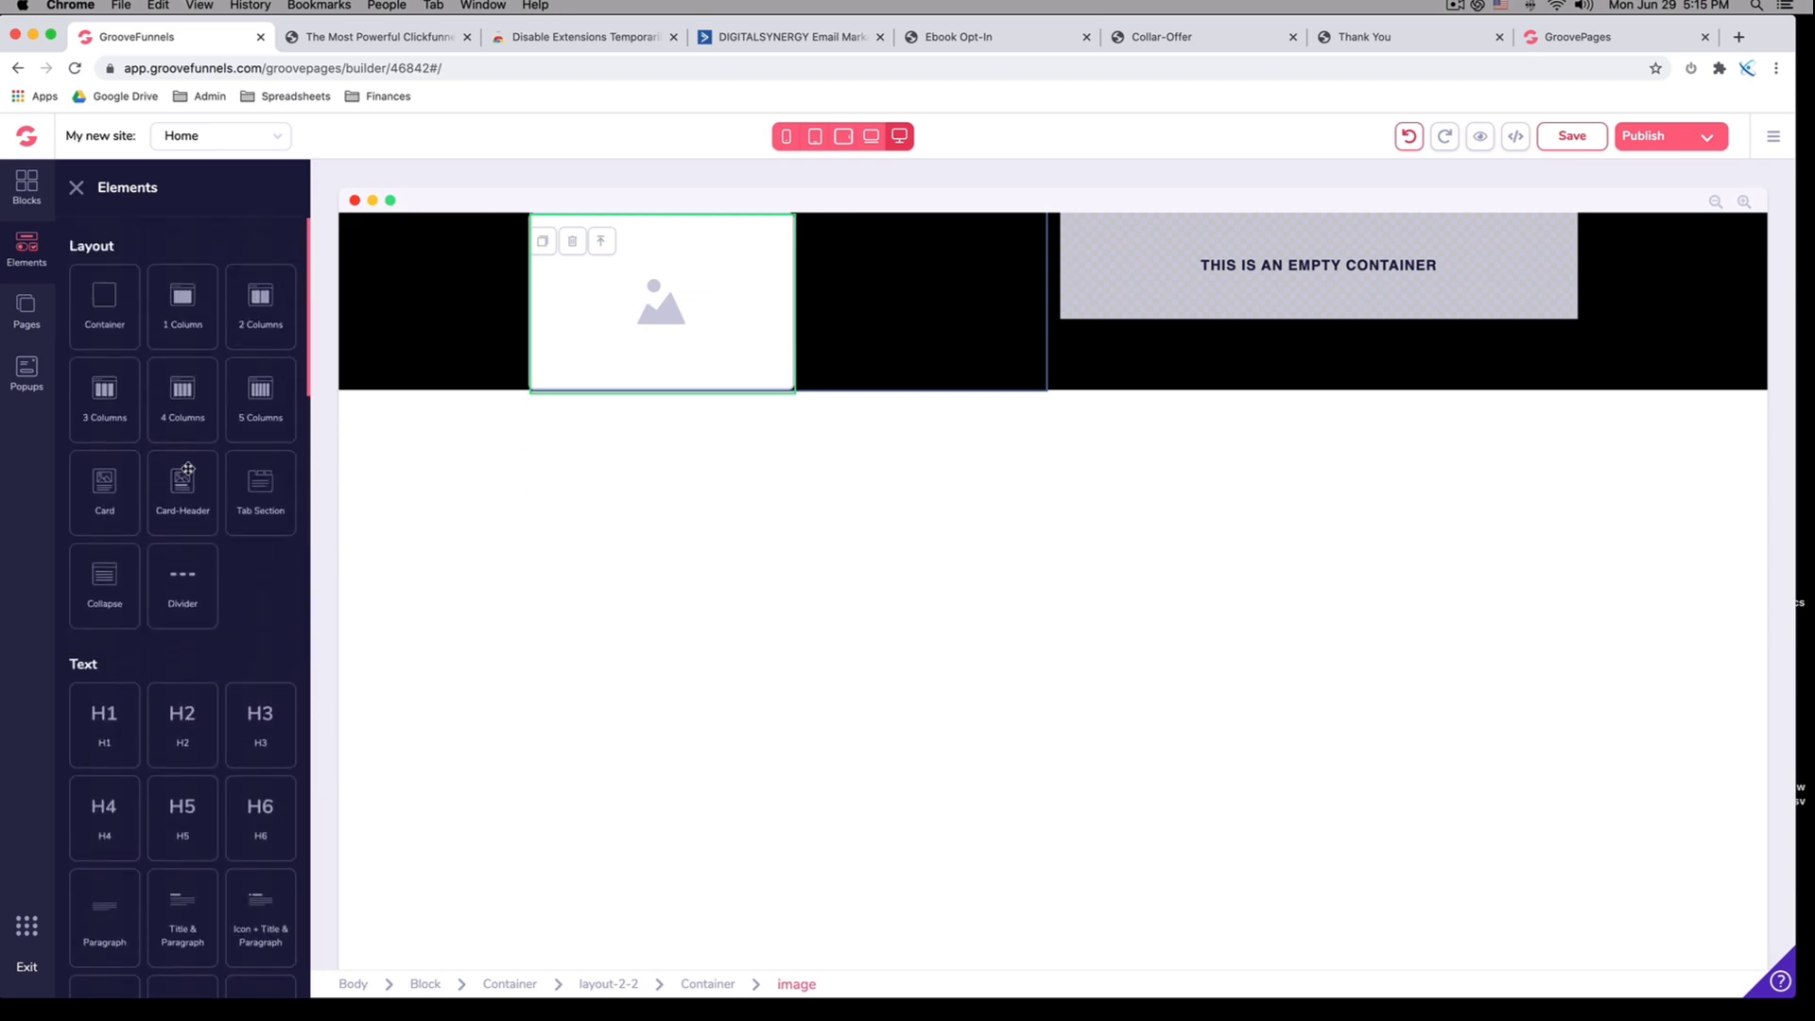
left_click_drag(260, 725, 1256, 277)
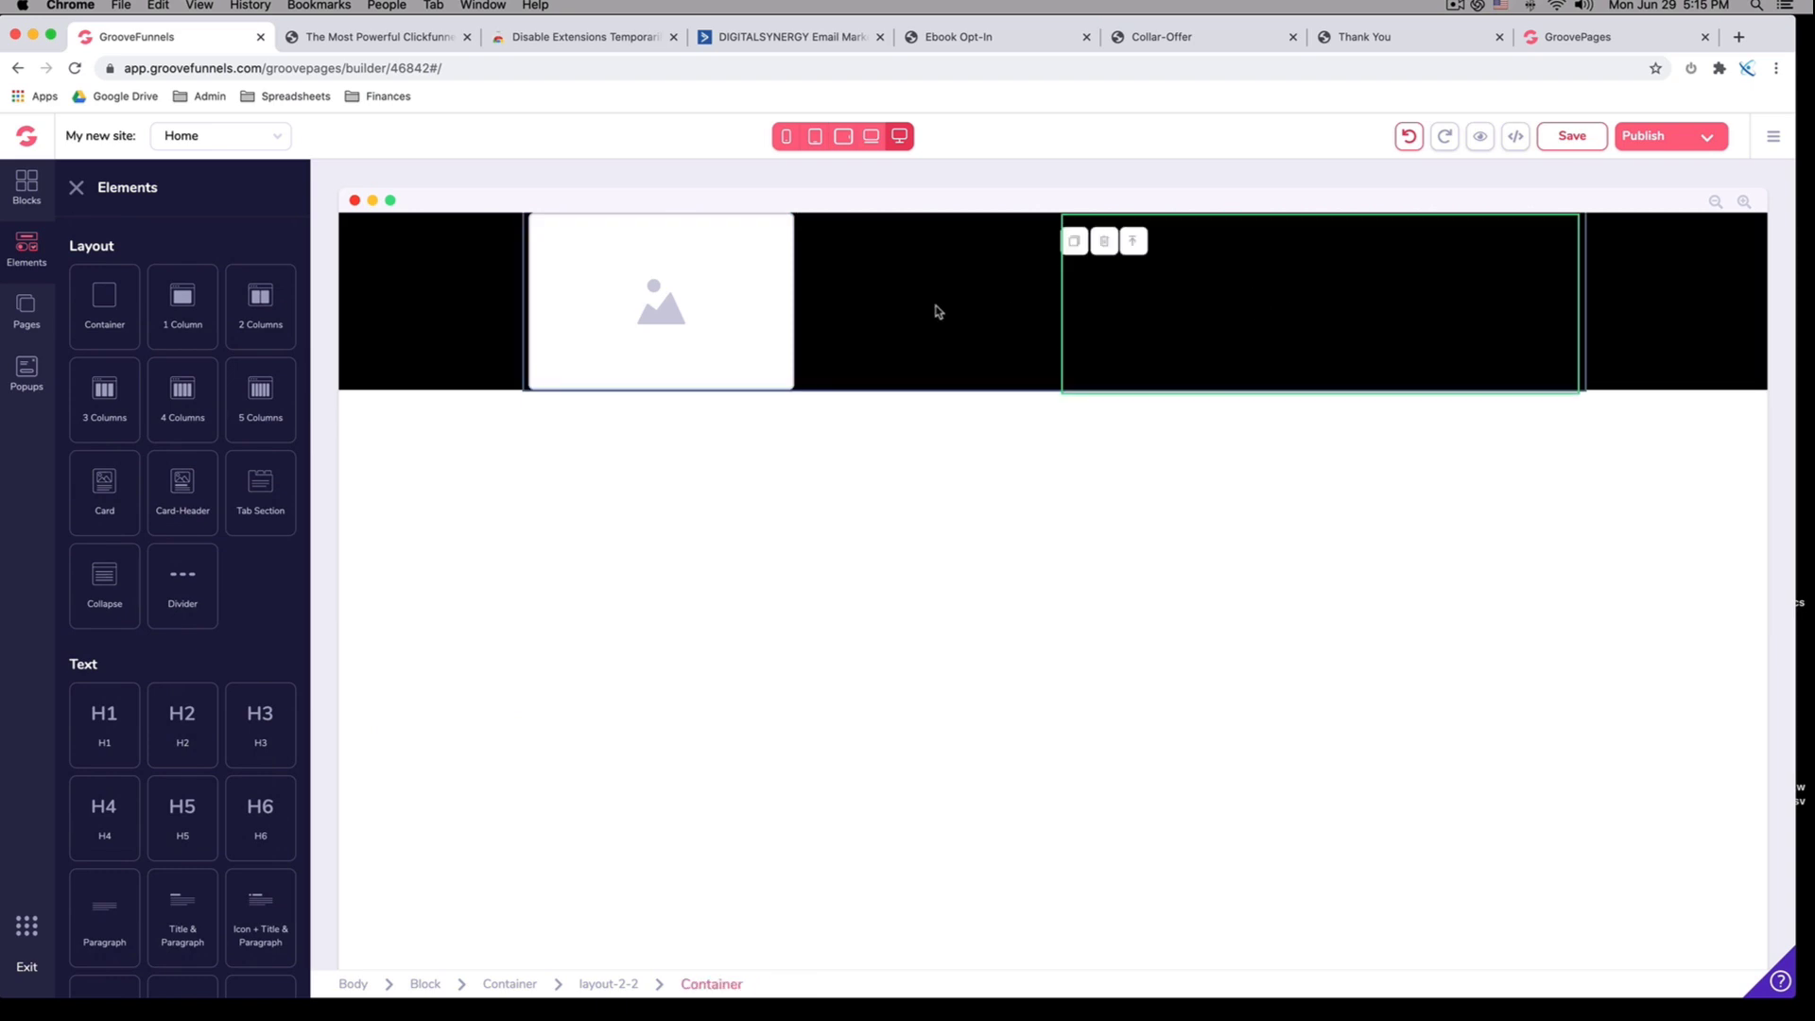
left_click(725, 319)
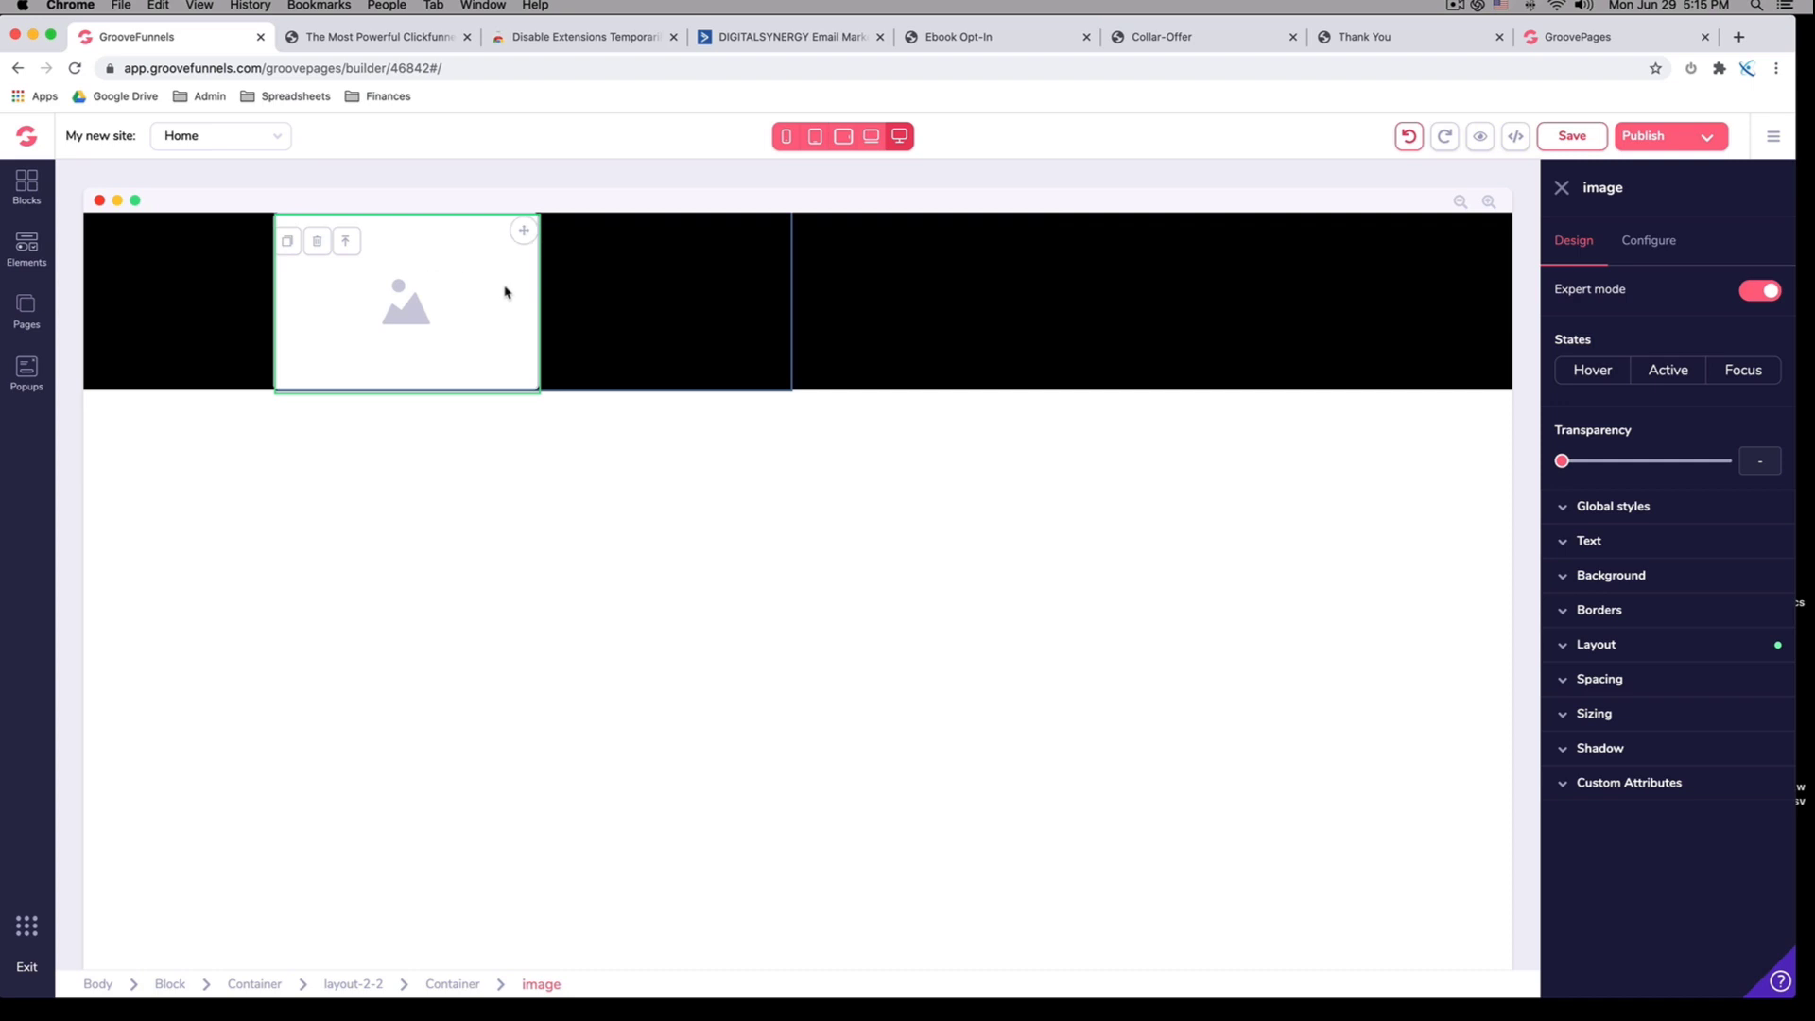
left_click(405, 300)
left_click(1657, 247)
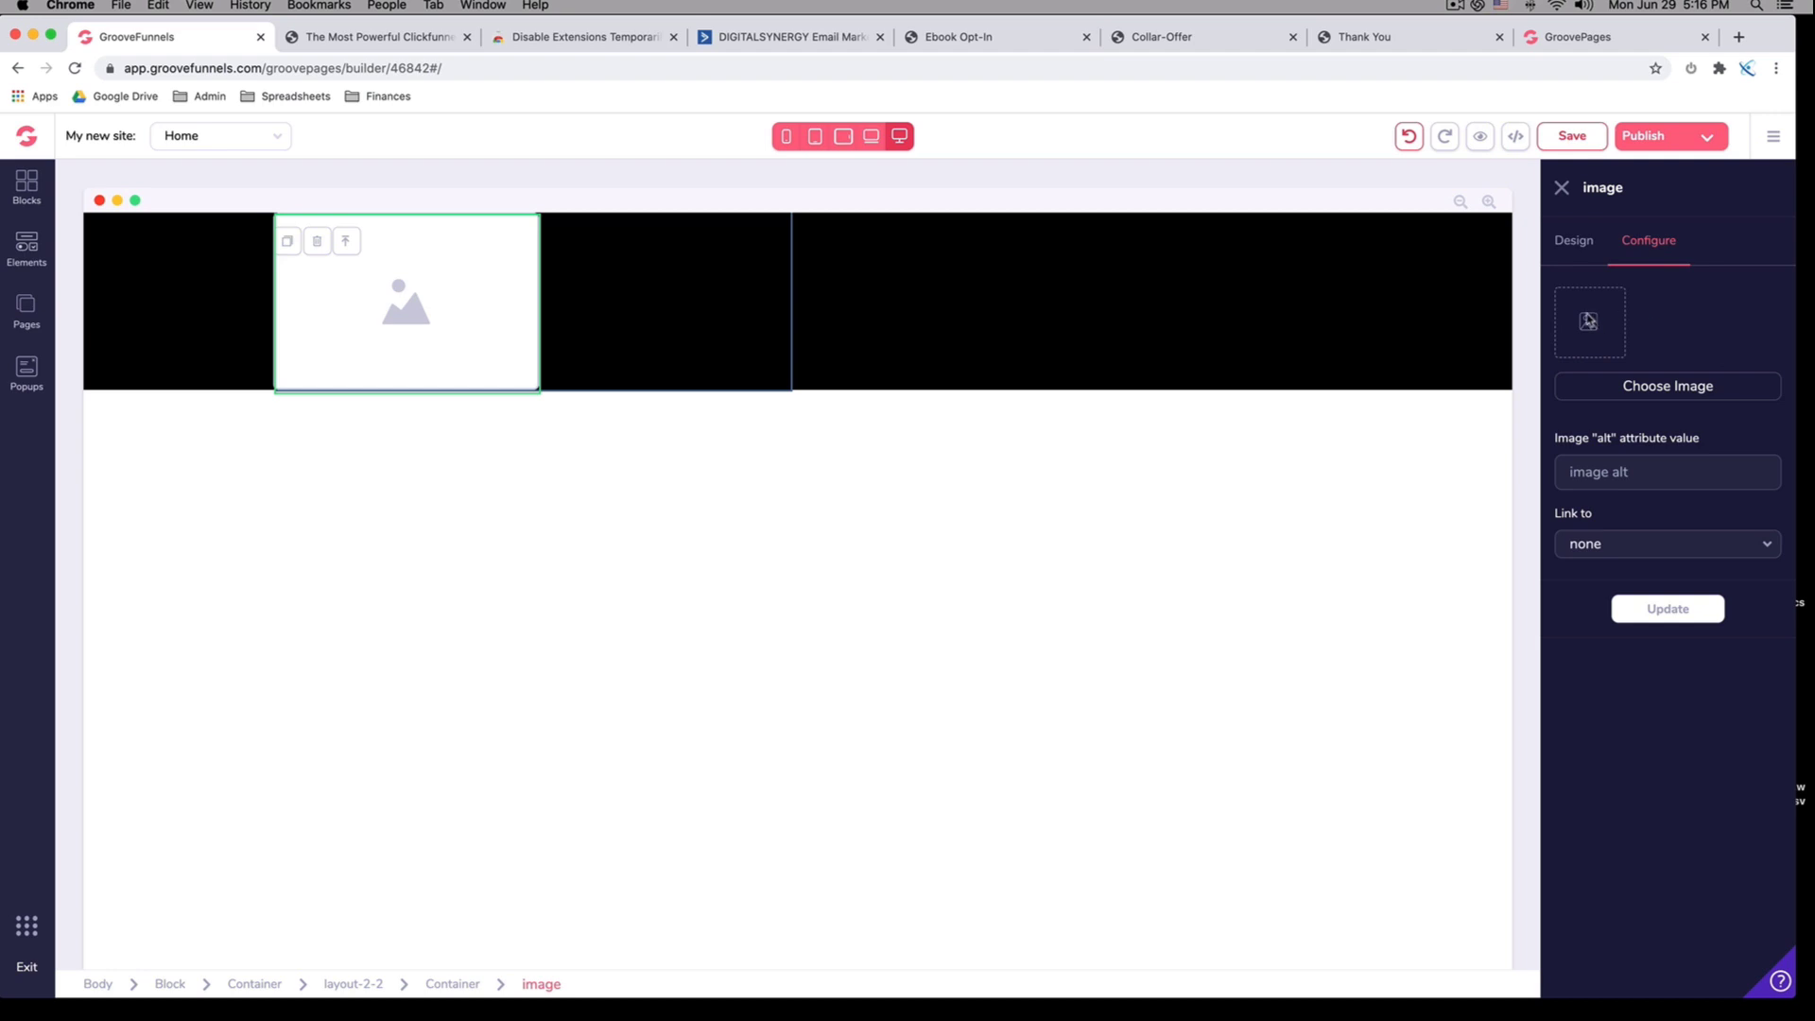
left_click(1676, 389)
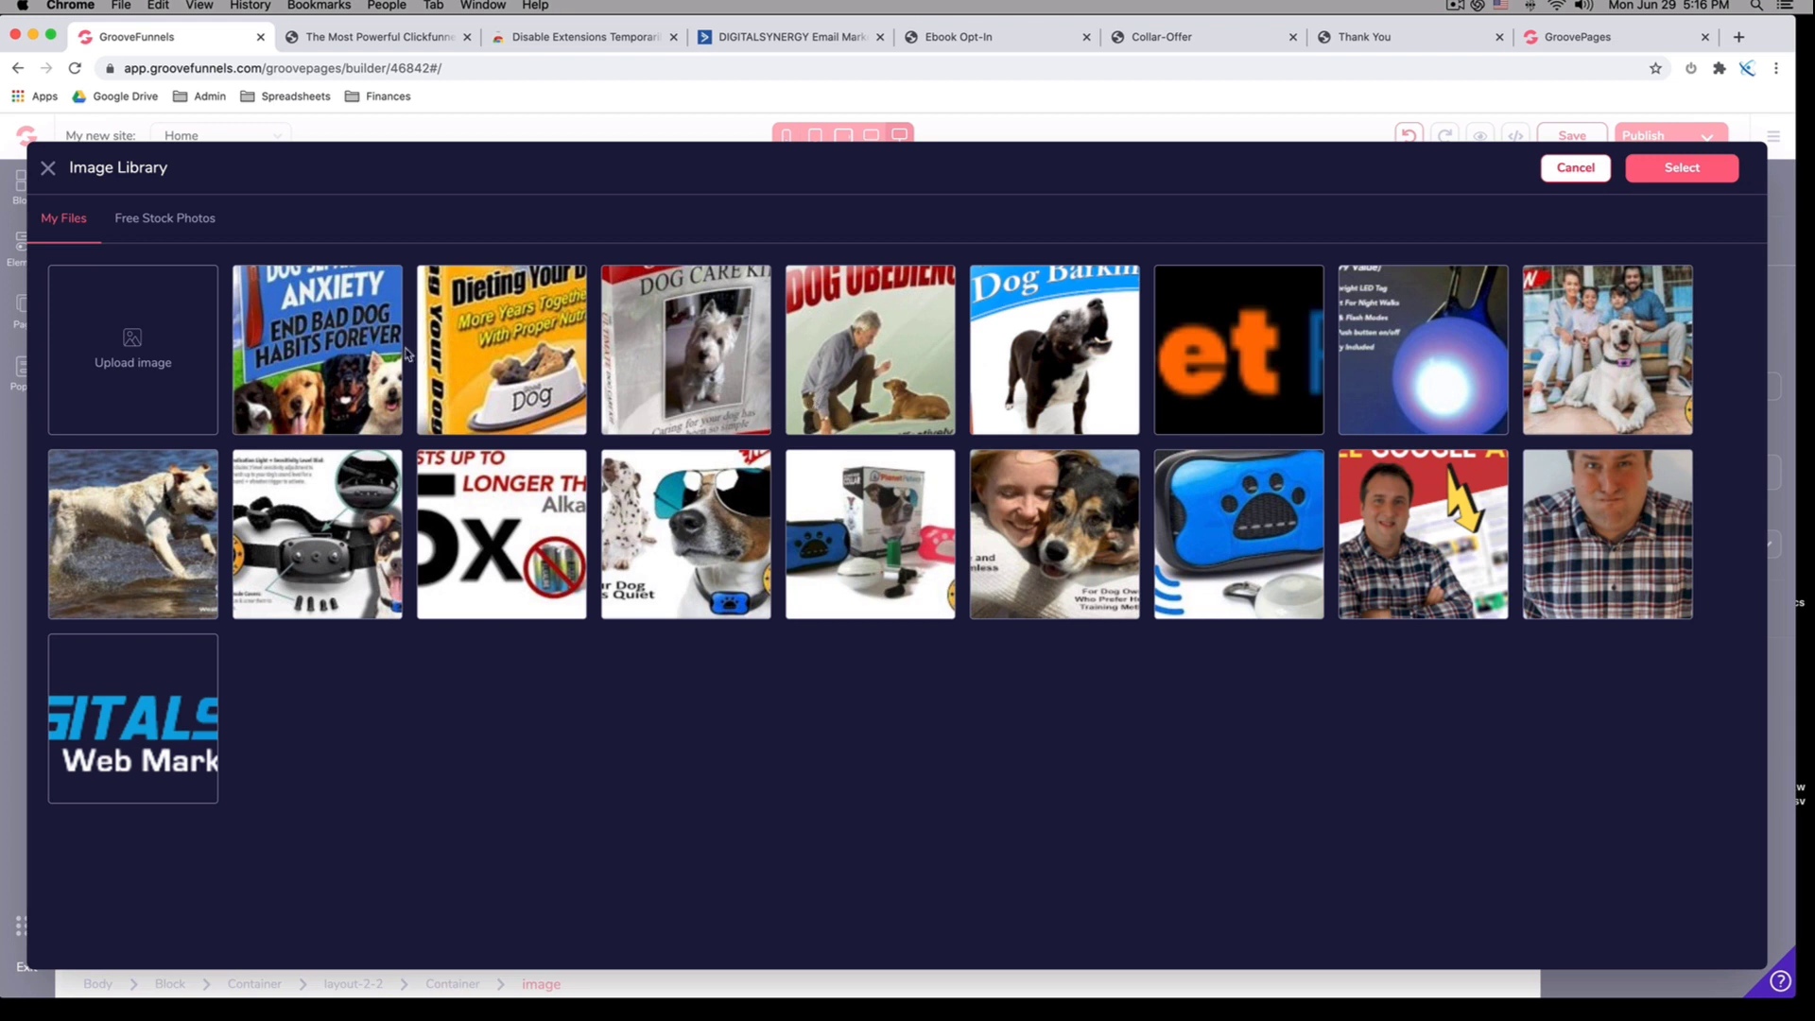
left_click(132, 347)
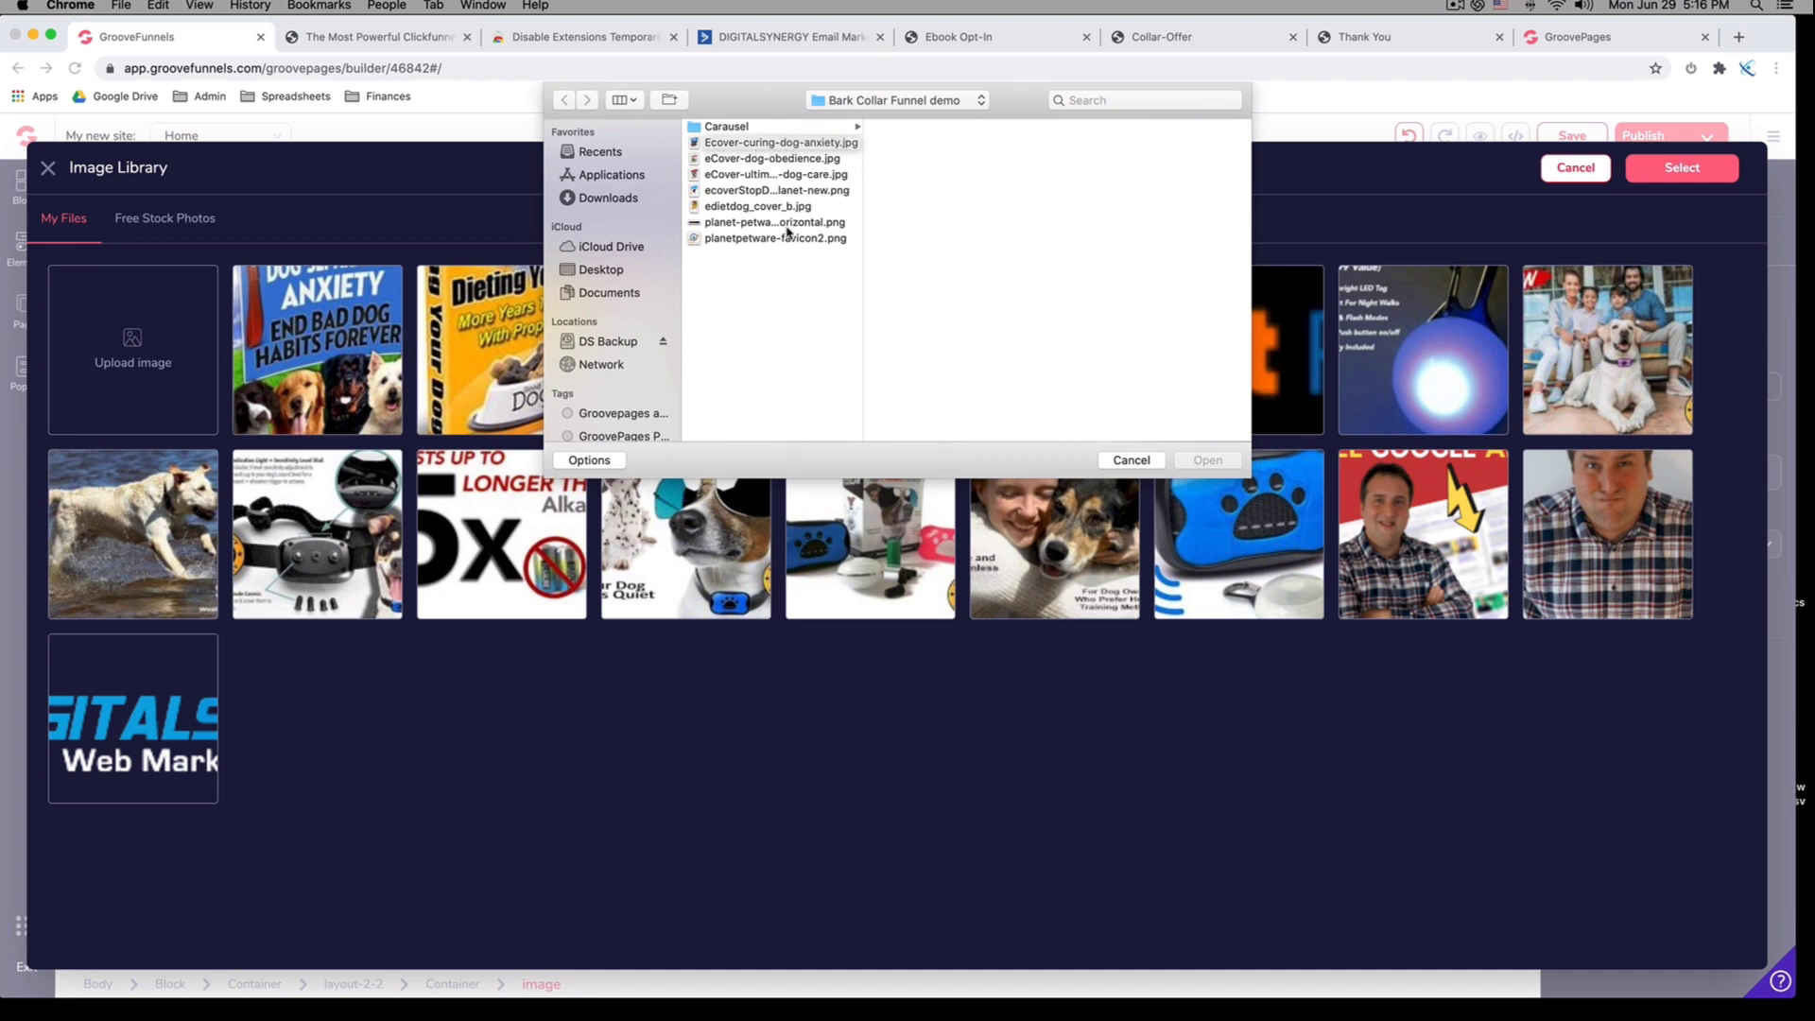
left_click(1137, 146)
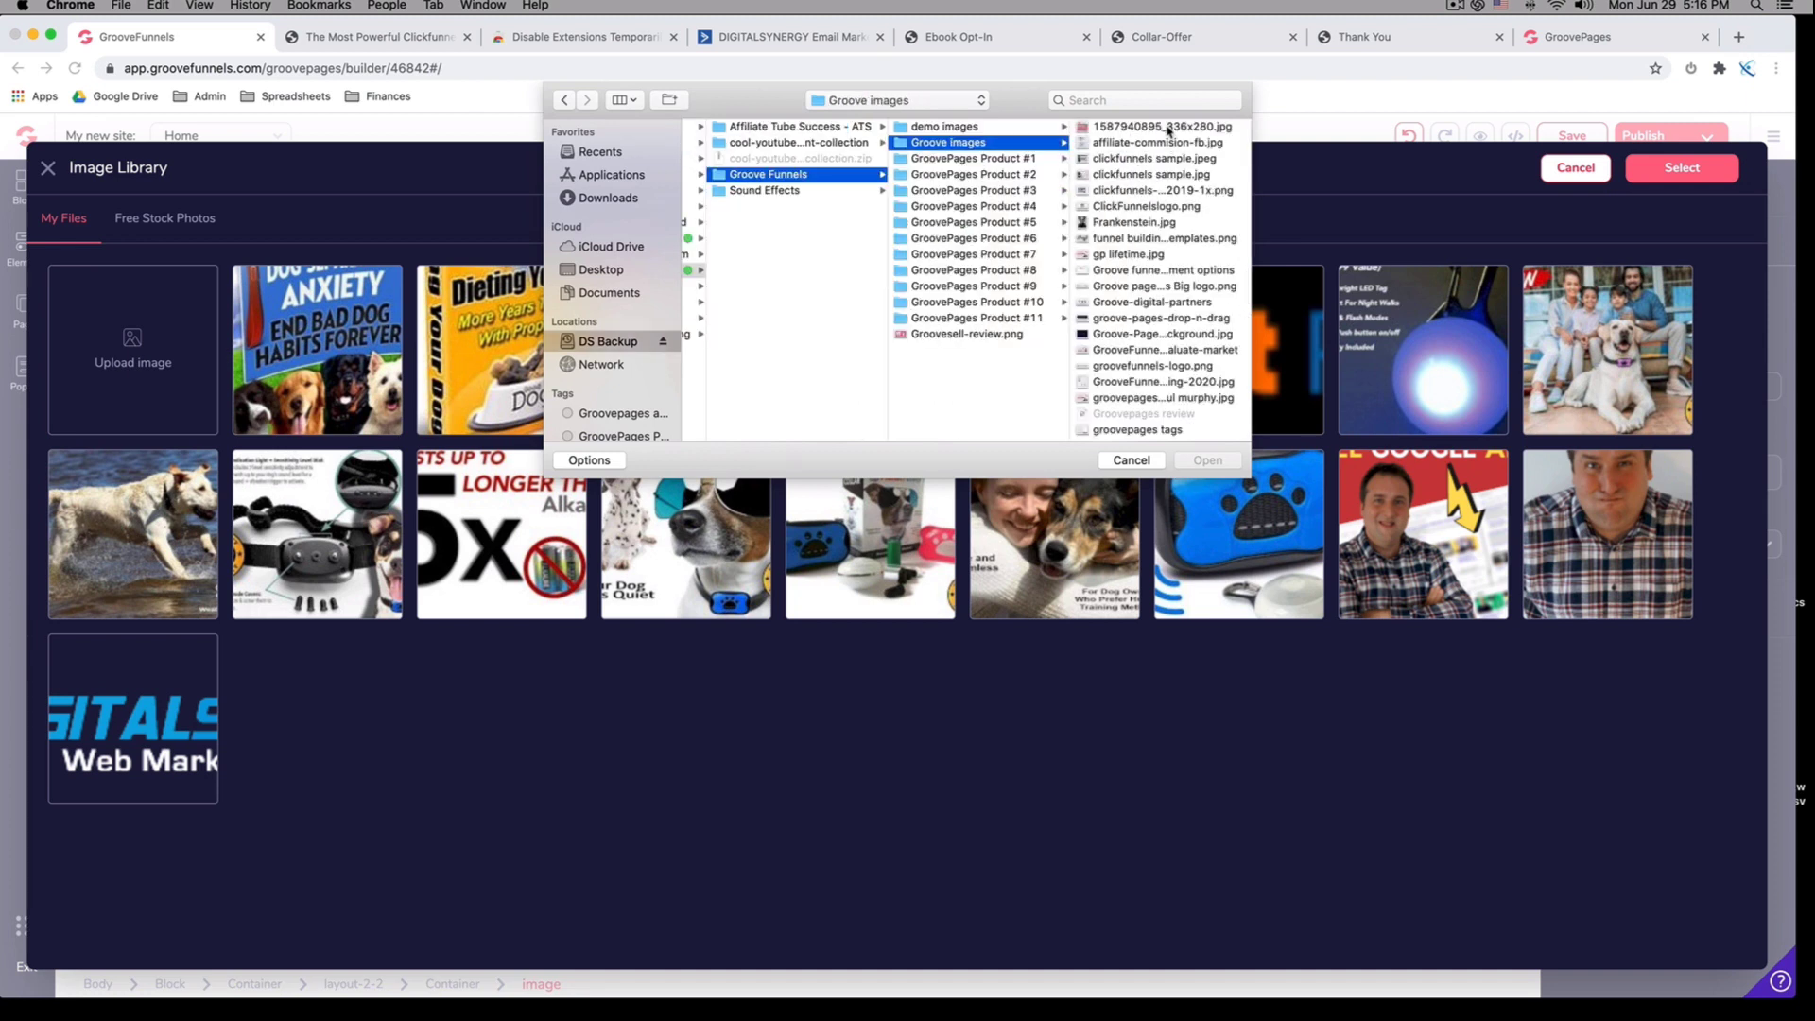
left_click(1169, 128)
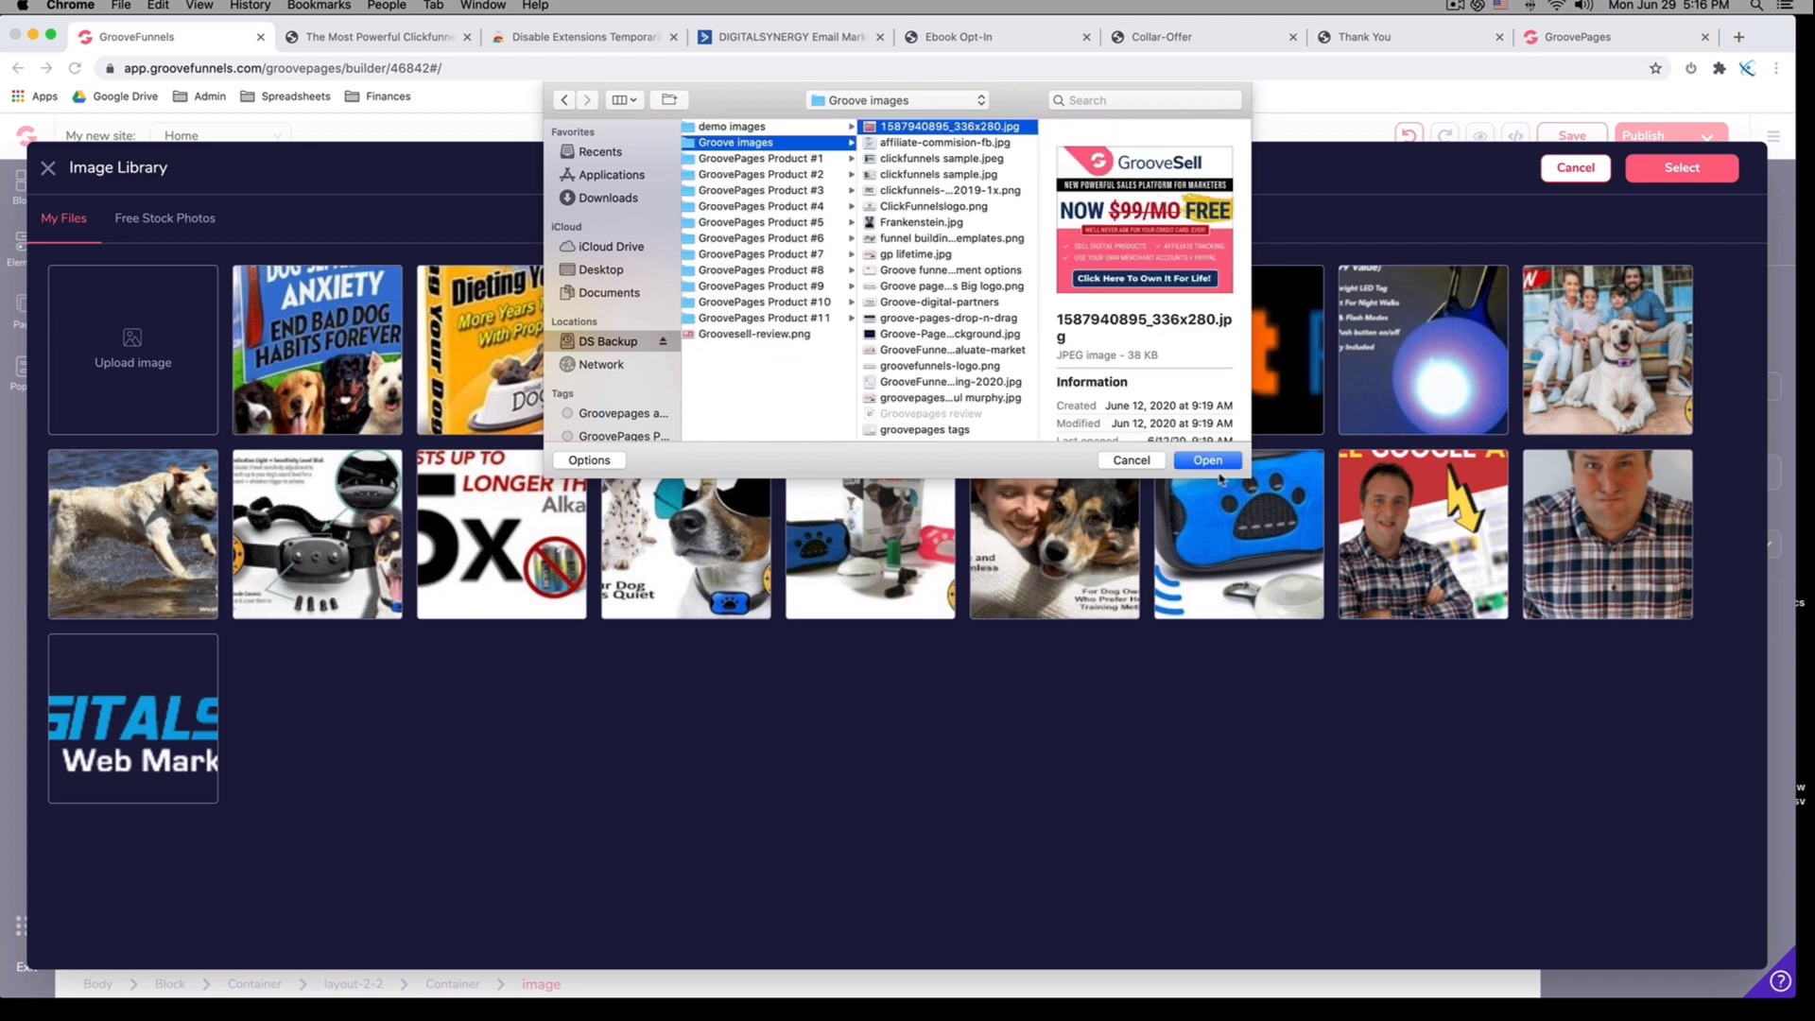
left_click(1207, 460)
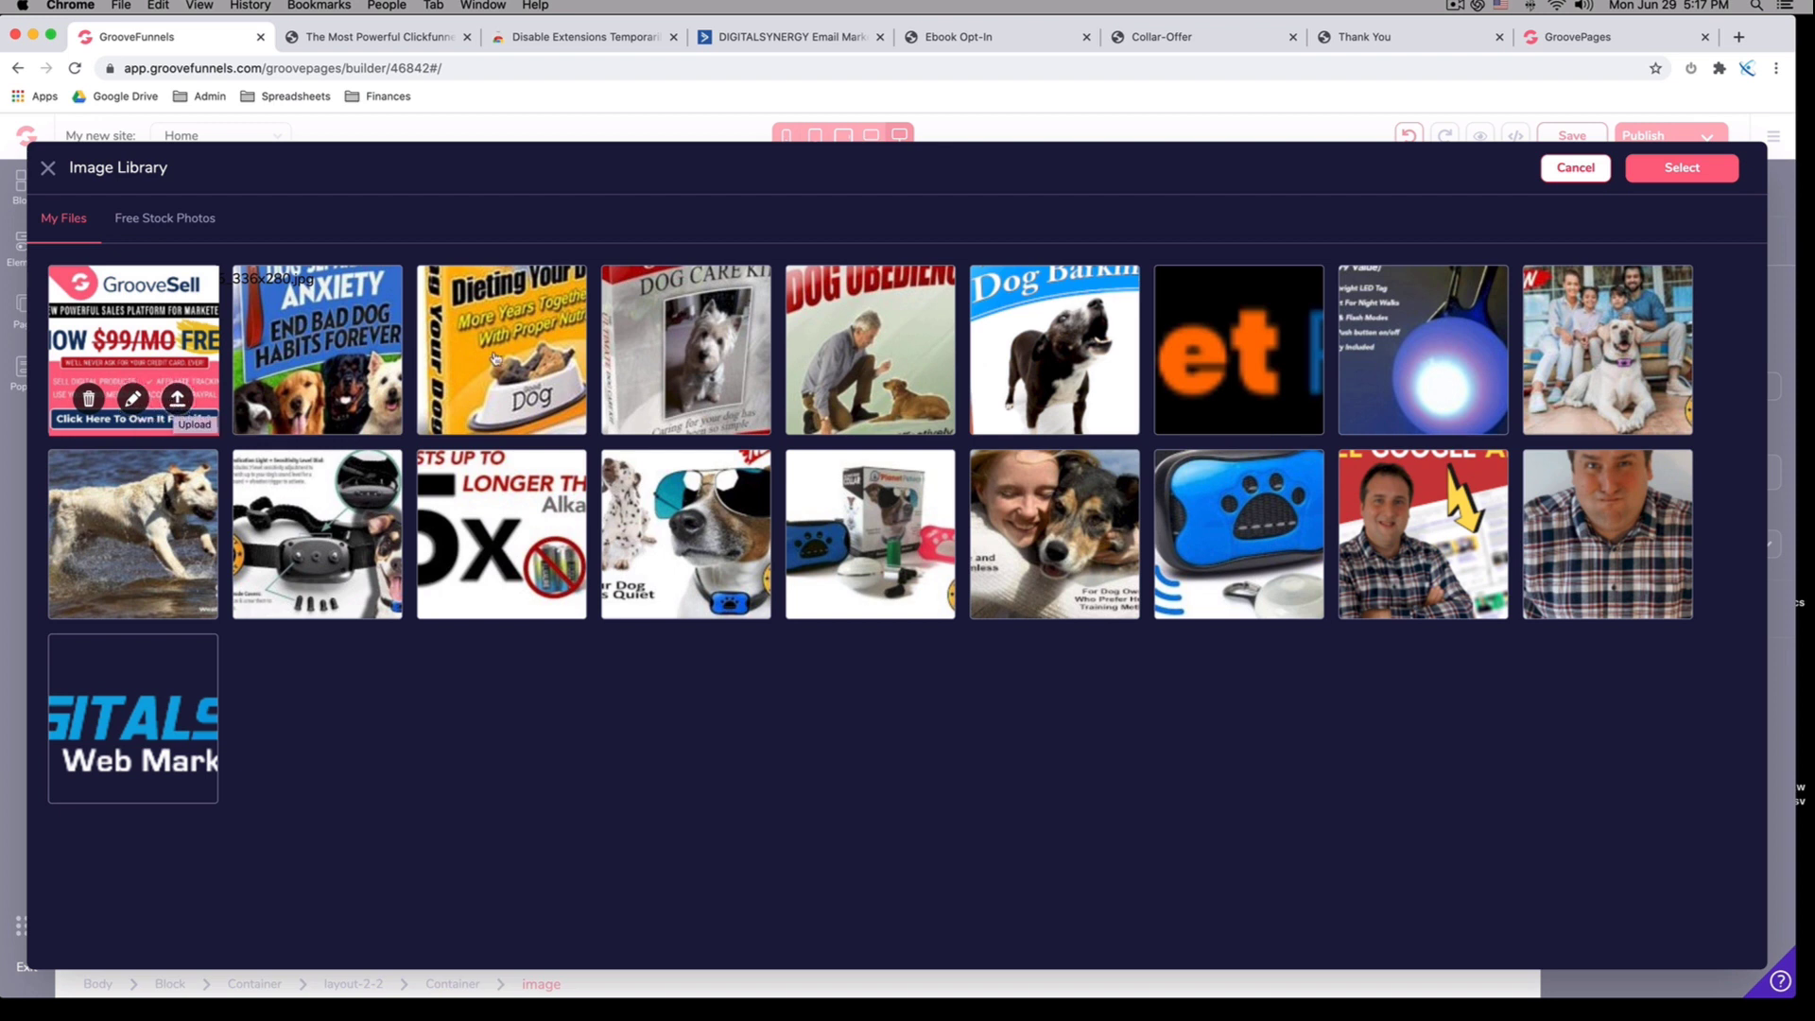
left_click(178, 399)
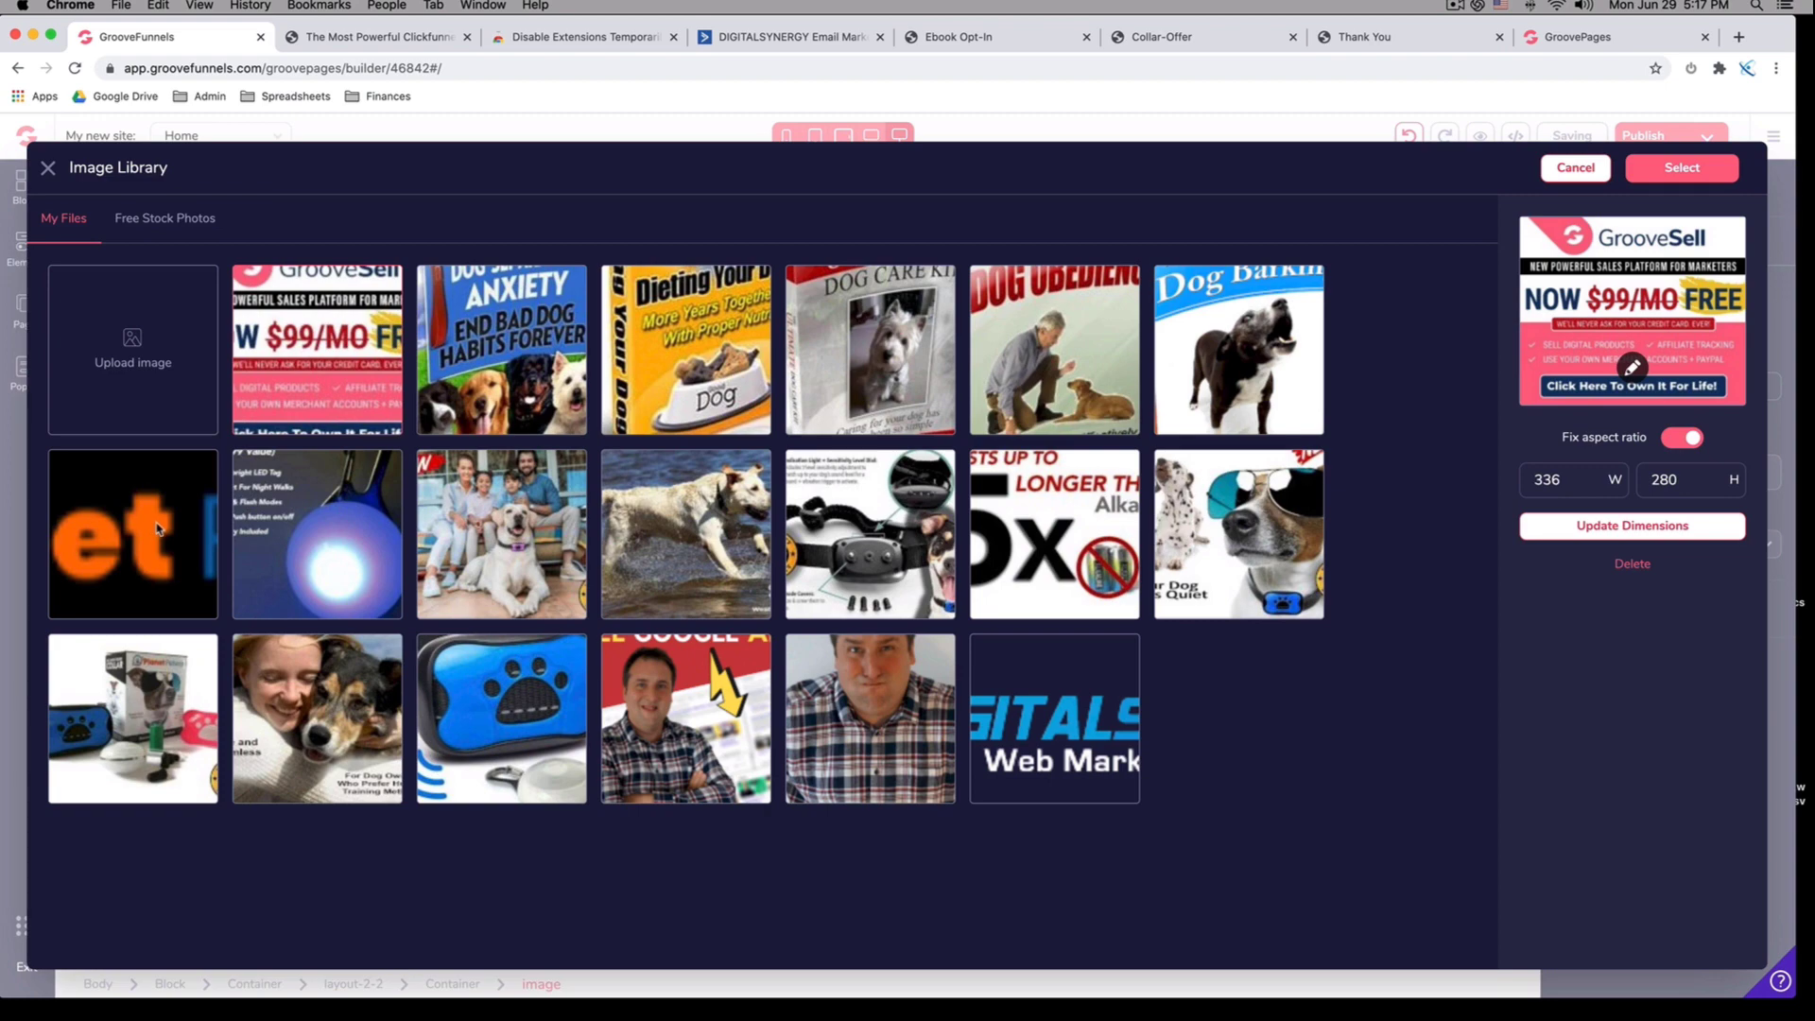
Choose the Planet Petware horizontal logo for the left column's image and update the element
left_click(166, 525)
left_click(1680, 168)
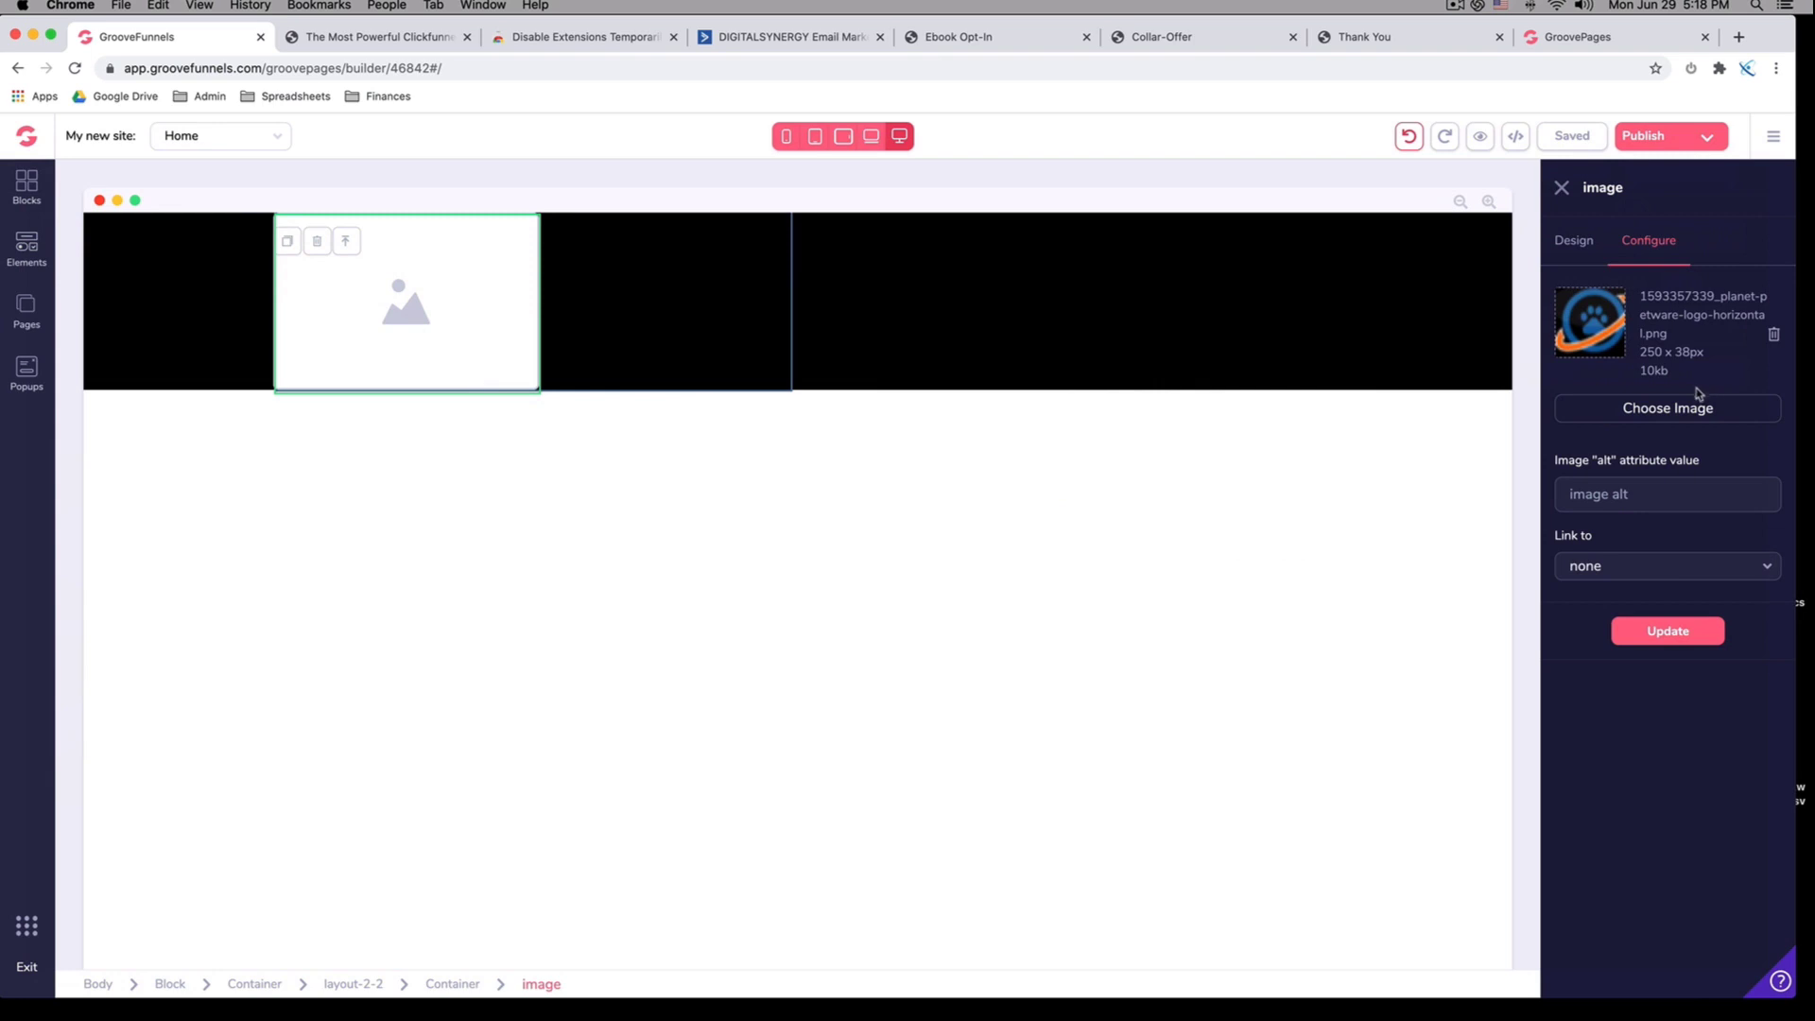
left_click(1622, 489)
left_click(1673, 643)
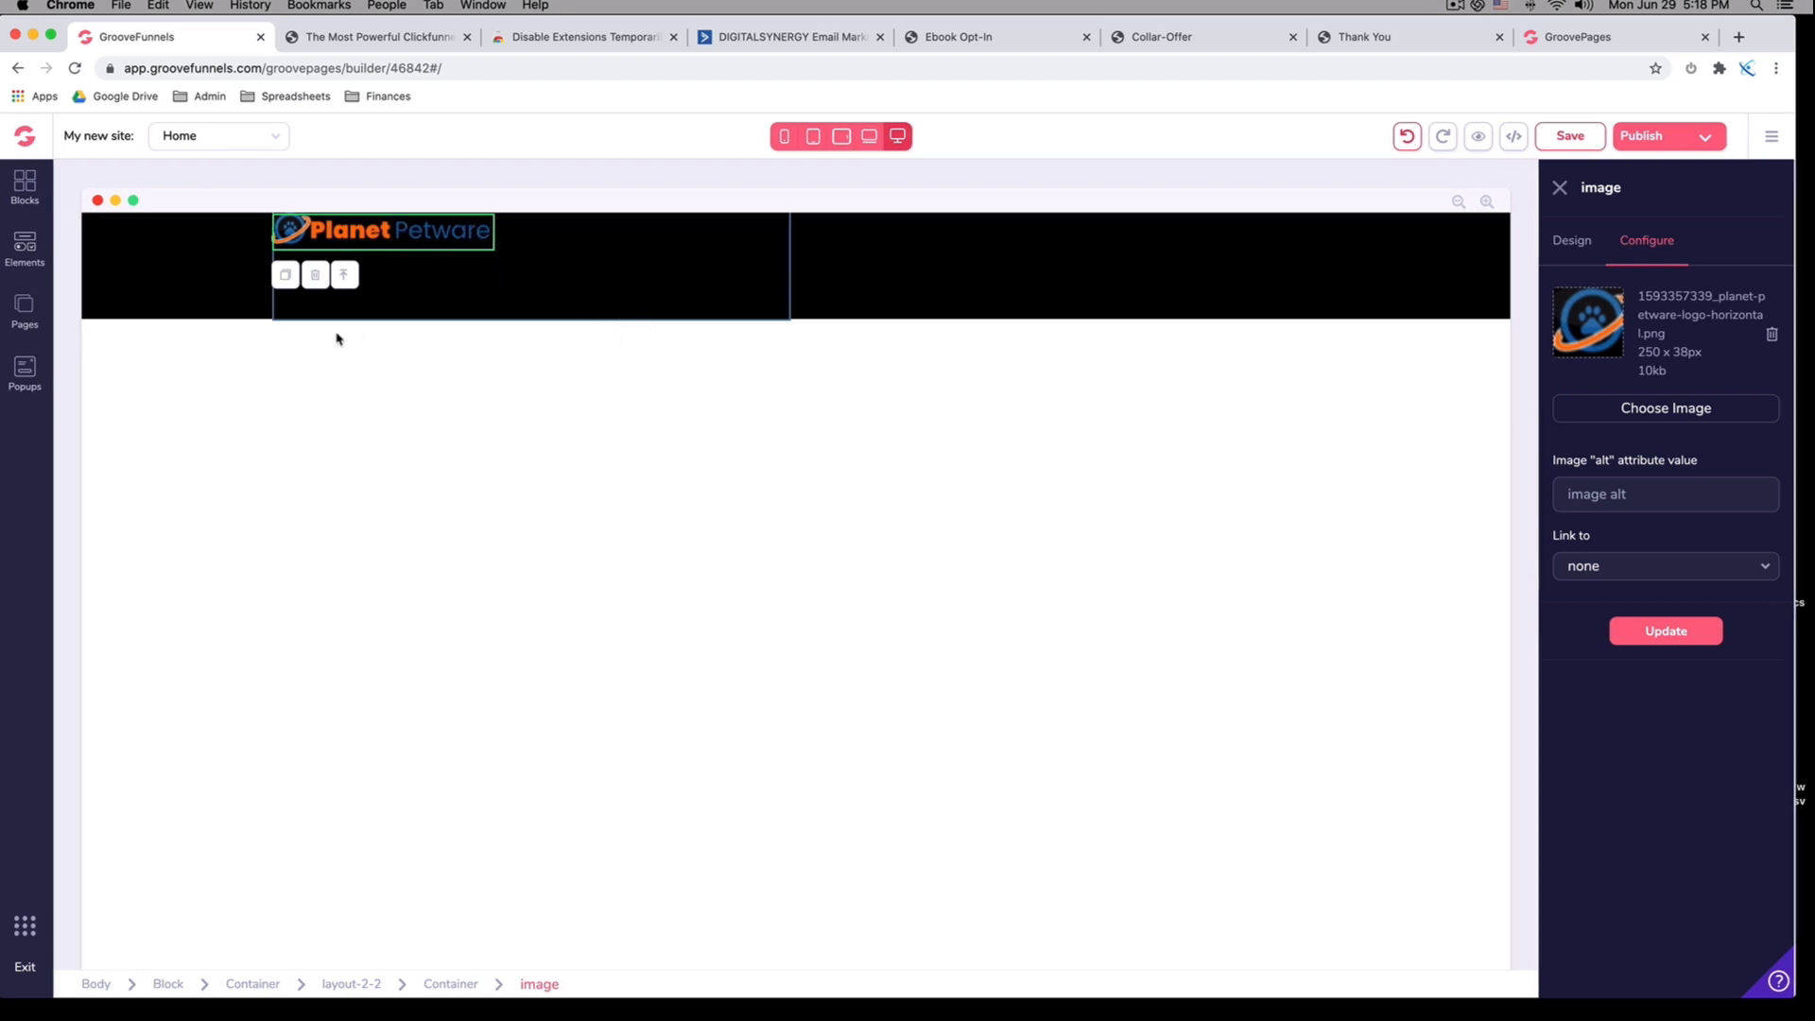
Select the H3 heading in the black right column and replace its placeholder text with "Your"
left_click(26, 247)
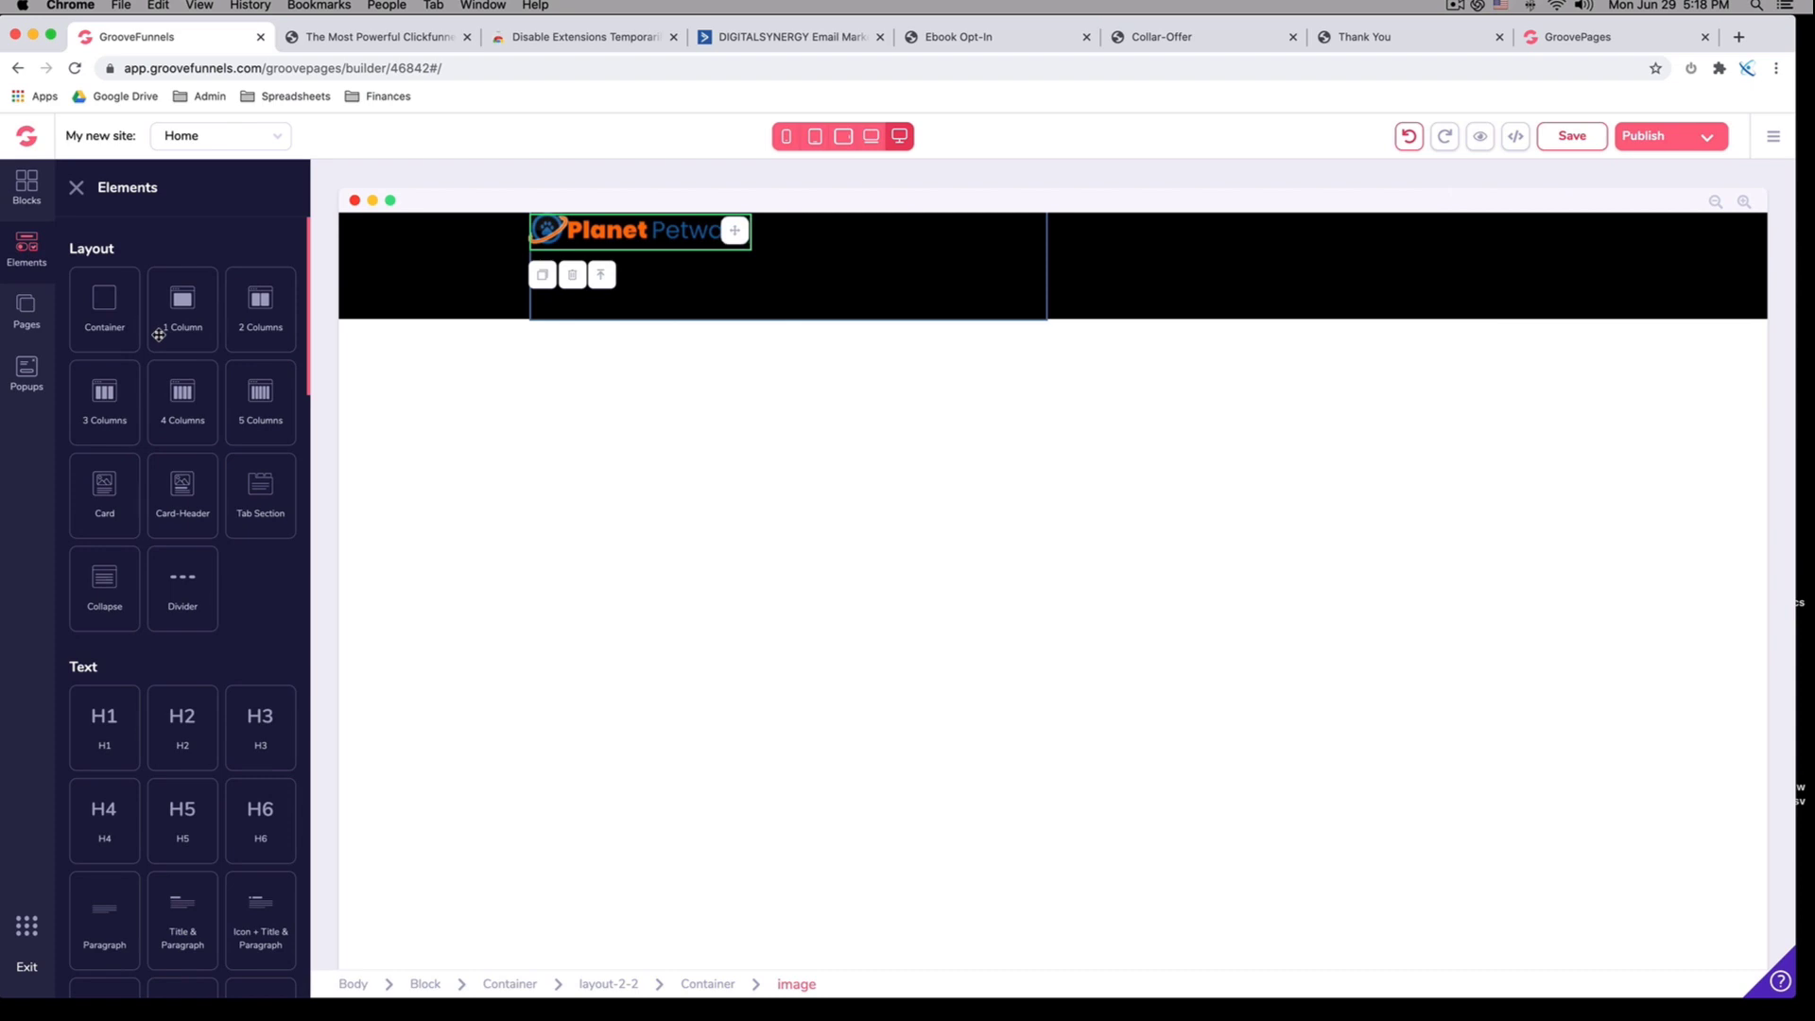
left_click(1286, 277)
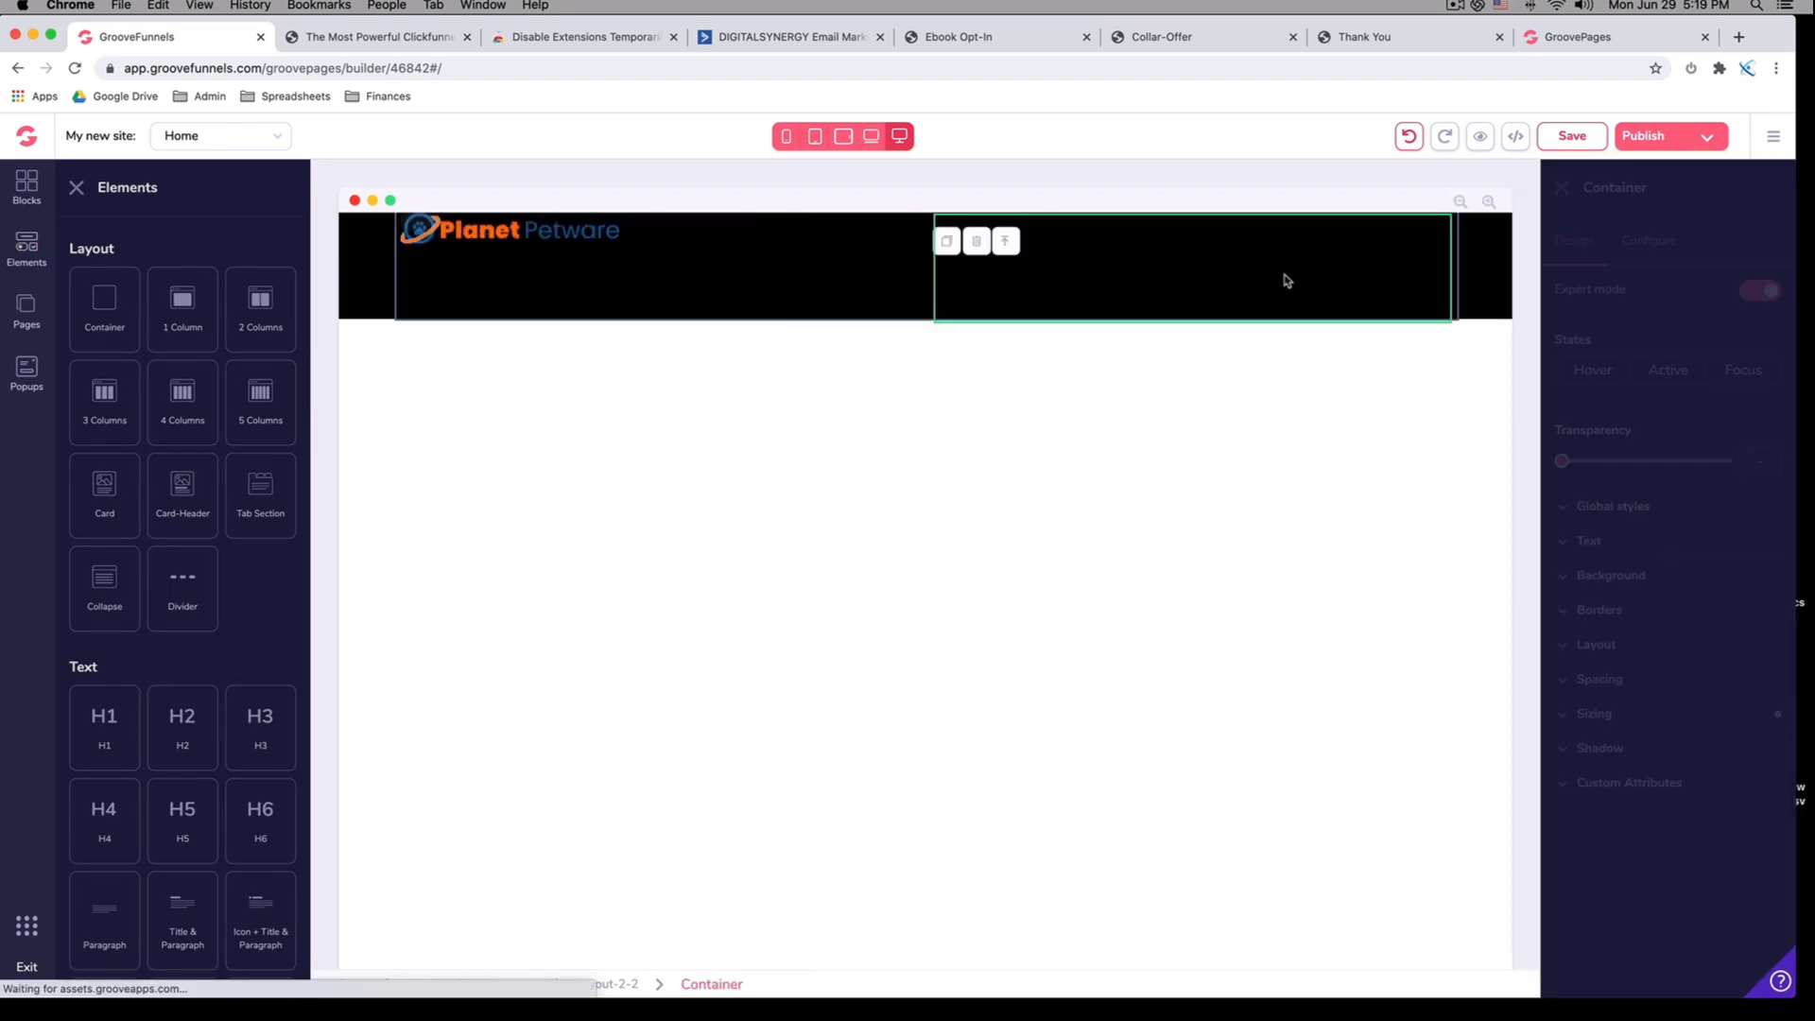
left_click(1024, 260)
left_click(1022, 261)
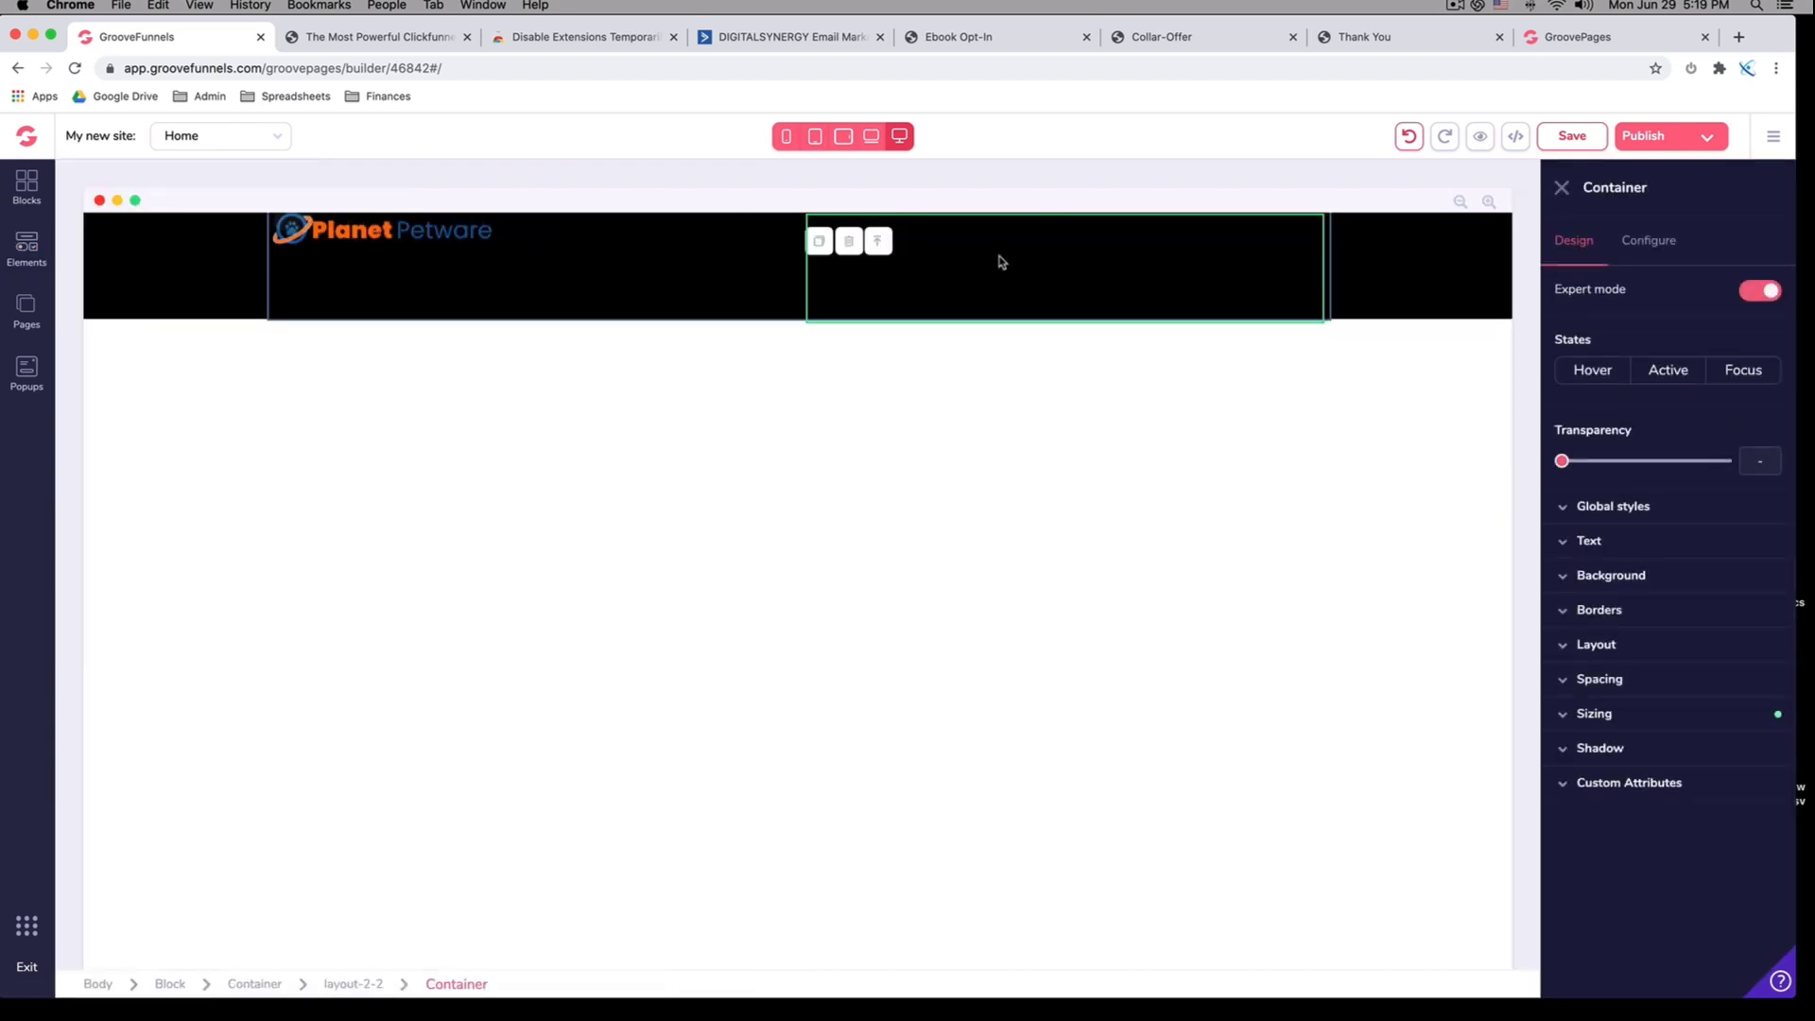
left_click(1001, 261)
left_click(997, 261)
left_click(989, 260)
left_click(941, 265)
left_click(893, 227)
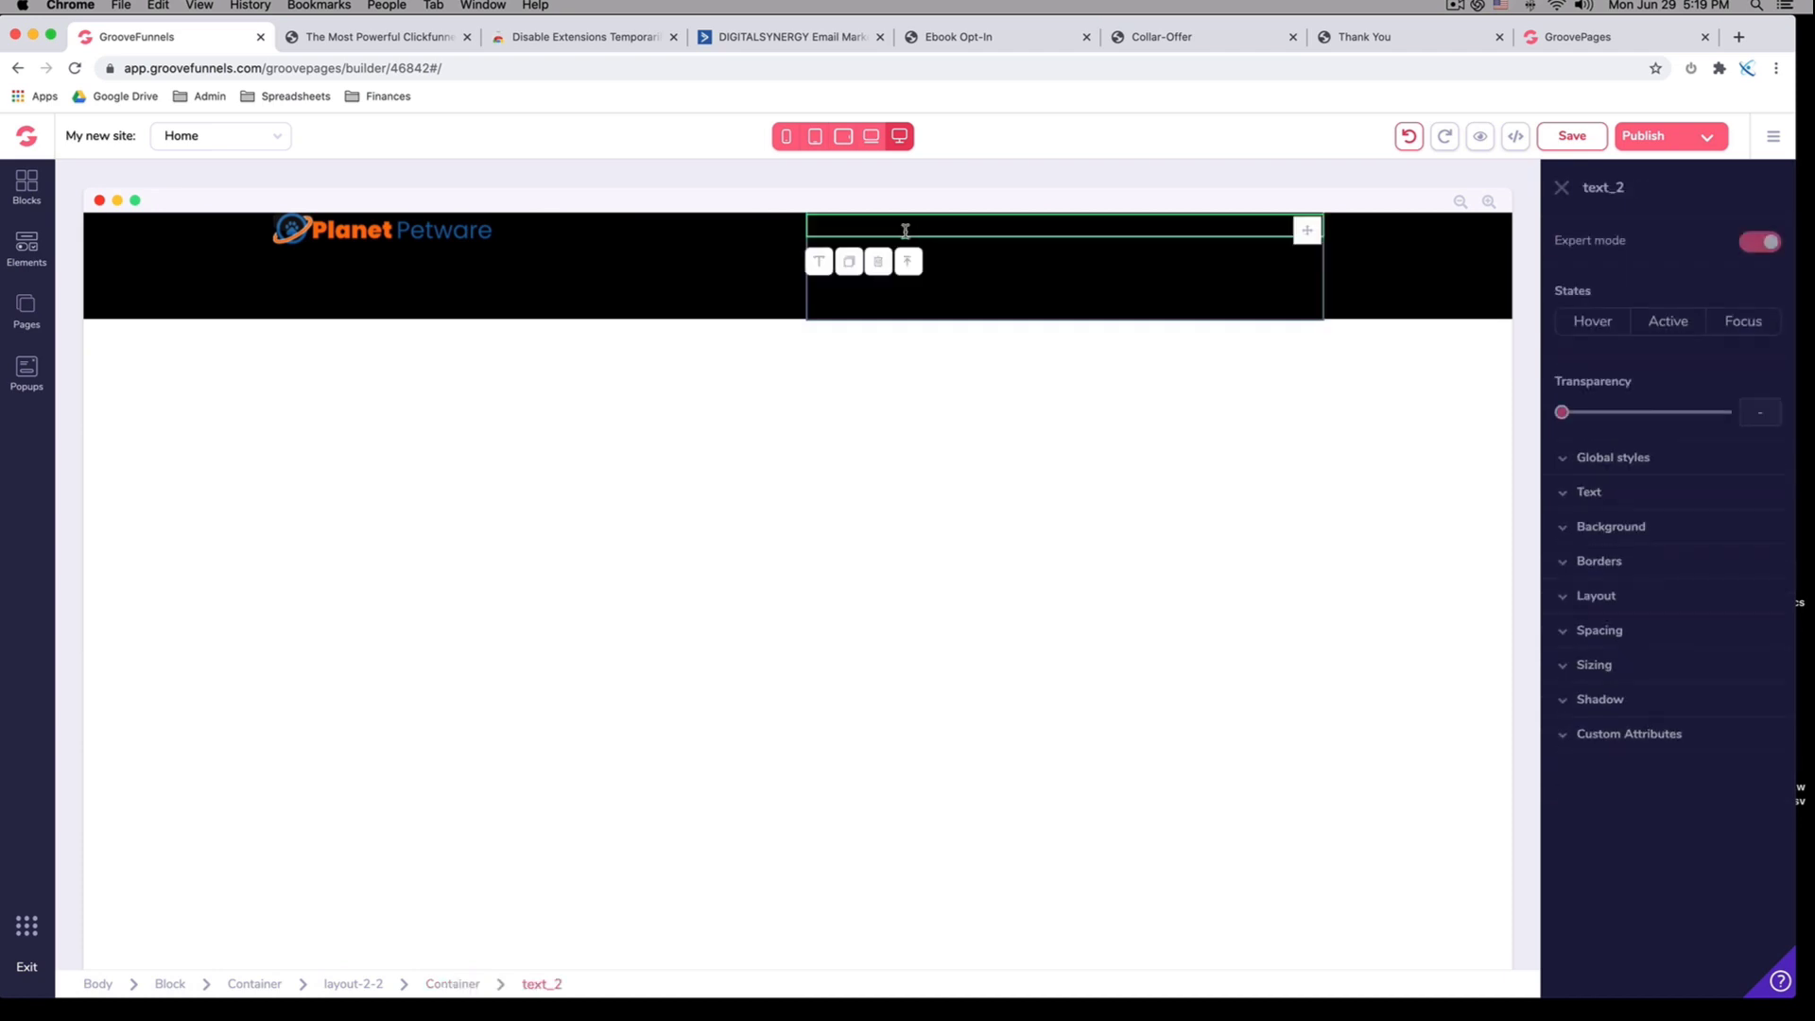
double_click(890, 227)
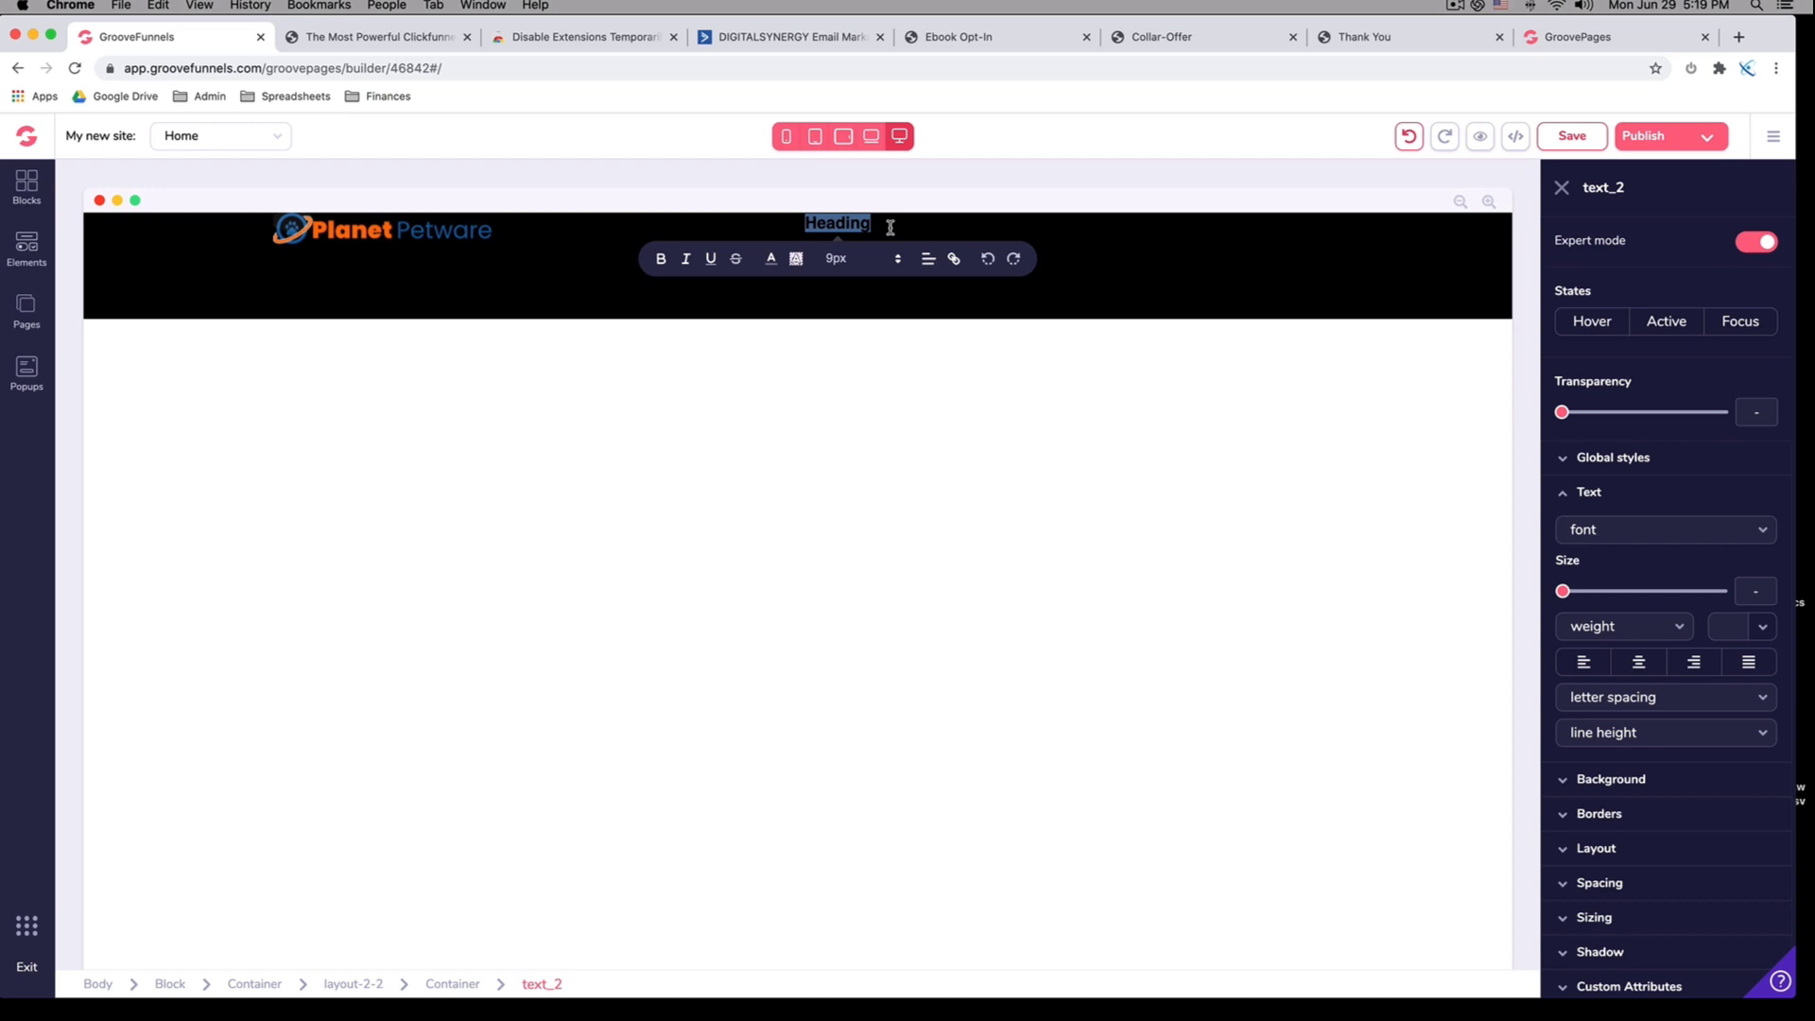
type("Your")
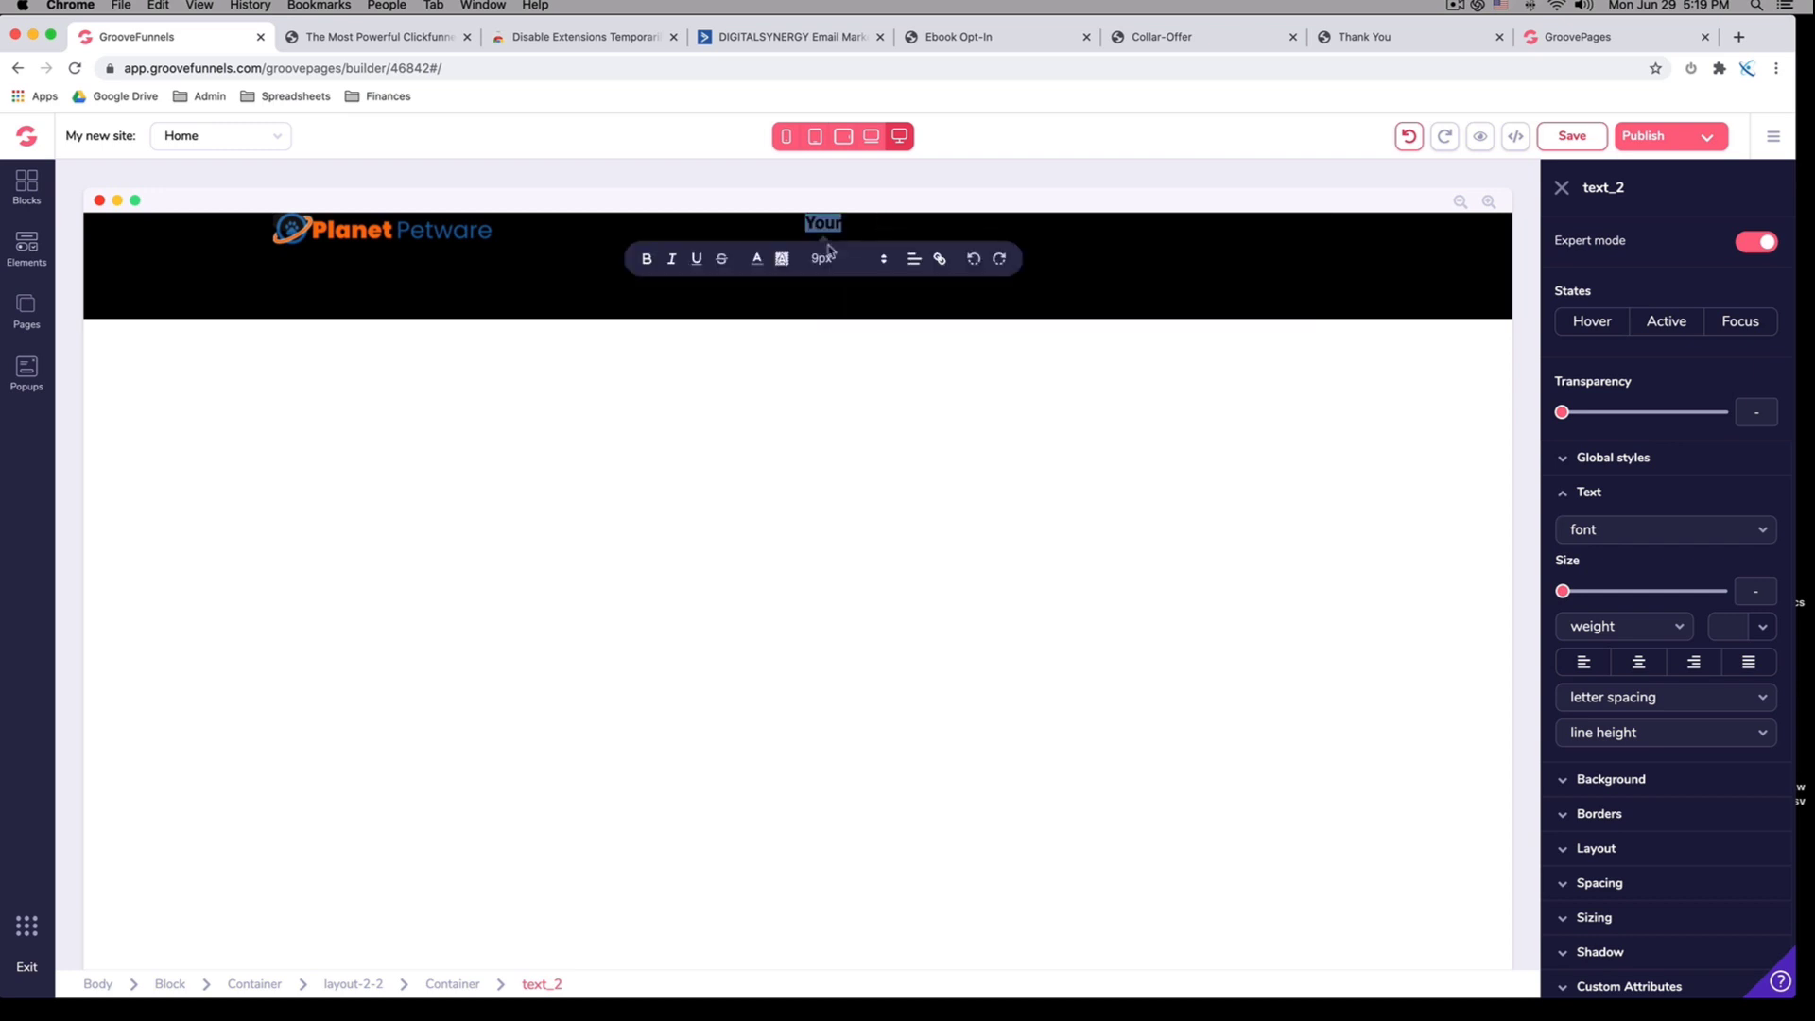
Color the heading text gray and complete it as "Your # 1 Resource For Pet Products"
left_click(758, 260)
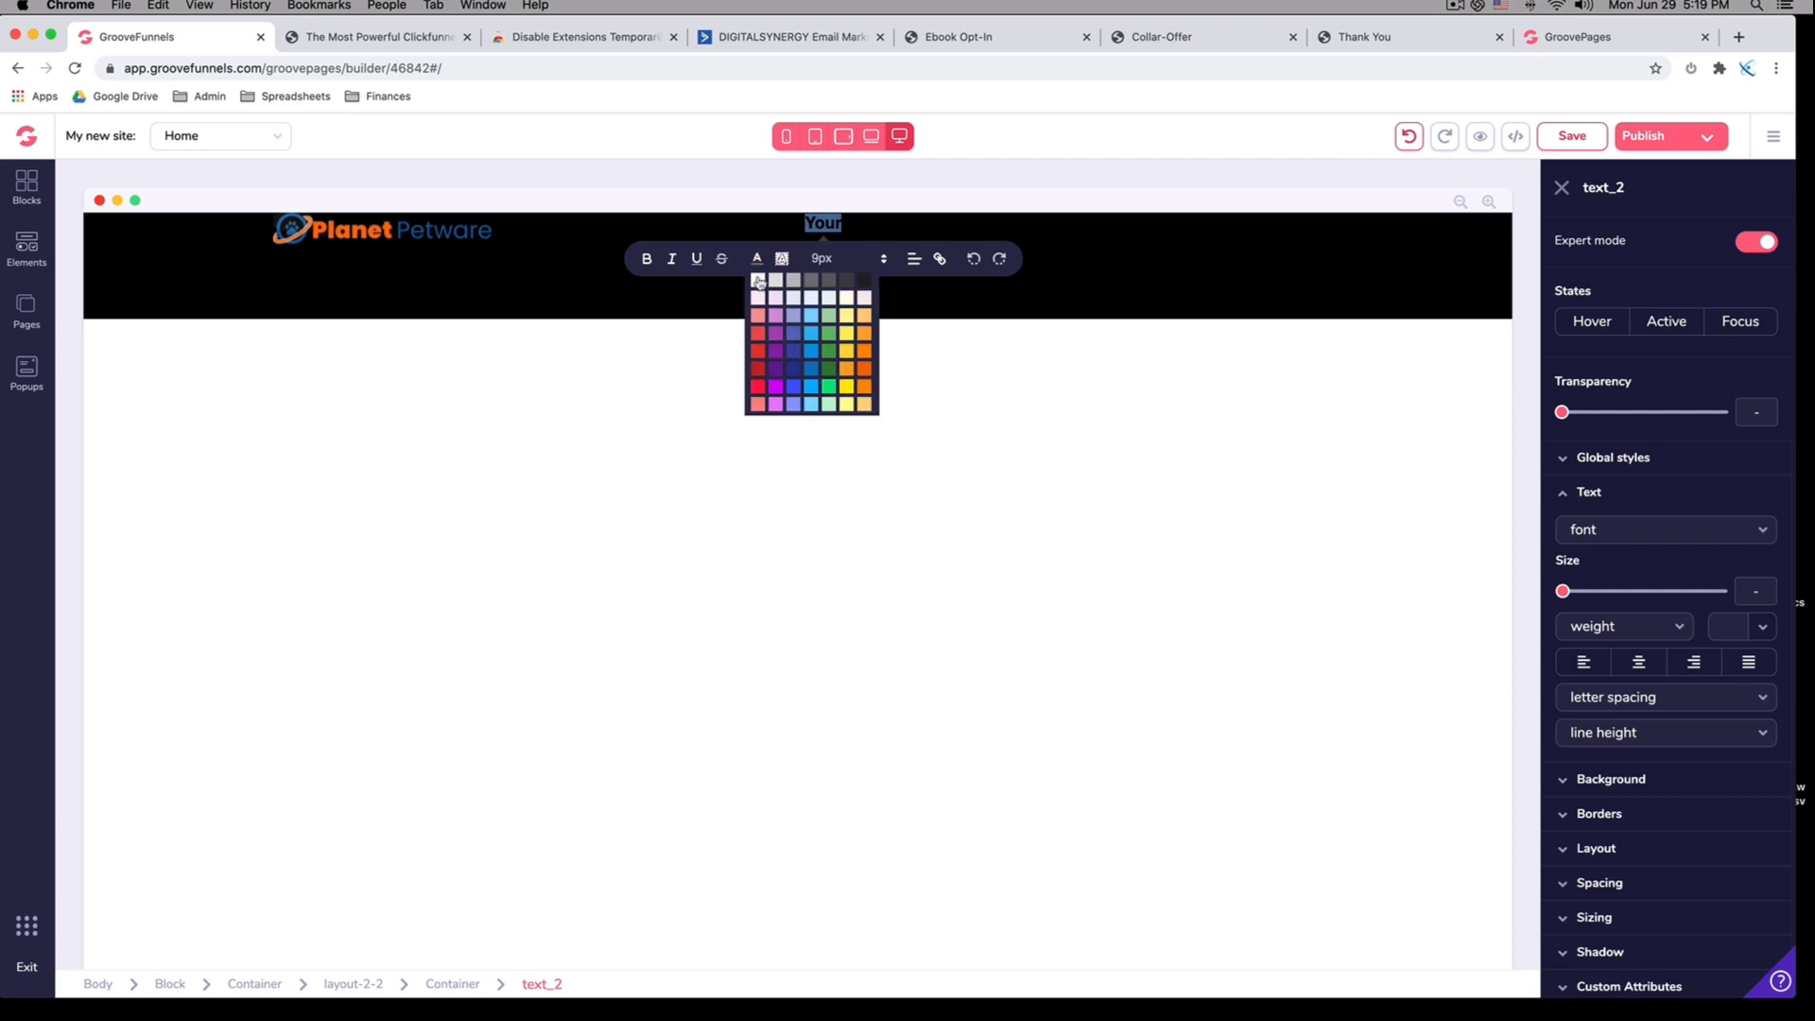
left_click(813, 283)
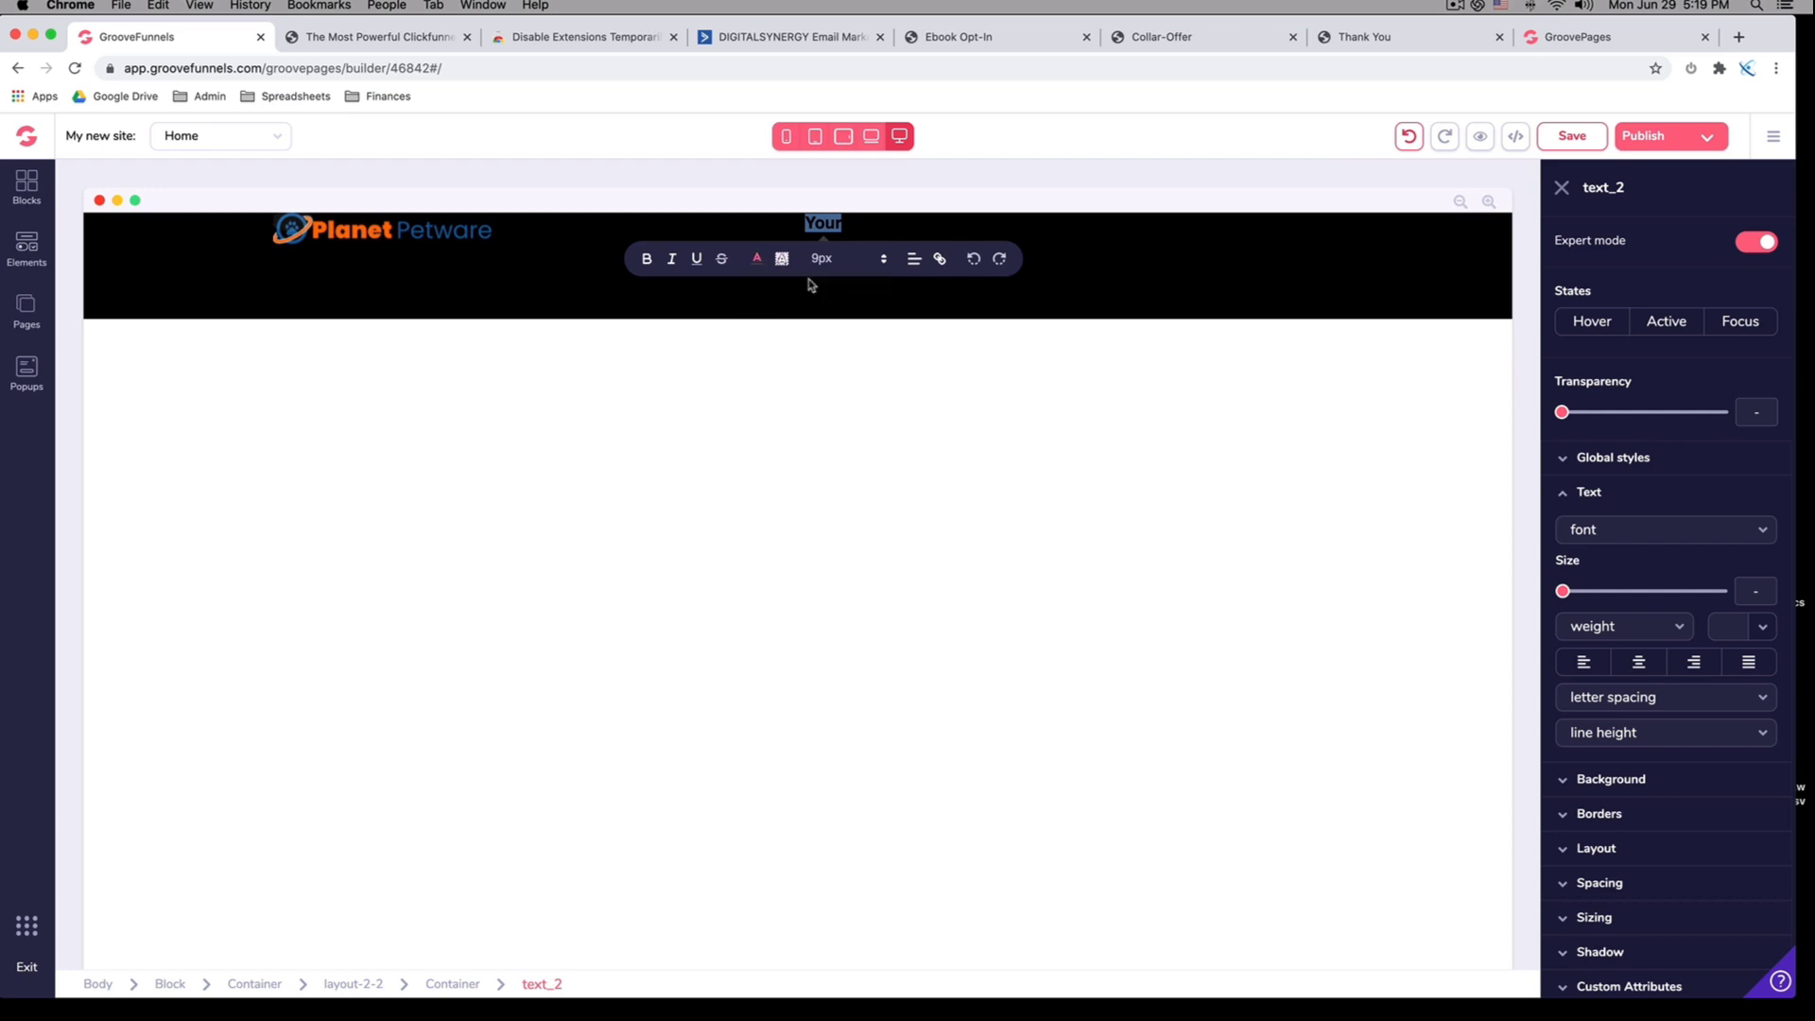
left_click(836, 224)
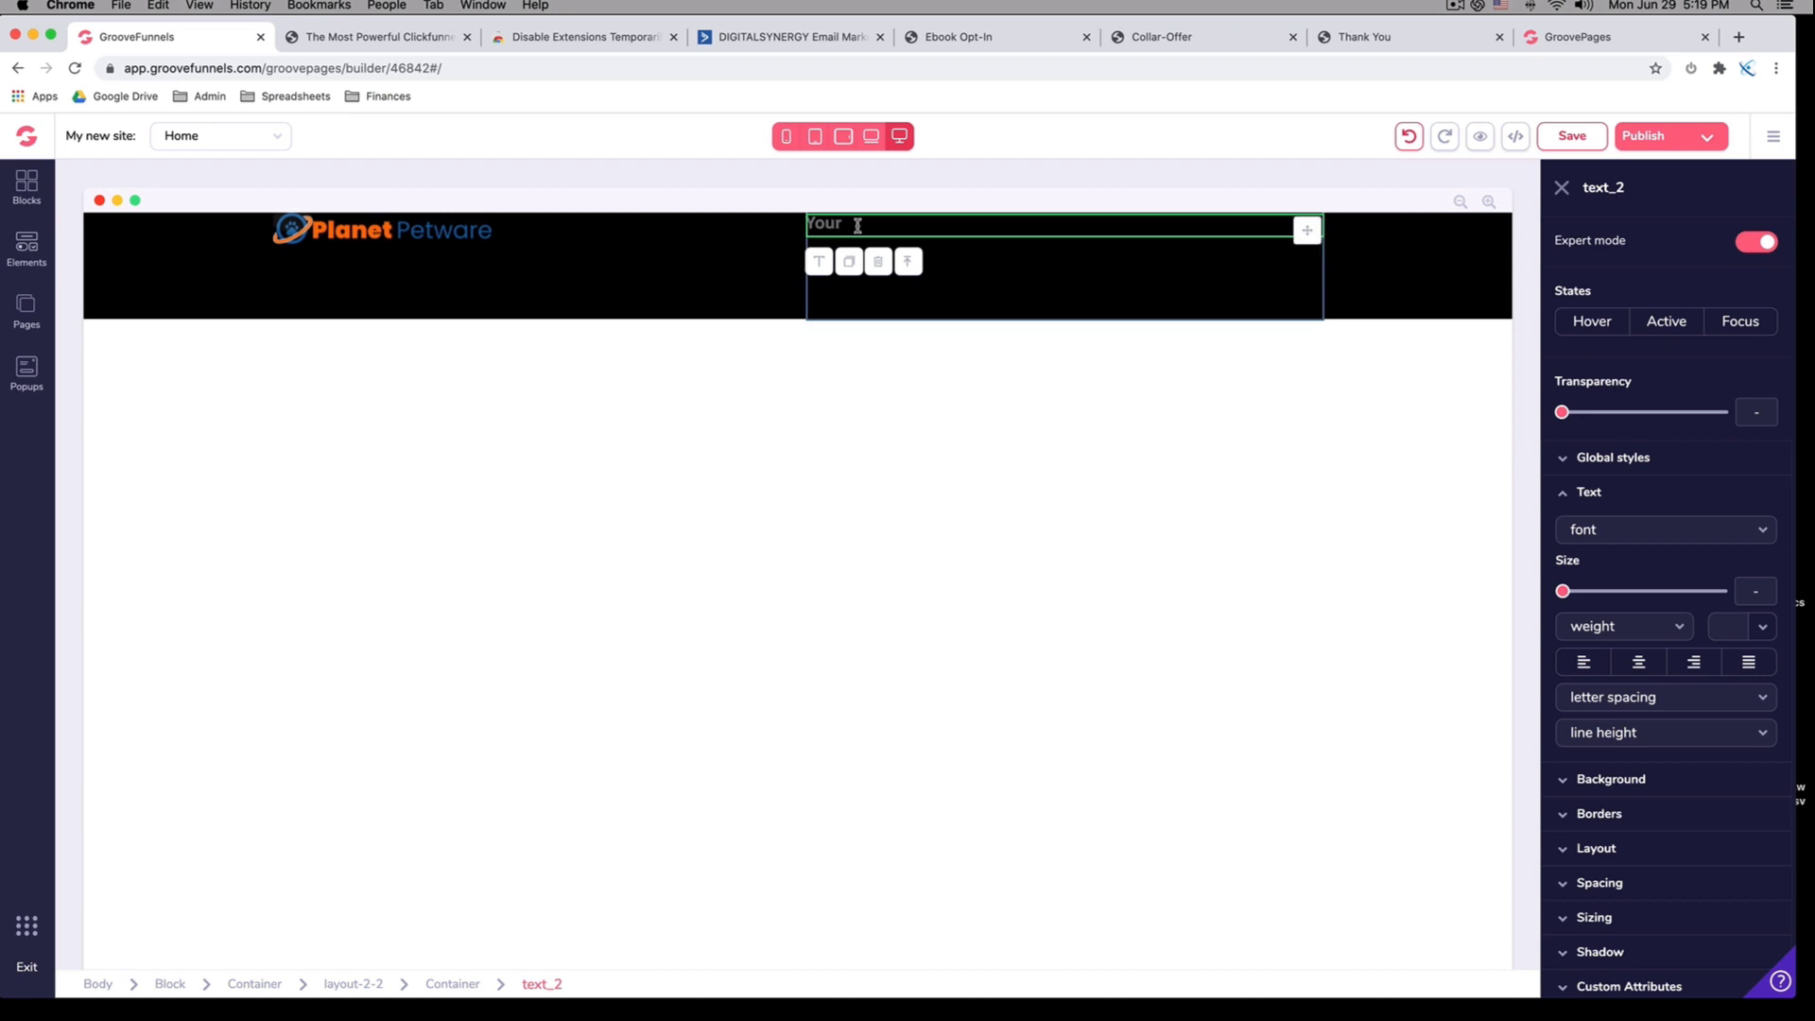
type("# 1 Resource For Pet Products")
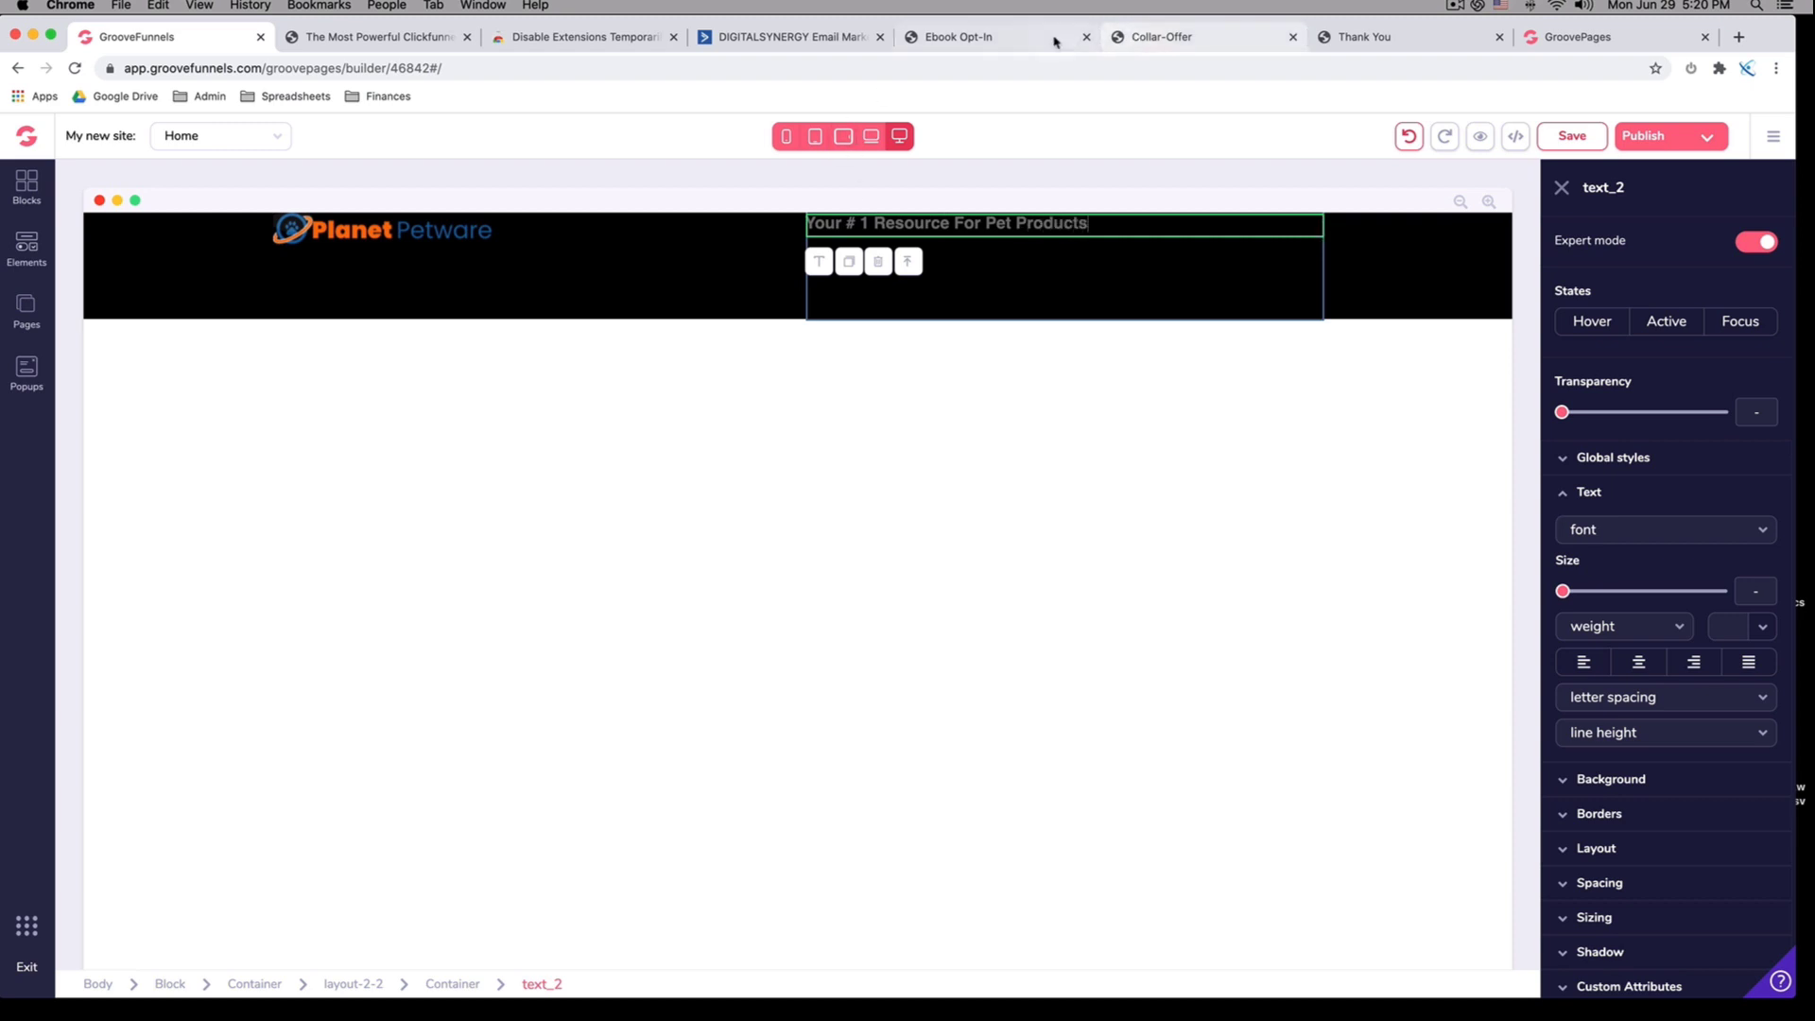
Compare the tagline's styling with the Ebook Opt-In page's header and return to the builder
left_click(1018, 38)
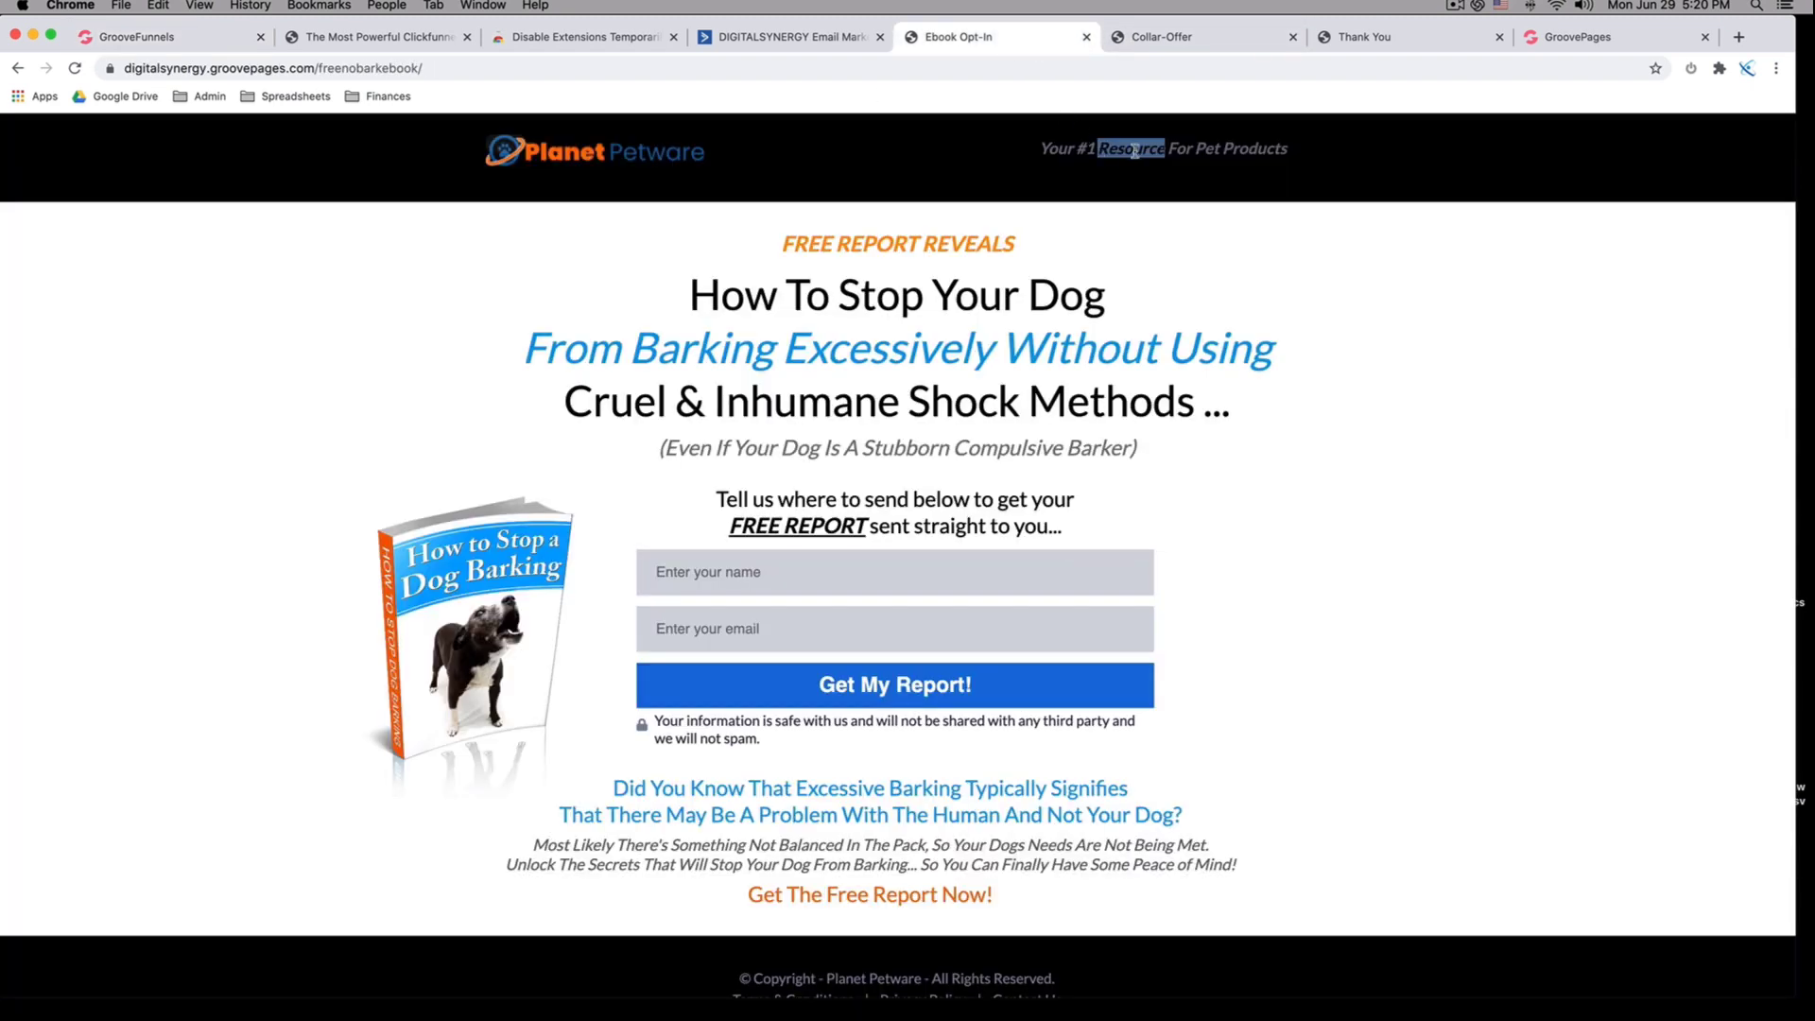
left_click(784, 40)
left_click(551, 38)
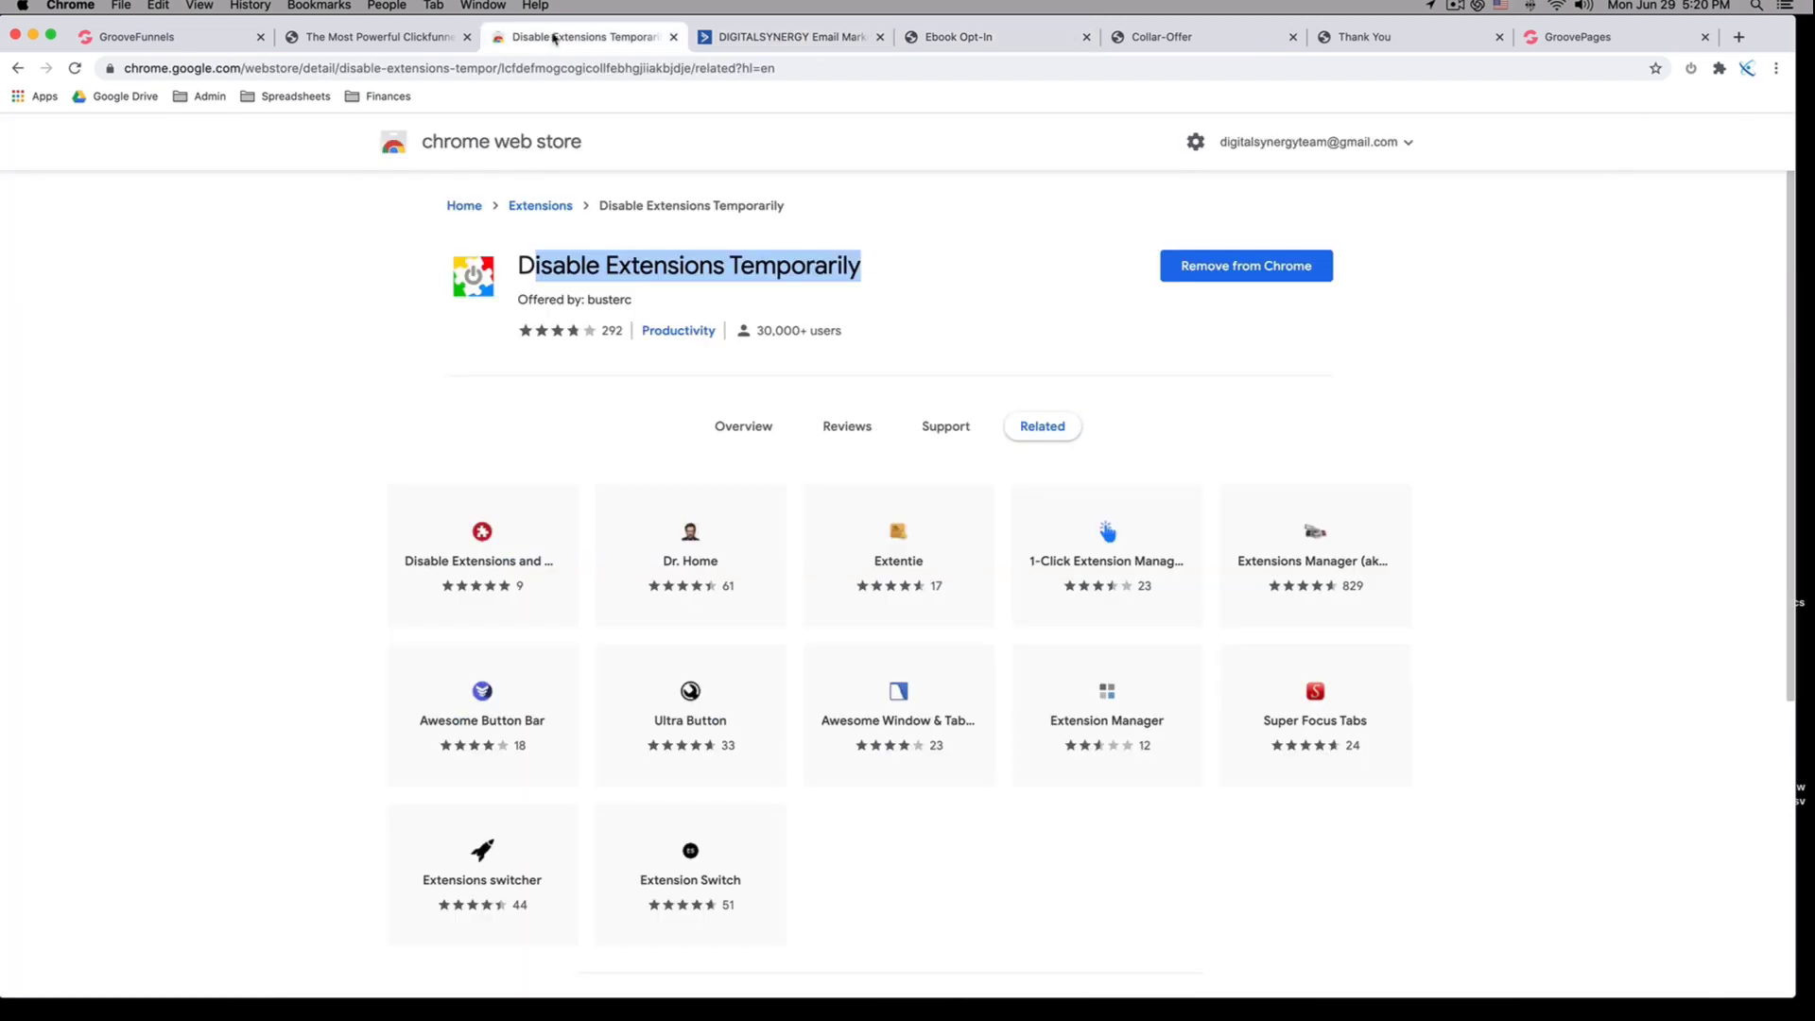
left_click(142, 36)
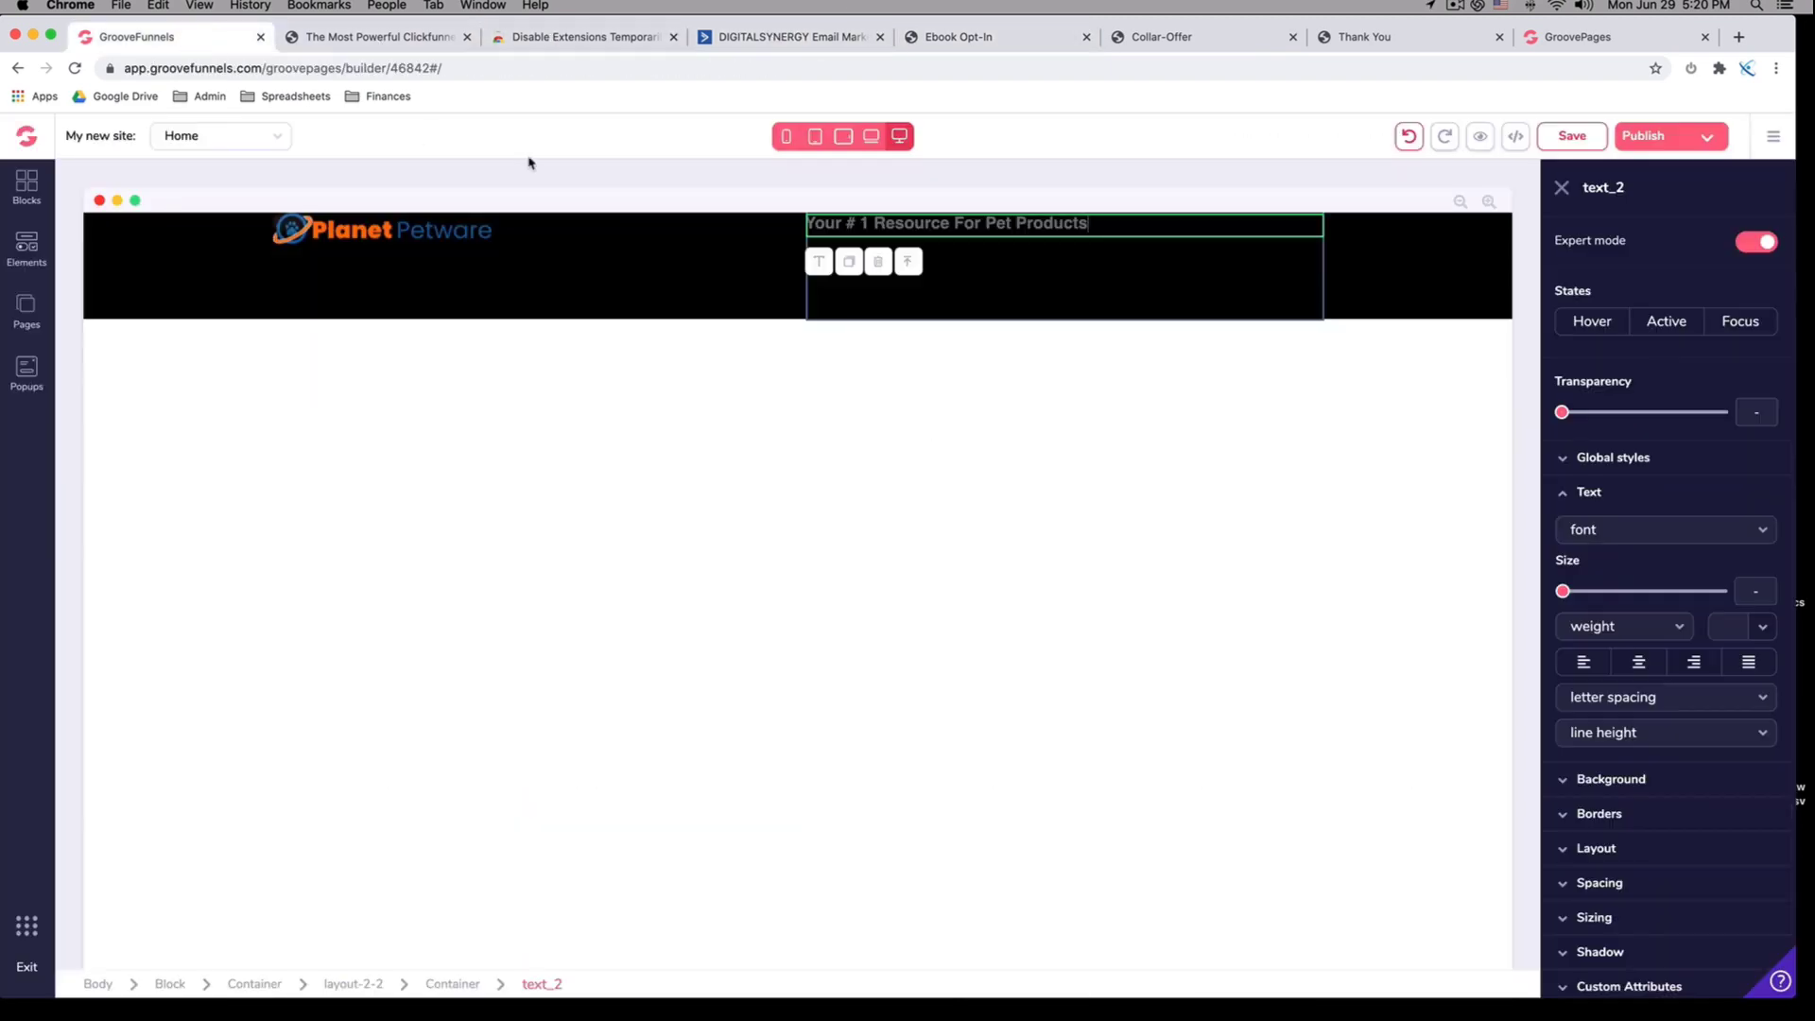
Italicize the entire "Your # 1 Resource For Pet Products" tagline and end the text selection
triple_click(944, 220)
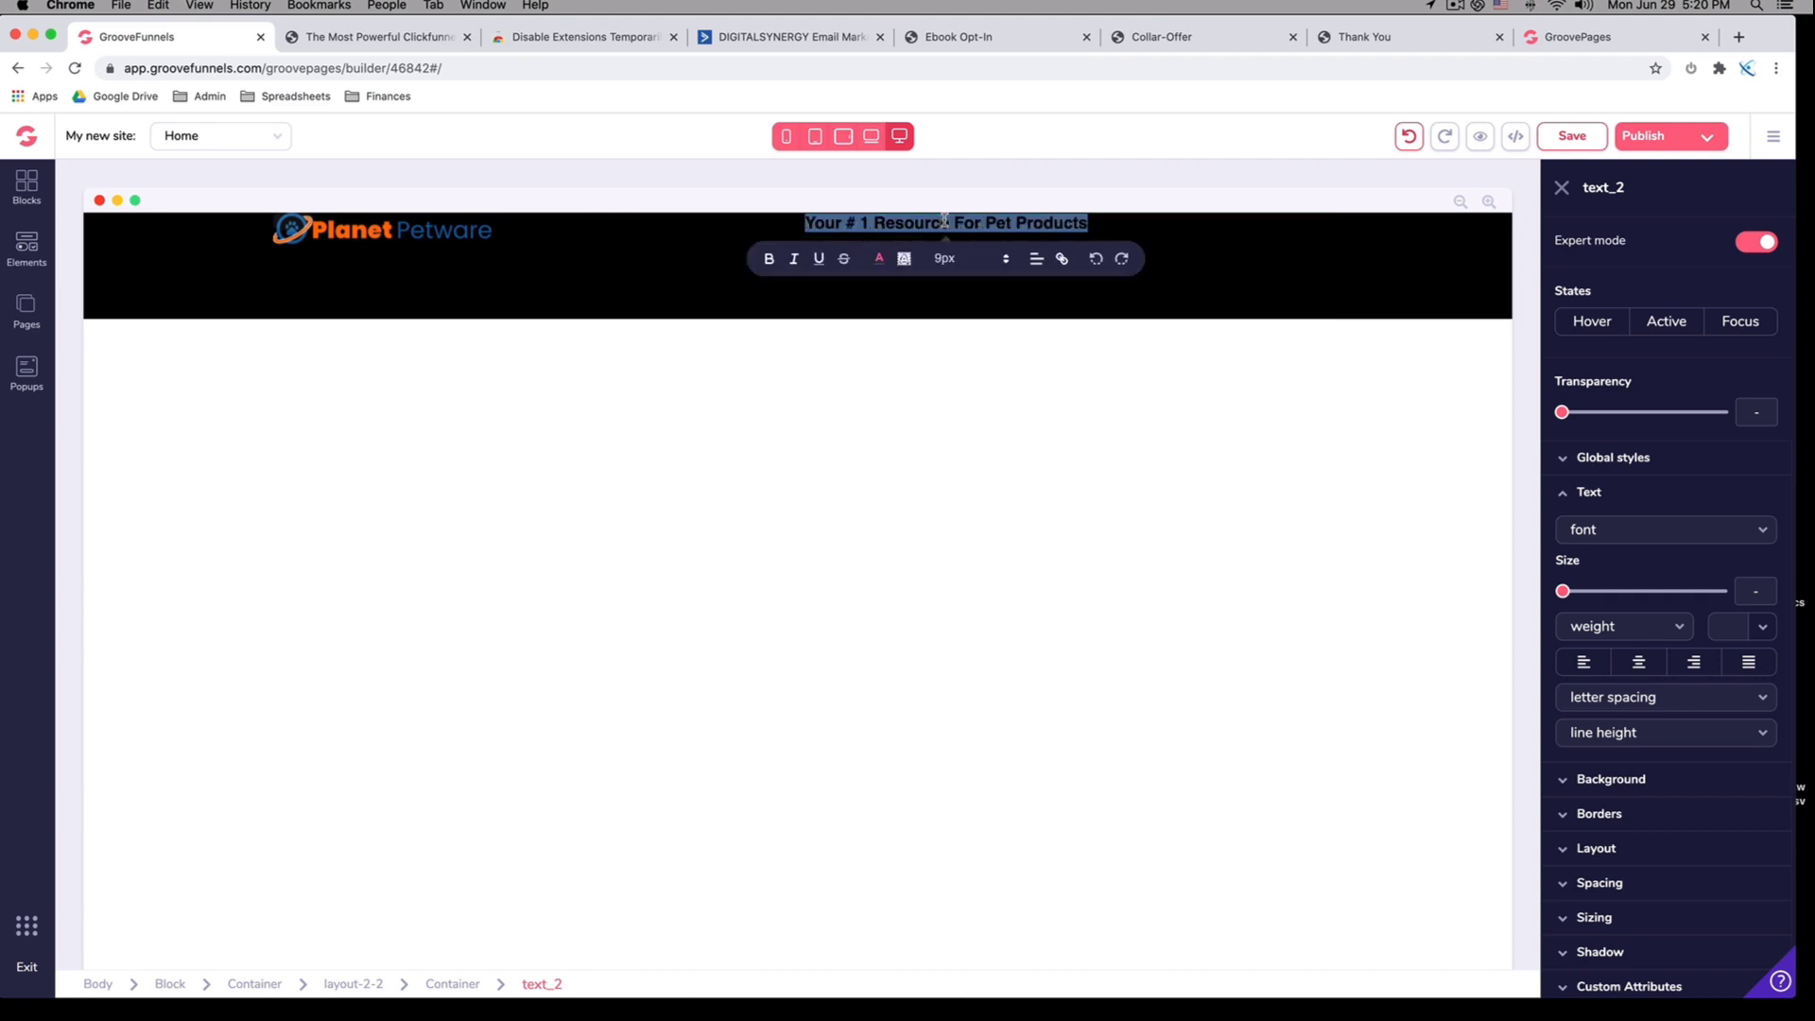
left_click(794, 260)
triple_click(879, 223)
double_click(916, 223)
triple_click(916, 223)
left_click(1214, 386)
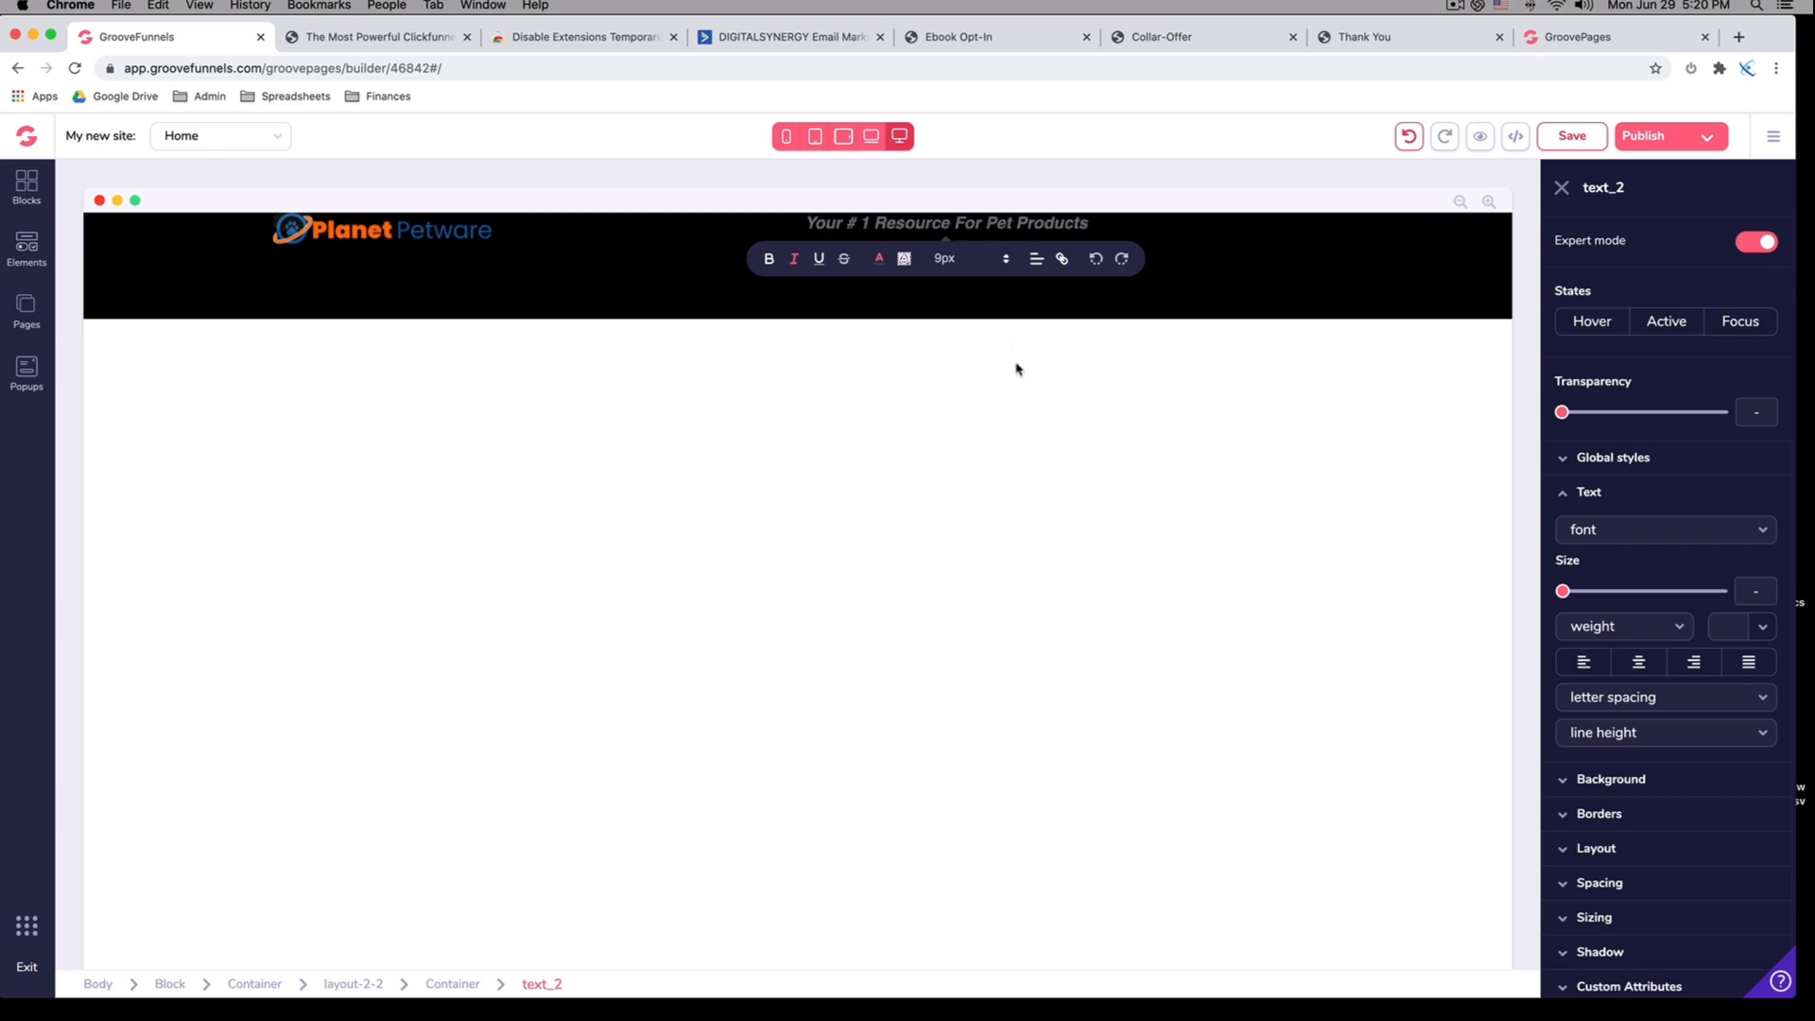
Examine the Ebook Opt-In page's headline section: the orange pre-headline, the three-line main headline and the parenthetical subheadline
left_click(1008, 37)
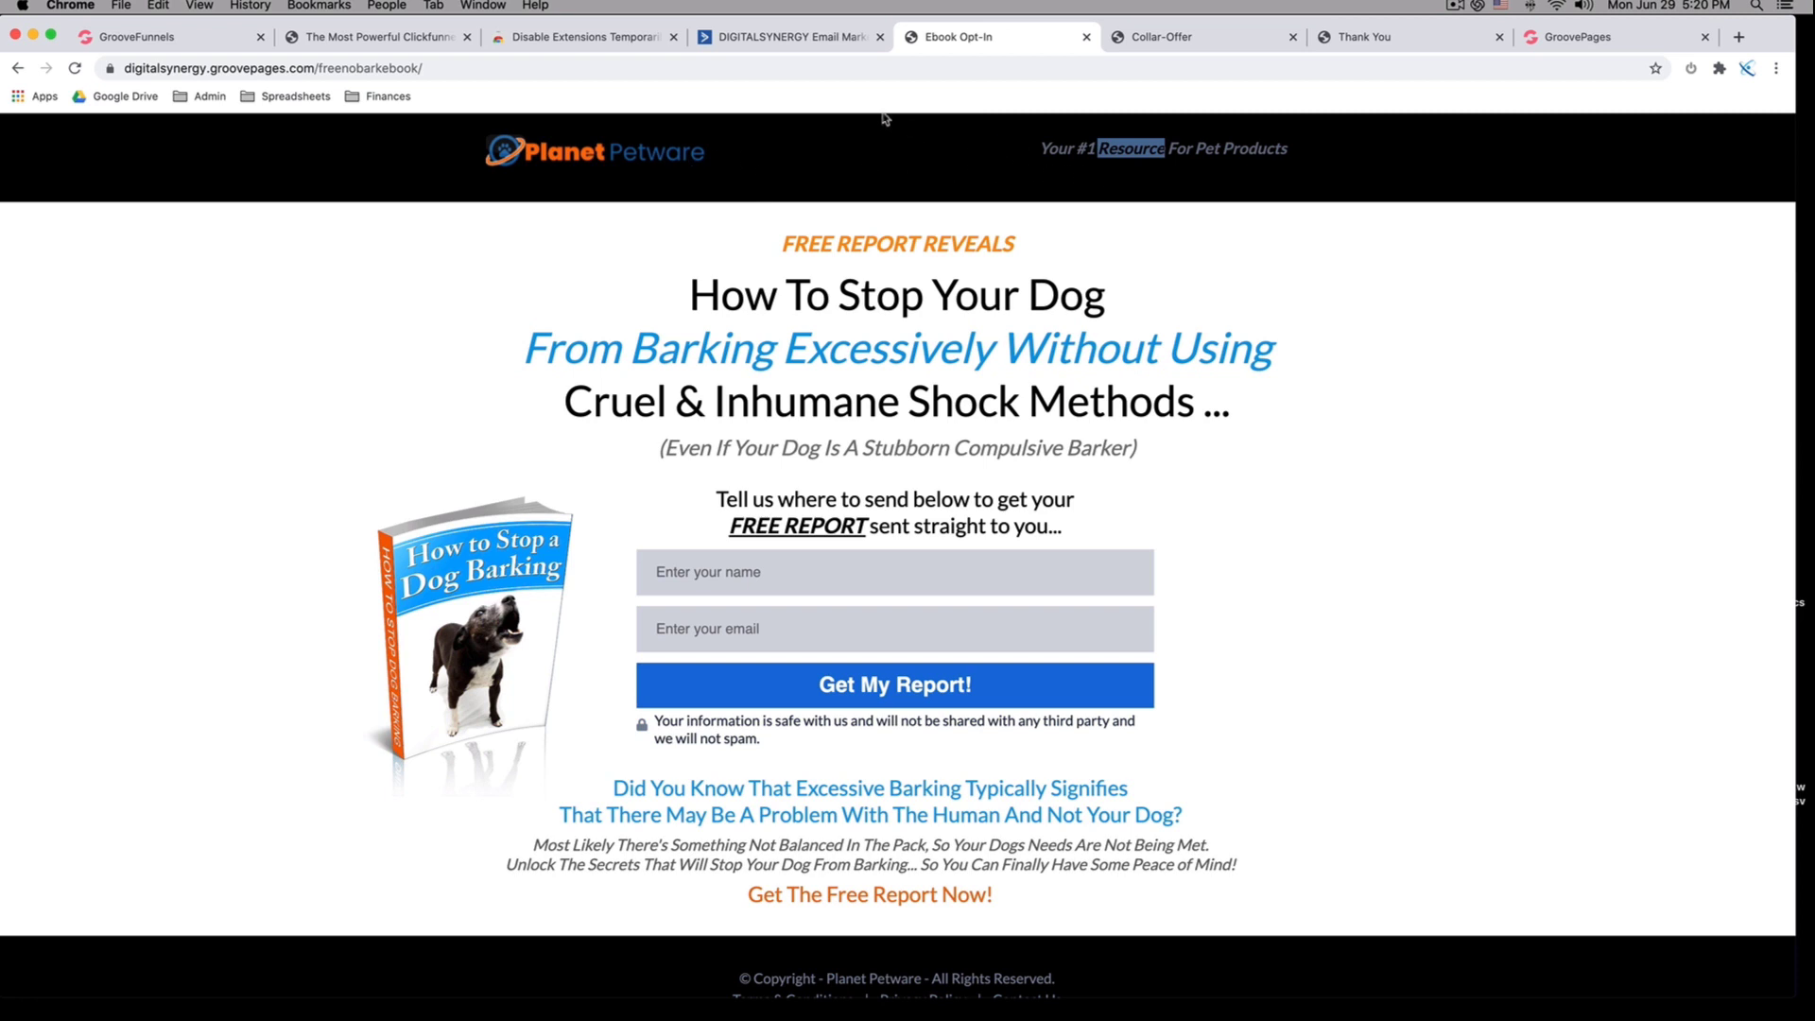
left_click(877, 250)
left_click_drag(813, 245, 1189, 487)
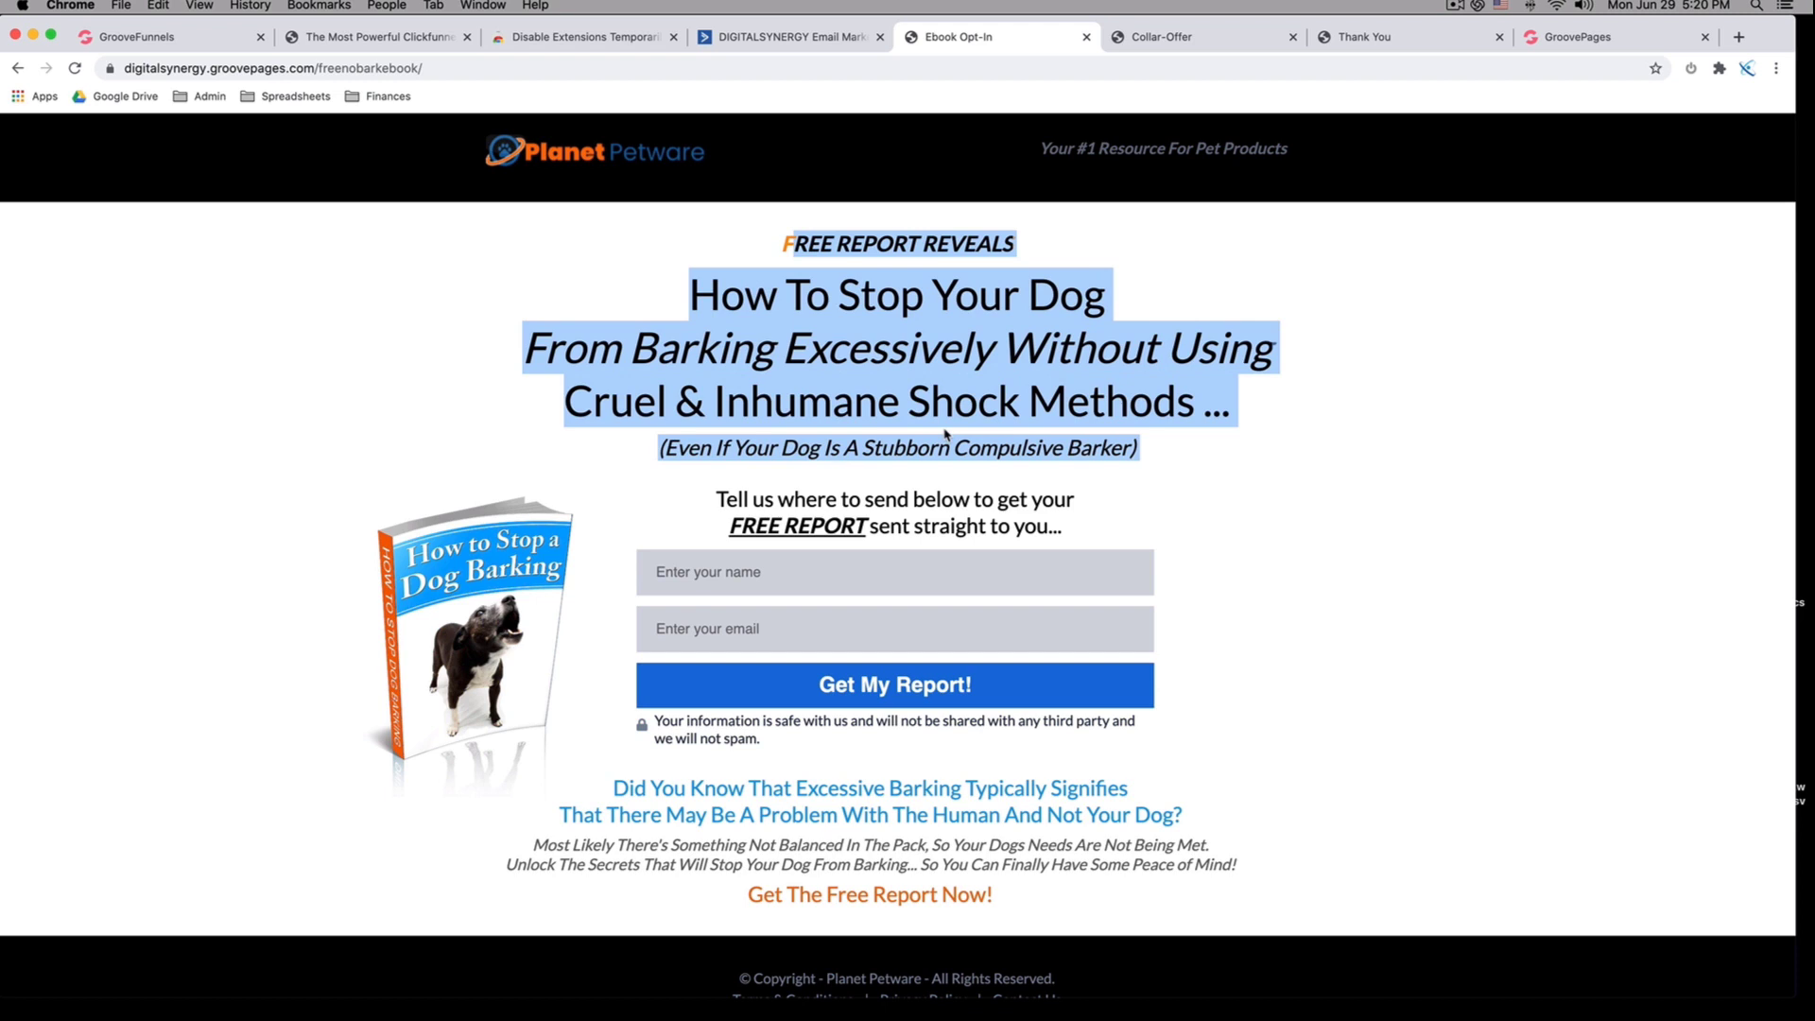
left_click_drag(781, 244, 1185, 442)
left_click(780, 262)
left_click_drag(784, 244, 1021, 254)
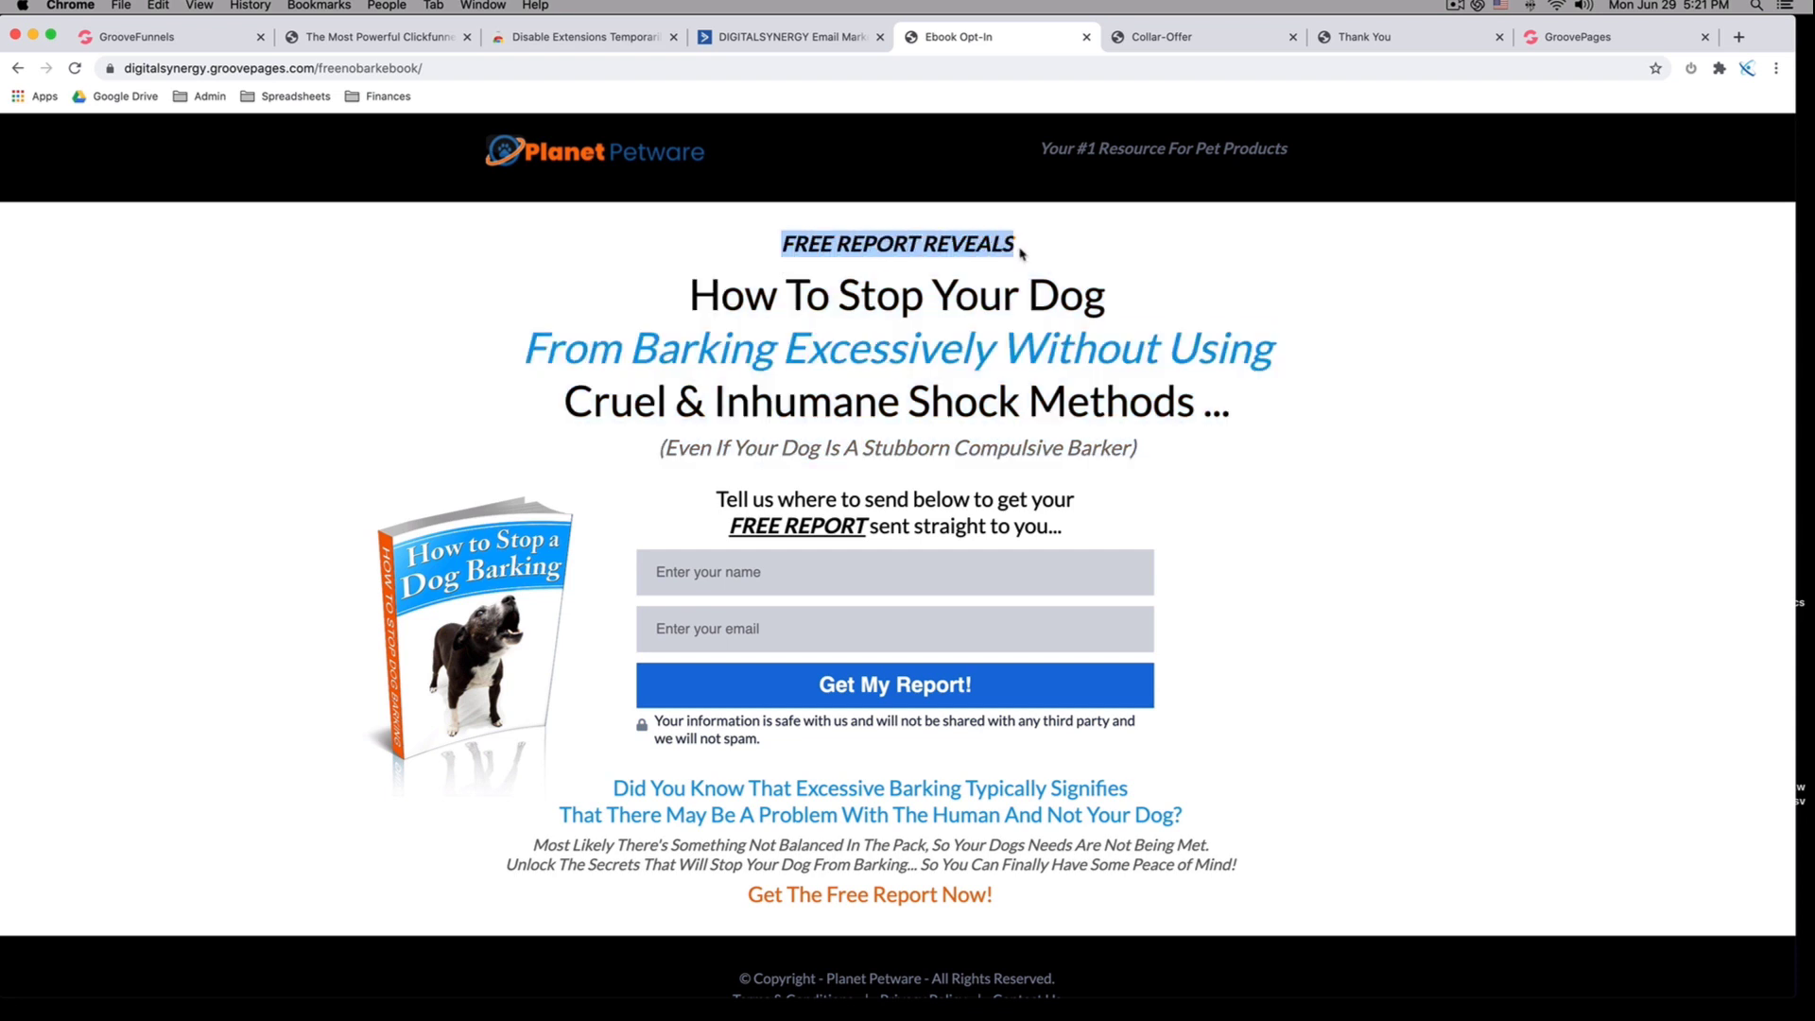
left_click_drag(694, 294, 1276, 385)
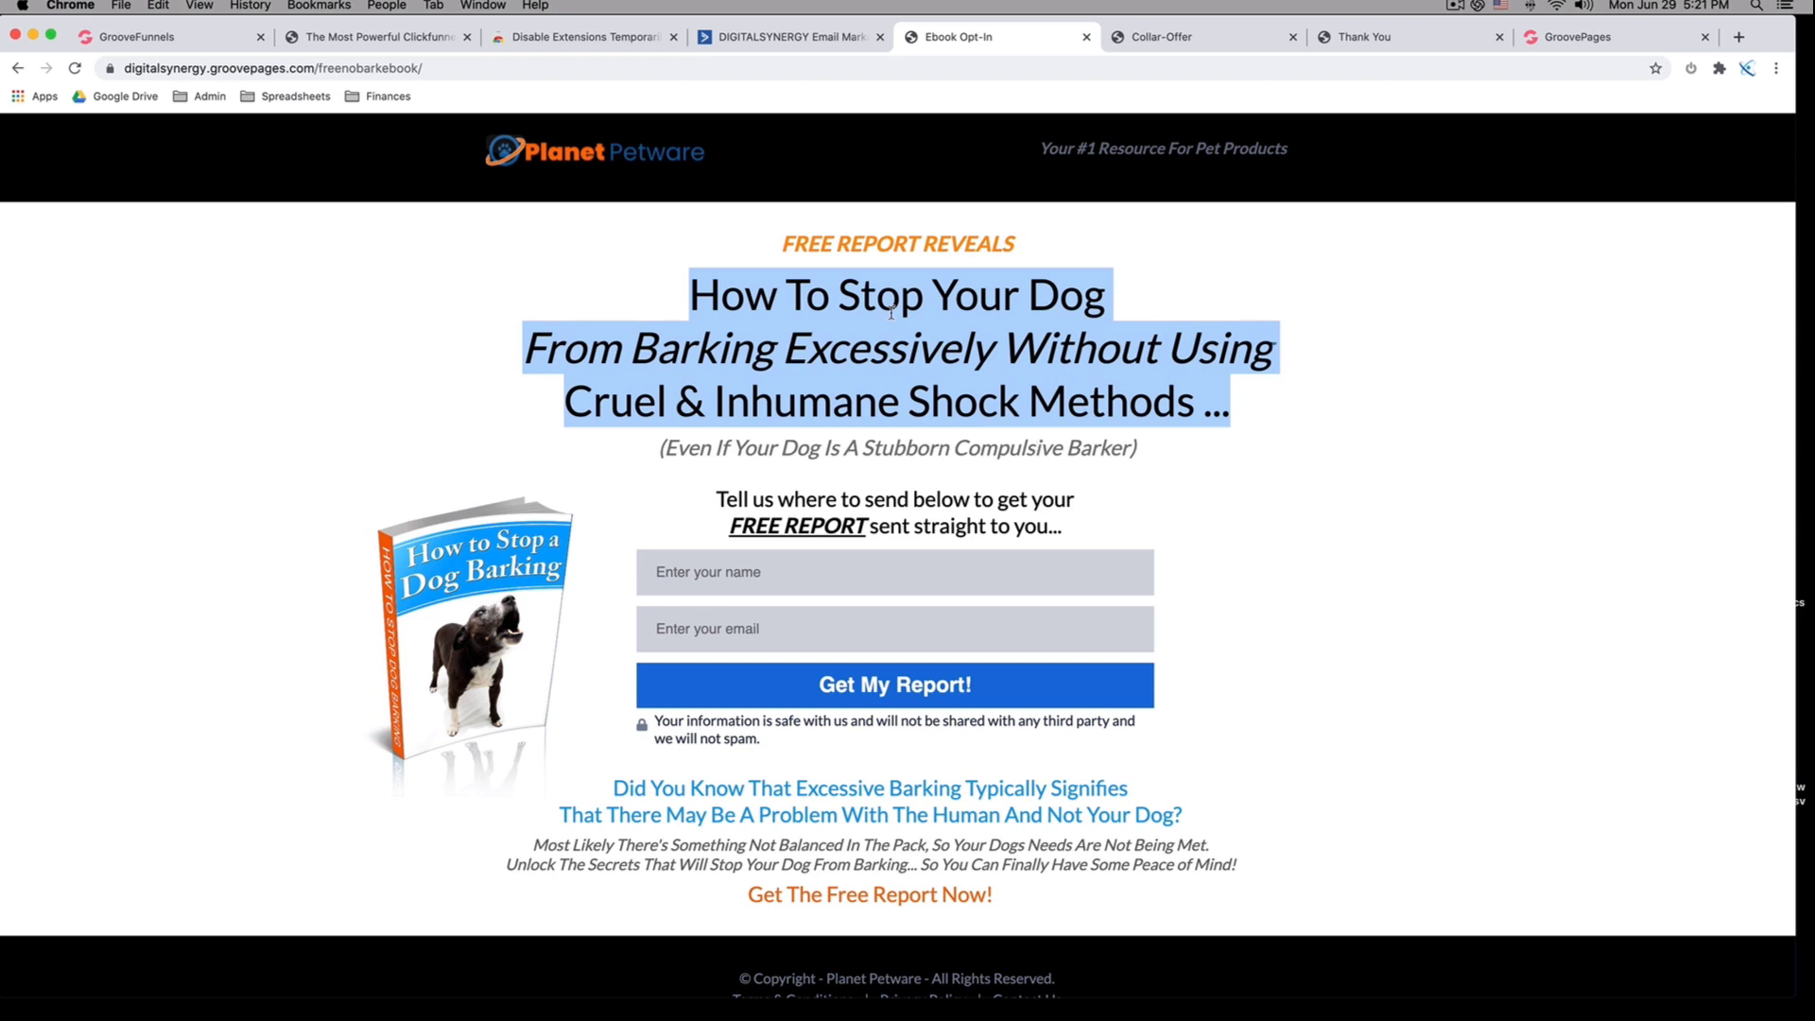
left_click_drag(778, 241, 1017, 247)
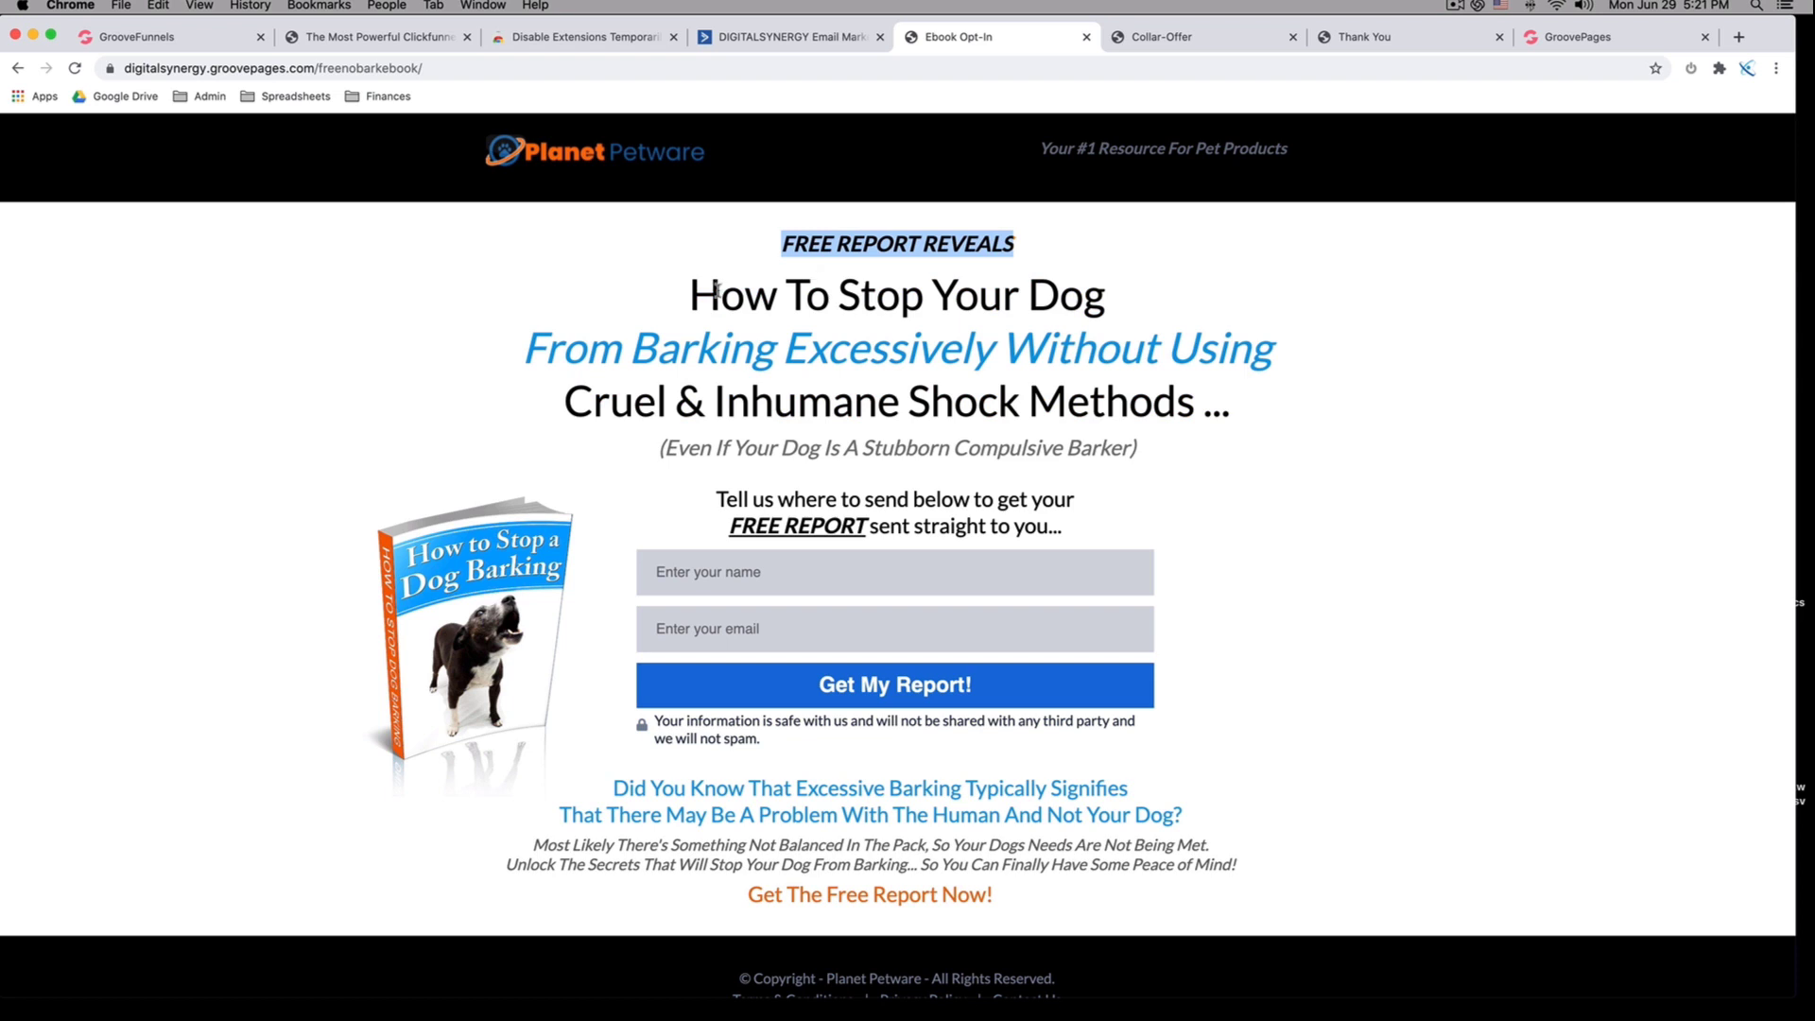
left_click_drag(690, 293, 1256, 399)
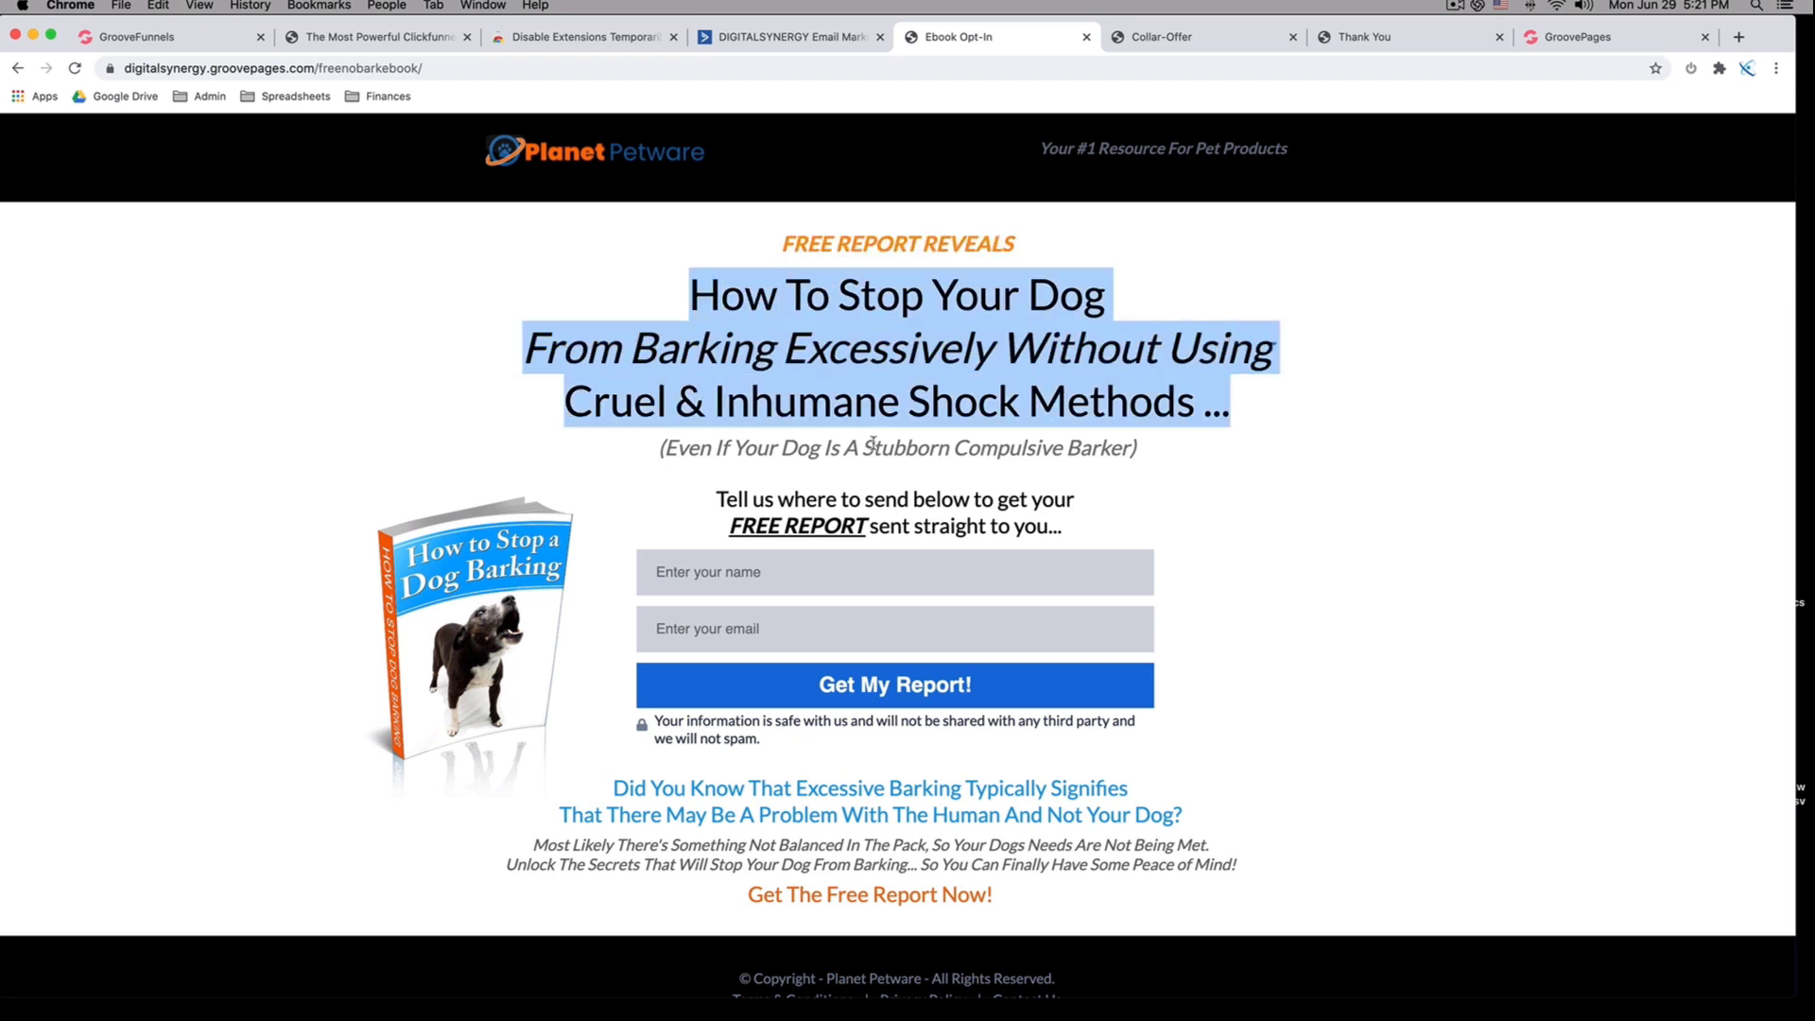
left_click_drag(873, 447, 1019, 448)
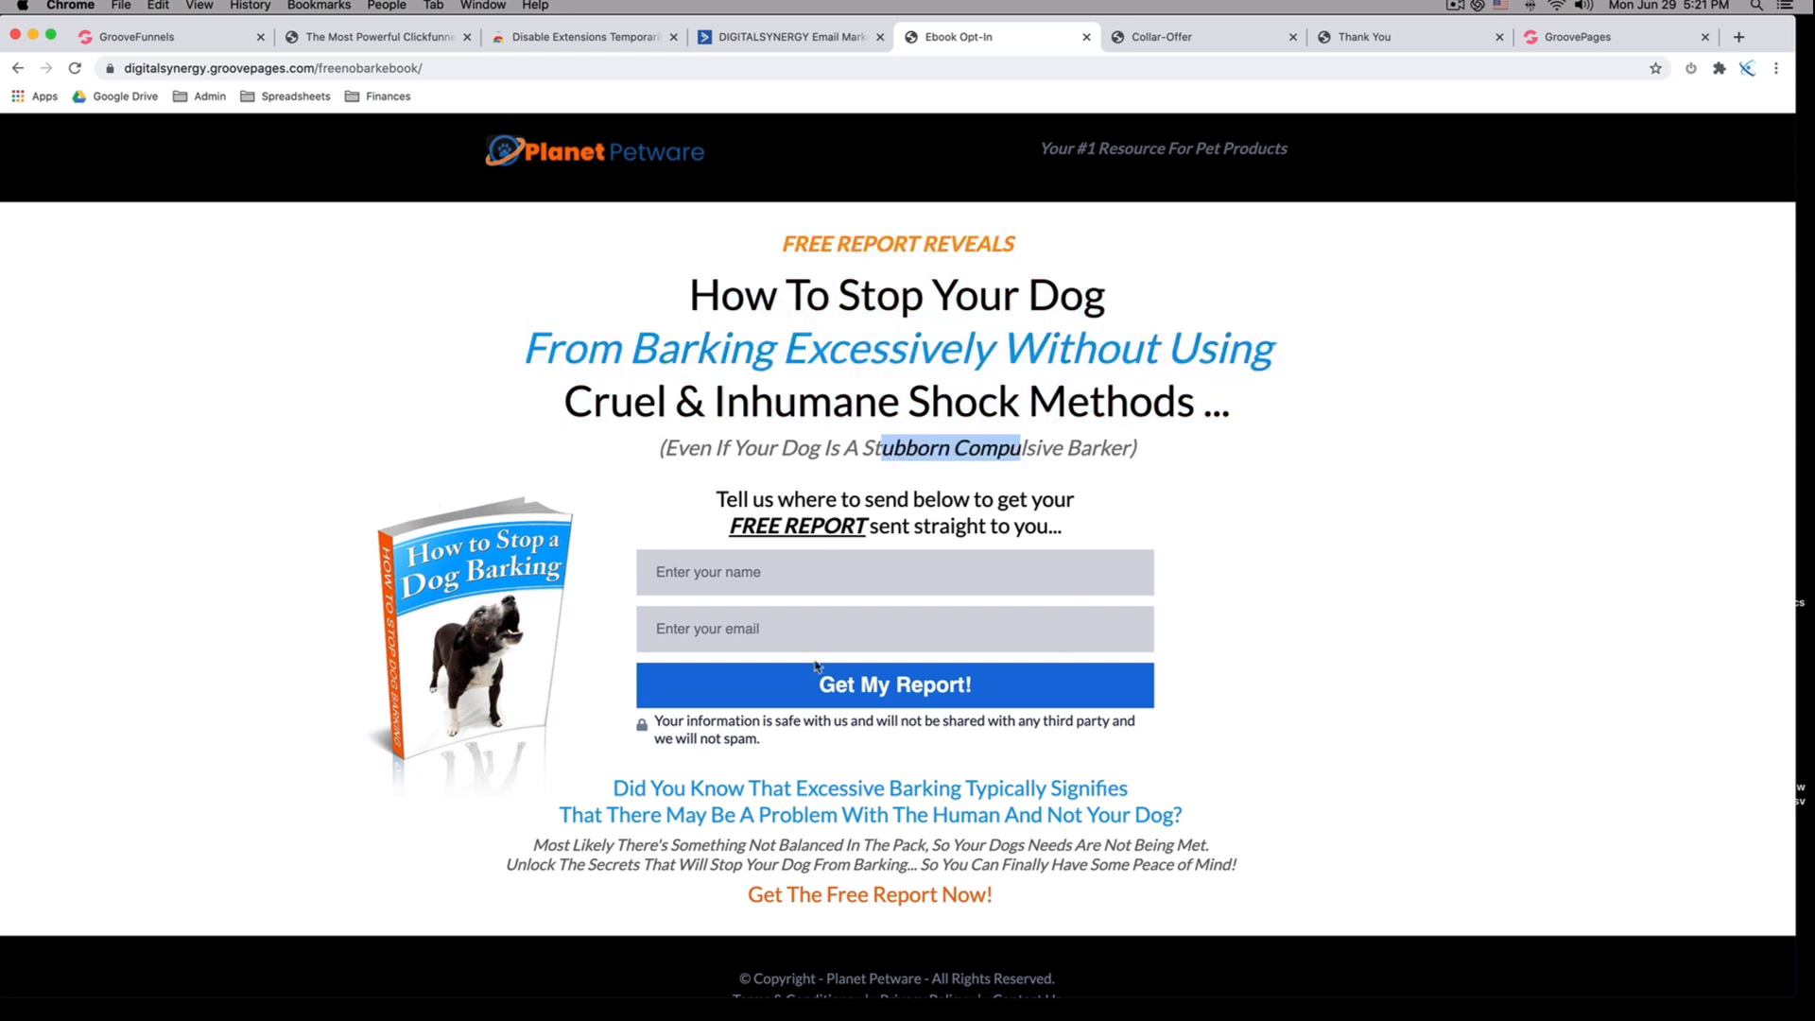
Return to the page builder, add an Empty container block below the black header and select it
left_click(172, 43)
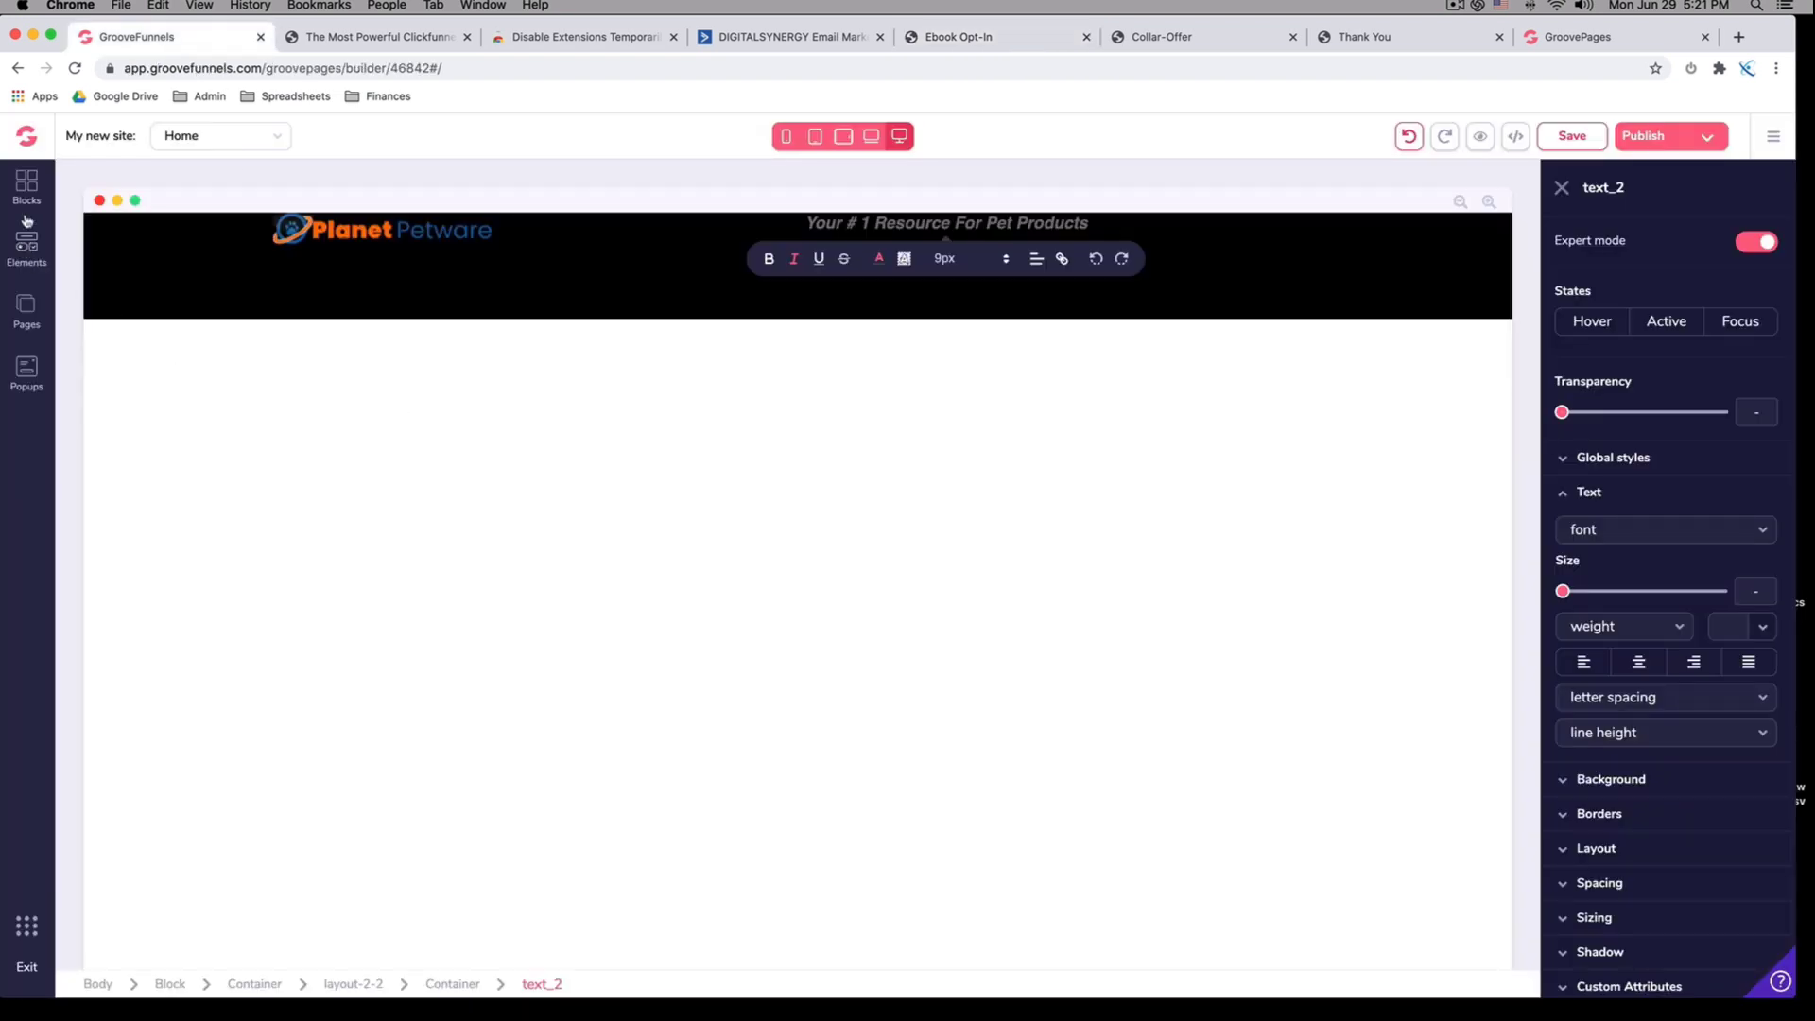
left_click(27, 185)
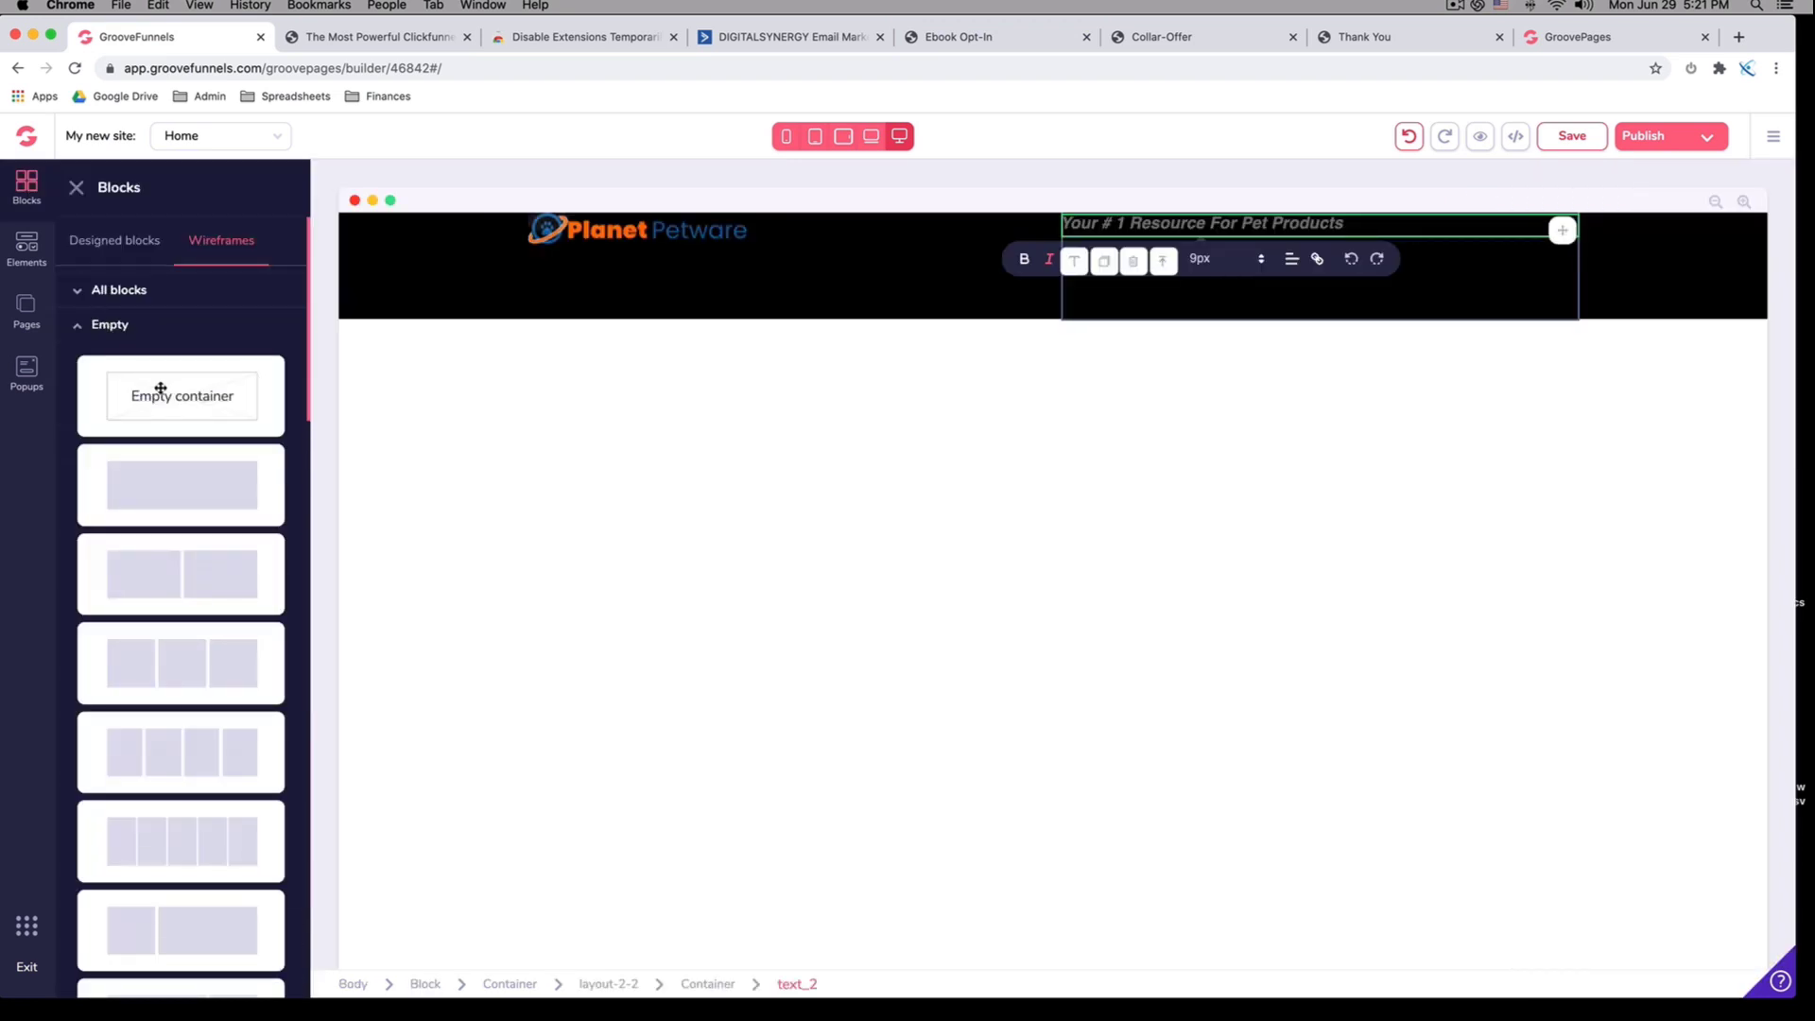
left_click_drag(161, 388, 624, 416)
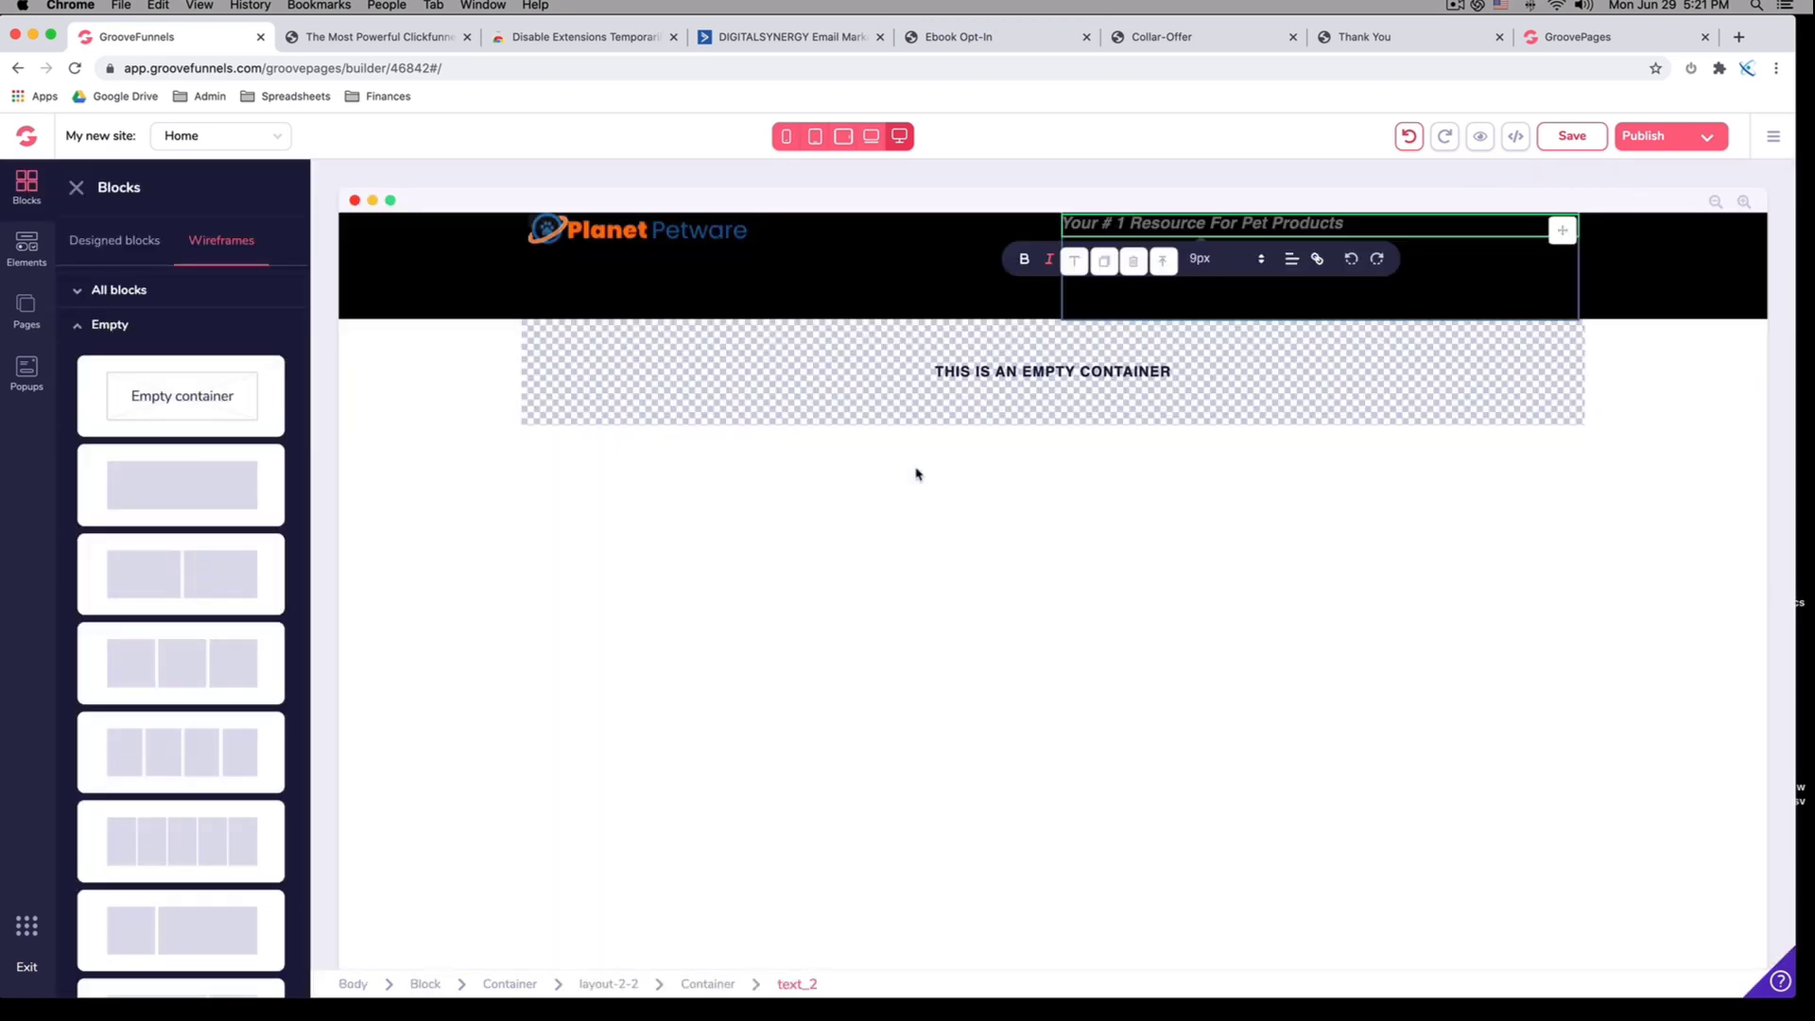
left_click(804, 411)
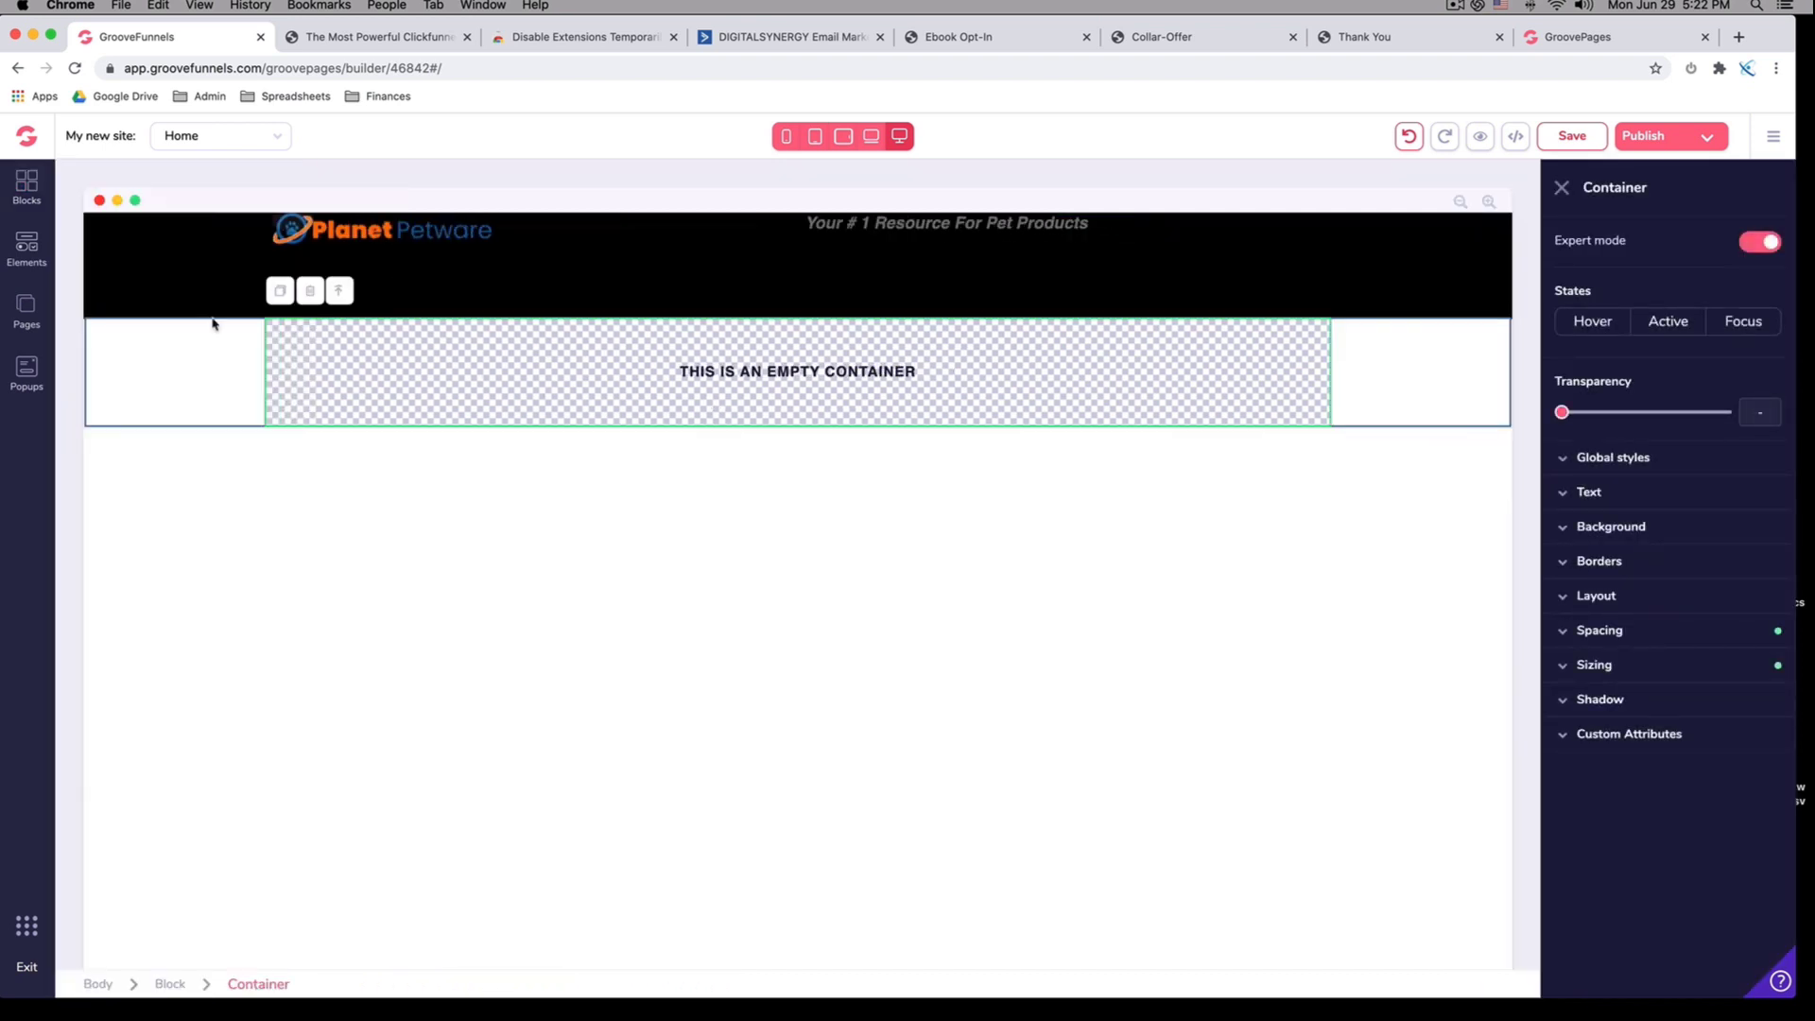
Check the Ebook Opt-In page's layout and insert a 1 Column layout element into the empty container
left_click(26, 244)
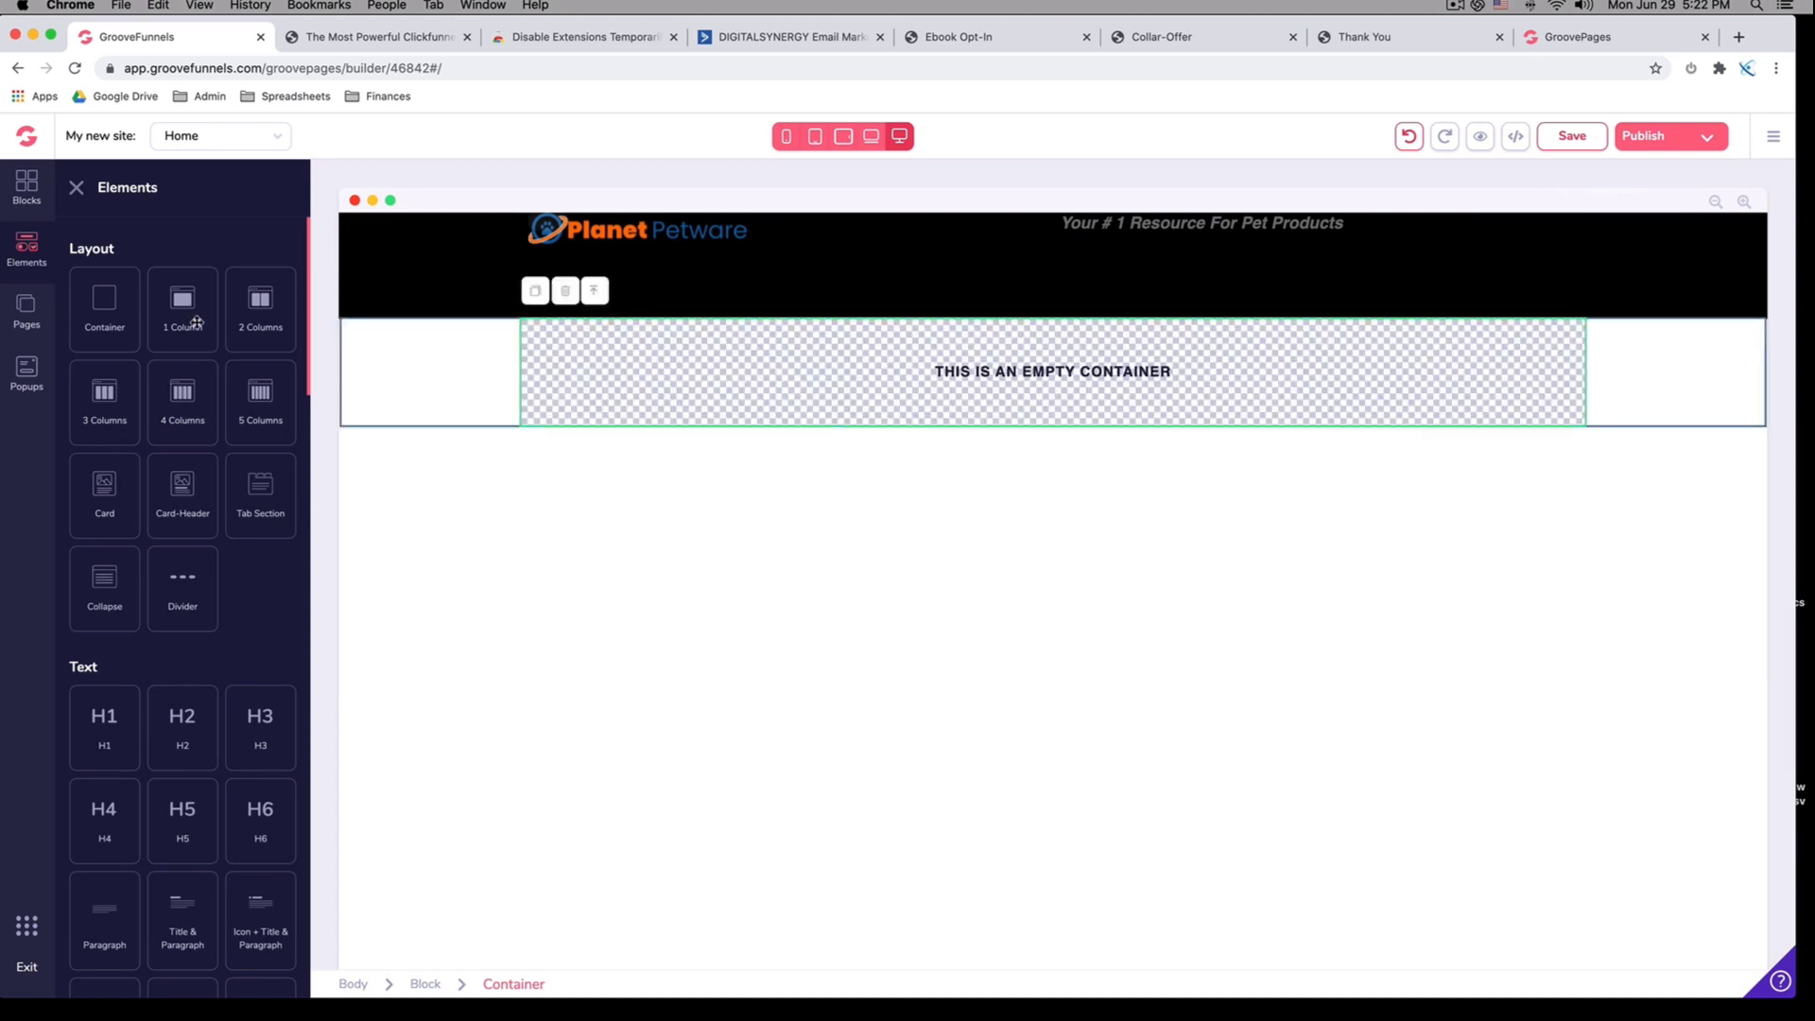
left_click(945, 39)
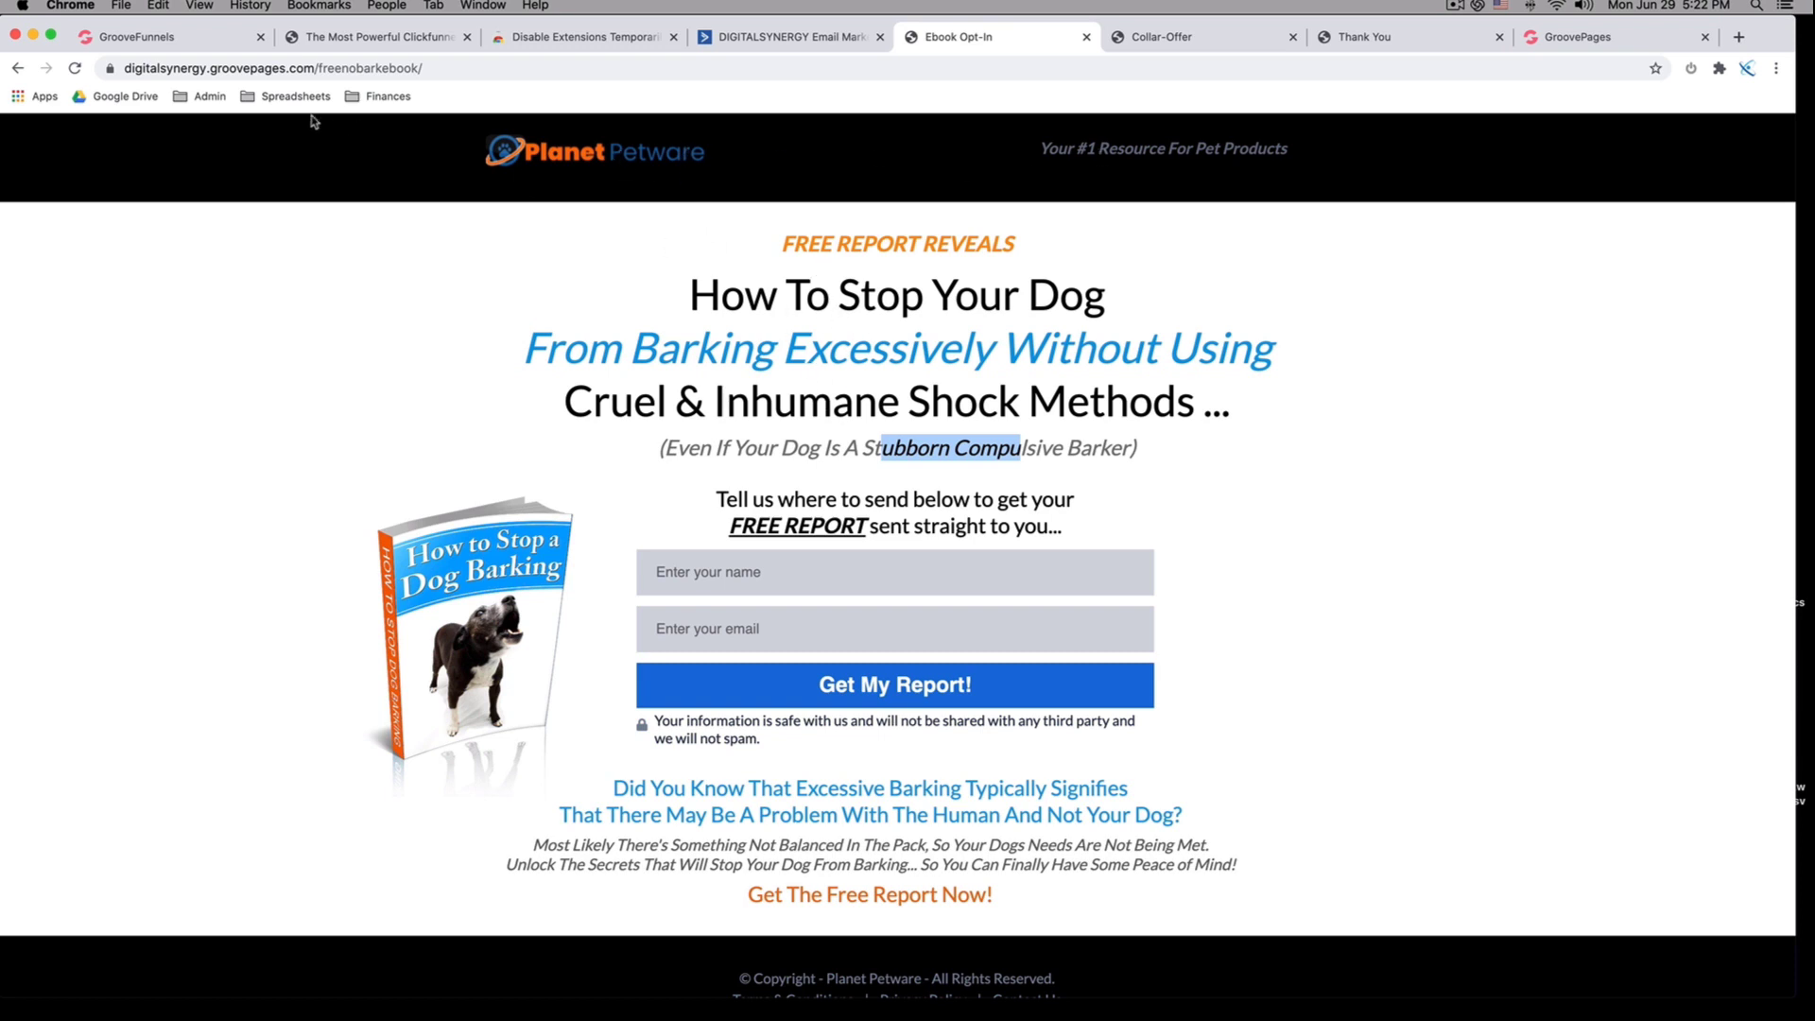
left_click(157, 43)
left_click_drag(182, 307, 999, 431)
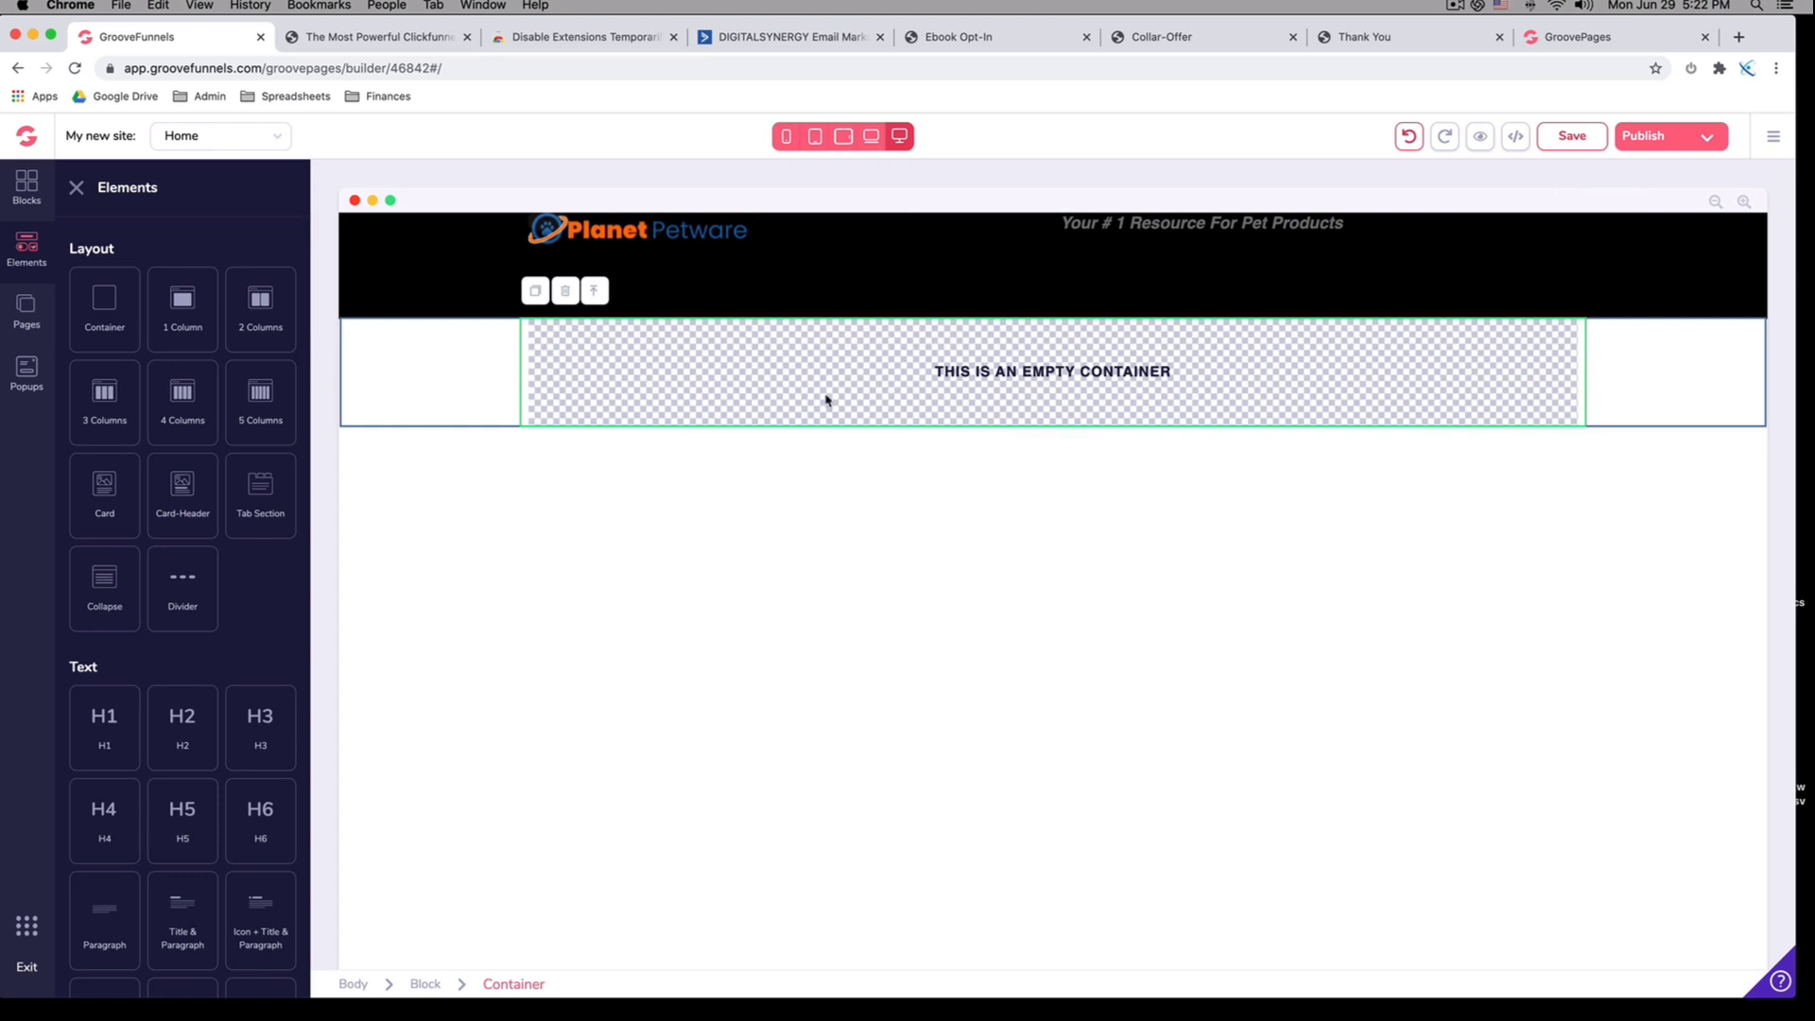
Review the sample page's headlines again and place a Paragraph element inside the one-column layout
scroll(124, 562, "down", 4)
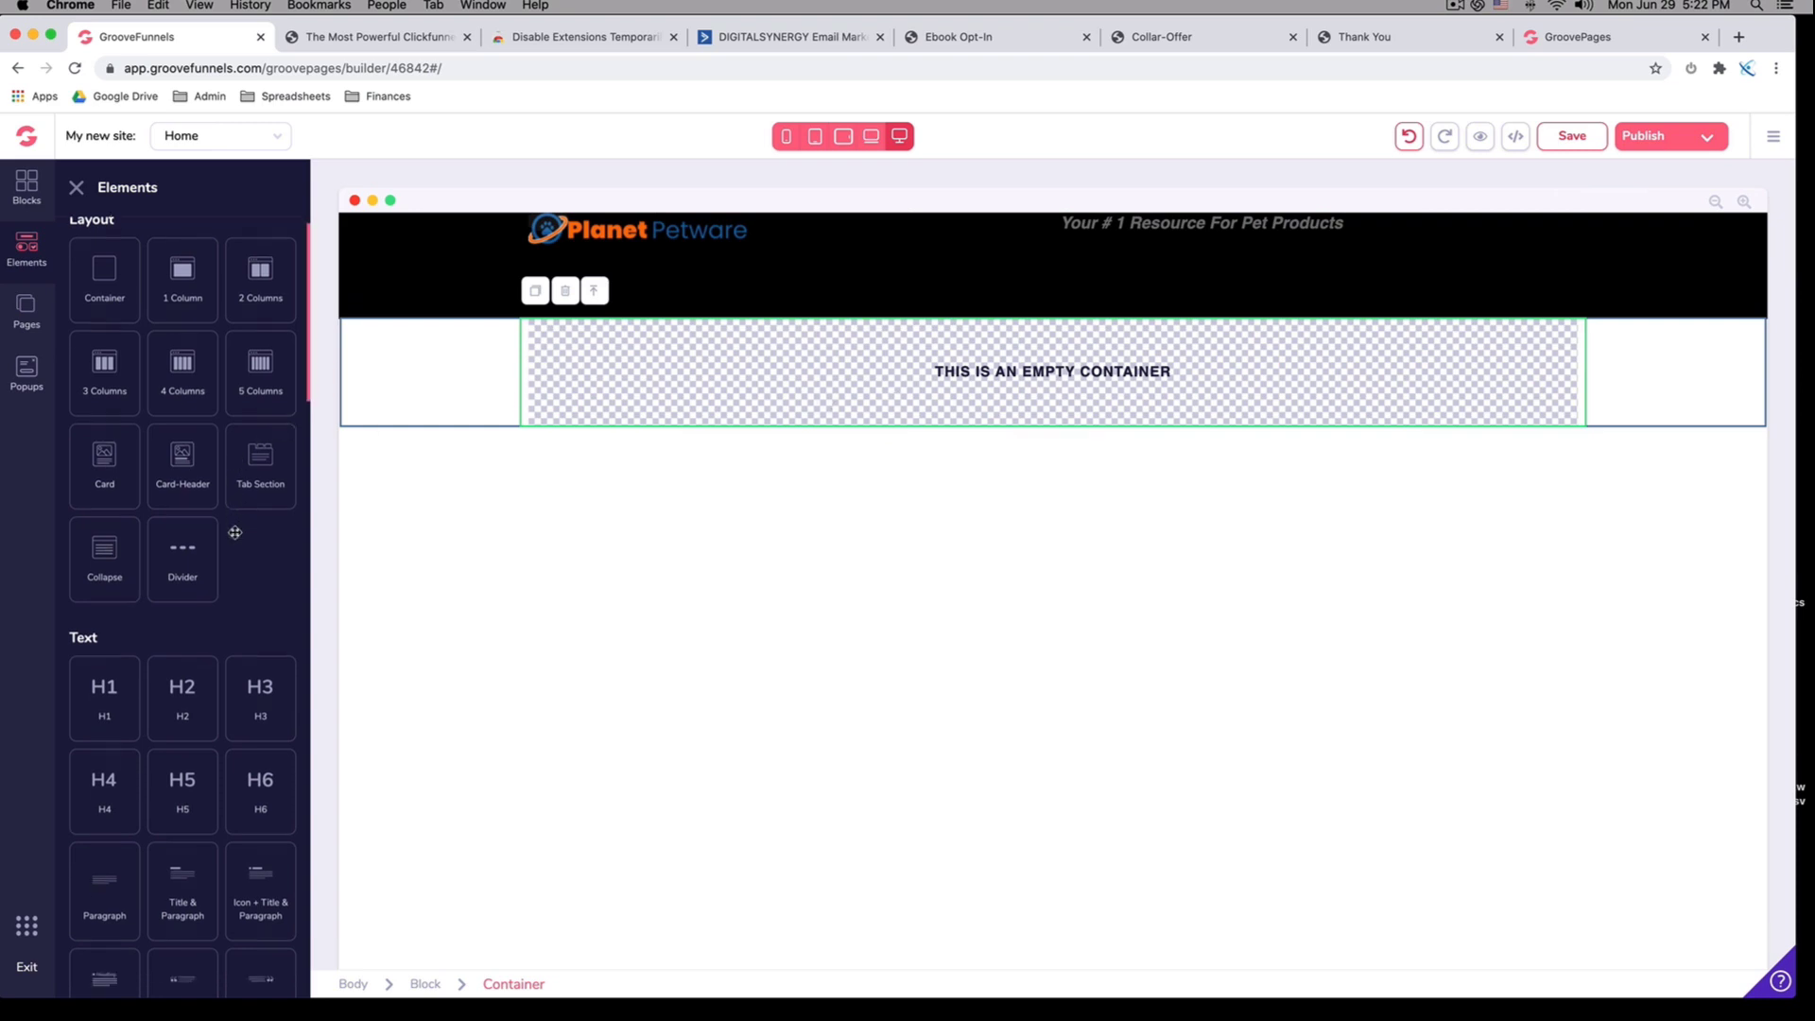
scroll(123, 563, "down", 3)
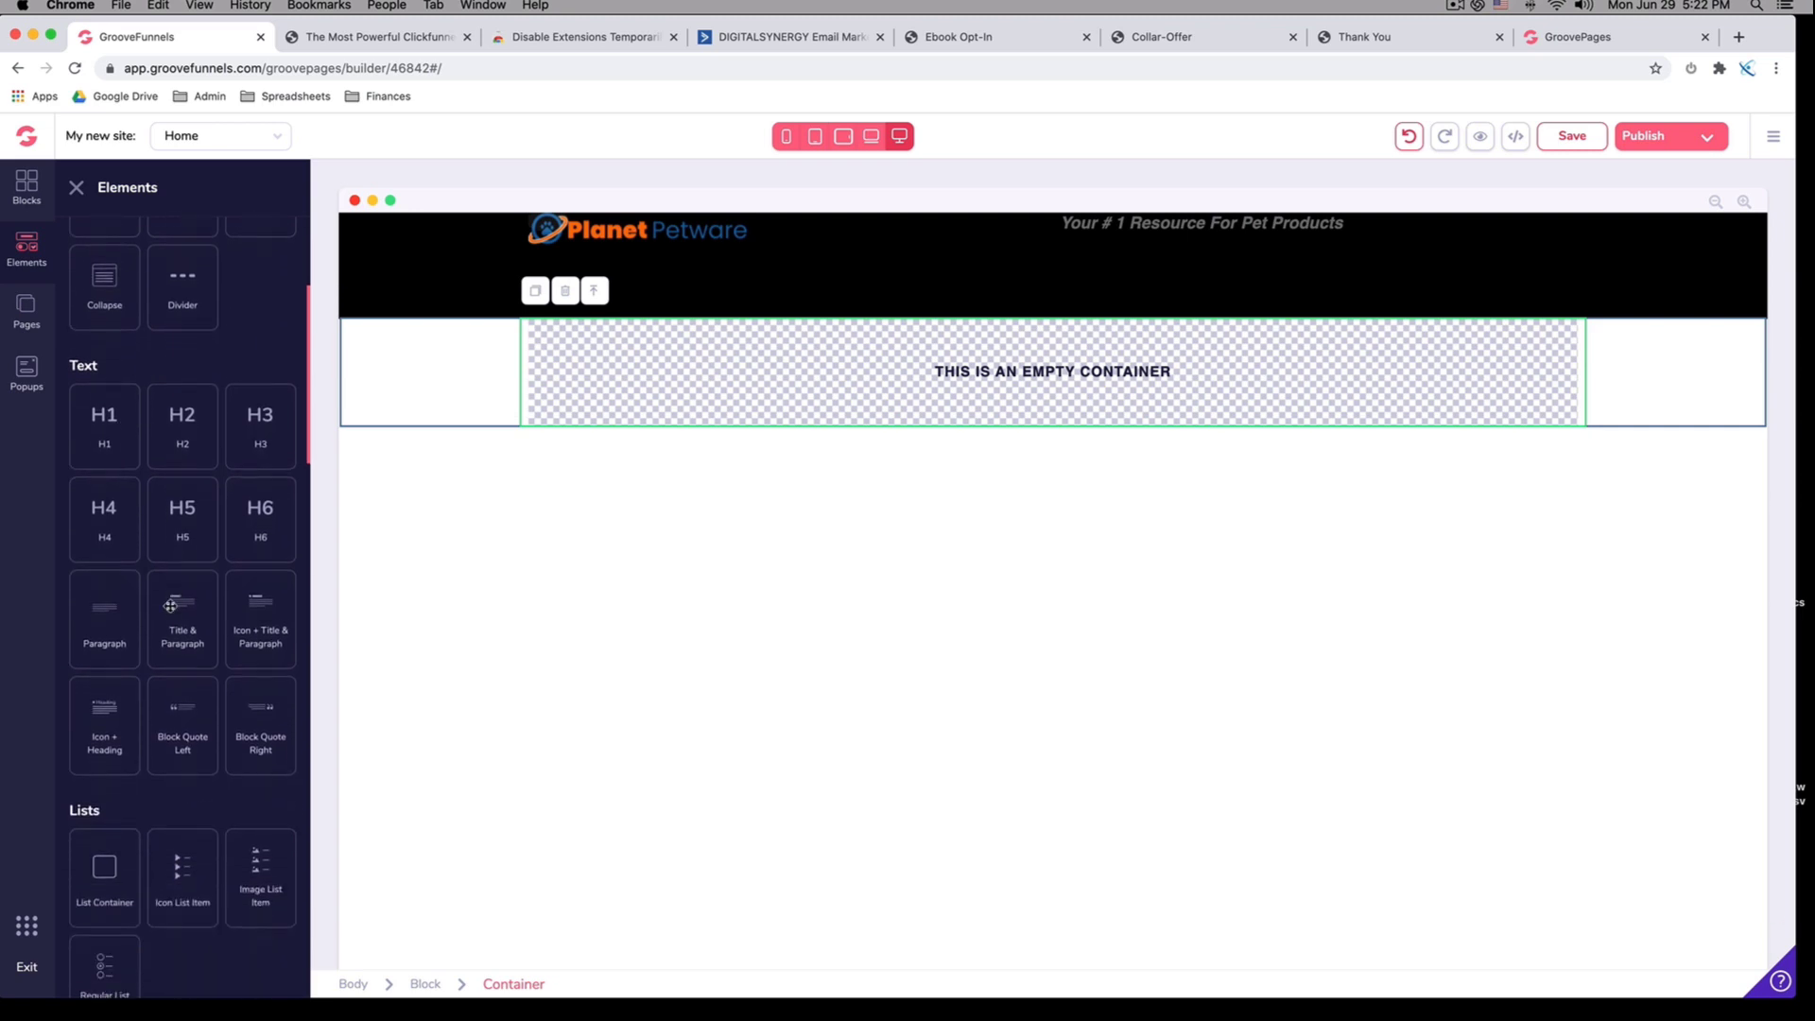
left_click(993, 42)
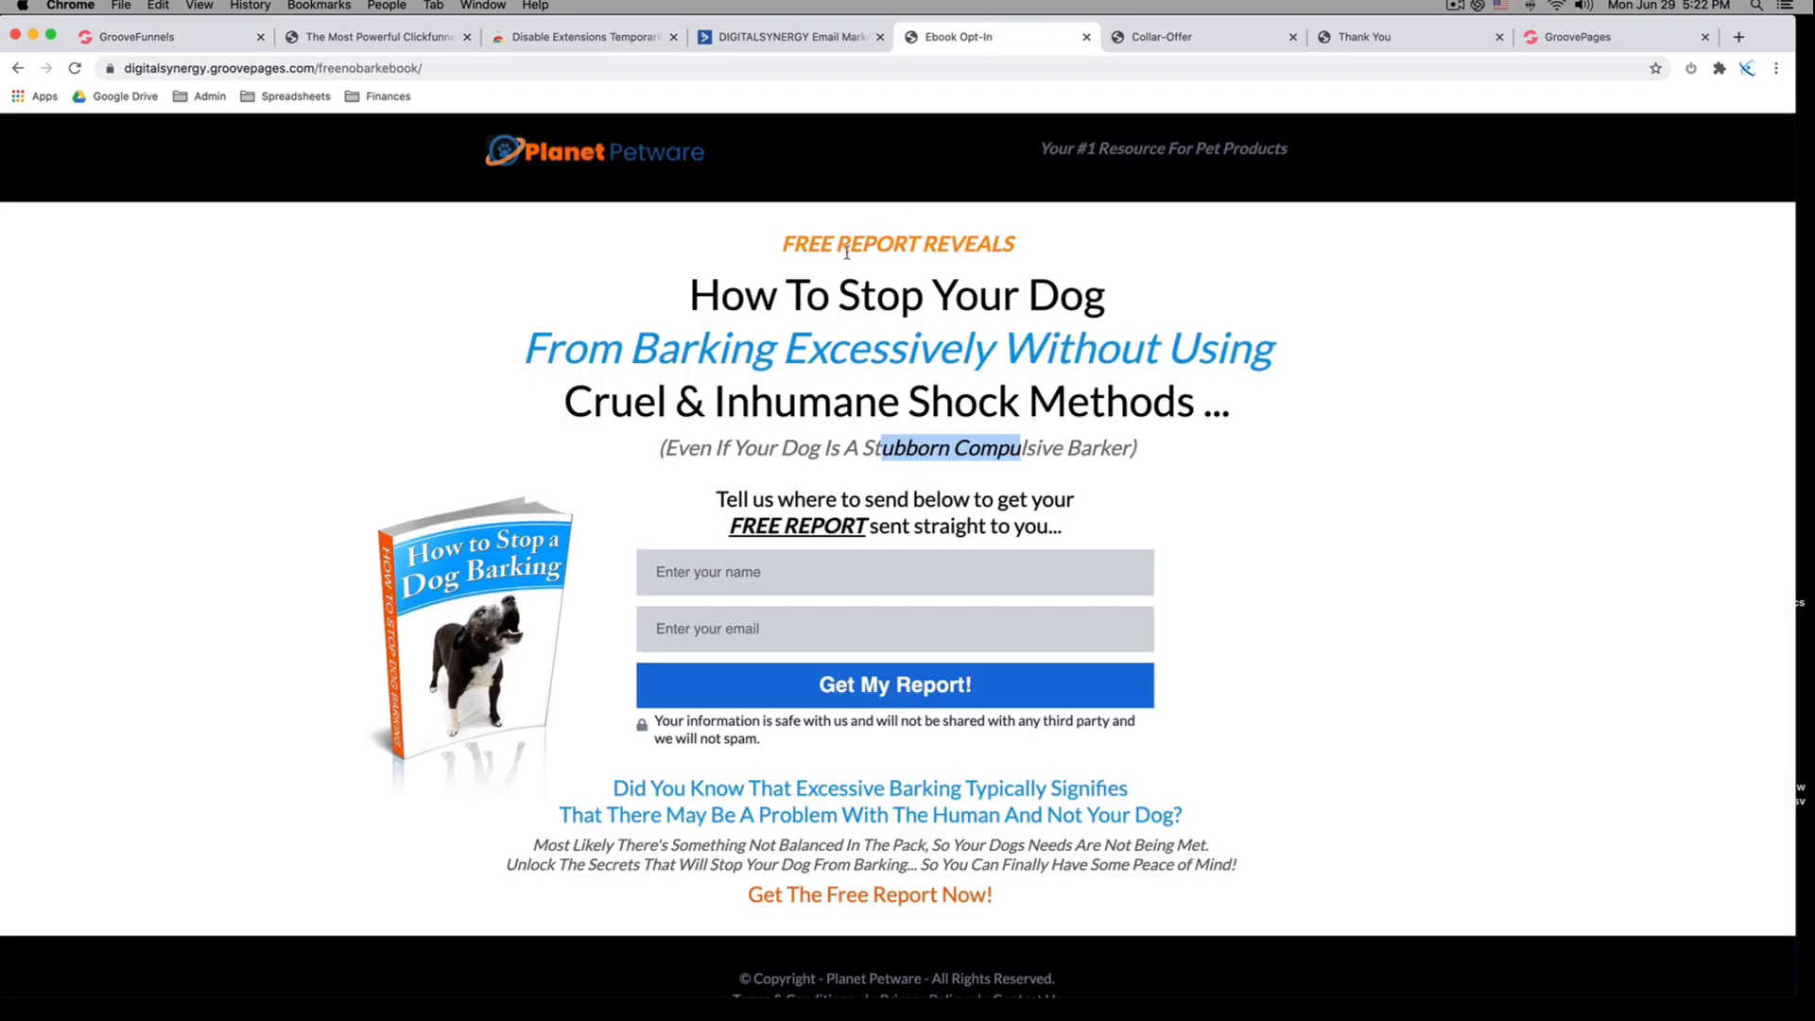
left_click_drag(706, 301, 1108, 409)
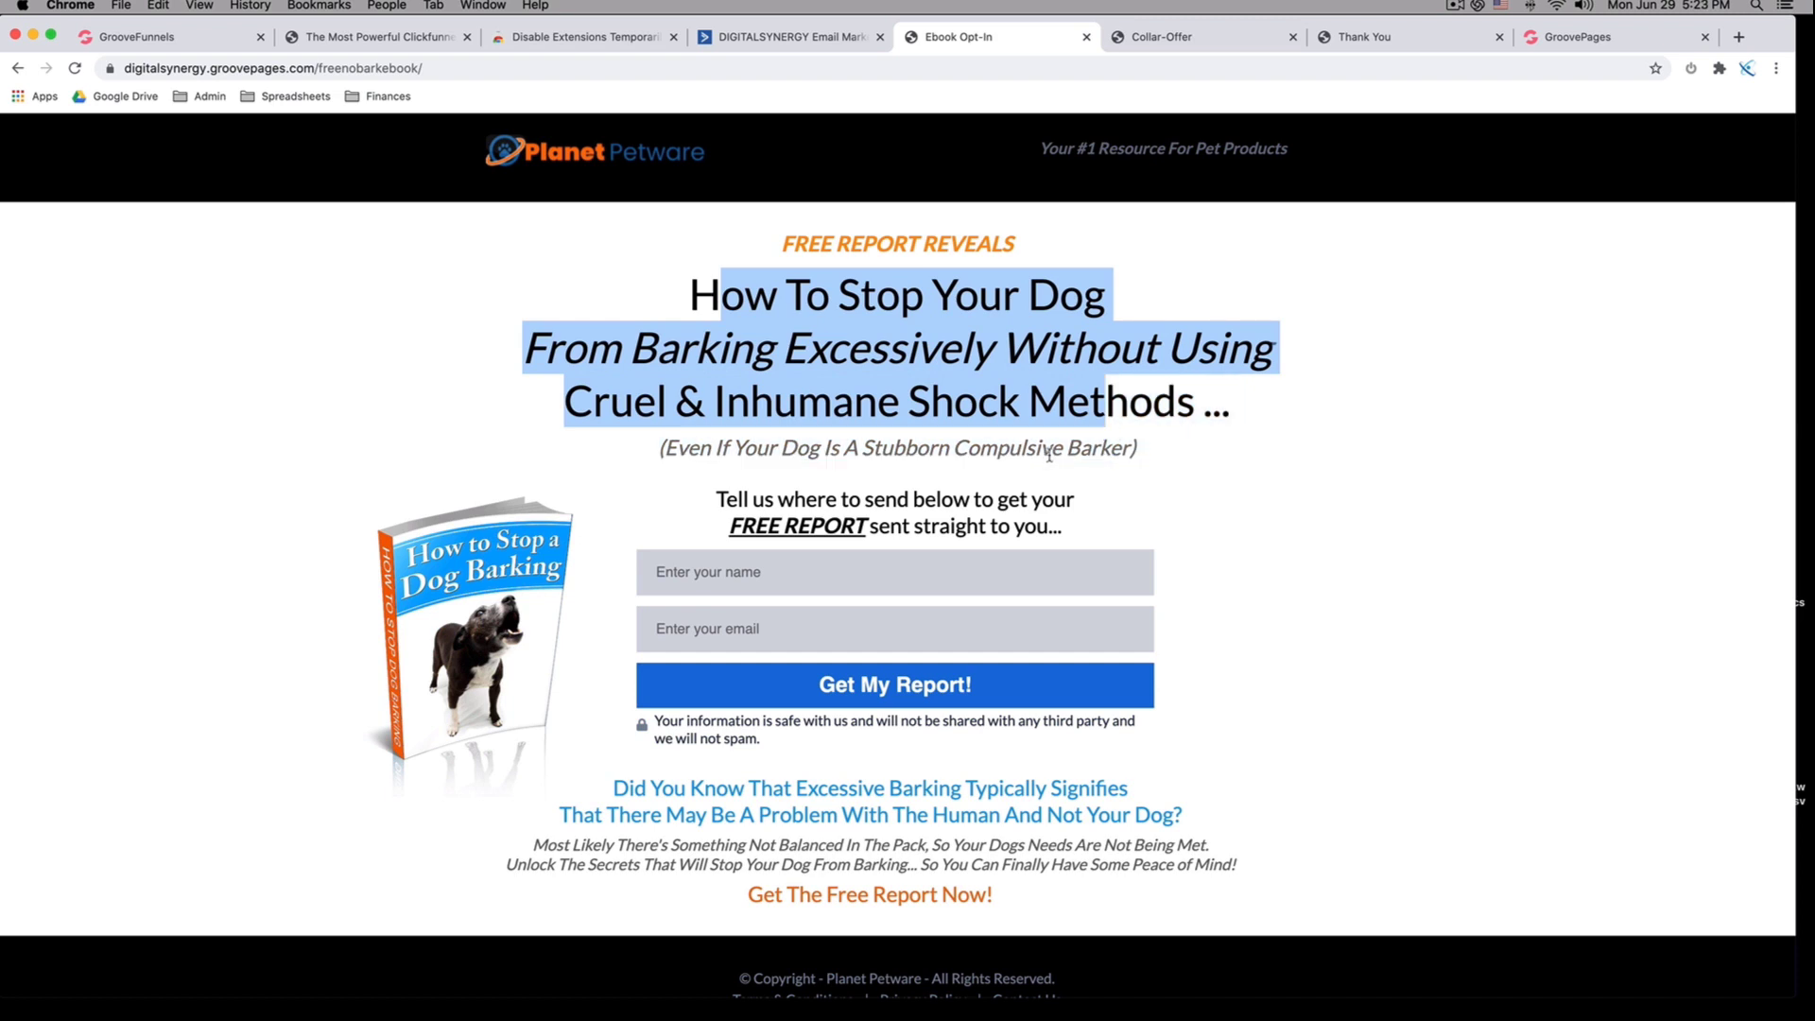
left_click(175, 38)
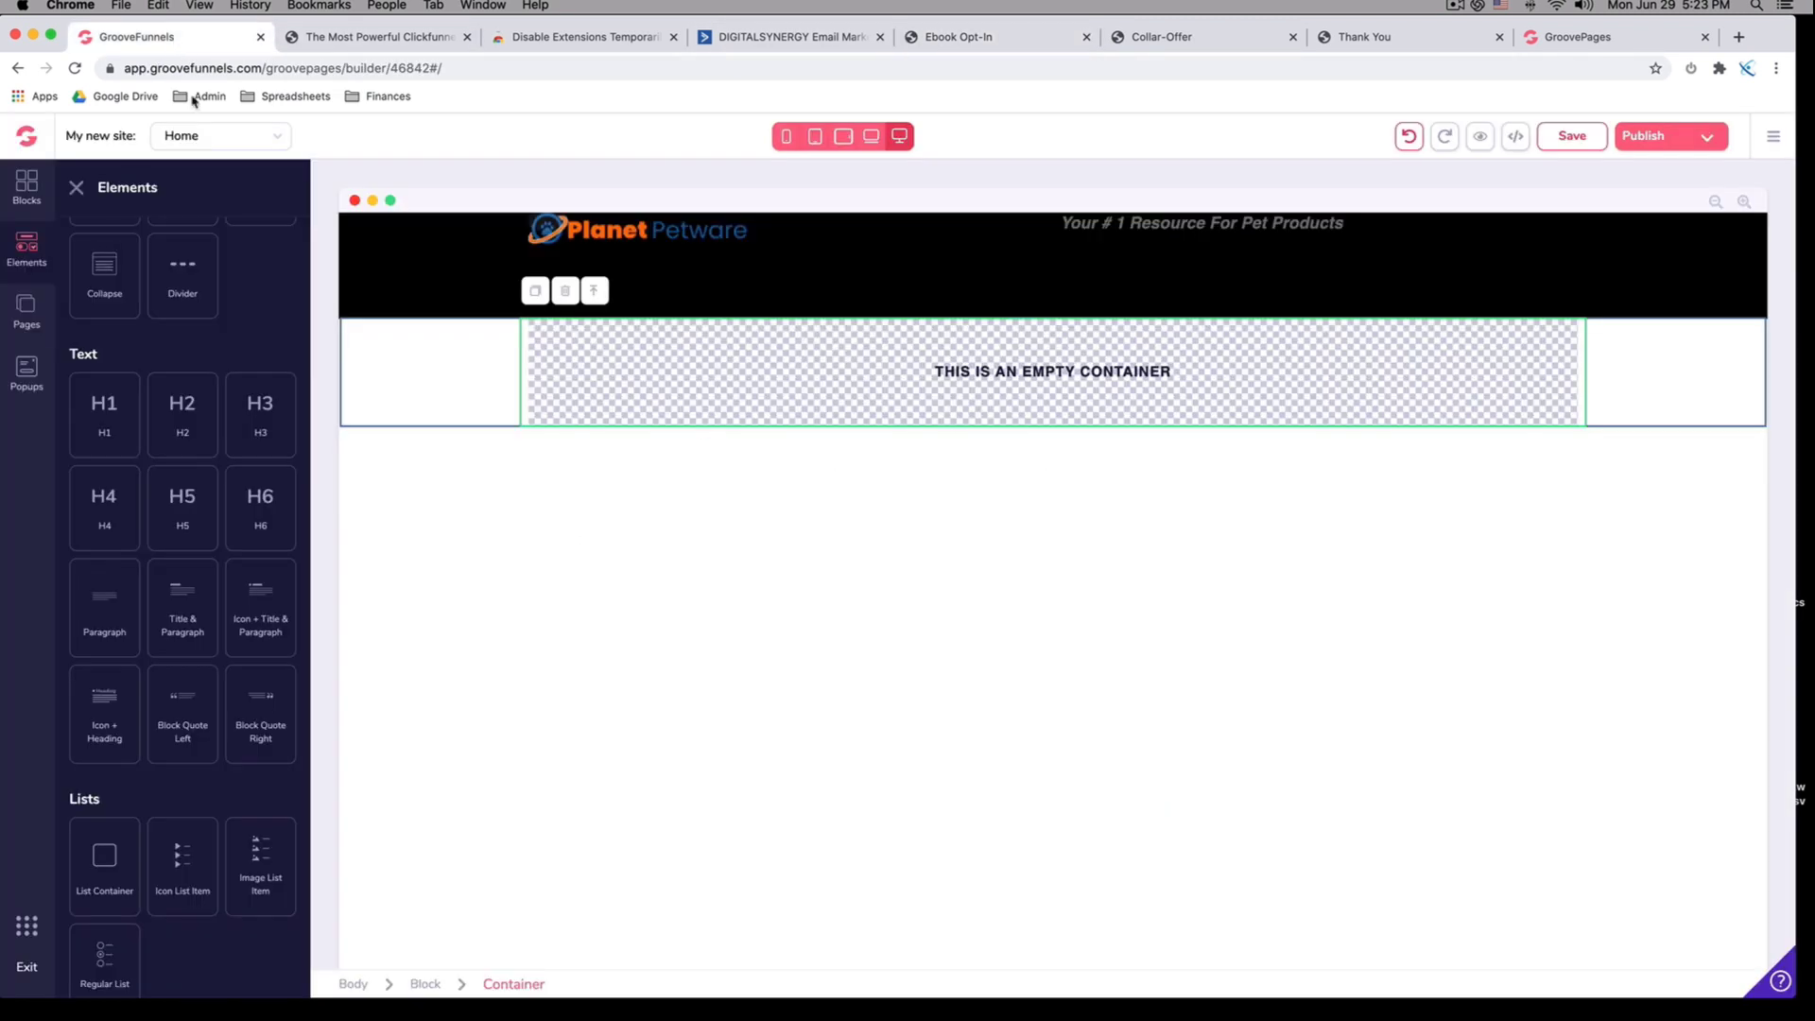
scroll(153, 705, "down", 1)
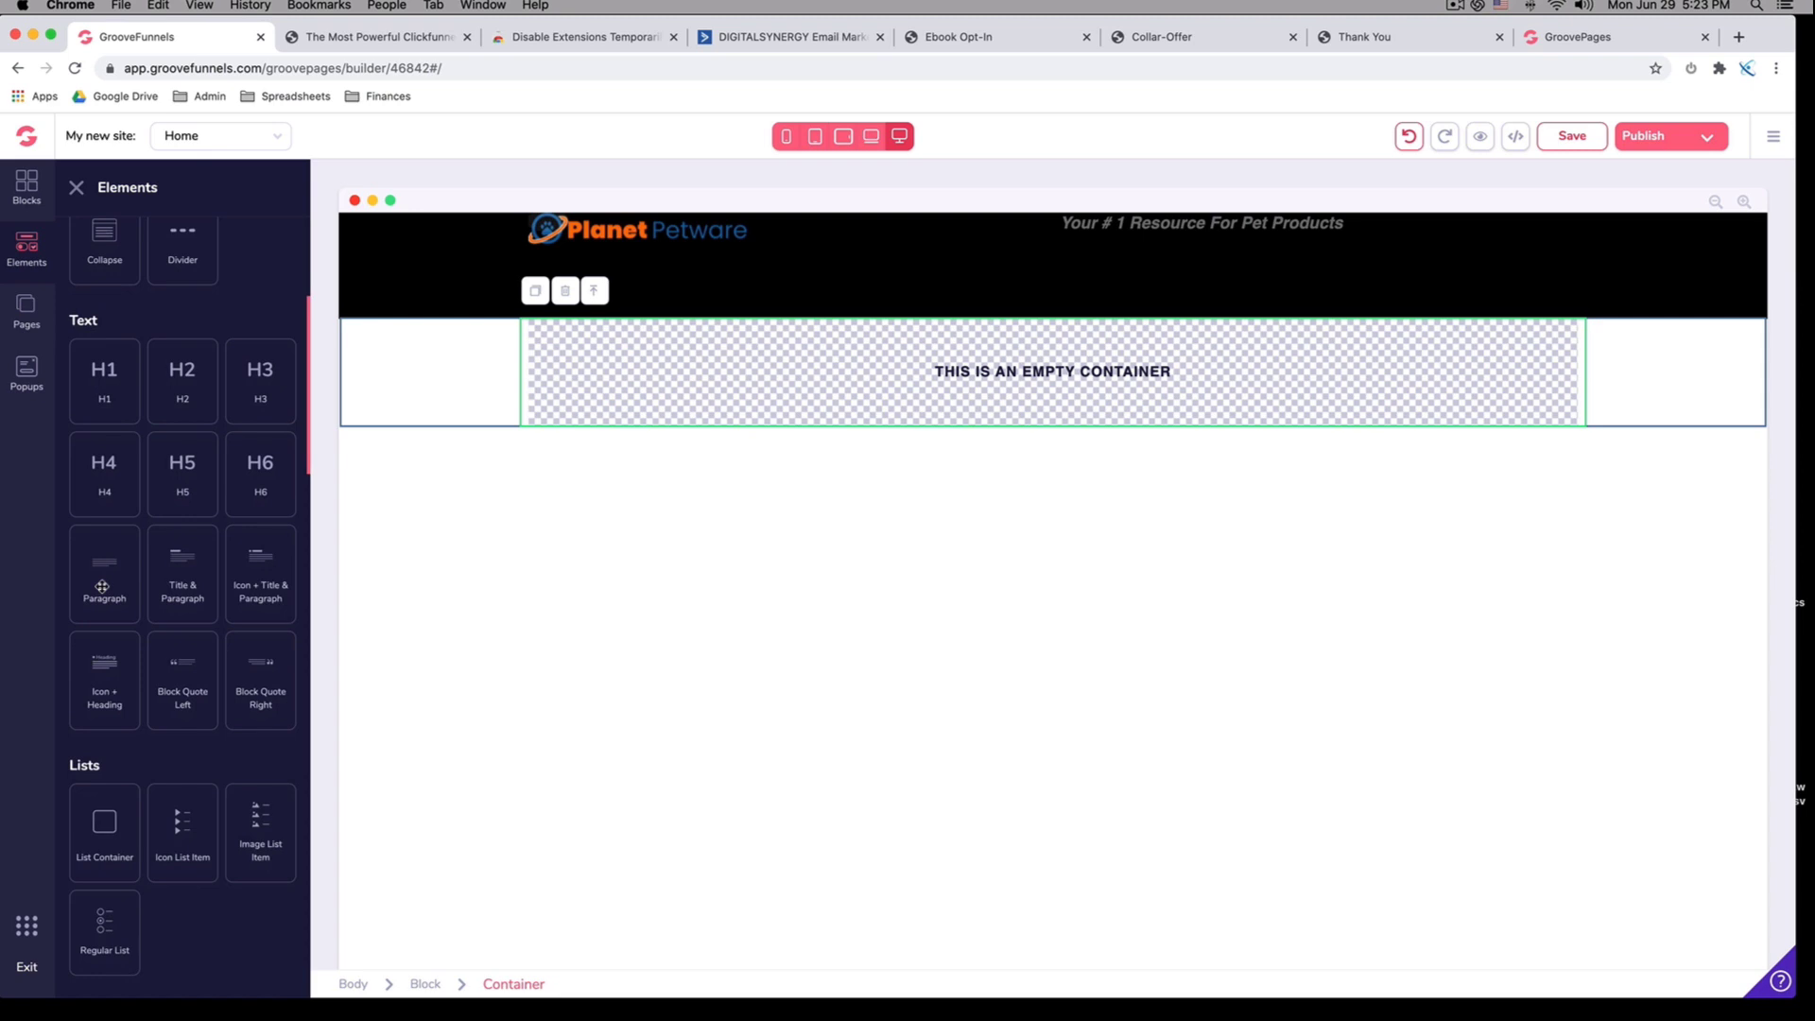
left_click_drag(104, 569, 870, 359)
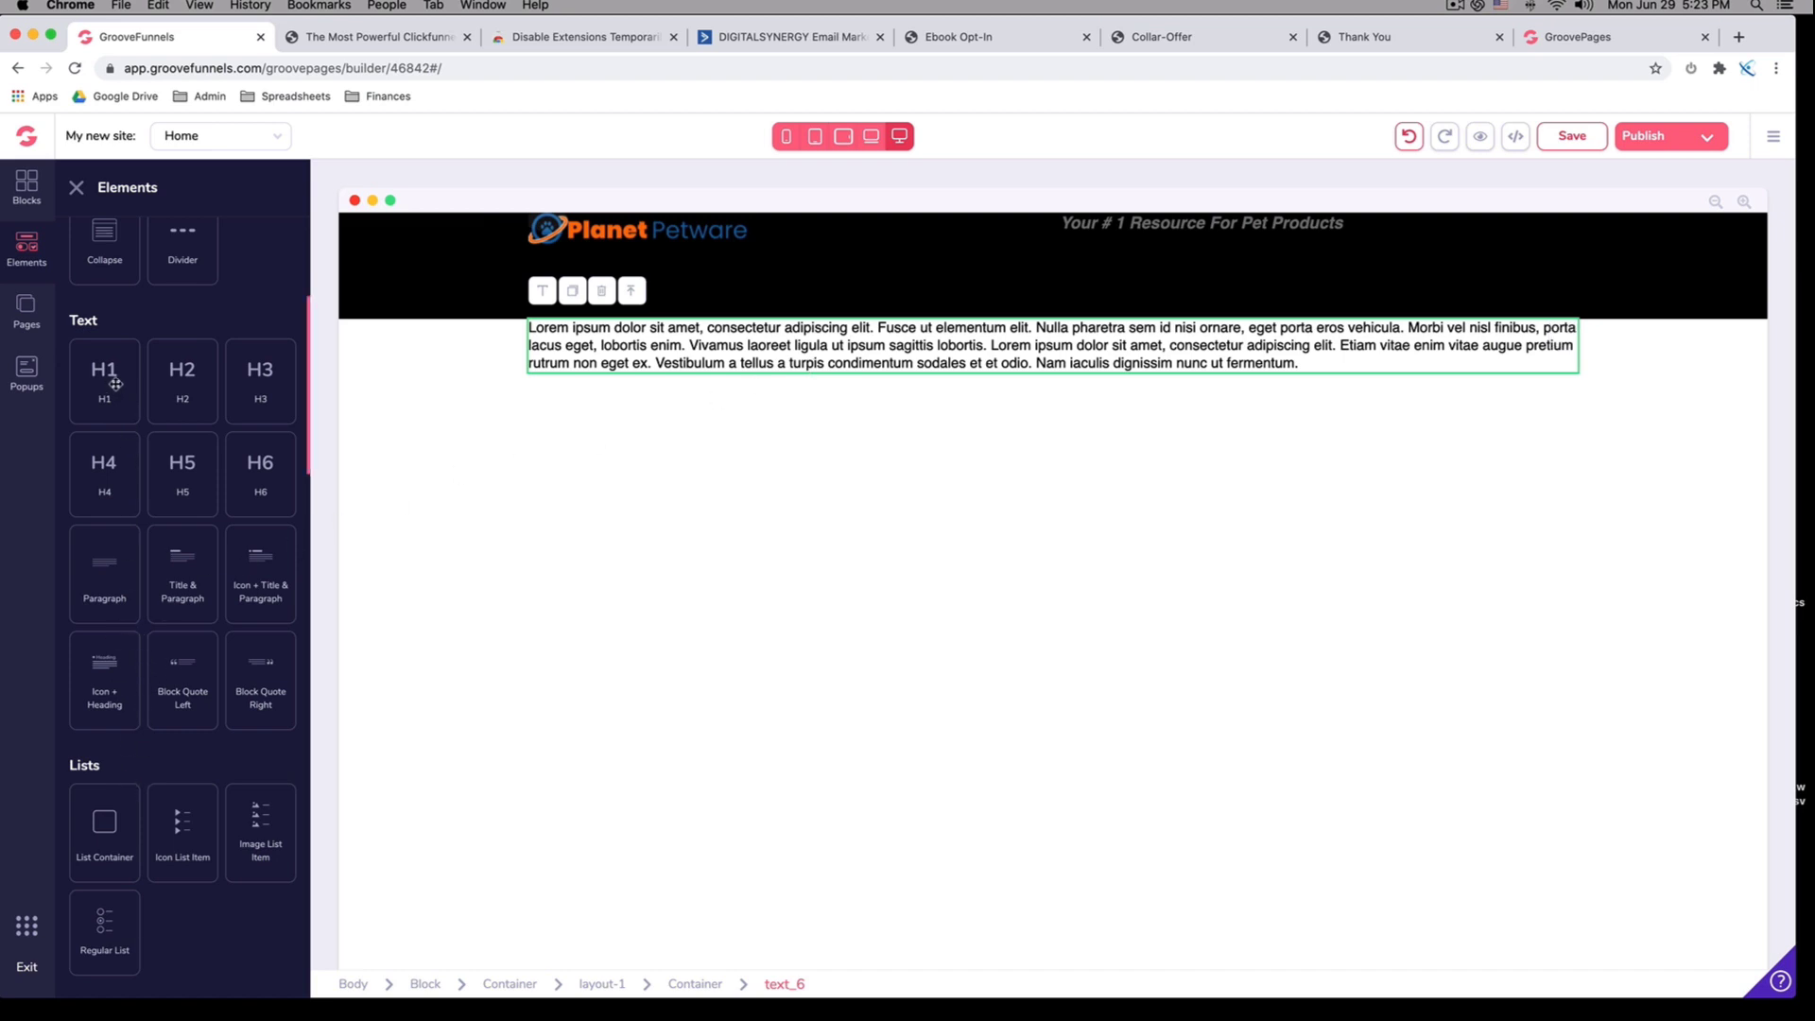
Add an H1 heading below the paragraph and a second Paragraph element beneath that heading
left_click_drag(116, 384, 1069, 399)
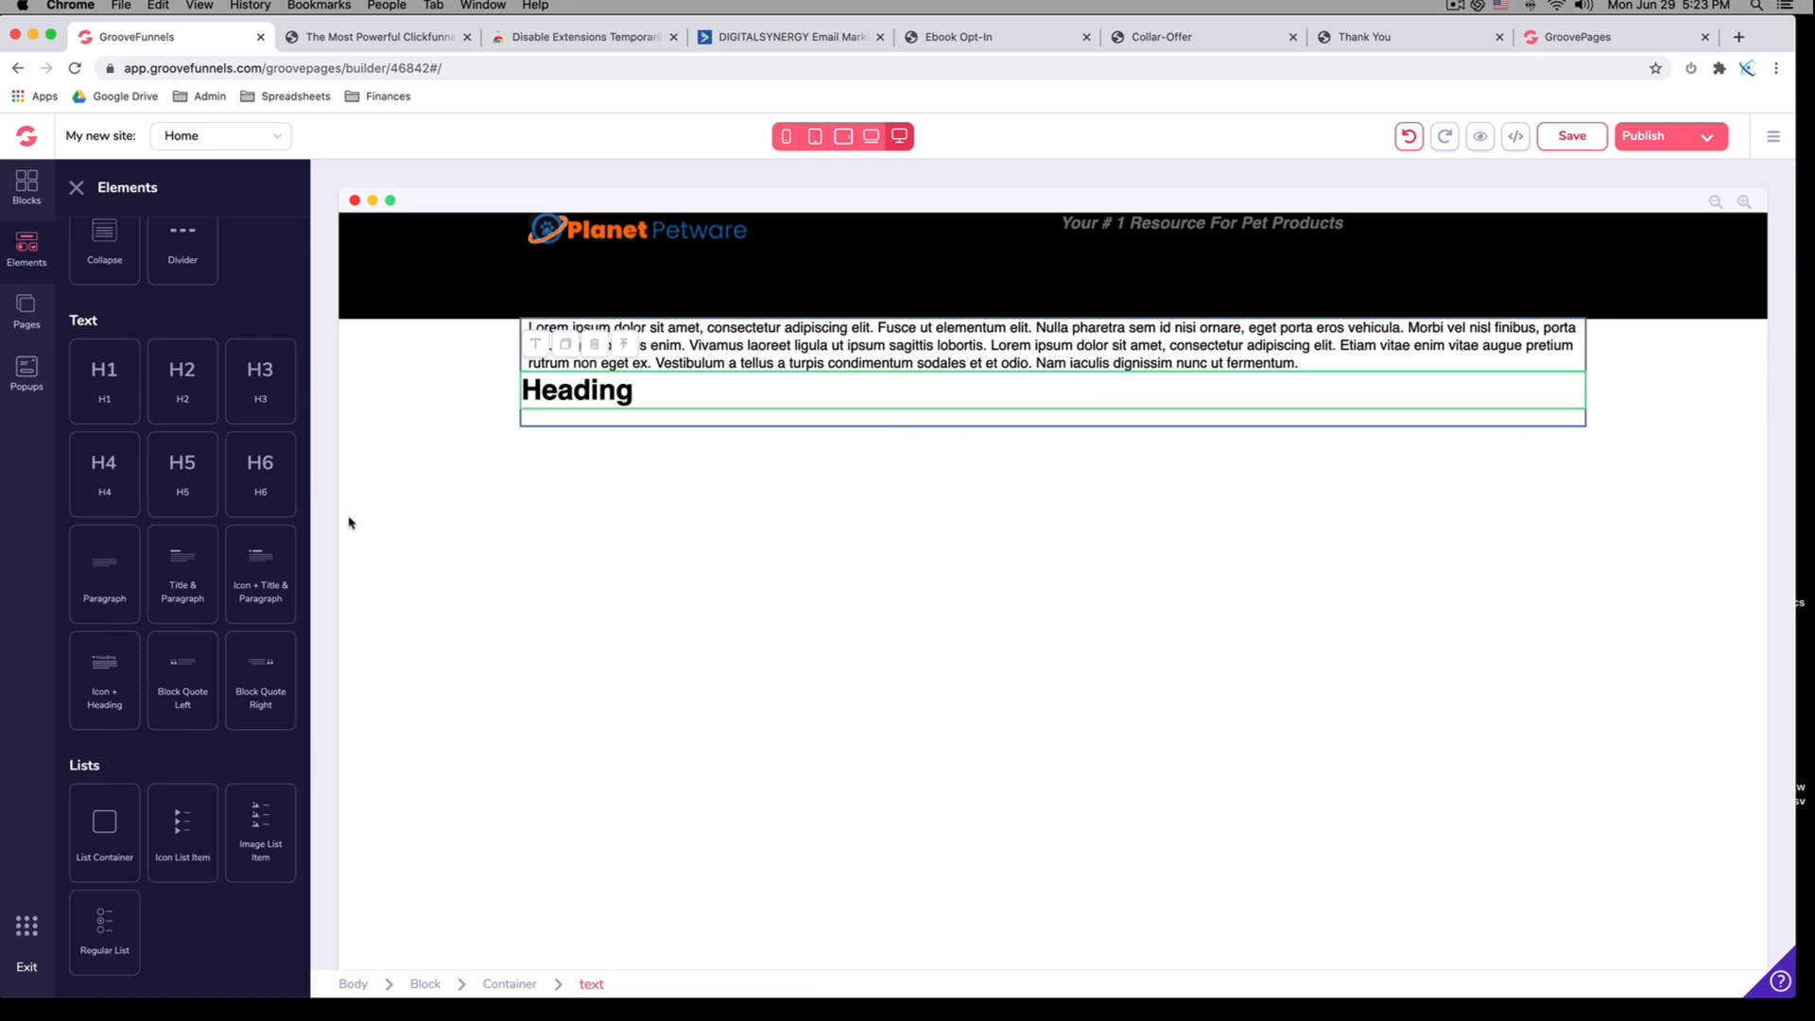
left_click_drag(104, 571, 662, 461)
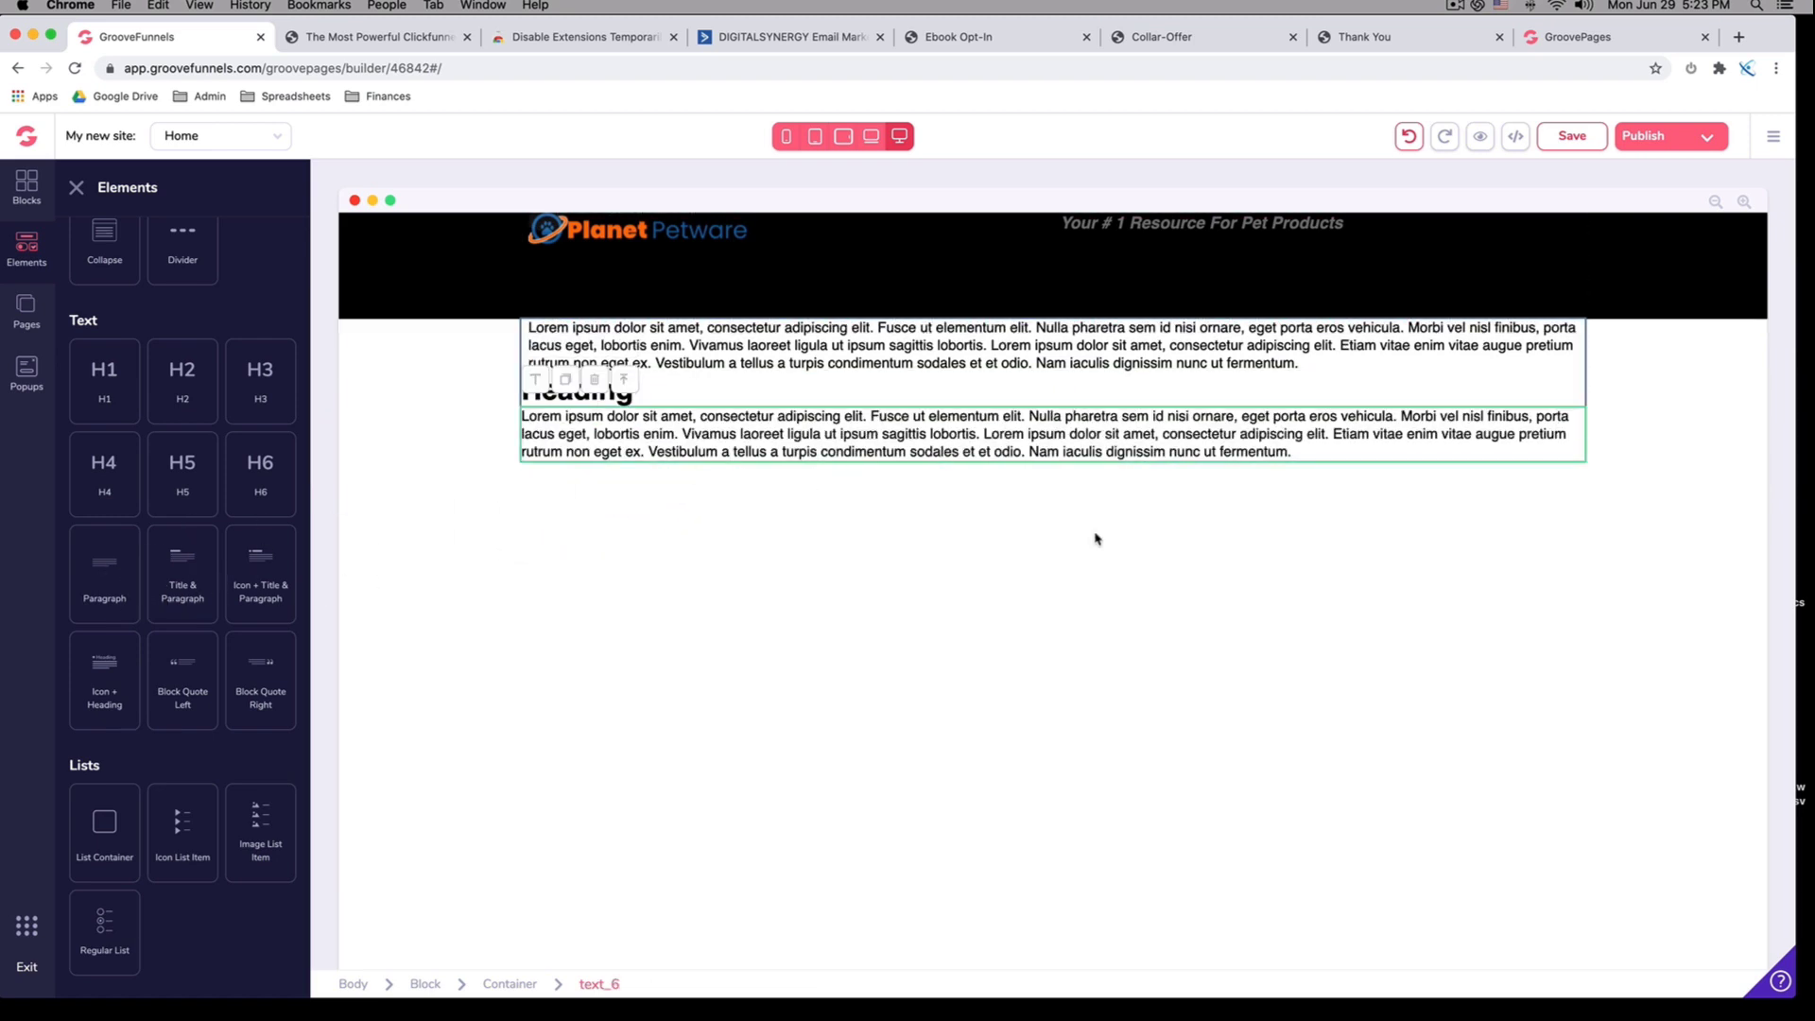
Replace the first paragraph's placeholder text with "FREE REPORT REVEALS" copied from the Ebook Opt-In page
left_click(767, 360)
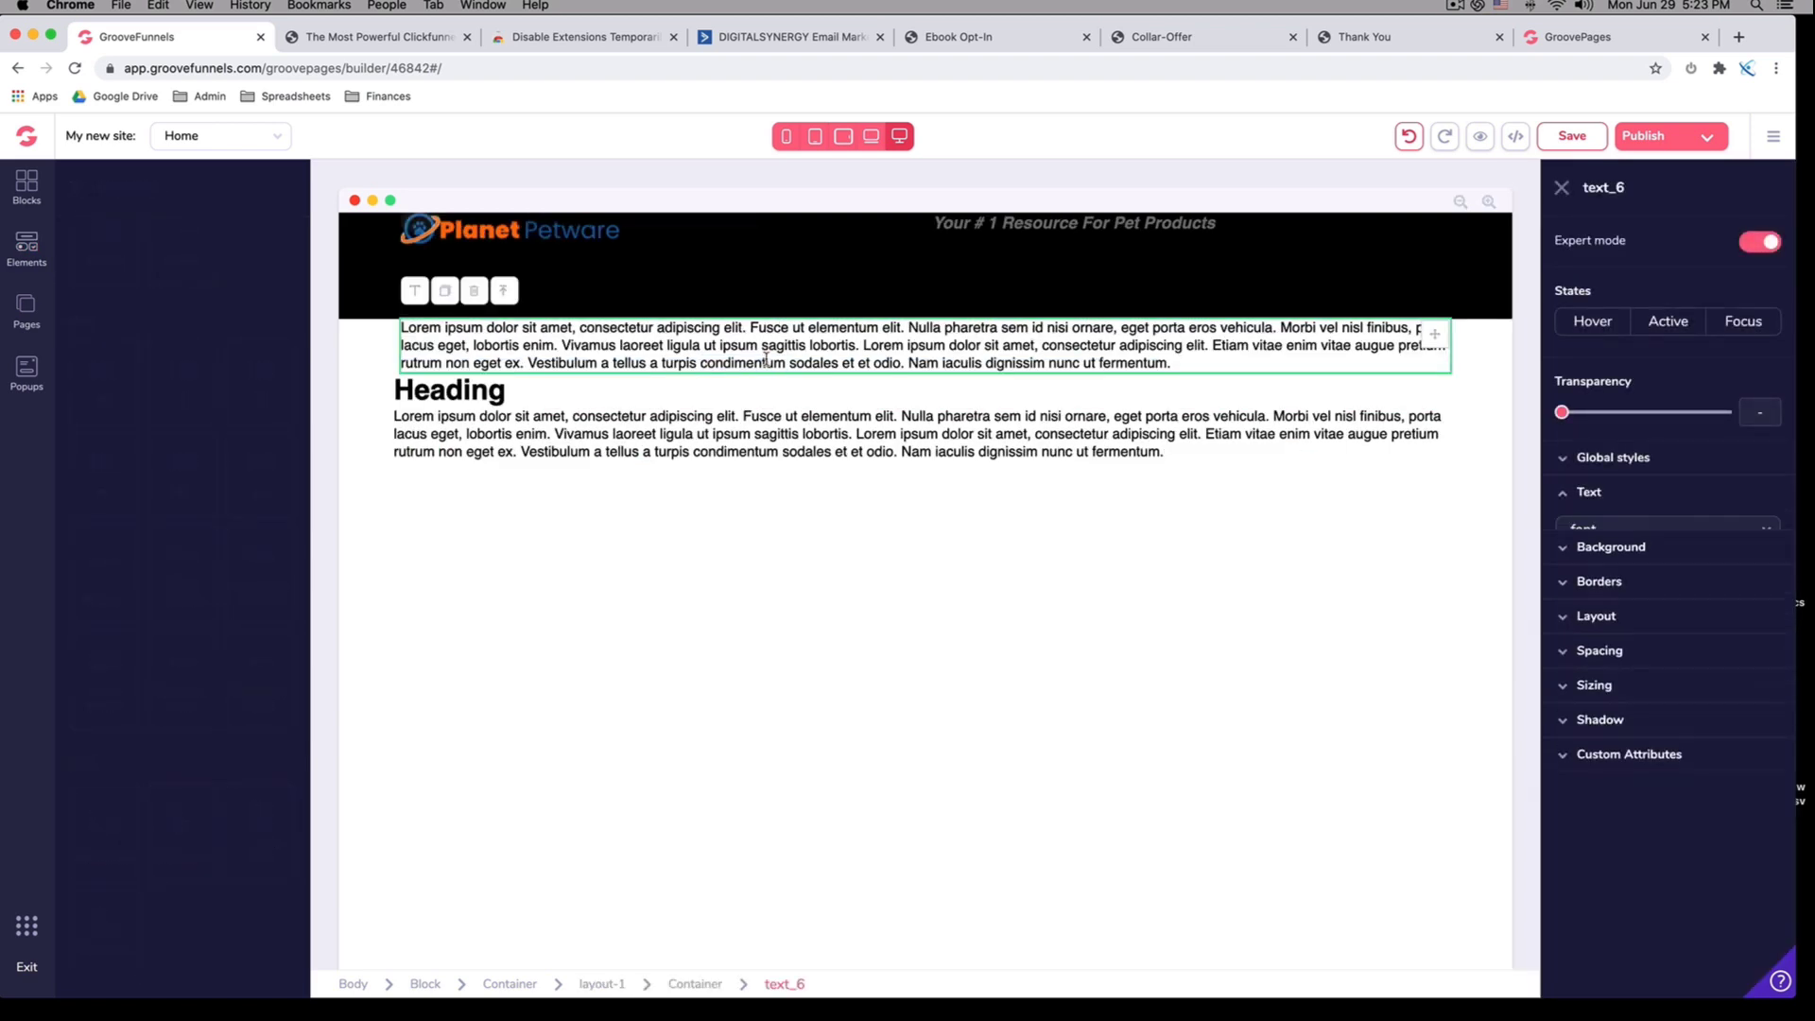
left_click(957, 37)
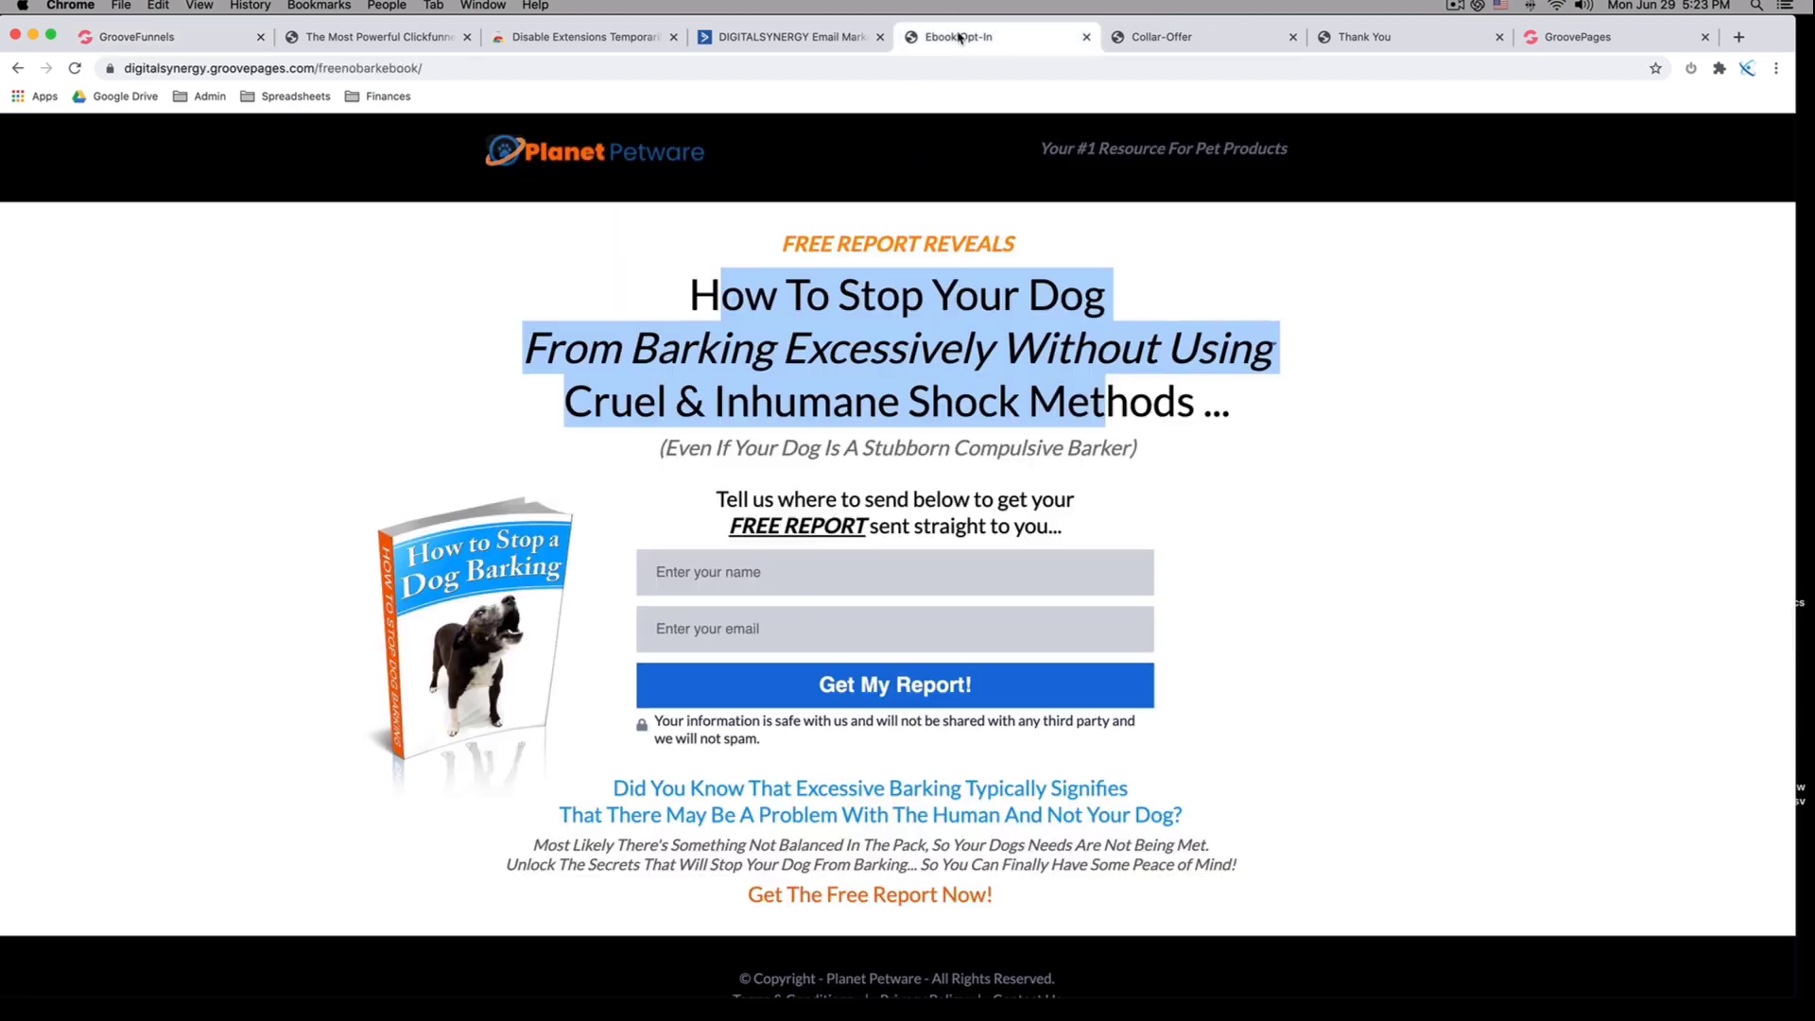
triple_click(854, 244)
key("super+c")
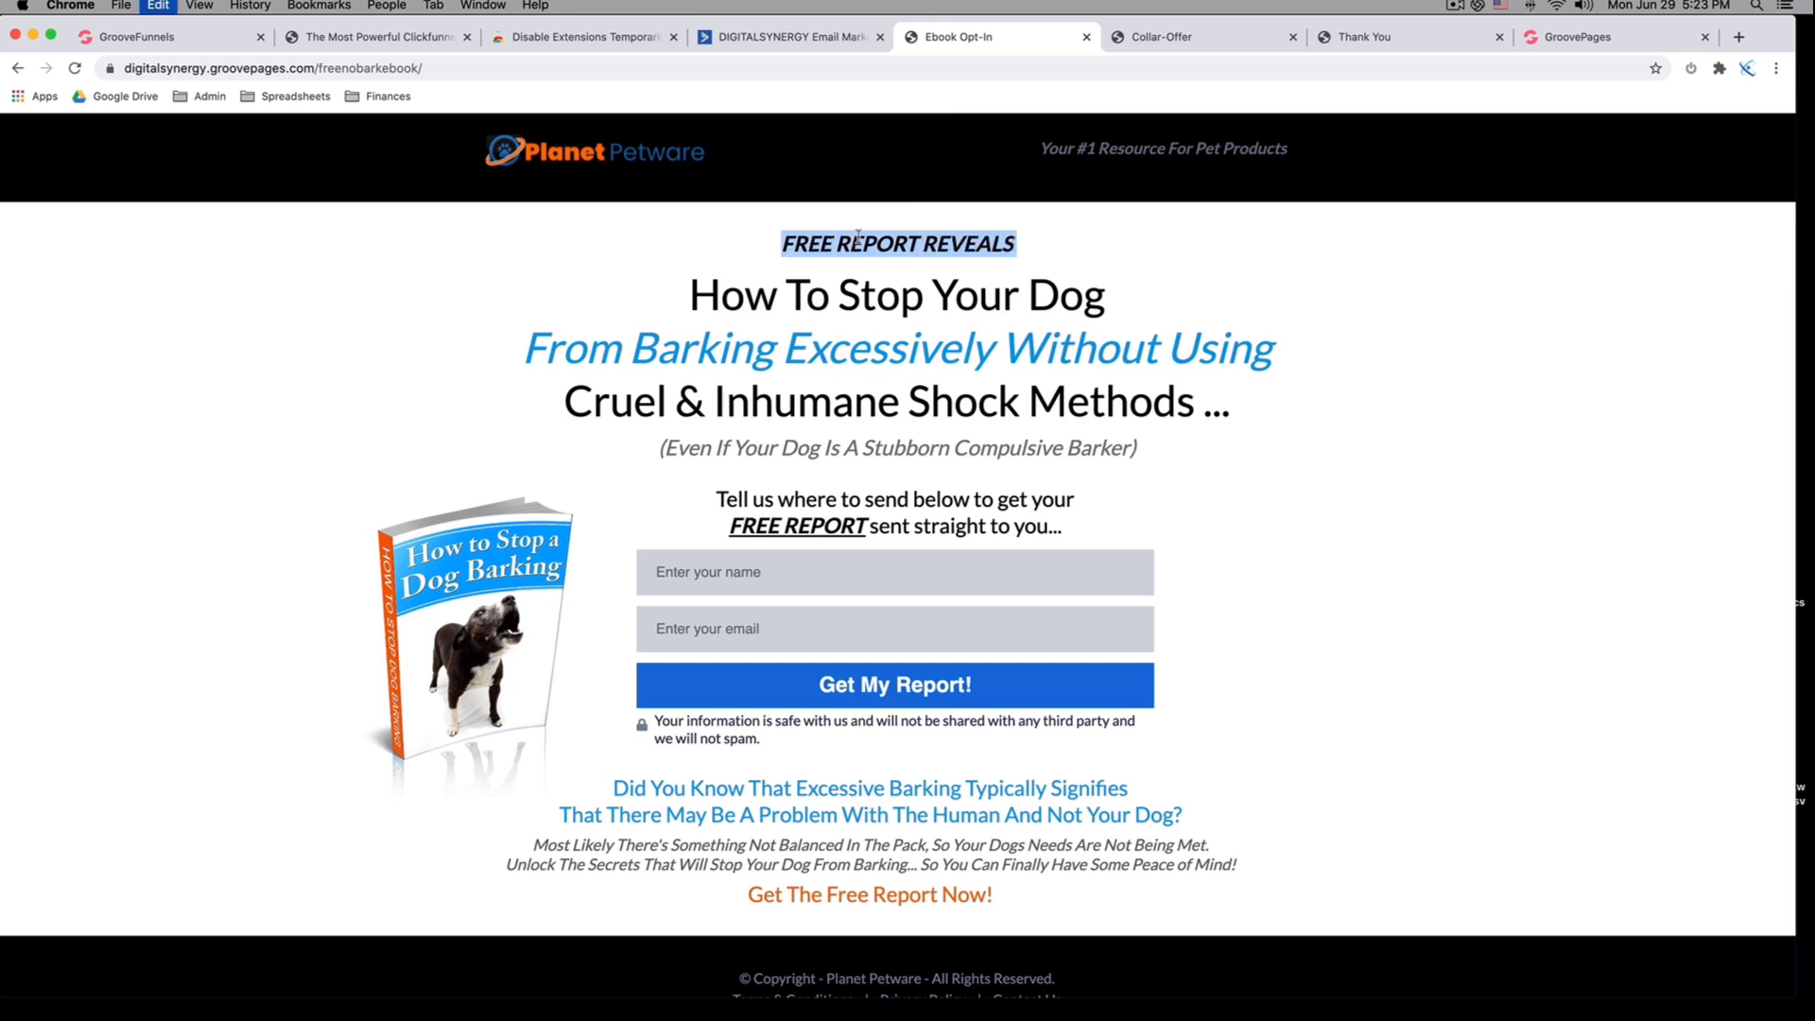
left_click(184, 41)
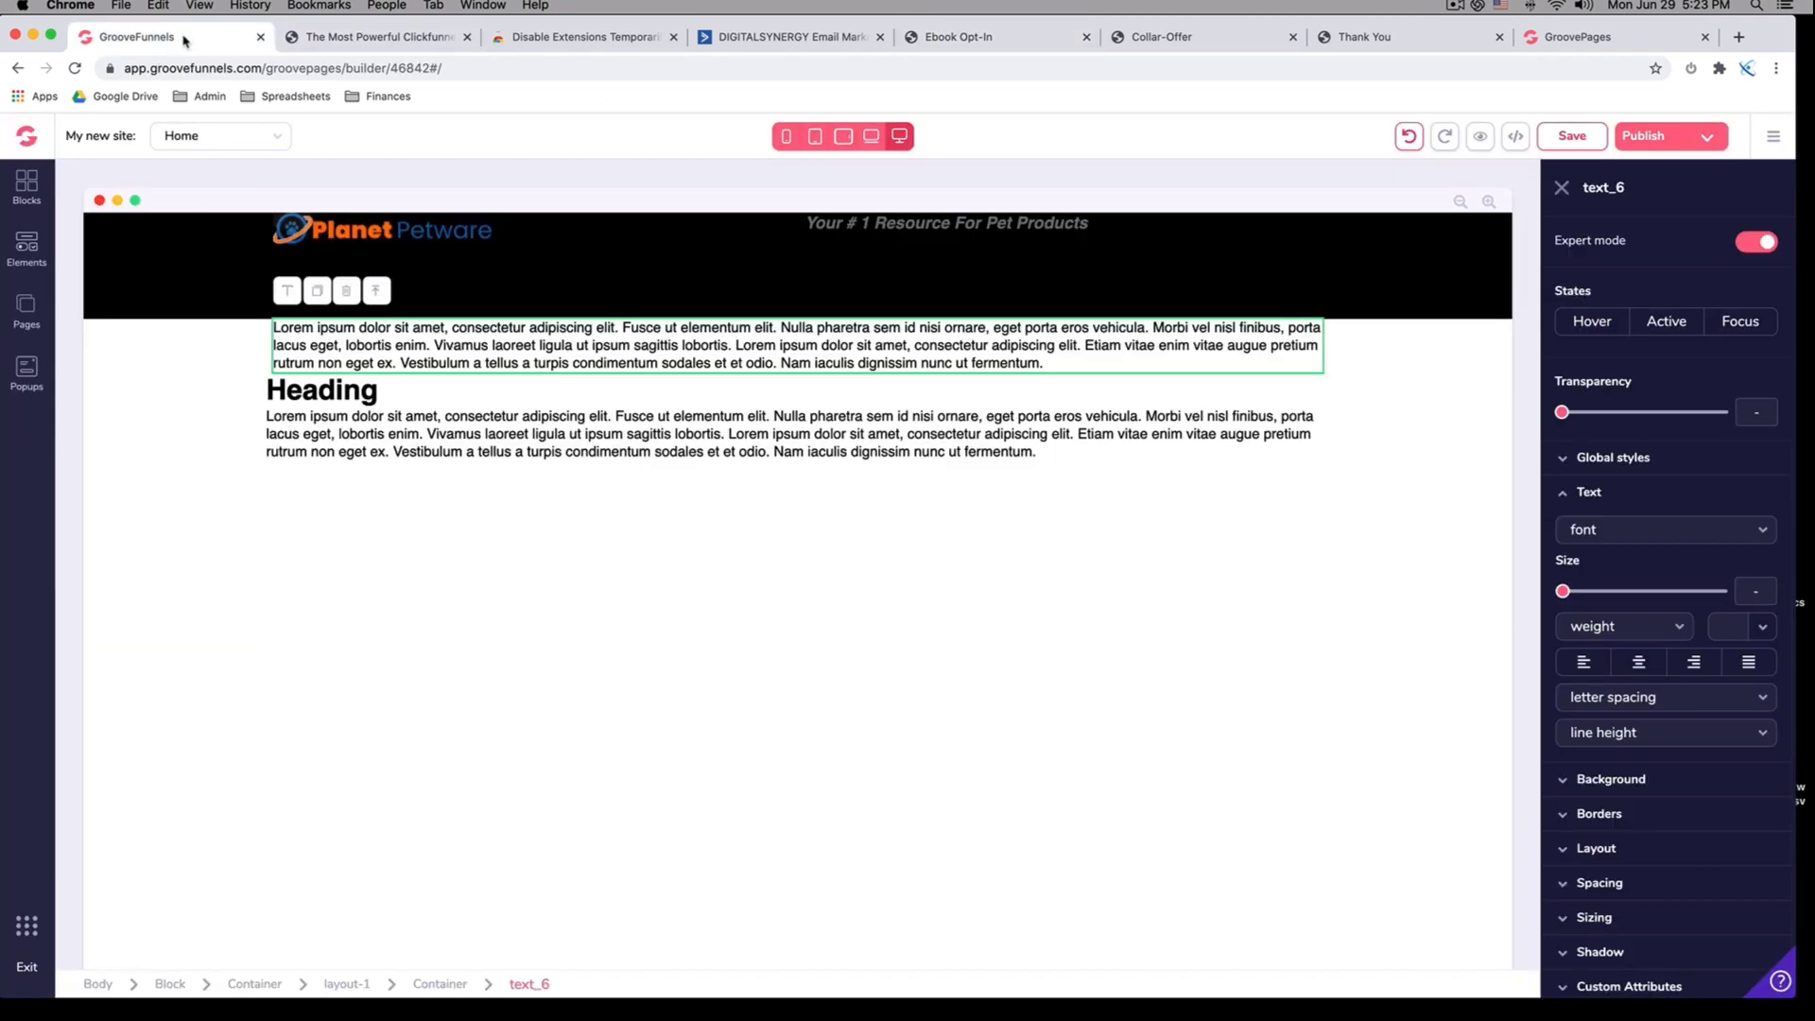
double_click(766, 338)
key("super+a")
key("super+v")
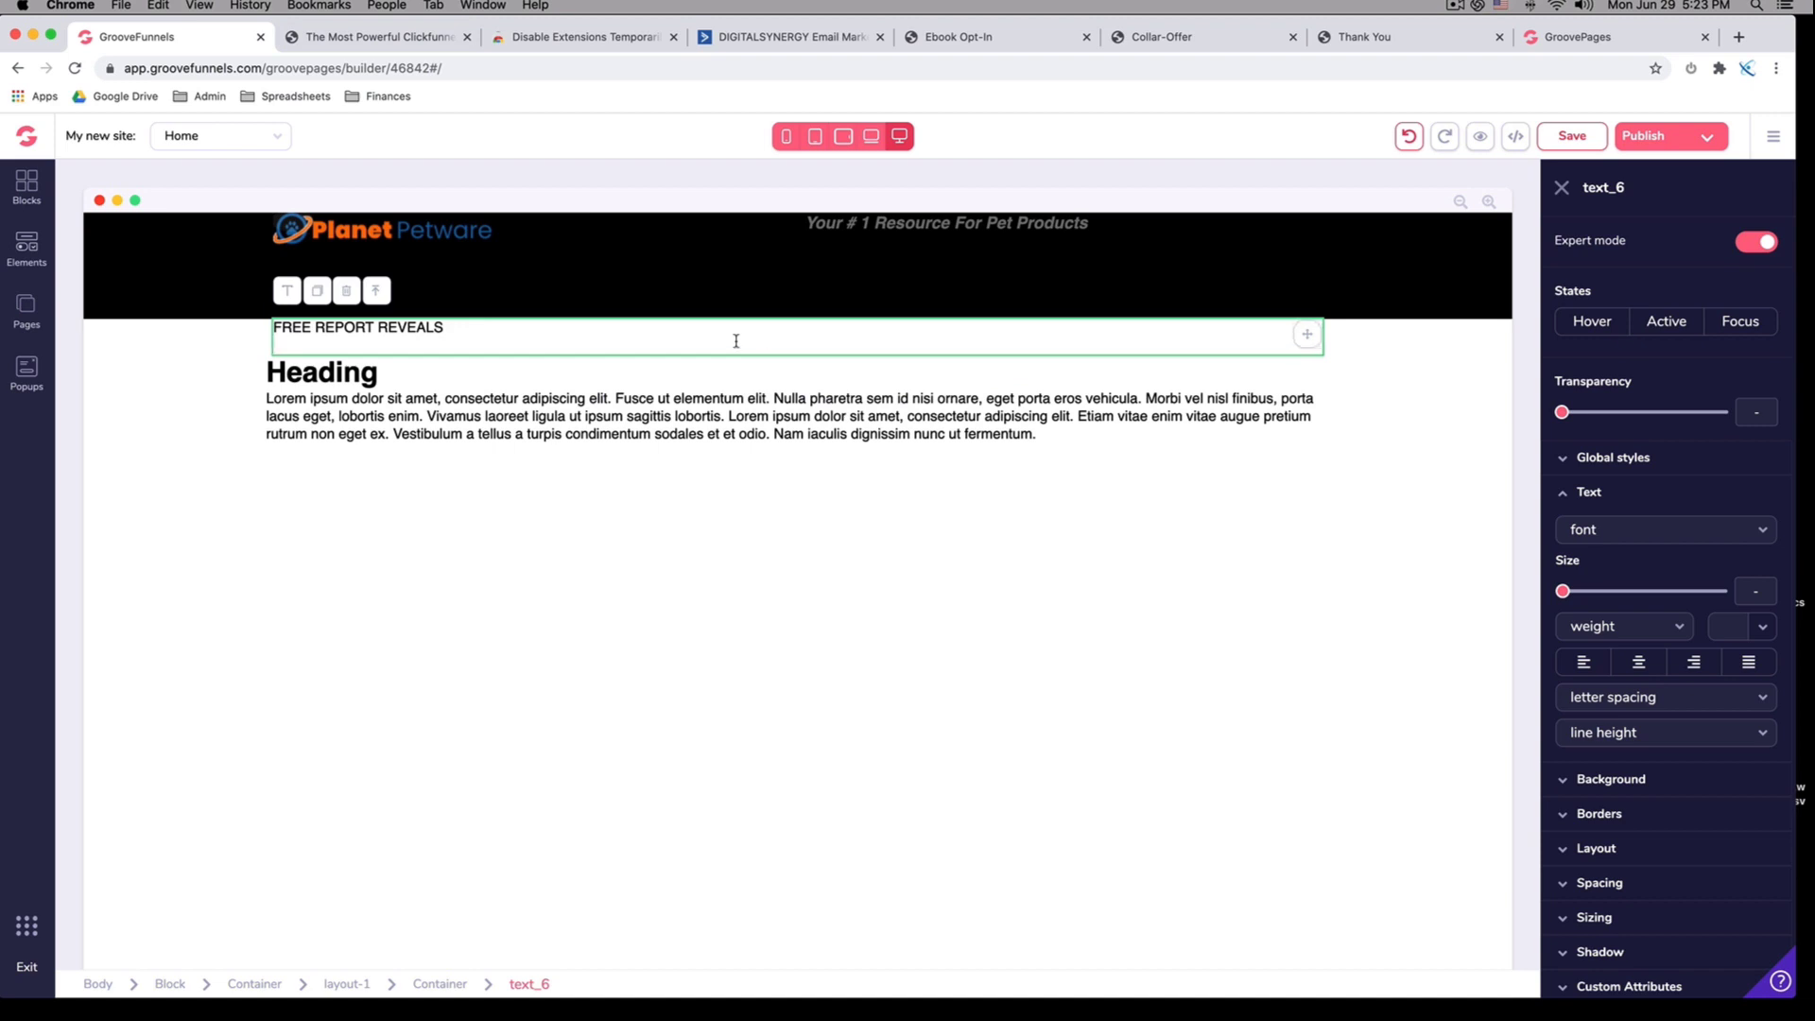
Replace the H1 placeholder with the sample page's headline "How To Stop Your Dog From Barking Excessively Without Using Cruel & Inhumane Shock Methods ..."
left_click(972, 37)
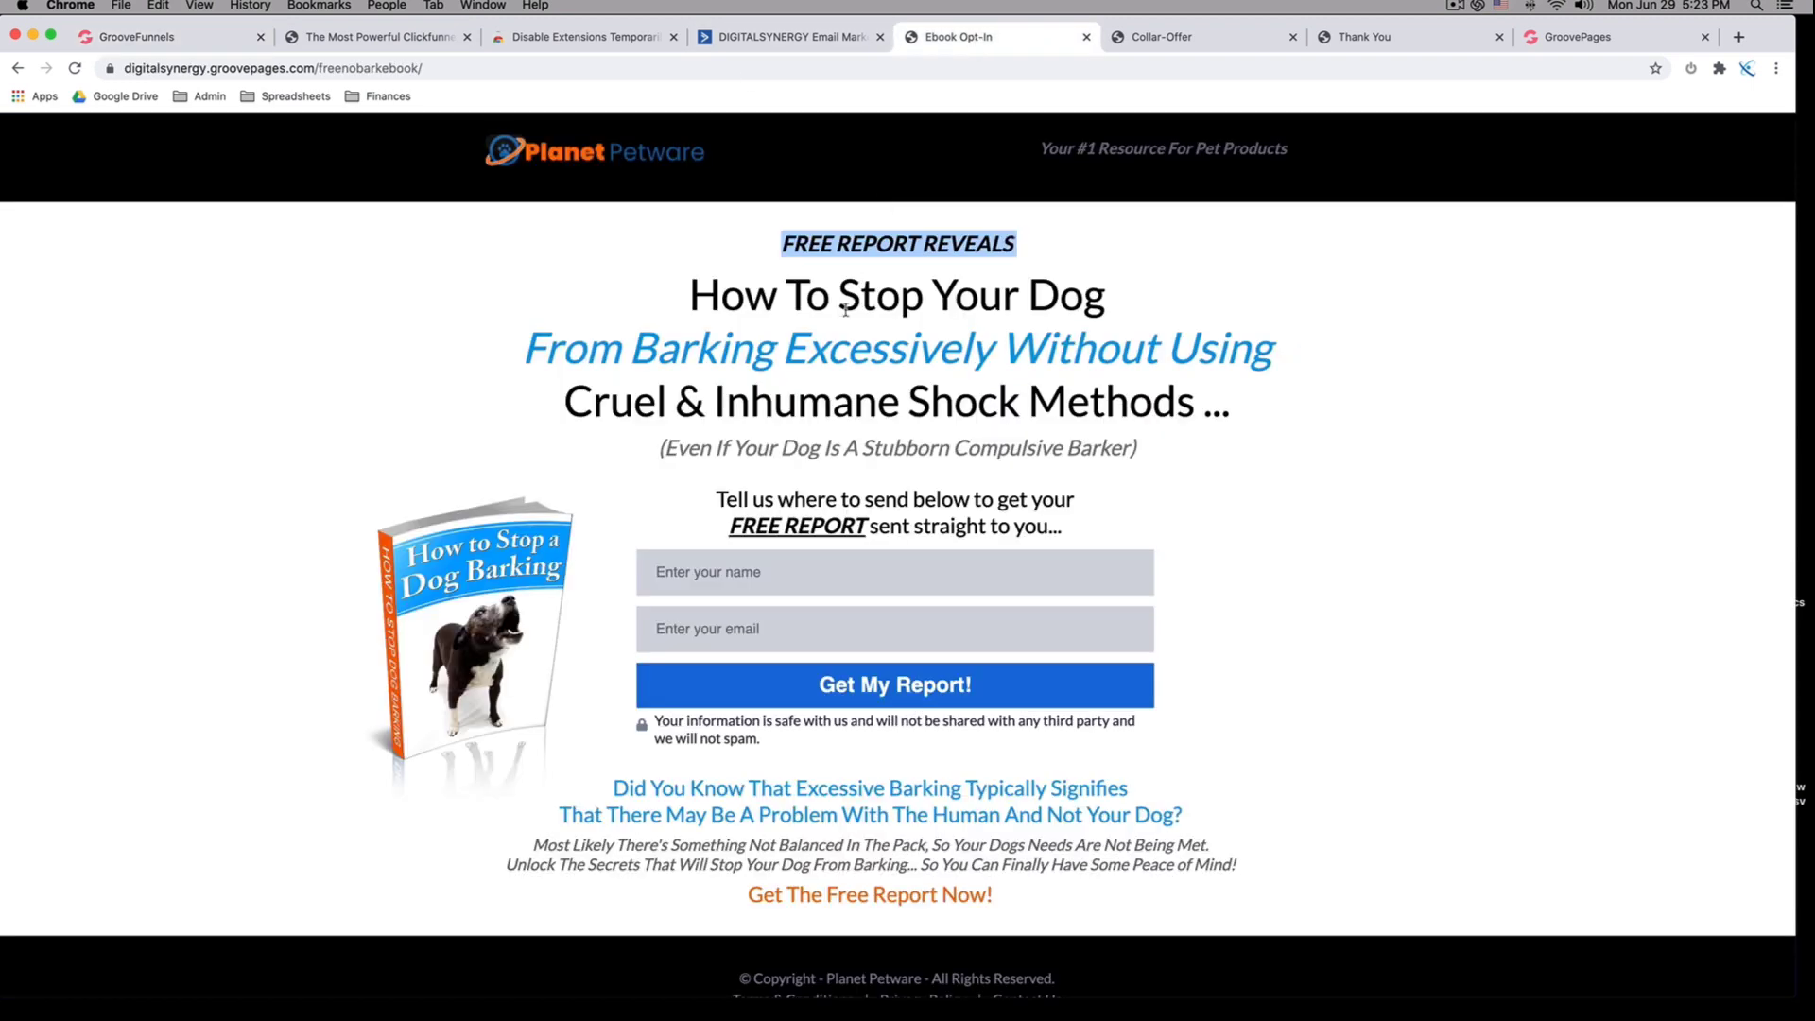
left_click_drag(699, 299, 1097, 417)
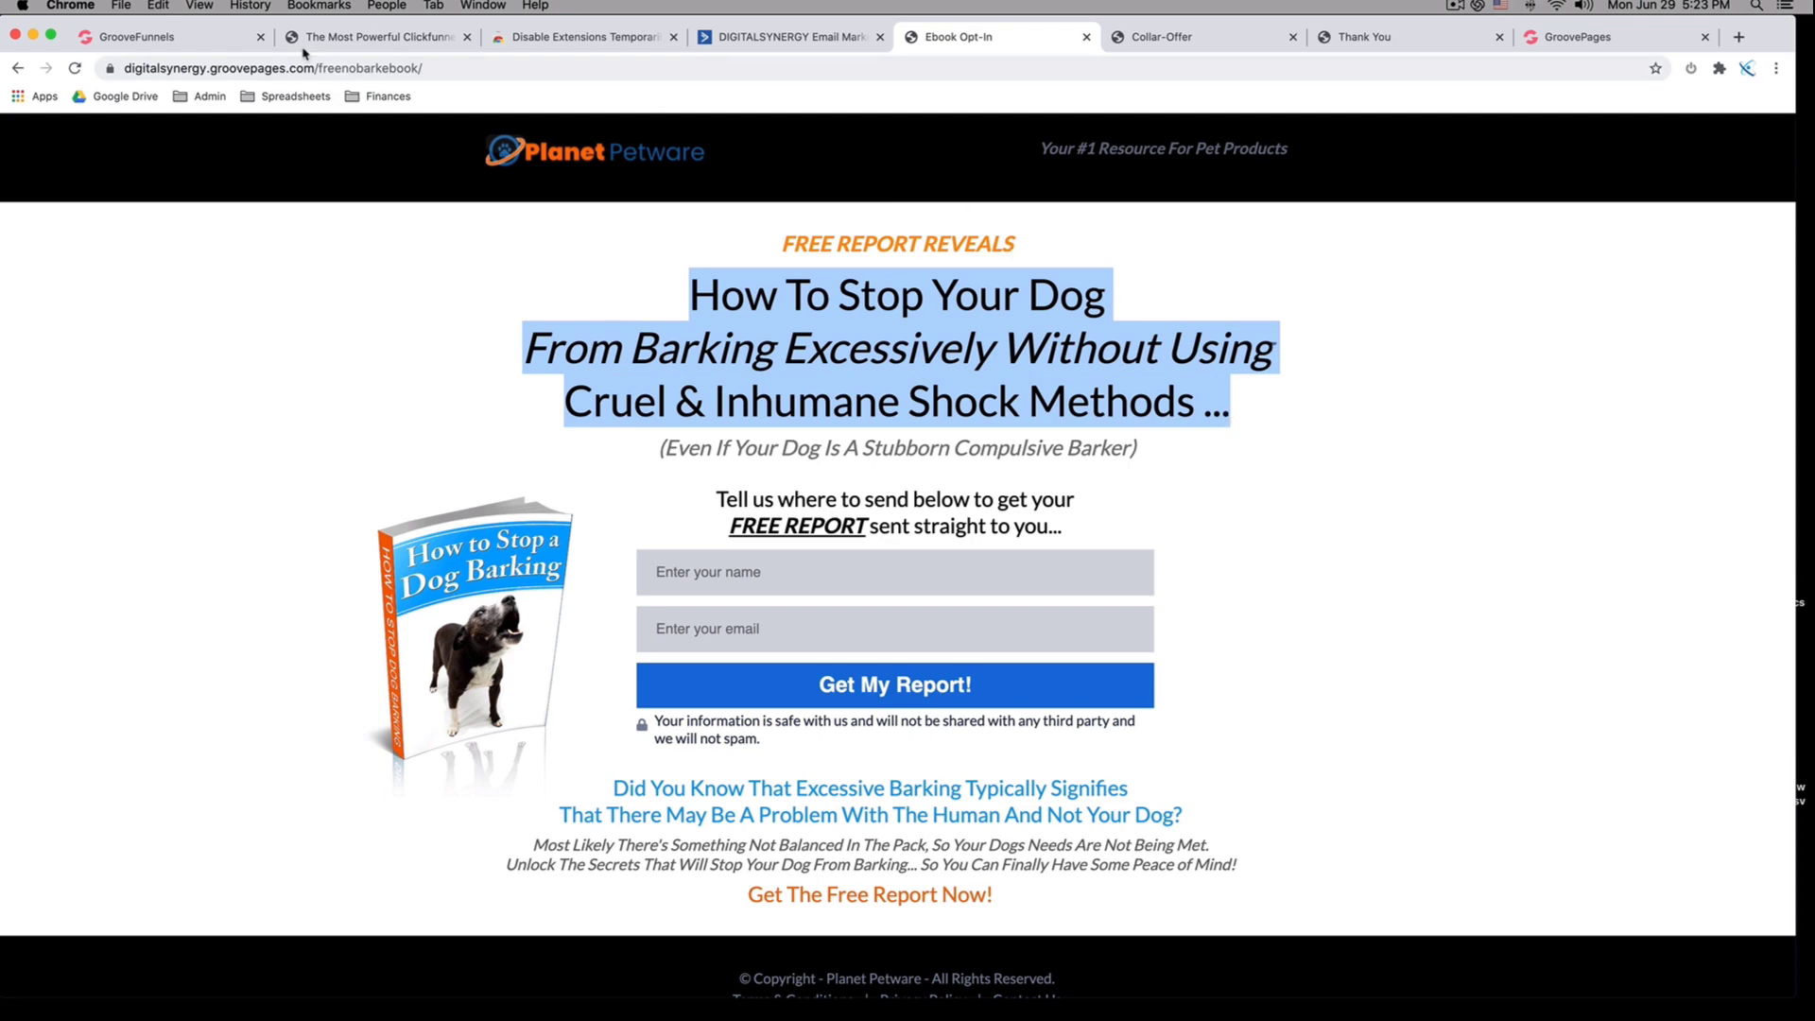
left_click(163, 38)
left_click(398, 375)
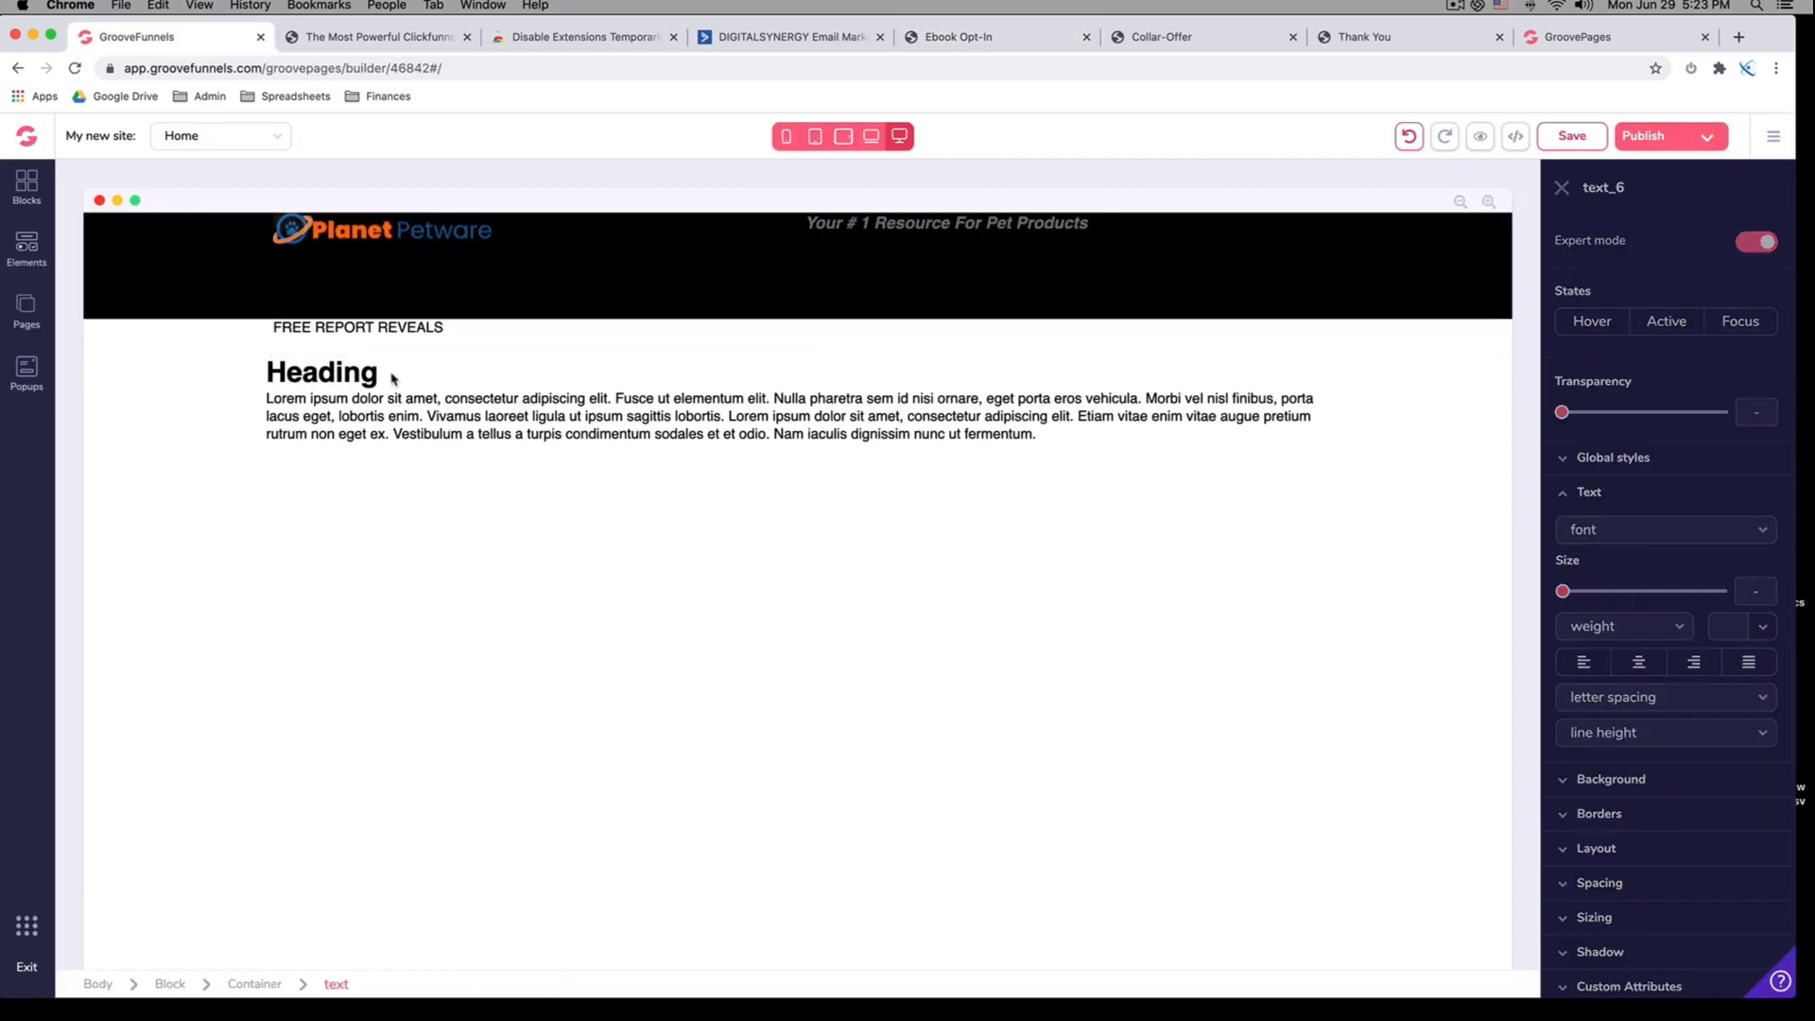
double_click(398, 376)
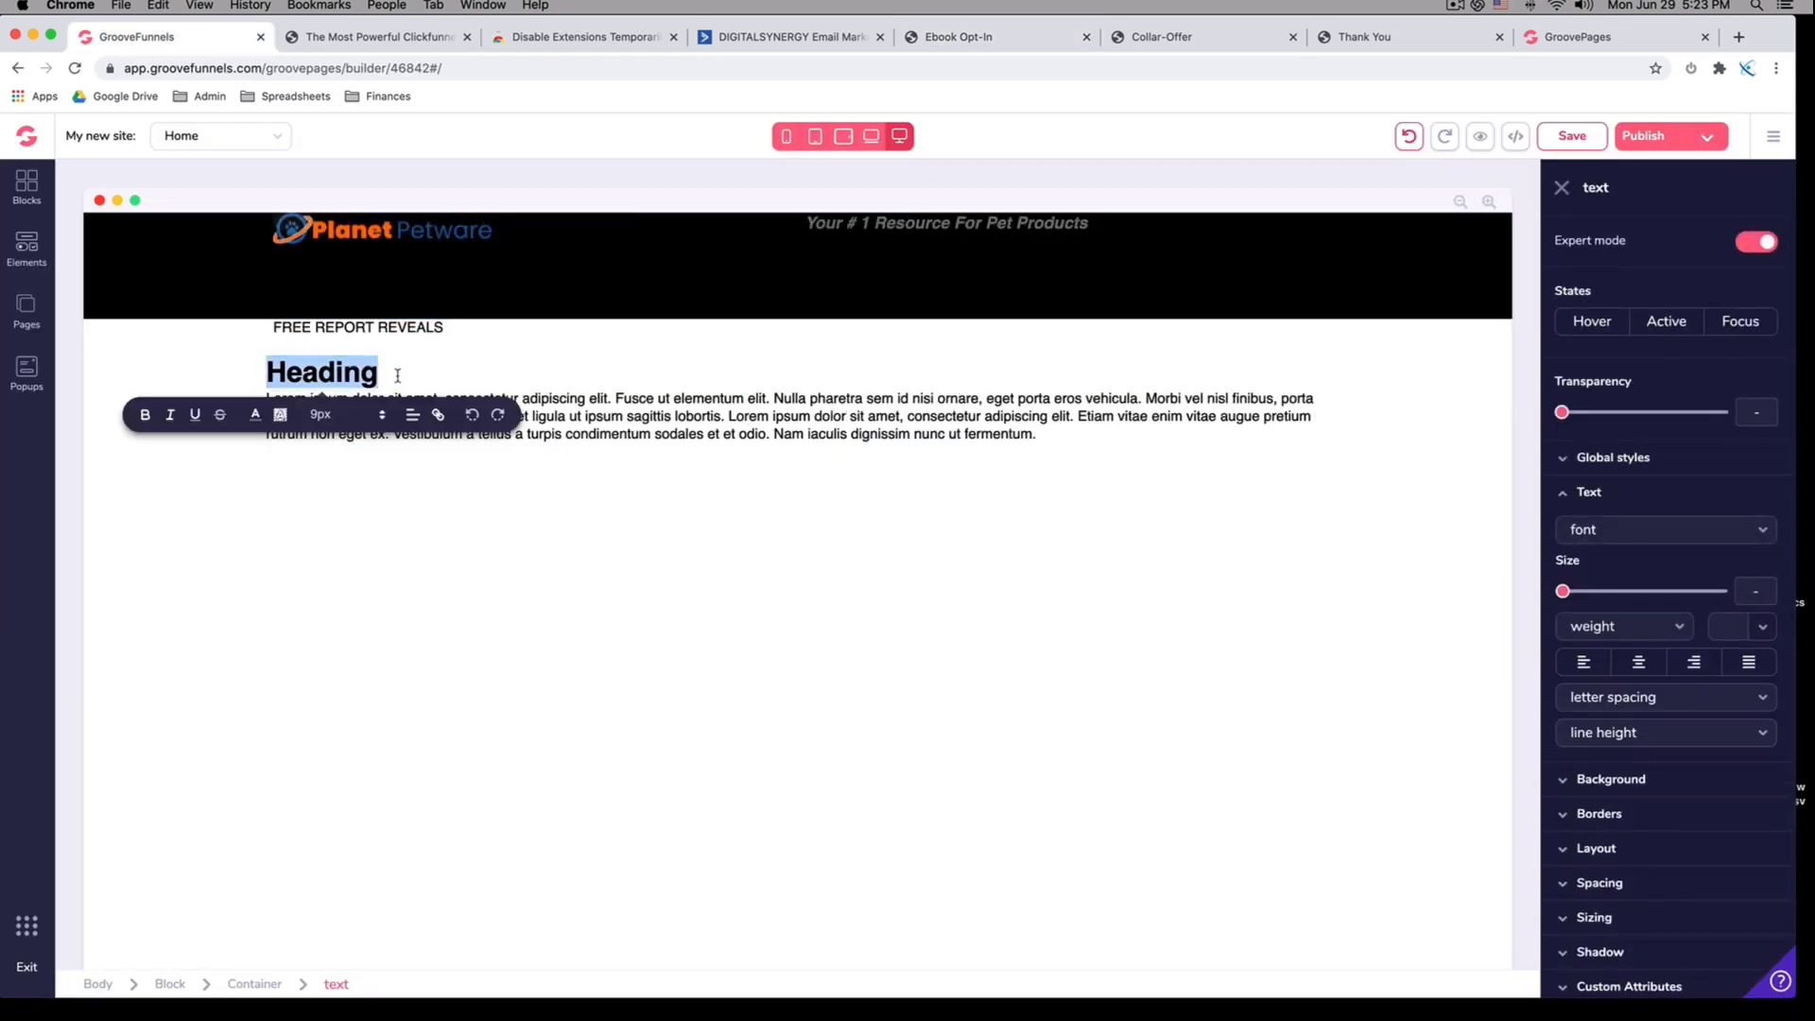
key("super+v")
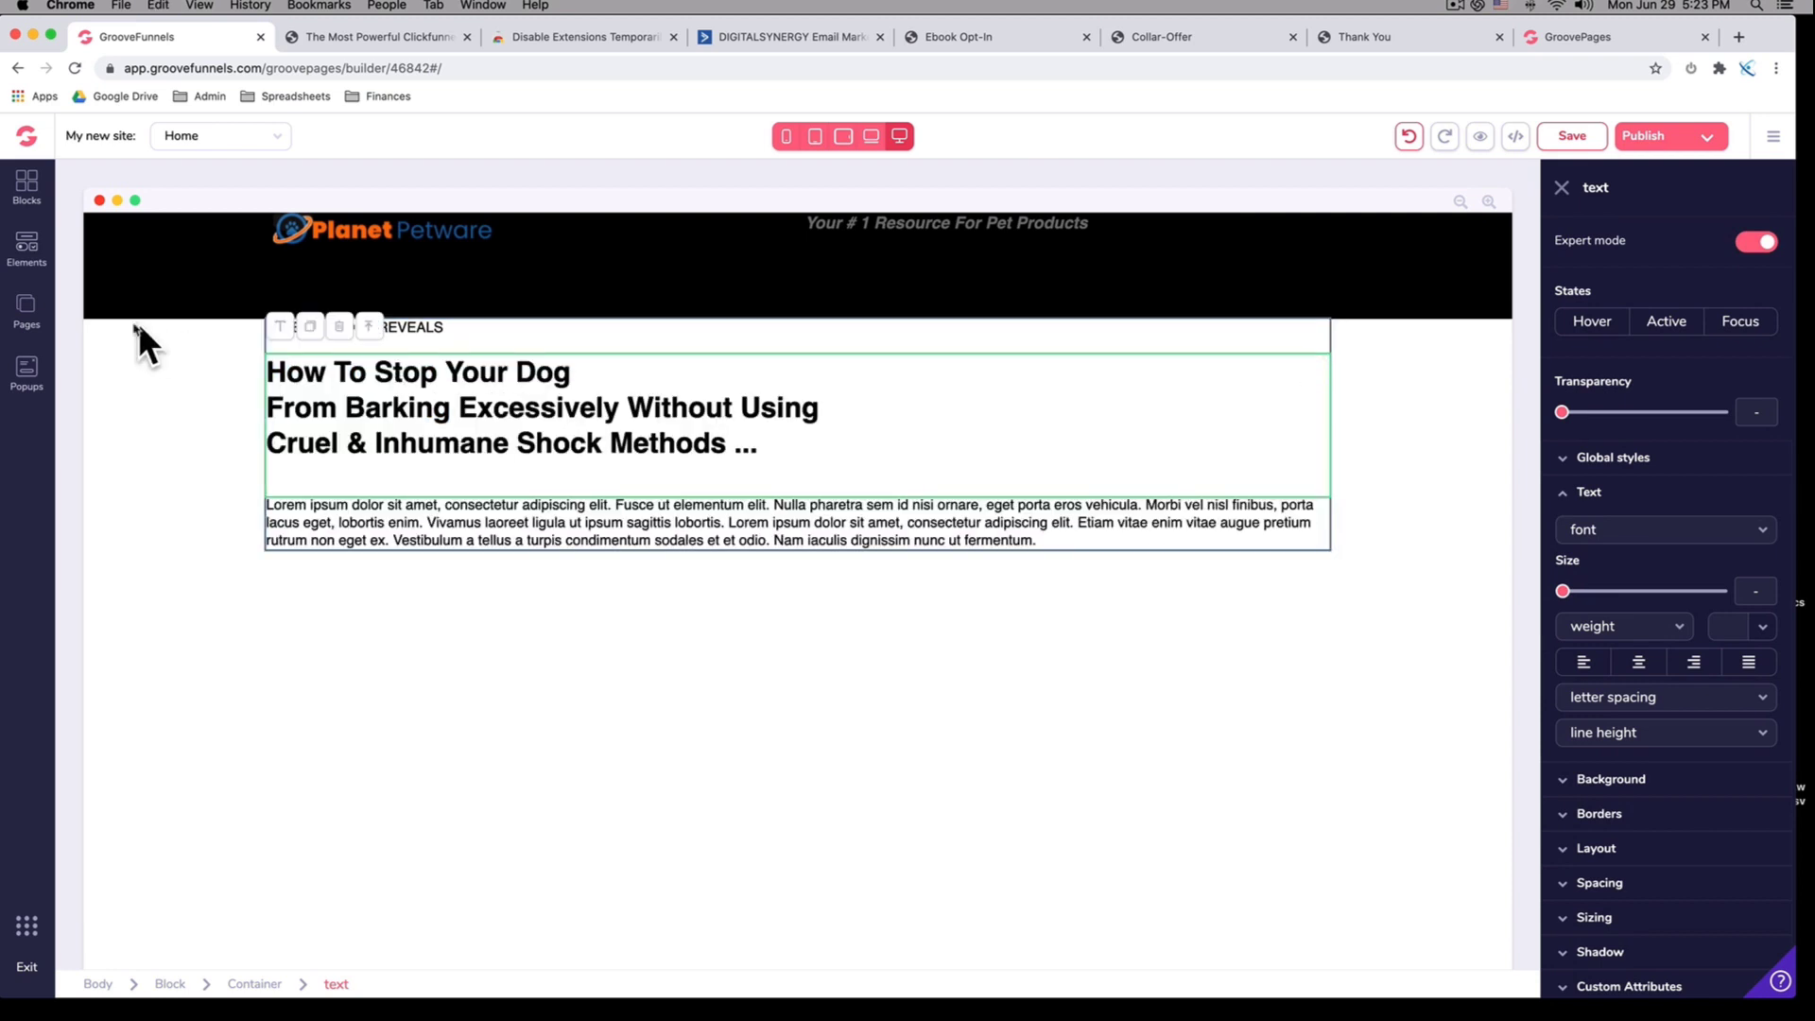
Replace the paragraph placeholder below the headline with "(Even If Your Dog Is A Stubborn Compulsive Barker)" copied from the Ebook Opt-In page
left_click(31, 253)
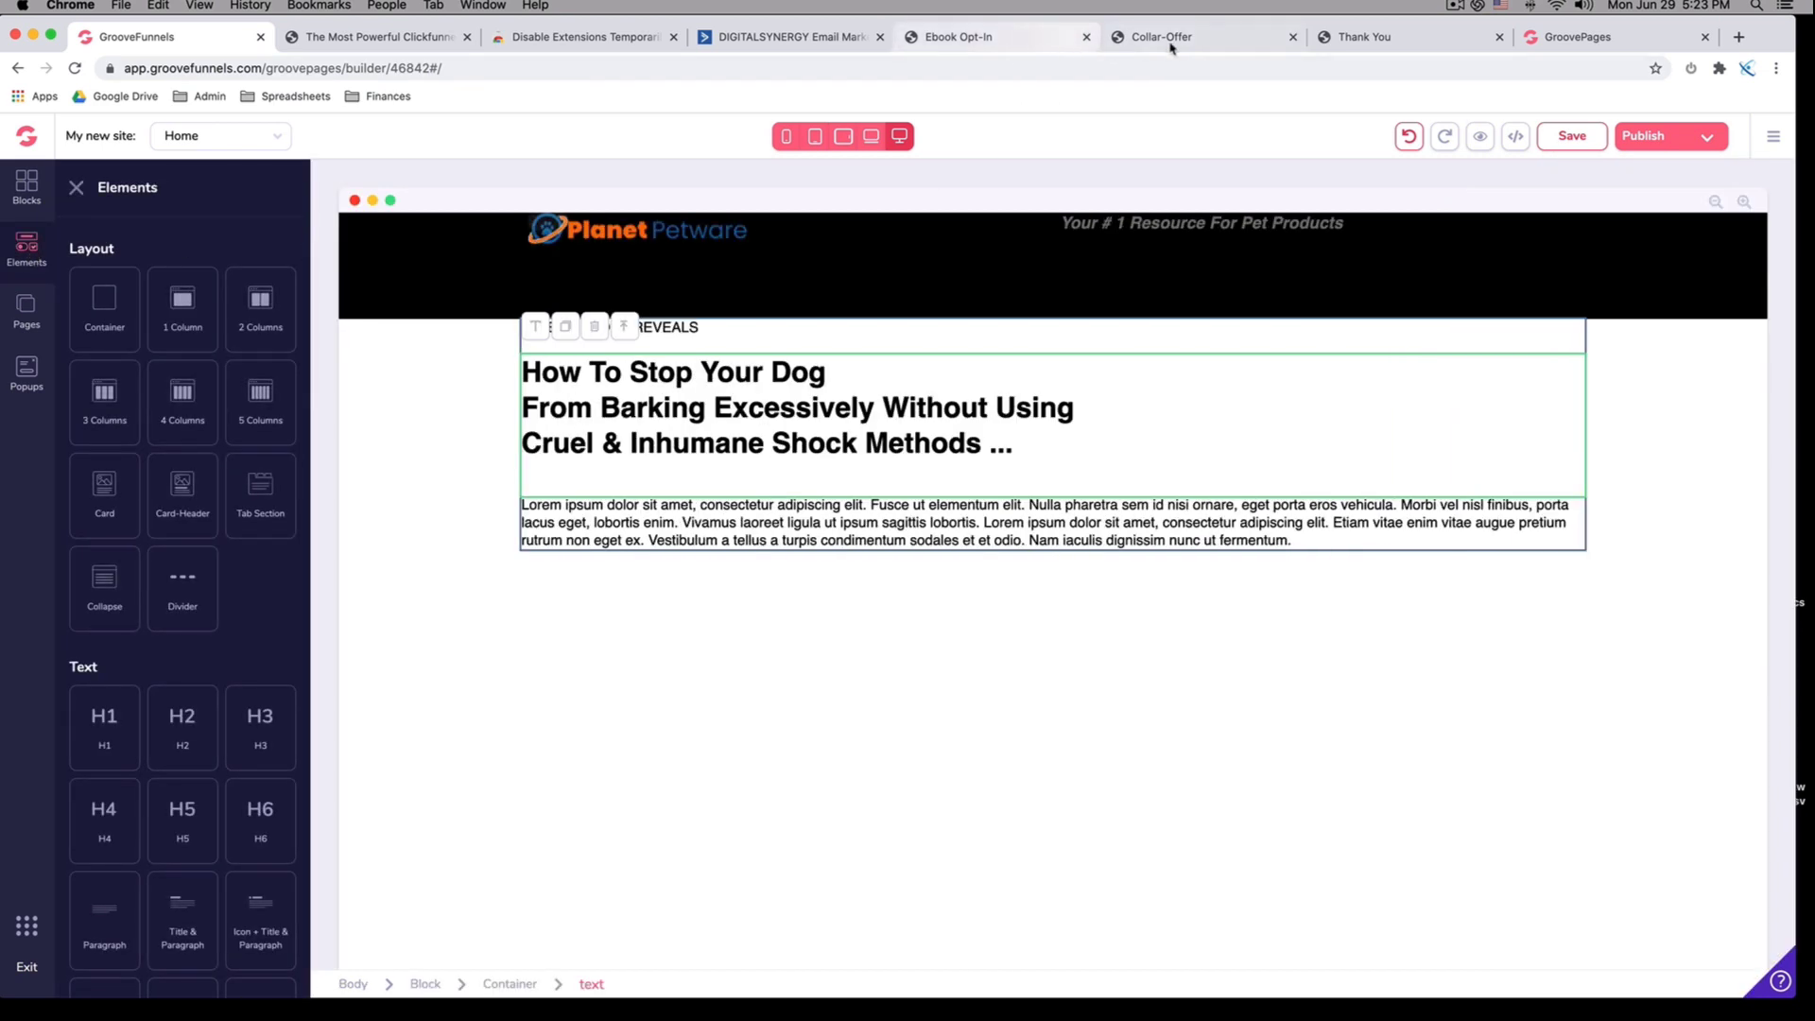
left_click(980, 40)
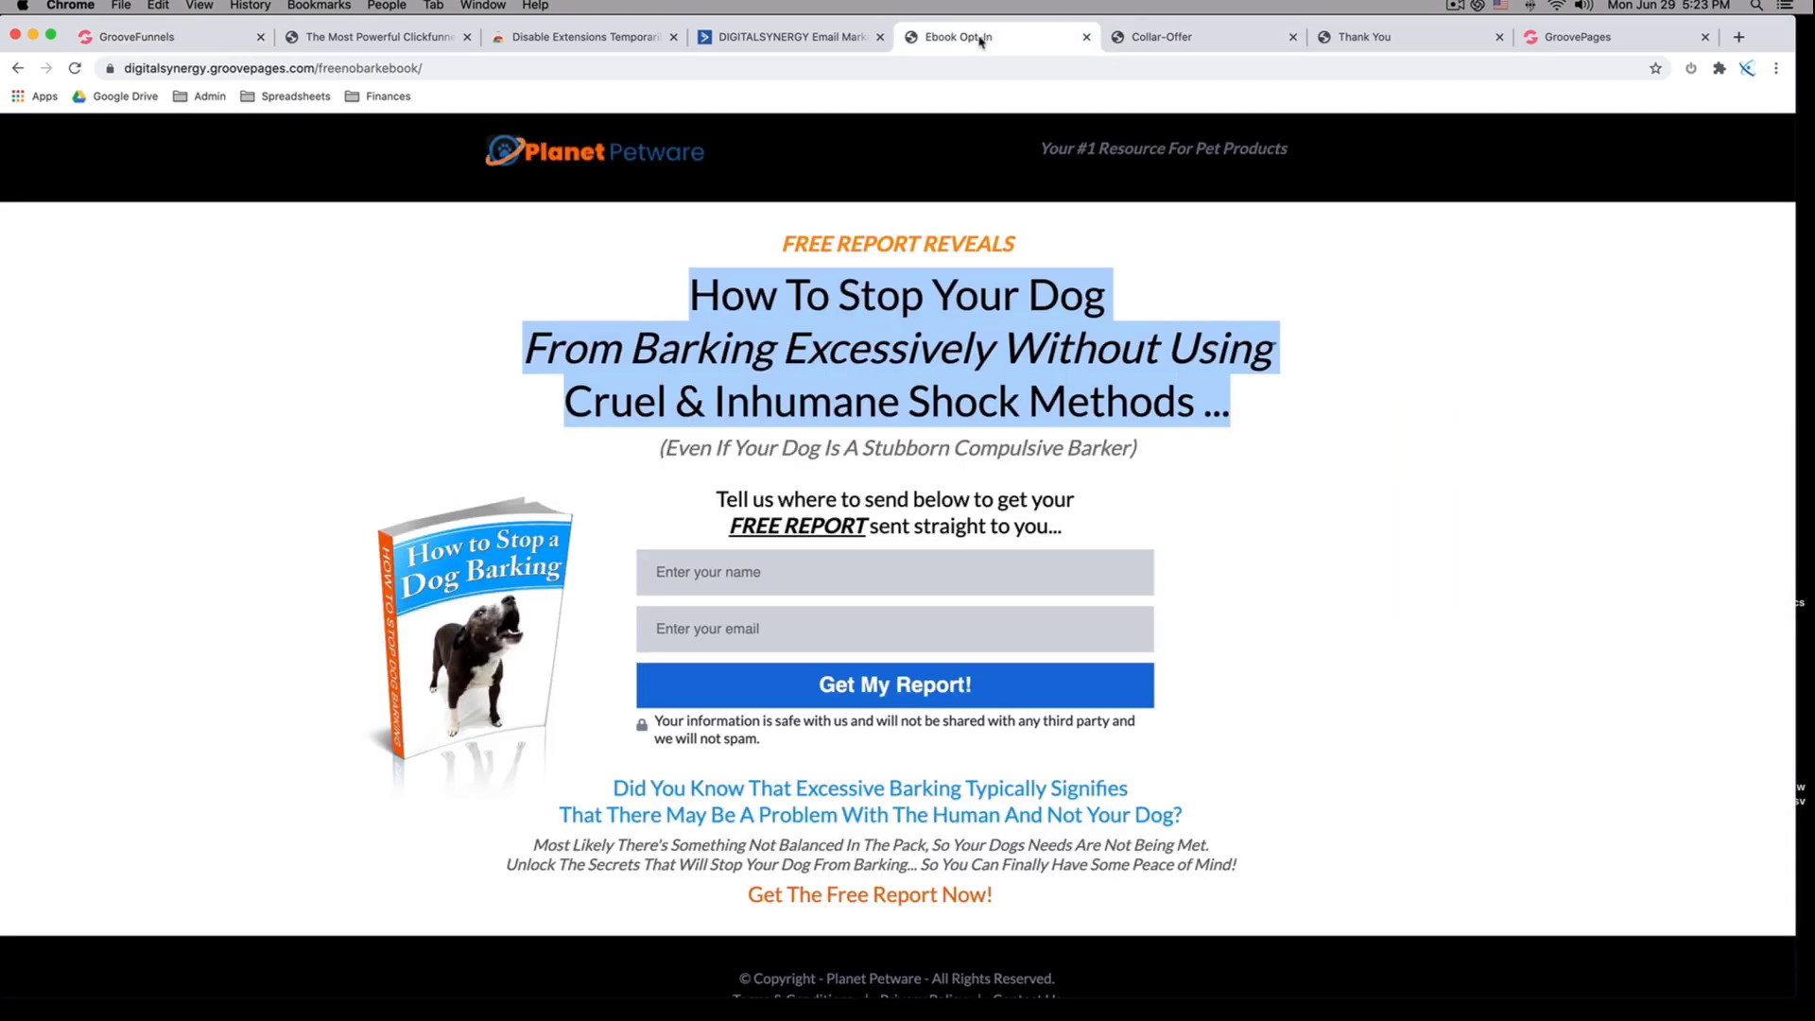
triple_click(837, 456)
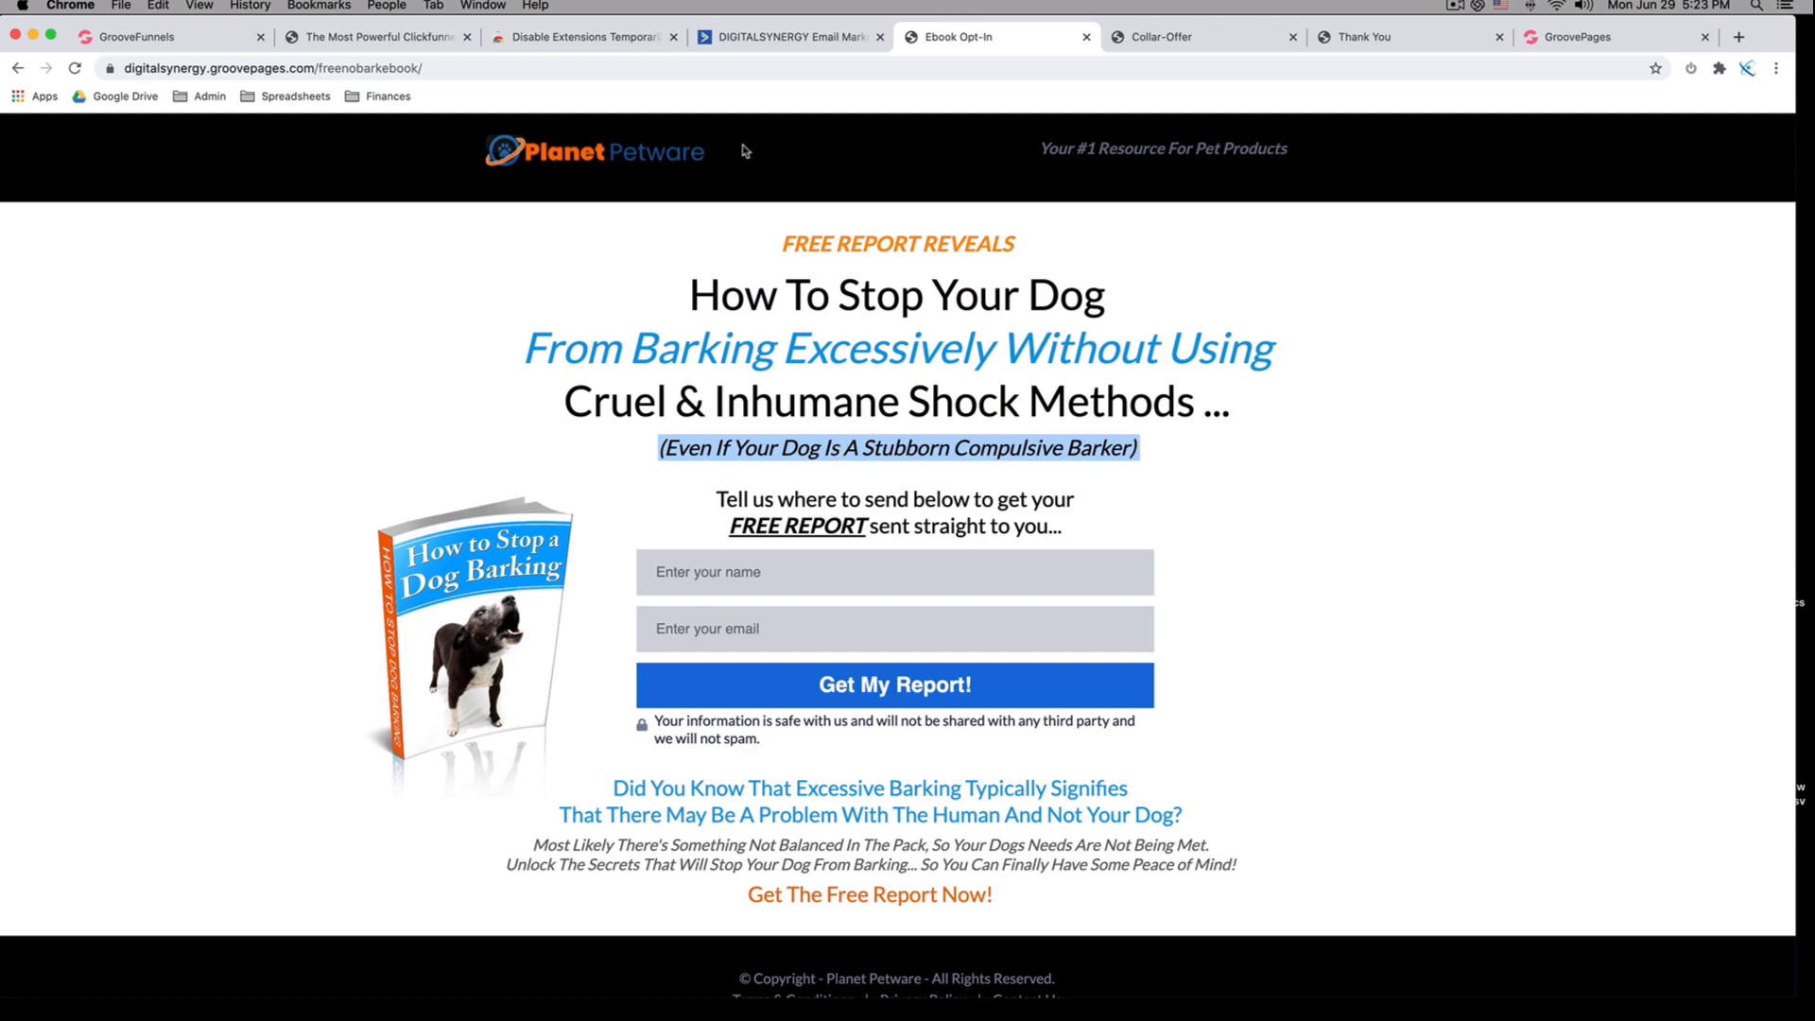
left_click(374, 38)
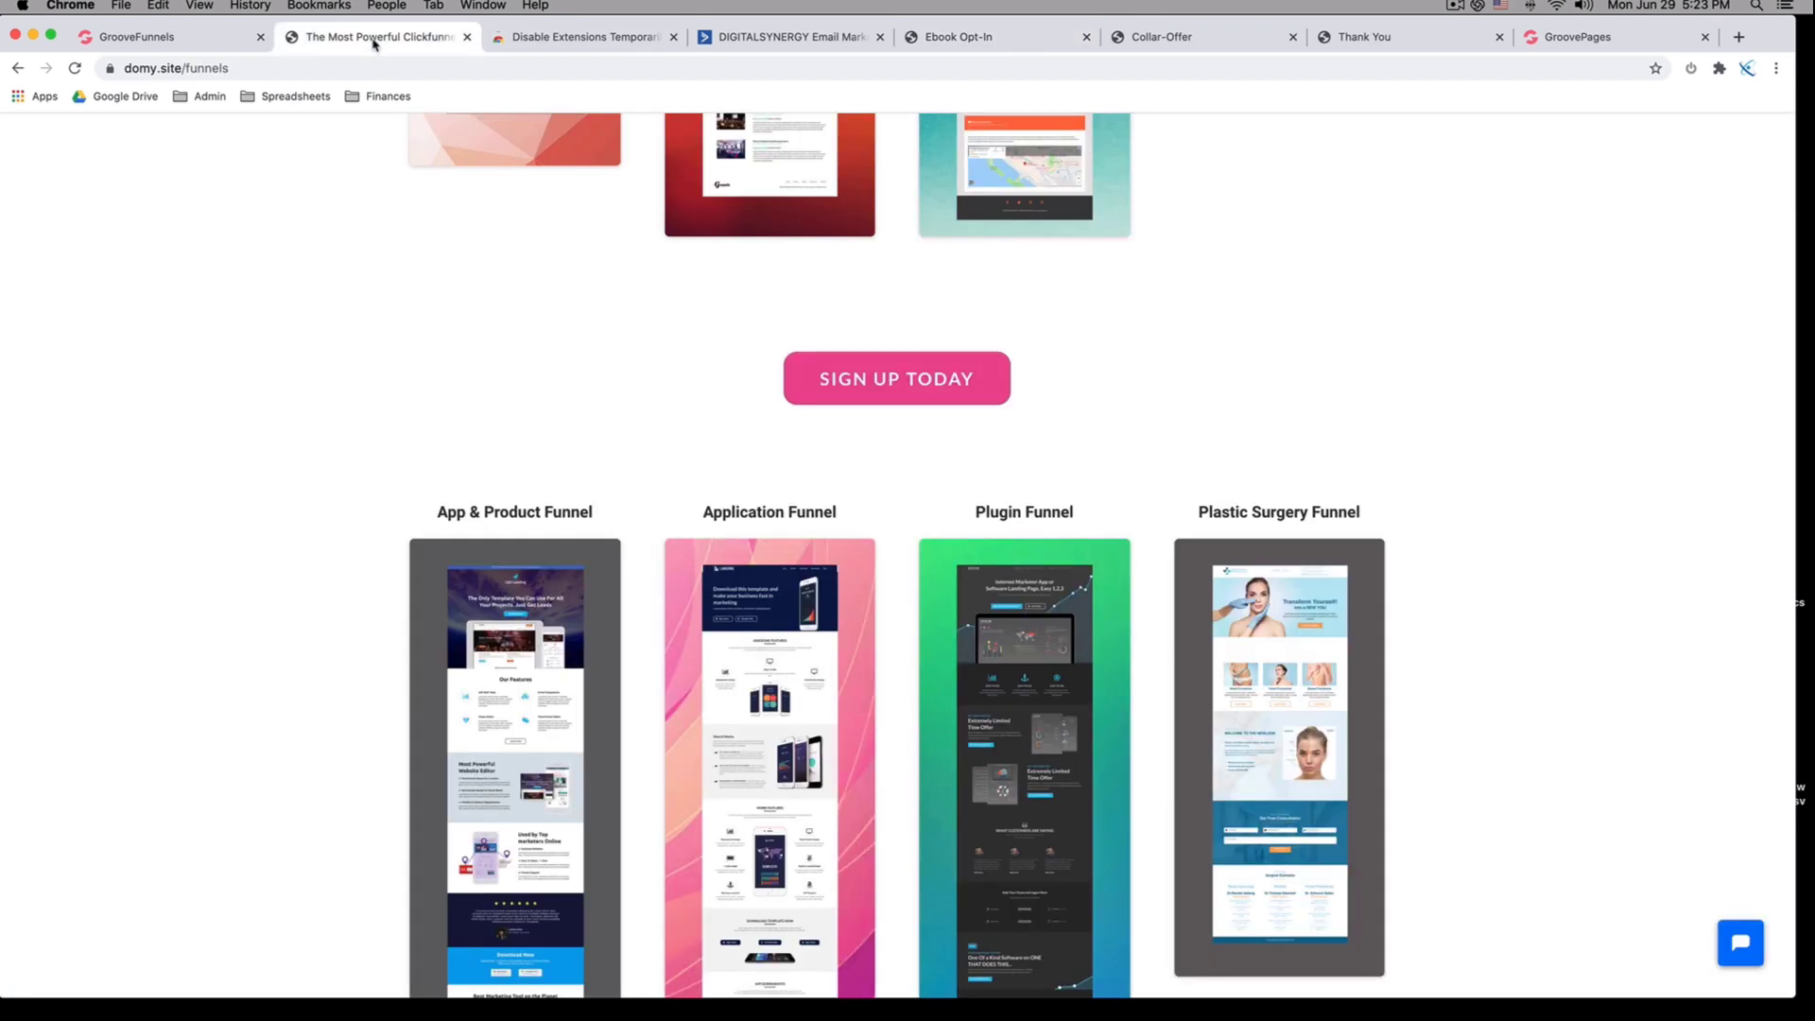
left_click(219, 46)
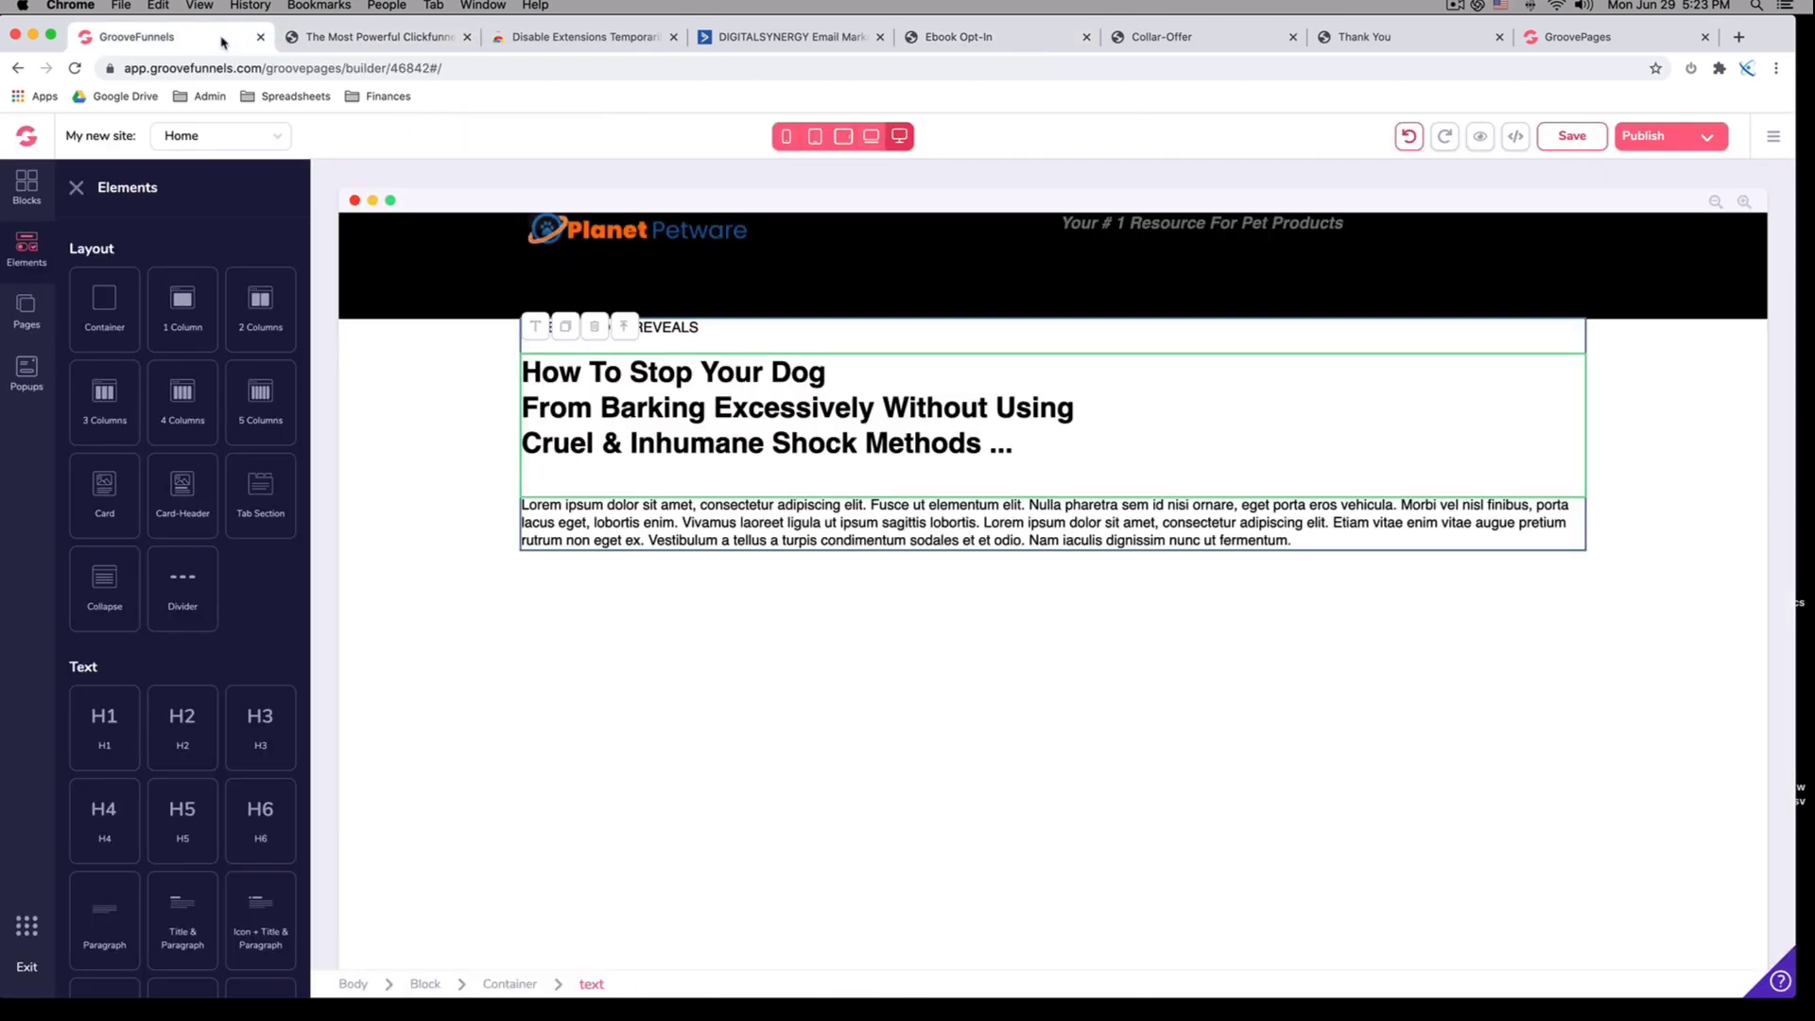
triple_click(713, 532)
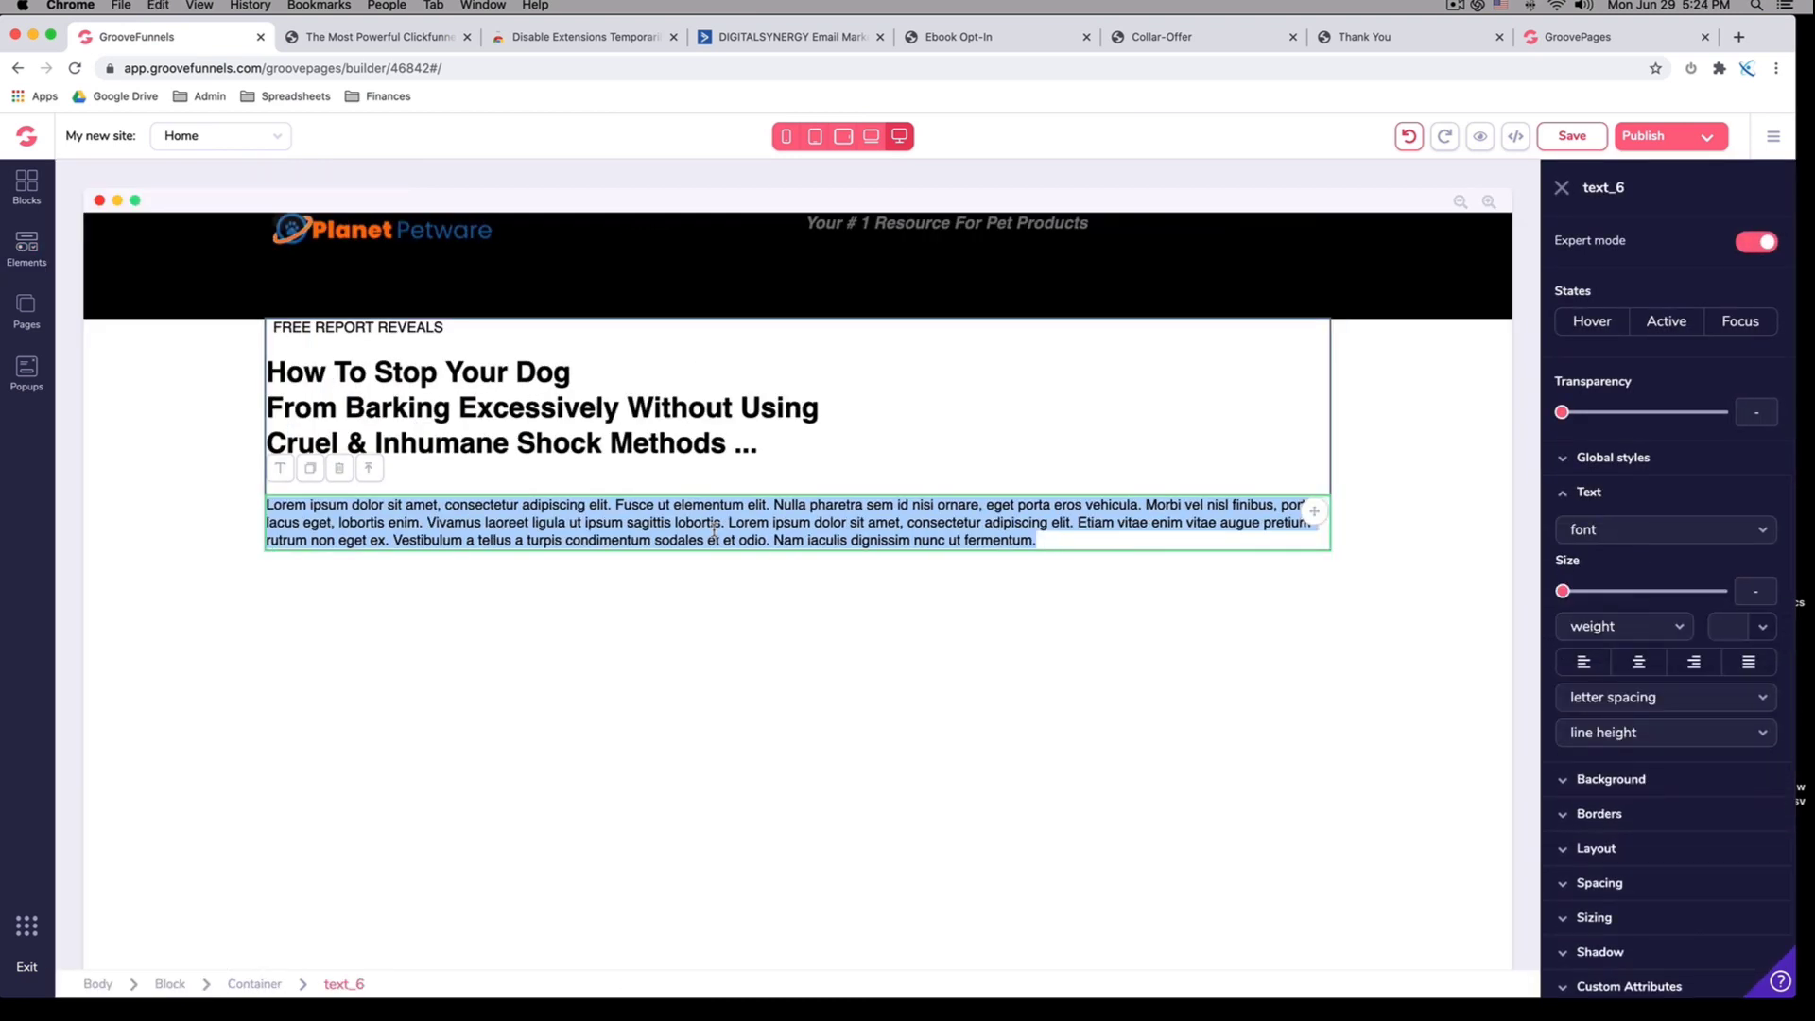
triple_click(715, 529)
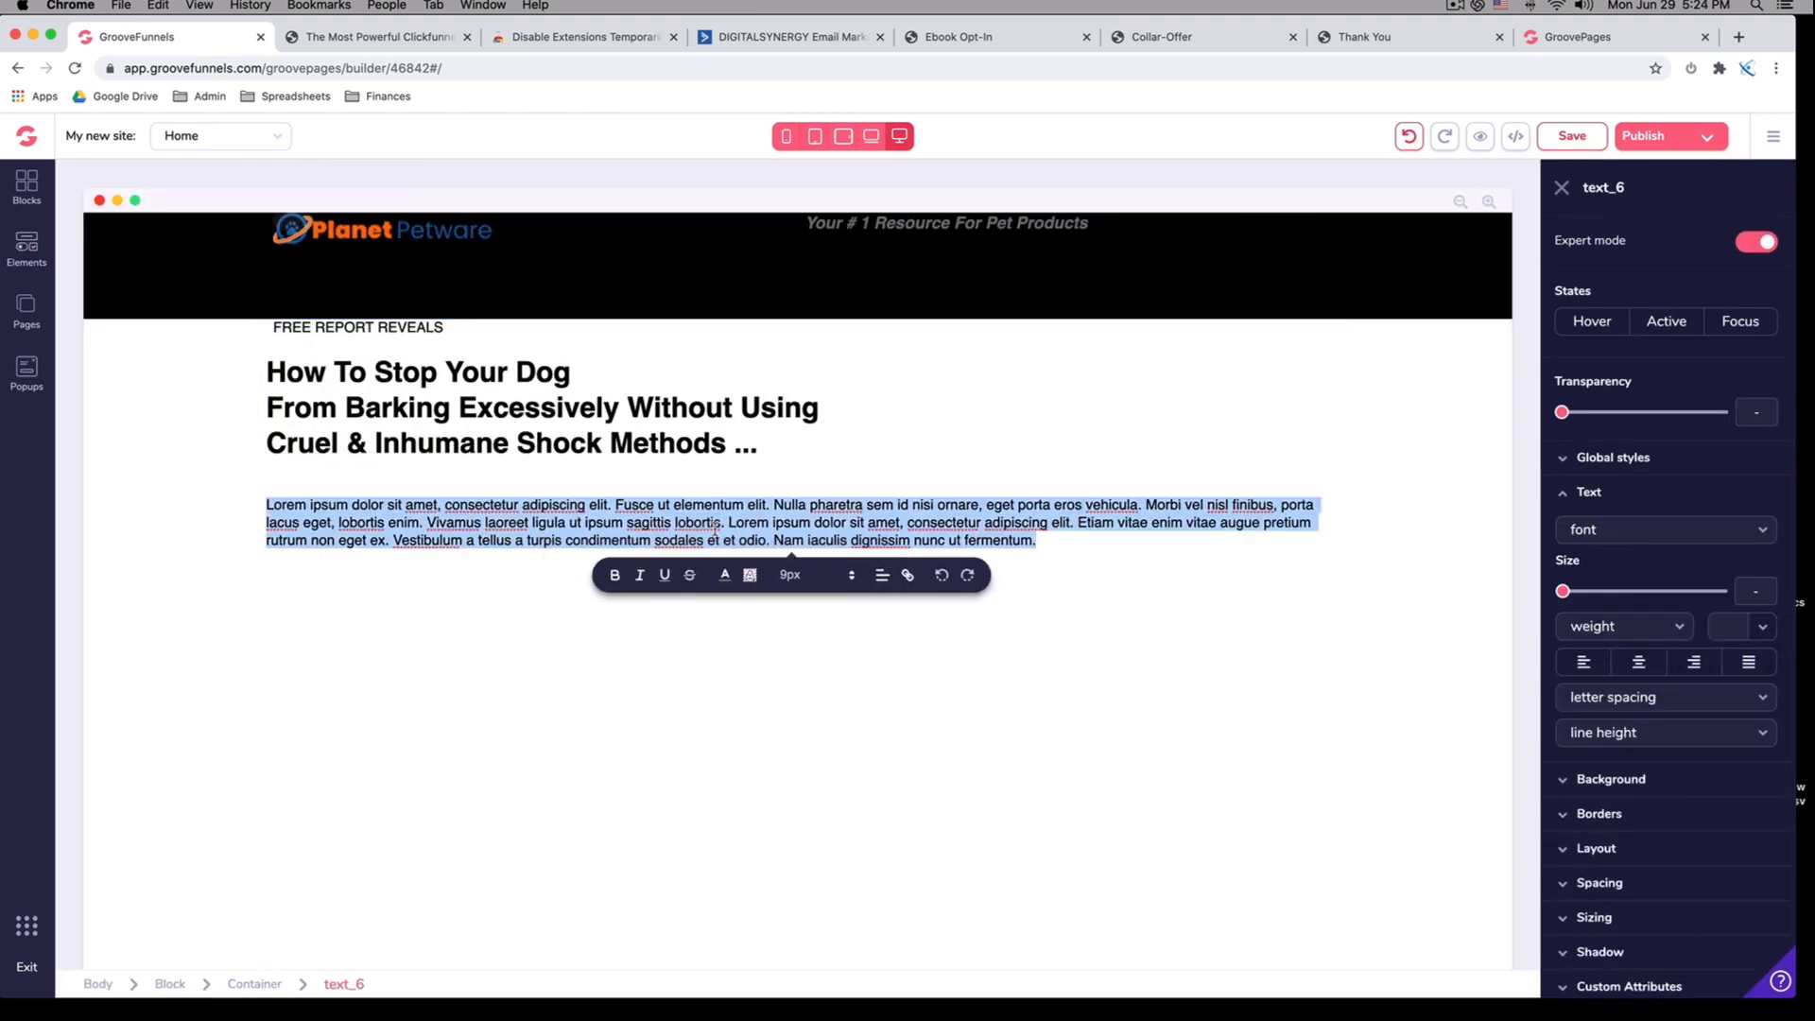
key("cmd+v")
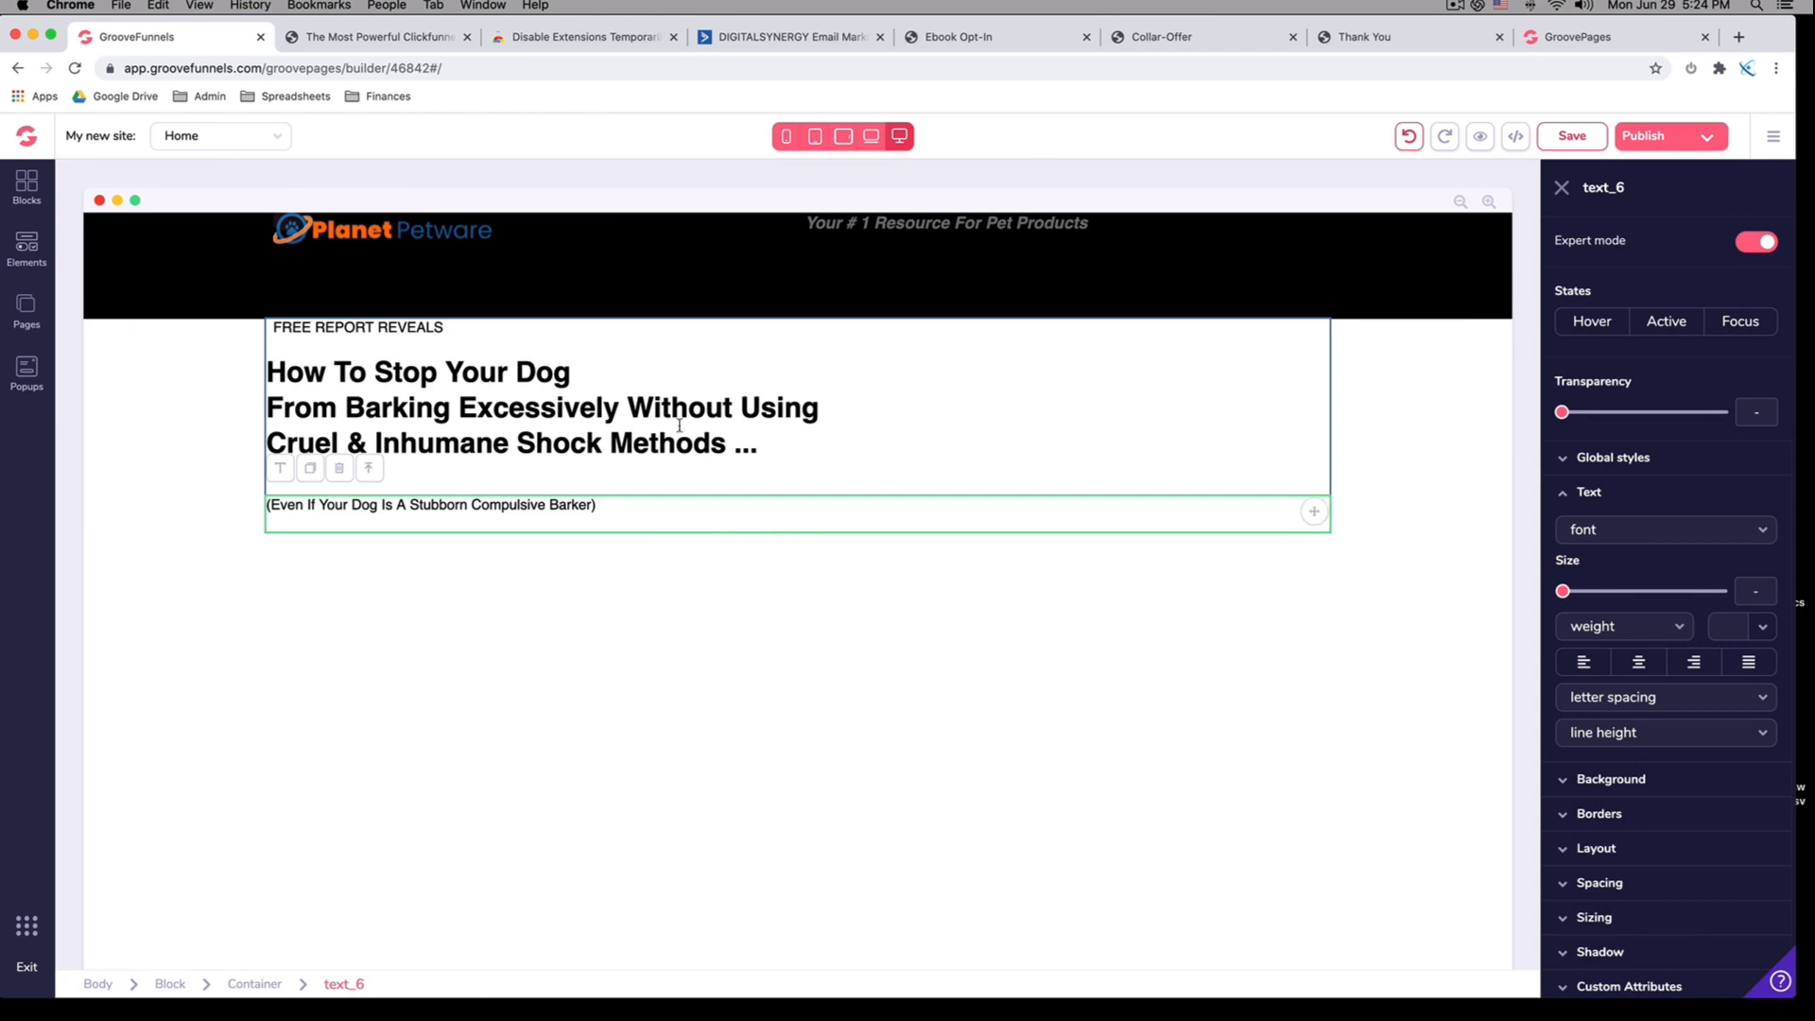
Following the sample page's form section, add an Empty container block below the headlines and place a 2 Columns layout inside it
left_click(963, 39)
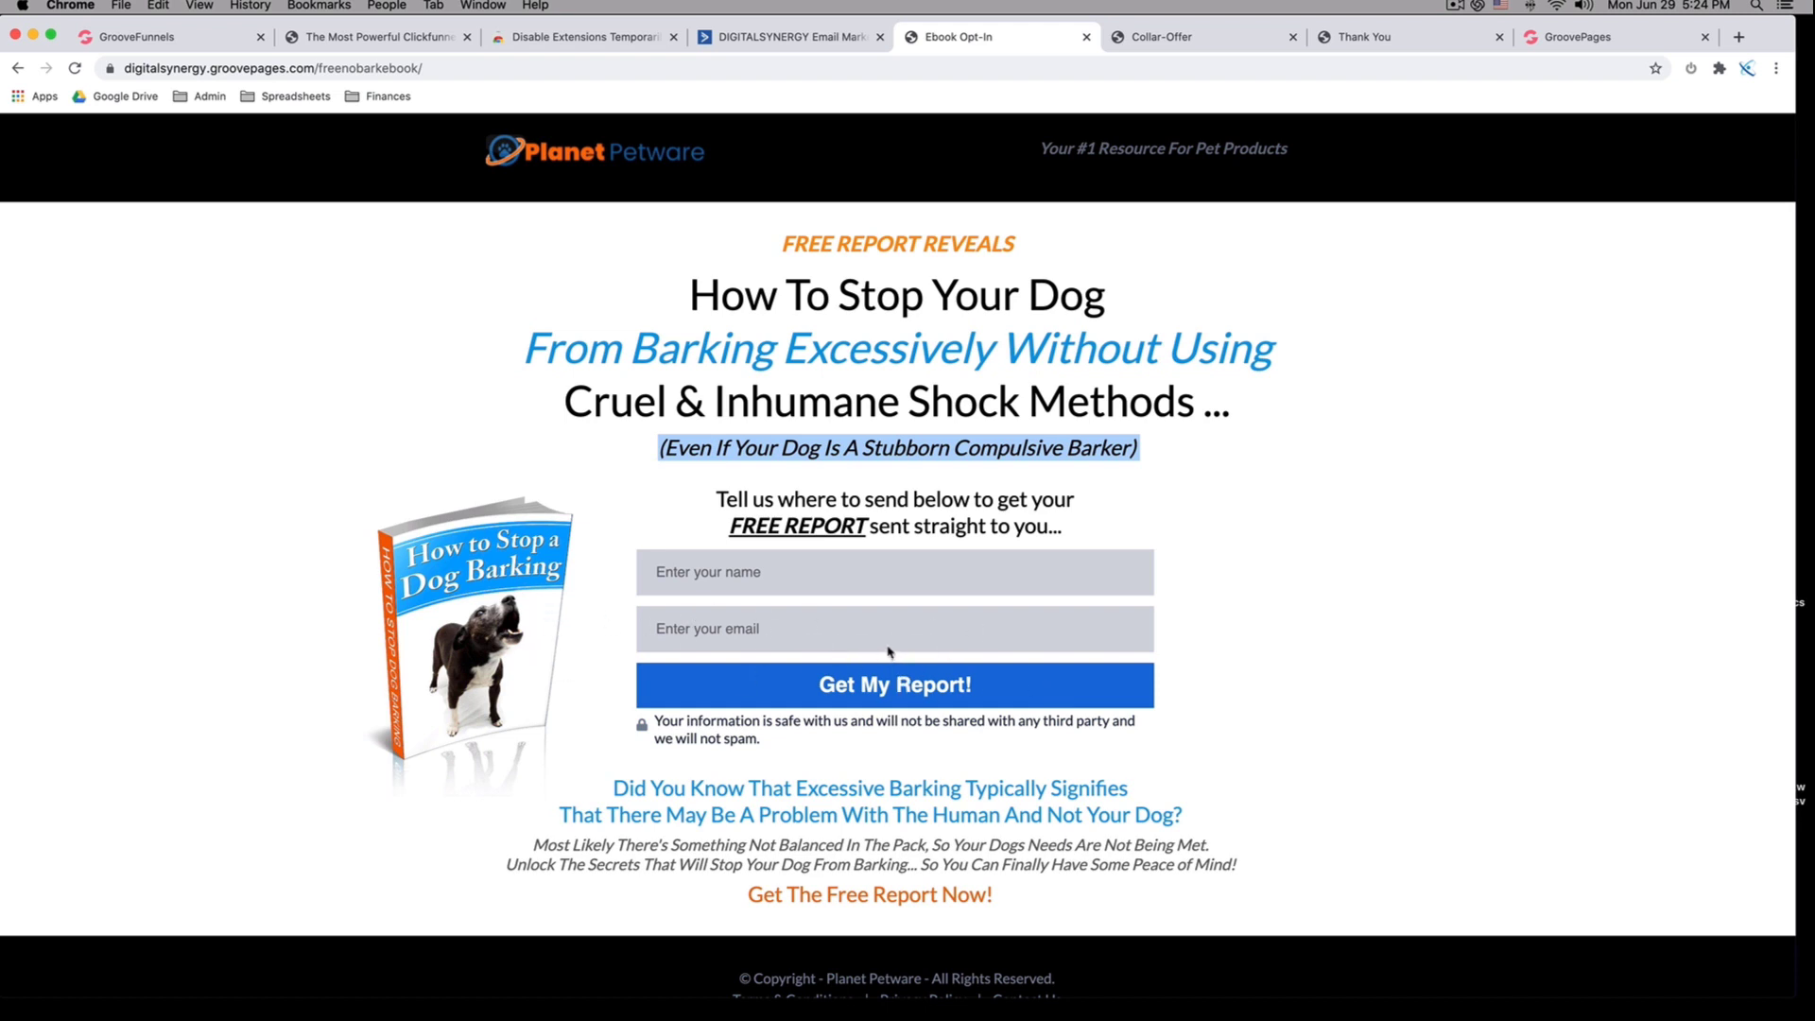
left_click_drag(707, 499, 1082, 529)
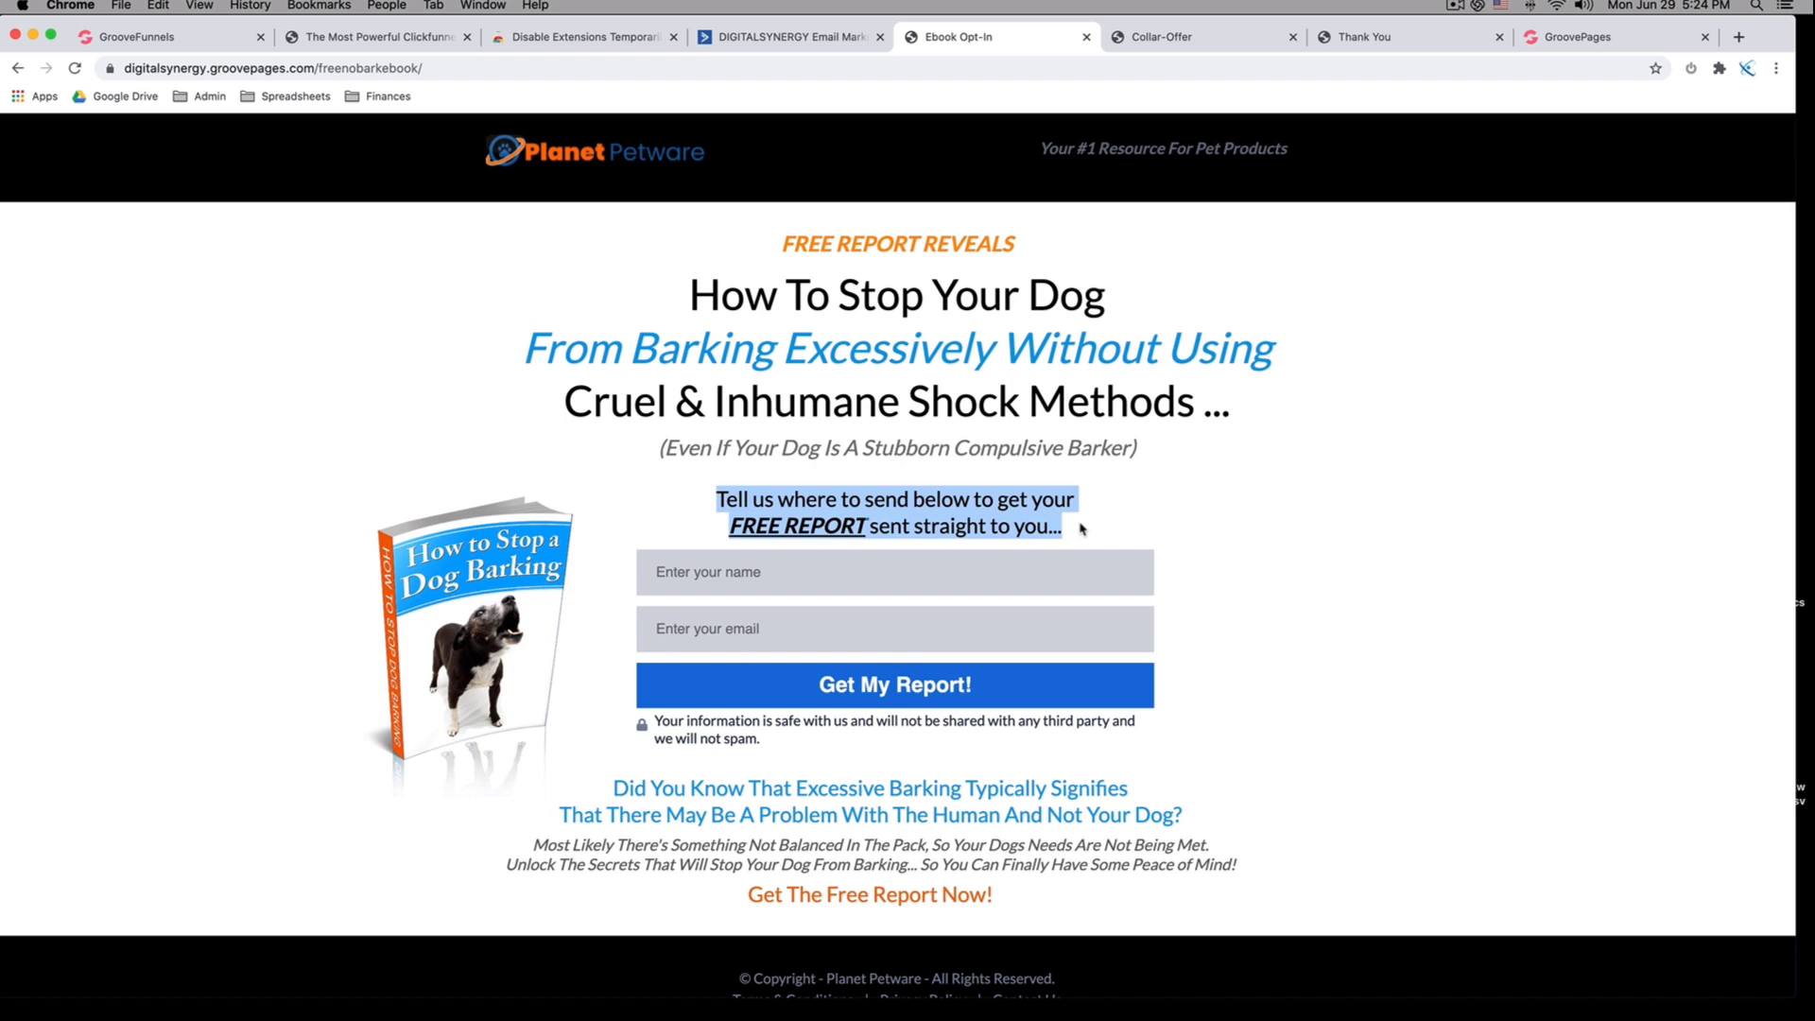
left_click(687, 569)
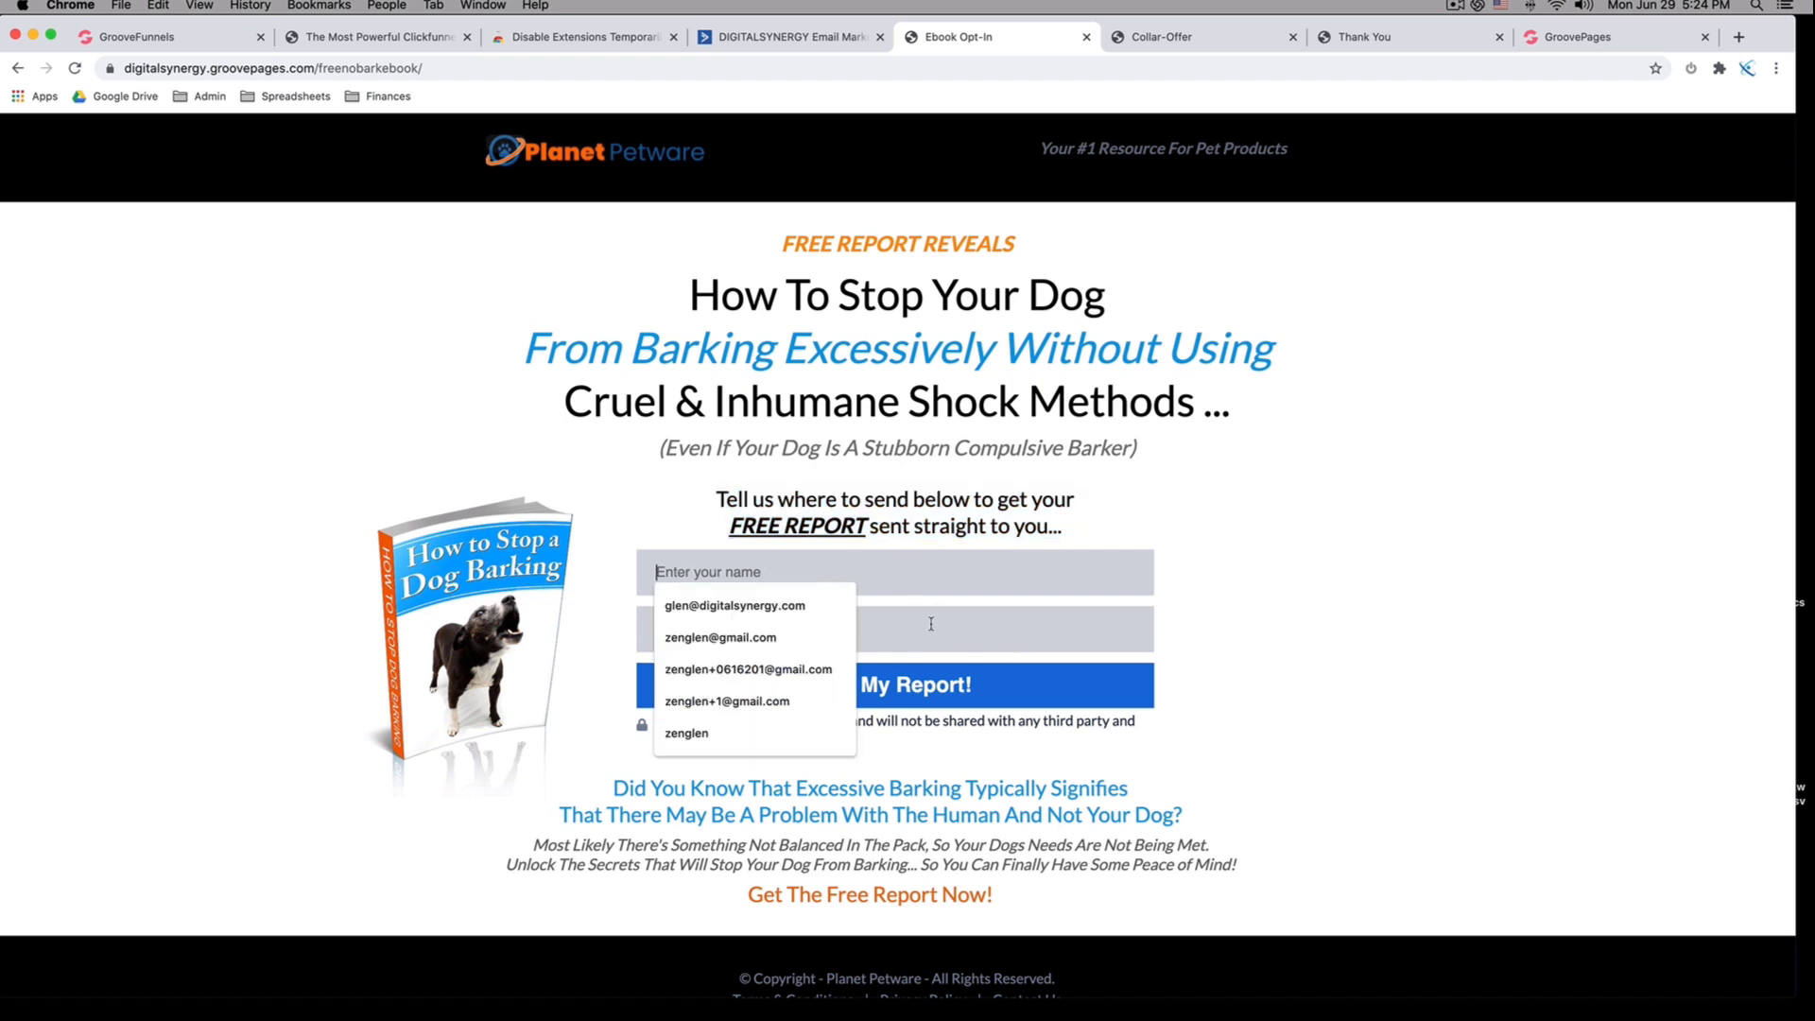
left_click(164, 38)
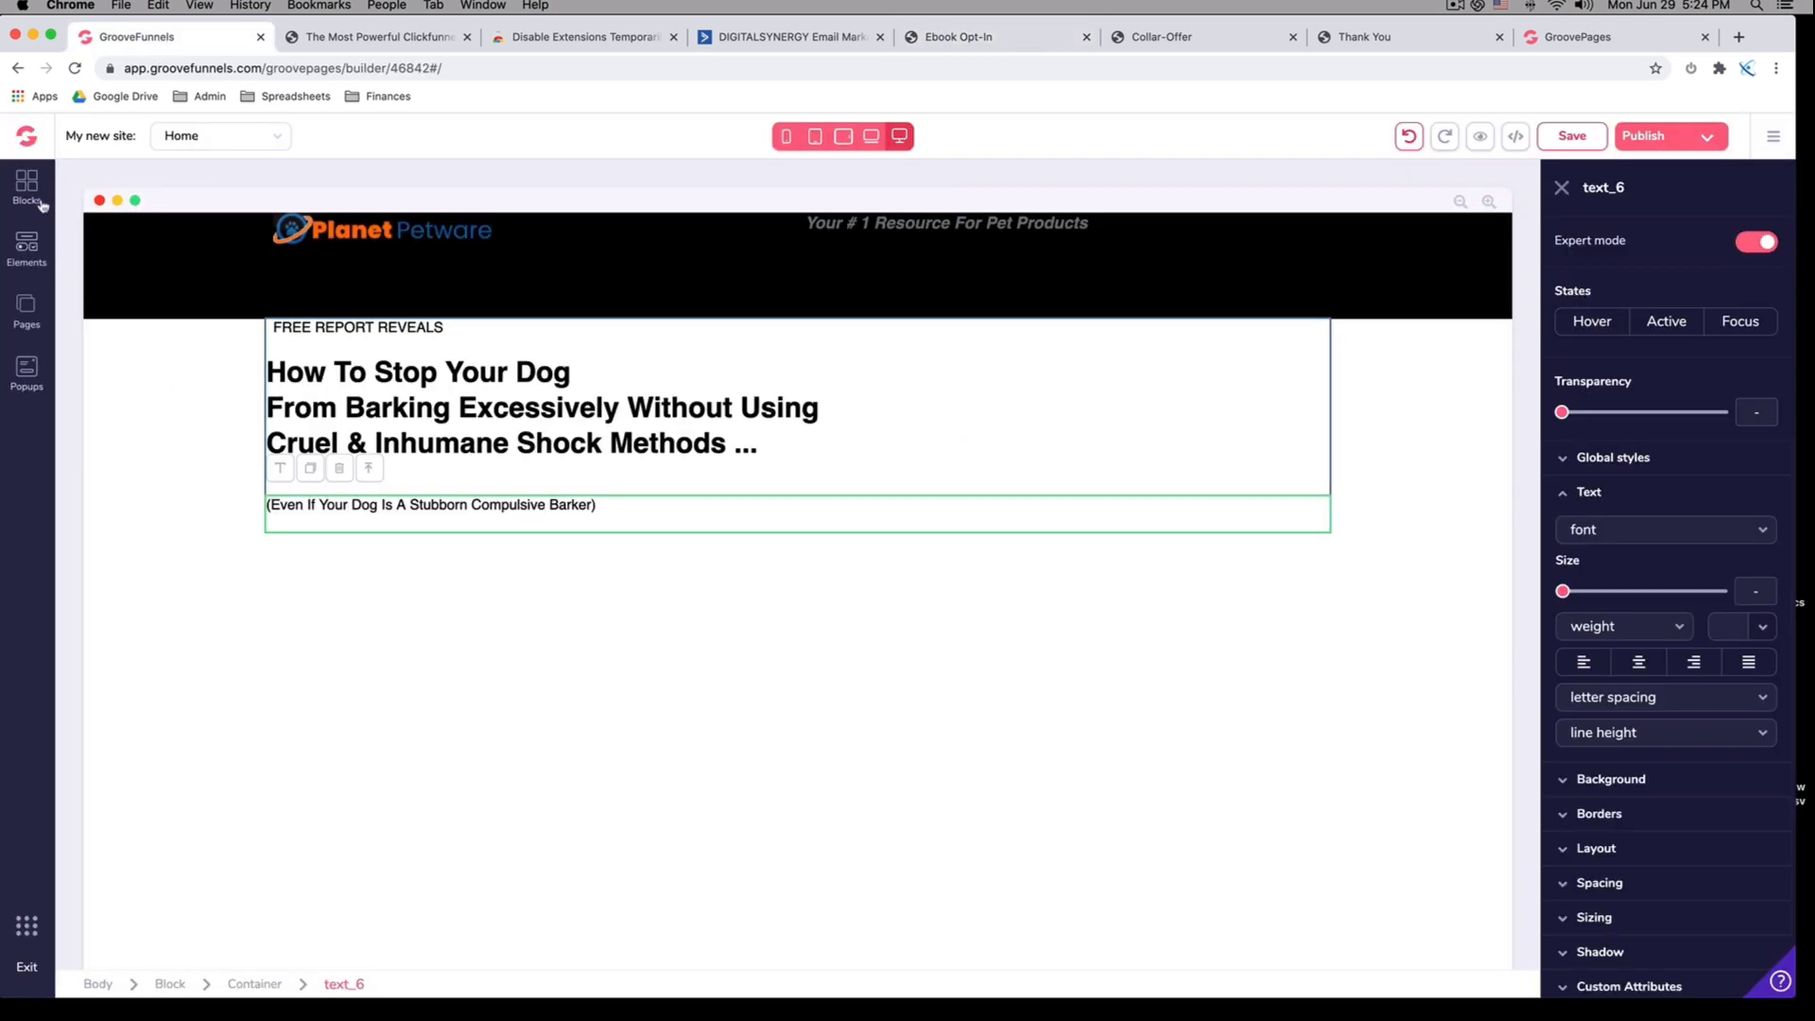
left_click(42, 204)
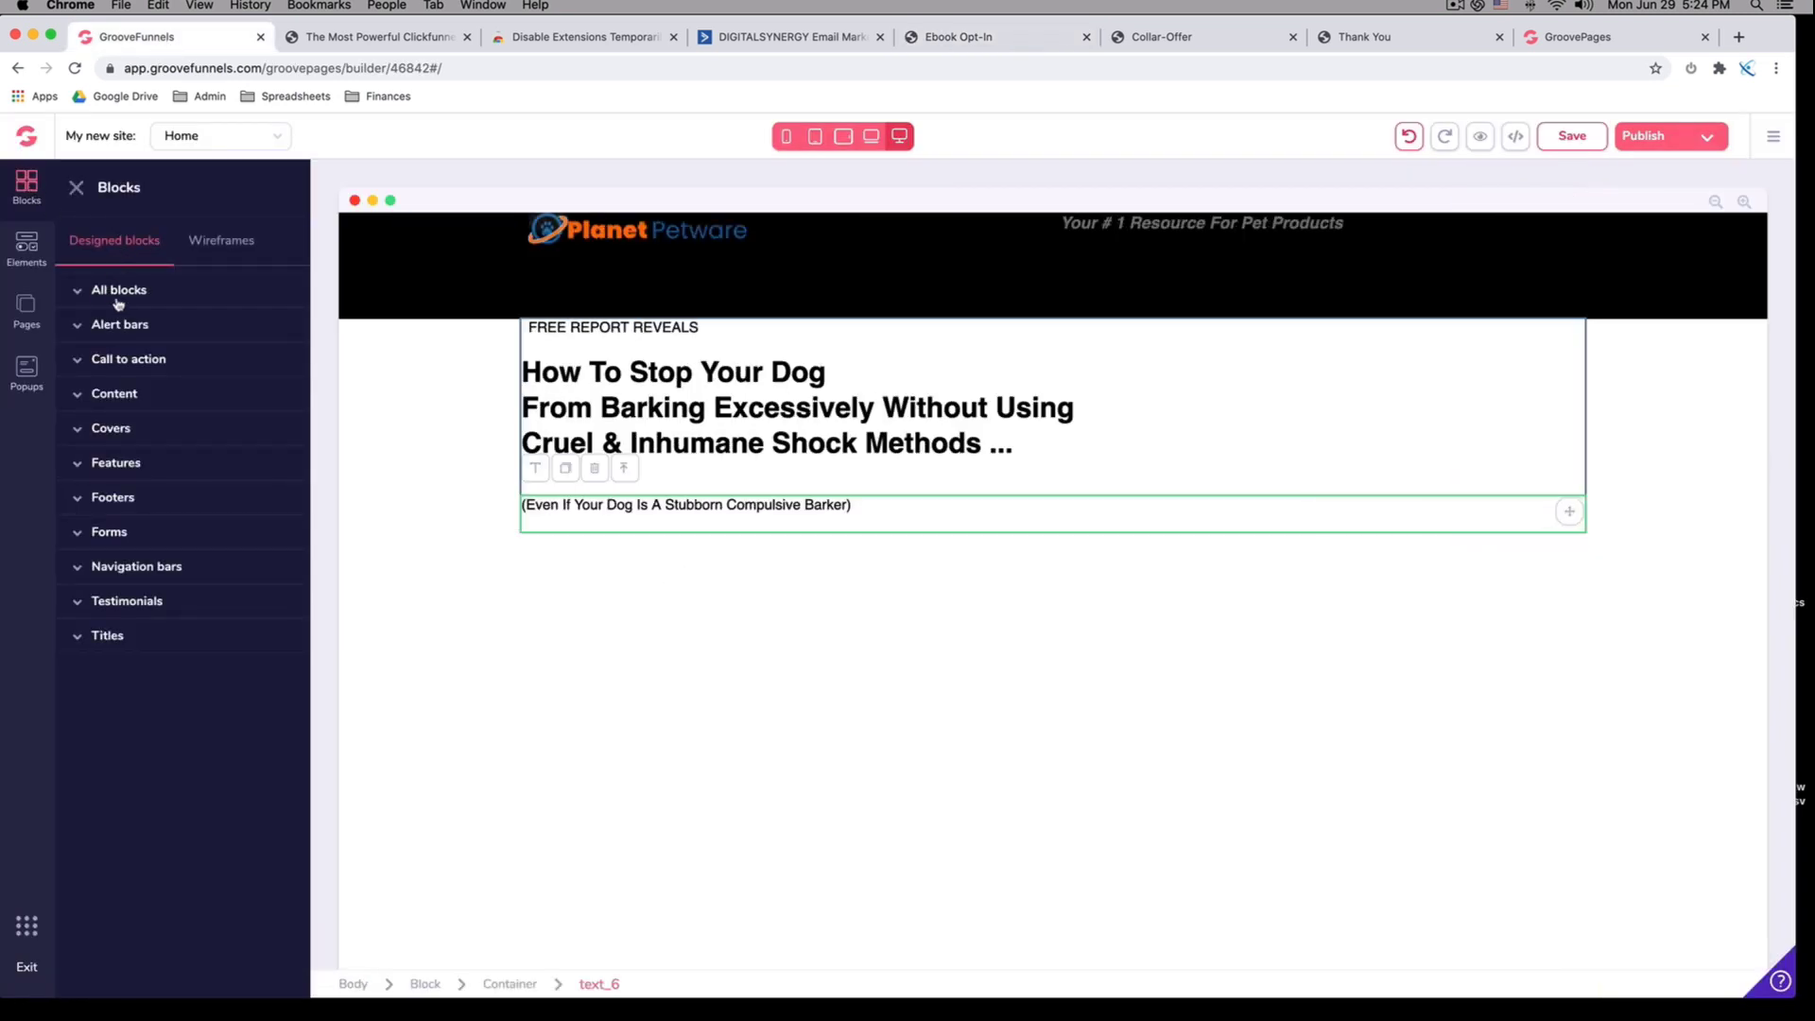
left_click(121, 295)
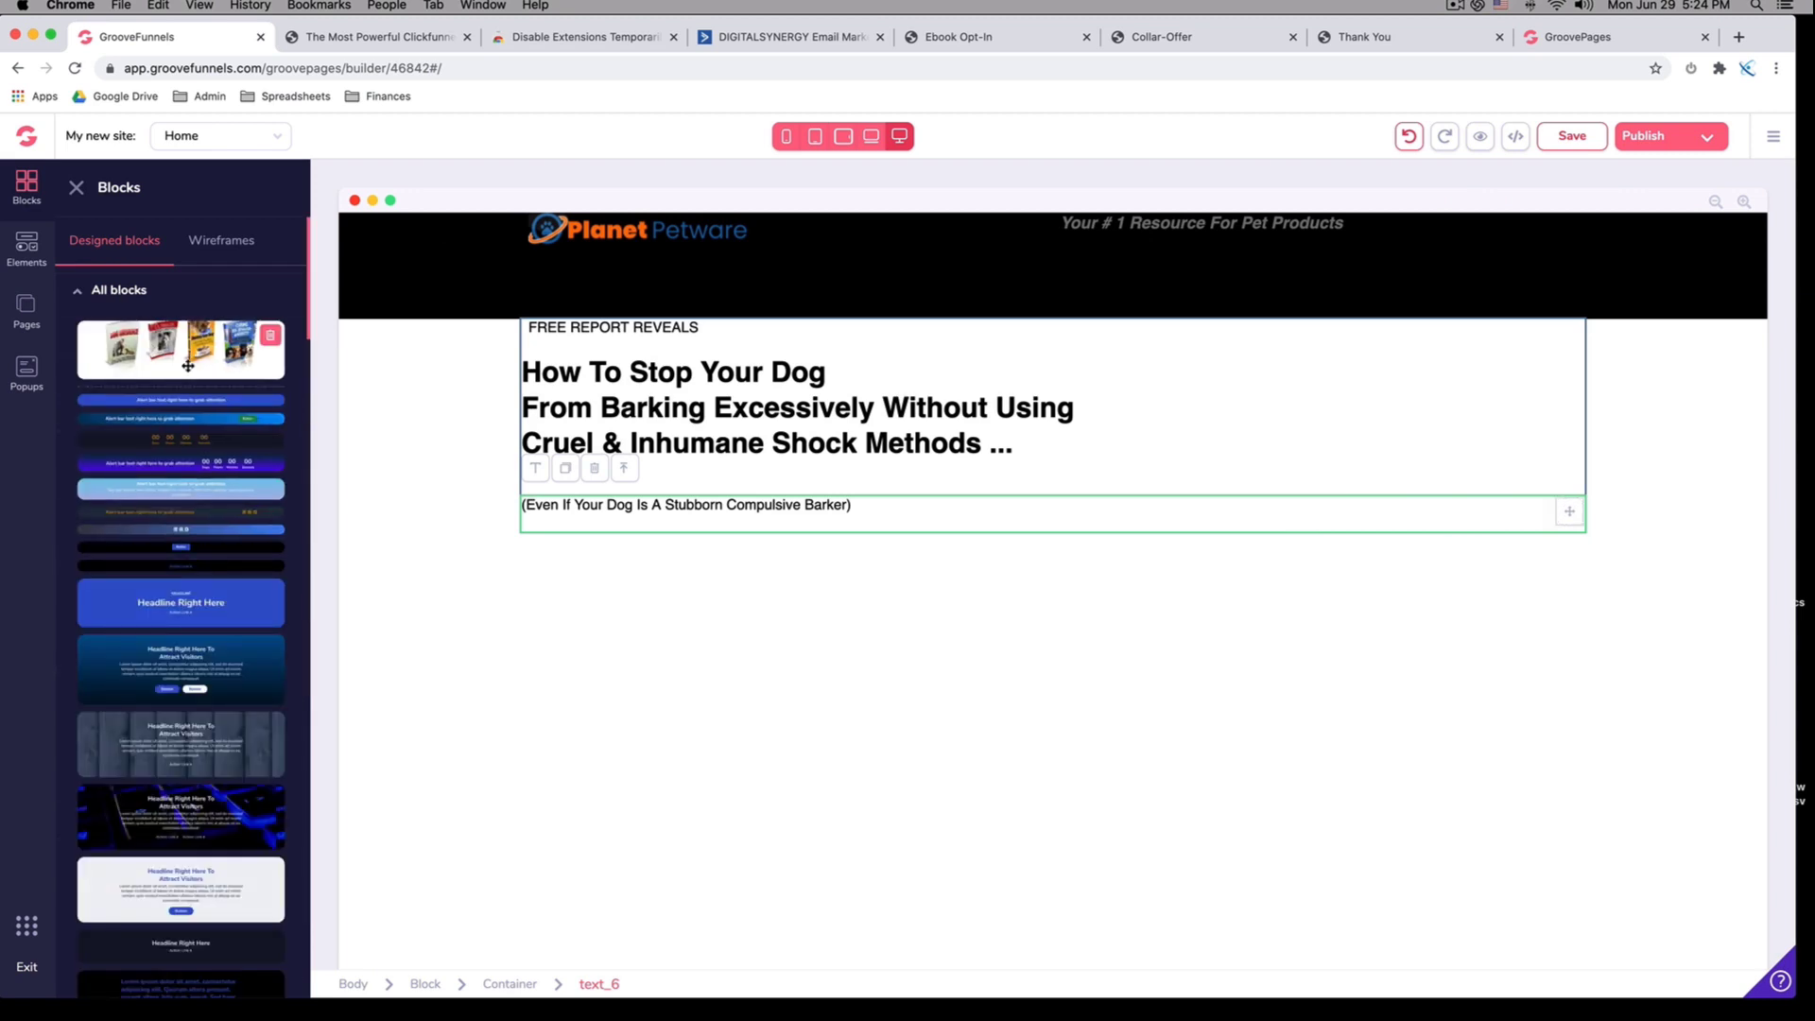
left_click(225, 243)
left_click(113, 326)
left_click_drag(173, 406, 968, 701)
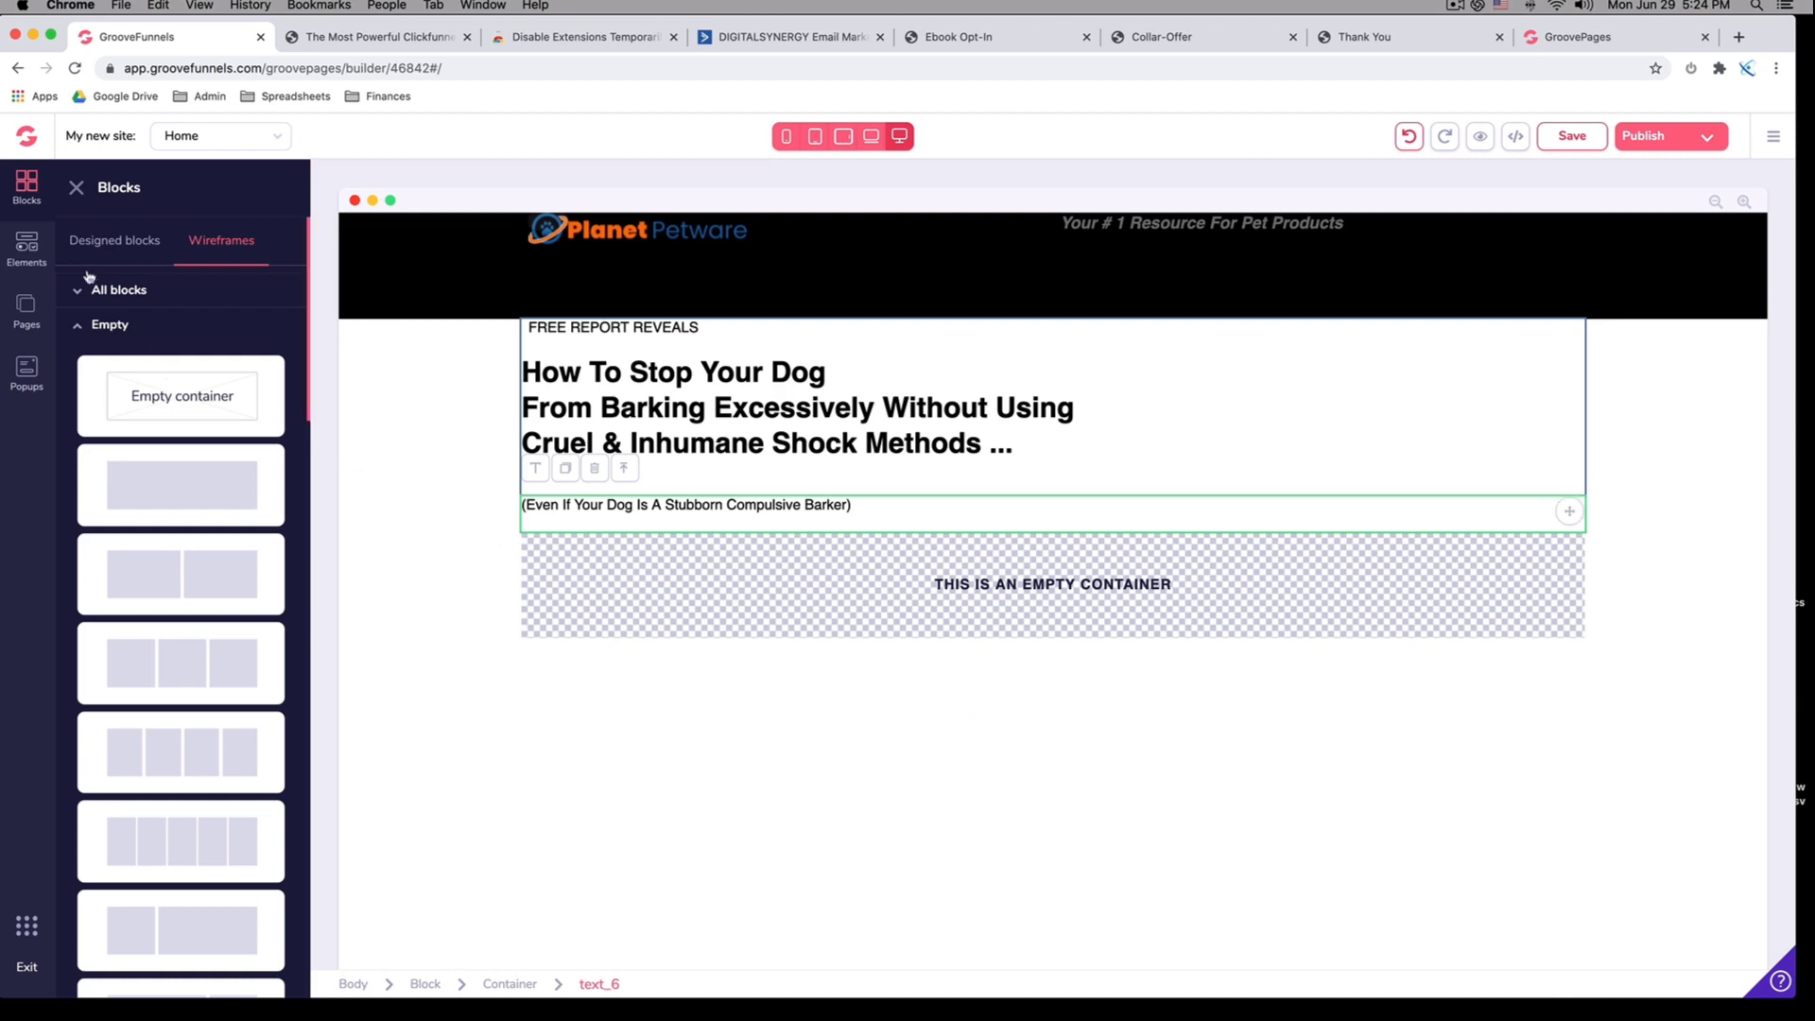
left_click(26, 248)
left_click_drag(259, 312, 906, 613)
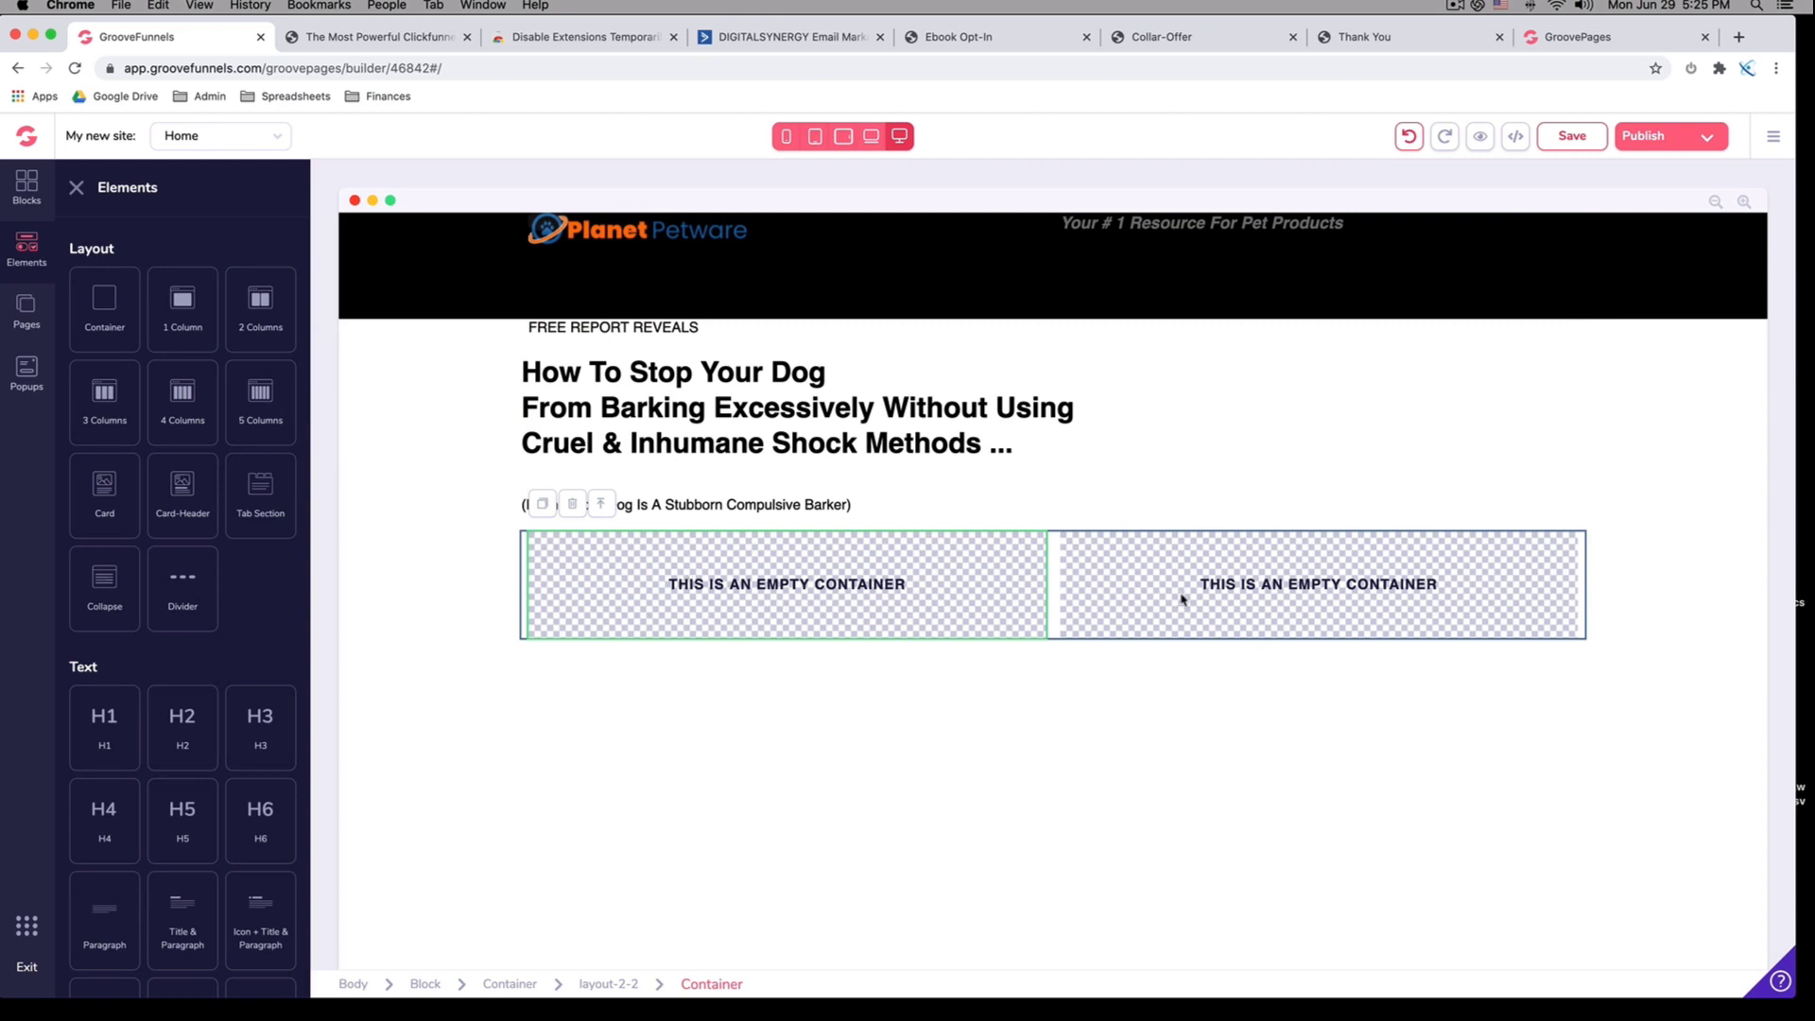
Recheck the sample page's book image and form arrangement, and place an Image element in the first column of the new layout
left_click(962, 38)
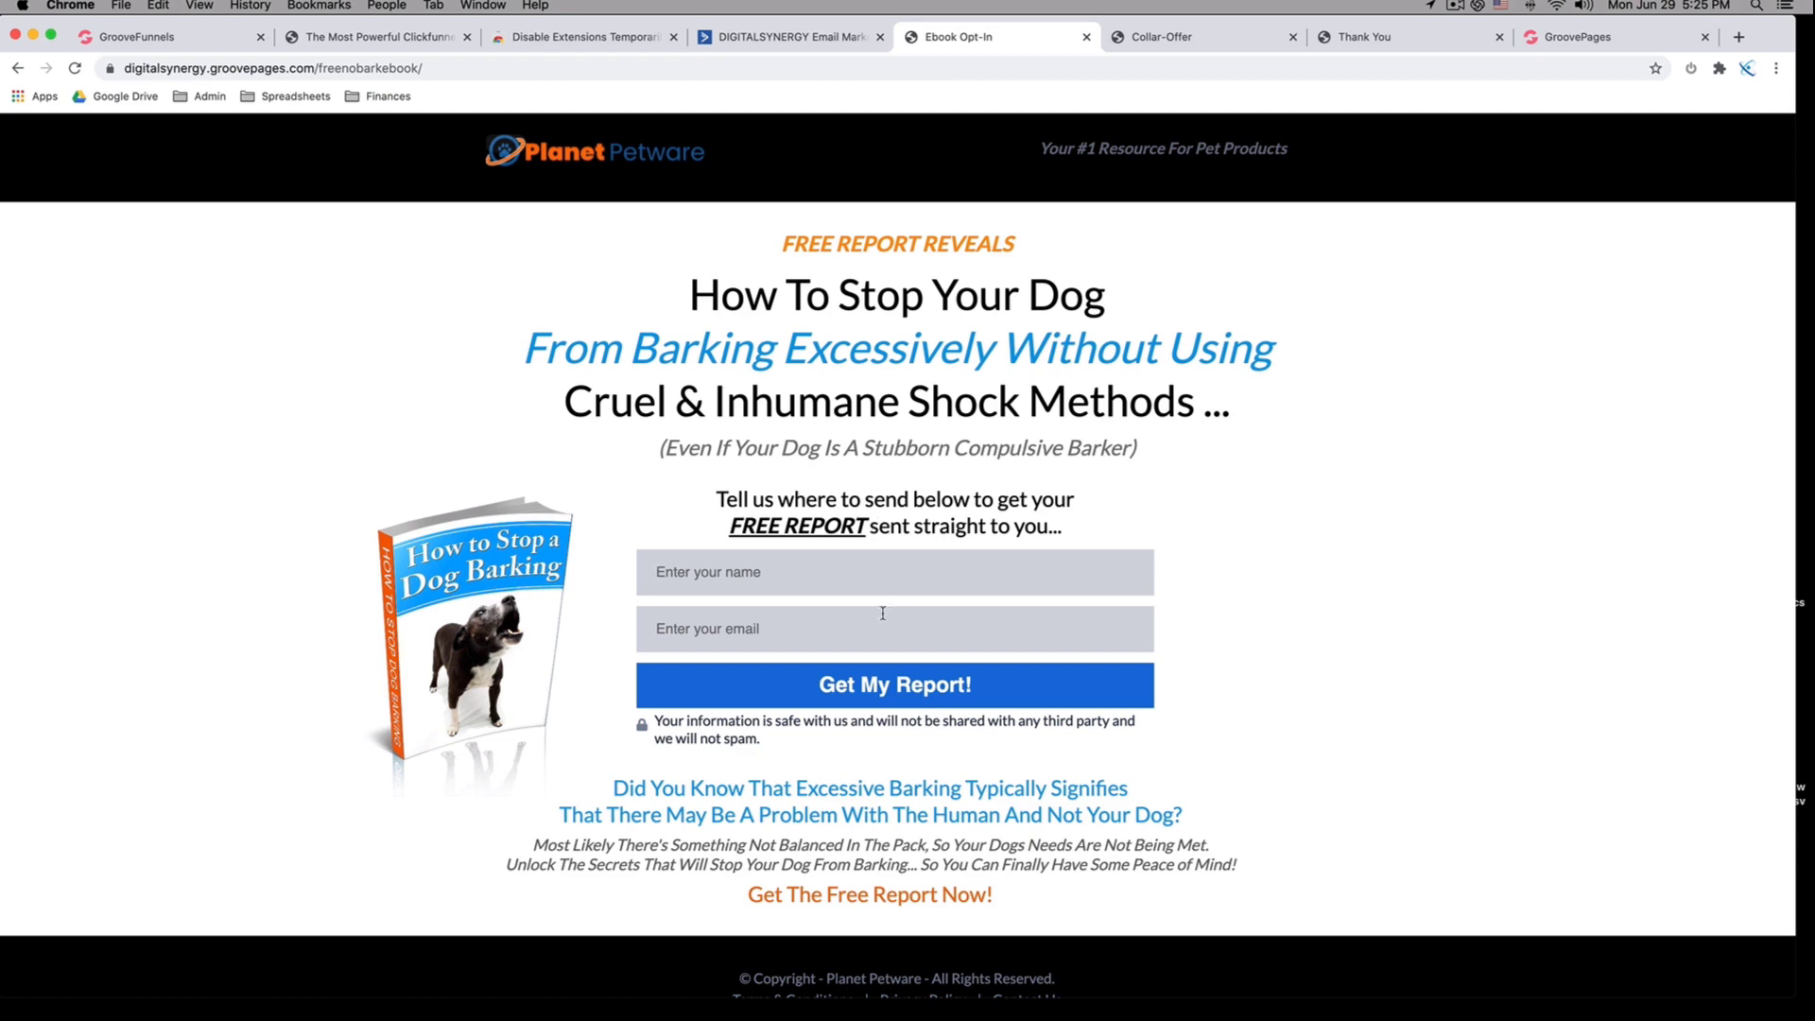
left_click(680, 571)
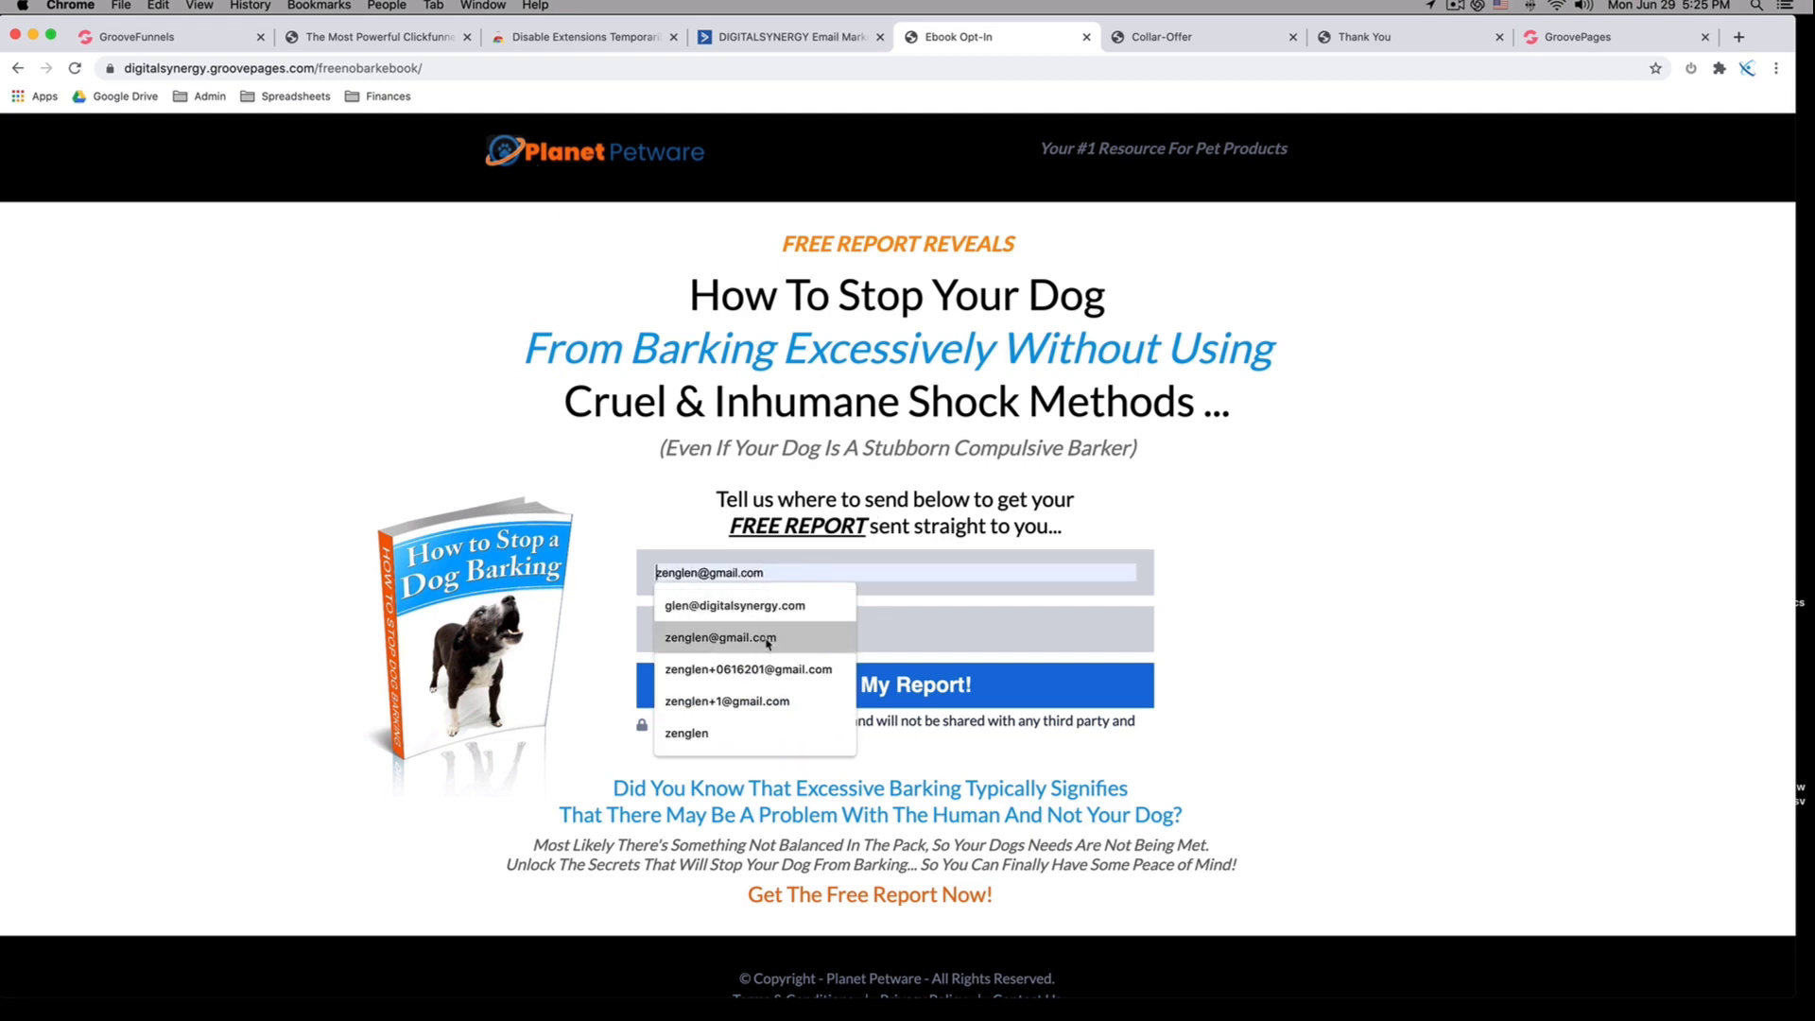
left_click(1227, 568)
left_click(142, 38)
left_click(751, 579)
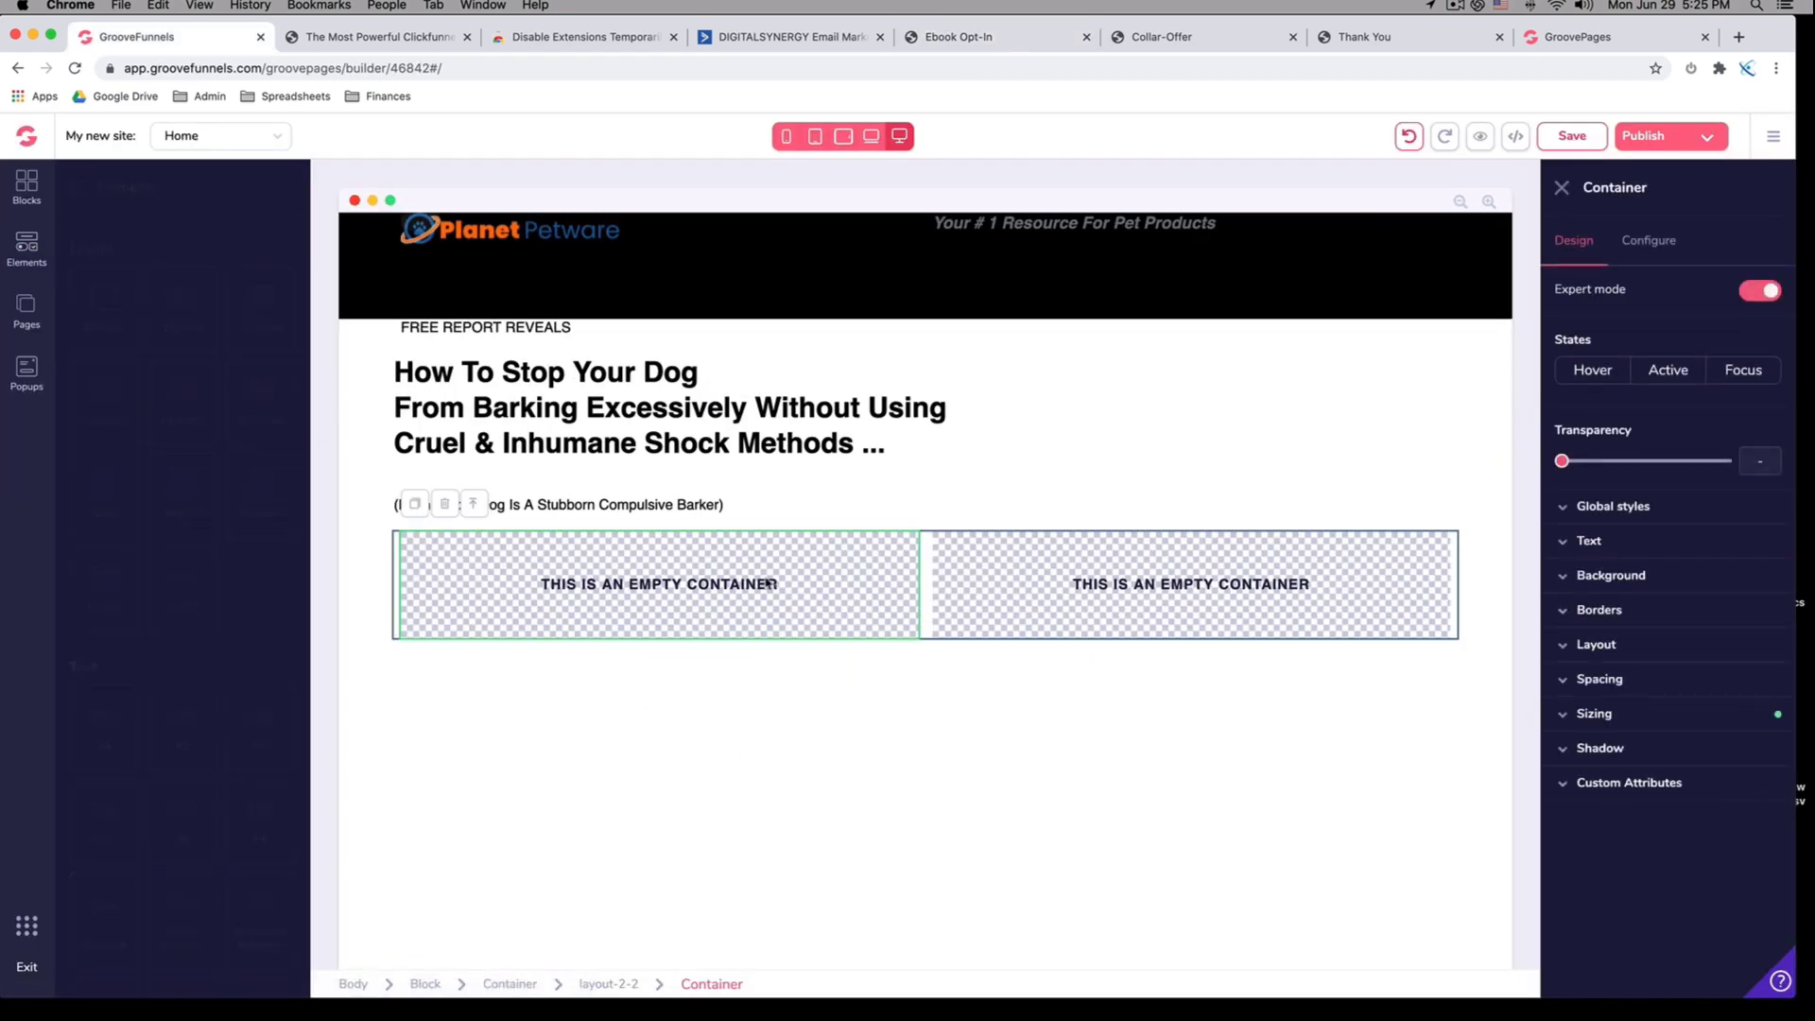
left_click(26, 247)
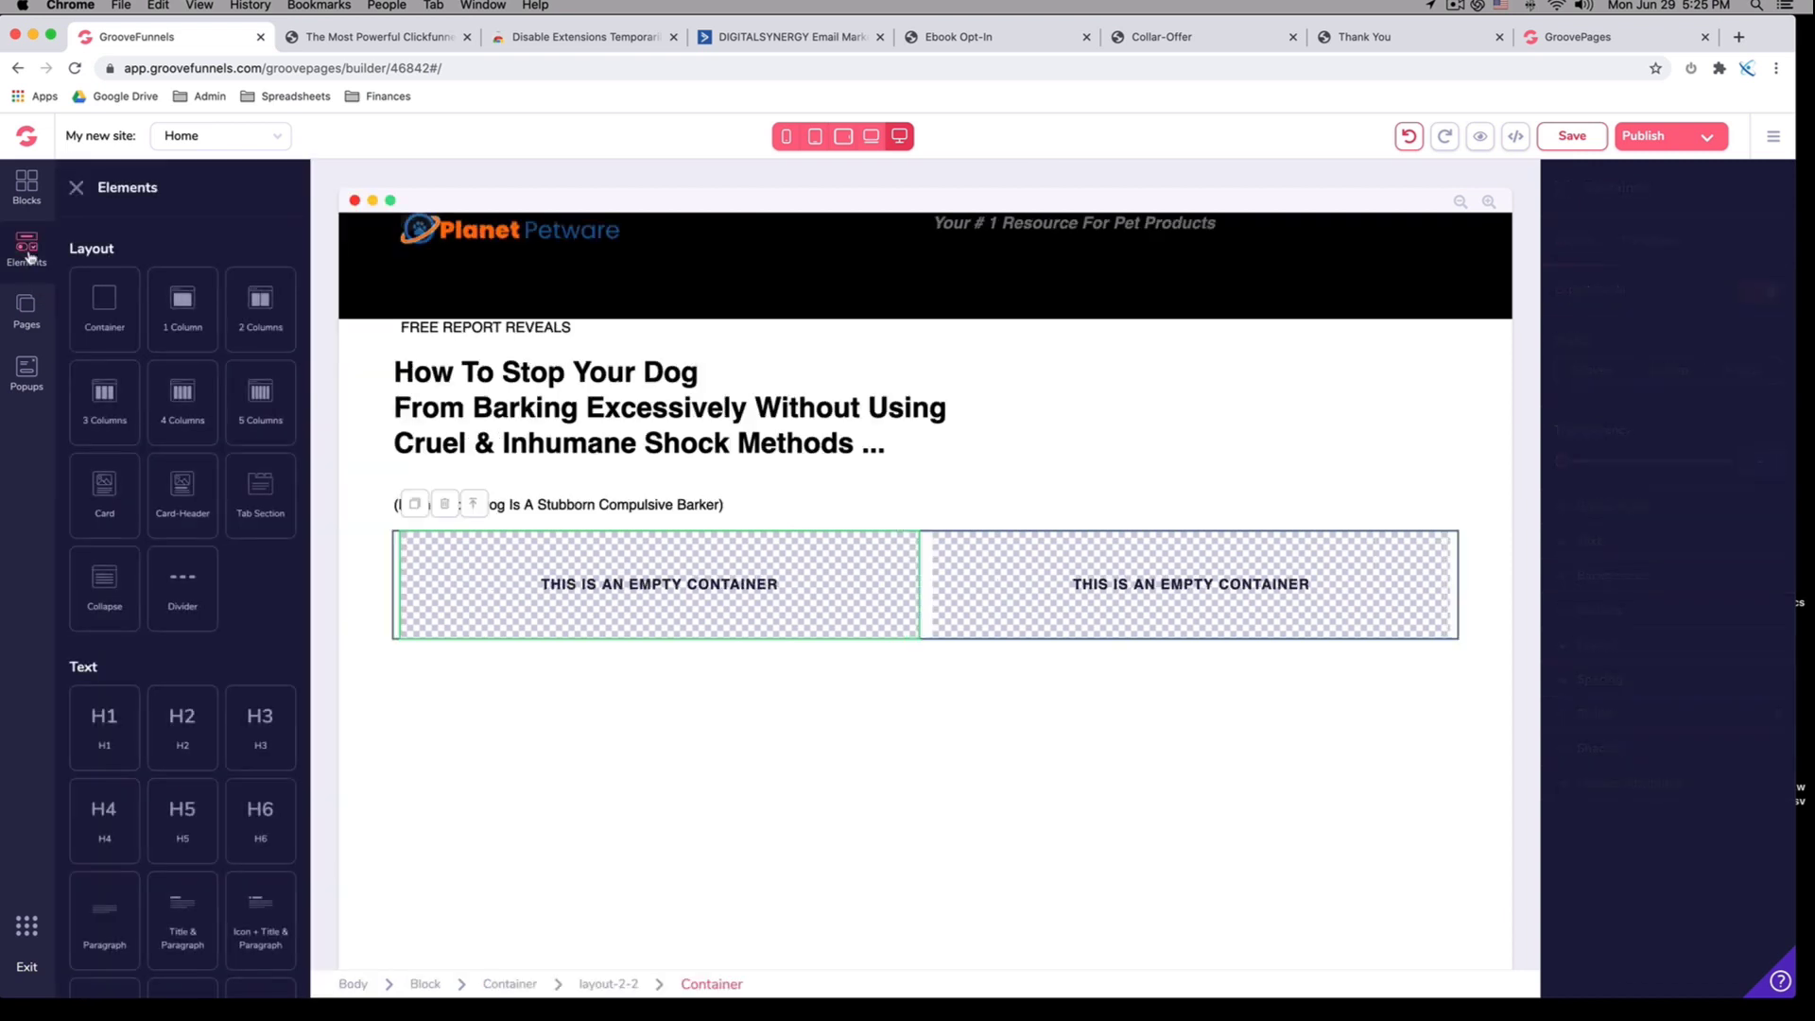
scroll(141, 612, "down", 3)
scroll(142, 613, "down", 6)
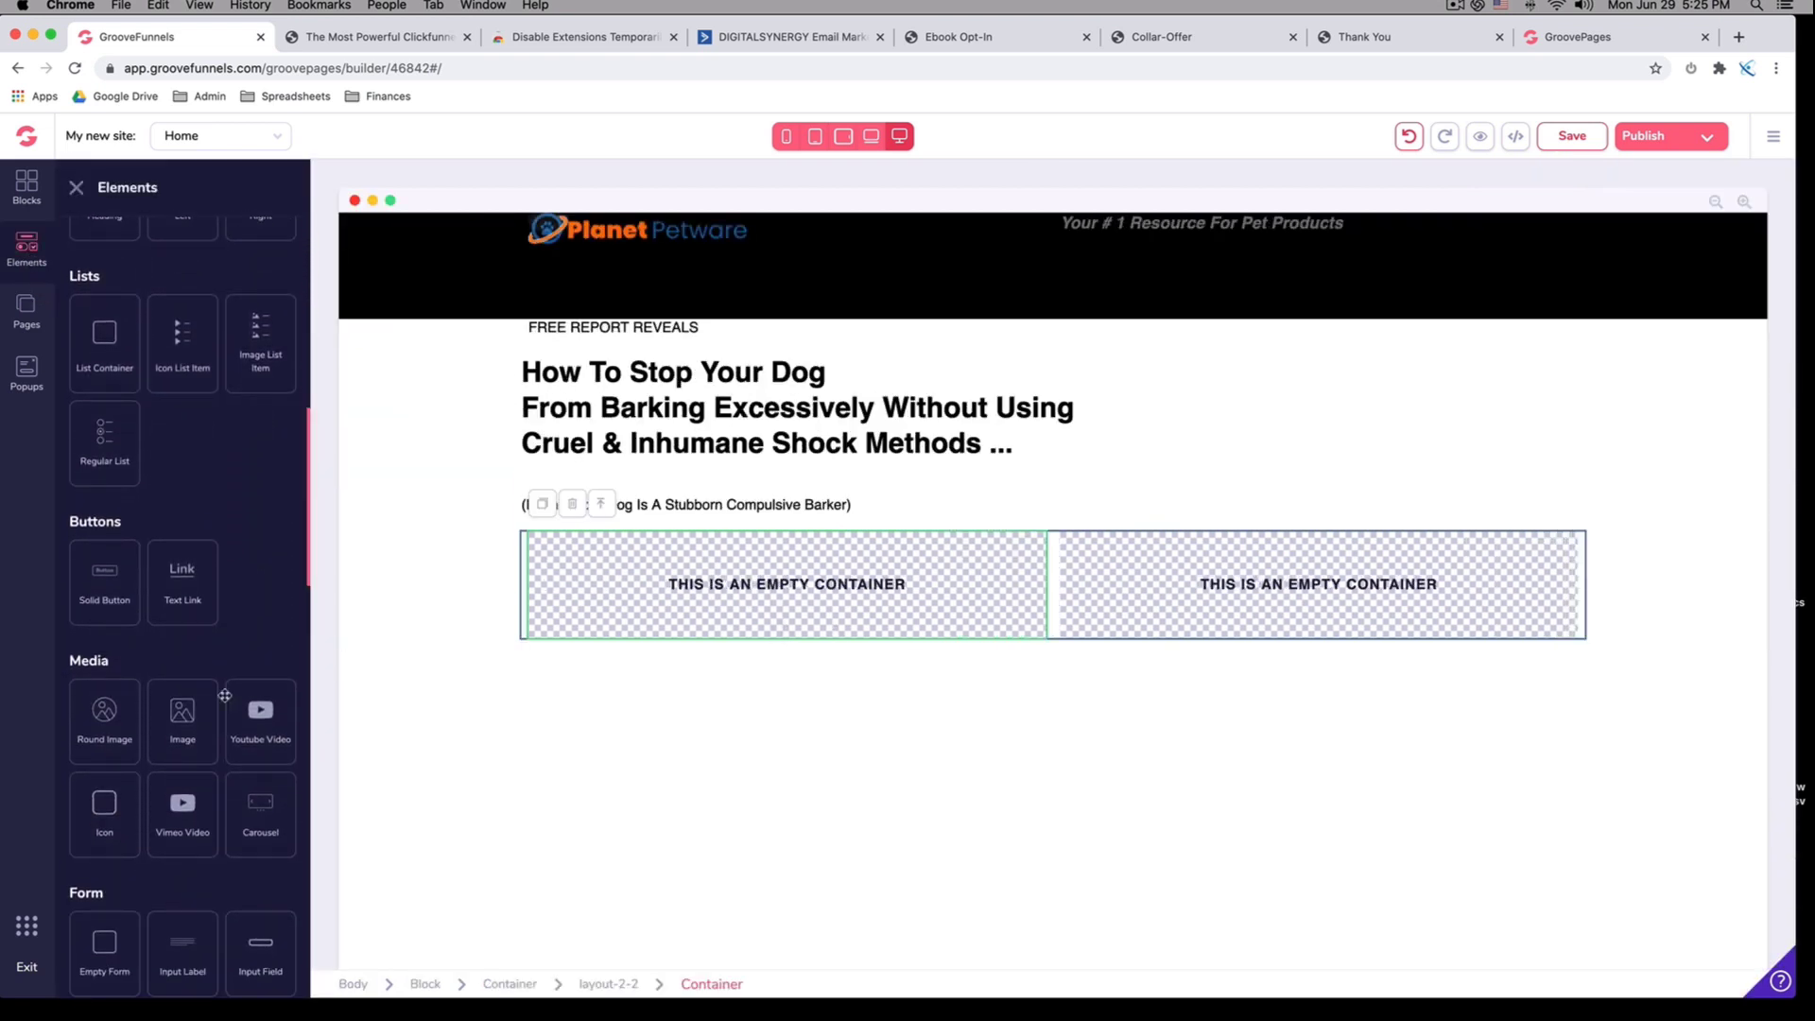
scroll(216, 780, "down", 3)
scroll(215, 780, "down", 6)
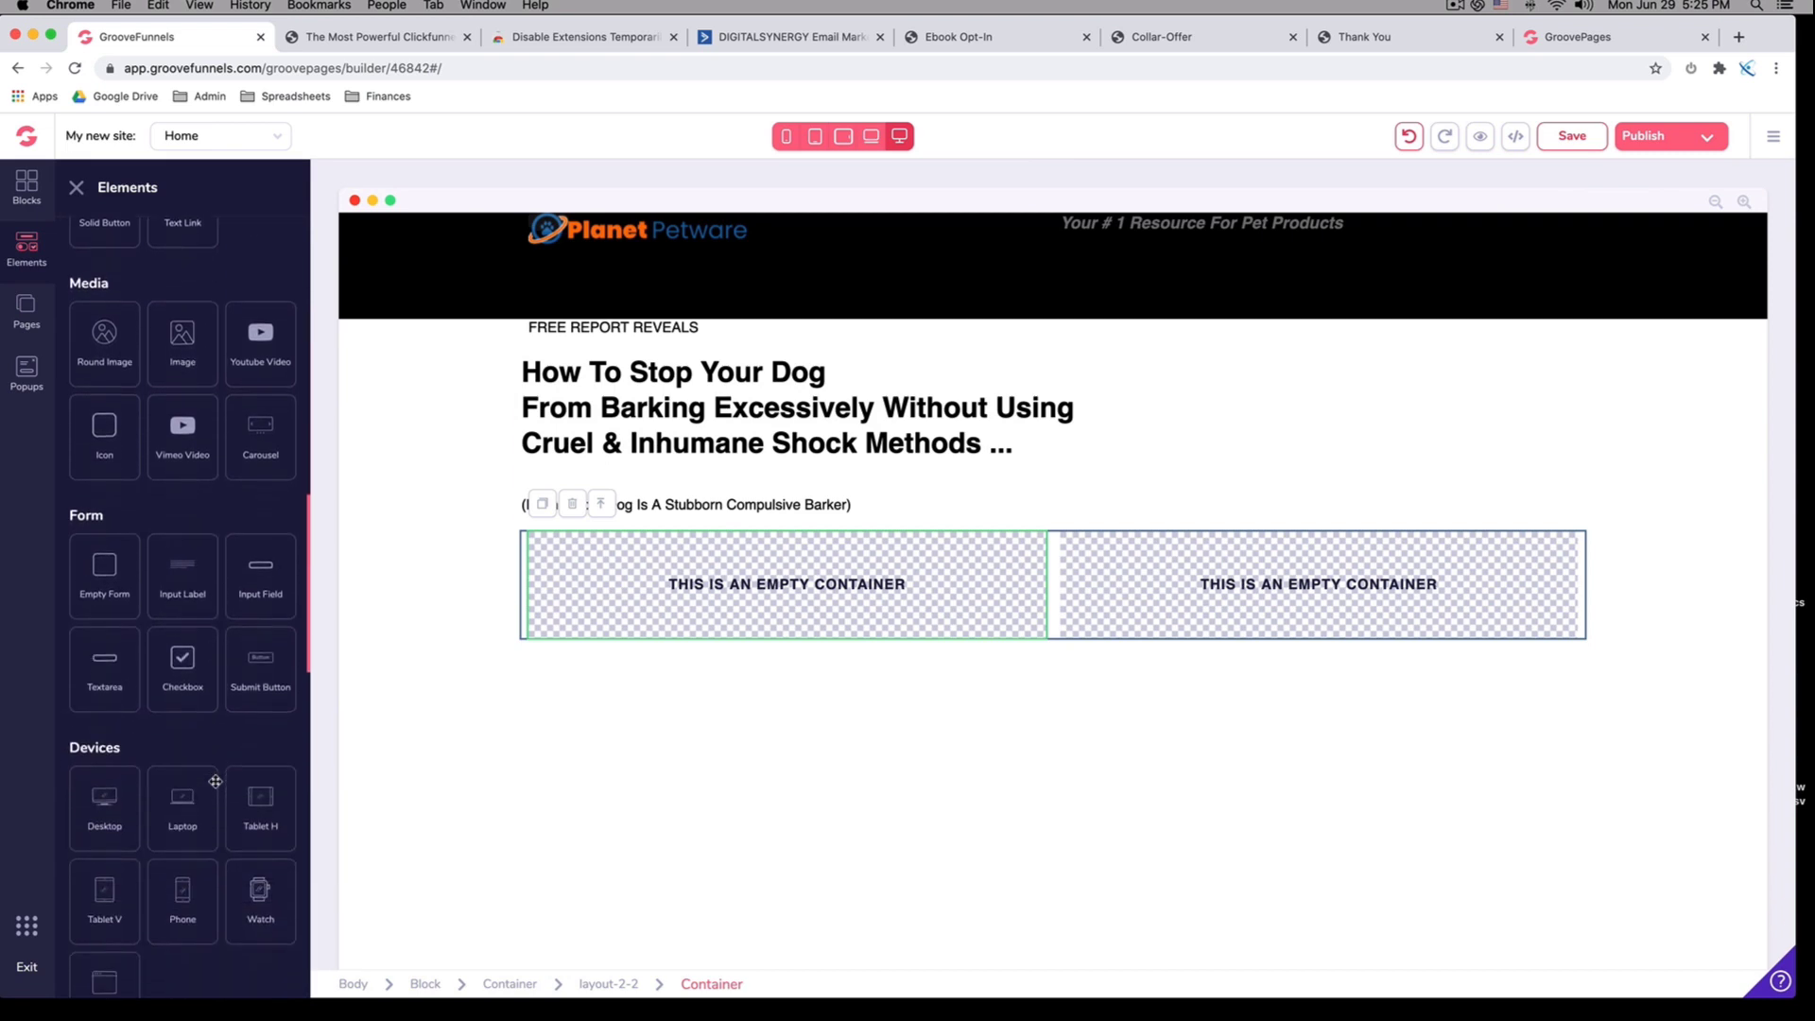
scroll(179, 775, "up", 13)
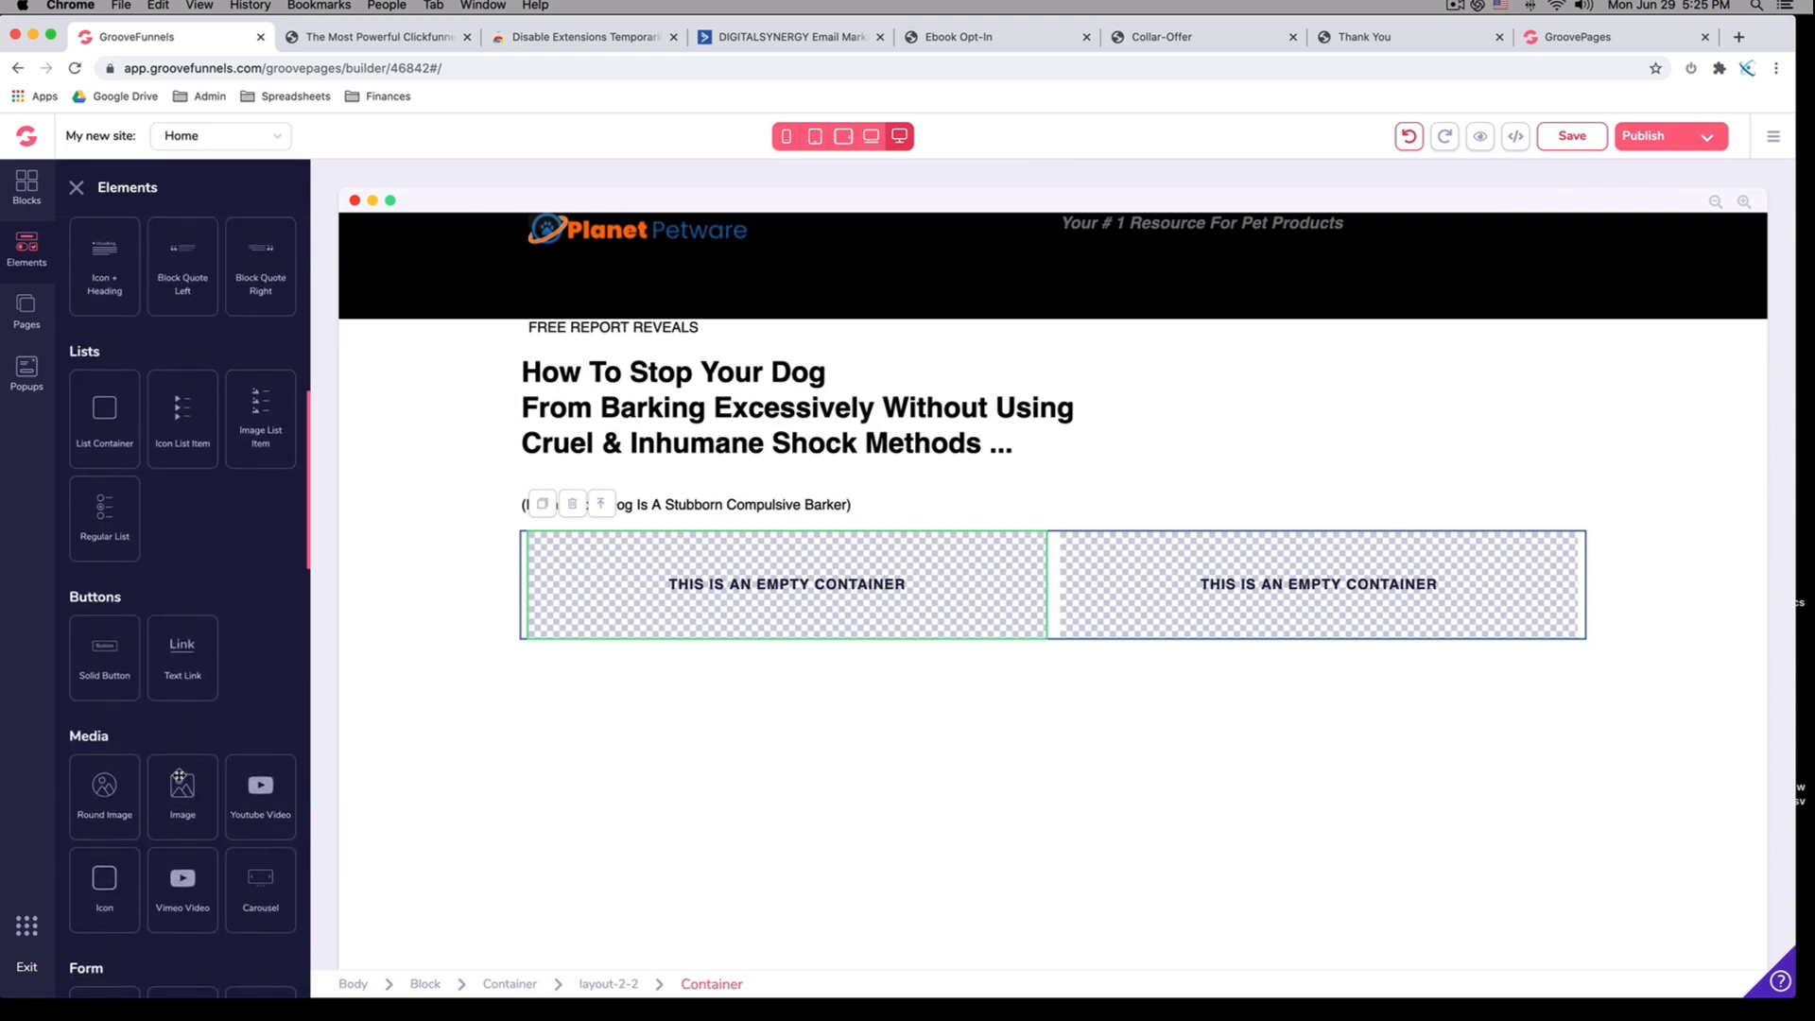
scroll(171, 835, "down", 2)
left_click_drag(171, 825, 796, 652)
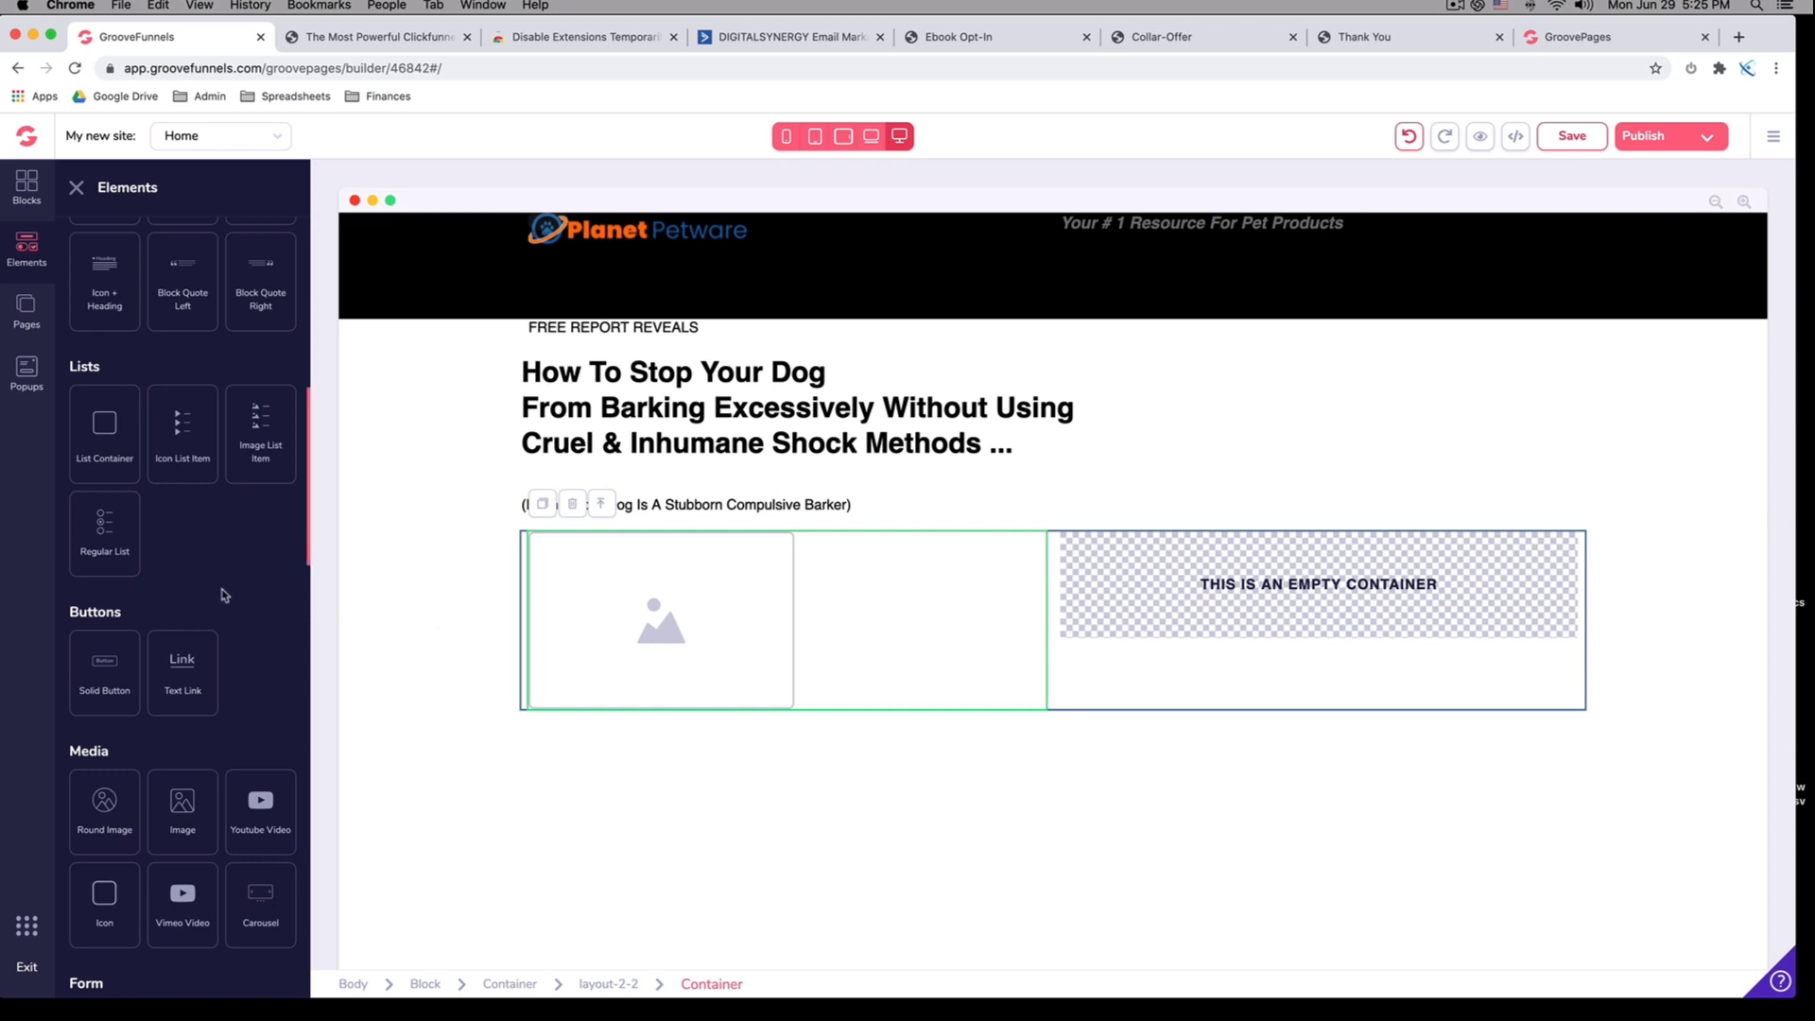
Add a Paragraph element to the empty second column beside the image placeholder
scroll(224, 594, "down", 2)
scroll(224, 593, "up", 10)
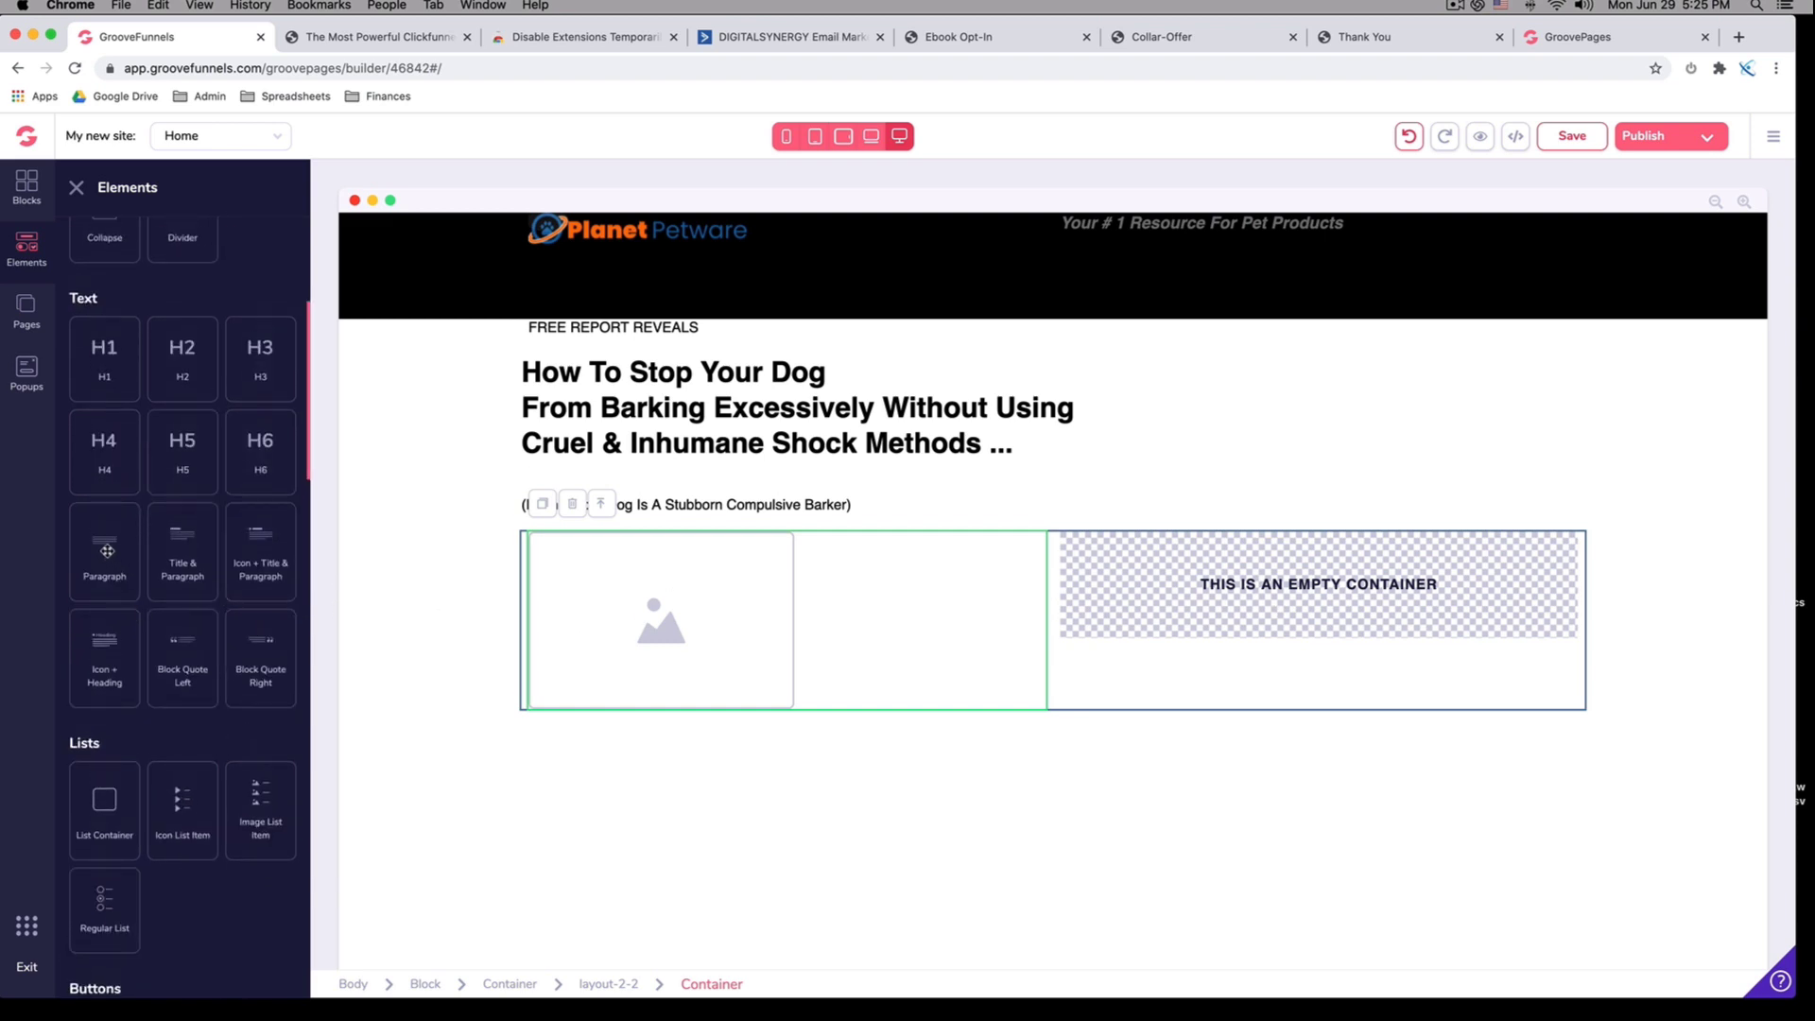
left_click_drag(108, 549, 1260, 597)
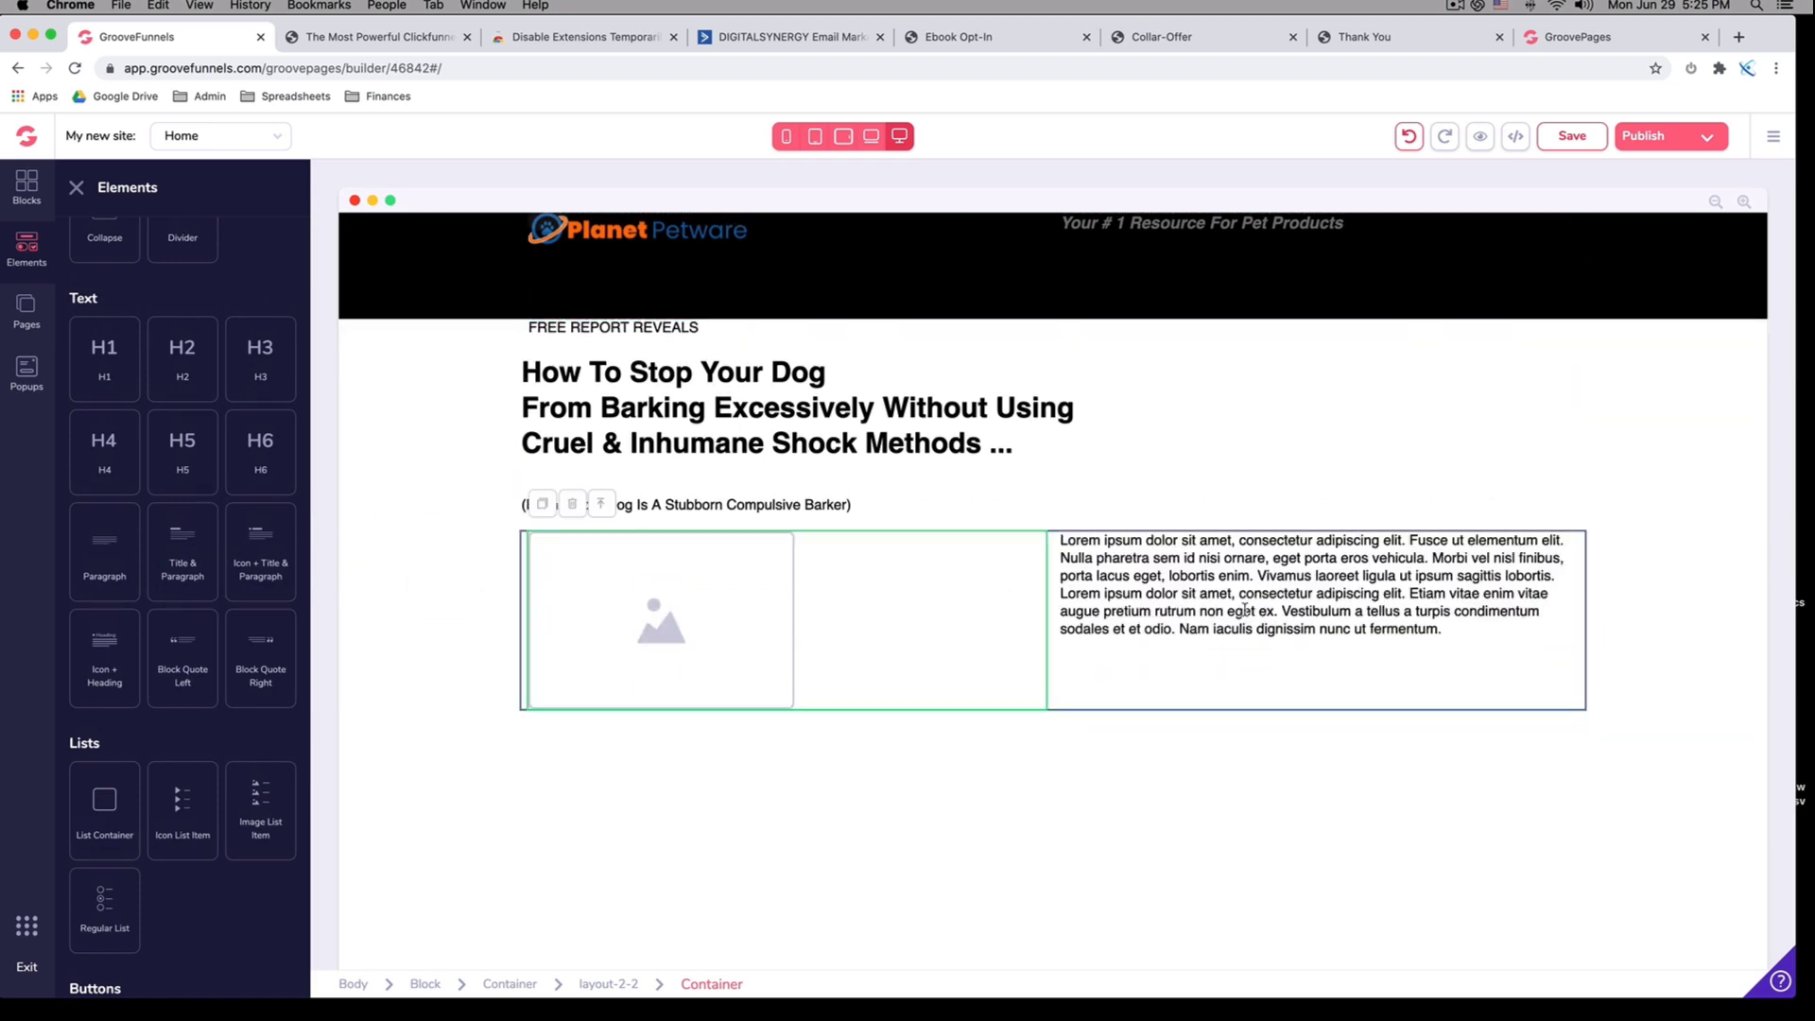
Fill the image placeholder with the "How to Stop a Dog Barking" book cover from the image library and update the element
scroll(1241, 614, "down", 1)
left_click(666, 590)
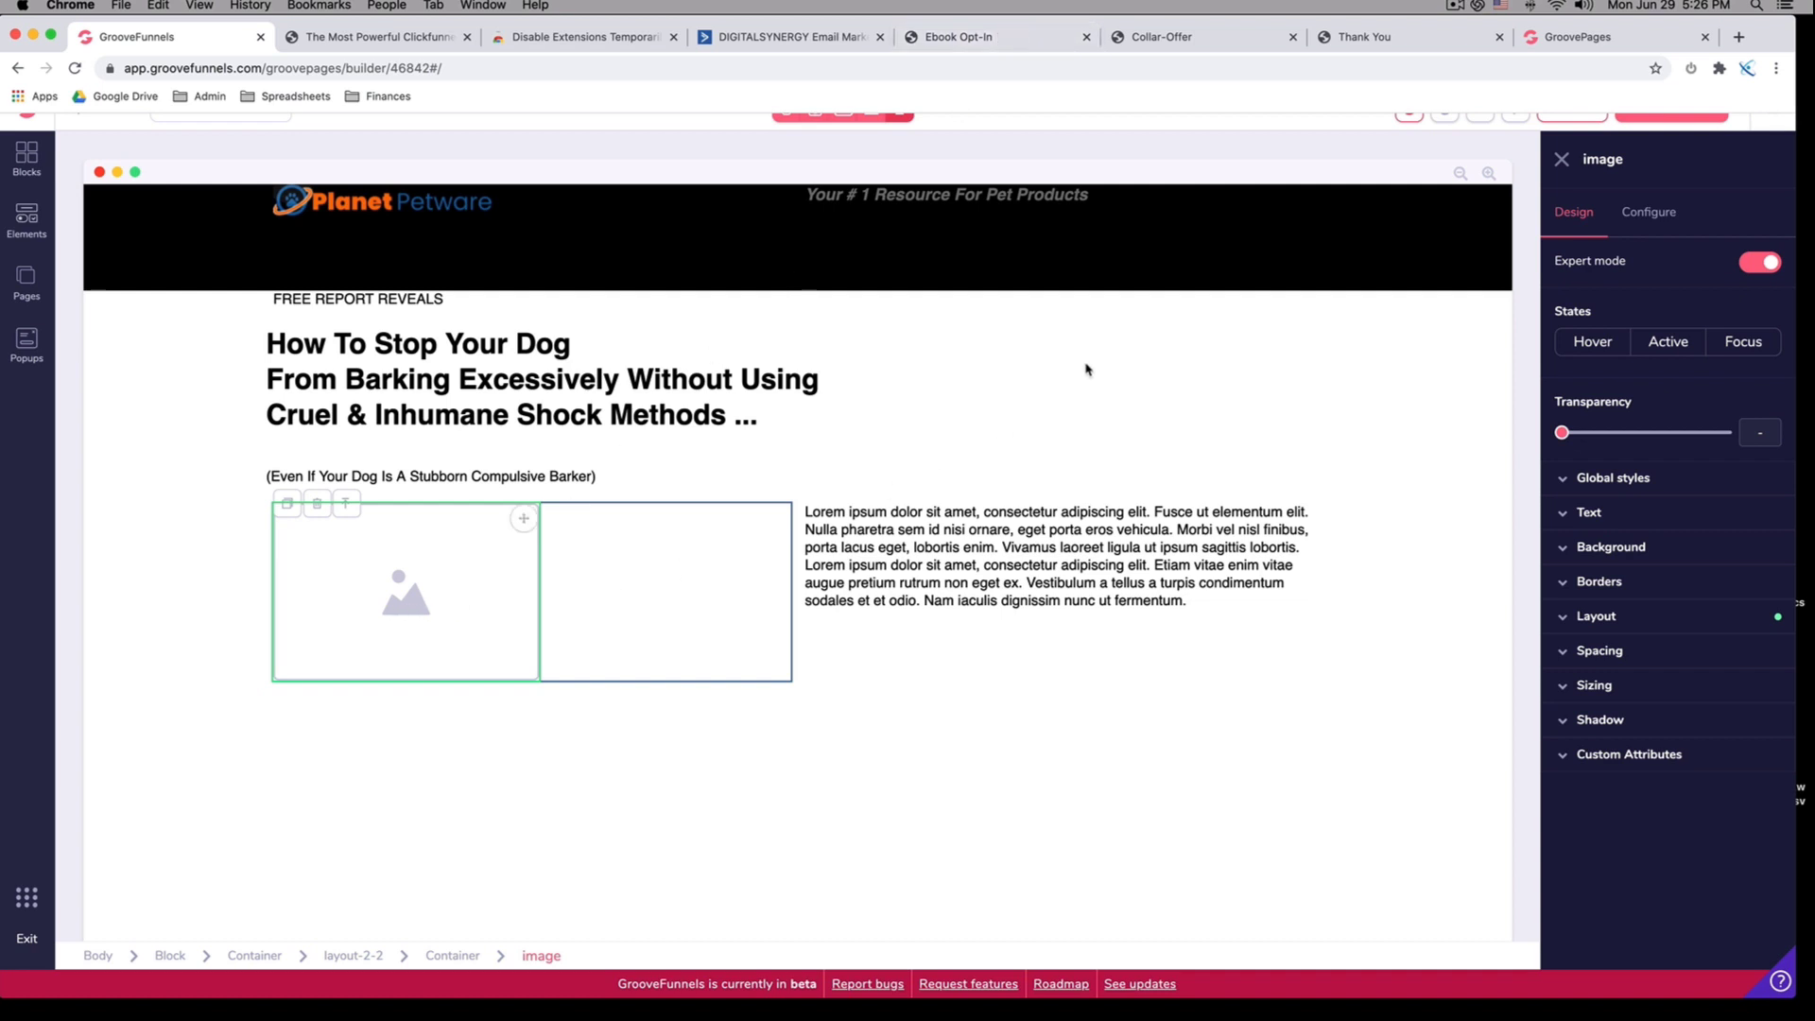
left_click(401, 597)
left_click(1666, 217)
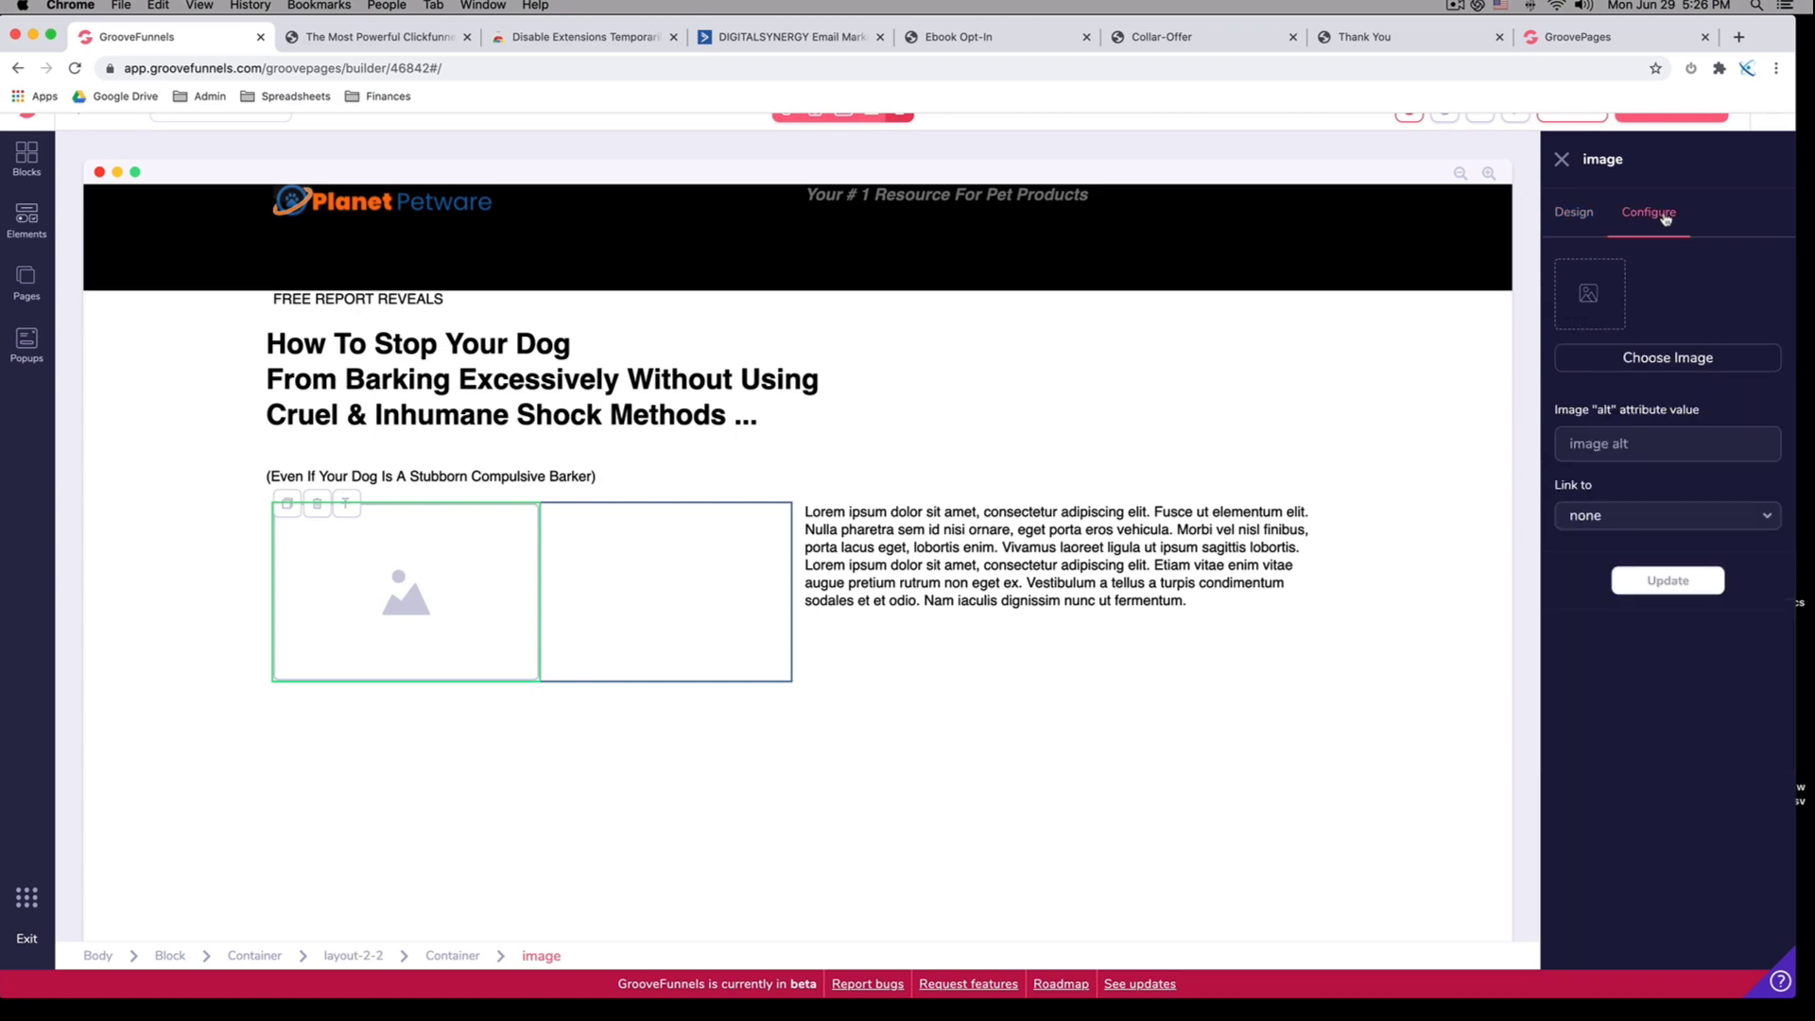
left_click(1673, 359)
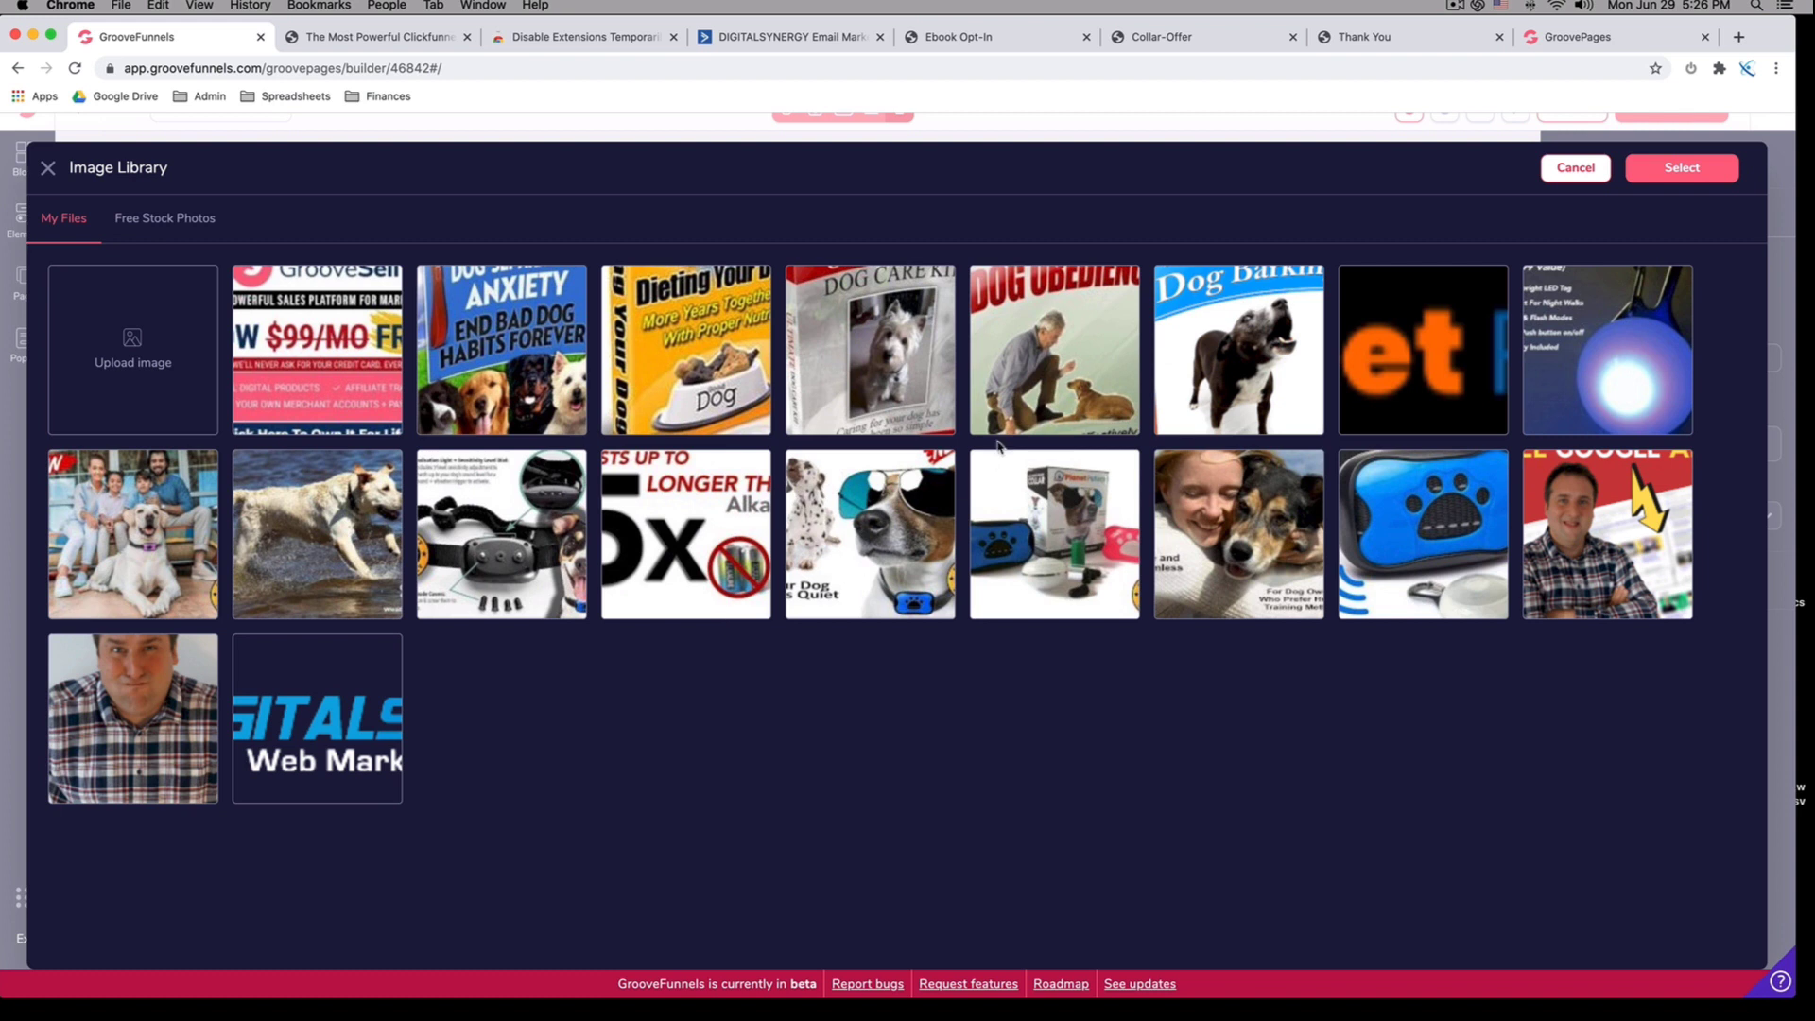
left_click(1251, 353)
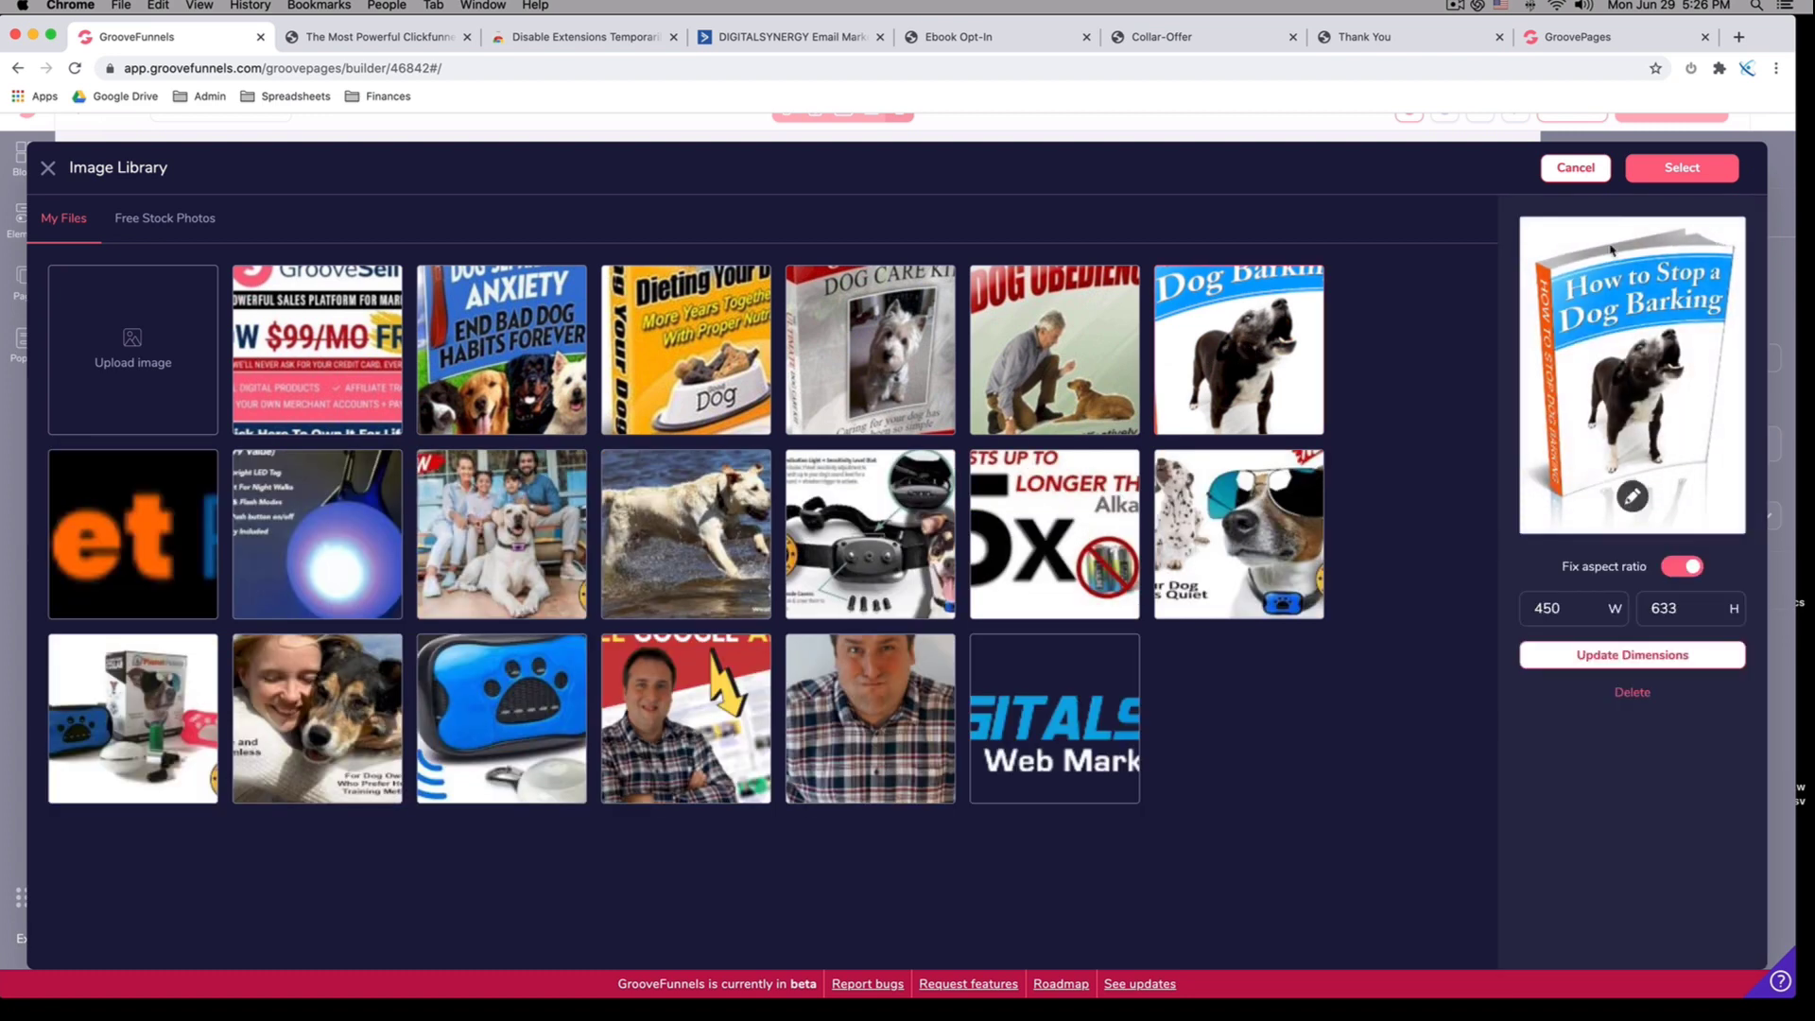
left_click(1673, 170)
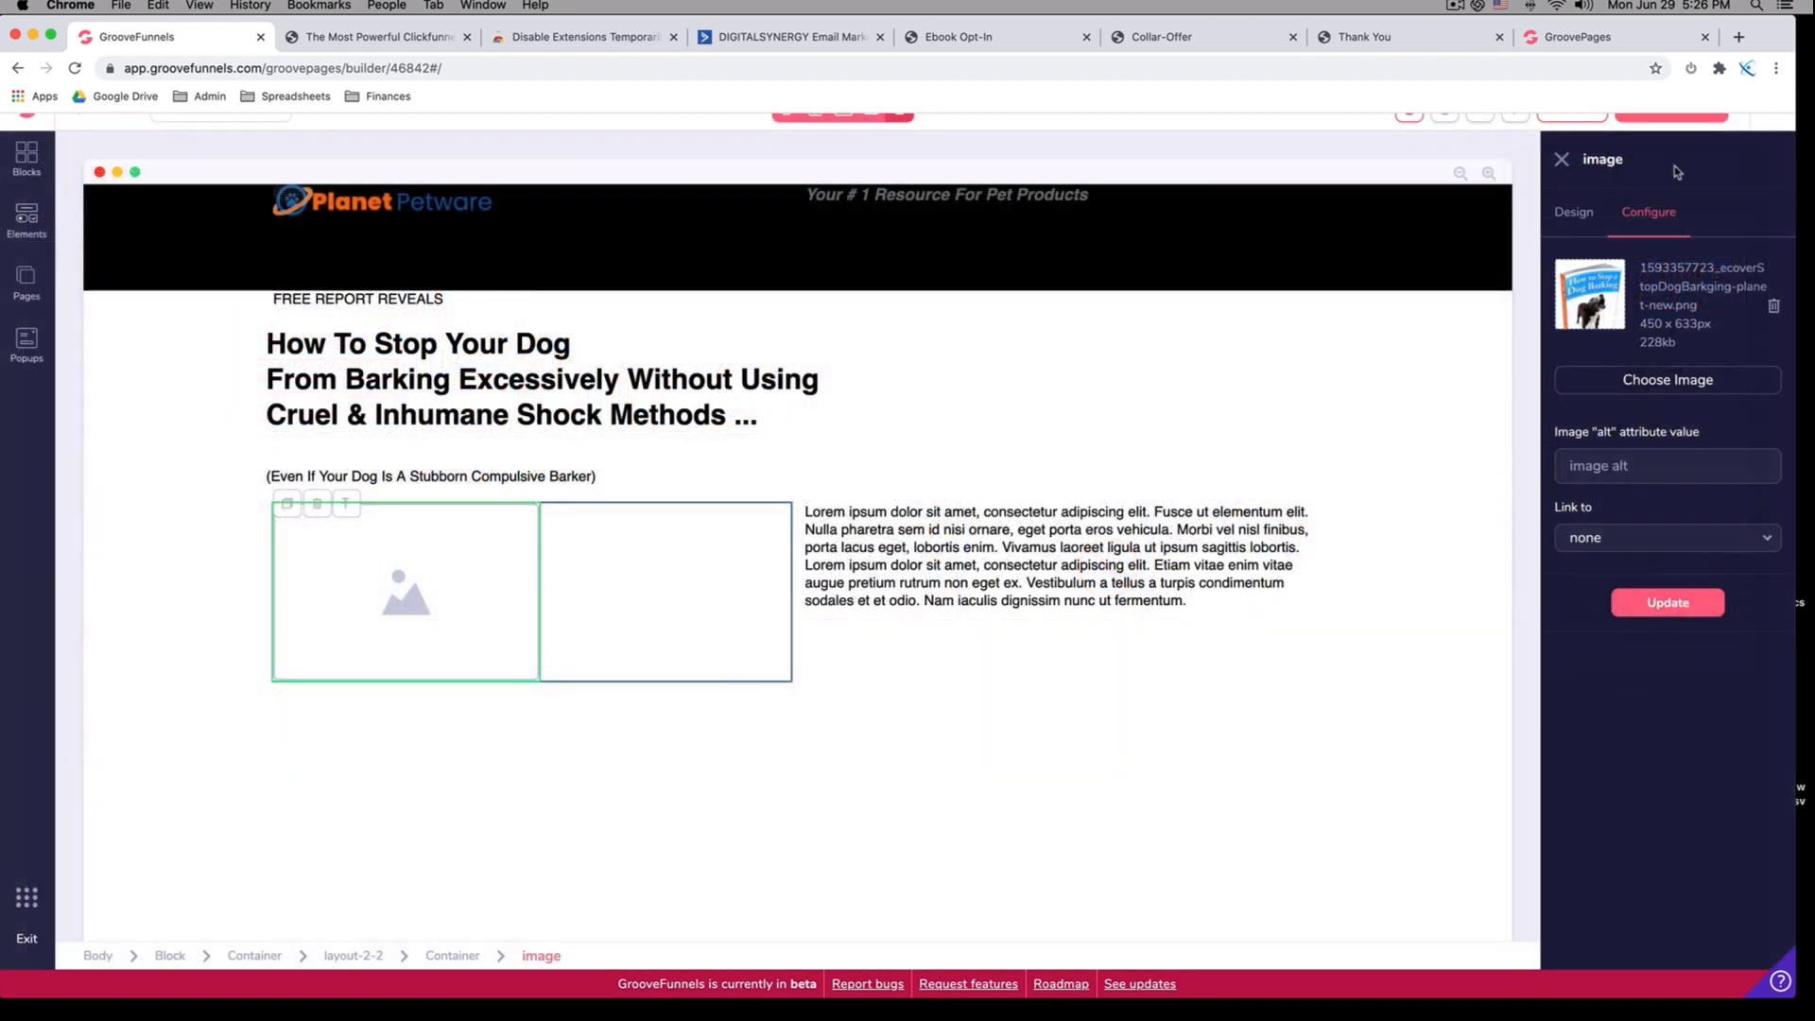
left_click(1667, 602)
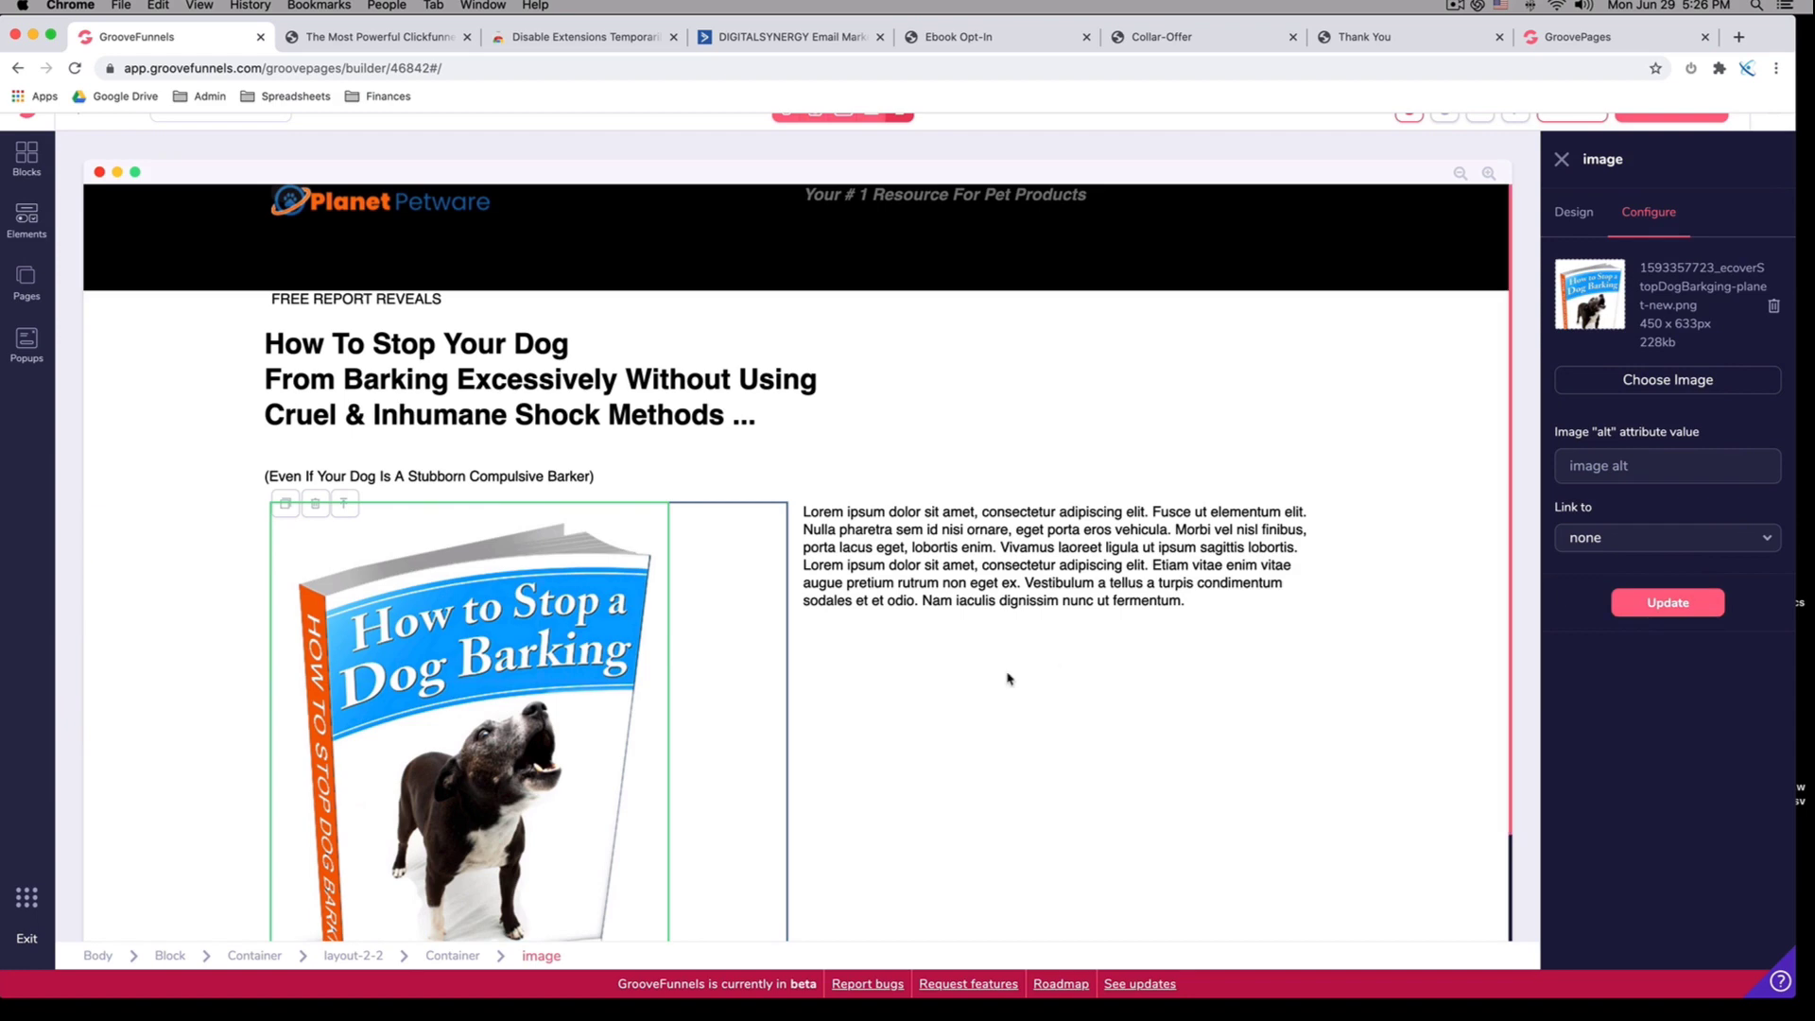
scroll(1007, 678, "down", 2)
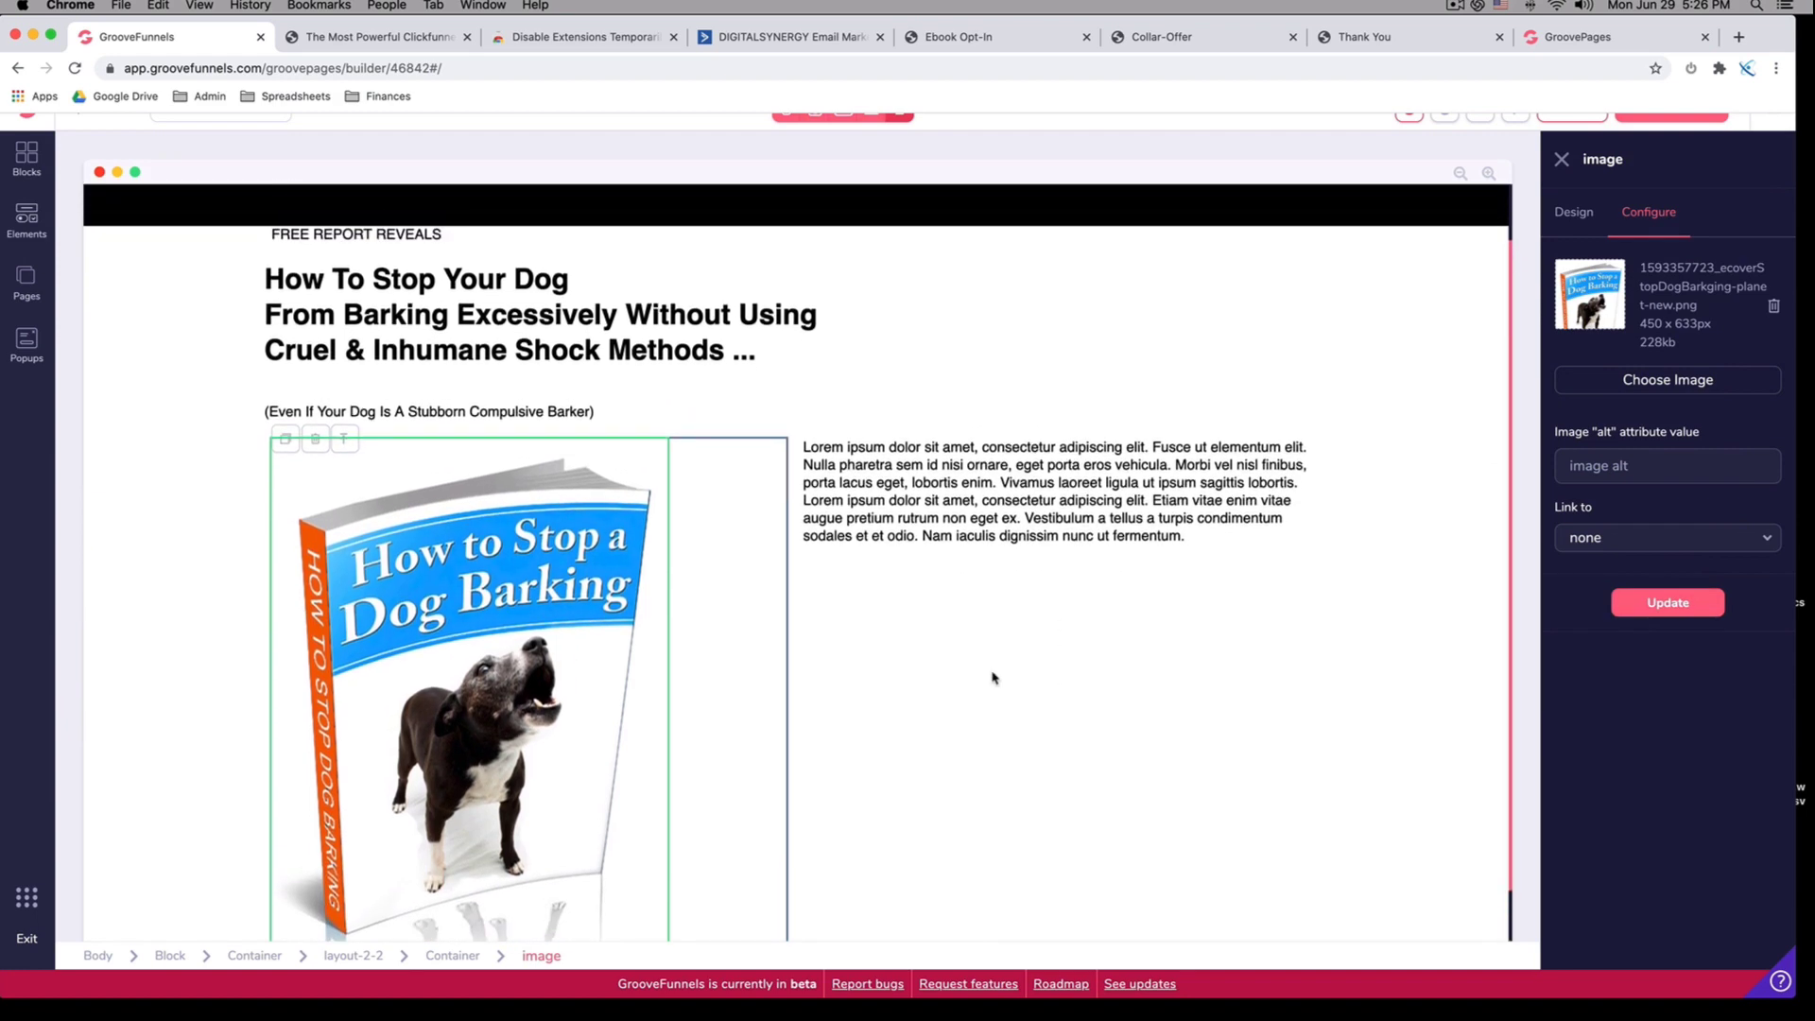
Replace the second column's placeholder paragraph with the sample page's text "Tell us where to send below to get your FREE REPORT sent straight to you..."
left_click(1006, 38)
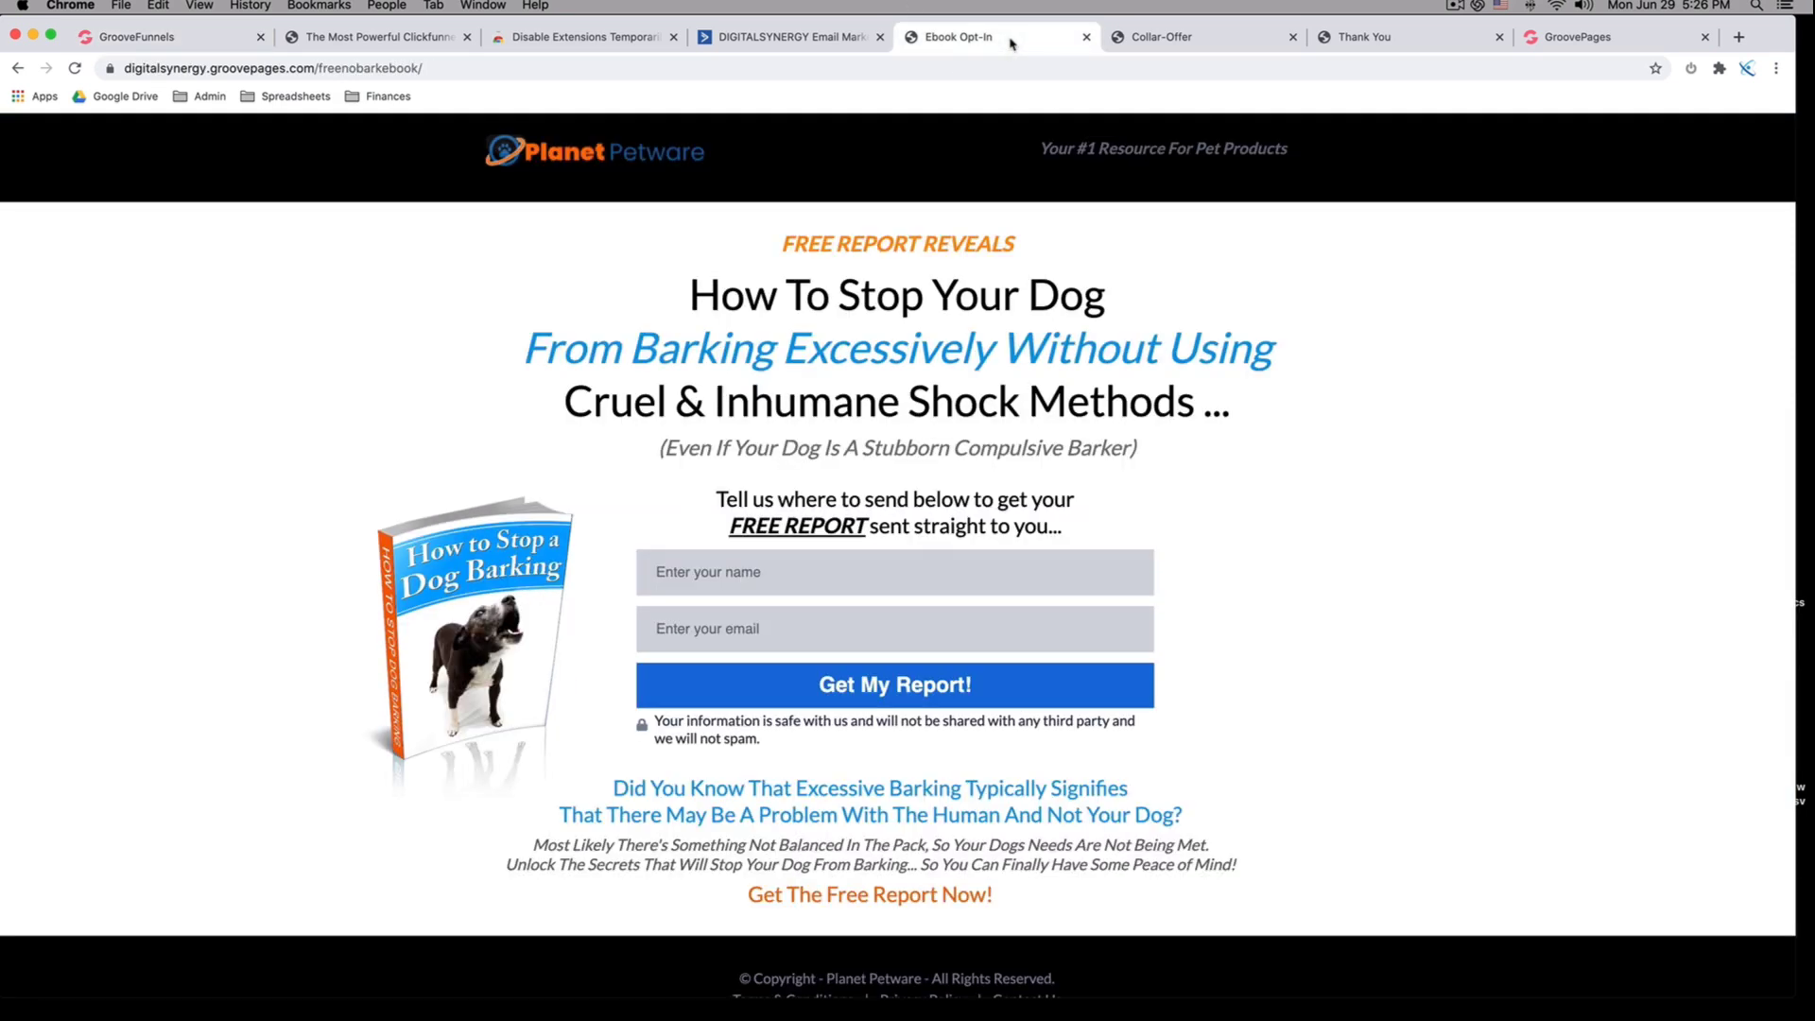
double_click(883, 501)
left_click_drag(715, 499, 1066, 534)
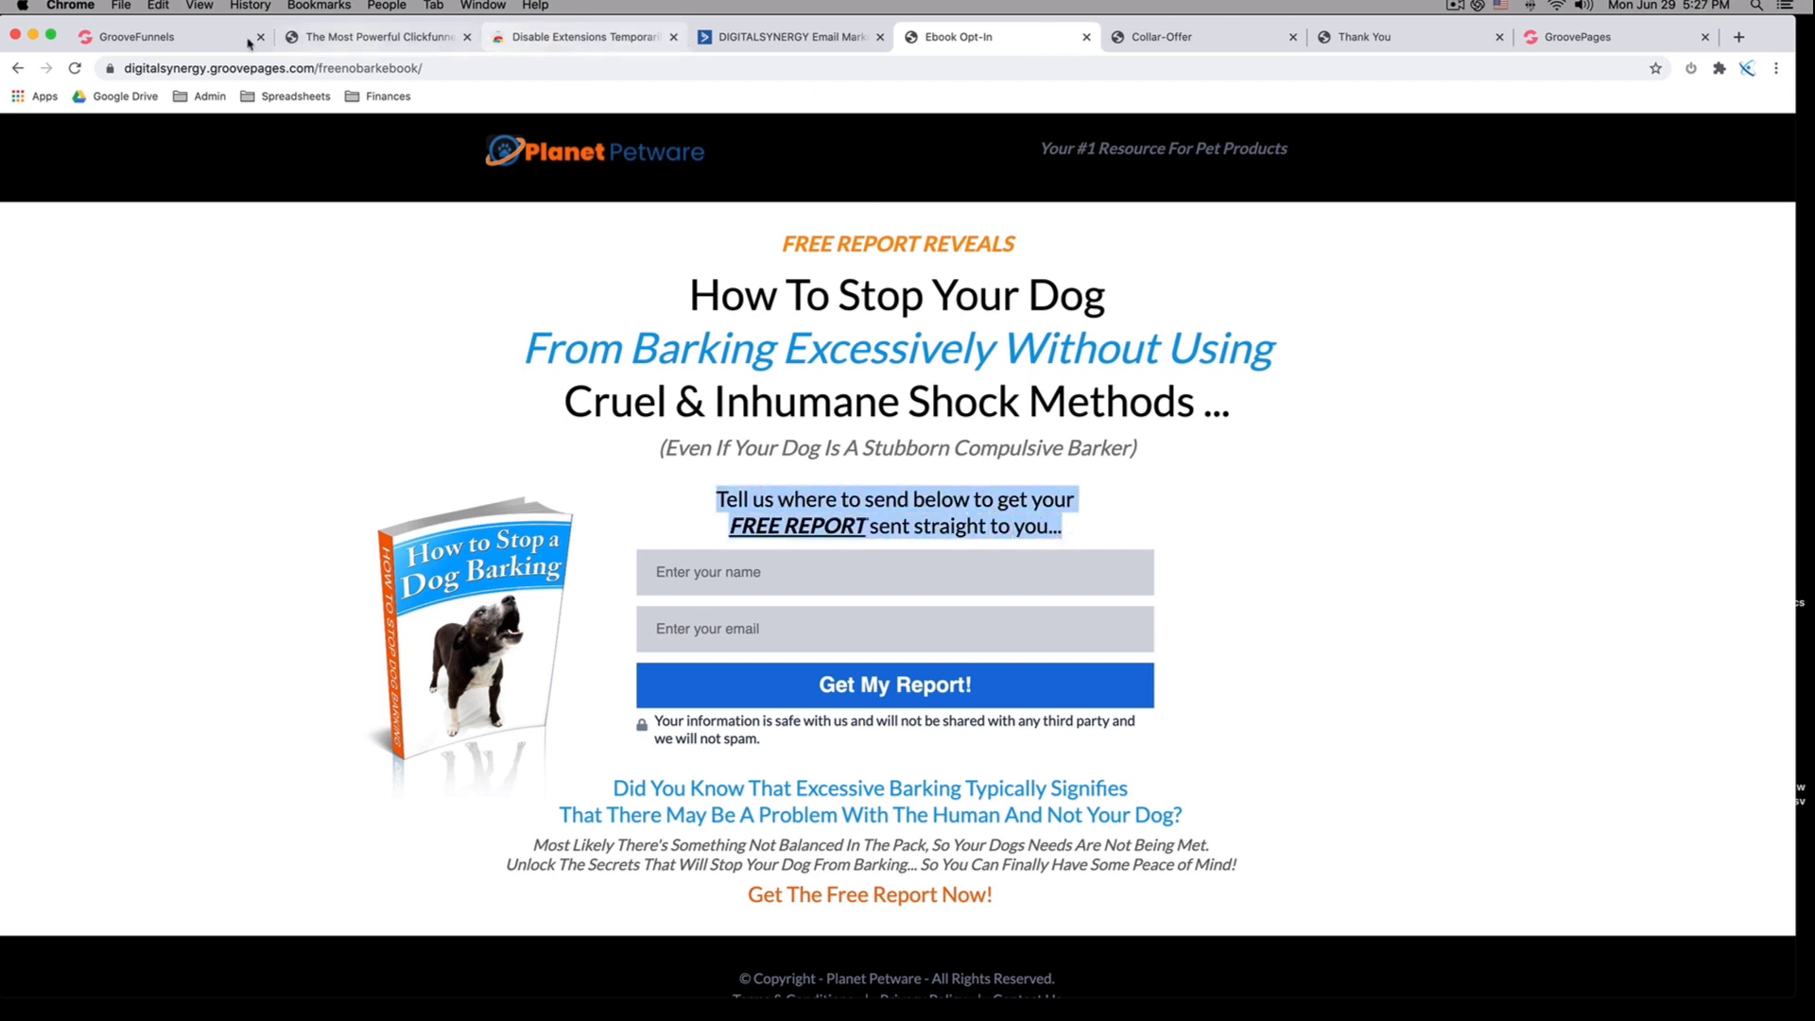
left_click(142, 37)
double_click(925, 481)
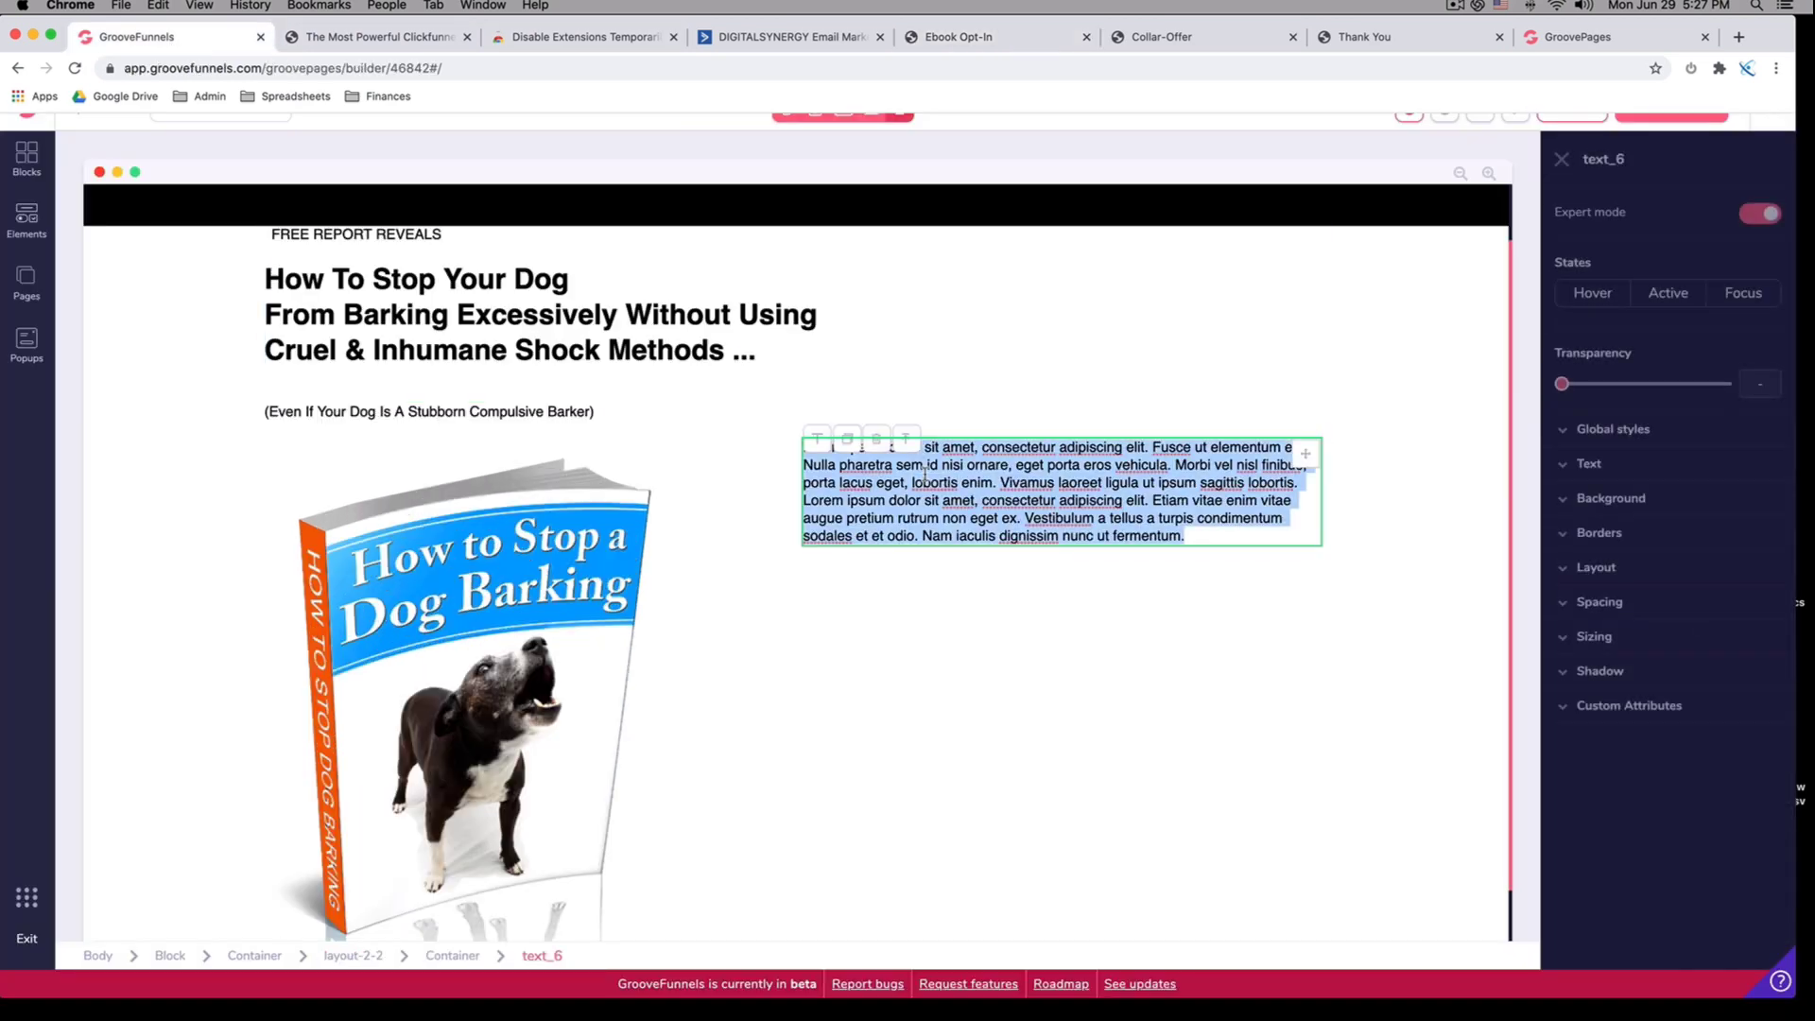
key("super+v")
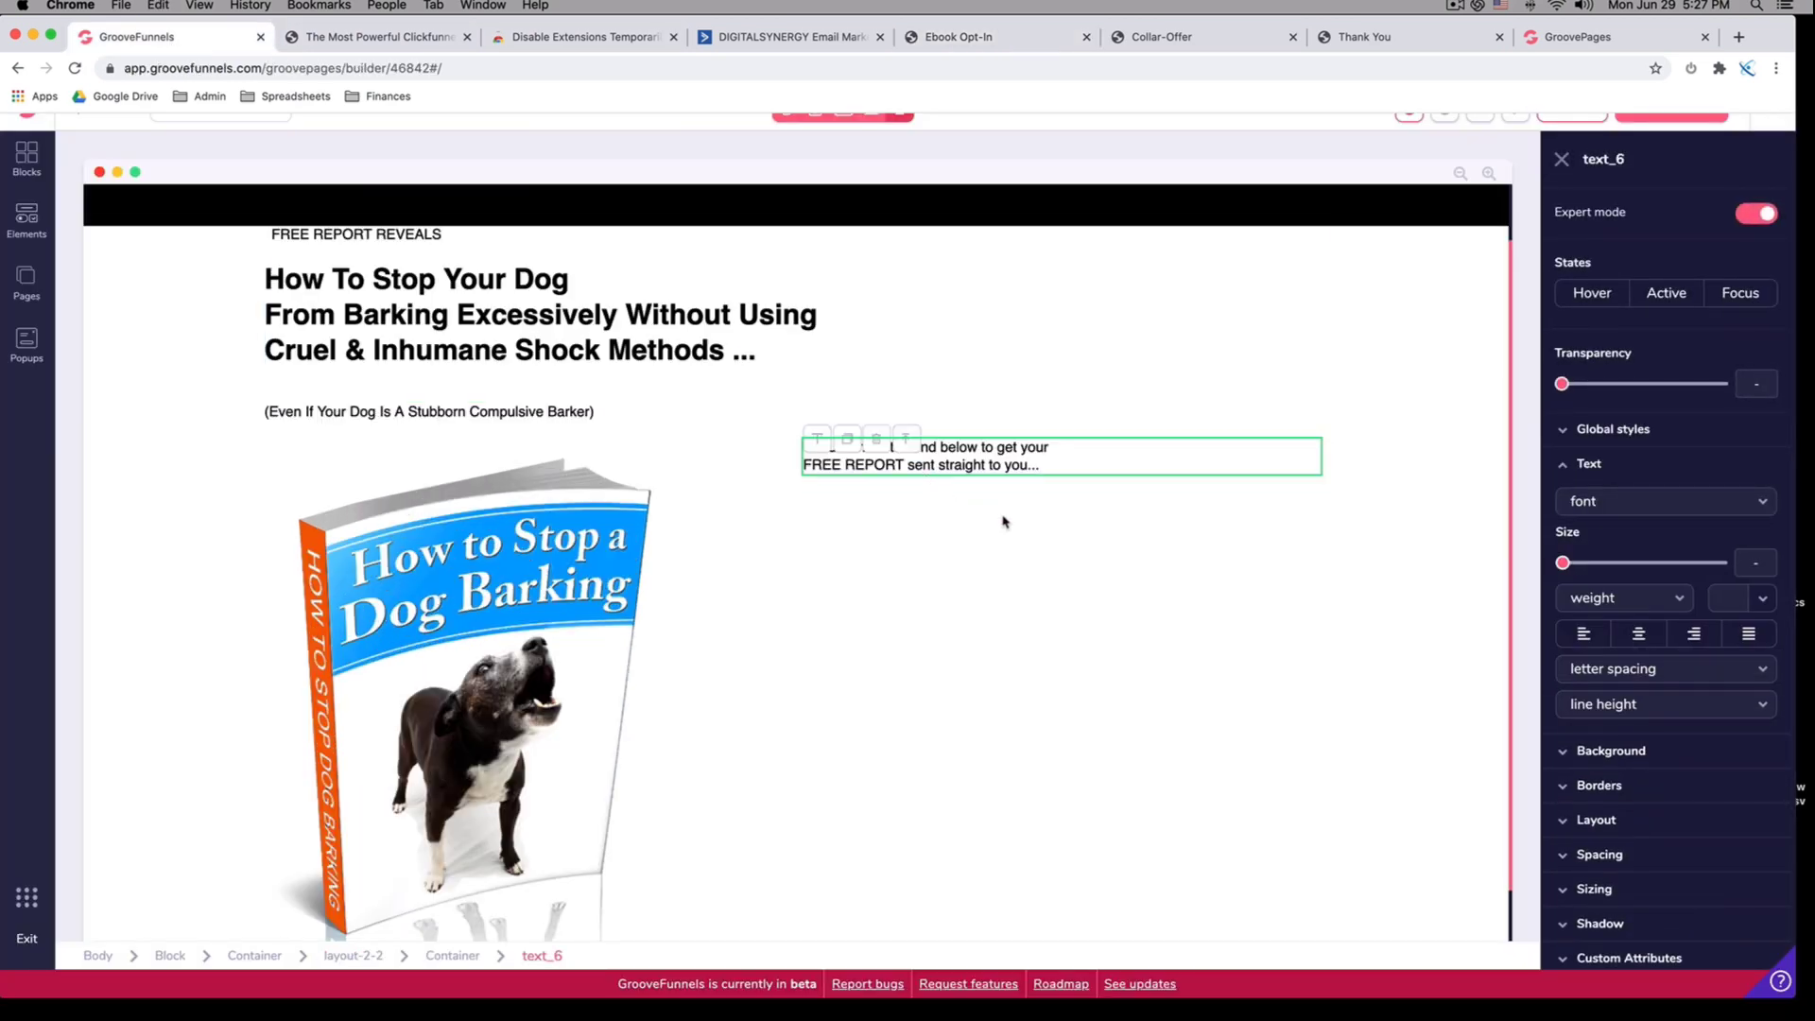
left_click(1002, 519)
scroll(993, 526, "down", 2)
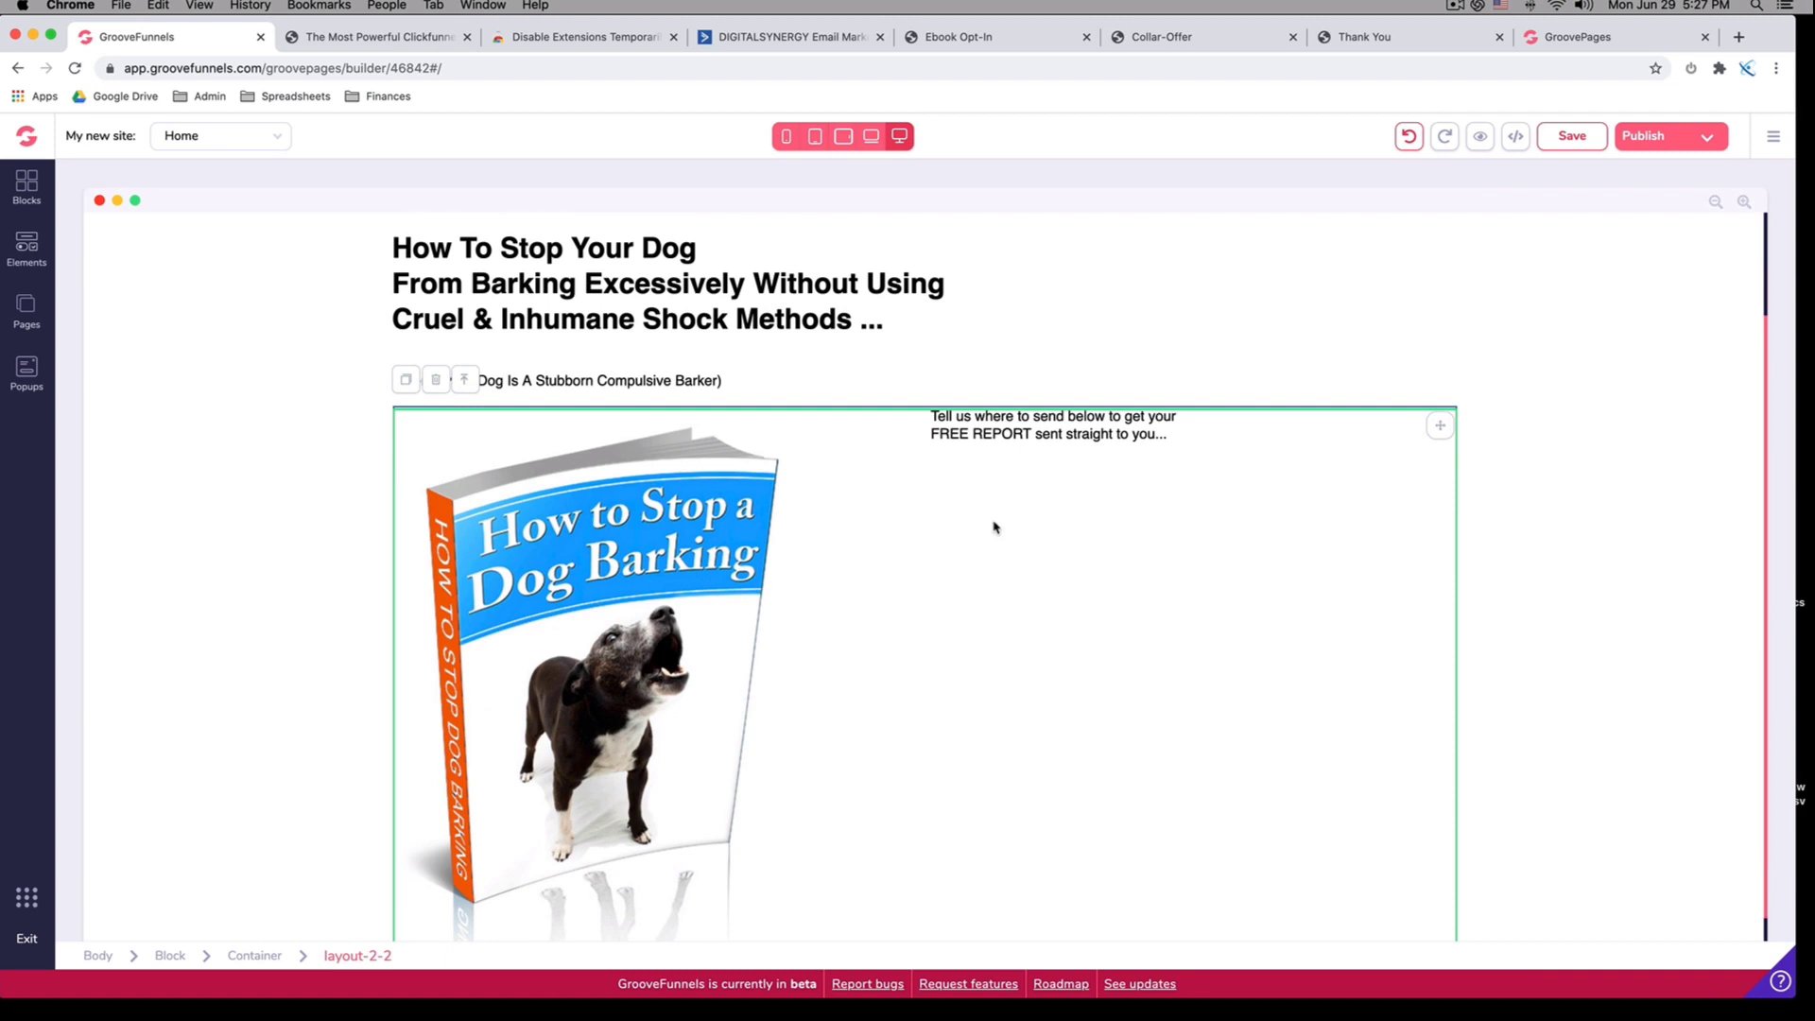
Review the book image and headline area, select the two-column layout and save the page
left_click(654, 530)
scroll(626, 557, "down", 2)
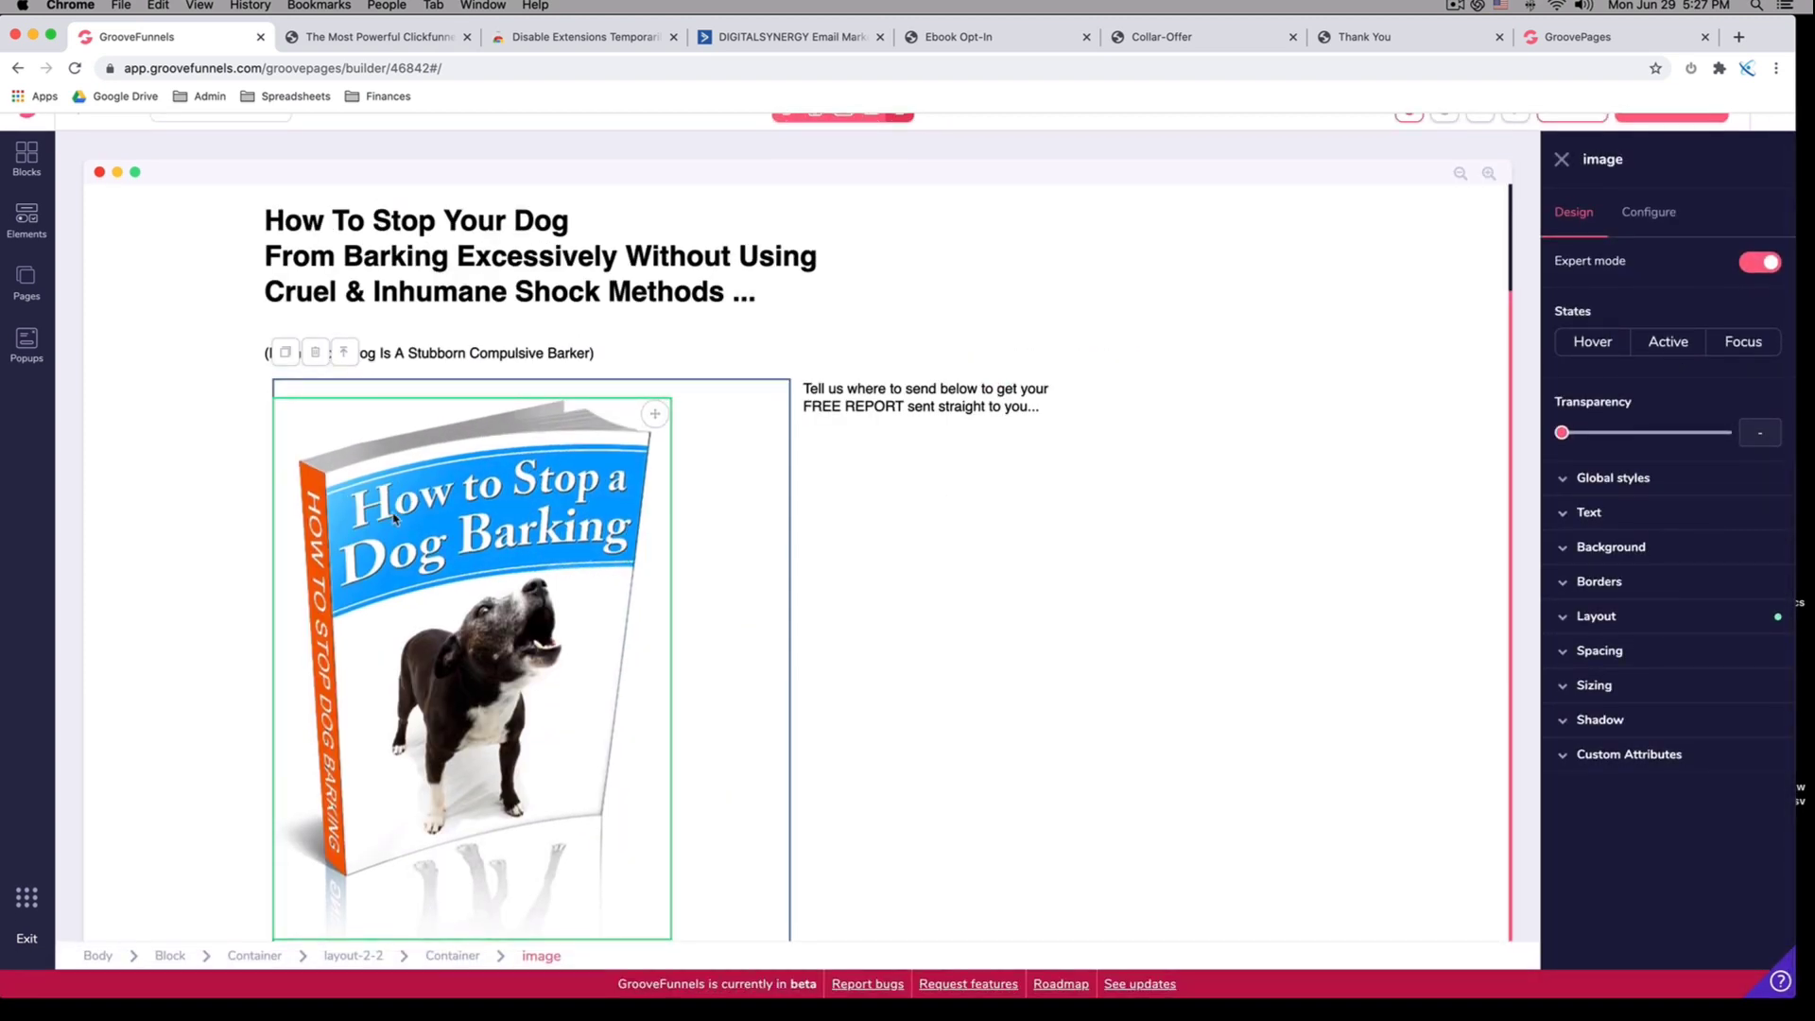
scroll(1000, 619, "up", 5)
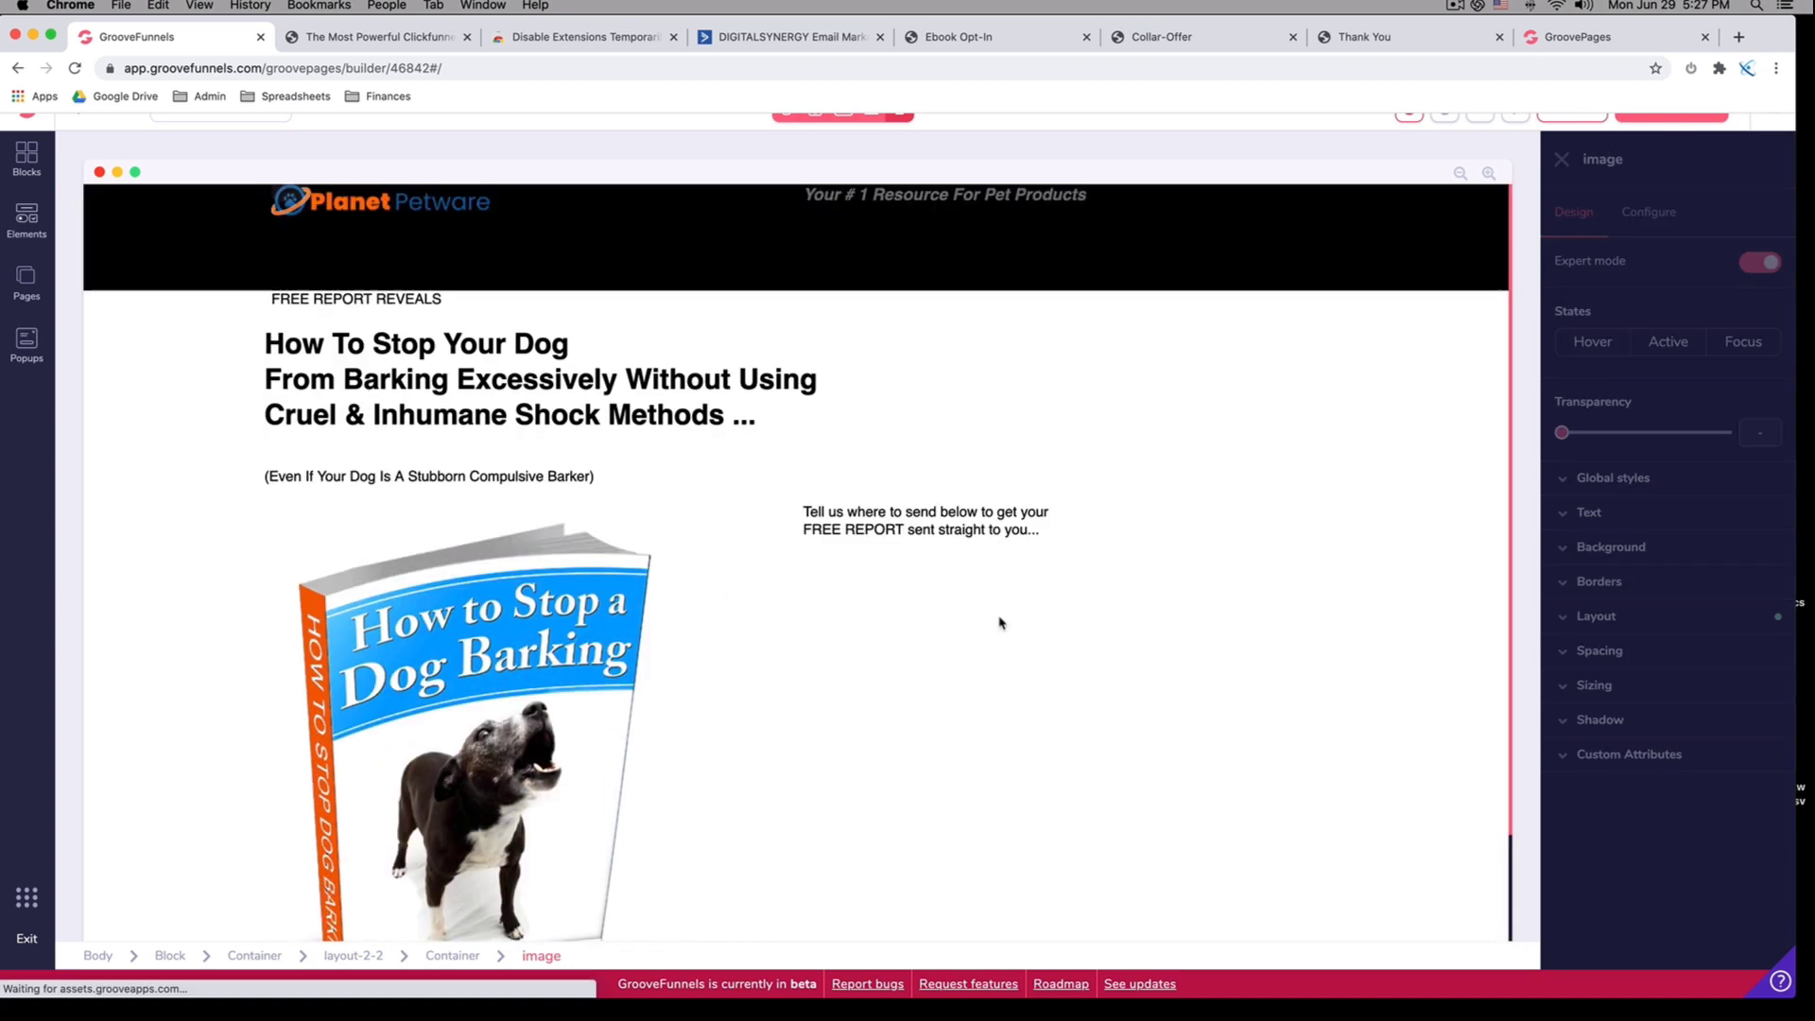
left_click(1000, 619)
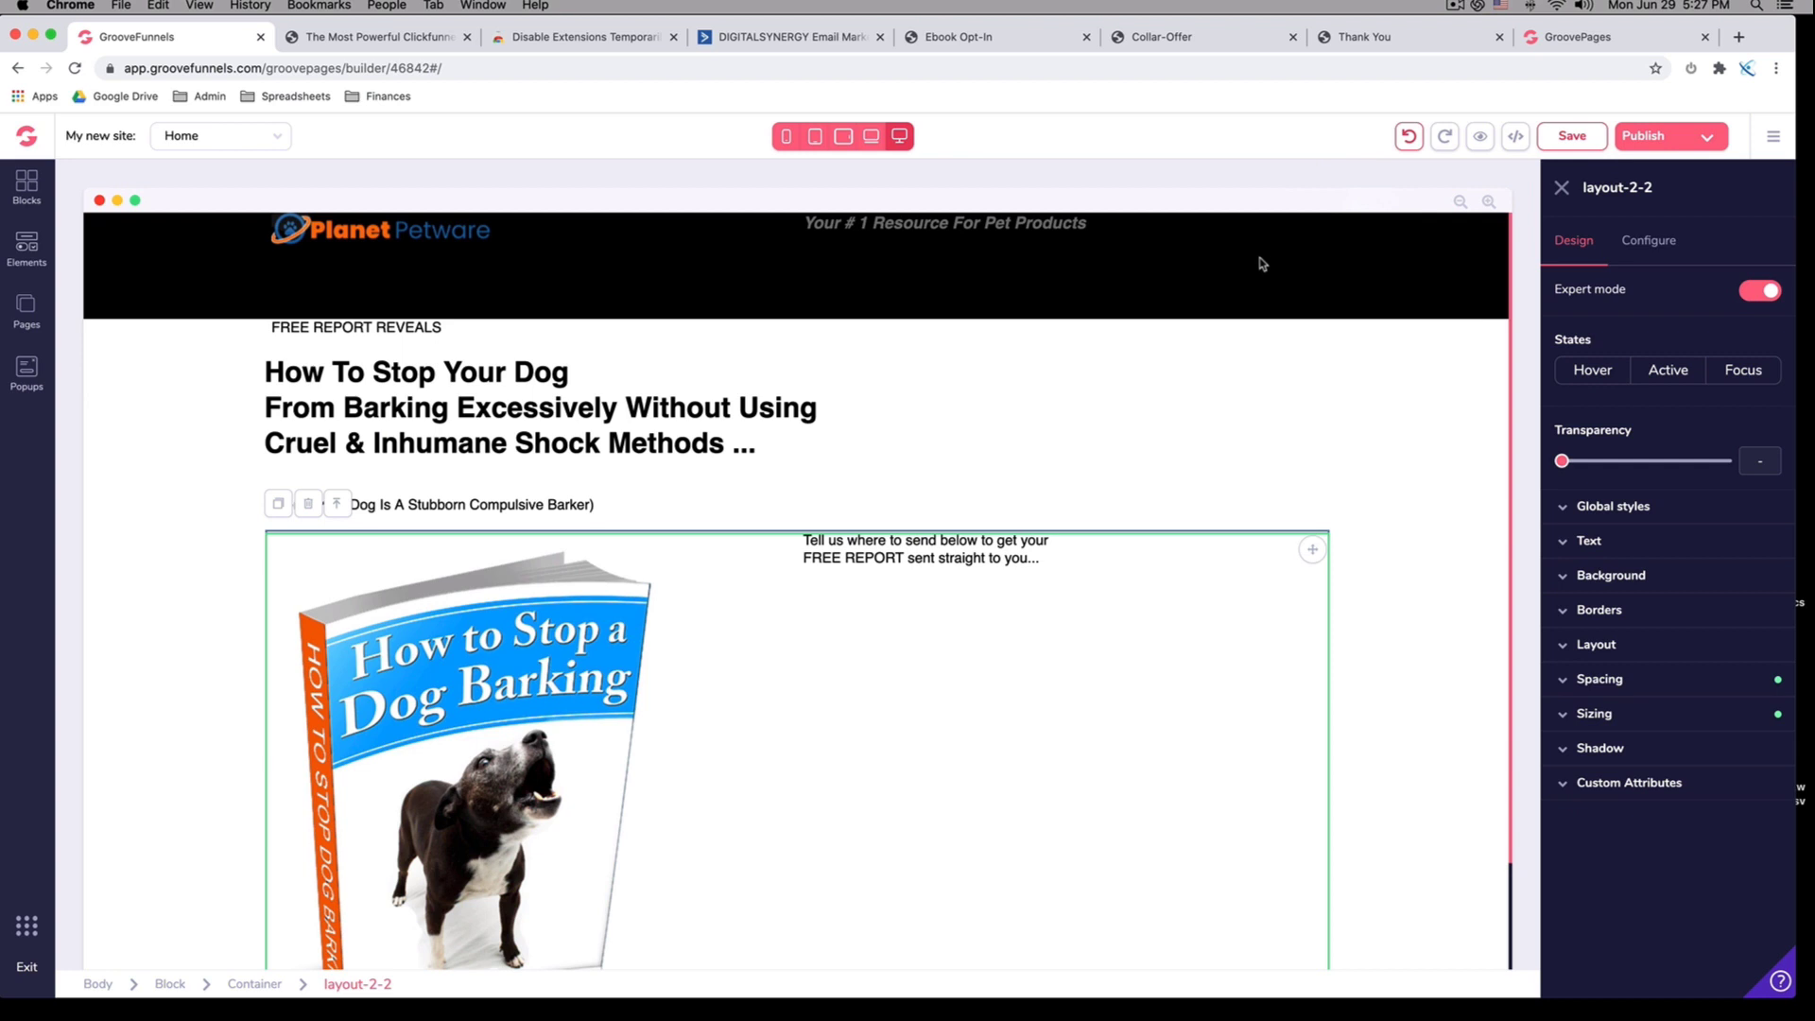
left_click(1571, 138)
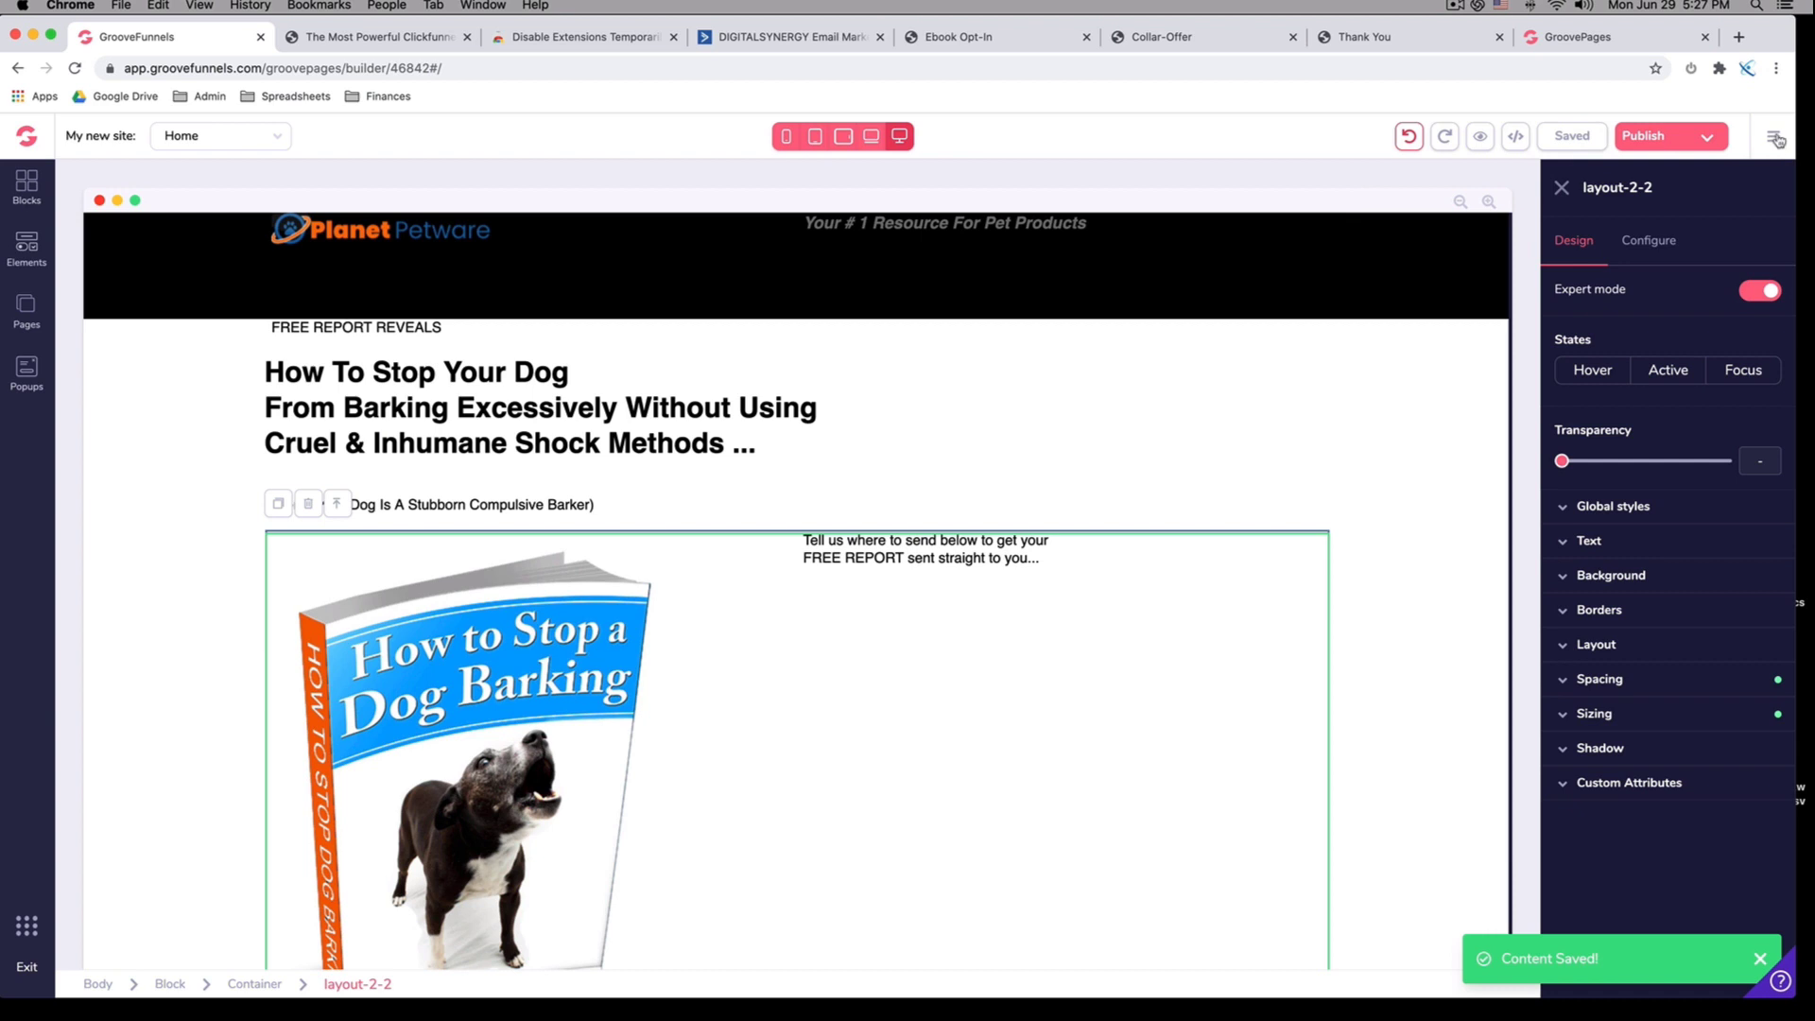
Open the site settings and enter "Bark Collar Funnel Demo" as the business or website name
left_click(1775, 138)
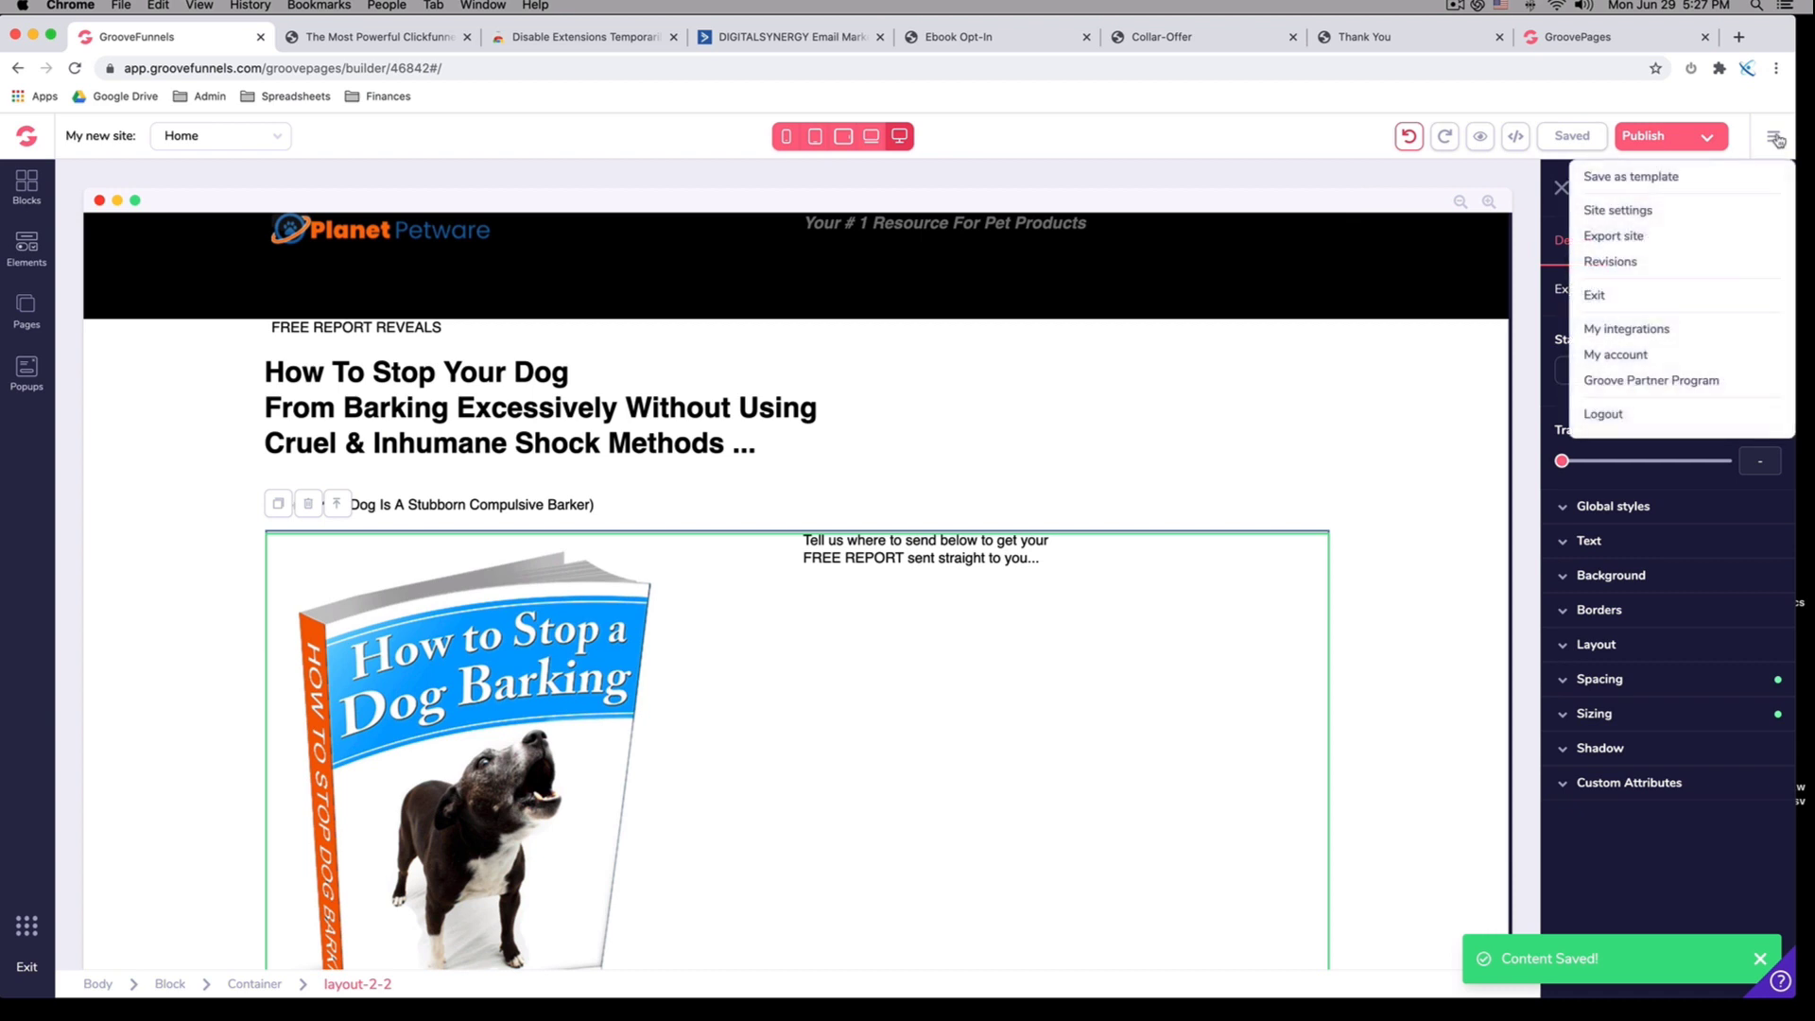
left_click(1632, 217)
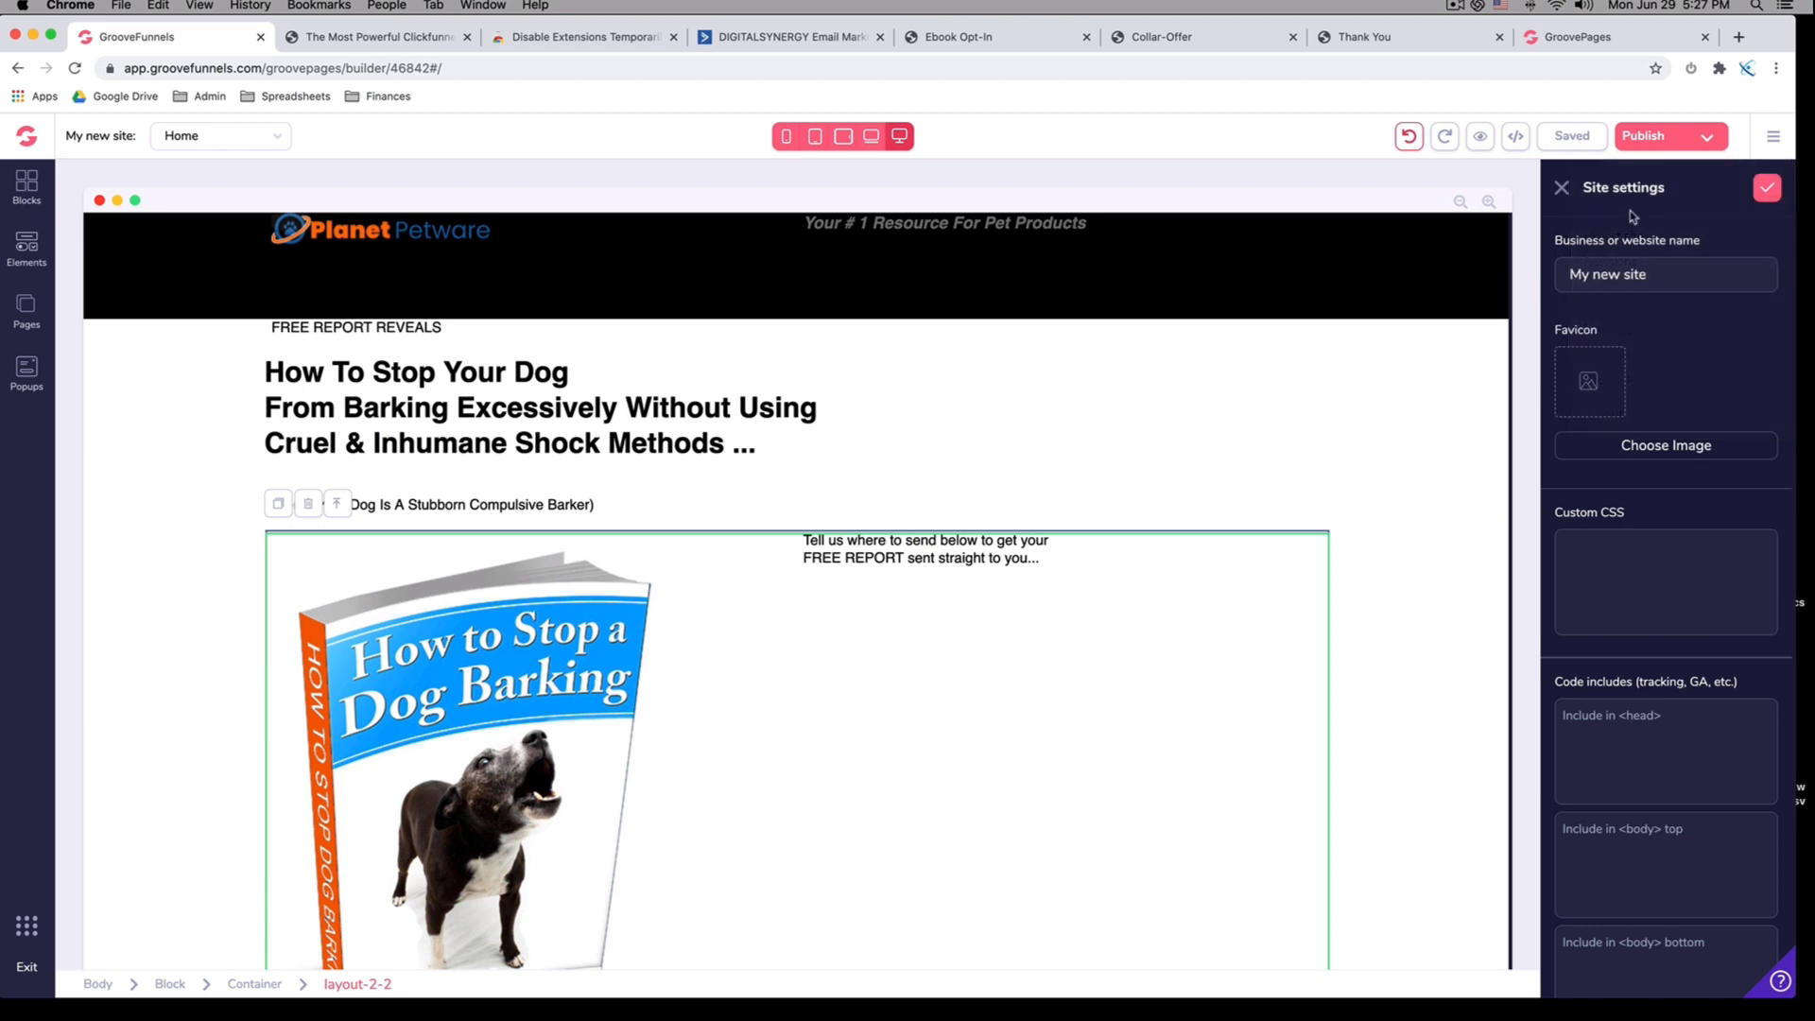
triple_click(1606, 275)
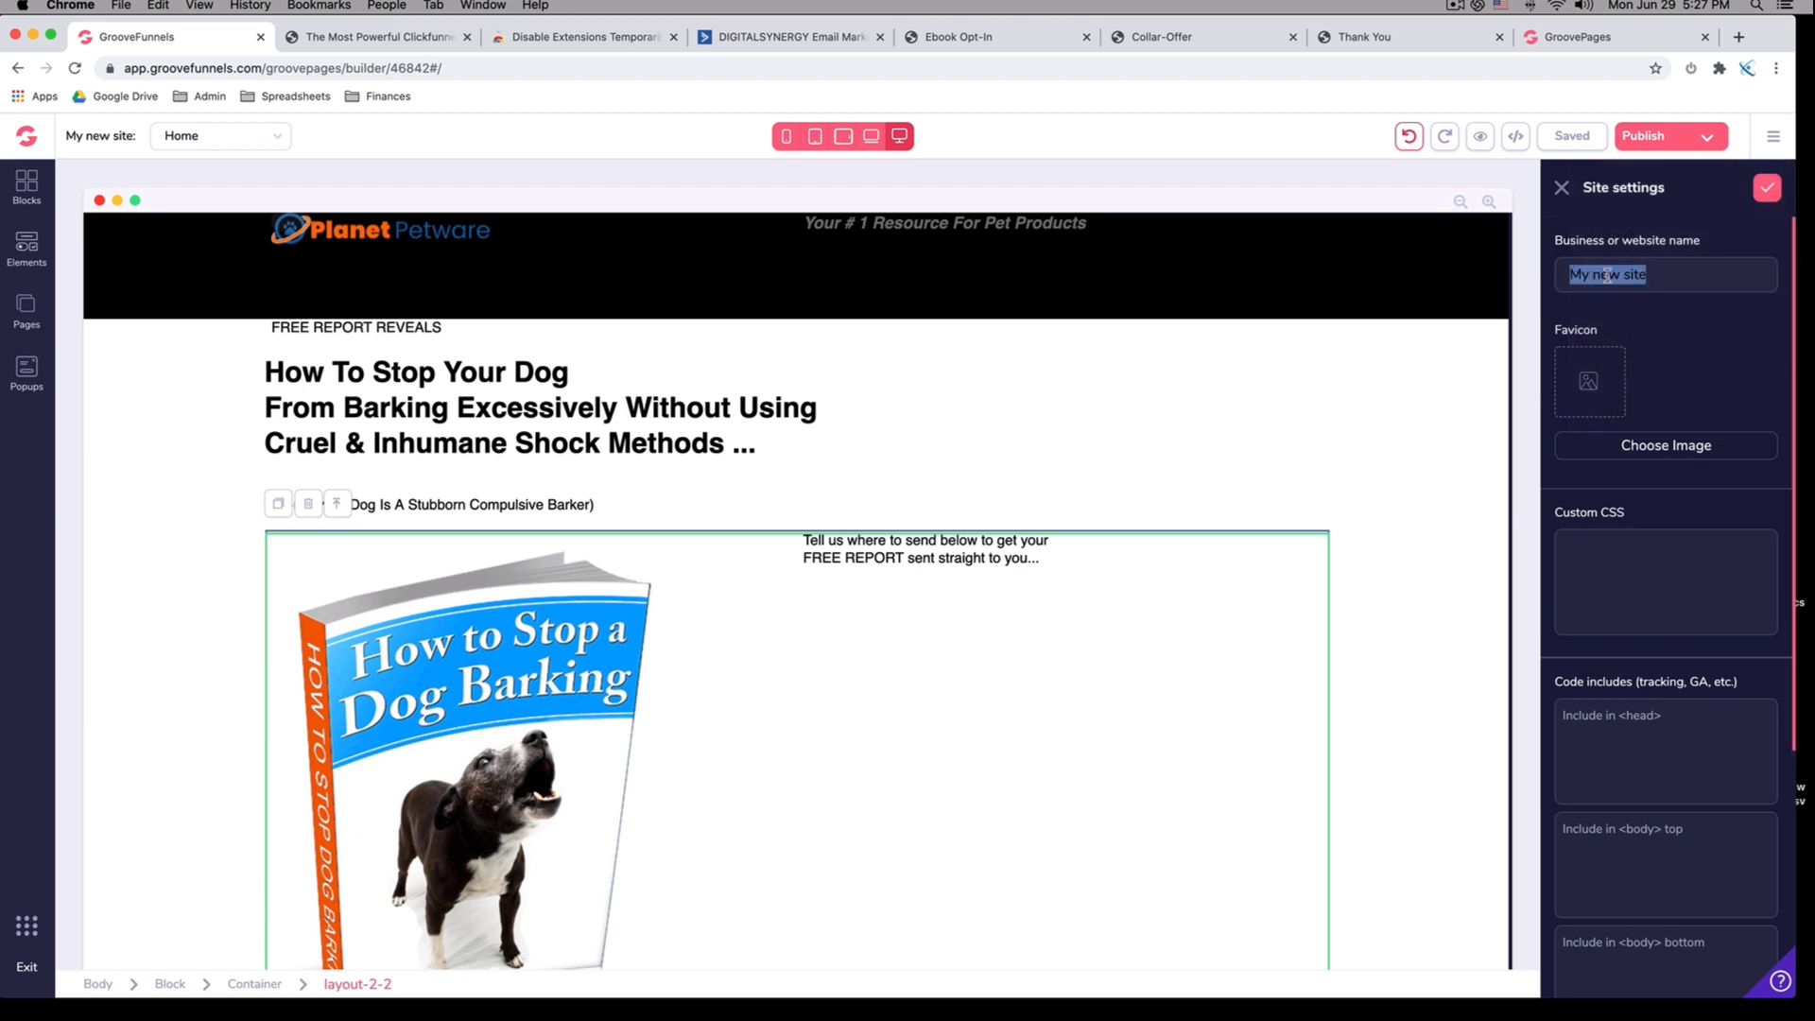
type("Bark Collar Funnel")
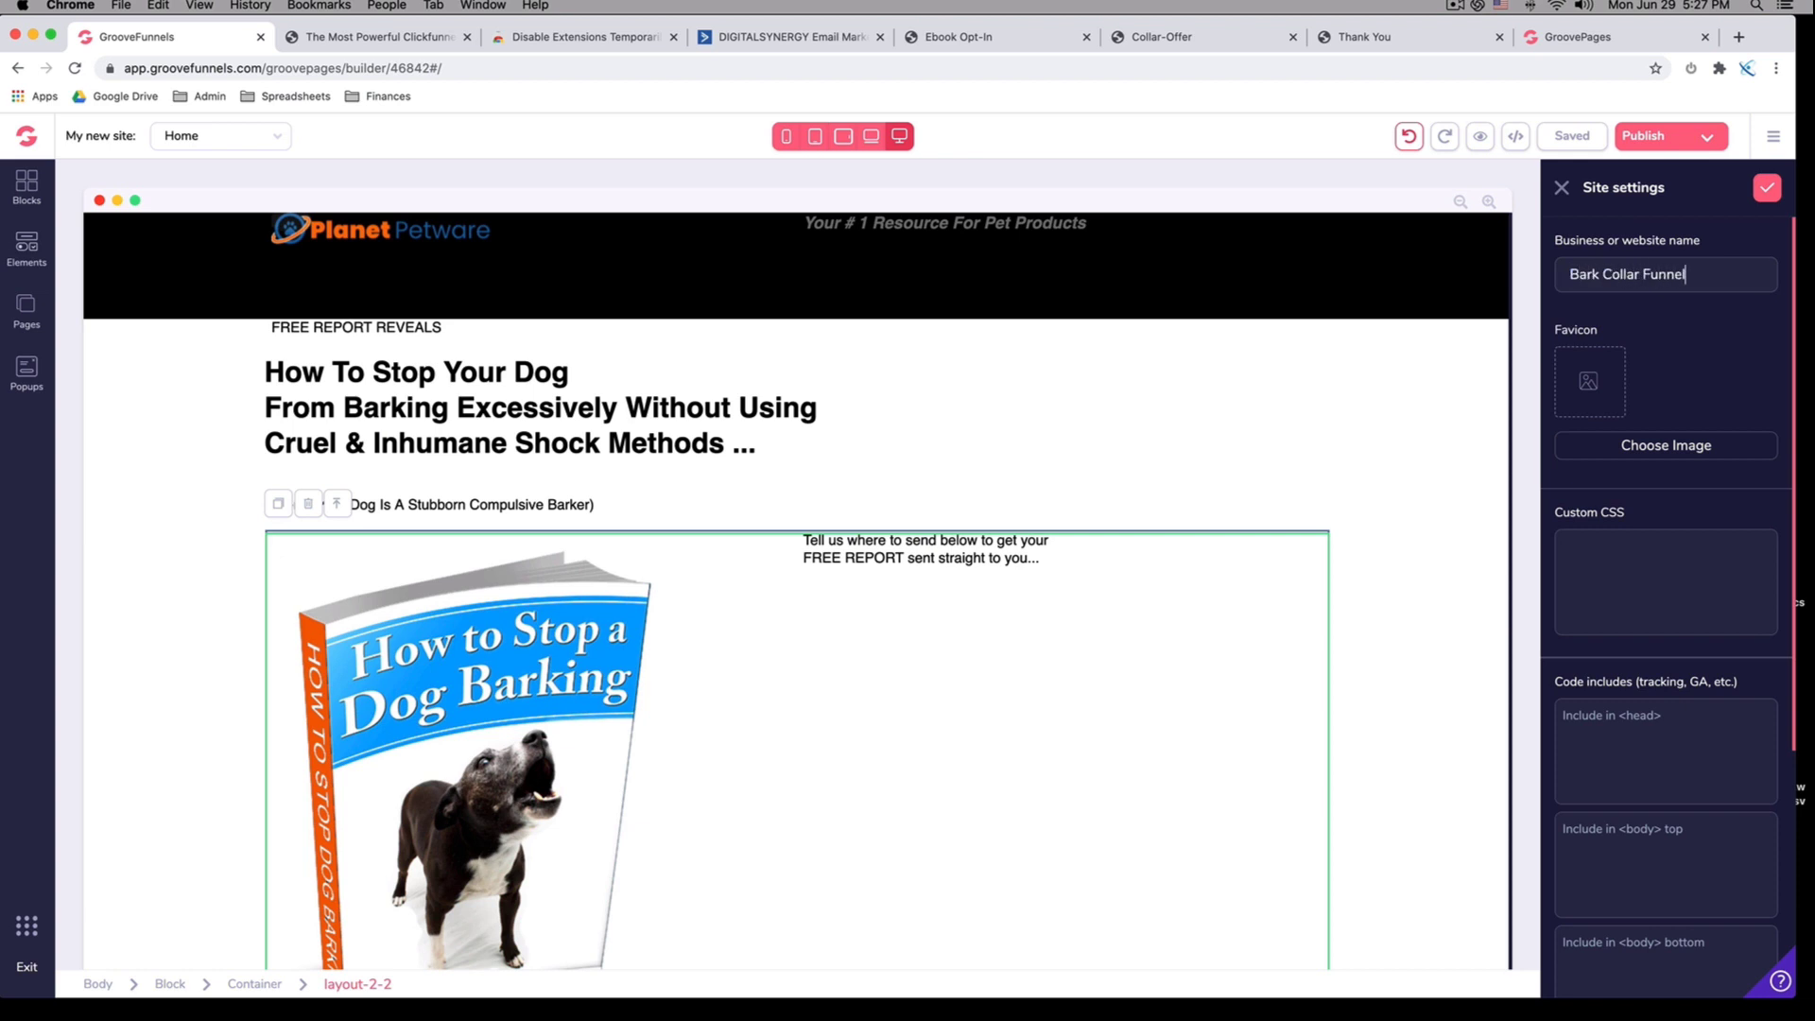
type(" Demo")
Examine the remaining site settings: favicon, custom CSS, code includes and Open Graph social share options
scroll(1663, 350, "down", 1)
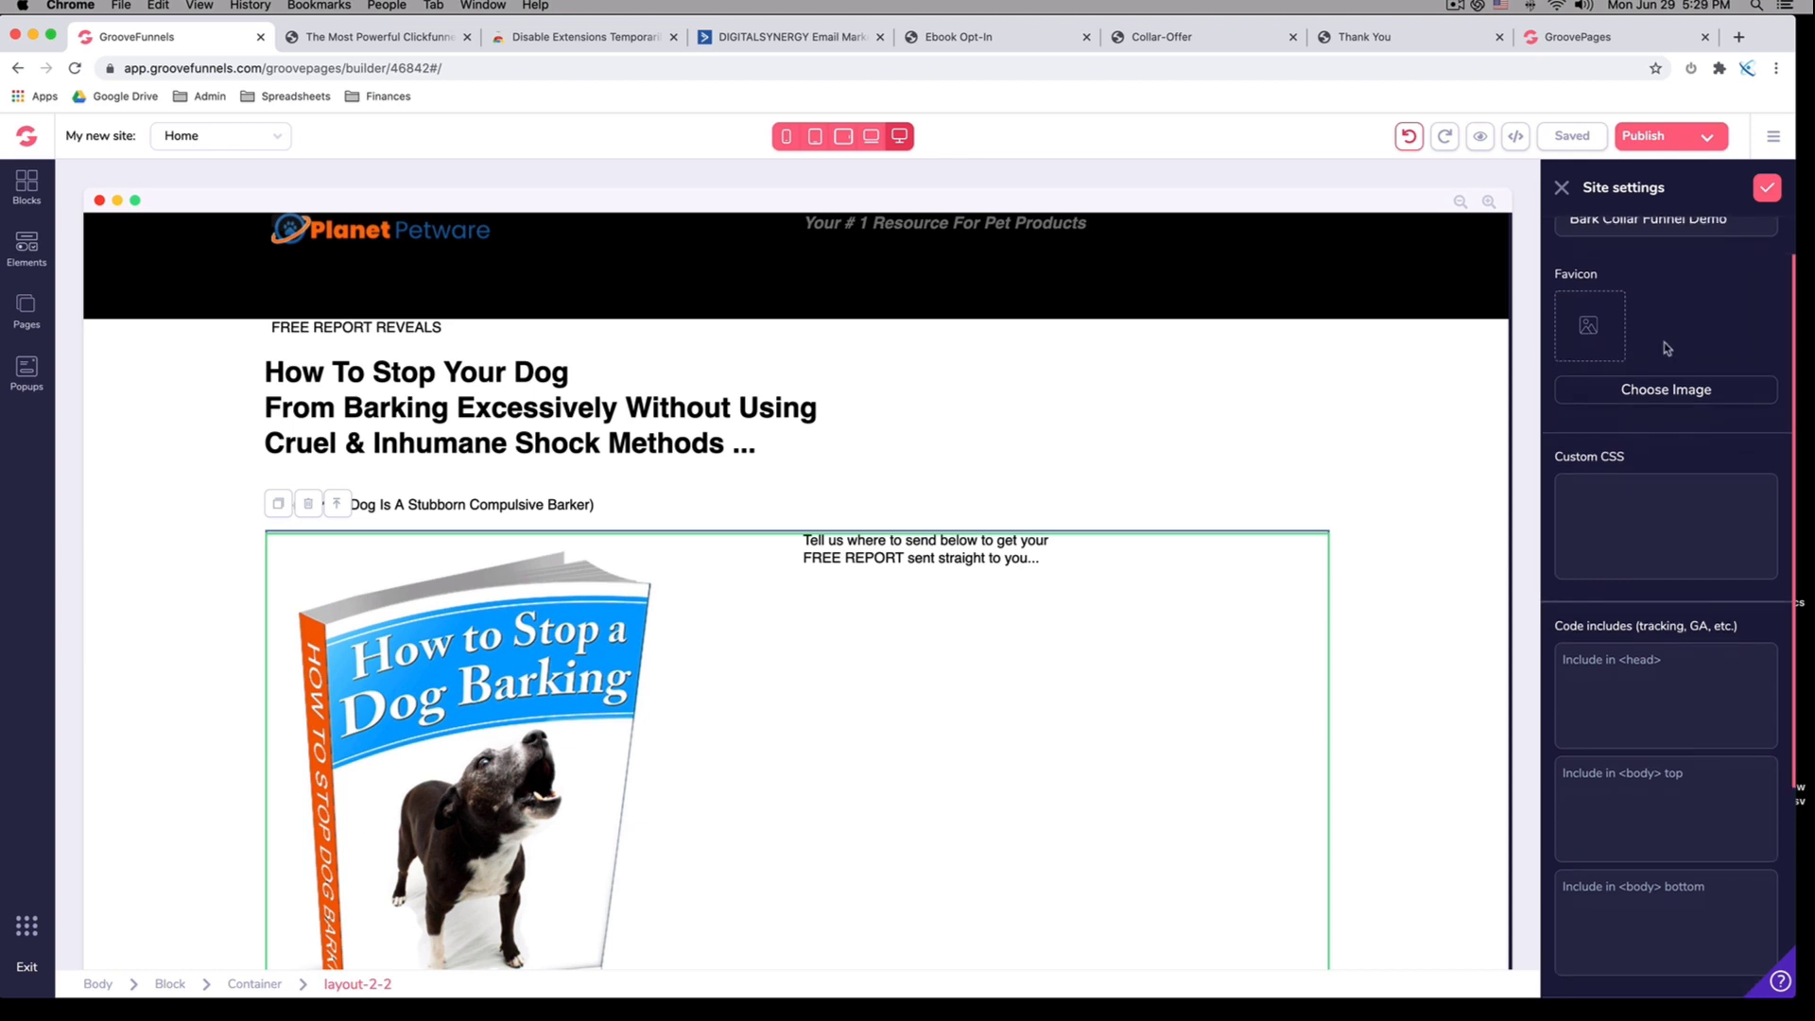
scroll(1616, 316, "up", 1)
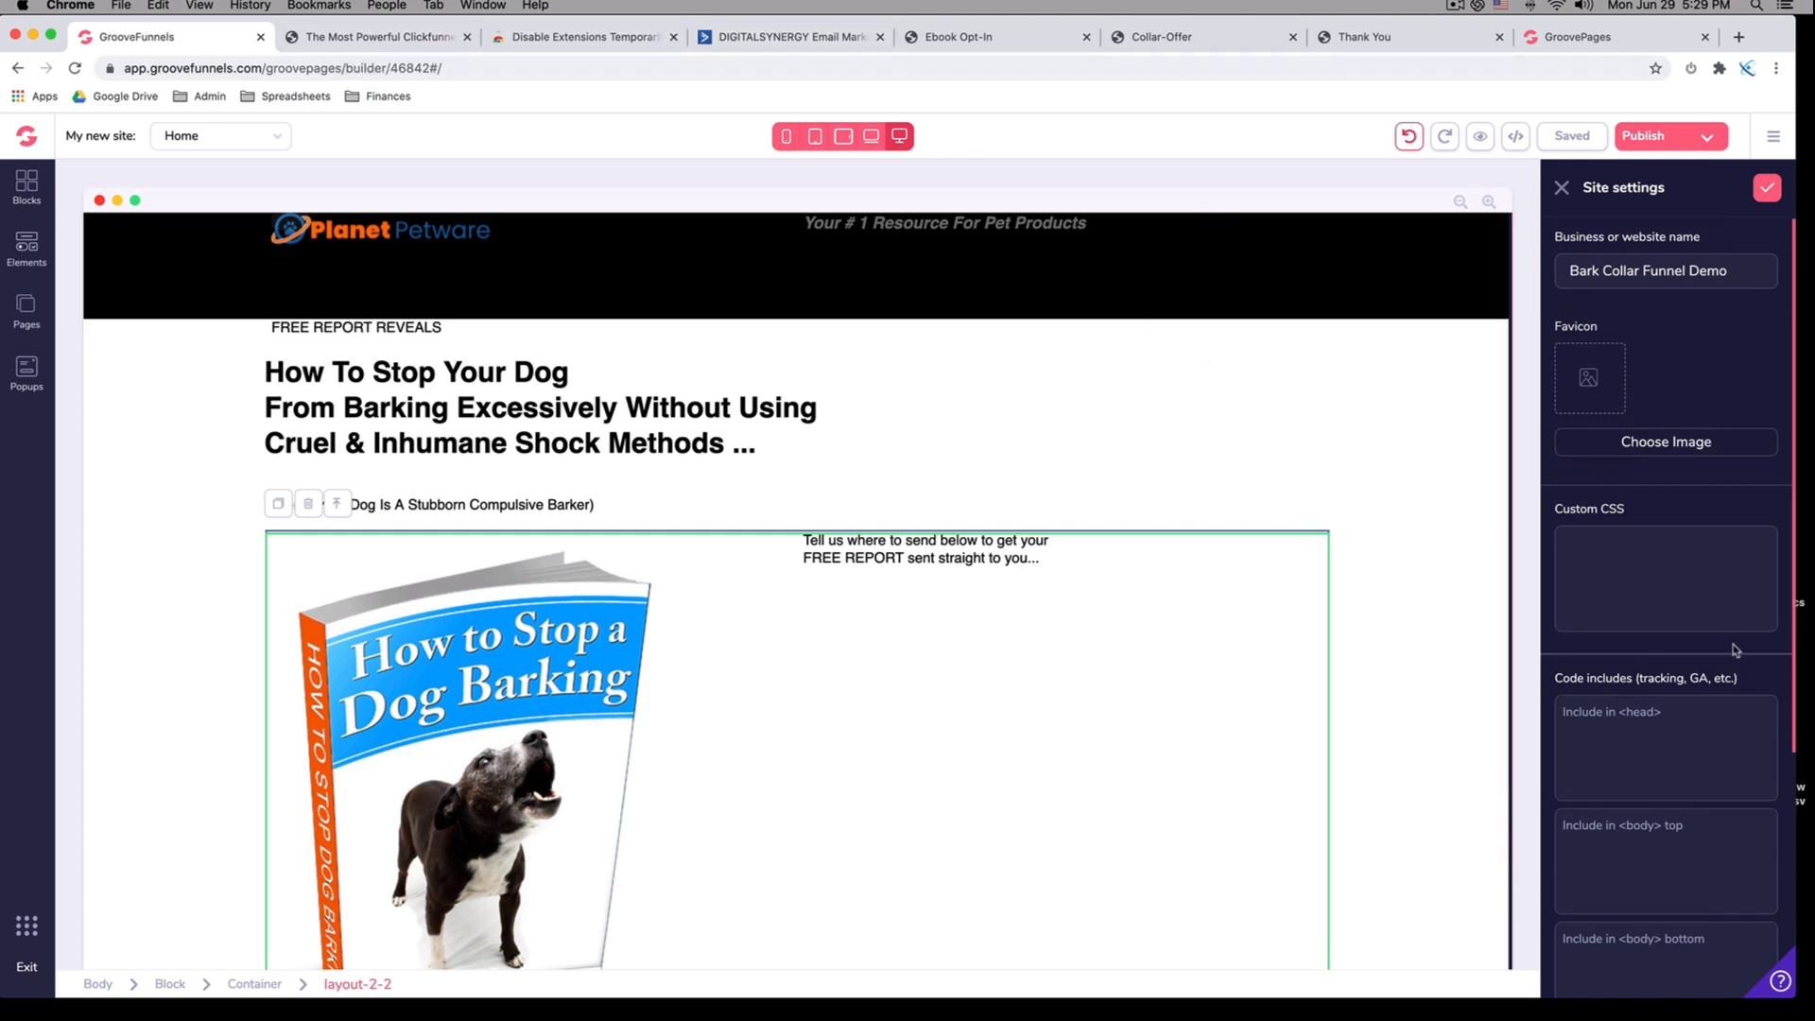
scroll(1633, 567, "down", 1)
scroll(1648, 563, "down", 1)
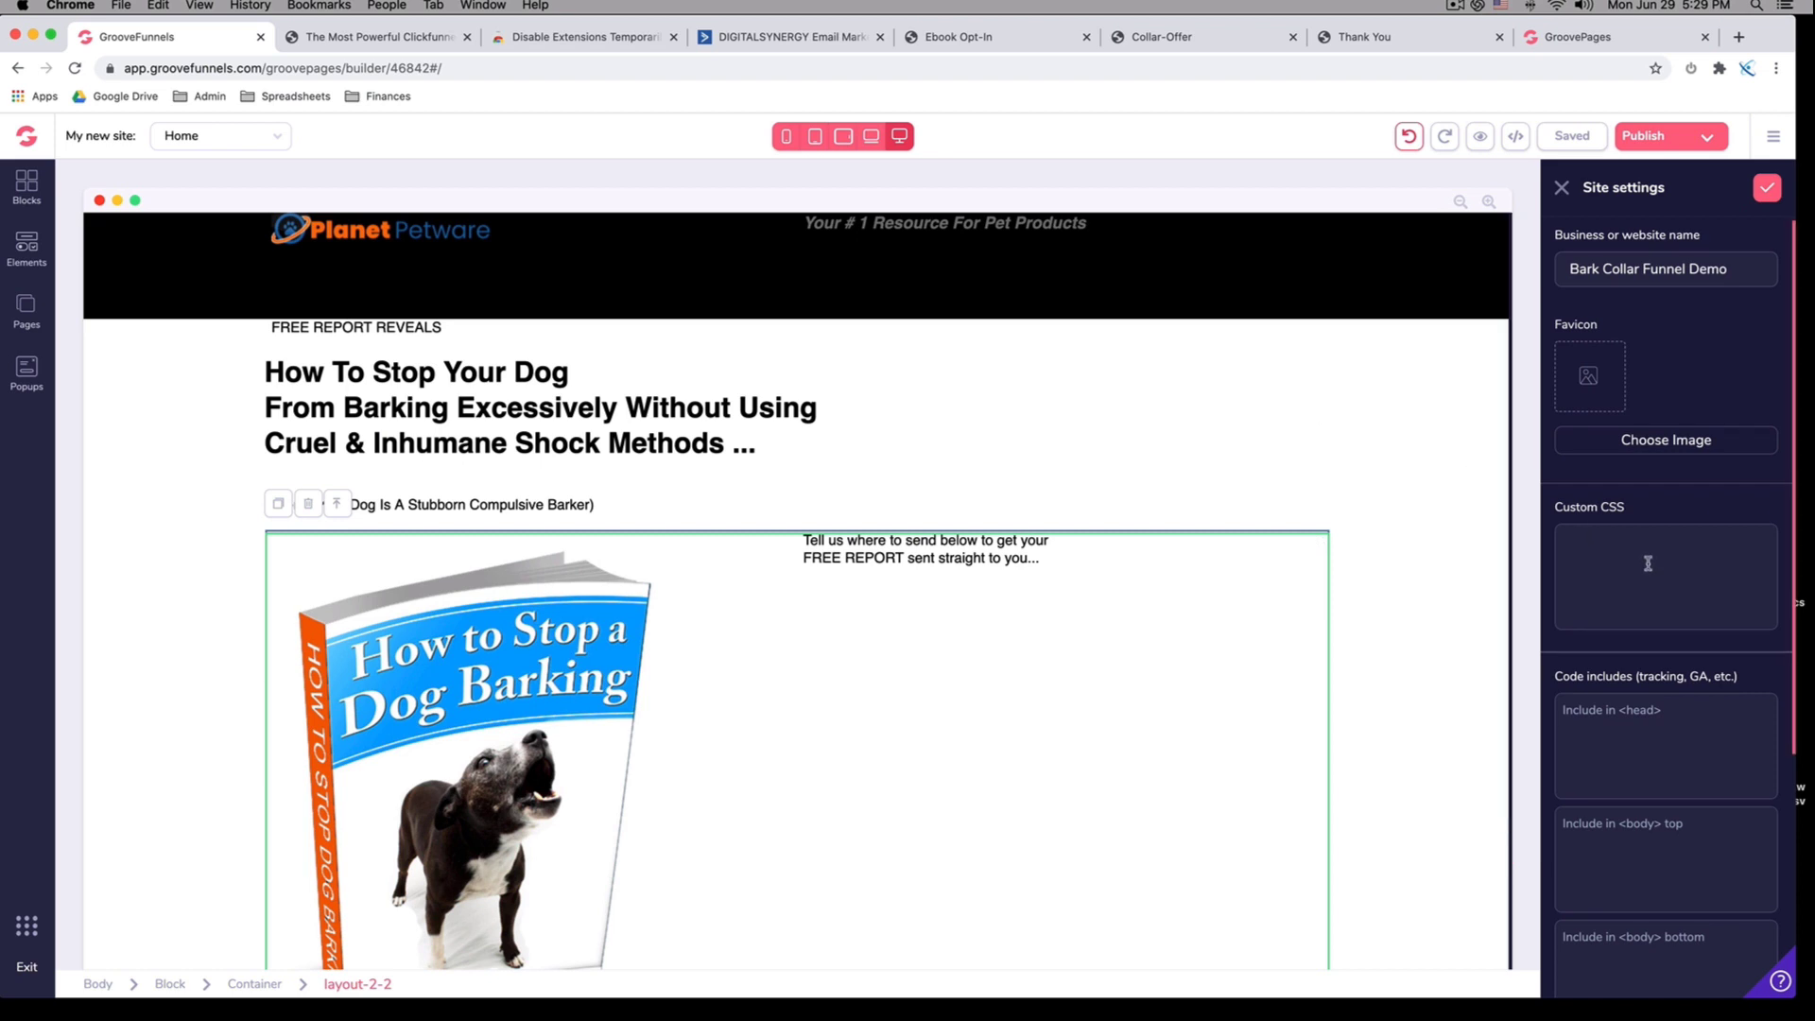
scroll(1647, 563, "down", 4)
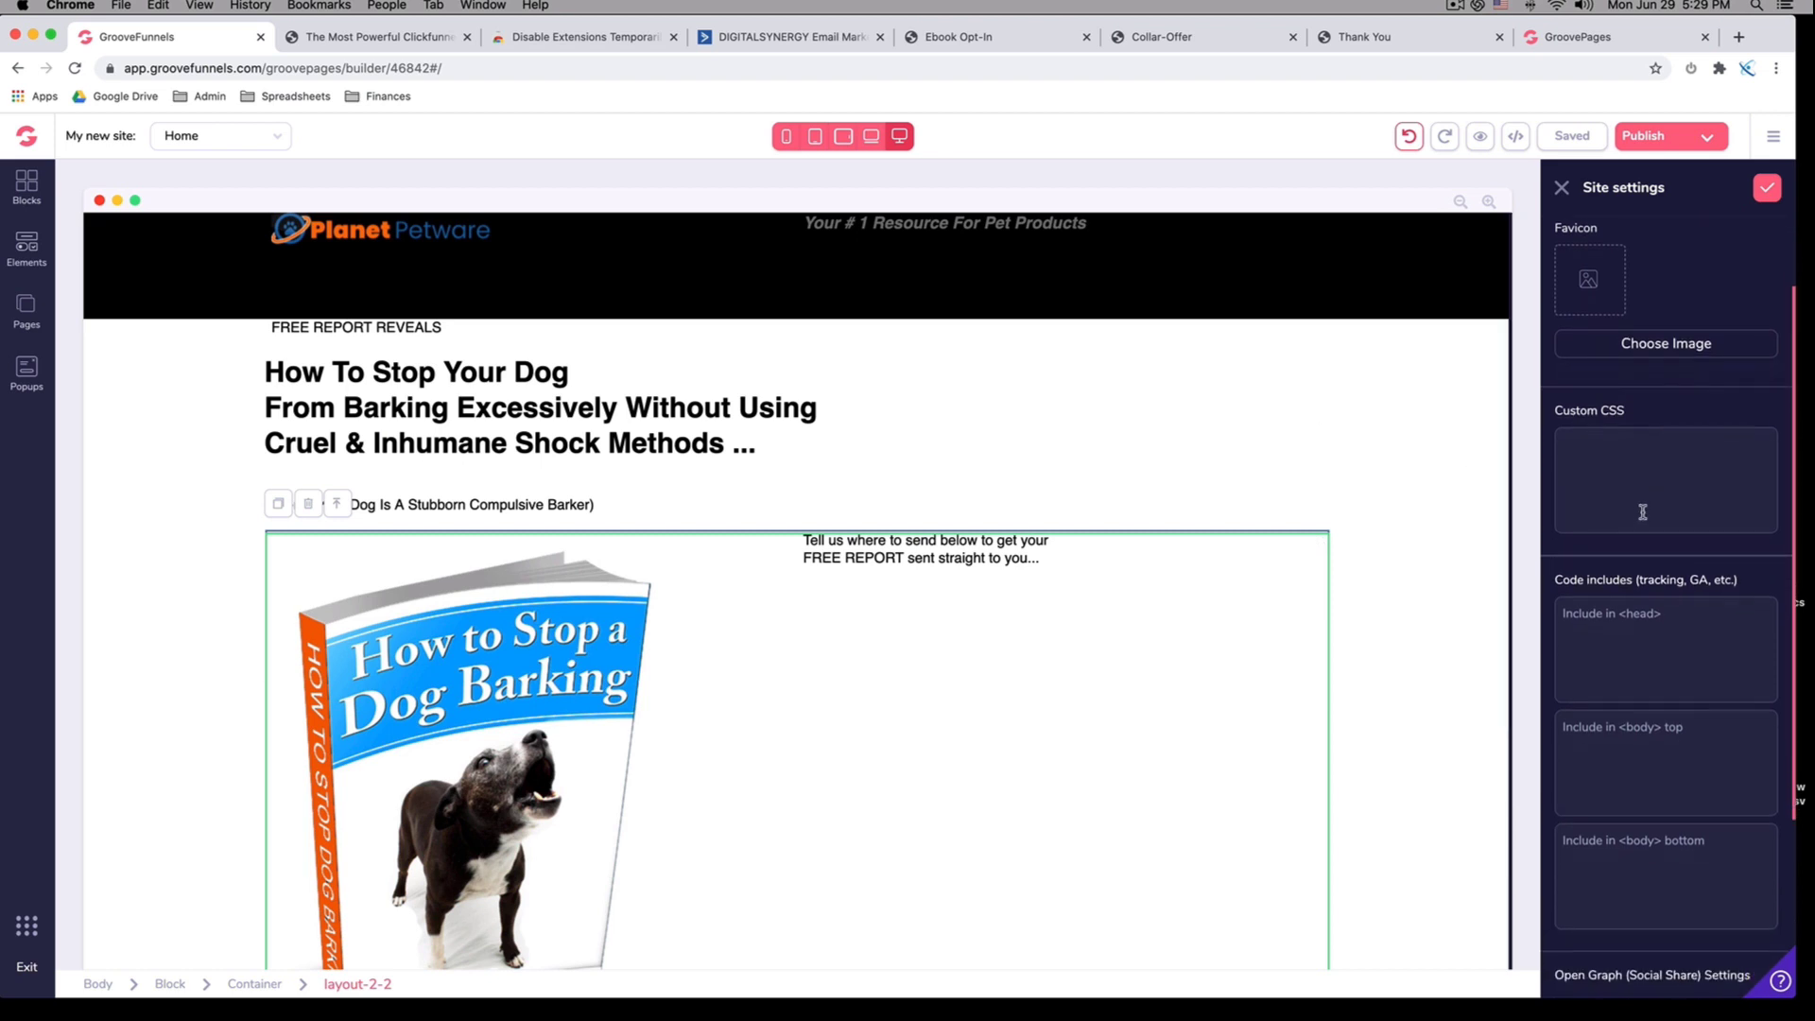
scroll(1642, 512, "down", 8)
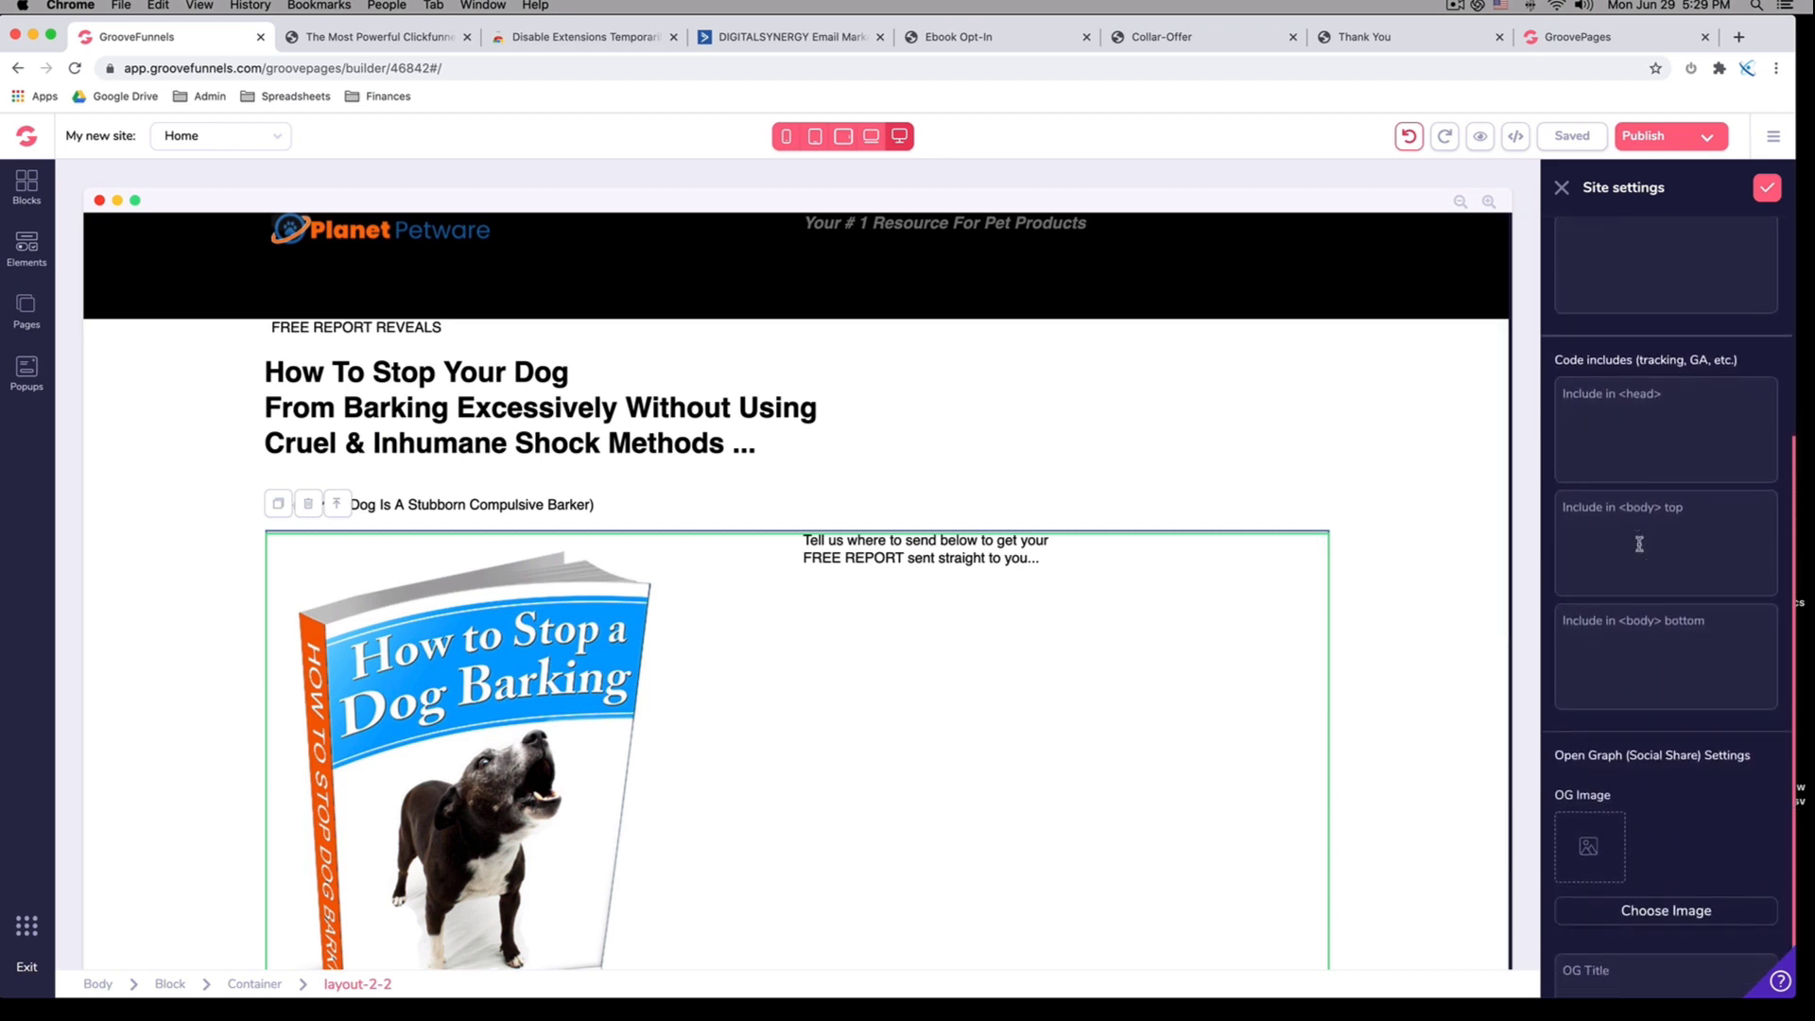
scroll(1639, 544, "down", 2)
scroll(1638, 544, "down", 1)
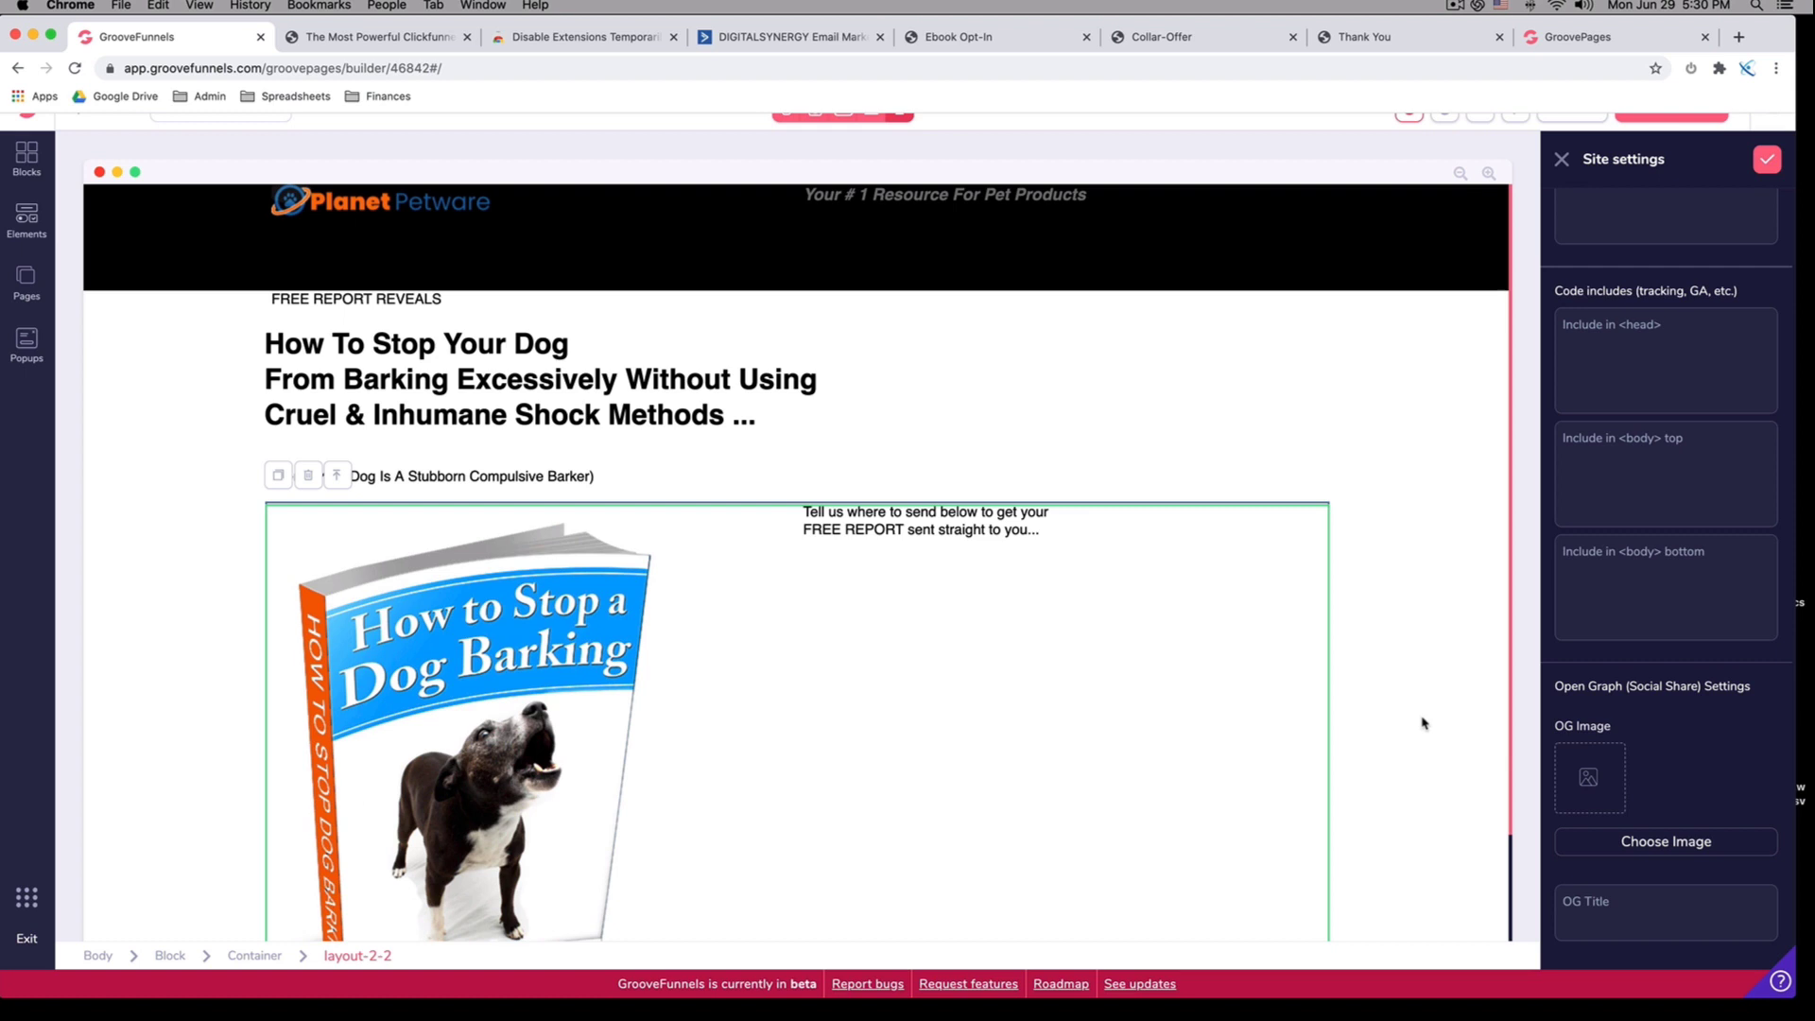
scroll(1598, 728, "up", 5)
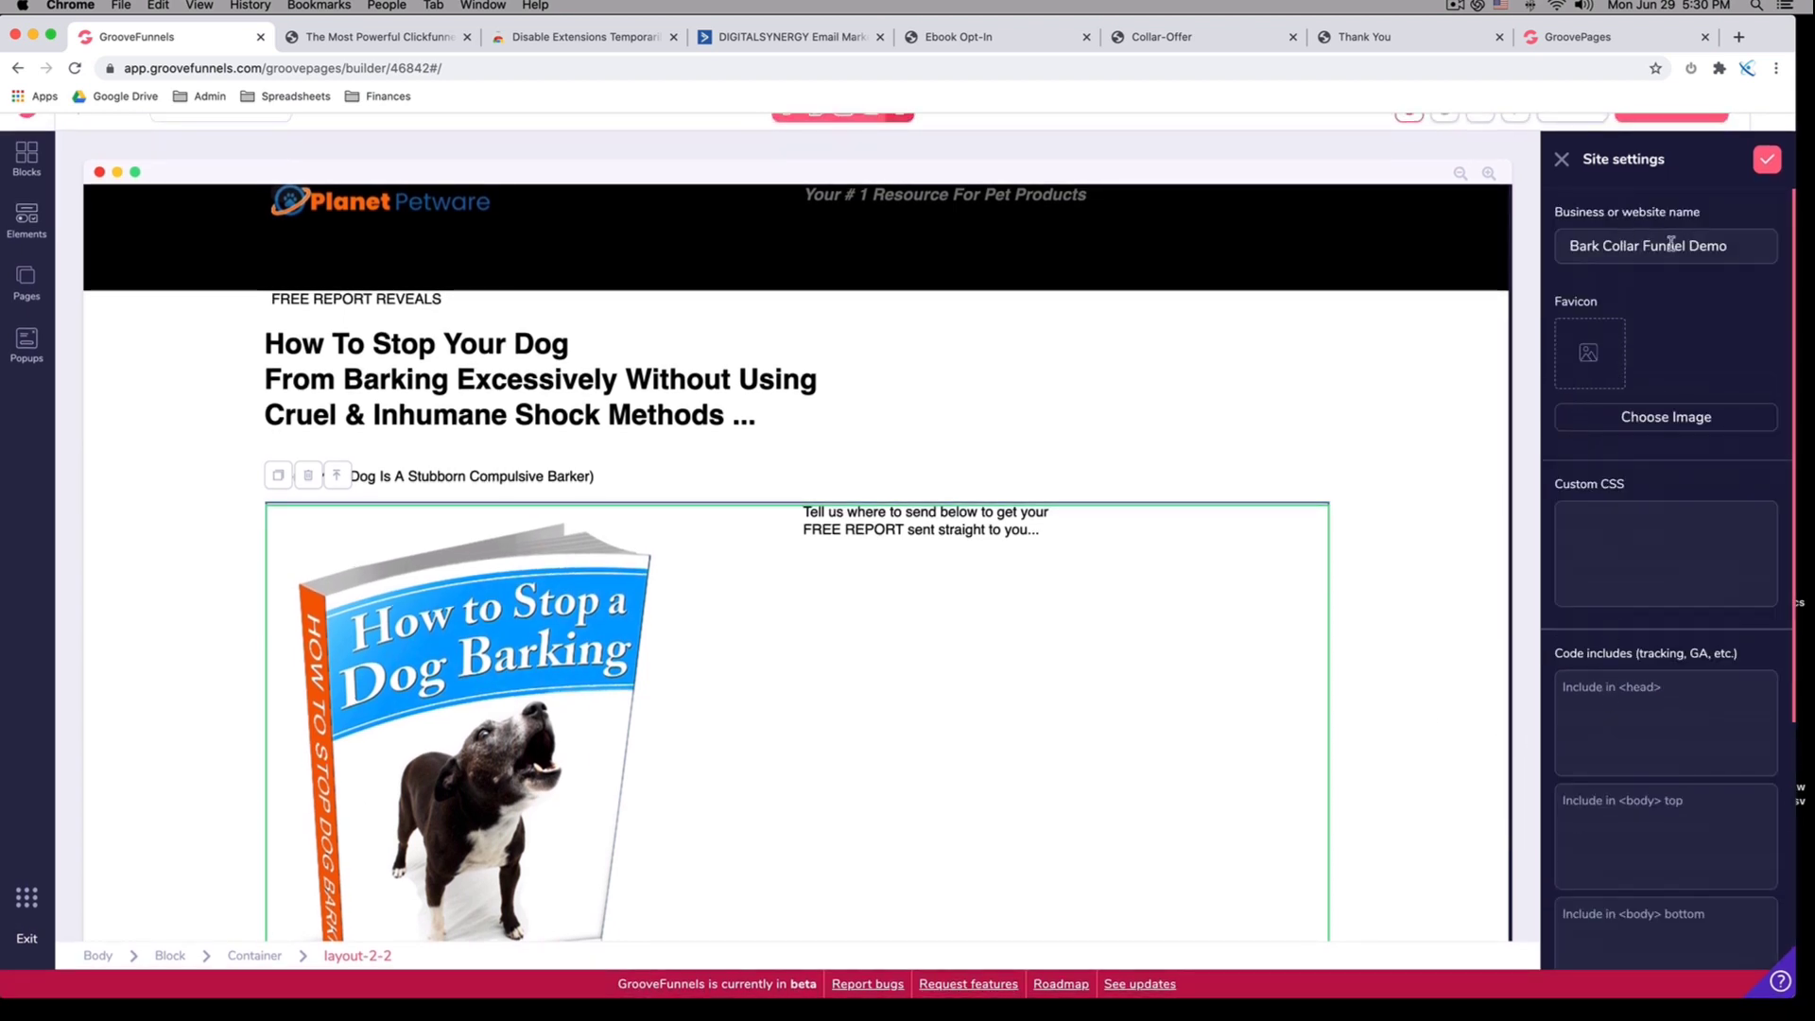
Apply the changed site settings and save the site
left_click(1766, 161)
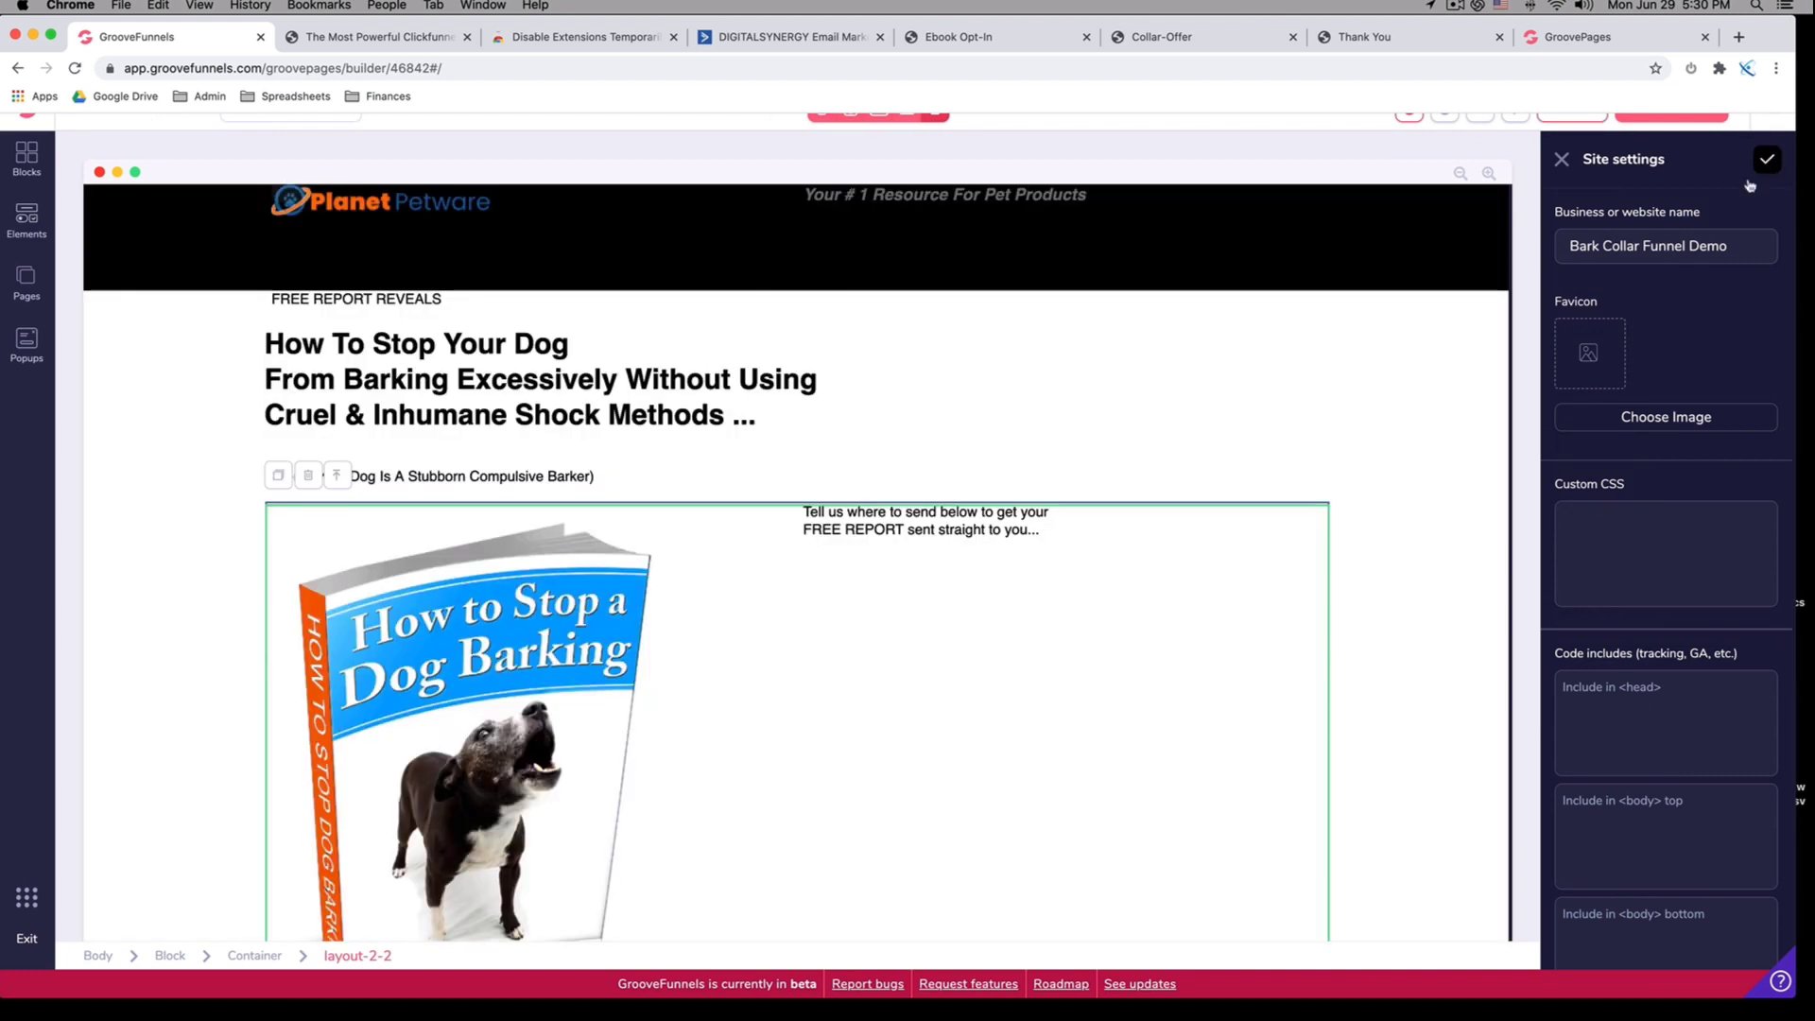
scroll(1661, 270, "up", 3)
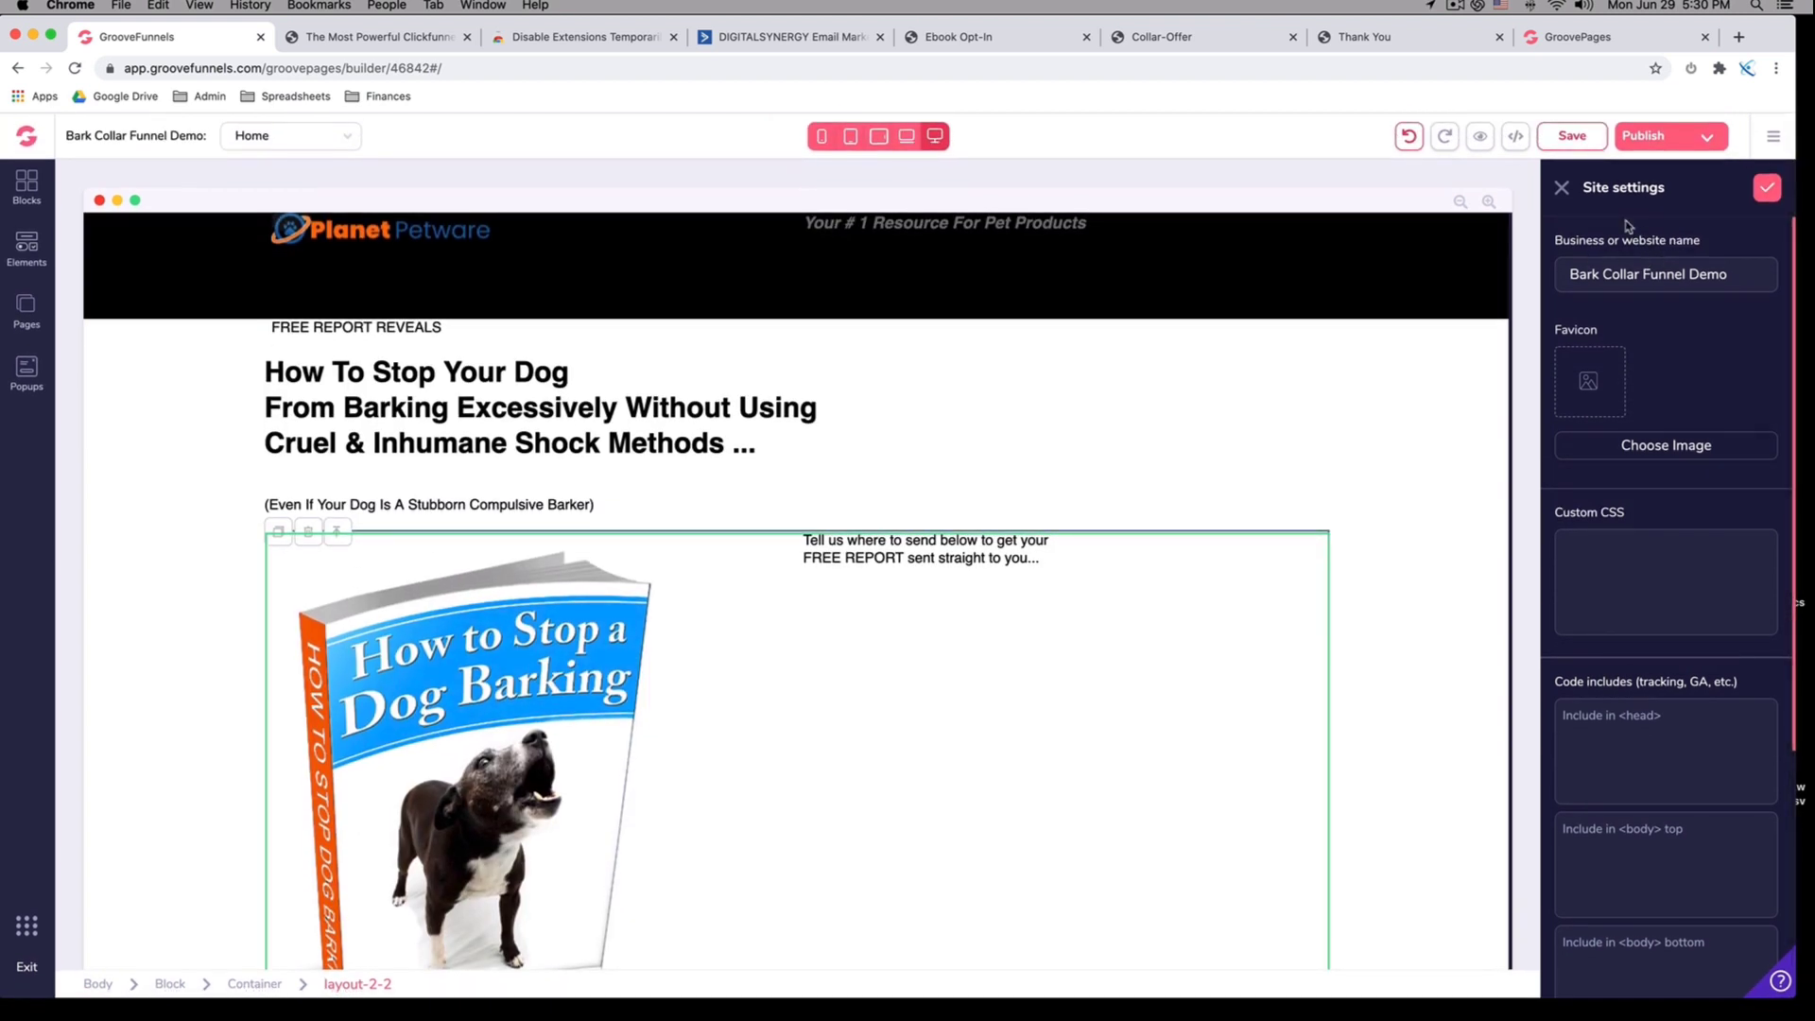
left_click(1572, 138)
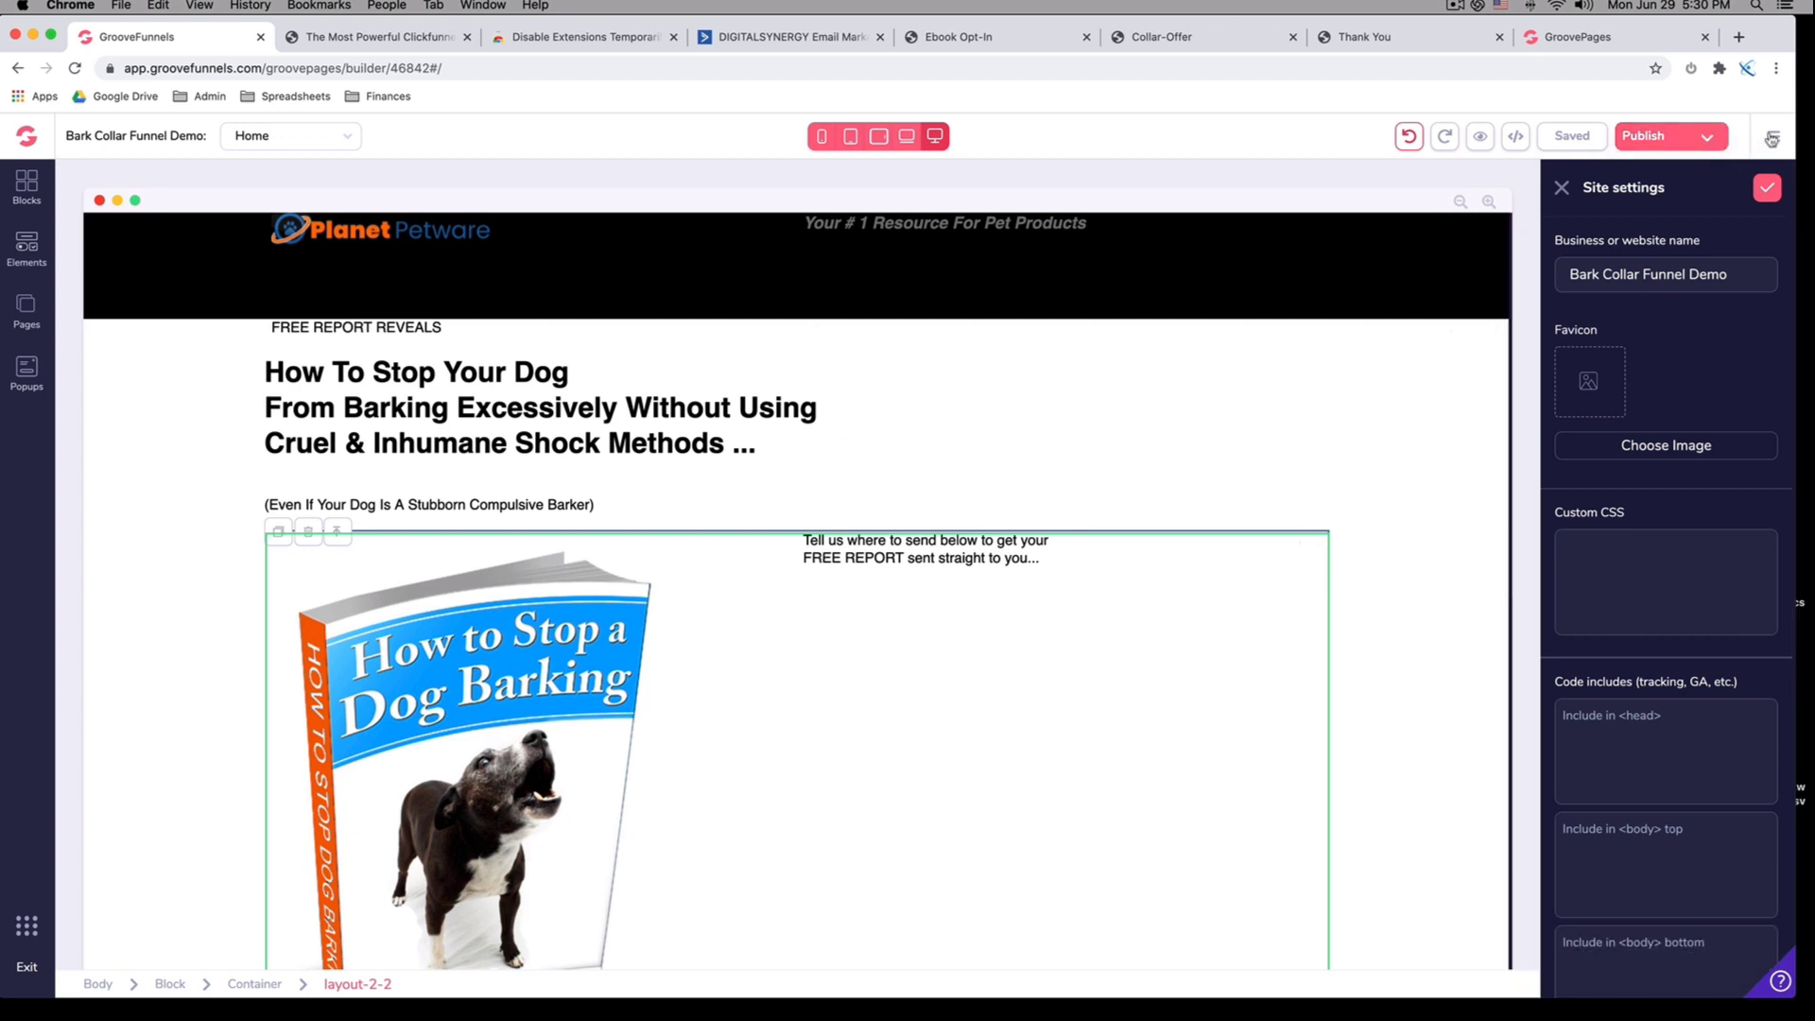
Check the name and email form on the sample Ebook Opt-In page, and return to the page builder
left_click(1771, 139)
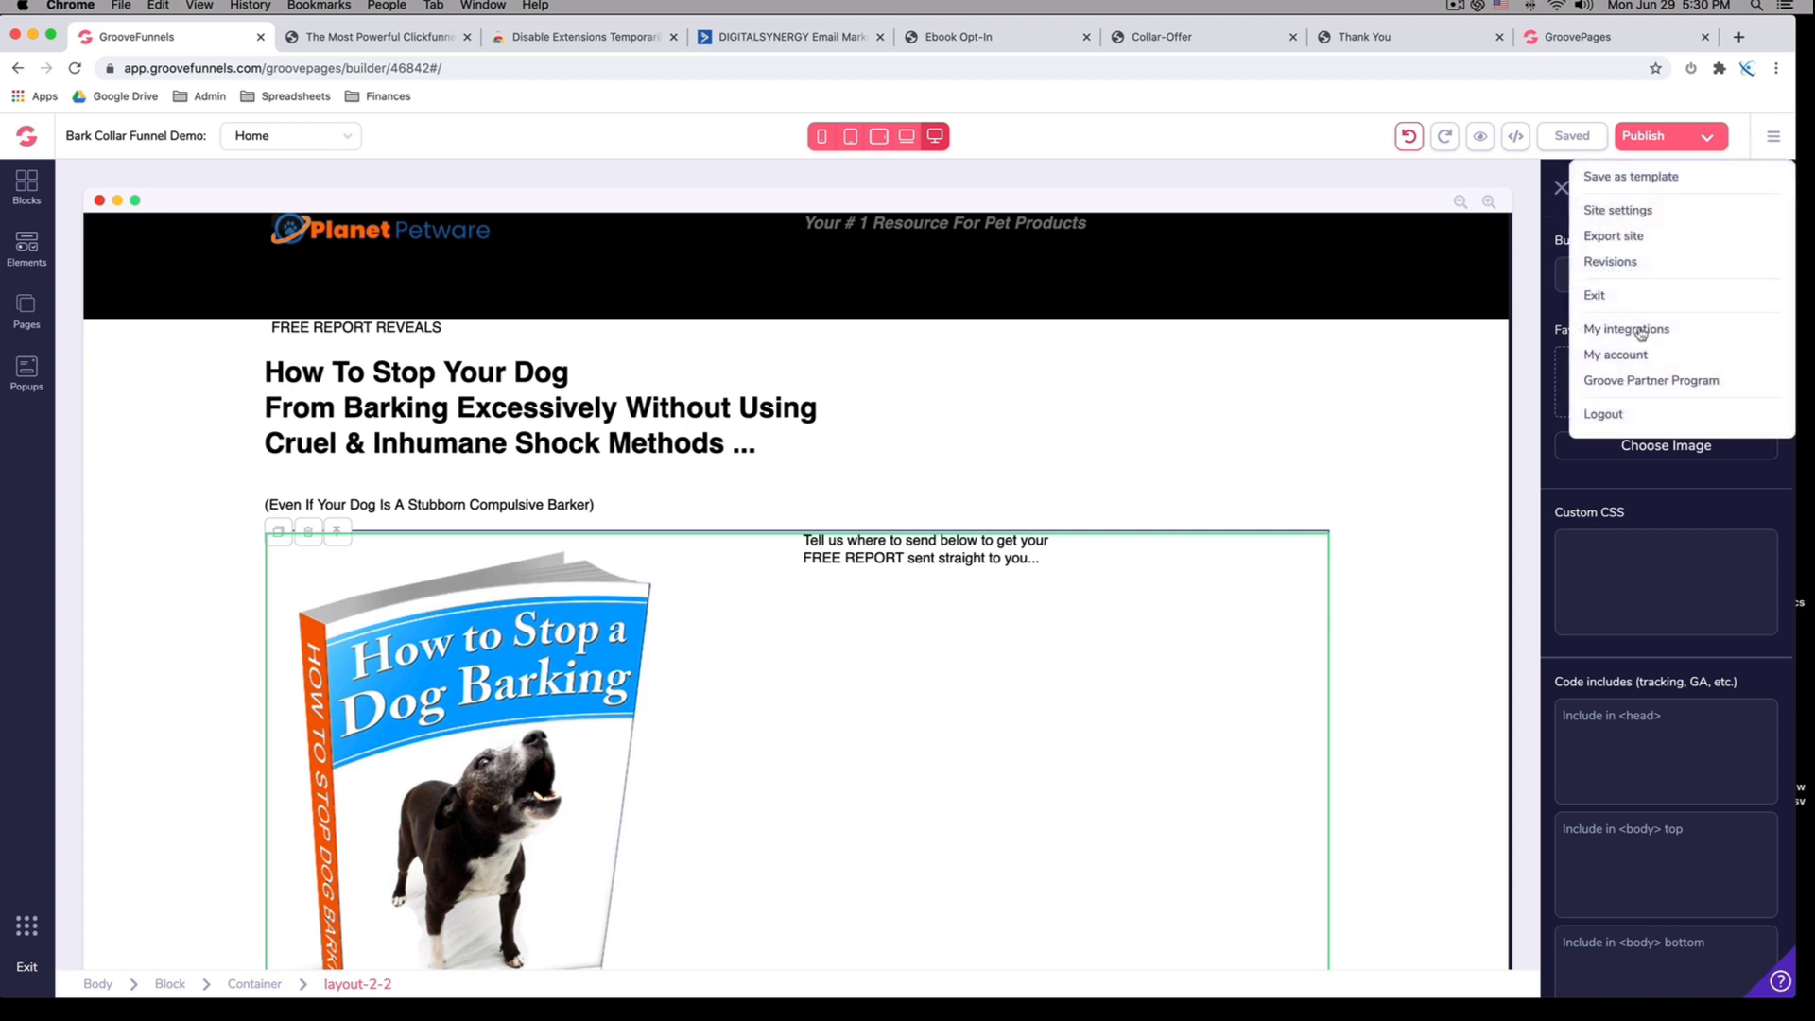
left_click(994, 39)
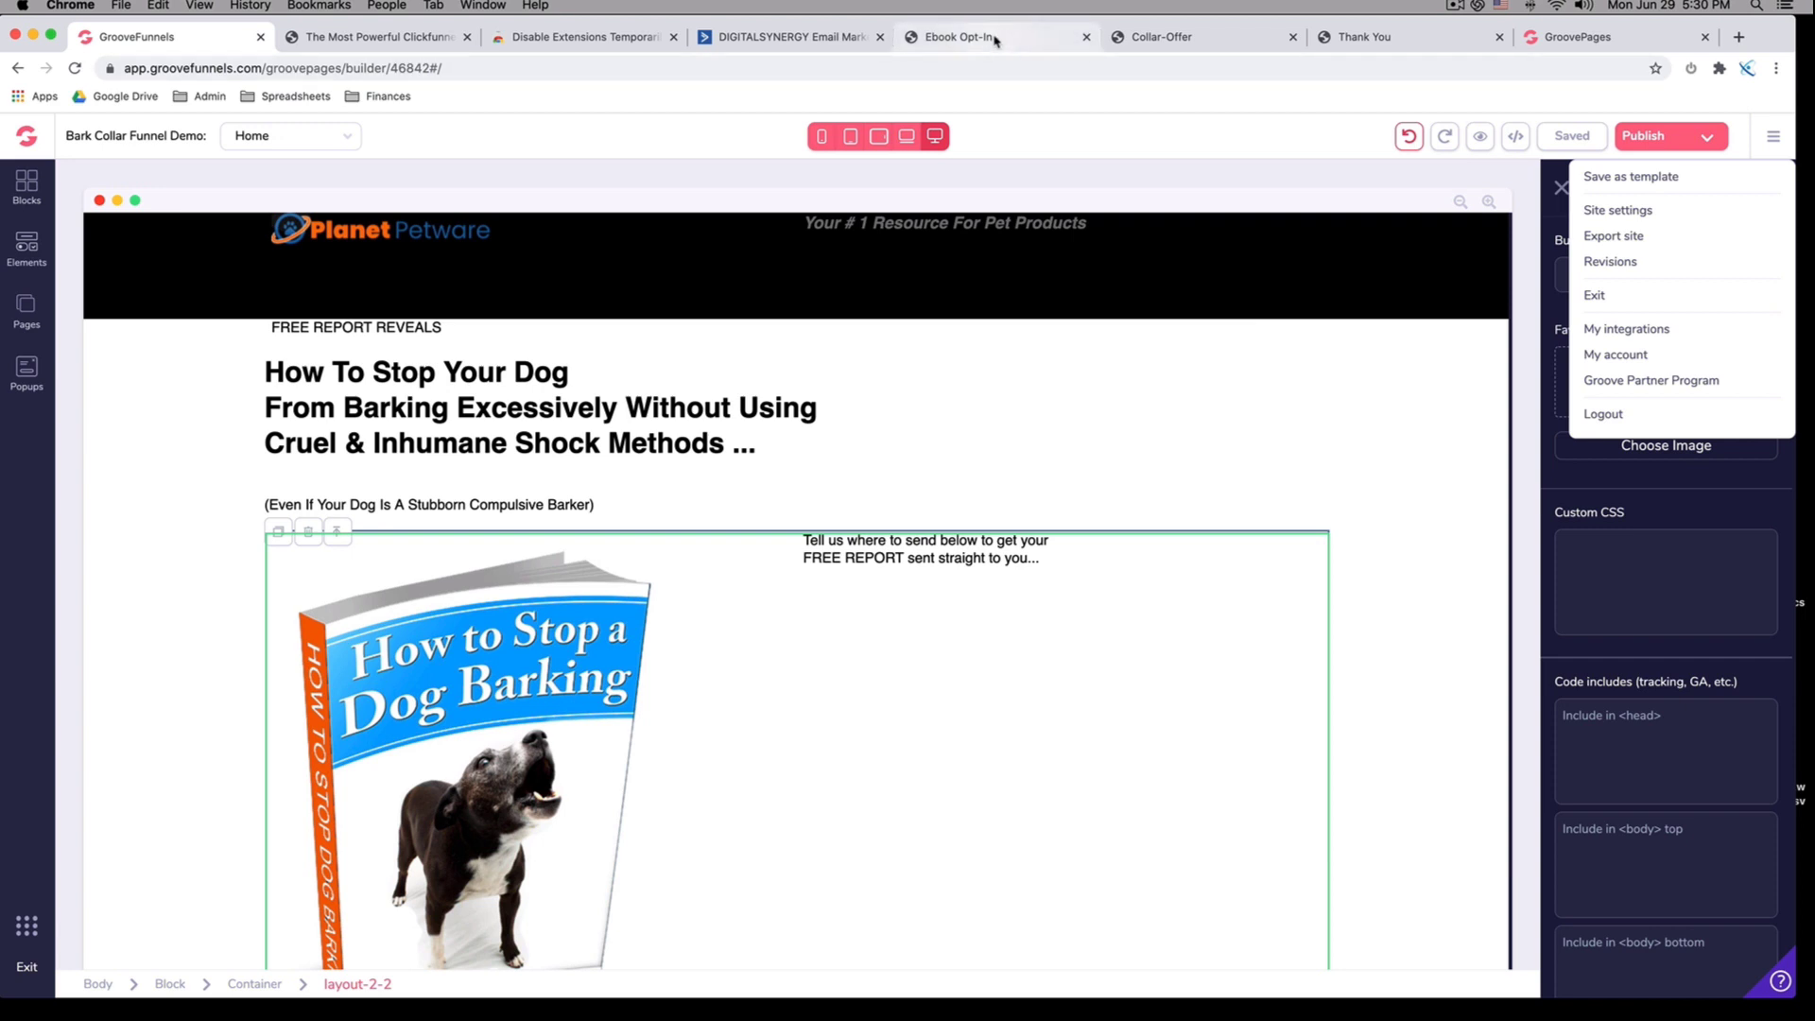
left_click(1257, 506)
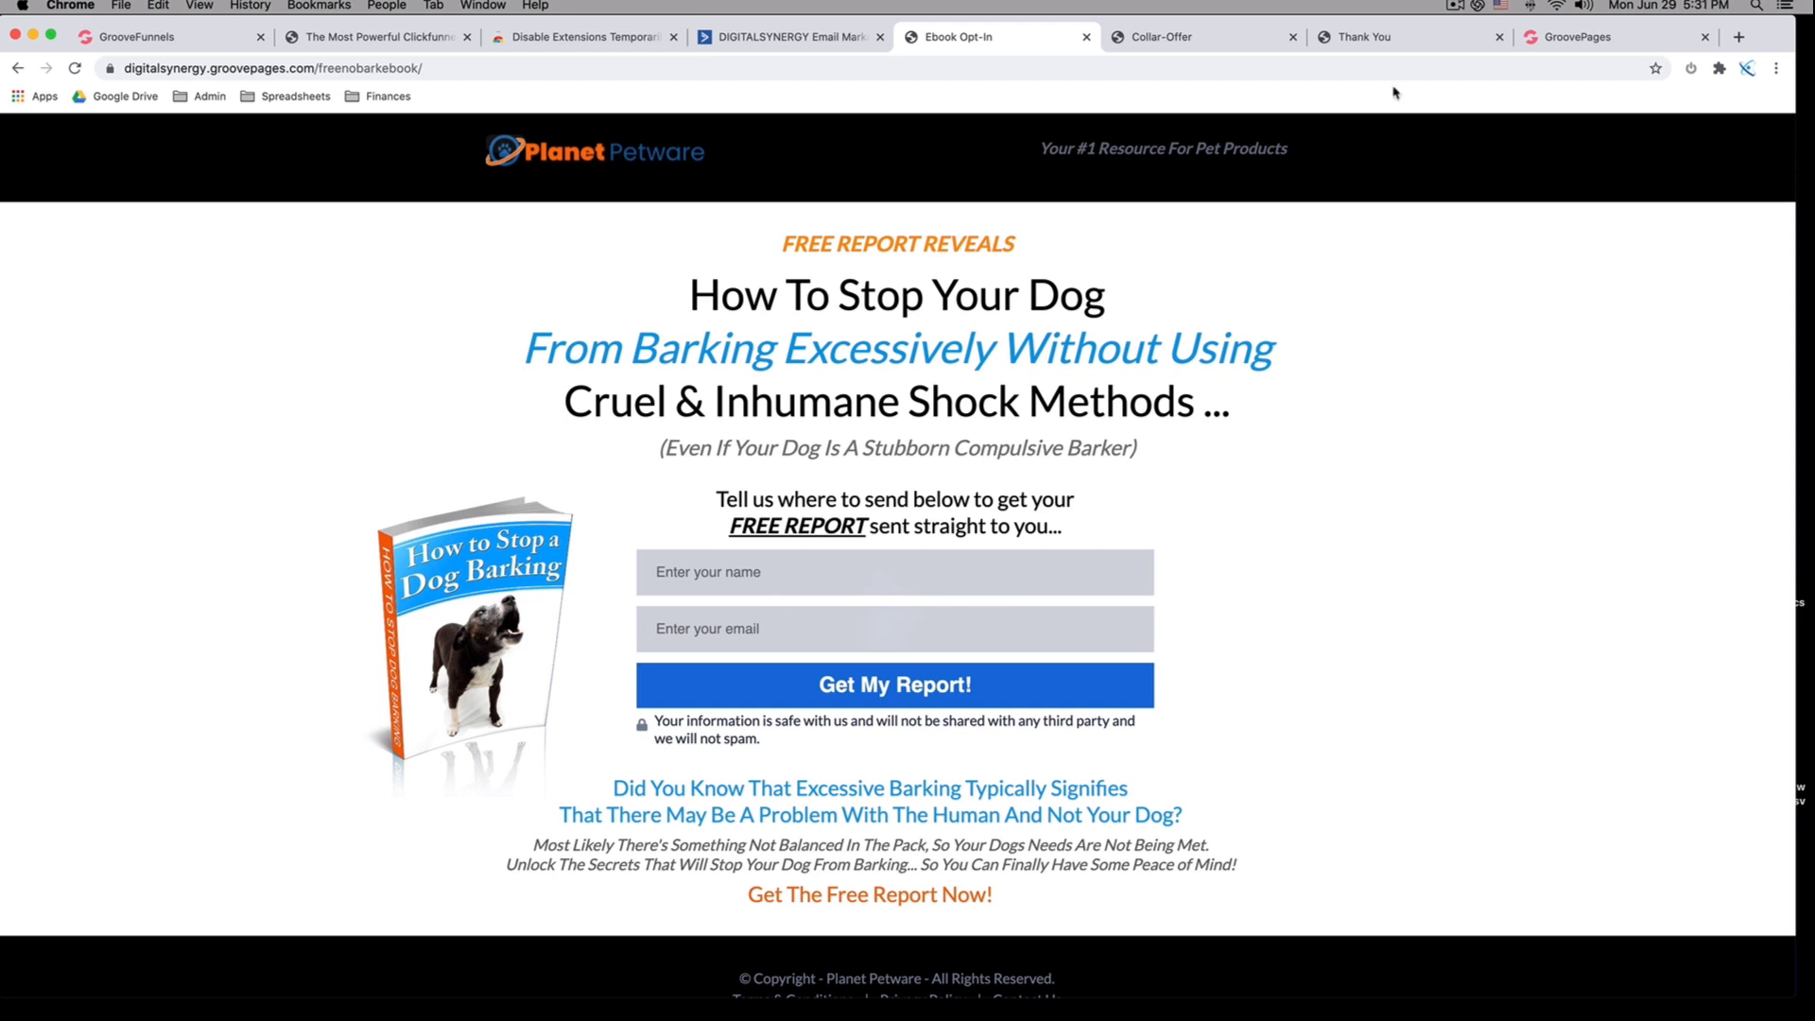
left_click(723, 584)
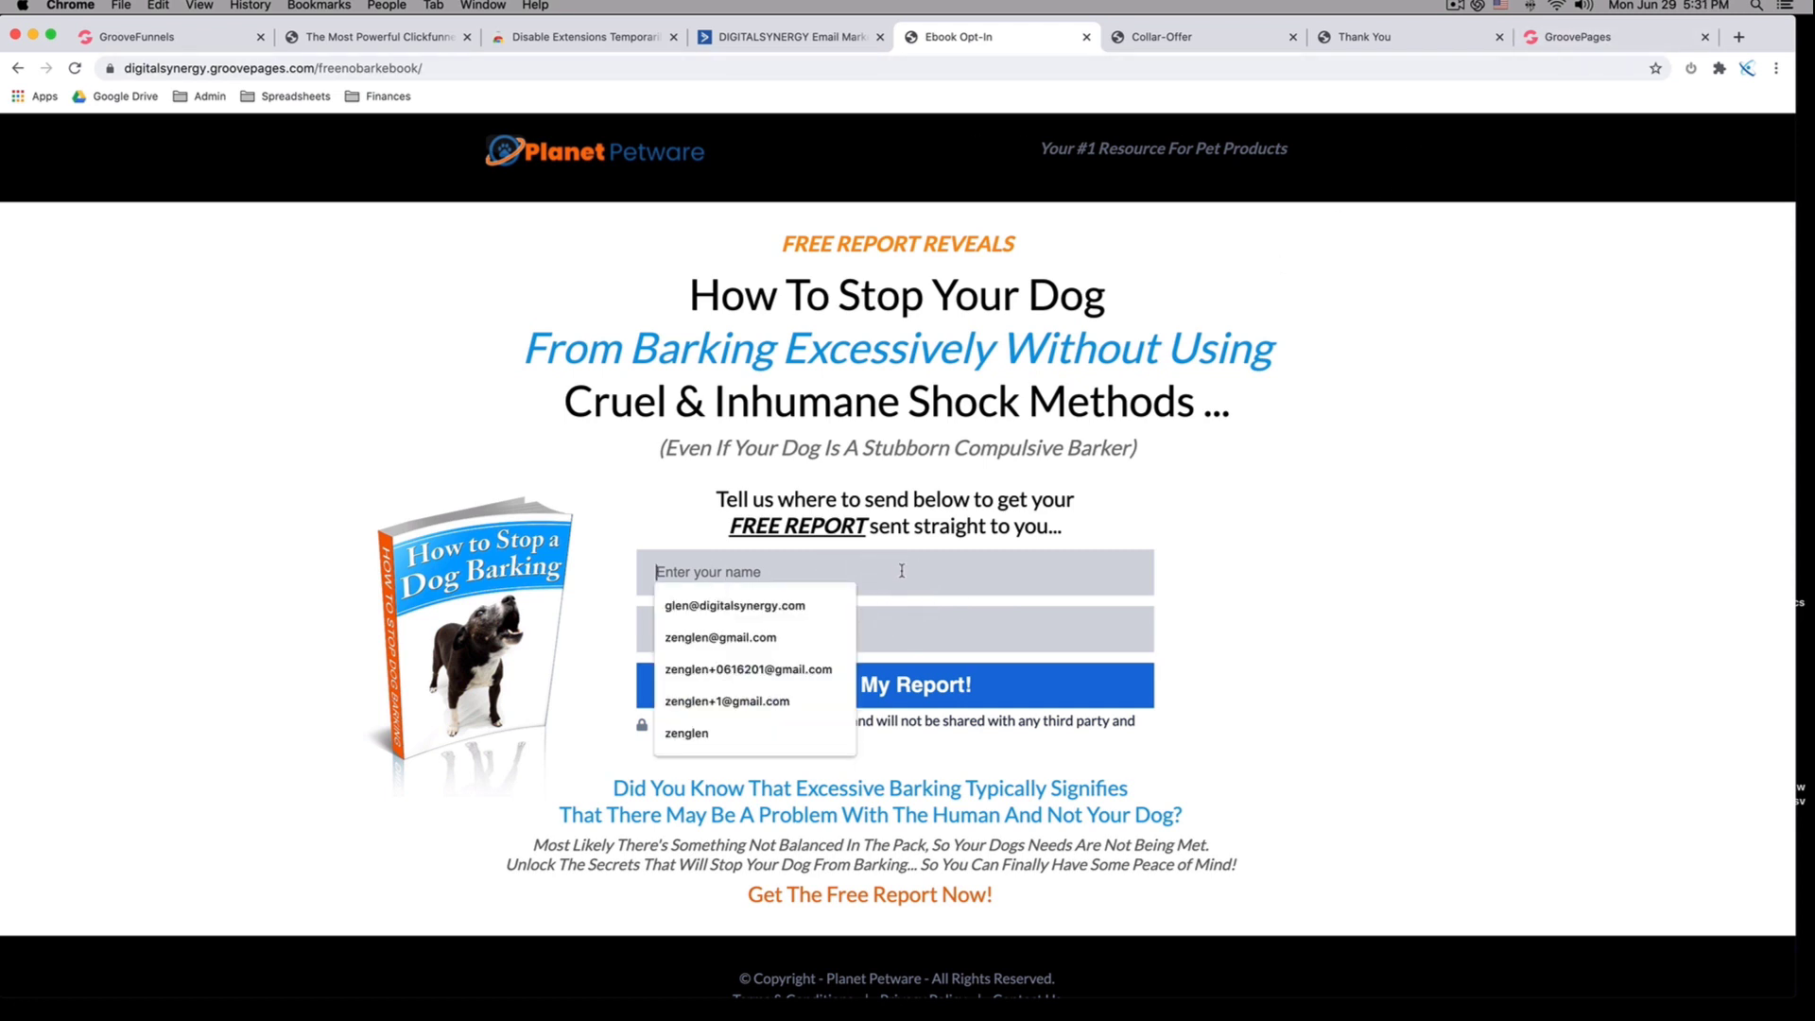
left_click(137, 37)
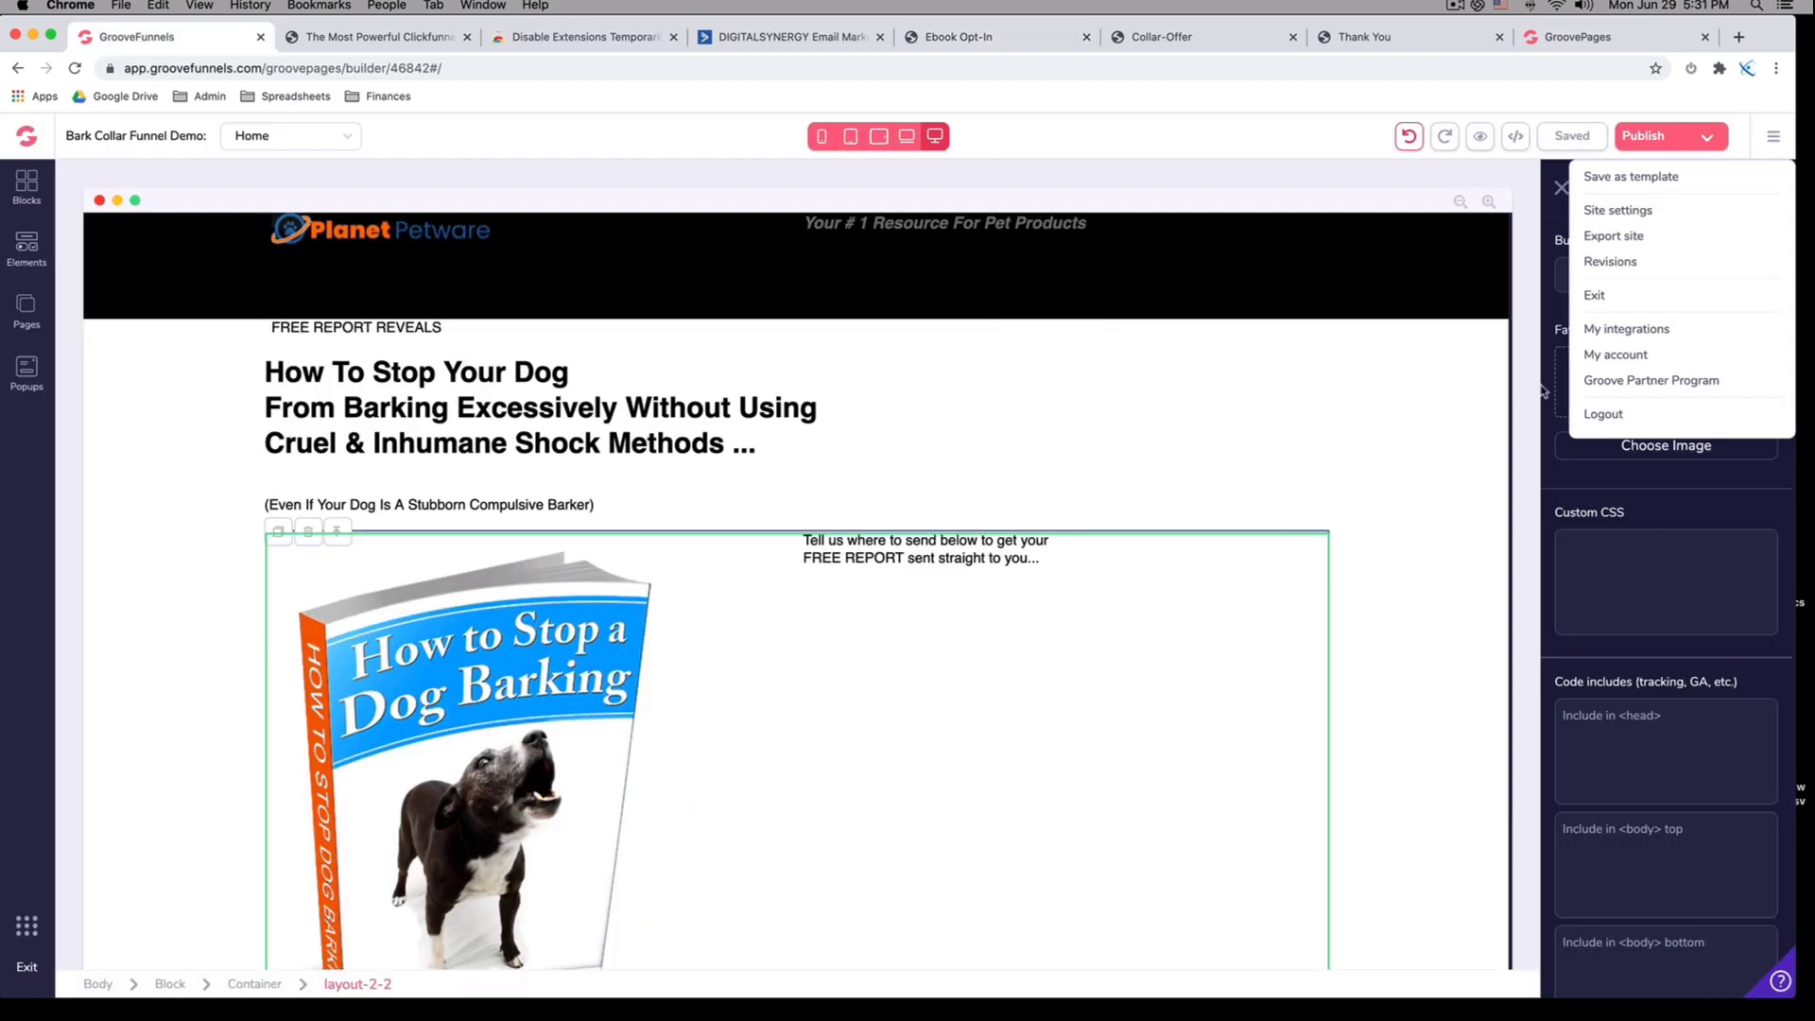
Open the account's integrations, start a new integration and look through the available integration types
left_click(1628, 330)
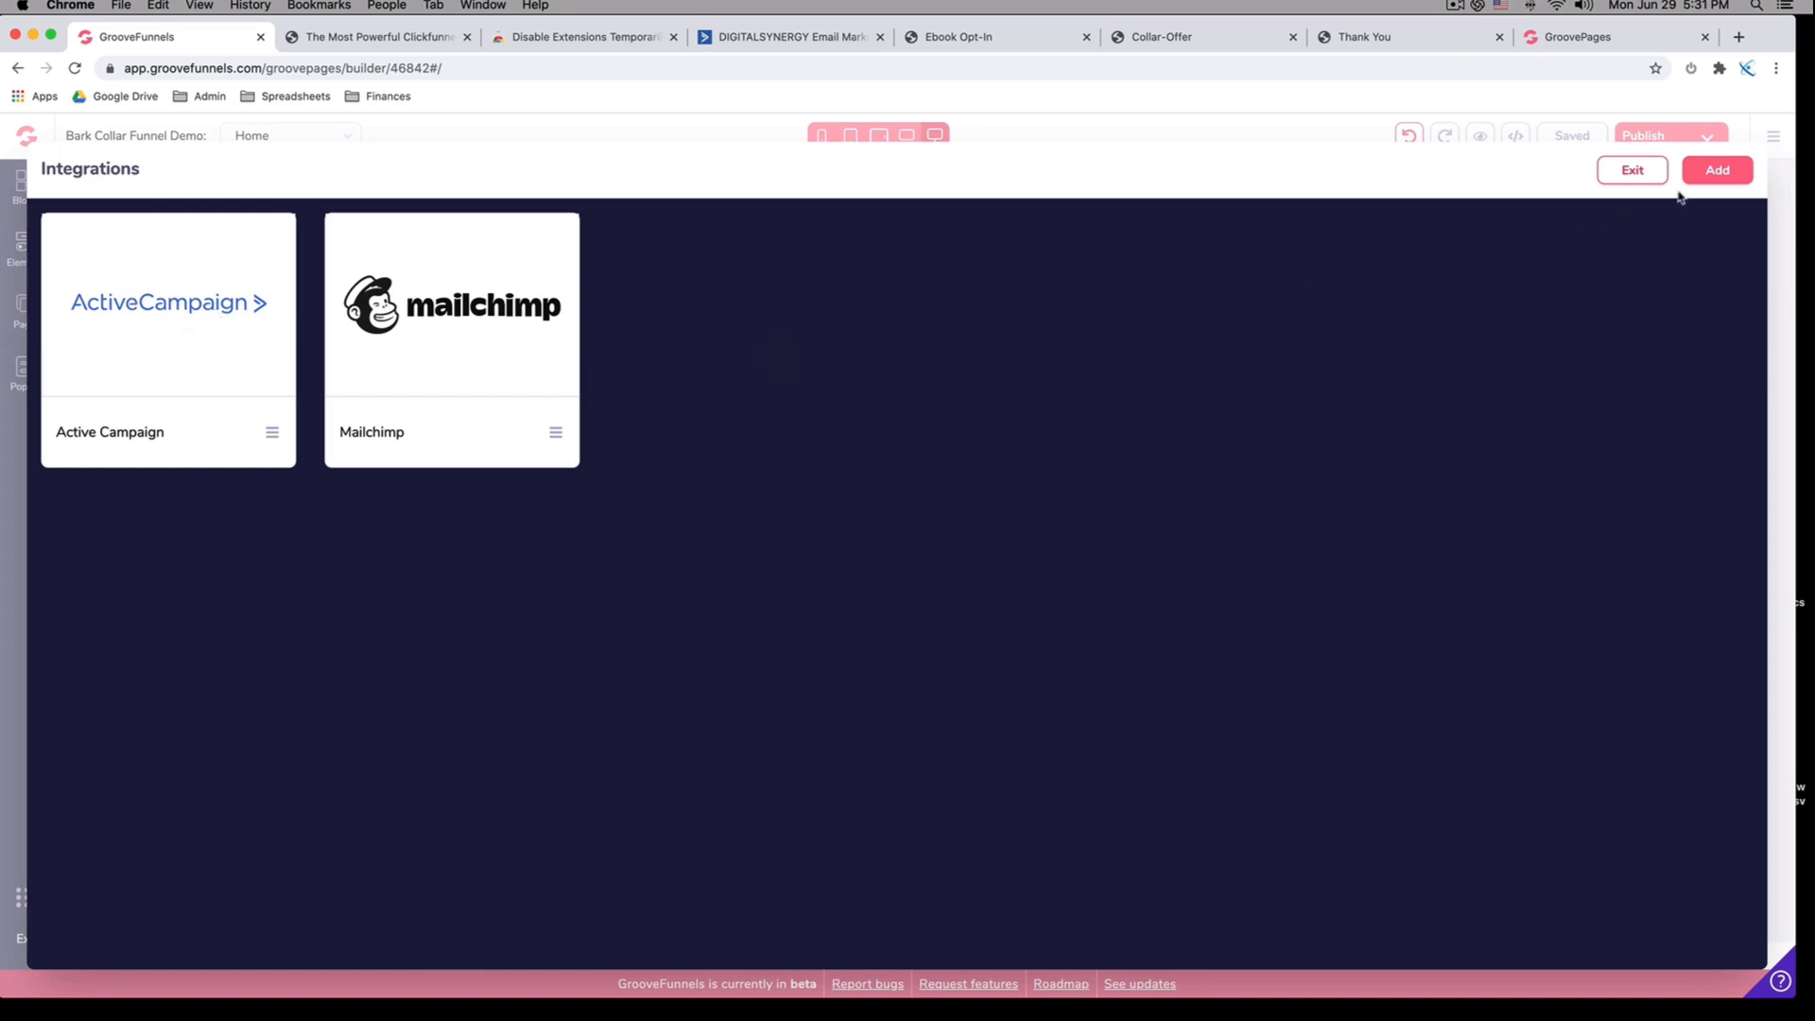
left_click(1722, 173)
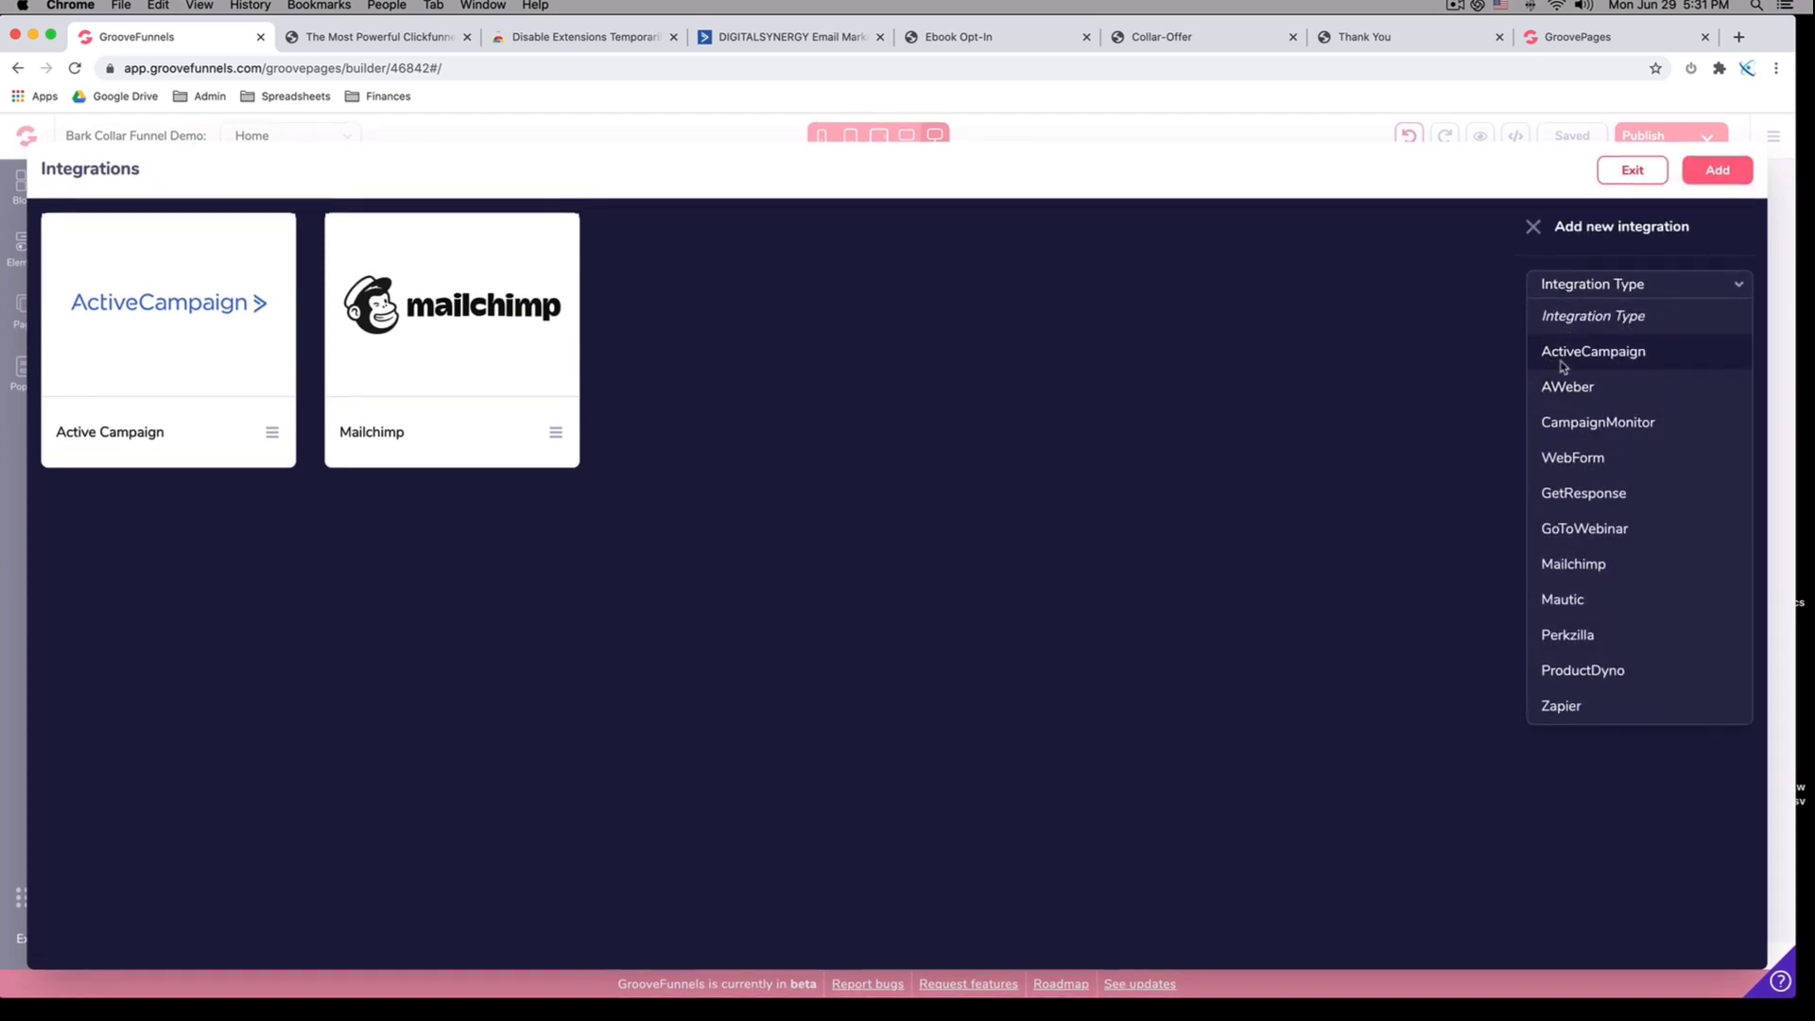
left_click(1503, 347)
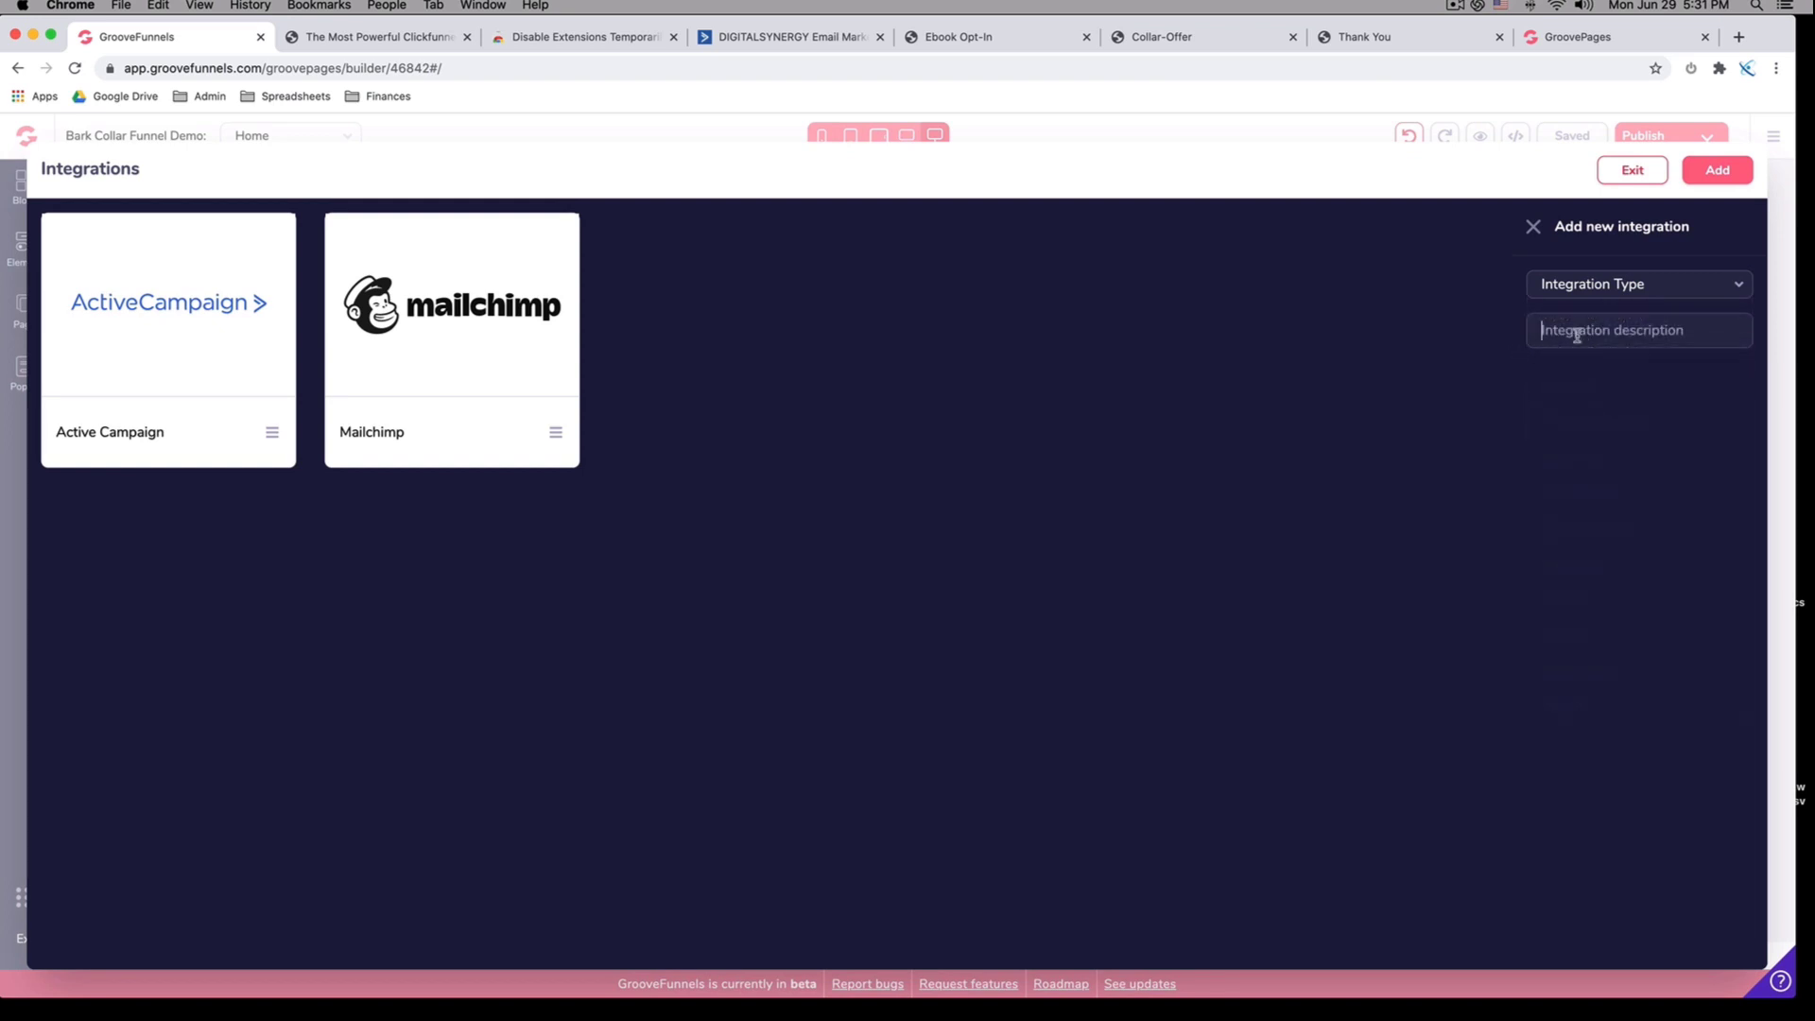
left_click(1648, 335)
Compare the ActiveCampaign account settings with the new integration form, and switch to the GroovePages thank-you page
left_click(760, 38)
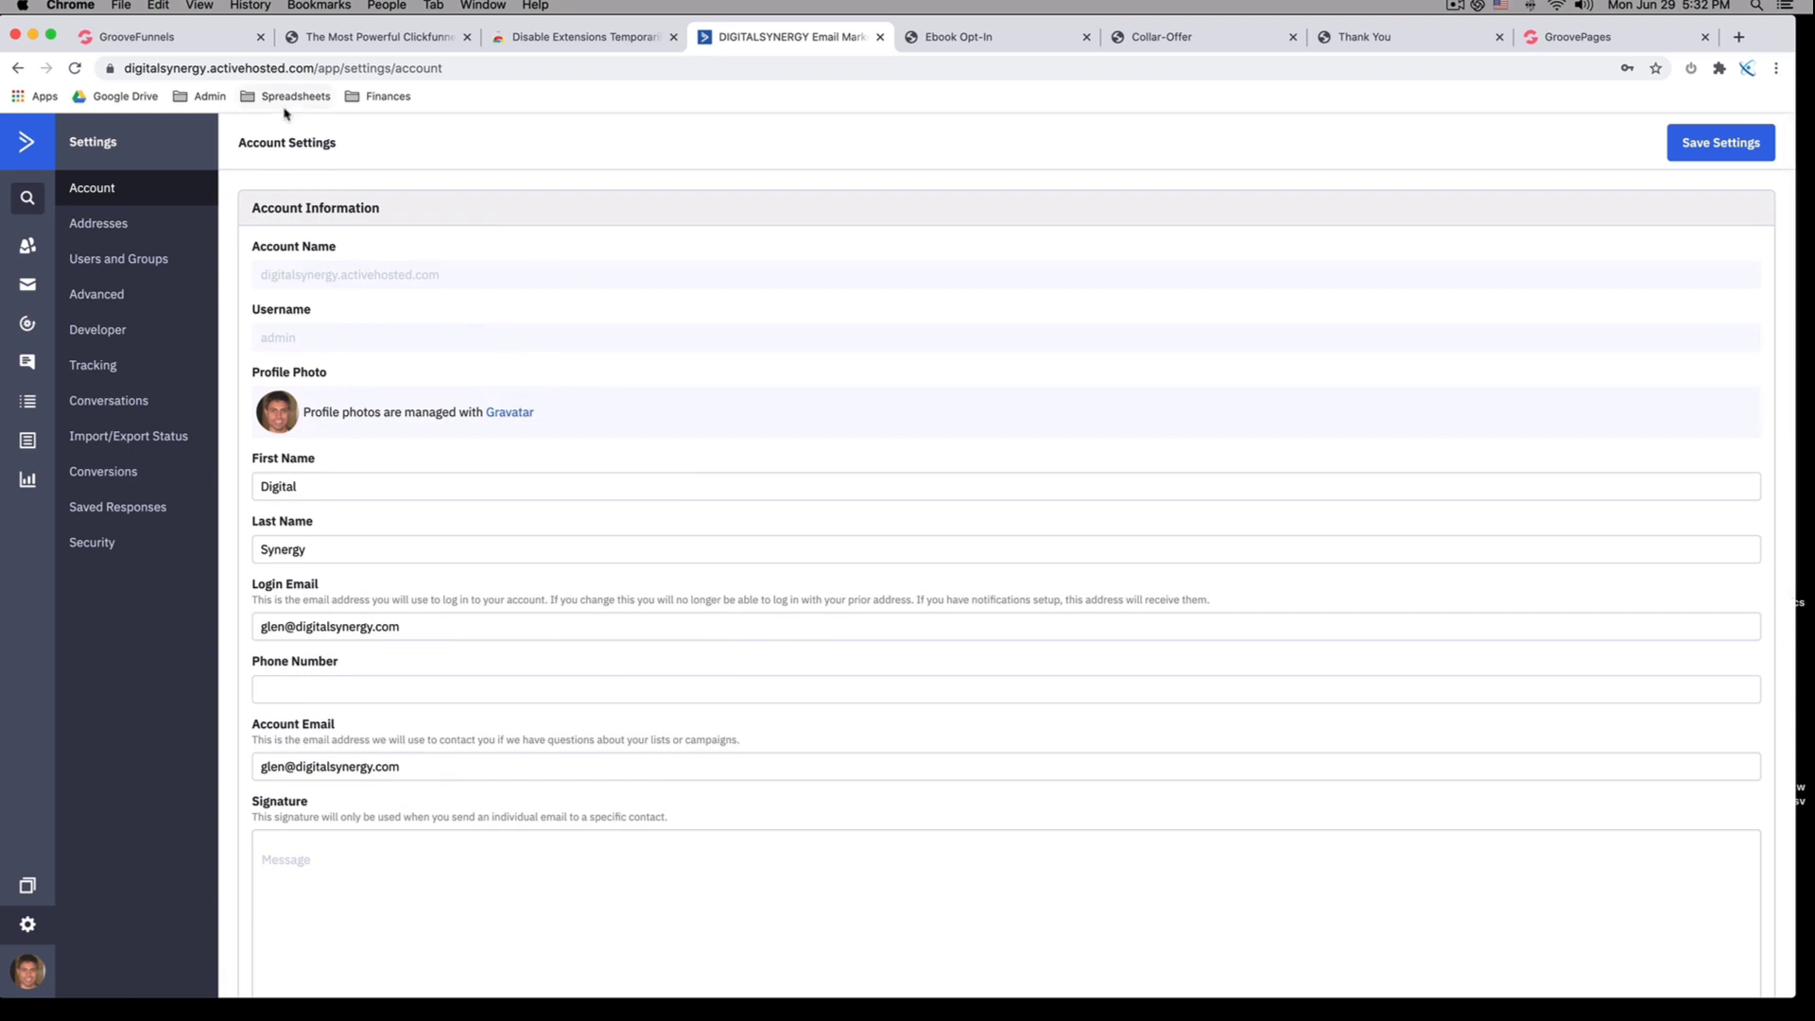
left_click(180, 38)
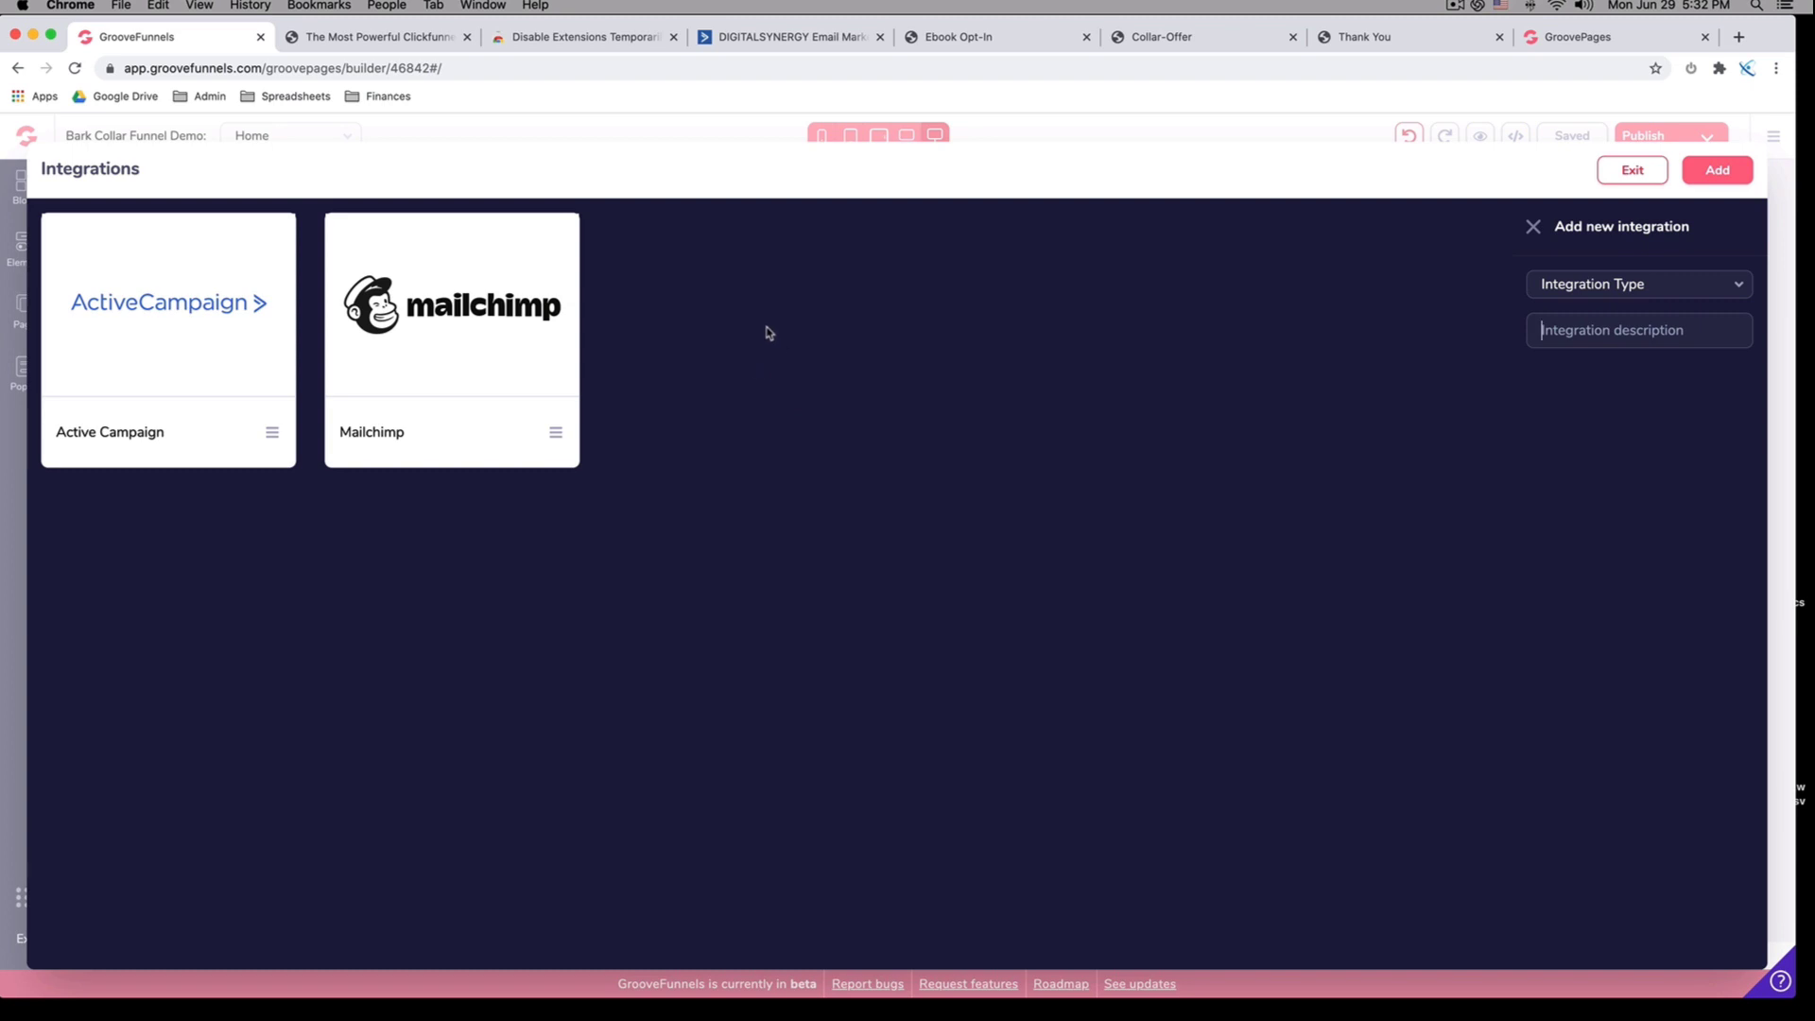
left_click(782, 38)
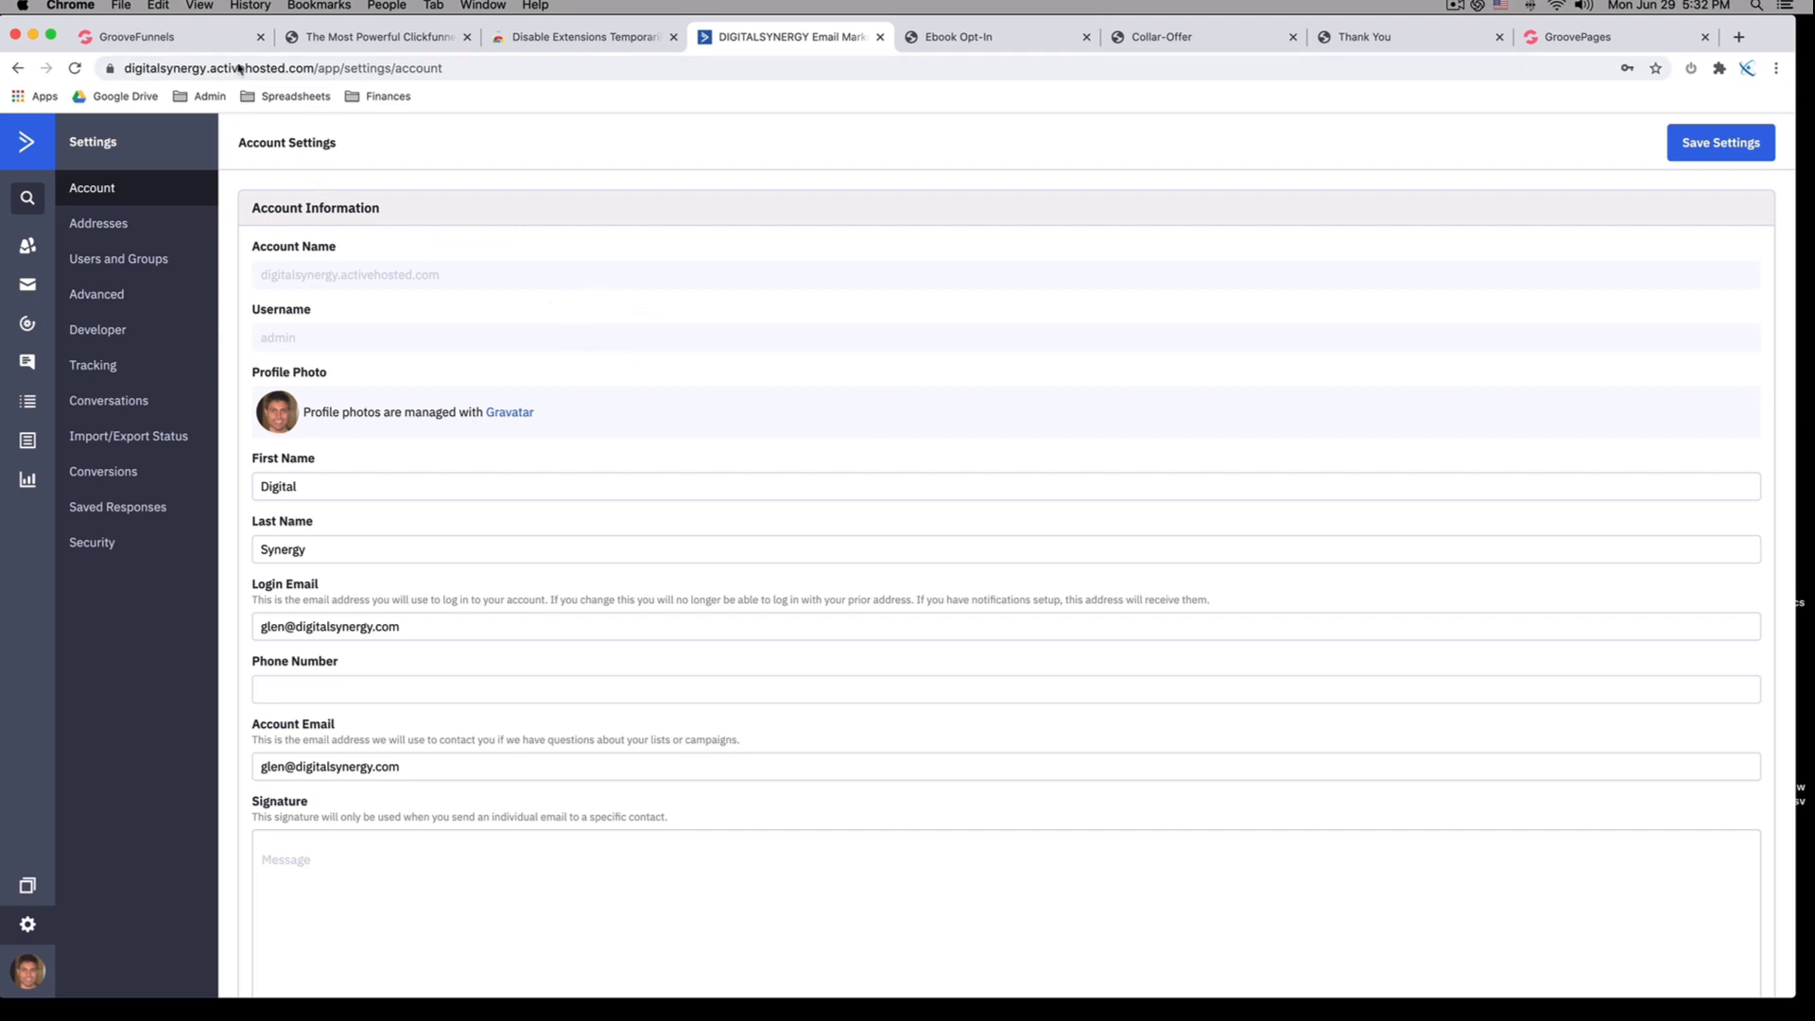
left_click(1602, 37)
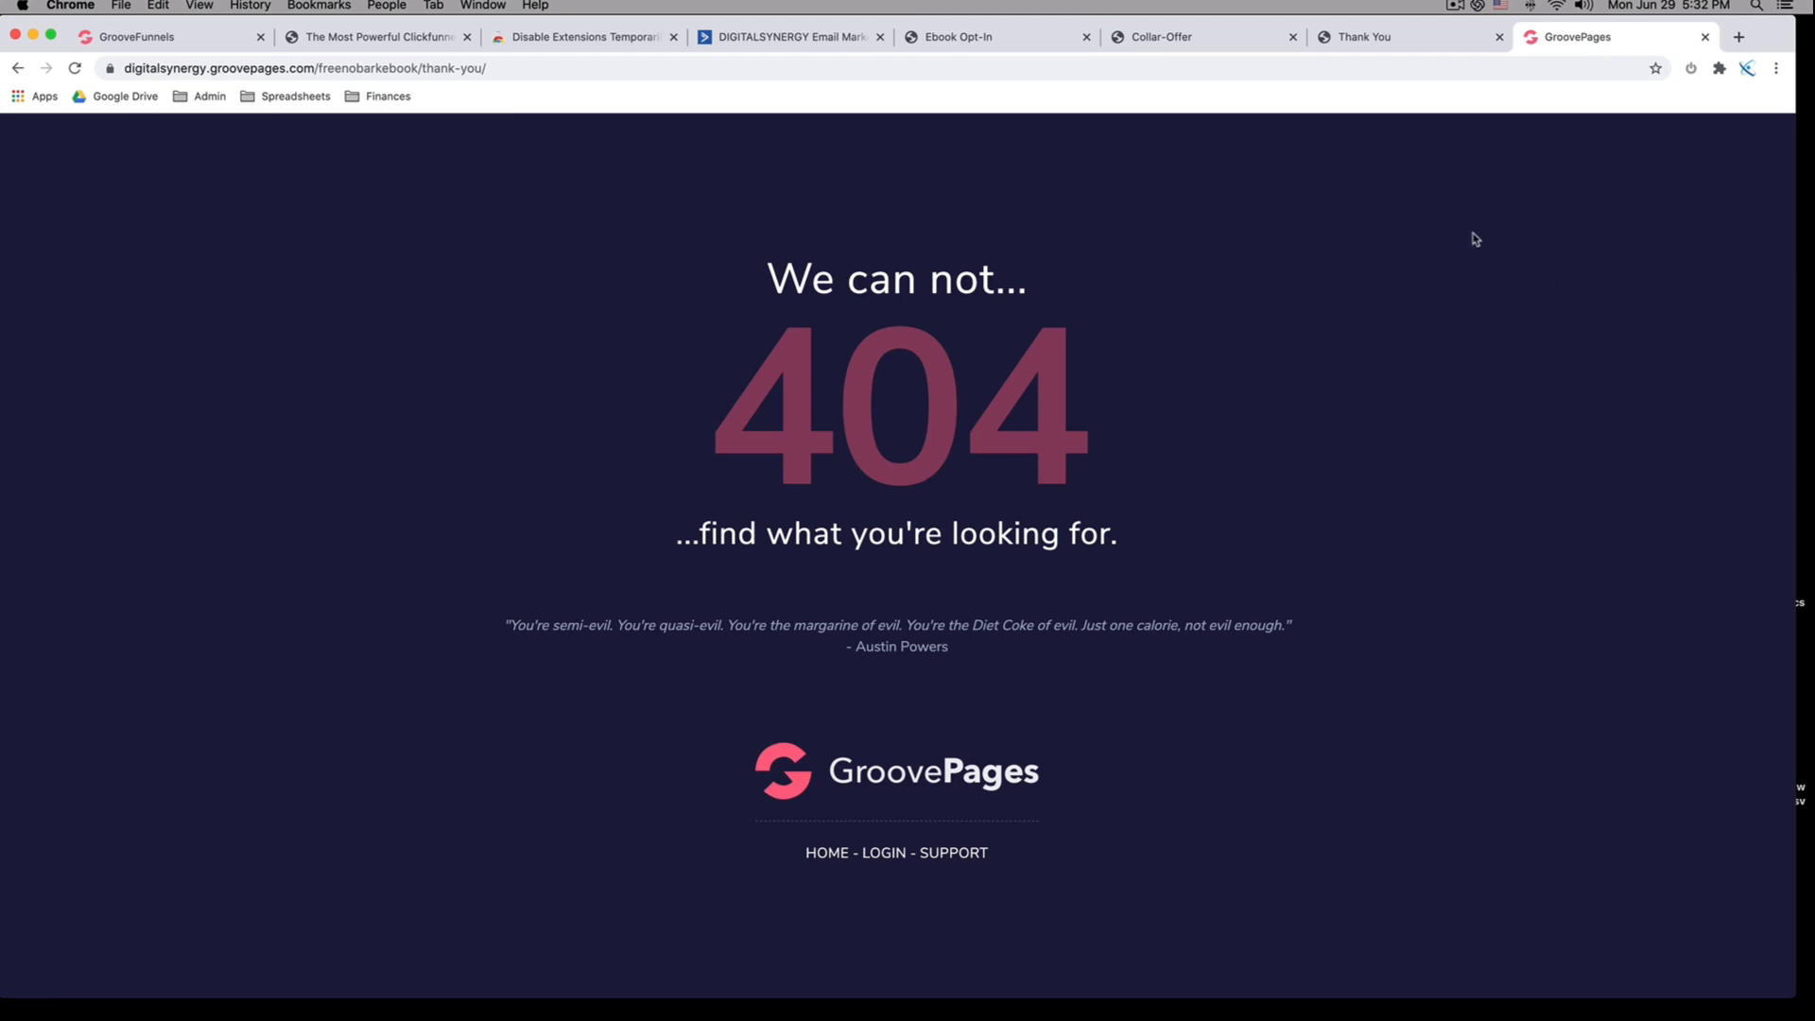
Close the 404 thank-you page, return to the page builder and leave the integrations without adding a new one
left_click(1705, 37)
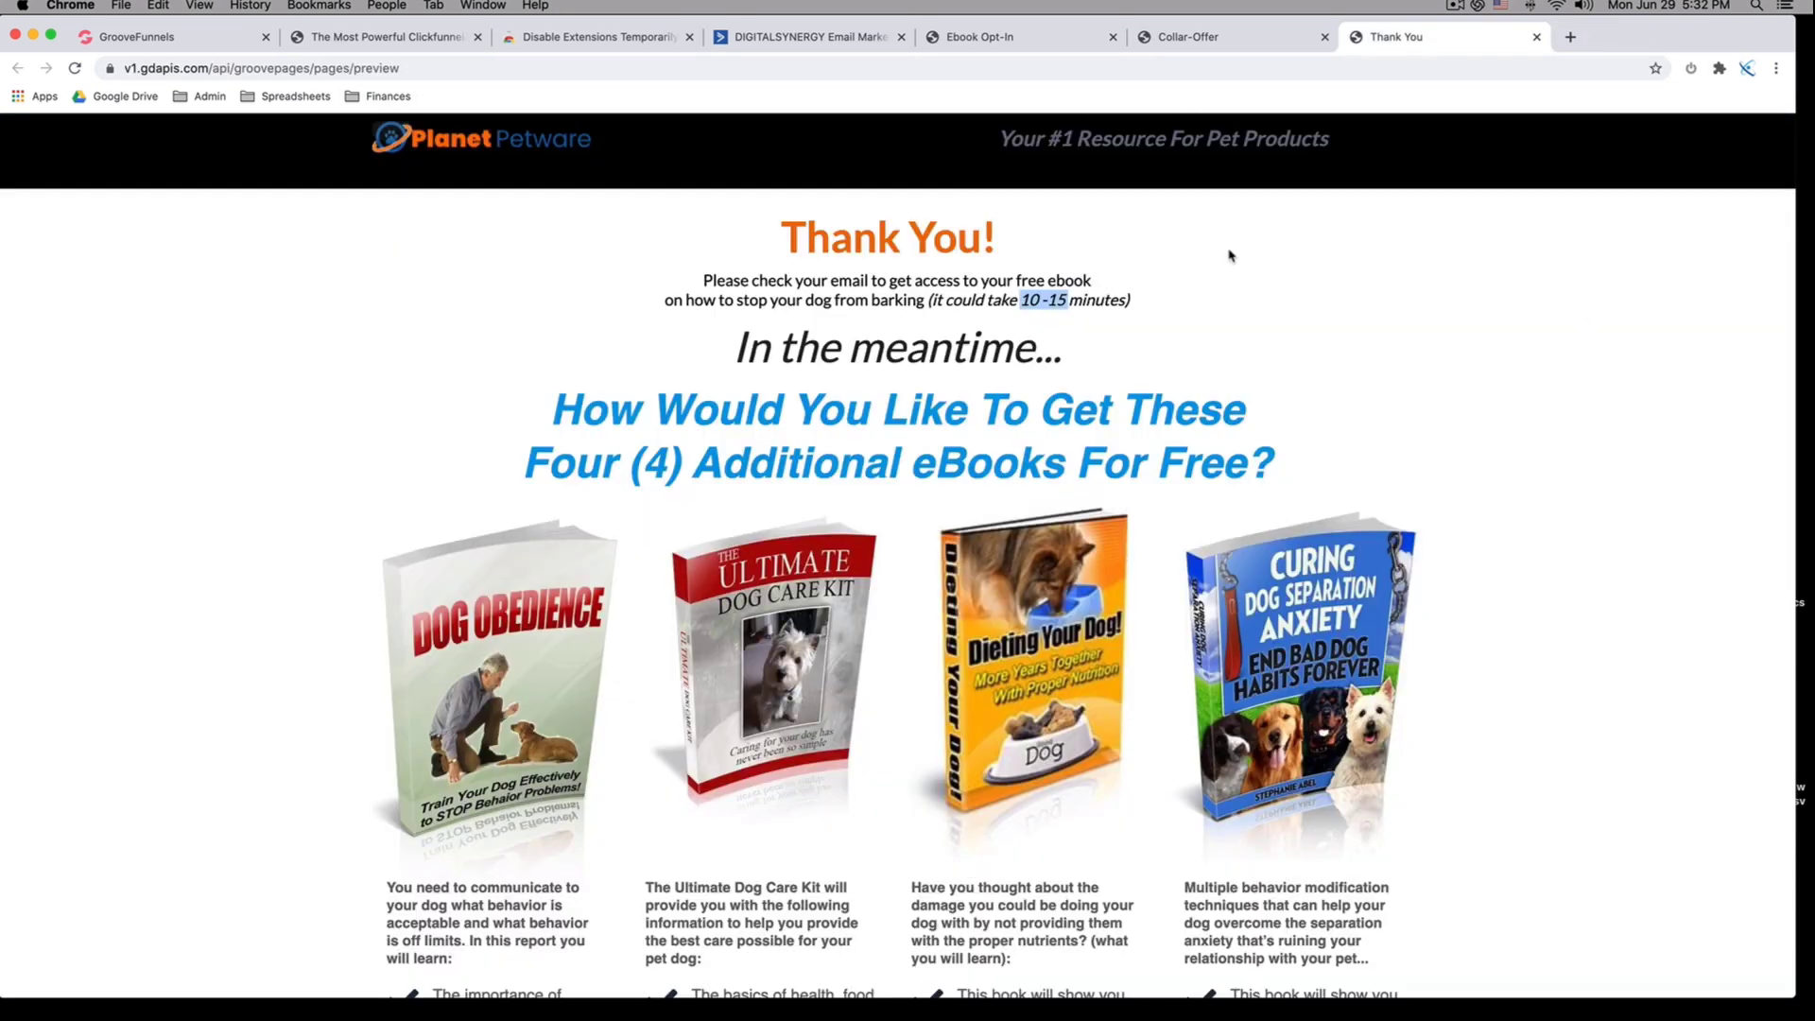
left_click(161, 43)
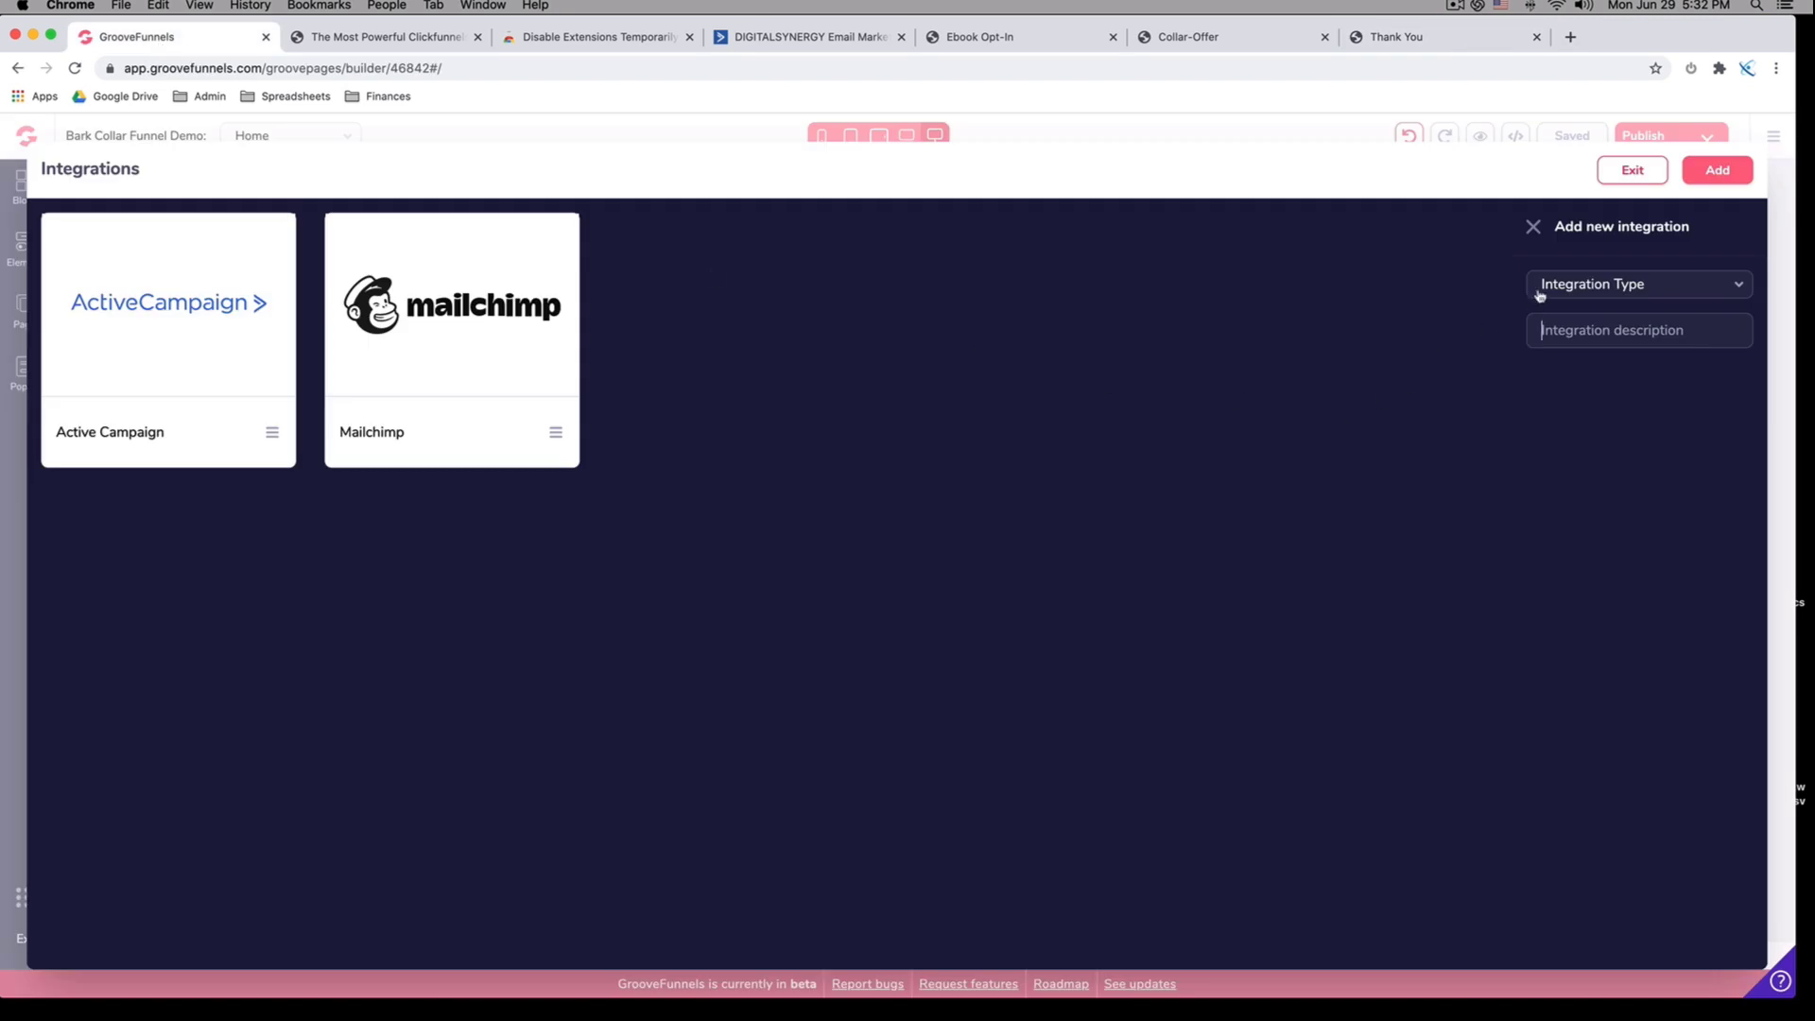
left_click(1630, 172)
Add an ActiveCampaign integration form below the "Tell us where to send below" text in the second column
scroll(1223, 440, "down", 2)
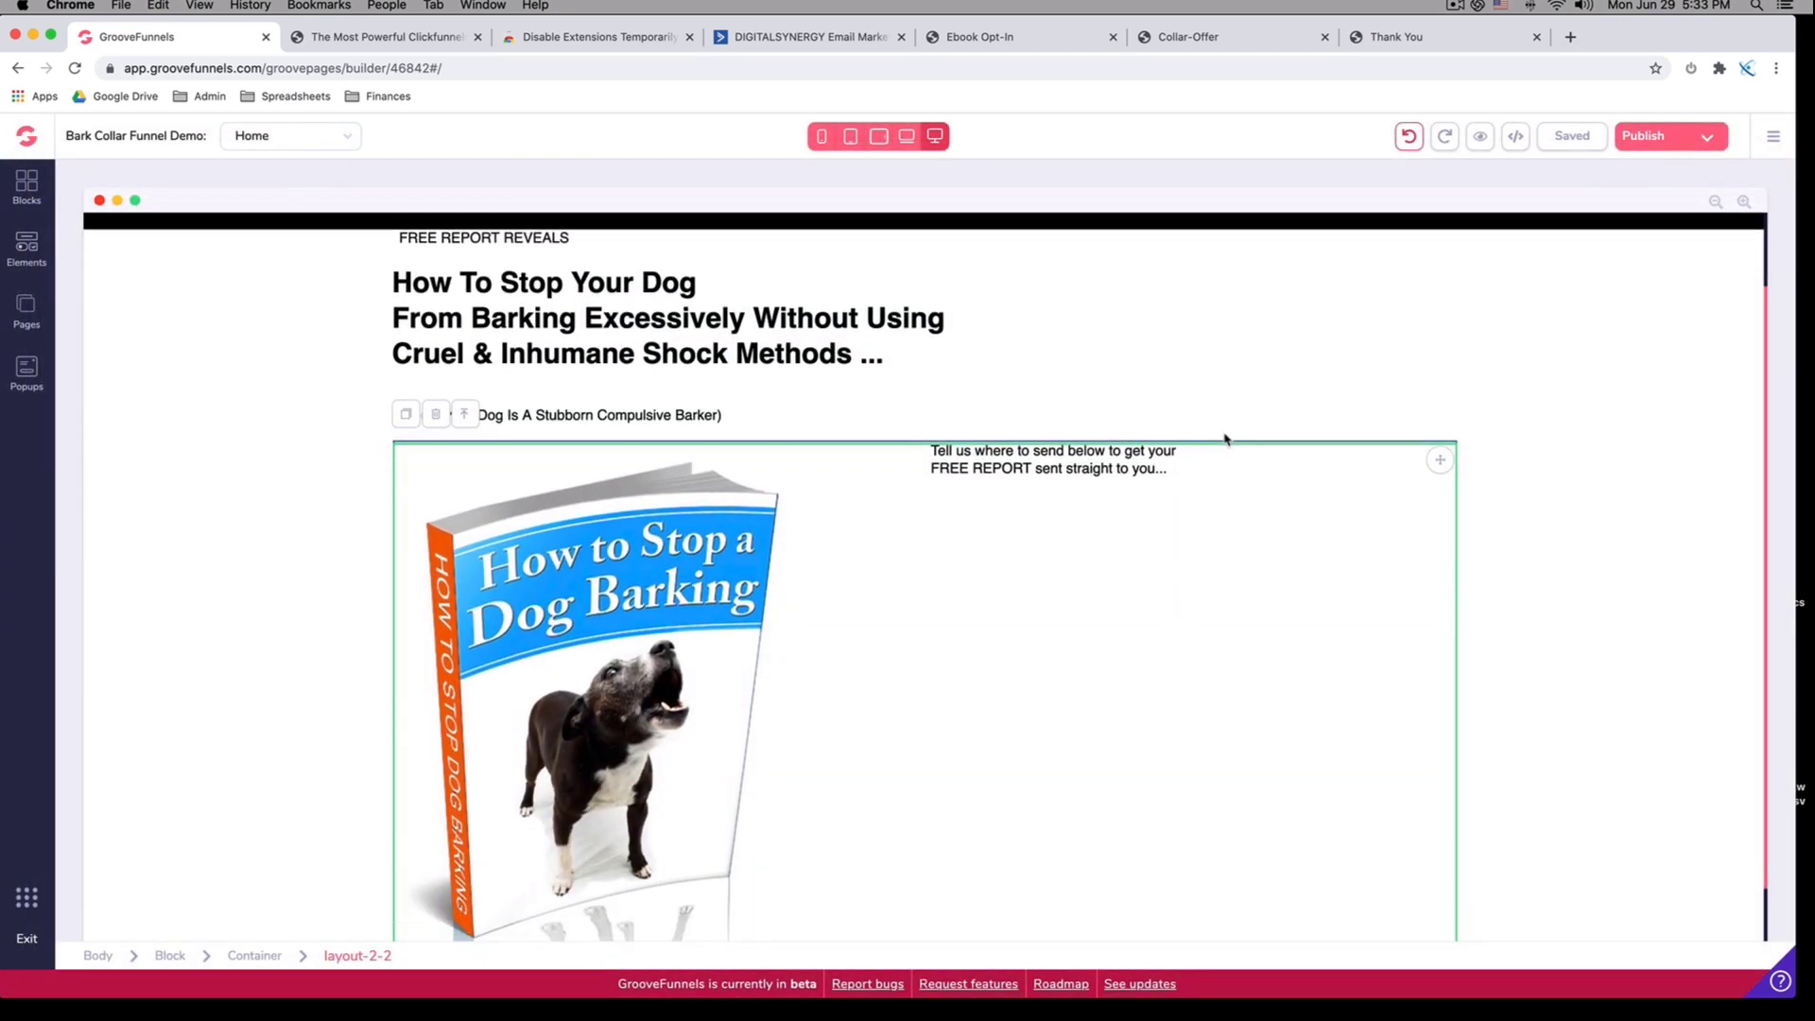
scroll(1296, 515, "down", 1)
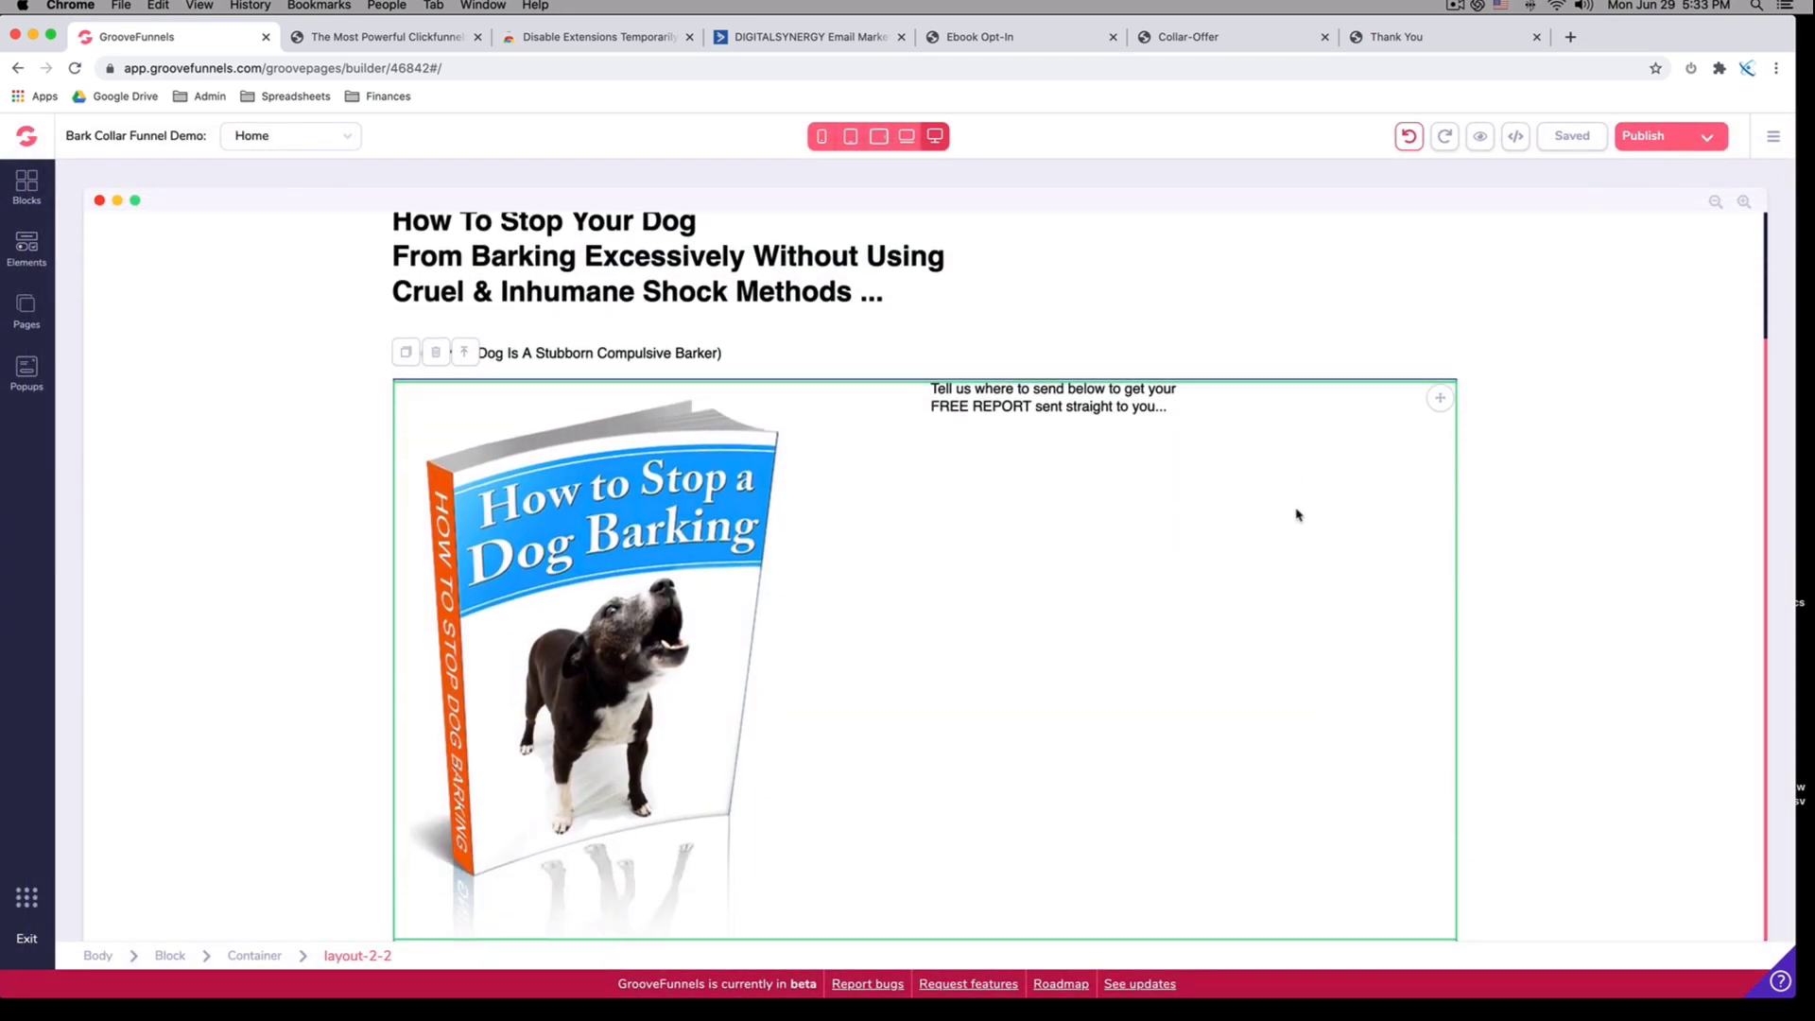
left_click(29, 250)
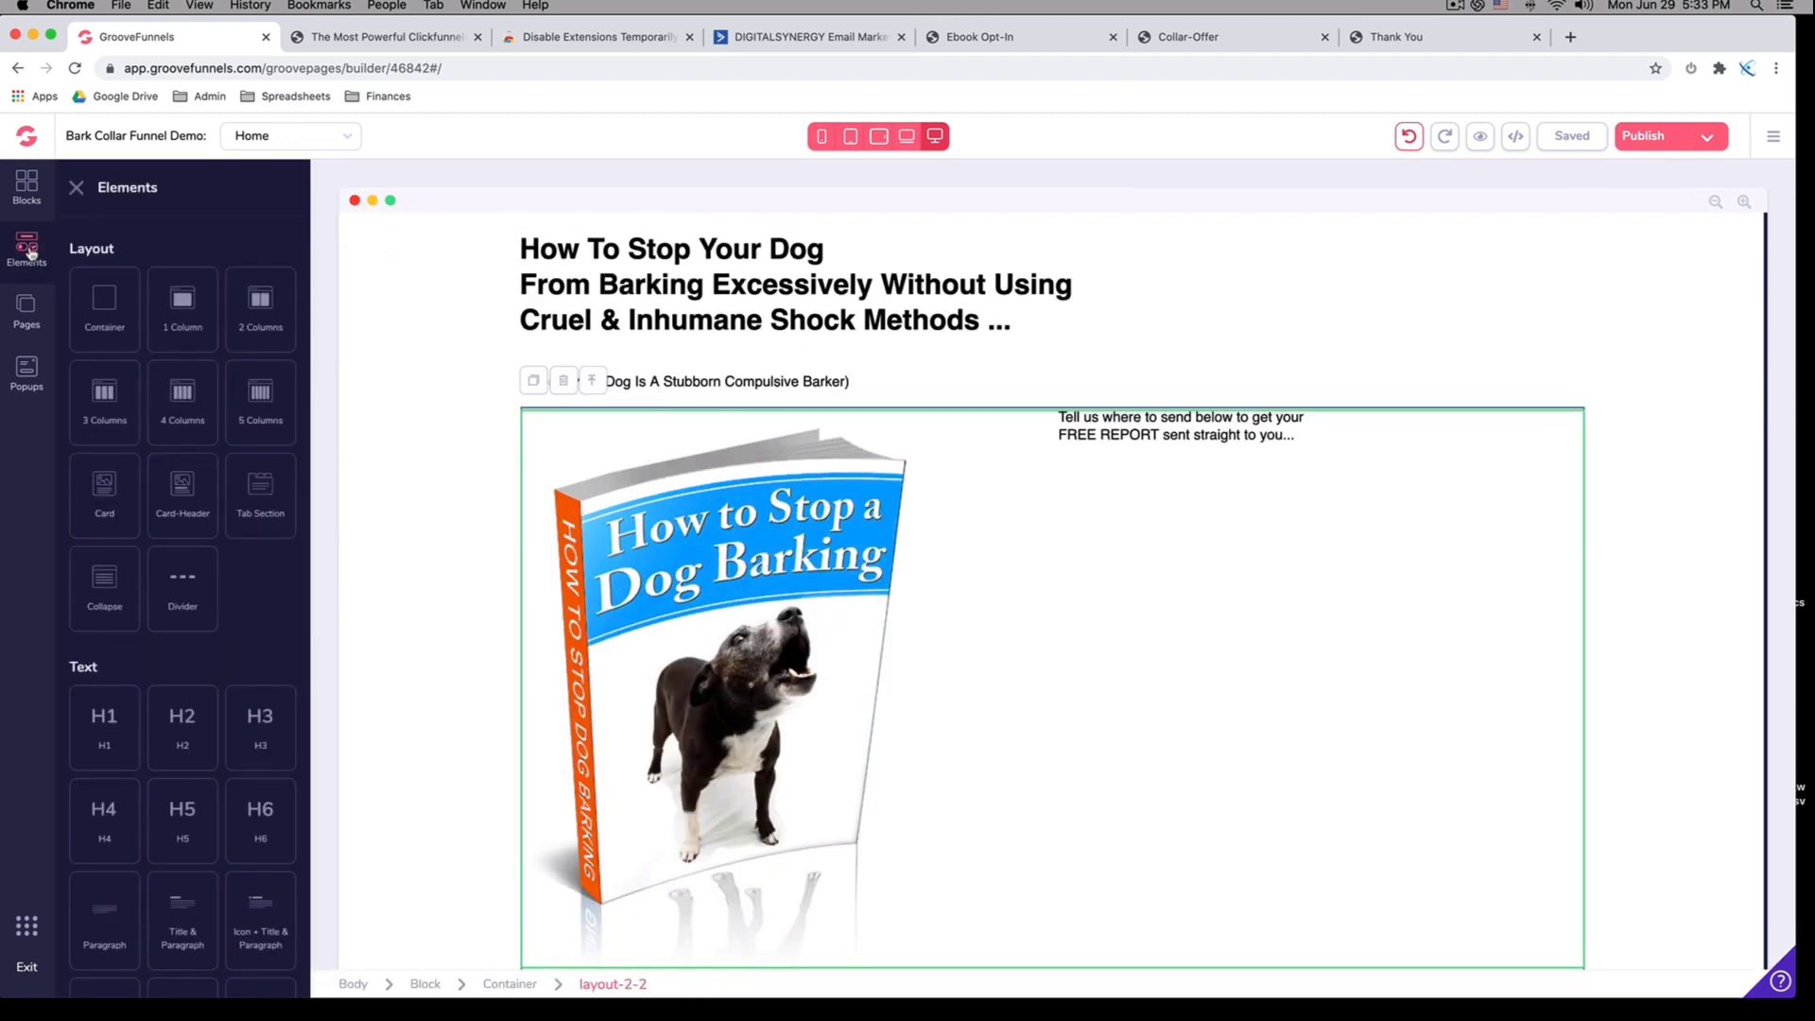
scroll(154, 436, "down", 5)
scroll(154, 436, "down", 10)
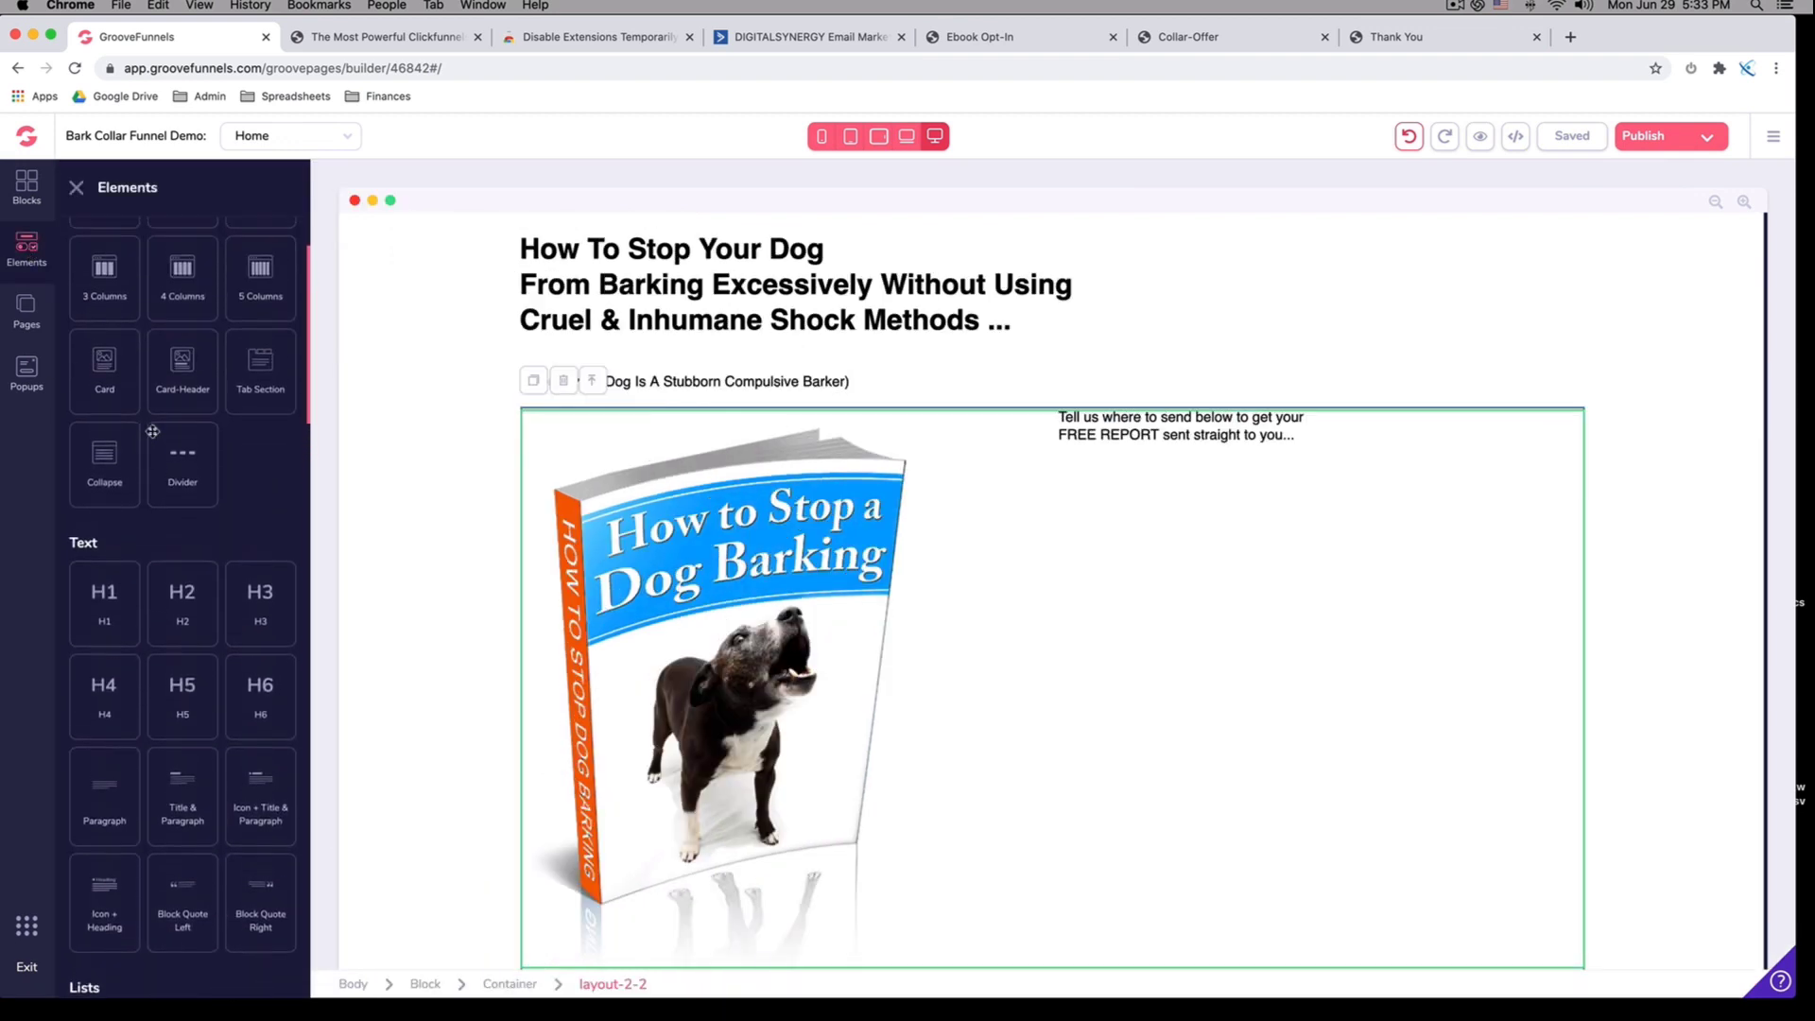
scroll(154, 436, "down", 15)
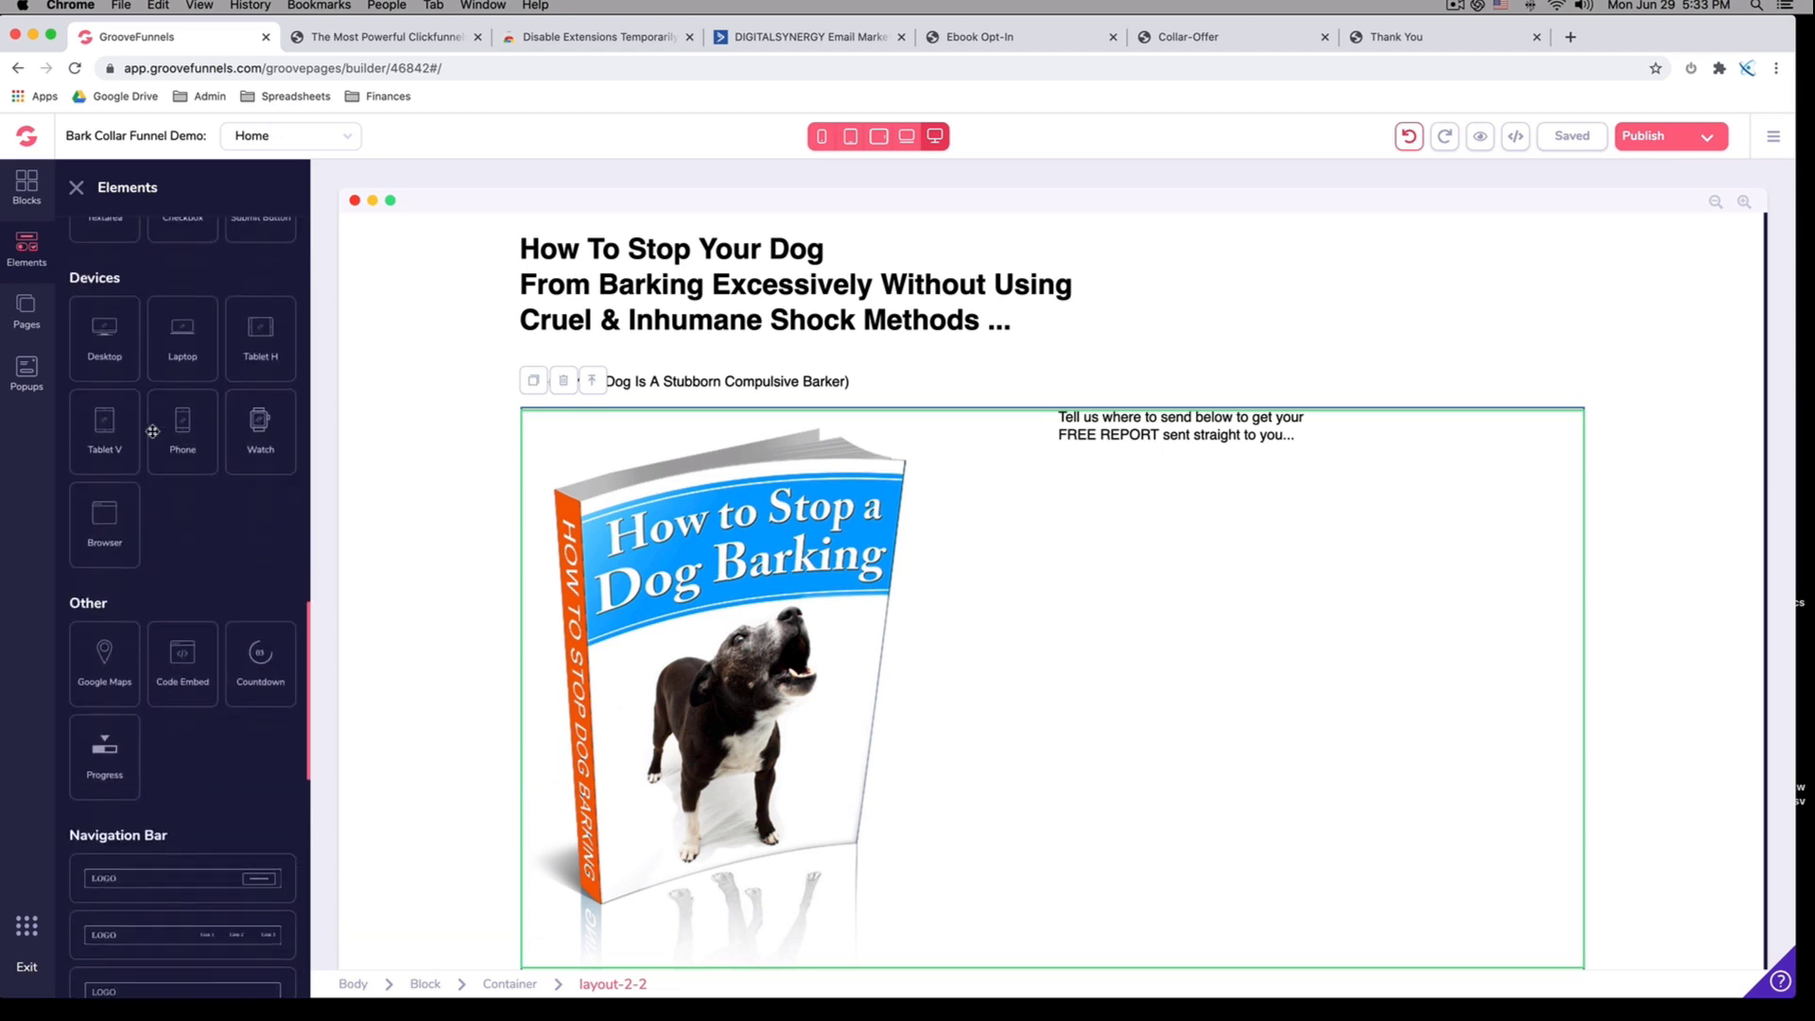
scroll(154, 435, "down", 5)
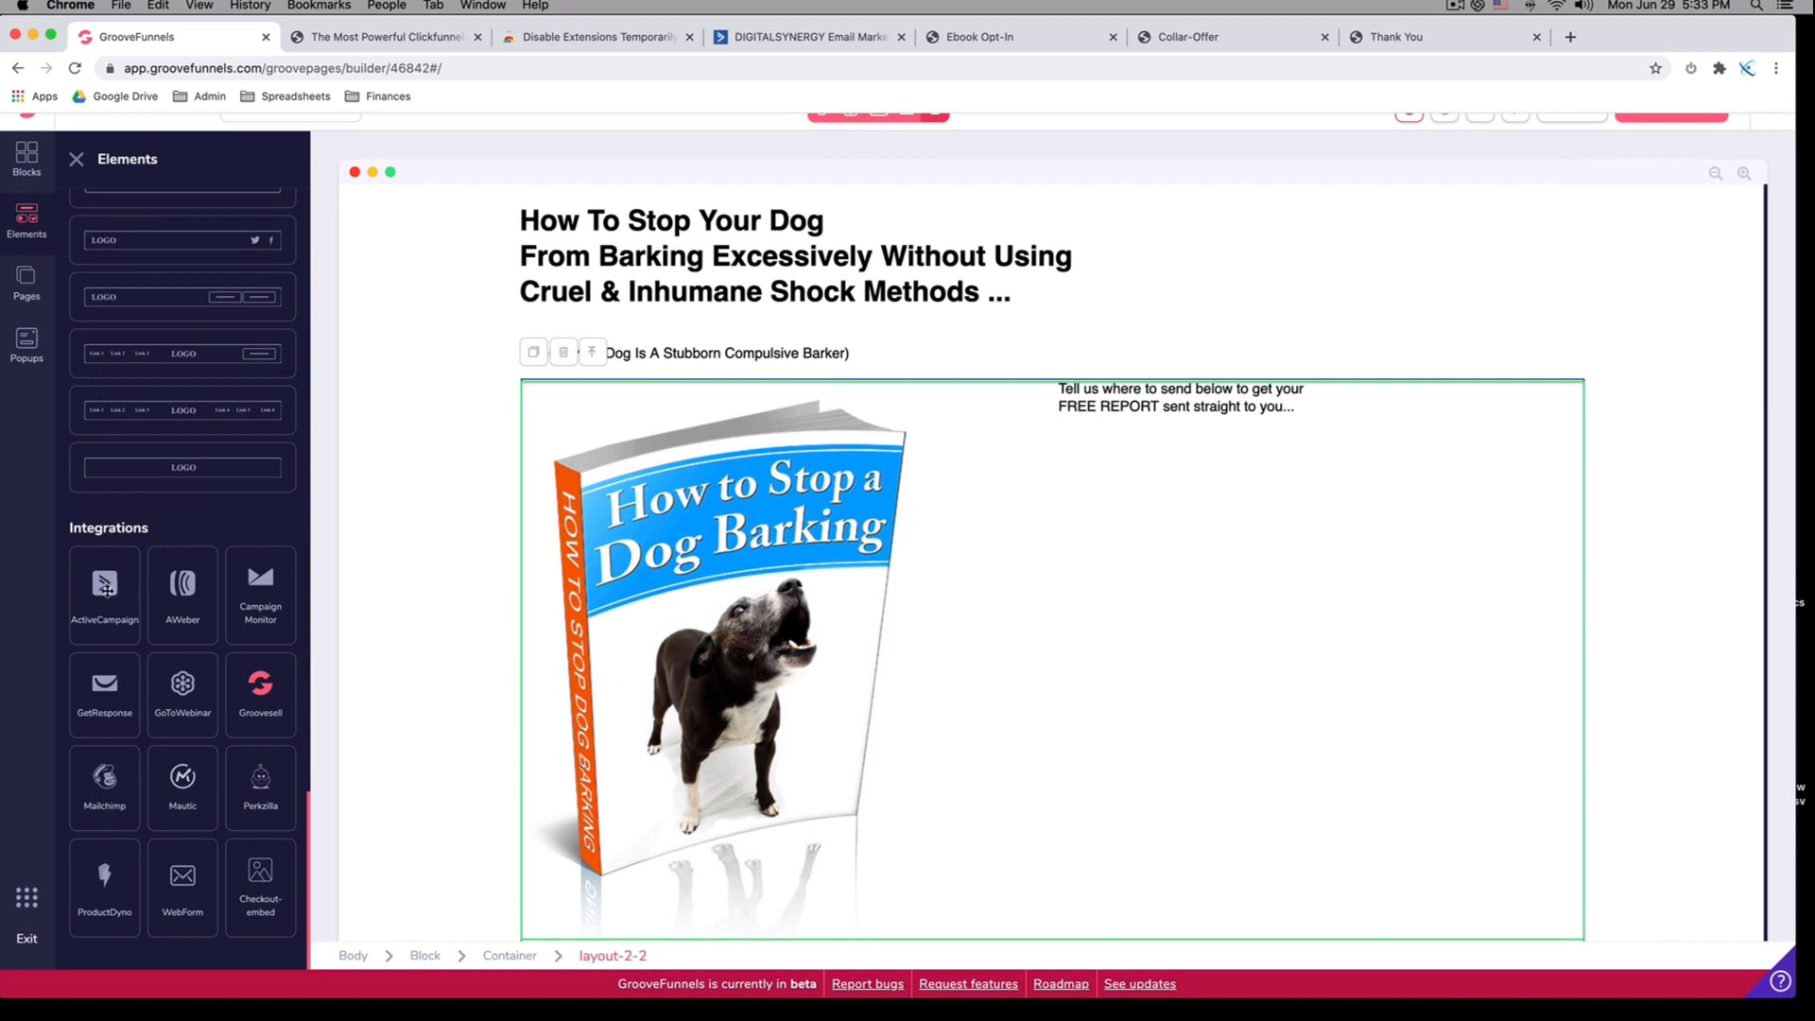
left_click_drag(102, 585, 1280, 680)
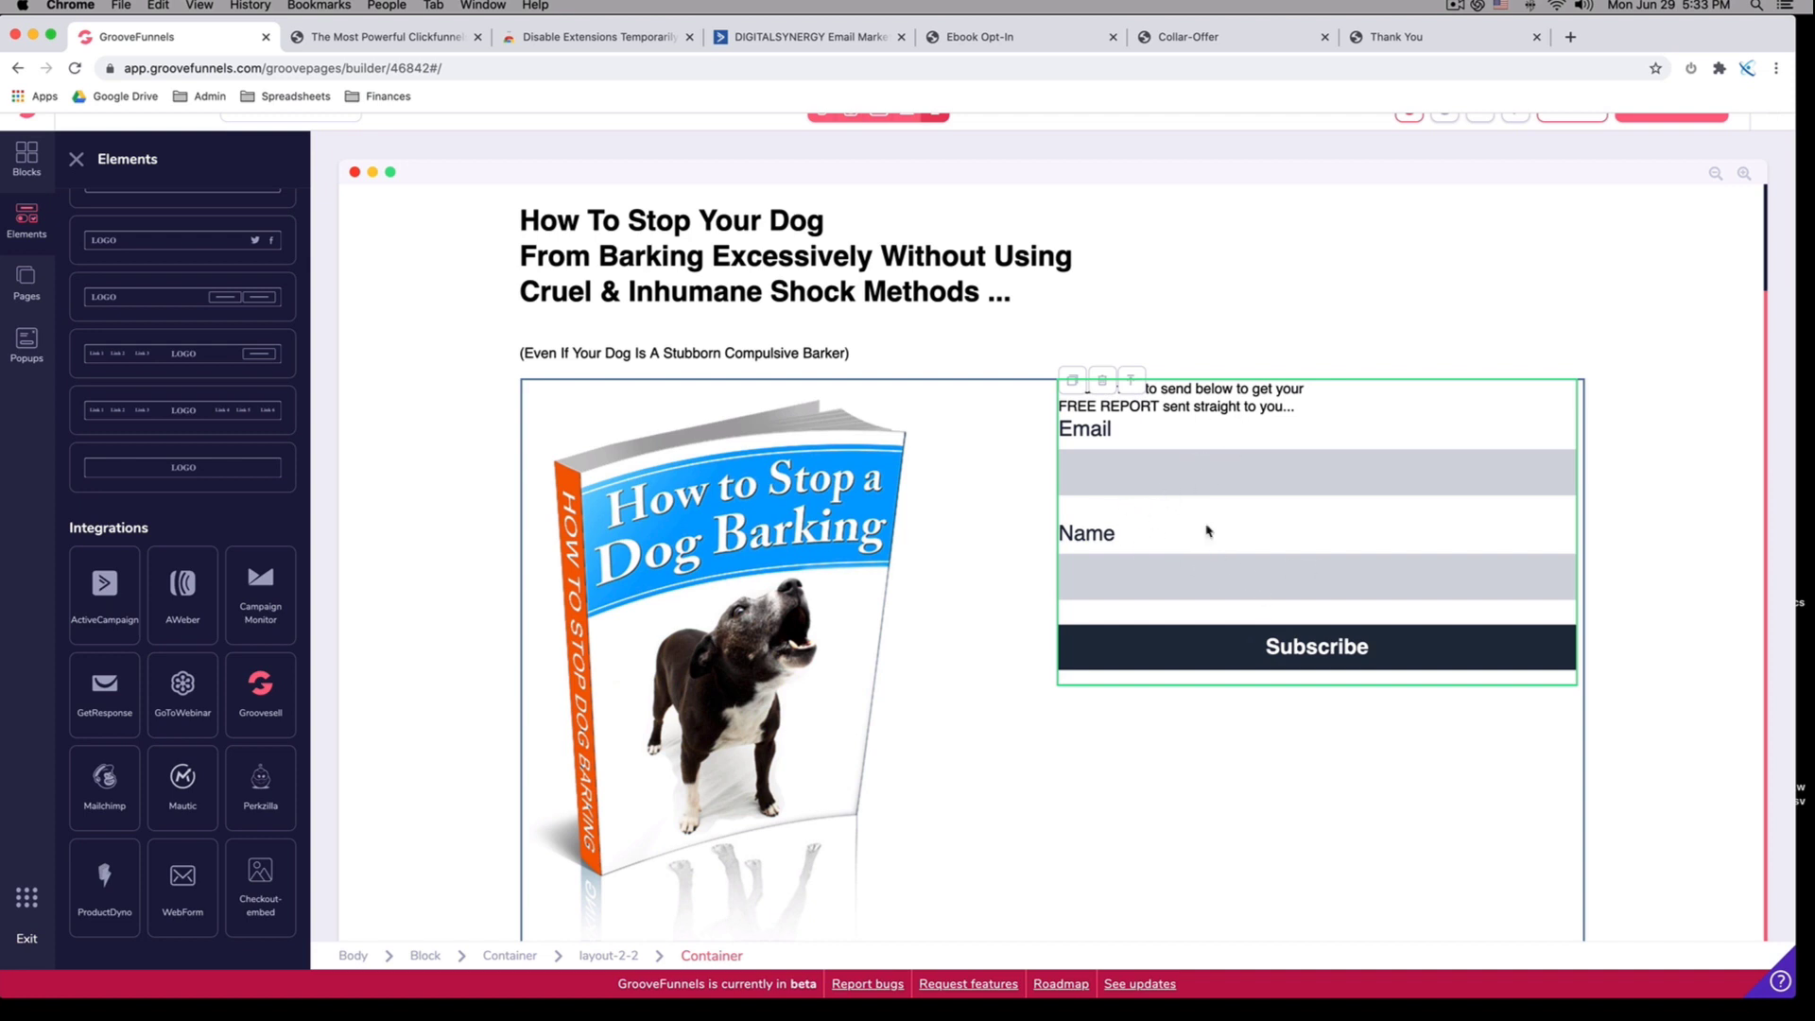
Compare the opt-in form and ebook cover with the sample Ebook Opt-In page, and select the cover image in the builder
left_click(1031, 38)
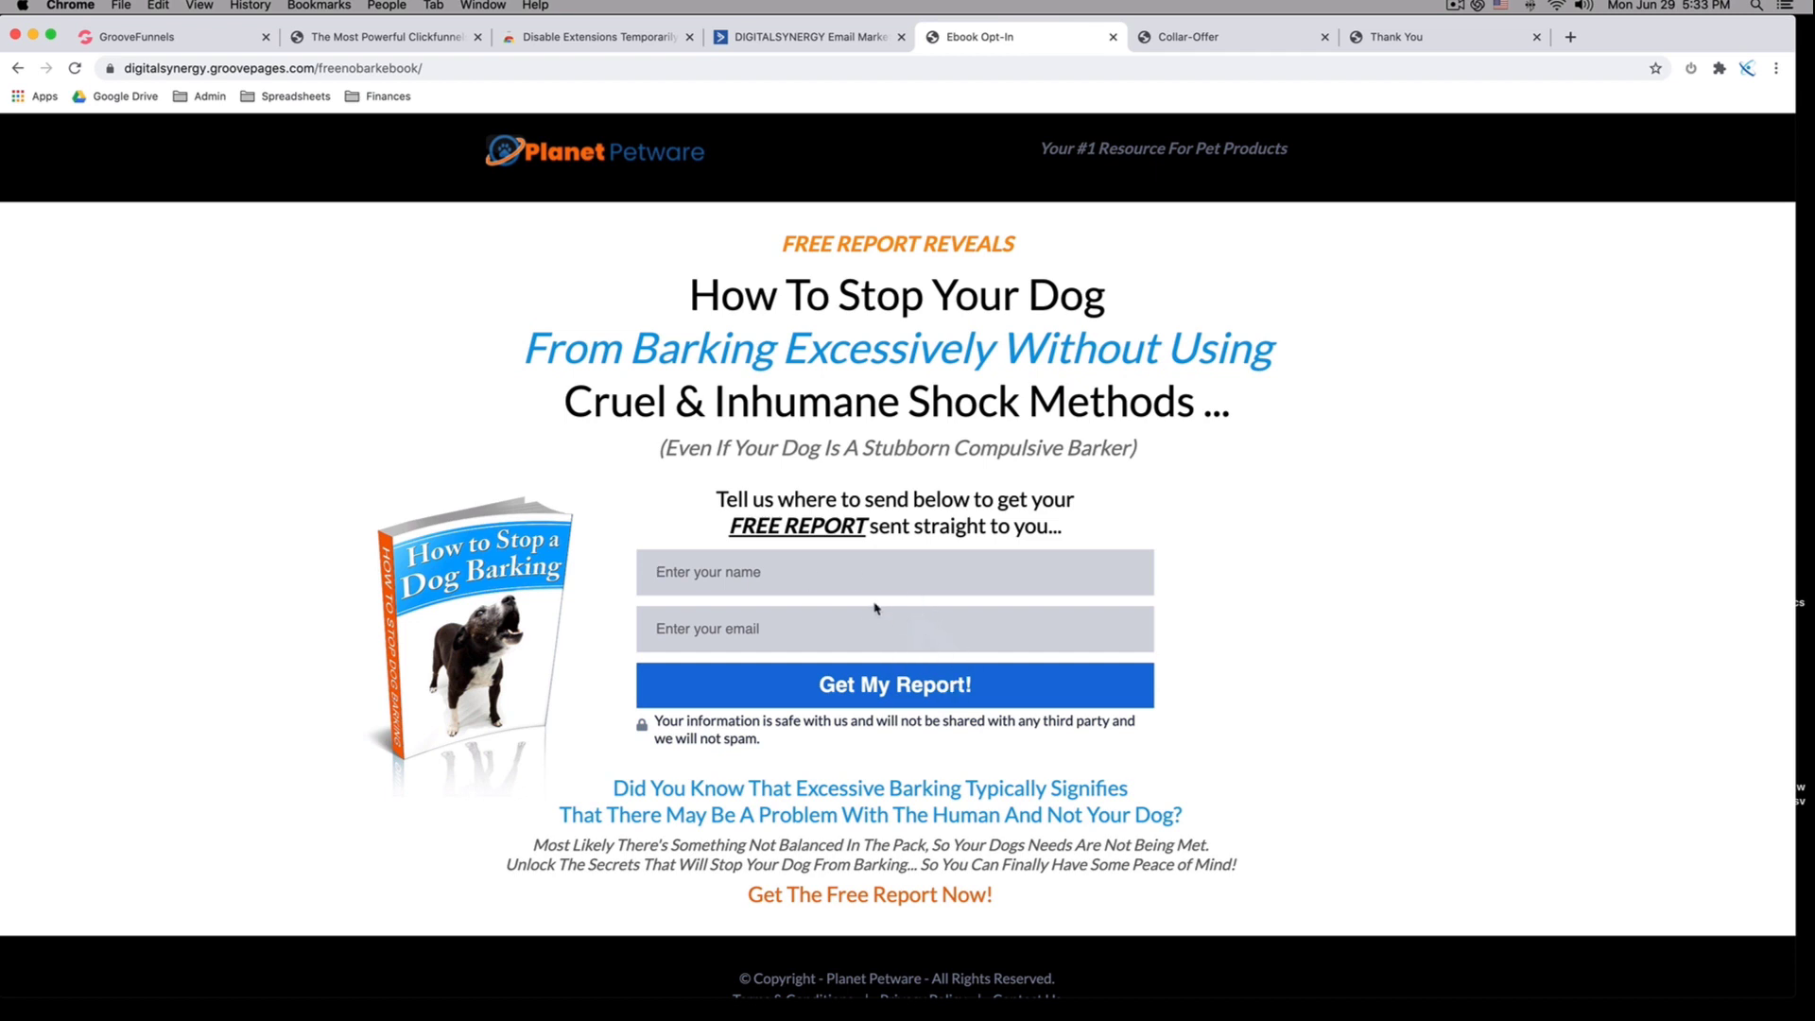
scroll(918, 591, "down", 1)
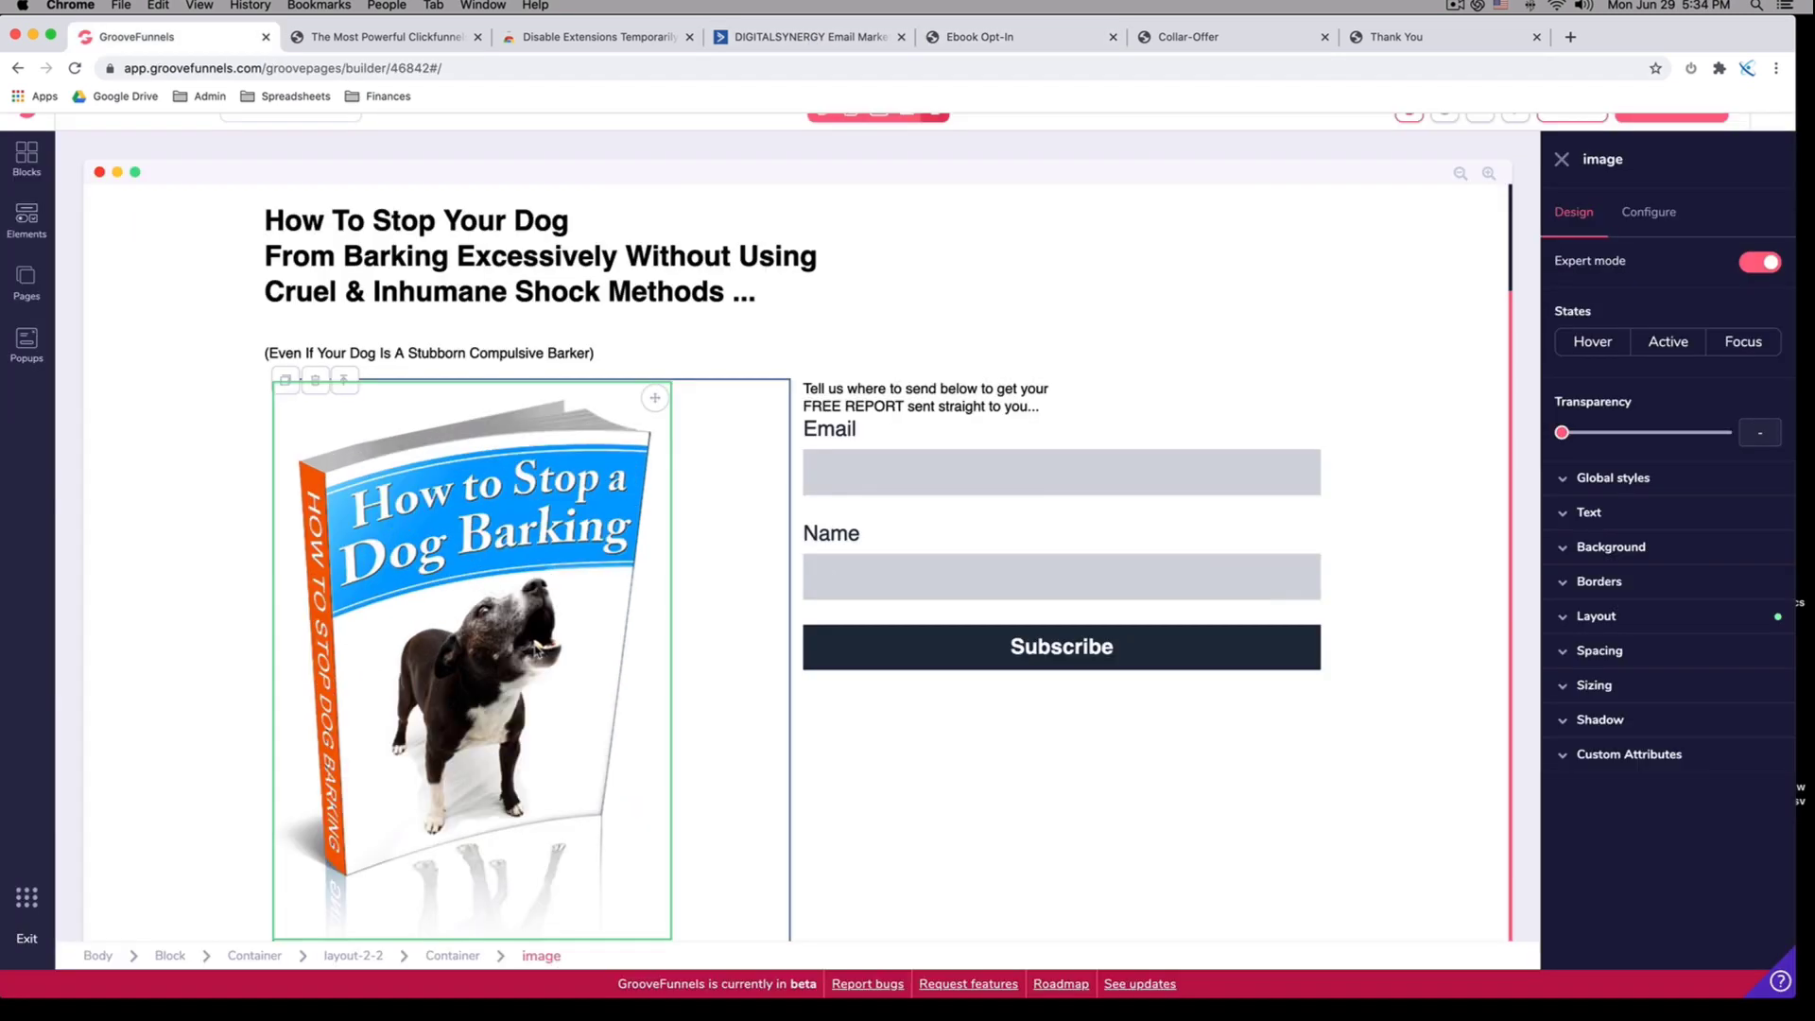
scroll(537, 649, "up", 2)
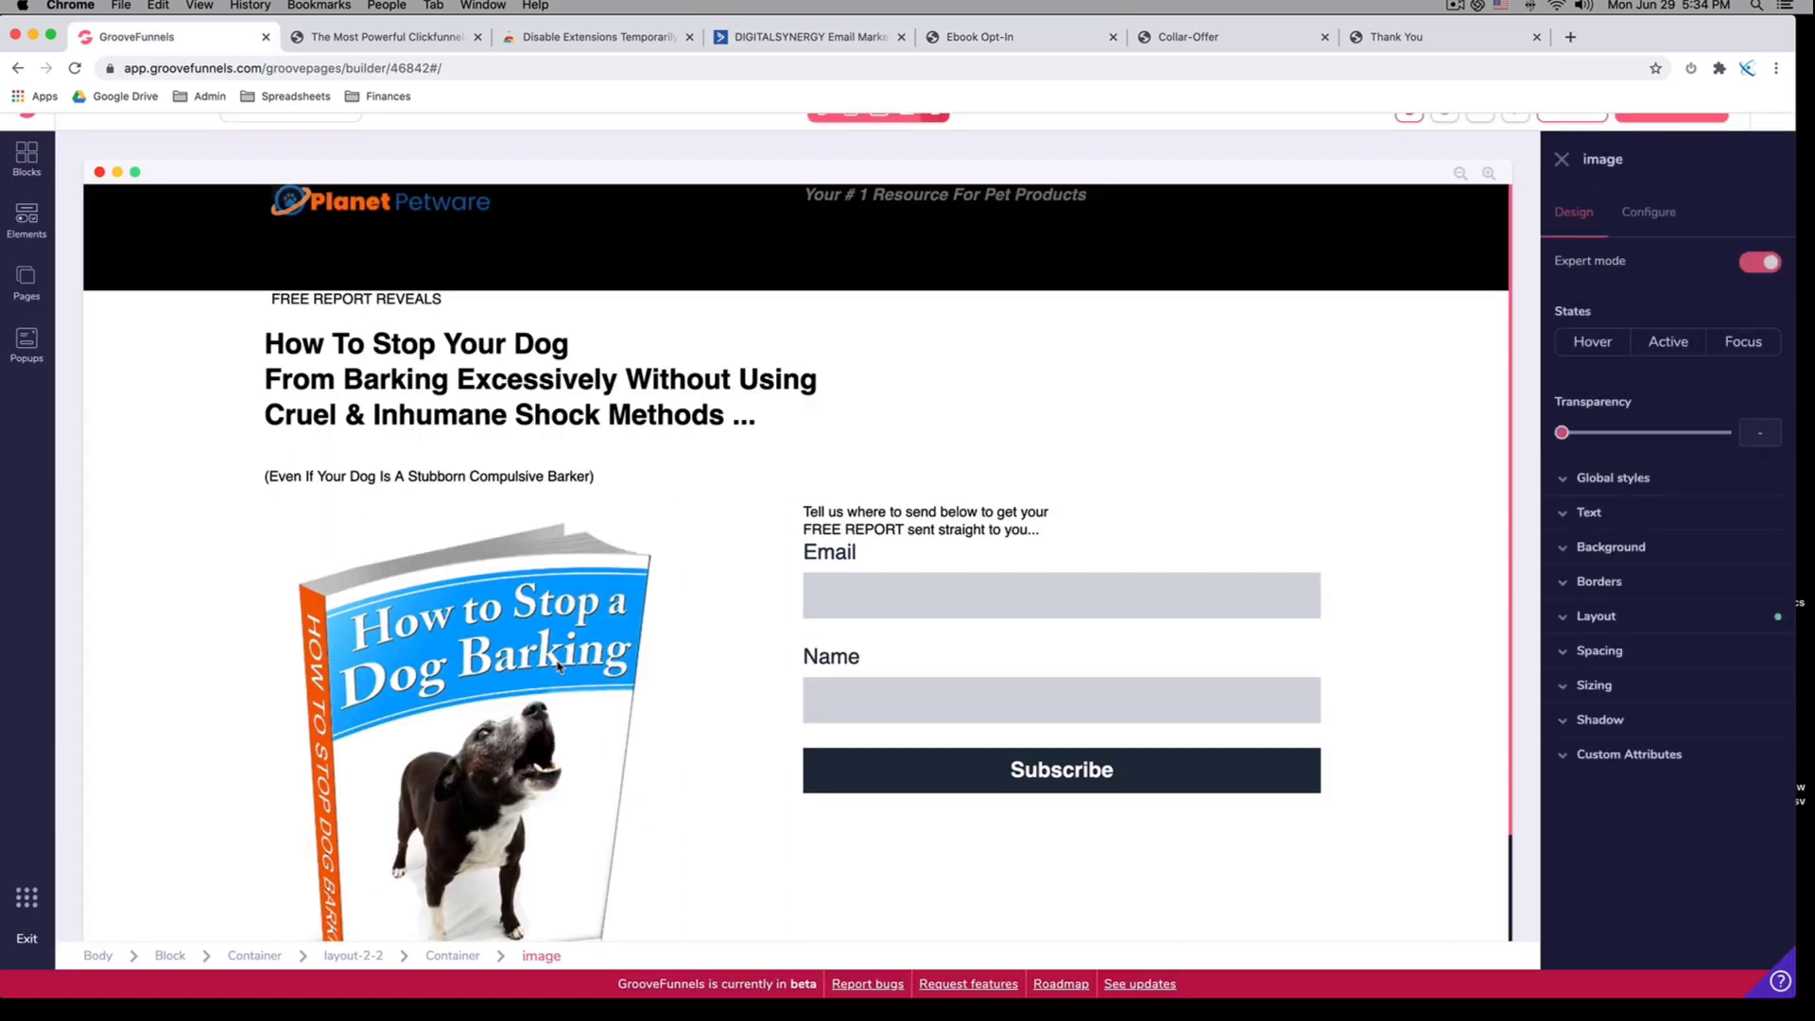
scroll(539, 667, "down", 2)
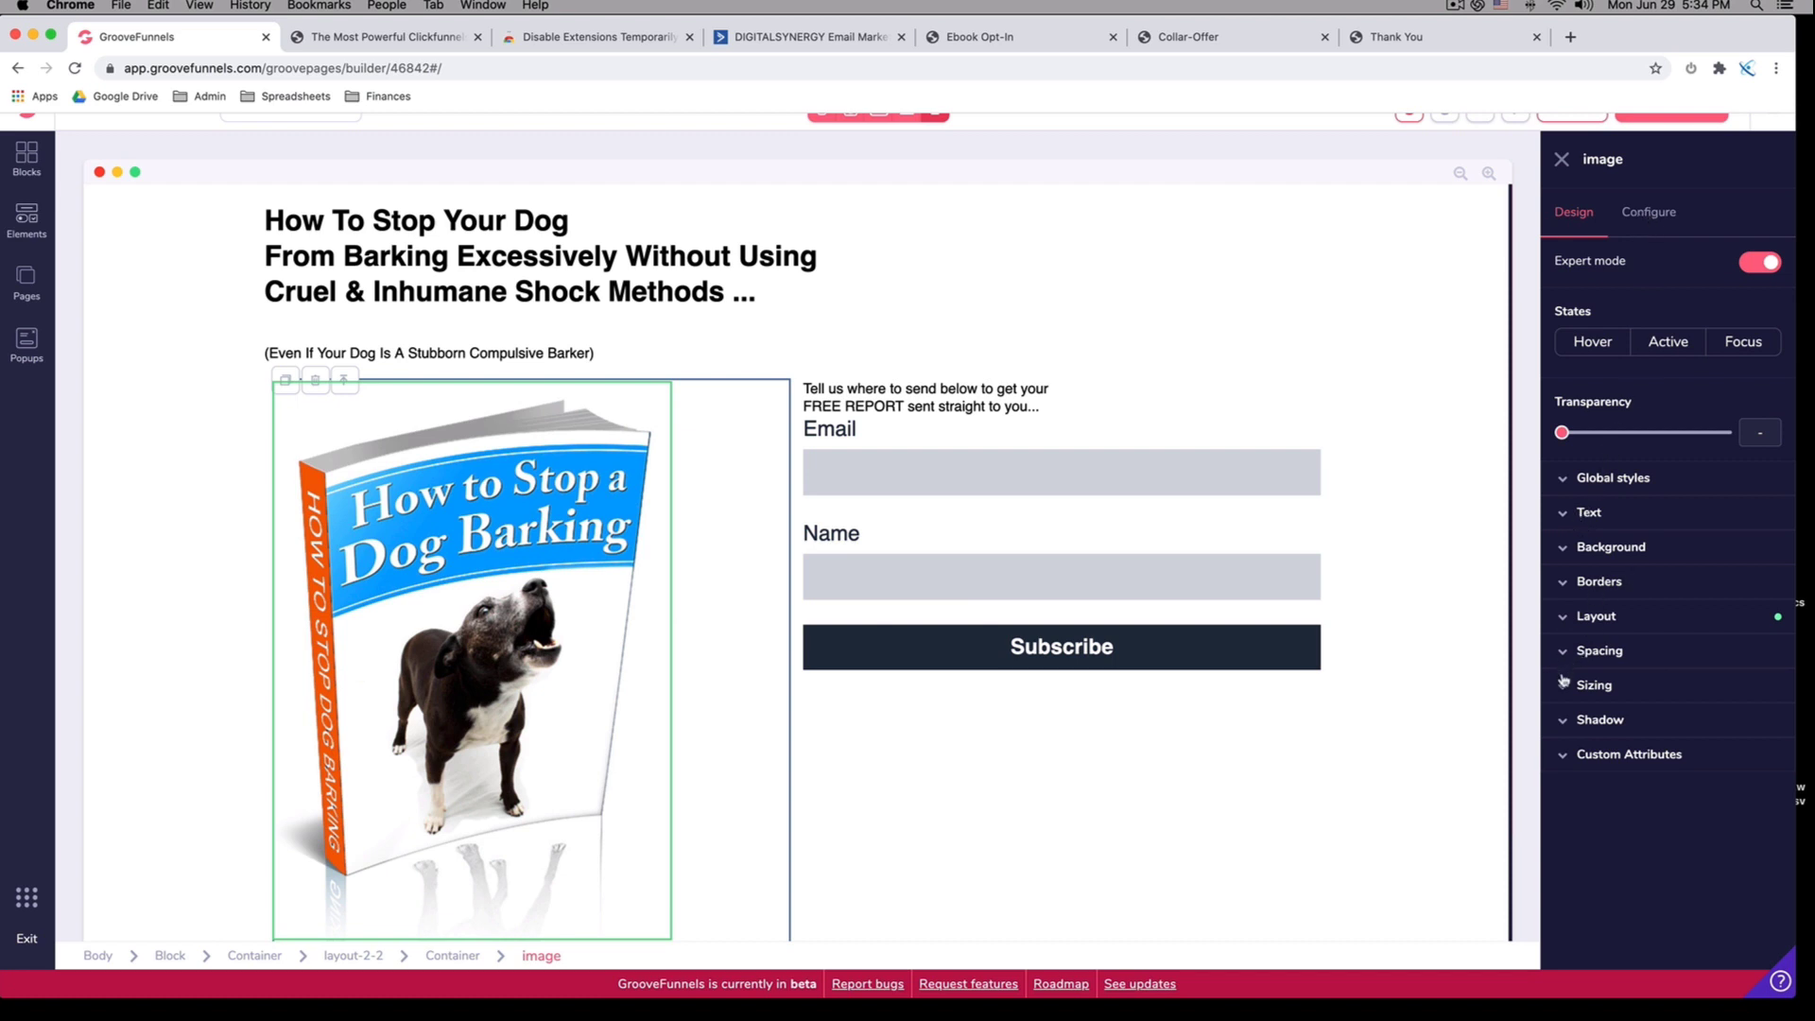
Set the ebook cover image's height to 350 px, using the sample Ebook Opt-In page as the size reference
left_click(1593, 685)
left_click(1699, 848)
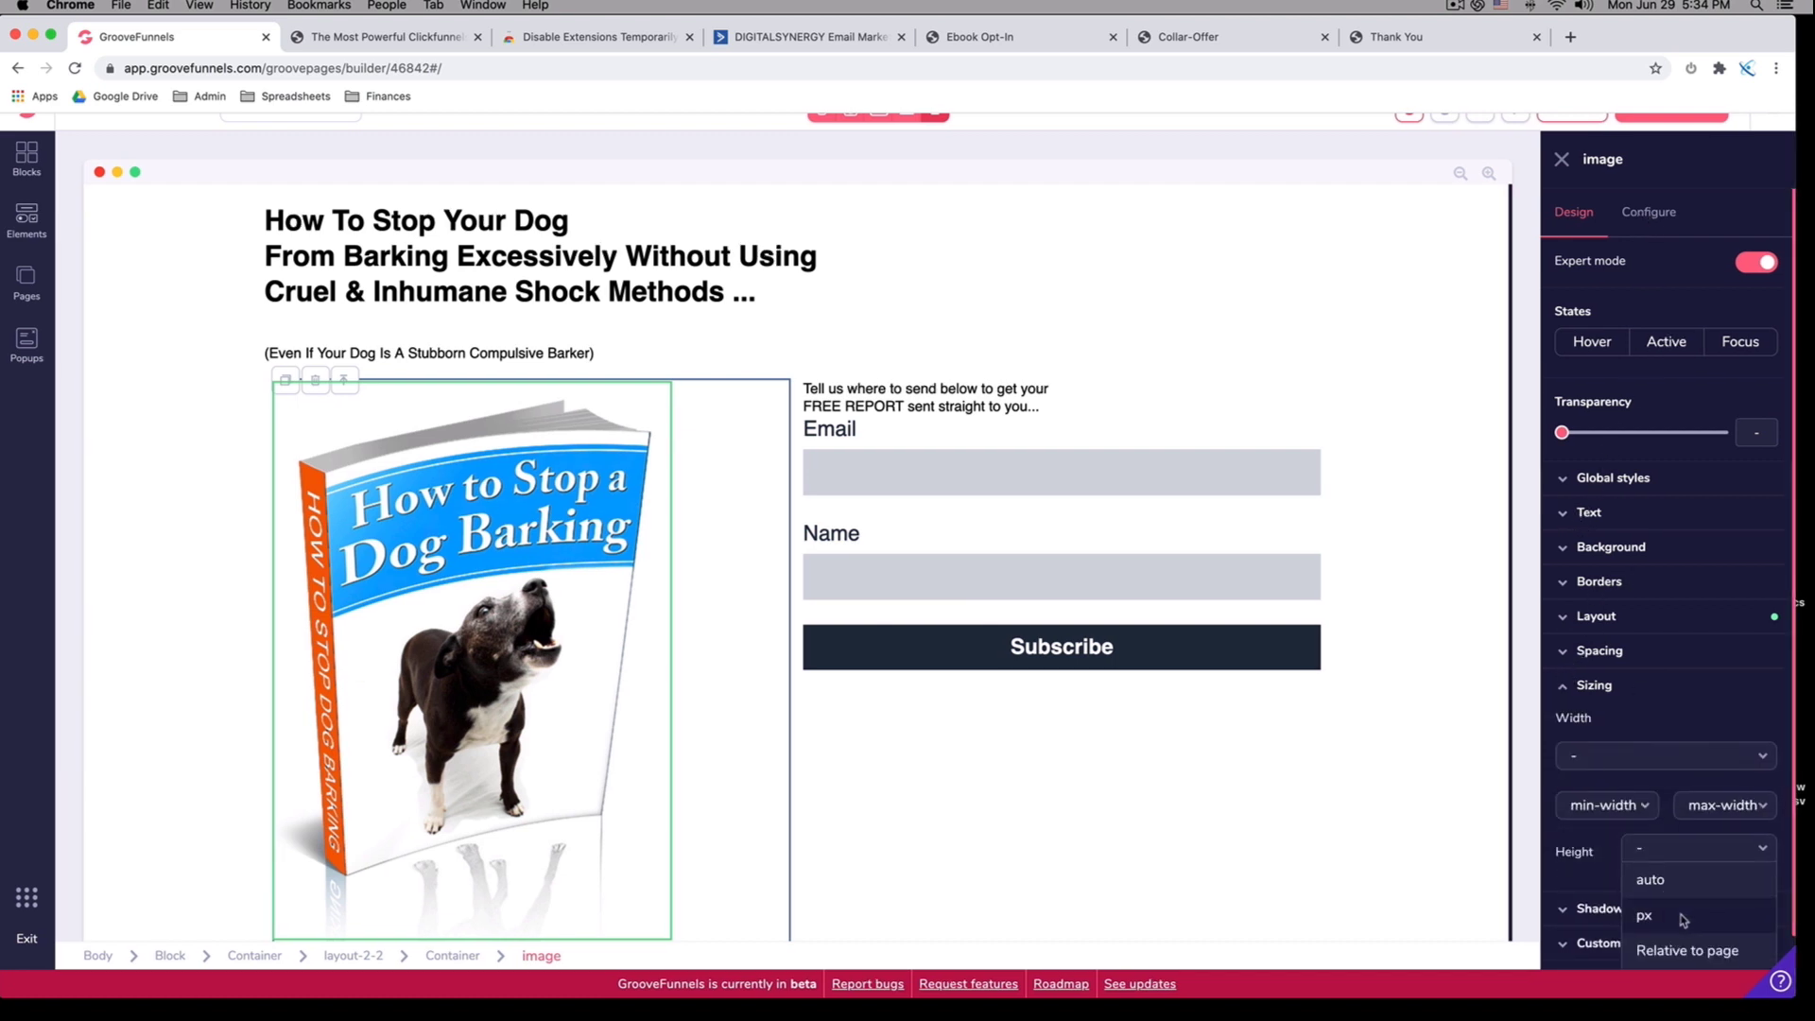
left_click(1680, 916)
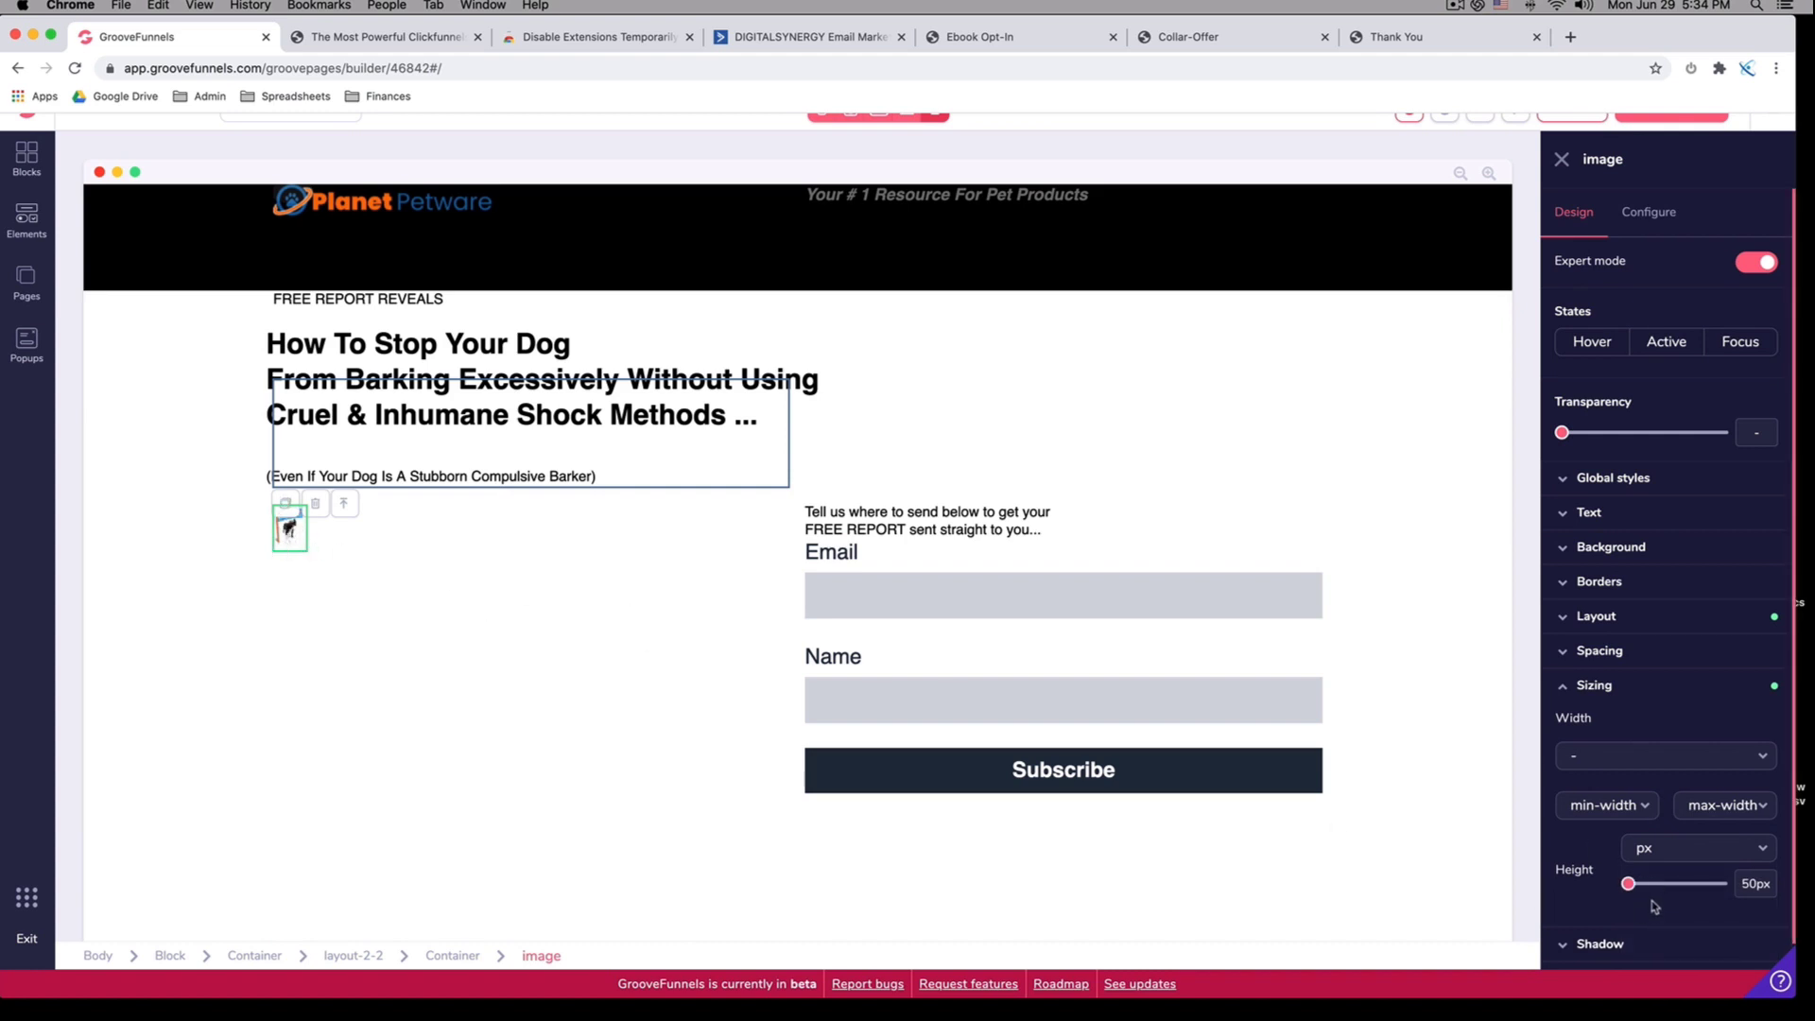
left_click_drag(1628, 886, 1680, 888)
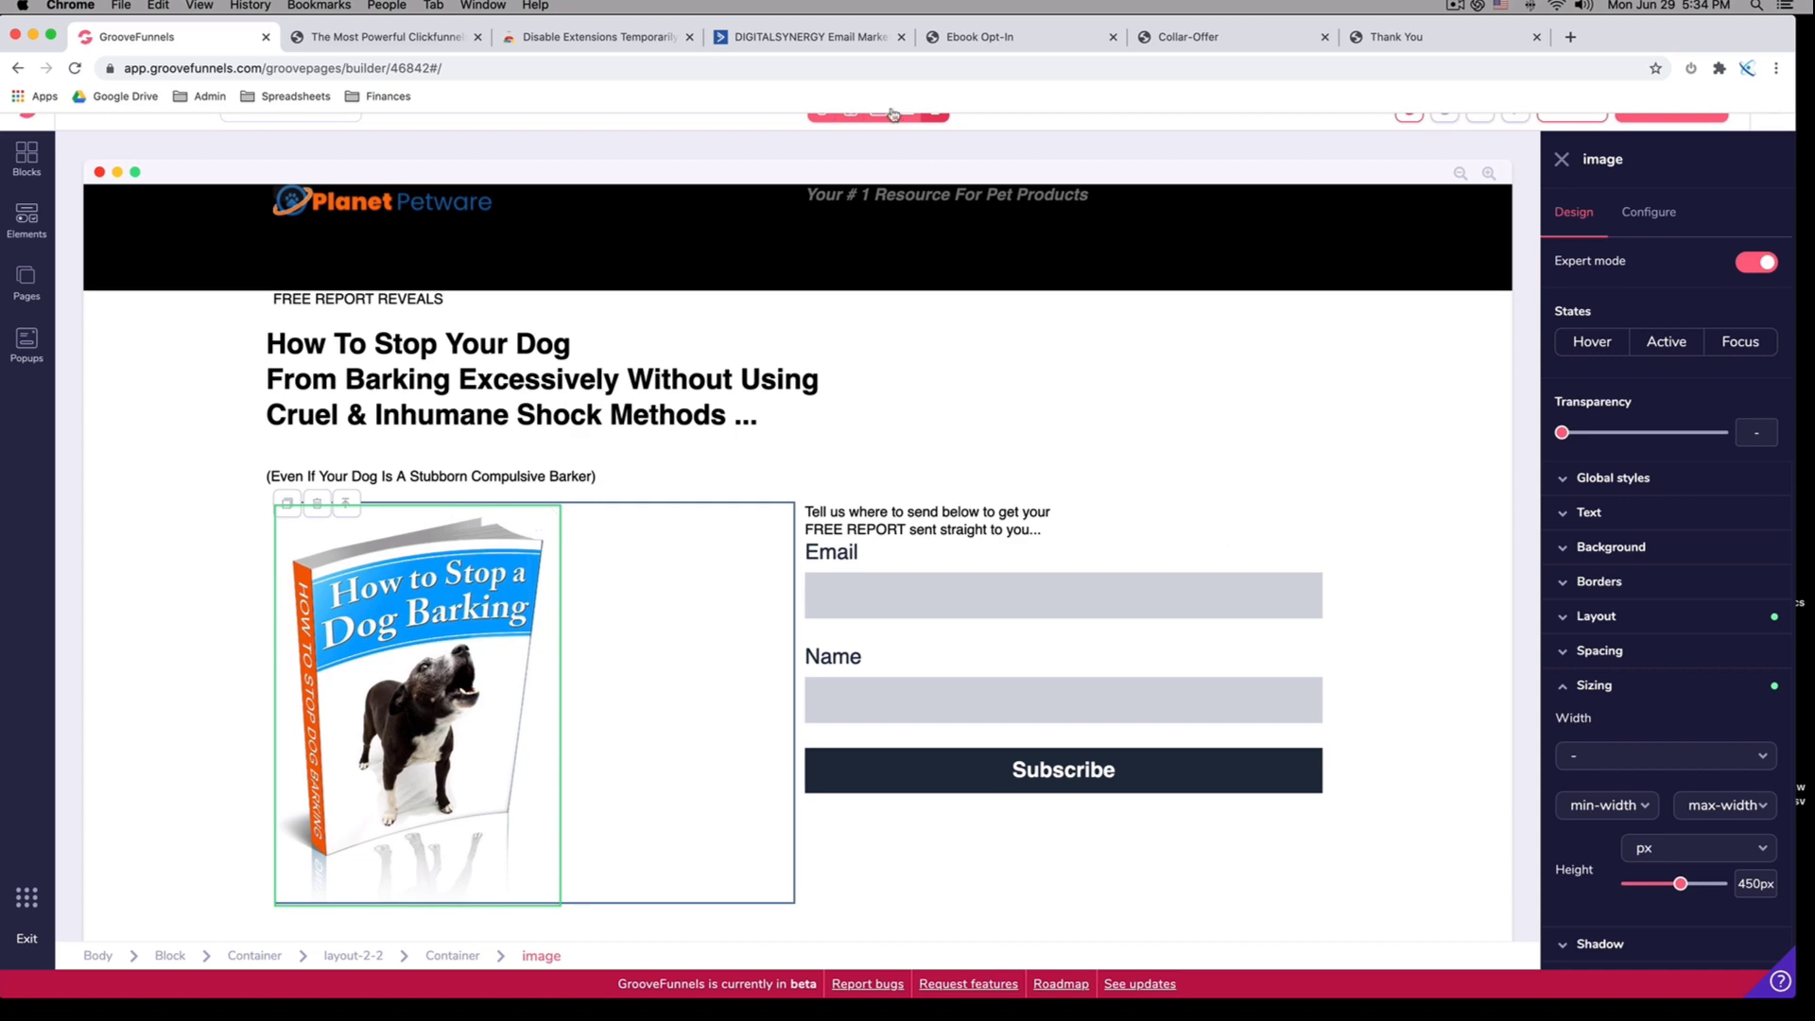
left_click(972, 42)
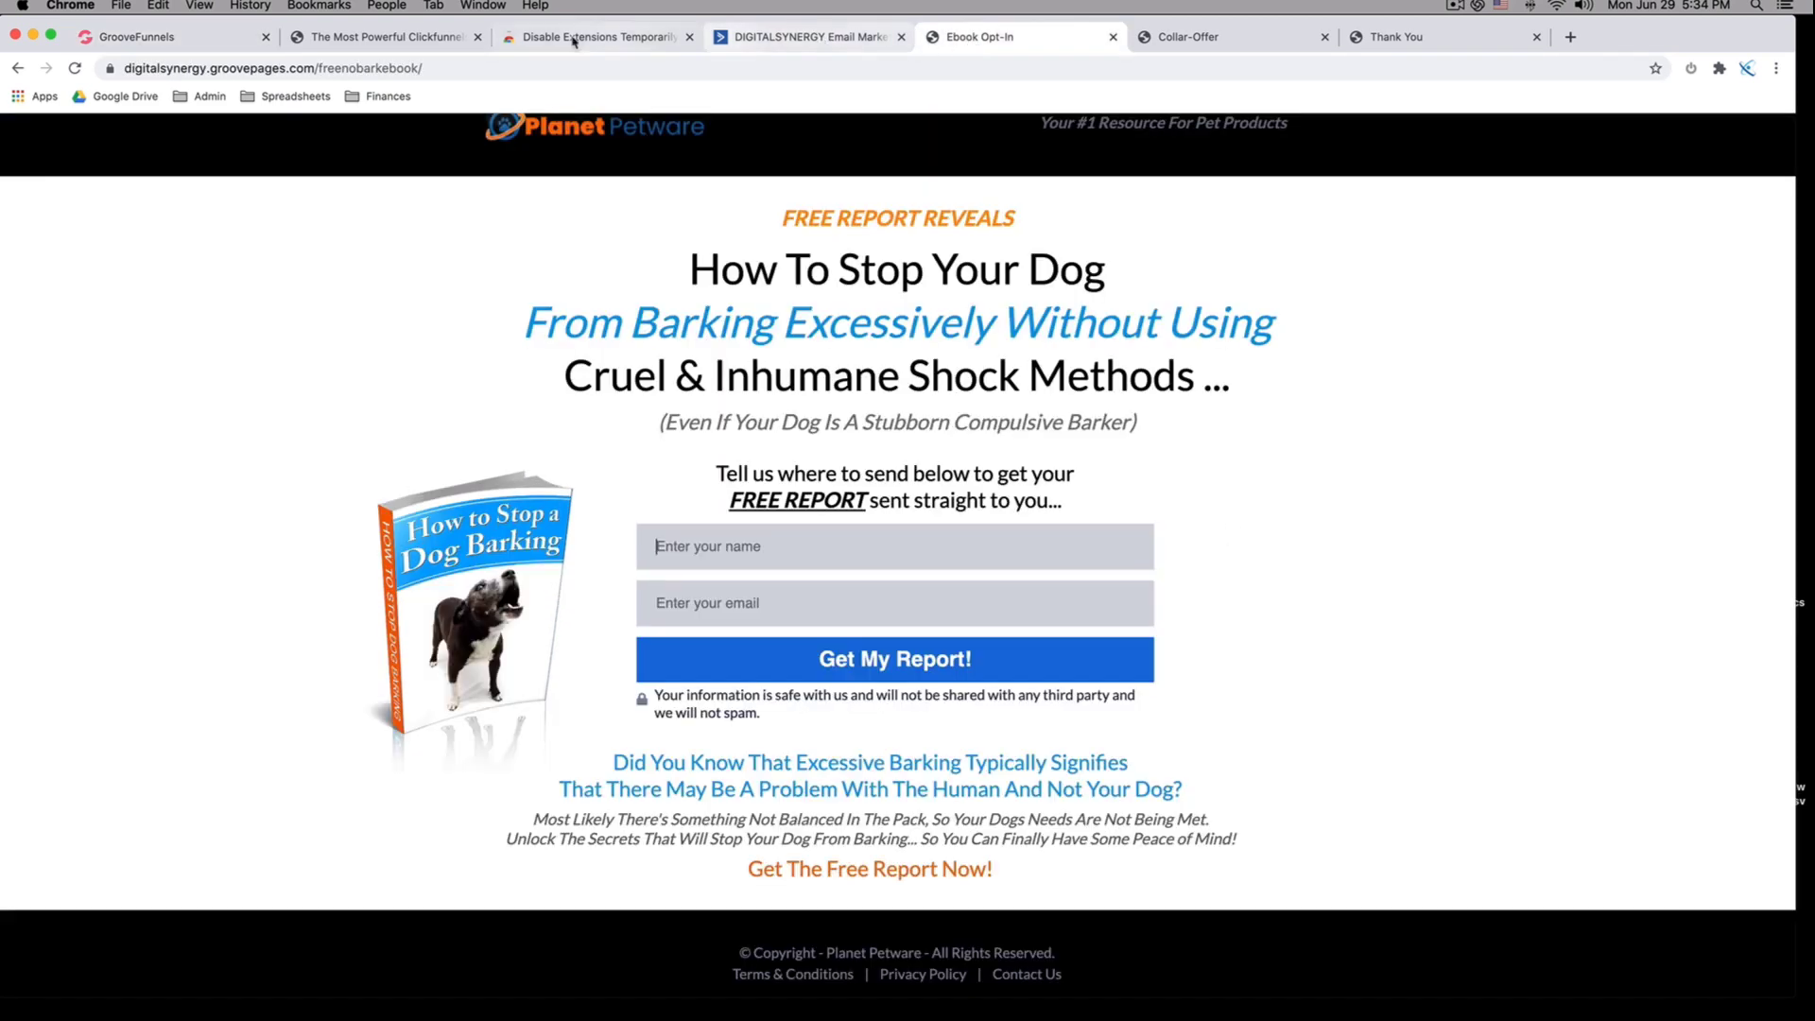
left_click(164, 43)
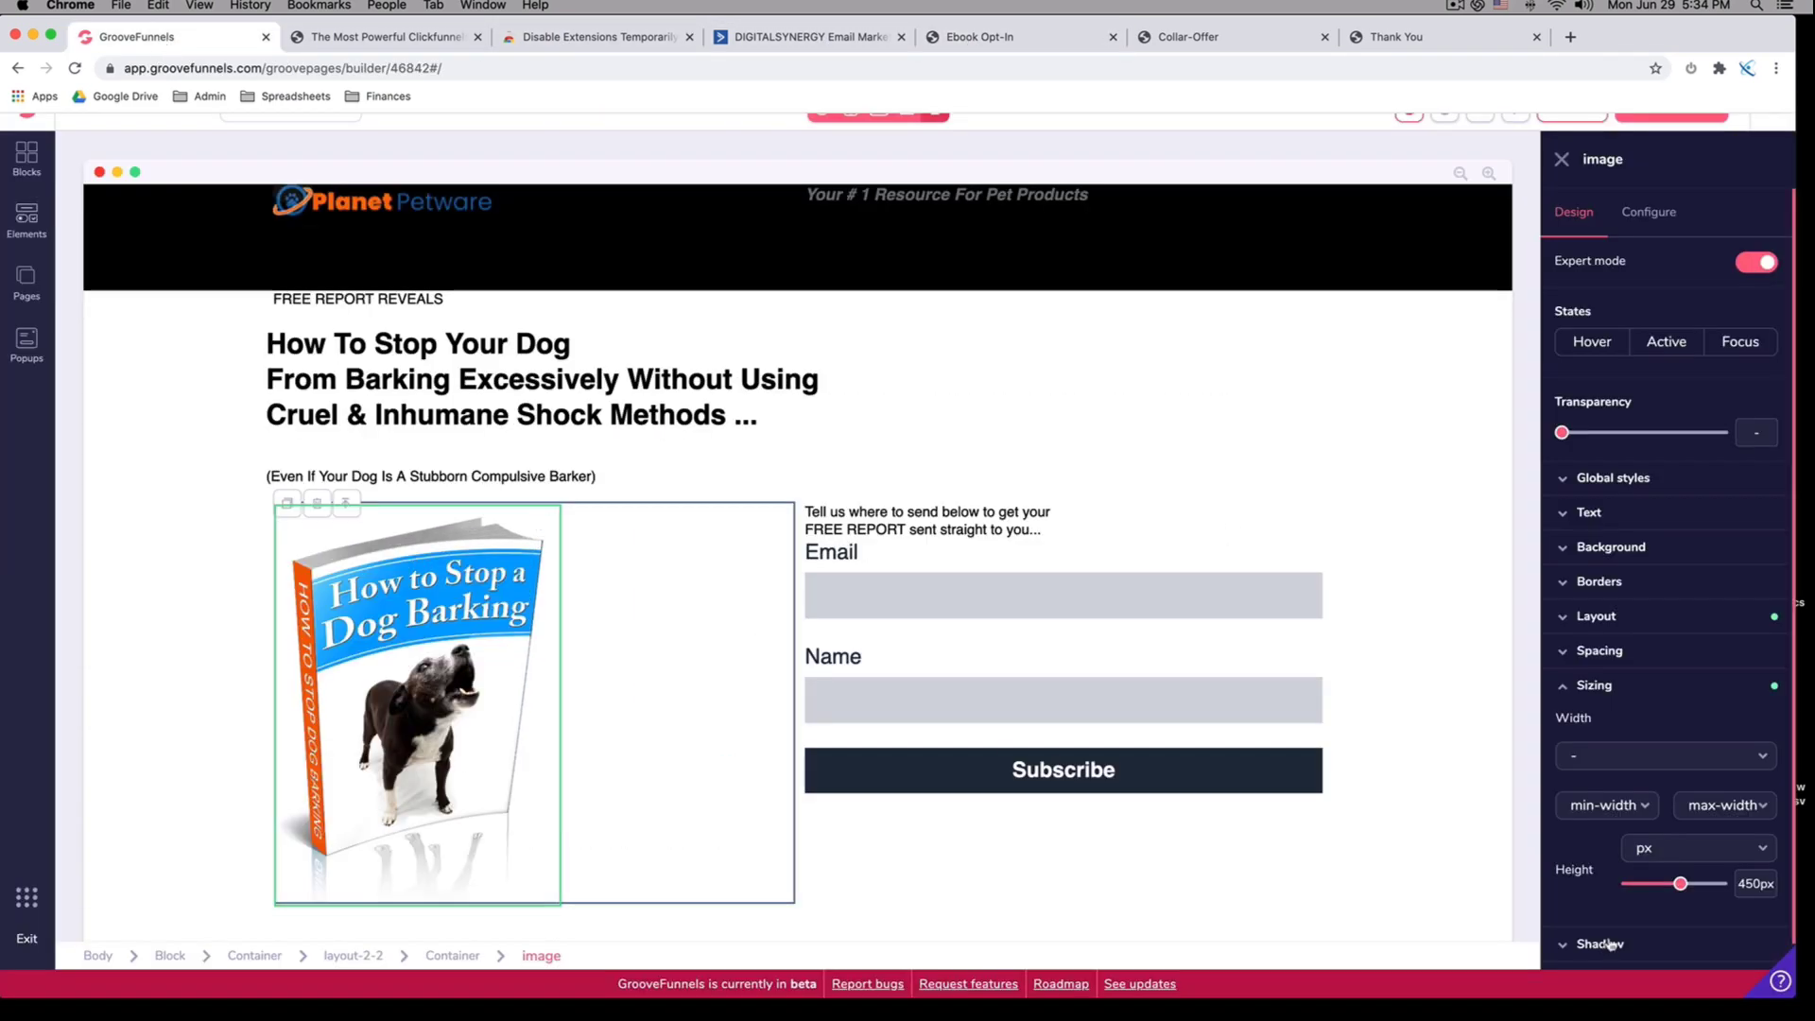
left_click(1674, 885)
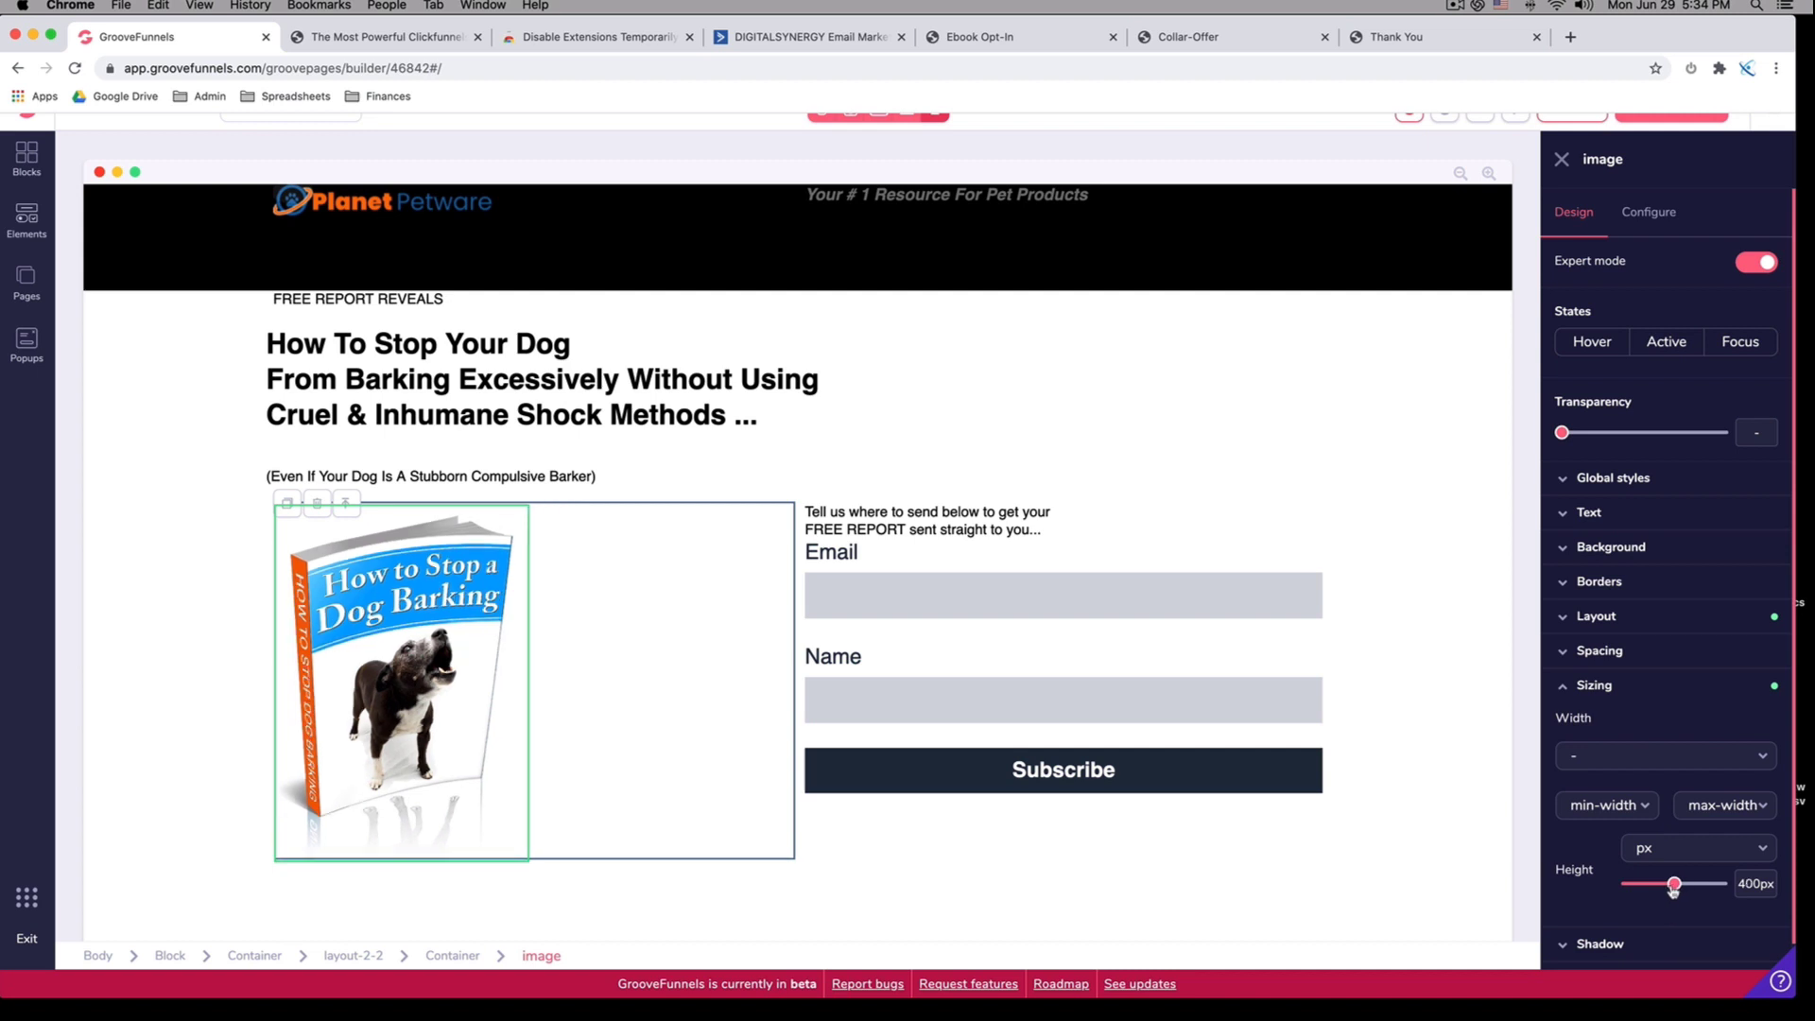
left_click(1668, 886)
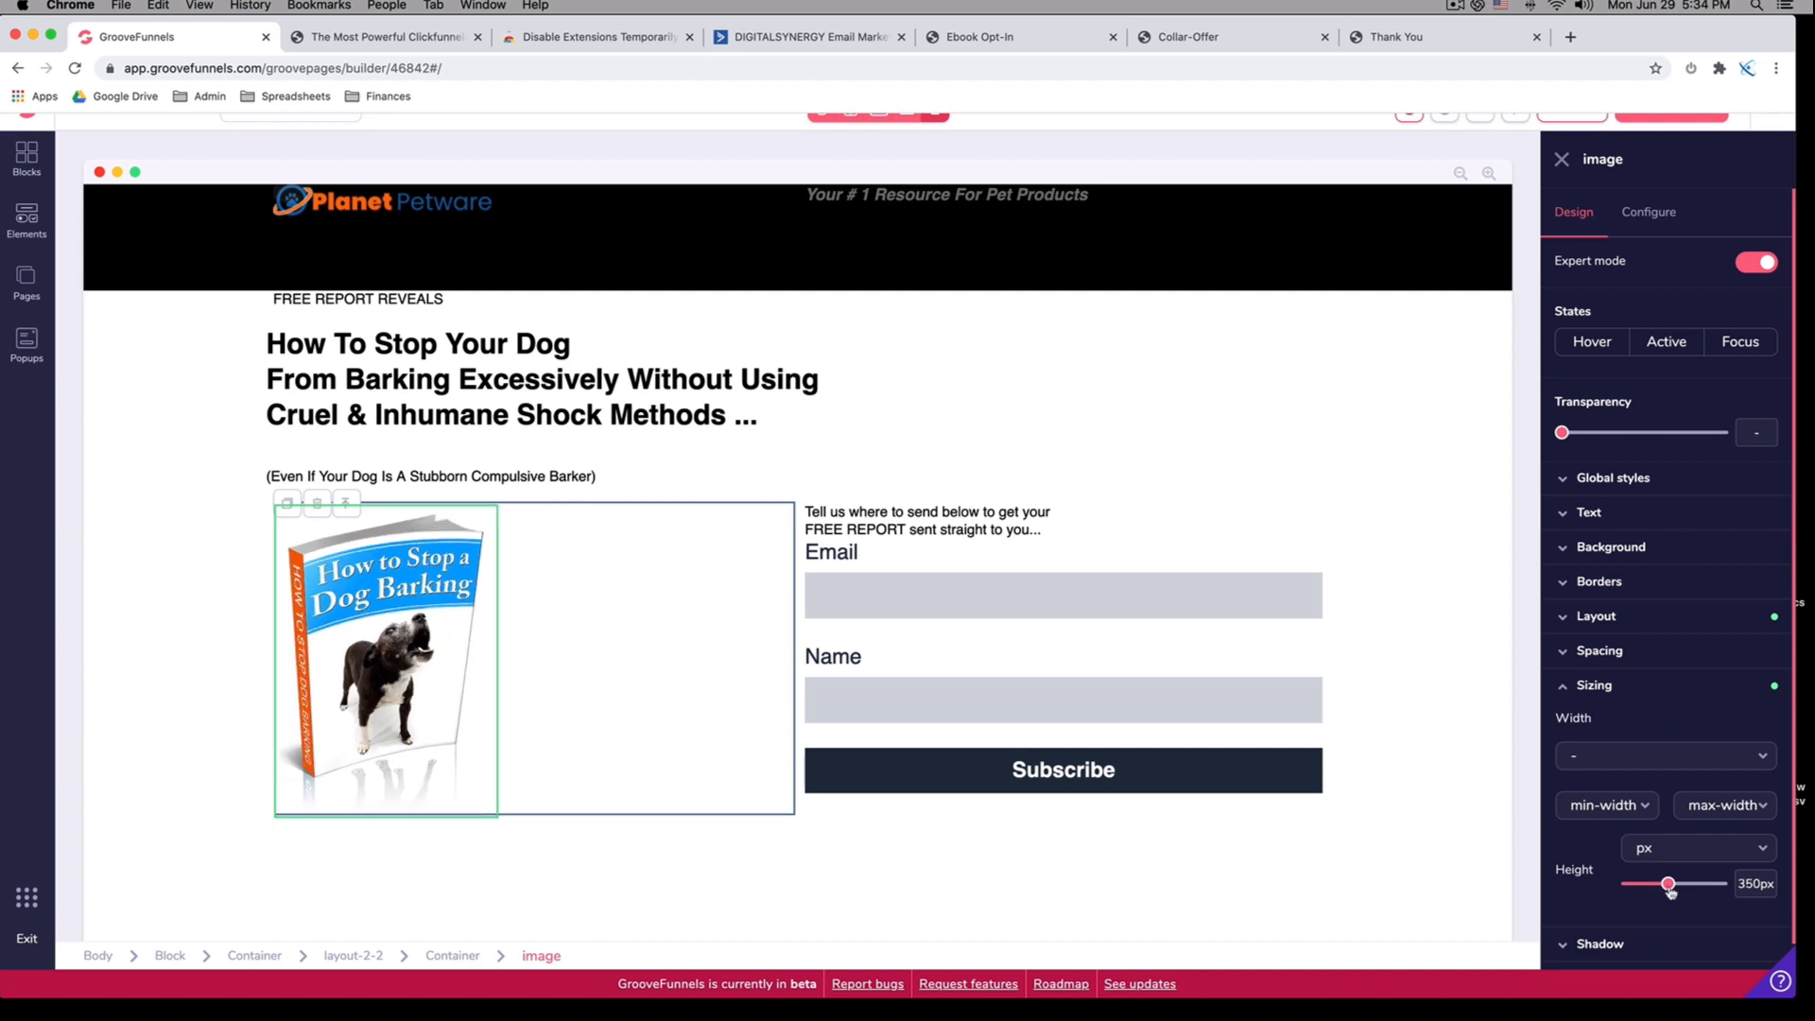
Compare the resized cover with the sample Ebook Opt-In page and examine the privacy note with lock icon below its form
left_click(981, 40)
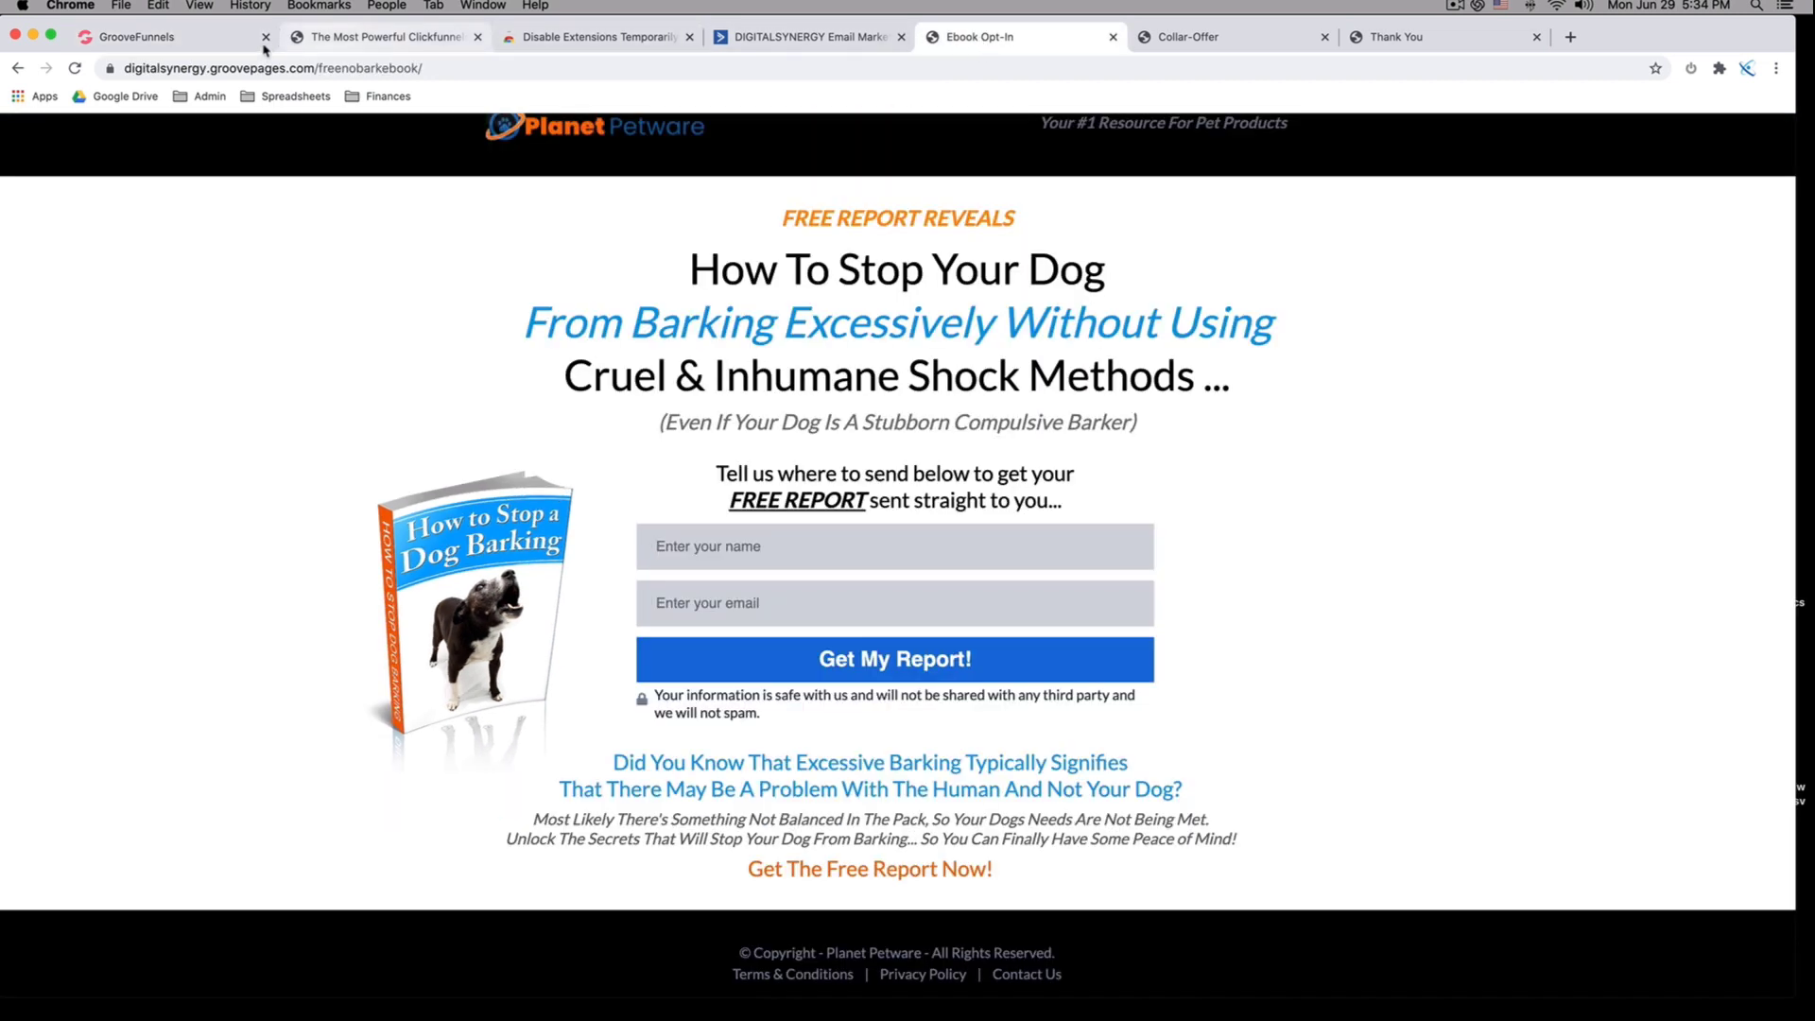
left_click(171, 38)
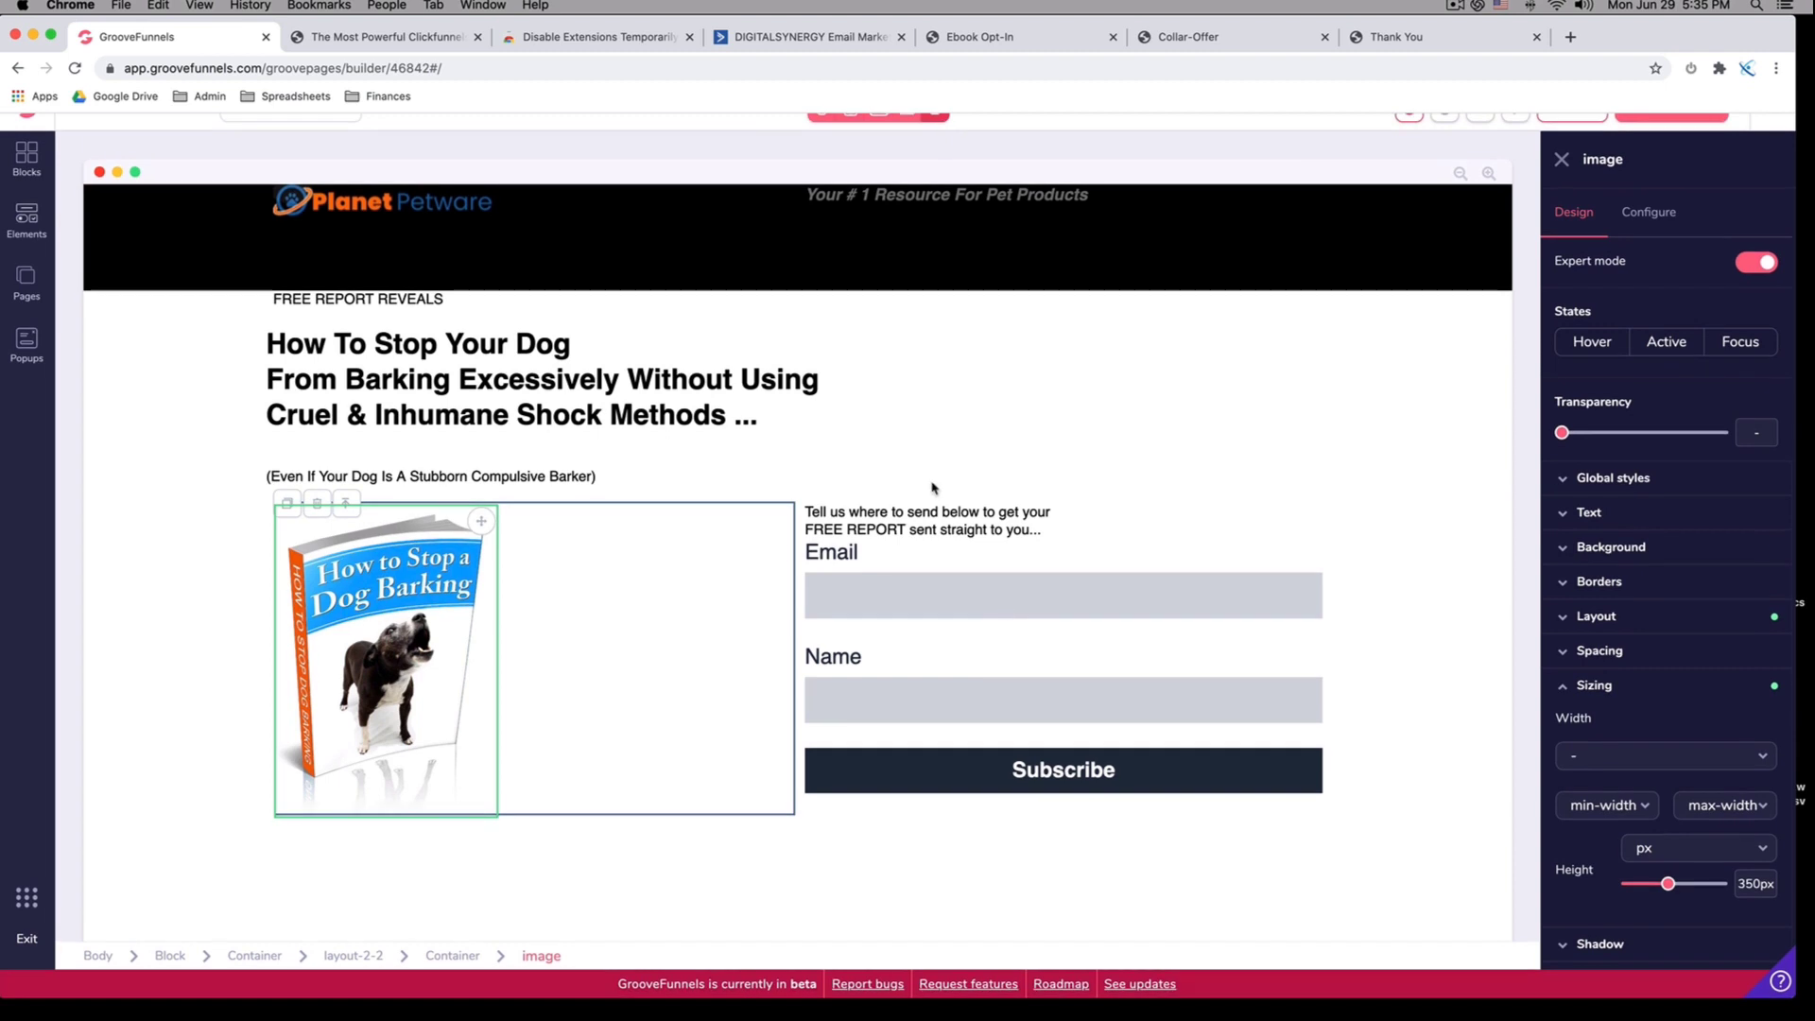
left_click(1001, 38)
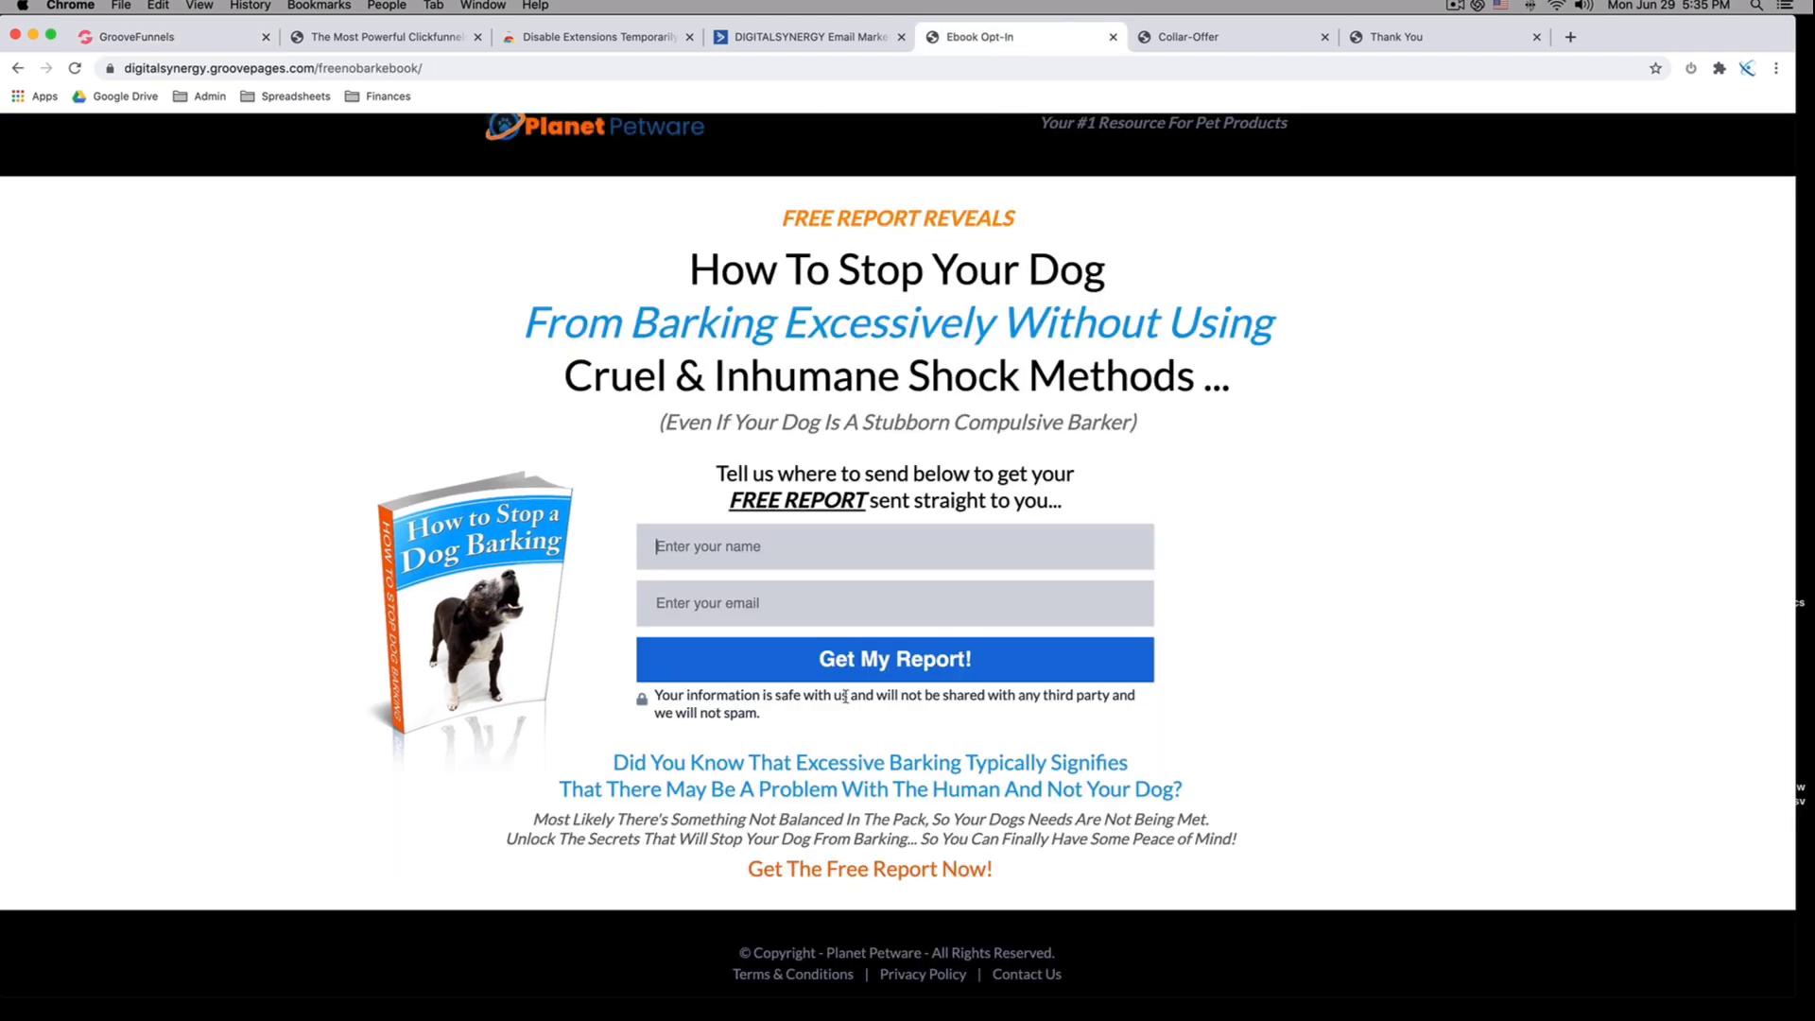
left_click_drag(677, 699, 848, 721)
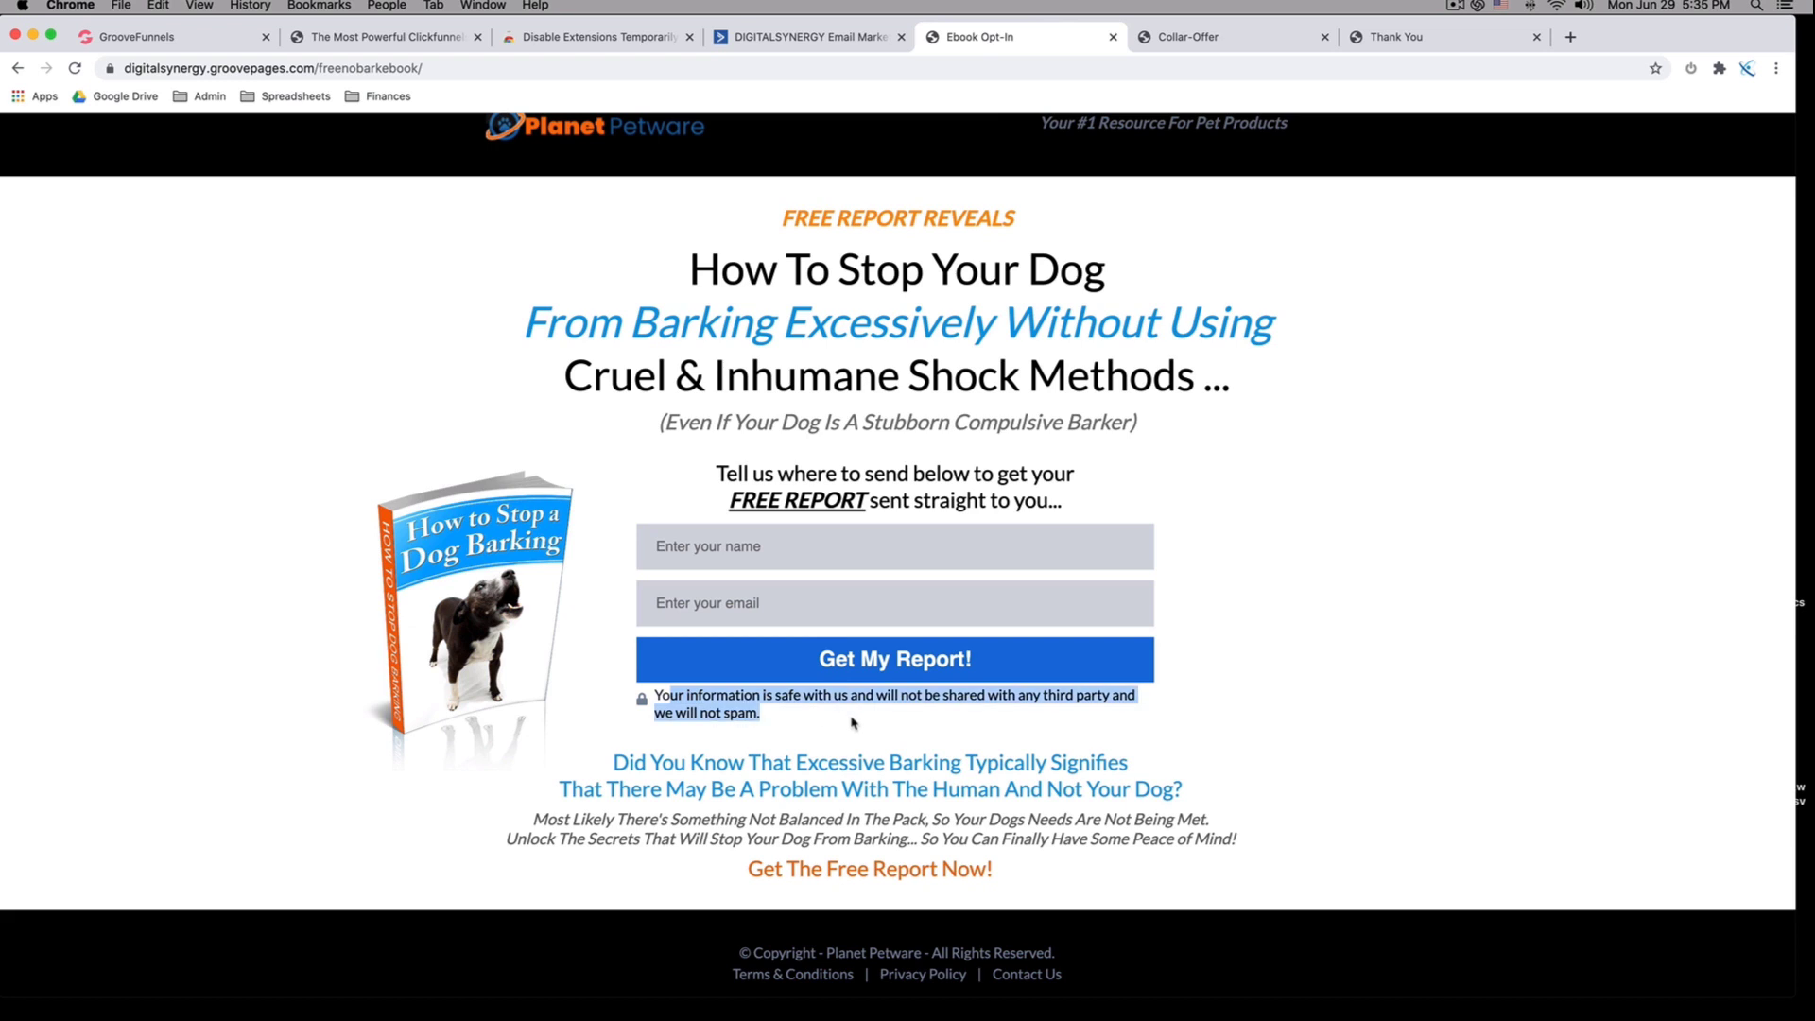
scroll(890, 697, "down", 1)
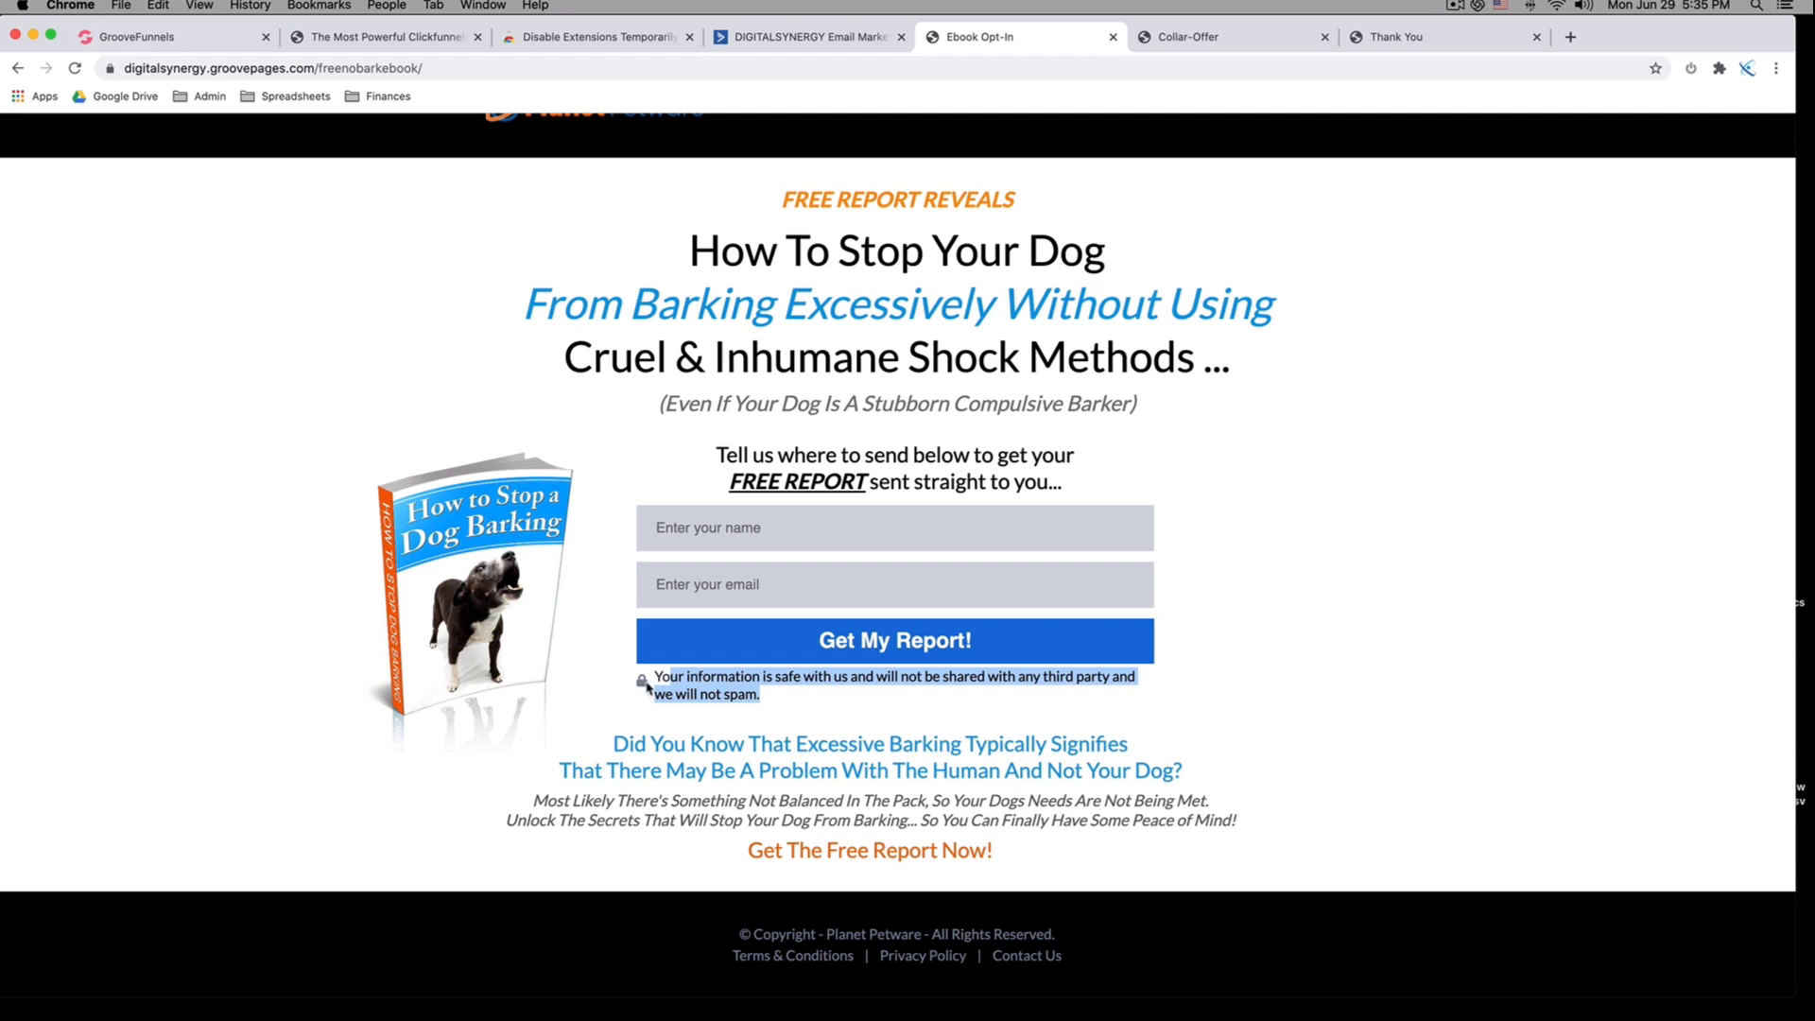
Return to the page builder and find the Icon List Item element for the privacy note
left_click(170, 38)
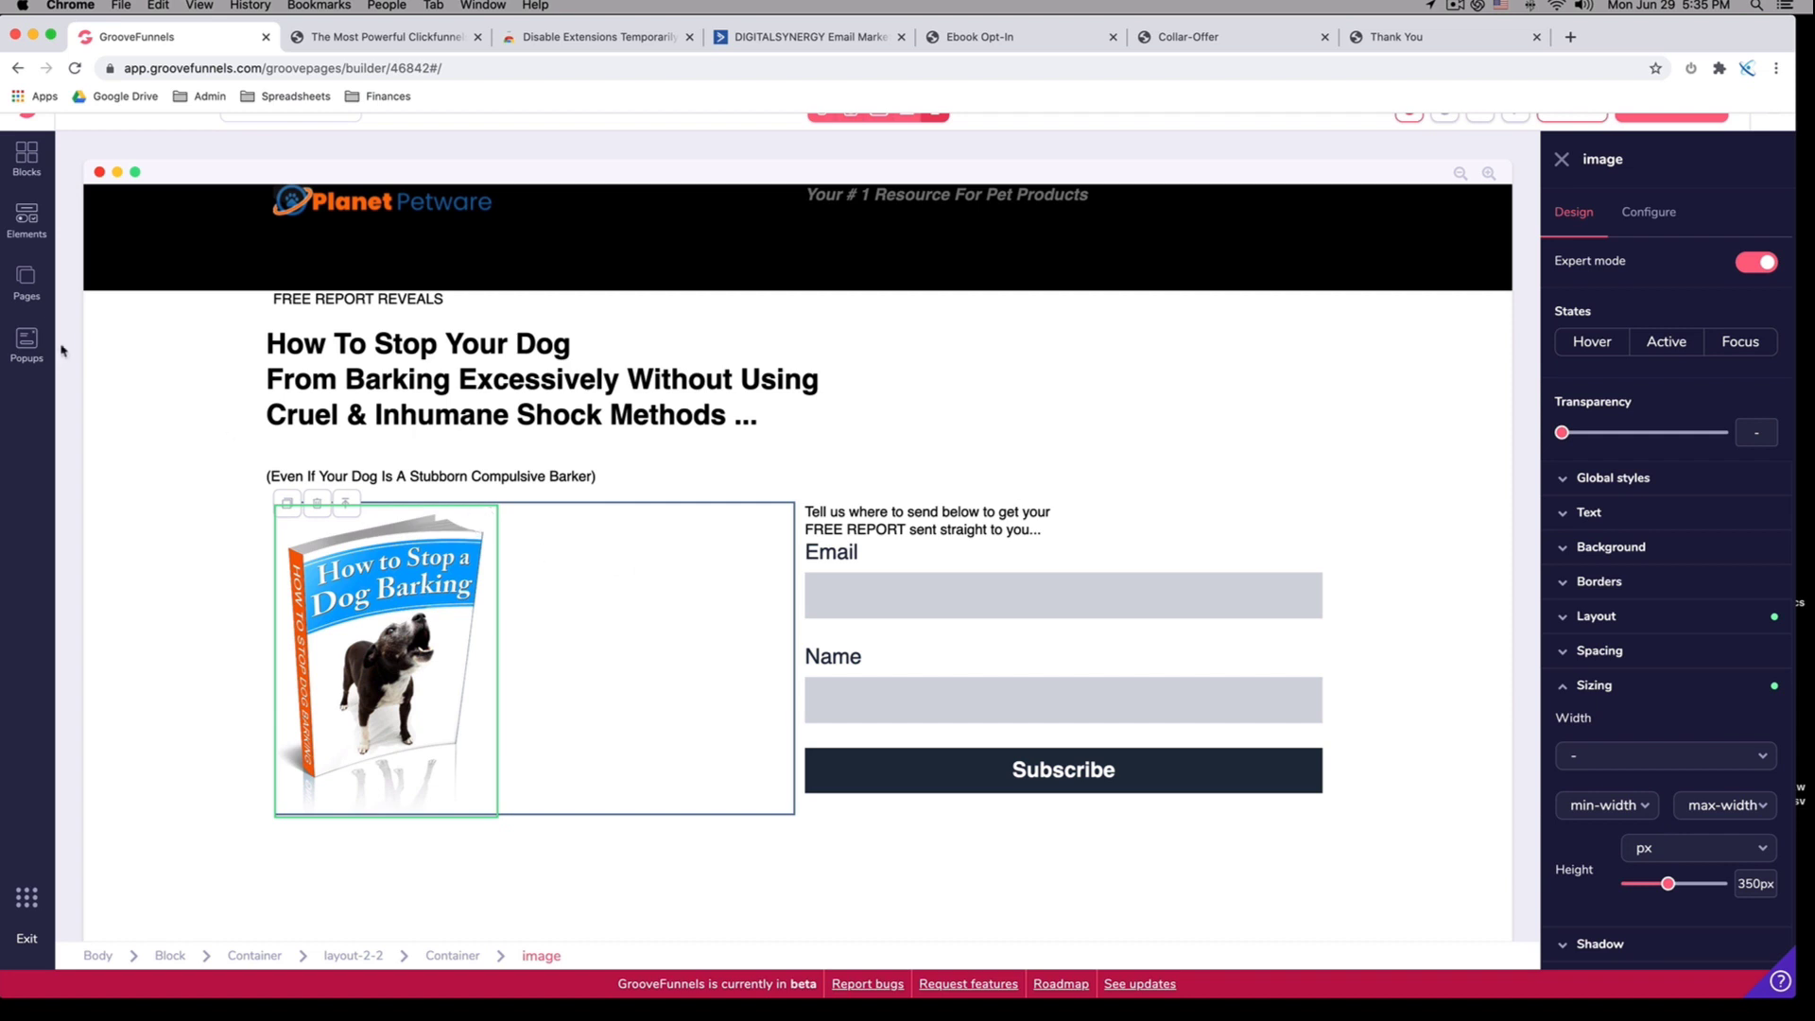
left_click(25, 227)
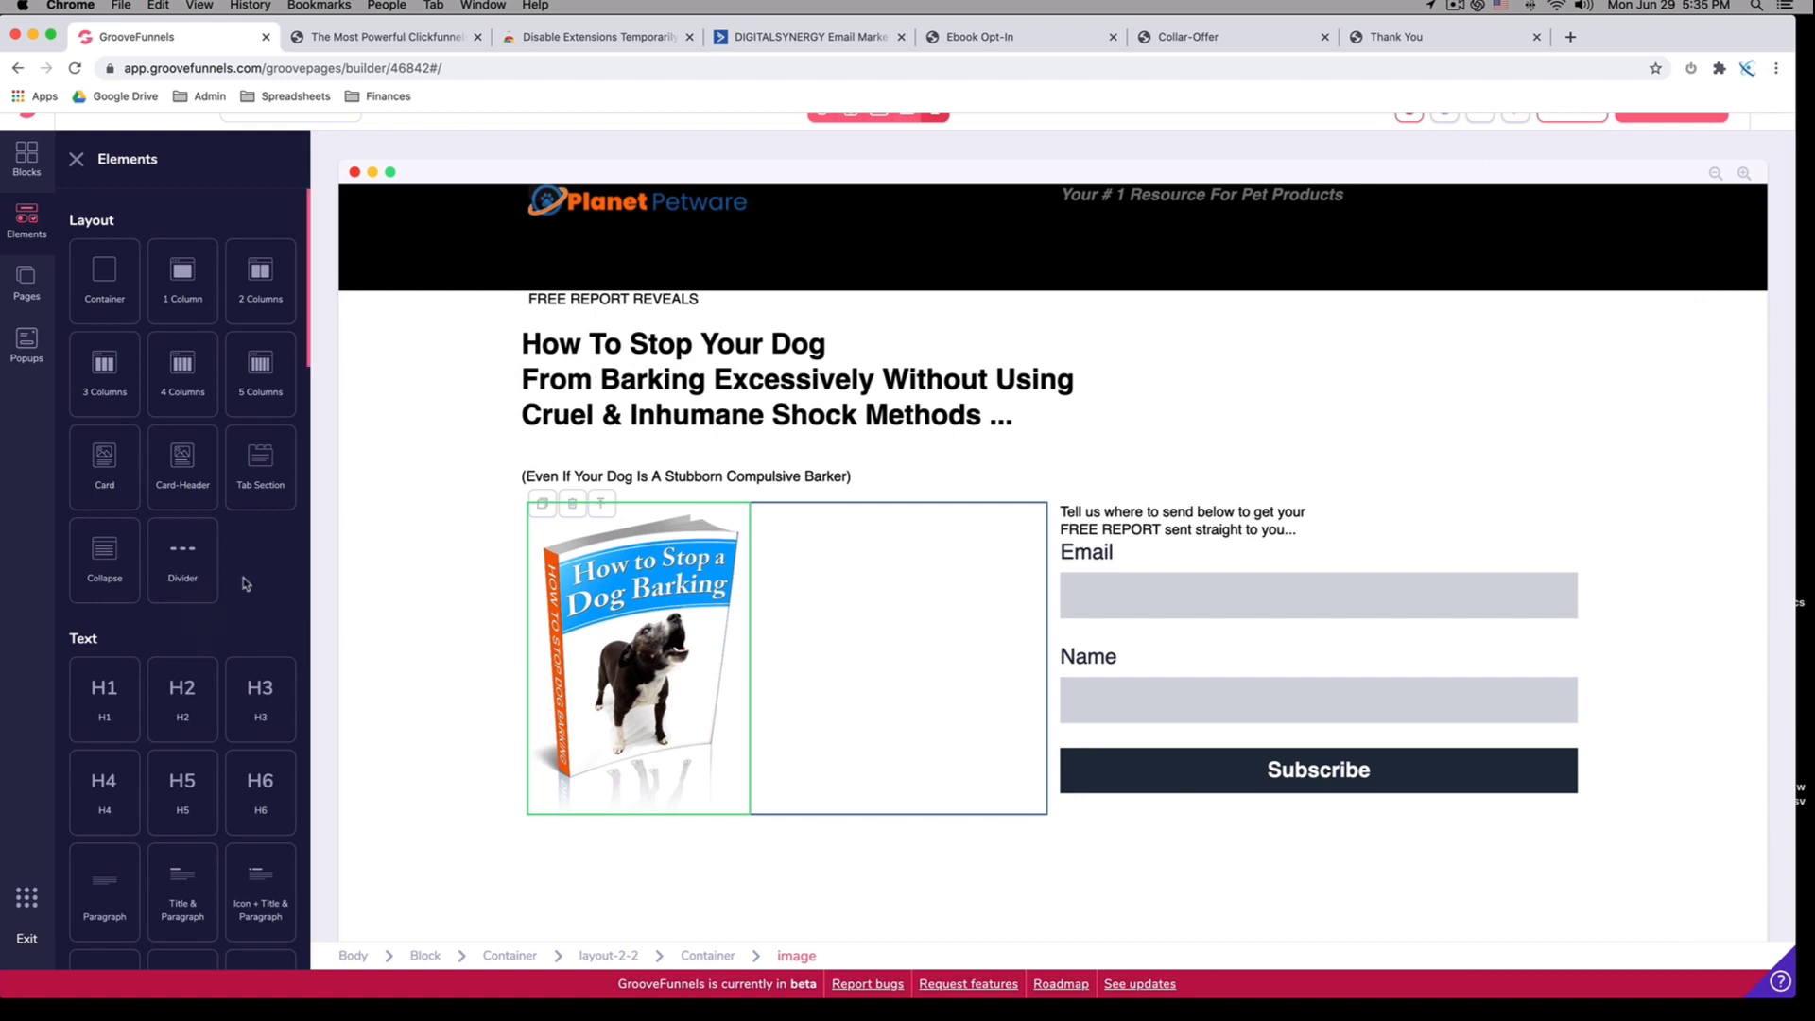
scroll(243, 578, "up", 1)
scroll(243, 579, "down", 1)
scroll(243, 583, "down", 10)
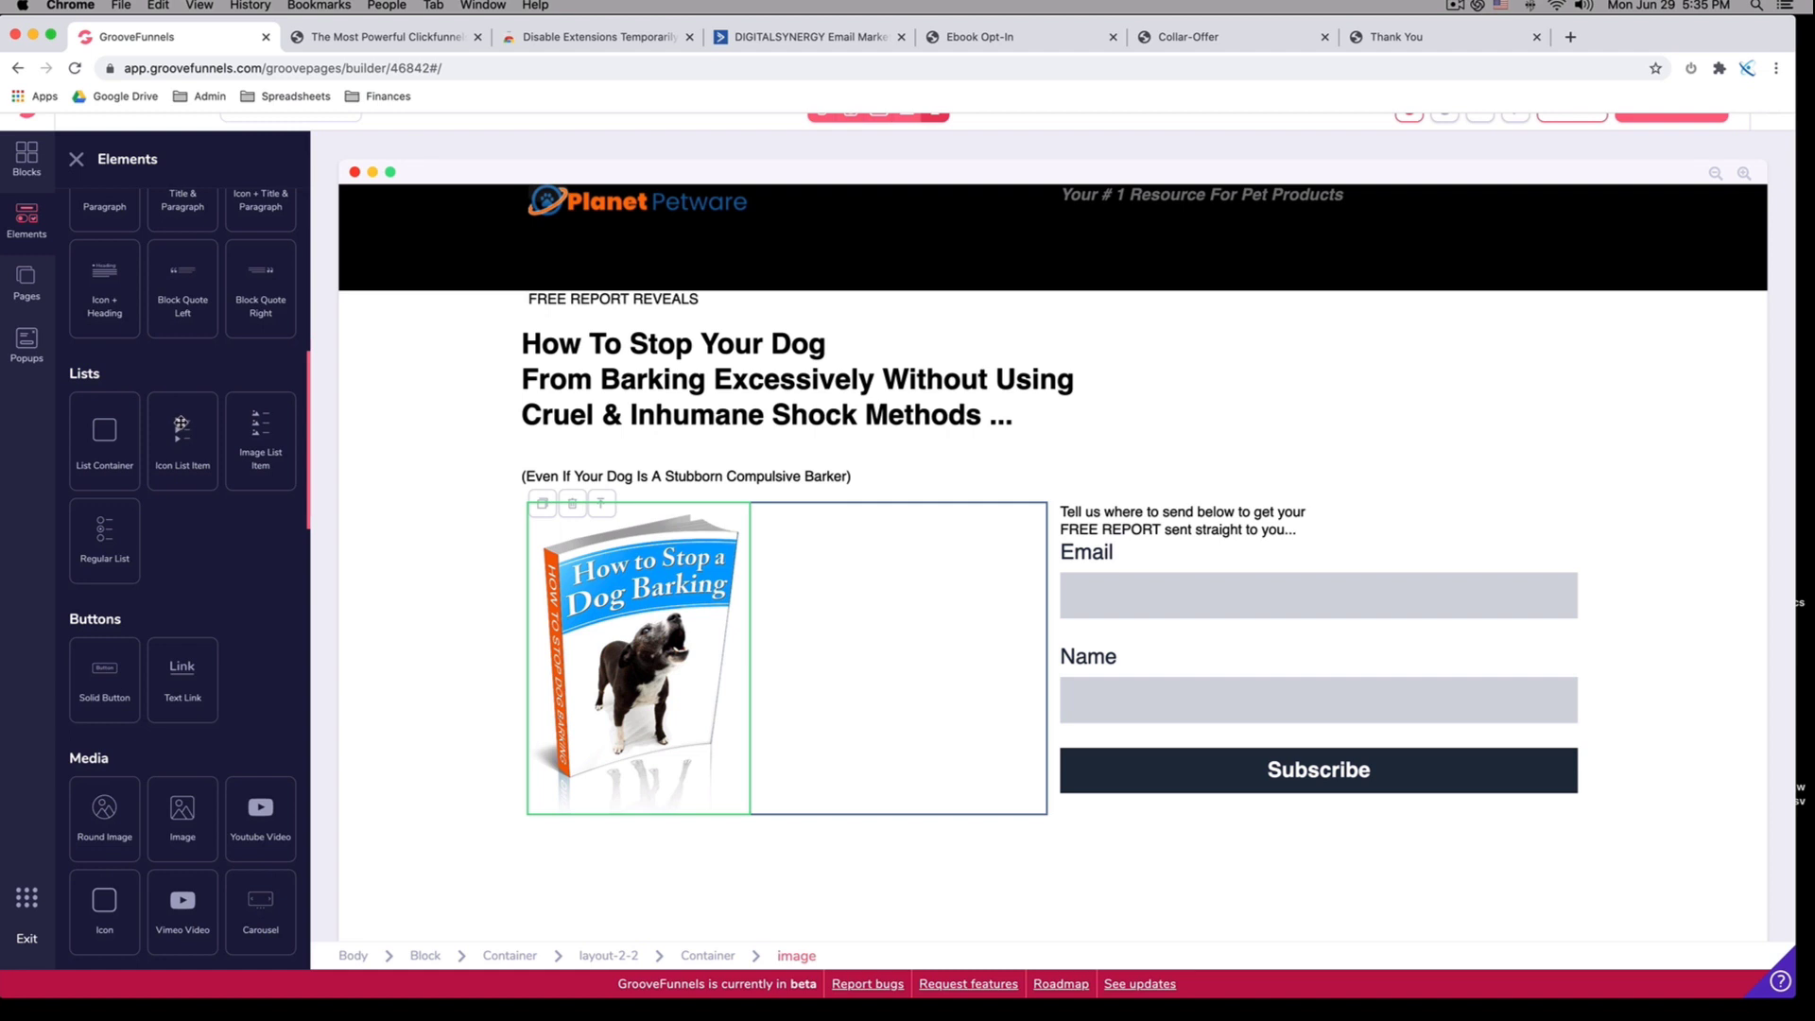
Add an icon list item below the Subscribe button and compare it with the privacy note on the Ebook Opt-In page
left_click_drag(182, 423, 1223, 831)
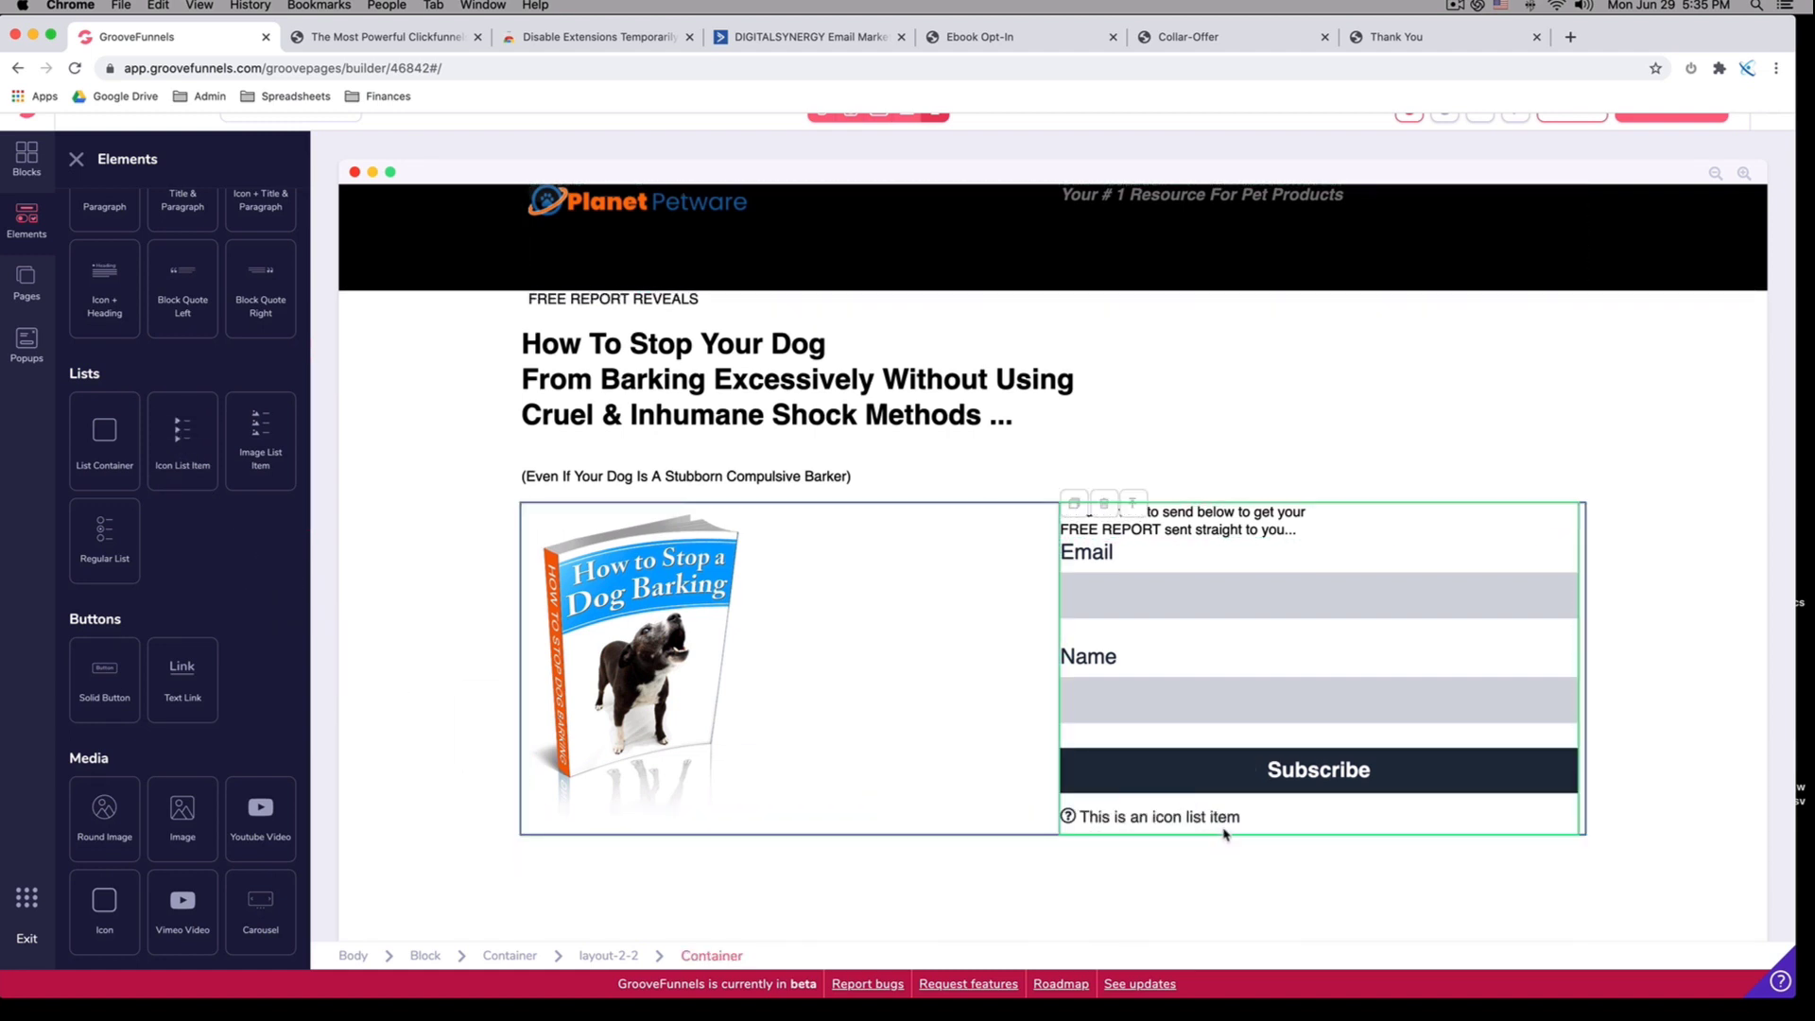
left_click(1004, 38)
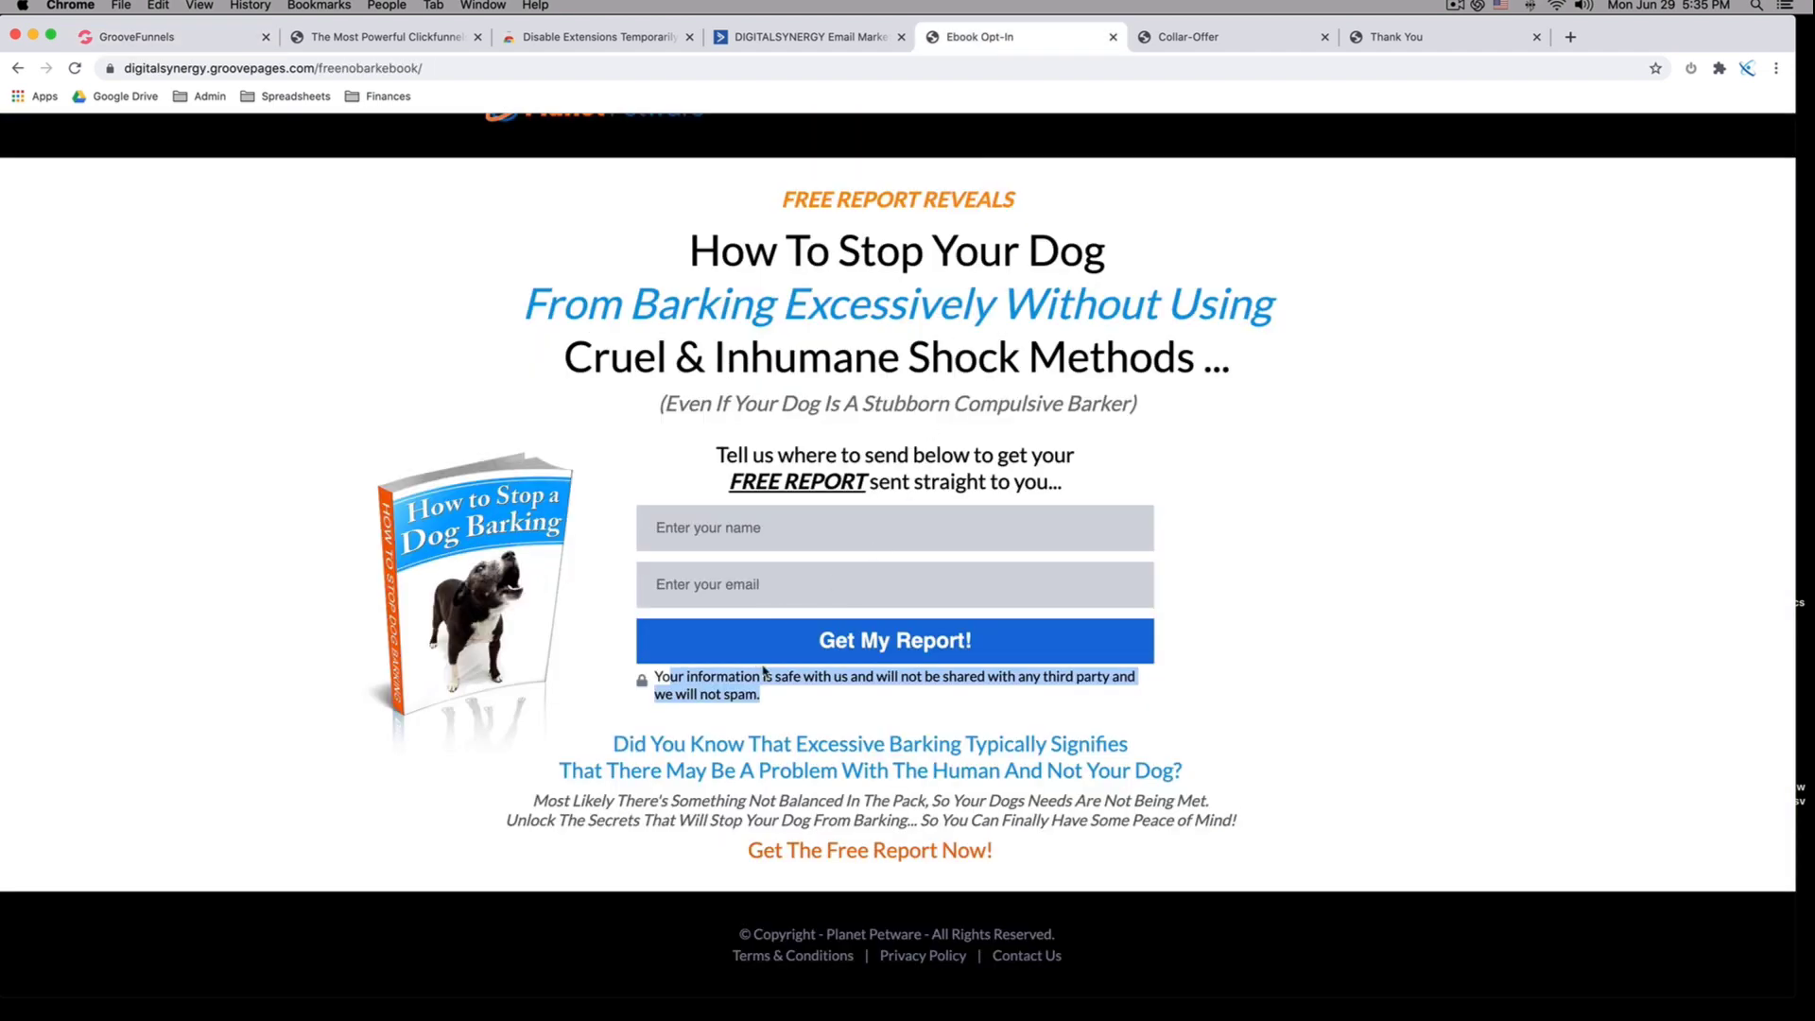
left_click(706, 680)
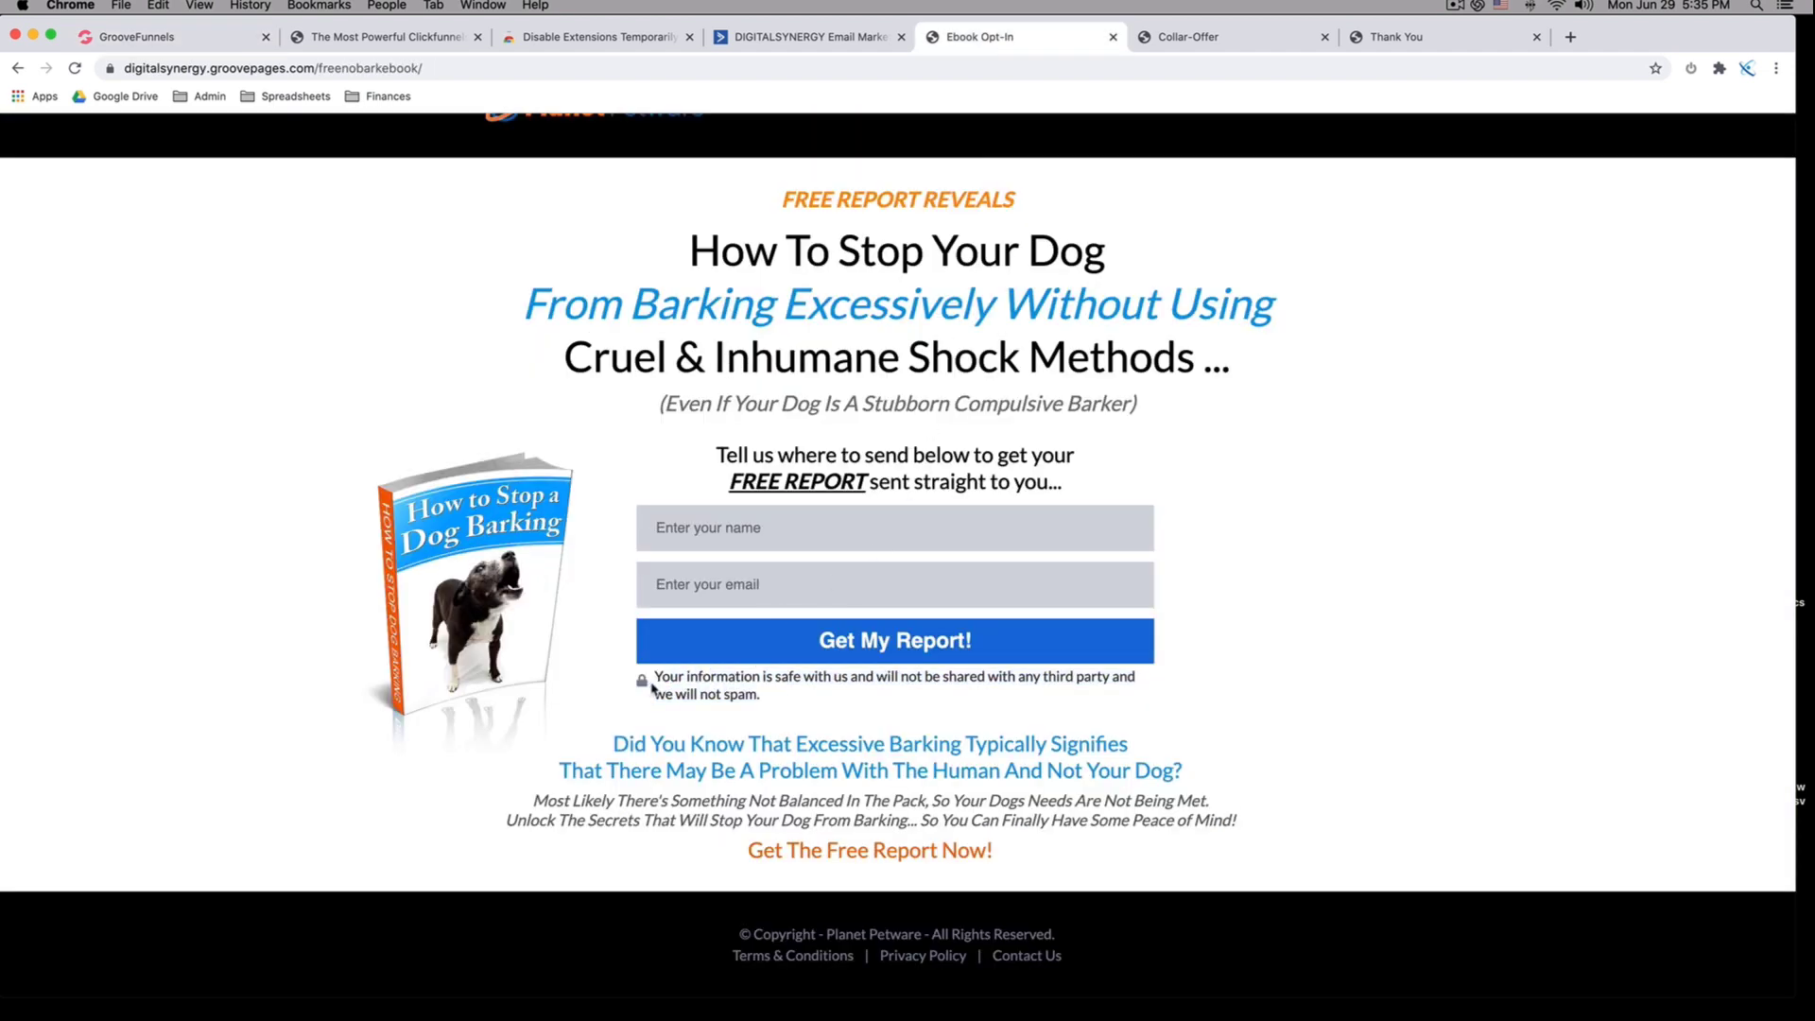
left_click(136, 37)
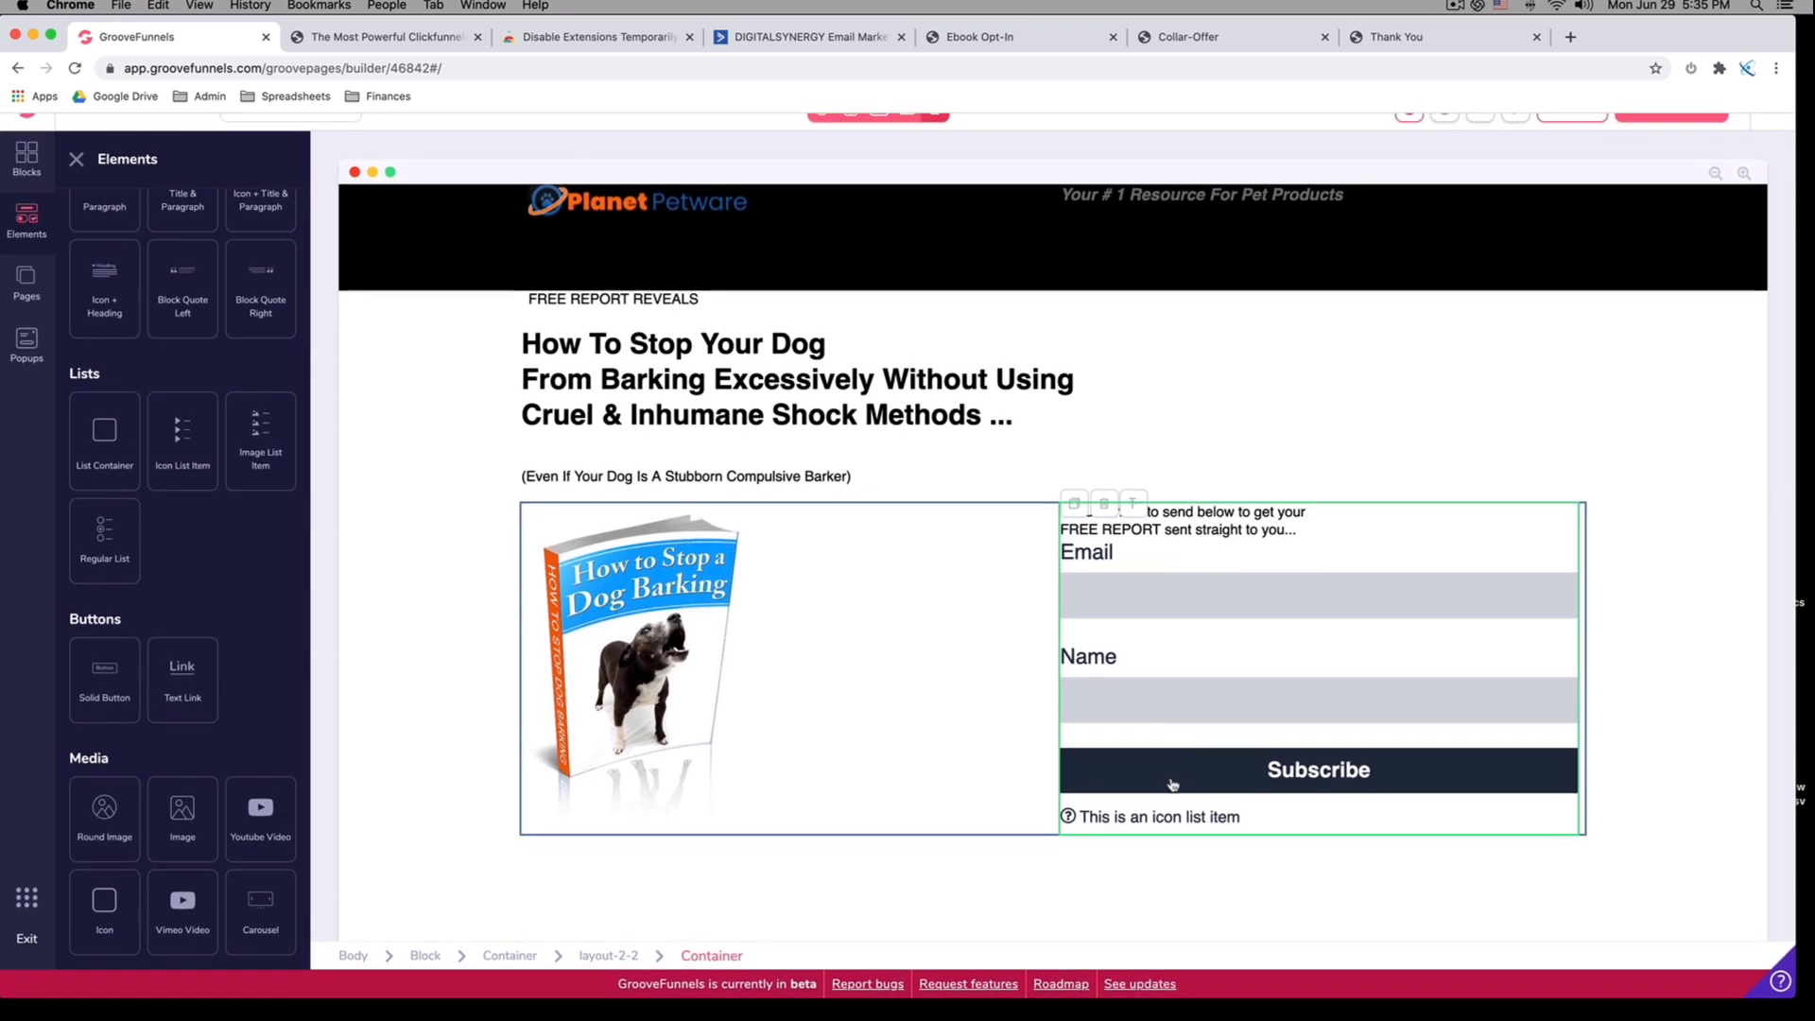
Check the header on the Ebook Opt-In page and set the Planet Petware logo's top margin to 2rem
scroll(1170, 666, "up", 1)
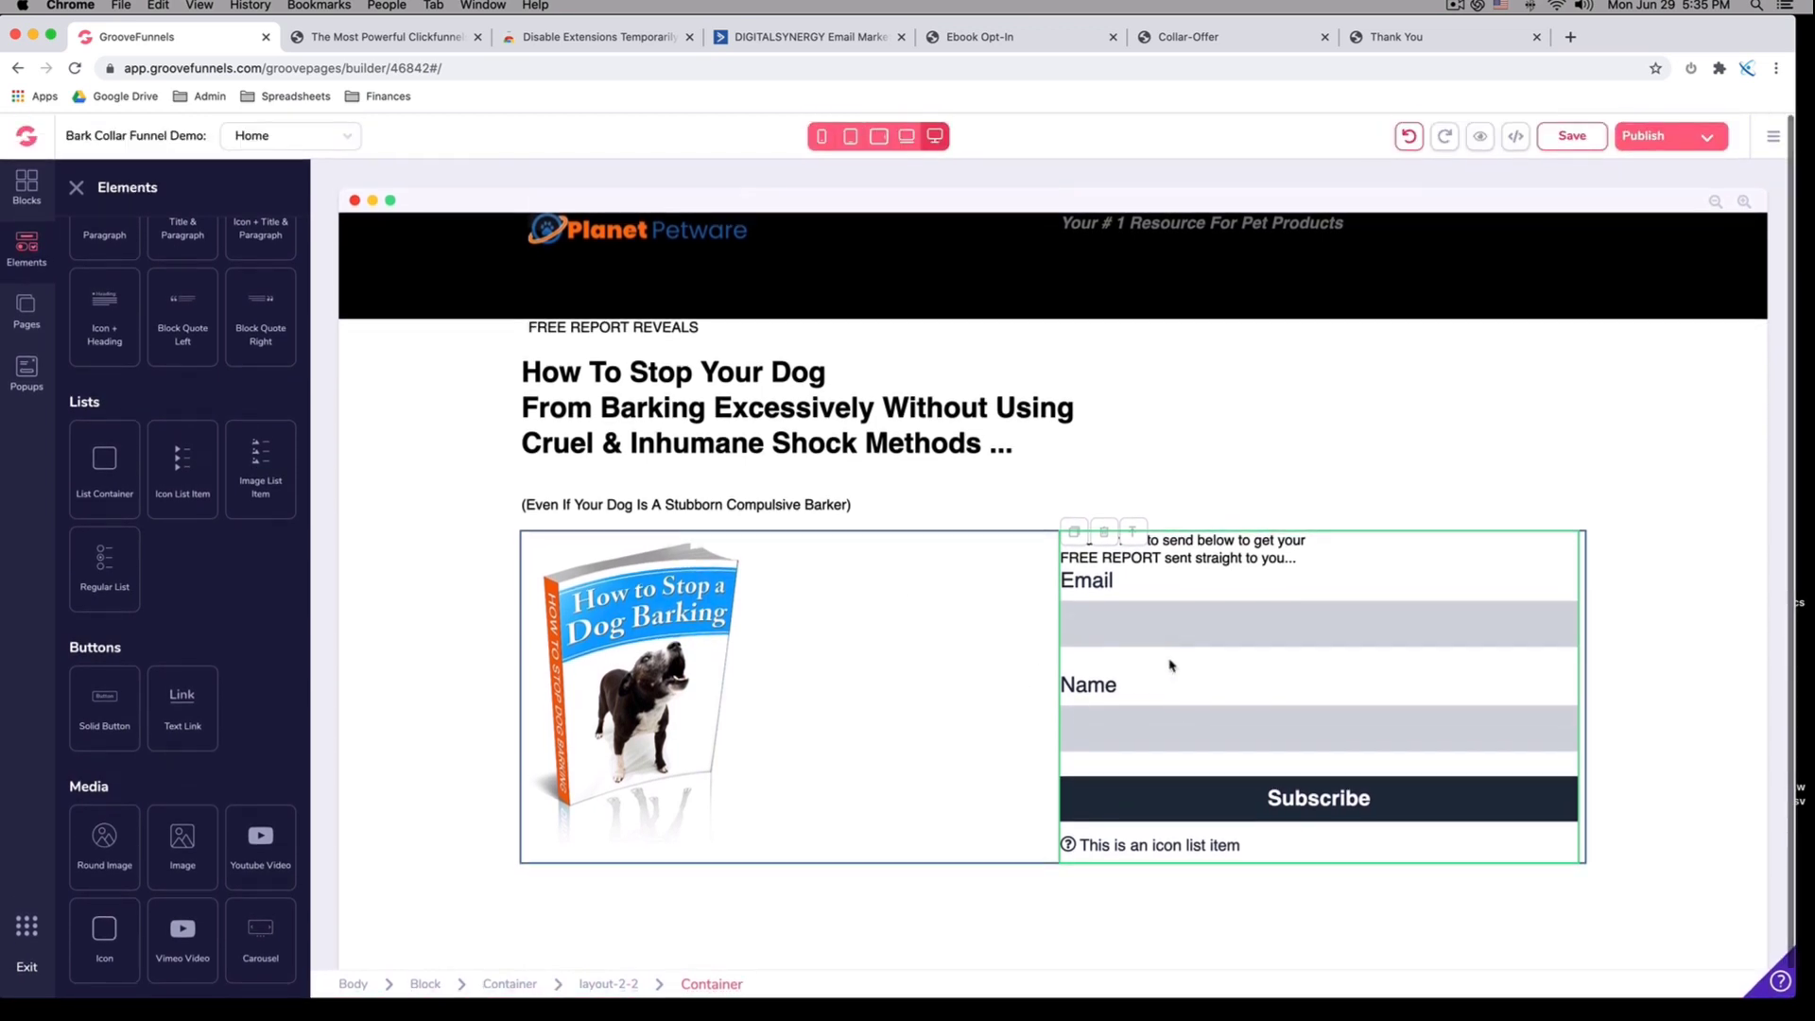
left_click(968, 413)
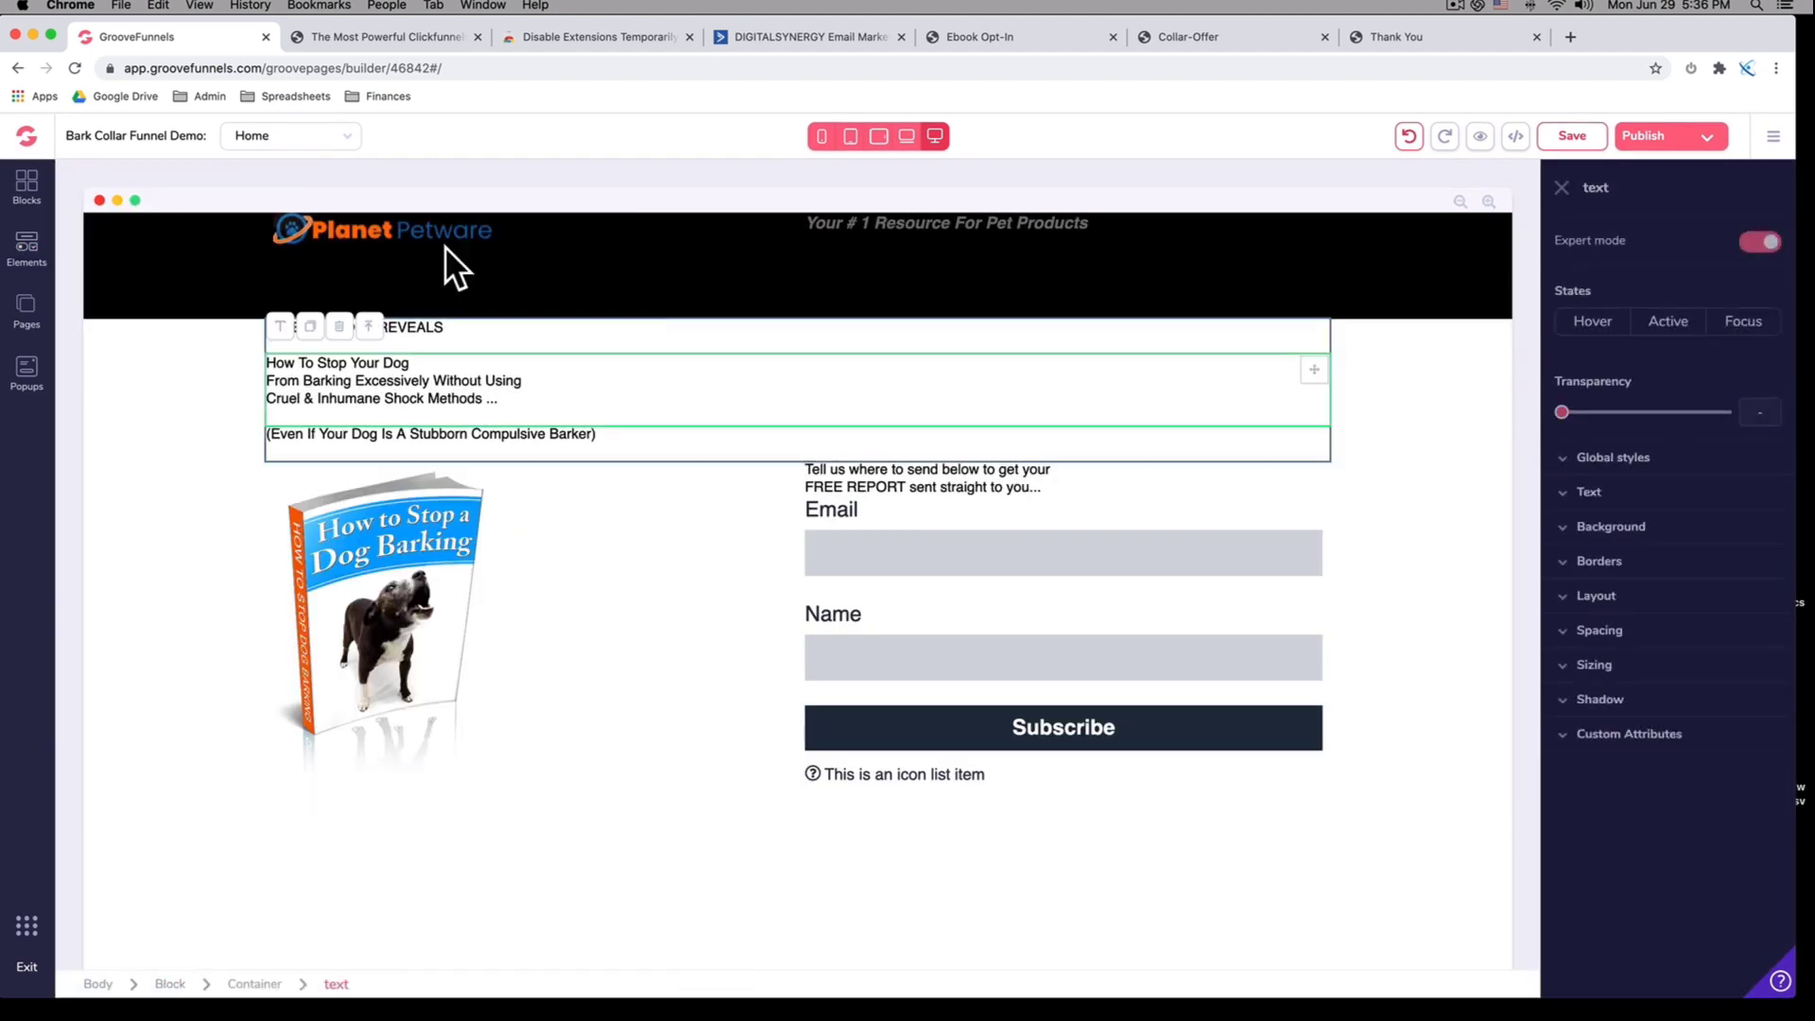
left_click(413, 236)
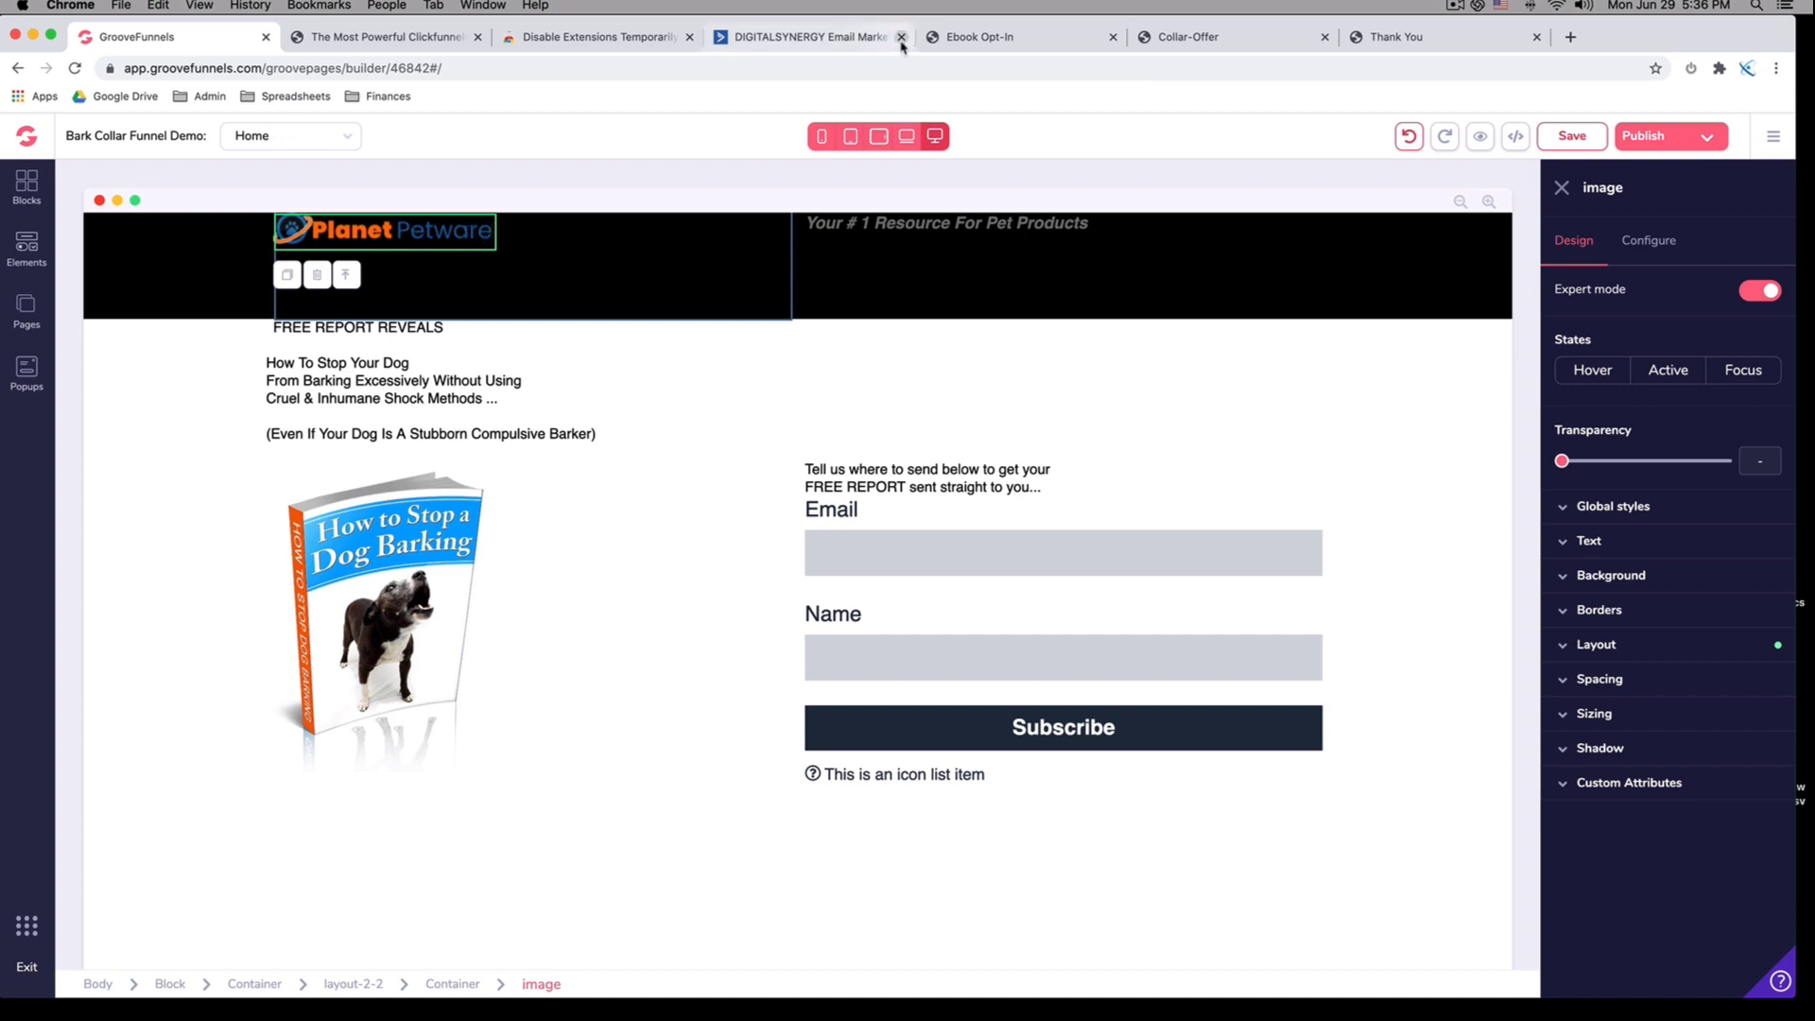
left_click(999, 38)
scroll(1248, 299, "up", 1)
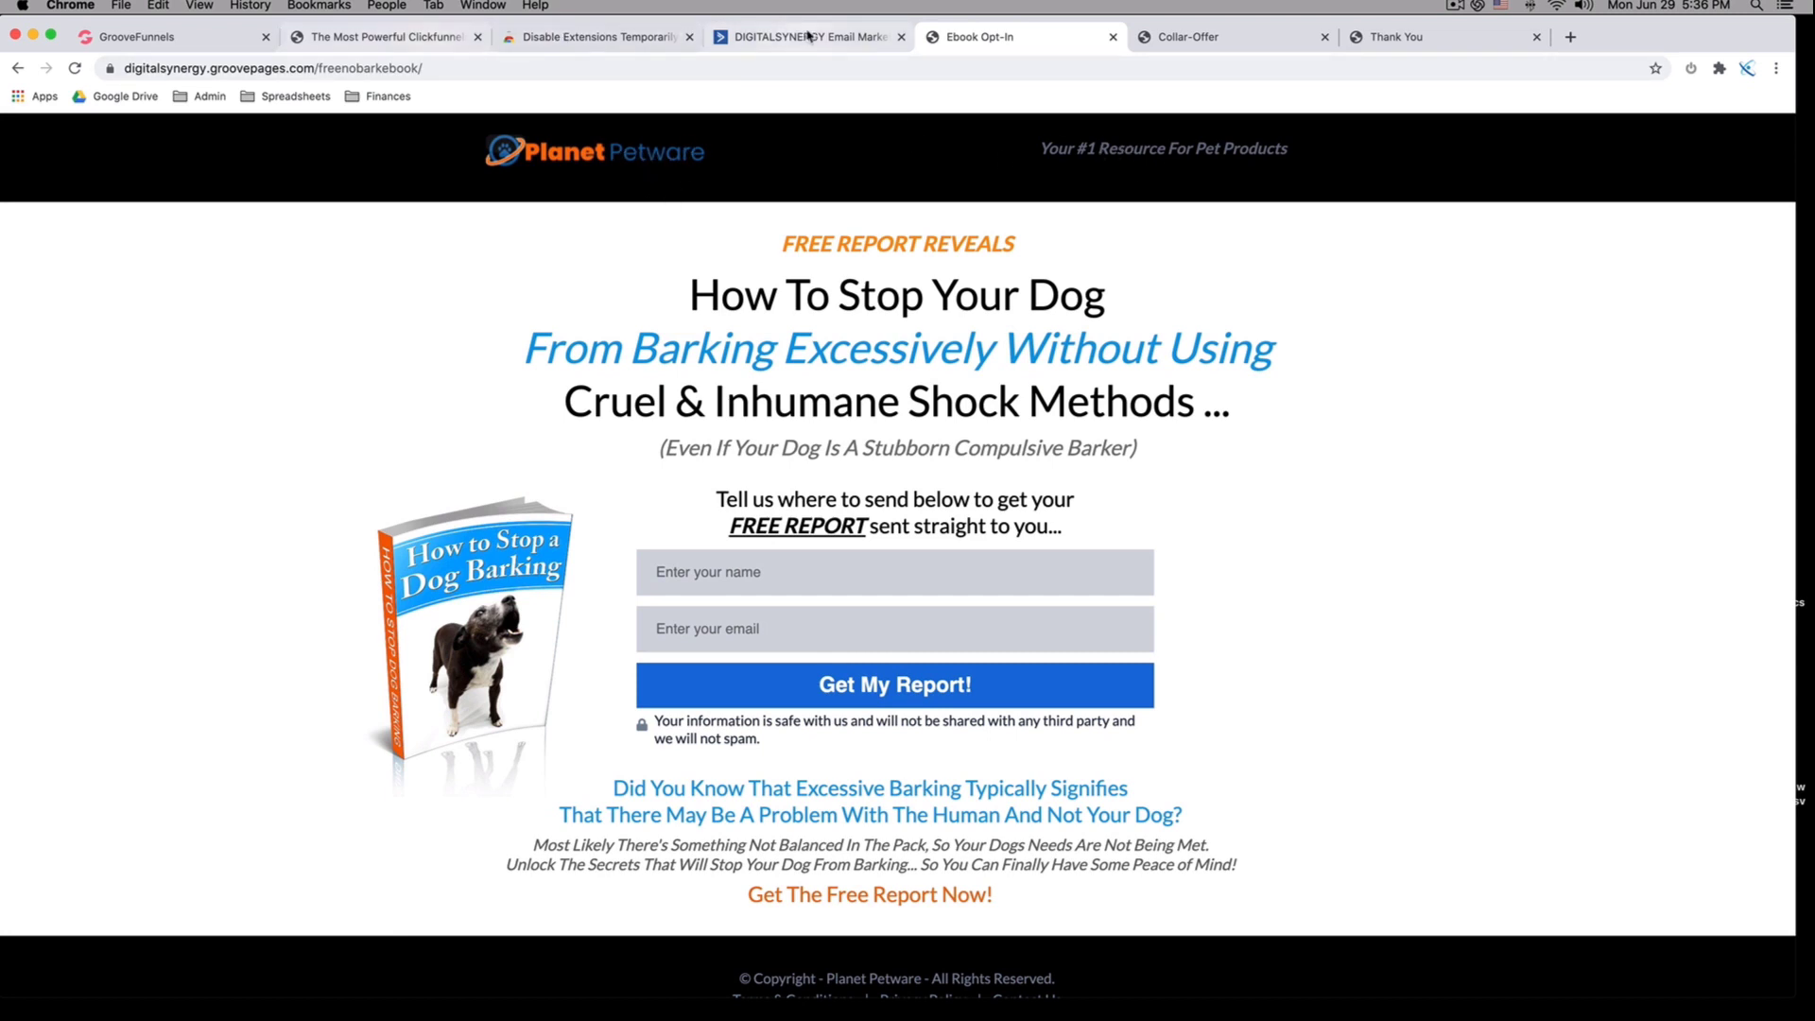
left_click(175, 38)
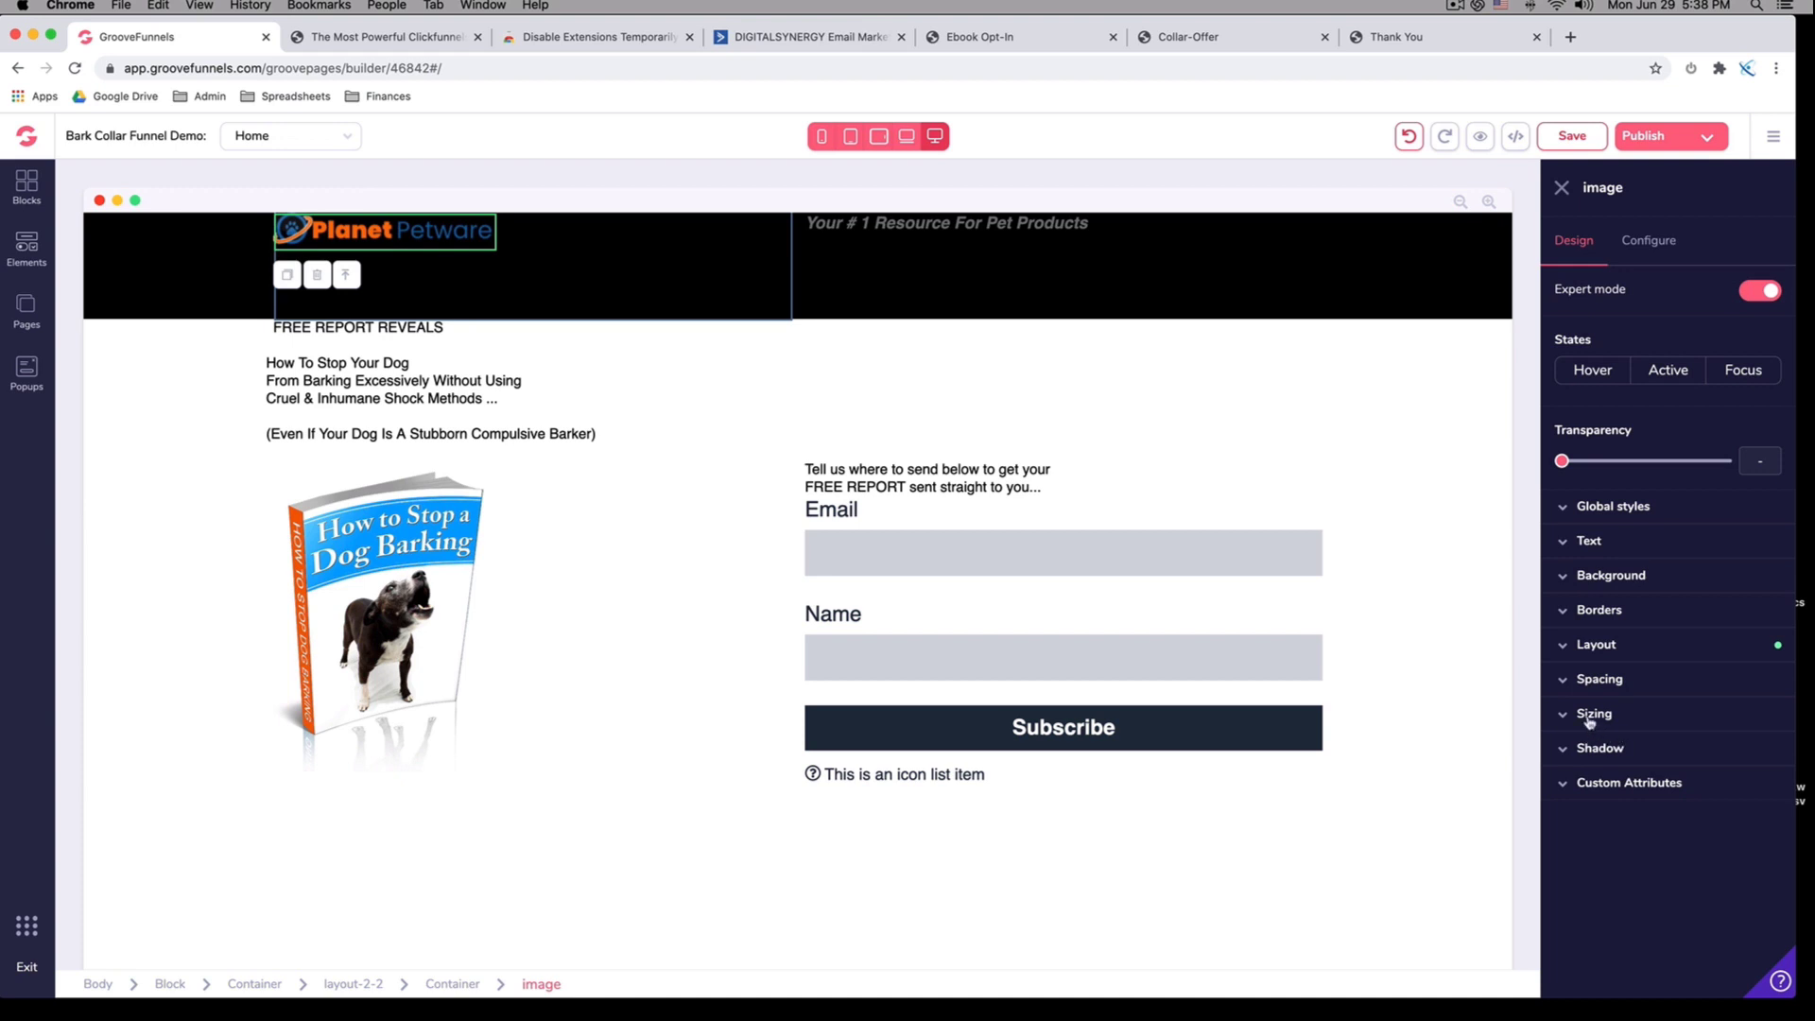
left_click(1568, 681)
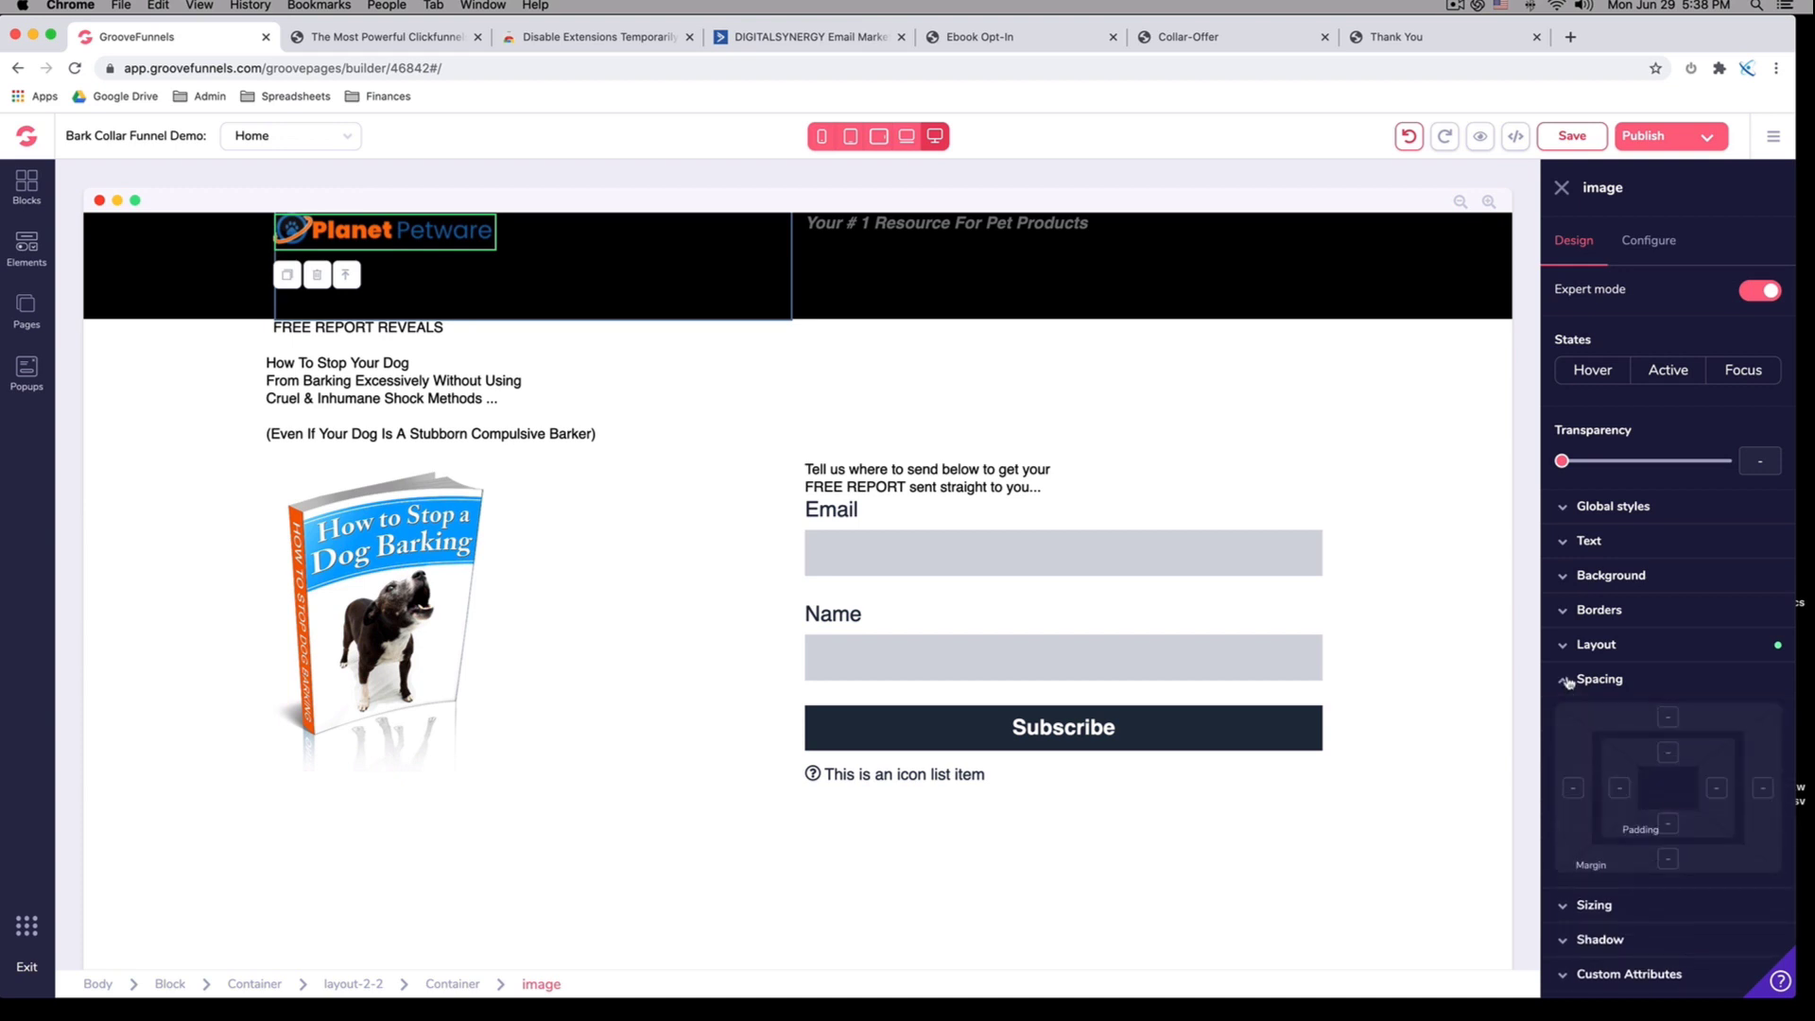
left_click(1669, 717)
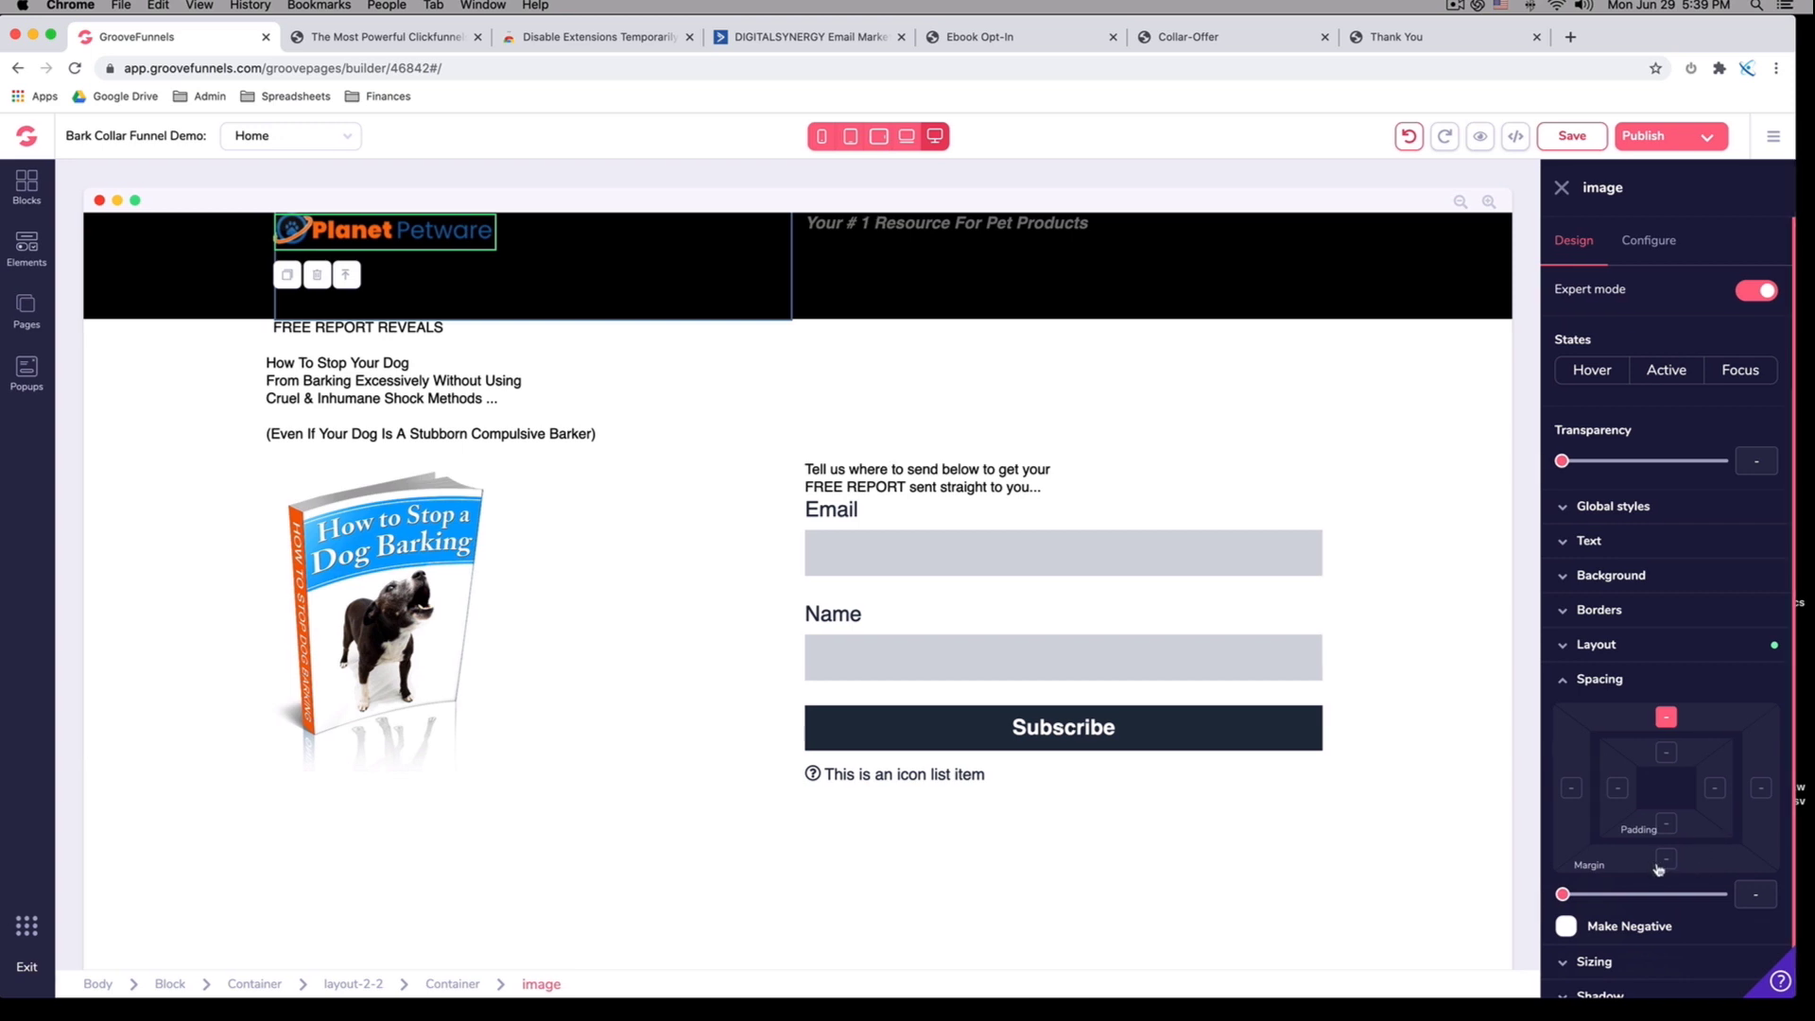
left_click_drag(1561, 893, 1630, 892)
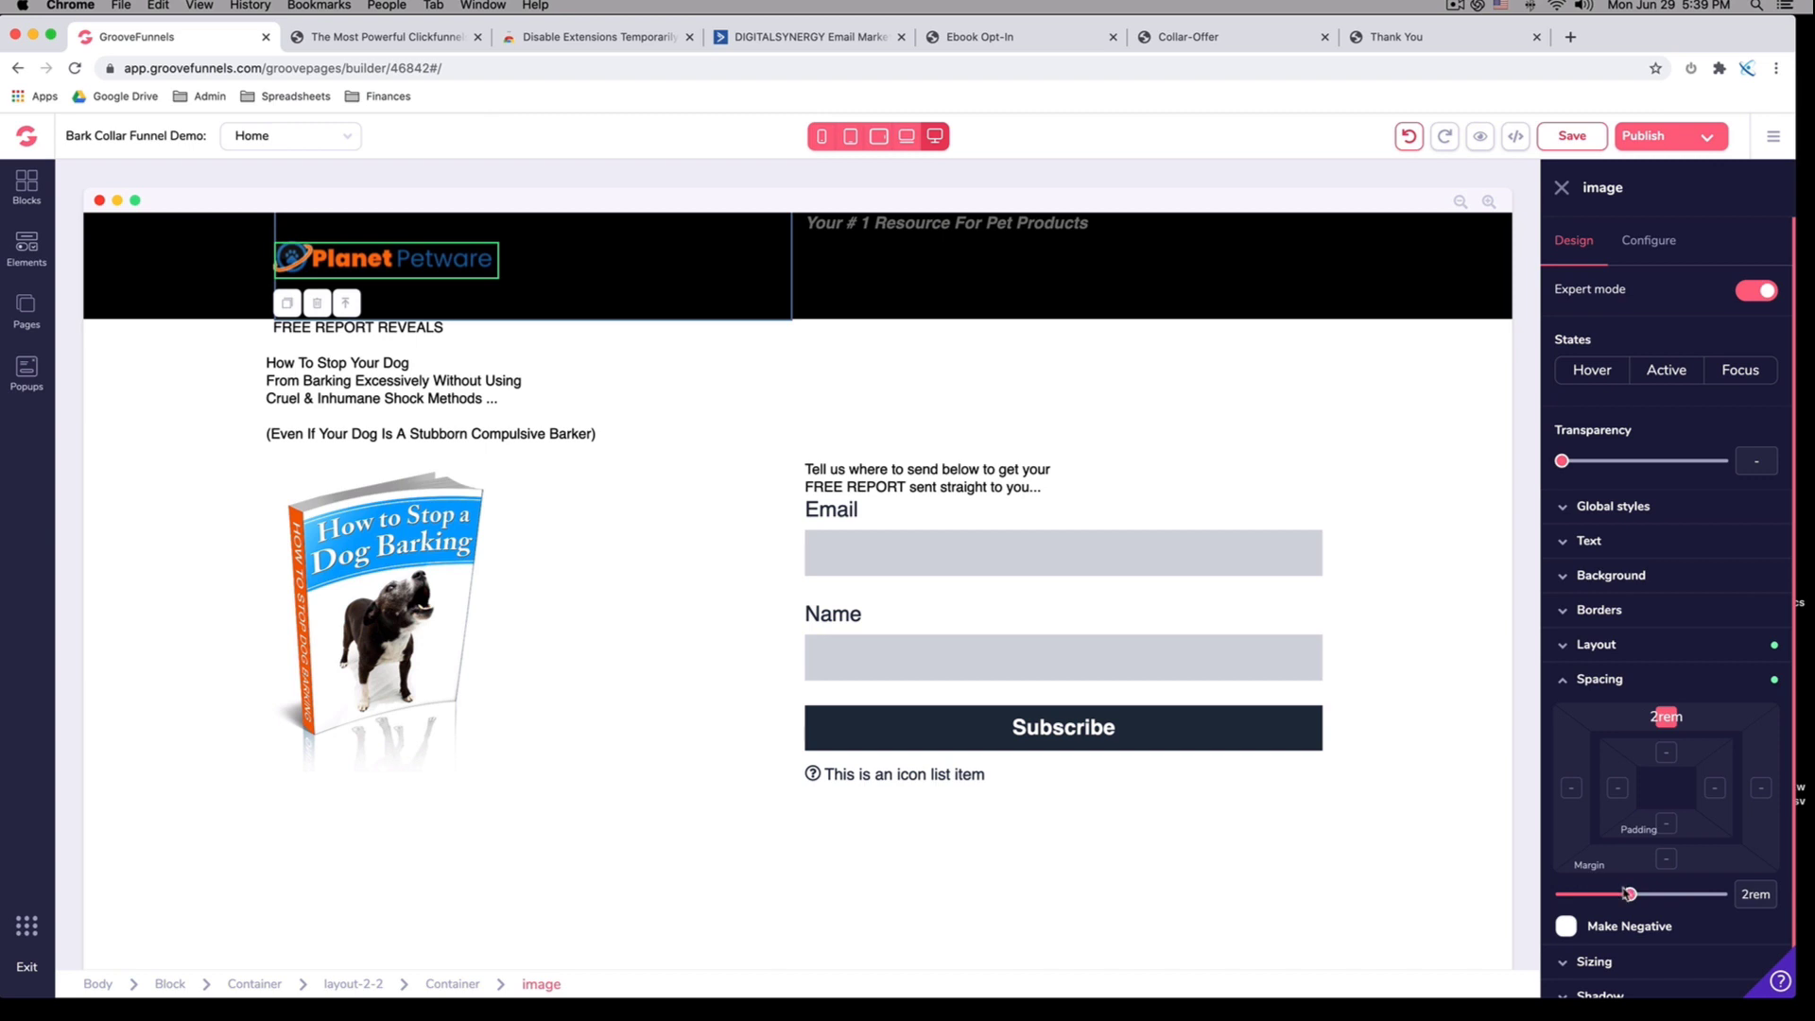
Set the Planet Petware logo's left margin to 5.5rem
left_click(1570, 790)
left_click(1666, 716)
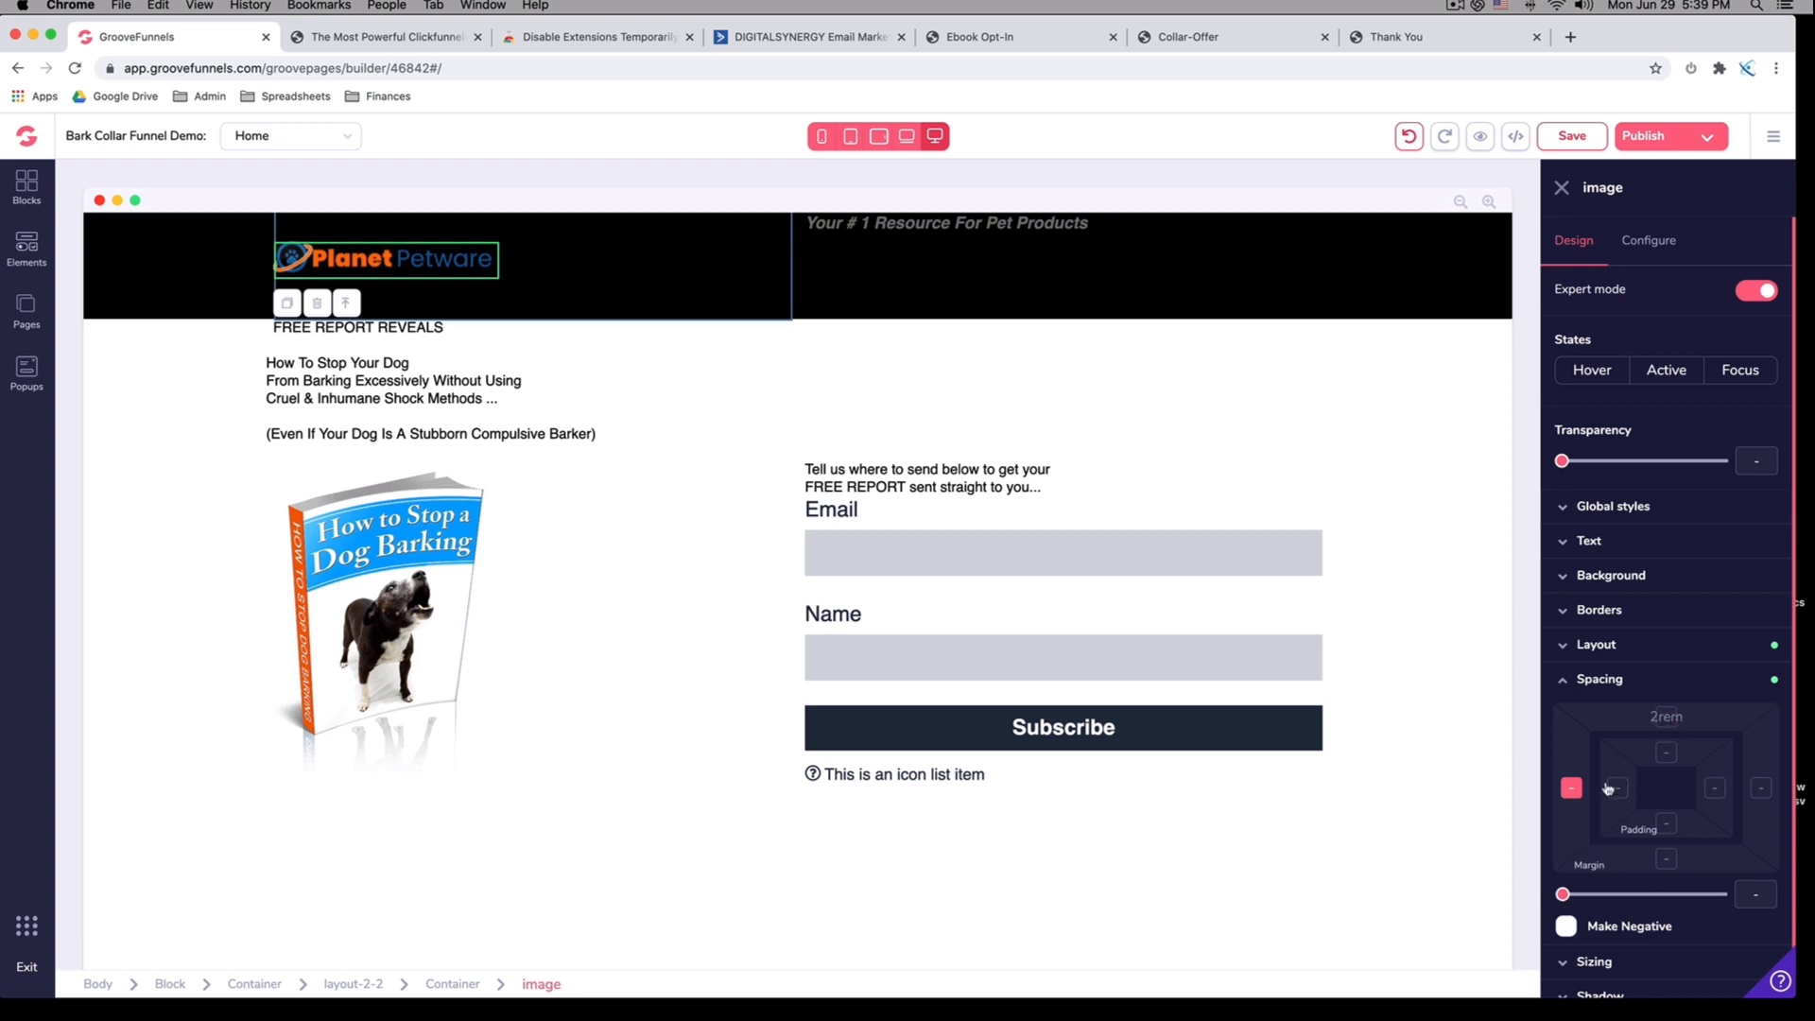
left_click_drag(1562, 894, 1690, 898)
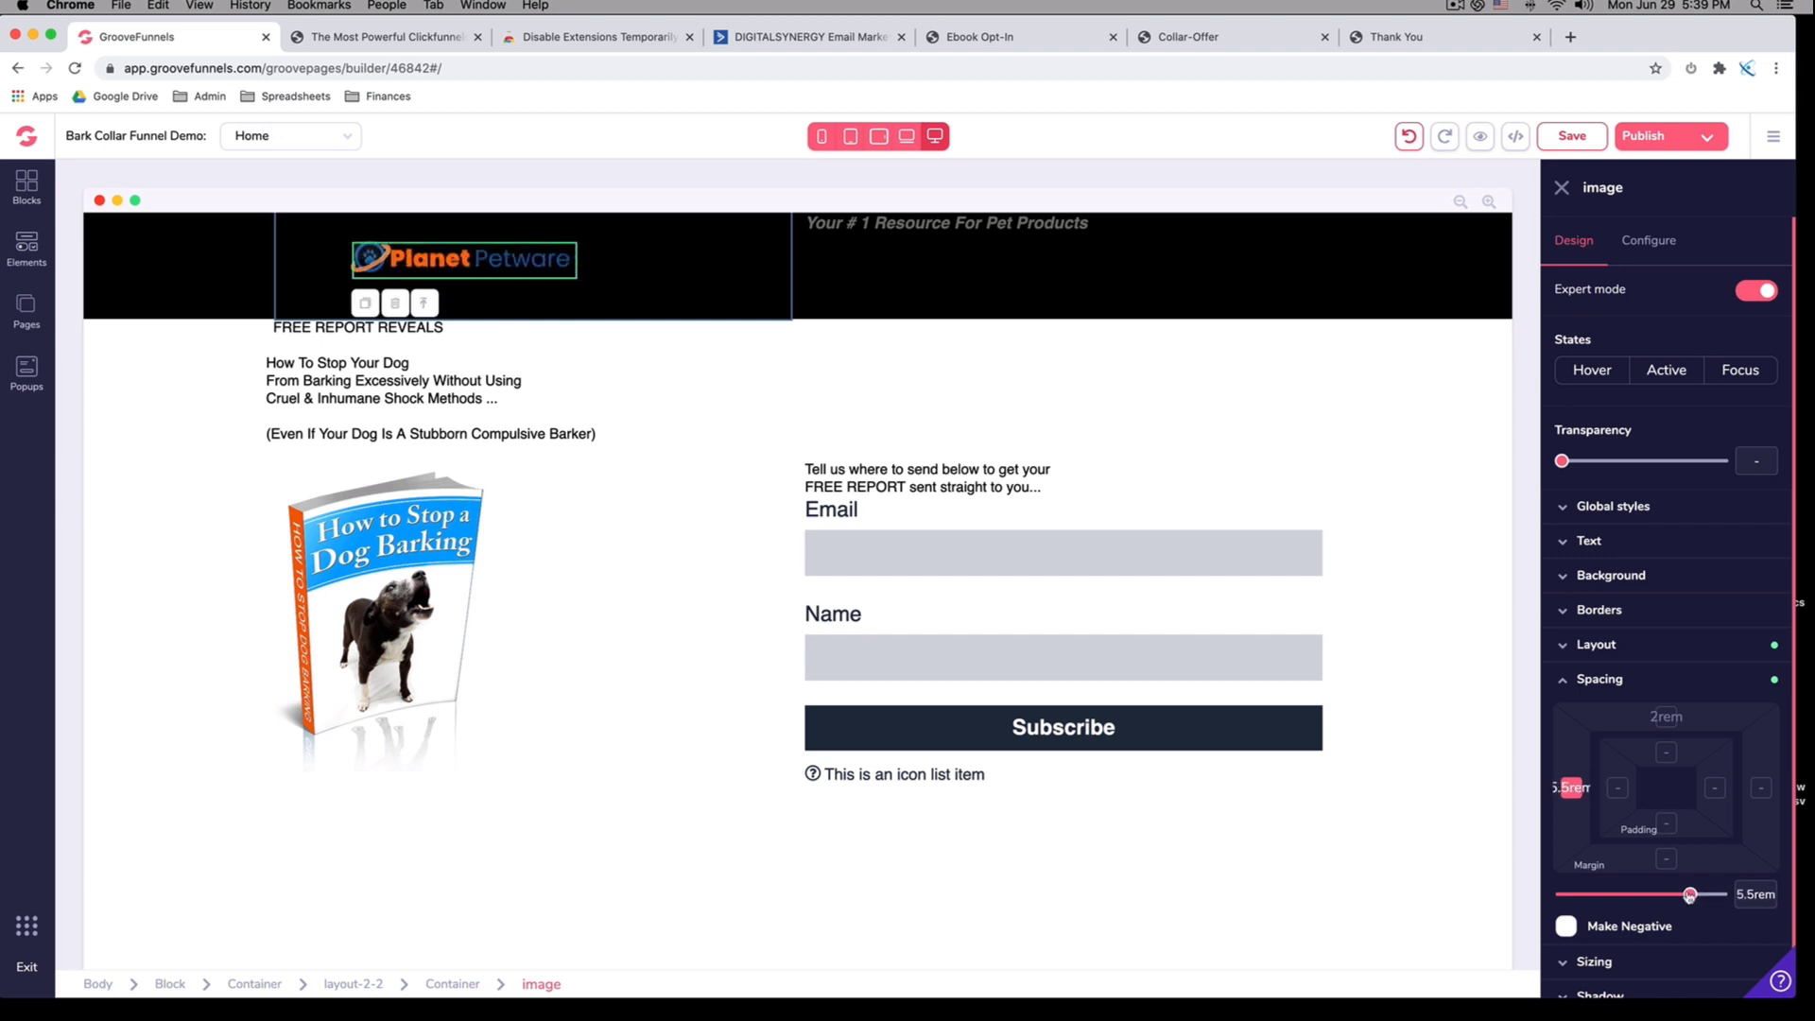
Set the top margin of the header tagline "Your # 1 Resource For Pet Products" to 1.5rem
left_click(918, 227)
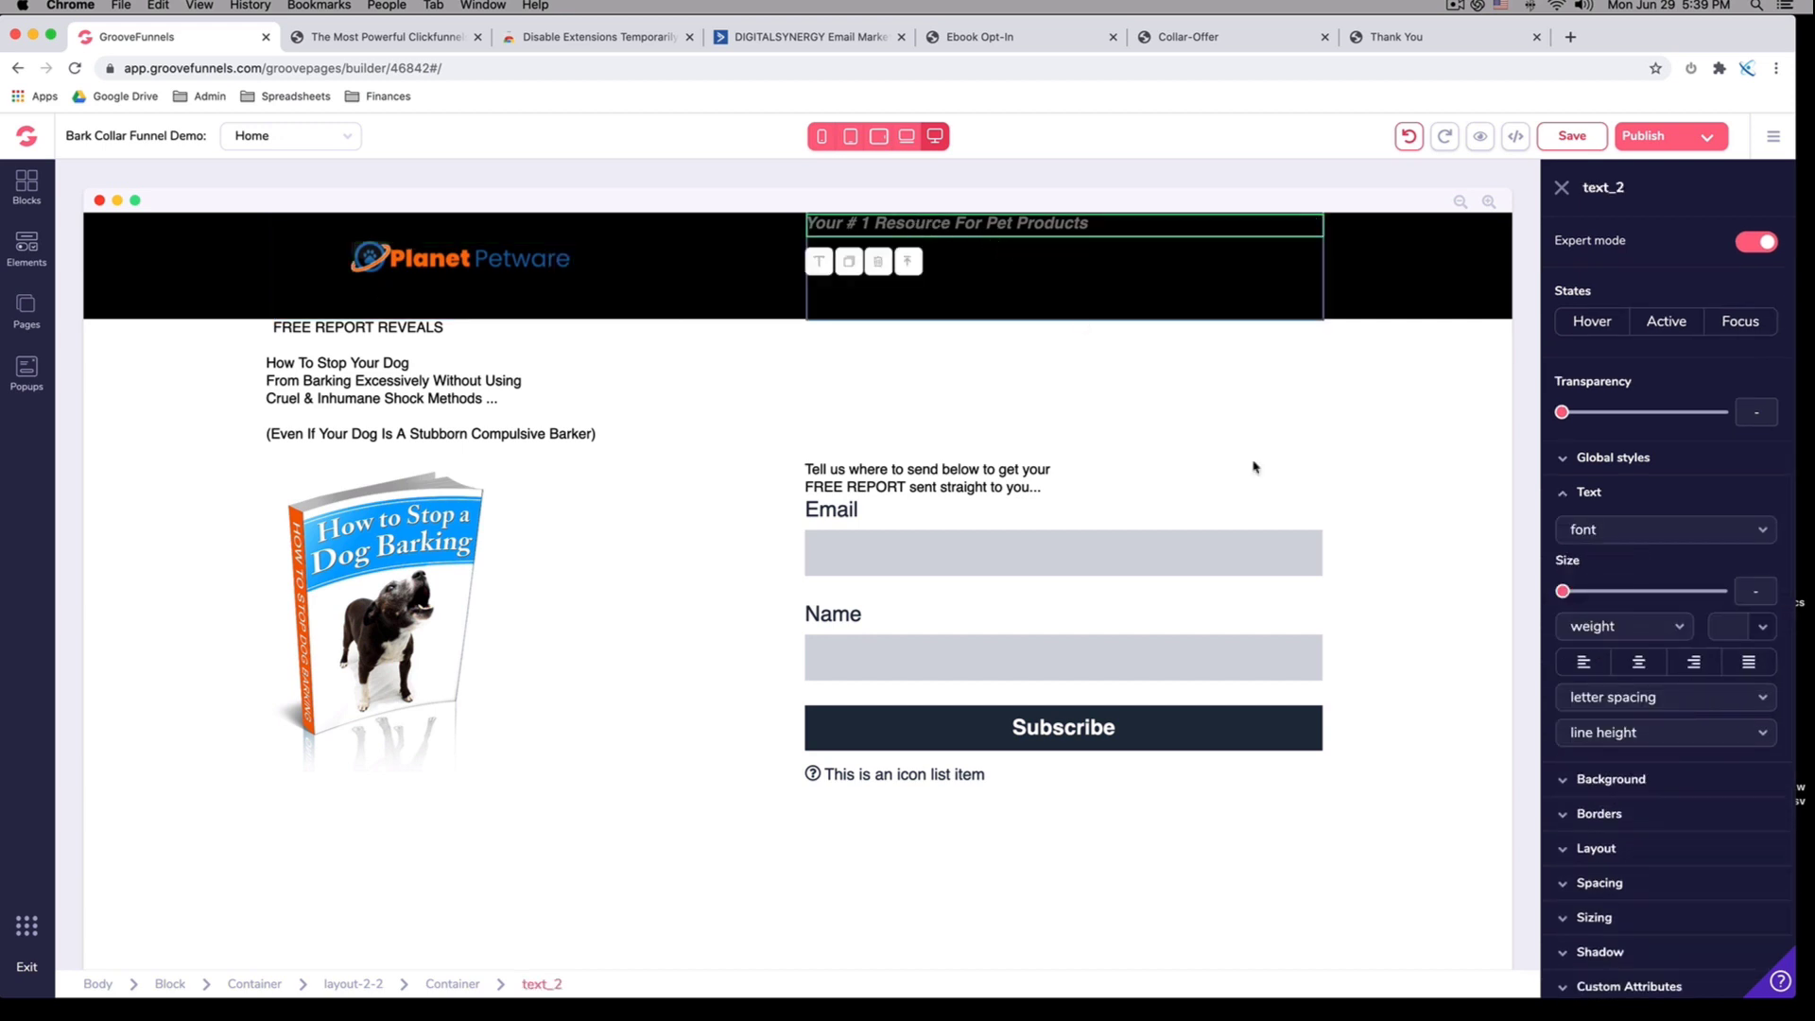
scroll(1635, 688, "down", 1)
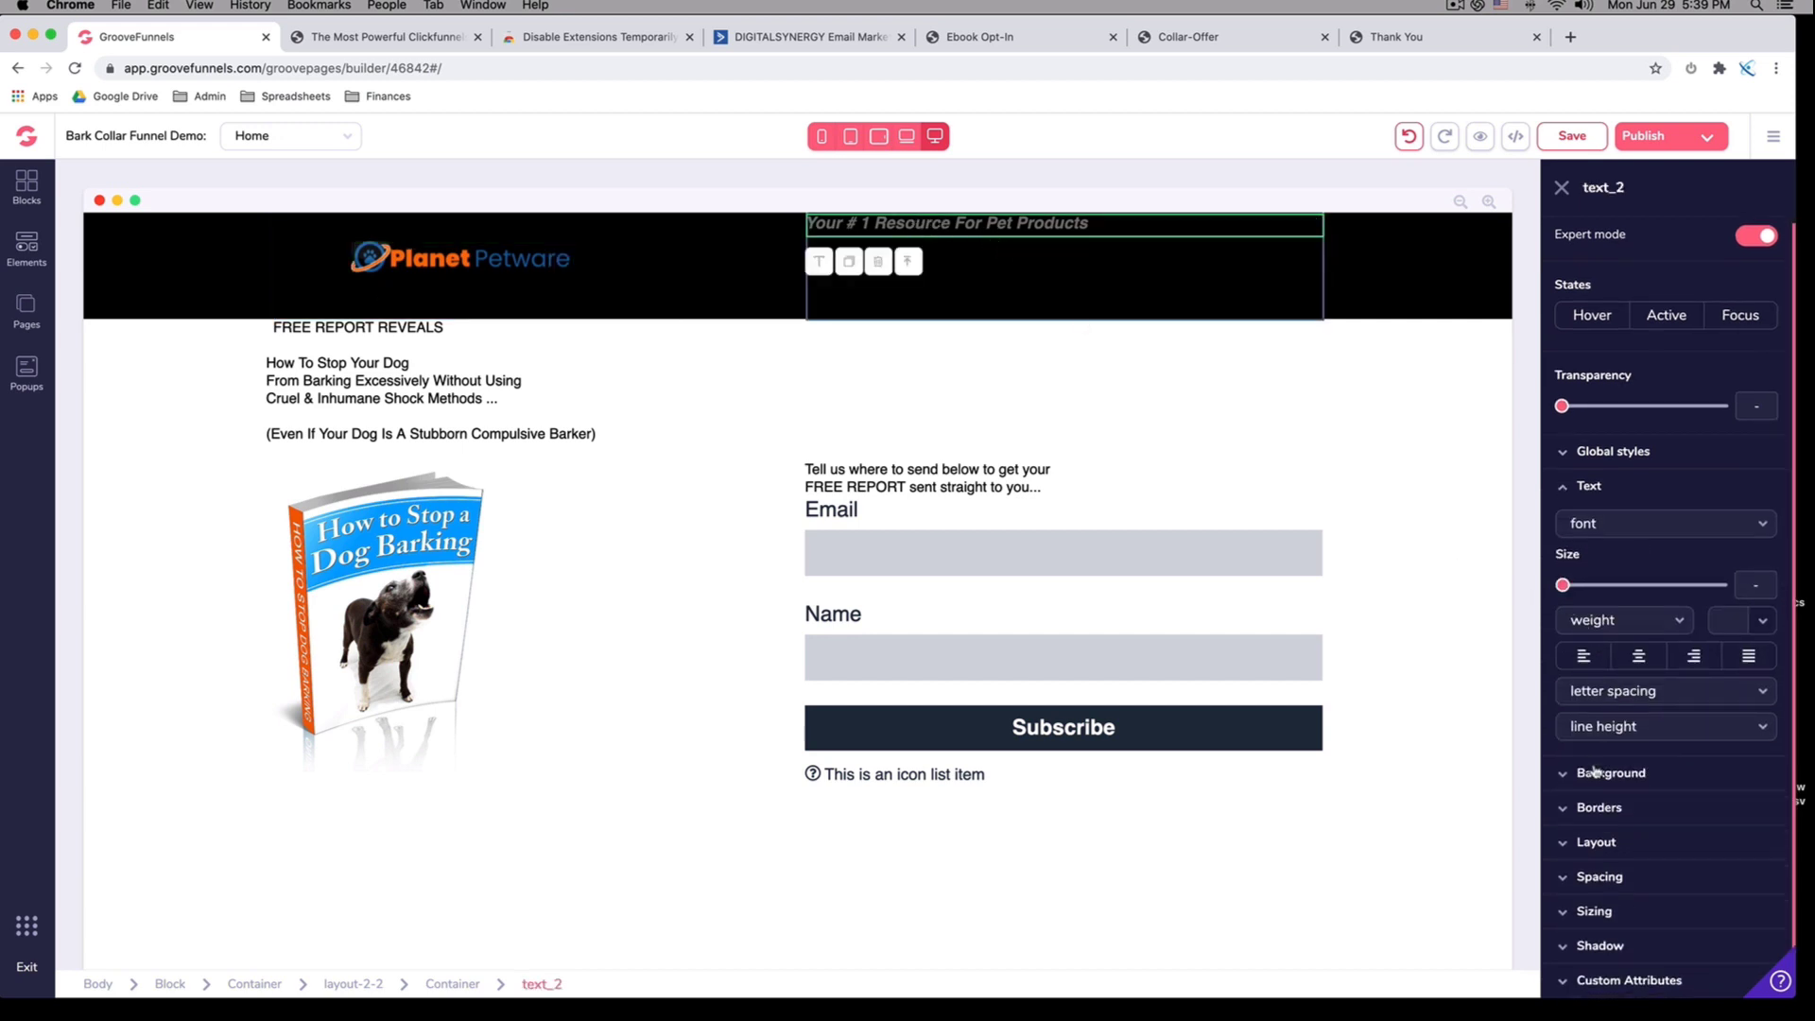
left_click(1571, 884)
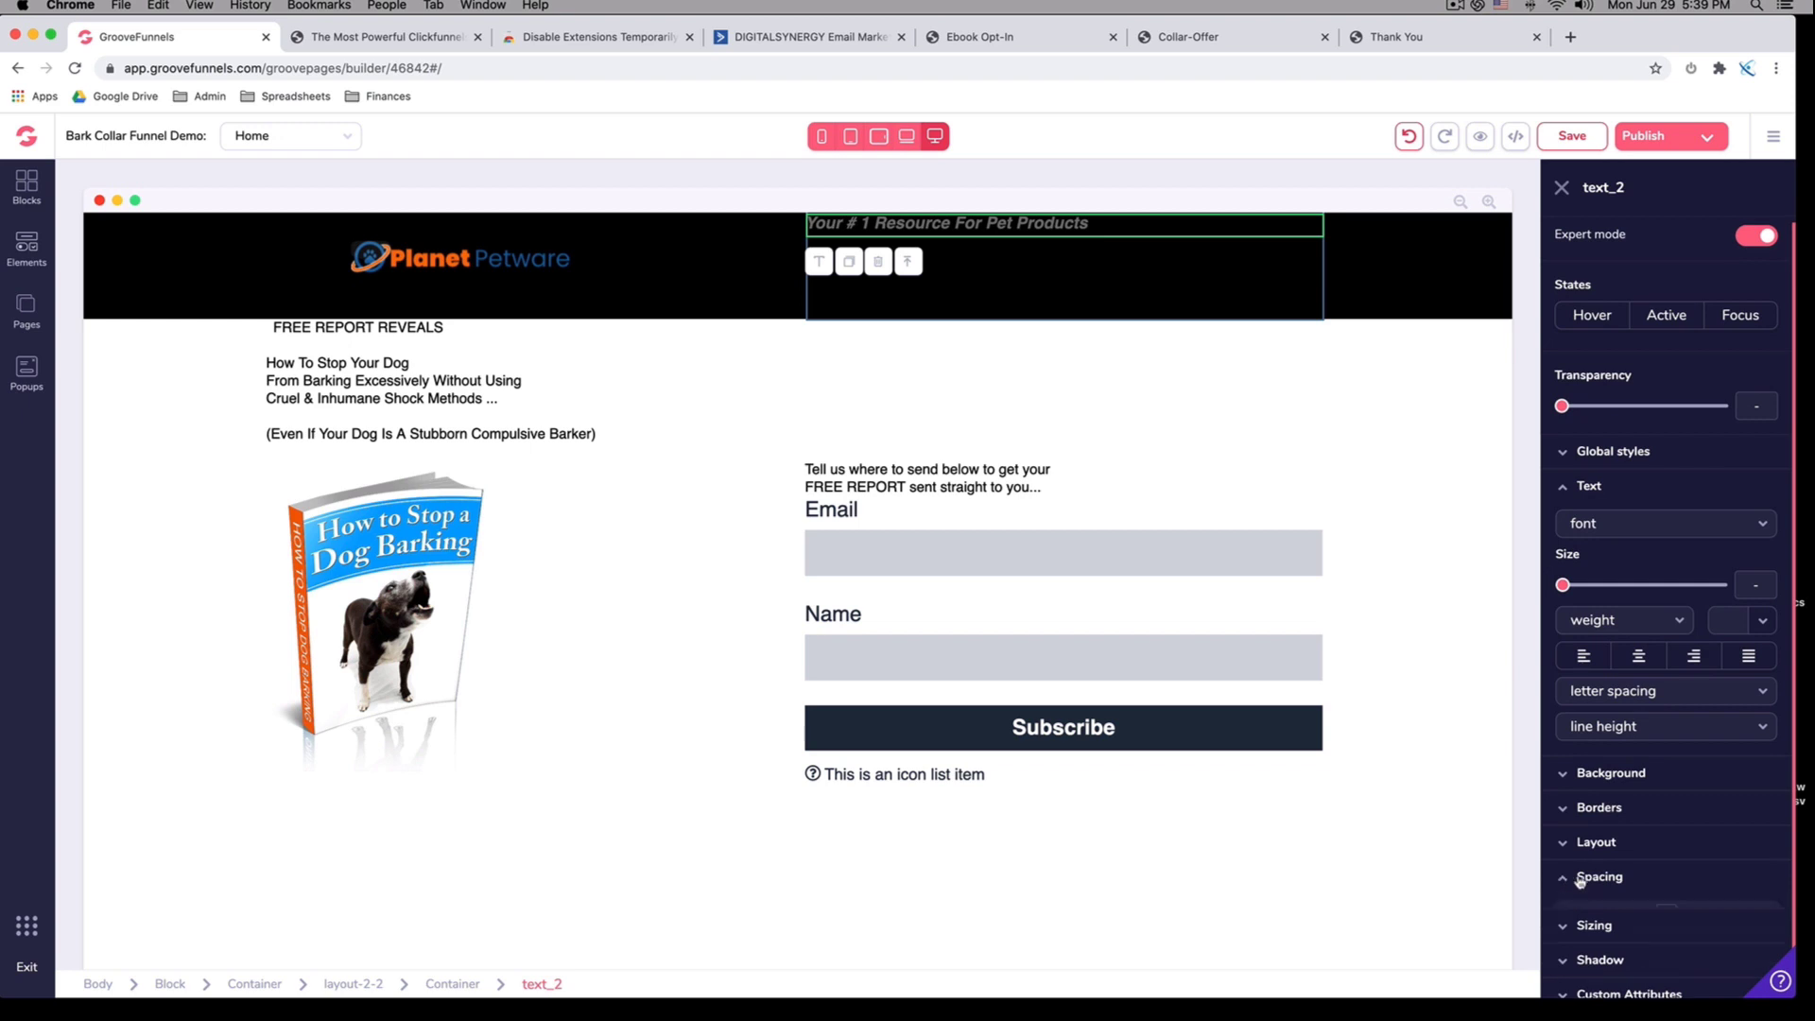
scroll(1667, 880, "down", 2)
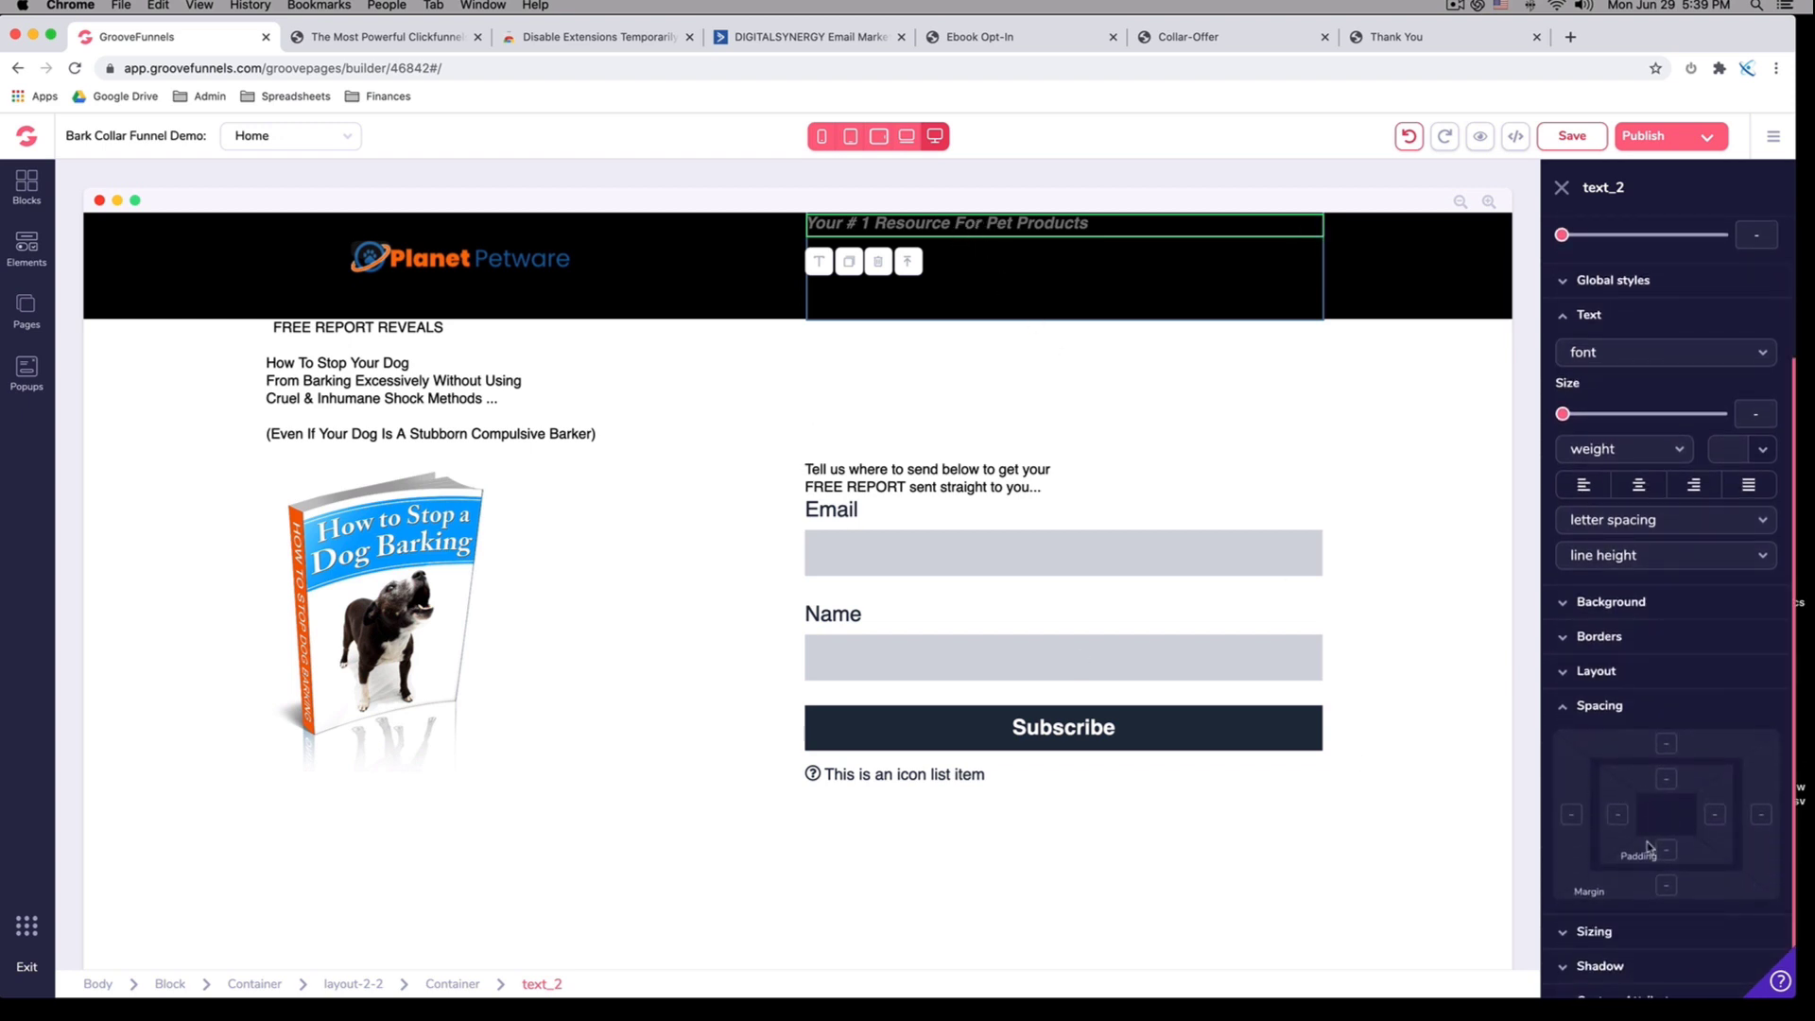
left_click(1667, 743)
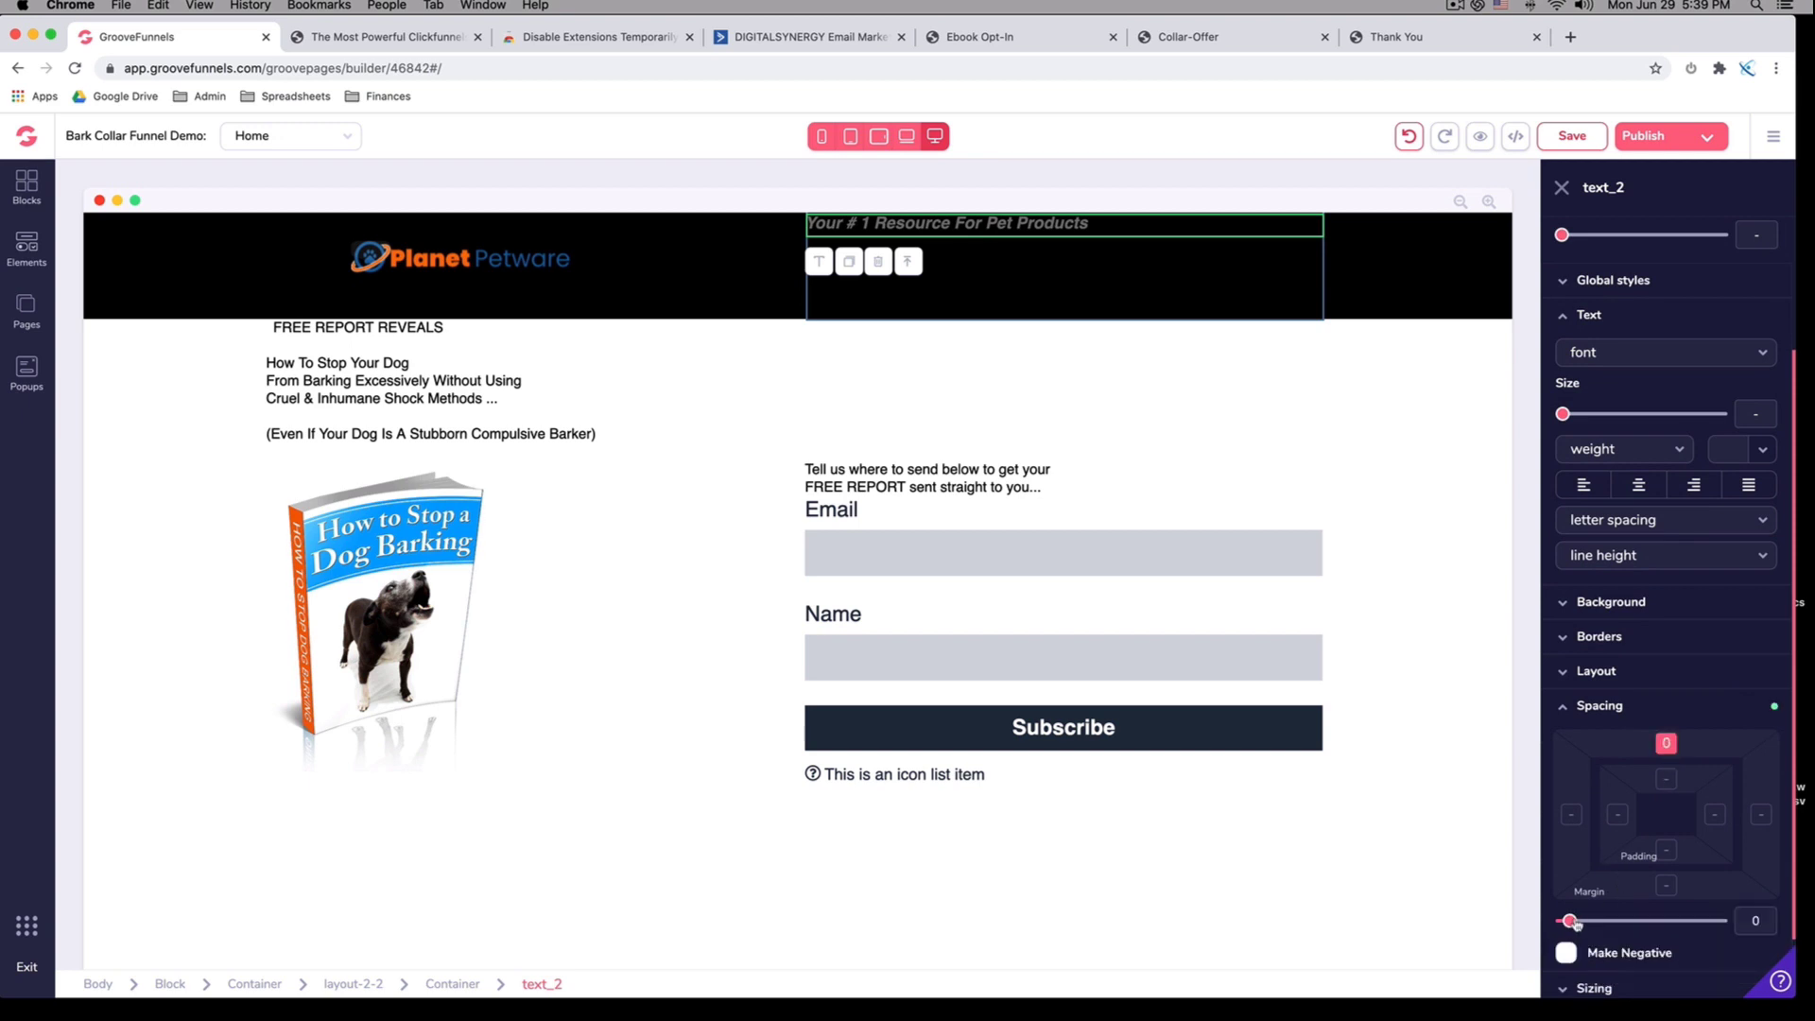
left_click_drag(1571, 922, 1615, 921)
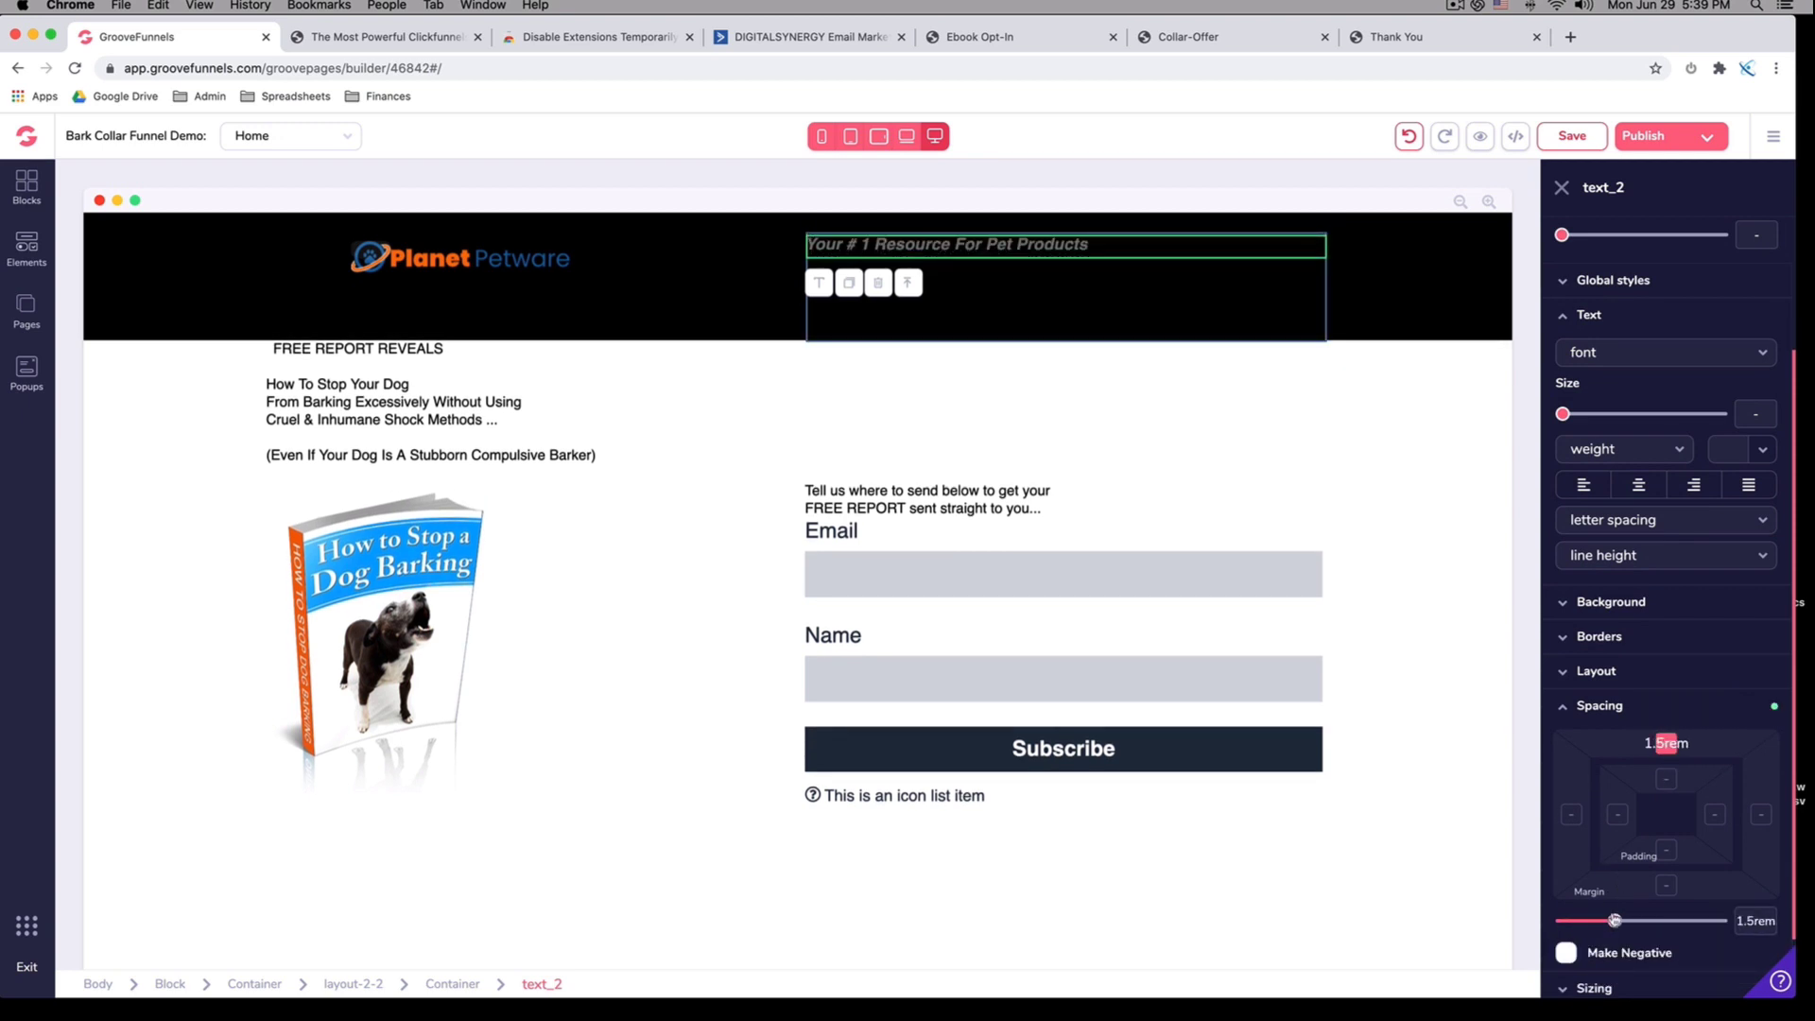
Try to adjust the bottom margin of the black header block
left_click(567, 468)
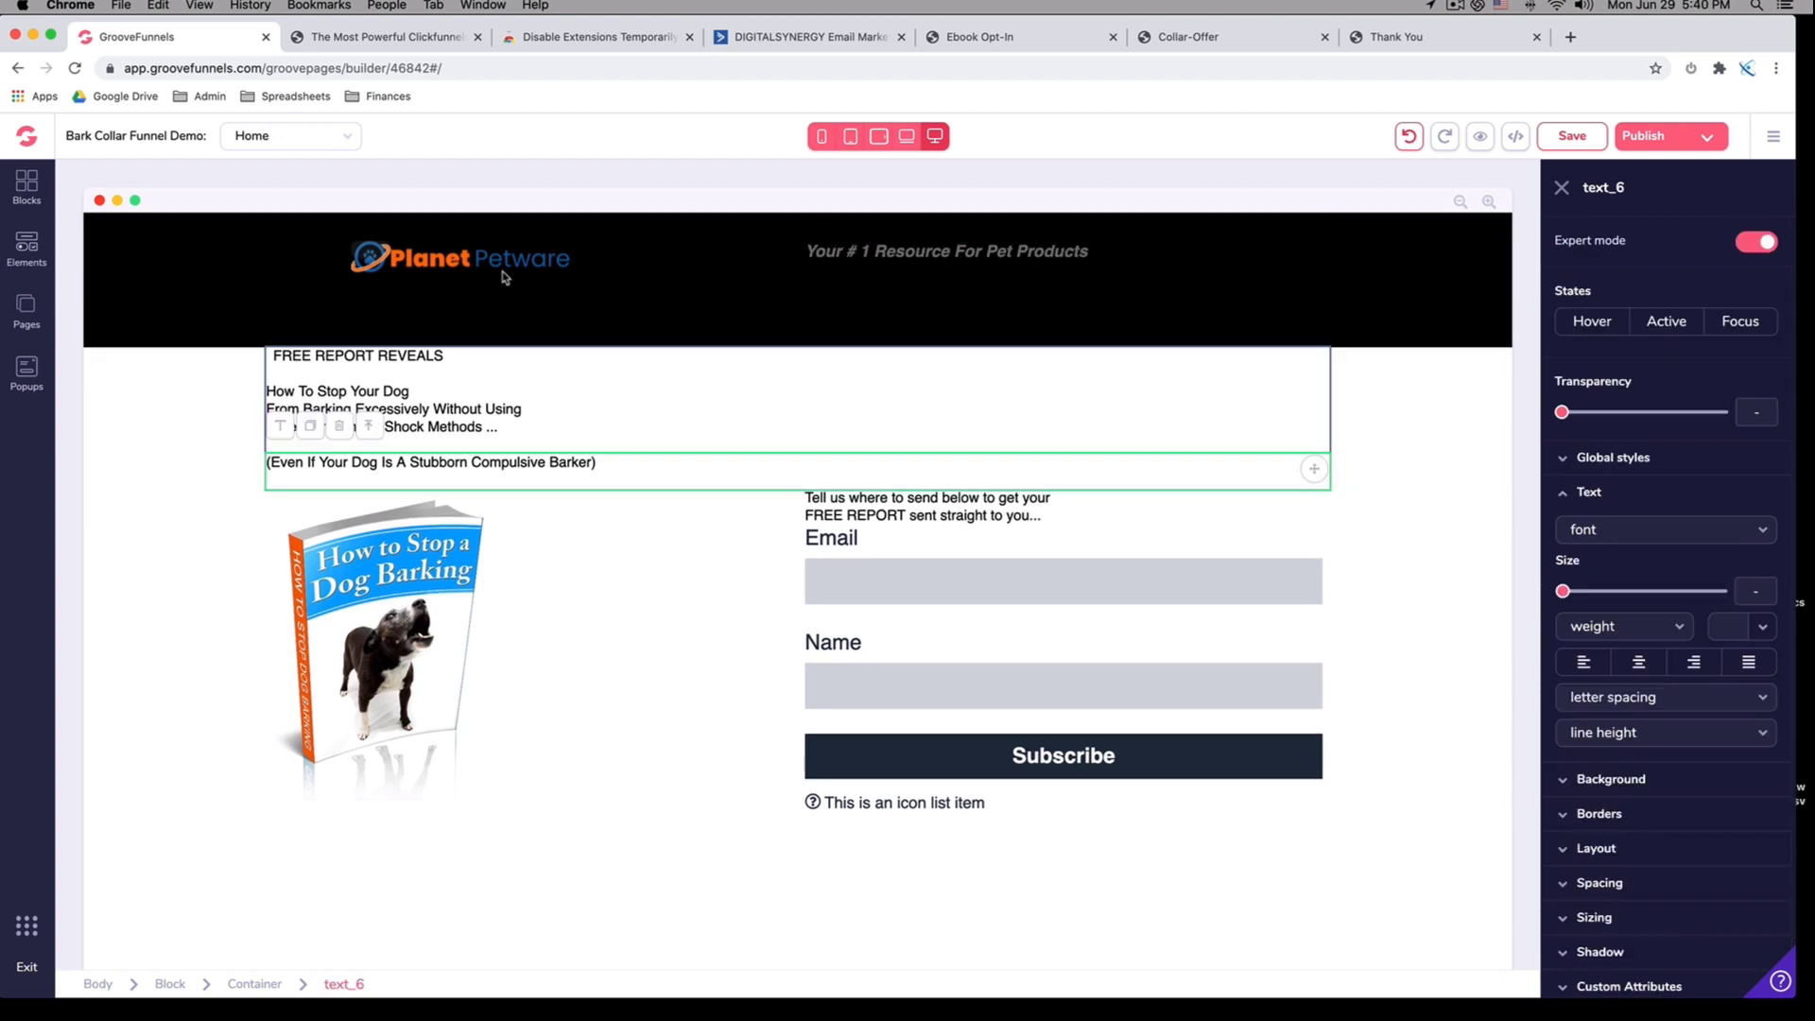
left_click(896, 258)
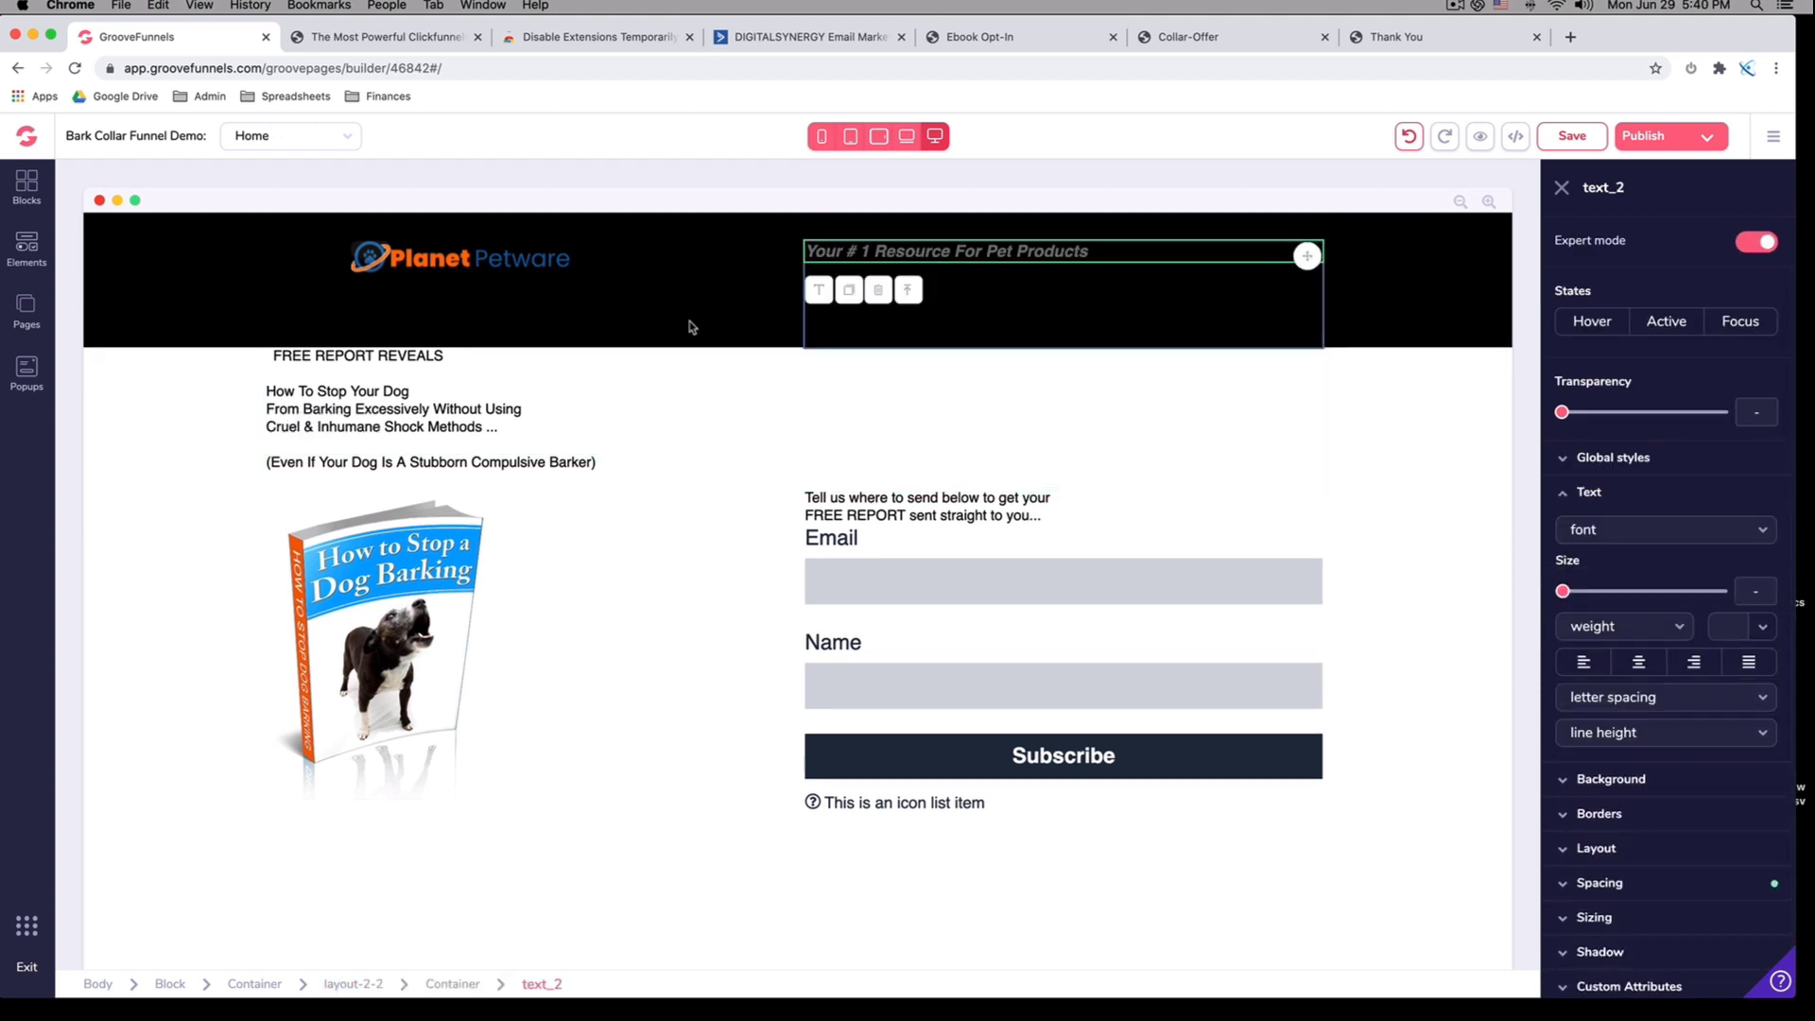
left_click(675, 387)
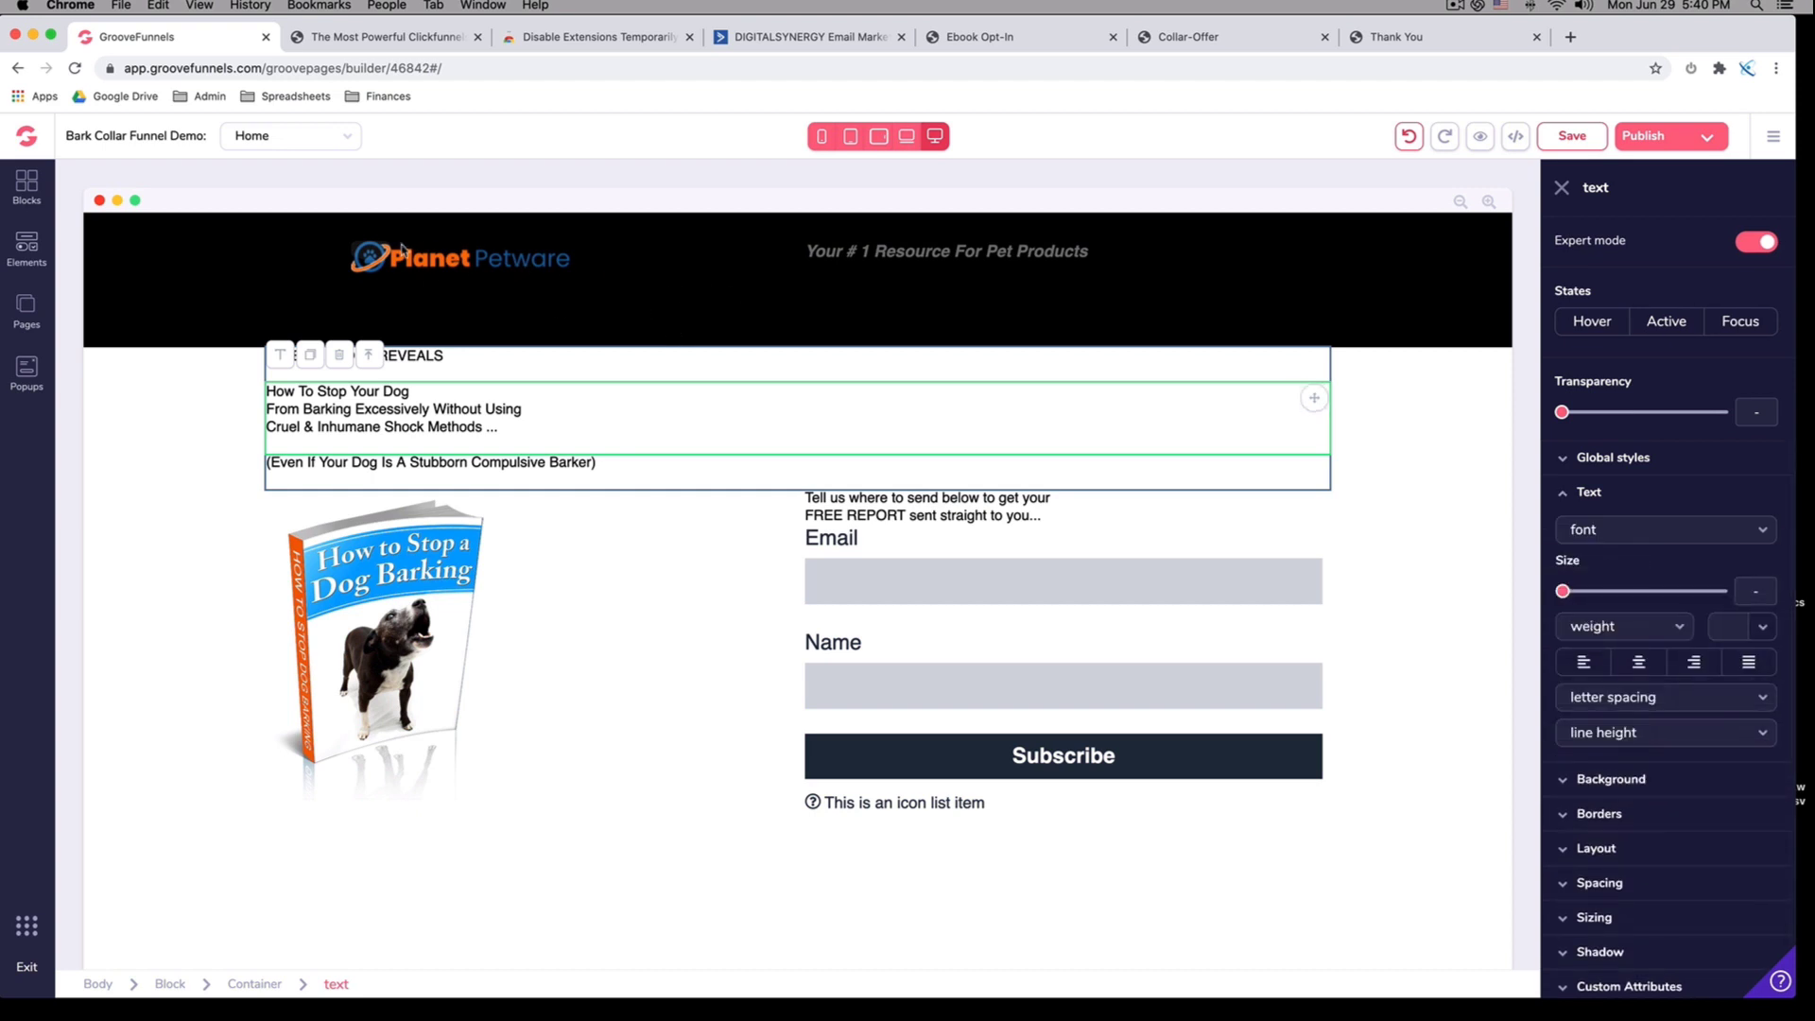
left_click(274, 242)
left_click(184, 238)
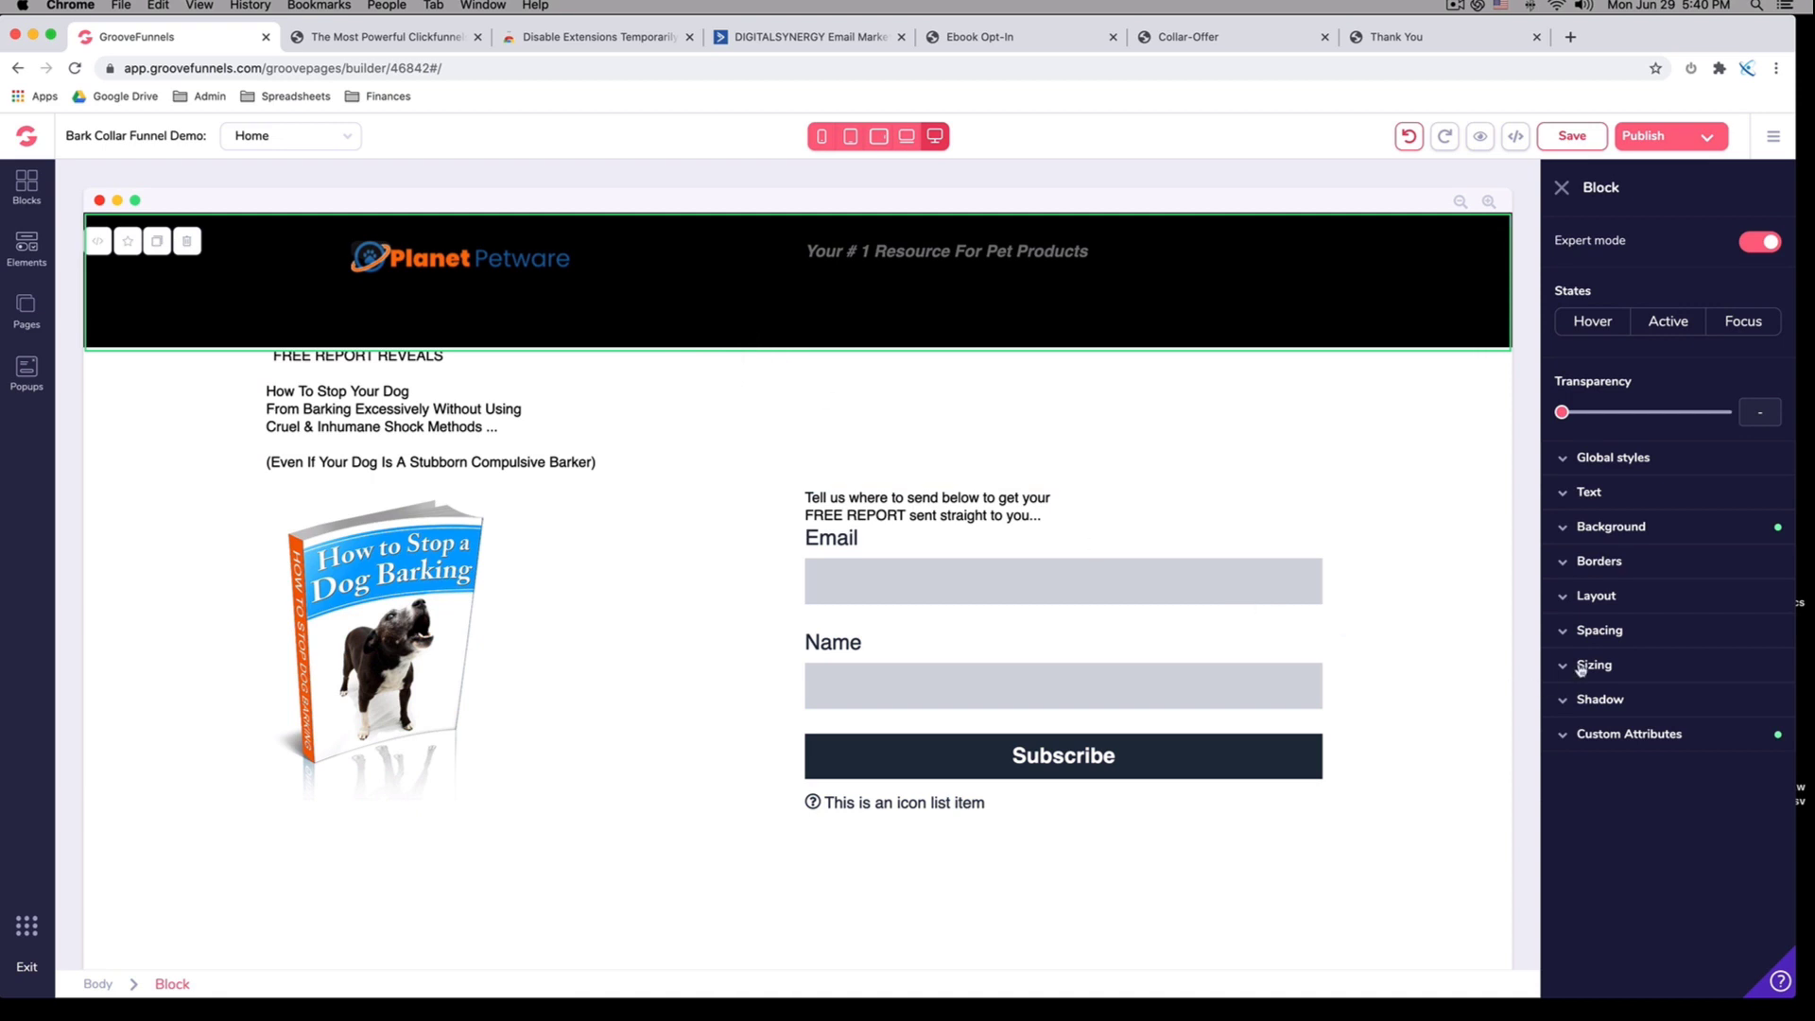
left_click(1566, 634)
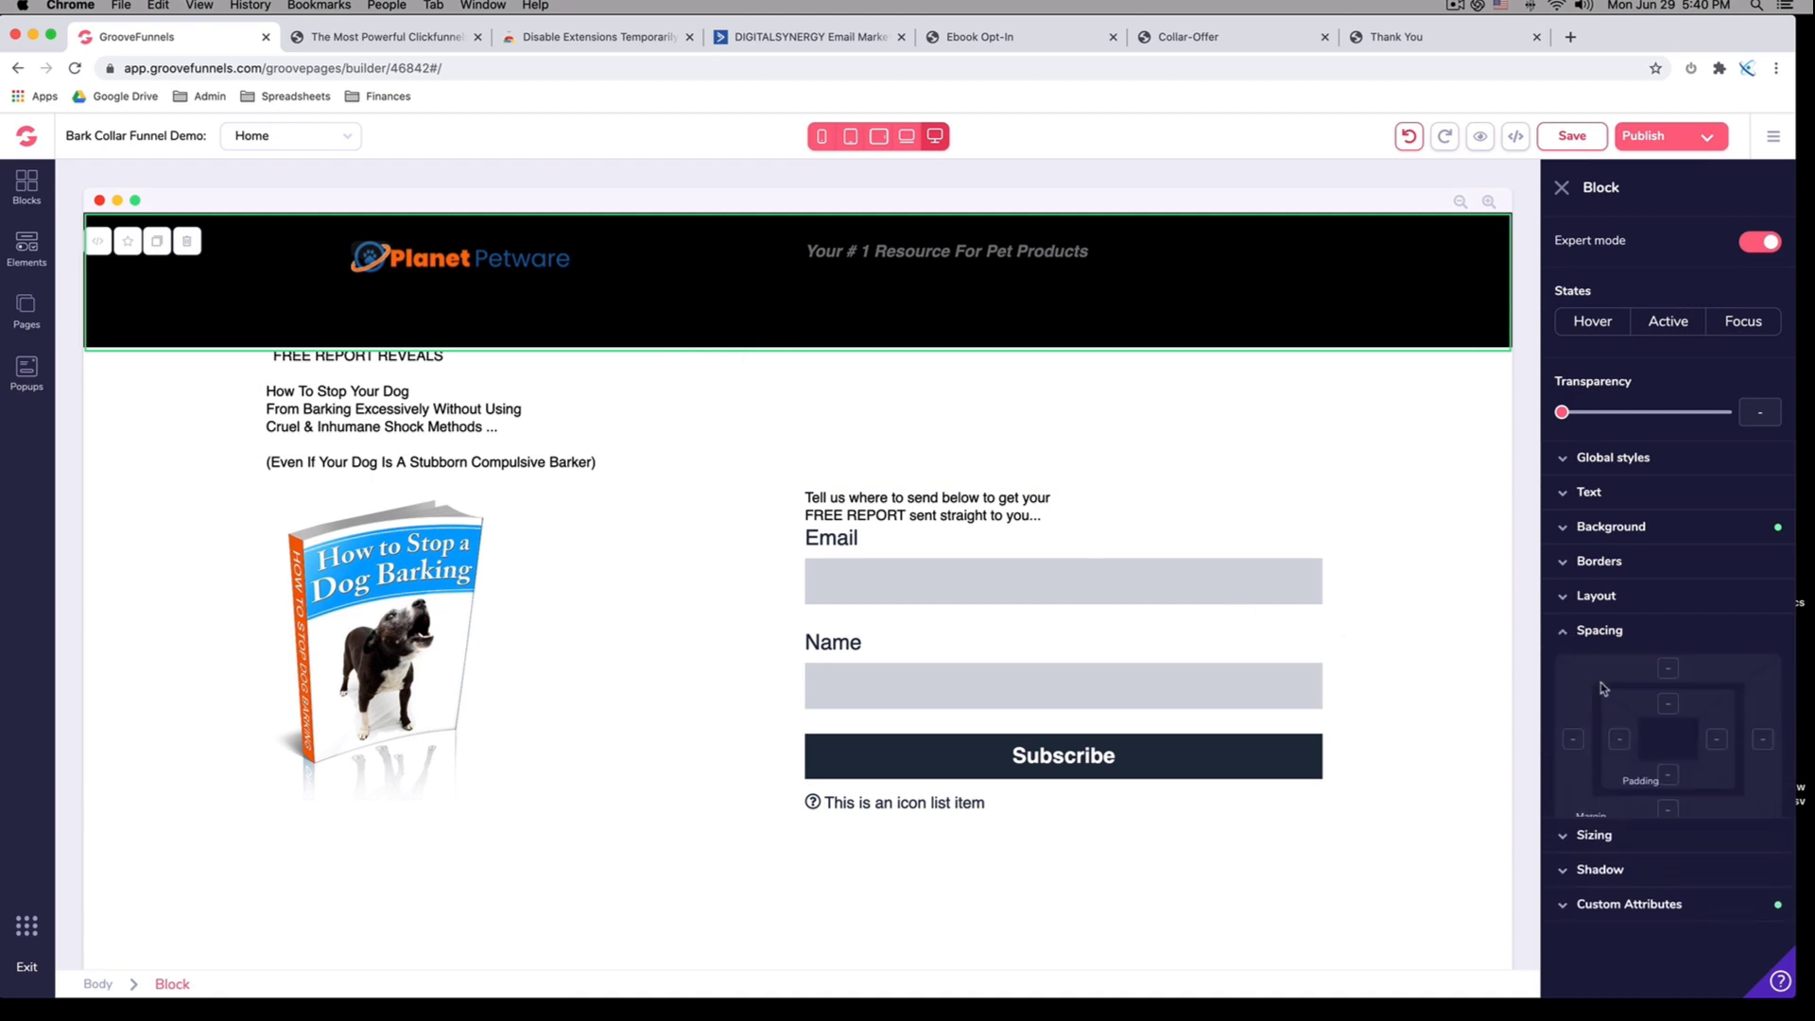
left_click(1668, 810)
left_click_drag(1566, 845, 1595, 848)
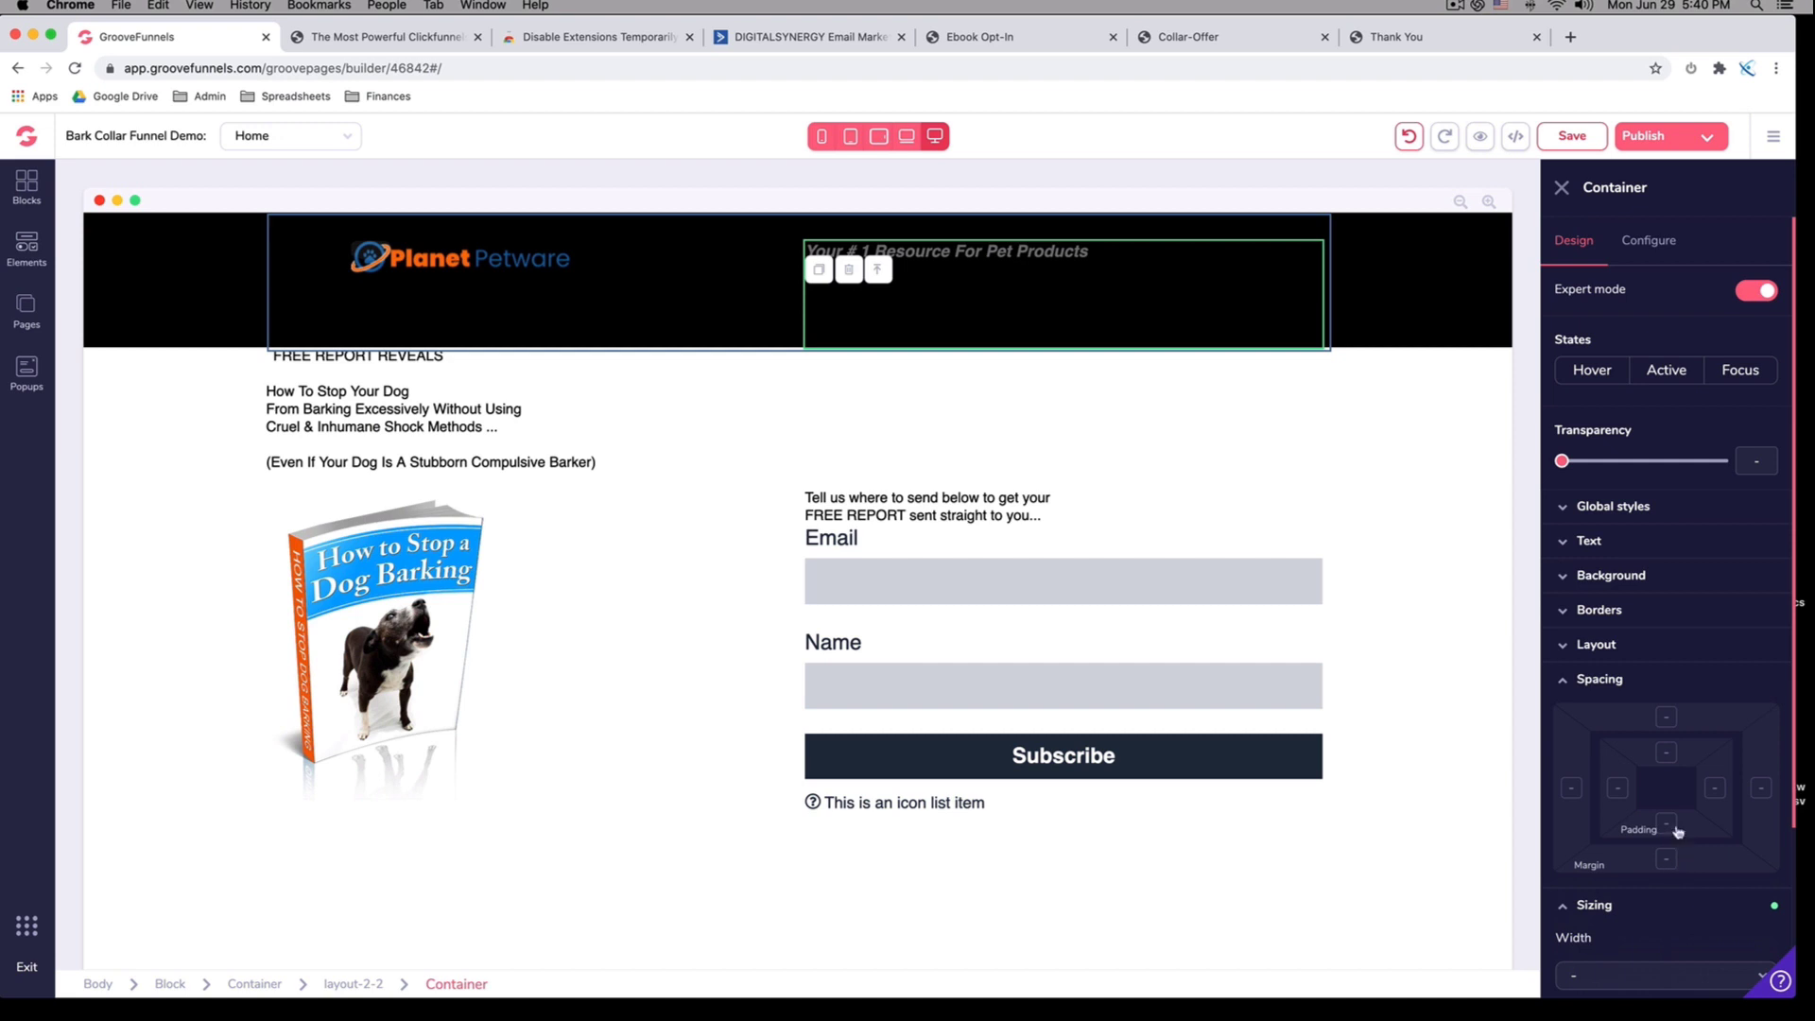
Give the container around the header tagline a negative bottom margin of -3rem
left_click(1668, 859)
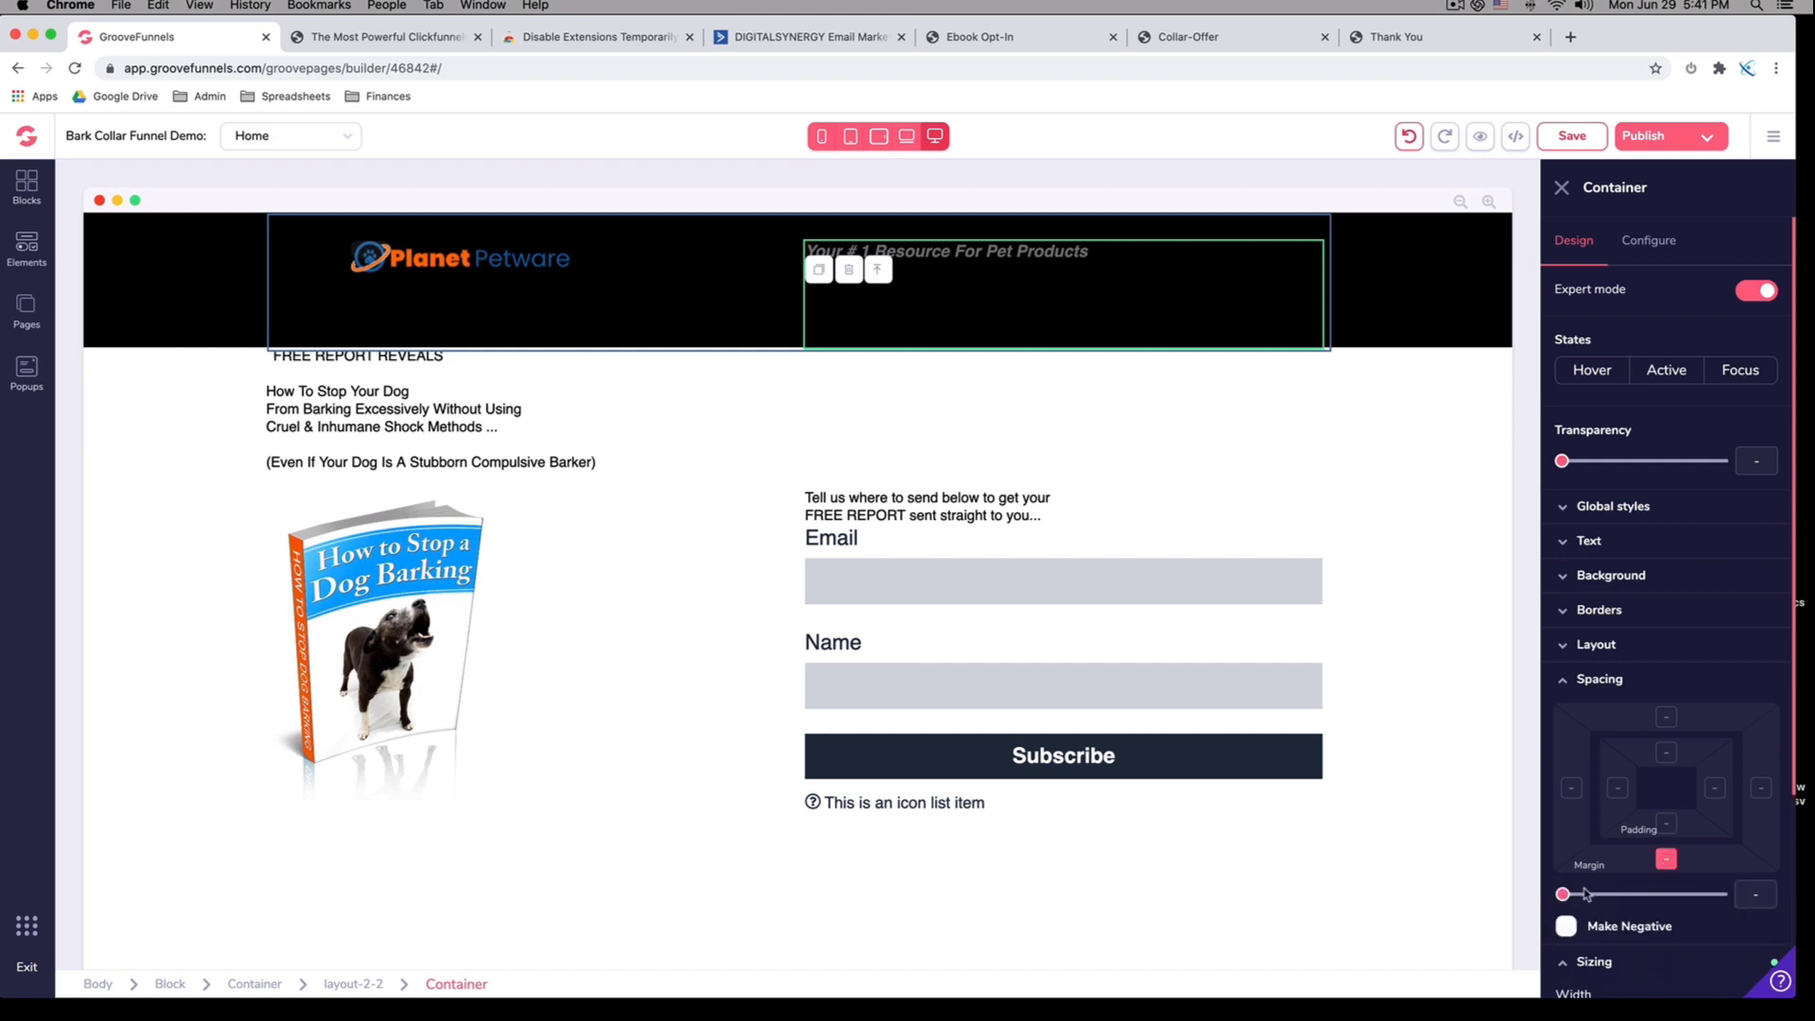
left_click_drag(1562, 894, 1656, 891)
left_click(1566, 926)
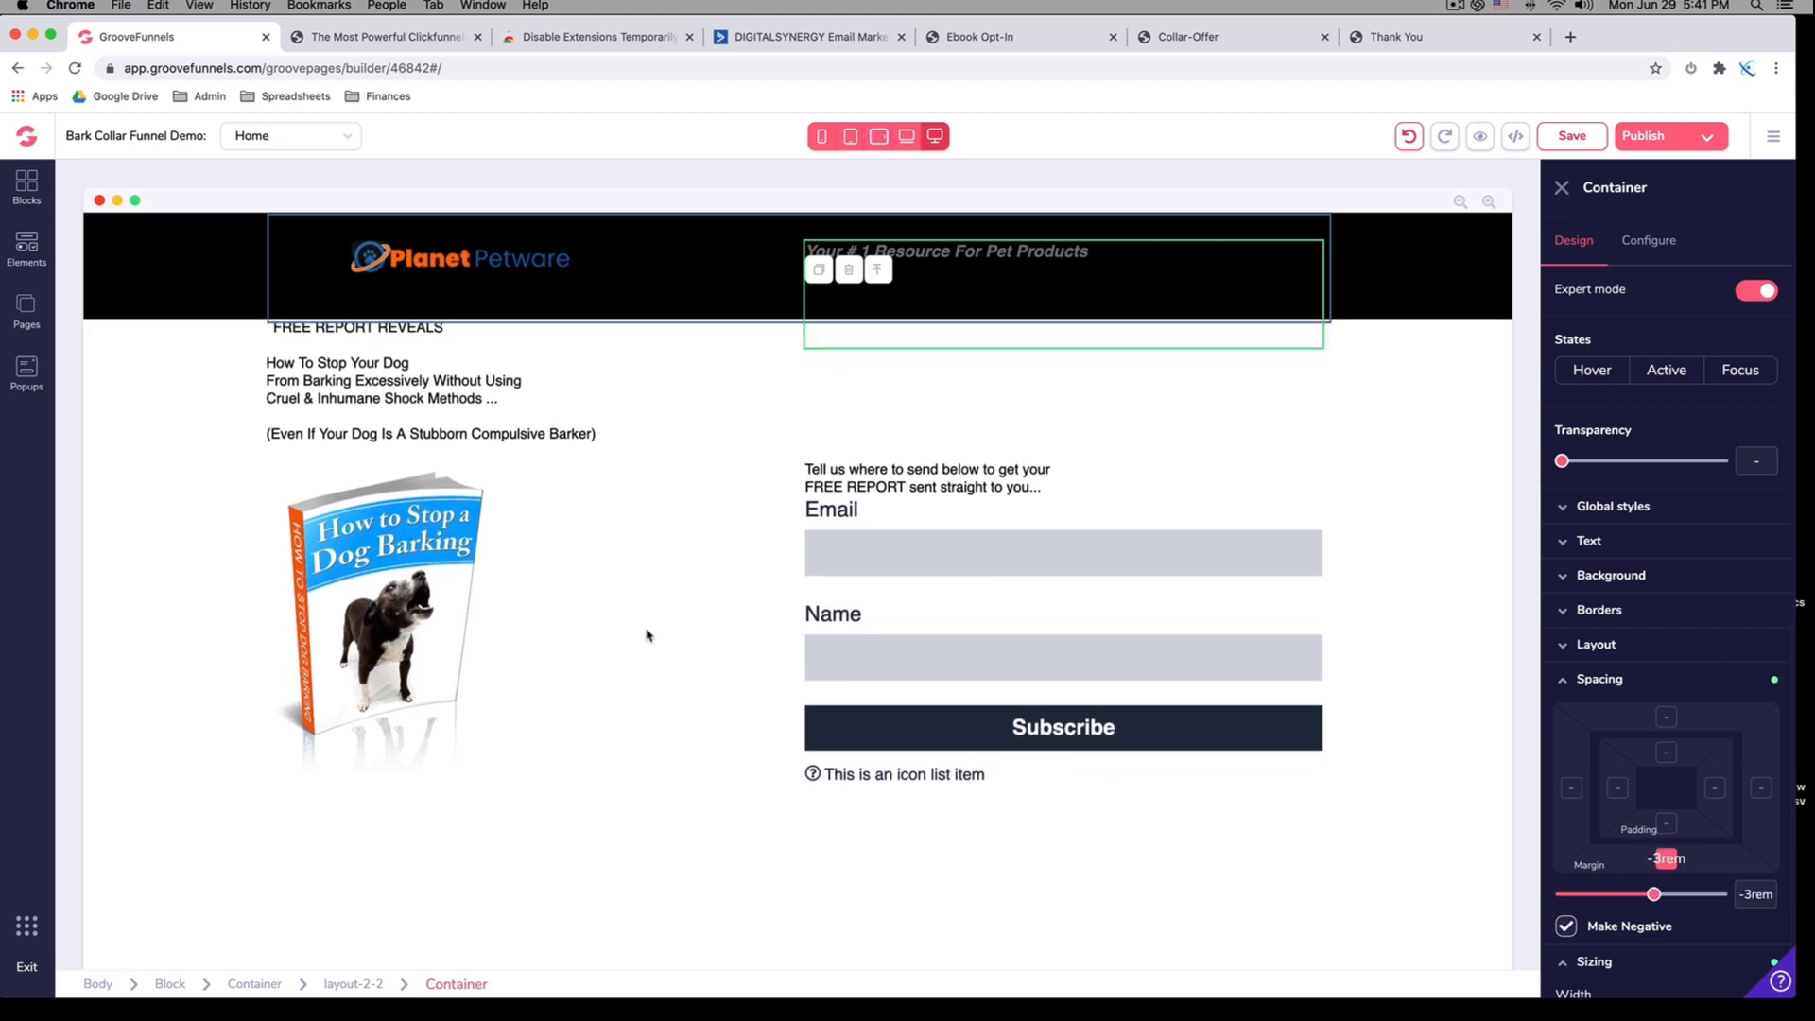
left_click(763, 633)
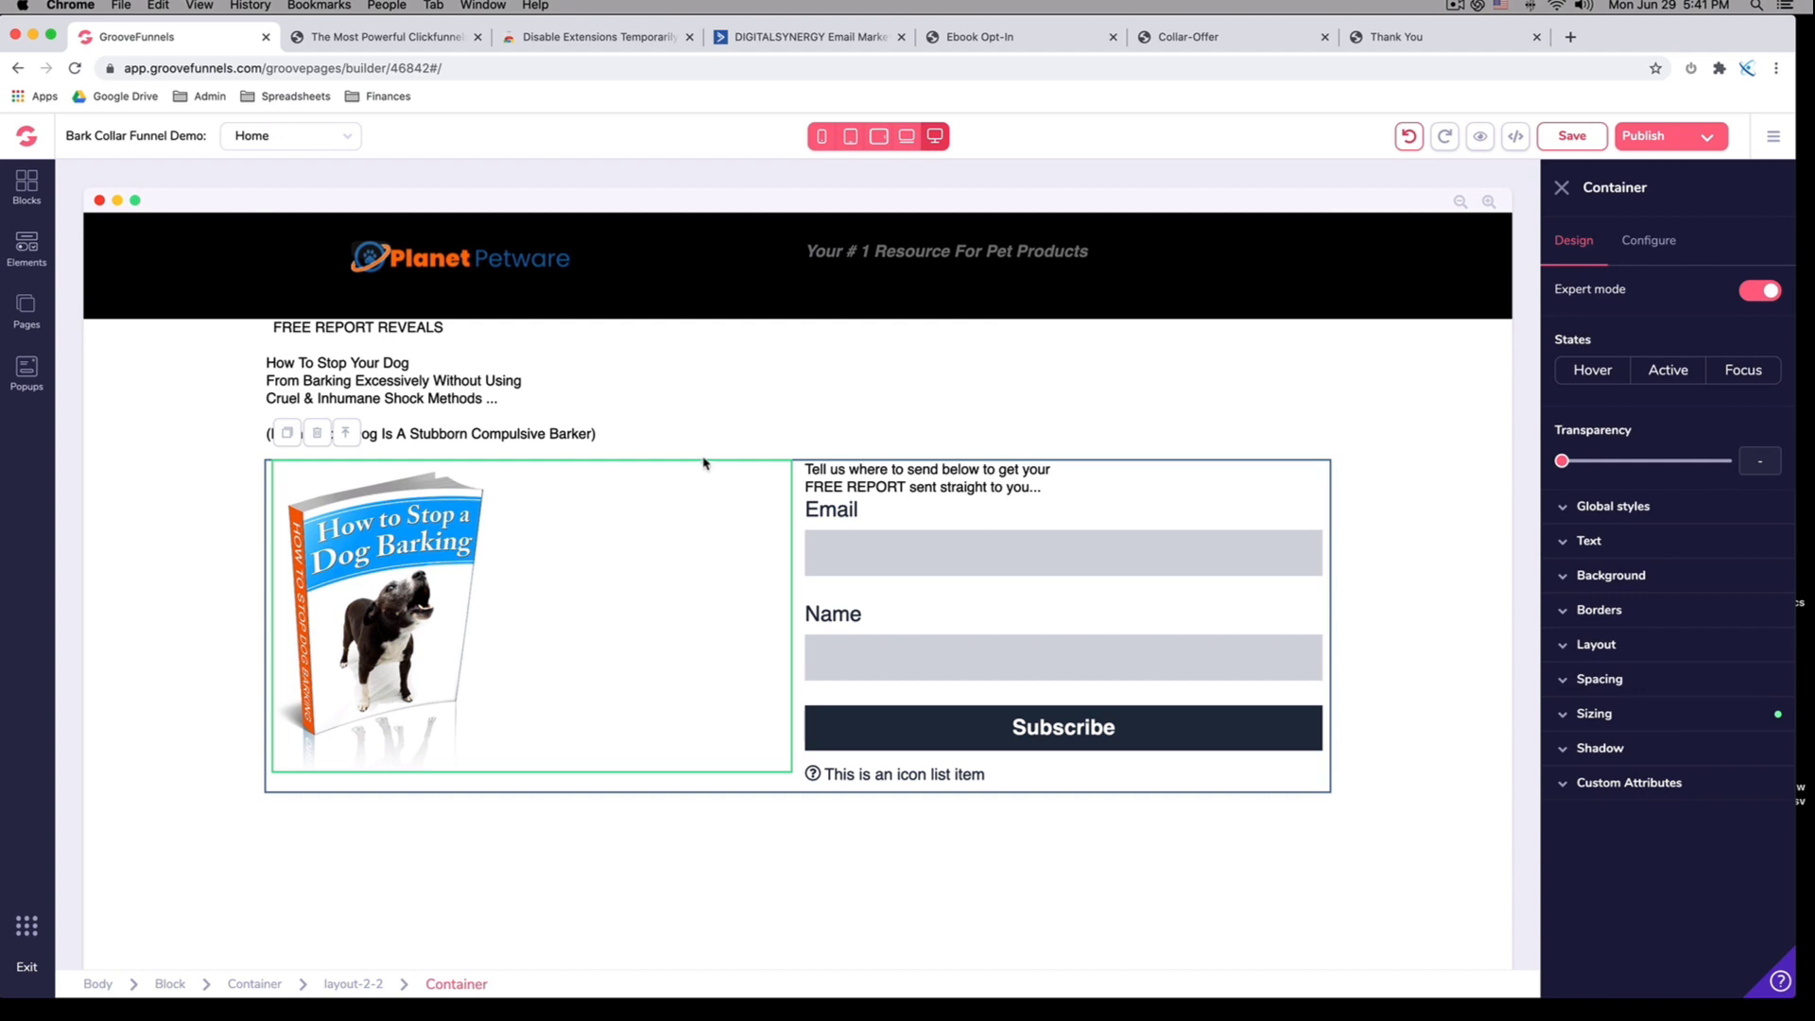
Center-align the "FREE REPORT REVEALS" line and the "How To Stop Your Dog" headline text
left_click(366, 328)
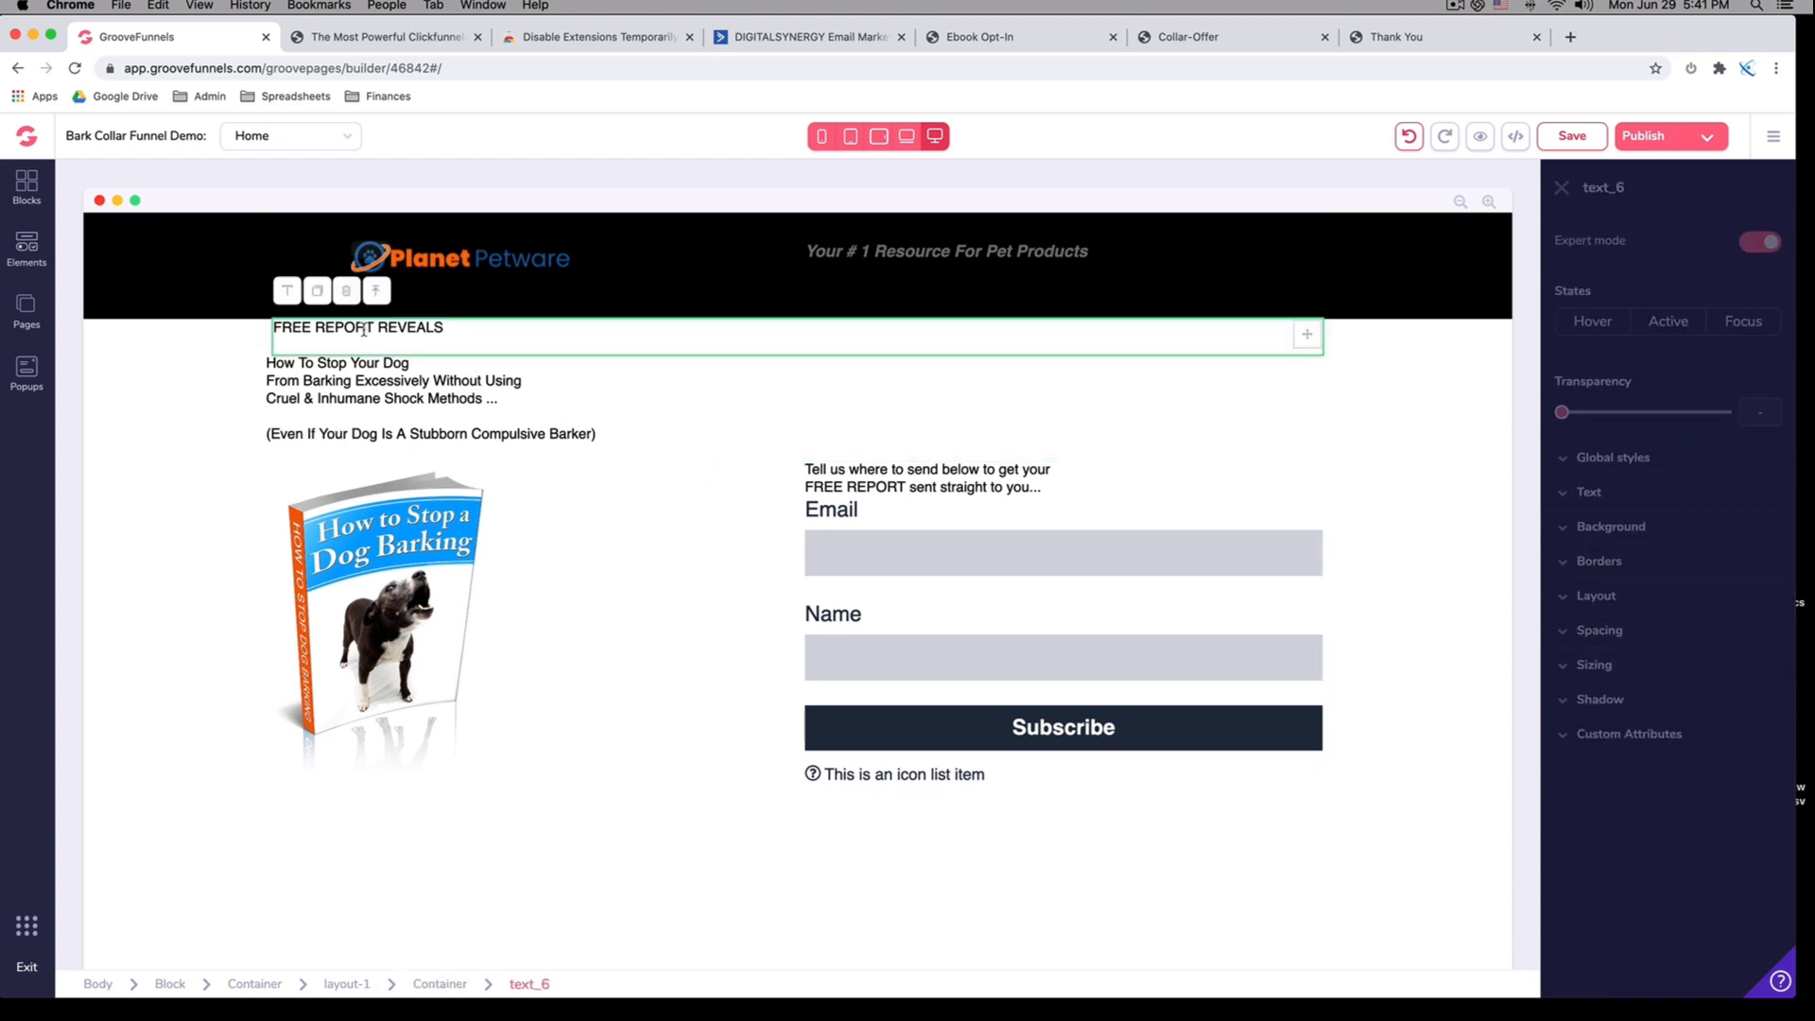
left_click(231, 343)
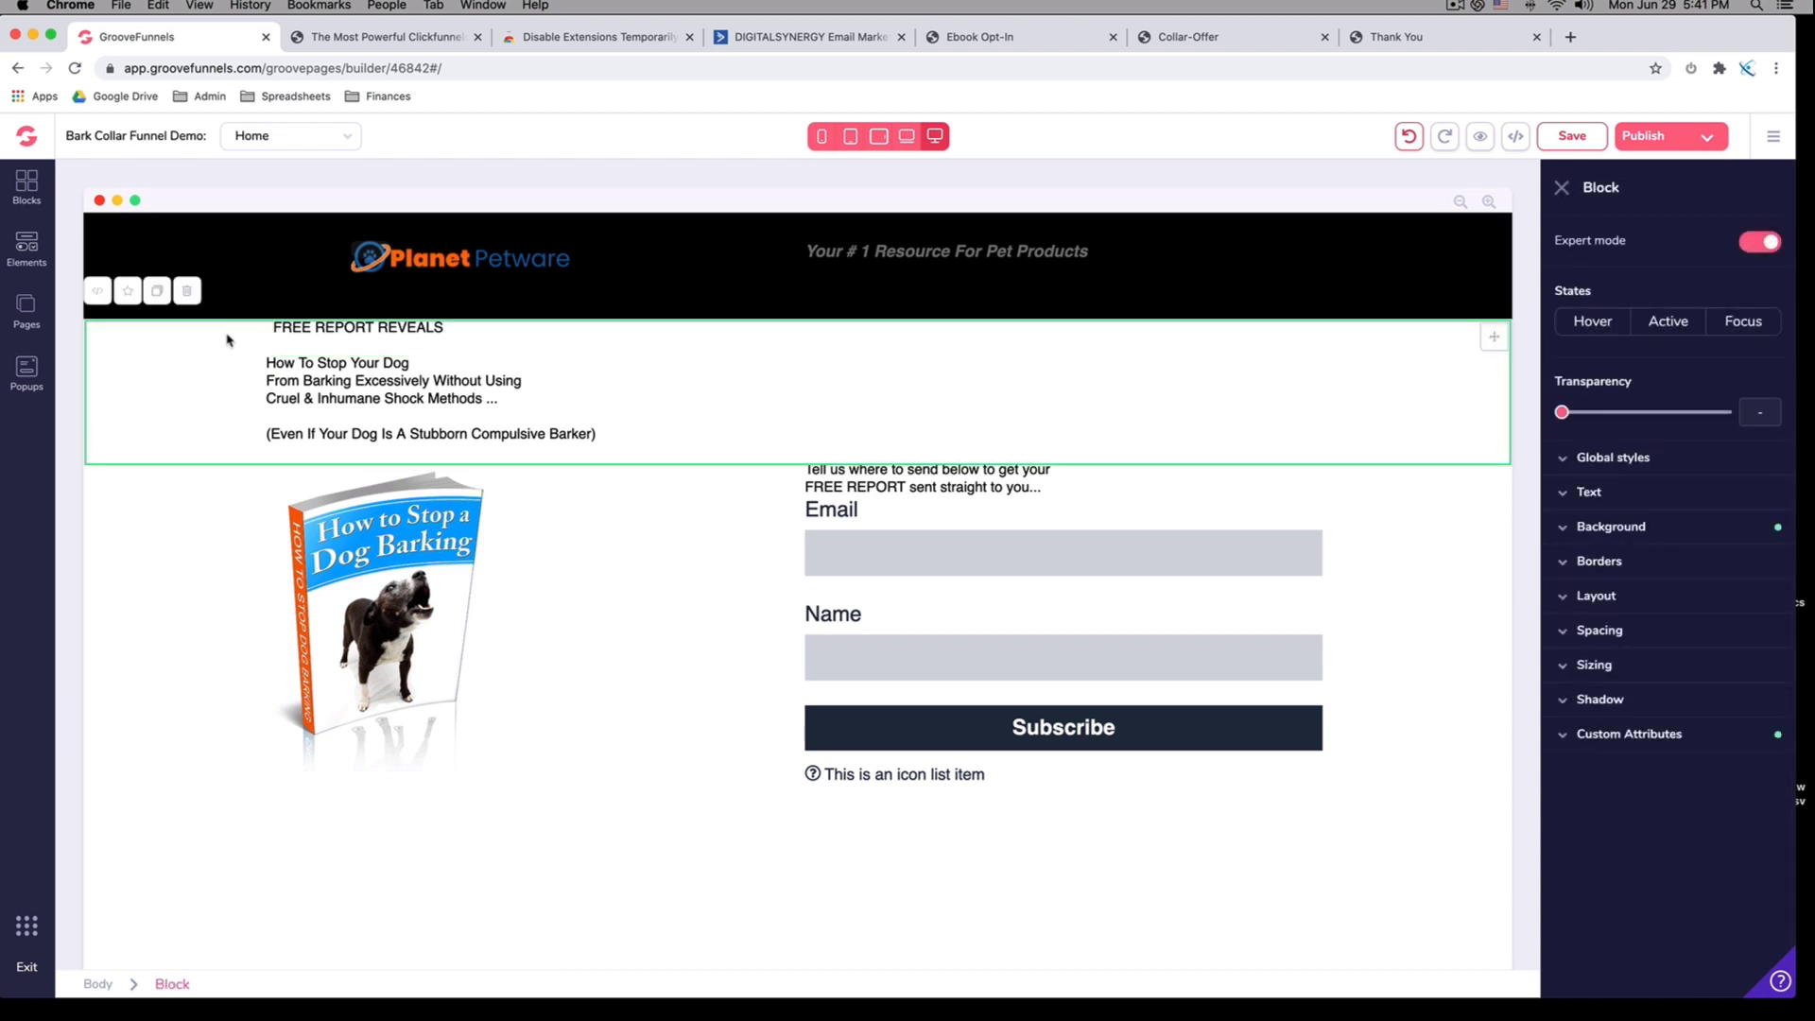
left_click(464, 331)
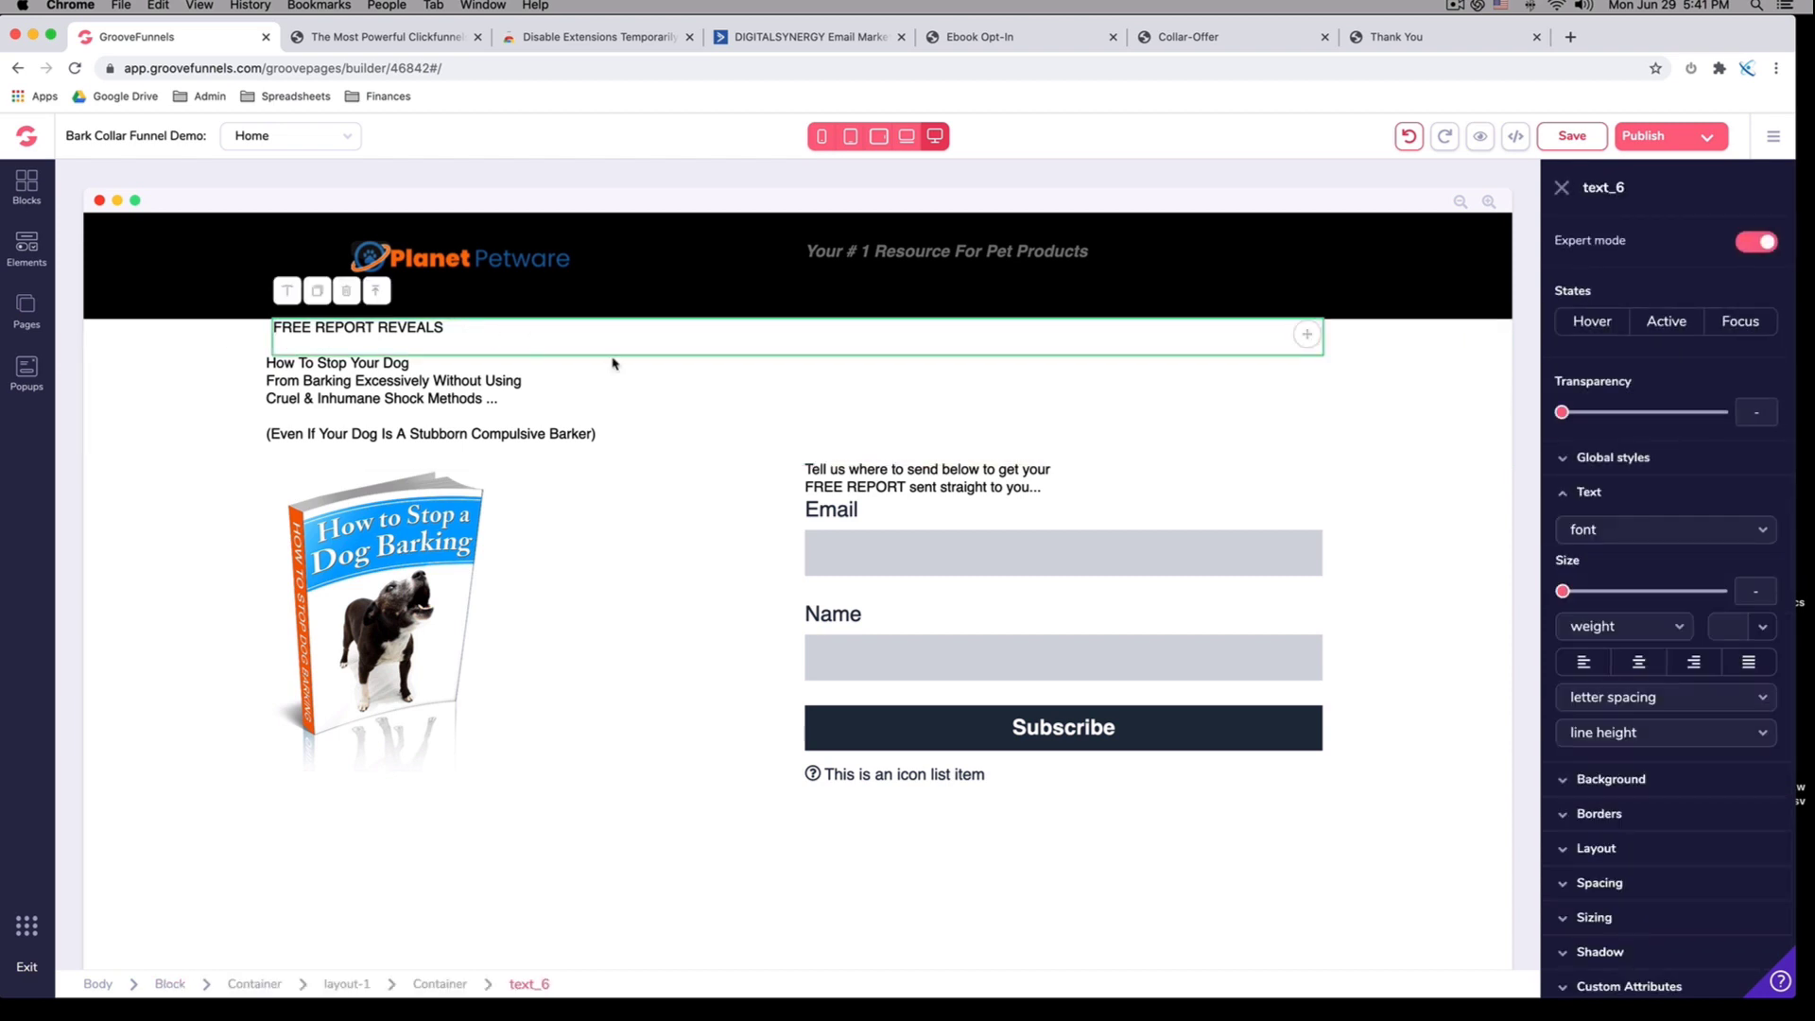
left_click(1638, 661)
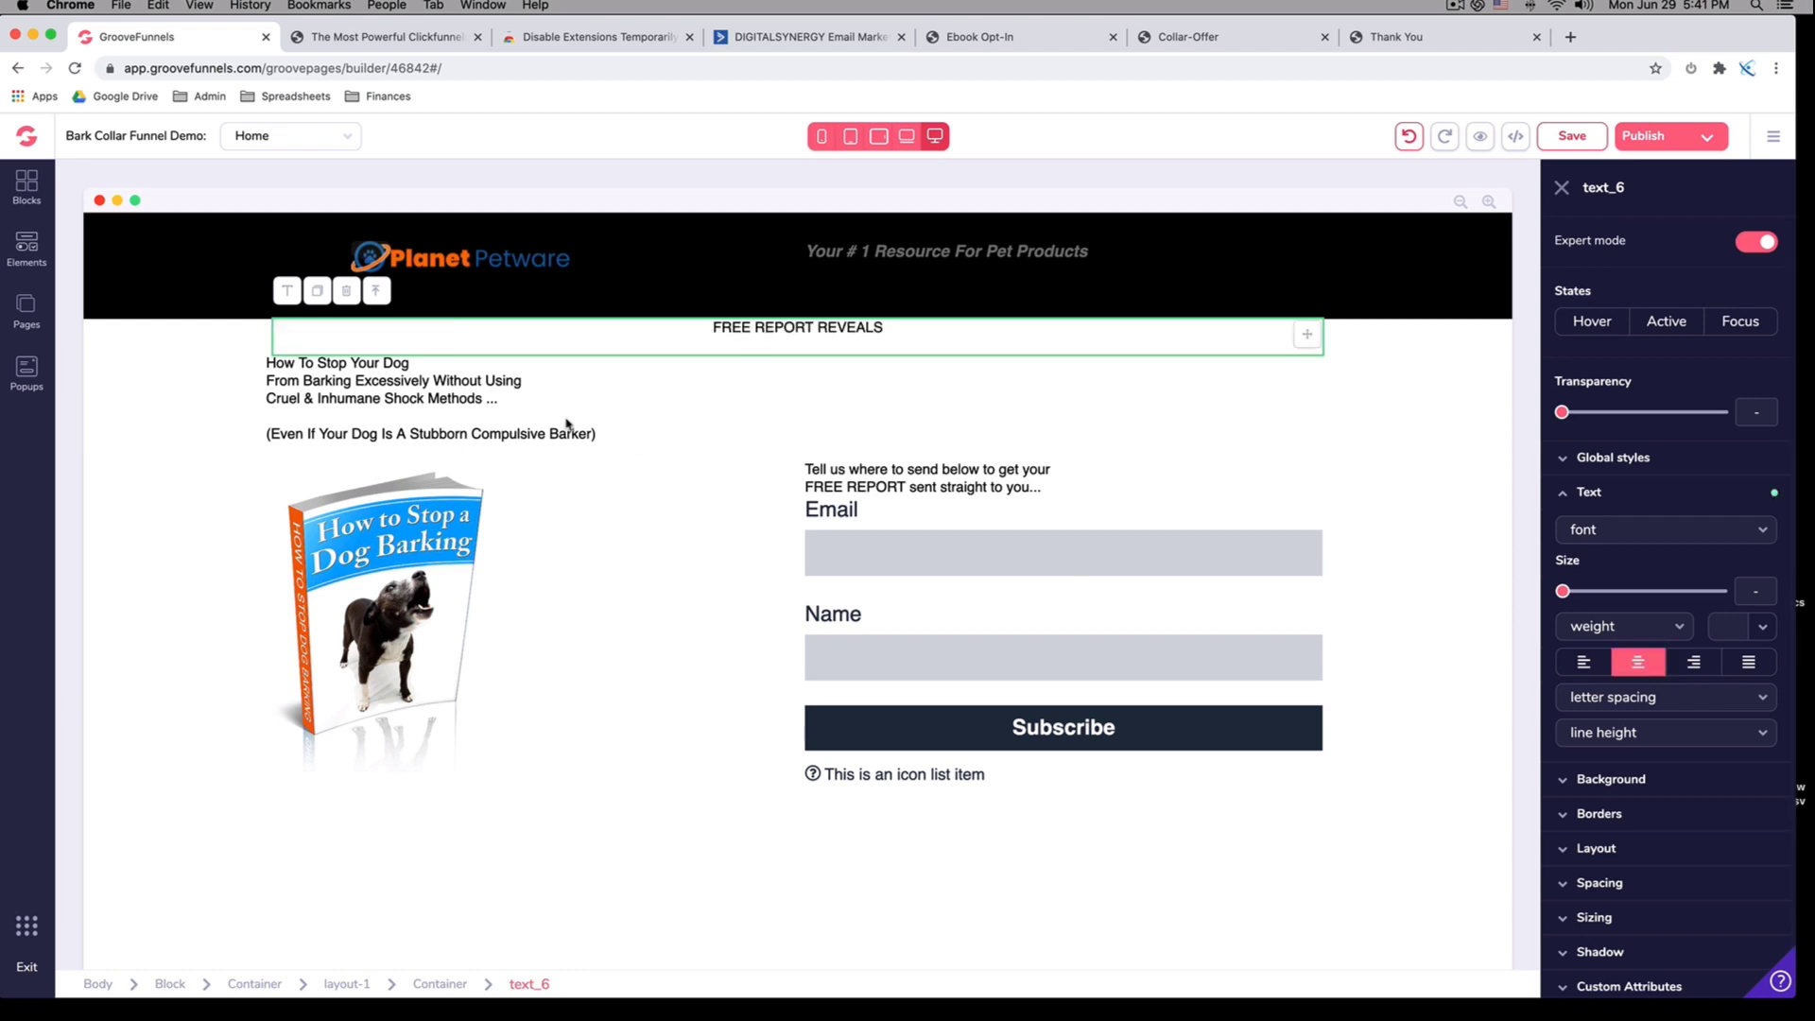
left_click(376, 371)
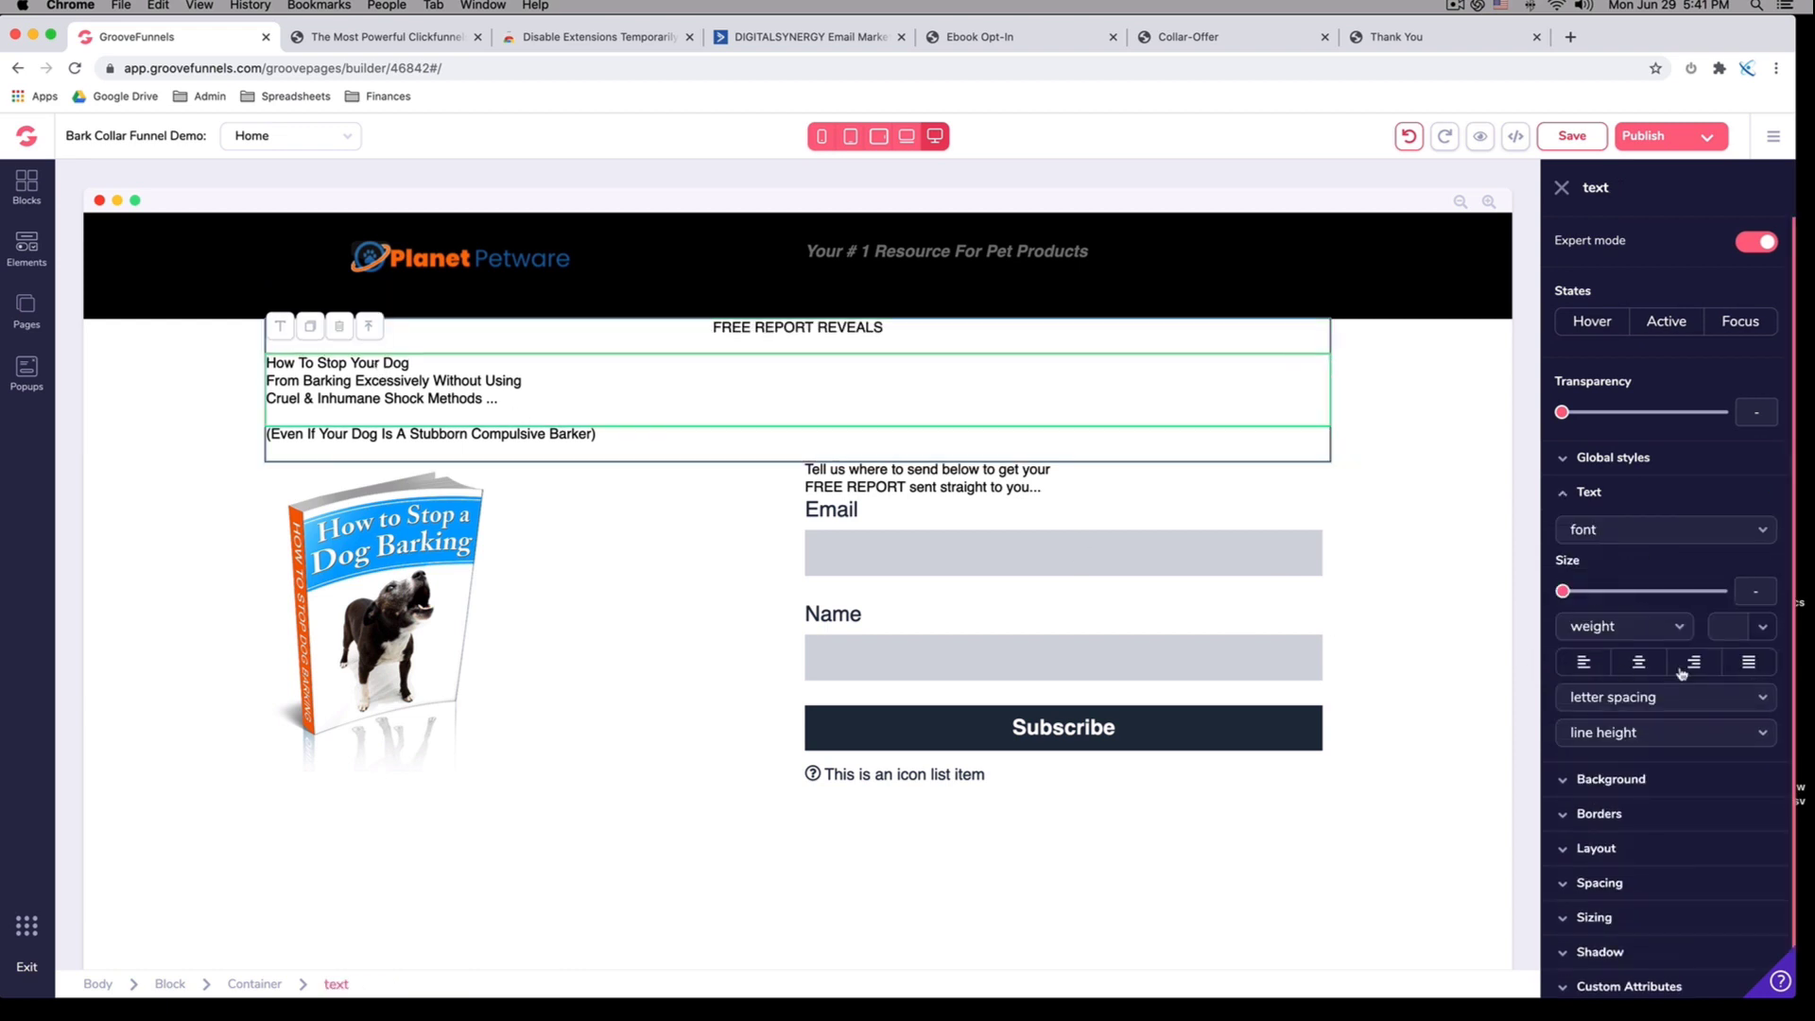
left_click(1646, 664)
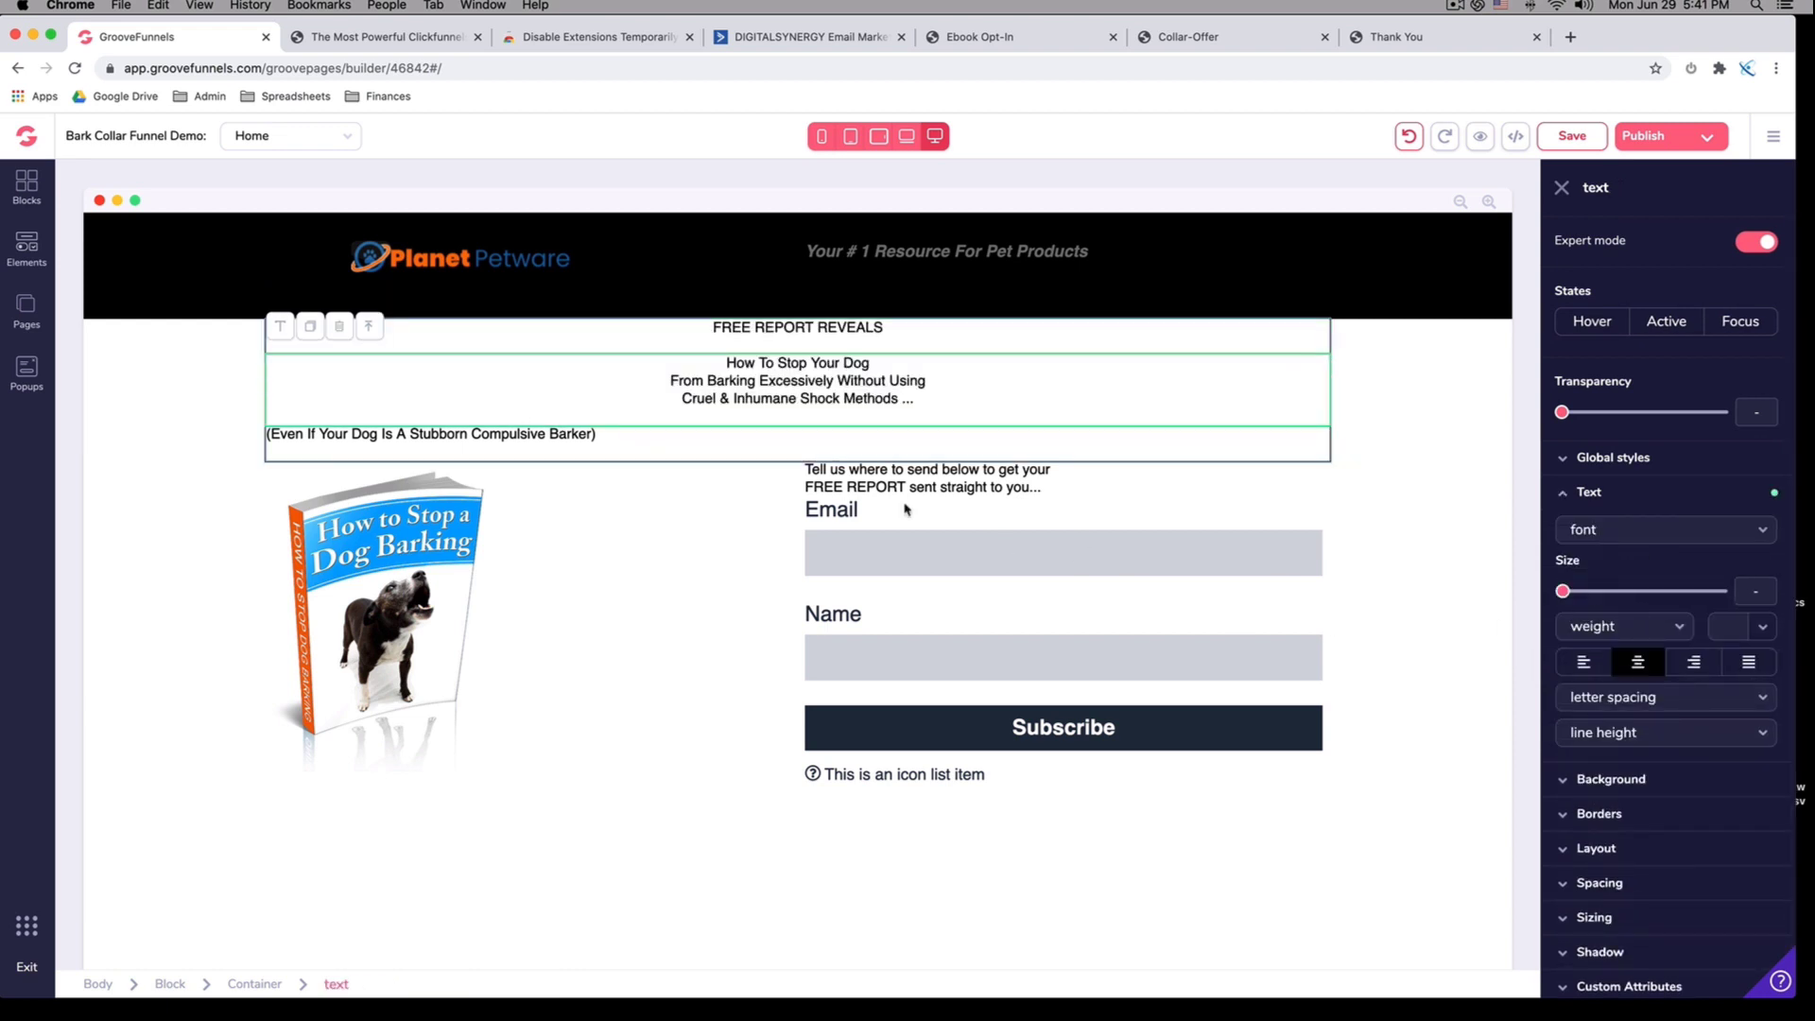
Center-align the "(Even If Your Dog Is A Stubborn Compulsive Barker)" line below the headline
left_click(436, 444)
left_click(1637, 662)
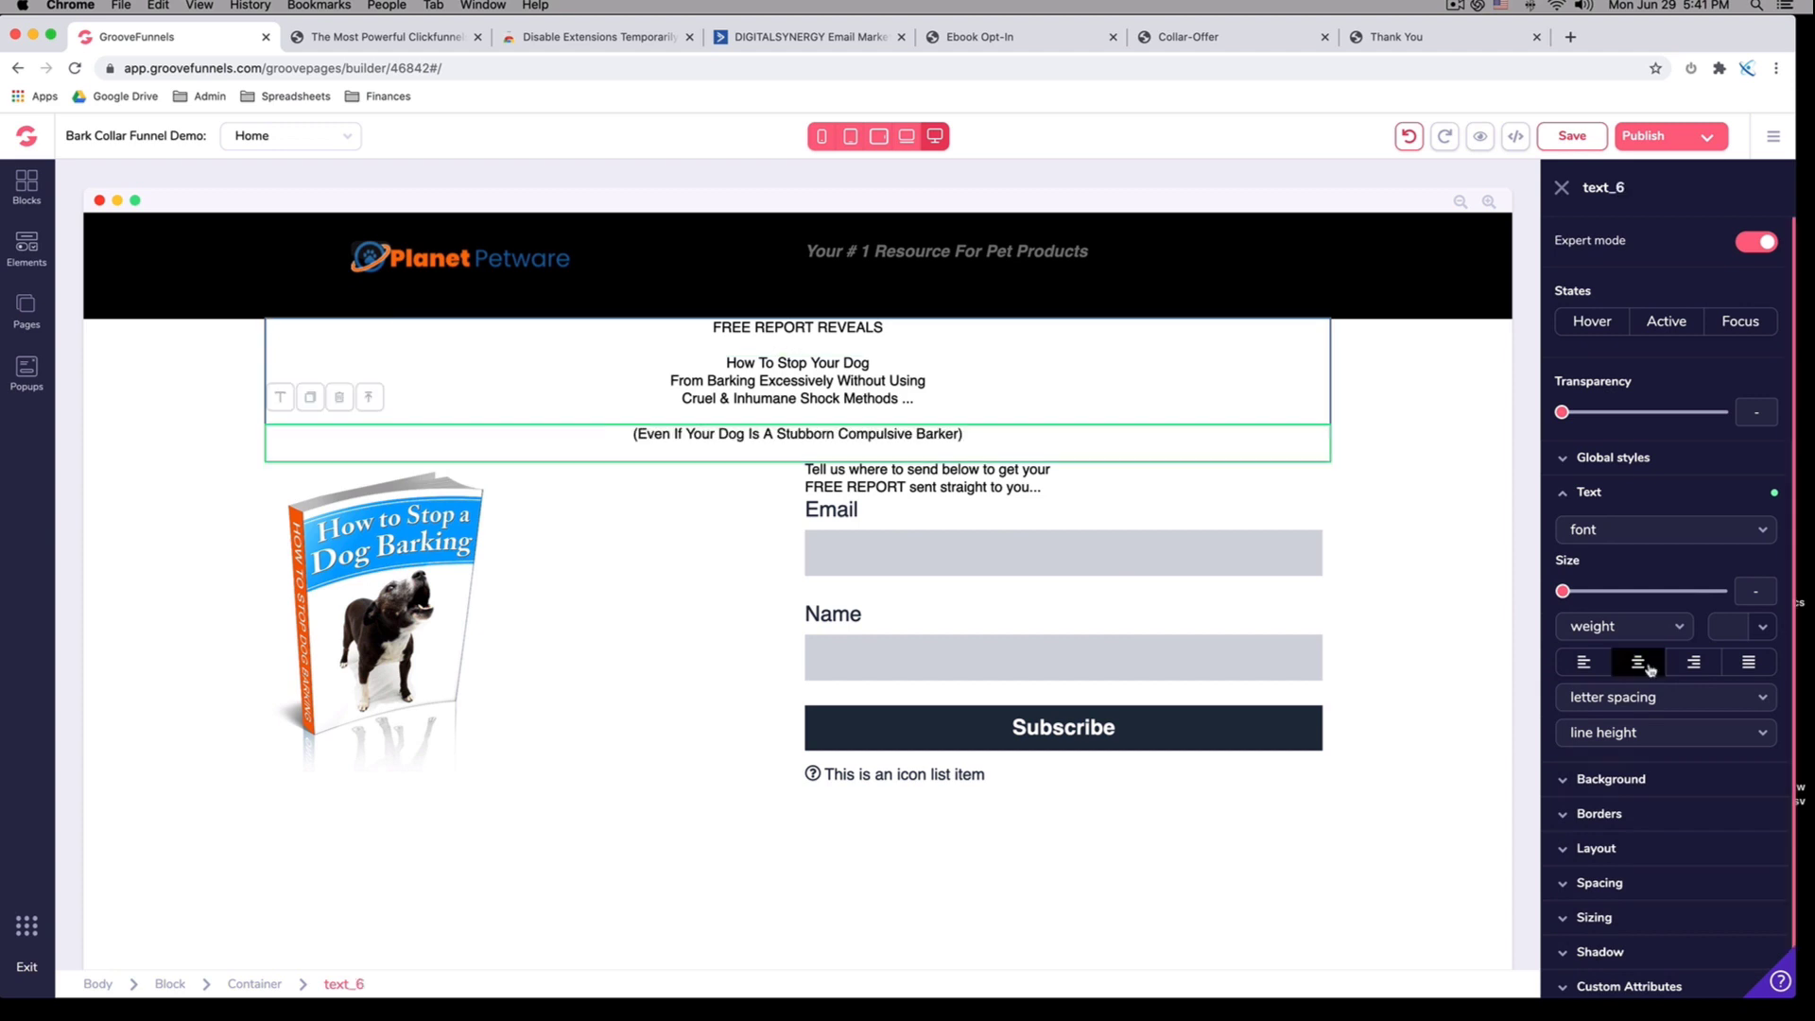
left_click(622, 698)
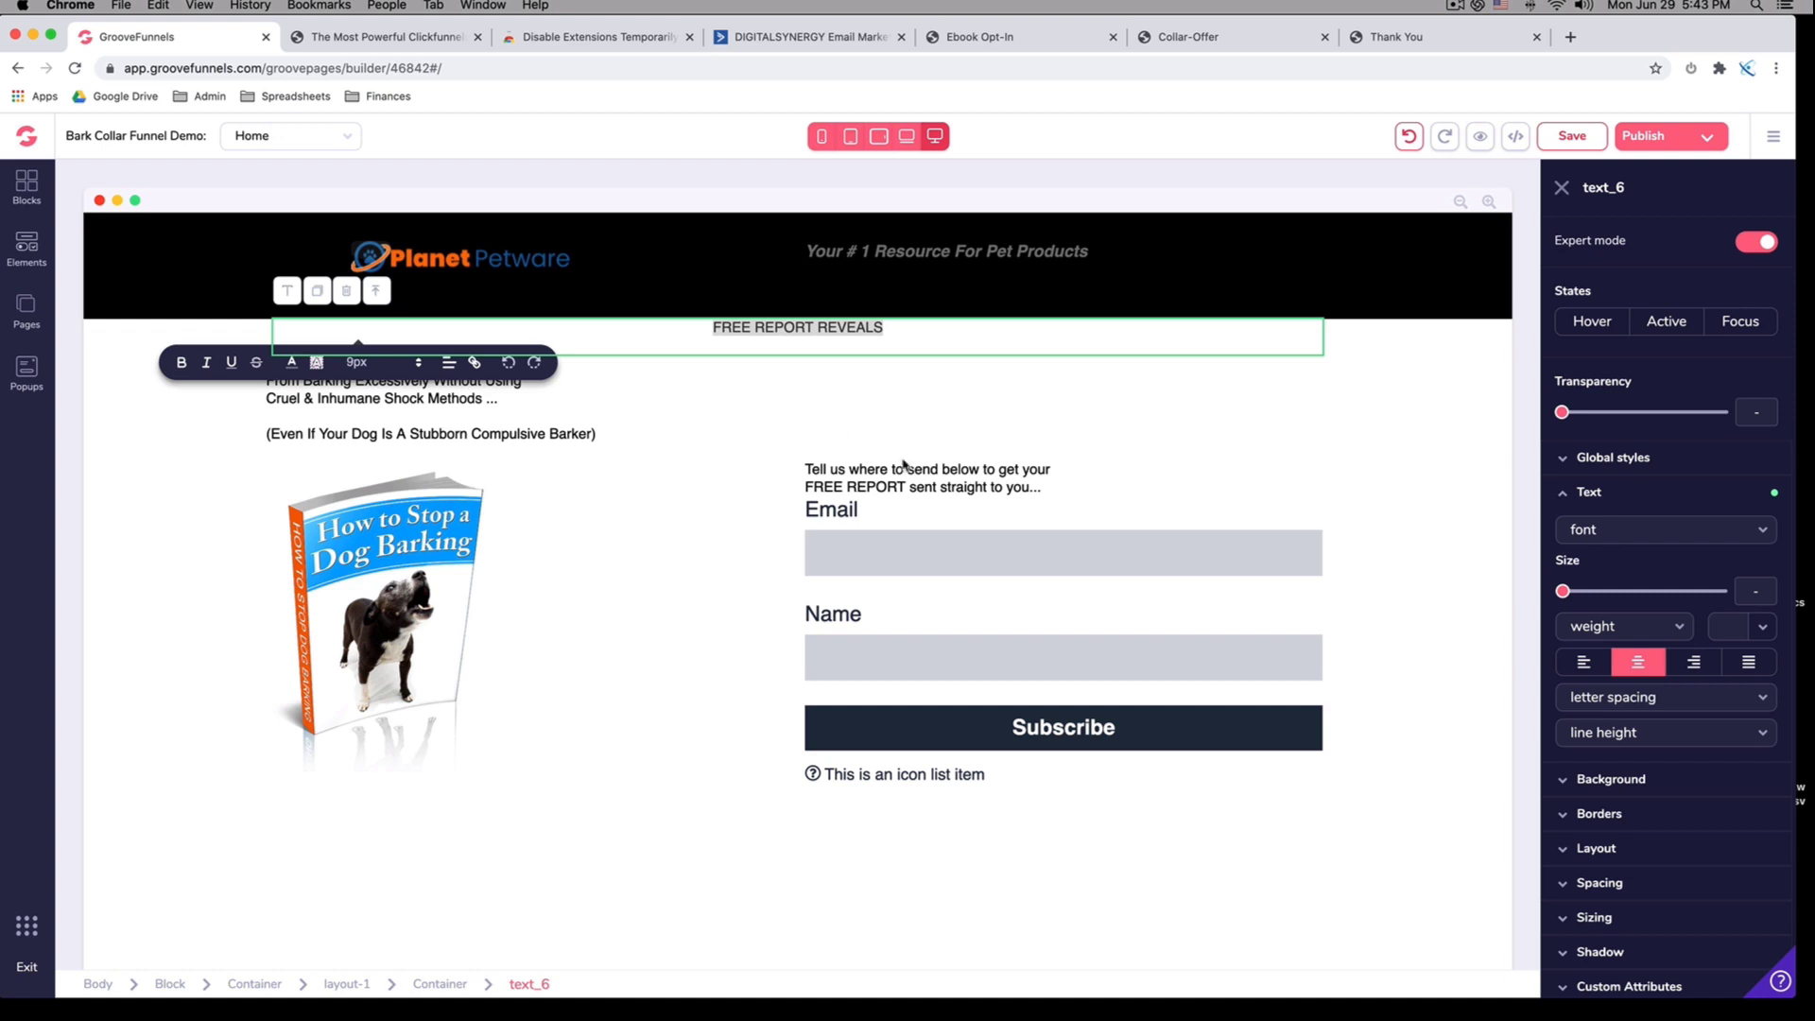
Set the "FREE REPORT REVEALS" line's text size to 1.5rem and color it orange
left_click(1641, 590)
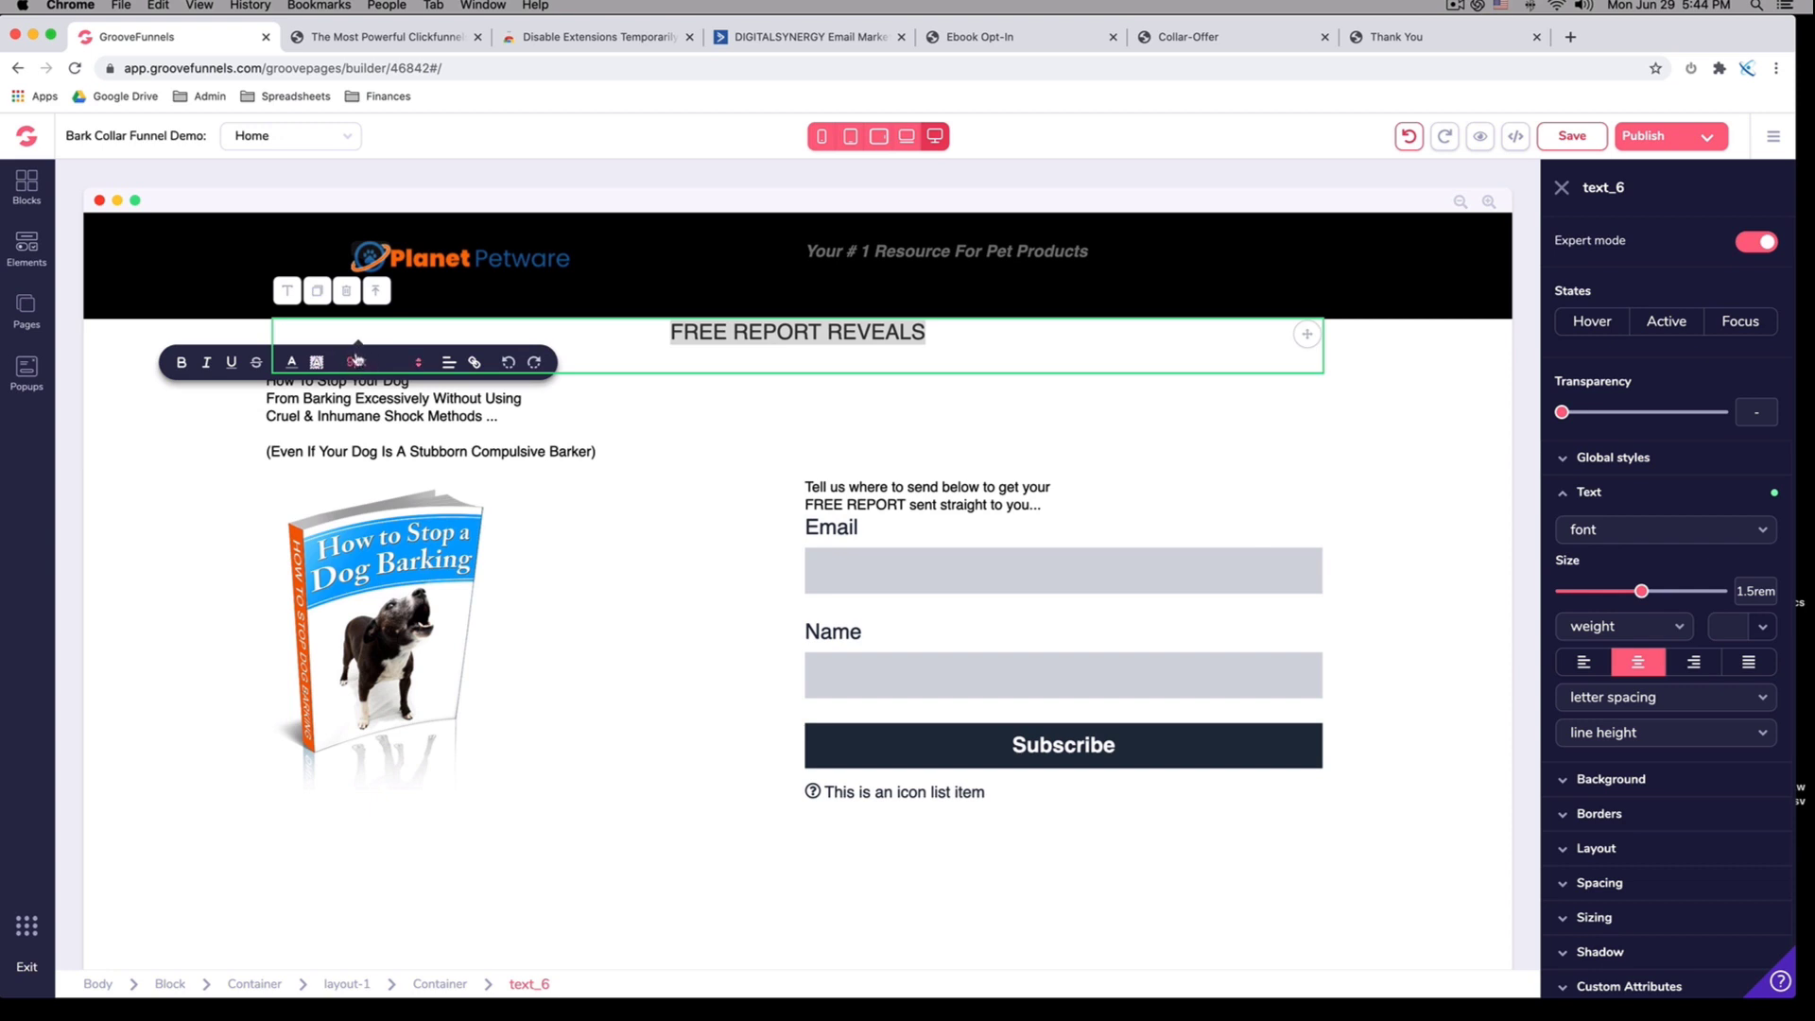
left_click(293, 366)
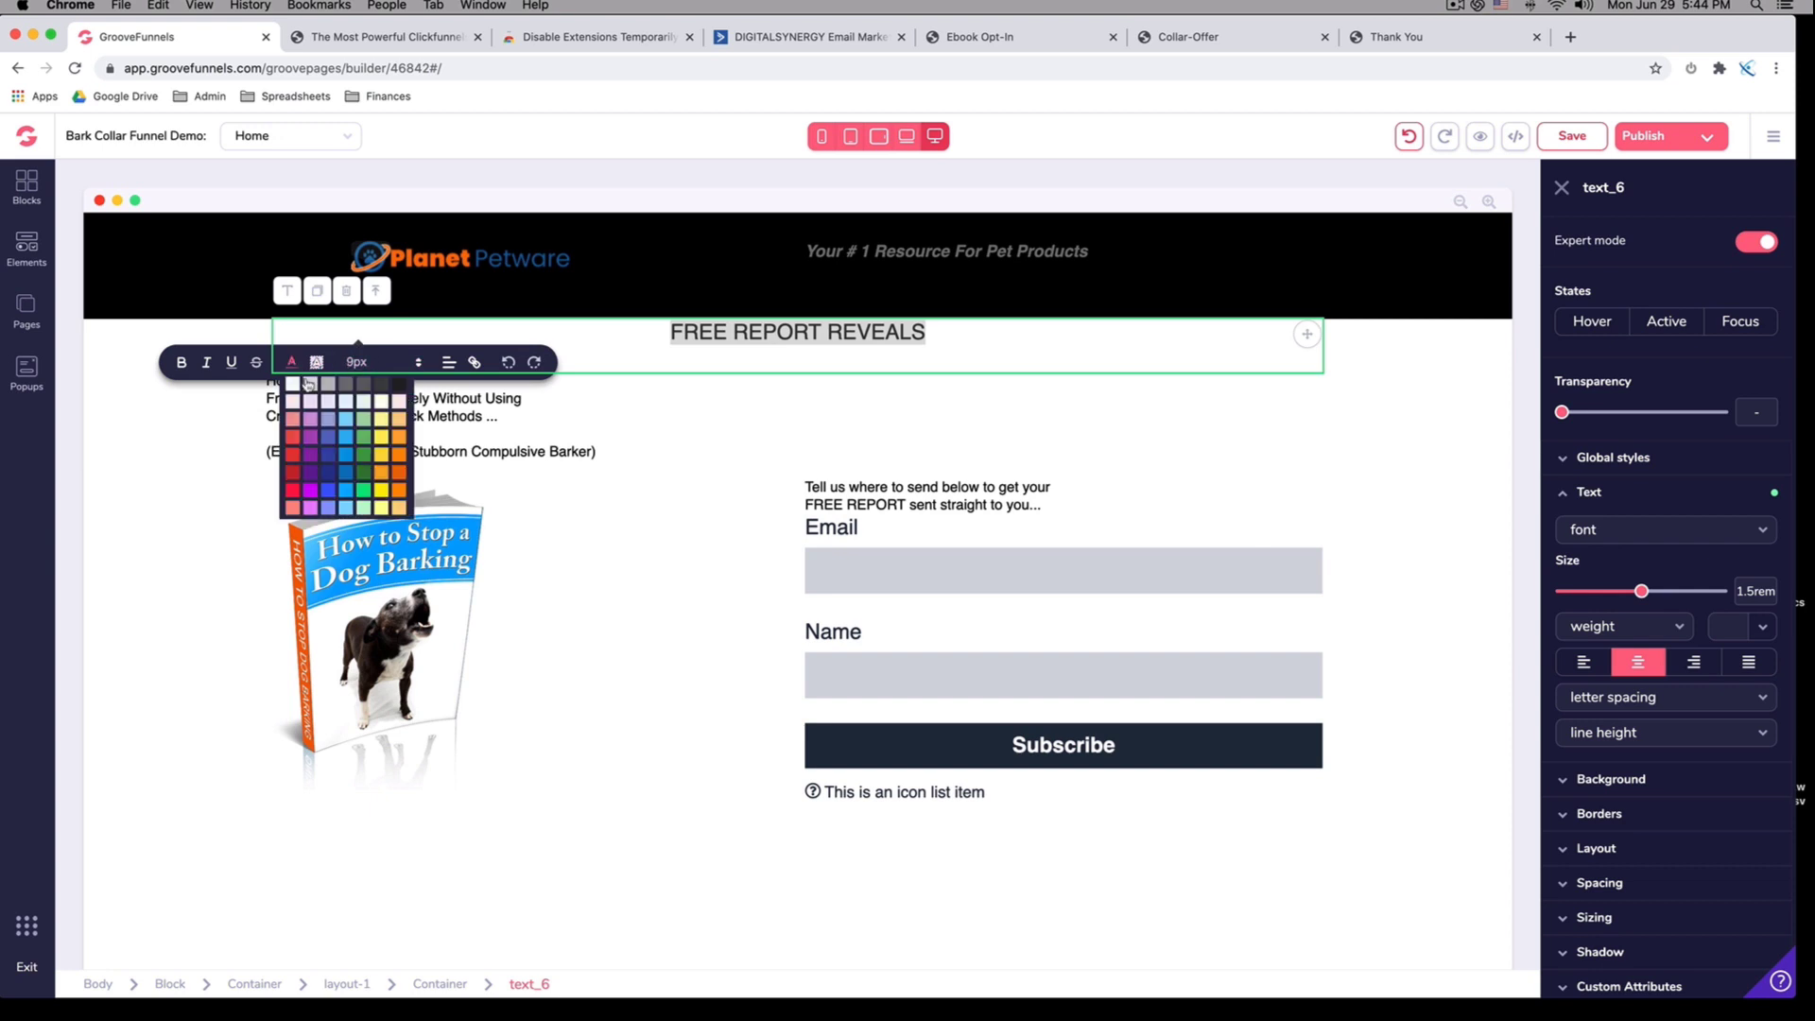
left_click(398, 492)
left_click(655, 496)
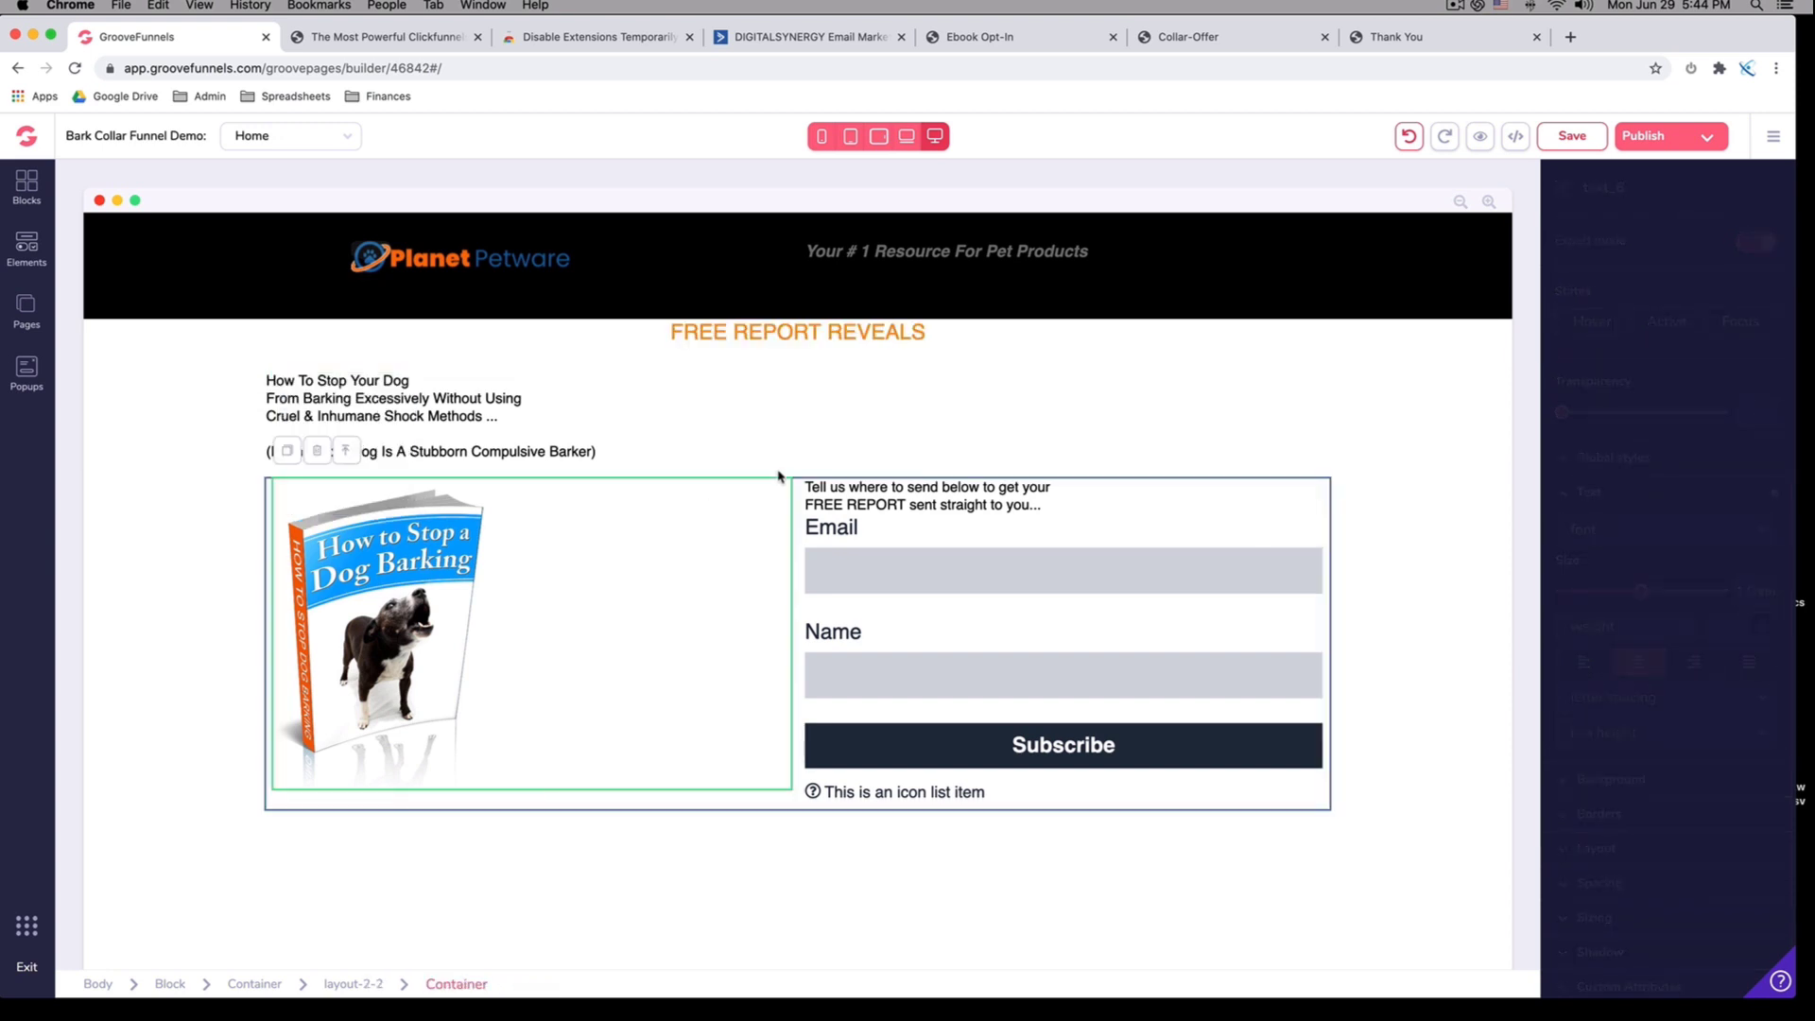
Center-align the three-line "How To Stop Your Dog" headline and the "(Even If Your Dog Is A Stubborn Compulsive Barker)" line
left_click(535, 393)
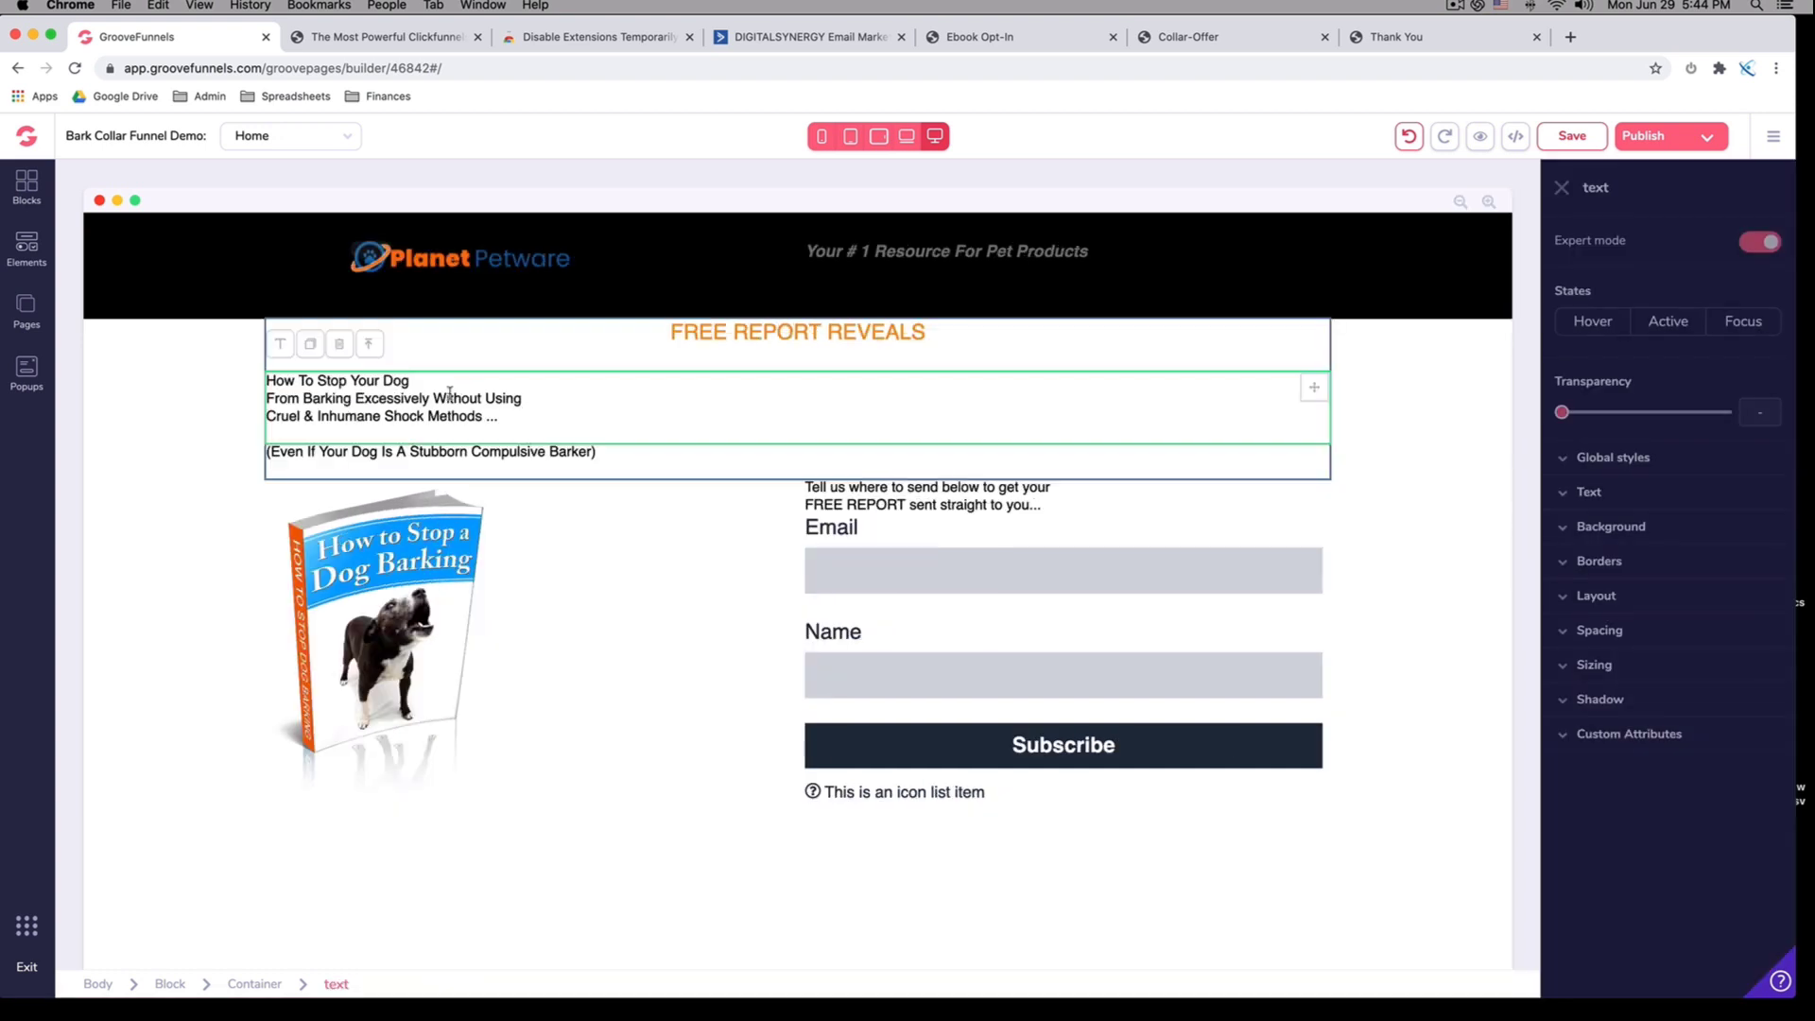
left_click_drag(519, 417, 267, 379)
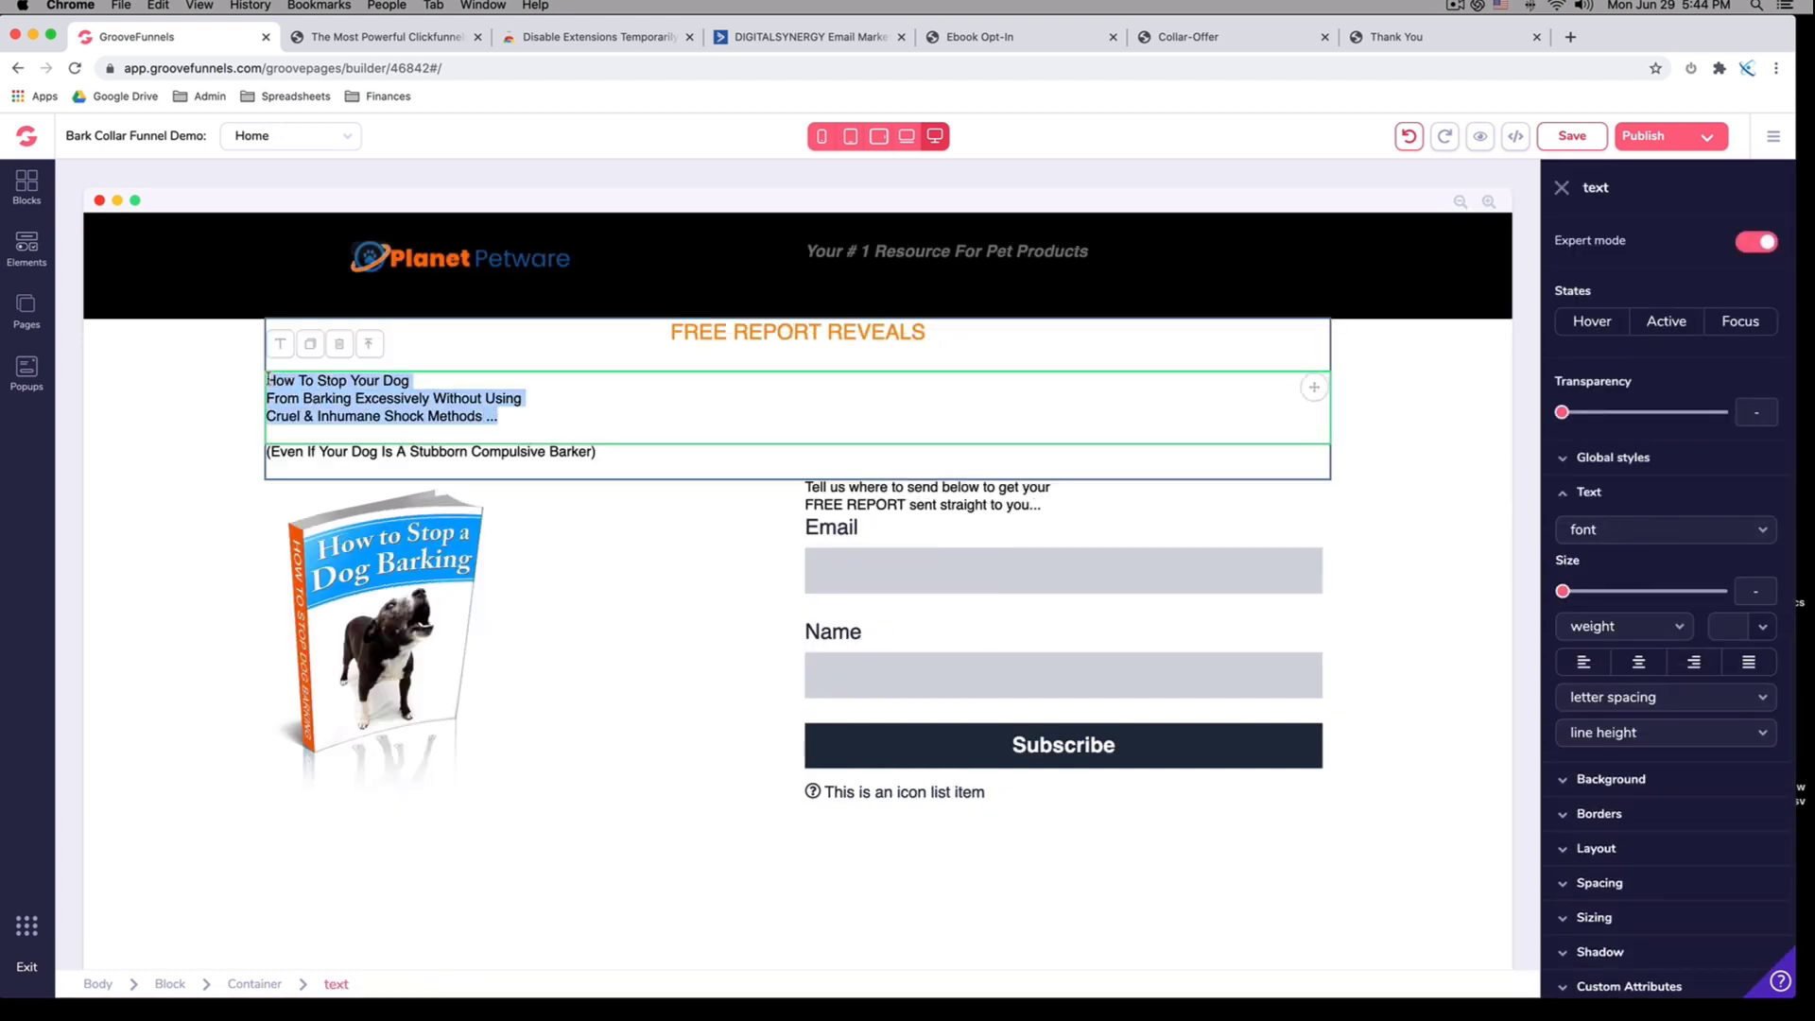
left_click(1641, 662)
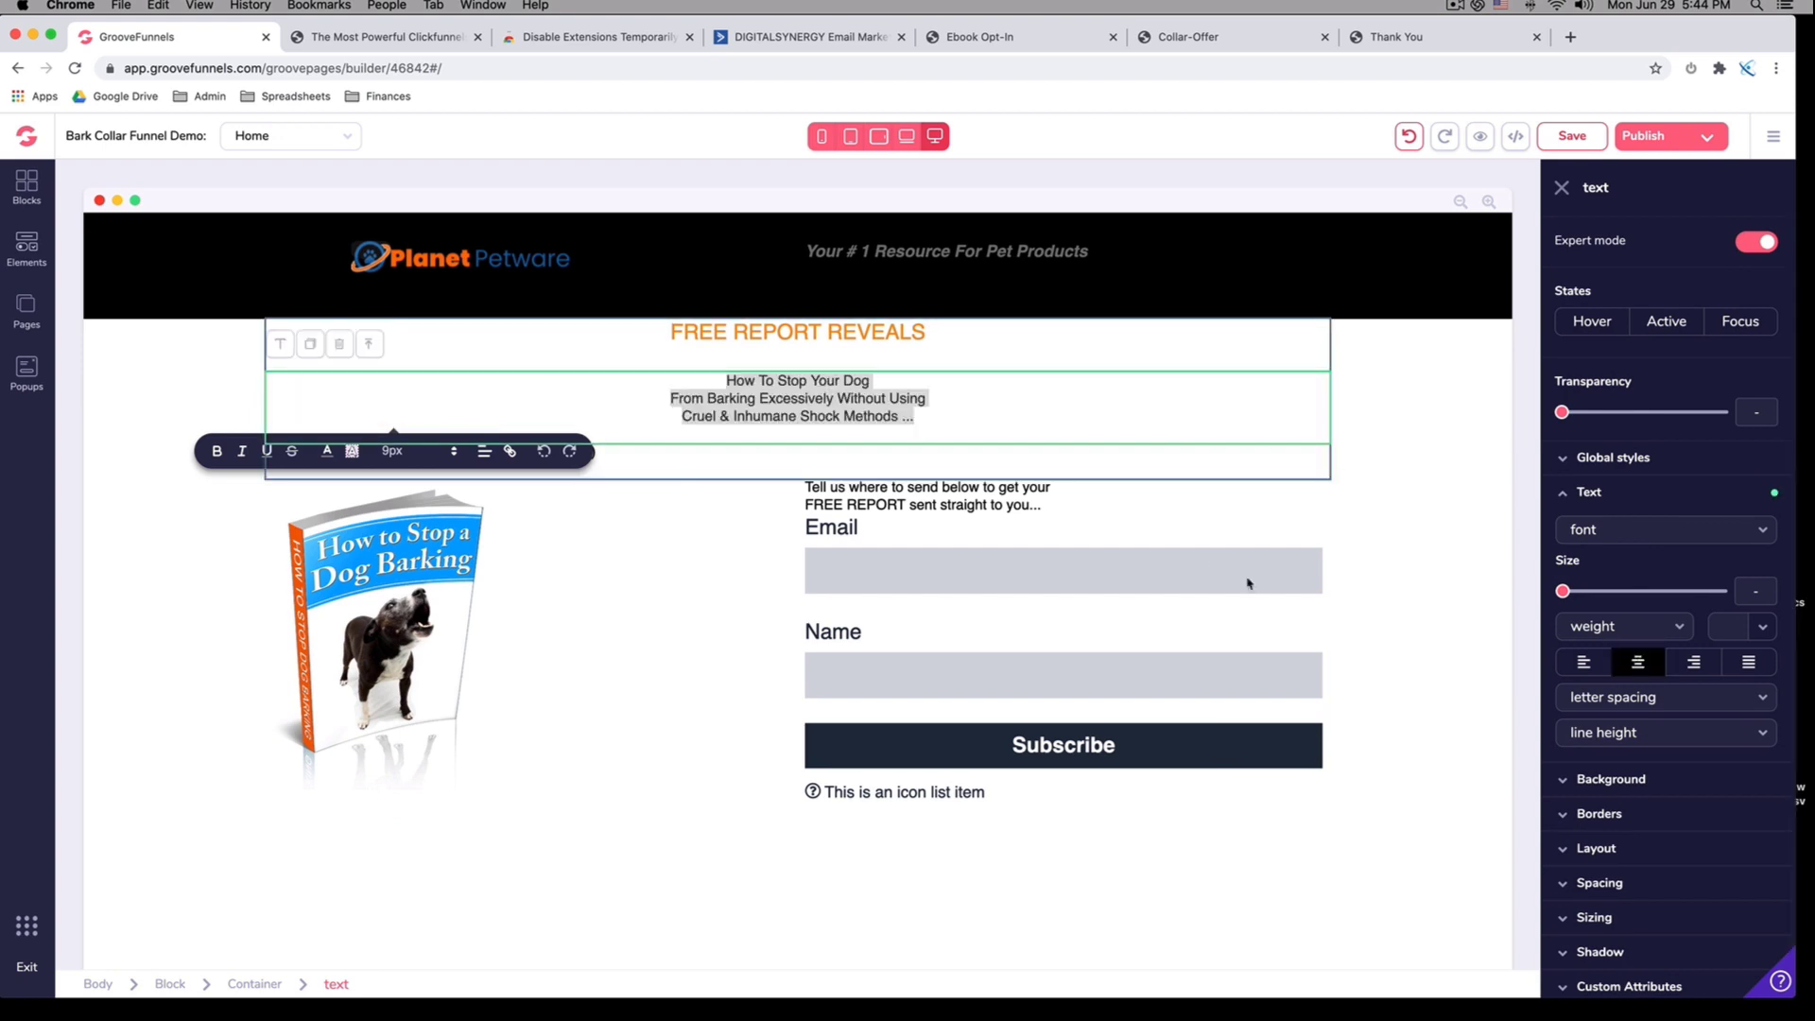
left_click(640, 483)
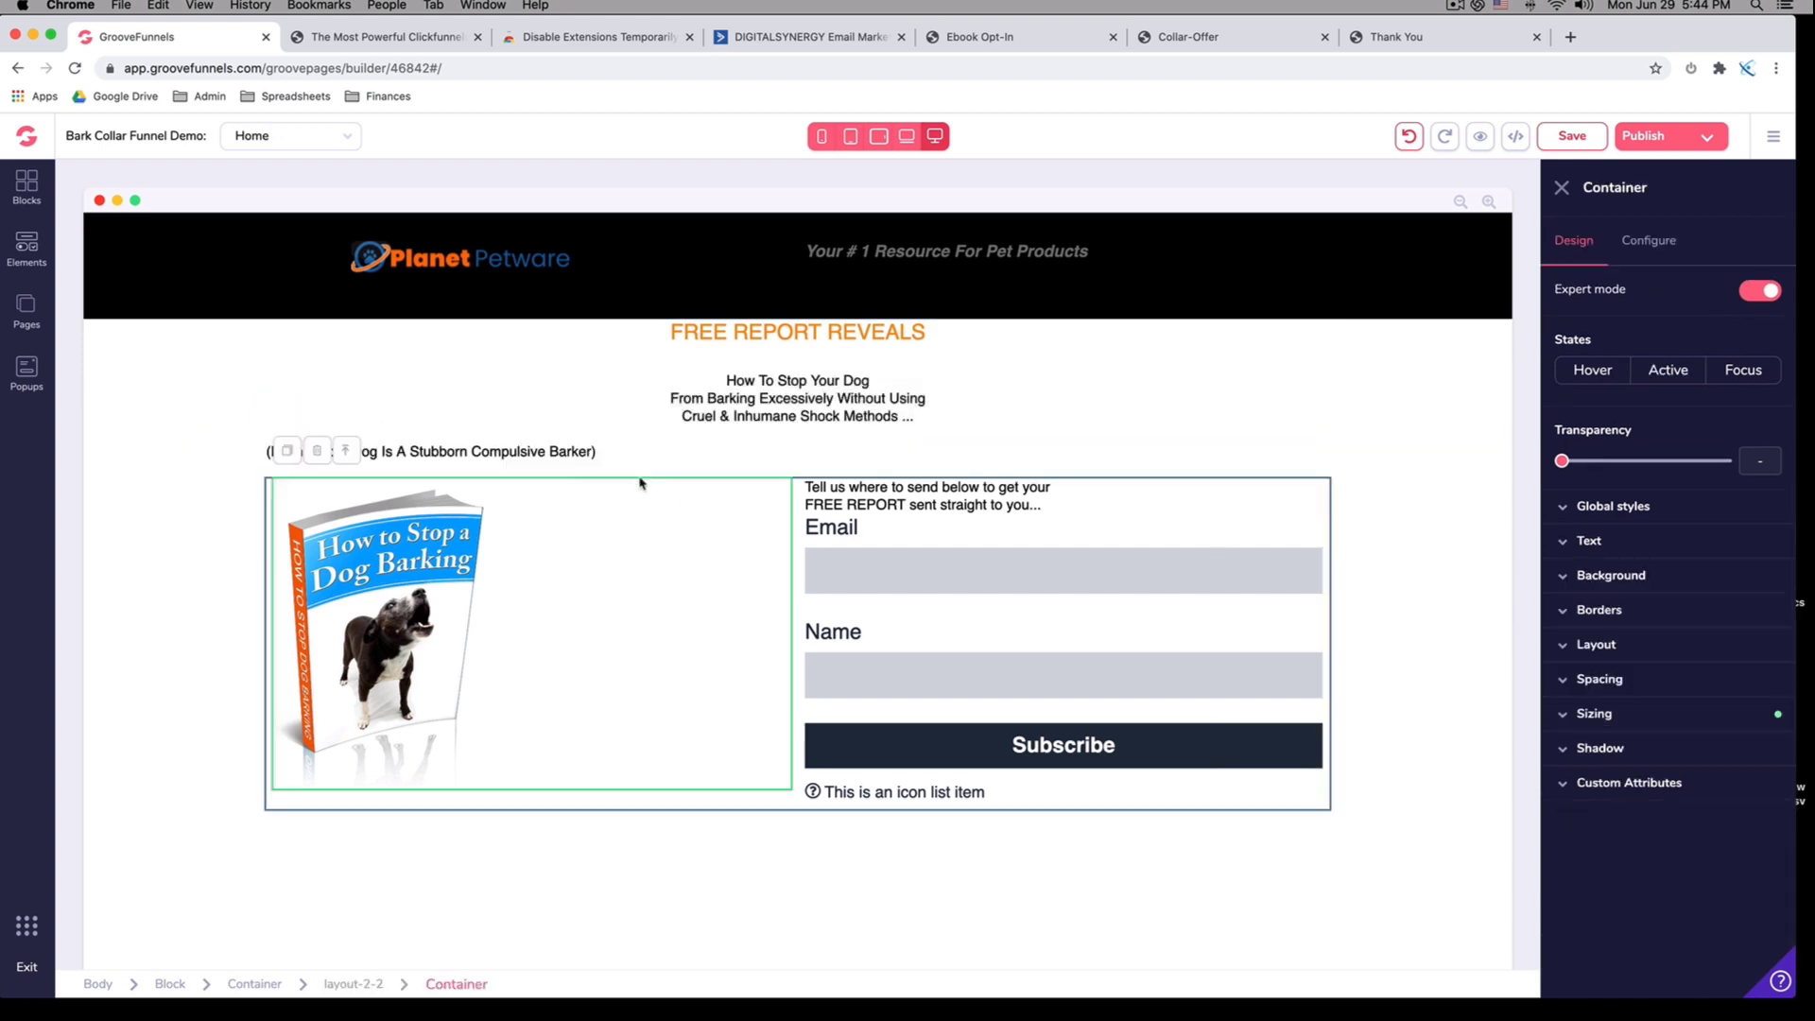
triple_click(537, 452)
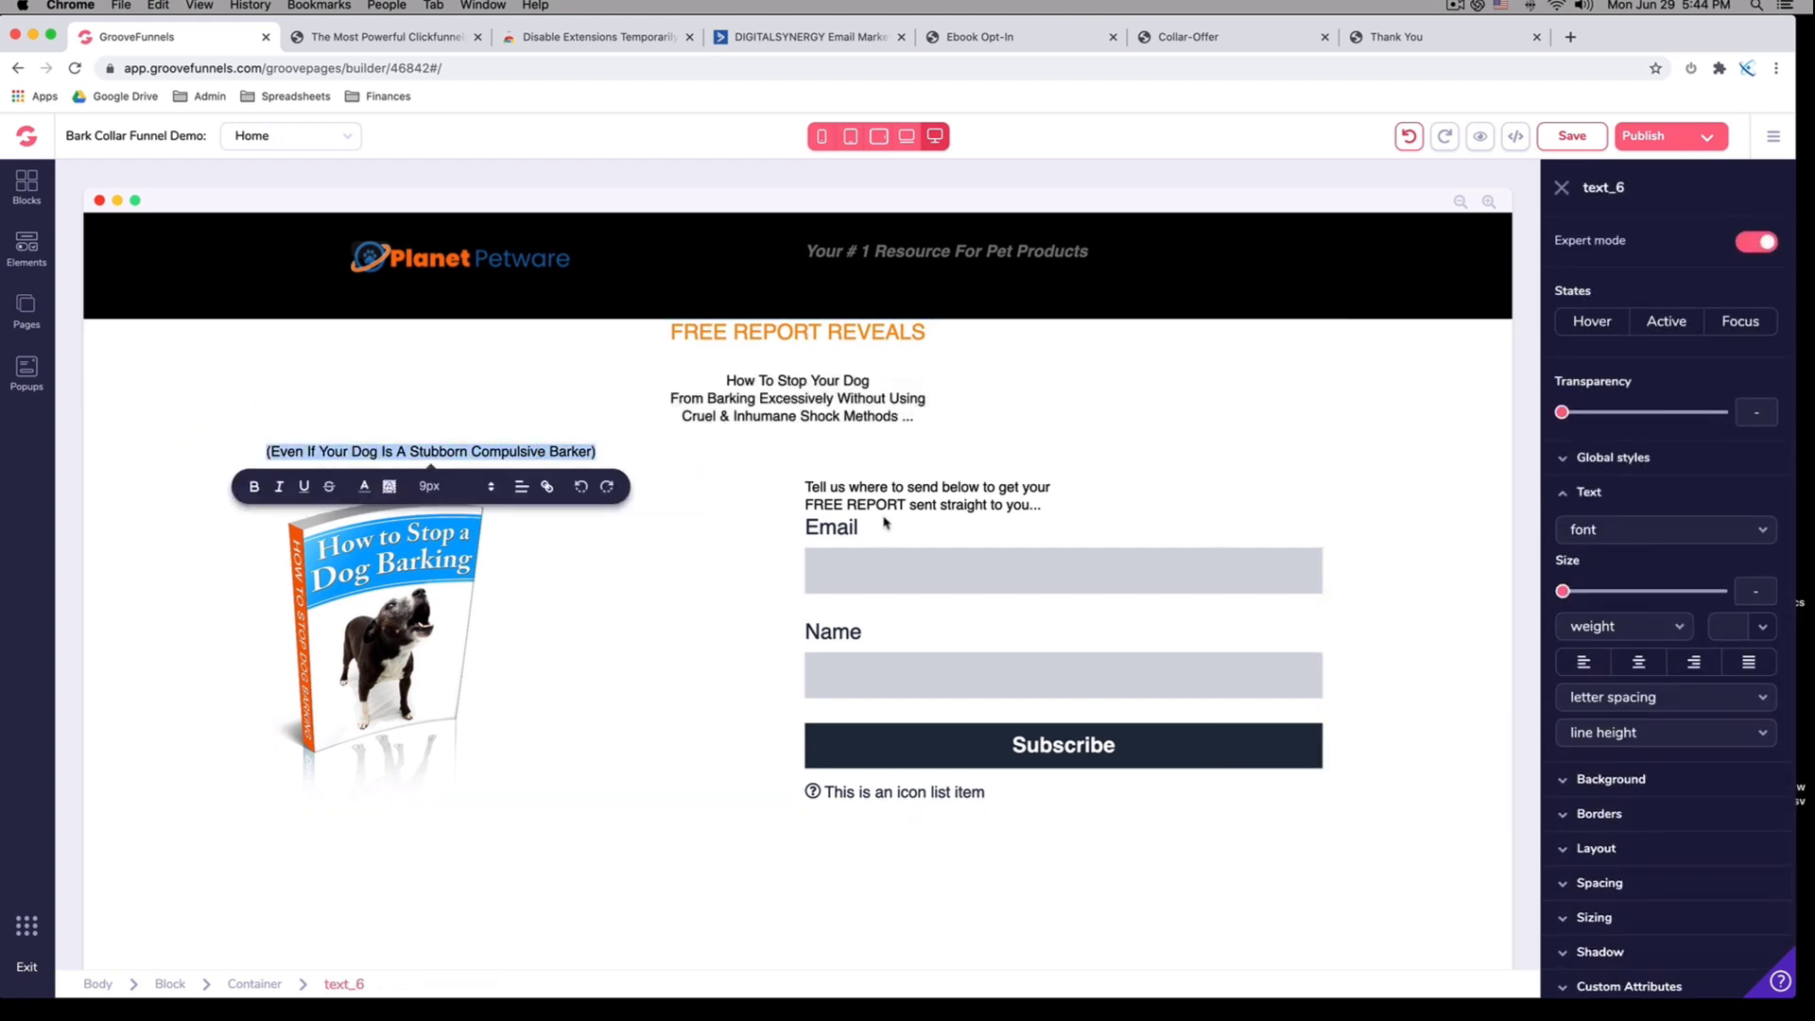
left_click(1638, 661)
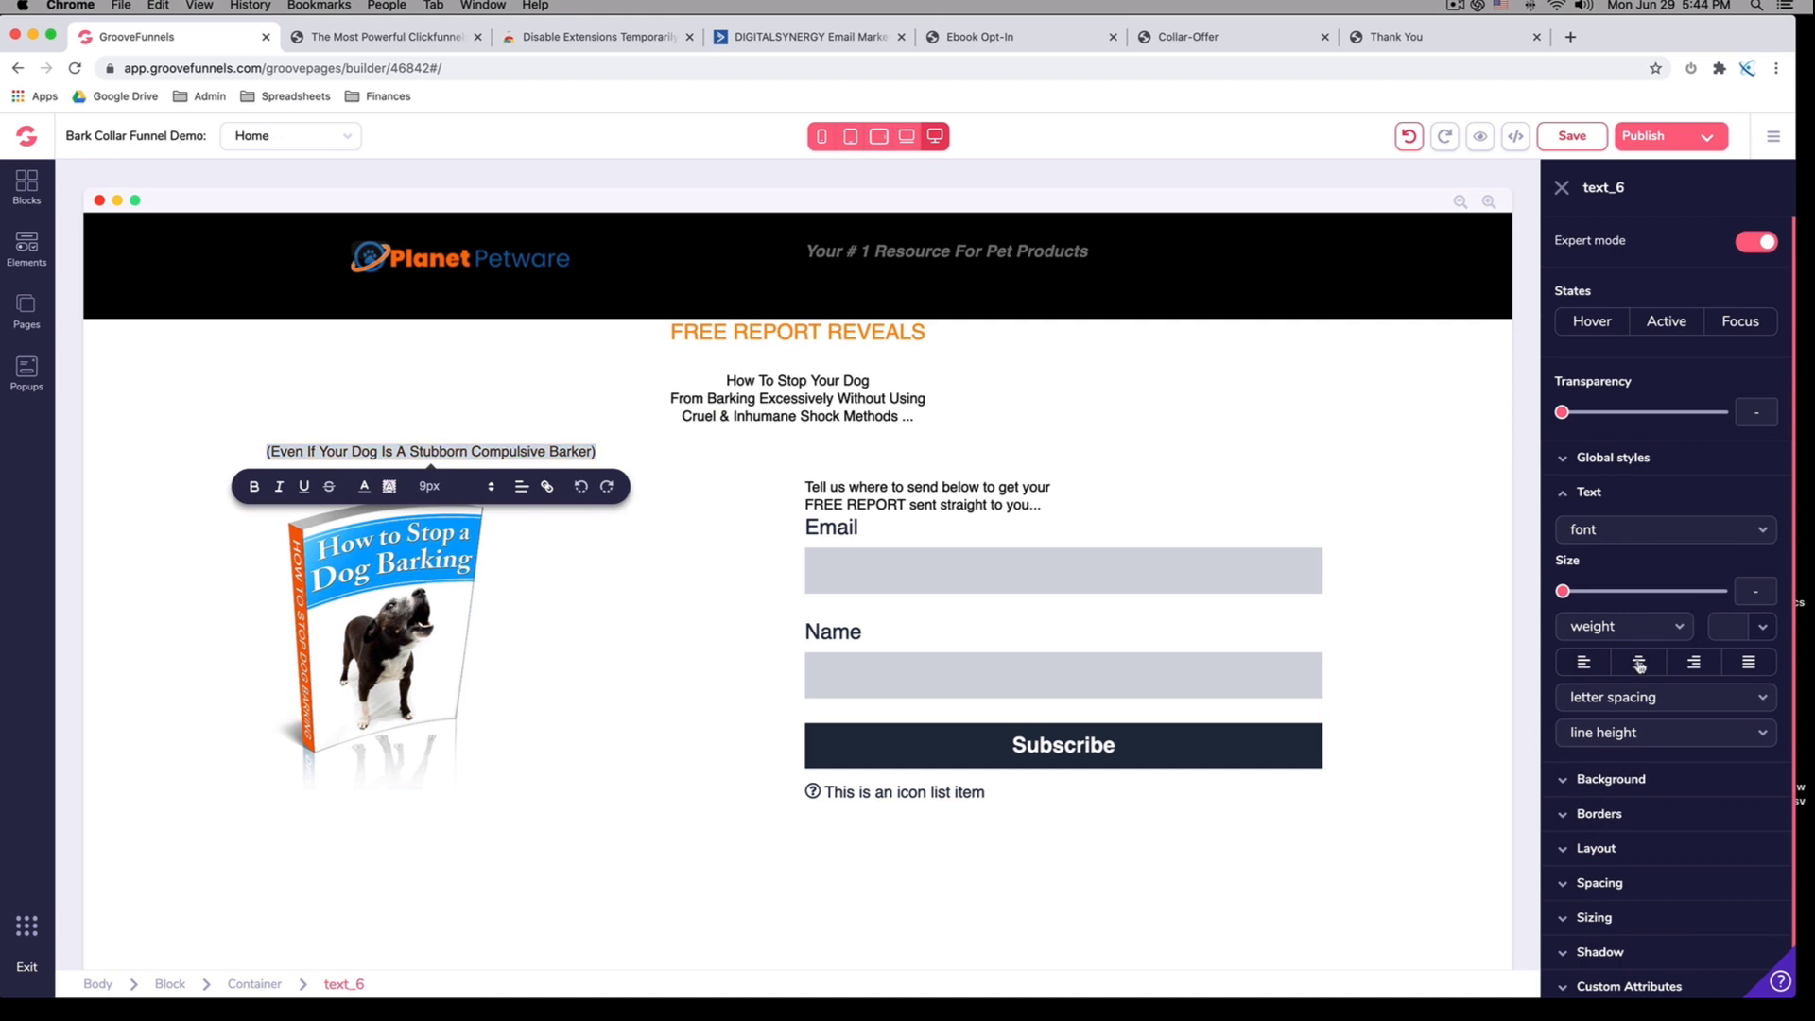
Set the text size of the three-line "How To Stop Your Dog" headline to 3rem
left_click(856, 404)
left_click_drag(725, 380, 932, 418)
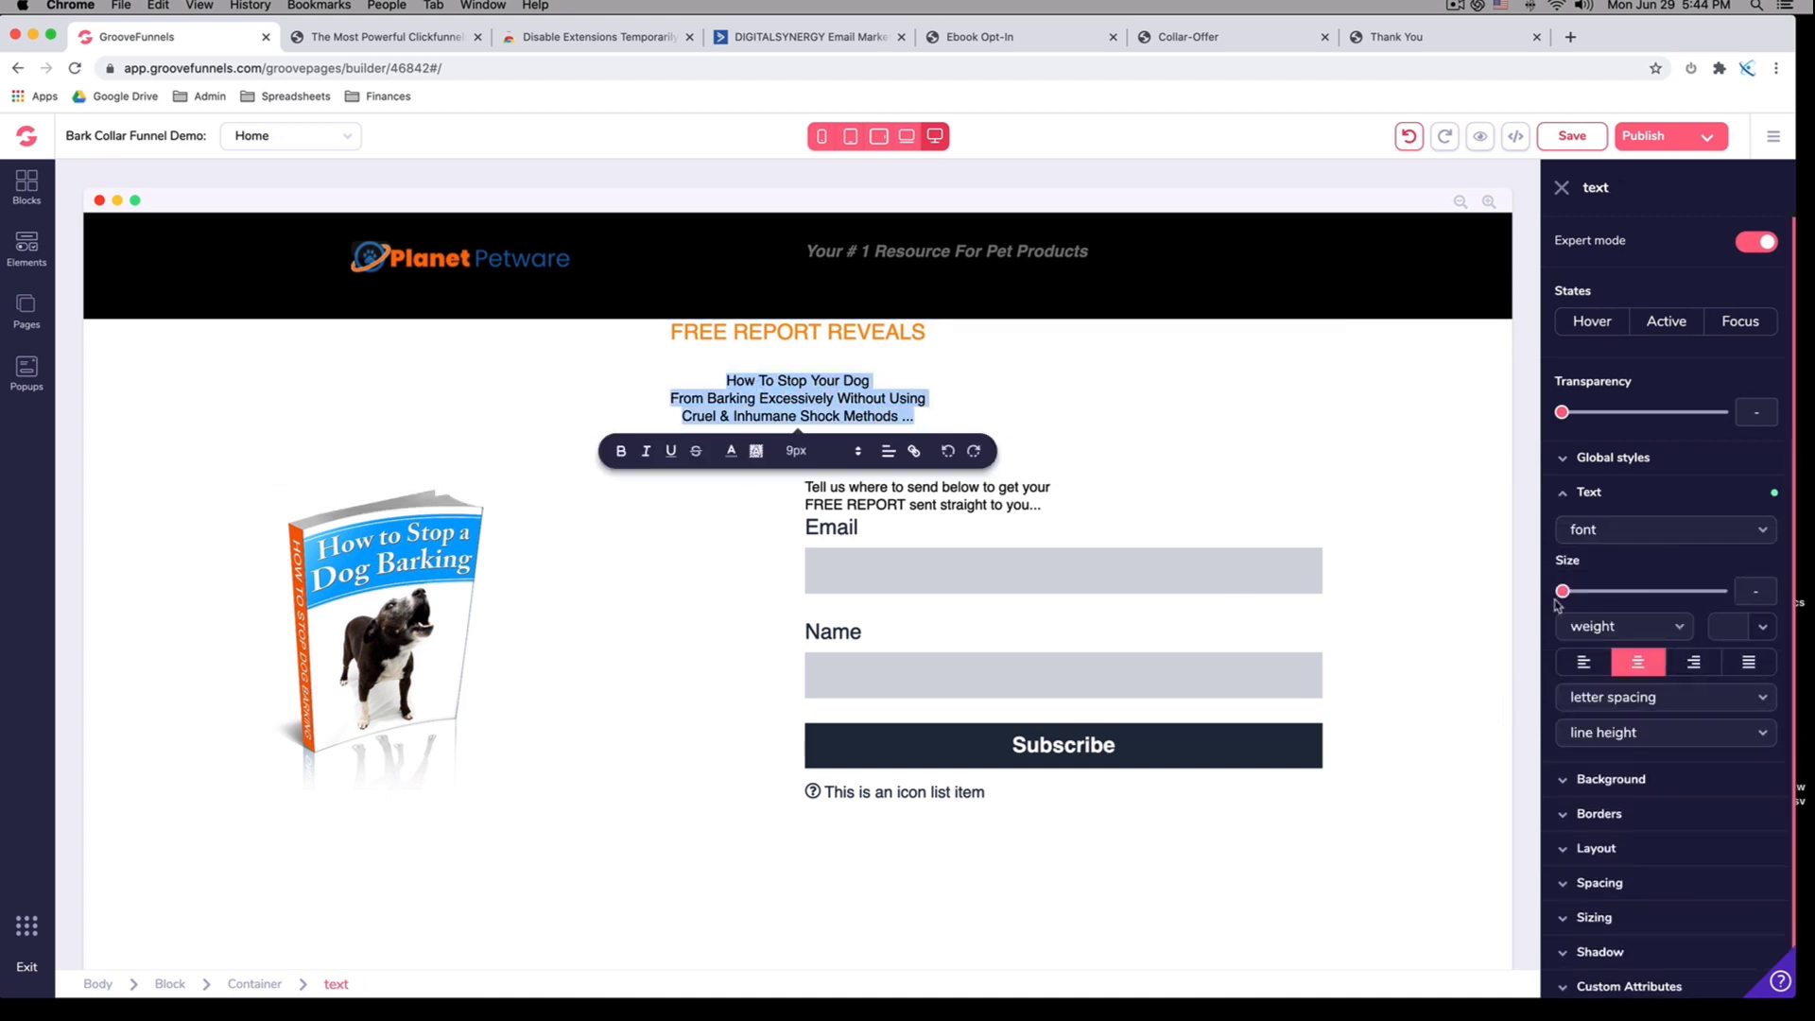
left_click_drag(1562, 592, 1683, 605)
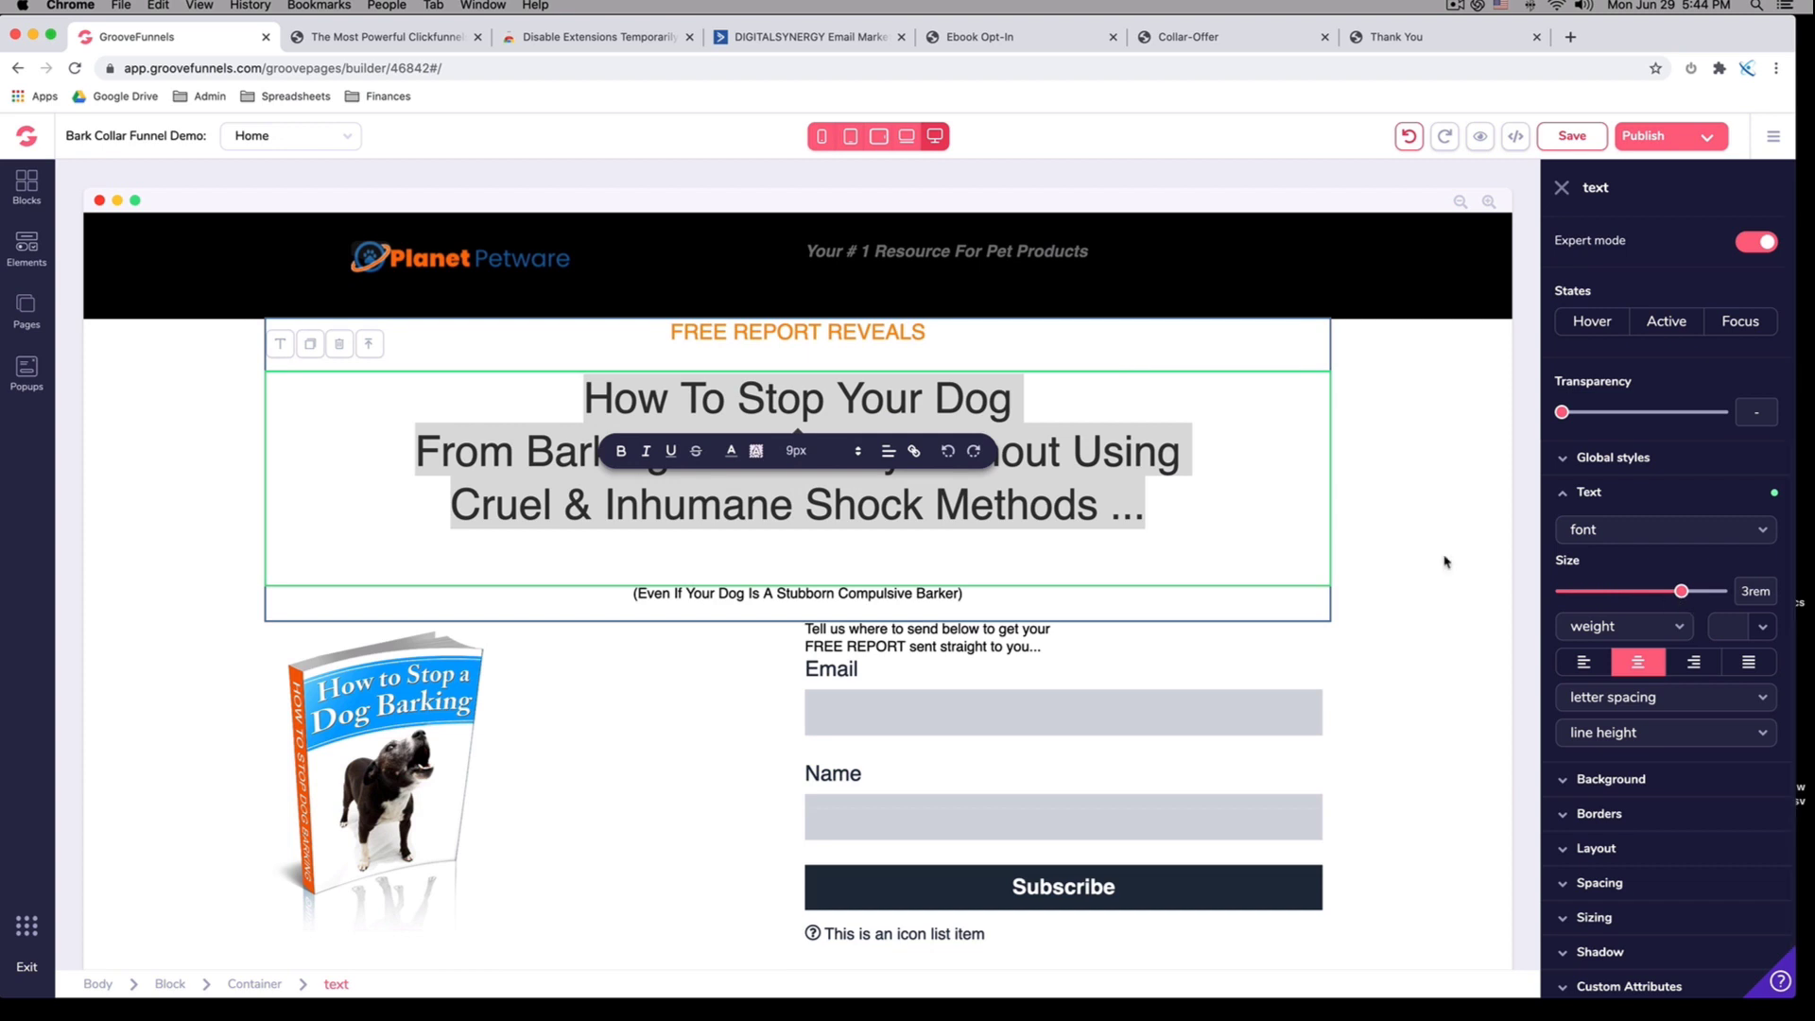
left_click(1362, 545)
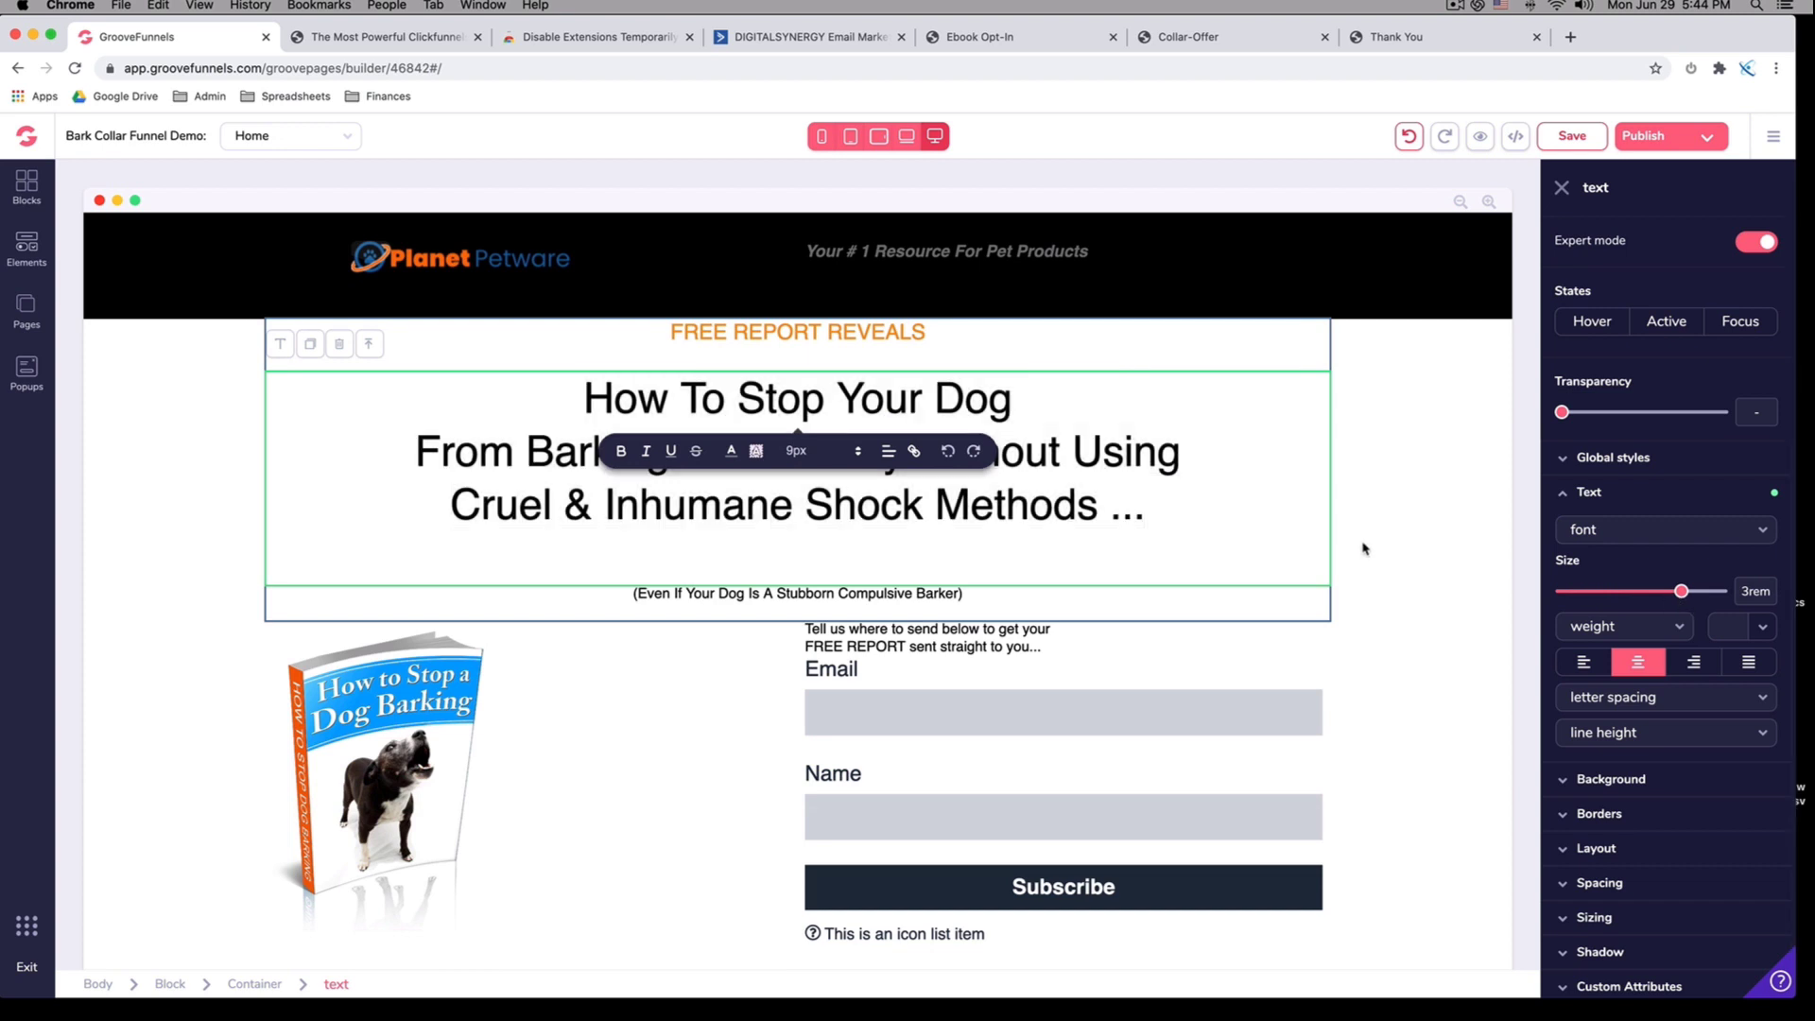
Set the text size of the "(Even If Your Dog Is A Stubborn Compulsive Barker)" line to 1.5rem
left_click(772, 597)
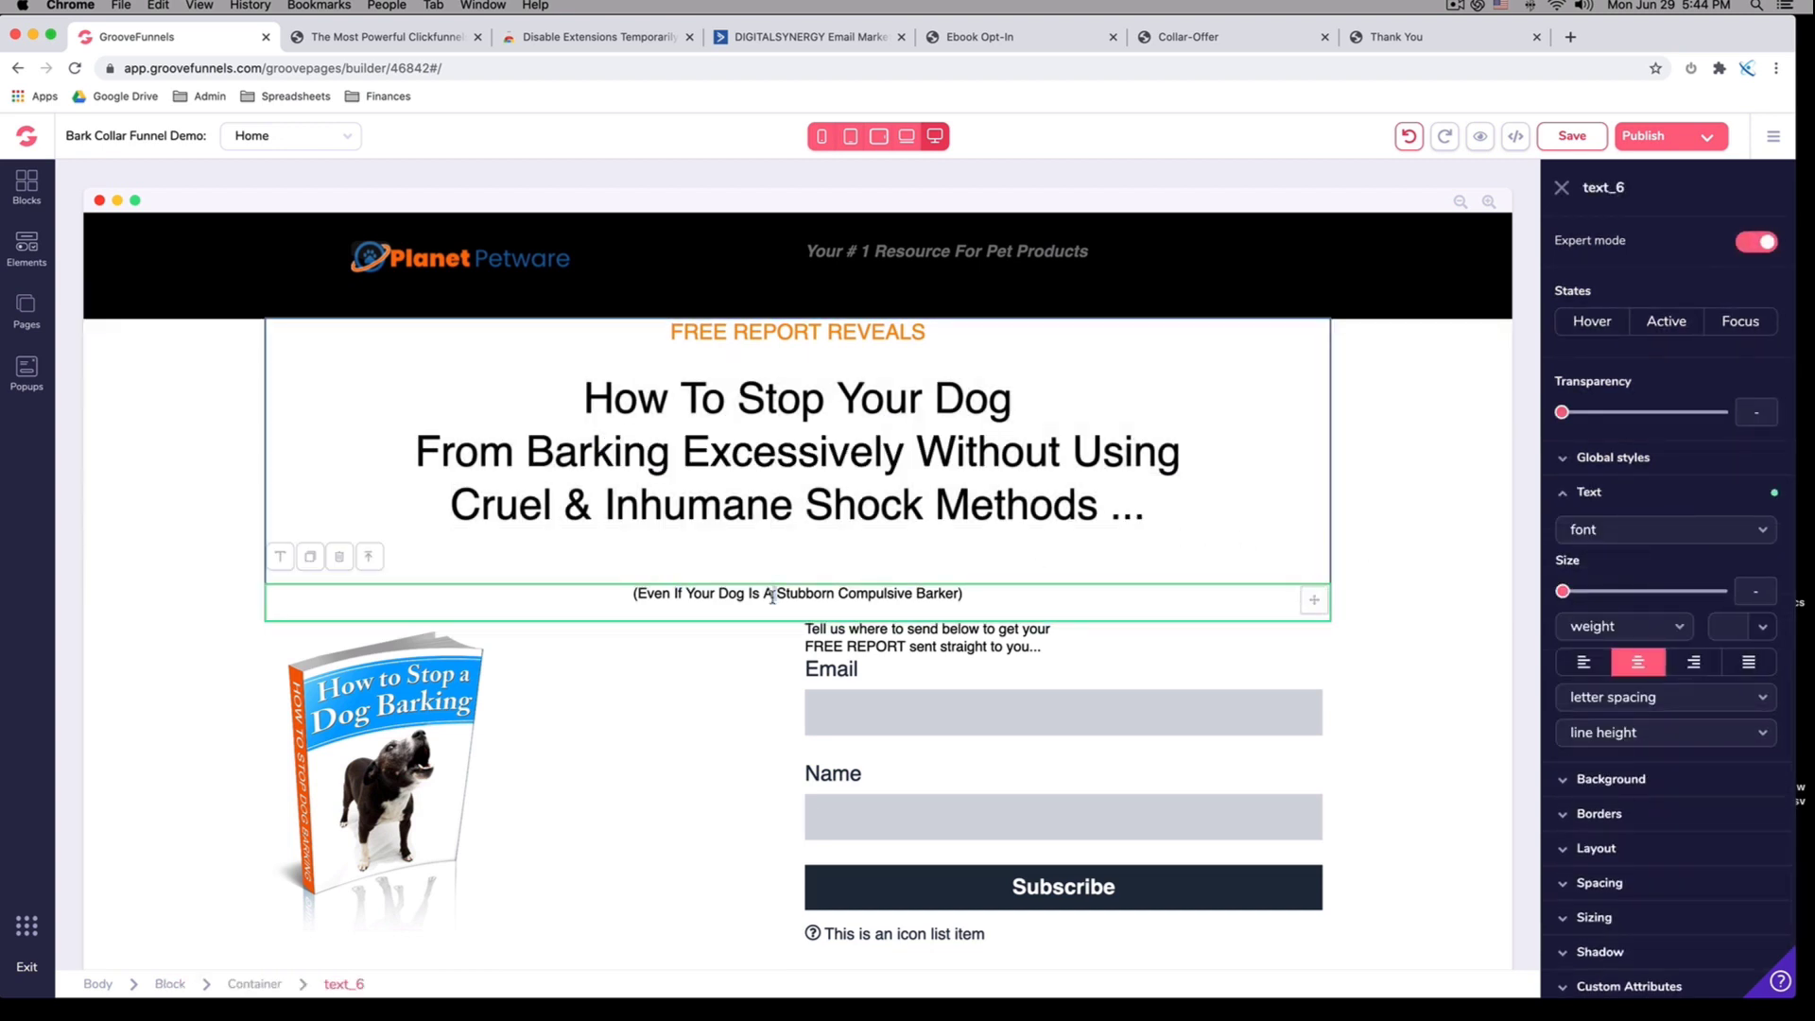
double_click(772, 596)
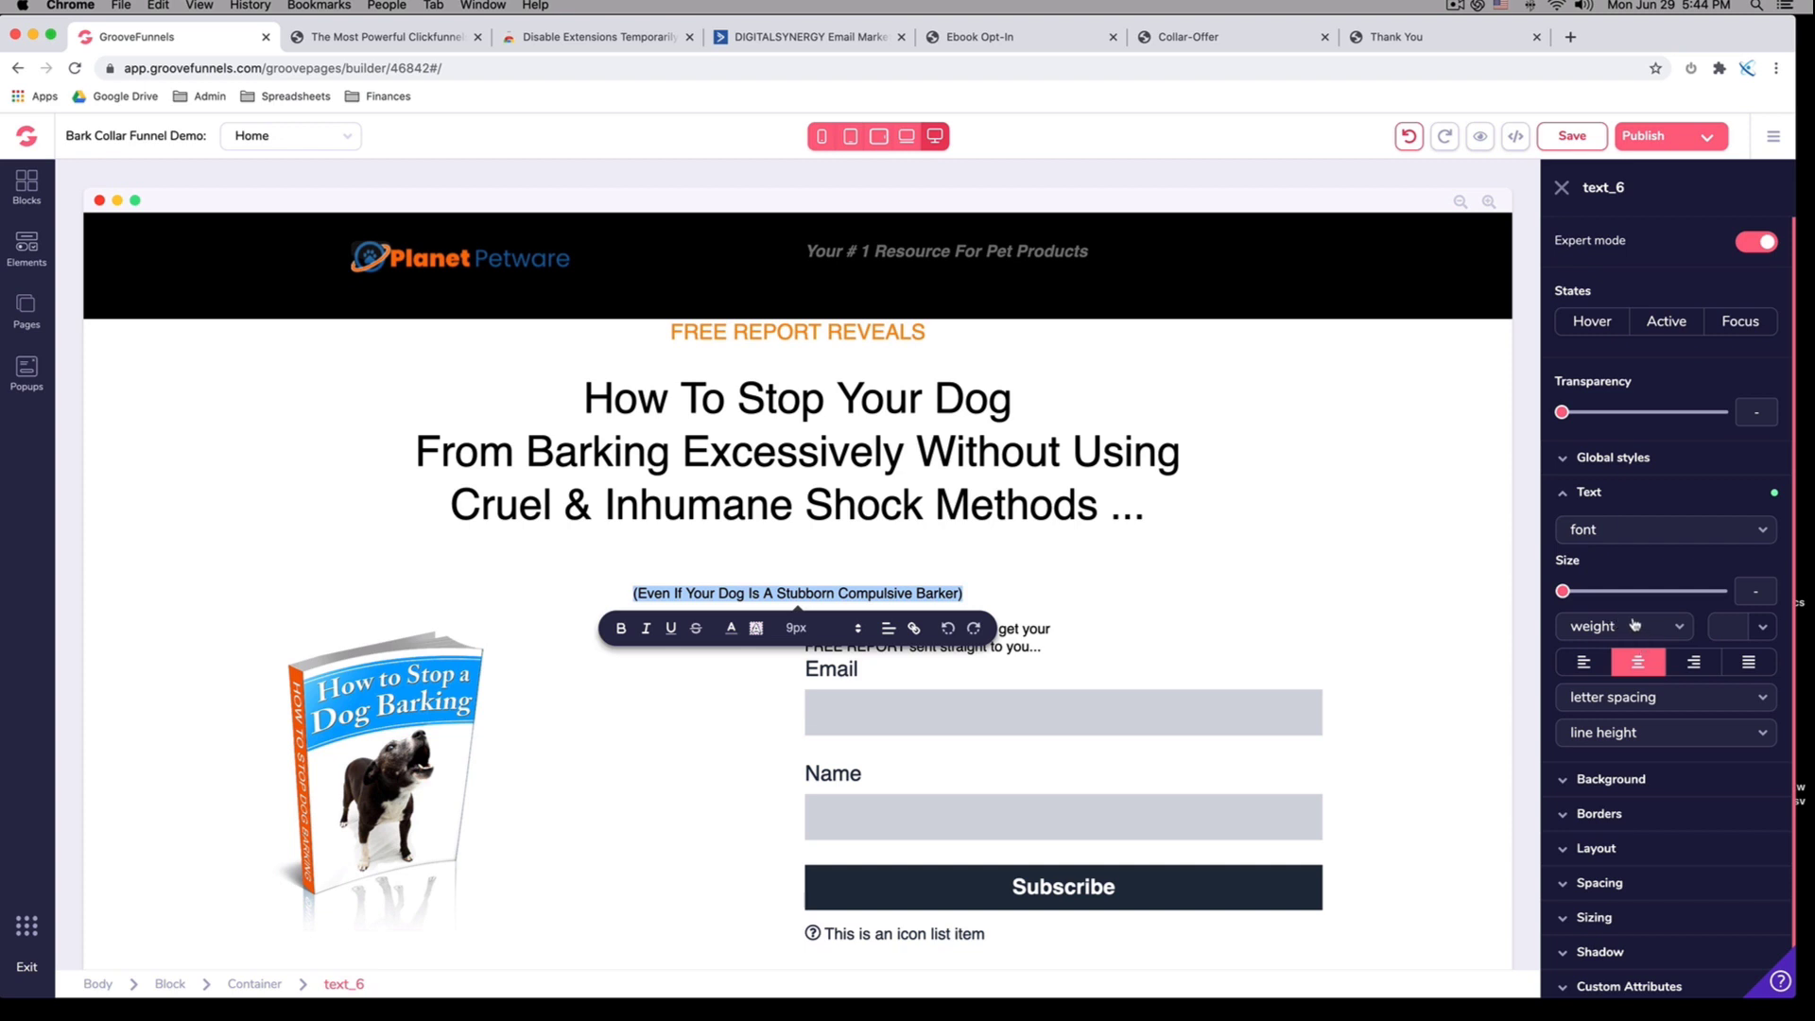
left_click_drag(1562, 591, 1642, 592)
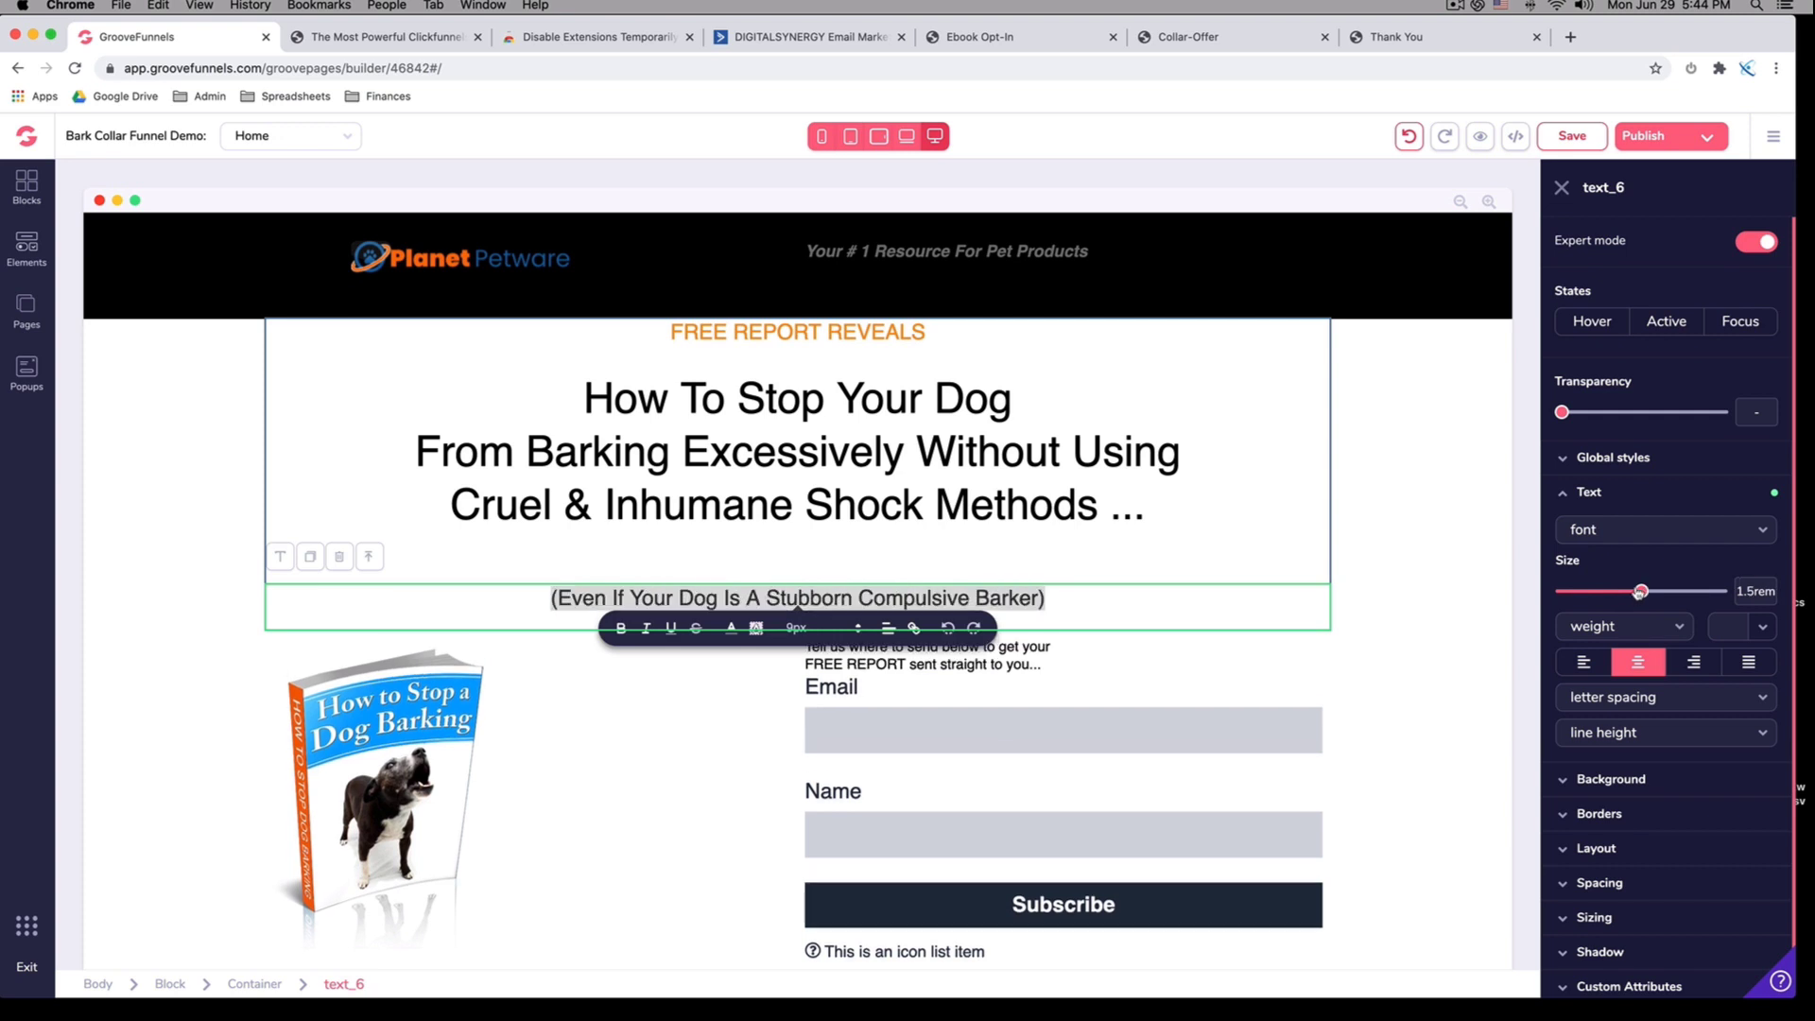
left_click(936, 491)
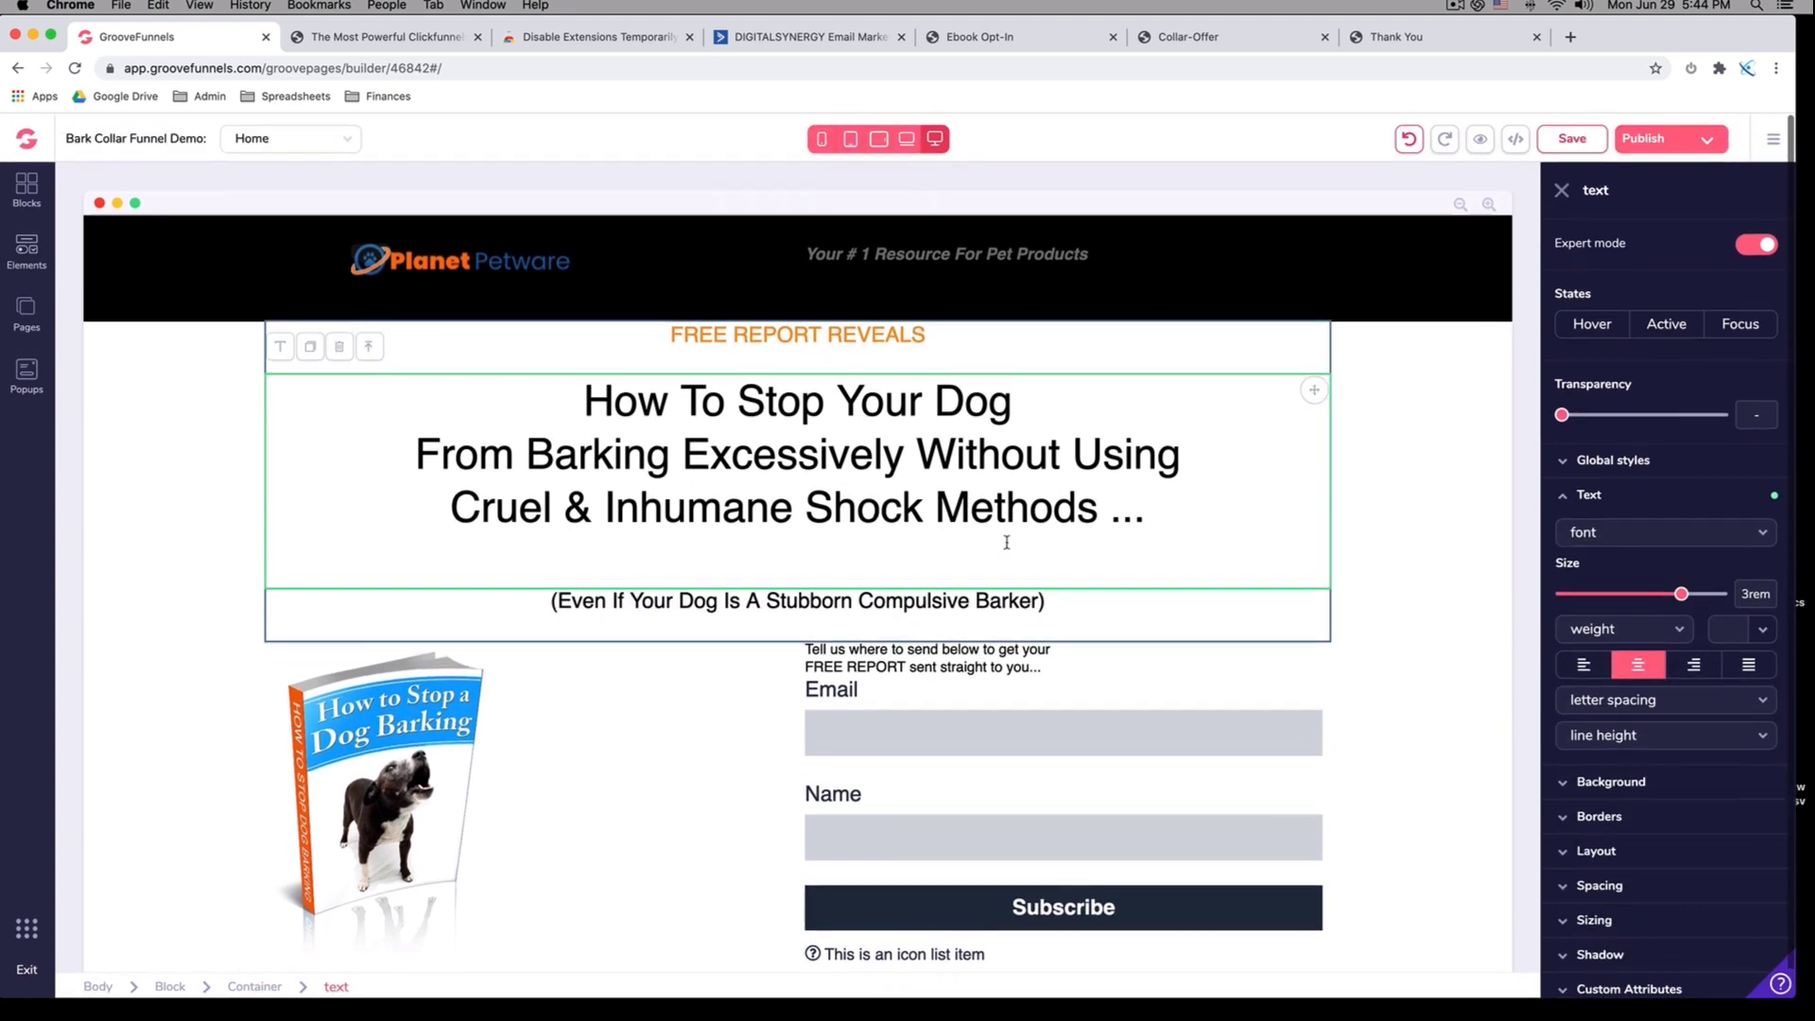
Check the spacing and styling of the heading lines on the finished Ebook Opt-In reference page
left_click(796, 342)
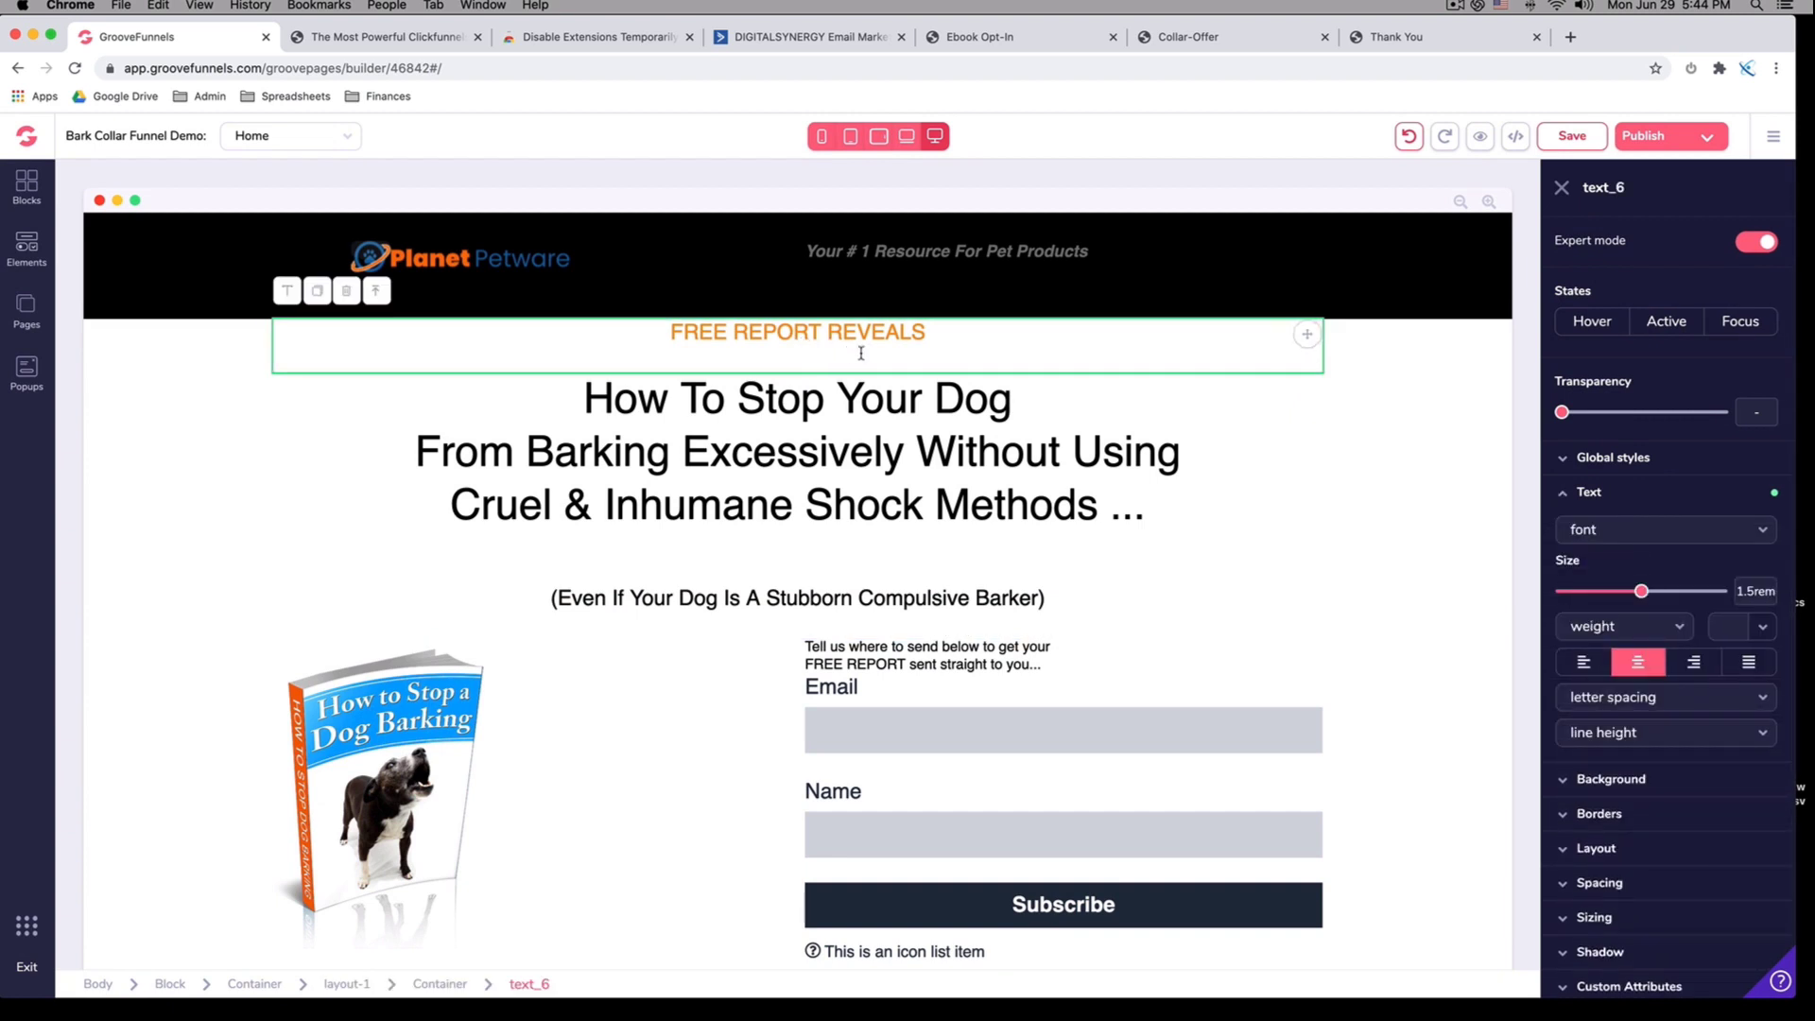
left_click(968, 42)
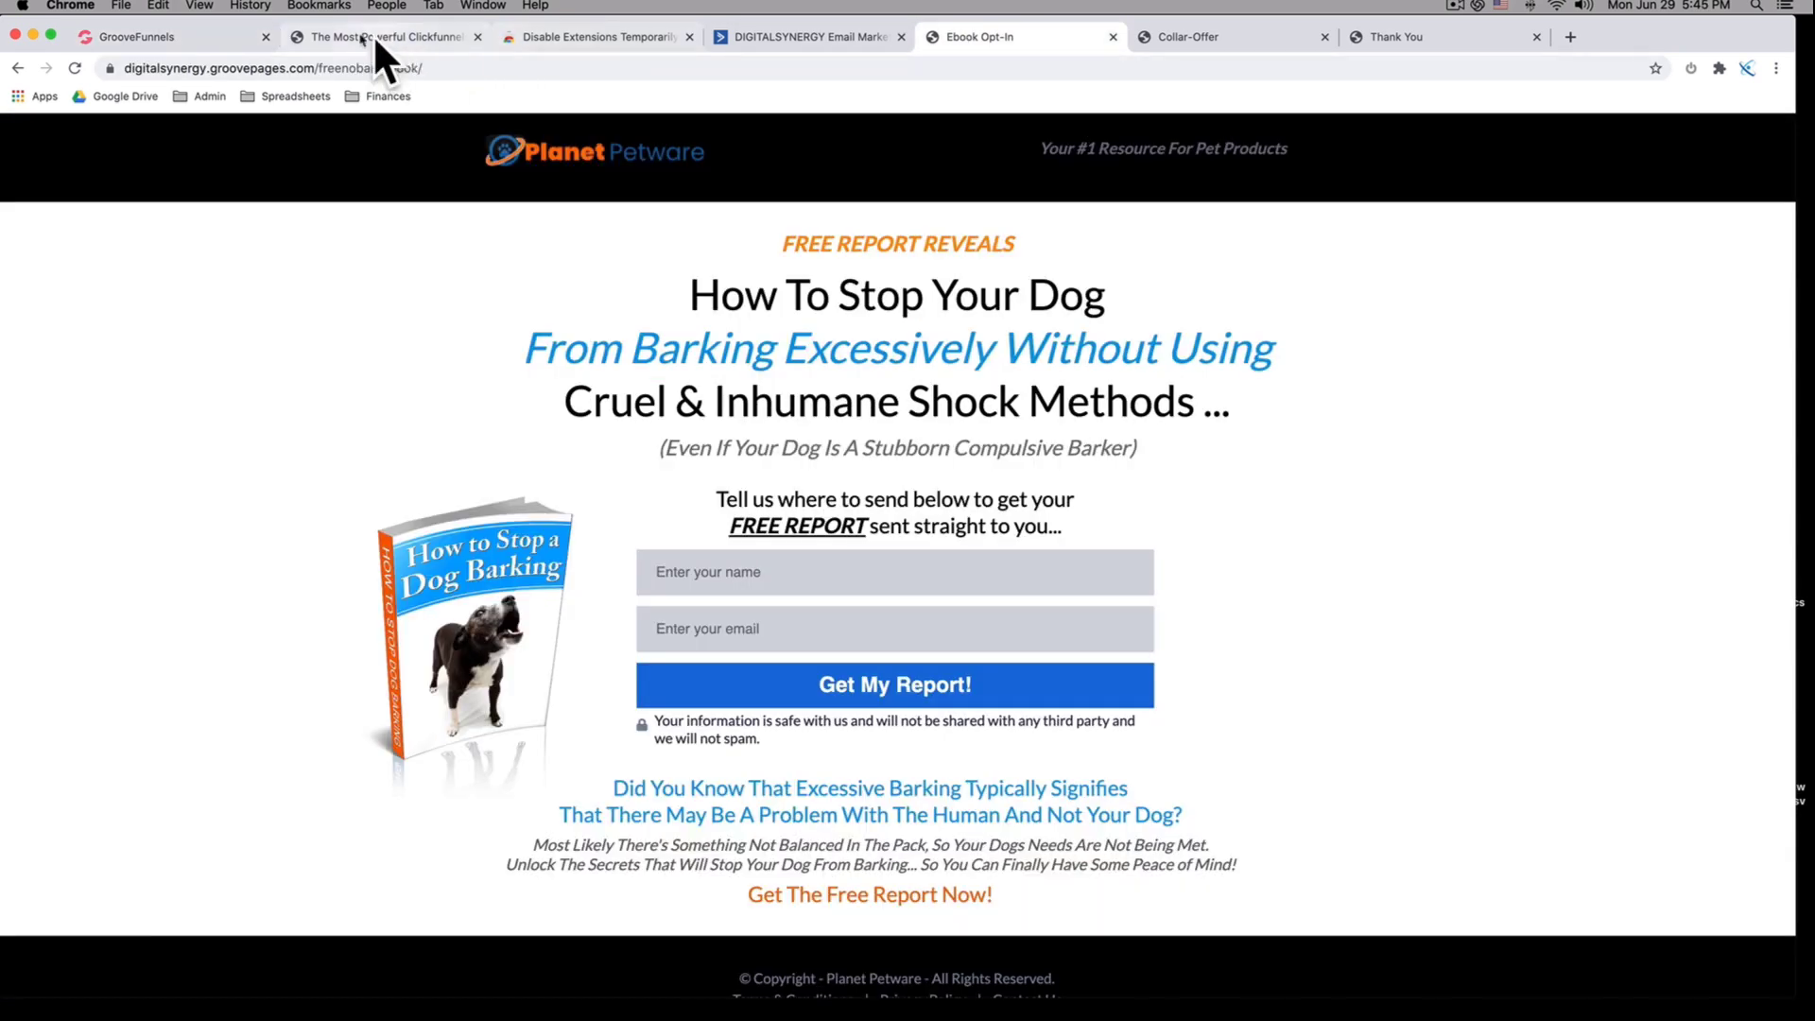
left_click(246, 42)
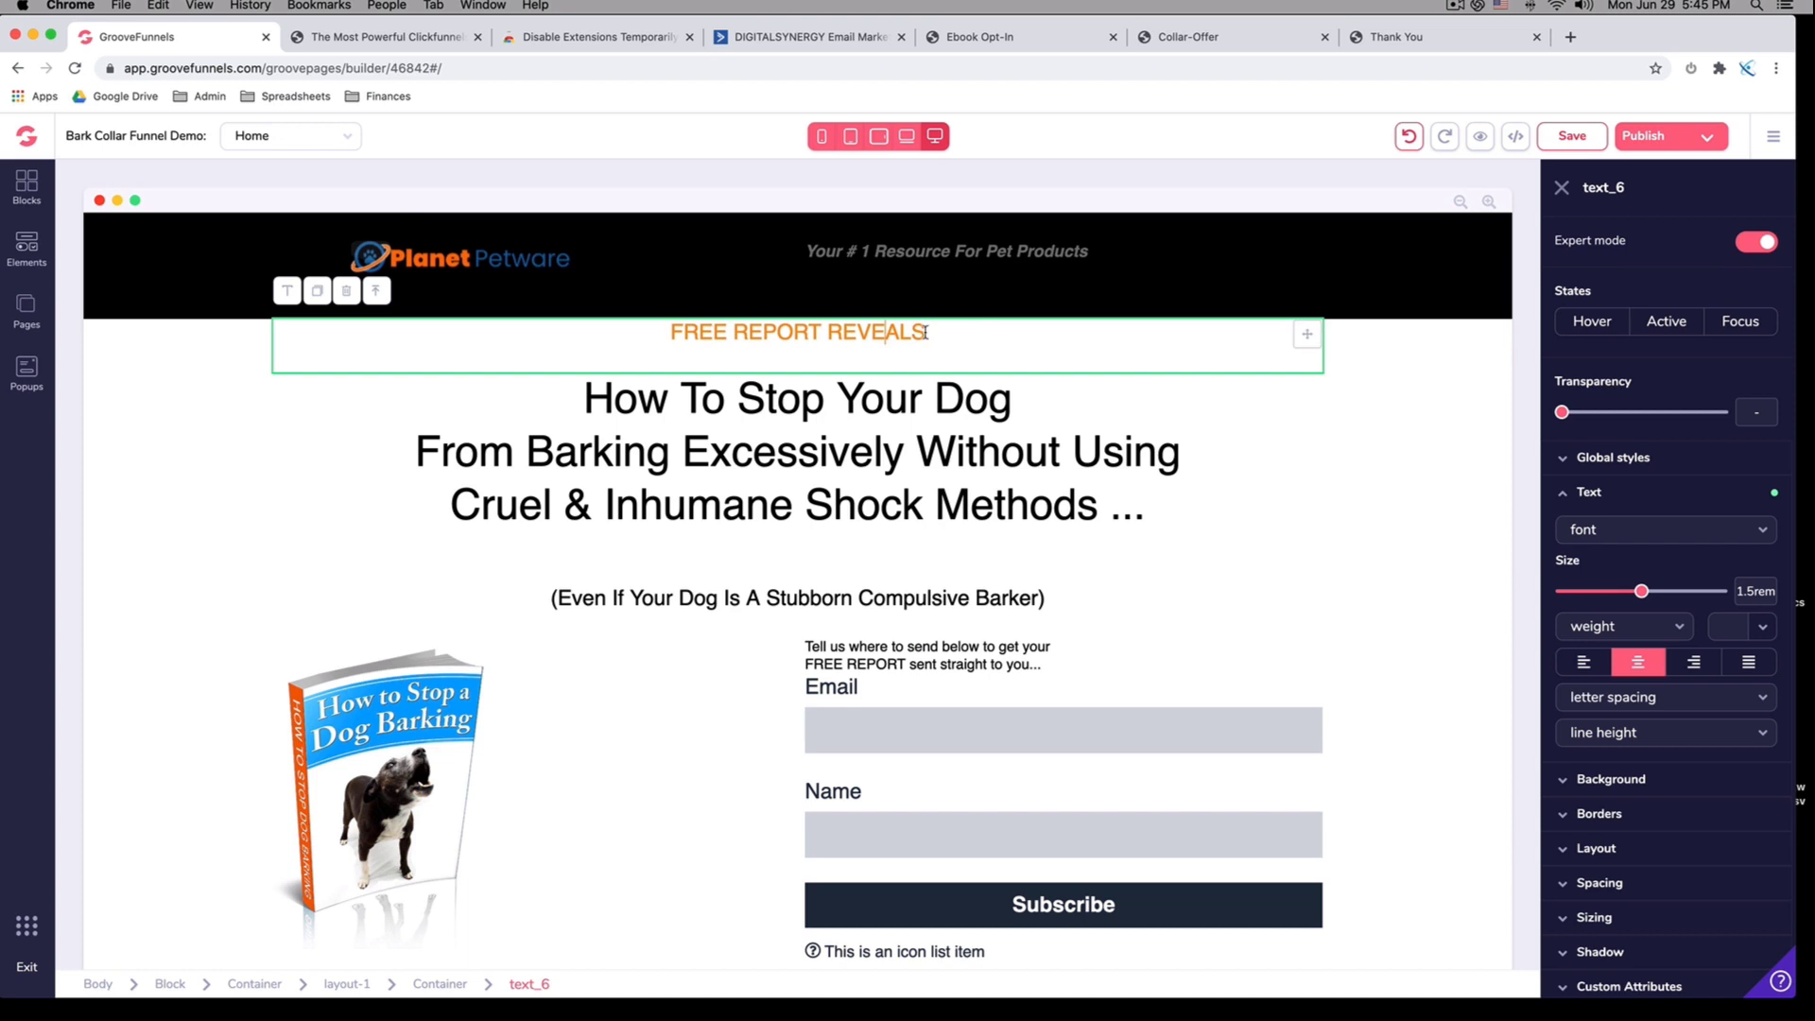
Give the "FREE REPORT REVEALS" line a top margin of 1.25rem to separate it from the black header
left_click(1287, 451)
left_click(940, 335)
left_click(913, 336)
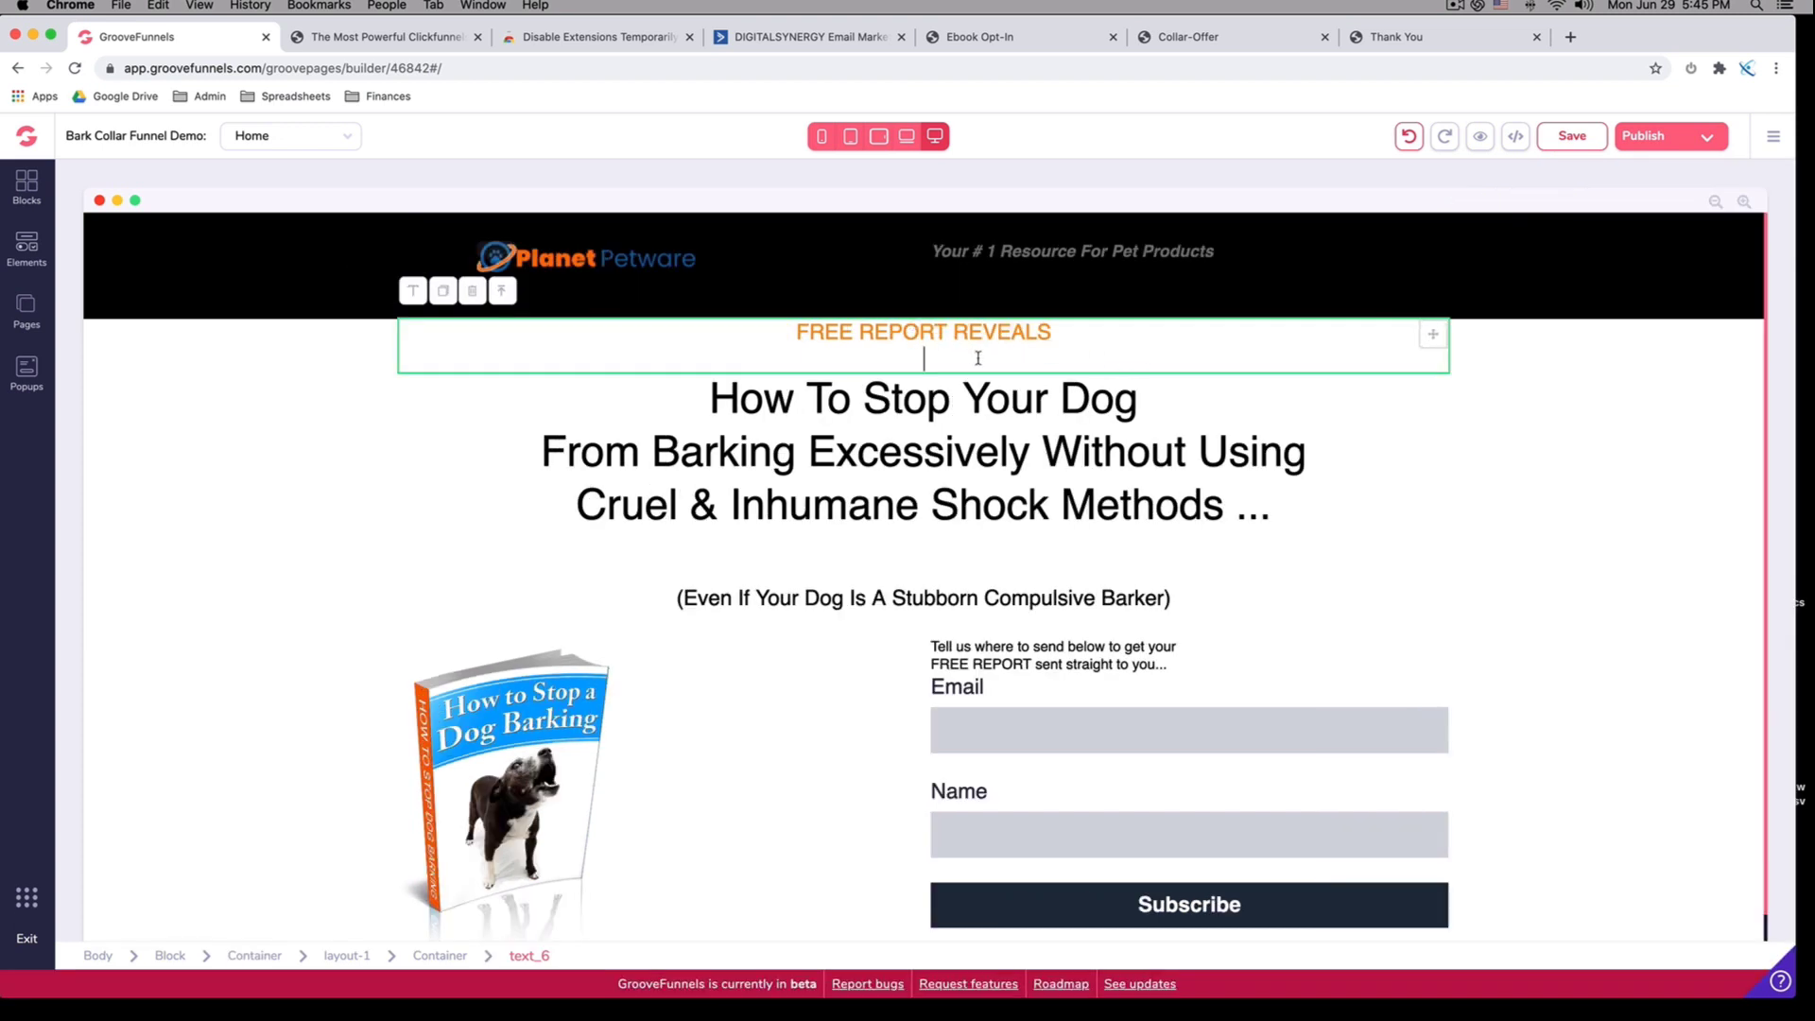
left_click(1389, 478)
left_click(867, 338)
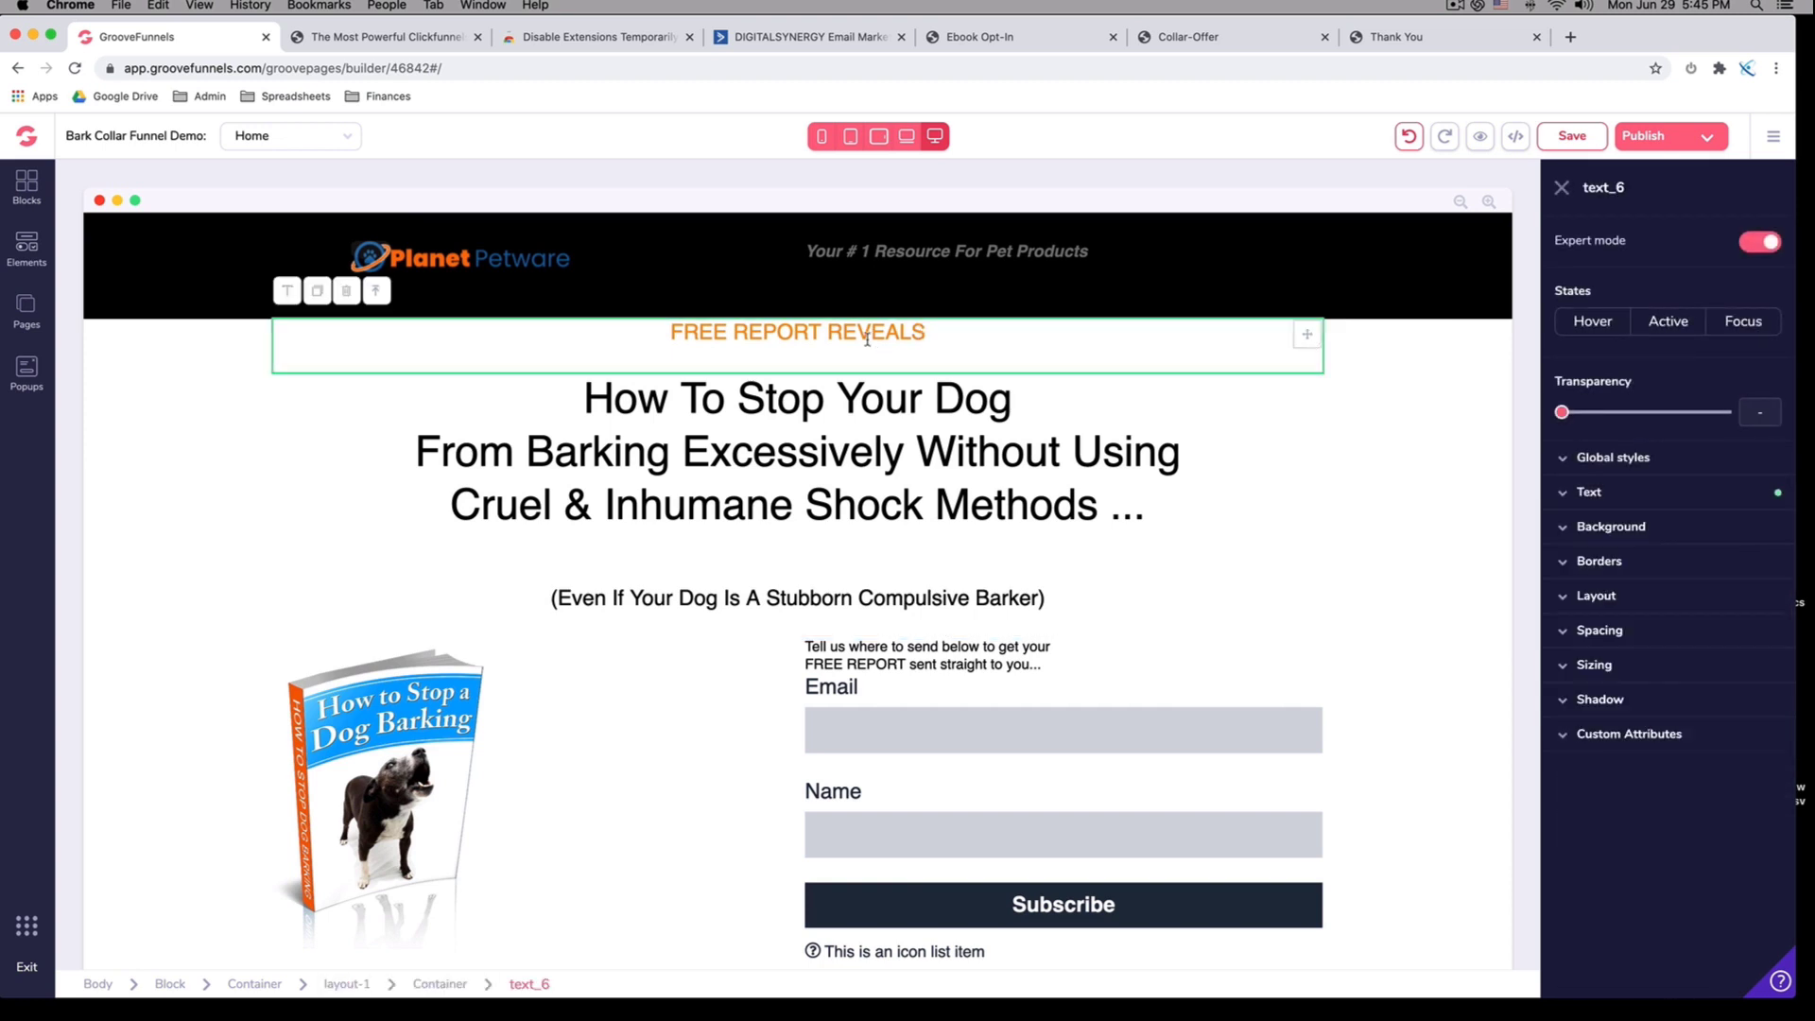
left_click(1589, 491)
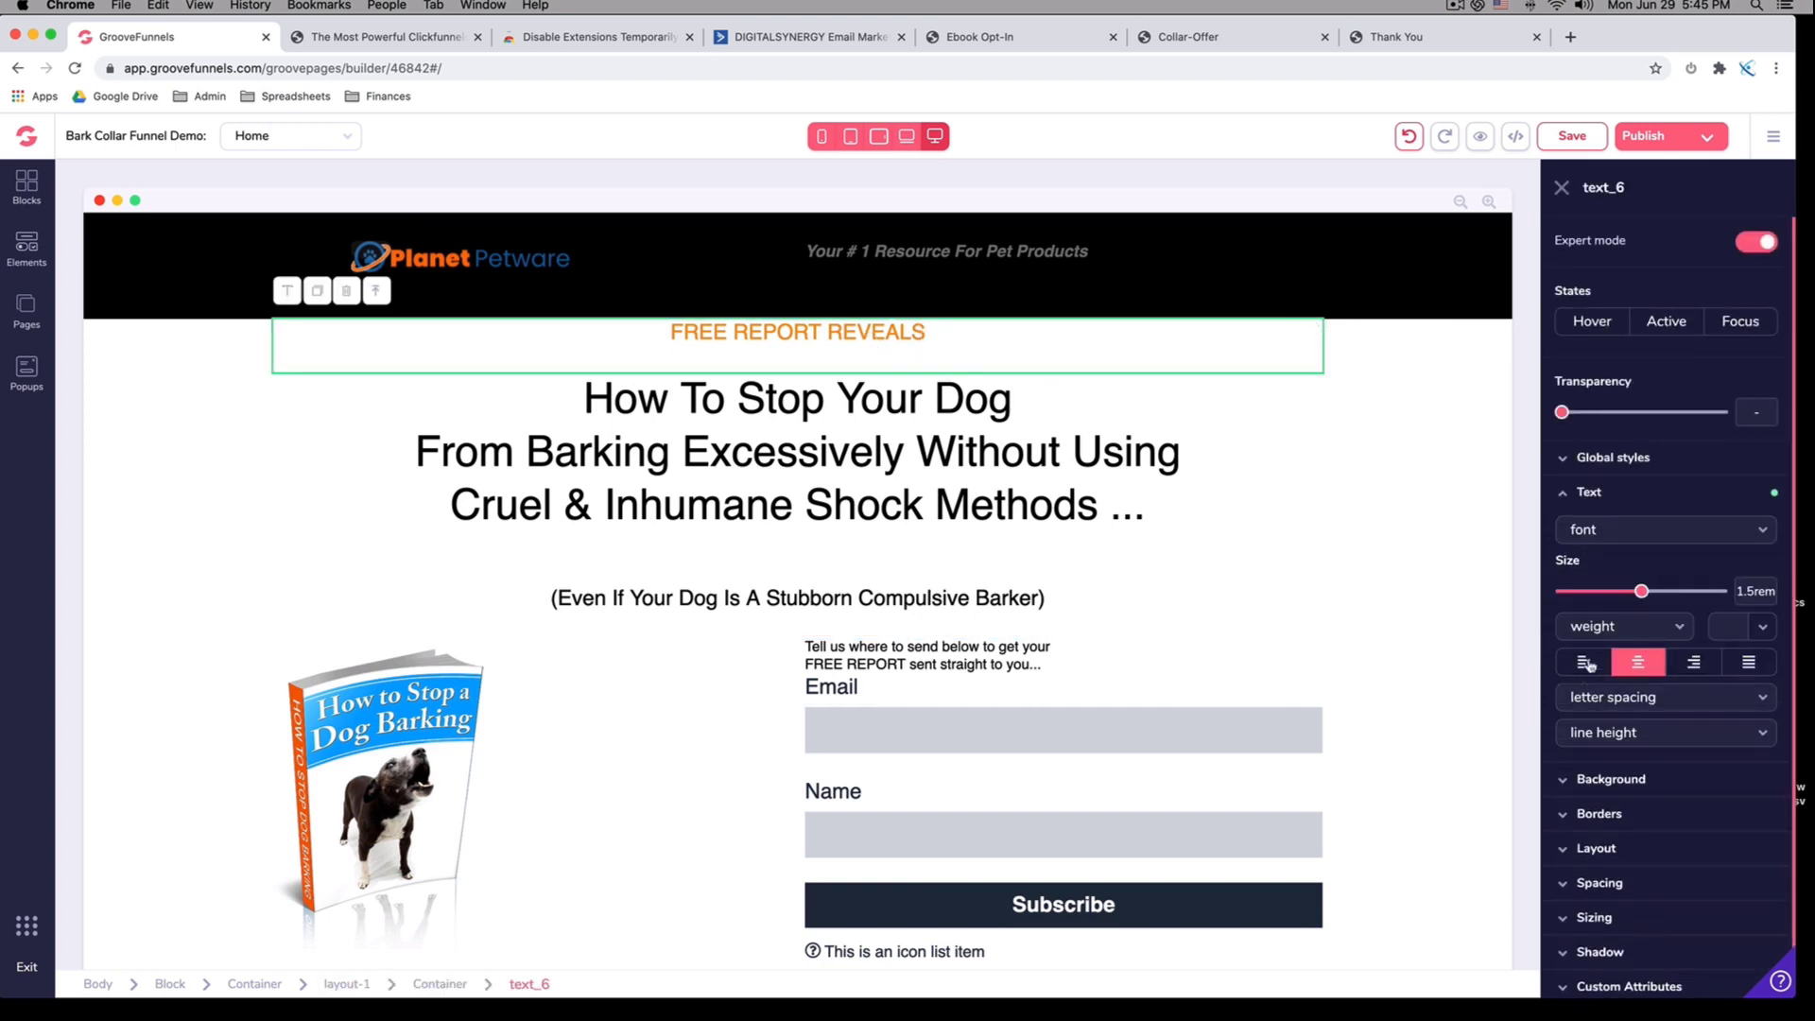
left_click(1599, 882)
scroll(1604, 879, "down", 3)
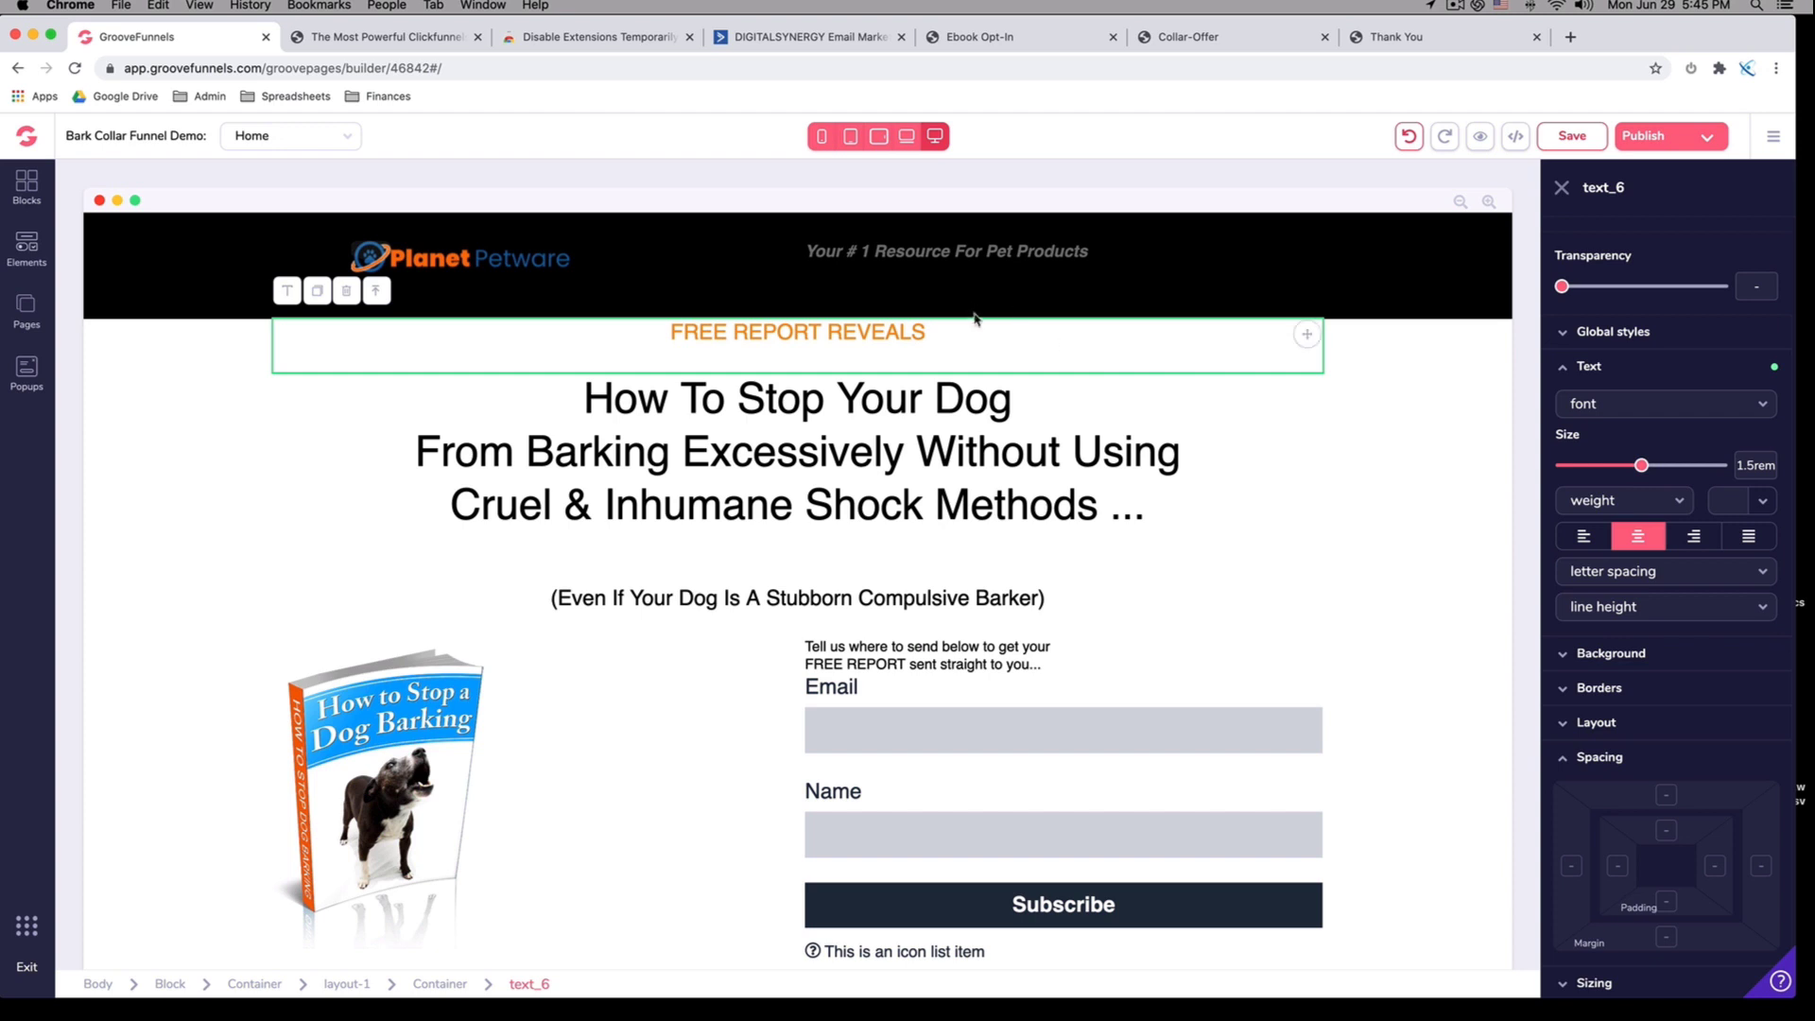
left_click(1665, 796)
left_click_drag(1564, 973, 1607, 974)
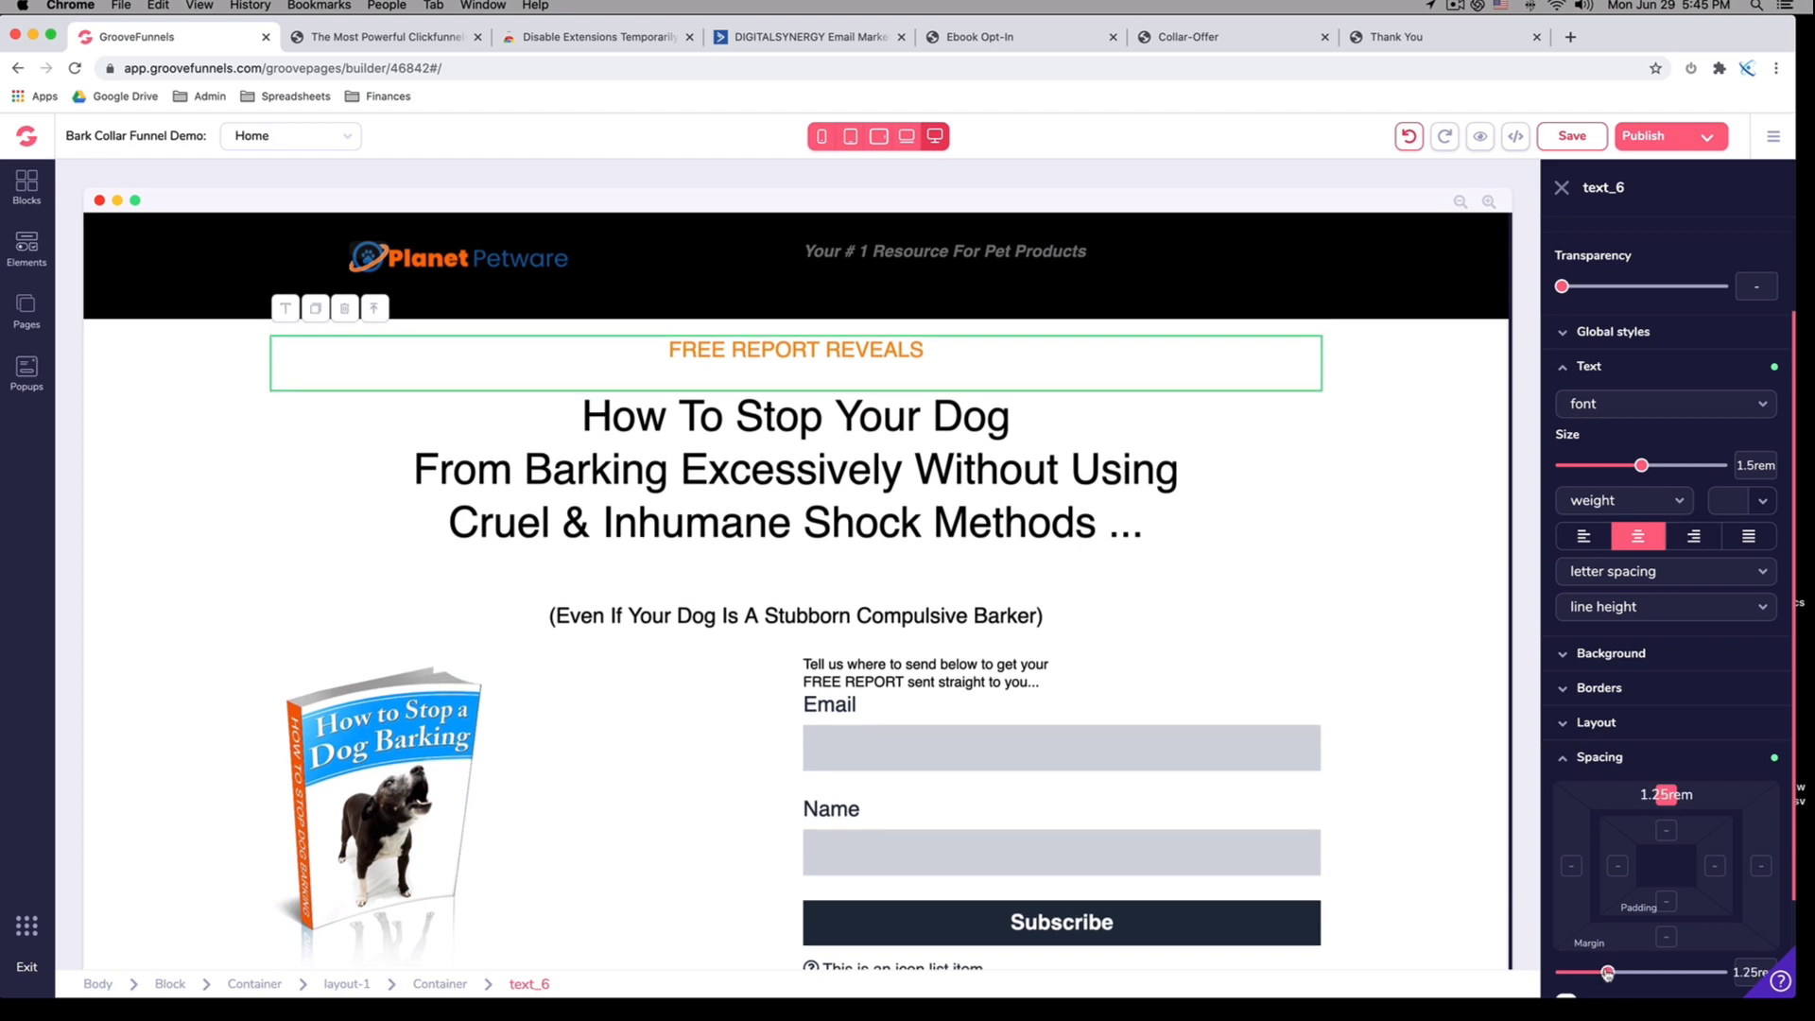
Give the "How To Stop Your Dog" headline a negative top margin of -1.5rem
left_click(782, 456)
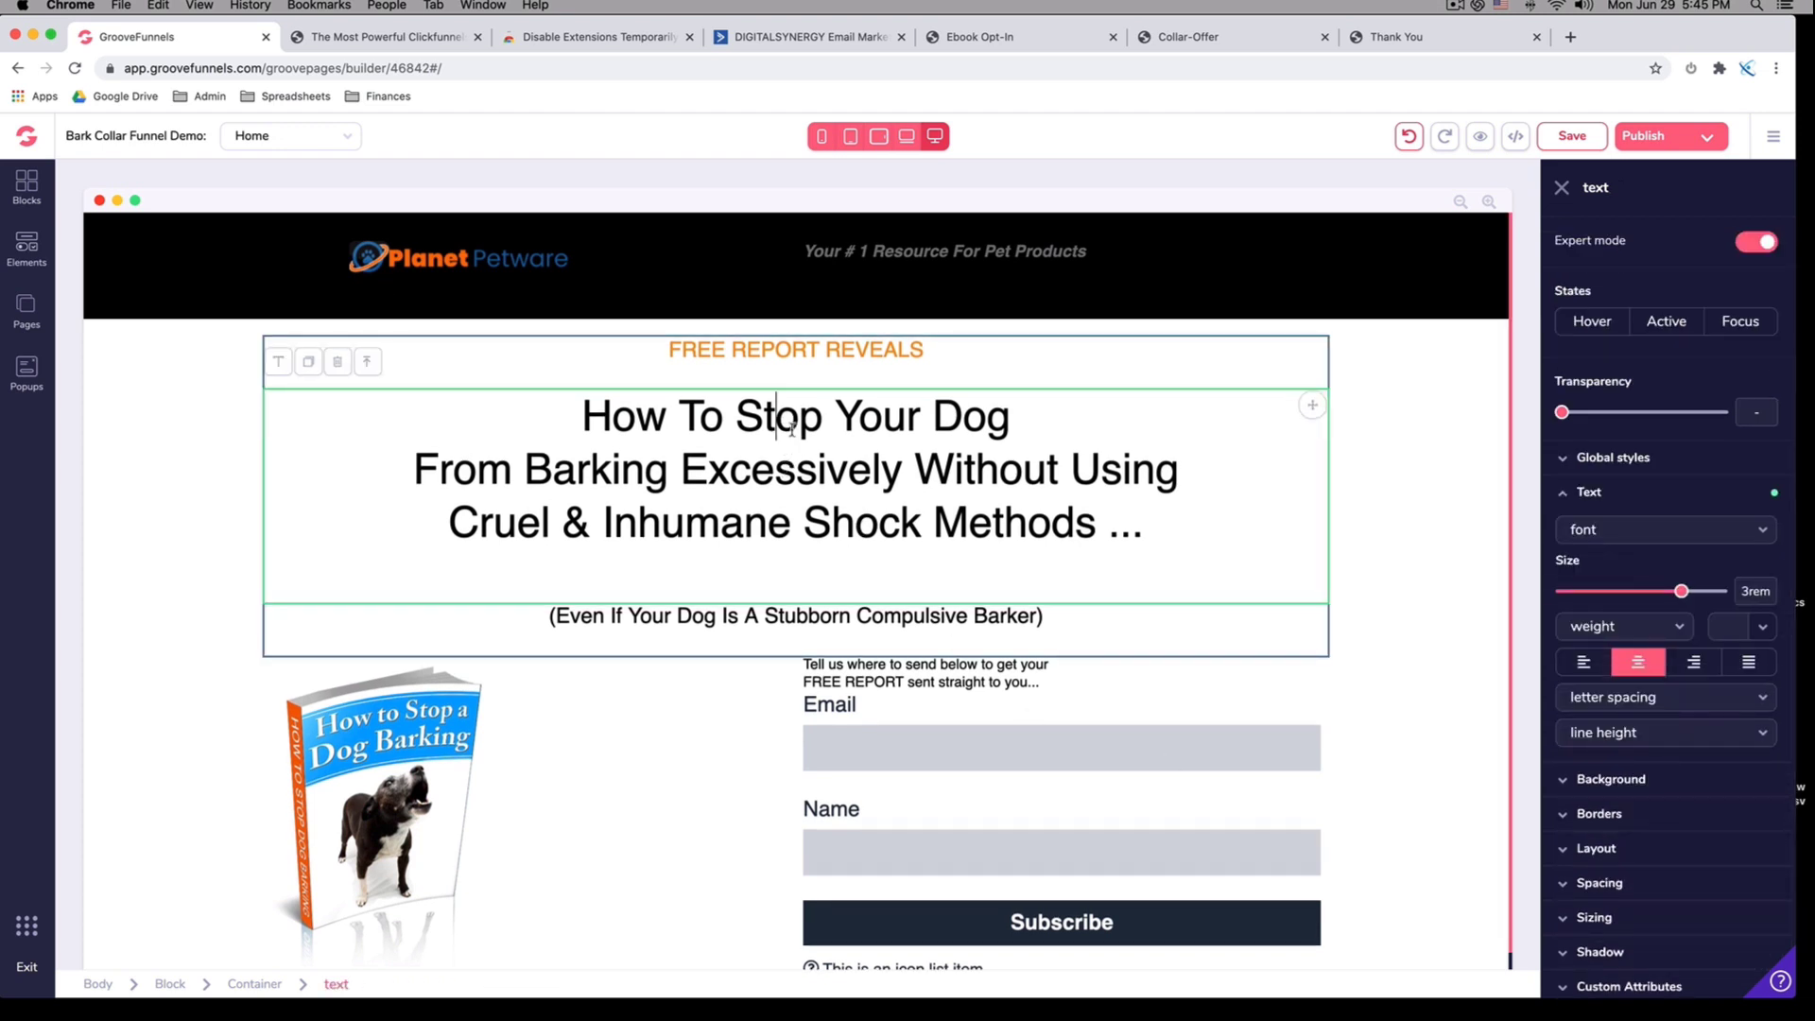
left_click(1614, 883)
scroll(1624, 885, "down", 1)
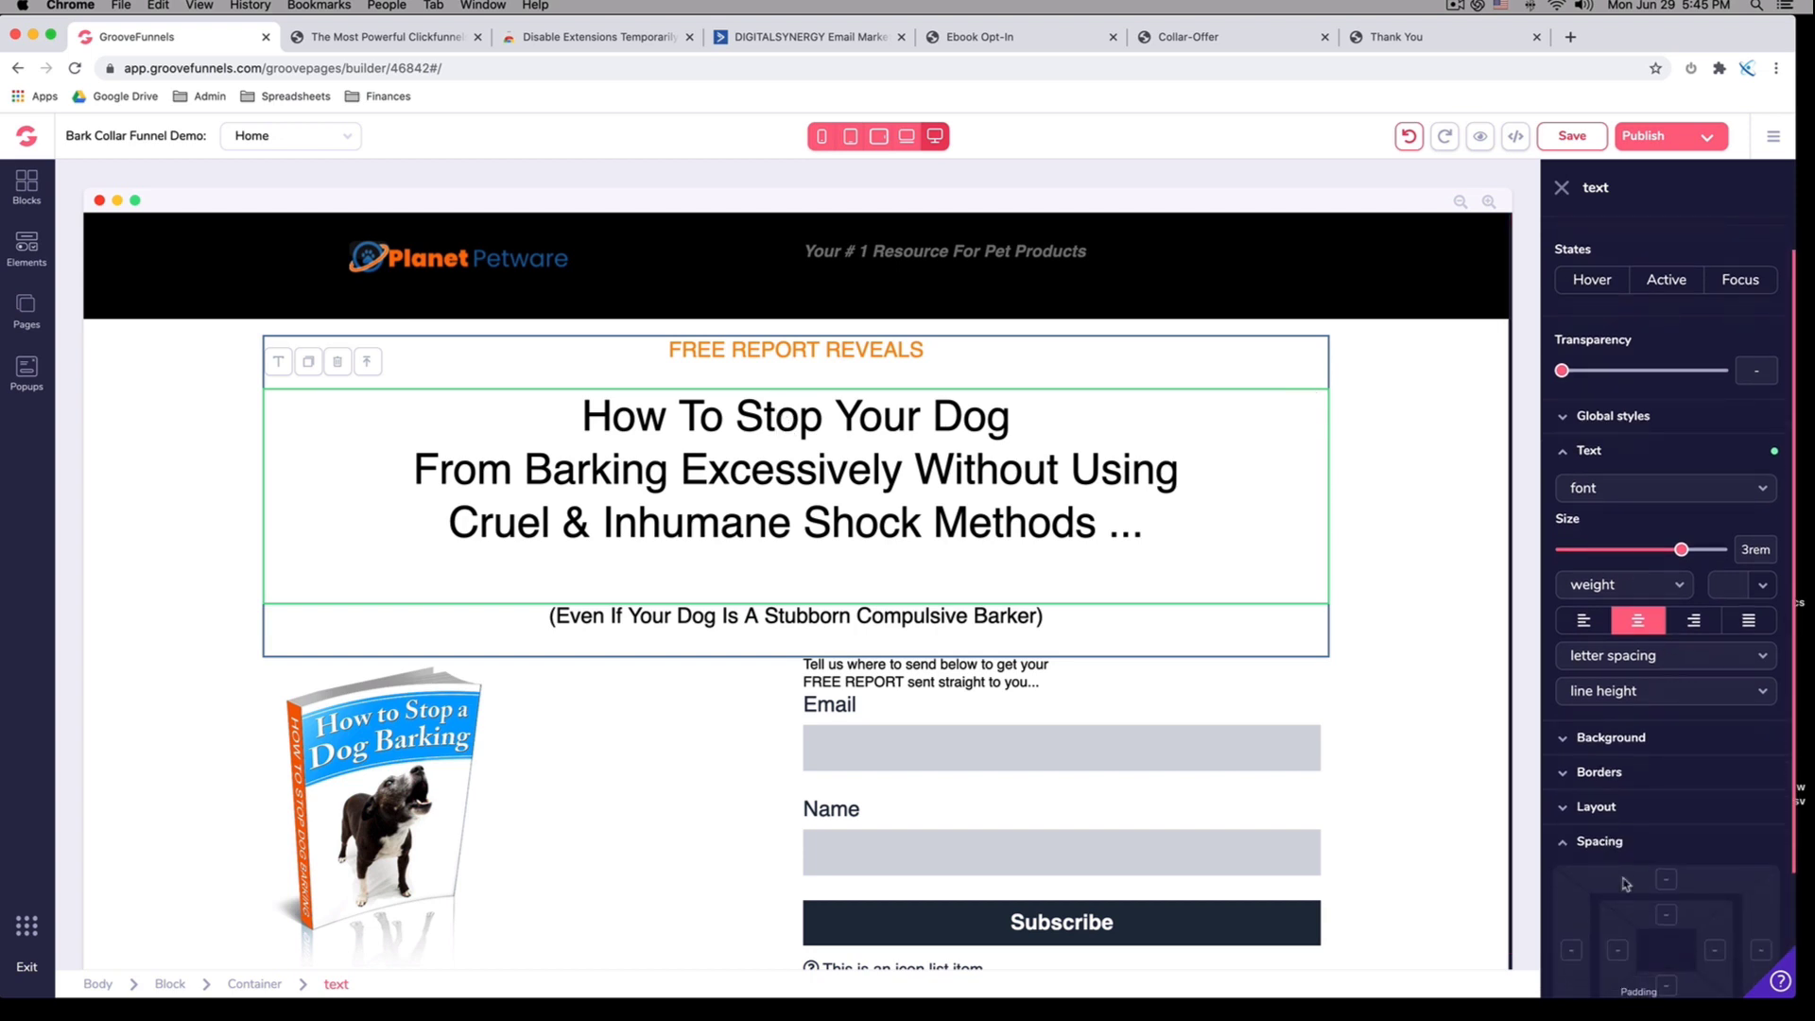
scroll(1625, 883, "down", 3)
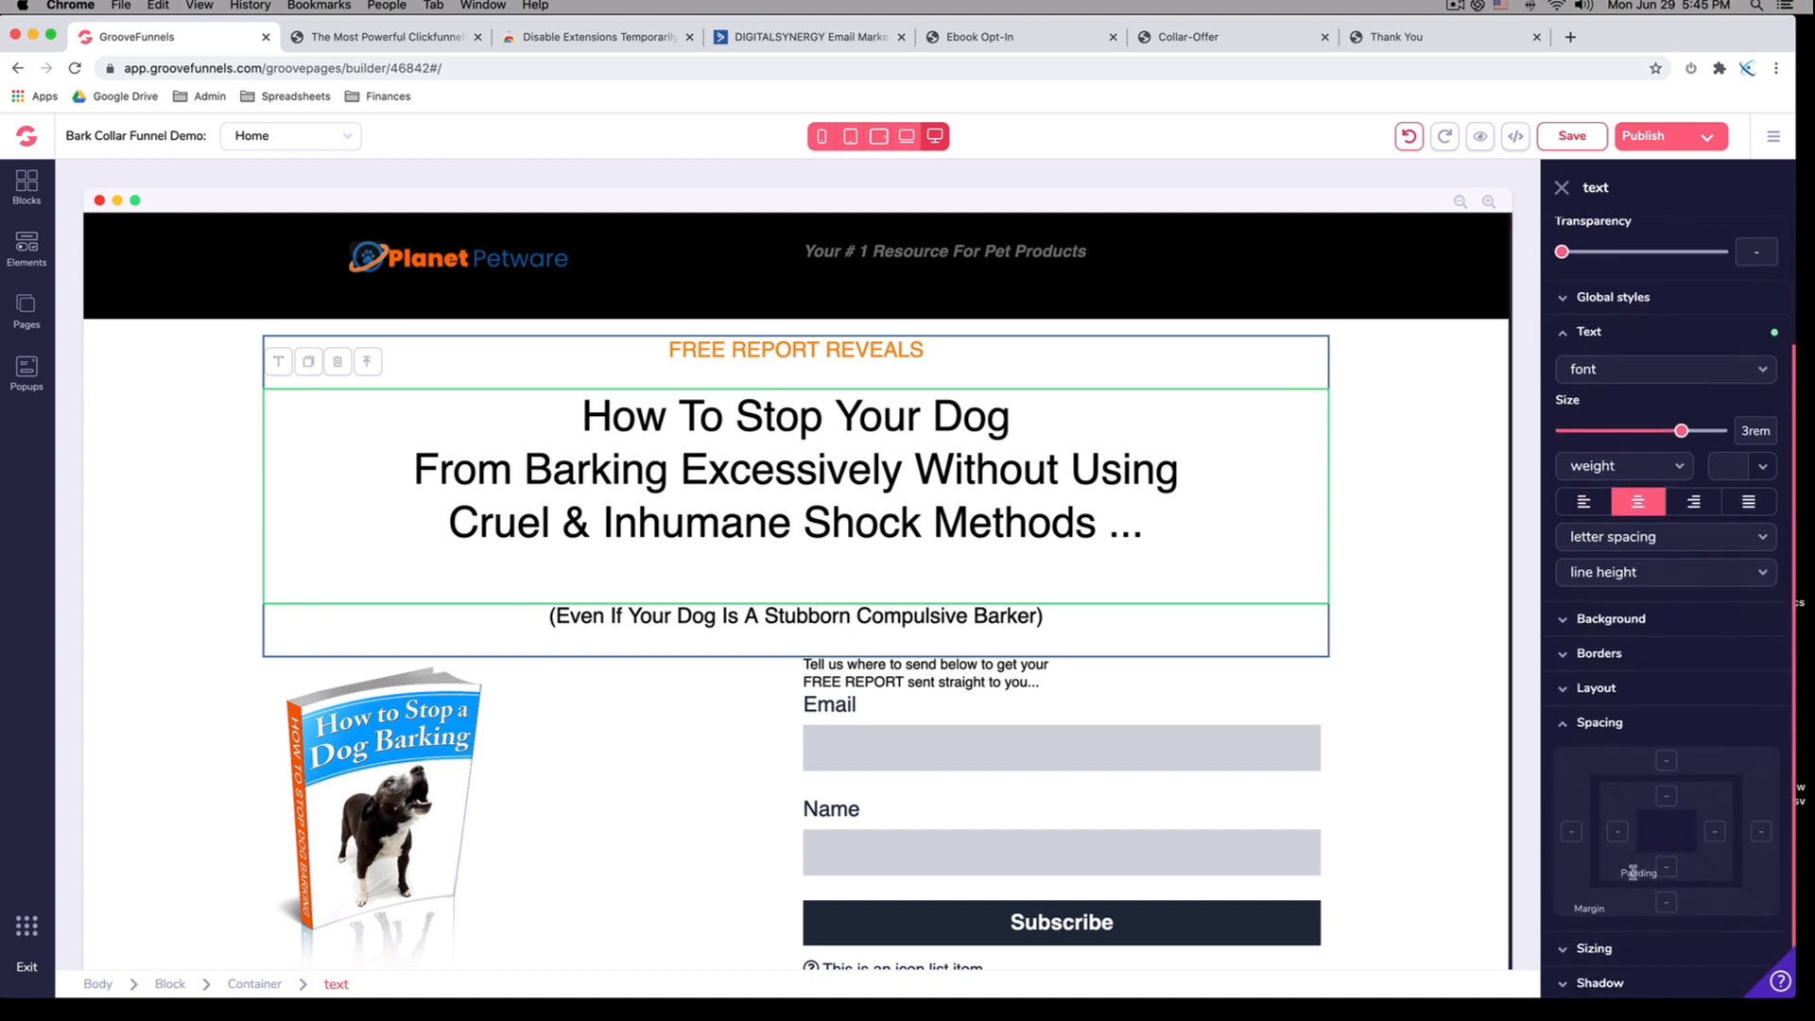
left_click(1667, 751)
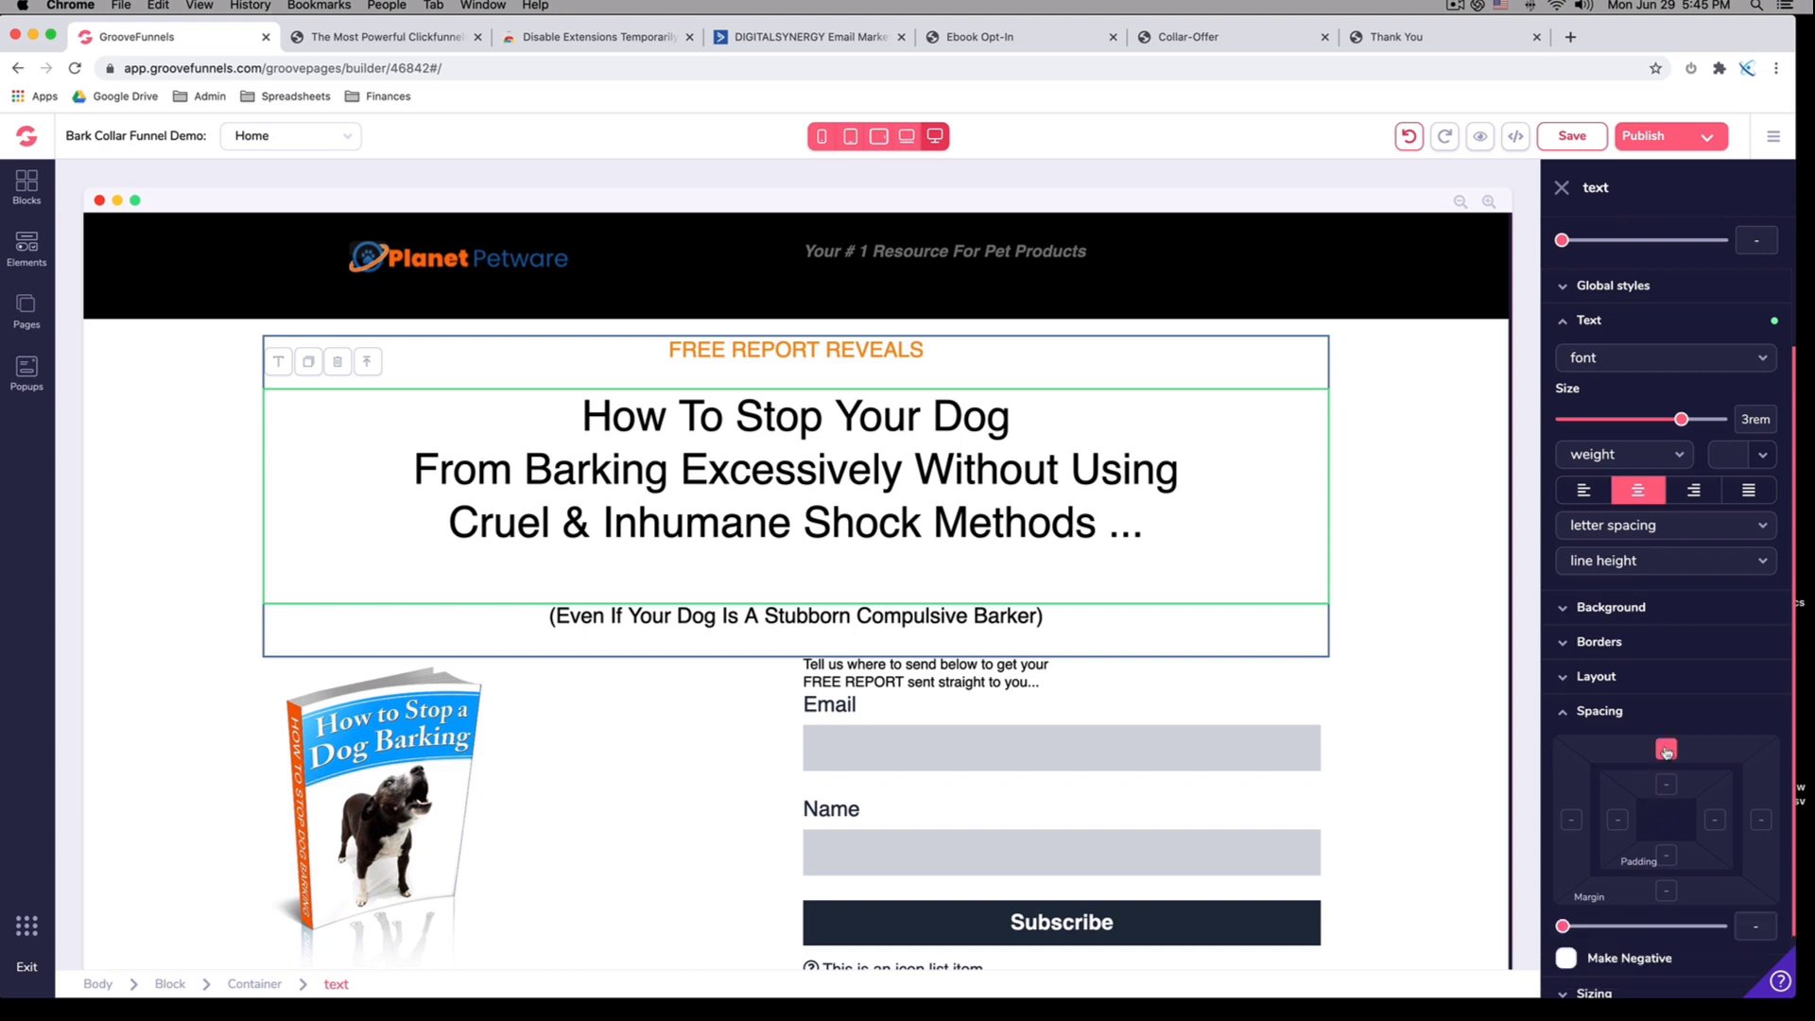
left_click(1566, 958)
left_click_drag(1564, 928, 1612, 926)
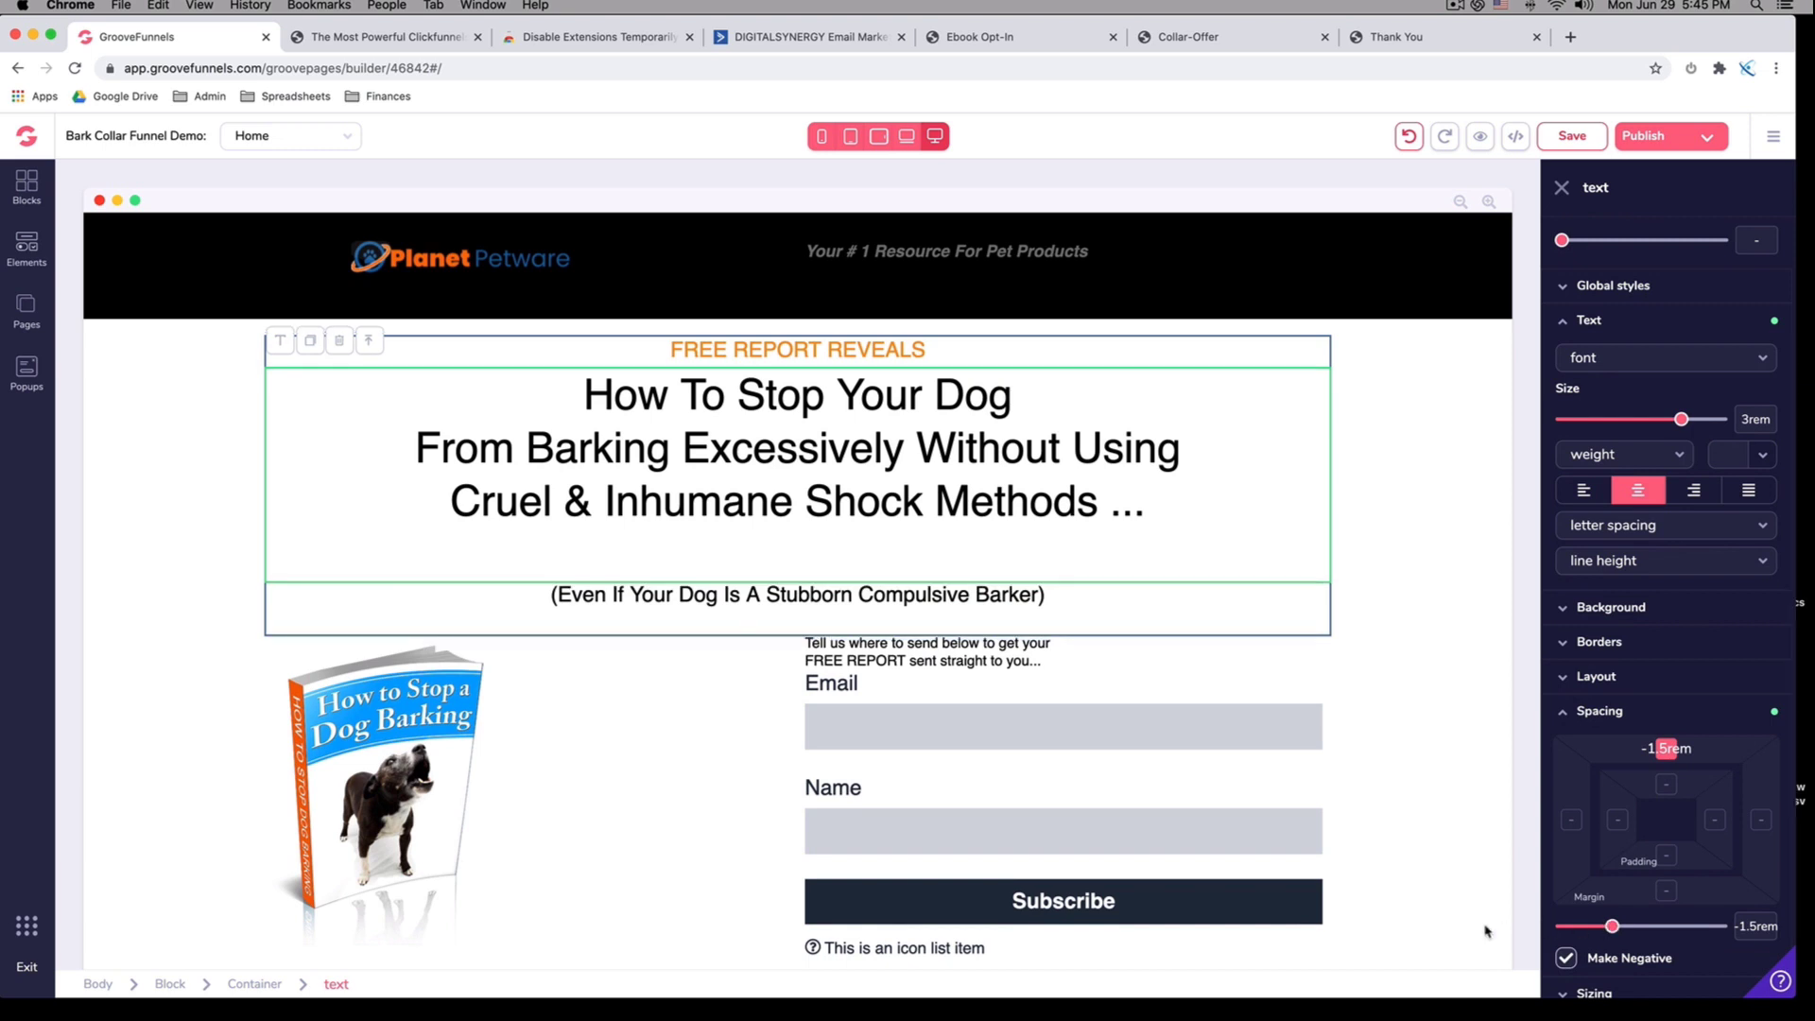
Give the "(Even If Your Dog Is A Stubborn Compulsive Barker)" line a negative top margin of -3.5rem
left_click(779, 598)
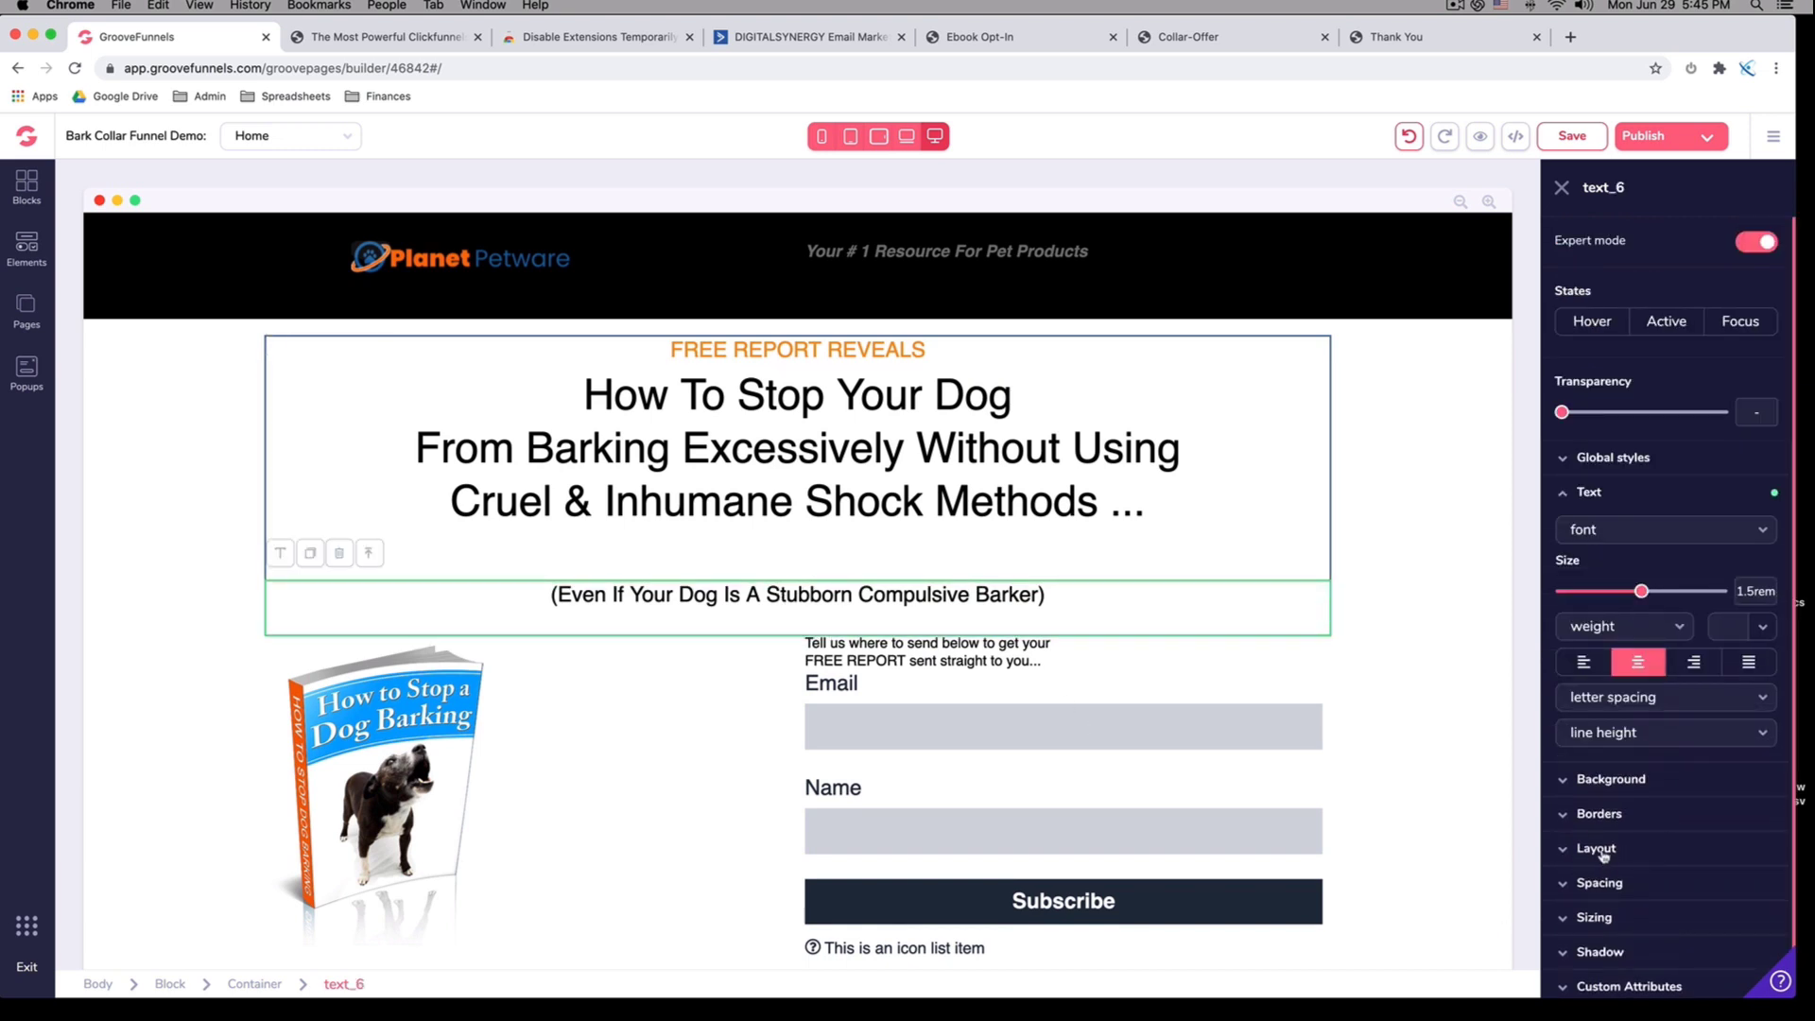
left_click(1602, 851)
scroll(1611, 856, "down", 1)
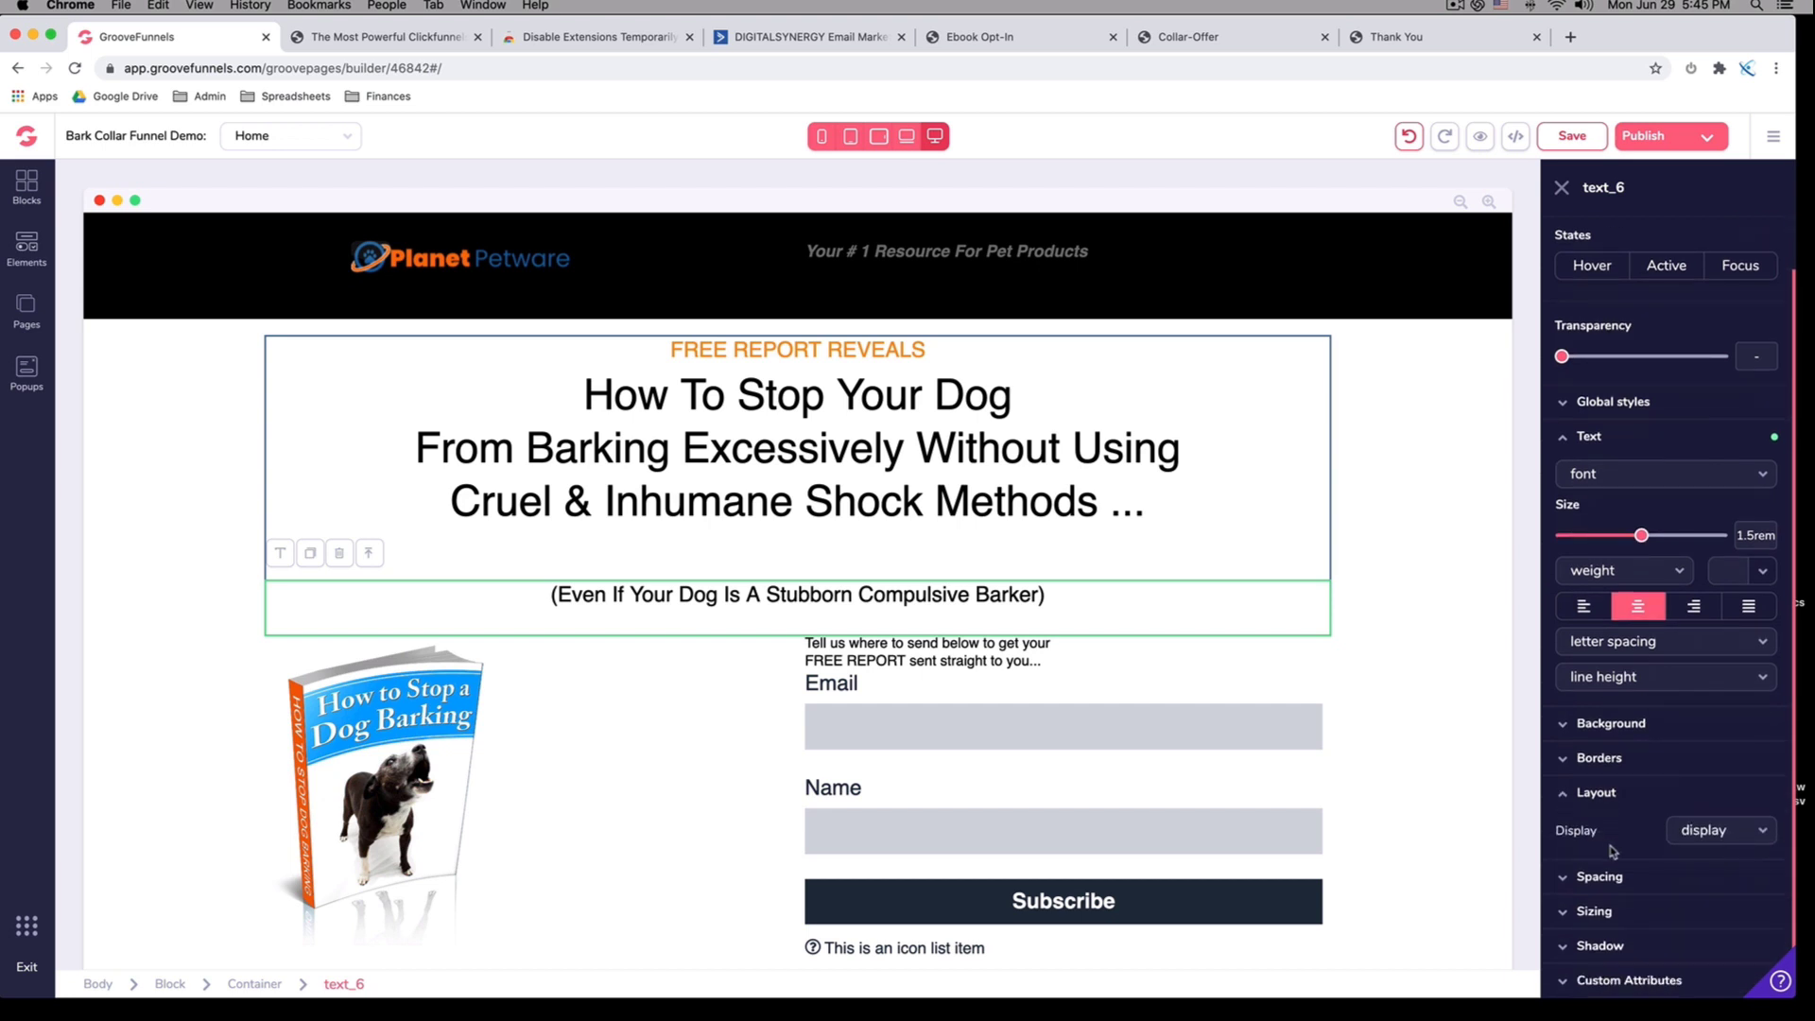
left_click(1593, 794)
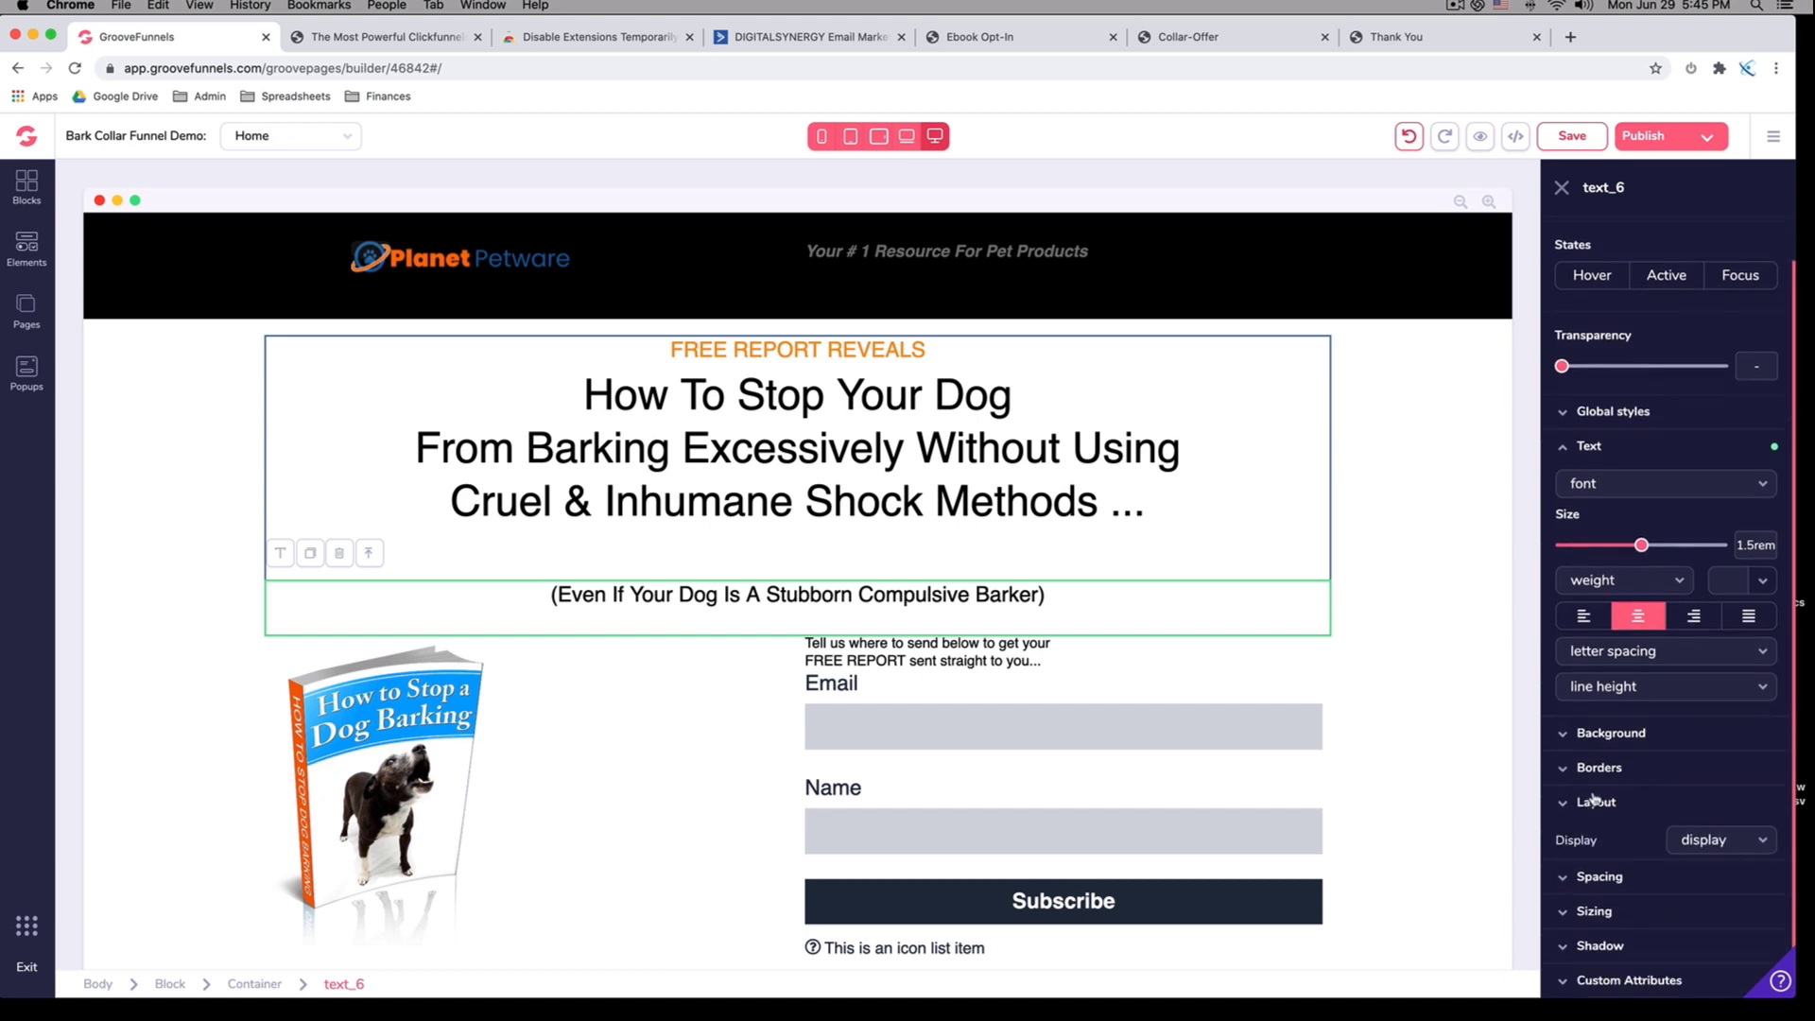
left_click(1594, 911)
scroll(1610, 908, "down", 3)
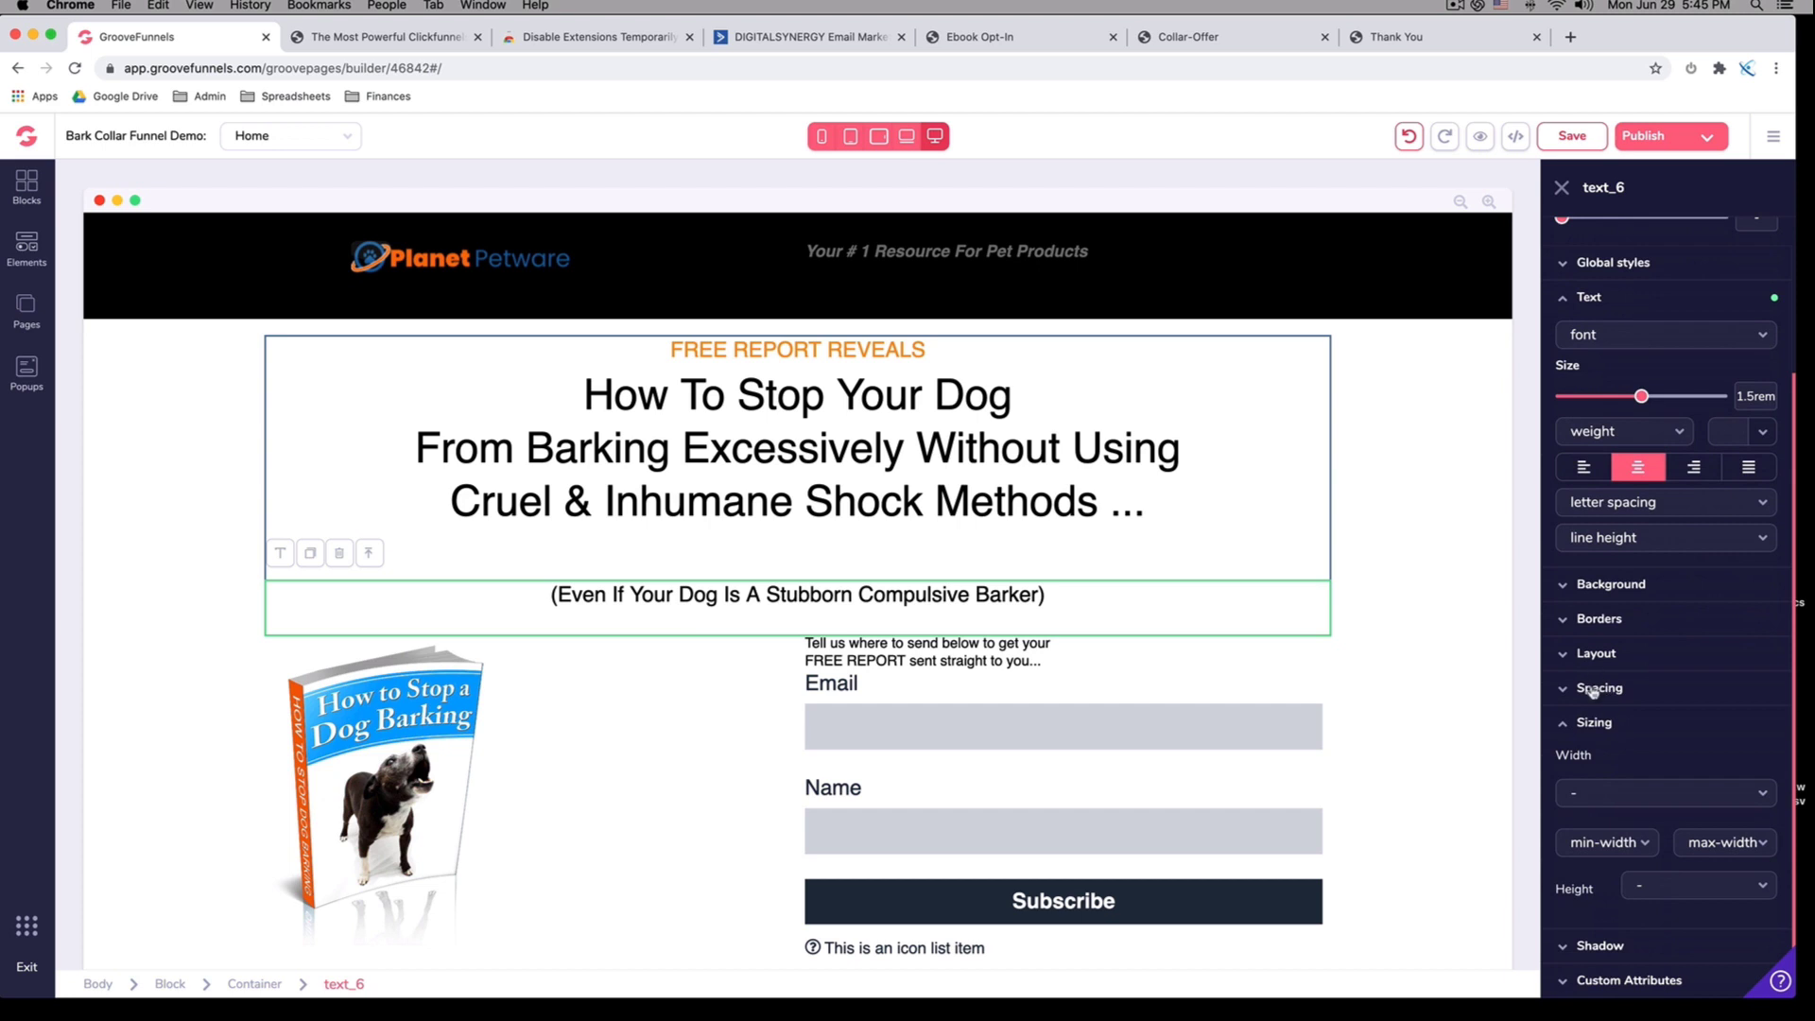
left_click(1593, 691)
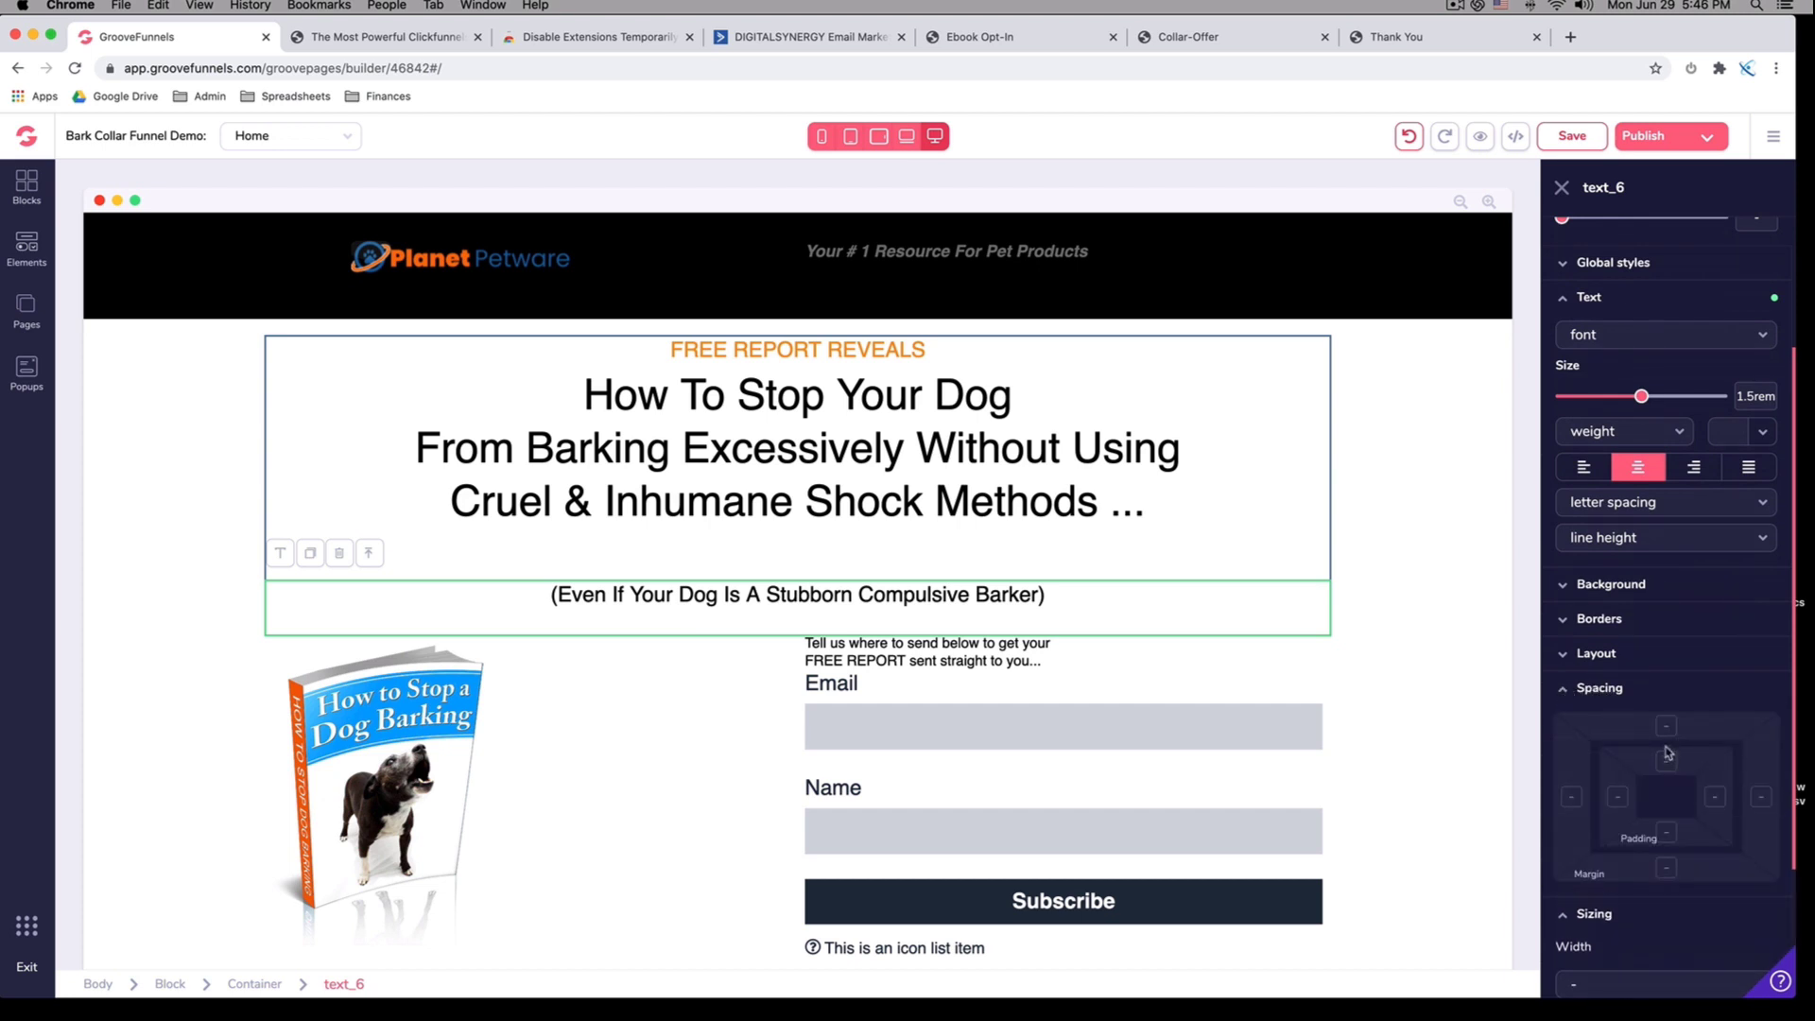
left_click(1667, 726)
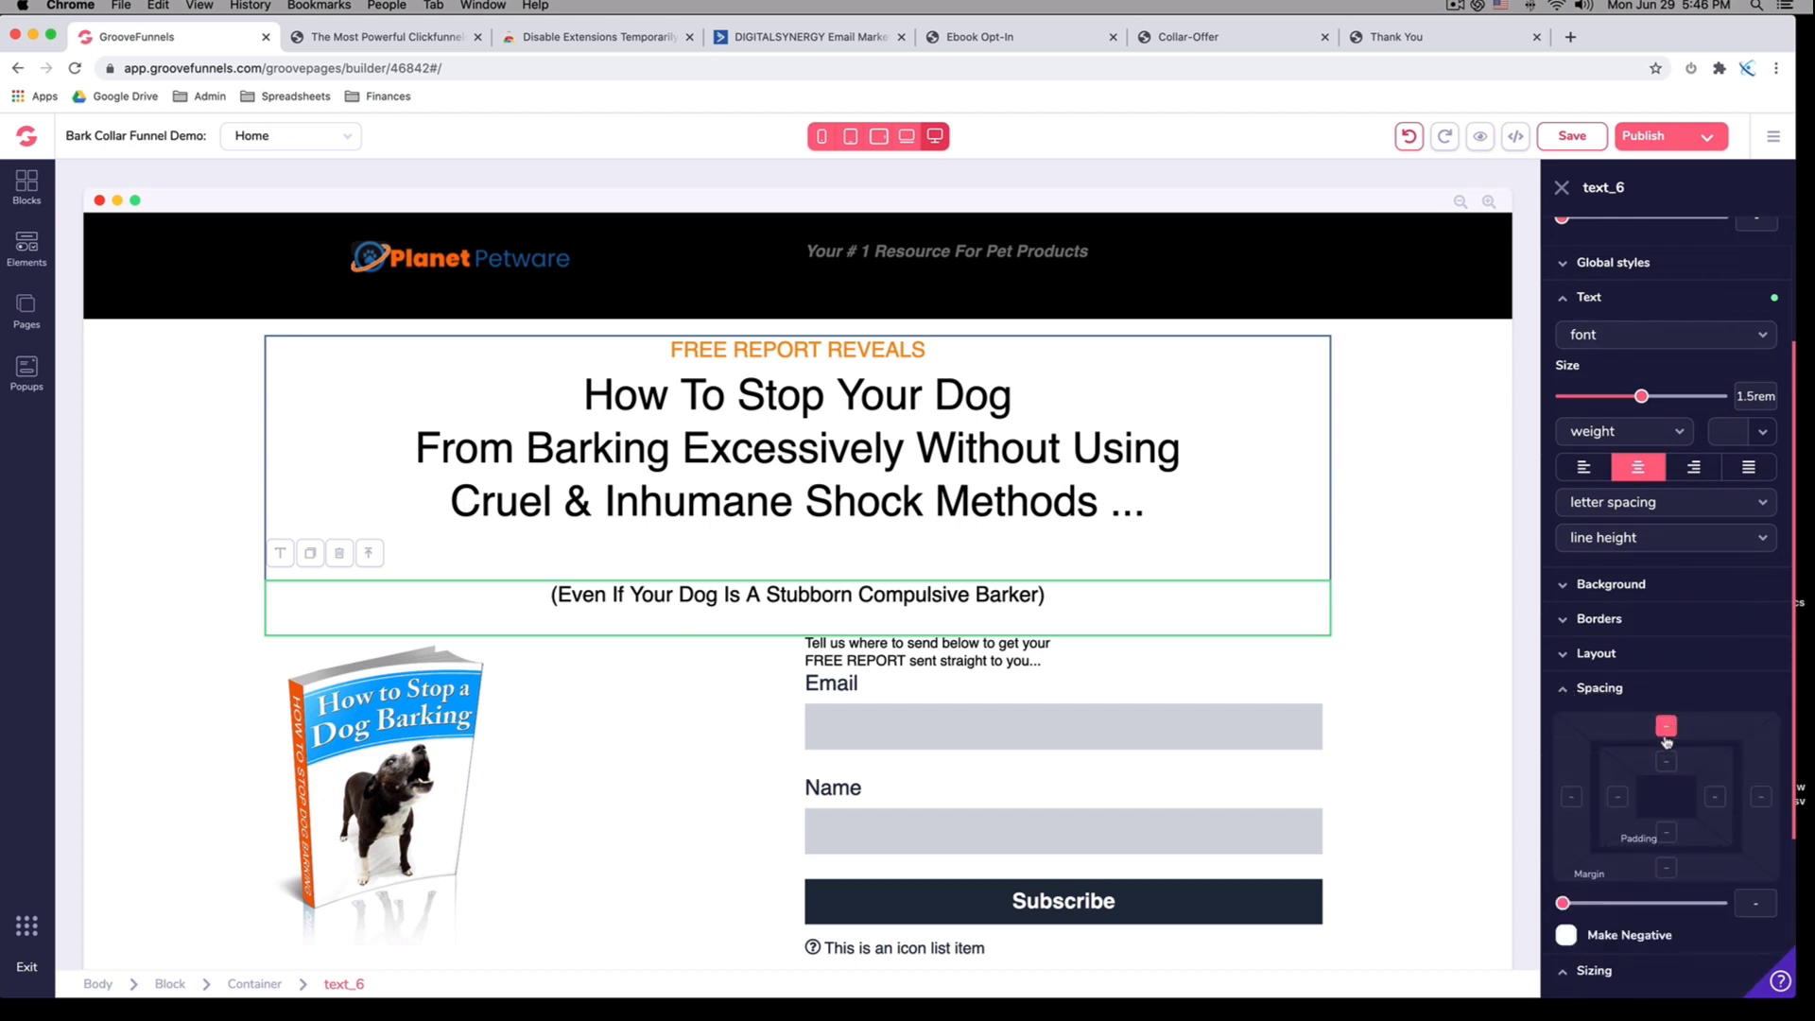
left_click(1566, 936)
left_click_drag(1566, 905, 1662, 901)
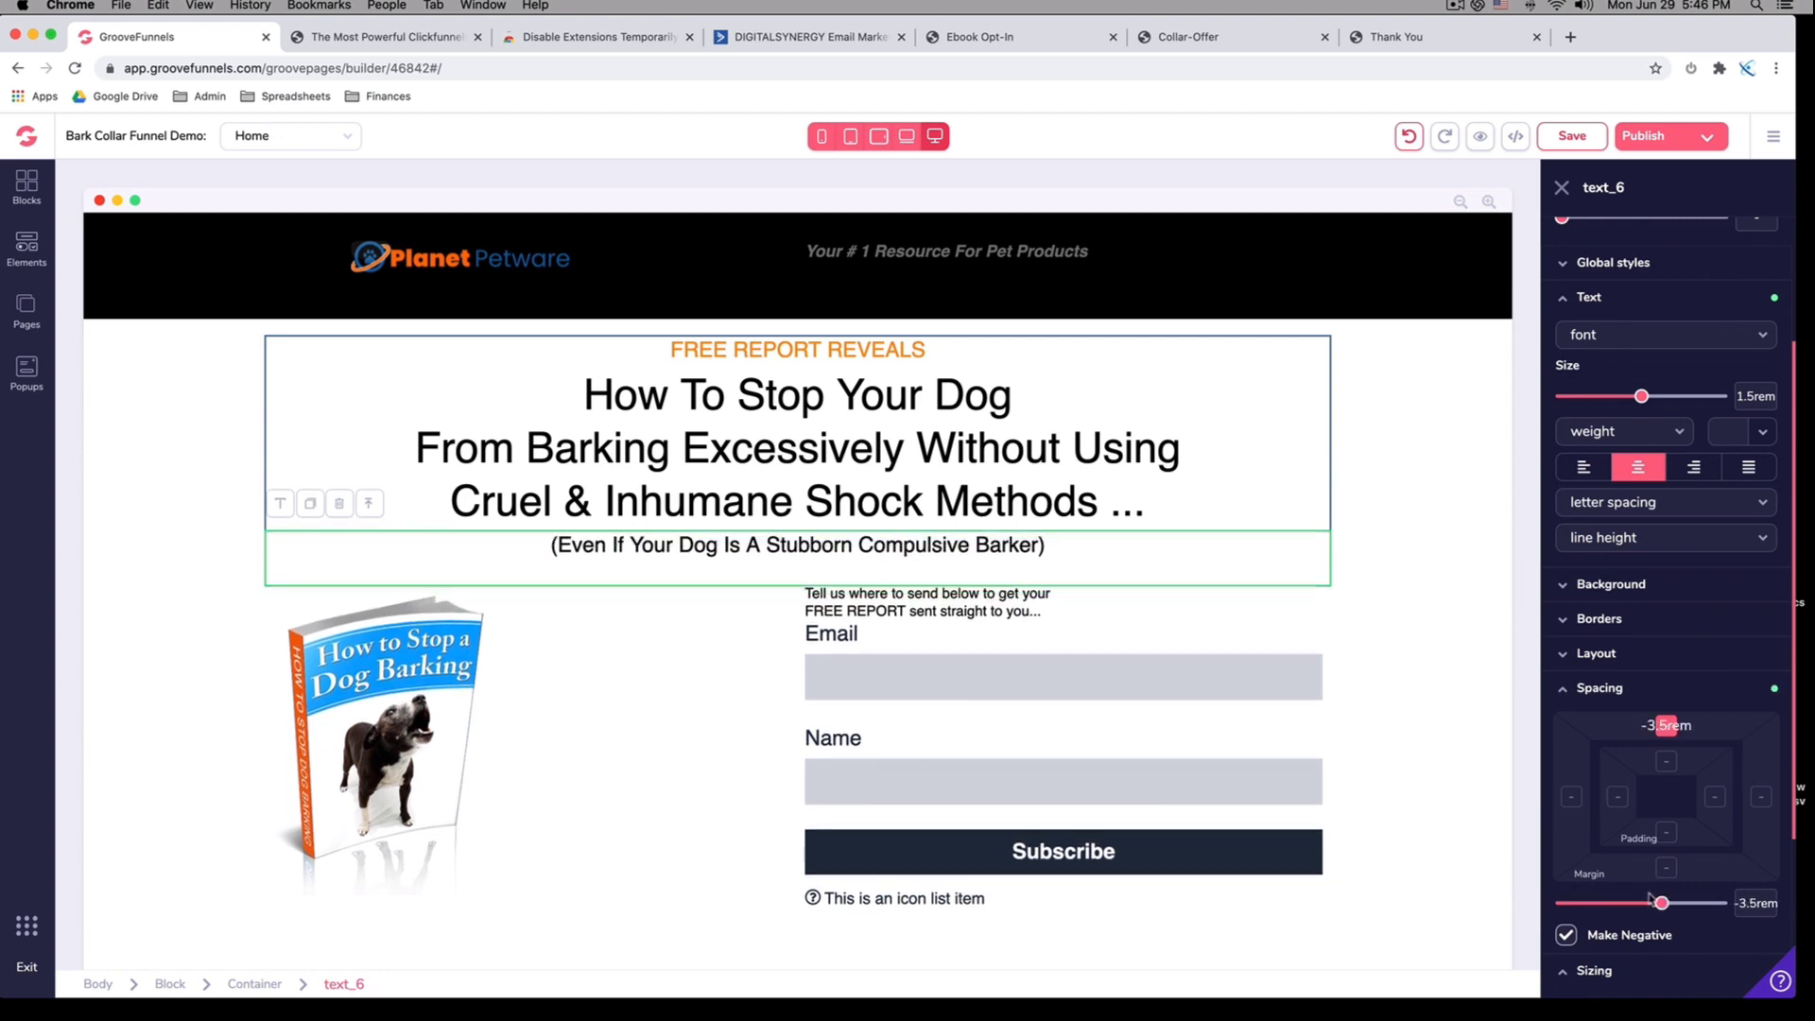
left_click(1429, 876)
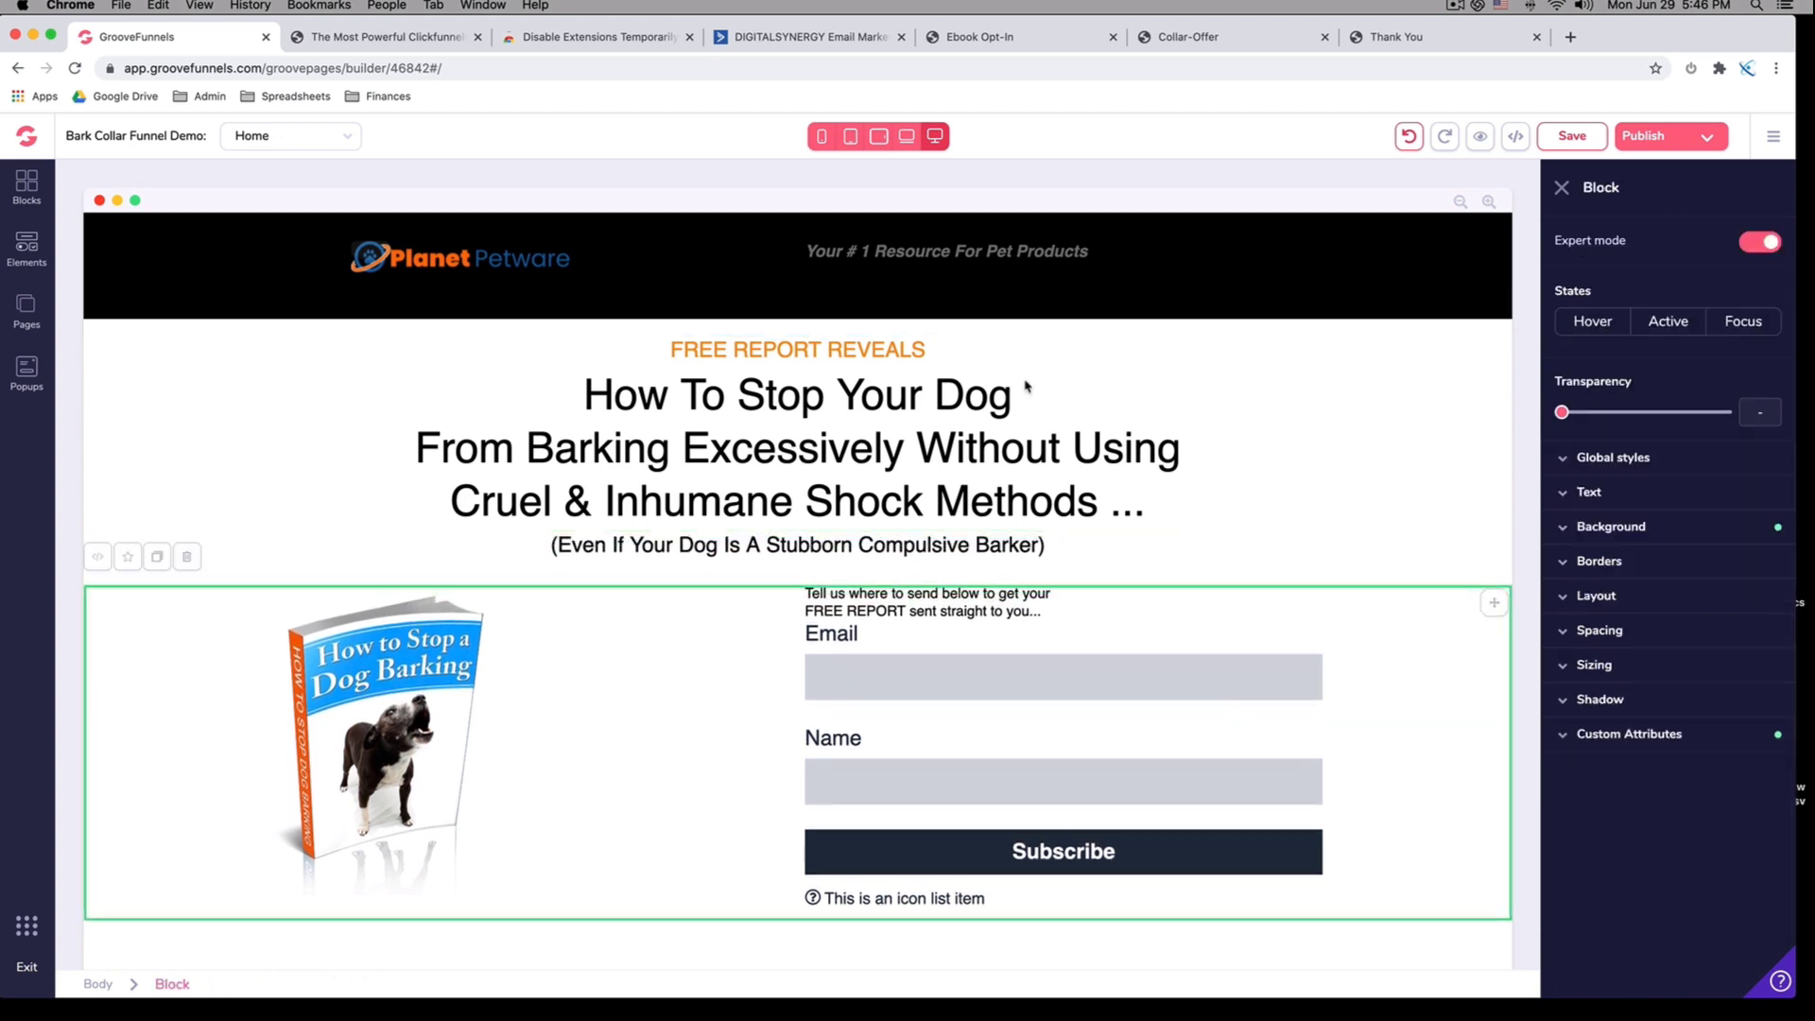
Make the "FREE REPORT REVEALS" text bold and italic
left_click(826, 346)
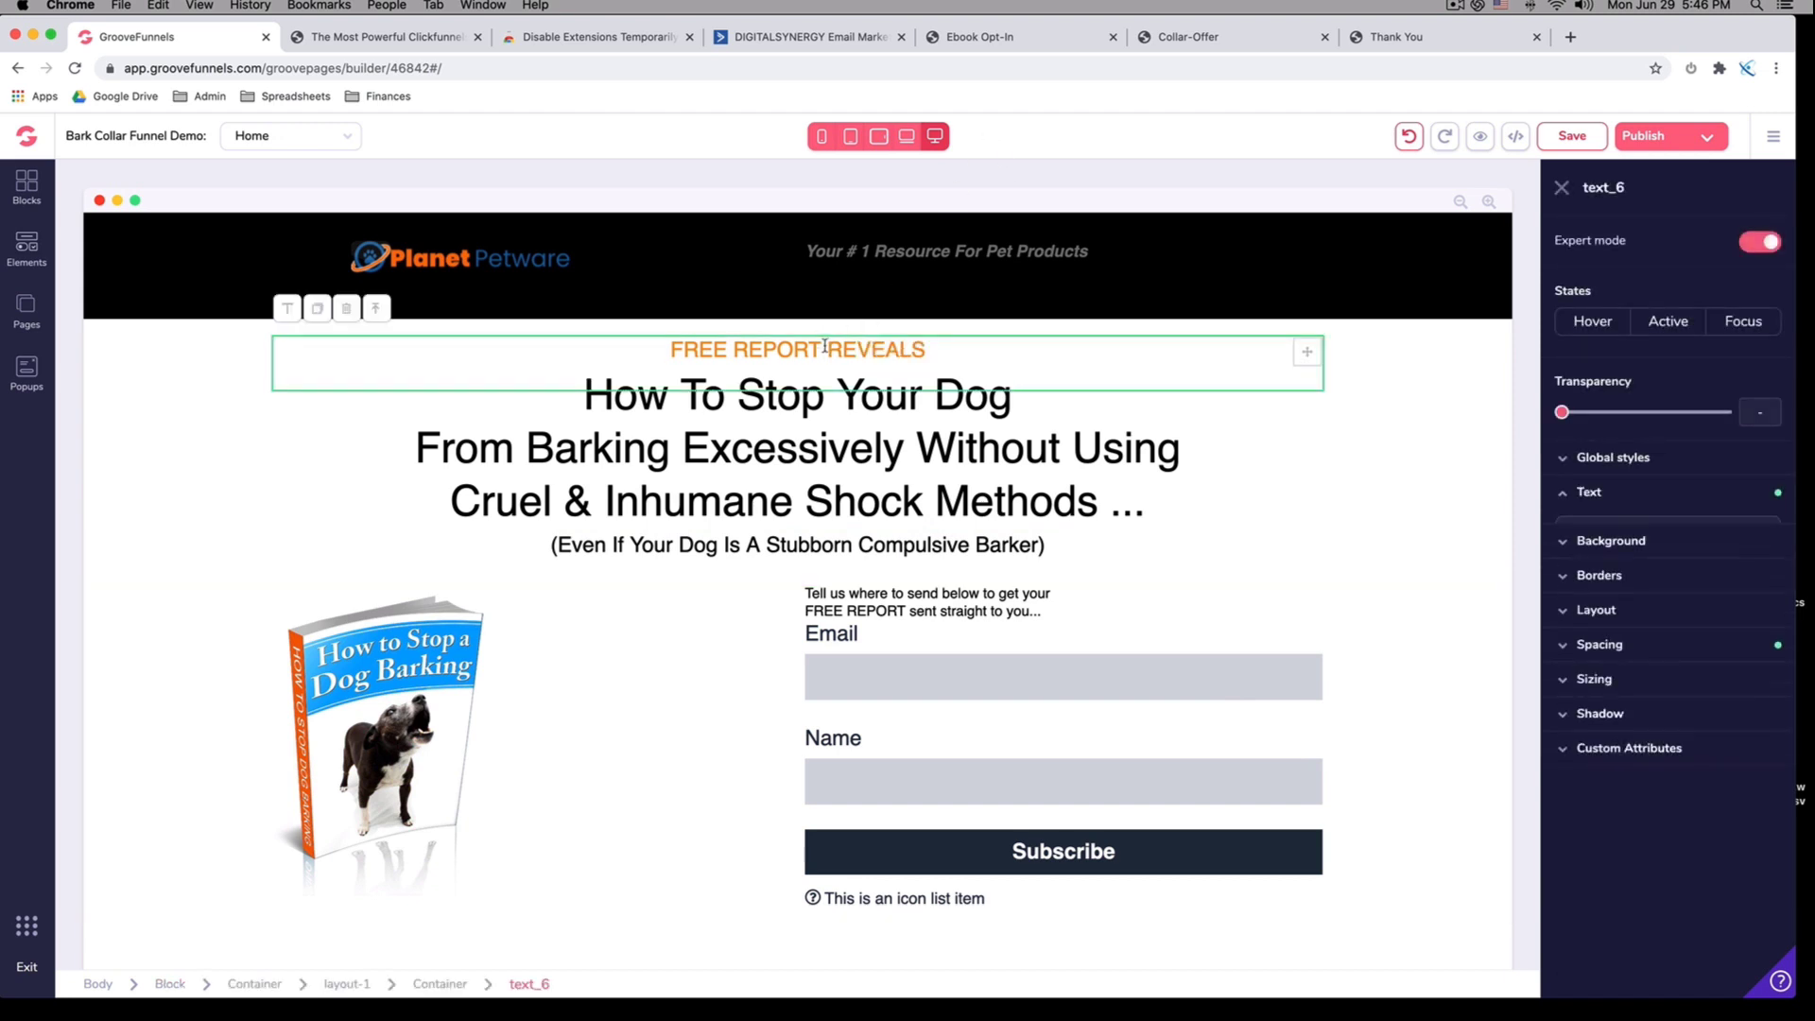
left_click_drag(926, 348, 670, 342)
left_click(622, 388)
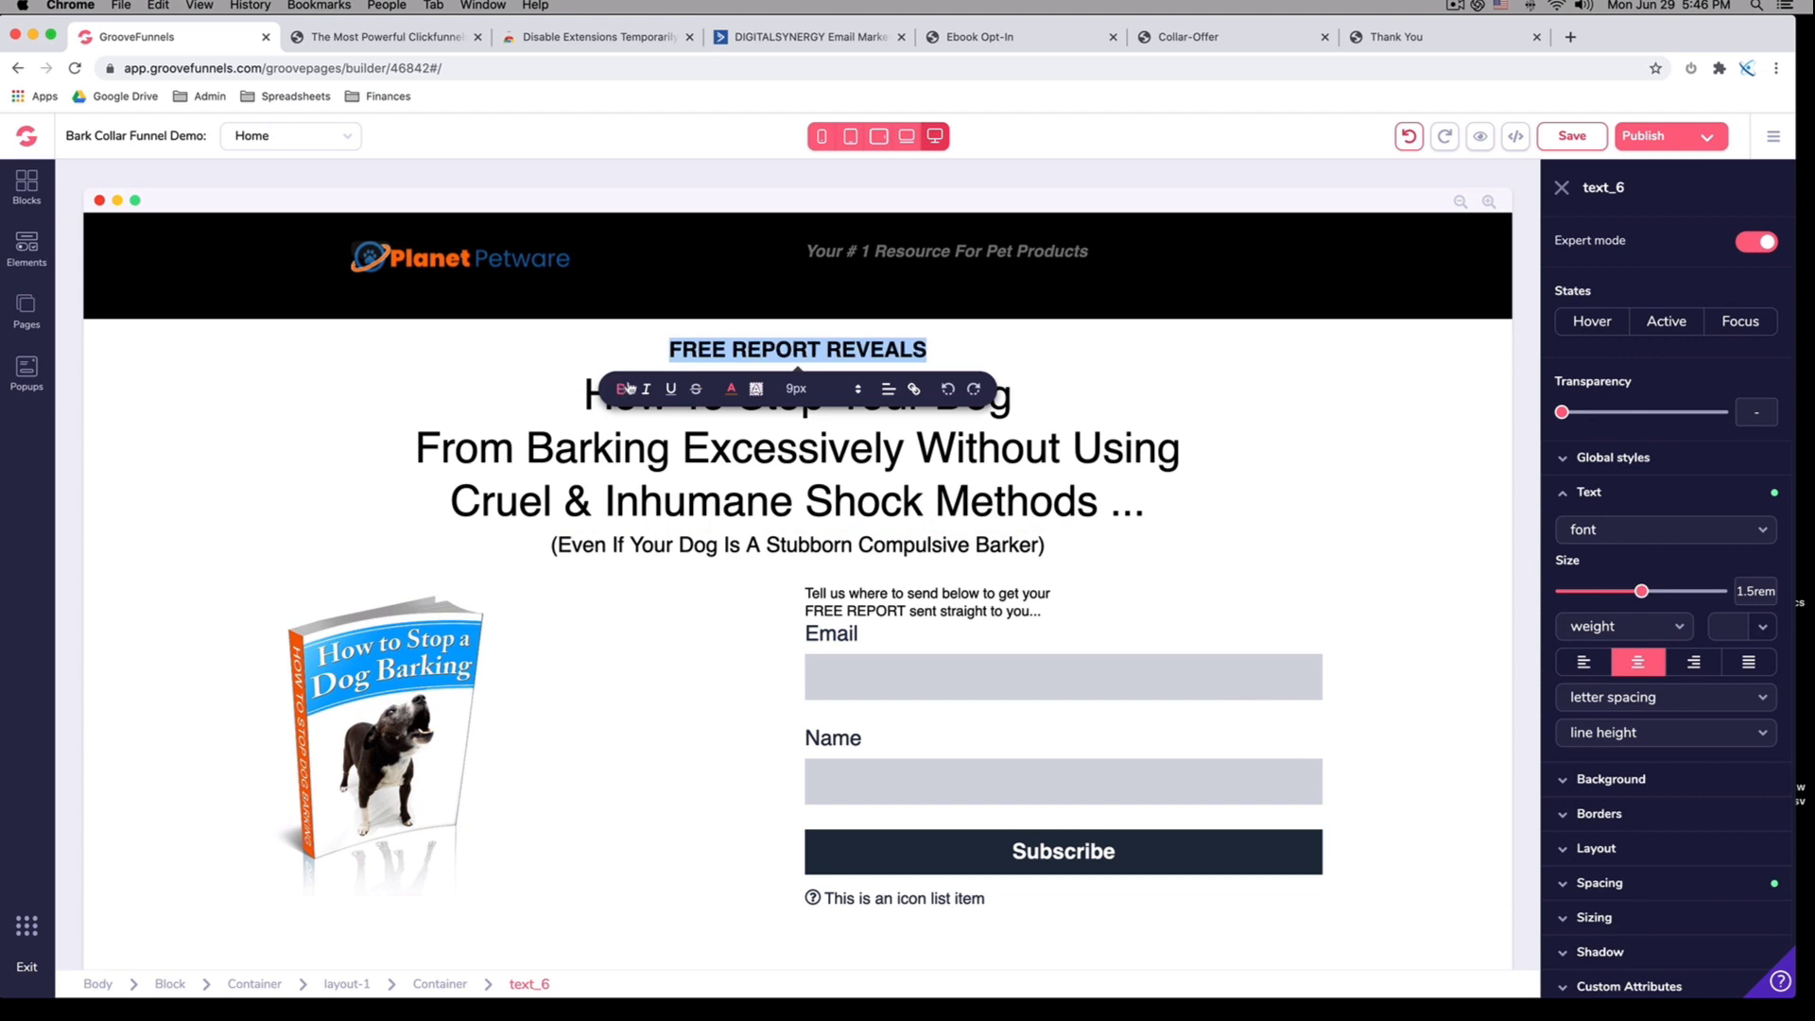
left_click(1004, 357)
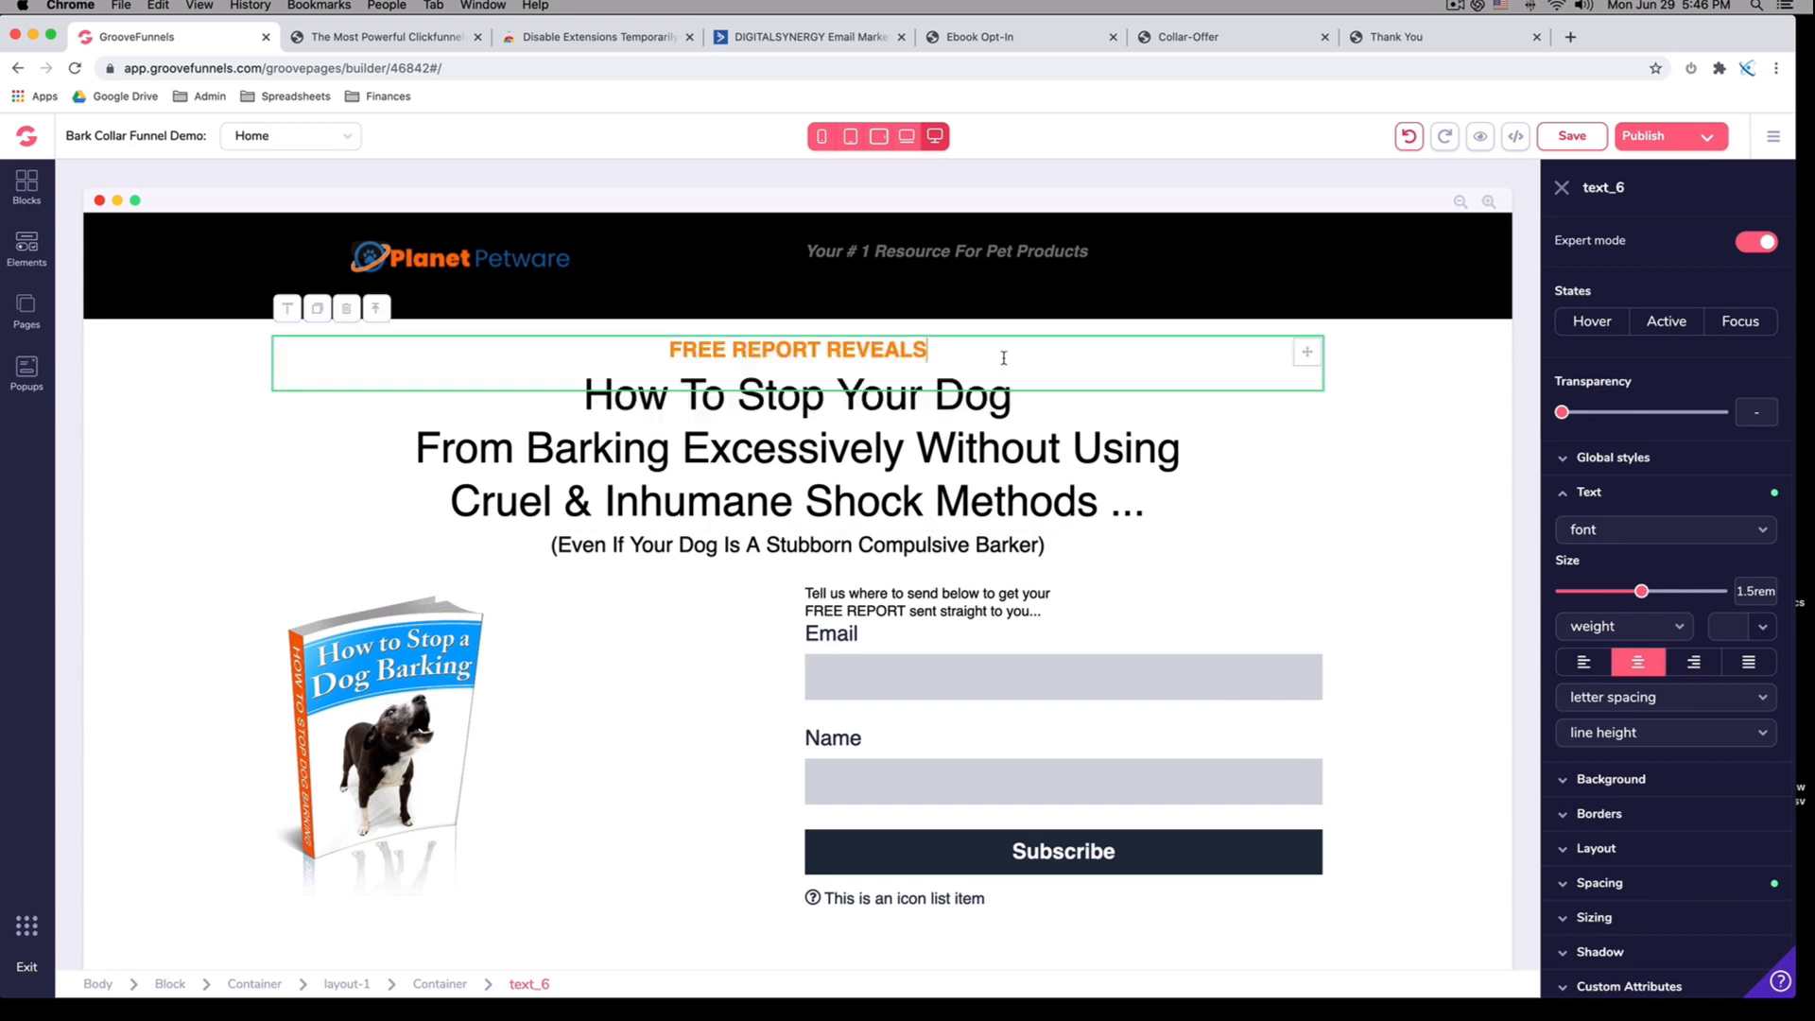
left_click(875, 440)
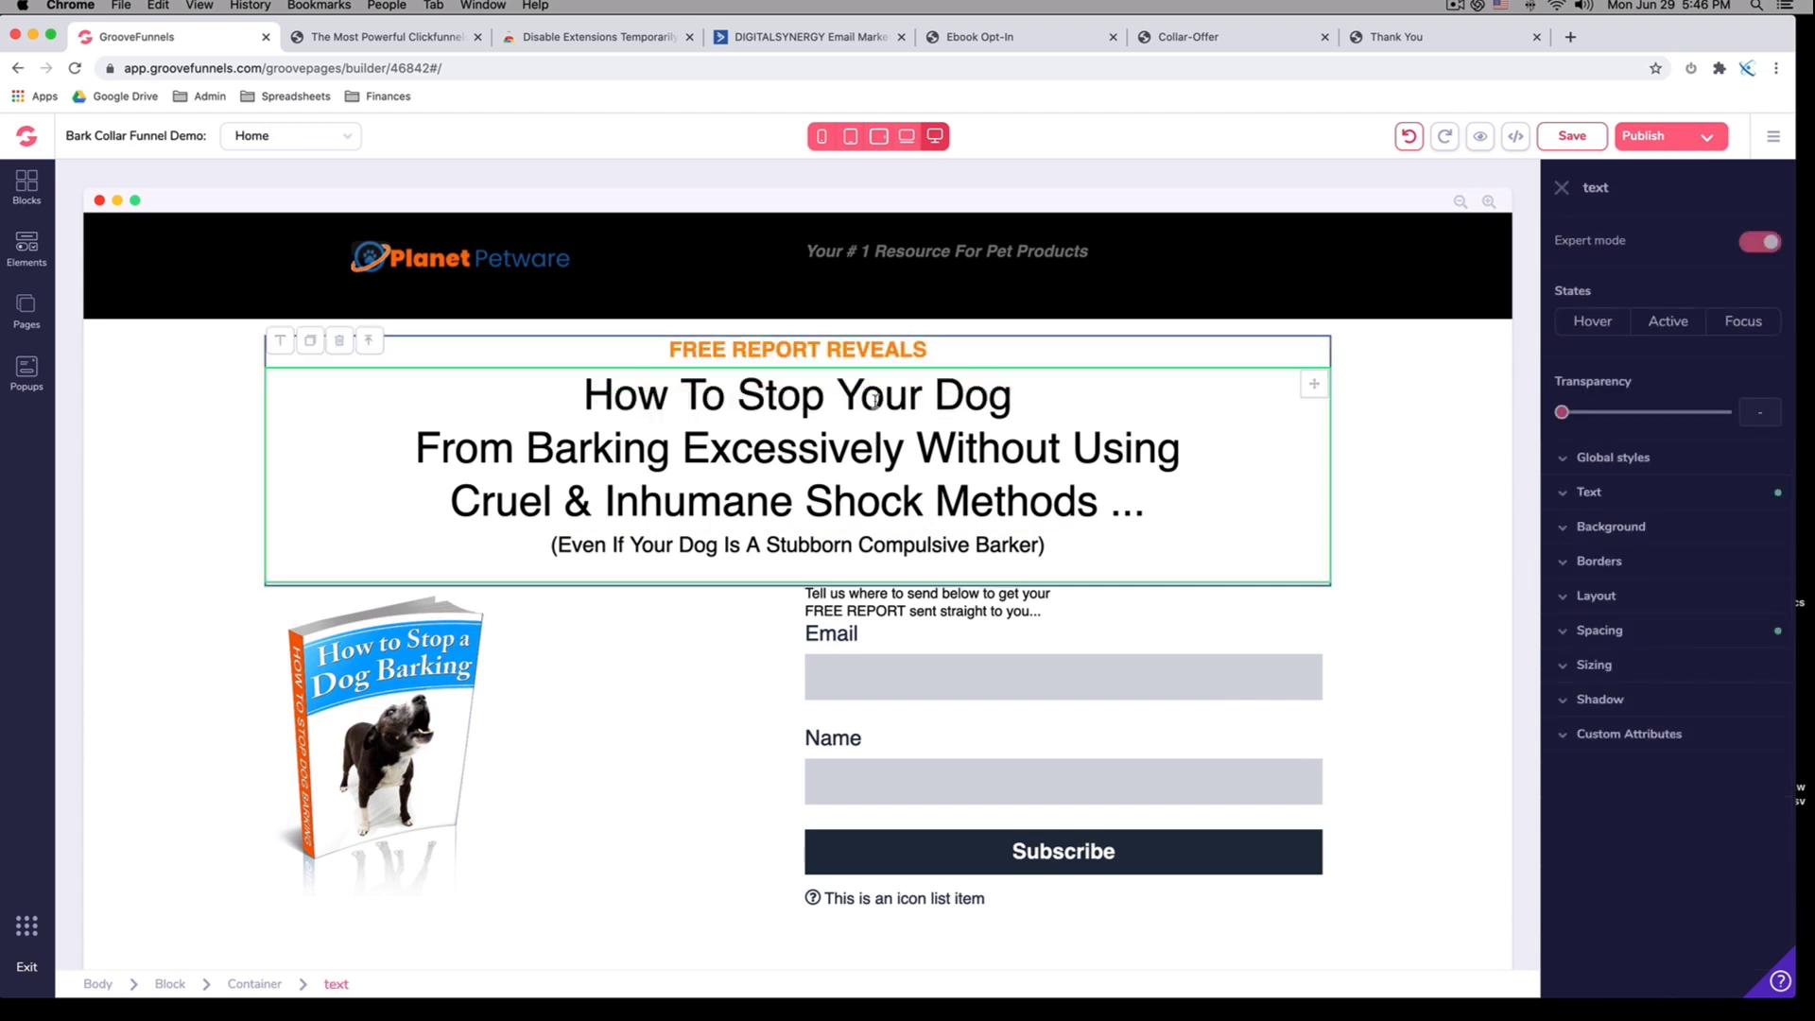
left_click(698, 351)
left_click_drag(670, 350, 925, 351)
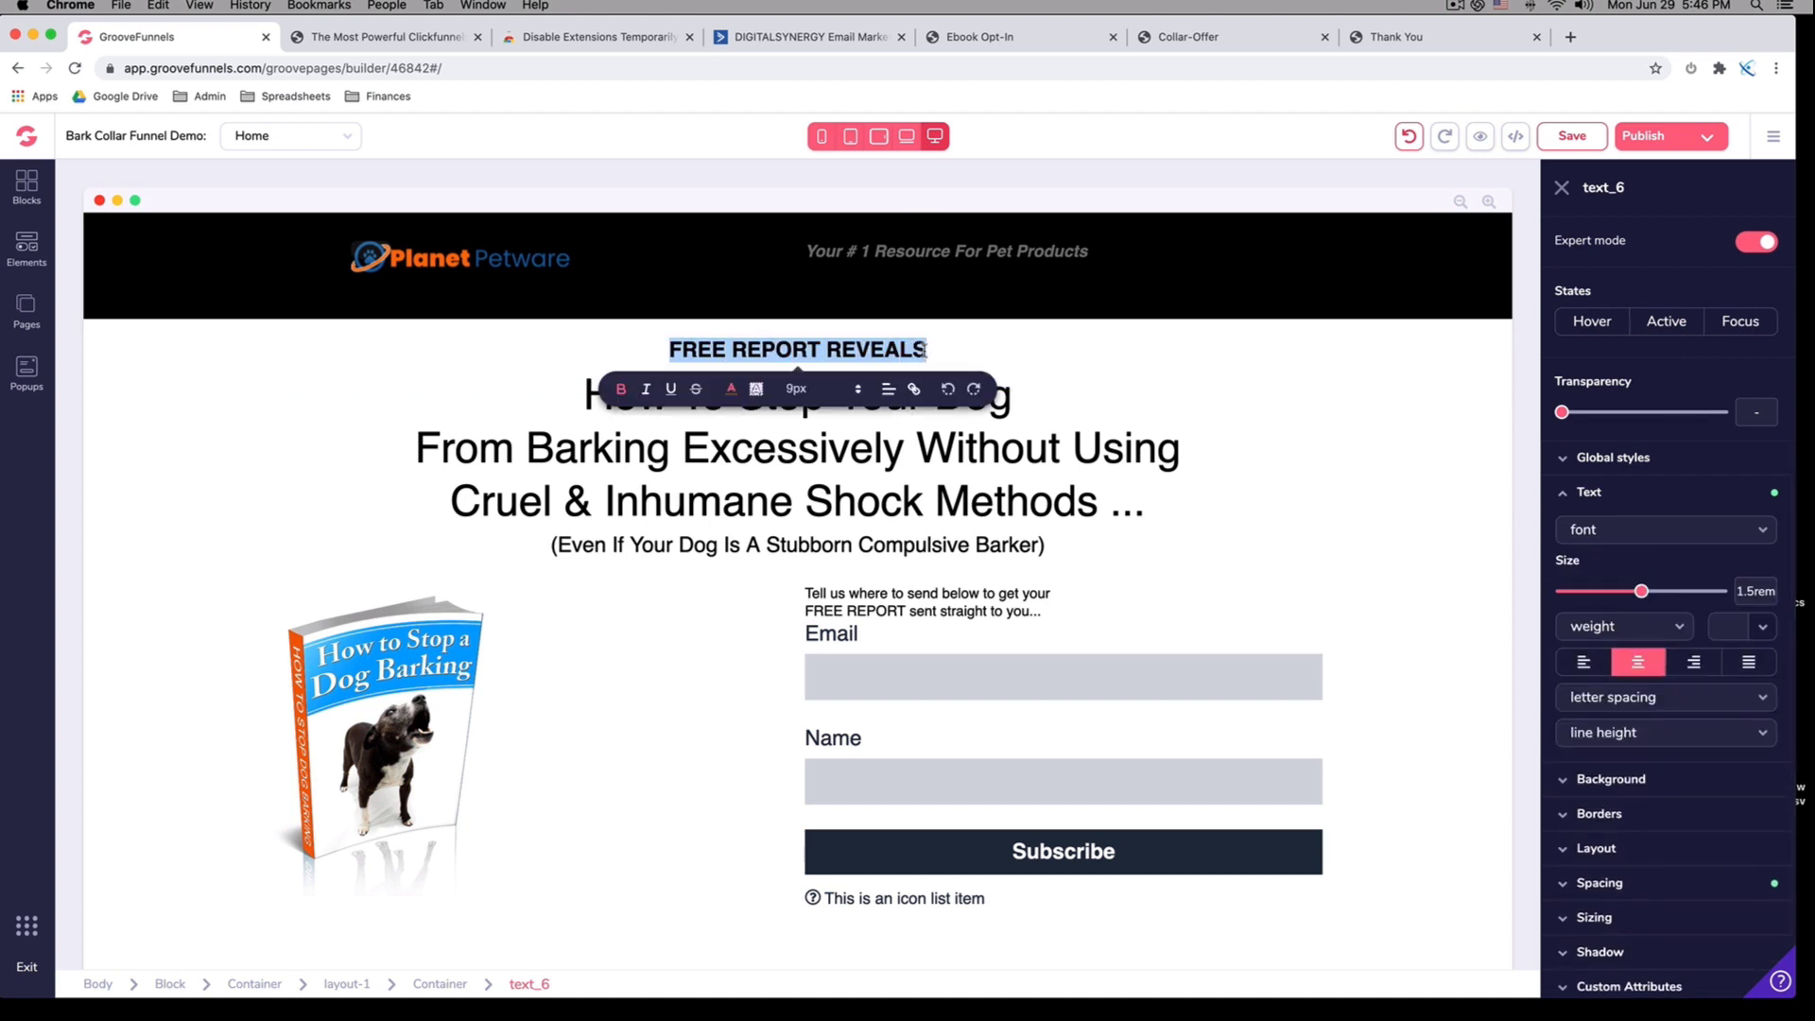
left_click(646, 390)
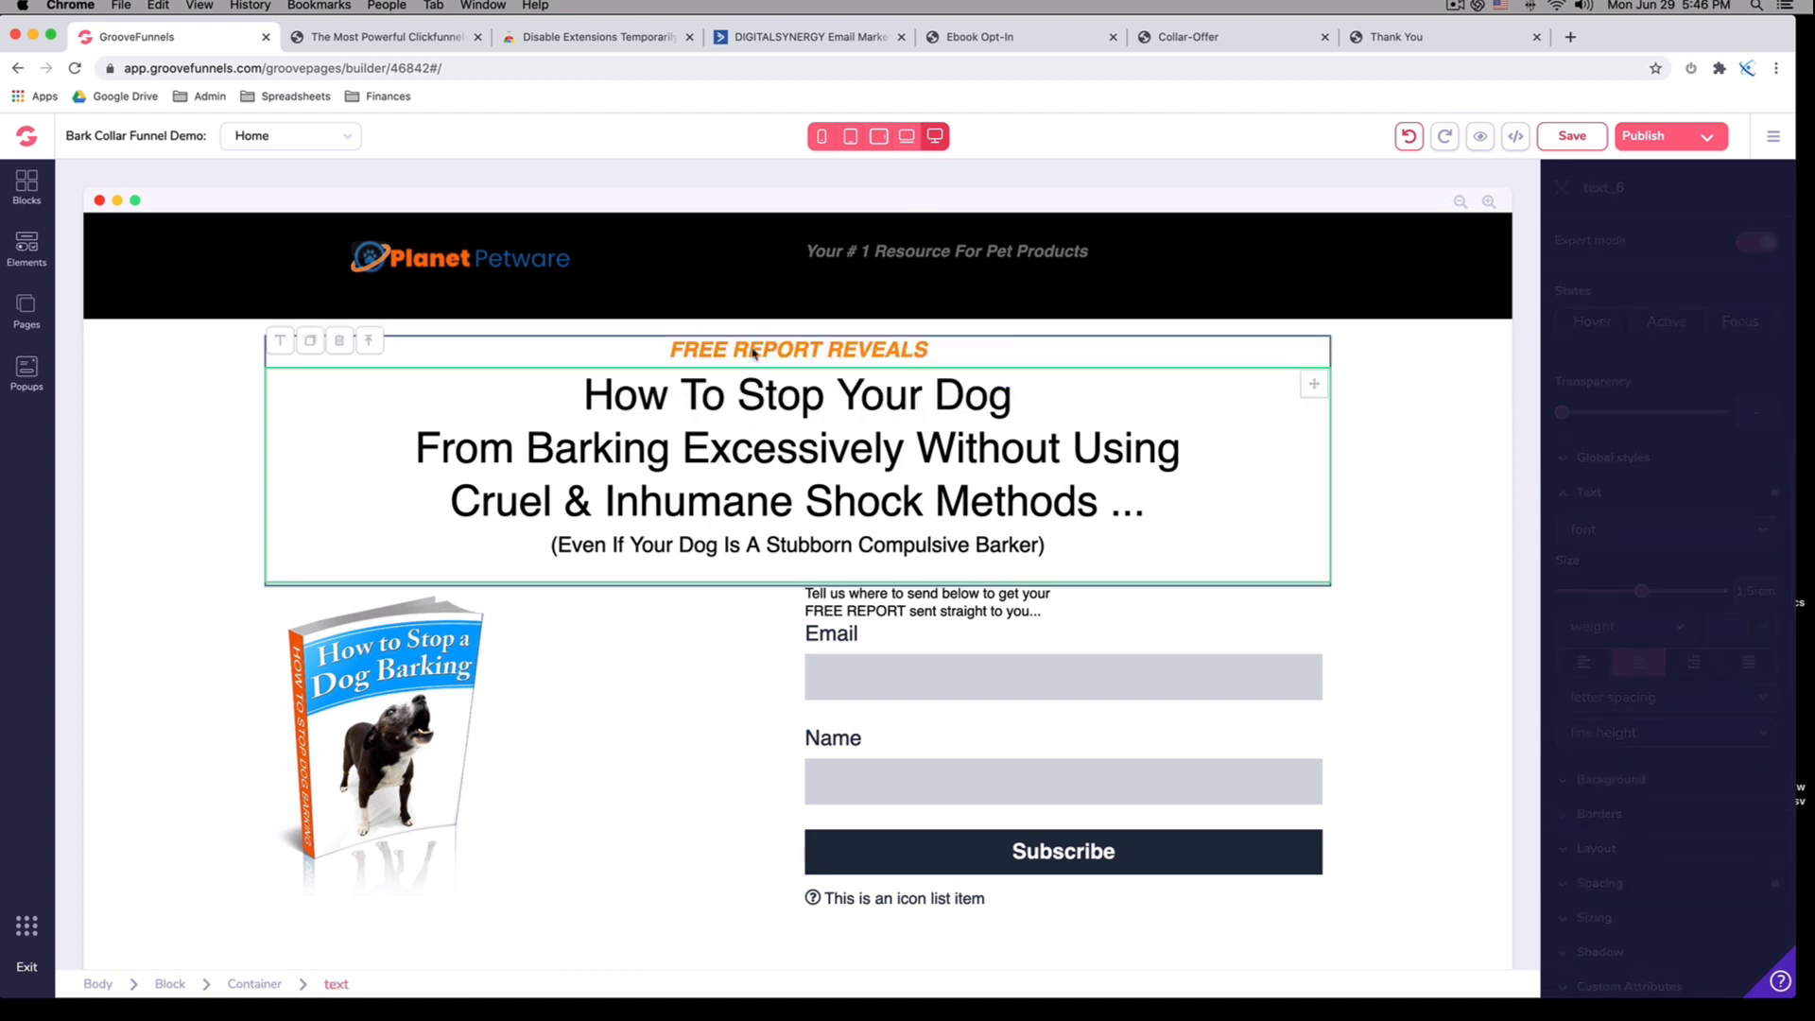
Set the font of the "FREE REPORT REVEALS" line and the three-line headline to lato, following the reference page
left_click(983, 39)
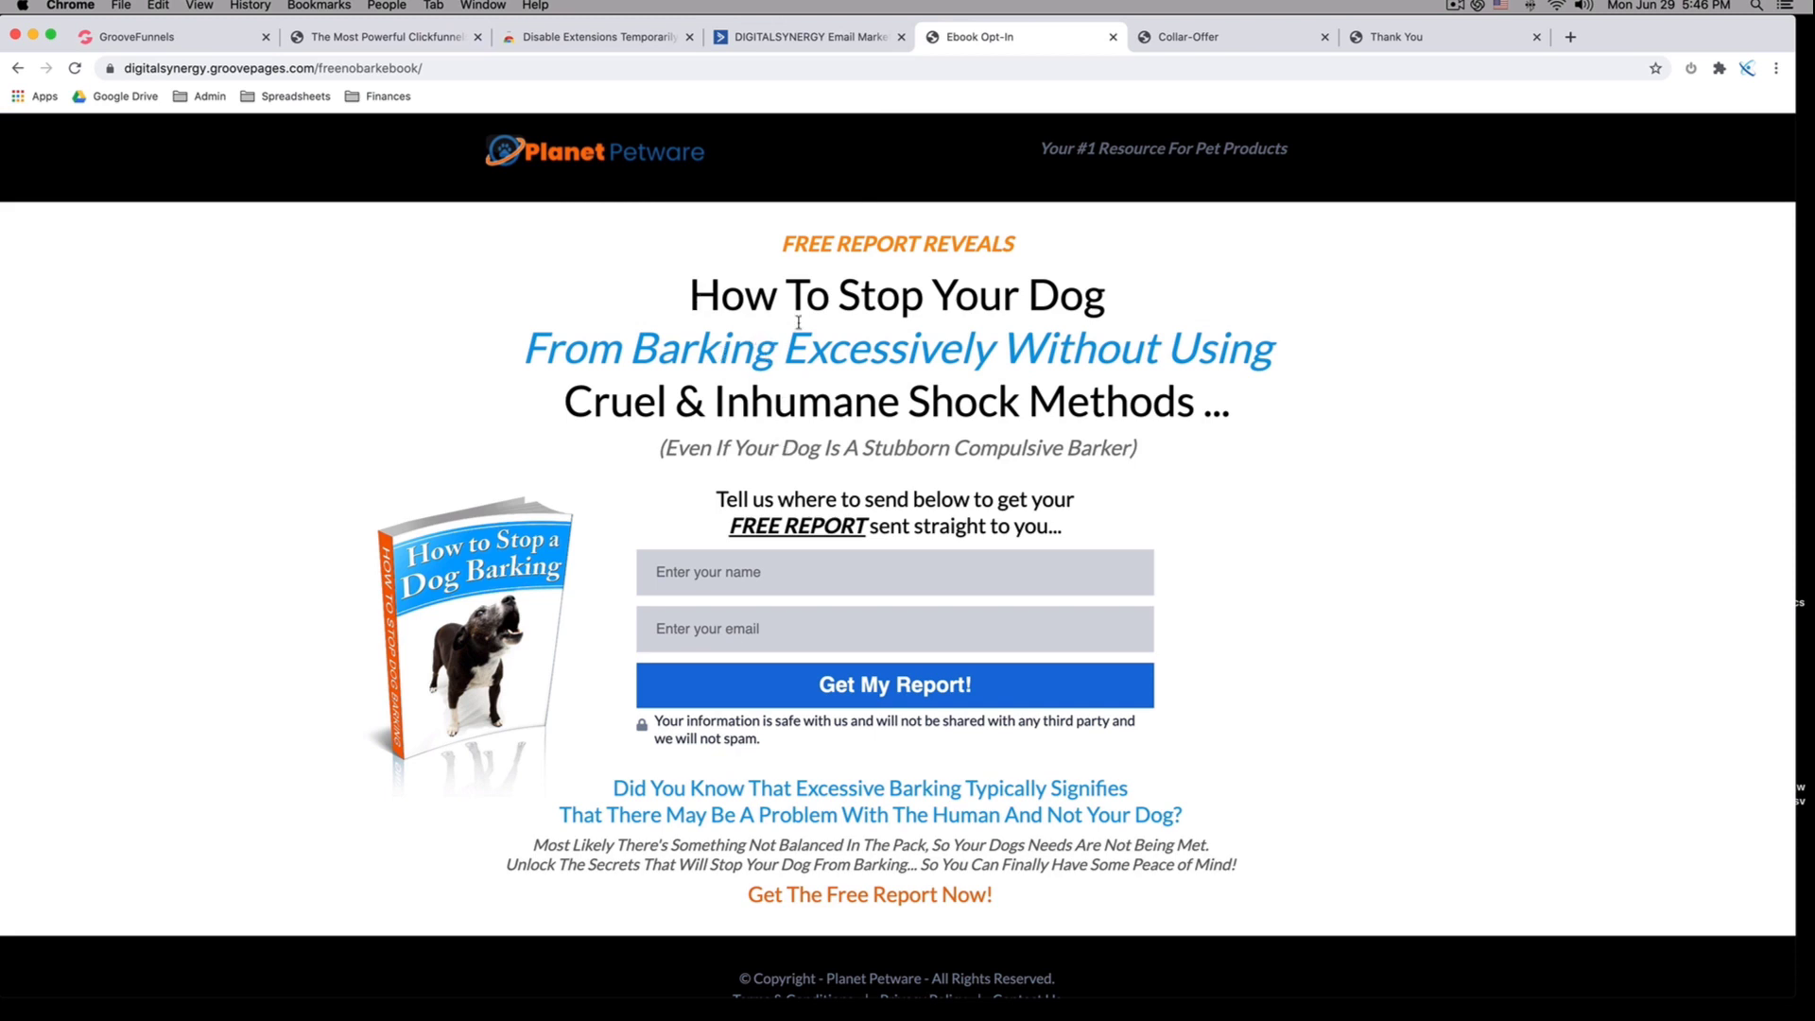
left_click(179, 40)
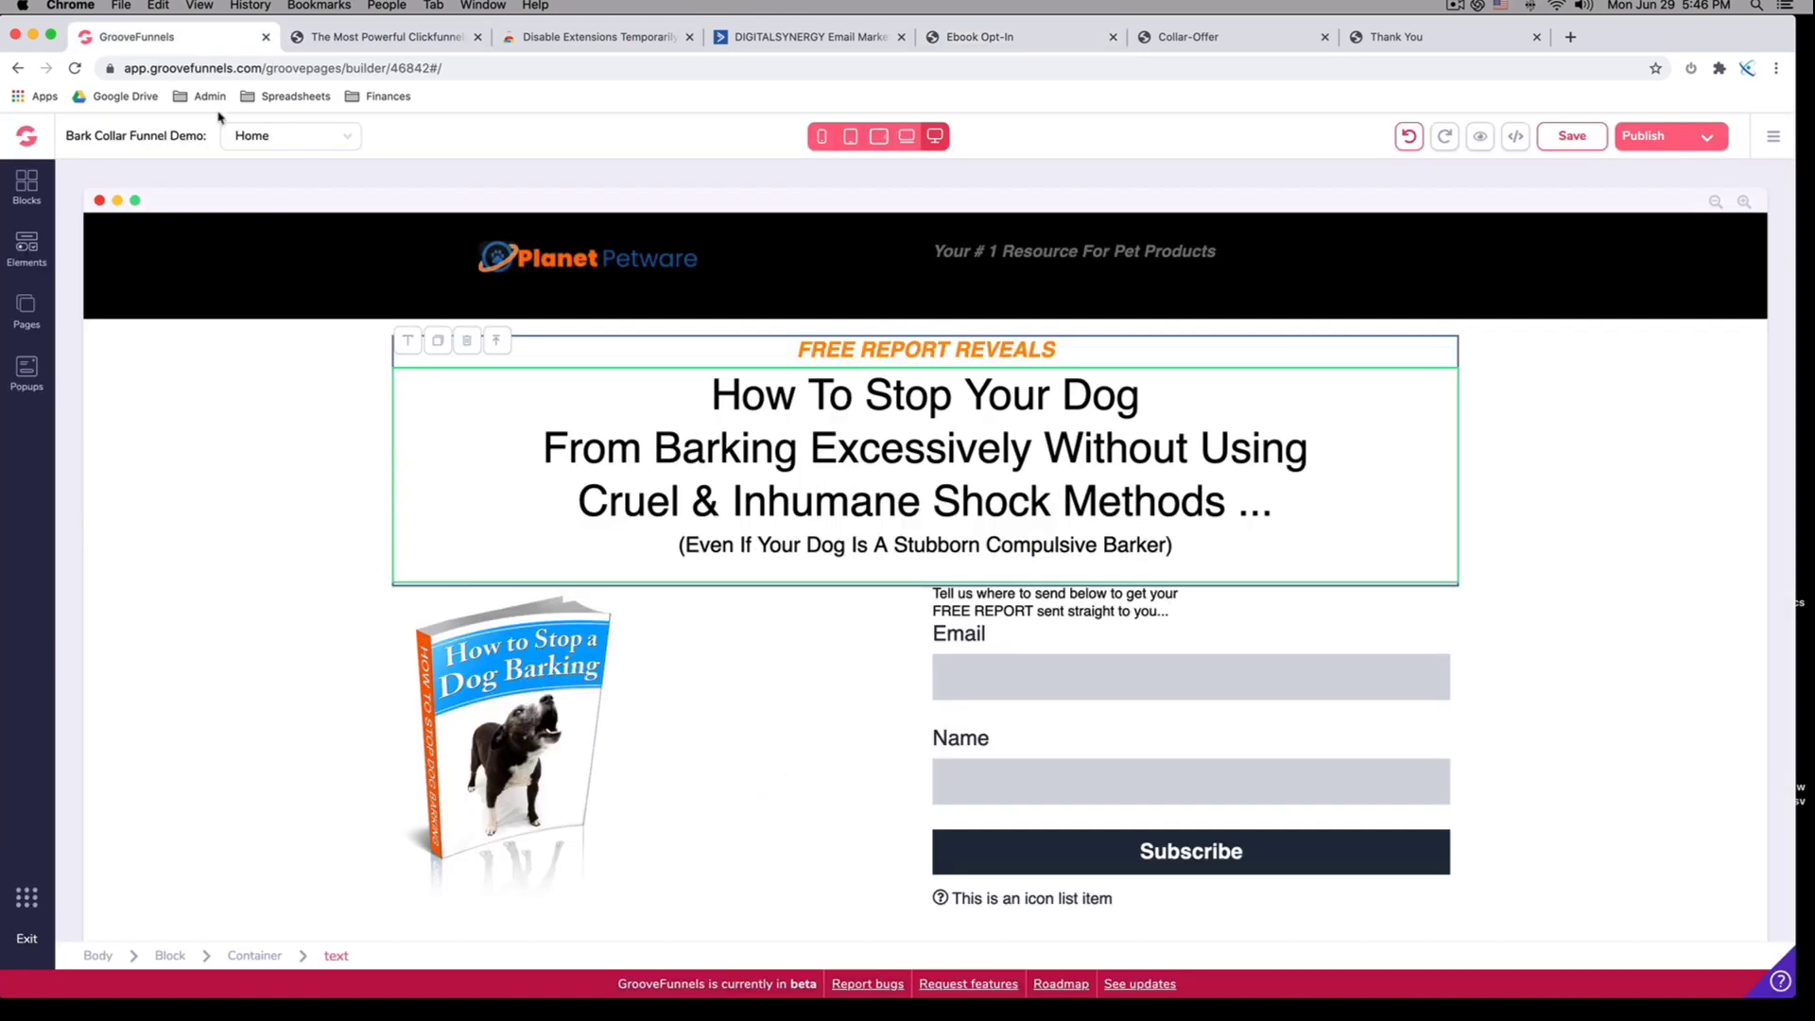
left_click_drag(713, 394, 1270, 499)
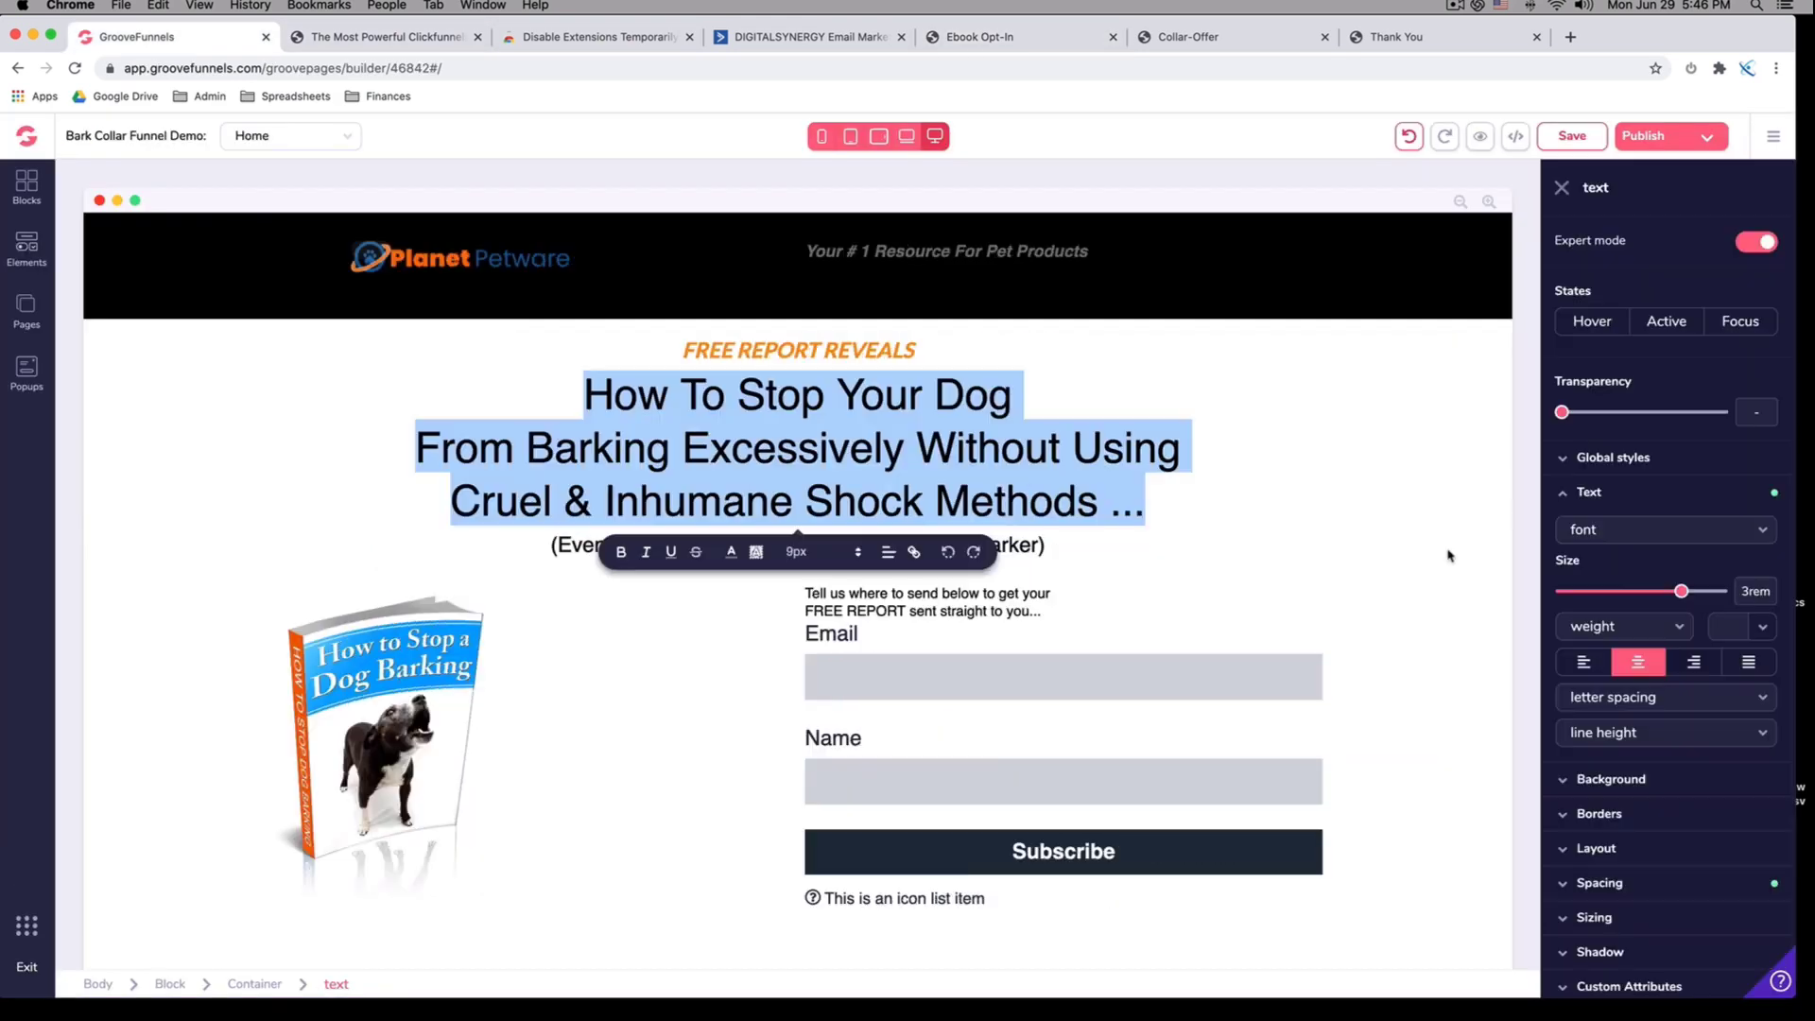
left_click(1615, 537)
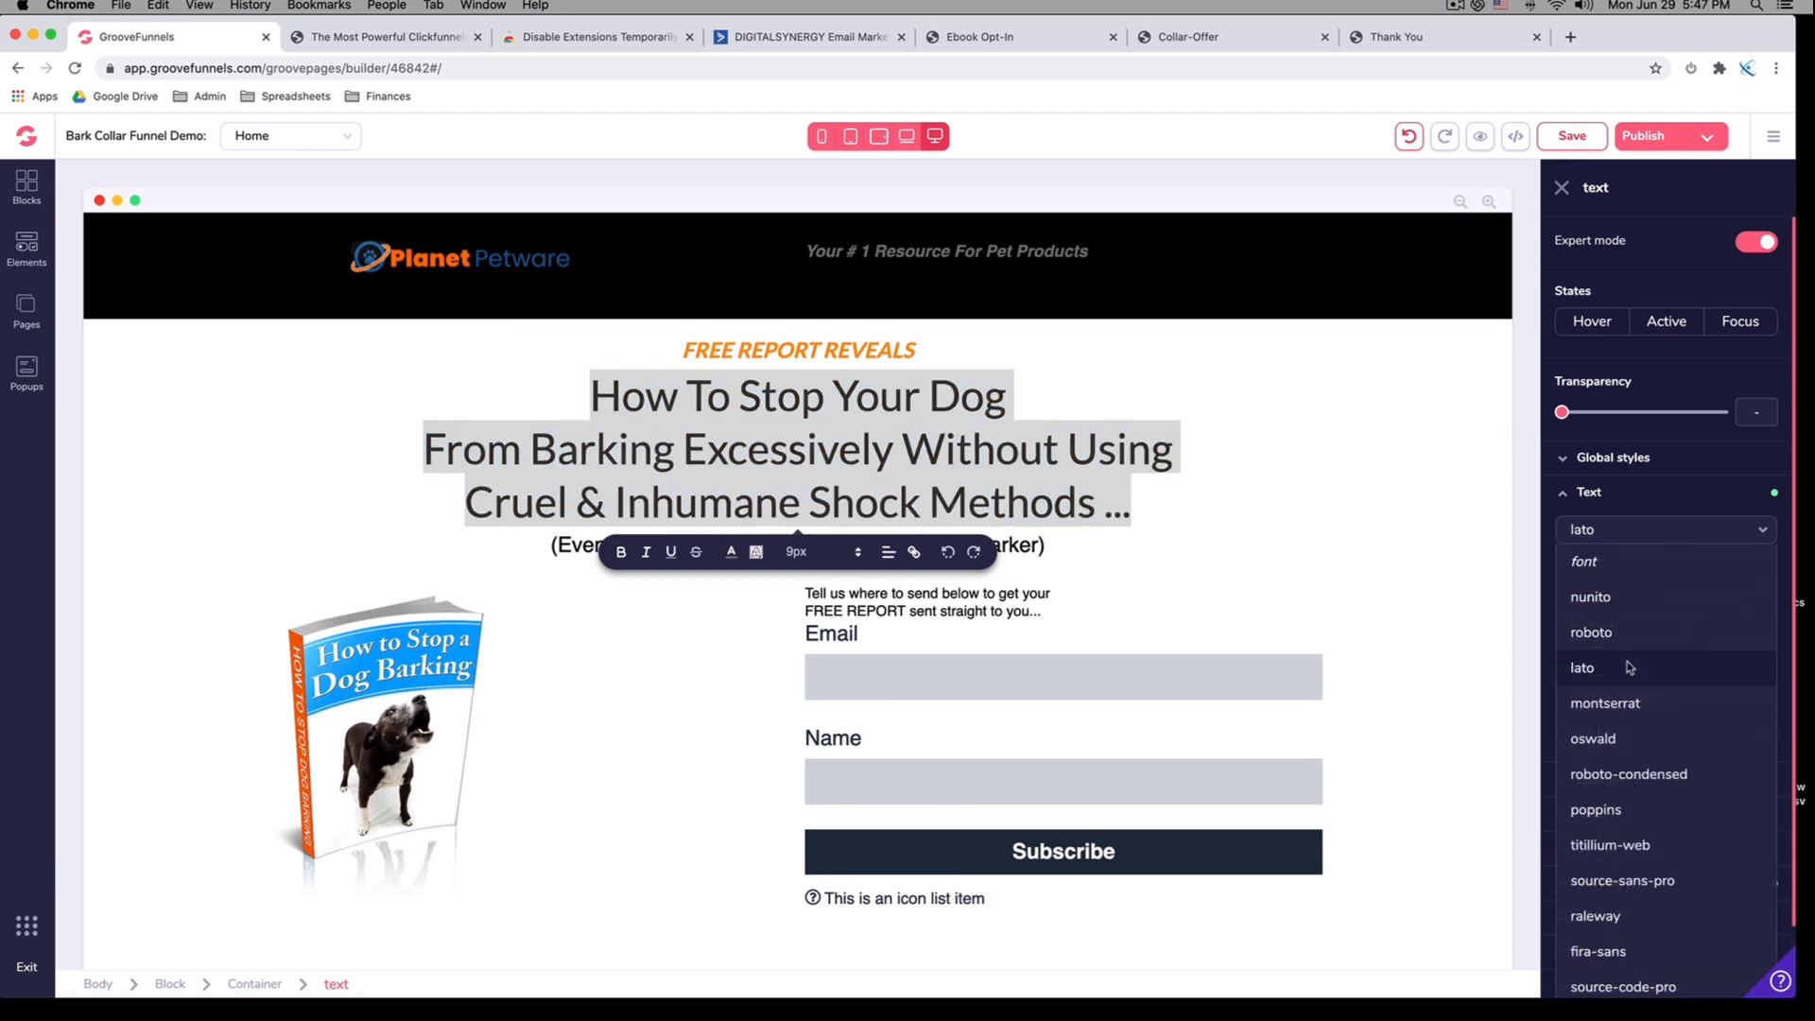
left_click(1625, 665)
left_click(1190, 472)
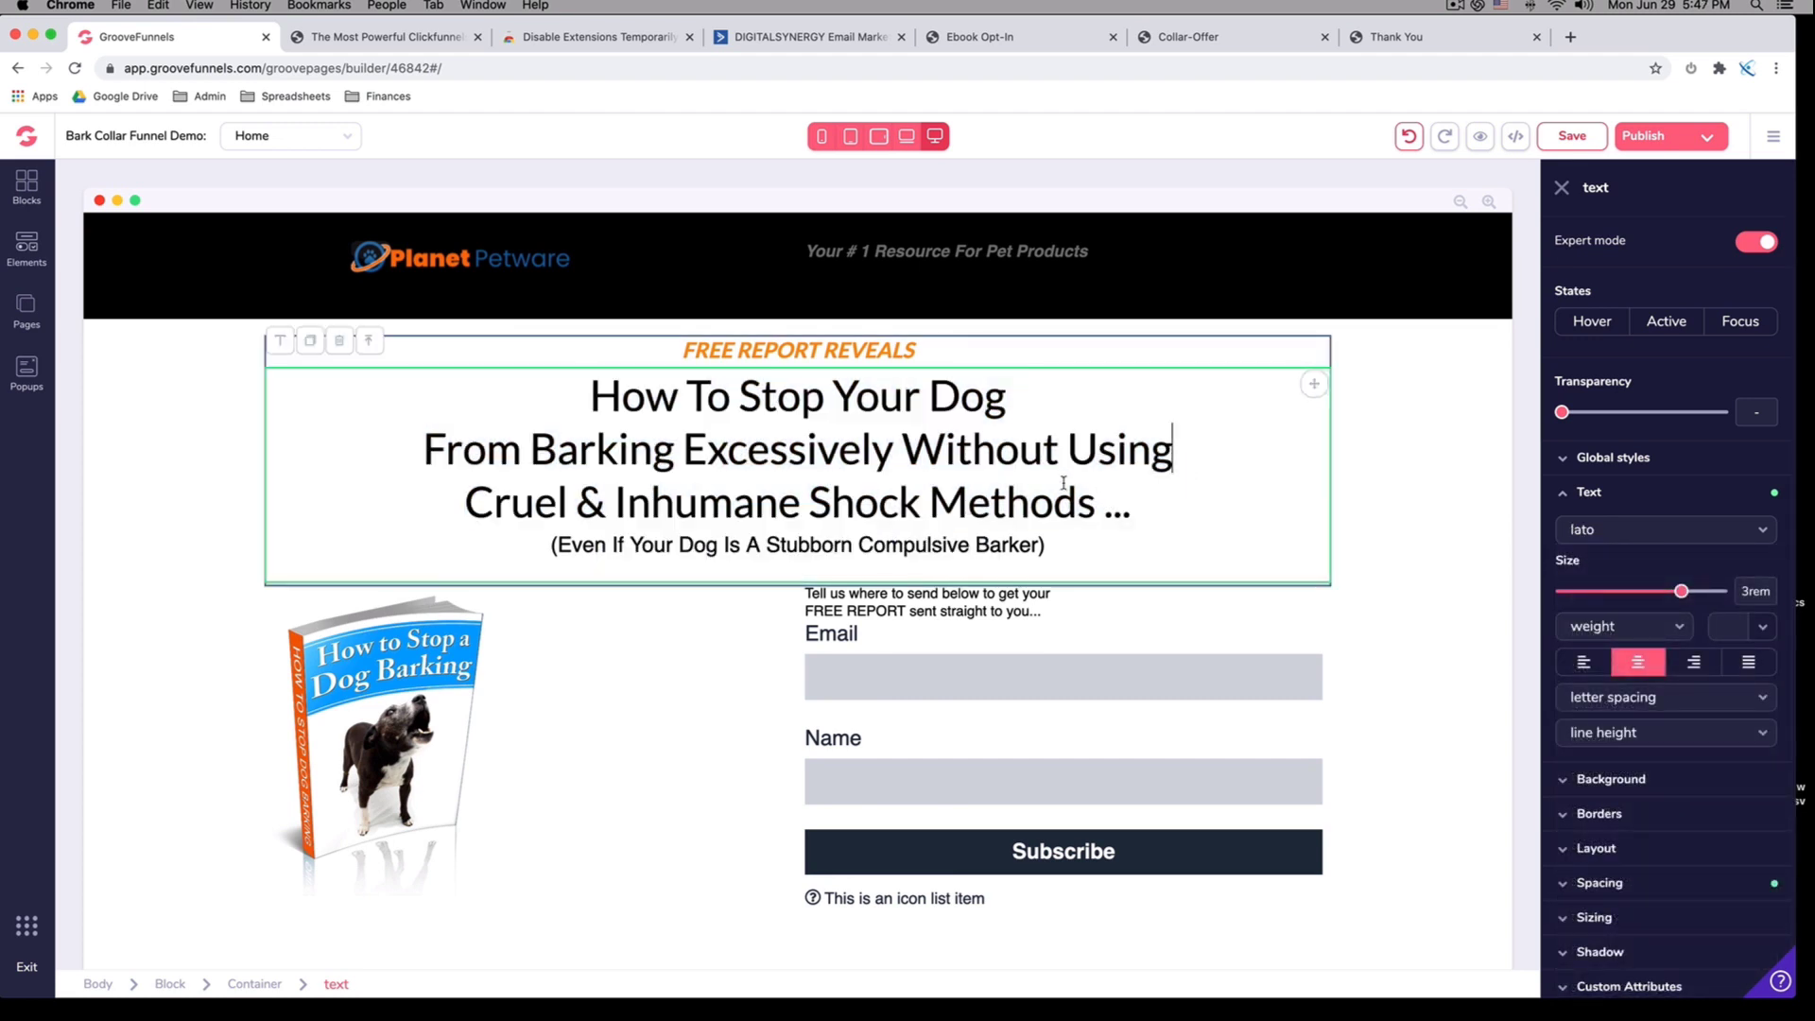
Color the headline's middle line, "From Barking Excessively Without Using", bright blue
left_click_drag(422, 450, 1170, 452)
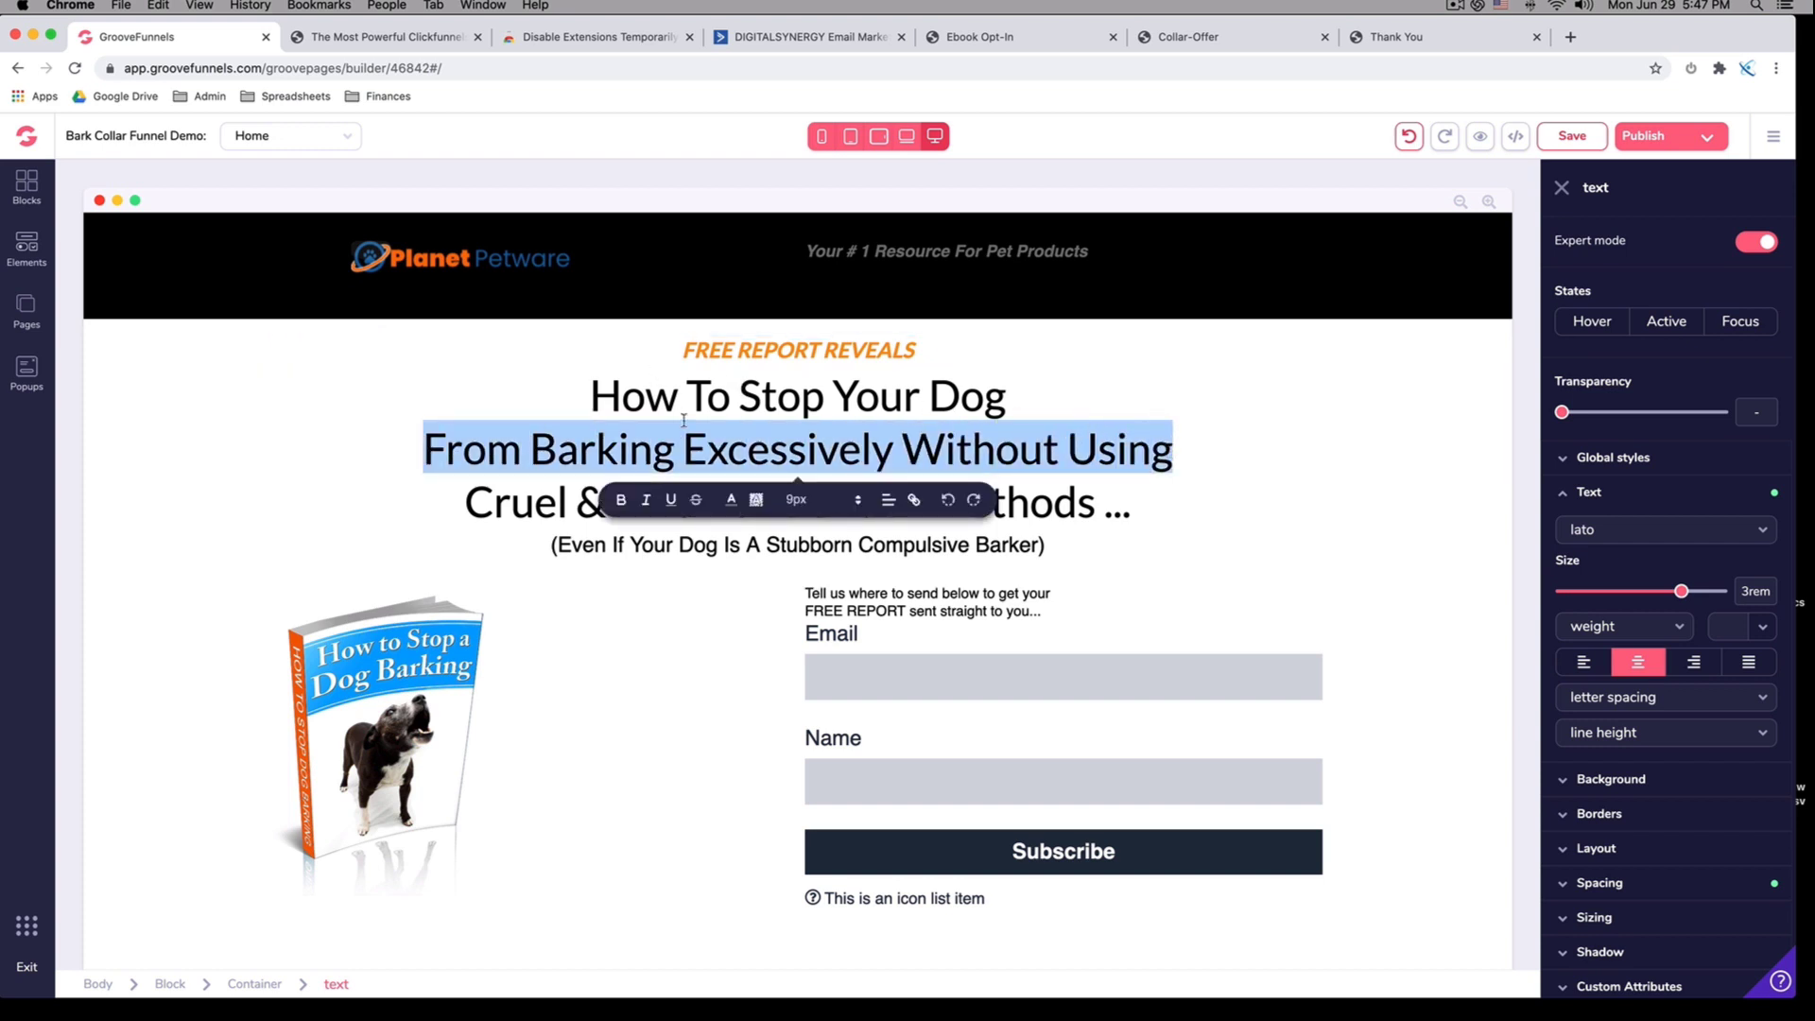
left_click(731, 499)
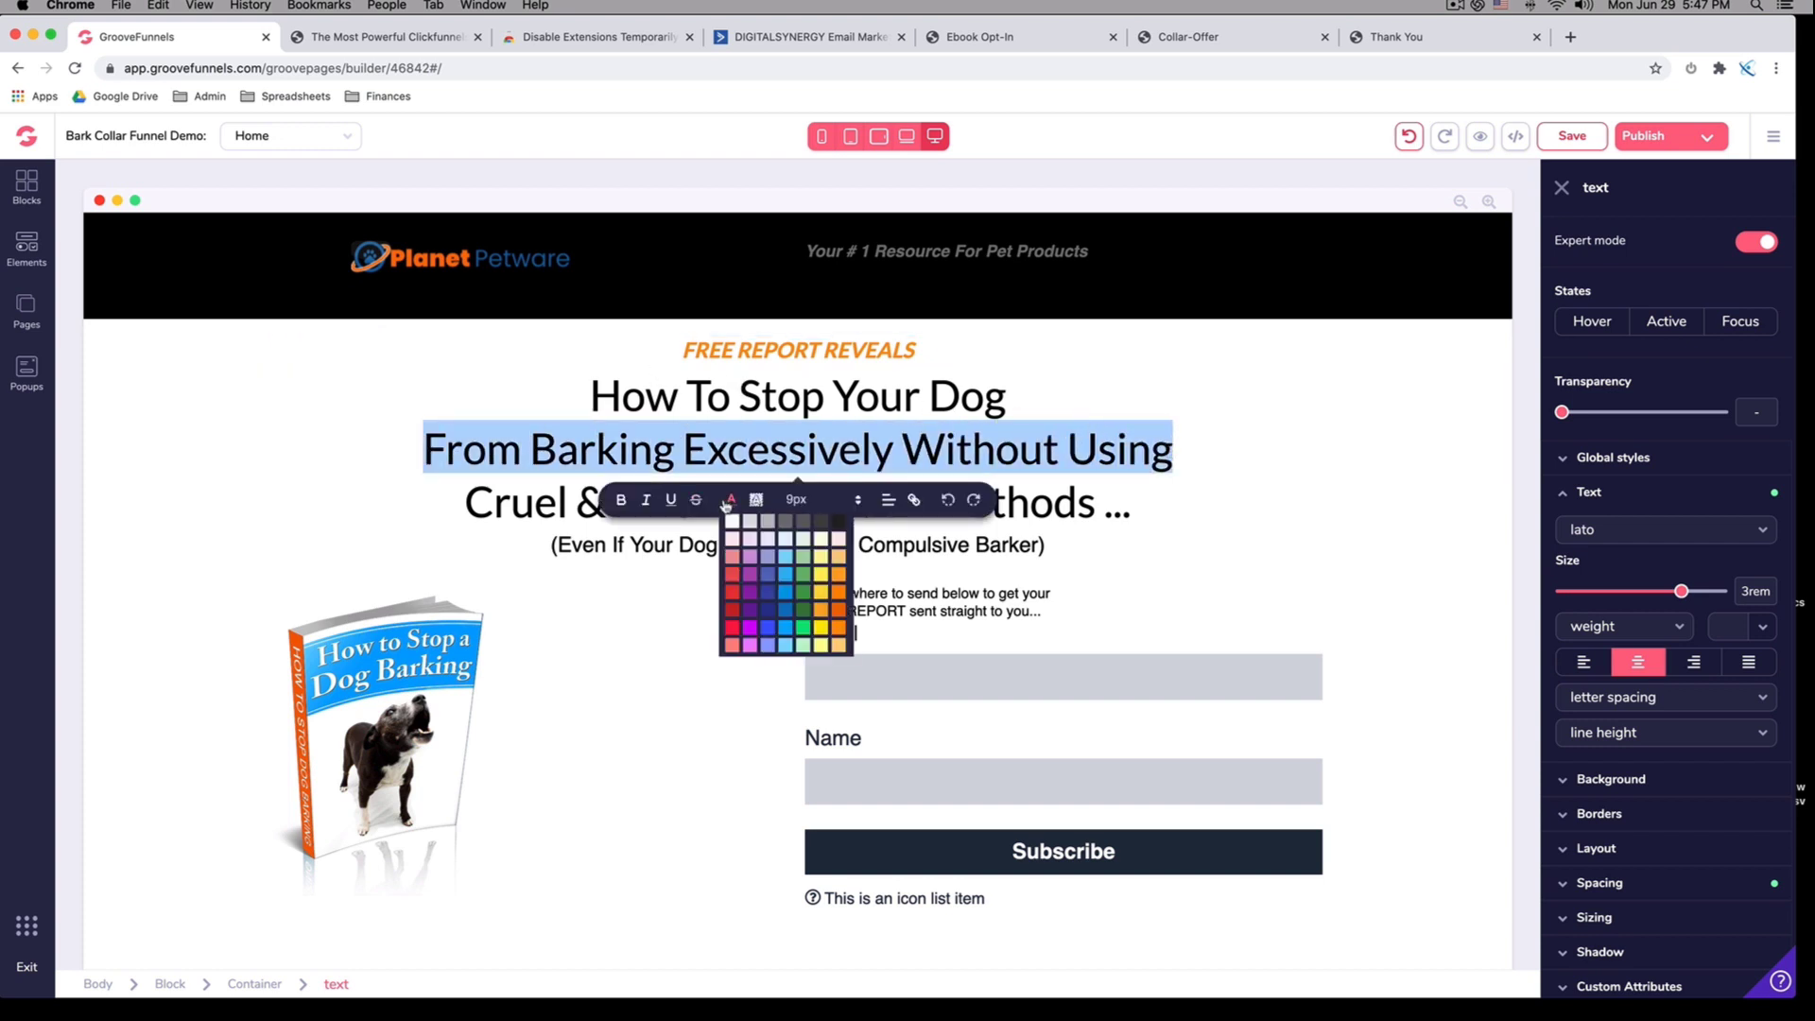
left_click(784, 635)
left_click(327, 460)
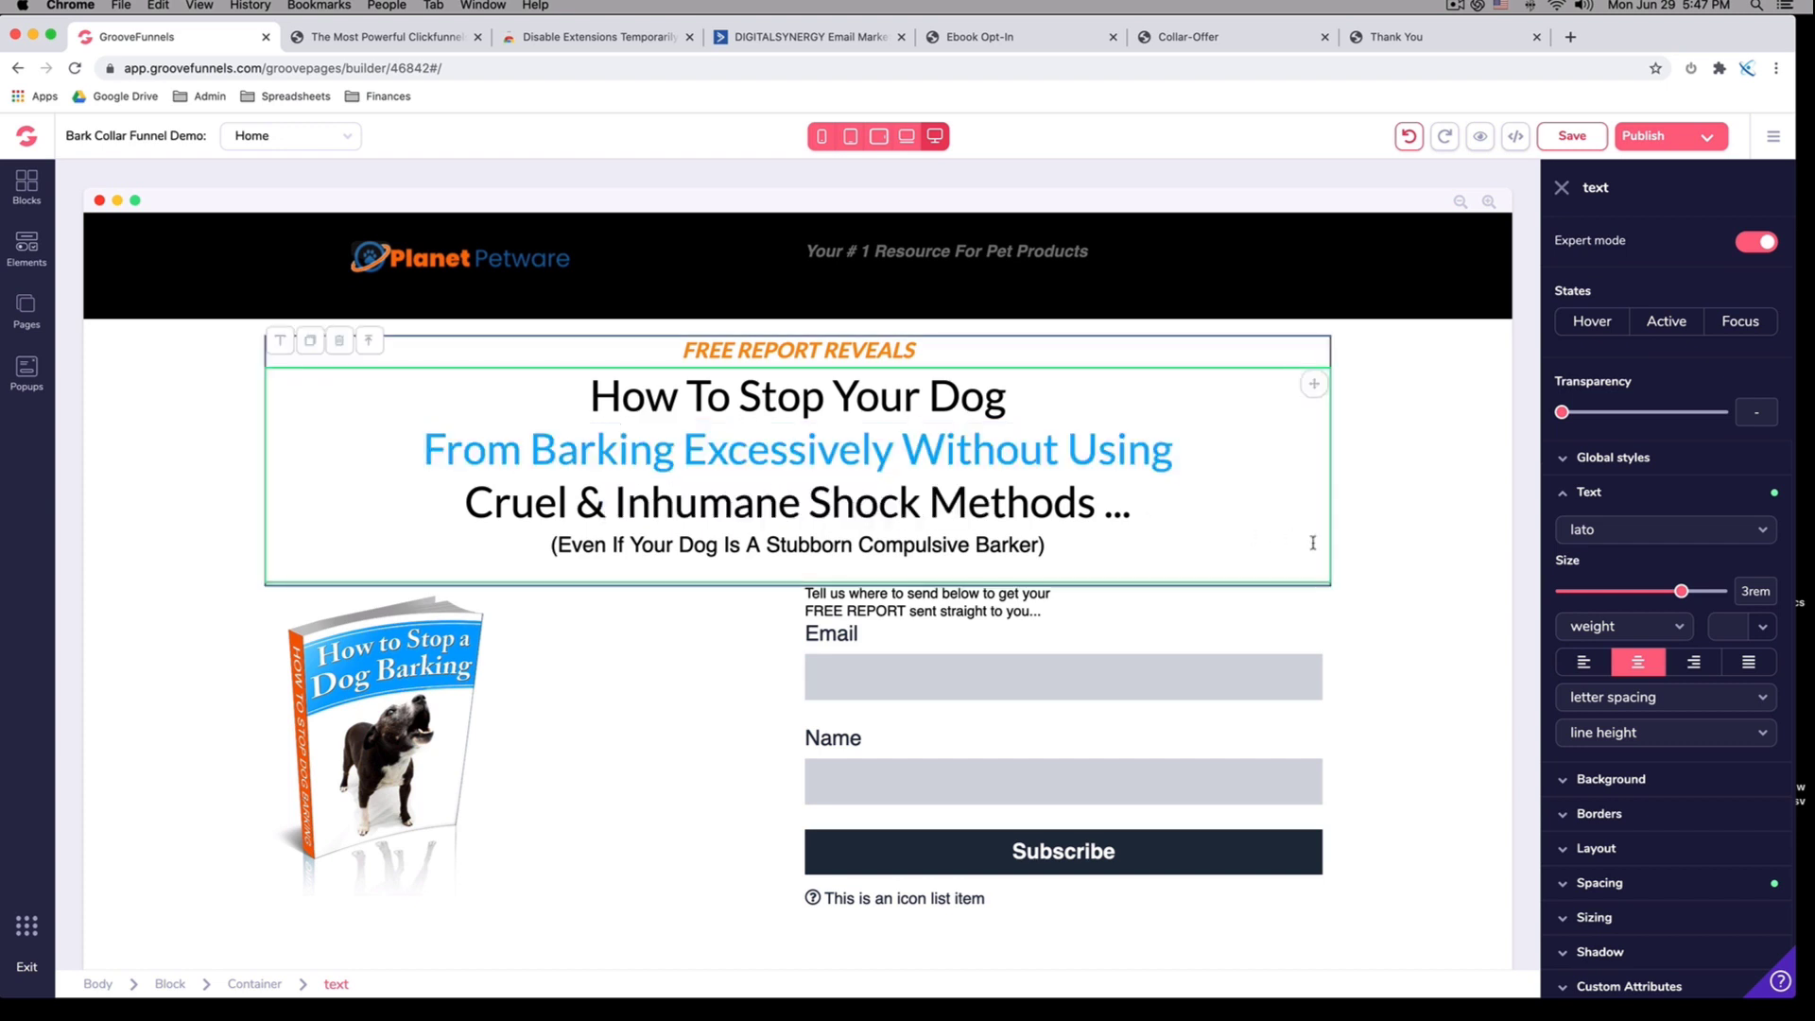
left_click(1382, 556)
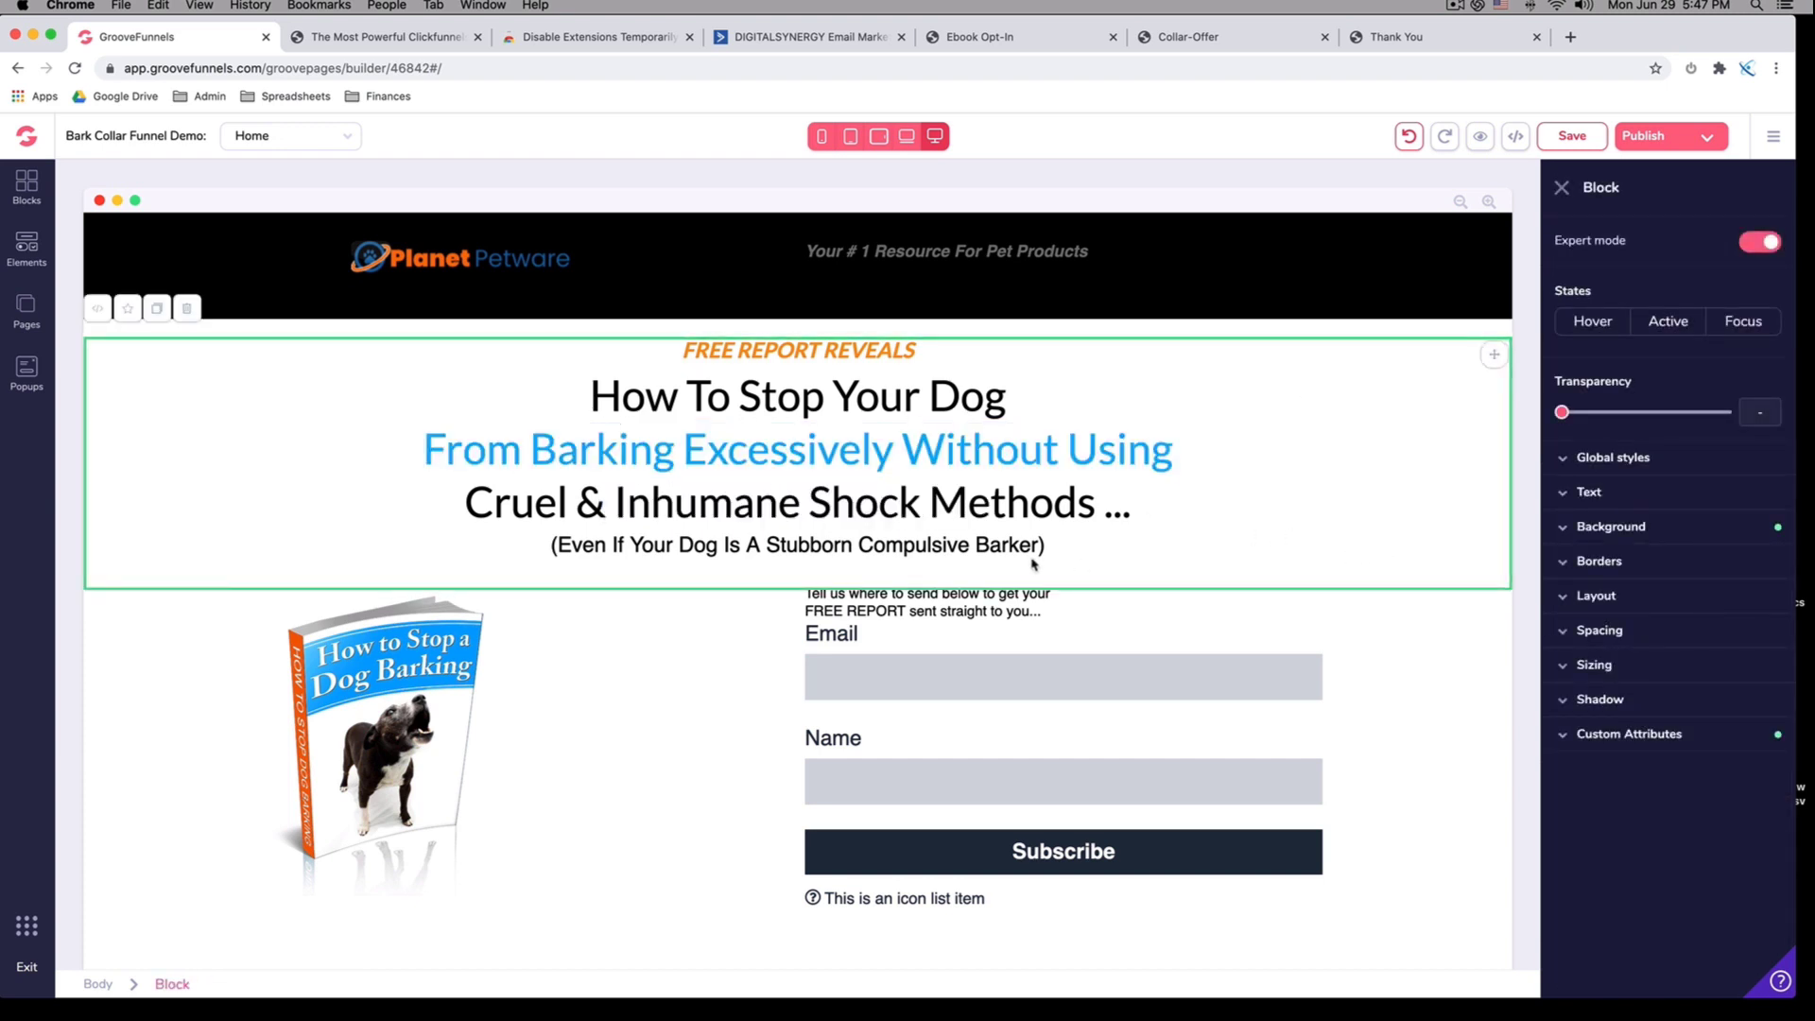
Color the "(Even If Your Dog Is A Stubborn Compulsive Barker)" line dark gray and make it italic
left_click(959, 548)
left_click_drag(1046, 546, 548, 546)
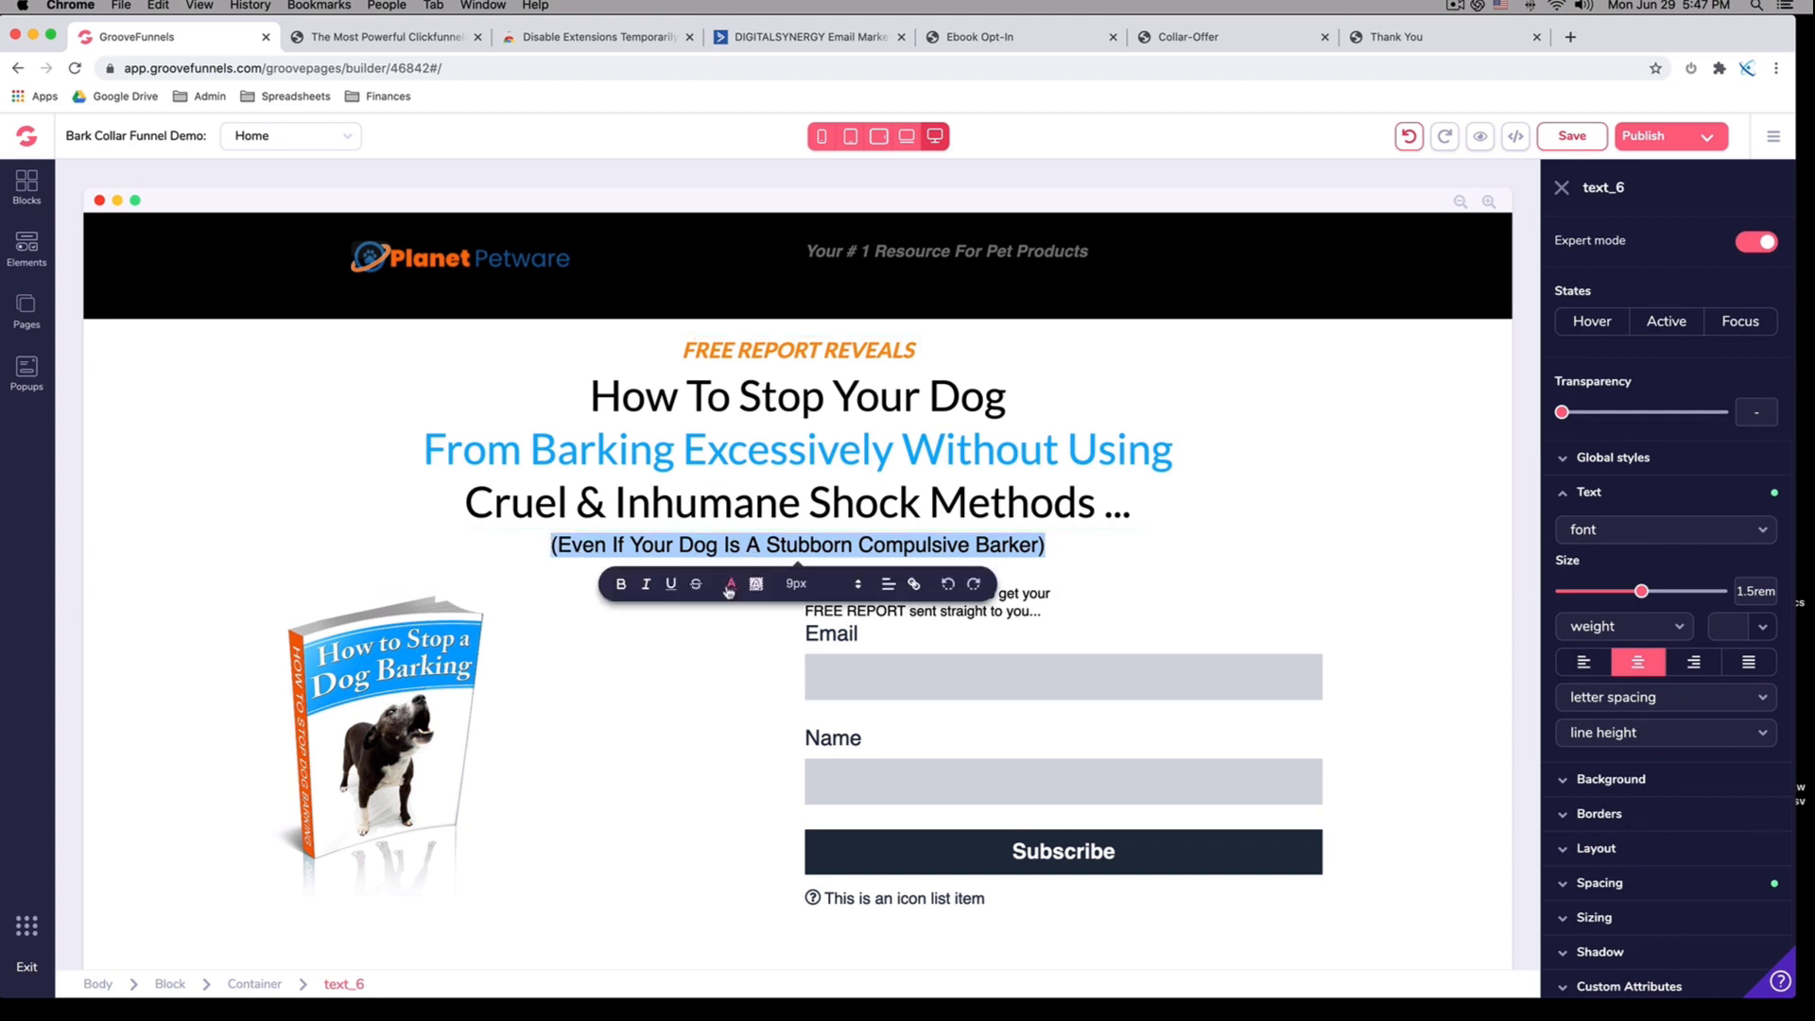
left_click(731, 583)
left_click(802, 612)
left_click(646, 583)
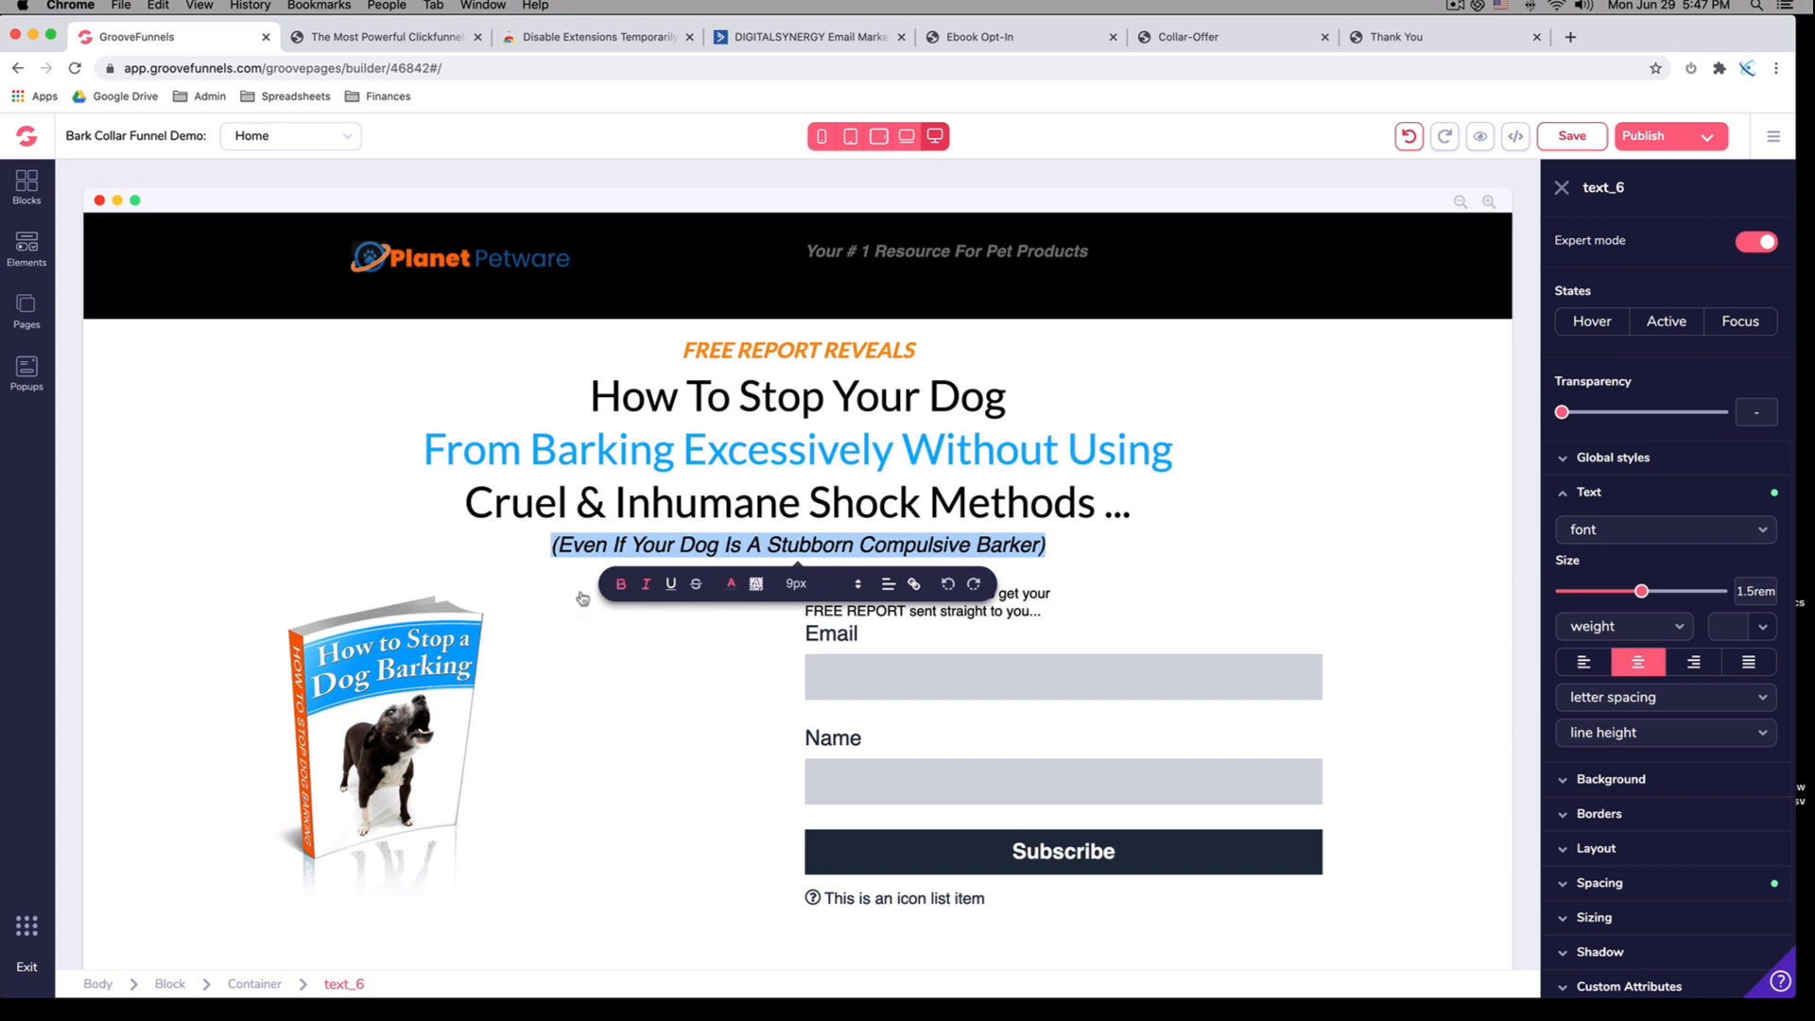
left_click(585, 629)
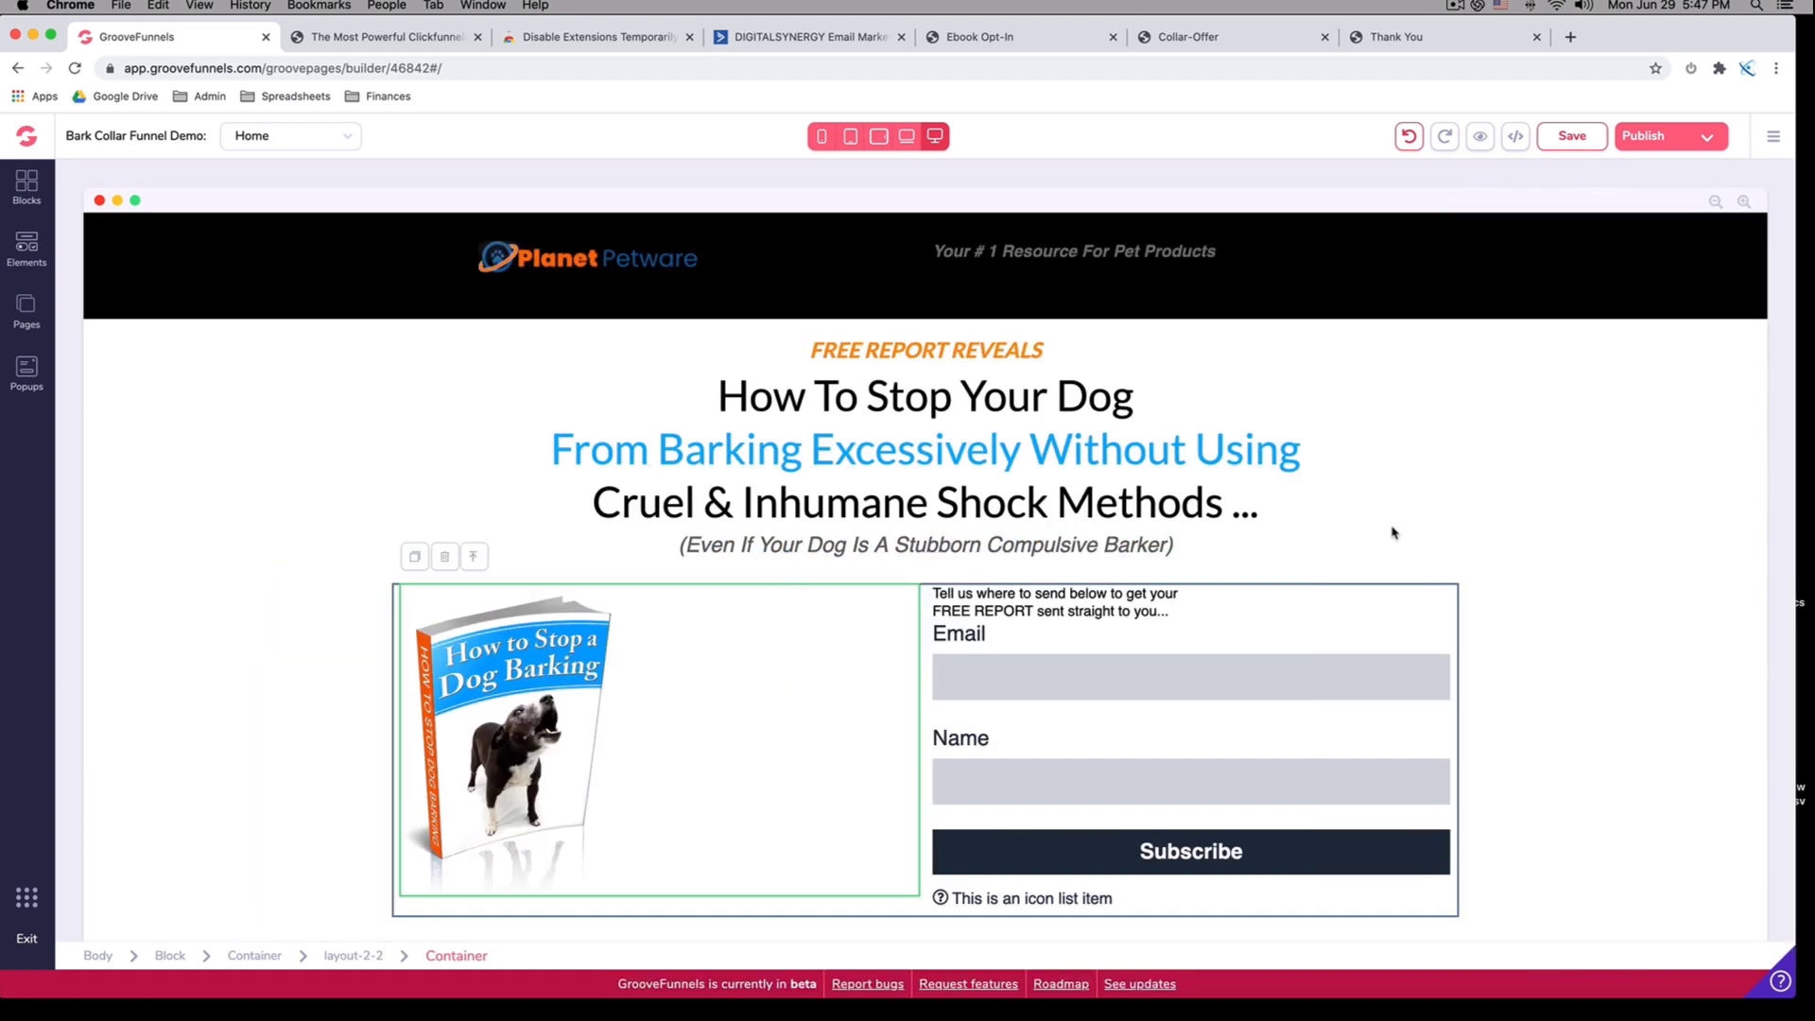
left_click(1391, 534)
left_click(1390, 593)
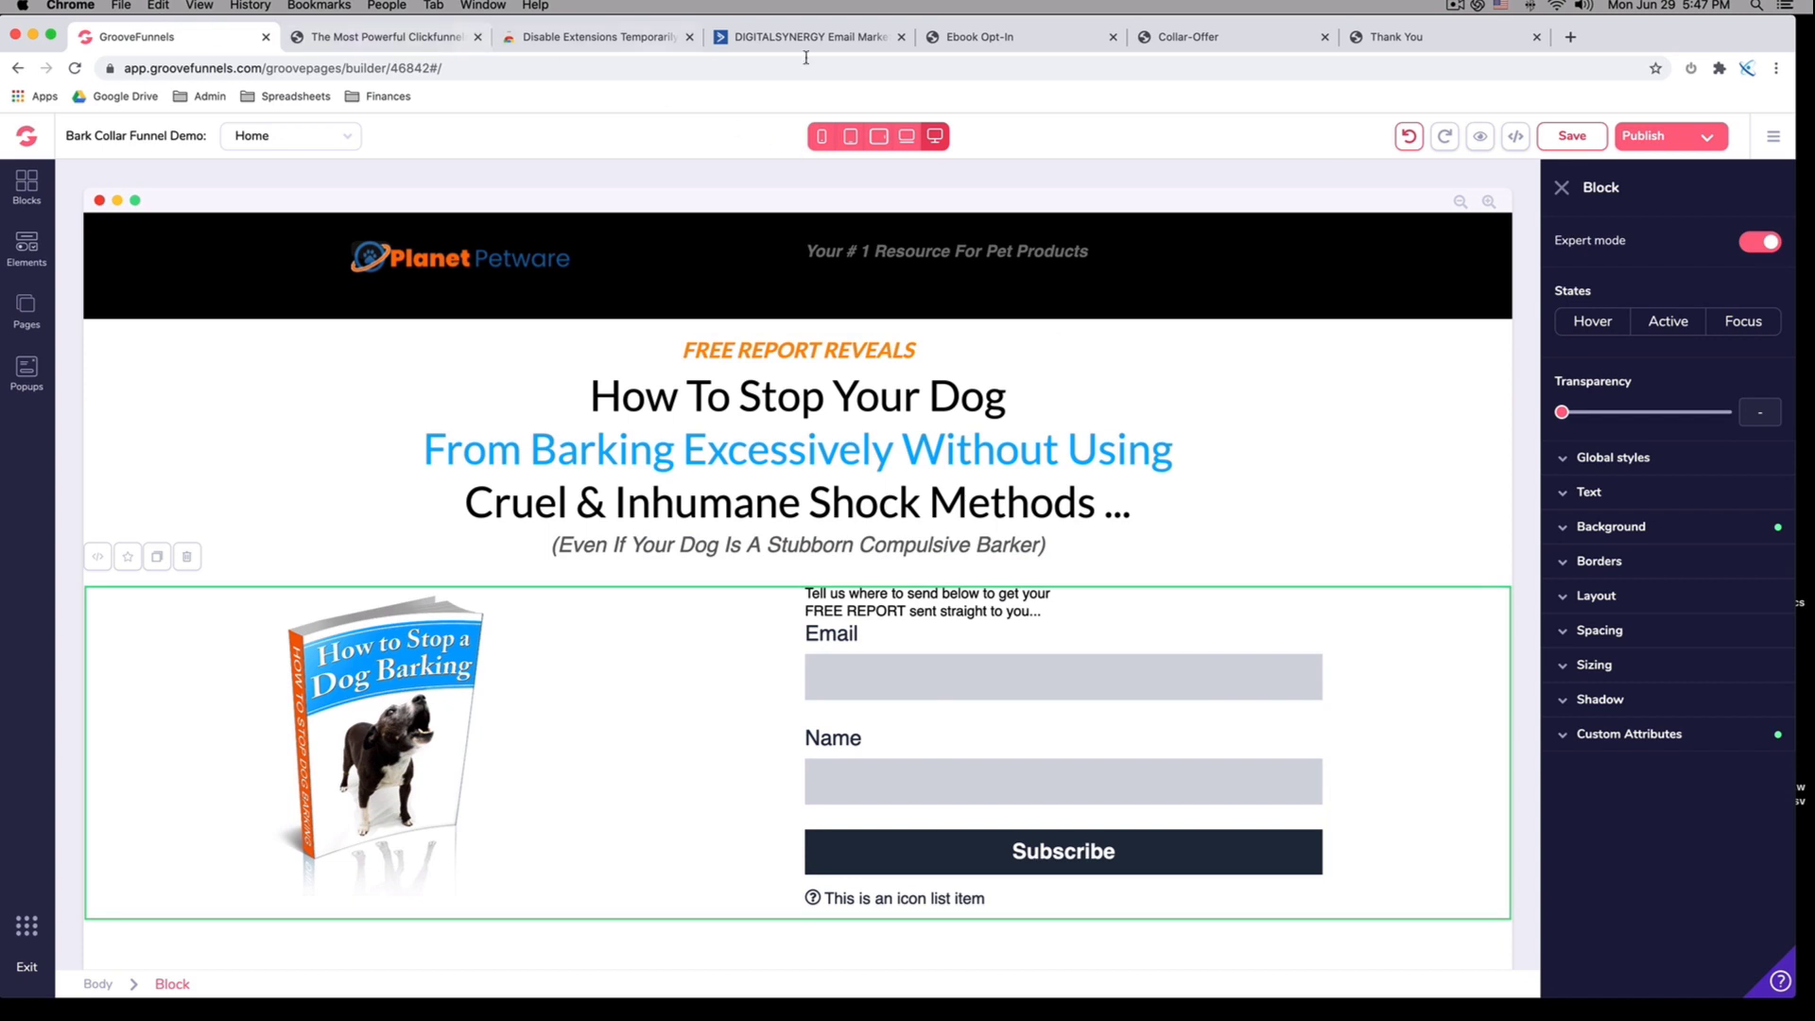
Set the "Tell us where to send below to get your FREE REPORT" text to 1.5rem and center it, following the reference page
left_click(1040, 42)
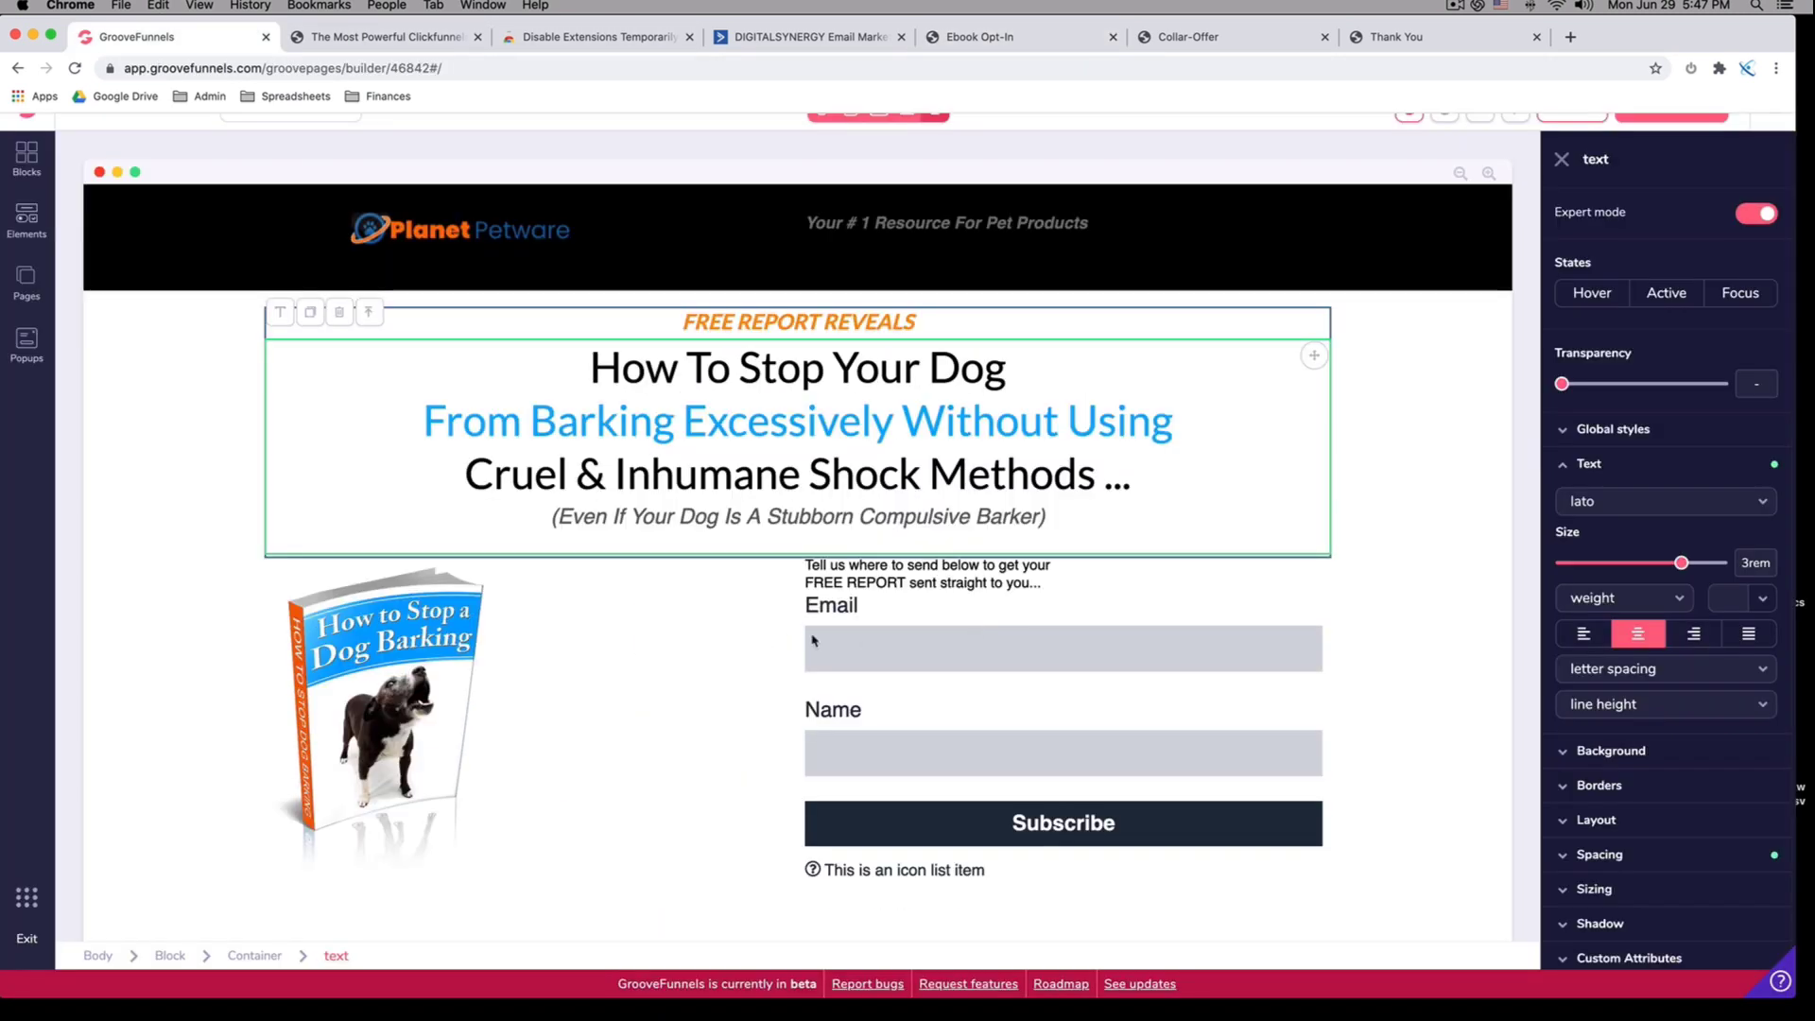
left_click(1053, 578)
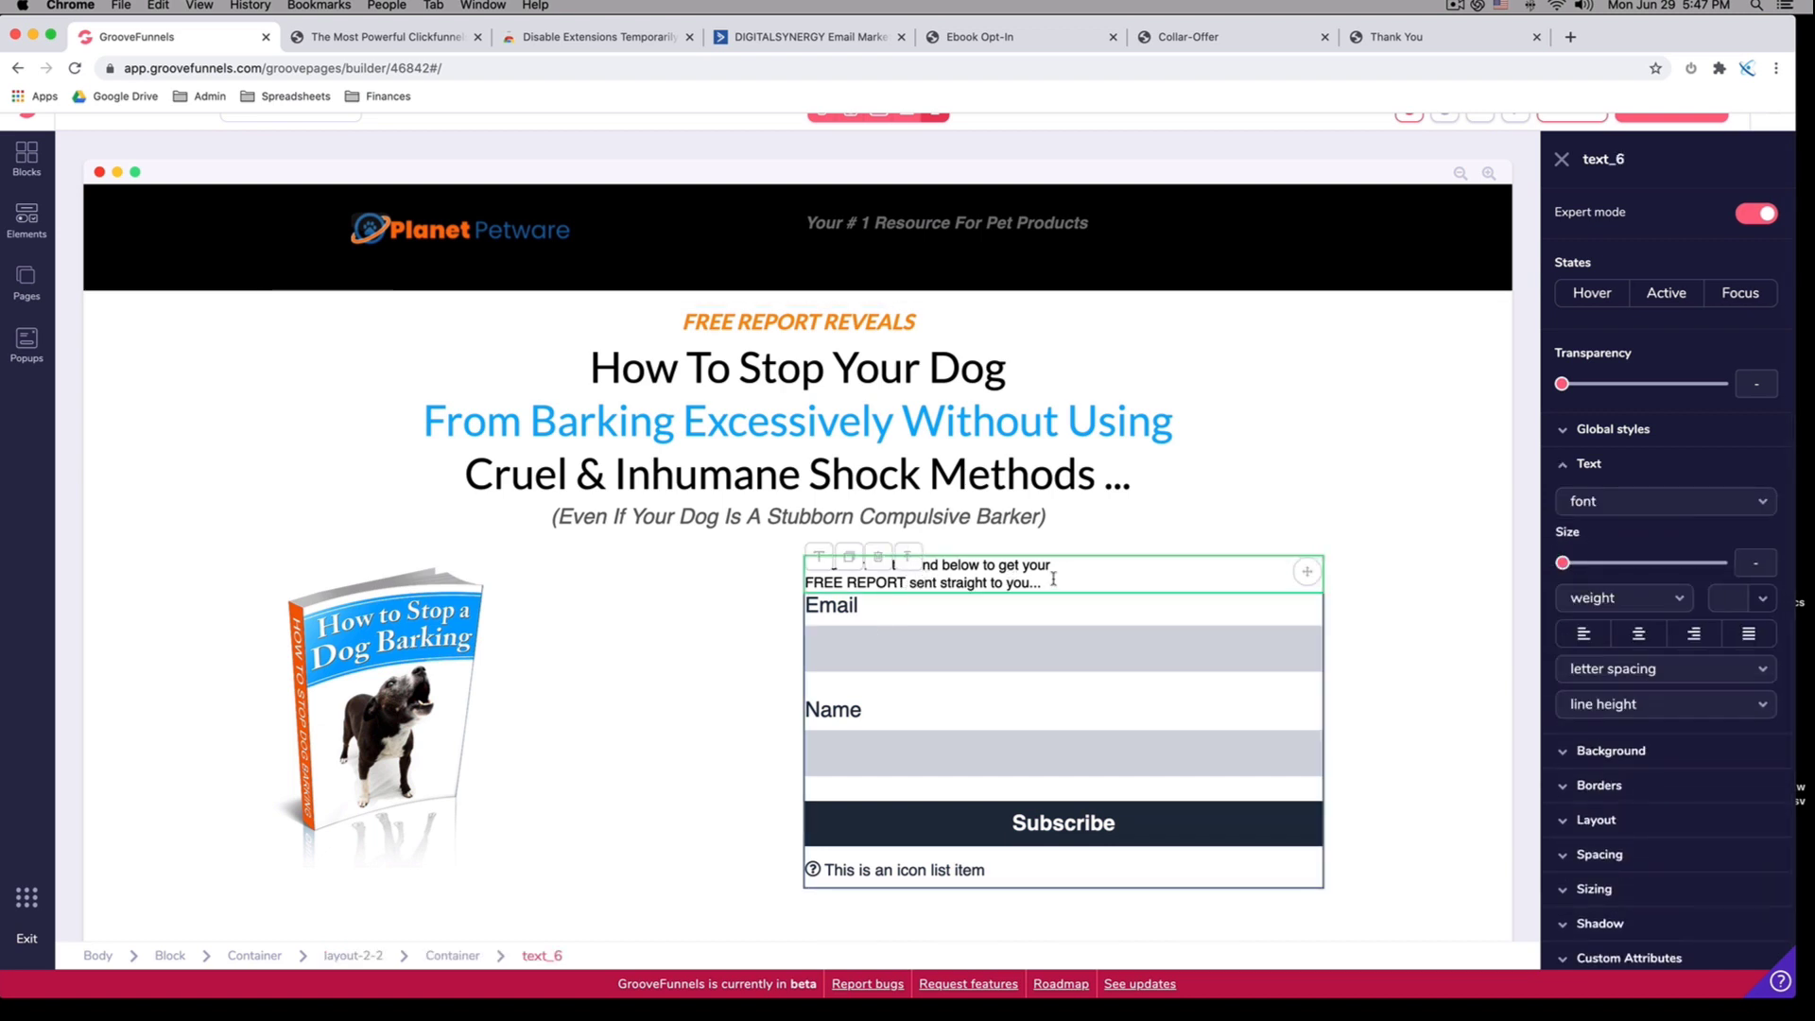
left_click_drag(1053, 579, 800, 570)
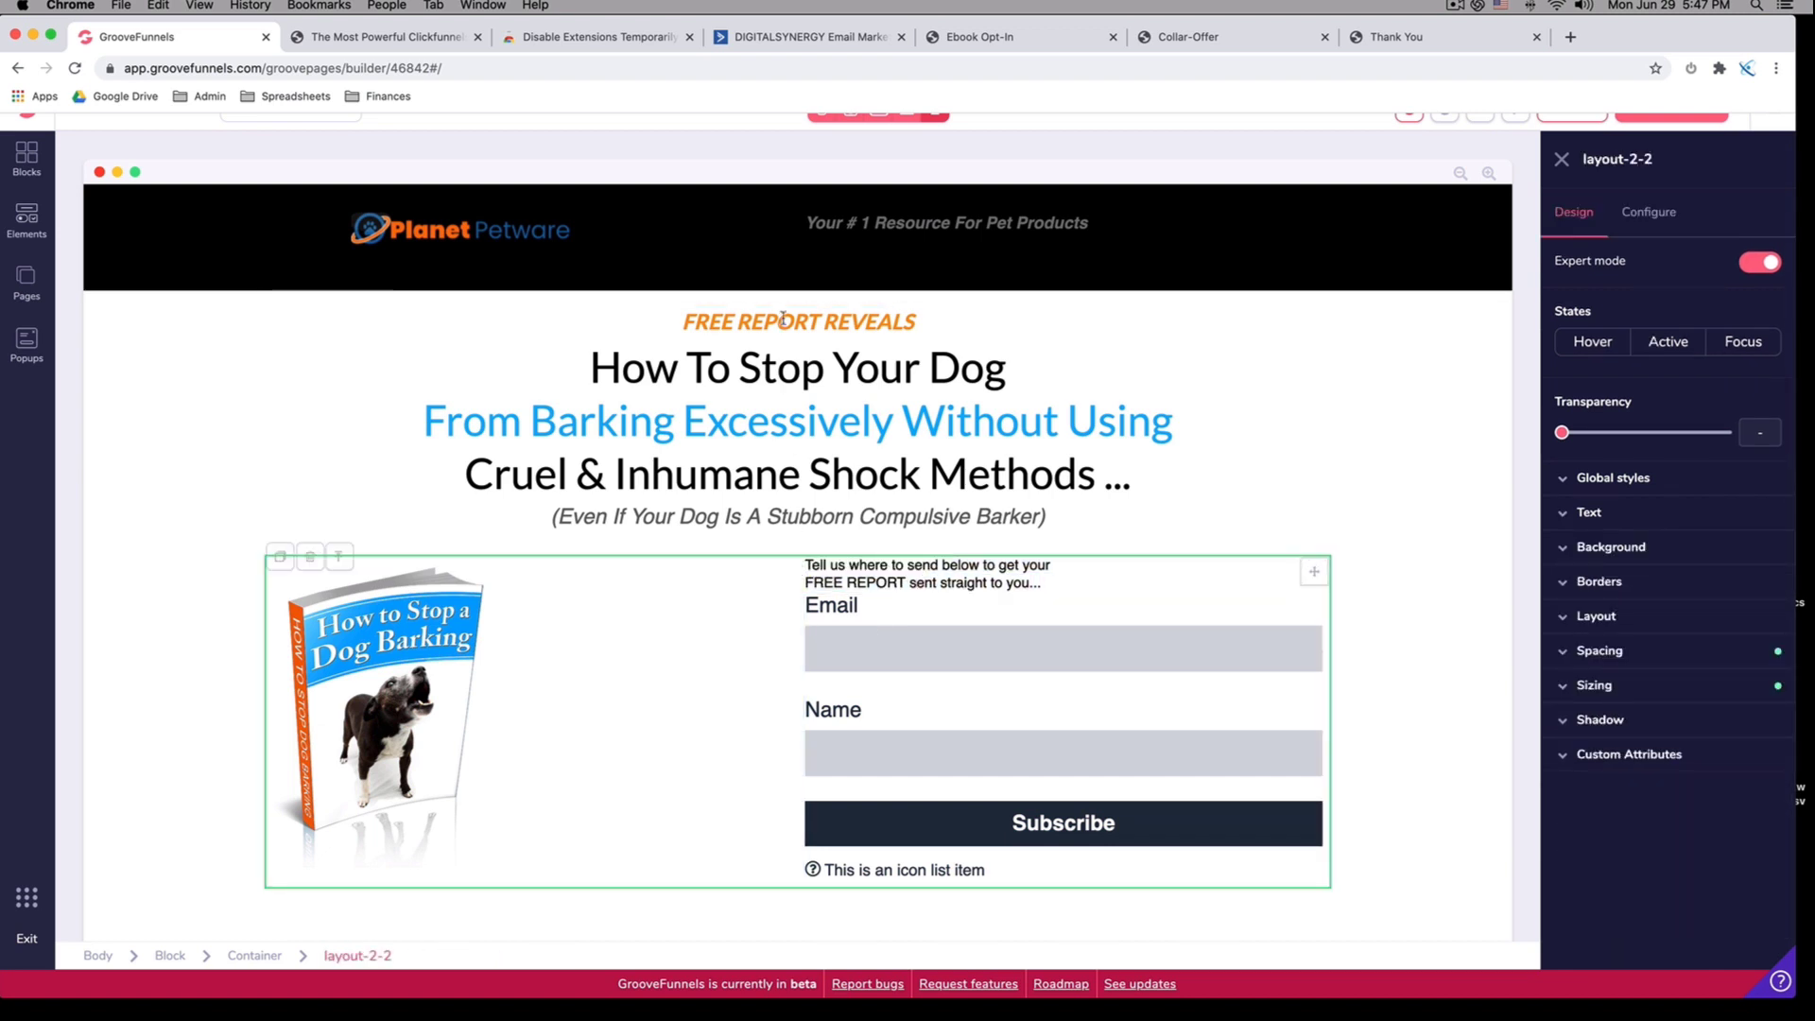
left_click(1000, 37)
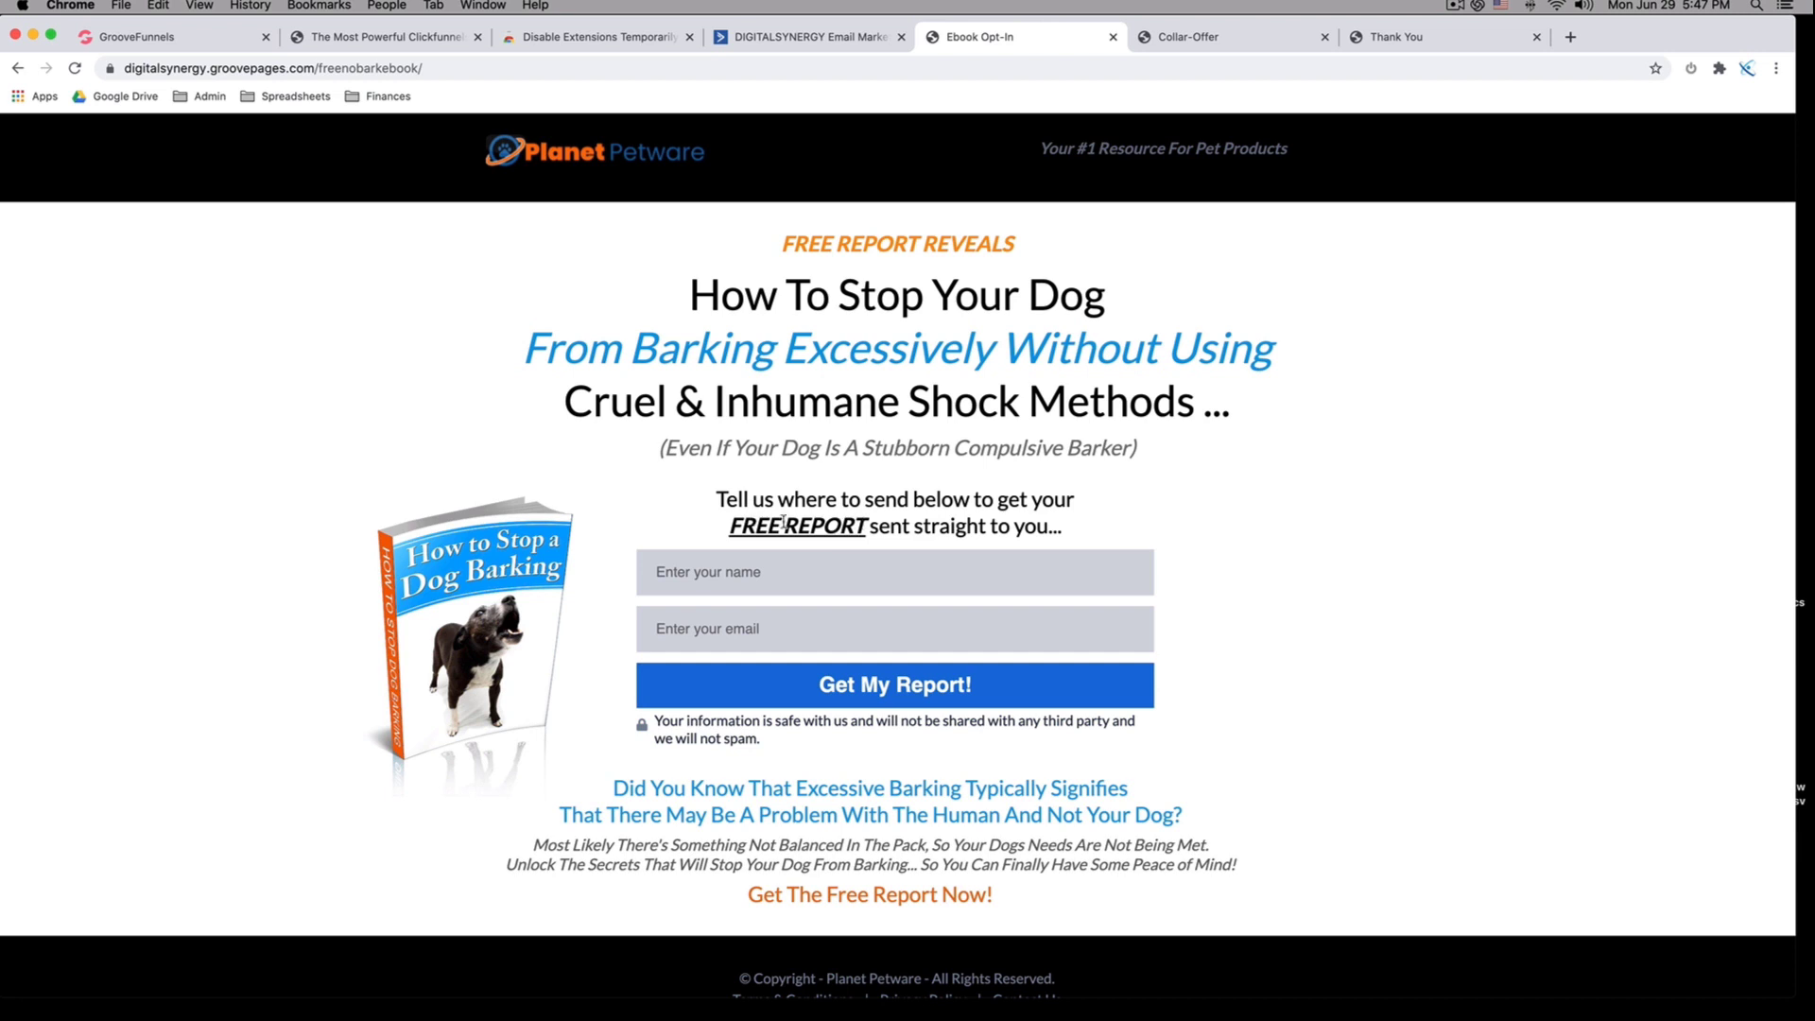
left_click(182, 43)
left_click_drag(1043, 584, 805, 572)
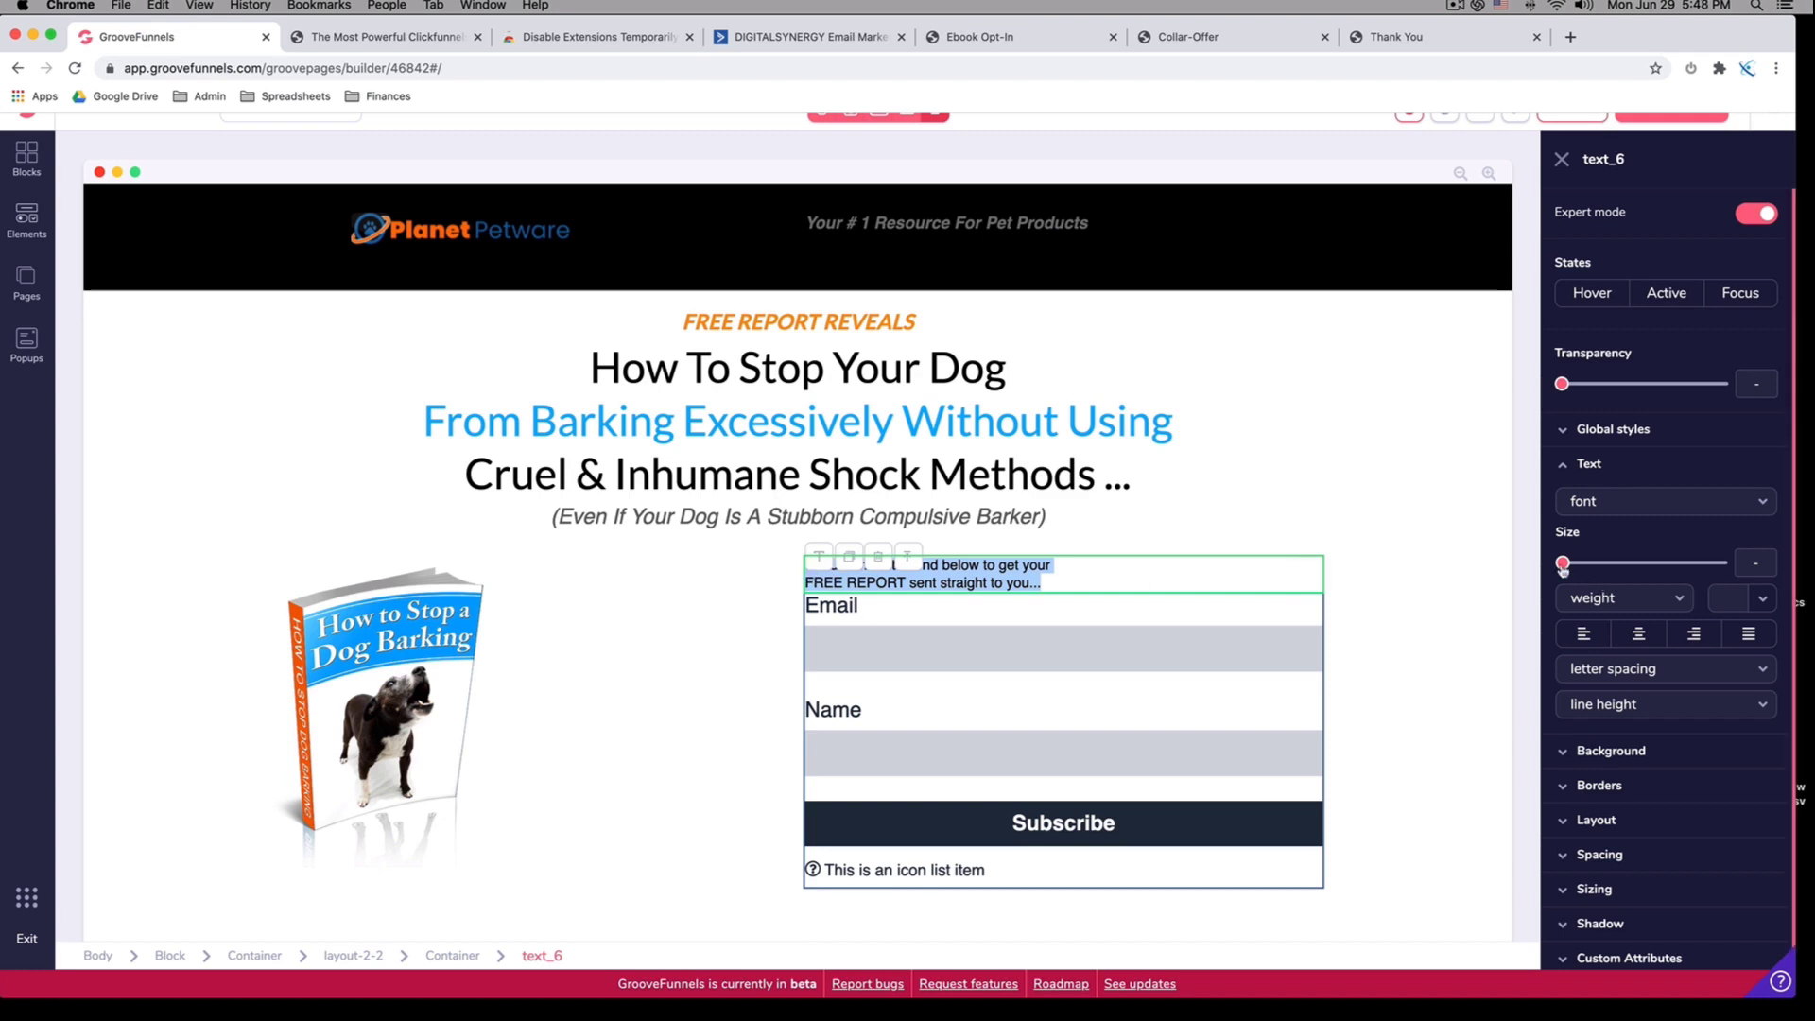
left_click_drag(1562, 563, 1643, 565)
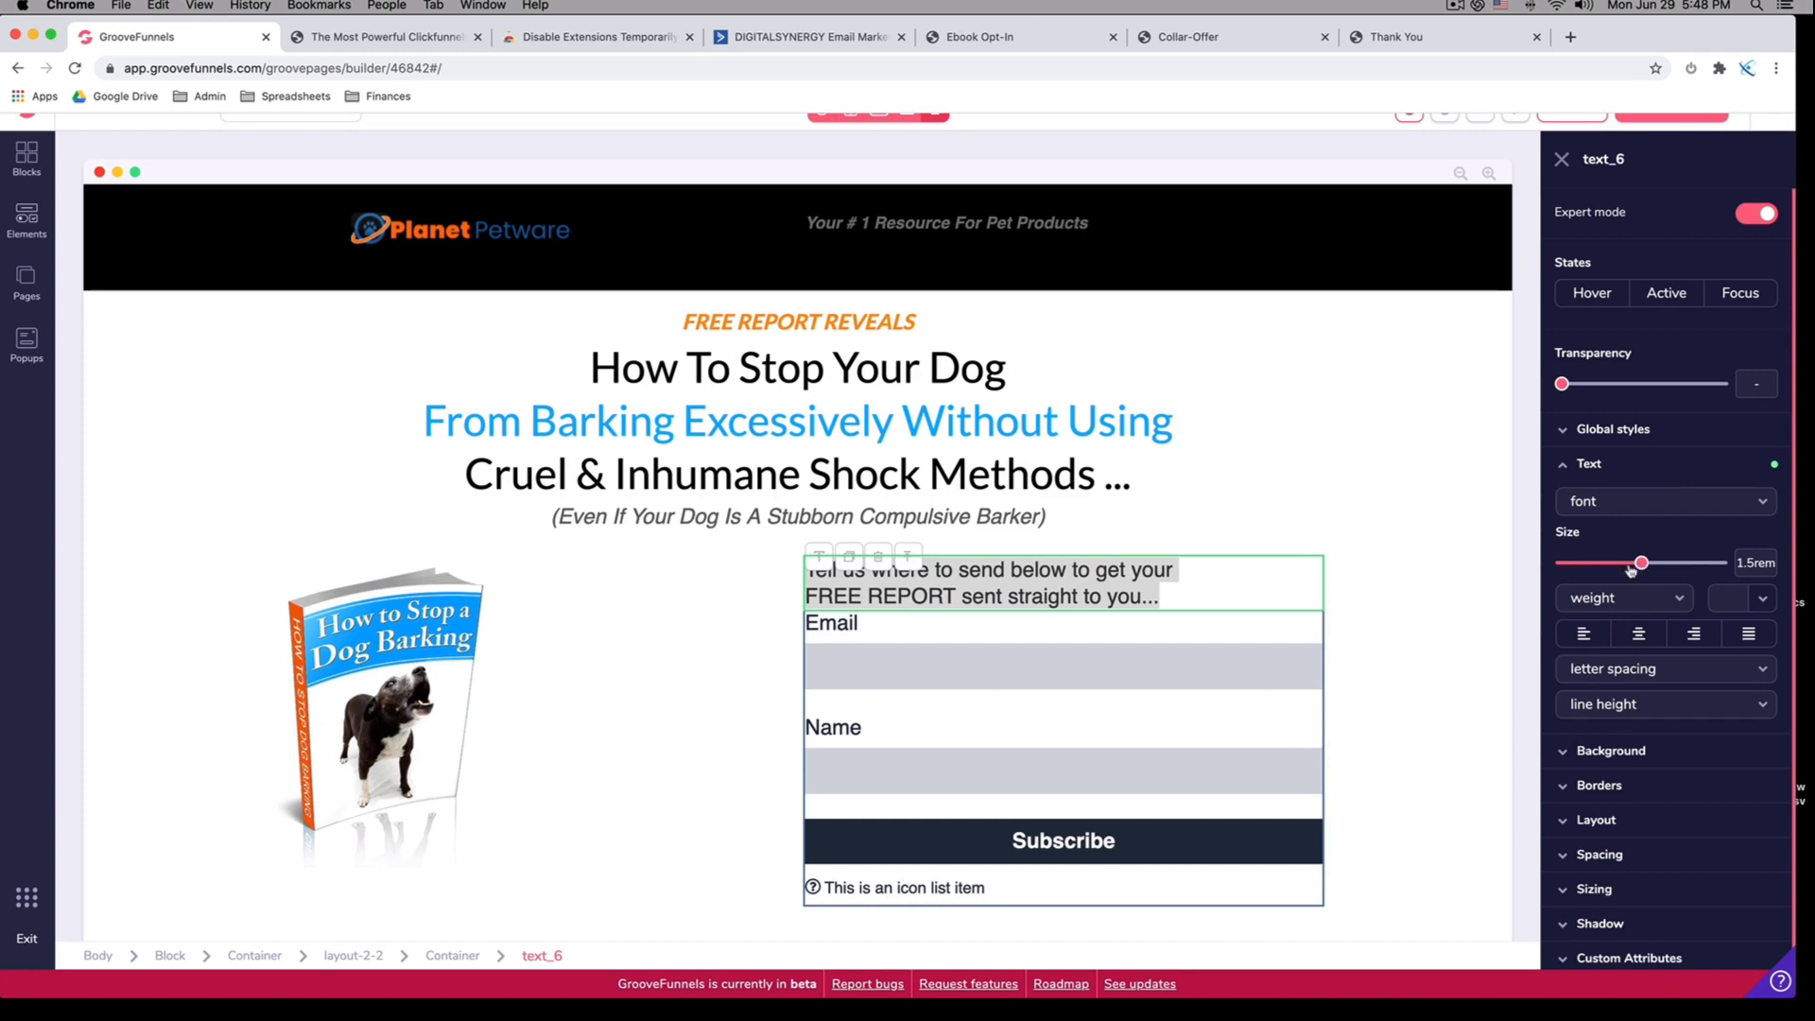
left_click(1649, 641)
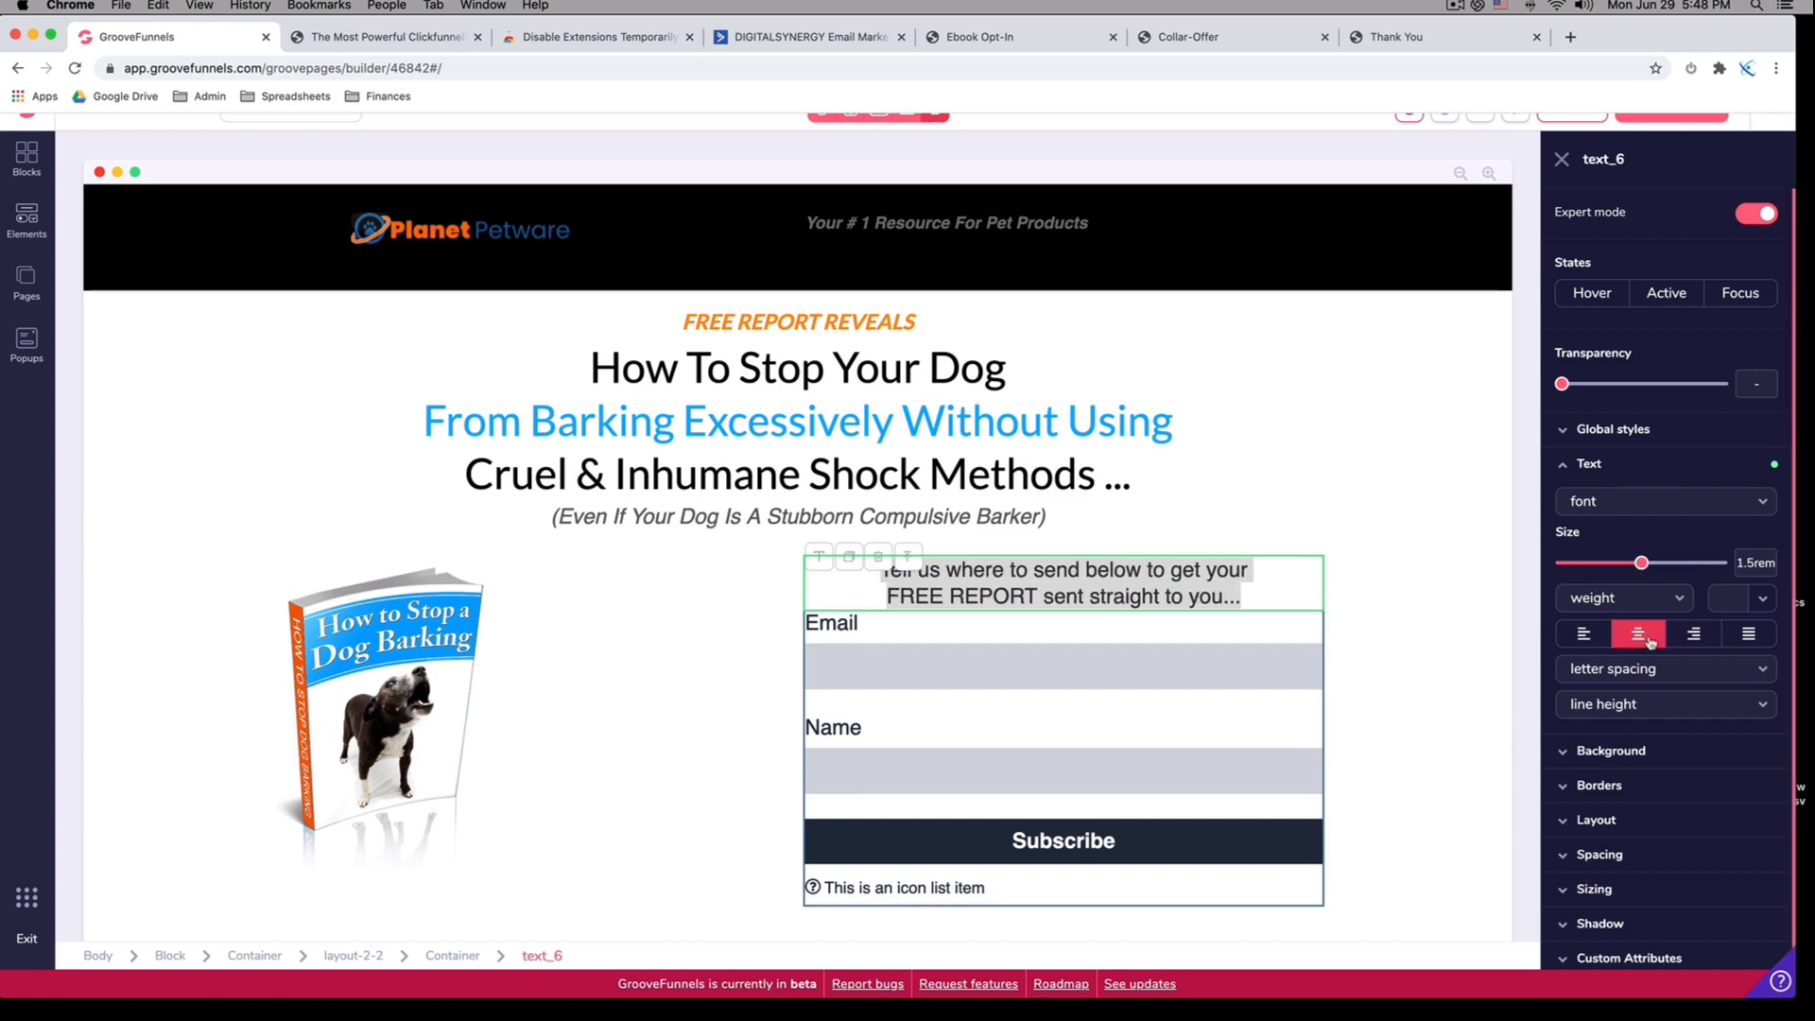
Underline "FREE REPORT" in the text above the opt-in form
left_click(1028, 596)
left_click_drag(1037, 595, 887, 596)
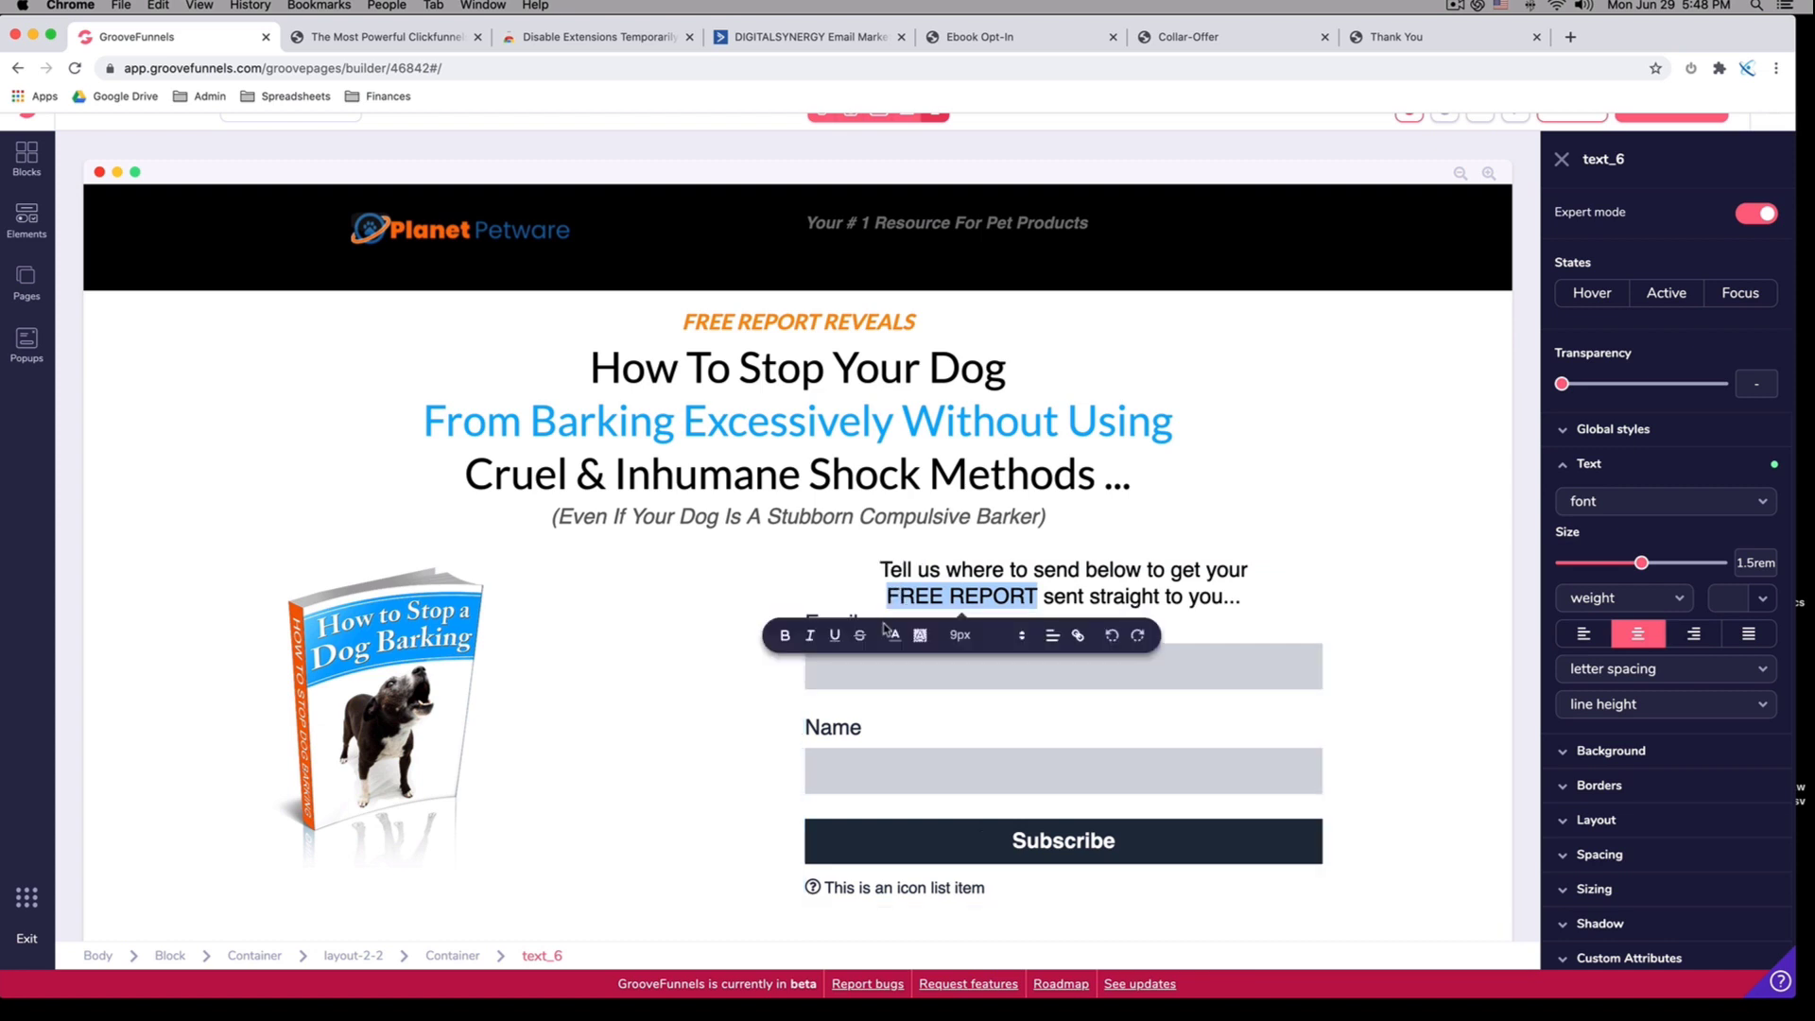
left_click(835, 636)
Set the font of the whole "Tell us where to send below to get your FREE REPORT" text to lato
left_click_drag(1241, 595, 878, 570)
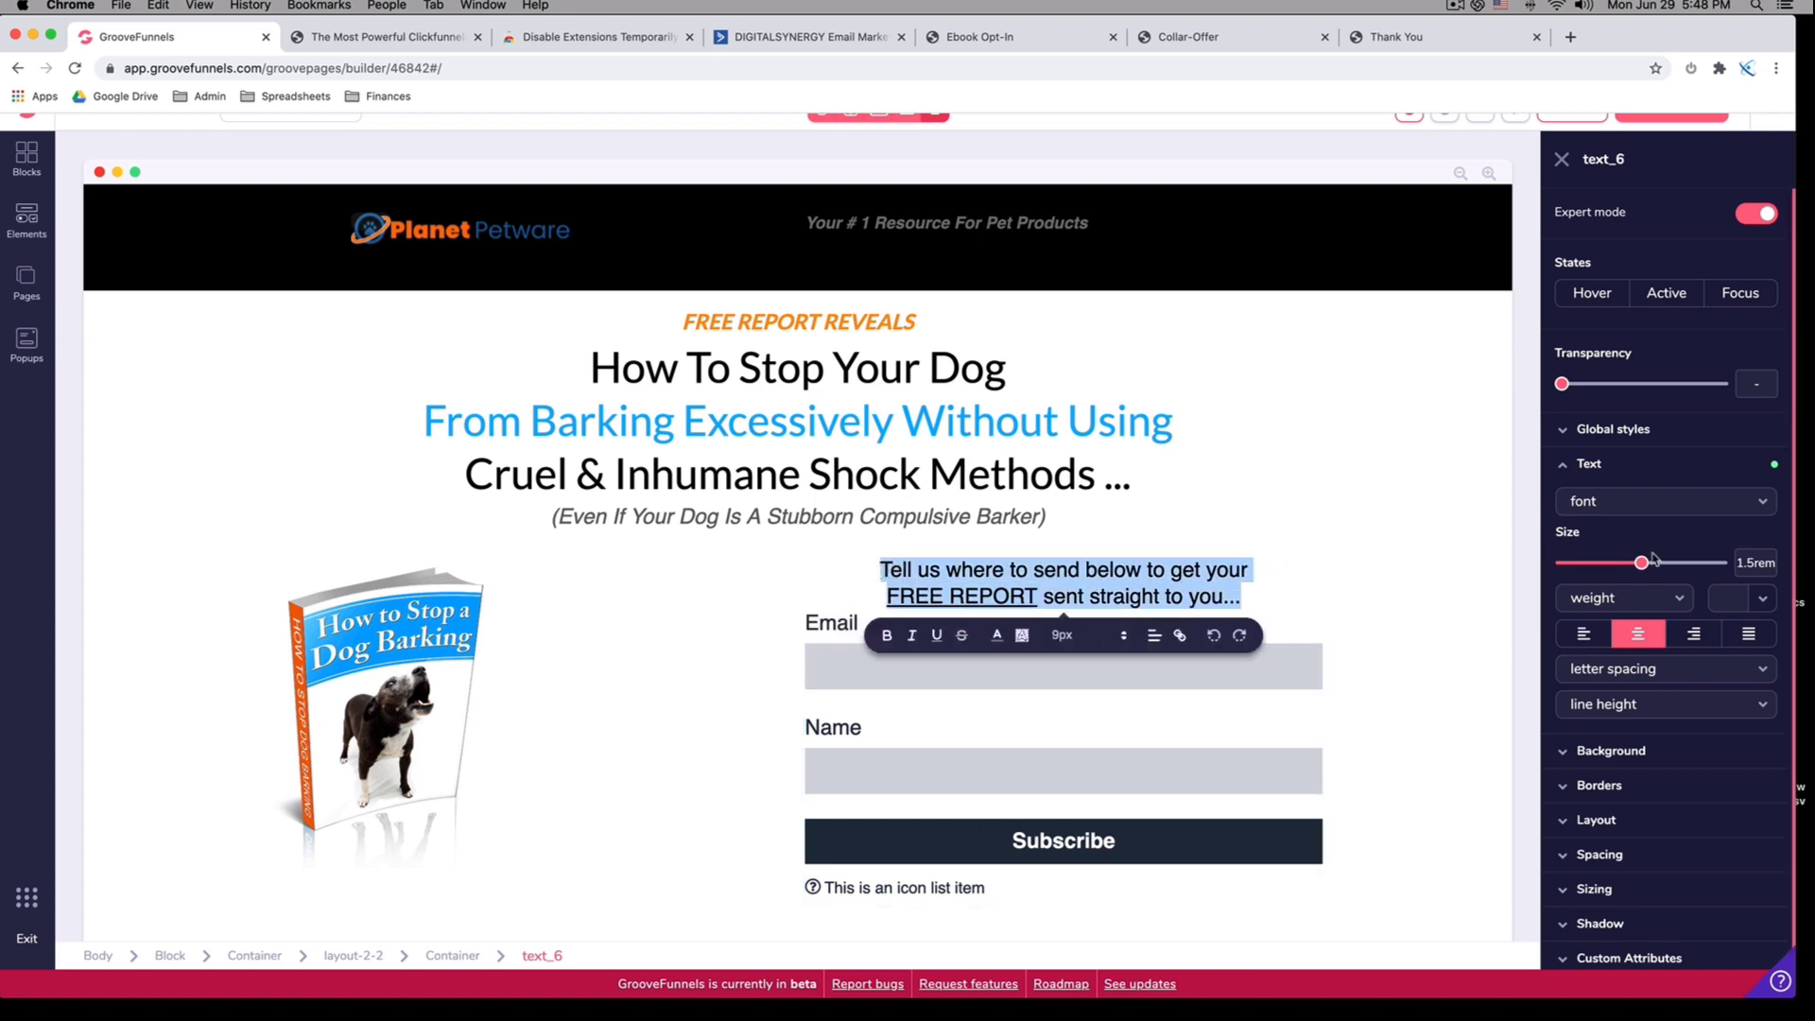
left_click(1626, 504)
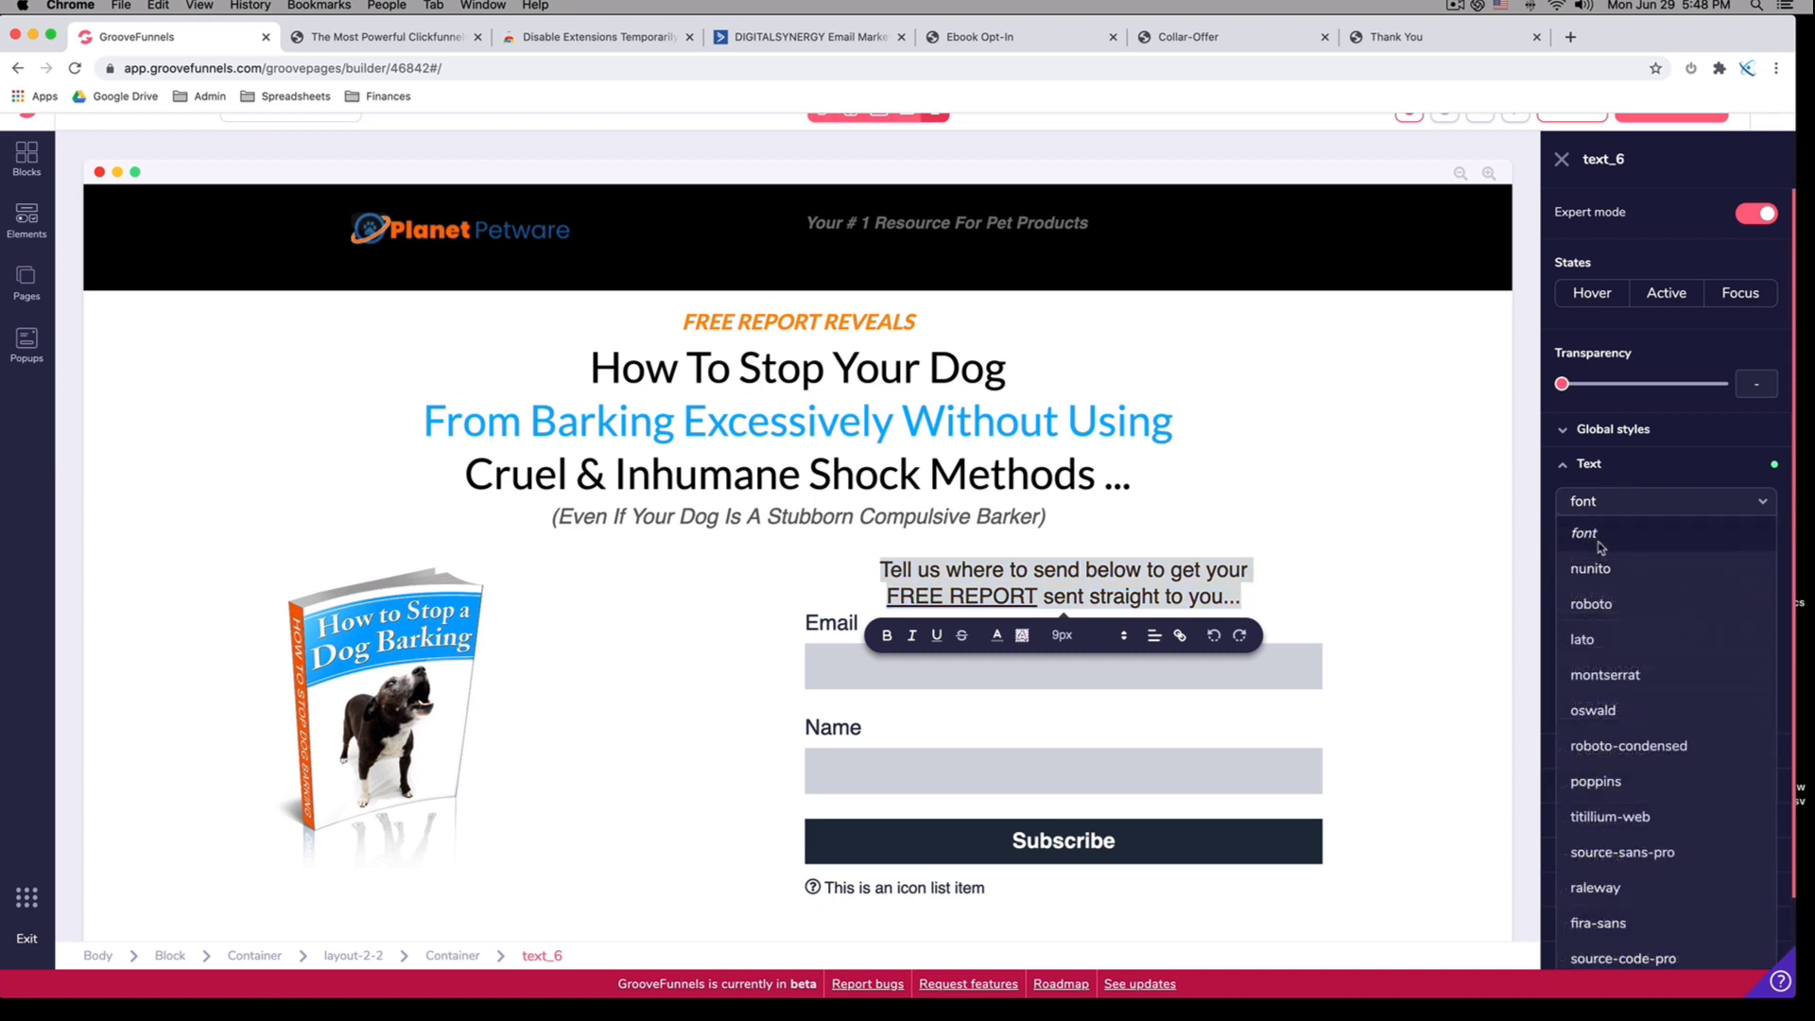
left_click(1612, 642)
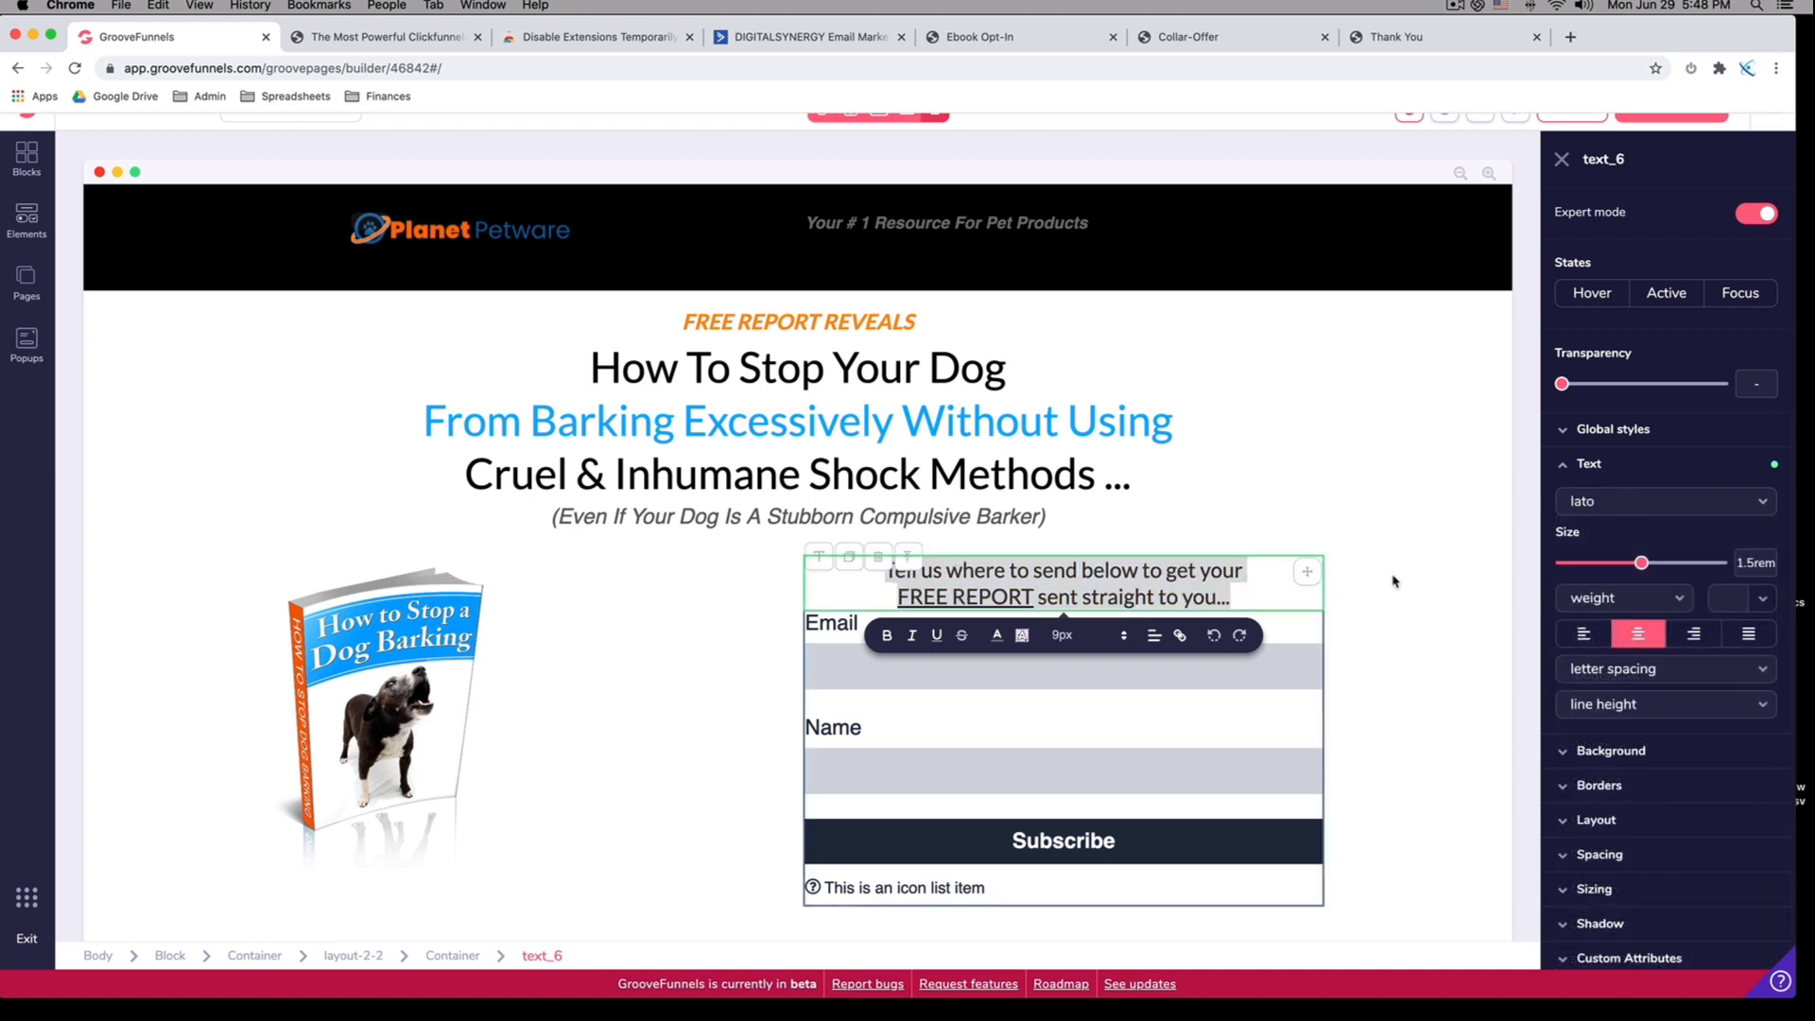
left_click(1395, 579)
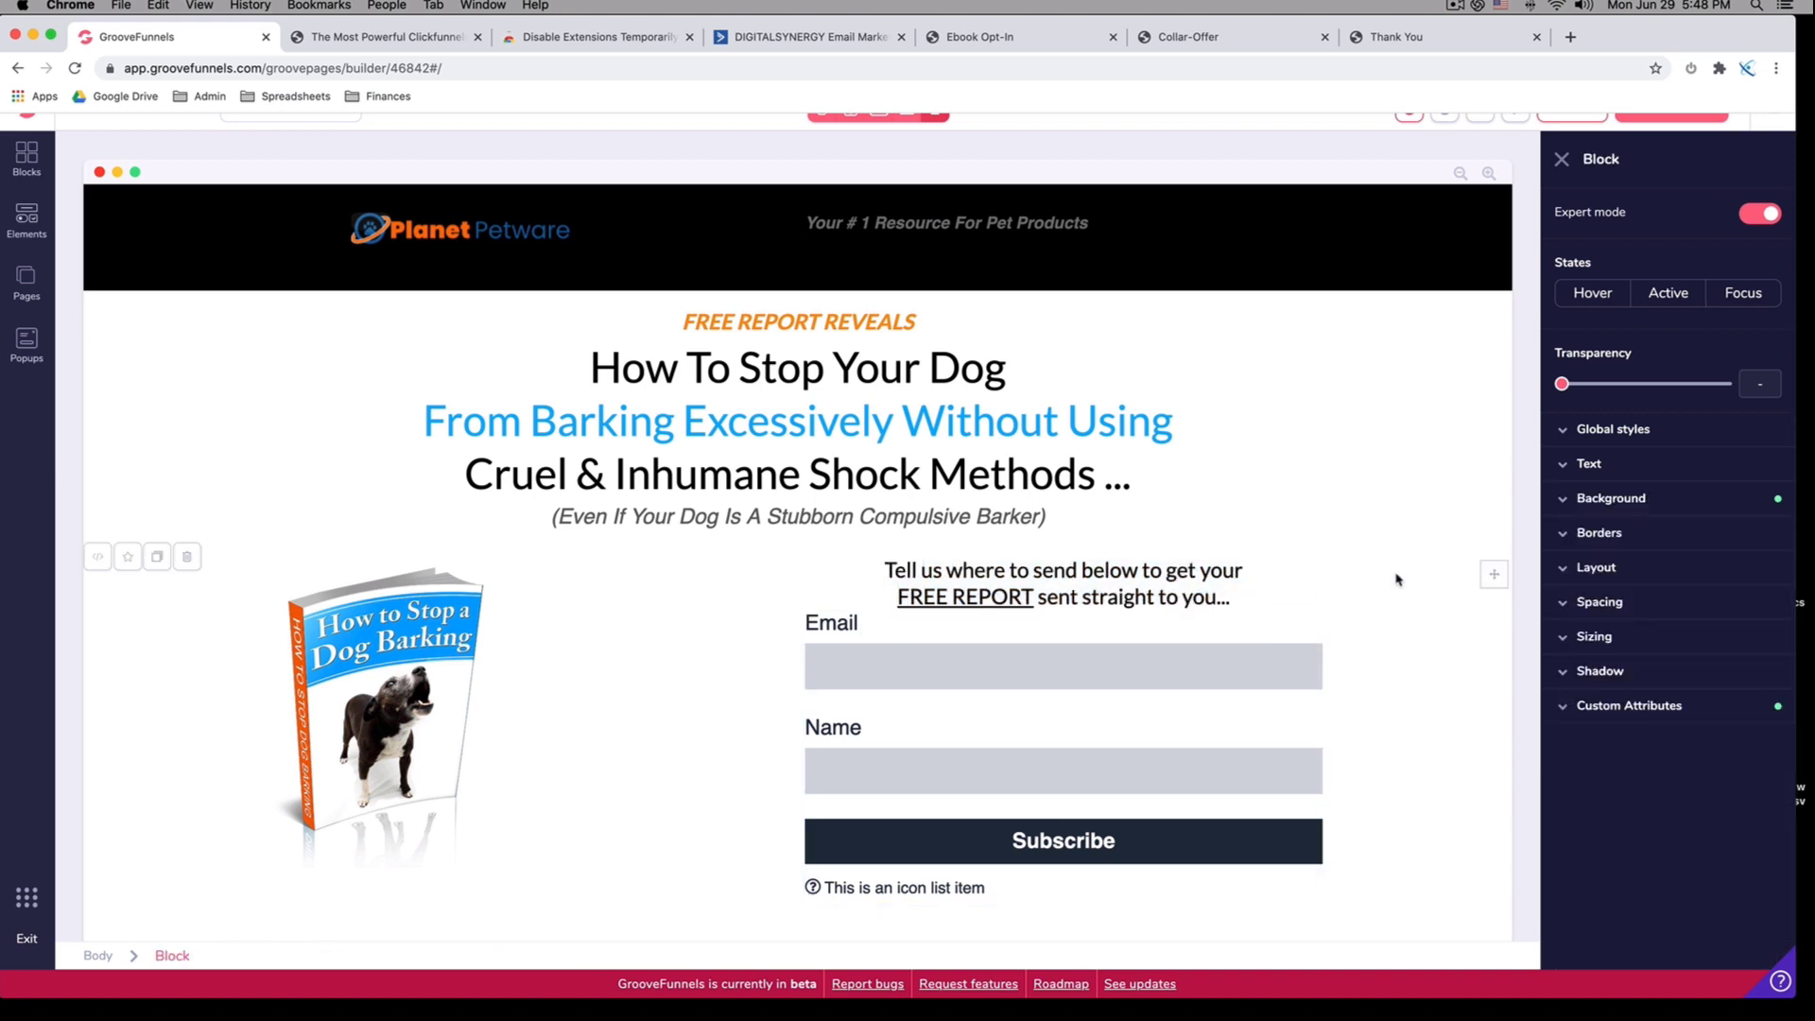
left_click(1177, 591)
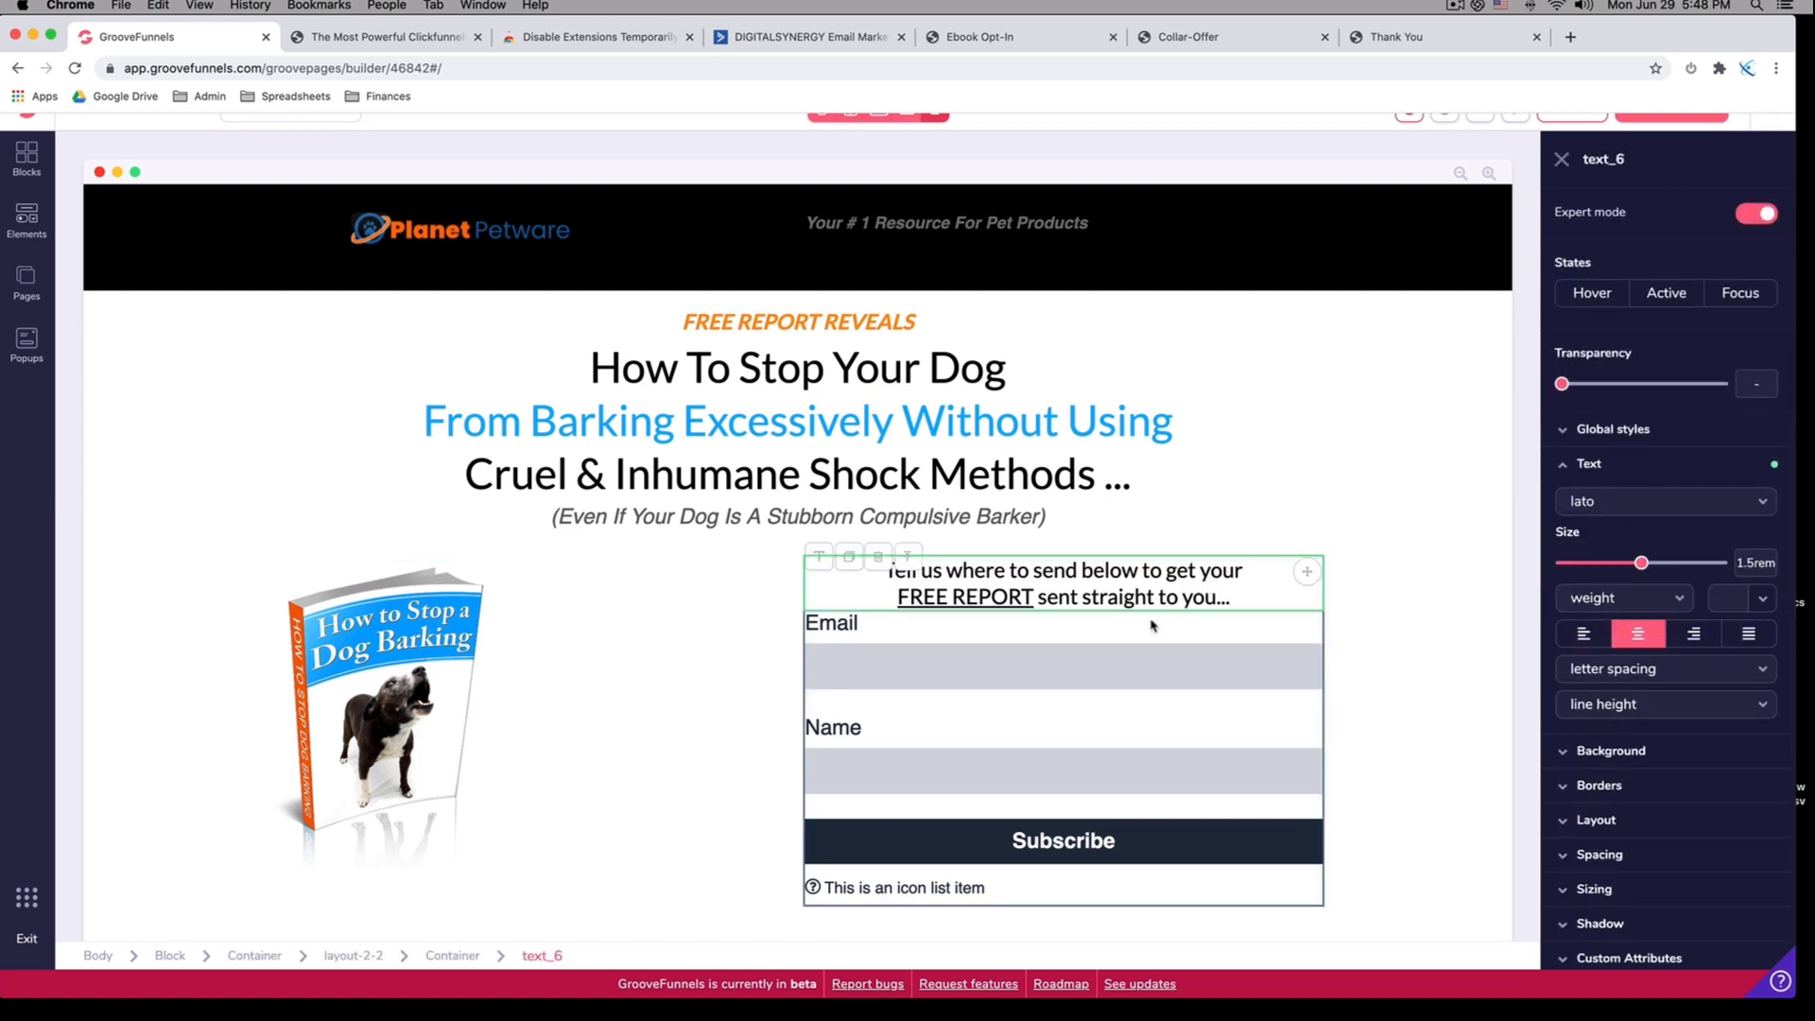
Delete the Email and Name labels from the opt-in form, following the reference page
left_click(864, 628)
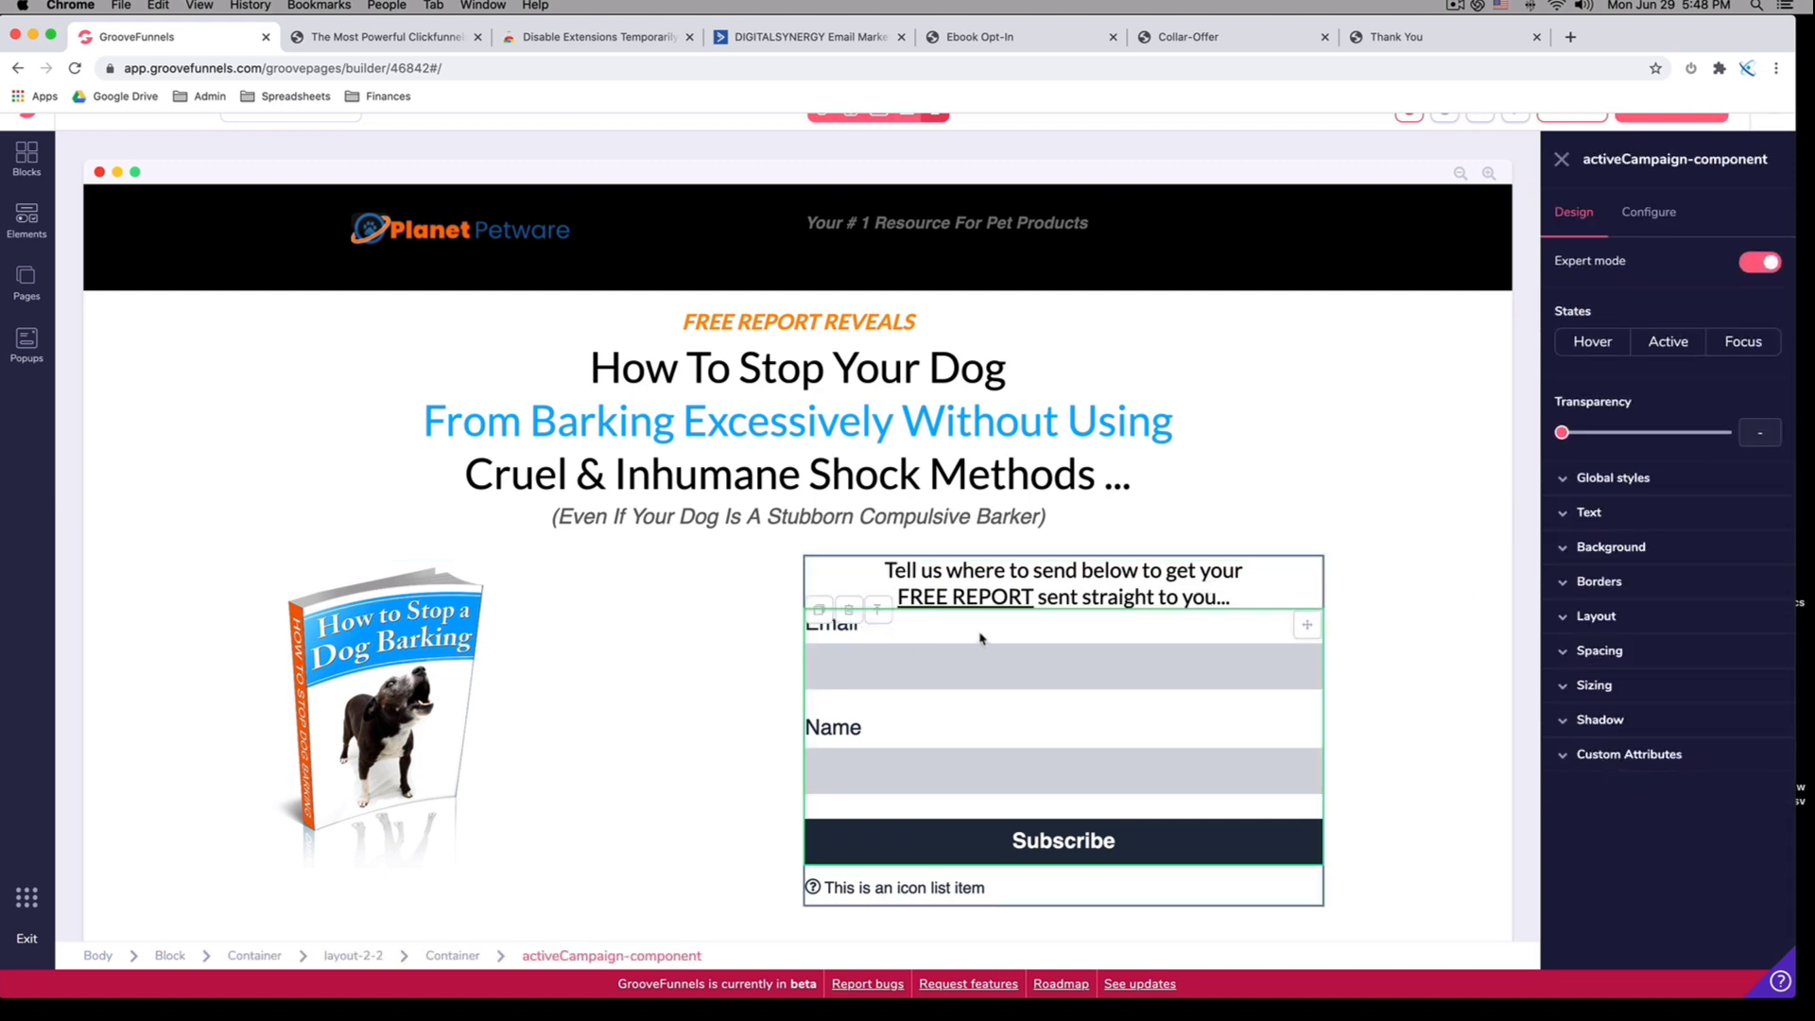
left_click(833, 628)
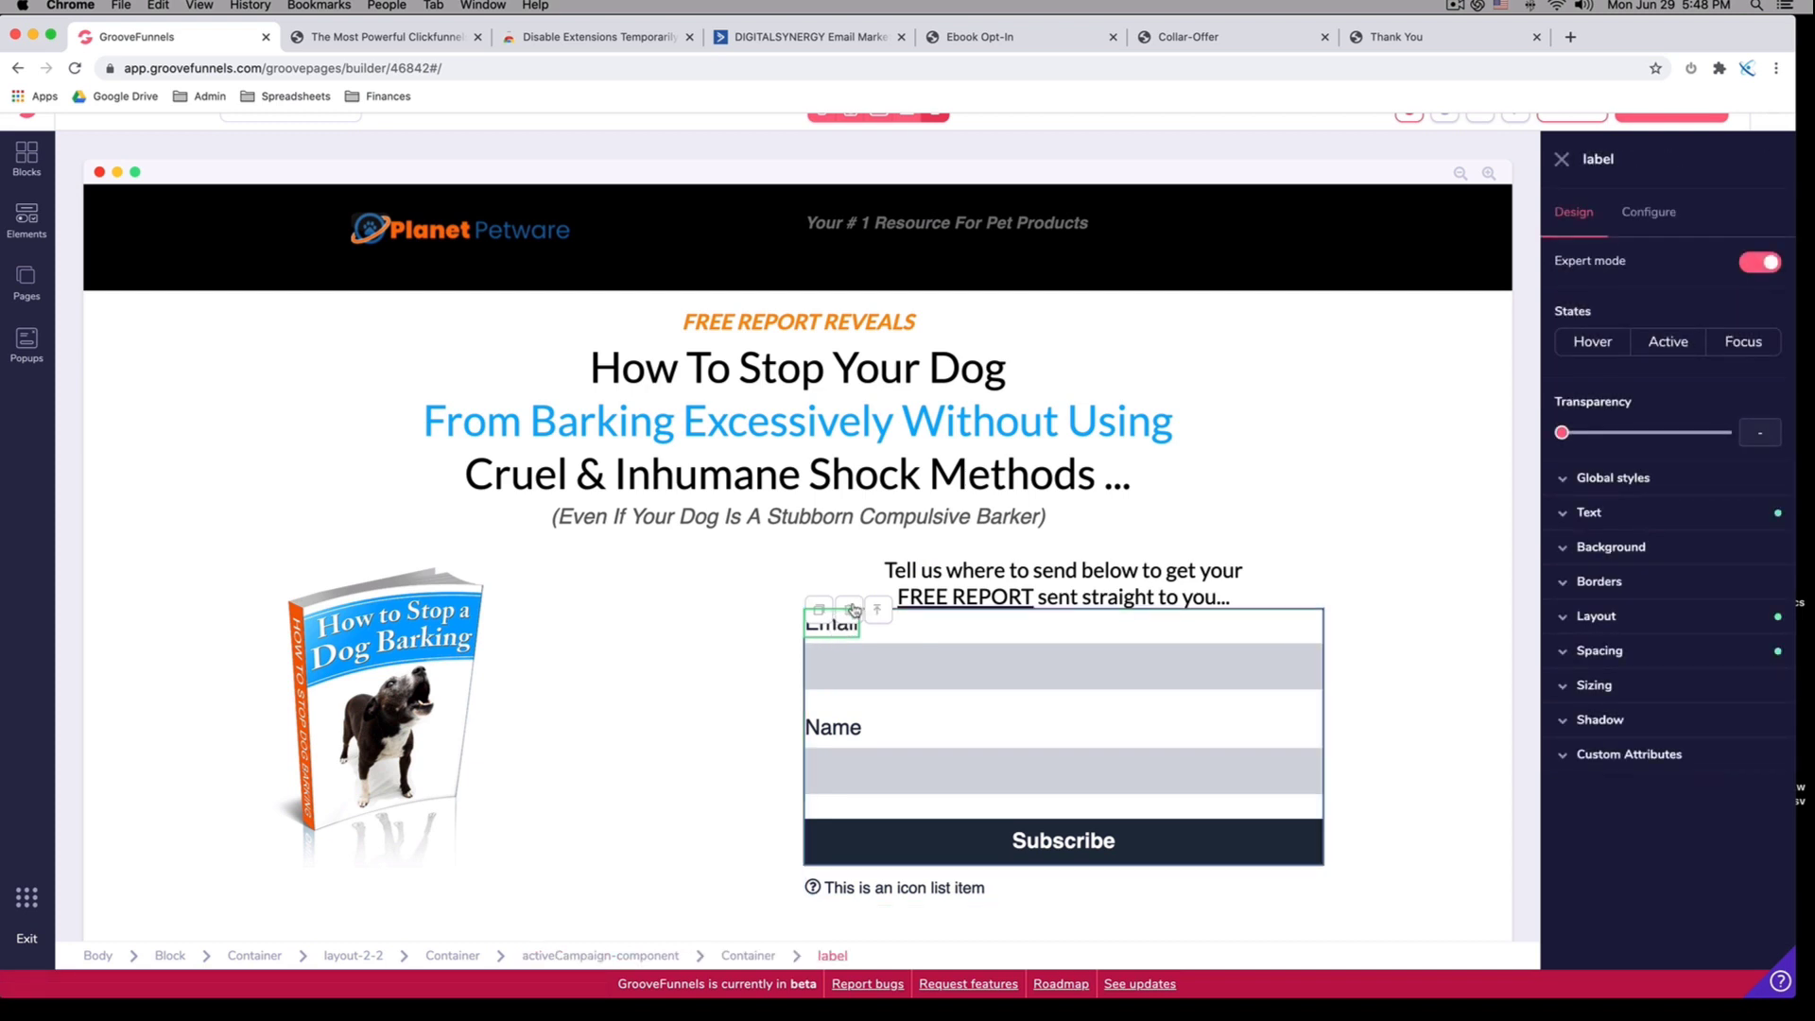
left_click(997, 38)
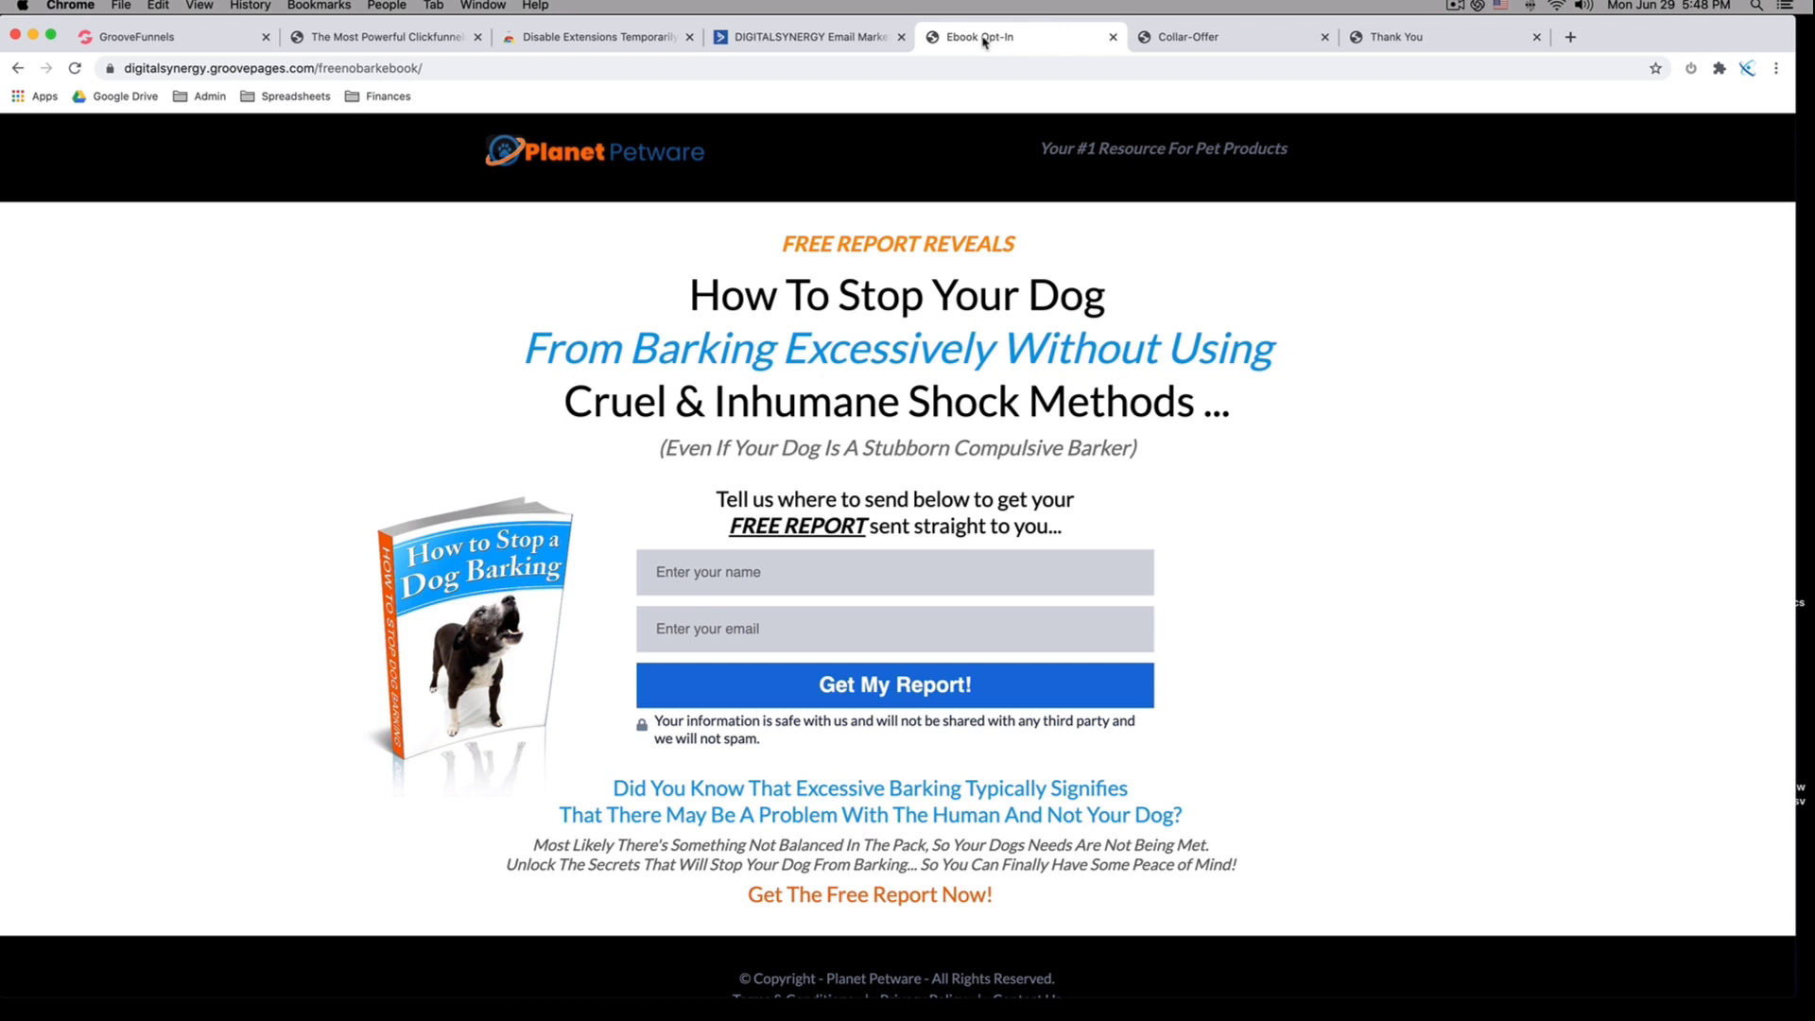
left_click(207, 37)
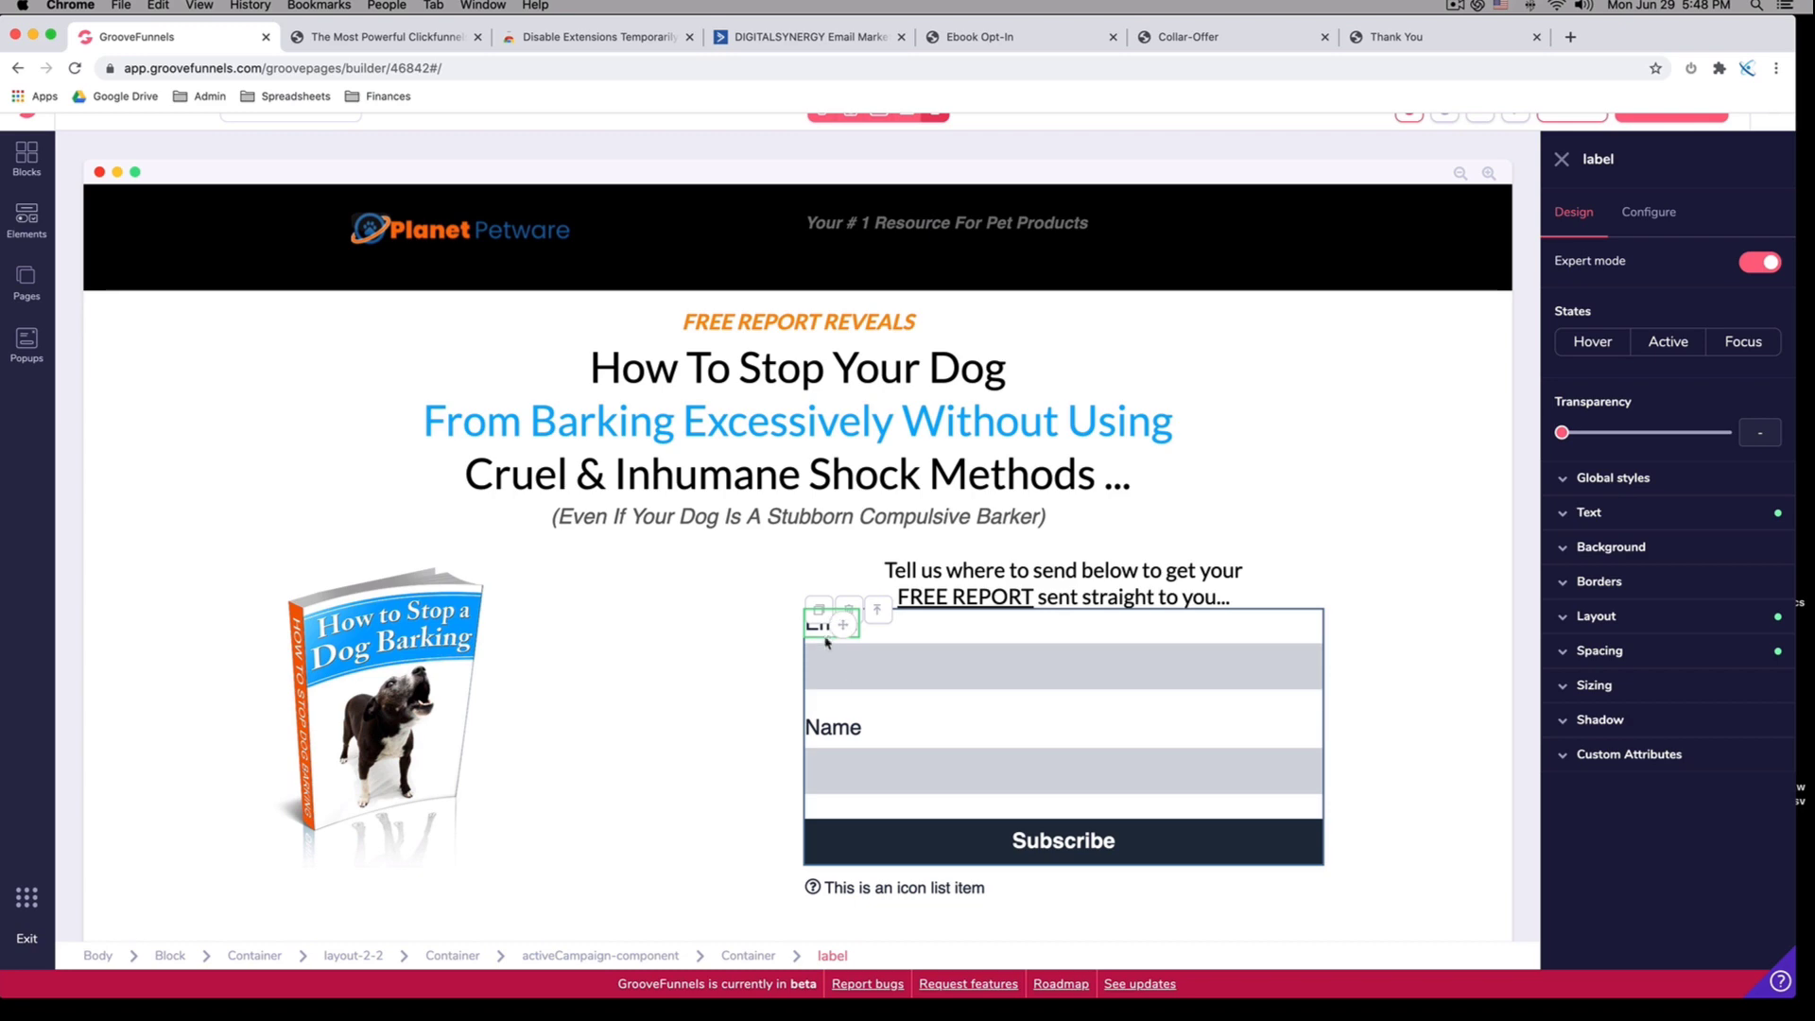
left_click(847, 609)
left_click(935, 582)
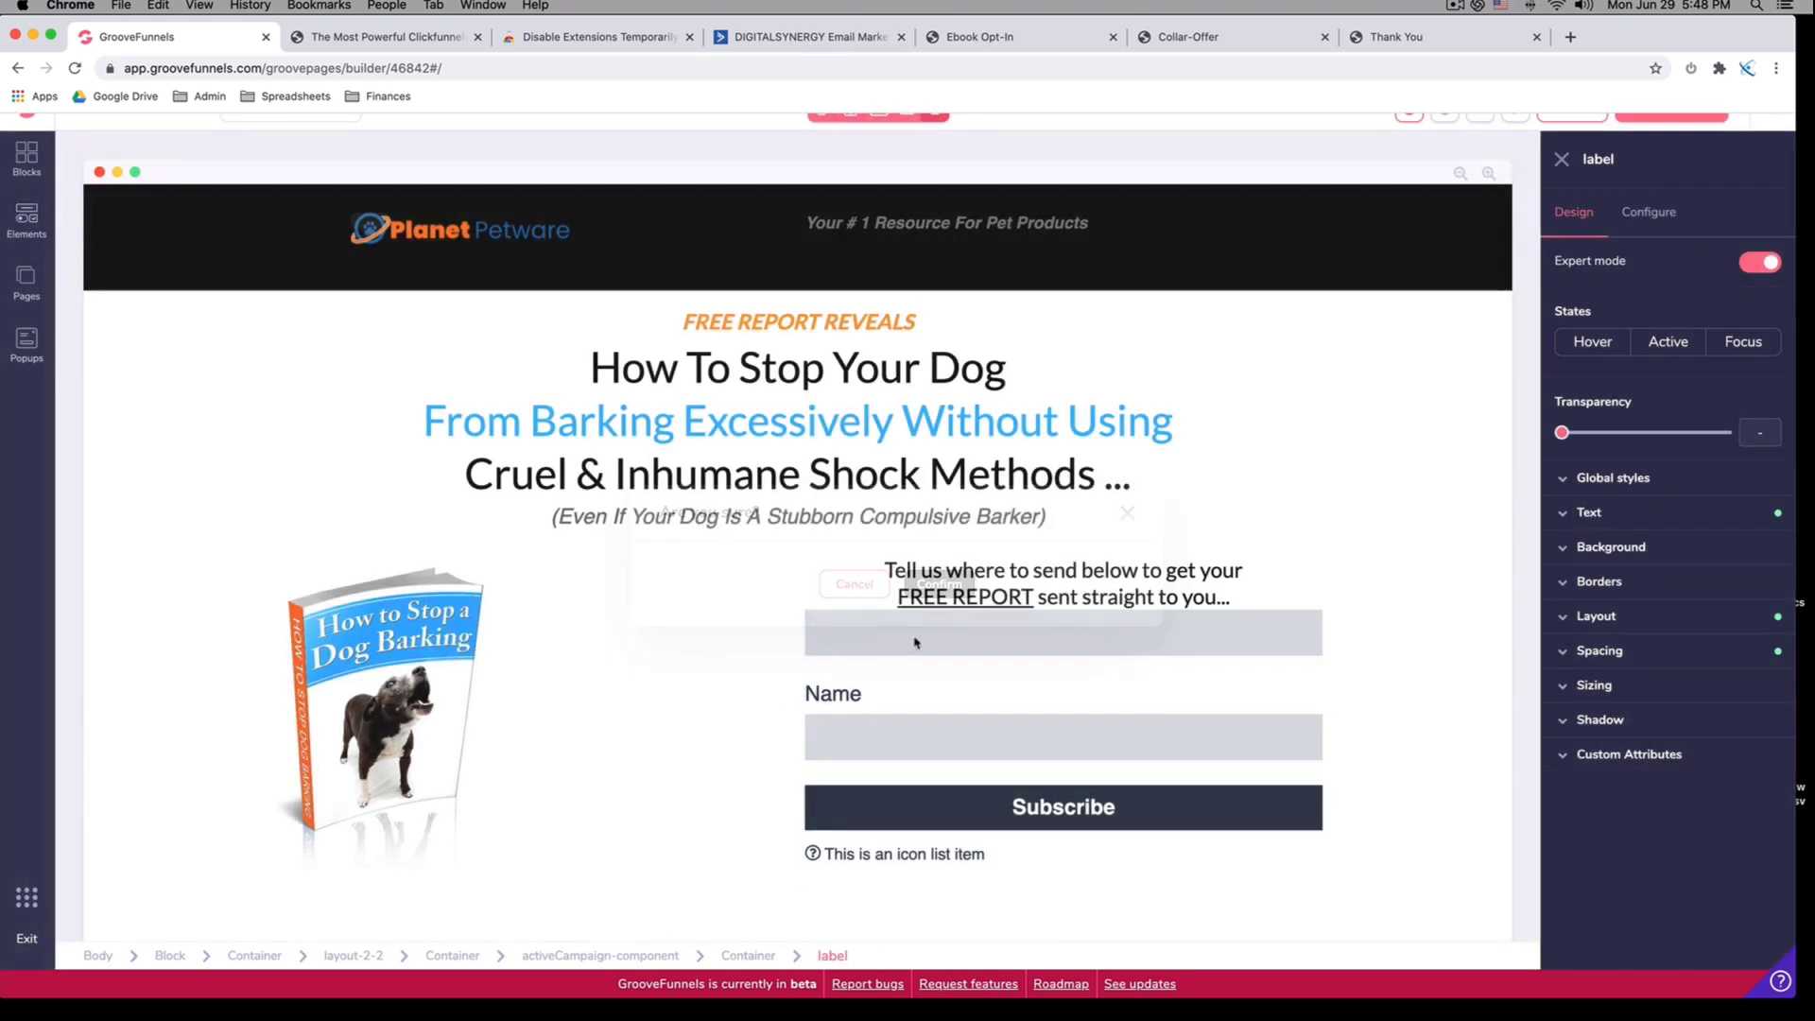
left_click(959, 724)
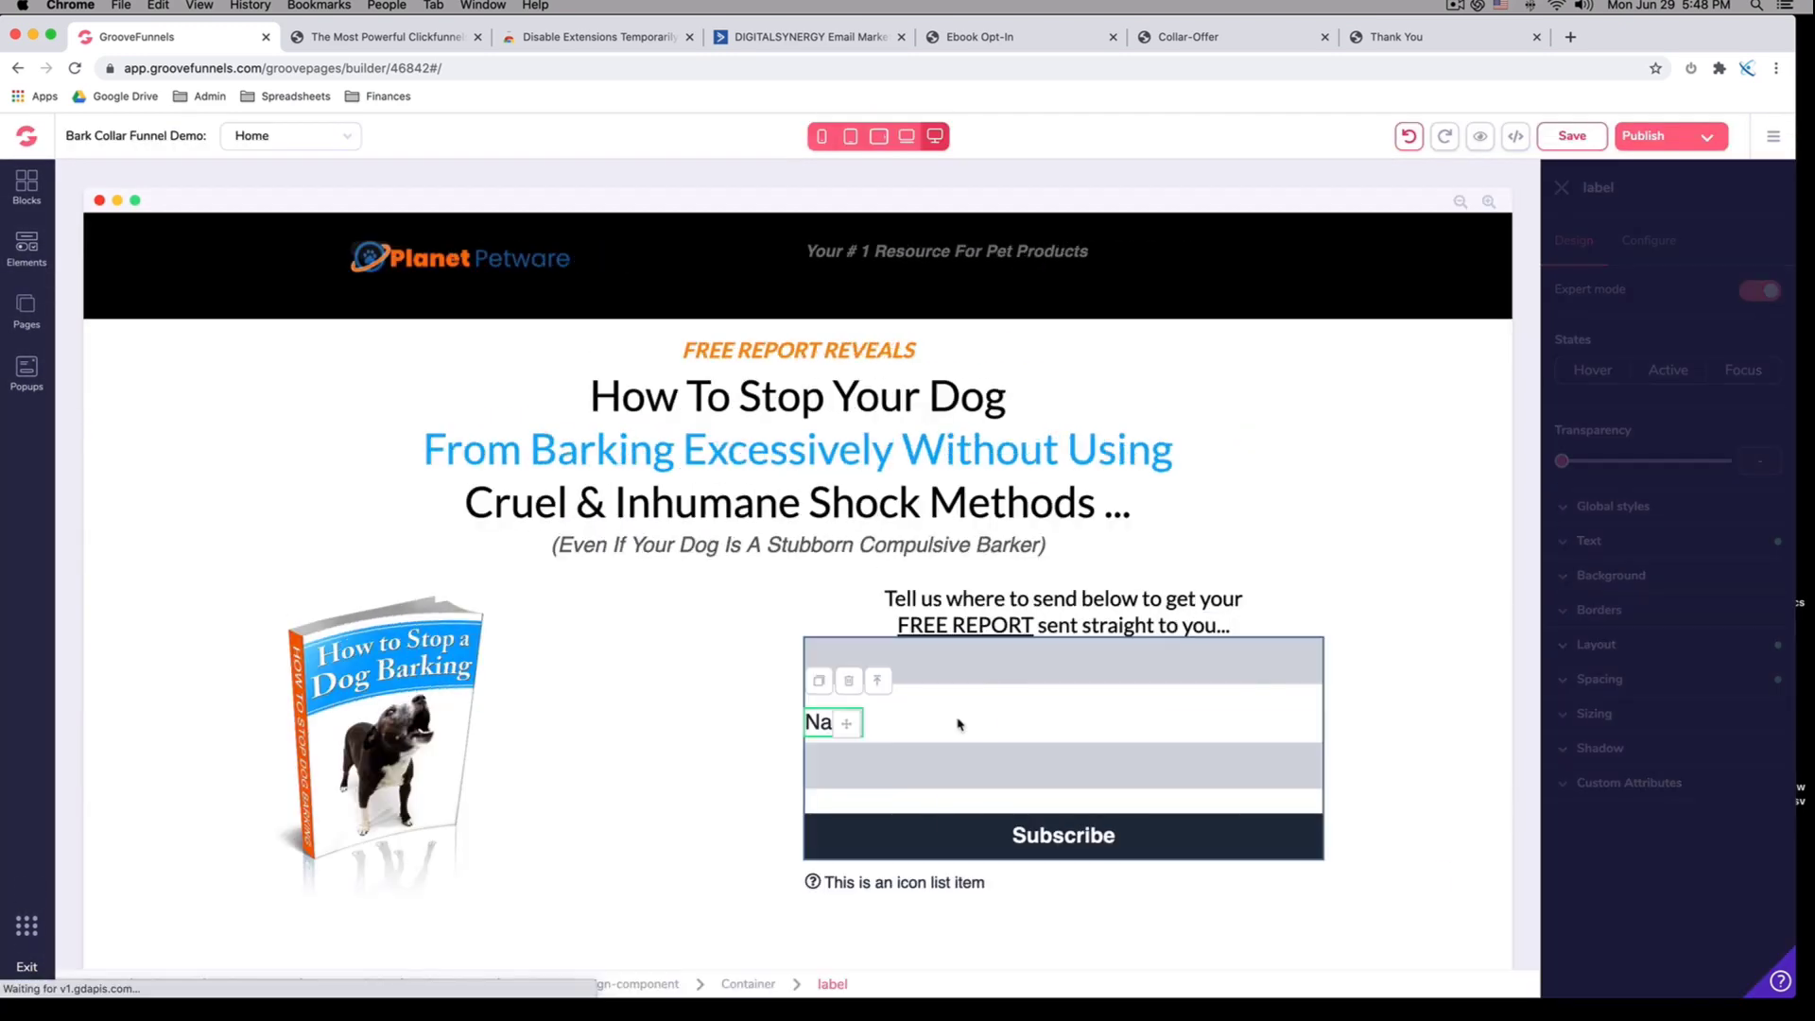
left_click(848, 681)
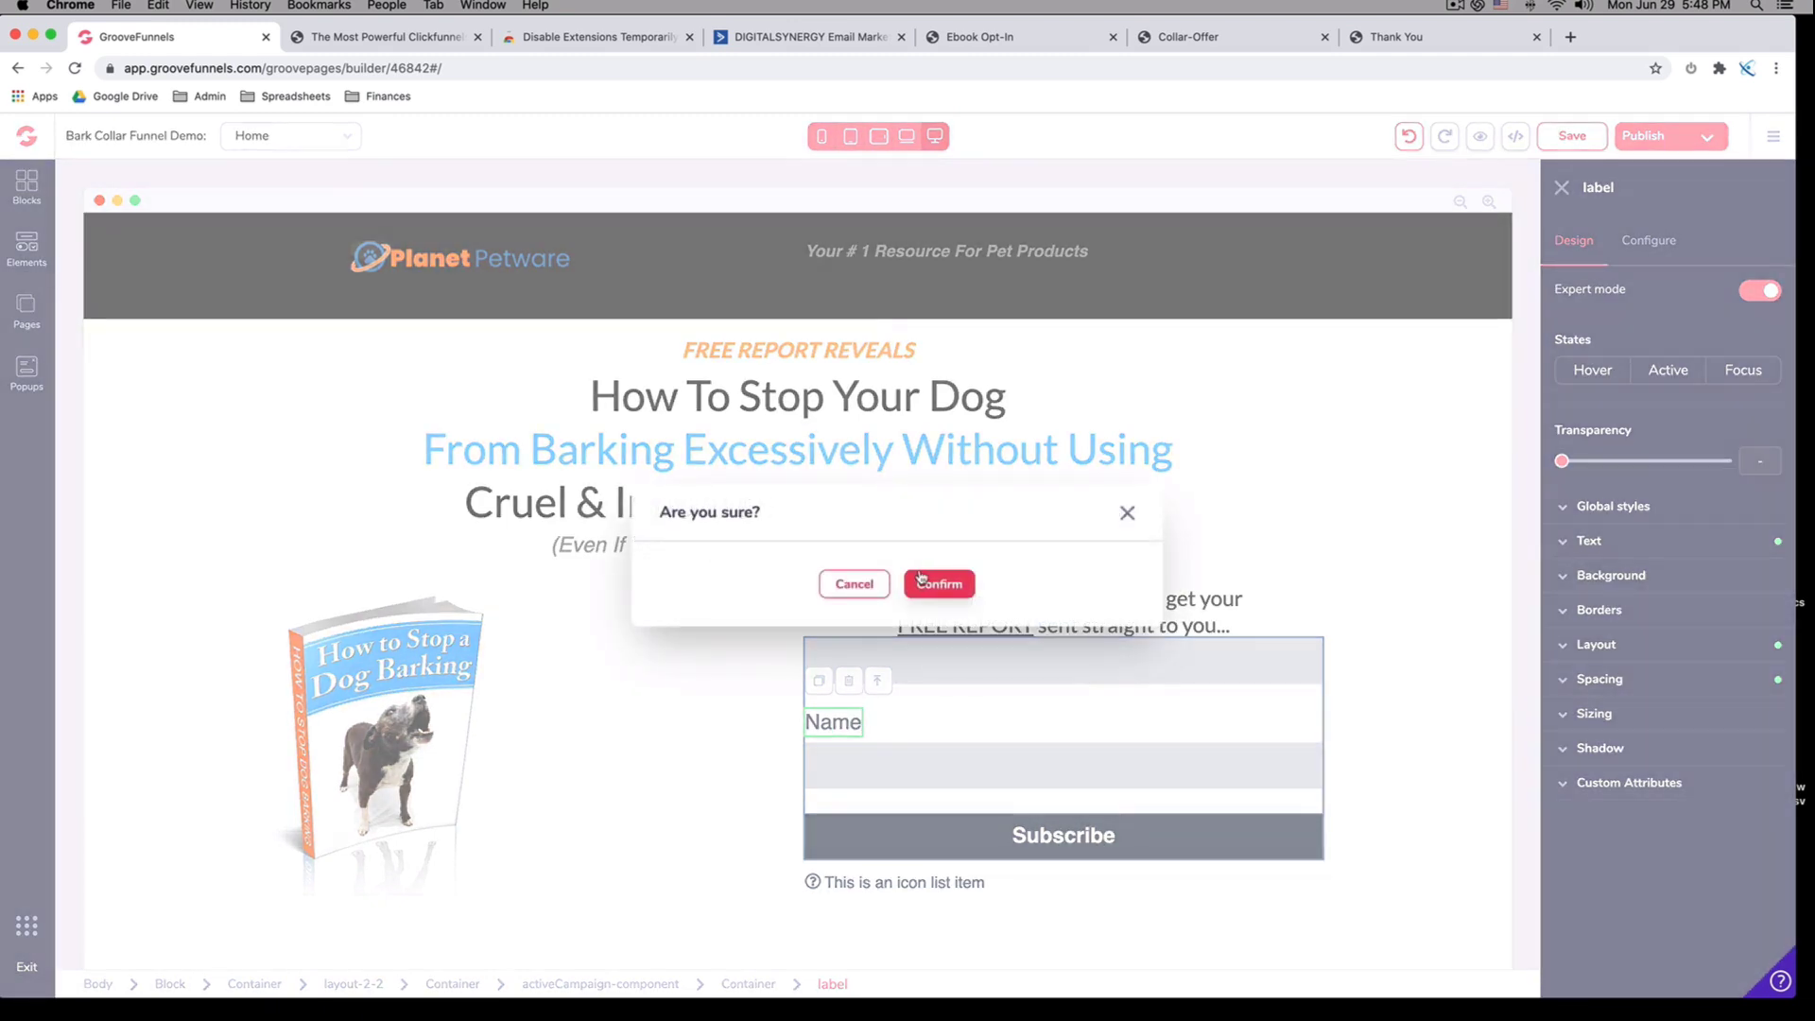
left_click(938, 583)
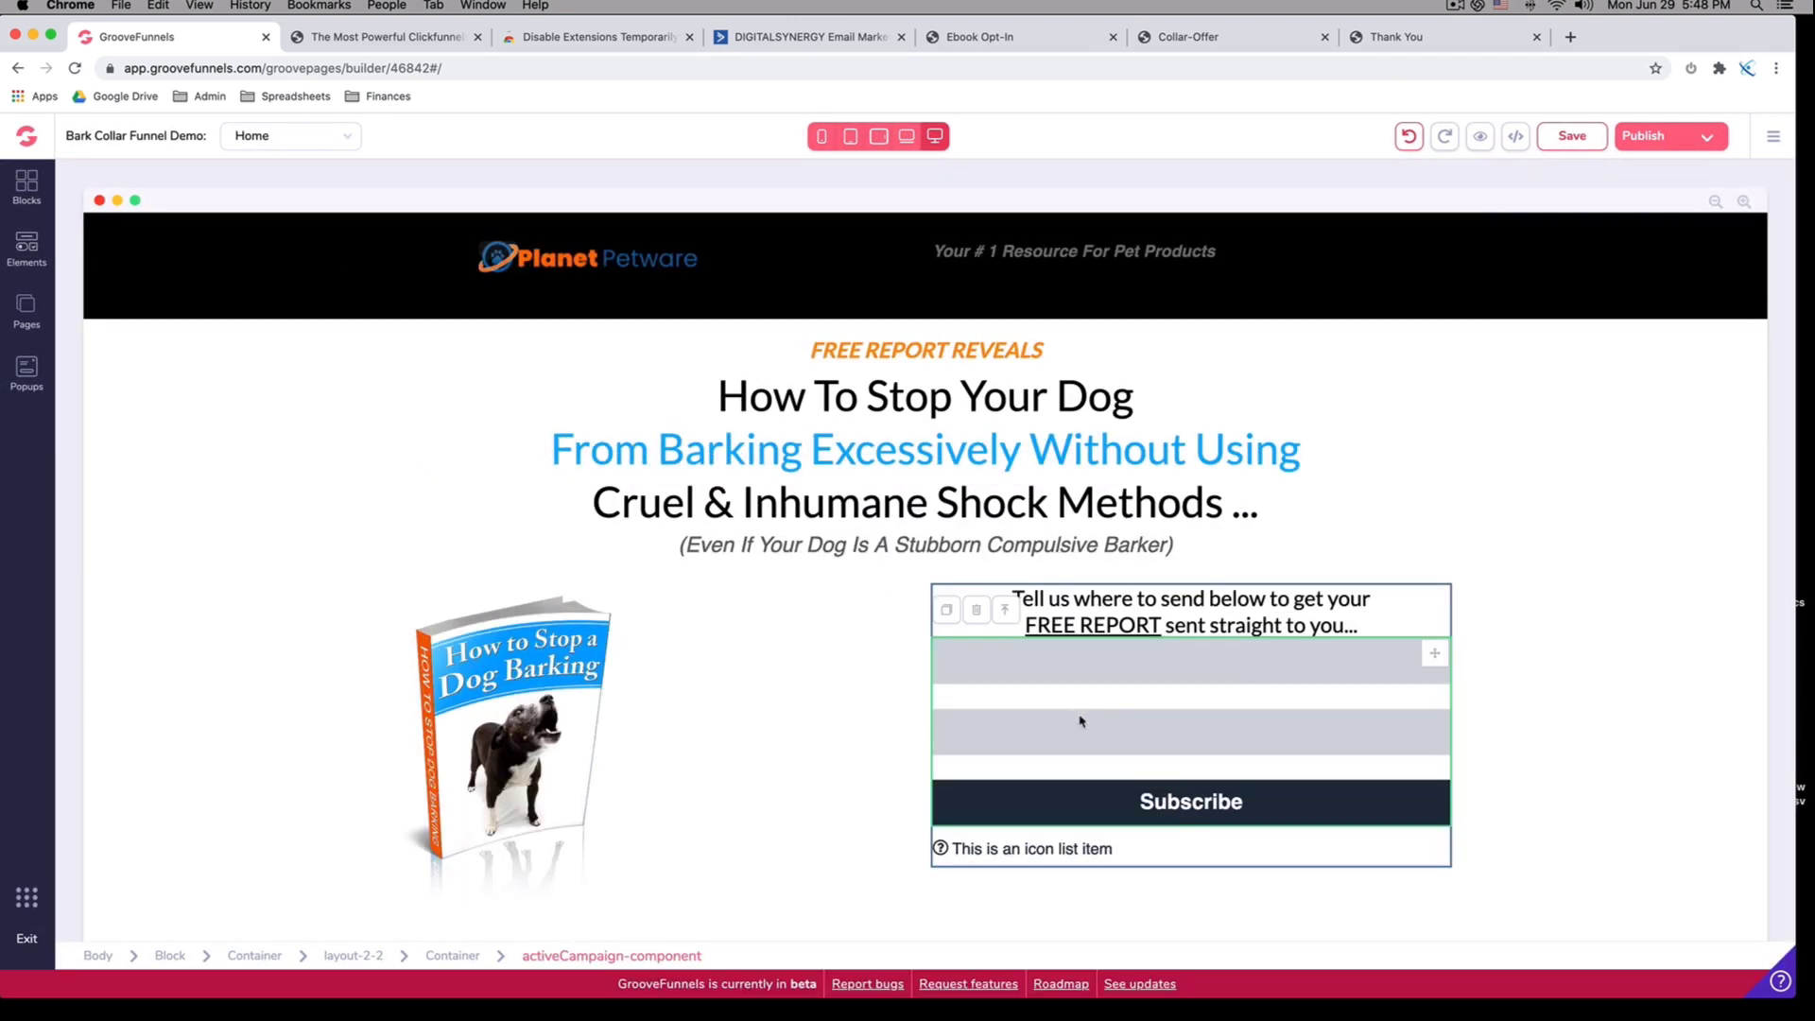
Add a small top margin to the form's first input field to separate it from the text above
left_click(1437, 625)
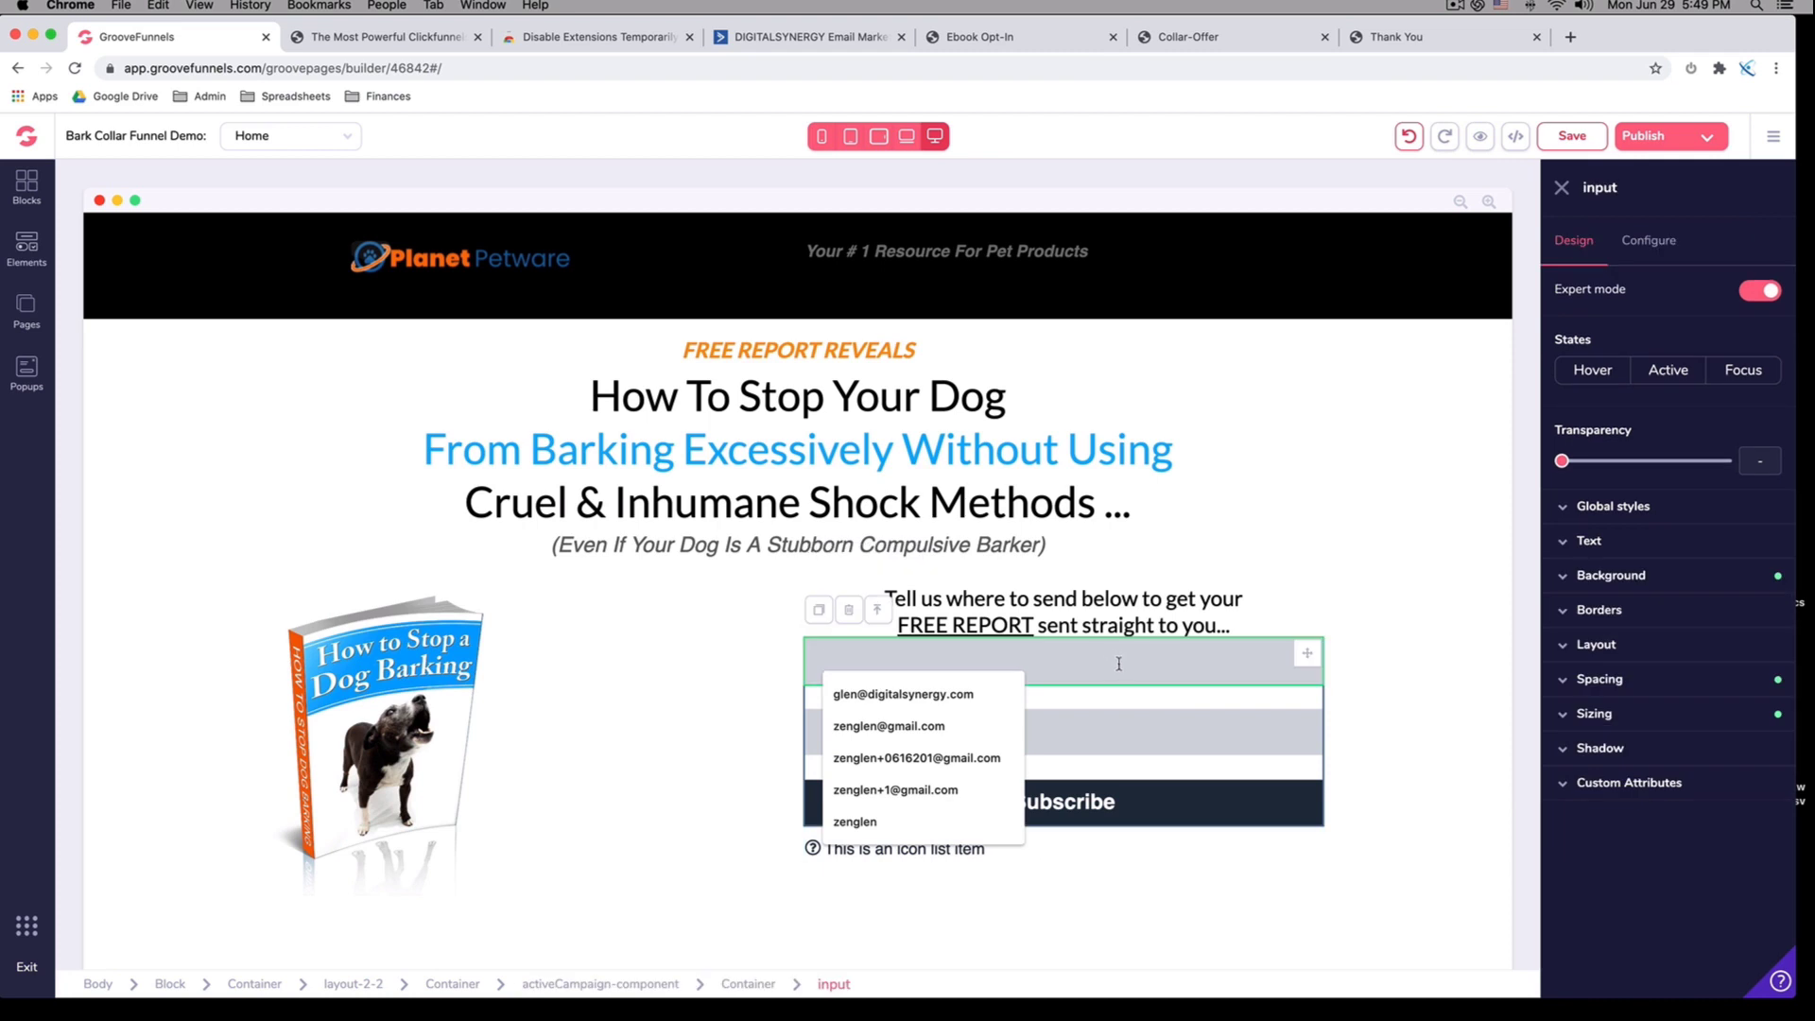
left_click(1561, 680)
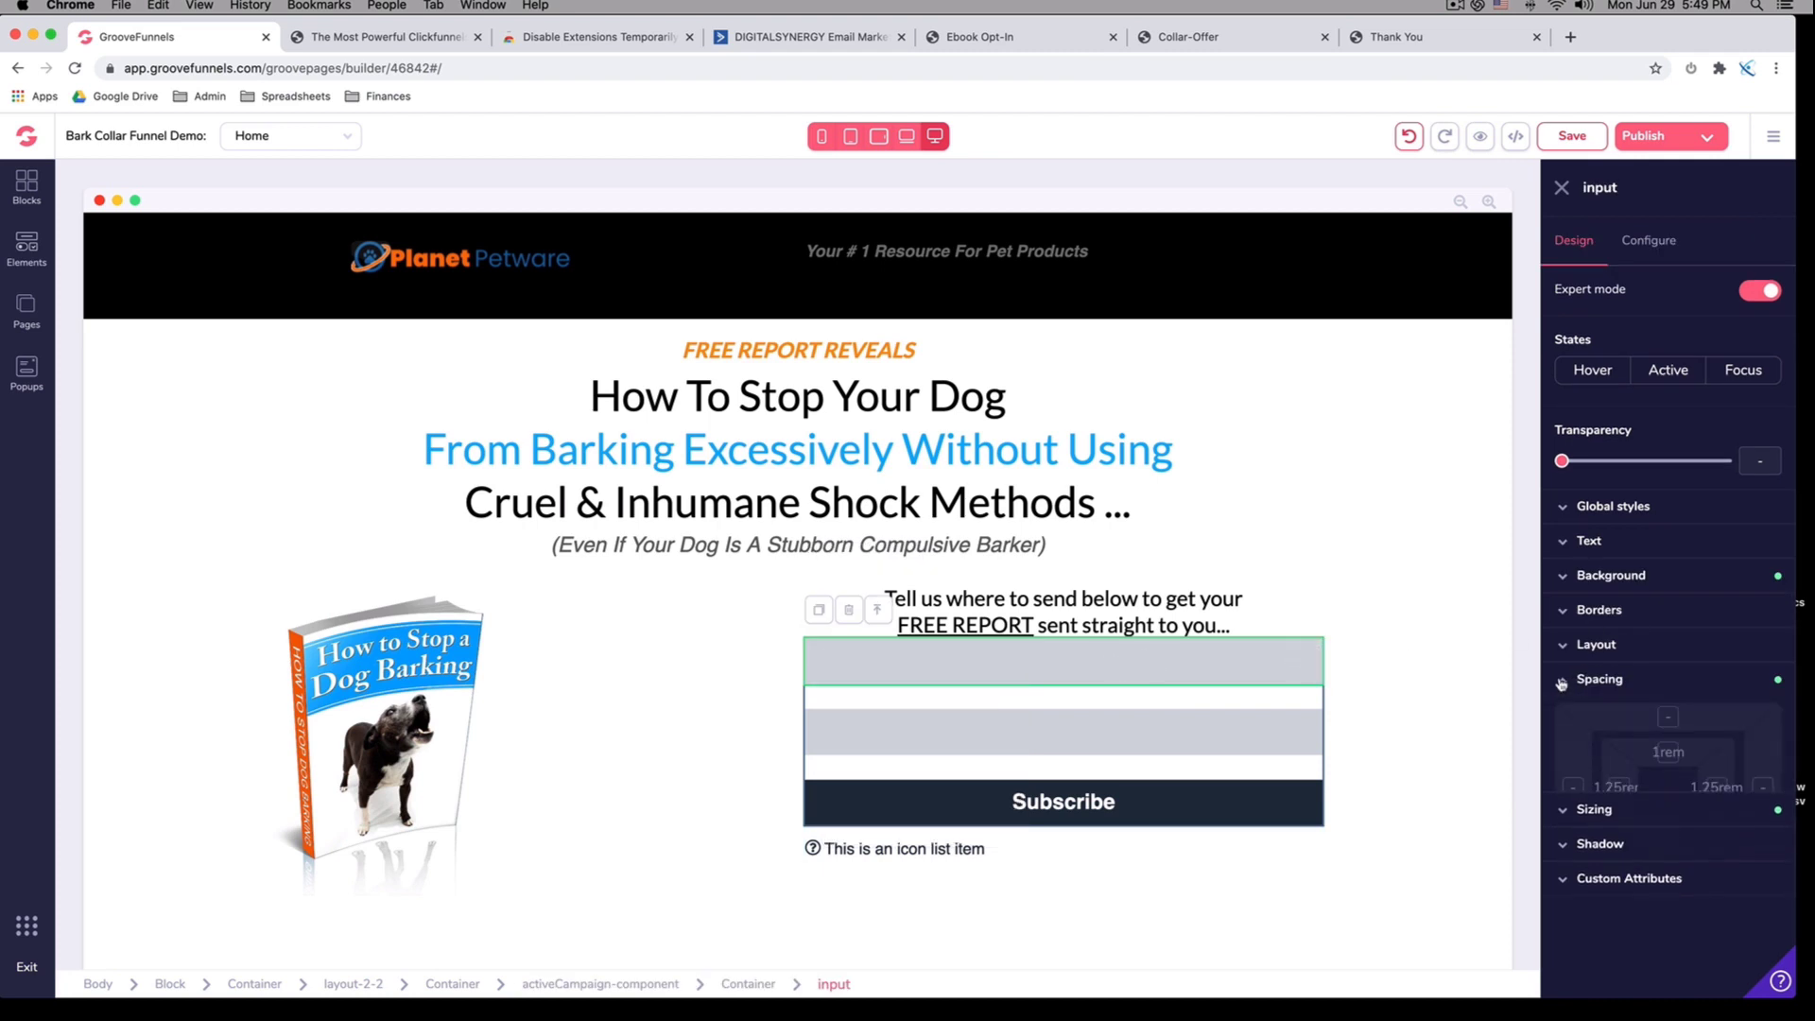
left_click(1667, 716)
left_click_drag(1562, 894, 1593, 895)
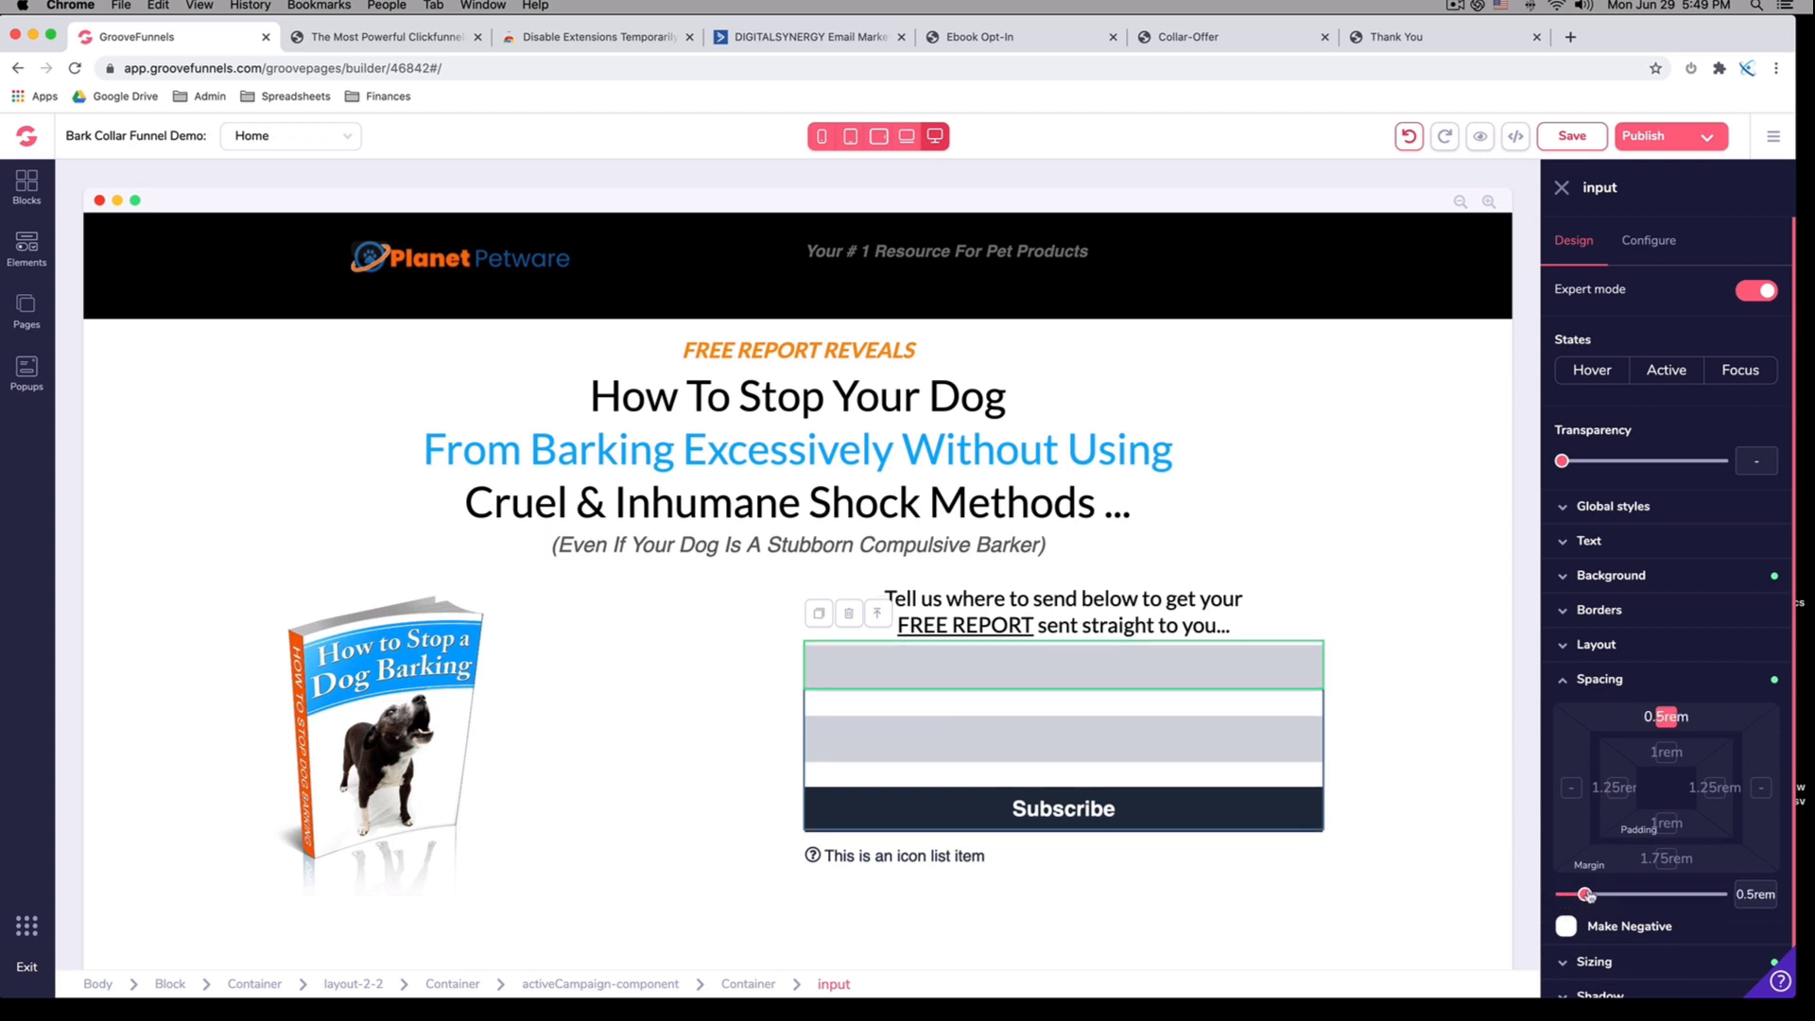
Set the bottom margin of the form's second input field to 1rem
left_click(1102, 736)
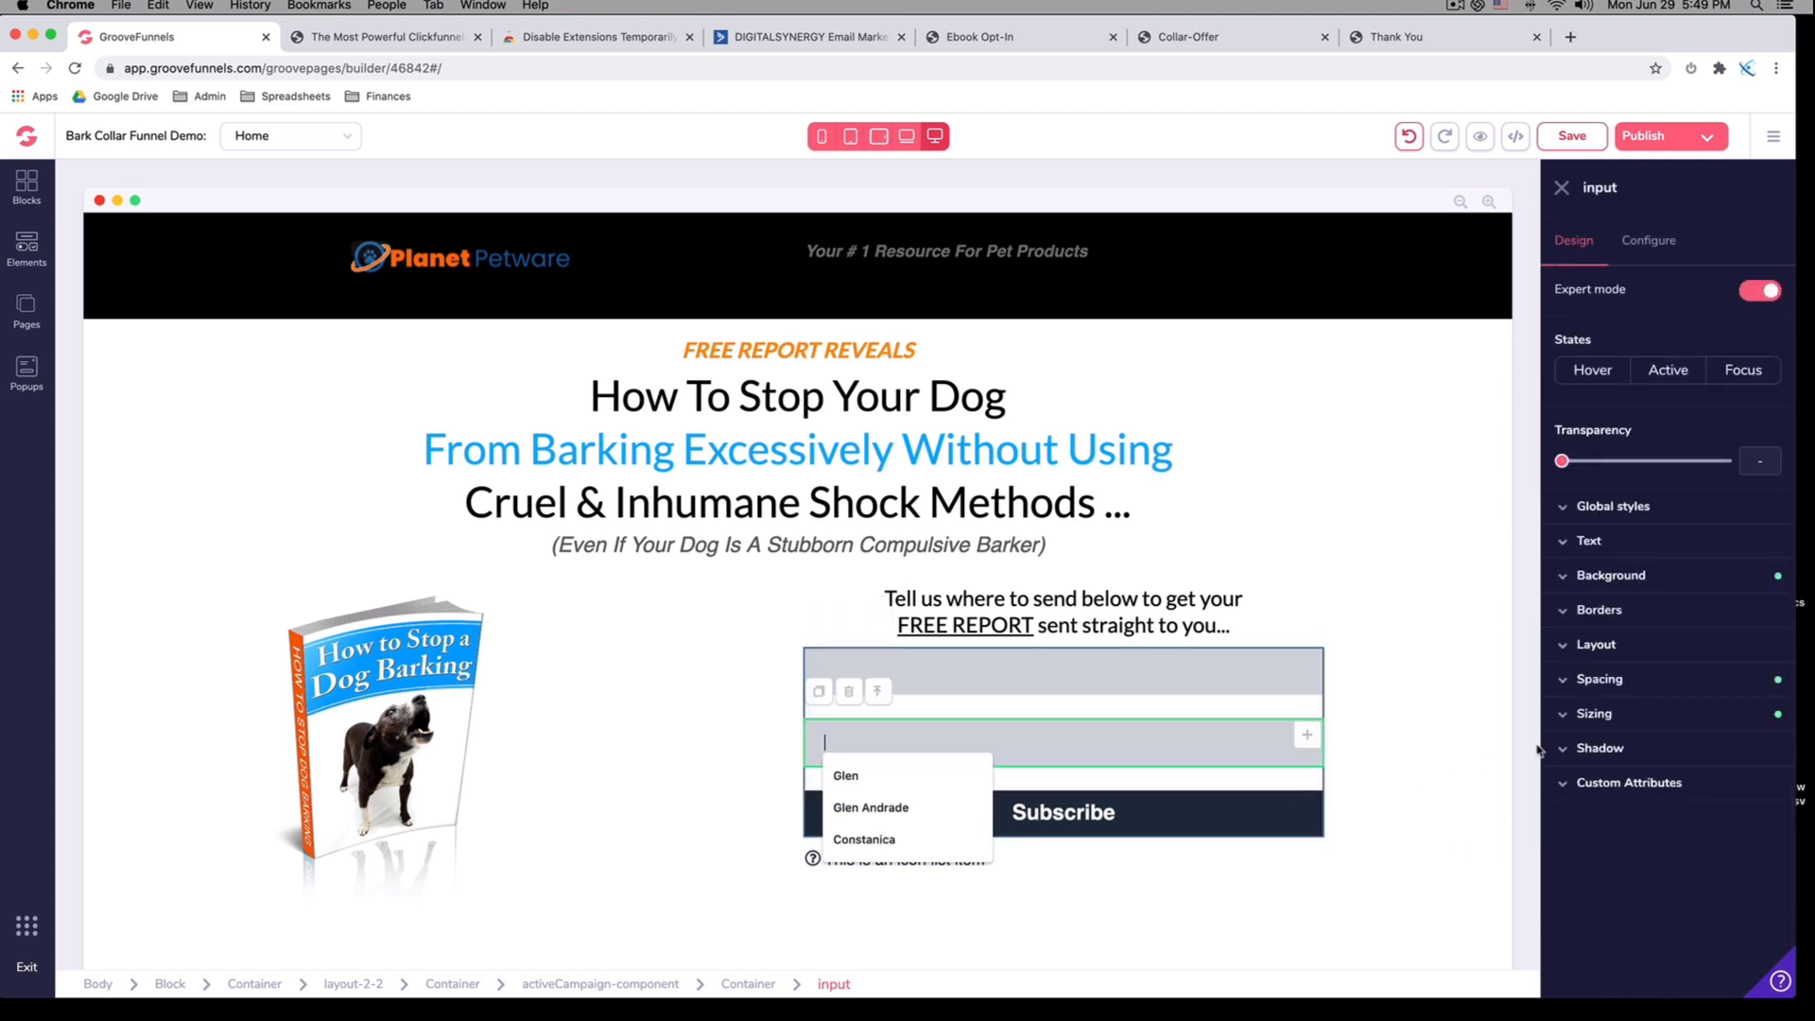
left_click(1573, 681)
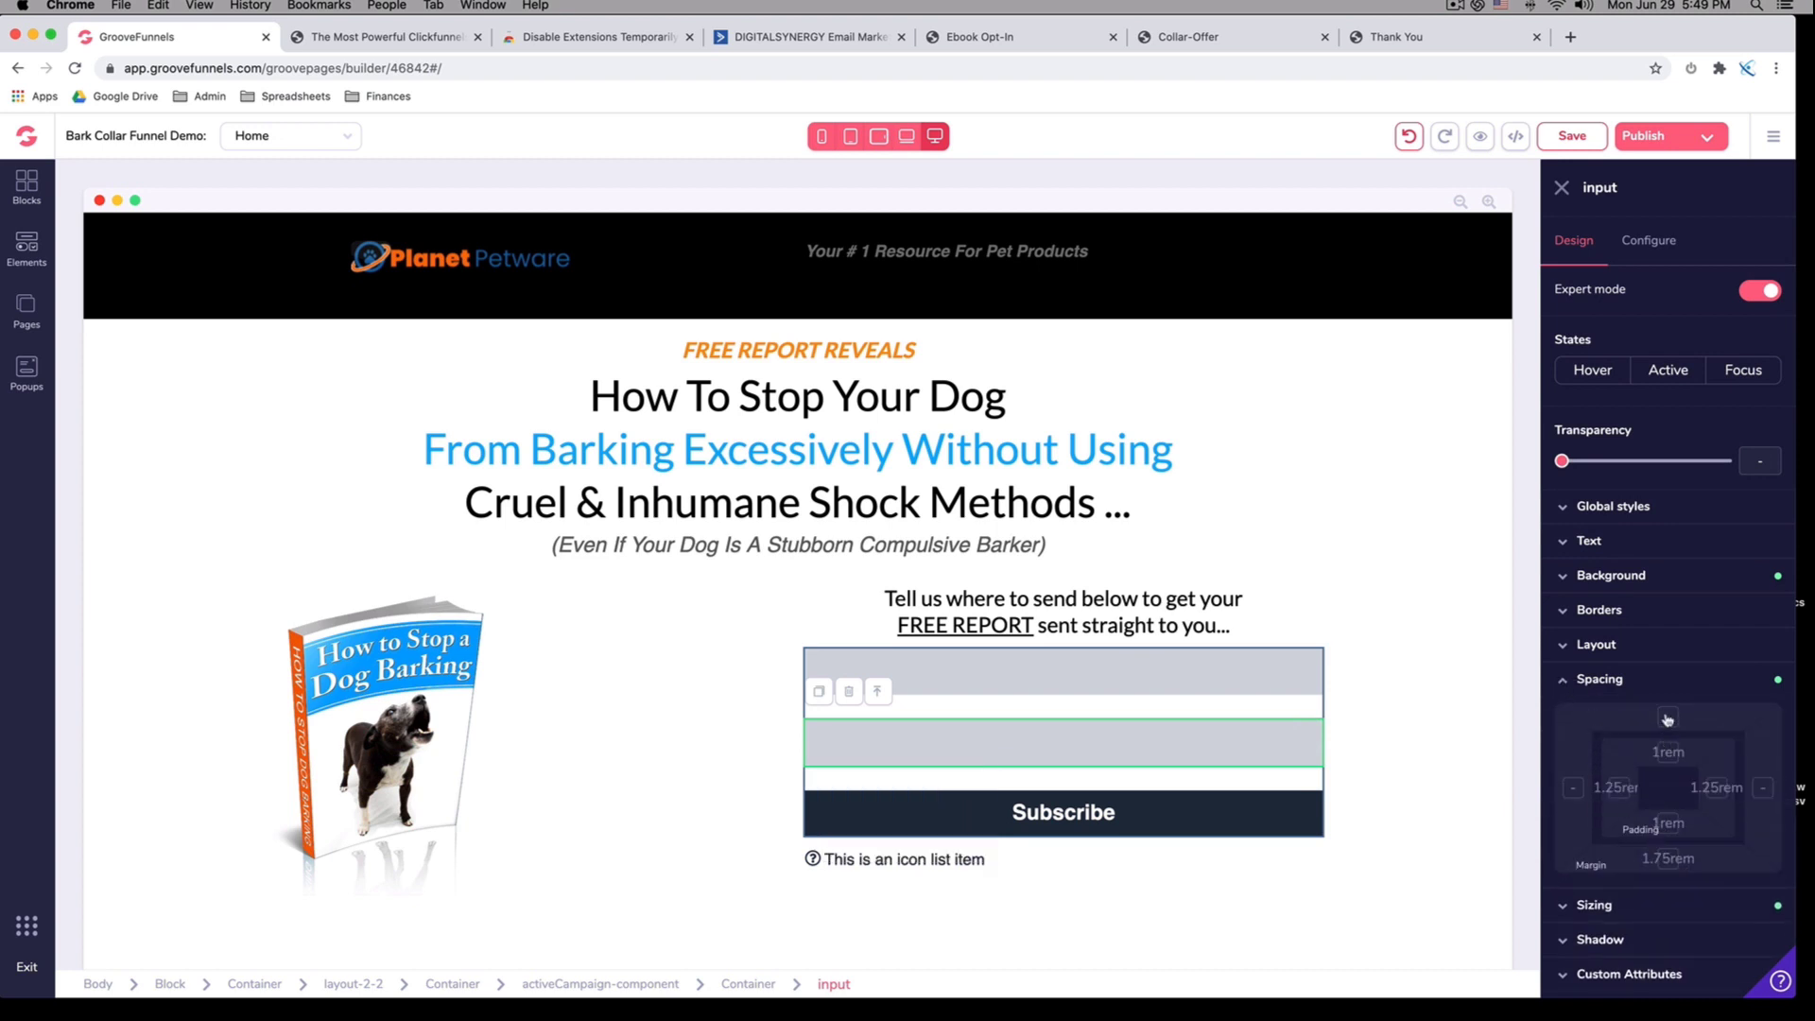
left_click(1668, 858)
left_click_drag(1623, 885, 1599, 885)
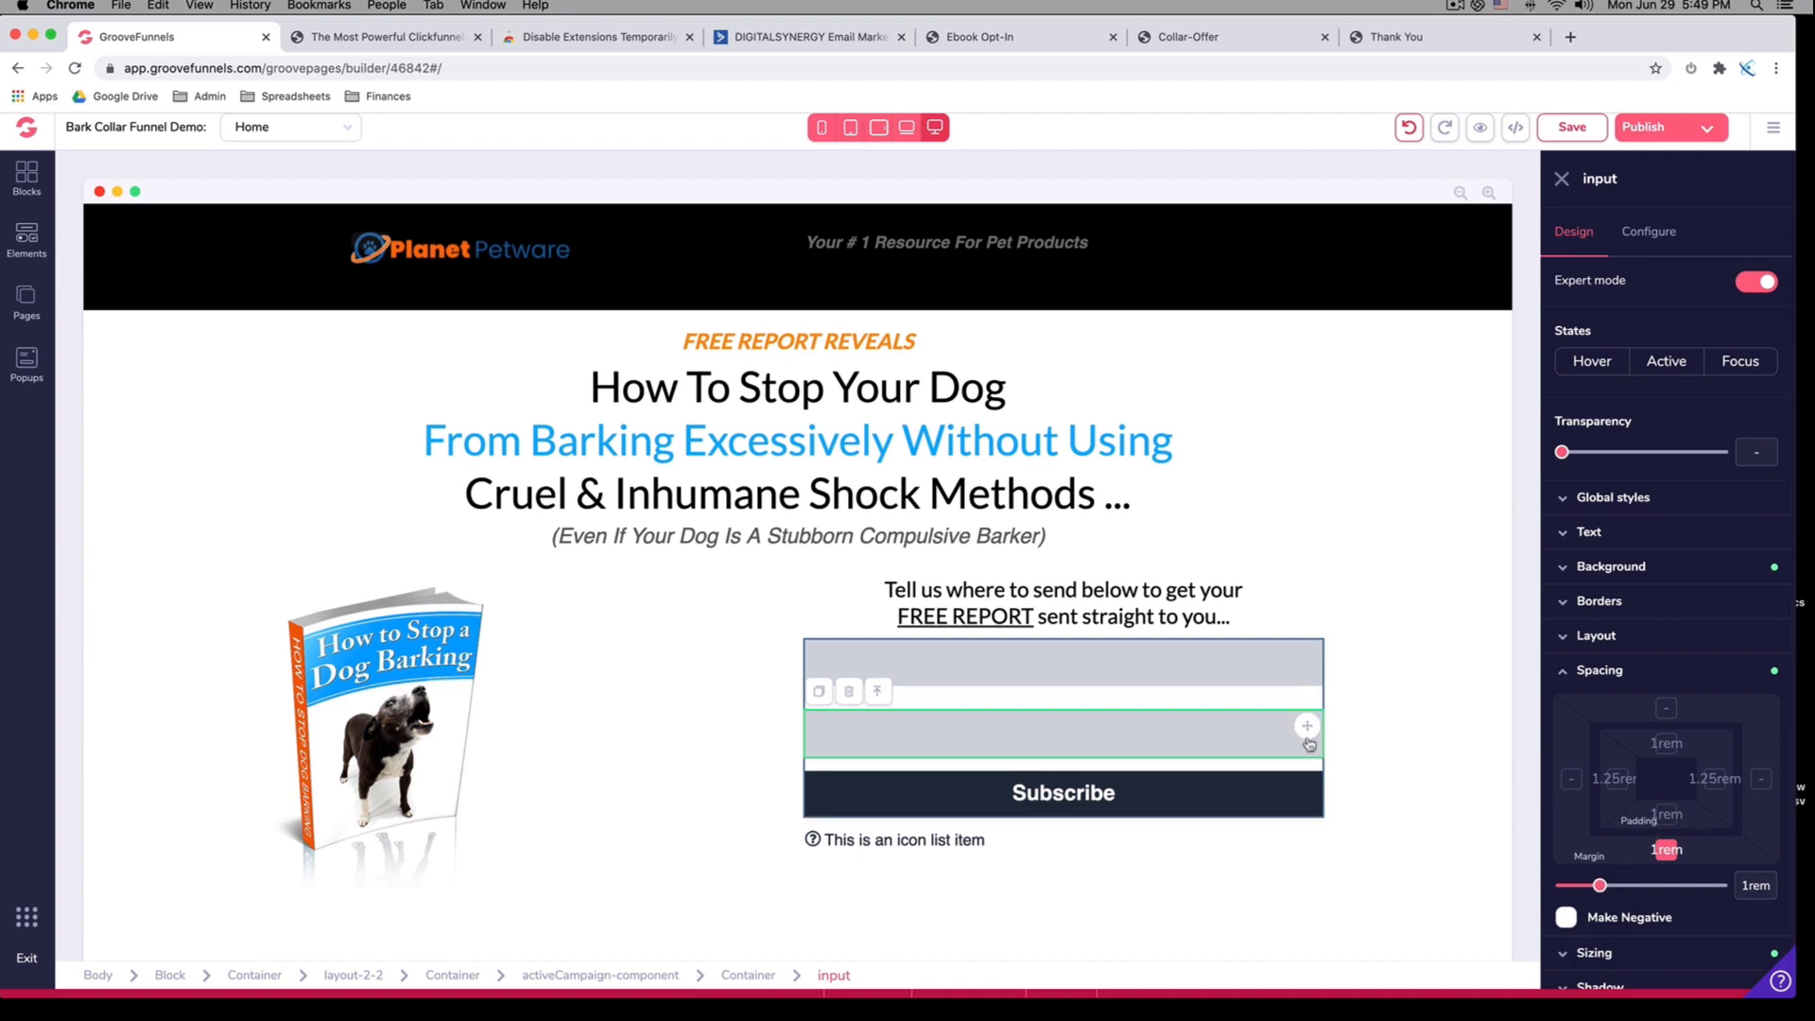
Set a negative top margin of -0.75rem on the form's second input field
left_click(1217, 736)
left_click(1164, 729)
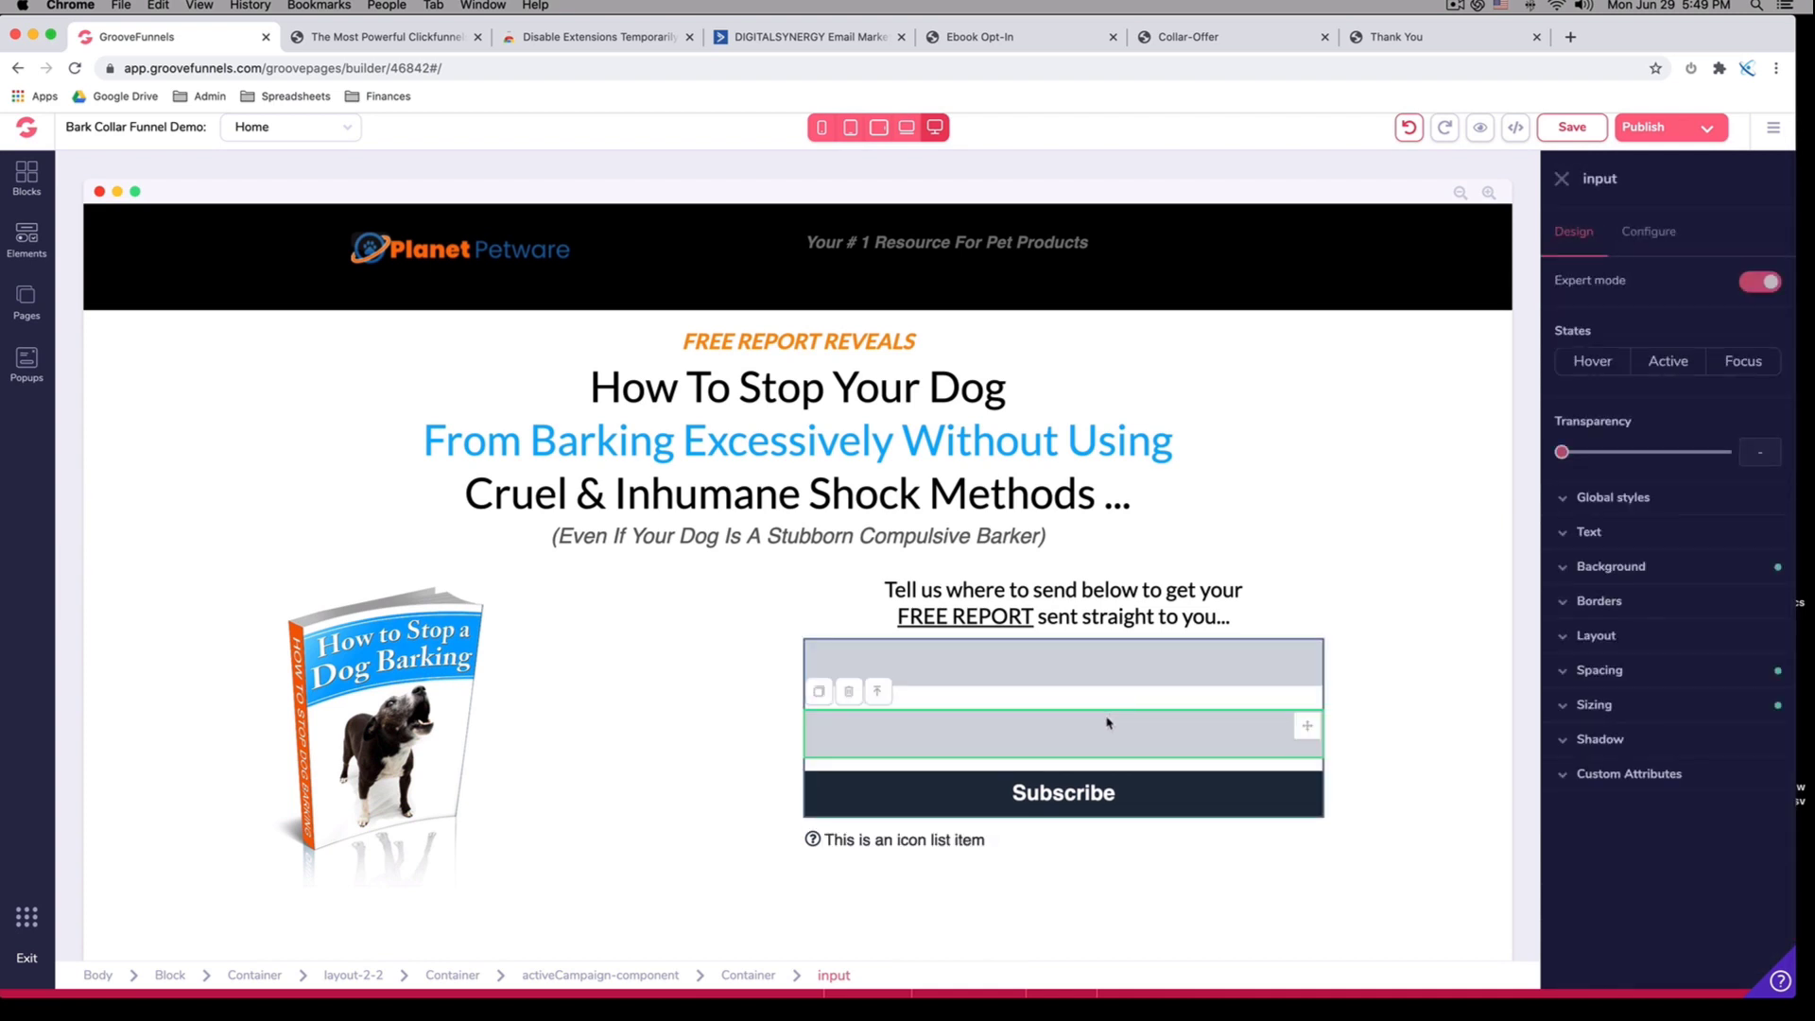
left_click(1622, 673)
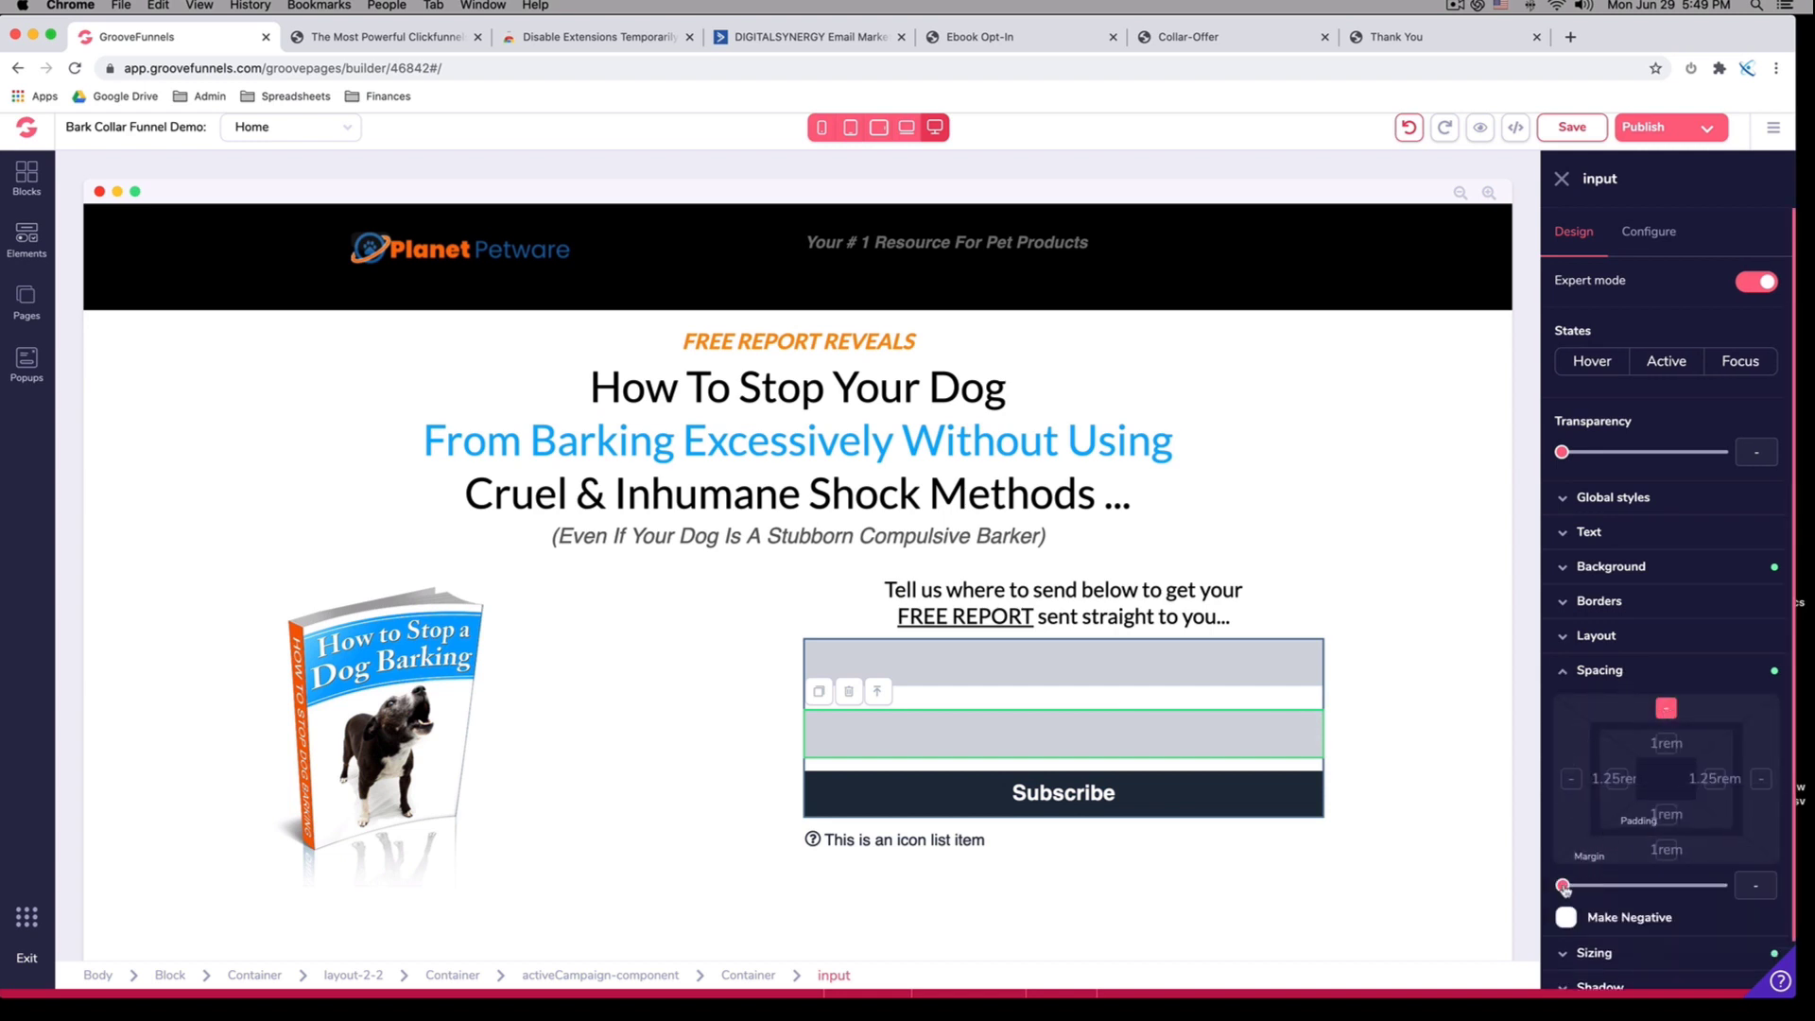
left_click(1566, 916)
left_click_drag(1562, 886, 1588, 886)
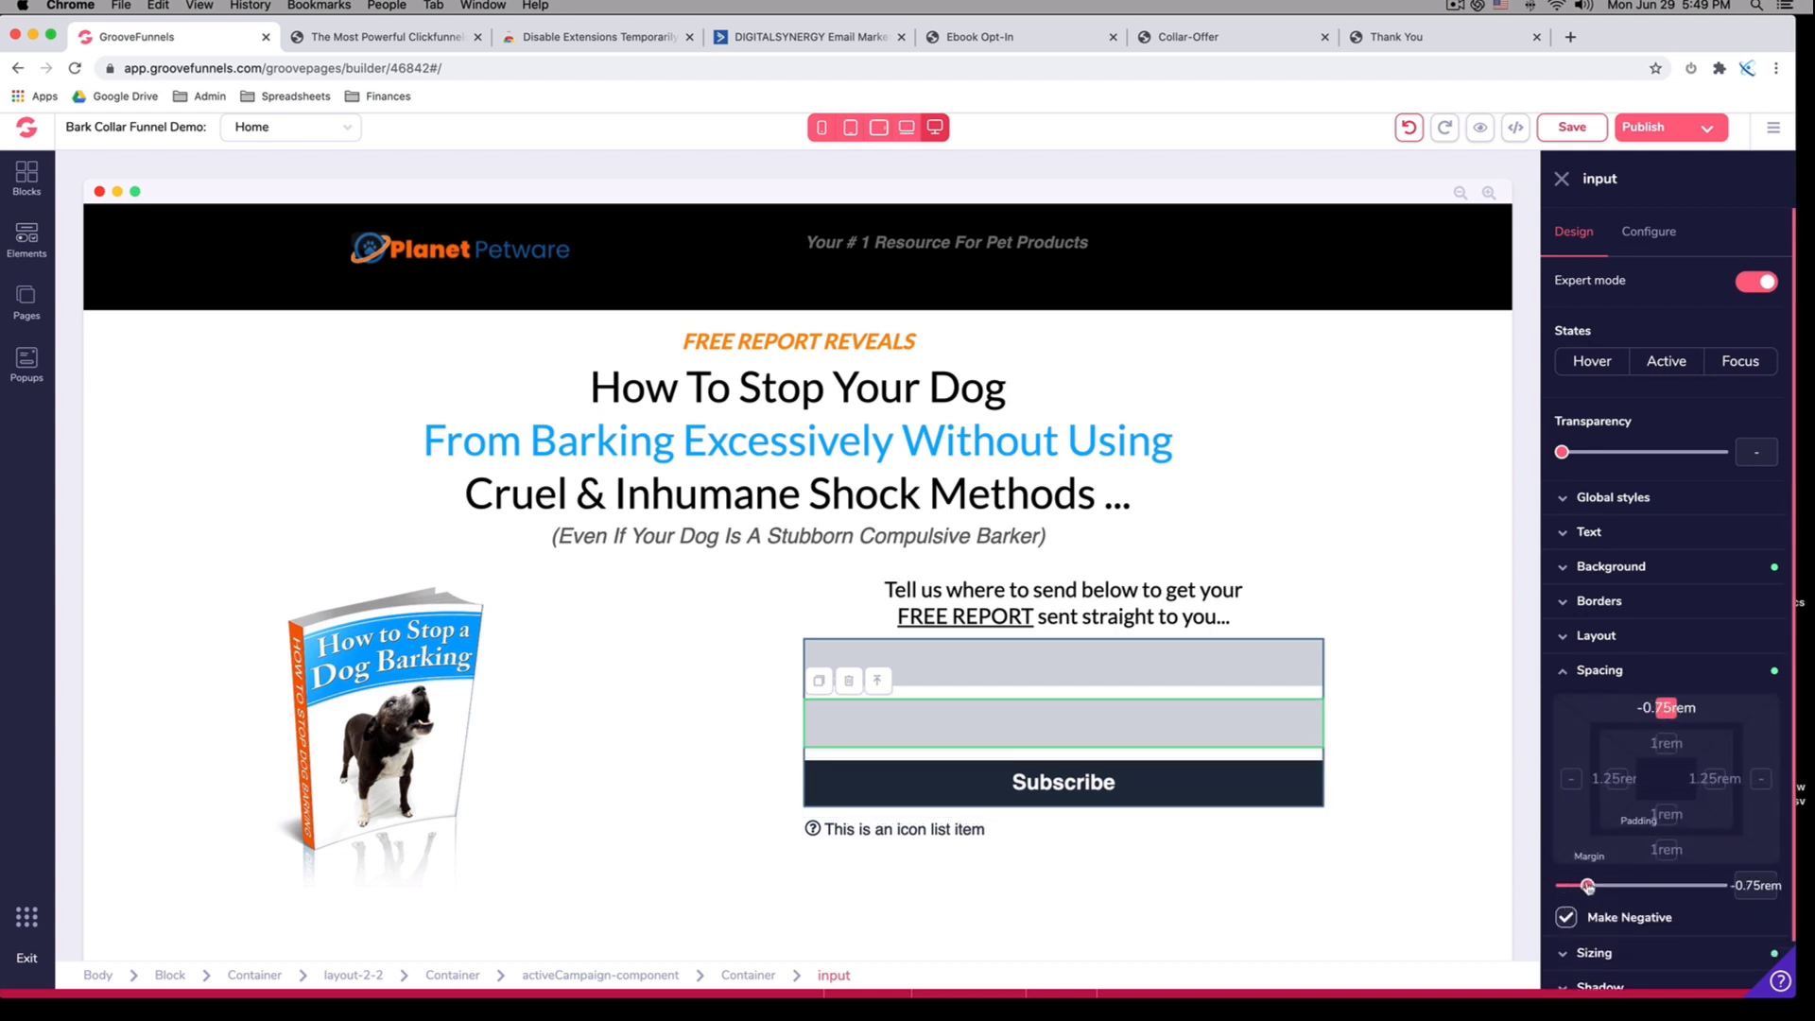
left_click(1392, 784)
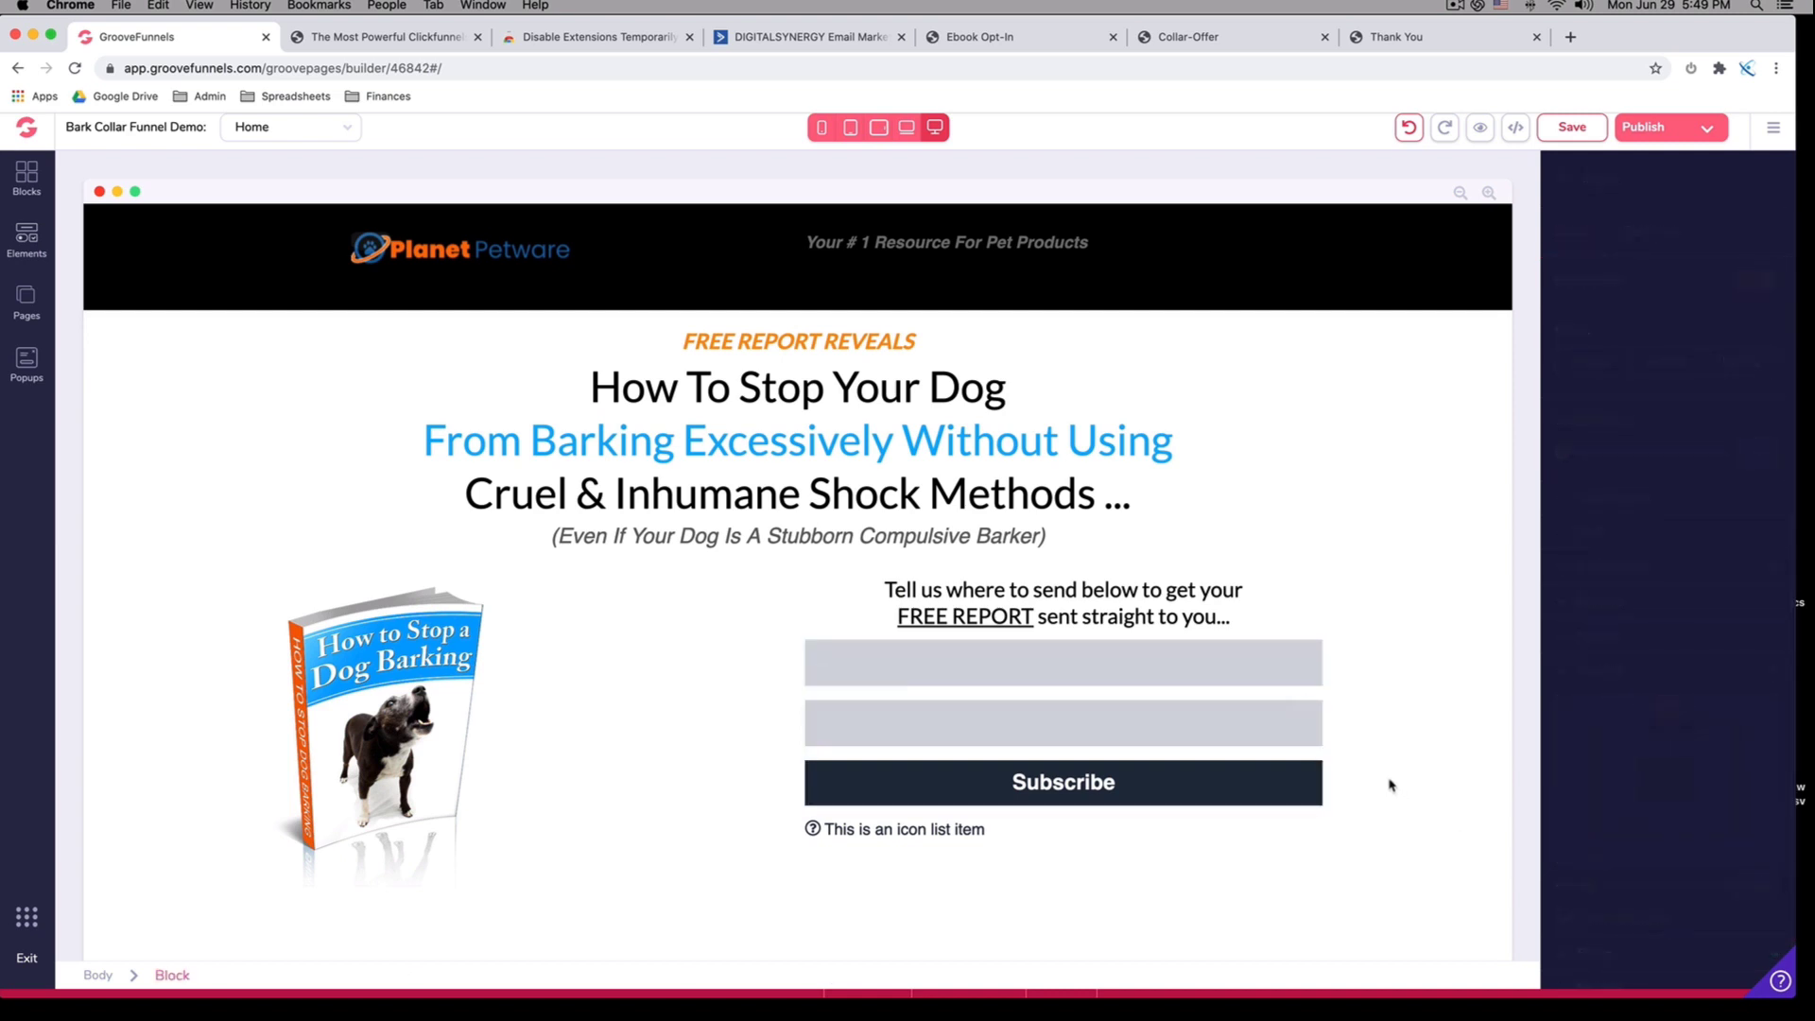
Give the form's first input field the placeholder "Enter your name", following the reference page, and update it
left_click(1009, 36)
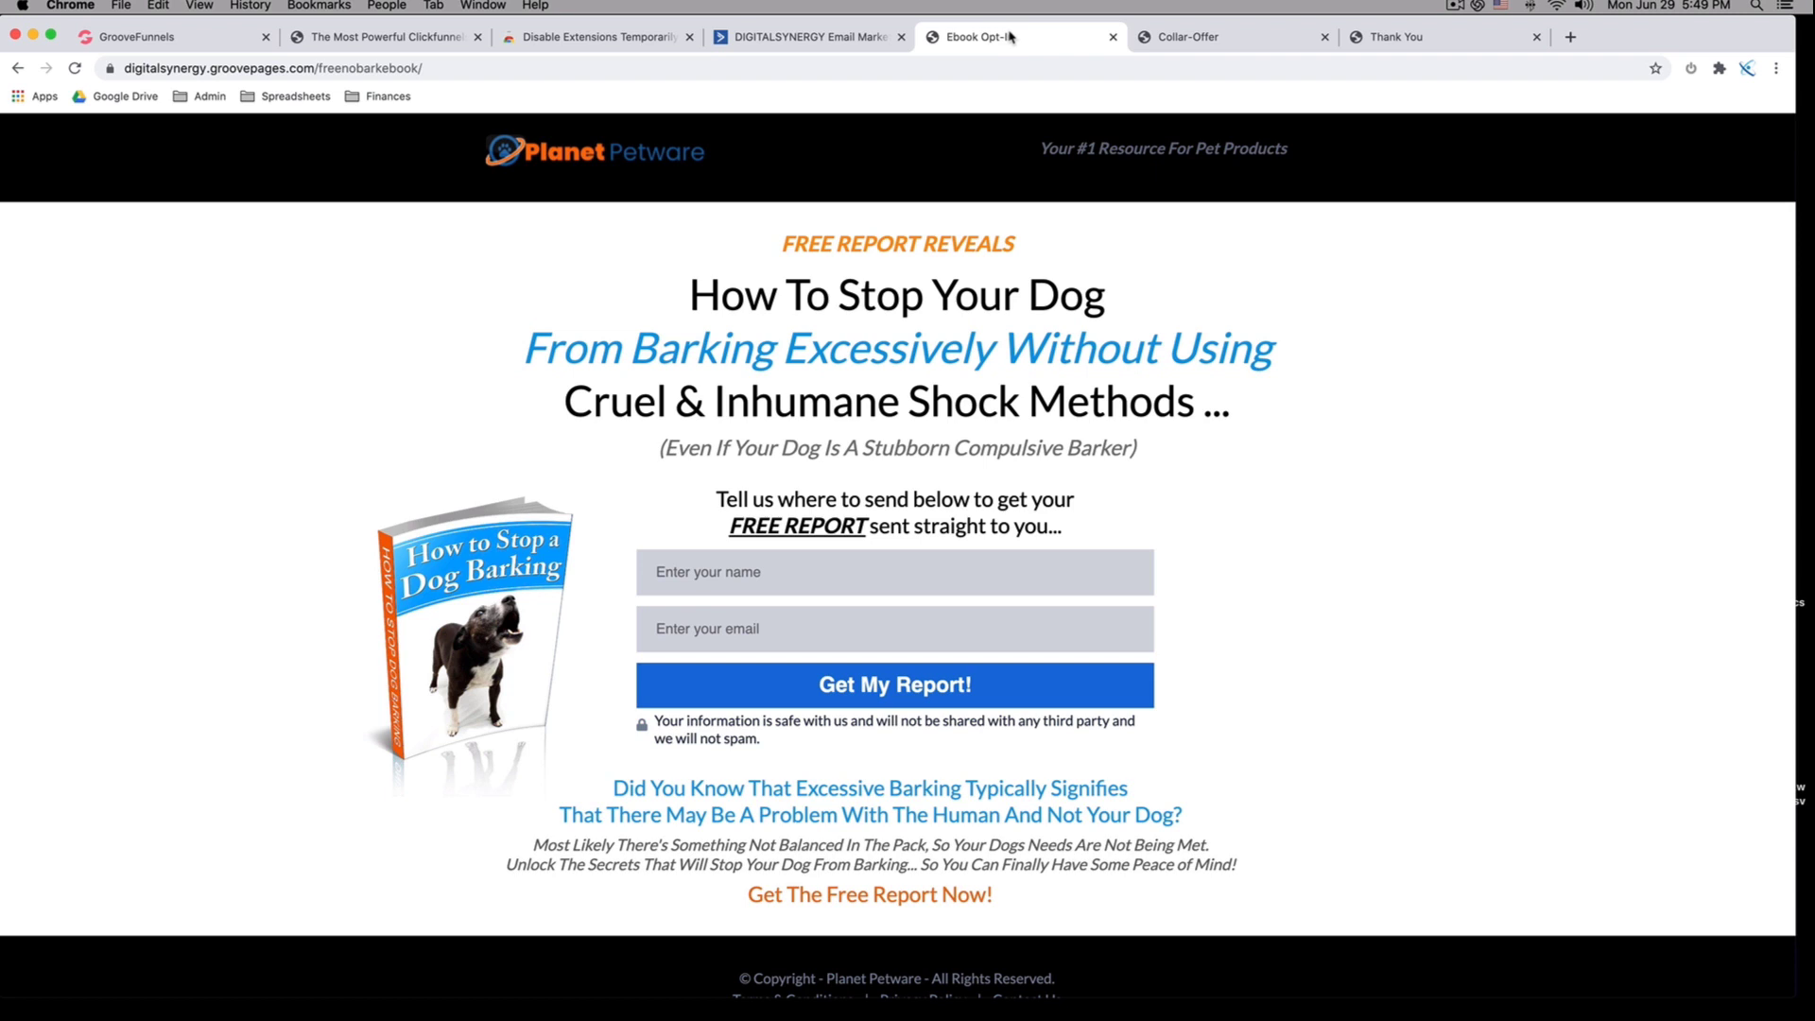
left_click(180, 38)
left_click(928, 663)
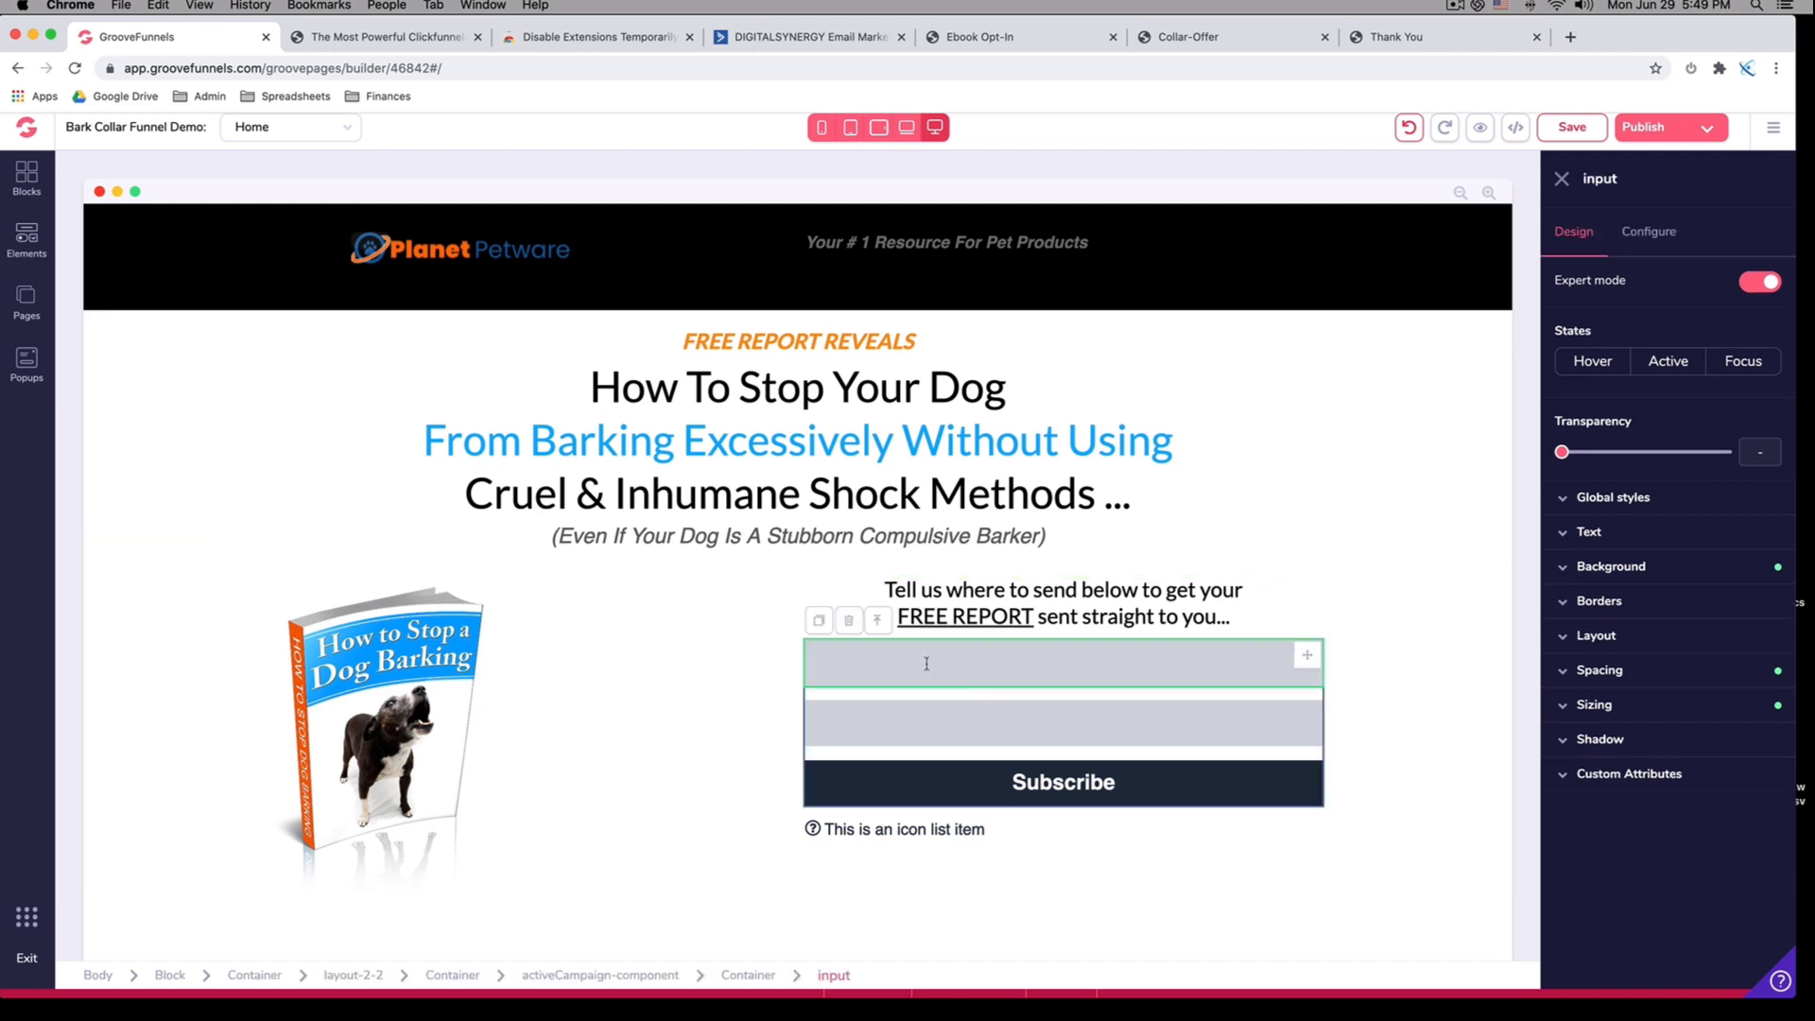
left_click(979, 663)
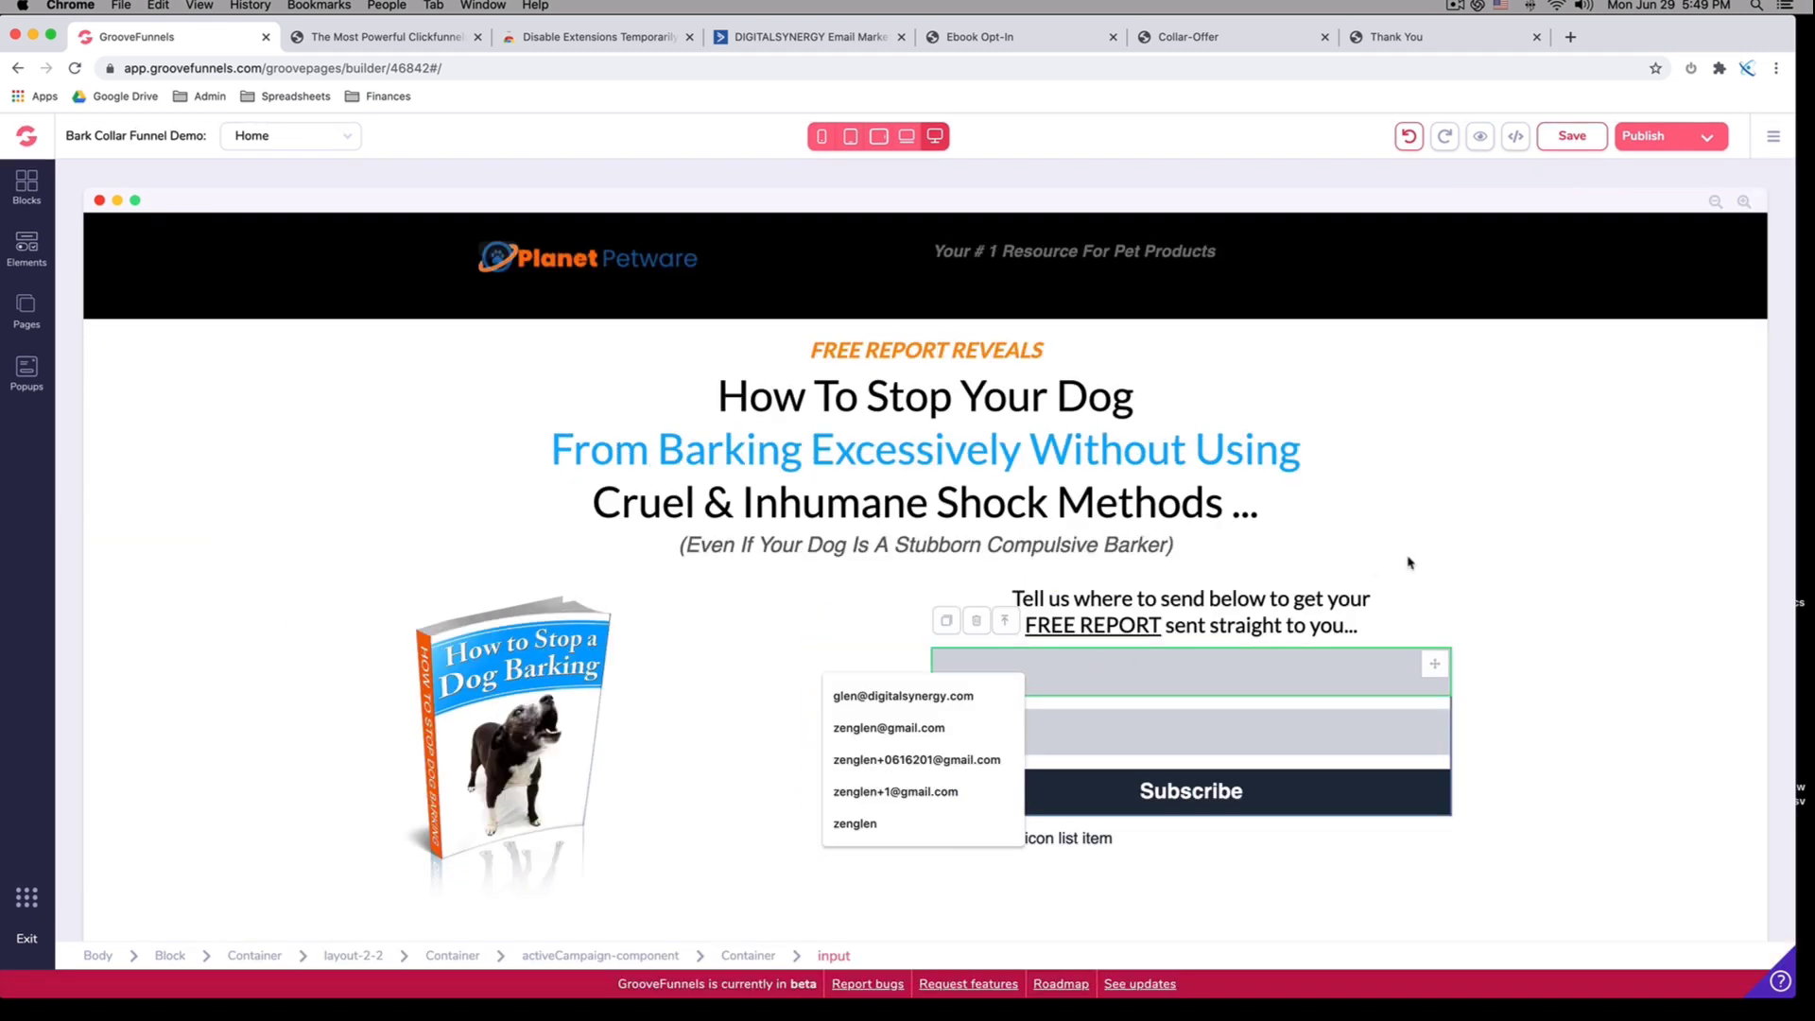
left_click(1223, 672)
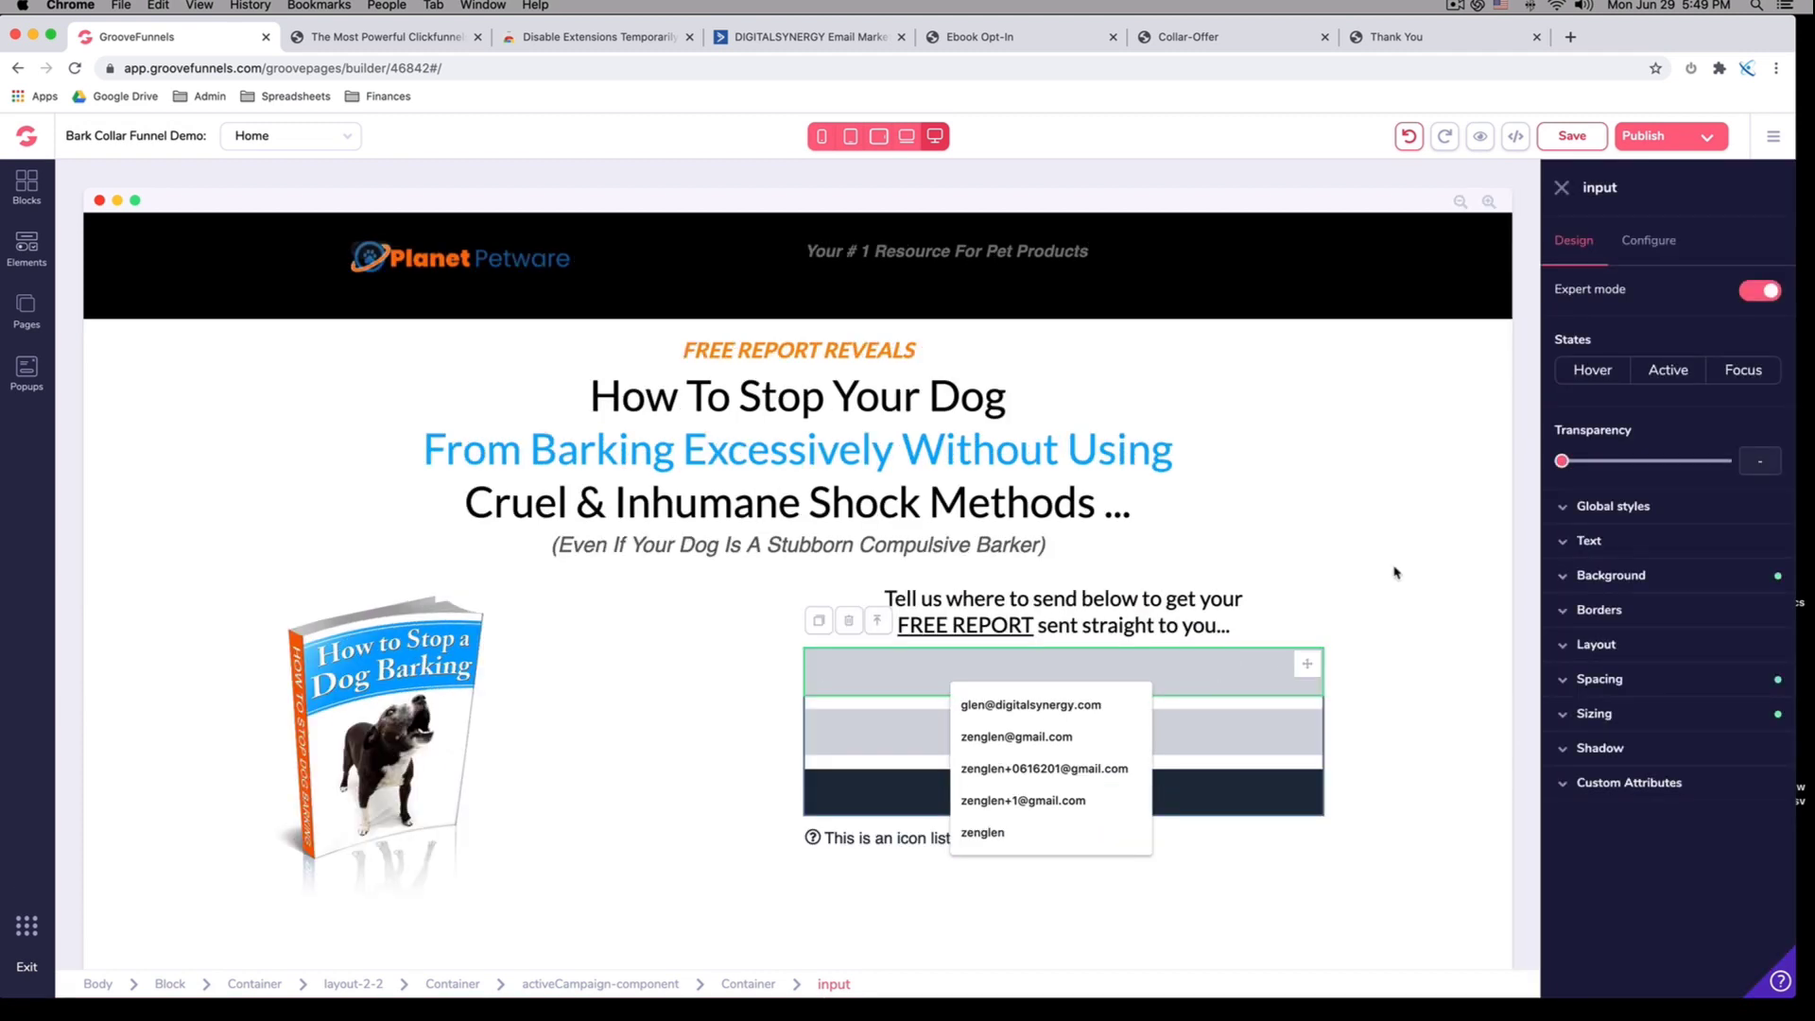
left_click(1661, 251)
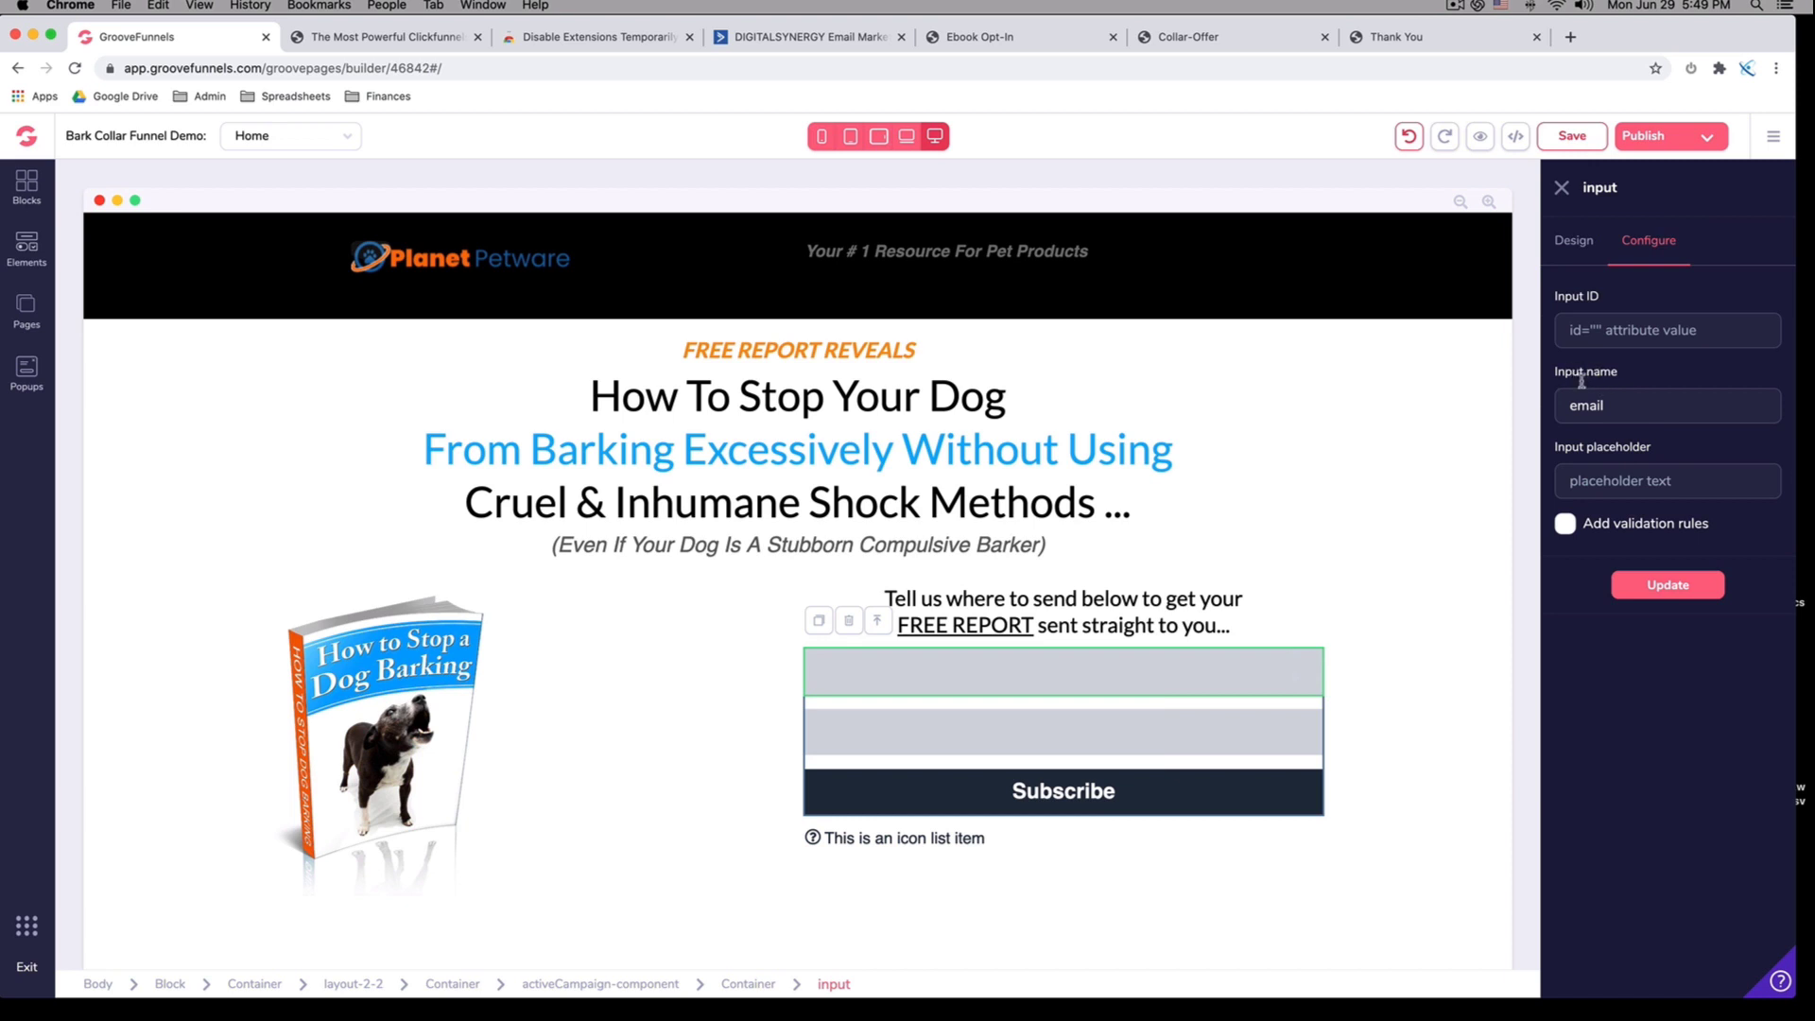
left_click(1608, 484)
type("Enter your name")
left_click(1668, 585)
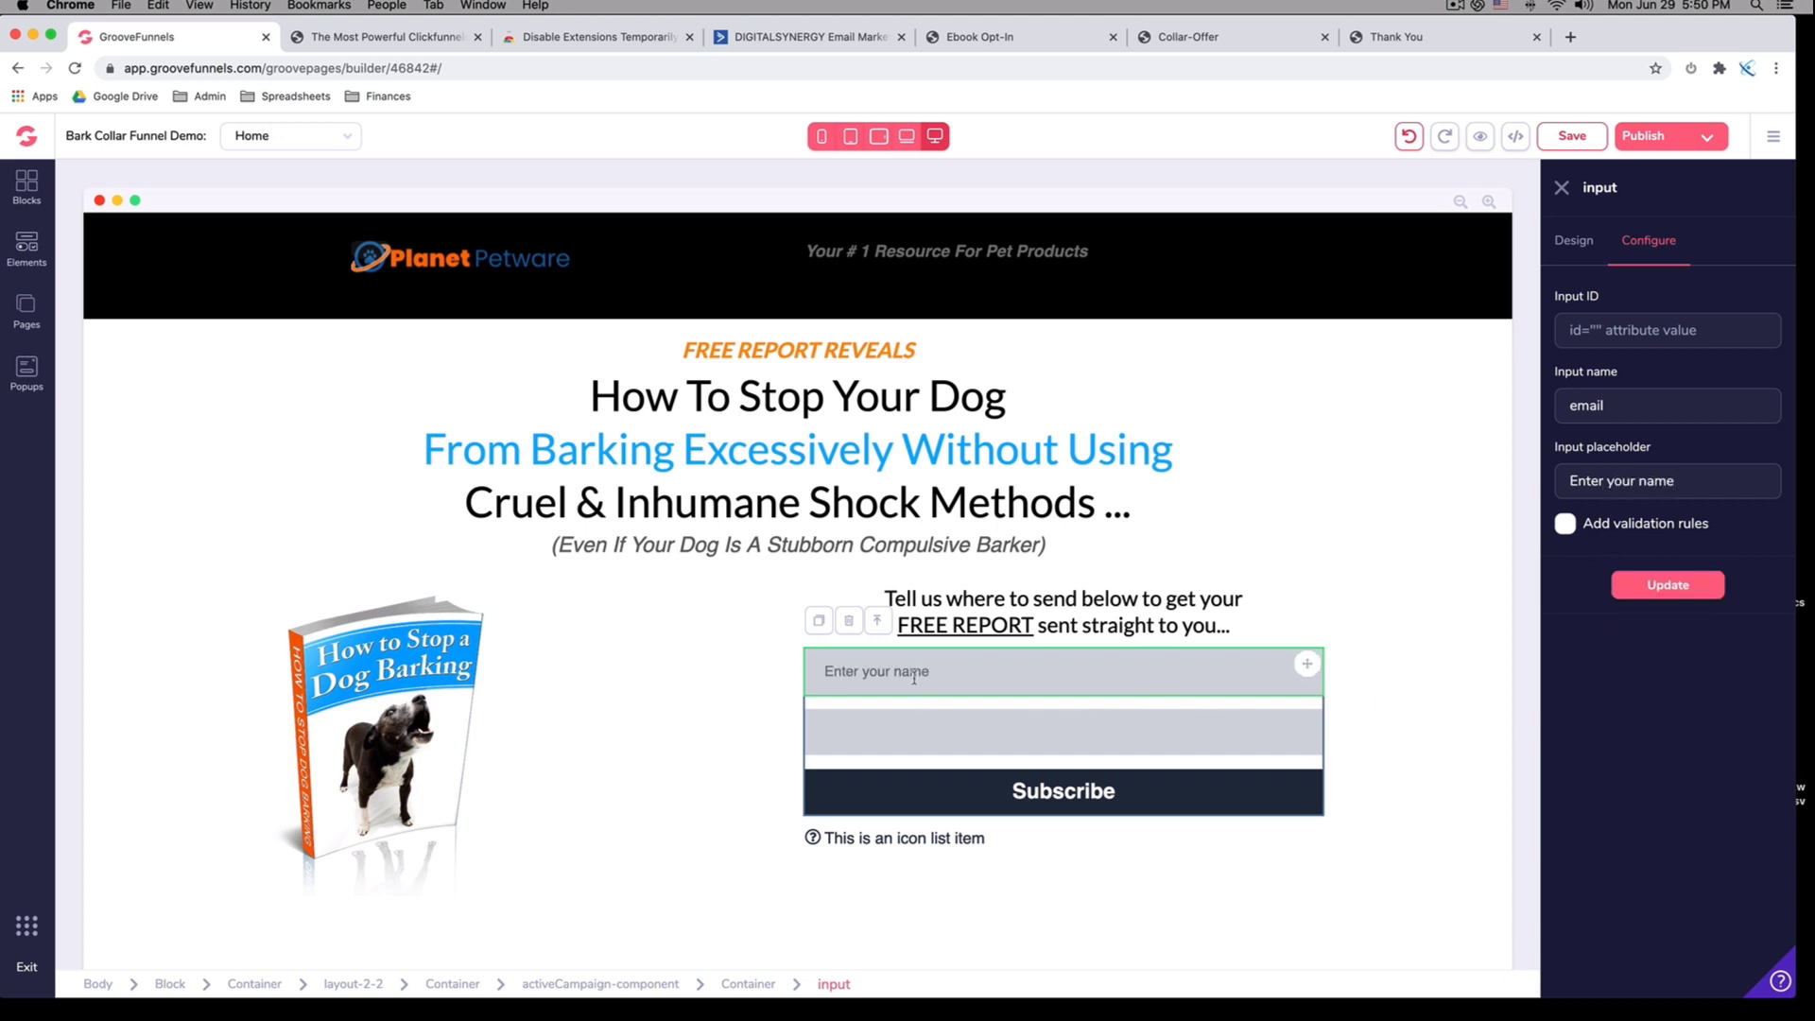
Give the form's second input field the placeholder "Enter your email" and update it
left_click(936, 735)
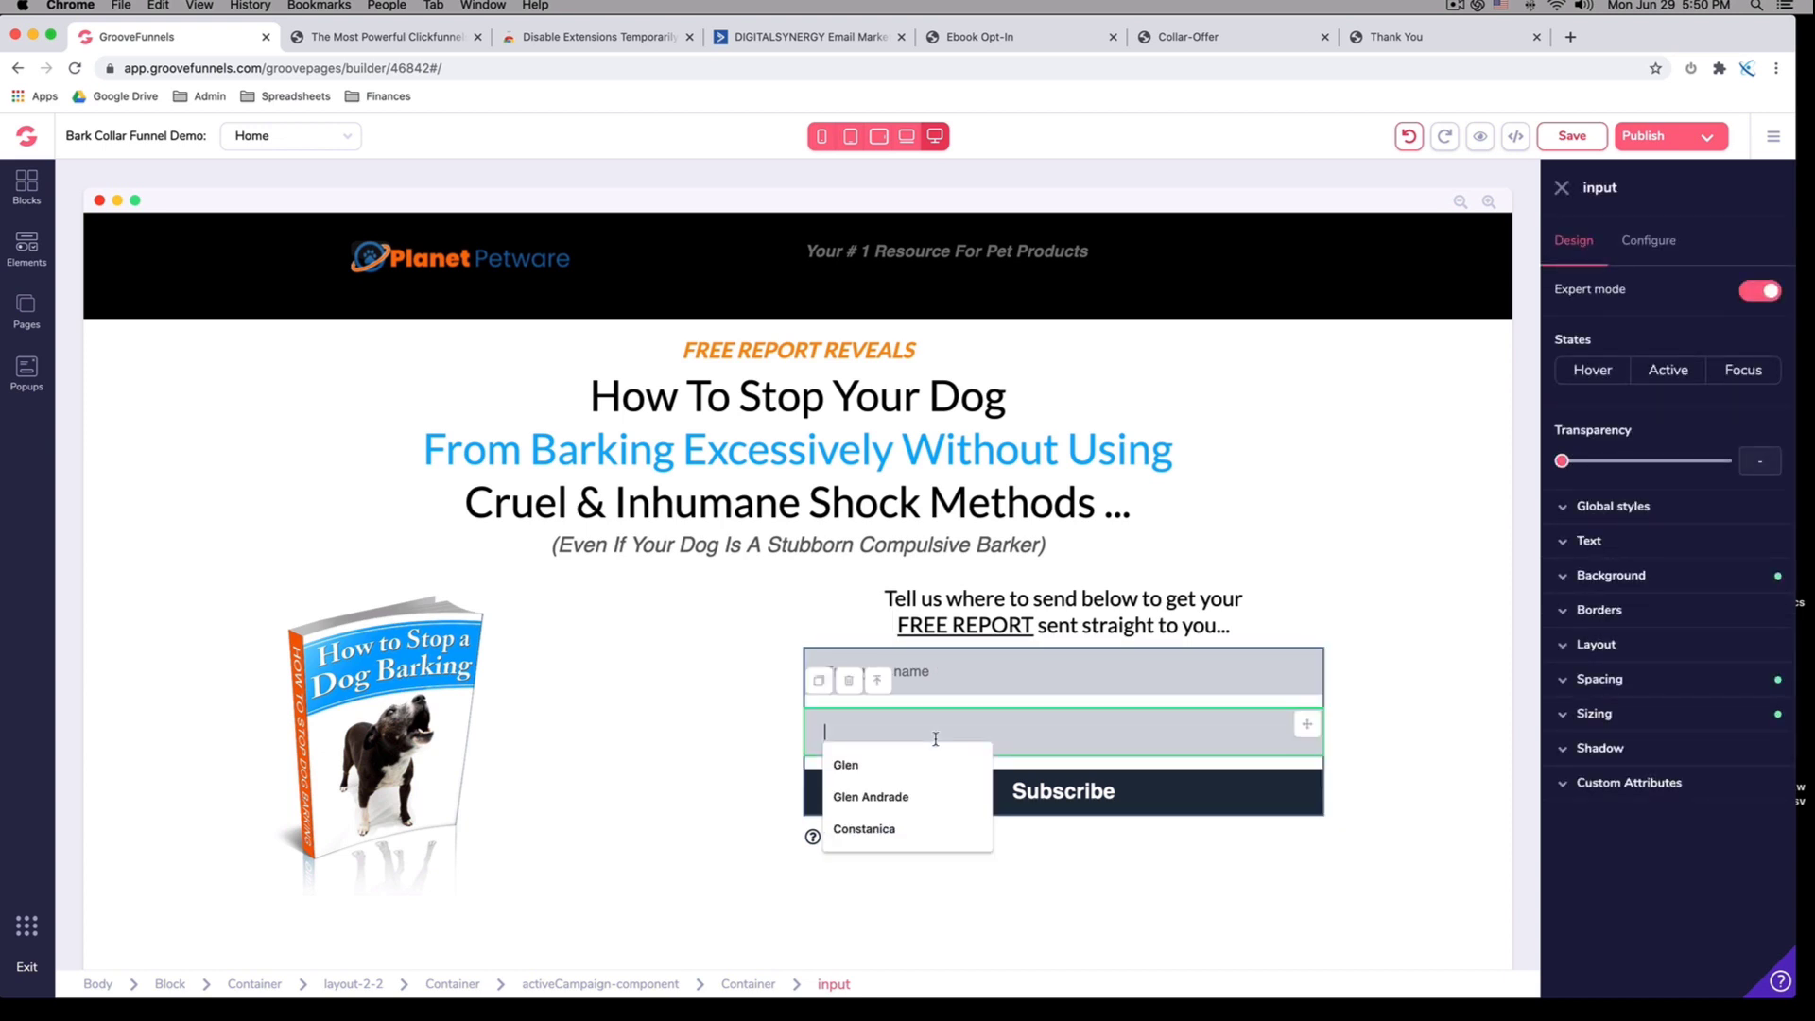
left_click(1653, 254)
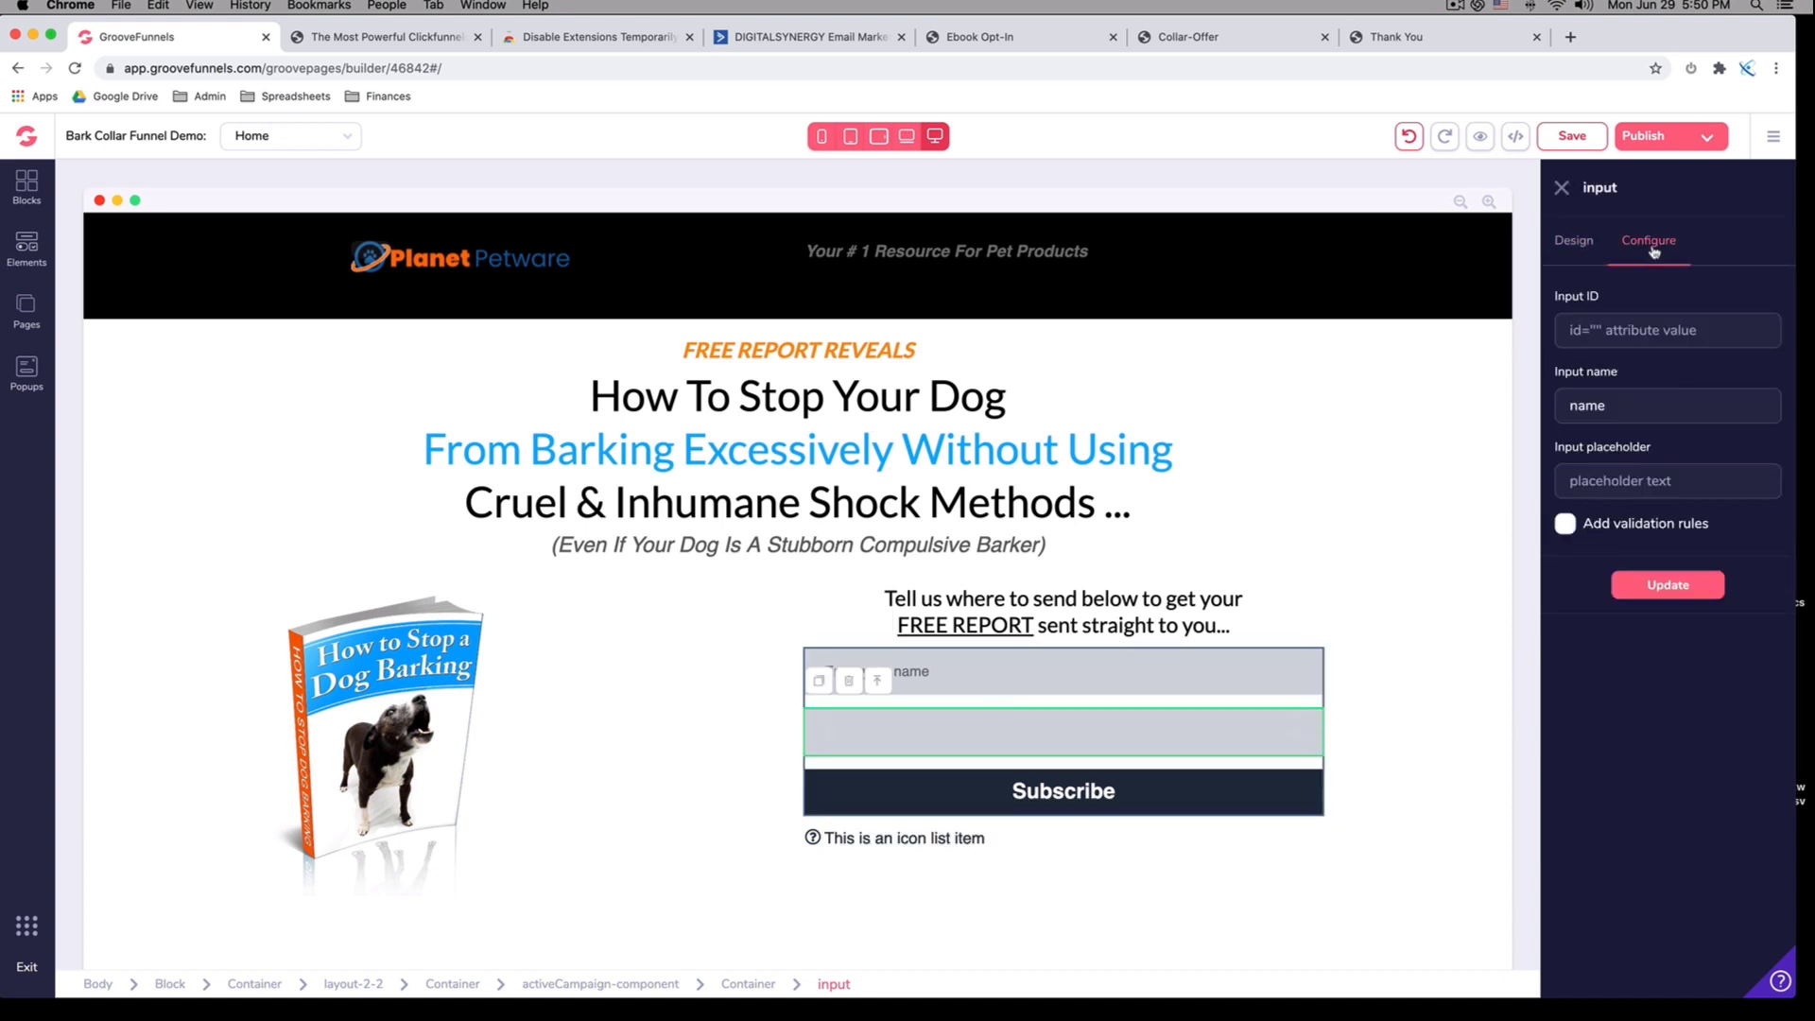
left_click(1654, 479)
type("Enter your email")
left_click(1668, 584)
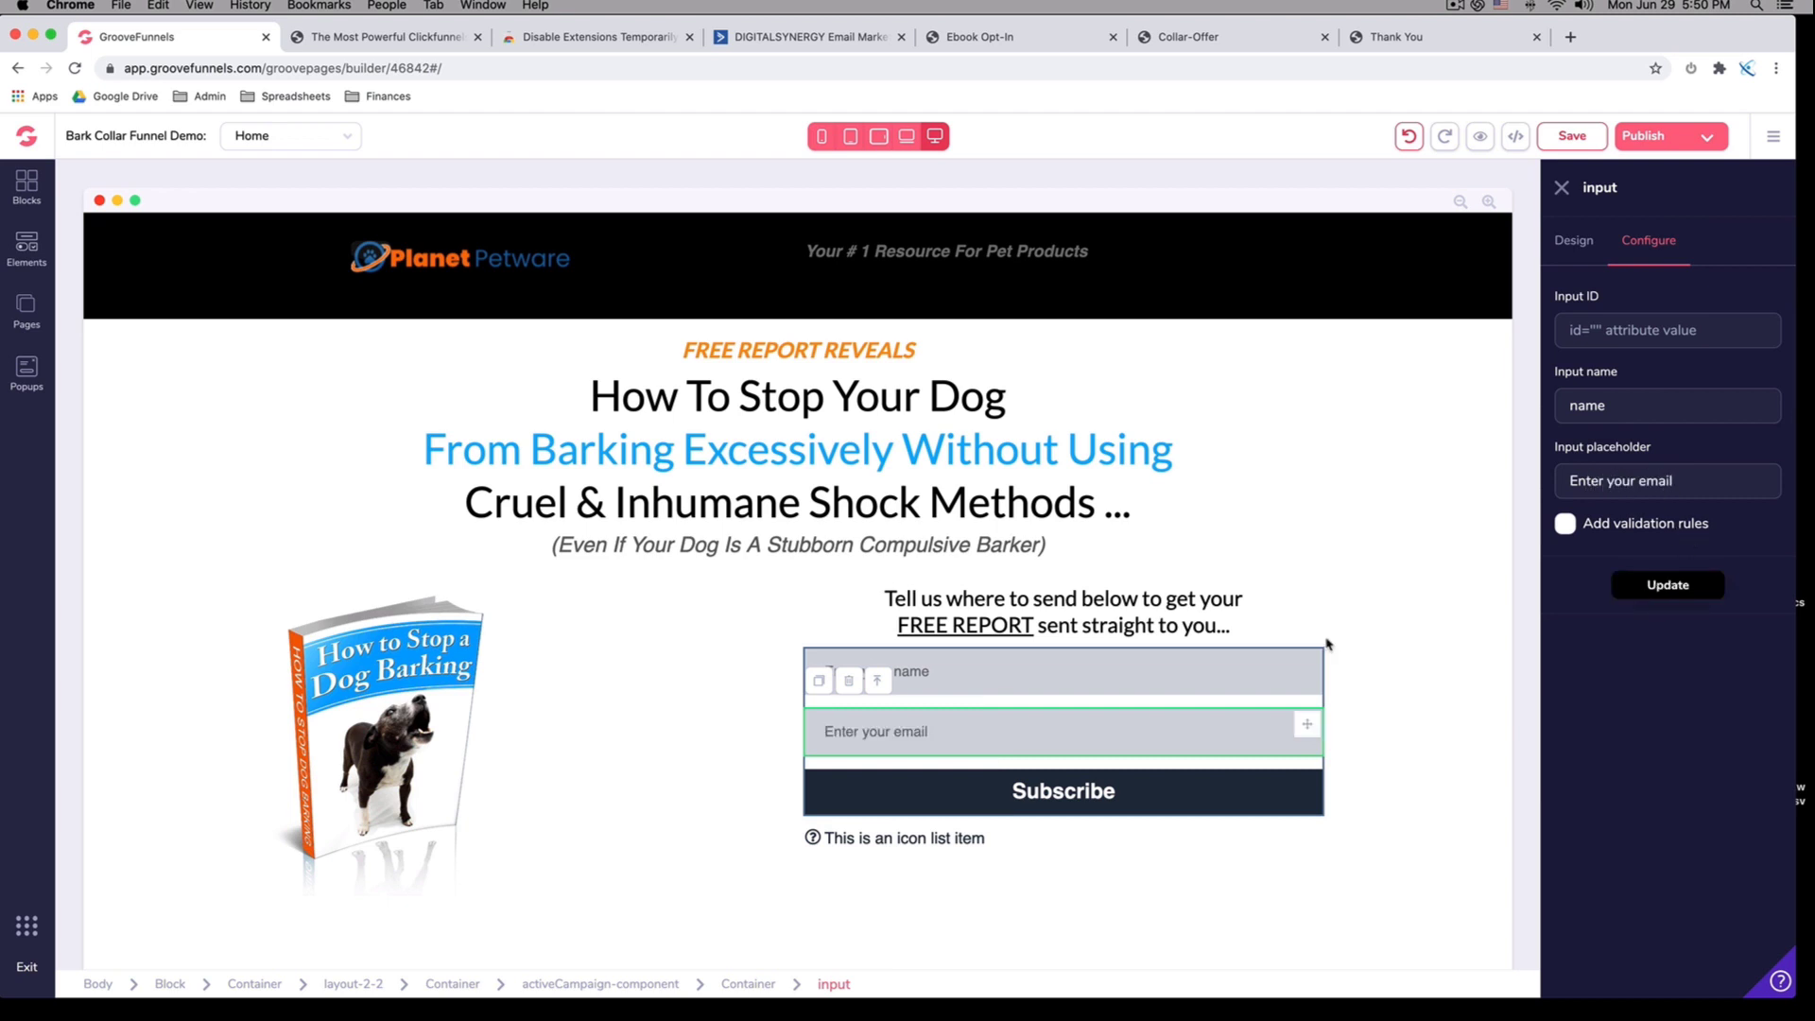
Change the submit button's text to "Get My Report!", following the reference page, keep its action as Submit, and update it
left_click(1140, 792)
left_click(975, 38)
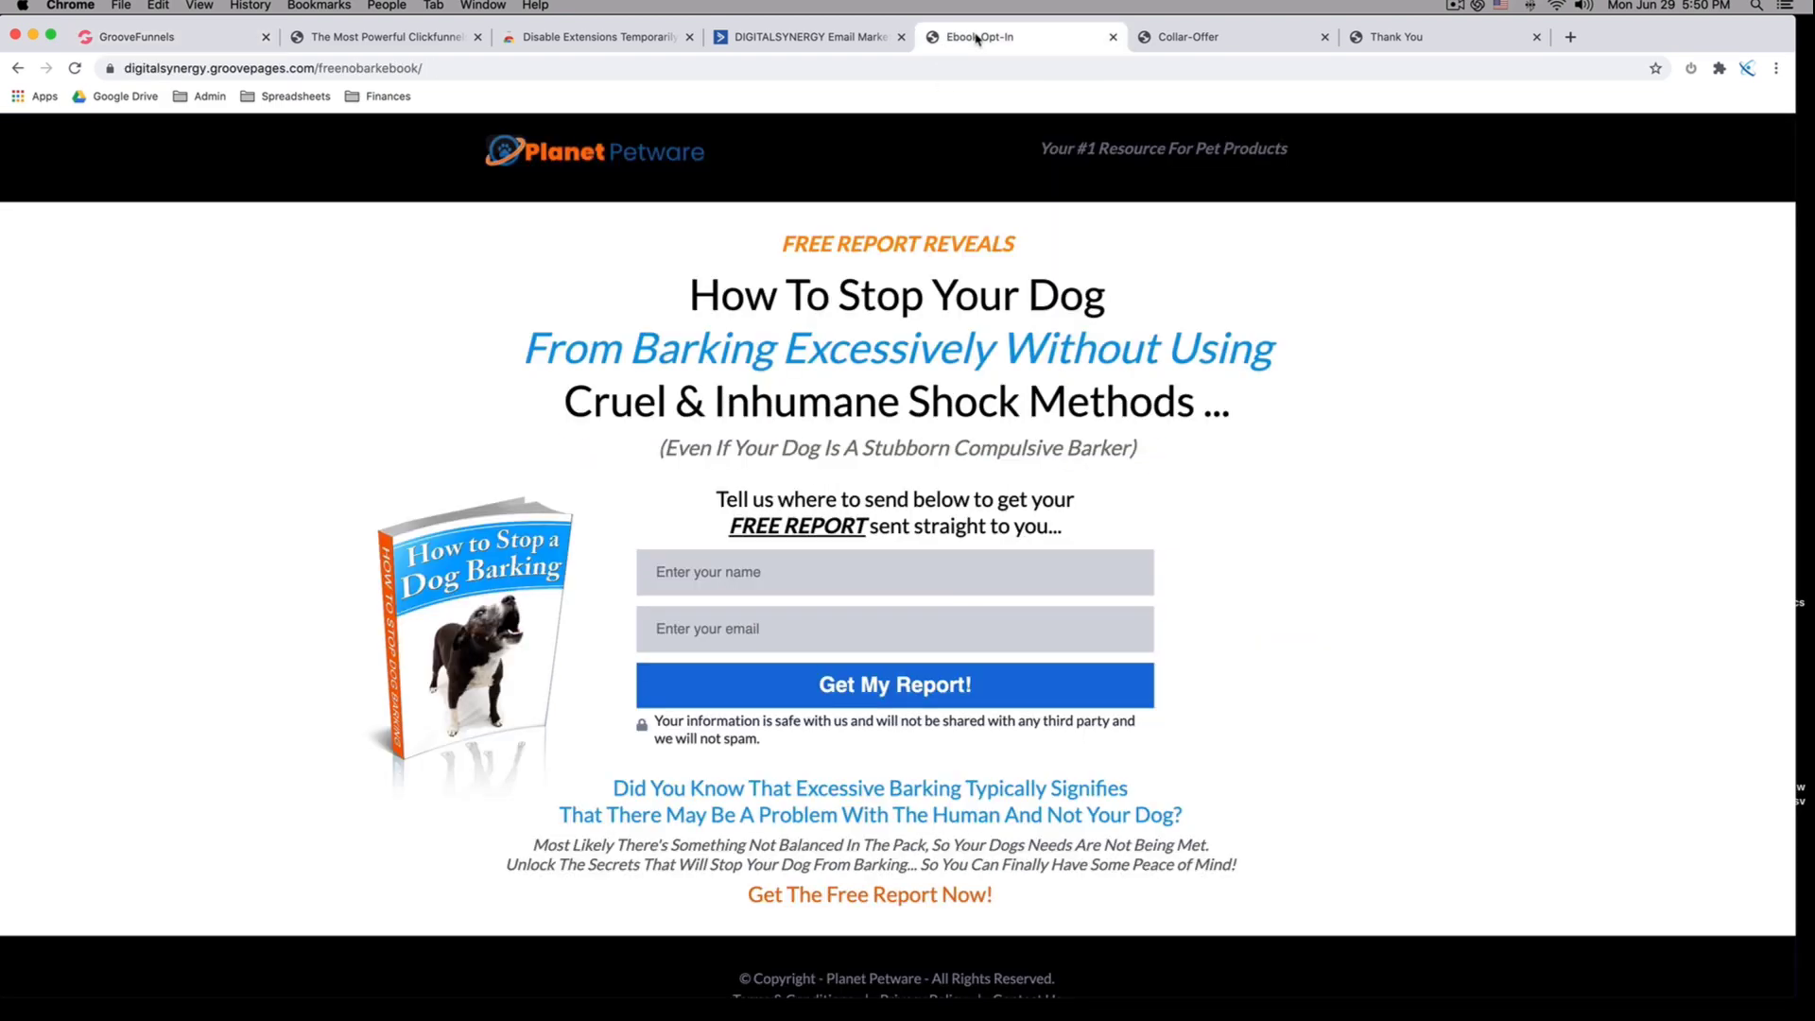
left_click(143, 37)
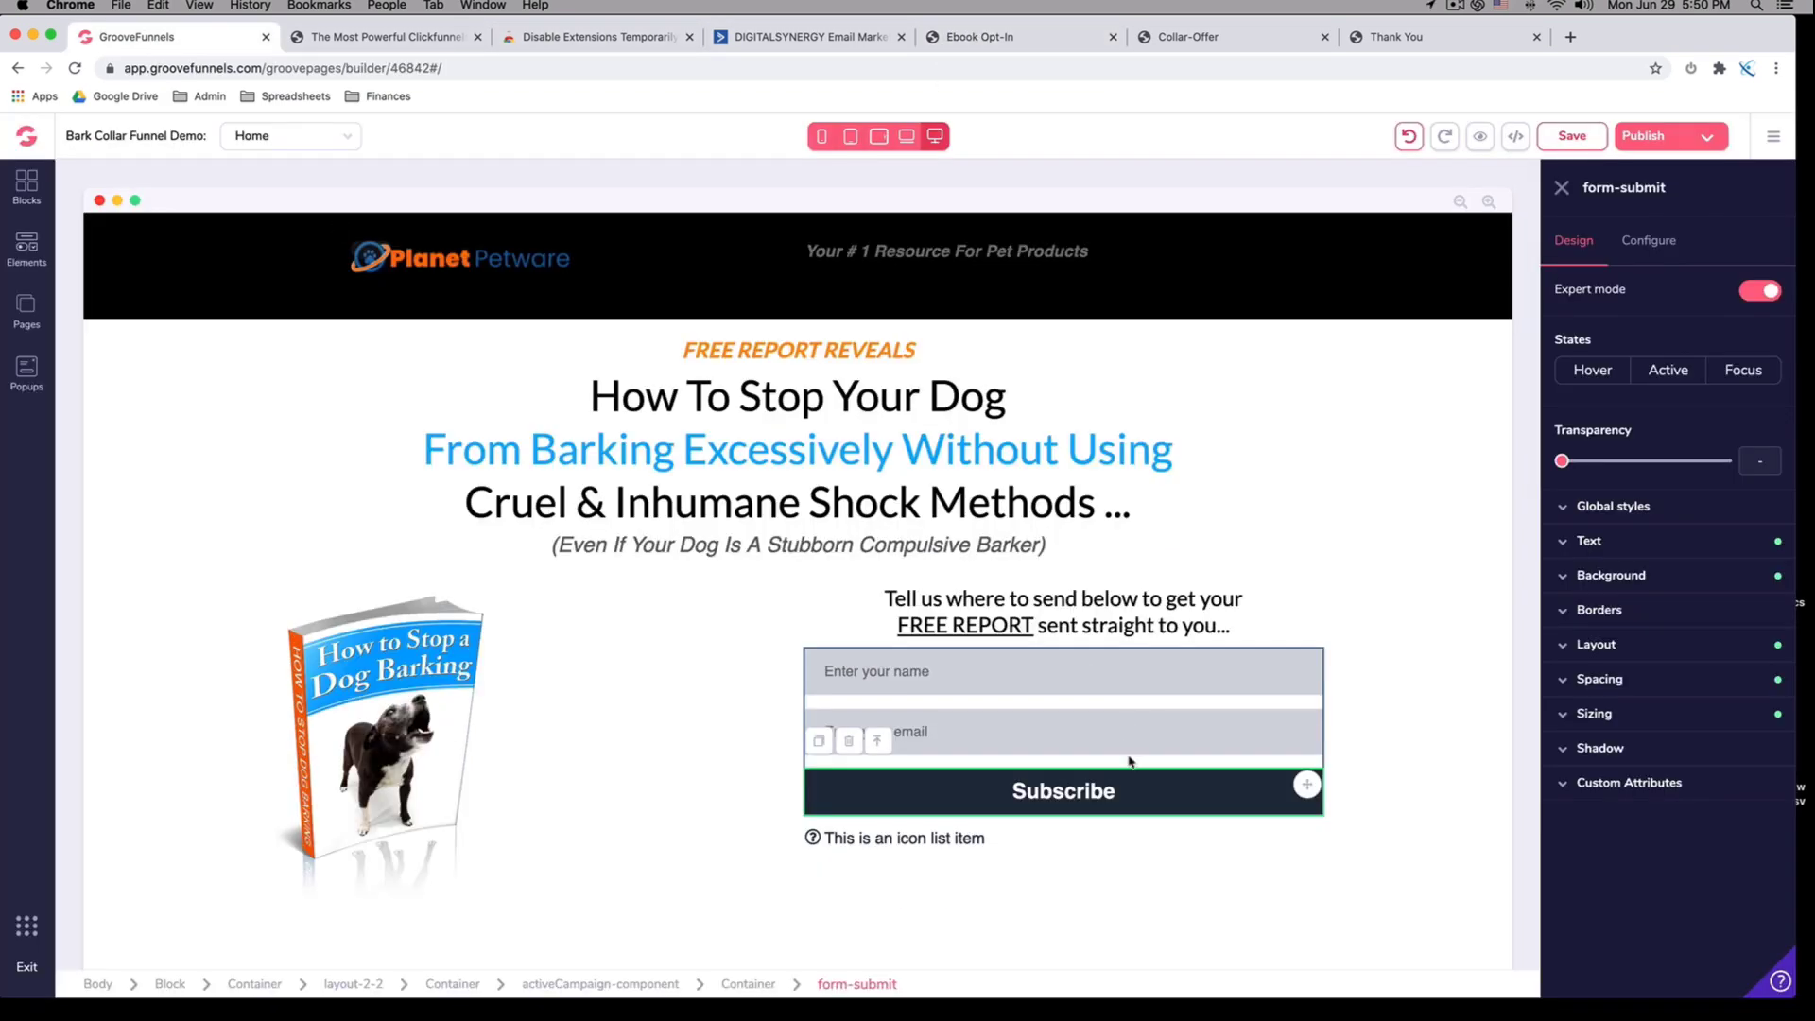
left_click(1098, 803)
left_click(1650, 244)
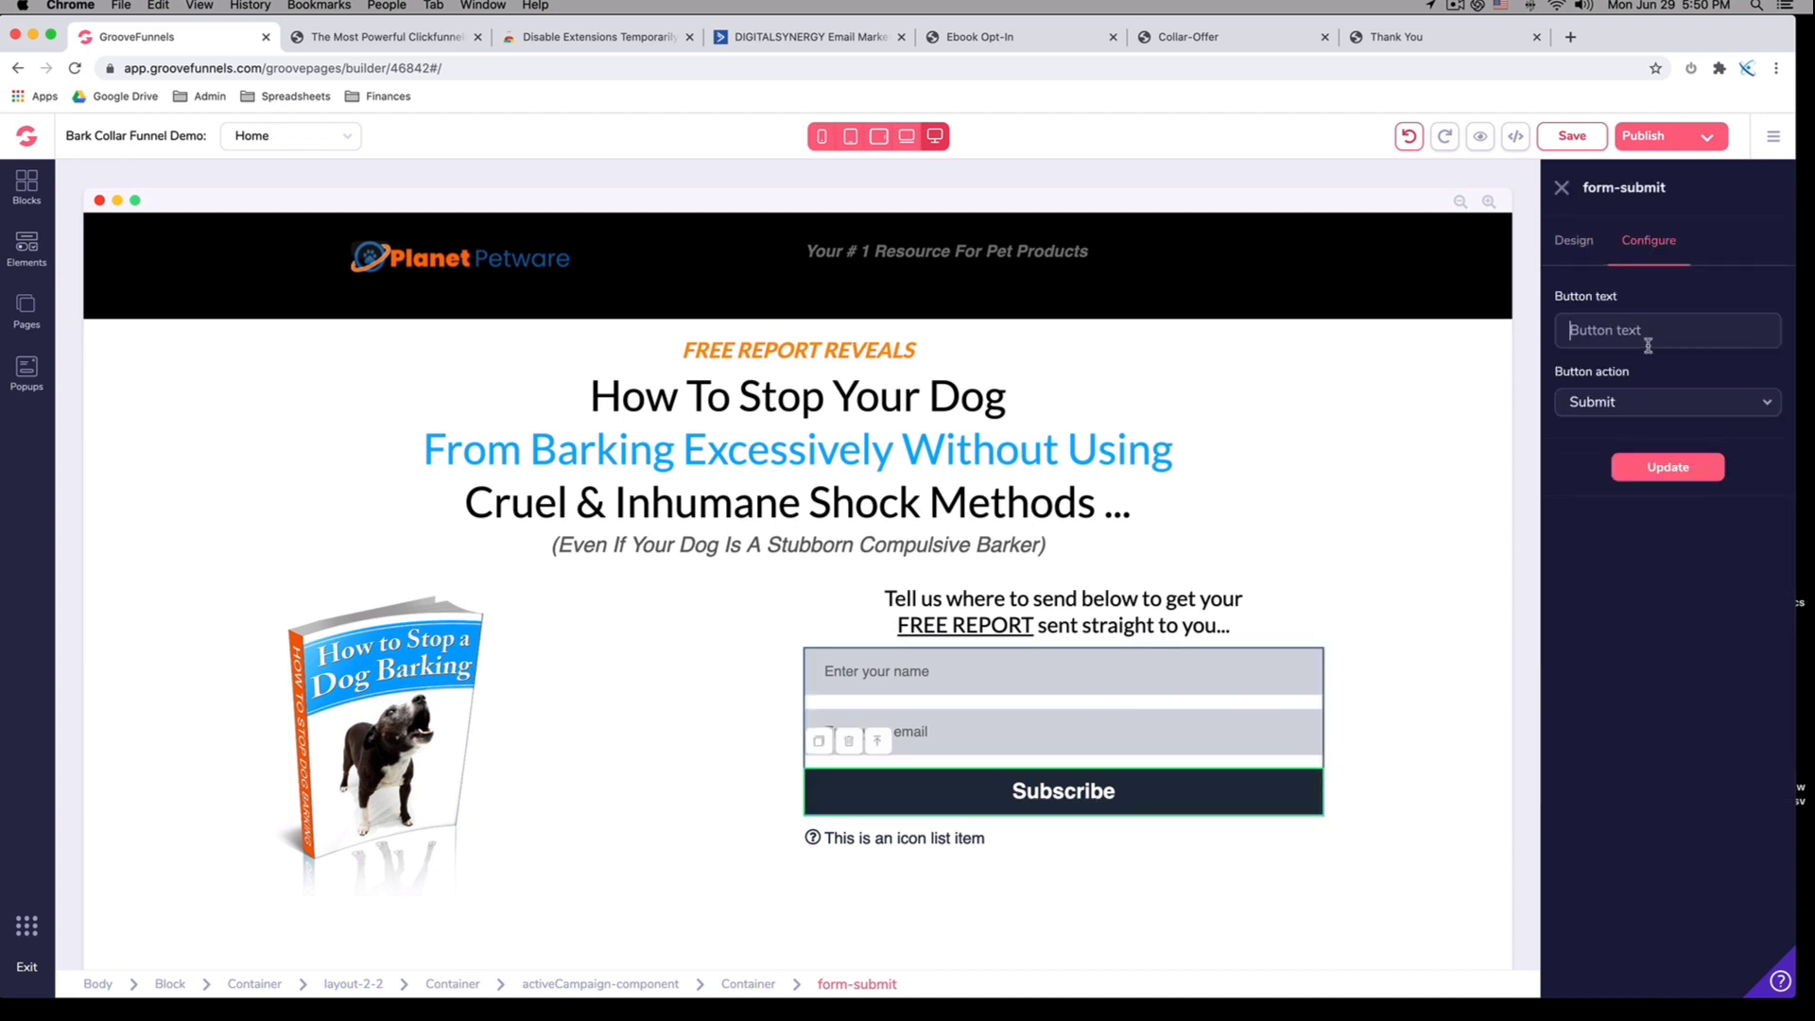
left_click(1610, 335)
type("Get My Report!")
left_click(1618, 409)
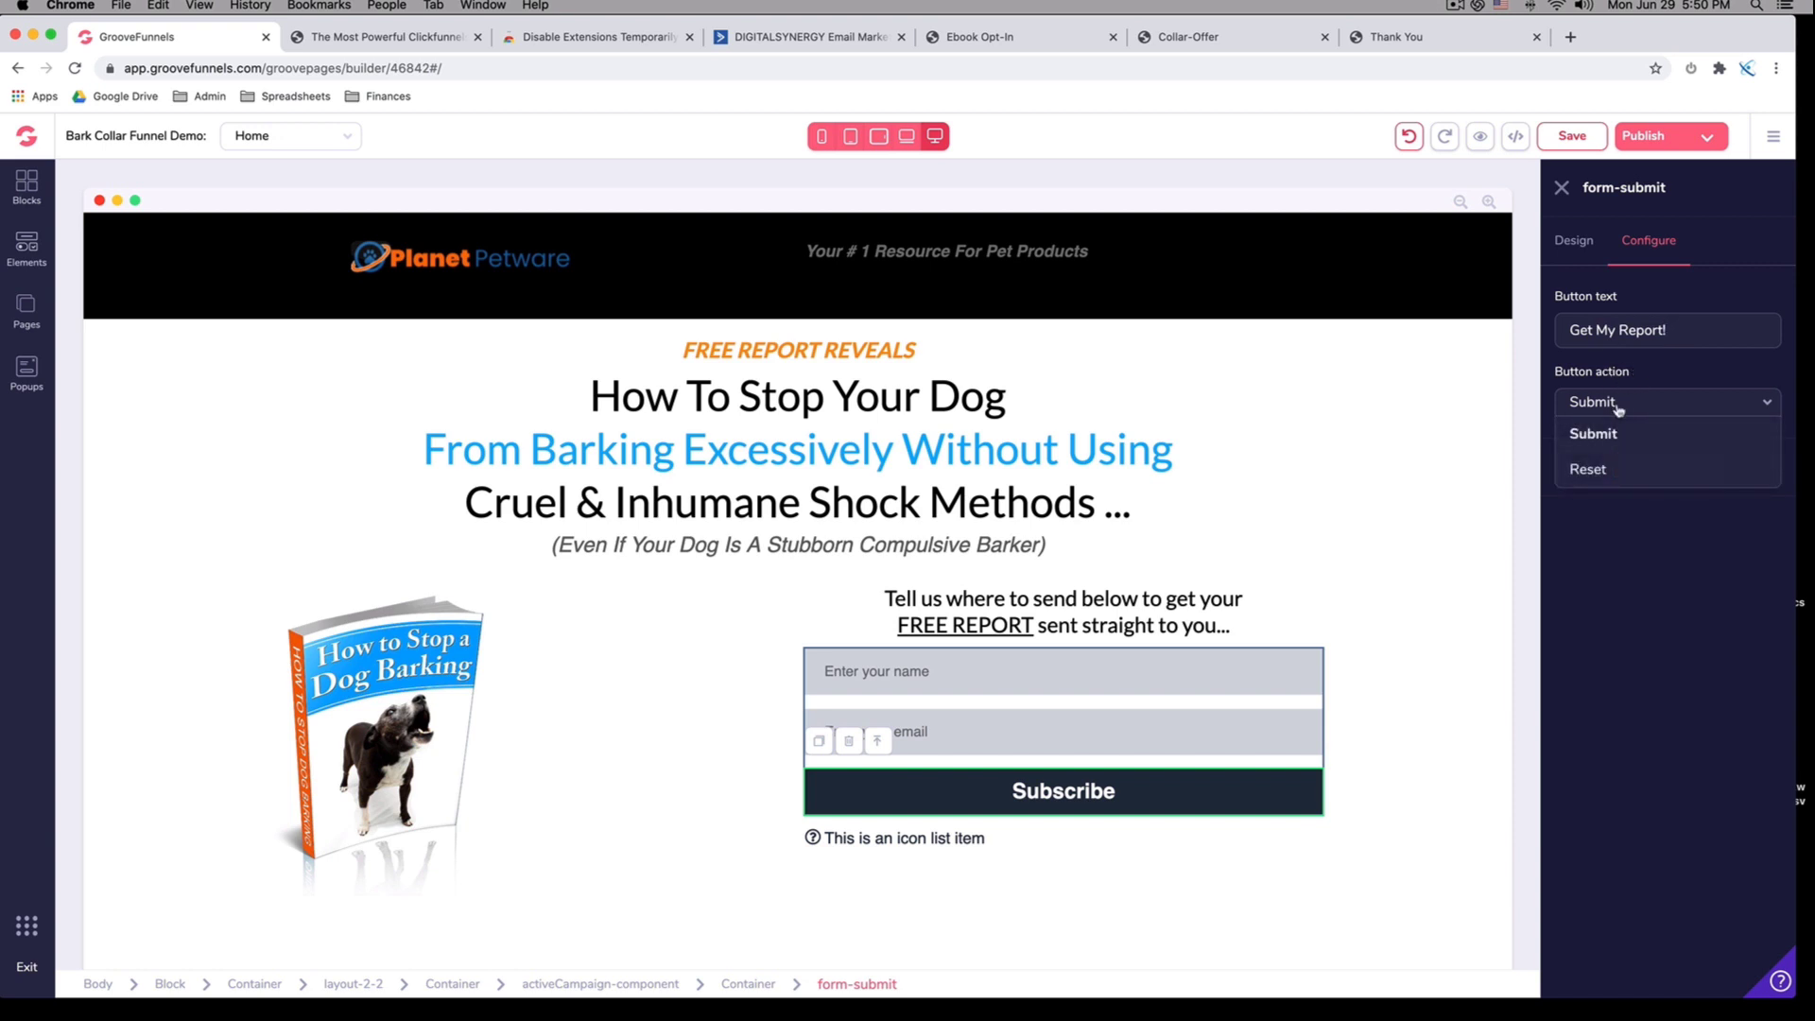
left_click(1618, 410)
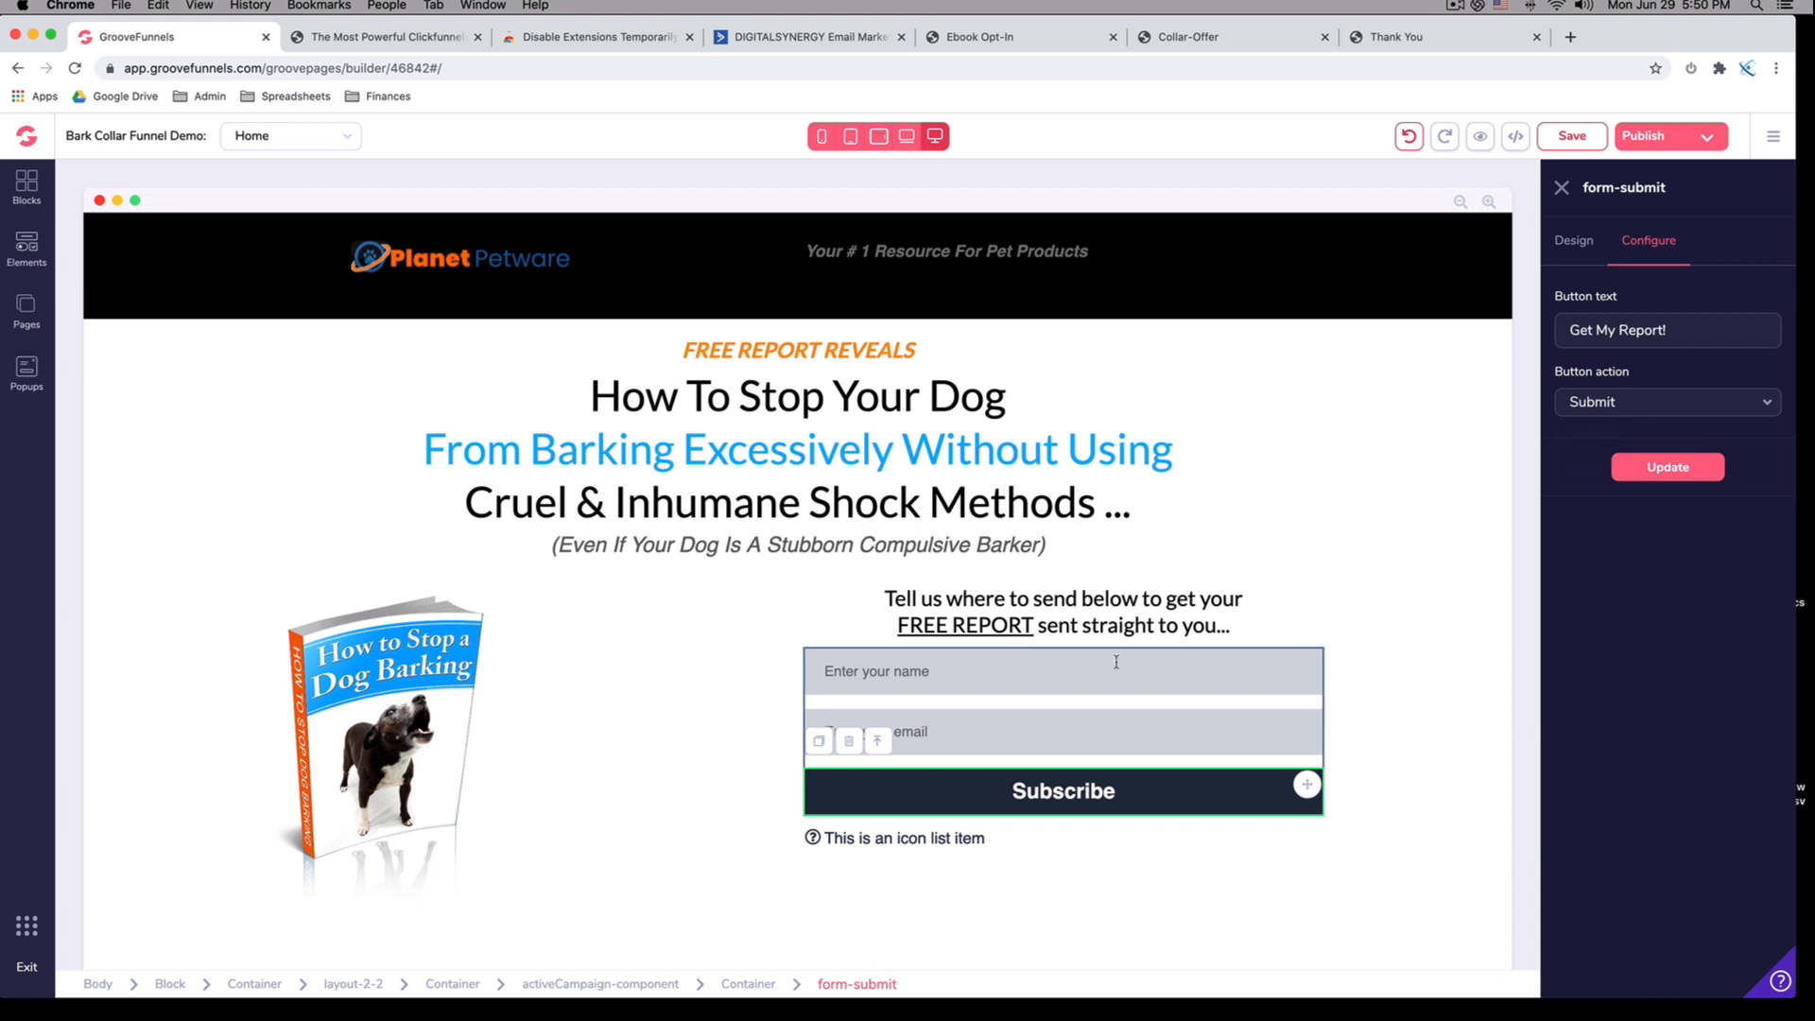
left_click(1676, 469)
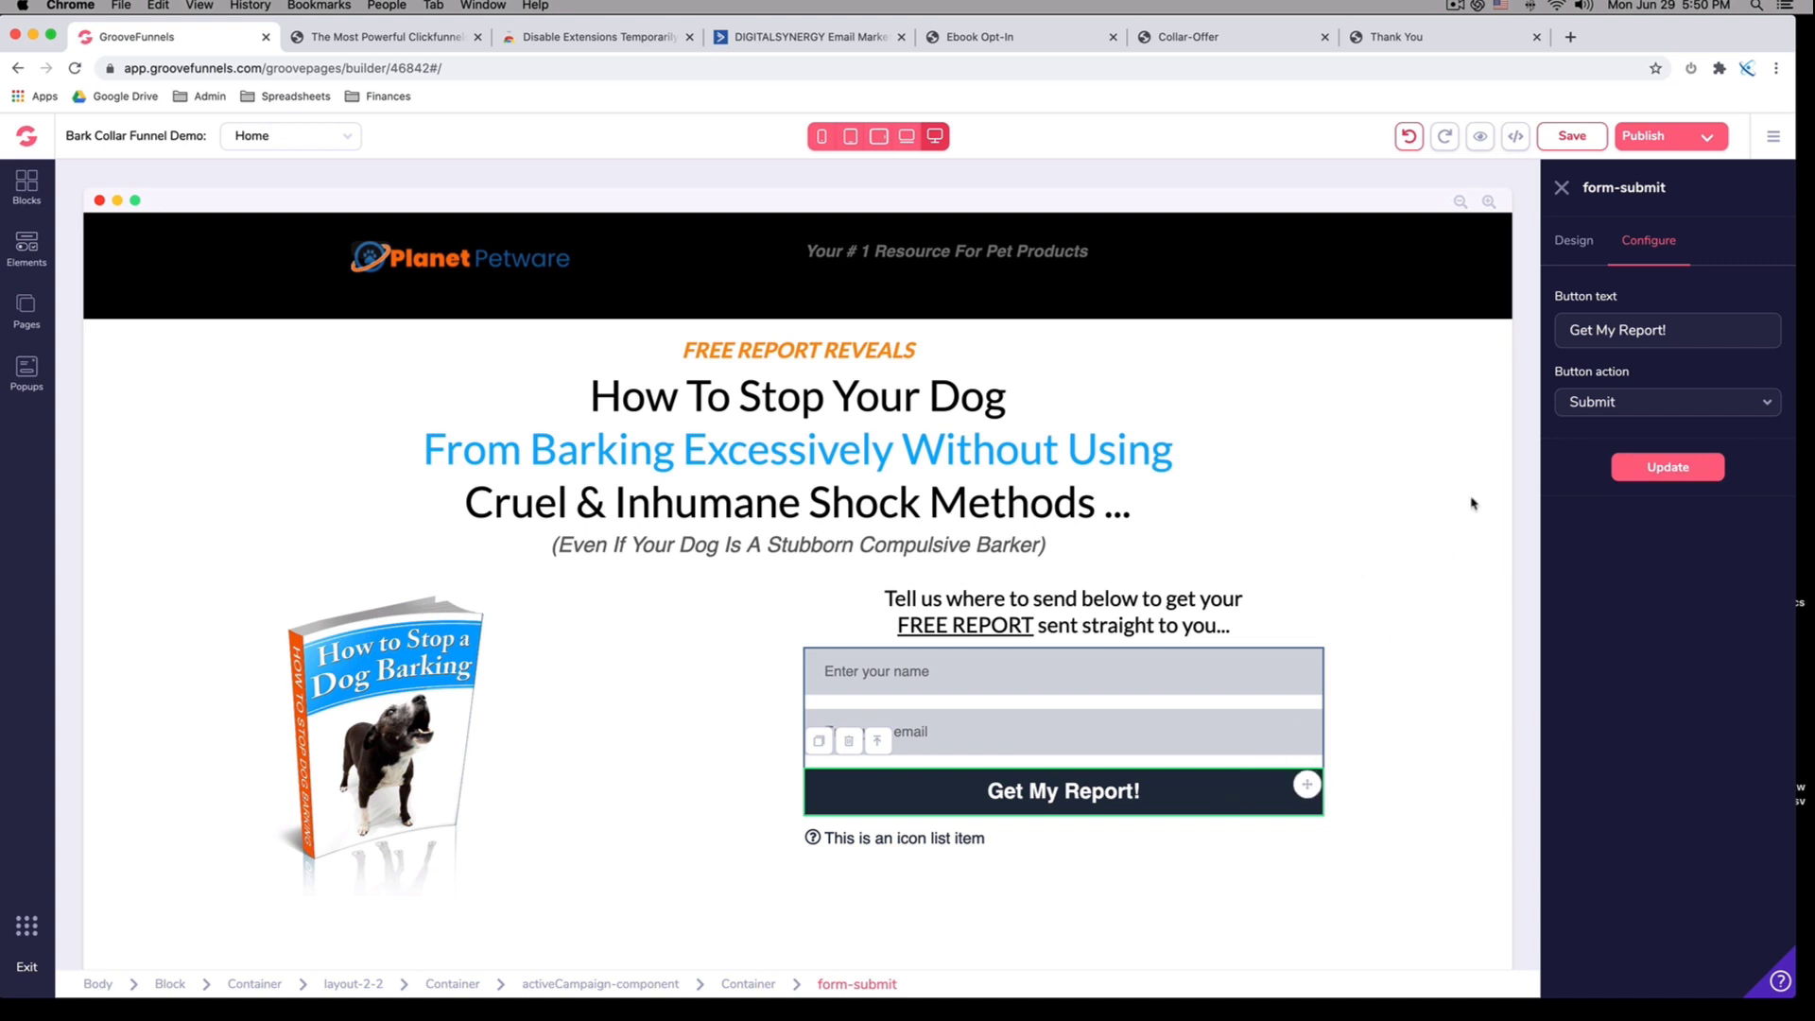
Set the background color of the form's submit button to the blue #2E8CFF
left_click(1287, 819)
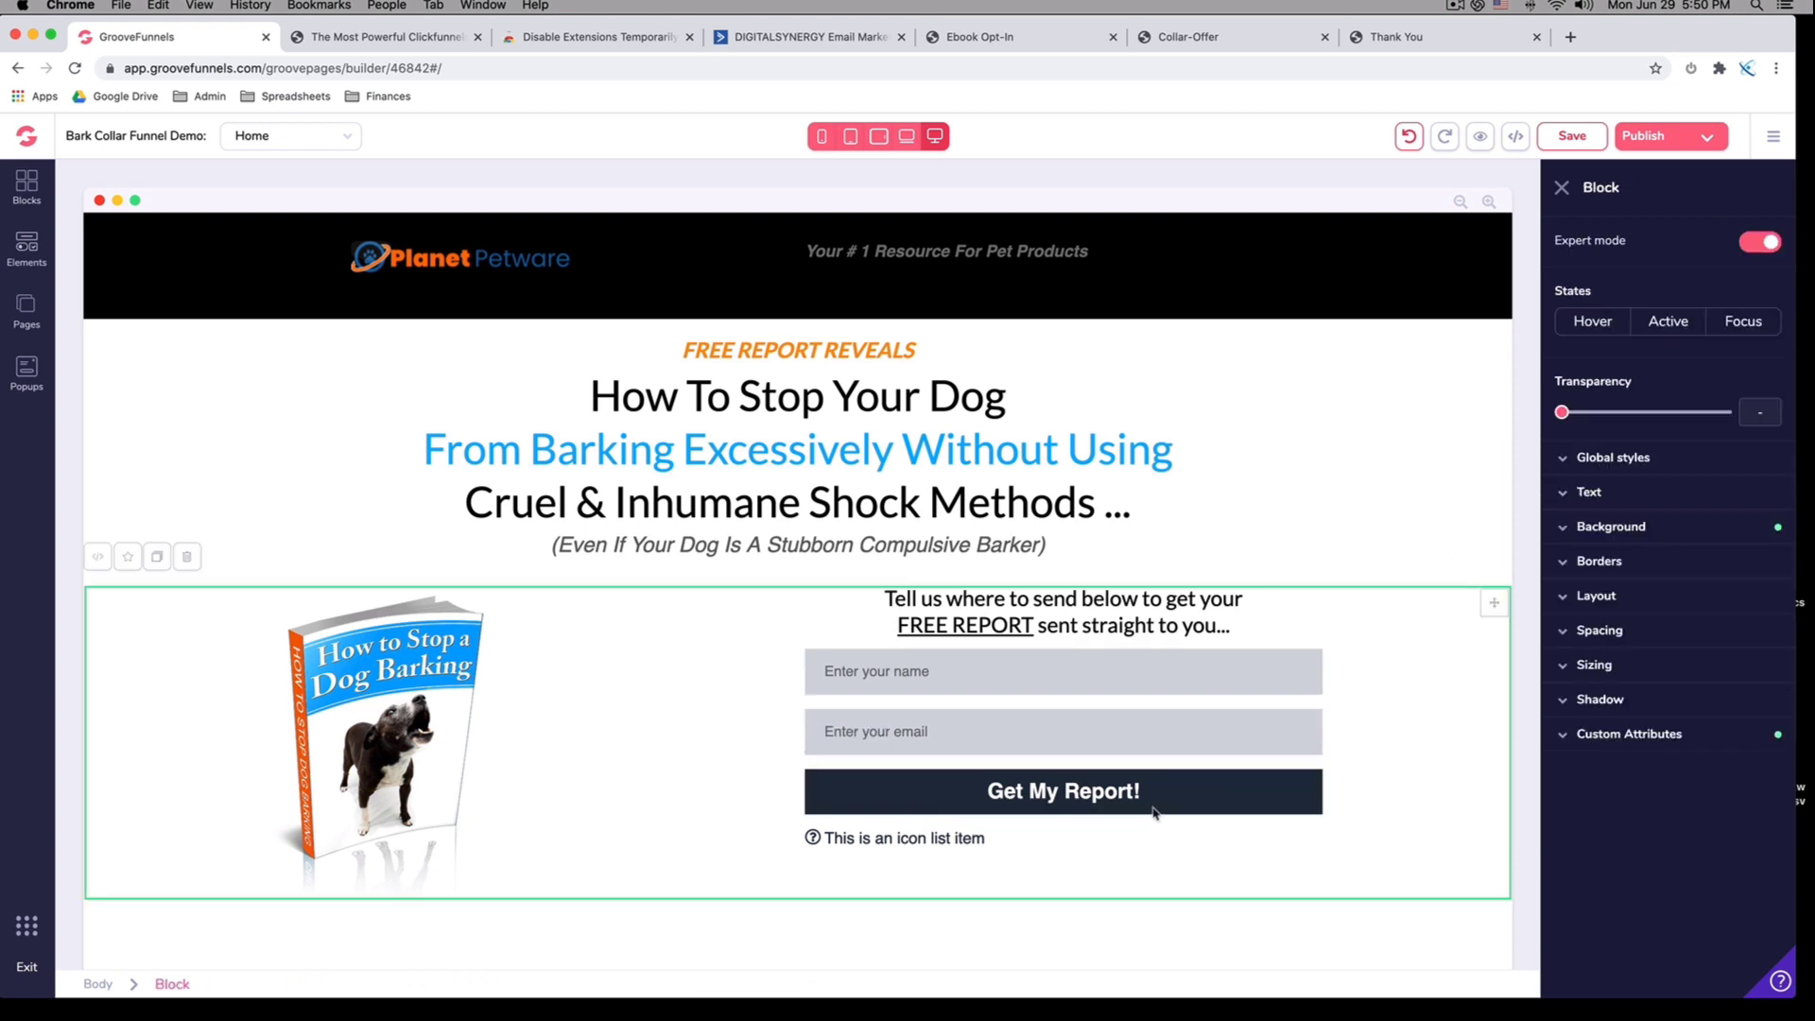
left_click(955, 800)
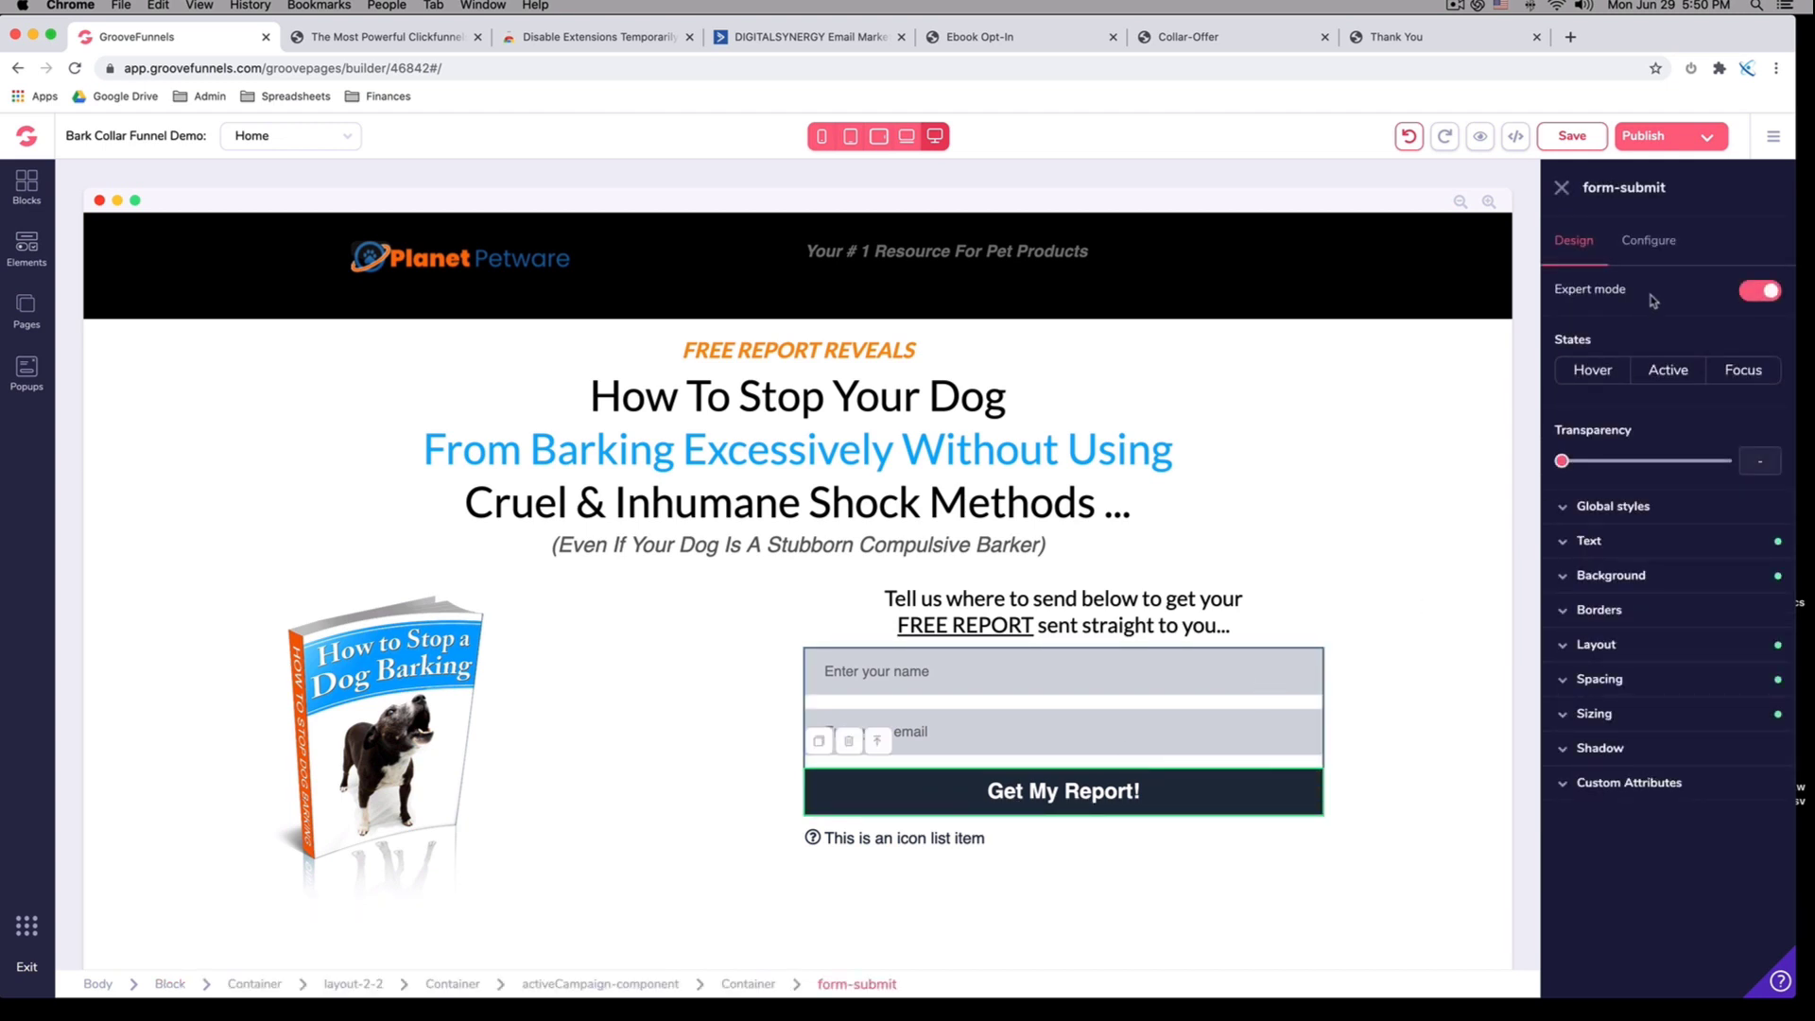
left_click(1626, 579)
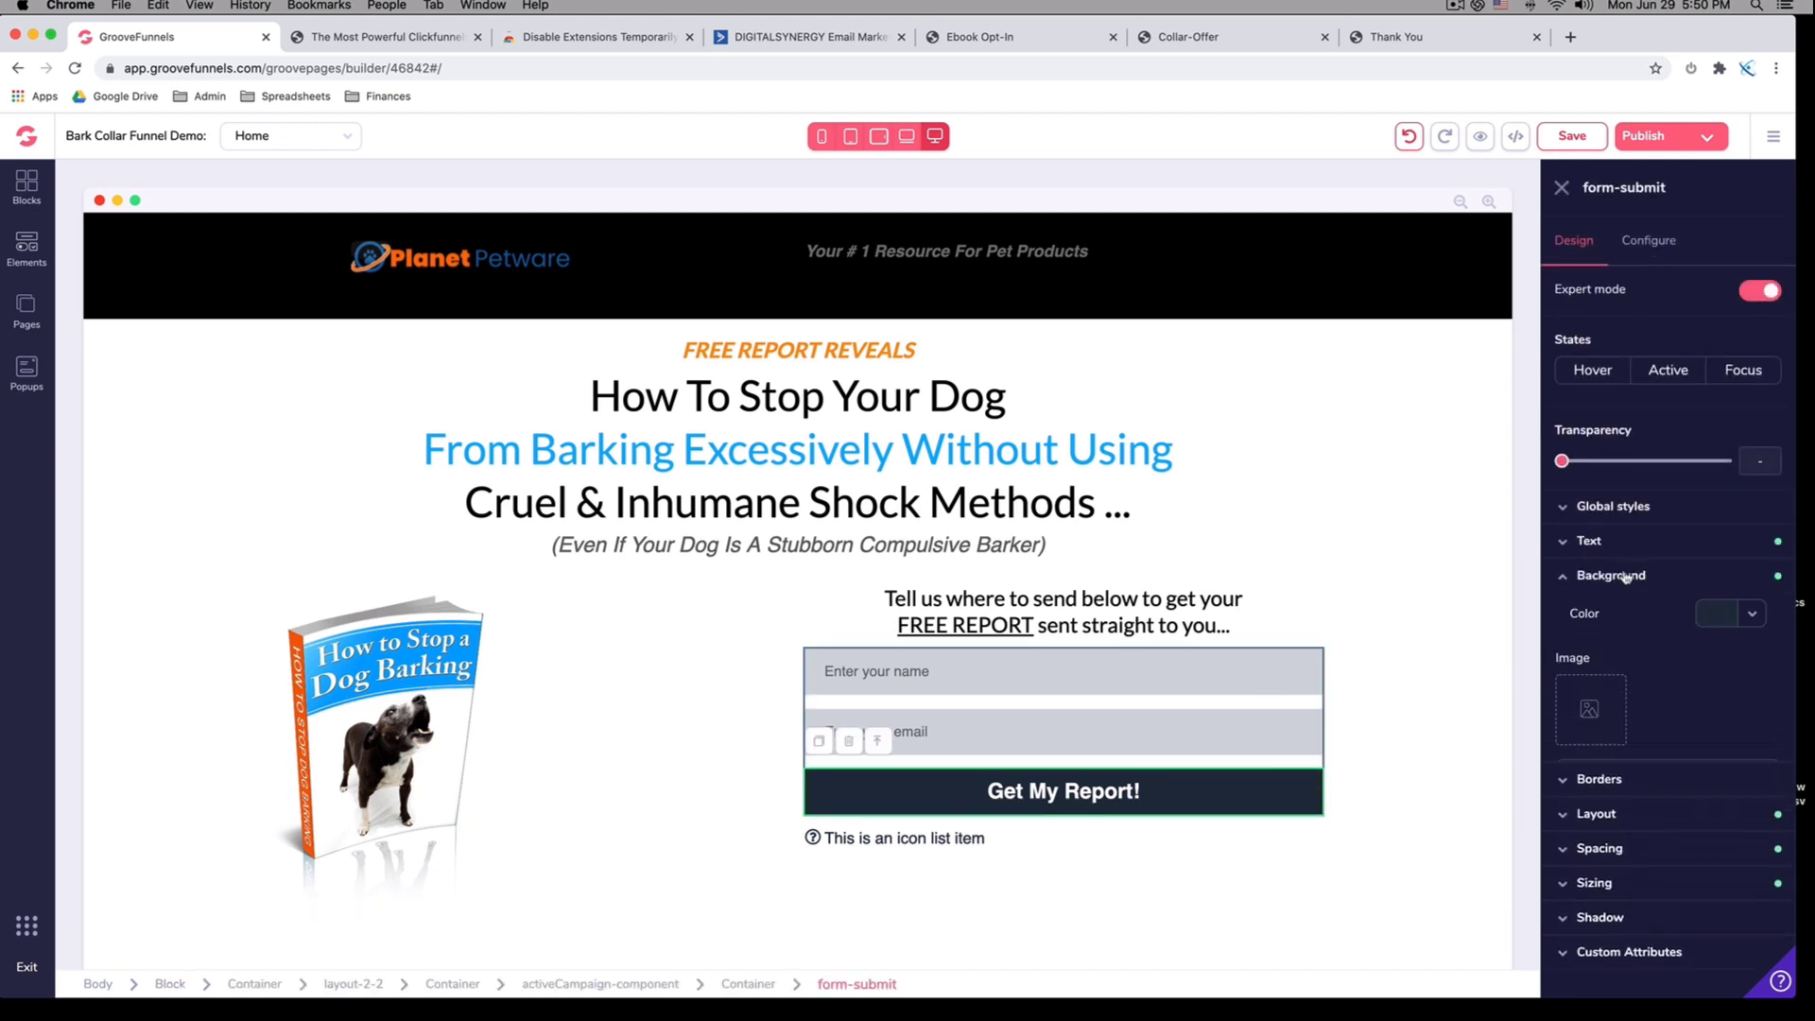
left_click(1717, 619)
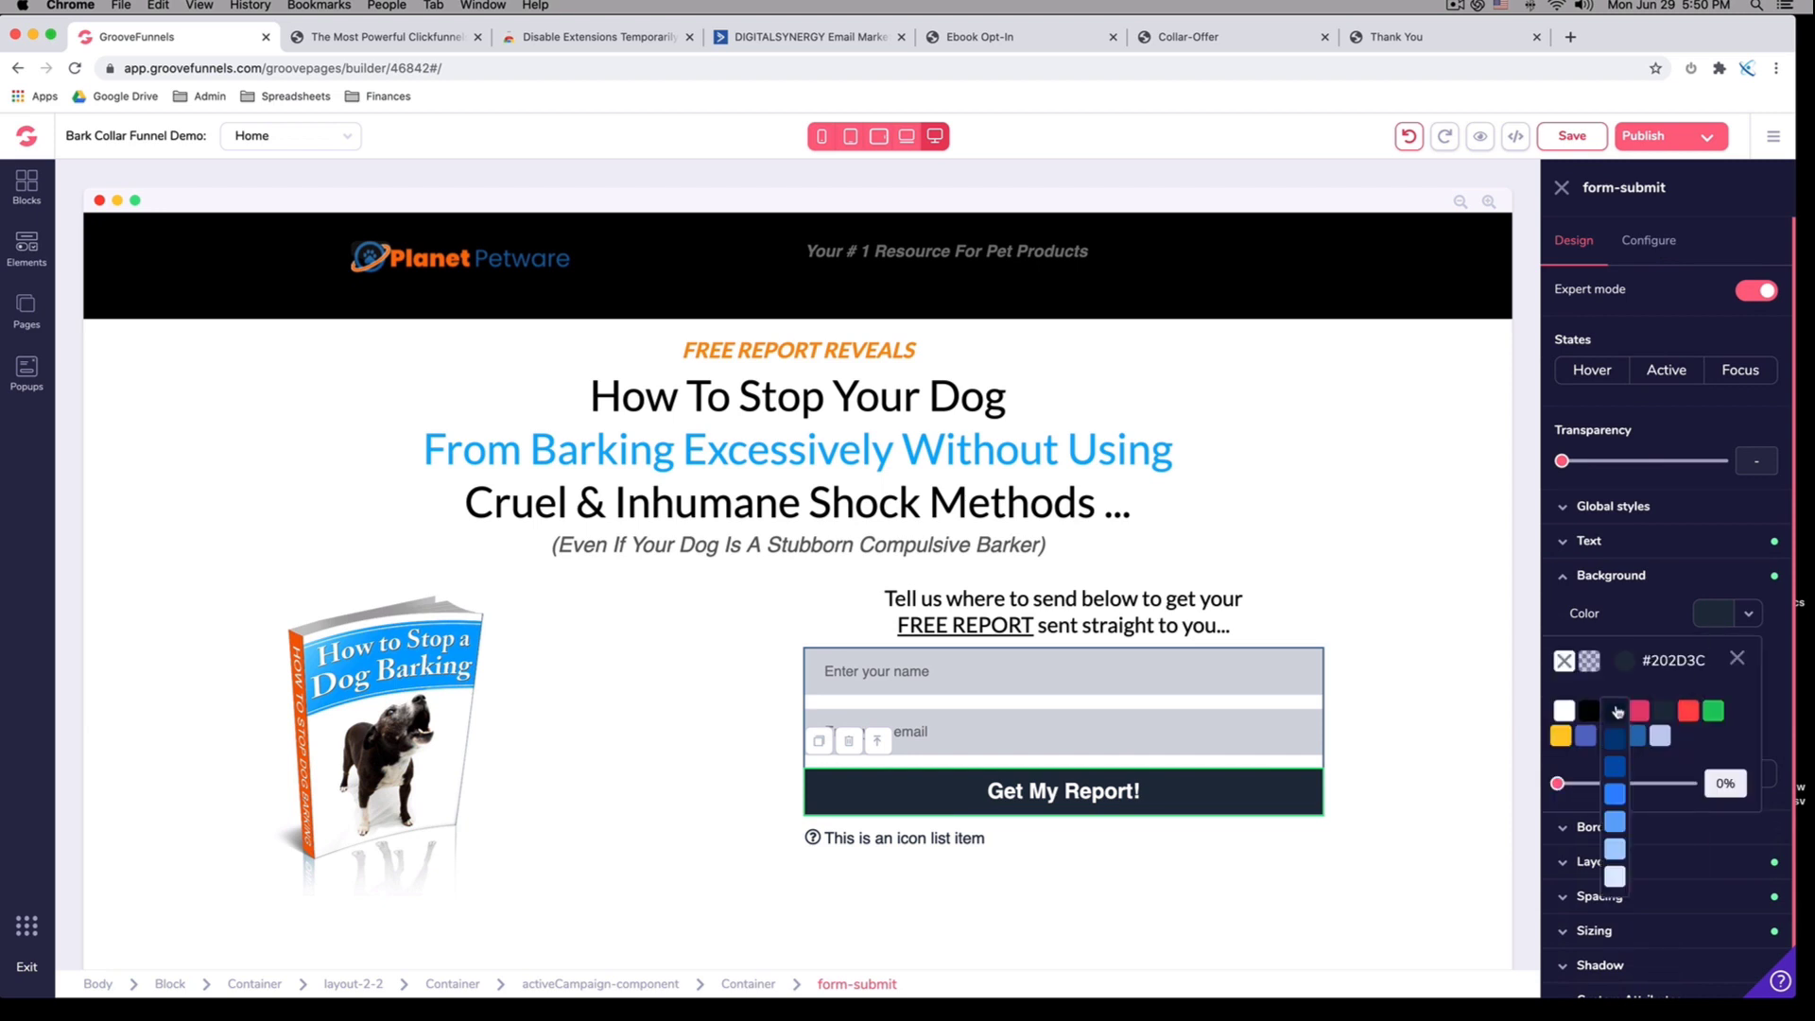
left_click(1616, 710)
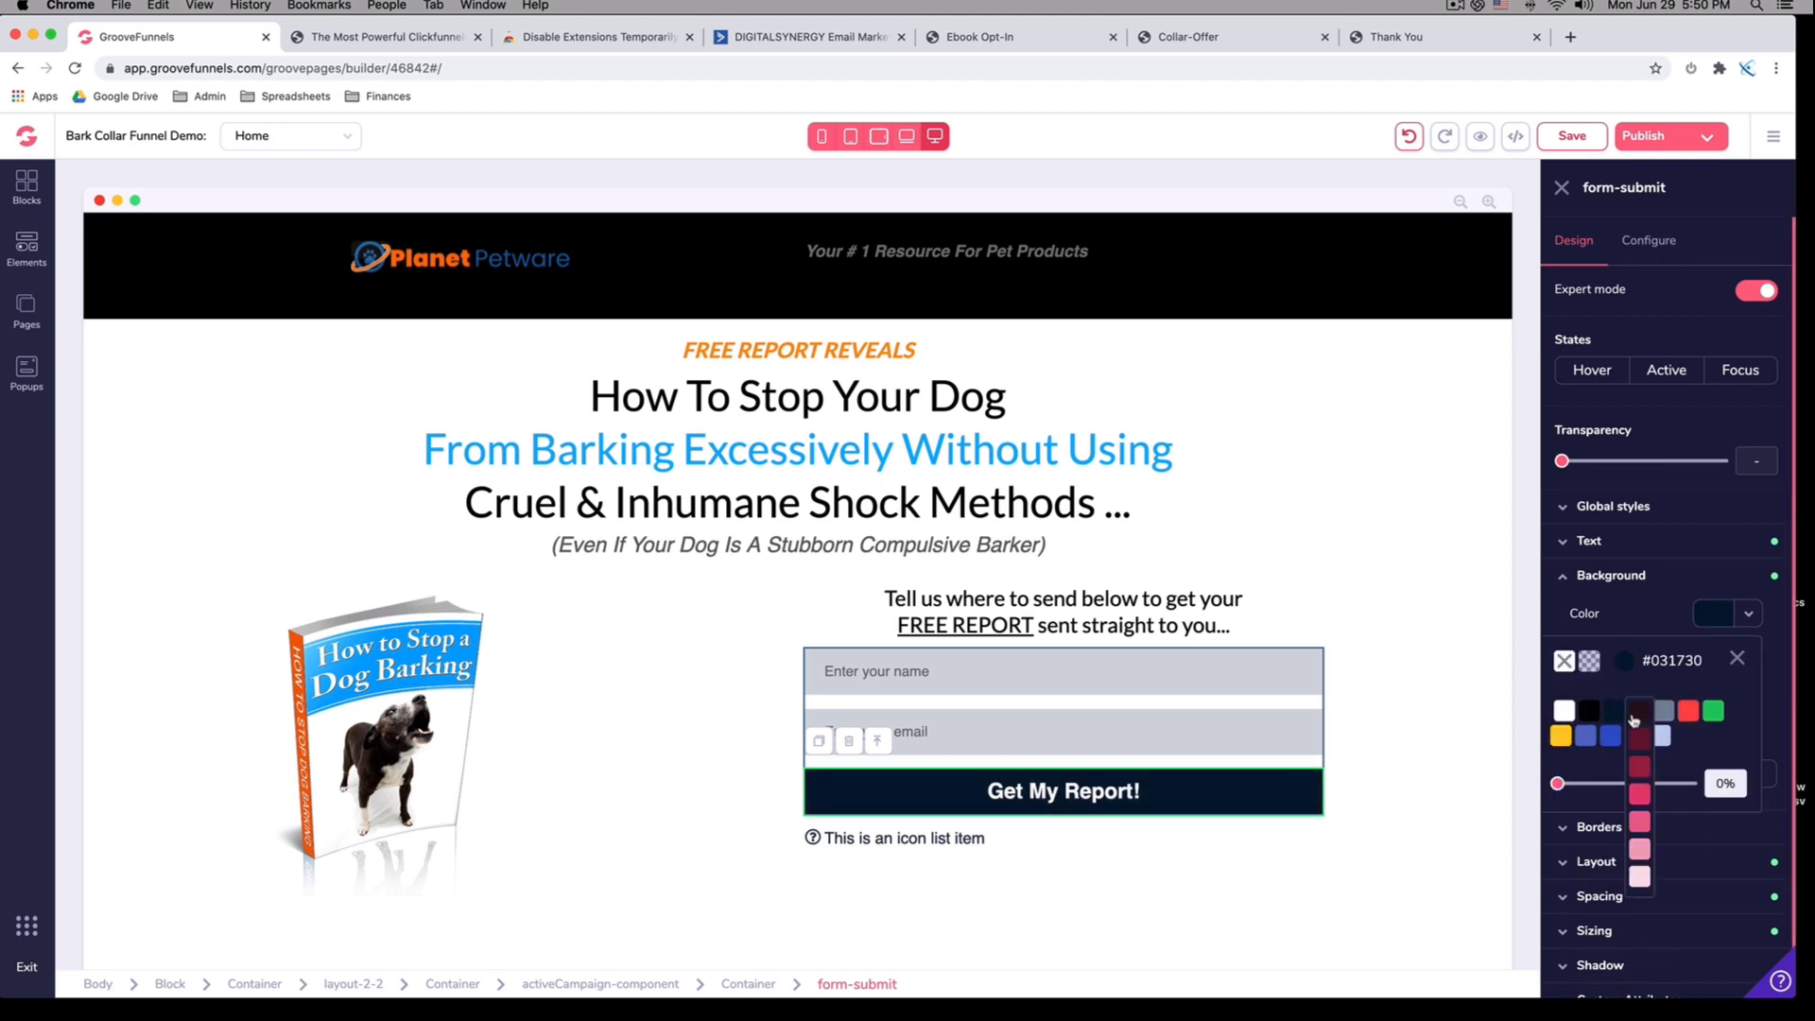
left_click(1617, 799)
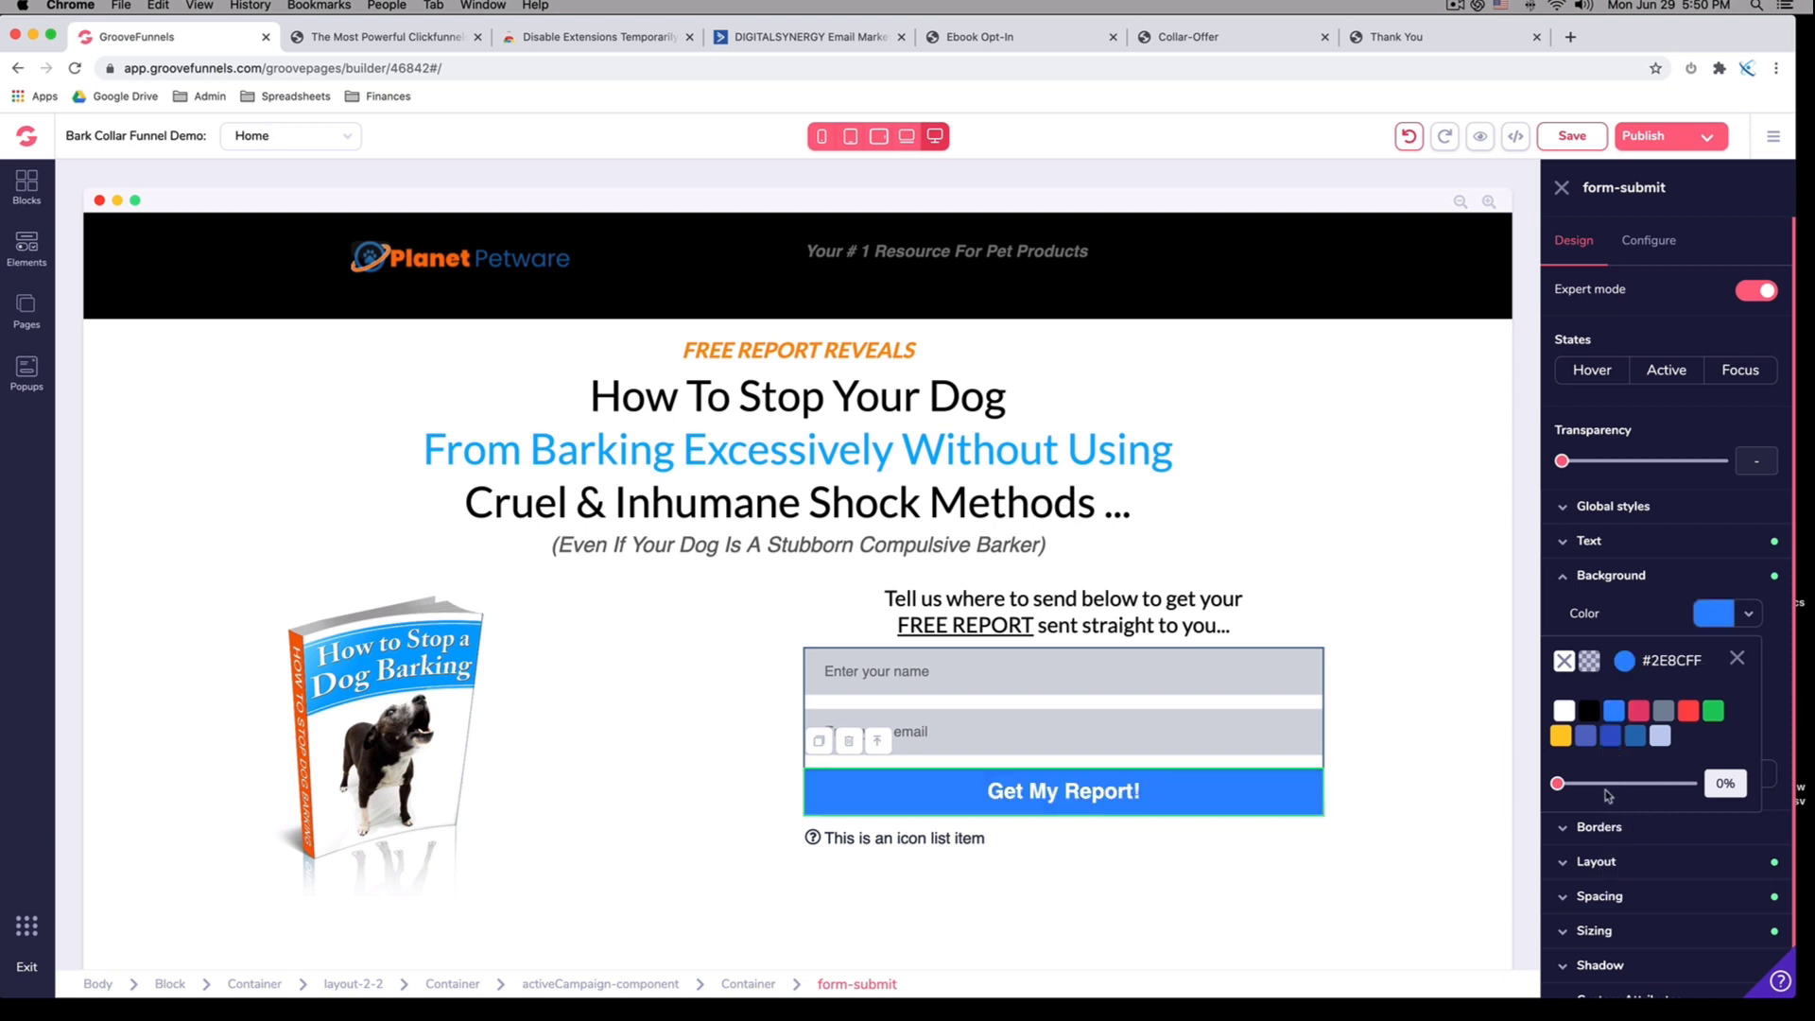
left_click(1410, 684)
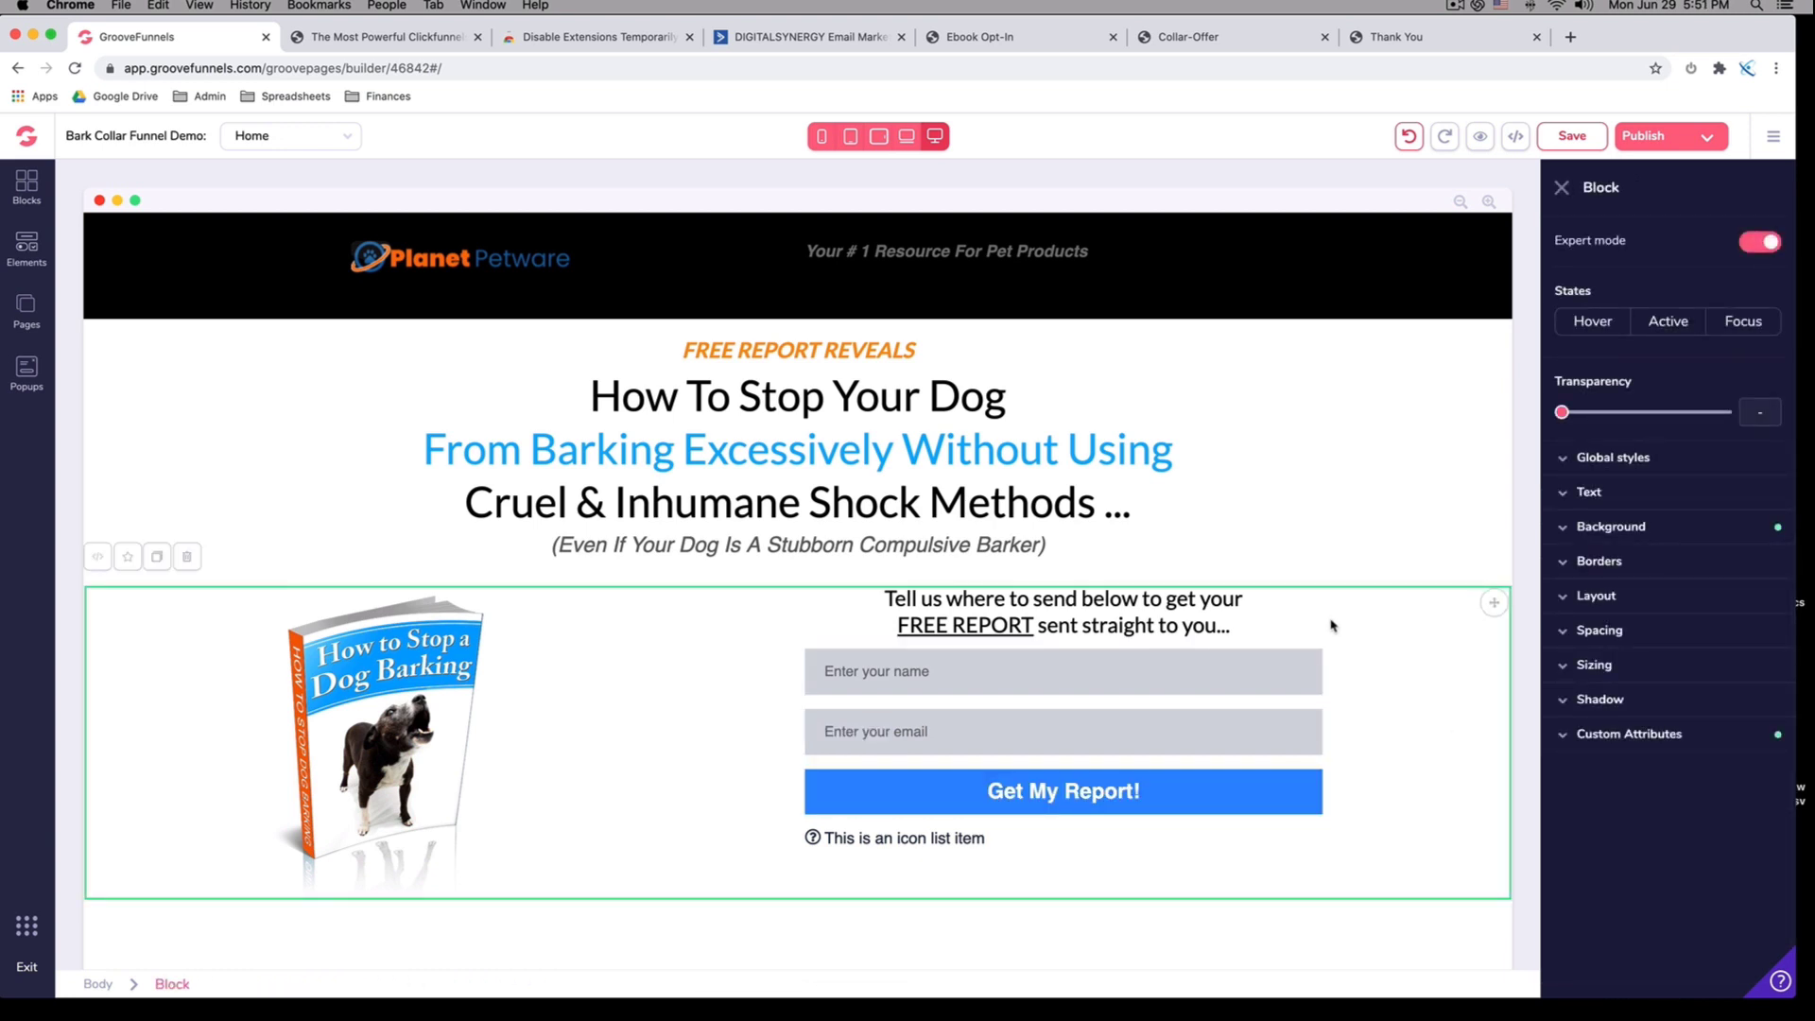
left_click(1067, 674)
left_click(1099, 624)
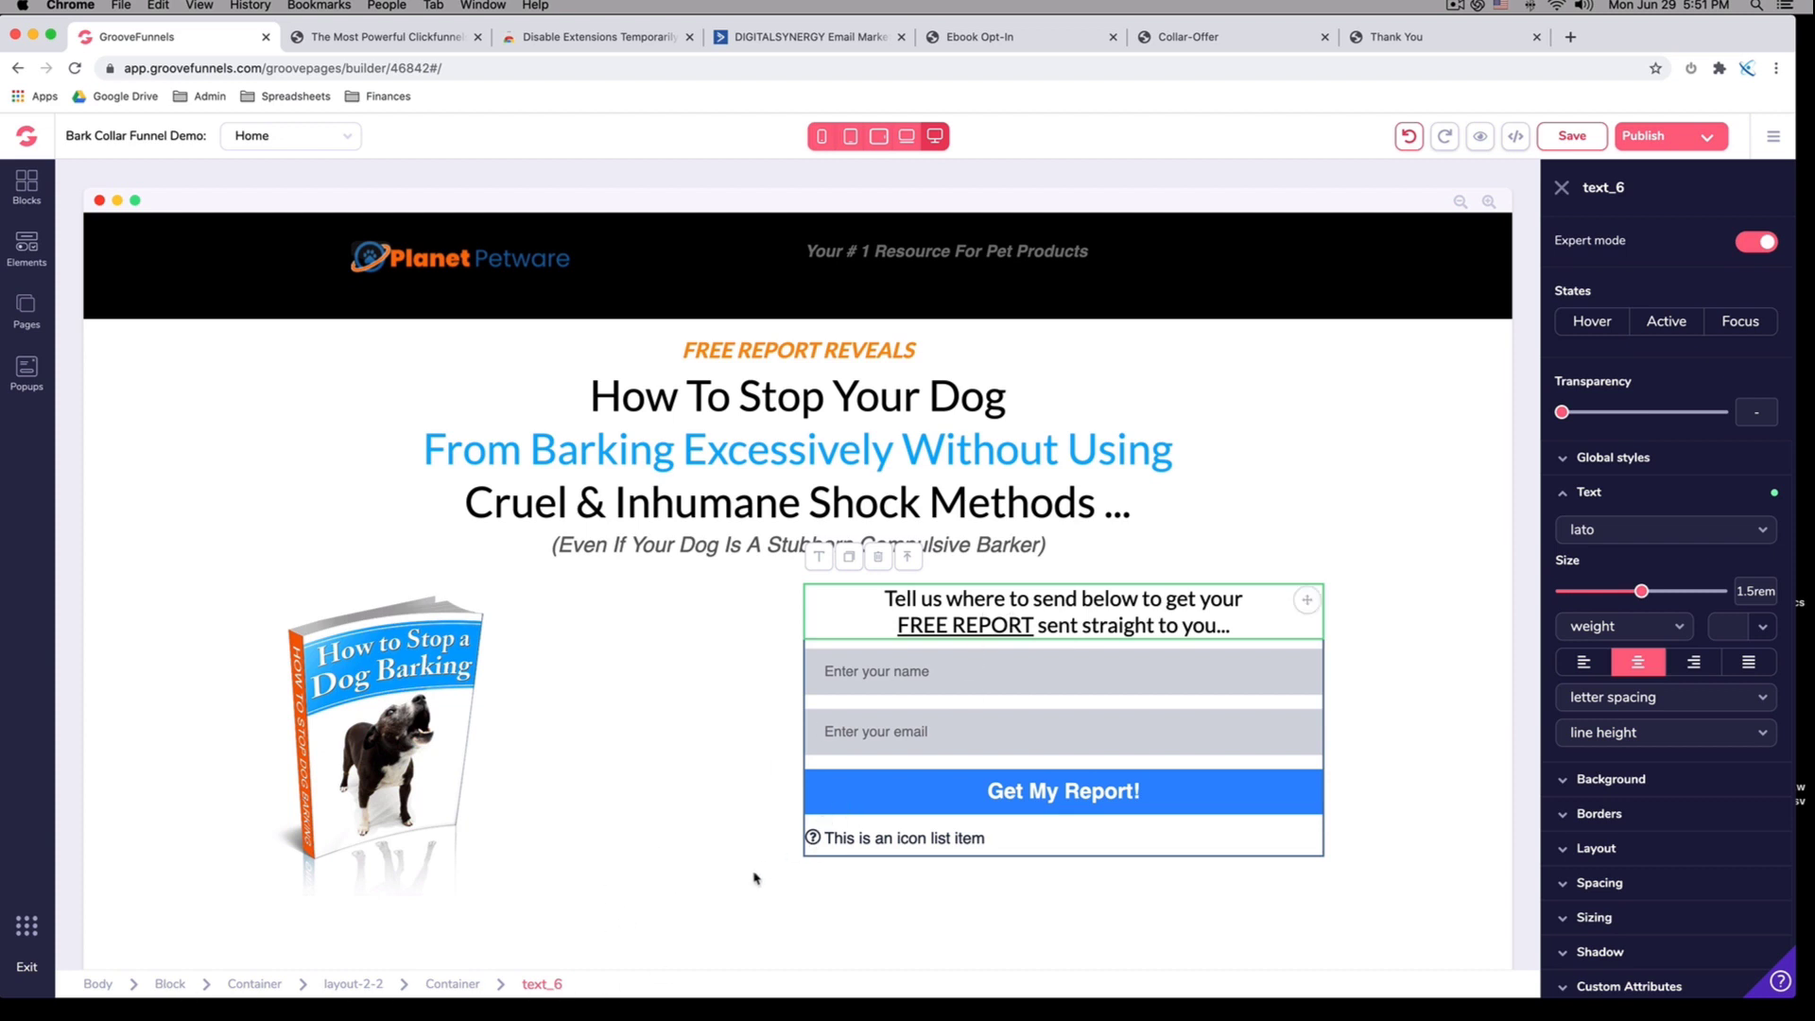
left_click(454, 983)
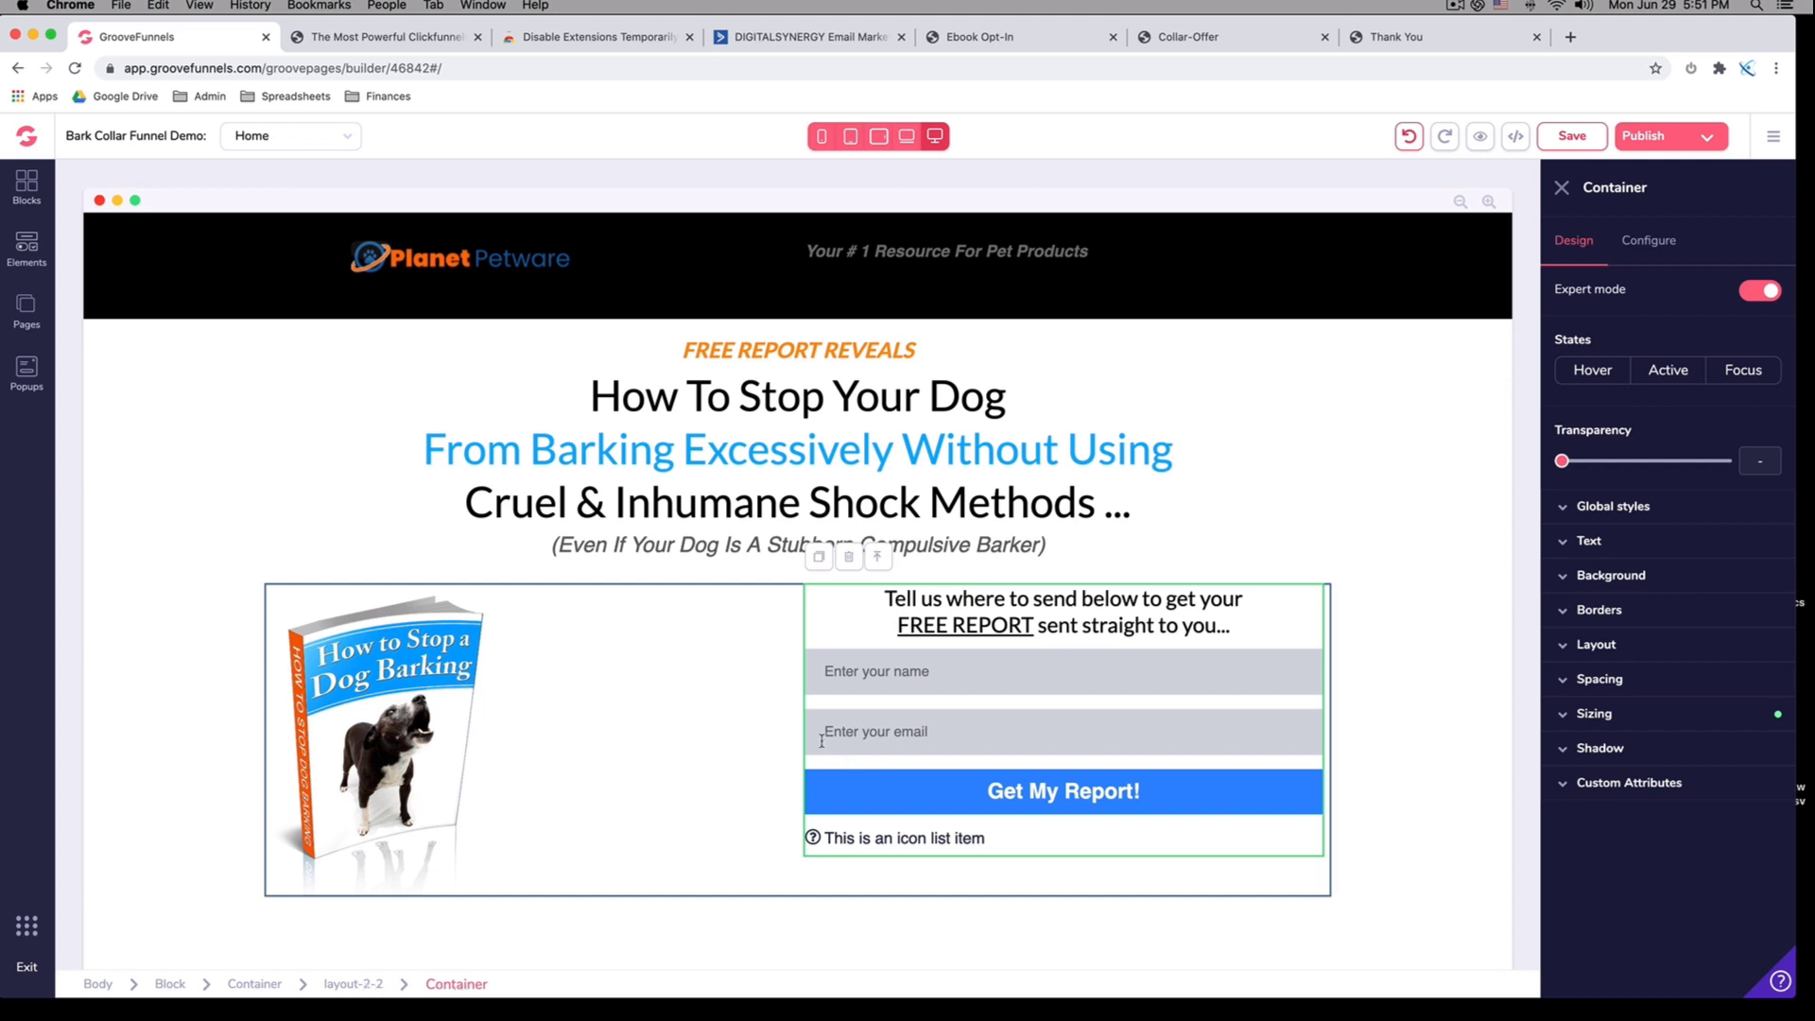
left_click(810, 628)
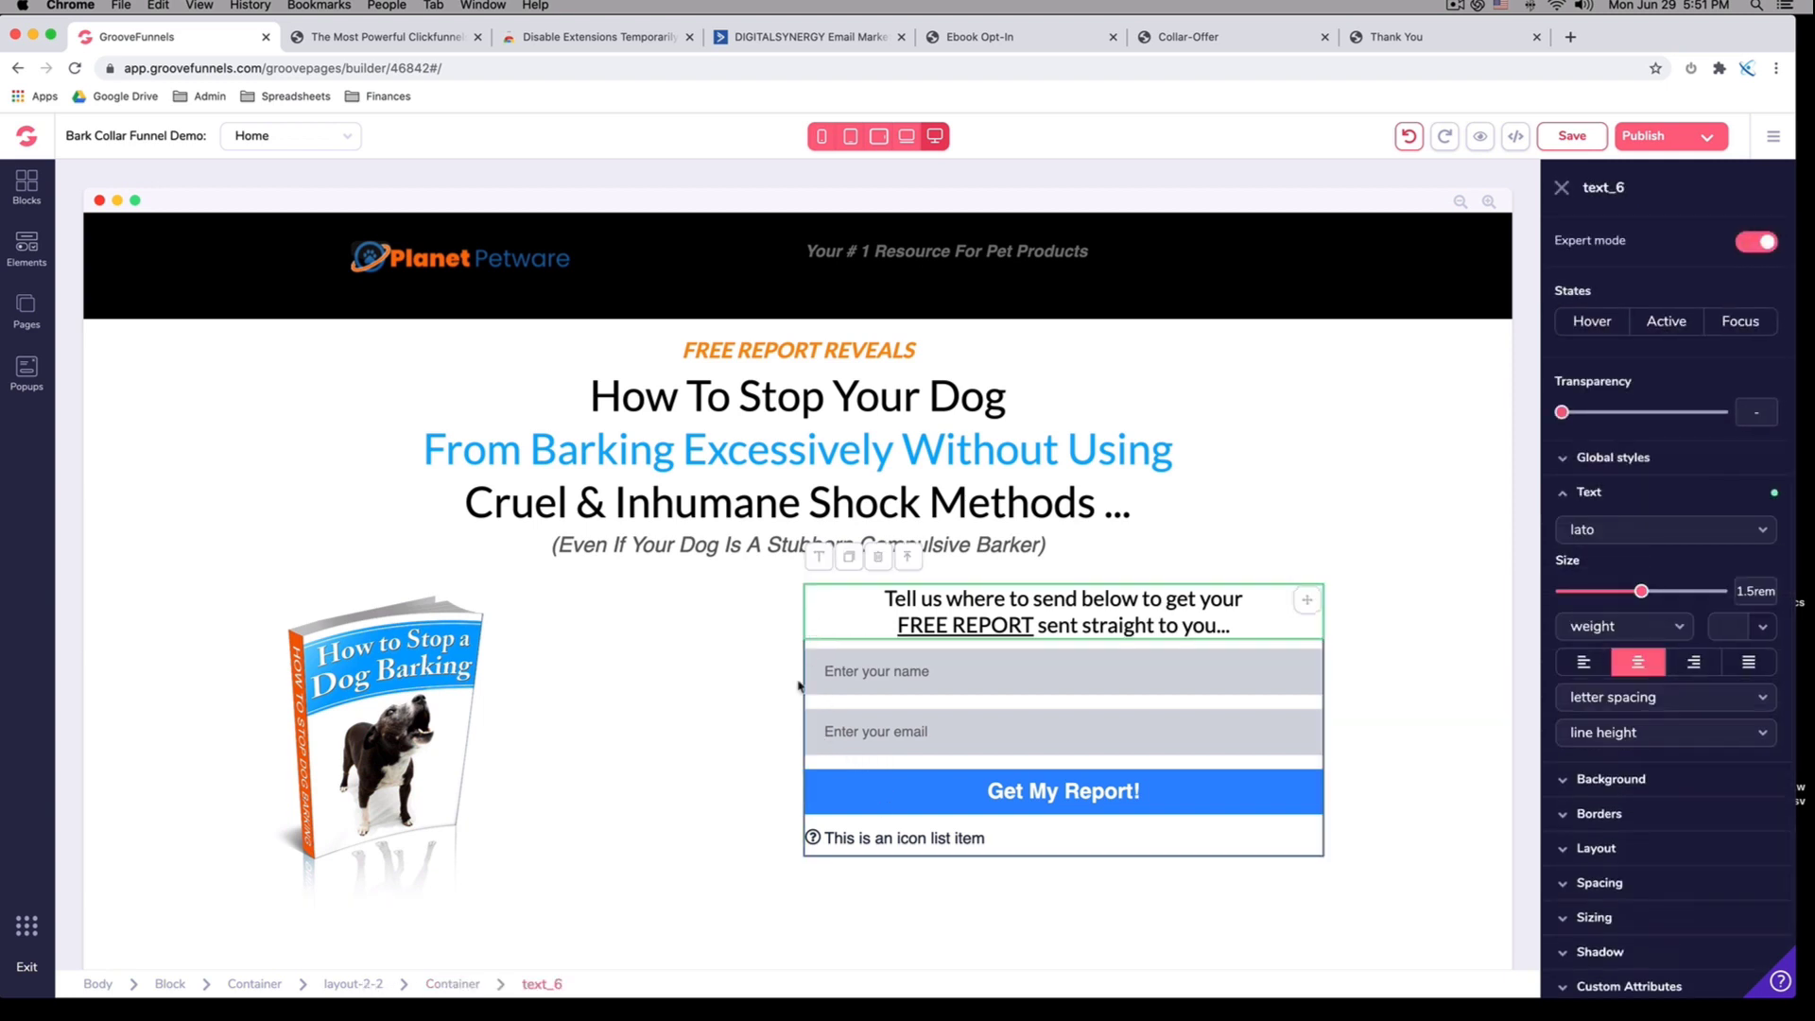
left_click(809, 707)
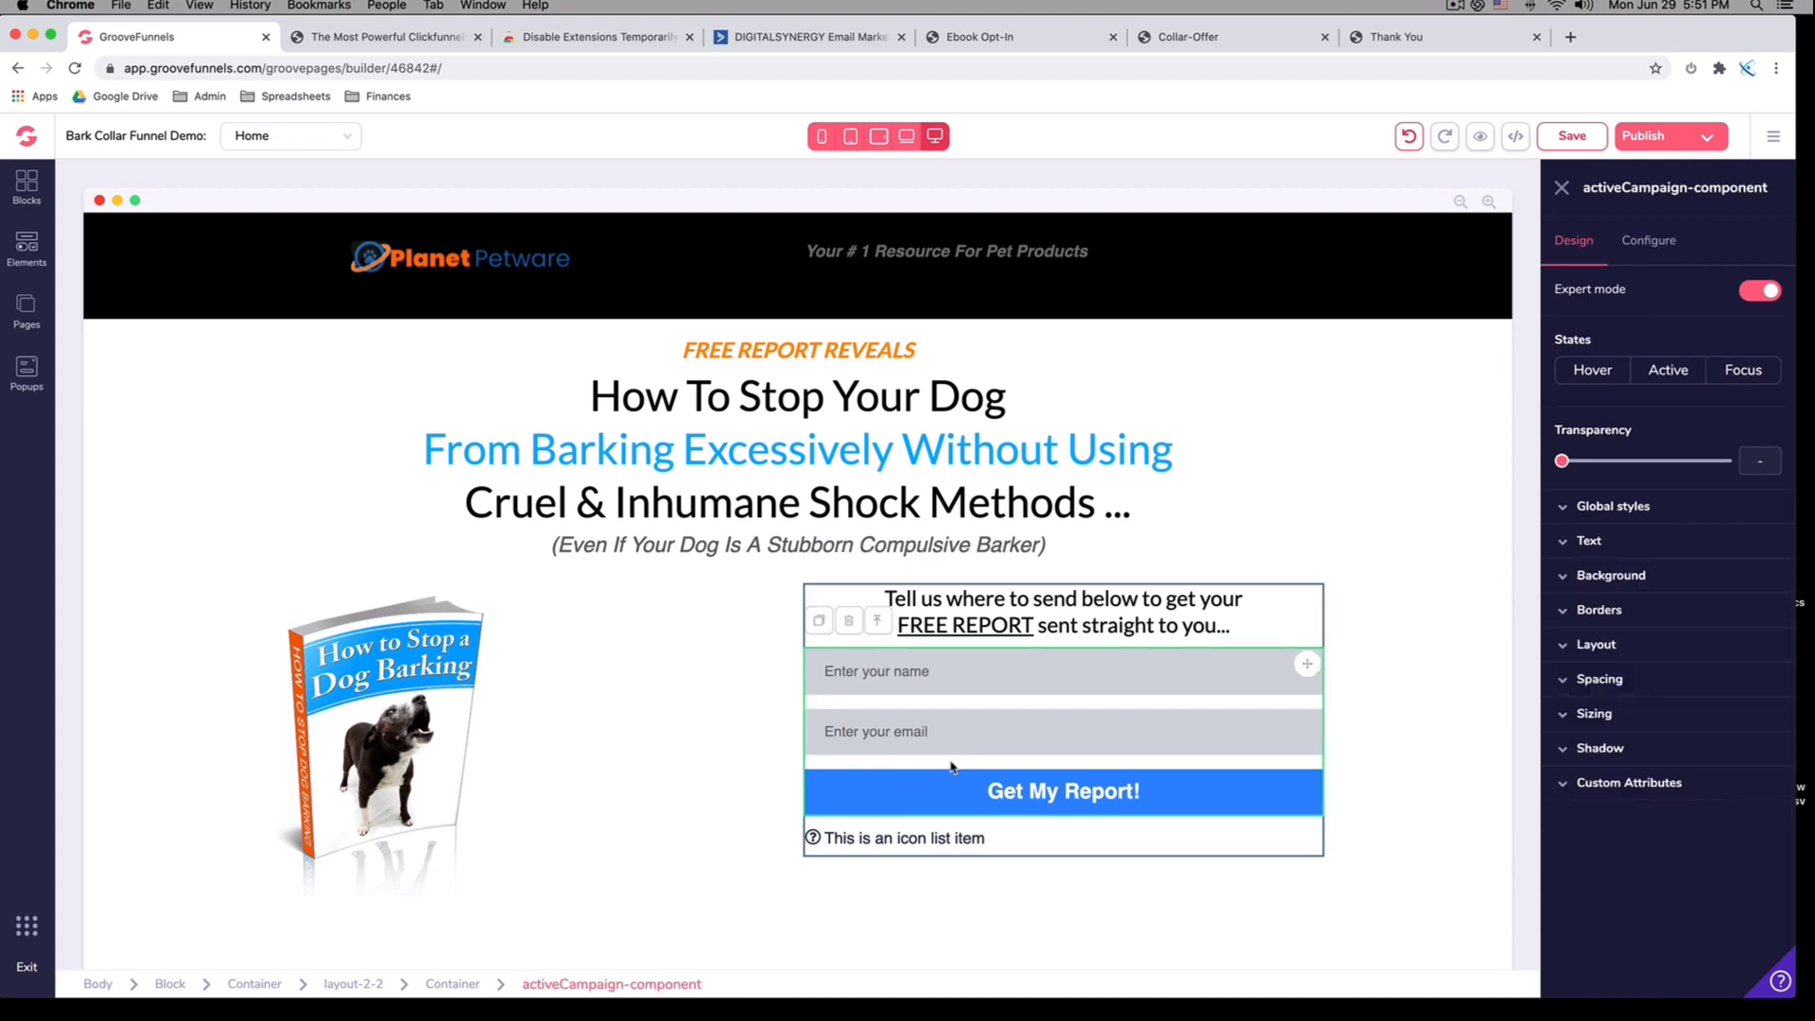
left_click(940, 797)
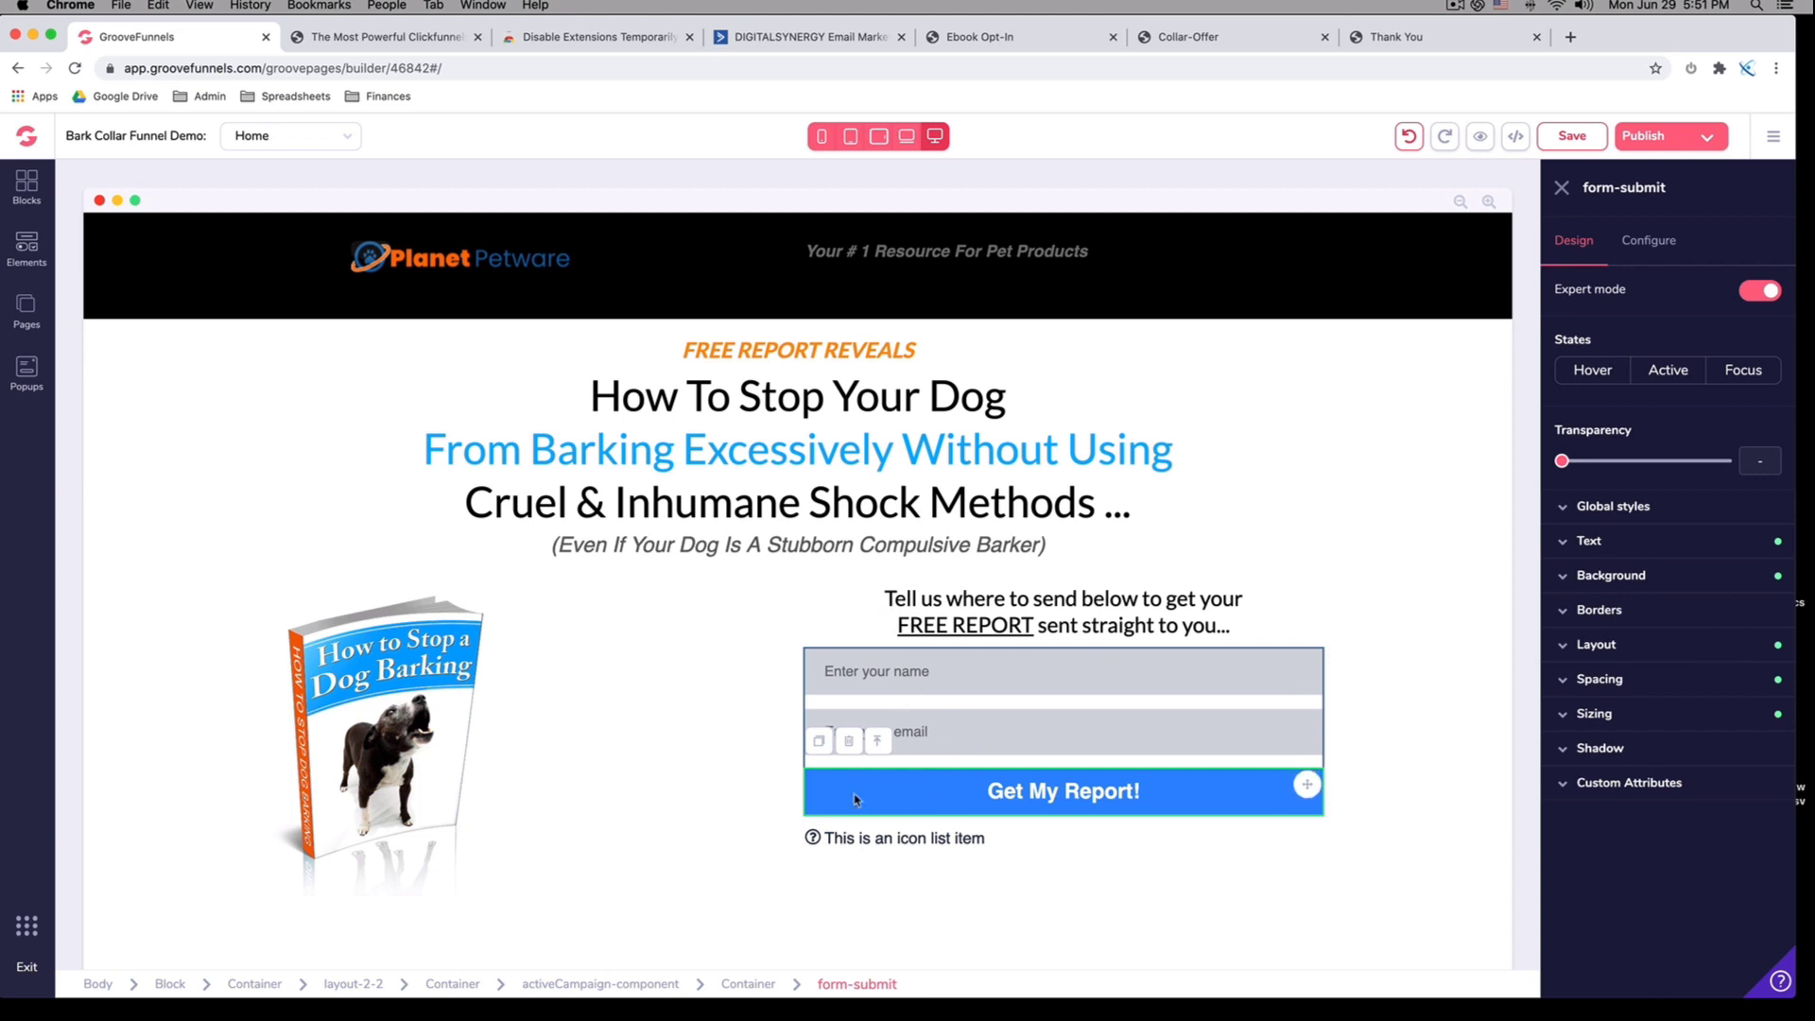
In the configuration of the opt-in form's activeCampaign-component, choose the list "MVP - I Love Pitbulls"
left_click(638, 985)
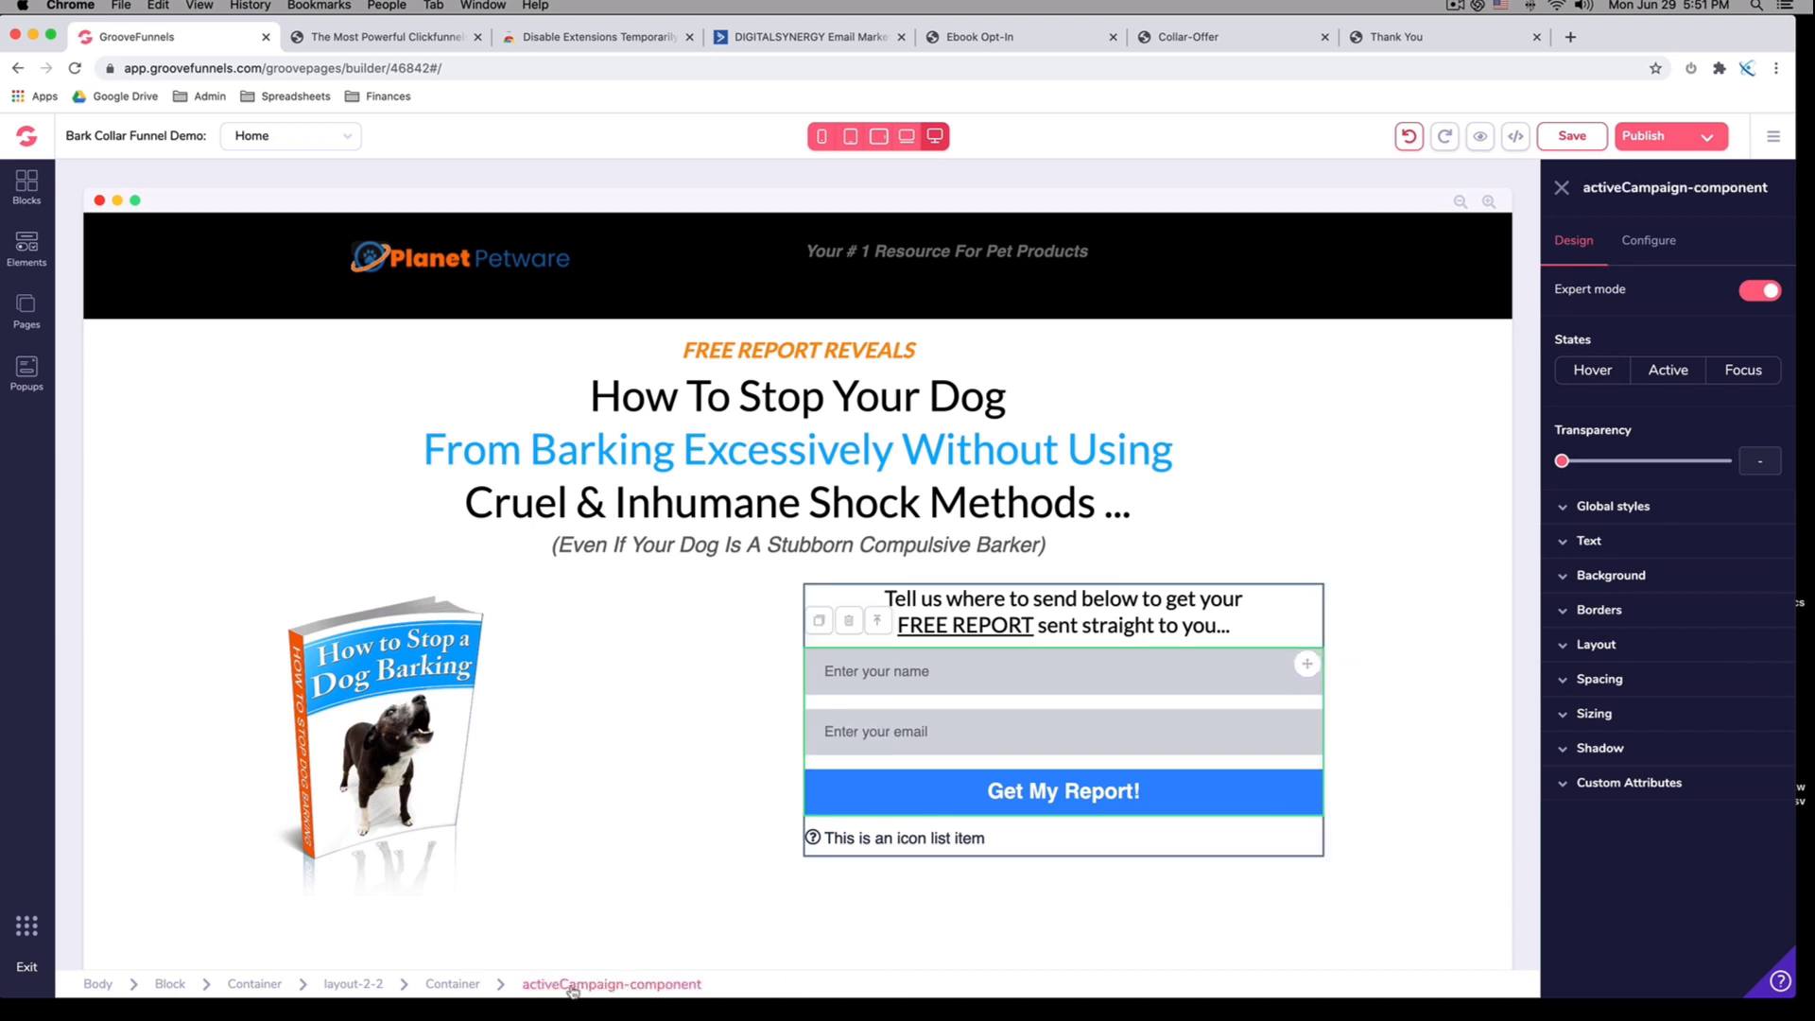
left_click(1651, 242)
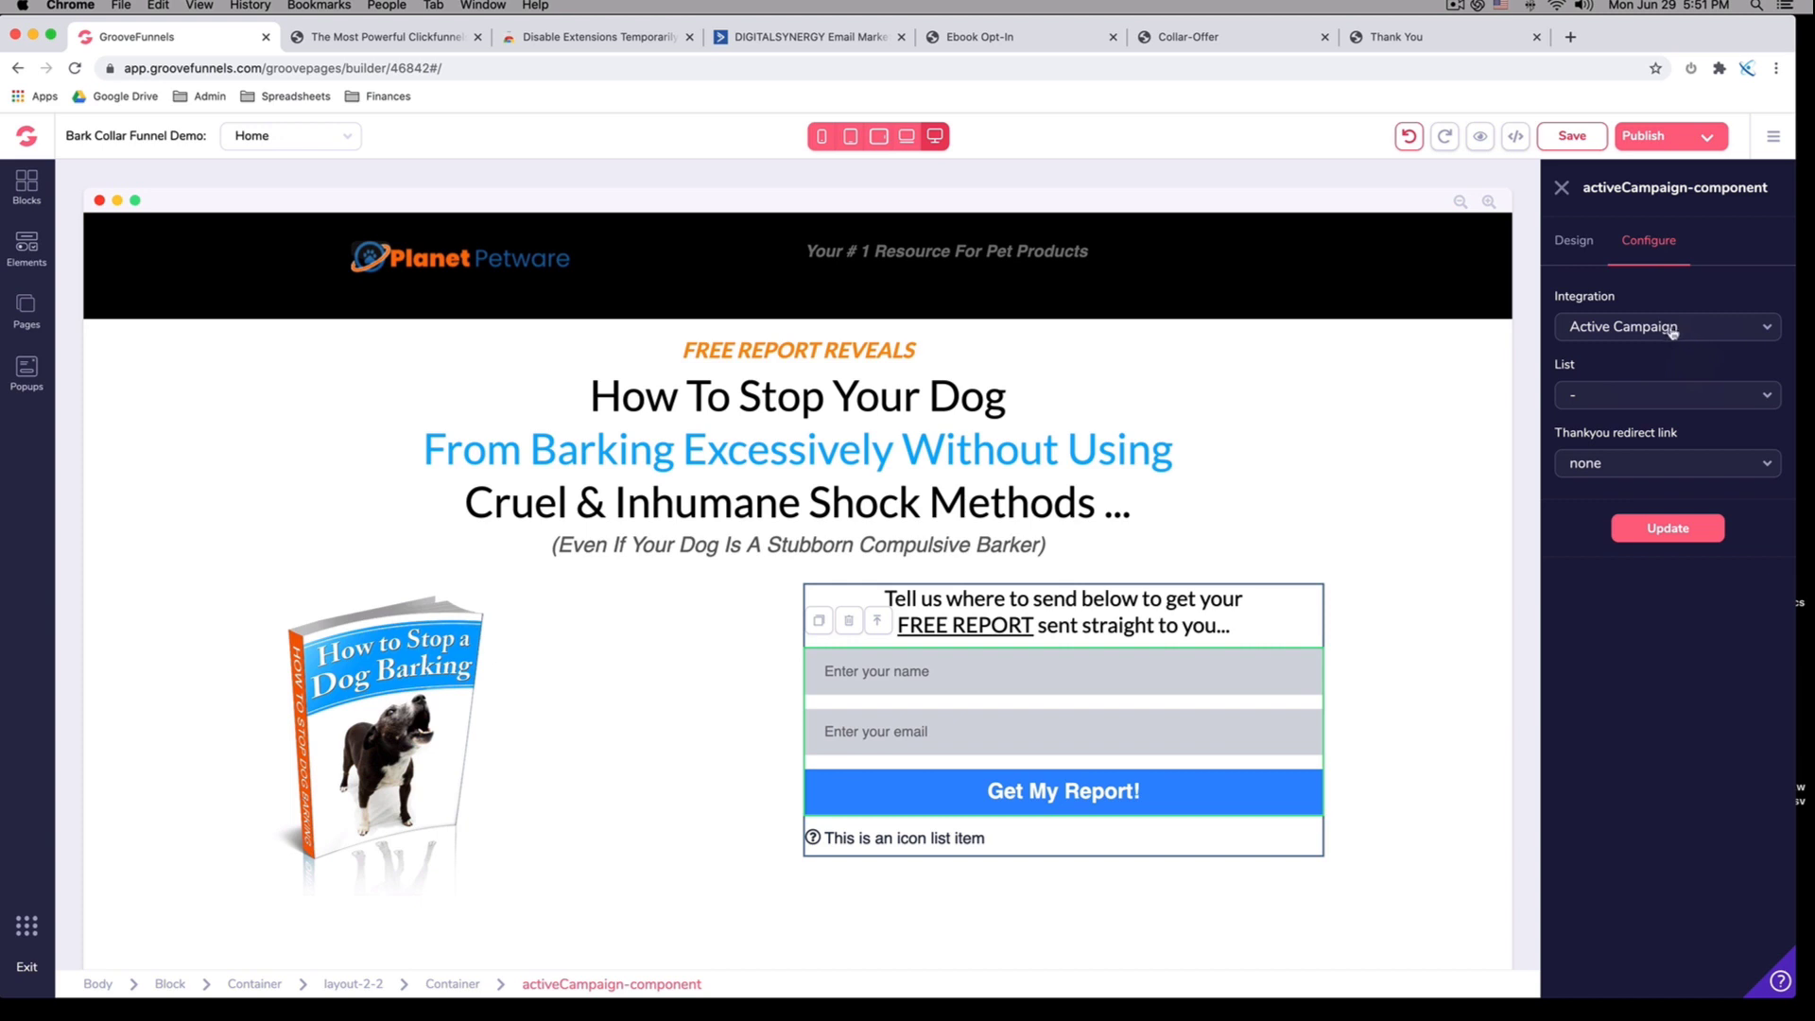
left_click(1773, 136)
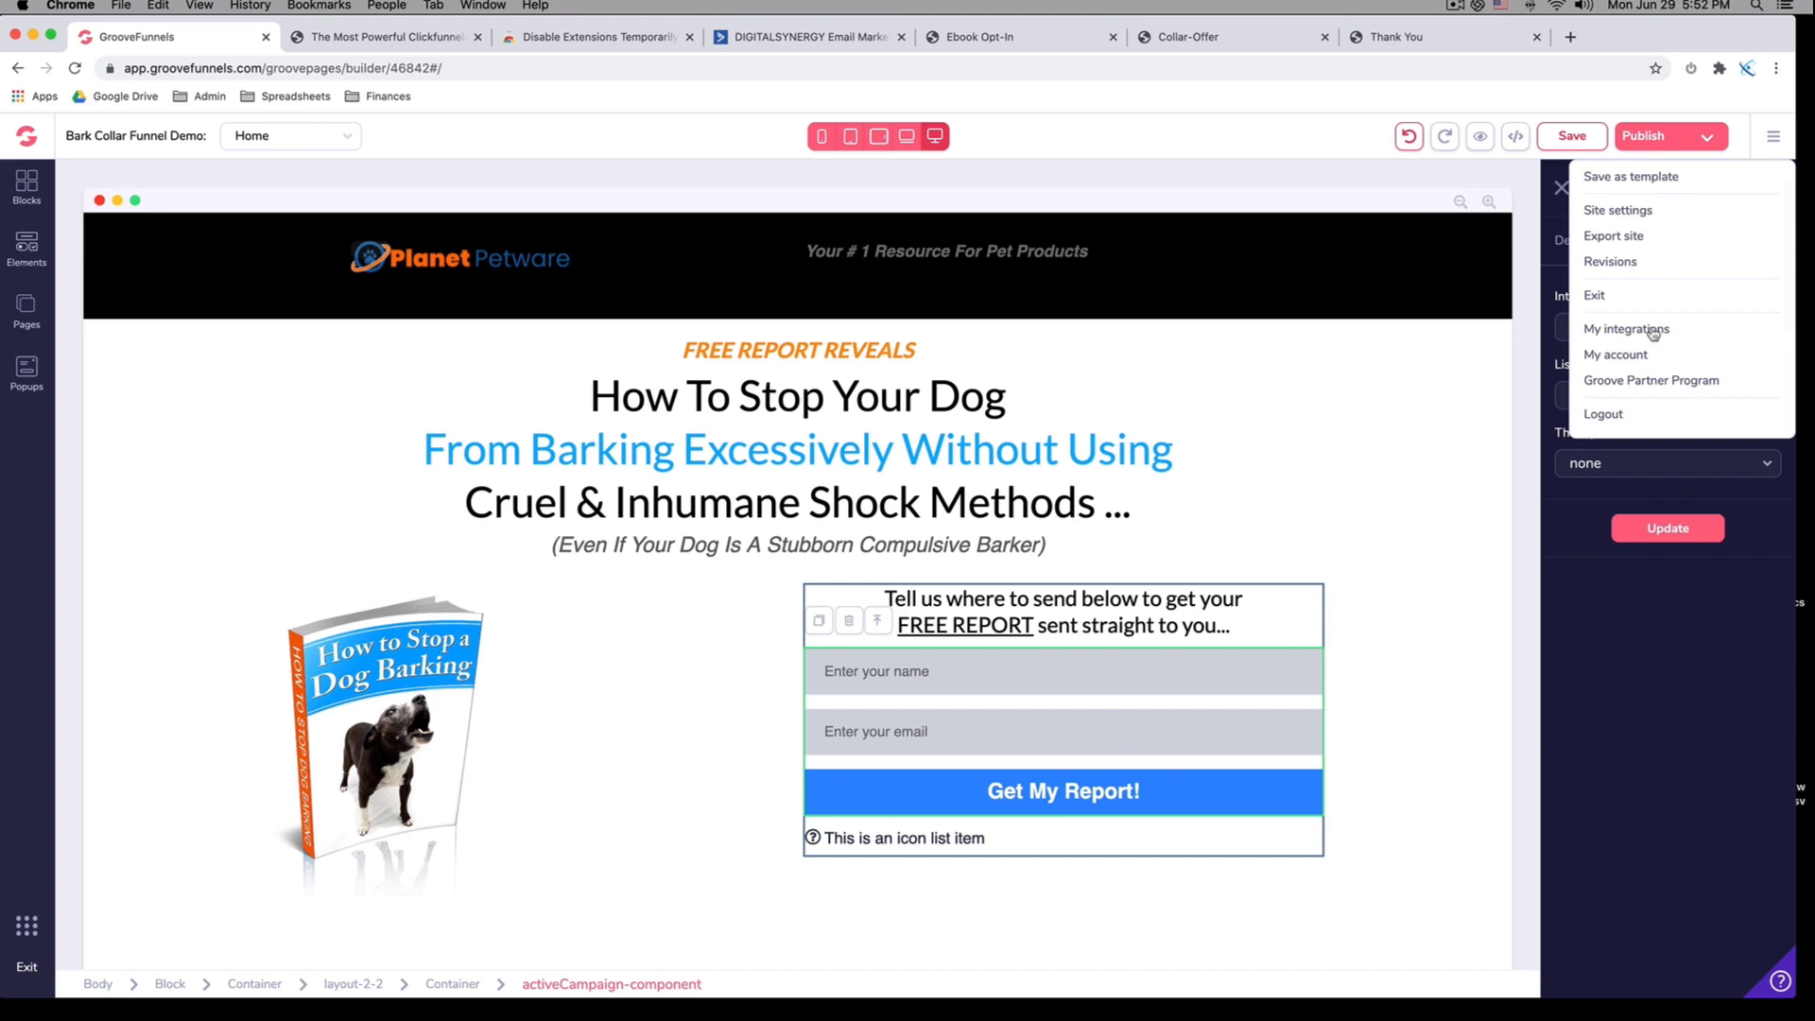
left_click(1596, 605)
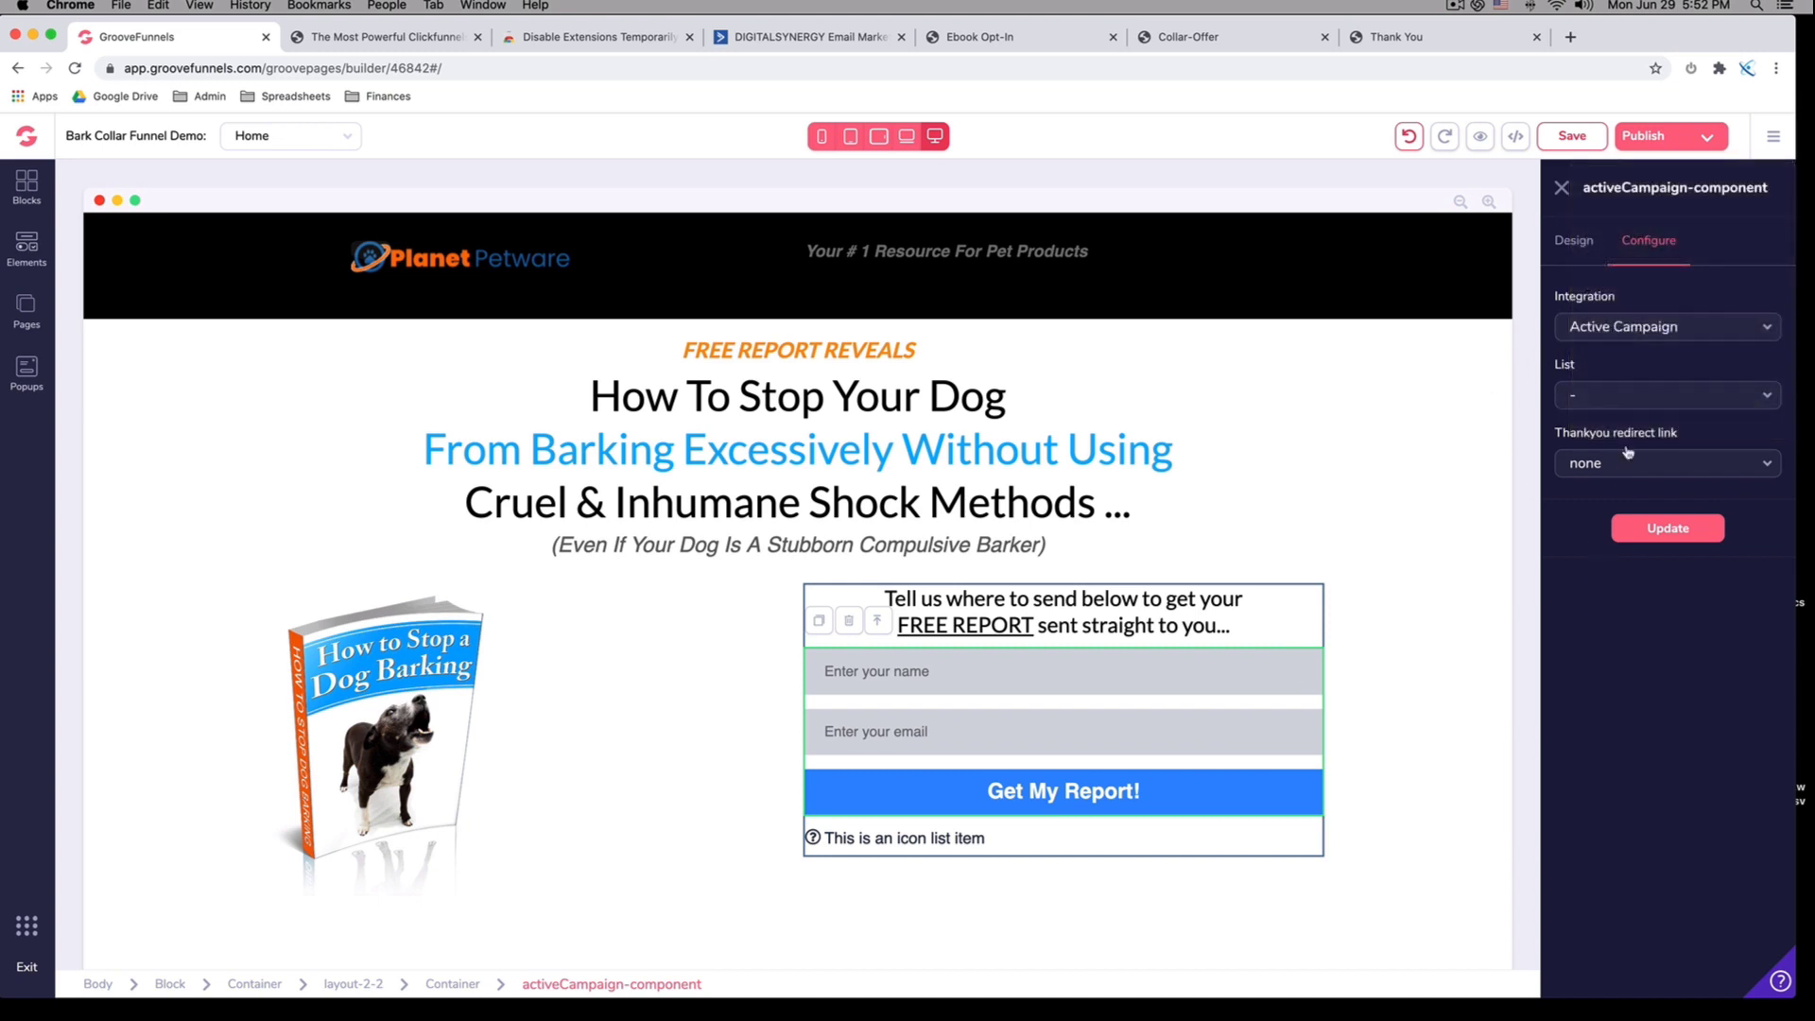
left_click(1645, 397)
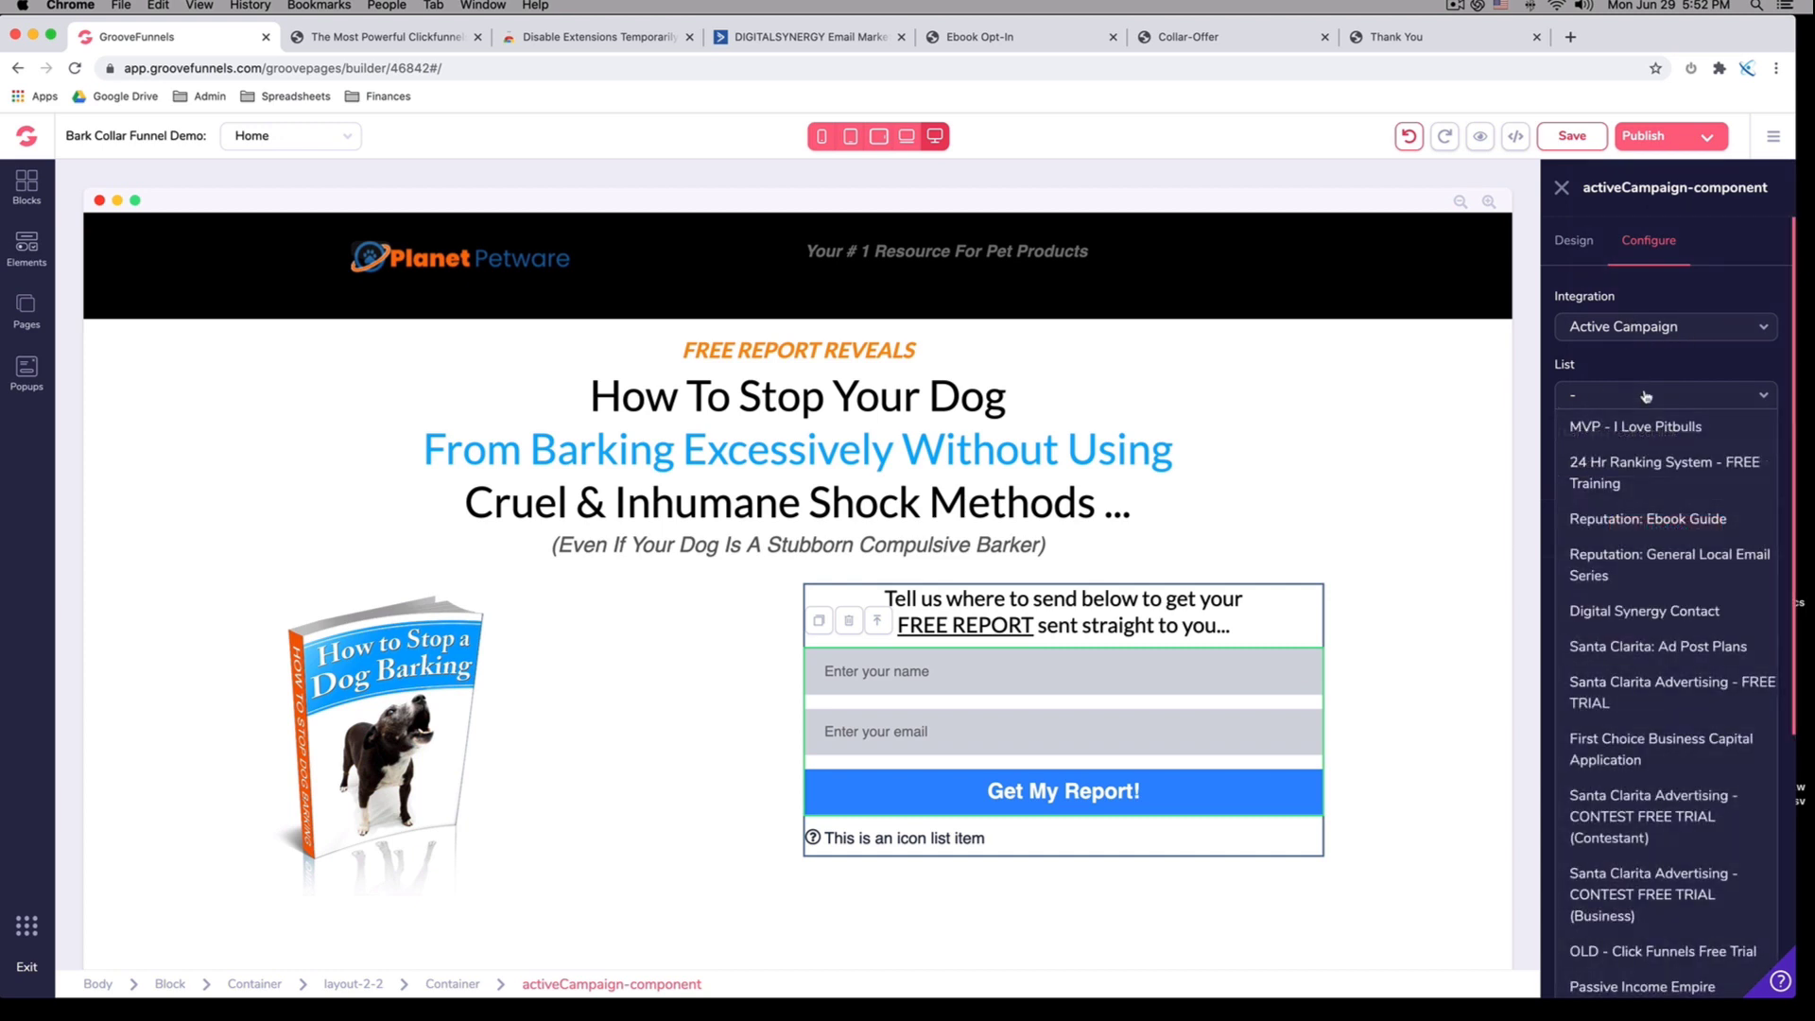
scroll(1654, 416, "down", 5)
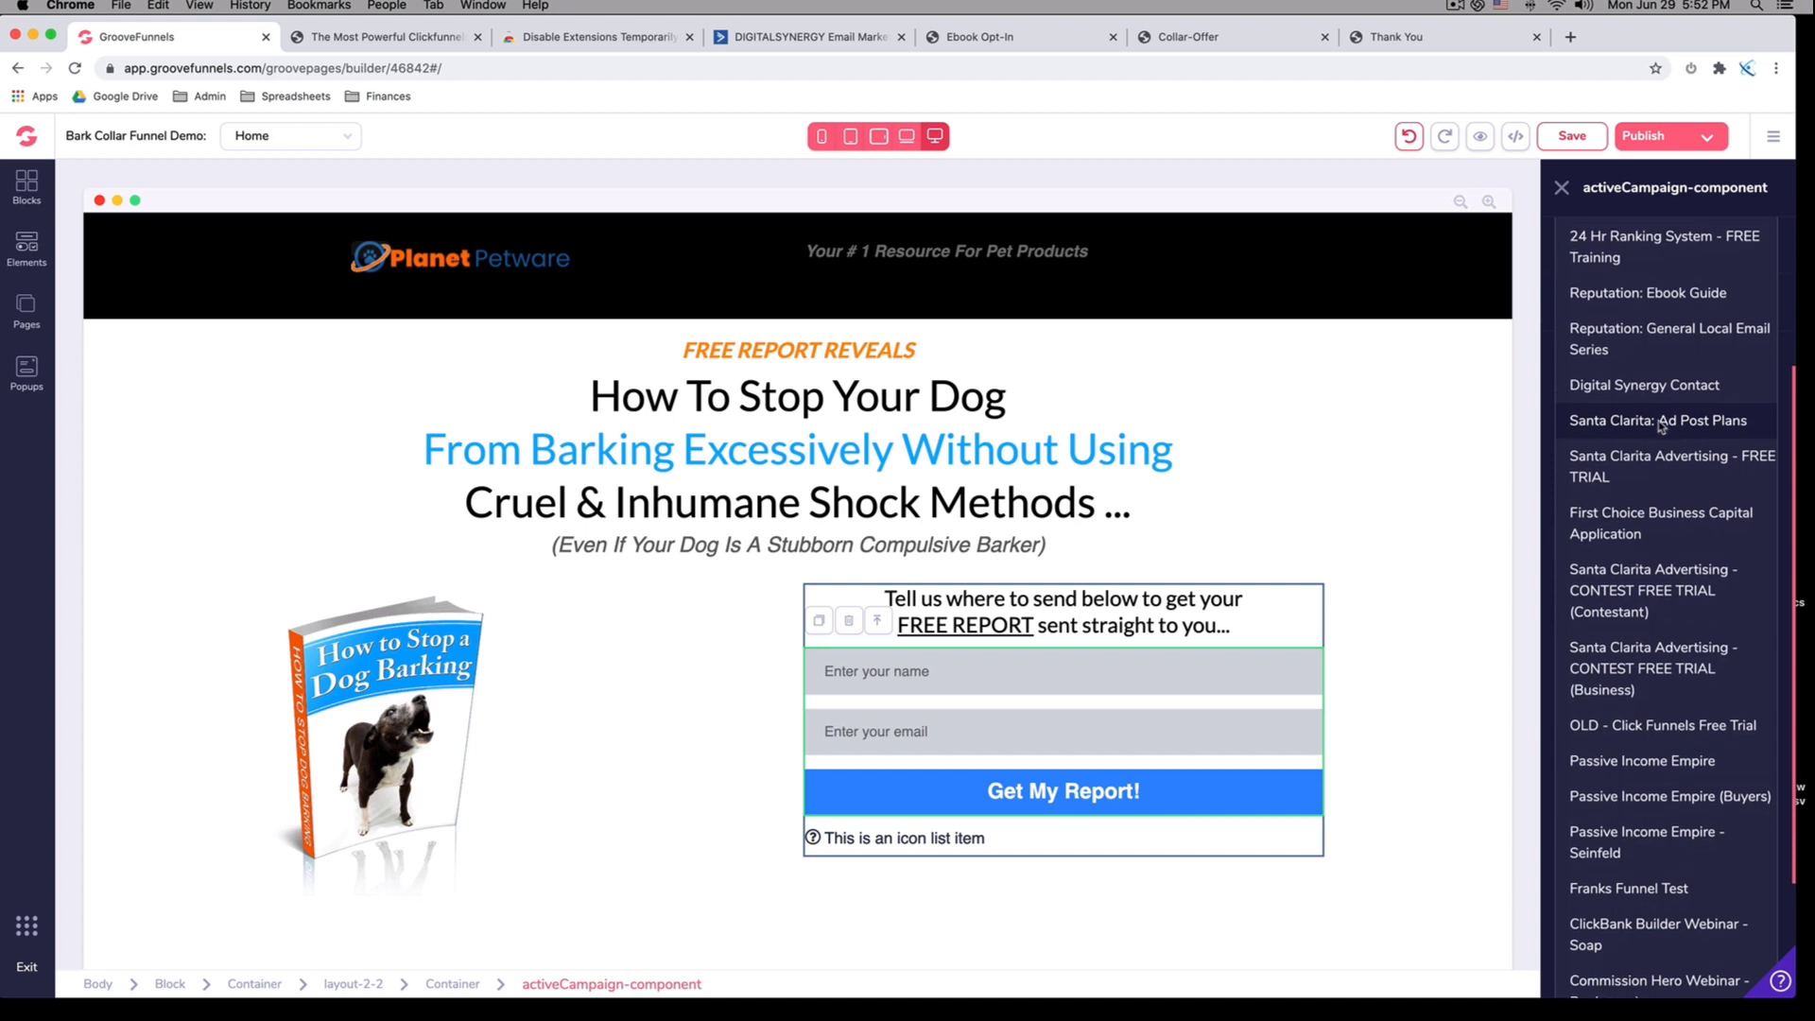
scroll(1660, 427, "up", 2)
scroll(1660, 427, "down", 4)
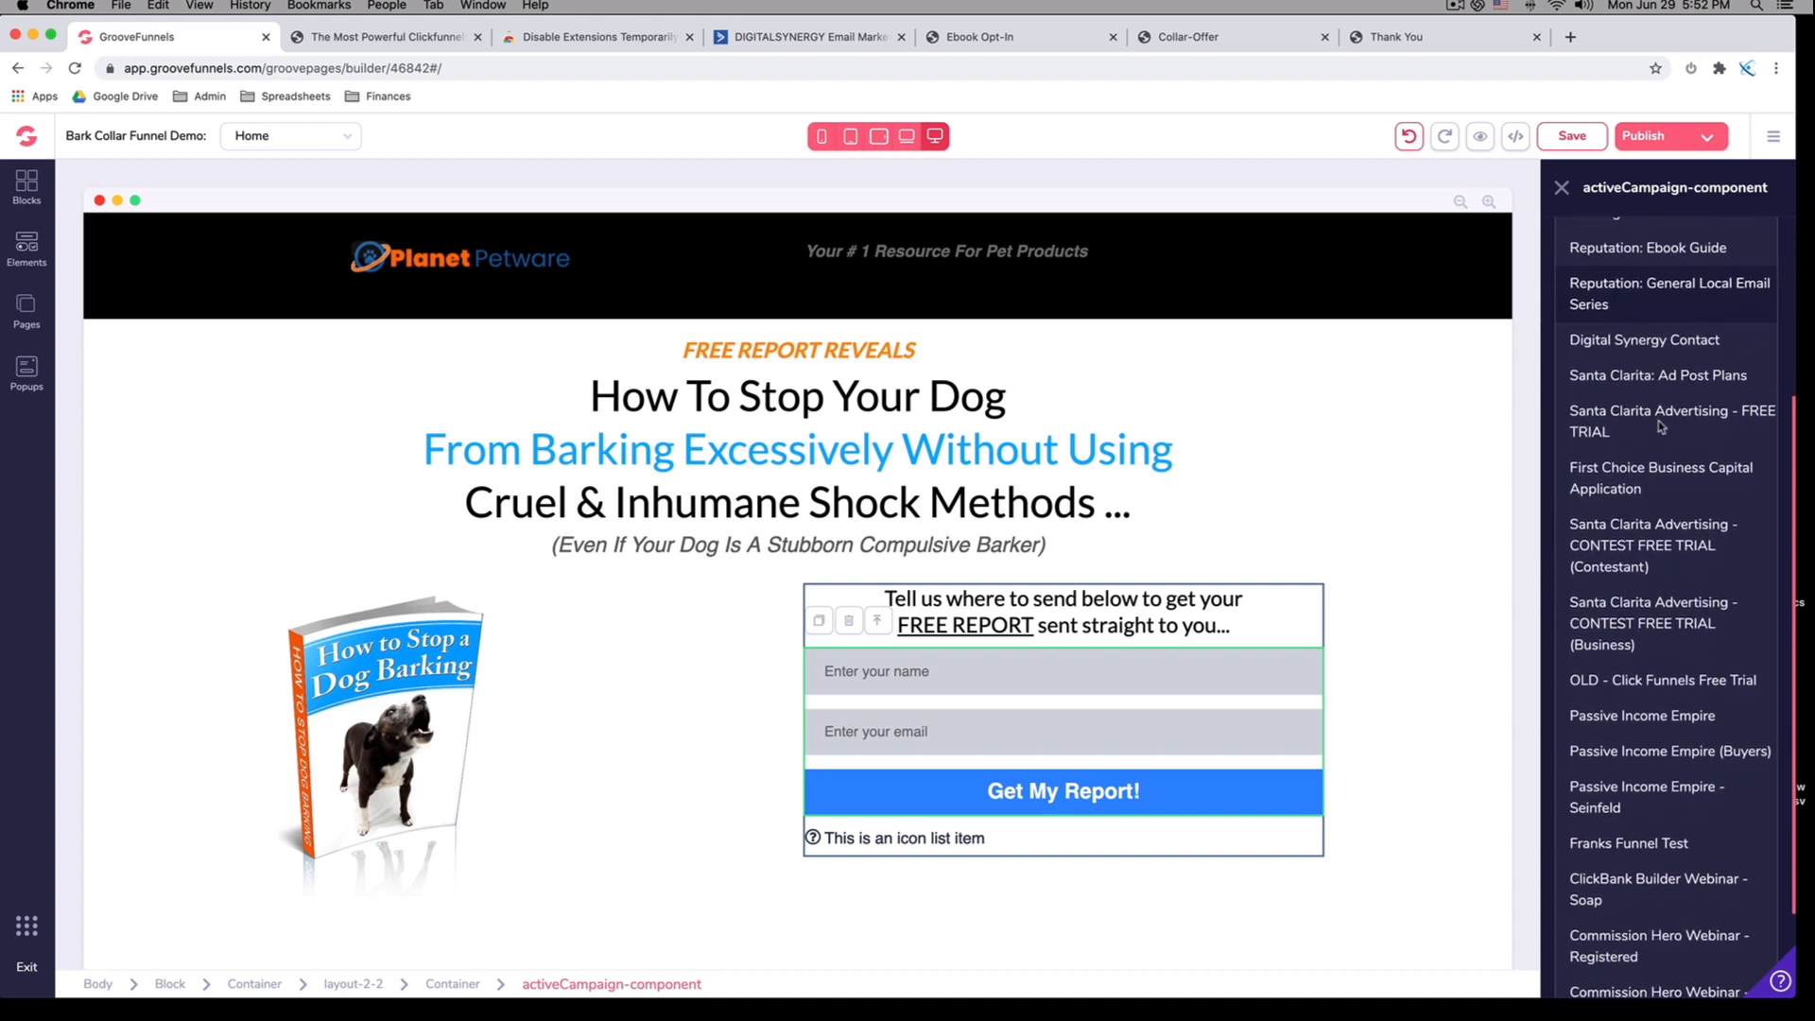
scroll(1661, 427, "up", 6)
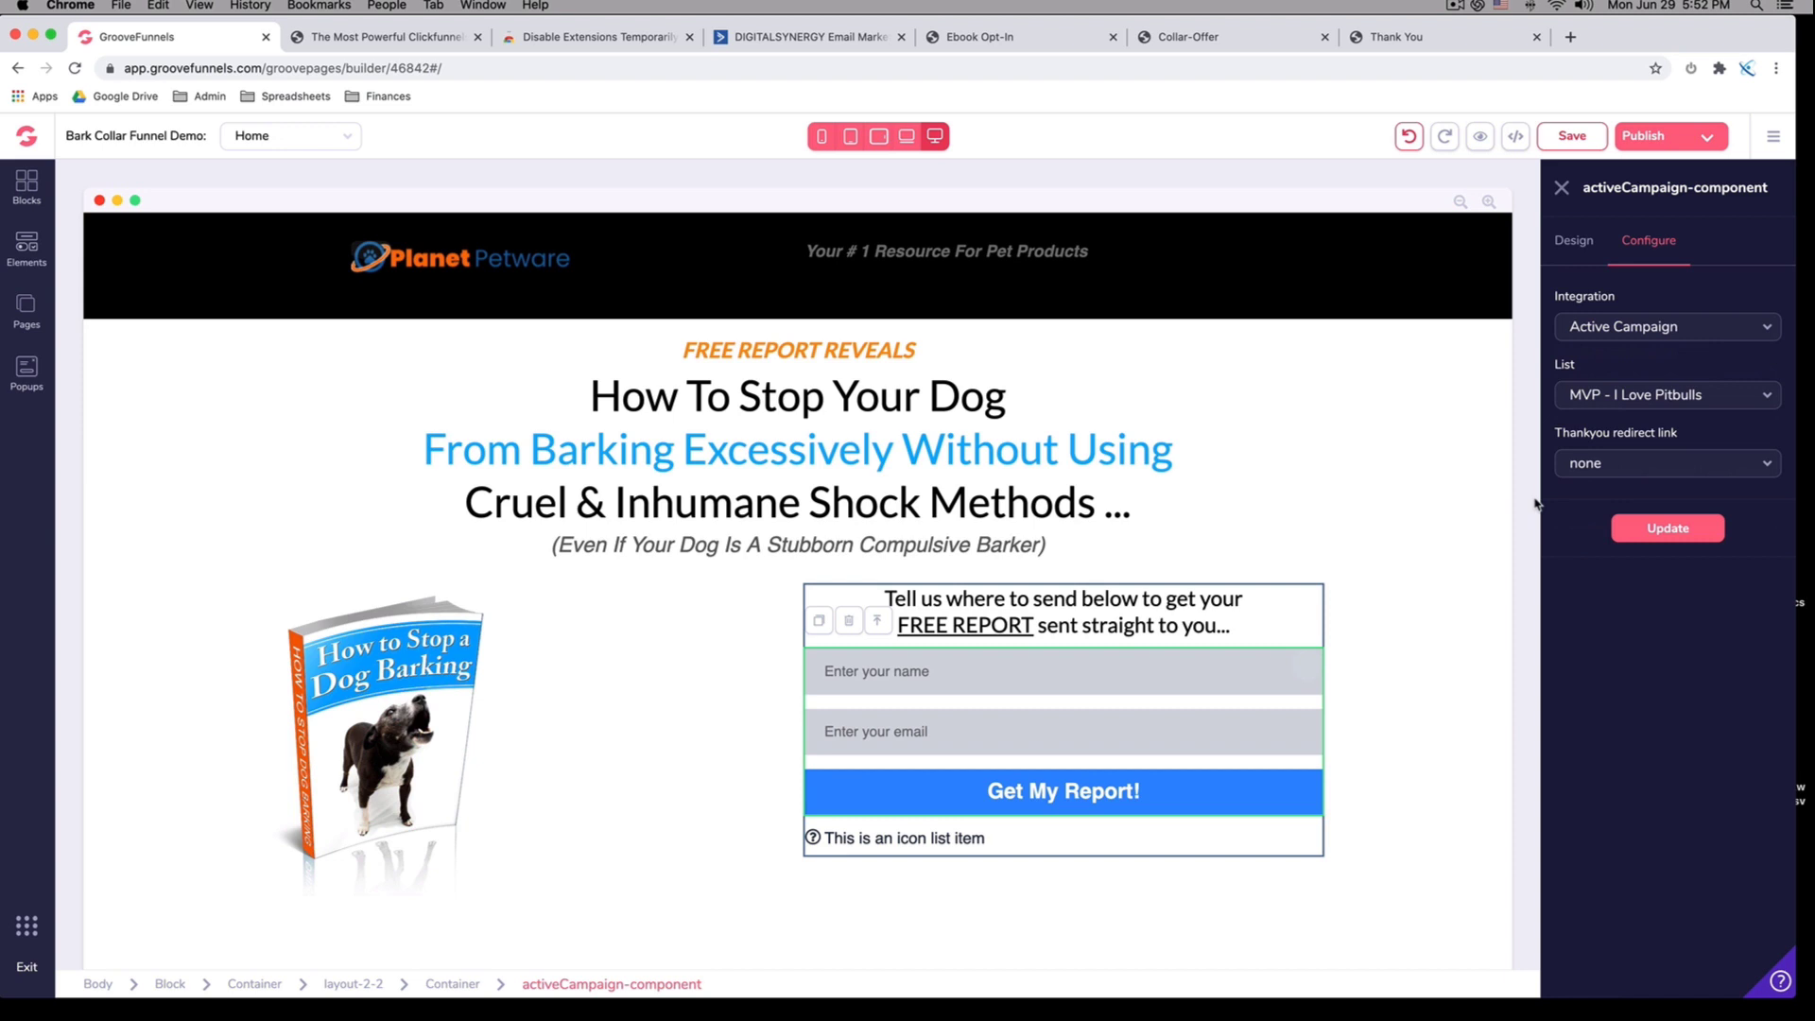
Set the form's thank-you redirect link type to URL and view the Thank You page it should lead to
left_click(1606, 466)
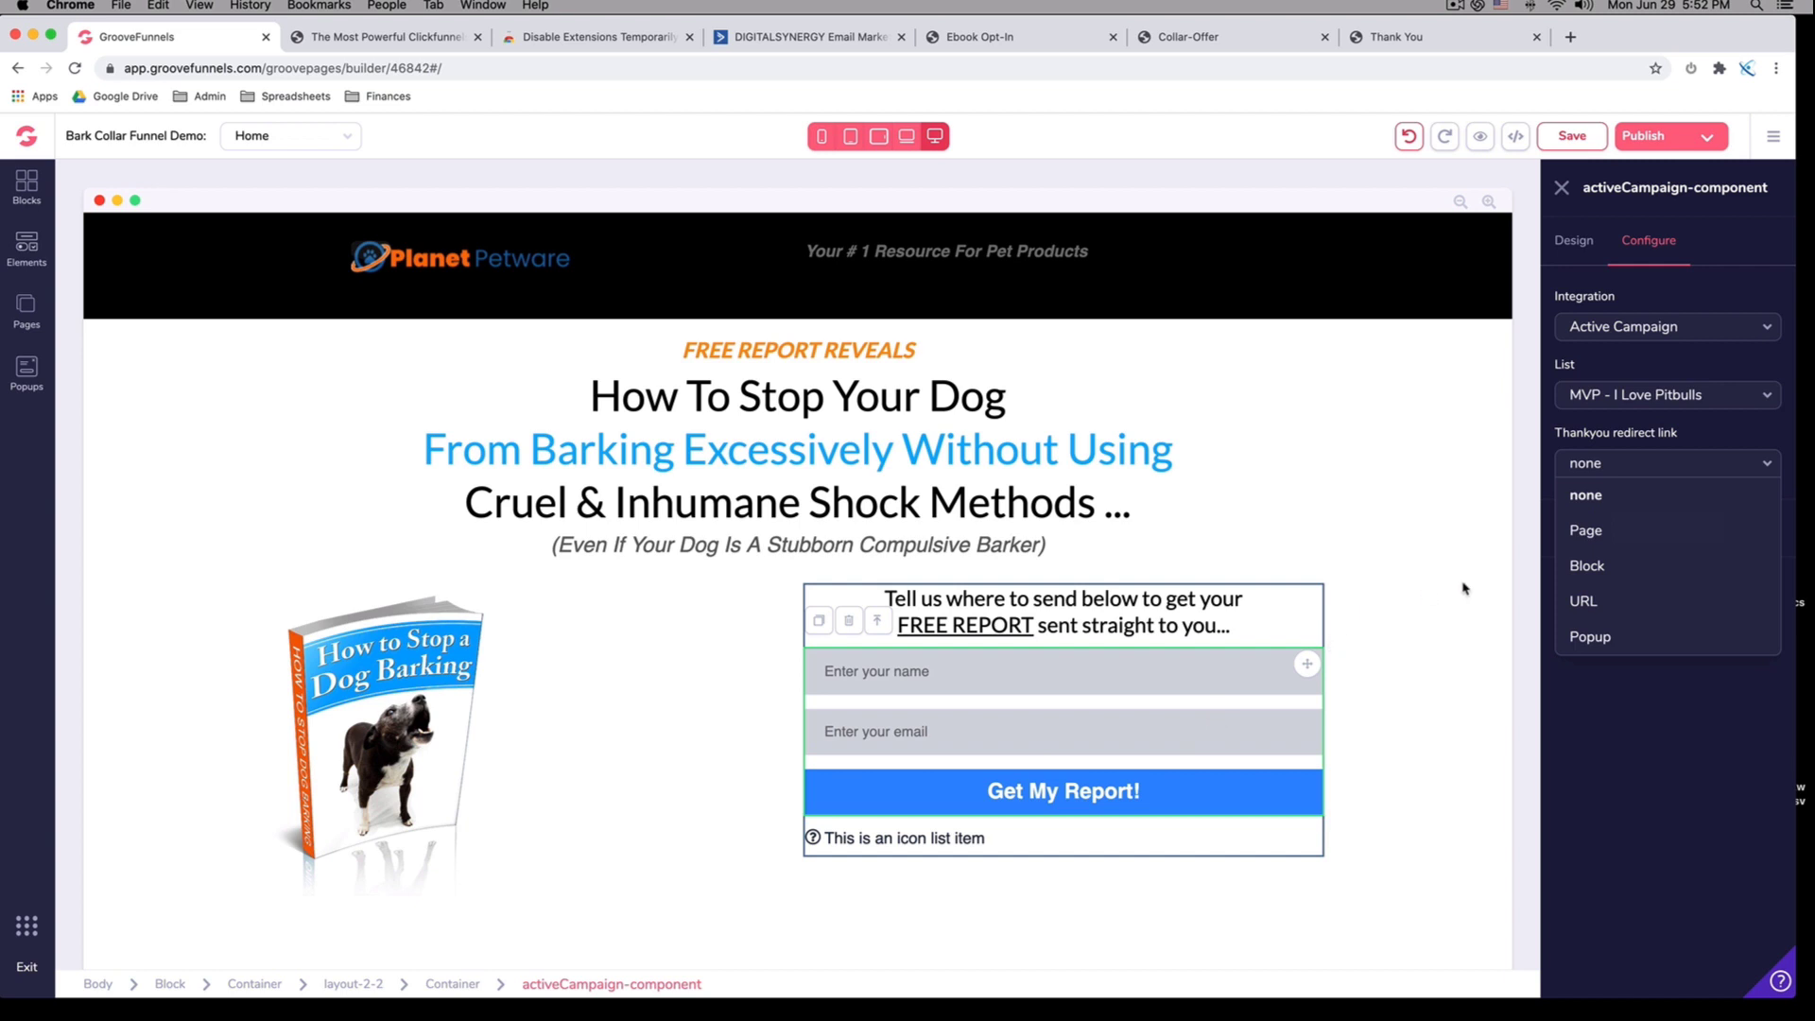
left_click(1597, 607)
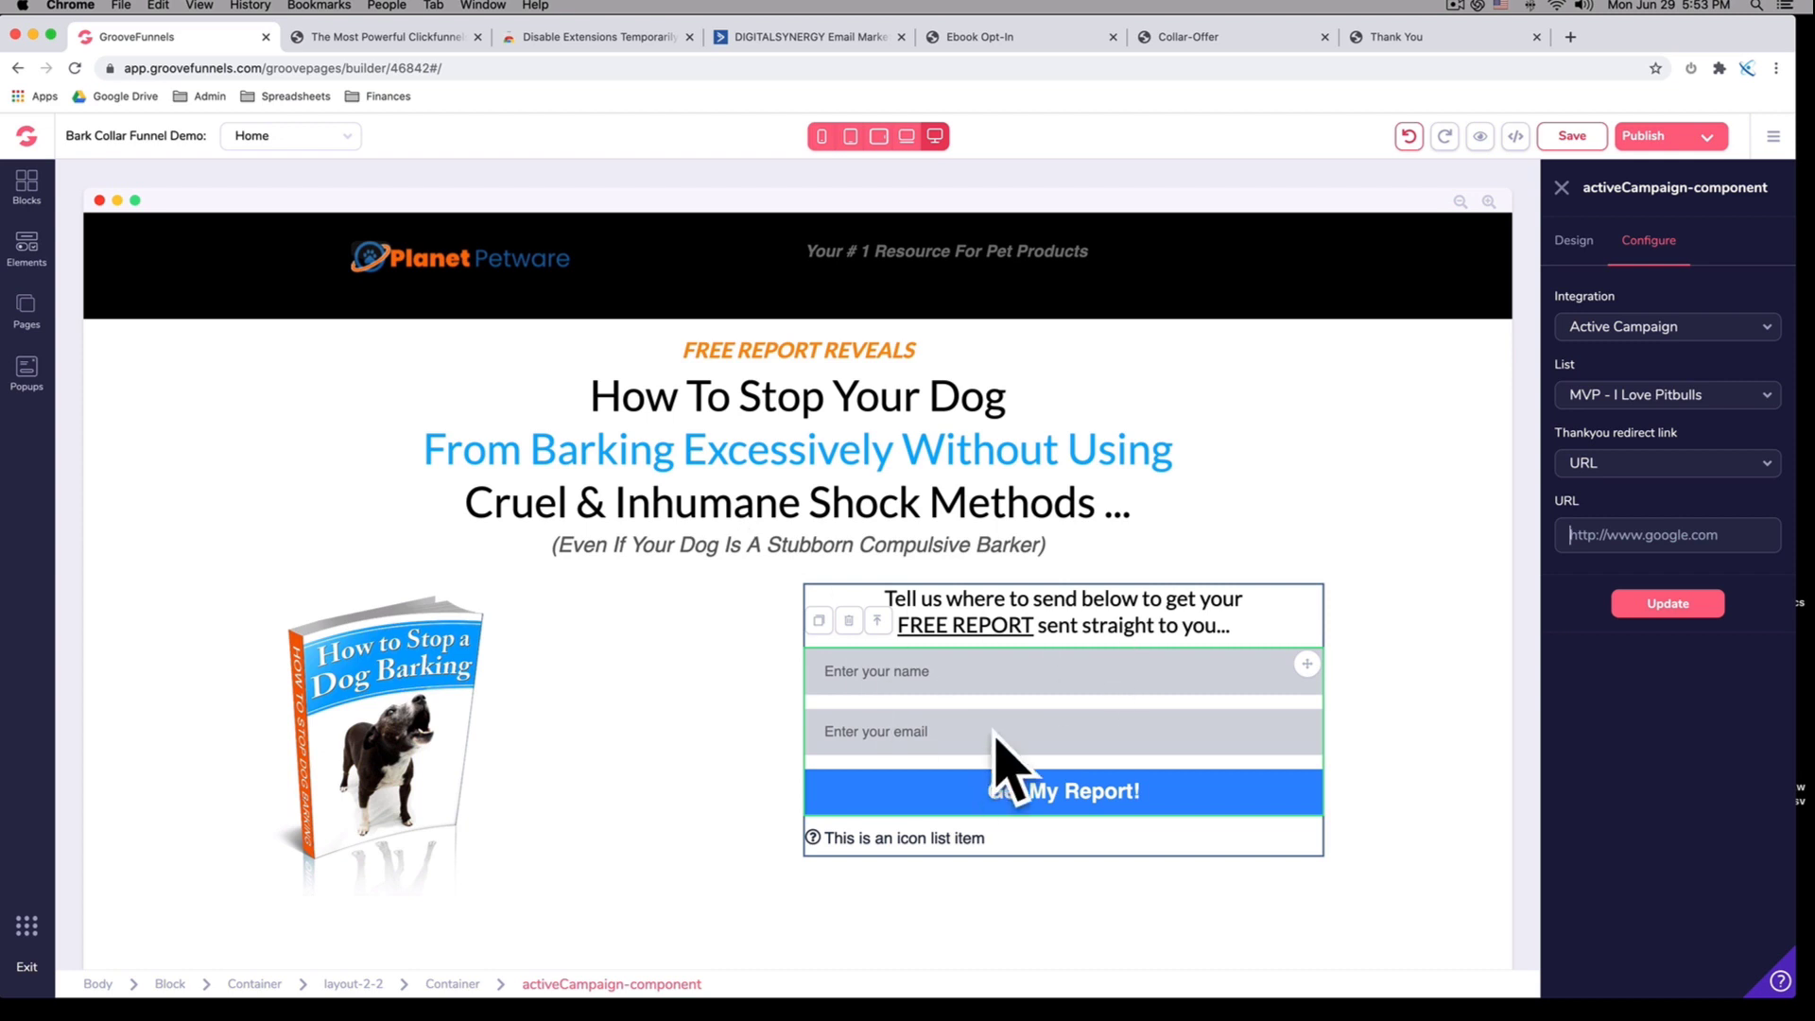
left_click(1403, 39)
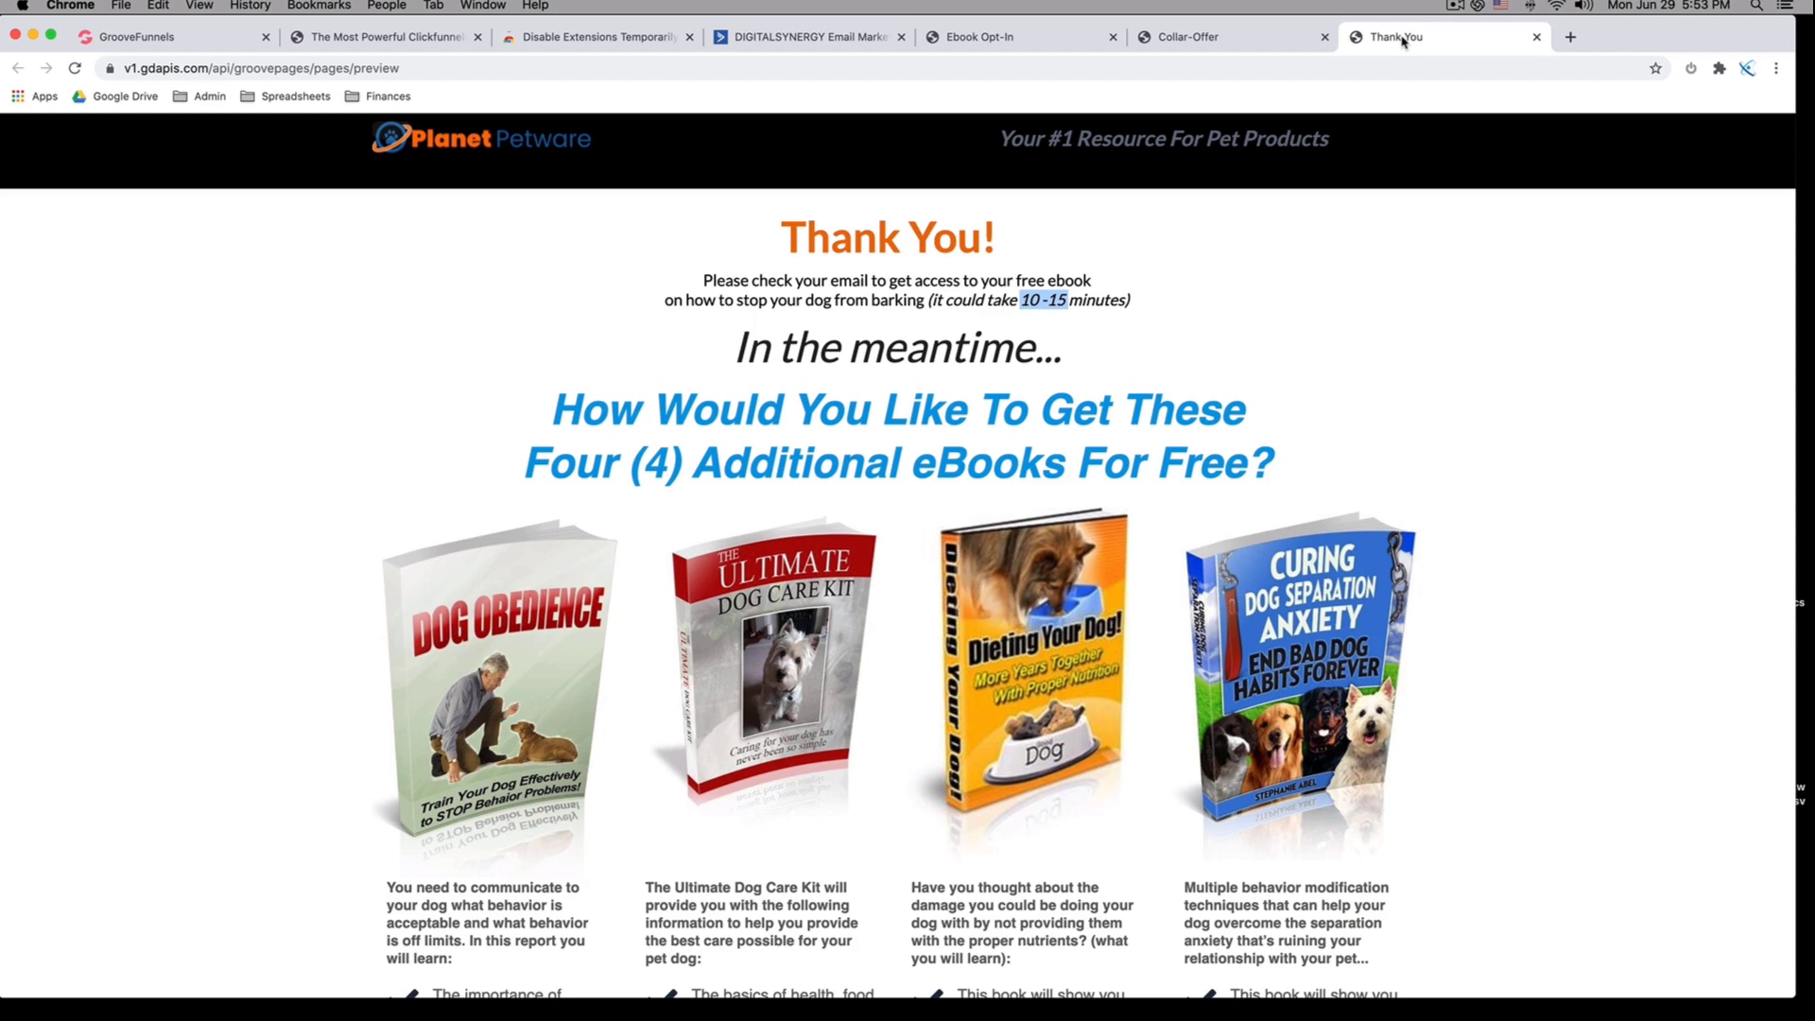
left_click(208, 39)
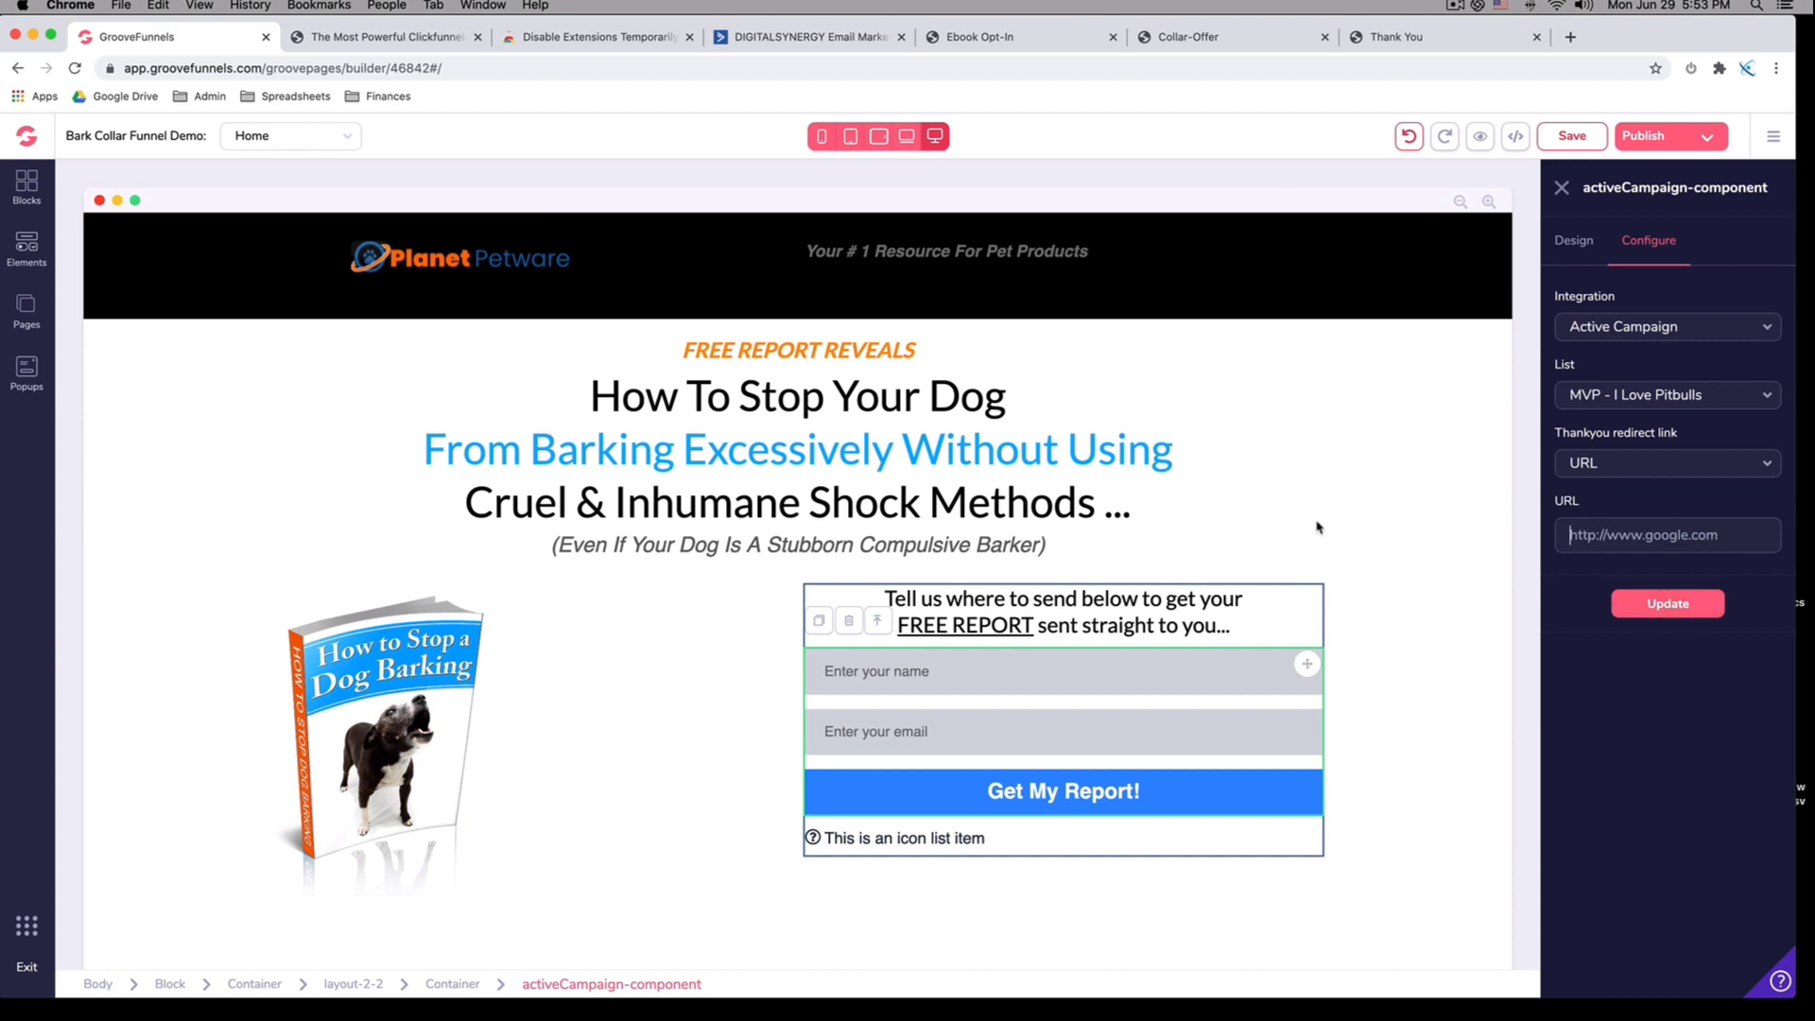
Compare the ebook cover image and opt-in form layout with the Ebook Opt-In reference page
scroll(1233, 529, "down", 1)
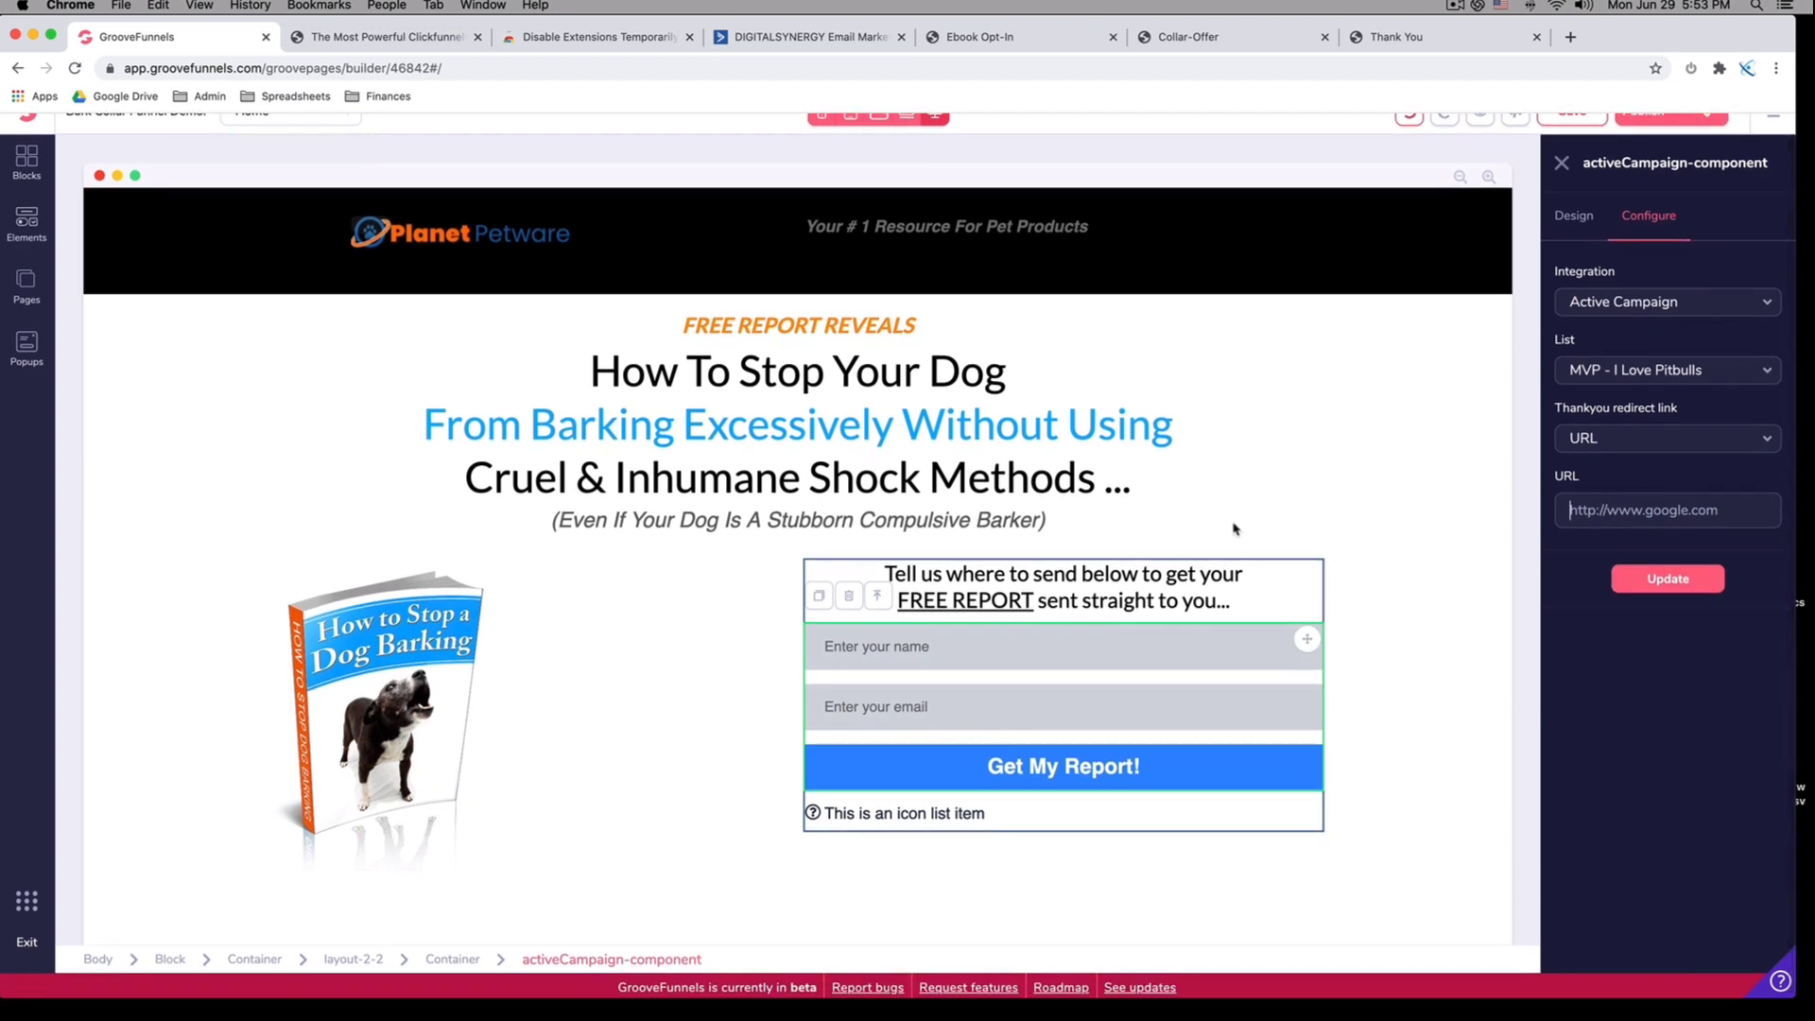
scroll(1324, 551, "down", 1)
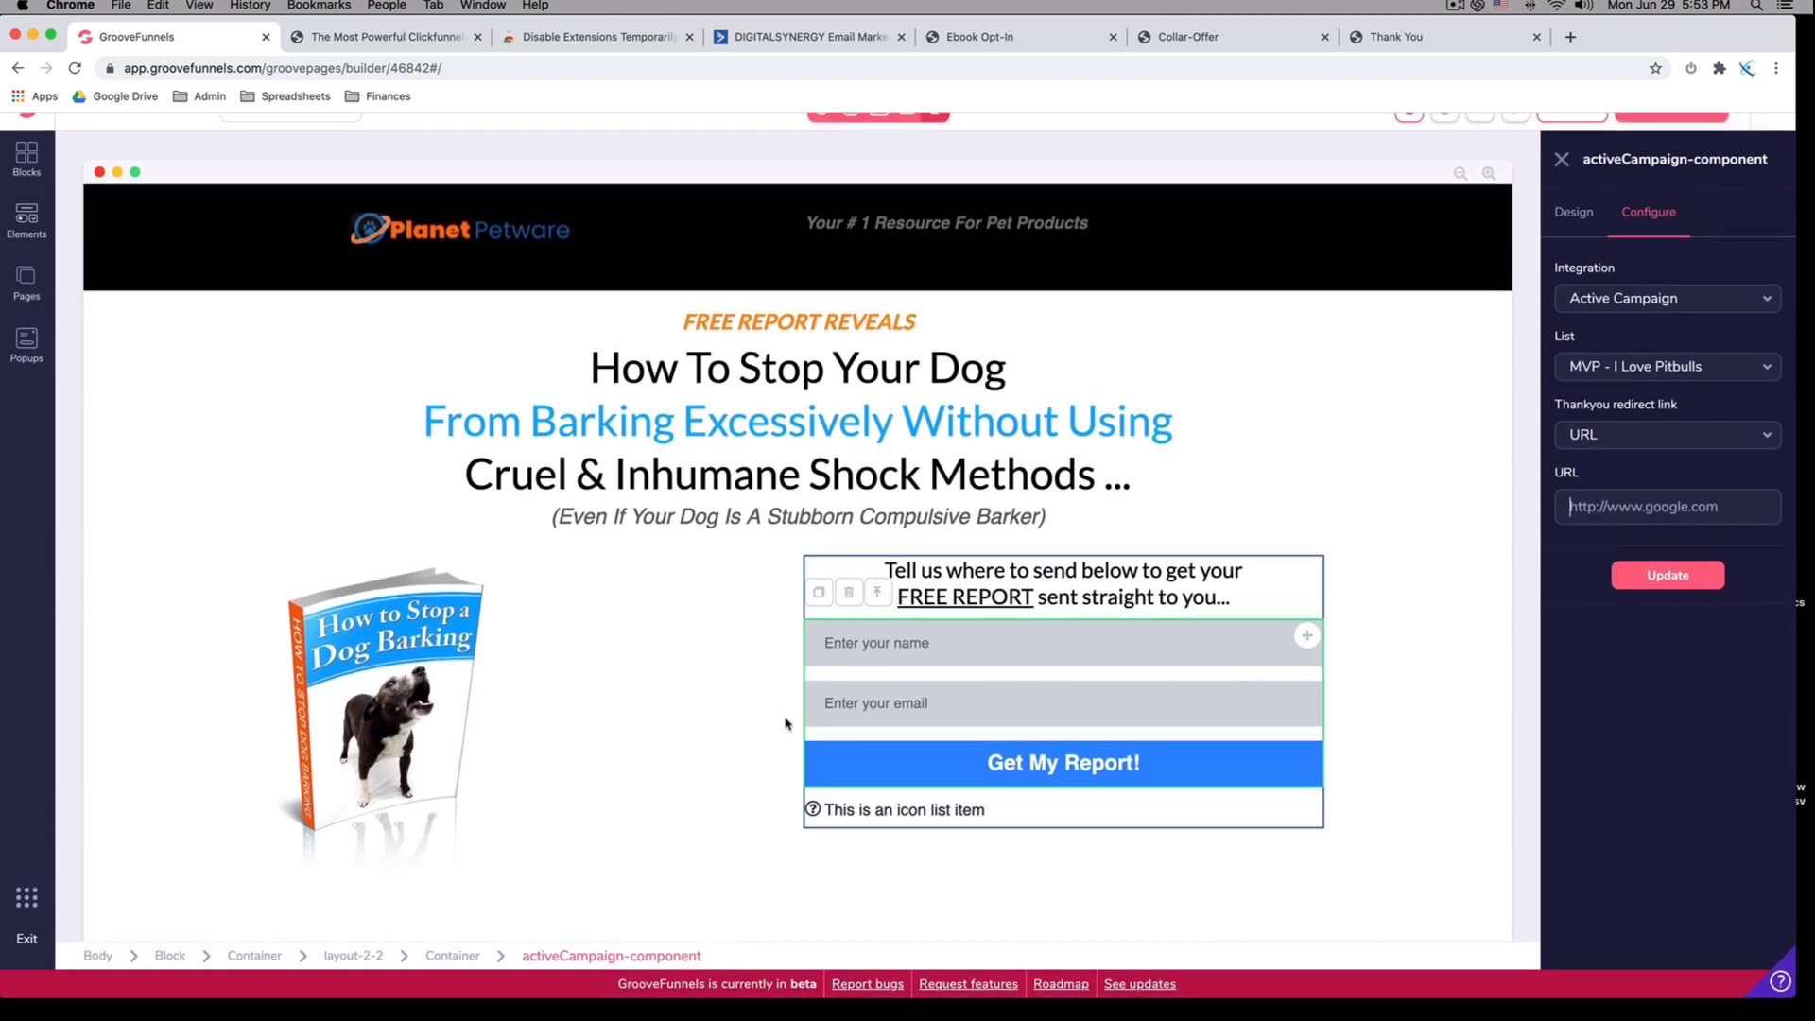
left_click(461, 665)
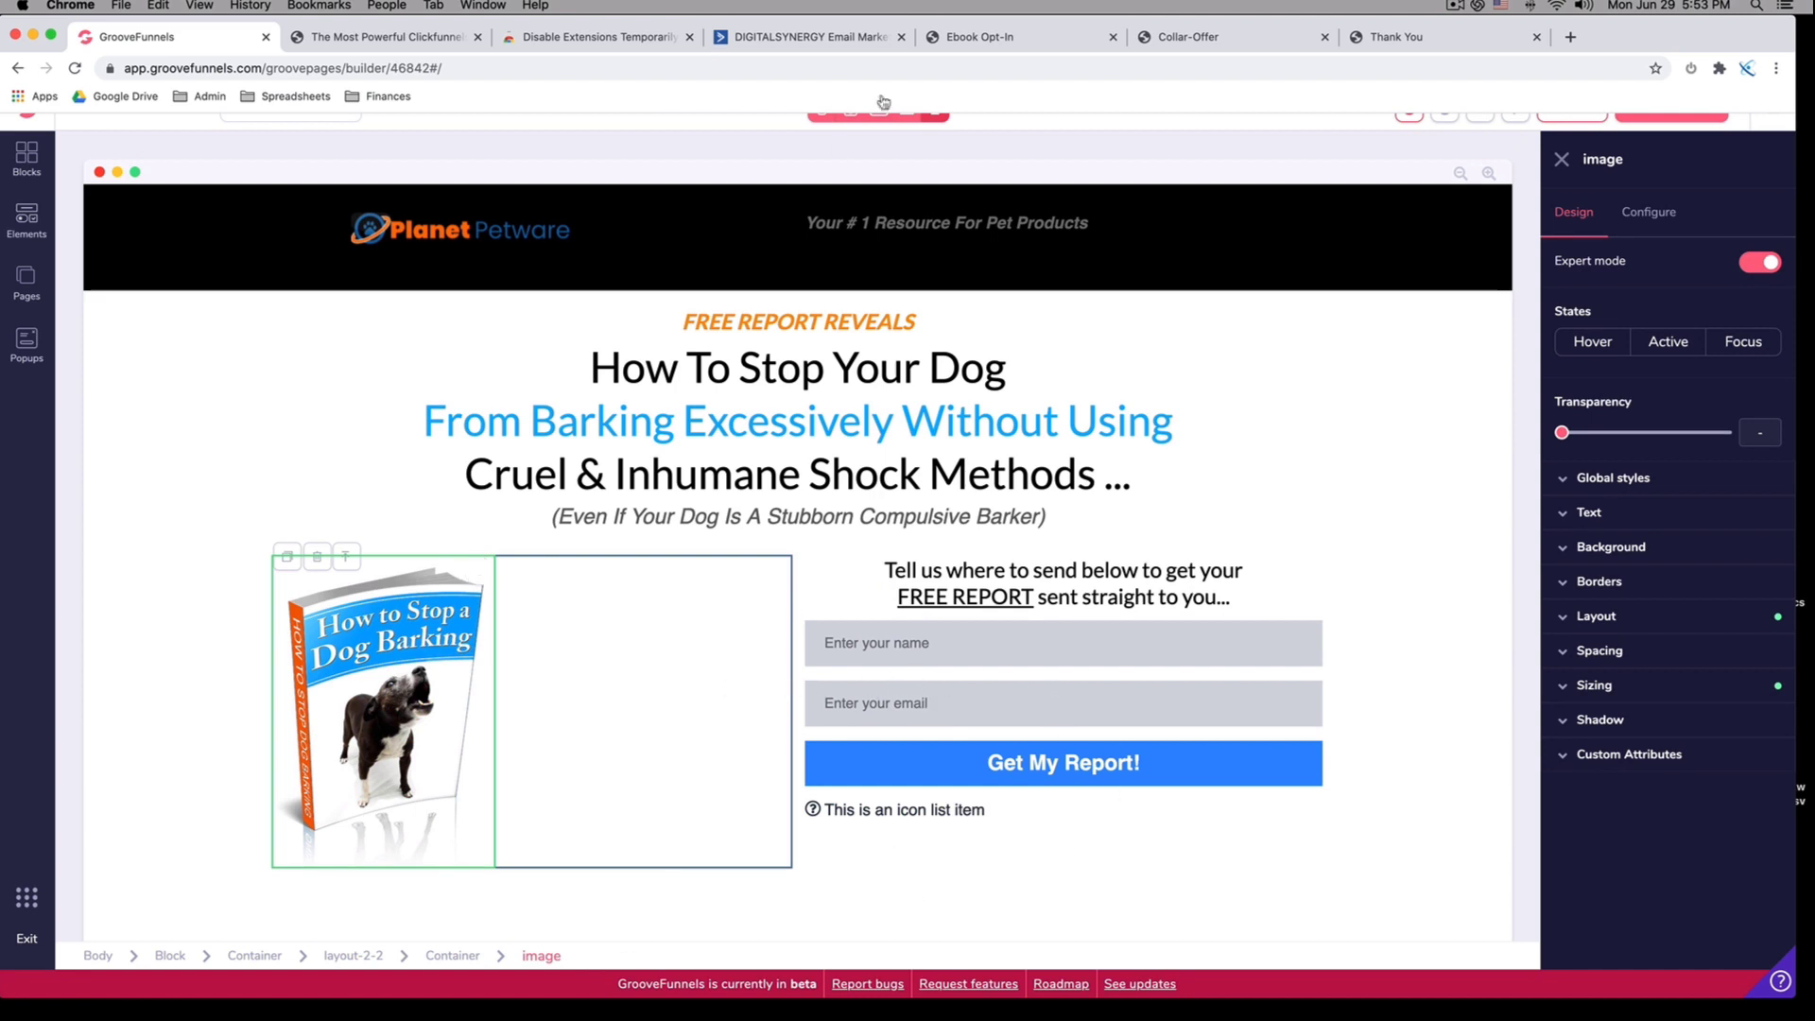
left_click(1009, 38)
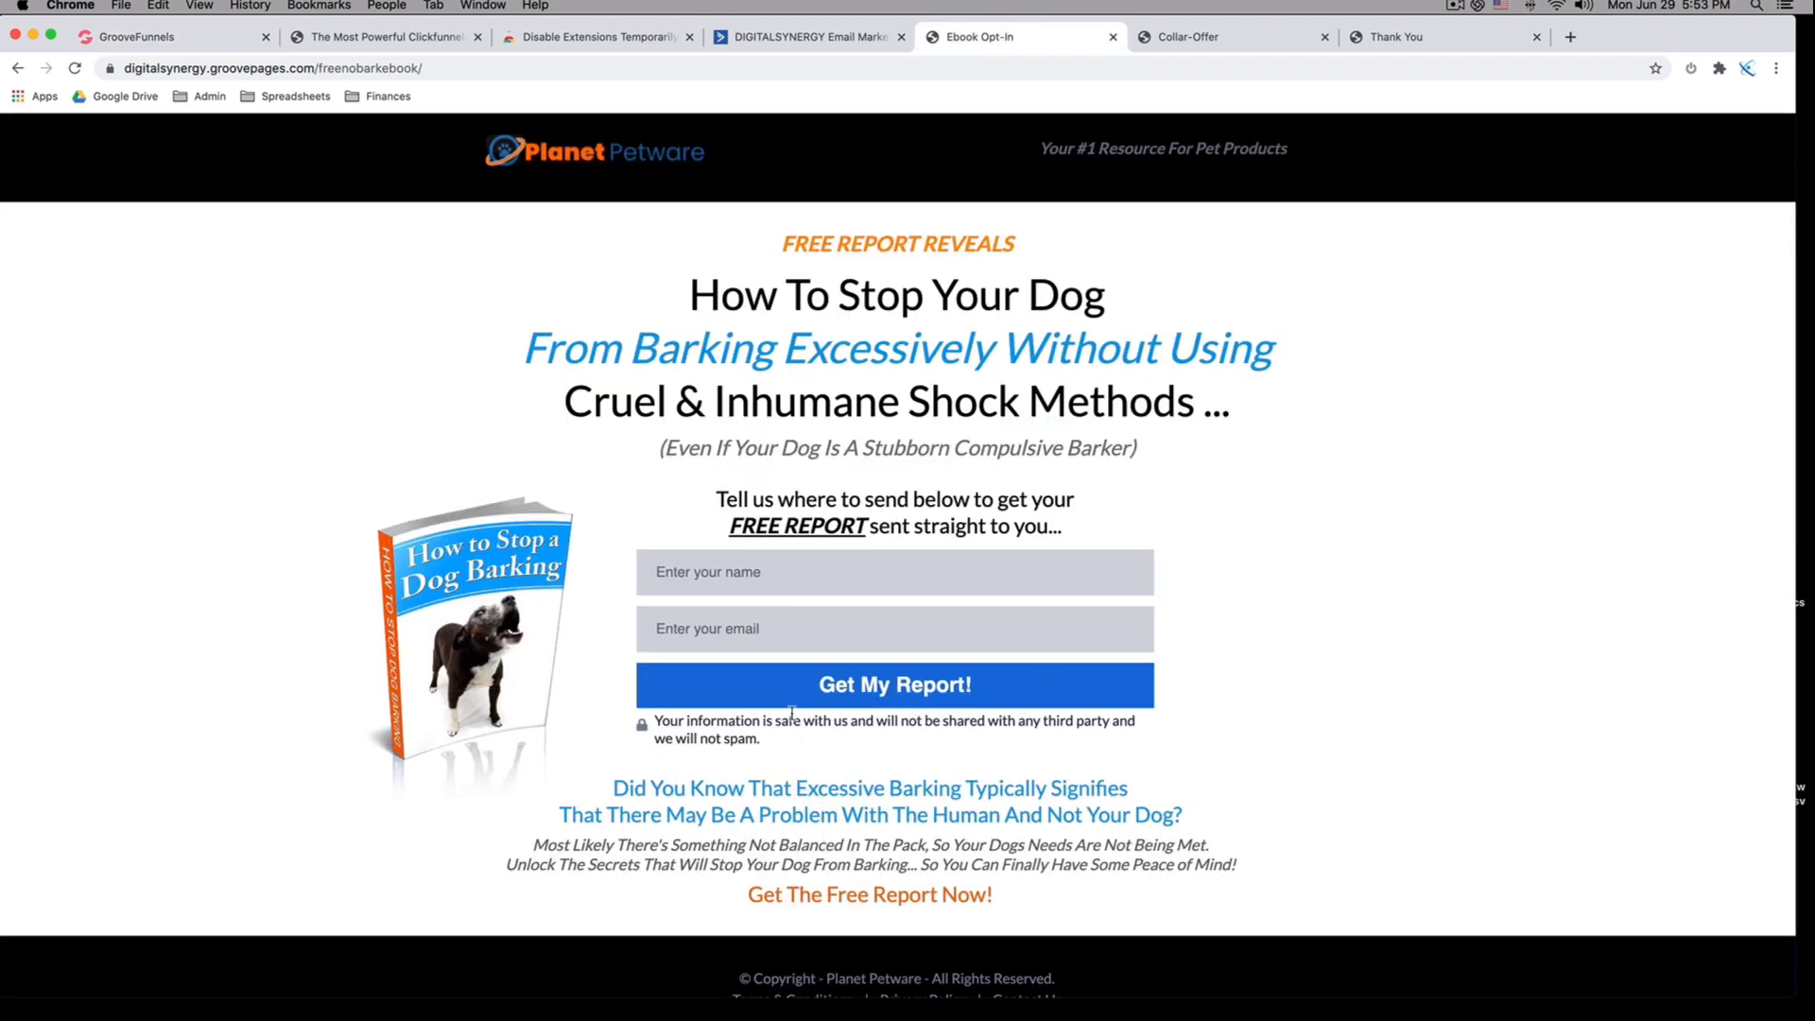
scroll(1199, 572, "down", 2)
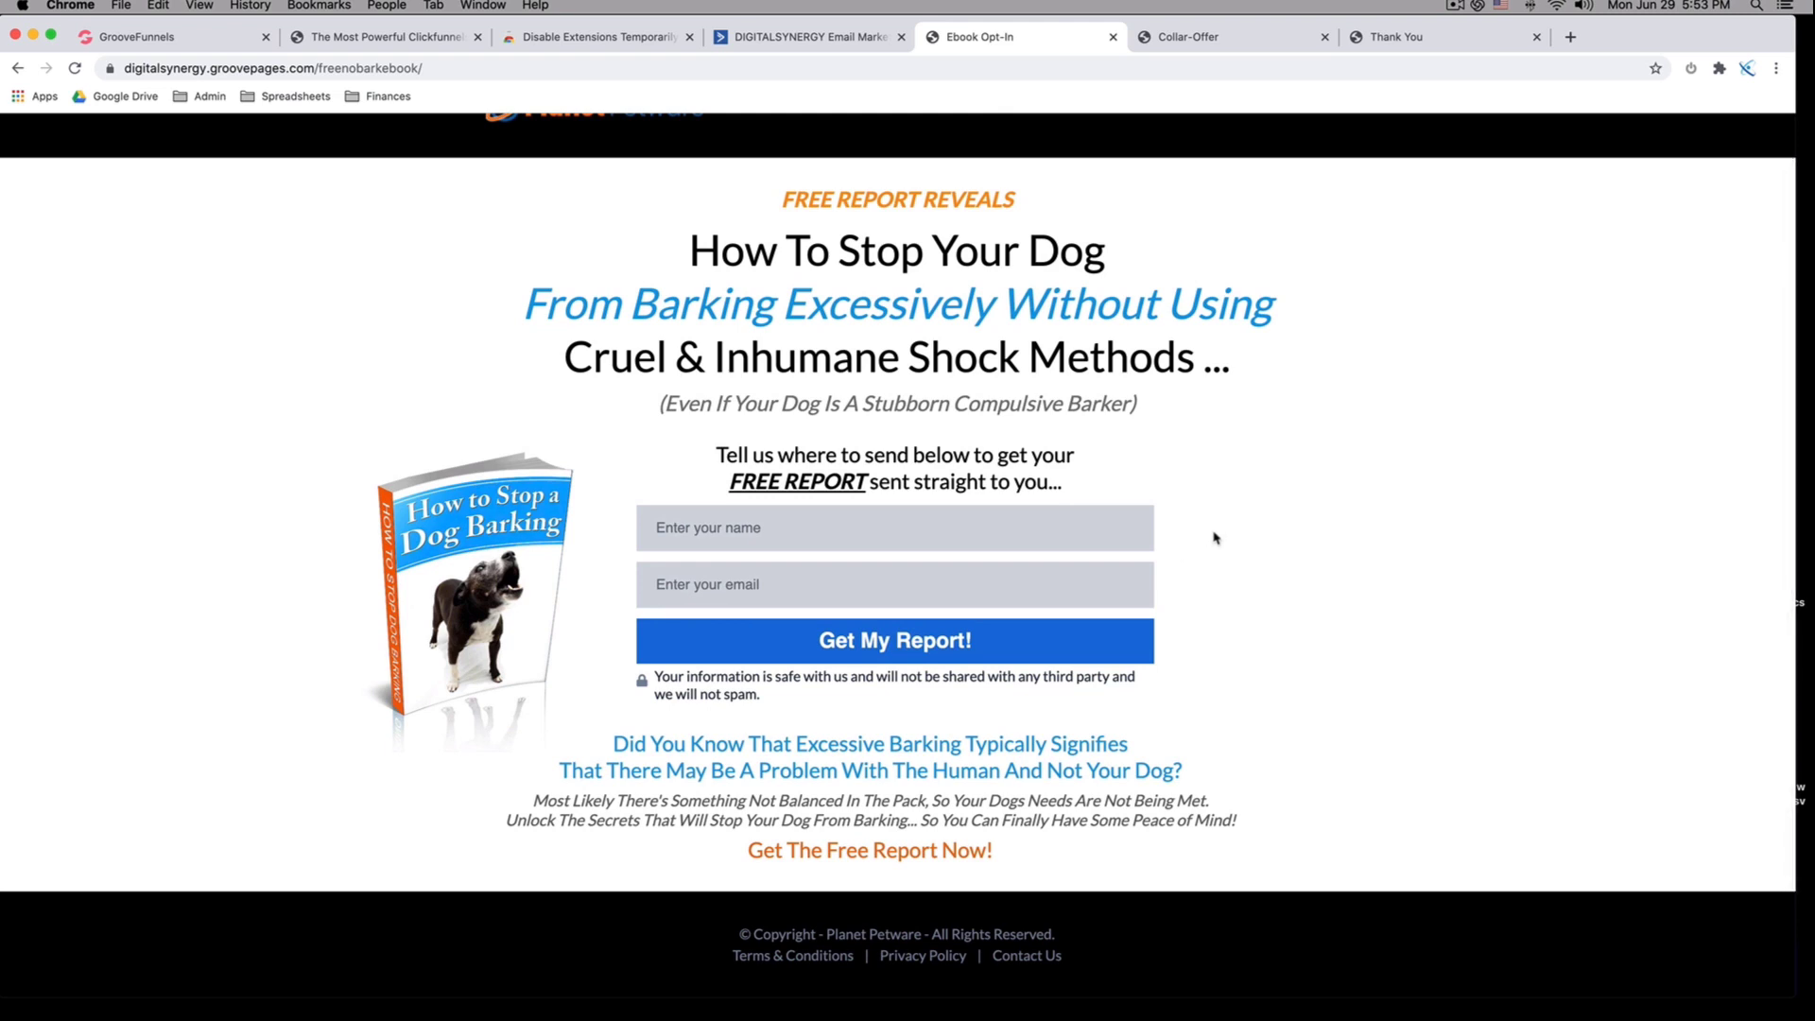
scroll(1215, 530, "up", 2)
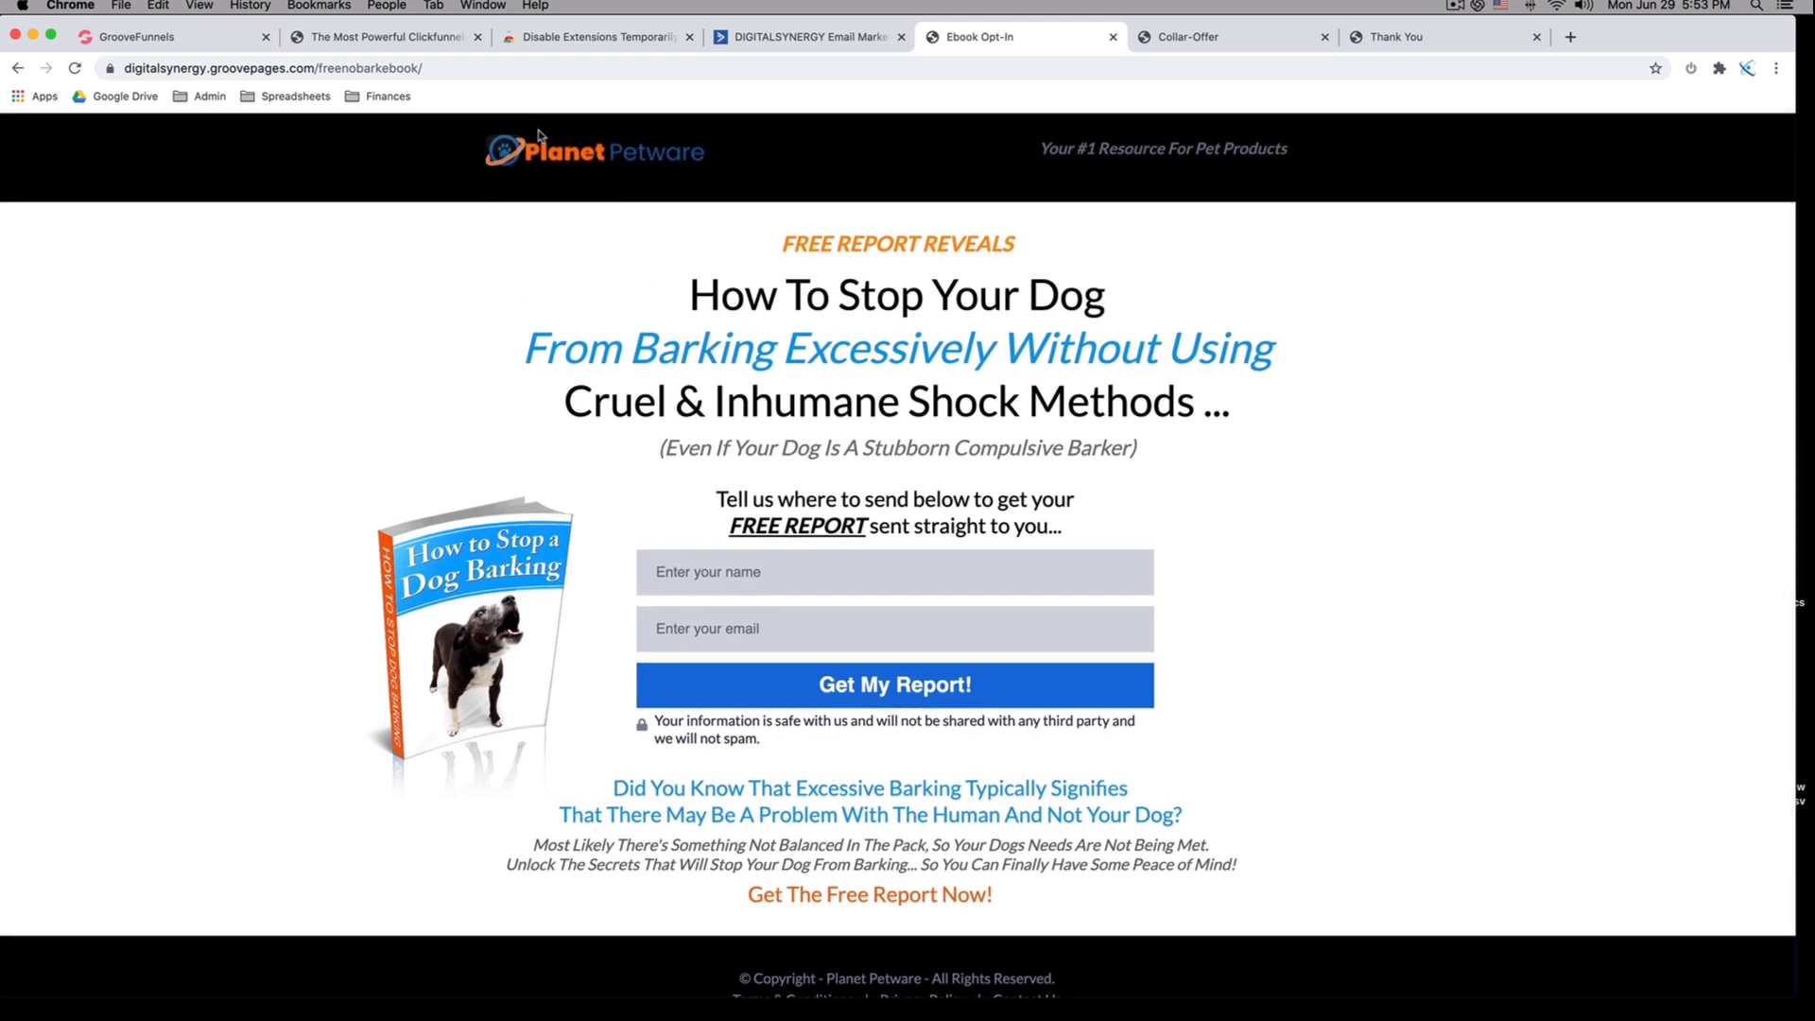
left_click(140, 38)
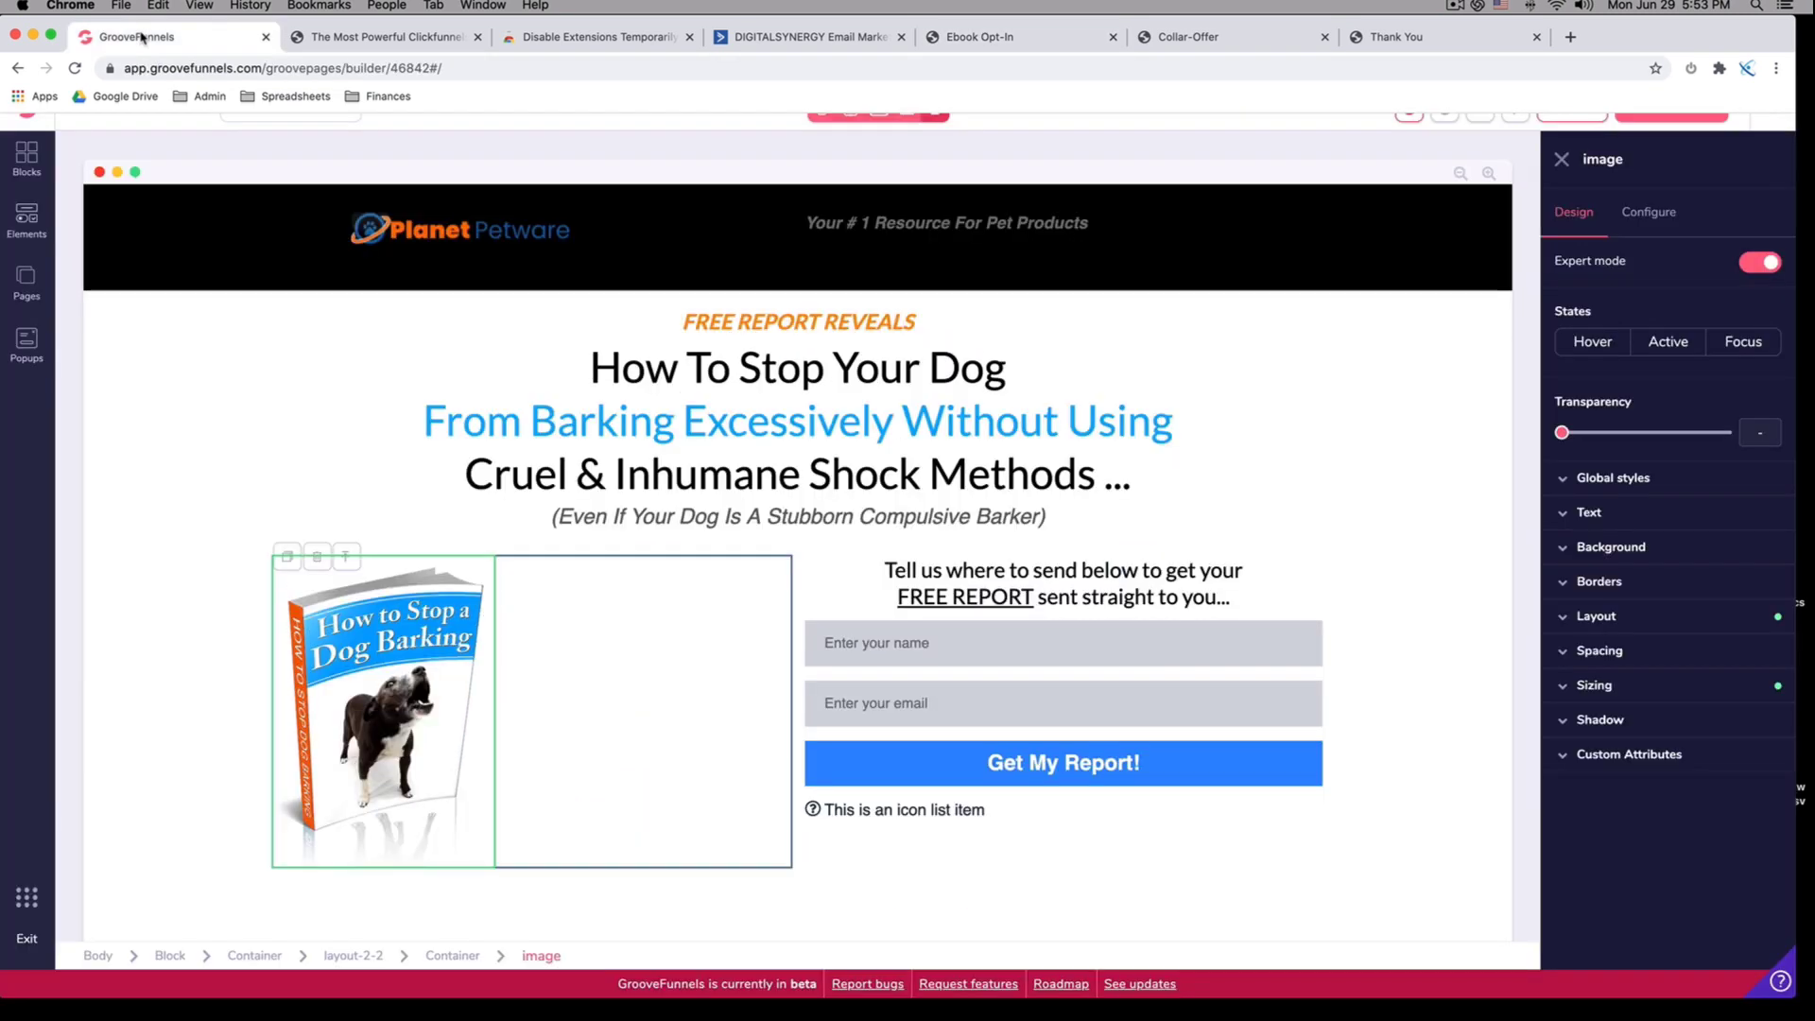
Replace the icon list item's text below the submit button with the reference page's privacy note, "Your information is safe with us and will not be shared…"
left_click(915, 805)
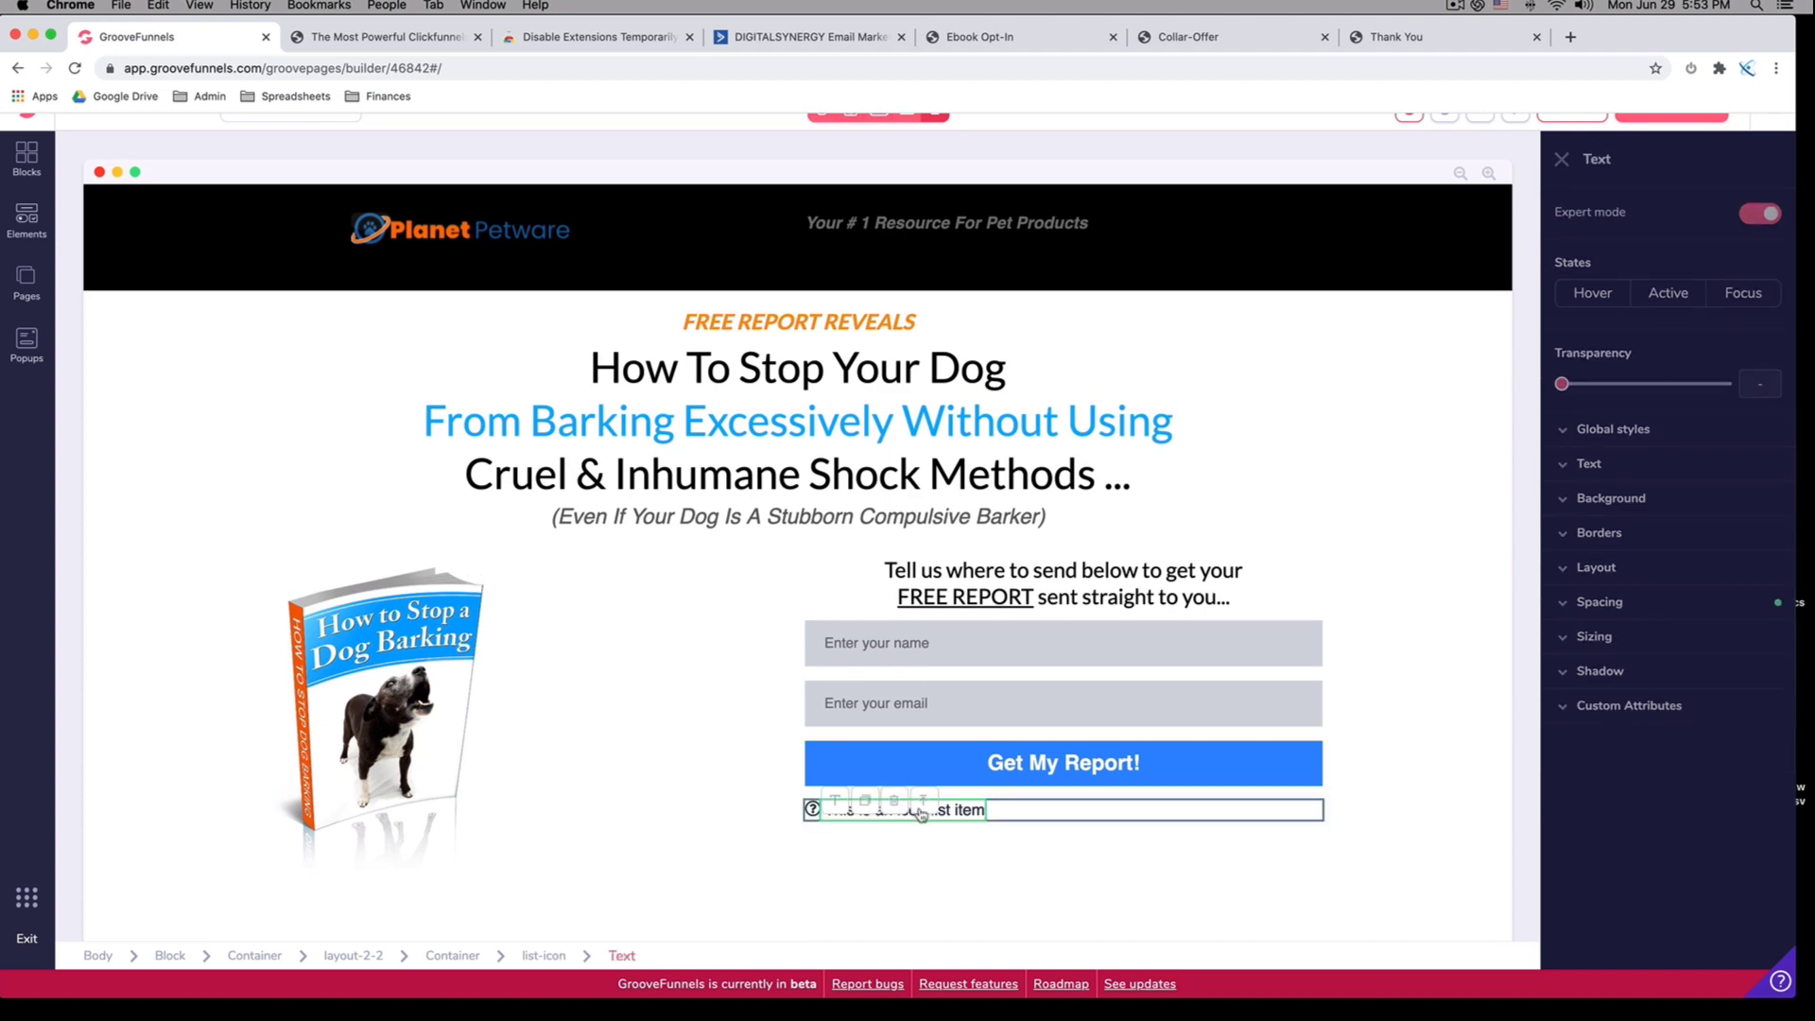
left_click(1000, 43)
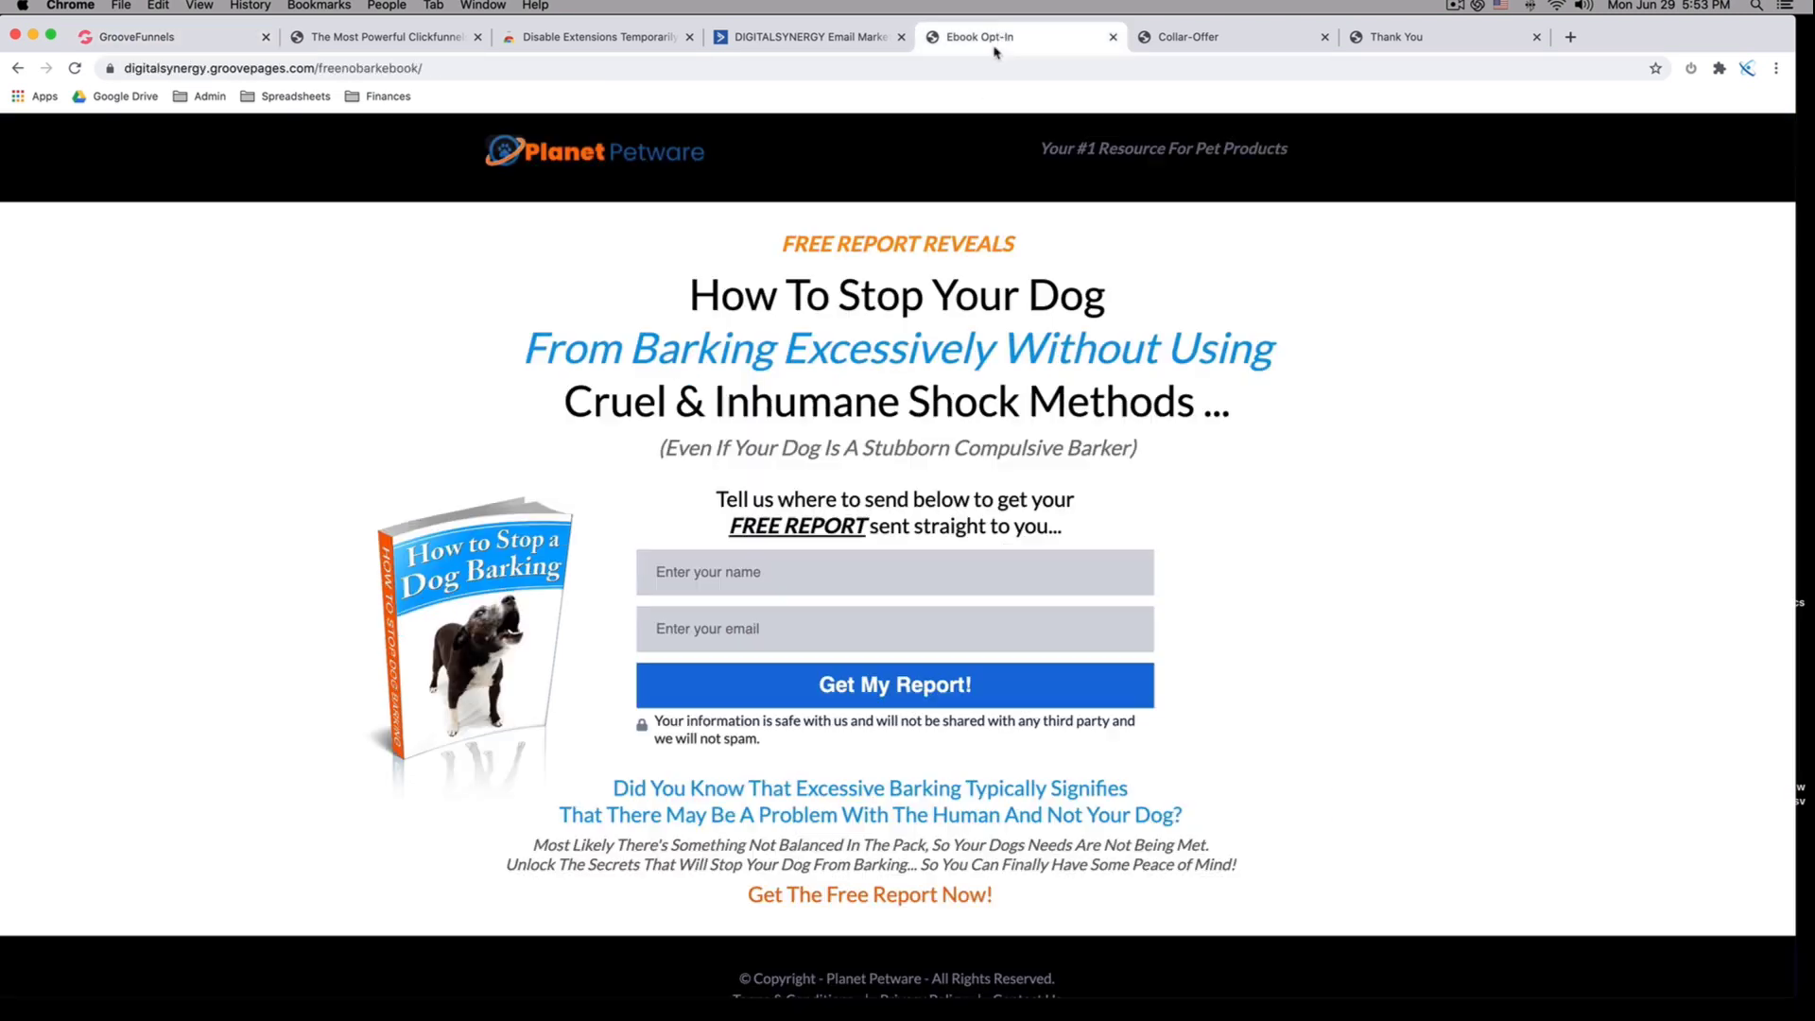
left_click_drag(656, 720, 768, 738)
key("super+c")
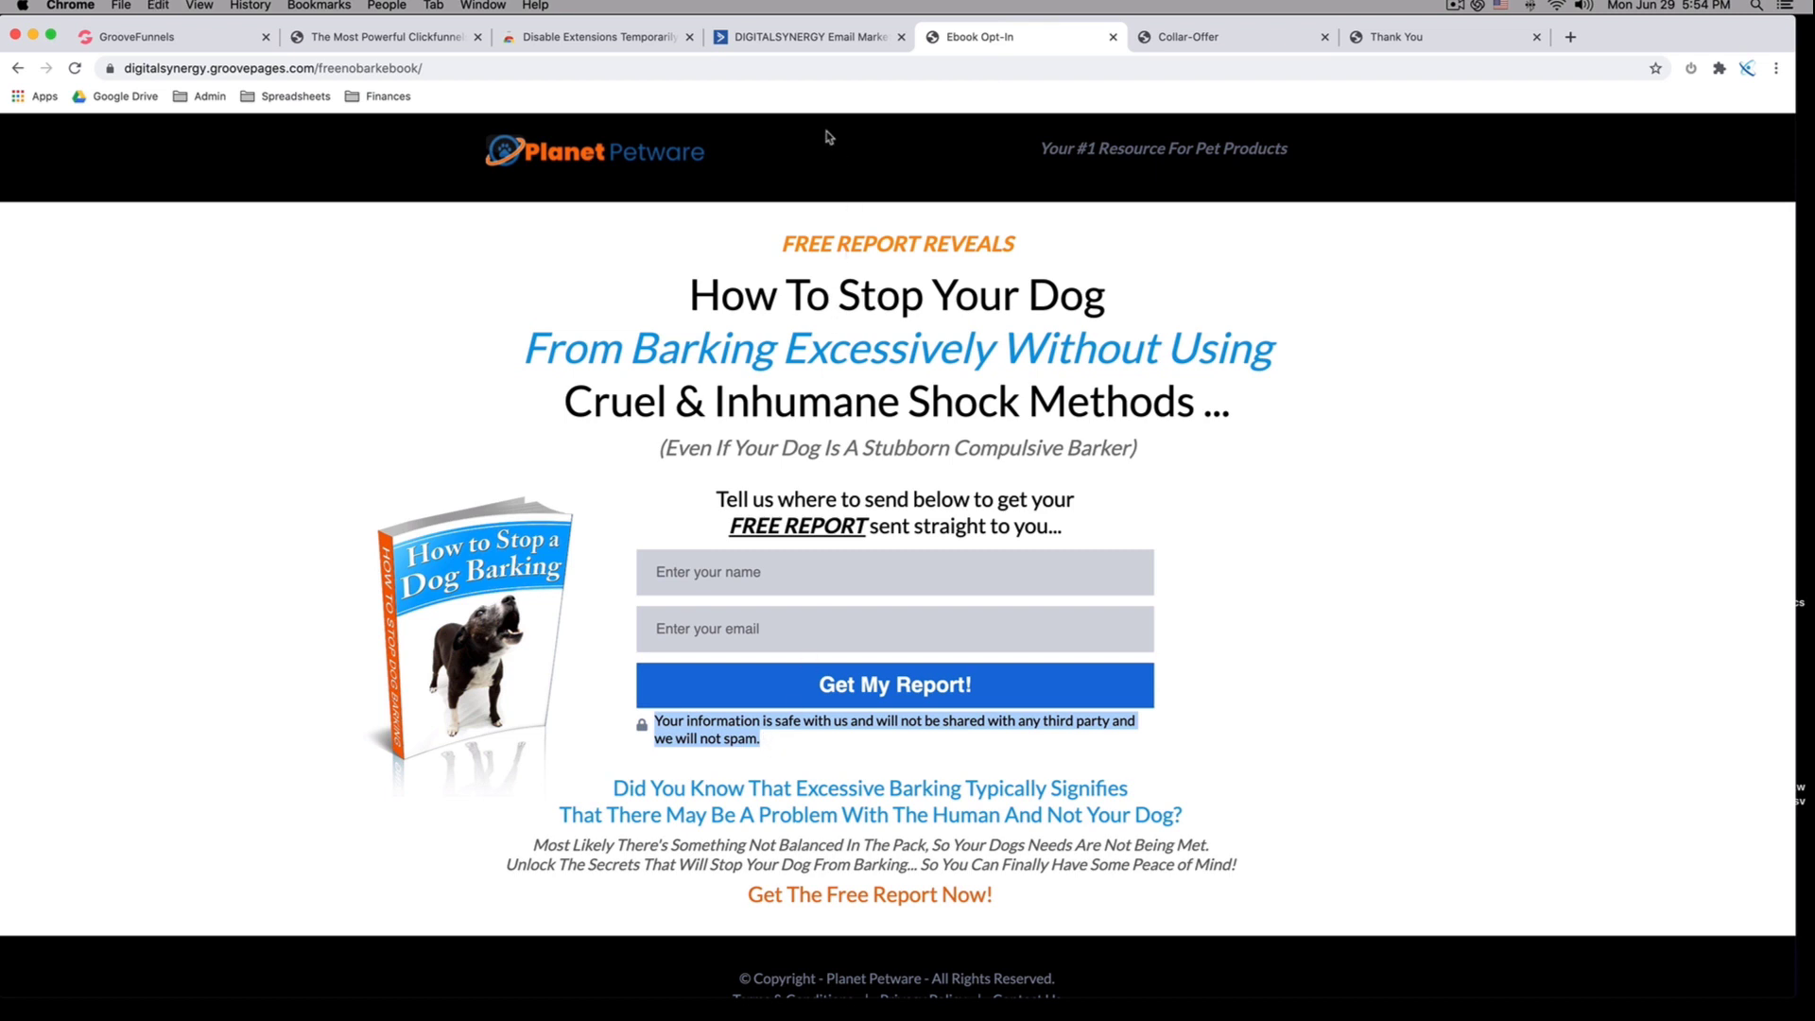
left_click(171, 36)
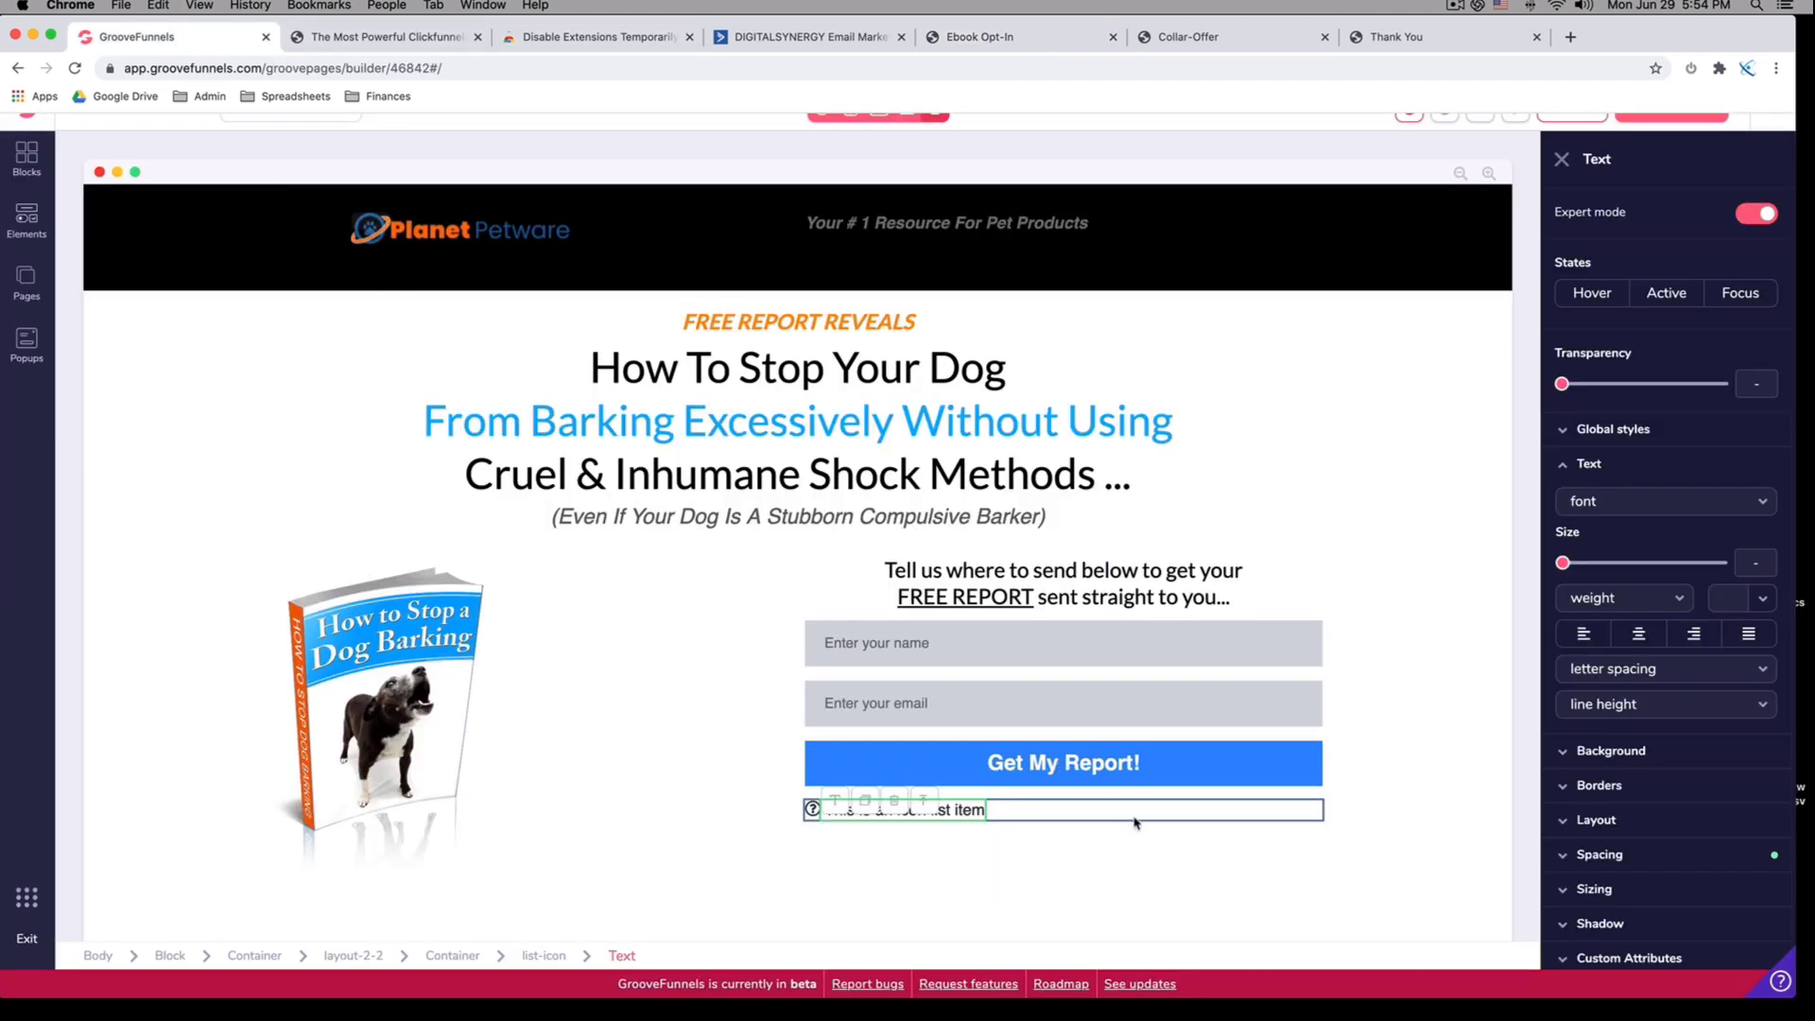
triple_click(975, 816)
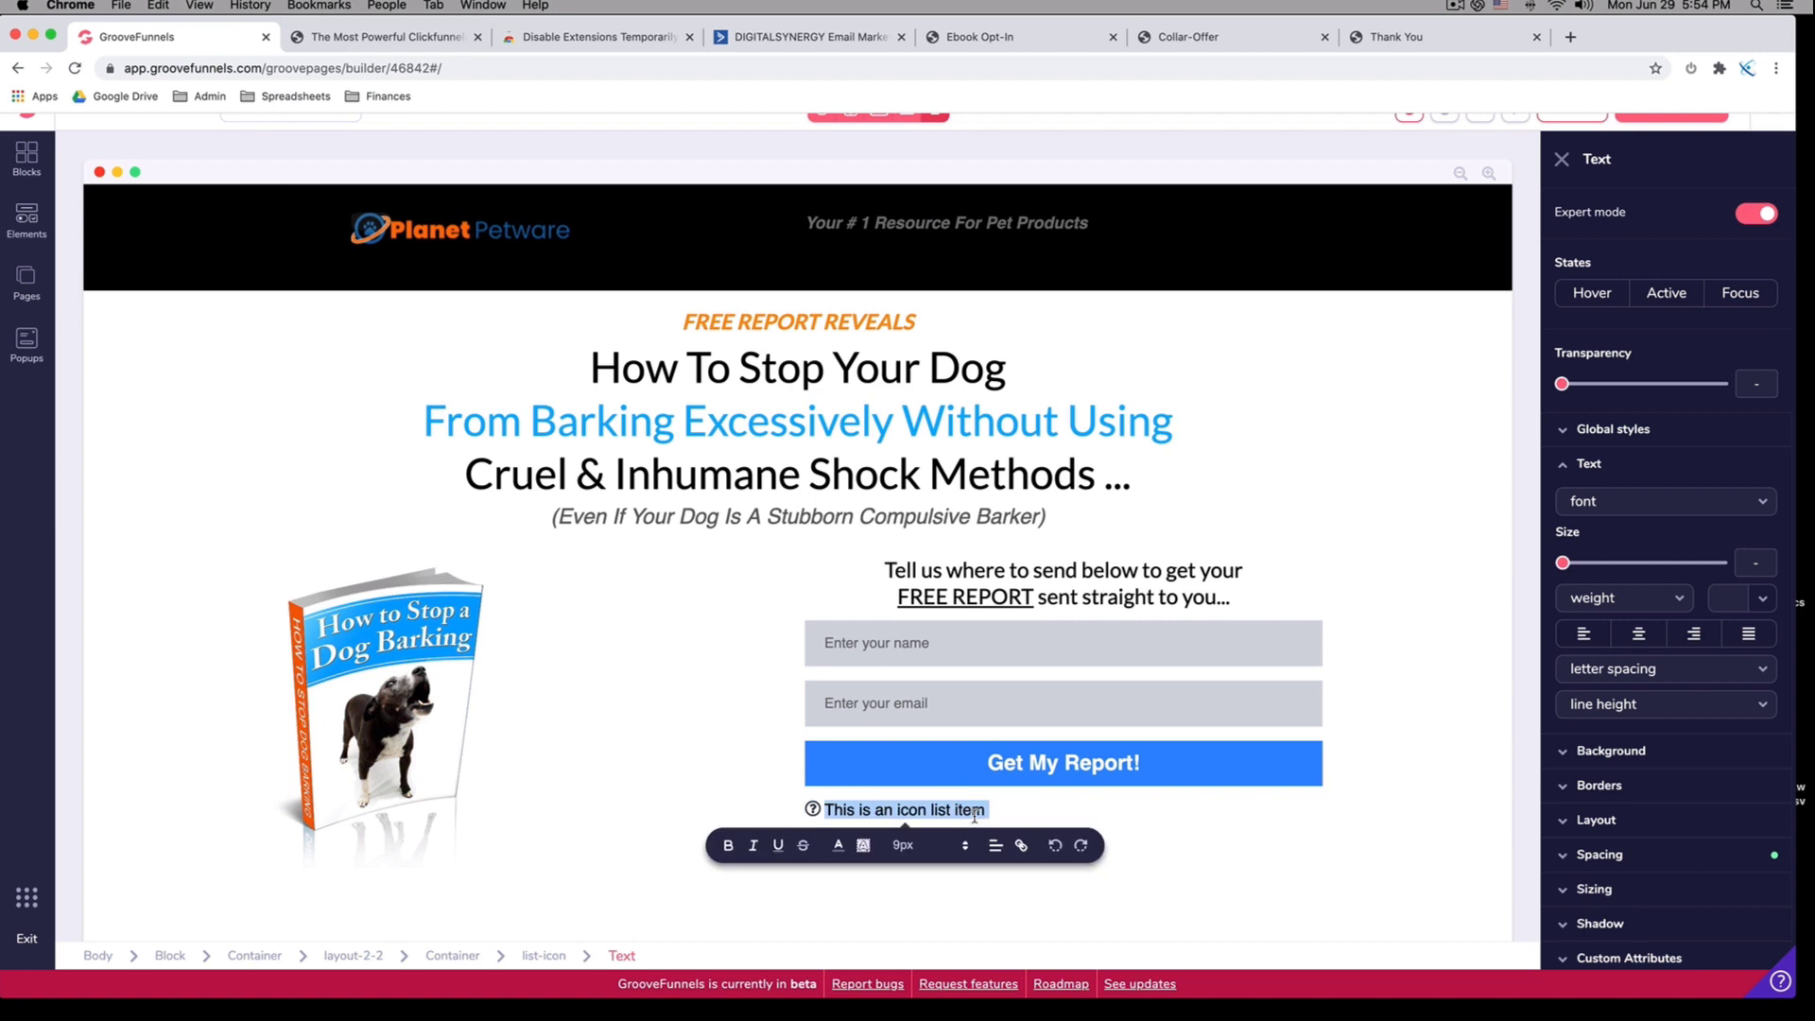
key("super+v")
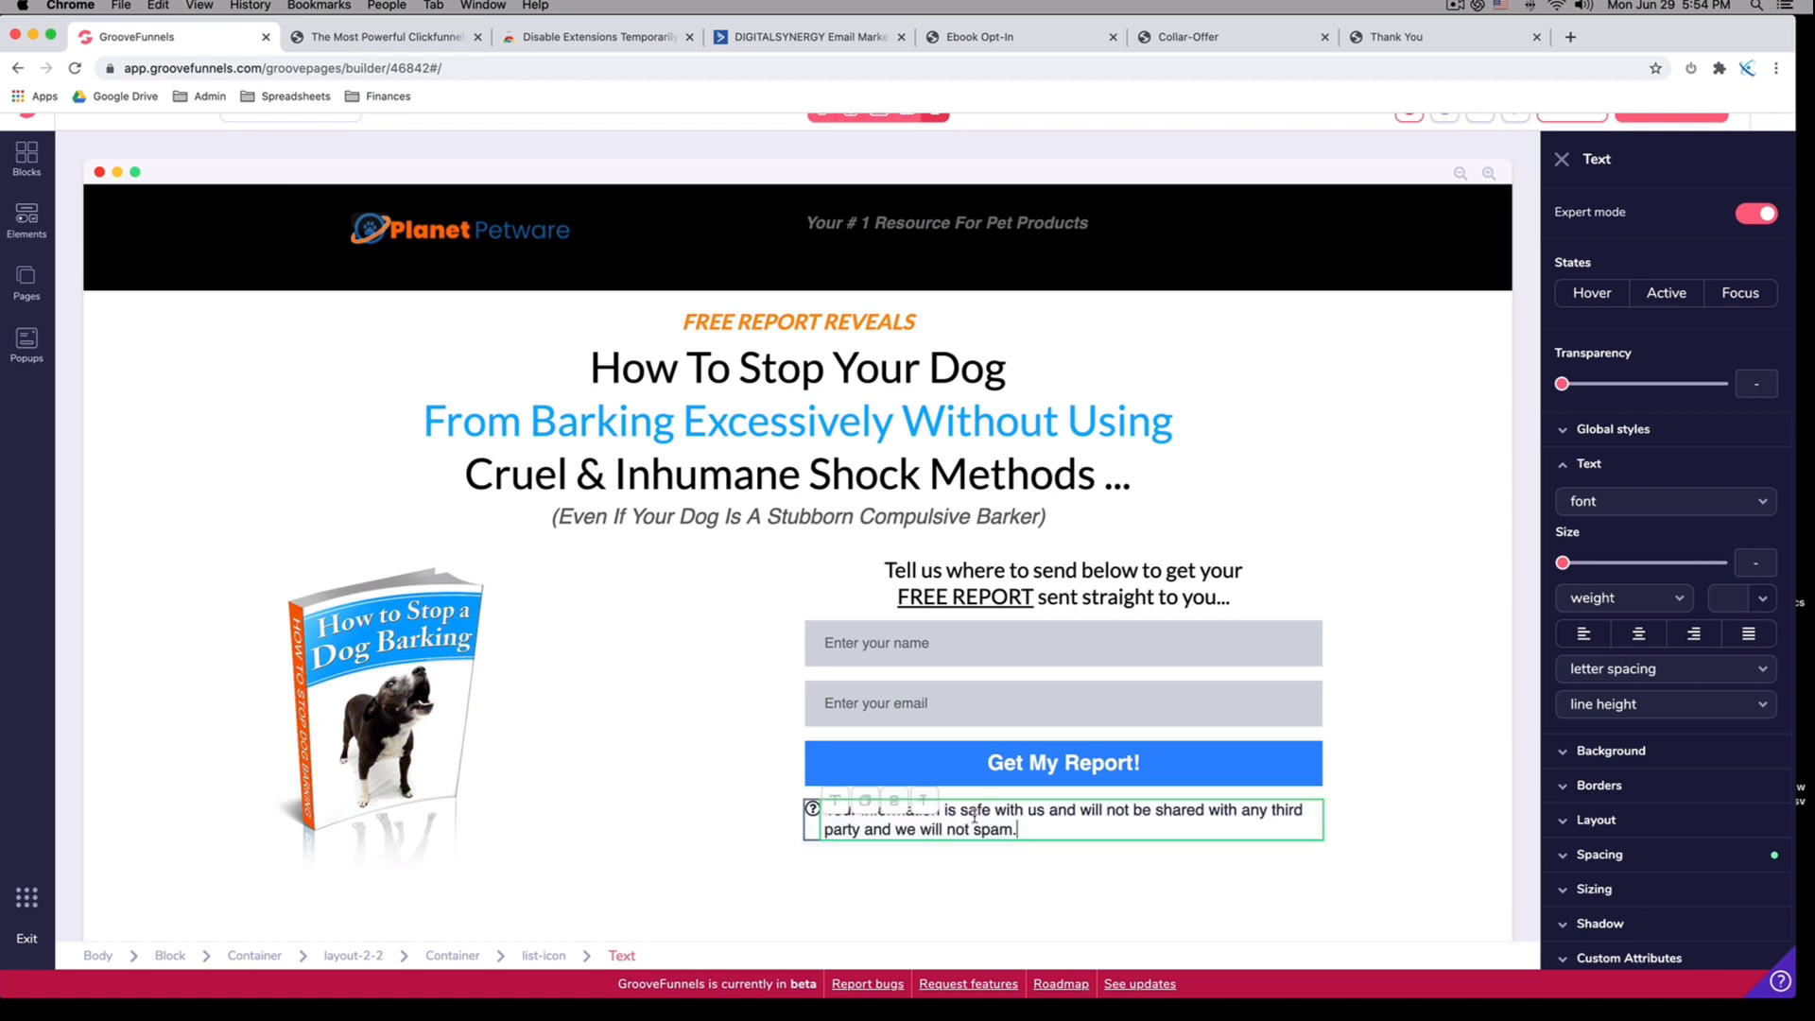
Change the icon beside the privacy note to the closed lock (fas fa-lock), update it, and save the page
left_click(811, 811)
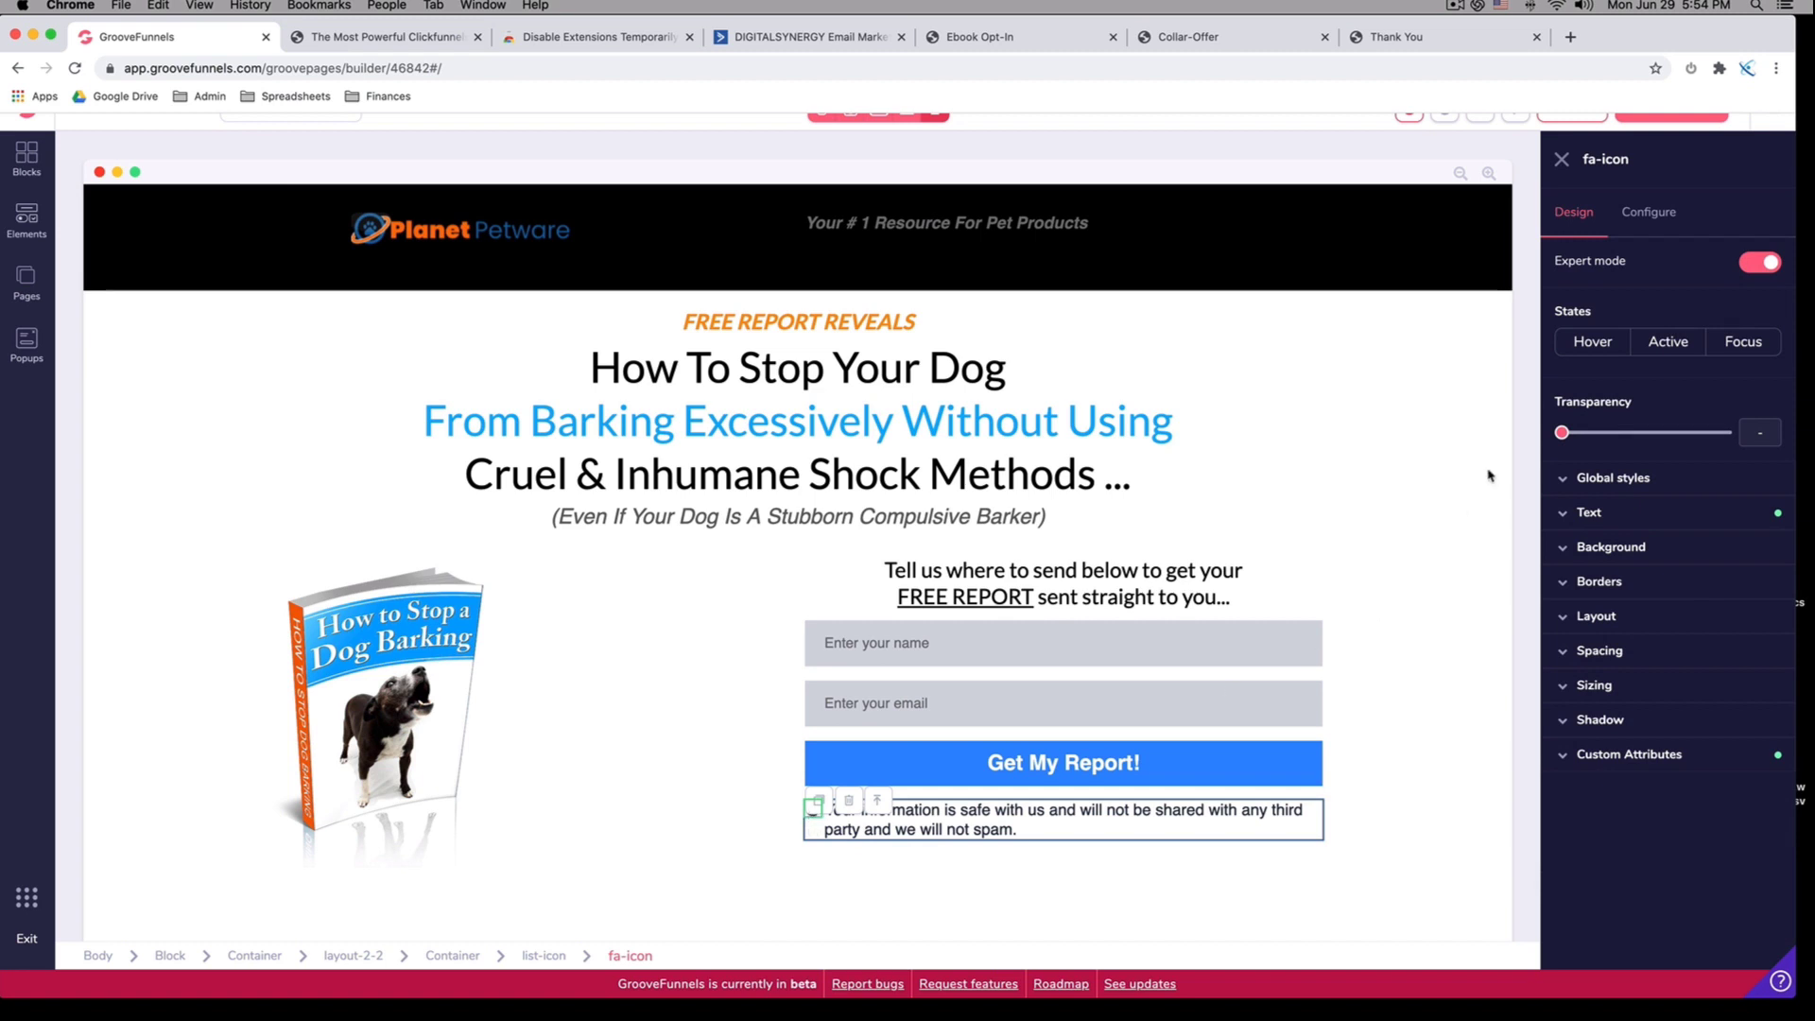
left_click(1650, 214)
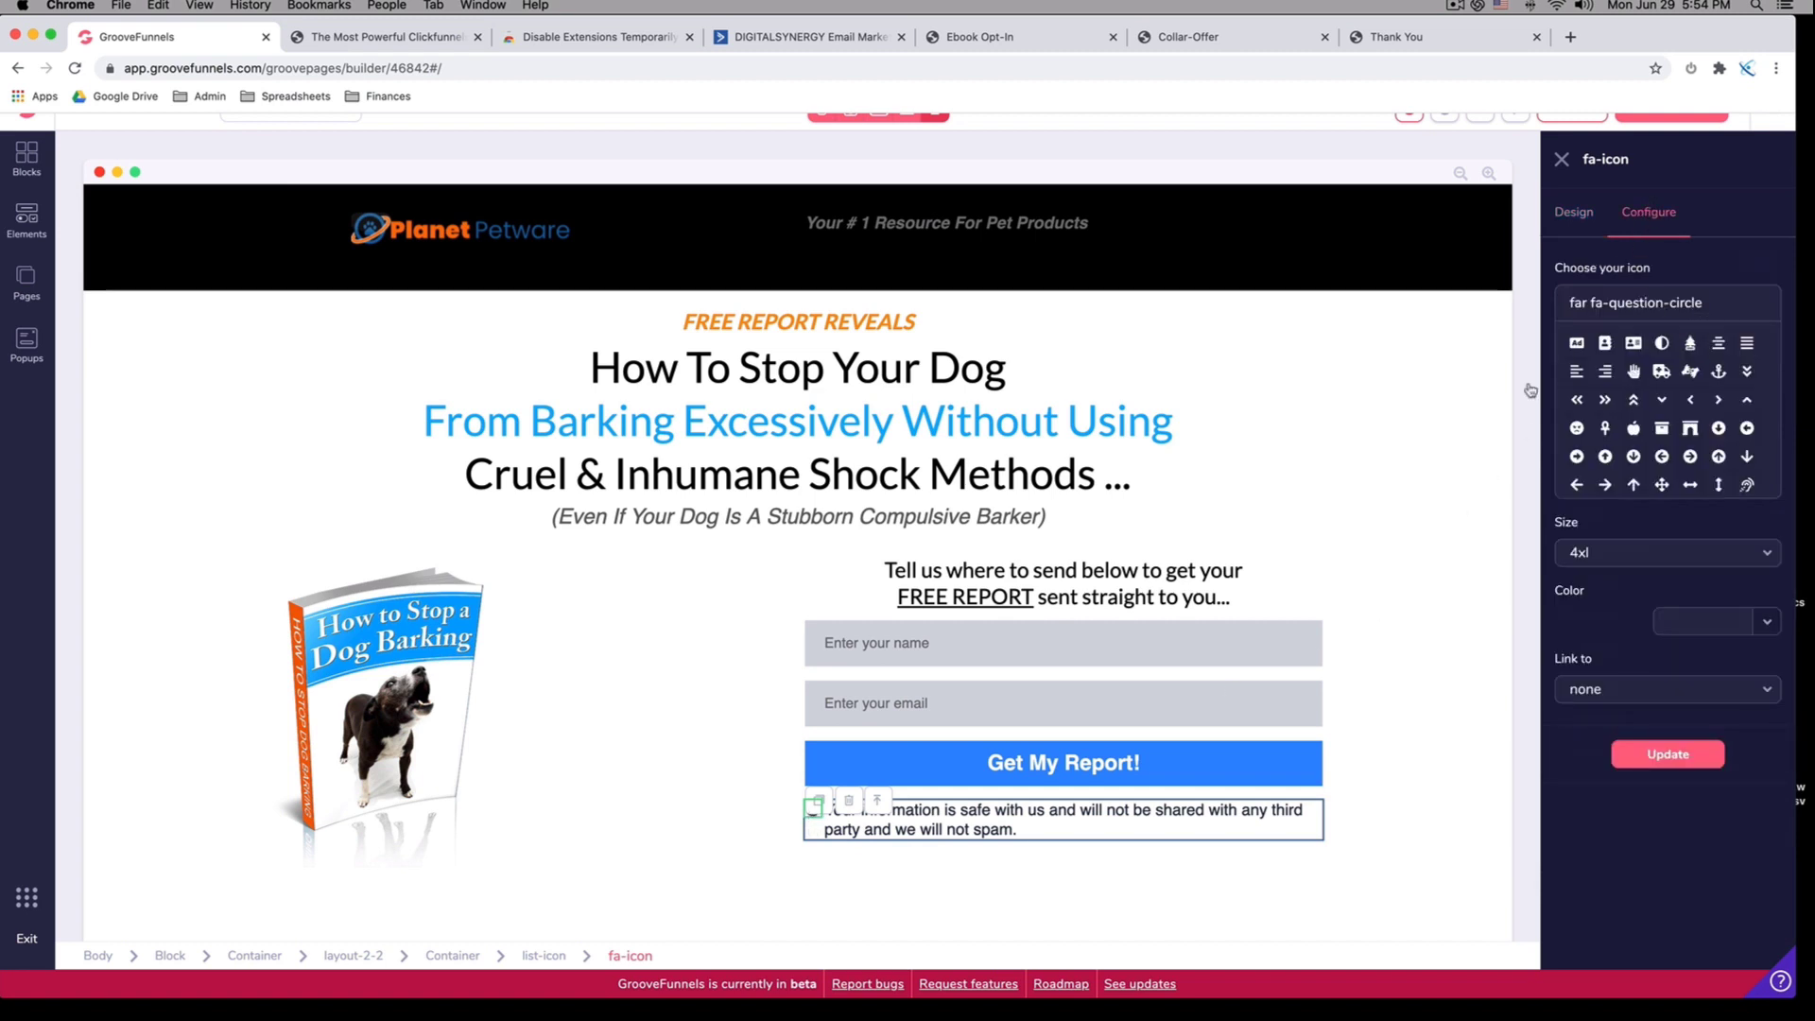
triple_click(1613, 303)
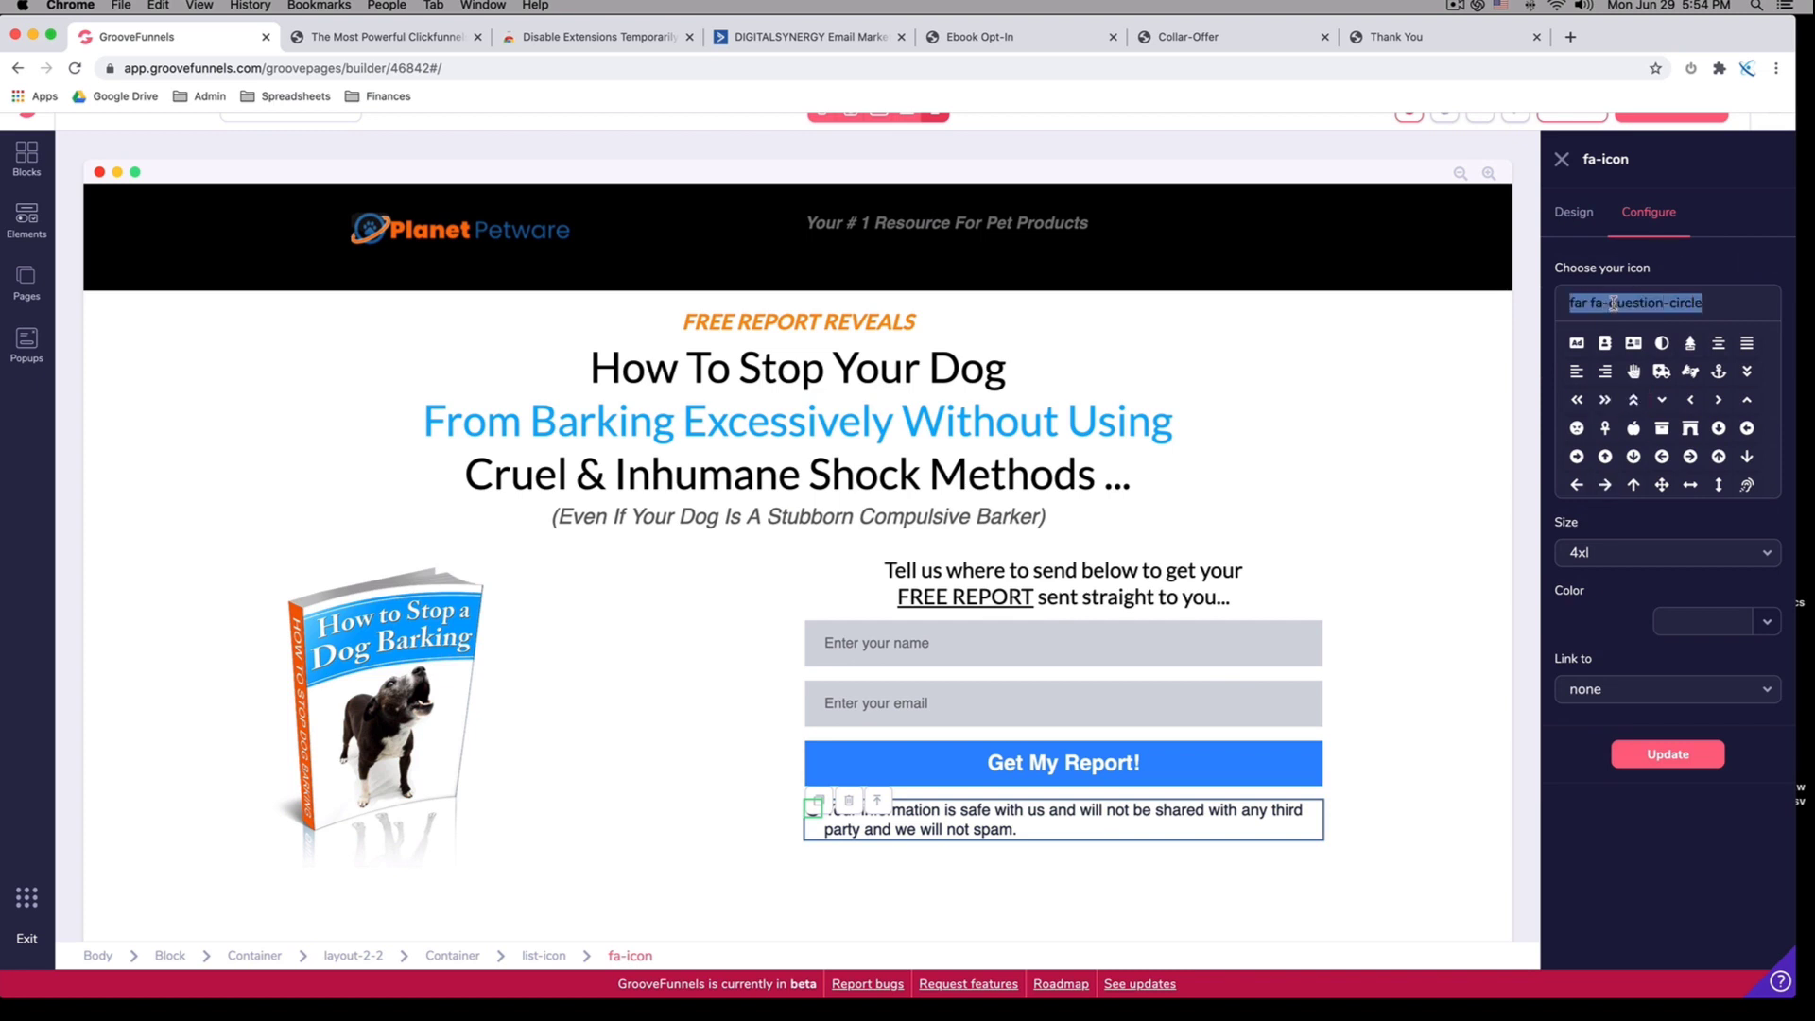
type(";p")
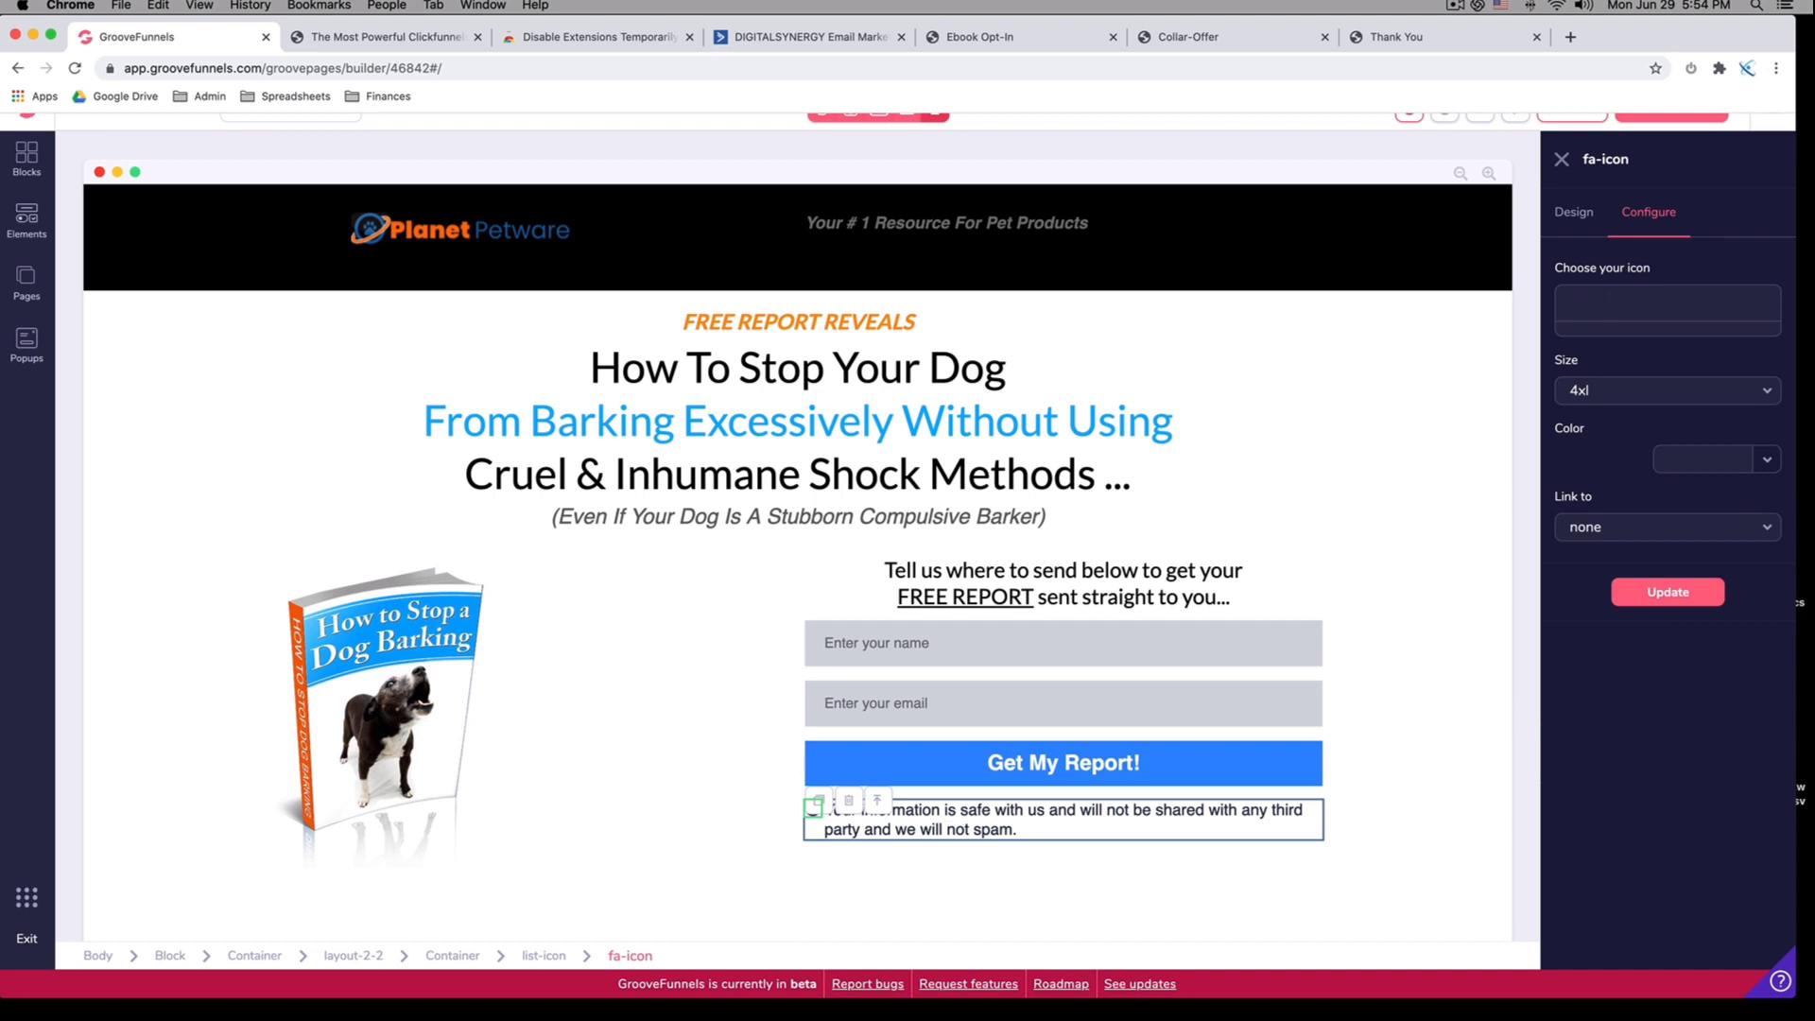
type("lock")
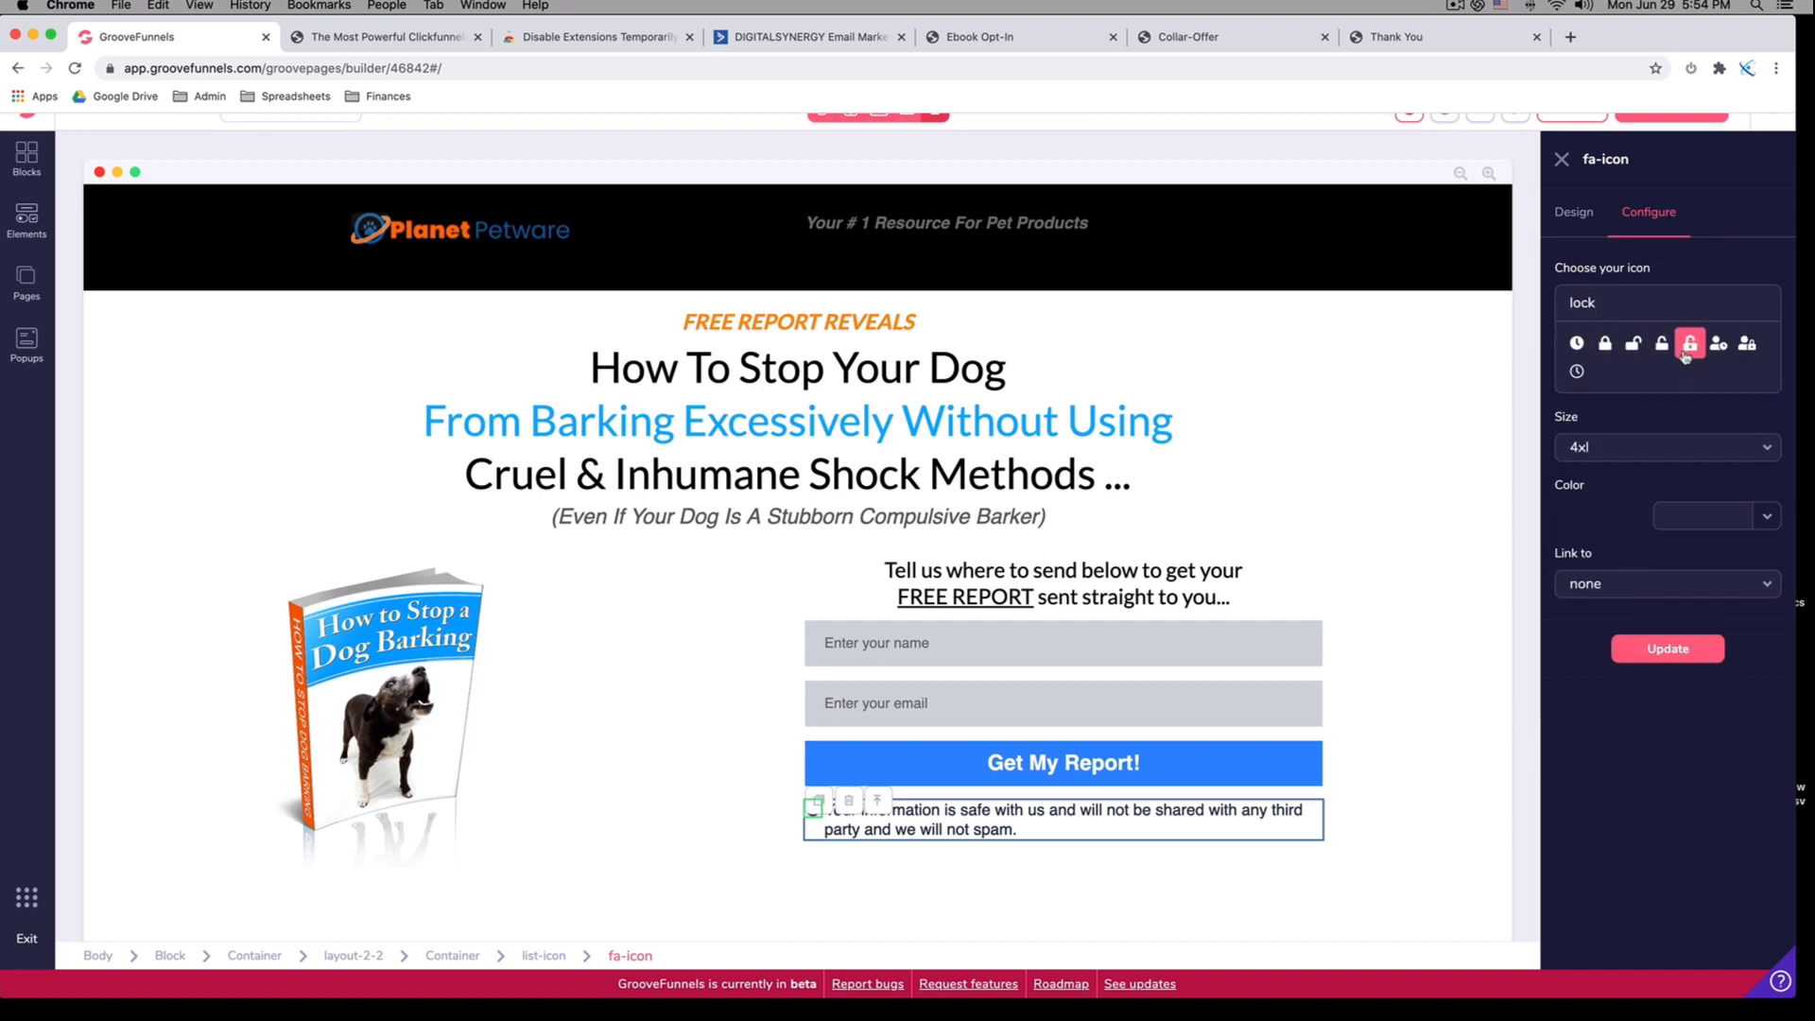
left_click(1605, 343)
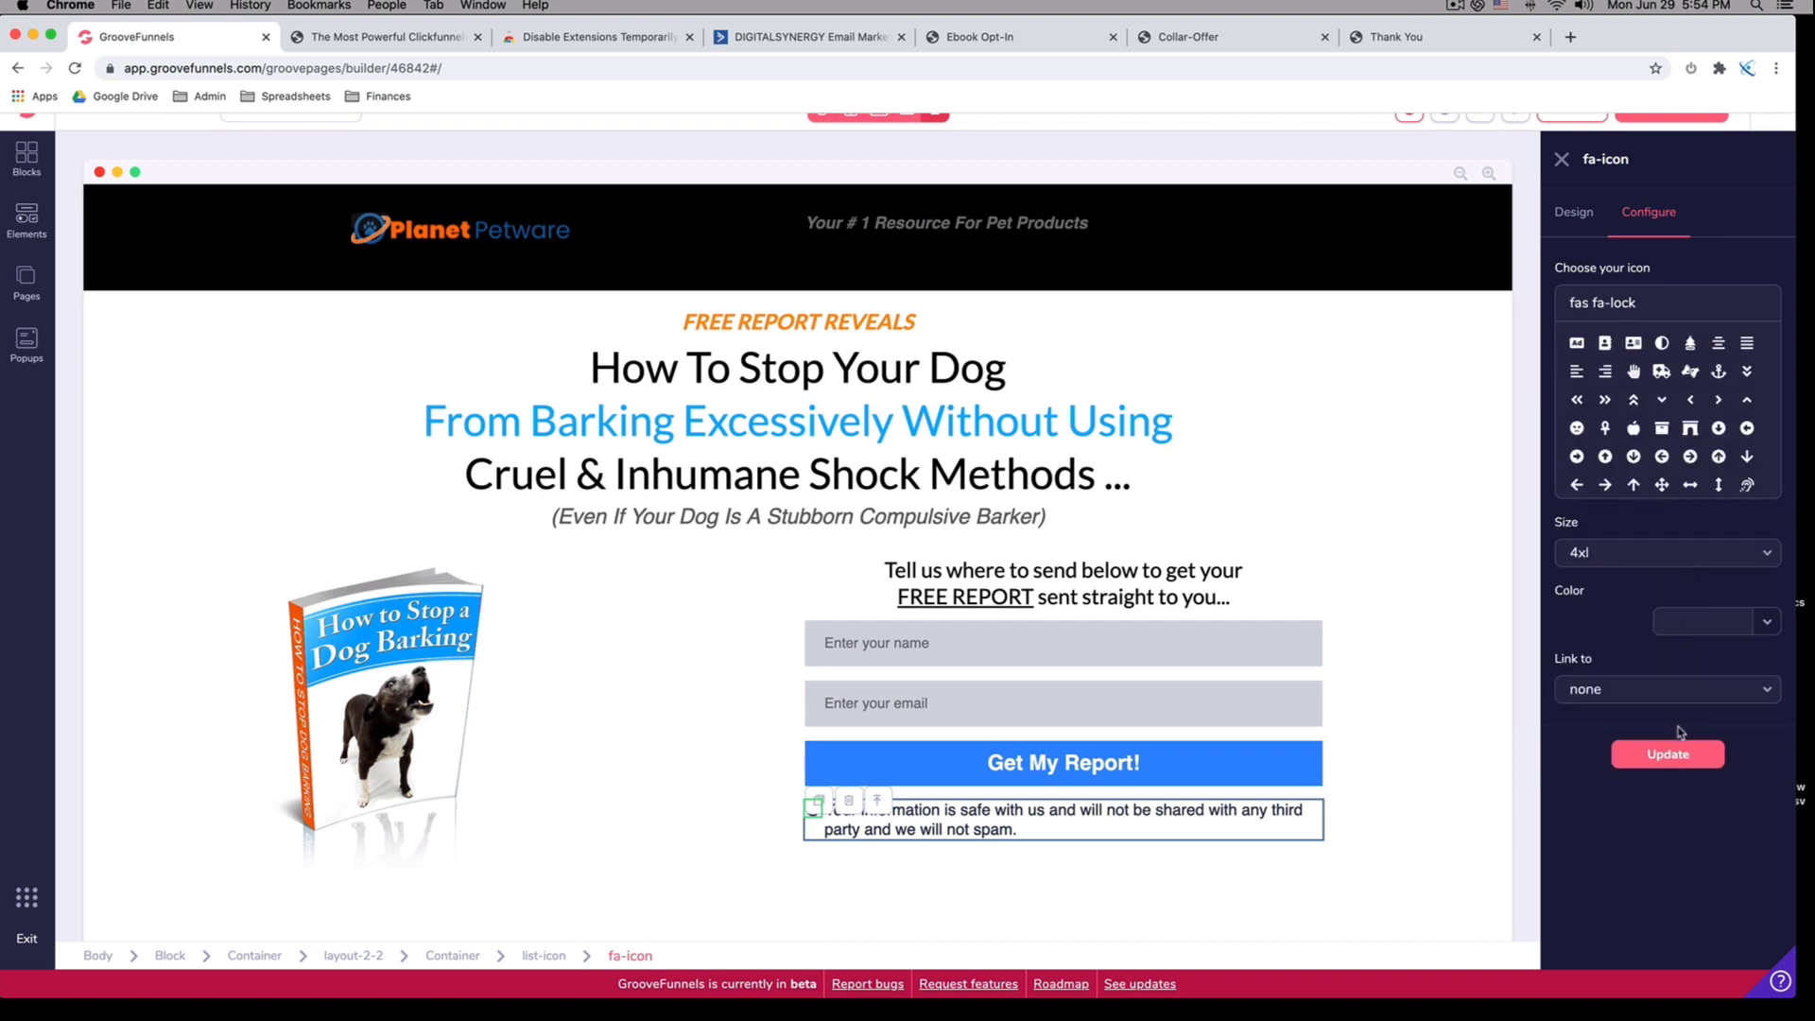
left_click(1669, 756)
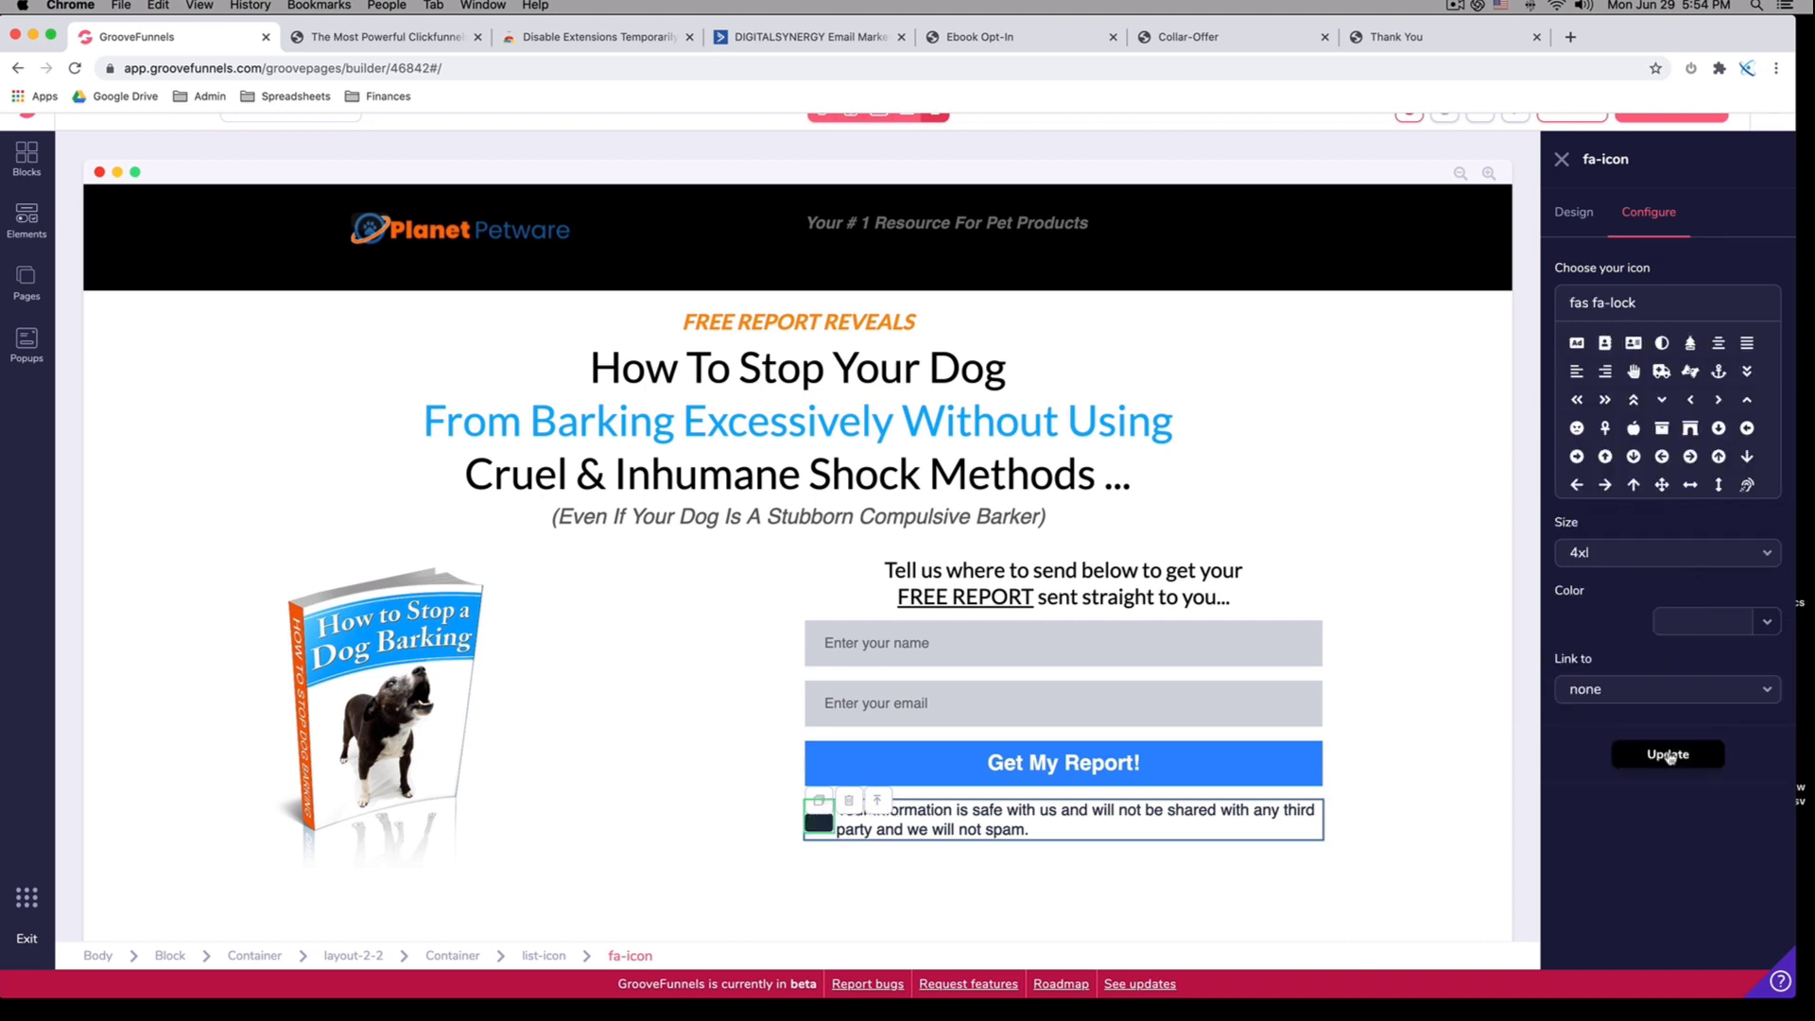
left_click(1406, 657)
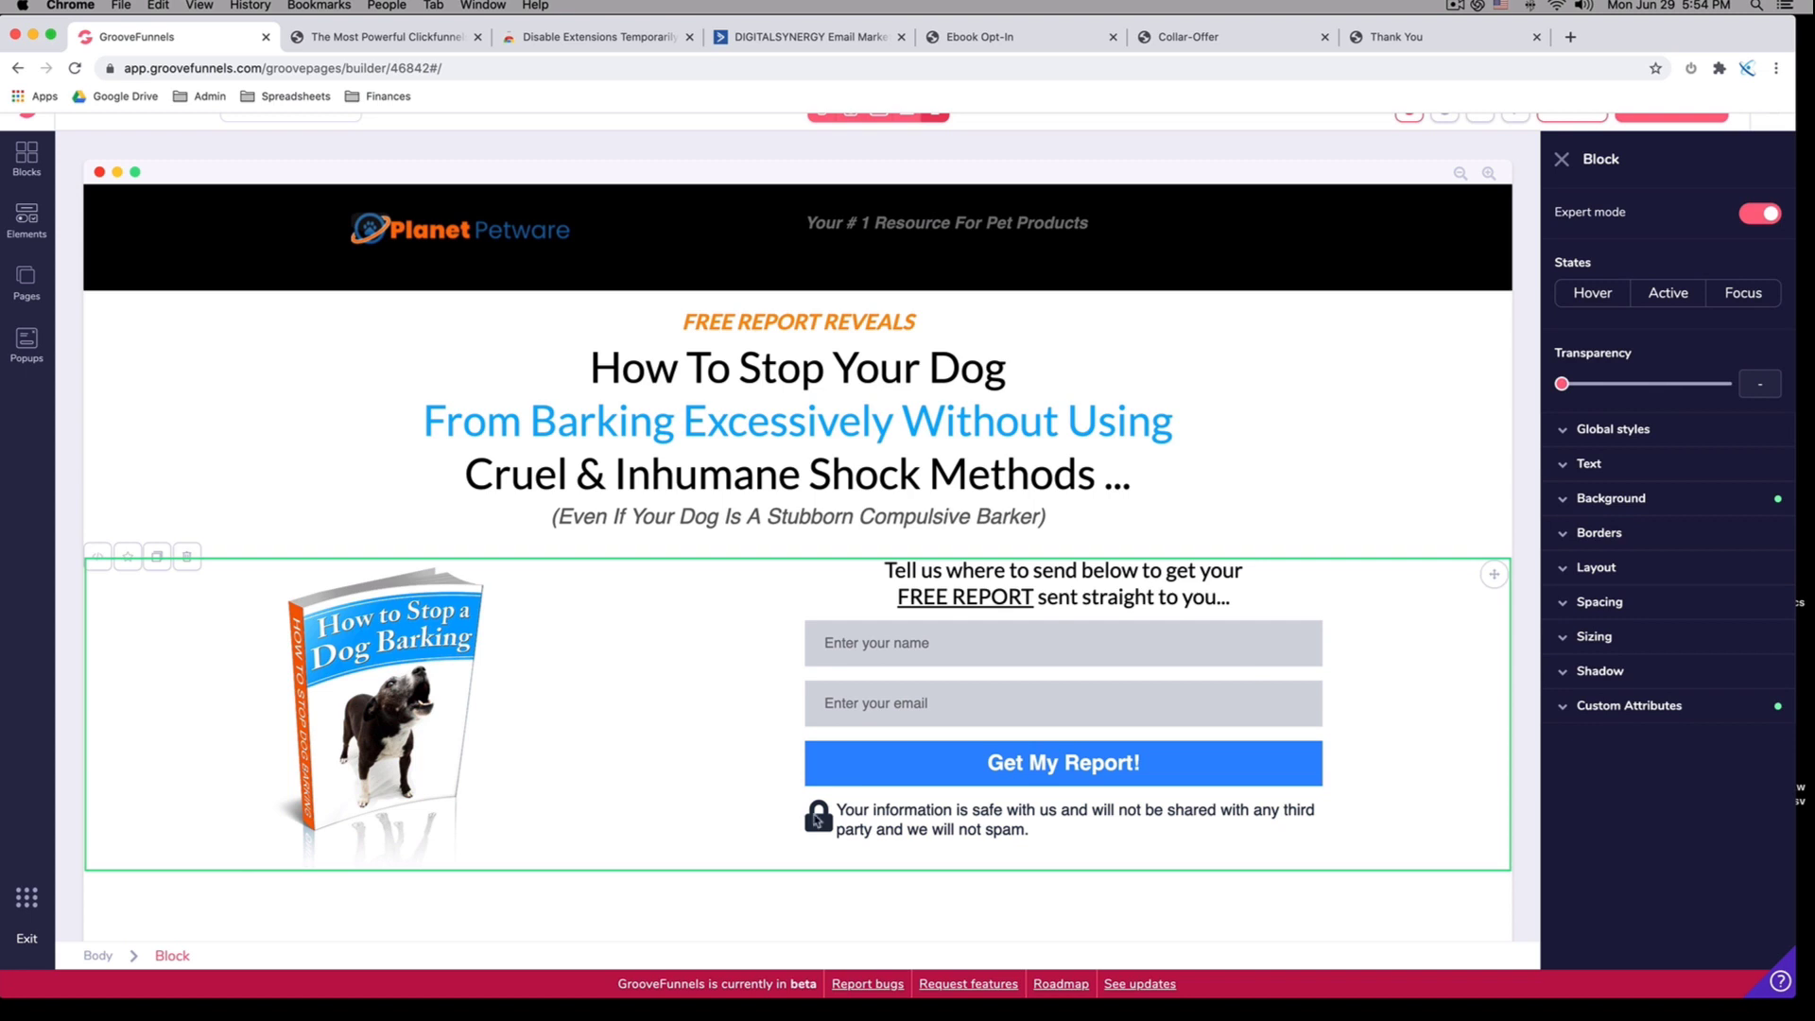
left_click(818, 818)
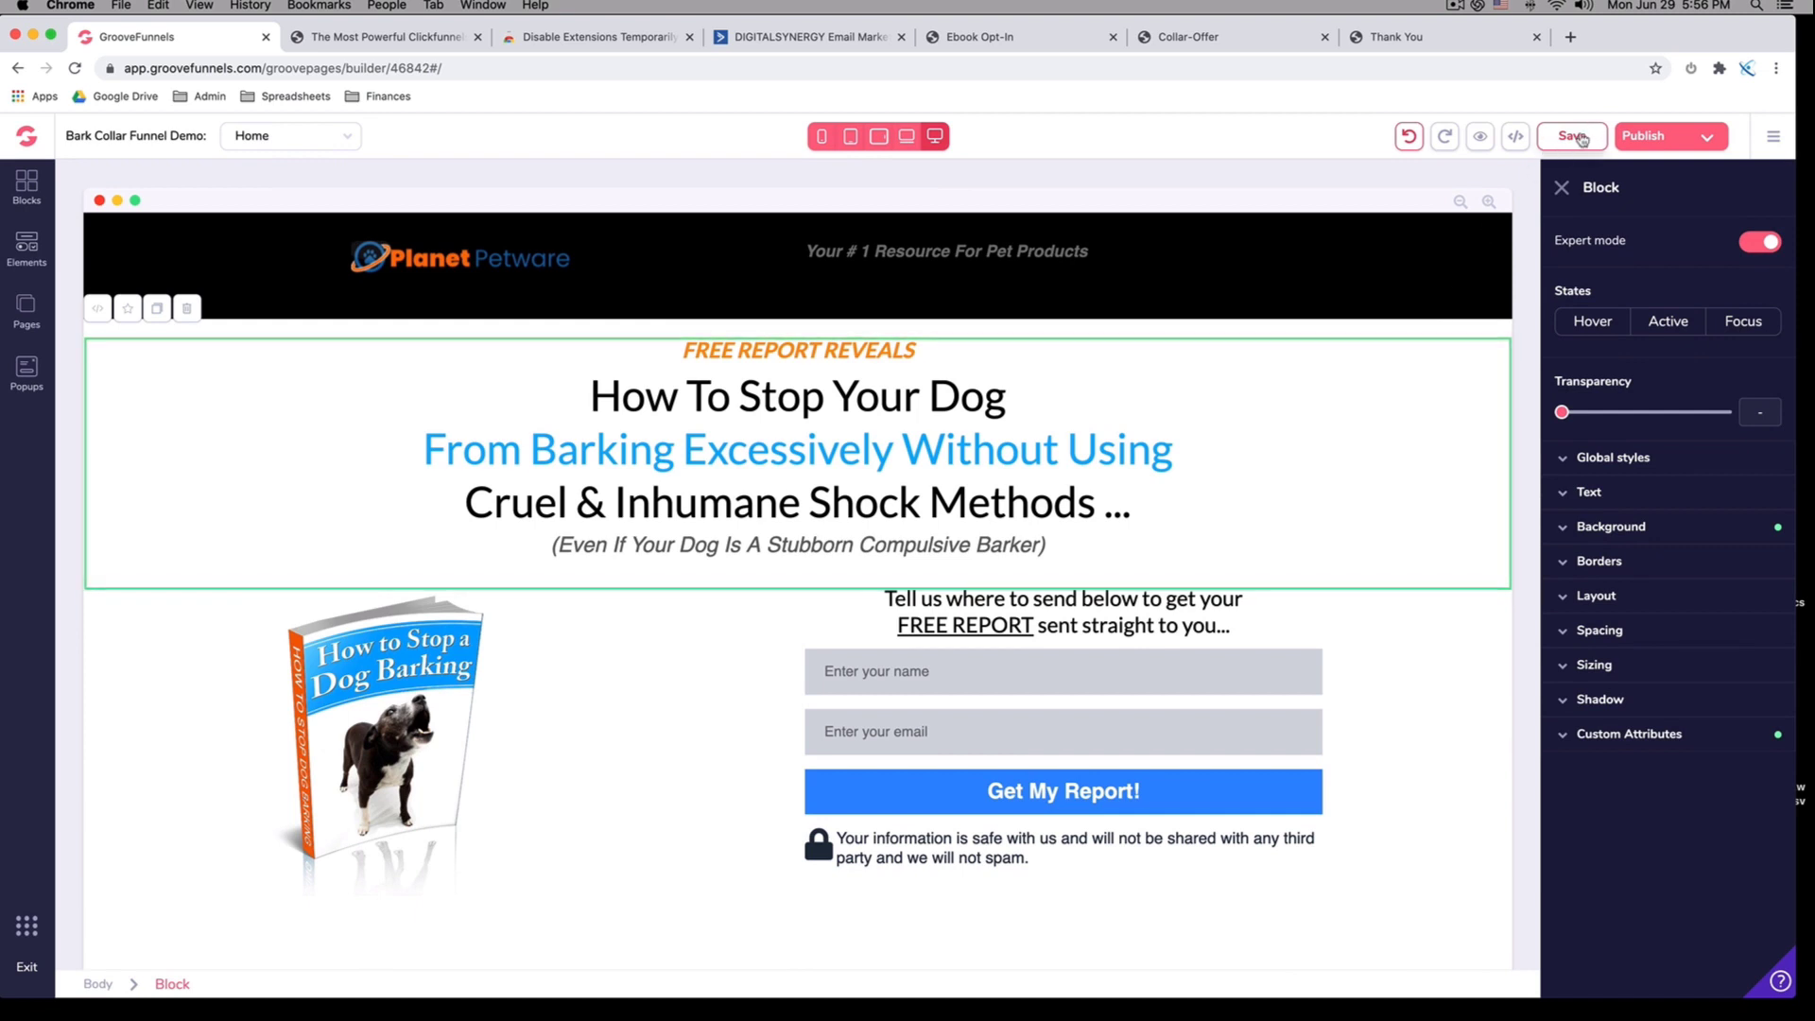
left_click(1574, 137)
Set the ebook cover image's left margin to 16rem so it sits closer to the opt-in form
left_click(433, 767)
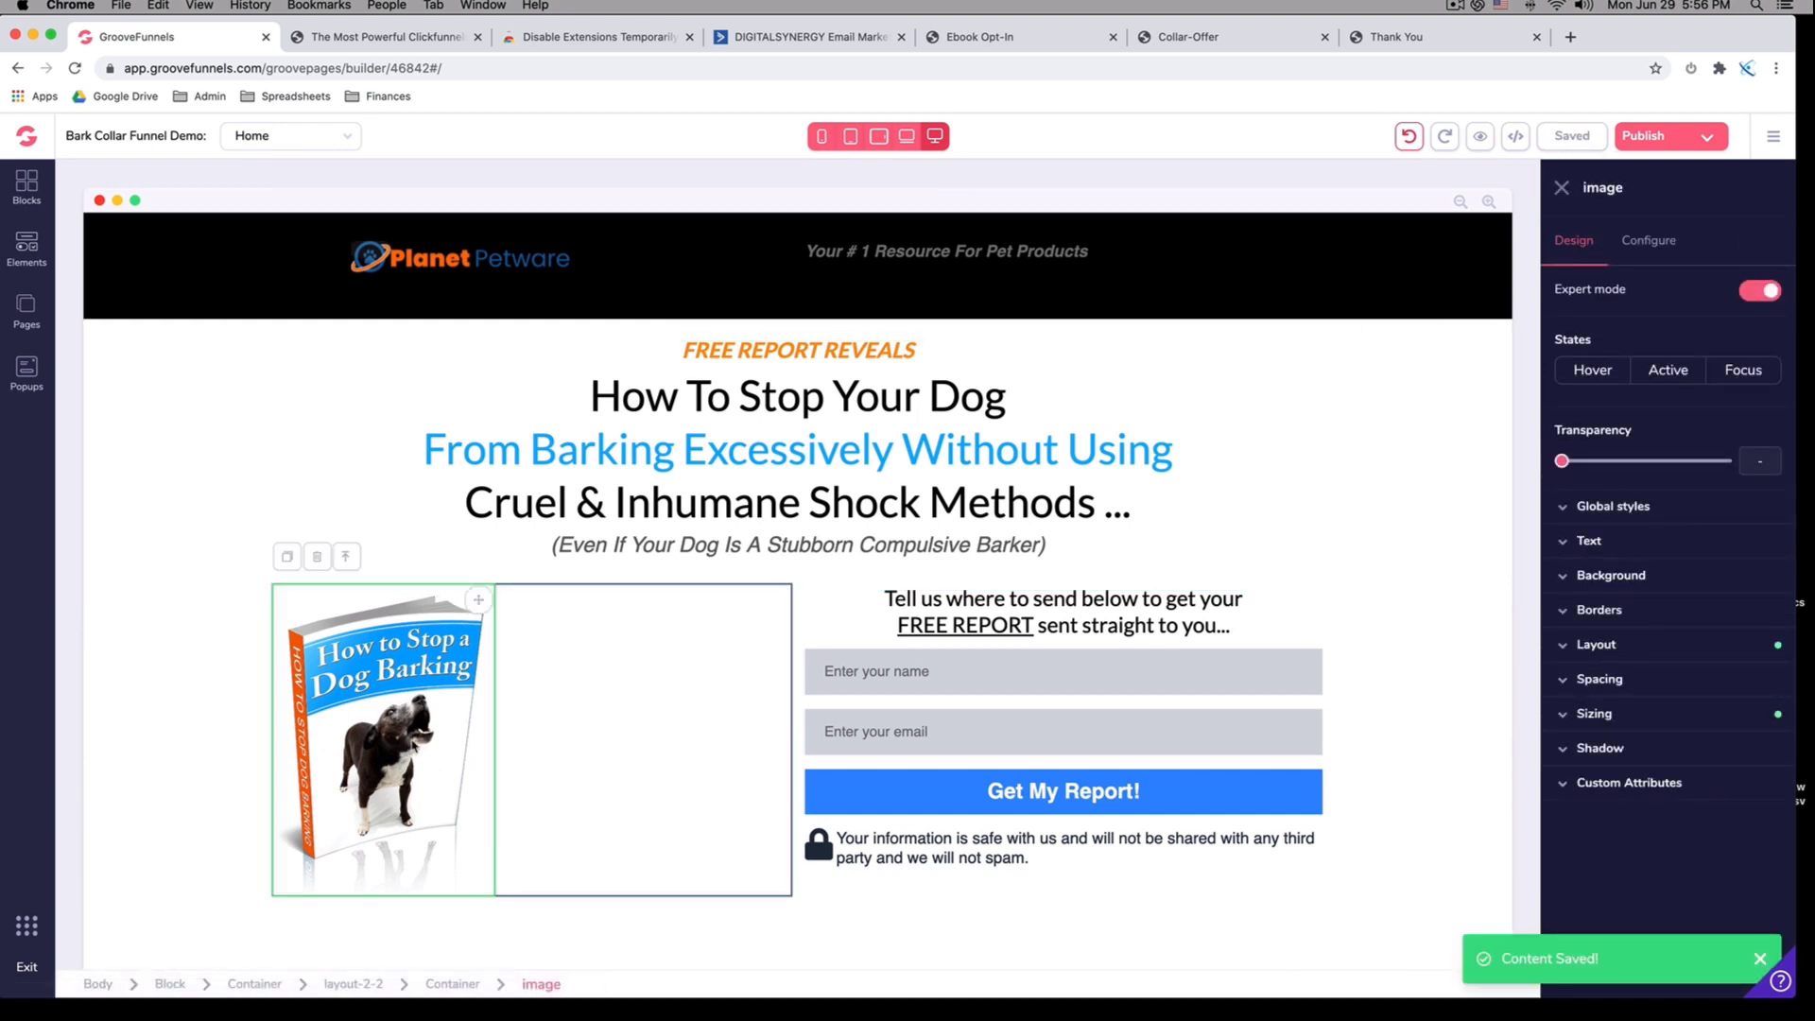
left_click(1597, 680)
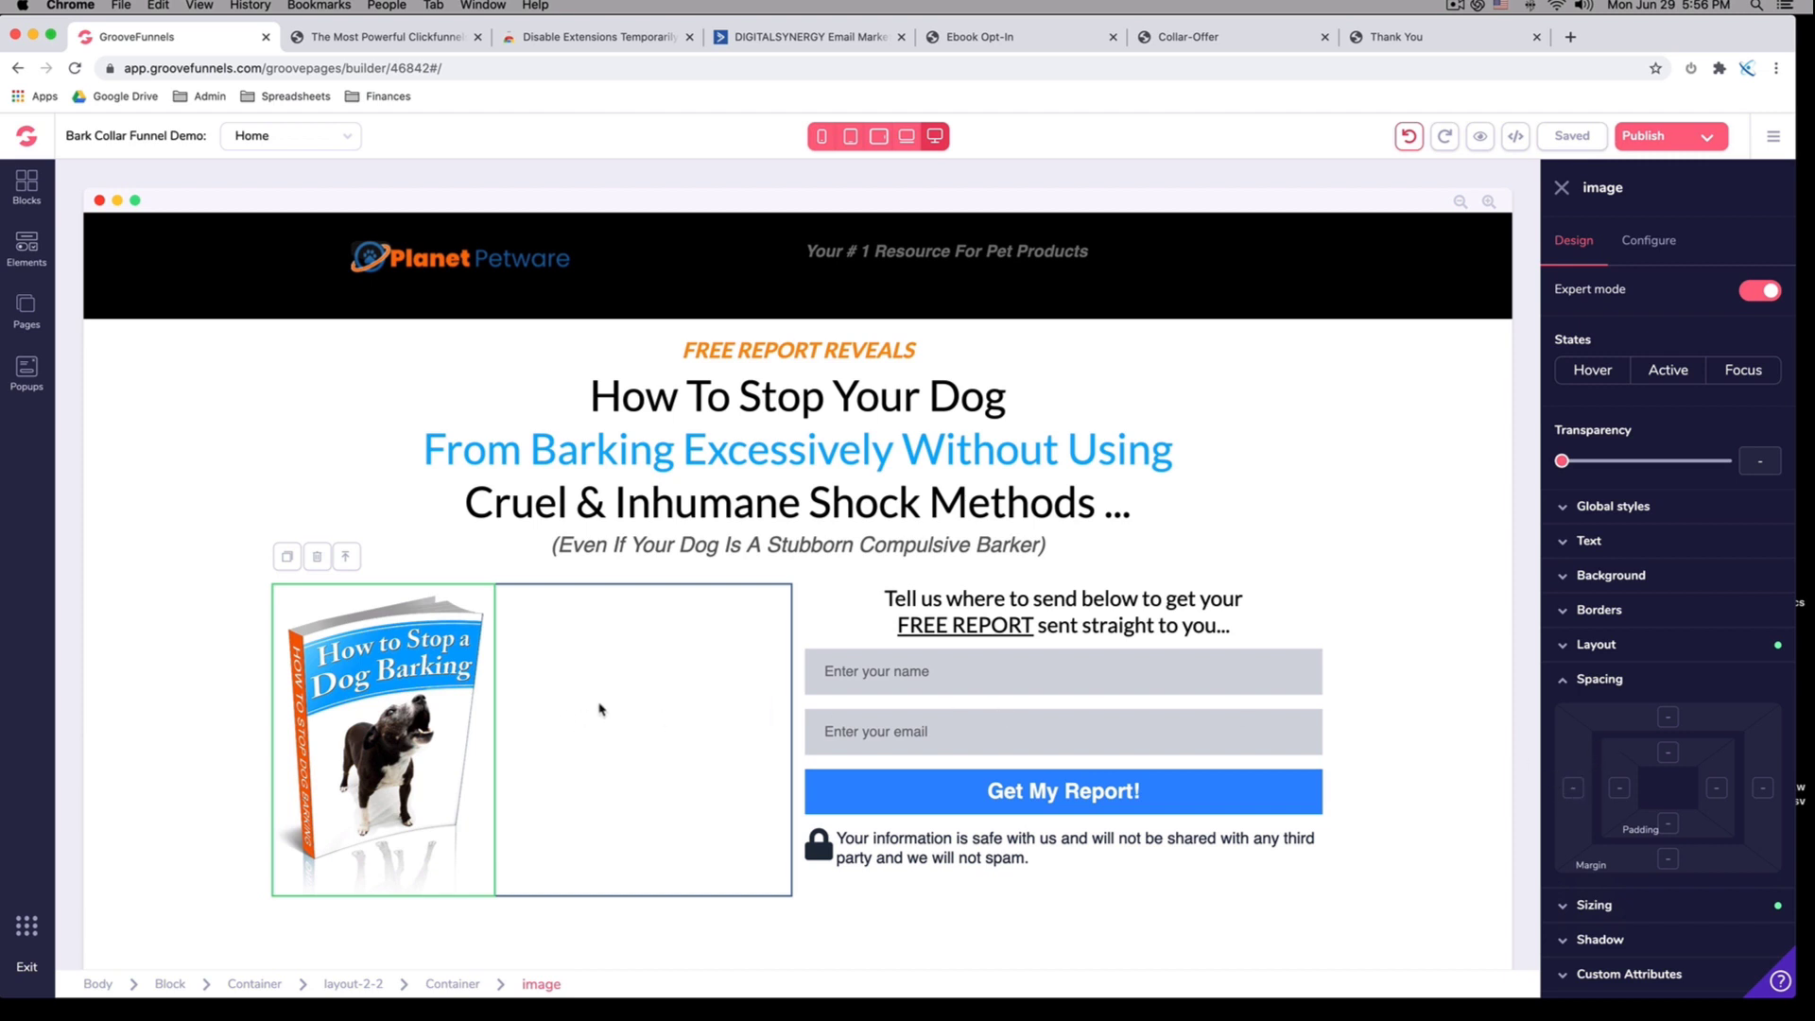
left_click(423, 682)
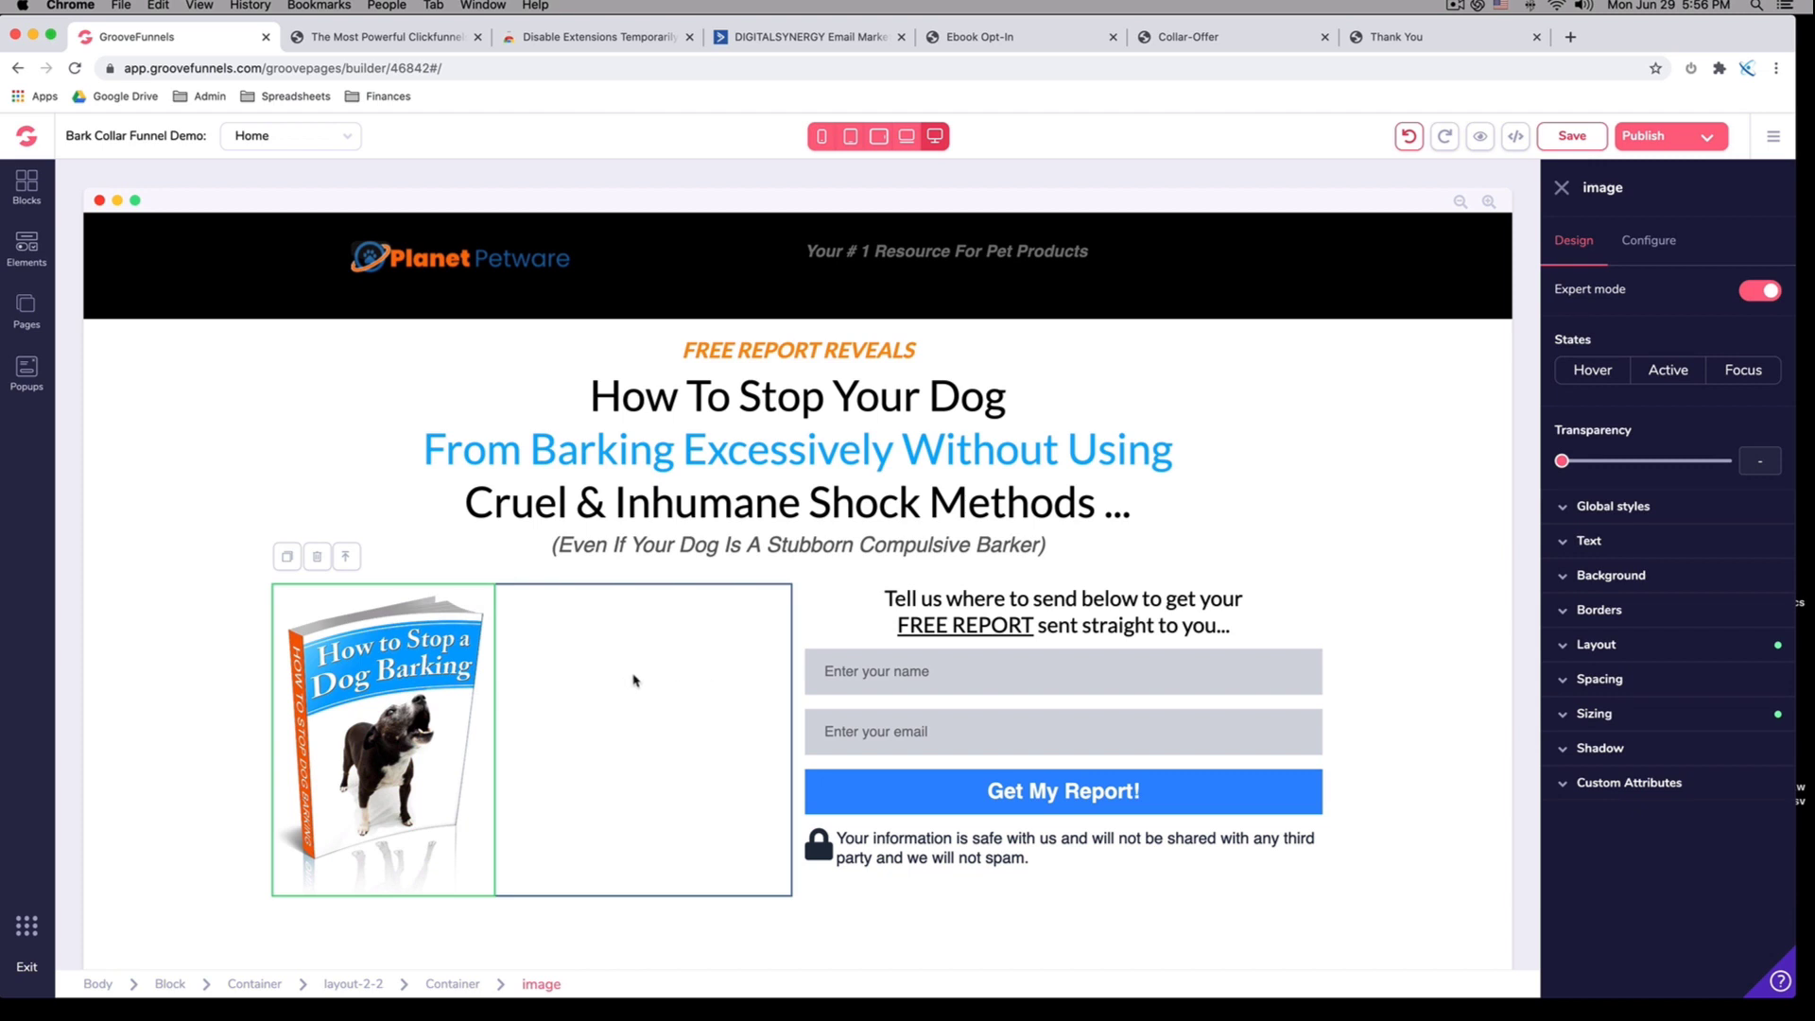
left_click(1599, 683)
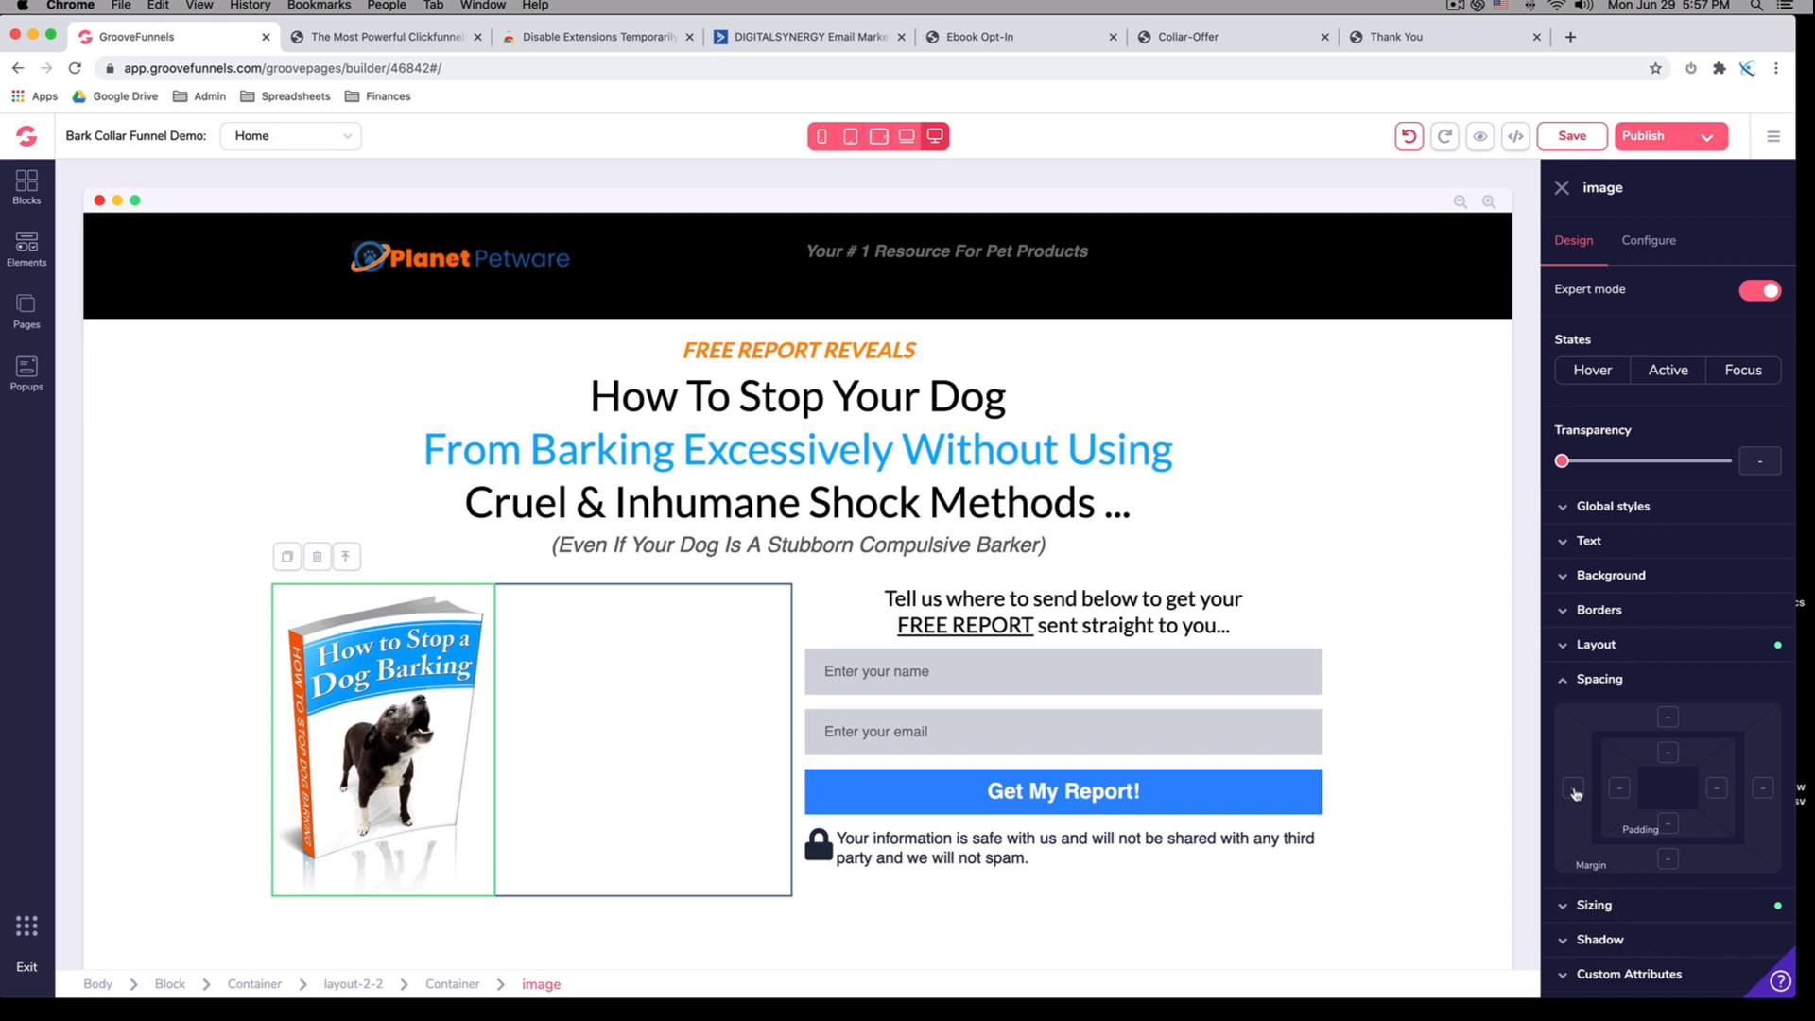
left_click(1764, 789)
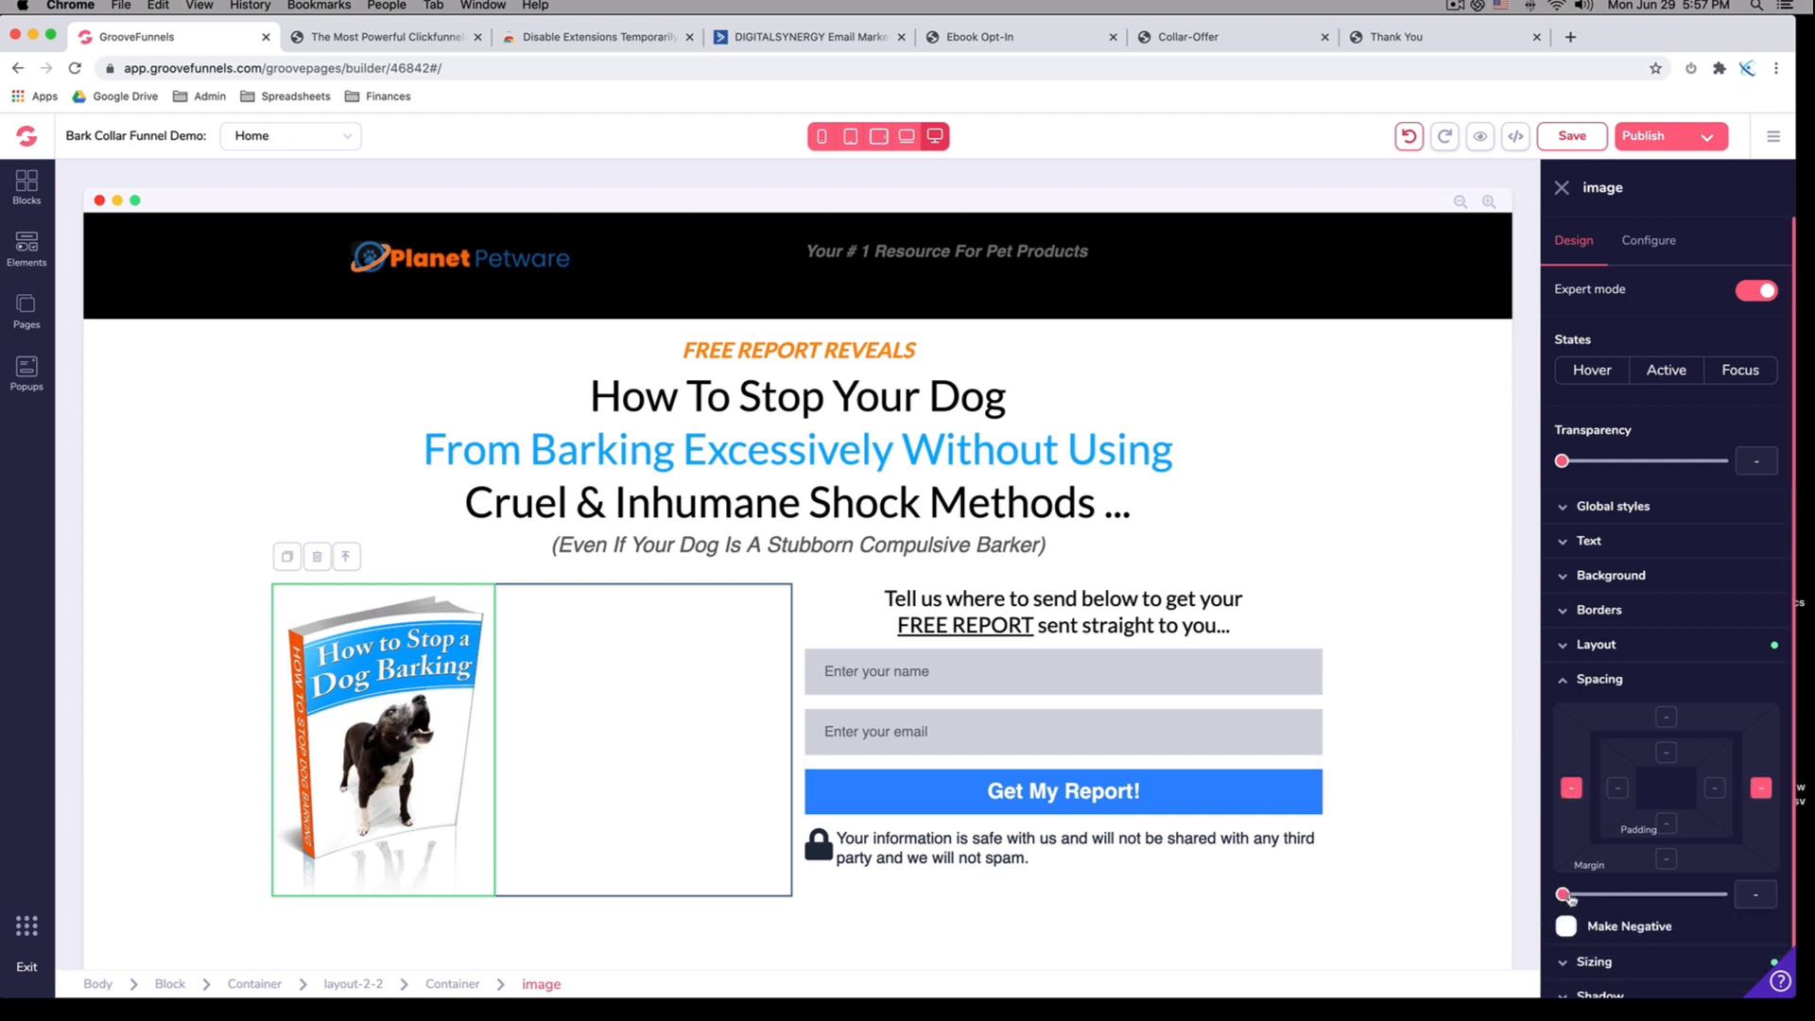
left_click(1760, 788)
left_click_drag(1562, 895, 1714, 891)
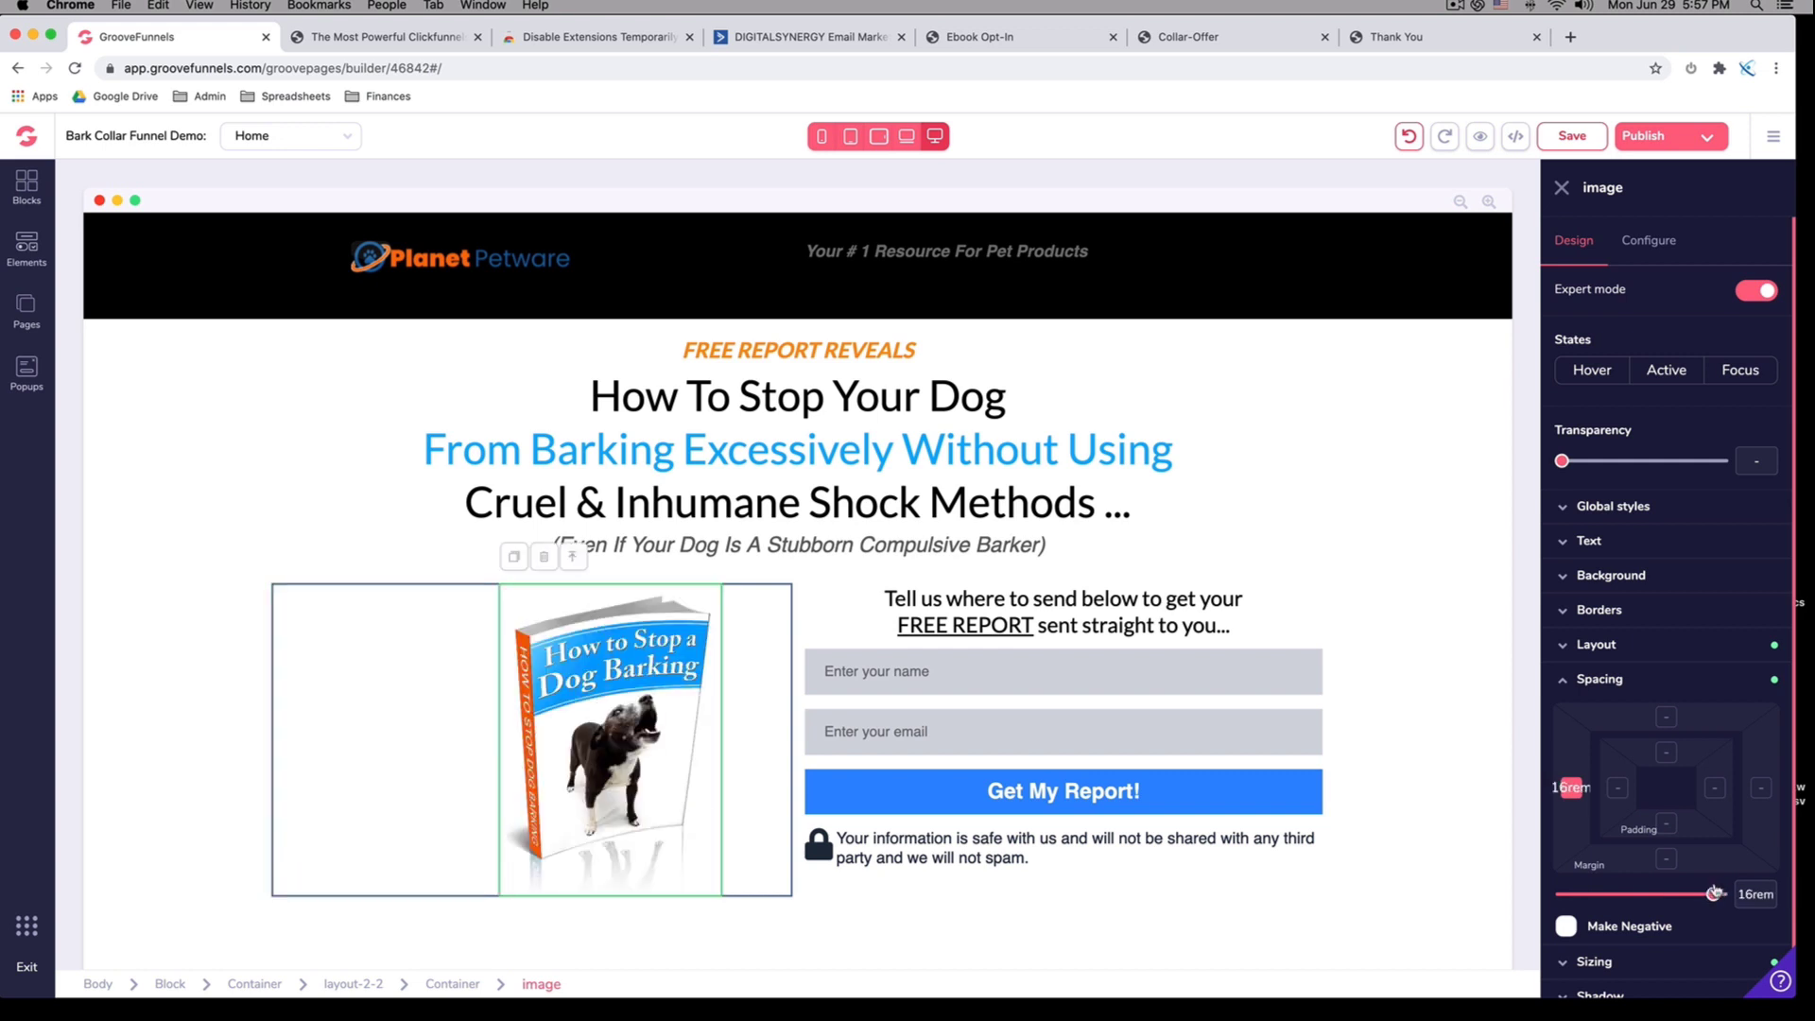
left_click(1382, 770)
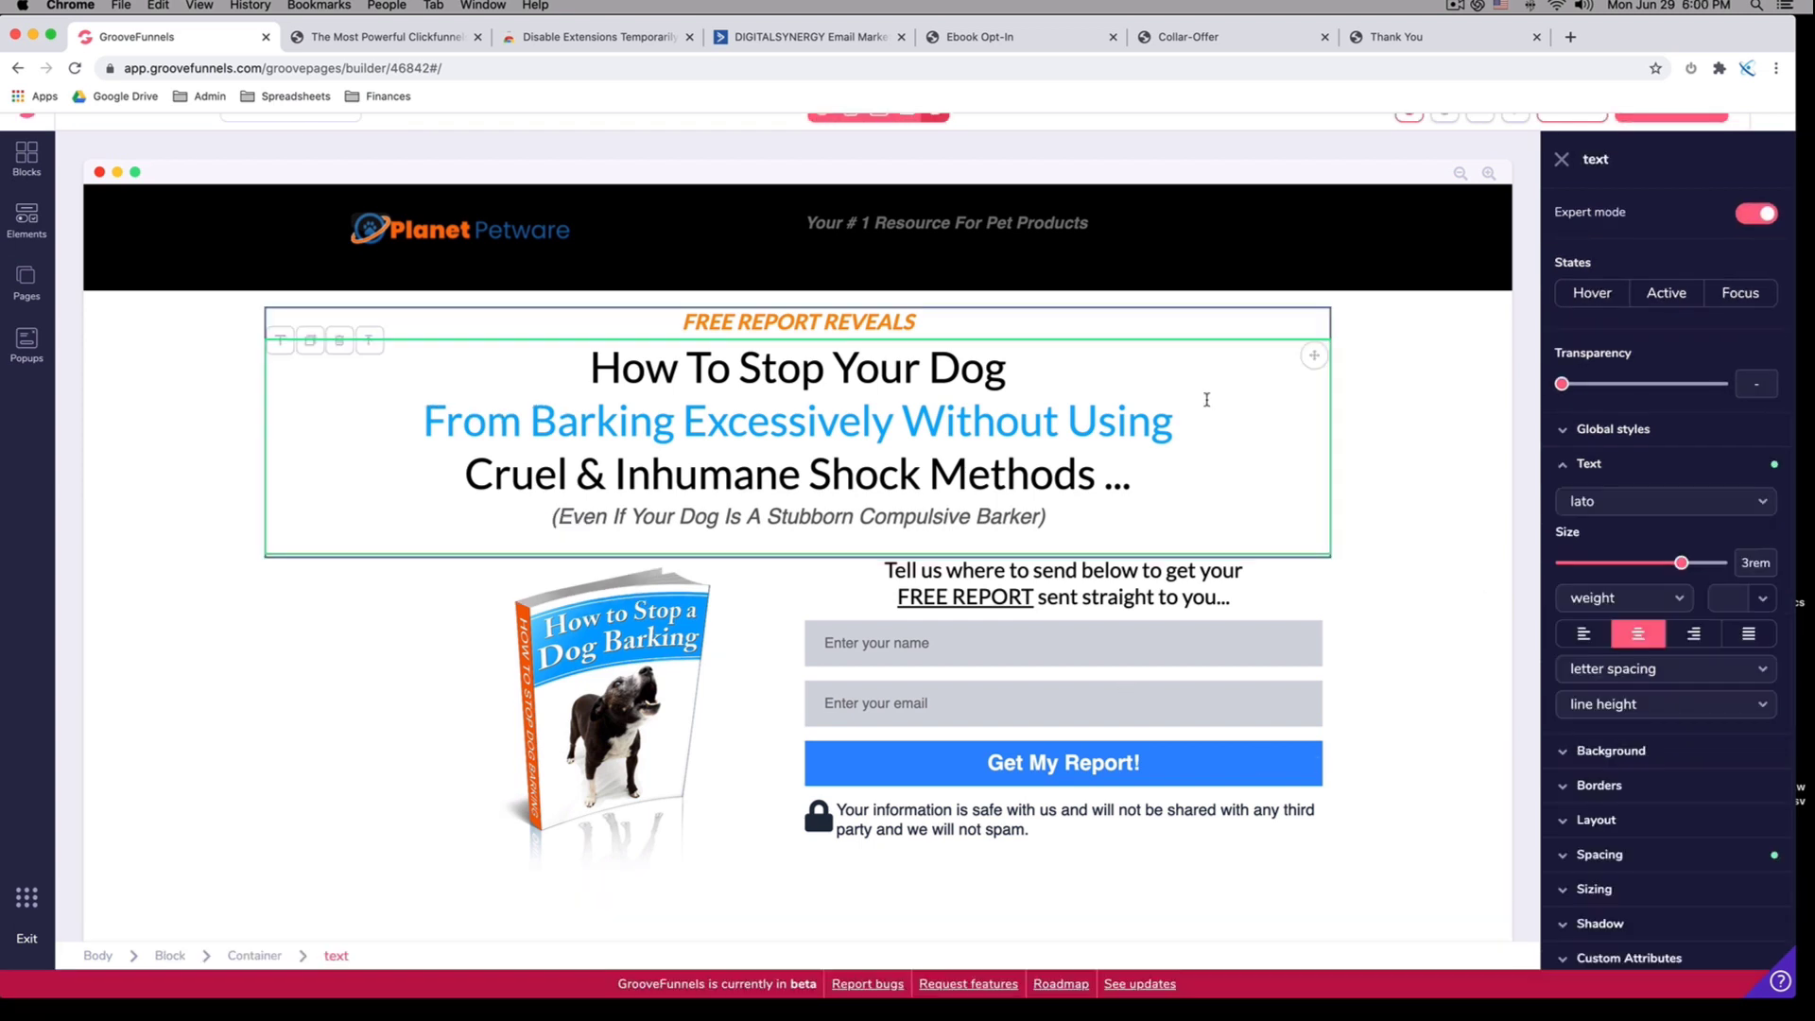
left_click(1415, 519)
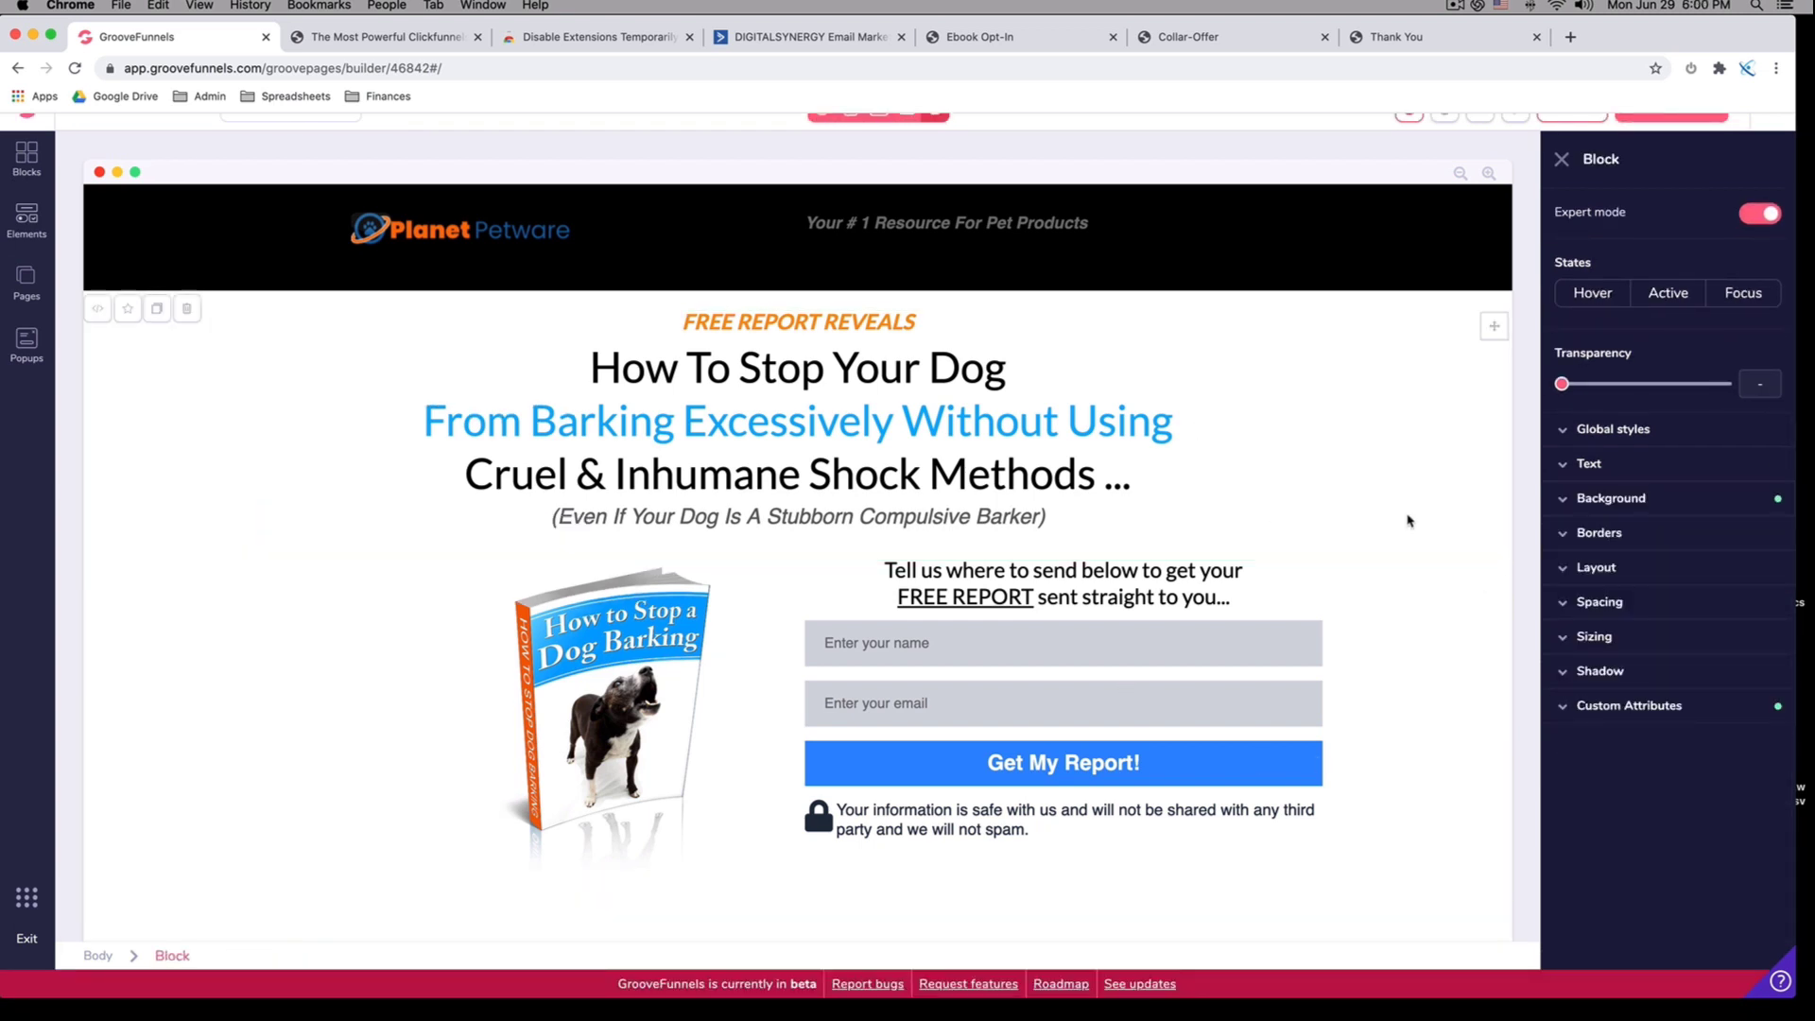
Examine the "Did You Know That Excessive Barking…" text section below the form on the reference page, and return to the page builder
left_click(383, 672)
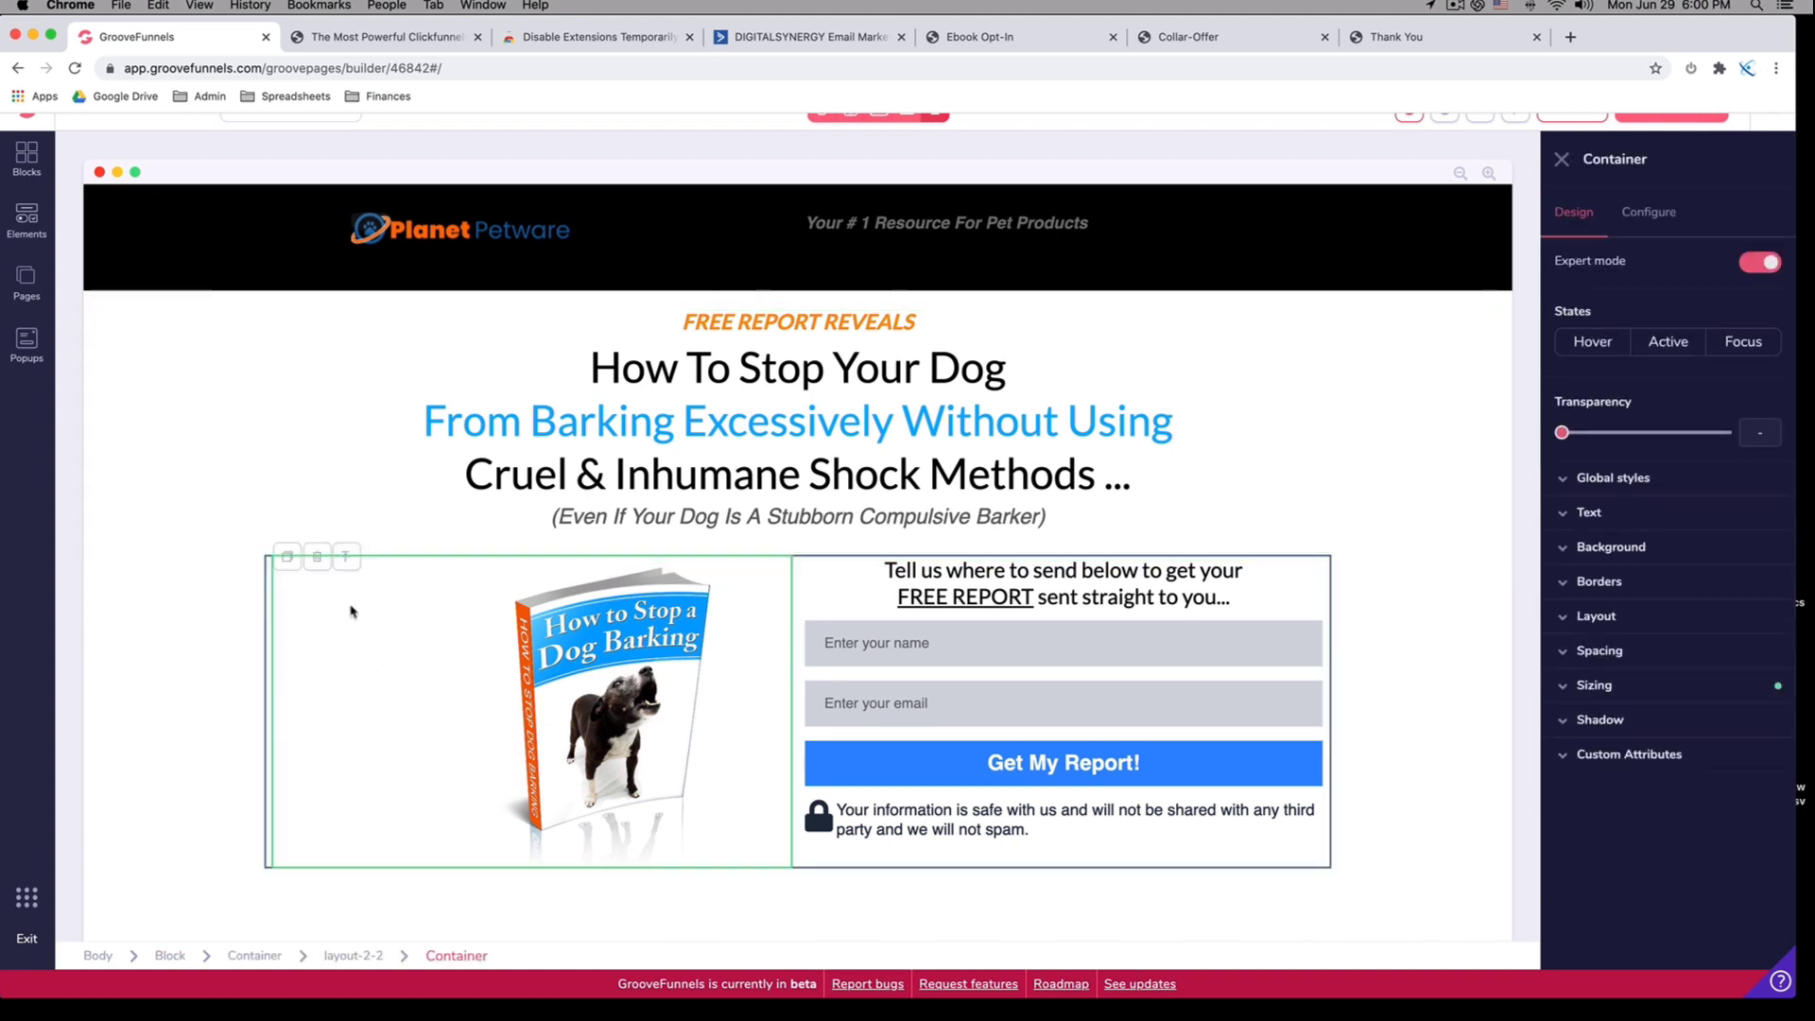
left_click(960, 37)
scroll(1058, 675, "down", 2)
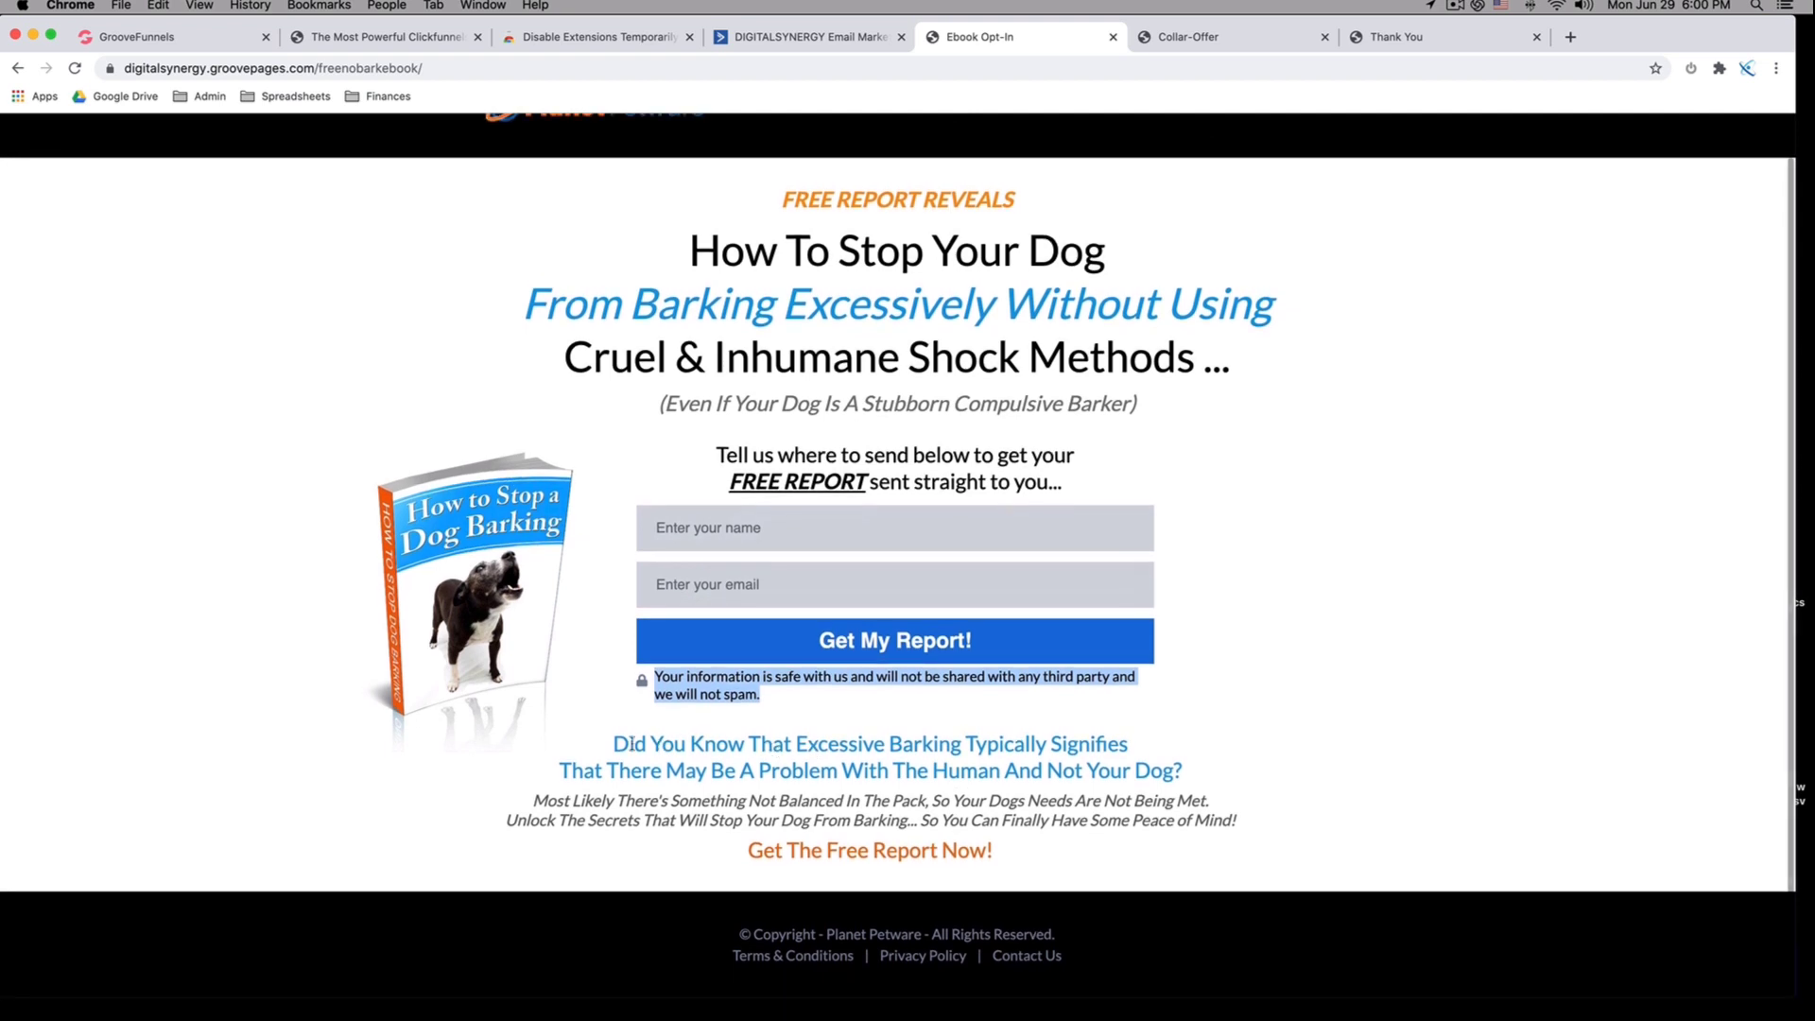
left_click_drag(615, 744, 1014, 846)
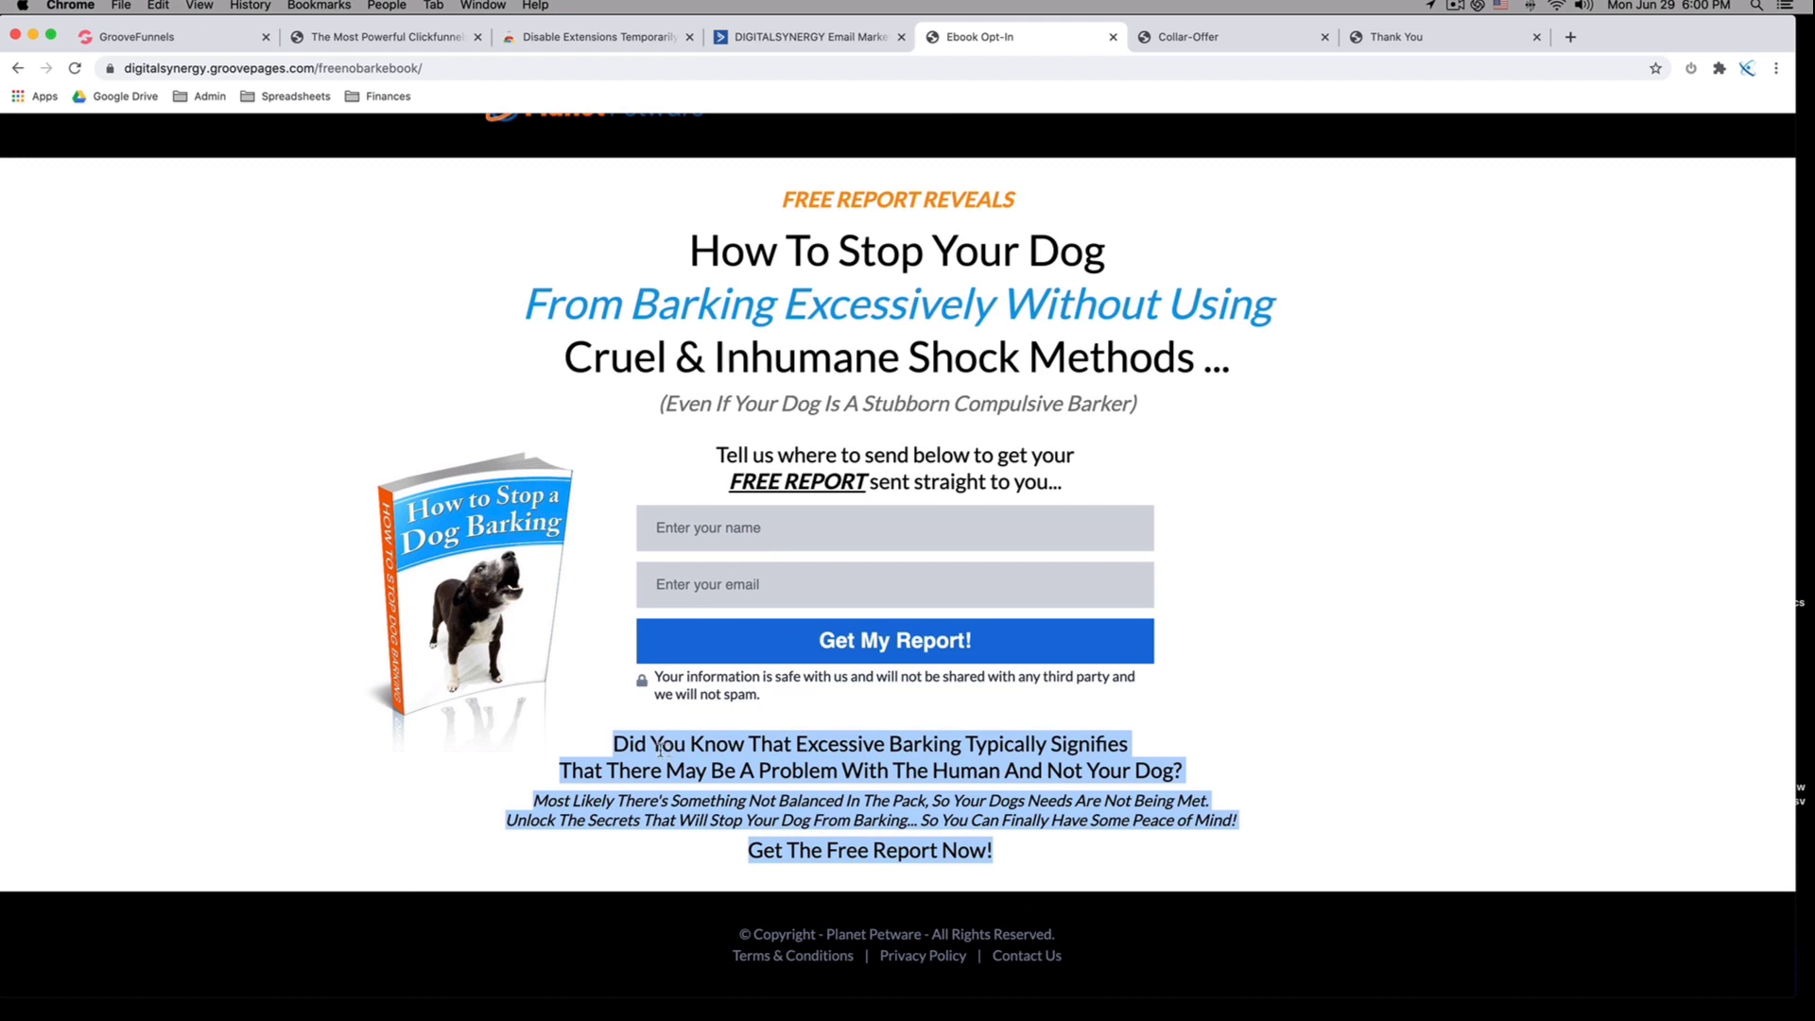
left_click_drag(687, 744, 794, 797)
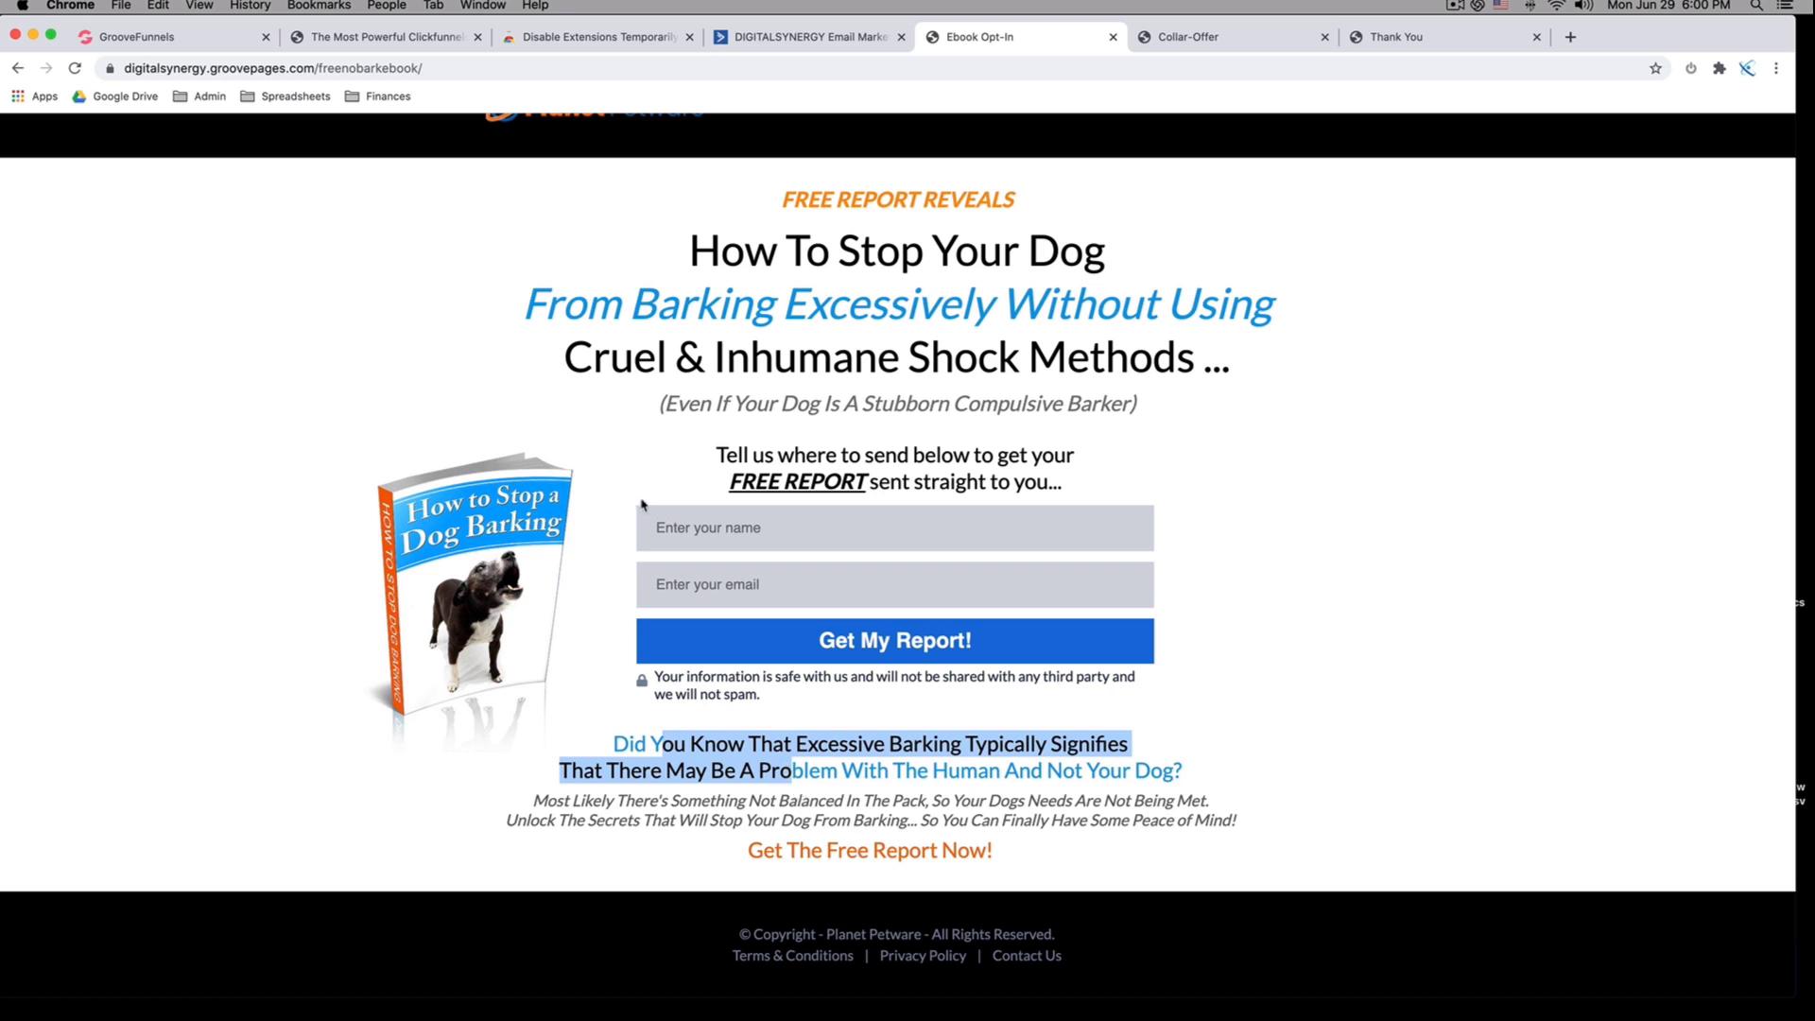
left_click(179, 43)
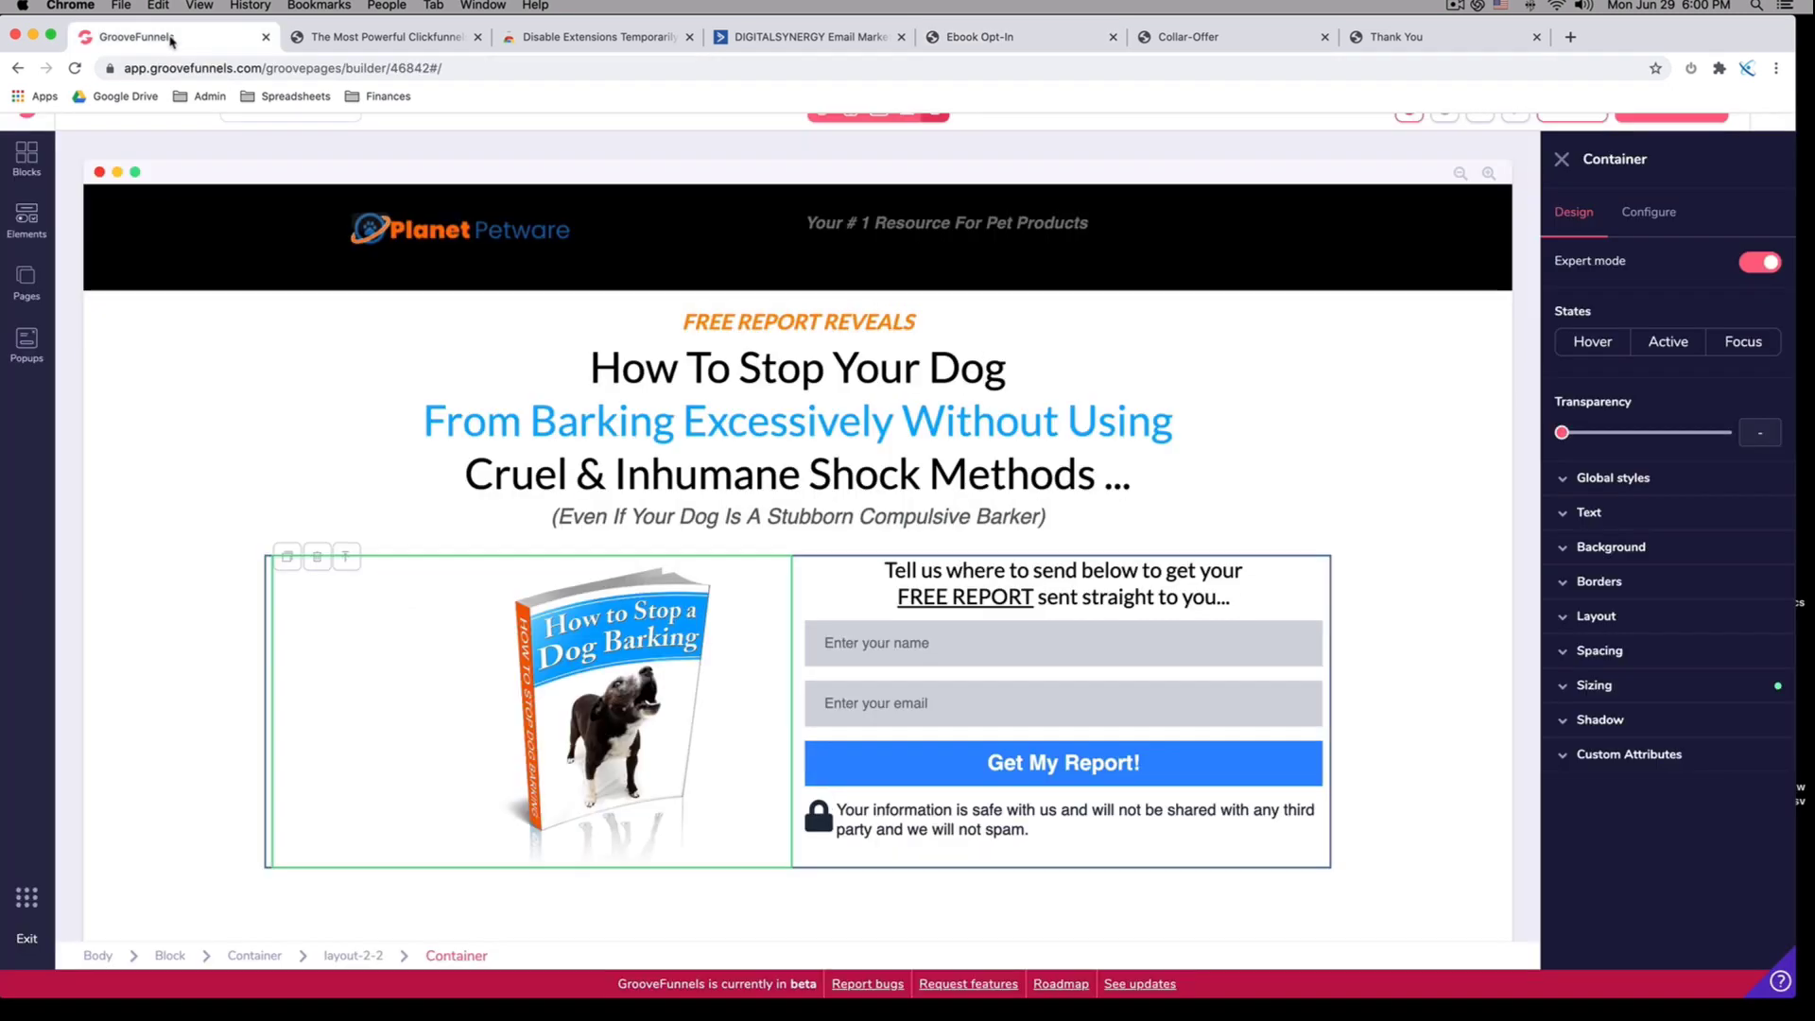
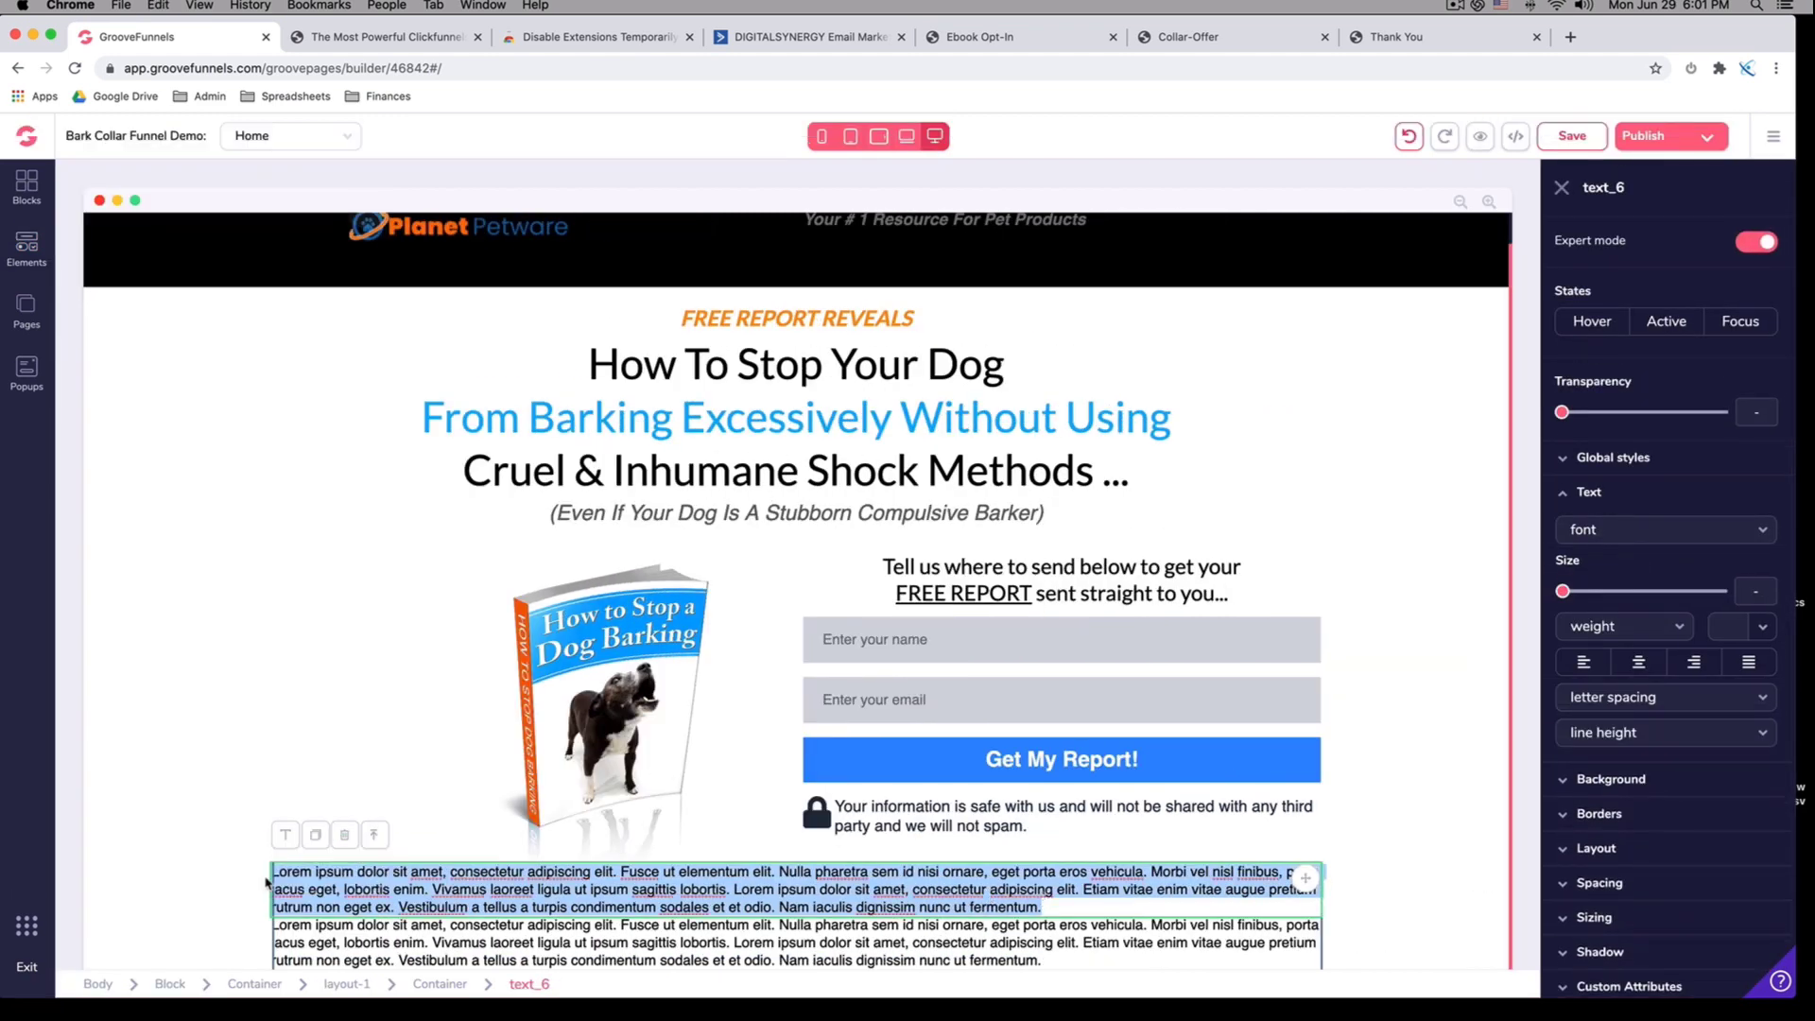
Replace the first placeholder paragraph below the form with "Did You Know That Excessive Barking Typically Signifies That There May Be A Problem With The Human And Not Your Dog?"
left_click(266, 882)
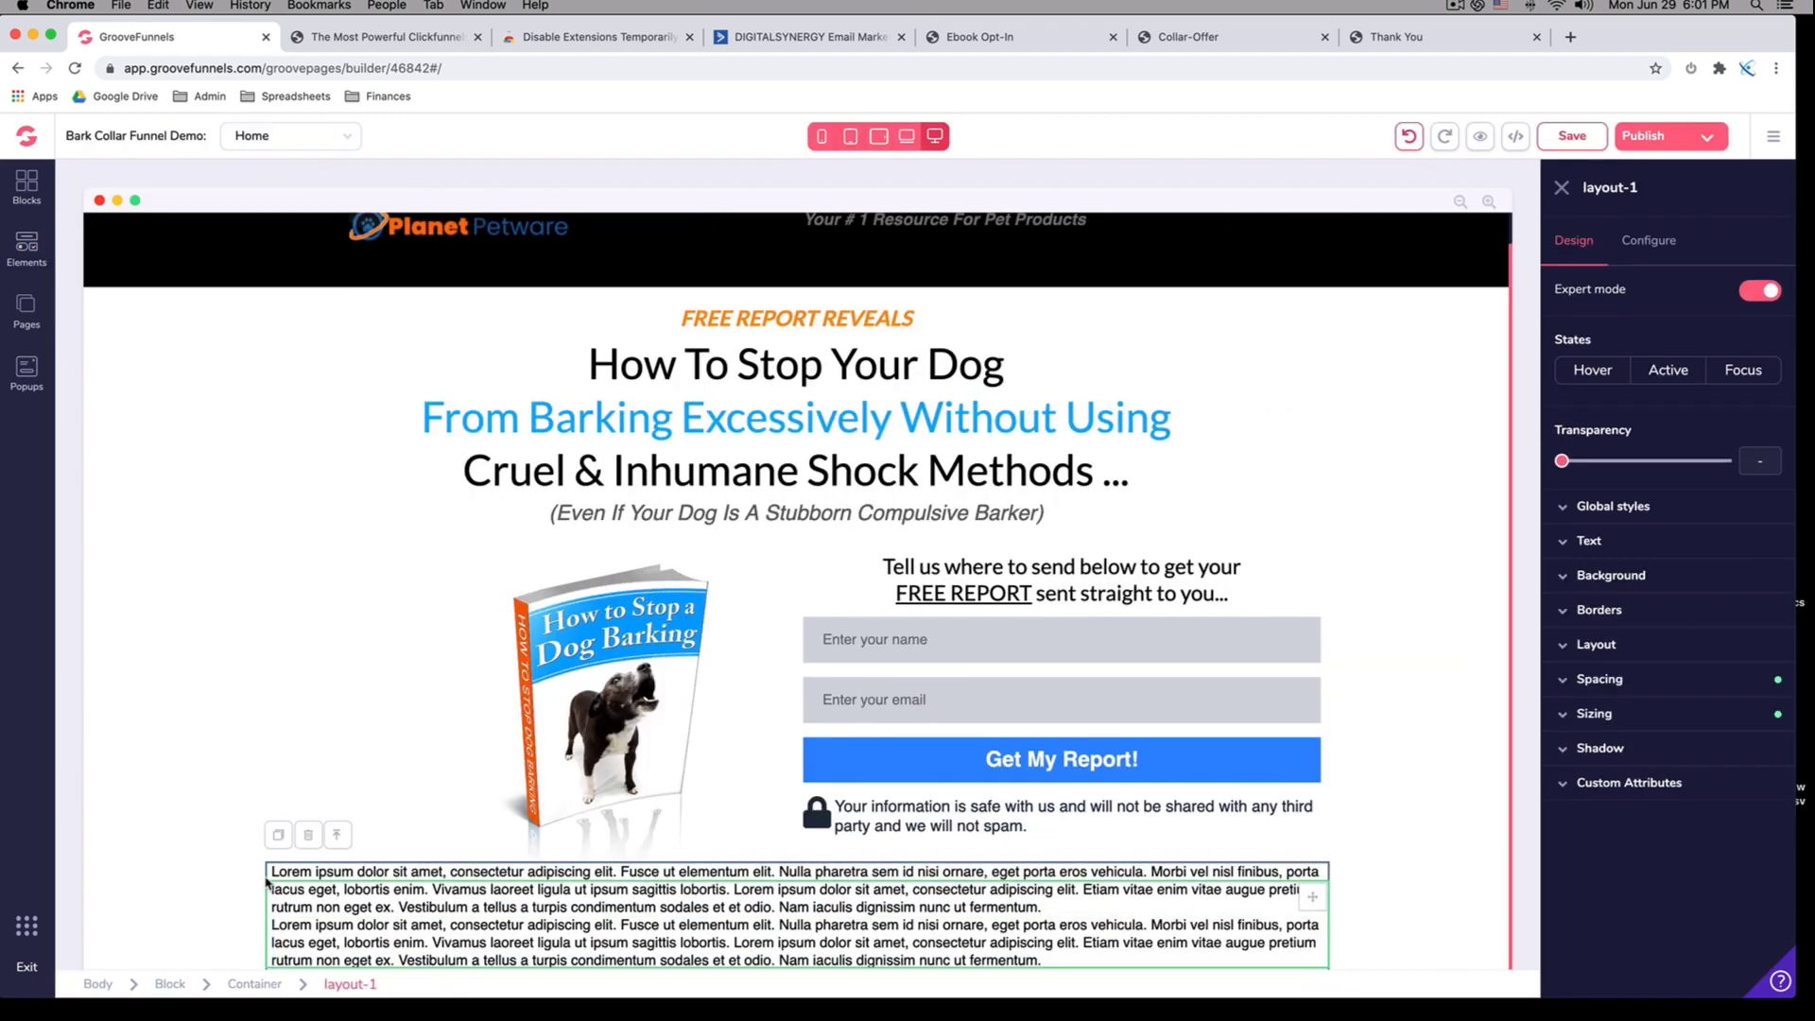
double_click(678, 895)
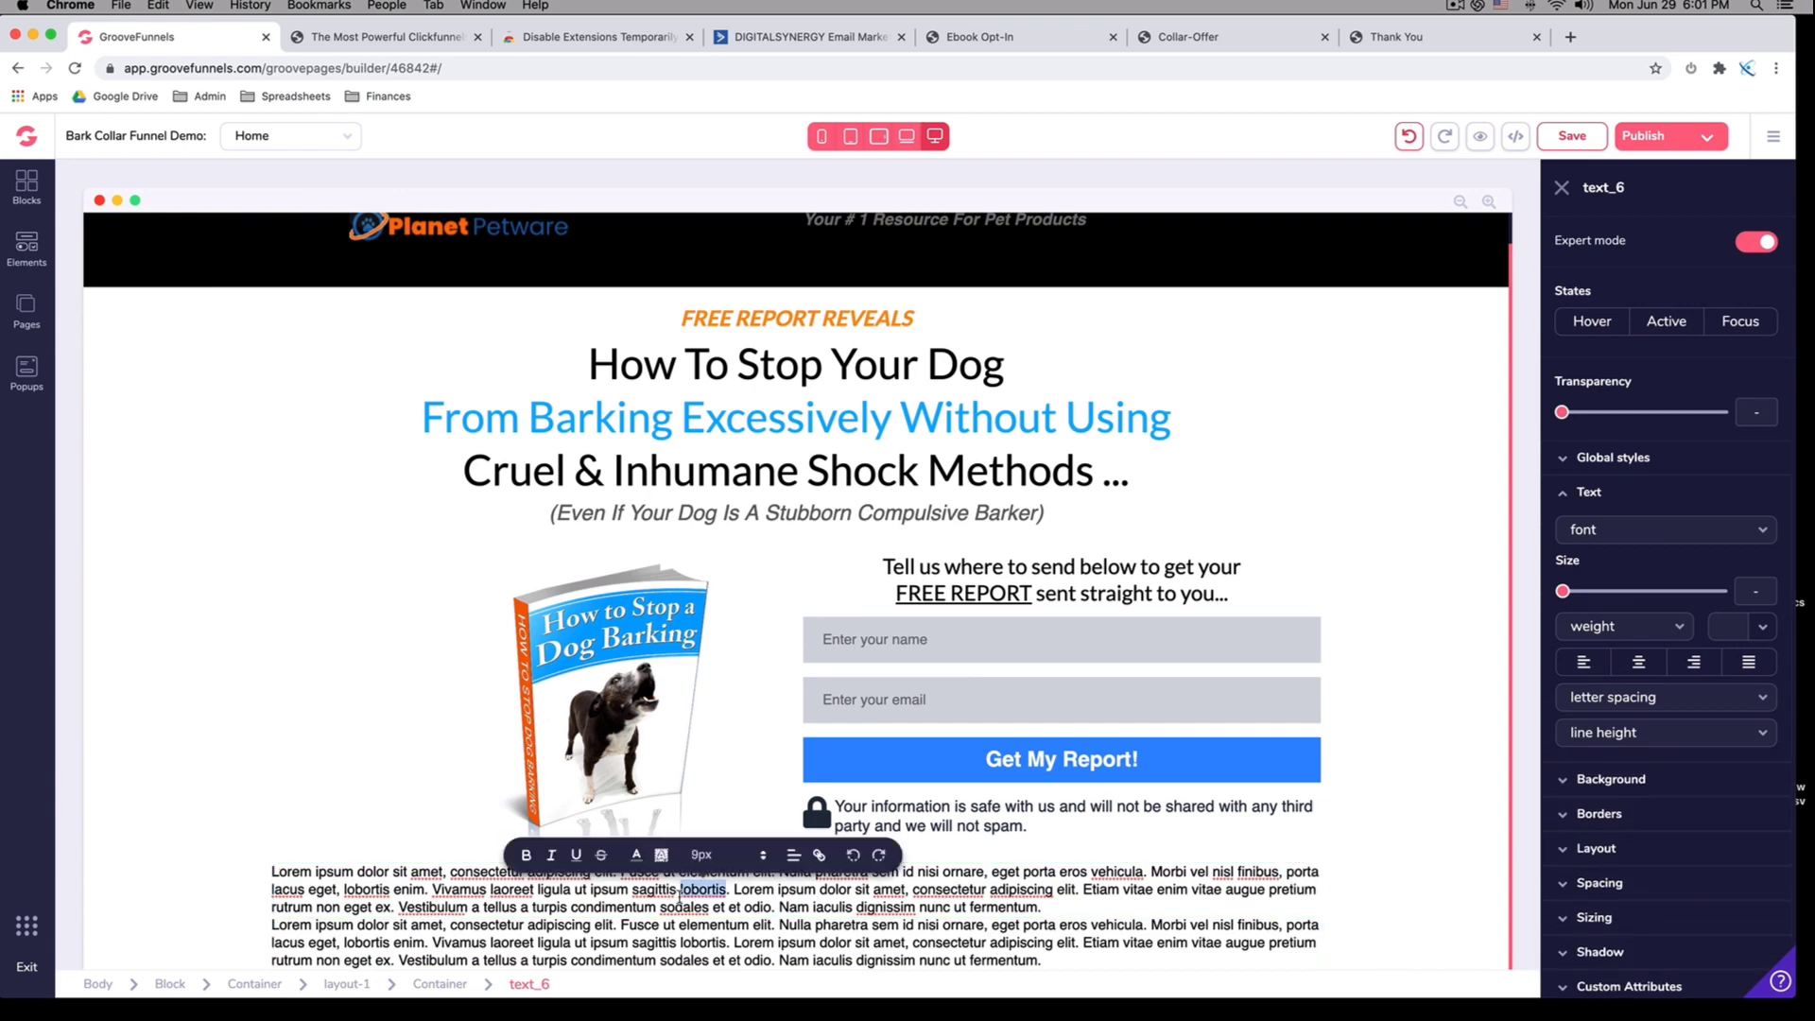
triple_click(678, 895)
type("Did You Know That Excessive Barking Typically Signifies That There May Be A Problem With The Human And Not Your Dog?")
Copy the reference page's "Most Likely There's Something Not Balanced In The Pack…" text and paste it over the second placeholder paragraph in the builder
left_click(1002, 43)
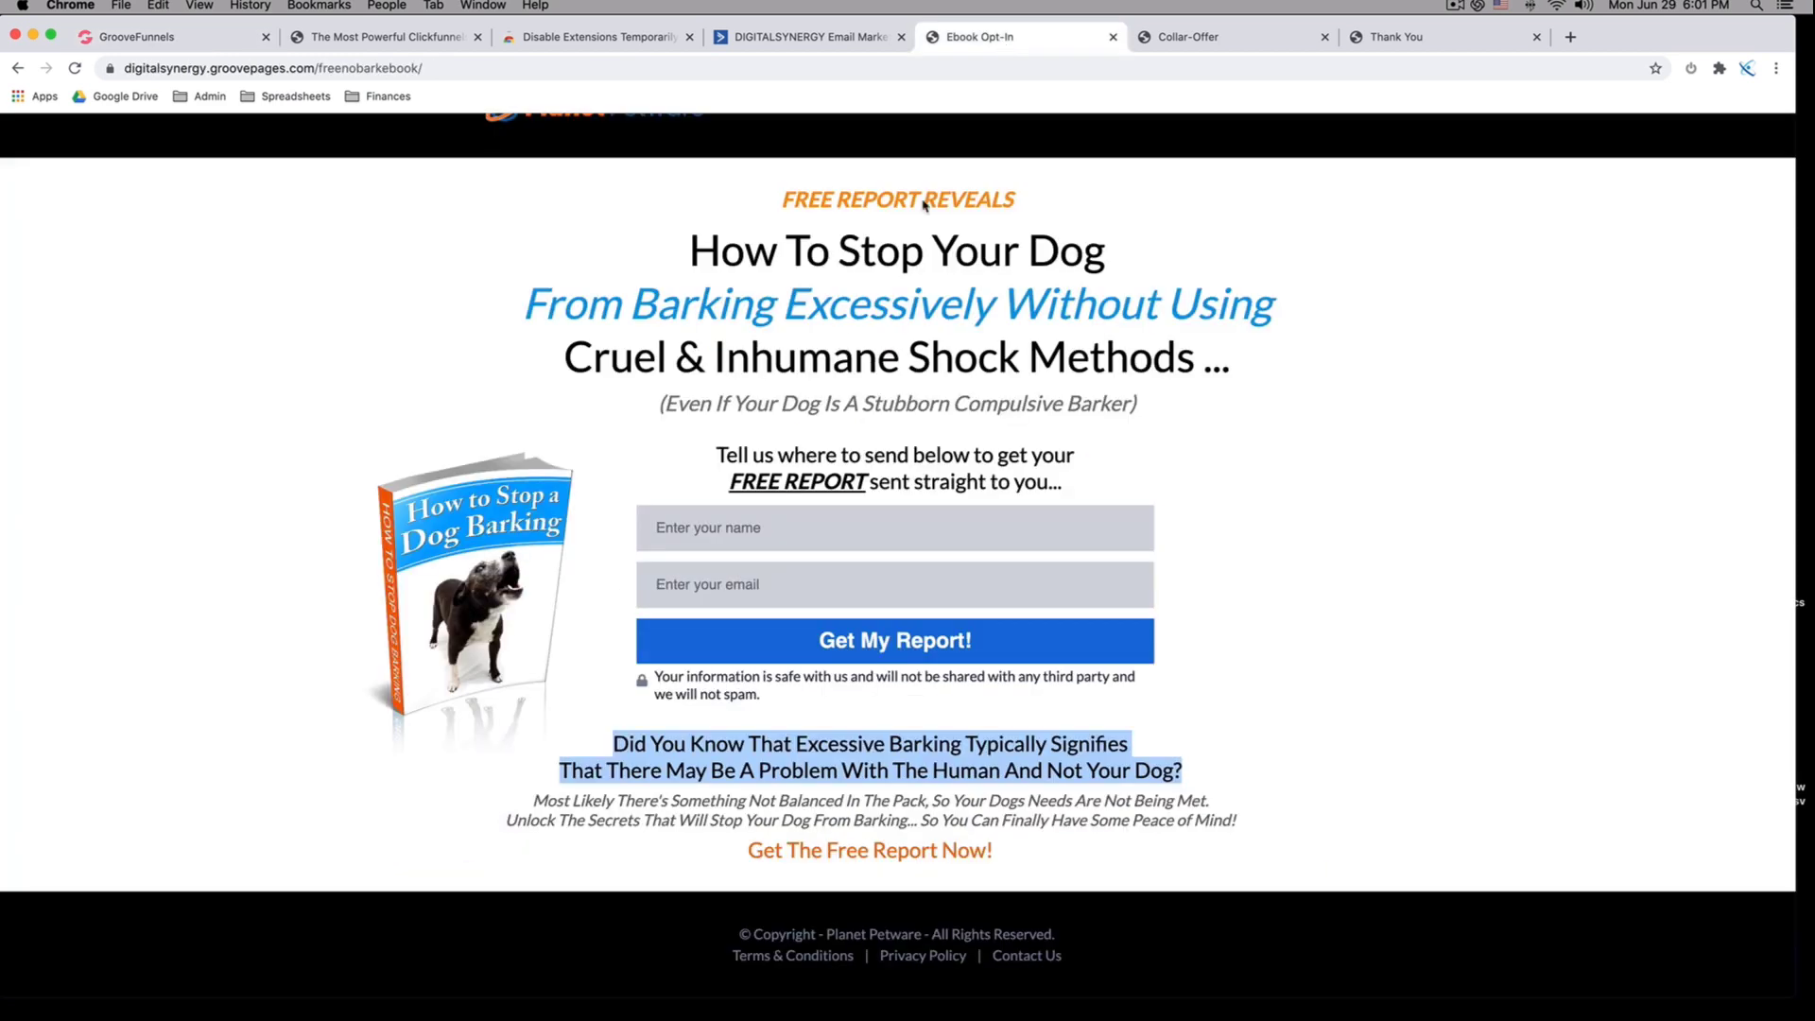
left_click(561, 802)
left_click_drag(534, 801, 1257, 819)
key("super+c")
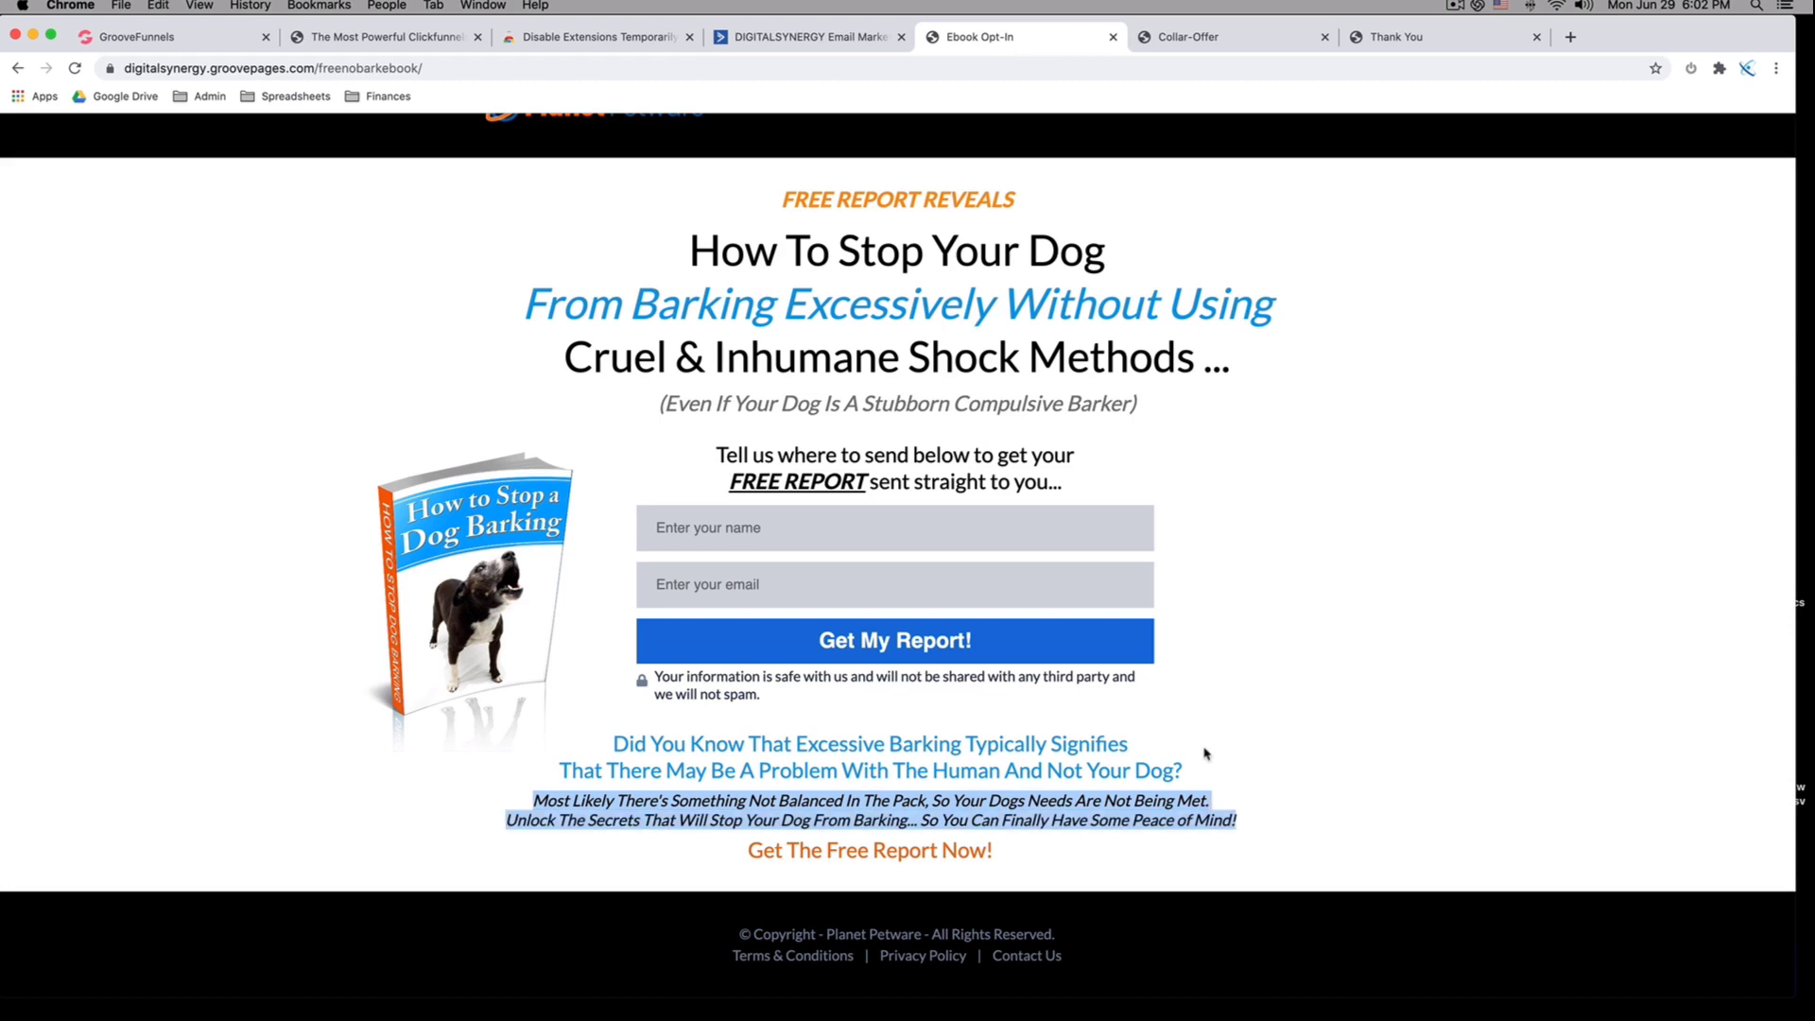
left_click(137, 37)
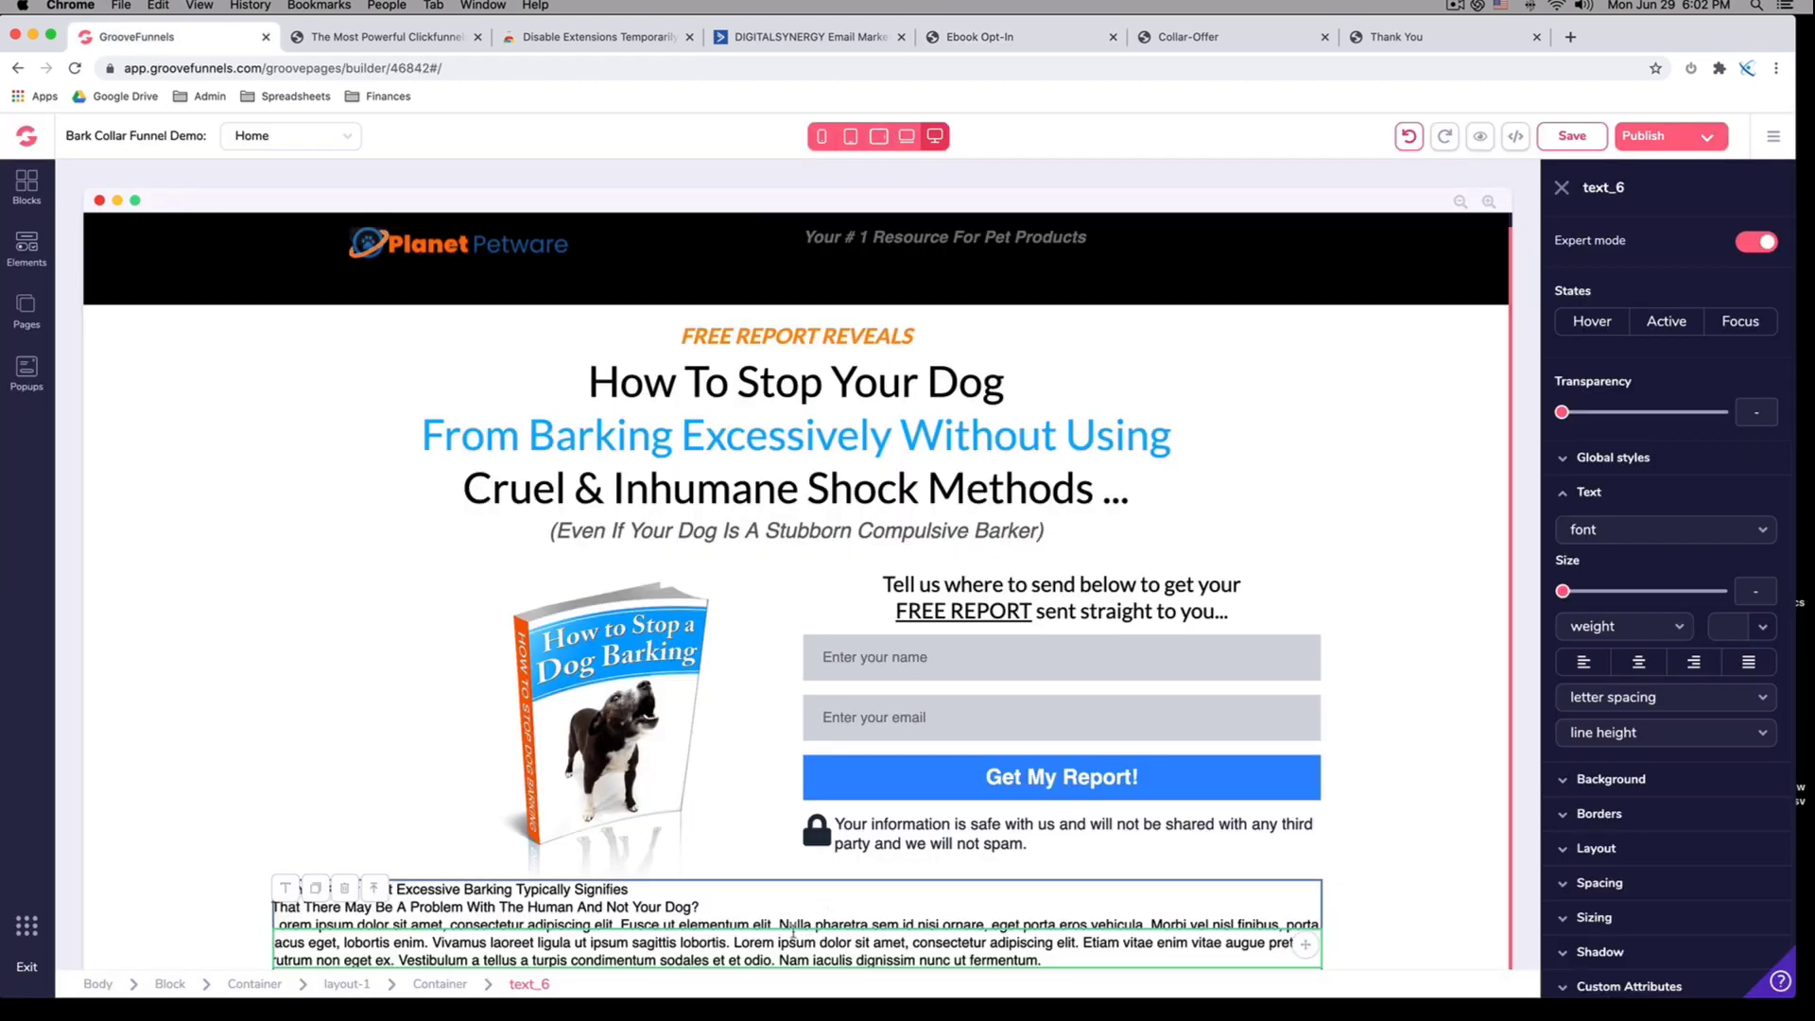
triple_click(750, 939)
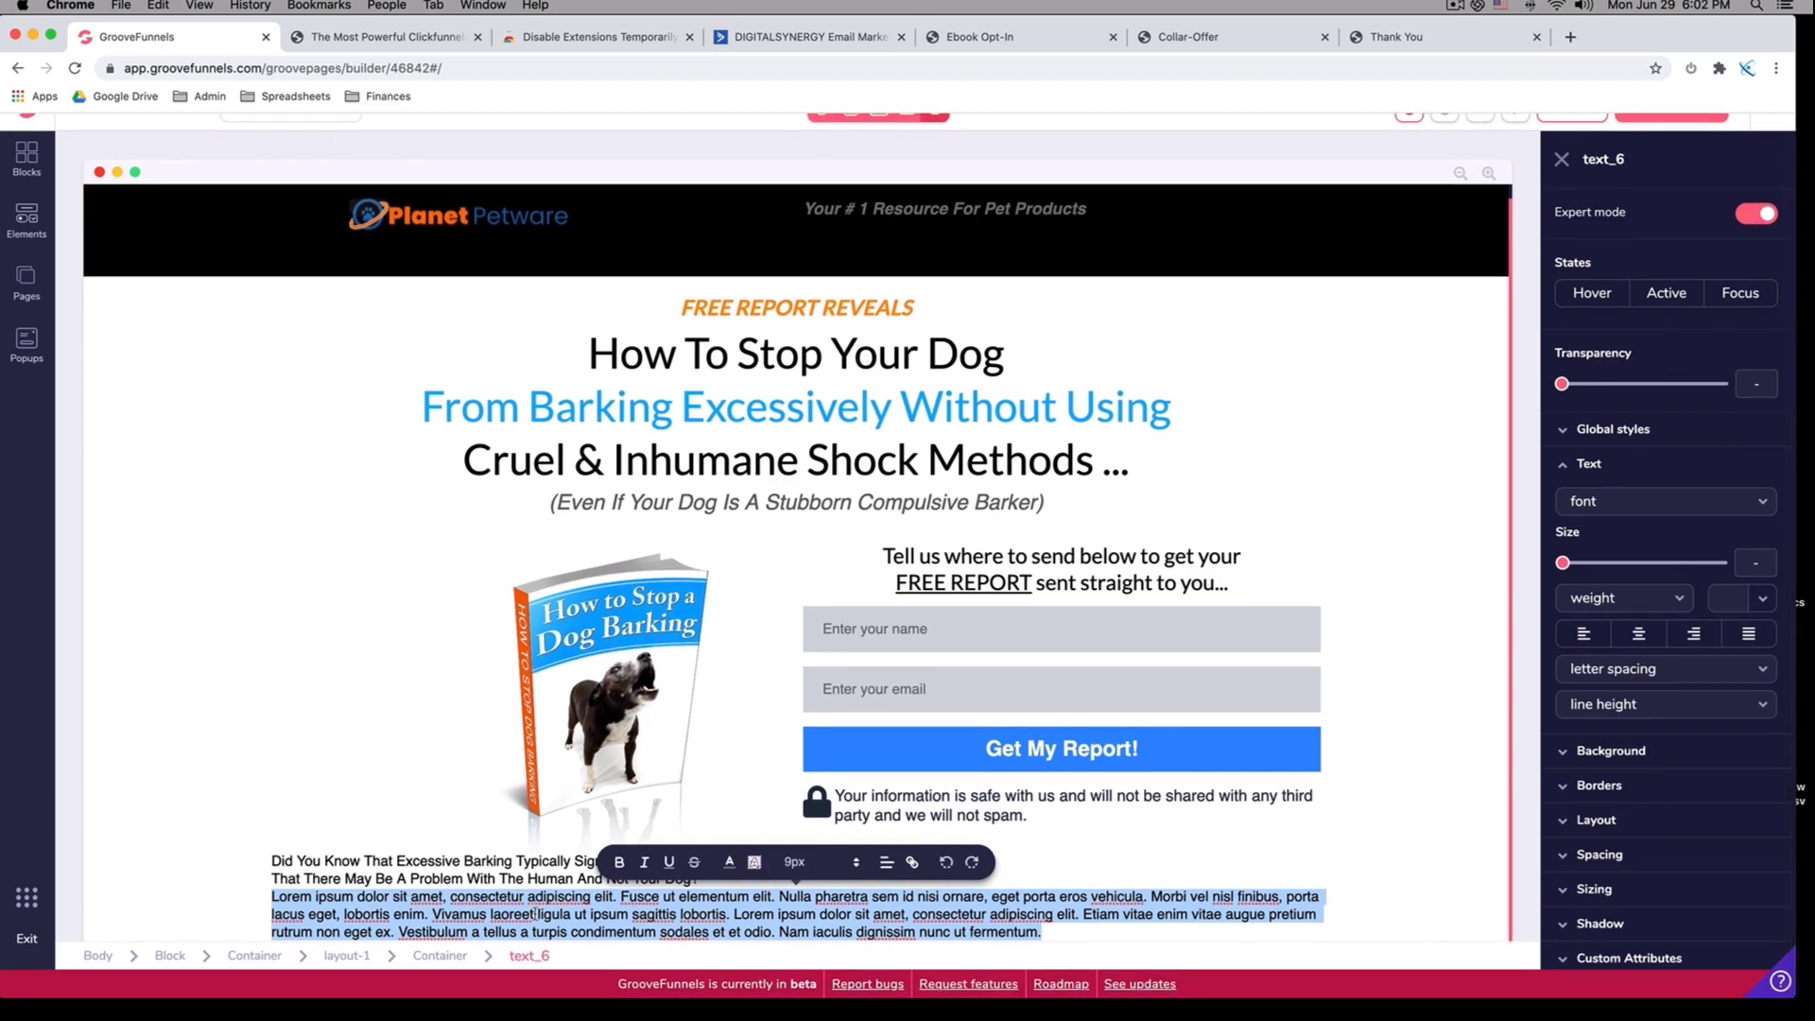
left_click(521, 913)
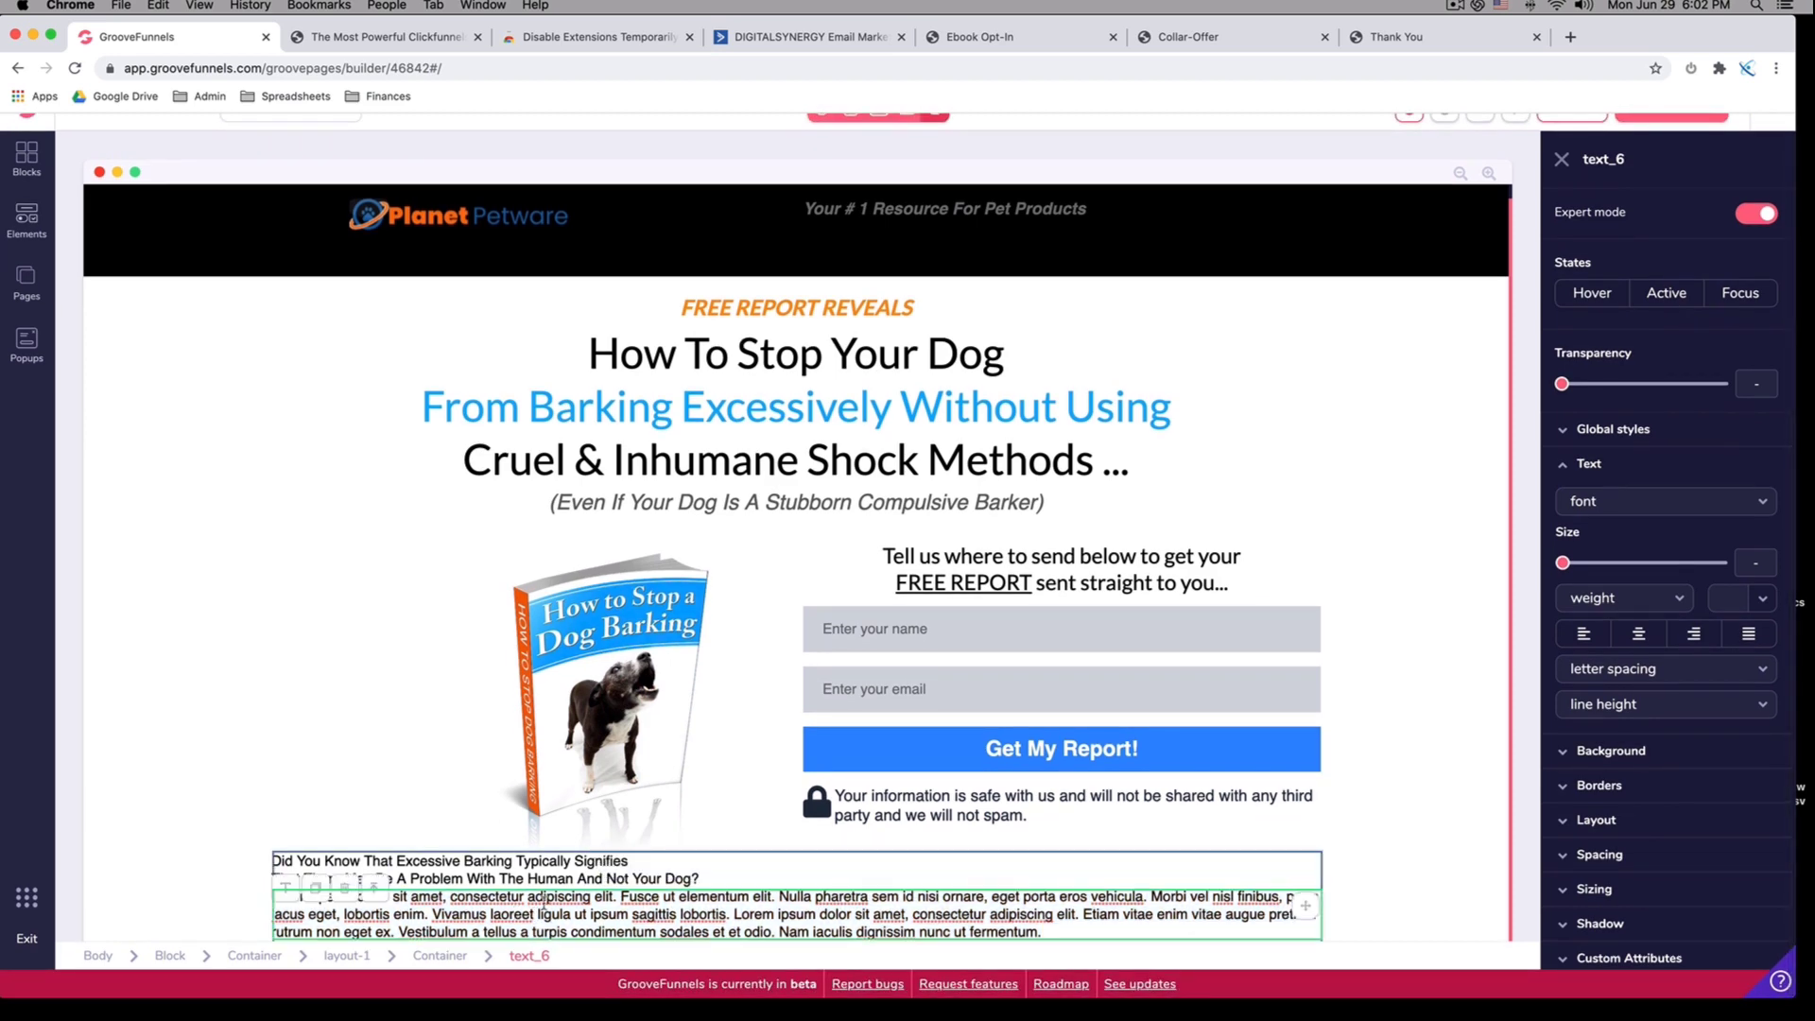
key("ctrl+a")
key("ctrl+v")
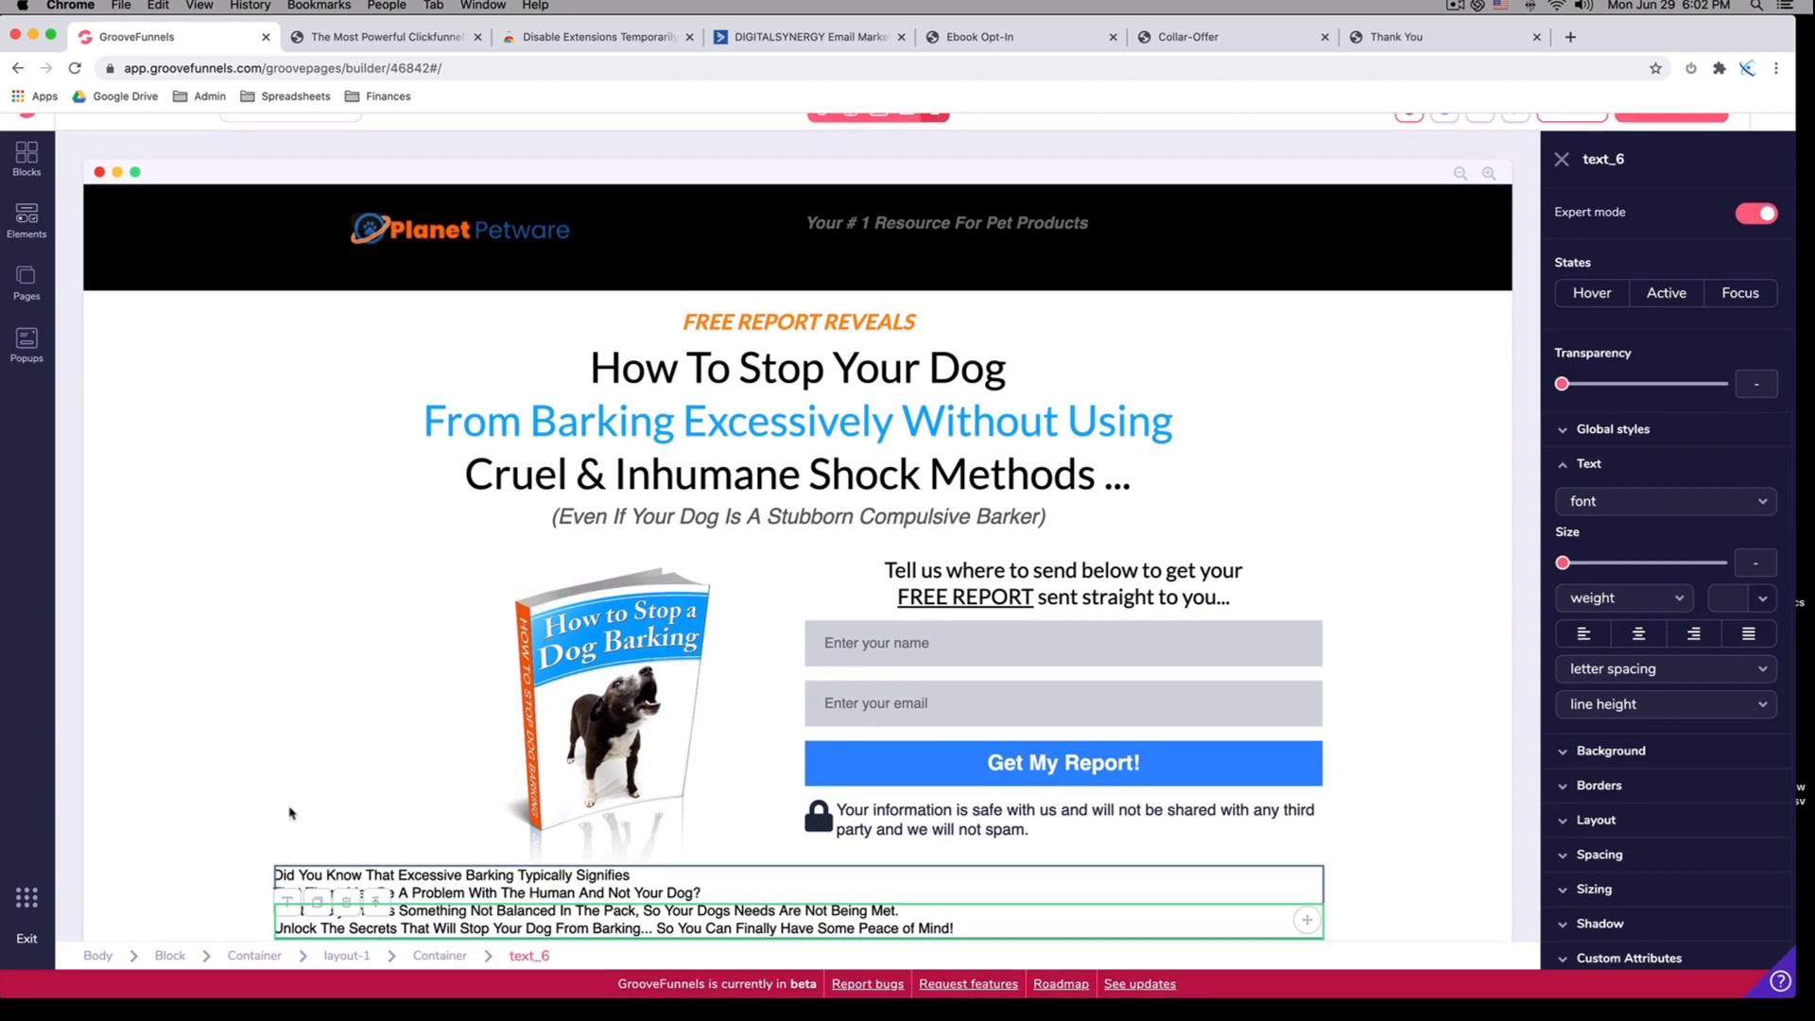
Duplicate the "Most Likely There's Something Not Balanced In The Pack…" text element
left_click(244, 766)
left_click(400, 929)
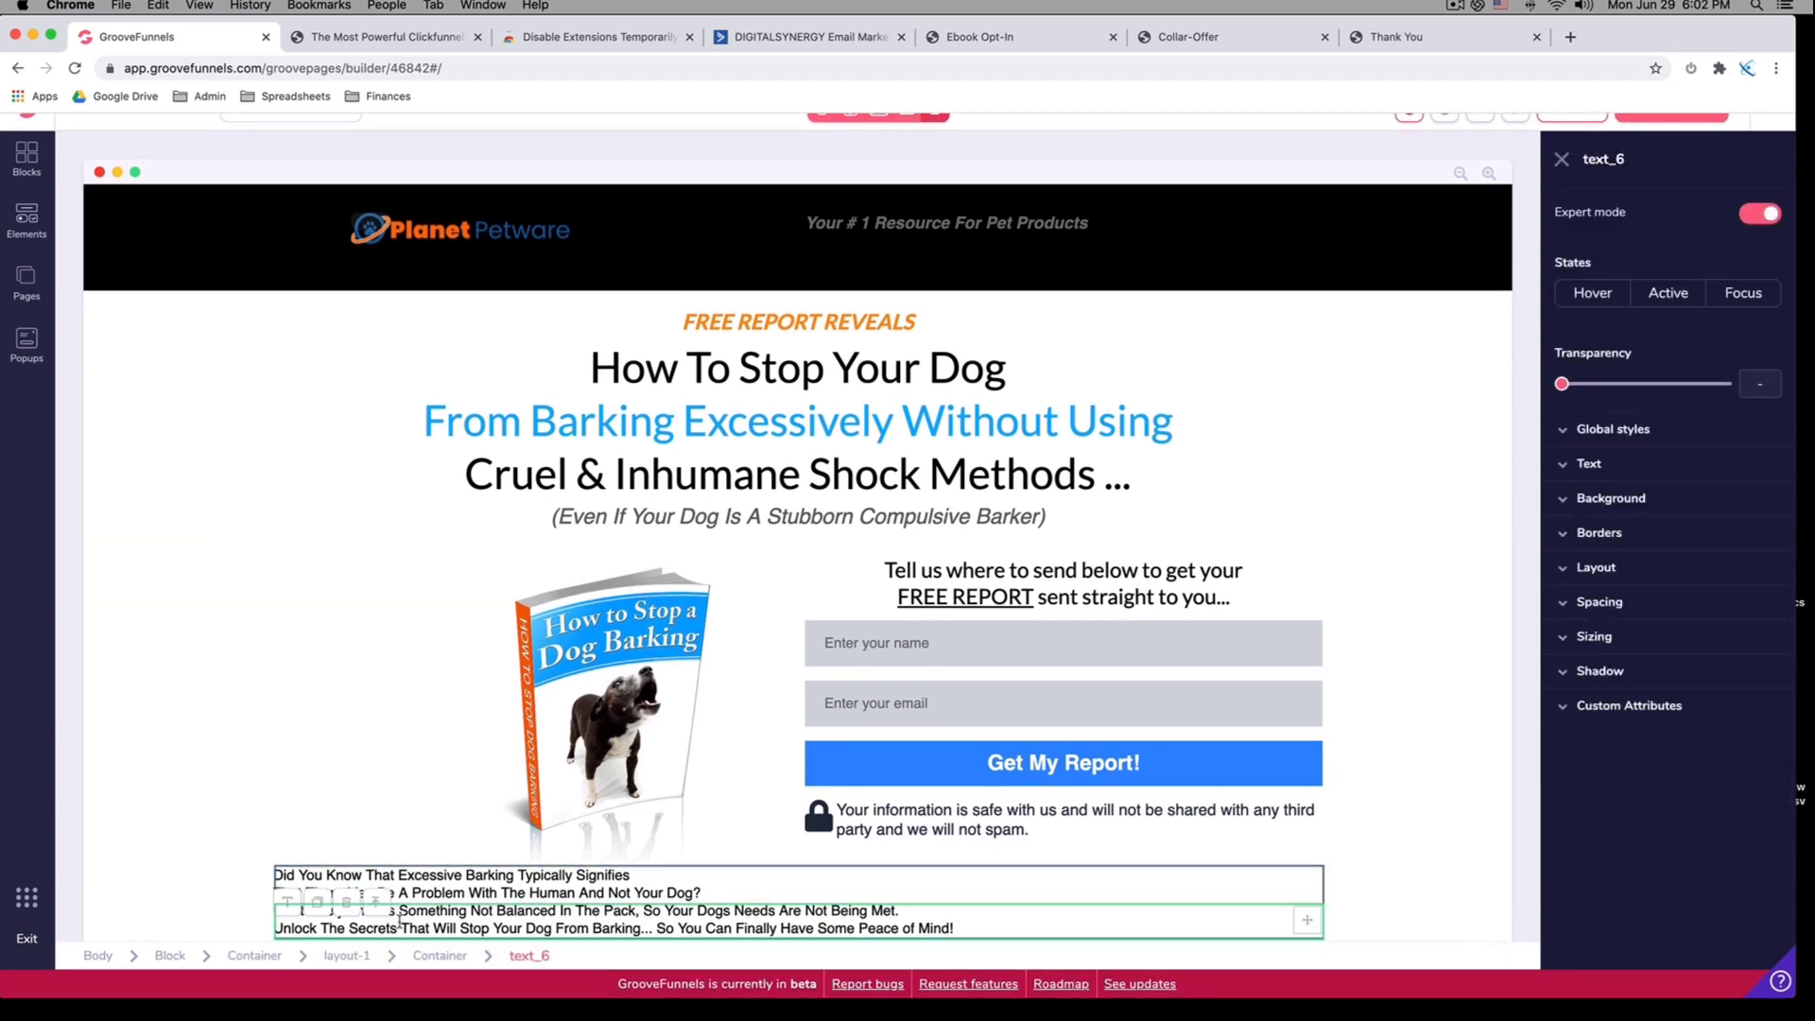
left_click(316, 905)
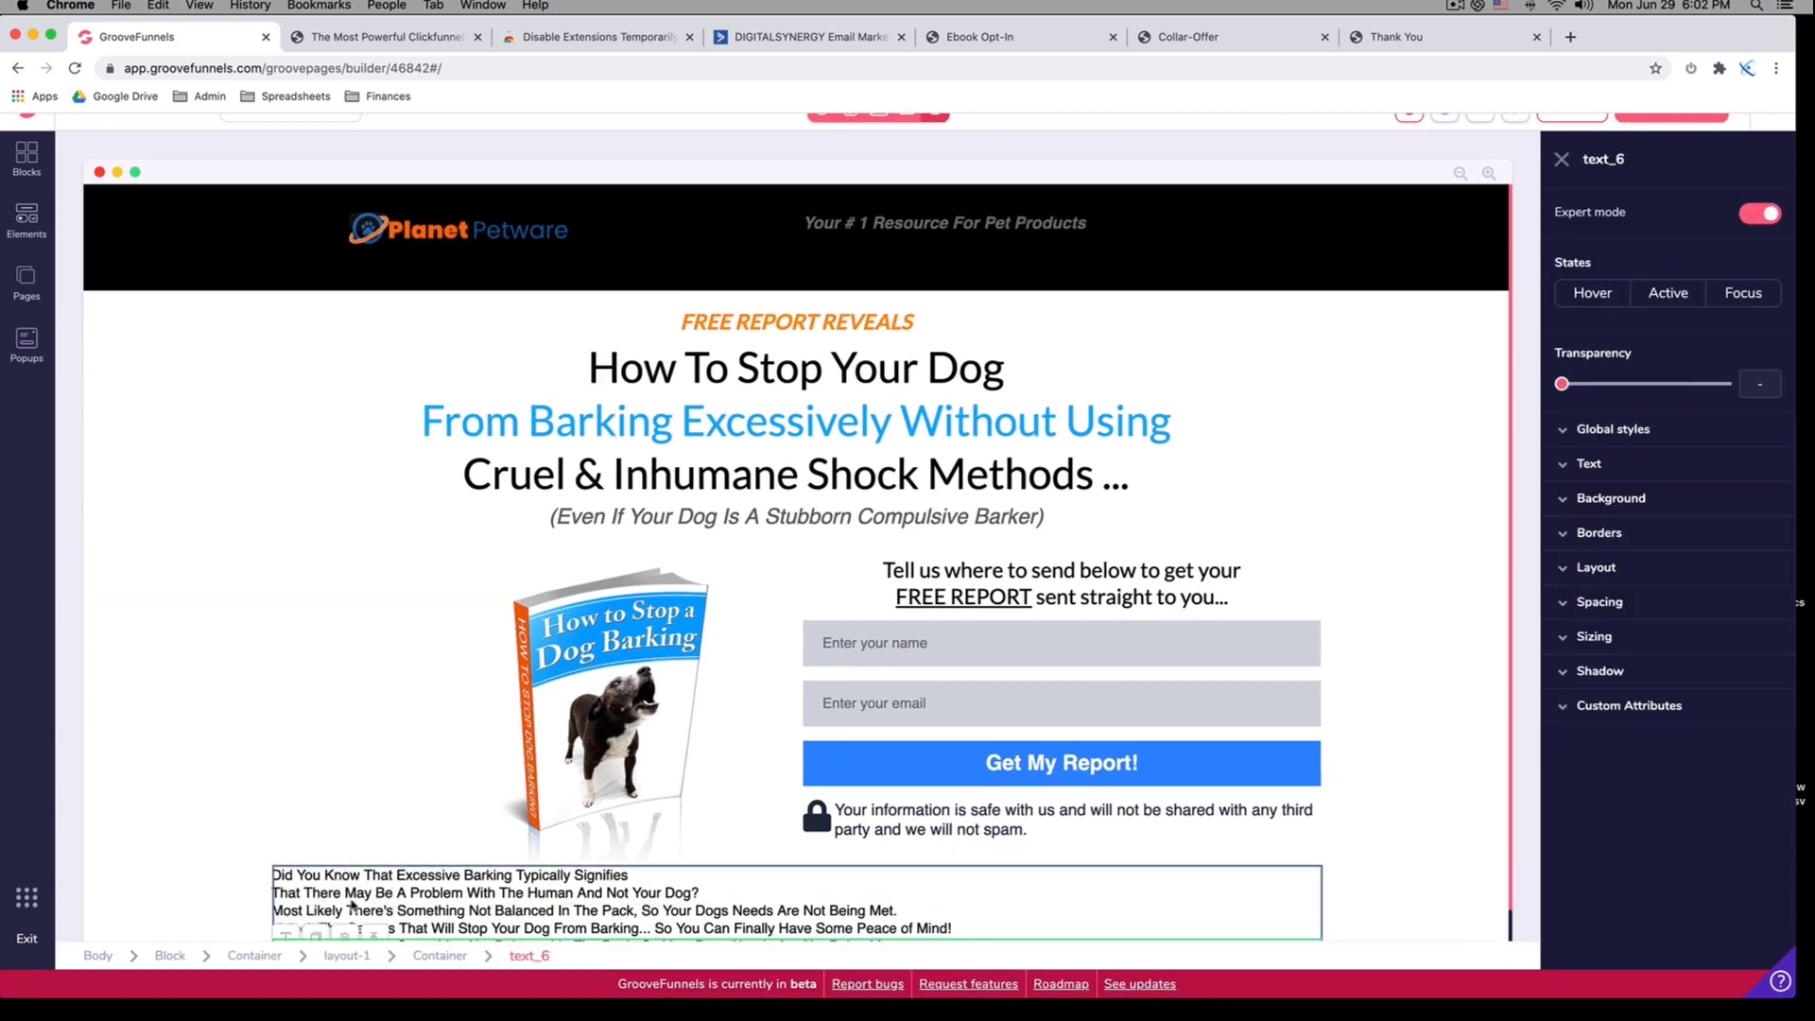
Copy "Get The Free Report Now!" from the reference page and paste it over the duplicated text element's content
left_click(1012, 37)
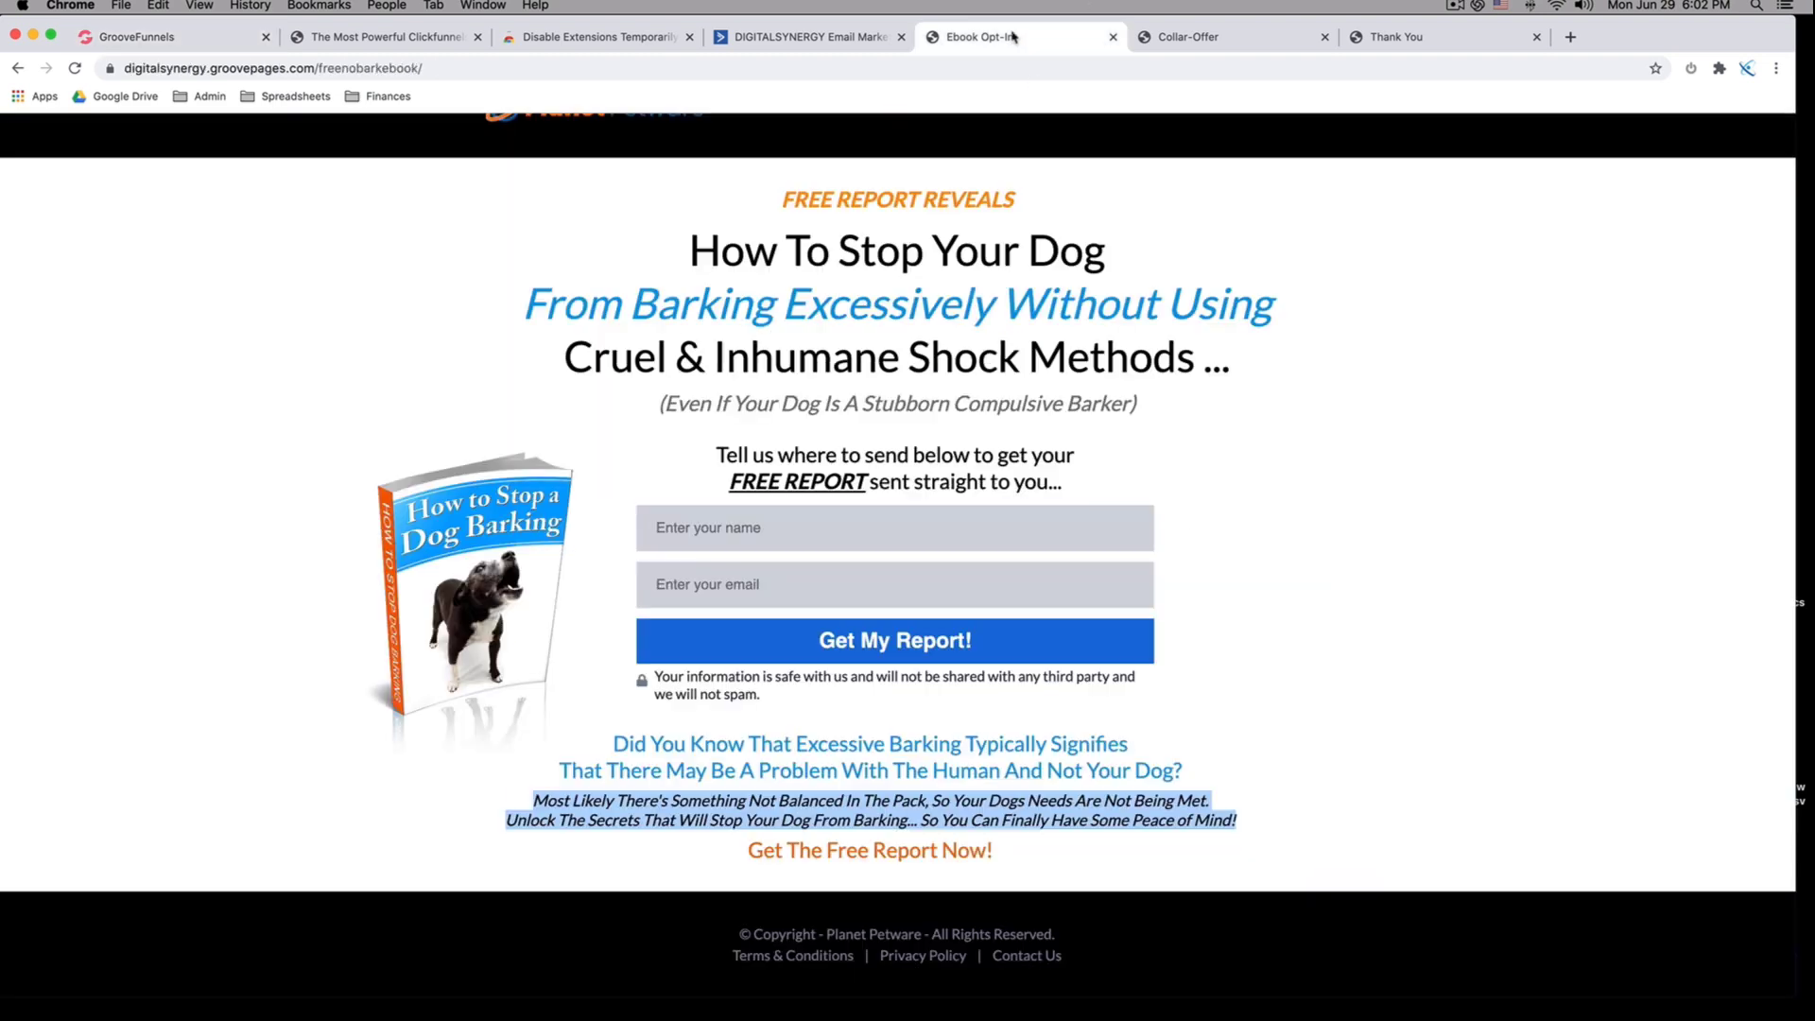
triple_click(813, 851)
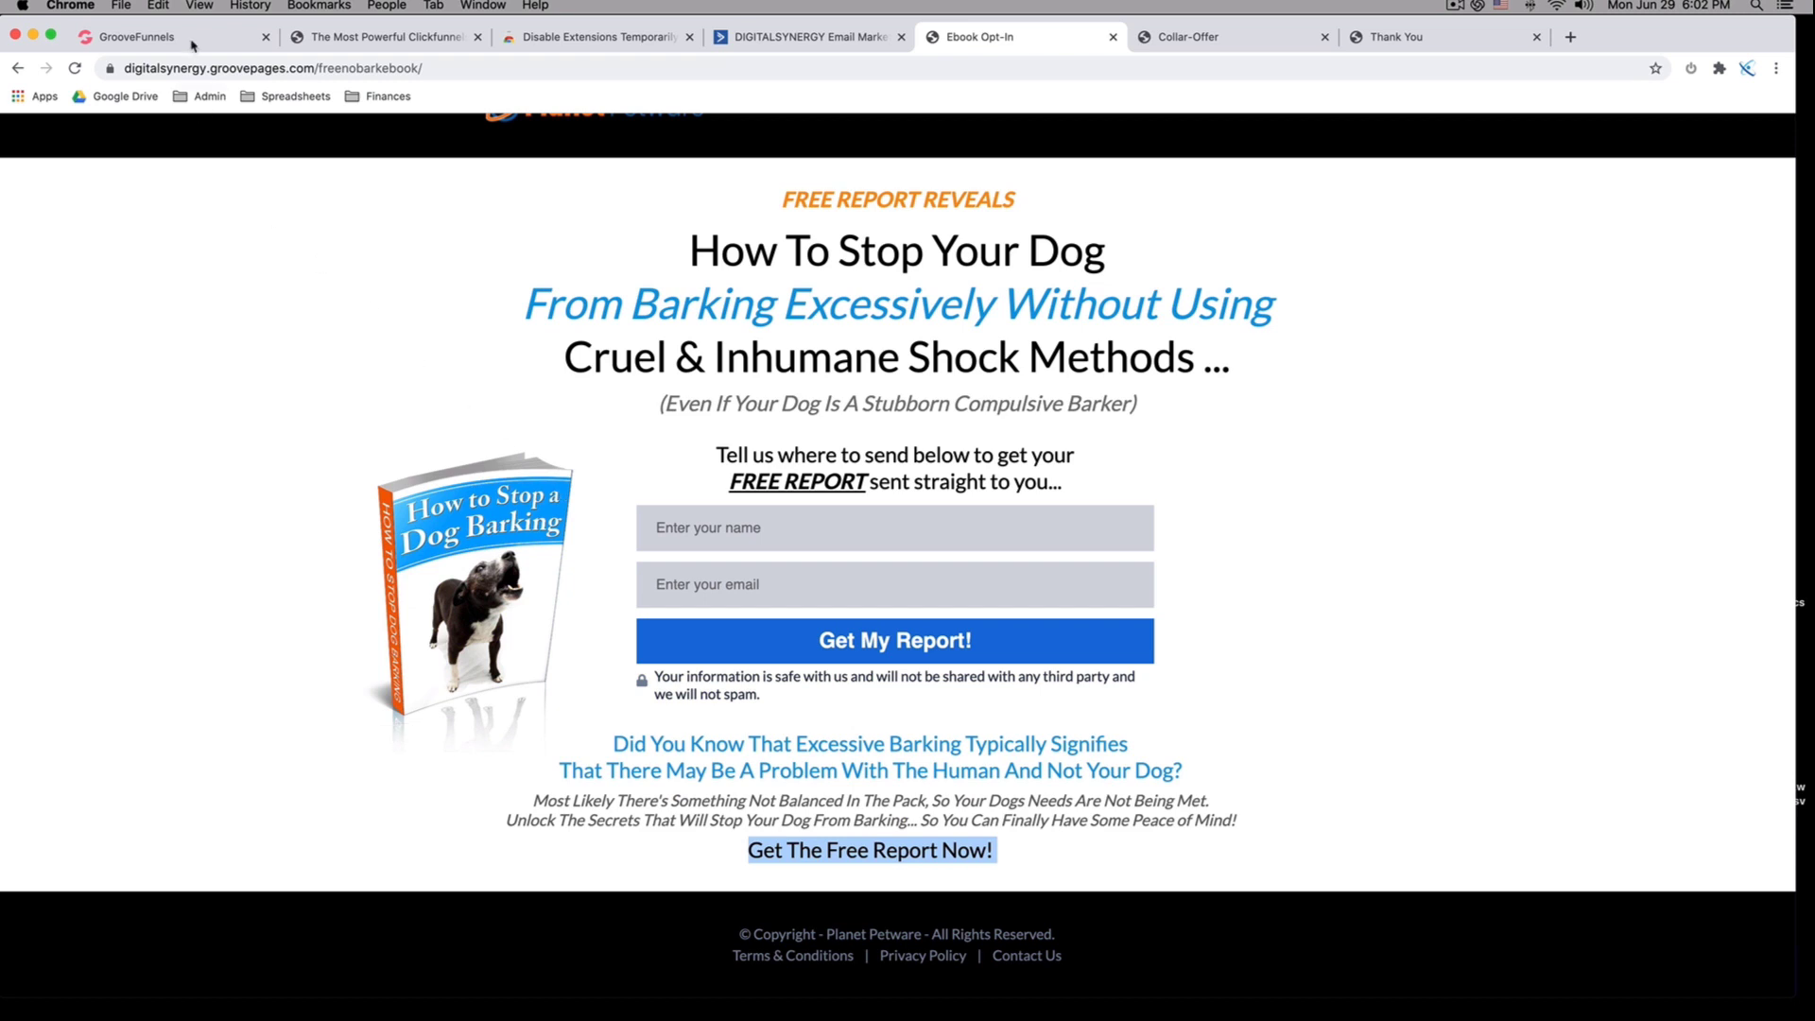
left_click(151, 37)
left_click(664, 933)
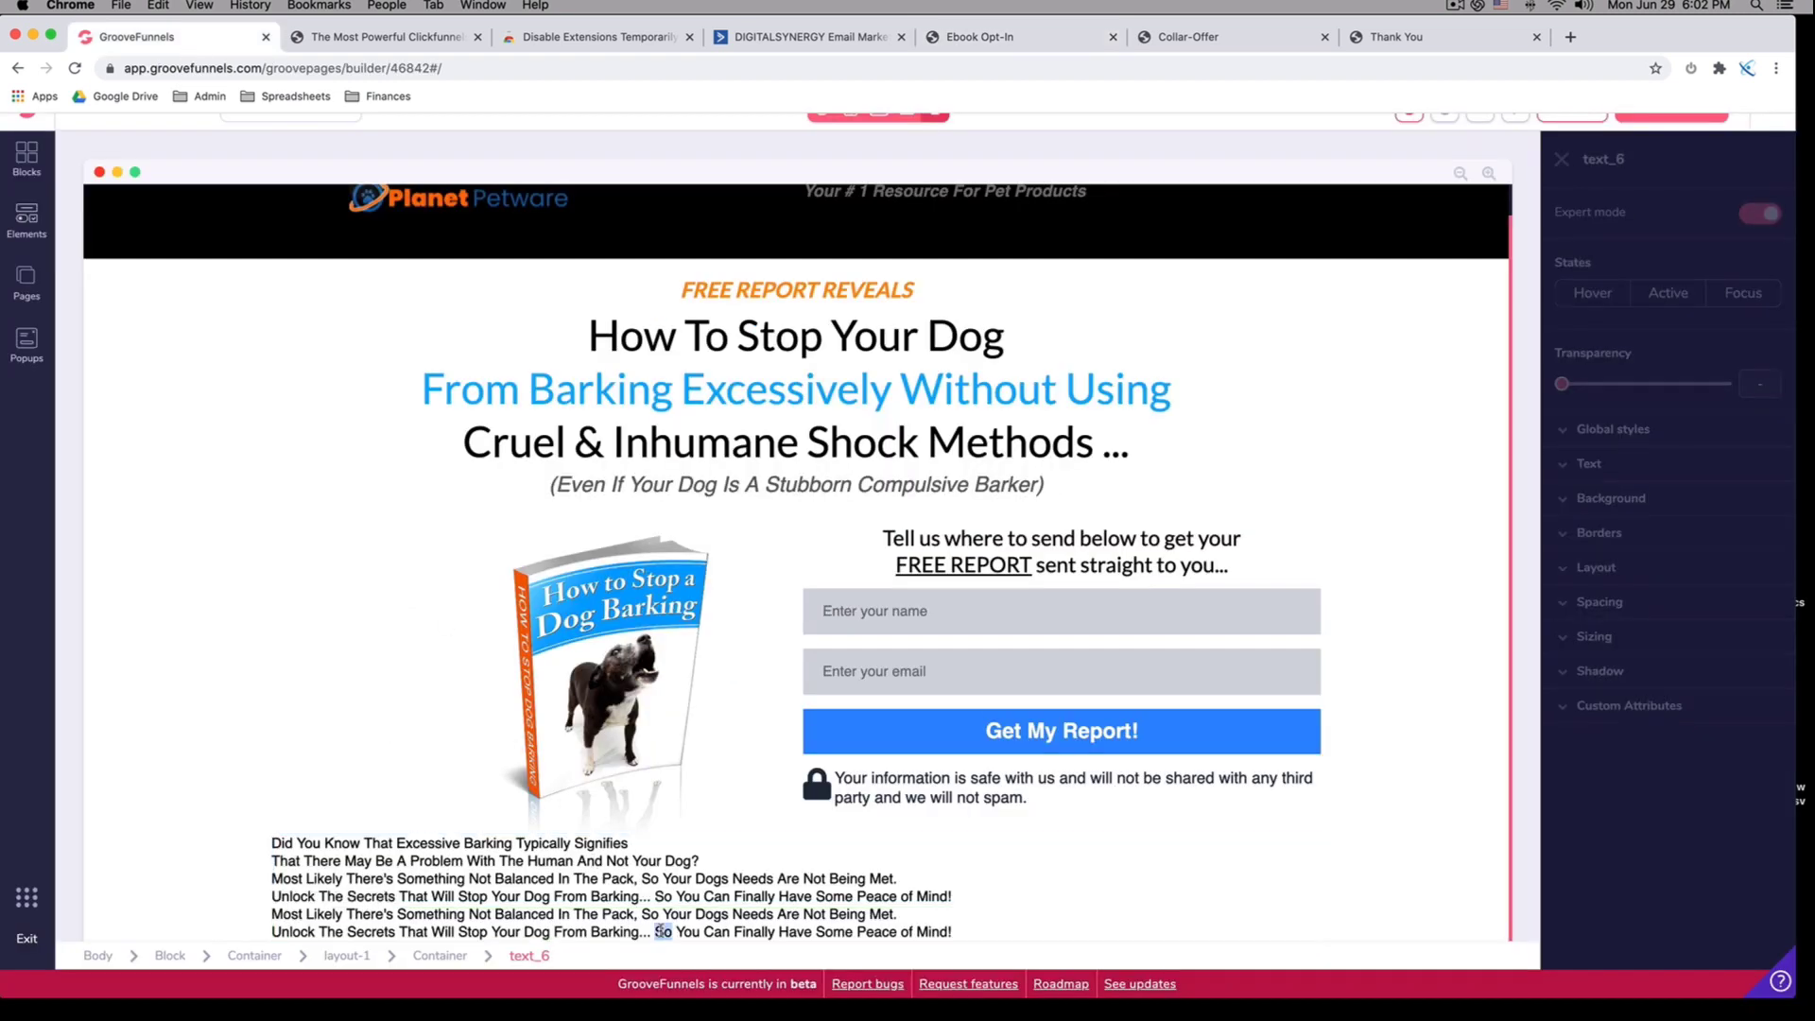
left_click(250, 920)
left_click(293, 921)
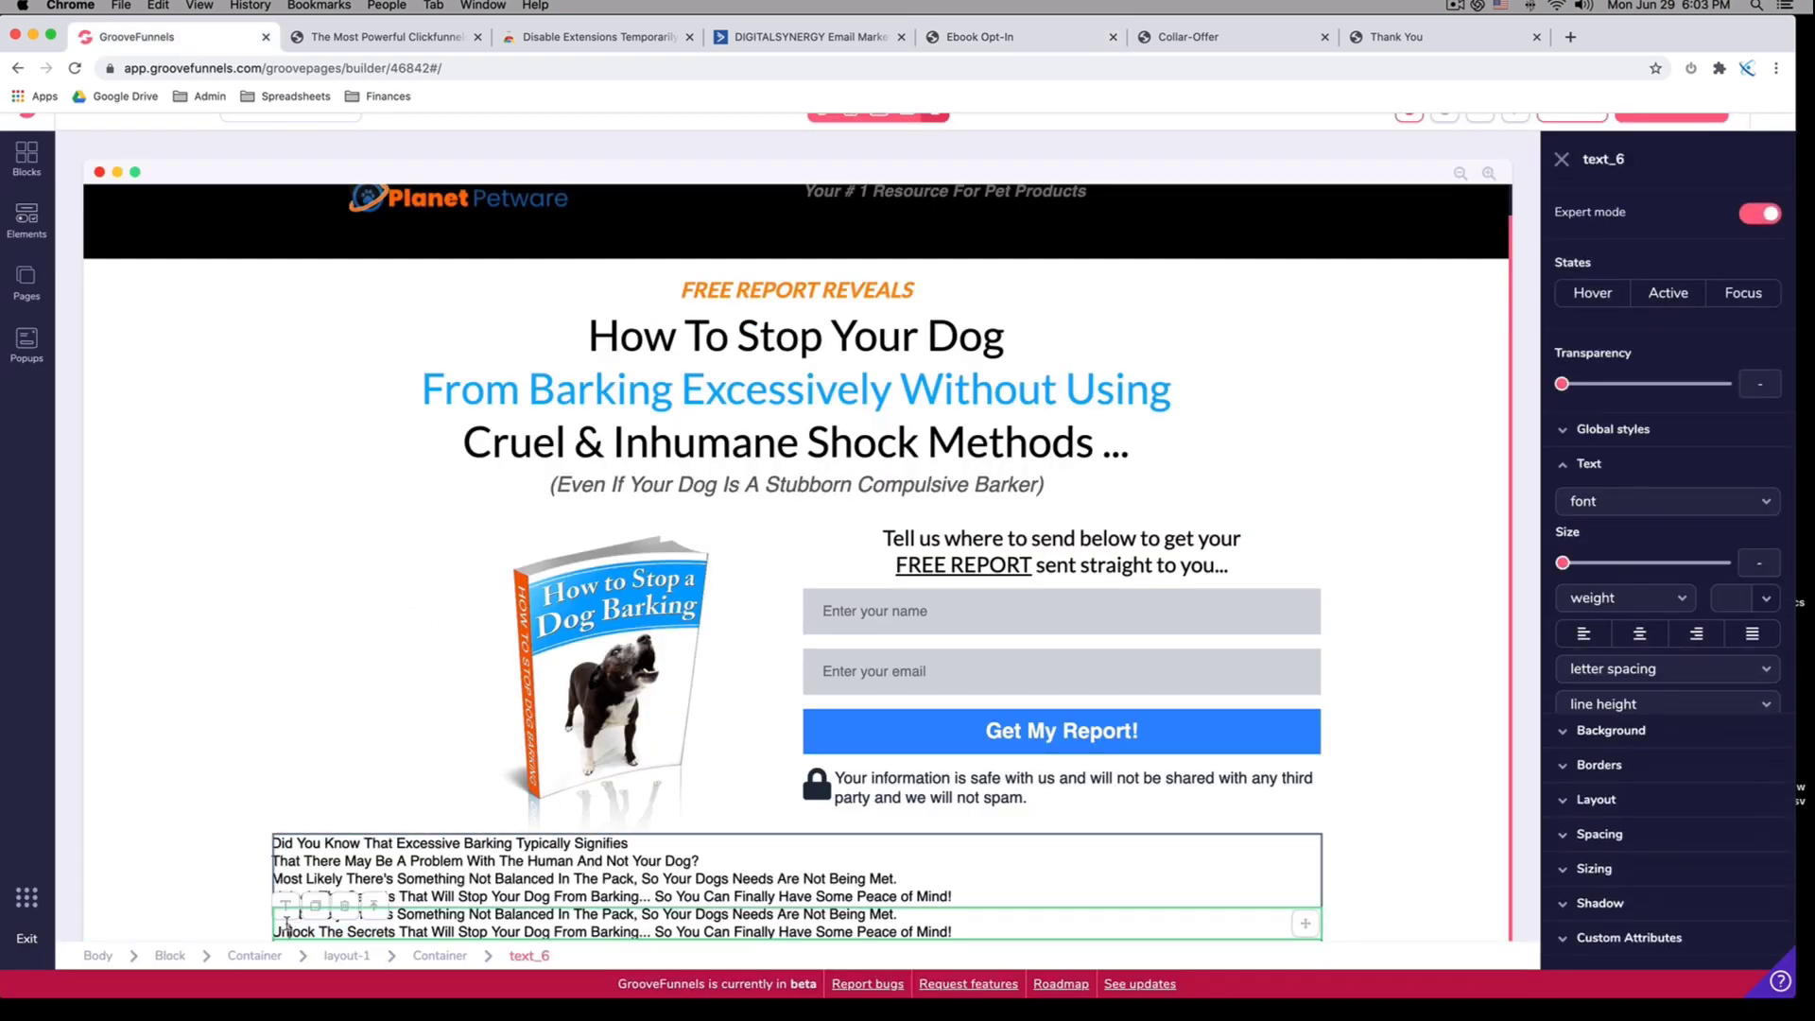
triple_click(289, 928)
left_click_drag(277, 915, 953, 933)
key("super+v")
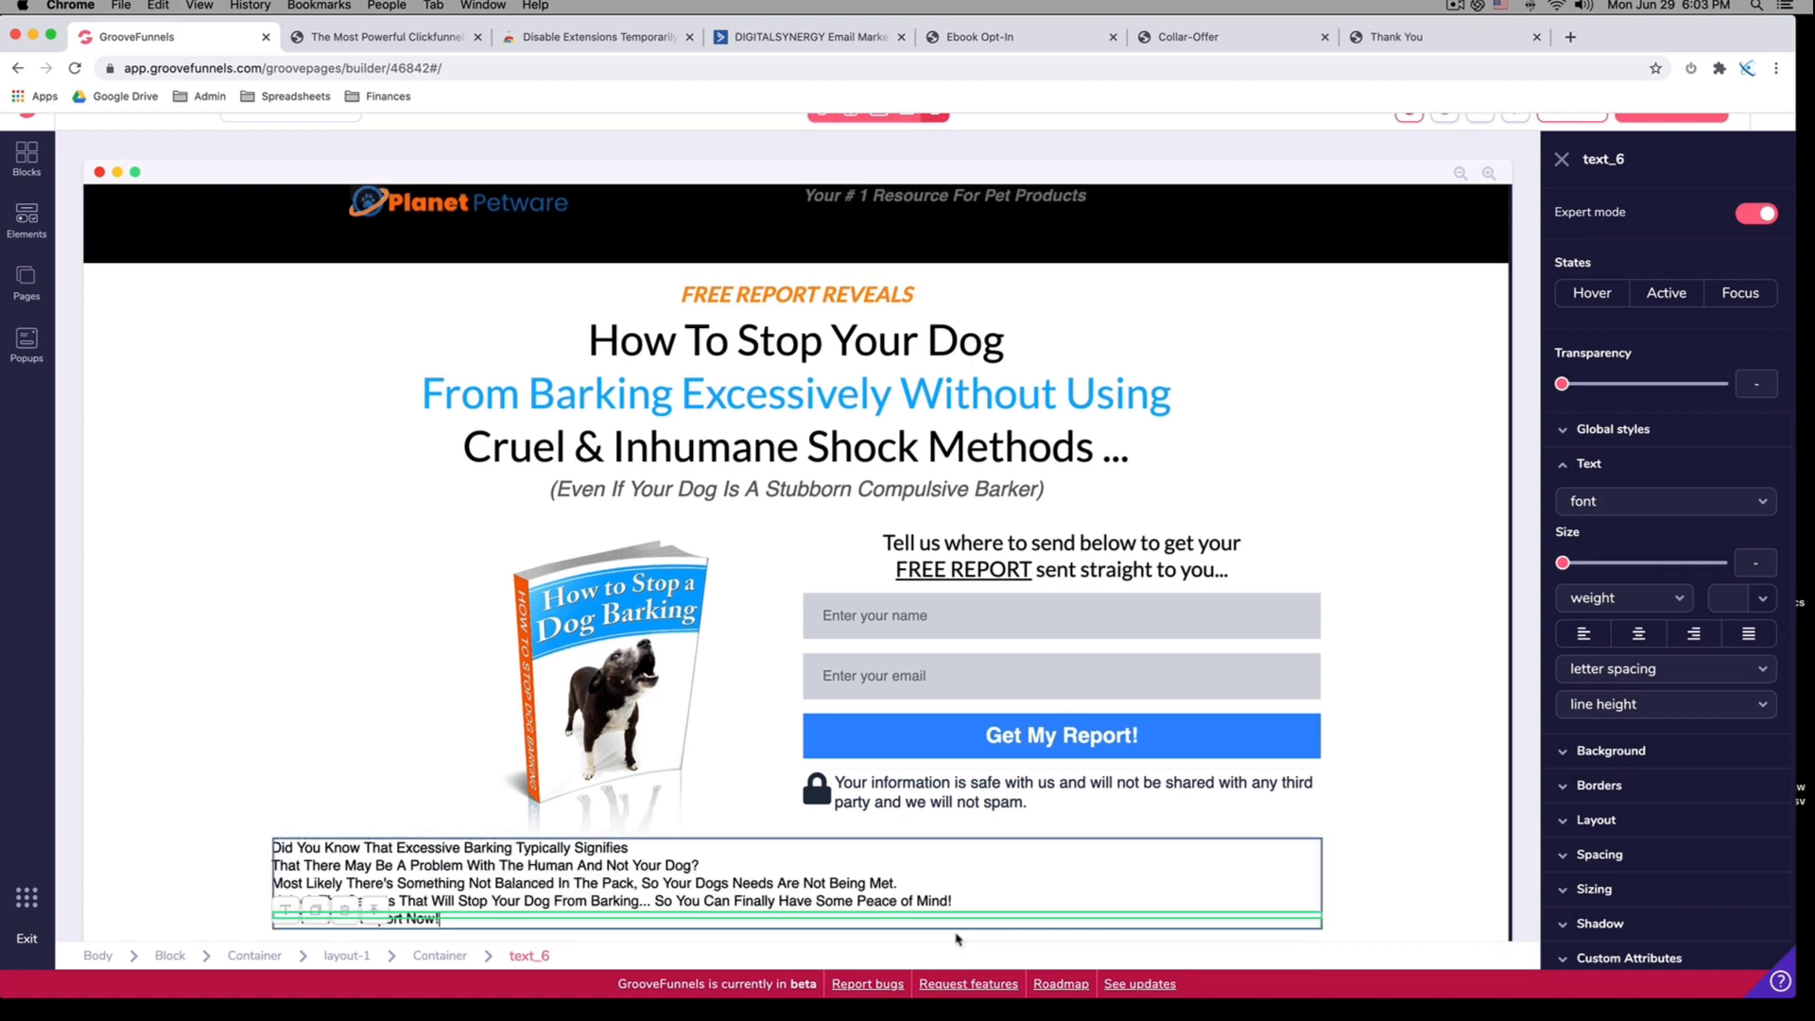
left_click(370, 772)
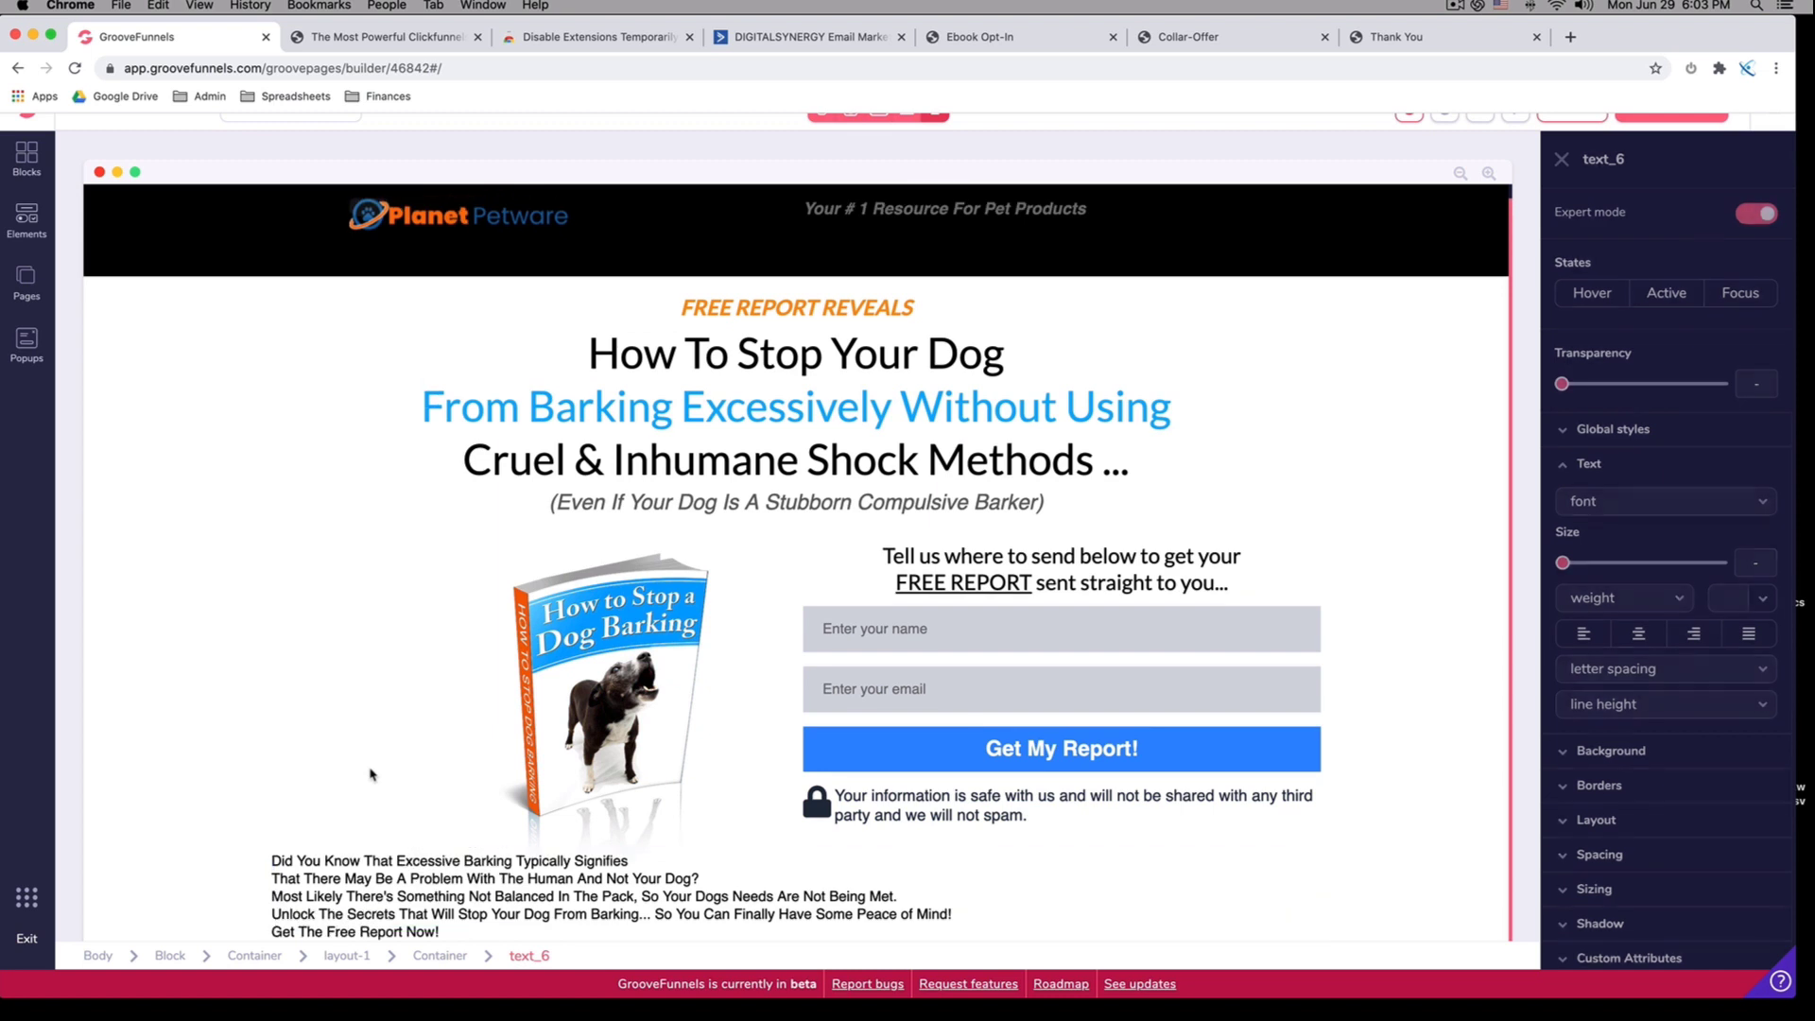
Center-align the three text elements below the opt-in form
left_click(173, 733)
left_click(469, 860)
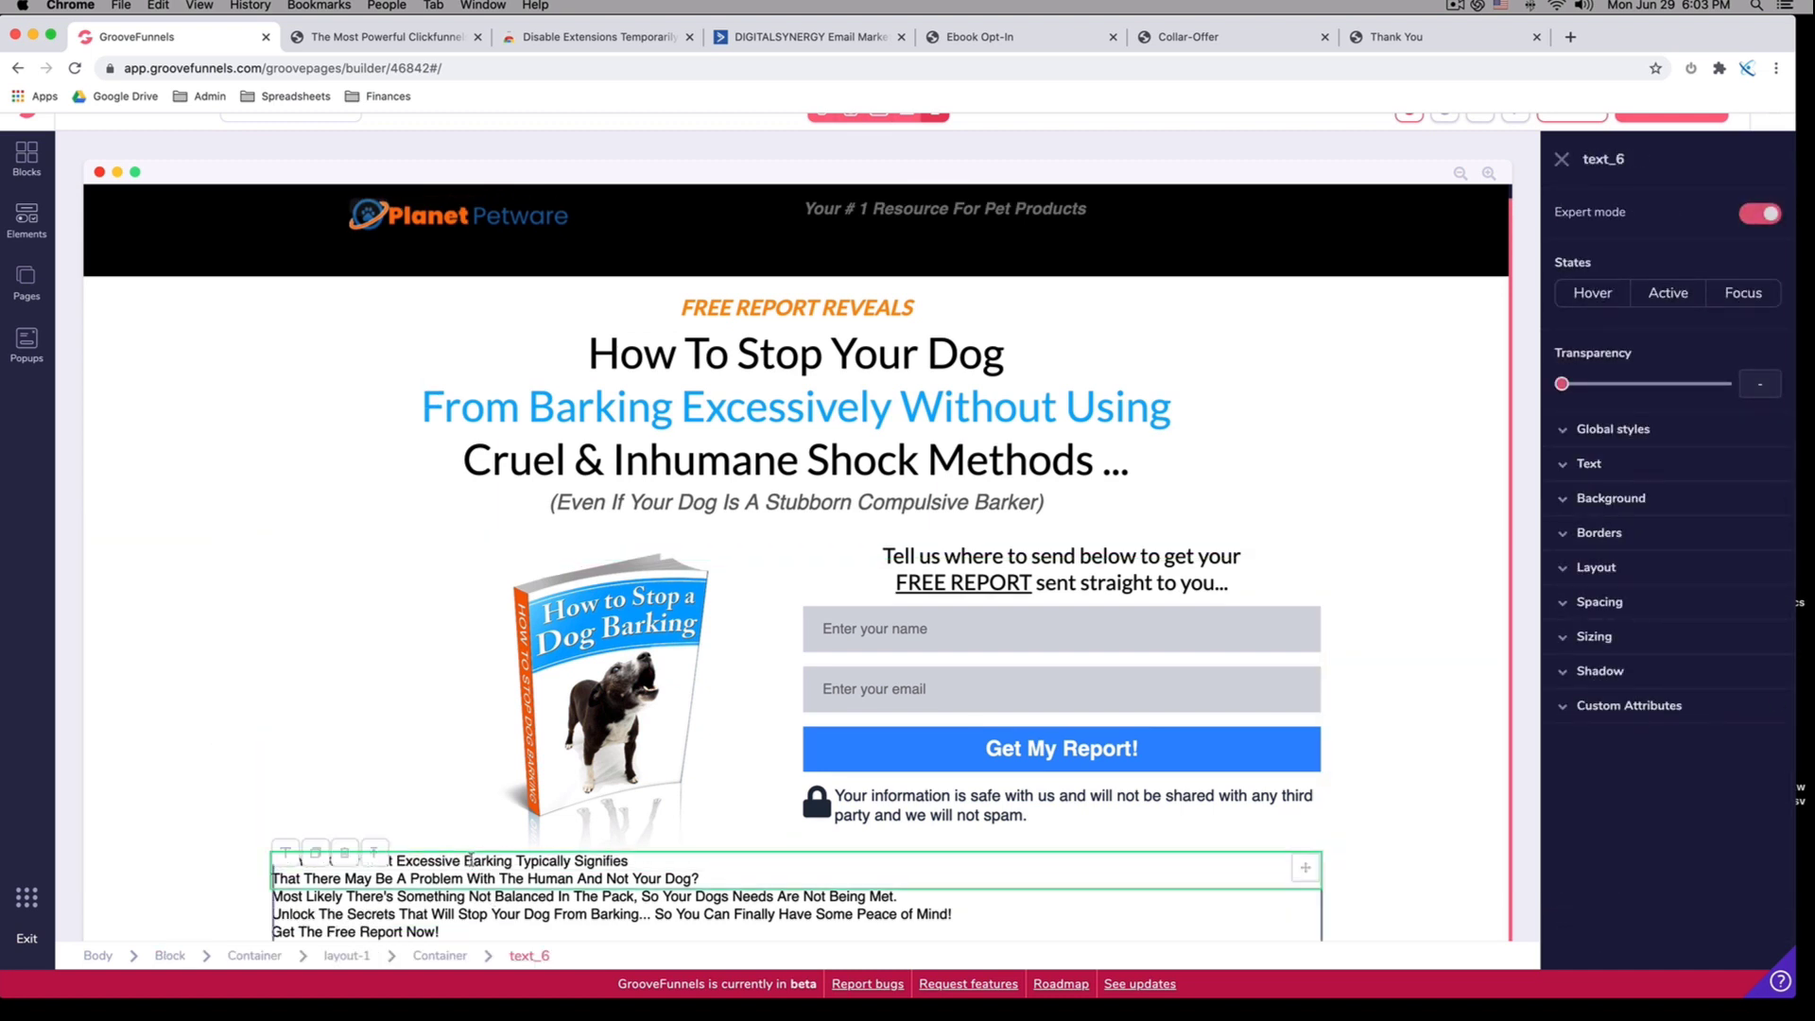
left_click_drag(717, 879, 230, 880)
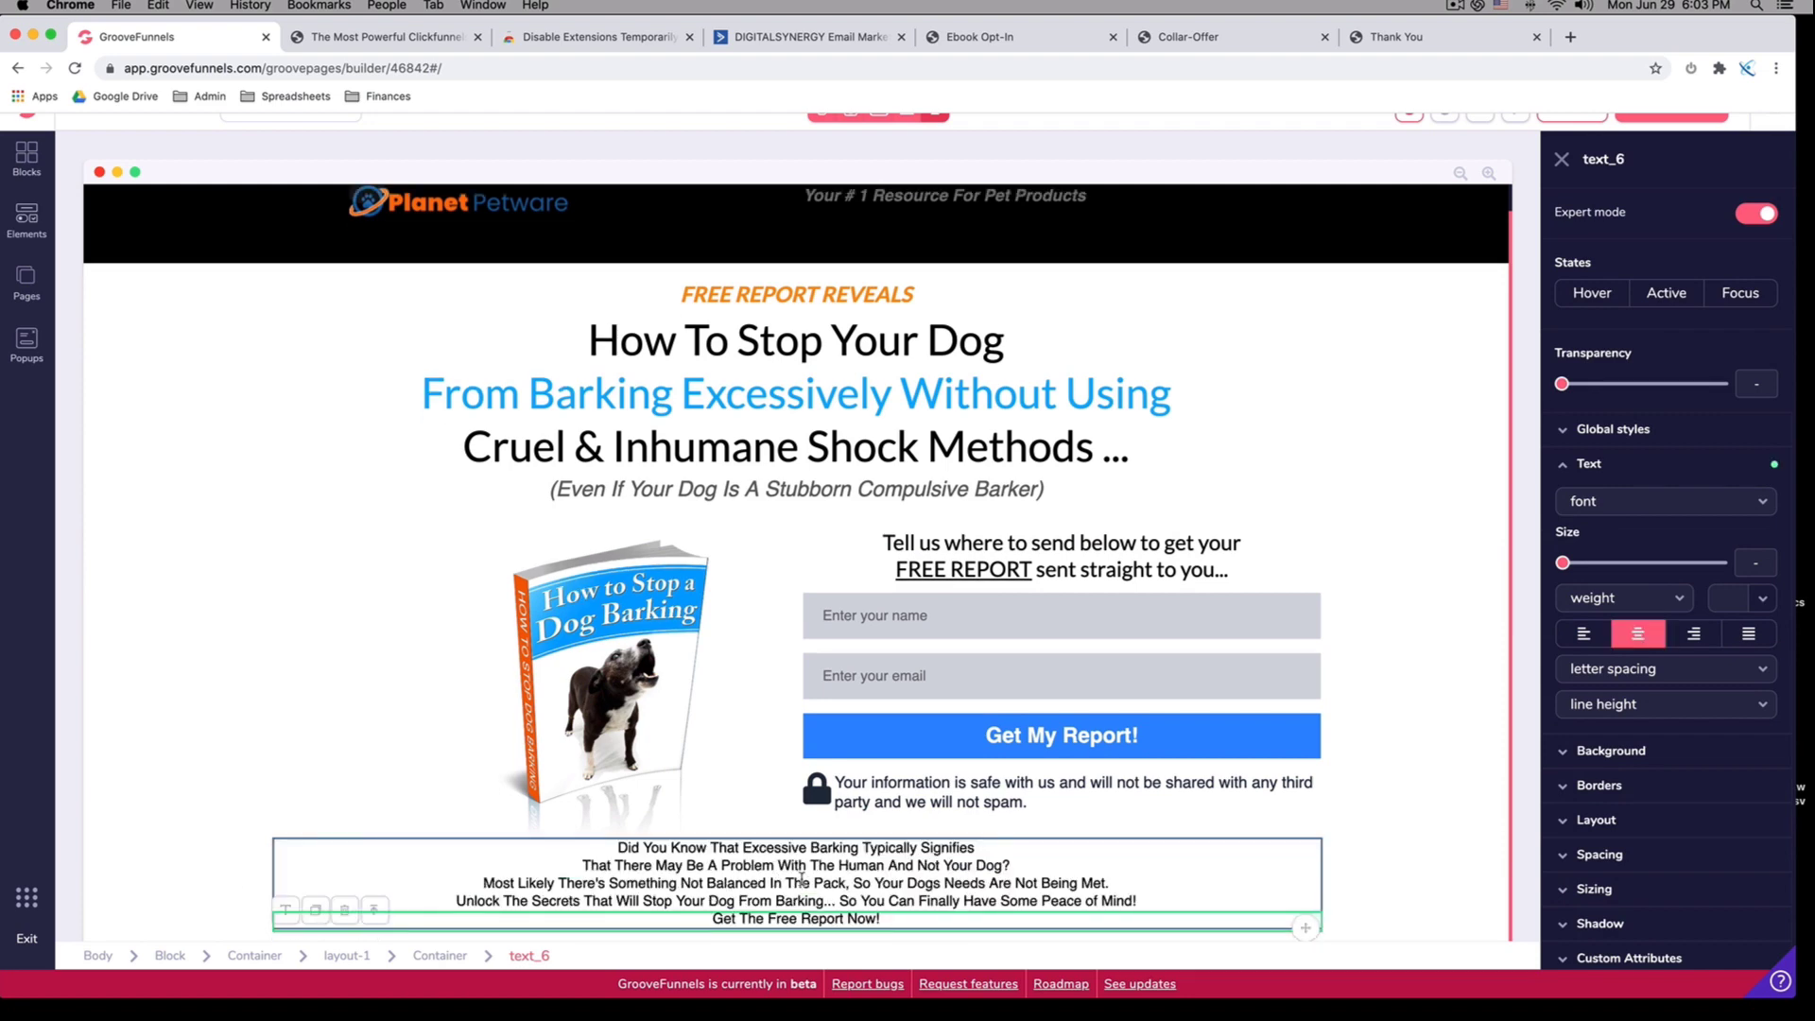
scroll(802, 879, "up", 1)
left_click(931, 875)
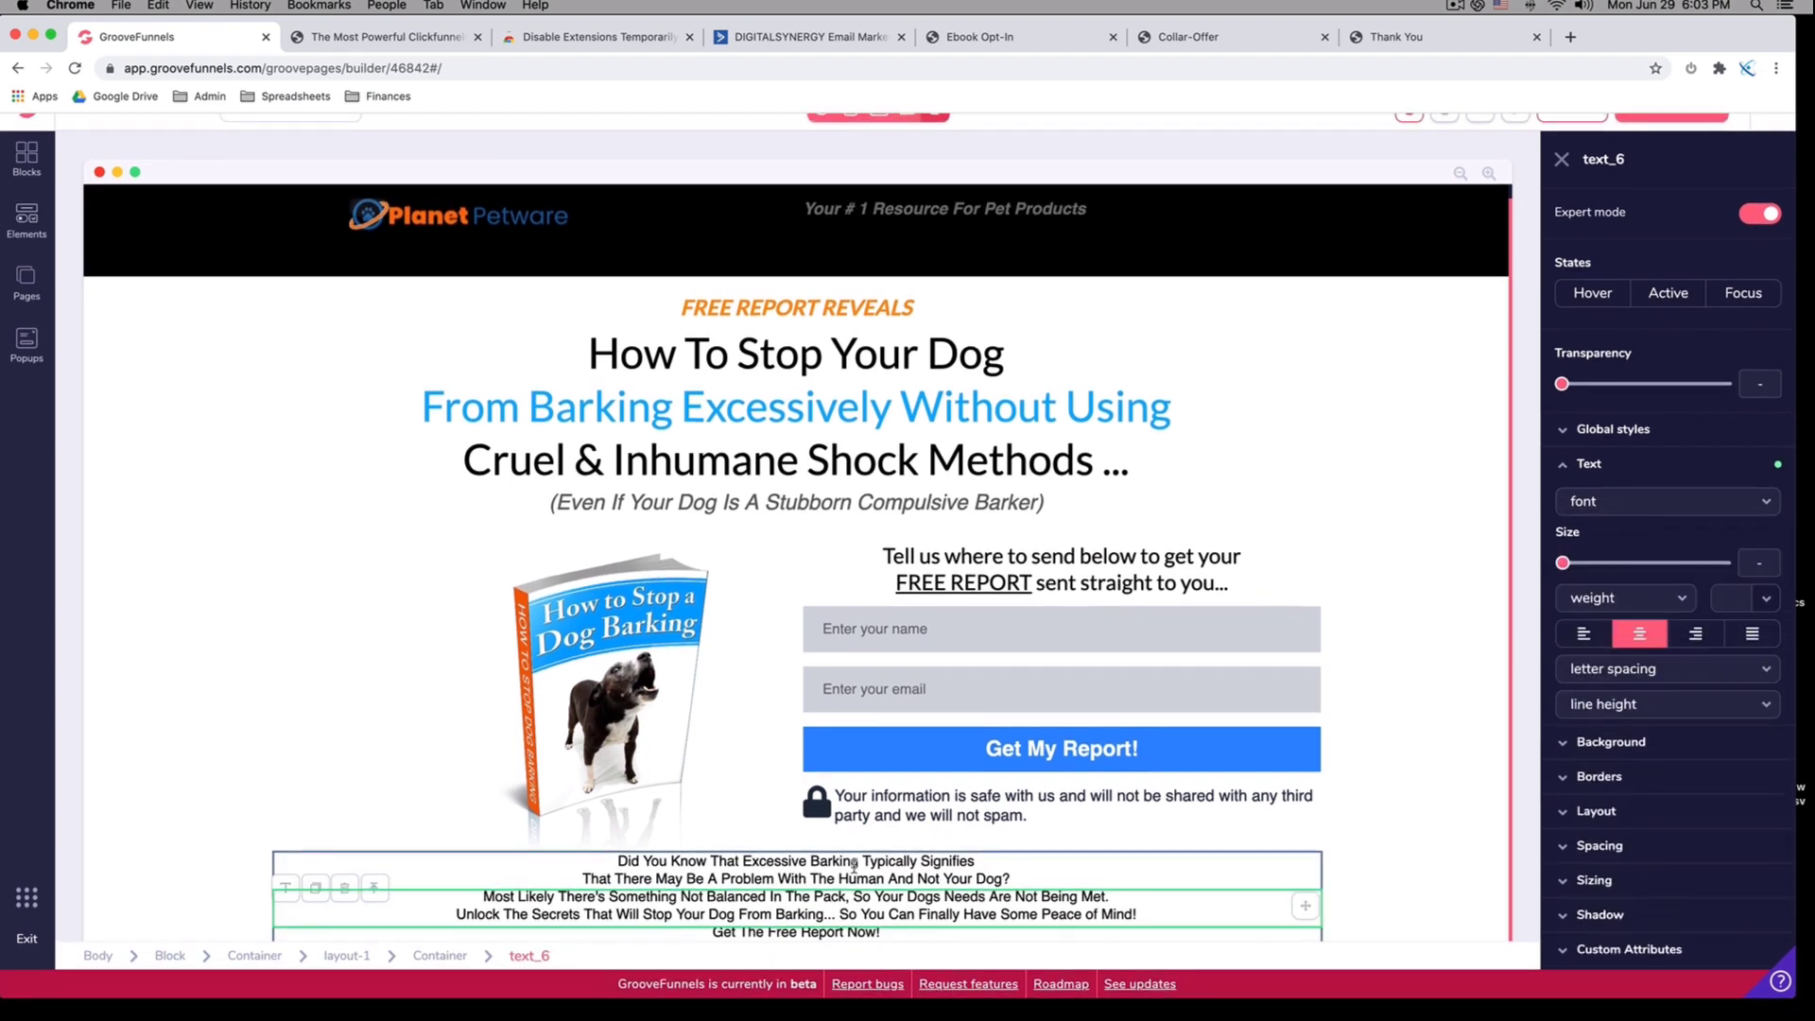
Style the "Did You Know That Excessive Barking…" text like the reference page, with the Lato font, size 1.5rem and a blue colour
left_click(996, 35)
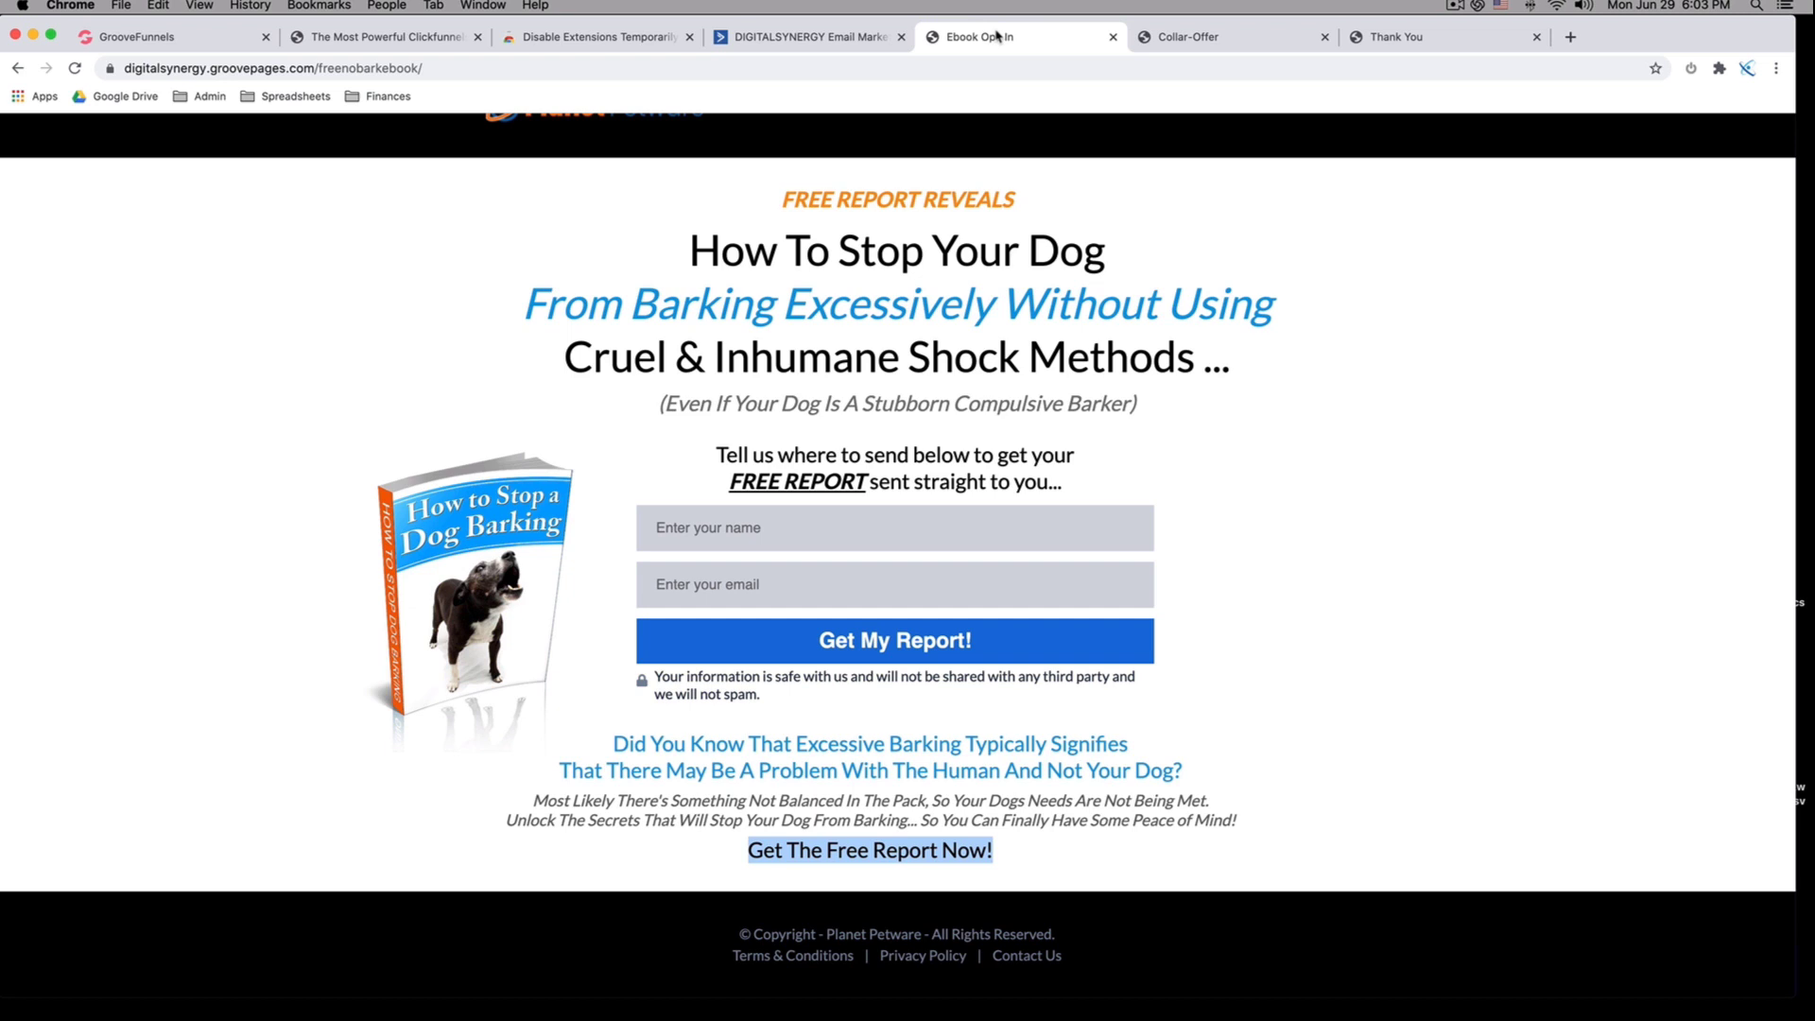
left_click(176, 42)
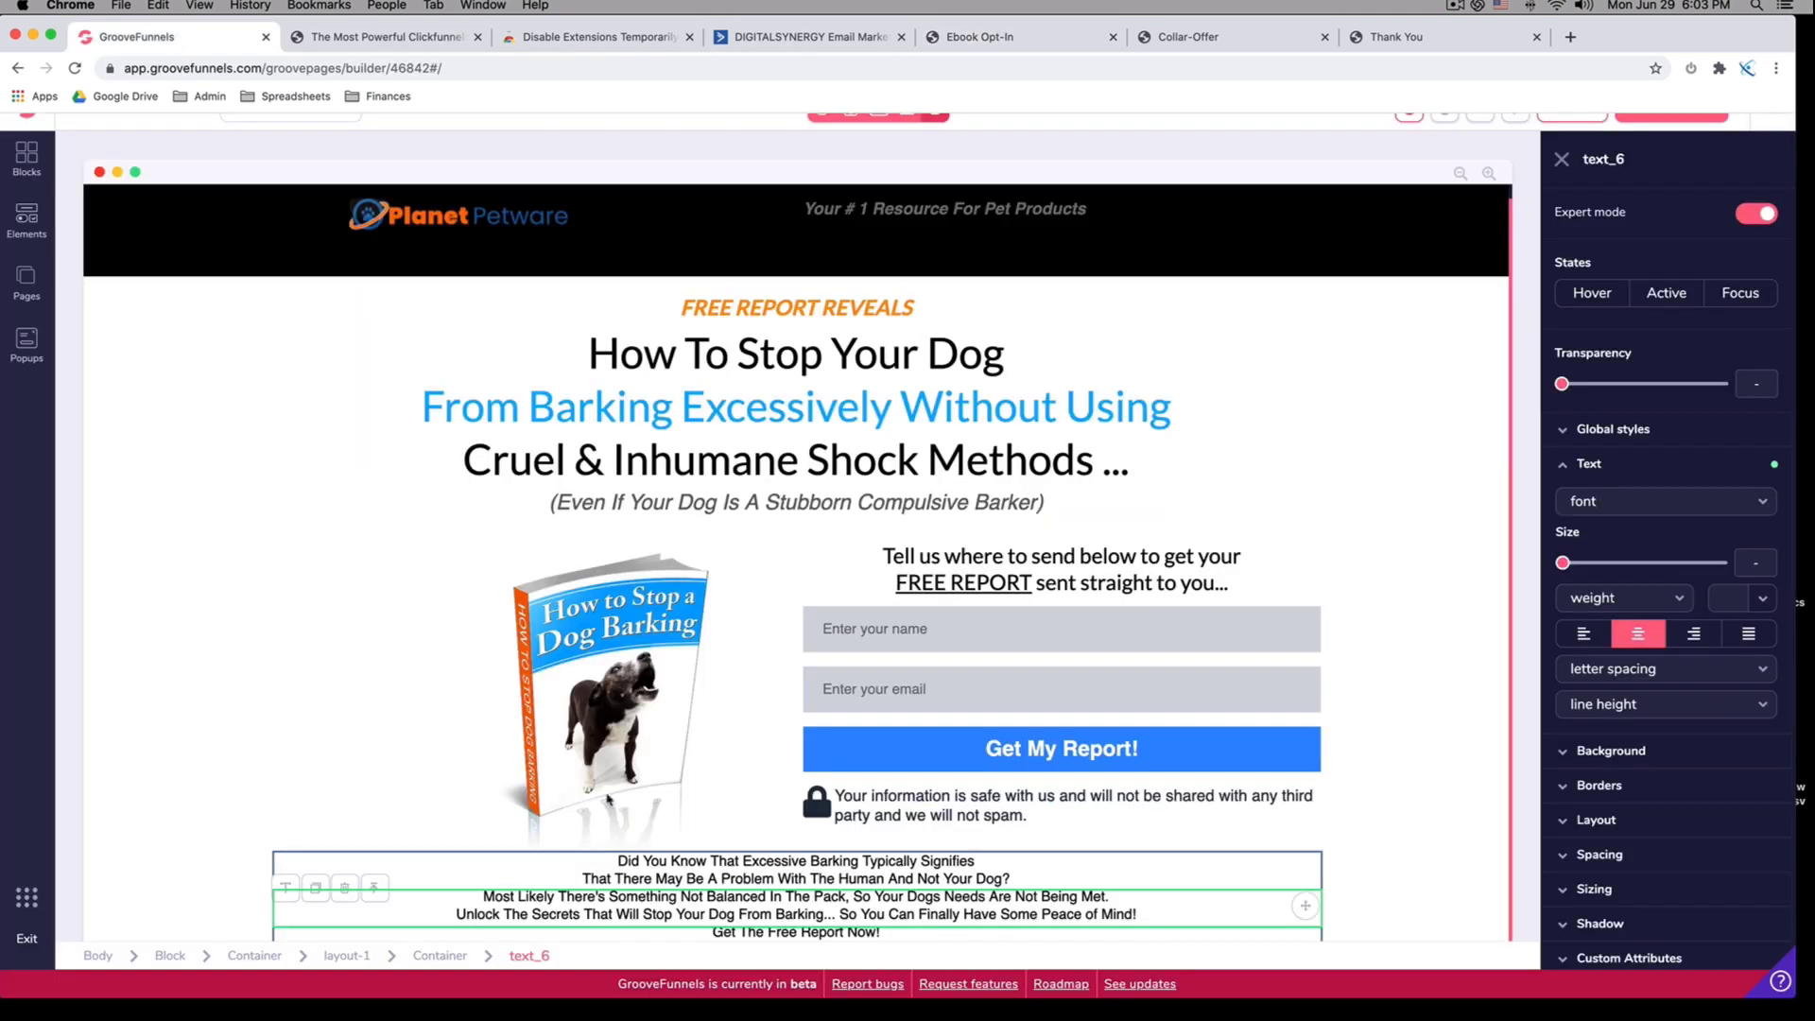
left_click(665, 871)
left_click_drag(618, 862, 1019, 884)
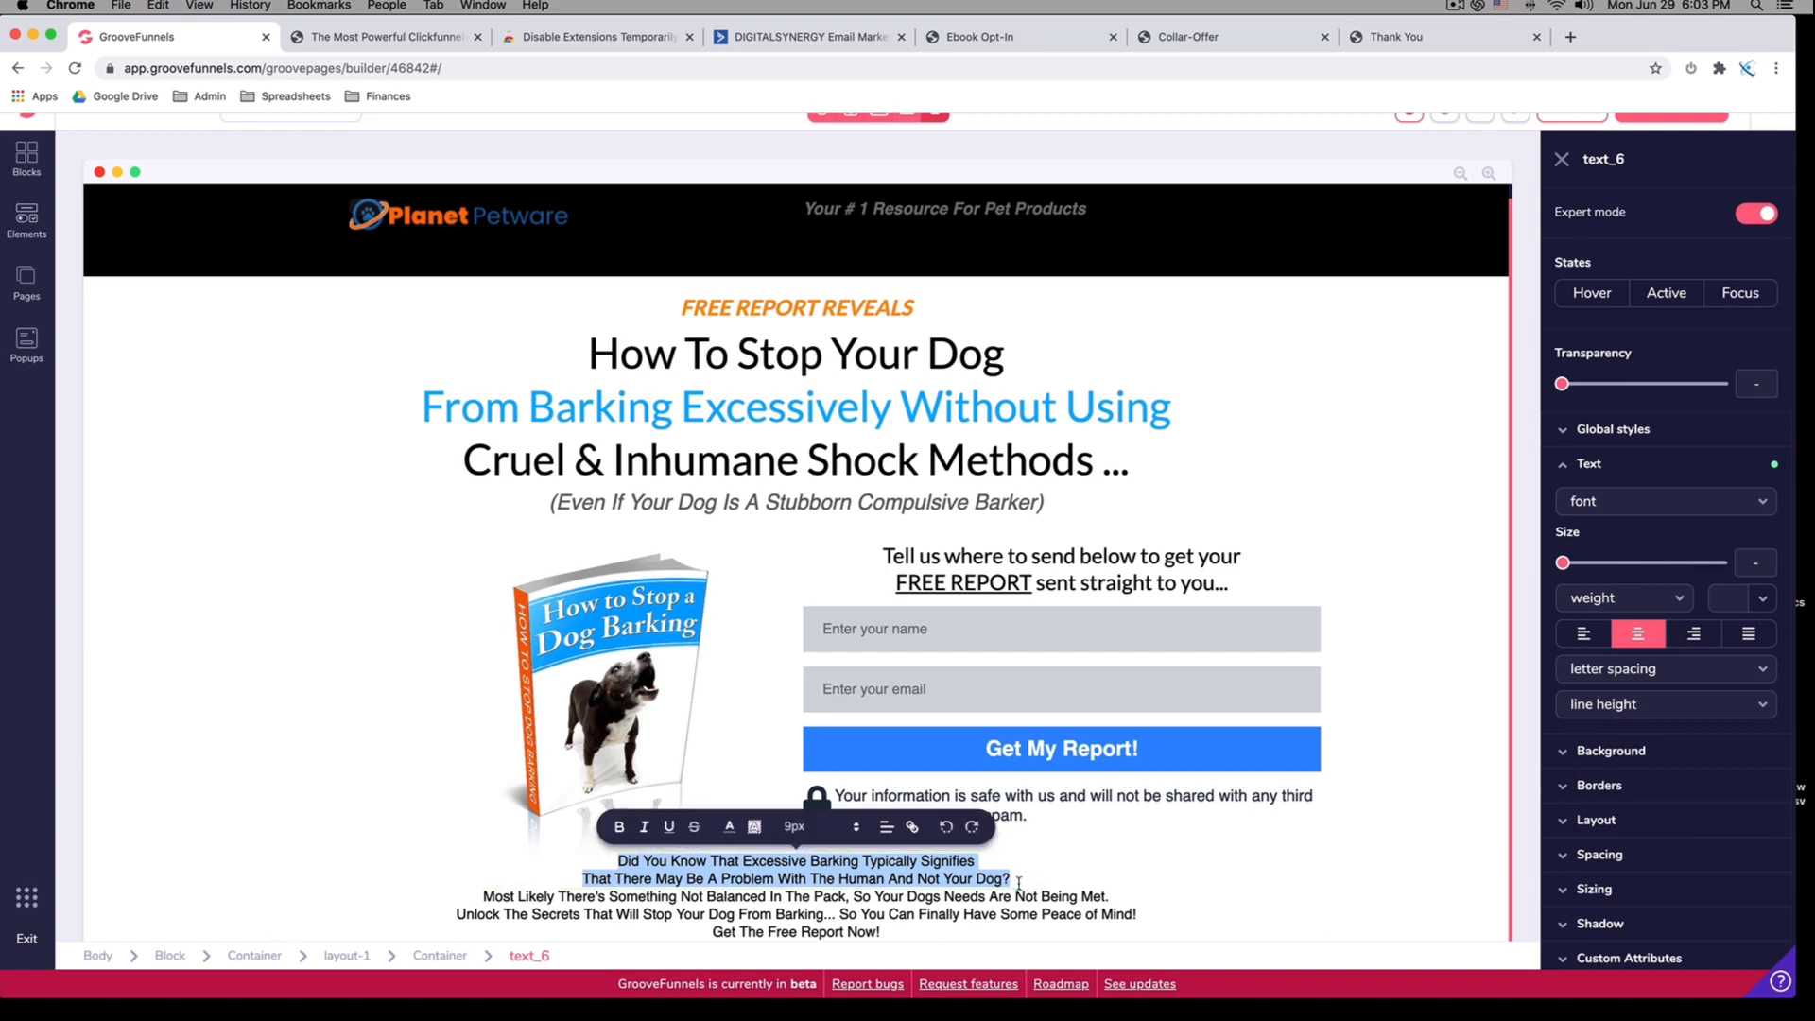
left_click(1592, 507)
left_click(1620, 638)
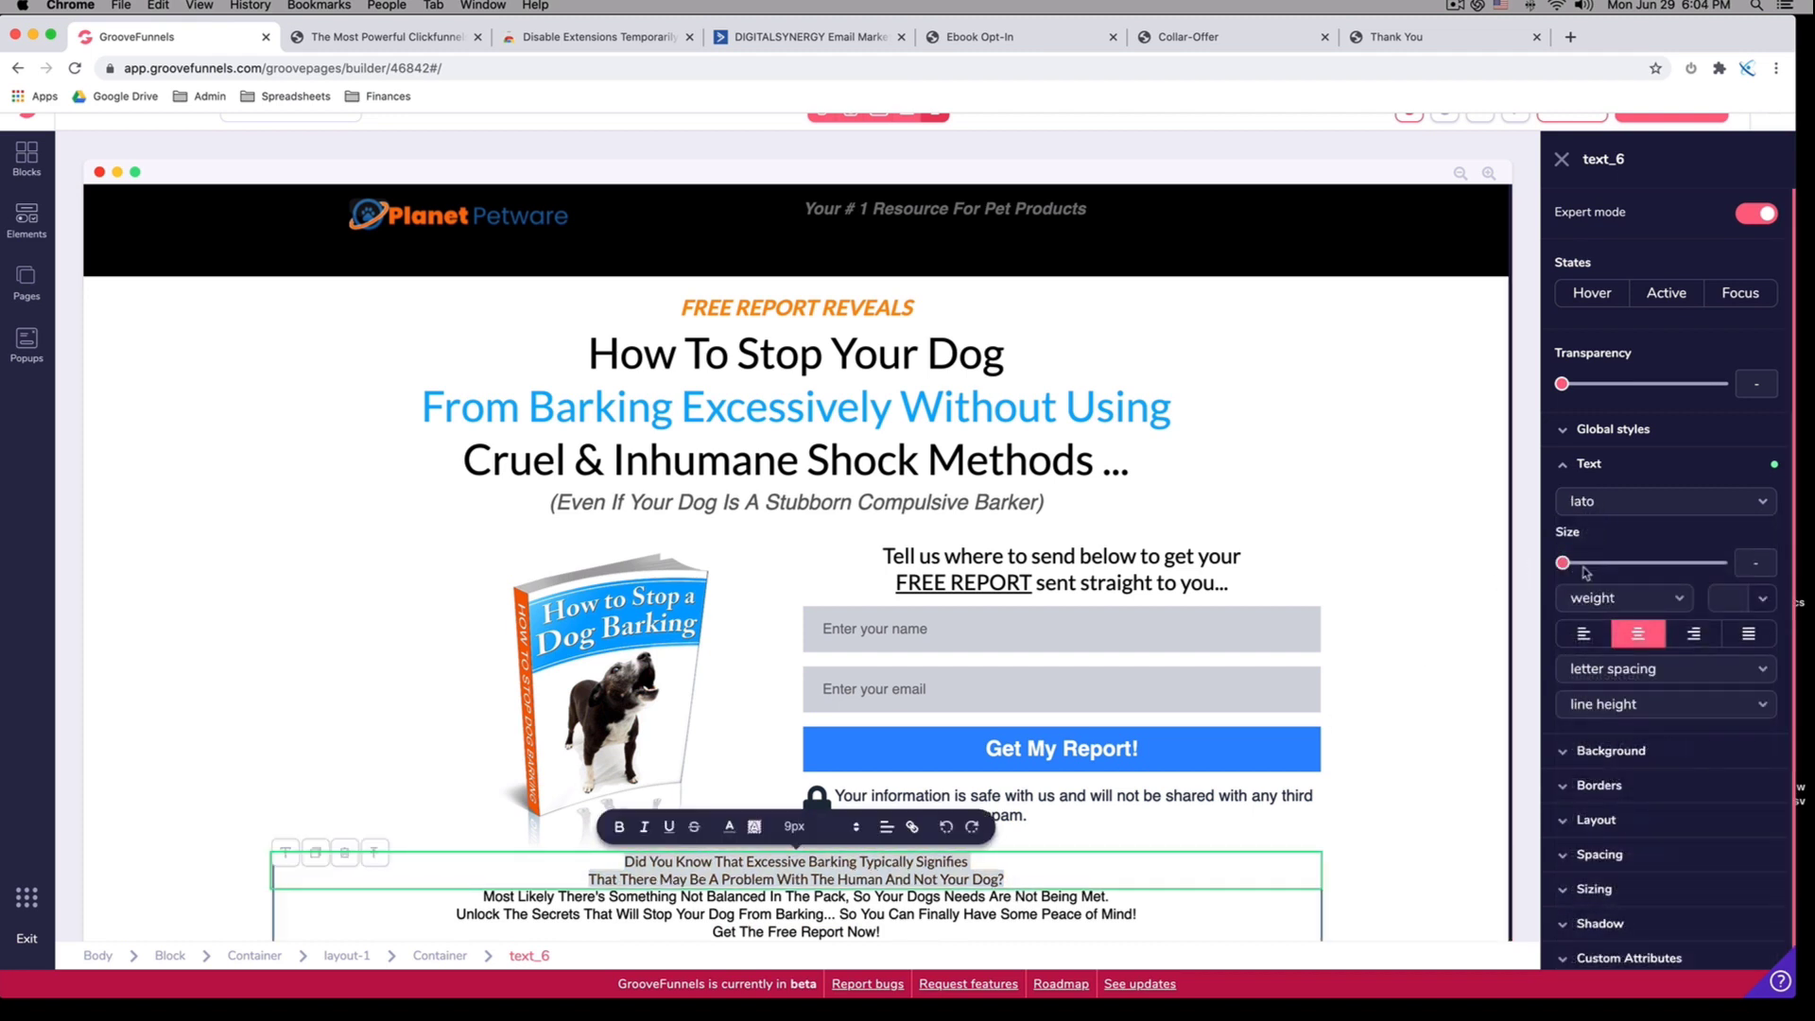
left_click_drag(1564, 564, 1645, 566)
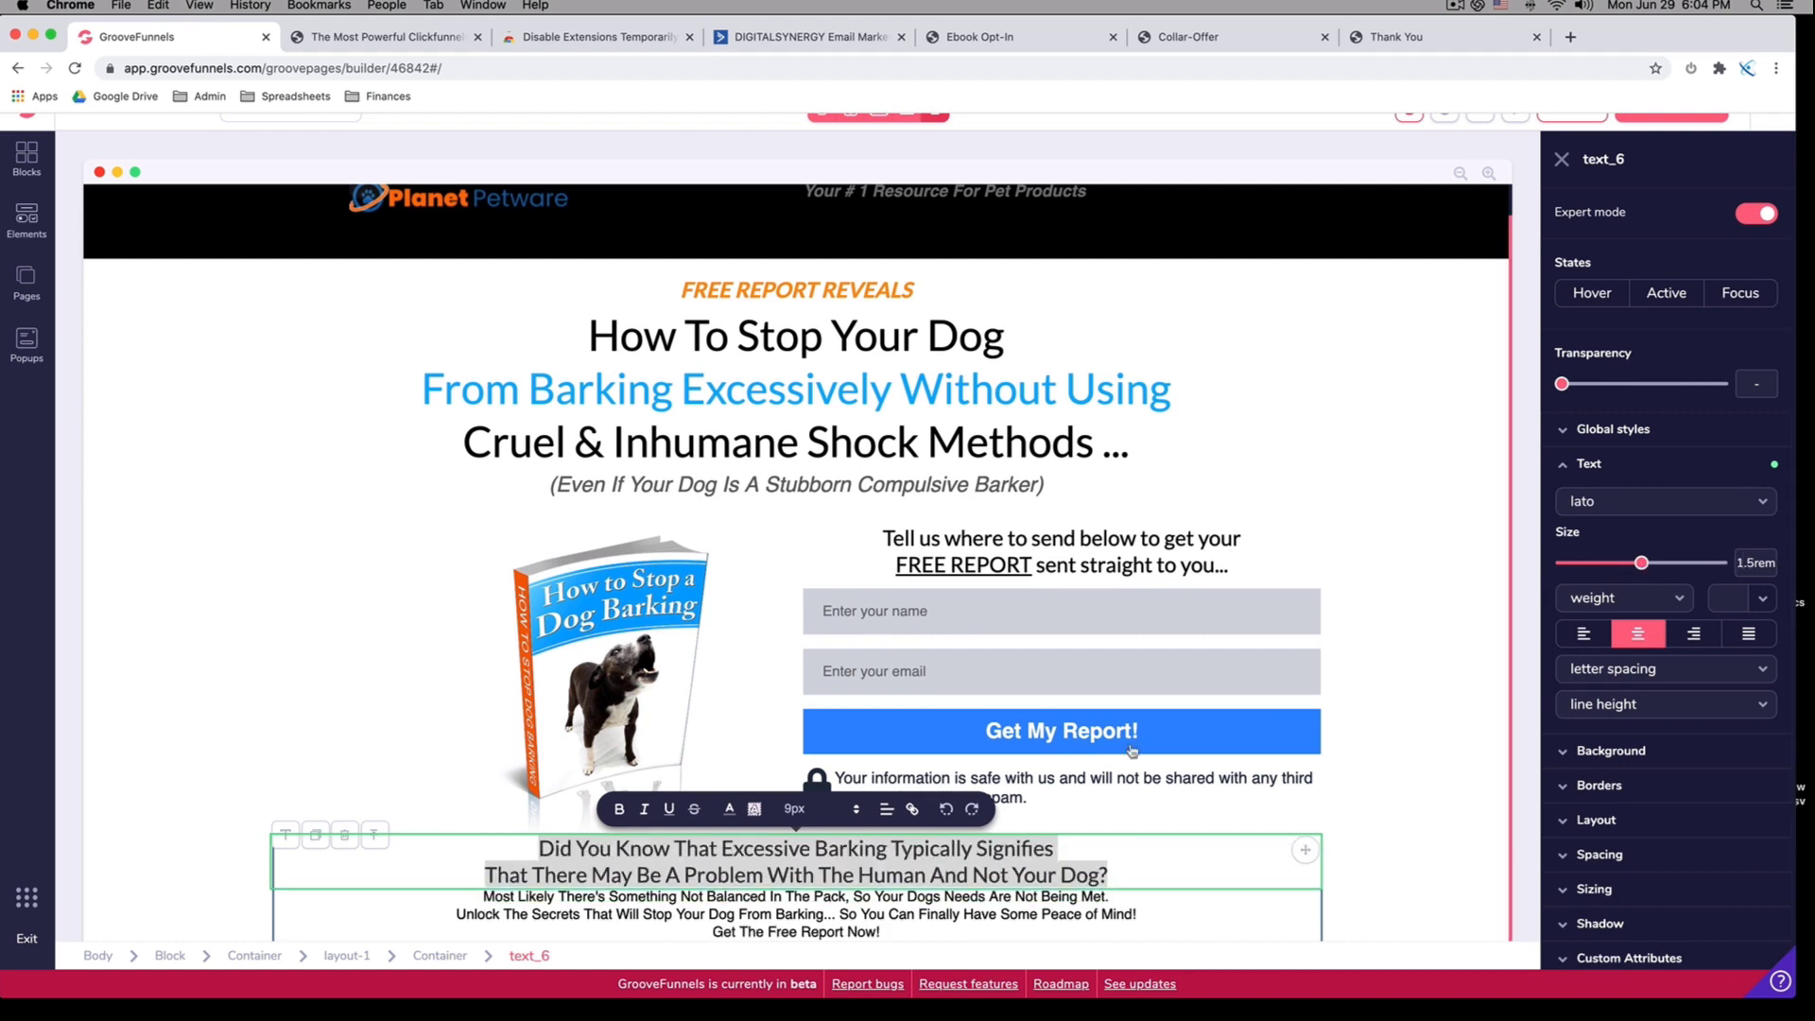
left_click(730, 810)
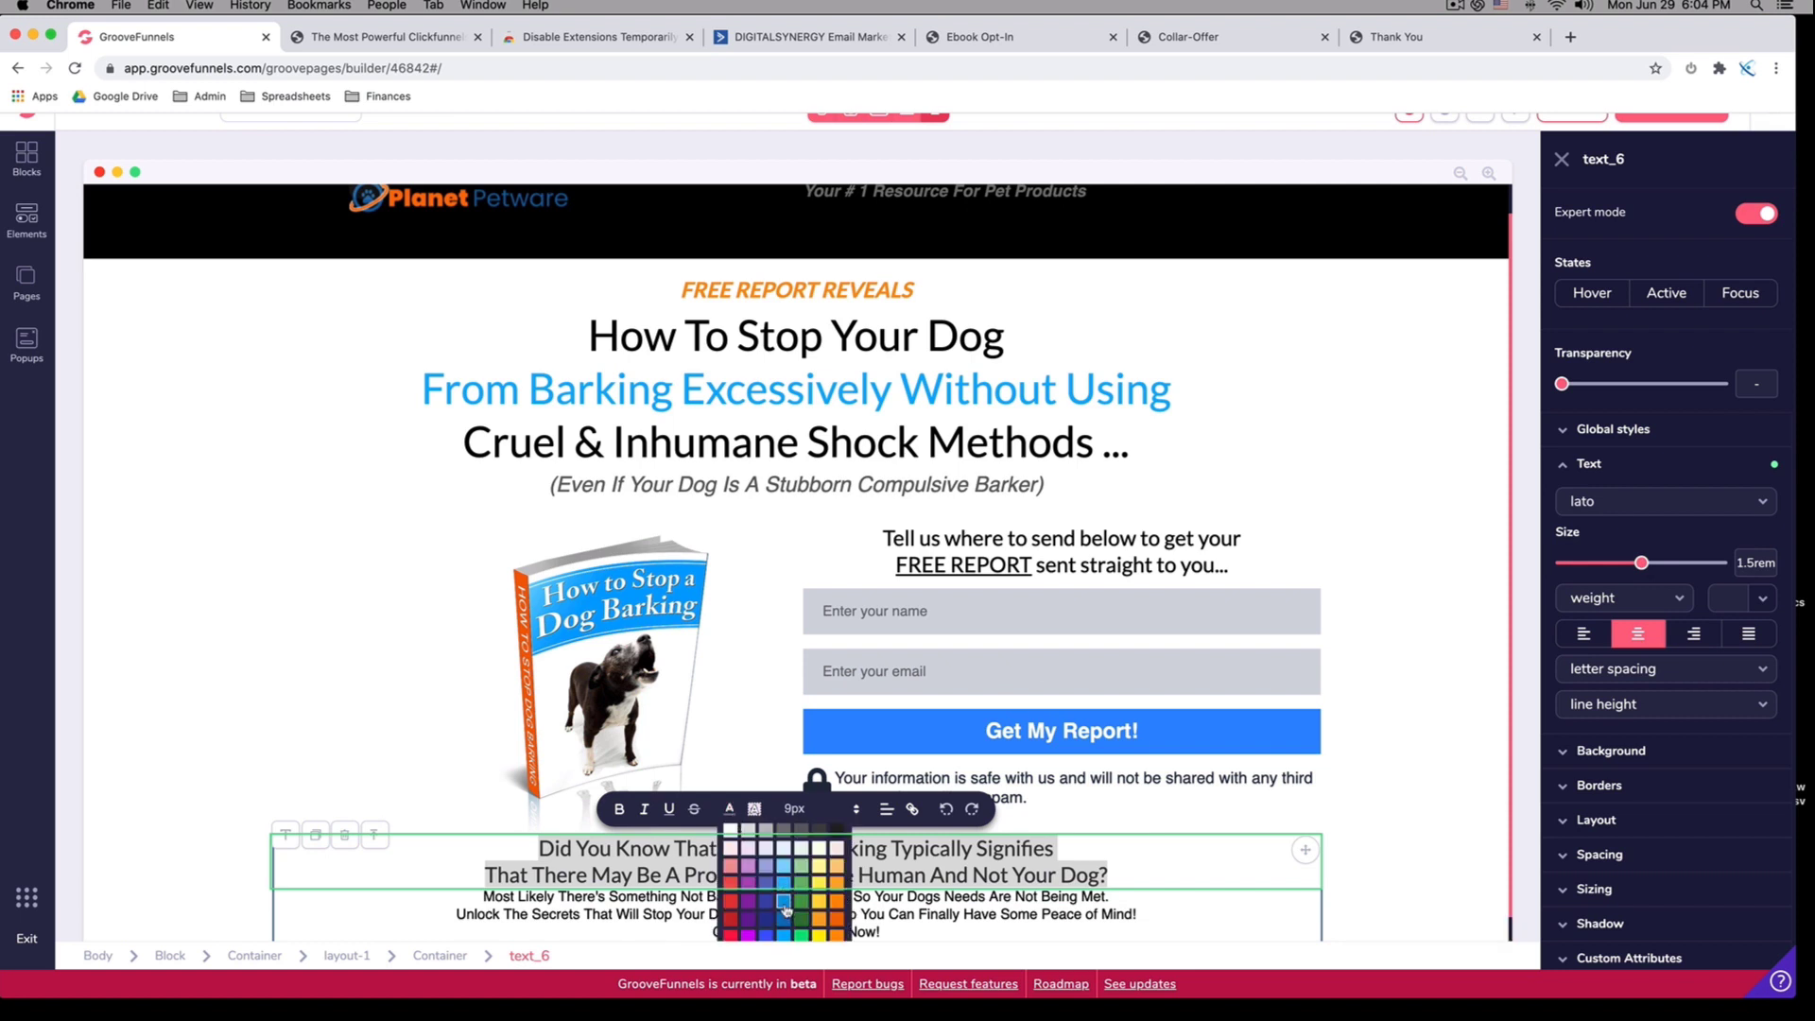
left_click(784, 909)
left_click(1186, 908)
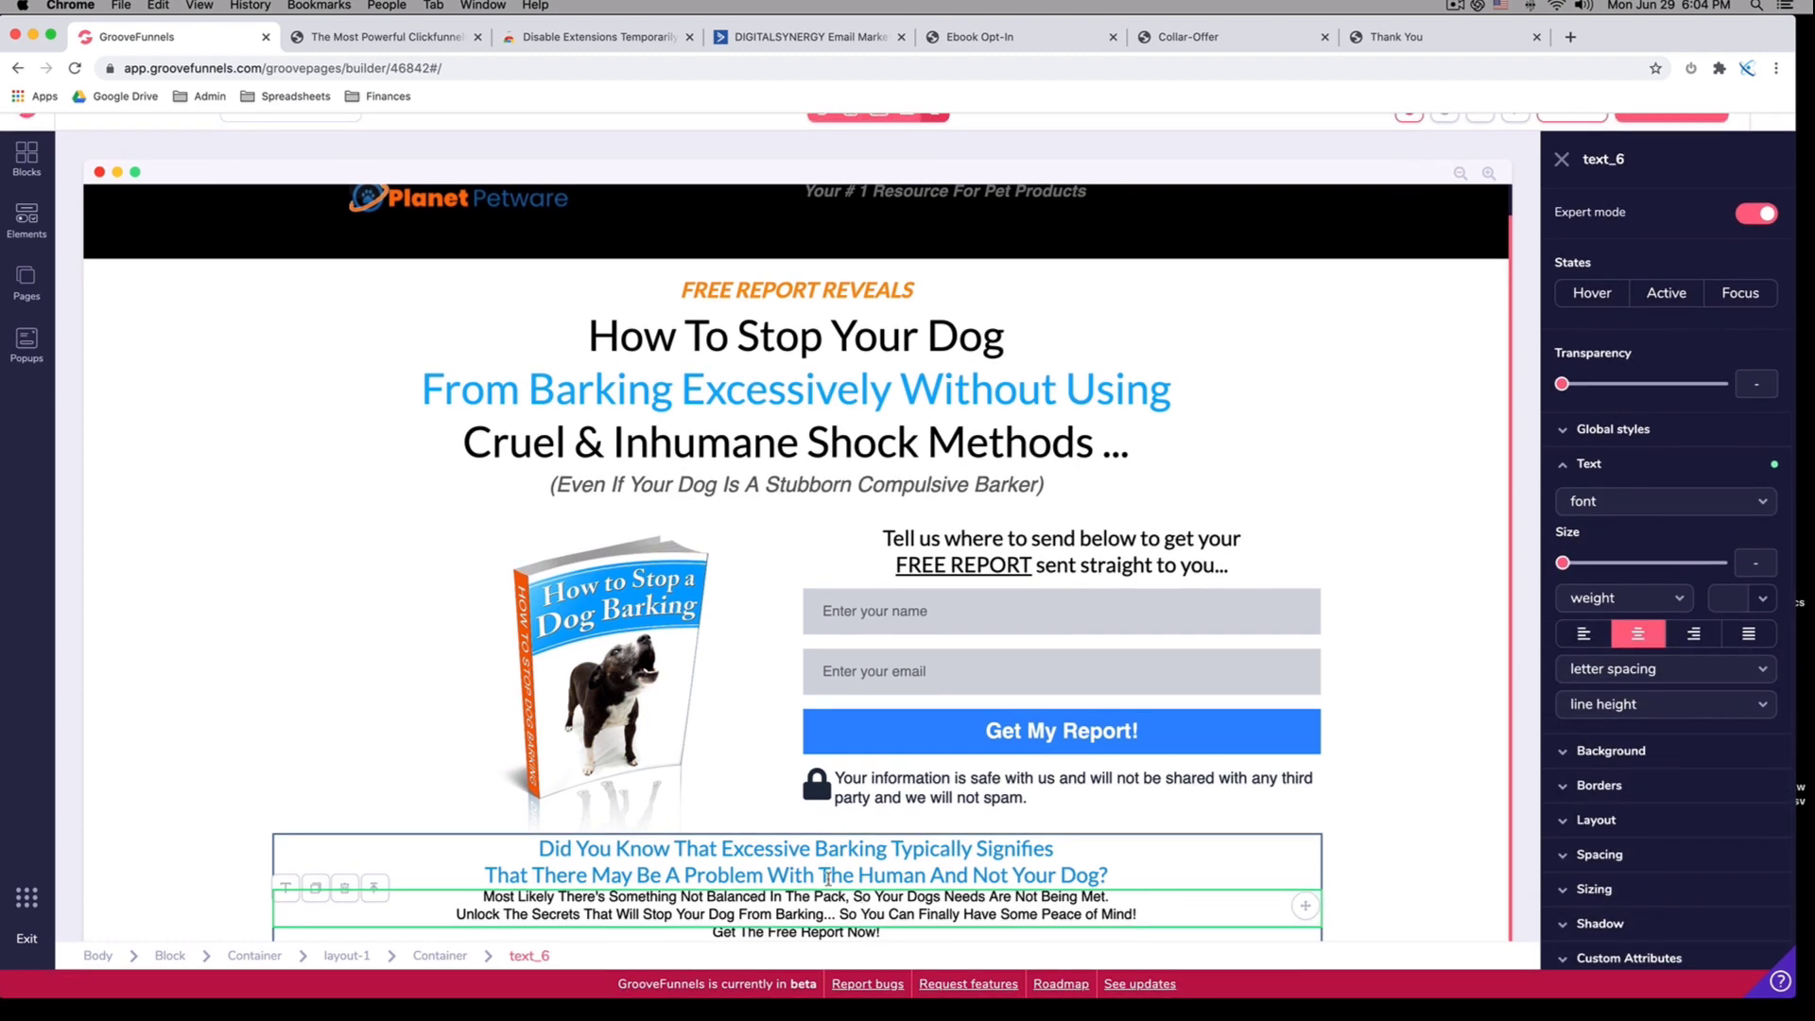
Recolour the "Most Likely There's Something Not Balanced In The Pack…" text dark grey, like the reference page
left_click(1002, 38)
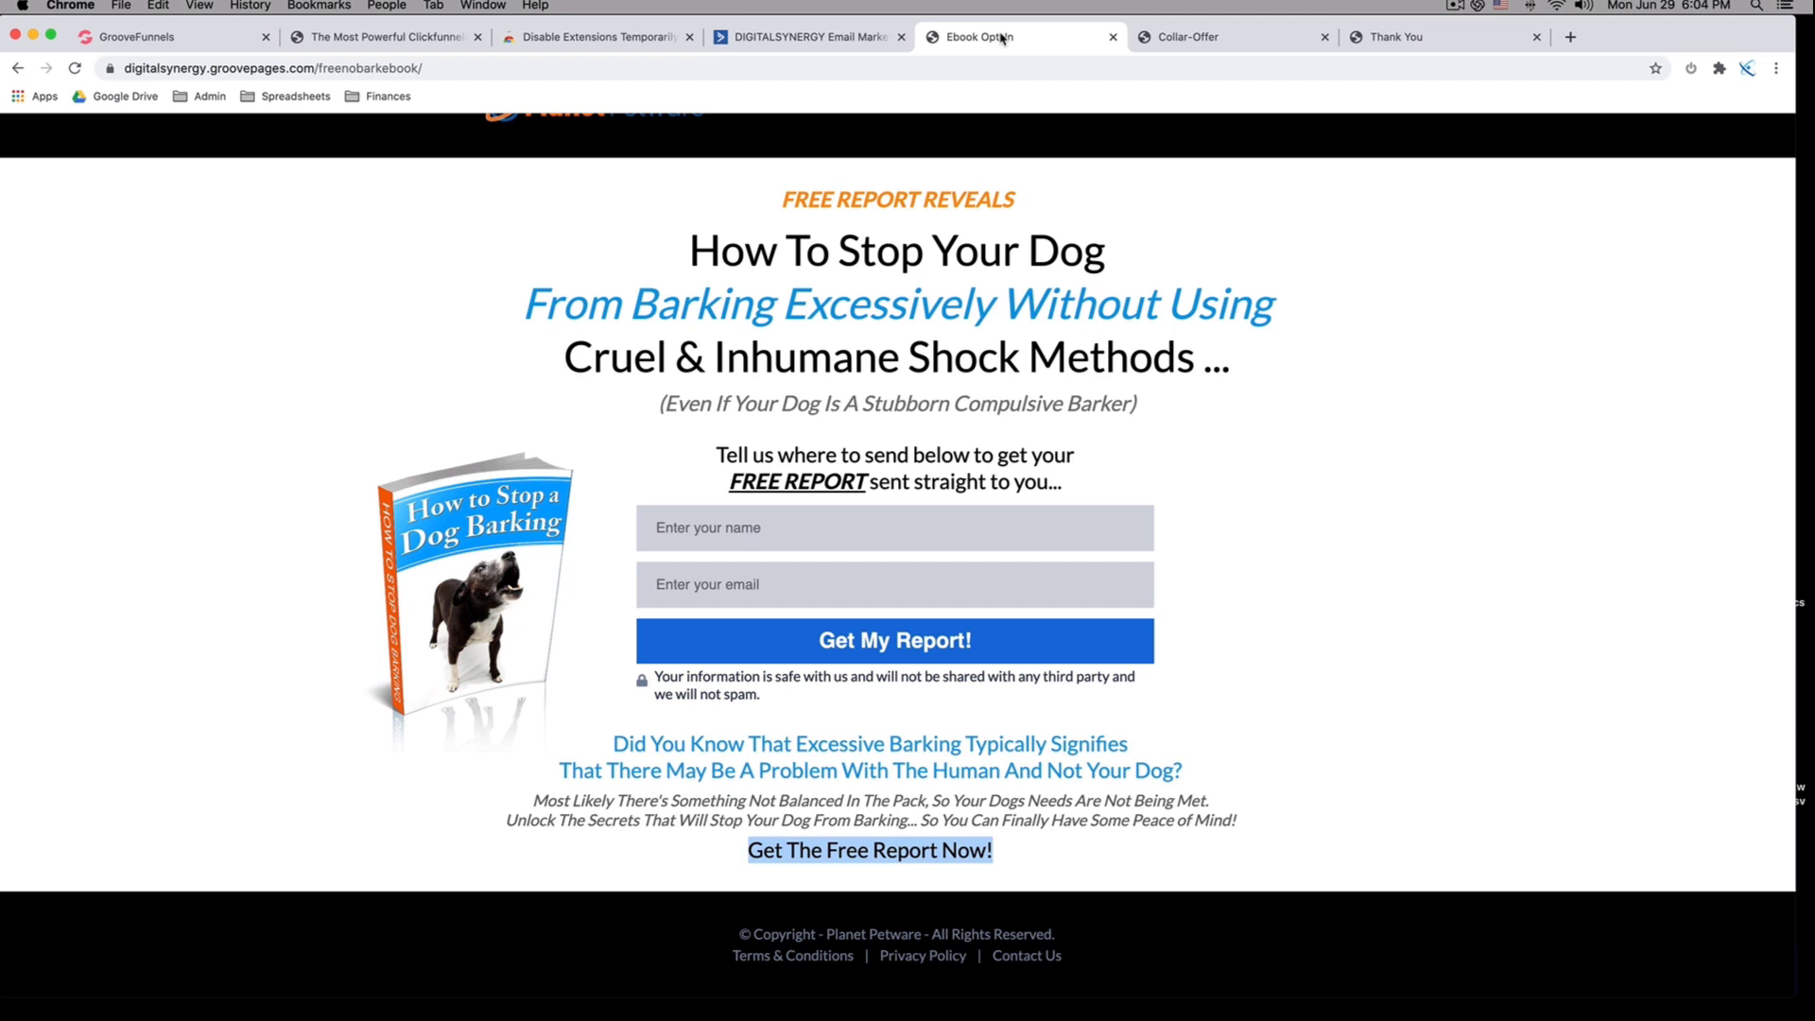
left_click(151, 37)
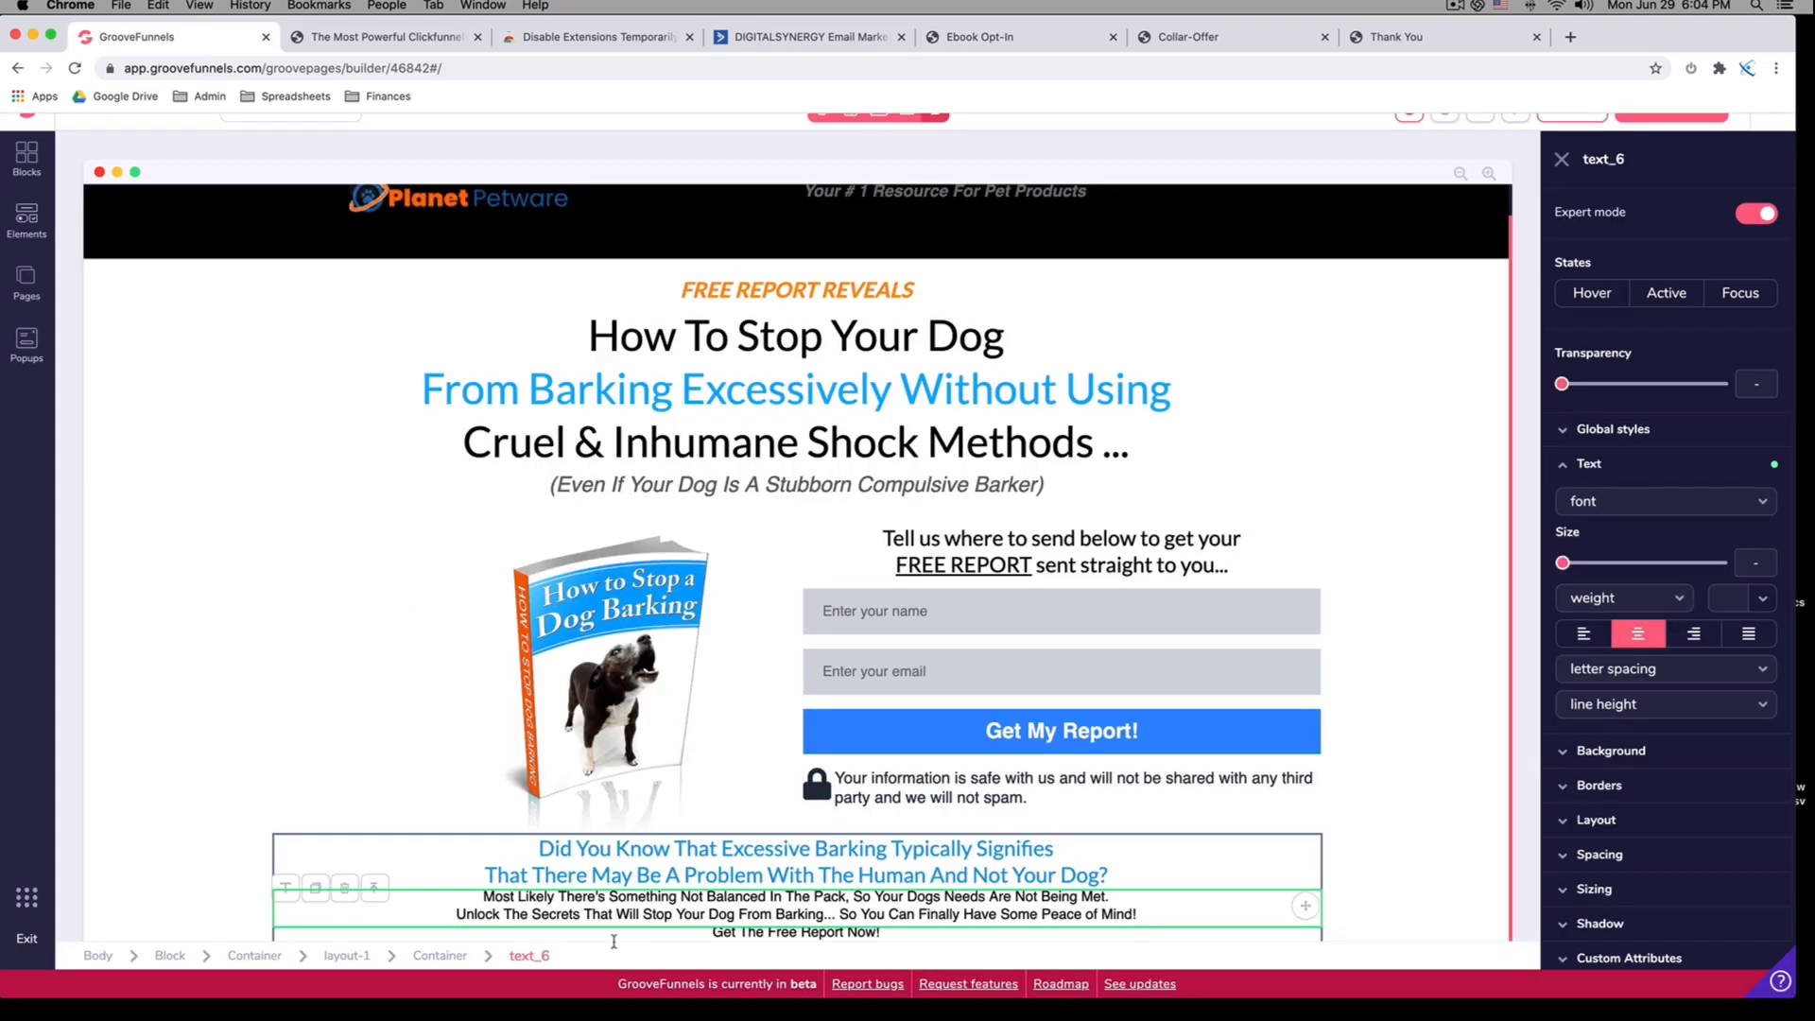
triple_click(532, 911)
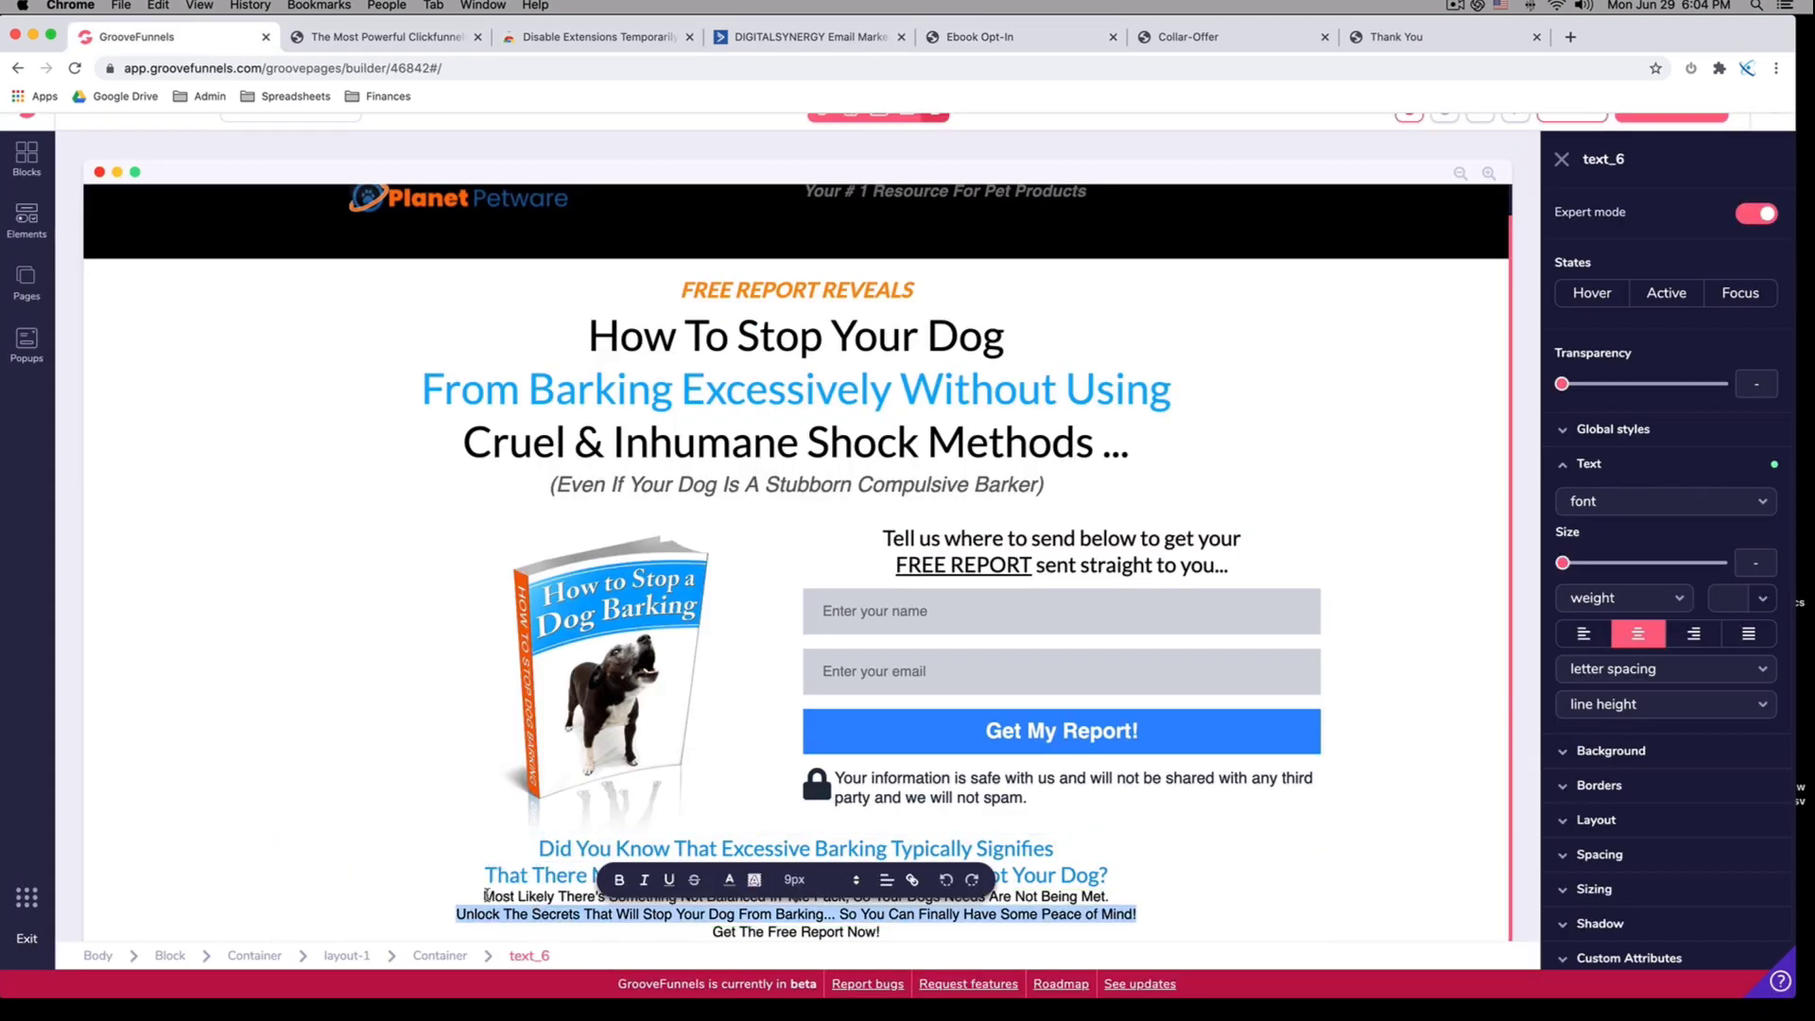
left_click_drag(486, 895, 1152, 923)
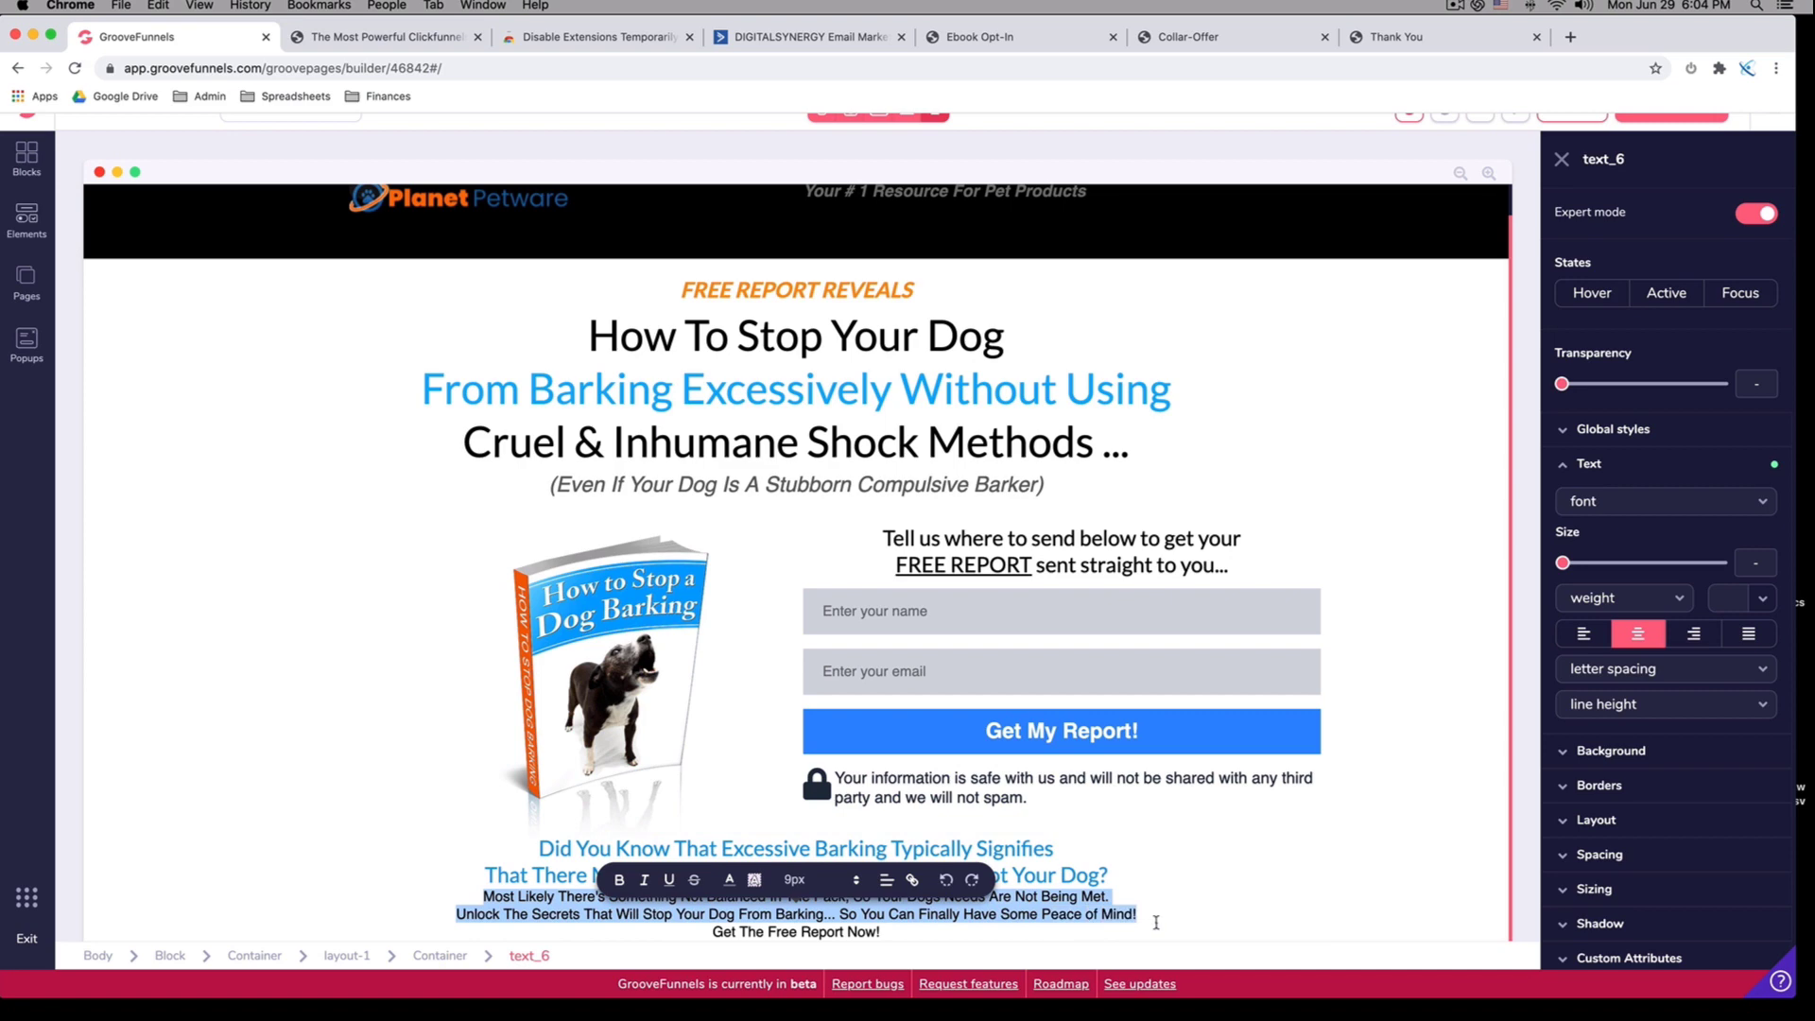
left_click(1157, 937)
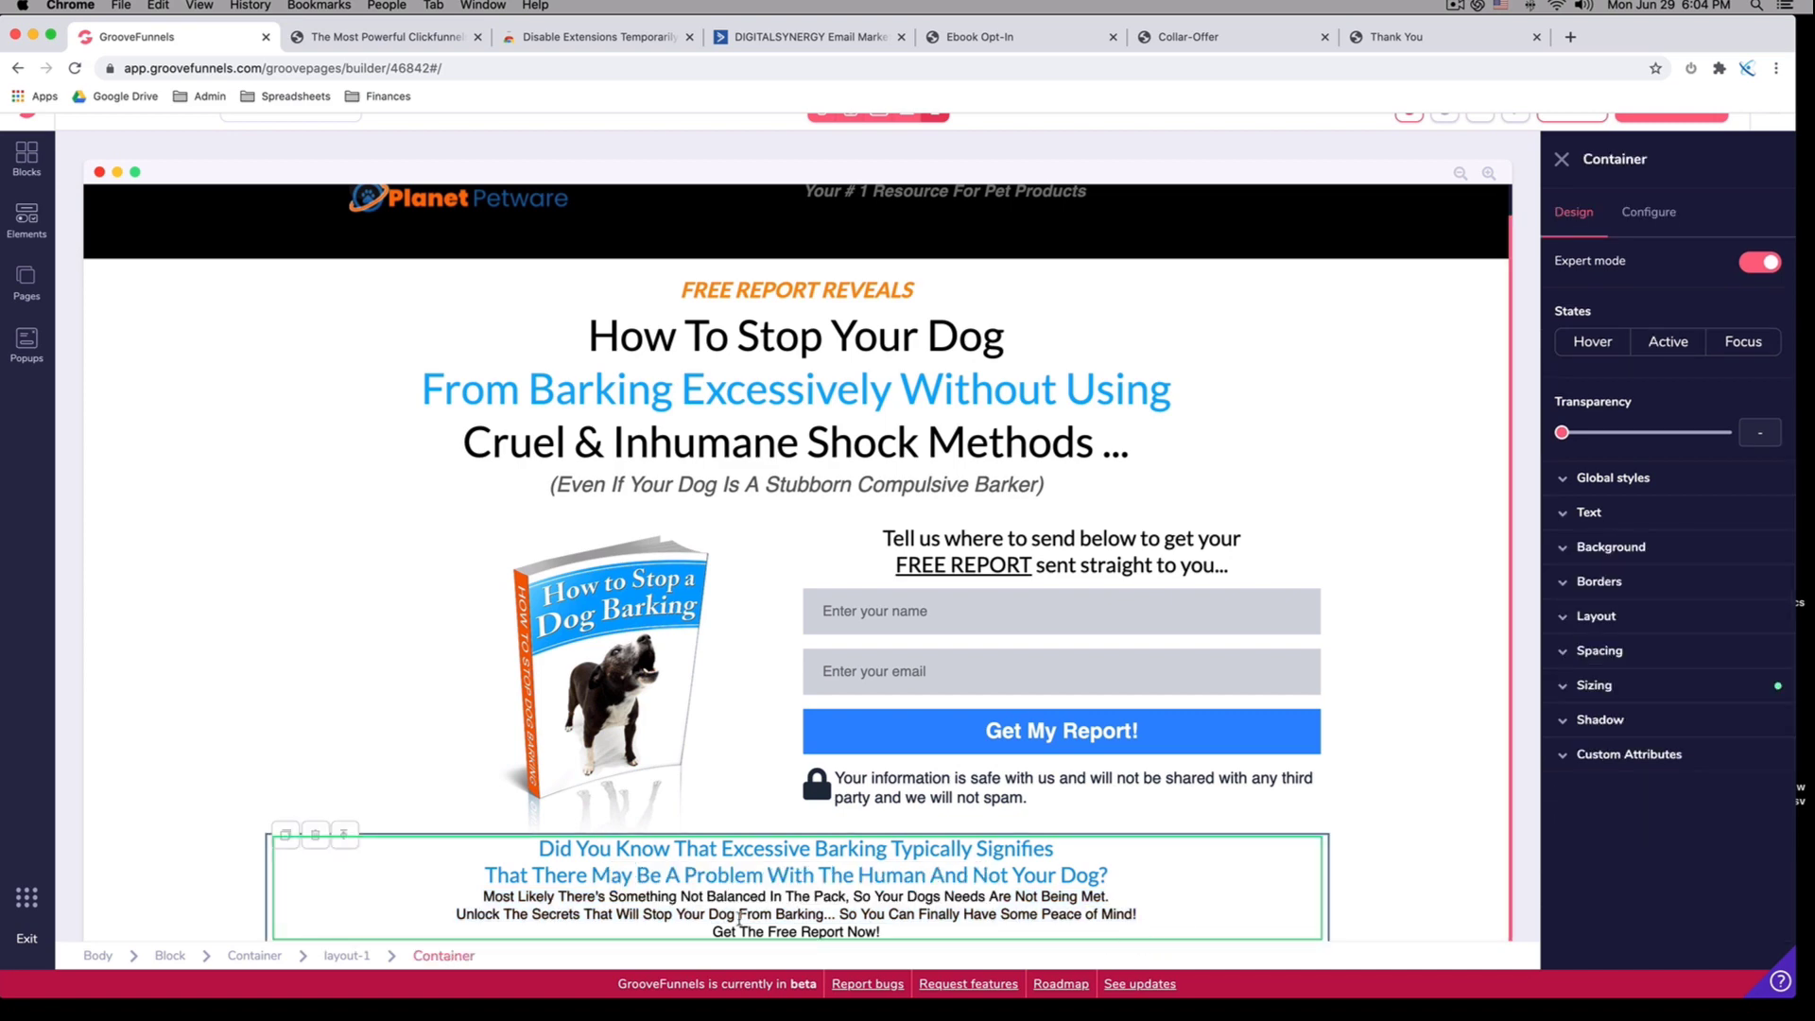
left_click_drag(486, 895, 1289, 921)
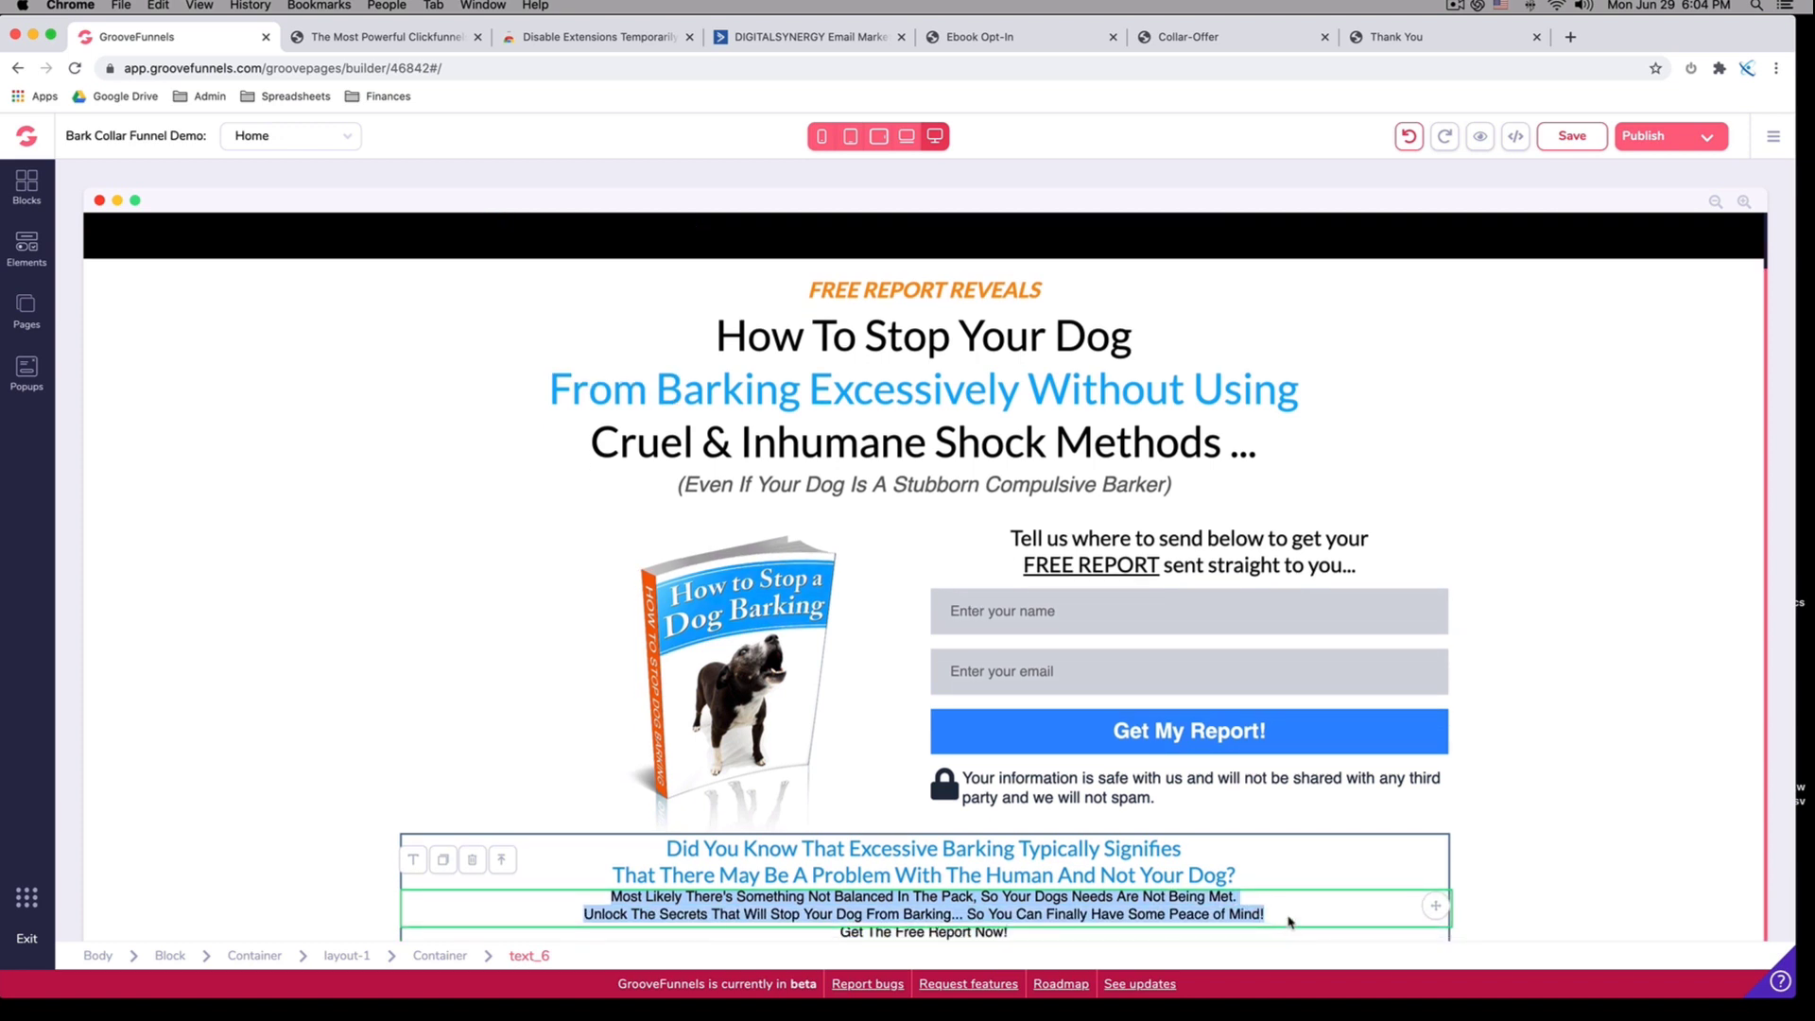
left_click(1288, 921)
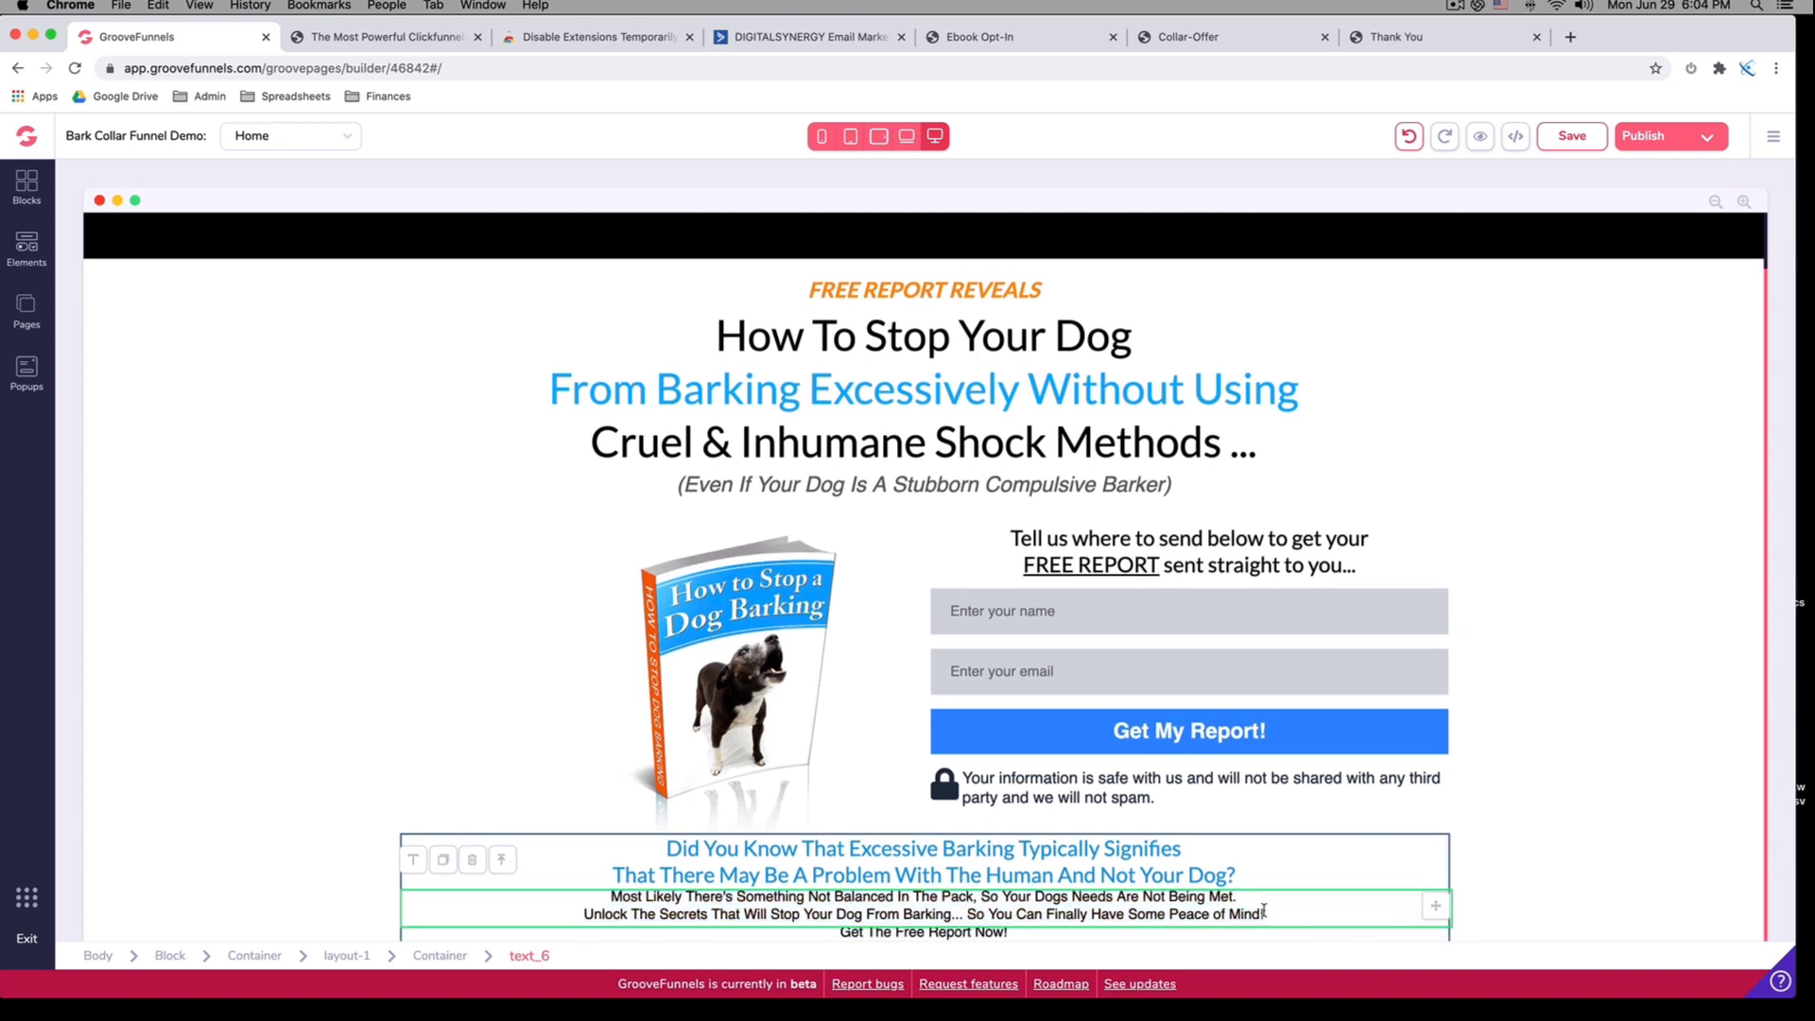
left_click_drag(1262, 910, 585, 898)
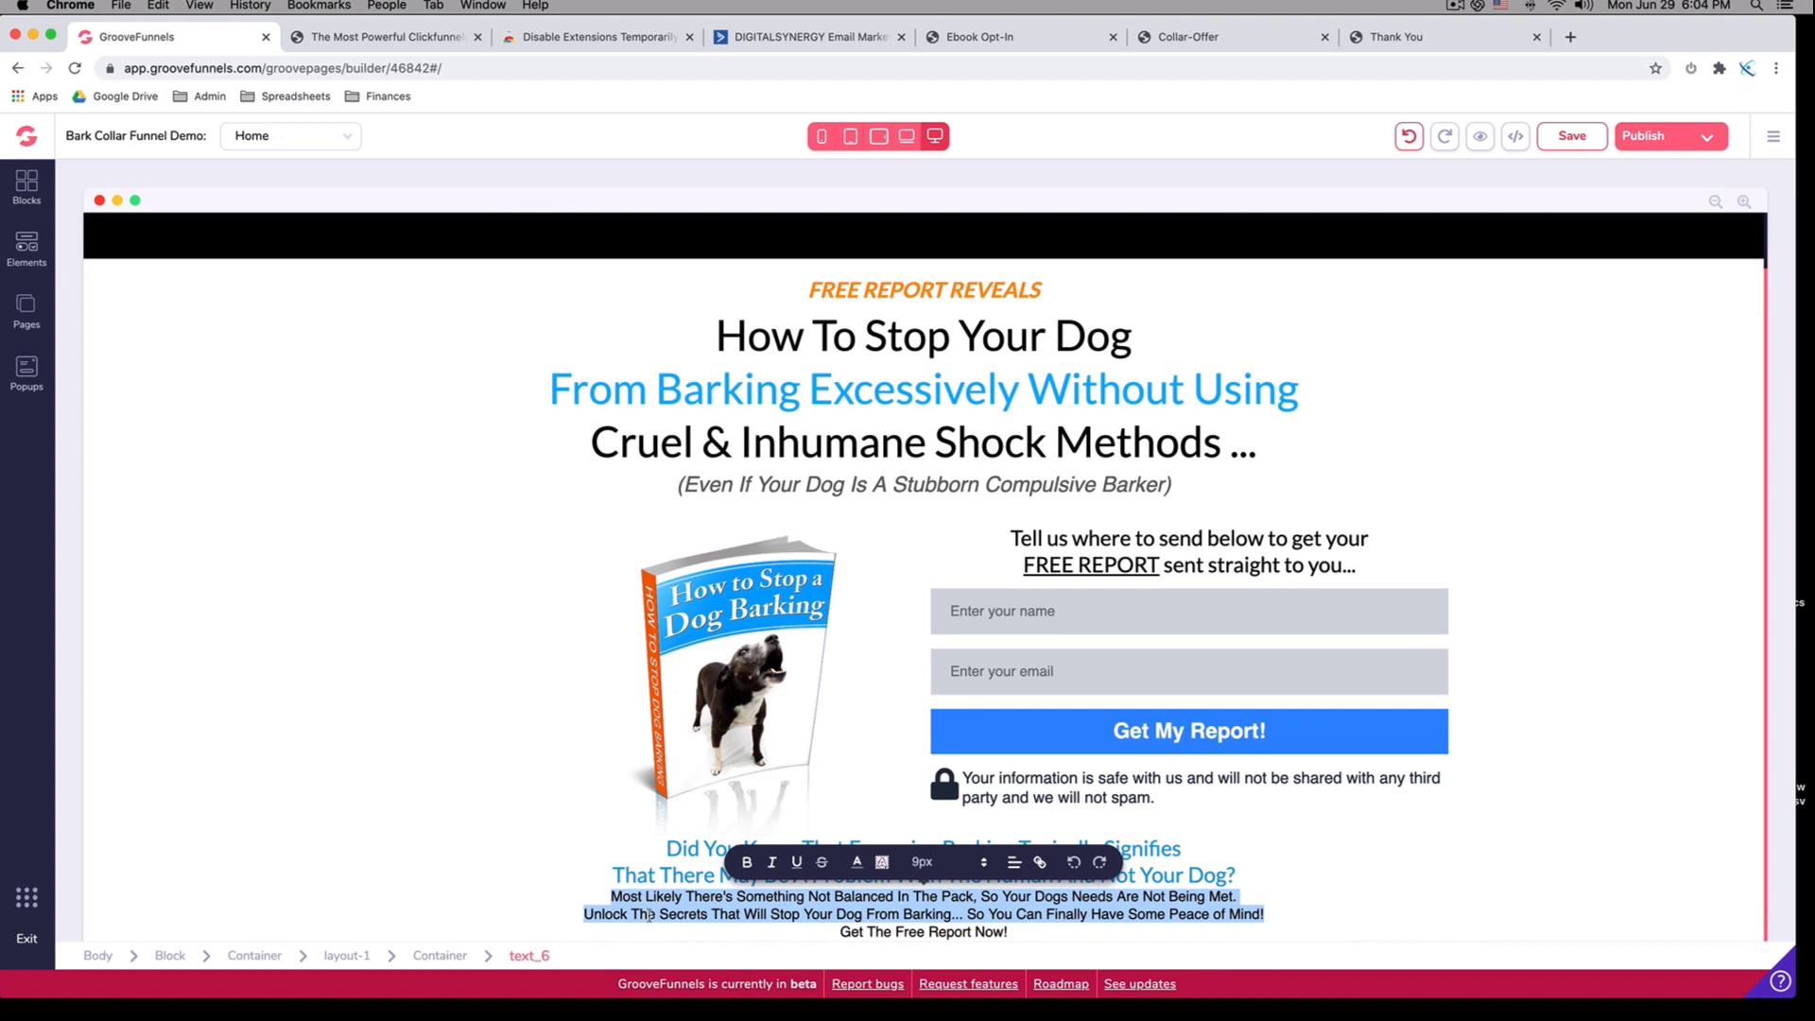
left_click(857, 863)
left_click(929, 884)
left_click(802, 914)
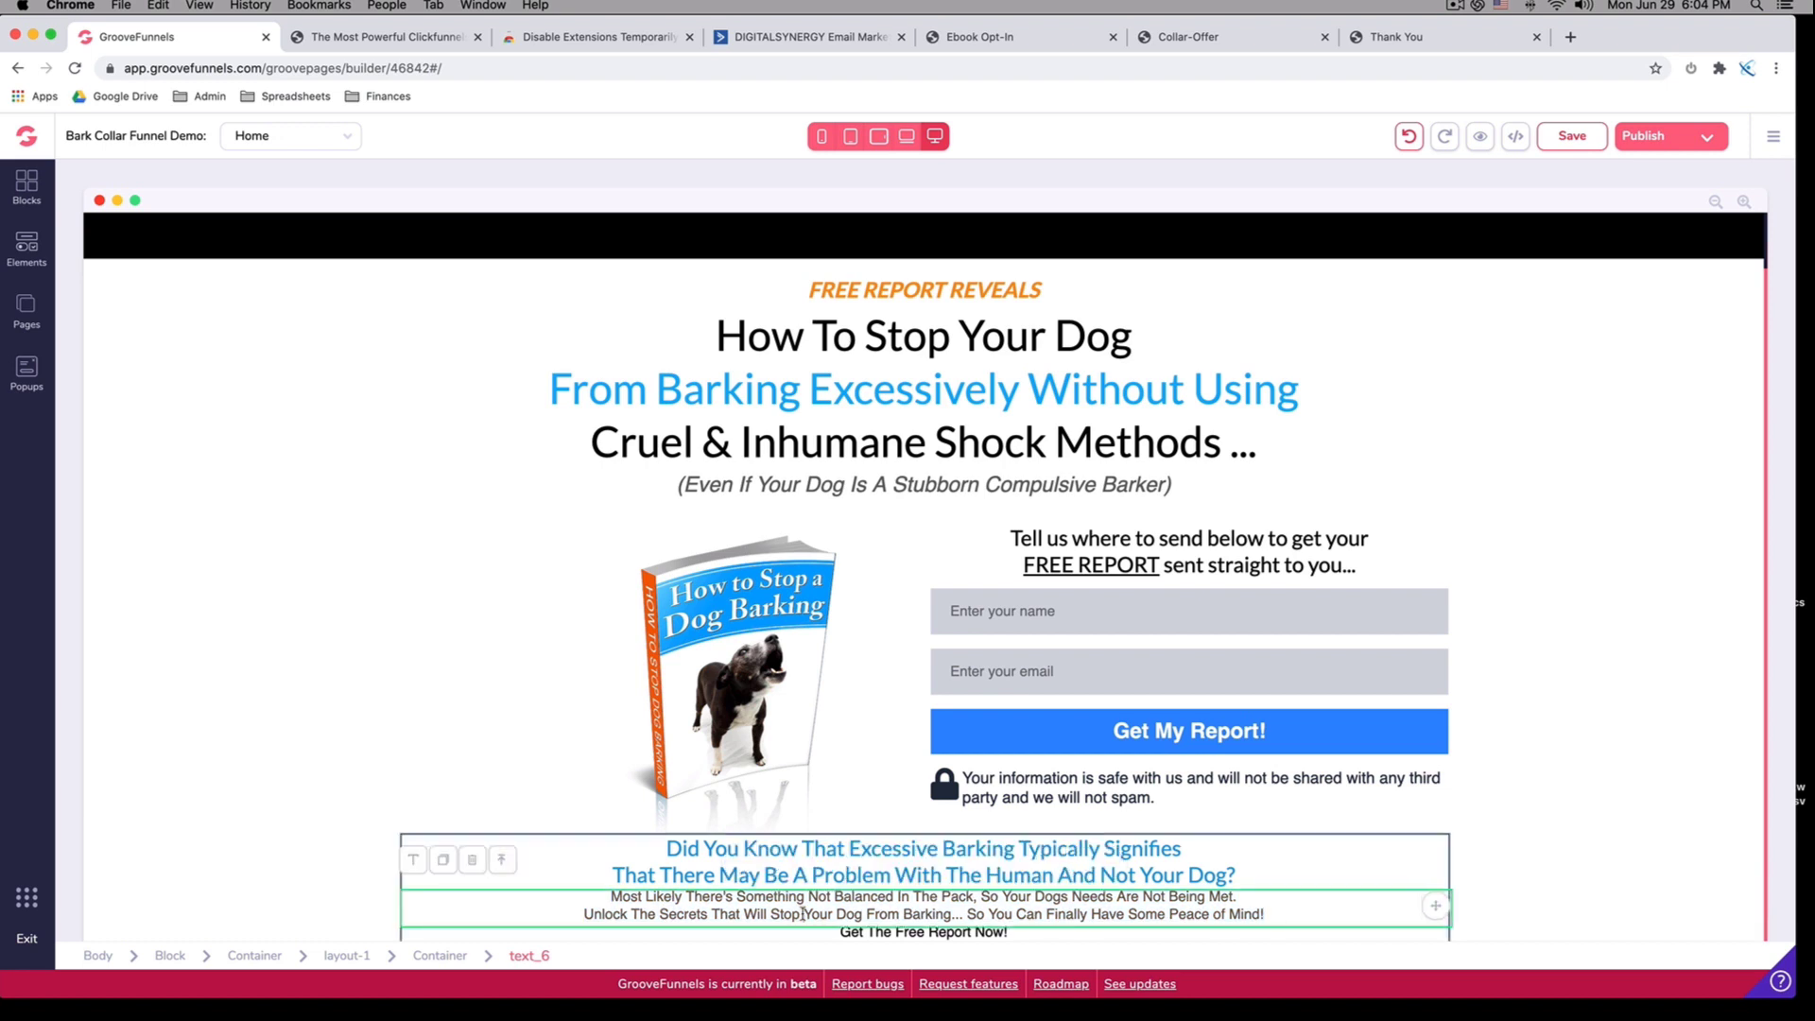
left_click(1343, 899)
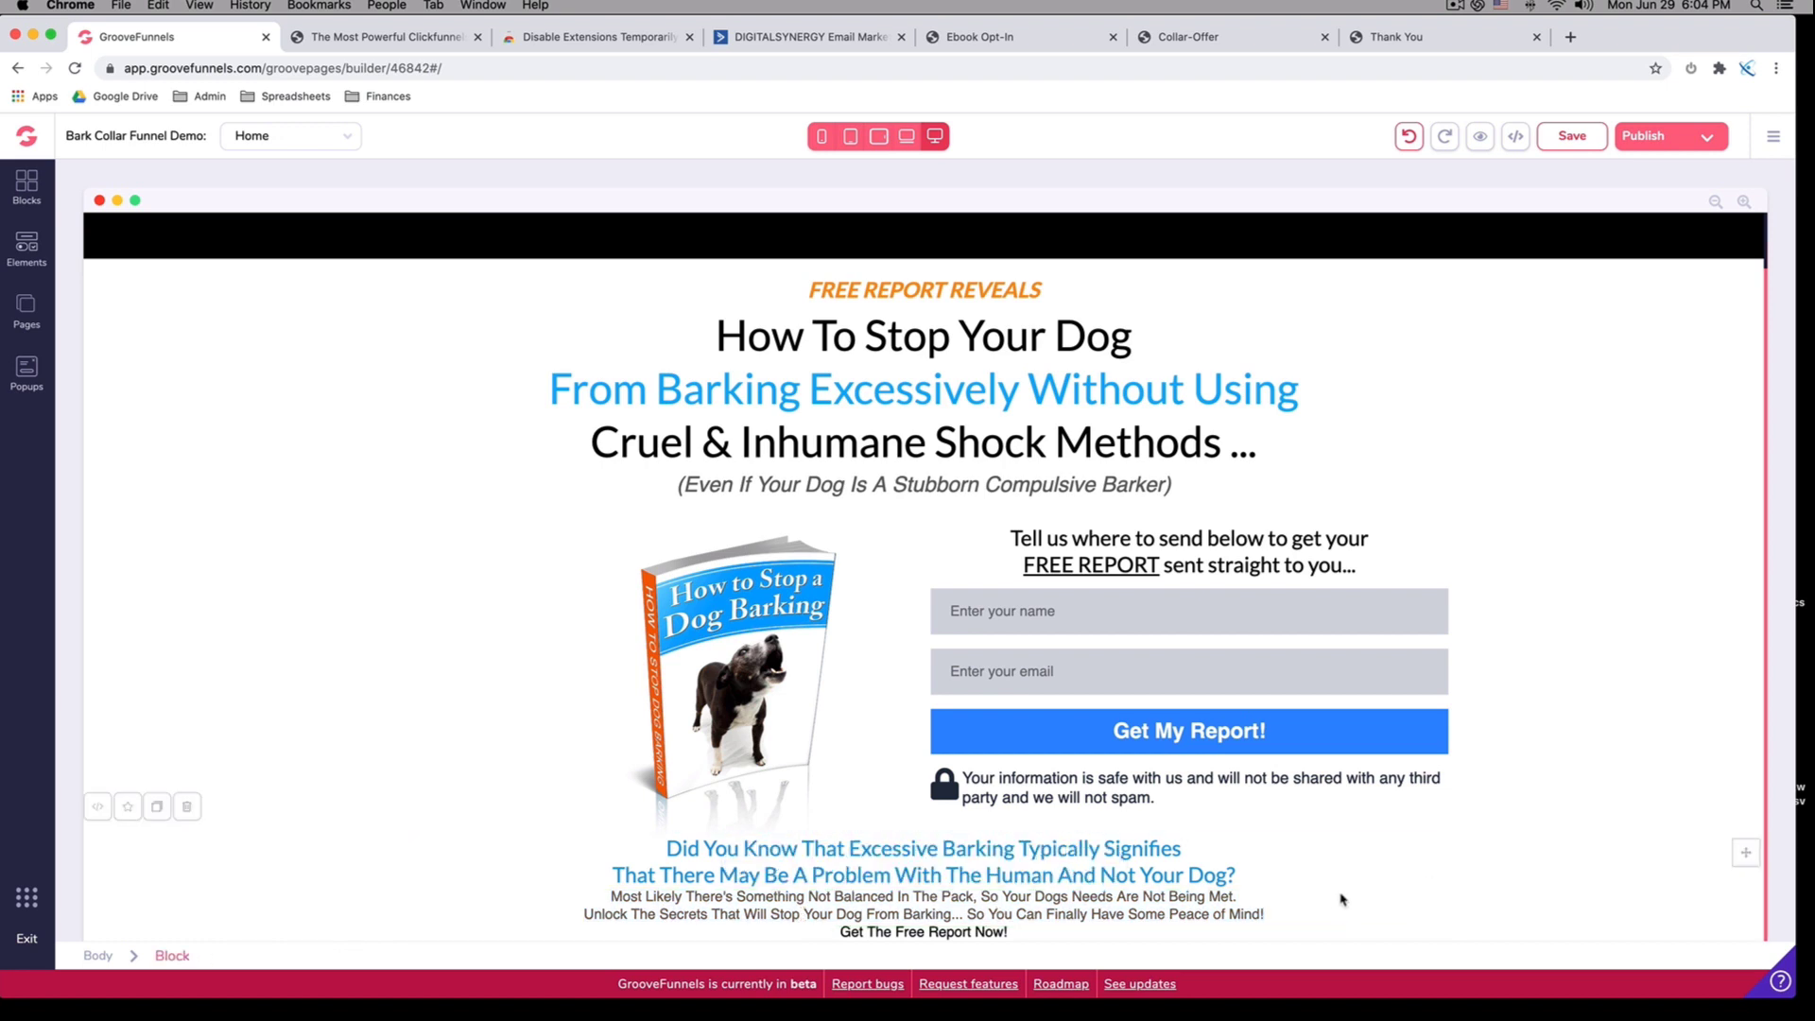
Set the "Most Likely There's Something Not Balanced In The Pack…" text to the Lato font, italic, size 1rem
left_click(1308, 907)
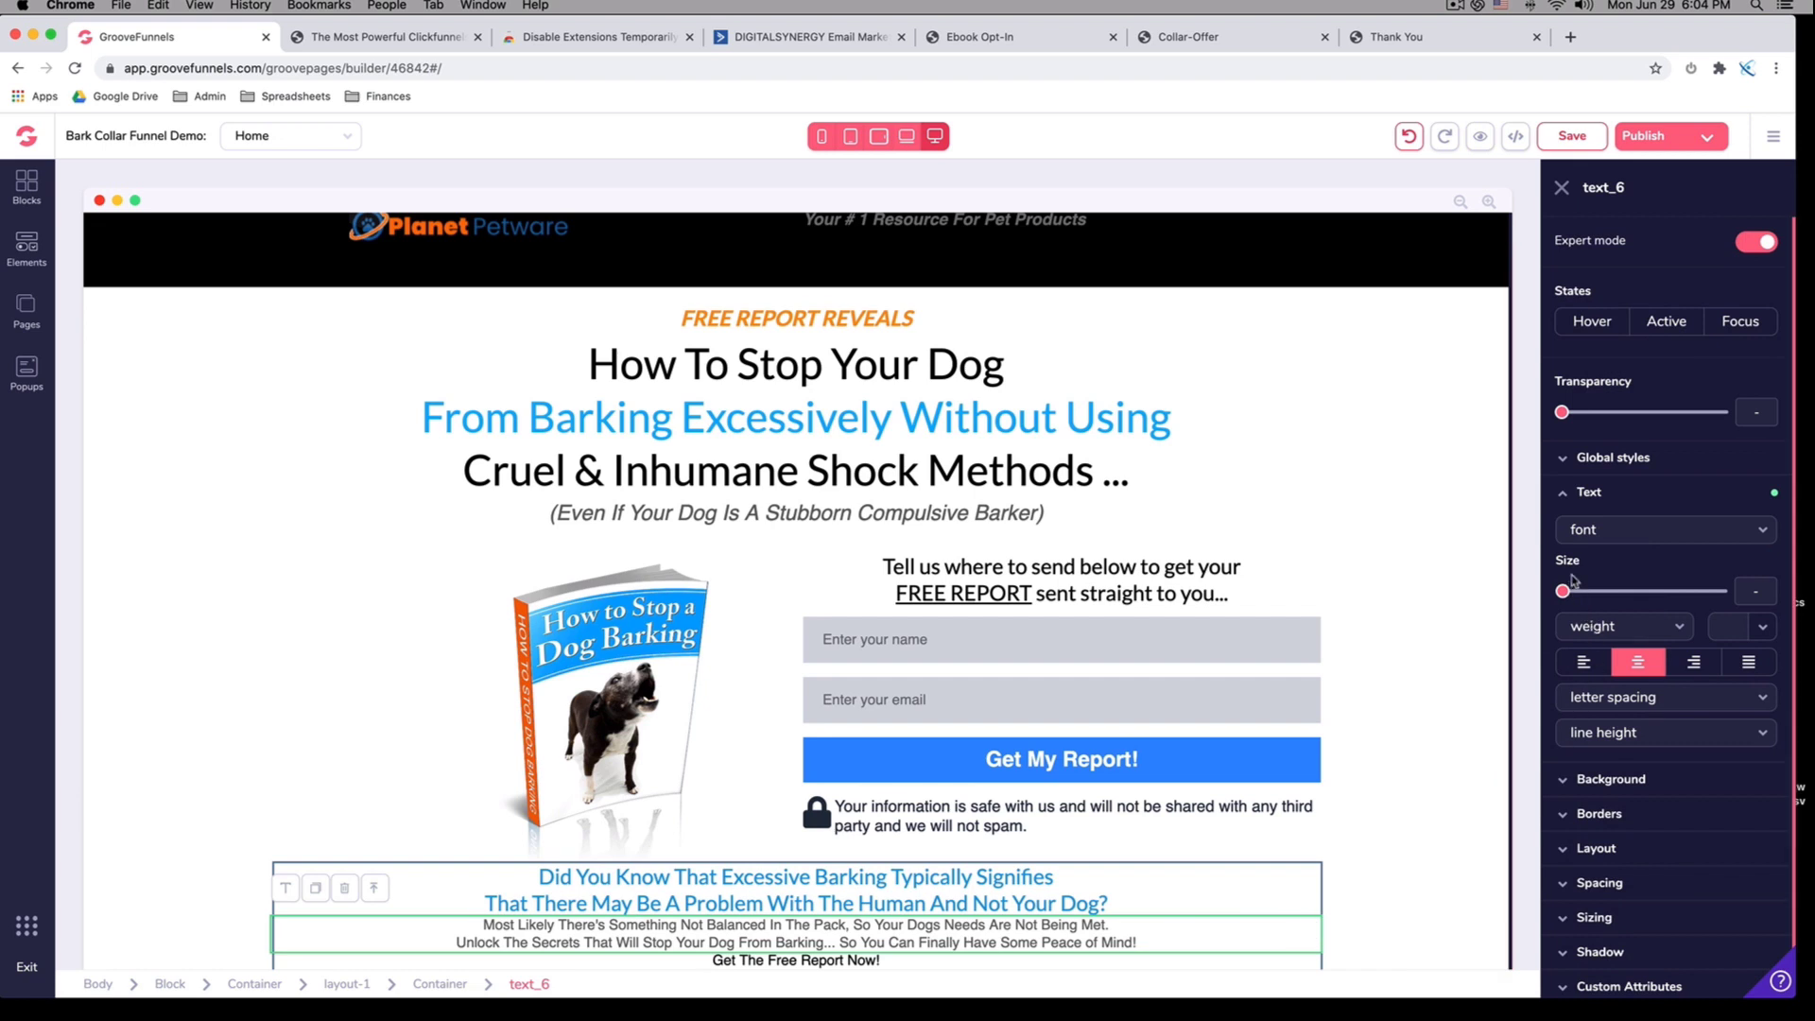
left_click(1583, 532)
left_click(1606, 669)
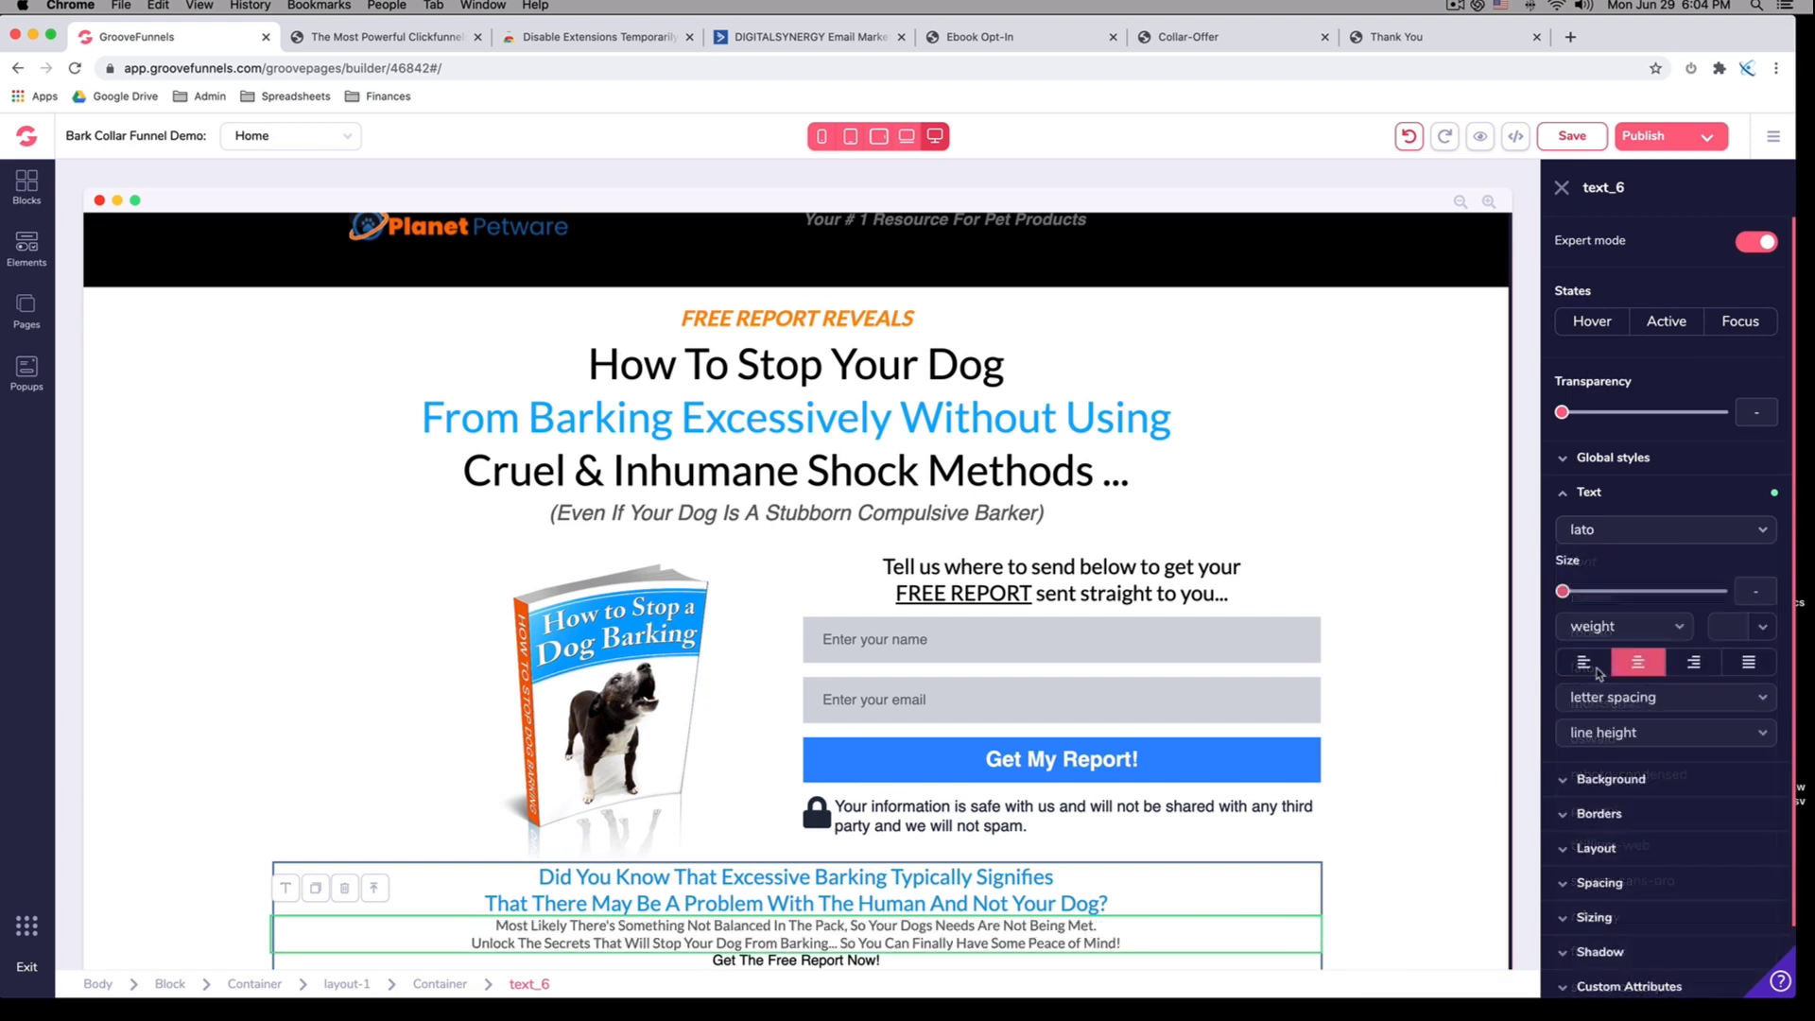
left_click_drag(1127, 935, 493, 931)
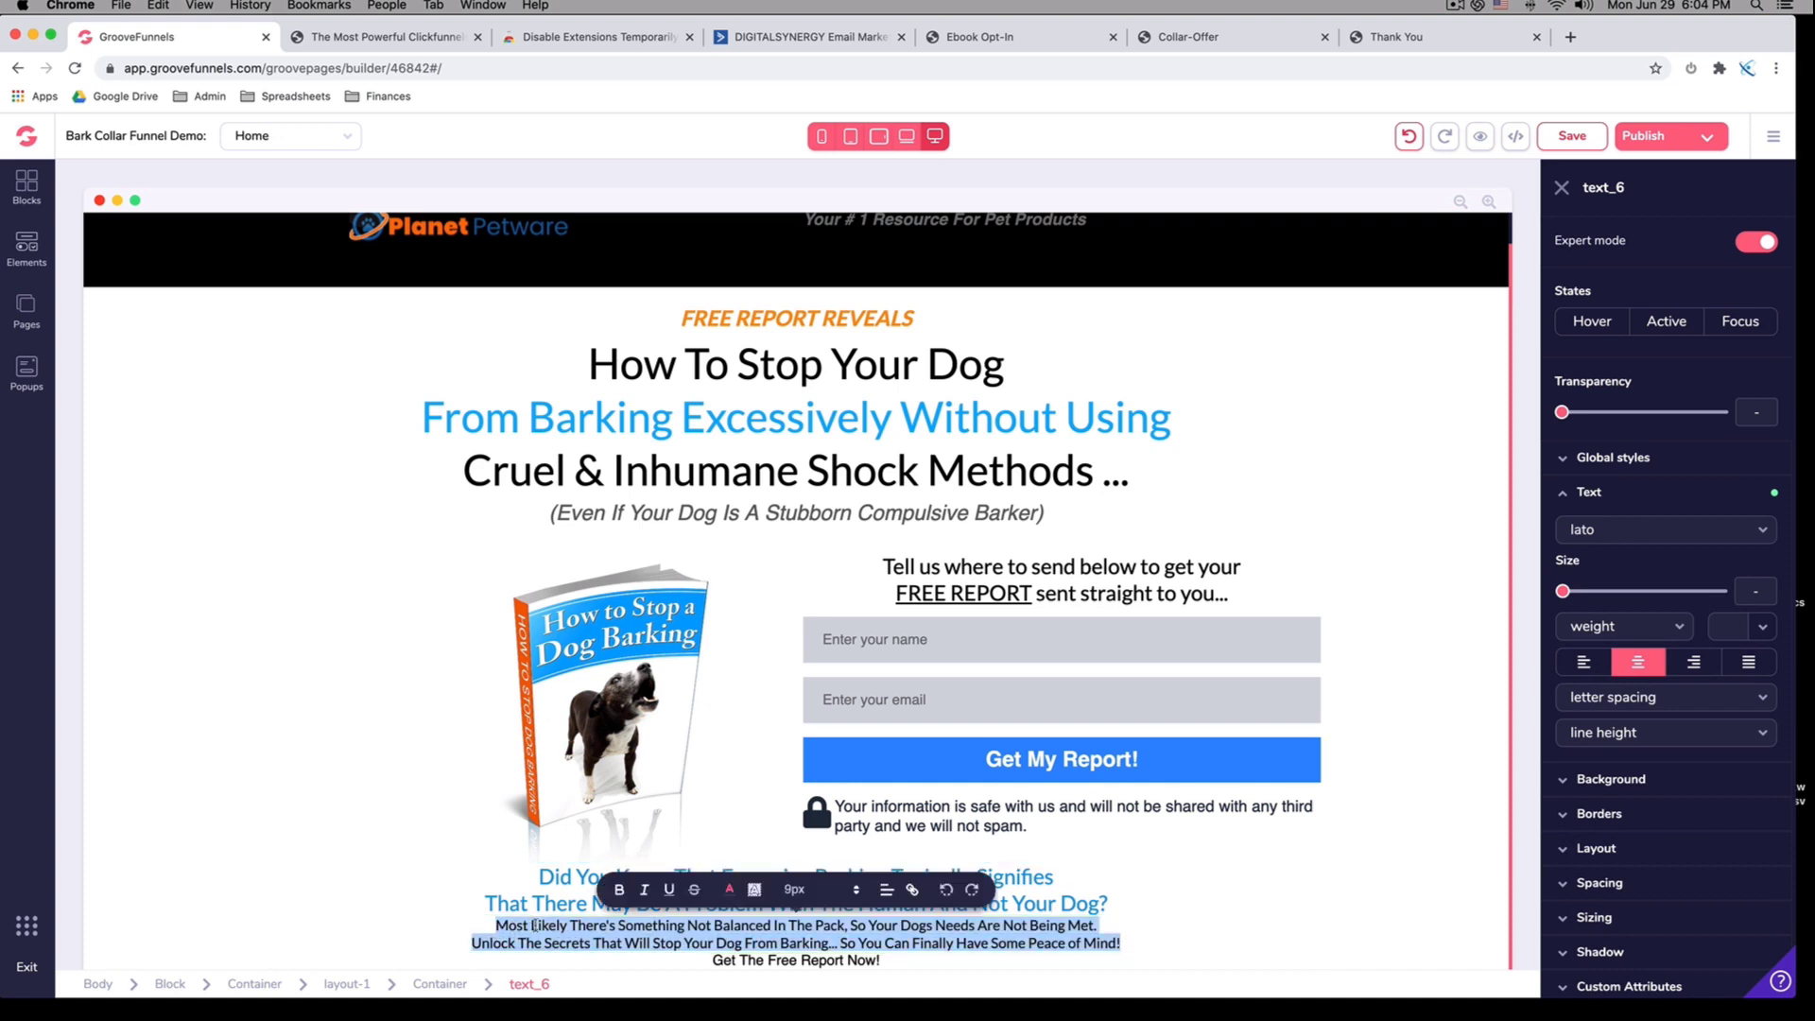
left_click(645, 891)
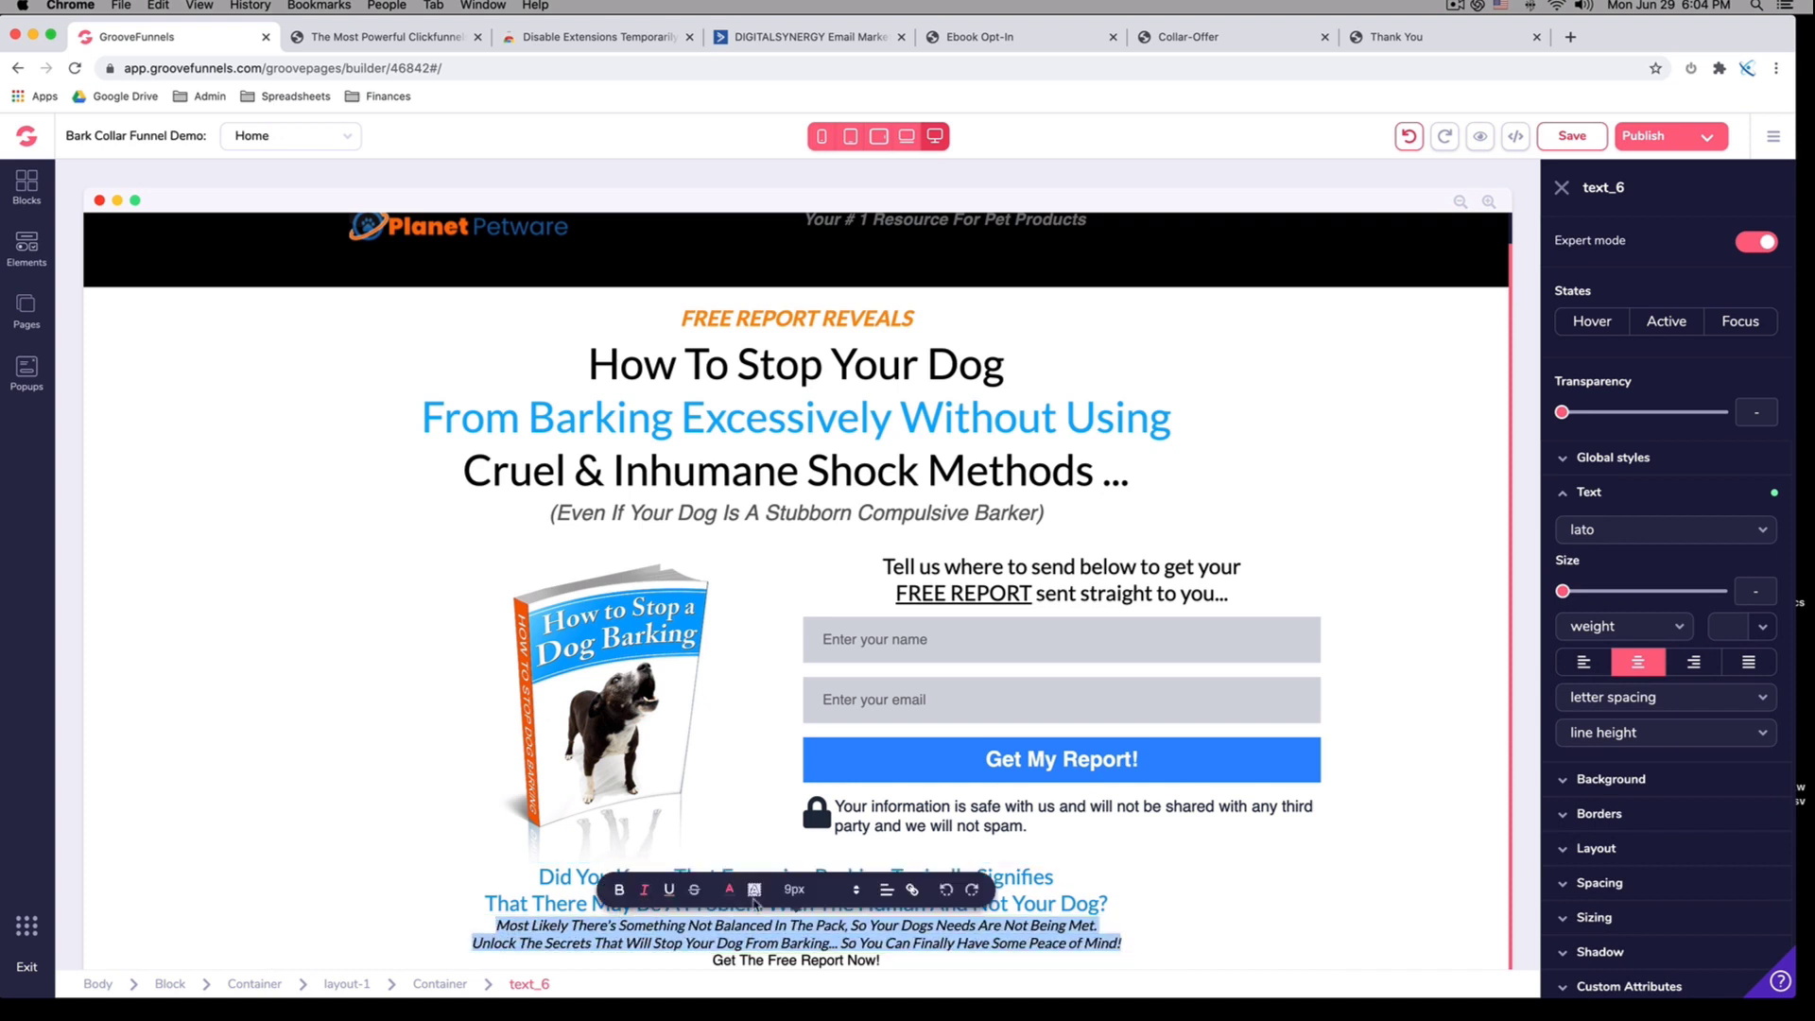
left_click_drag(1562, 592, 1602, 591)
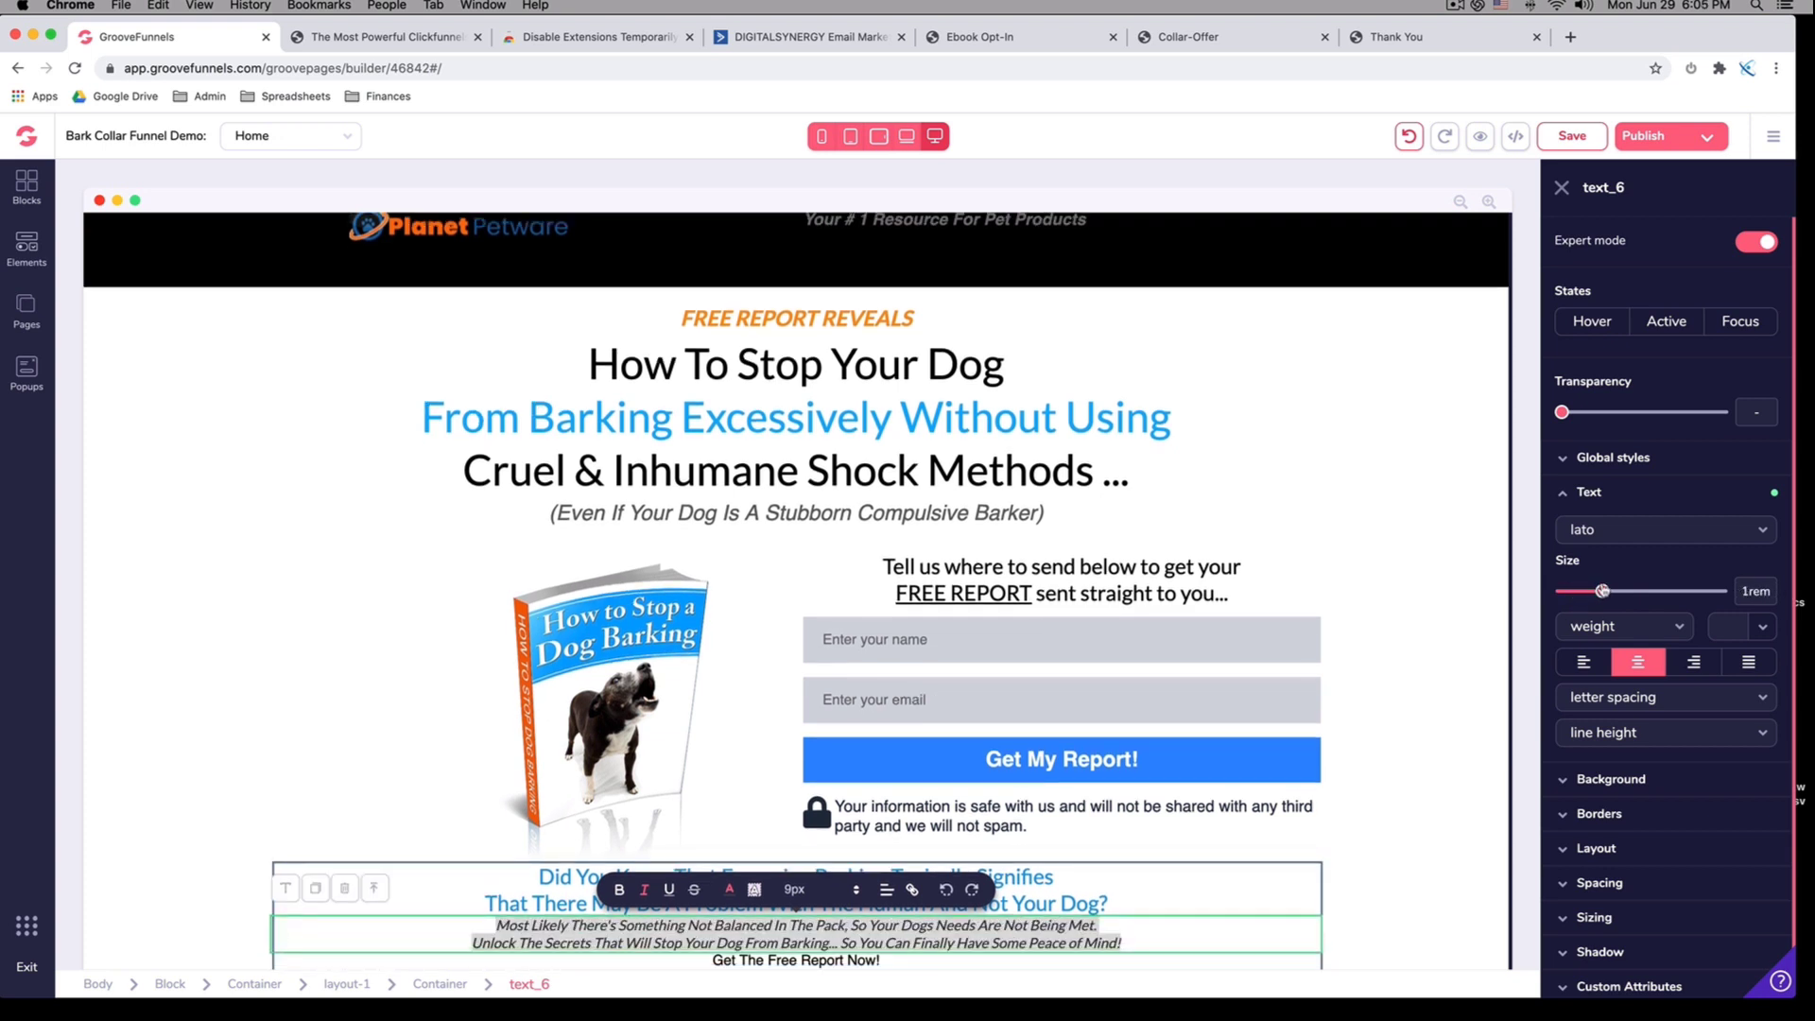
Check "Get The Free Report Now!" on the reference page and set the text size of the container holding that line to 1.25rem
left_click(1003, 37)
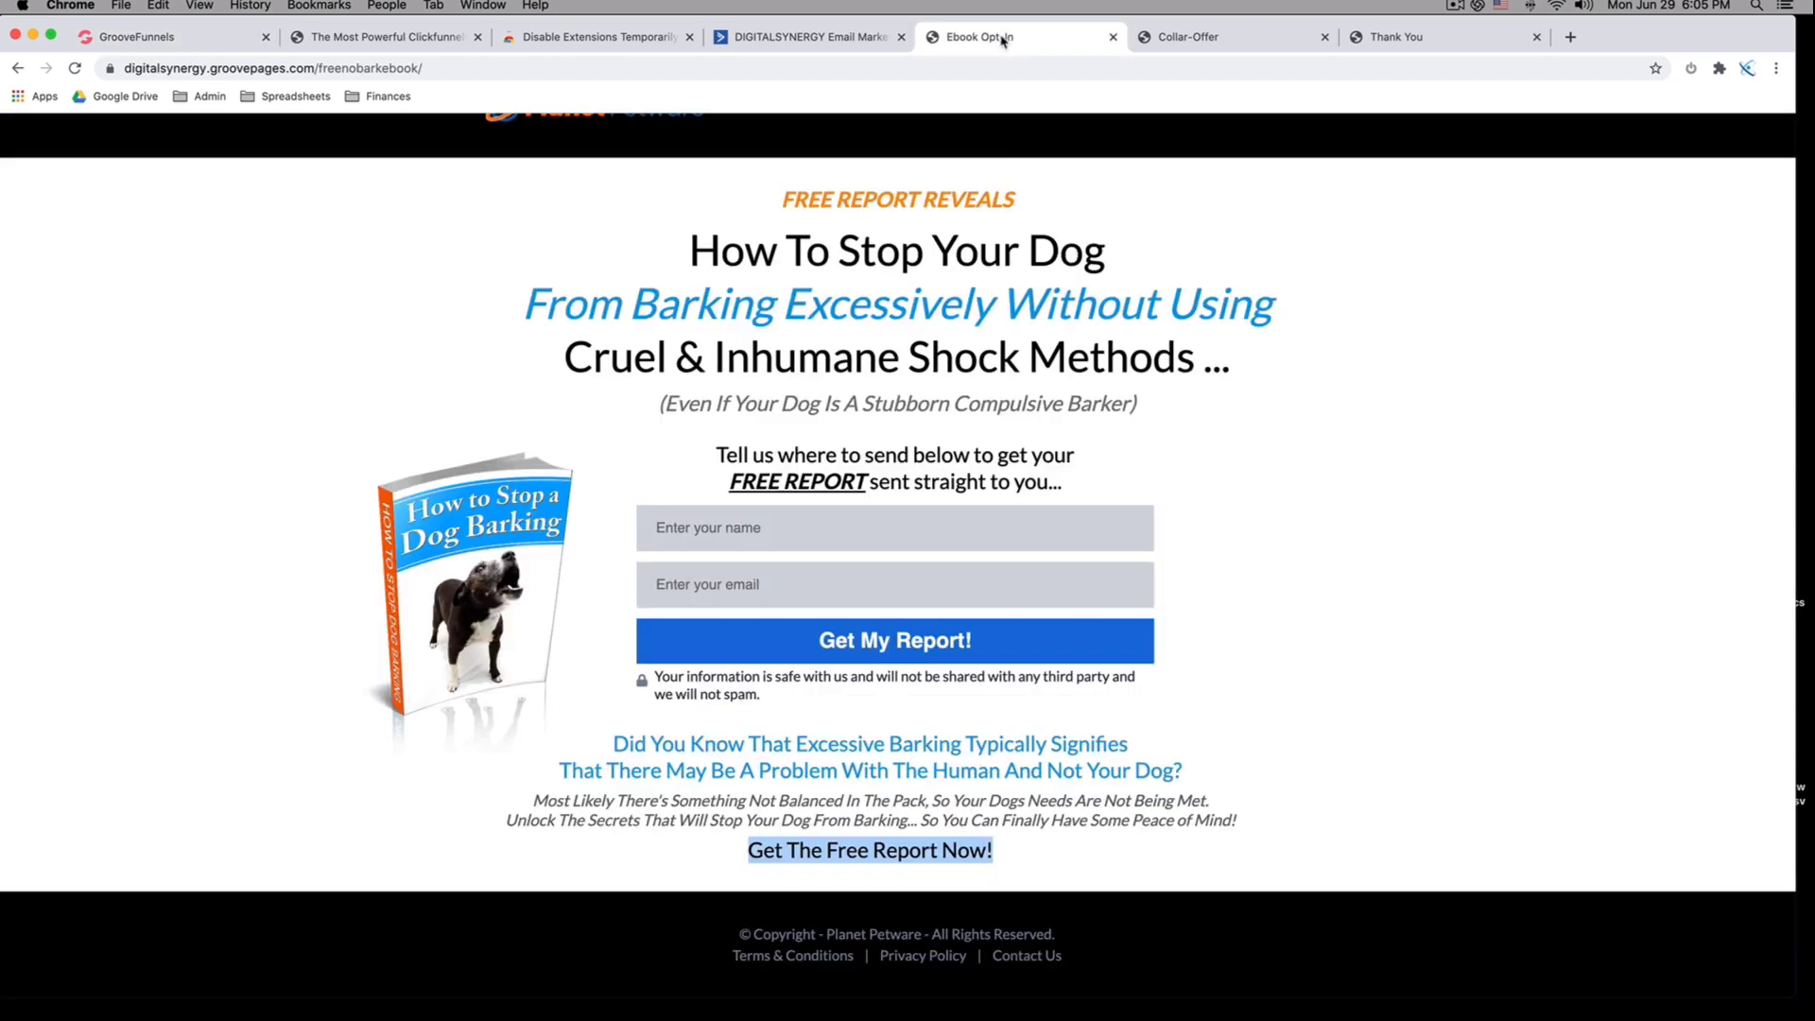
left_click(970, 854)
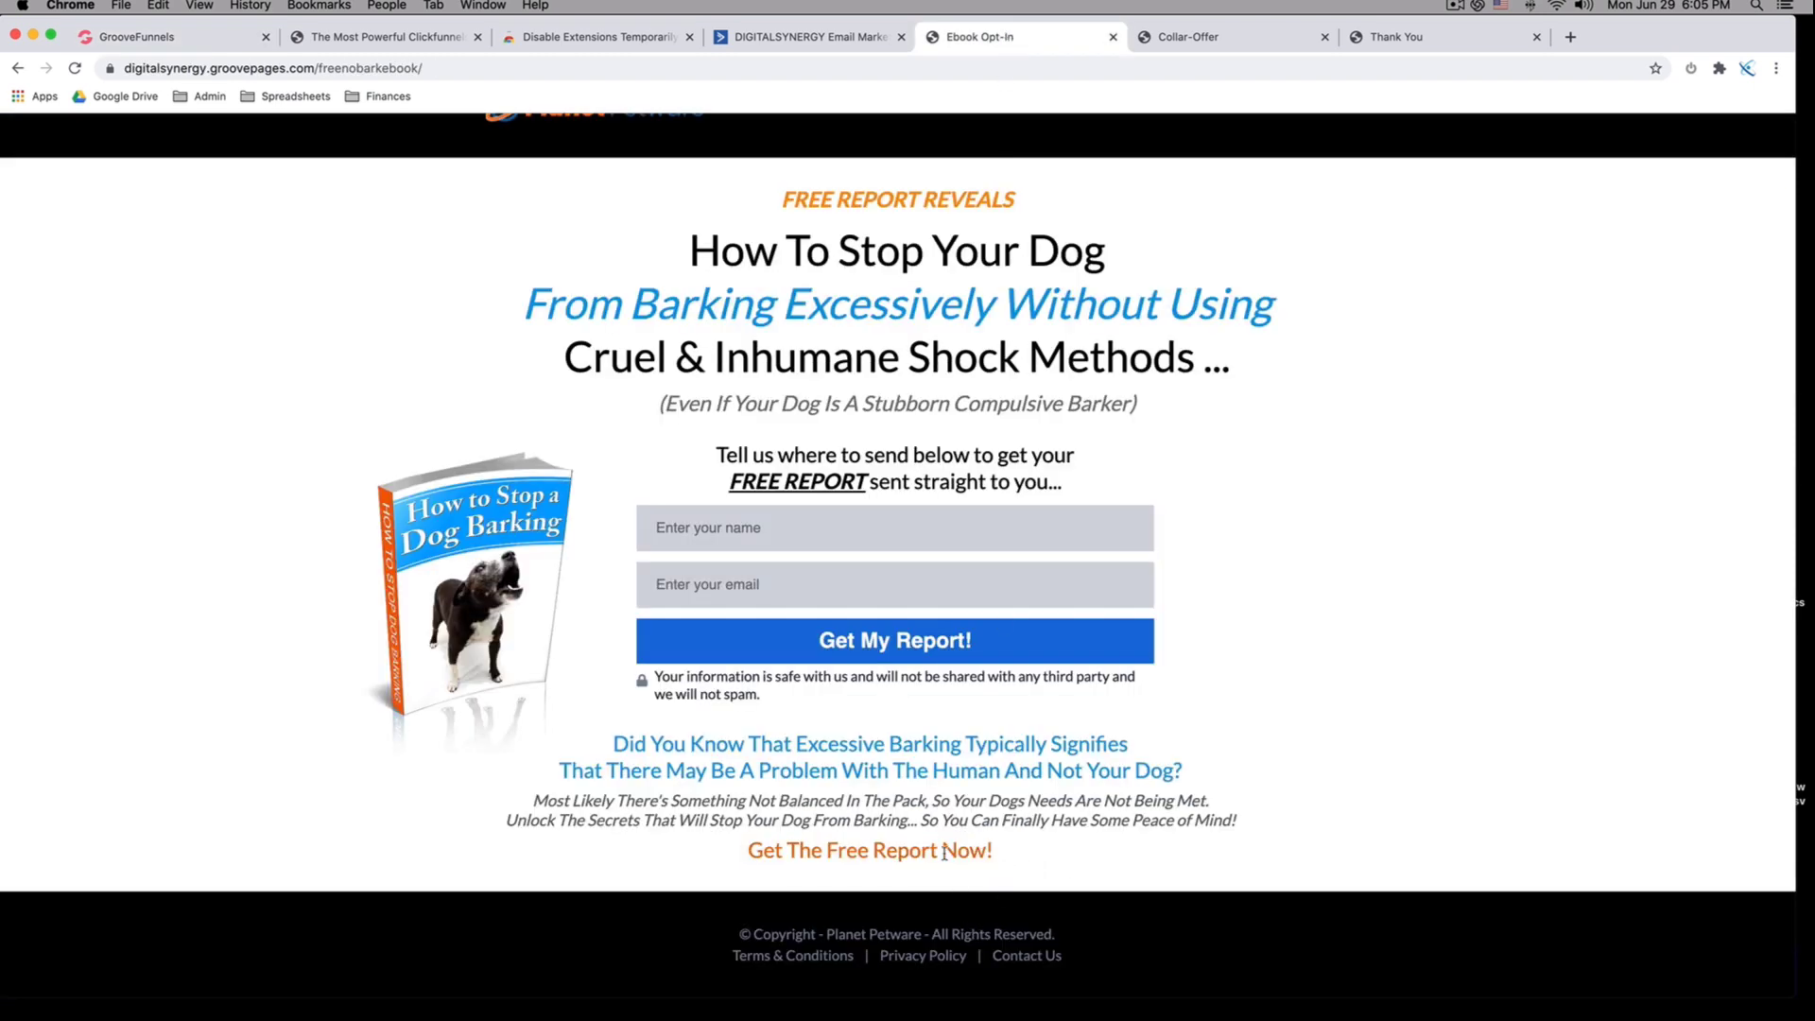
triple_click(944, 854)
left_click(180, 38)
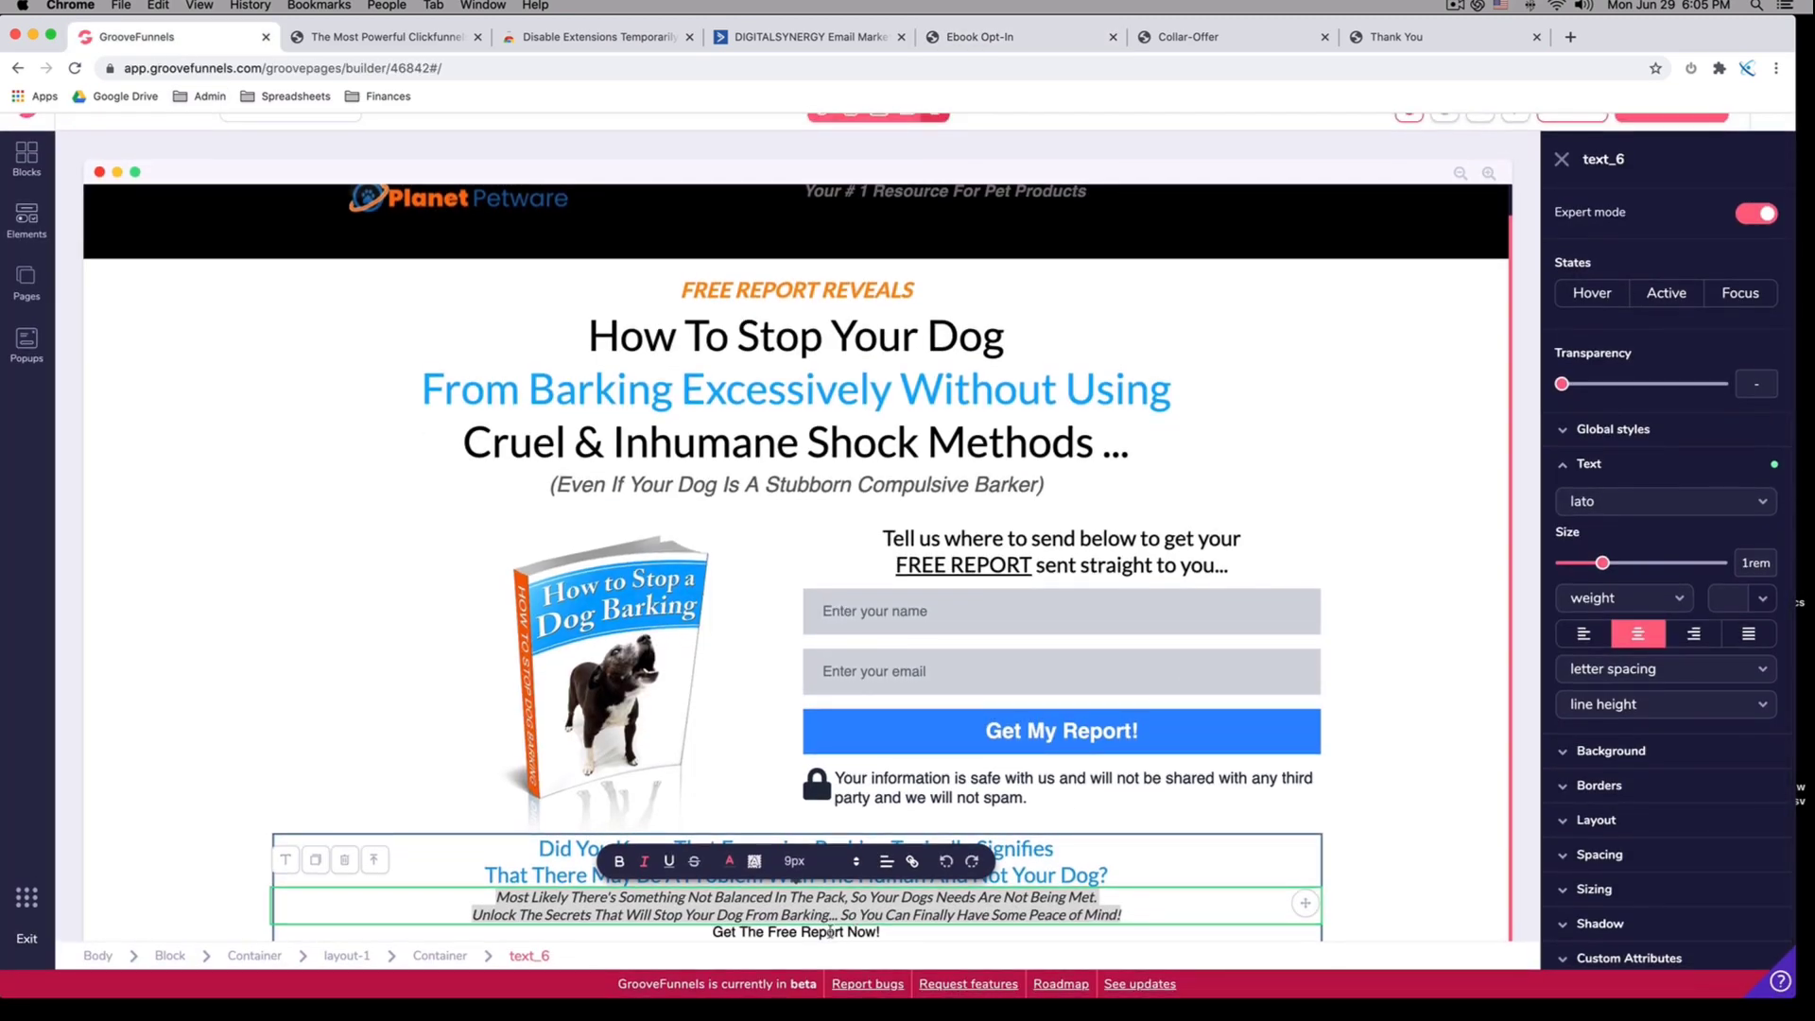
left_click(828, 925)
scroll(881, 924, "up", 1)
left_click_drag(881, 932, 710, 938)
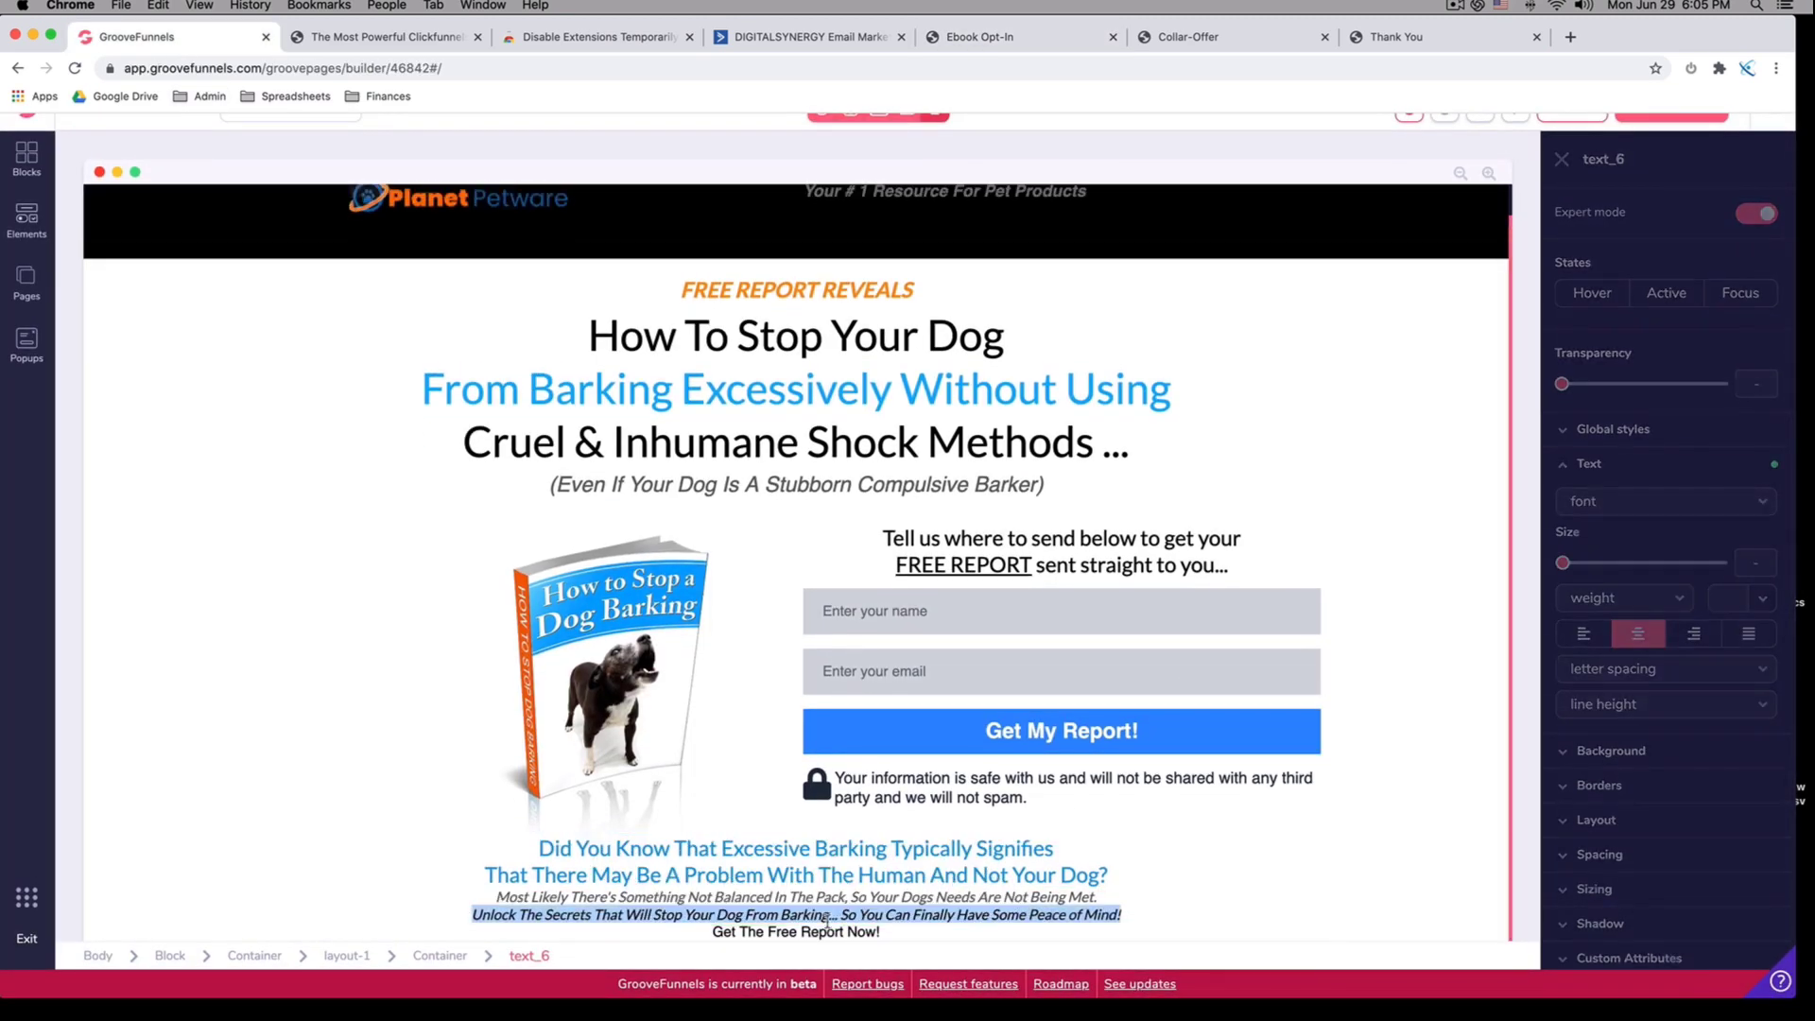
left_click(1587, 511)
left_click_drag(1561, 557, 1628, 561)
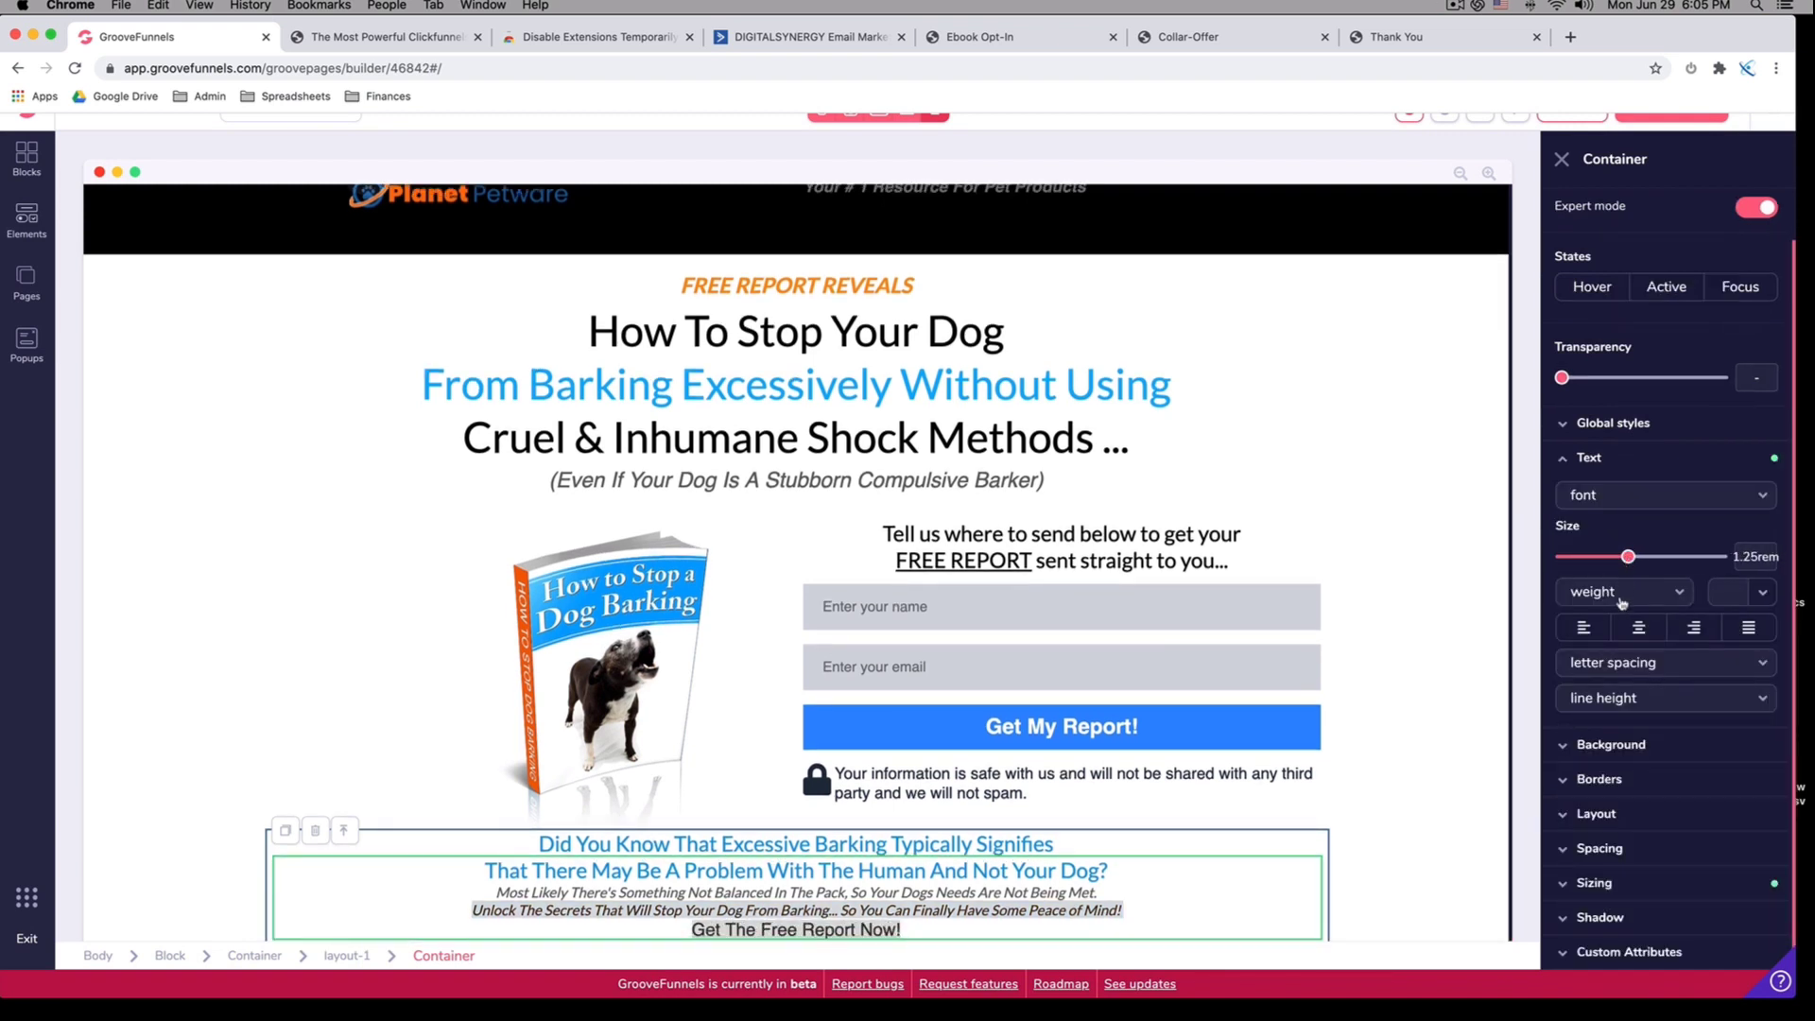
Colour the "Get The Free Report Now!" text orange
left_click(758, 930)
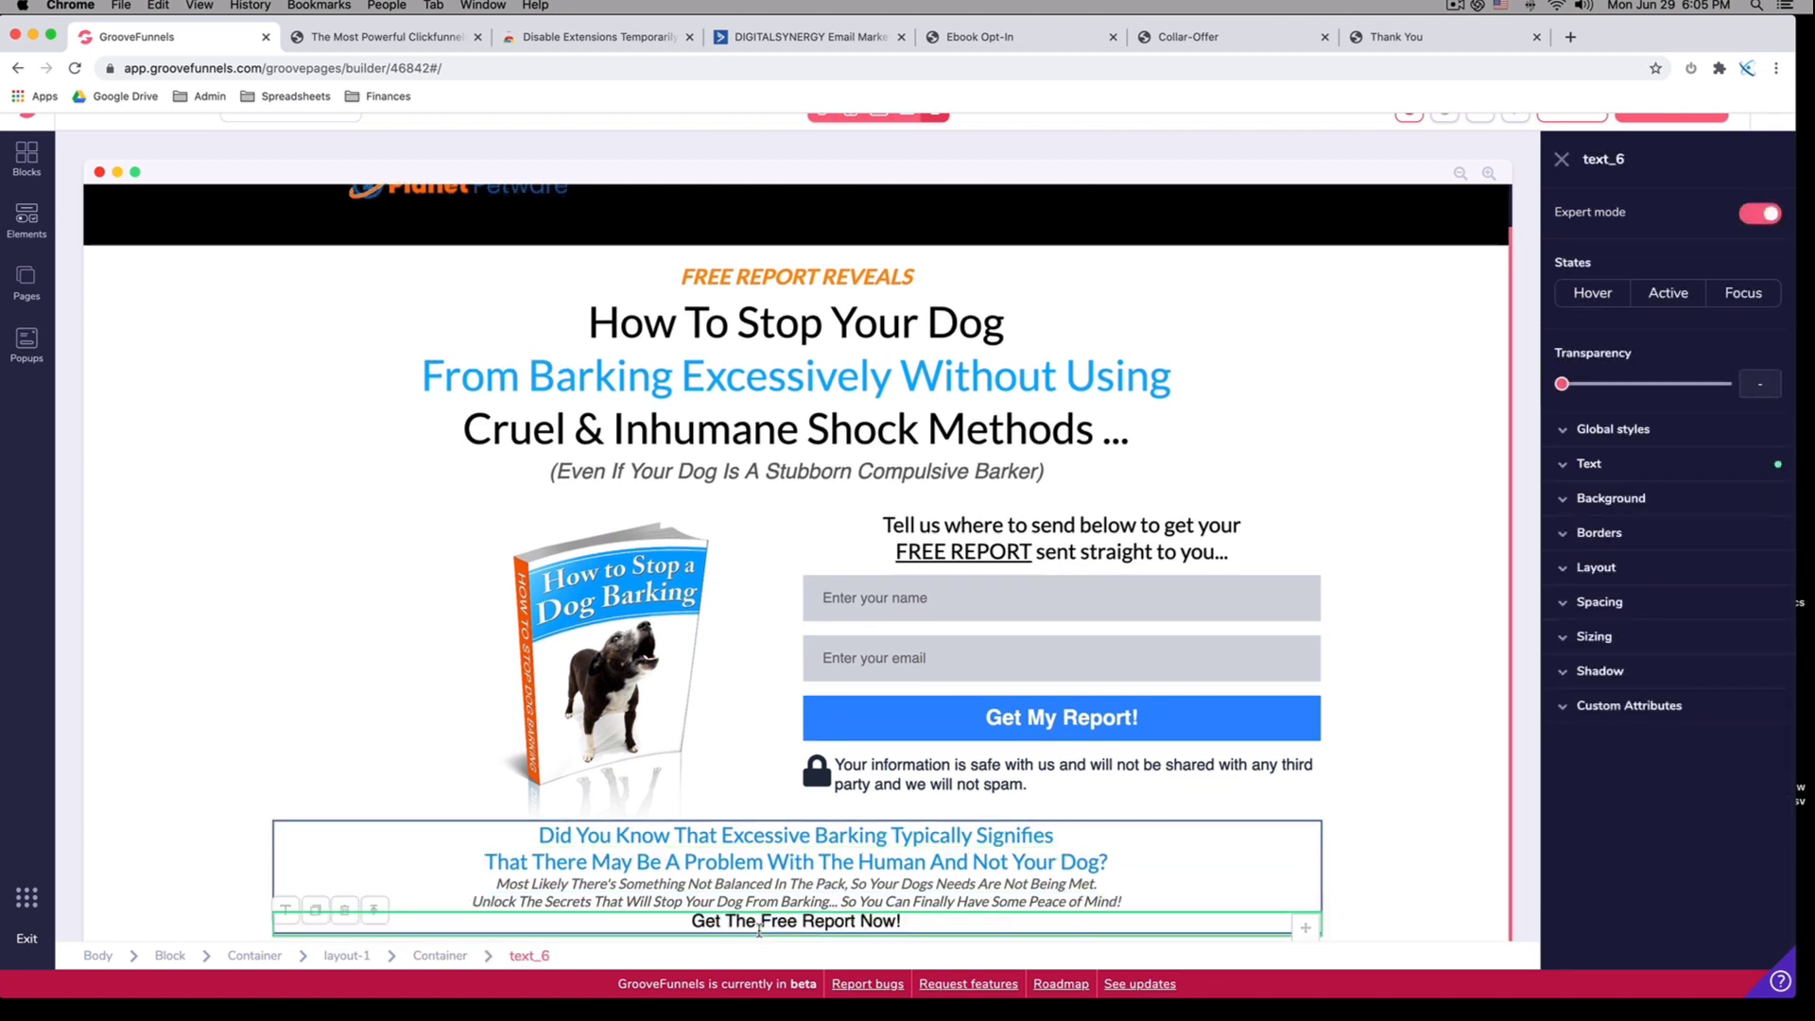
double_click(747, 930)
left_click(730, 894)
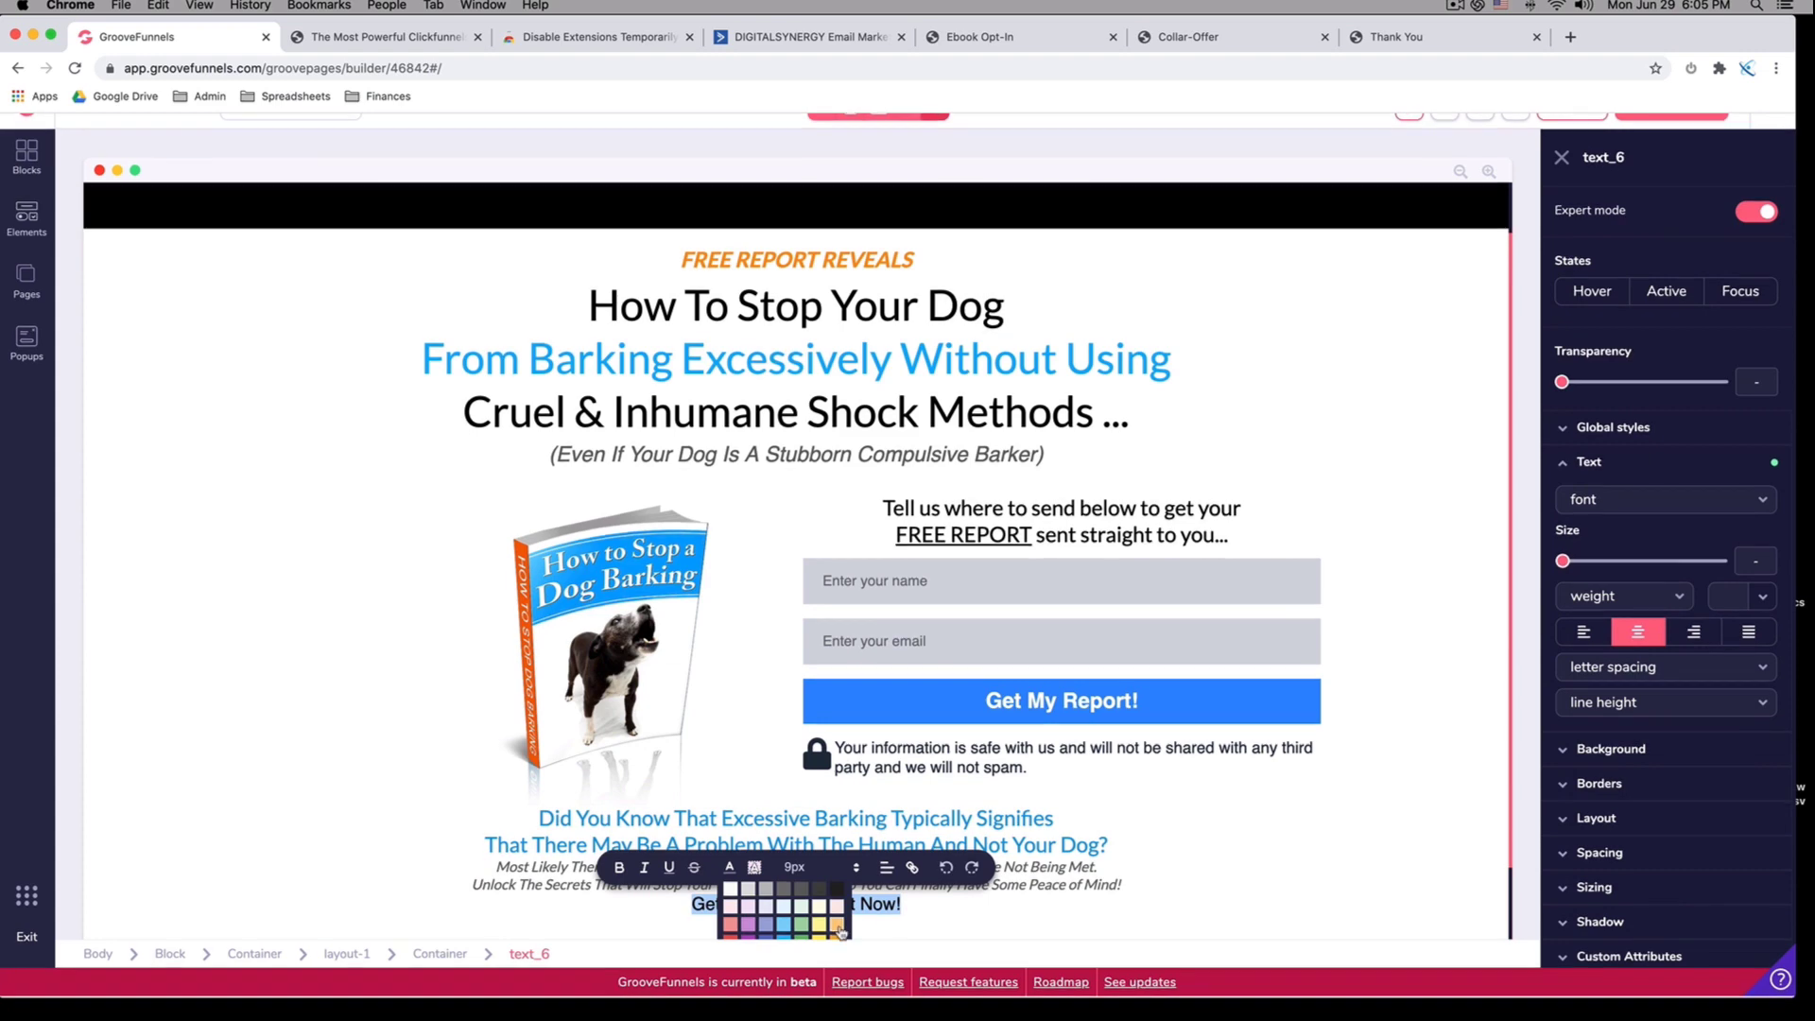
scroll(832, 921, "down", 1)
scroll(839, 925, "down", 1)
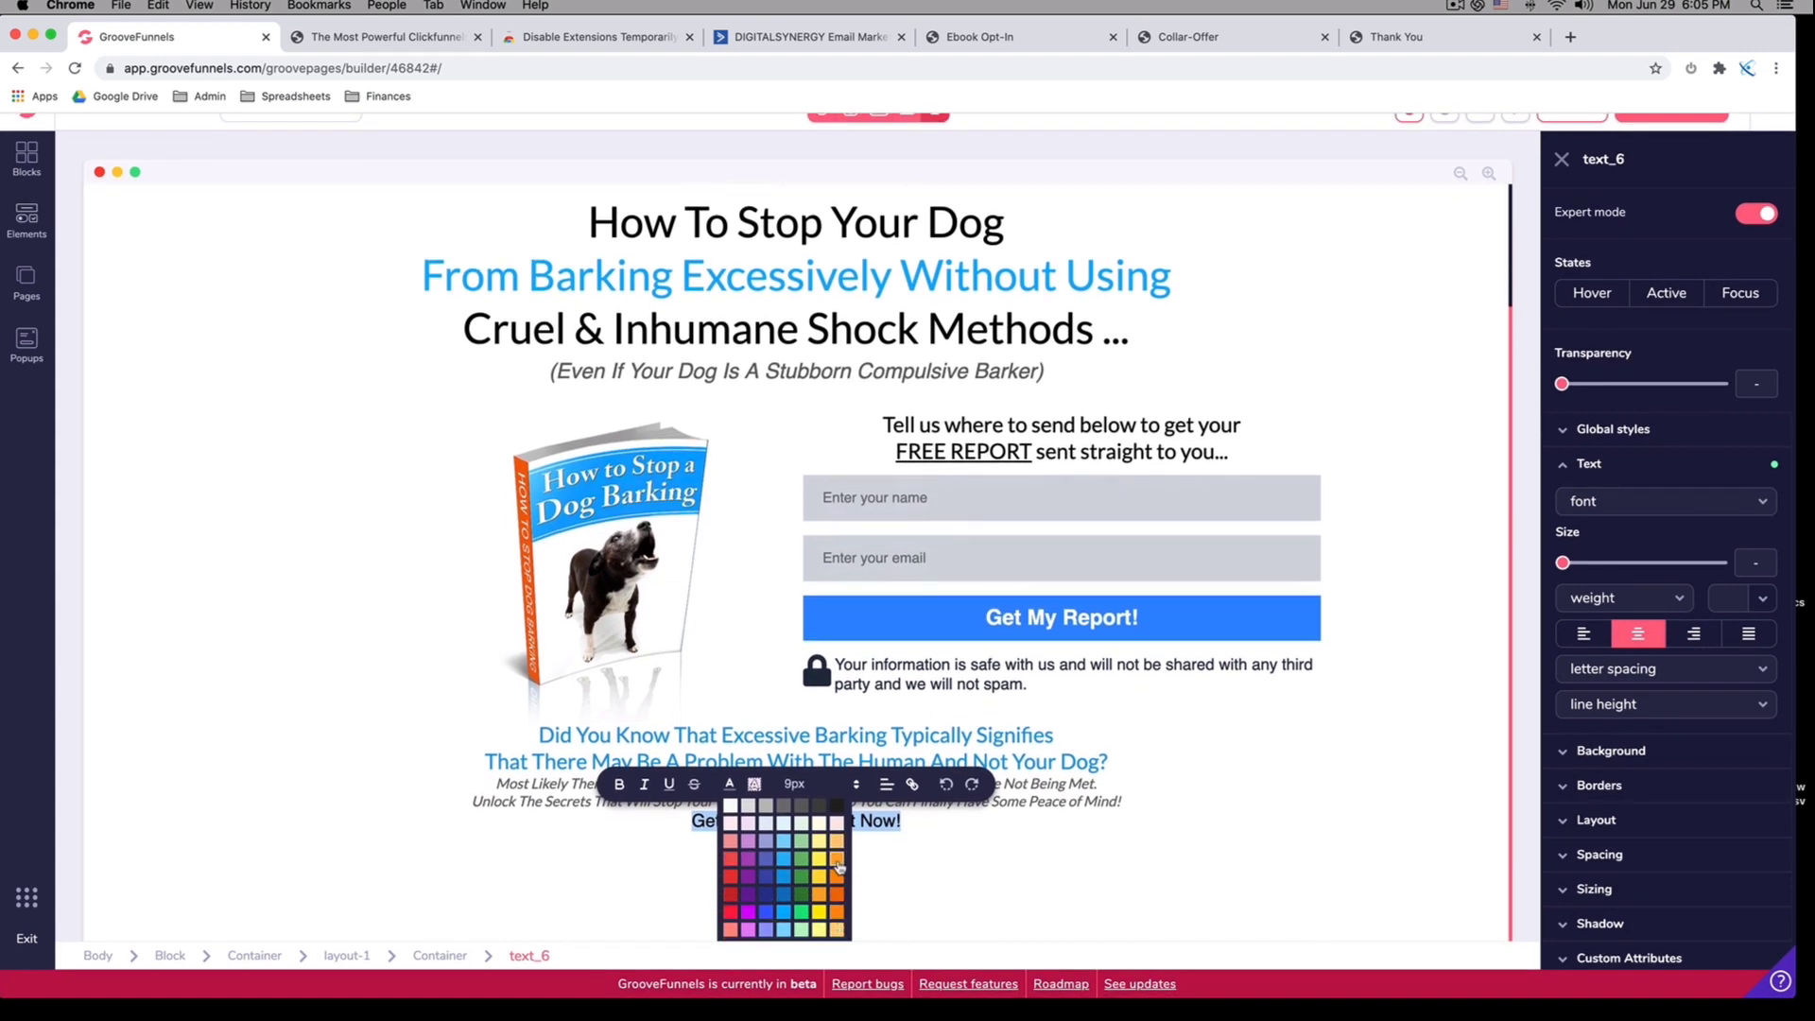
left_click(836, 897)
left_click(1163, 863)
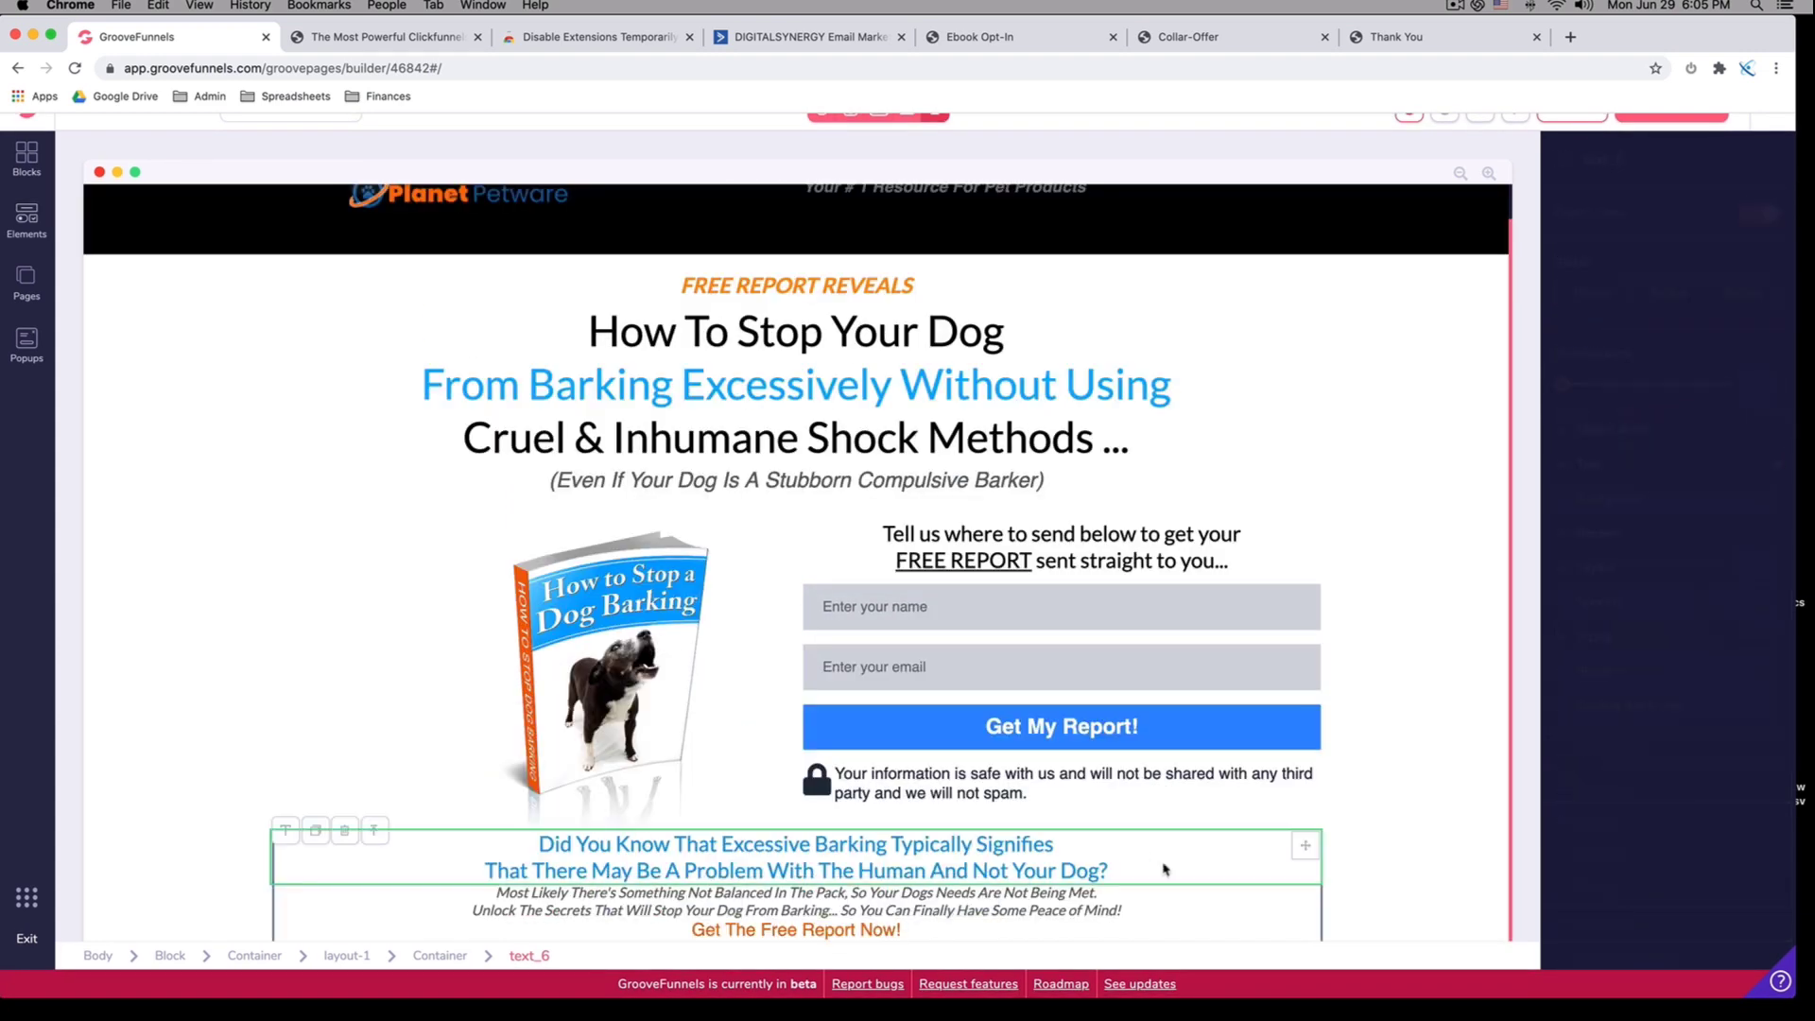
left_click(1392, 724)
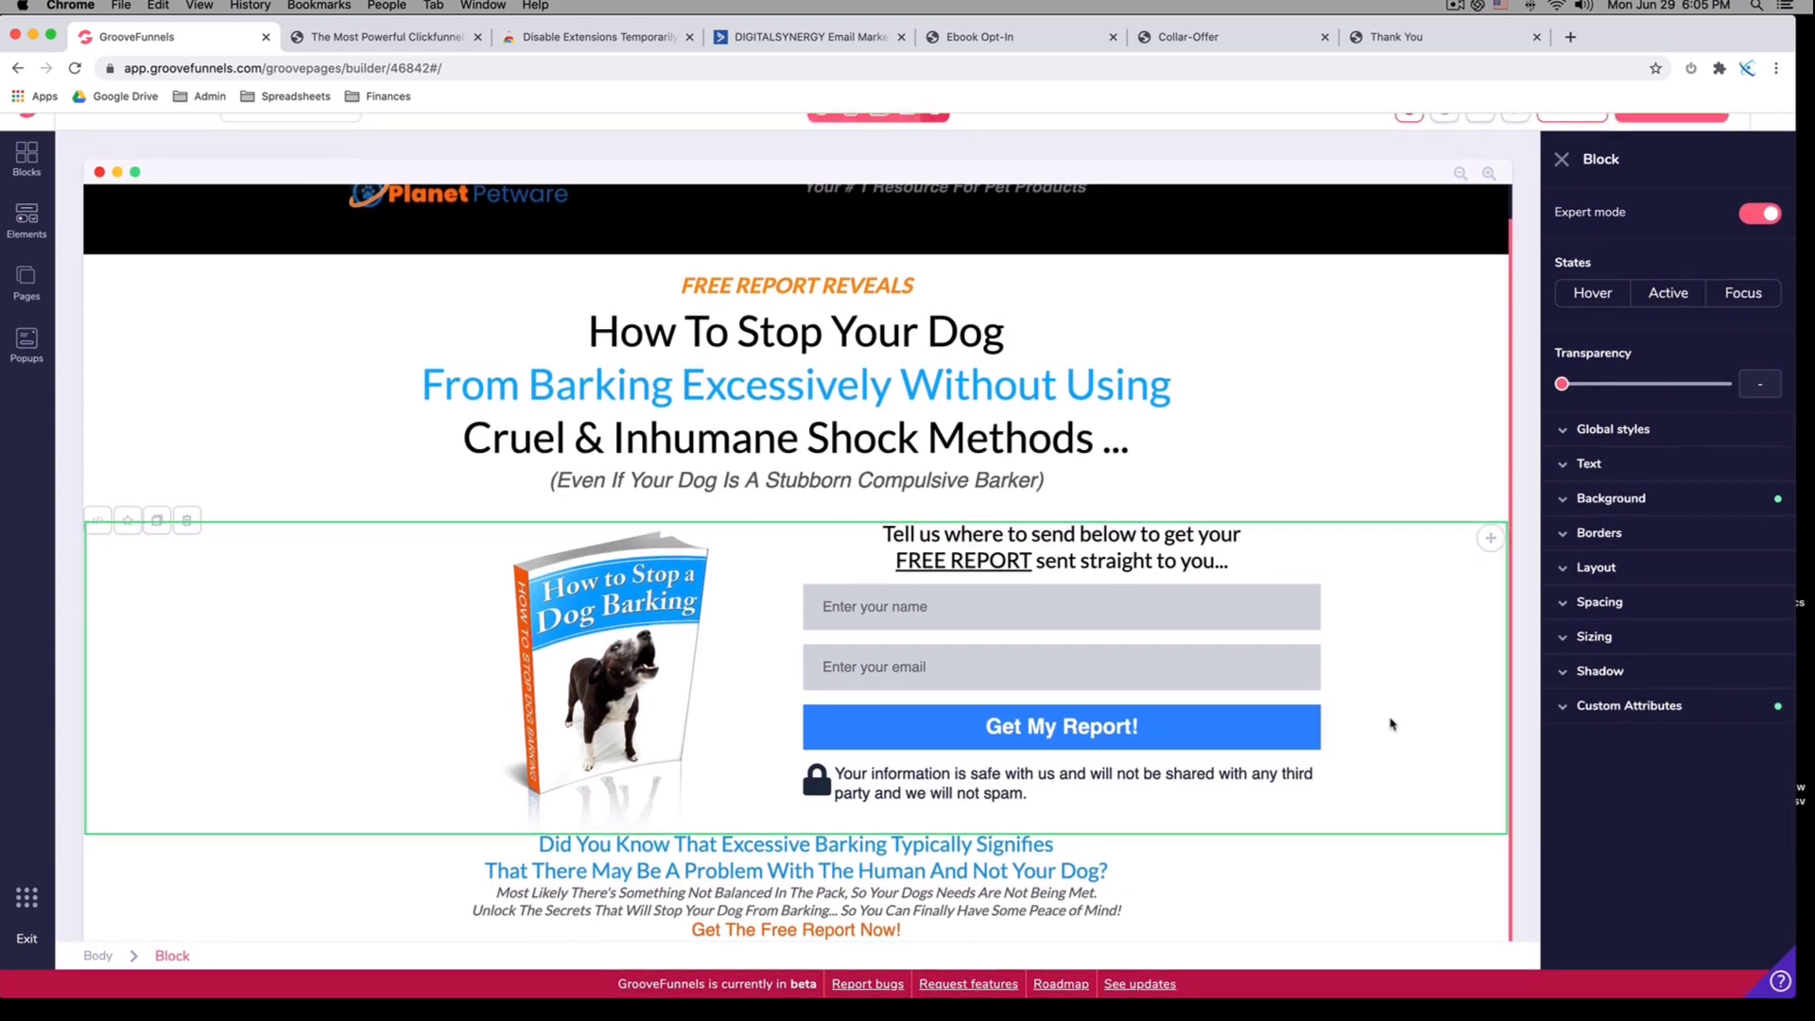
Set the bottom margin of the "Did You Know That Excessive Barking…" text to 0.5rem
left_click(757, 874)
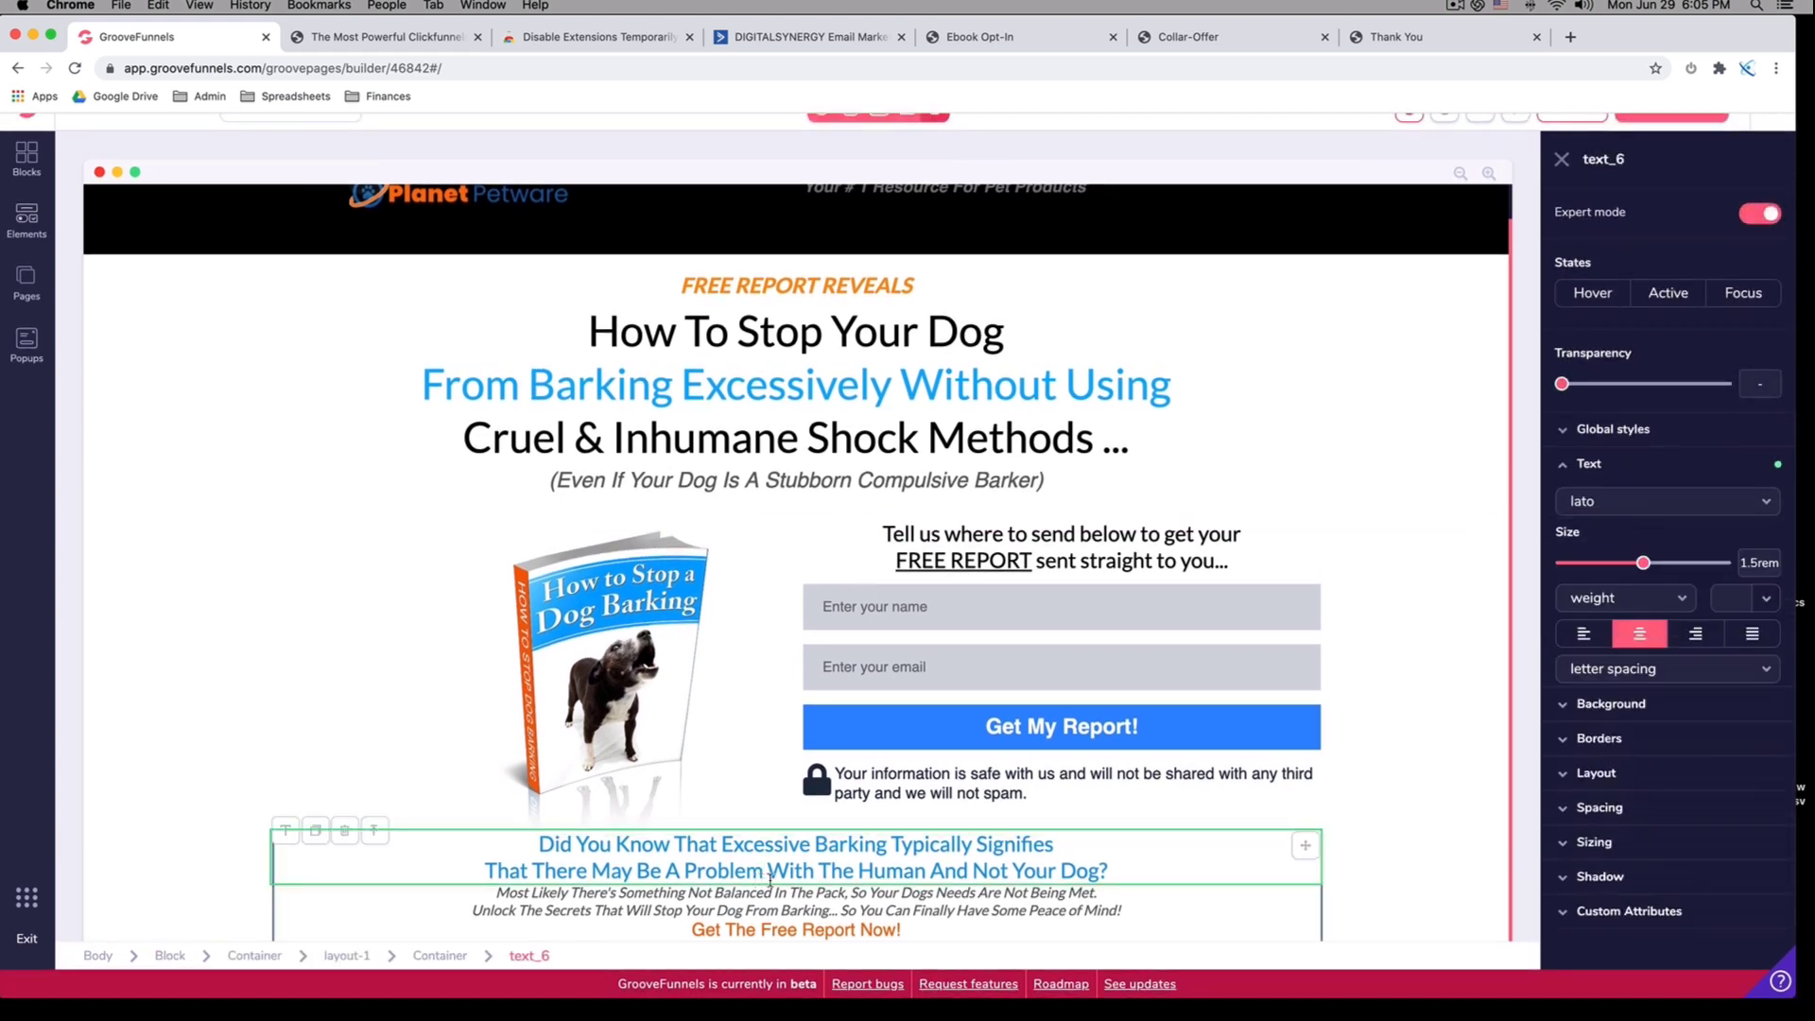
left_click(1586, 856)
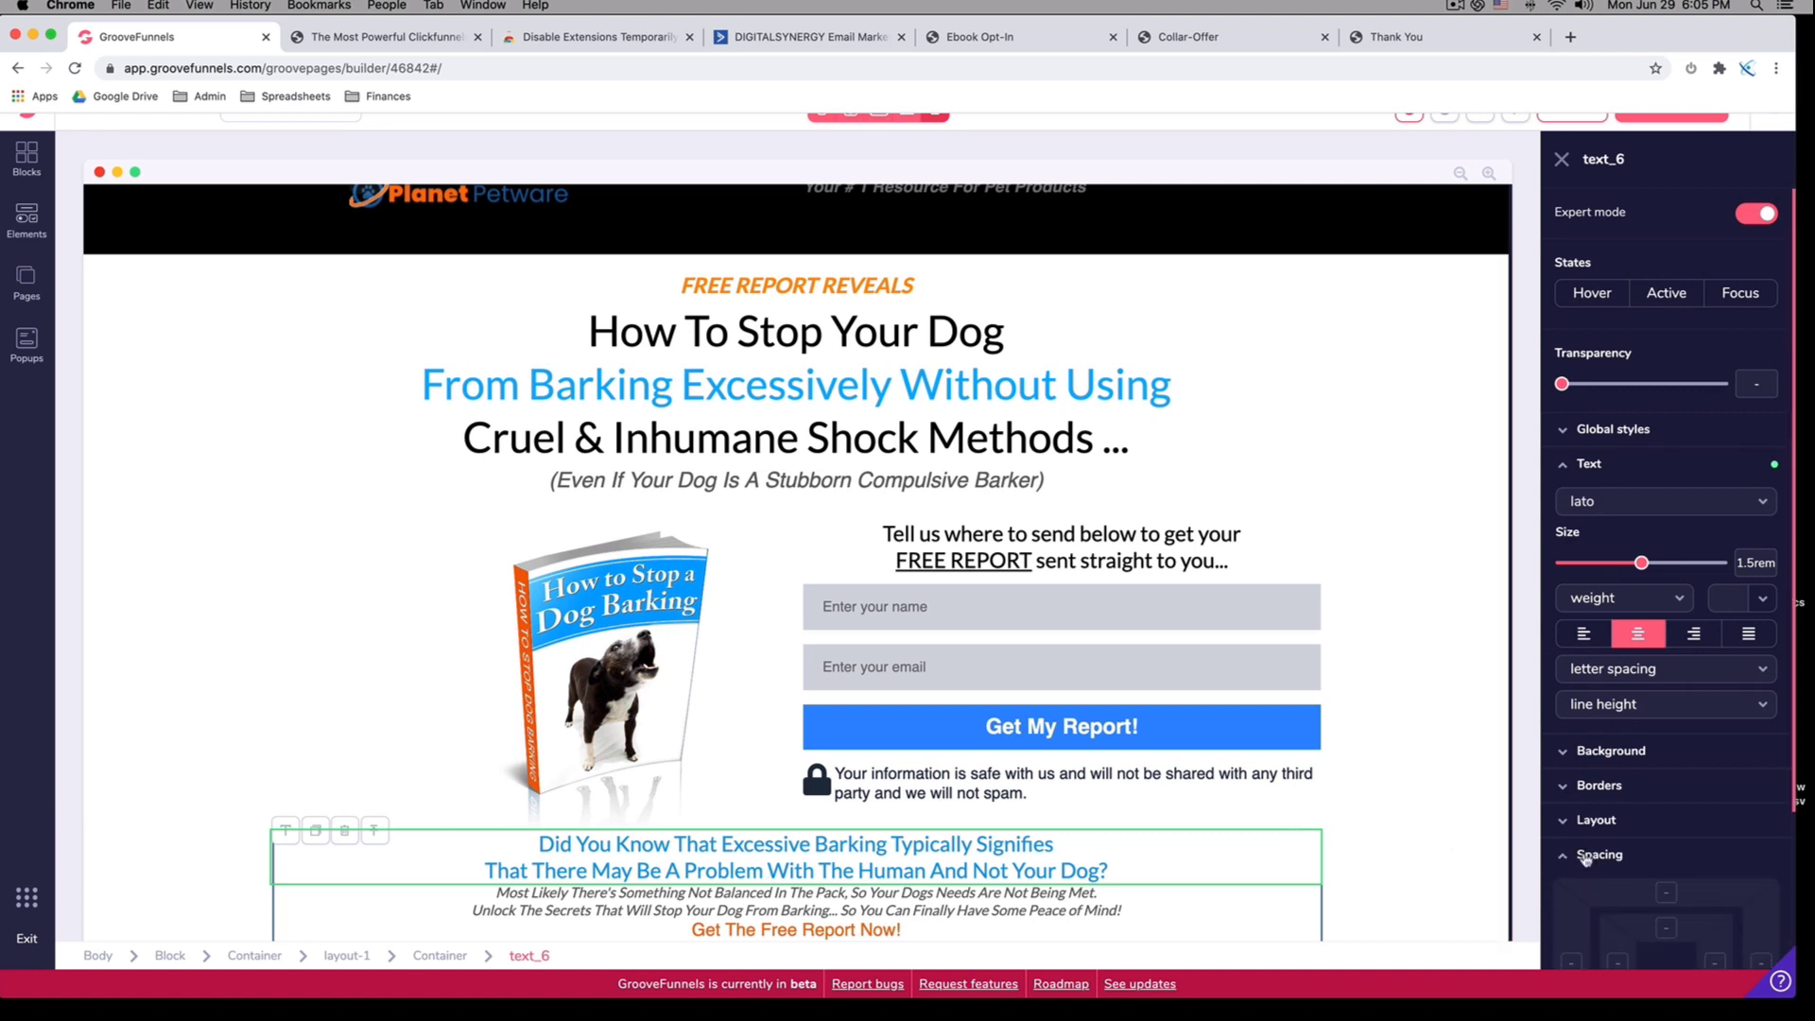
scroll(1597, 855, "down", 2)
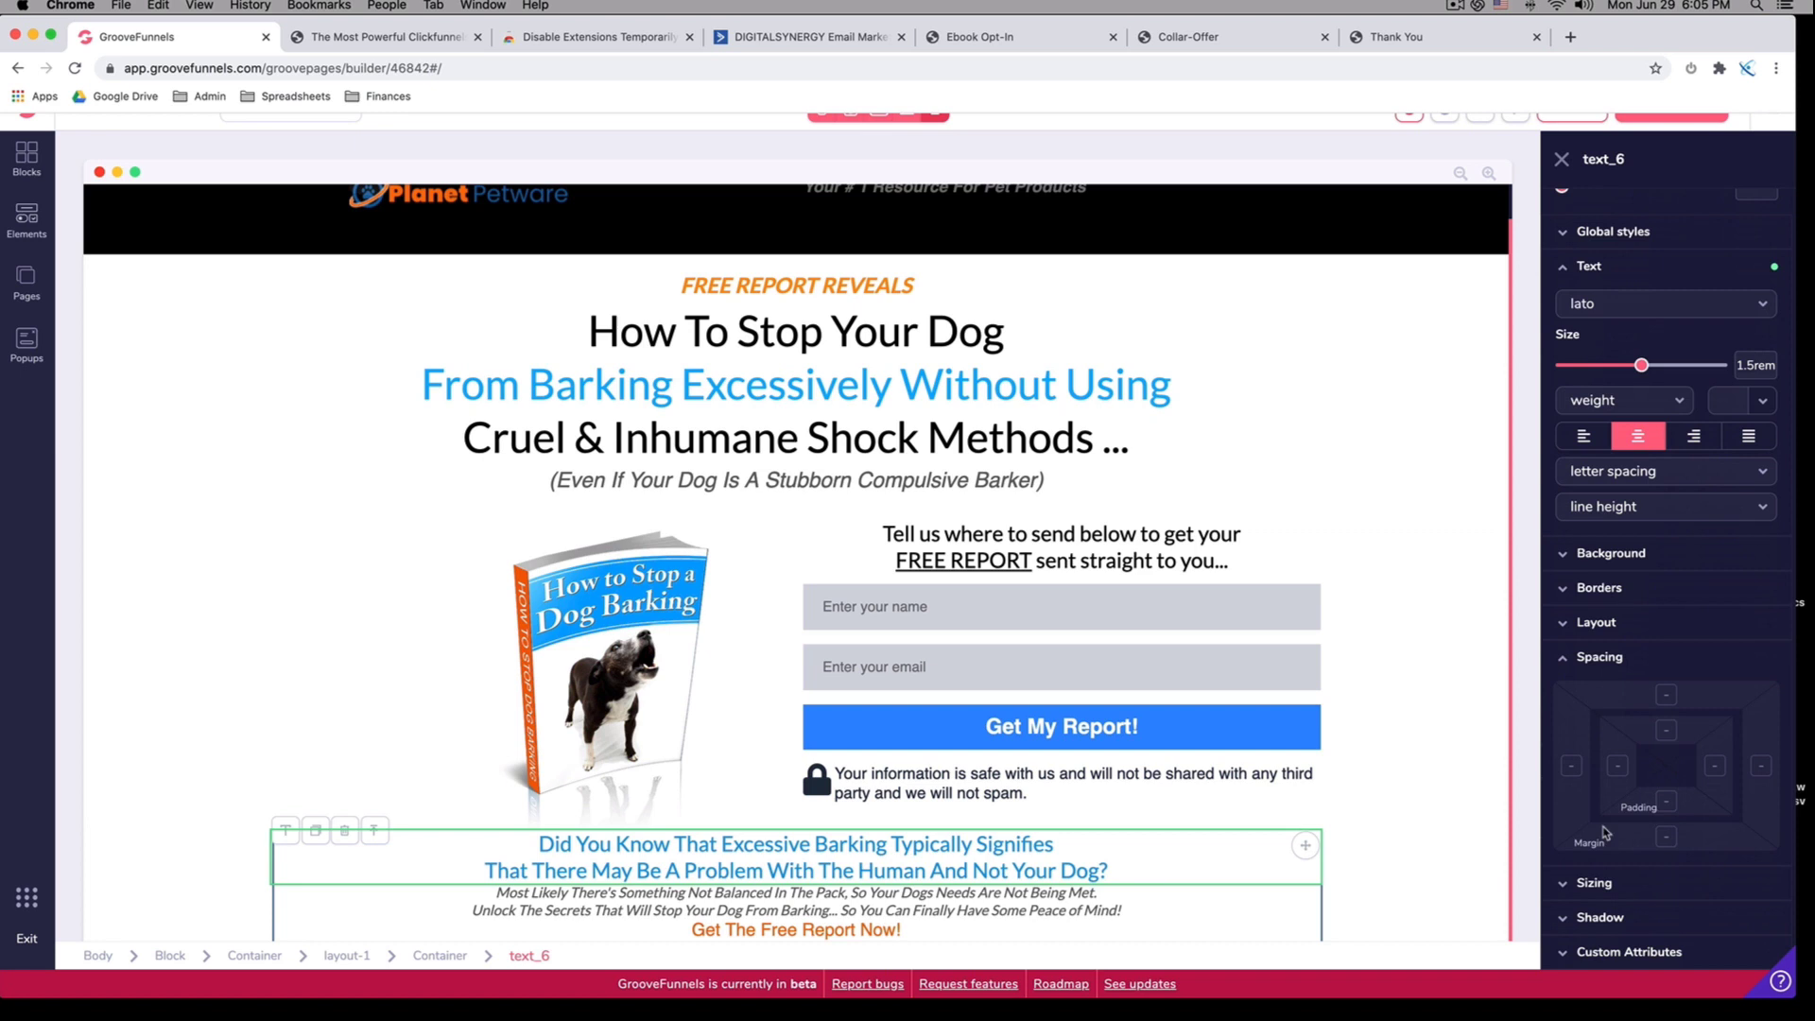
left_click(1665, 837)
left_click(1570, 872)
left_click_drag(1569, 872, 1585, 871)
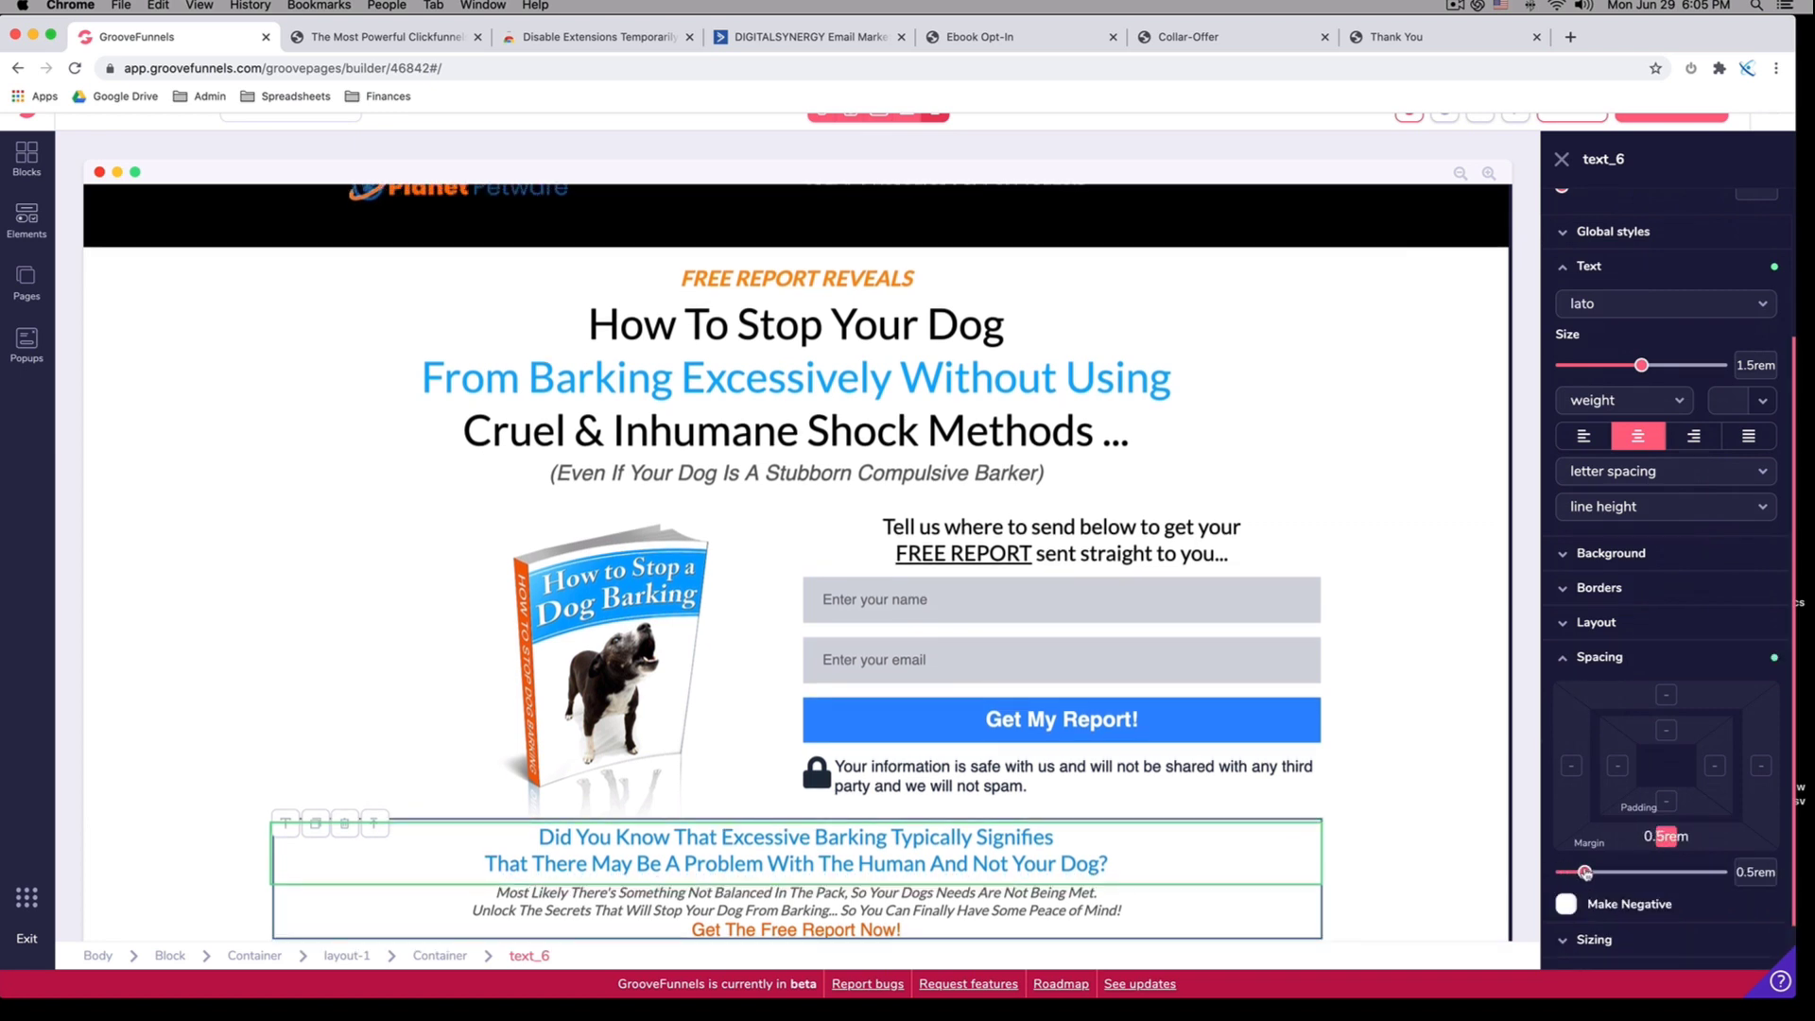
Set the bottom margin of the "Most Likely There's Something Not Balanced…" text to 0.5rem and compare the layout with the reference page
left_click(903, 917)
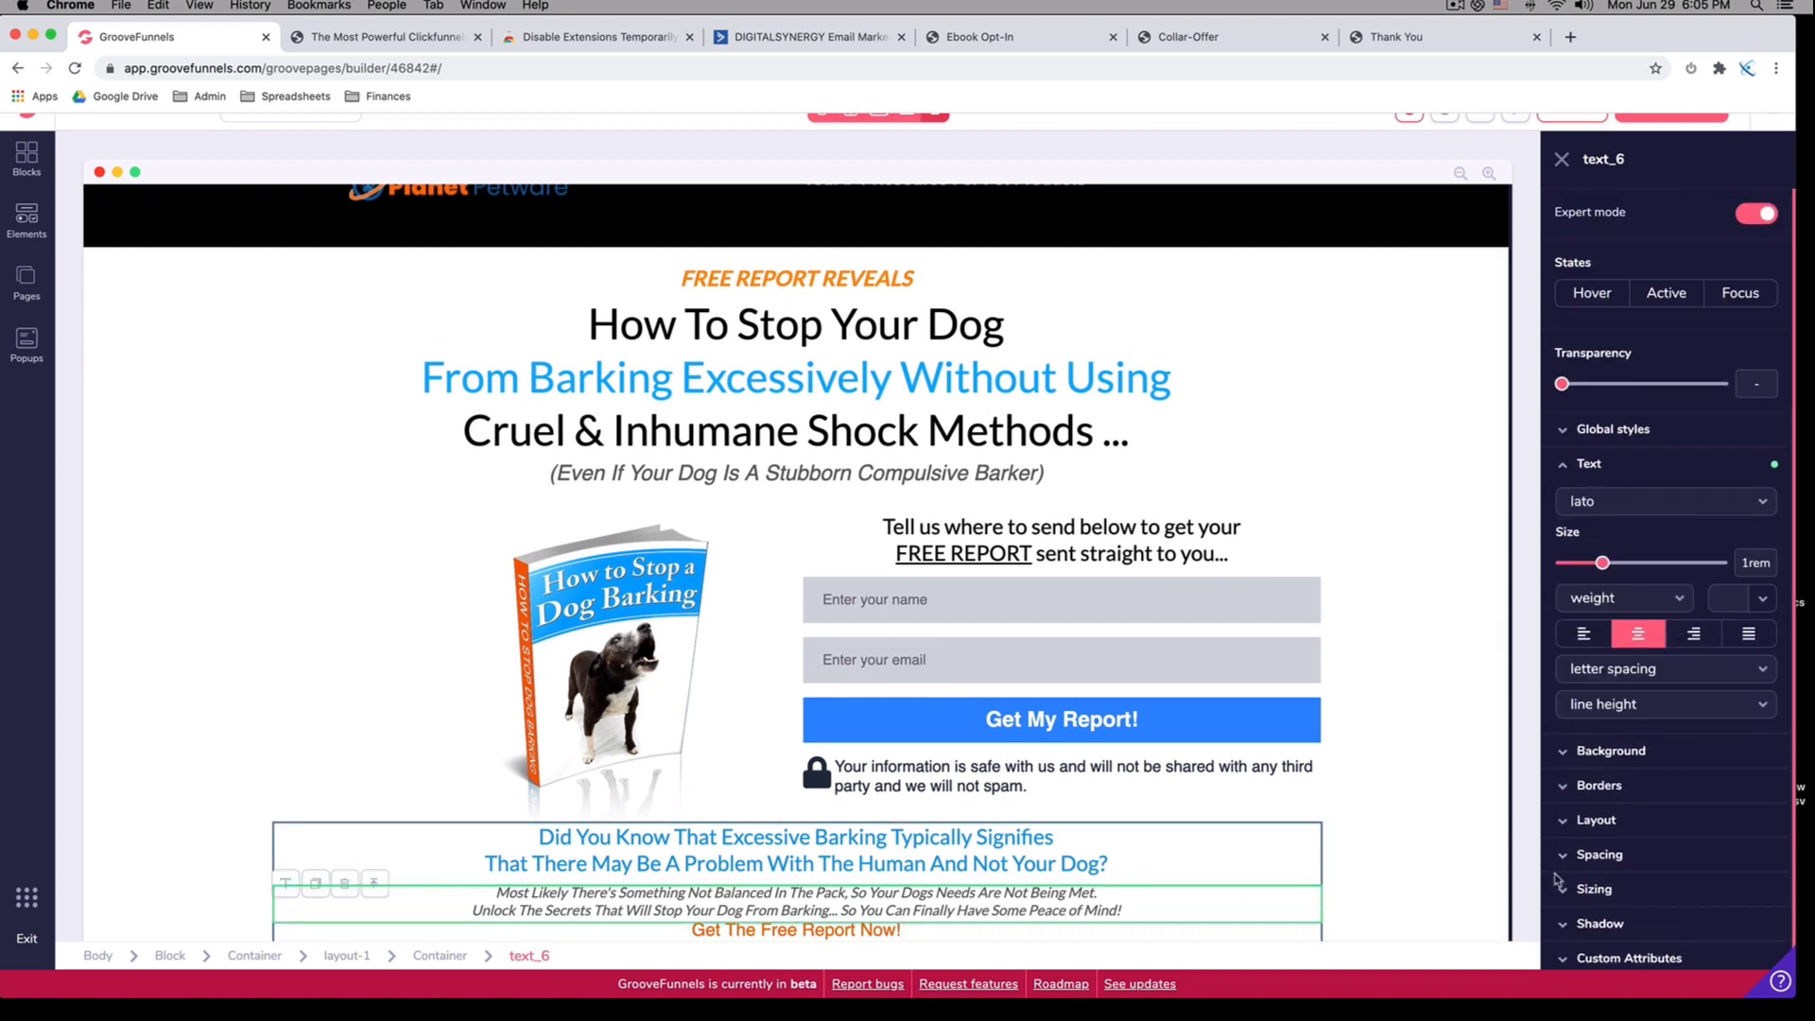
left_click(1625, 868)
scroll(1625, 864, "down", 4)
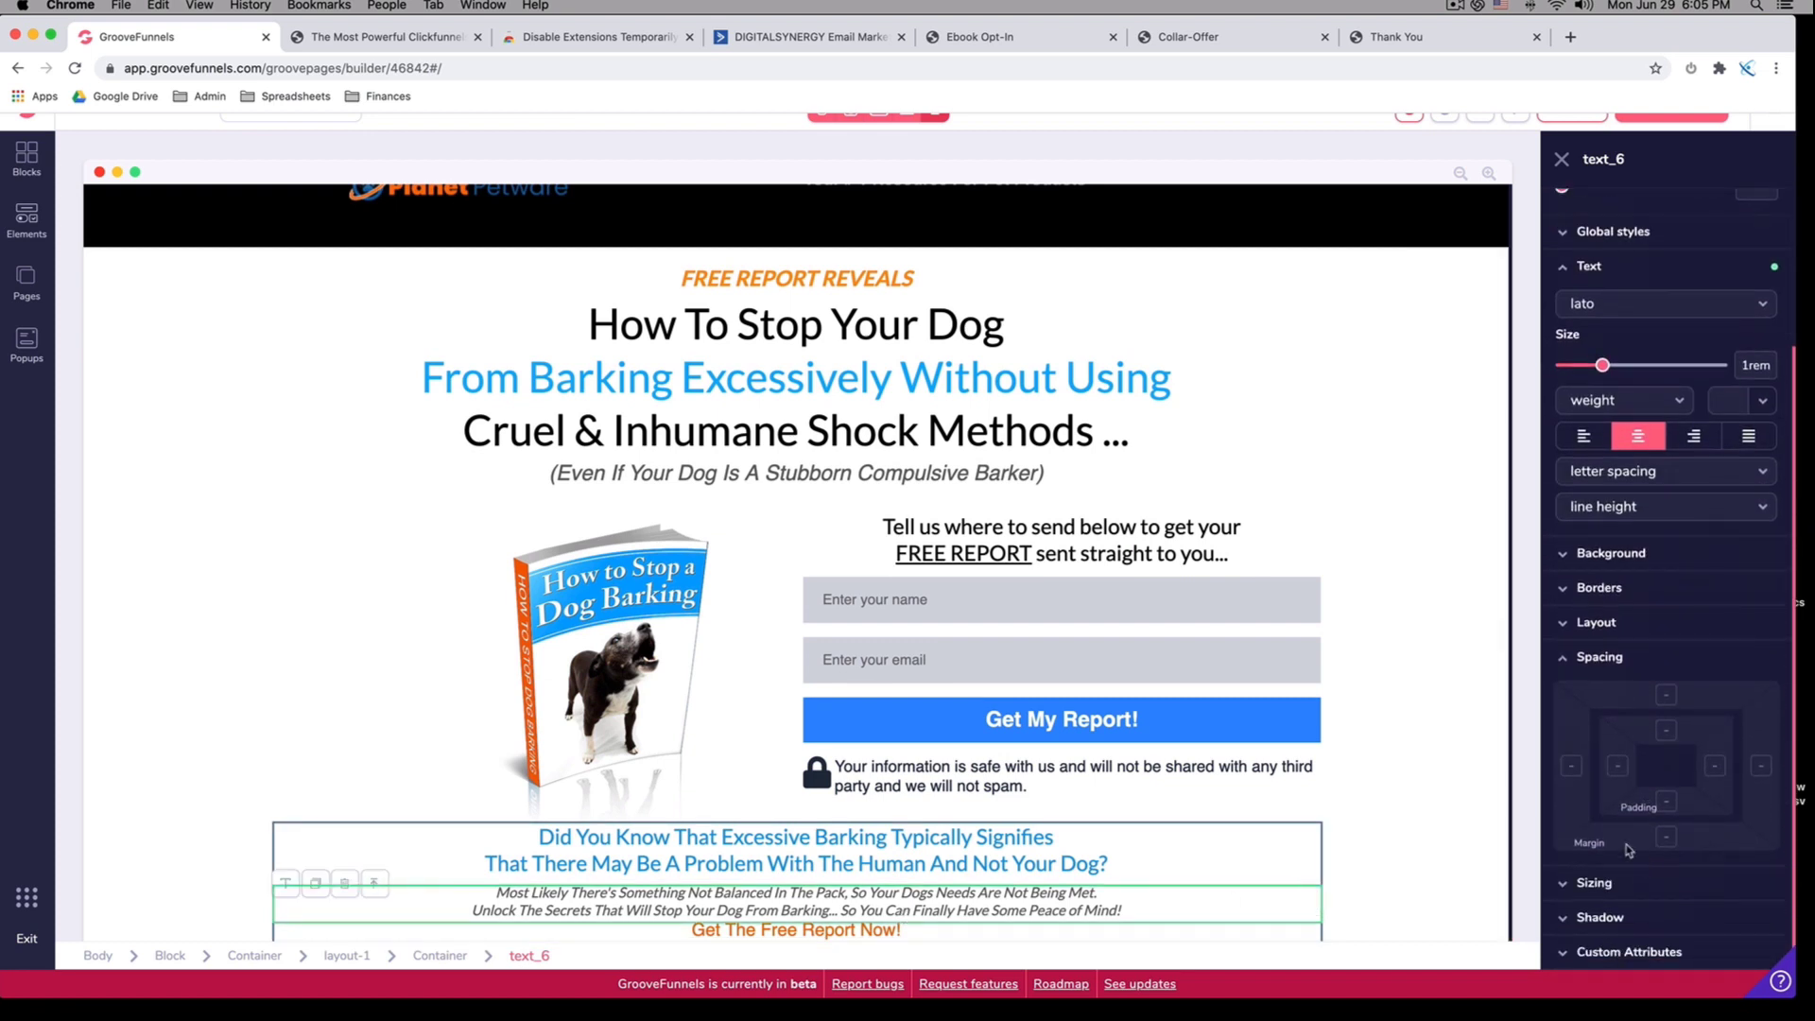
left_click(1670, 840)
left_click_drag(1564, 873, 1586, 873)
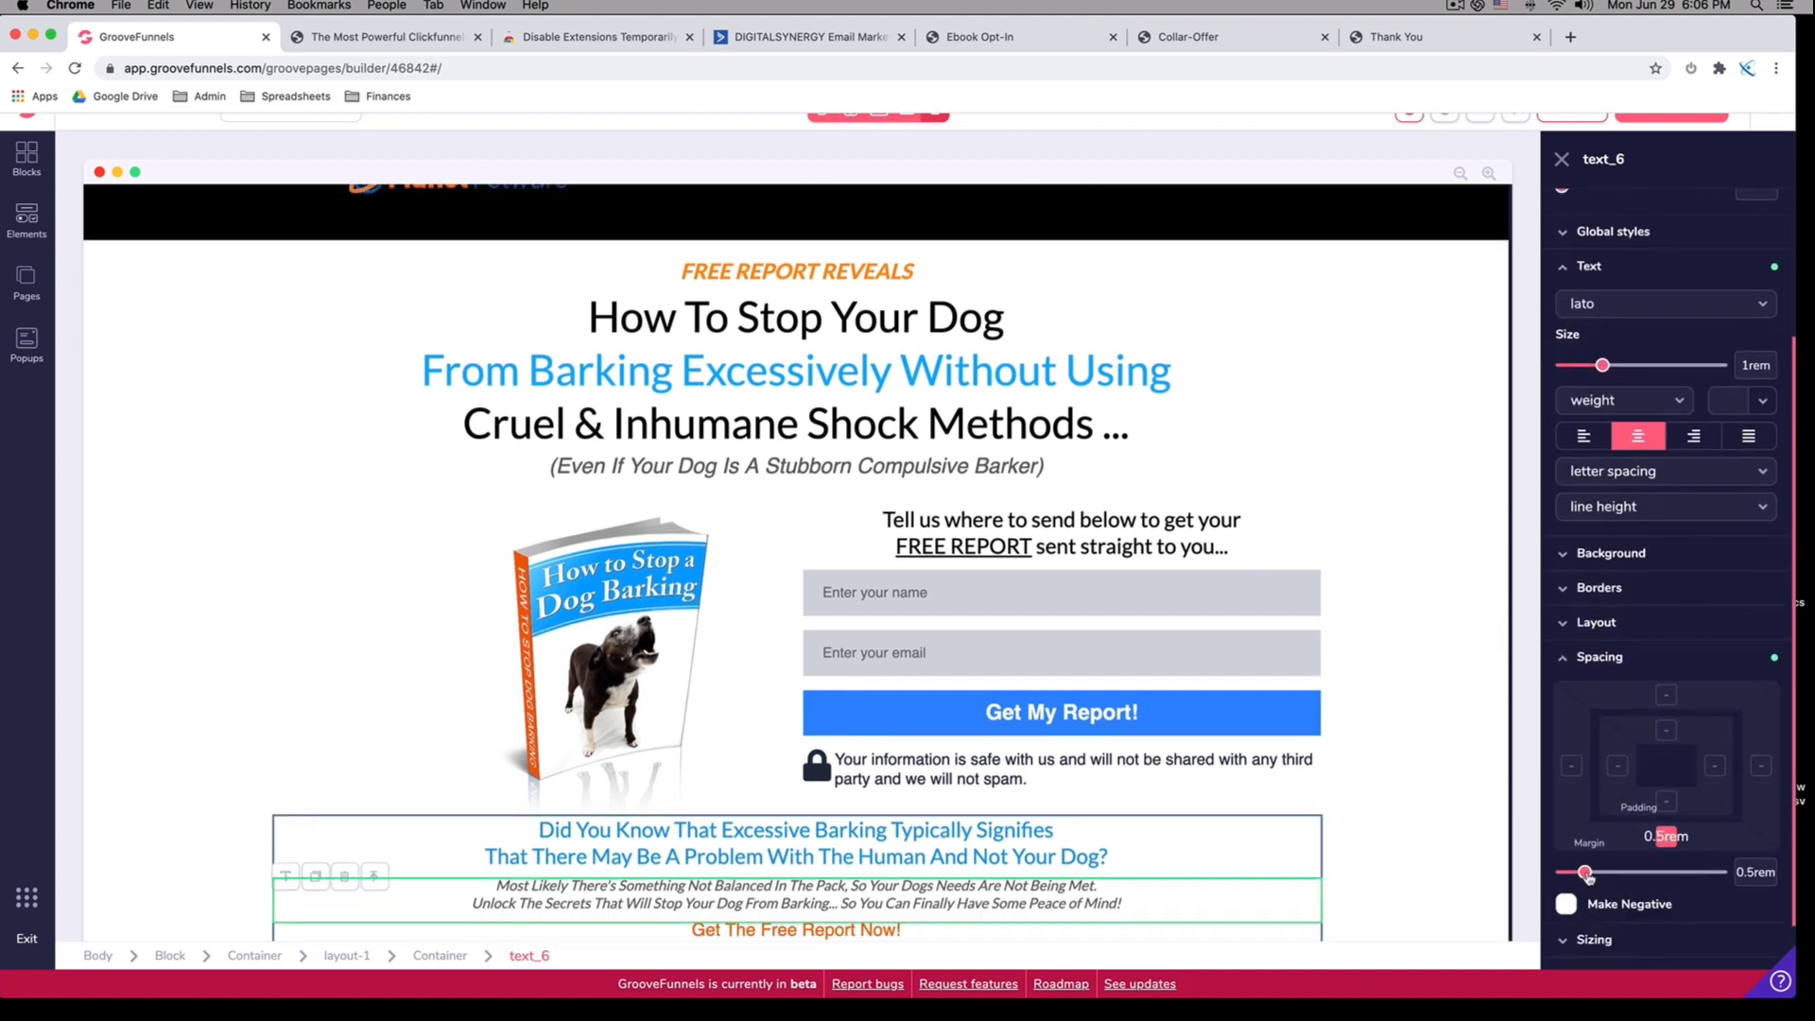
left_click(1397, 805)
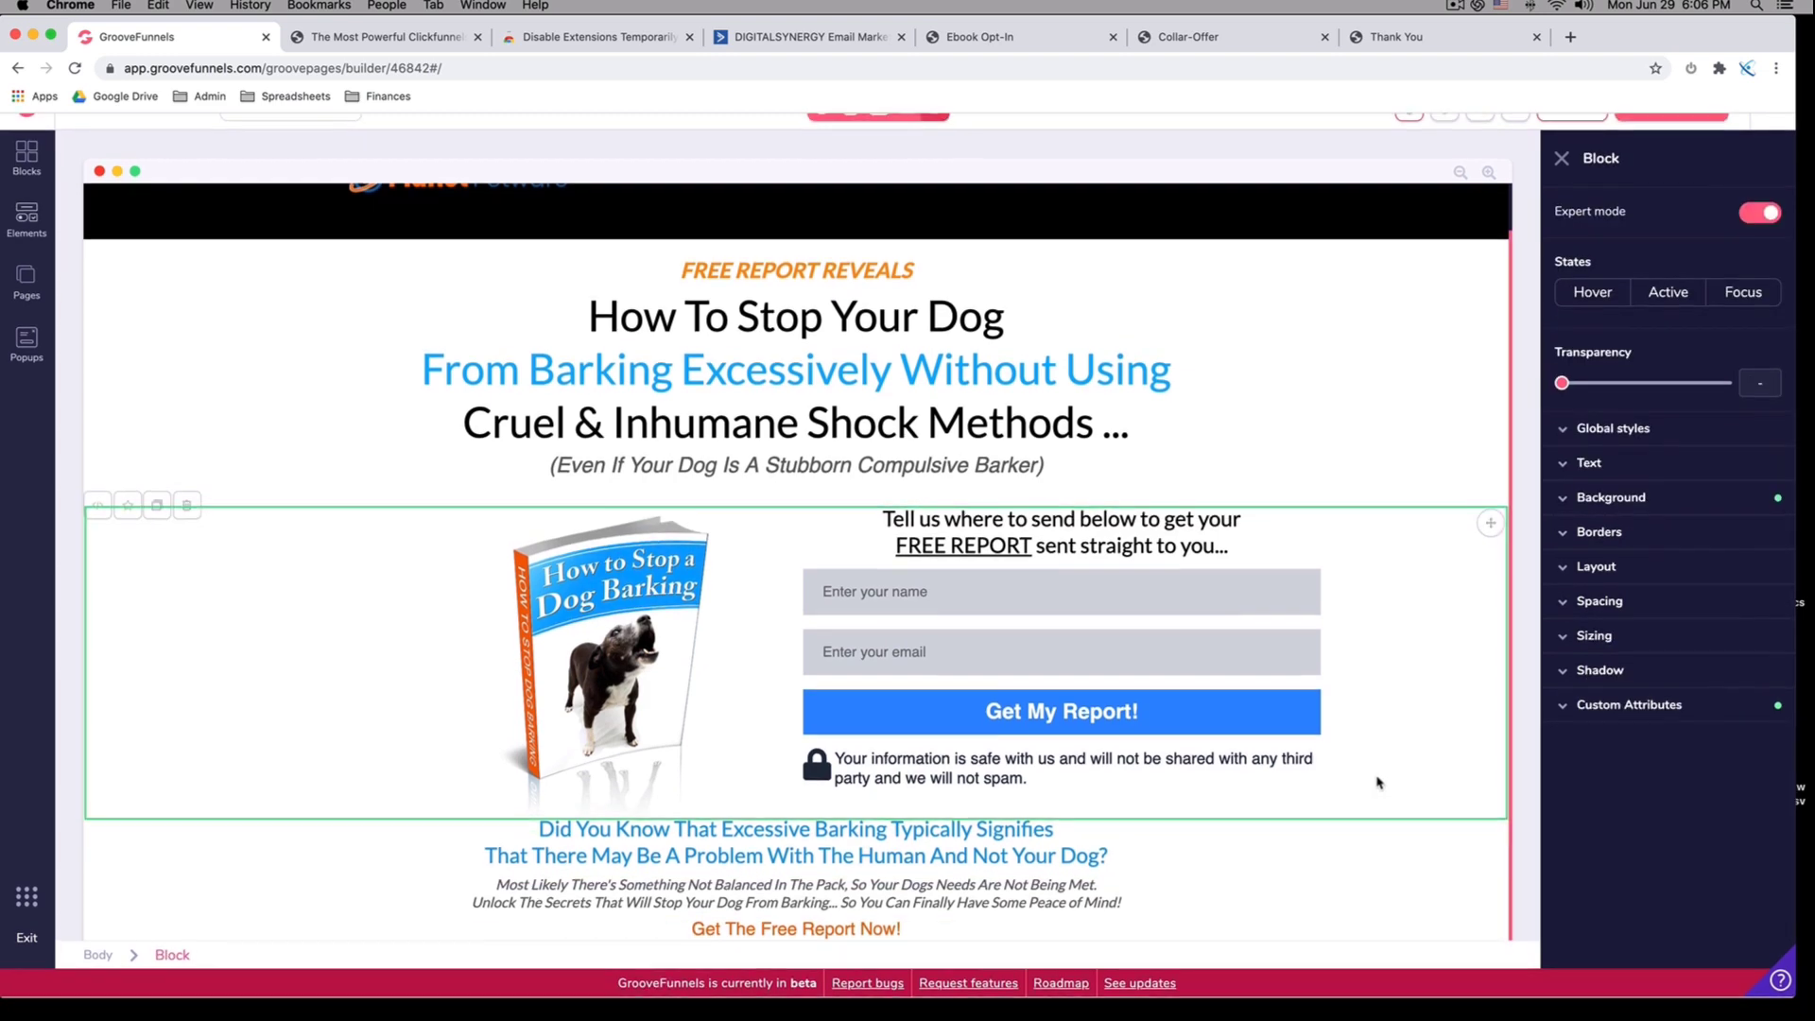
left_click(986, 35)
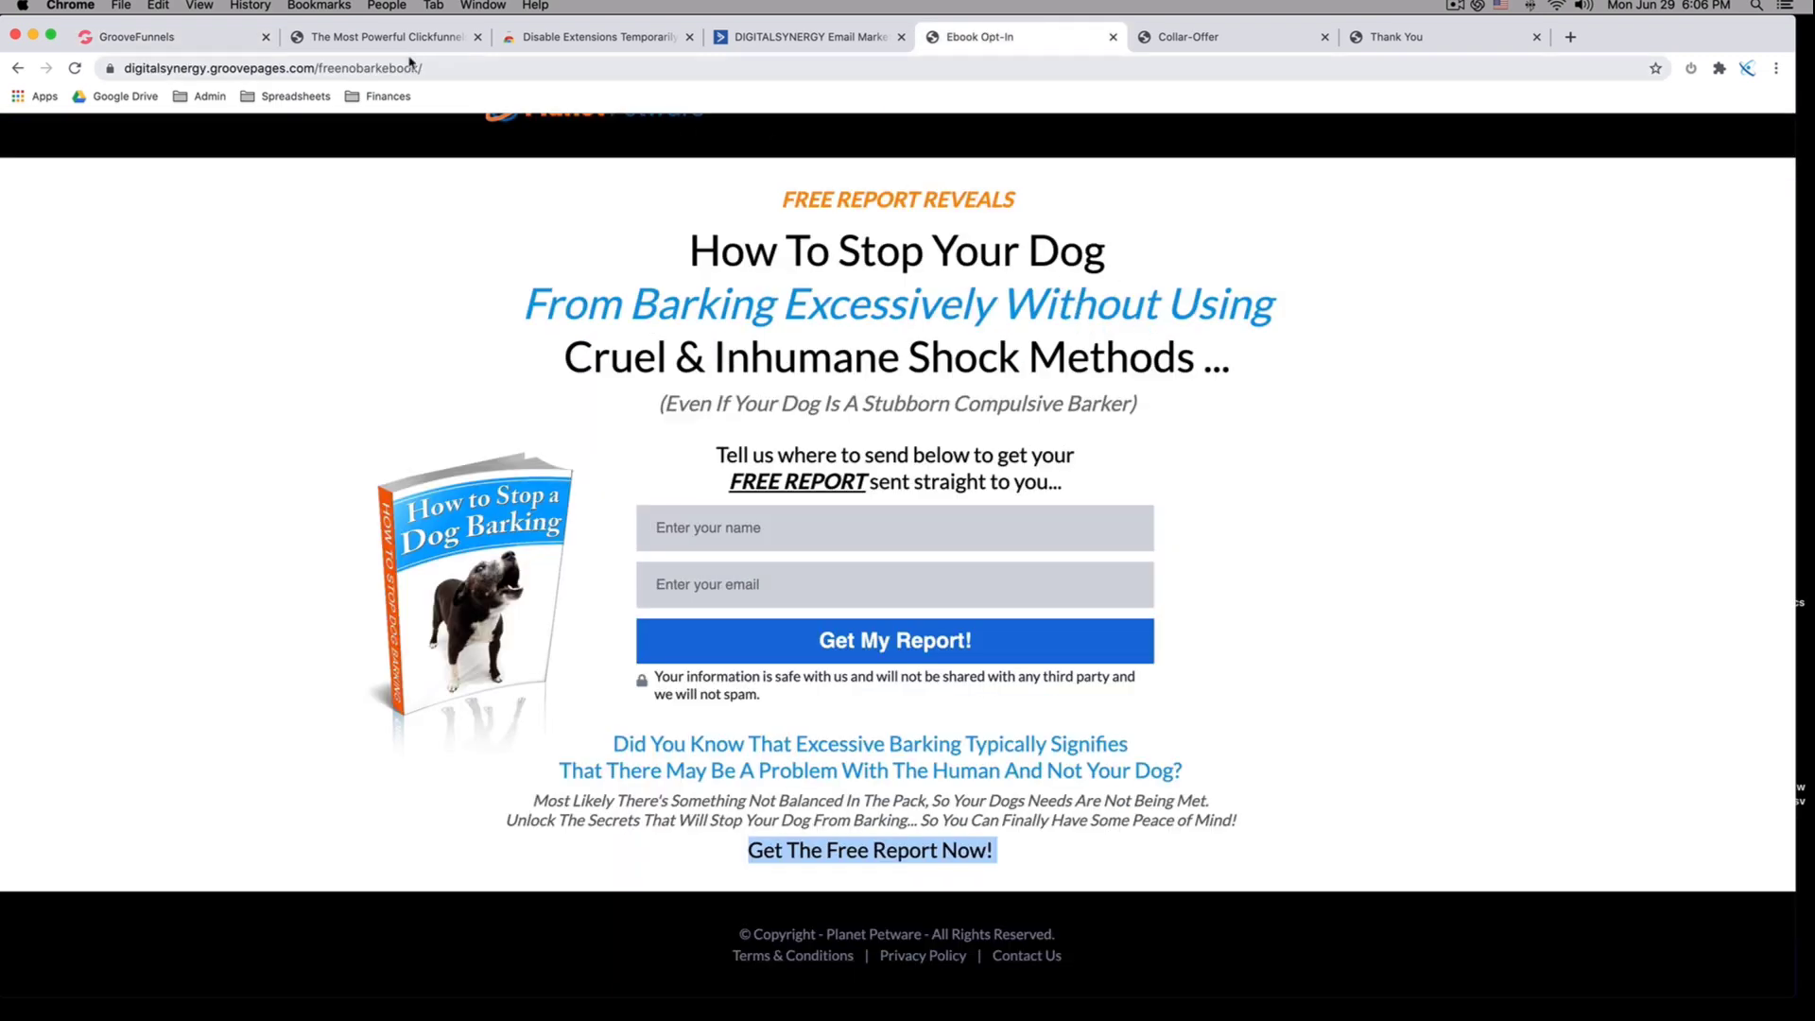
left_click(189, 38)
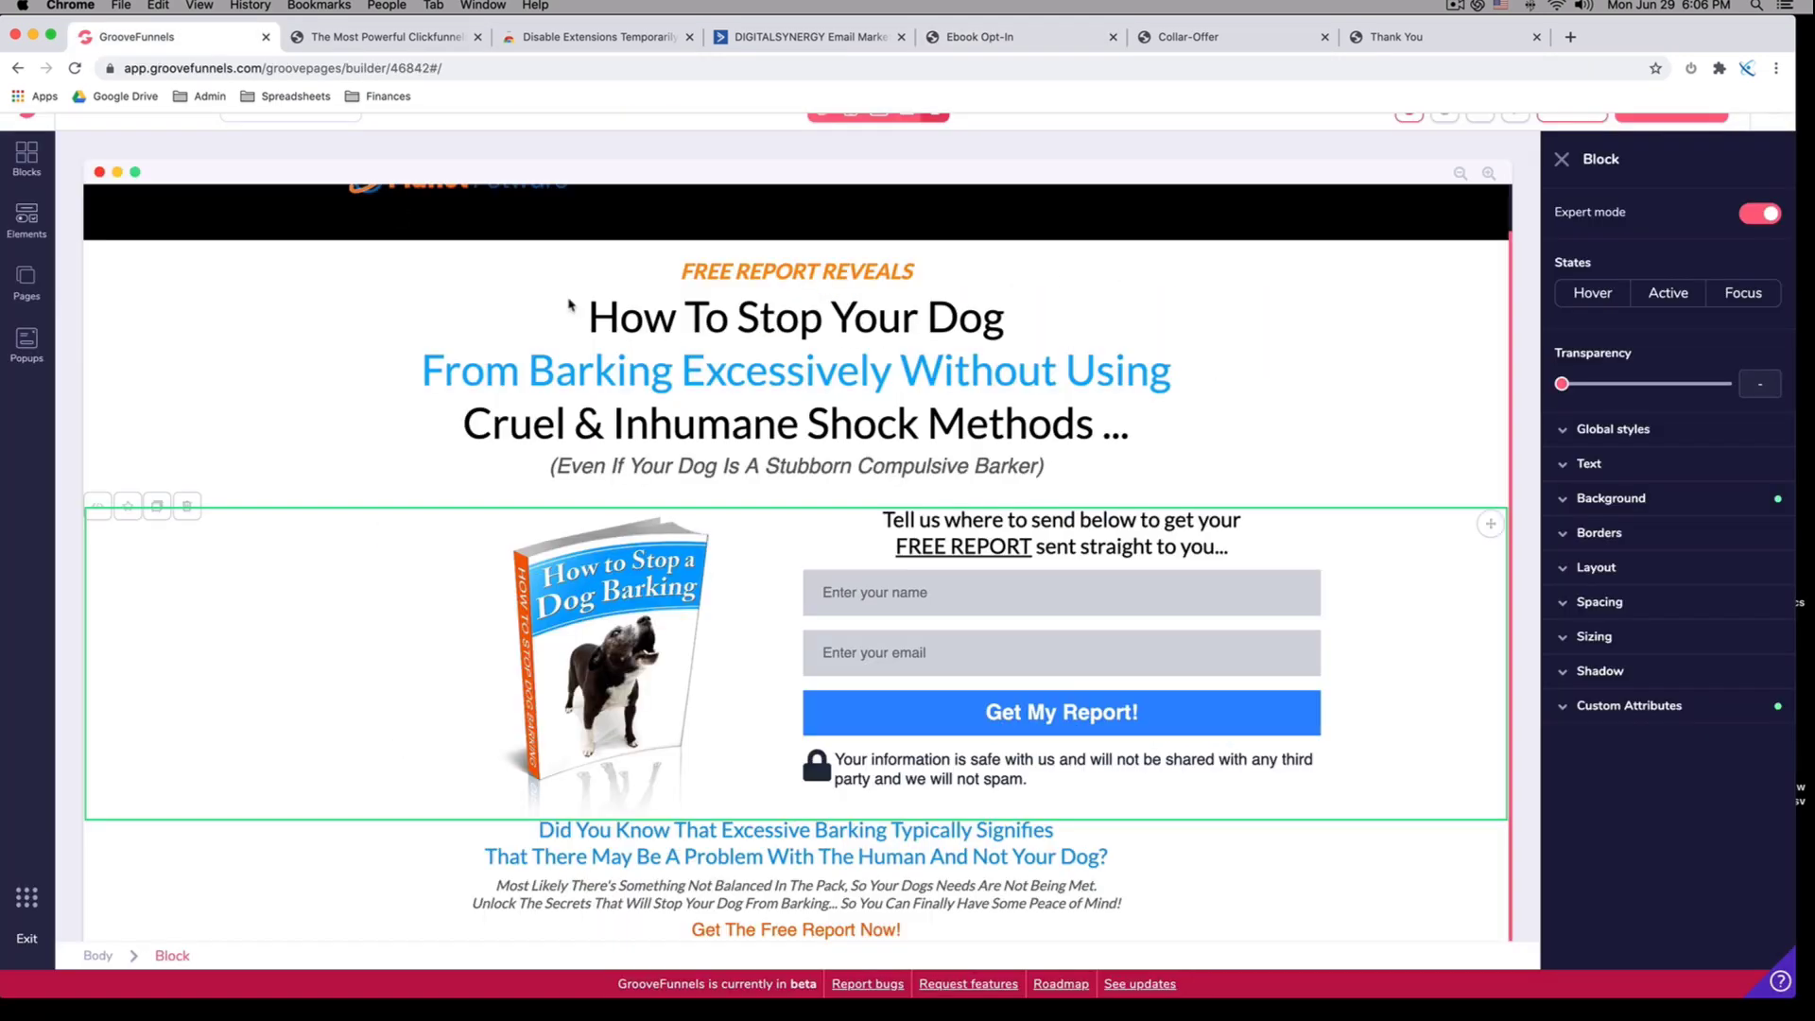
Make the underlined "FREE REPORT" in the text above the form bold
left_click(942, 556)
left_click_drag(895, 546, 1029, 548)
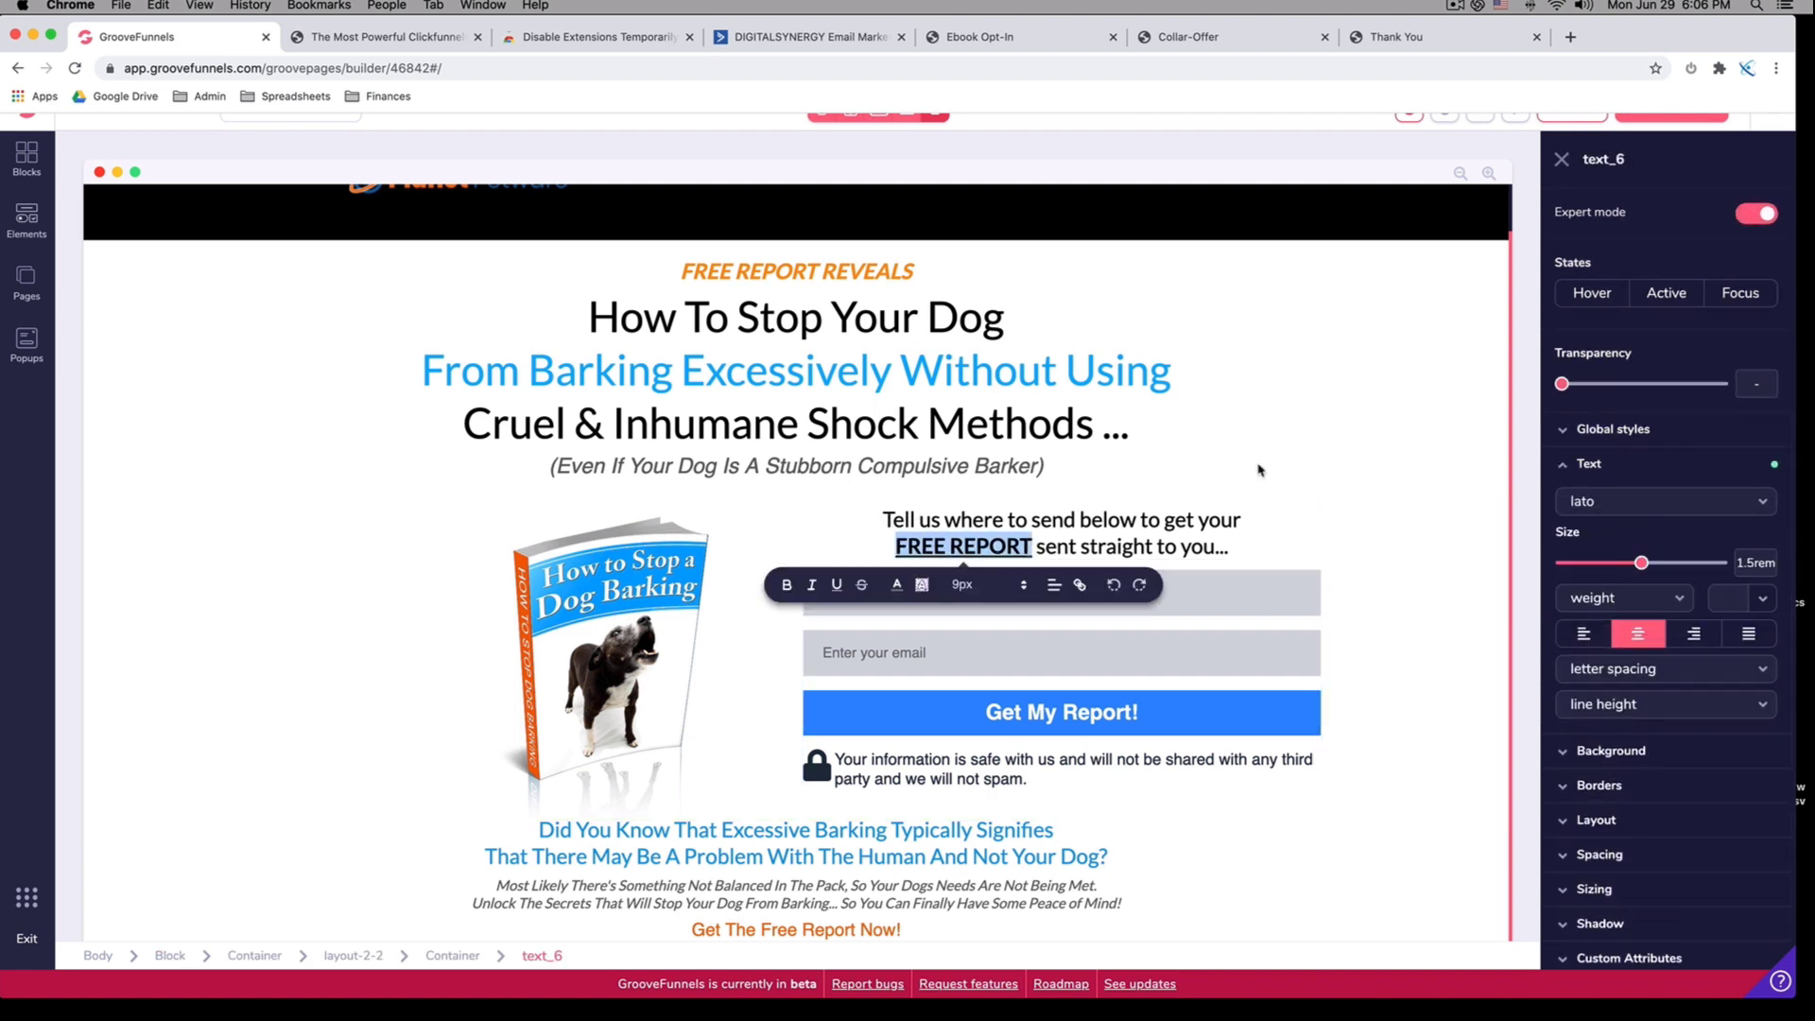
left_click(1309, 445)
left_click(1376, 580)
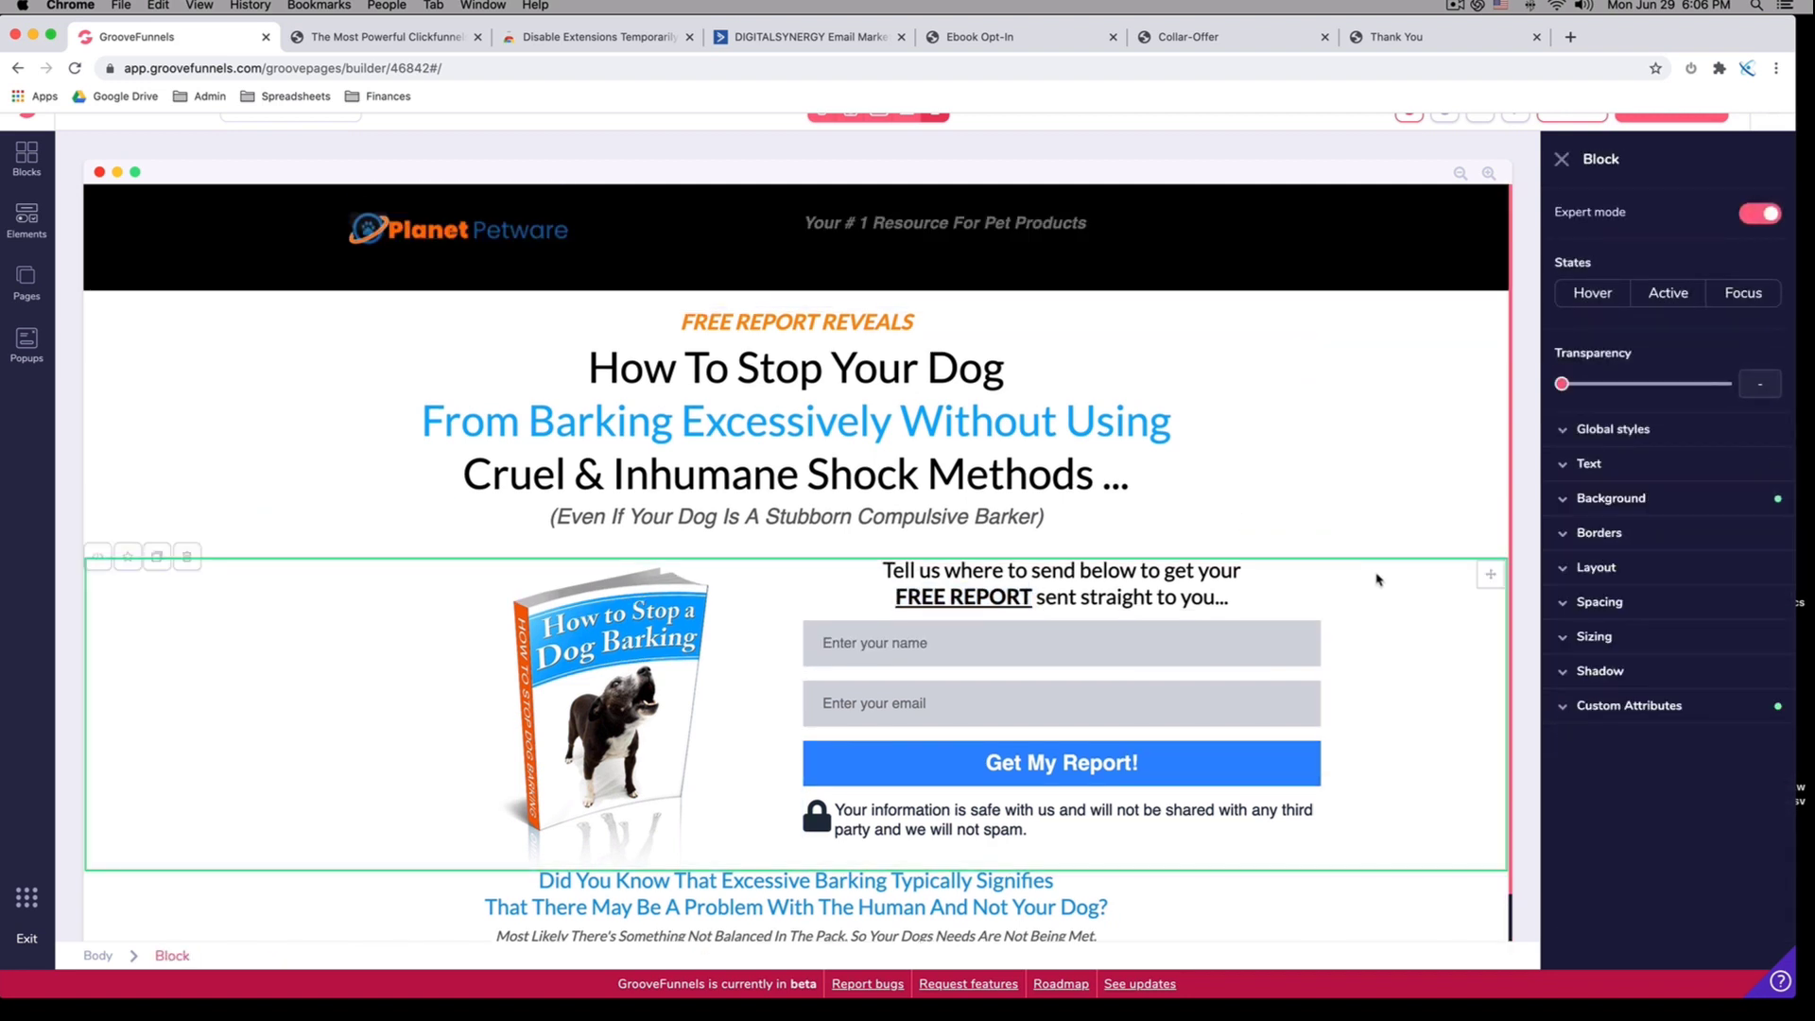
scroll(1376, 579, "down", 1)
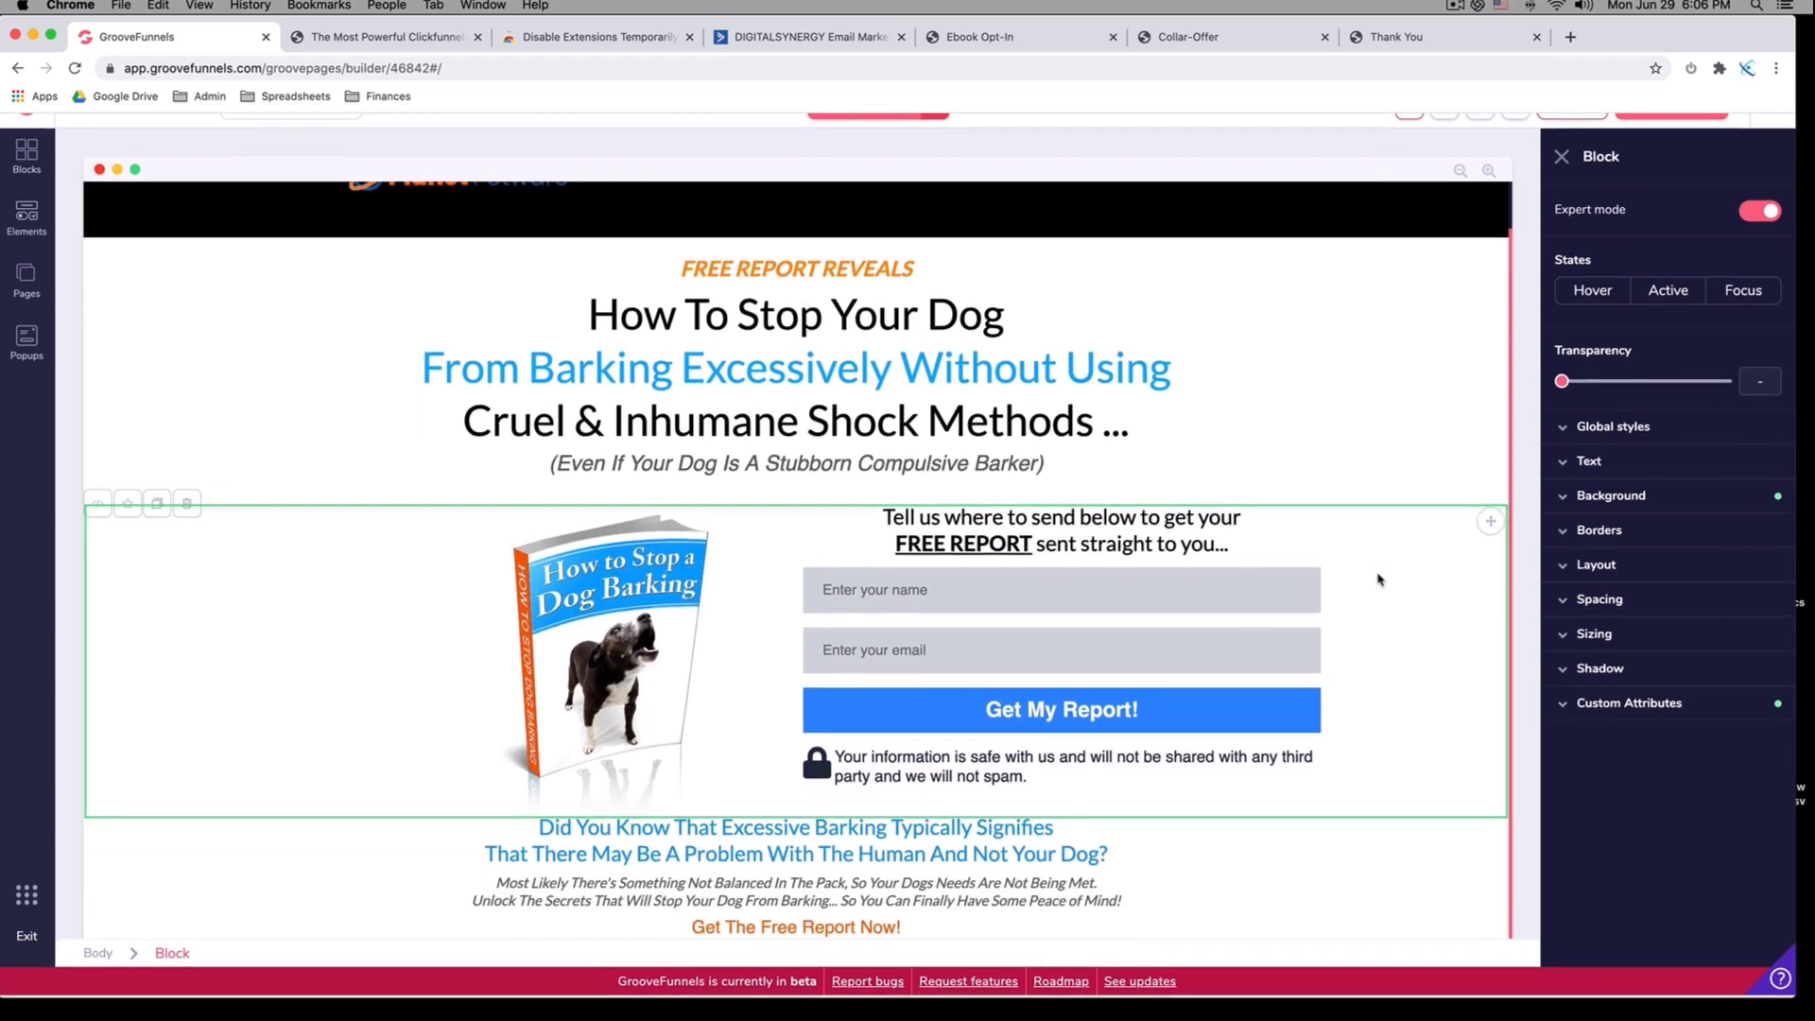
scroll(1376, 579, "up", 2)
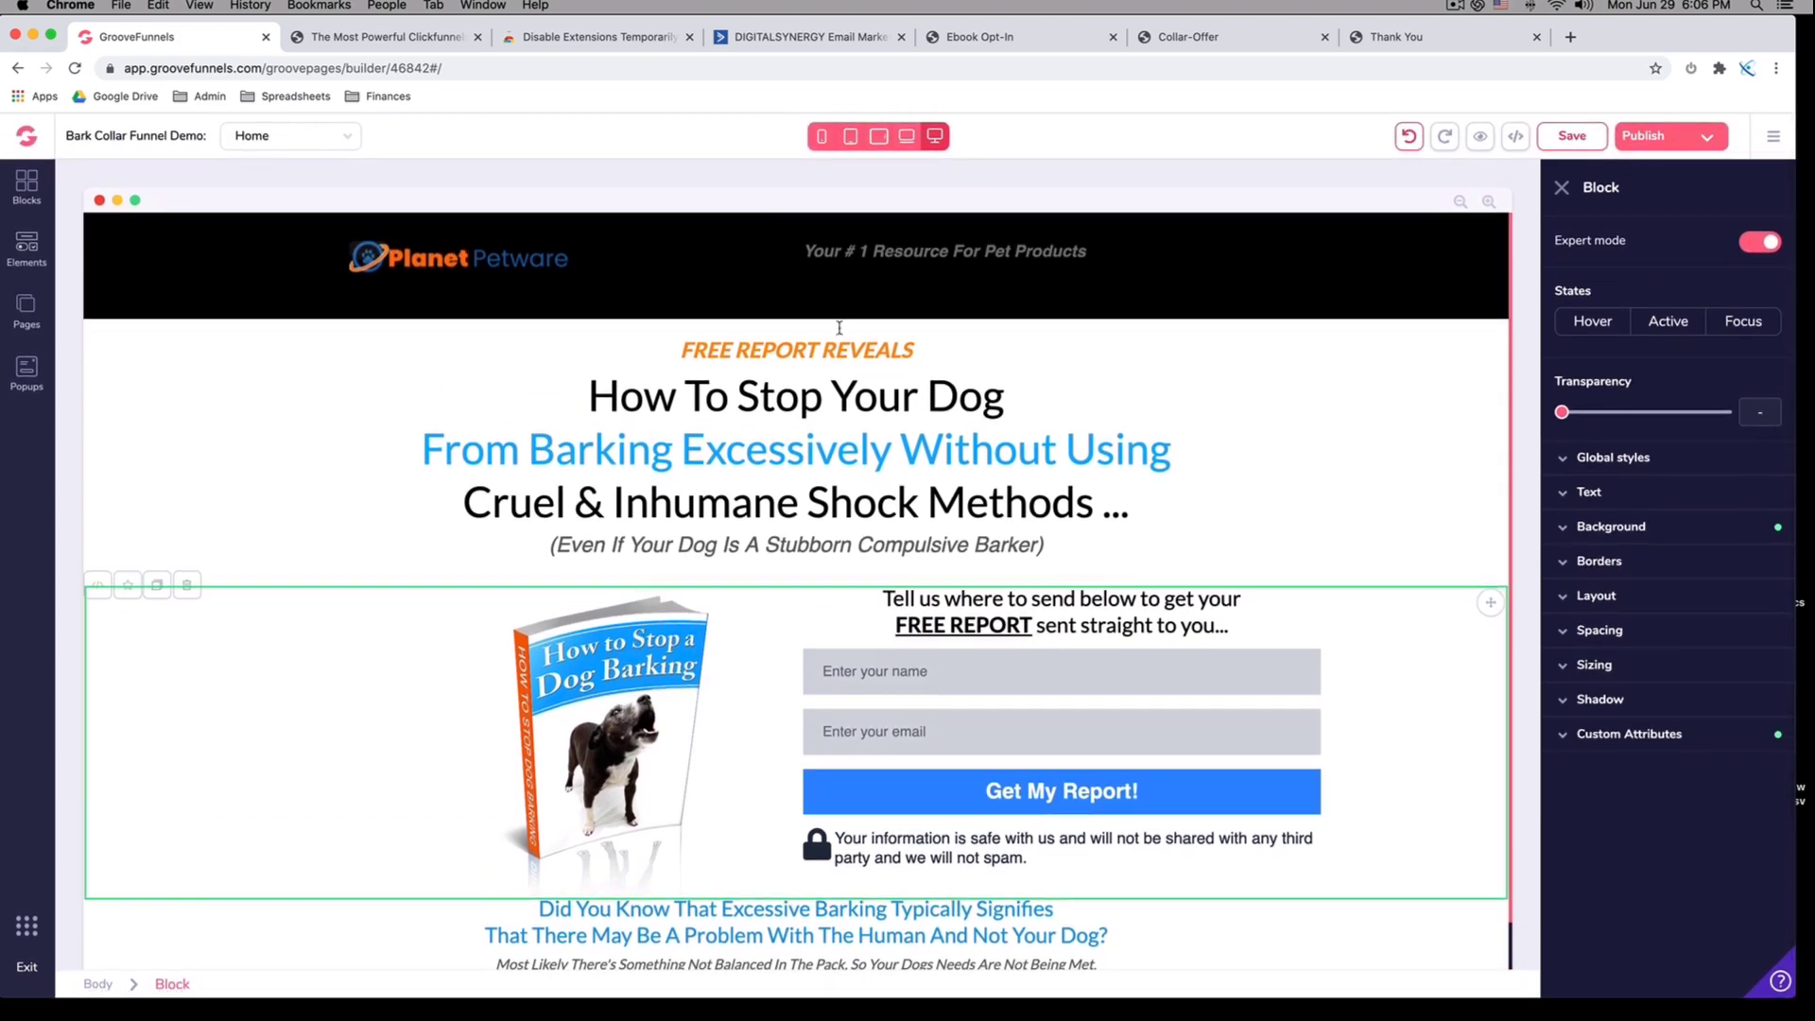
scroll(927, 813, "down", 1)
scroll(605, 747, "down", 1)
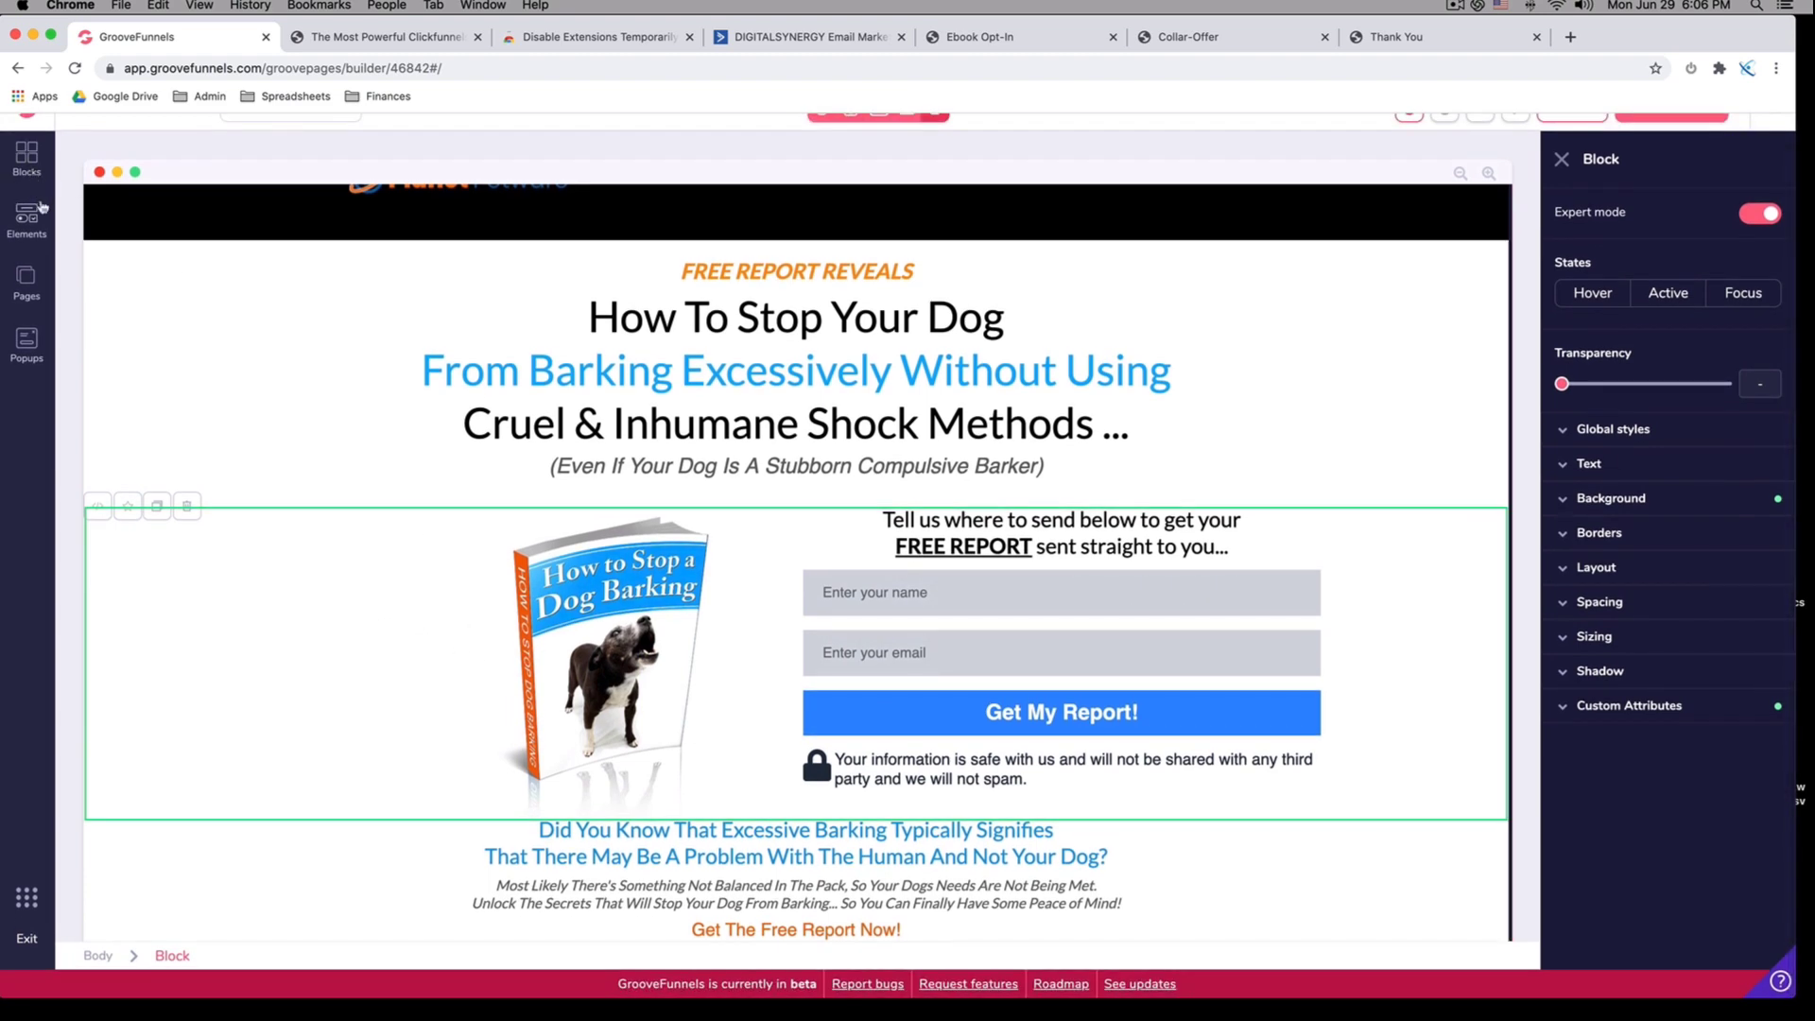
left_click(26, 156)
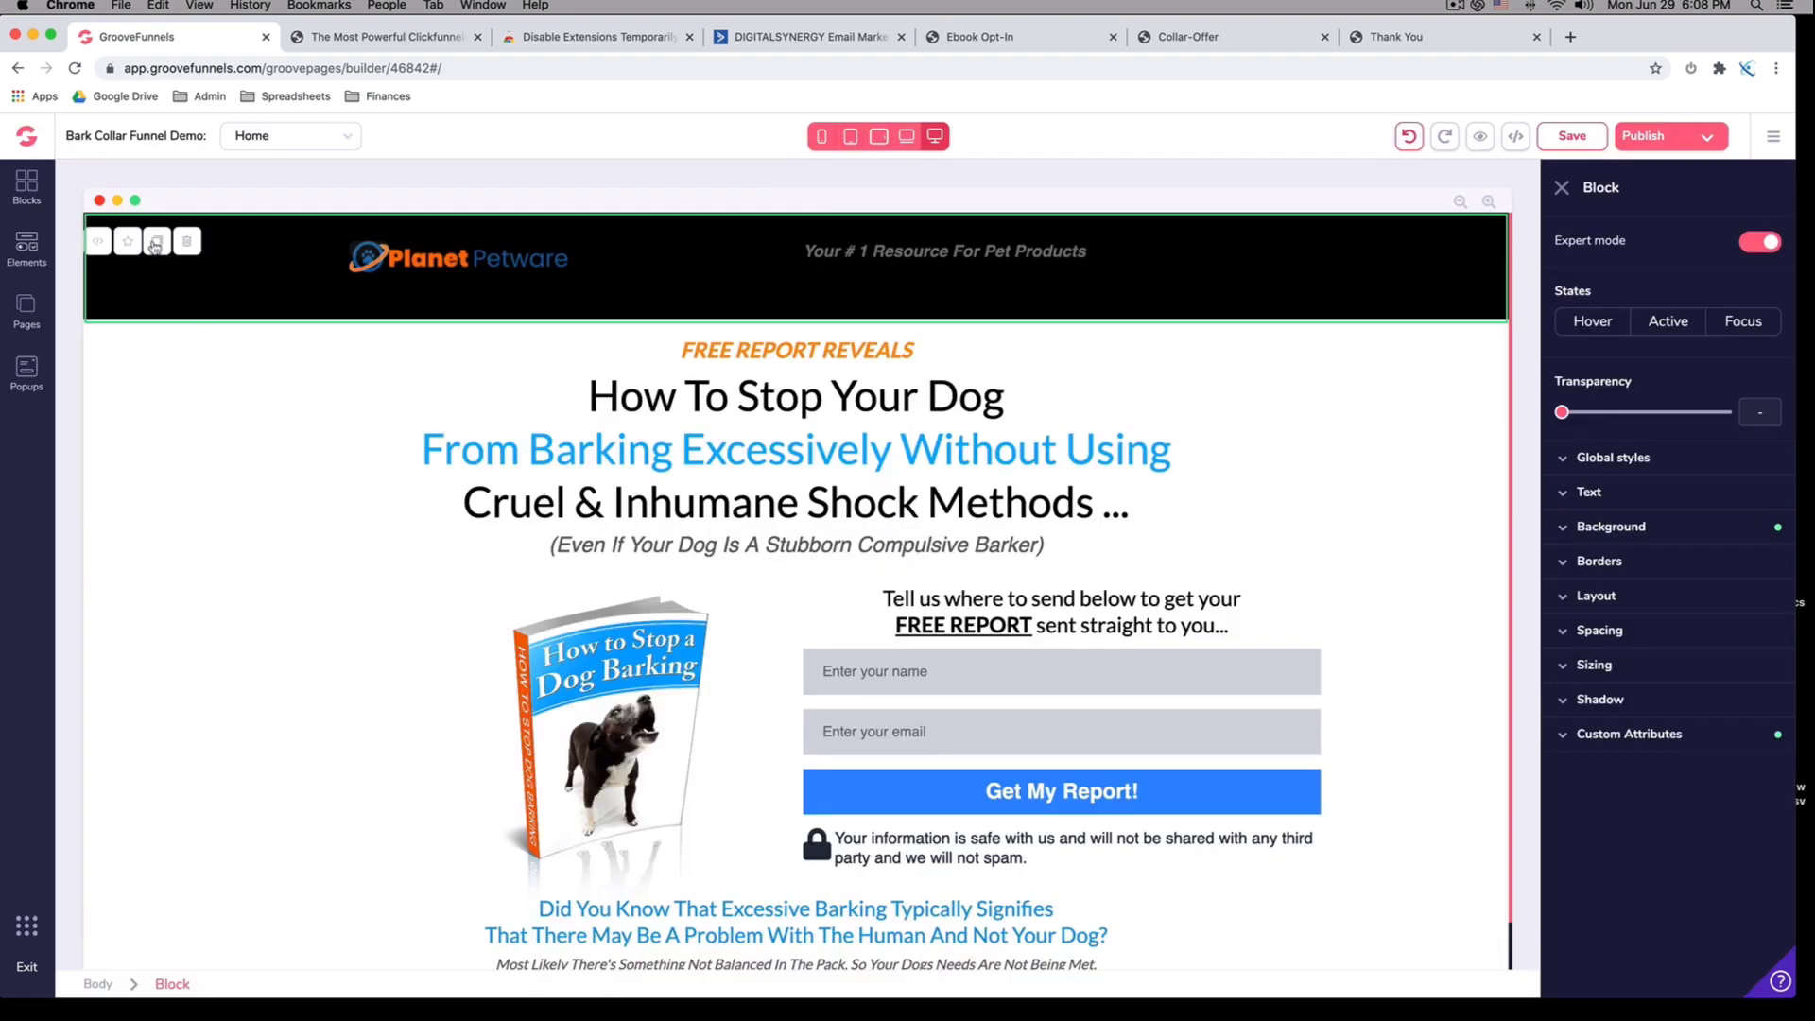
Duplicate the header block with the logo and tagline, and move the copy below the "Get The Free Report Now!" line
left_click(157, 242)
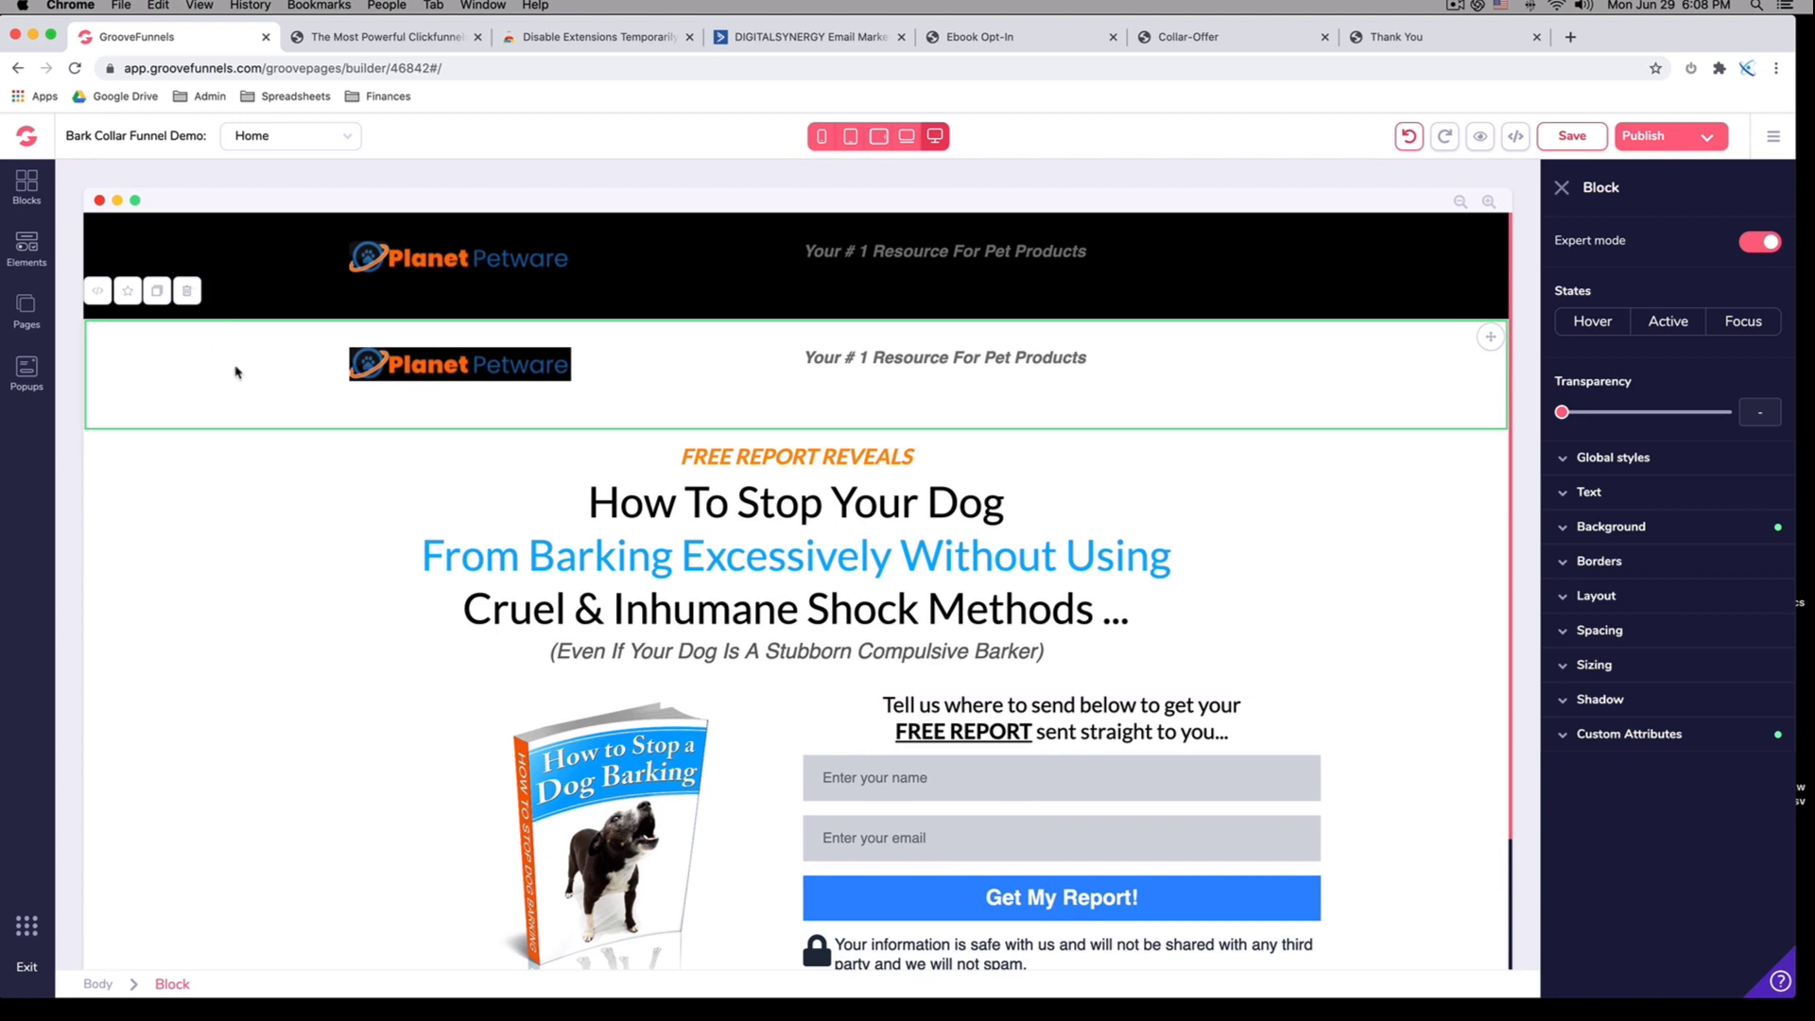
left_click(200, 375)
left_click(188, 357)
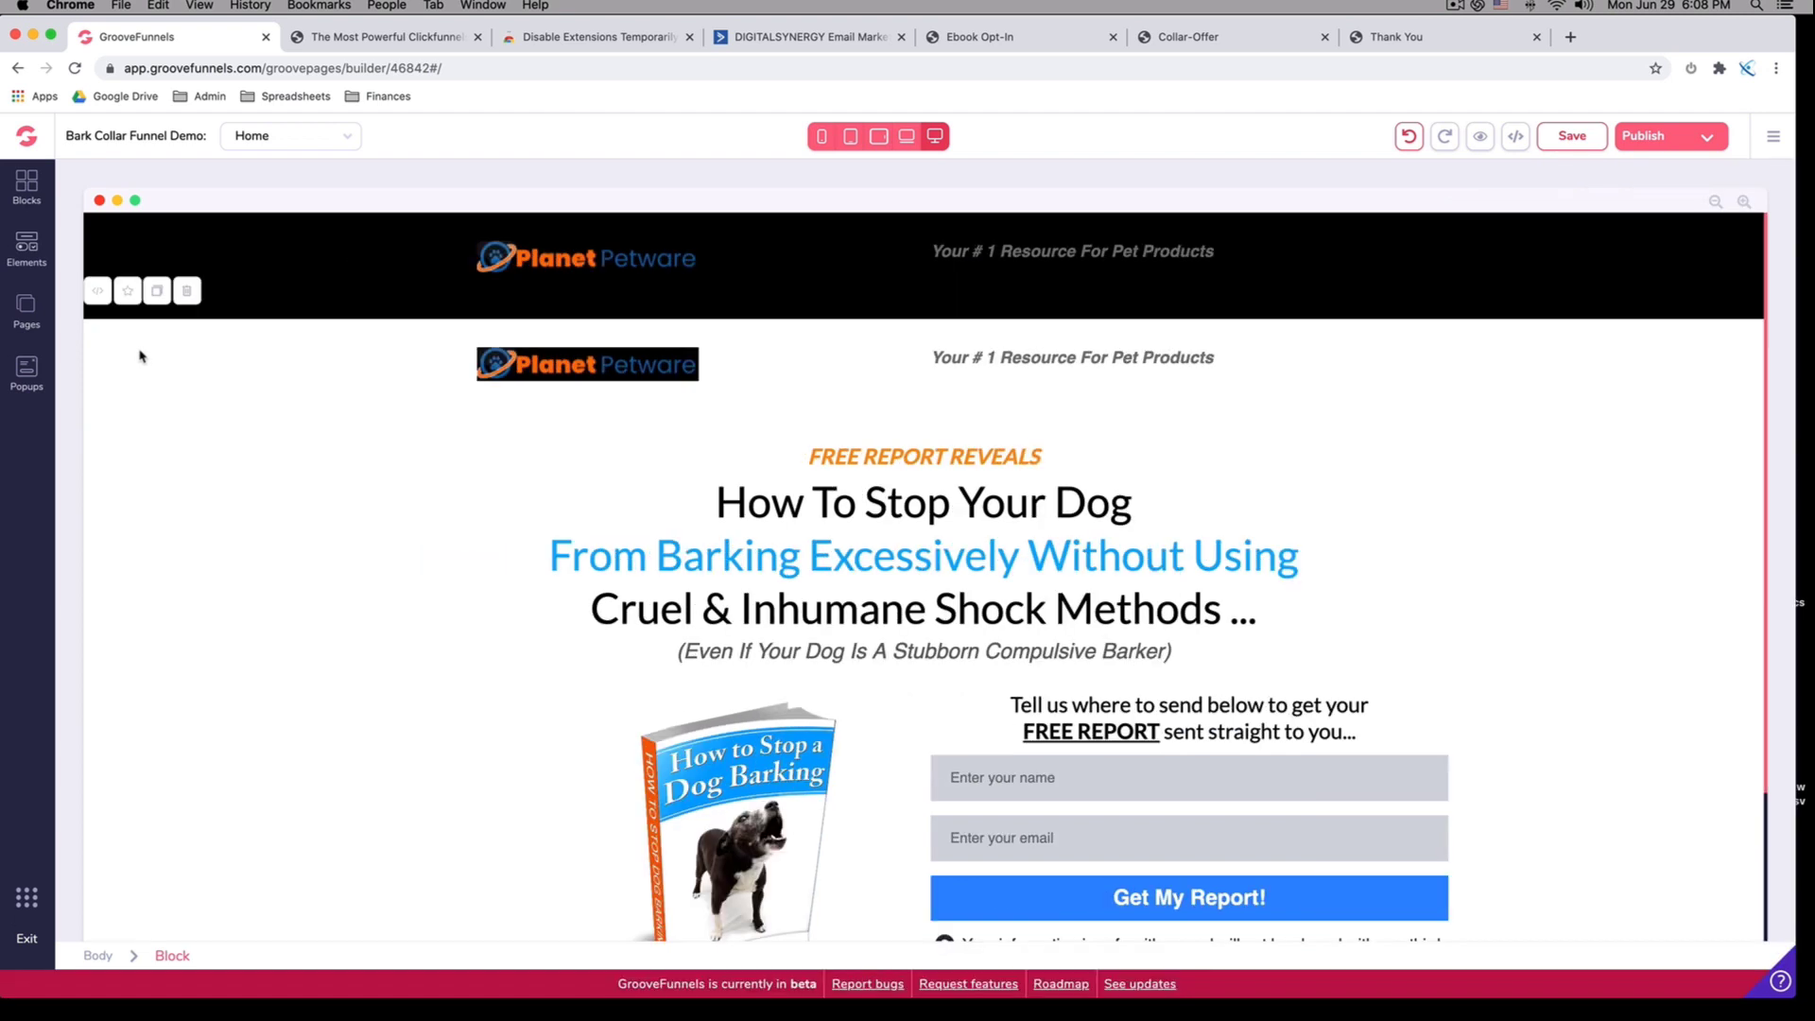
left_click(186, 364)
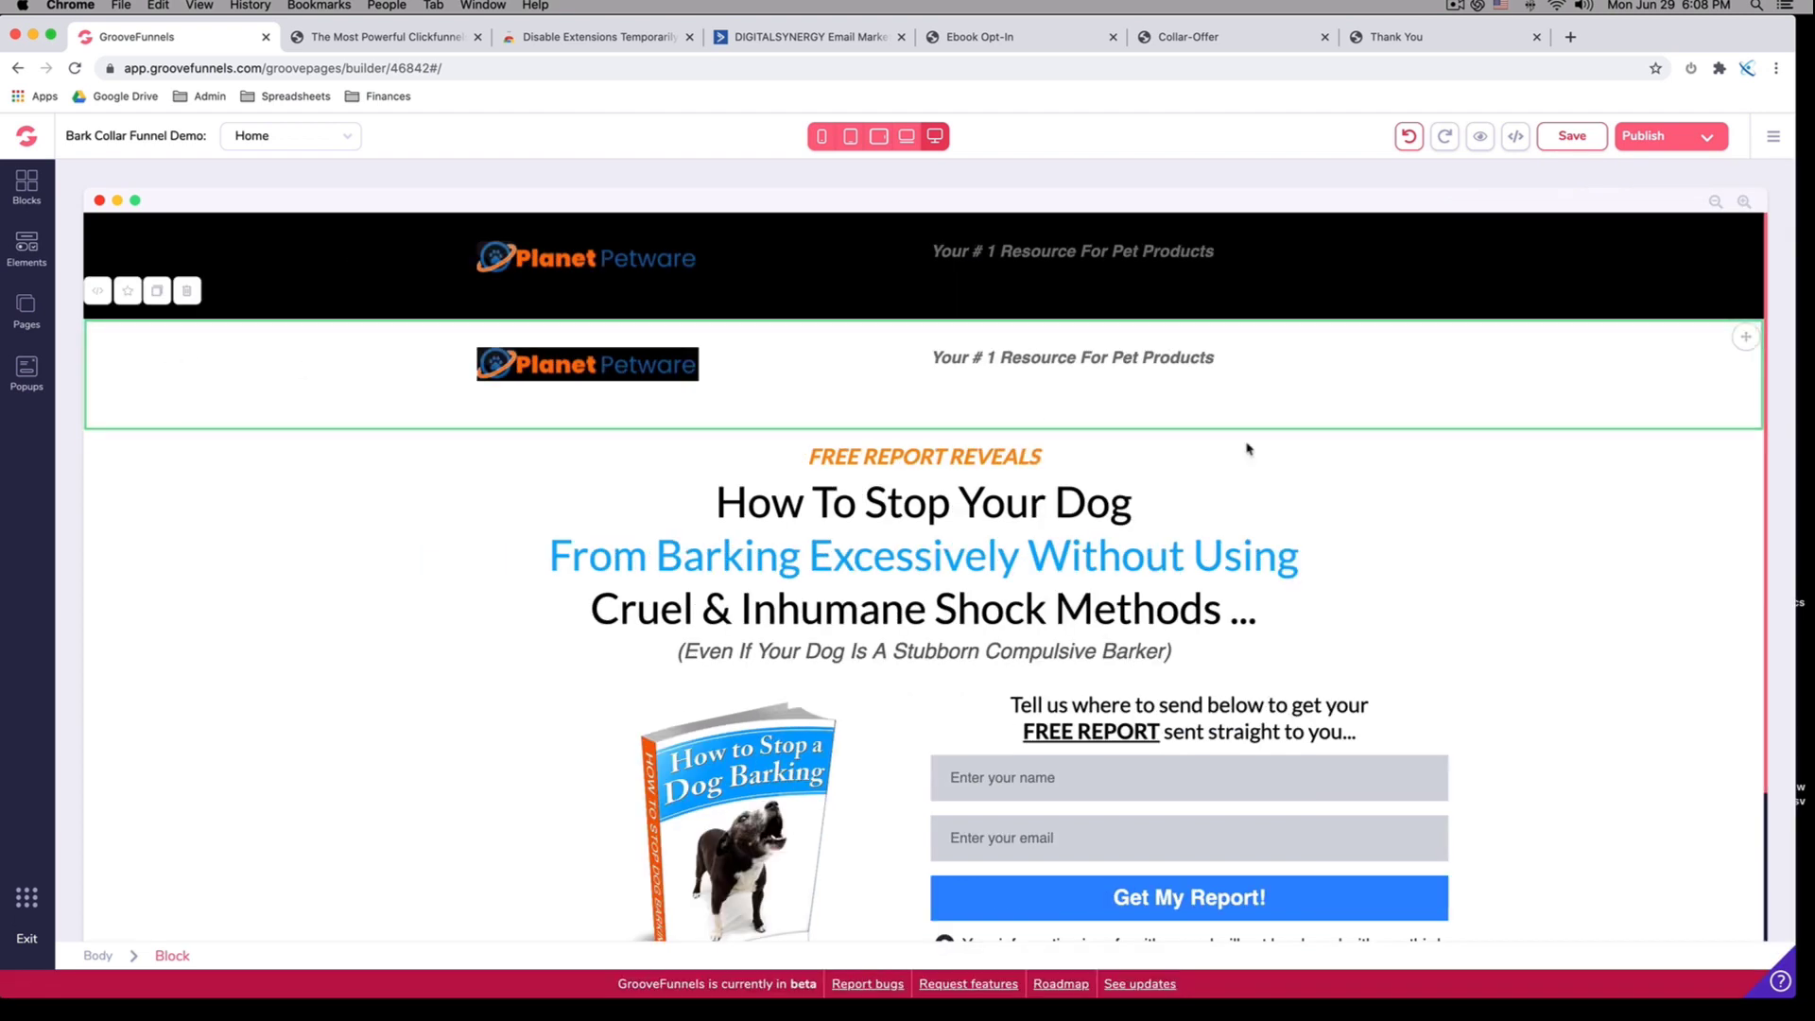
left_click_drag(1746, 338, 1572, 828)
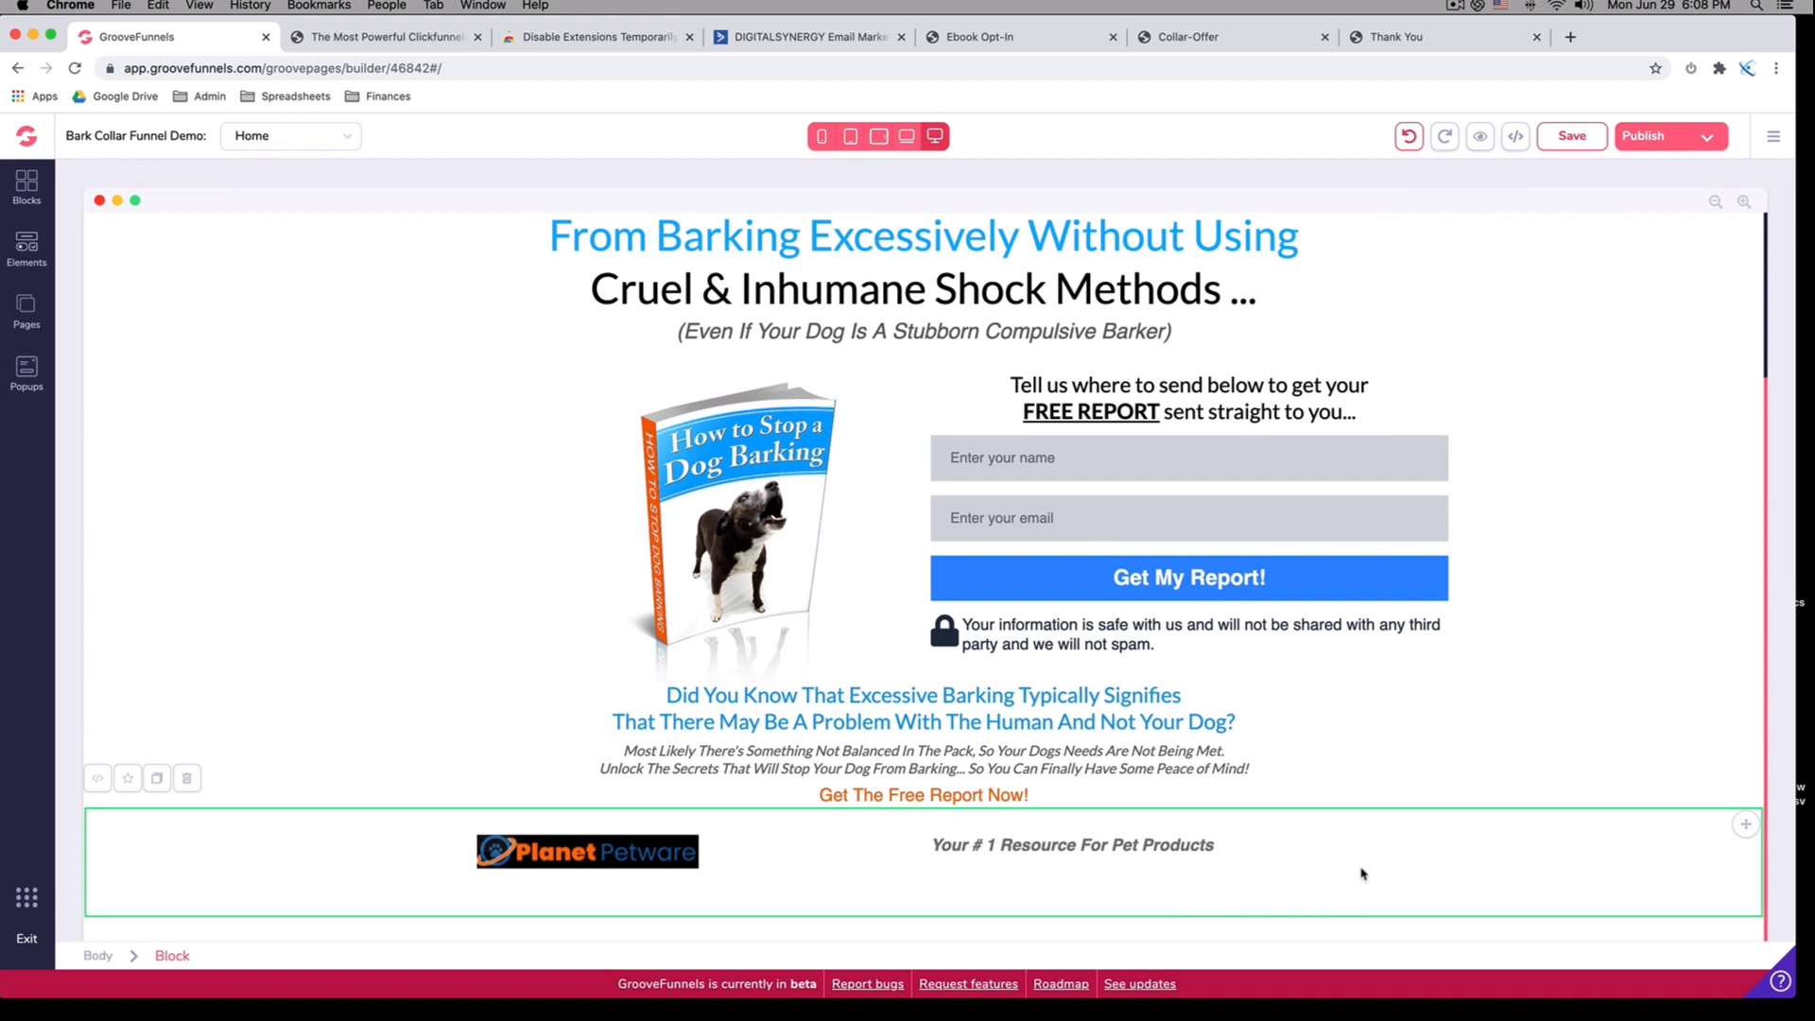
Delete the logo container and the "Your # 1 Resource For Pet Products" container from the copied header block
left_click(695, 868)
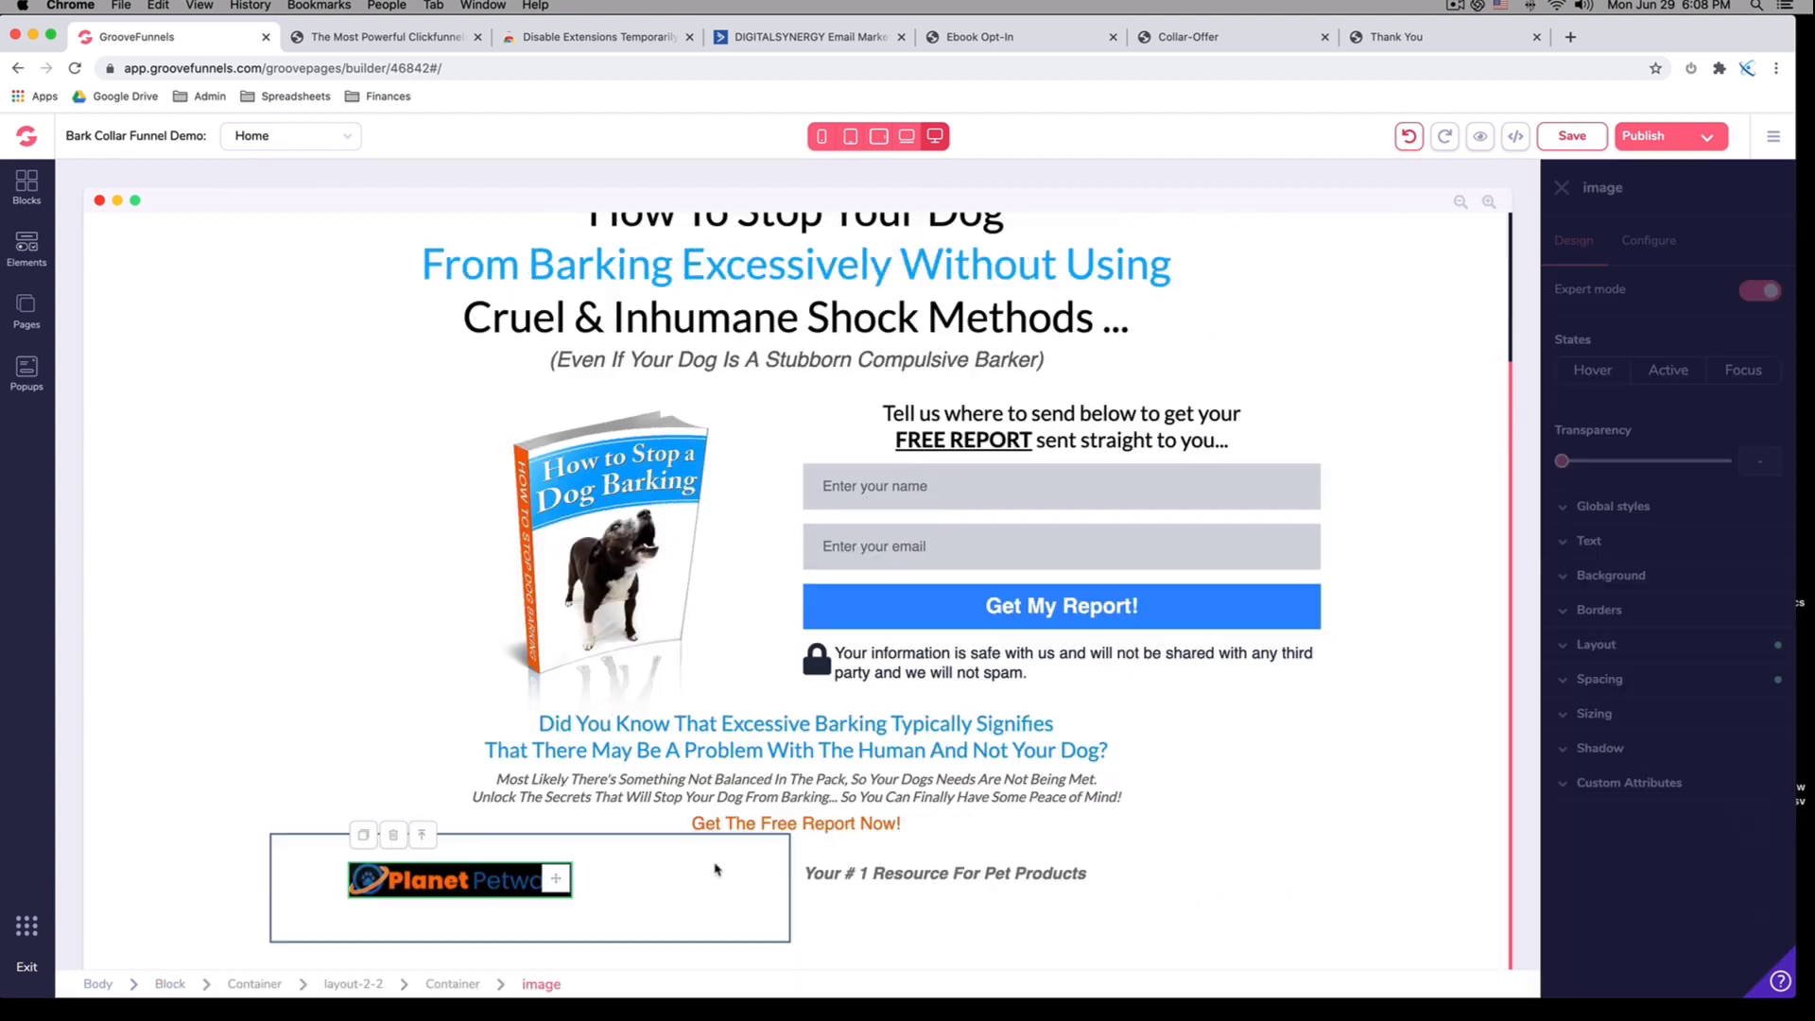
left_click(712, 897)
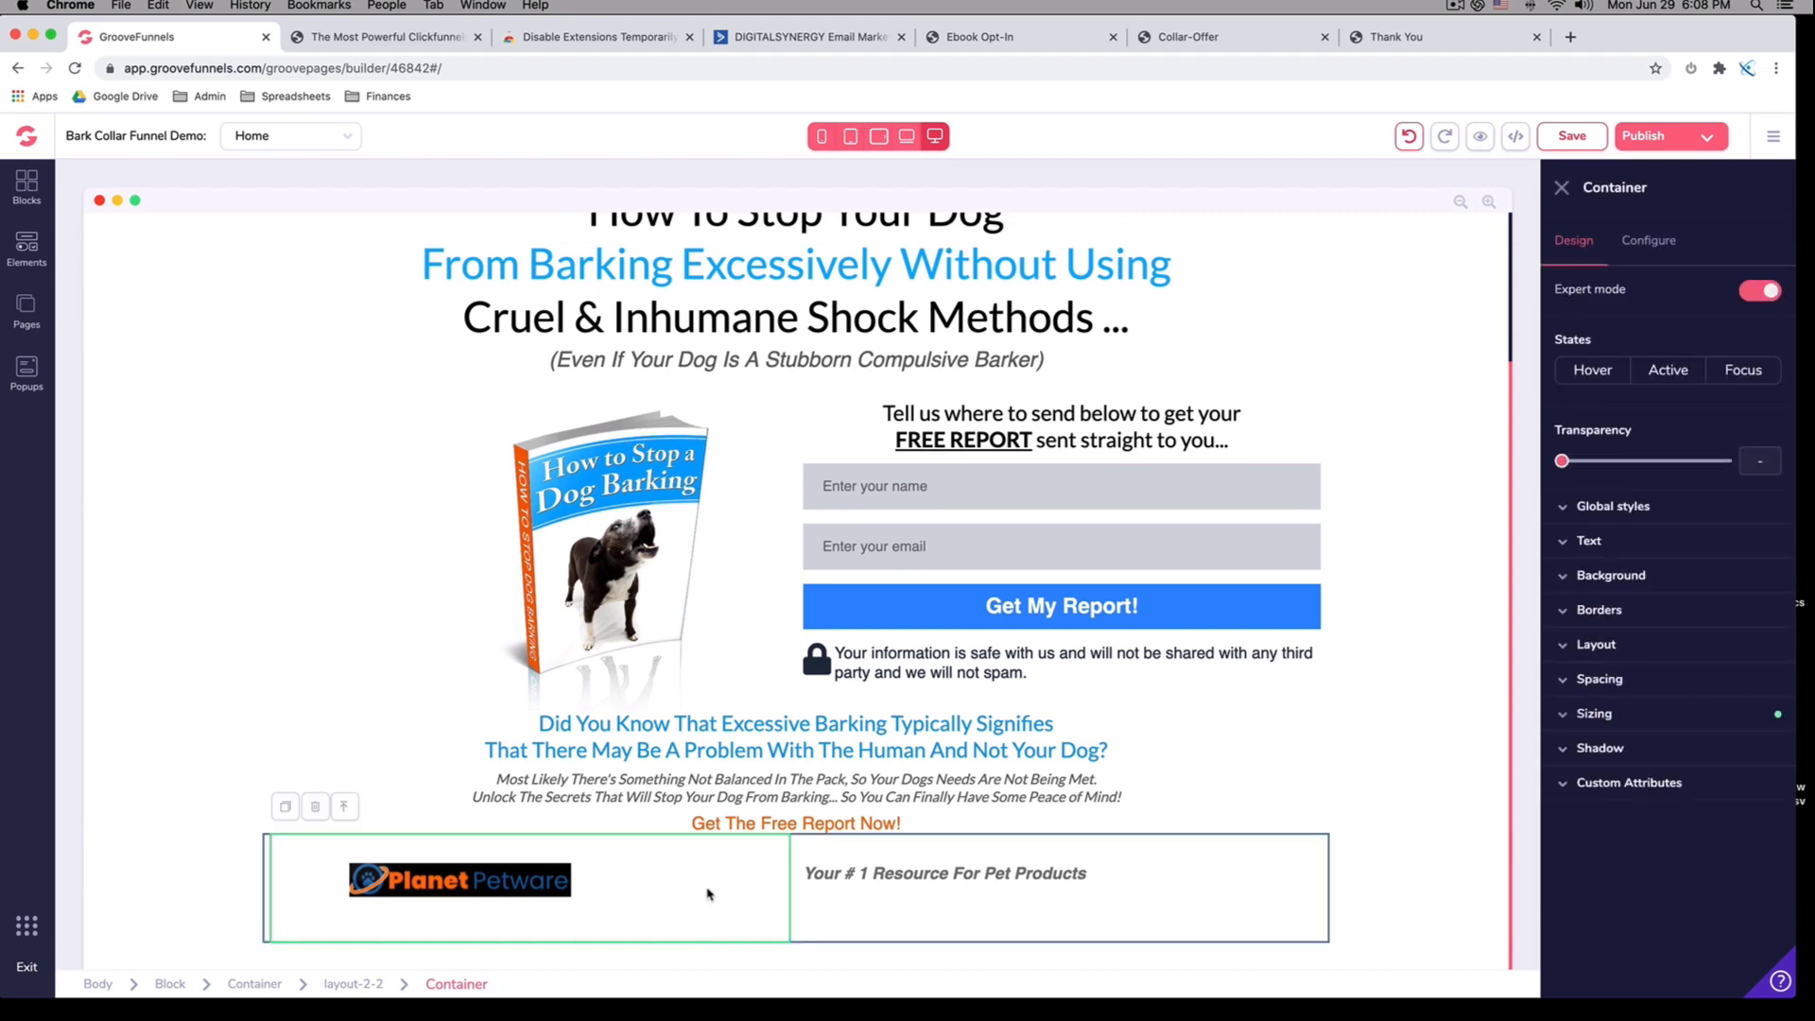
left_click(315, 807)
left_click(959, 594)
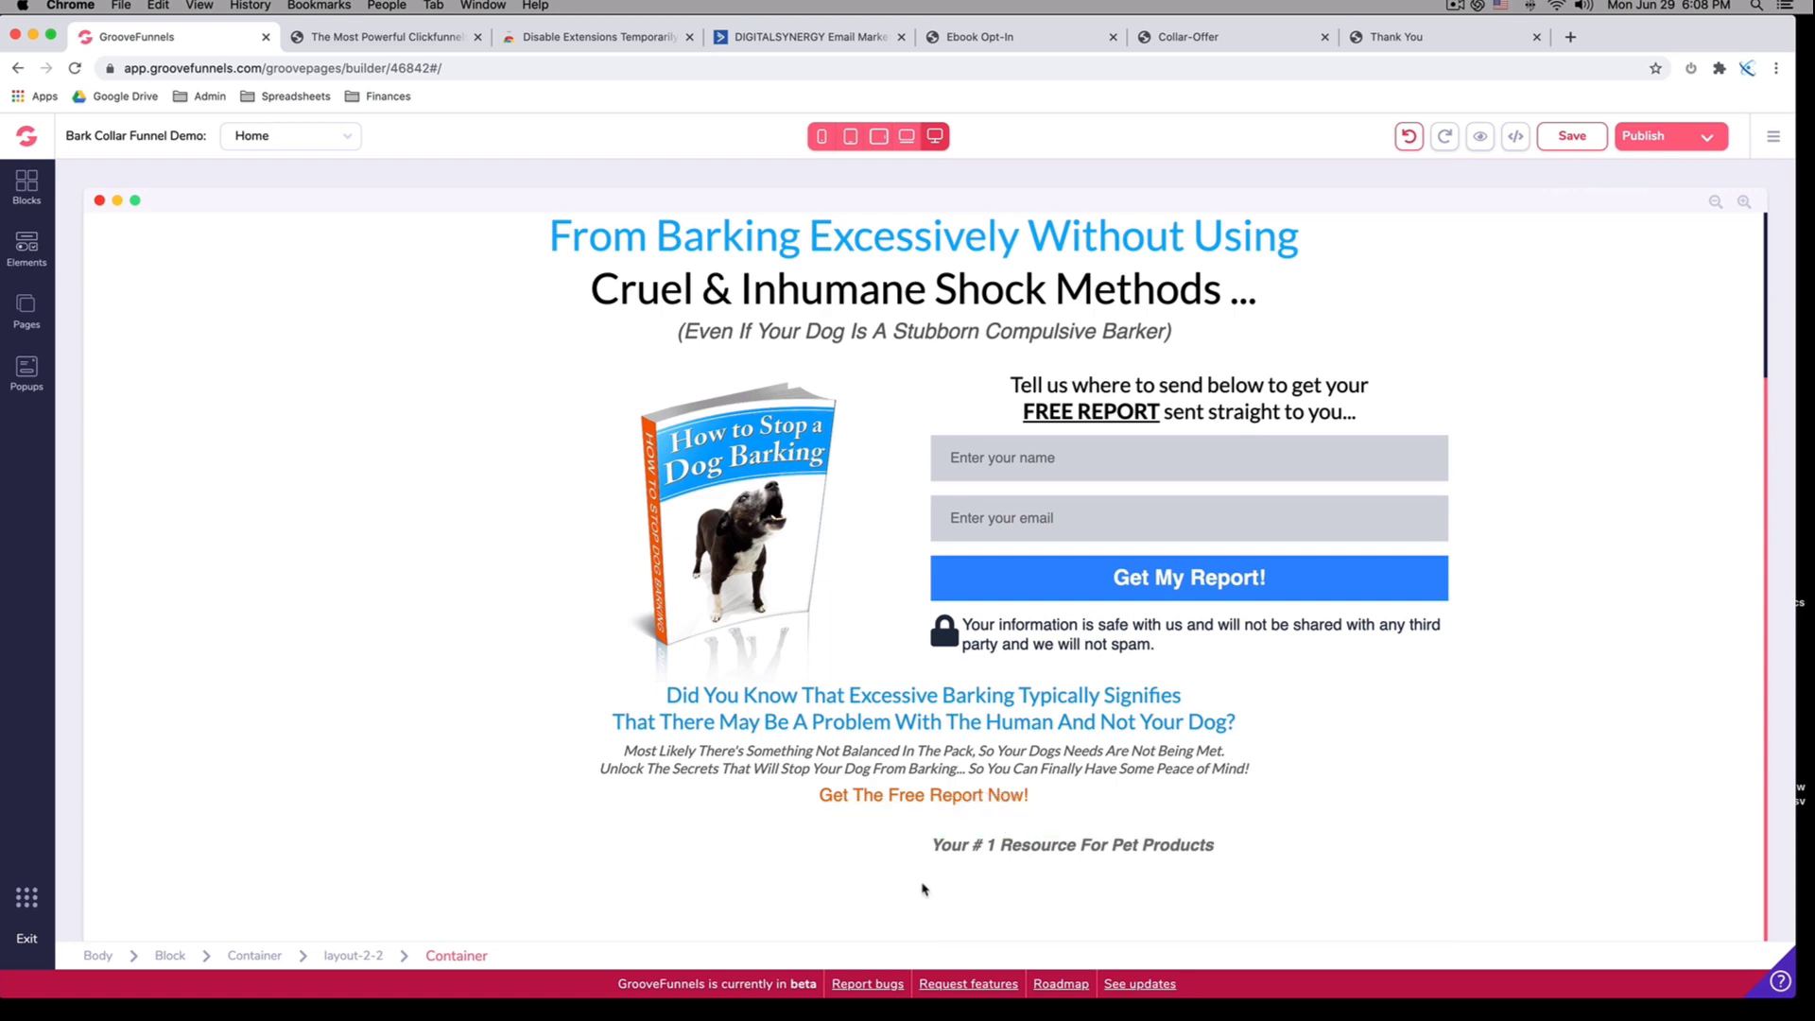
left_click(924, 890)
left_click(974, 893)
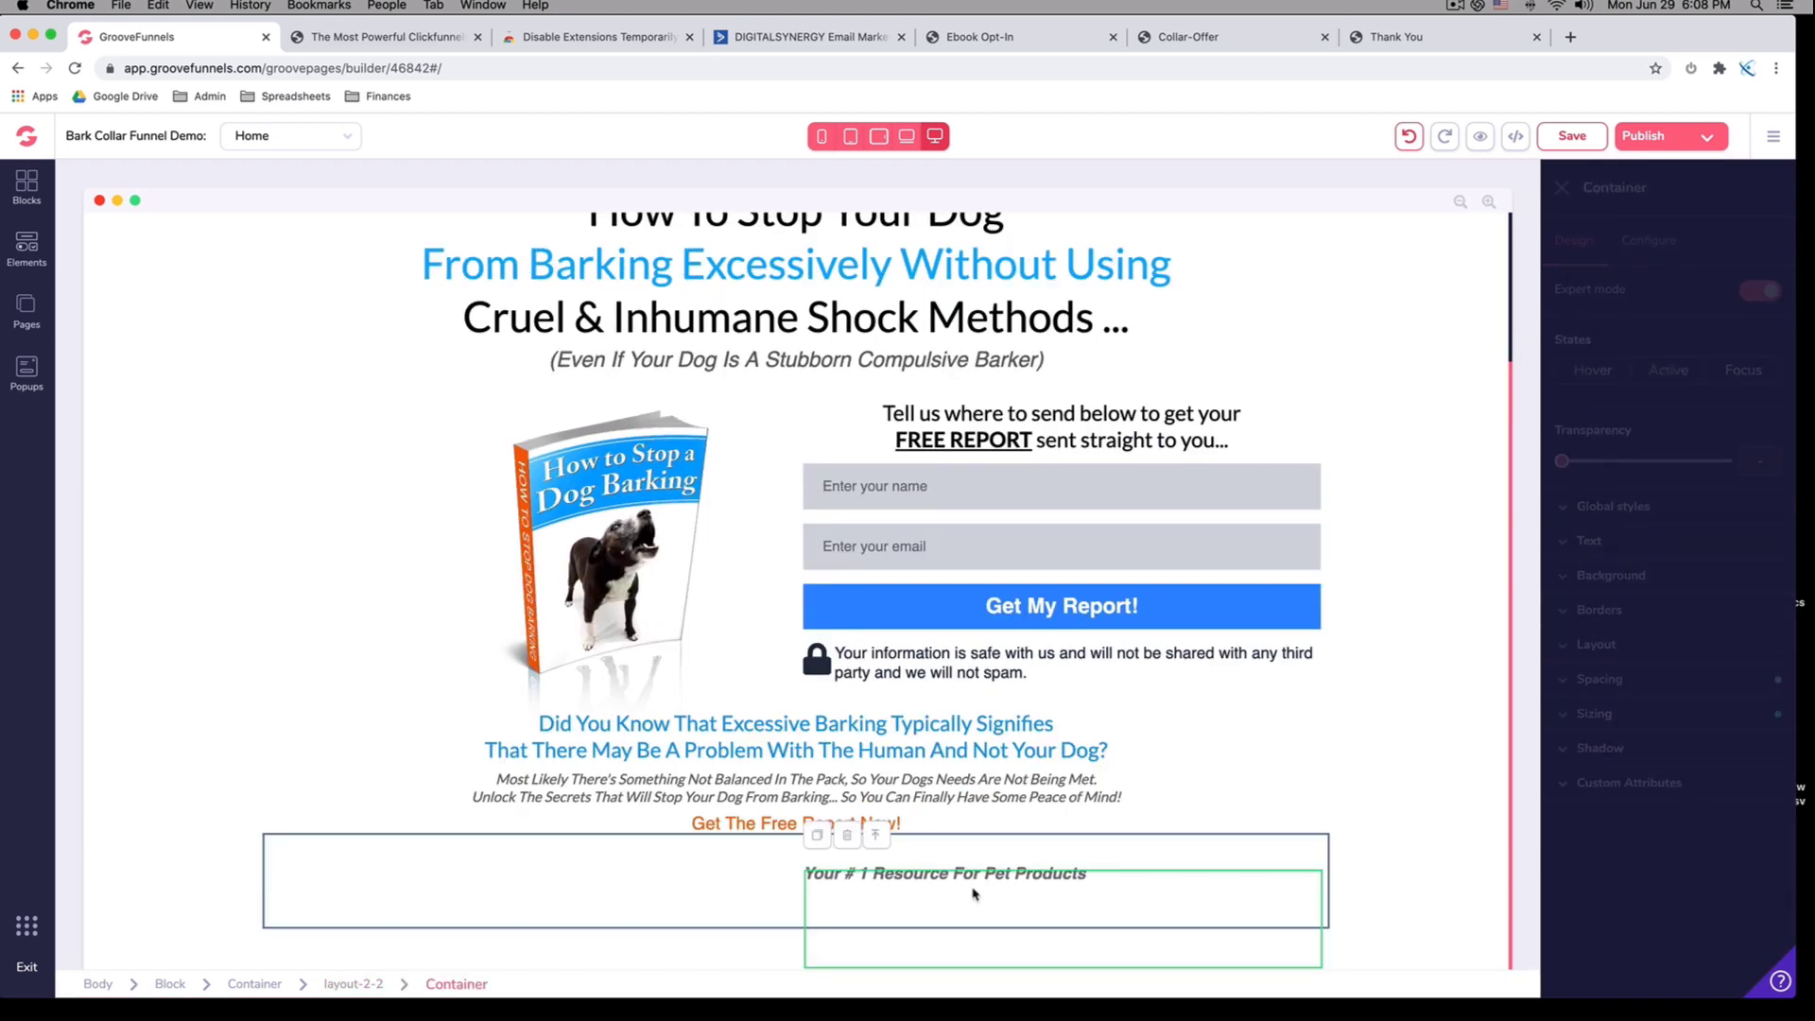
left_click(852, 838)
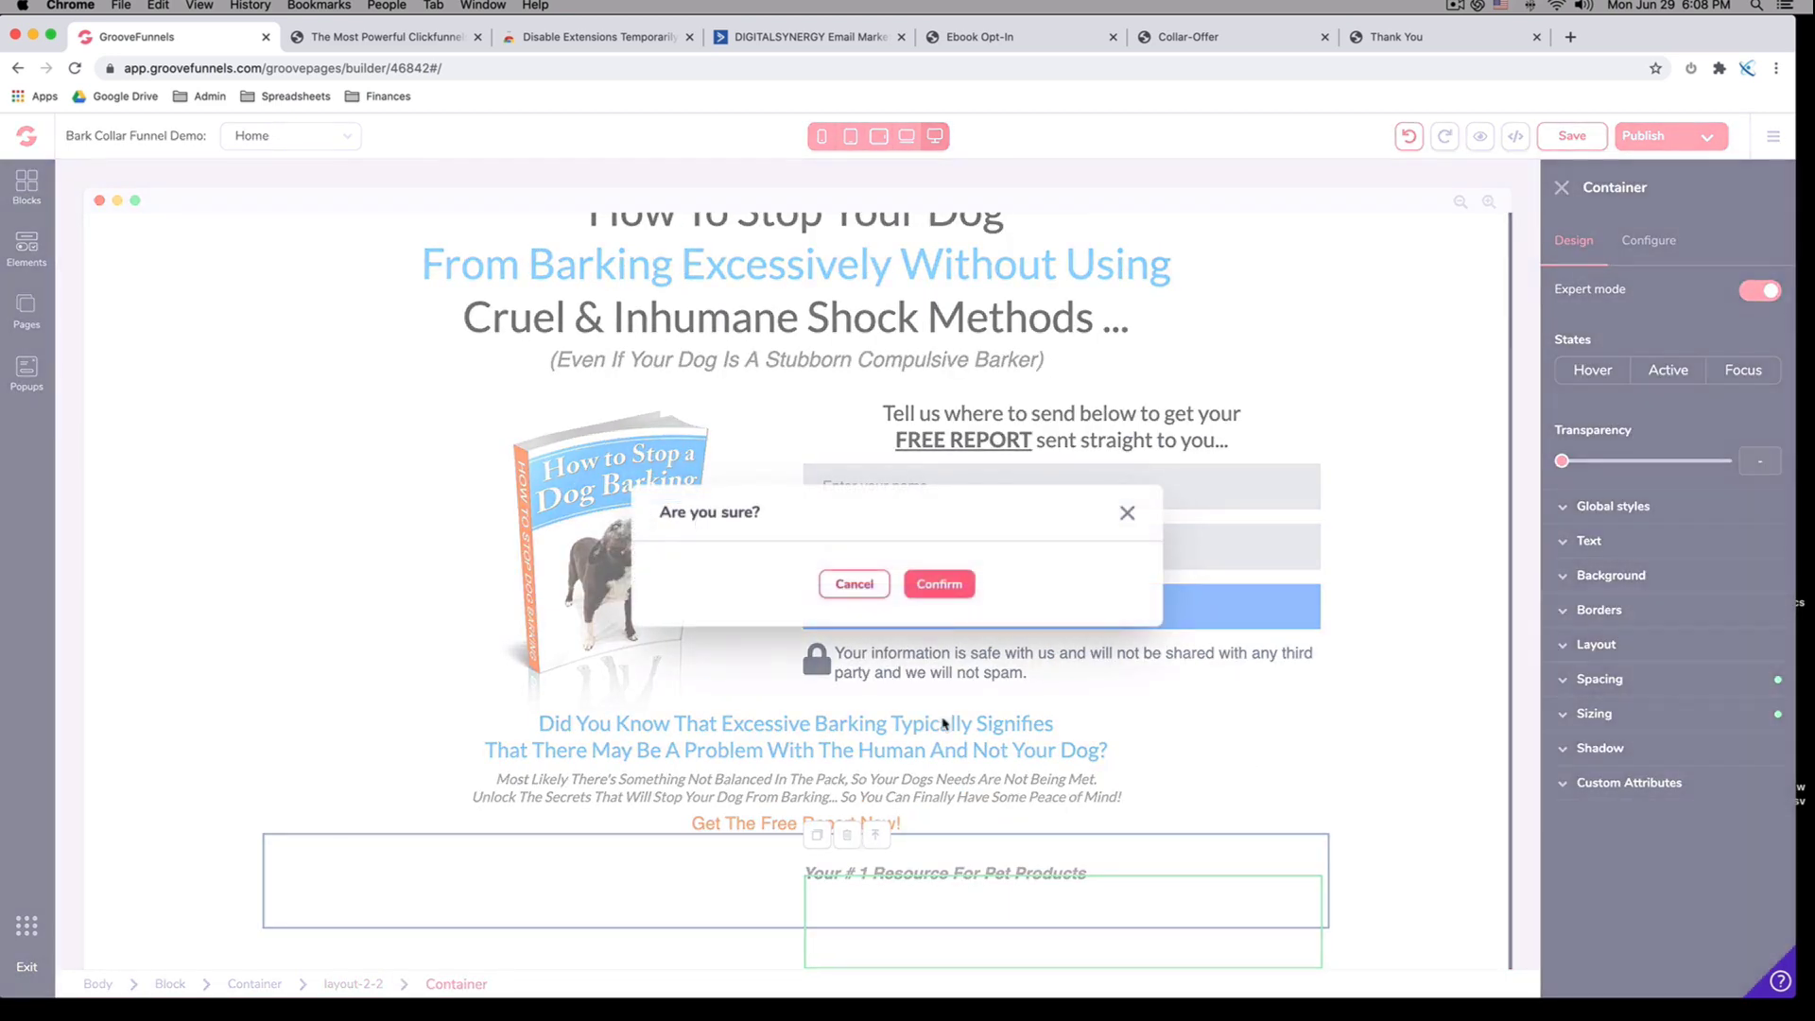
left_click(946, 593)
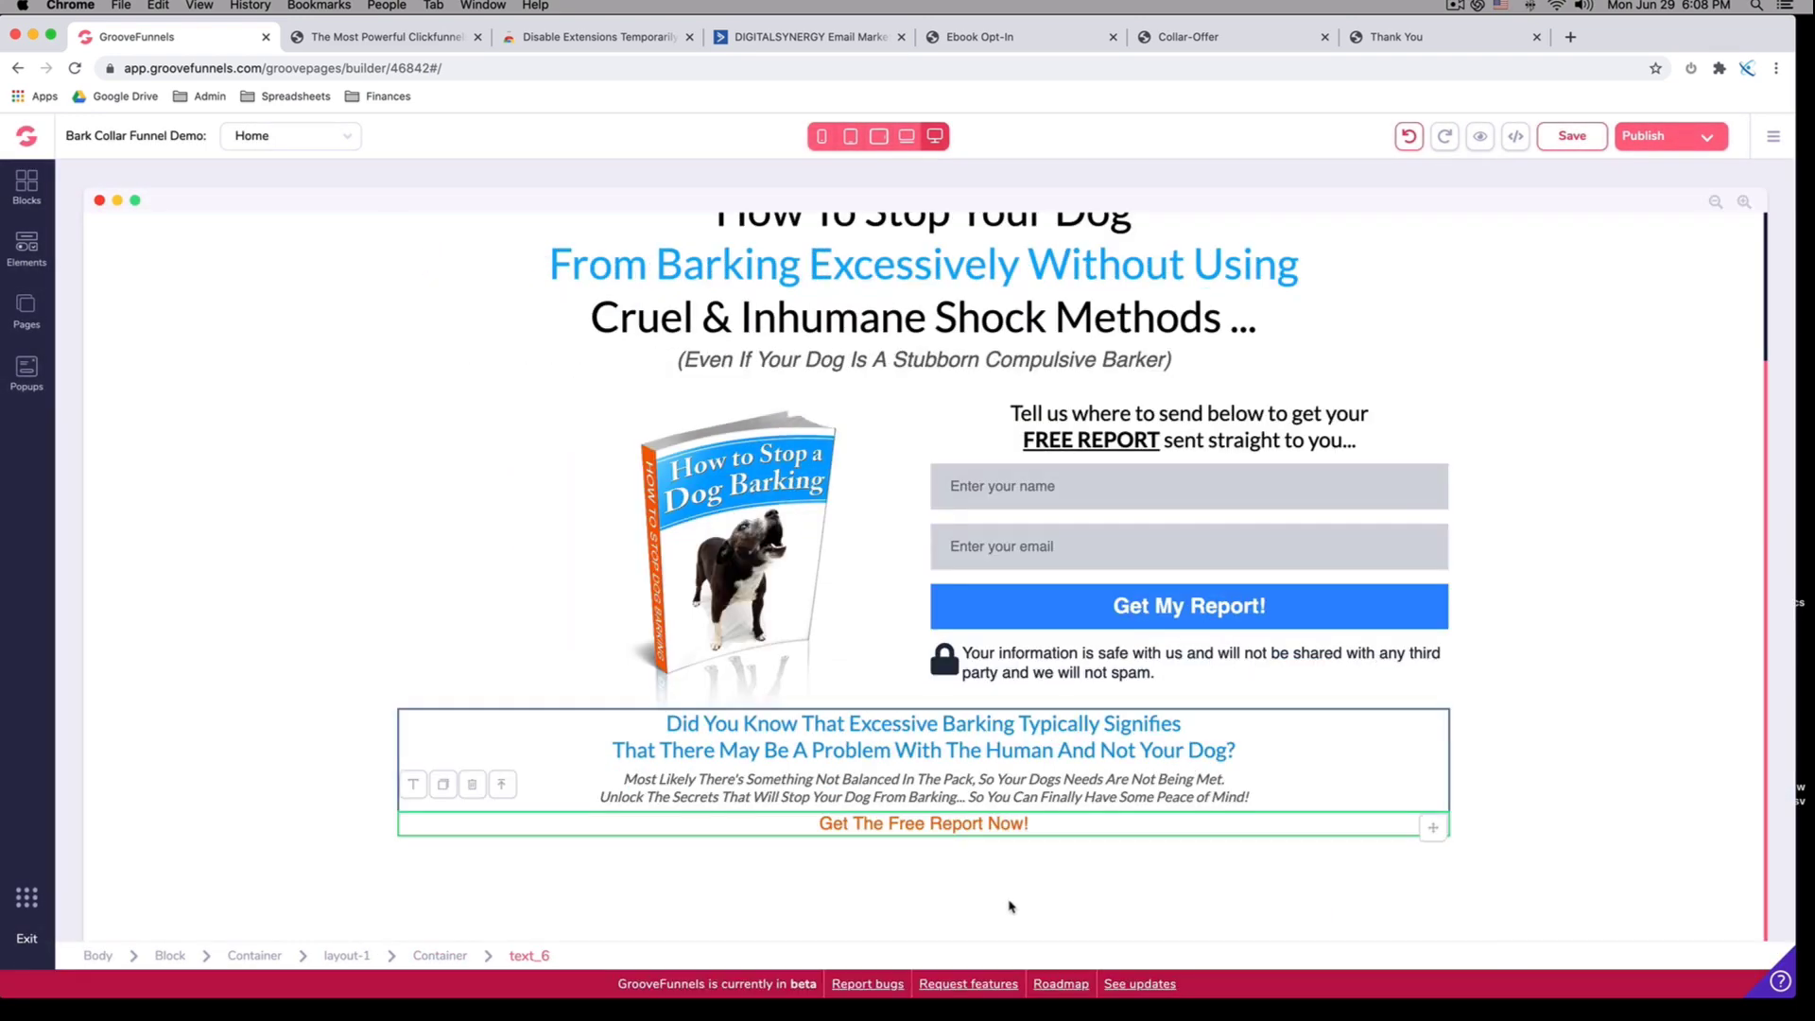
Add a 1 Column layout inside the emptied block below "Get The Free Report Now!"
left_click(1008, 905)
scroll(997, 919, "down", 1)
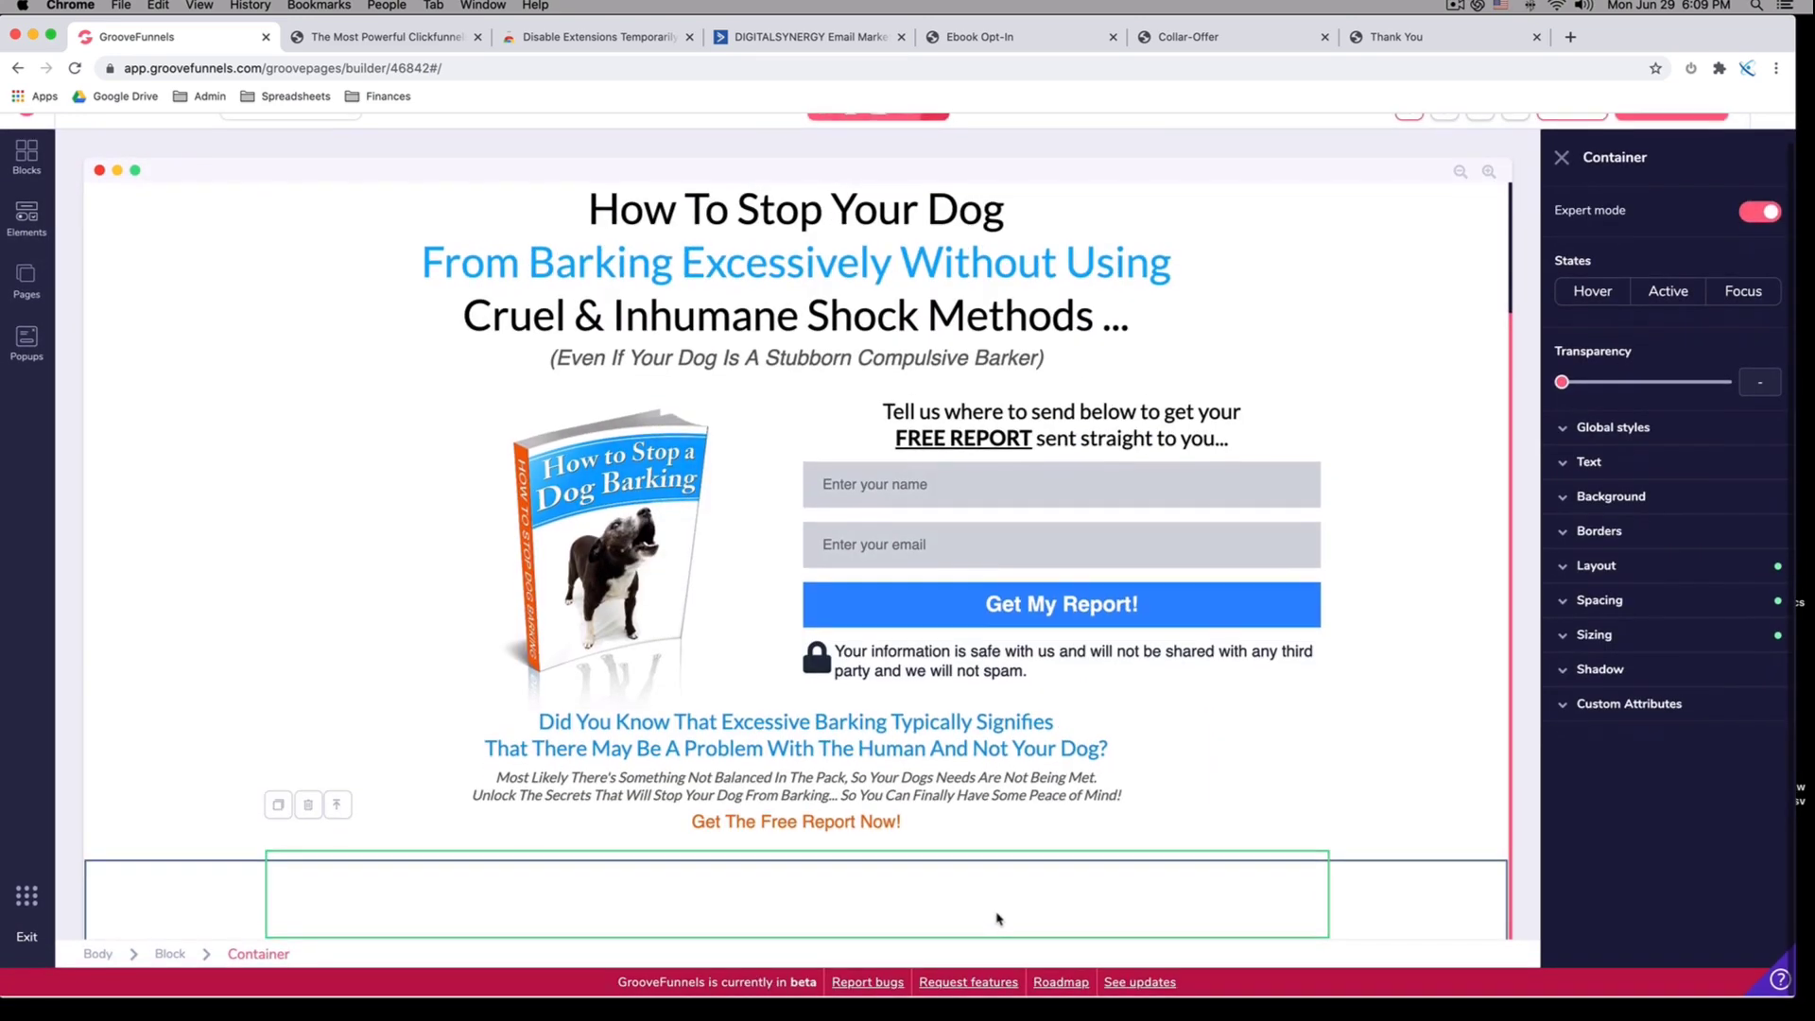
left_click(26, 160)
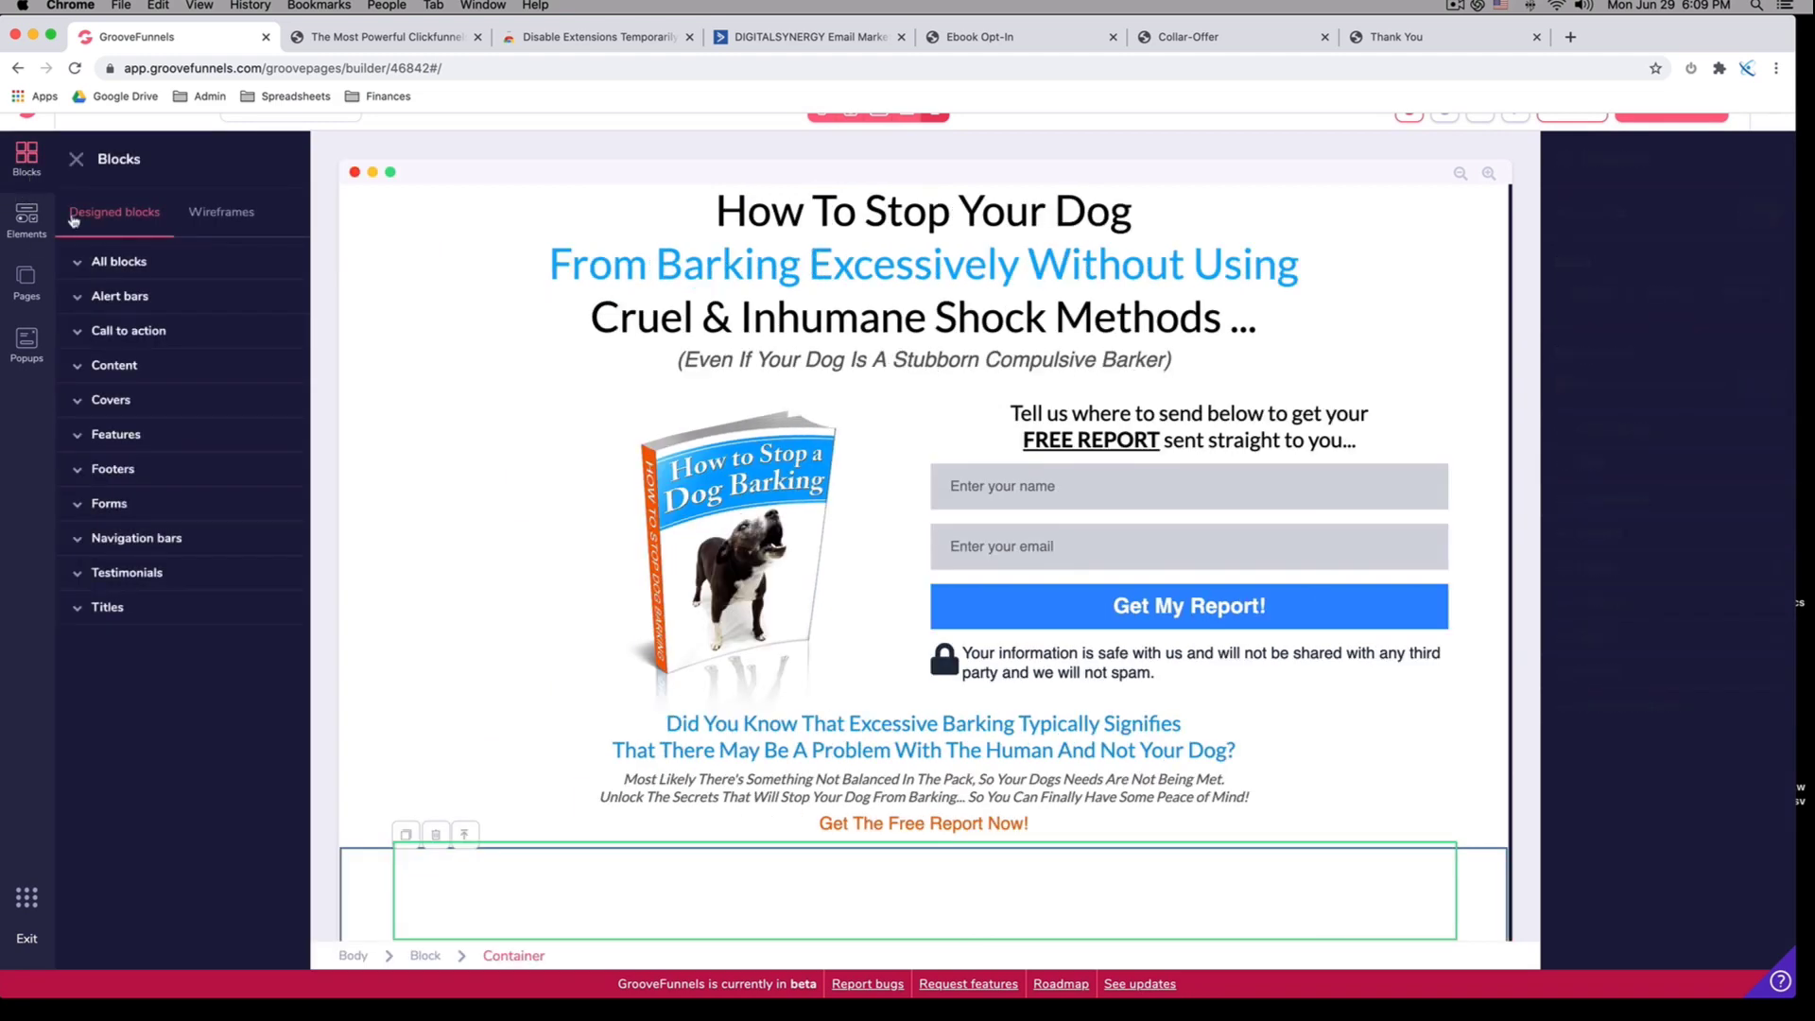
left_click(28, 218)
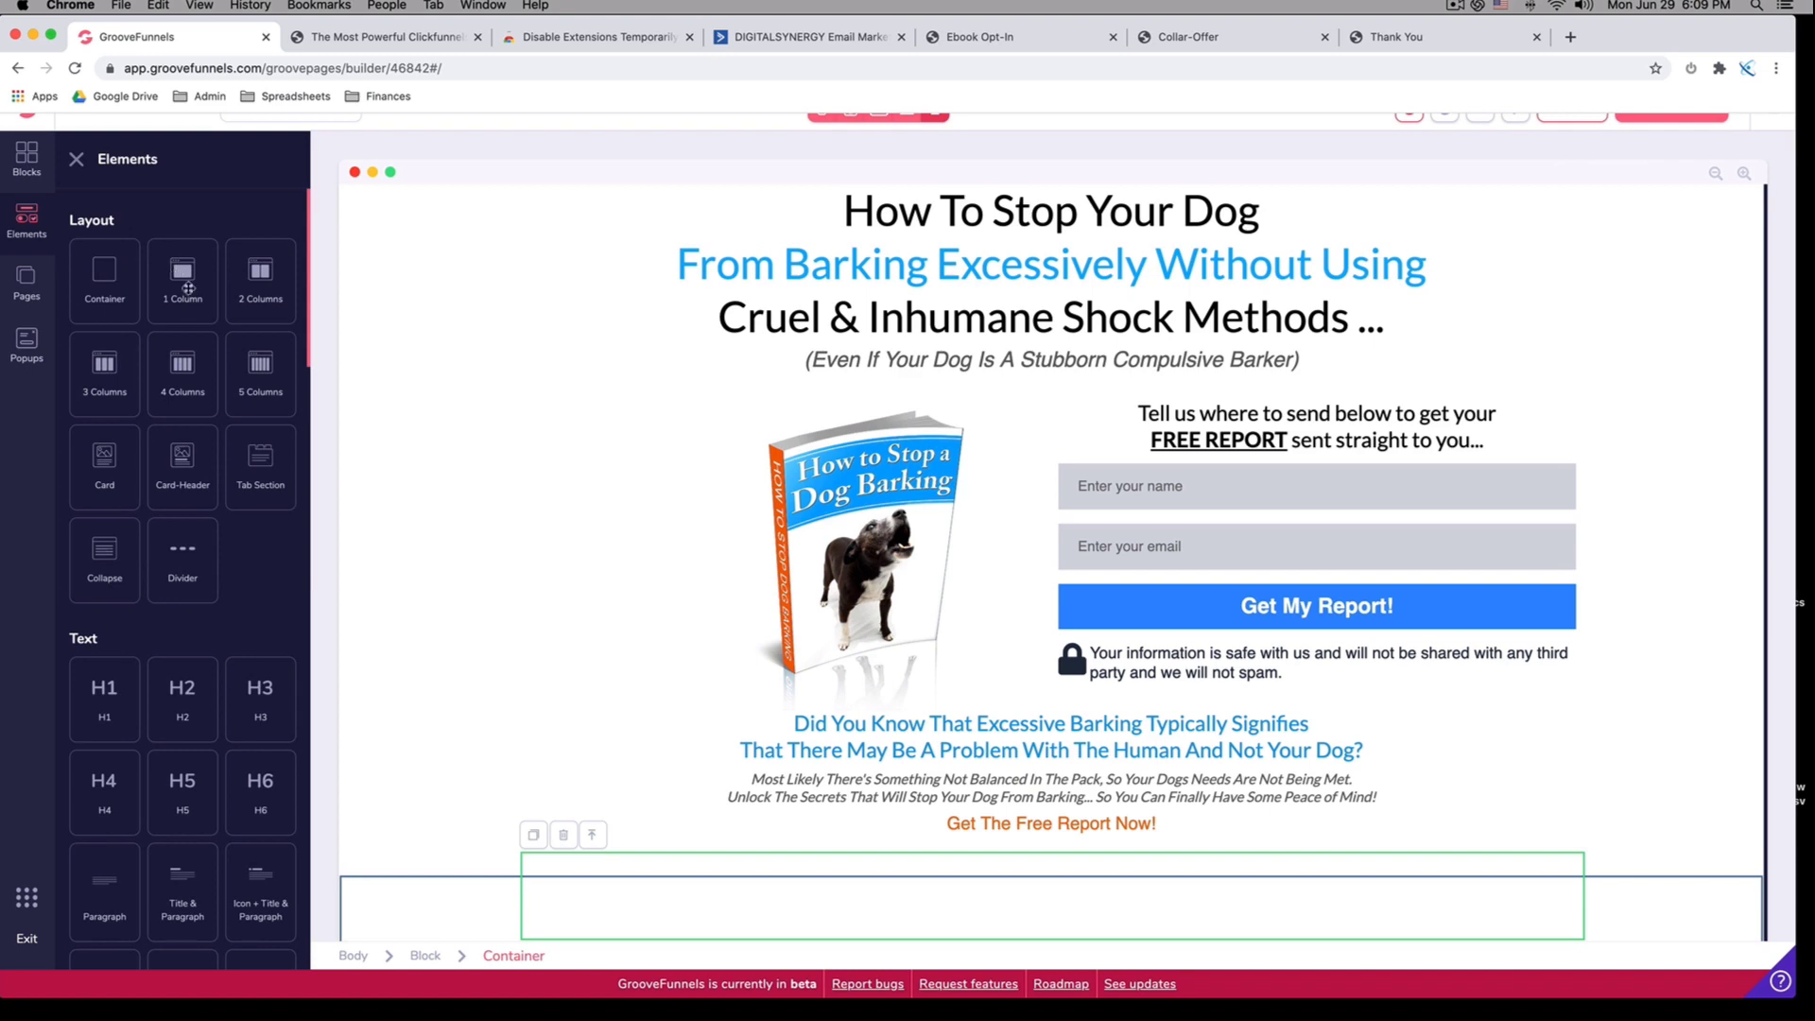
left_click_drag(188, 287, 1054, 896)
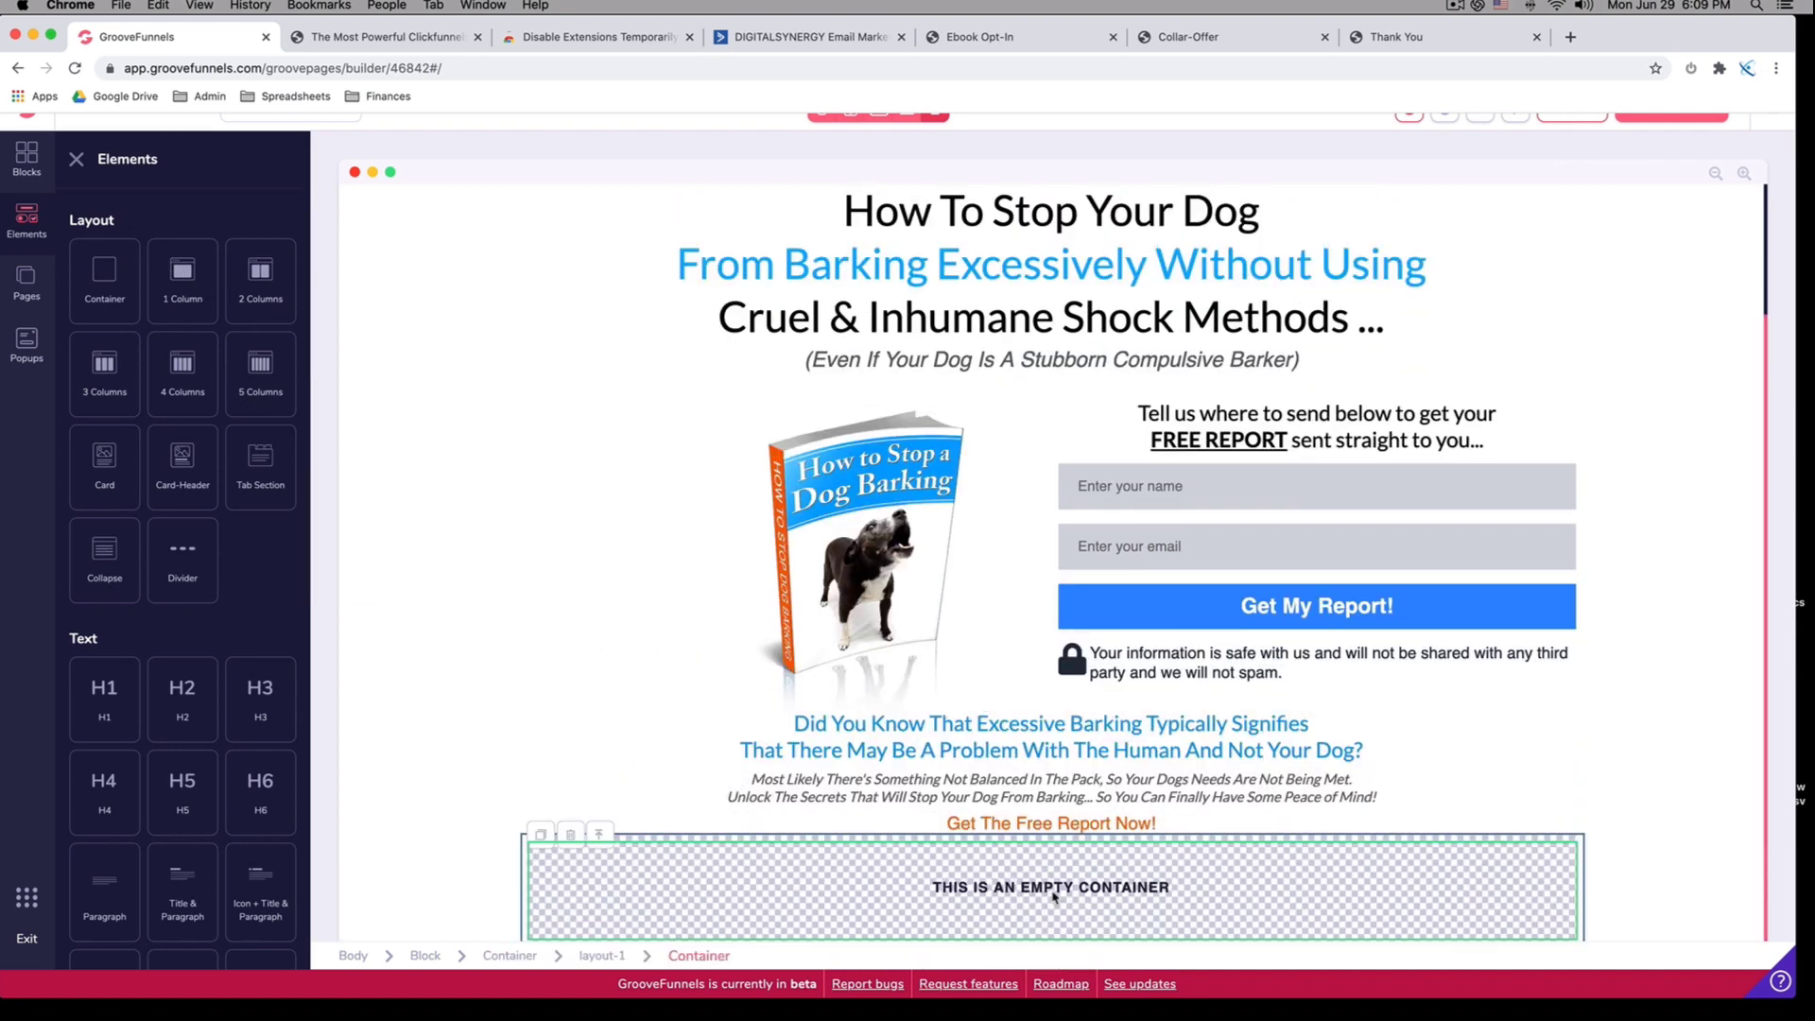
left_click(1049, 895)
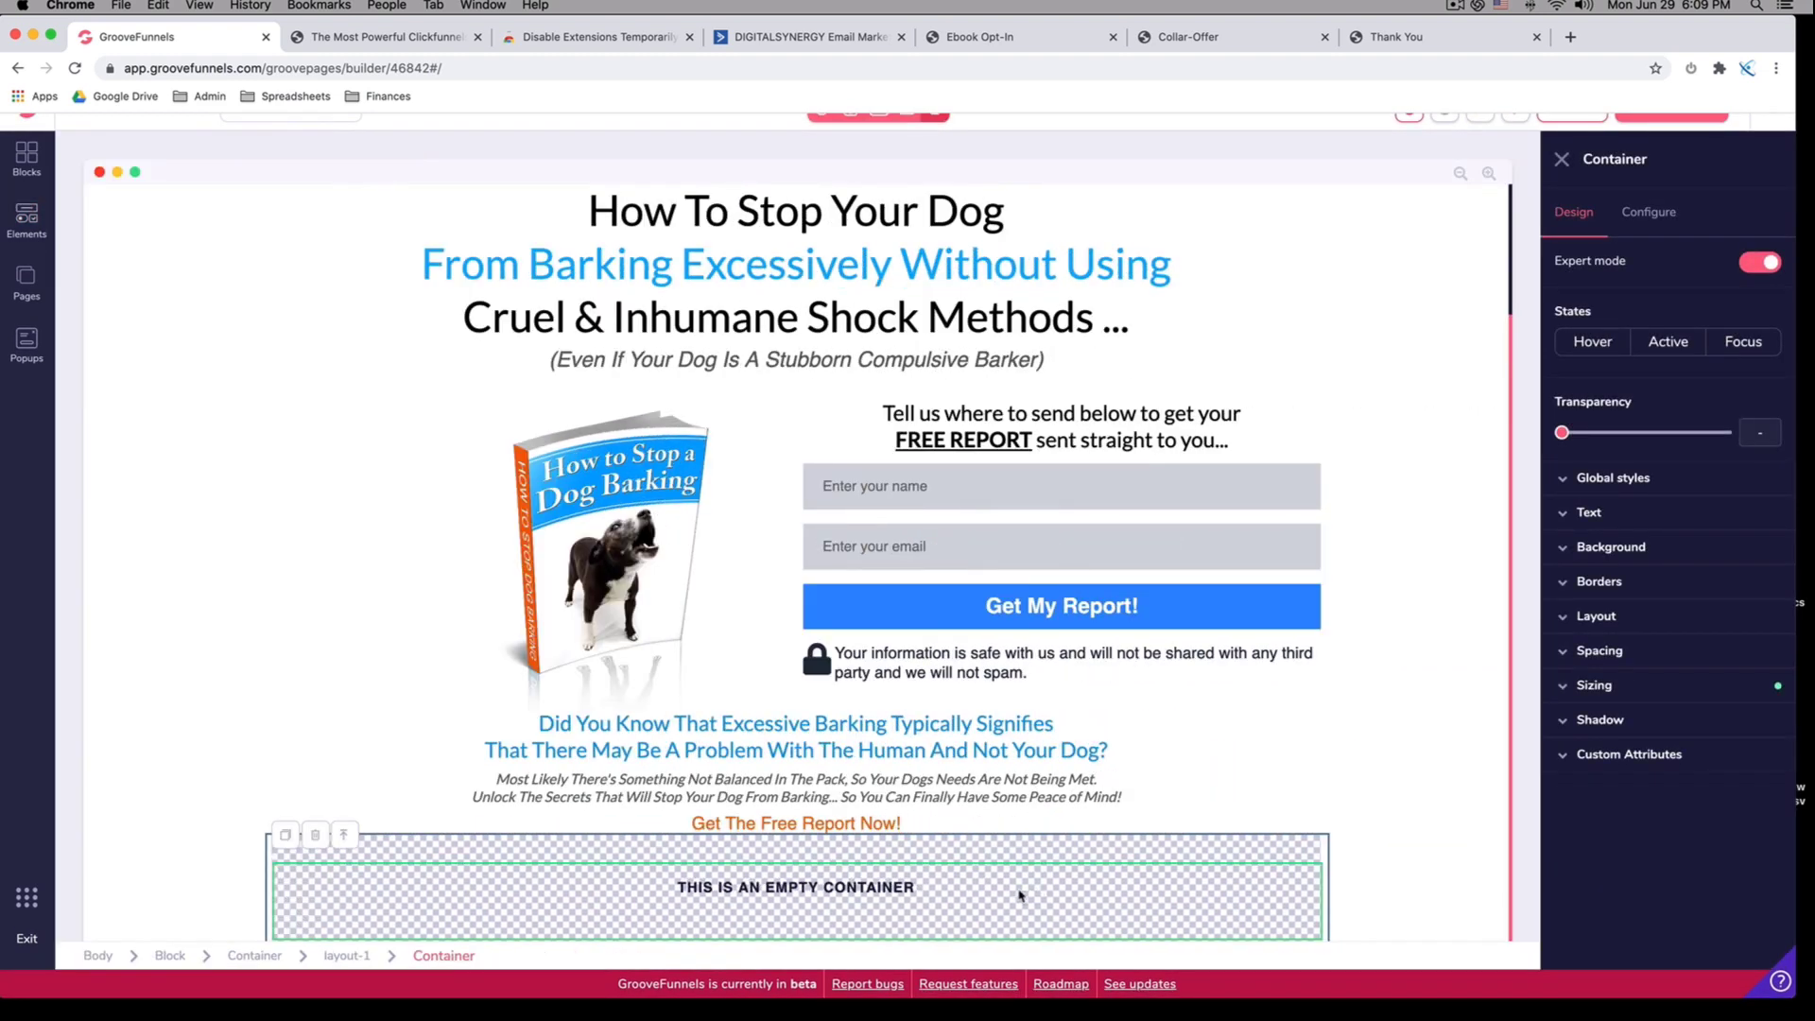
Add two Paragraph elements, one below the other, in the empty one-column container of the footer block
left_click(25, 151)
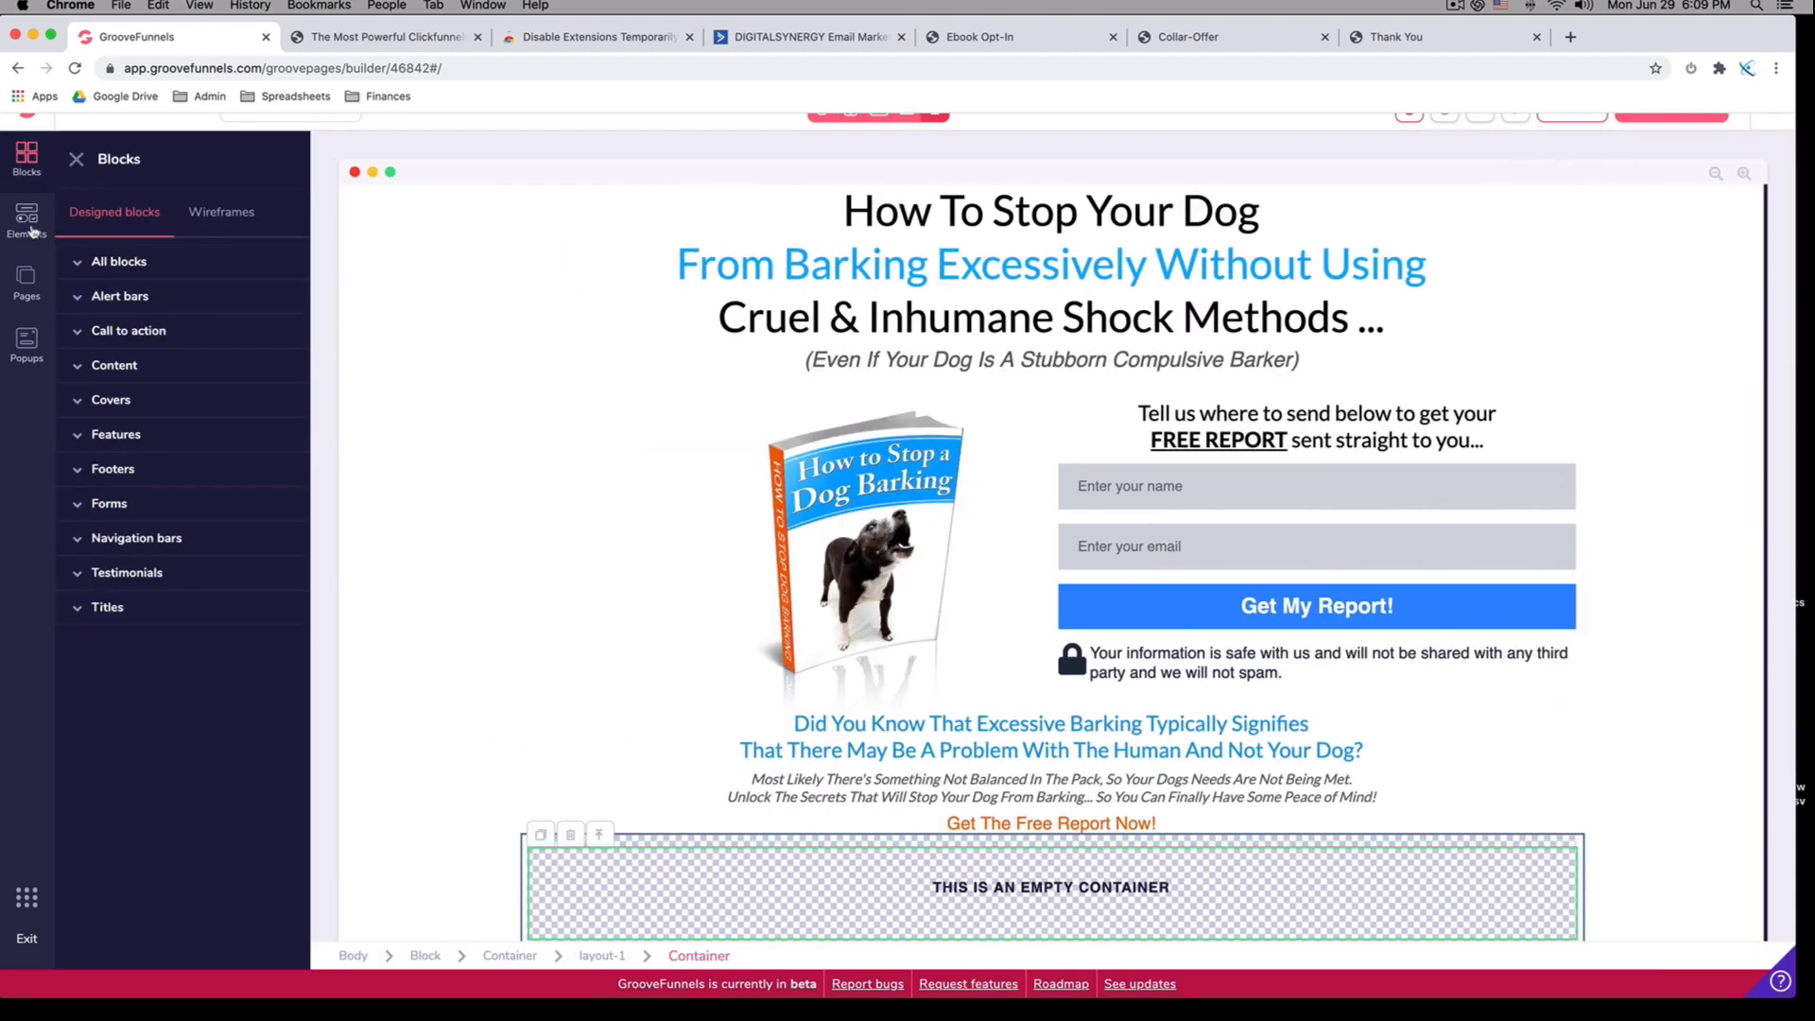
left_click(30, 226)
scroll(185, 625, "down", 1)
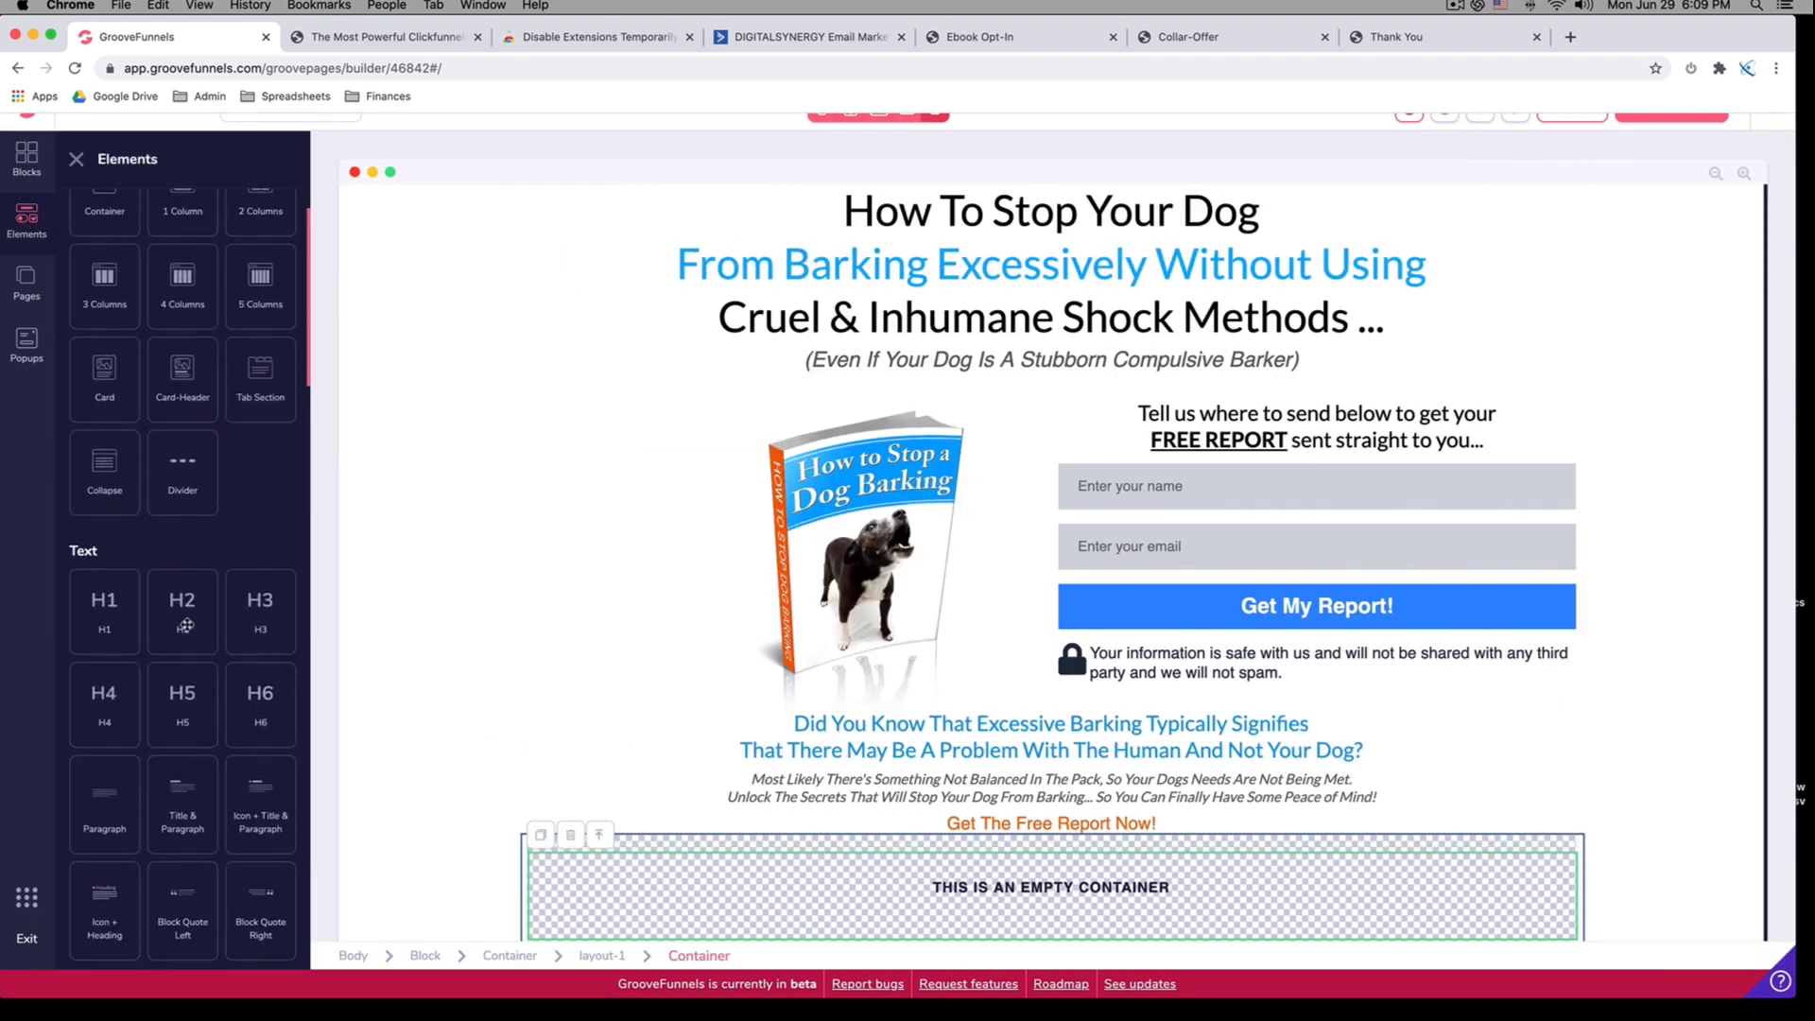
scroll(187, 625, "down", 4)
left_click_drag(99, 394, 1024, 902)
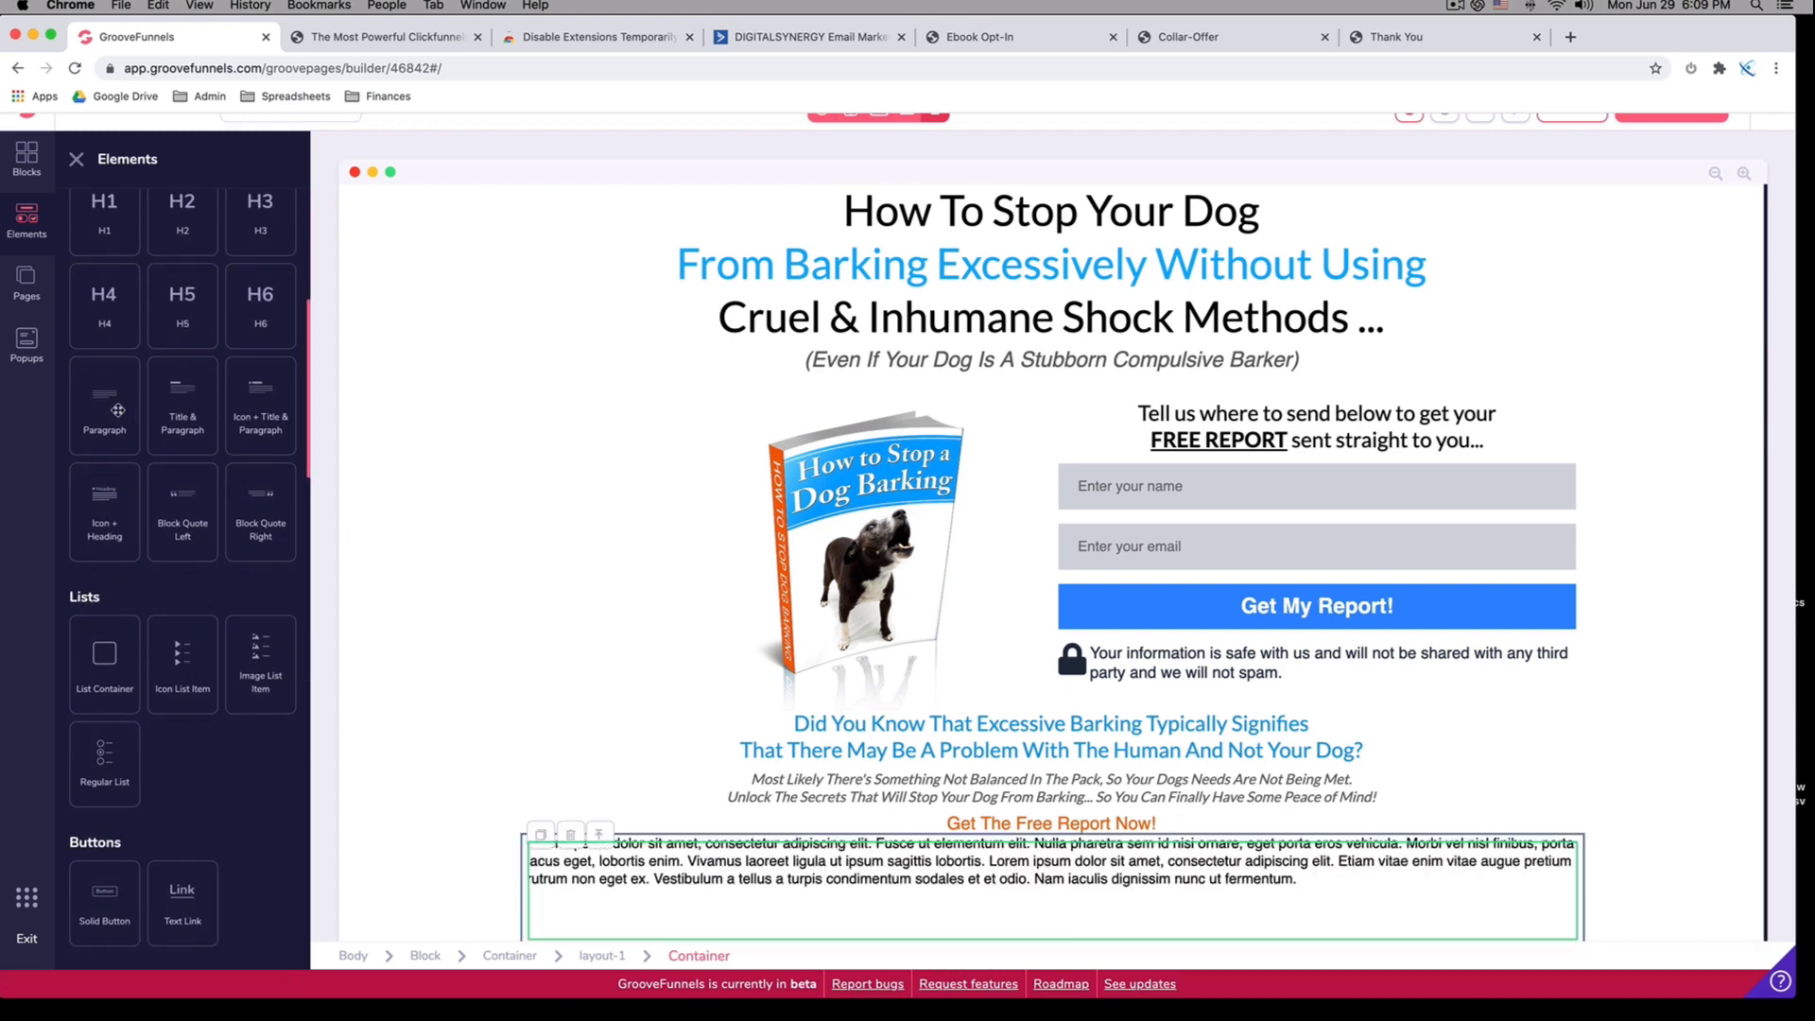
left_click_drag(101, 397, 1158, 959)
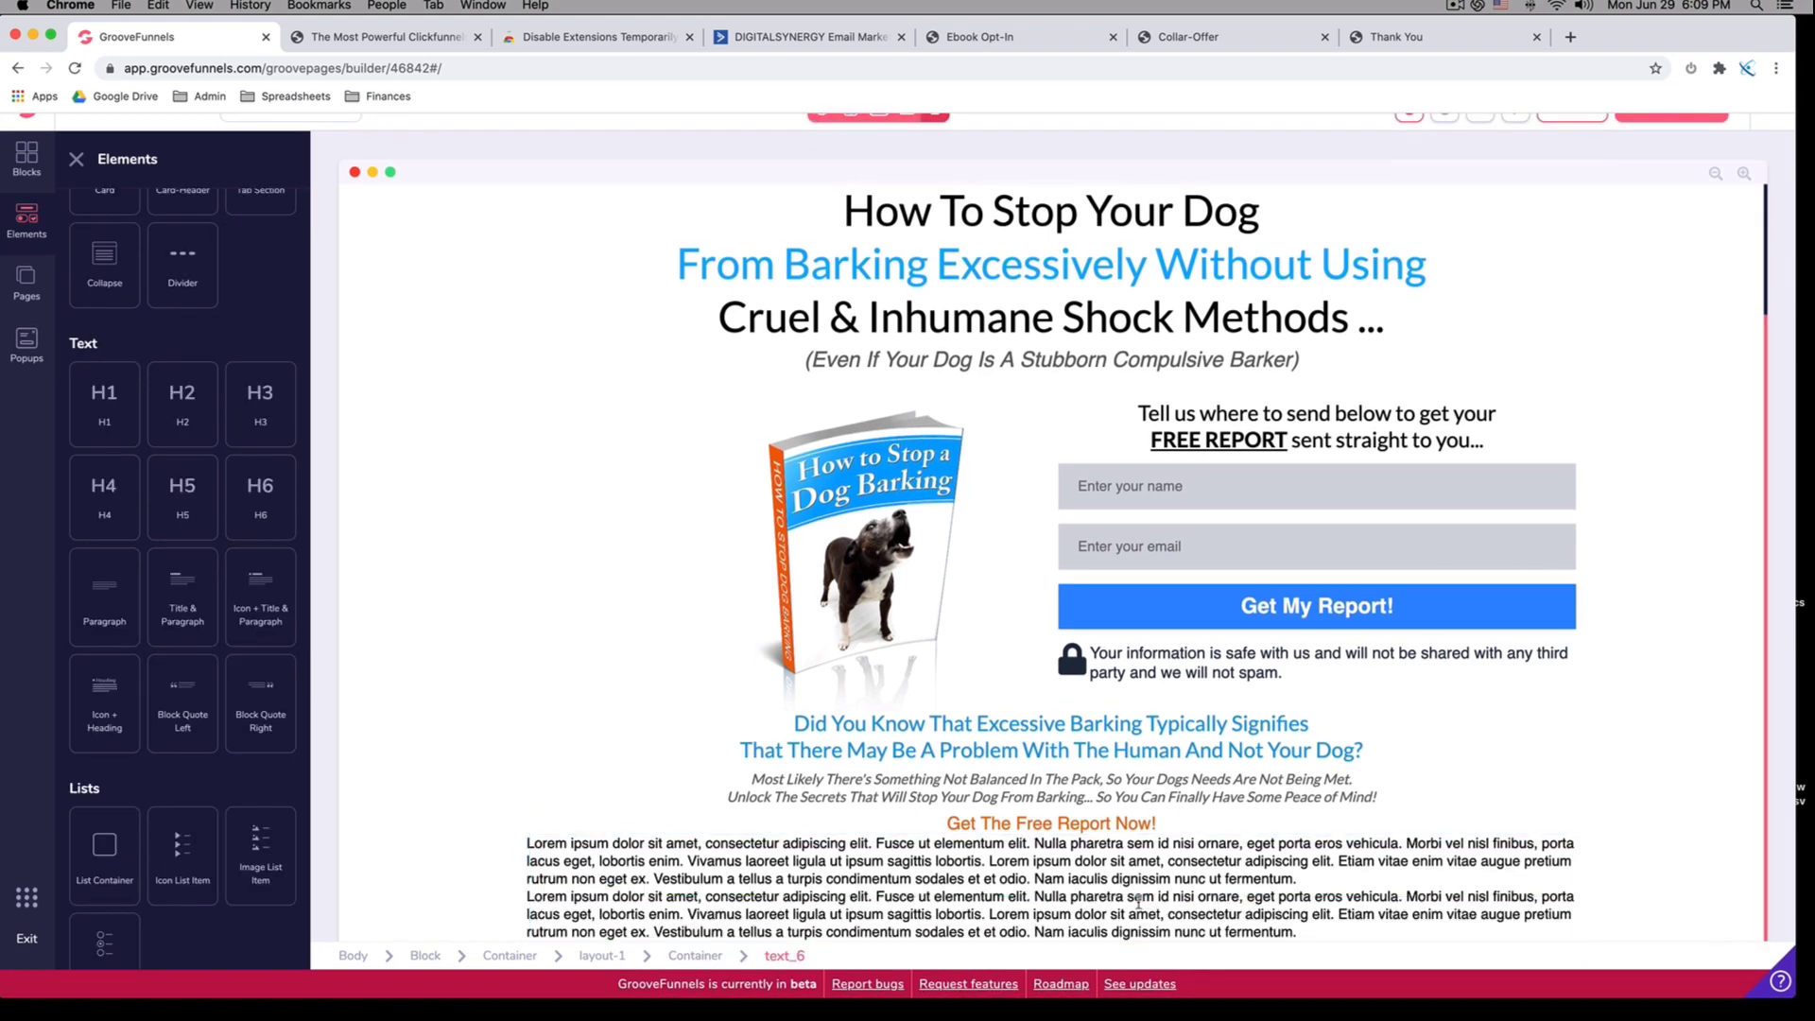
left_click(1138, 901)
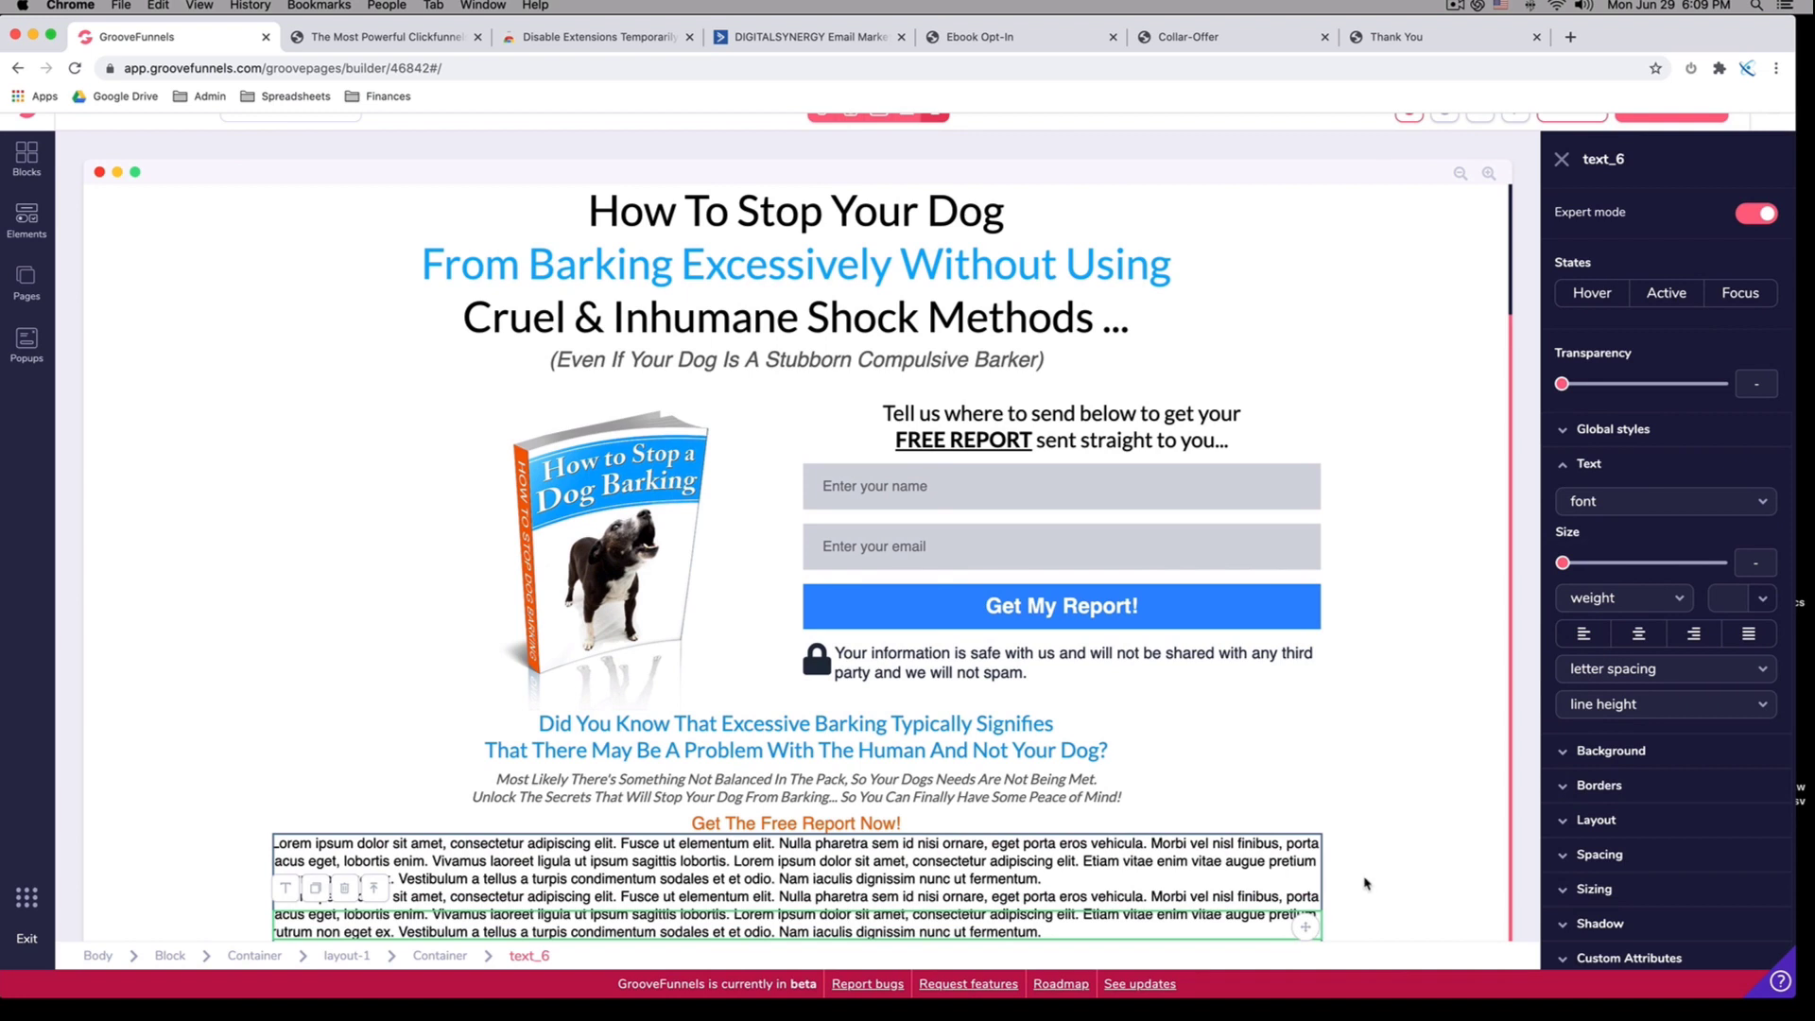
left_click(1364, 883)
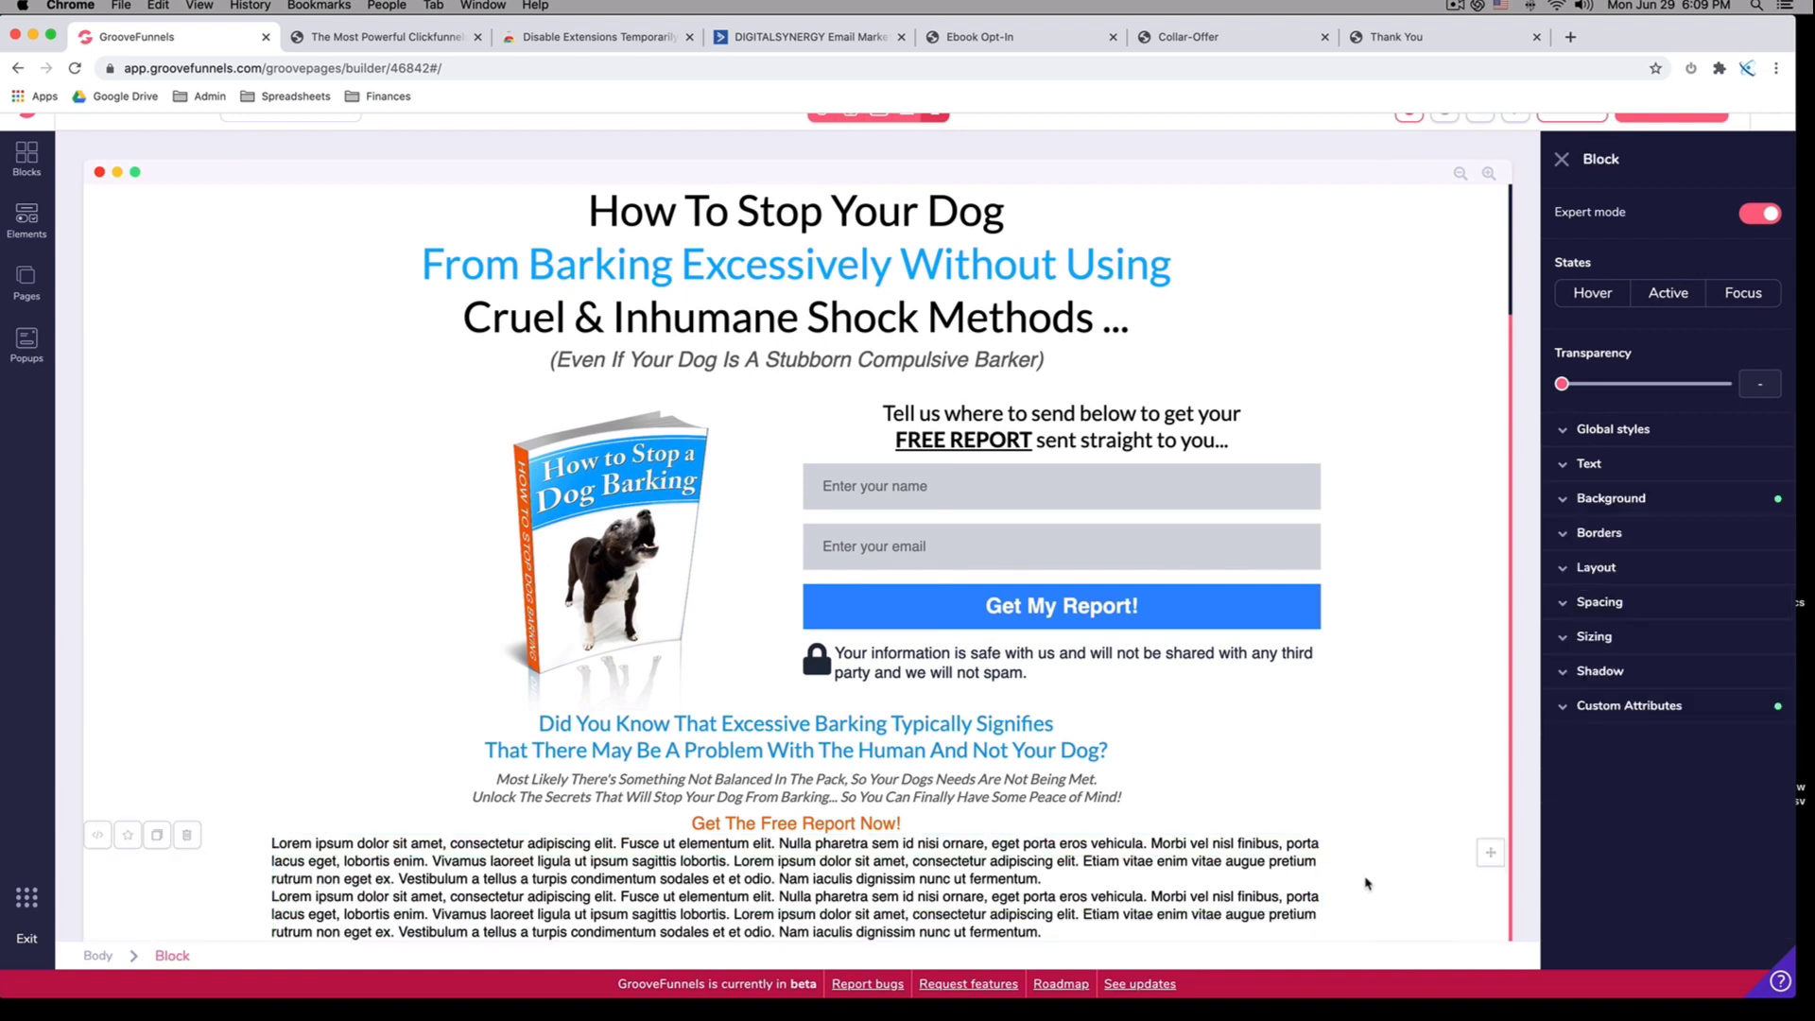
Colour the text of both placeholder paragraphs in the footer block light grey
left_click(478, 881)
triple_click(499, 877)
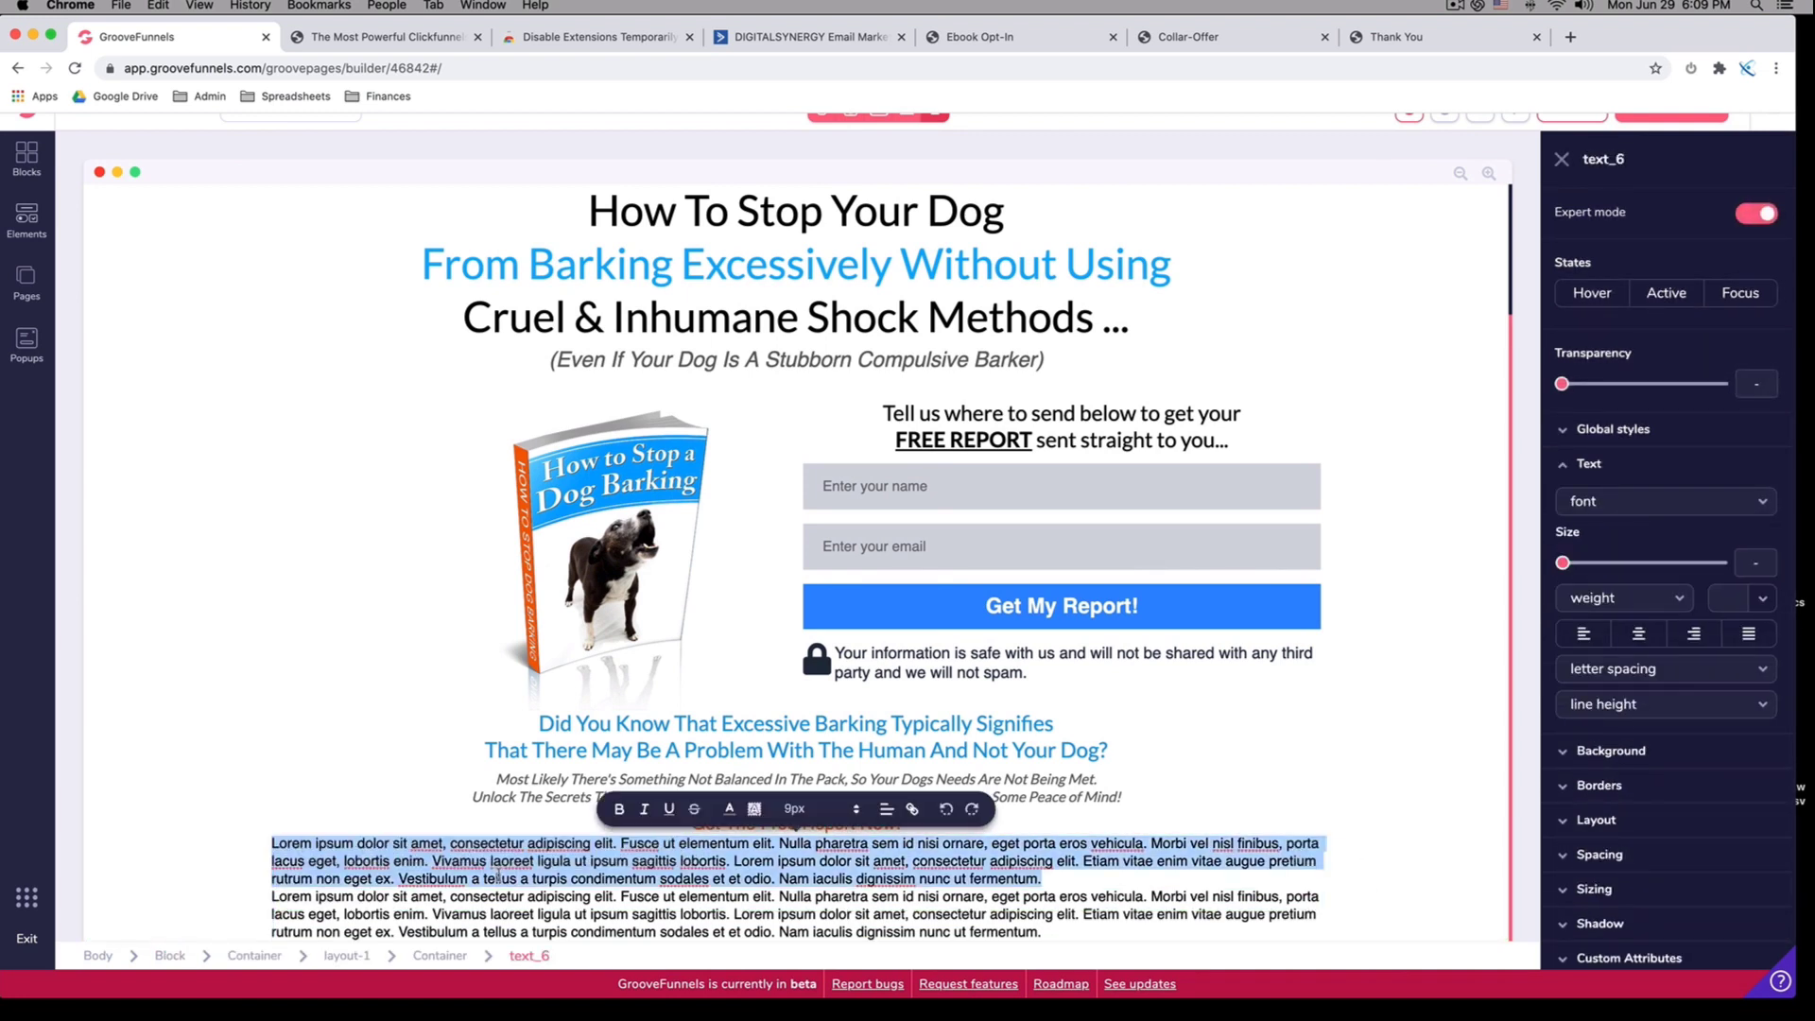
left_click(729, 809)
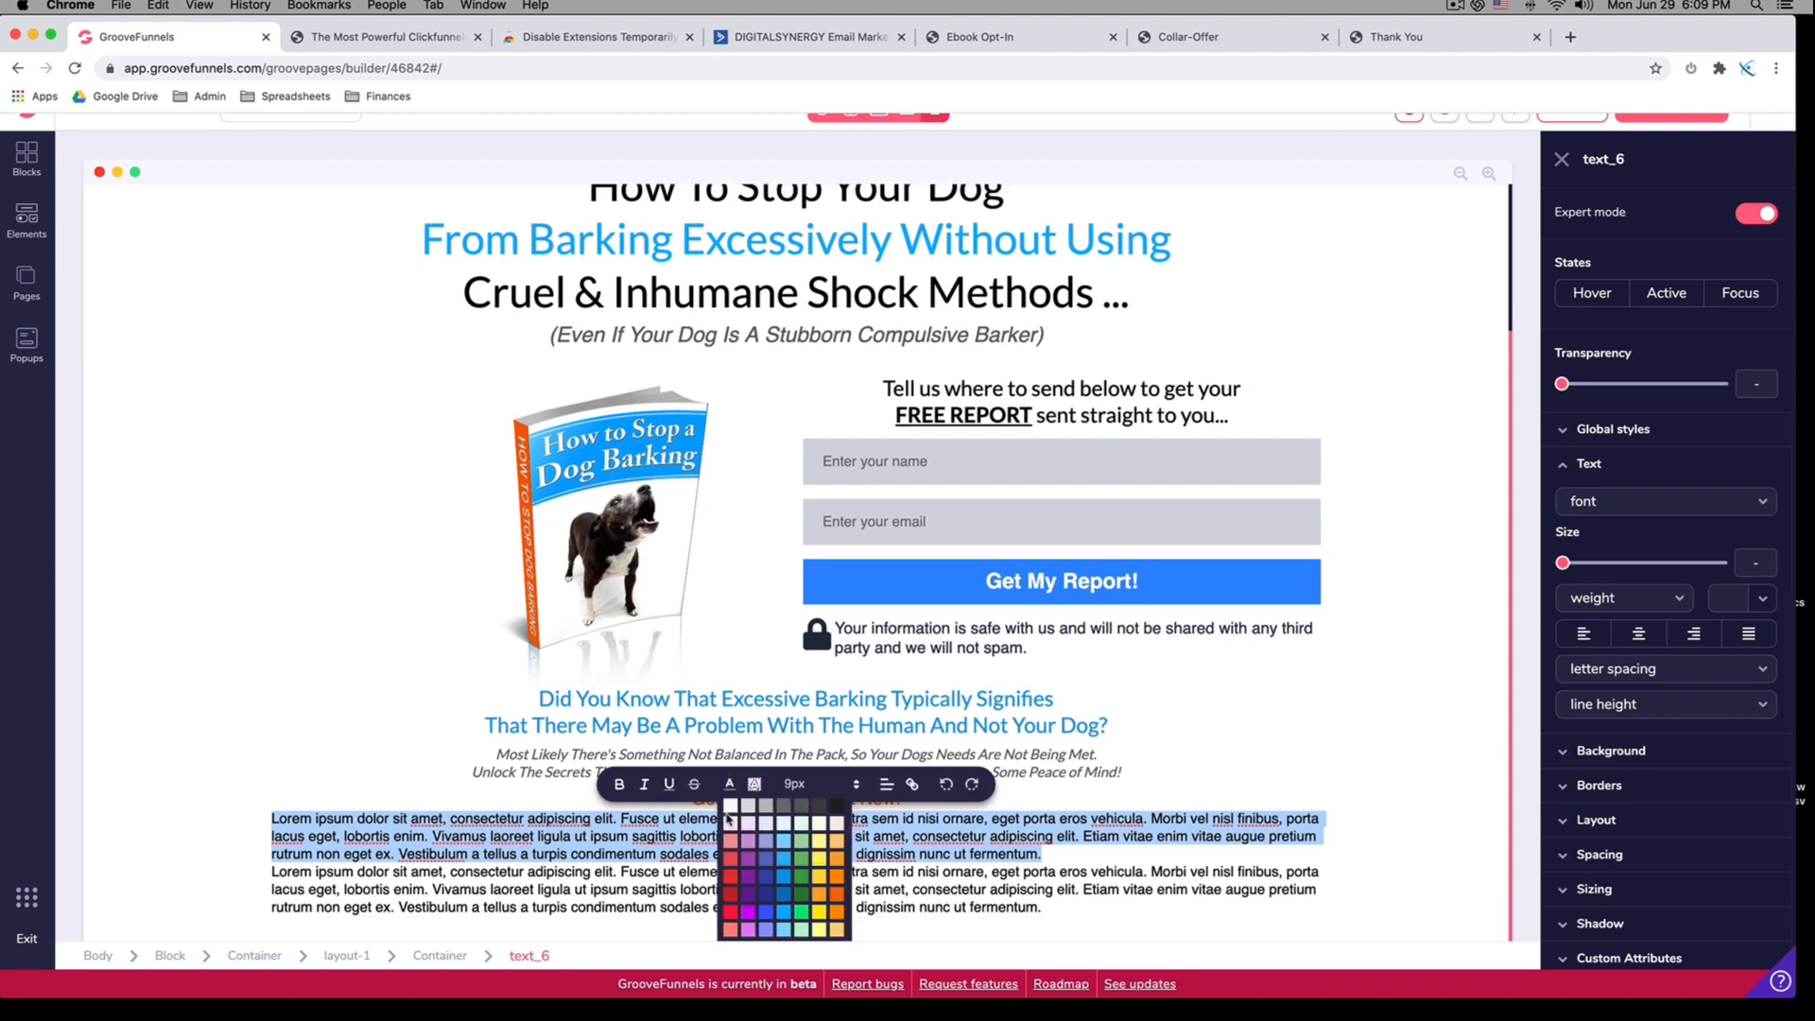
left_click(780, 823)
left_click(767, 912)
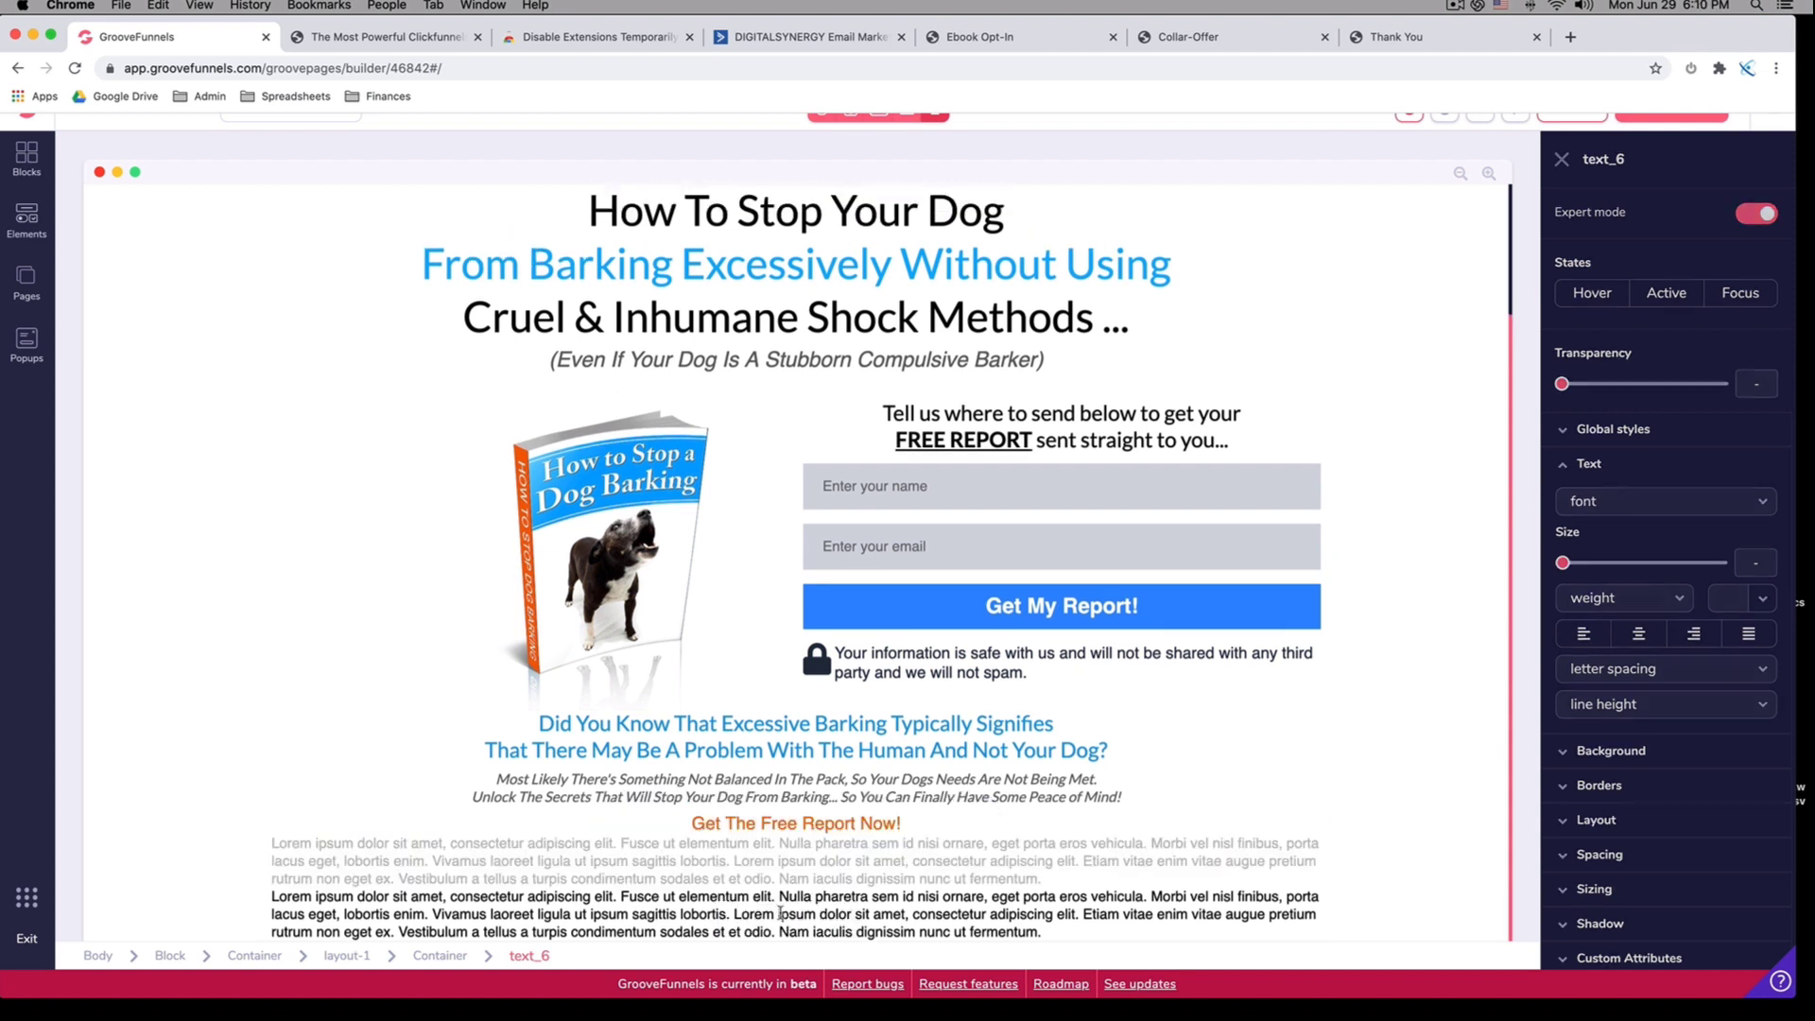
triple_click(780, 913)
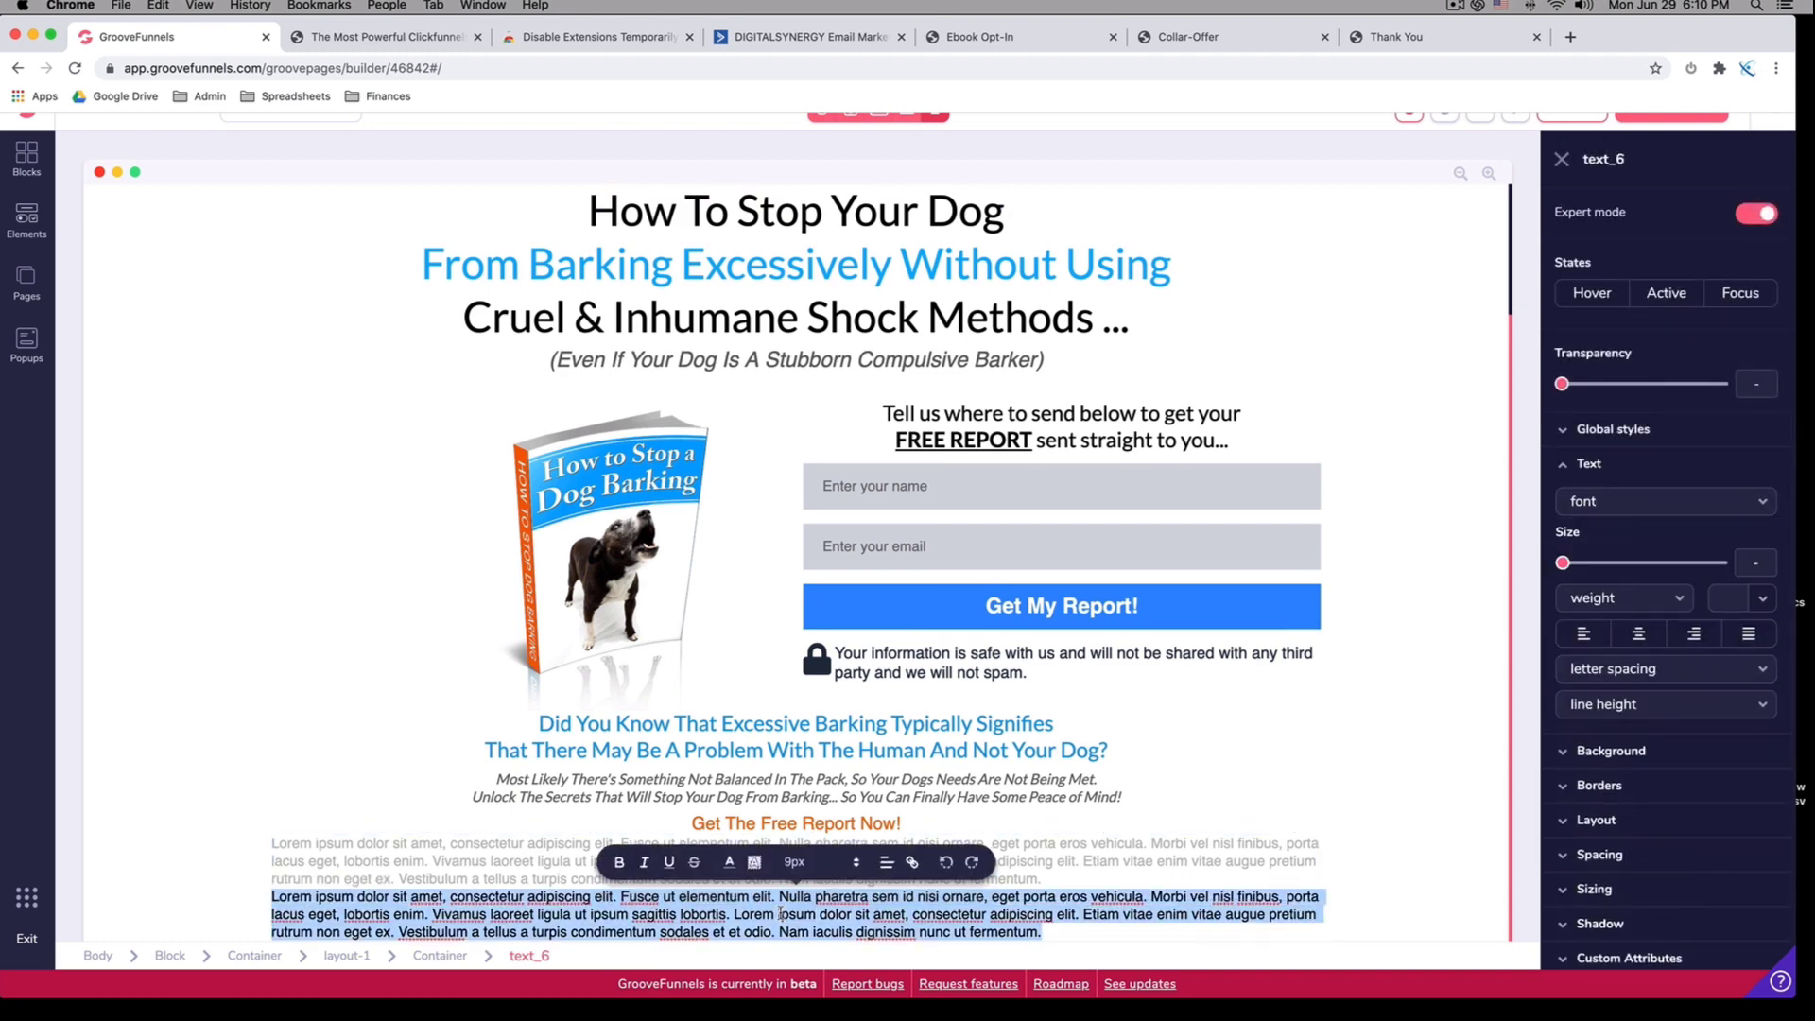
left_click(733, 871)
left_click(761, 835)
Replace the footer's first placeholder paragraph with "© Copyright - Planet Petware - All Rights Reserved." copied from the reference Ebook Opt-In page
left_click(971, 36)
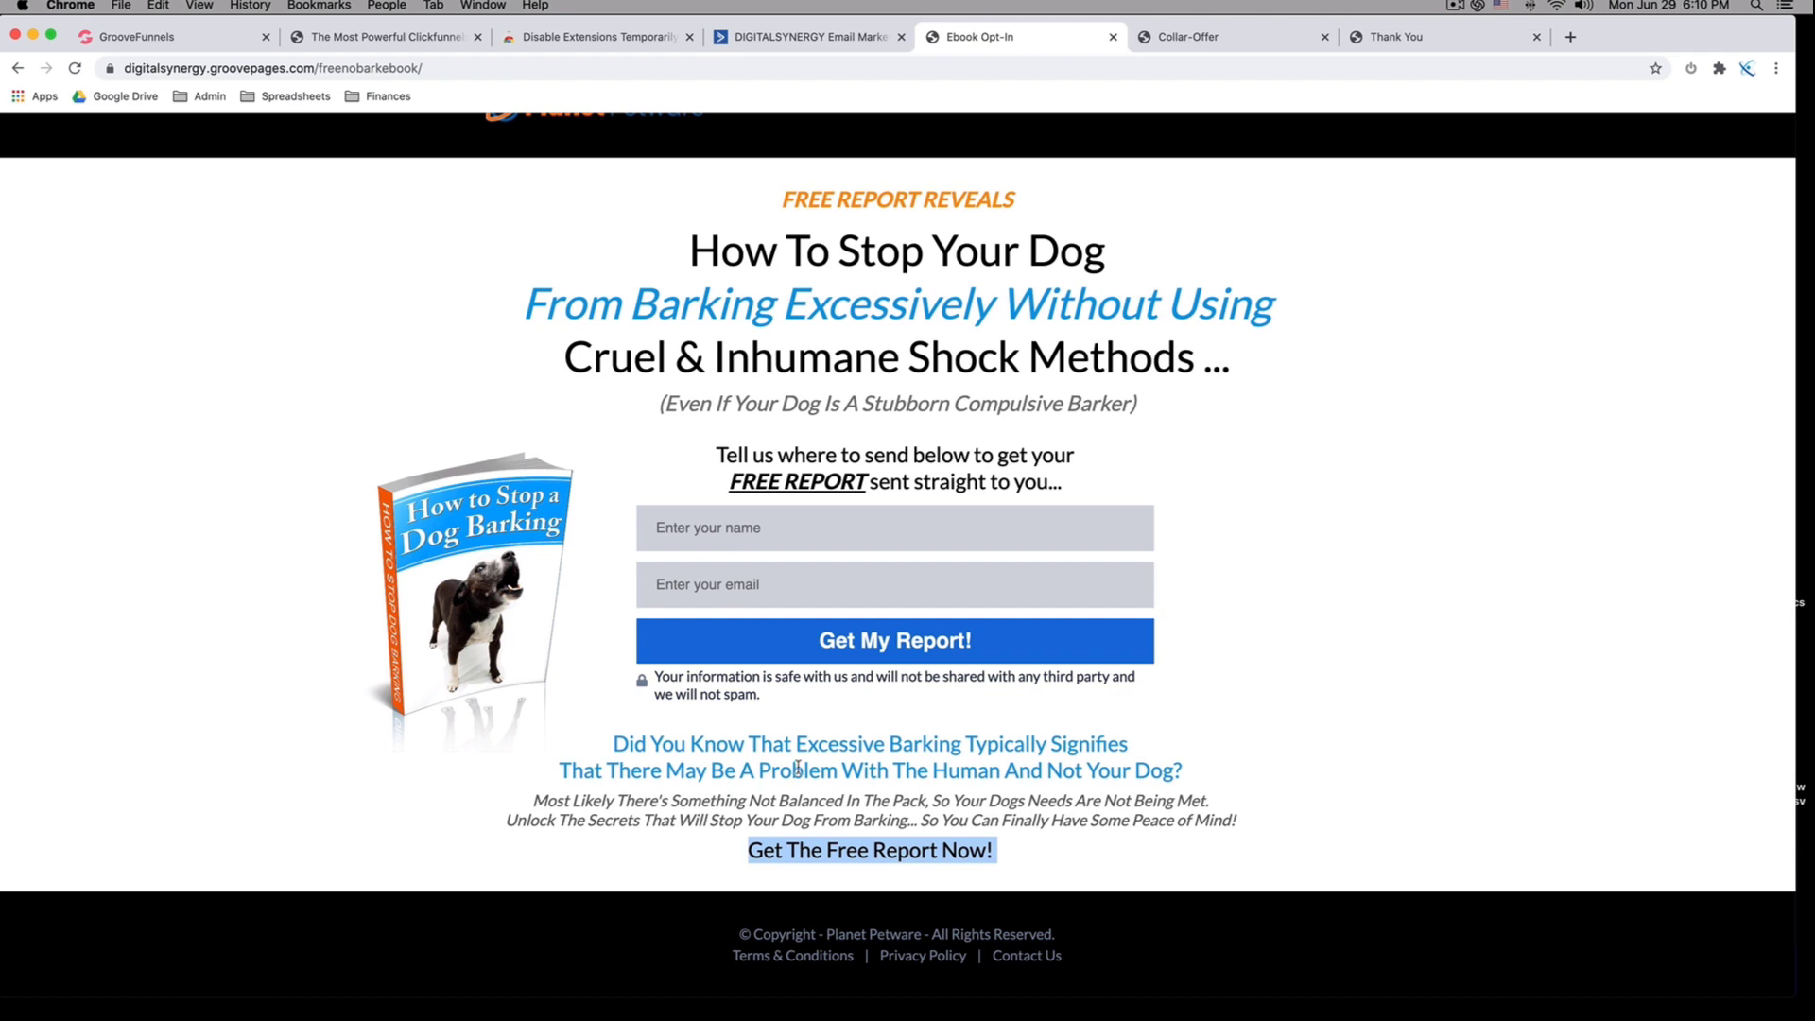
triple_click(789, 935)
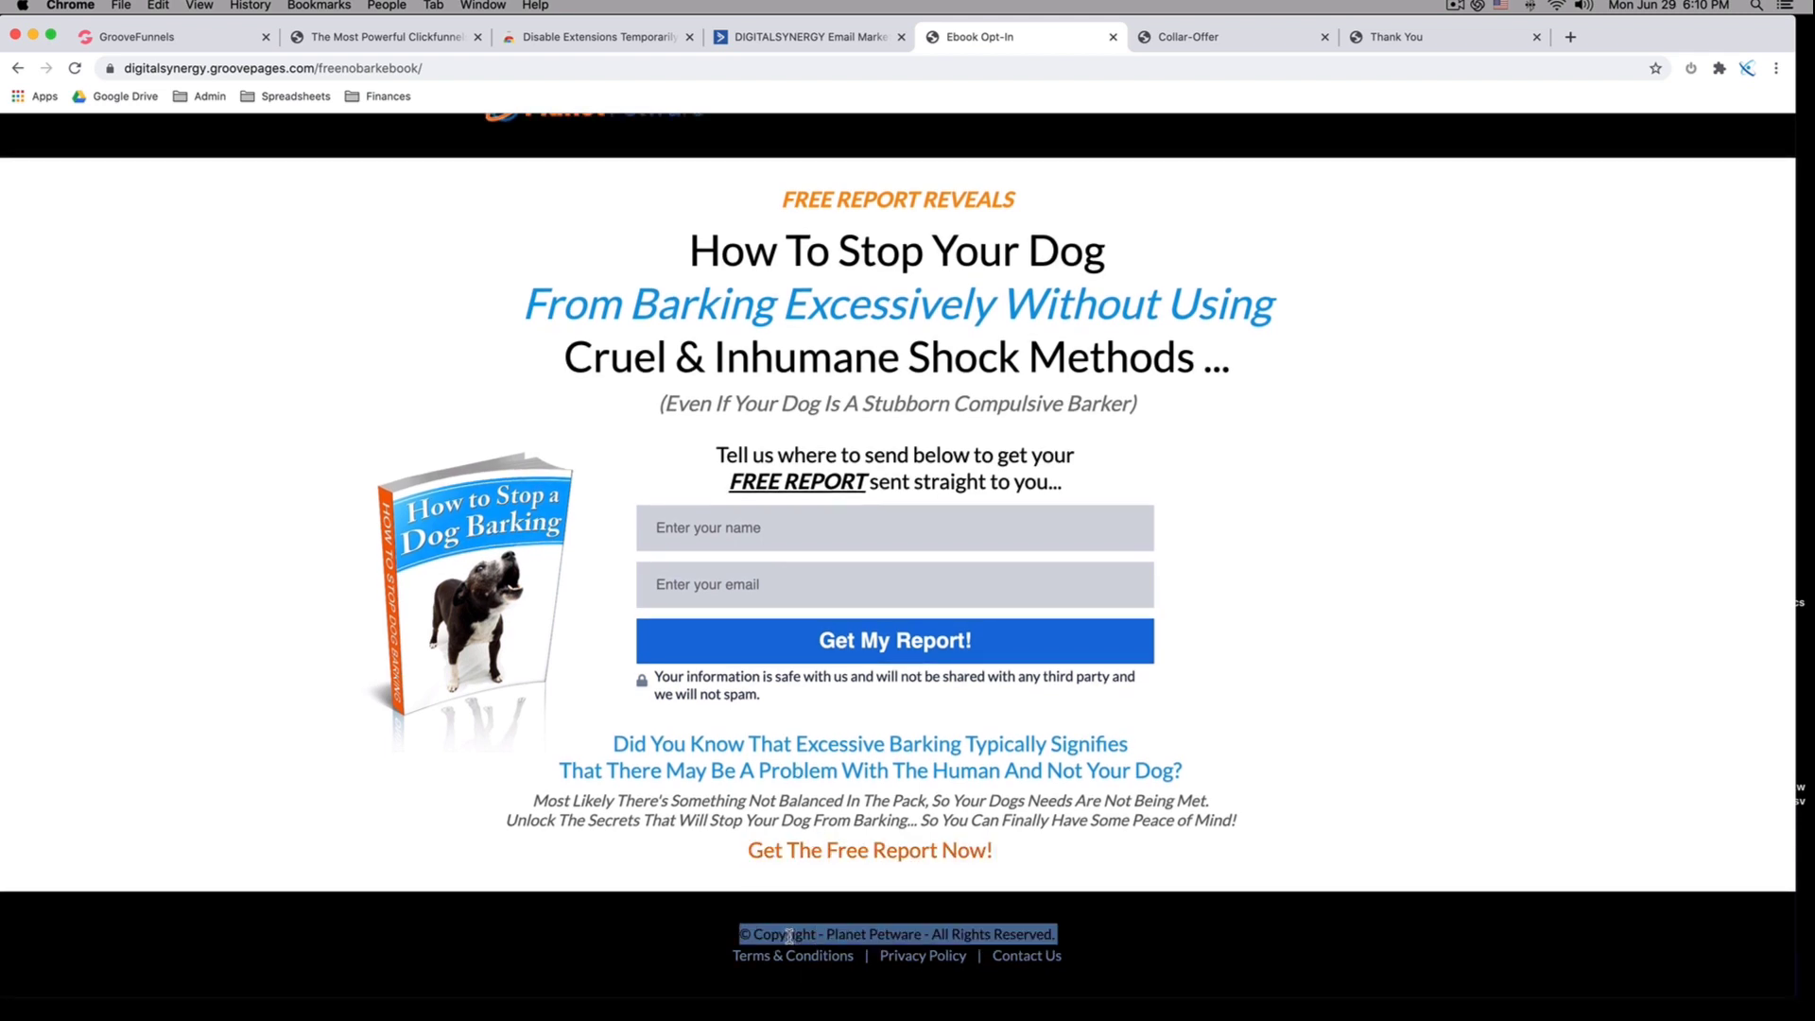
key("super+c")
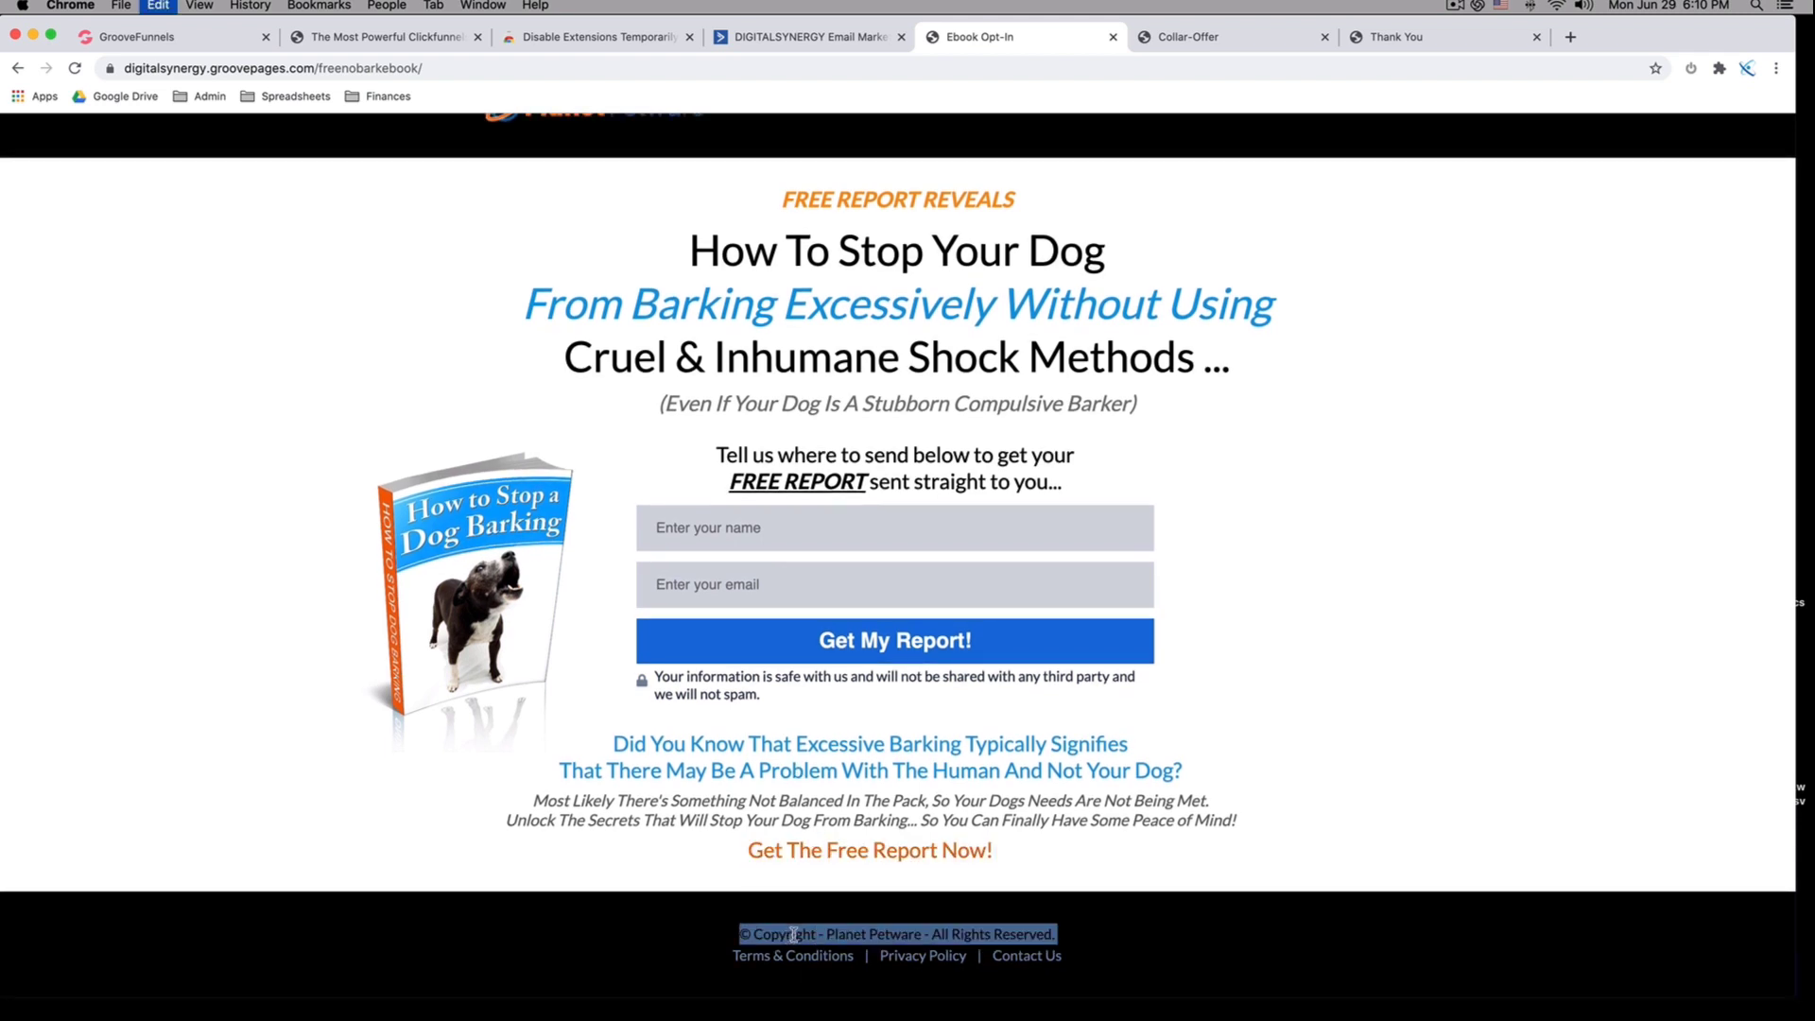
left_click(179, 37)
left_click(731, 900)
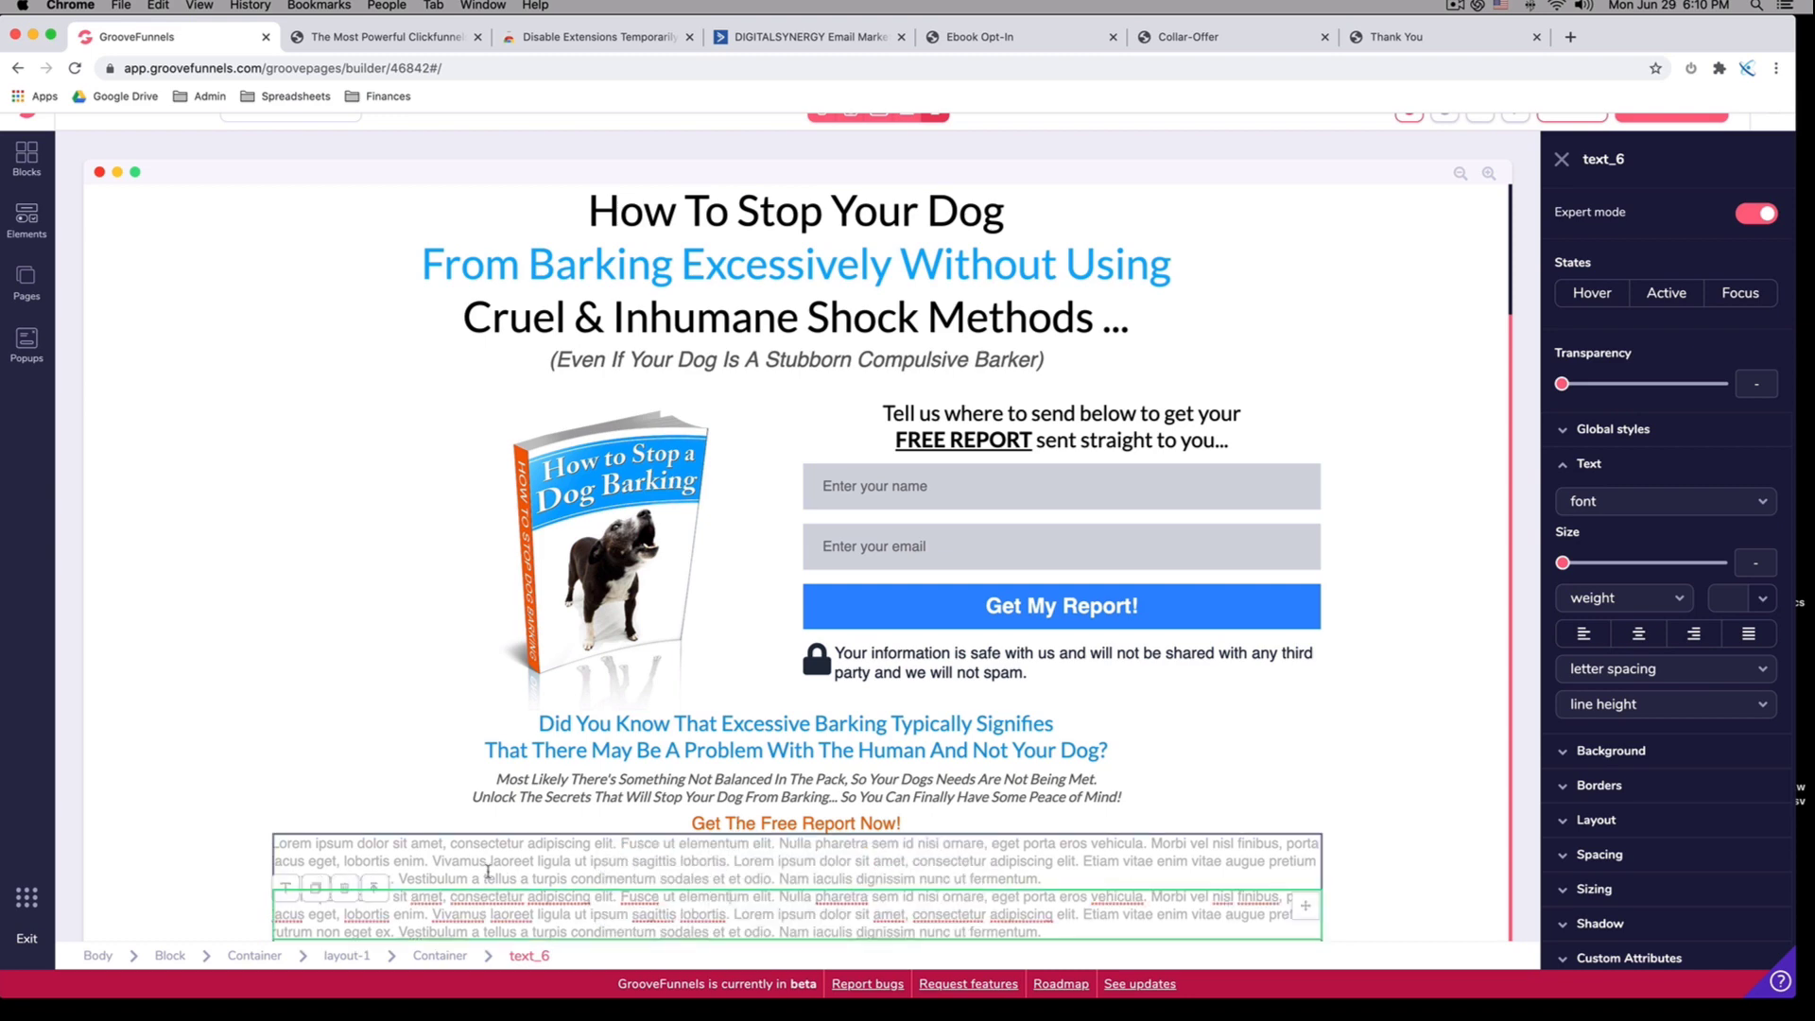
double_click(498, 860)
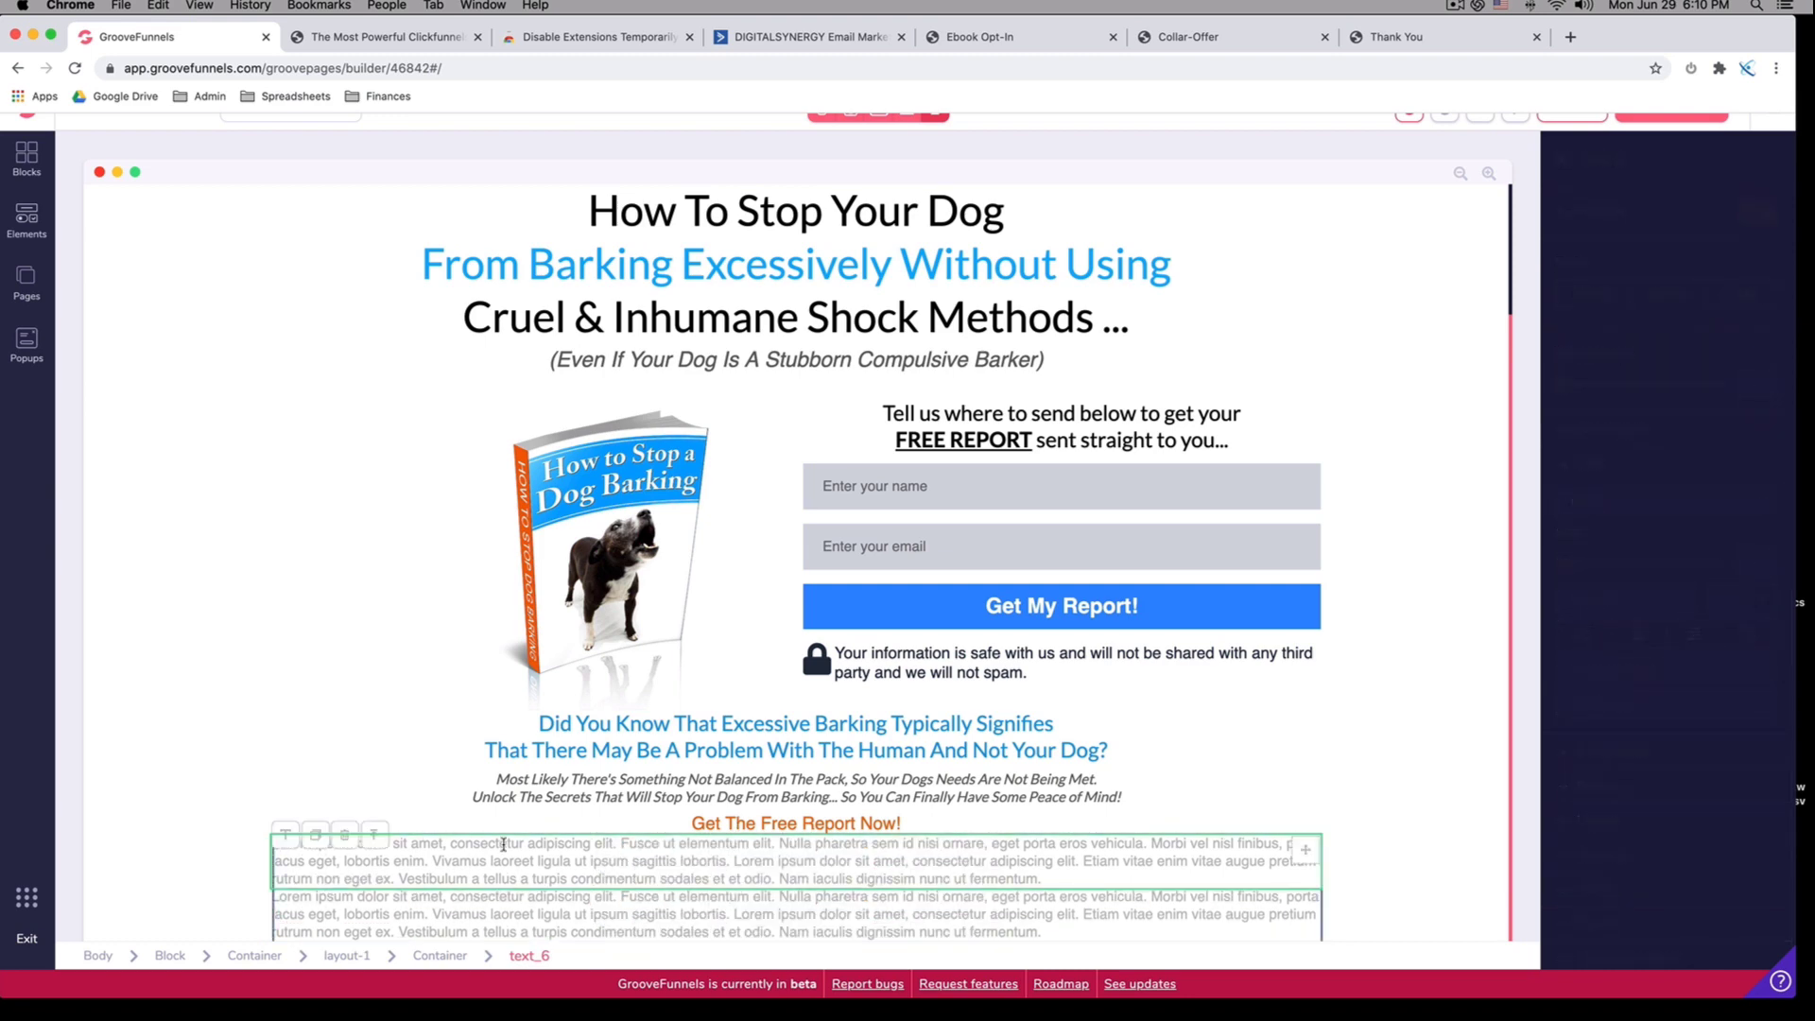
left_click_drag(1173, 879, 397, 843)
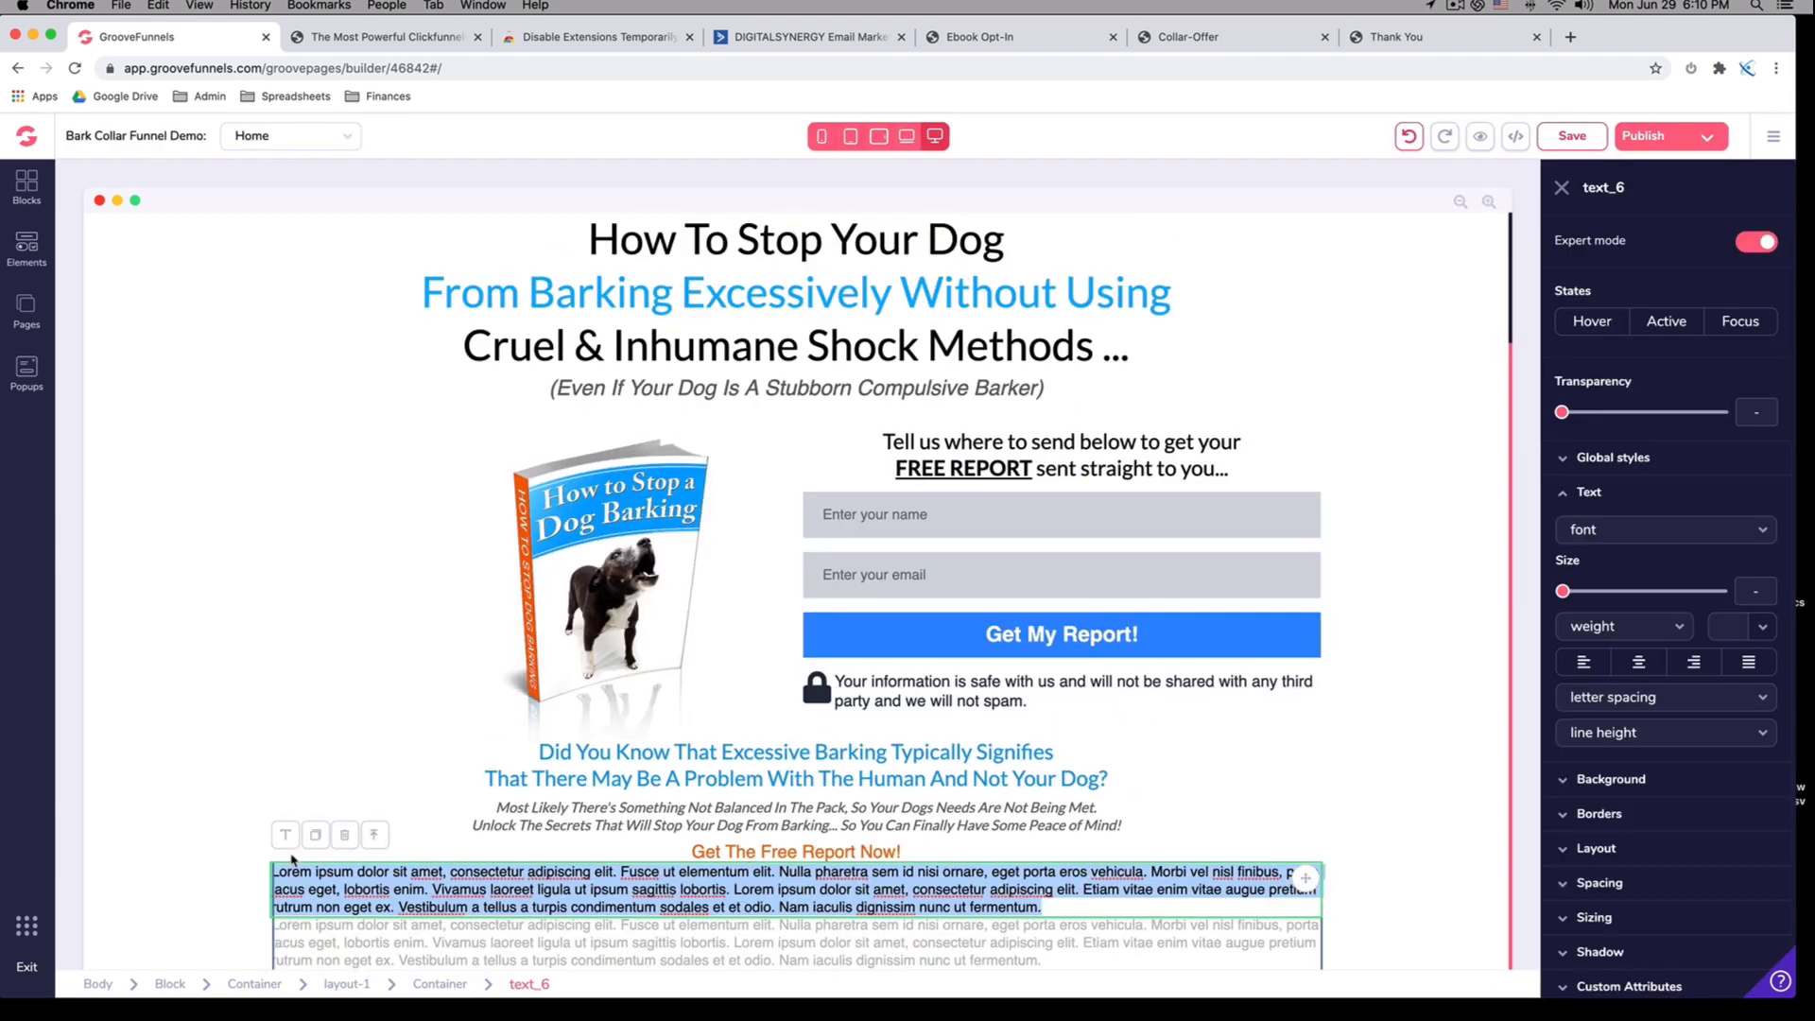
key("super+v")
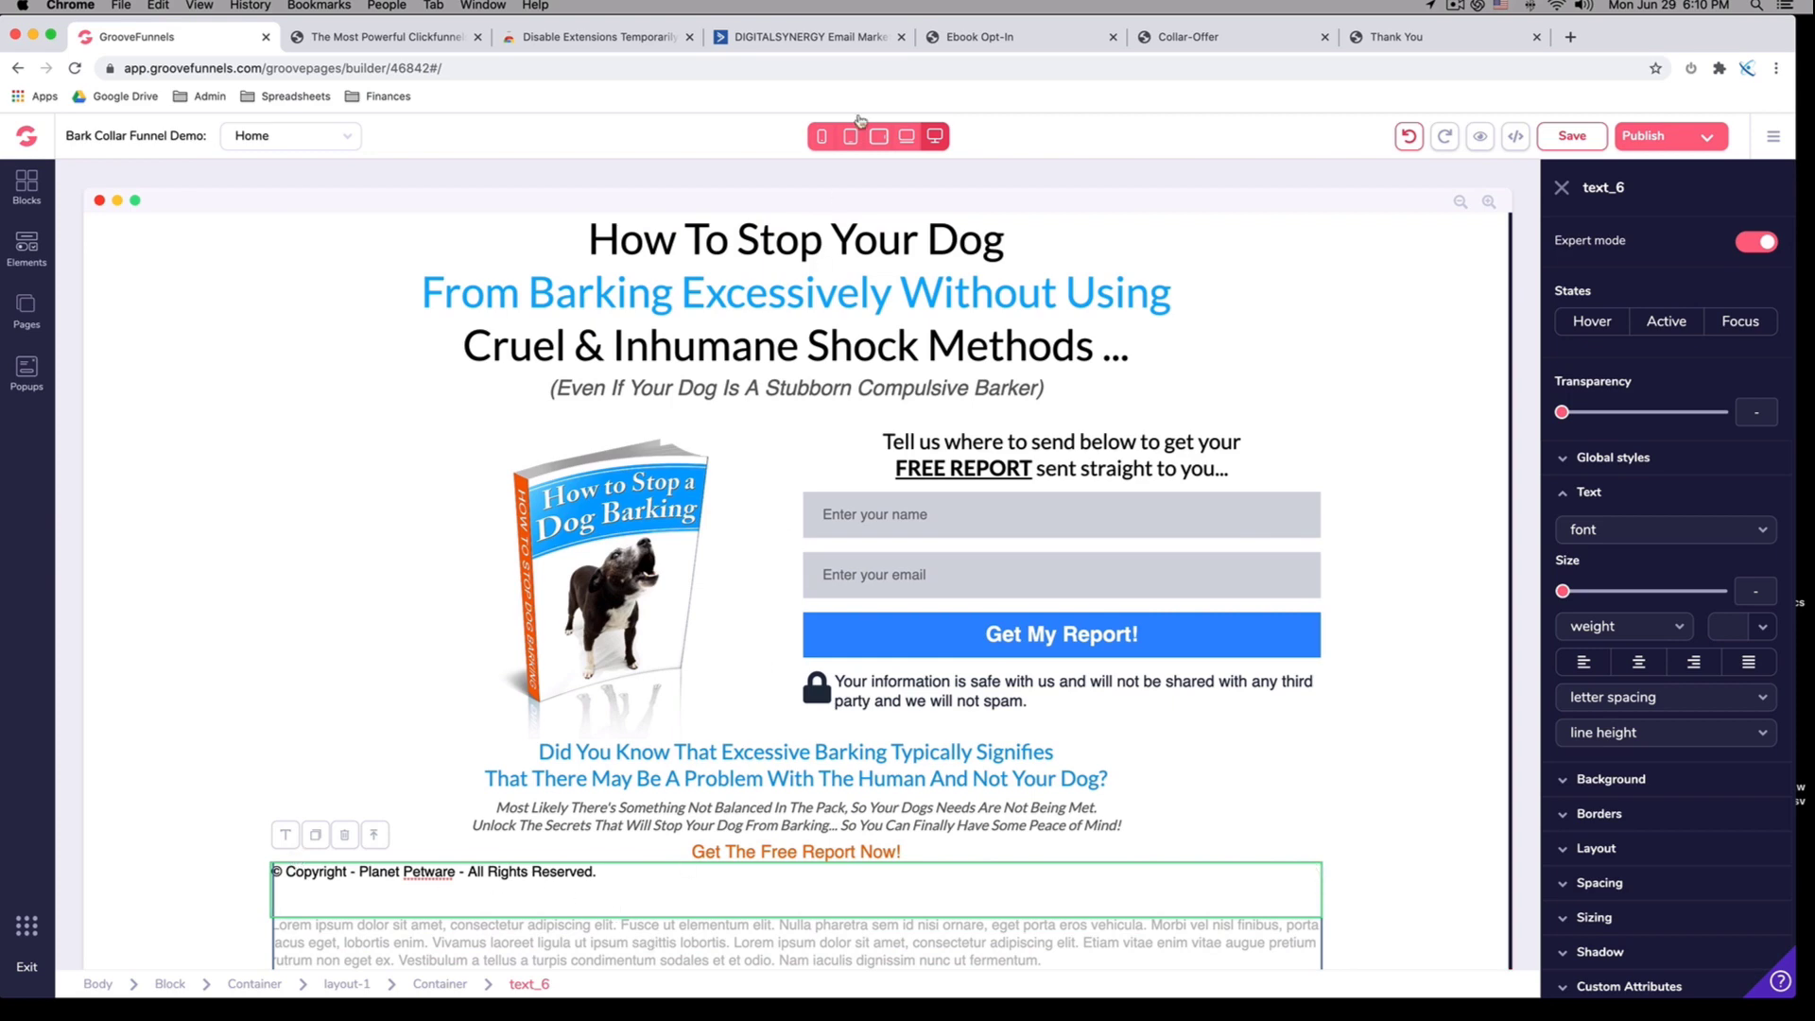
Replace the footer's second placeholder paragraph with the reference page's "Terms & Conditions | Privacy Policy | Contact Us" line
left_click(968, 40)
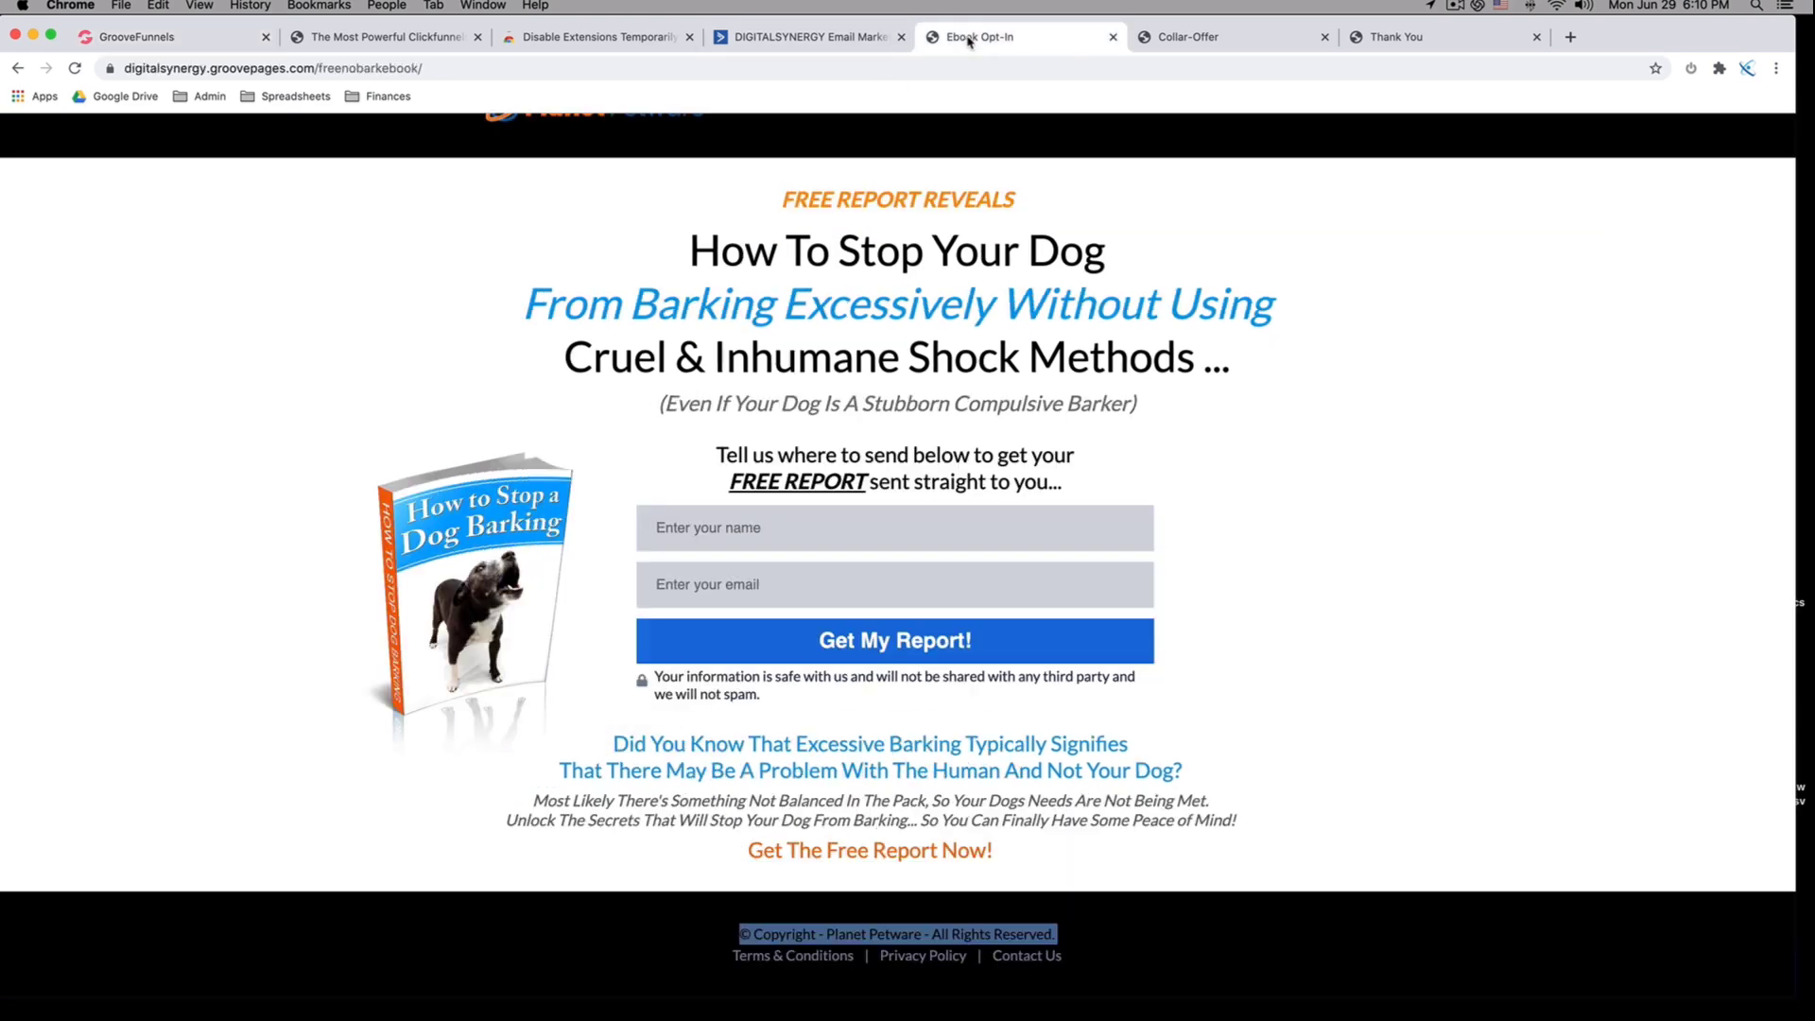
triple_click(730, 958)
key("ctrl+c")
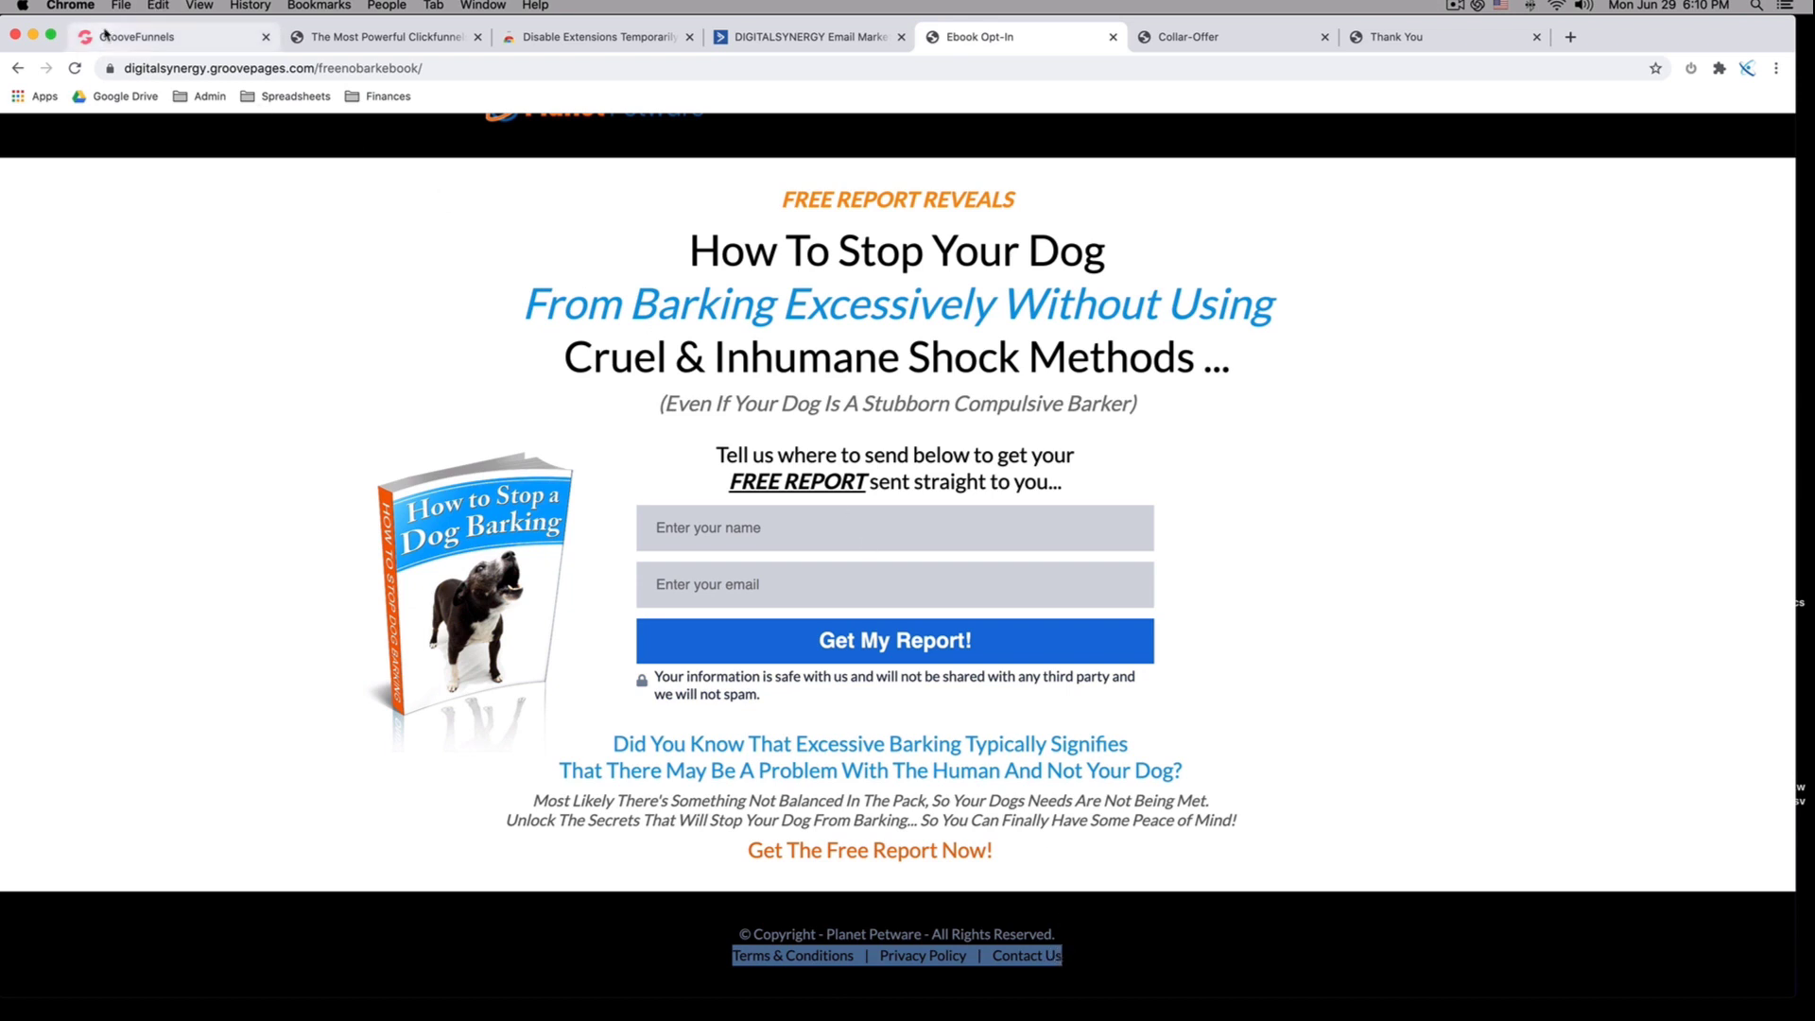
left_click(141, 37)
triple_click(771, 948)
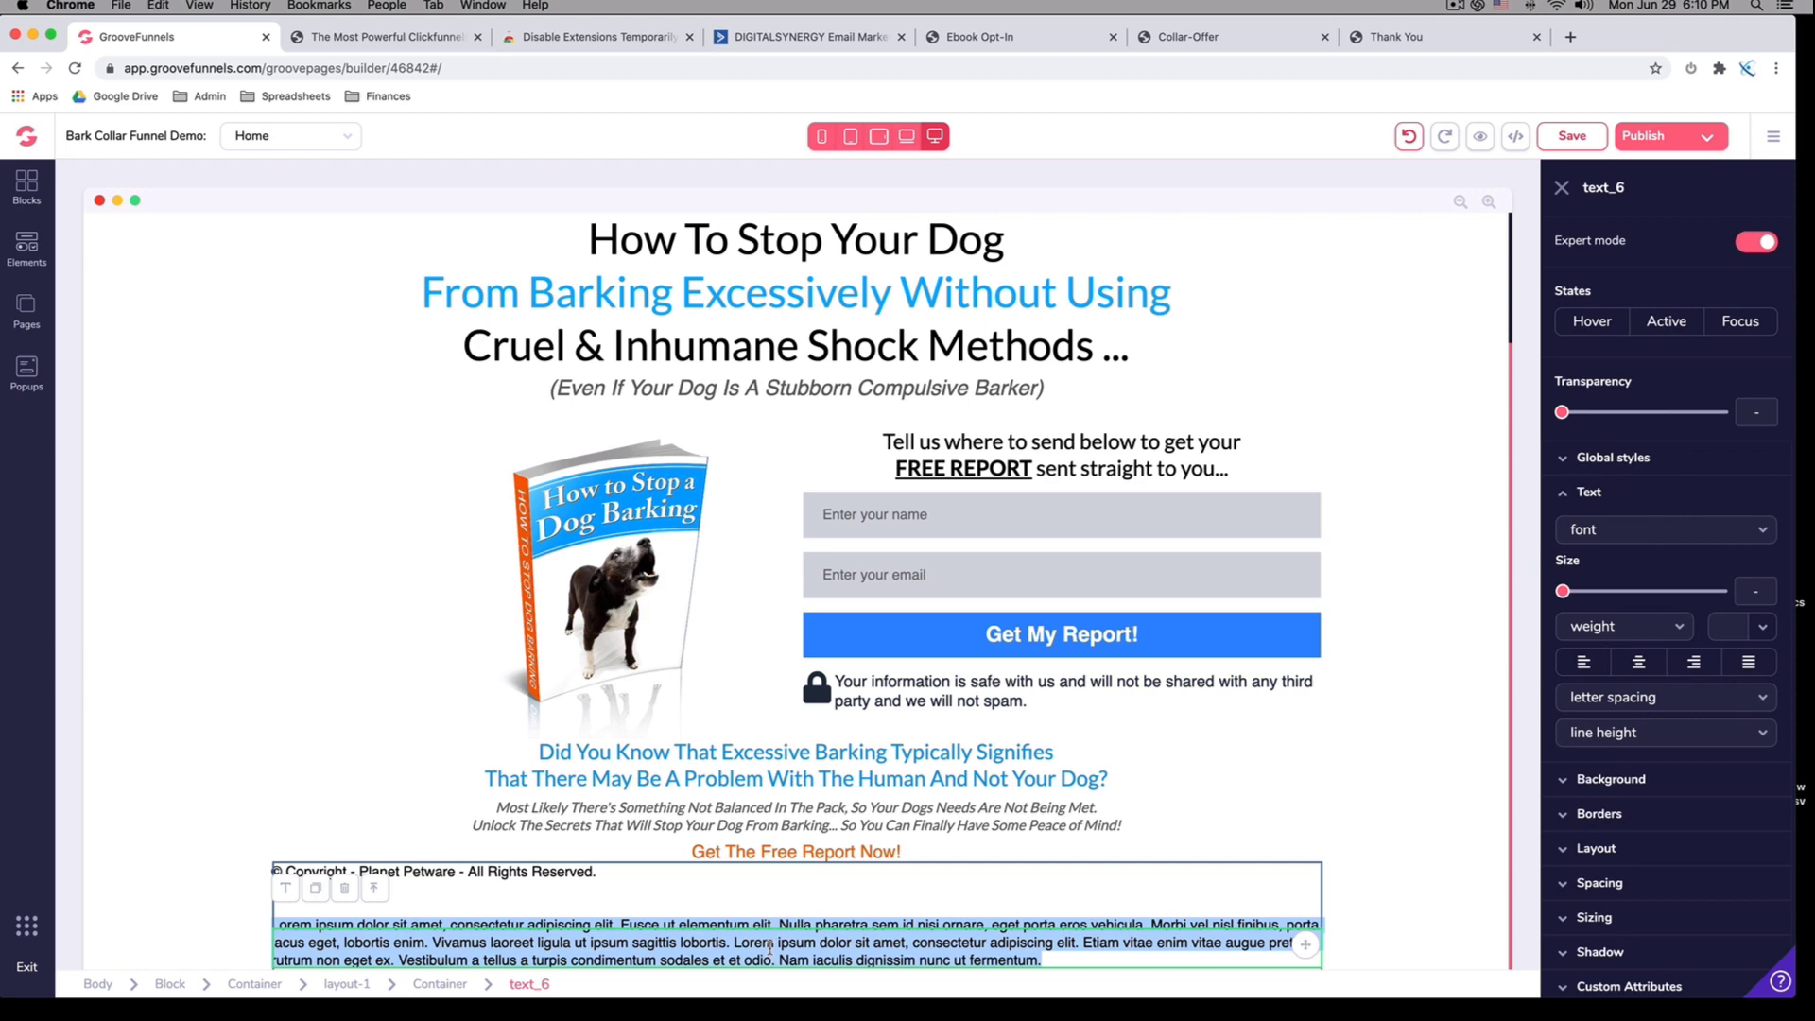
left_click(771, 948)
triple_click(770, 948)
key("ctrl+v")
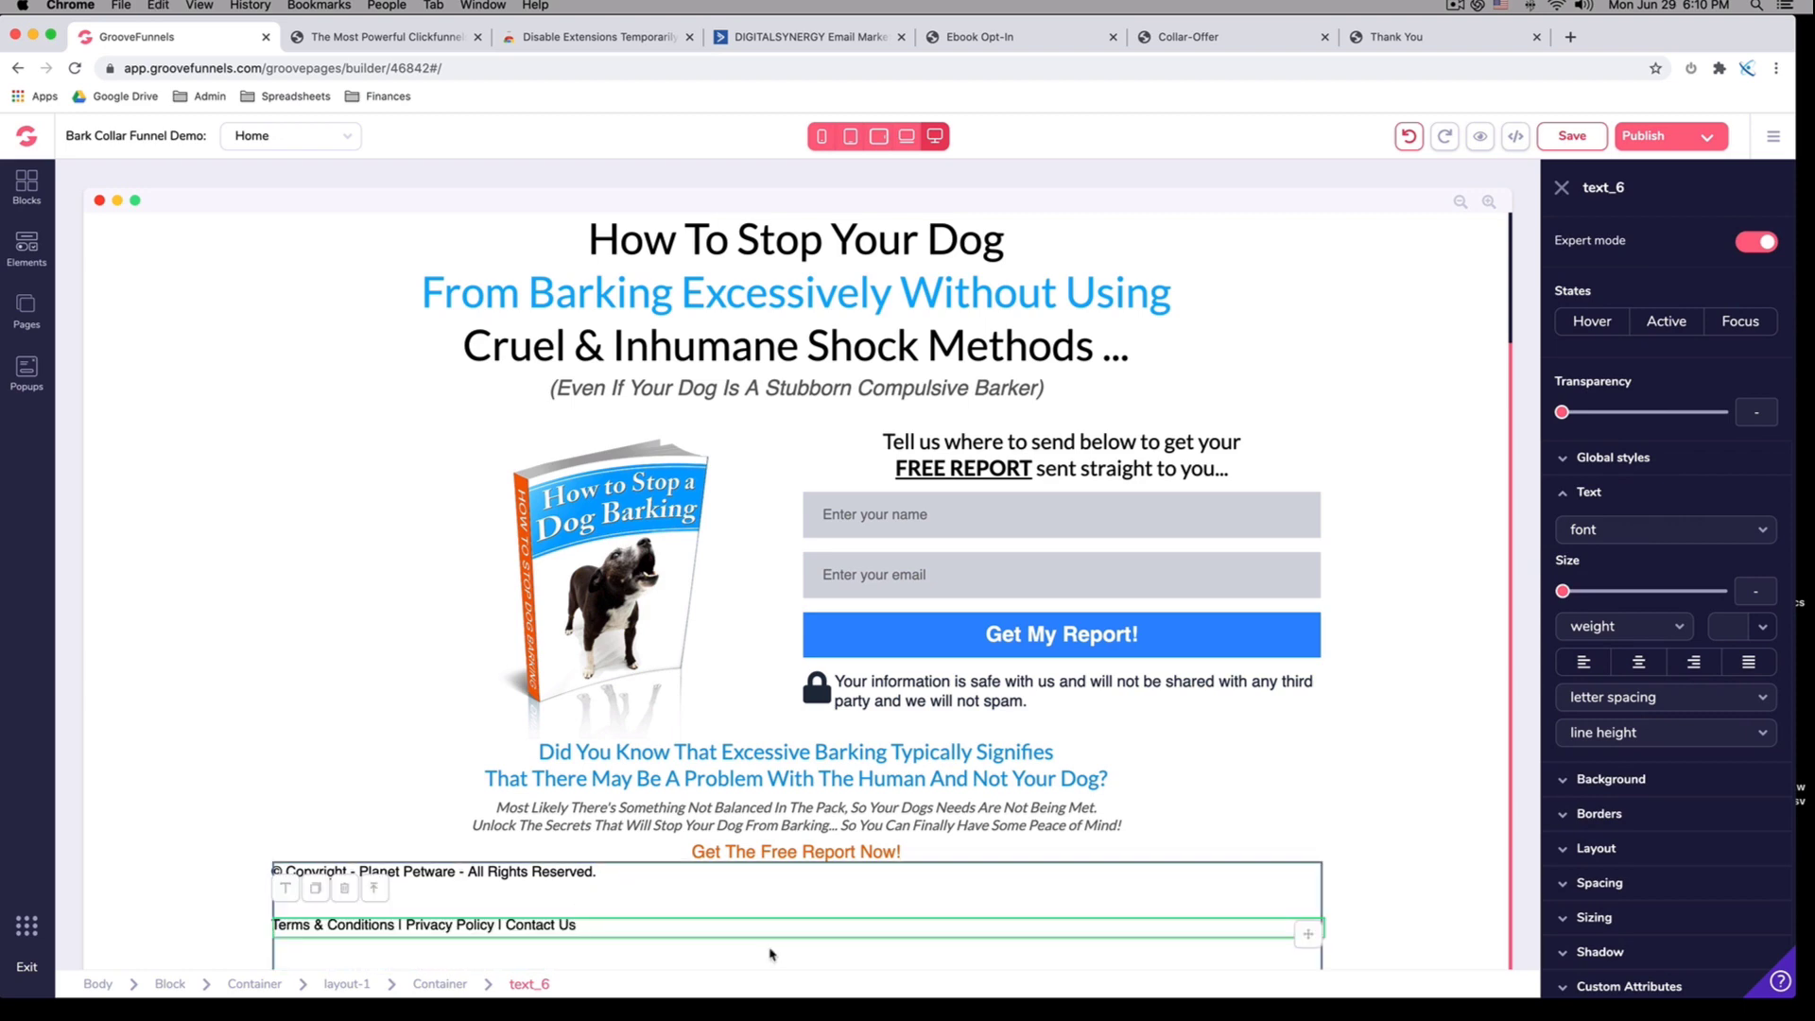
Centre-align the copyright line and the "Terms & Conditions | Privacy Policy | Contact Us" line in the footer
double_click(619, 884)
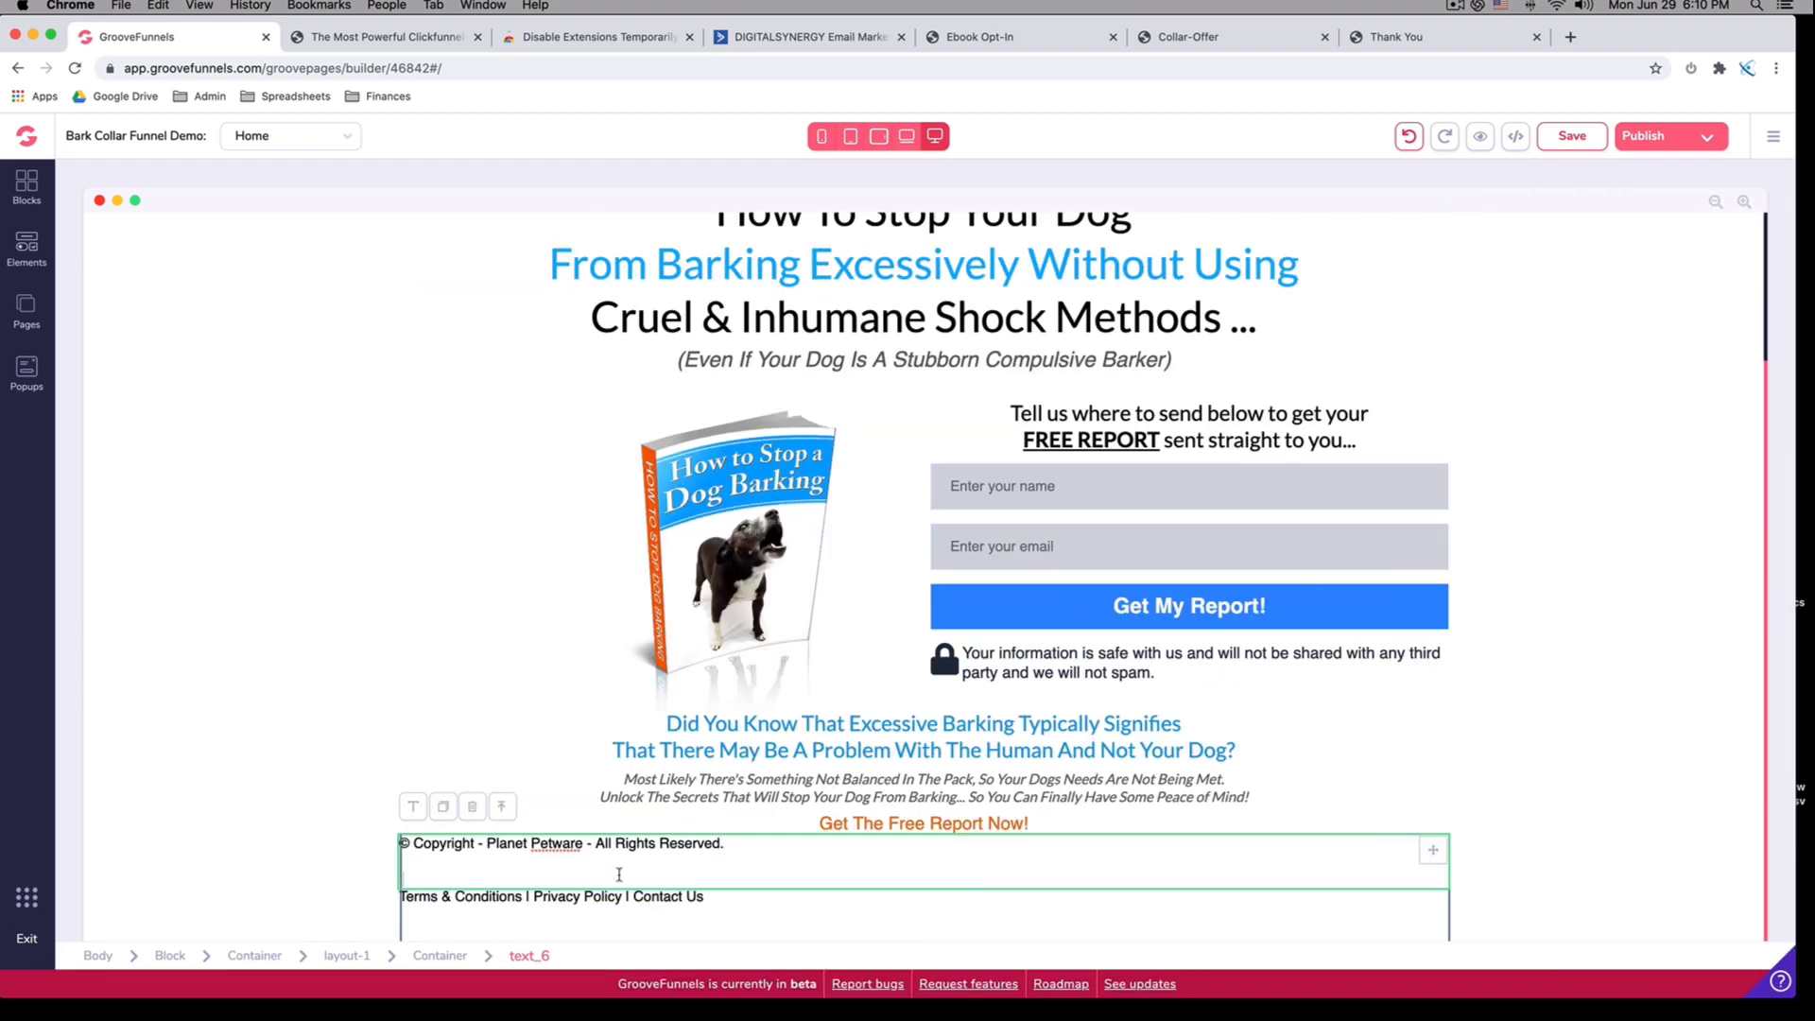
triple_click(652, 896)
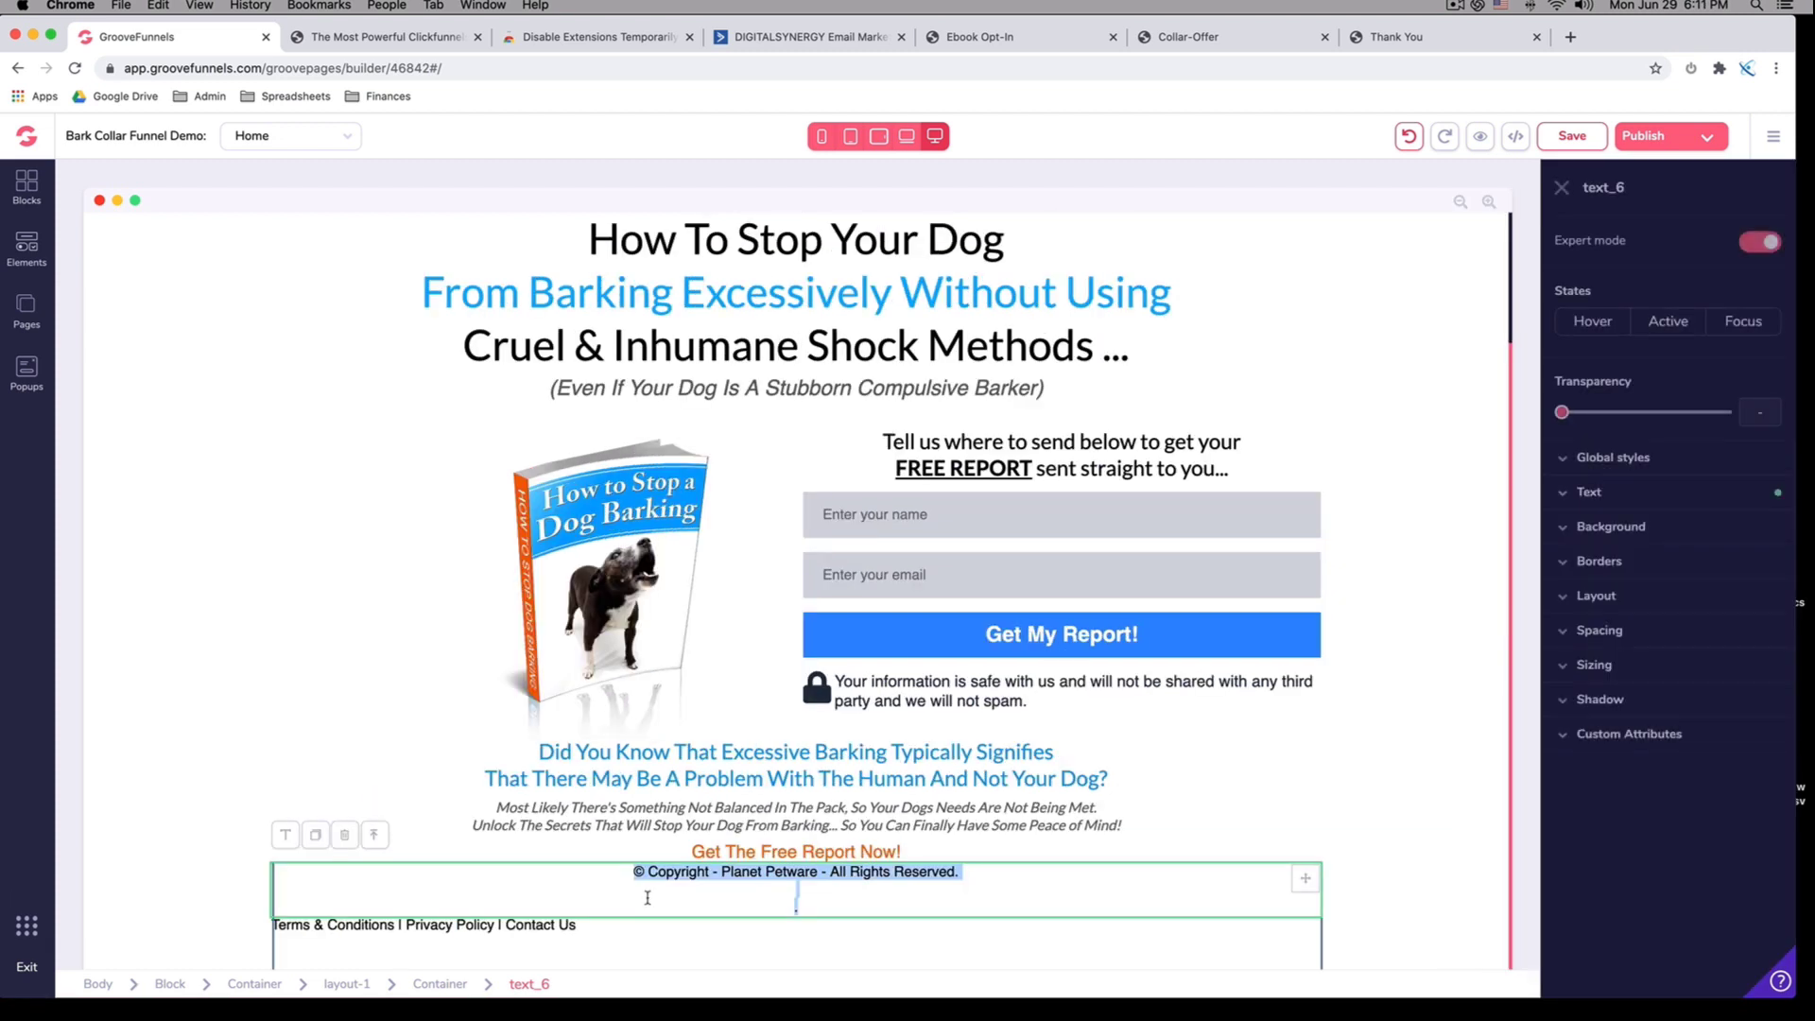
triple_click(533, 931)
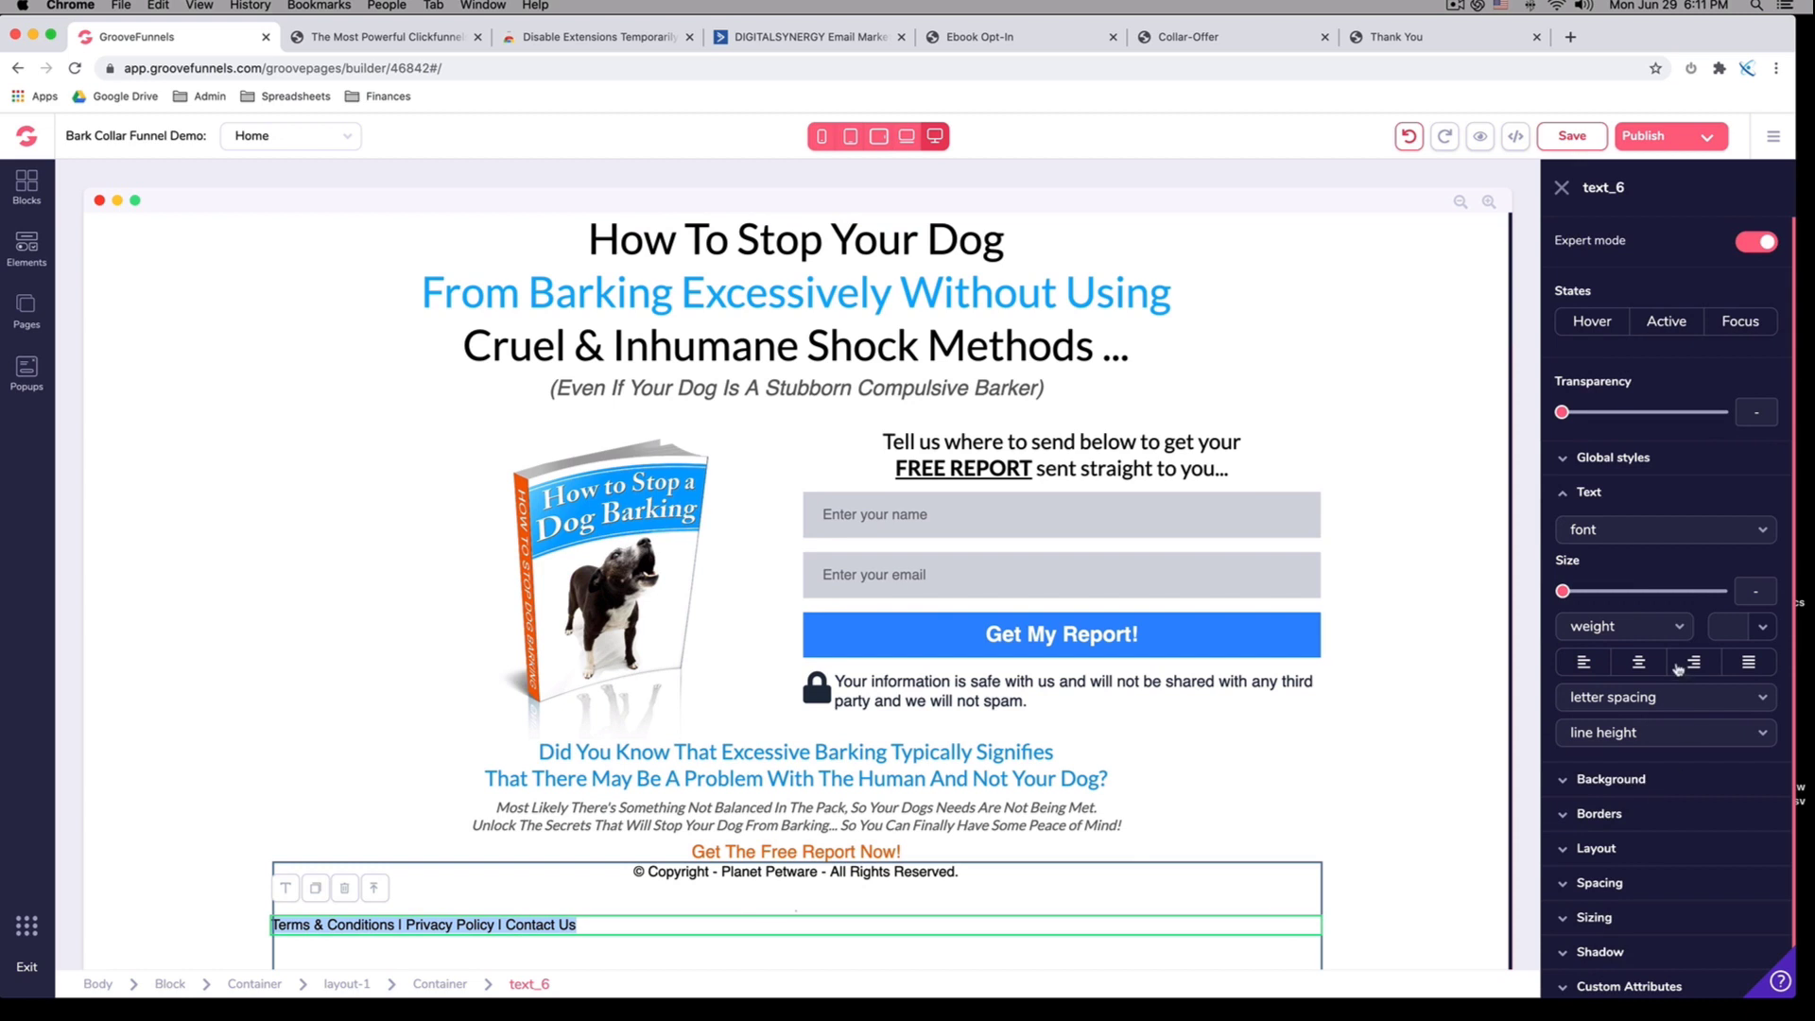
left_click(1641, 665)
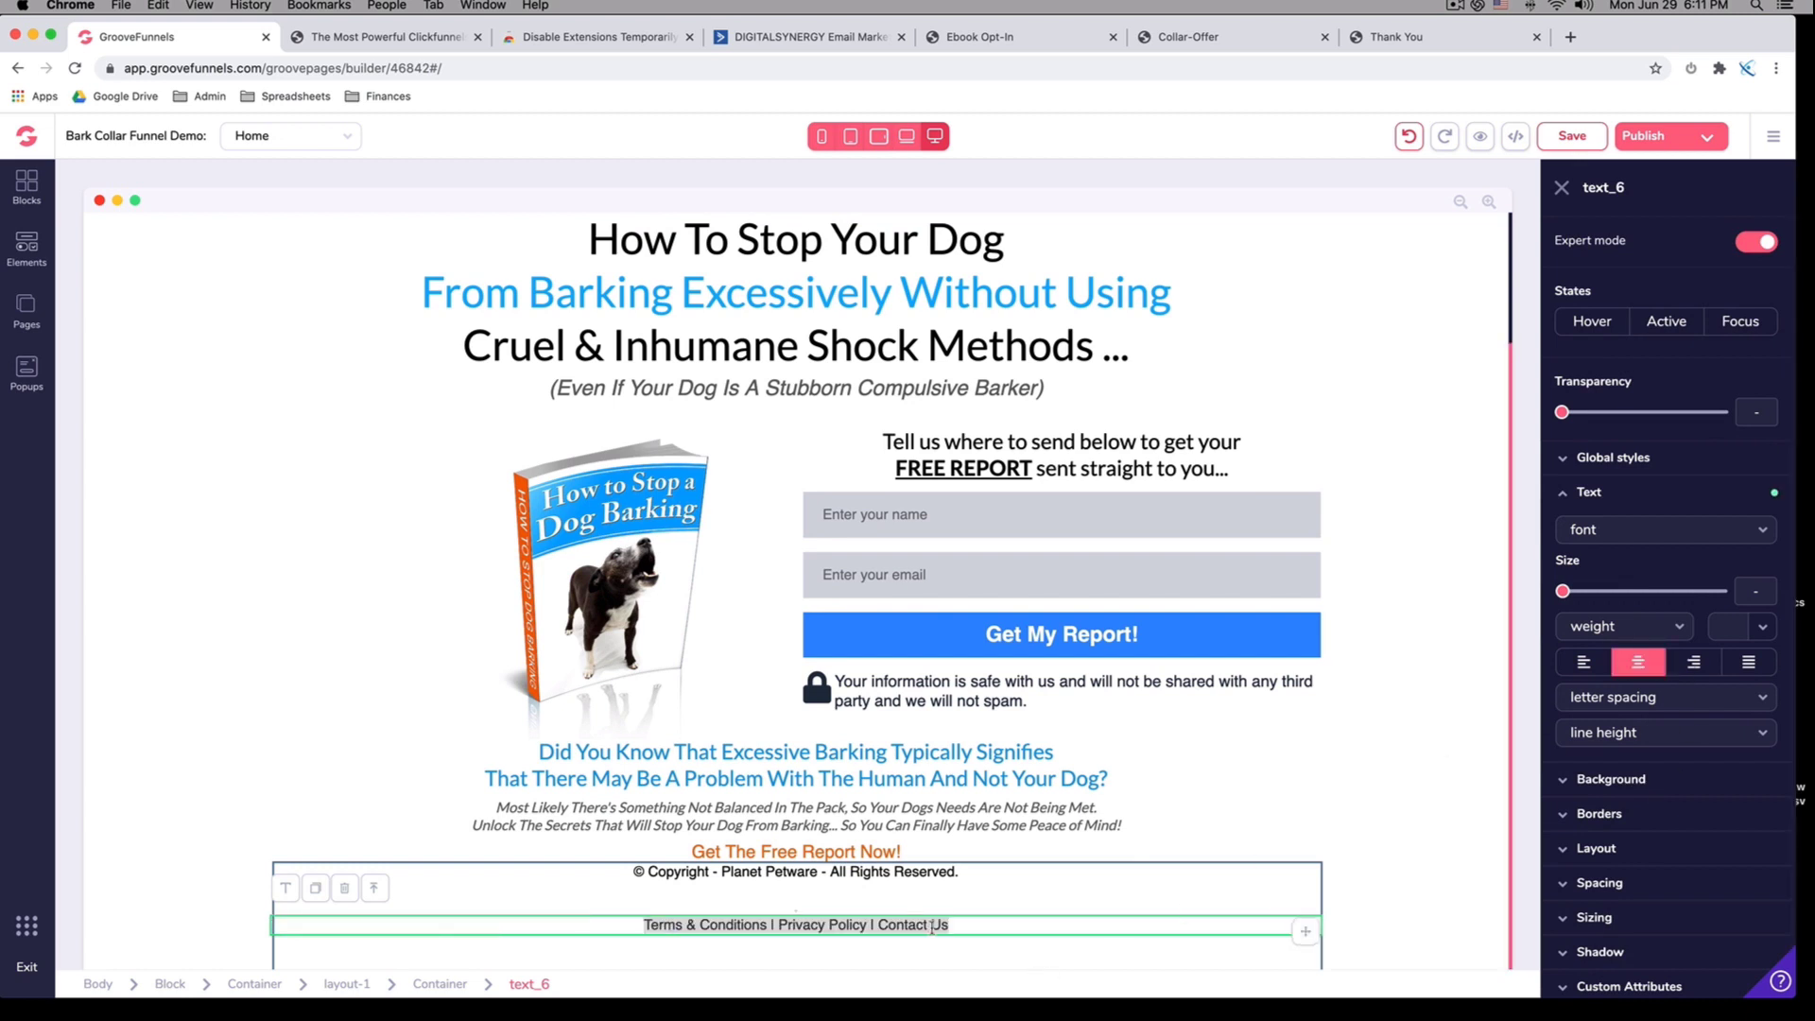
Set the top padding of the footer's copyright line to 1.75rem
left_click_drag(635, 872, 970, 877)
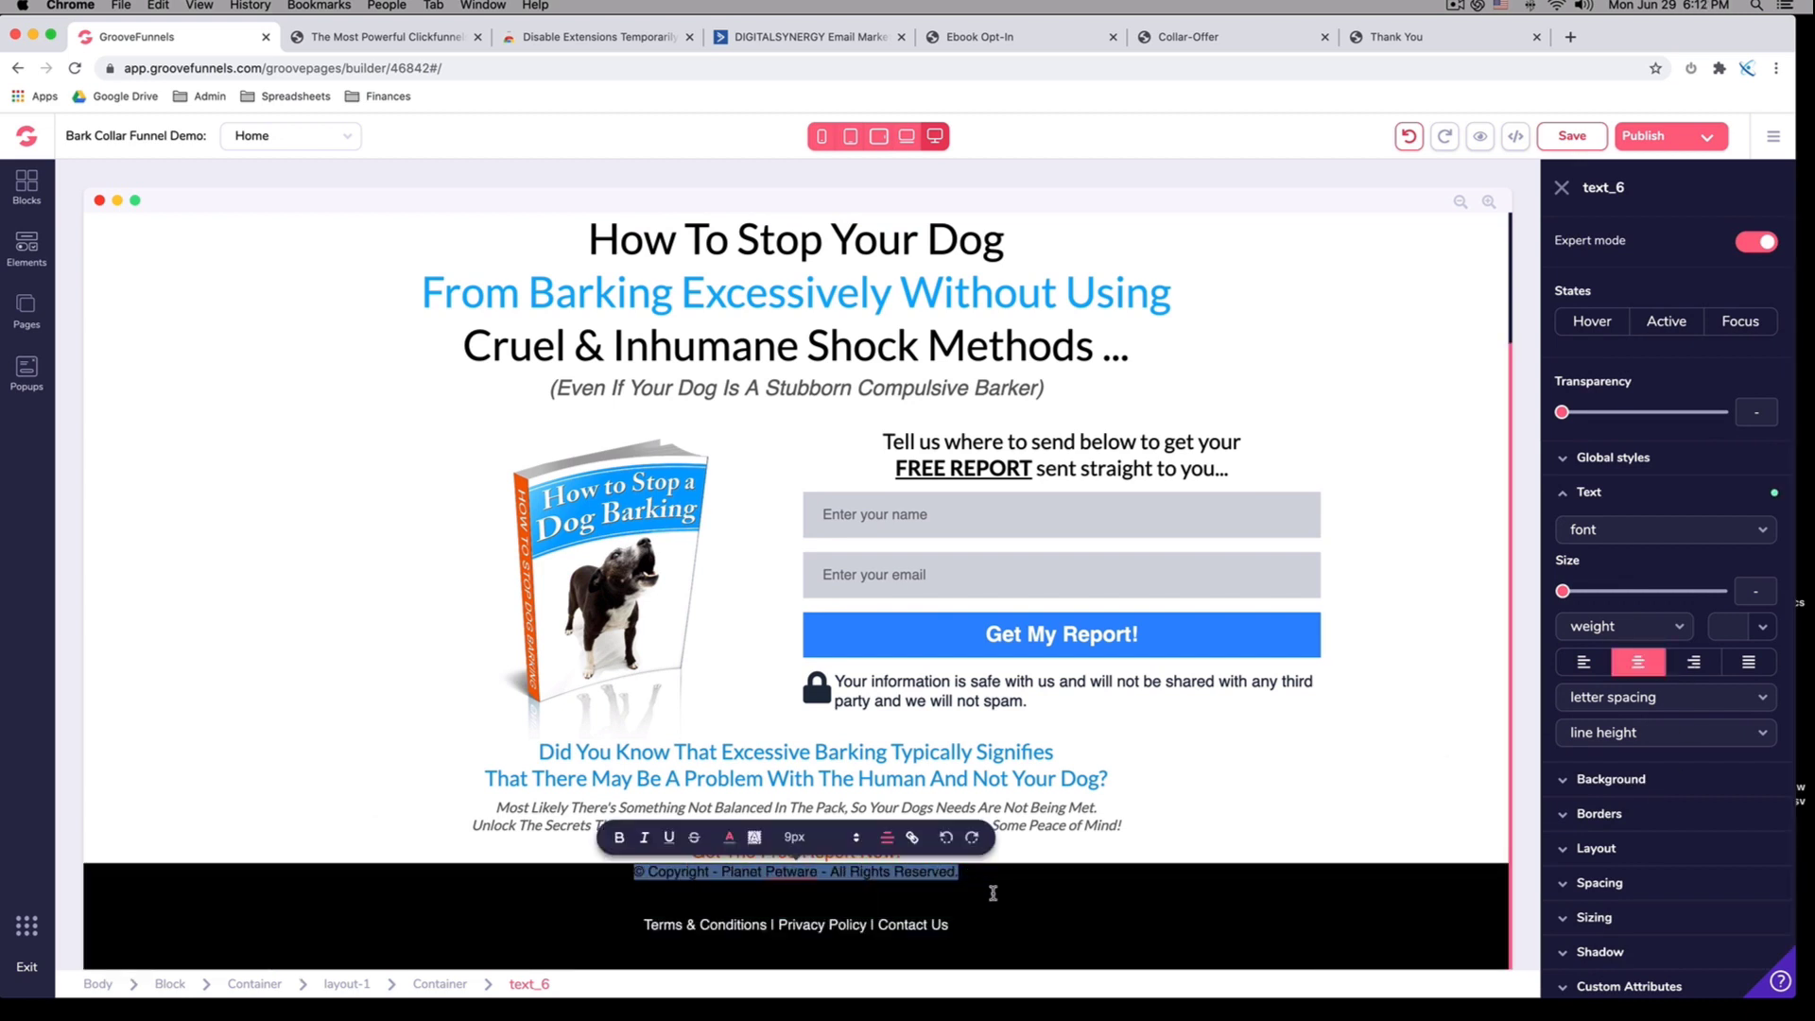
left_click(1571, 884)
scroll(1707, 932, "down", 4)
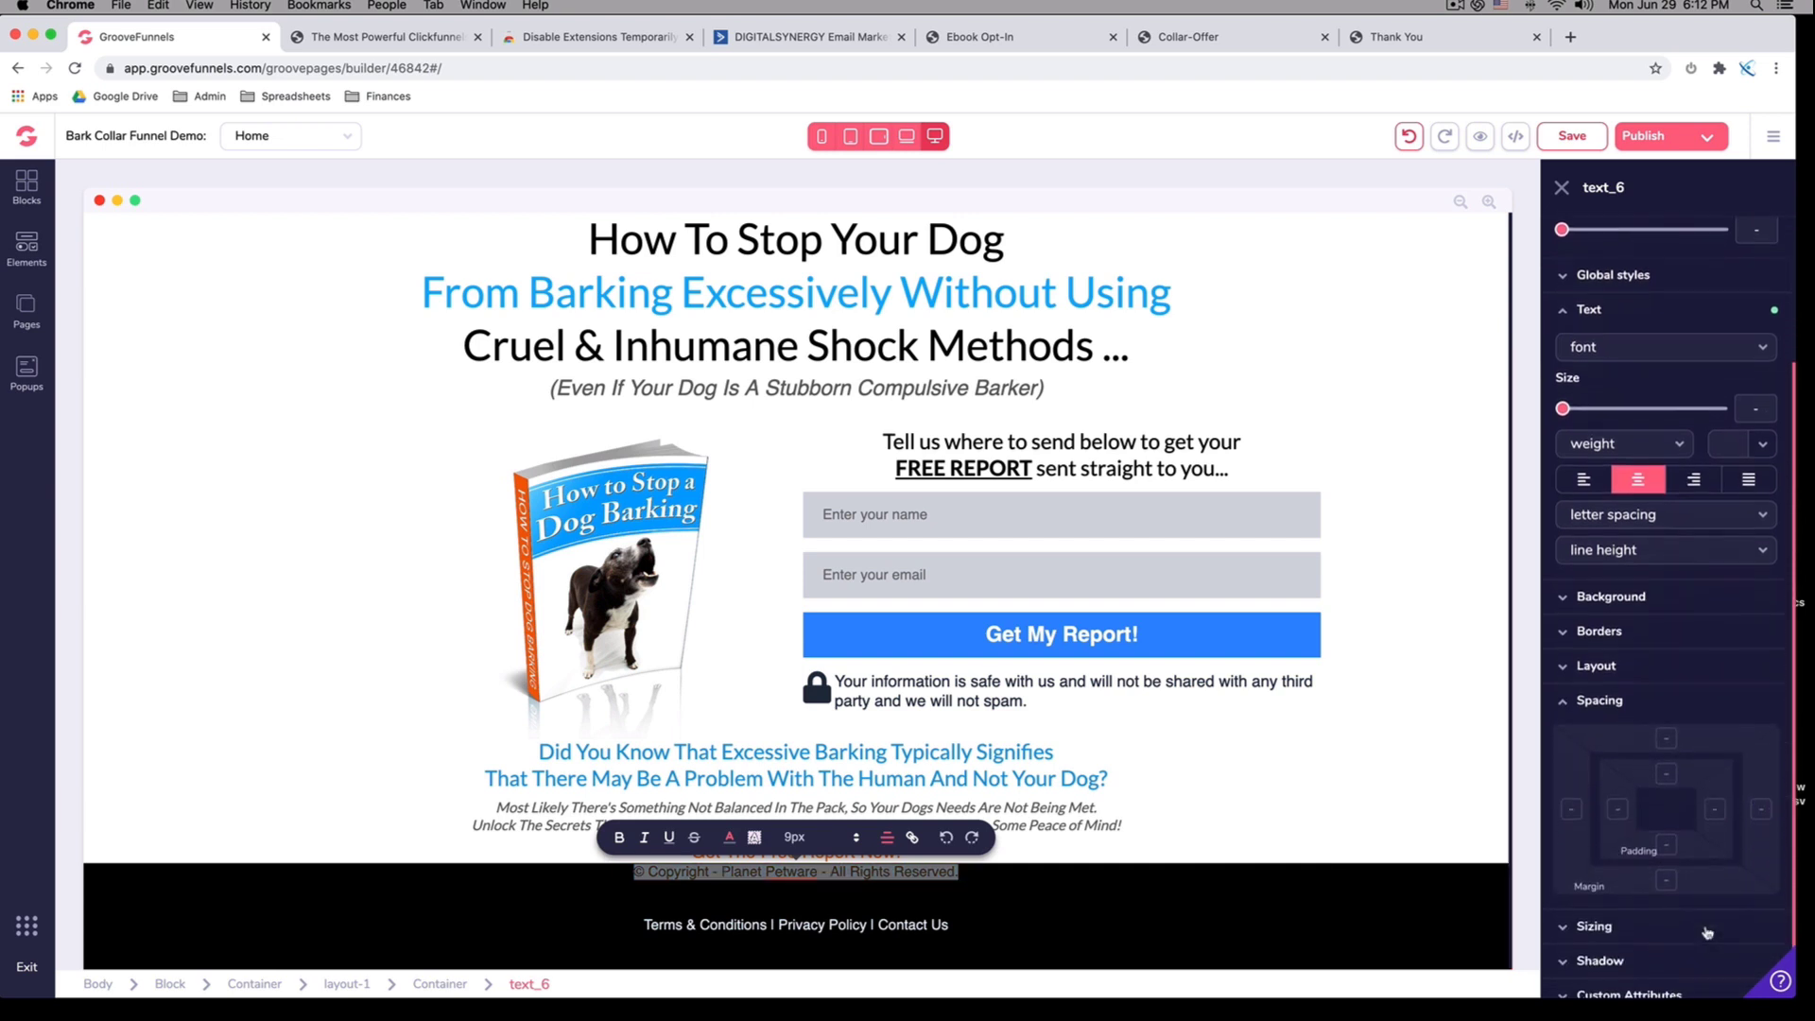
scroll(1707, 933, "down", 1)
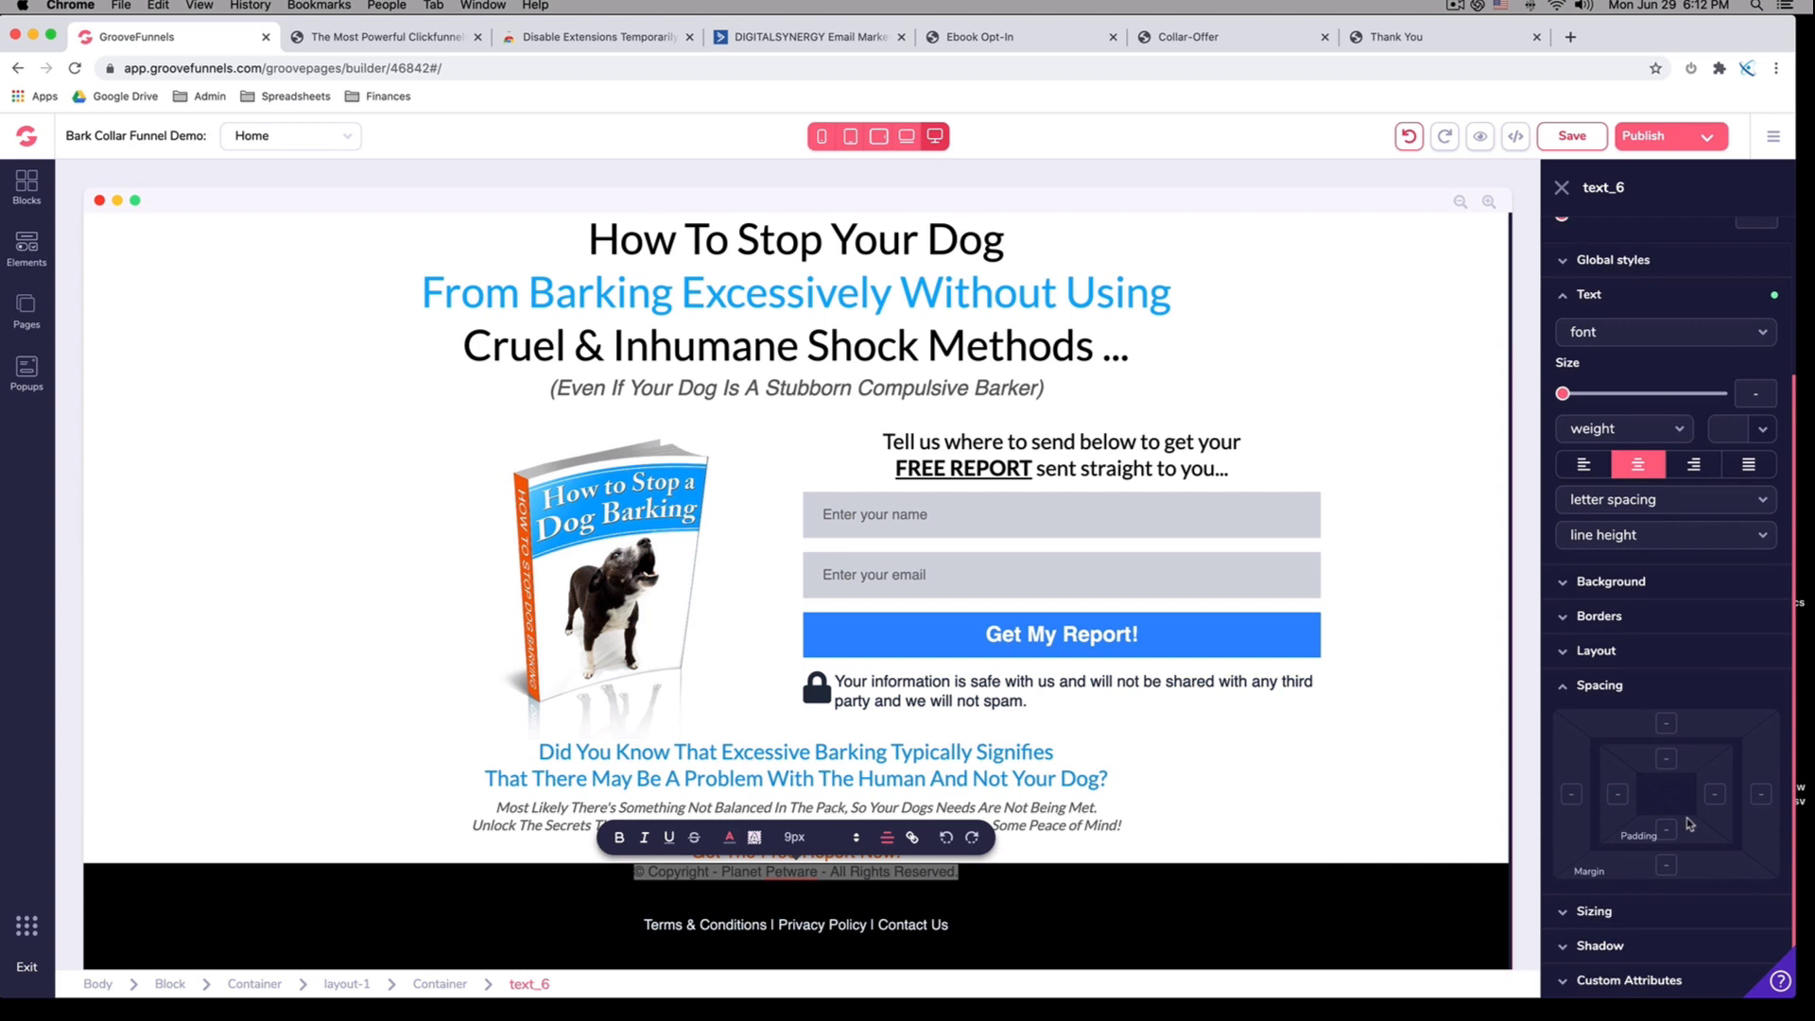
left_click(1666, 760)
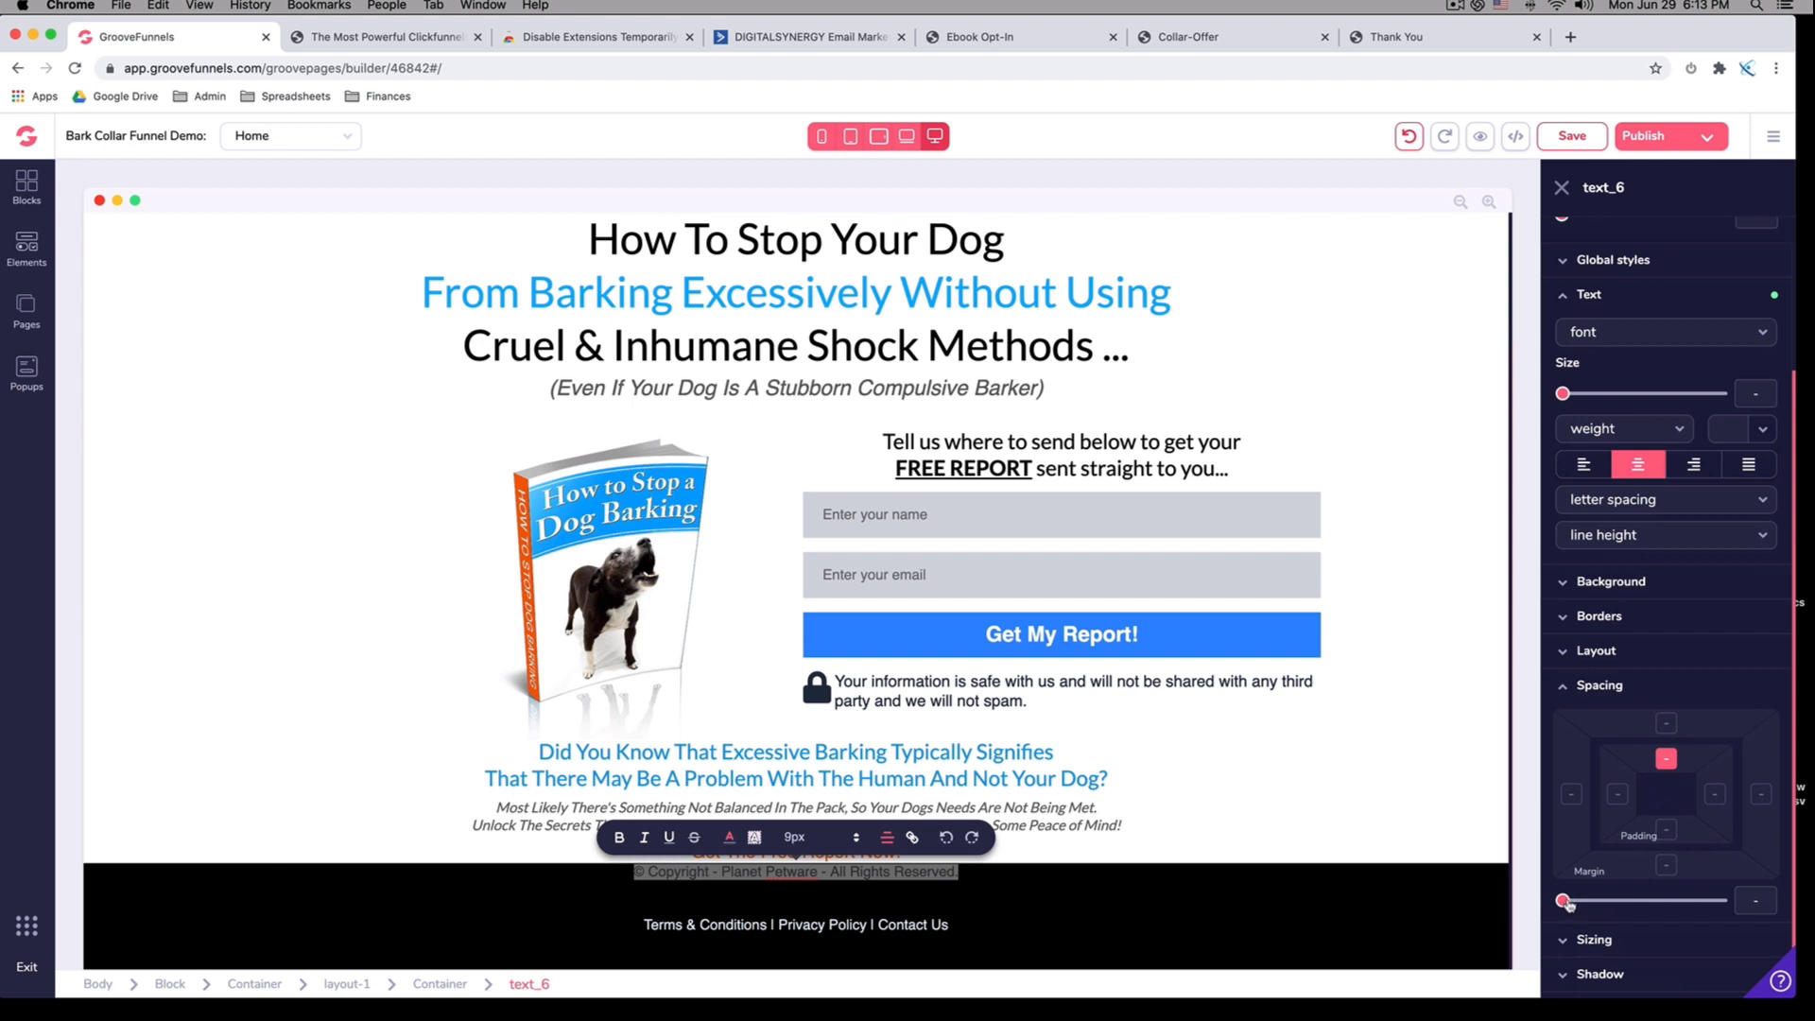
left_click_drag(1564, 903, 1609, 902)
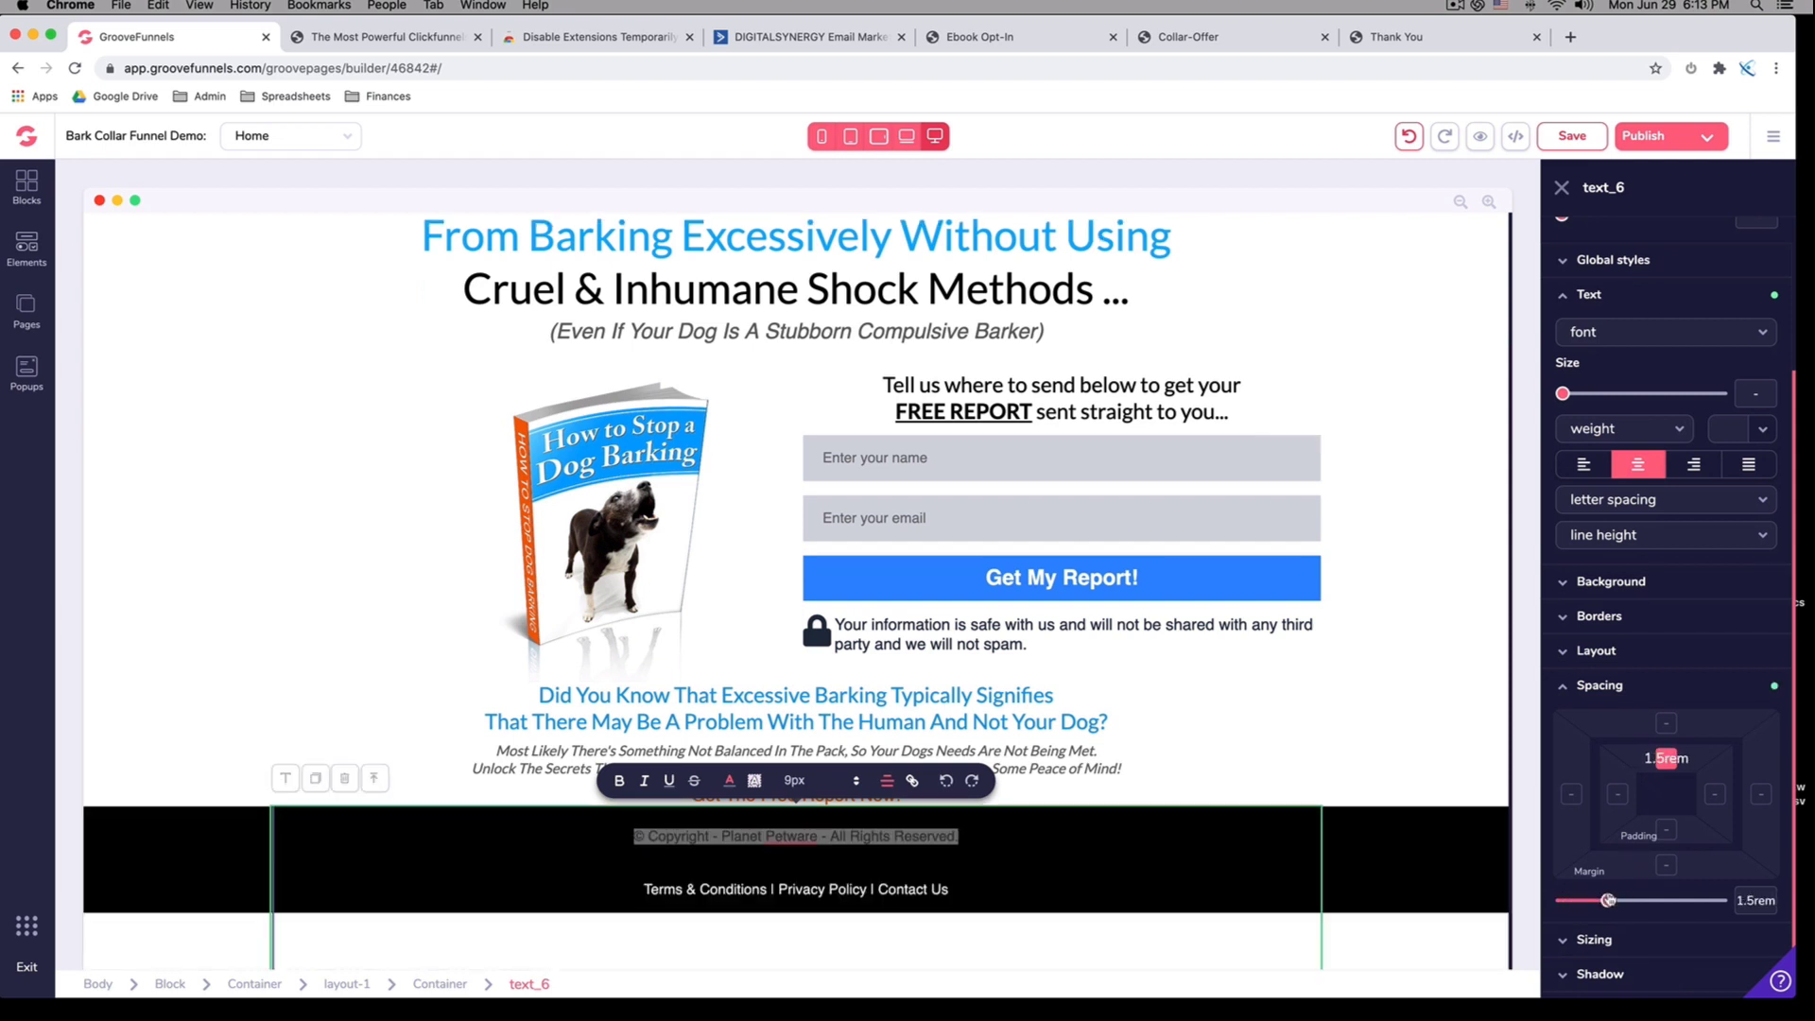
left_click_drag(1608, 900, 1614, 899)
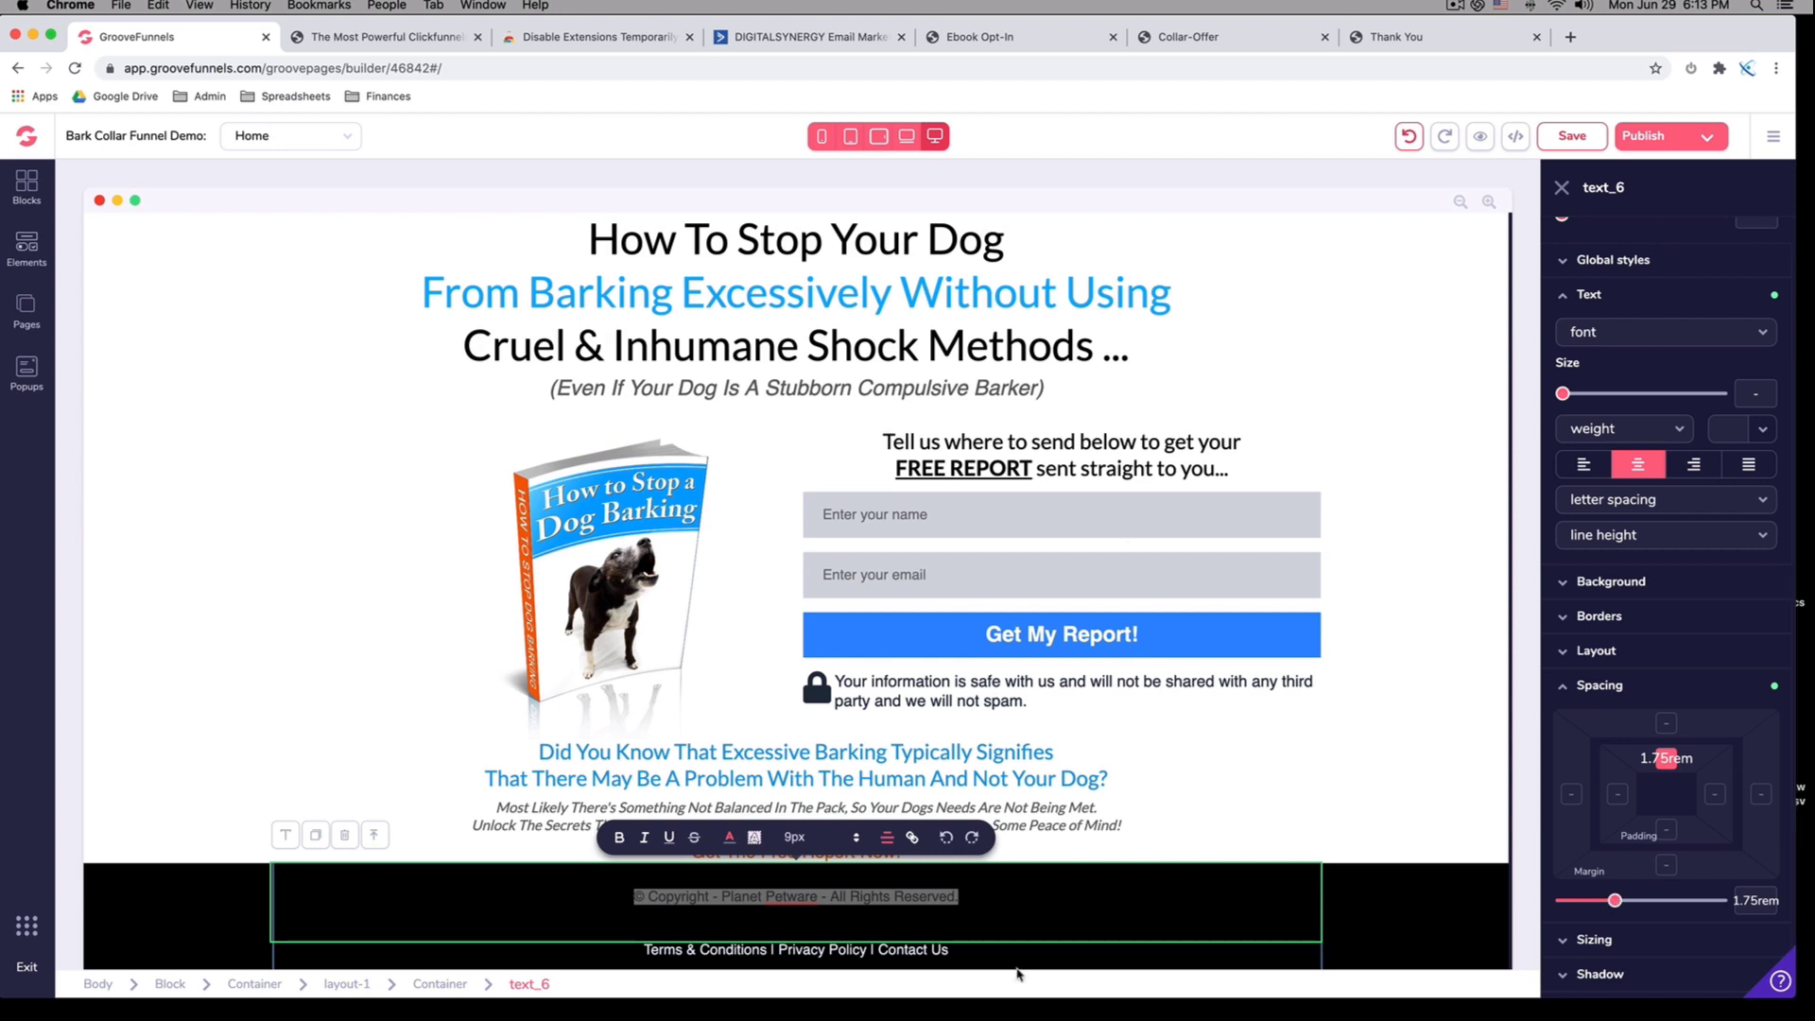
Set a negative top margin of -1.75rem on the footer's "Terms & Conditions | Privacy Policy | Contact Us" line
left_click(850, 950)
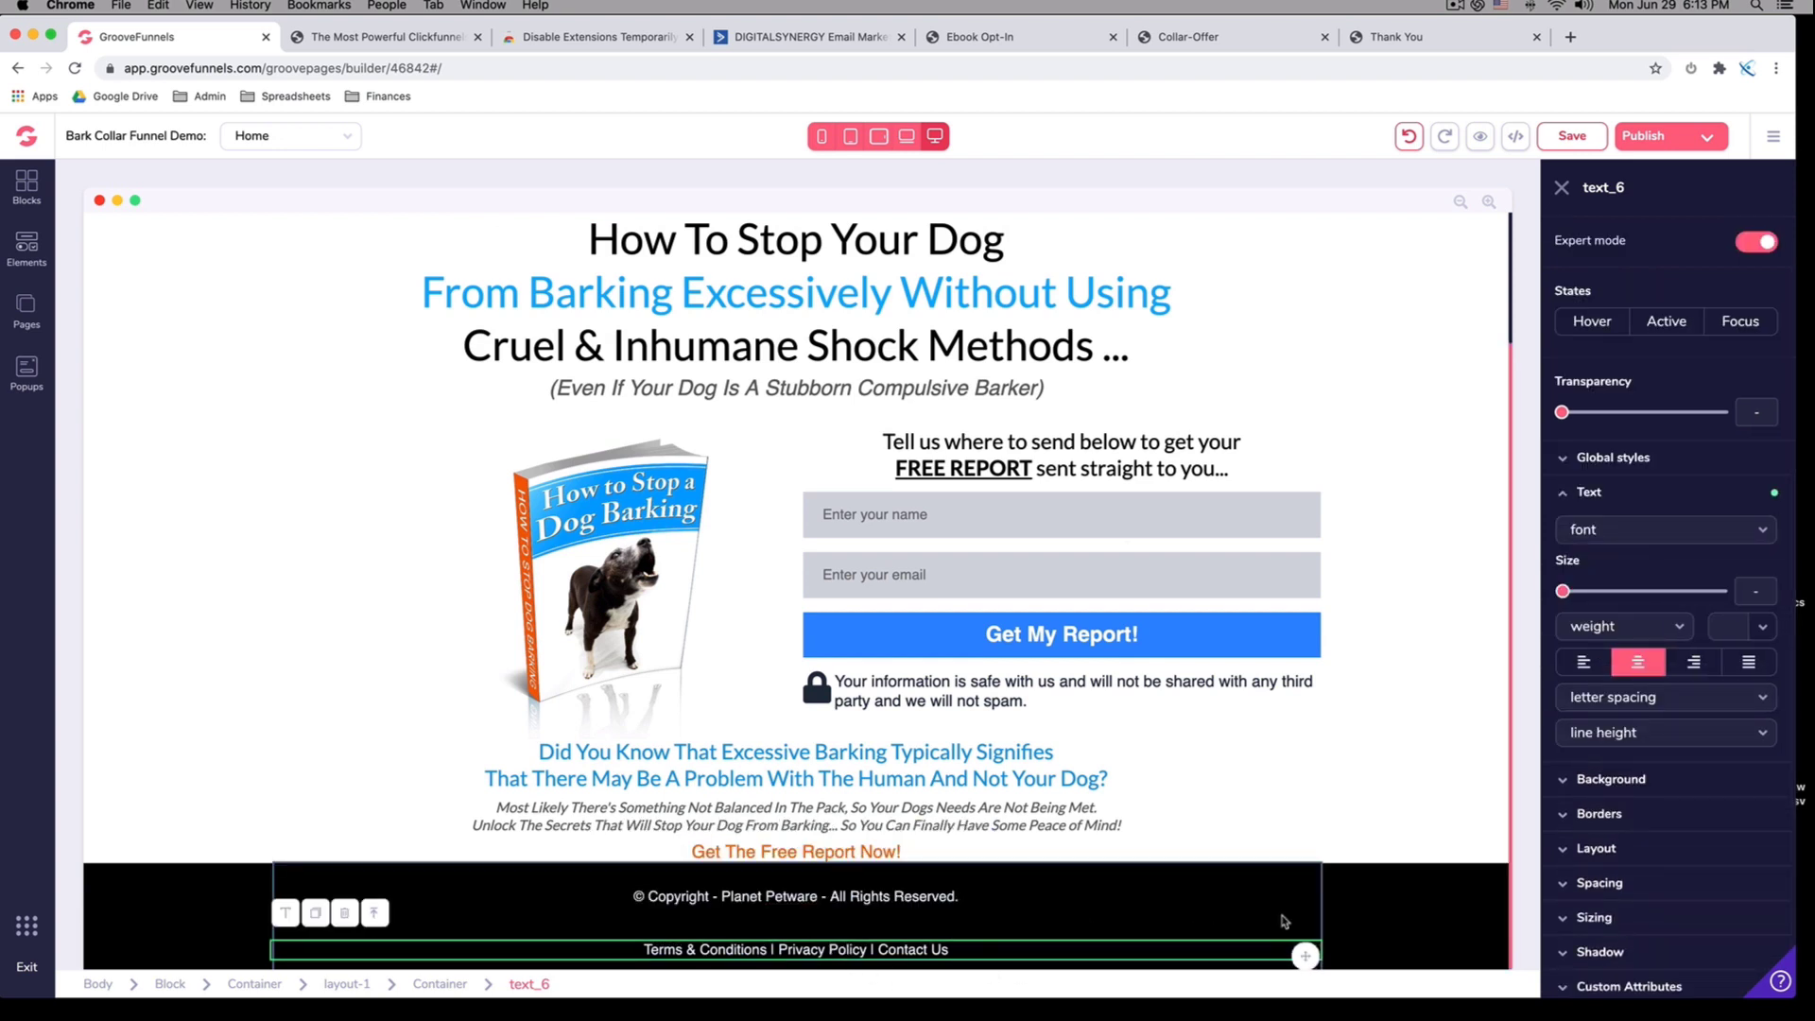
left_click(1569, 883)
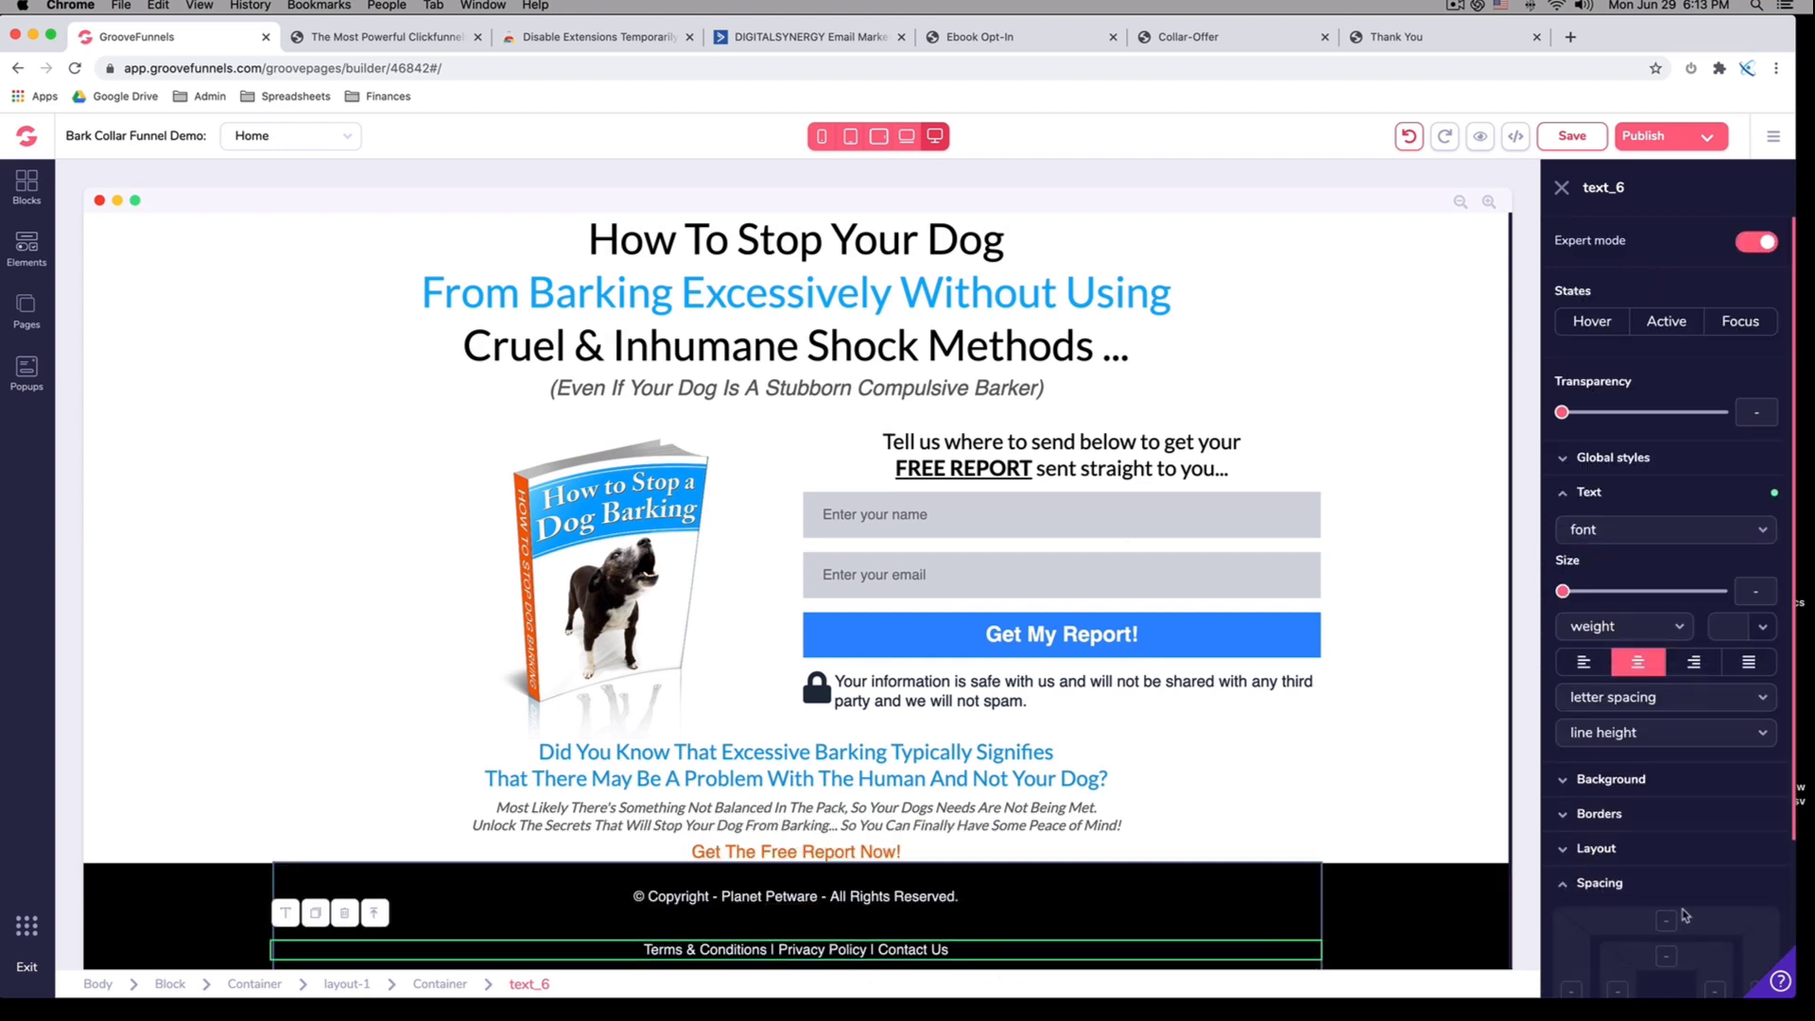
scroll(1684, 915, "down", 3)
left_click(1666, 726)
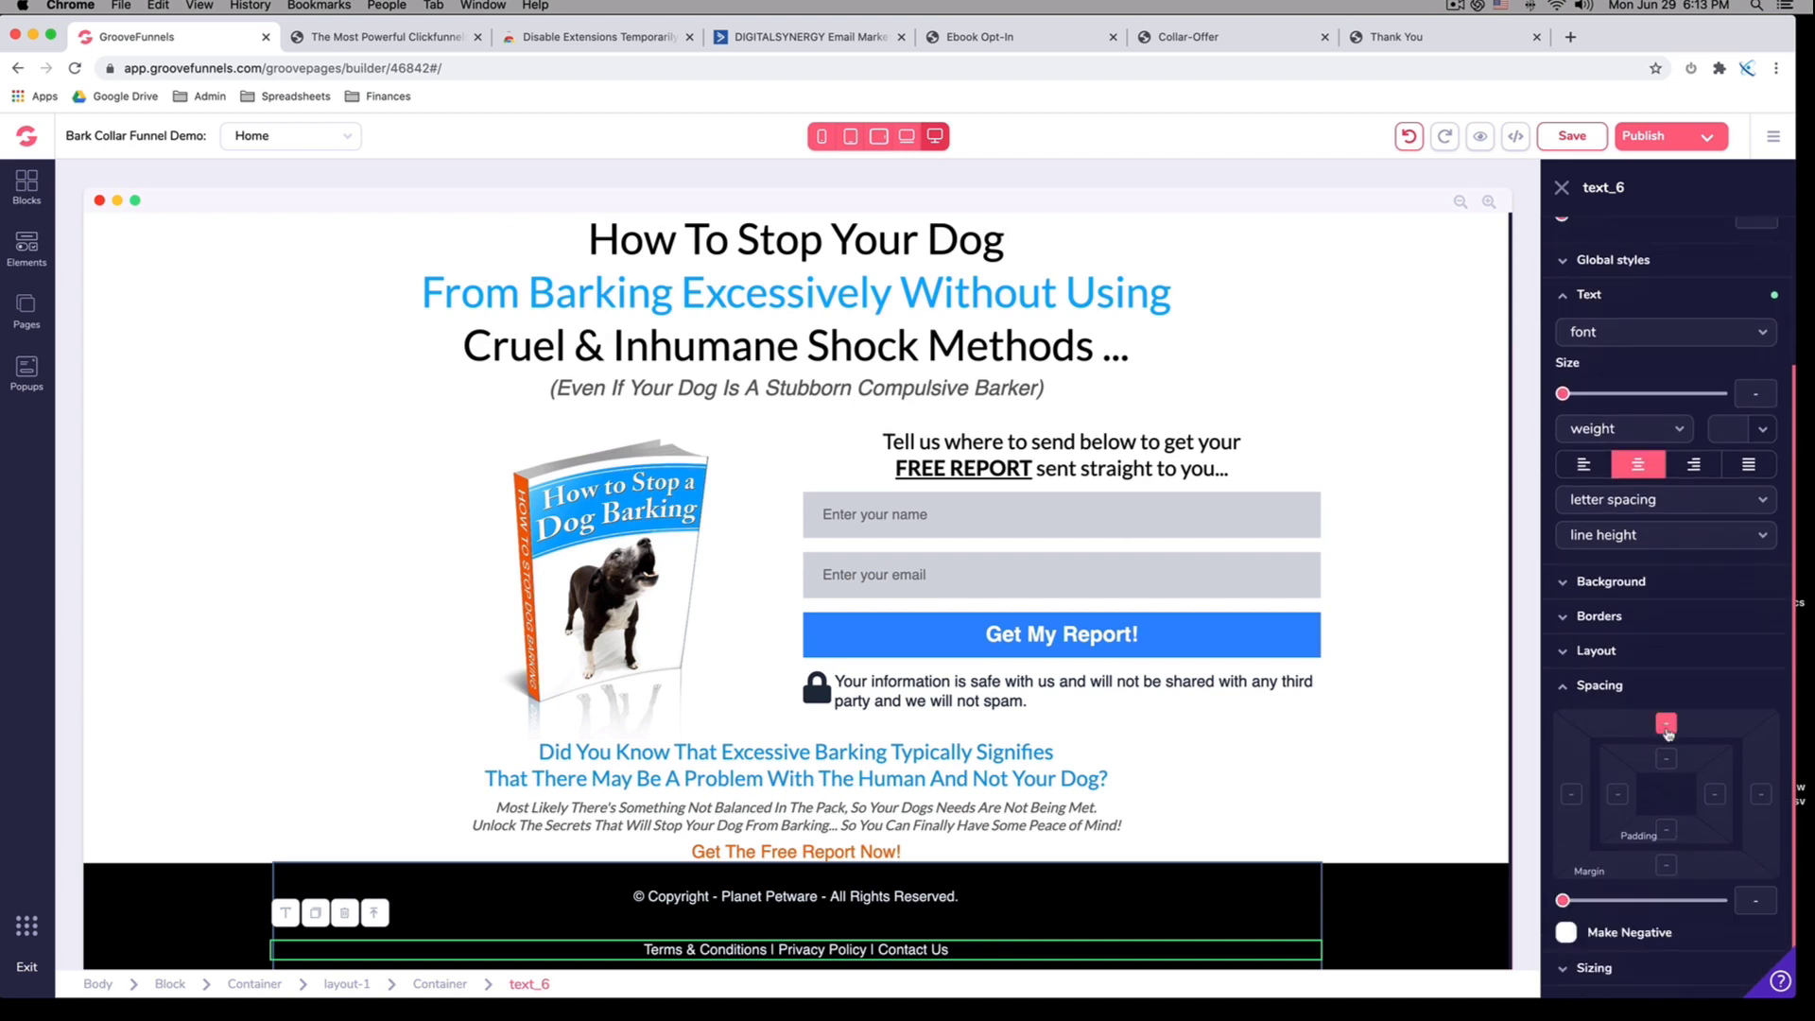
left_click_drag(1563, 901, 1620, 901)
left_click(1566, 932)
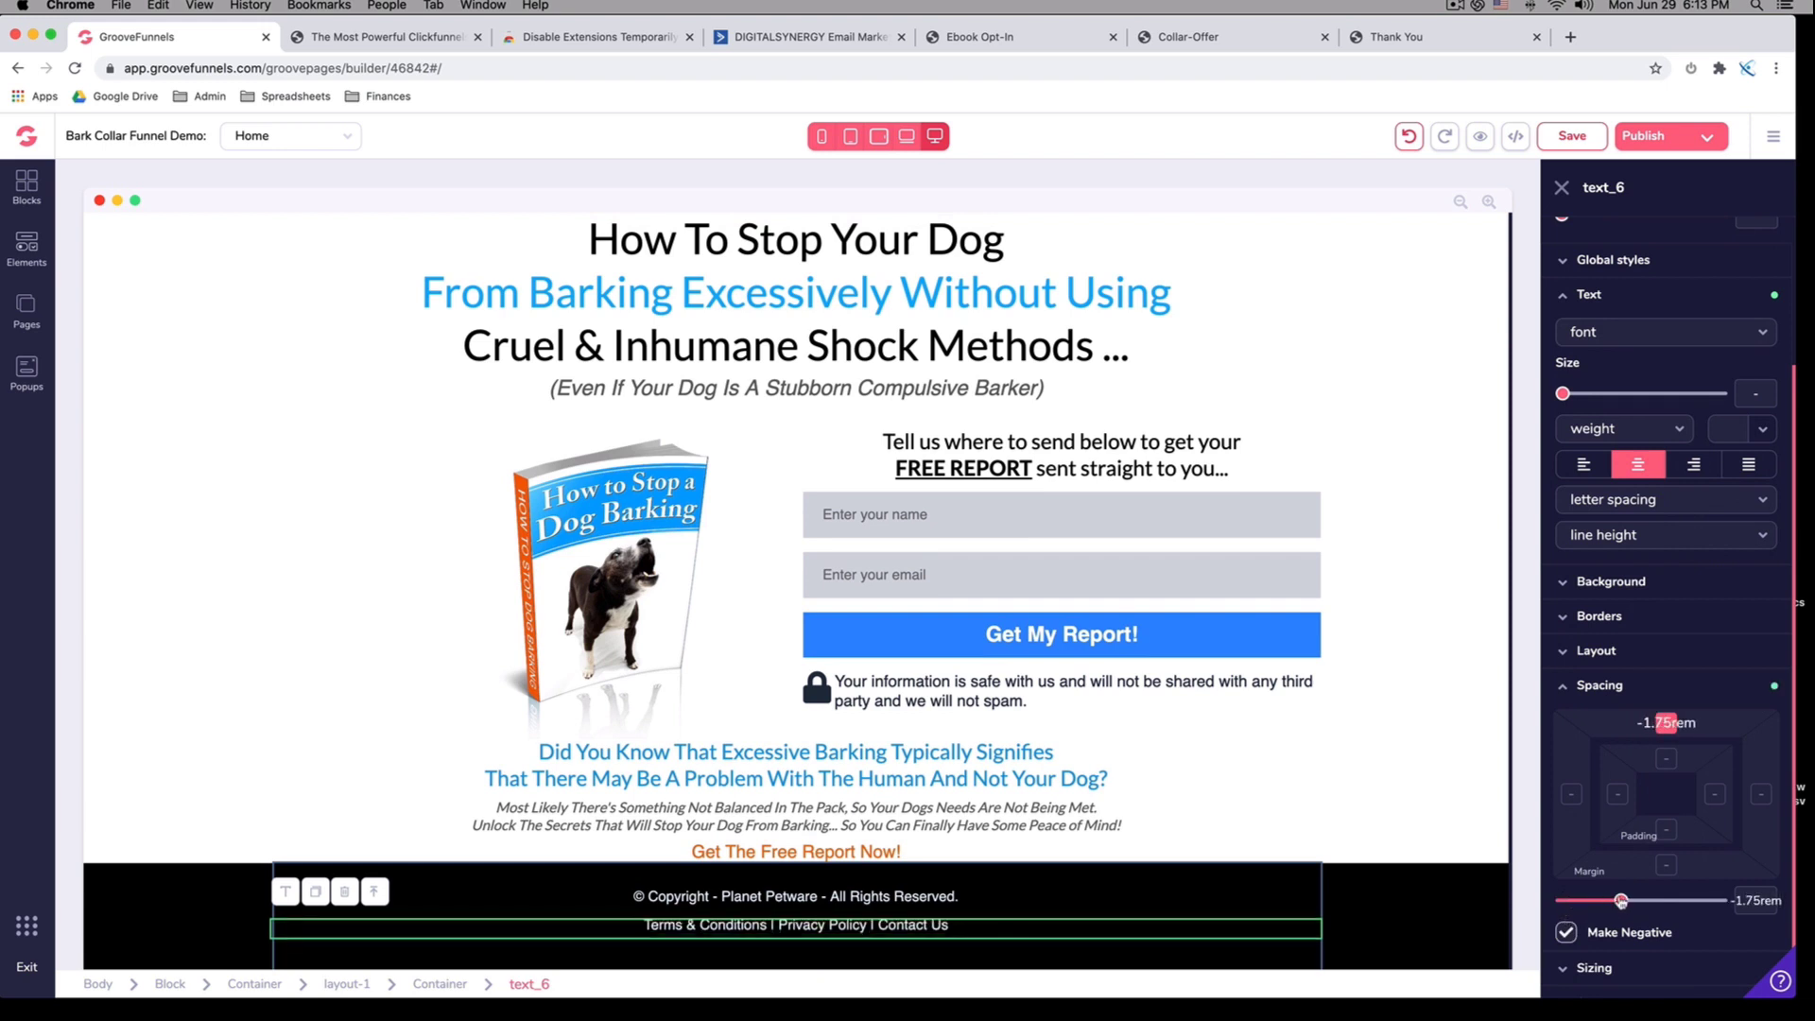
left_click(1198, 836)
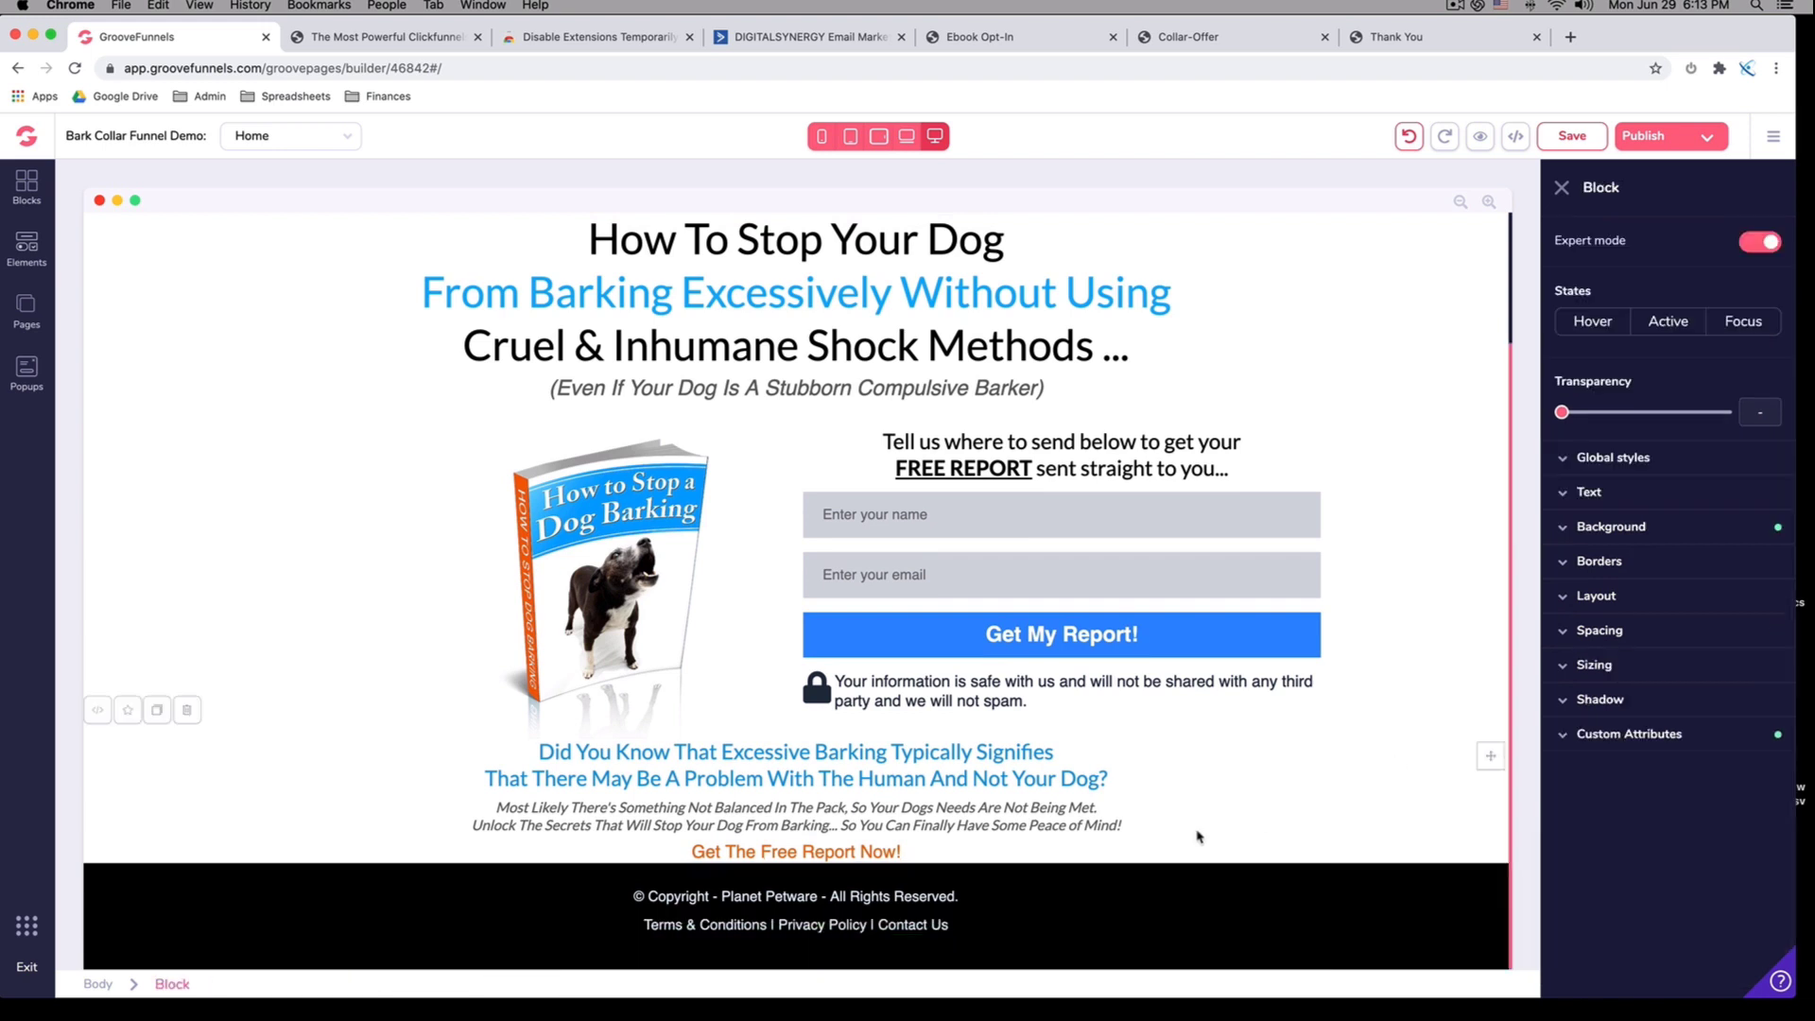
Set the bottom margin of the "Get The Free Report Now!" line above the footer to 1rem
left_click(836, 851)
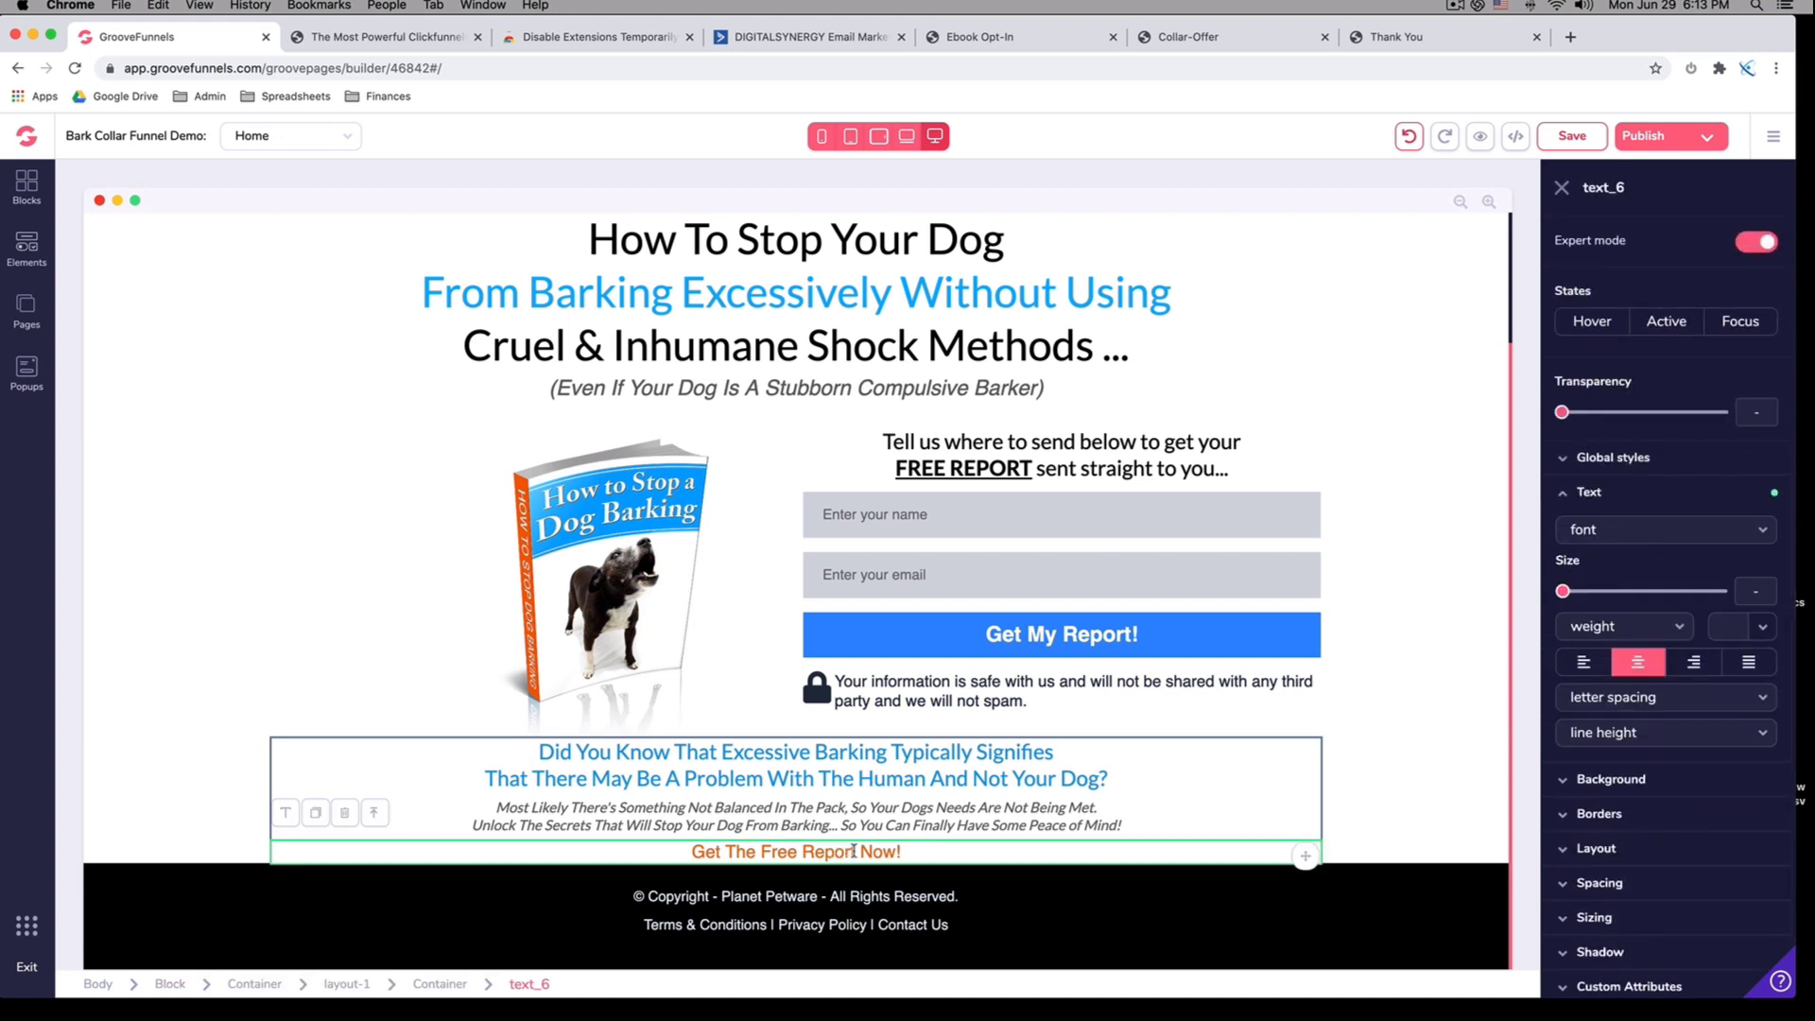
left_click(1569, 884)
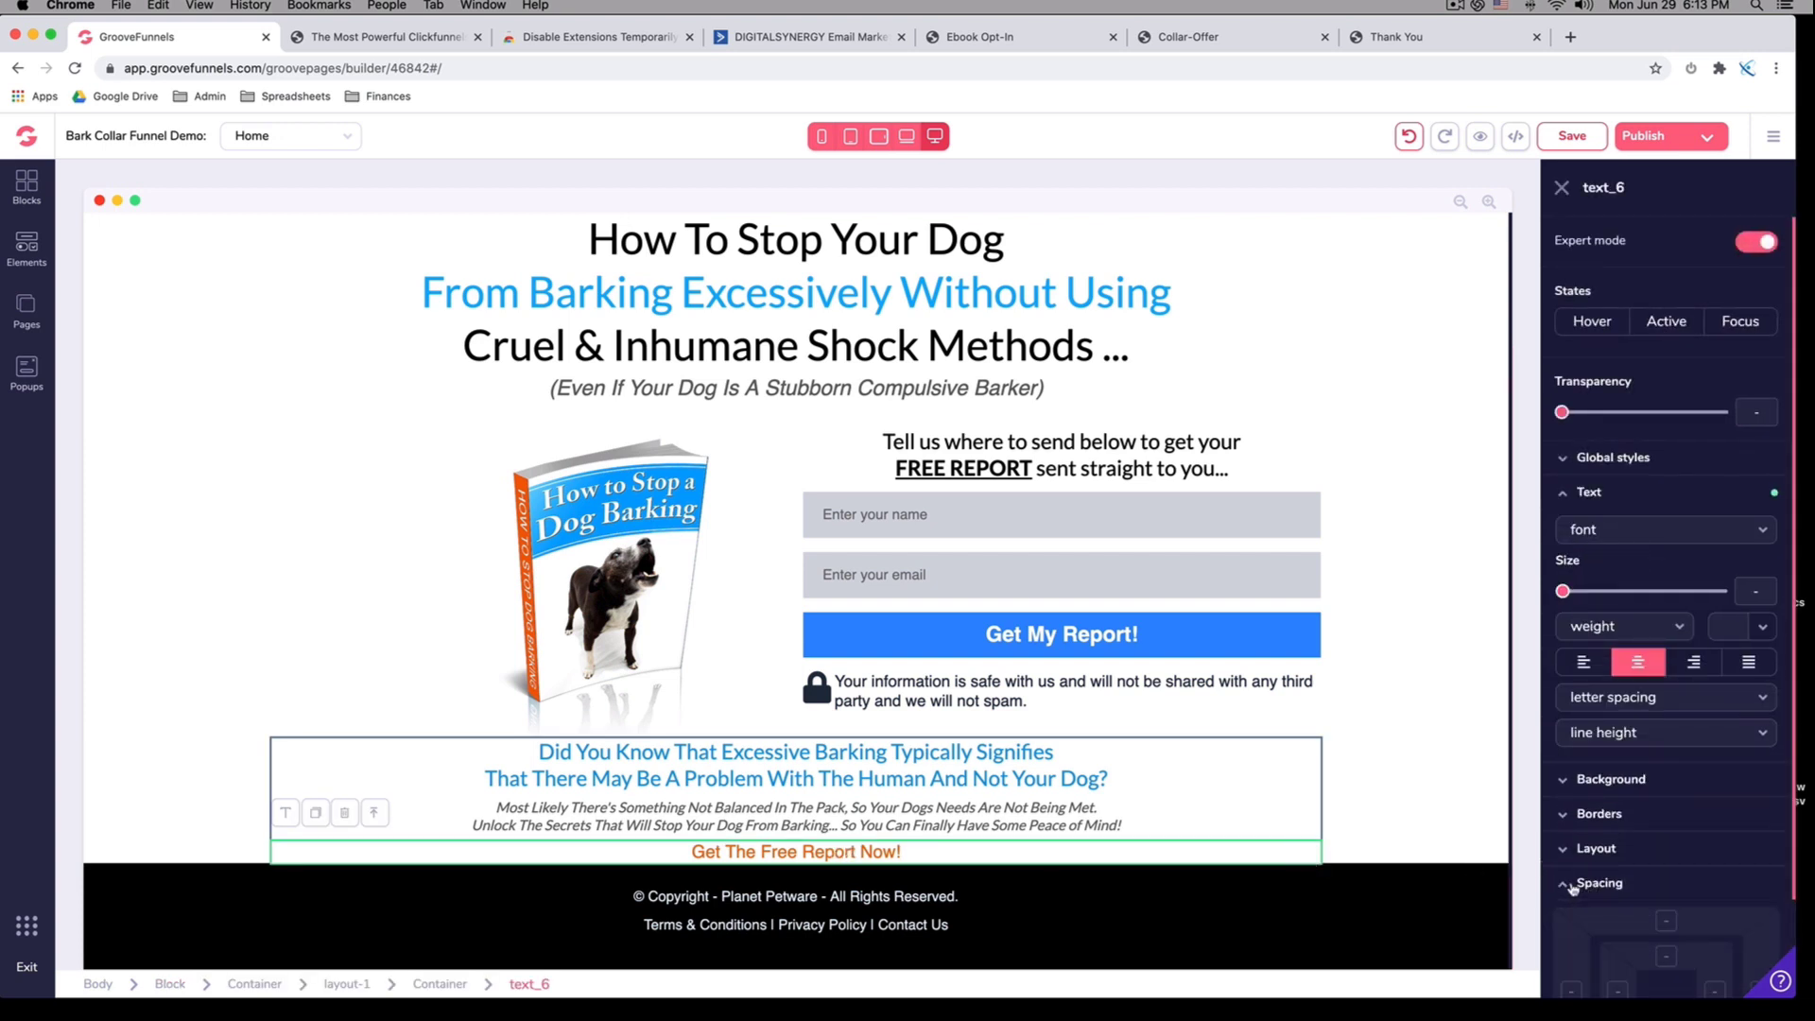
scroll(1607, 893, "down", 3)
left_click(1665, 865)
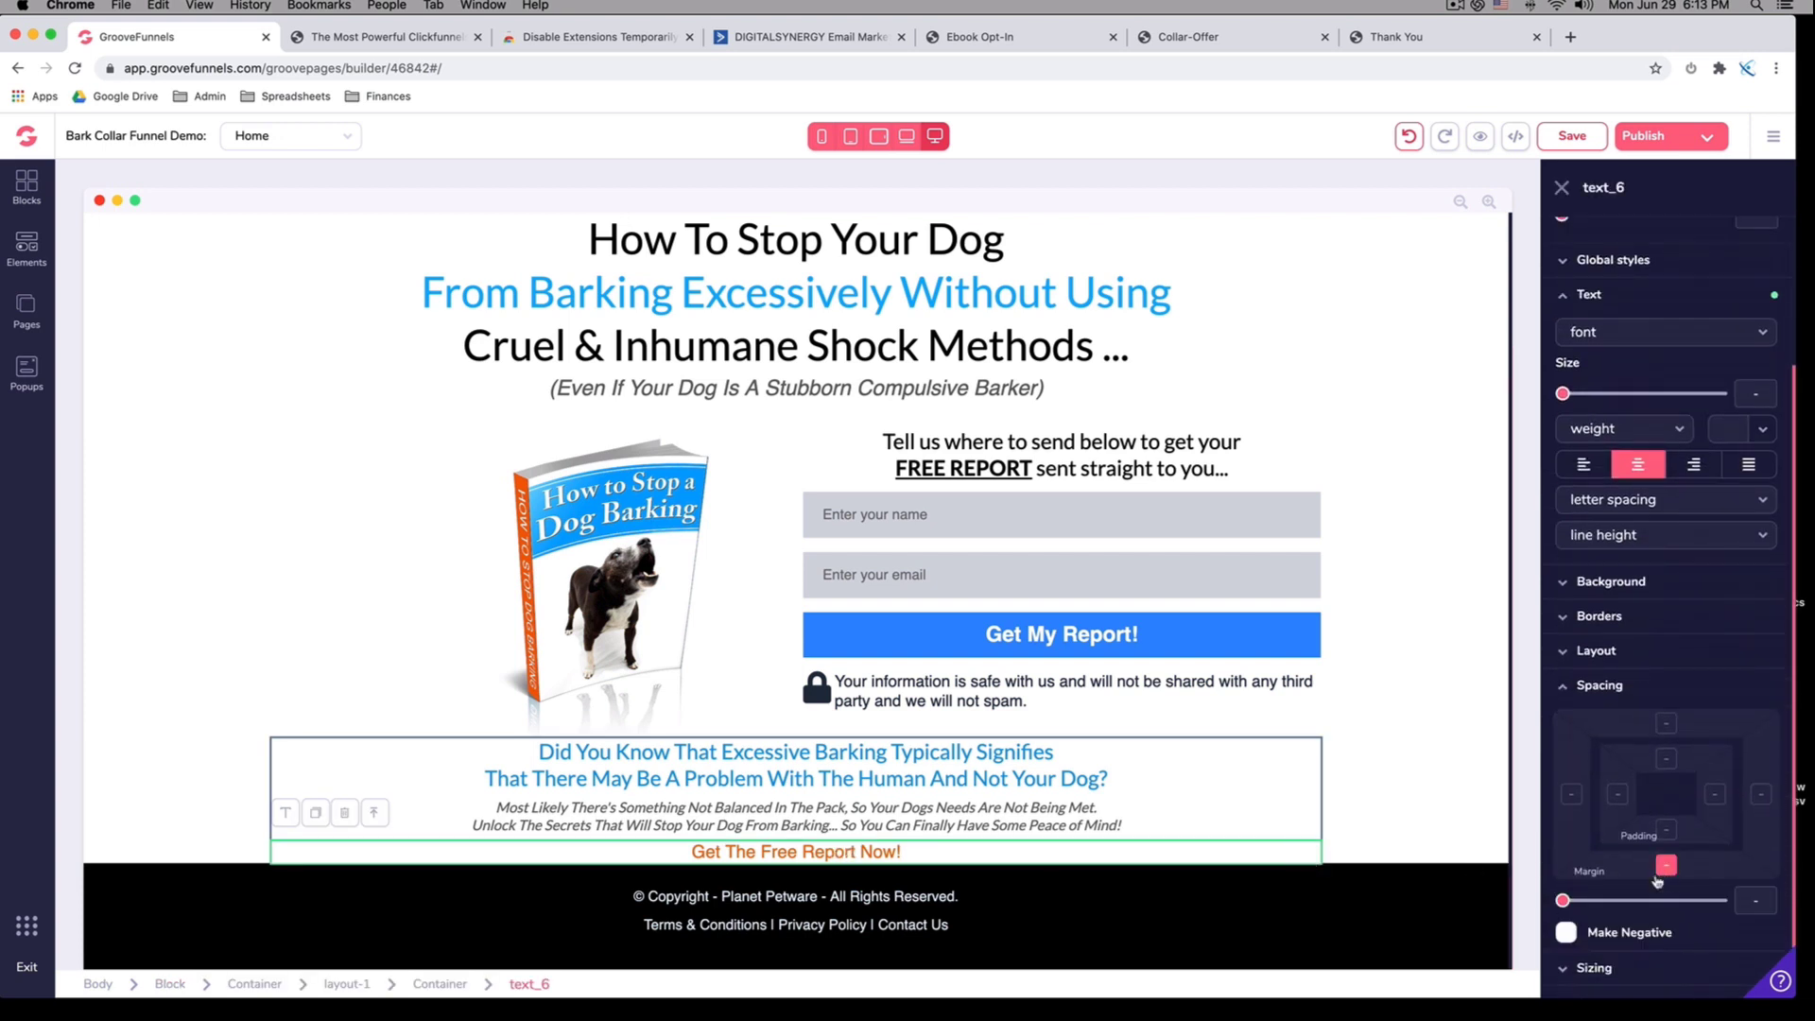
left_click_drag(1565, 903, 1600, 900)
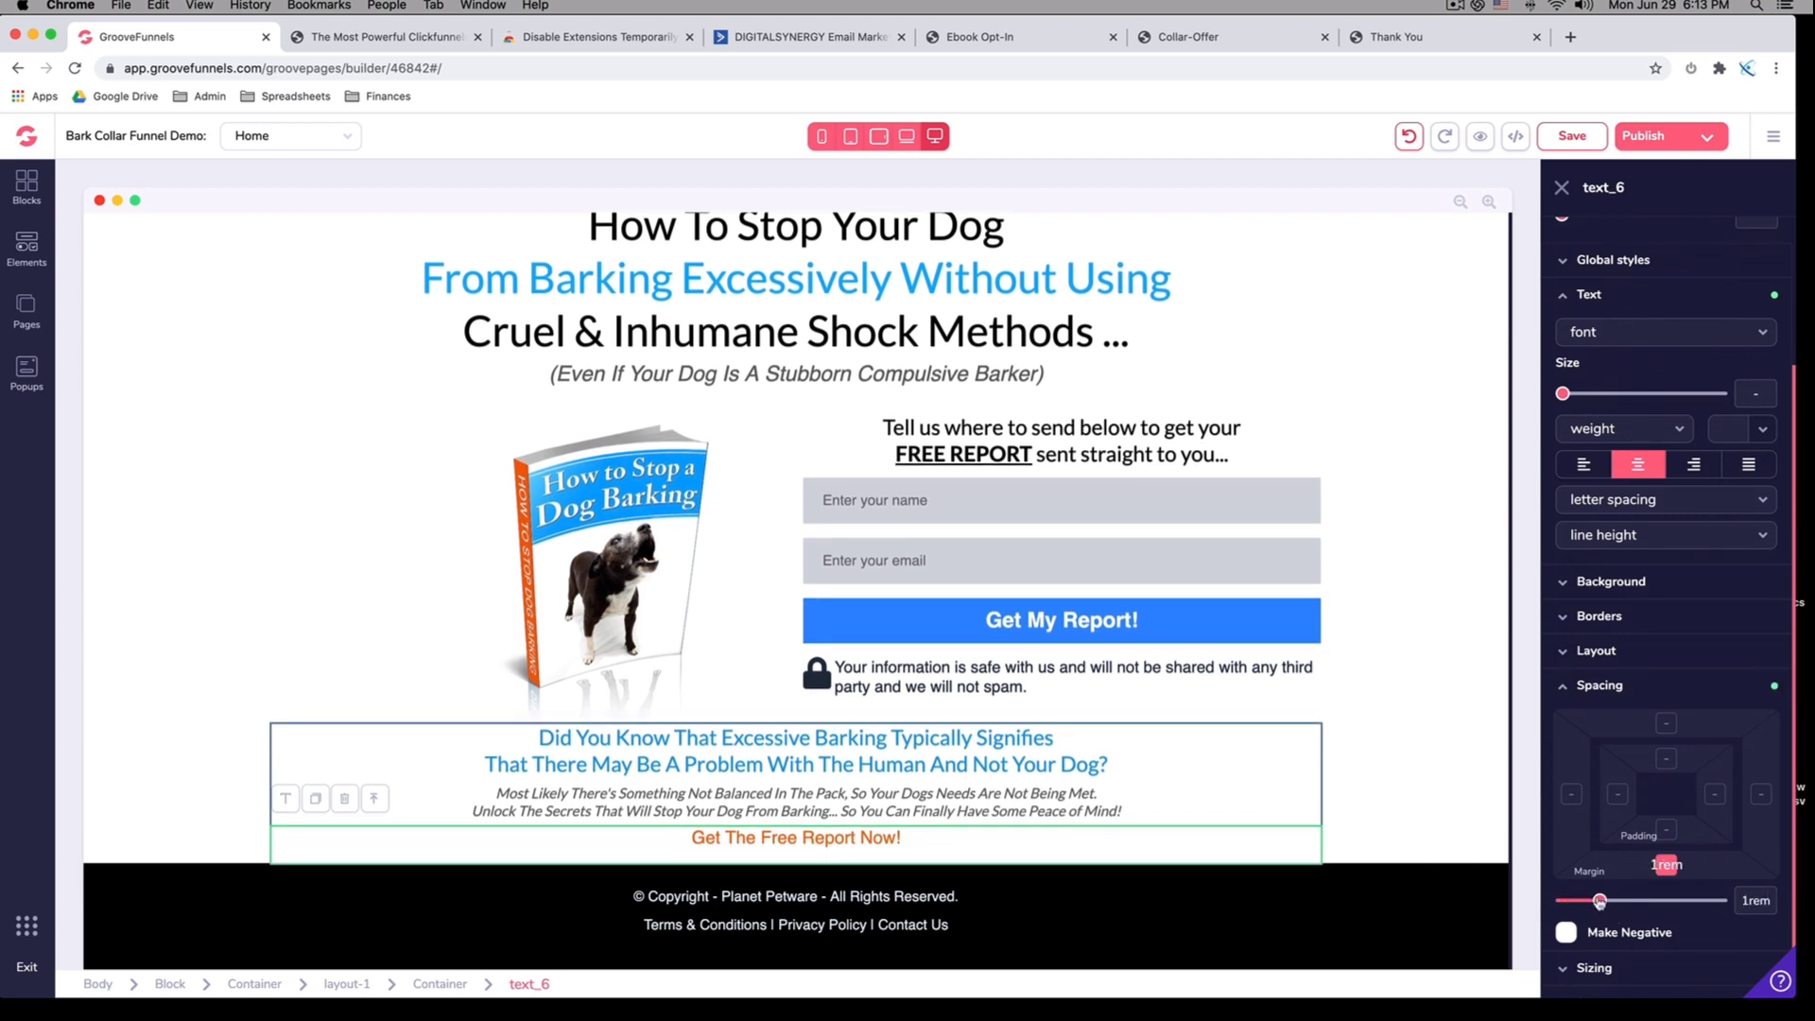
Make the "Get The Free Report Now!" text bold and deselect it
double_click(833, 838)
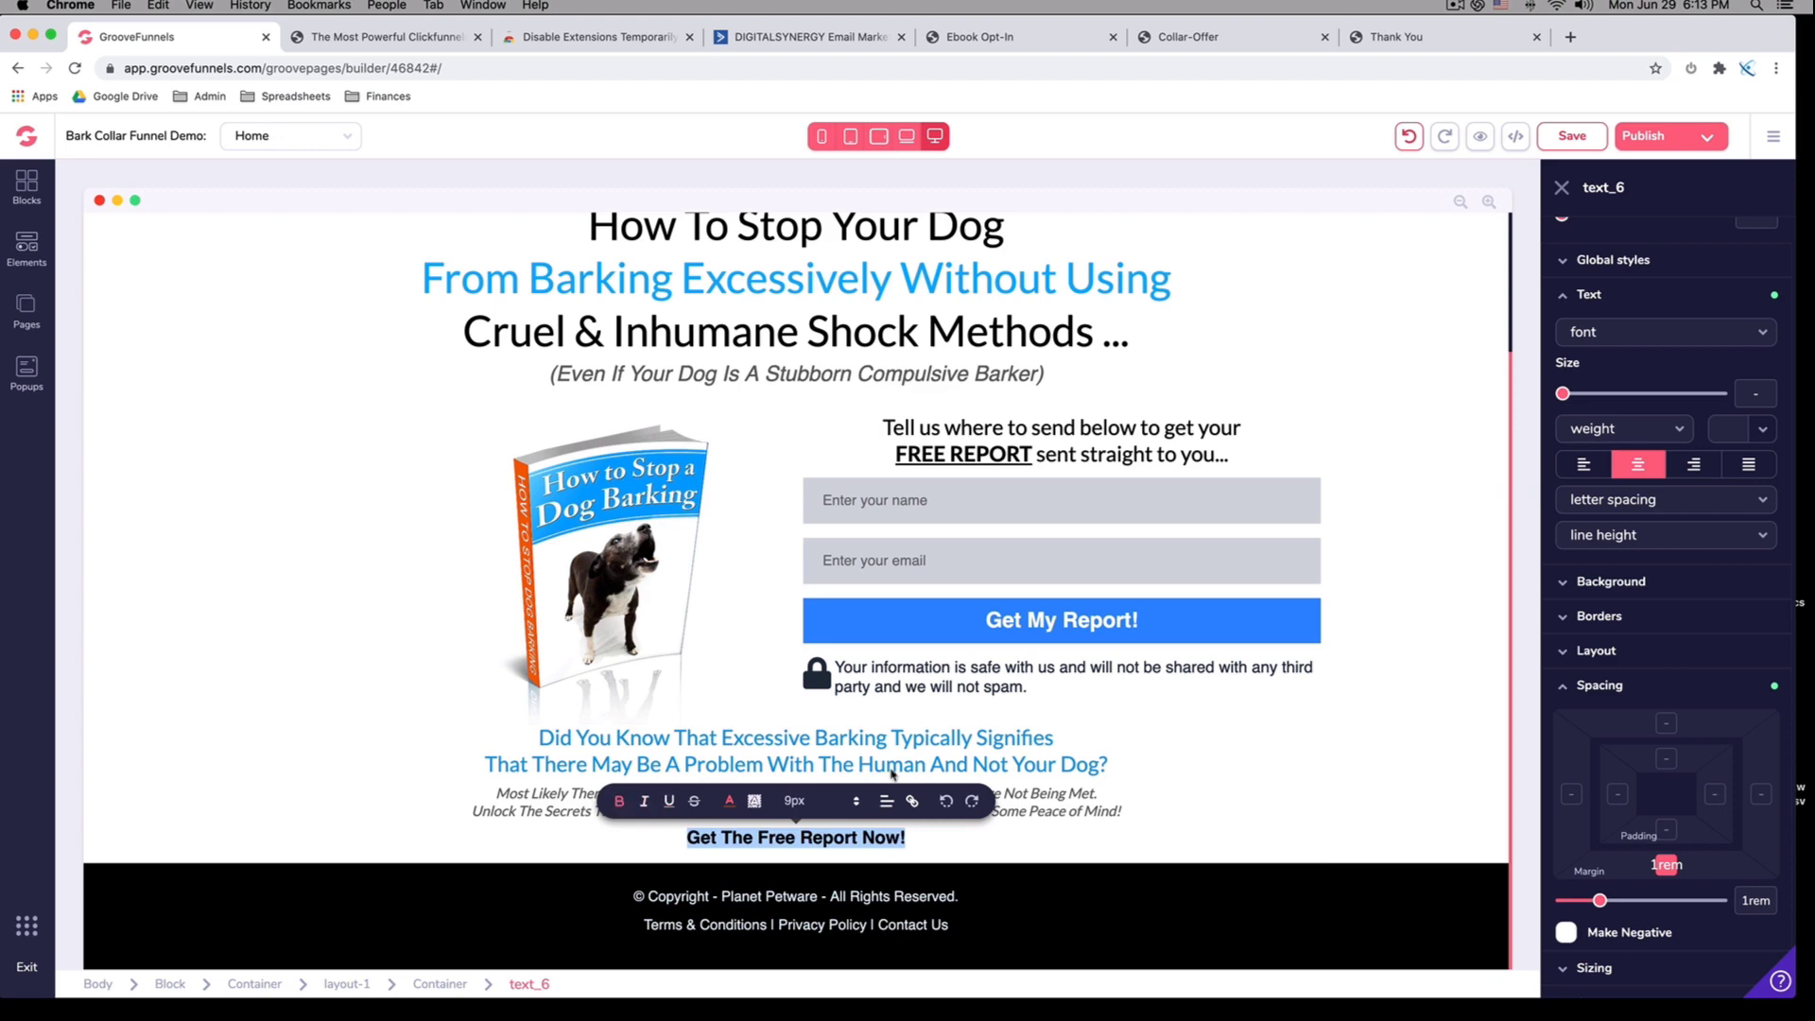
left_click(1333, 727)
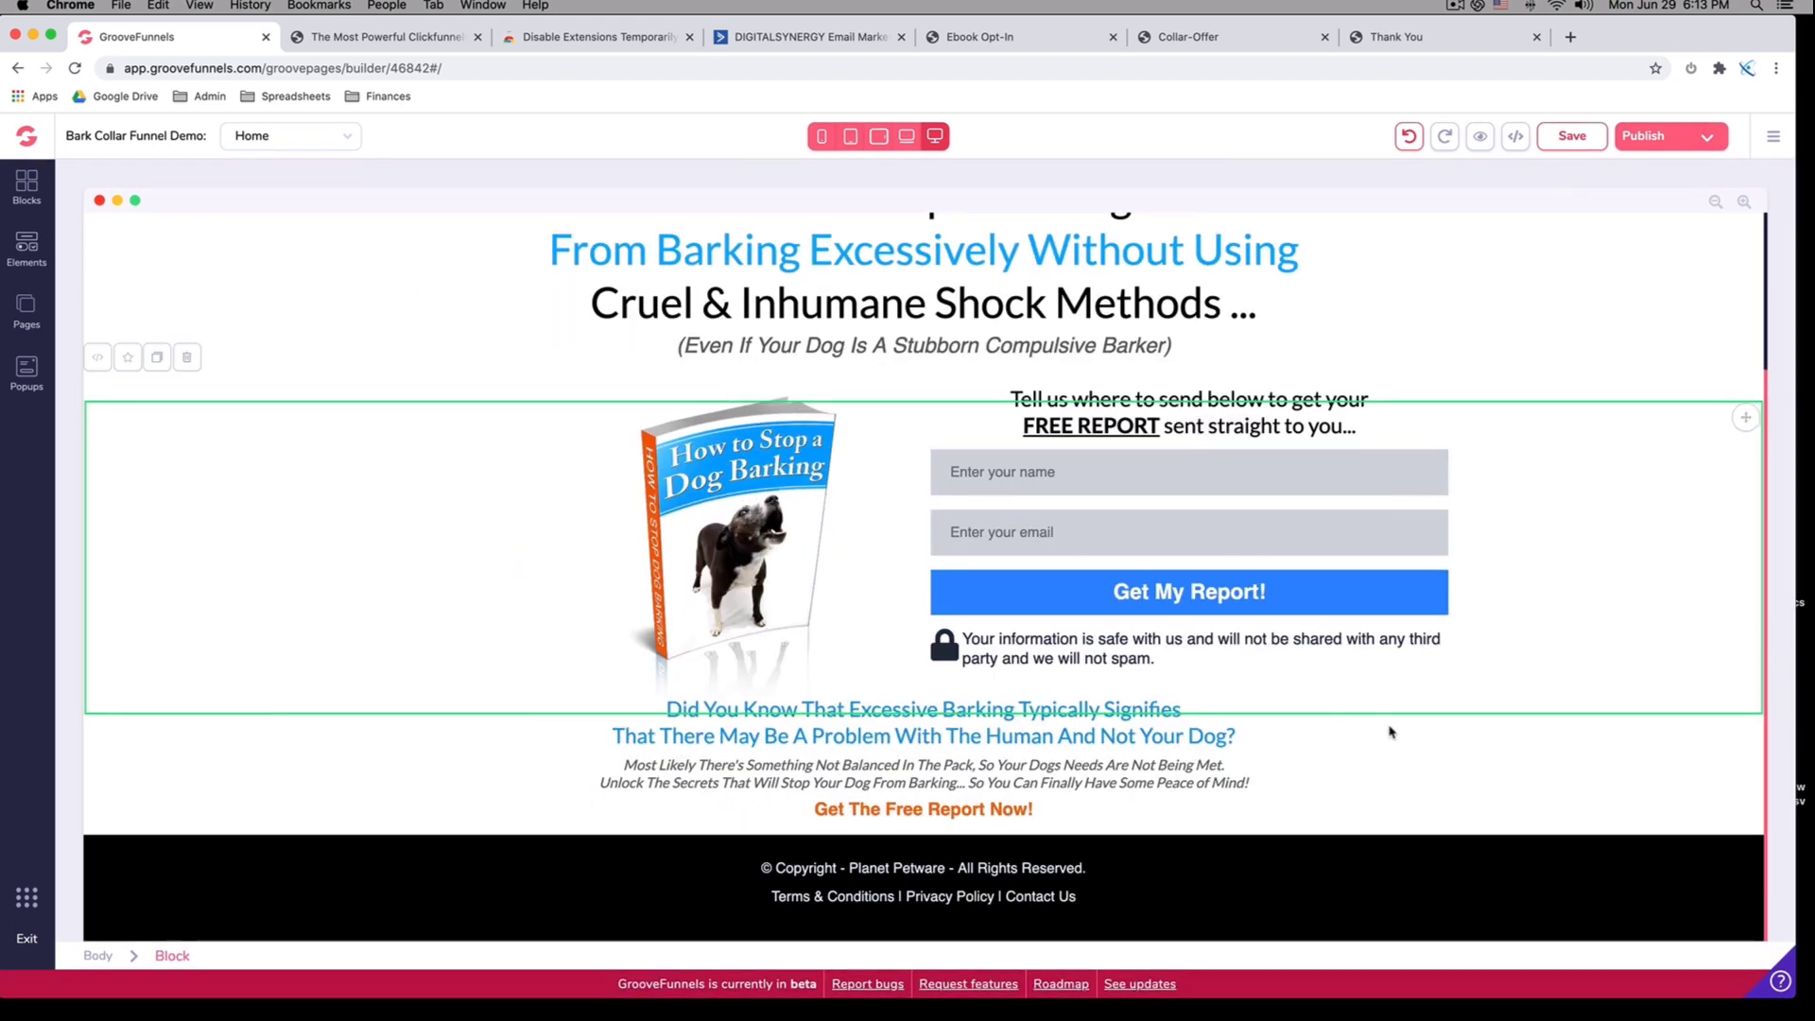
left_click(1421, 736)
left_click(1450, 726)
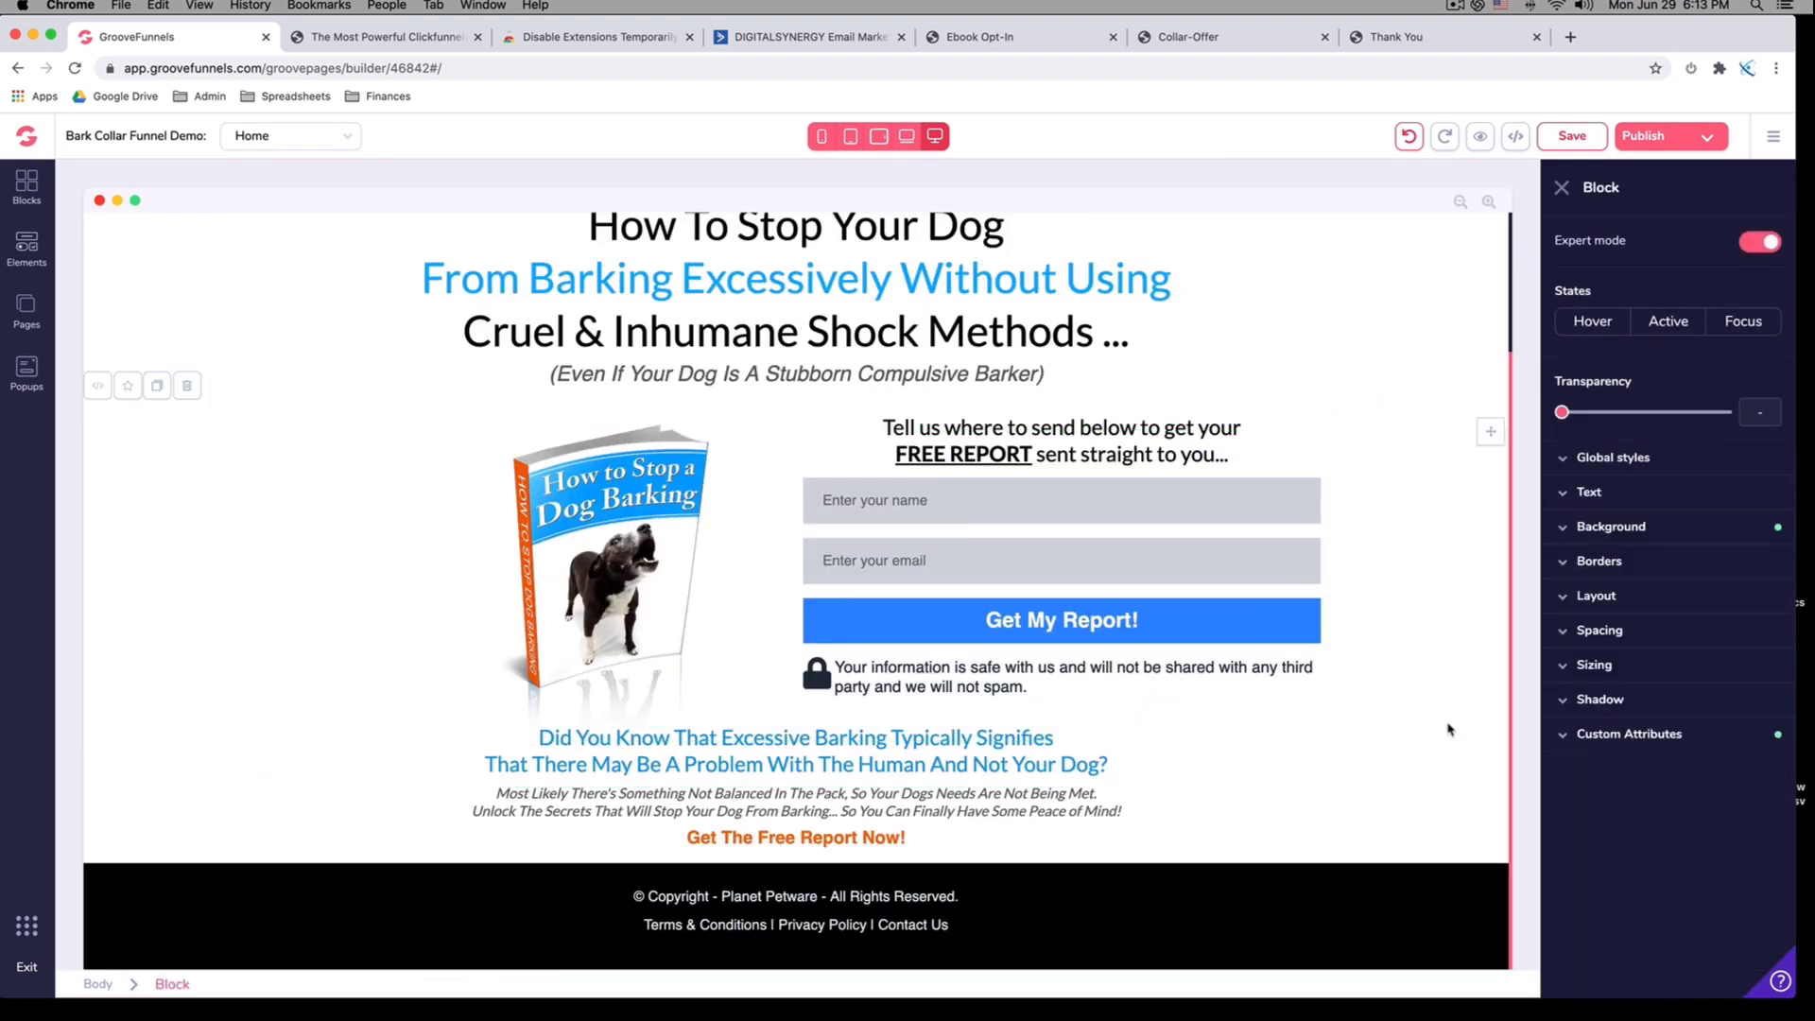
scroll(1438, 732, "up", 3)
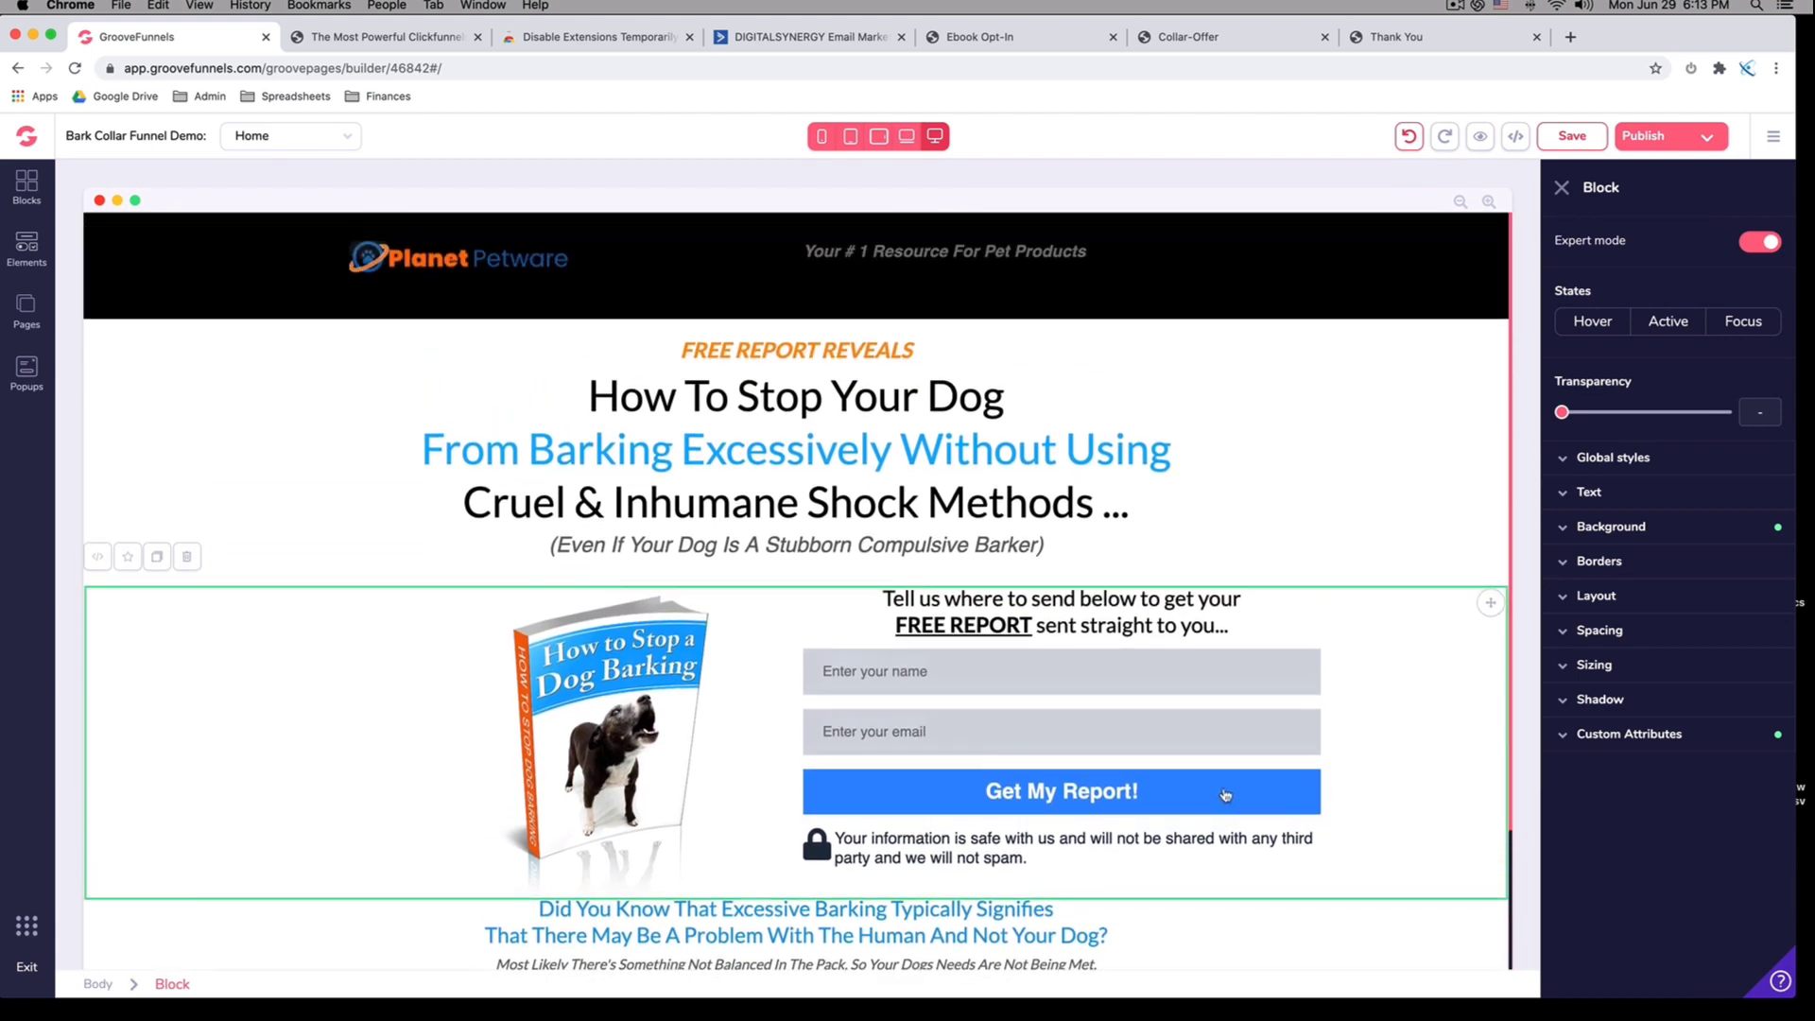
scroll(1203, 778, "down", 1)
scroll(1072, 772, "up", 1)
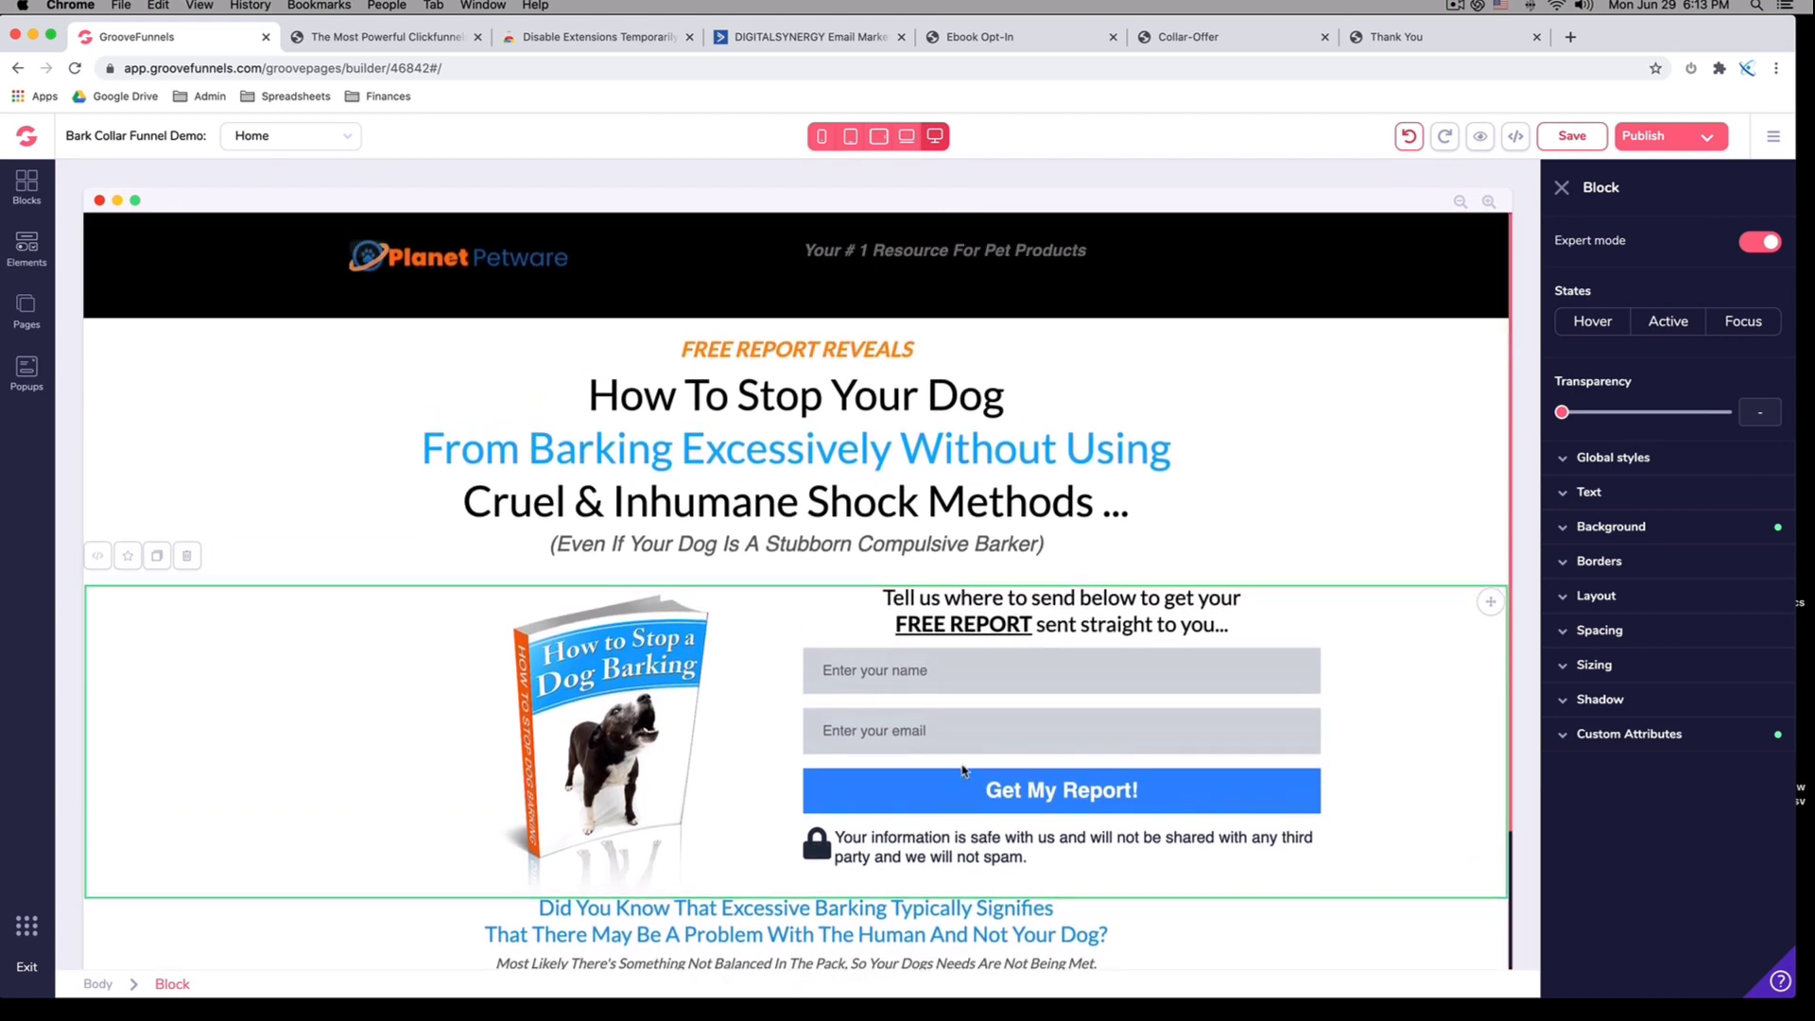
Review the rebuilt opt-in page from header to footer and compare it with the reference Ebook Opt-In page
scroll(964, 770, "down", 2)
scroll(964, 770, "down", 3)
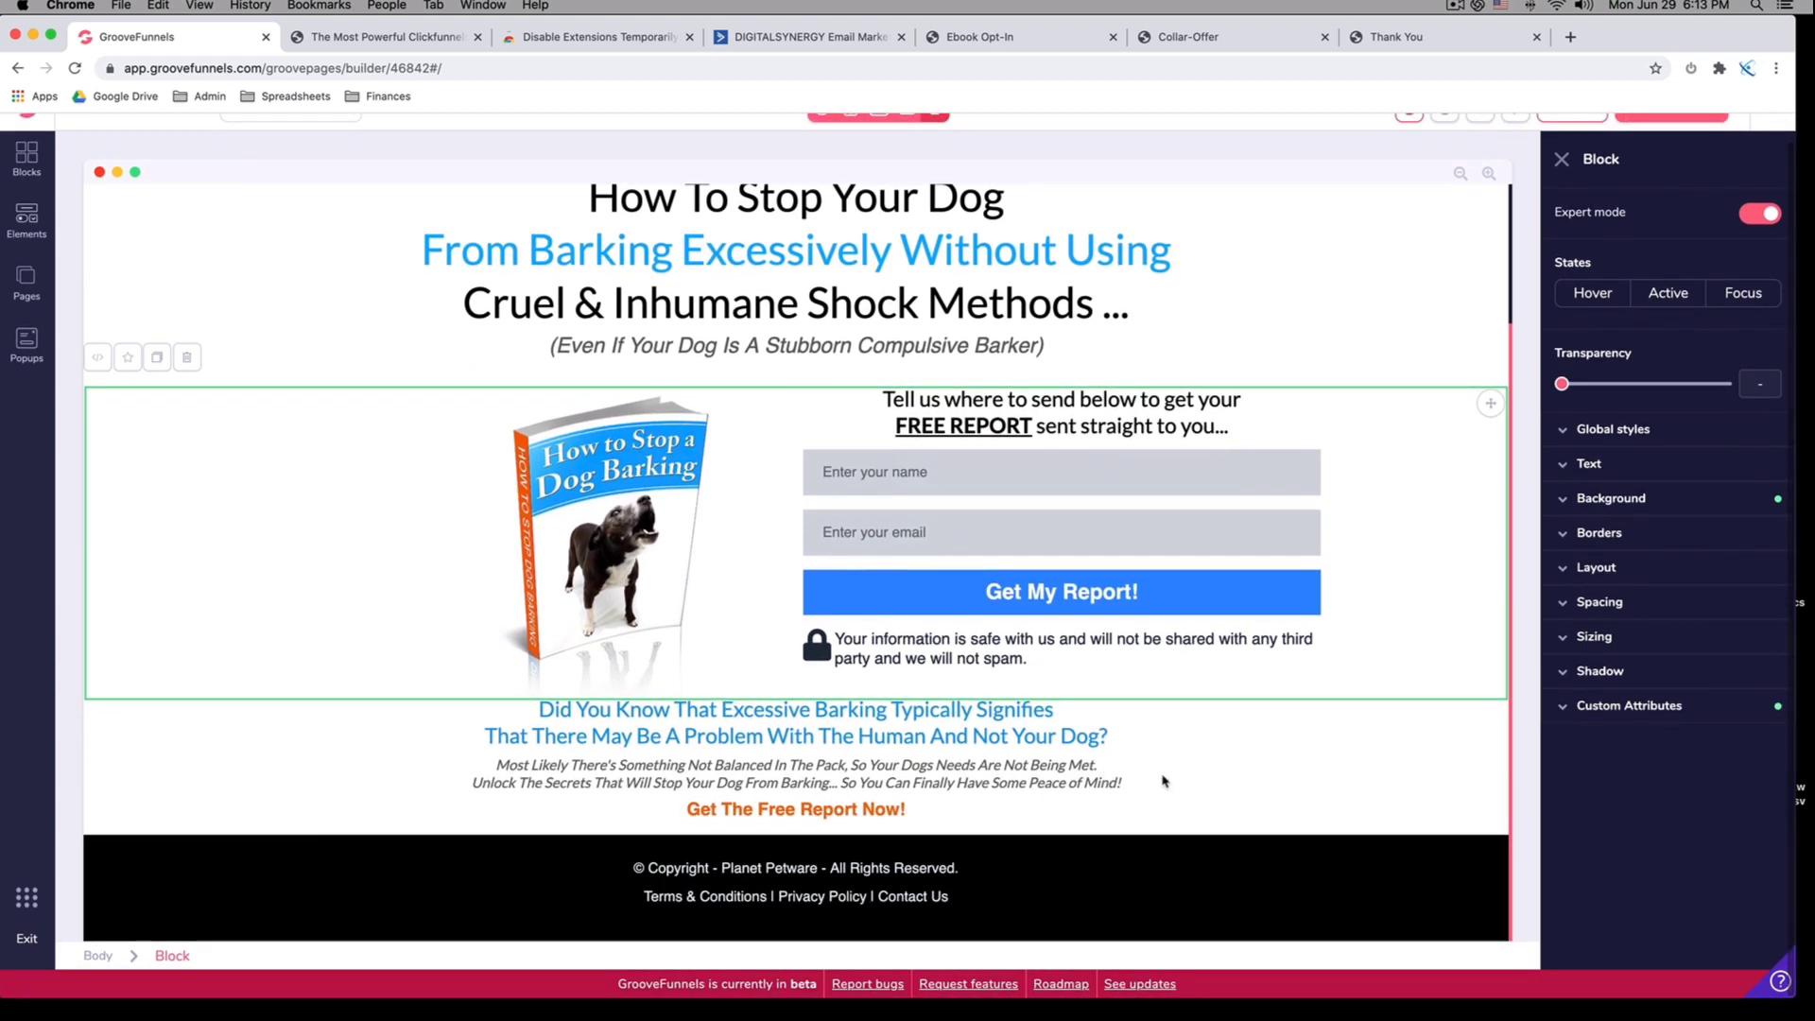
left_click(1224, 787)
left_click(1224, 787)
scroll(1217, 670, "up", 3)
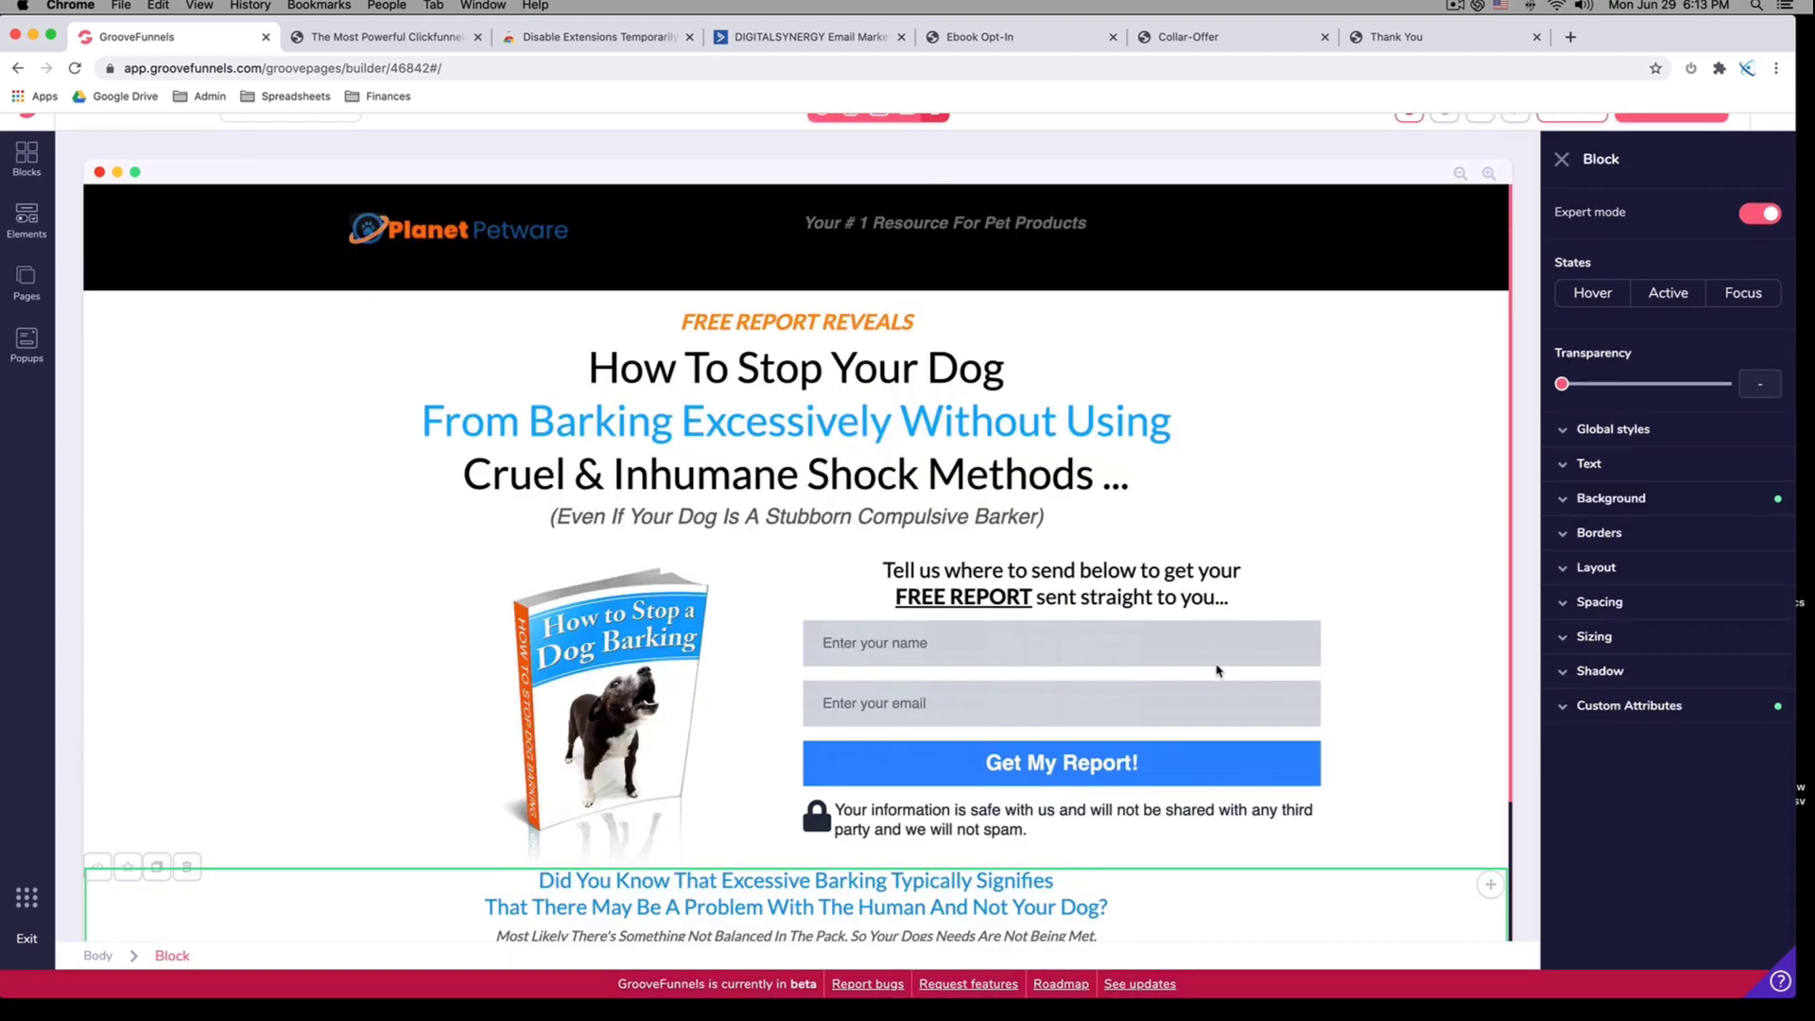
scroll(1218, 670, "down", 3)
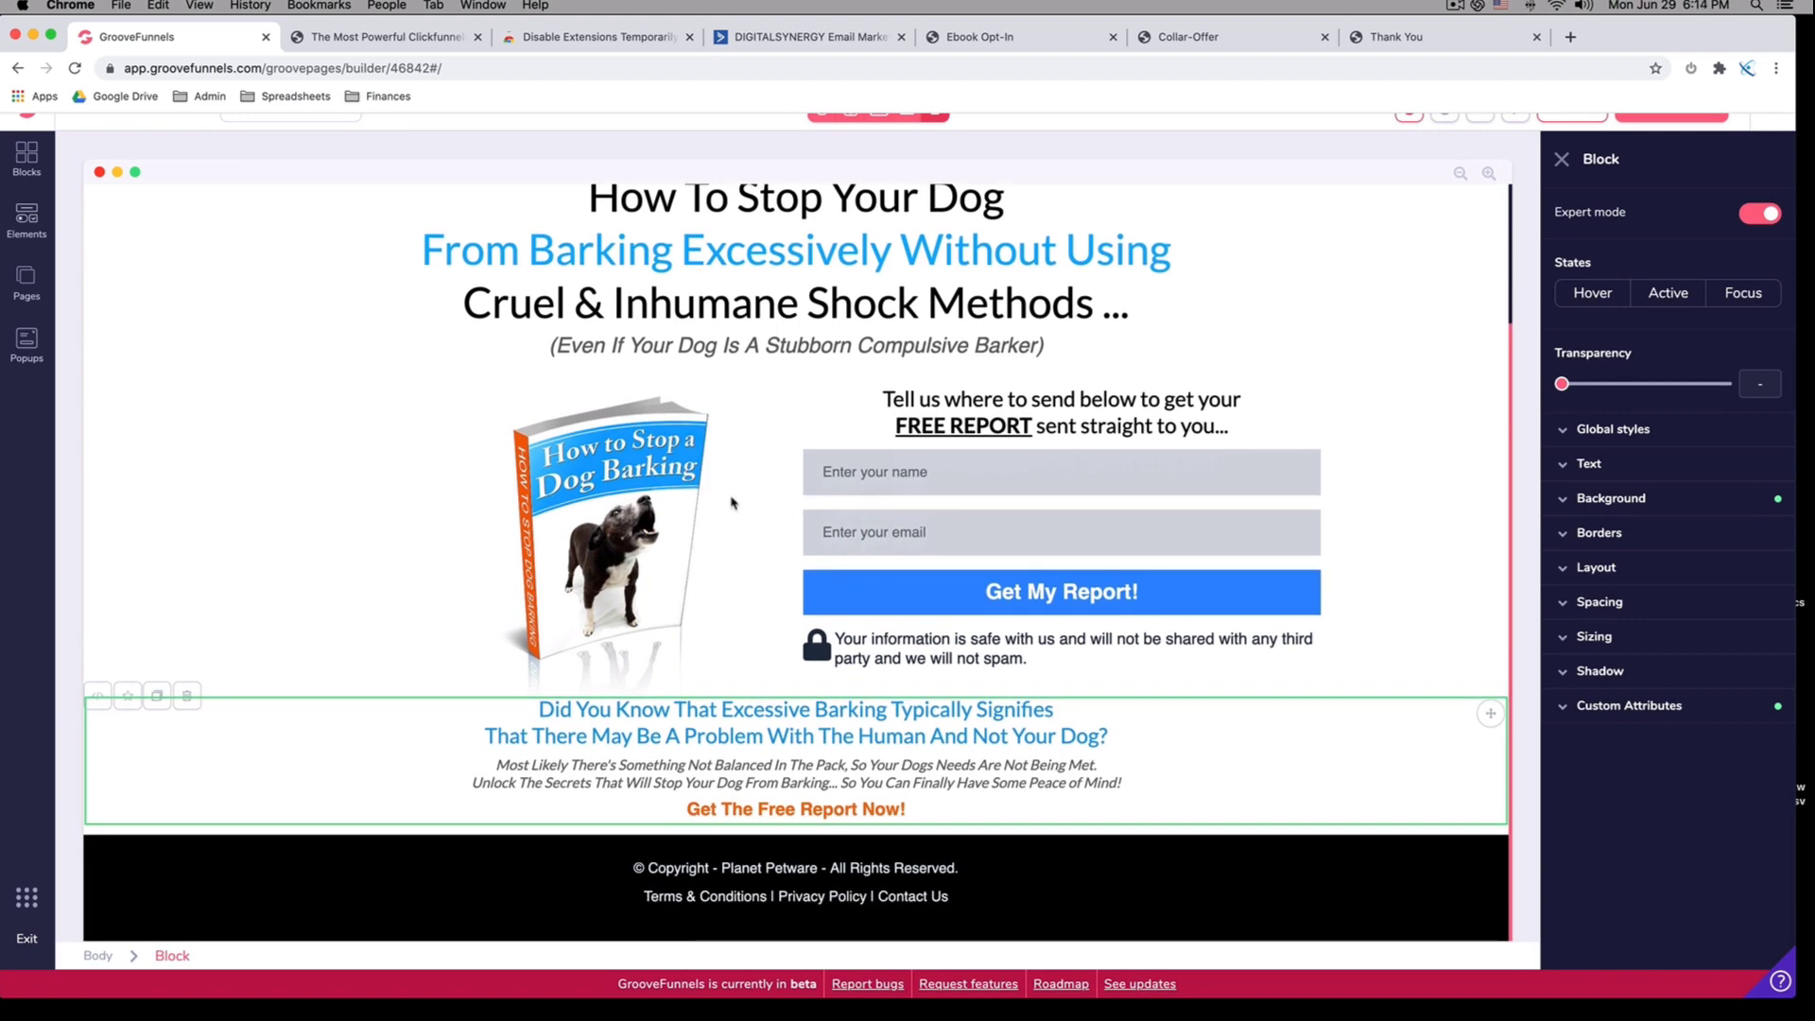
left_click(1003, 38)
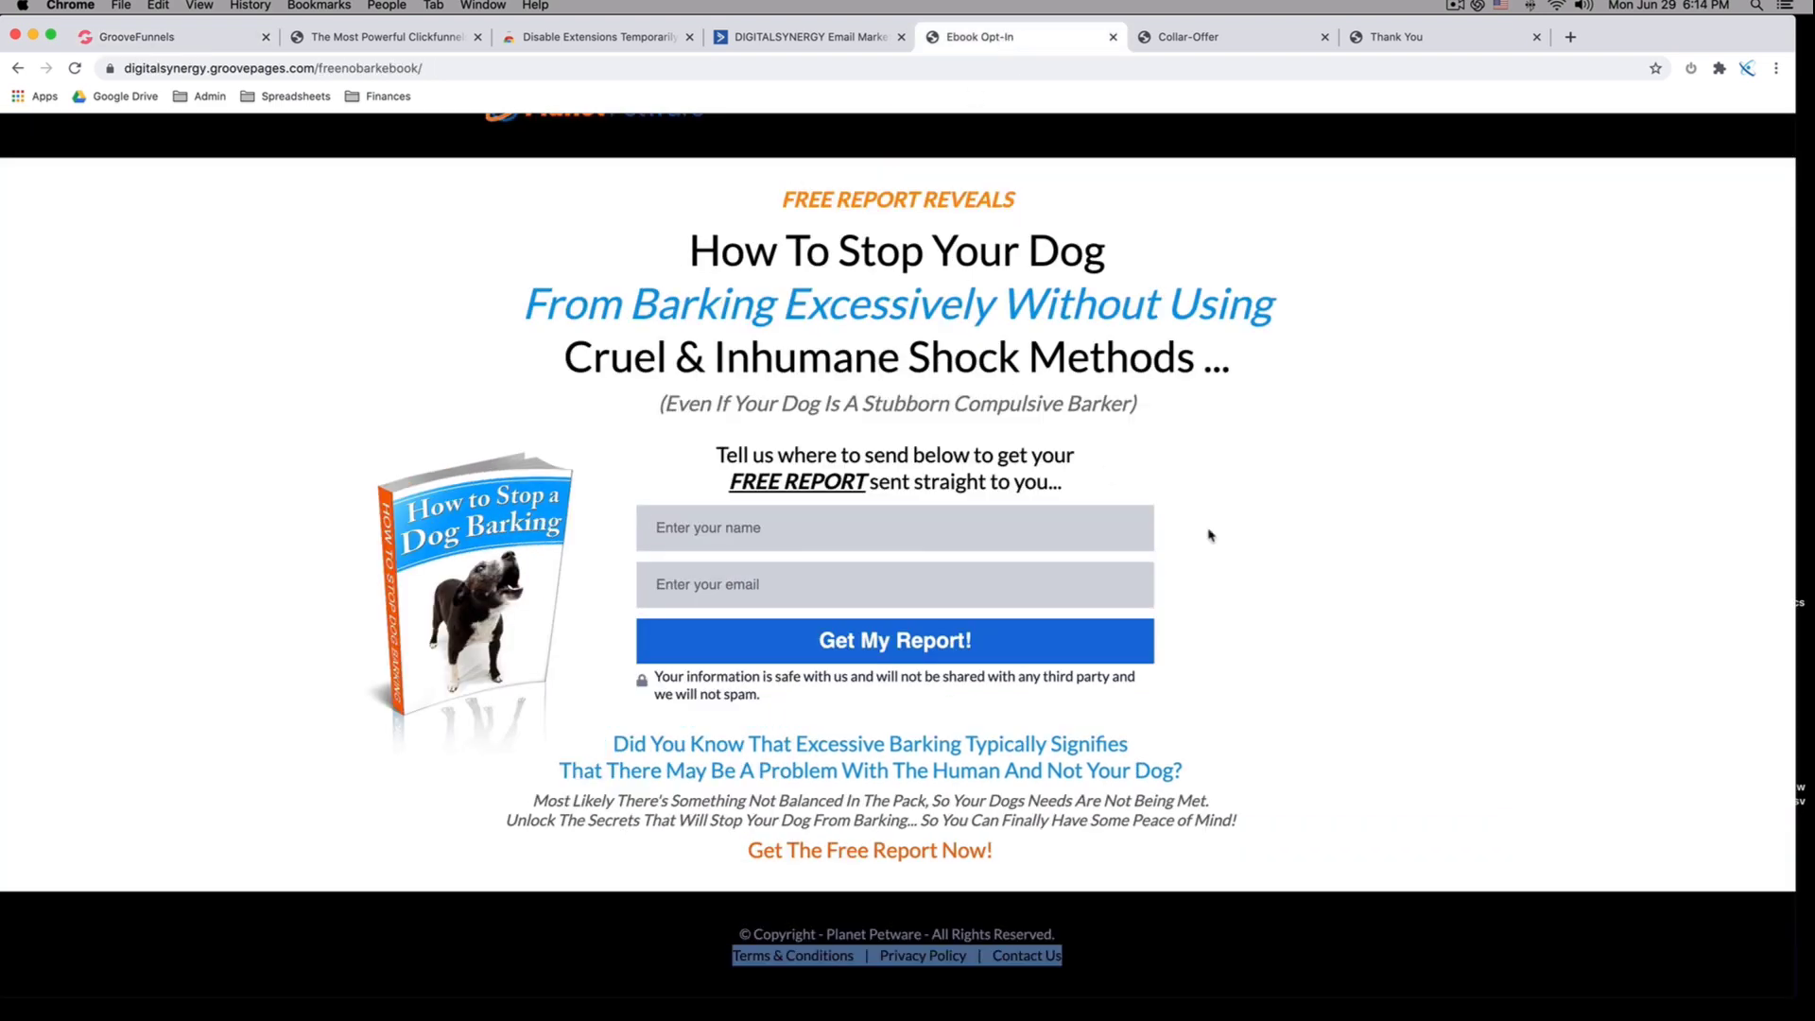
left_click(1302, 567)
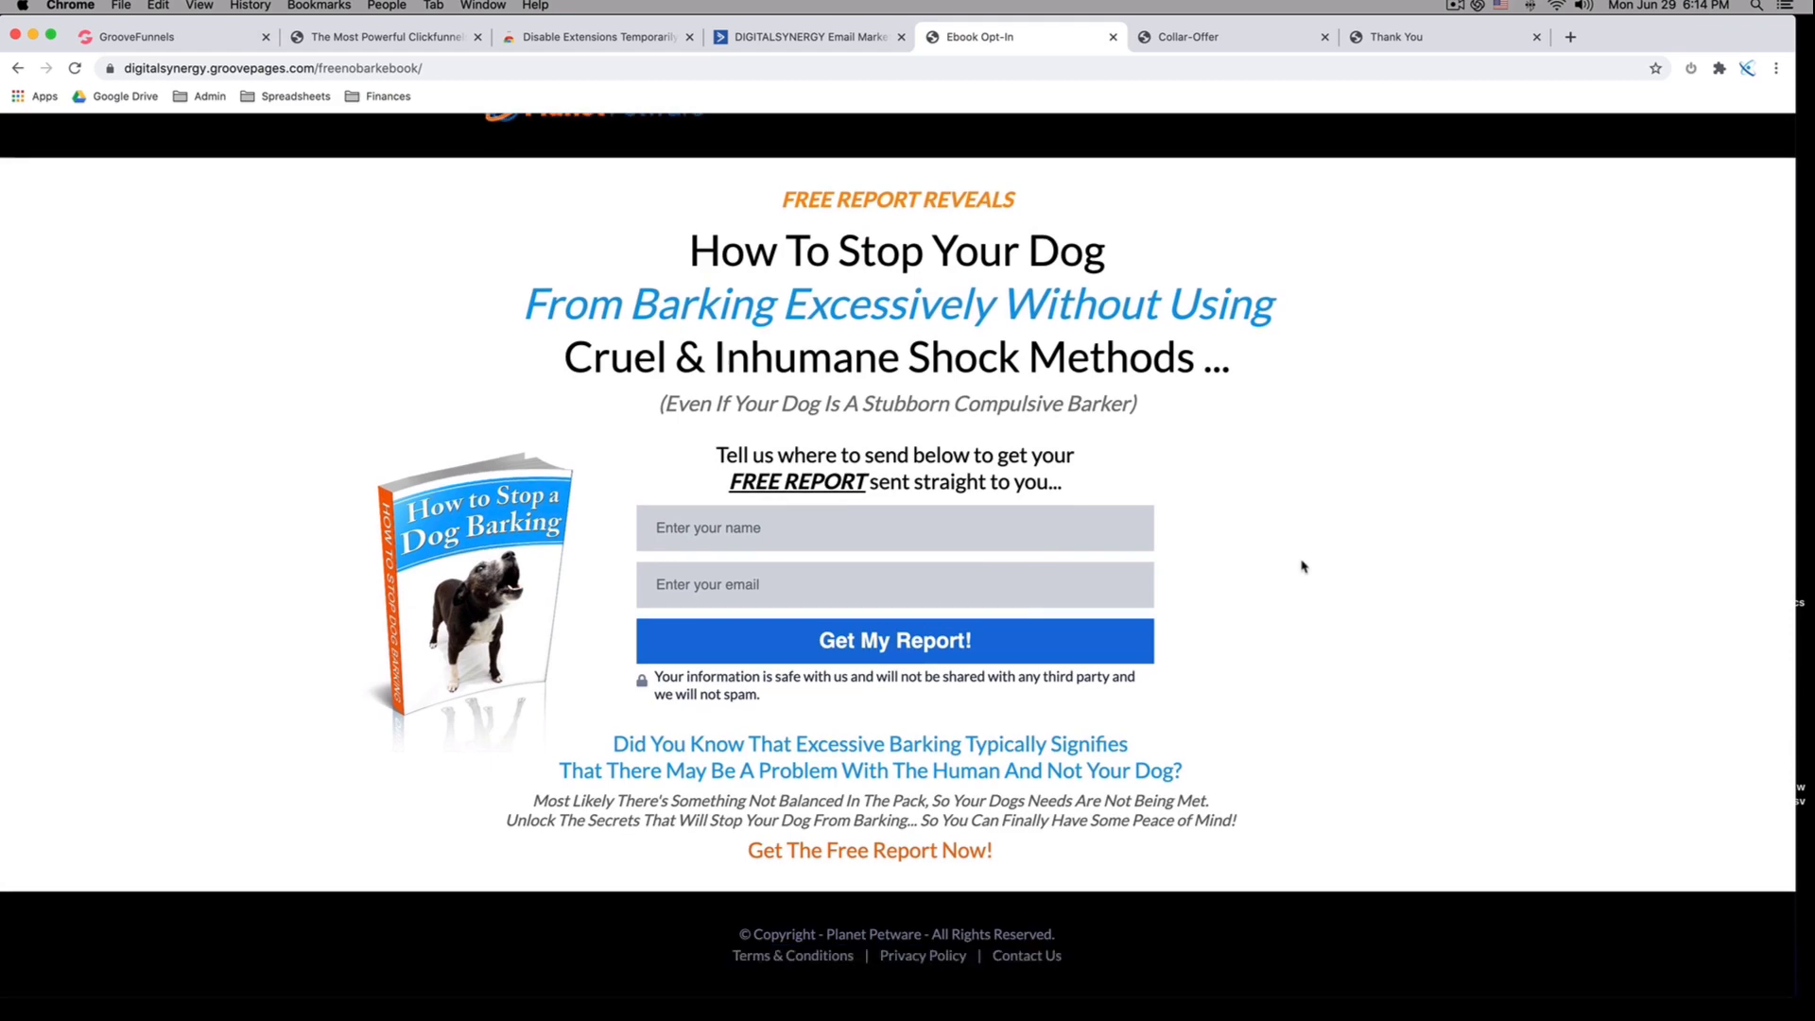
key("super+1")
scroll(1336, 407, "down", 3)
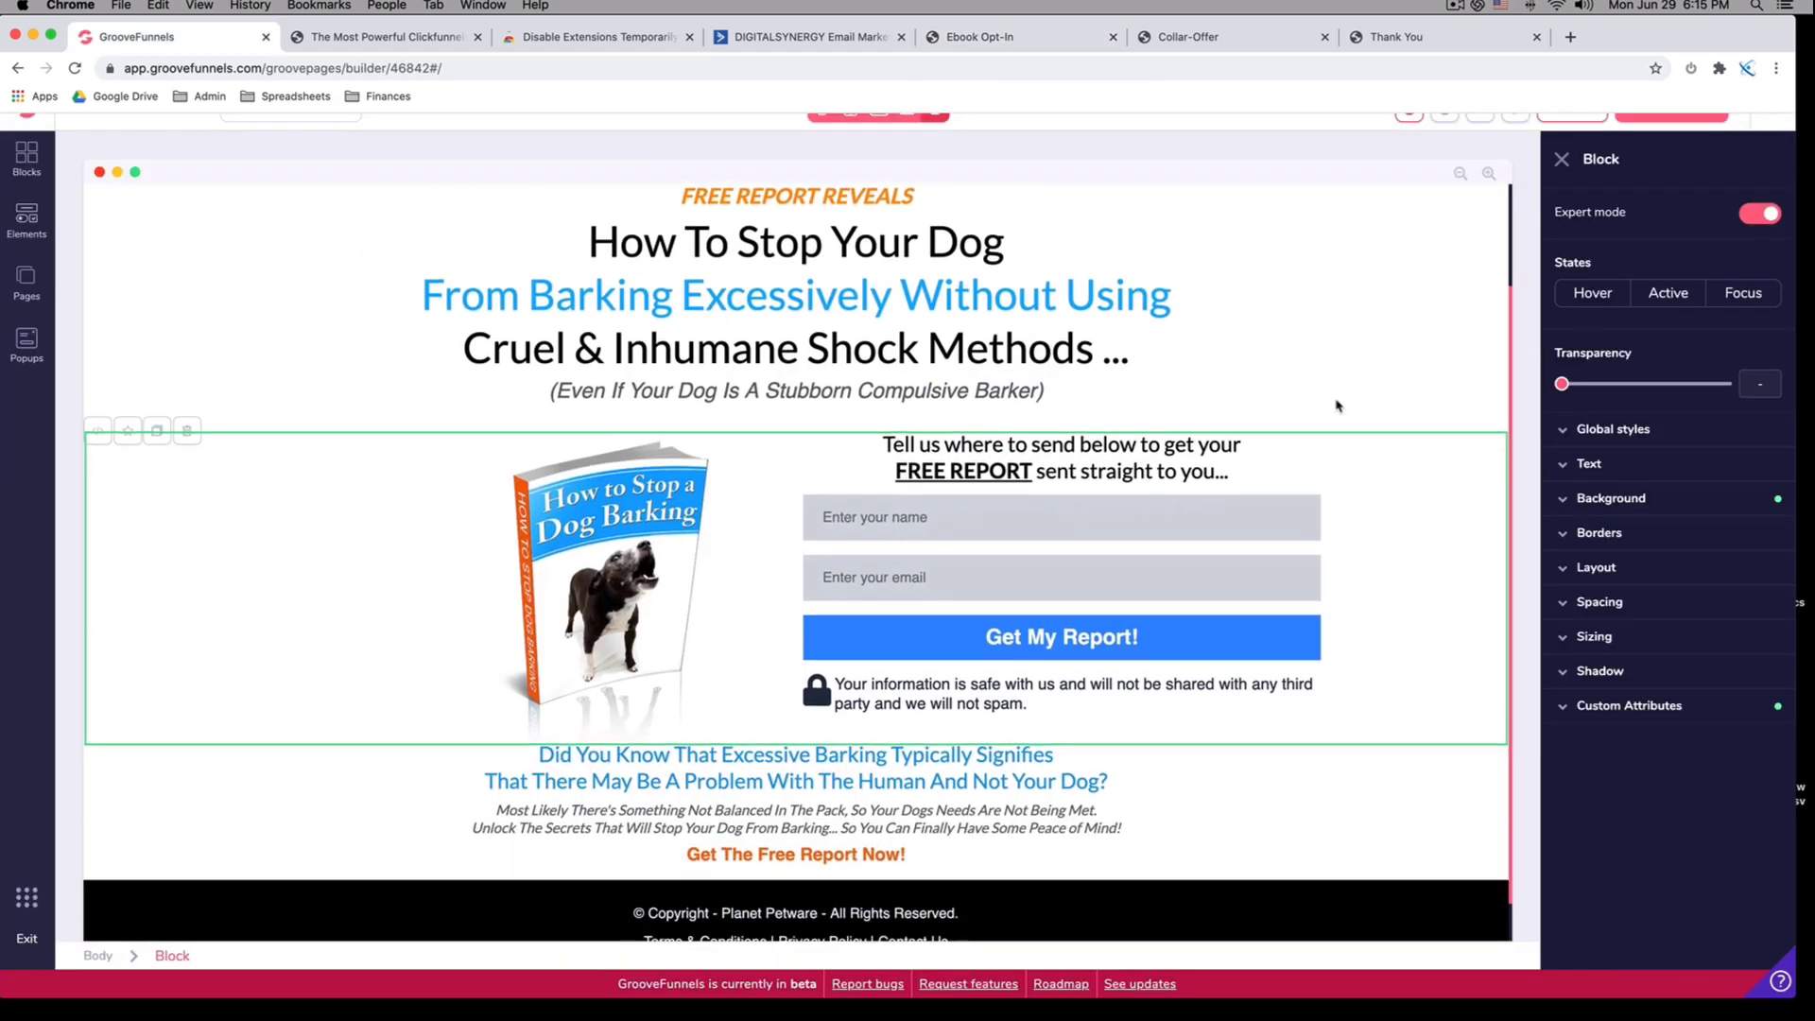
scroll(1336, 406, "up", 2)
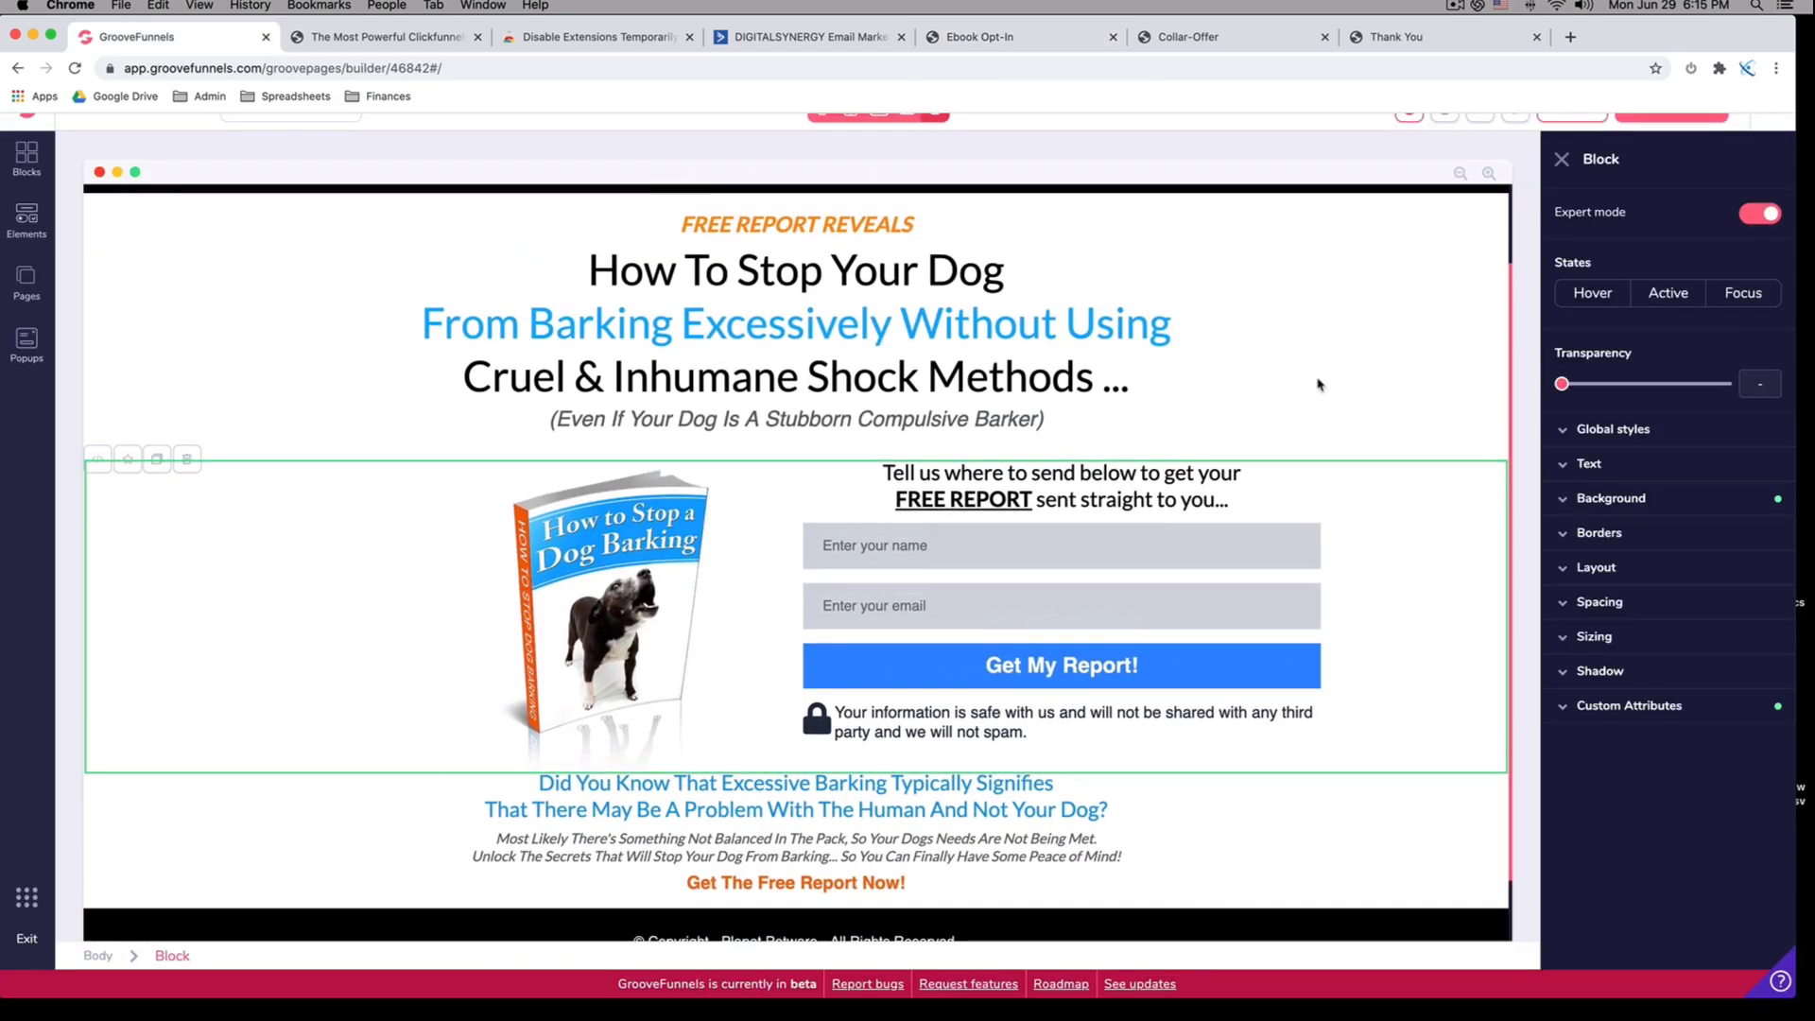
Look over the funnel's Thank You page with the four additional ebooks and the Collar-Offer page for the No Shock Bark Collar
left_click(1405, 40)
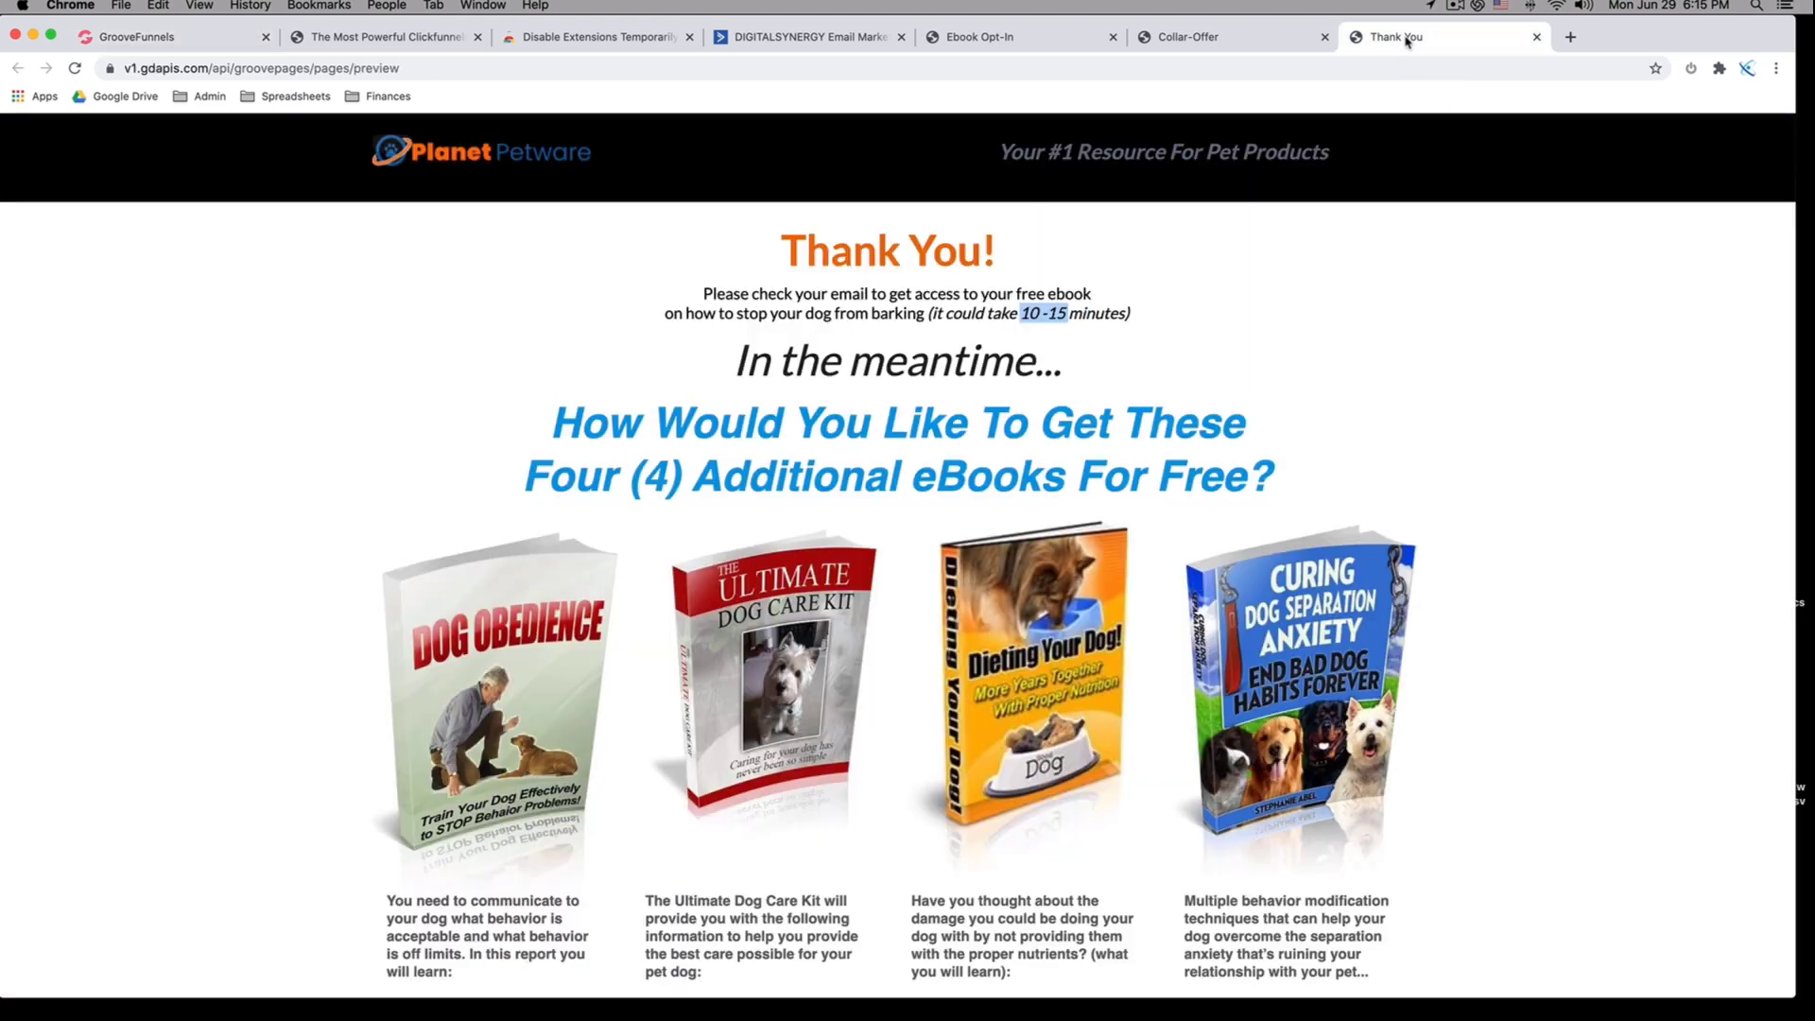
scroll(1438, 326, "down", 8)
left_click(1201, 38)
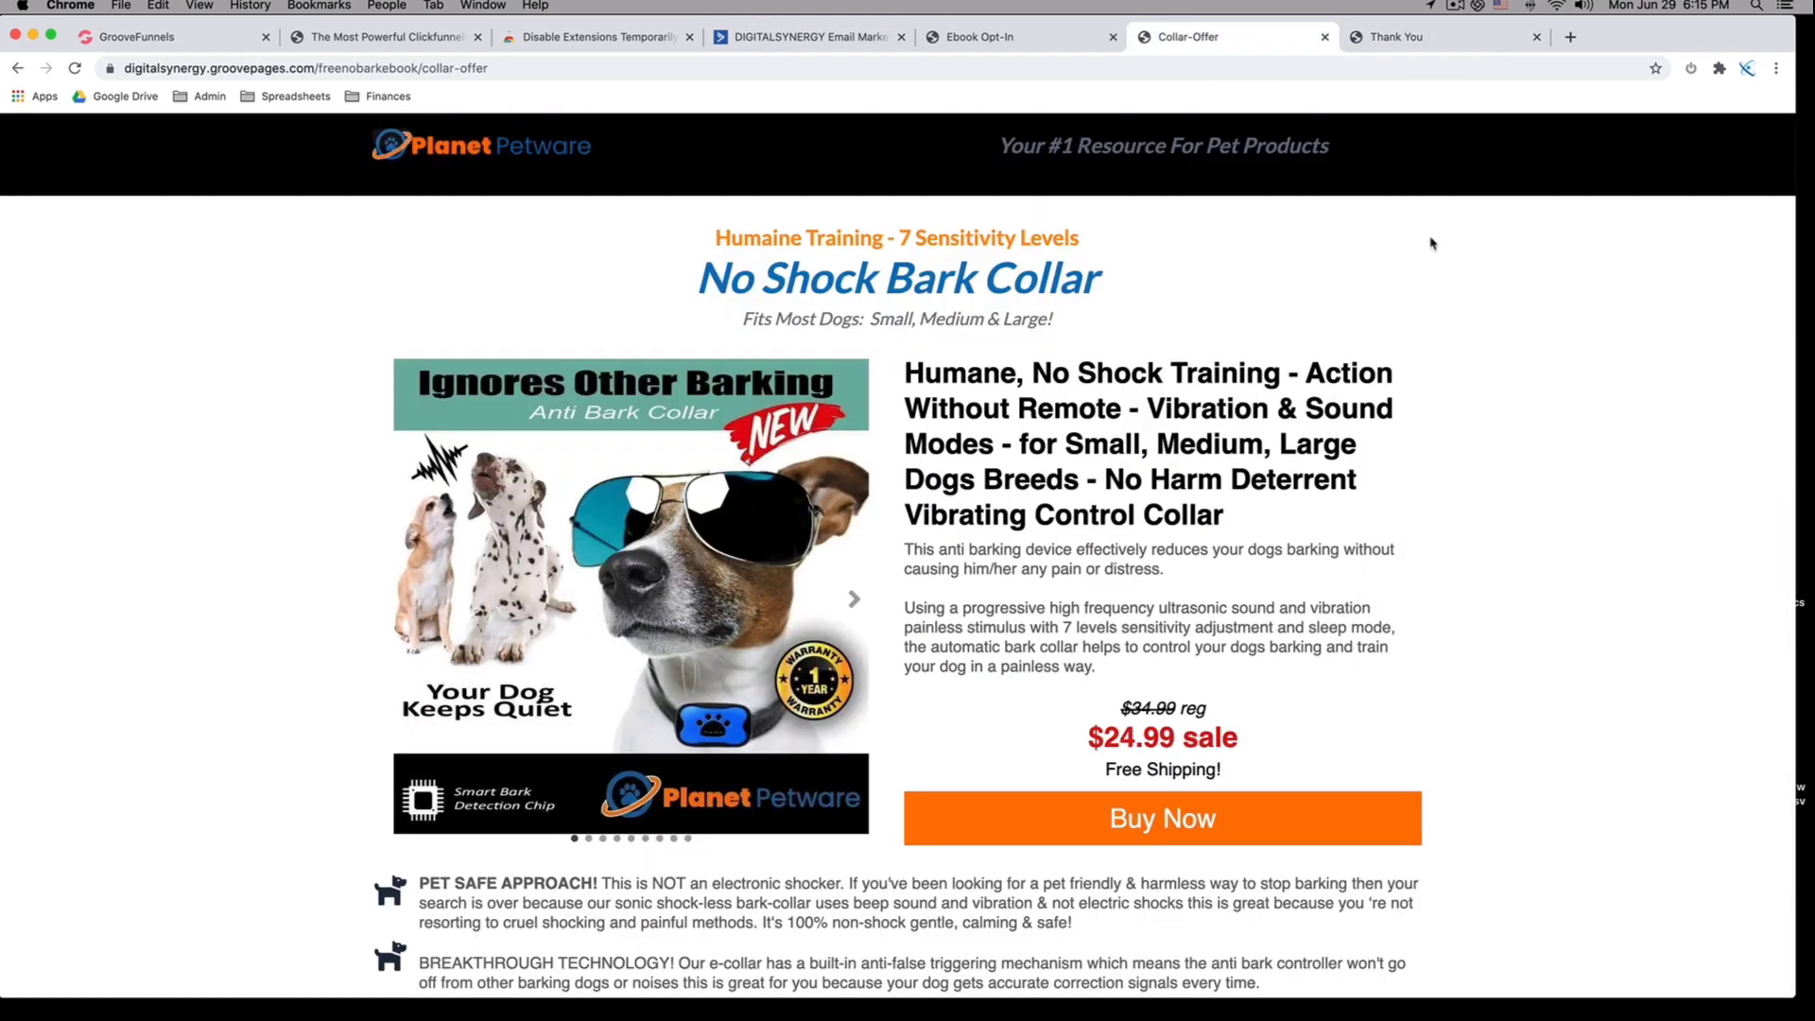
scroll(1433, 248, "down", 5)
scroll(1497, 264, "up", 5)
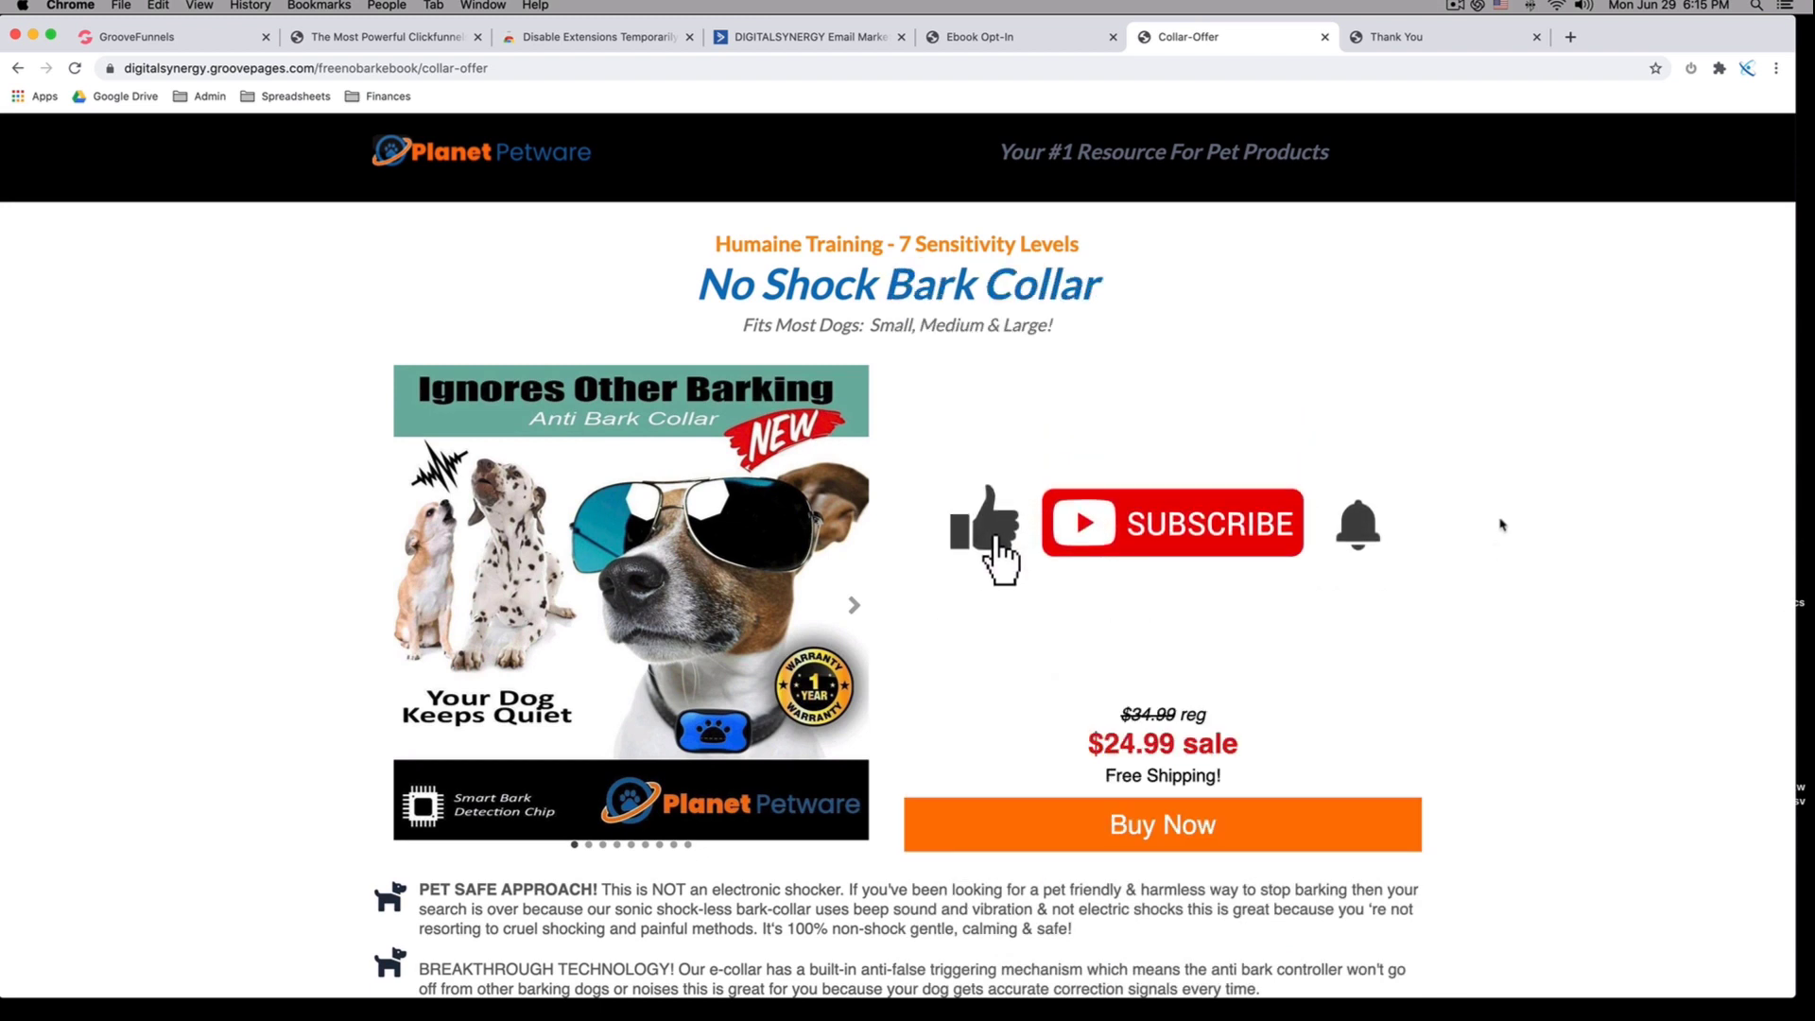
scroll(1501, 525, "down", 1)
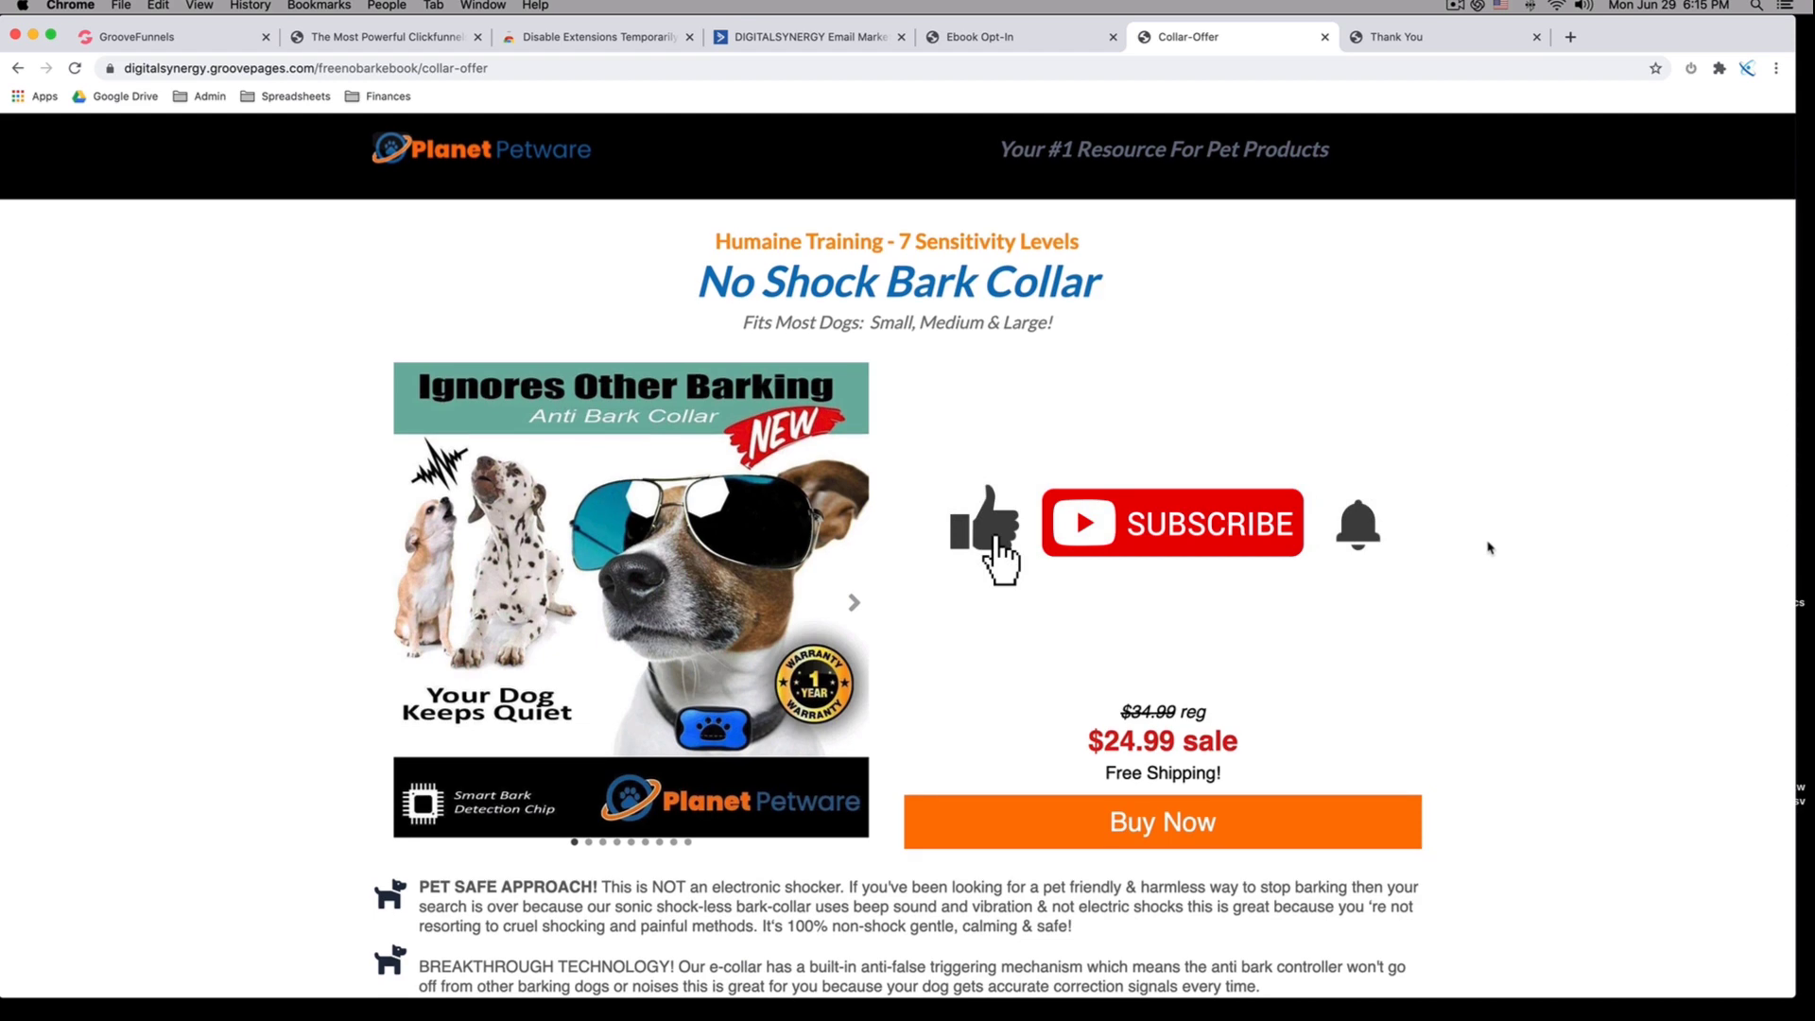
scroll(1488, 548, "down", 2)
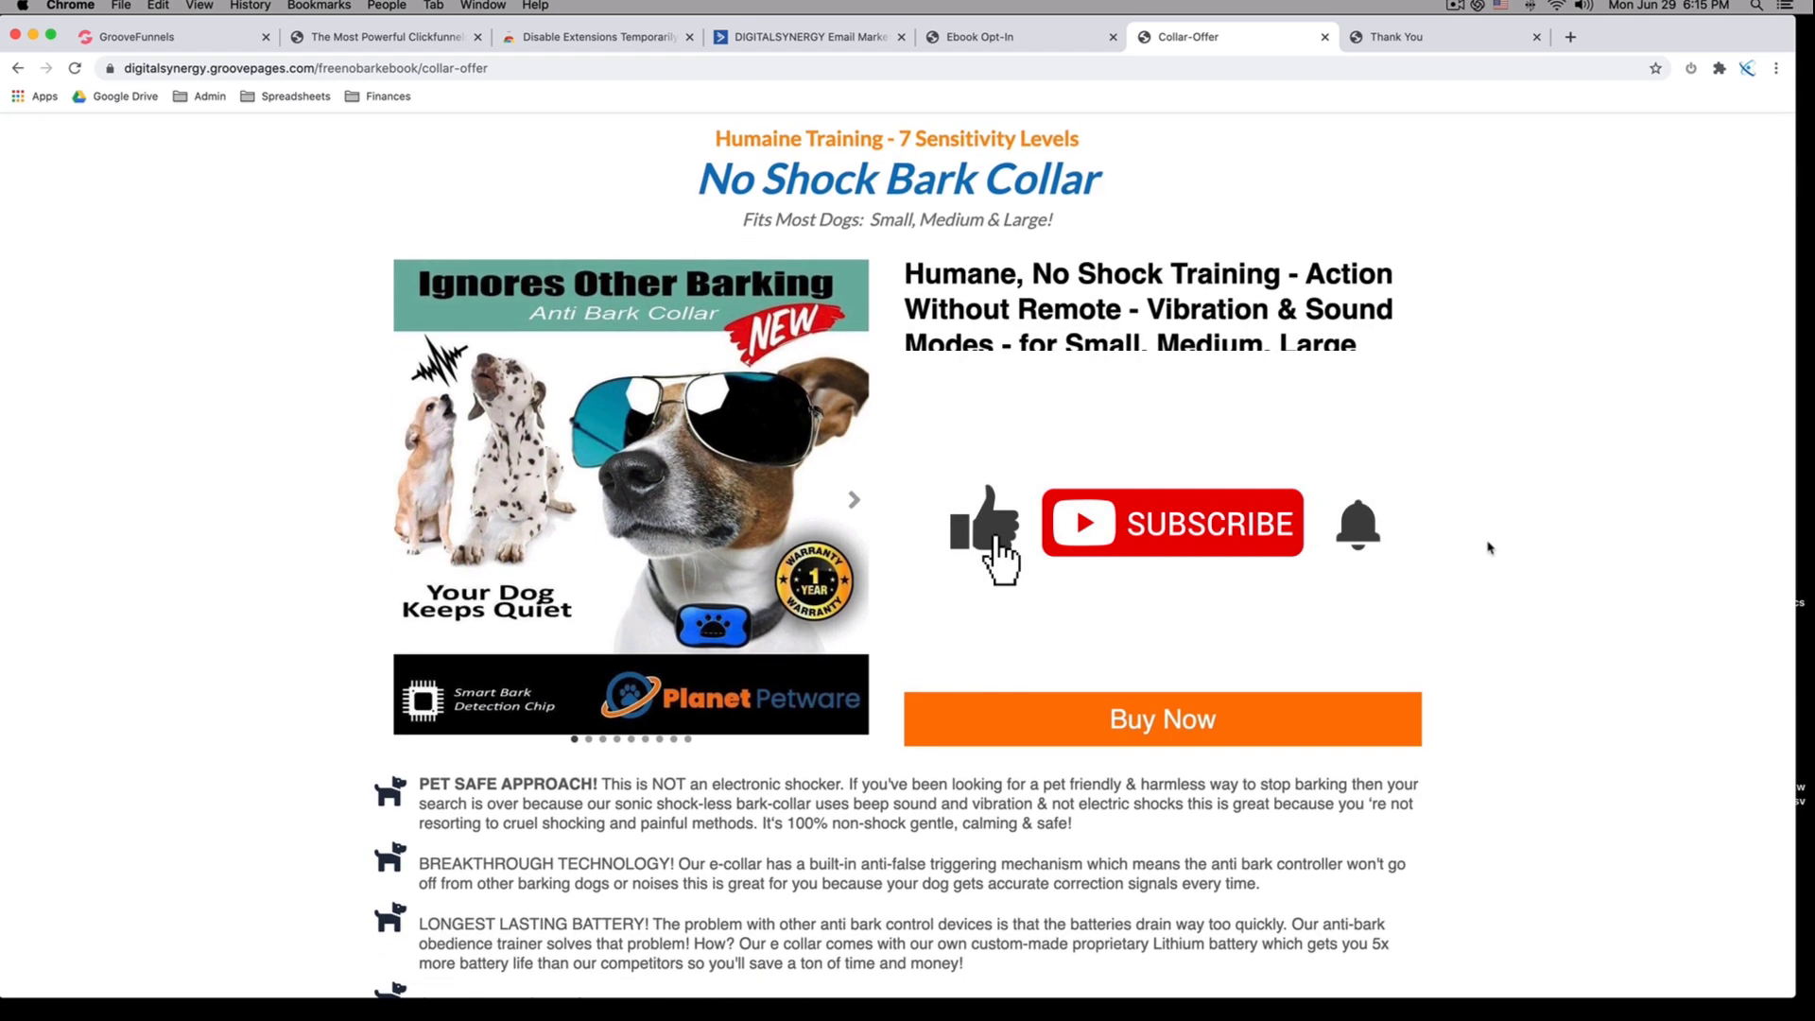
scroll(1488, 549, "down", 4)
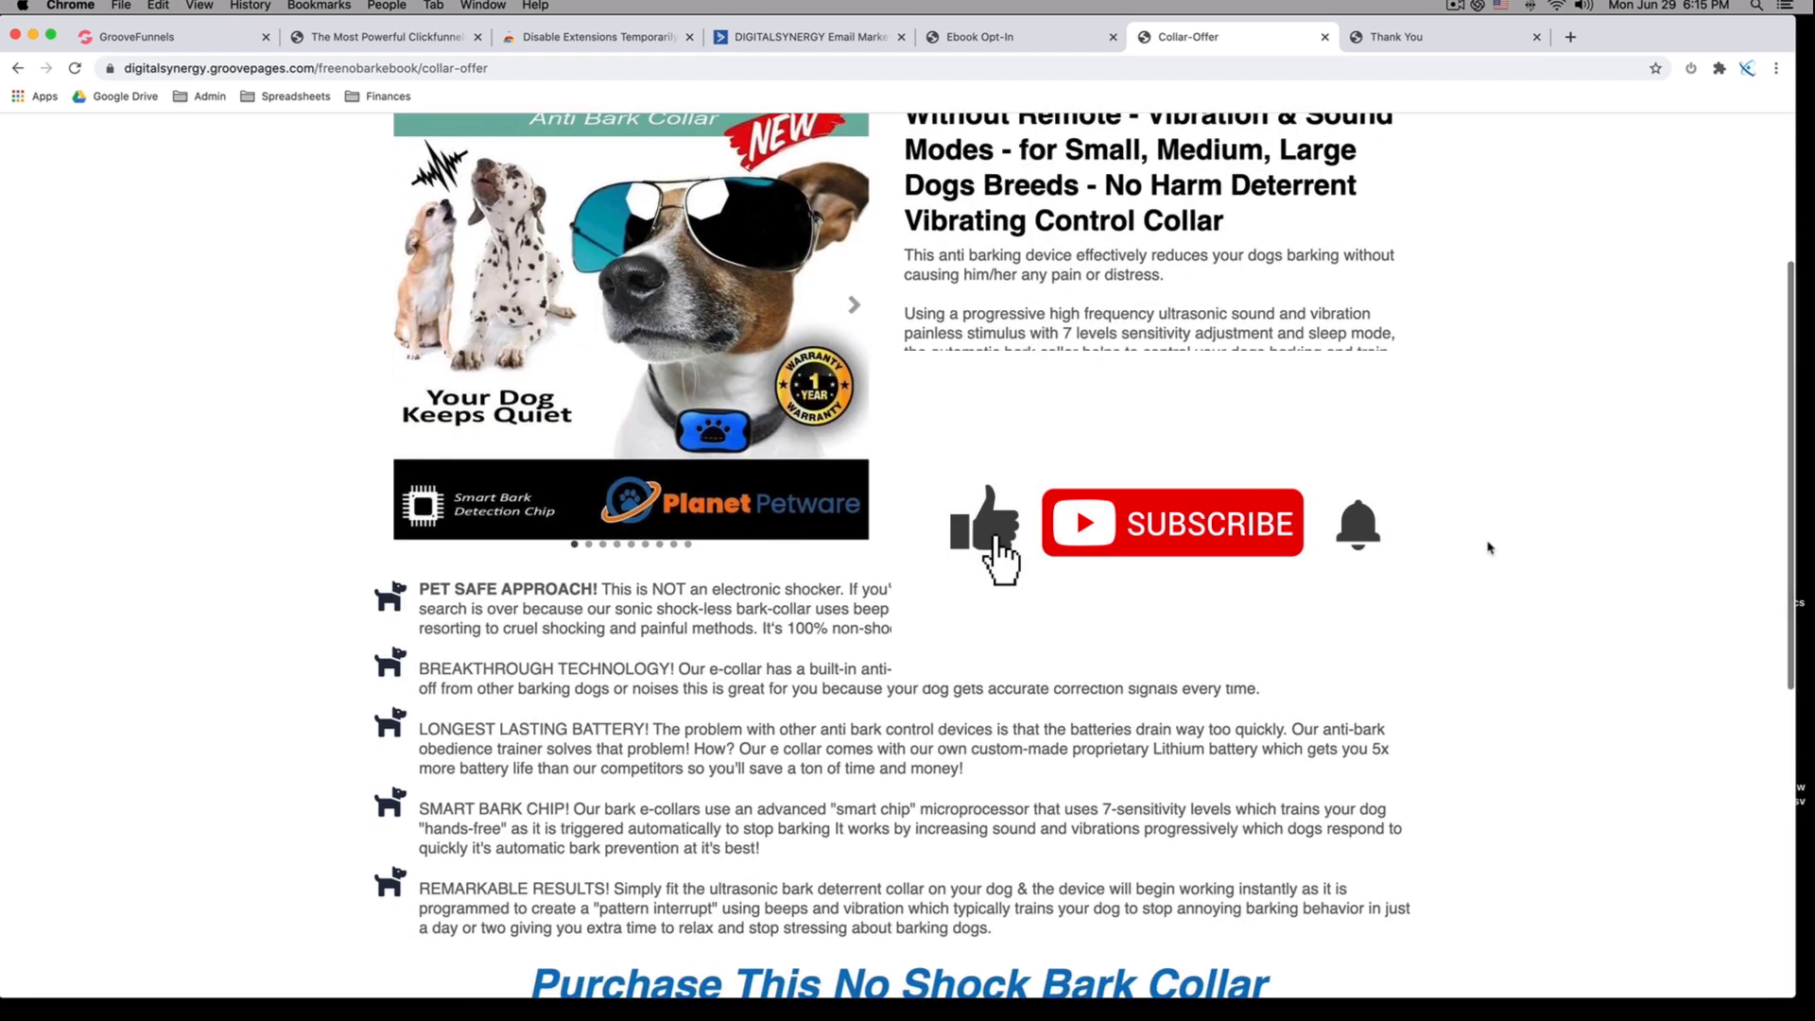
scroll(1488, 548, "up", 6)
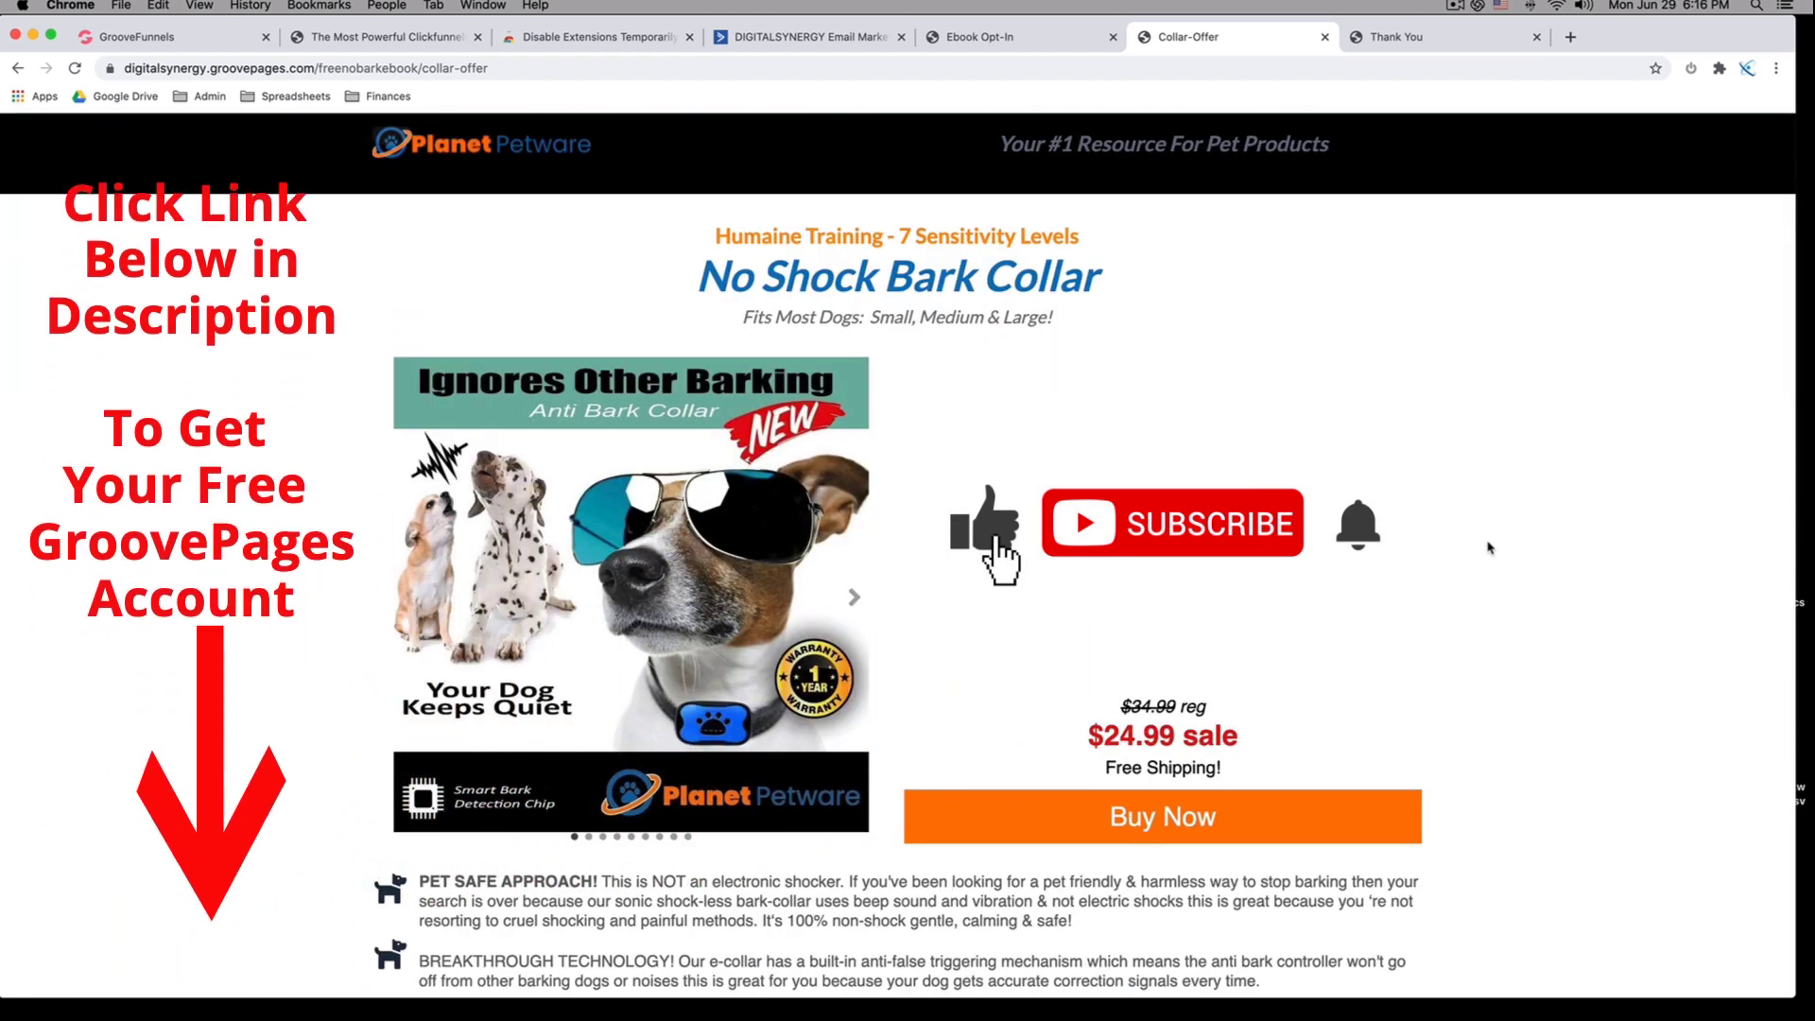
scroll(1488, 548, "down", 2)
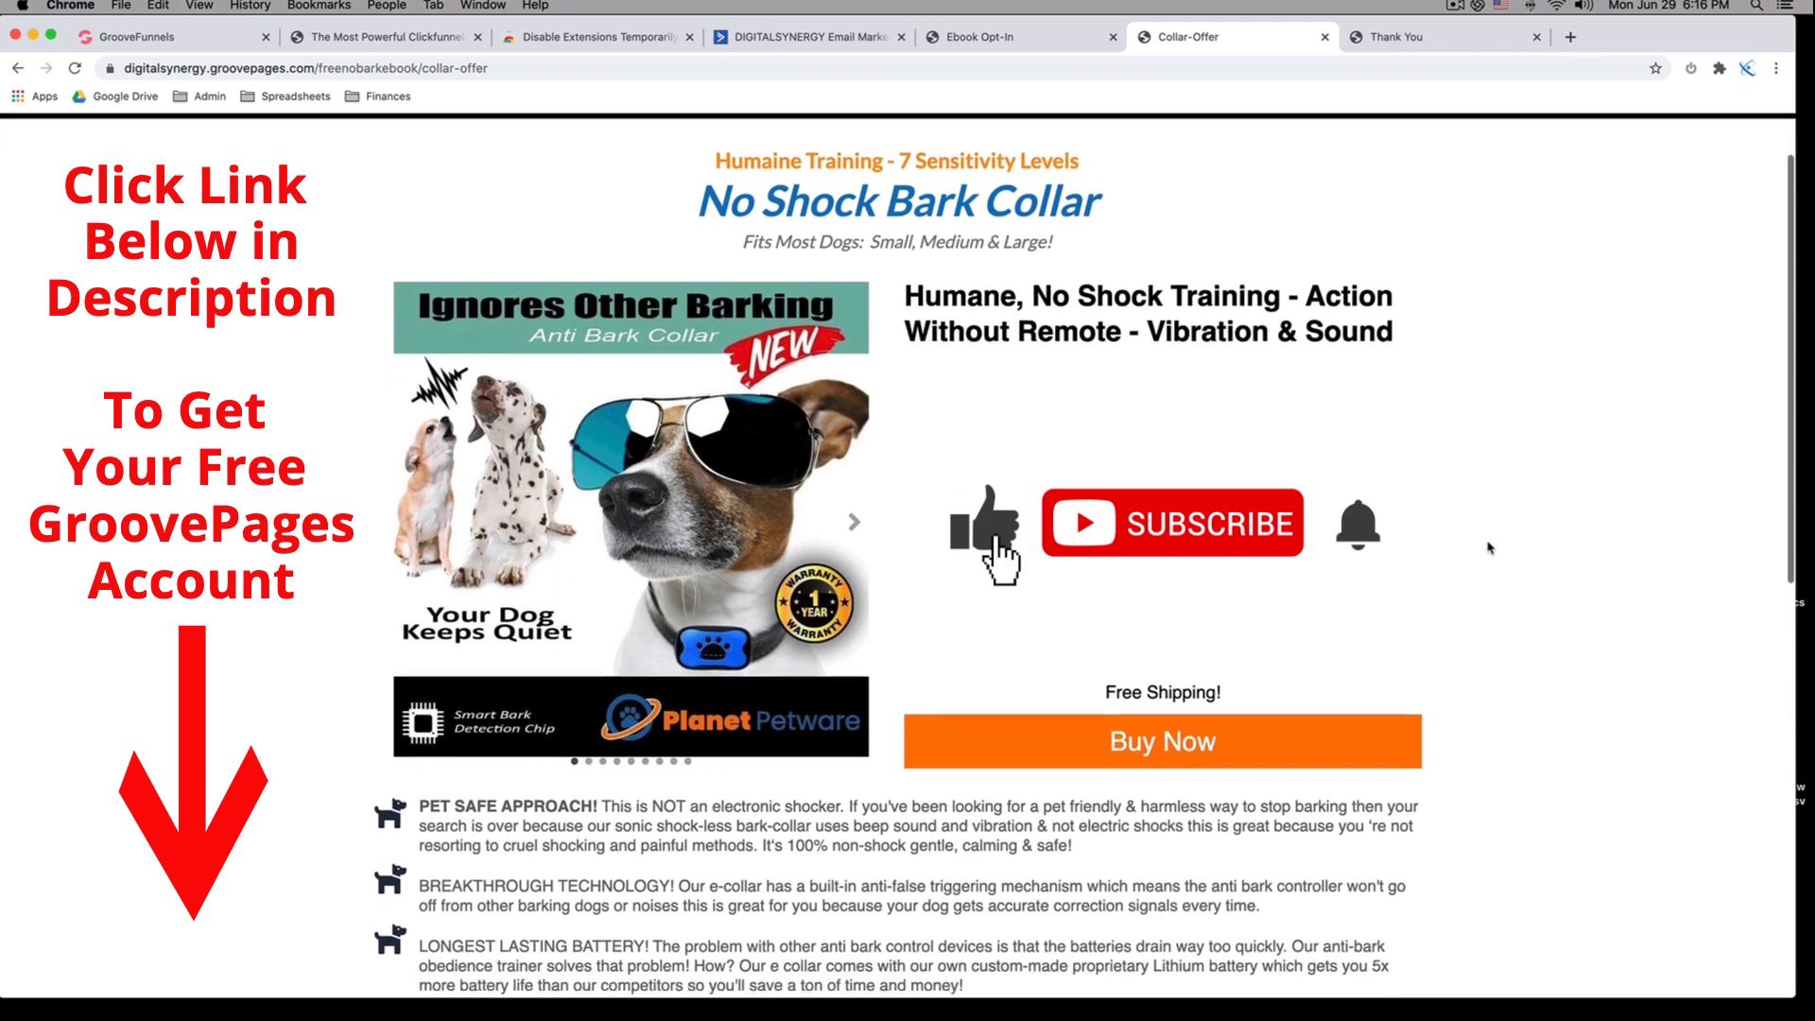
scroll(1488, 548, "down", 2)
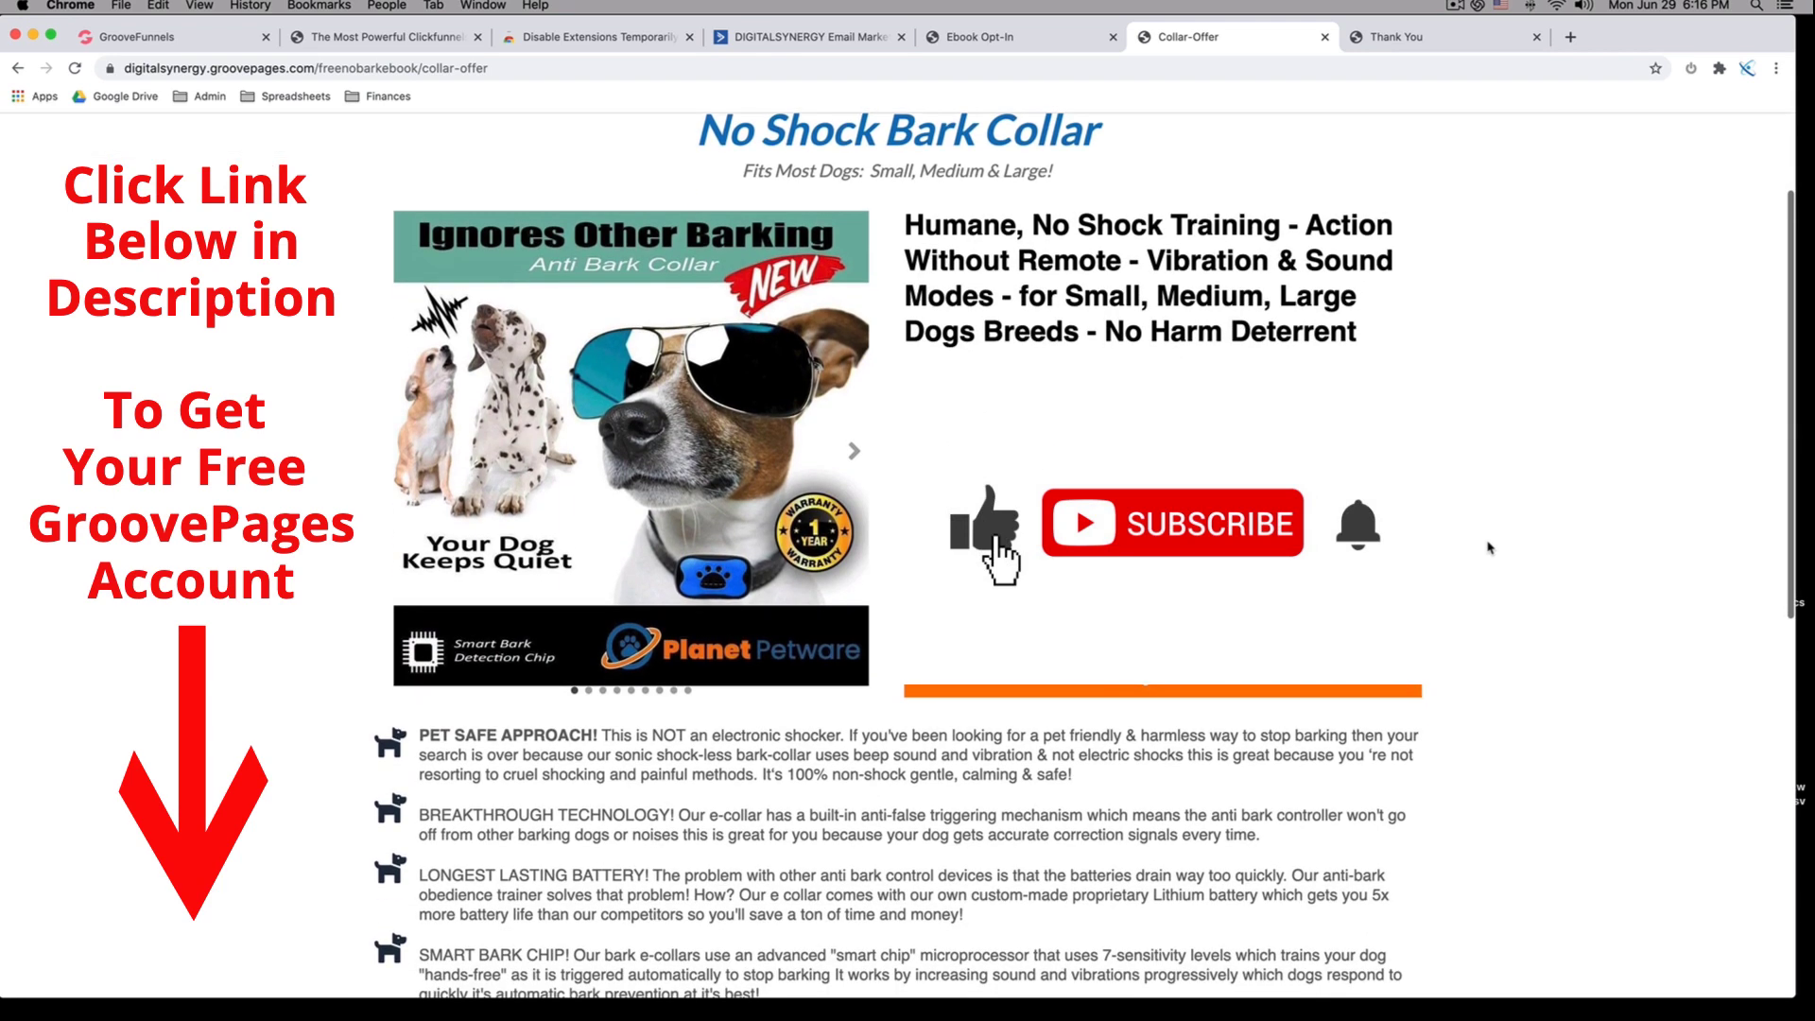
scroll(1488, 548, "down", 1)
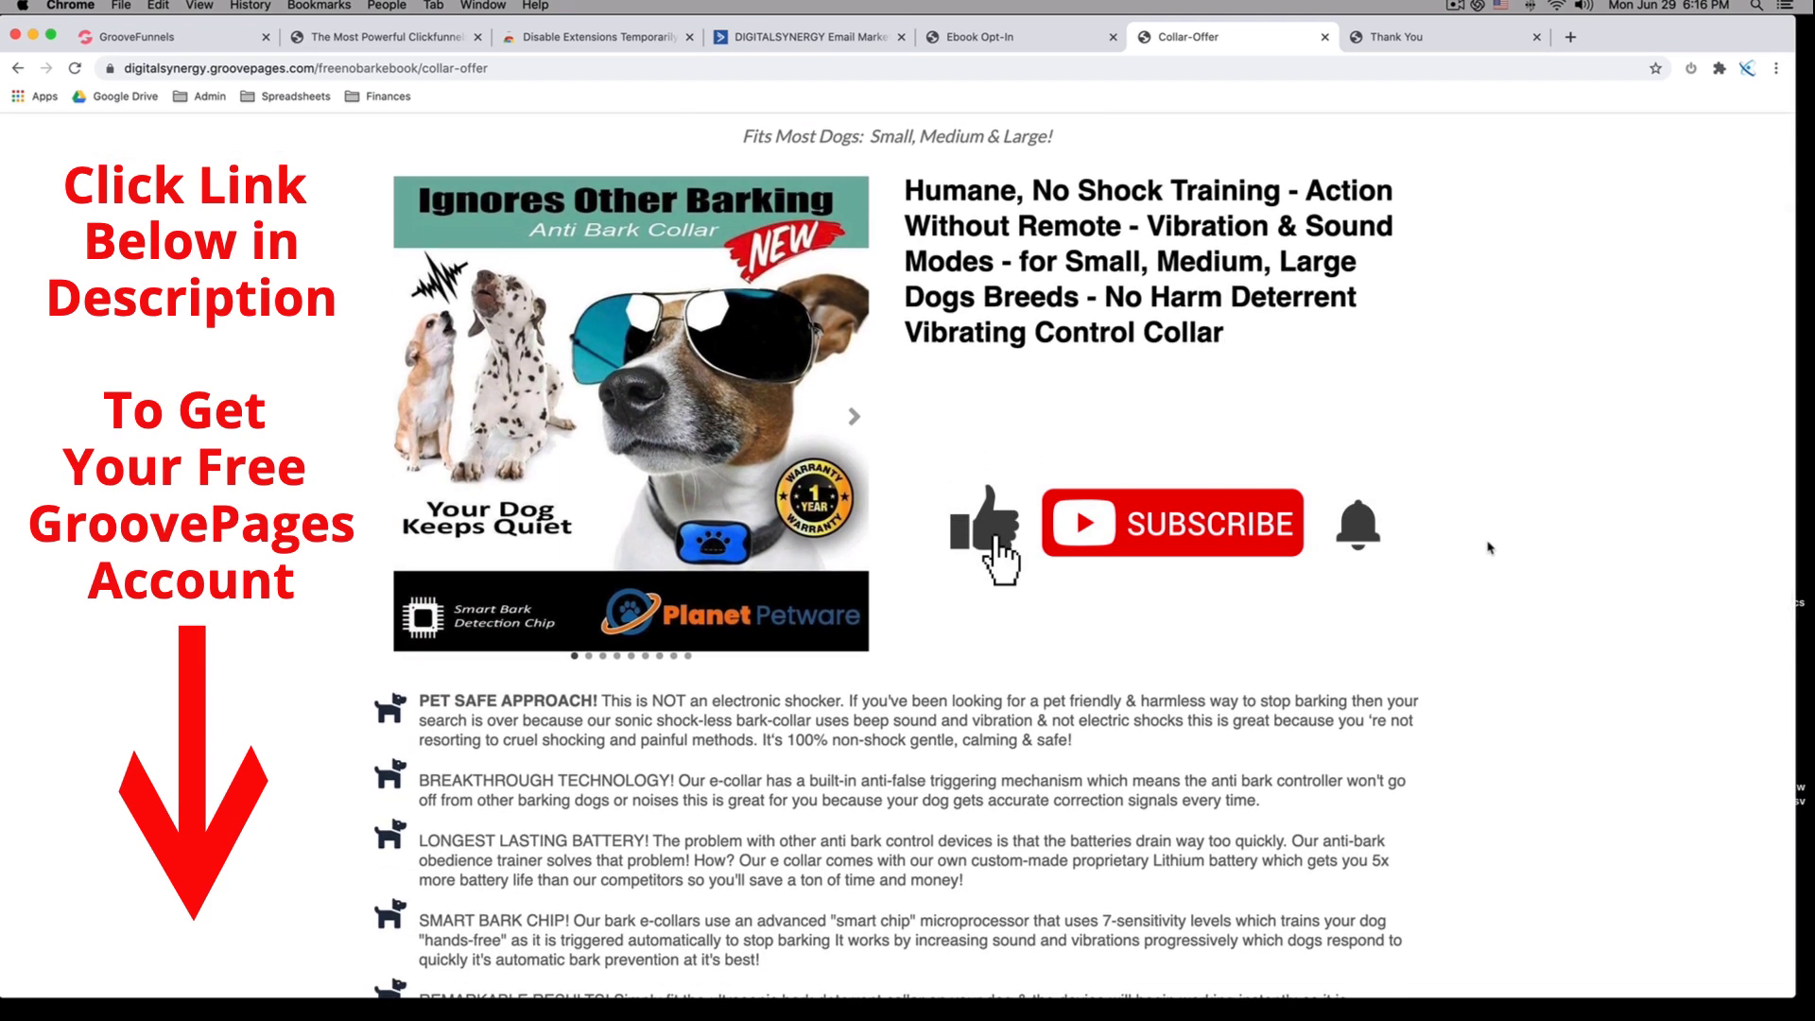
scroll(1489, 549, "down", 5)
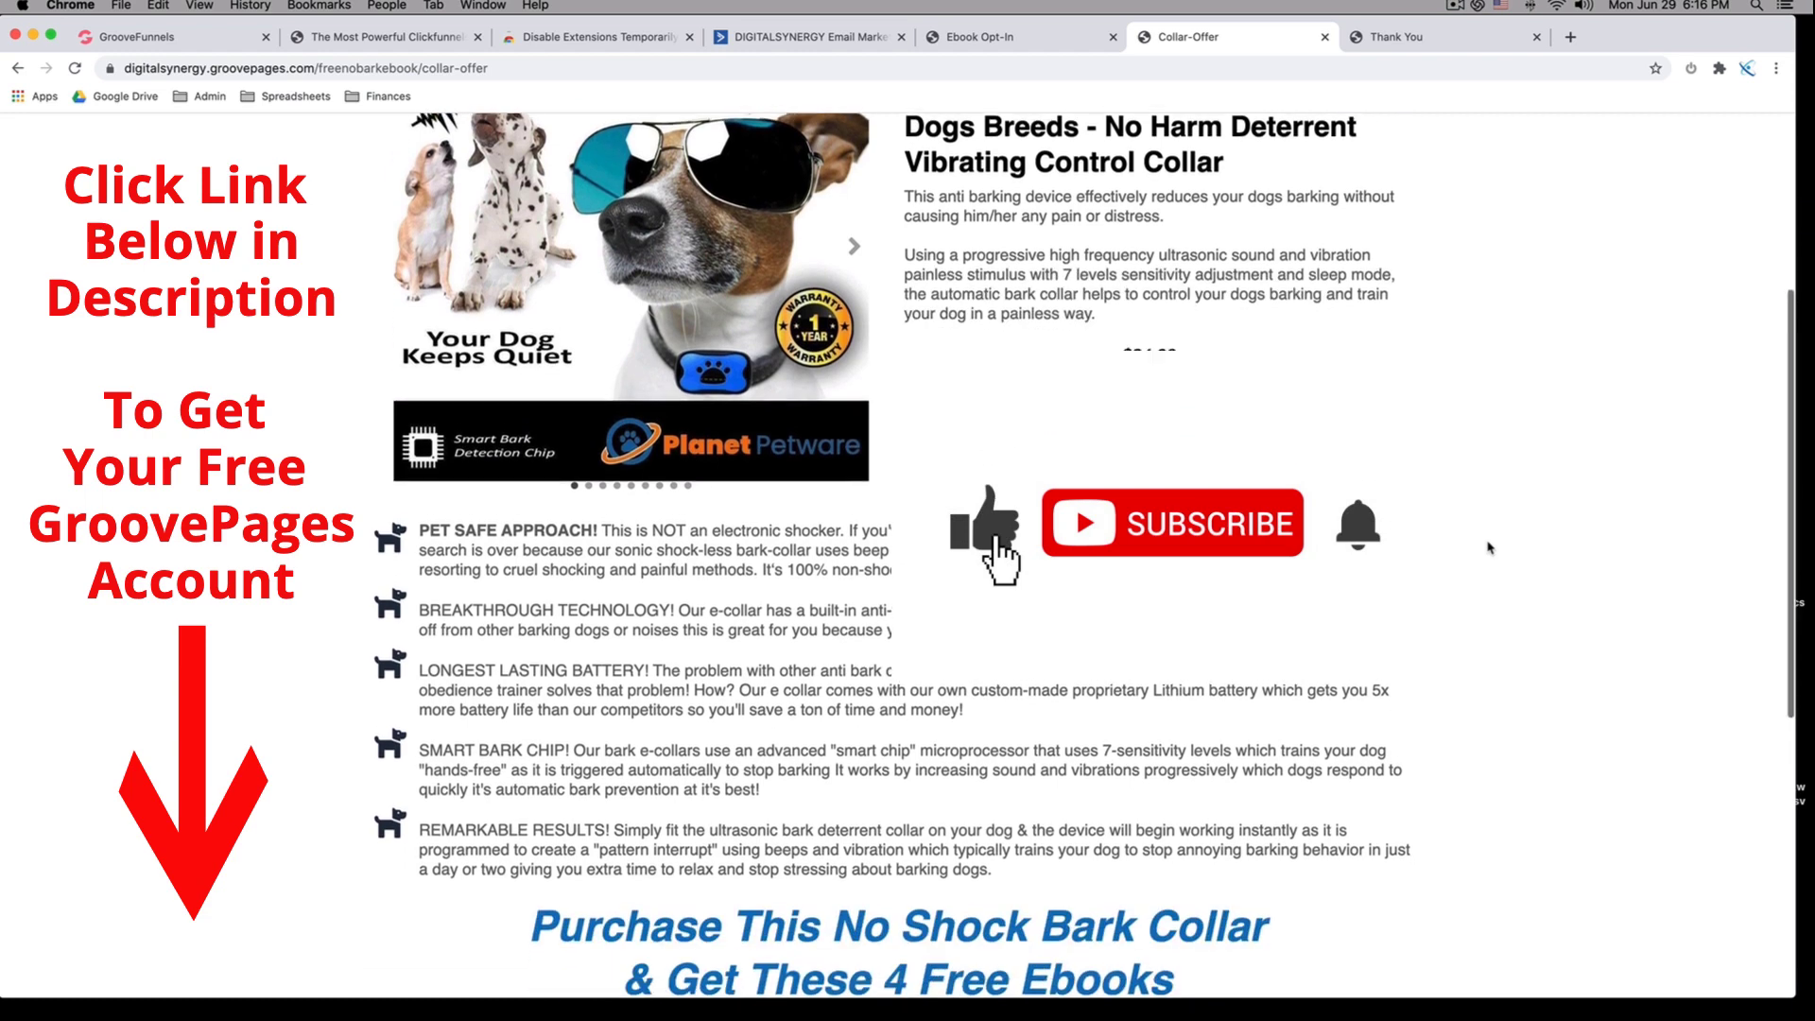
scroll(1489, 548, "down", 7)
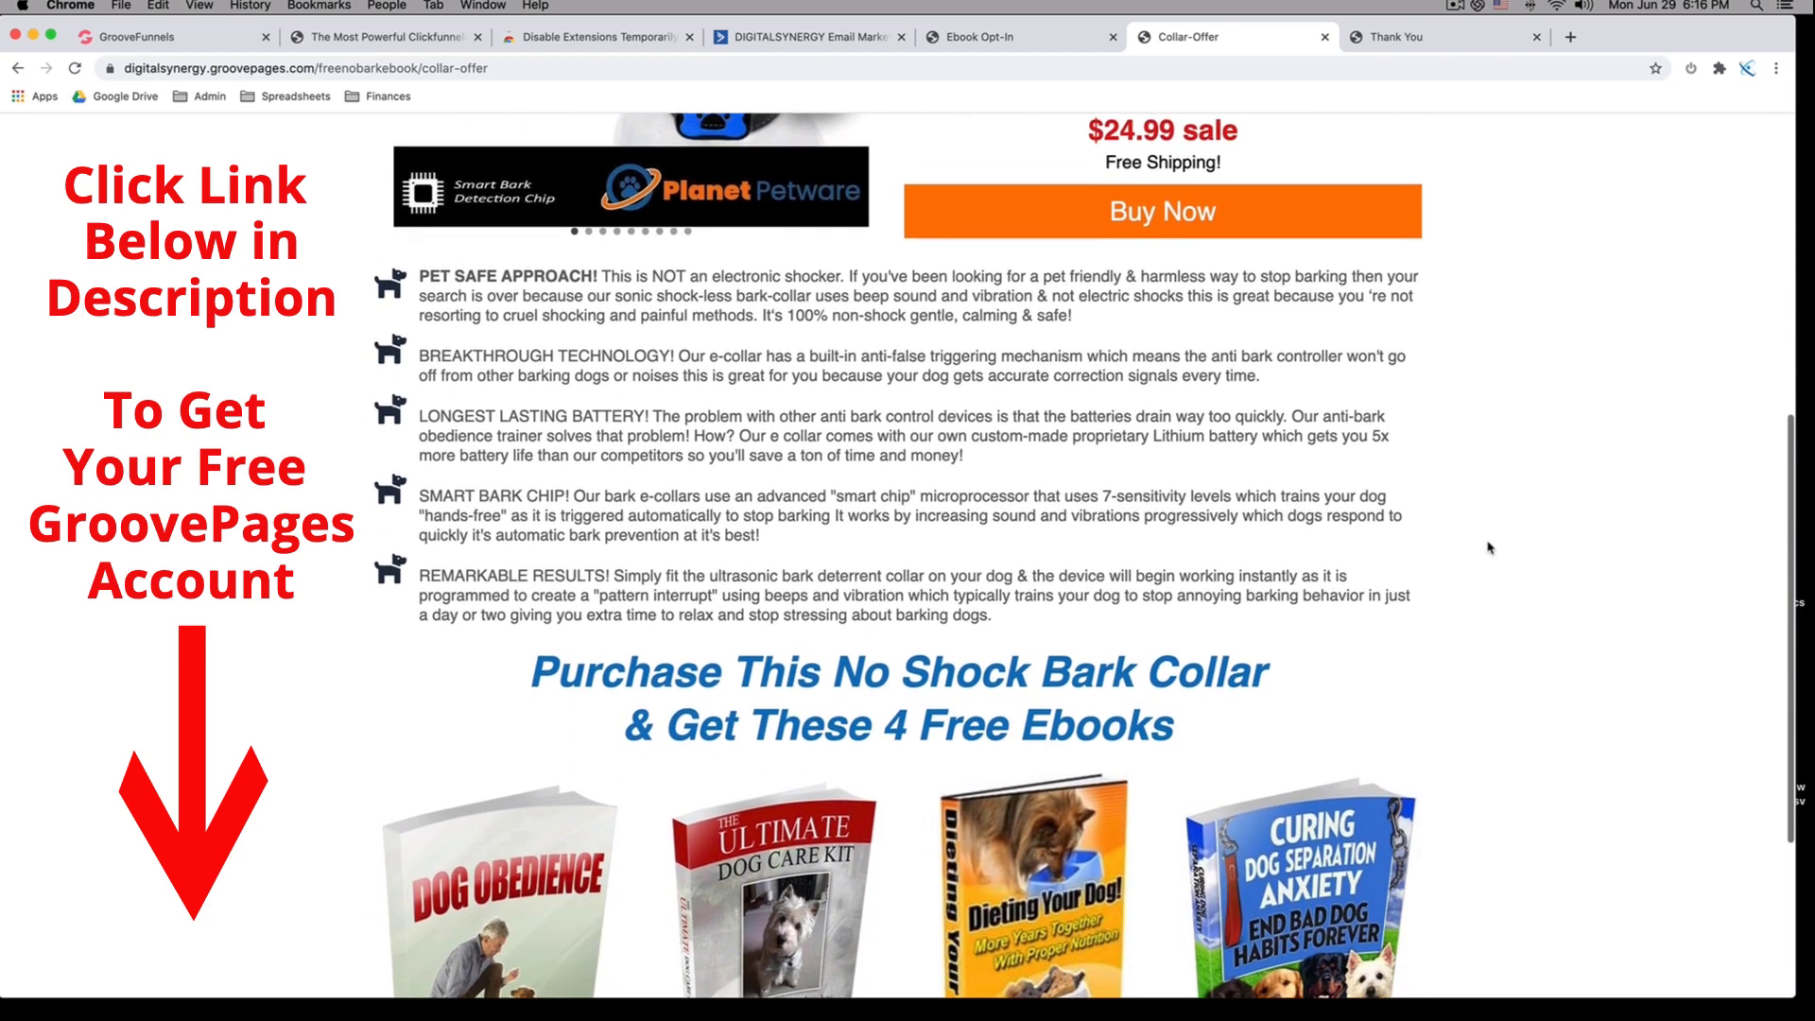
scroll(1488, 548, "down", 5)
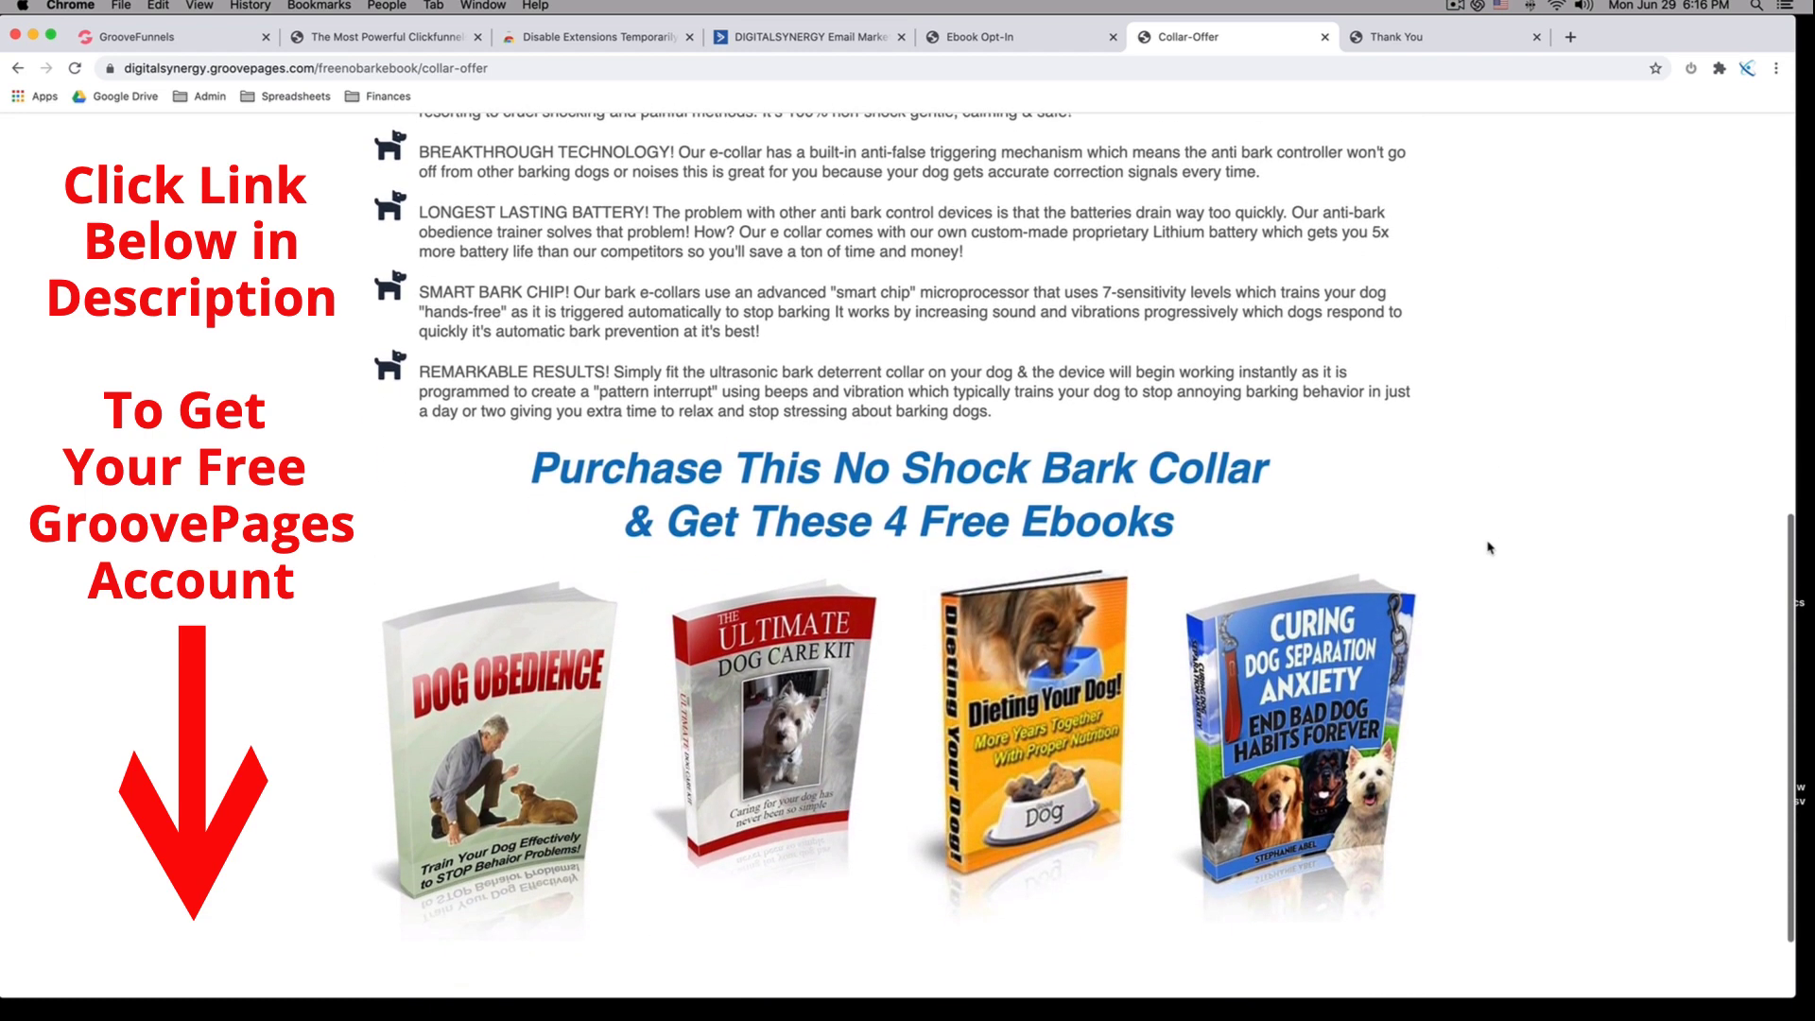
scroll(1488, 549, "down", 3)
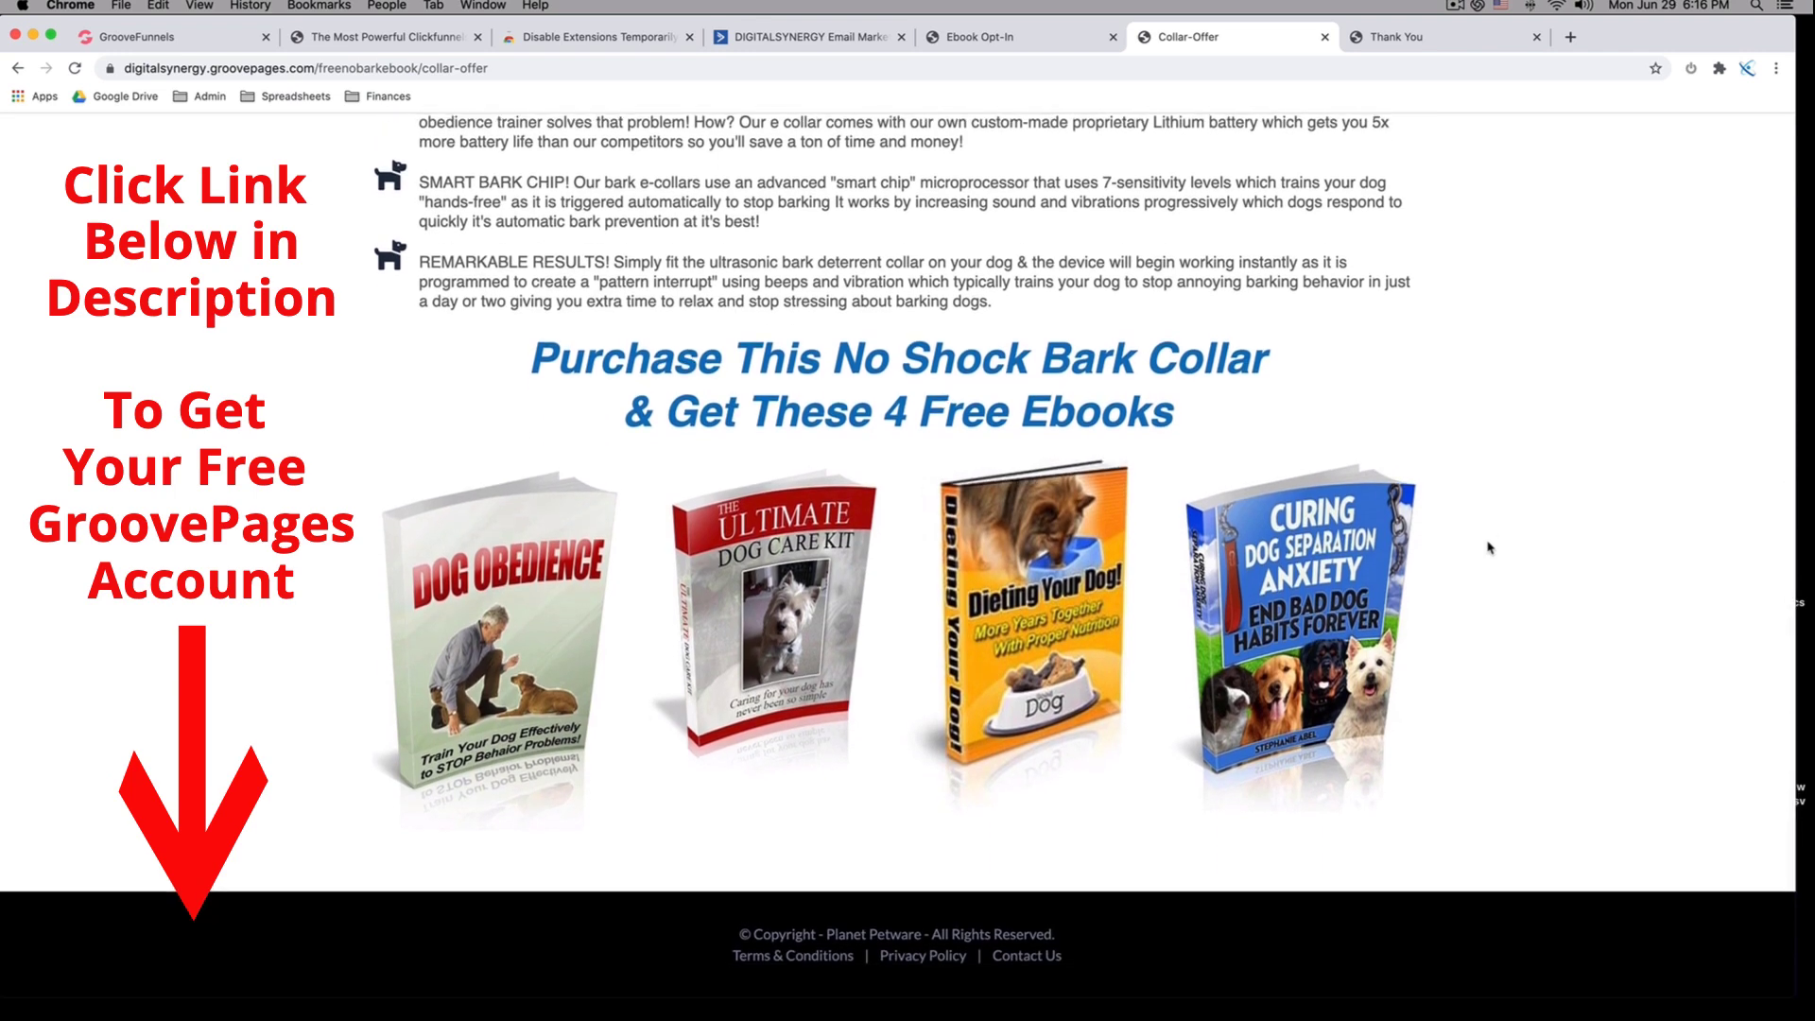
scroll(1488, 548, "up", 10)
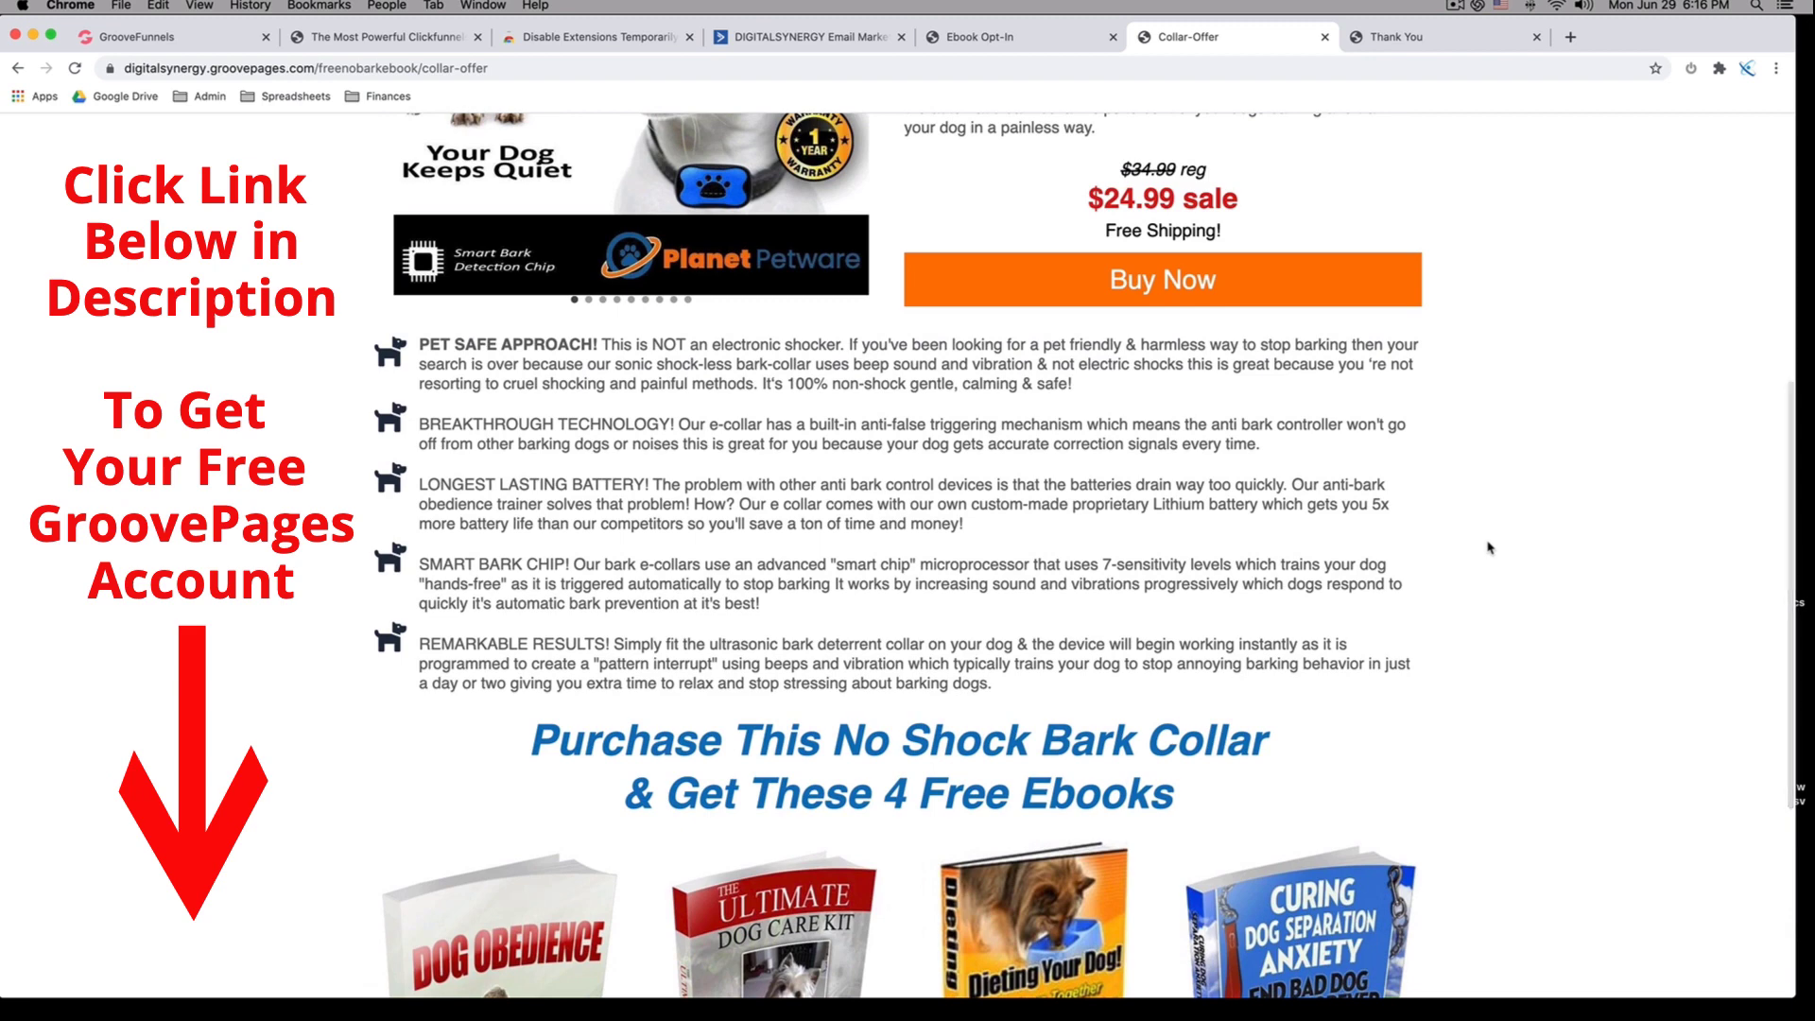
scroll(1488, 548, "up", 14)
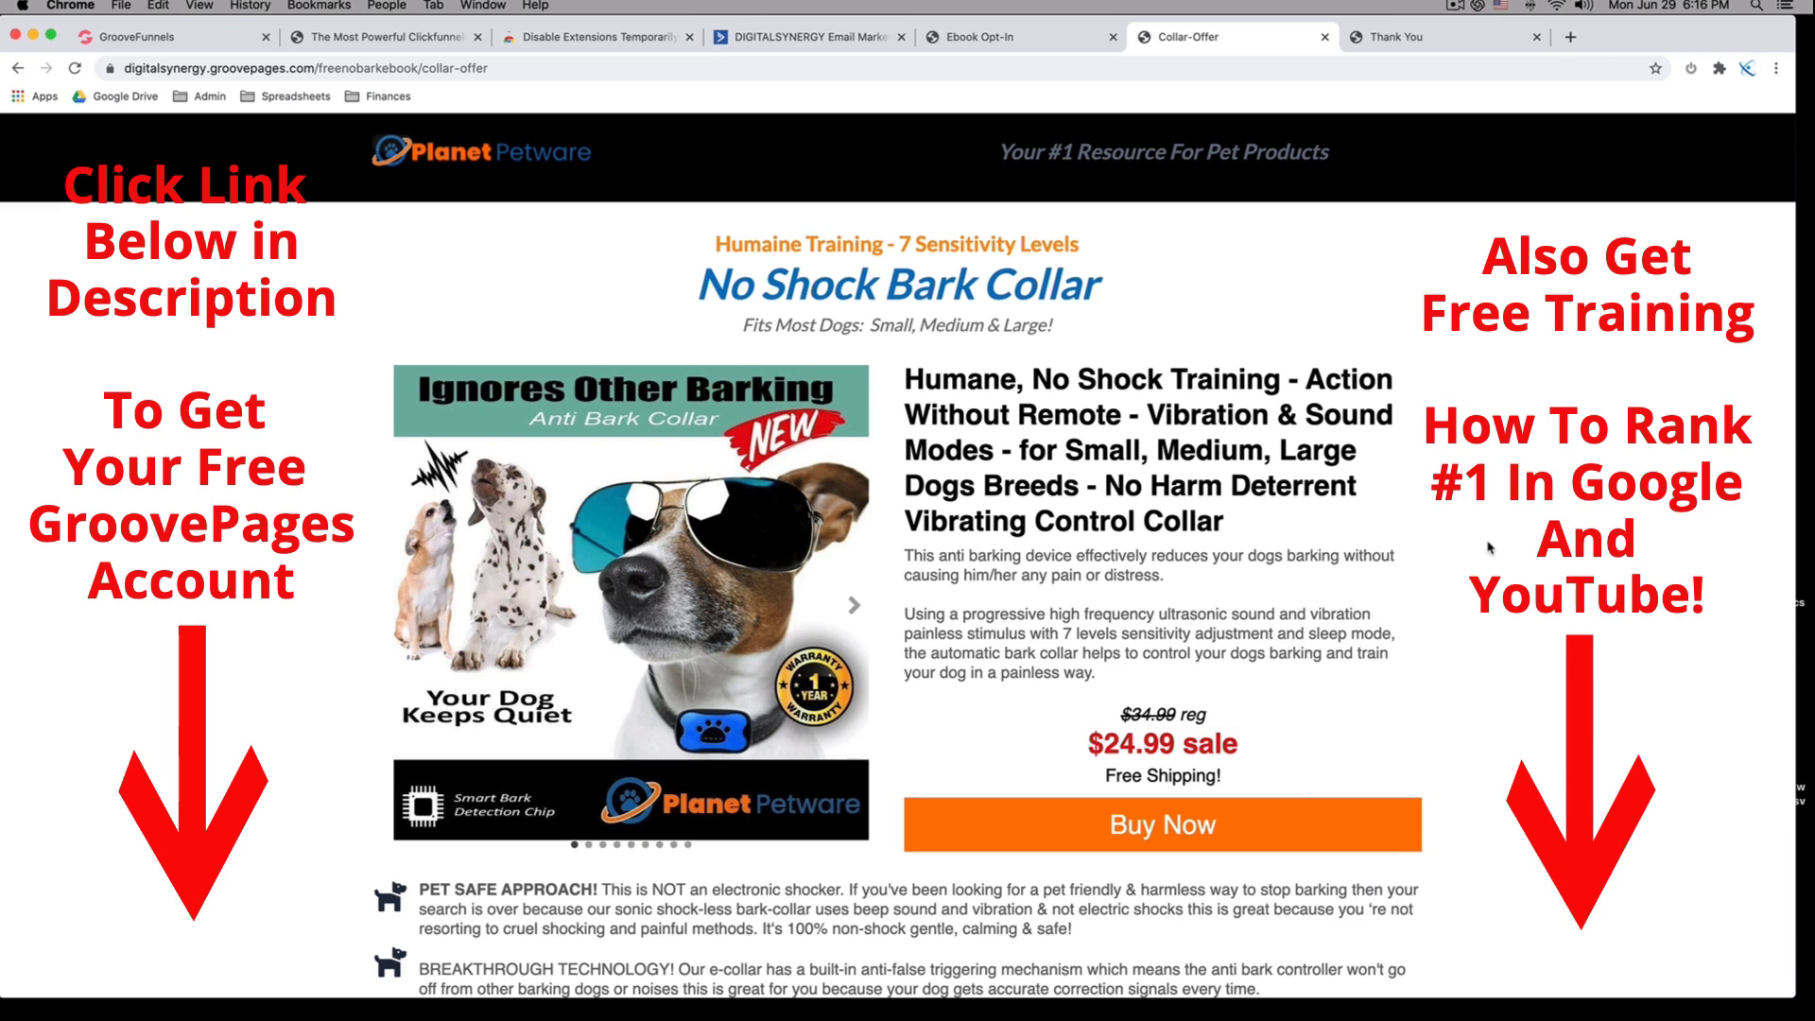
scroll(1488, 548, "down", 2)
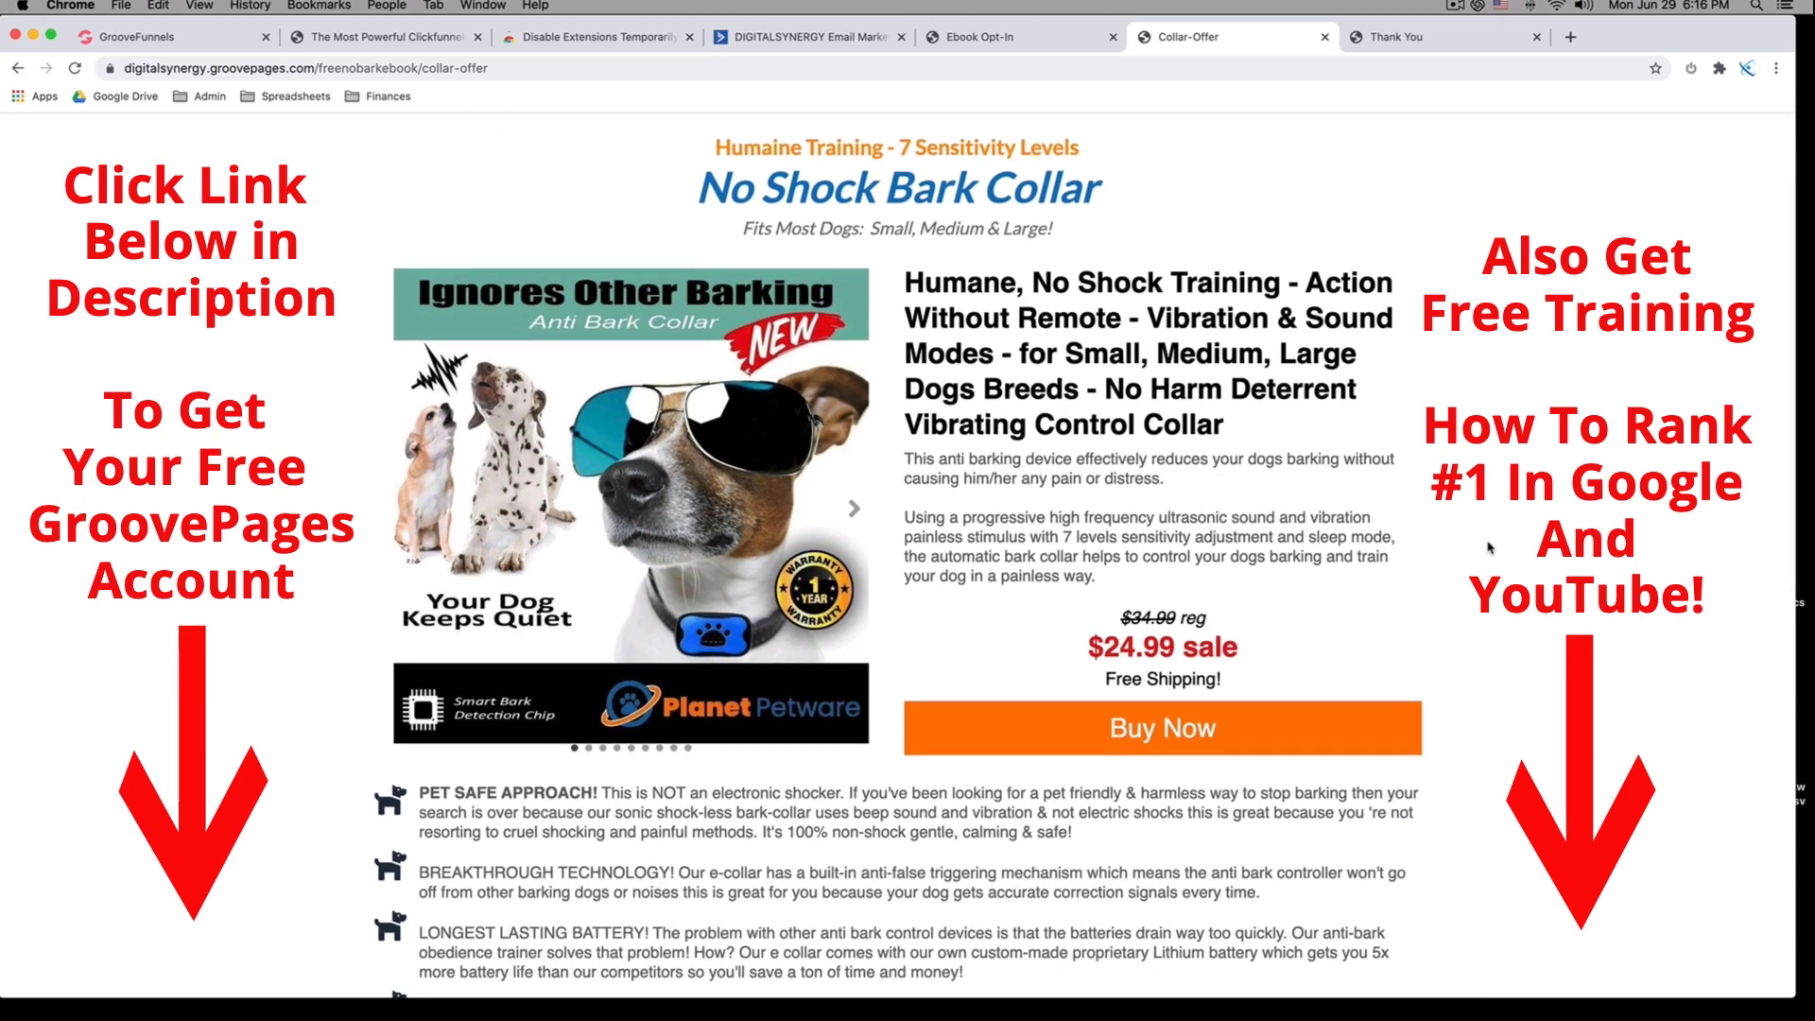
scroll(1489, 548, "down", 3)
scroll(1488, 549, "down", 10)
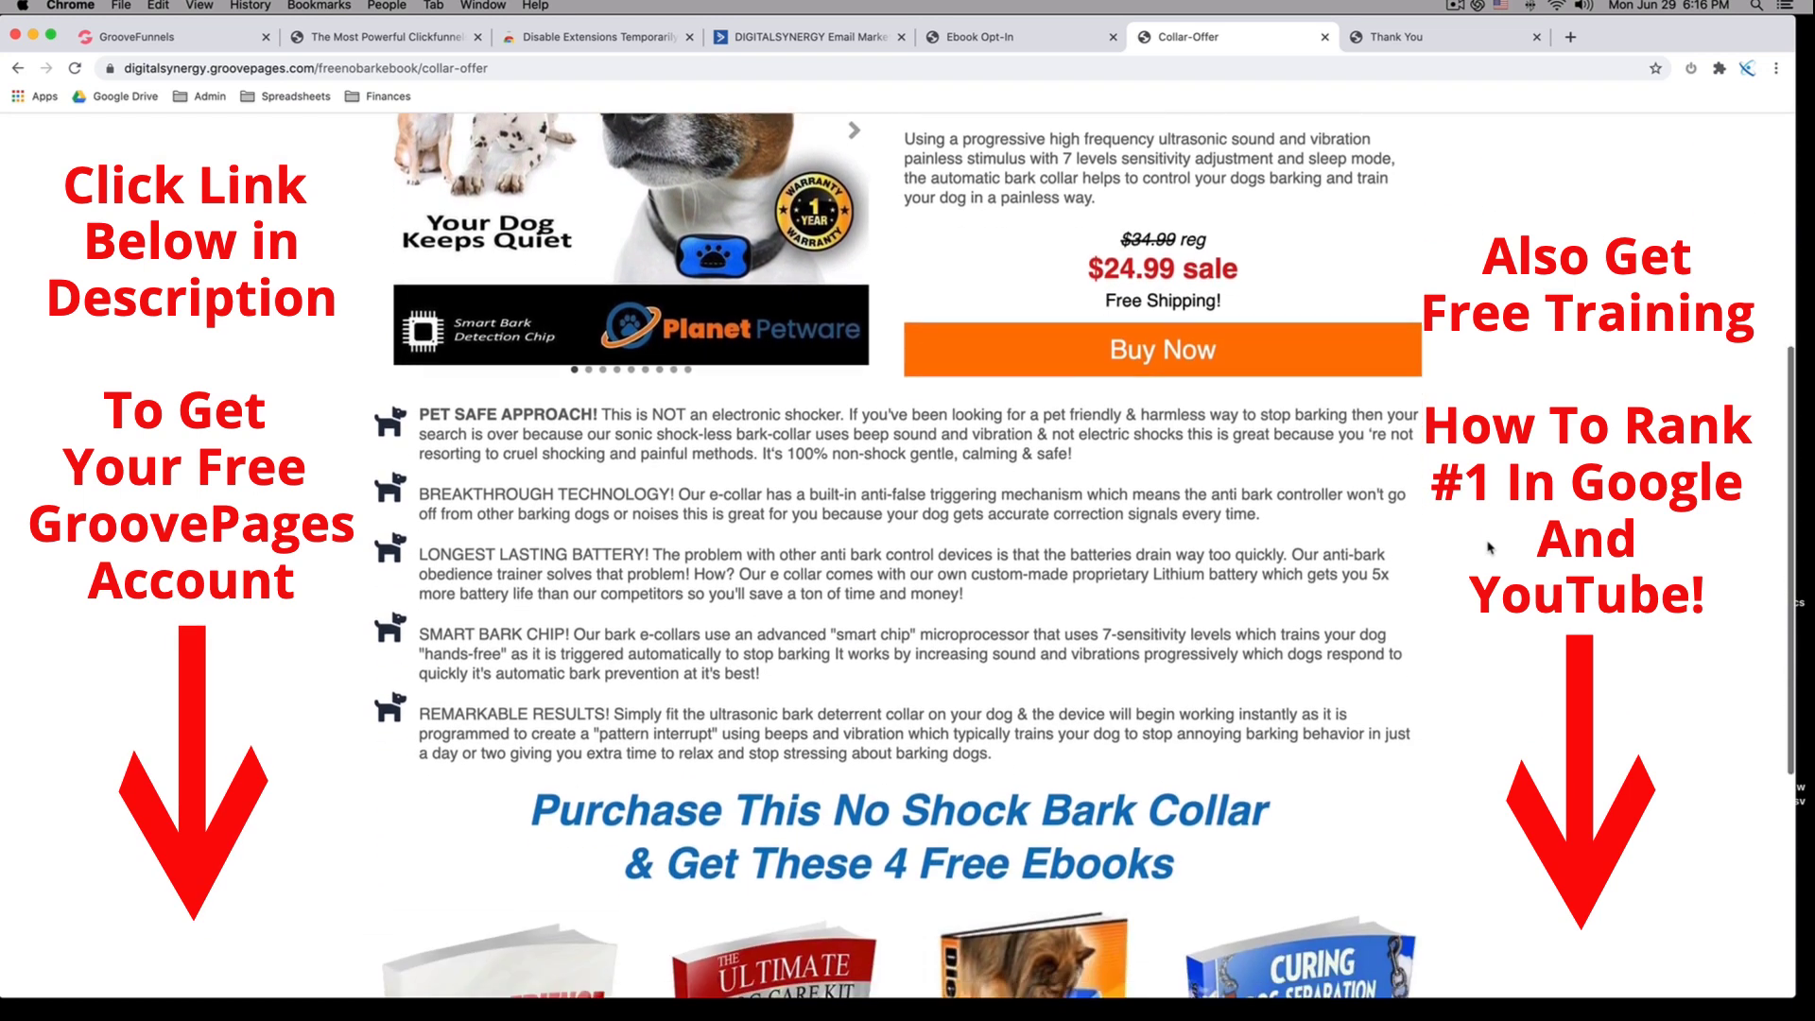
scroll(1488, 548, "down", 2)
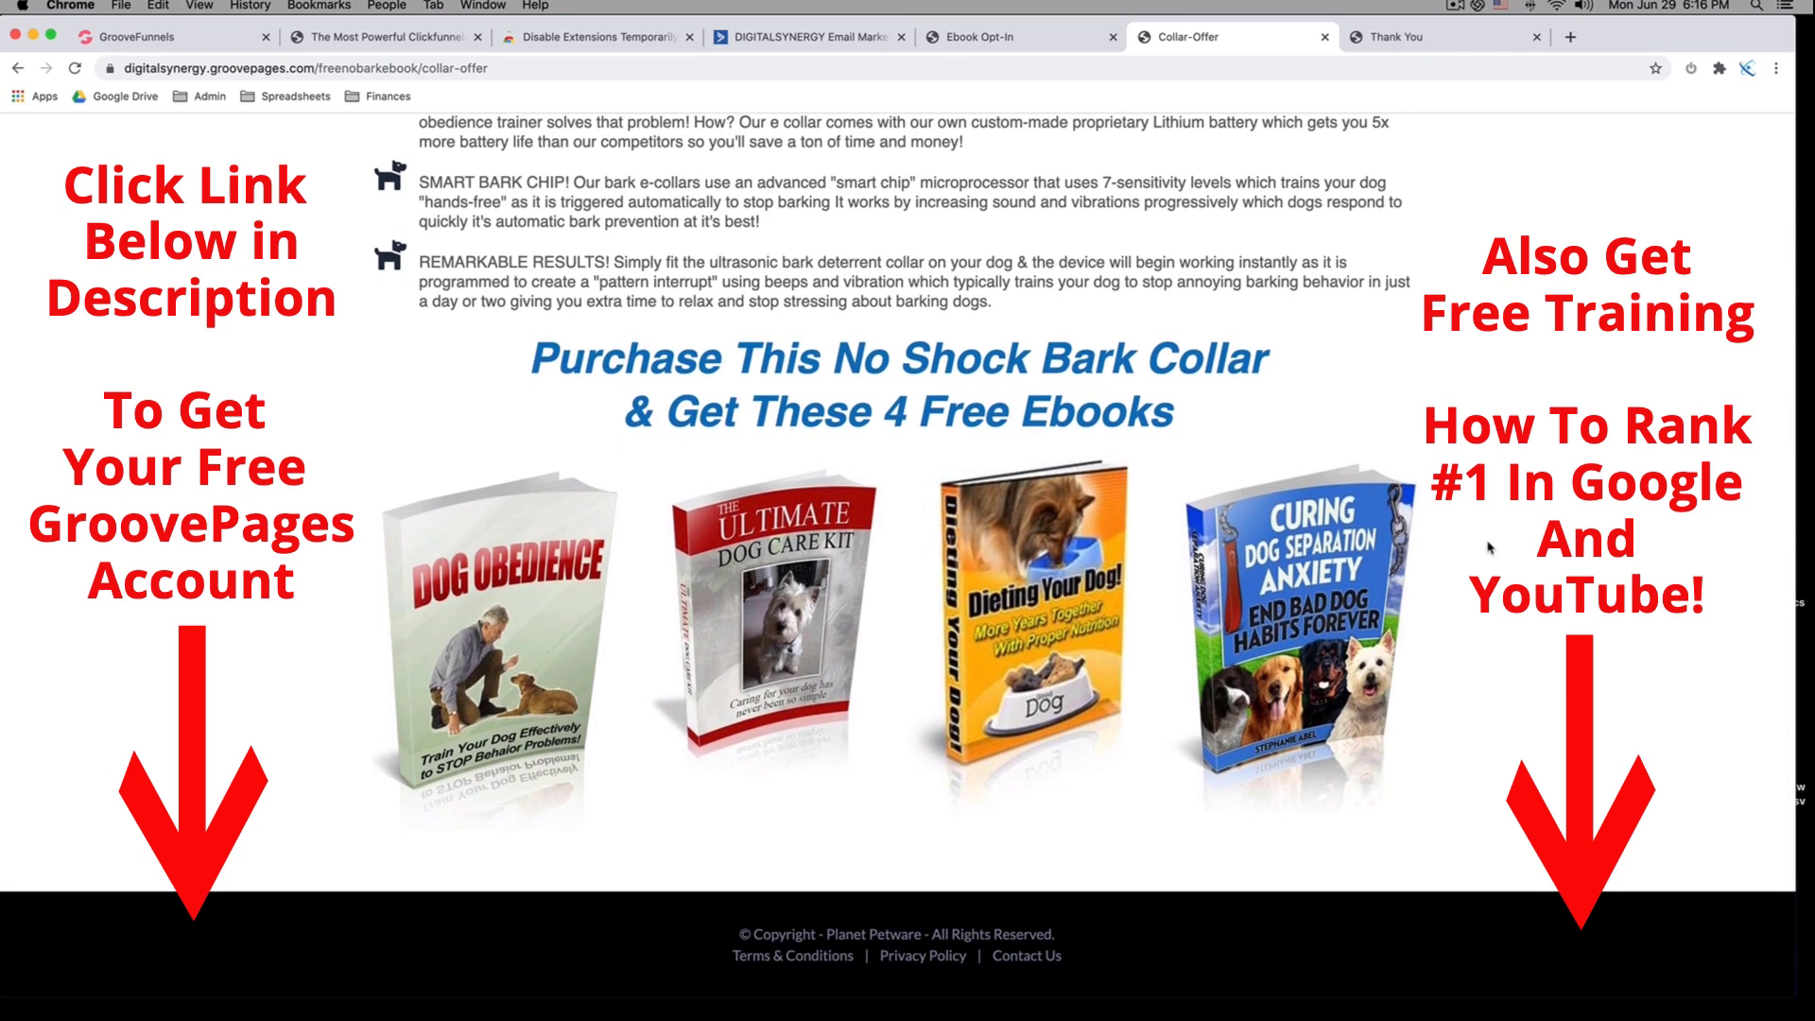
scroll(1489, 548, "up", 12)
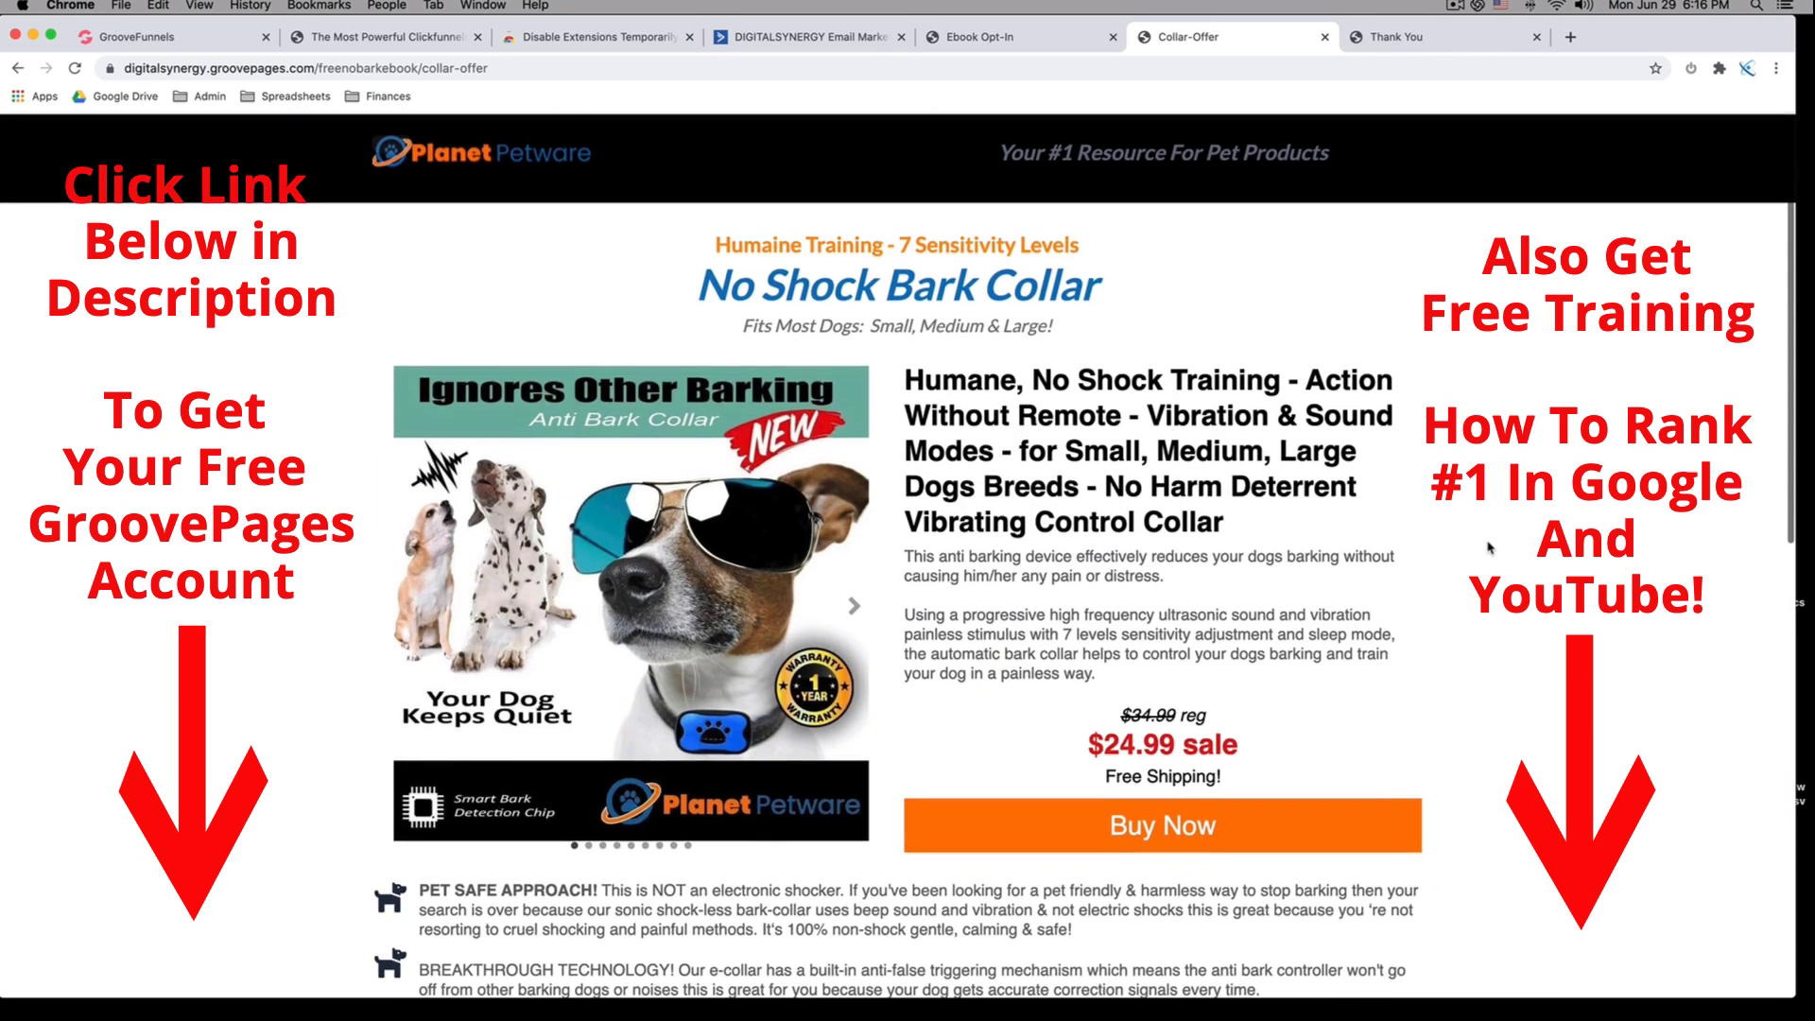